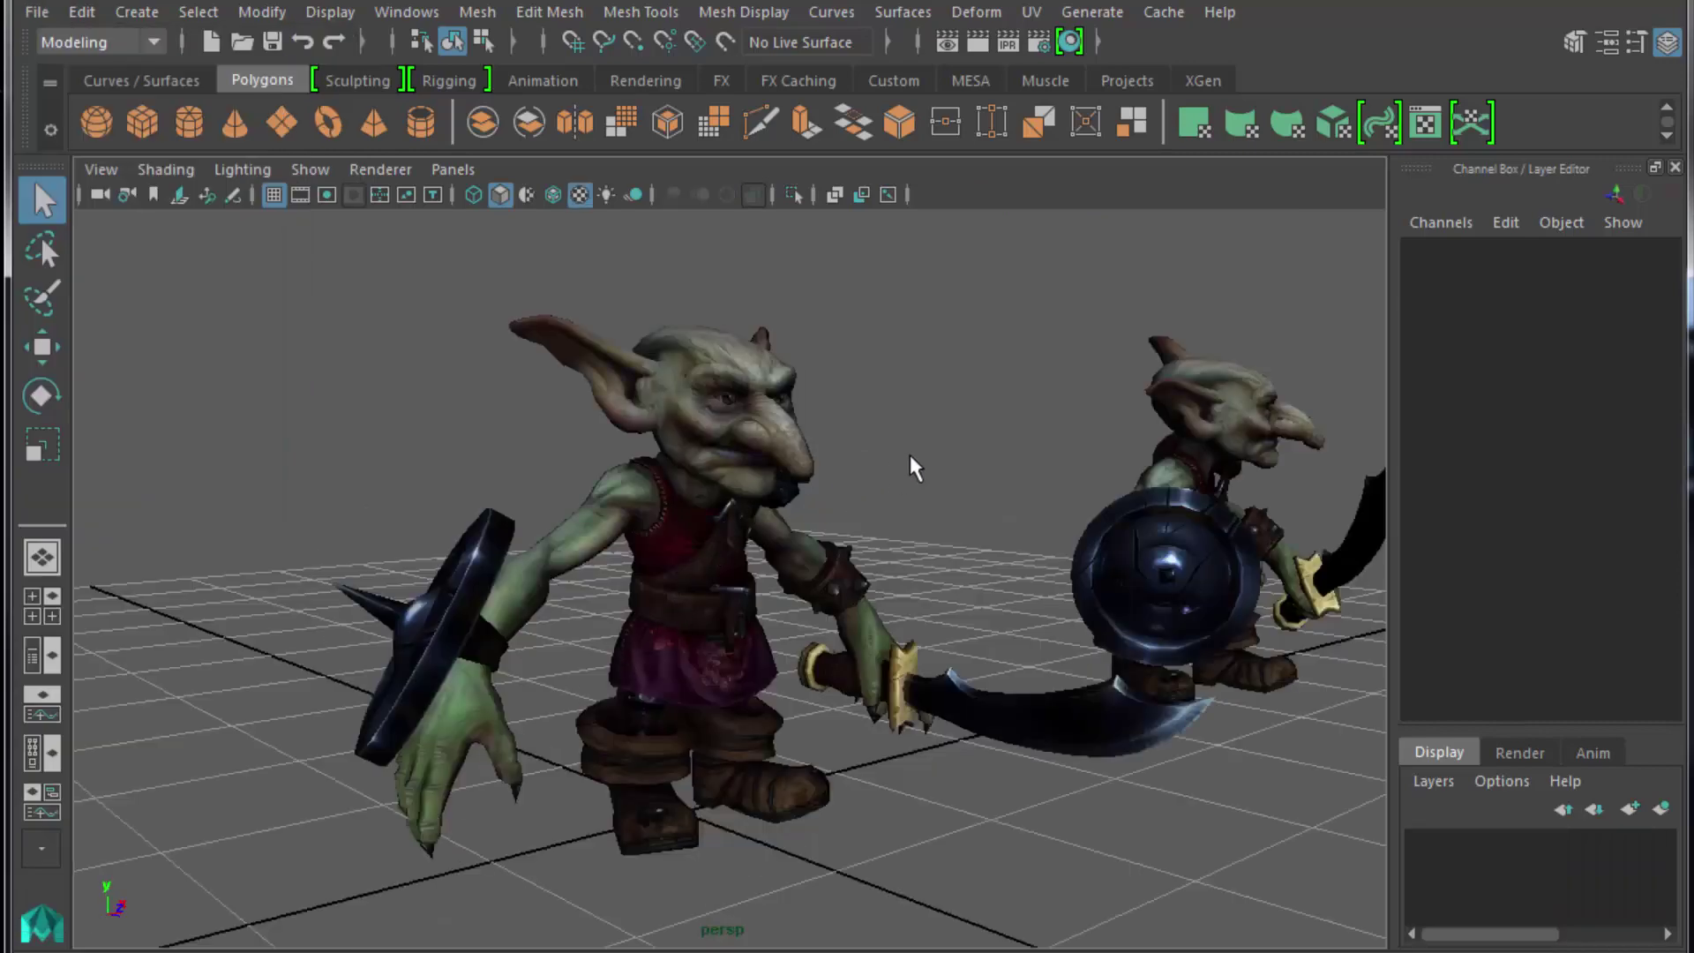
# Open the Outliner and delete the two outer goblins, group1 and group2.
pyautogui.press('a')
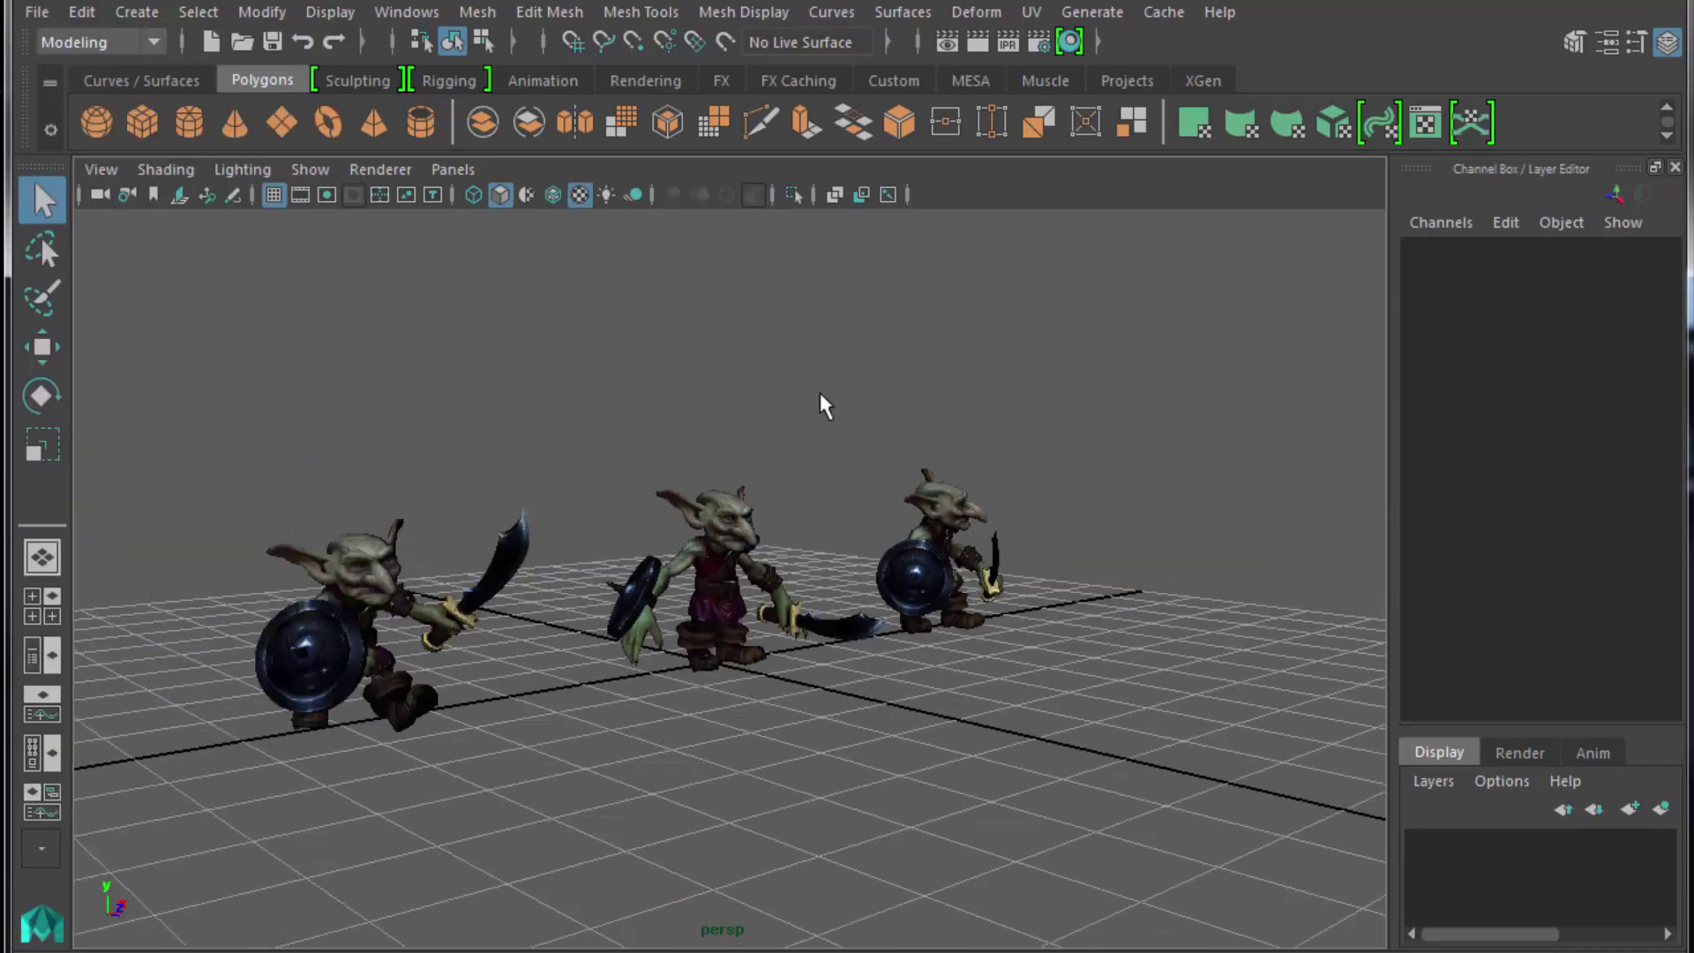
pyautogui.hotkey('shift', 'o')
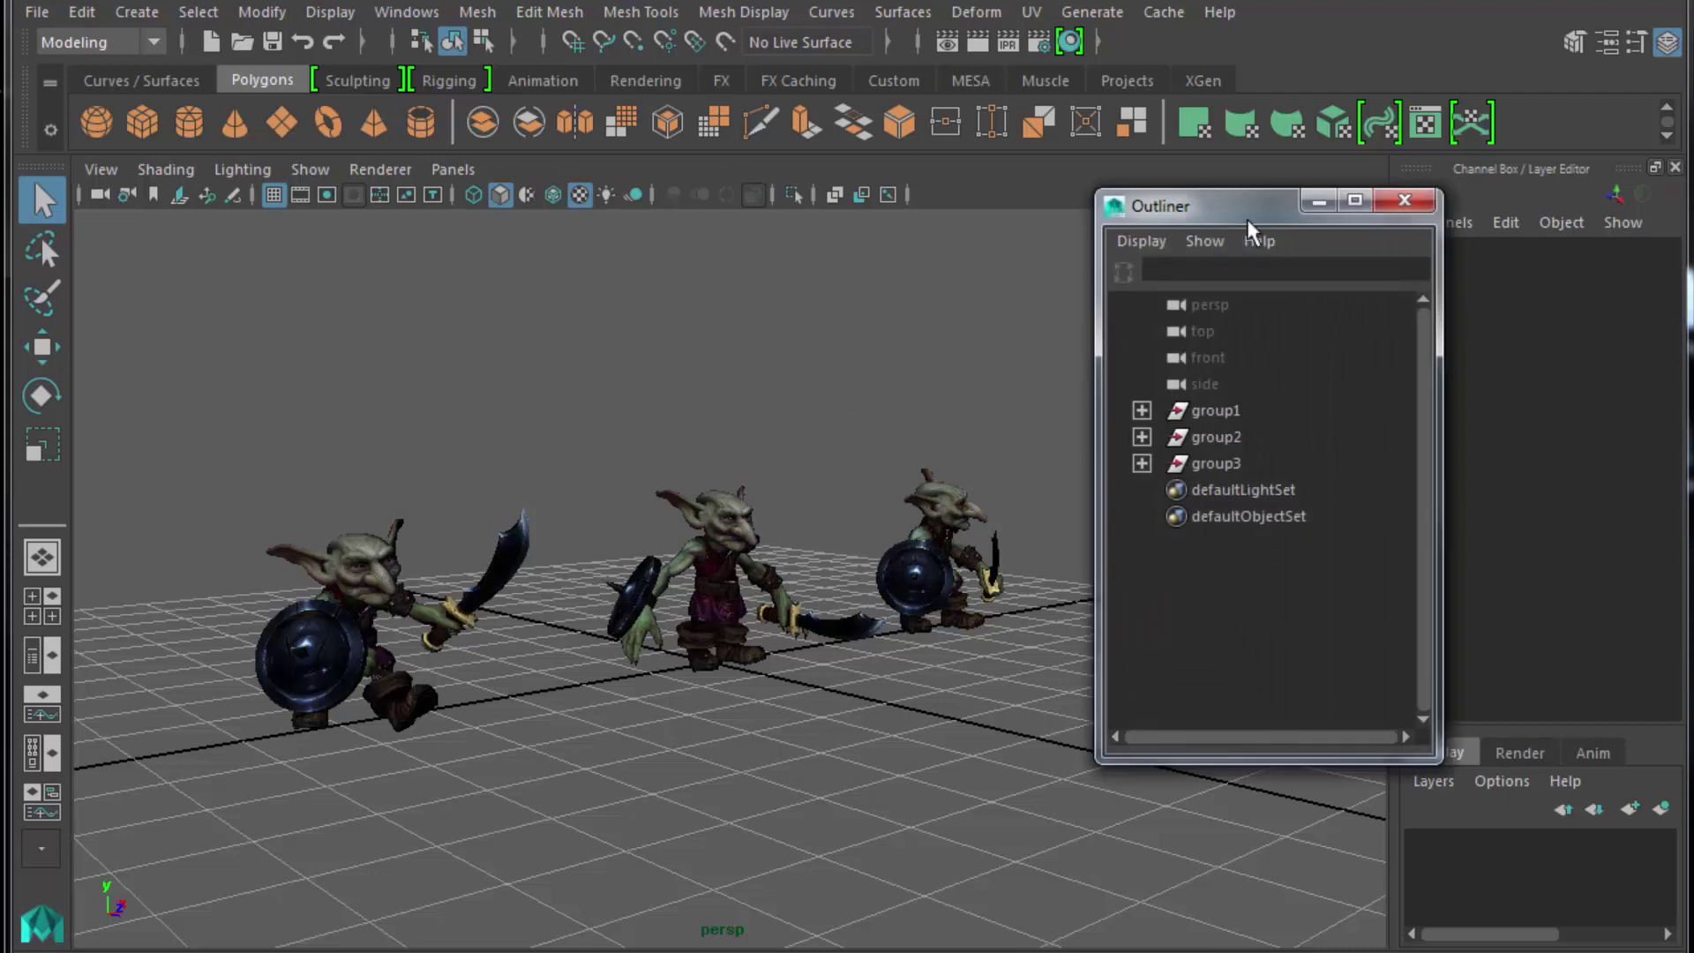
pyautogui.moveTo(1248, 221); pyautogui.dragTo(1210, 221)
pyautogui.click(1173, 411)
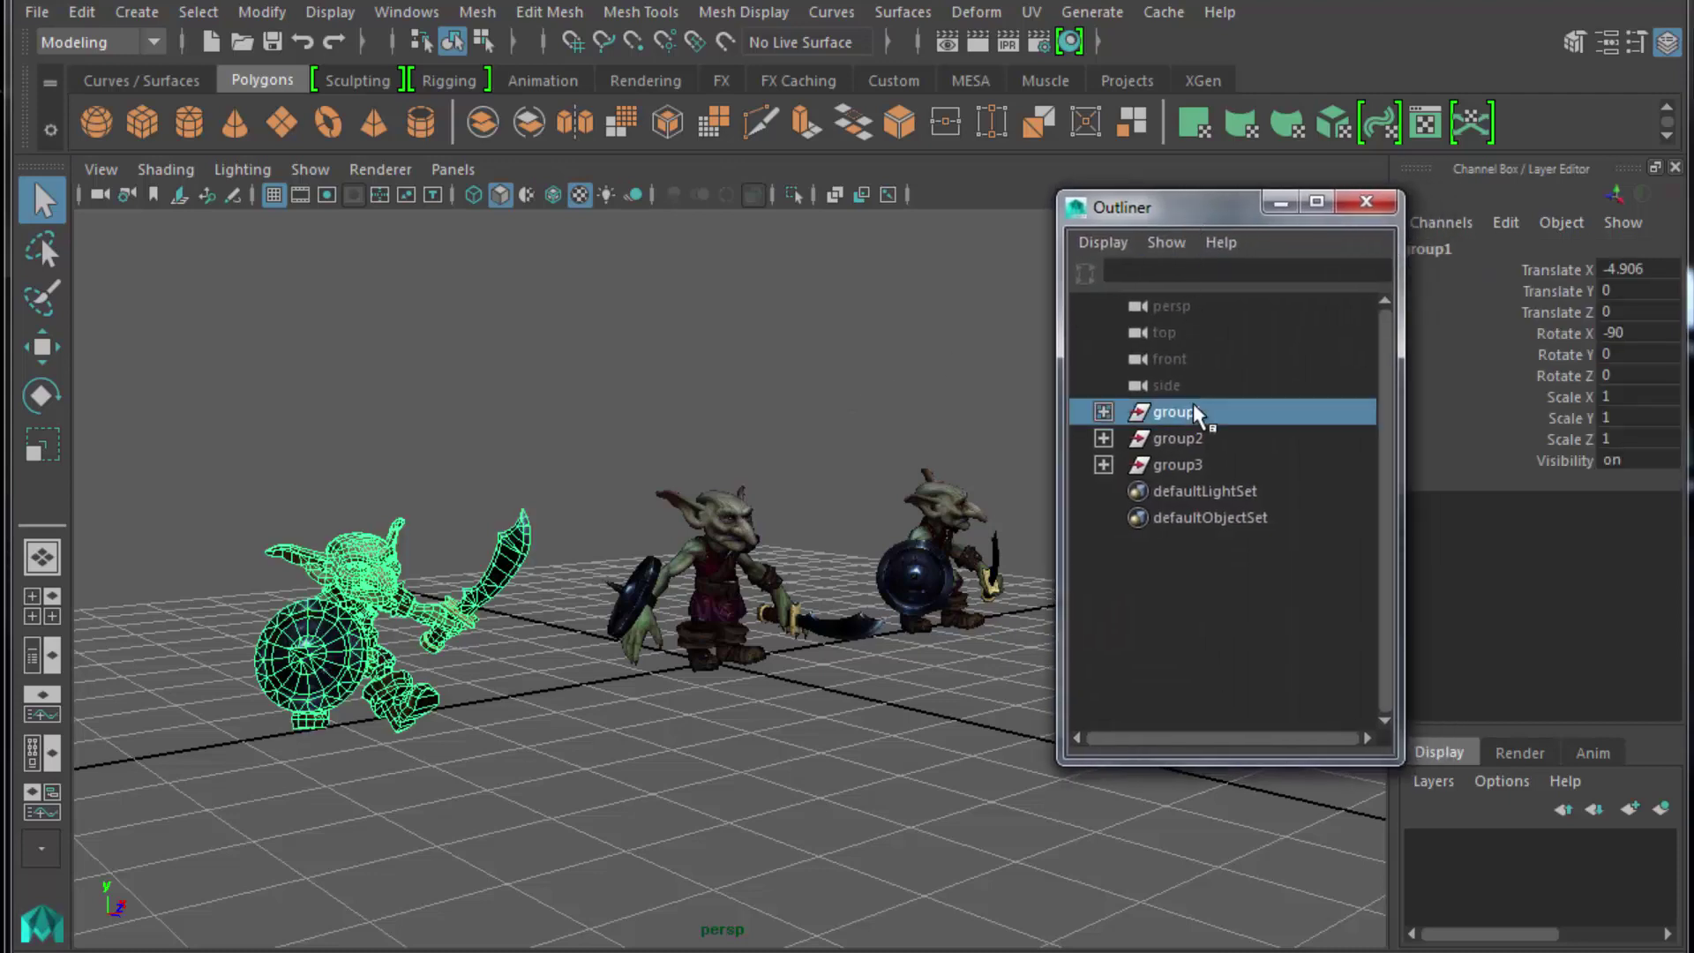
pyautogui.press('Delete')
pyautogui.click(1190, 464)
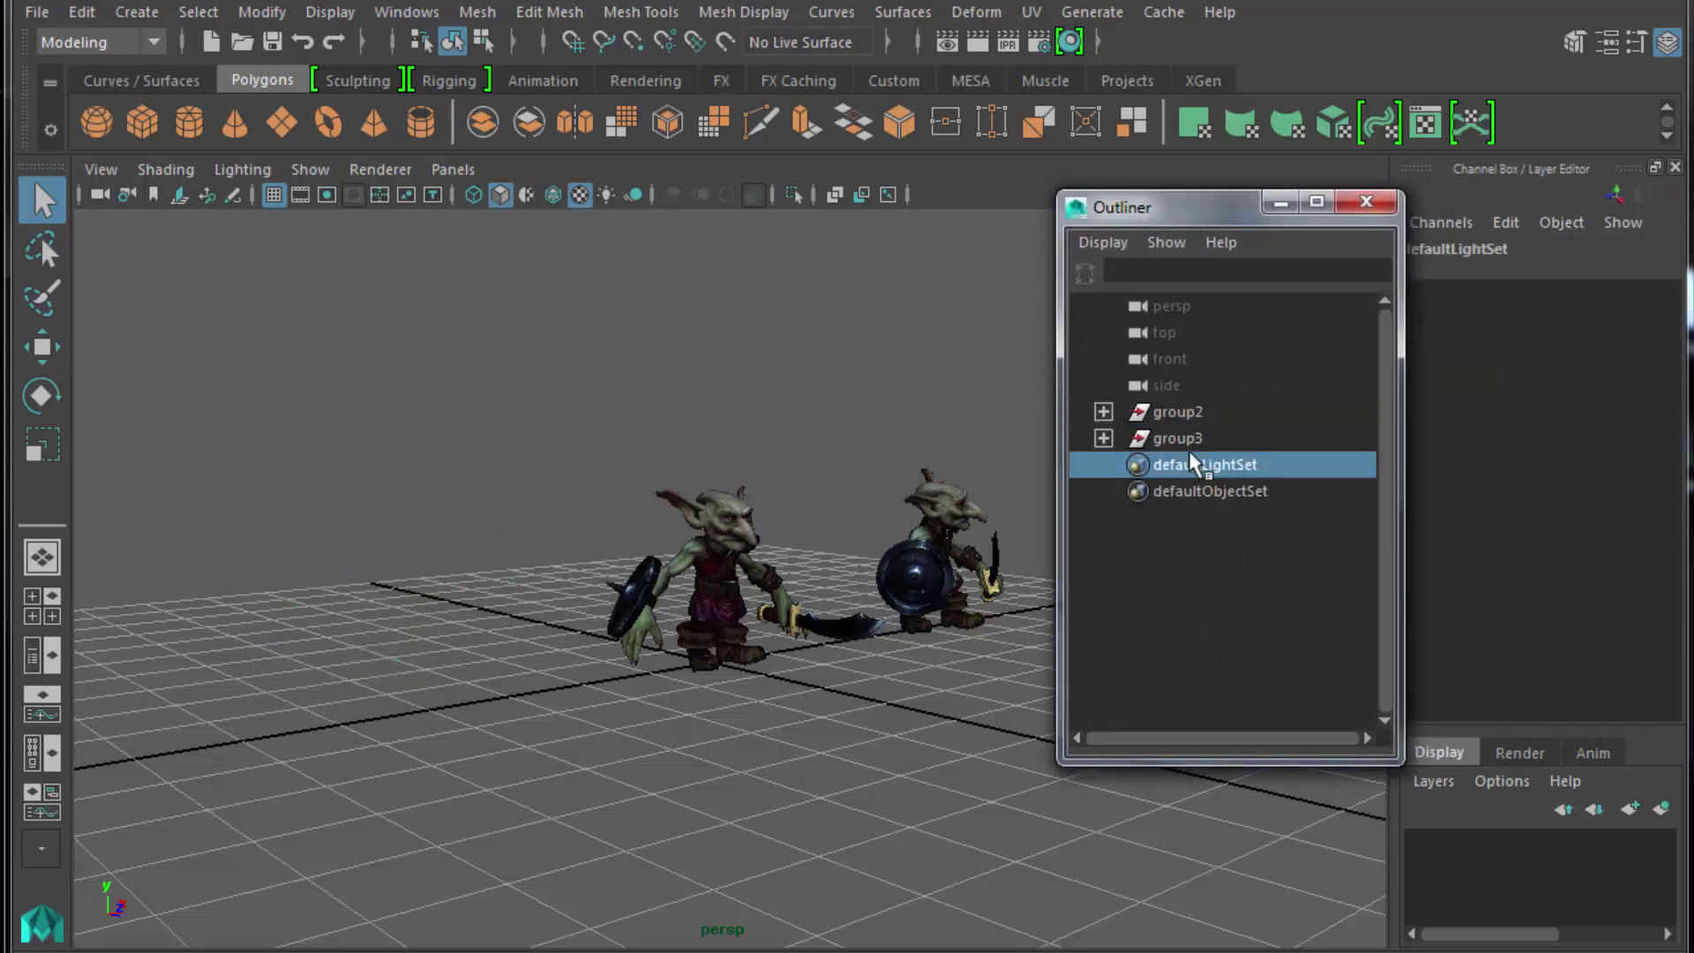
pyautogui.click(1184, 438)
pyautogui.click(1180, 412)
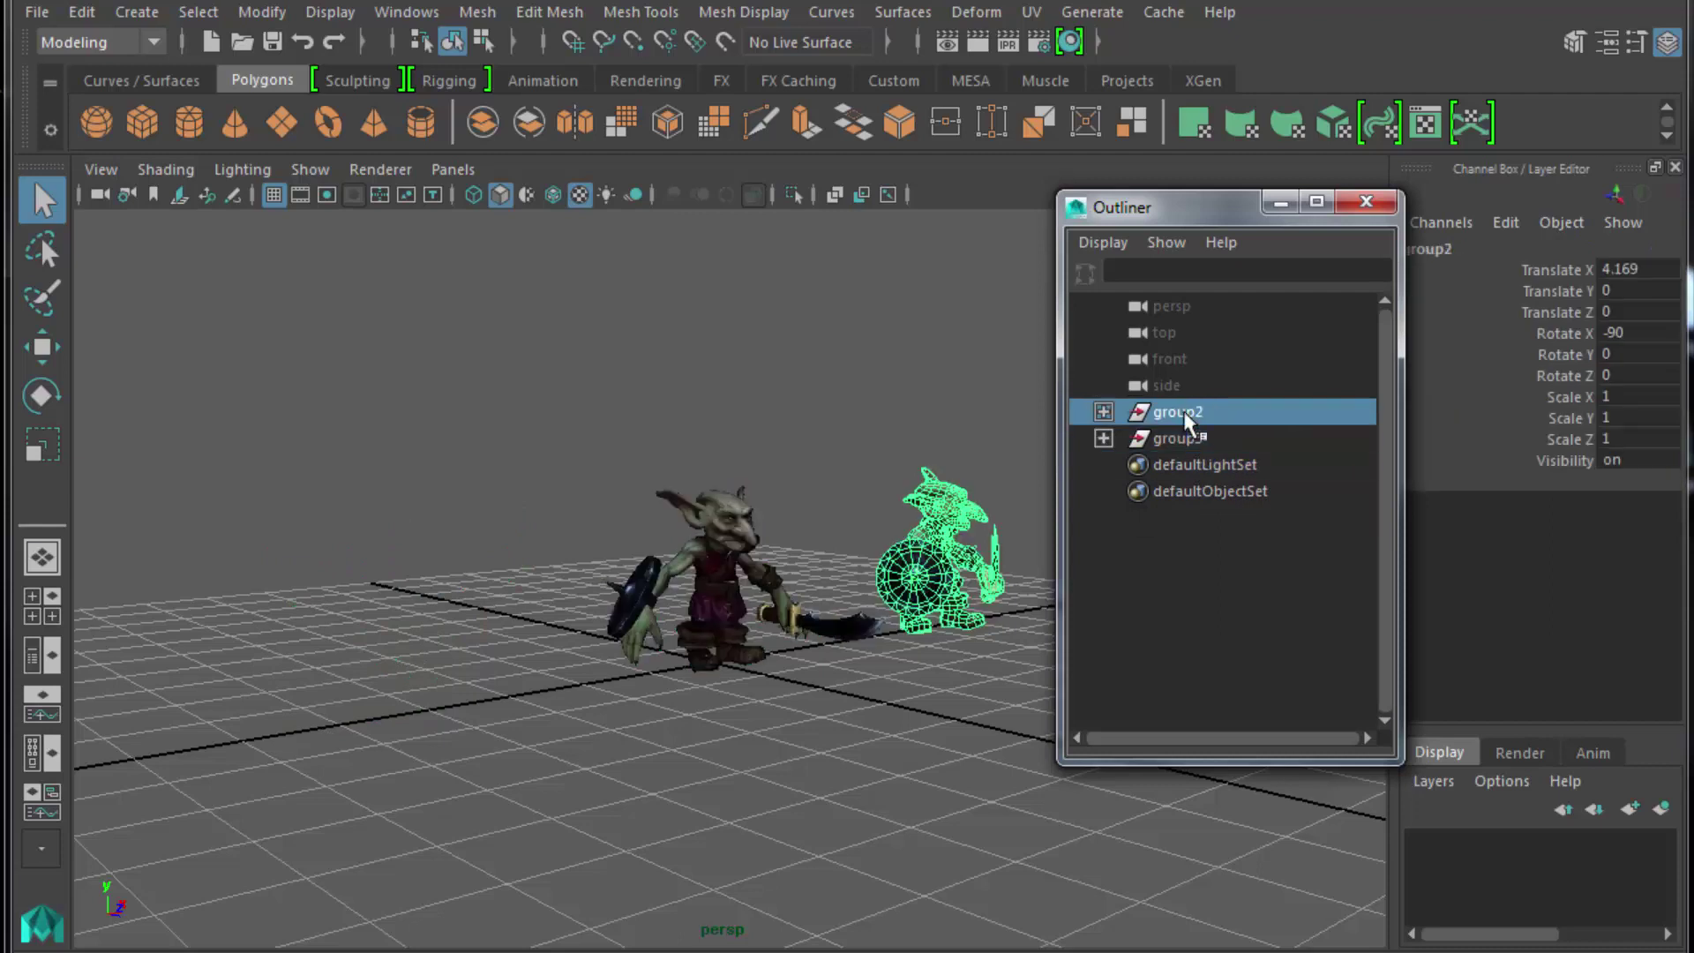
pyautogui.press('Delete')
# Expand group3 and examine which separate meshes make up the remaining goblin, from goblin1 through buckle02.
pyautogui.click(1179, 411)
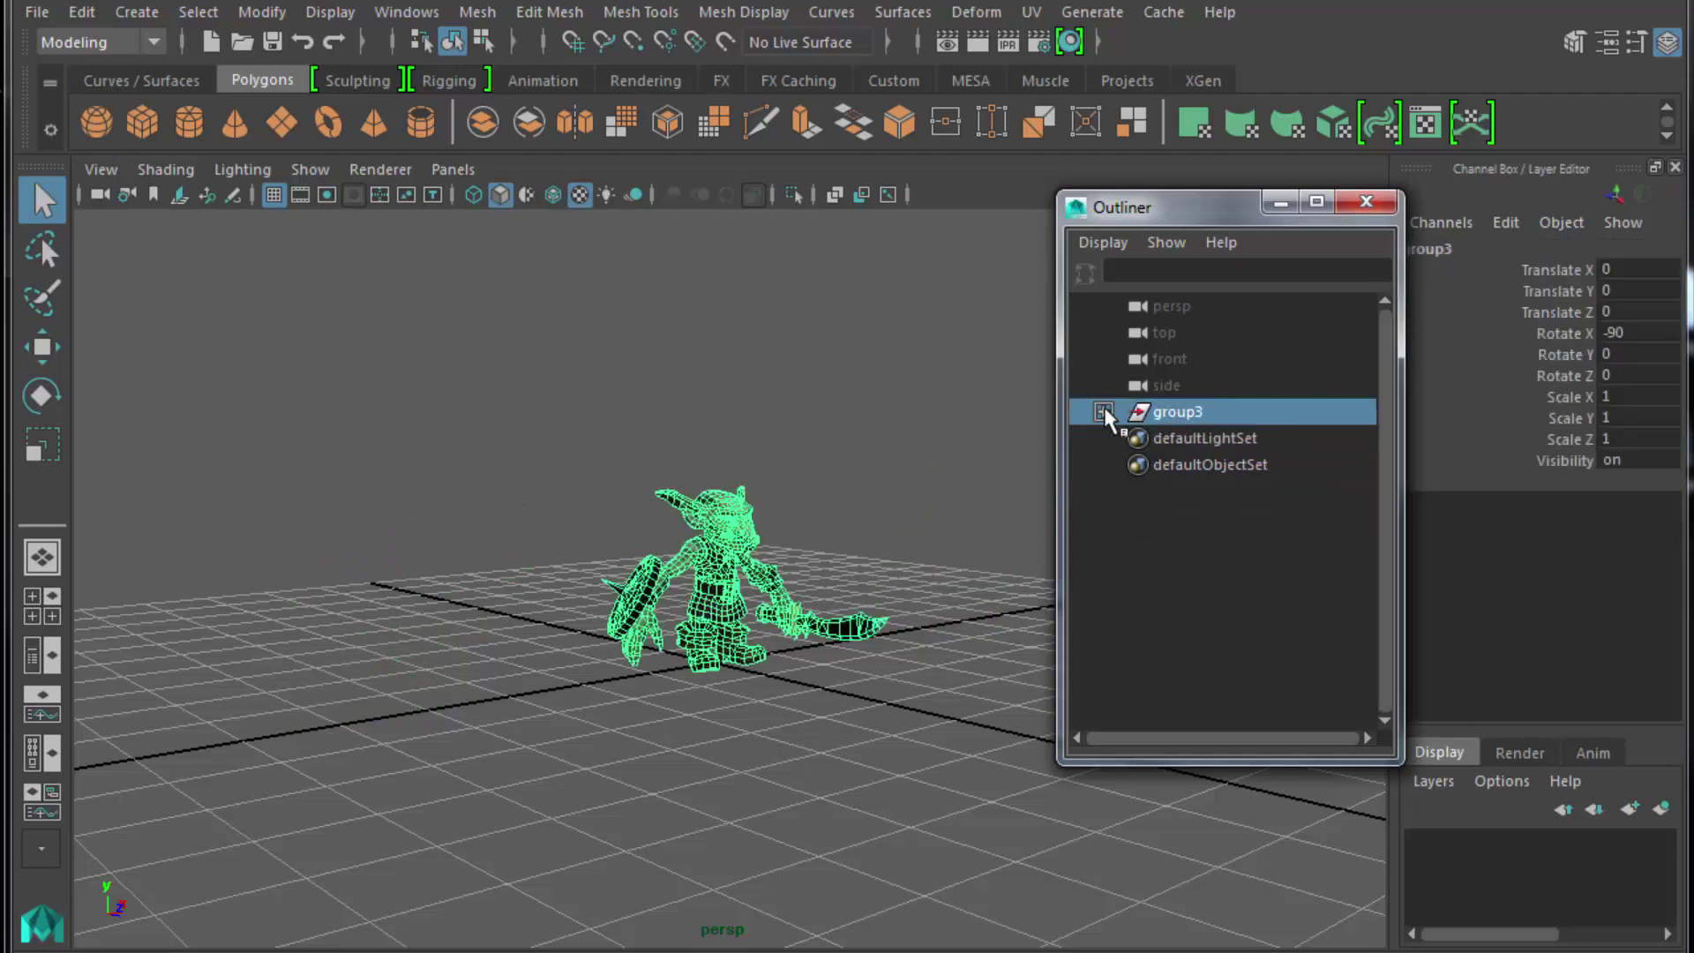
pyautogui.moveTo(1186, 194); pyautogui.dragTo(1185, 9)
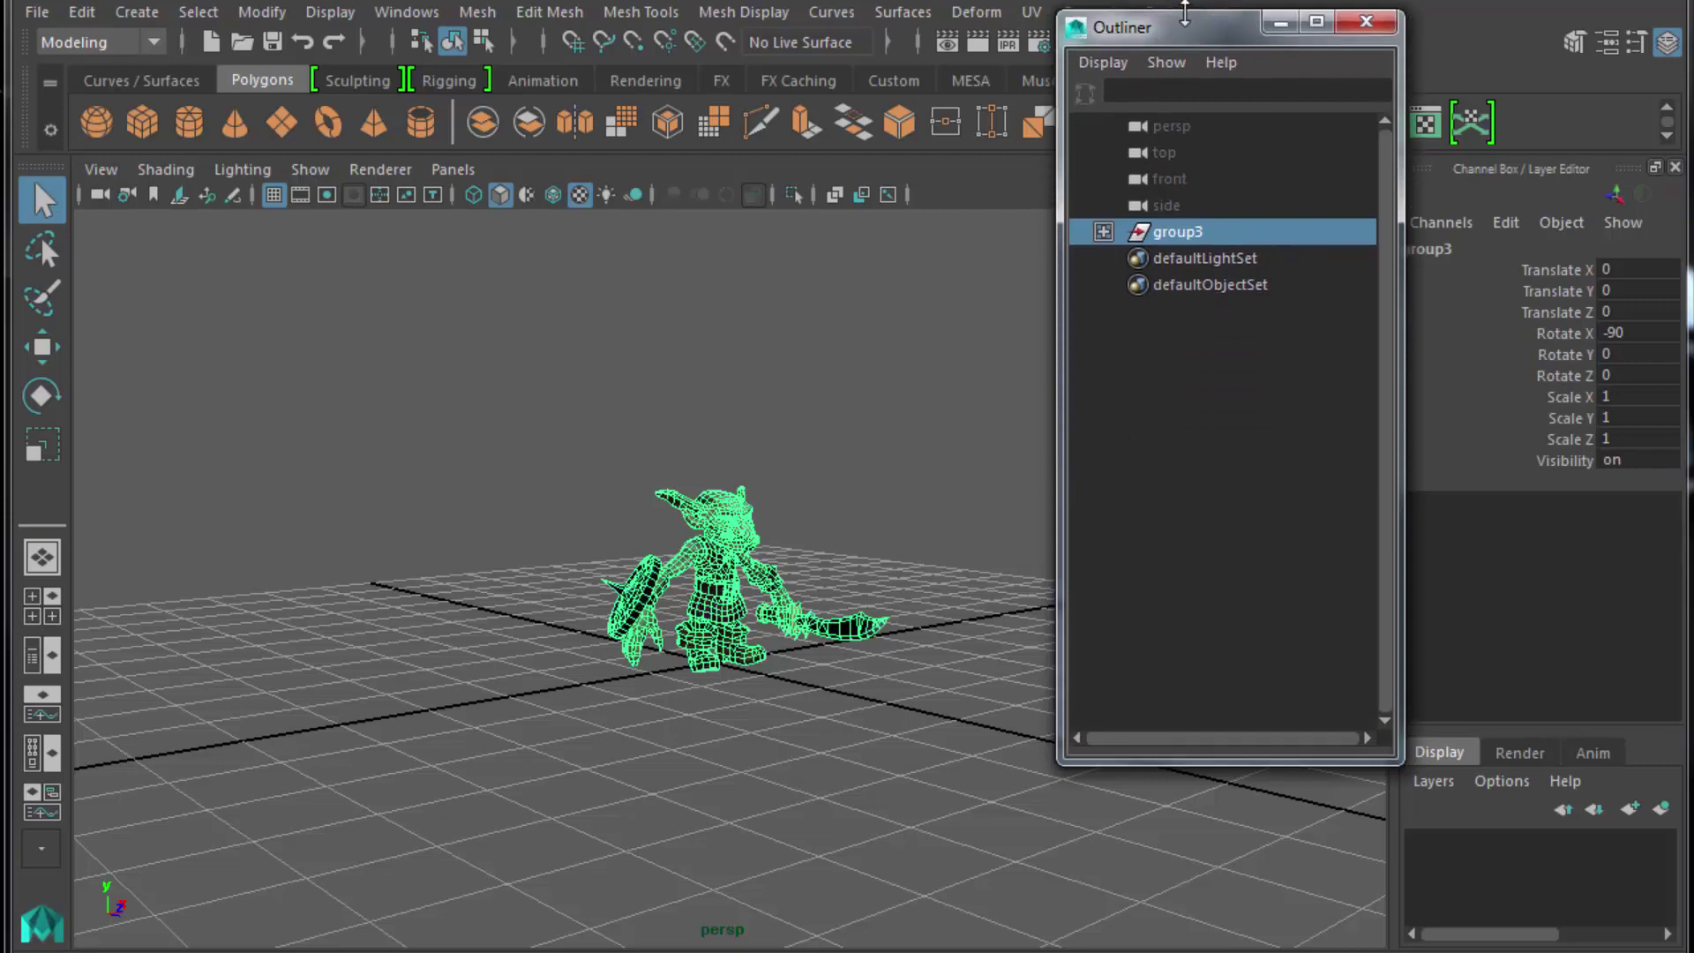
pyautogui.click(1103, 228)
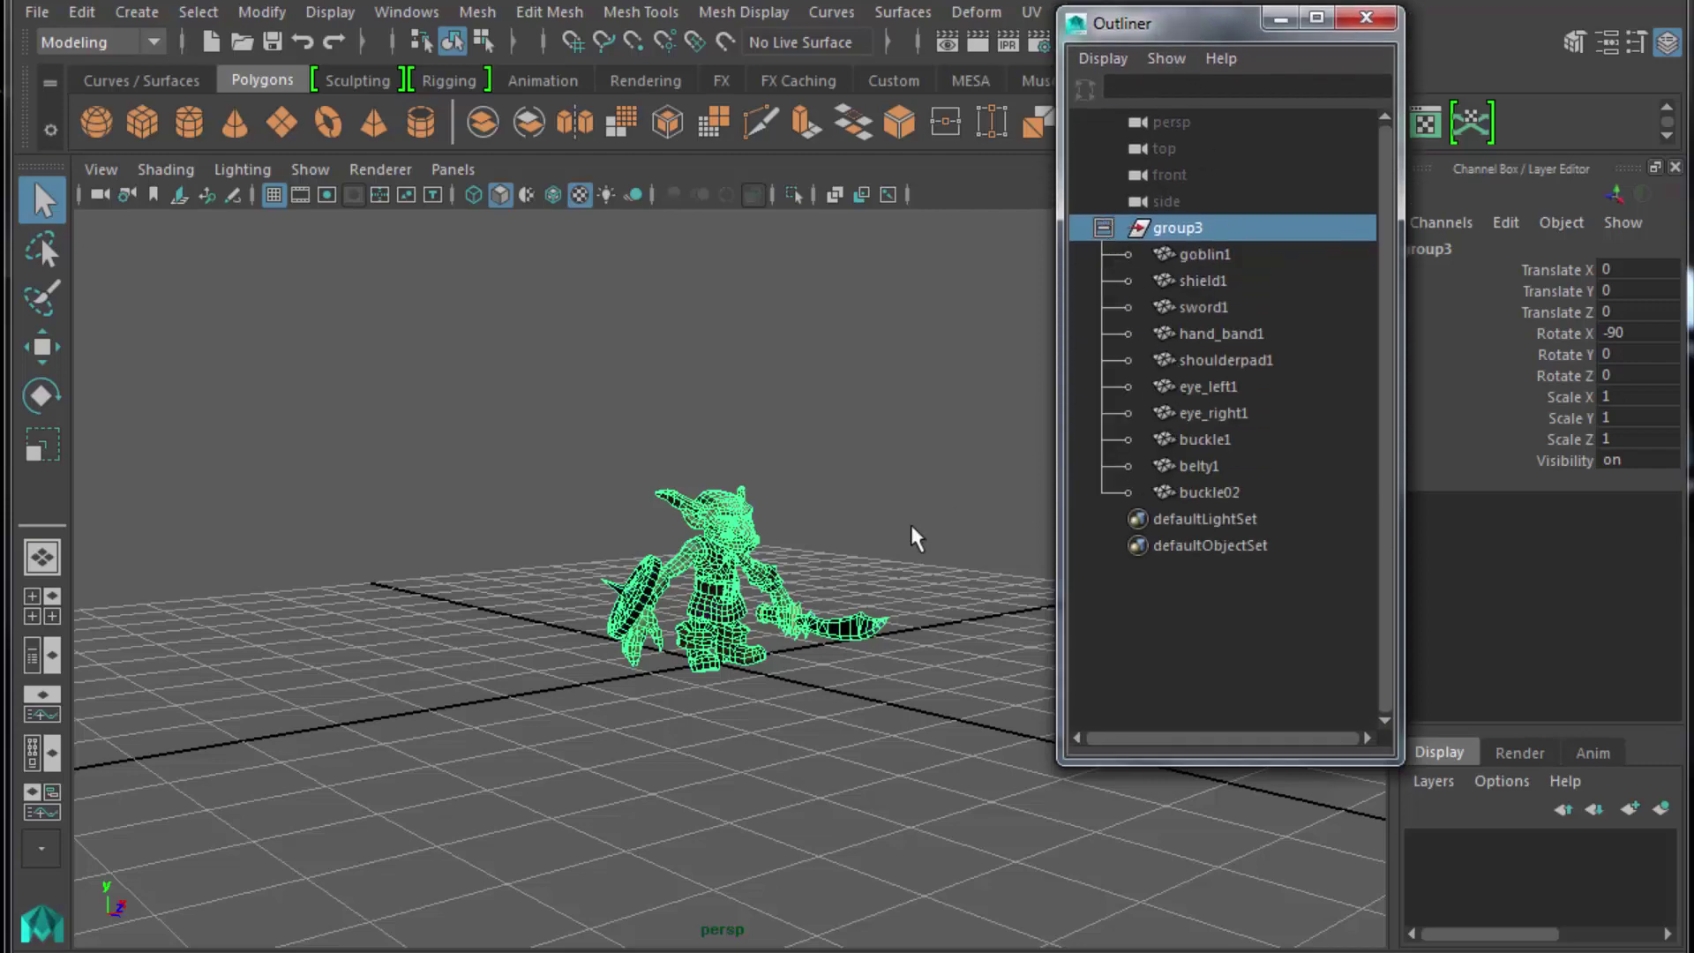
pyautogui.click(731, 538)
pyautogui.scroll(5, 732, 539)
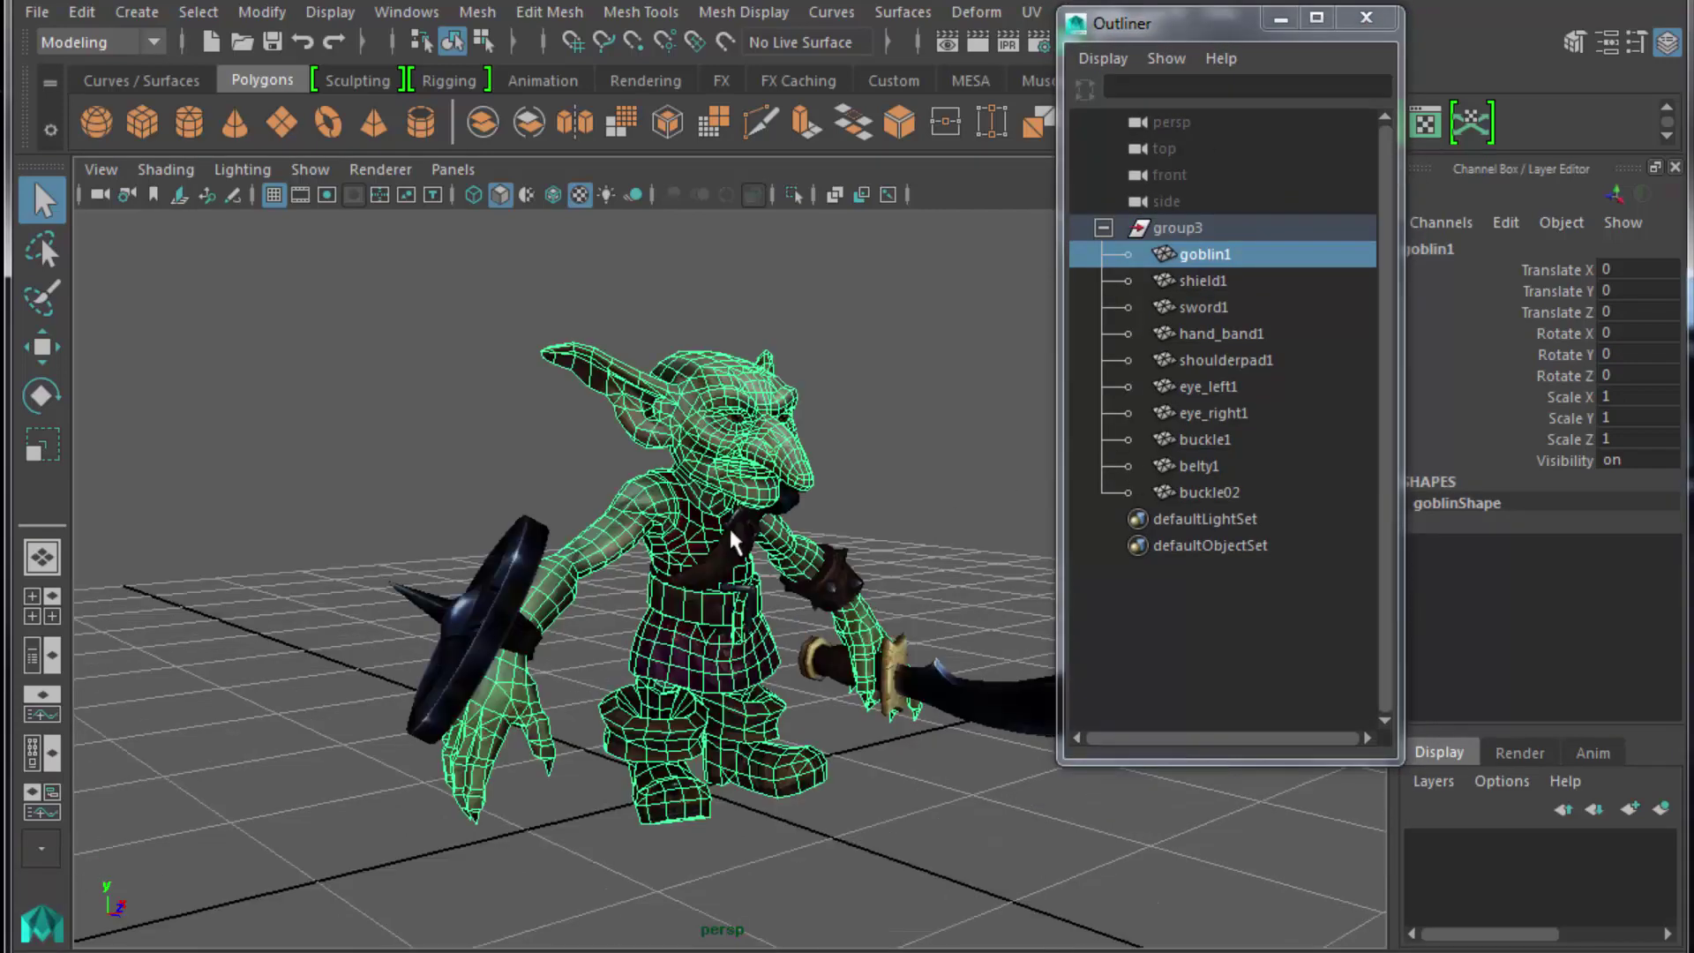
pyautogui.scroll(-2, 732, 538)
pyautogui.keyDown('alt'); pyautogui.moveTo(874, 685); pyautogui.dragTo(842, 670); pyautogui.keyUp('alt')
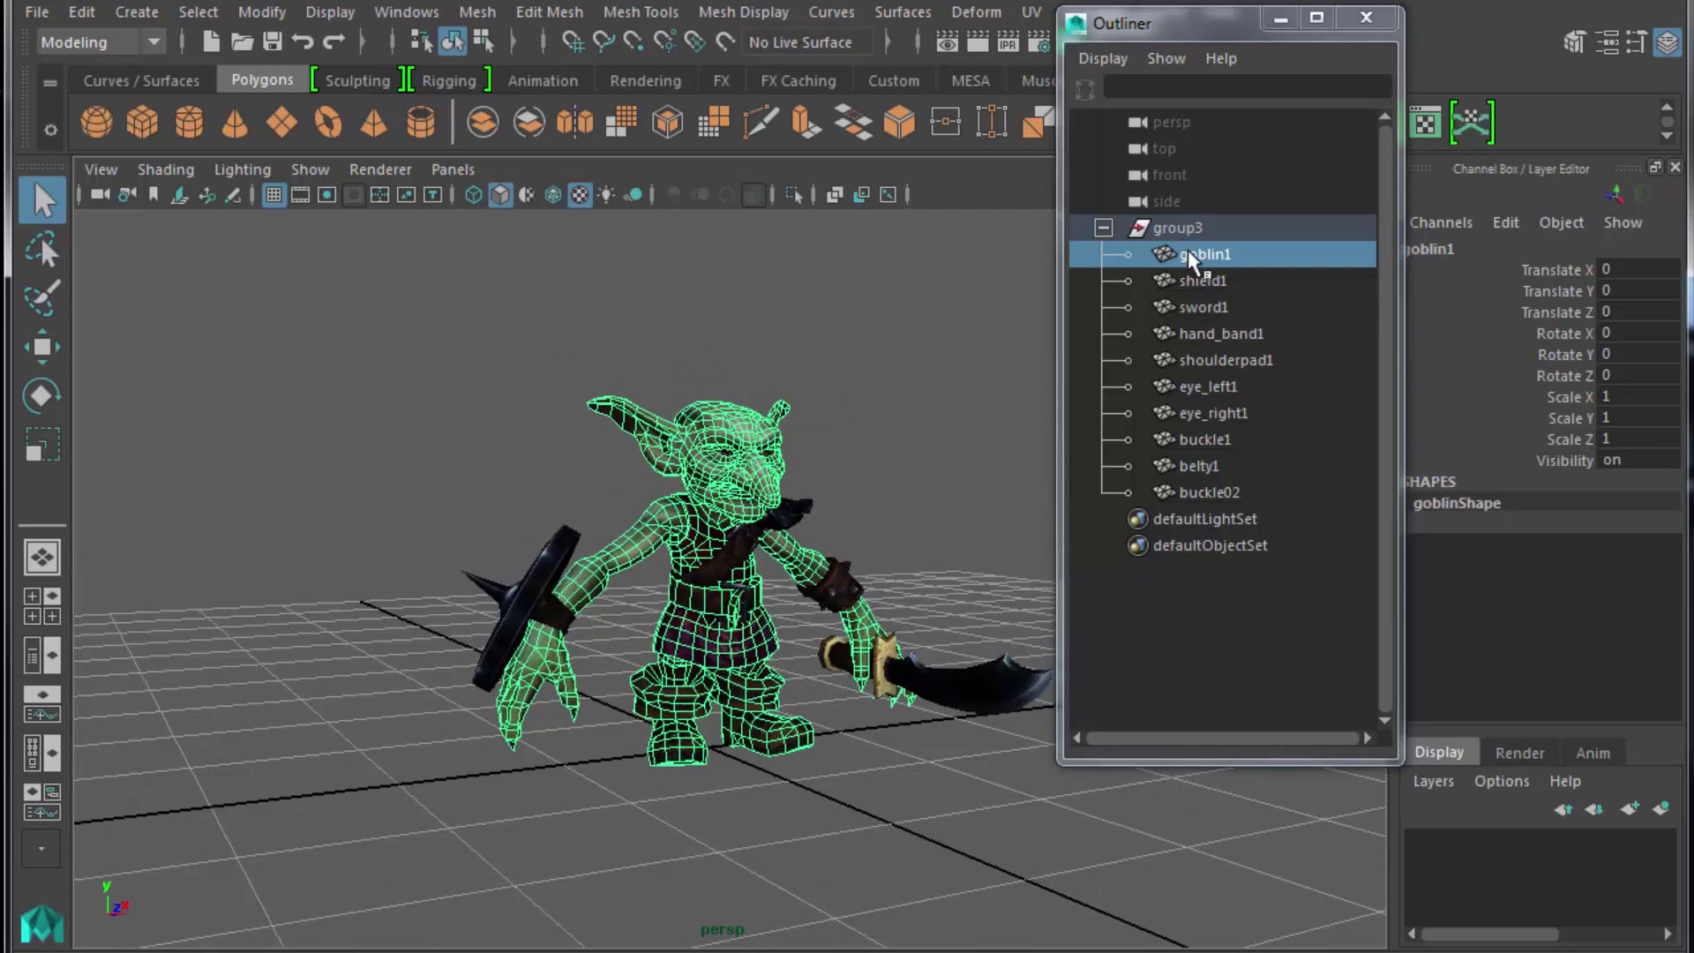
pyautogui.moveTo(1188, 277); pyautogui.dragTo(1205, 456)
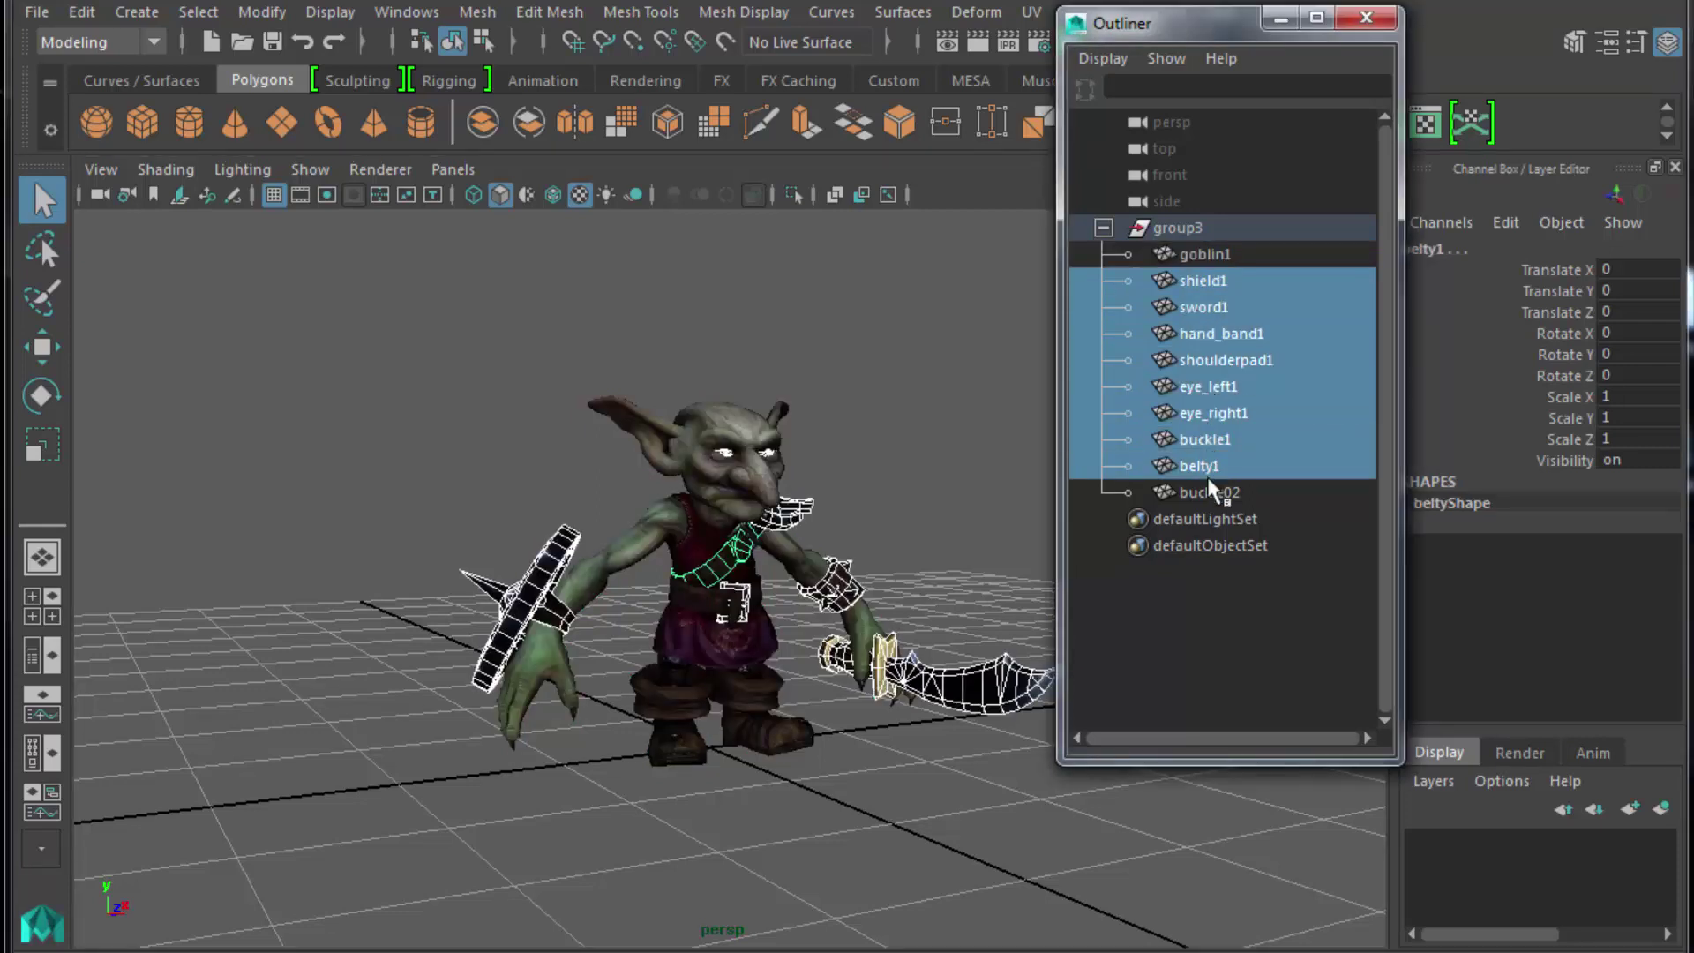
pyautogui.click(1209, 487)
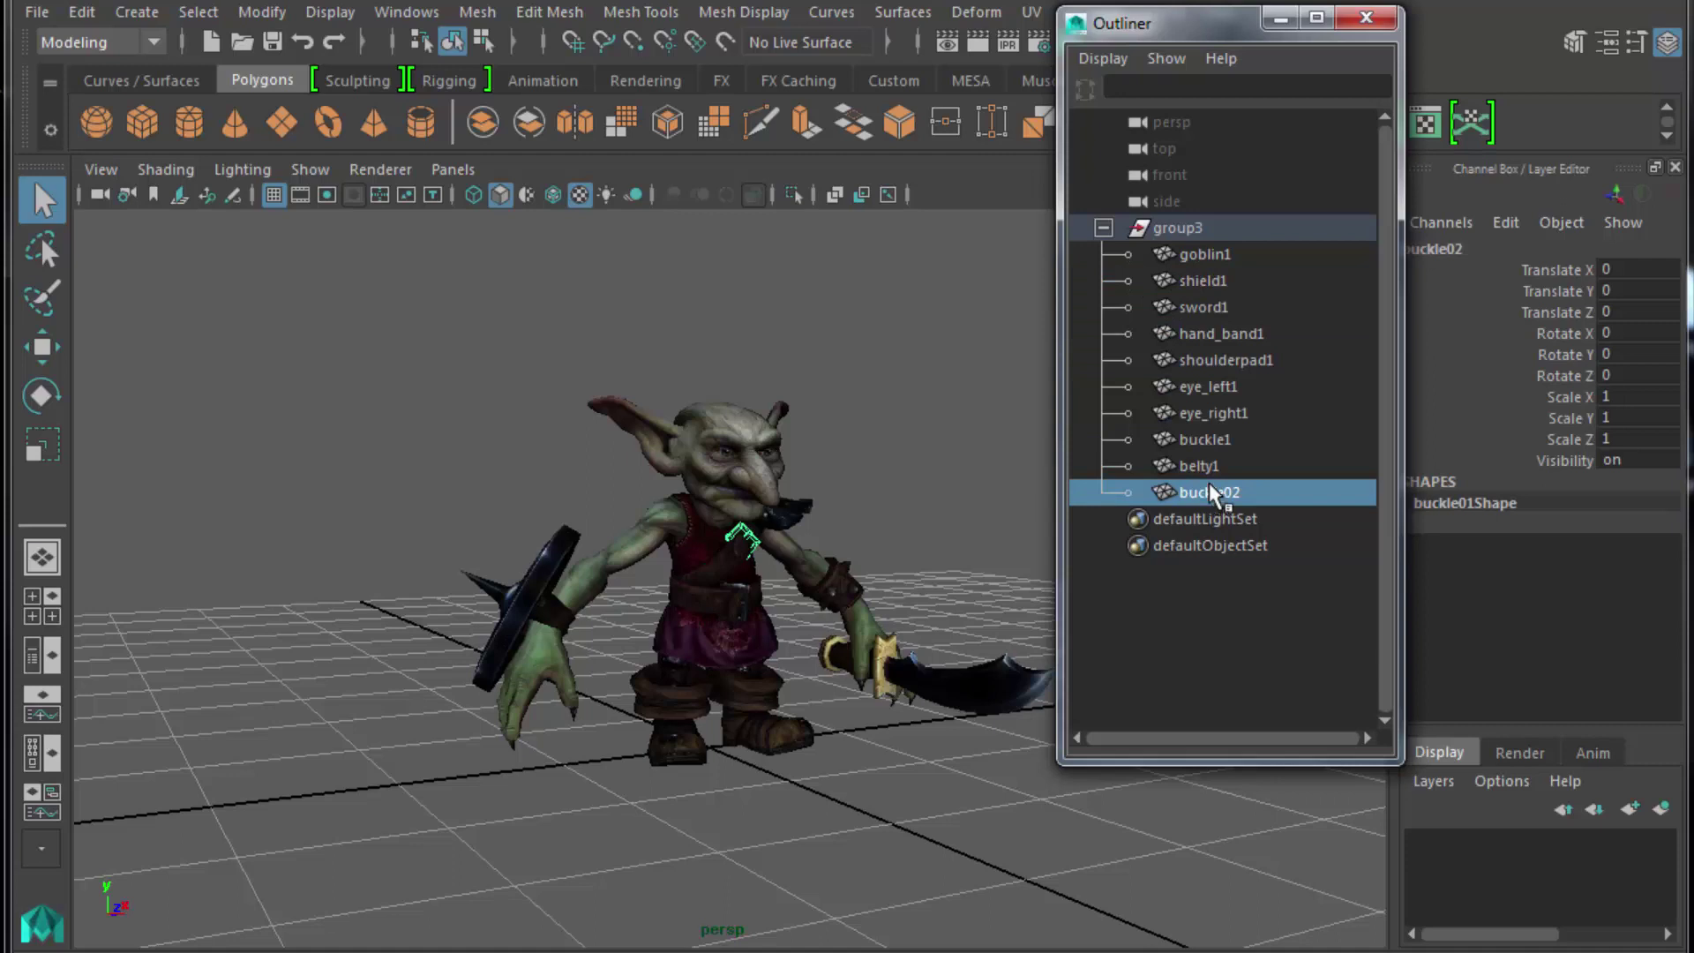
# Unparent the sword and shield meshes from group3.
pyautogui.click(925, 688)
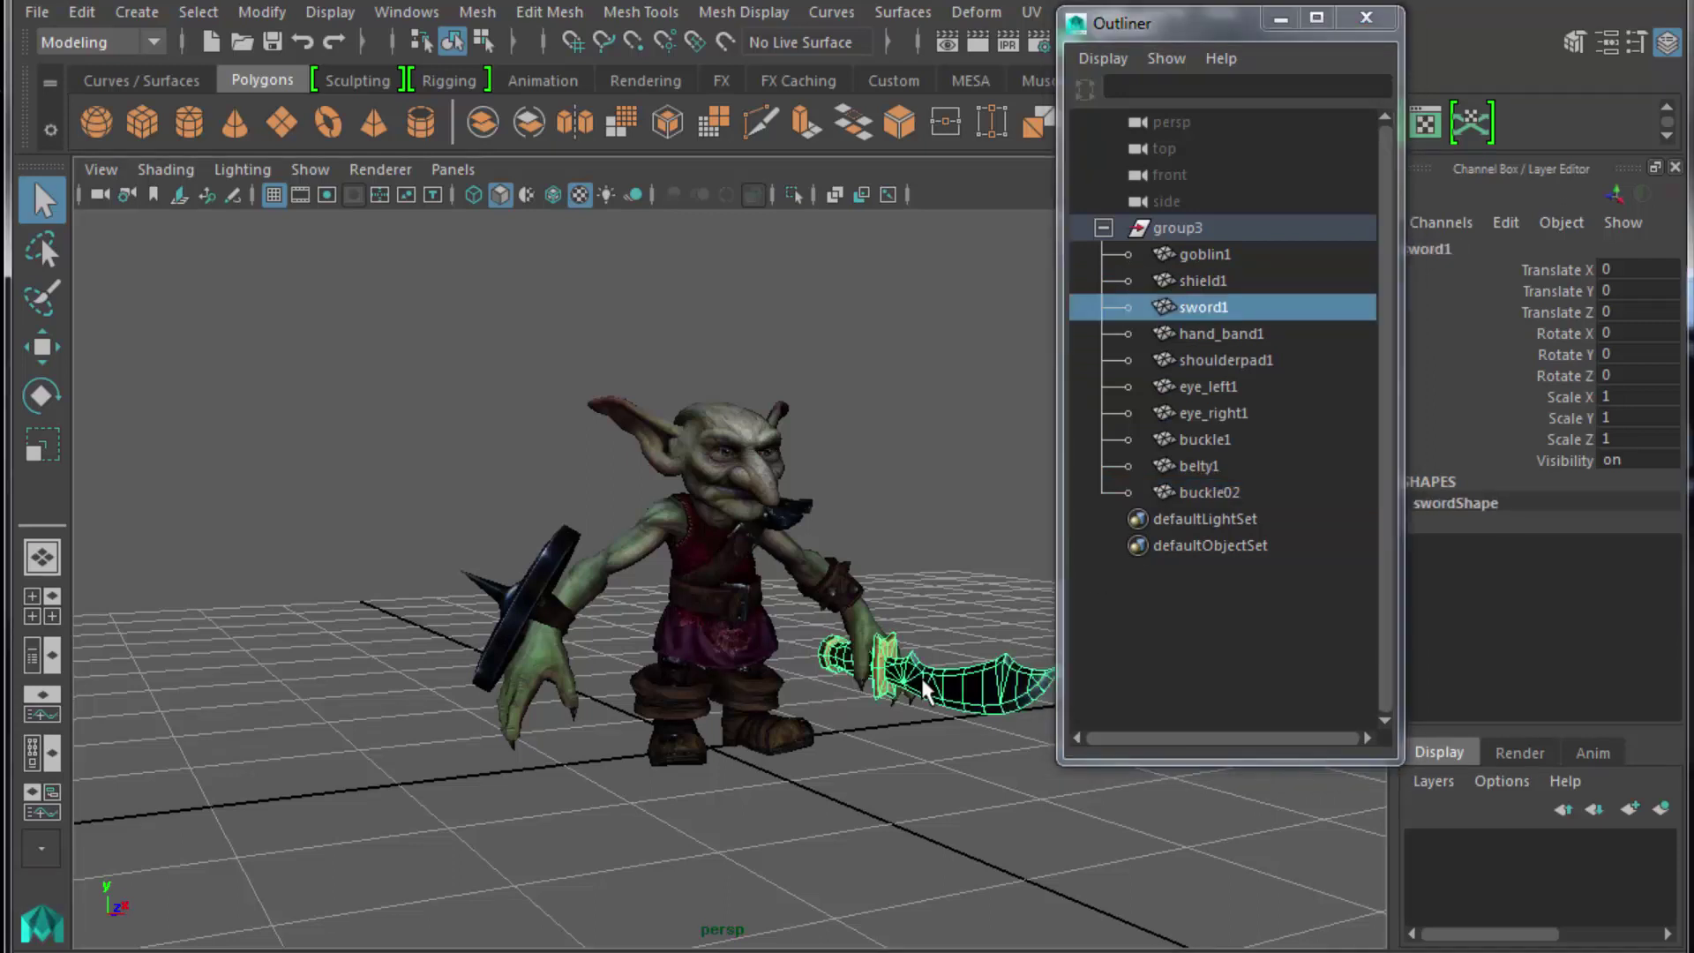
pyautogui.keyDown('shift'); pyautogui.click(551, 561); pyautogui.keyUp('shift')
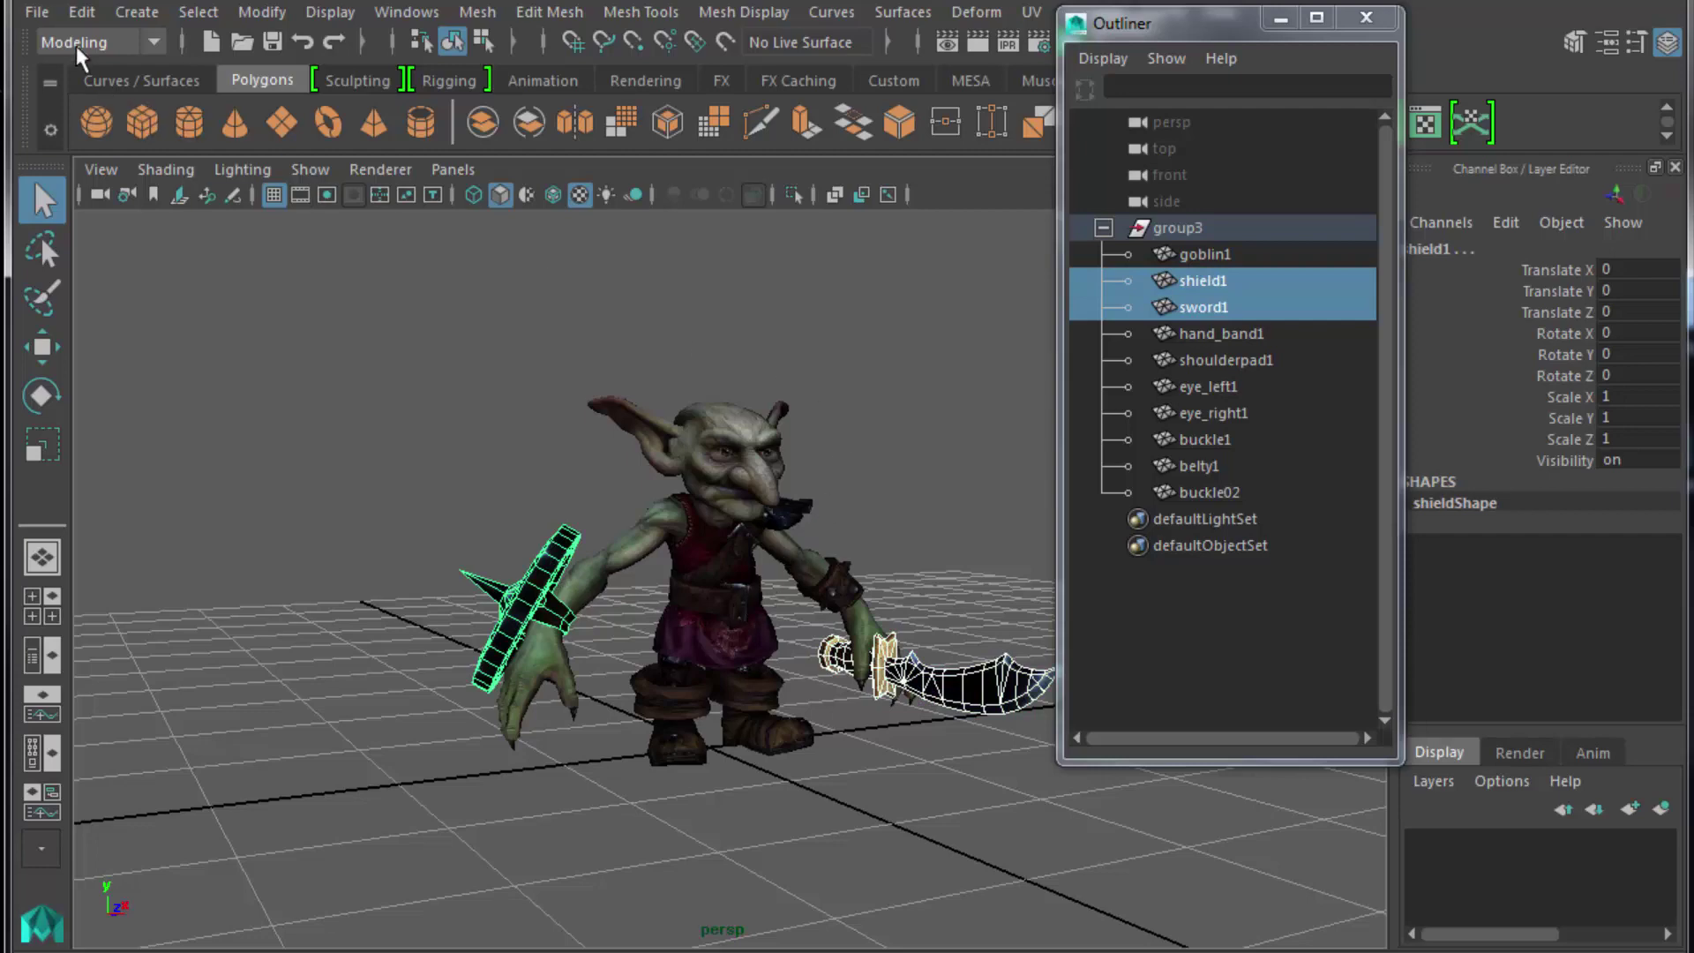
pyautogui.click(80, 13)
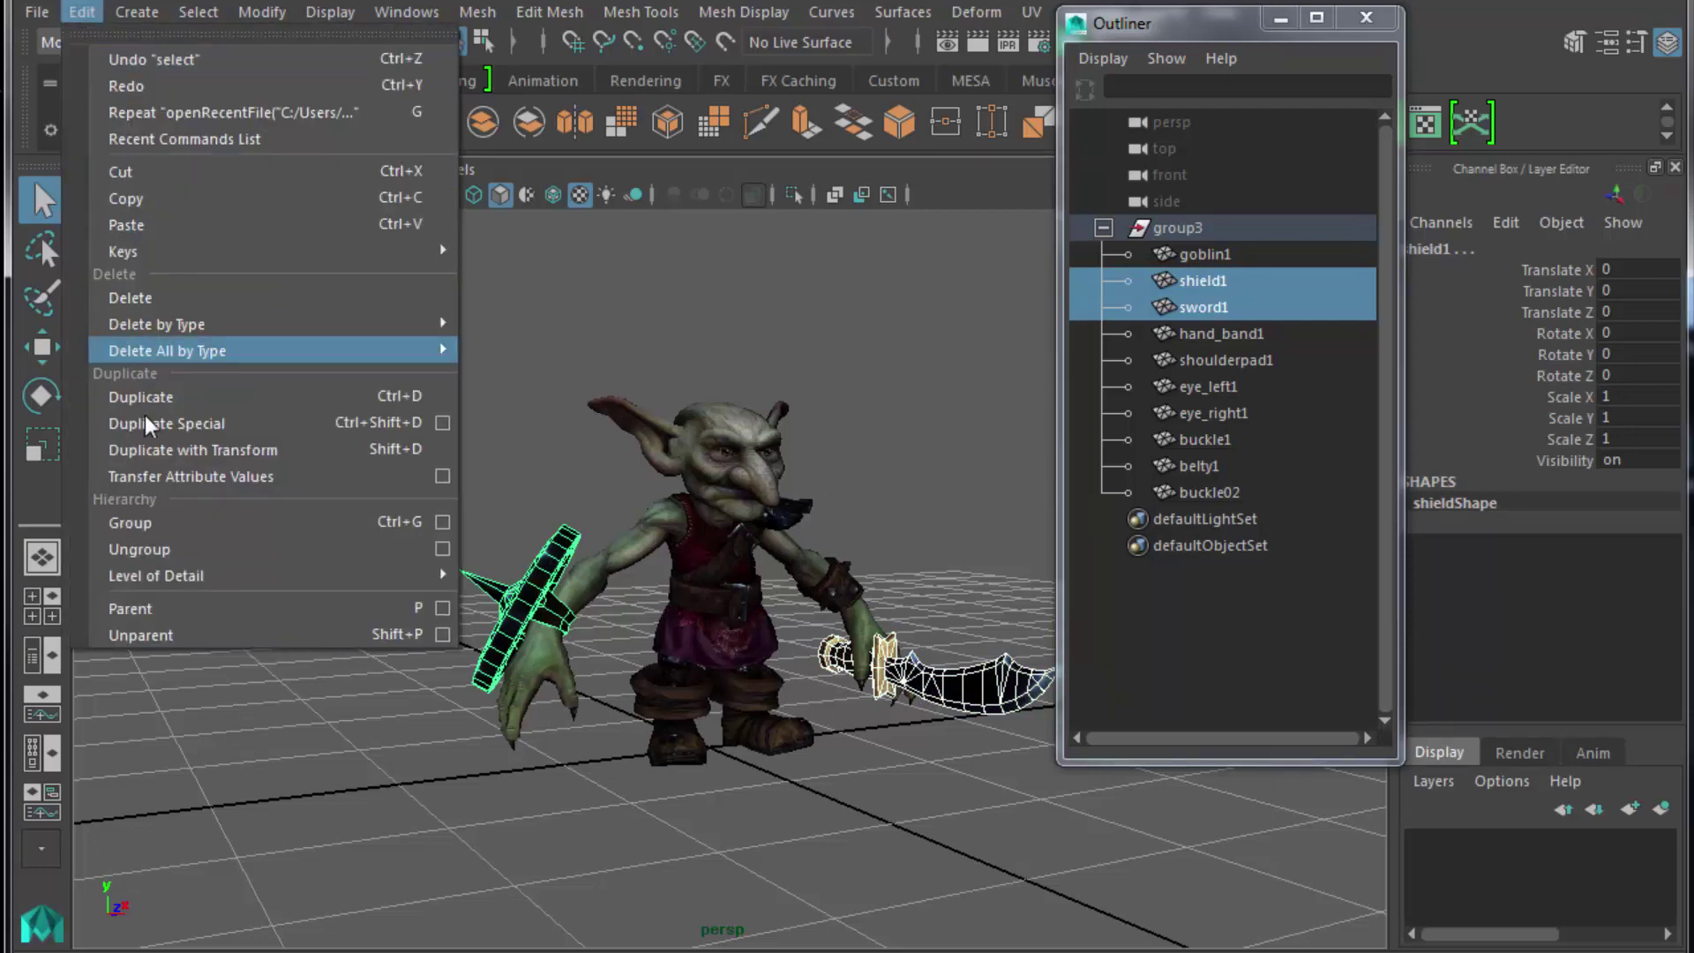
pyautogui.click(166, 632)
# Combine all meshes remaining in group3 into a single goblin mesh.
pyautogui.click(1172, 226)
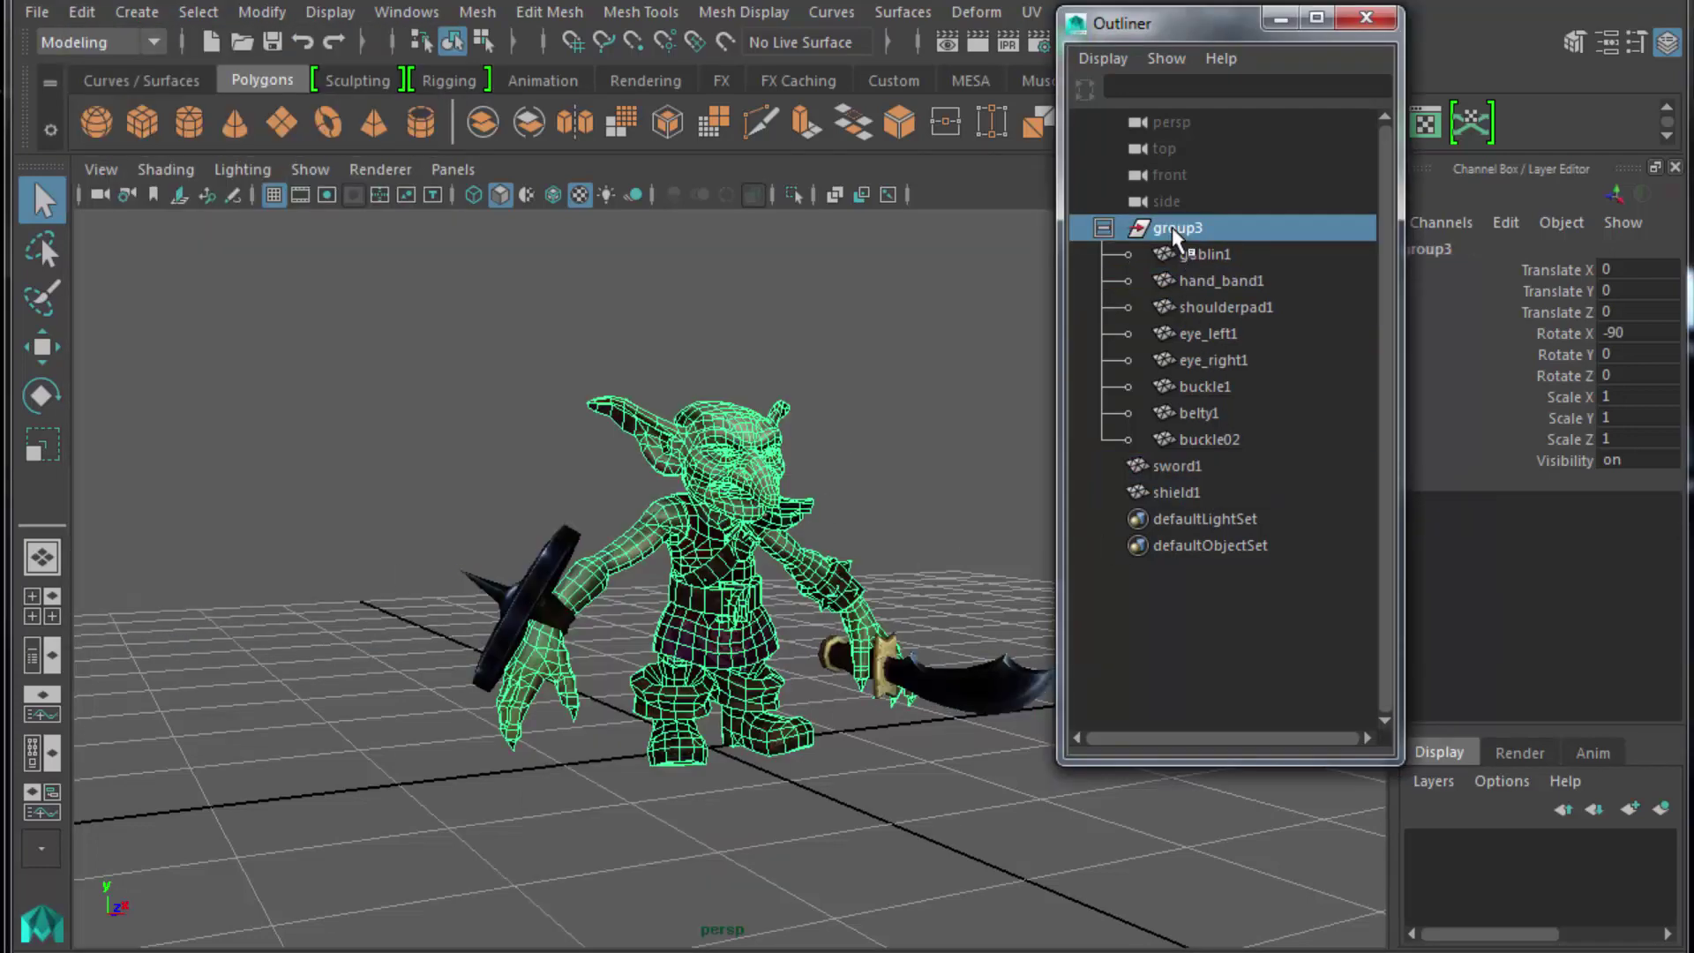
pyautogui.click(478, 20)
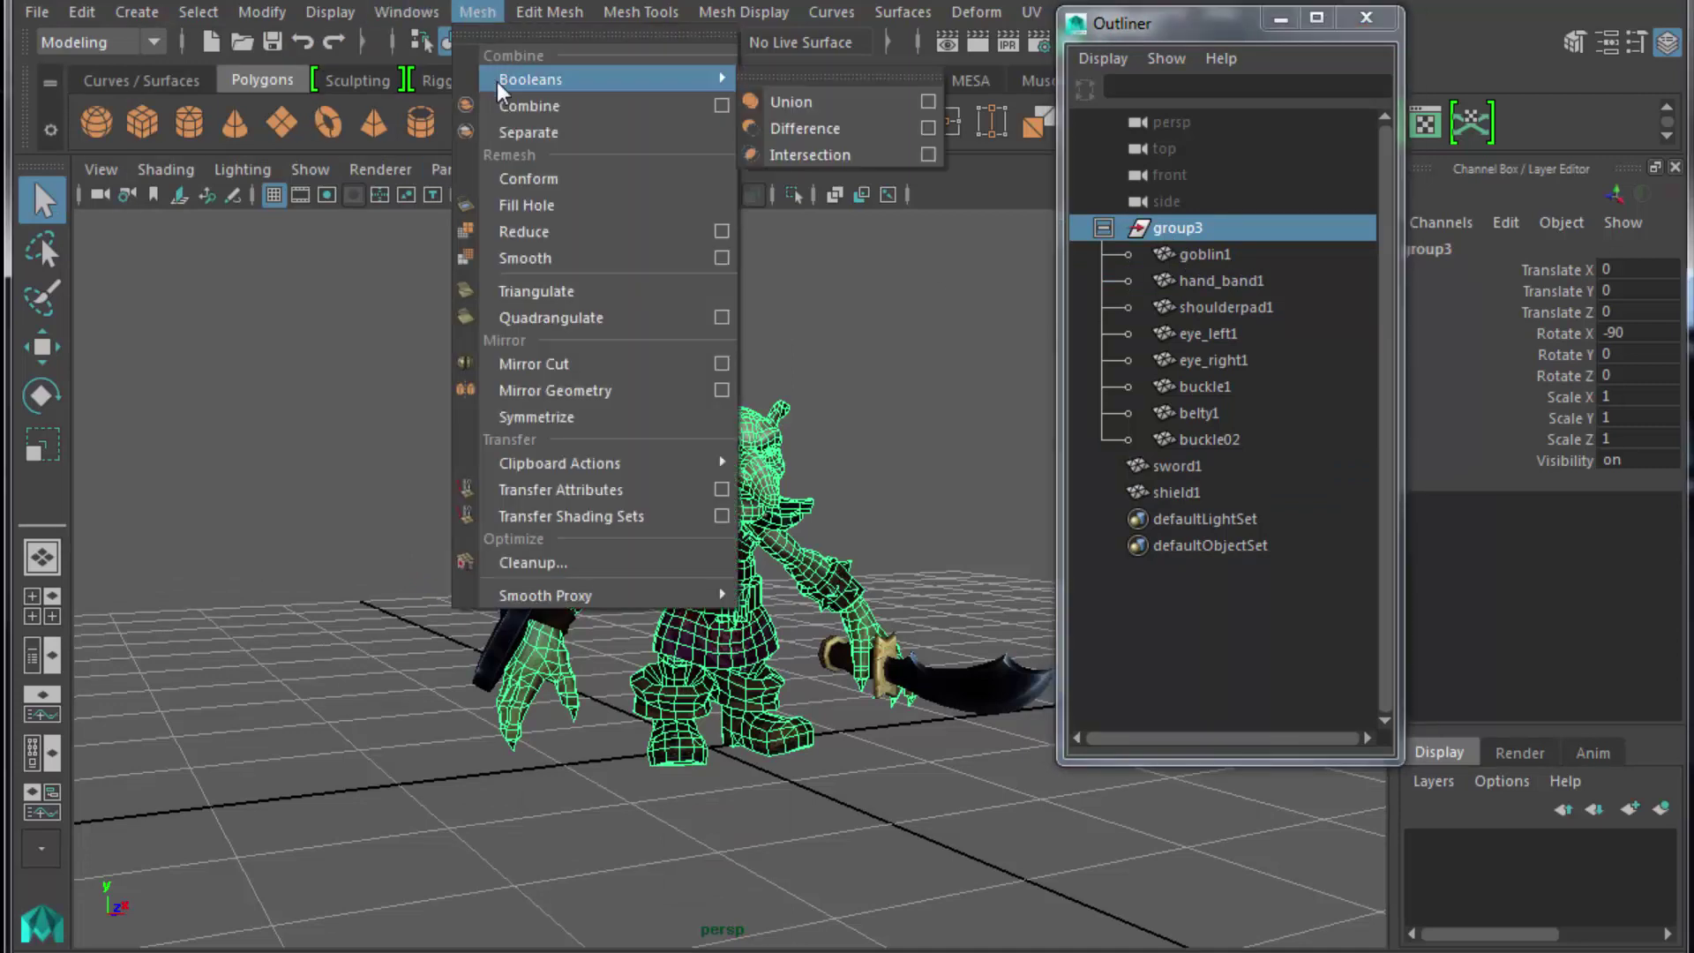
pyautogui.click(523, 108)
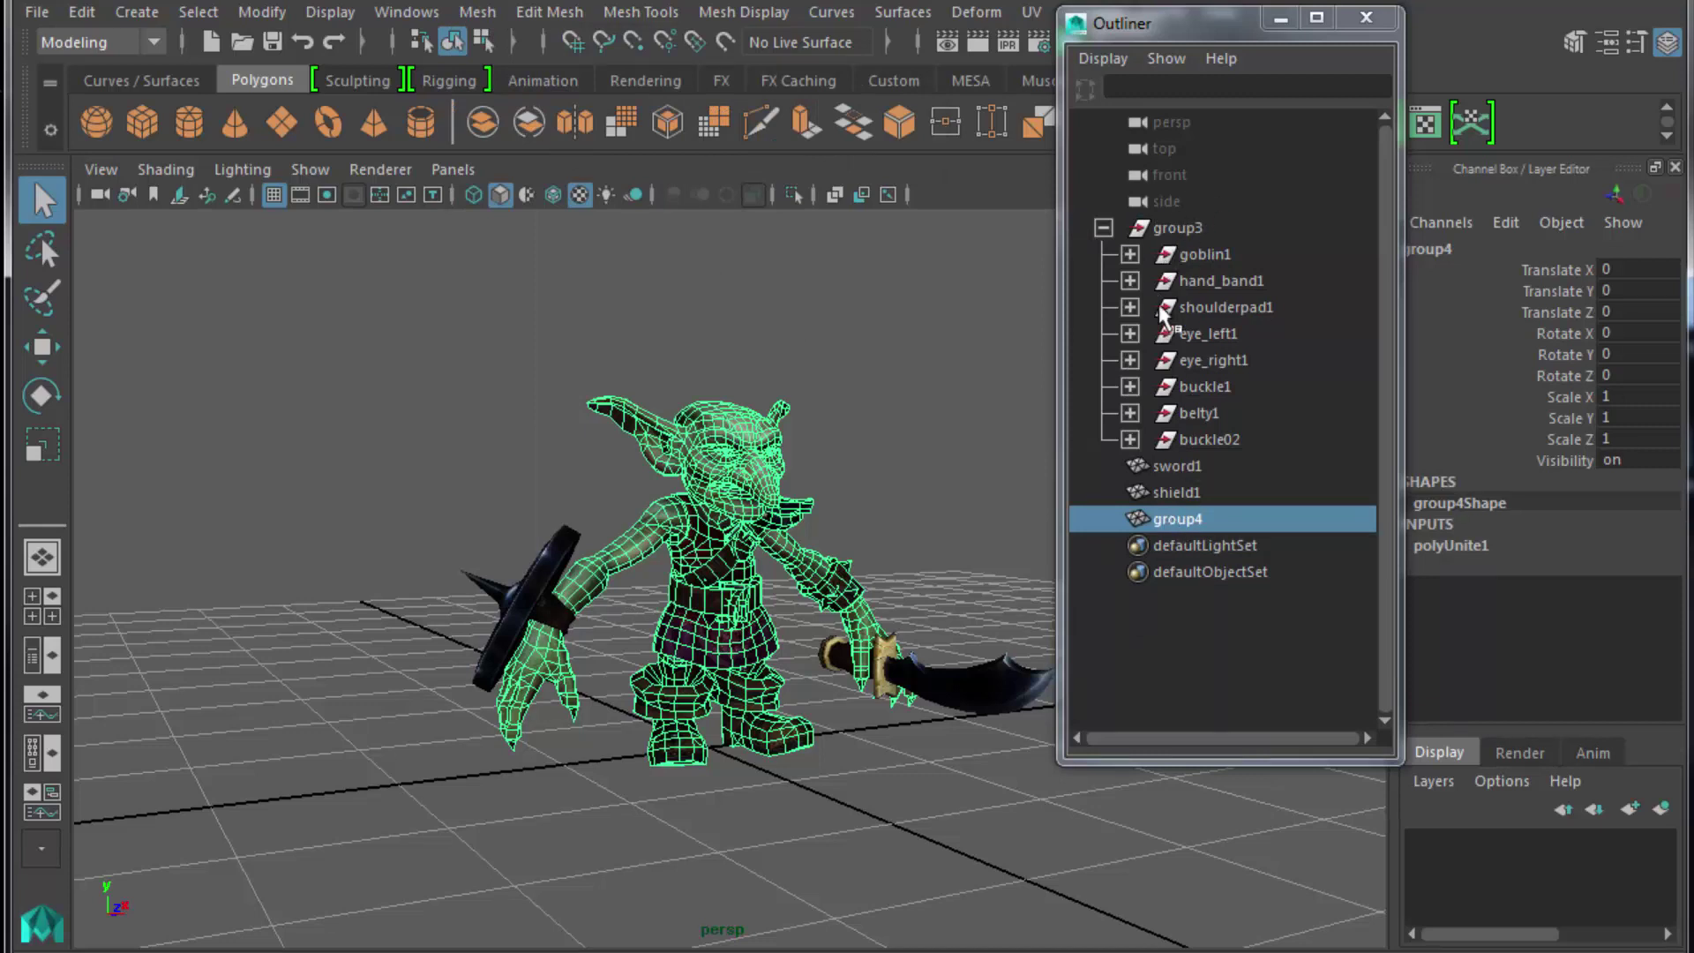
pyautogui.moveTo(1214, 36); pyautogui.dragTo(1110, 71)
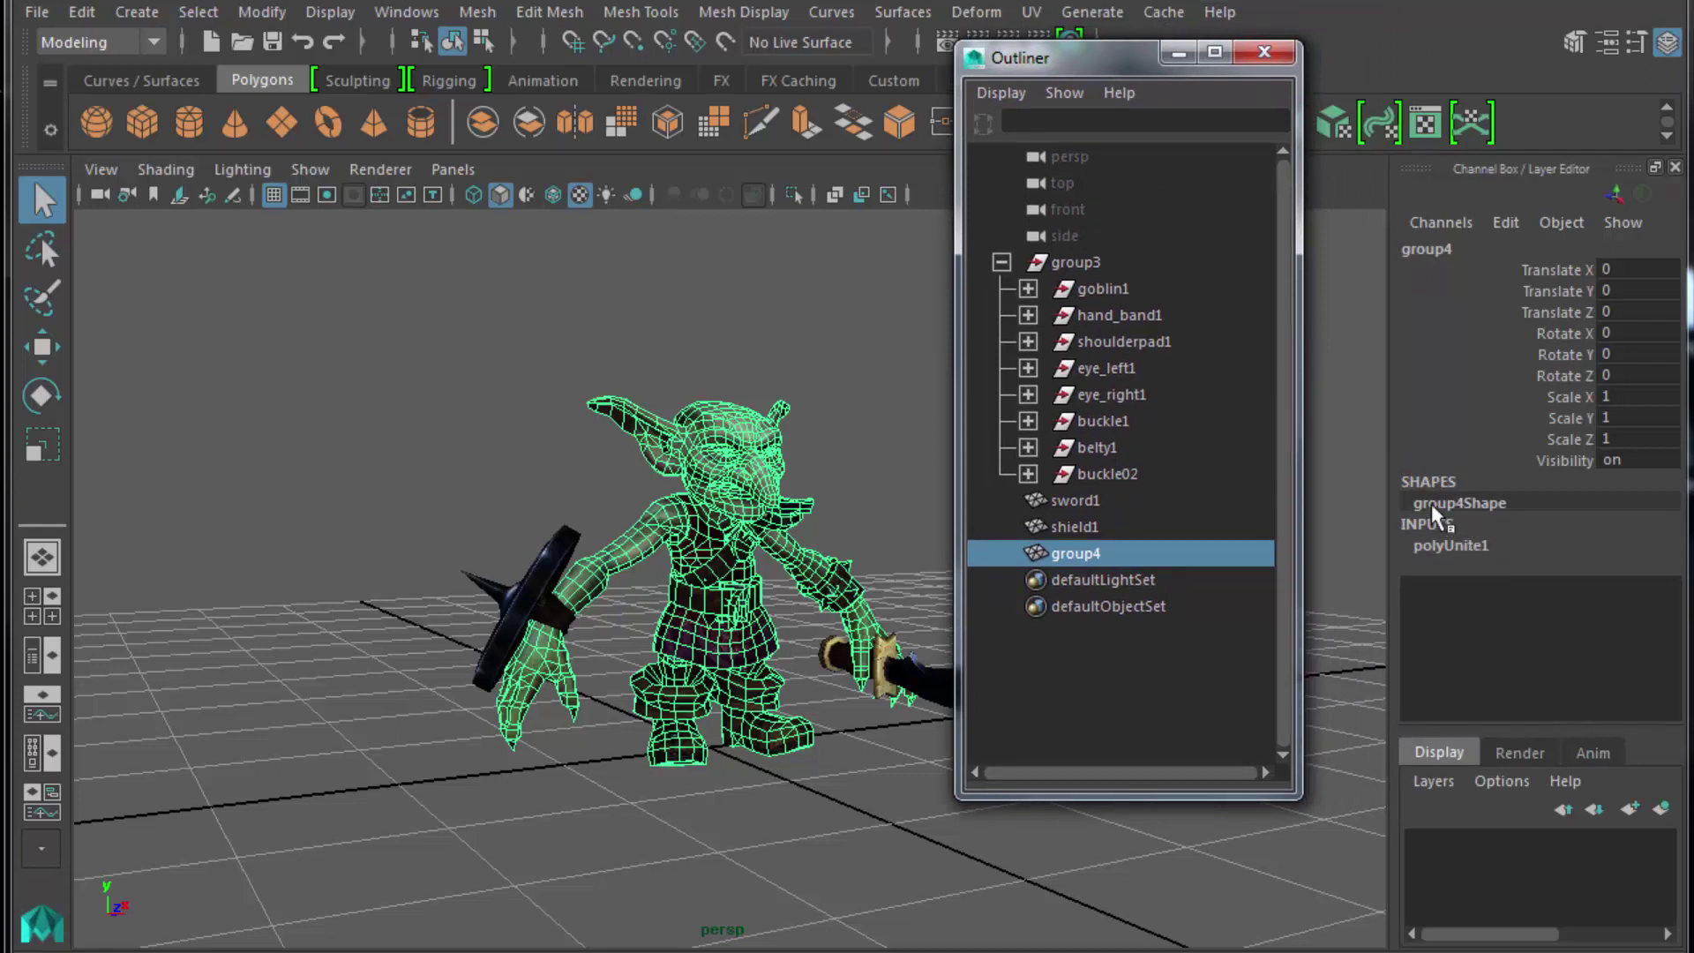
# Try to delete the old group3 hierarchy, and undo the deletion.
pyautogui.click(1088, 264)
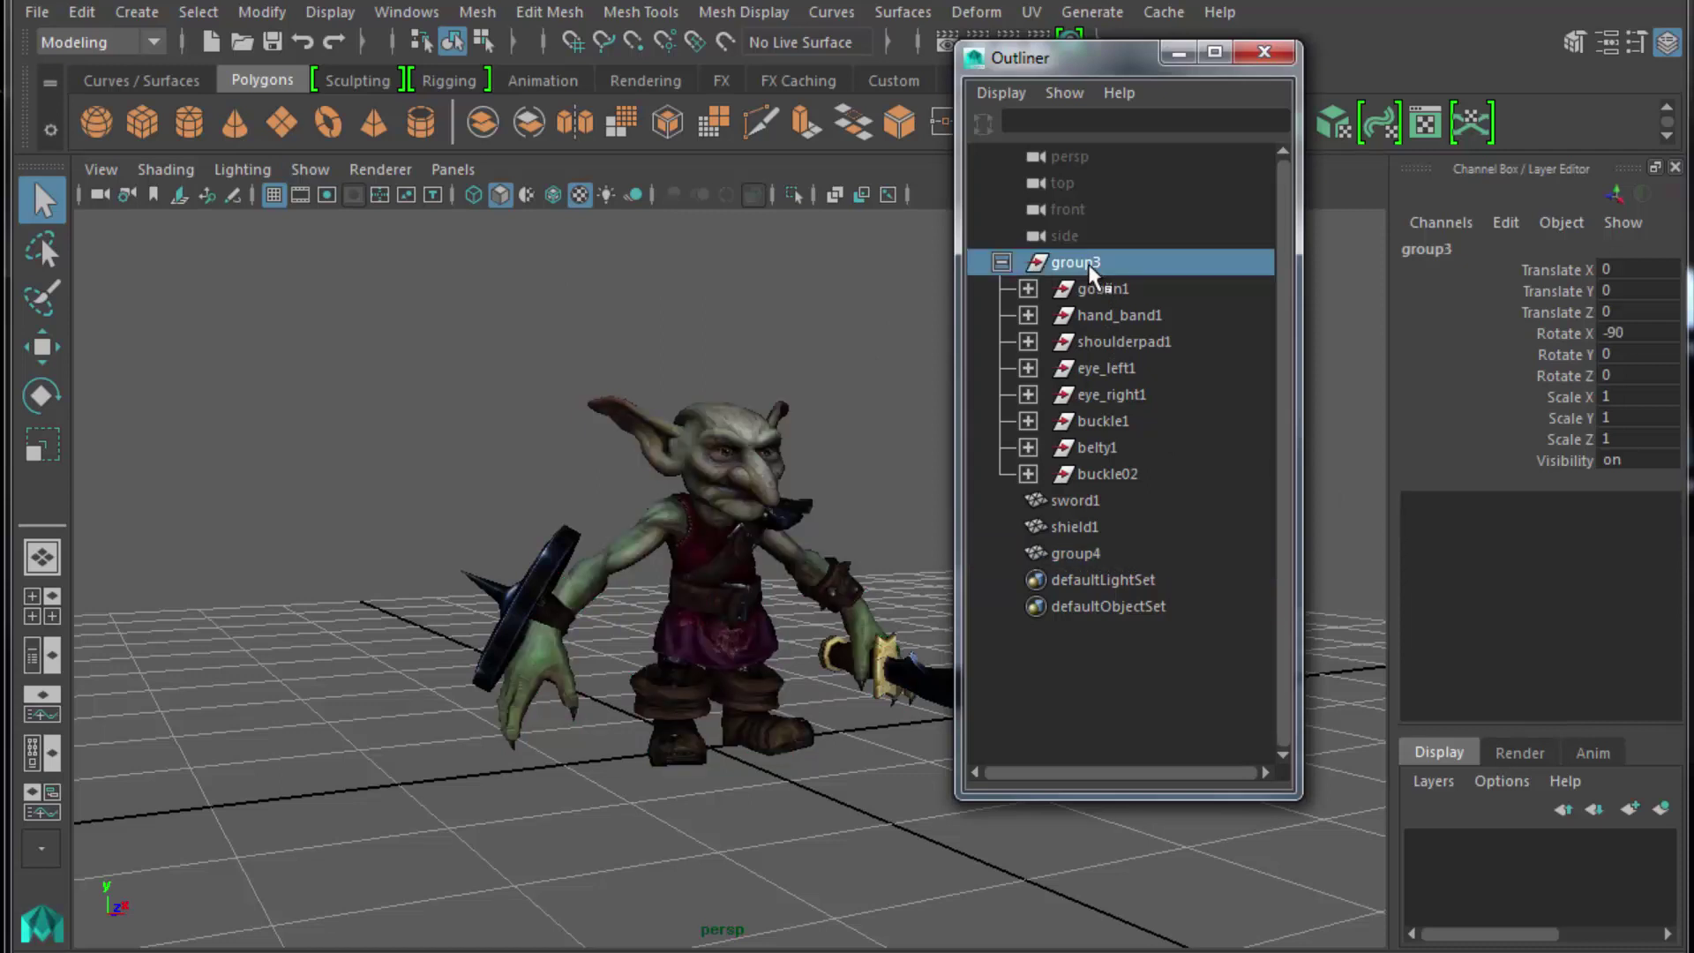
pyautogui.press('Delete')
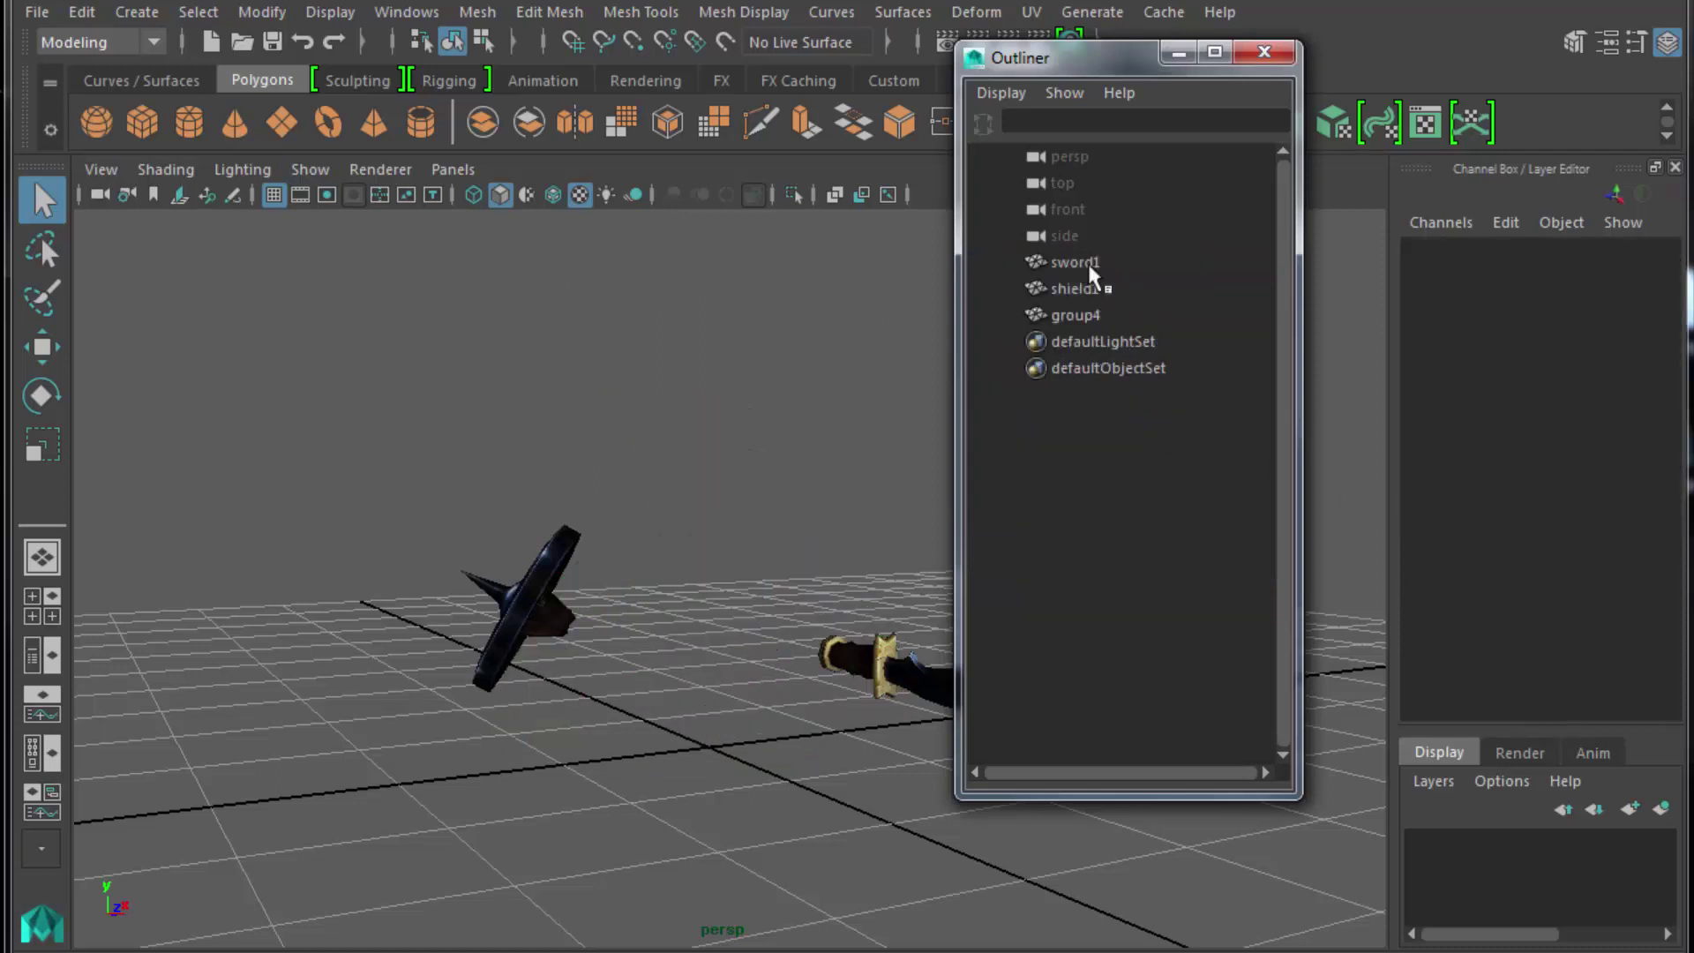
pyautogui.hotkey('ctrl', 'z')
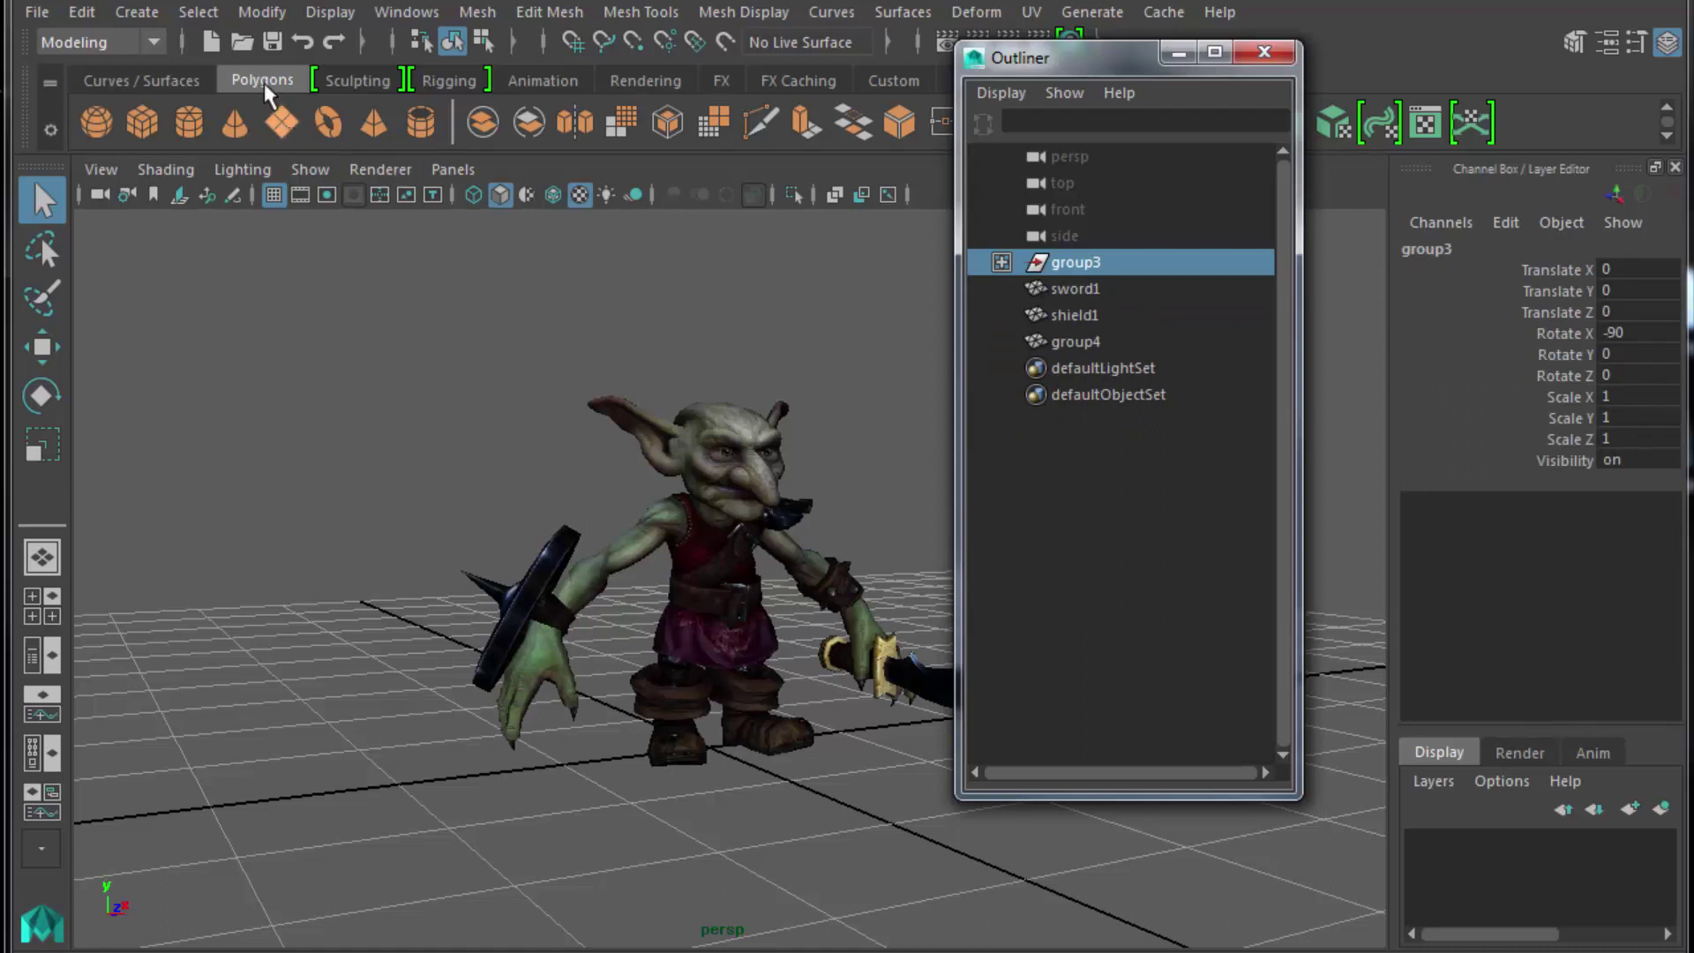
# Delete all construction history in the scene.
pyautogui.click(84, 13)
pyautogui.moveTo(220, 358)
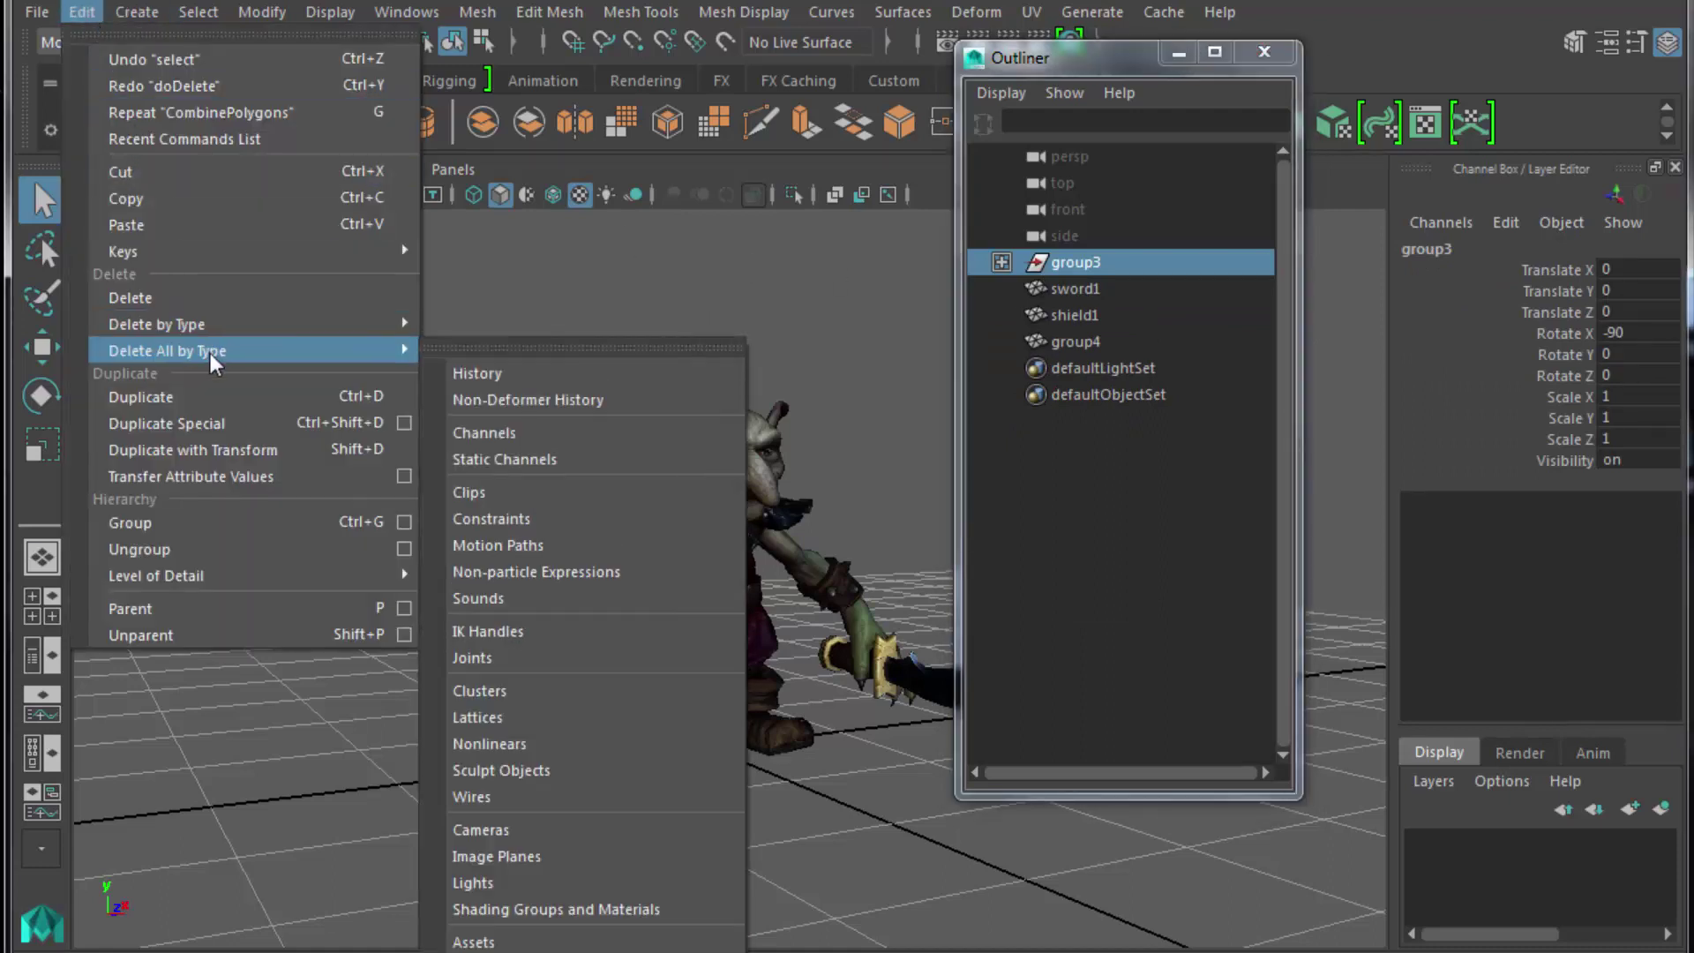
pyautogui.click(512, 375)
# Check the remaining sword1, shield1 and group4 meshes by selecting each one in the Outliner.
pyautogui.click(1100, 291)
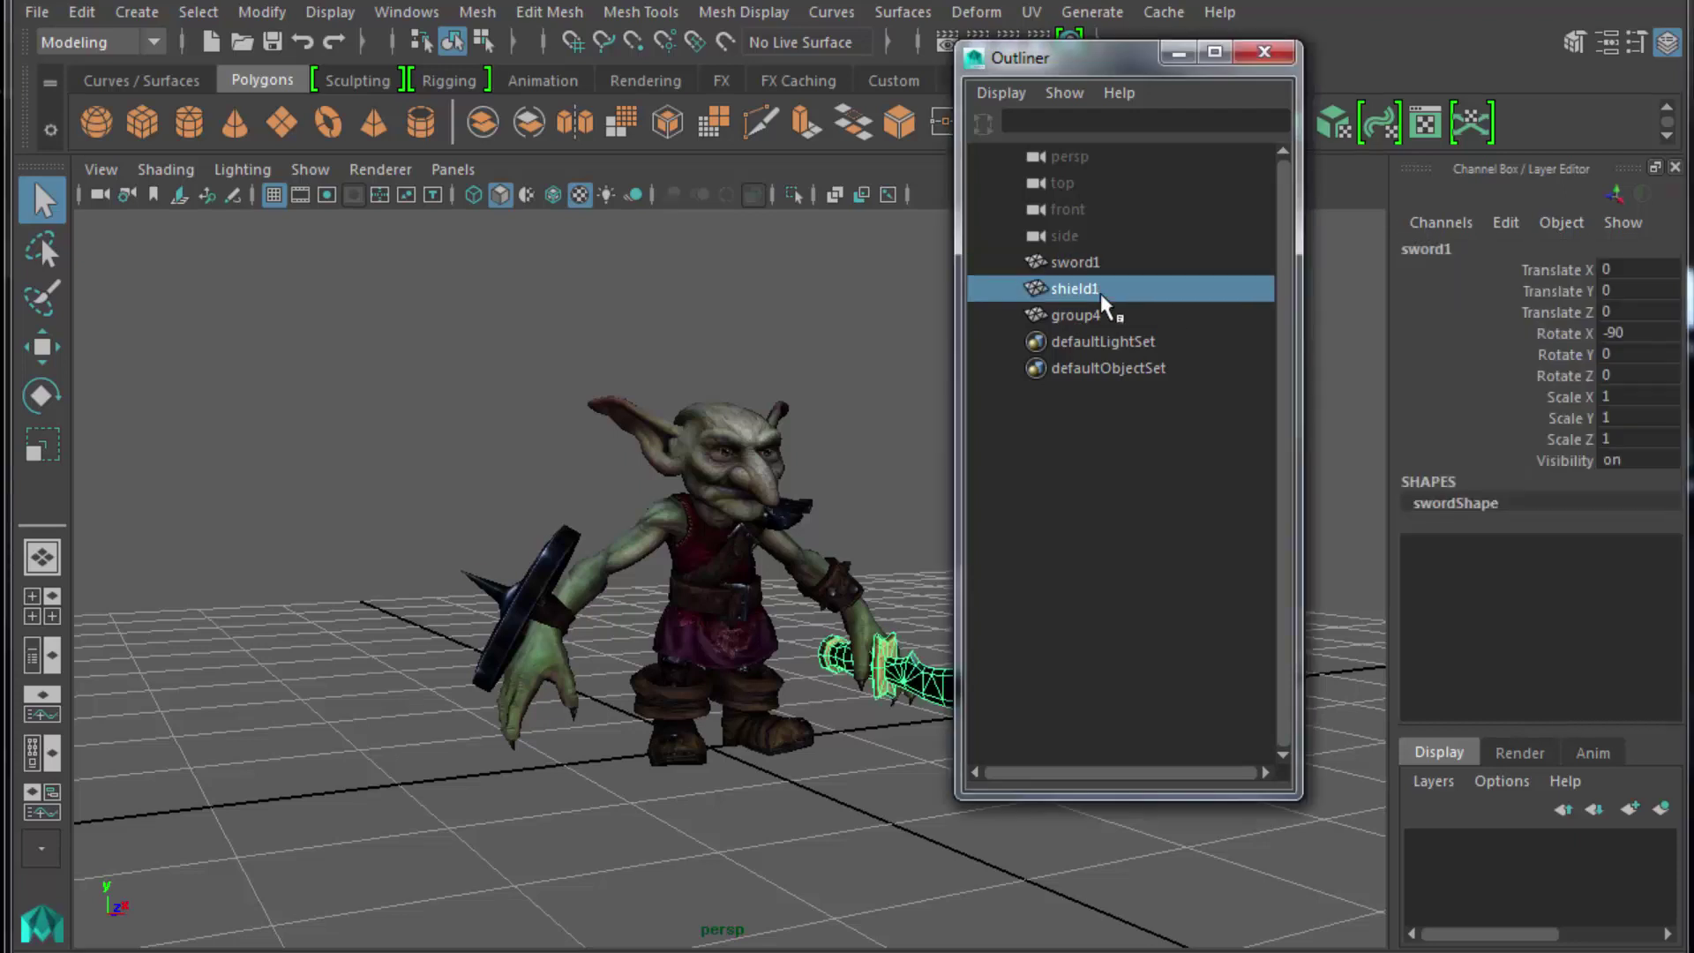
pyautogui.click(1104, 314)
pyautogui.click(1099, 290)
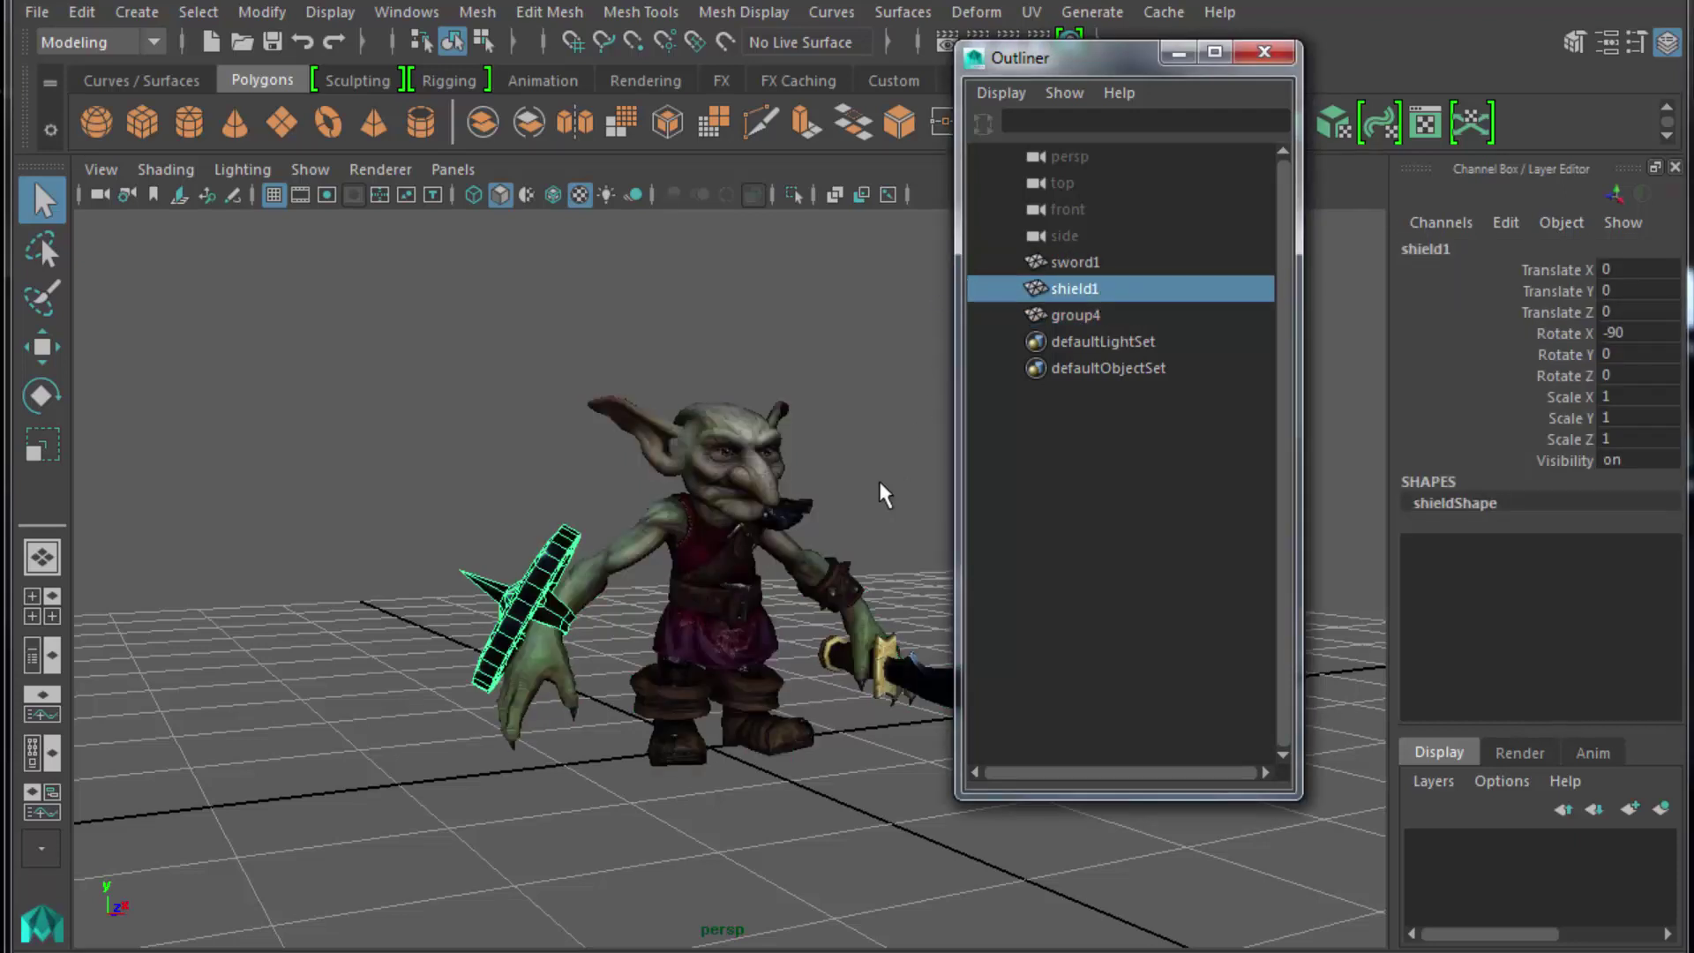
pyautogui.keyDown('alt'); pyautogui.moveTo(879, 484); pyautogui.dragTo(717, 475); pyautogui.keyUp('alt')
pyautogui.click(722, 477)
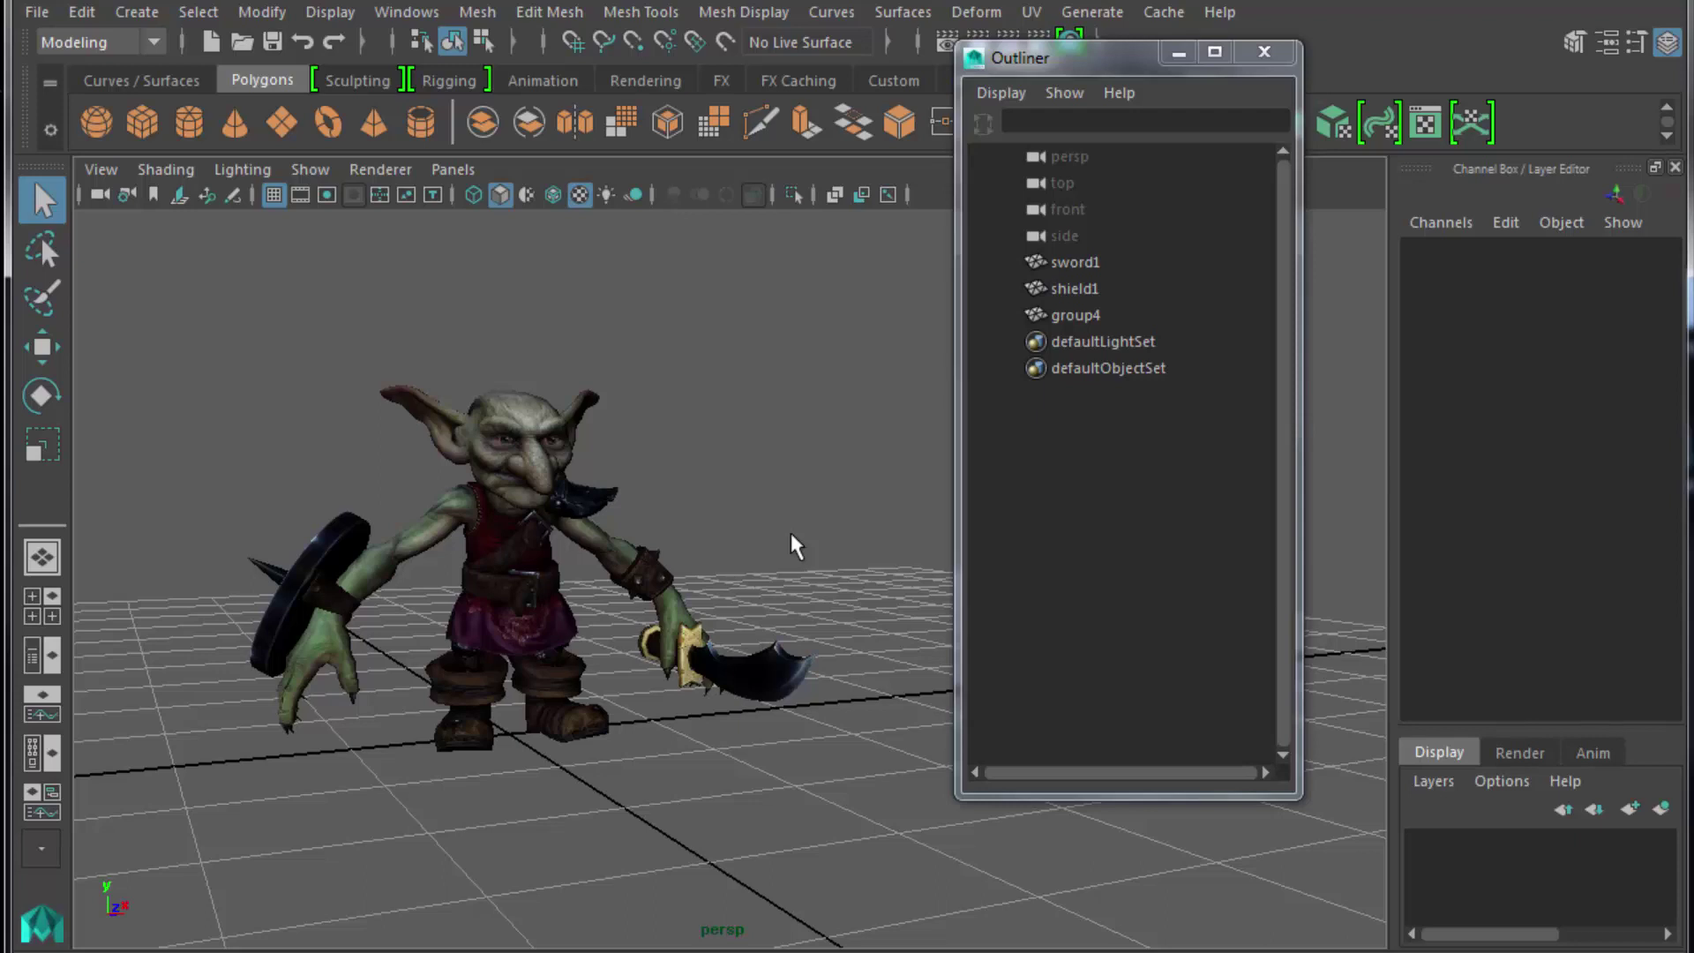
pyautogui.click(1075, 262)
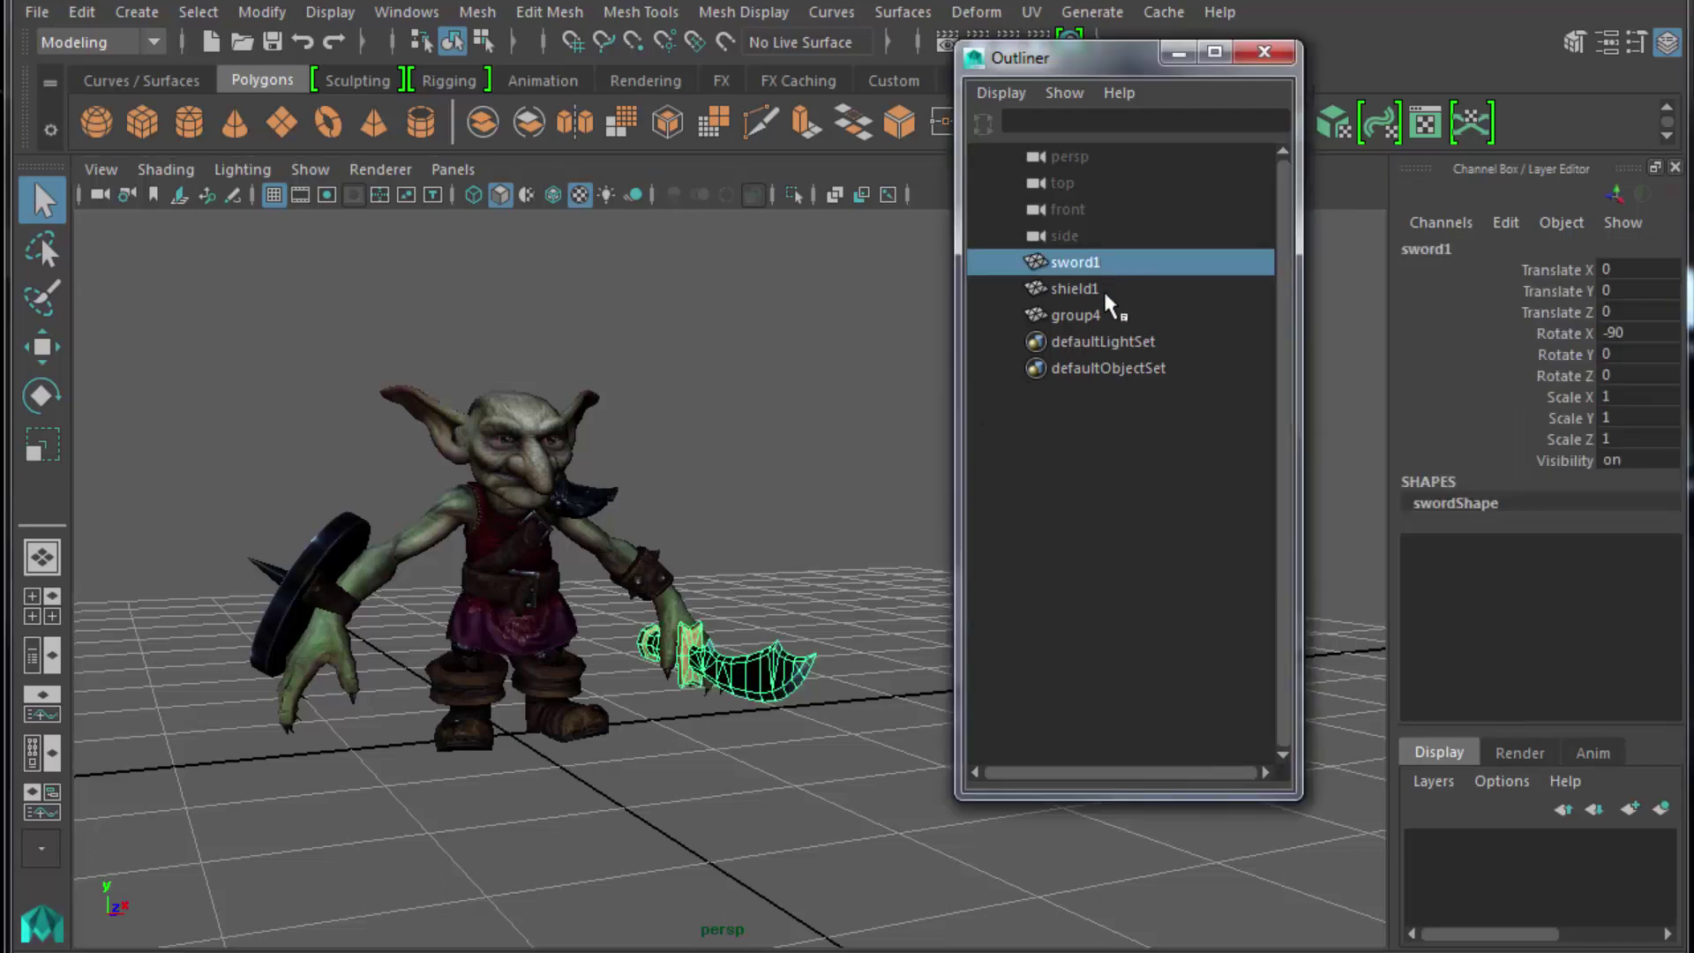
pyautogui.click(1103, 288)
pyautogui.click(1104, 316)
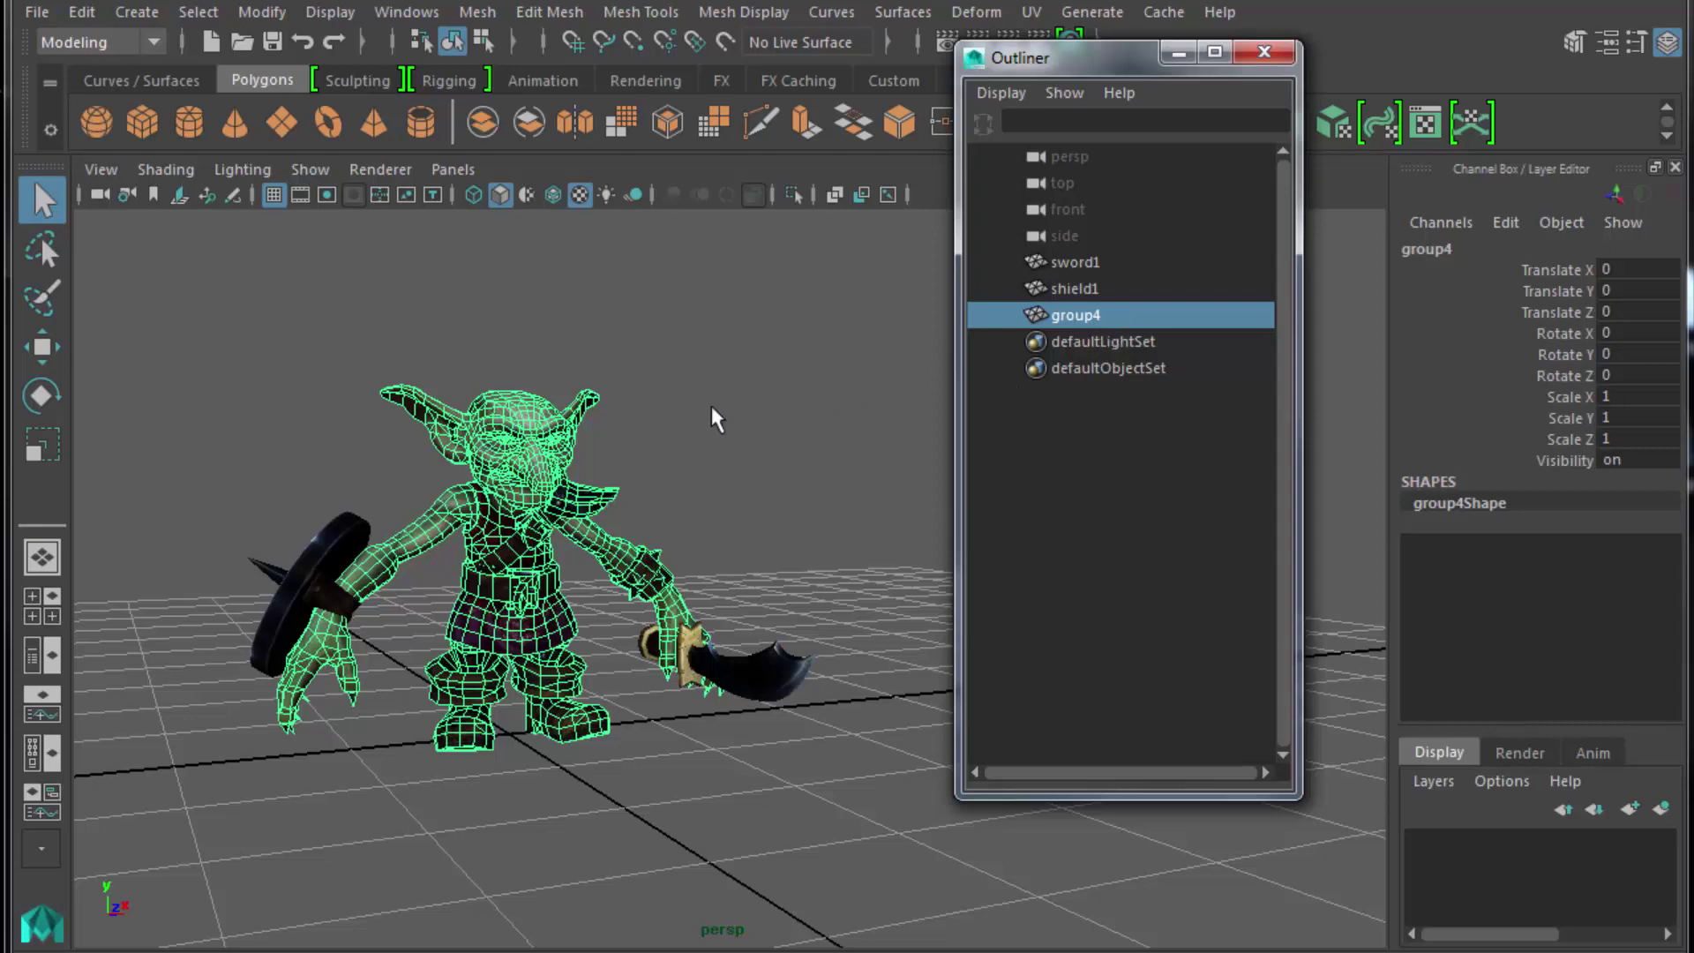
# Examine the edges around the combined goblin's neck and shoulder in edge mode, and return to object mode with group4 selected.
pyautogui.press('f')
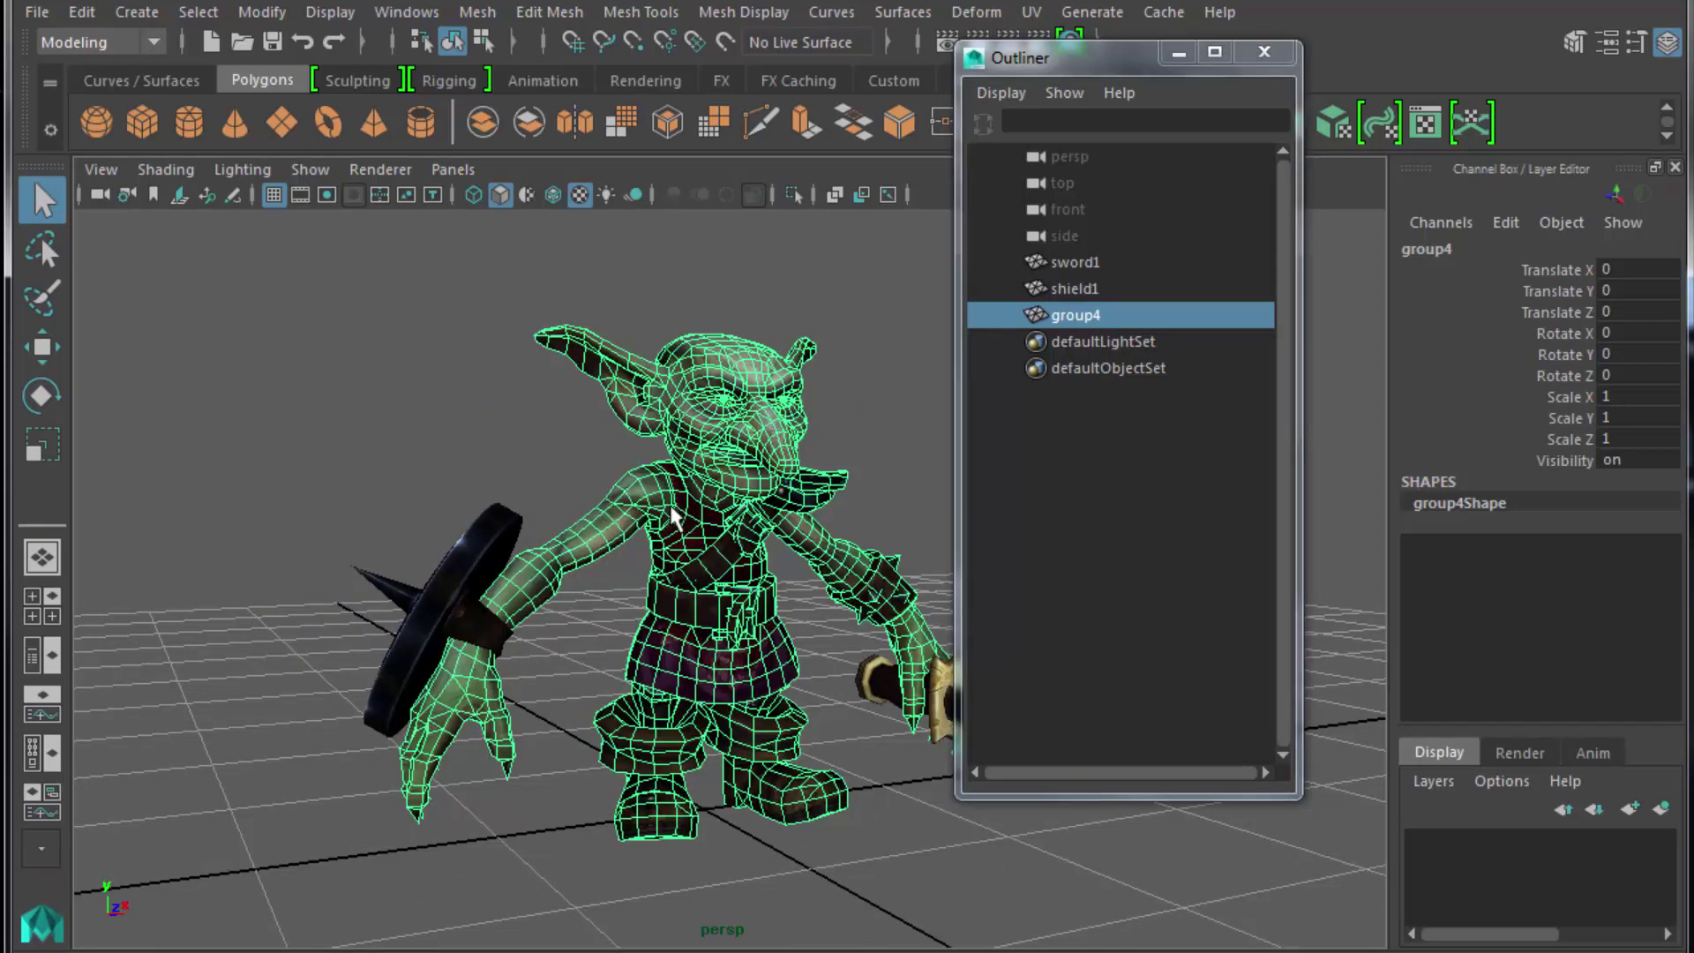
pyautogui.keyDown('alt'); pyautogui.moveTo(646, 503); pyautogui.dragTo(750, 492); pyautogui.keyUp('alt')
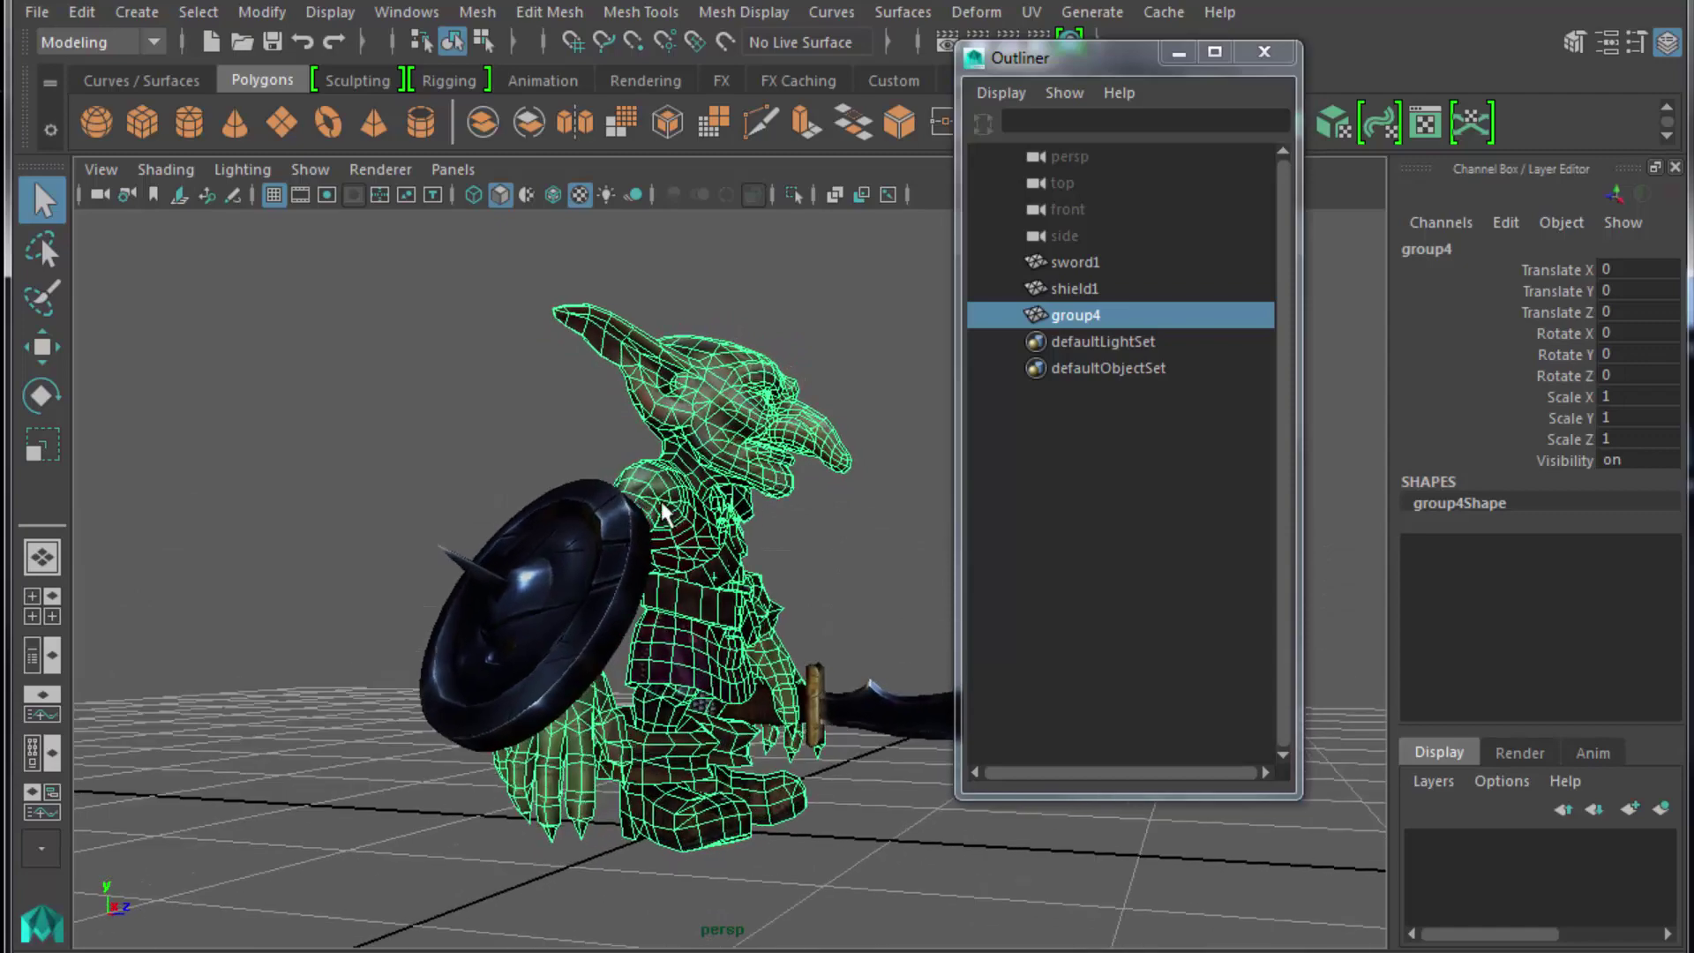
pyautogui.scroll(3, 659, 505)
pyautogui.scroll(10, 660, 512)
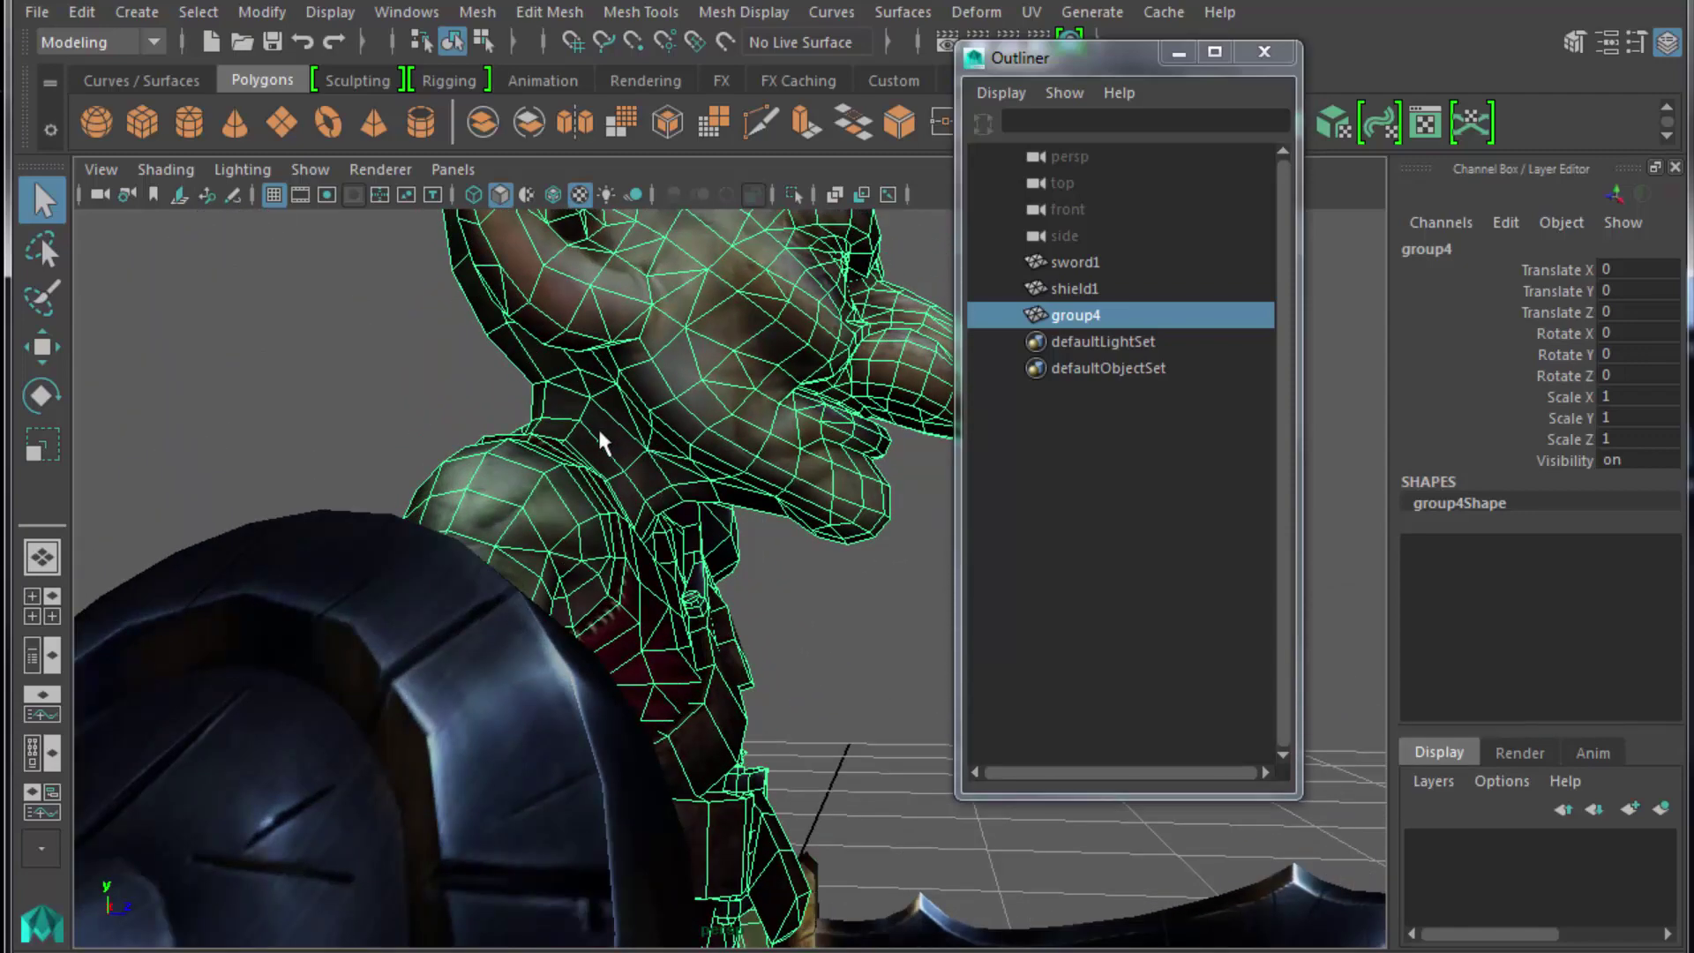
pyautogui.moveTo(597, 426); pyautogui.dragTo(593, 366, button='right')
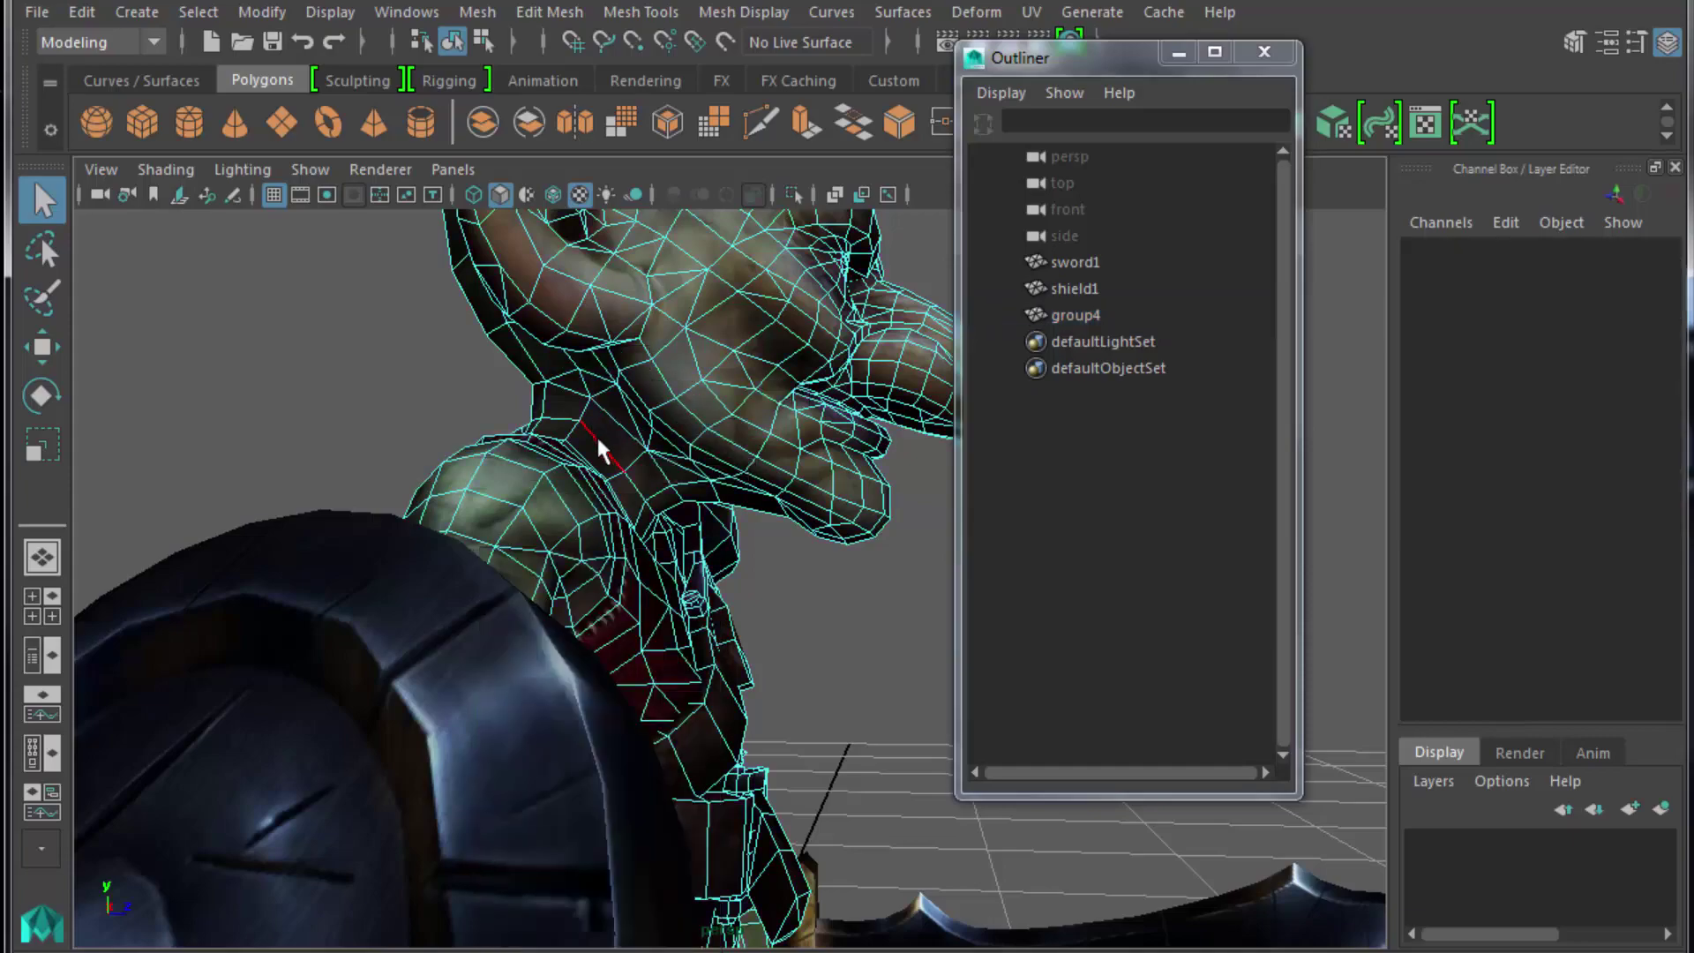
pyautogui.click(596, 439)
pyautogui.keyDown('alt'); pyautogui.moveTo(657, 506); pyautogui.dragTo(557, 524); pyautogui.keyUp('alt')
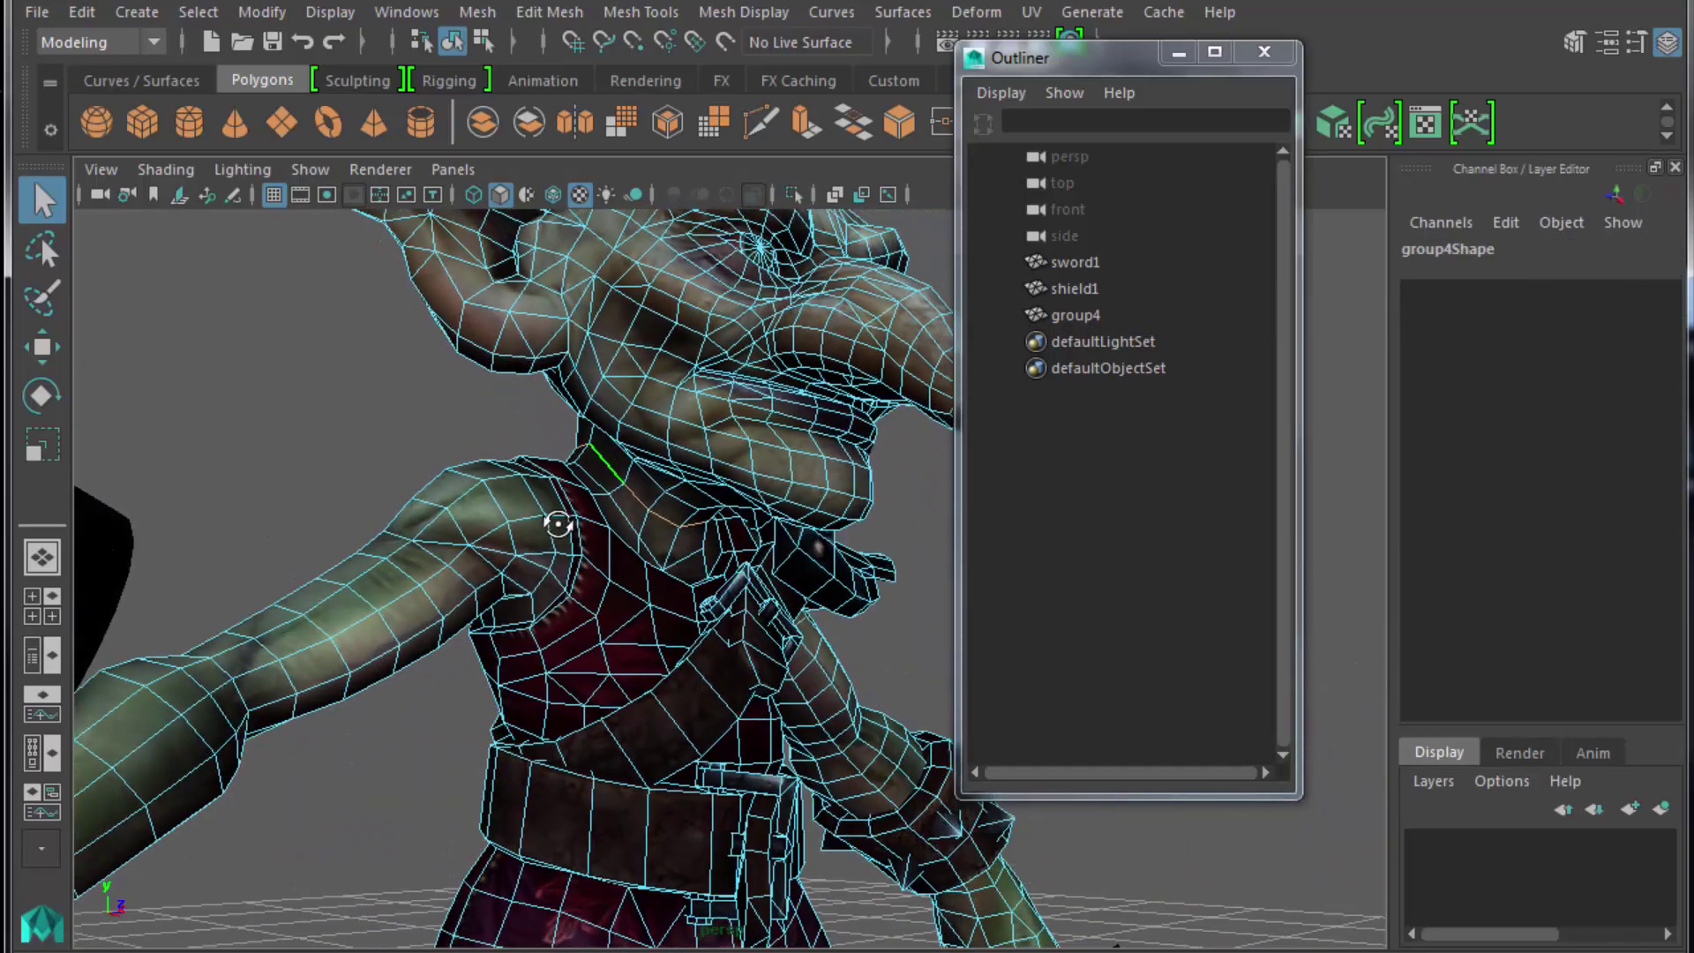
pyautogui.press('a')
pyautogui.click(499, 483)
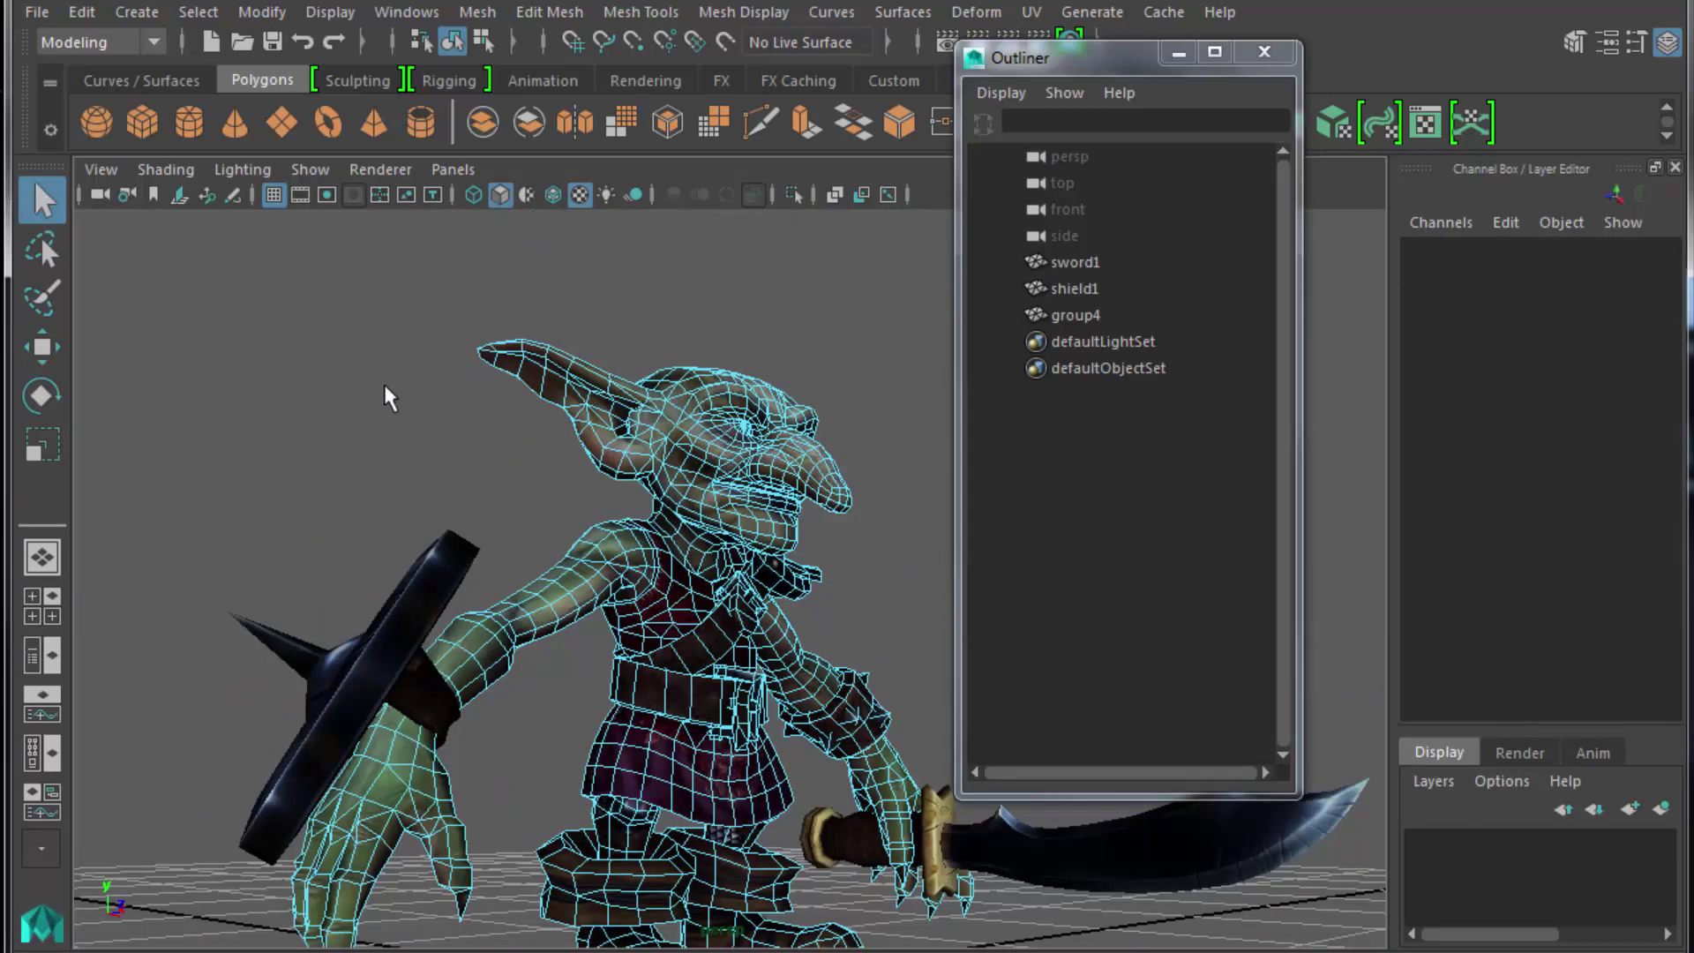
pyautogui.moveTo(650, 425); pyautogui.dragTo(722, 397, button='right')
pyautogui.click(722, 397)
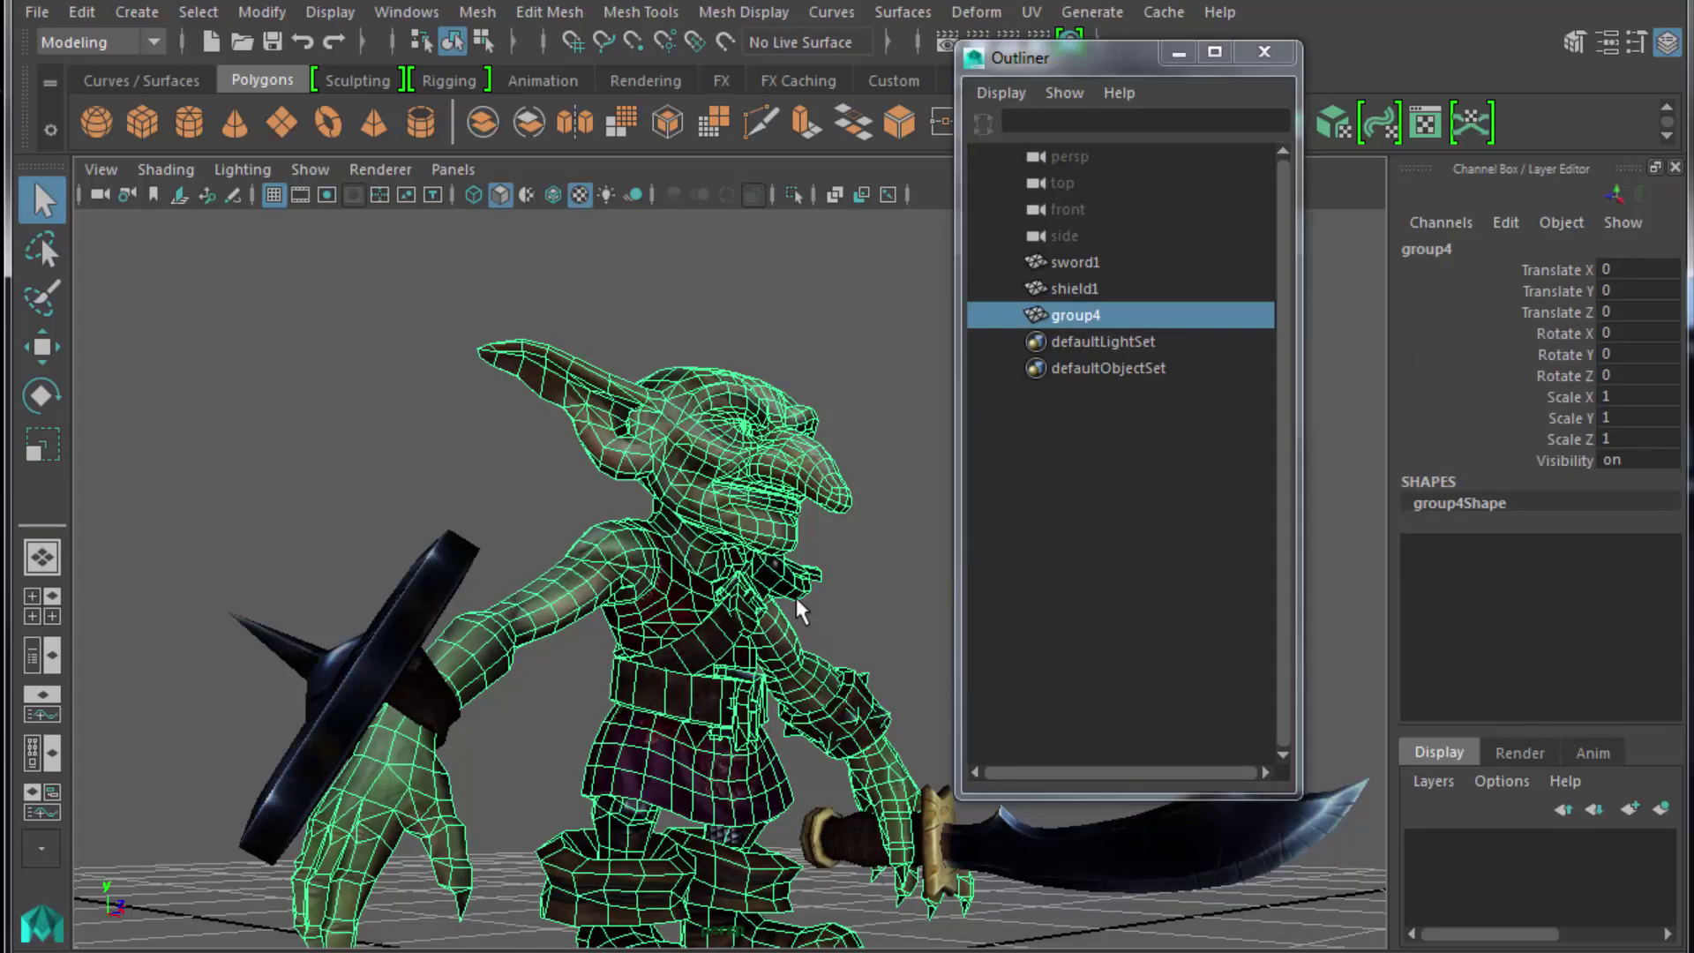
# Deselect the goblin mesh and display the scene shaded without textures.
pyautogui.keyDown('alt'); pyautogui.moveTo(796, 597); pyautogui.dragTo(706, 538); pyautogui.keyUp('alt')
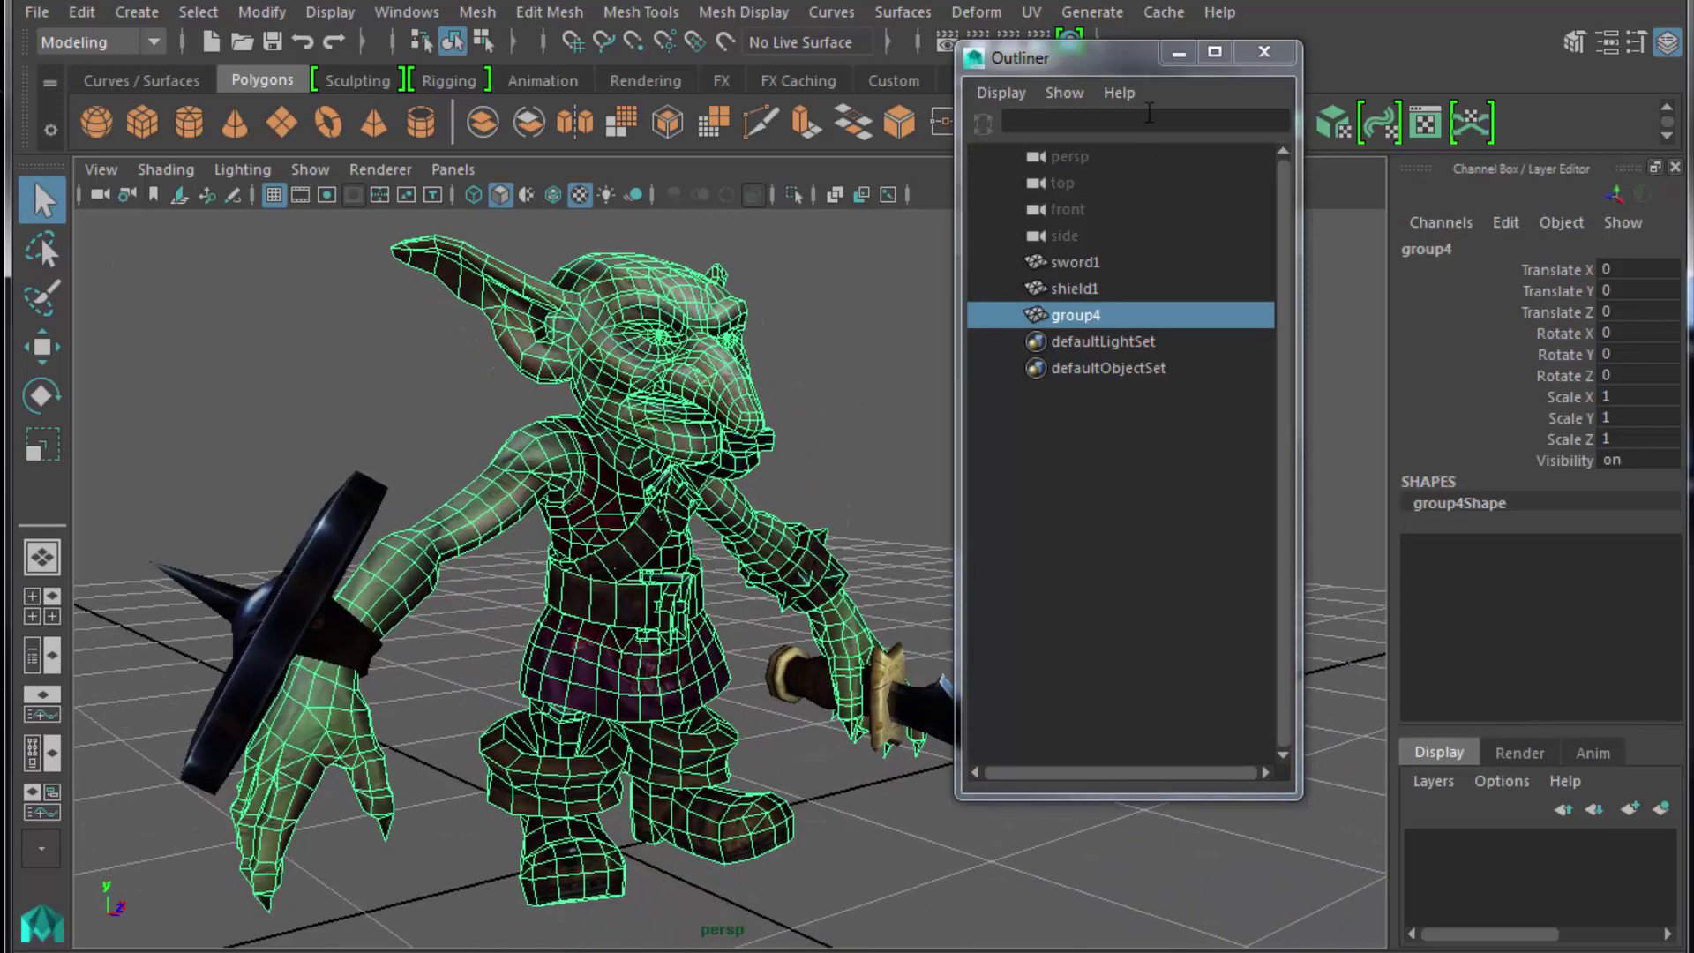
pyautogui.moveTo(1094, 60); pyautogui.dragTo(1356, 150)
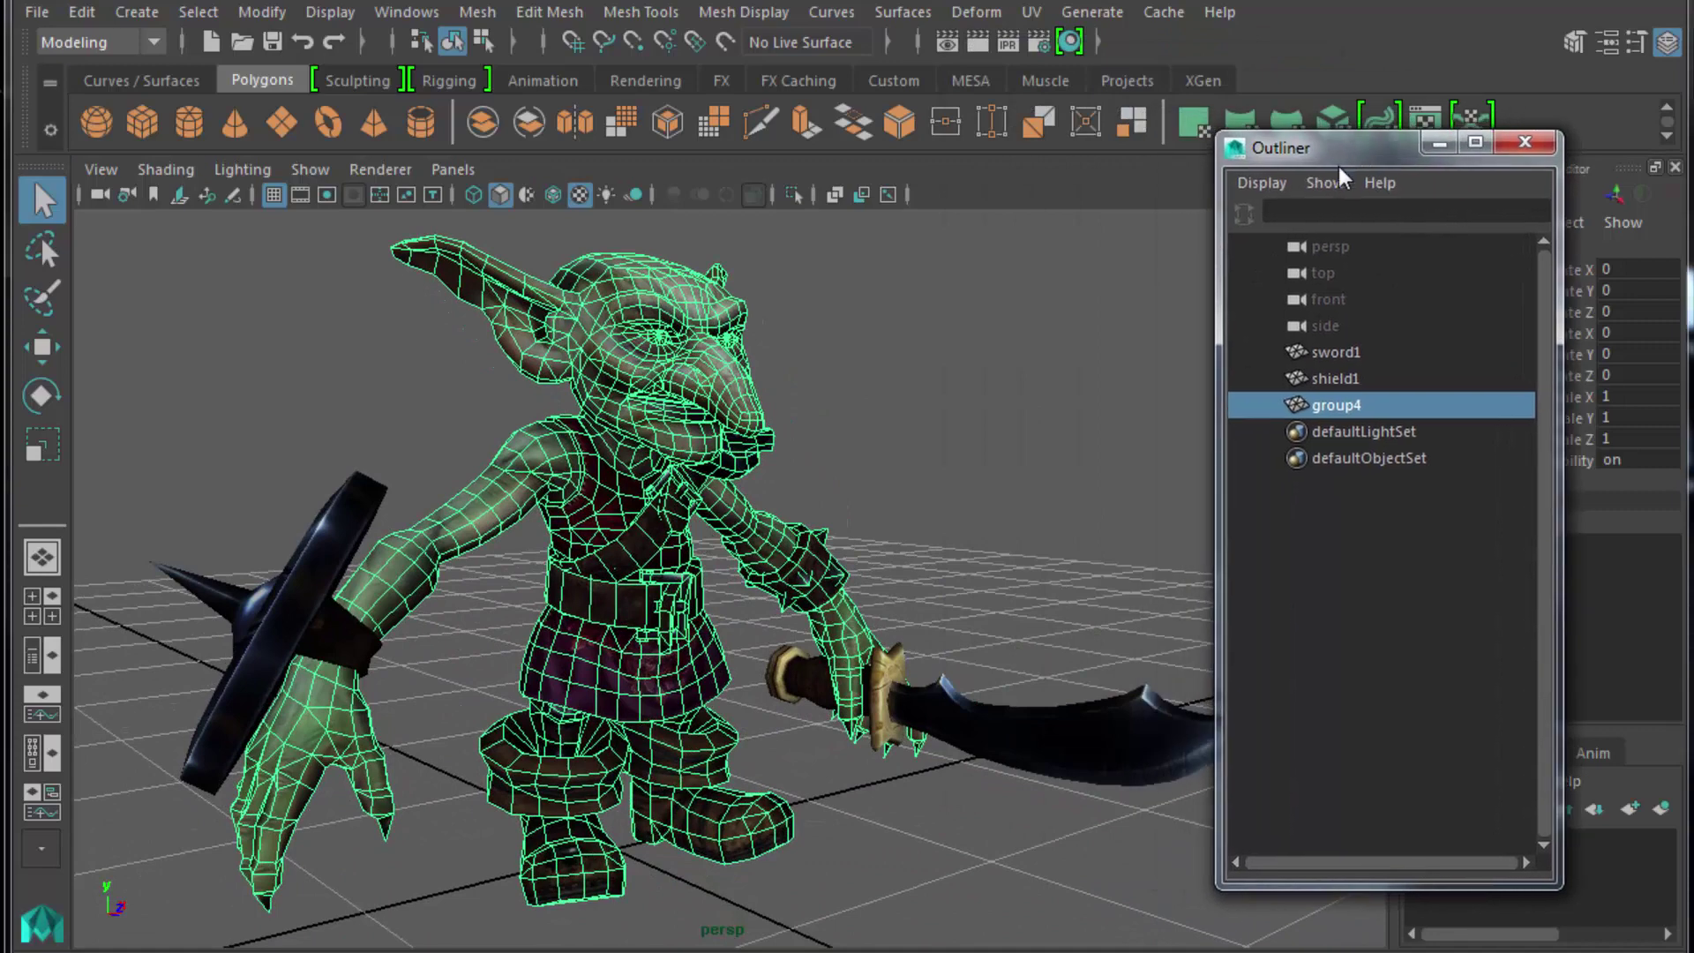
pyautogui.click(1018, 361)
pyautogui.keyDown('alt'); pyautogui.moveTo(1001, 419); pyautogui.dragTo(939, 419); pyautogui.keyUp('alt')
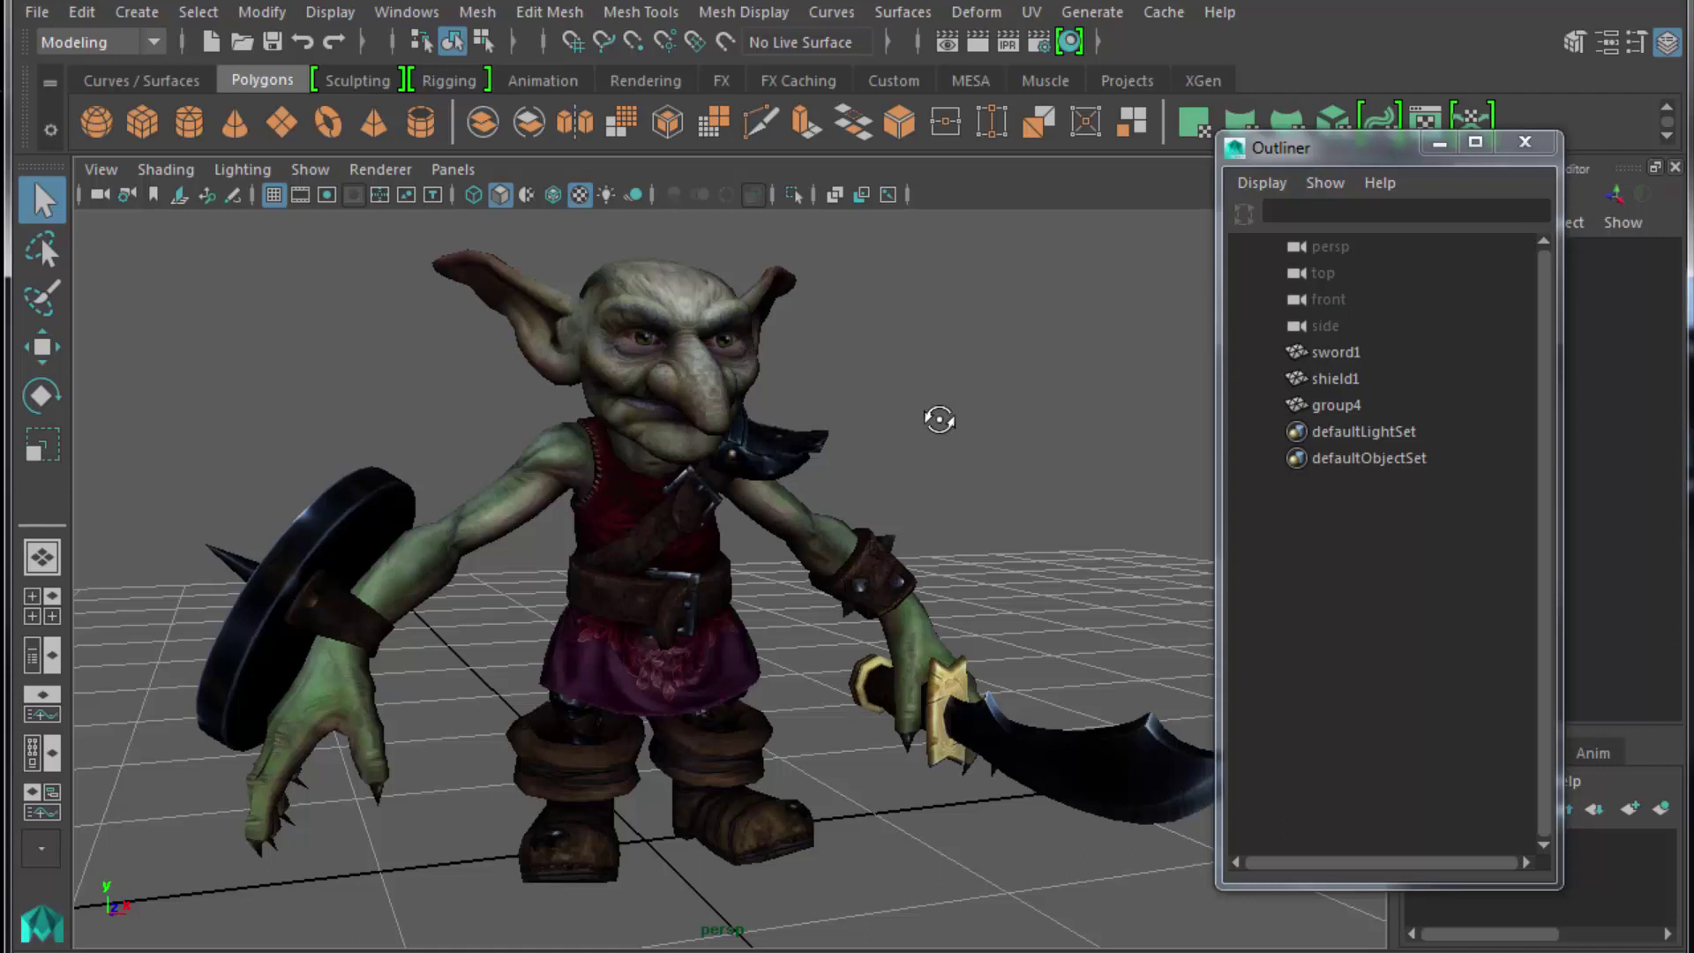
pyautogui.press('5')
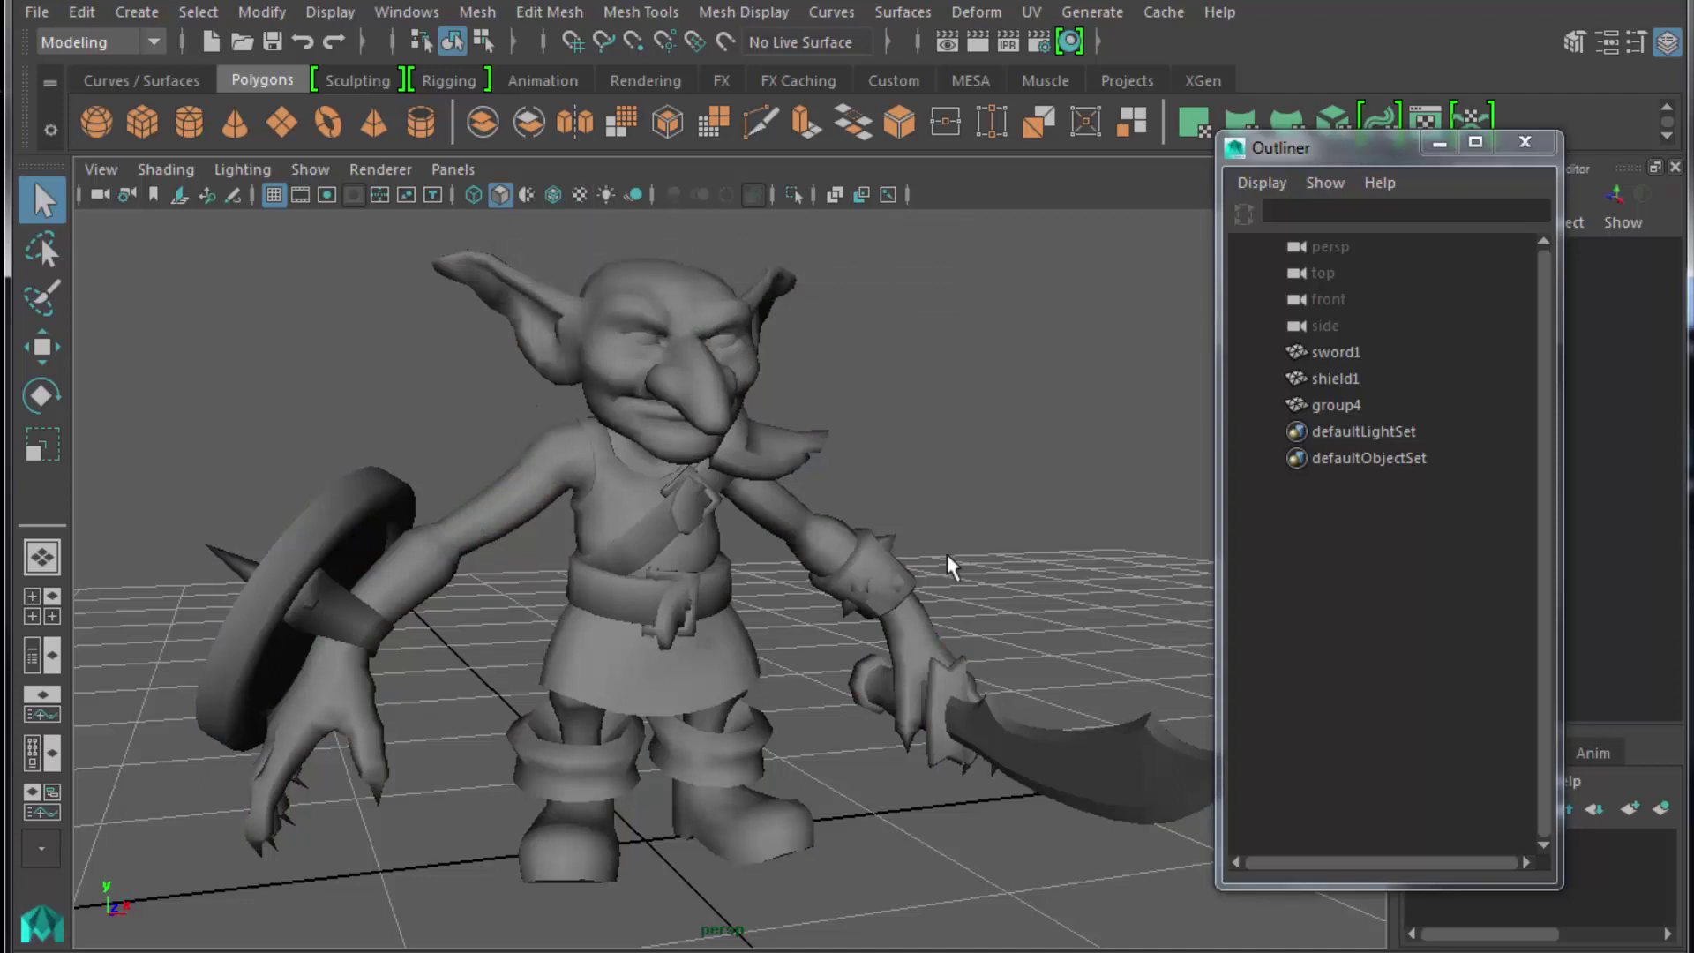
# Hide sword1 and shield1 by setting their Visibility to off, then close the Outliner and clear the selection.
pyautogui.moveTo(1338, 352); pyautogui.dragTo(1338, 369)
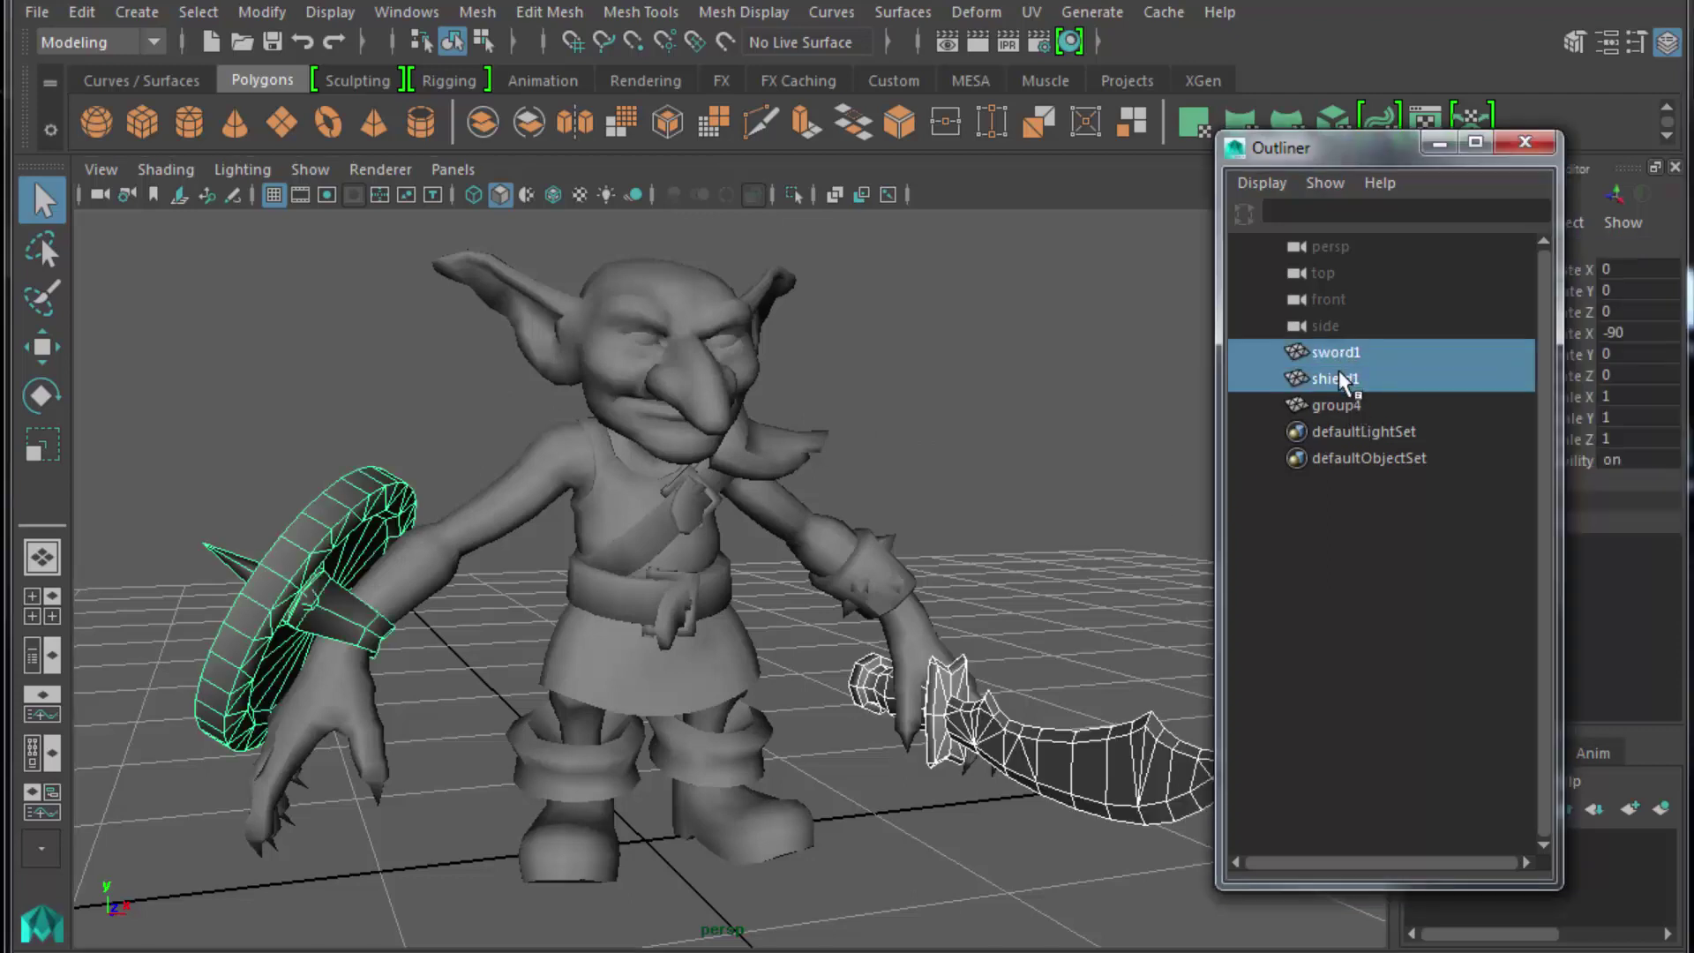
pyautogui.moveTo(1285, 136); pyautogui.dragTo(1045, 66)
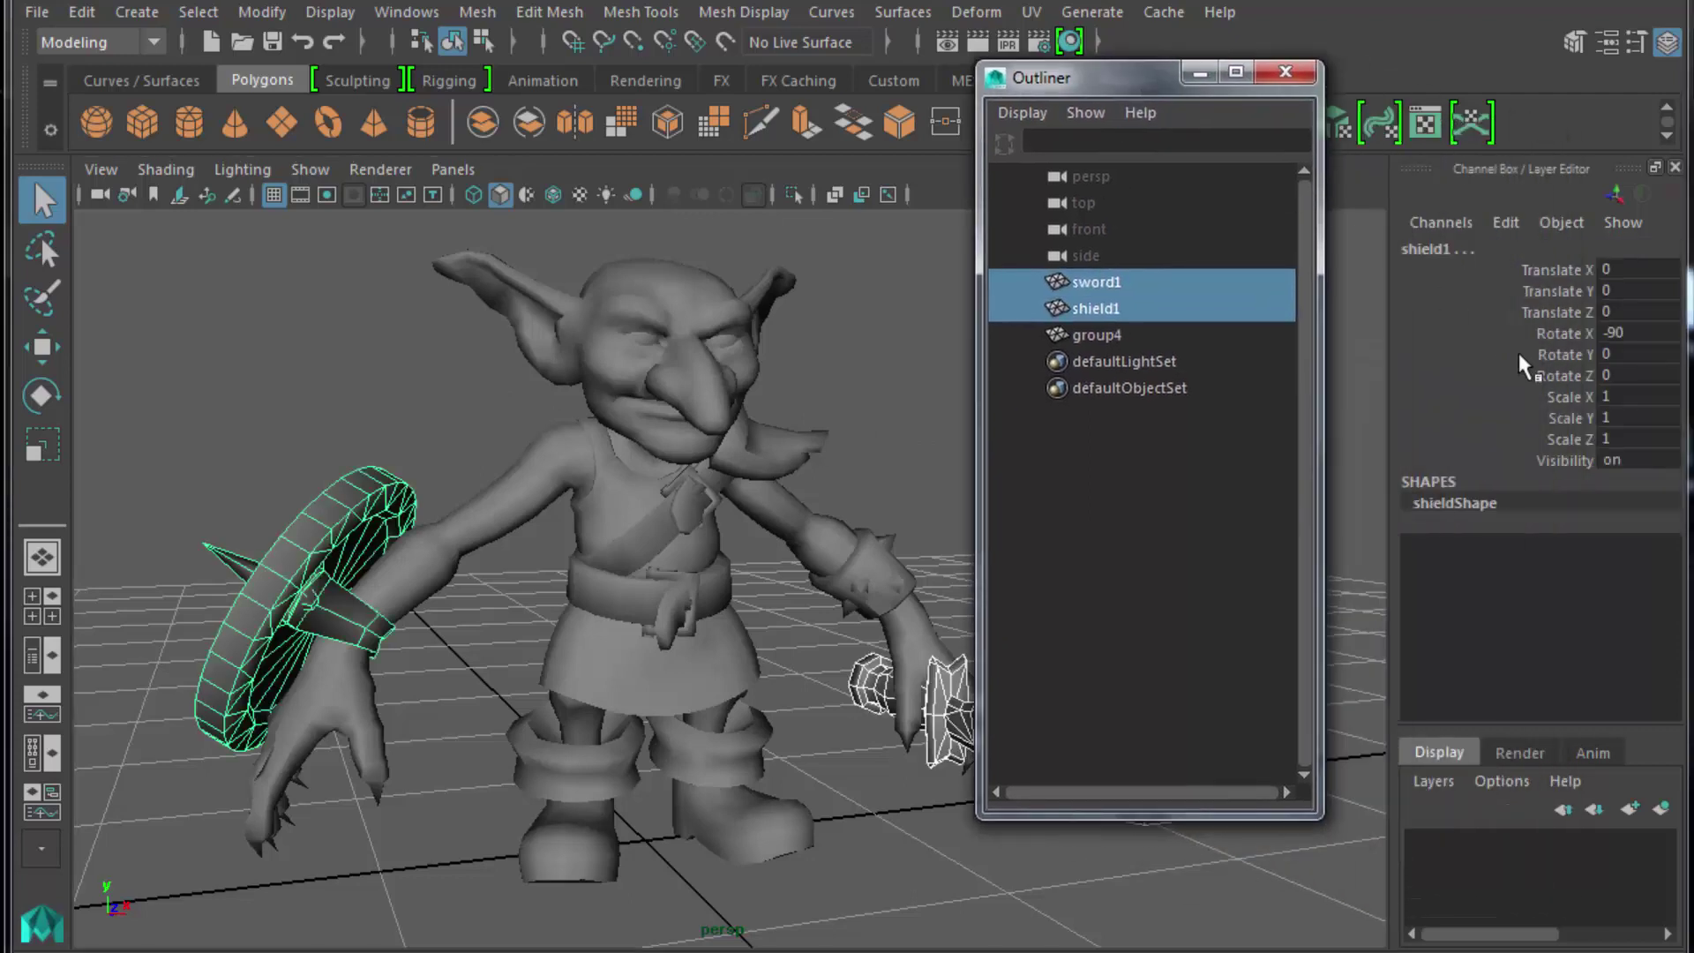
pyautogui.click(1633, 459)
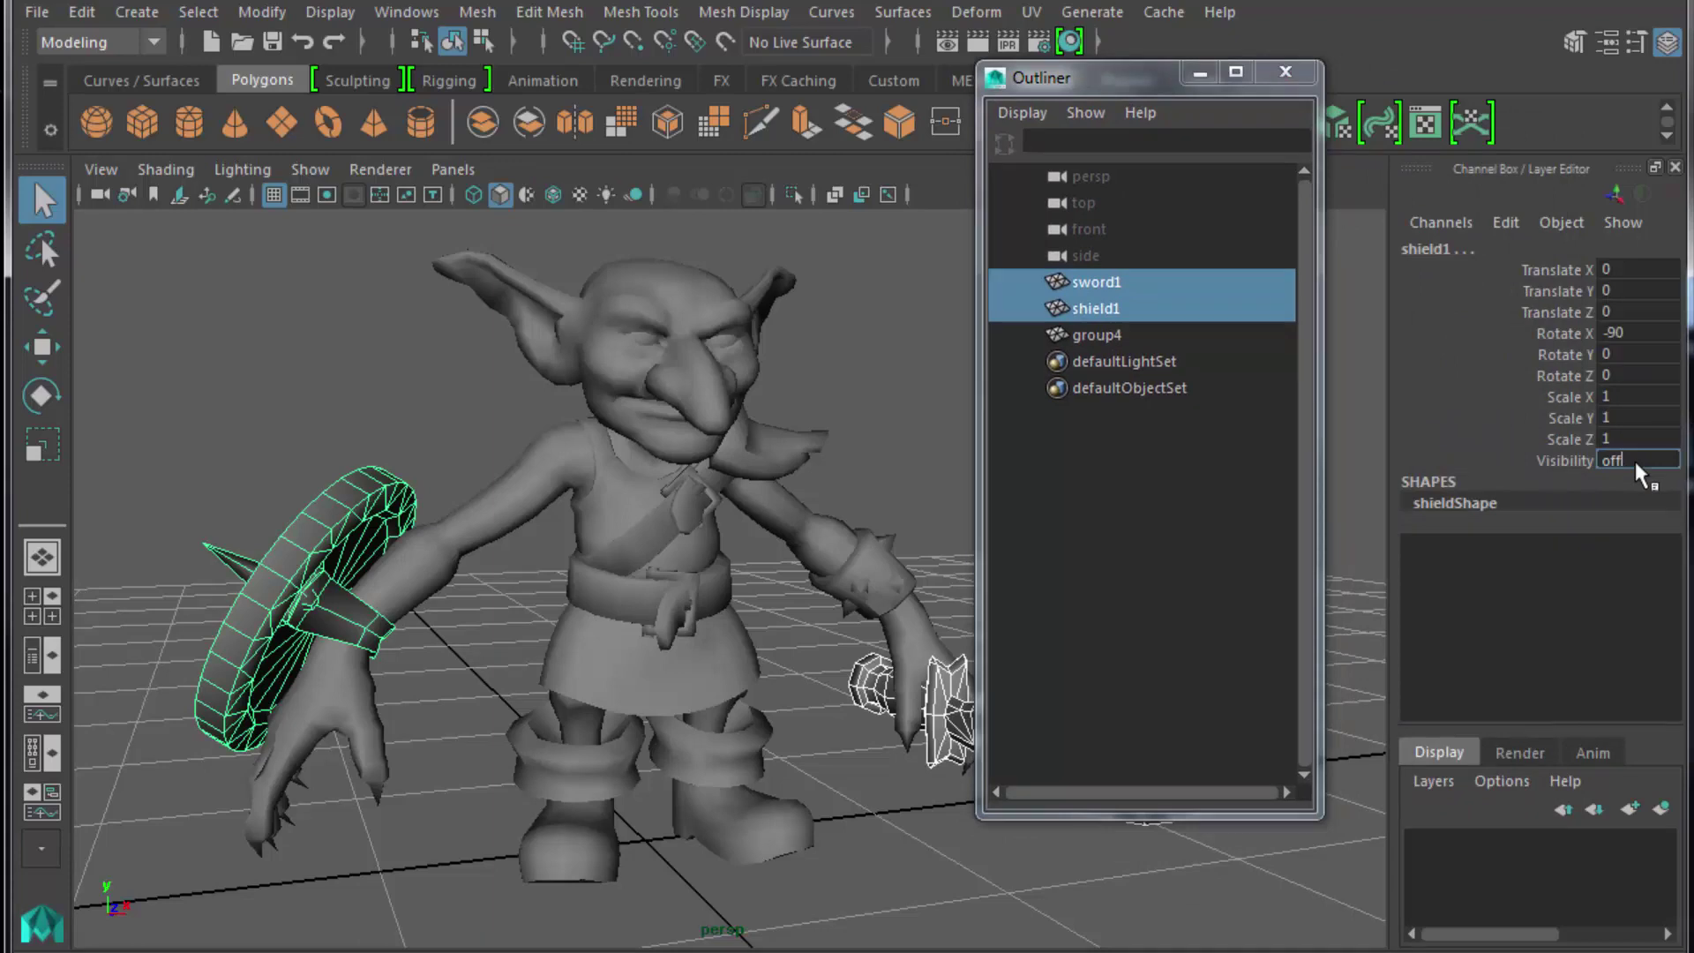
pyautogui.press('Return')
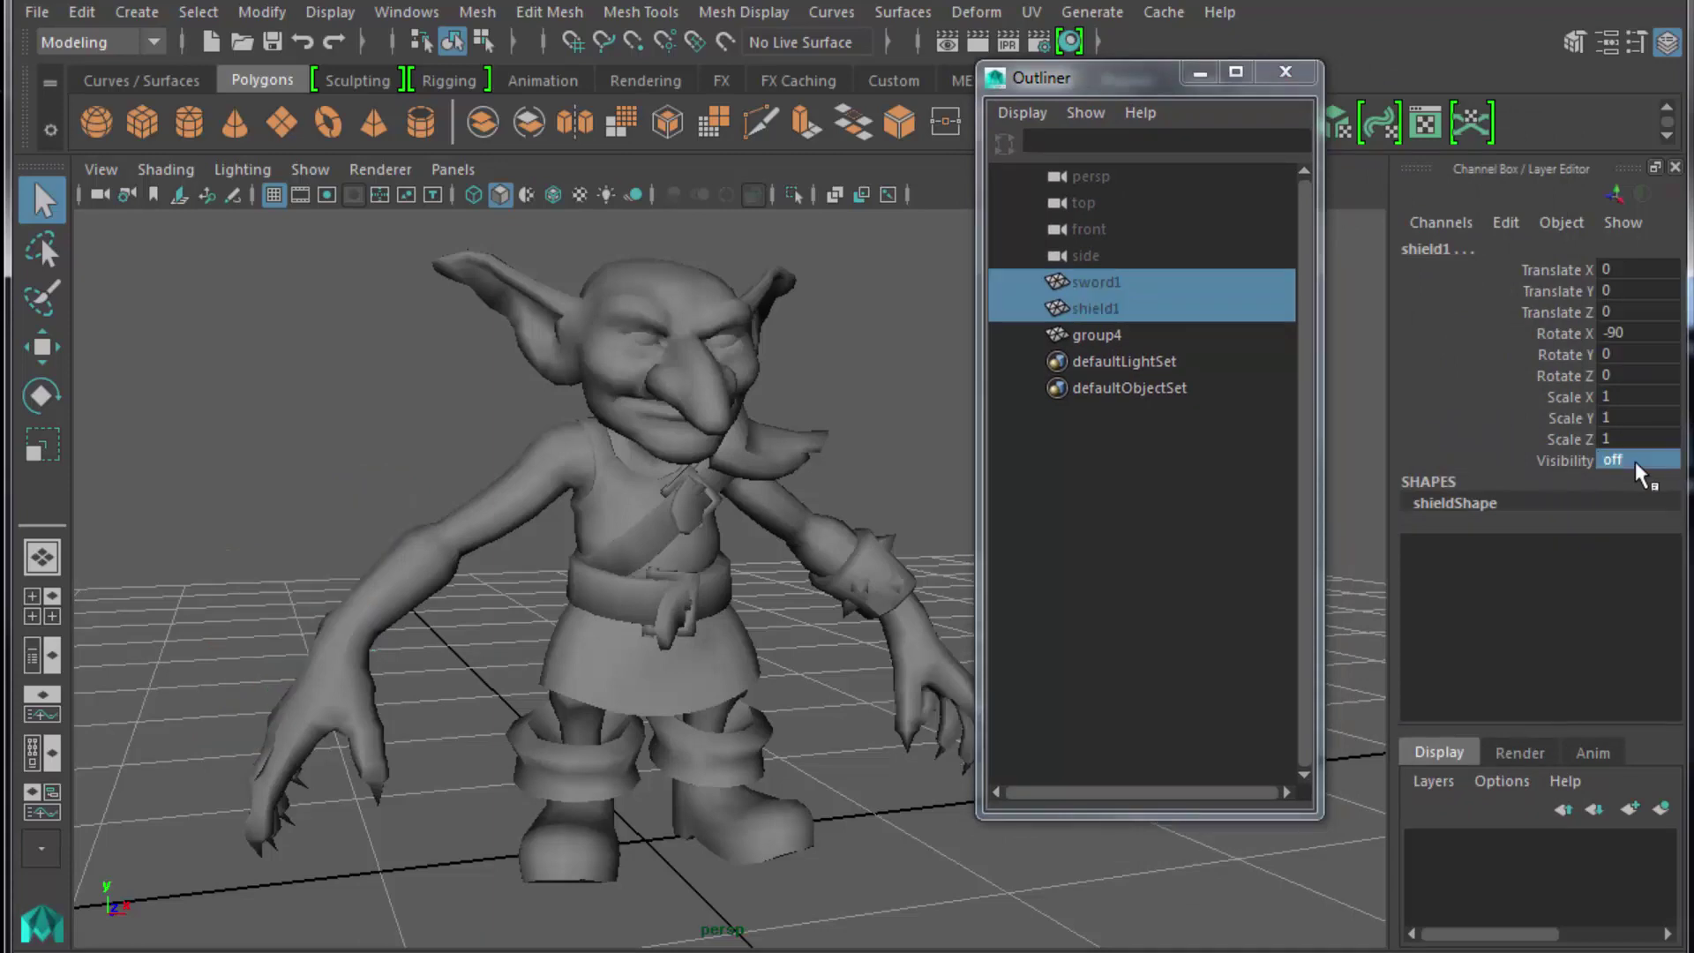
pyautogui.click(1286, 72)
pyautogui.keyDown('alt'); pyautogui.moveTo(999, 559); pyautogui.dragTo(939, 536); pyautogui.keyUp('alt')
pyautogui.click(965, 506)
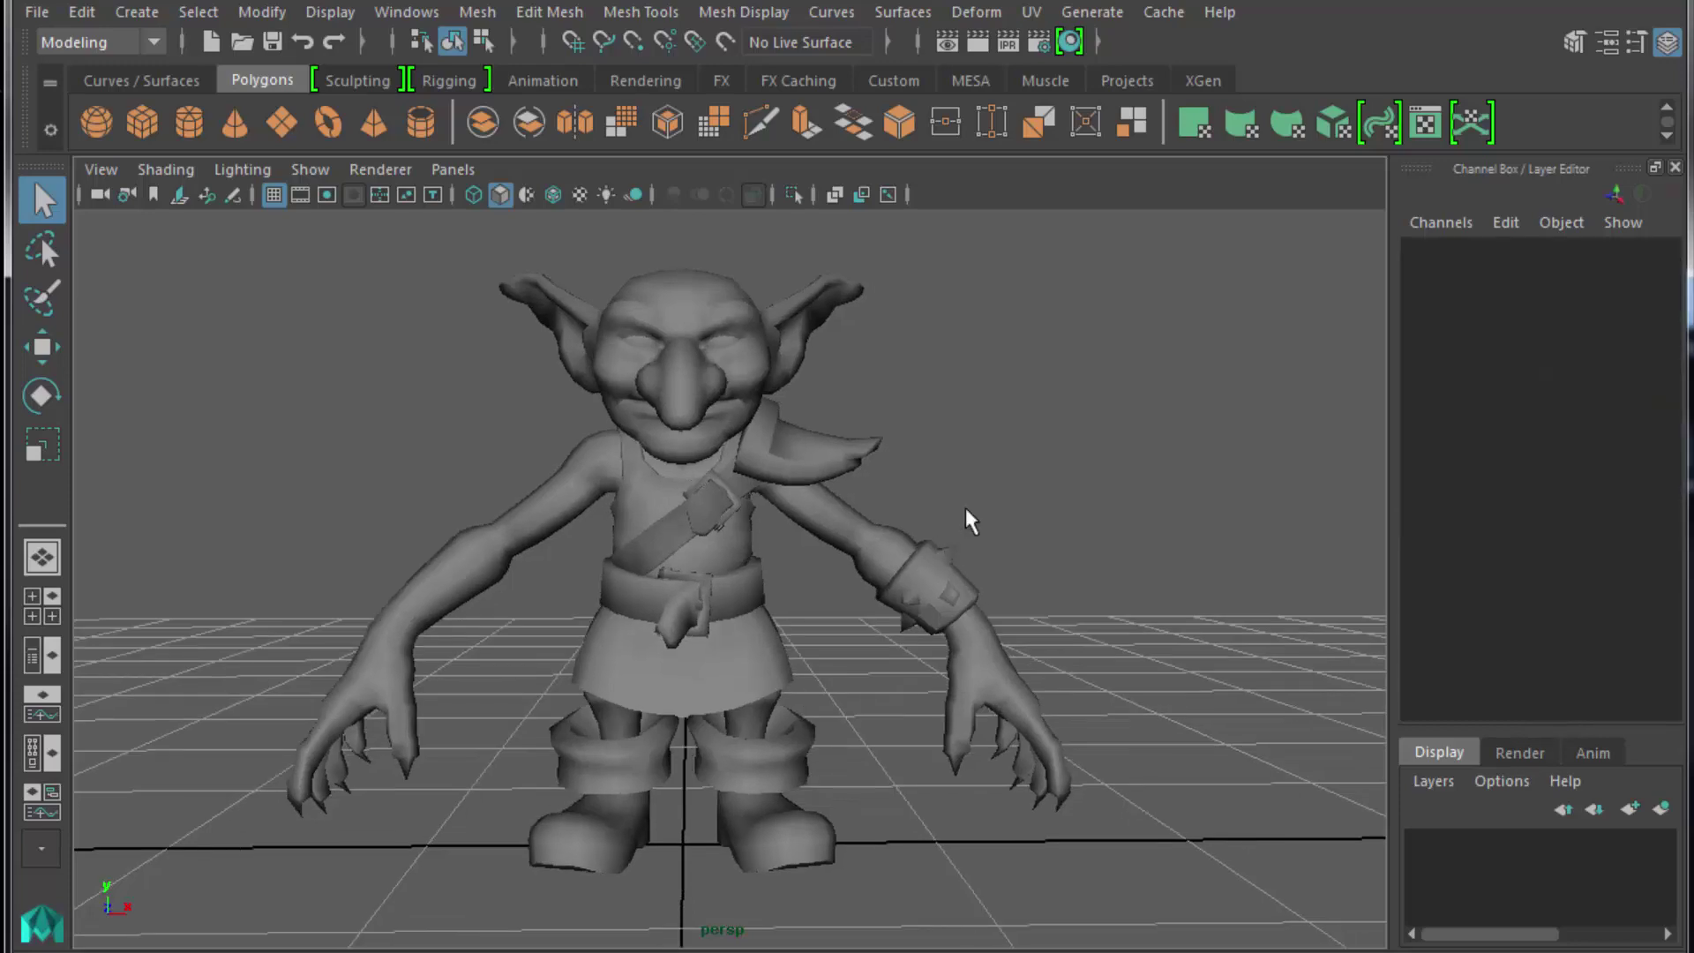
# Switch to the four-view layout and frame the goblin in the top, front and side views.
pyautogui.press('space')
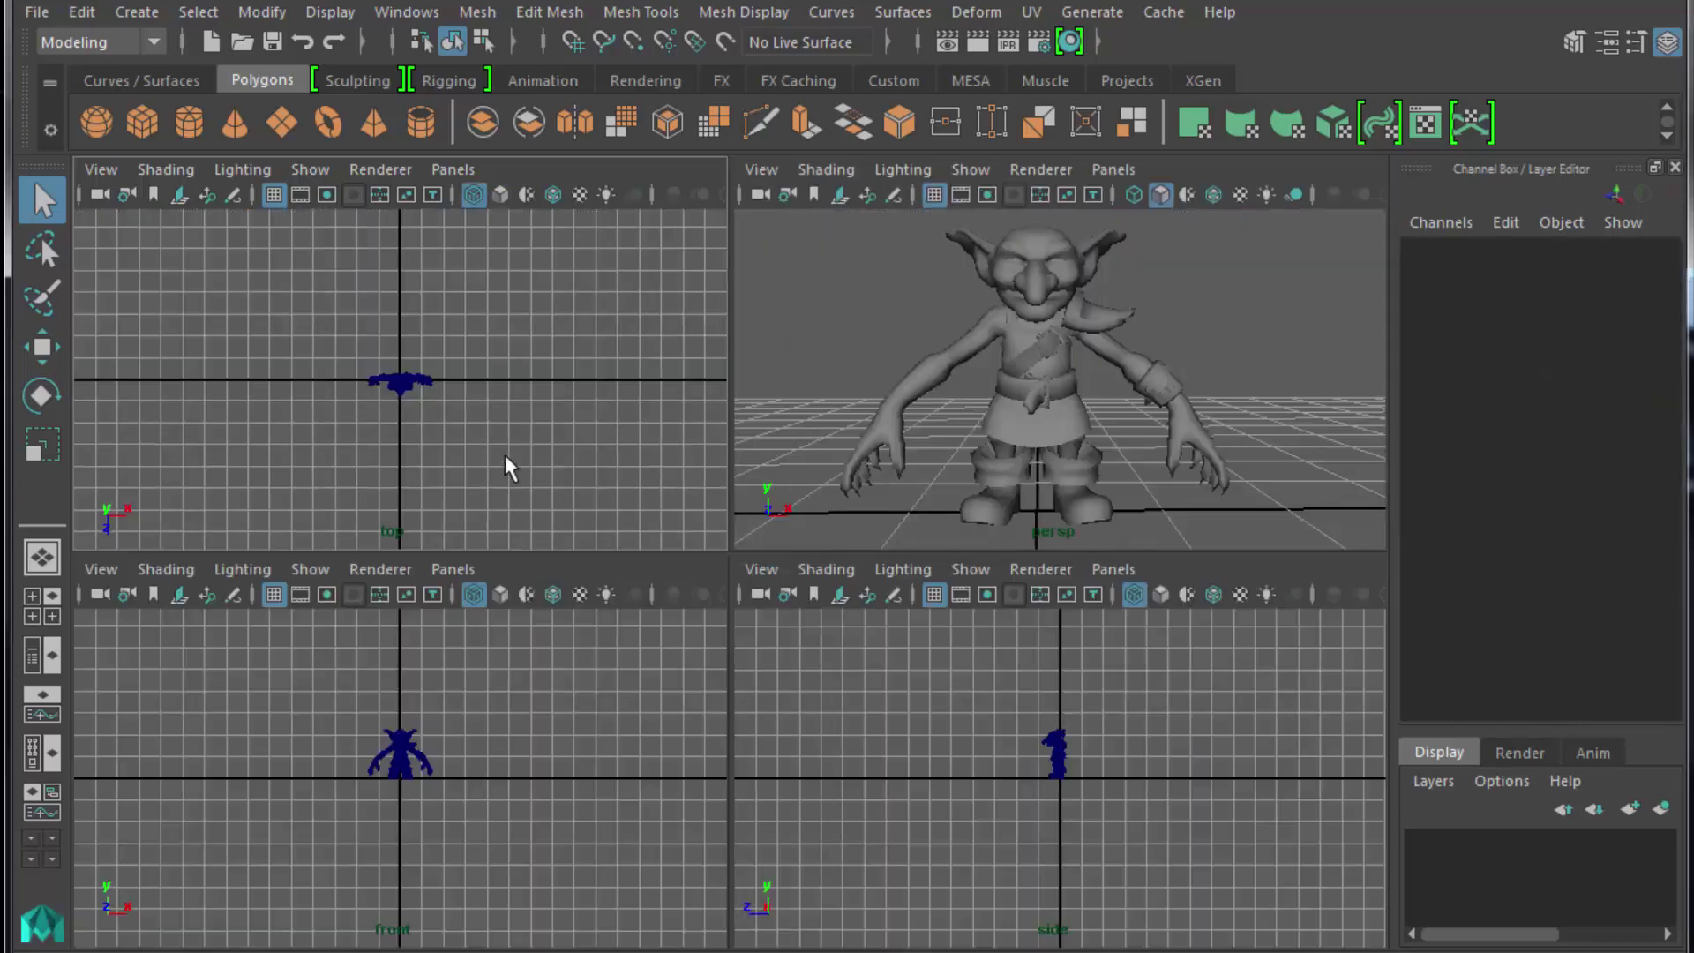
pyautogui.press('f')
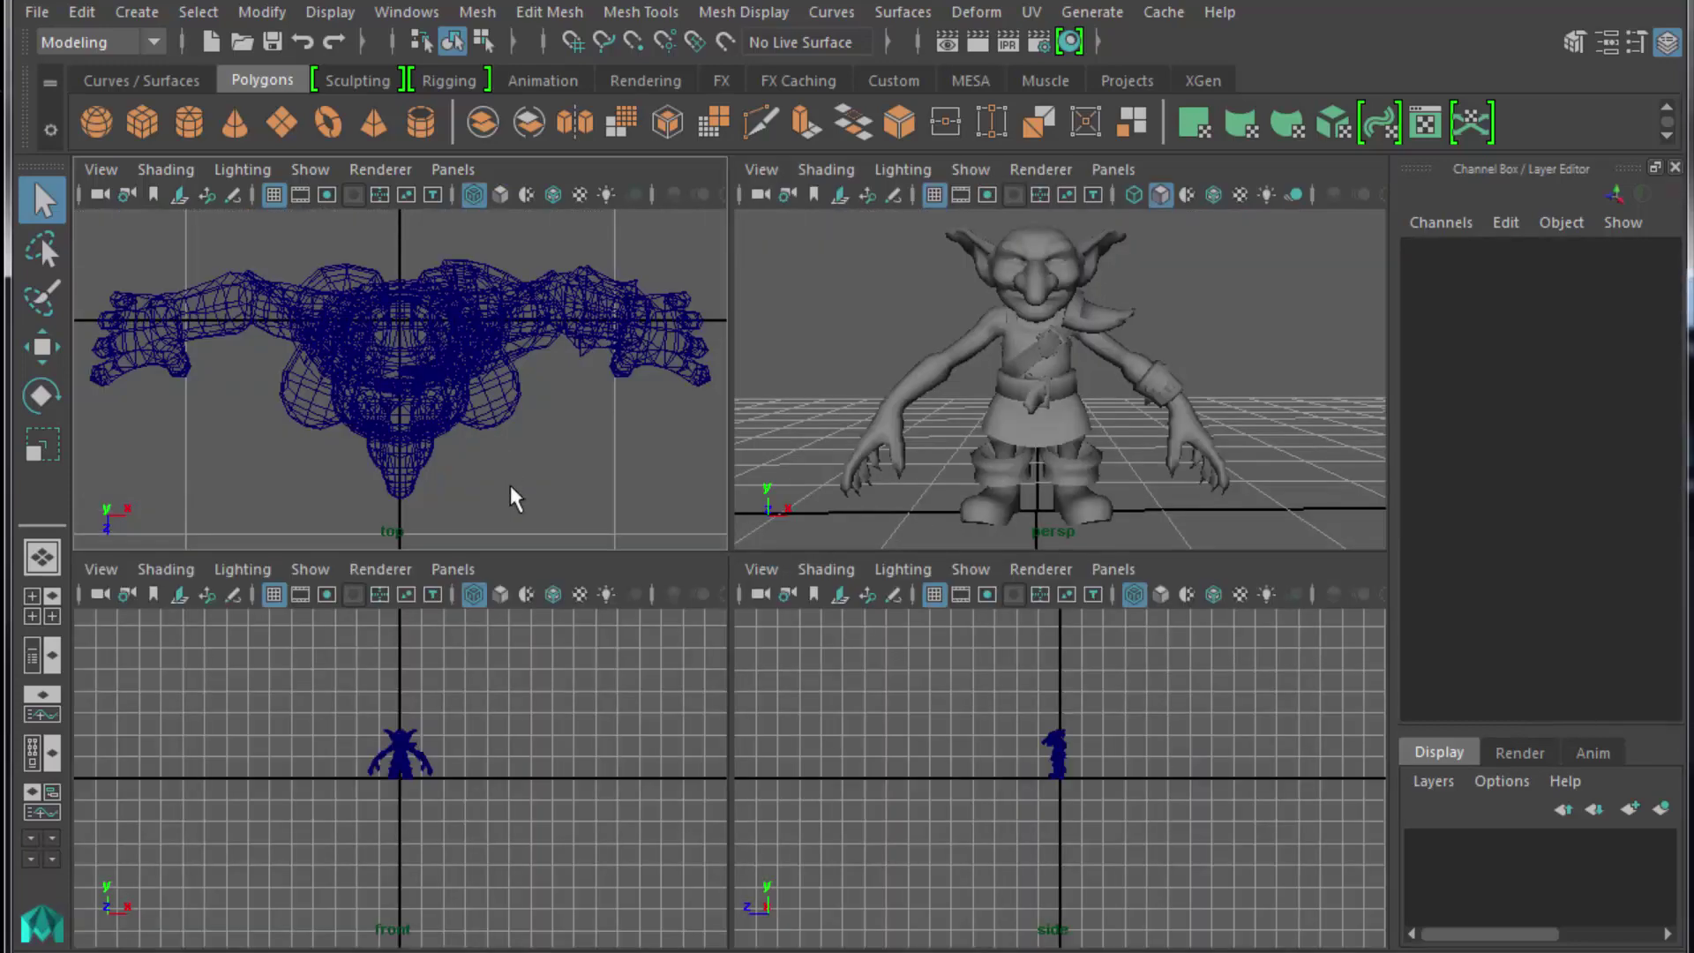
pyautogui.press('f')
pyautogui.press('f')
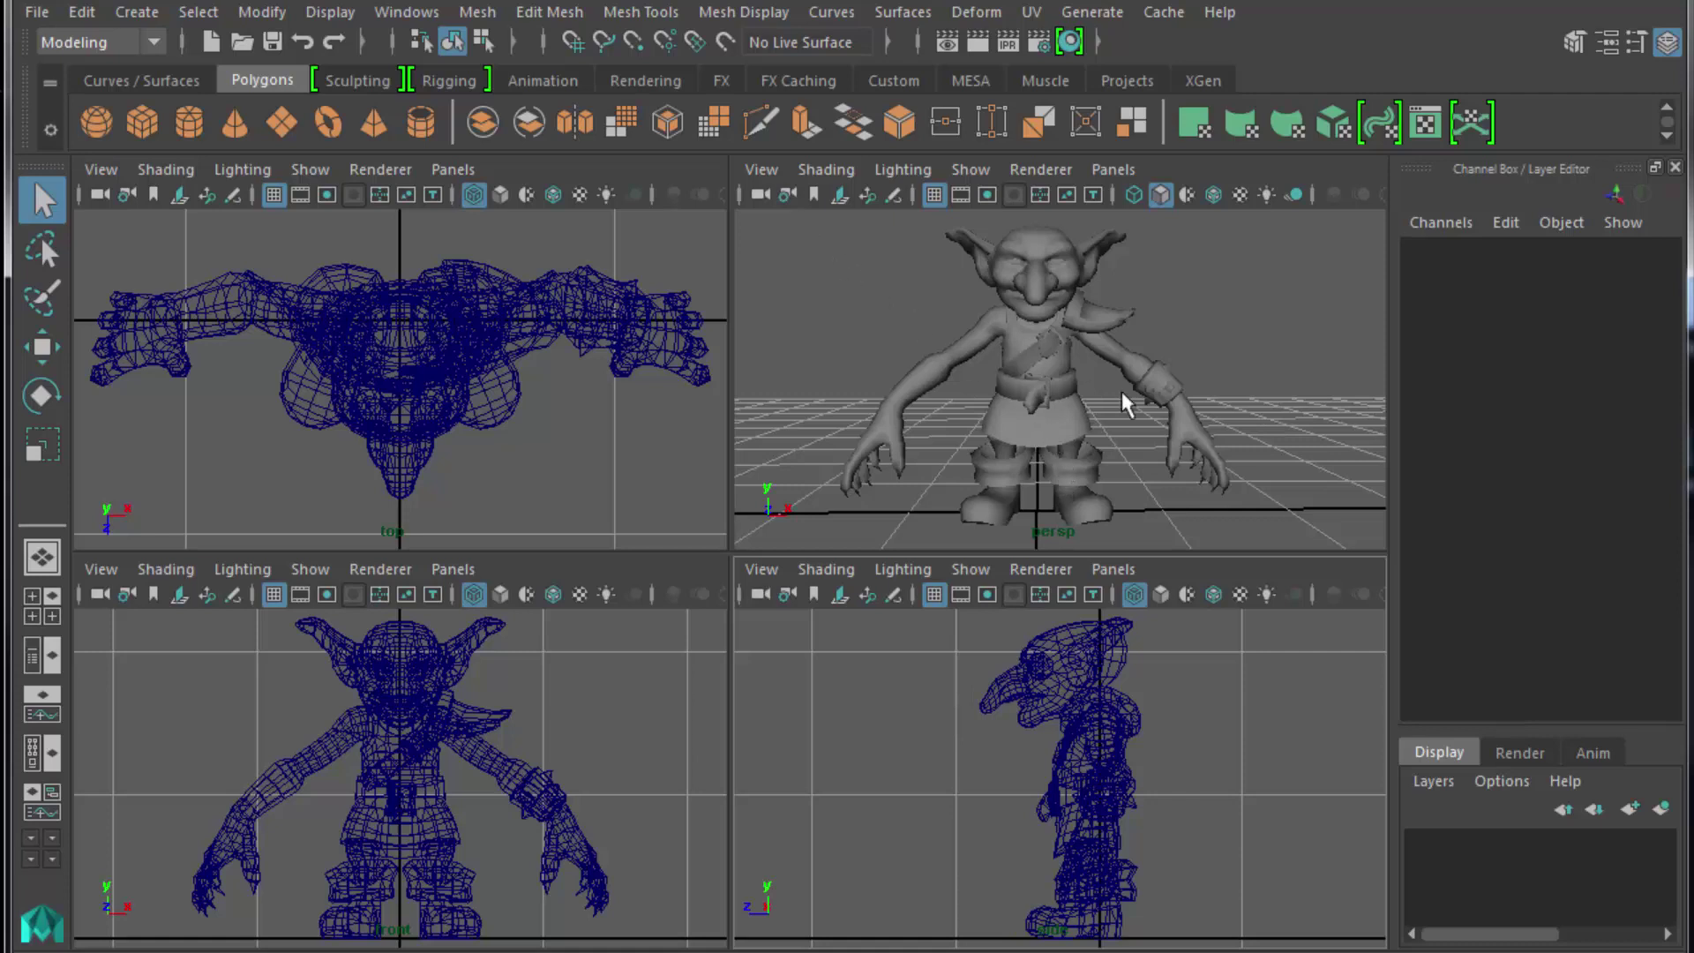
pyautogui.scroll(-5, 1121, 724)
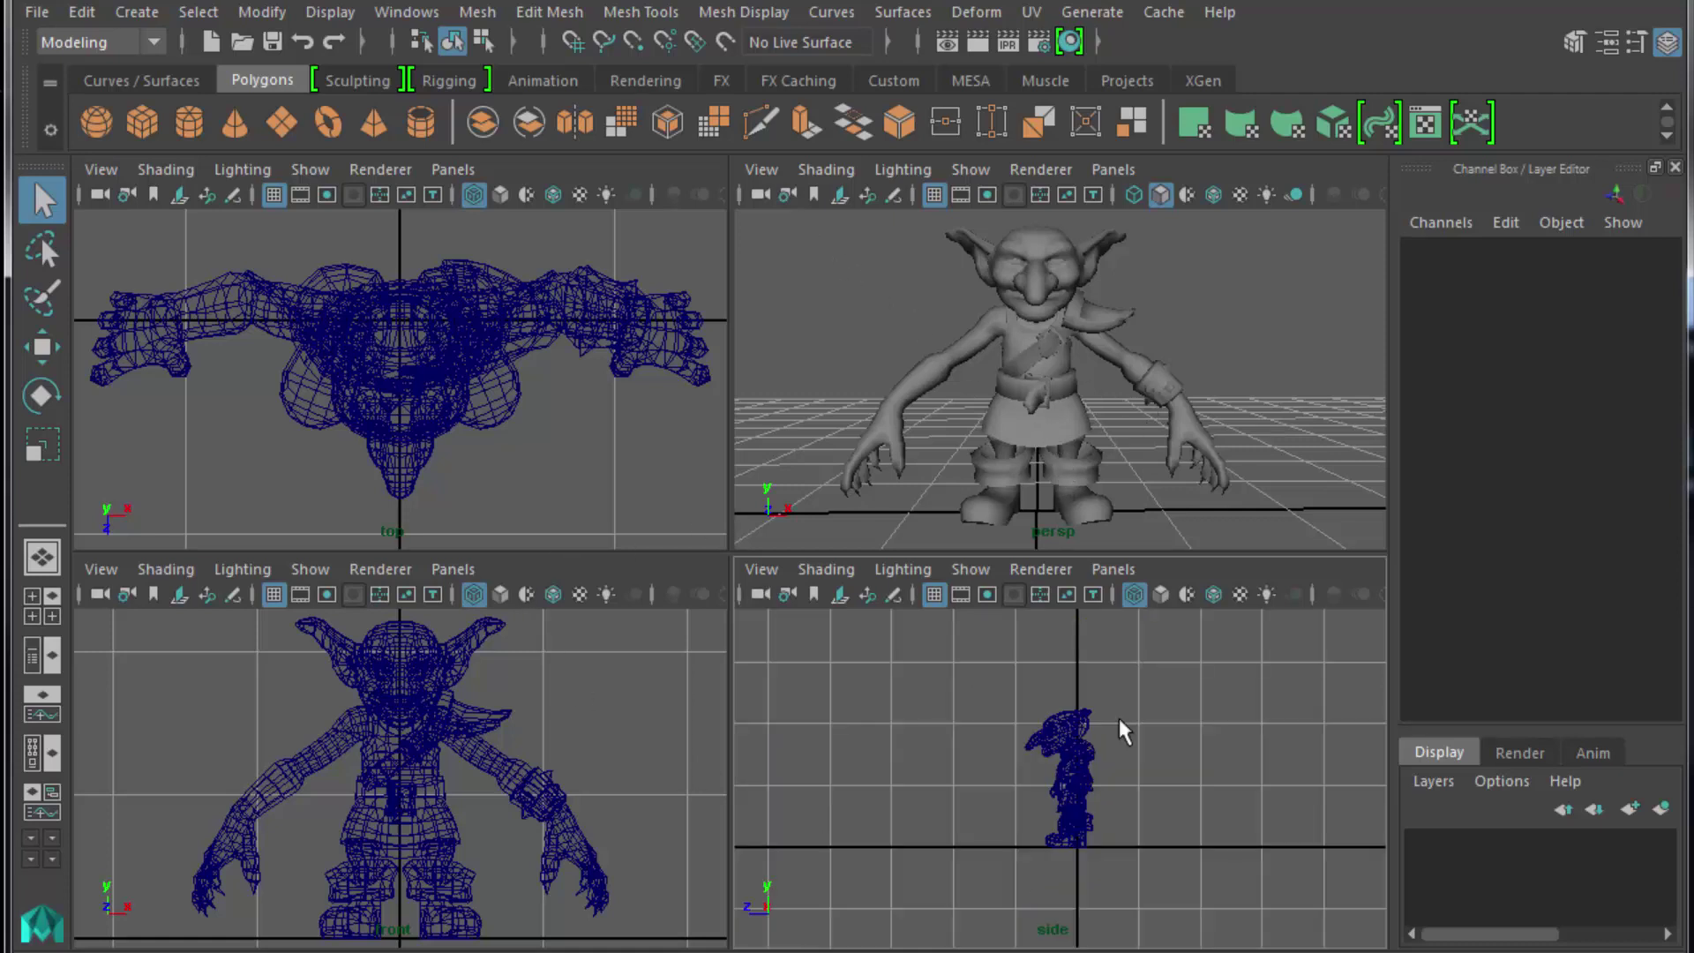
pyautogui.keyDown('alt'); pyautogui.moveTo(1119, 718); pyautogui.dragTo(1118, 721, button='right'); pyautogui.keyUp('alt')
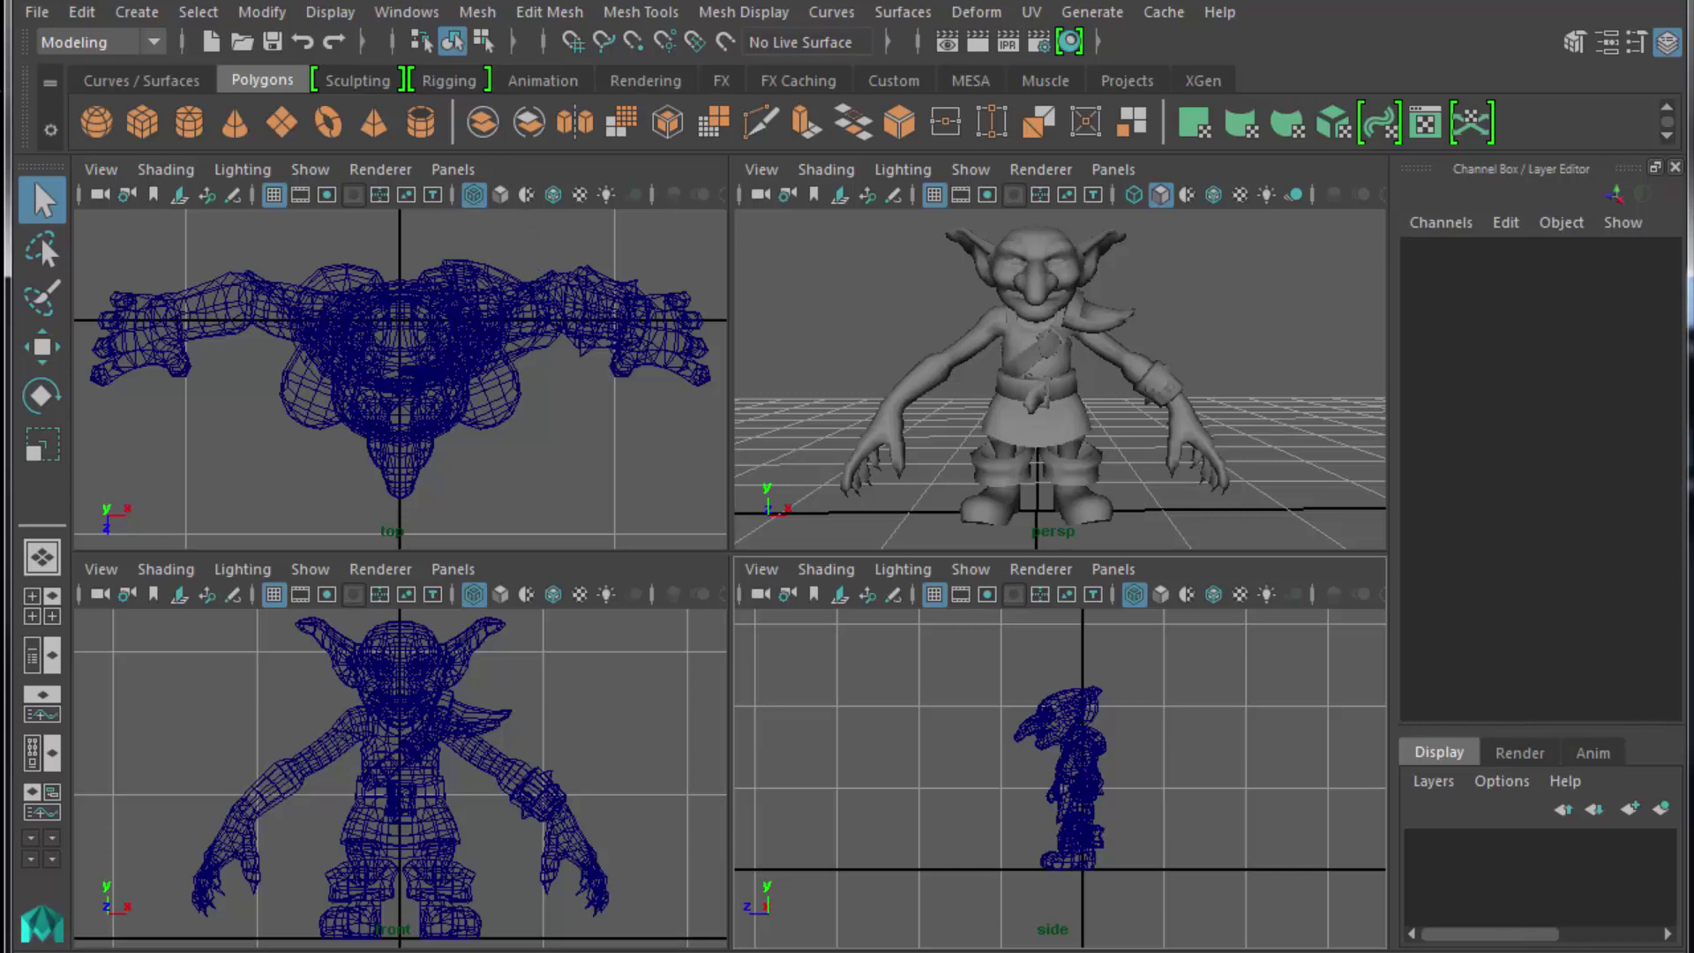
pyautogui.moveTo(1681, 952); pyautogui.dragTo(1686, 946)
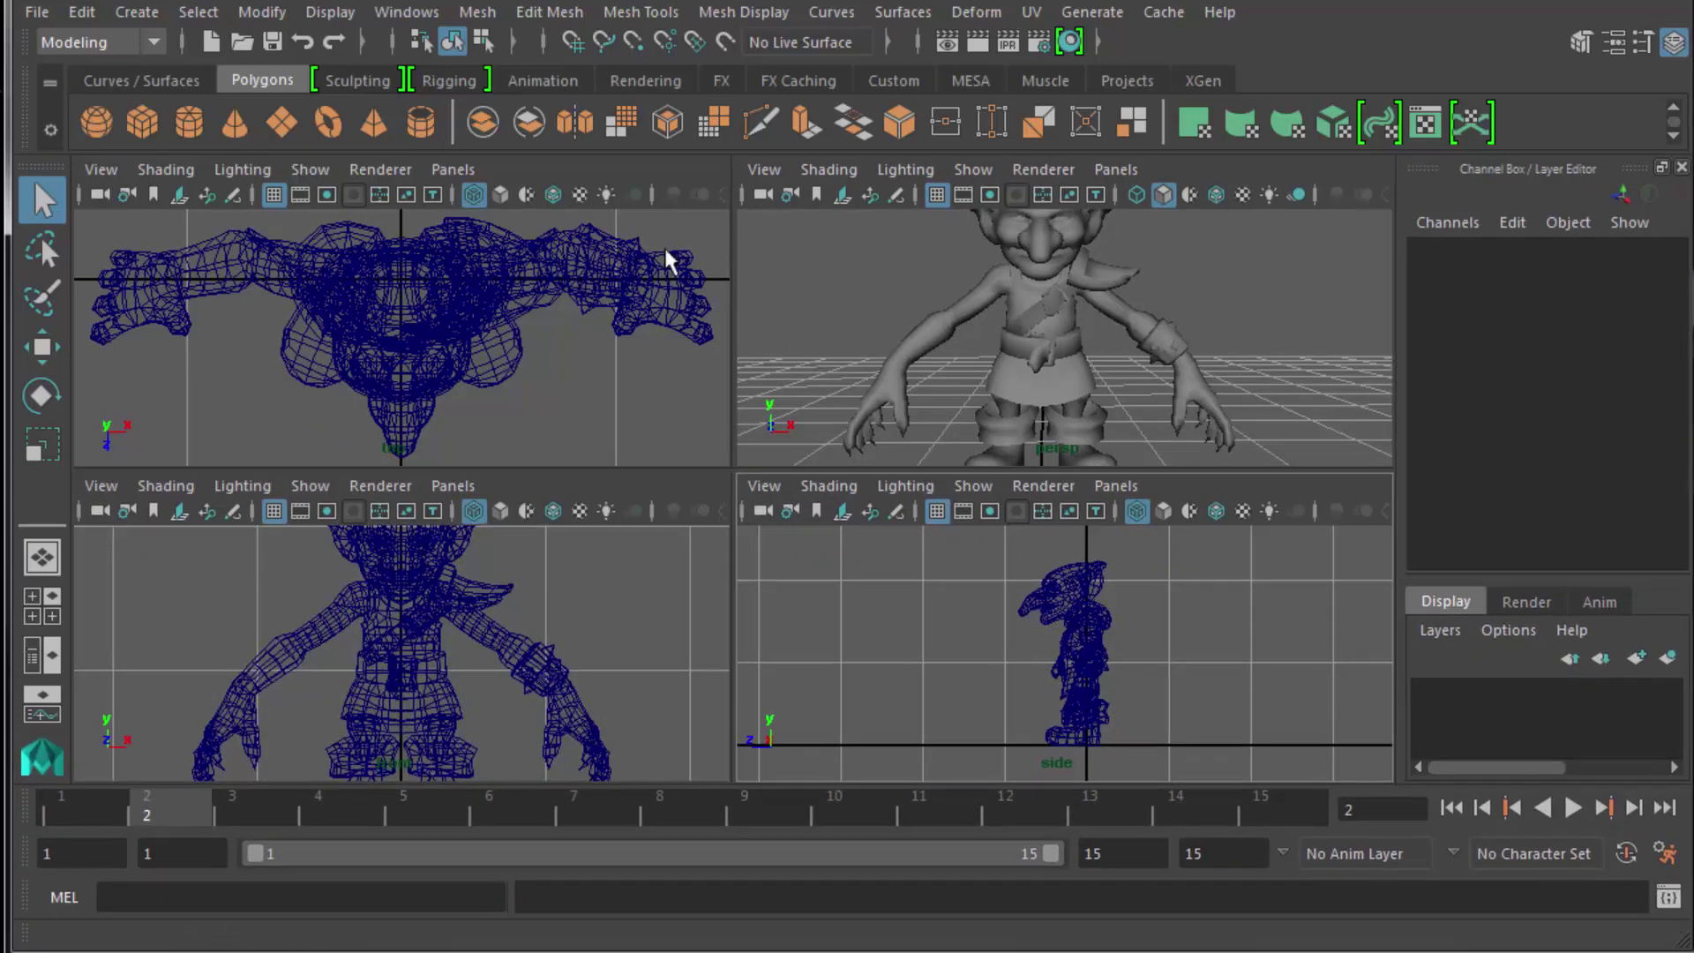
pyautogui.click(1667, 854)
pyautogui.moveTo(1262, 452); pyautogui.dragTo(930, 214)
pyautogui.click(1377, 192)
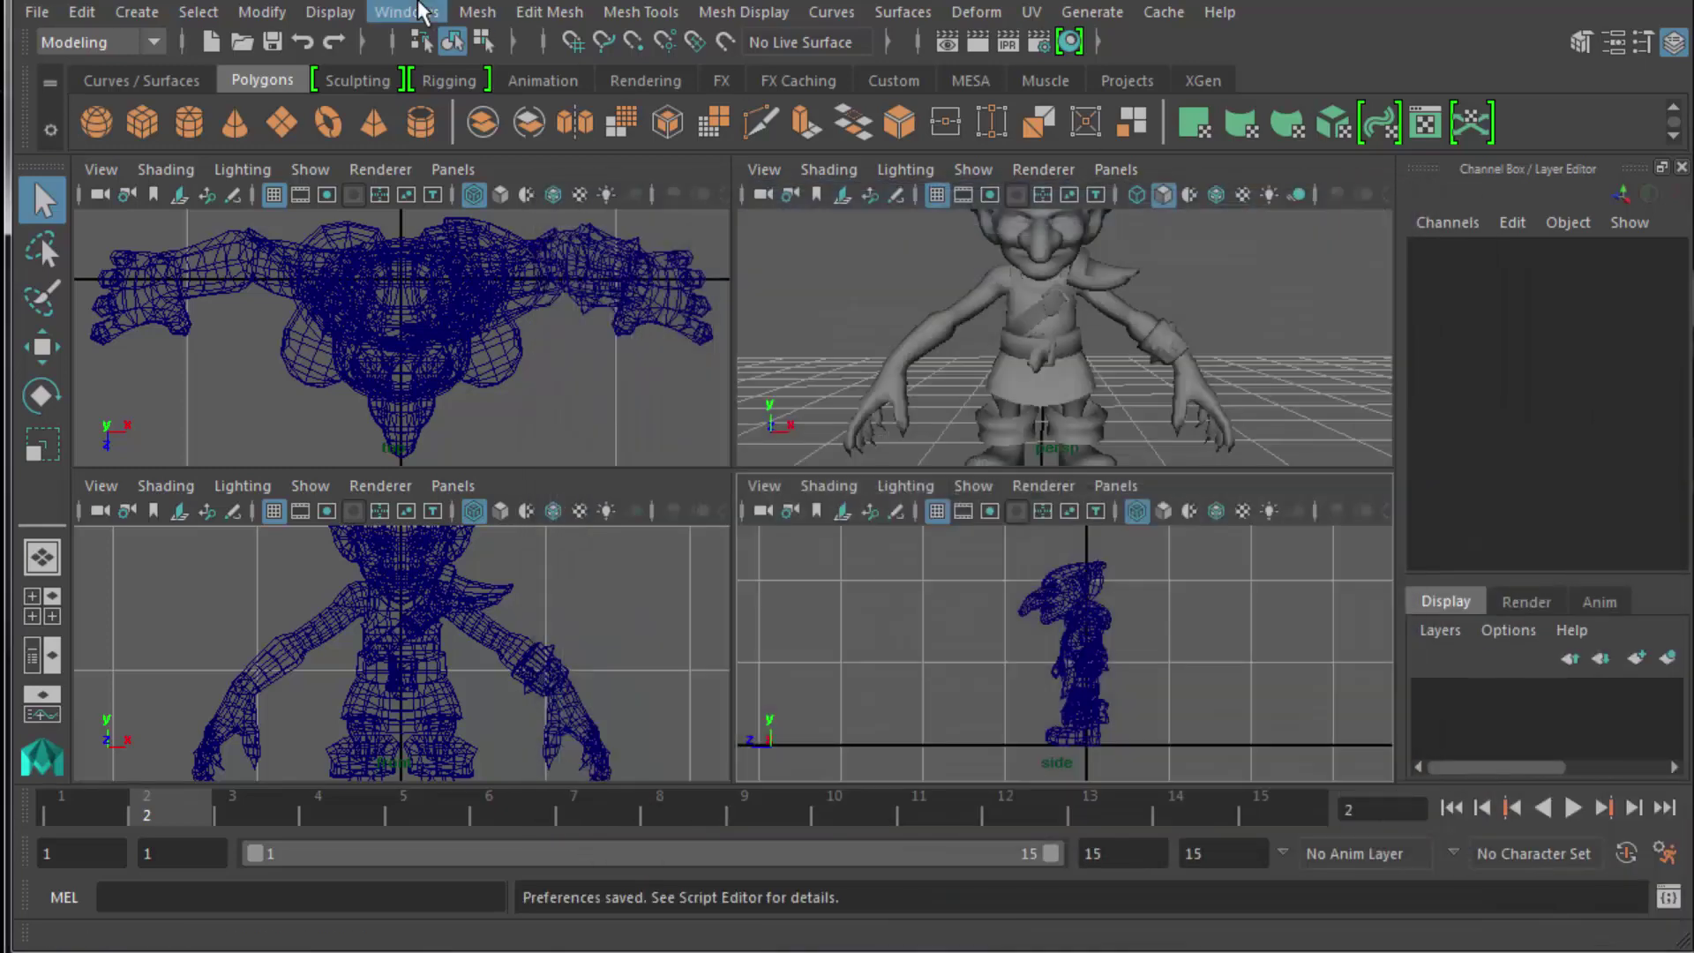
# Open the general Settings category in Preferences and review the linear working unit choices, leaving foot selected.
pyautogui.click(415, 12)
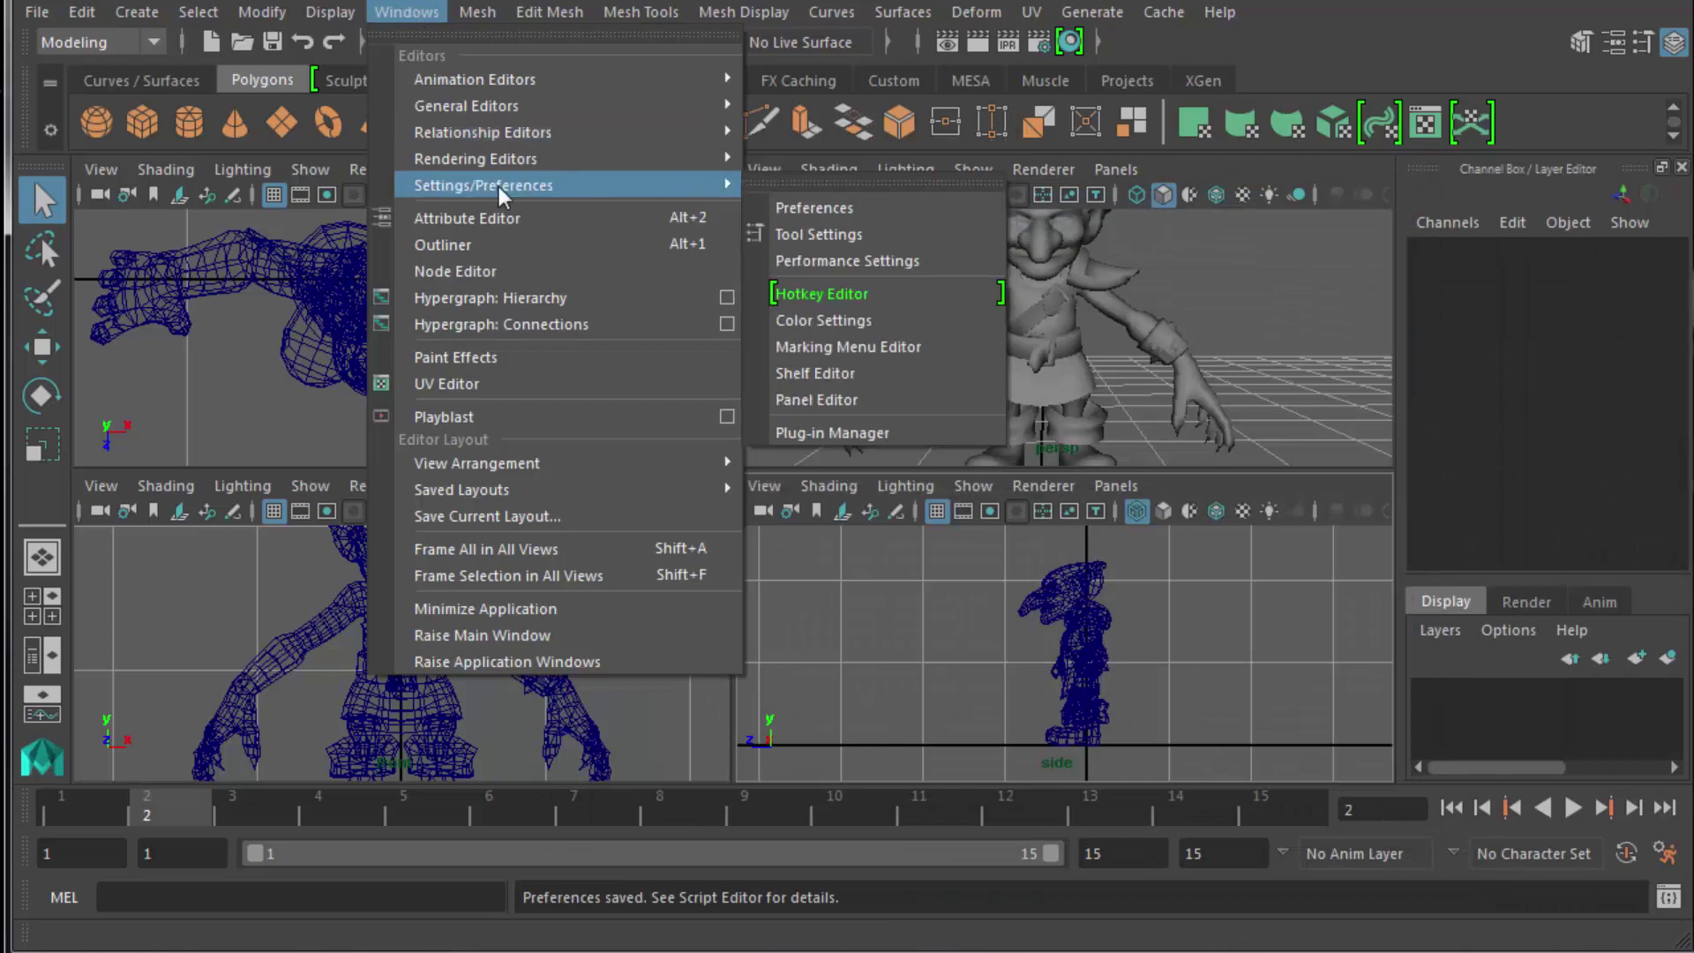
pyautogui.click(830, 207)
pyautogui.moveTo(826, 190); pyautogui.dragTo(582, 143)
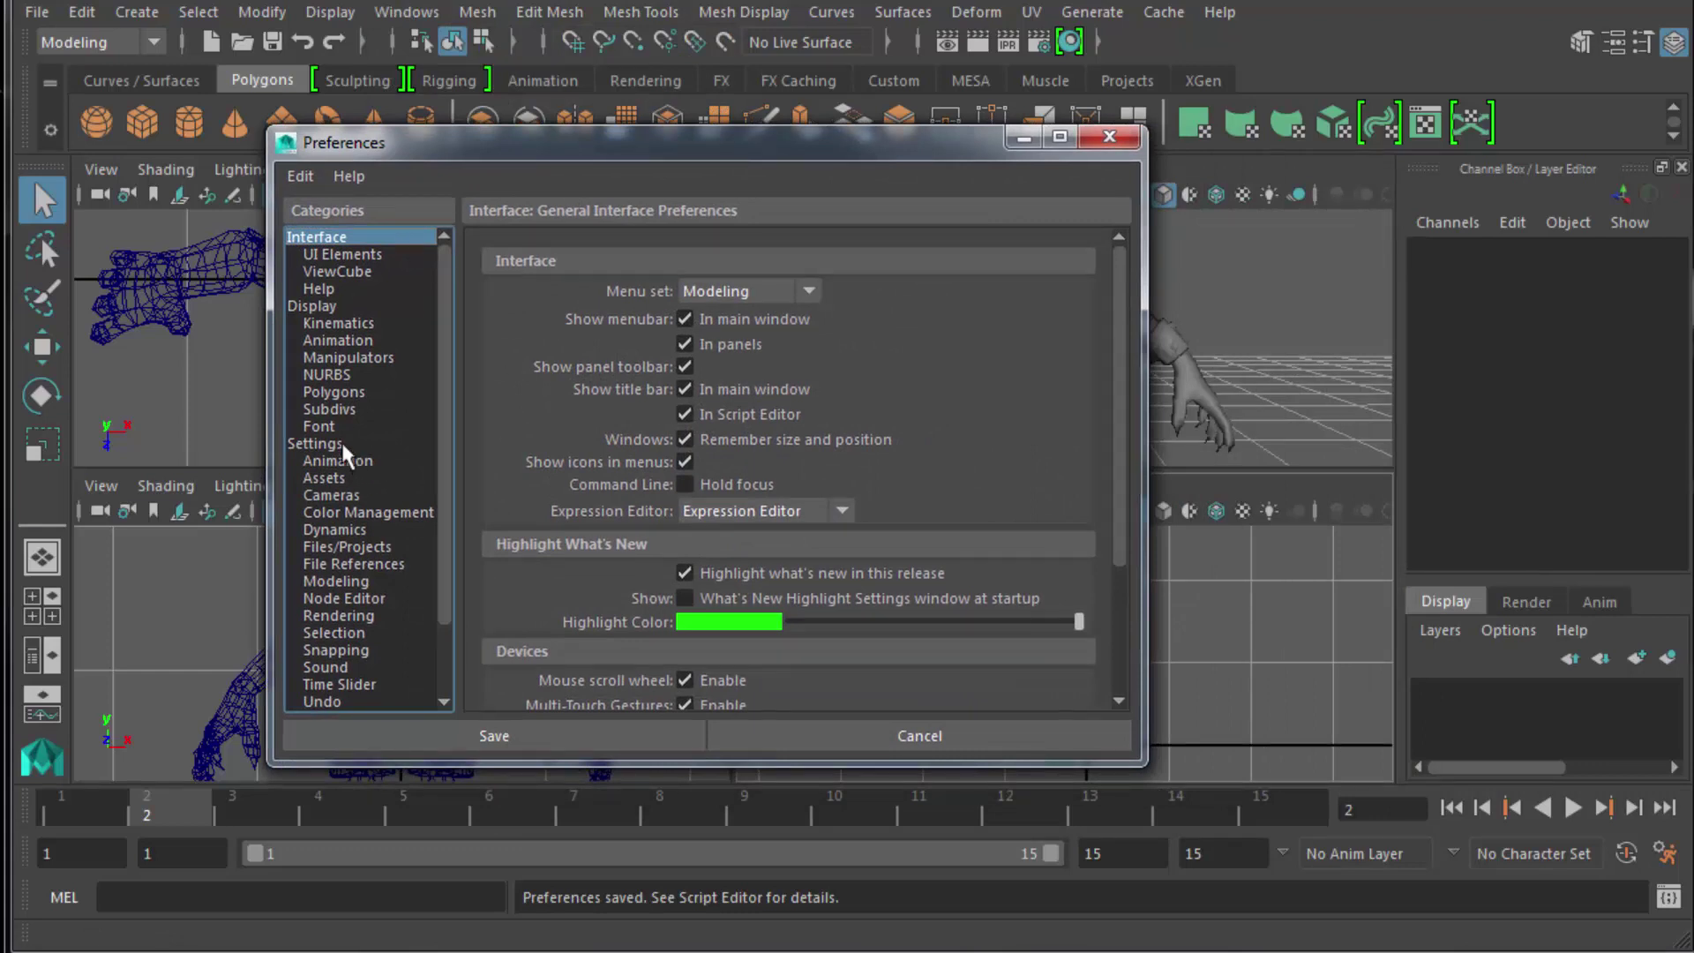
pyautogui.moveTo(443, 440)
pyautogui.mouseDown()
pyautogui.moveTo(436, 506)
pyautogui.moveTo(427, 429)
pyautogui.mouseUp()
pyautogui.click(308, 443)
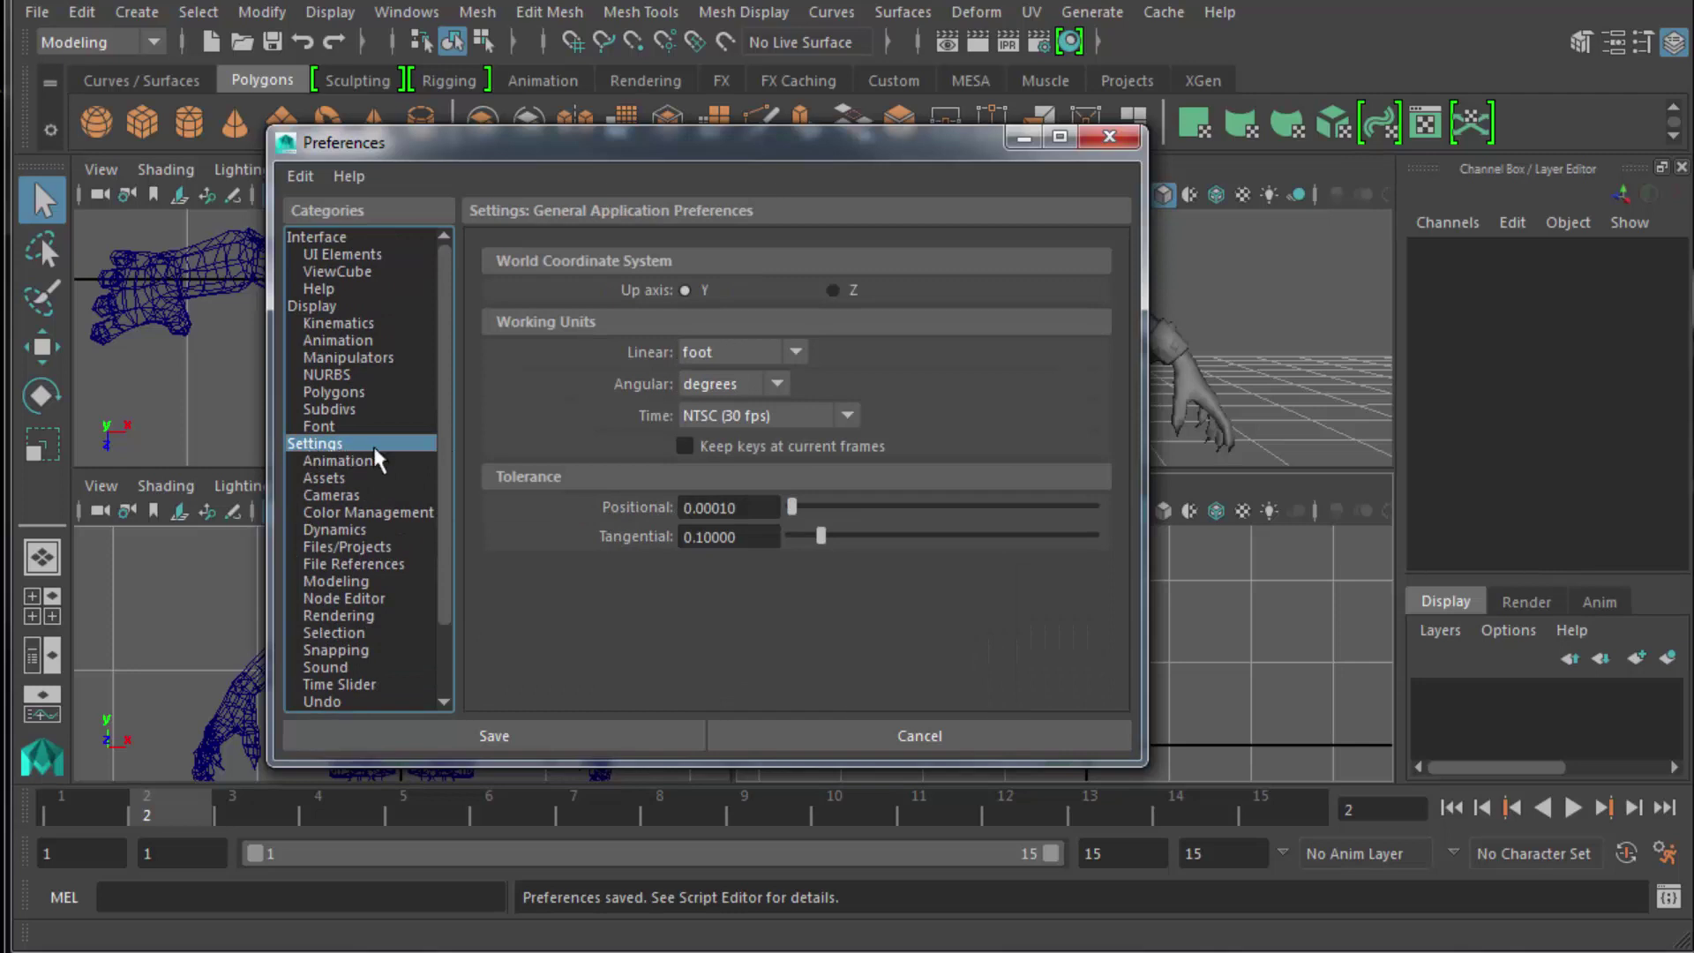
pyautogui.click(749, 352)
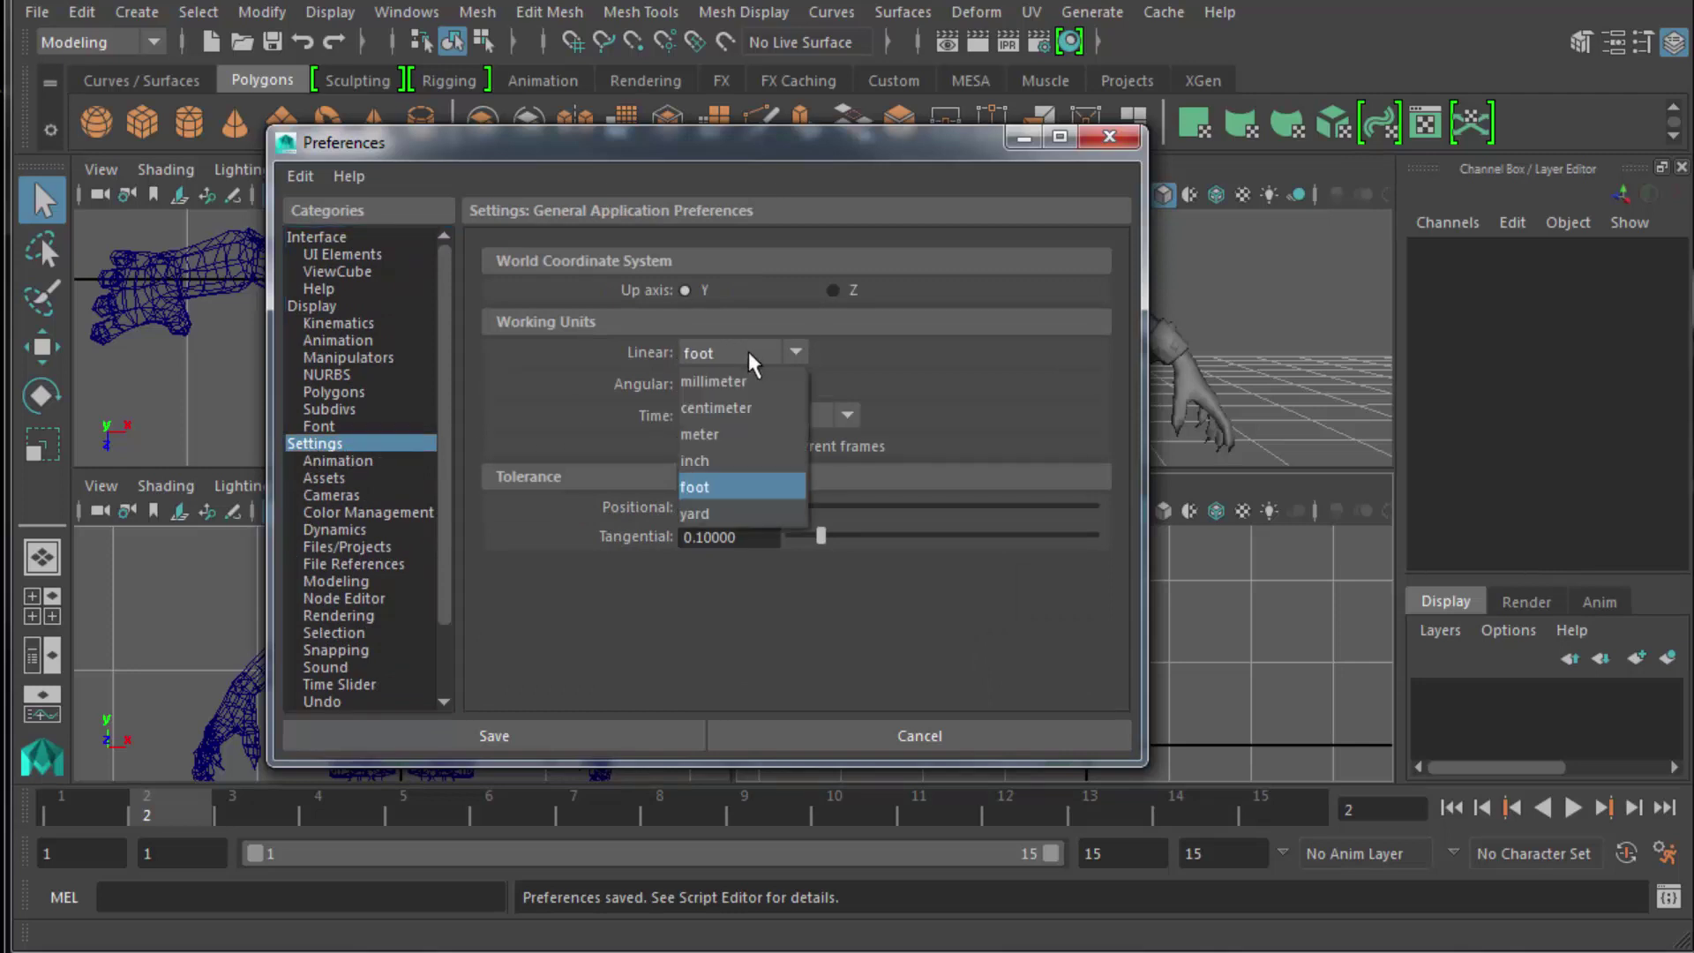
pyautogui.click(748, 352)
pyautogui.click(749, 352)
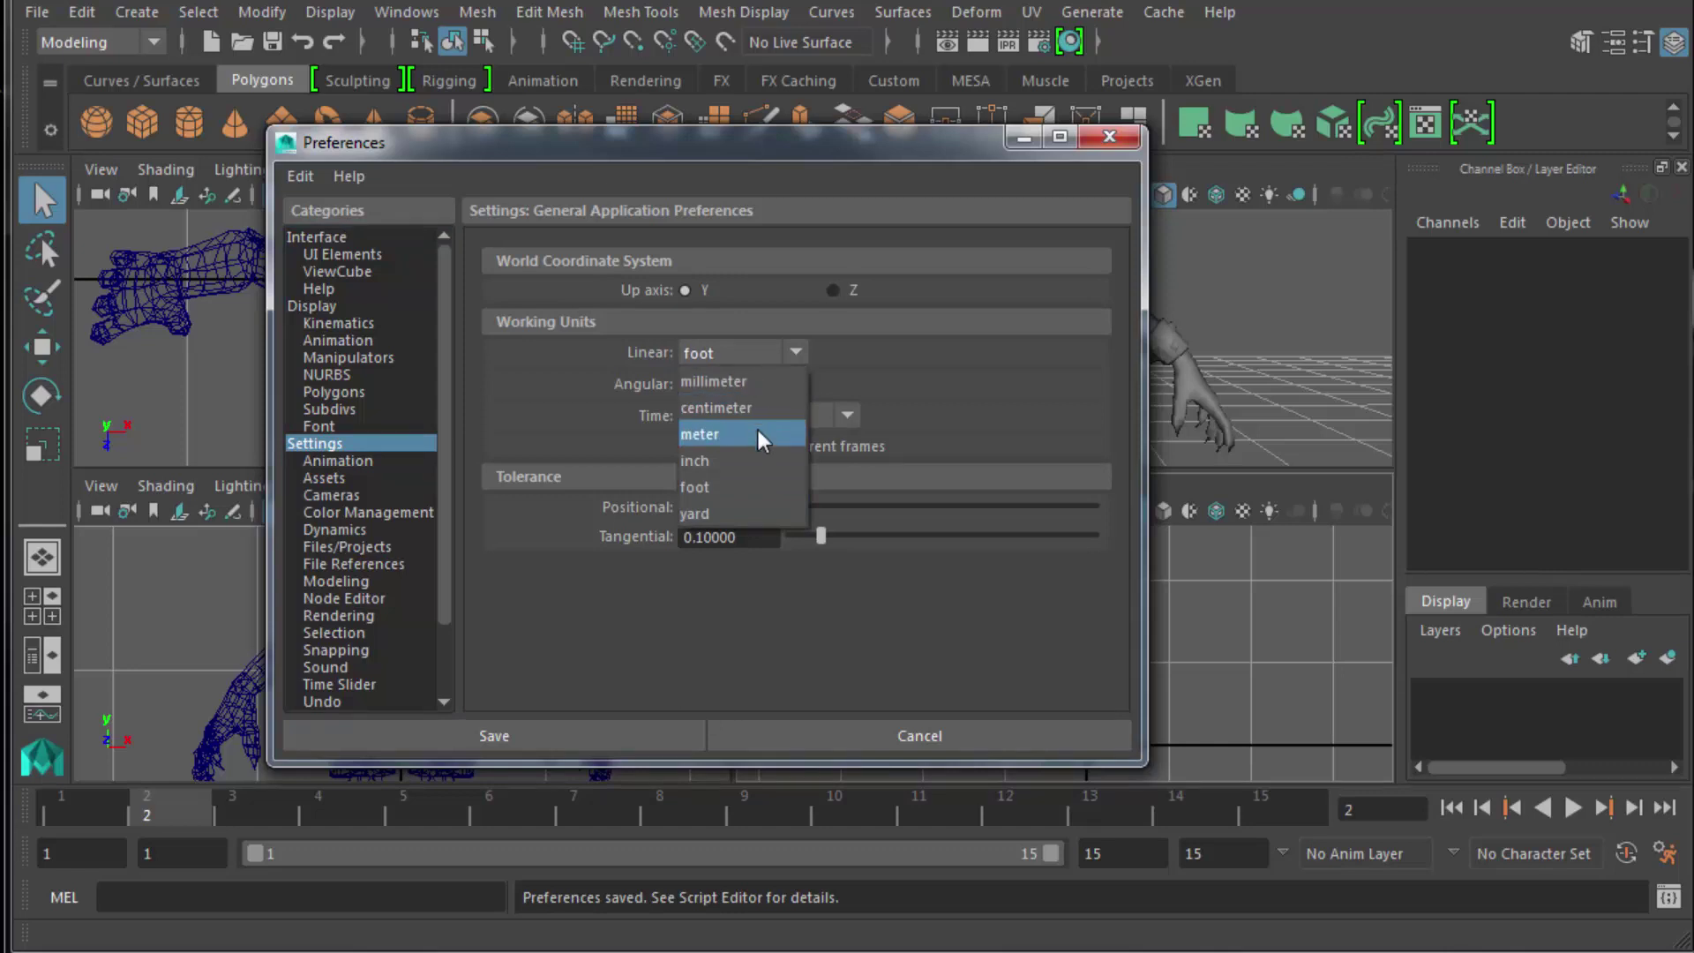
pyautogui.click(899, 386)
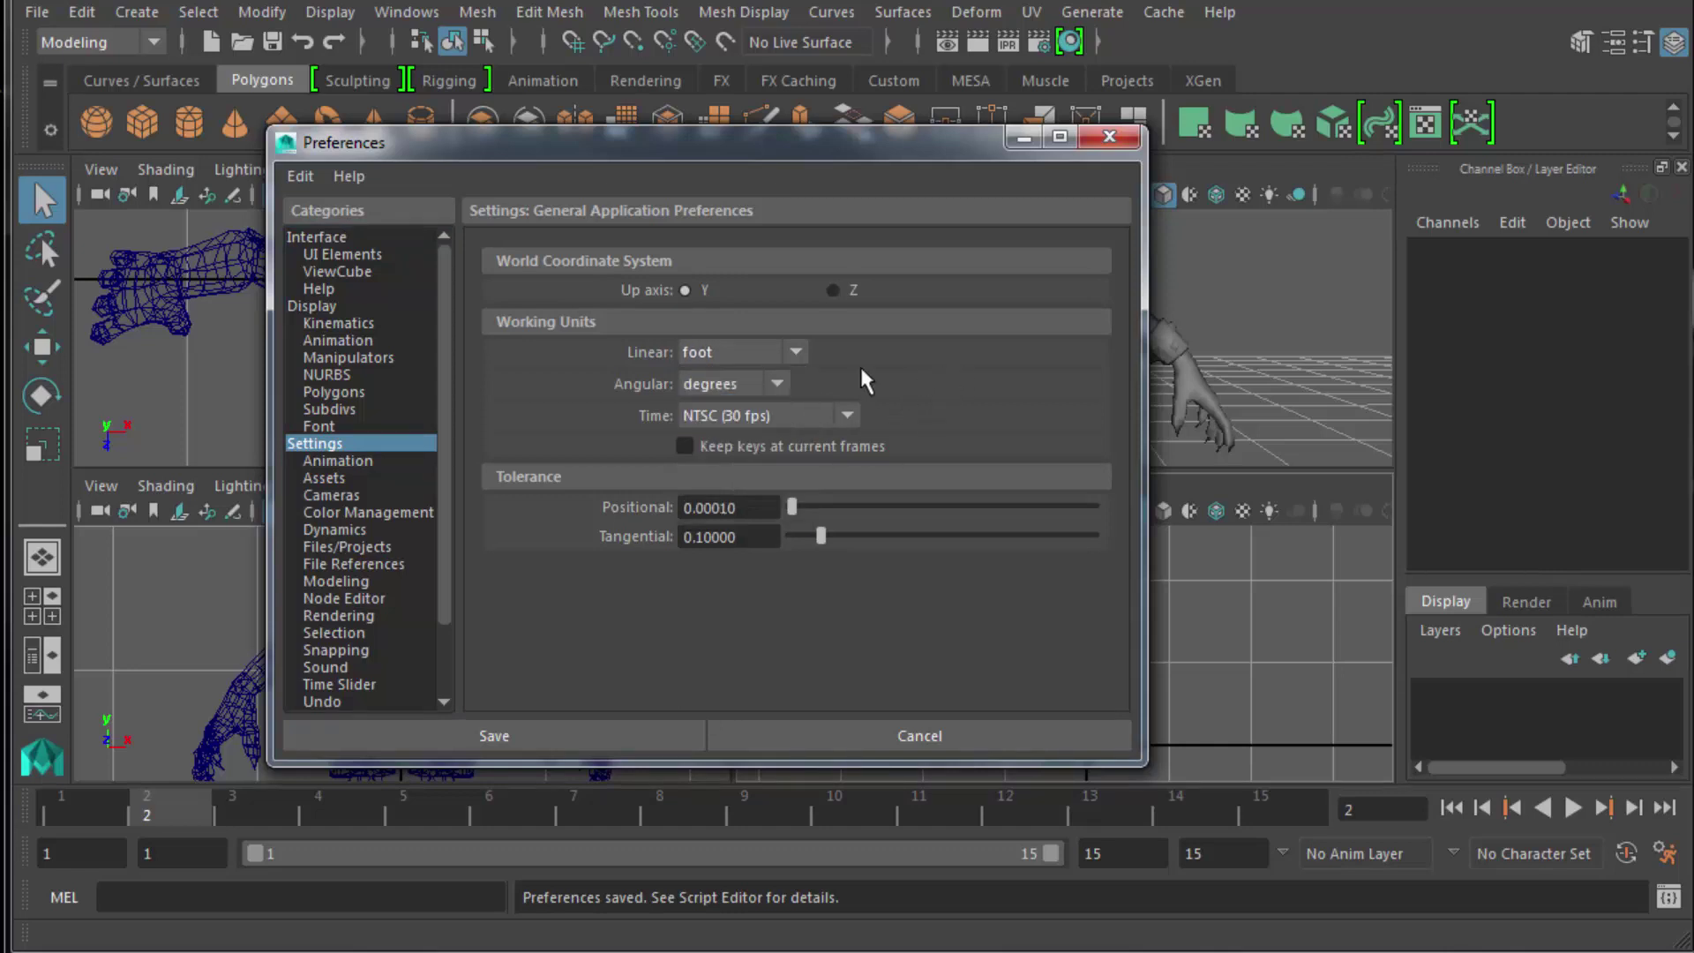
# Review the angular and time working units, keep time at NTSC (30 fps), and save the preferences.
pyautogui.click(753, 385)
pyautogui.click(750, 417)
pyautogui.click(819, 416)
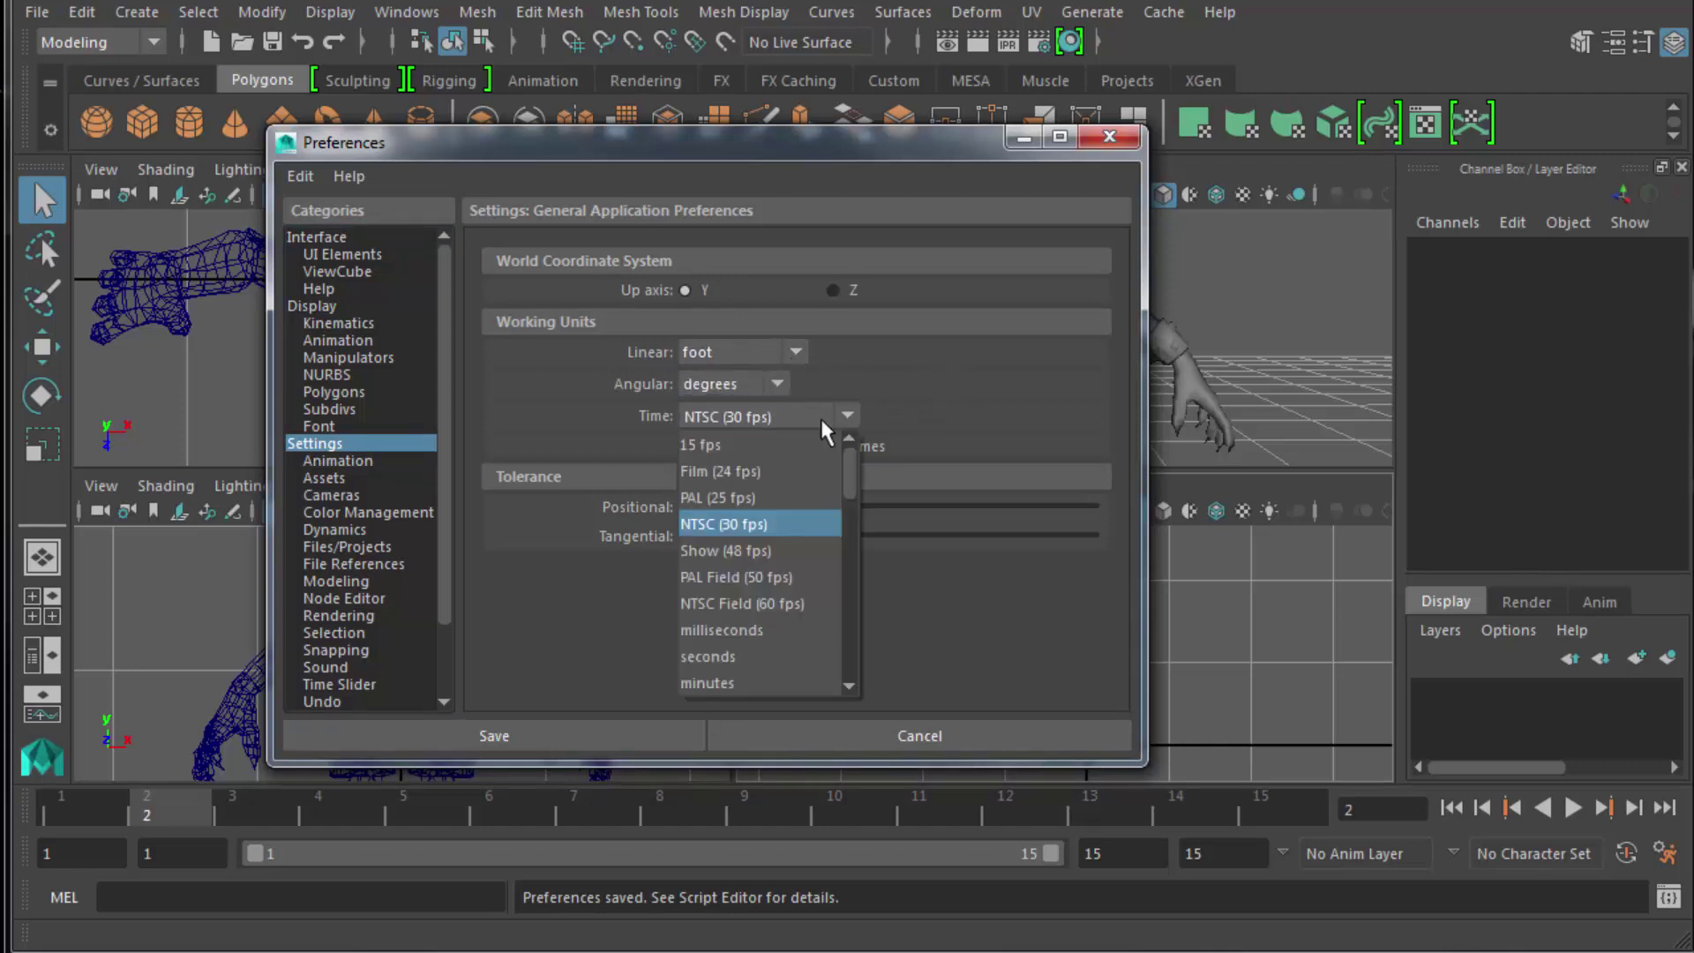
pyautogui.click(786, 528)
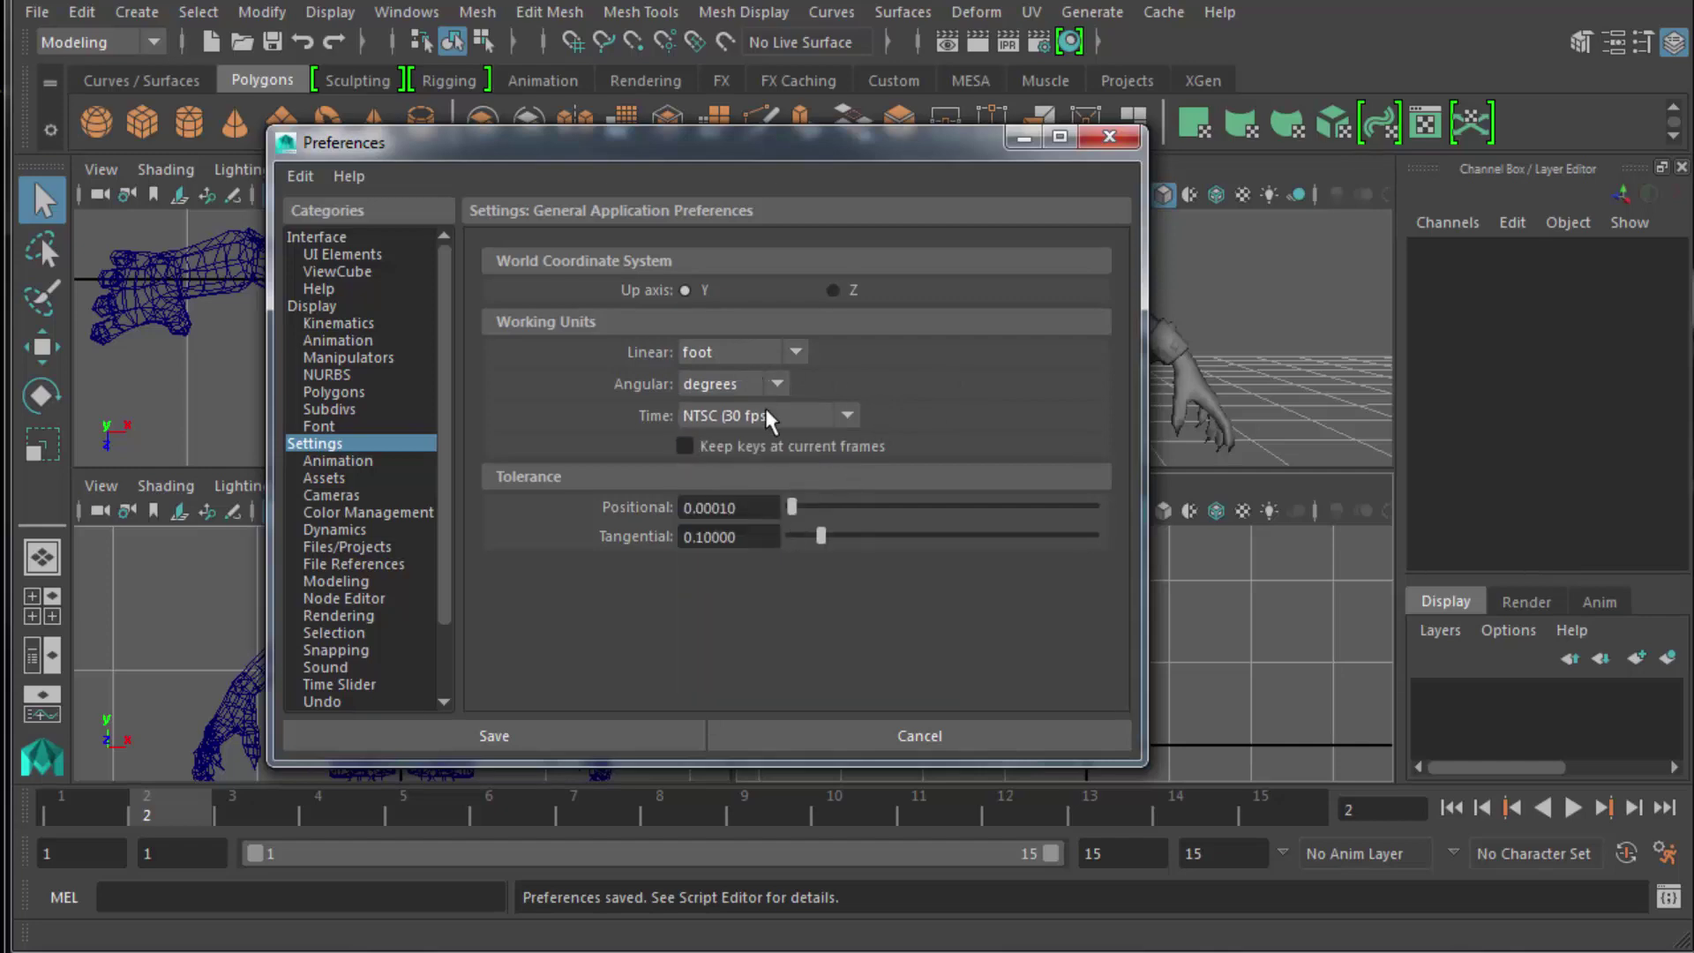
pyautogui.click(583, 729)
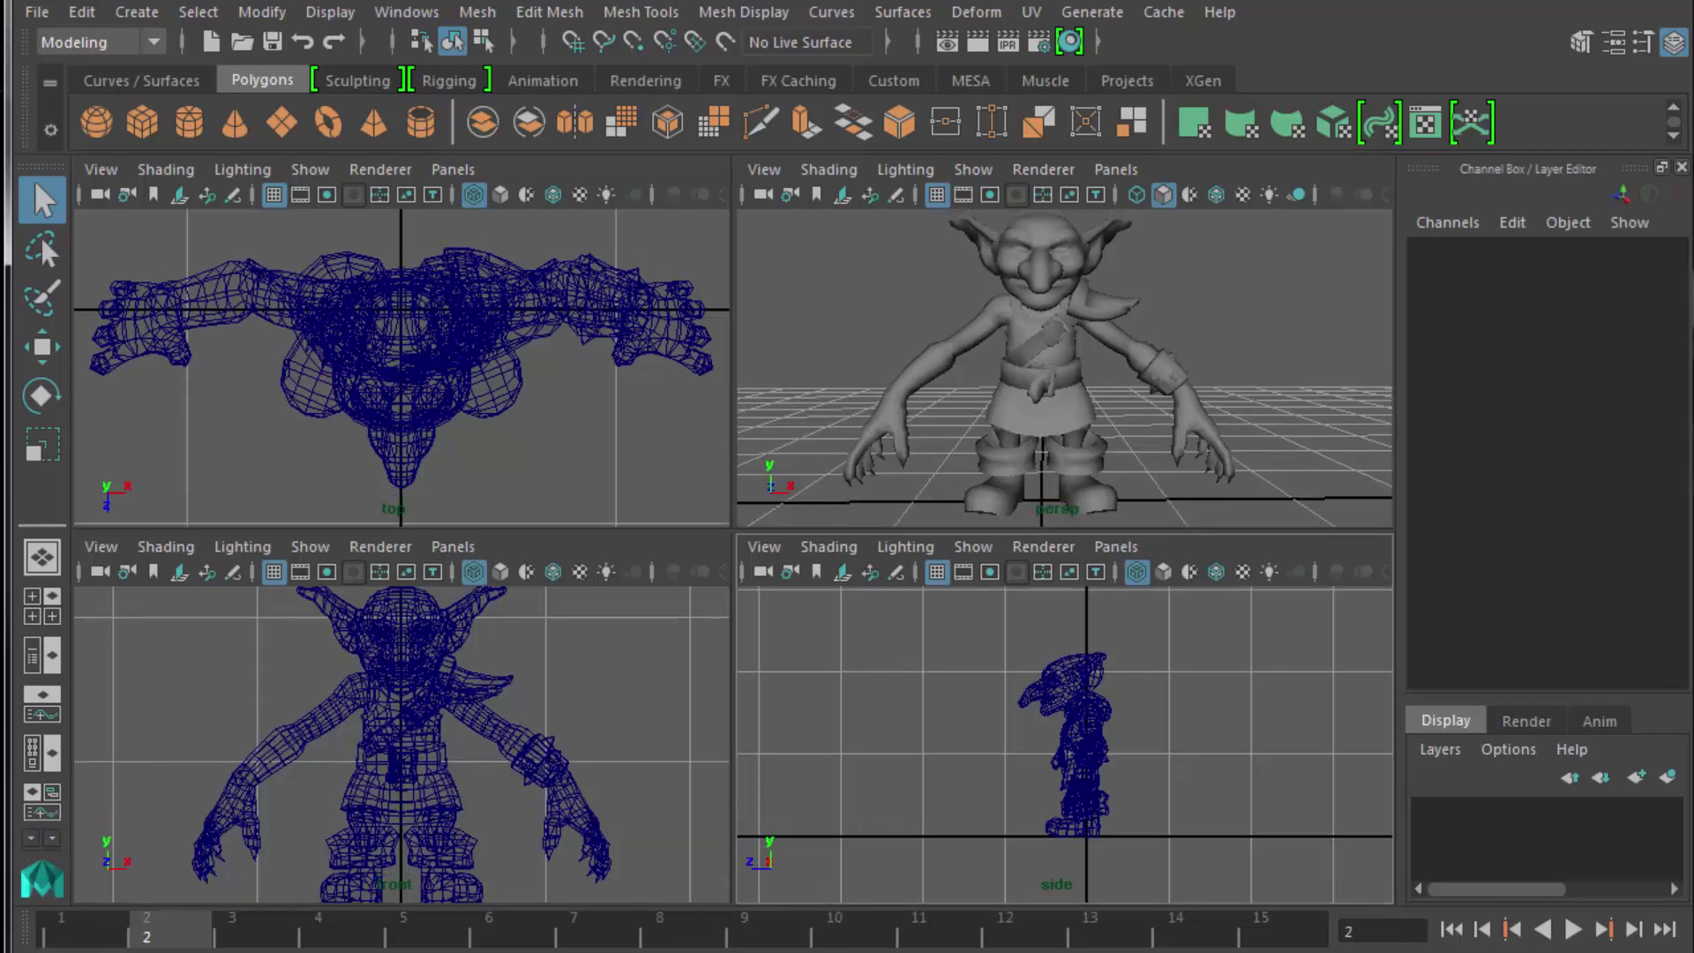
# Return to the single perspective view with the whole goblin standing on the grid.
pyautogui.click(1251, 471)
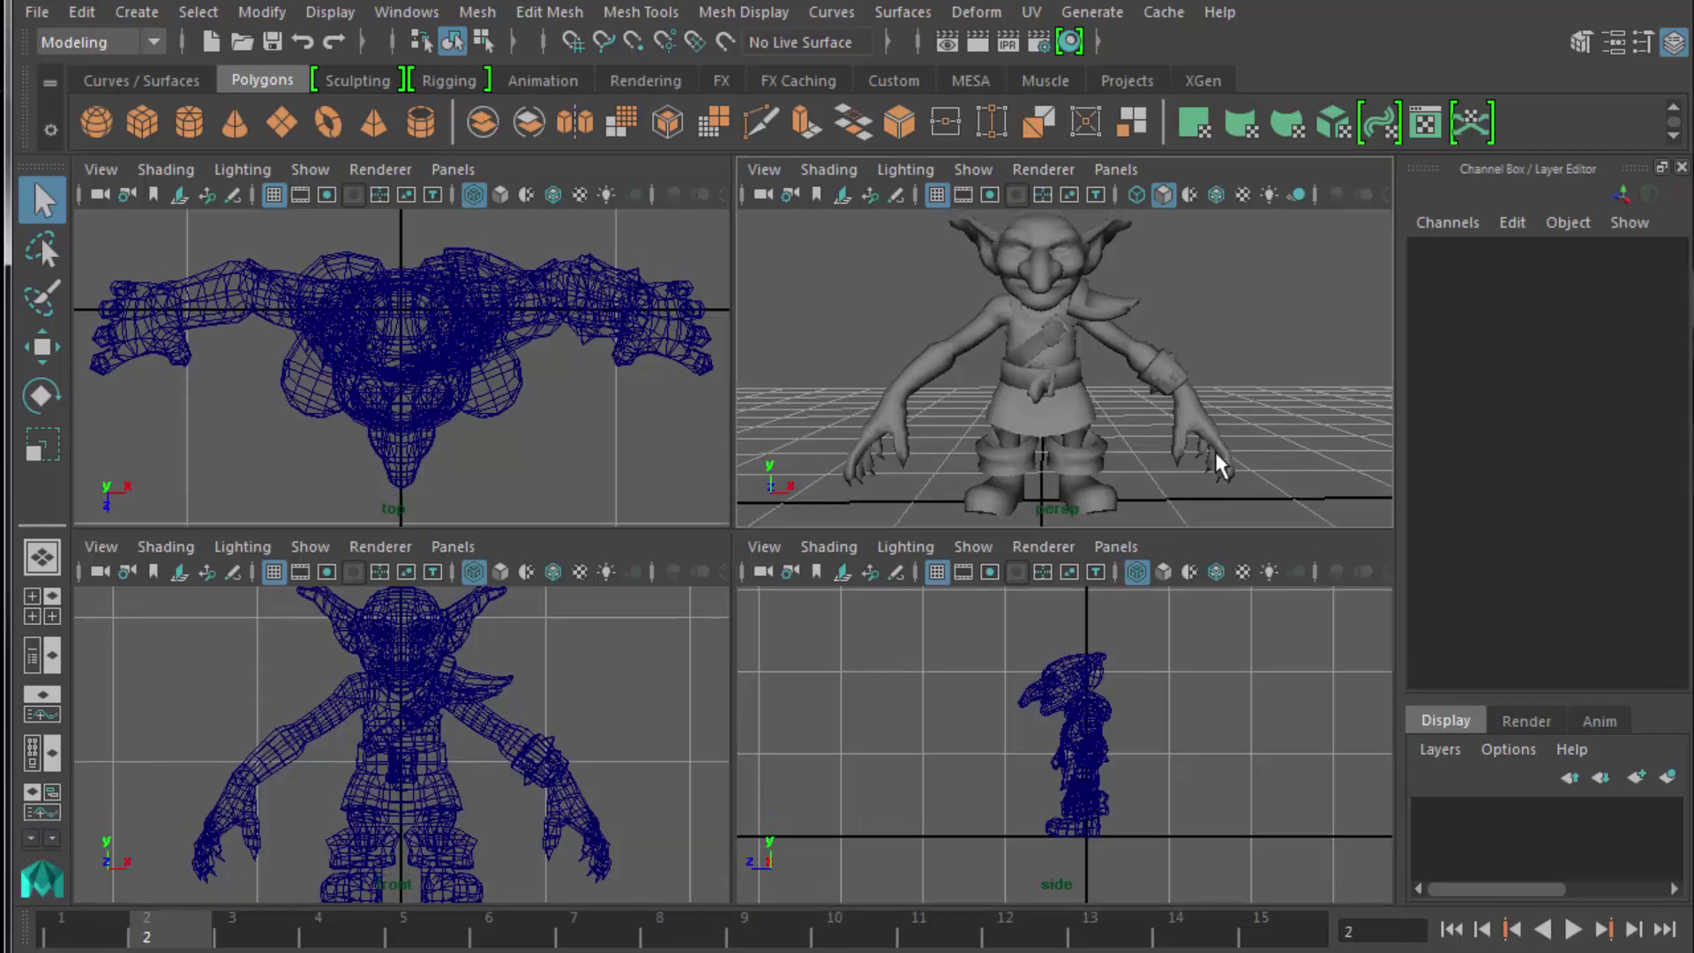
pyautogui.press('space')
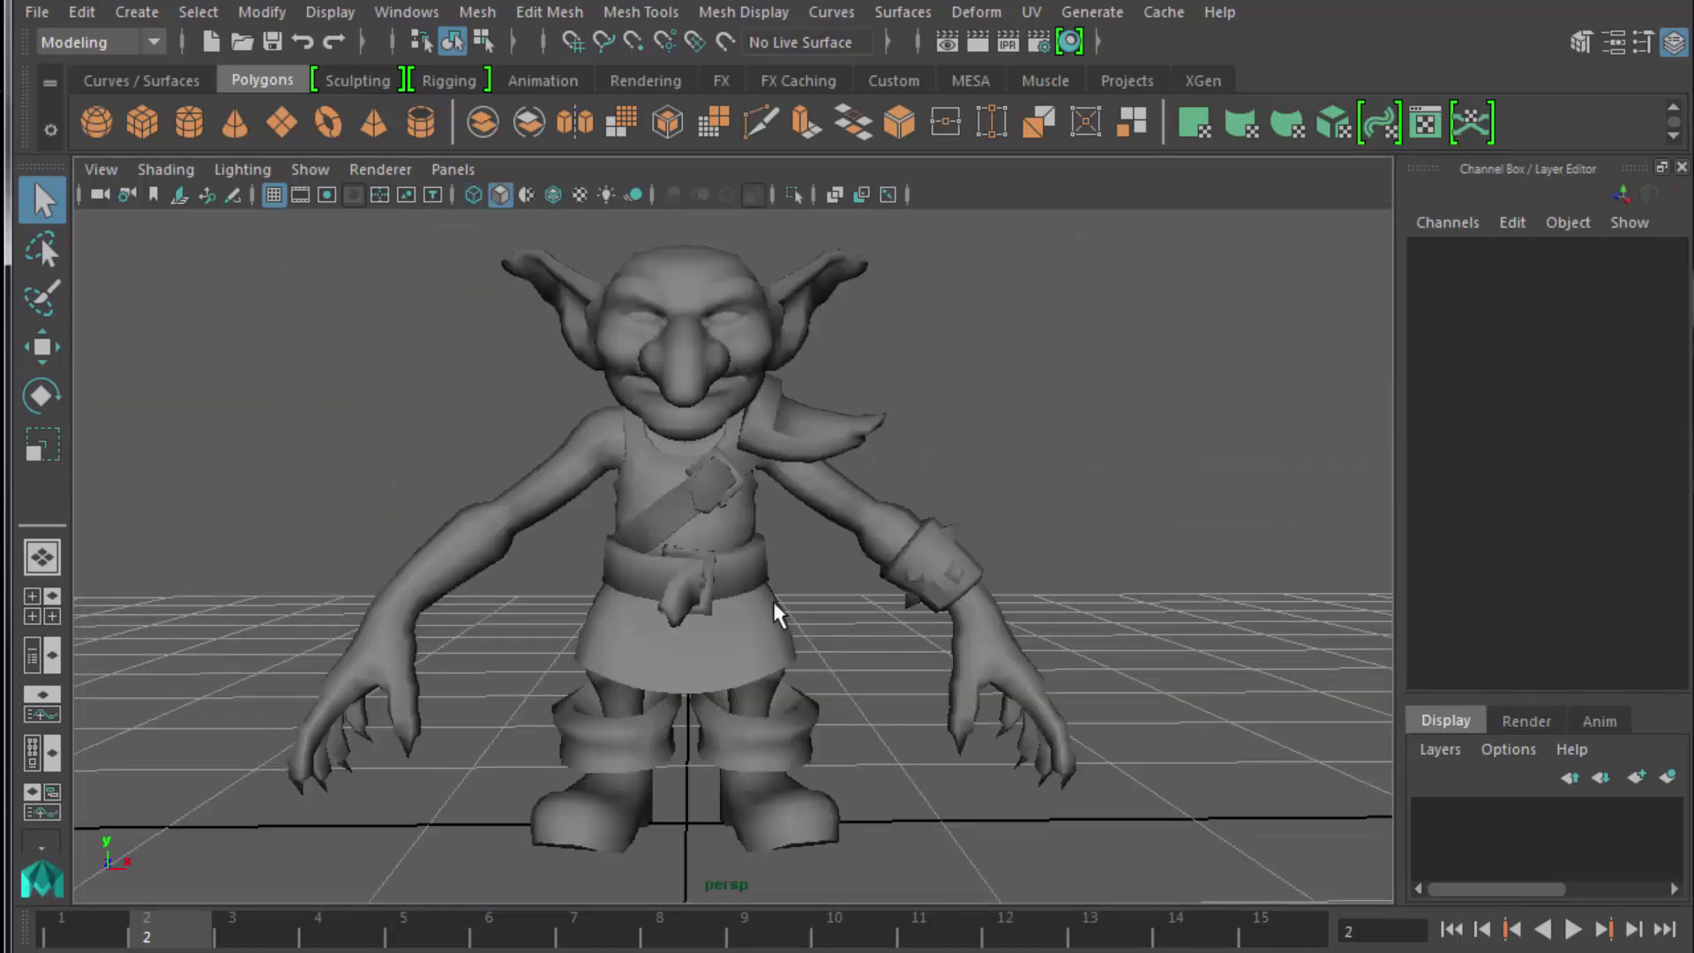
pyautogui.keyDown('alt'); pyautogui.moveTo(773, 601); pyautogui.dragTo(822, 609); pyautogui.keyUp('alt')
pyautogui.scroll(-4, 826, 607)
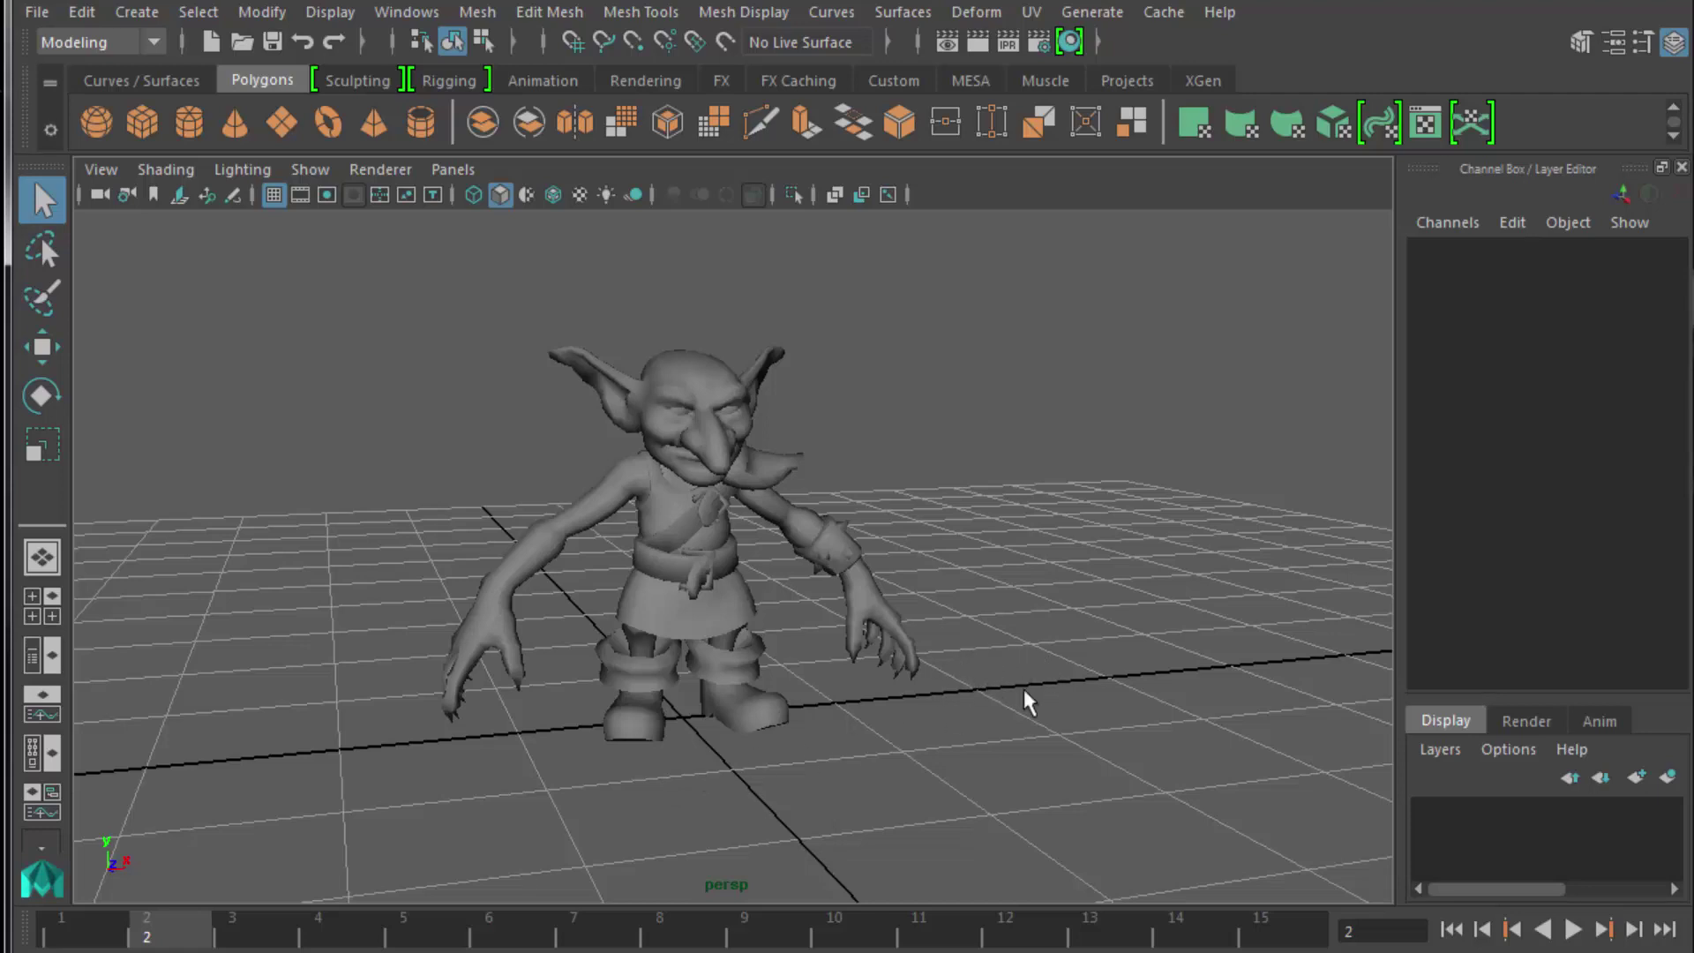
# Open the grid options, set the grid's length and width to 10 units, and apply it.
pyautogui.click(316, 10)
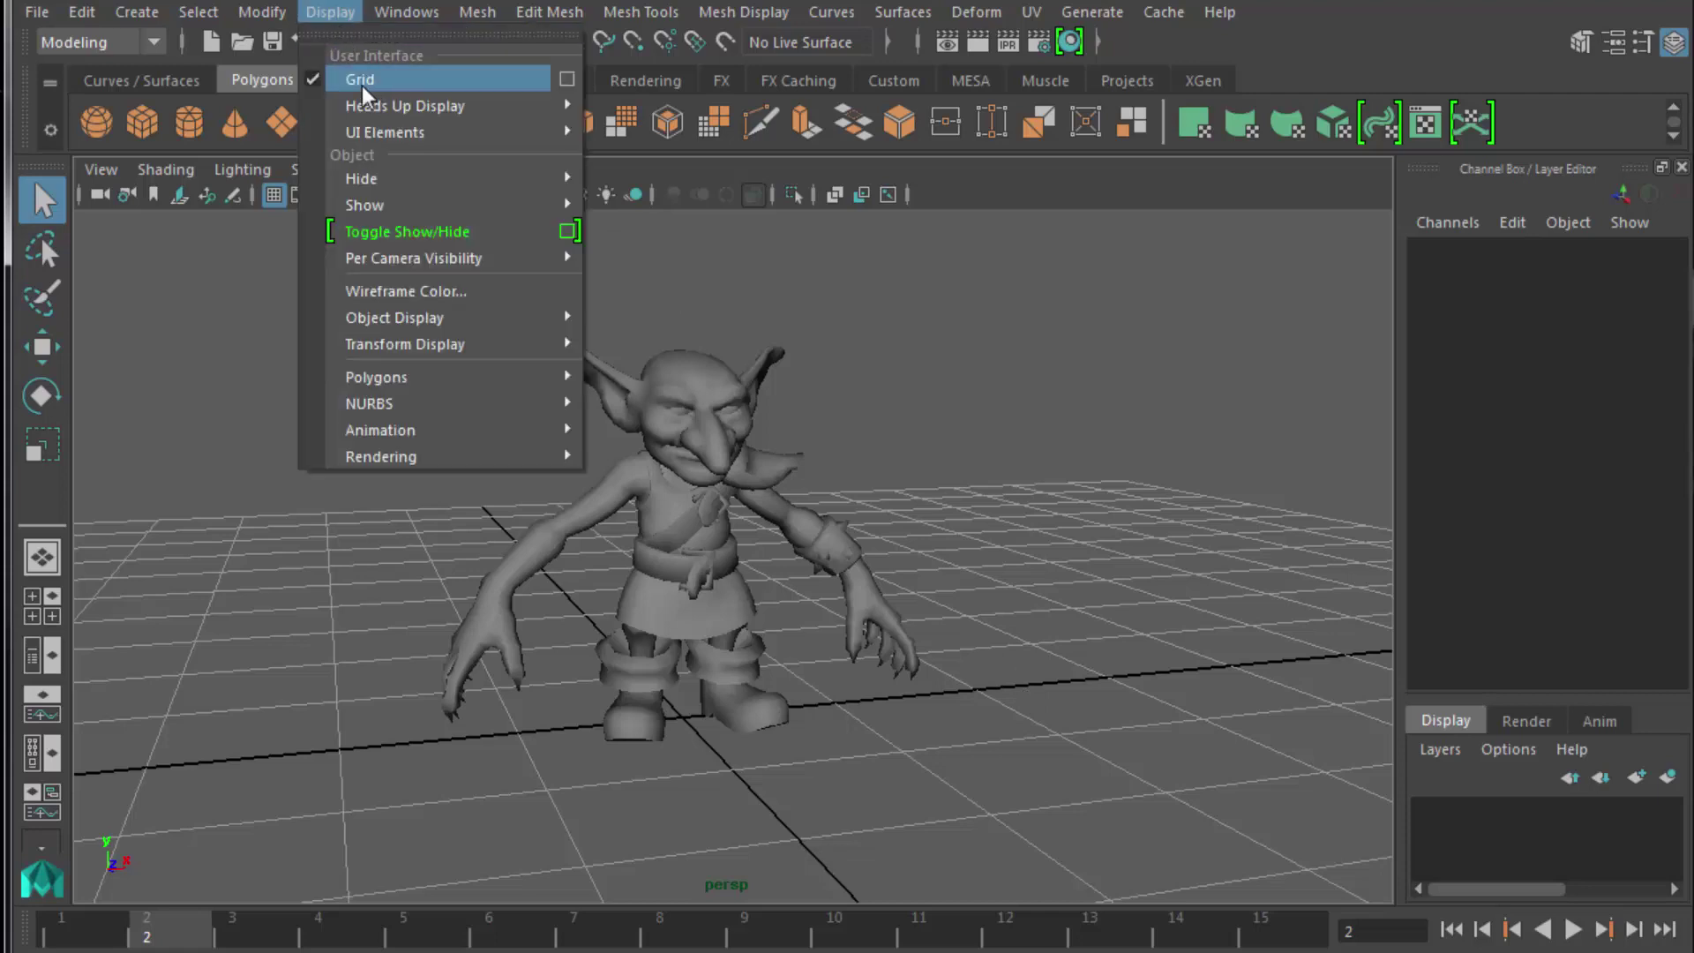
pyautogui.click(567, 79)
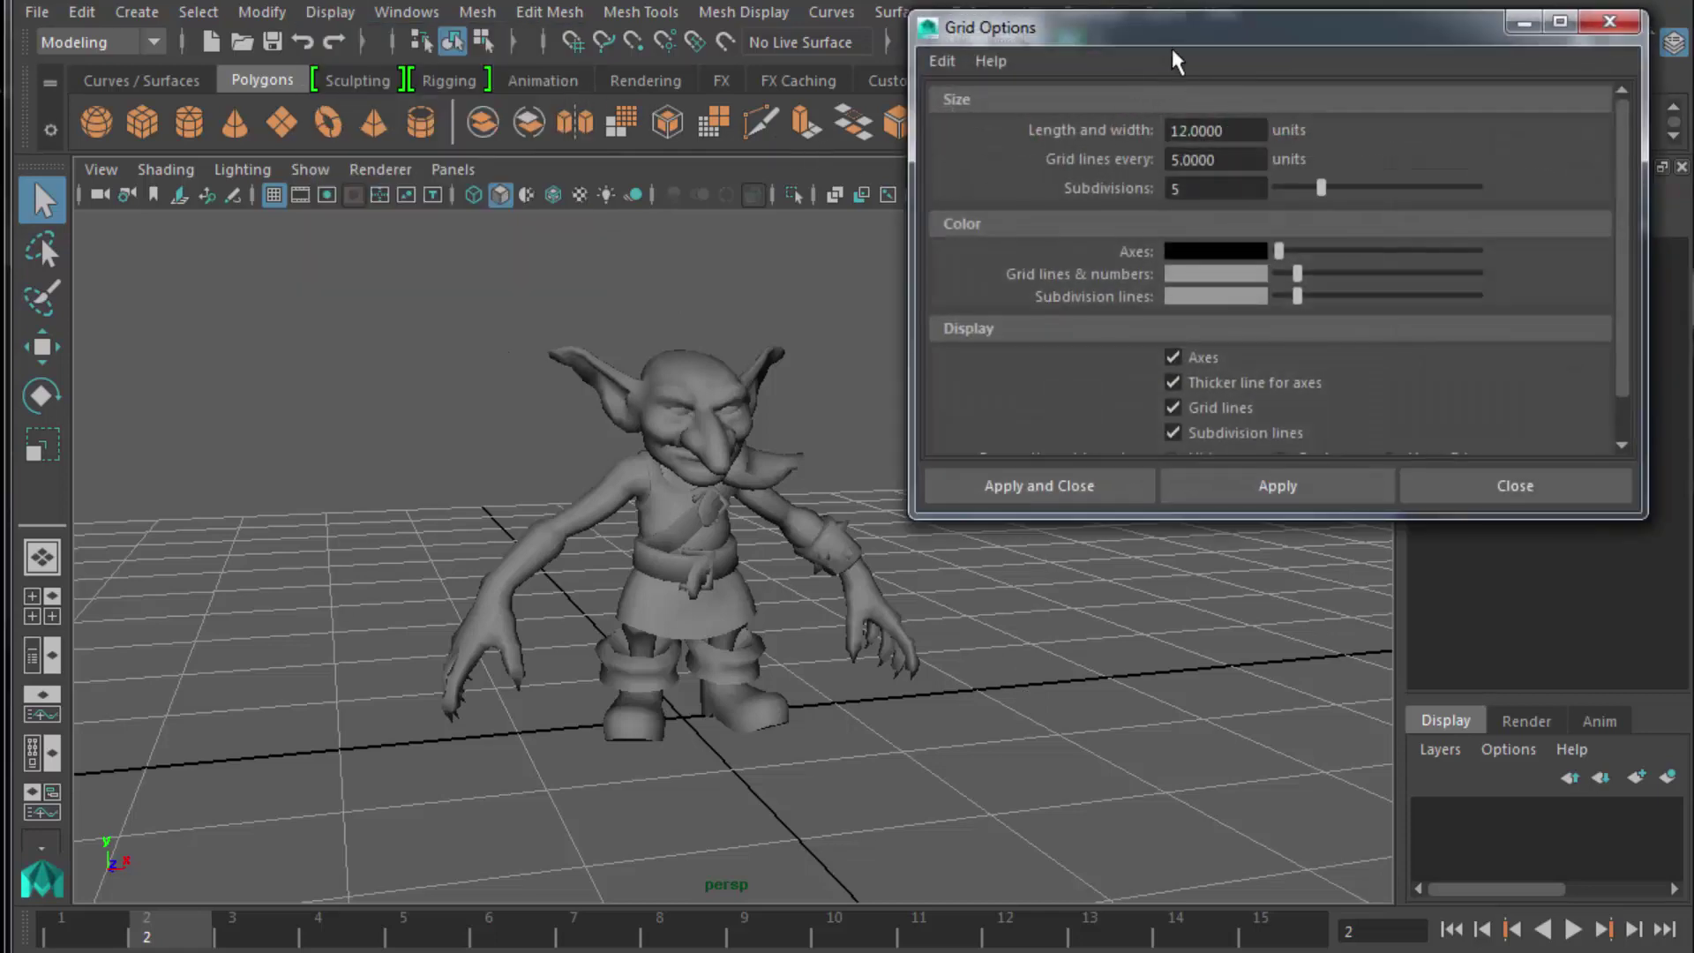
pyautogui.moveTo(1172, 53); pyautogui.dragTo(371, 278)
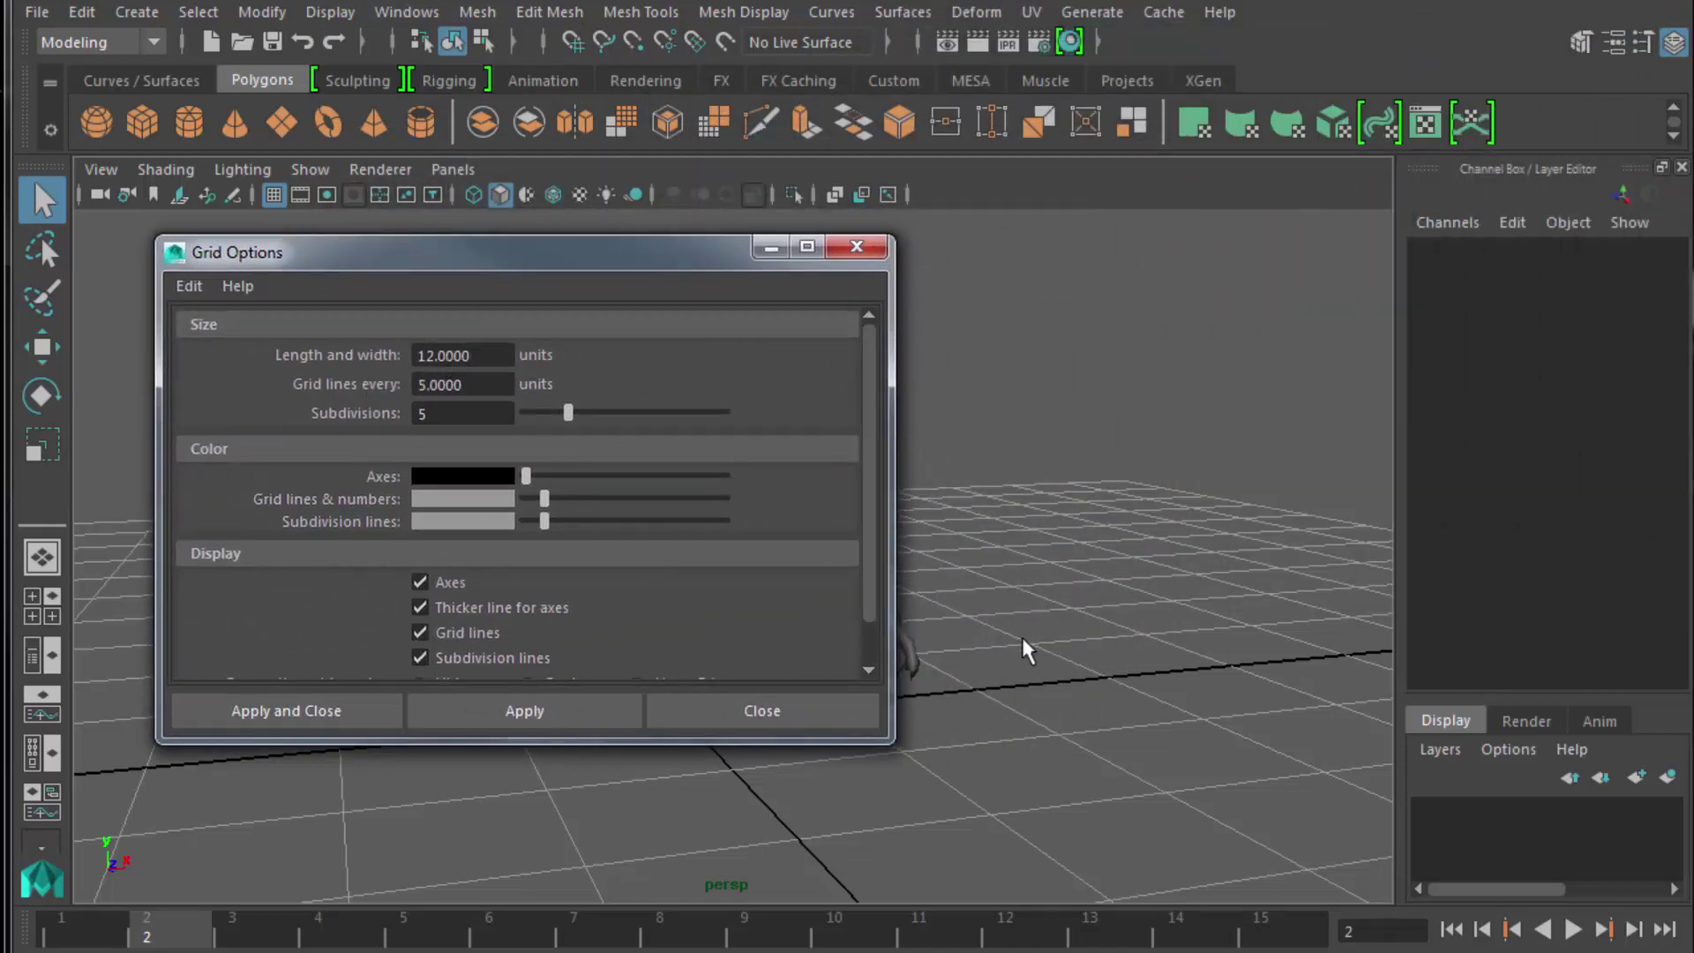
pyautogui.moveTo(427, 354); pyautogui.dragTo(515, 356)
pyautogui.write('0')
pyautogui.press('Return')
pyautogui.click(533, 713)
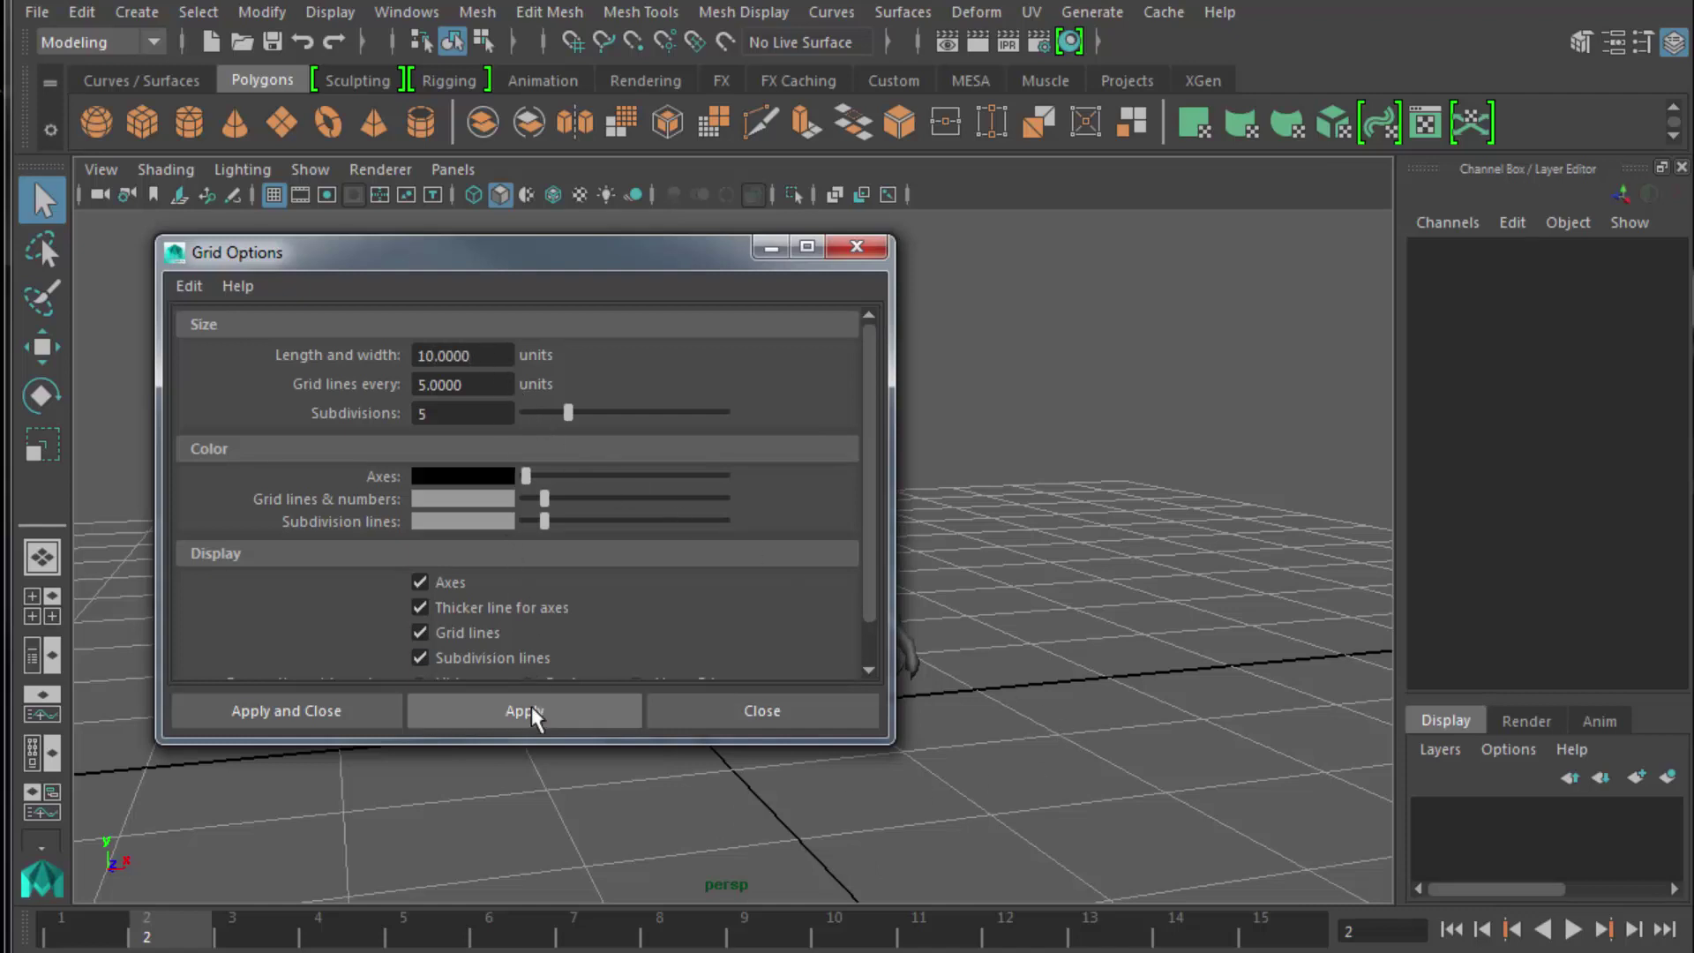
# Set grid lines every 1 unit with 1 subdivision, then apply and close the grid options.
pyautogui.doubleClick(468, 386)
pyautogui.write('1')
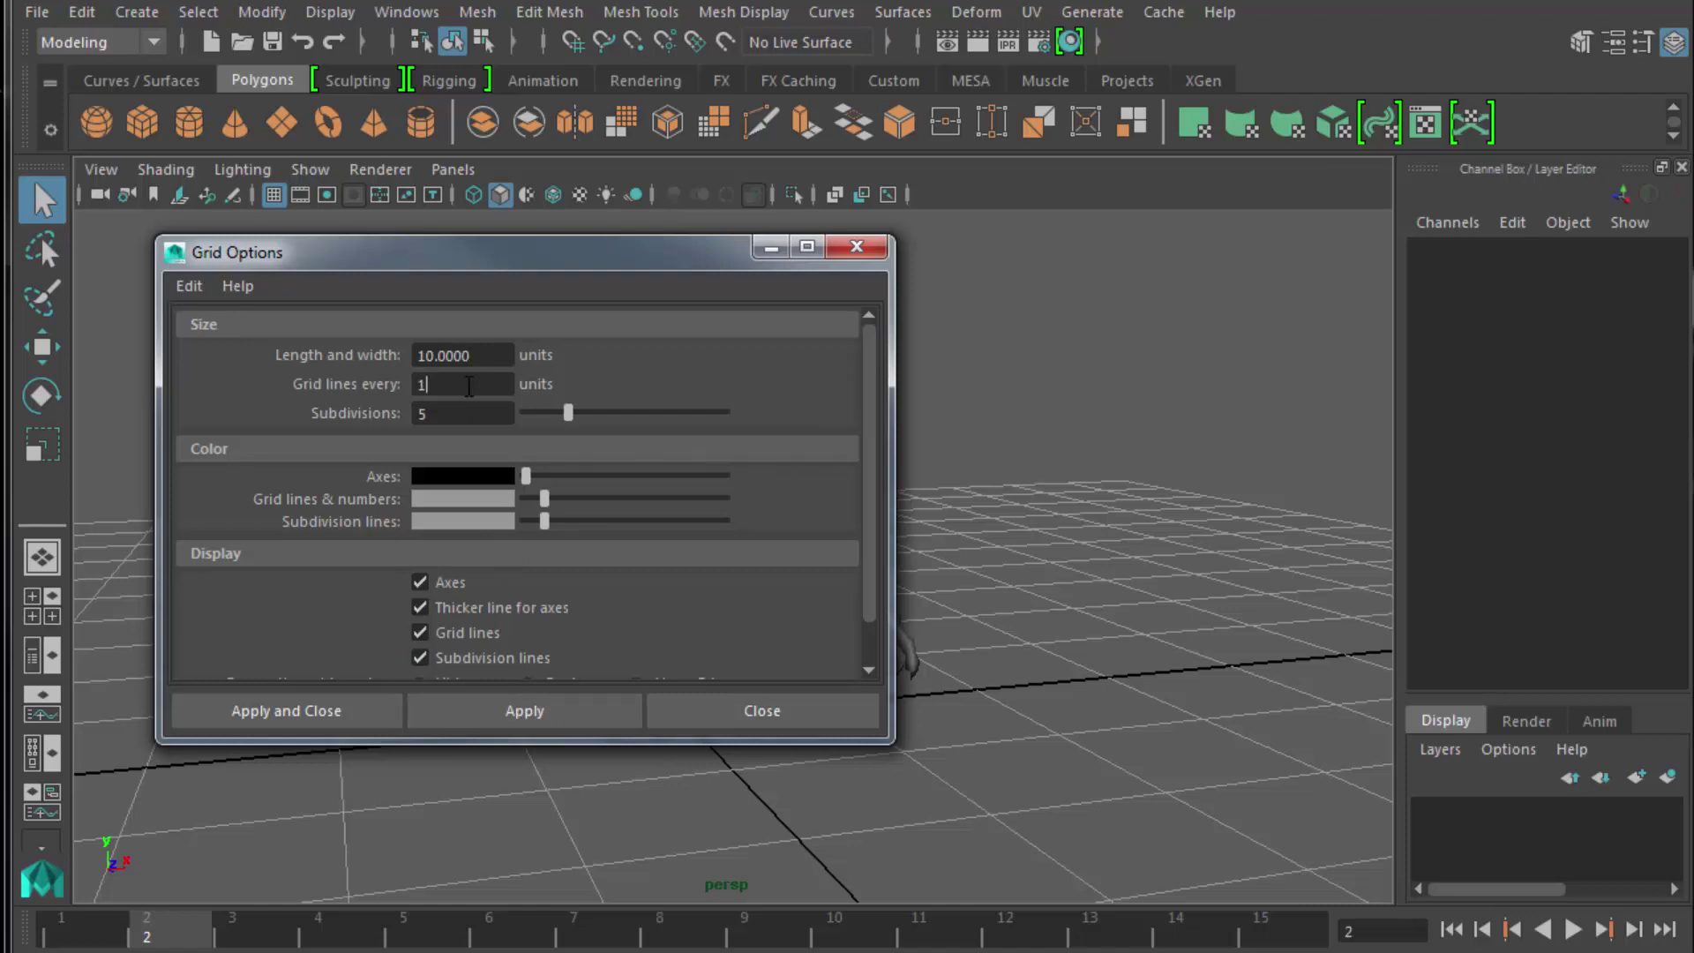
pyautogui.doubleClick(462, 412)
pyautogui.write('1')
pyautogui.click(536, 704)
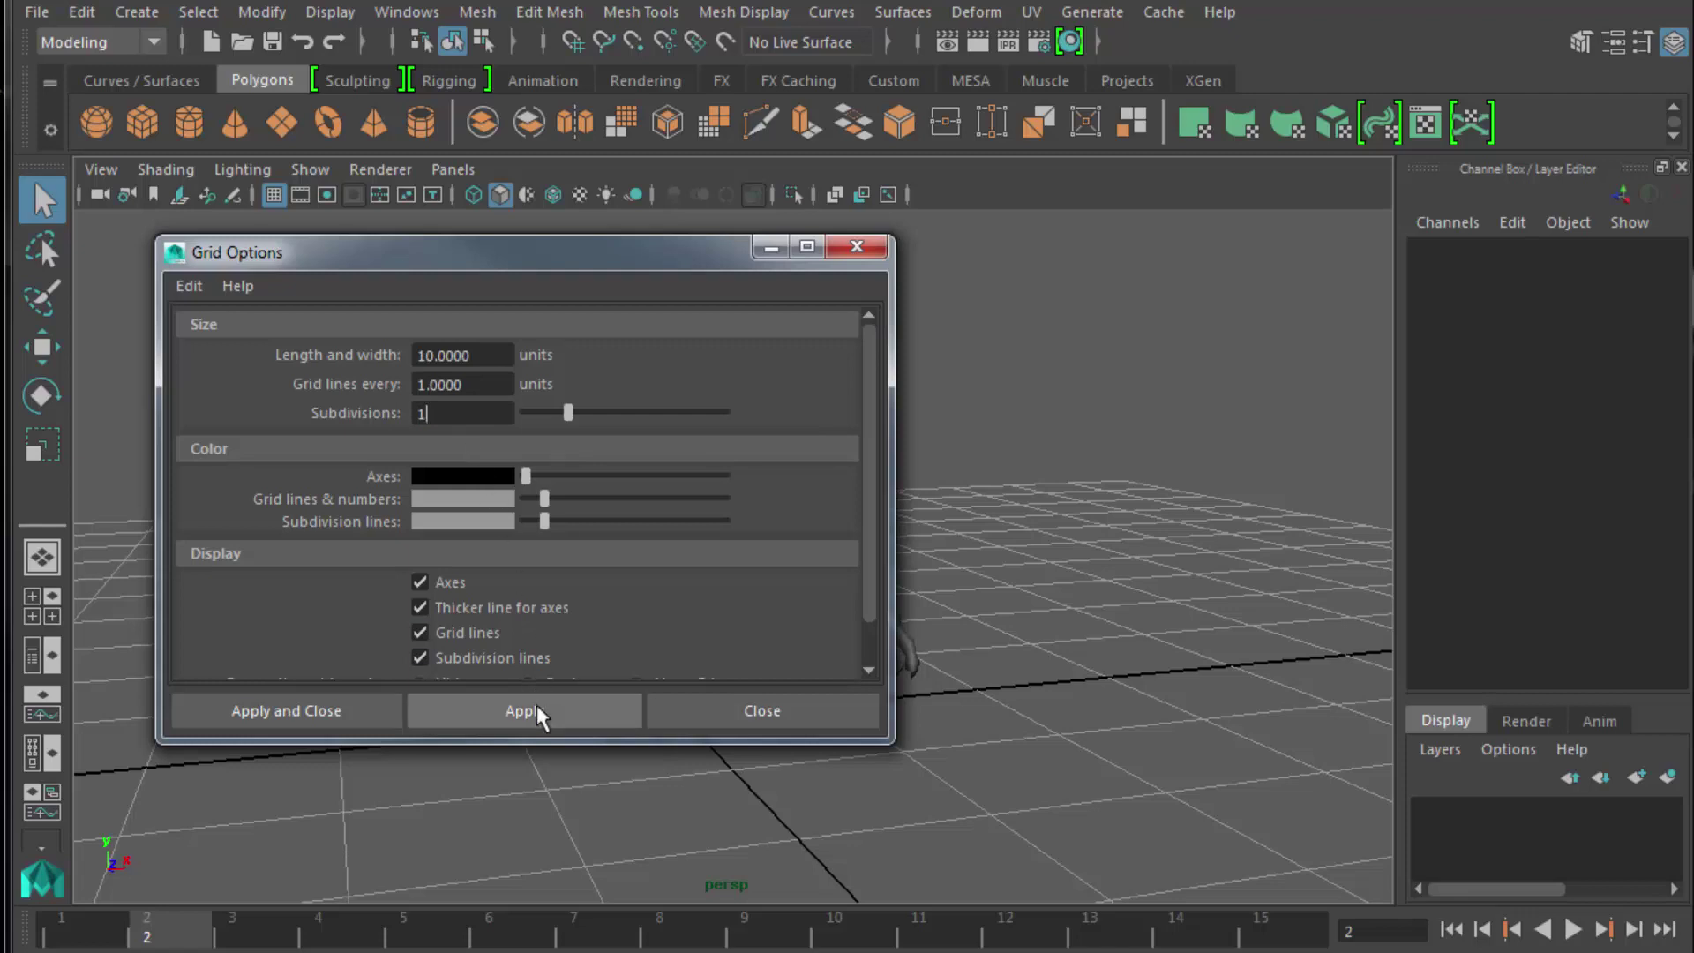
pyautogui.click(314, 702)
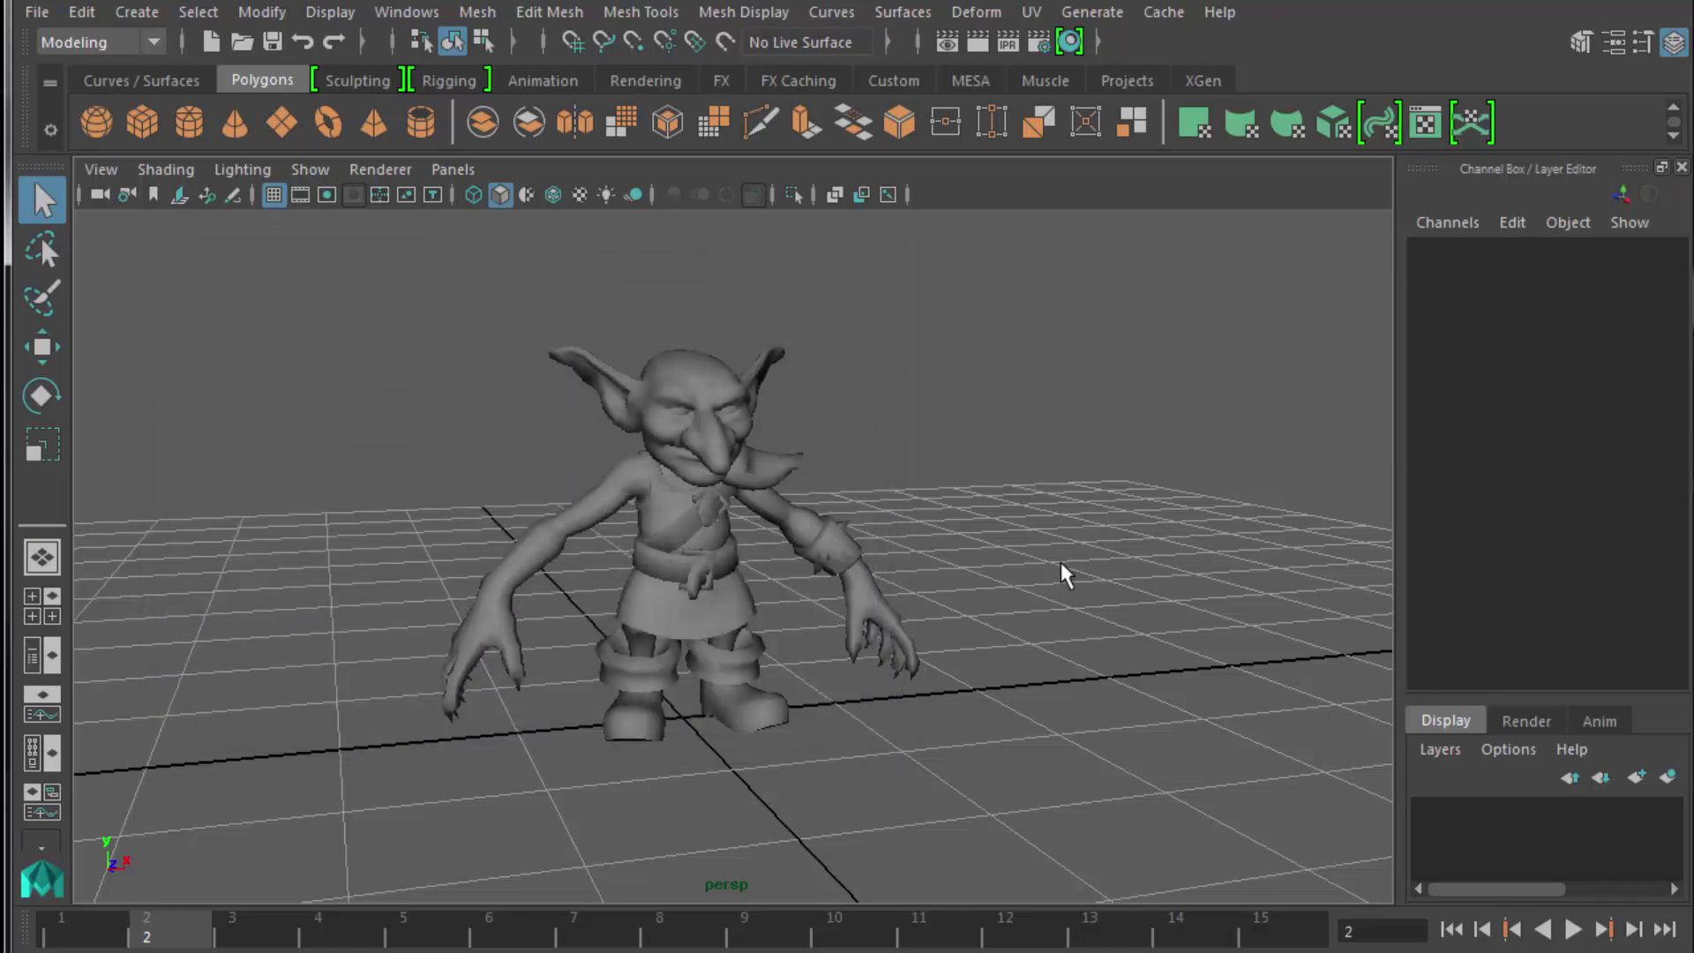
# Switch to the full side view and compare the goblin's height with the surrounding grid.
pyautogui.press('space')
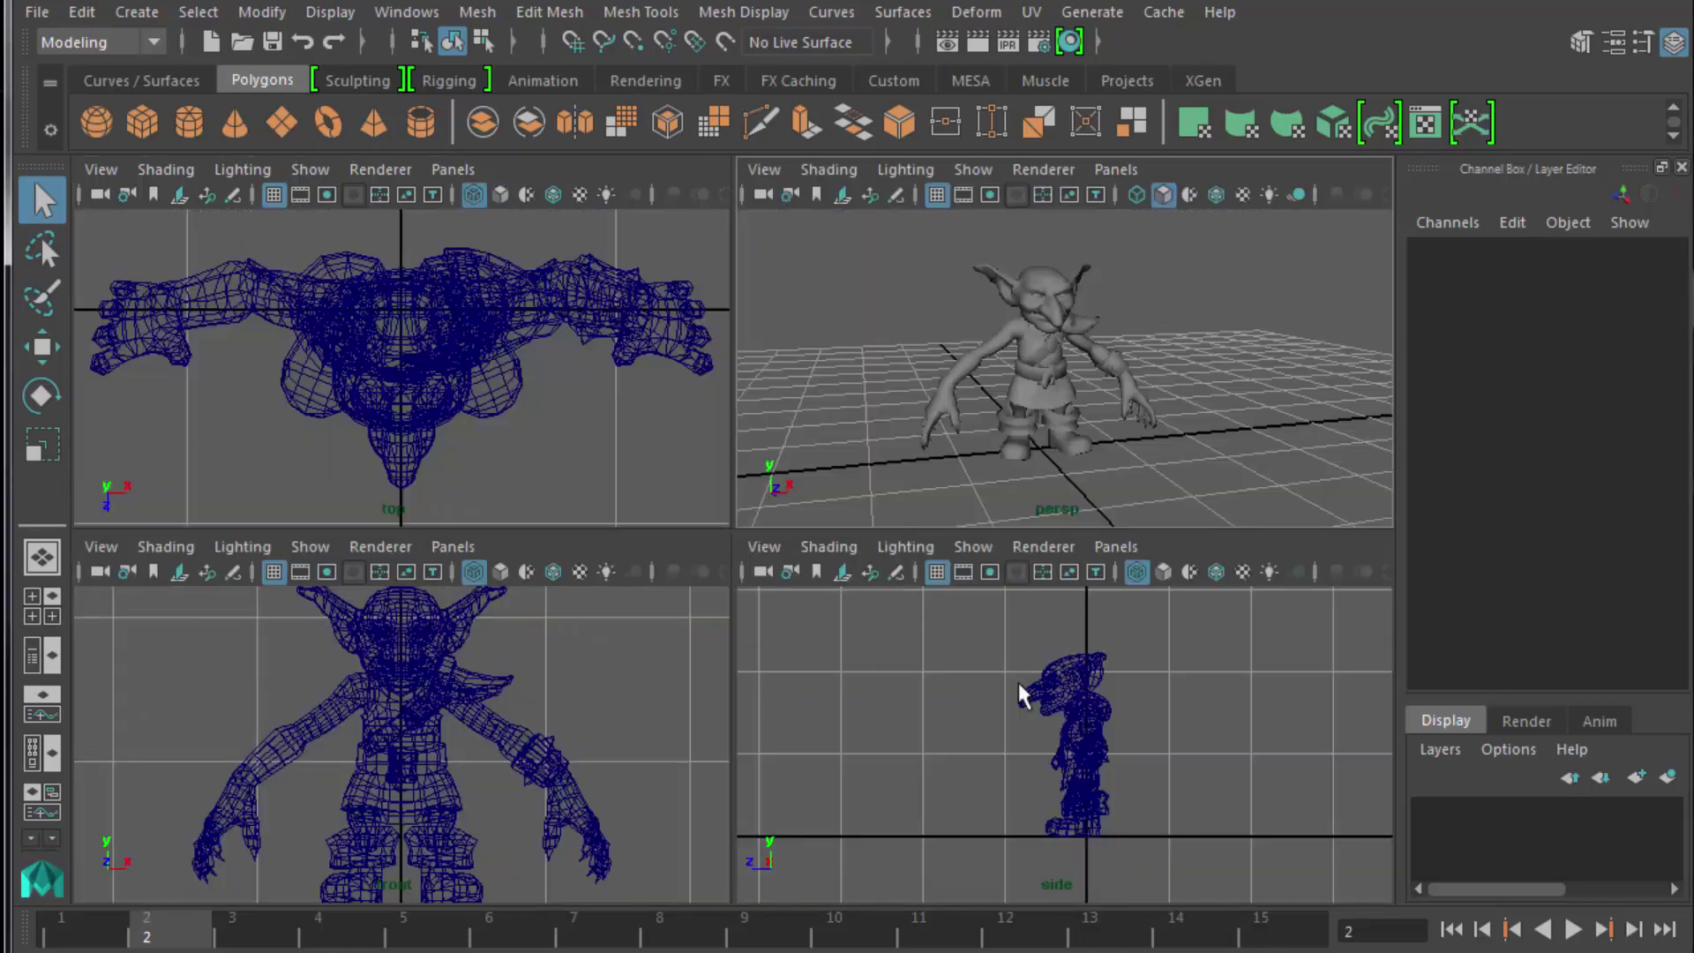
pyautogui.press('space')
pyautogui.click(805, 542)
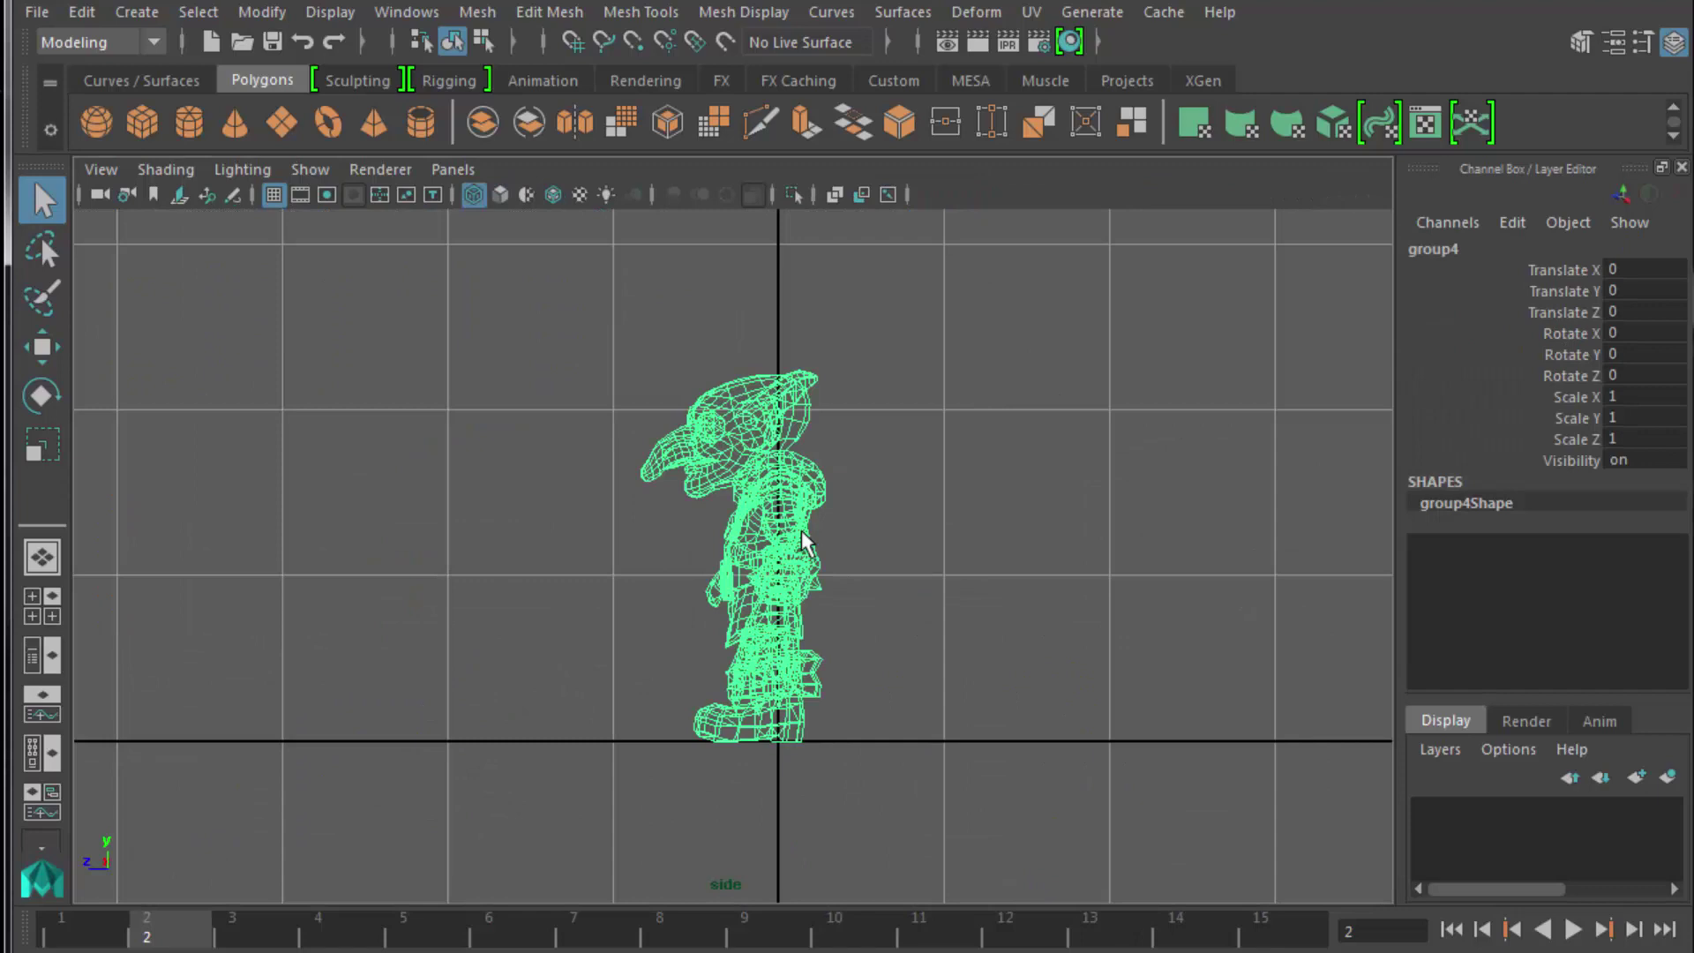
pyautogui.click(992, 508)
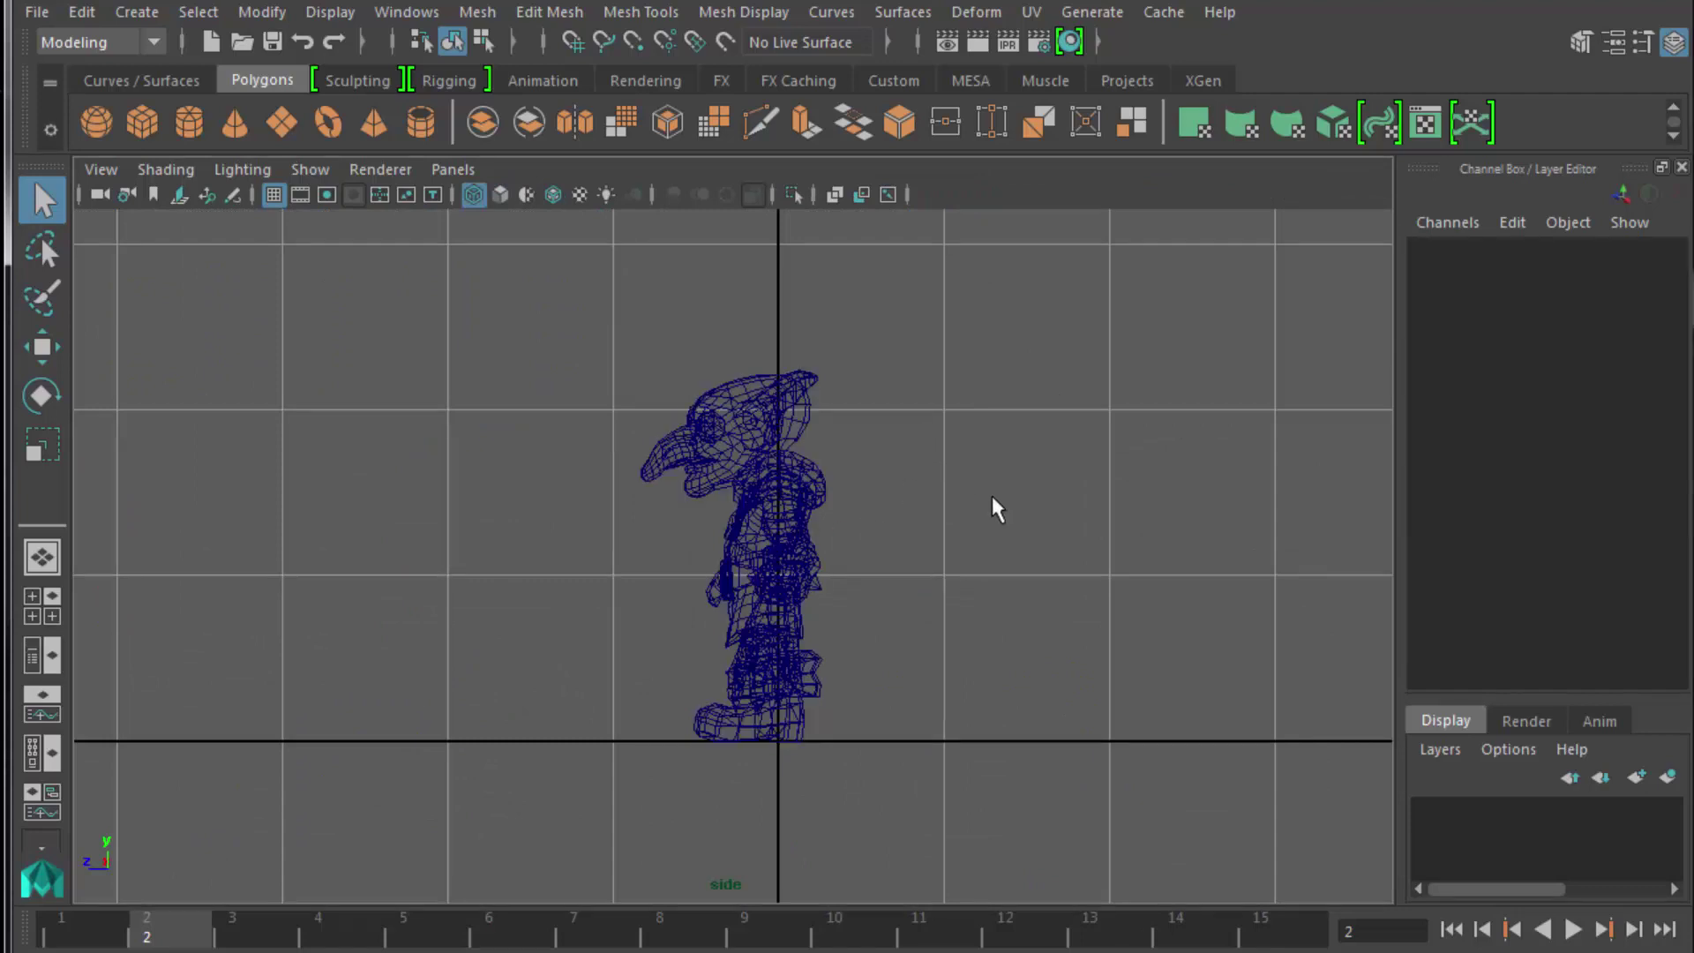
pyautogui.scroll(-5, 992, 509)
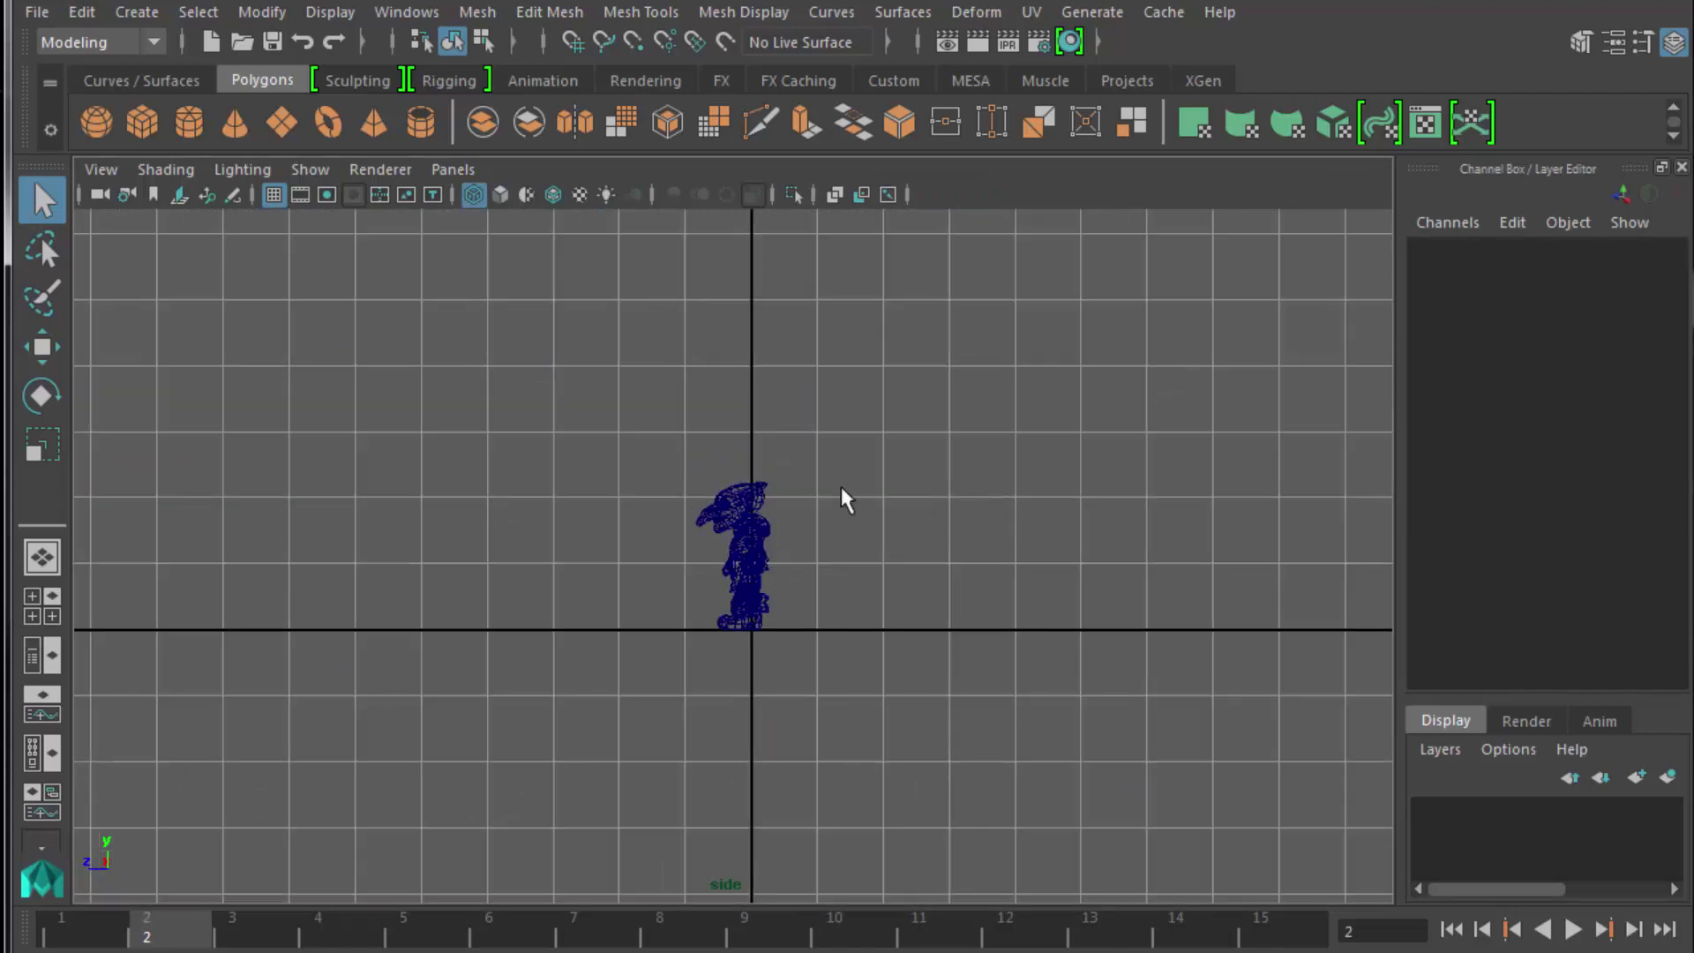
# Open the Outliner and set the visibility of sword1 and shield1 to on.
pyautogui.hotkey('shift', 'o')
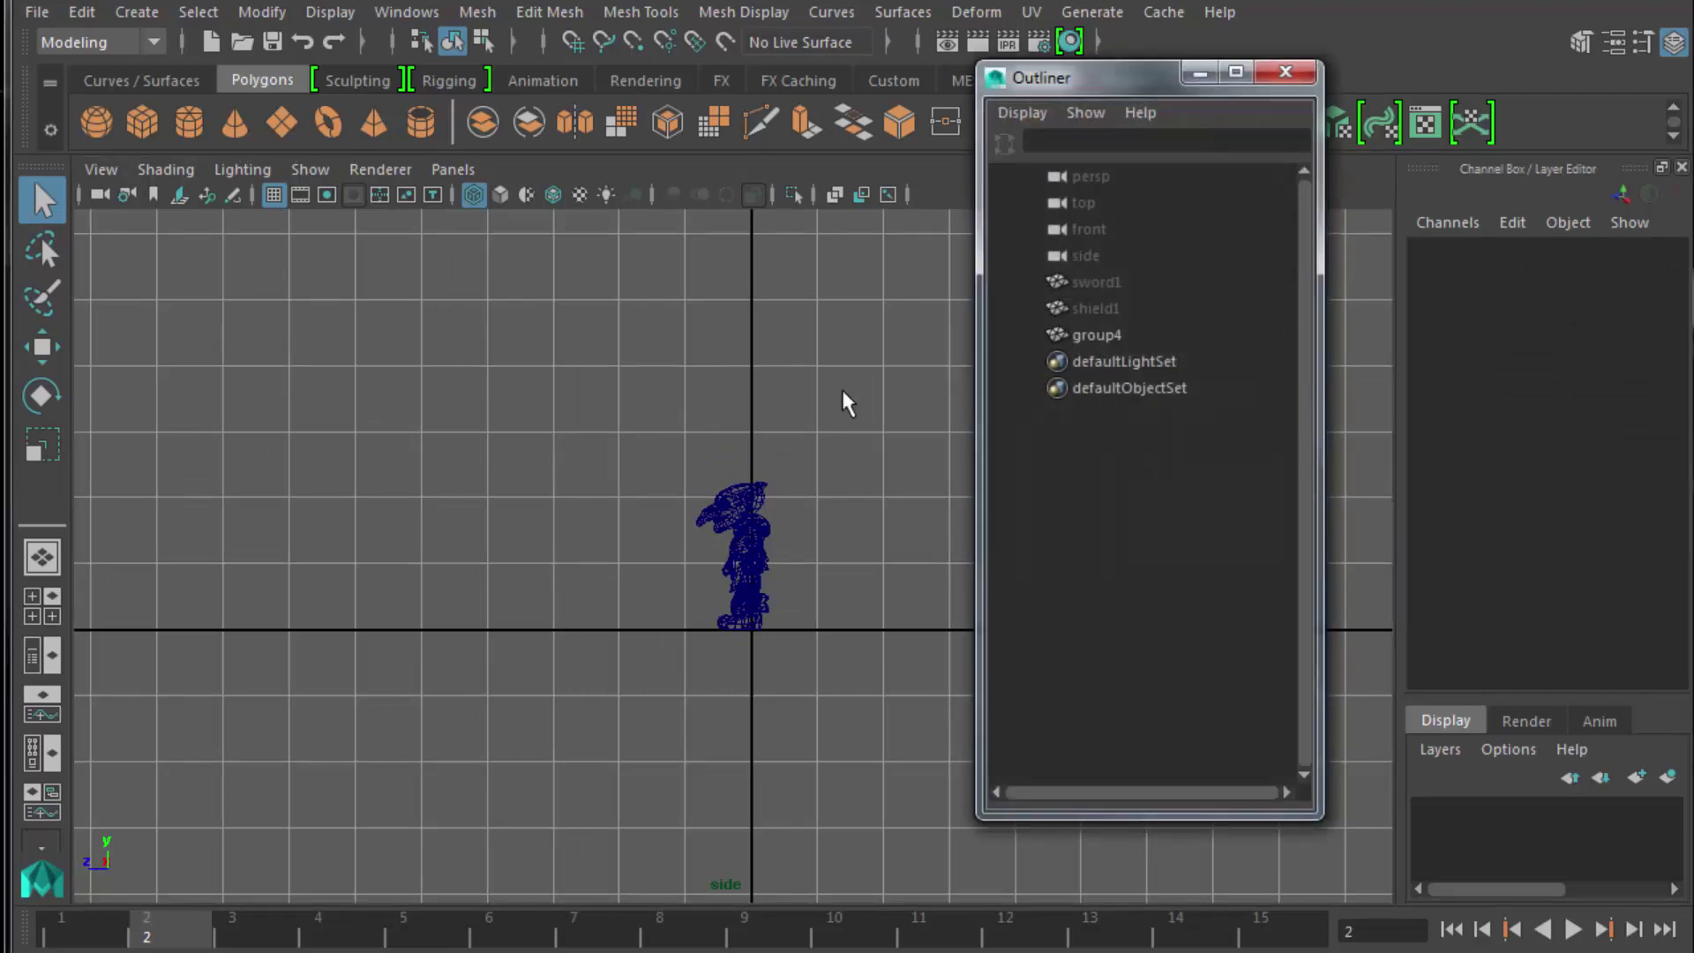
pyautogui.moveTo(1126, 284); pyautogui.dragTo(1127, 310)
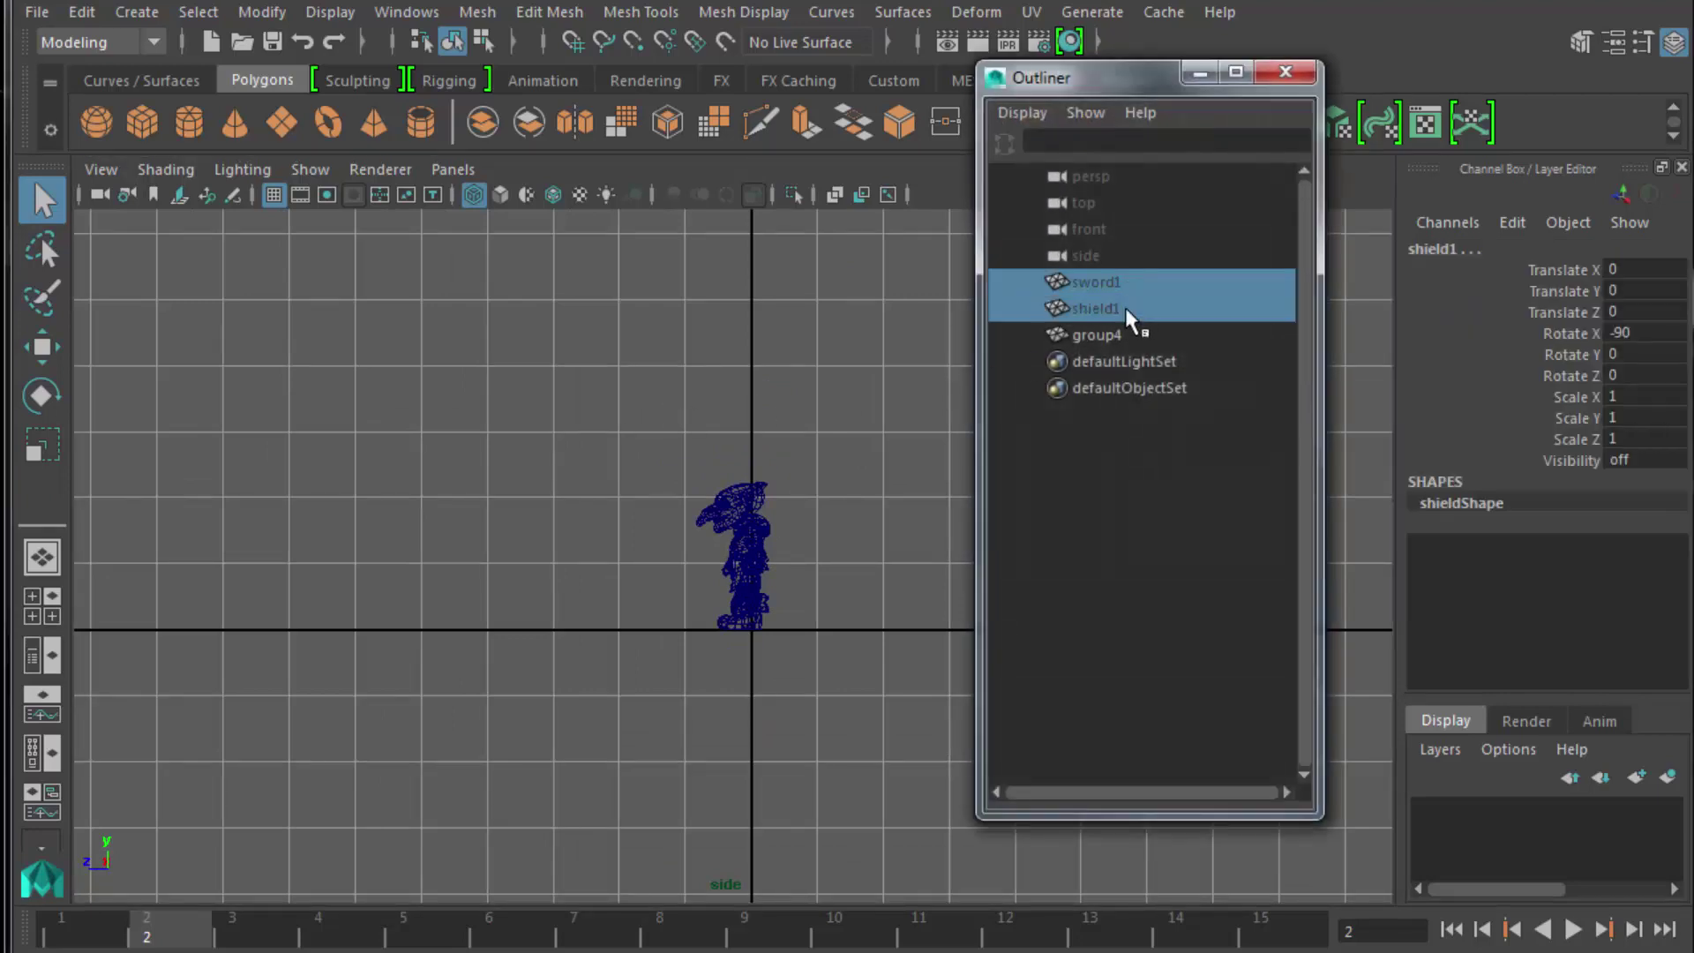
pyautogui.doubleClick(1639, 455)
pyautogui.write('on')
pyautogui.press('Return')
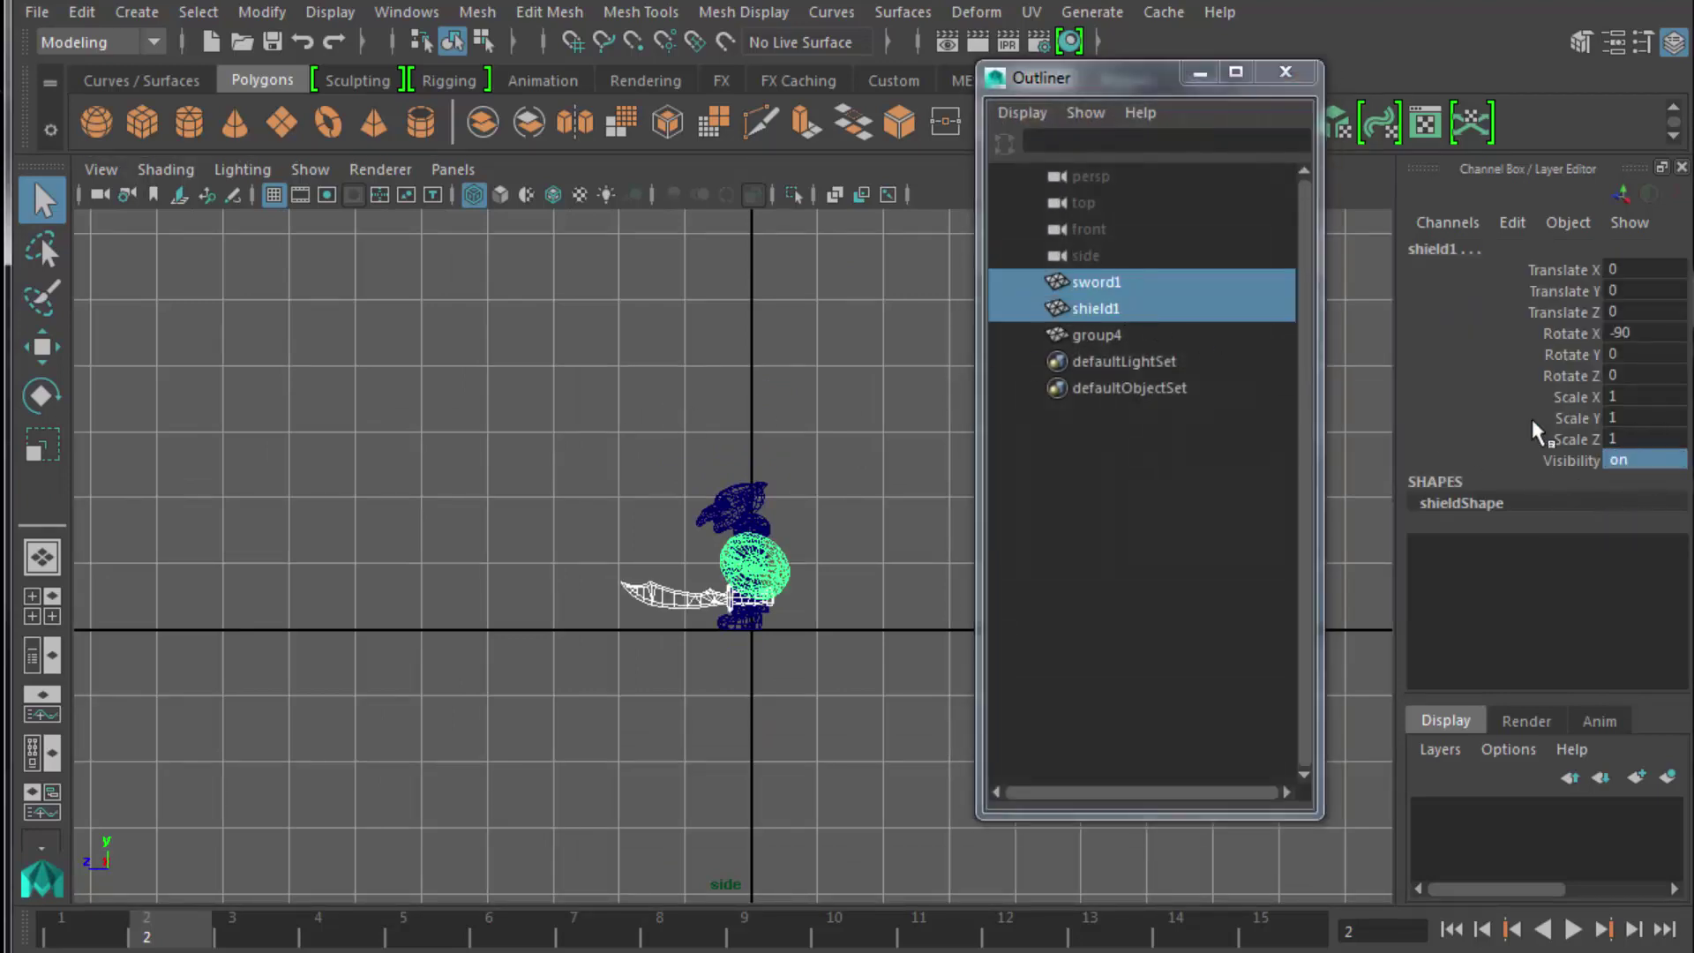
# Add group4 to the selected sword1 and shield1, and center the pivots of all three objects.
pyautogui.keyDown('ctrl'); pyautogui.click(1121, 335); pyautogui.keyUp('ctrl')
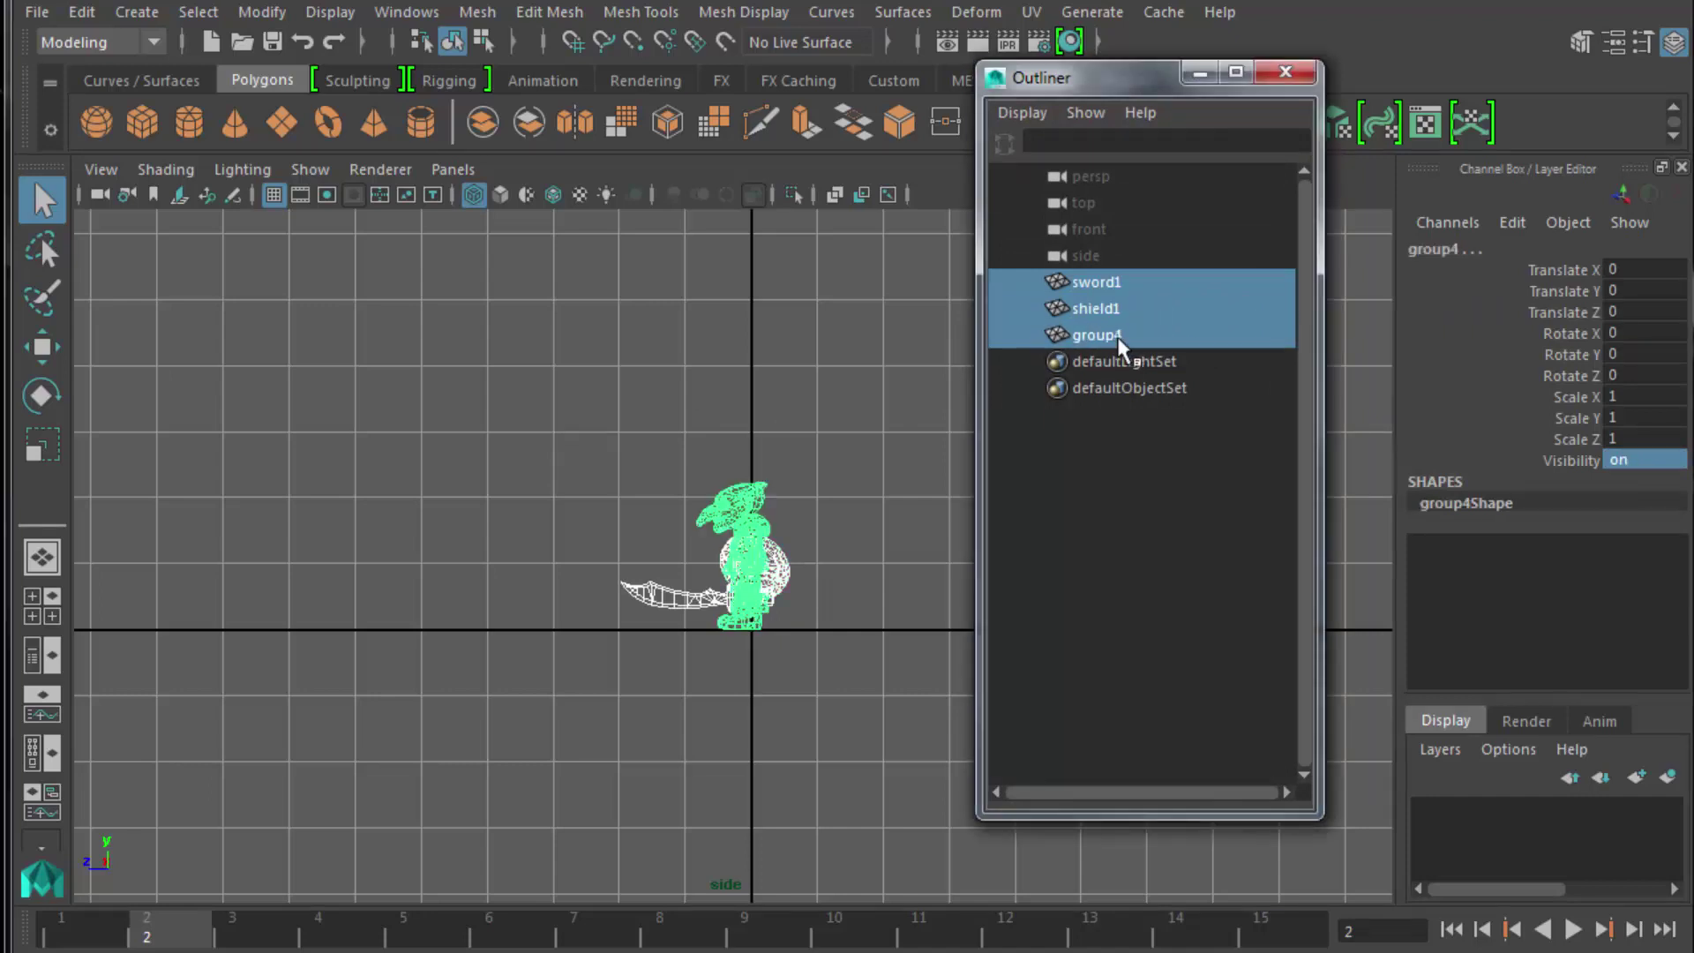
pyautogui.press('r')
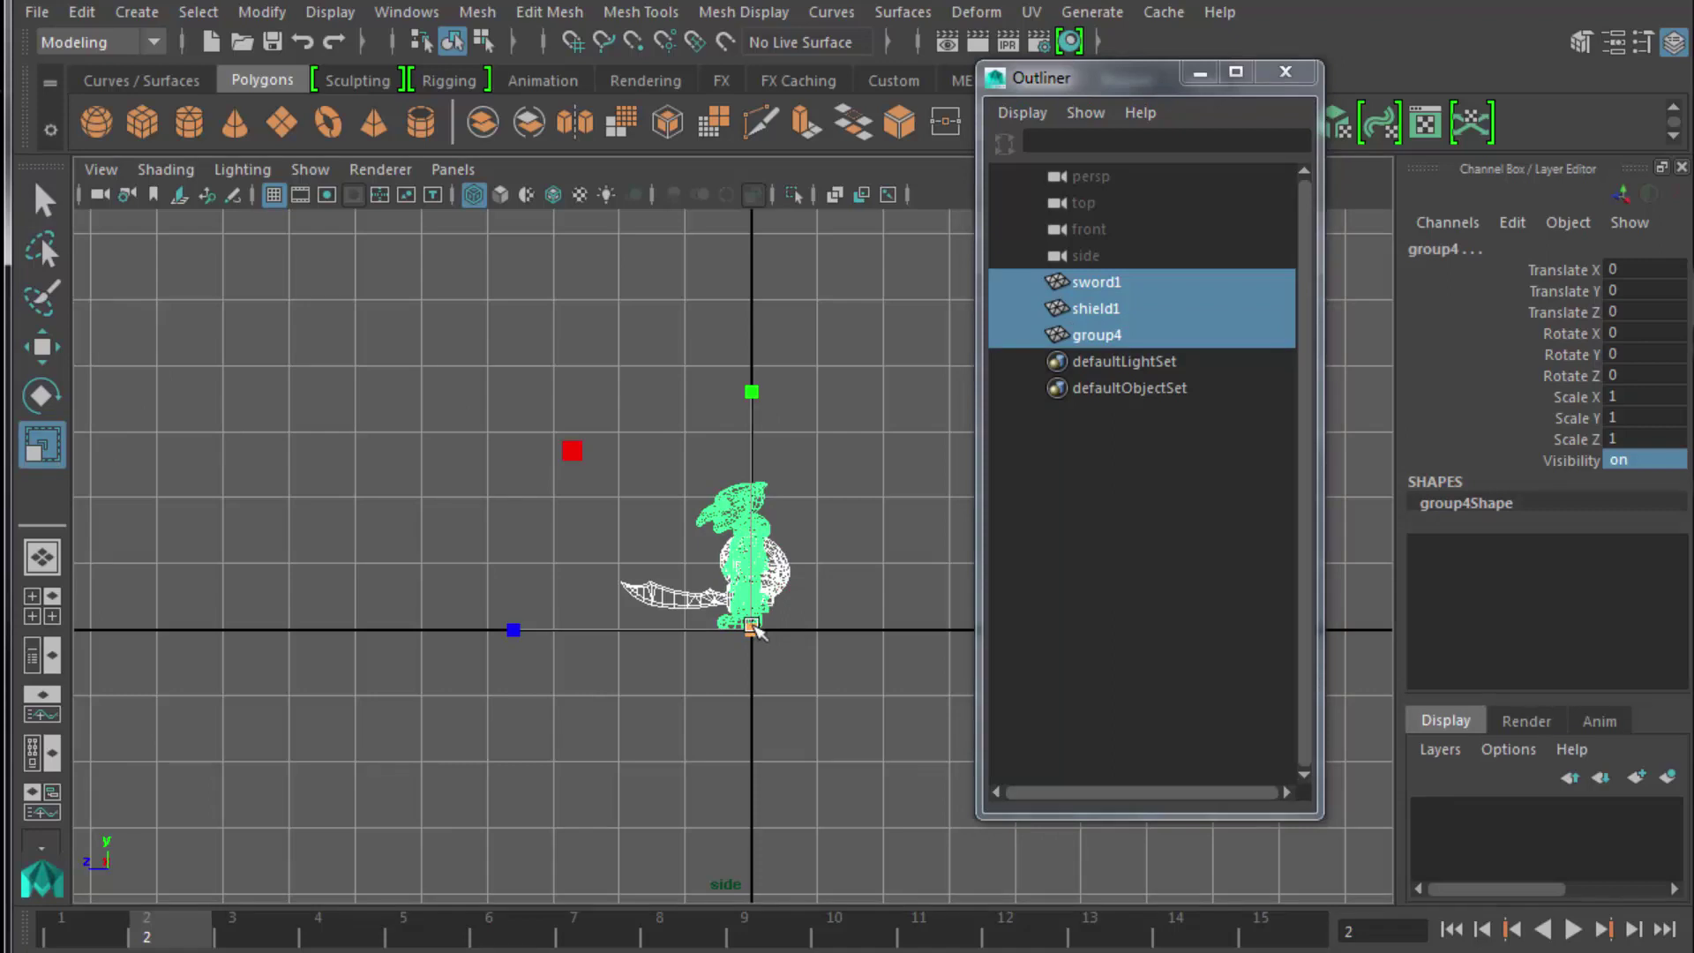
pyautogui.press('w')
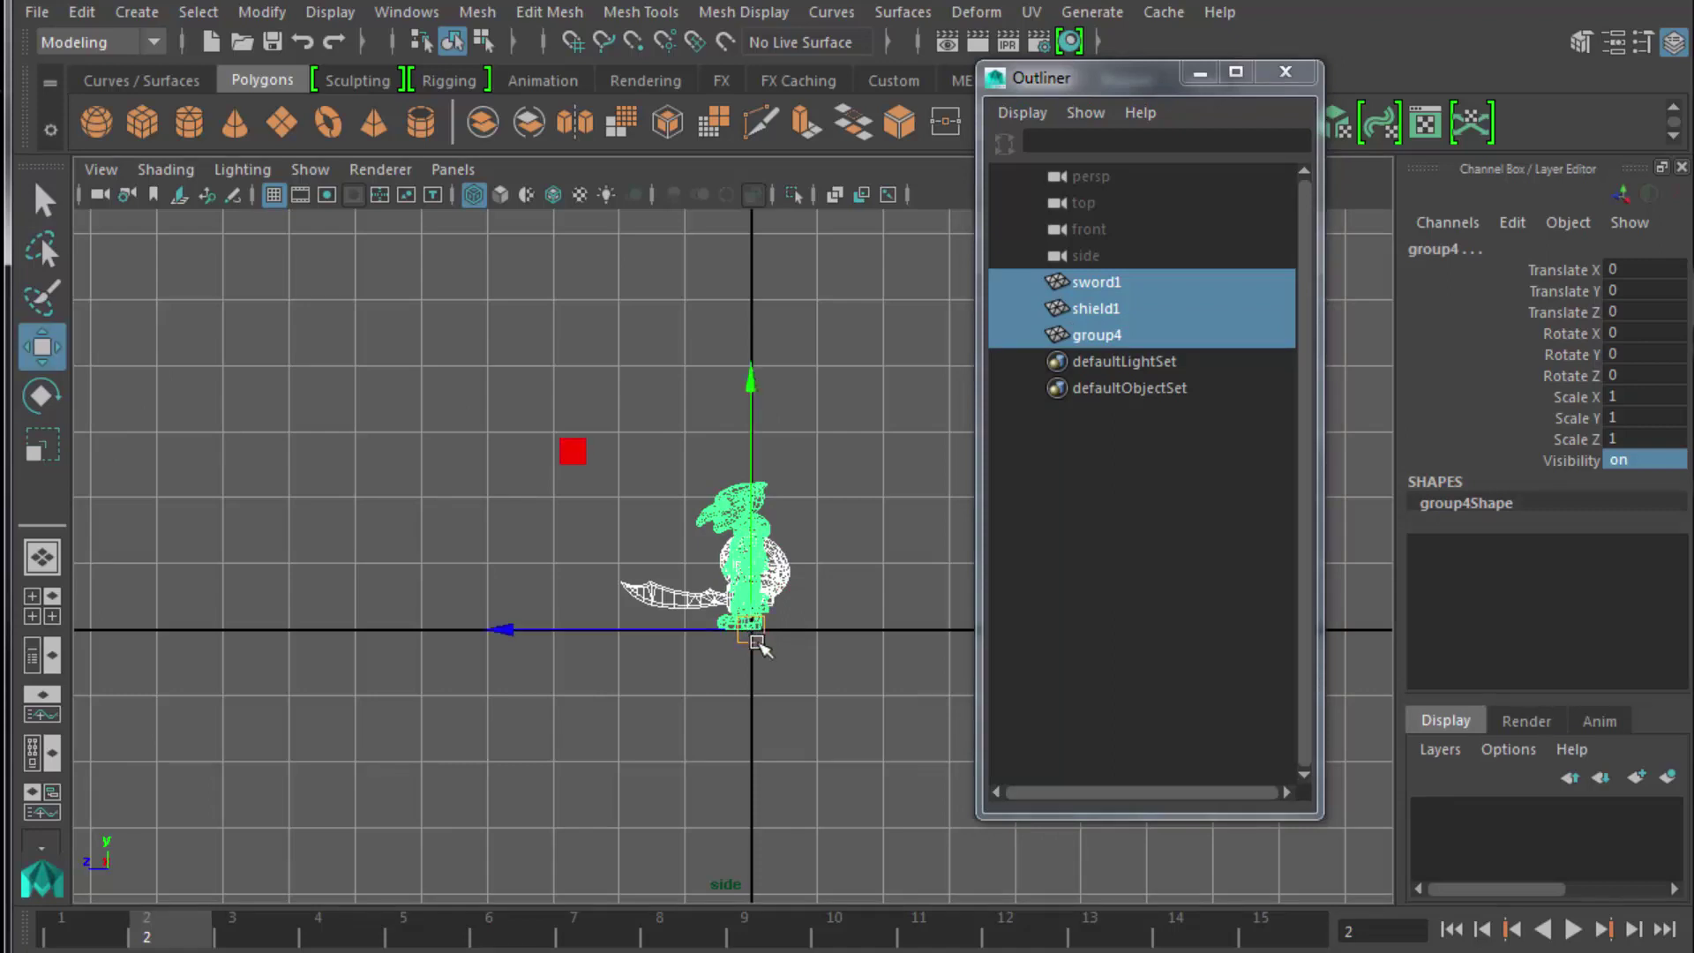
pyautogui.click(259, 12)
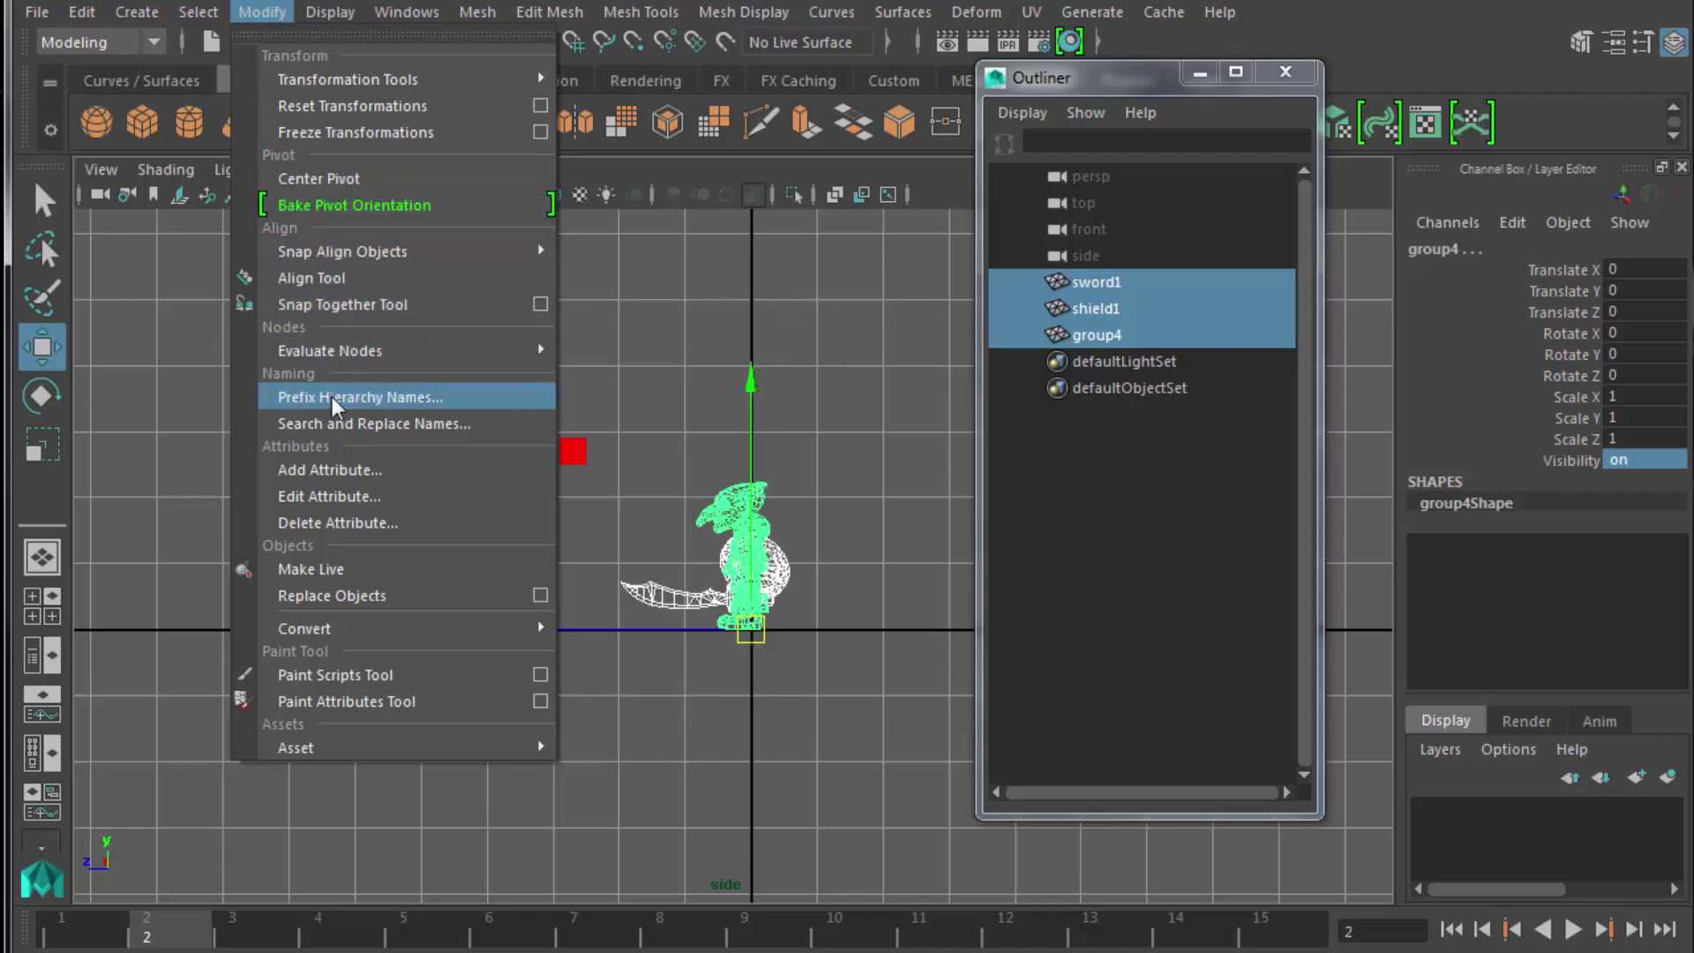
pyautogui.click(349, 205)
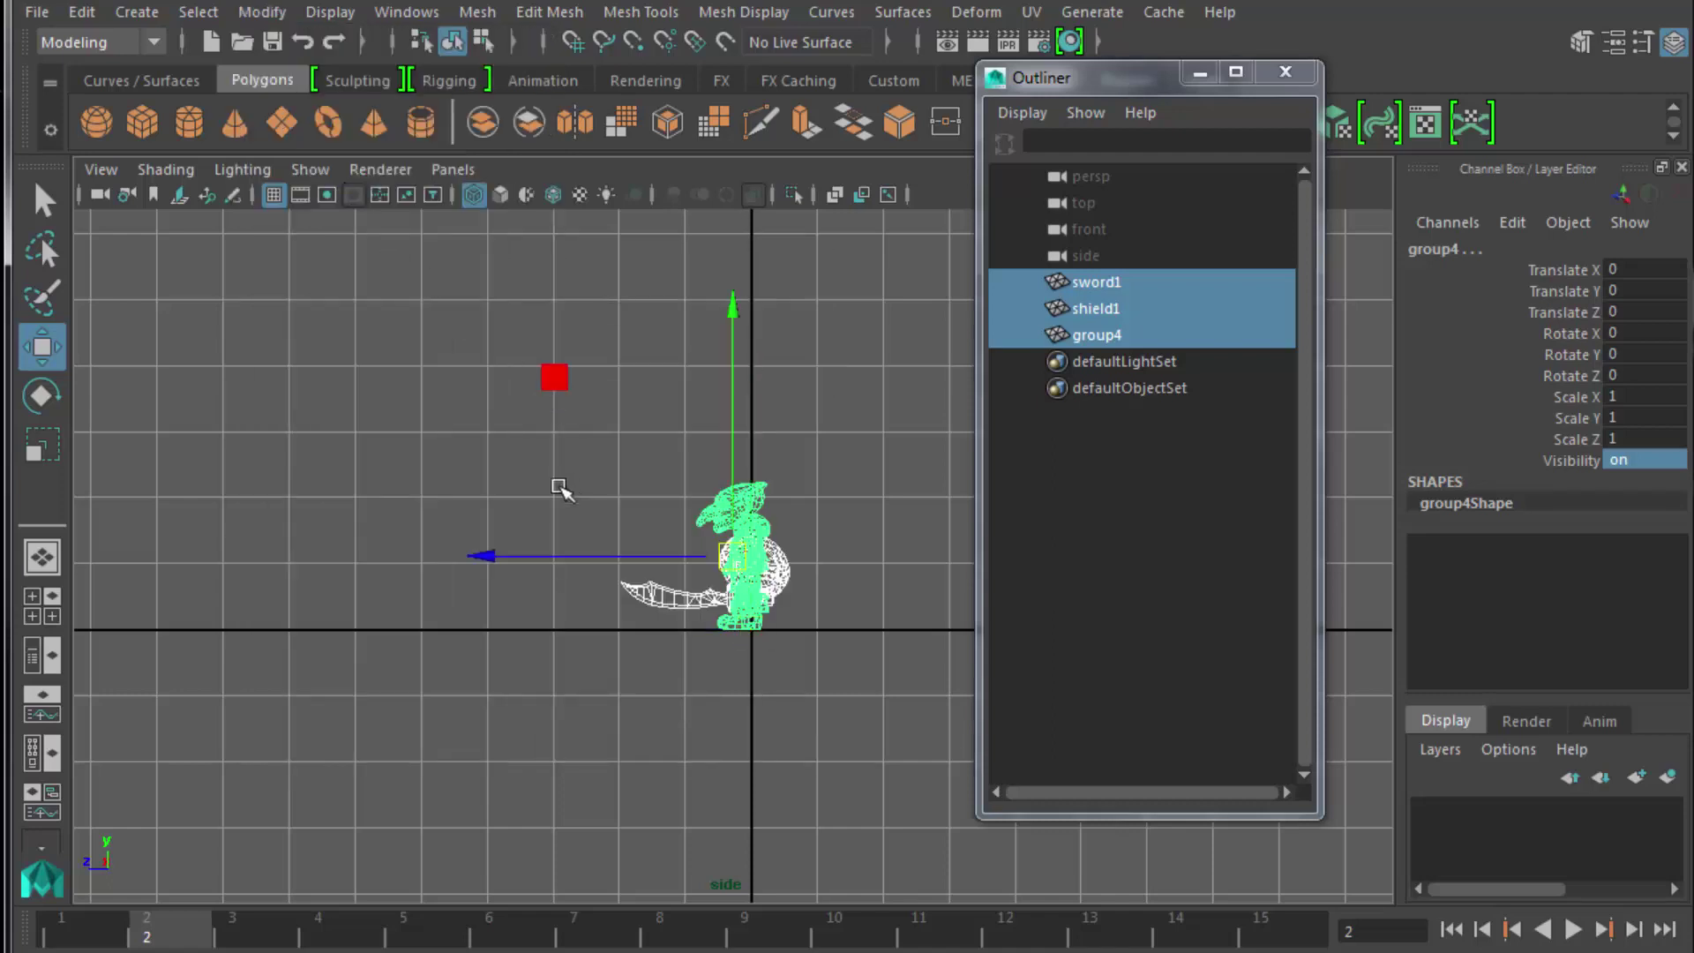
# Try scaling the goblin, sword and shield up slightly and uniformly about their centered pivots, and undo the scaling.
pyautogui.press('e')
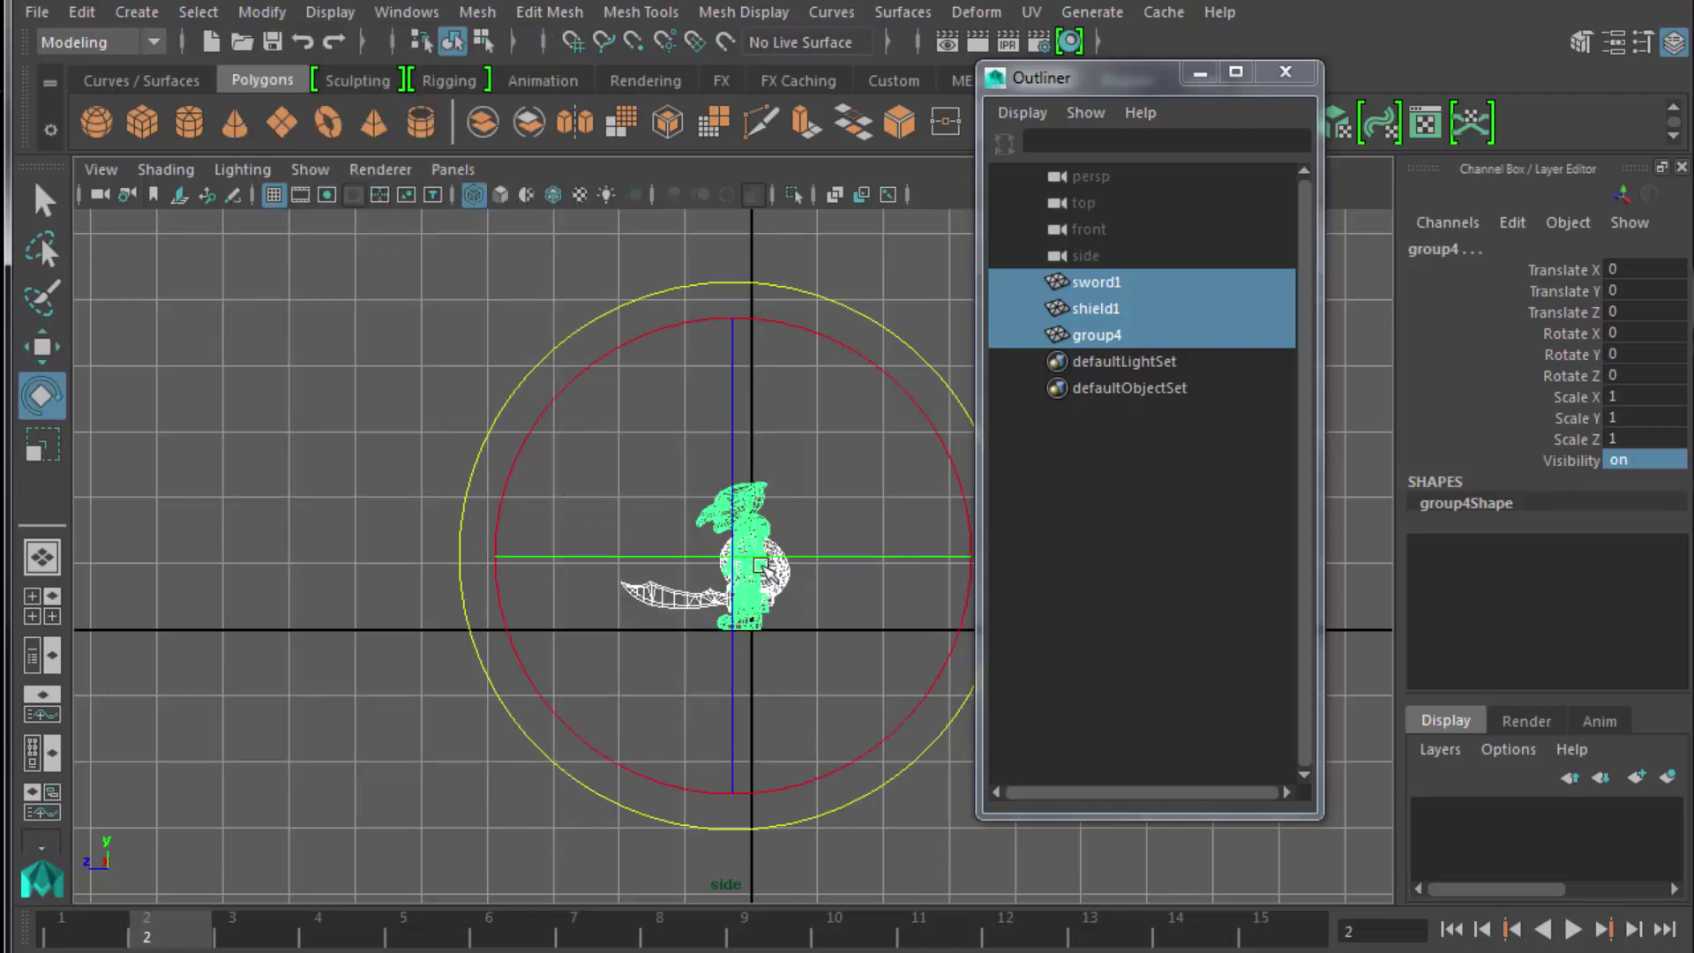
pyautogui.press('r')
pyautogui.press('f')
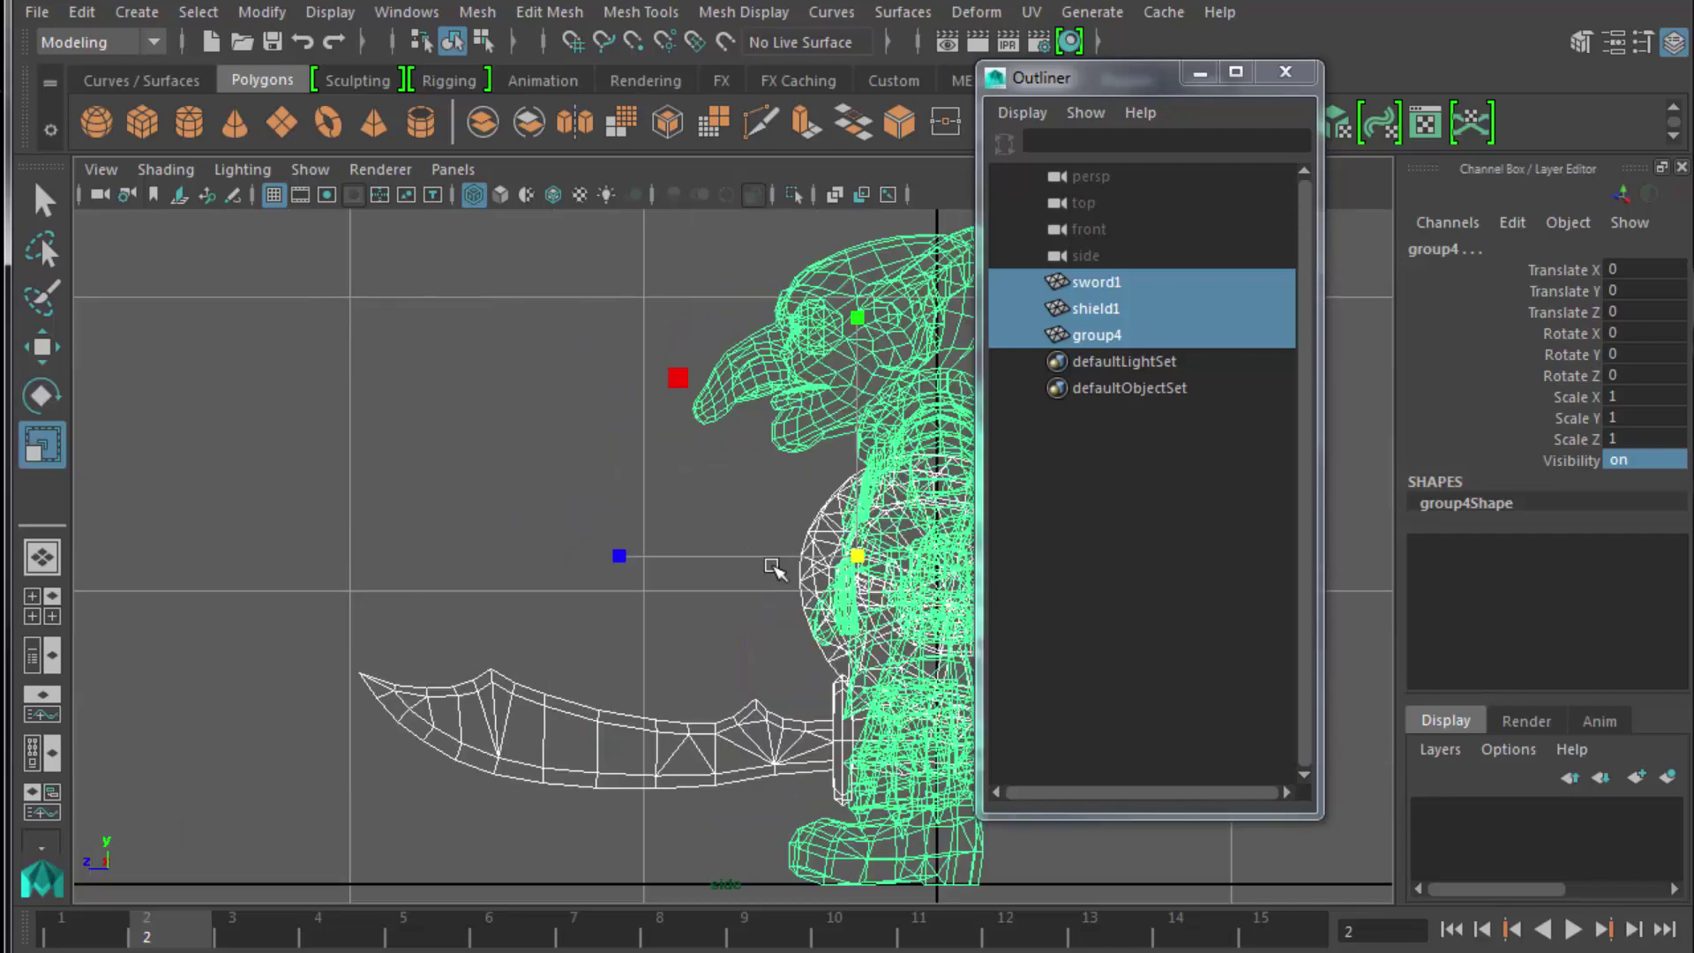
pyautogui.moveTo(1063, 78); pyautogui.dragTo(1441, 173)
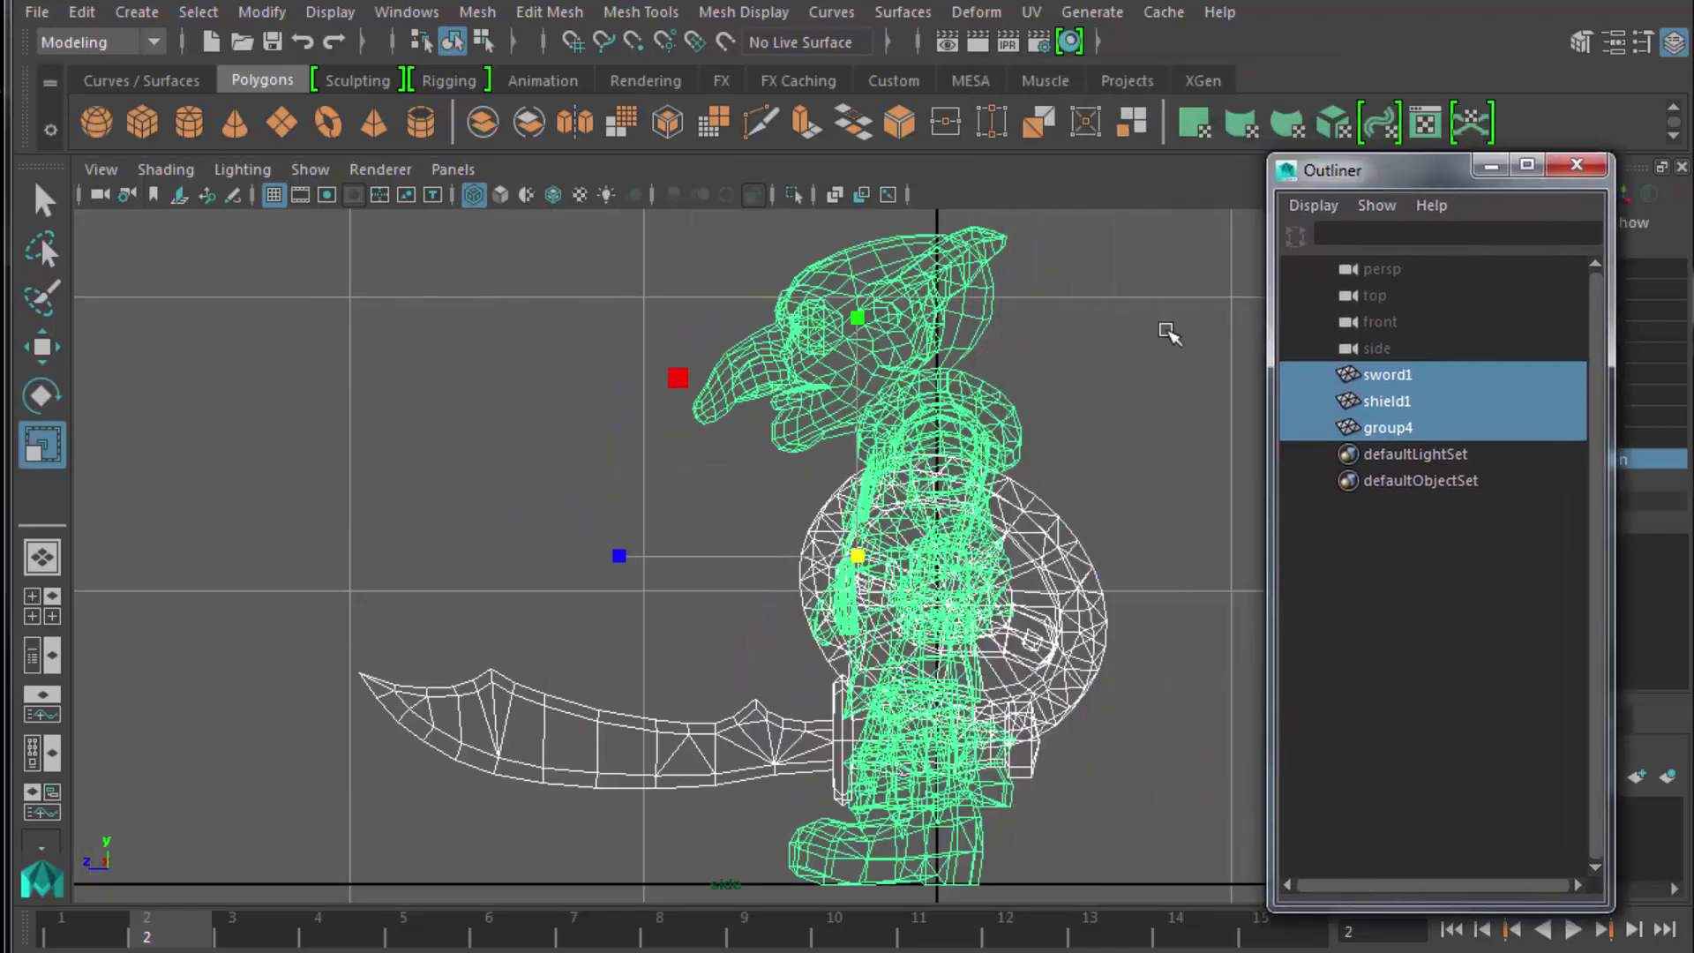
pyautogui.scroll(-5, 921, 472)
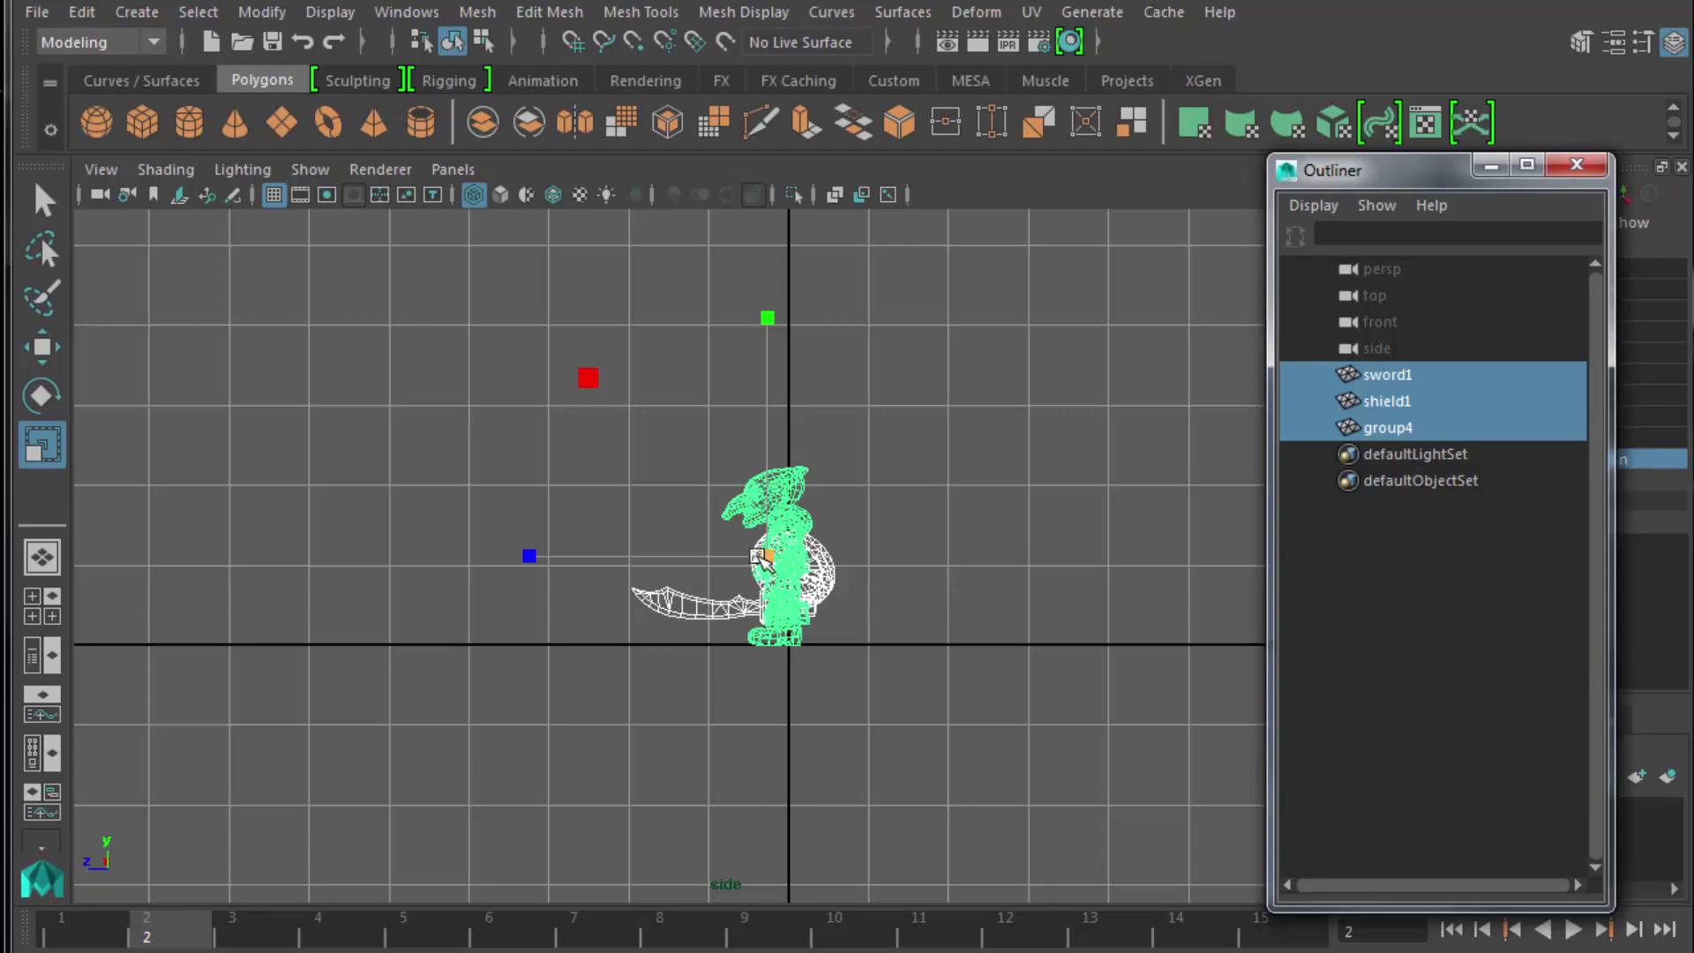
pyautogui.moveTo(771, 554)
pyautogui.mouseDown()
pyautogui.moveTo(918, 506)
pyautogui.moveTo(773, 549)
pyautogui.moveTo(893, 530)
pyautogui.moveTo(909, 520)
pyautogui.moveTo(785, 544)
pyautogui.mouseUp()
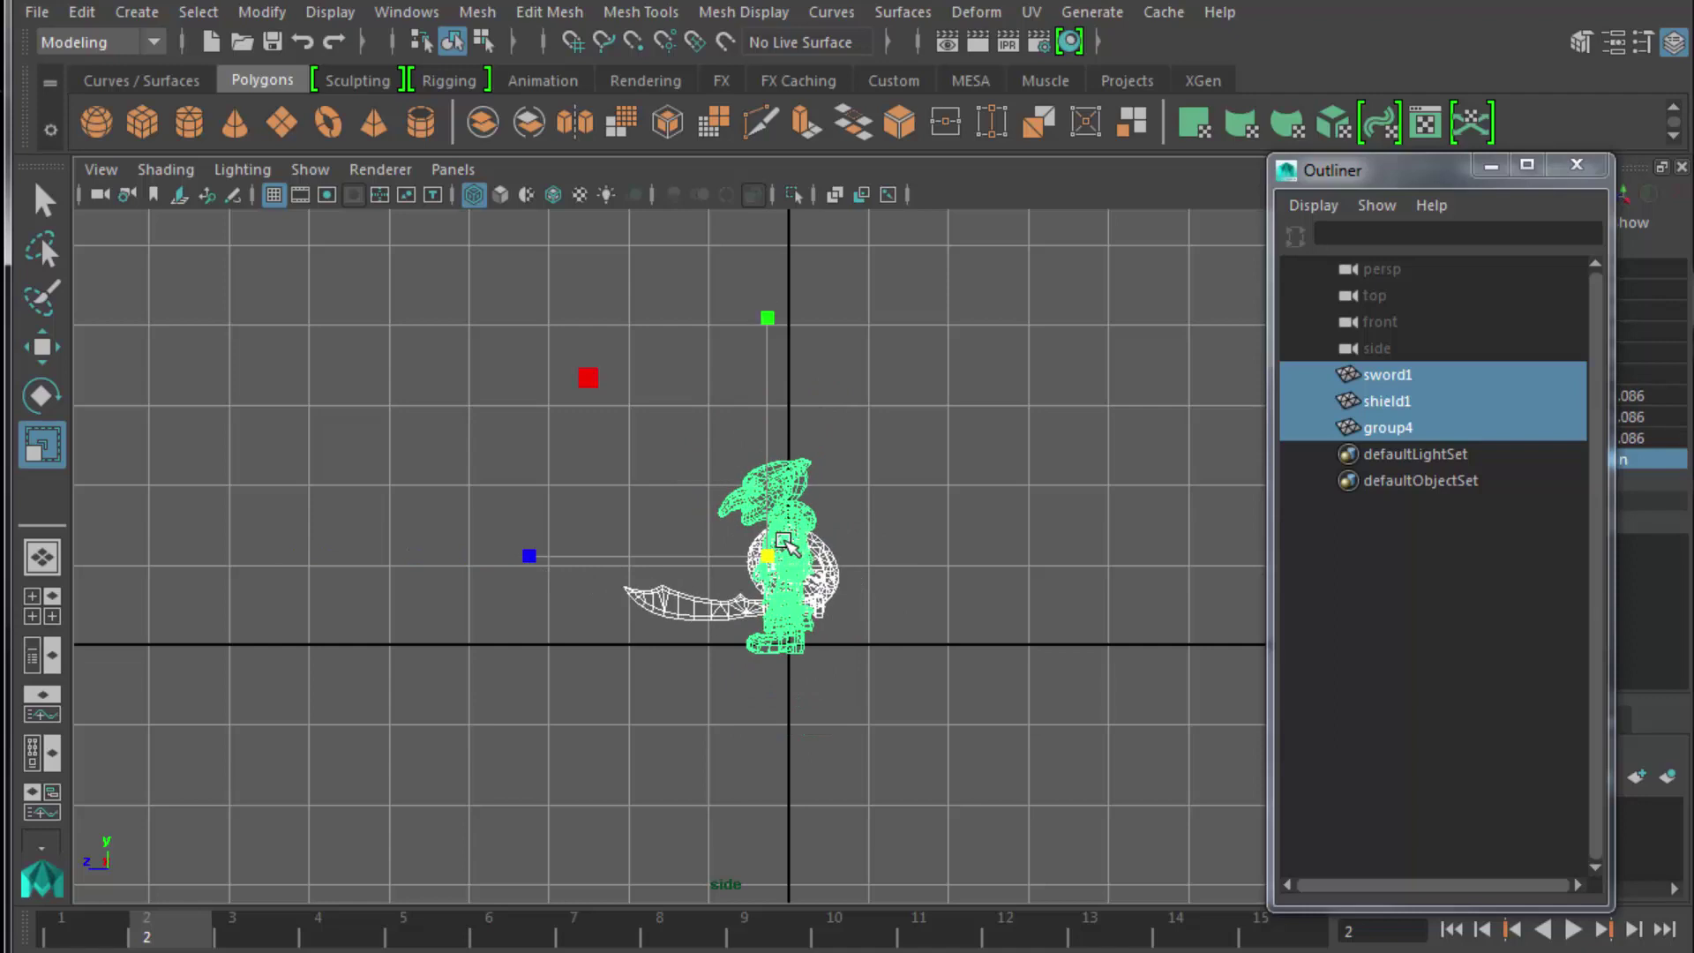
pyautogui.hotkey('ctrl', 'z')
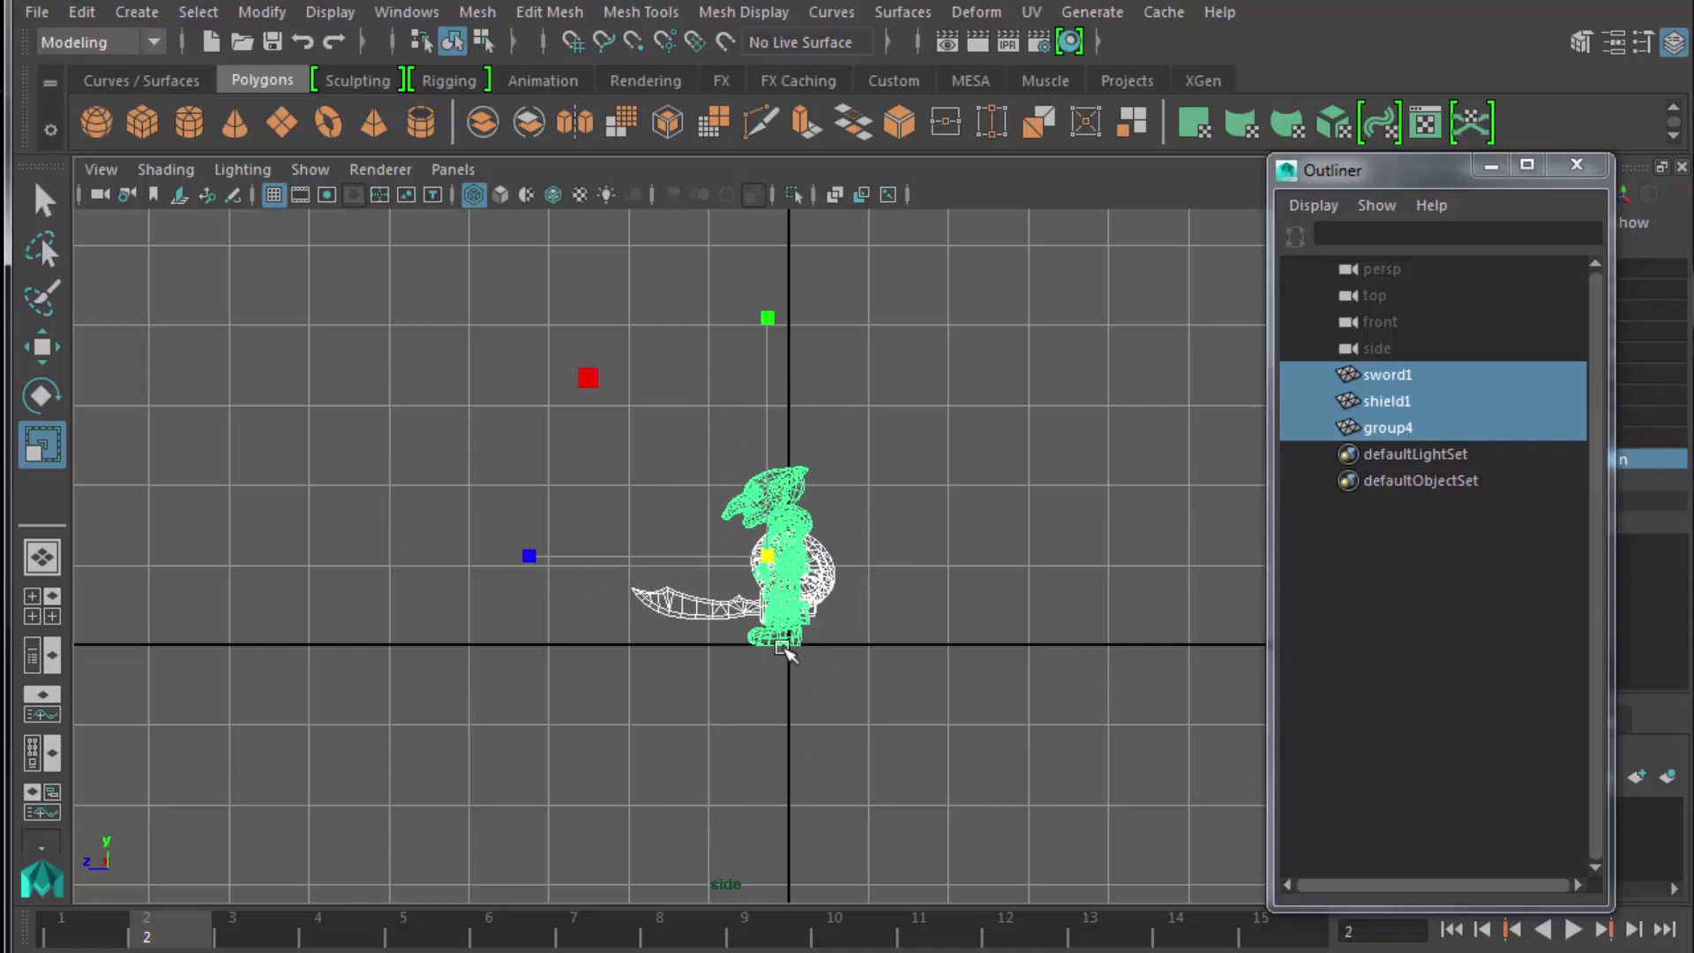
# Snap the goblin, sword and shield onto the grid origin, deselect them and show the perspective view.
pyautogui.scroll(3, 782, 641)
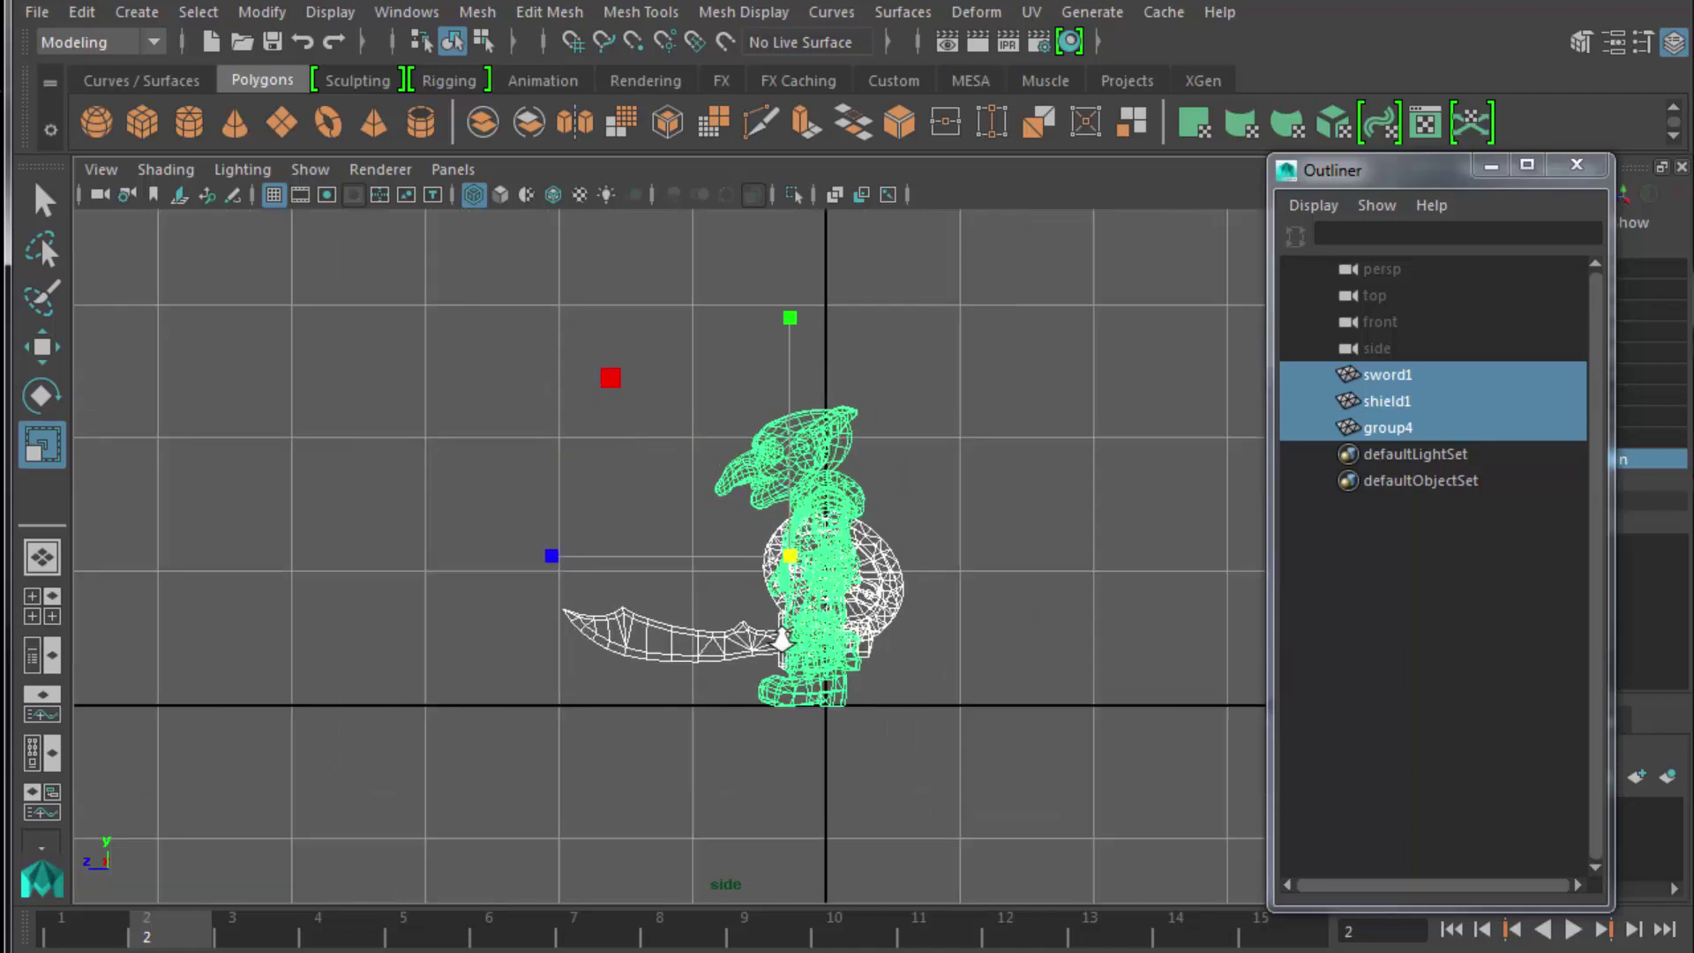
pyautogui.press('w')
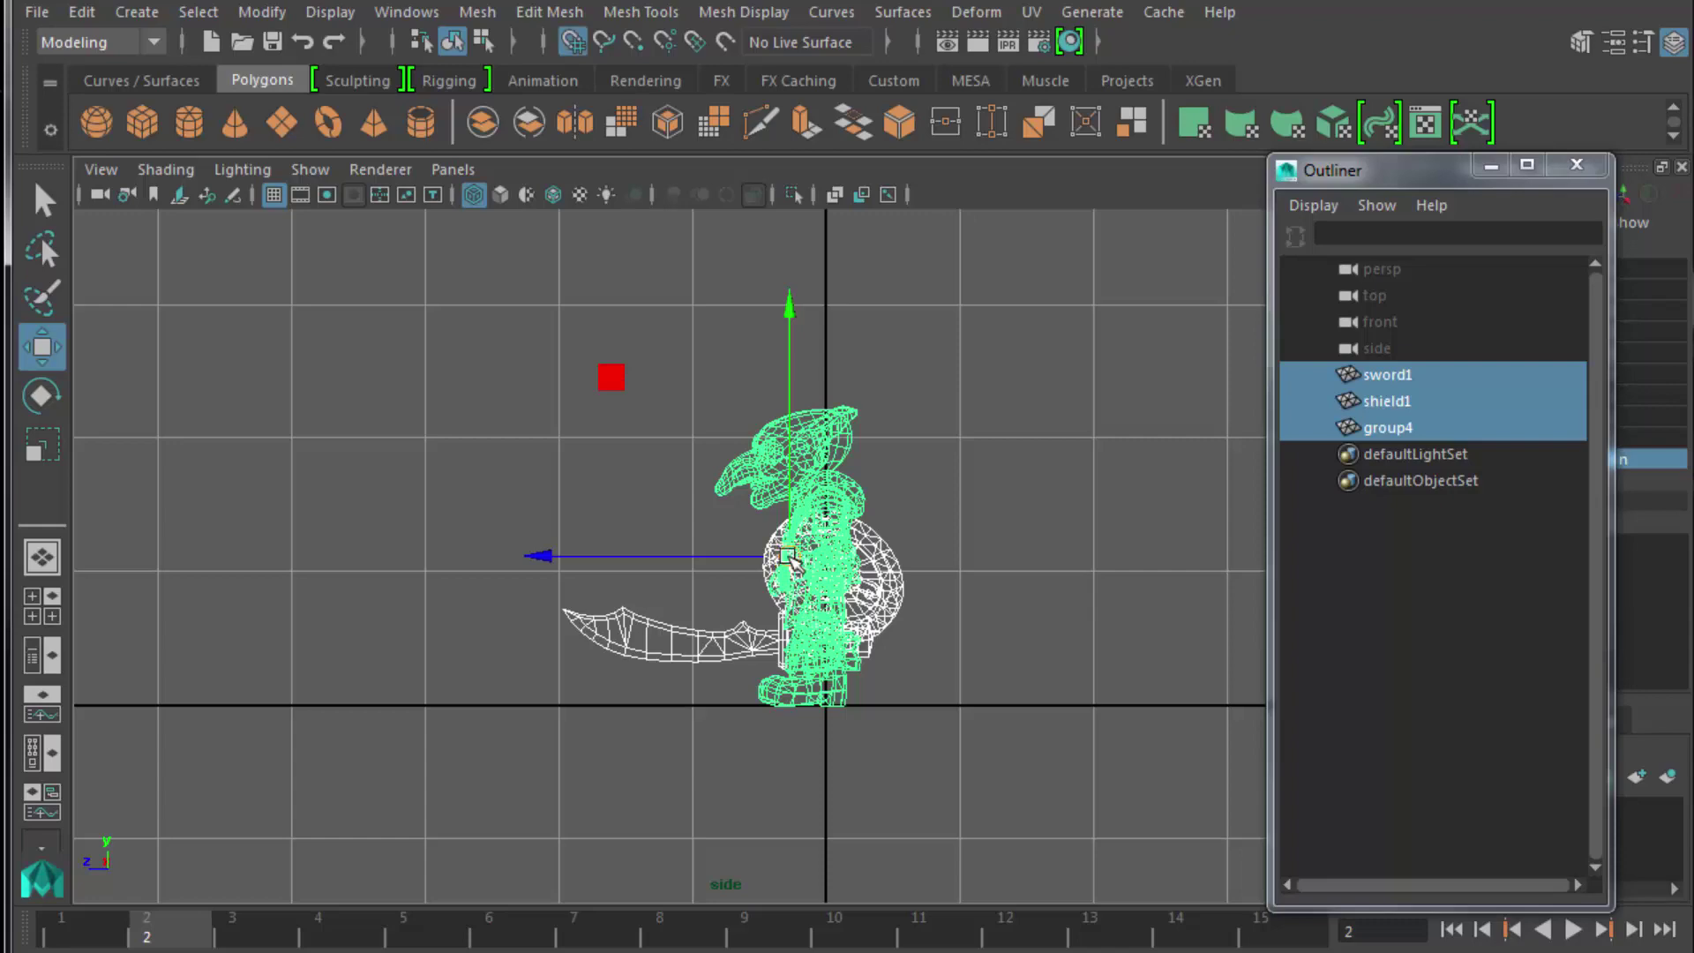
pyautogui.moveTo(790, 559); pyautogui.dragTo(808, 675)
pyautogui.click(1006, 631)
pyautogui.press('space')
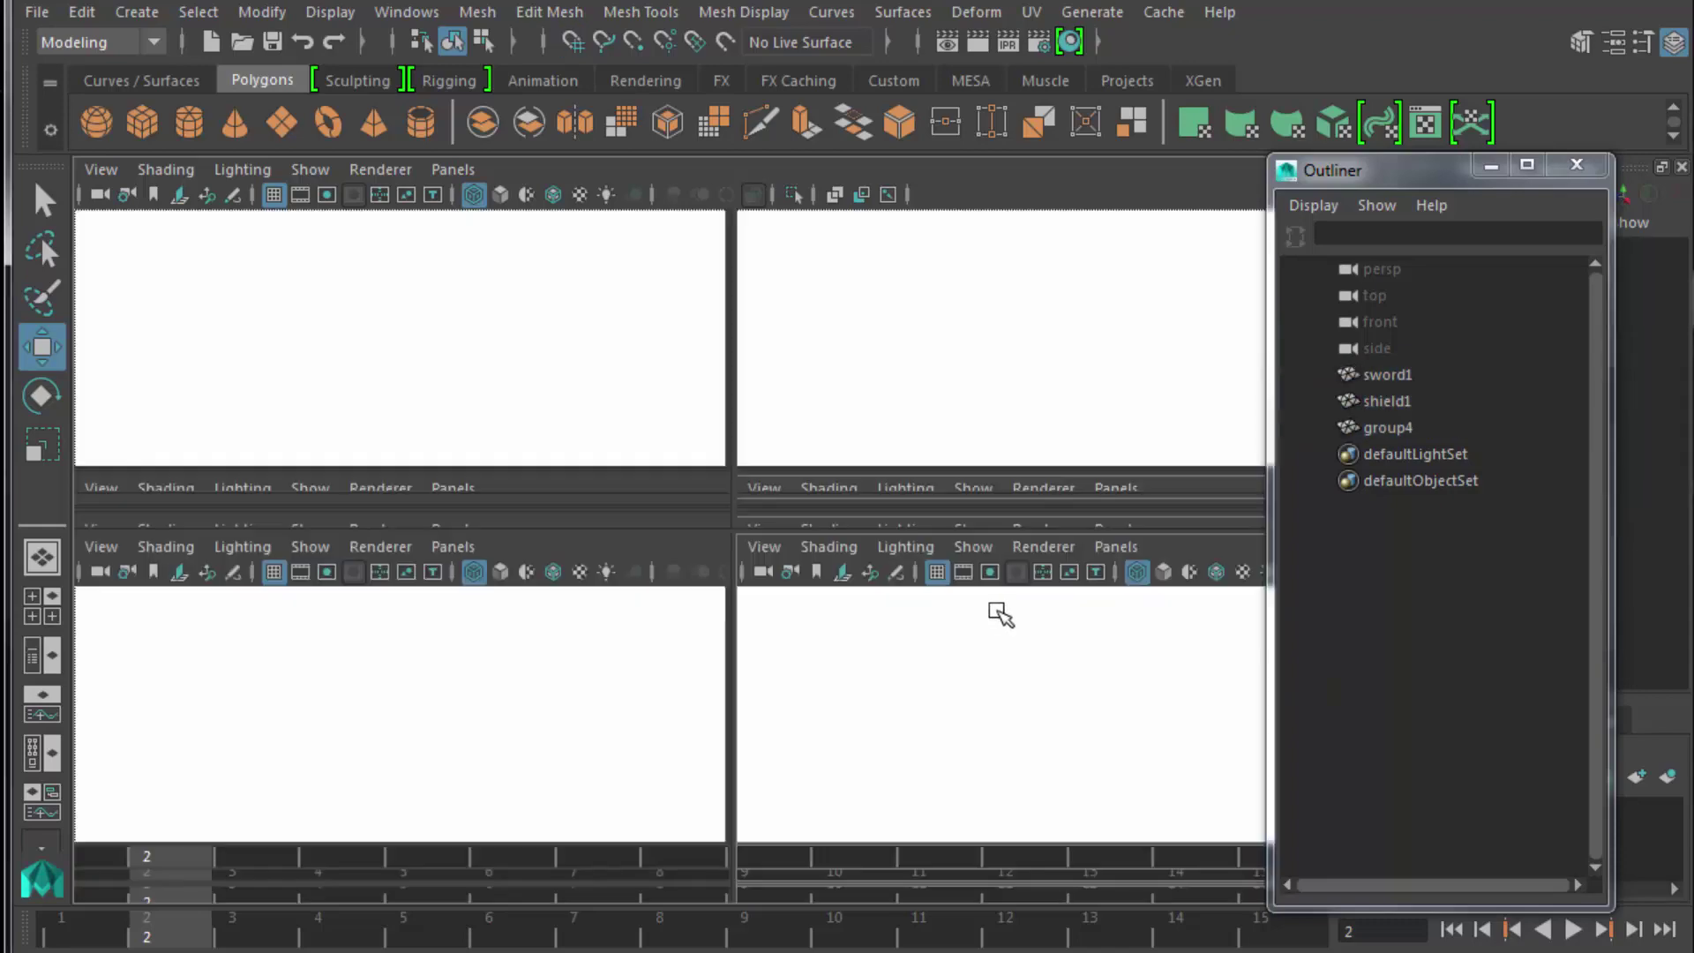
pyautogui.press('space')
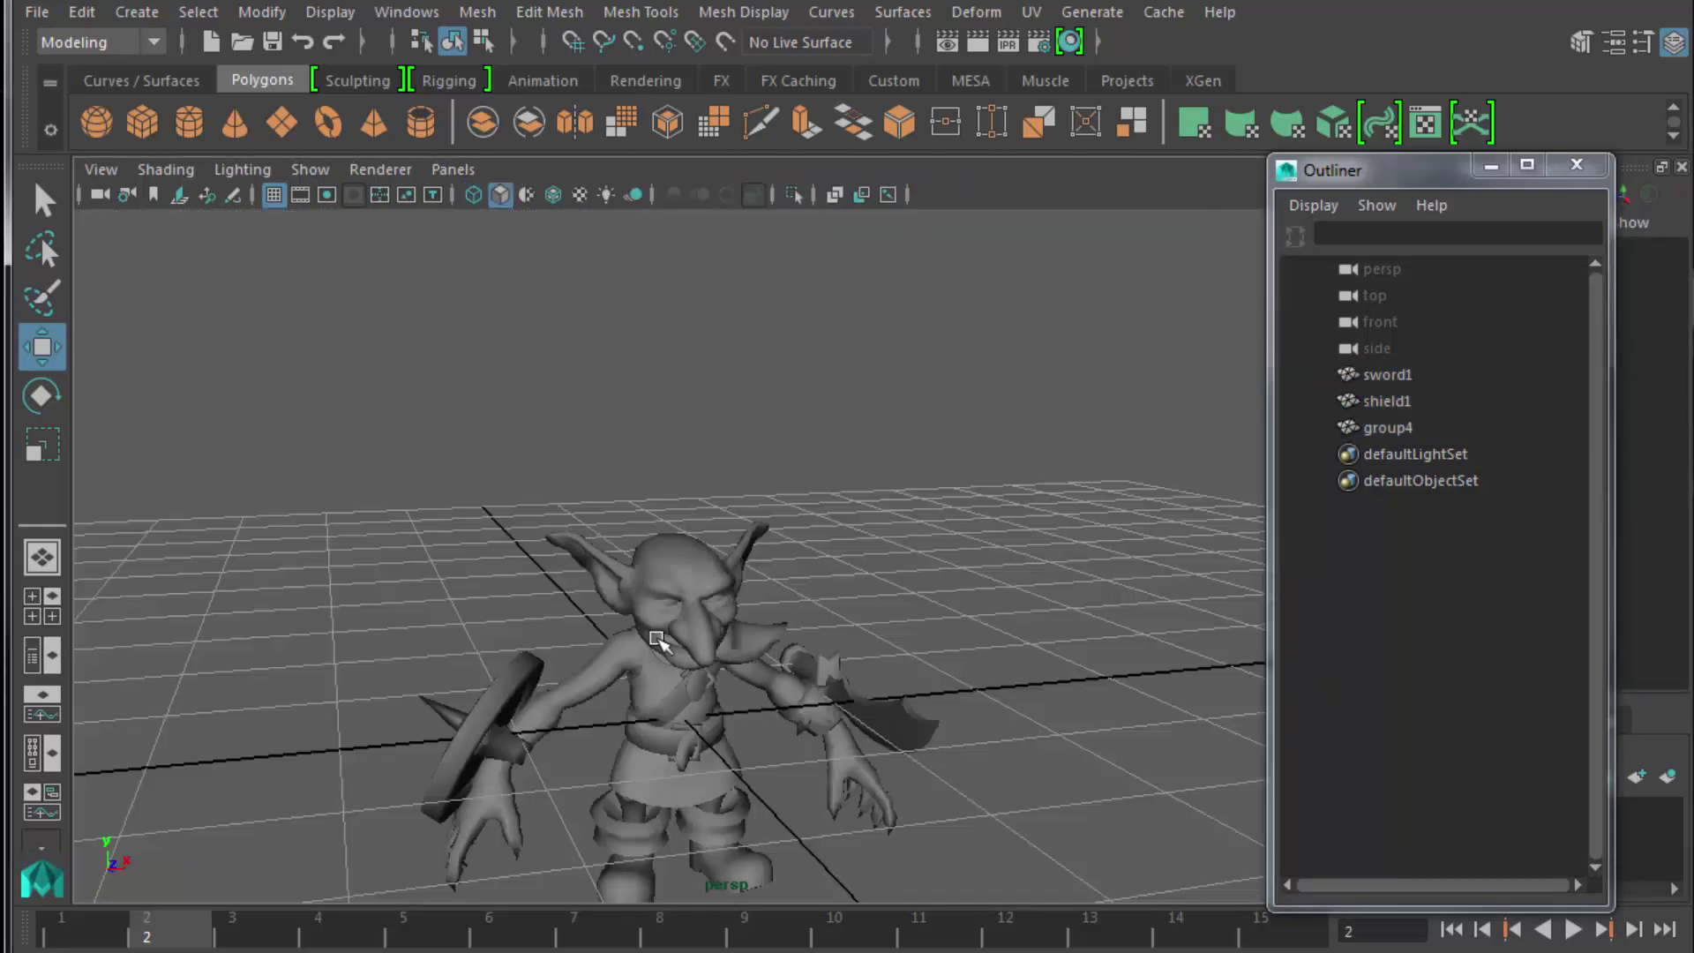
# Select the goblin, sword and shield together and raise them in the side view until the feet are just above the ground line.
pyautogui.click(696, 651)
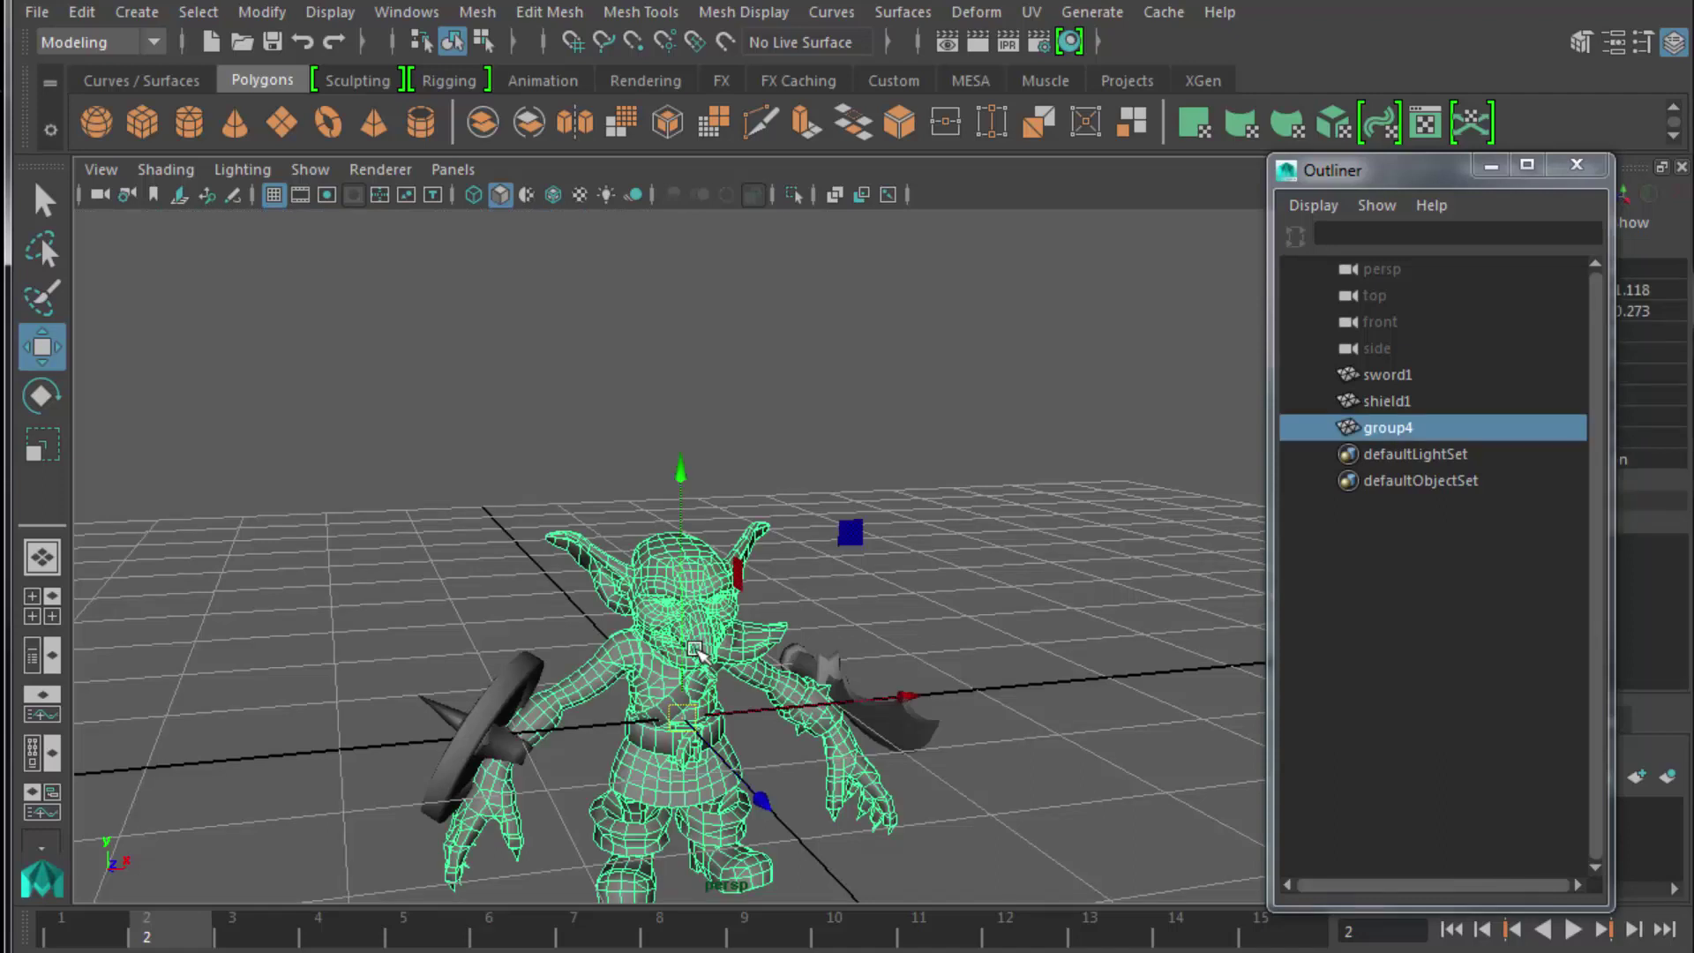
pyautogui.moveTo(425, 581); pyautogui.dragTo(908, 754)
pyautogui.press('space')
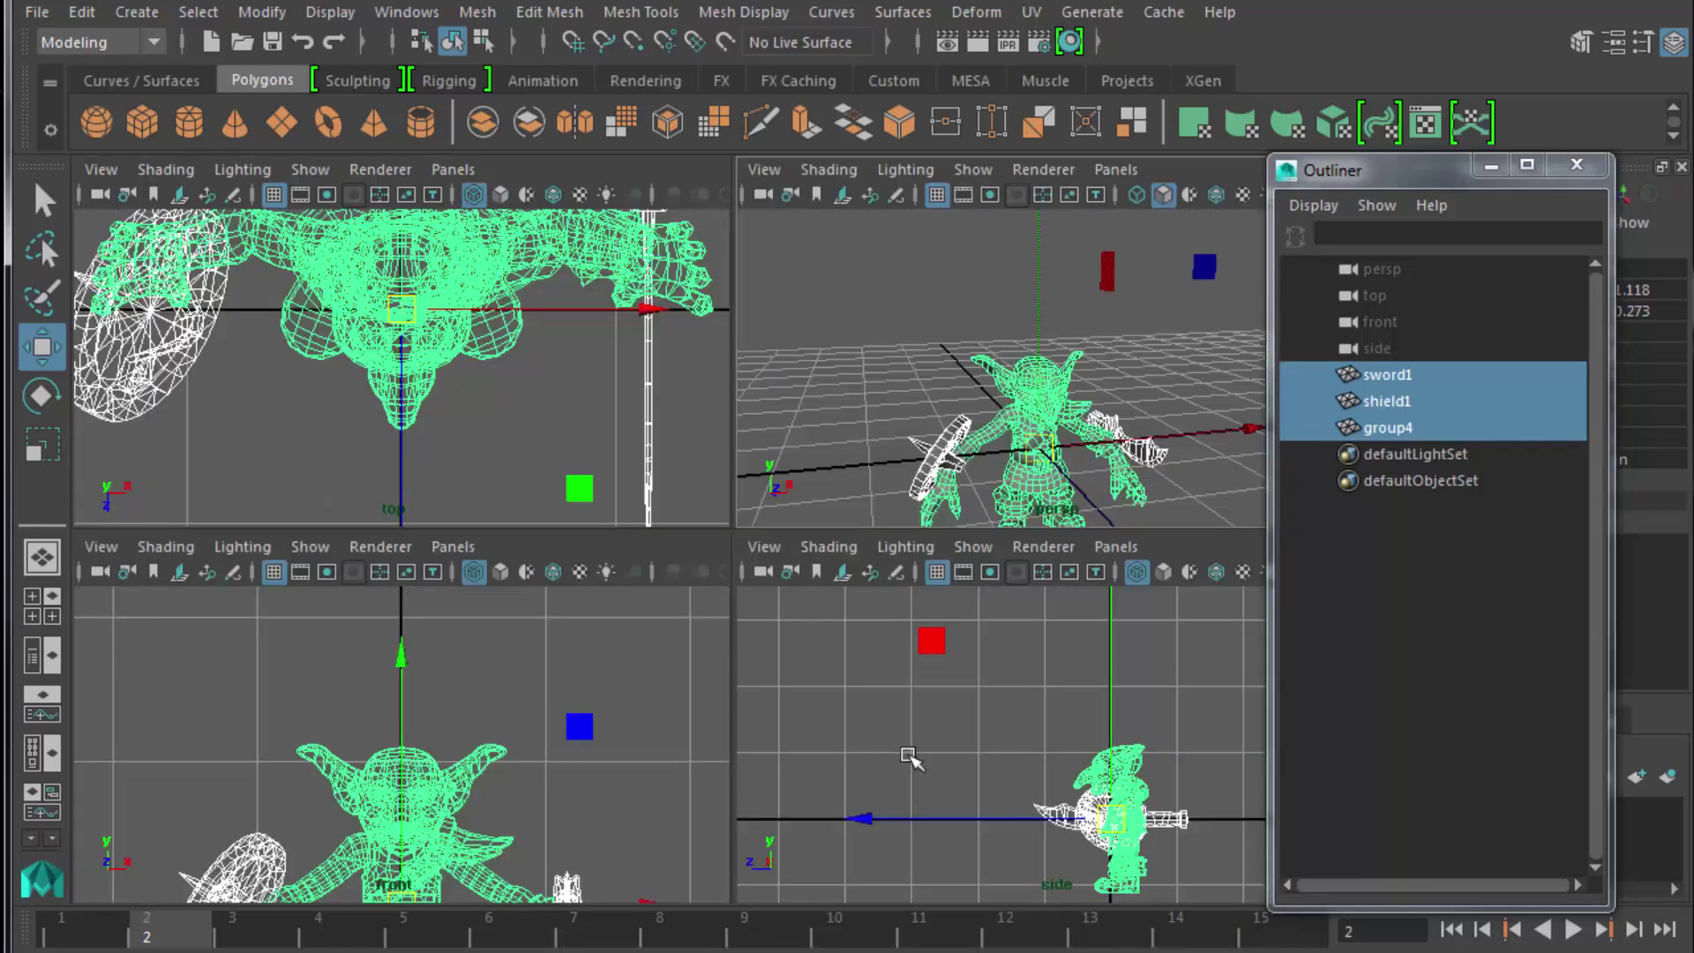
pyautogui.press('space')
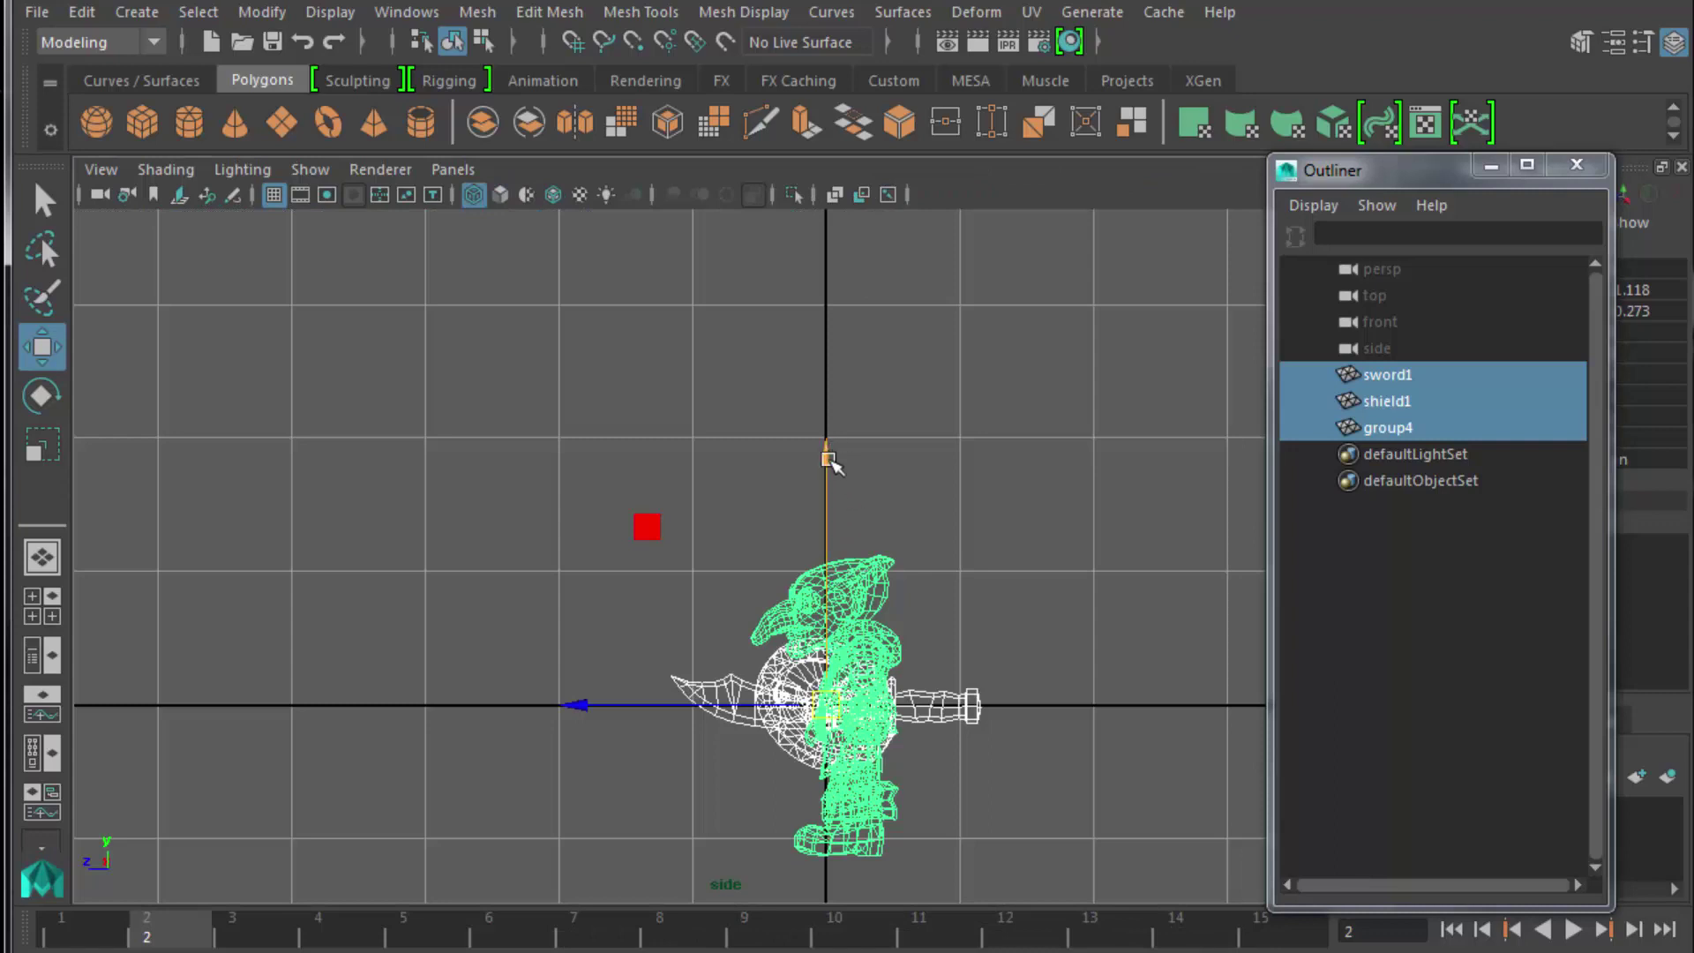
pyautogui.moveTo(830, 459); pyautogui.dragTo(823, 309)
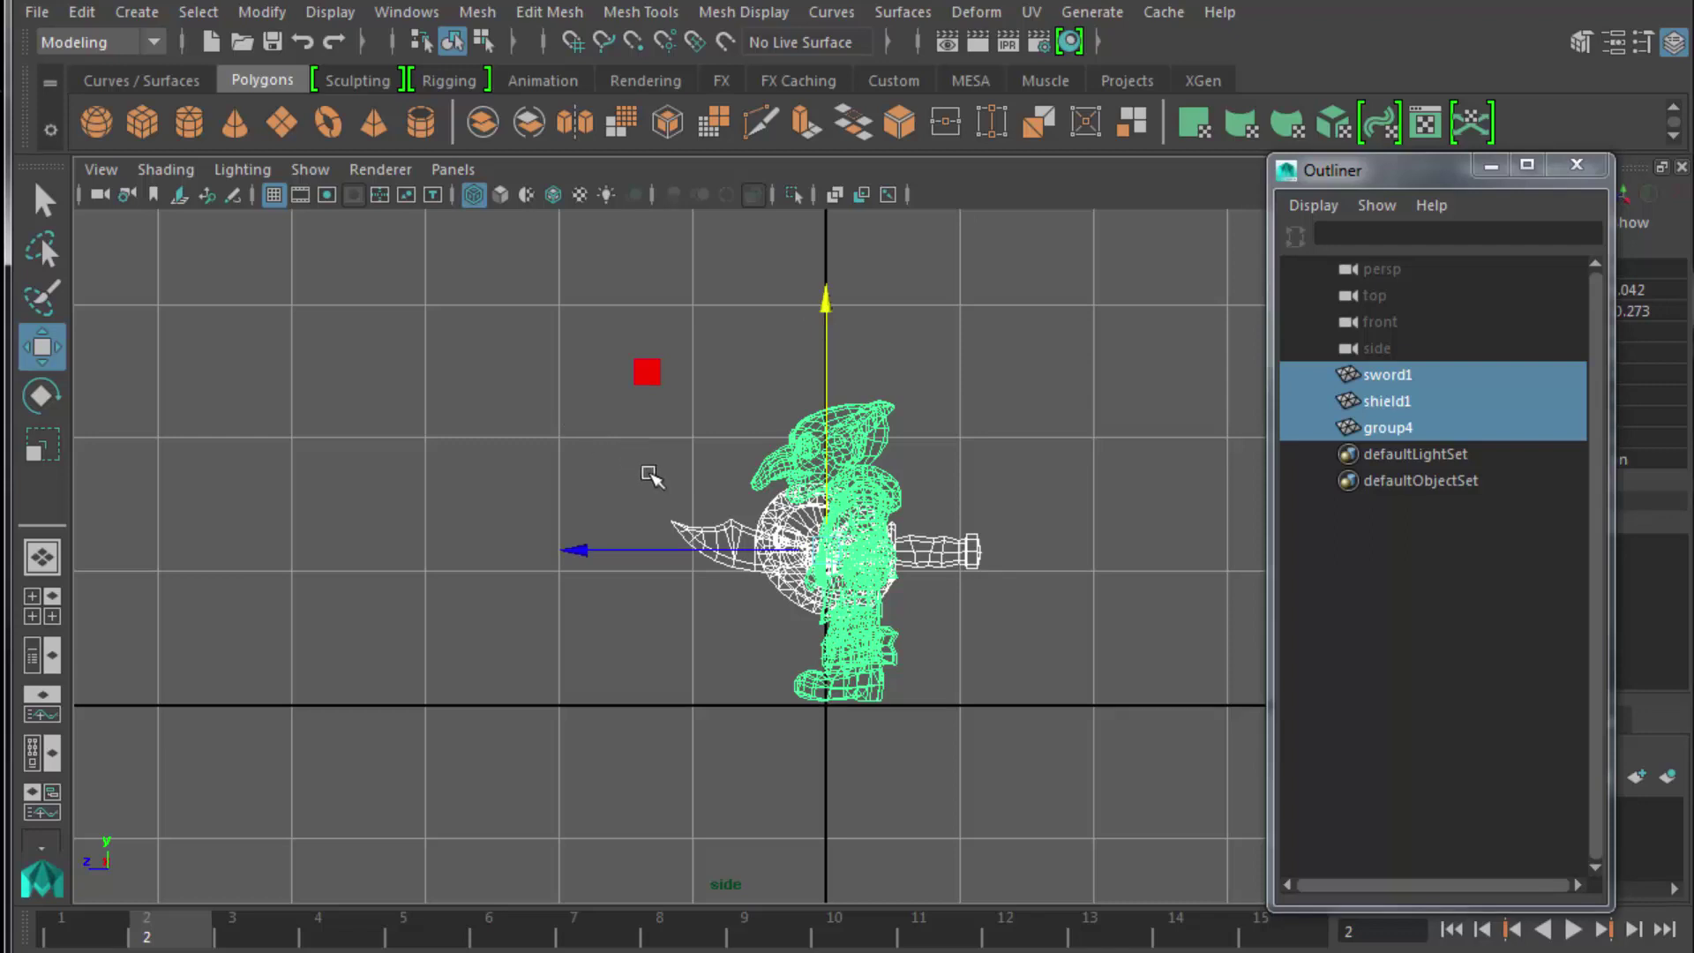
# Move the pivots of the goblin, sword and shield to the grid origin using grid snapping.
pyautogui.press('d')
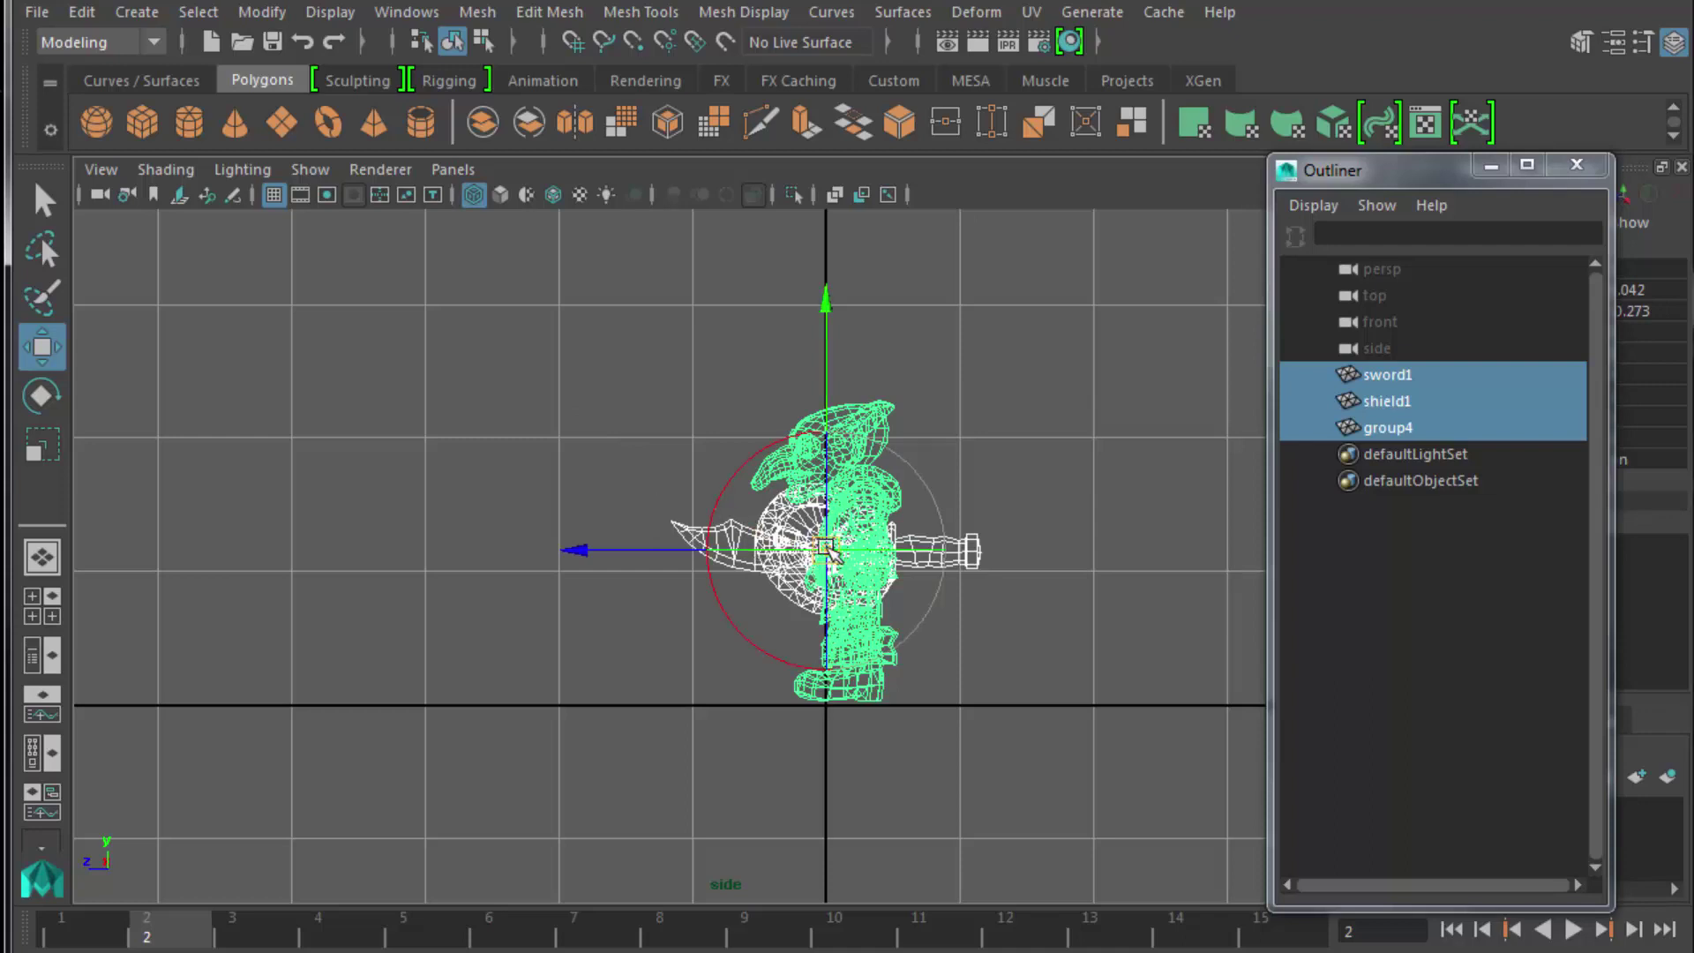
pyautogui.moveTo(827, 549); pyautogui.dragTo(966, 732)
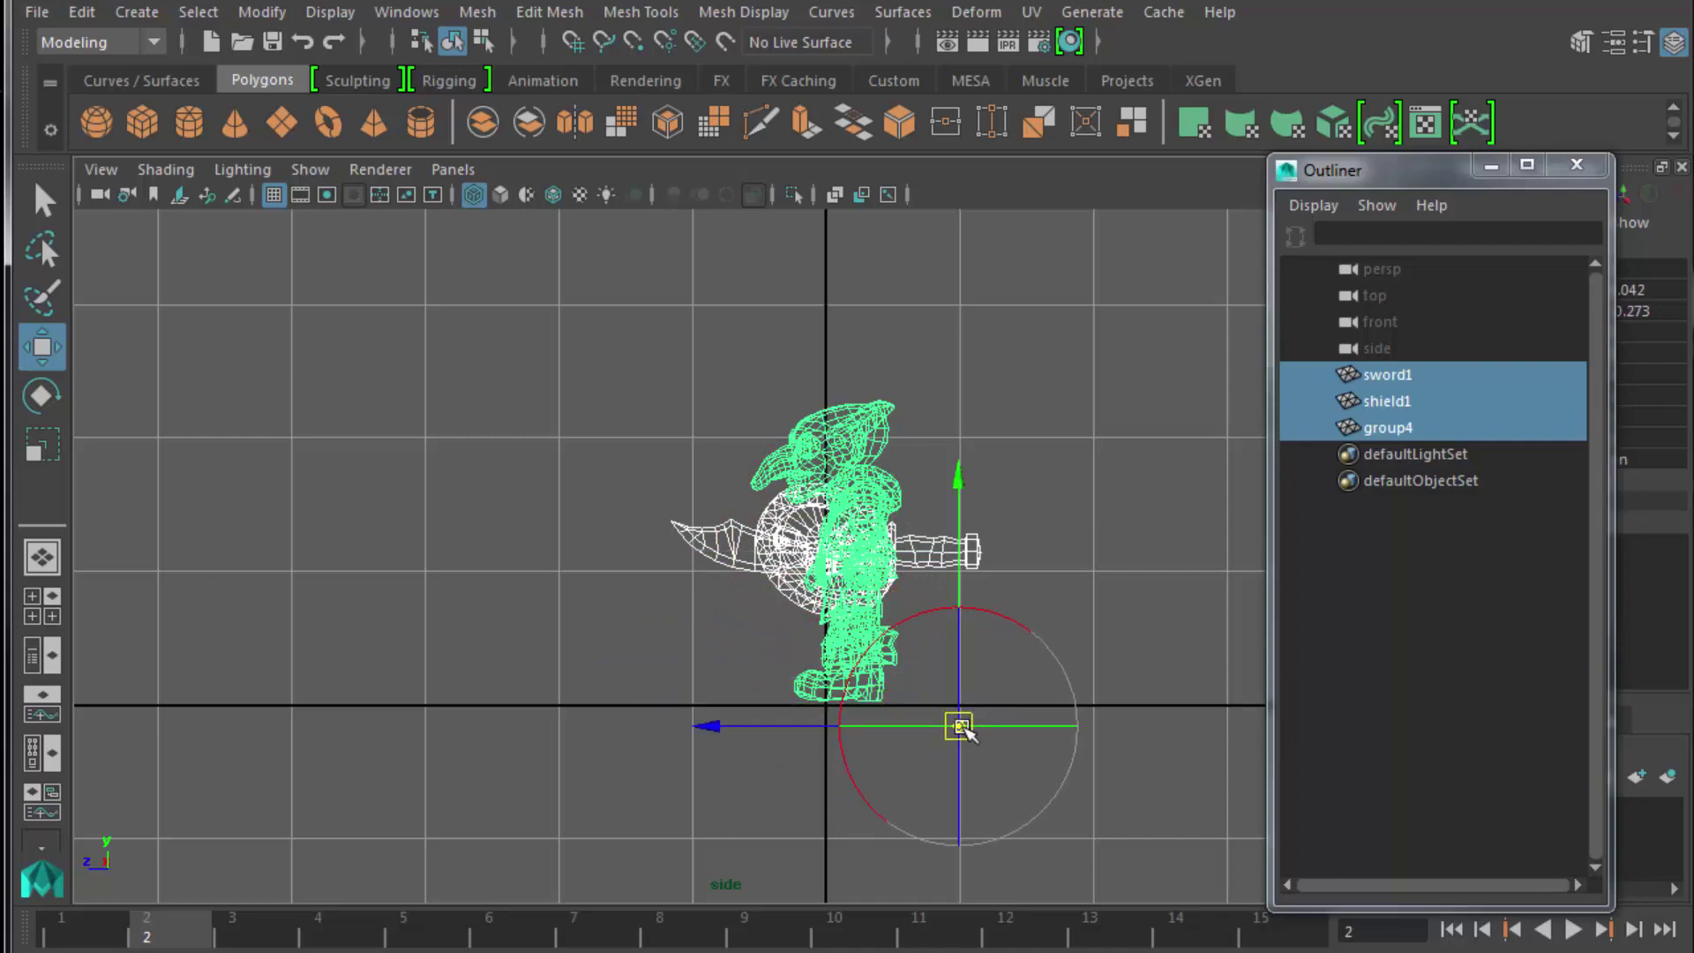
pyautogui.press('x')
pyautogui.moveTo(965, 731); pyautogui.dragTo(834, 712)
pyautogui.press('f')
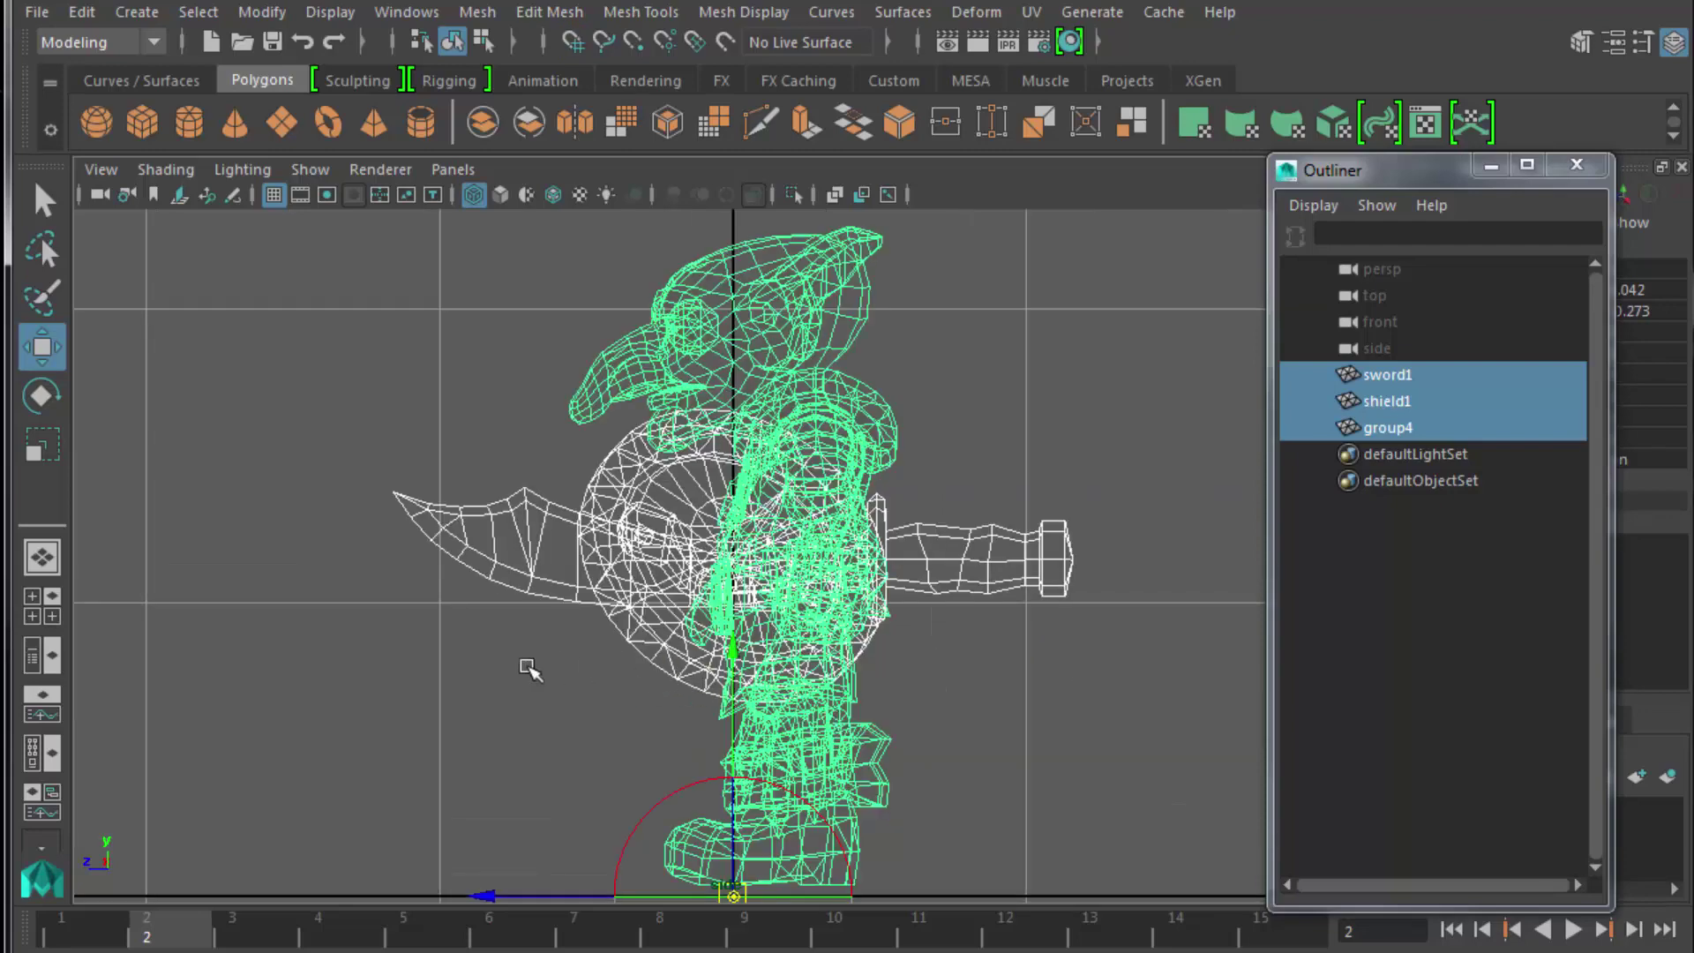
pyautogui.click(46, 203)
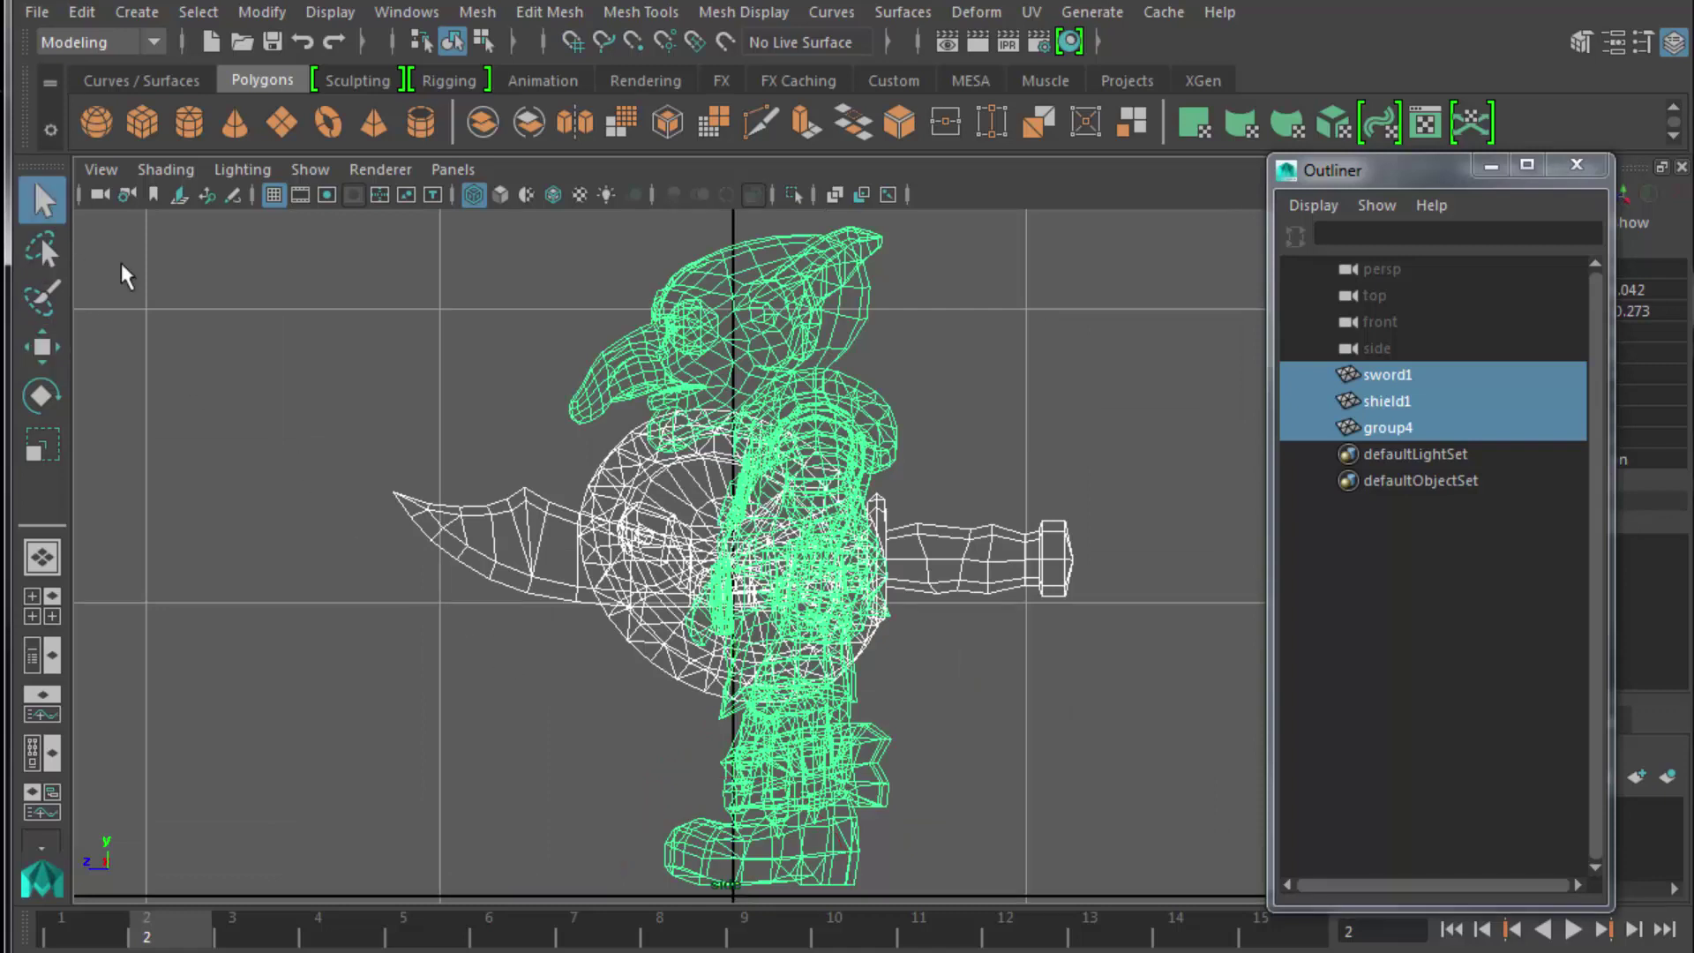
# Lower the three selected objects slightly so the soles of the goblin's boots rest on the ground line.
pyautogui.press('w')
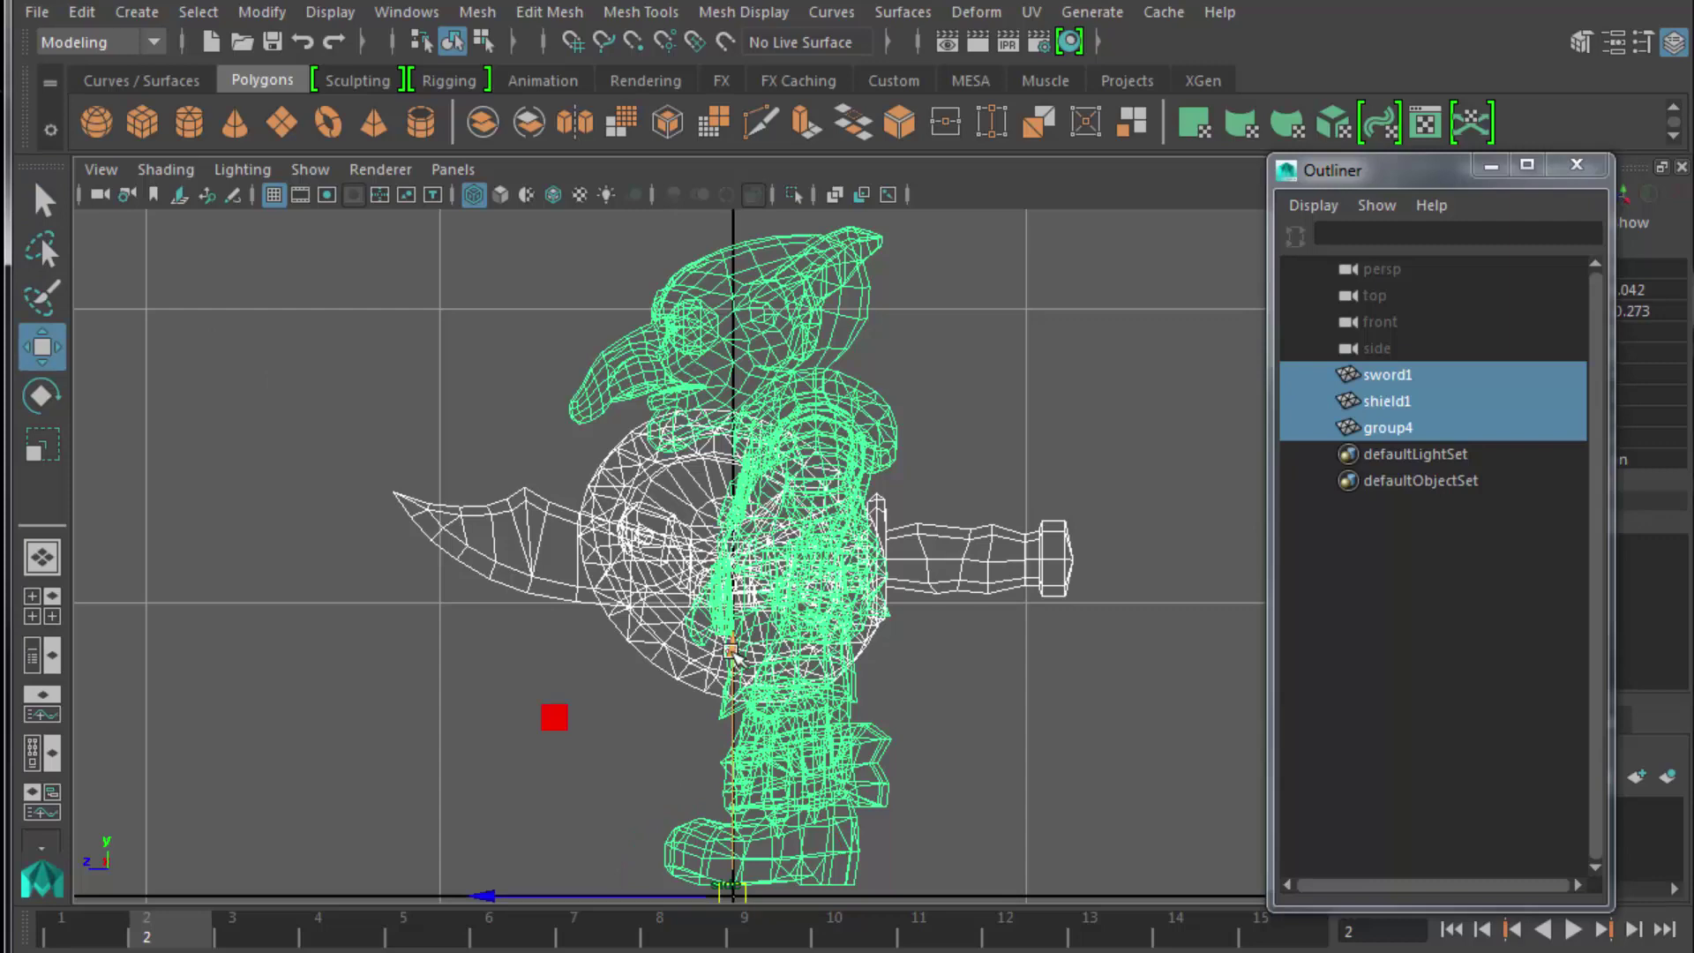
pyautogui.keyDown('alt'); pyautogui.moveTo(726, 649); pyautogui.dragTo(707, 398, button='middle'); pyautogui.keyUp('alt')
pyautogui.scroll(3, 703, 640)
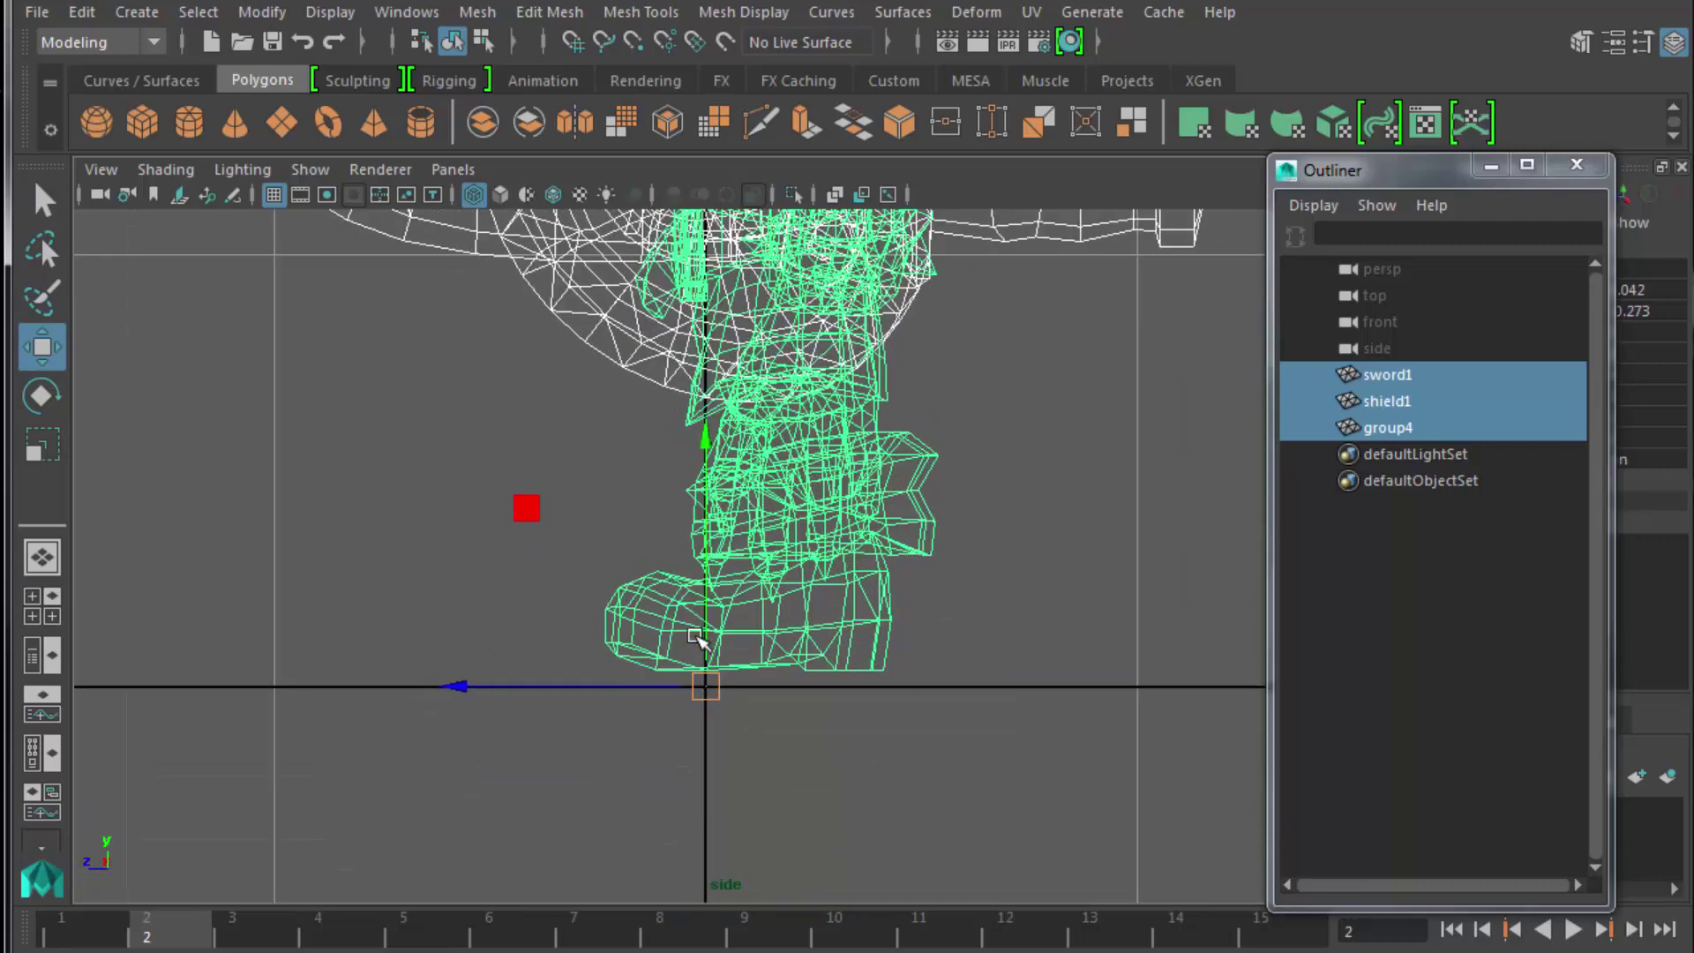
pyautogui.moveTo(700, 459); pyautogui.dragTo(703, 482)
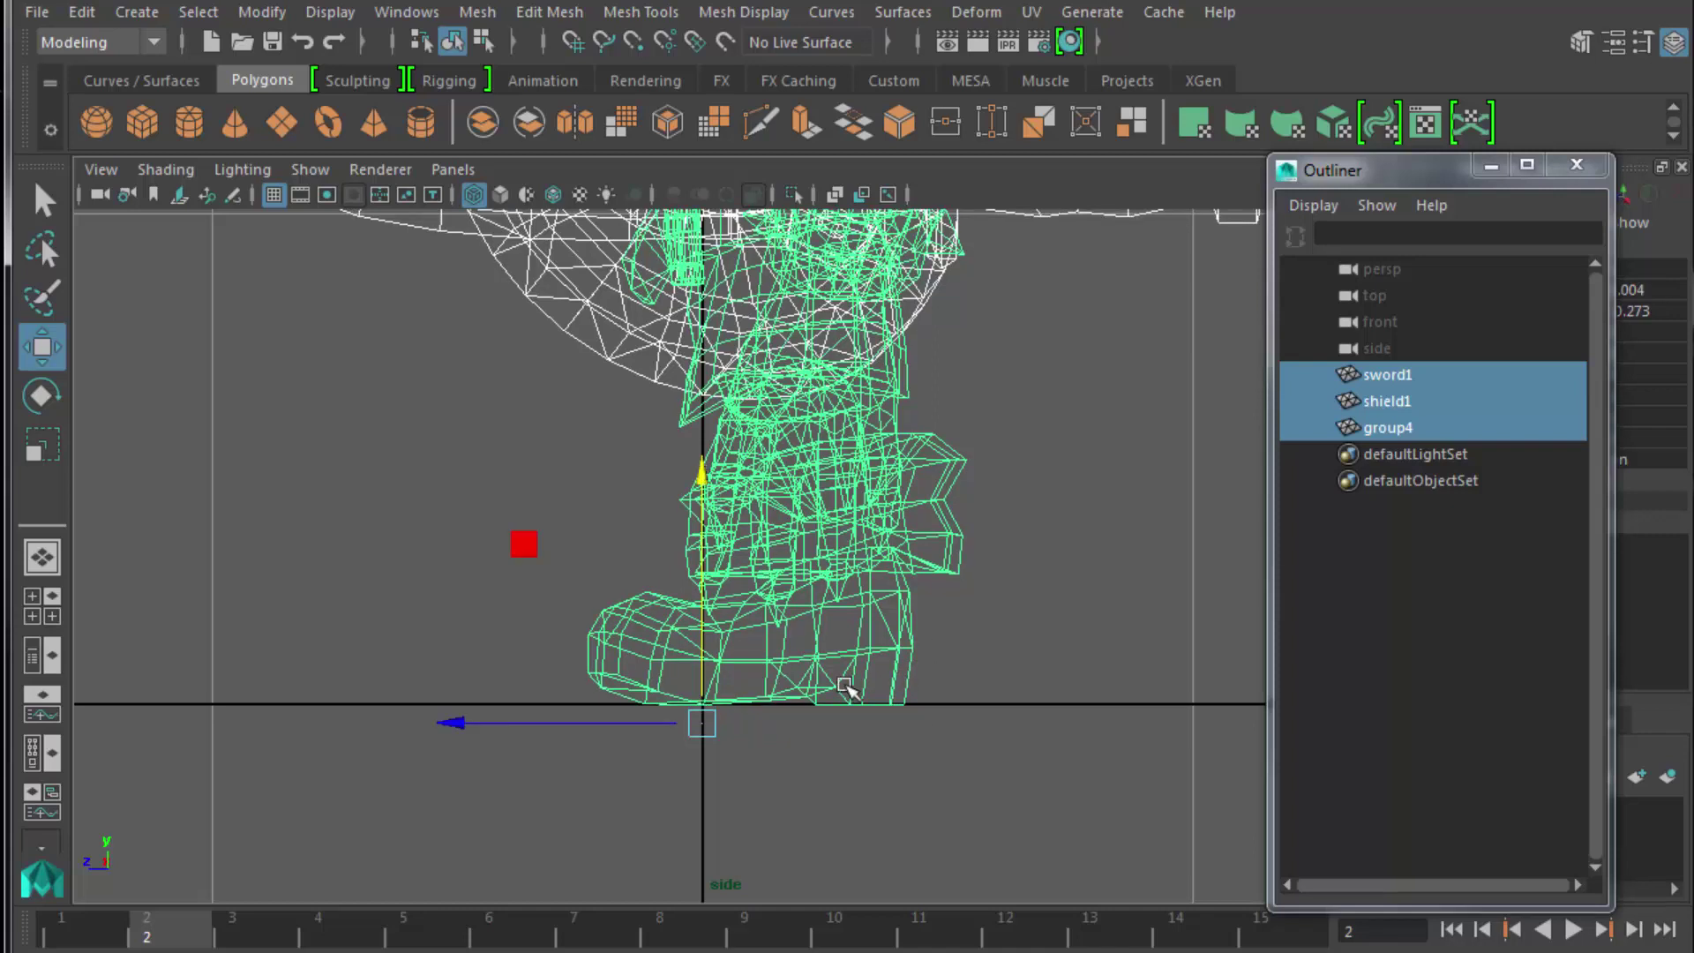
# Snap the shared pivot of the goblin, sword and shield to the grid origin on the ground line, and deselect them.
pyautogui.press('d')
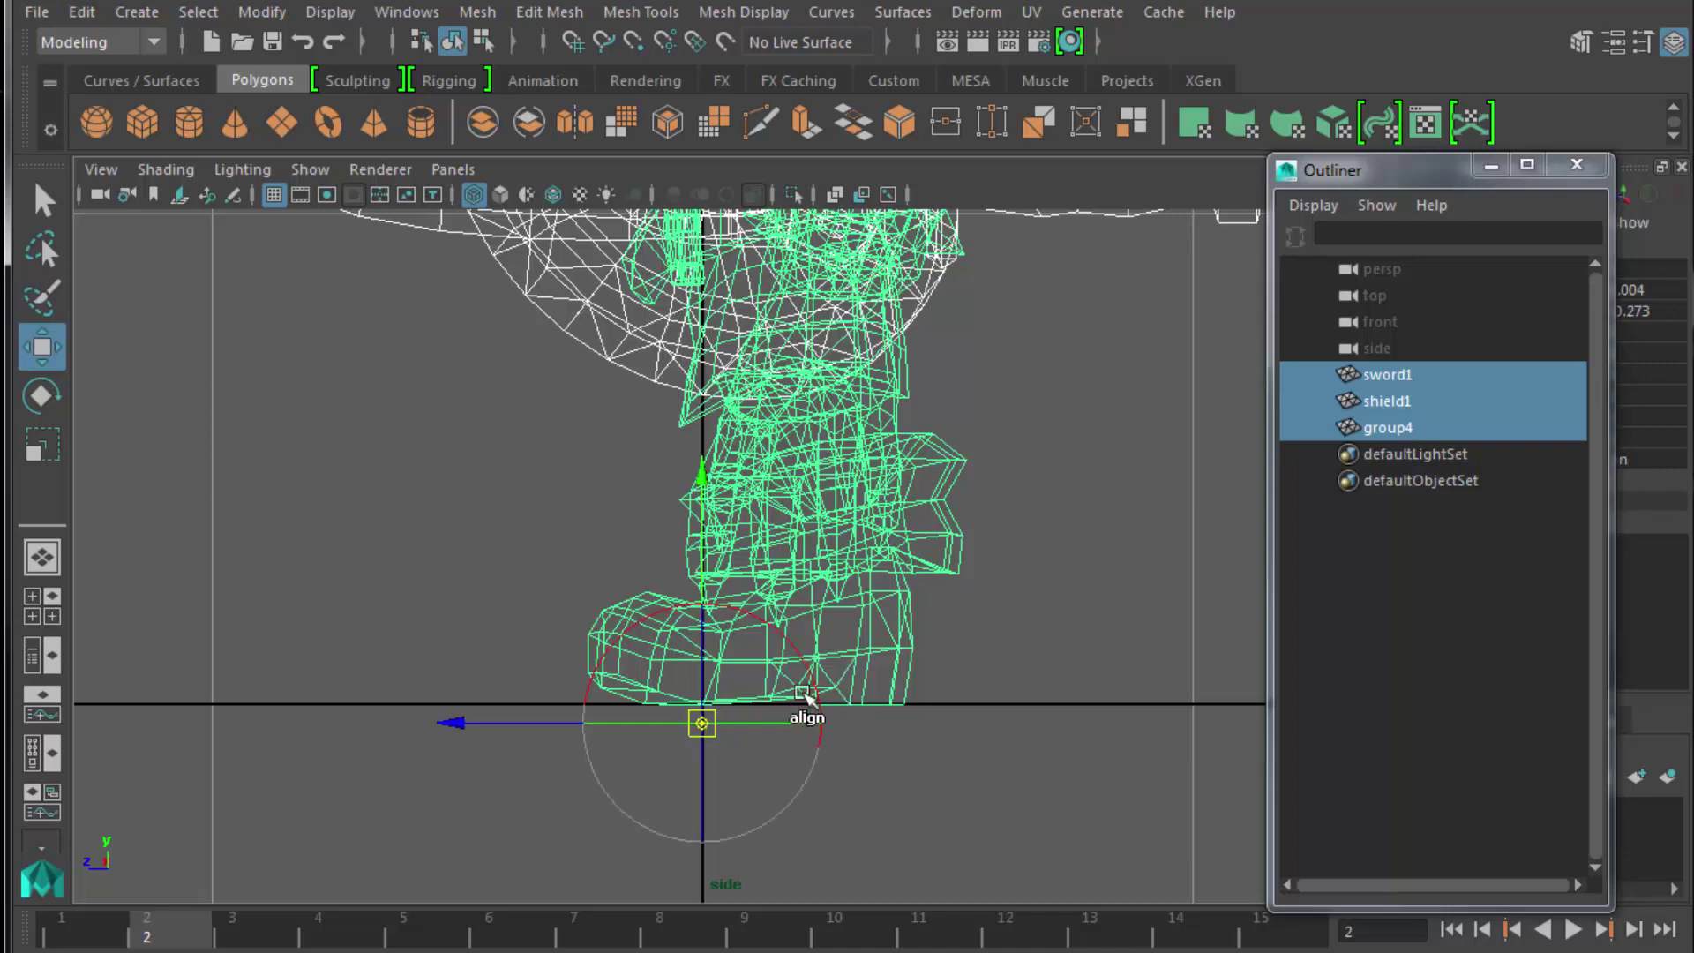
pyautogui.press('x')
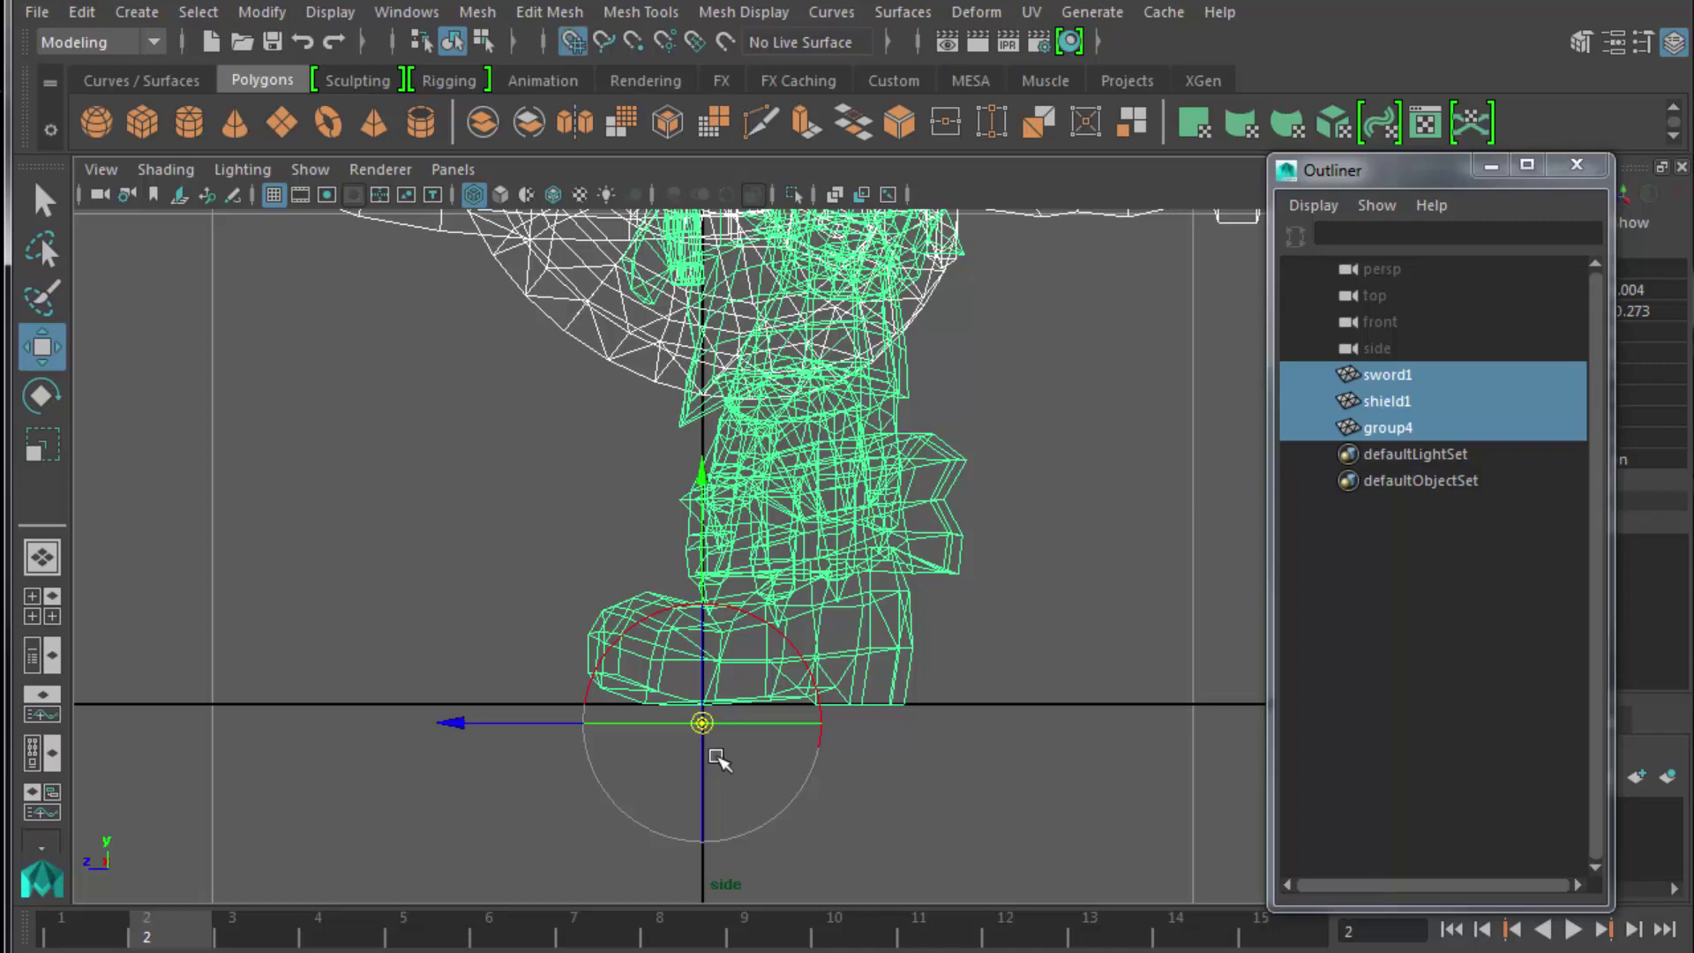
pyautogui.moveTo(718, 1)
pyautogui.mouseDown()
pyautogui.moveTo(709, 63)
pyautogui.moveTo(706, 0)
pyautogui.mouseUp()
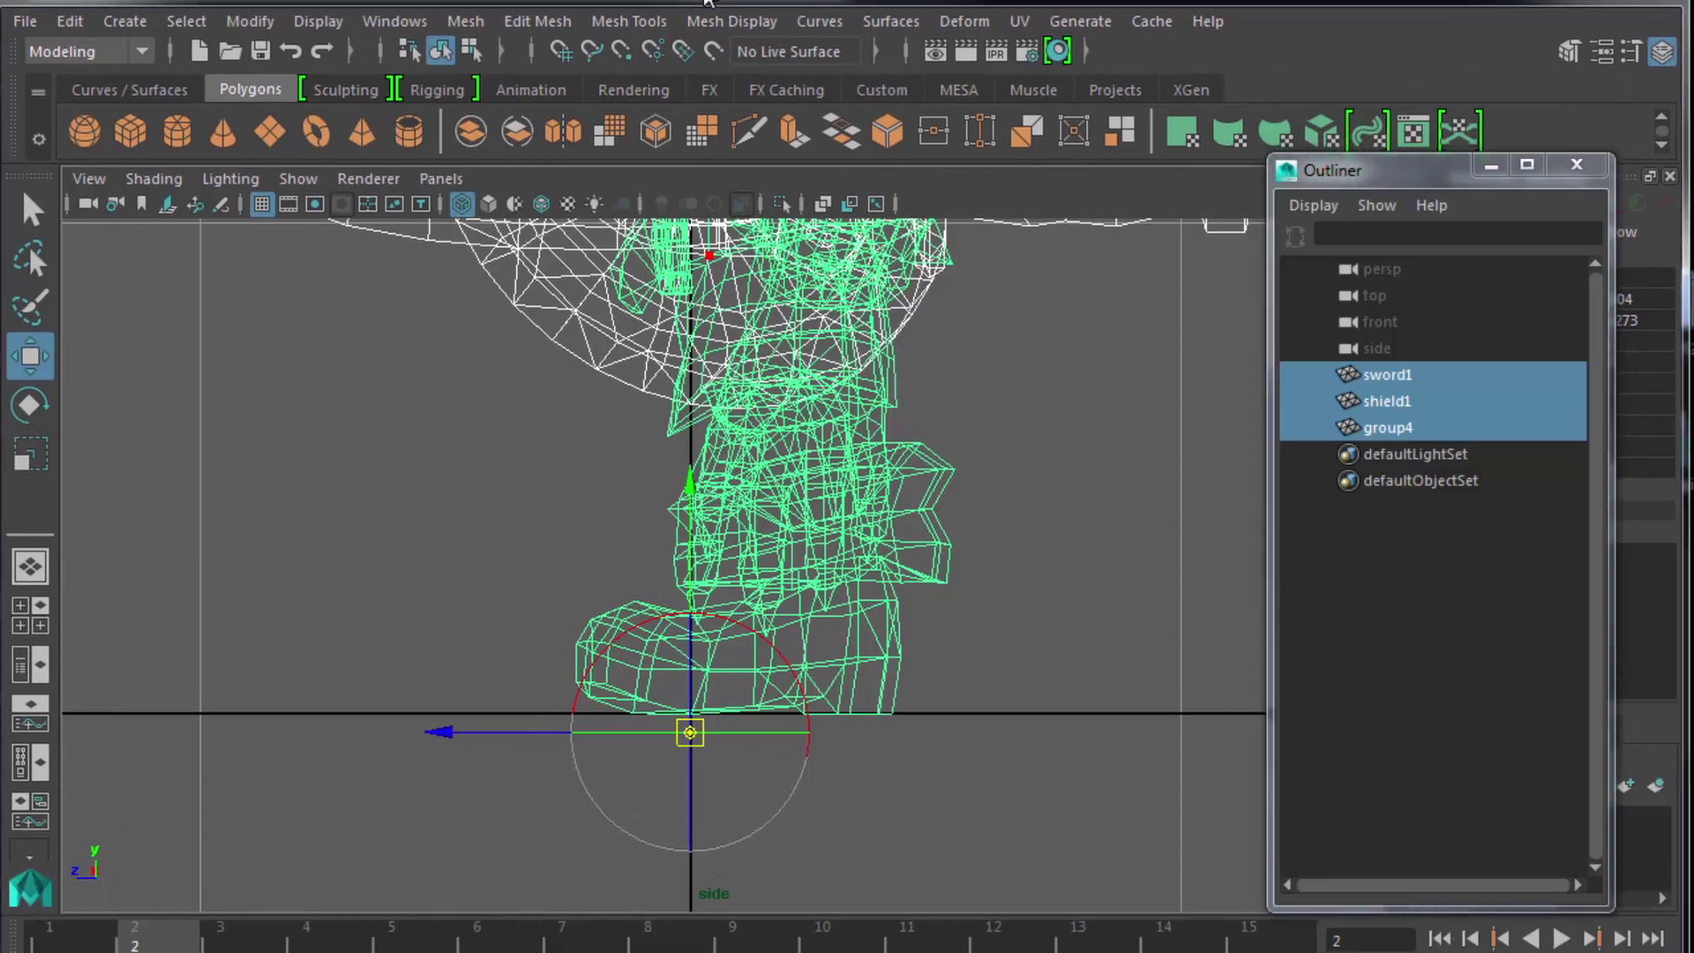
pyautogui.click(560, 50)
pyautogui.press('x')
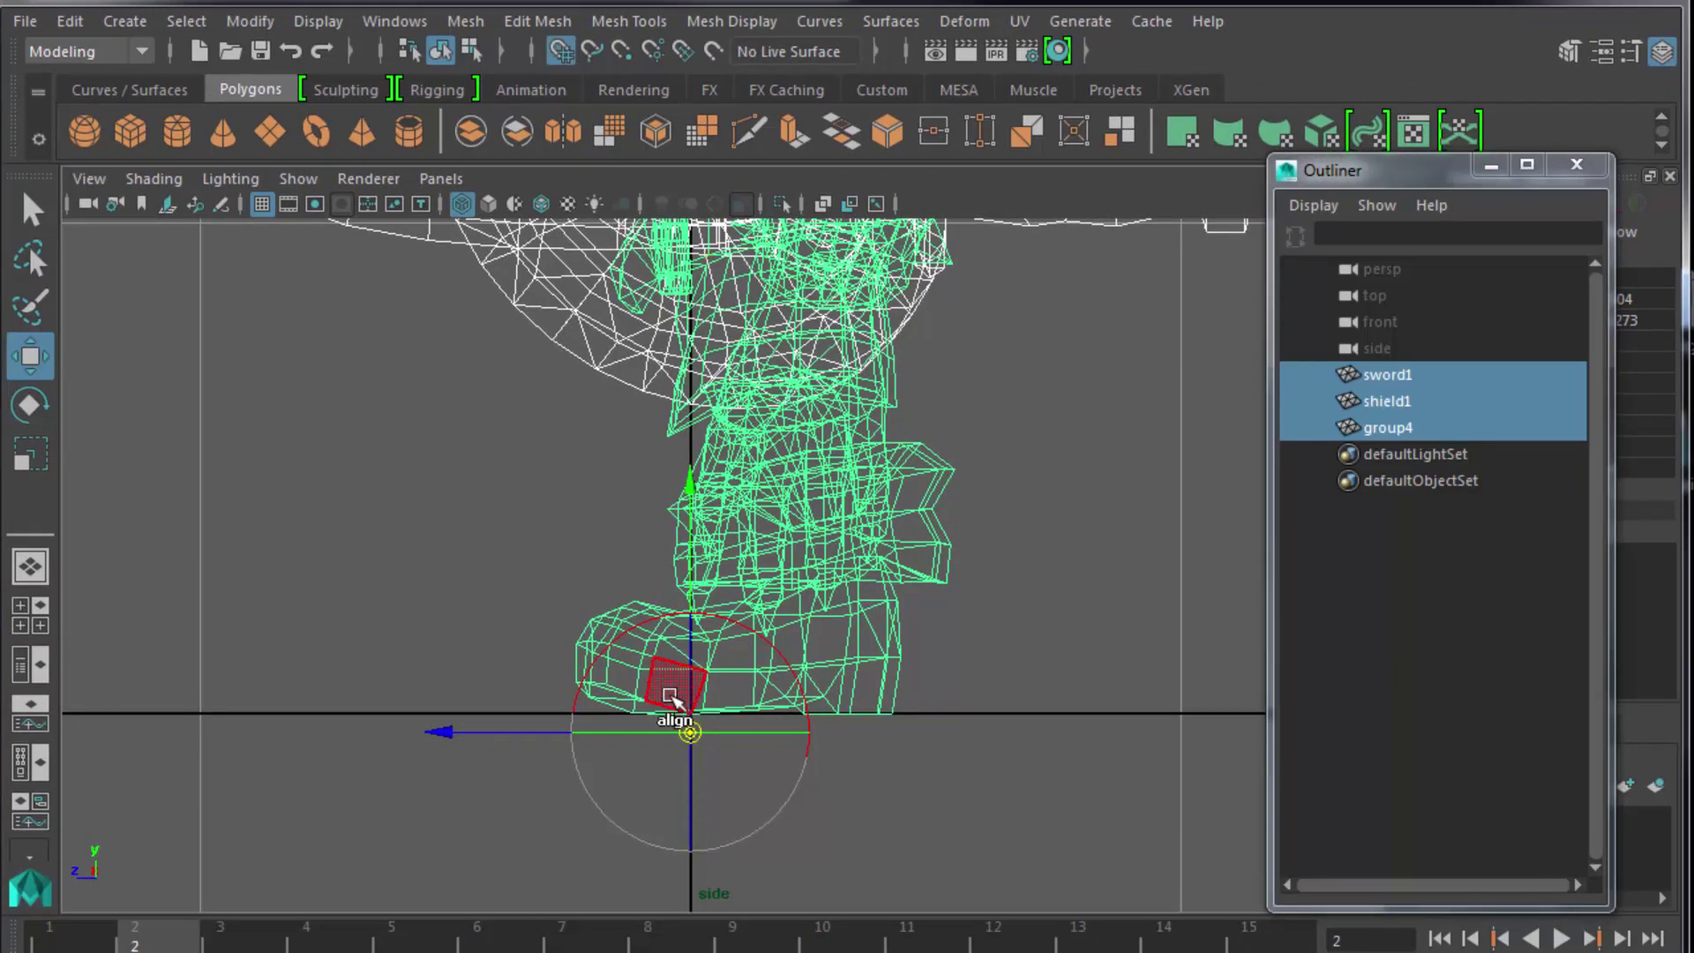
pyautogui.moveTo(693, 732); pyautogui.dragTo(690, 715)
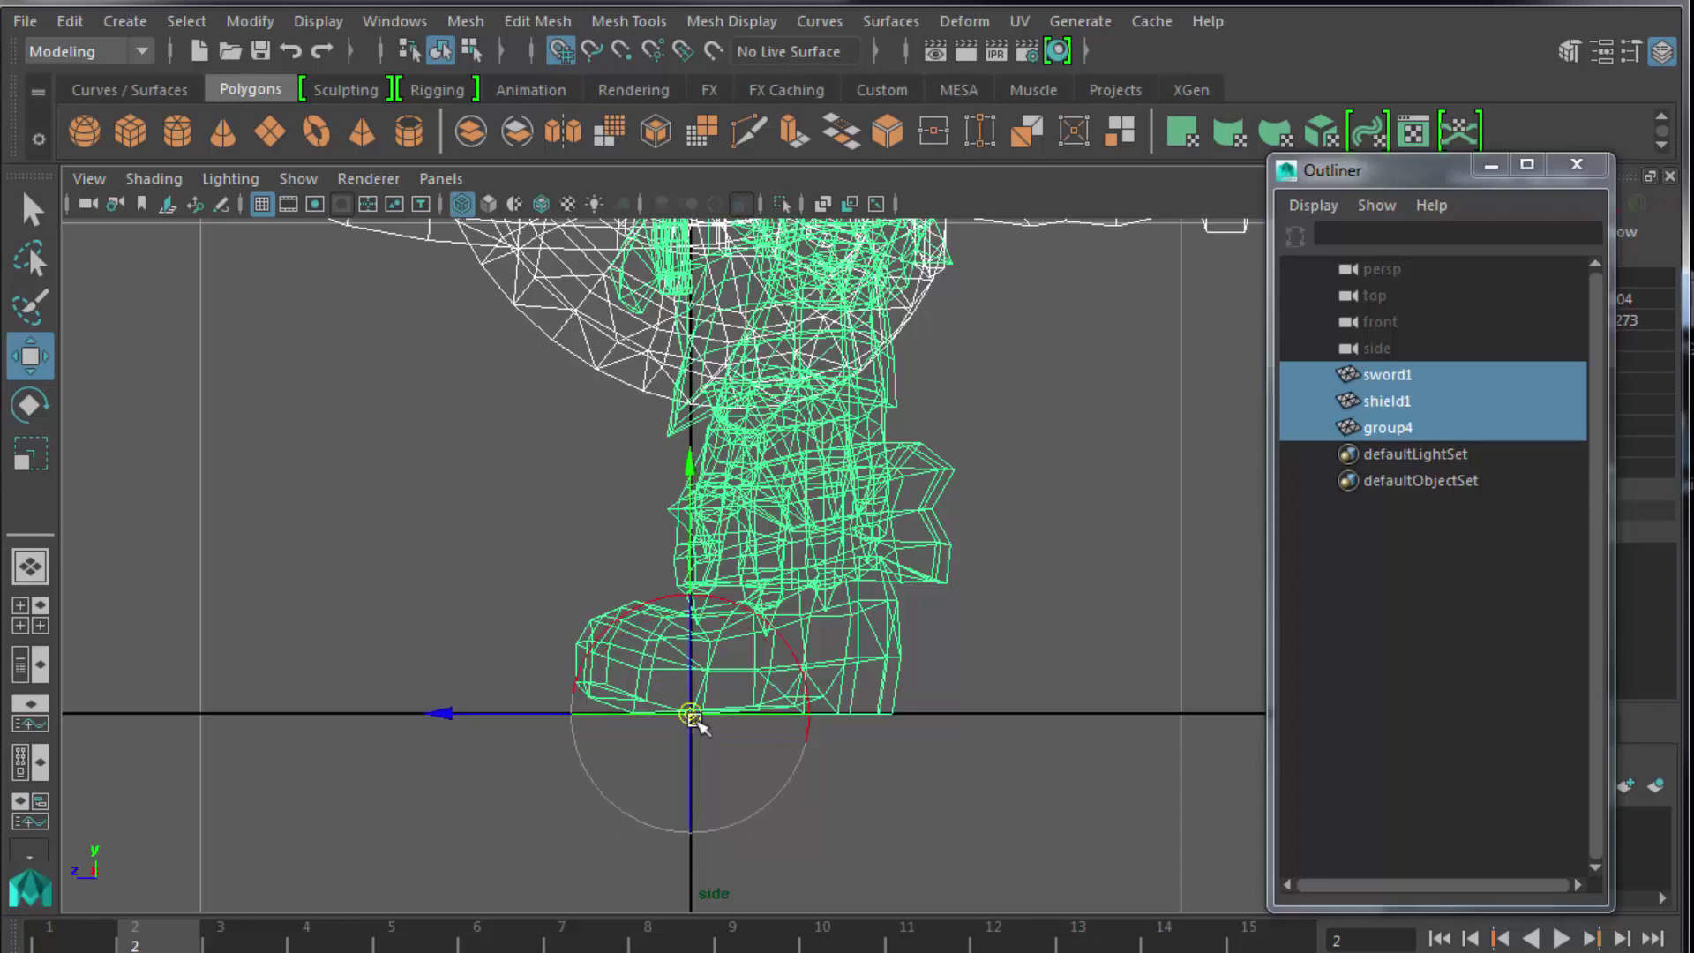
pyautogui.click(476, 574)
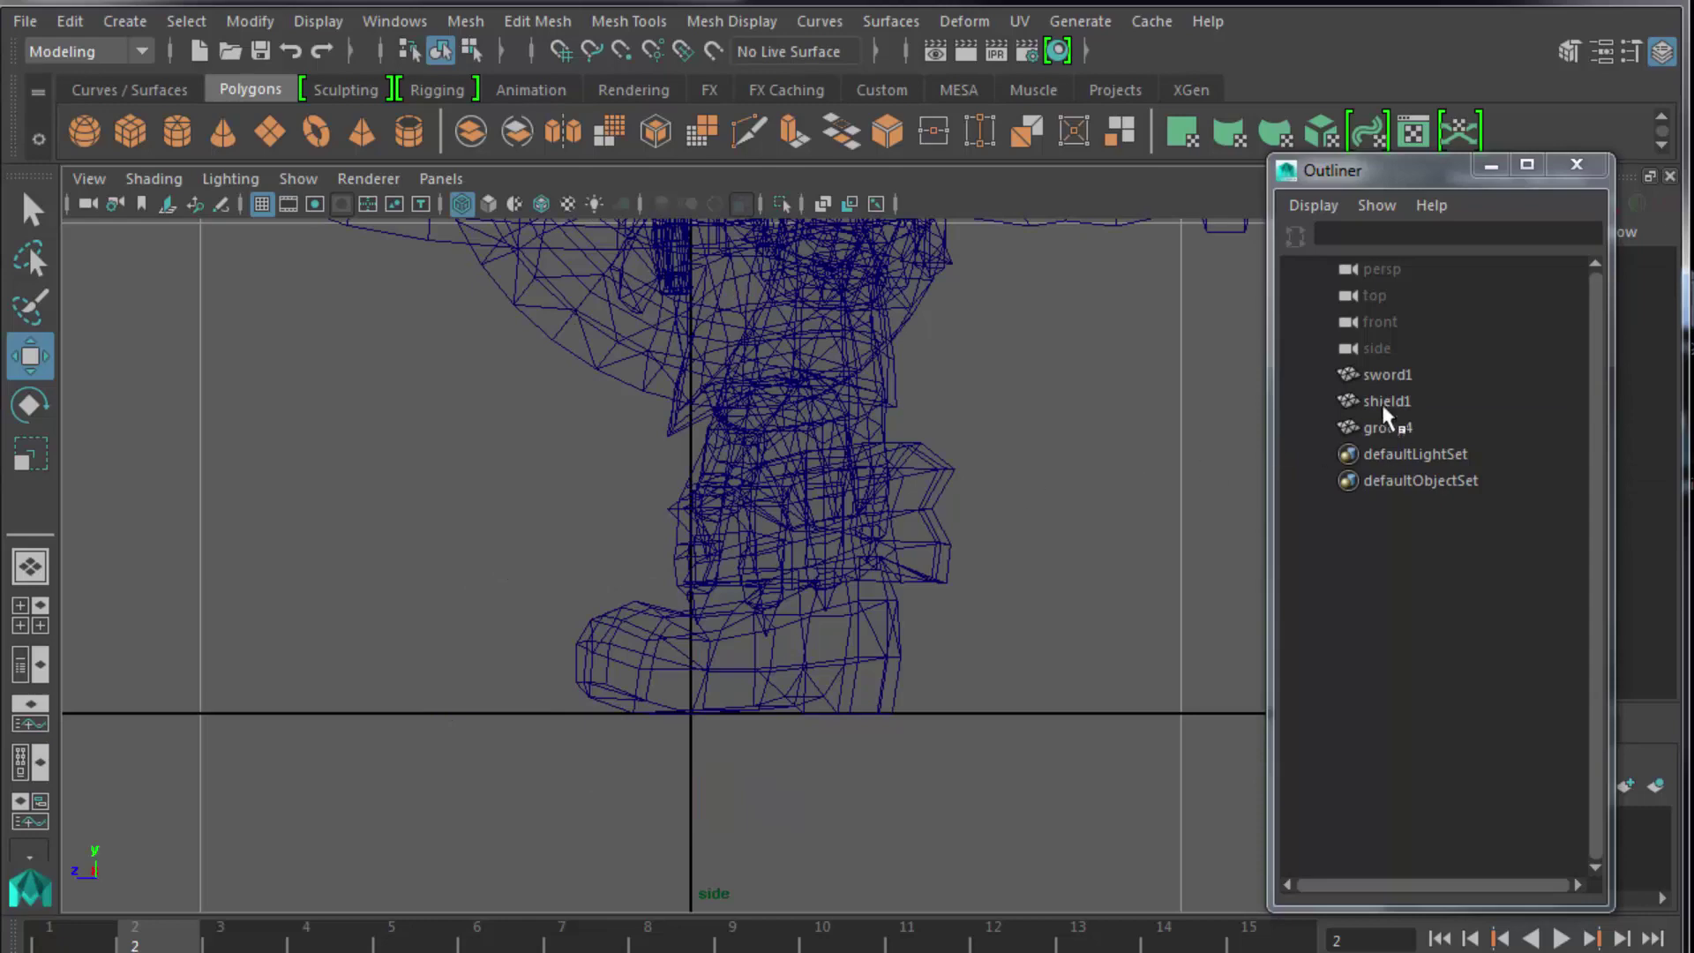
# Move the Outliner clear of the Channel Box and frame the whole model in the perspective view with nothing selected.
pyautogui.moveTo(1386, 374); pyautogui.dragTo(1389, 428)
pyautogui.moveTo(1394, 166); pyautogui.dragTo(1201, 164)
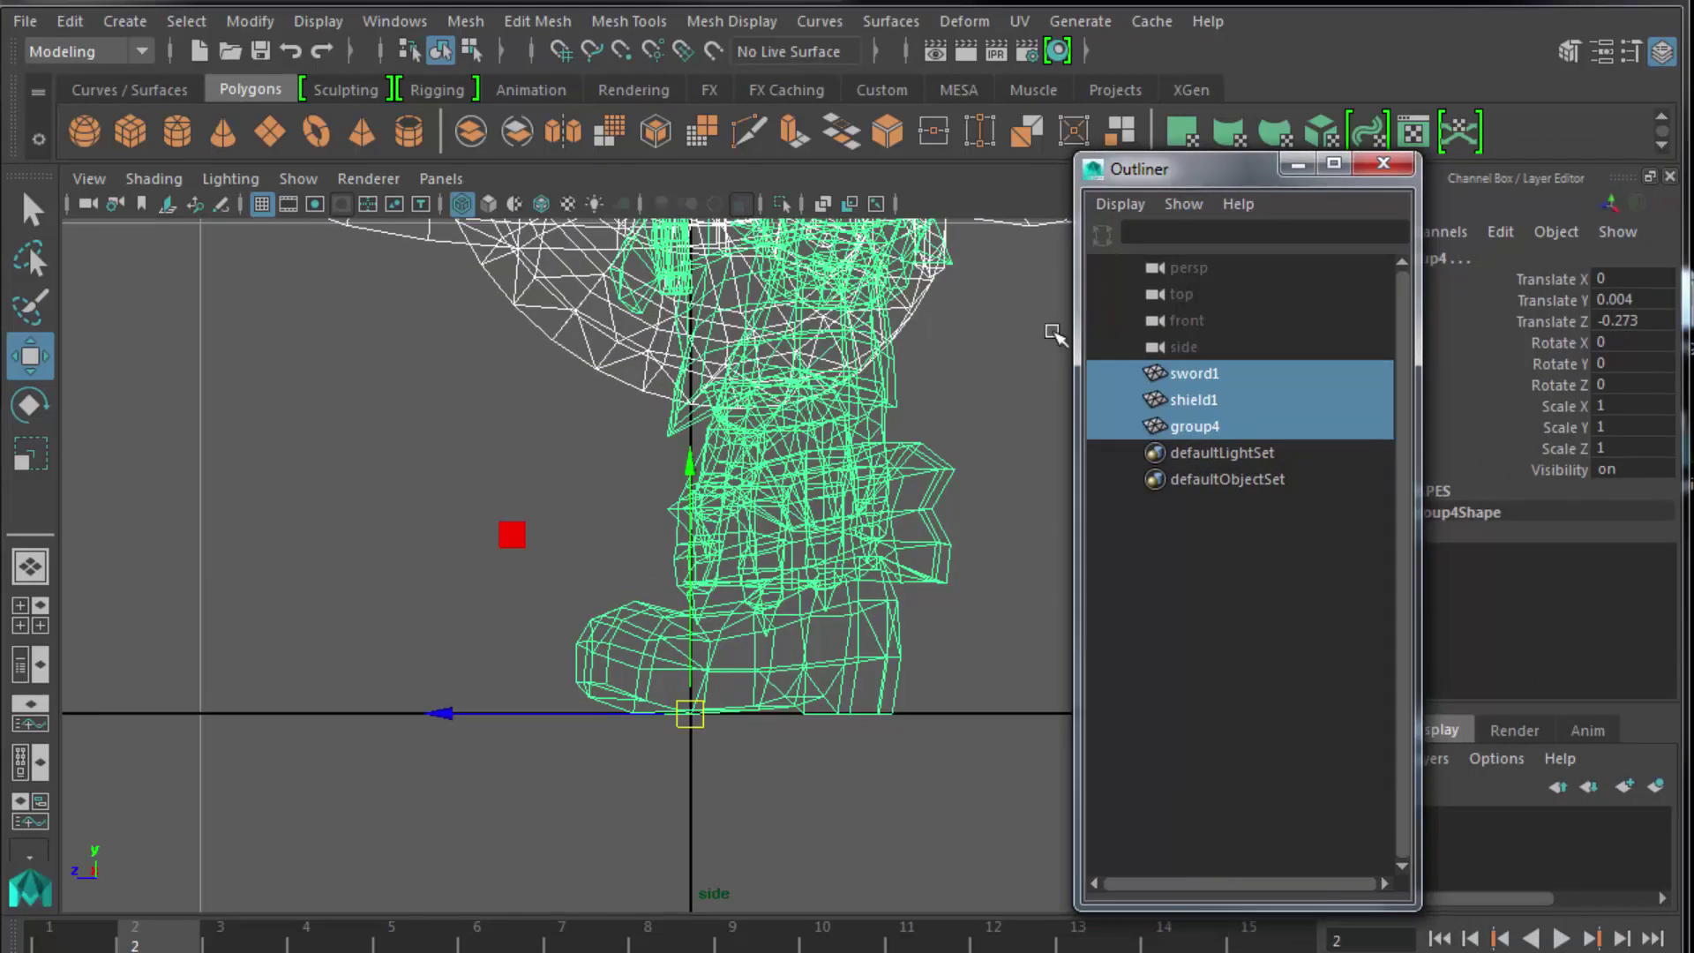
pyautogui.click(613, 505)
pyautogui.press('space')
pyautogui.press('space')
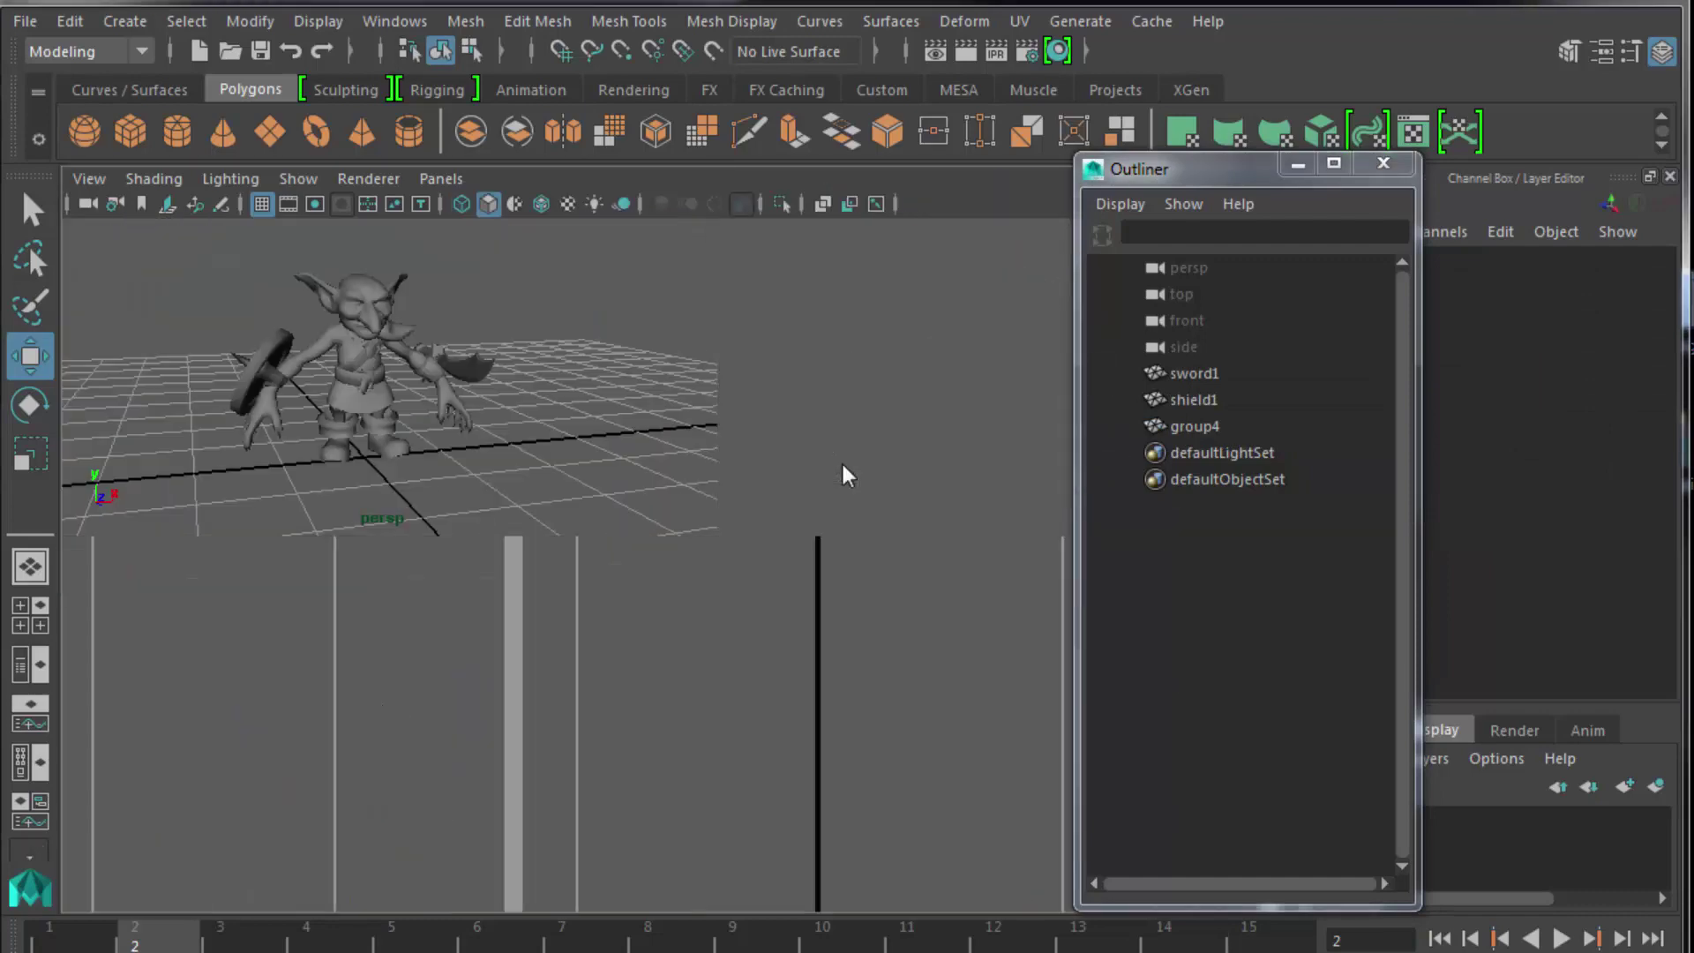
pyautogui.press('f')
# Show the whole character in the side view and select the goblin, shield and sword together.
pyautogui.click(677, 556)
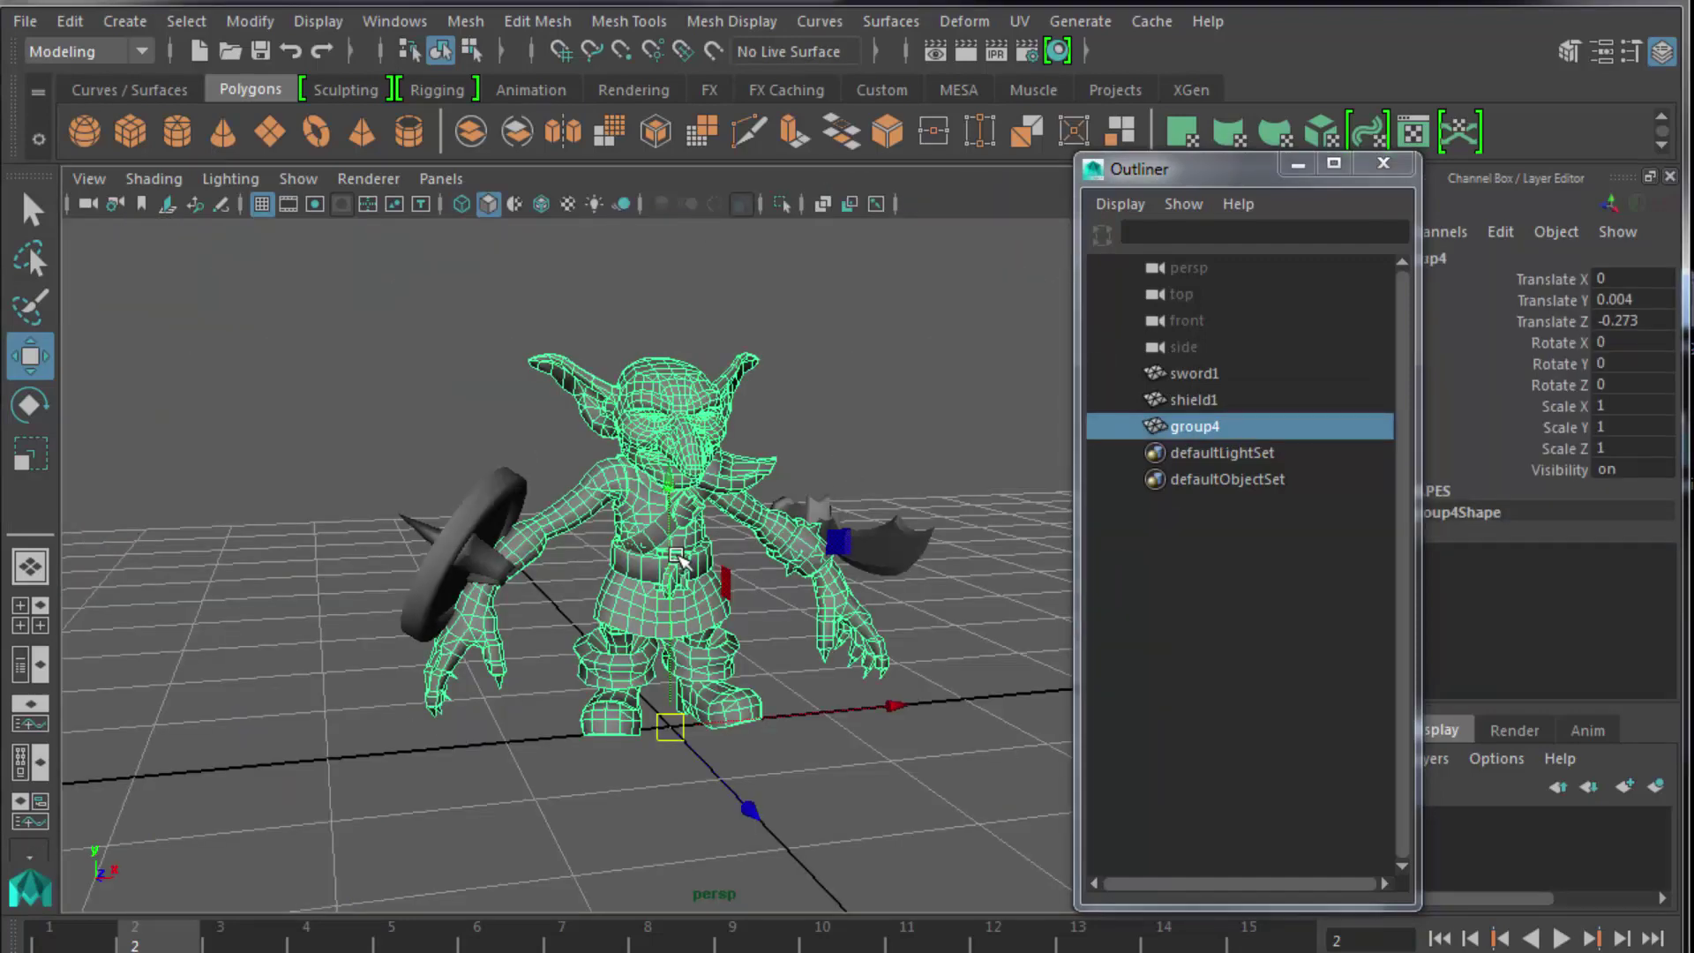
pyautogui.press('space')
pyautogui.press('space')
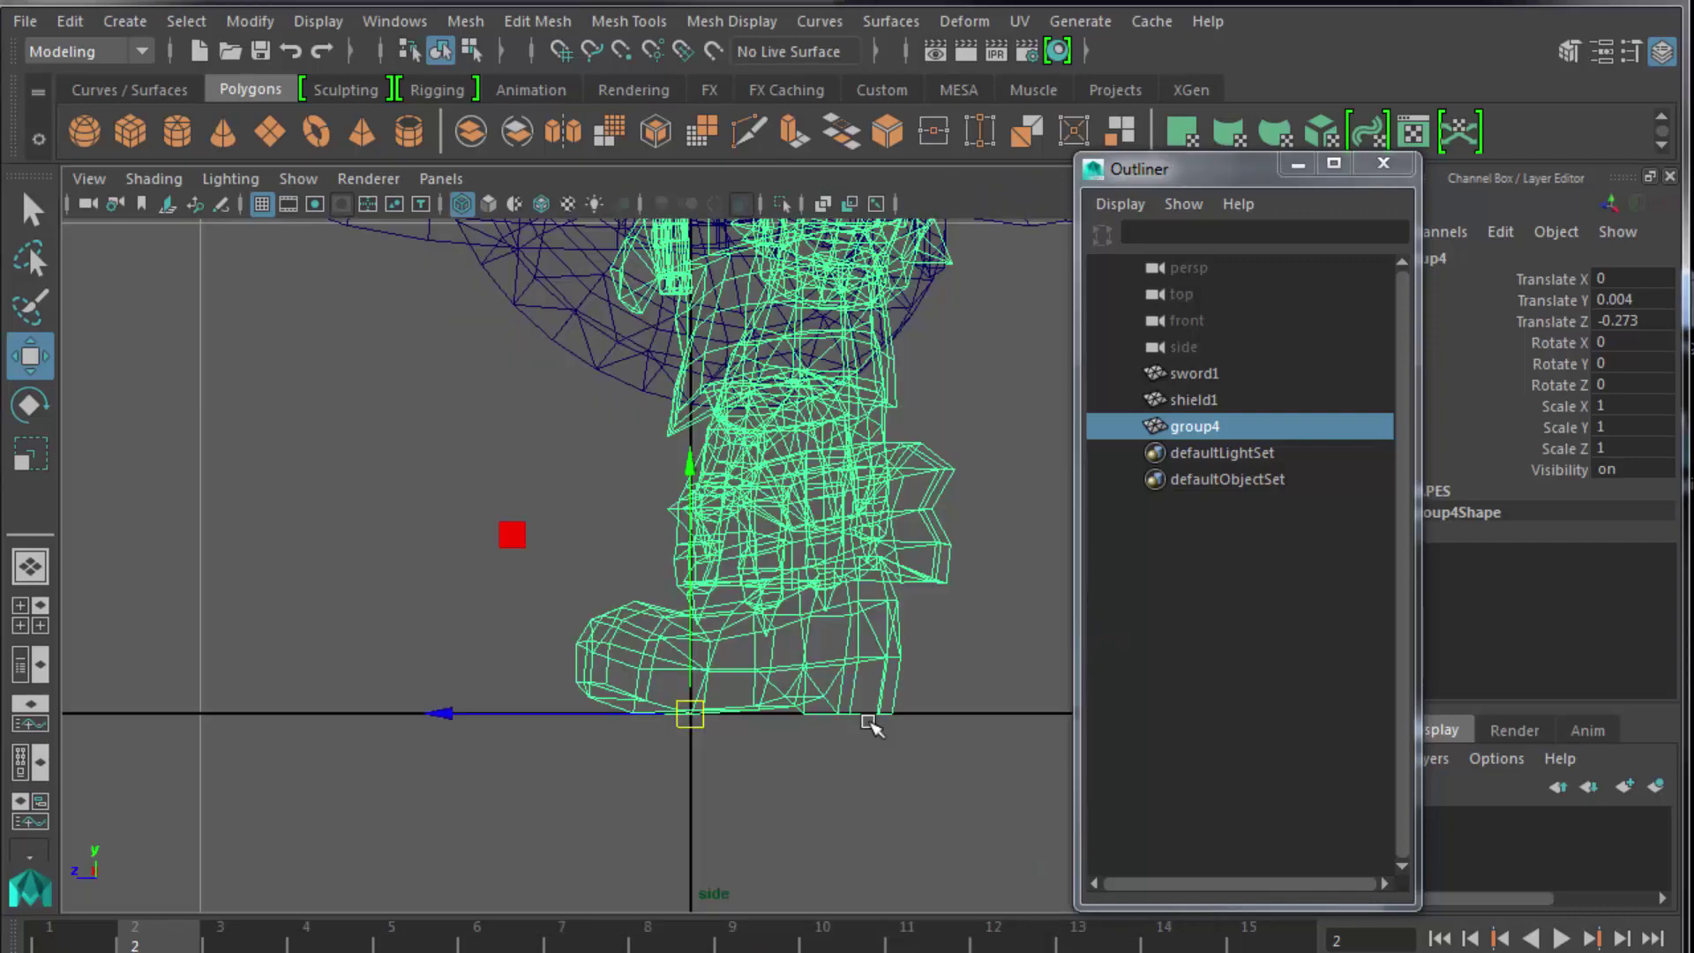
pyautogui.press('f')
pyautogui.scroll(5, 874, 726)
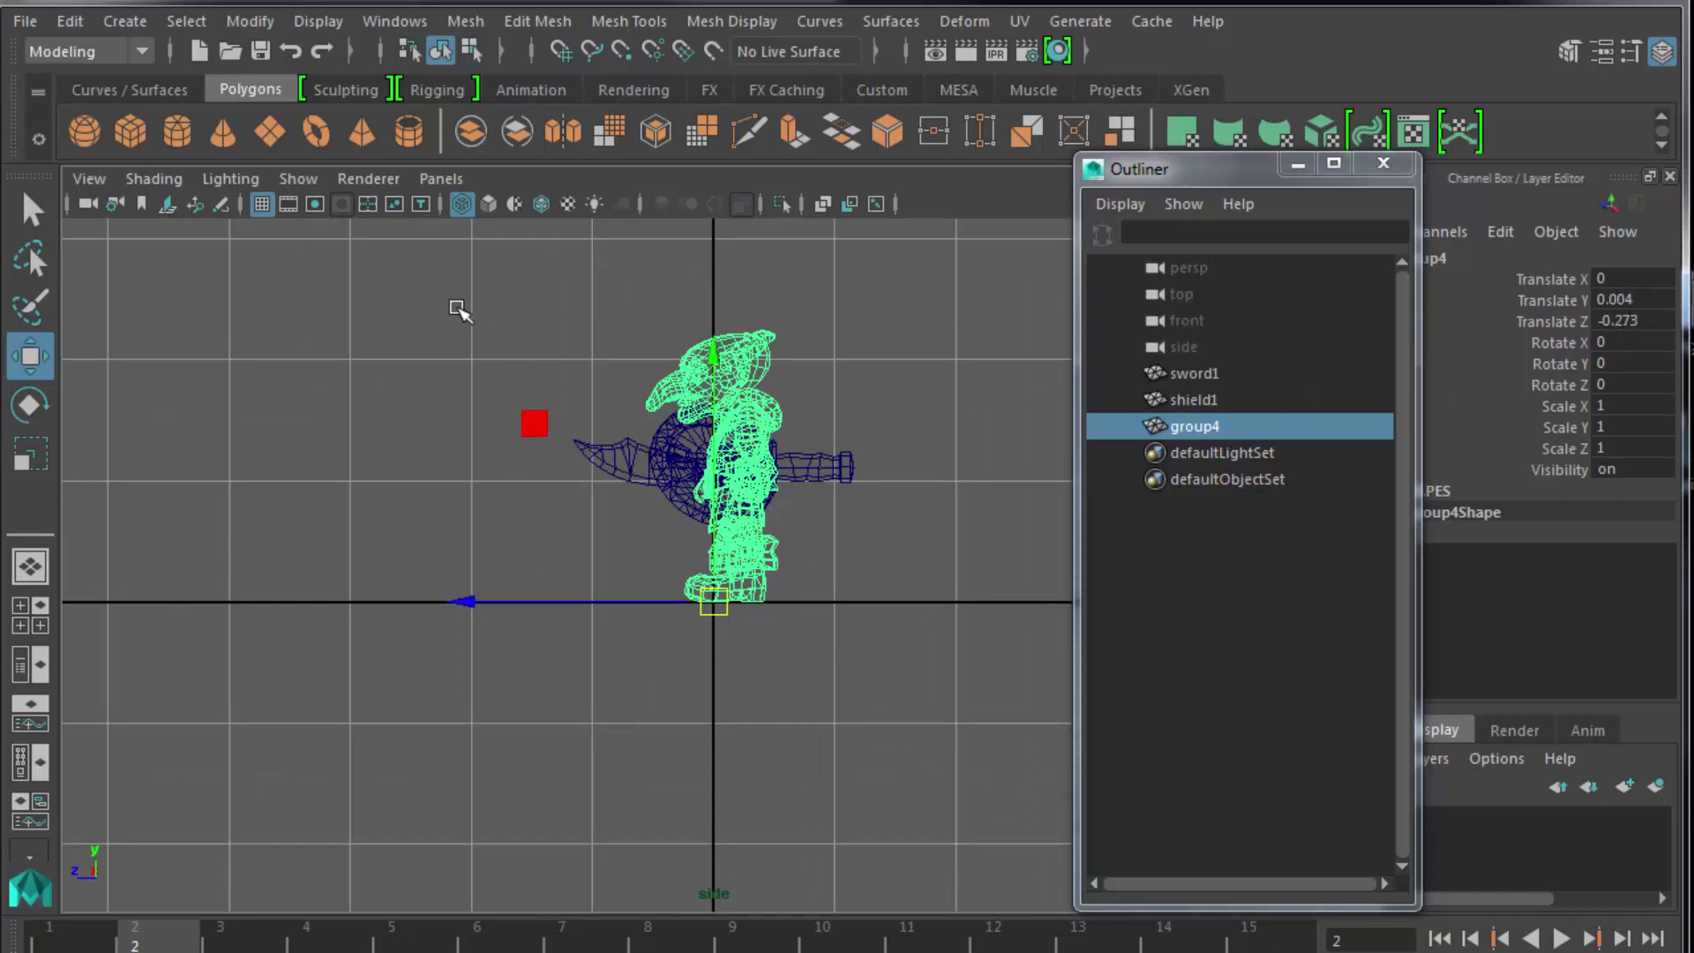
pyautogui.moveTo(507, 316); pyautogui.dragTo(853, 569)
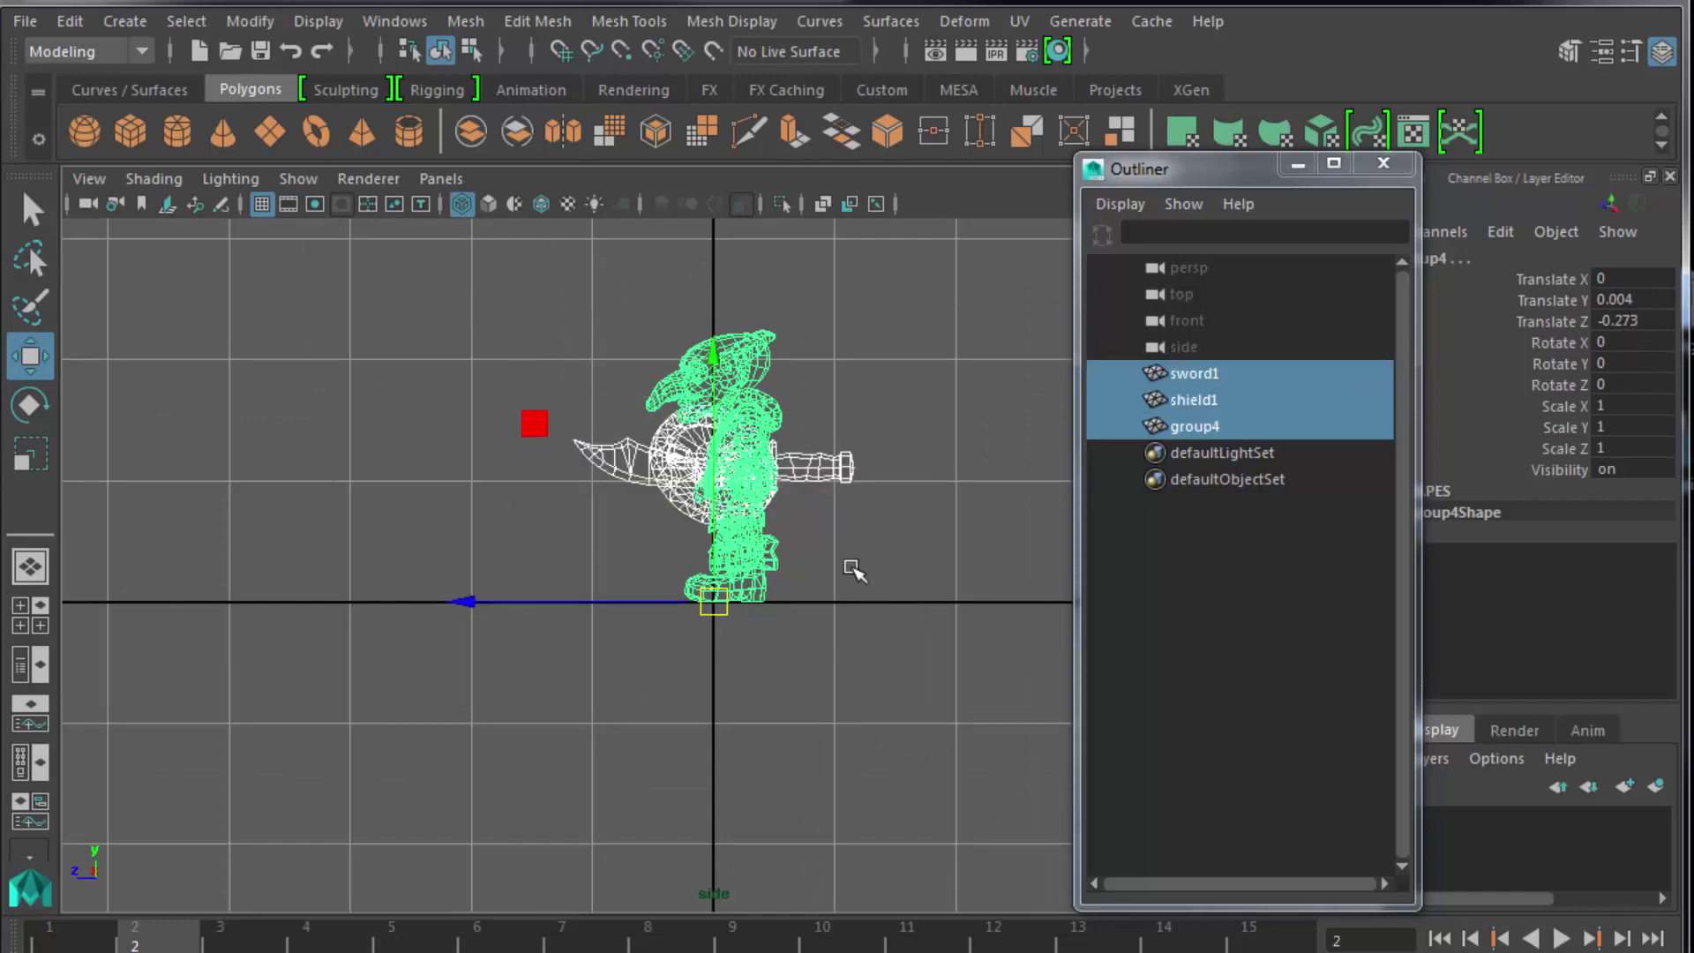
pyautogui.click(1207, 402)
pyautogui.click(1215, 371)
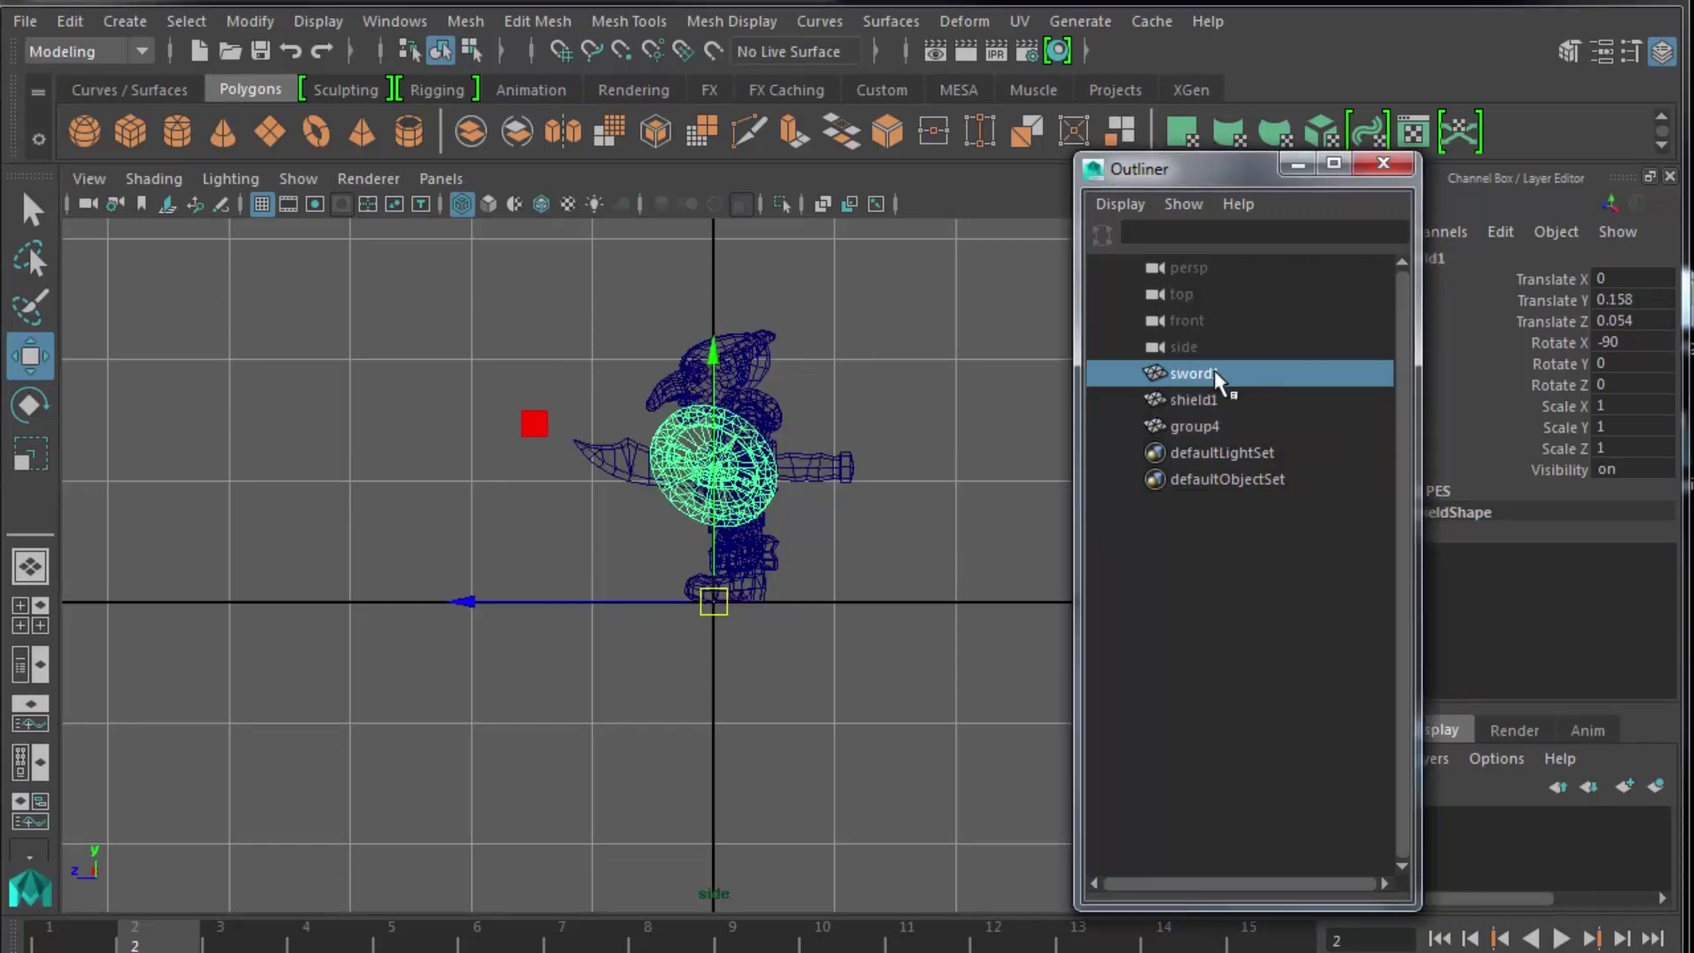
pyautogui.click(1216, 428)
pyautogui.keyDown('shift'); pyautogui.click(1211, 372); pyautogui.keyUp('shift')
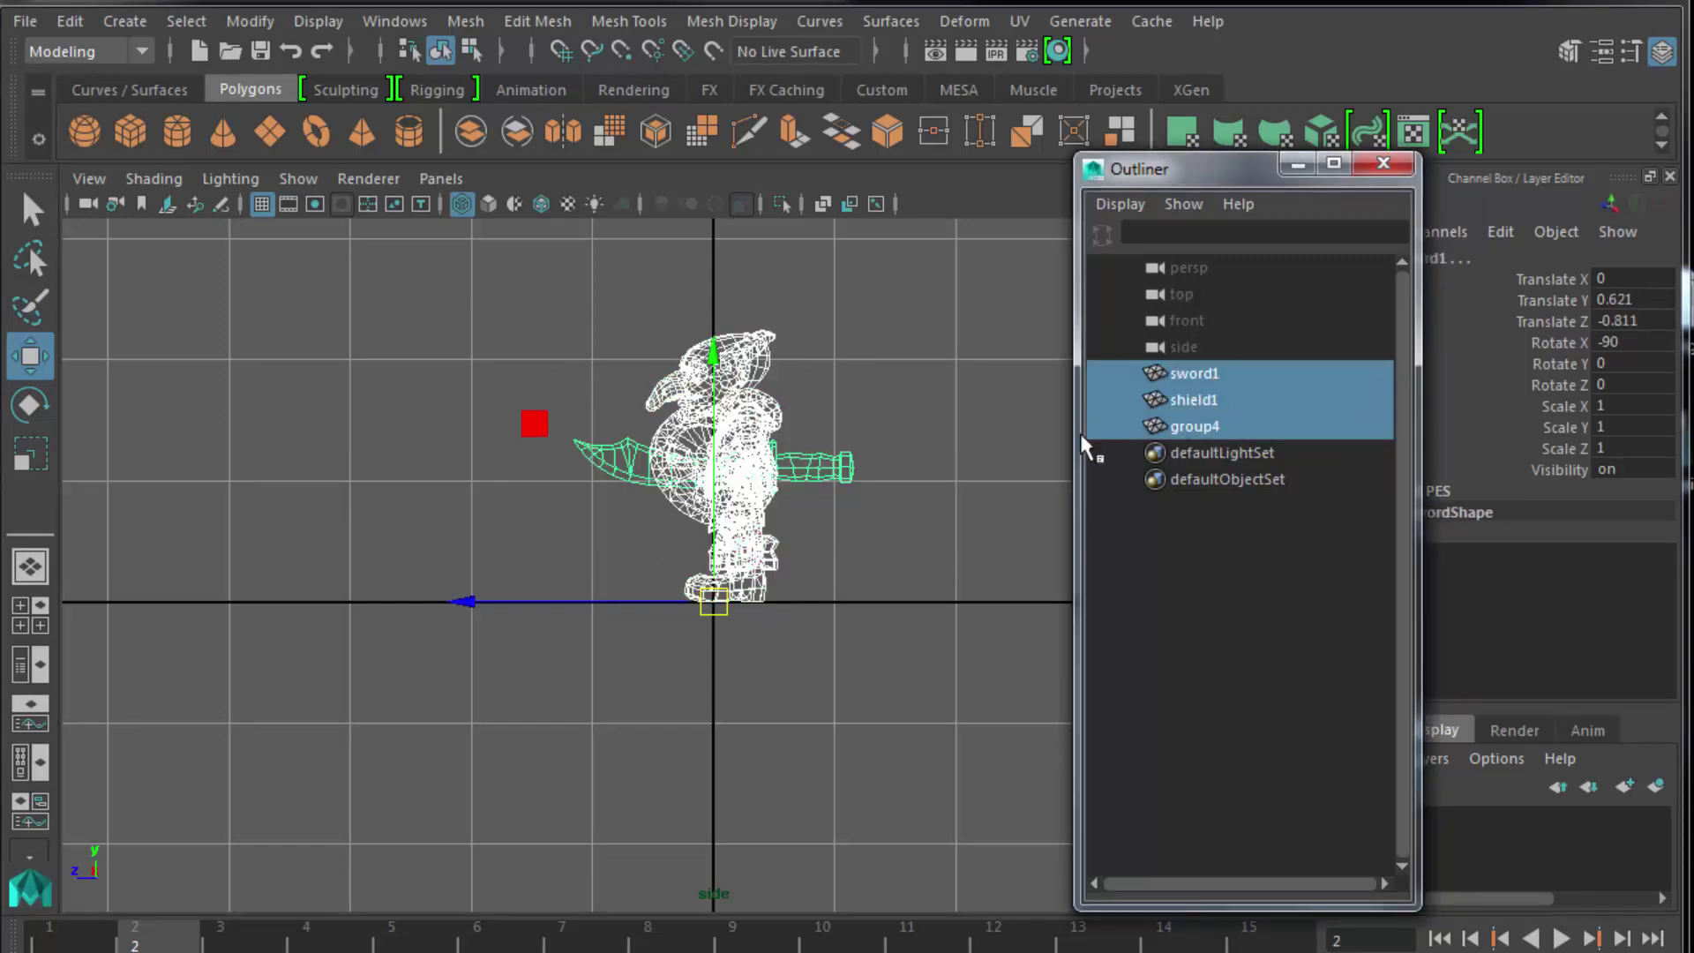
pyautogui.press('r')
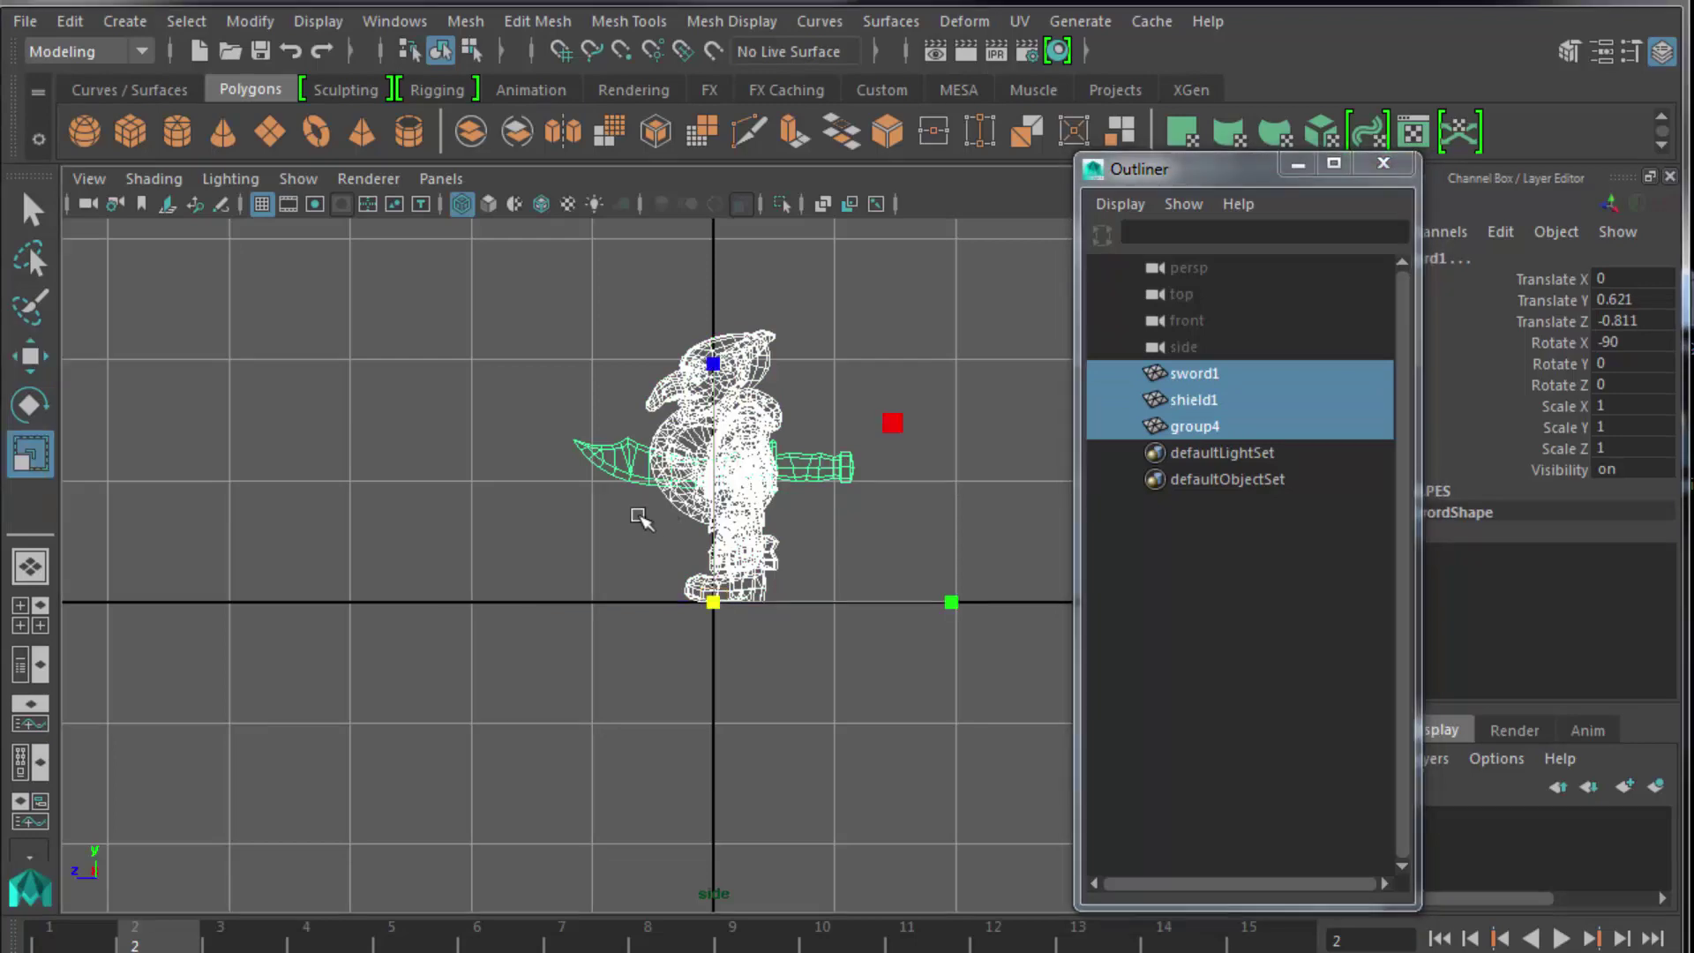
pyautogui.moveTo(713, 601); pyautogui.dragTo(876, 528)
pyautogui.press('e')
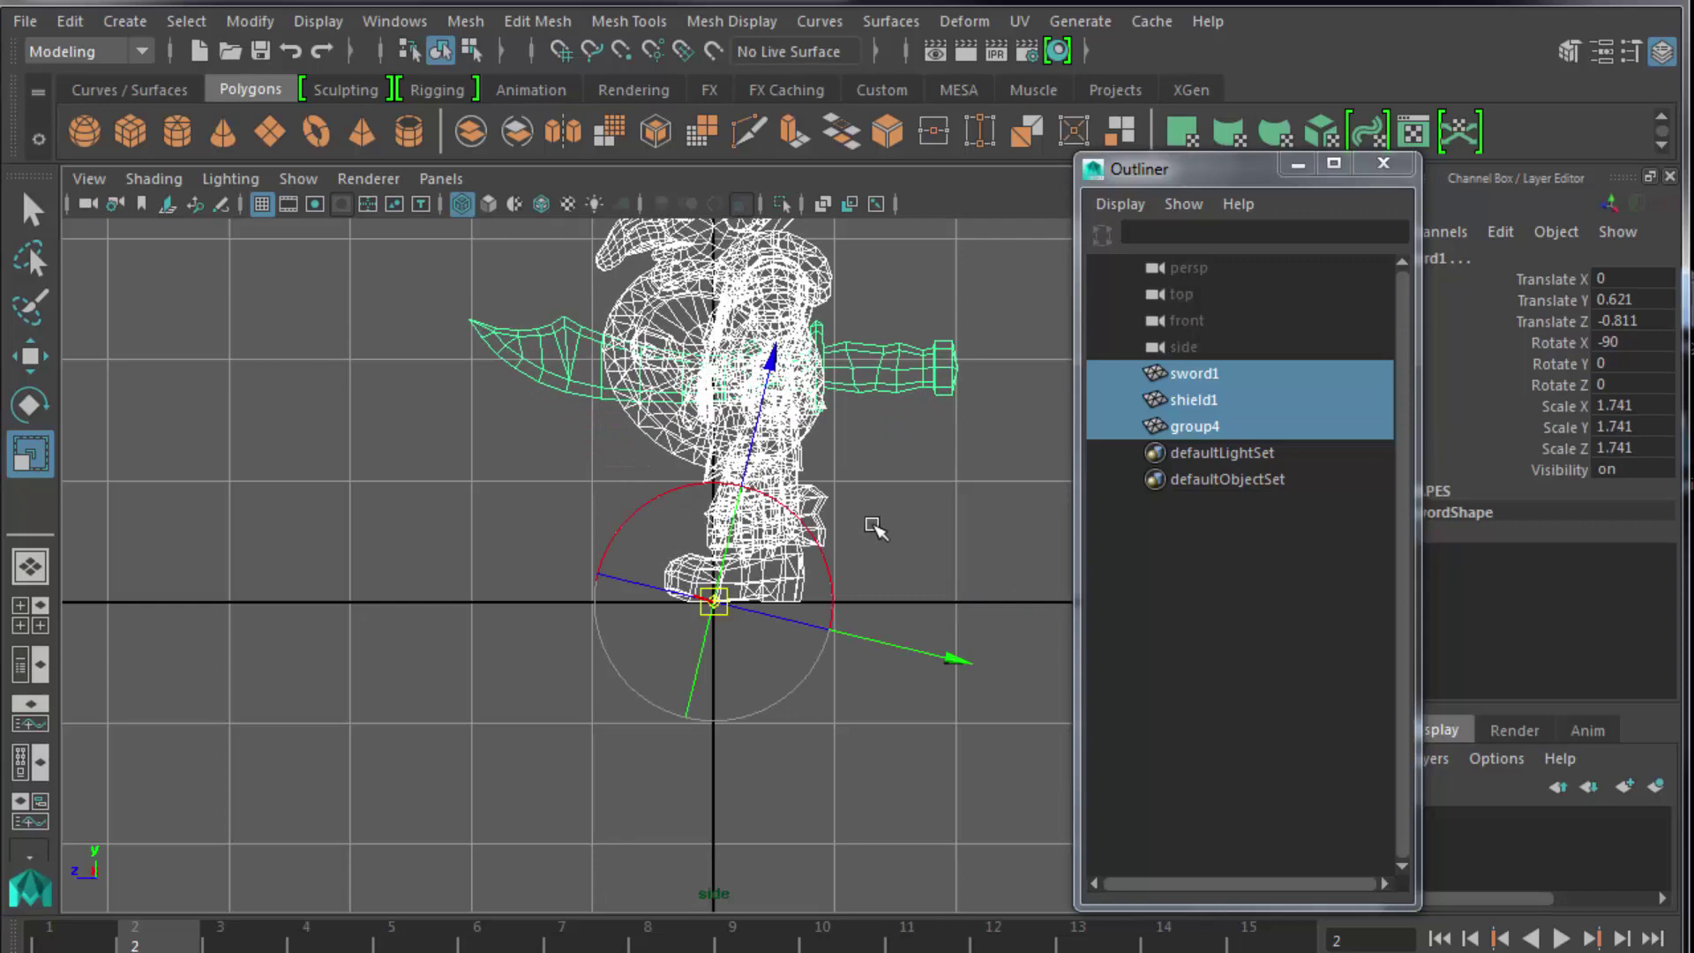
pyautogui.hotkey('ctrl', 'z')
pyautogui.hotkey('ctrl', 'z')
pyautogui.hotkey('ctrl', 'z')
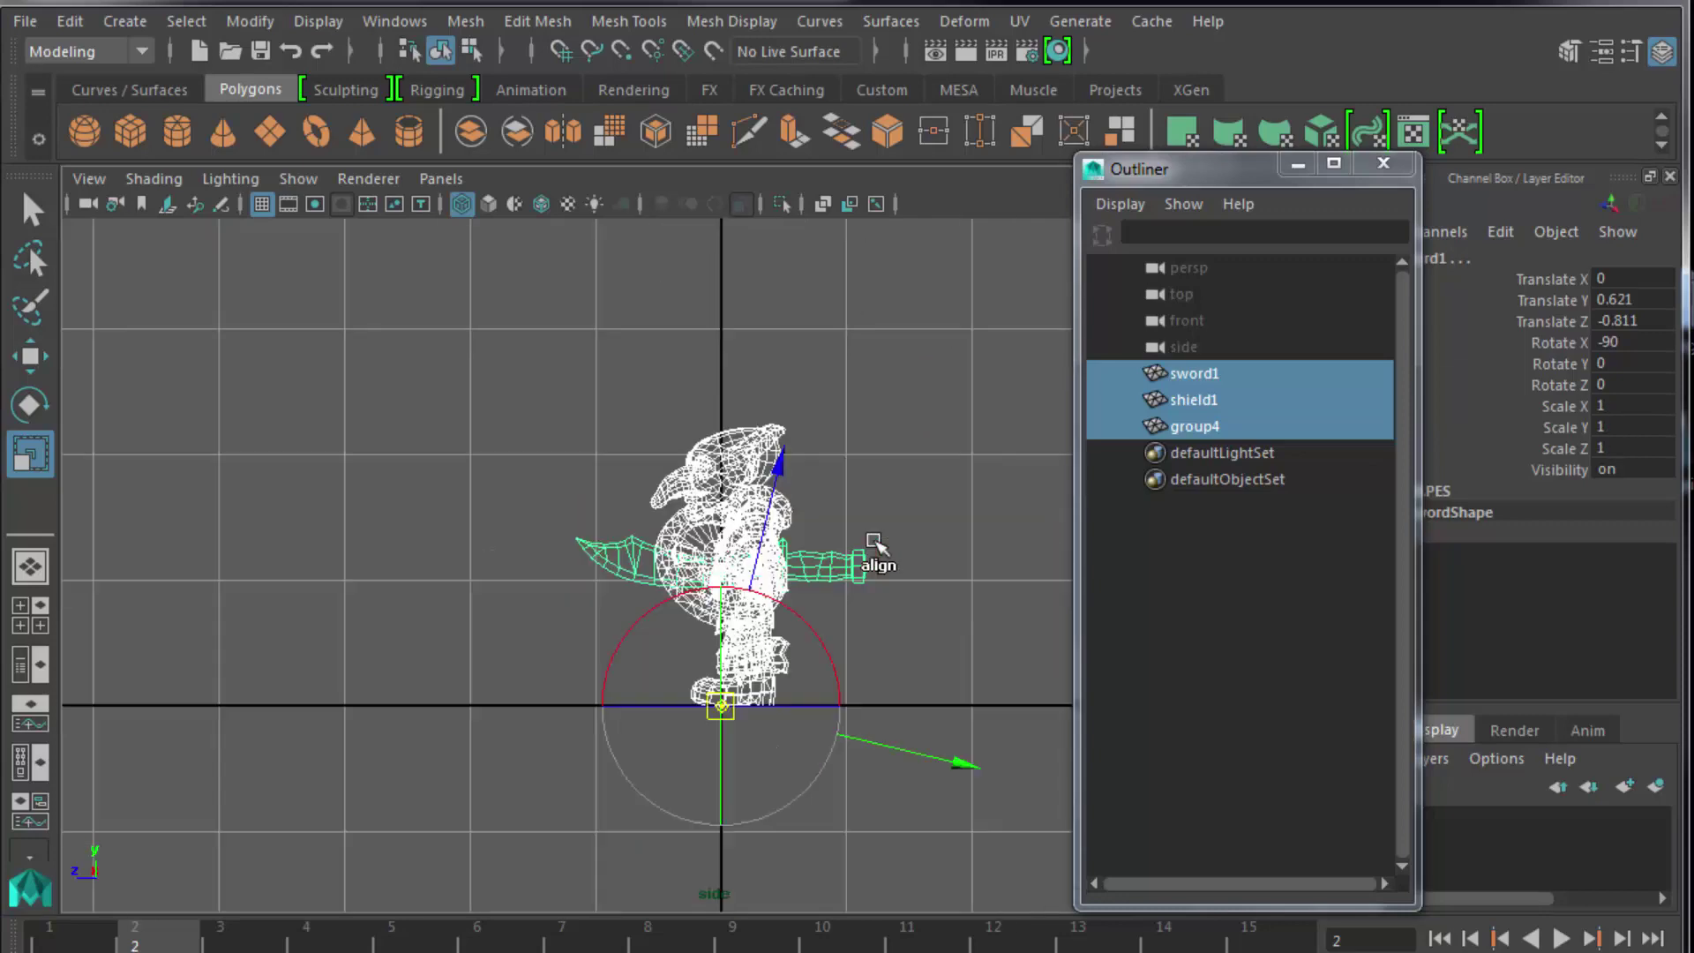
pyautogui.press('e')
pyautogui.press('w')
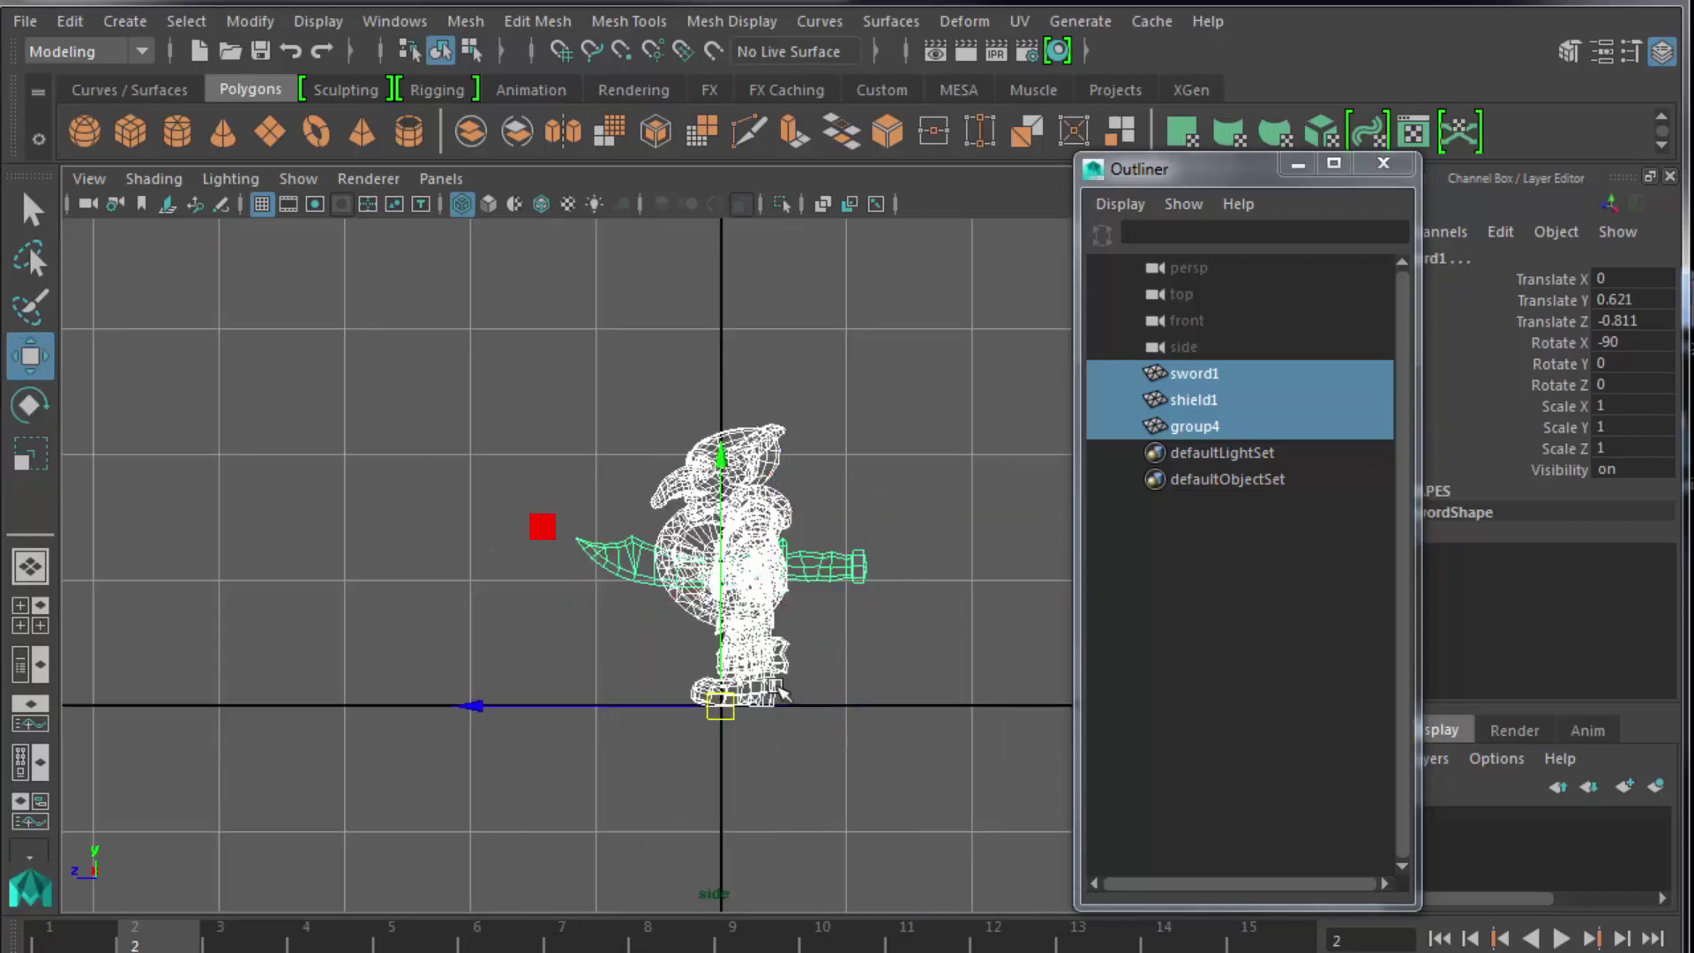
# Scale the goblin, sword and shield up uniformly from the origin to about 1.802, and deselect them.
pyautogui.press('r')
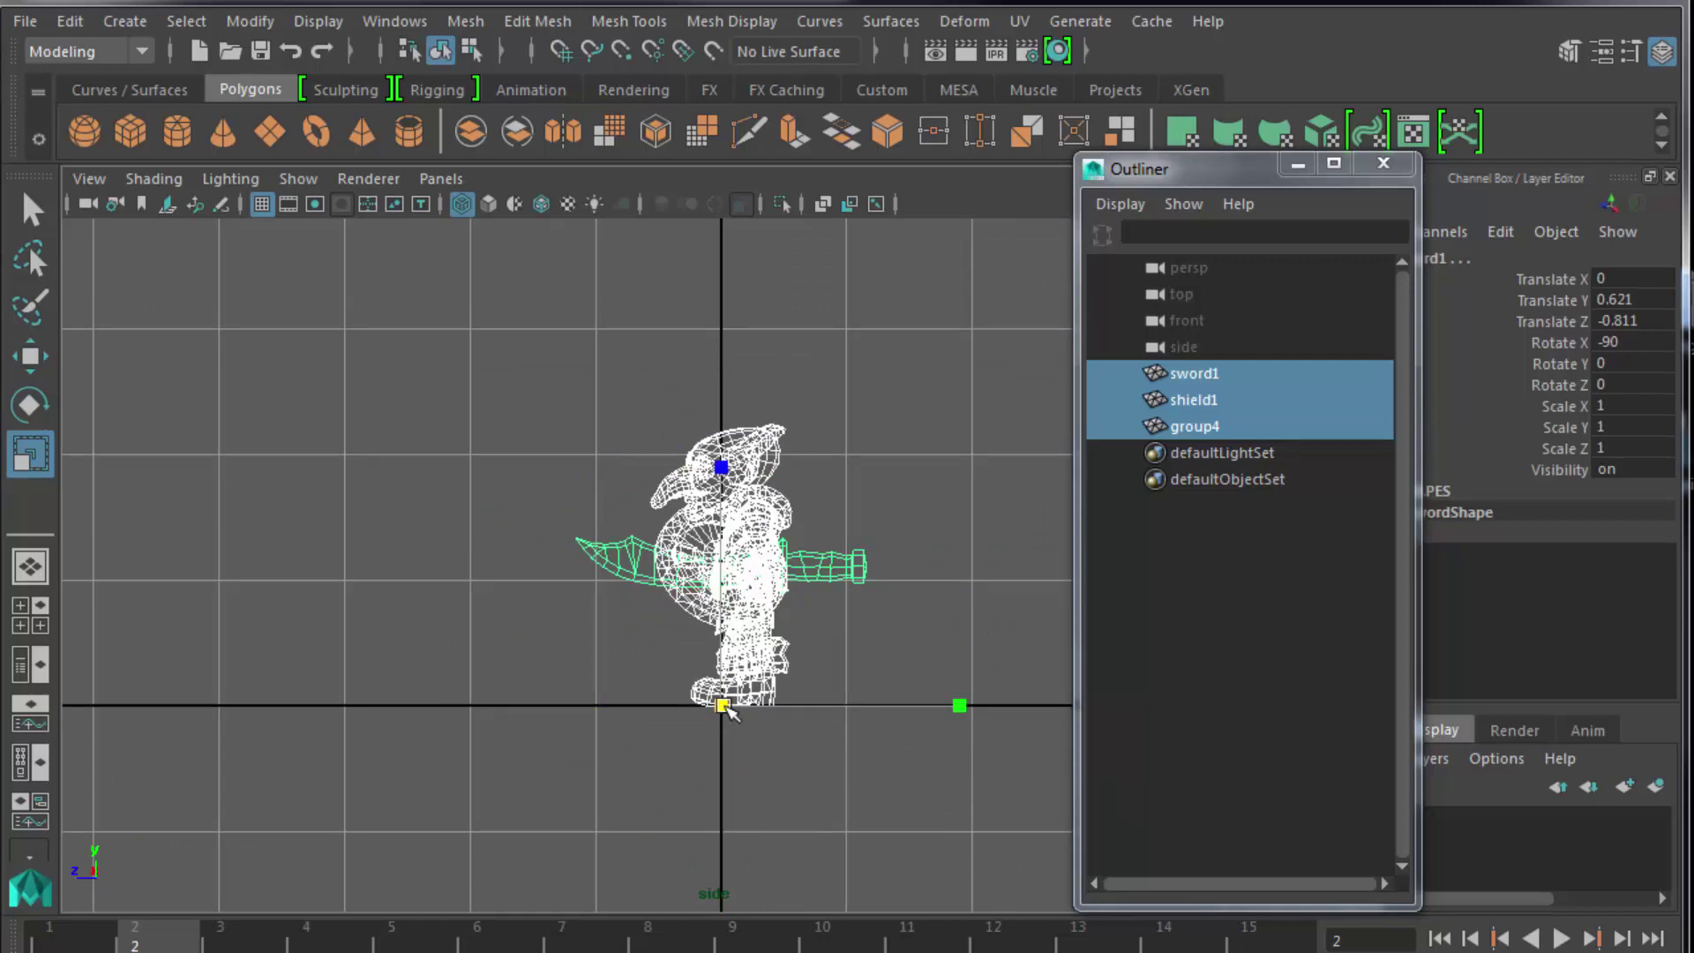
pyautogui.moveTo(729, 711); pyautogui.dragTo(912, 632)
pyautogui.keyDown('alt'); pyautogui.moveTo(912, 631); pyautogui.dragTo(889, 707, button='middle'); pyautogui.keyUp('alt')
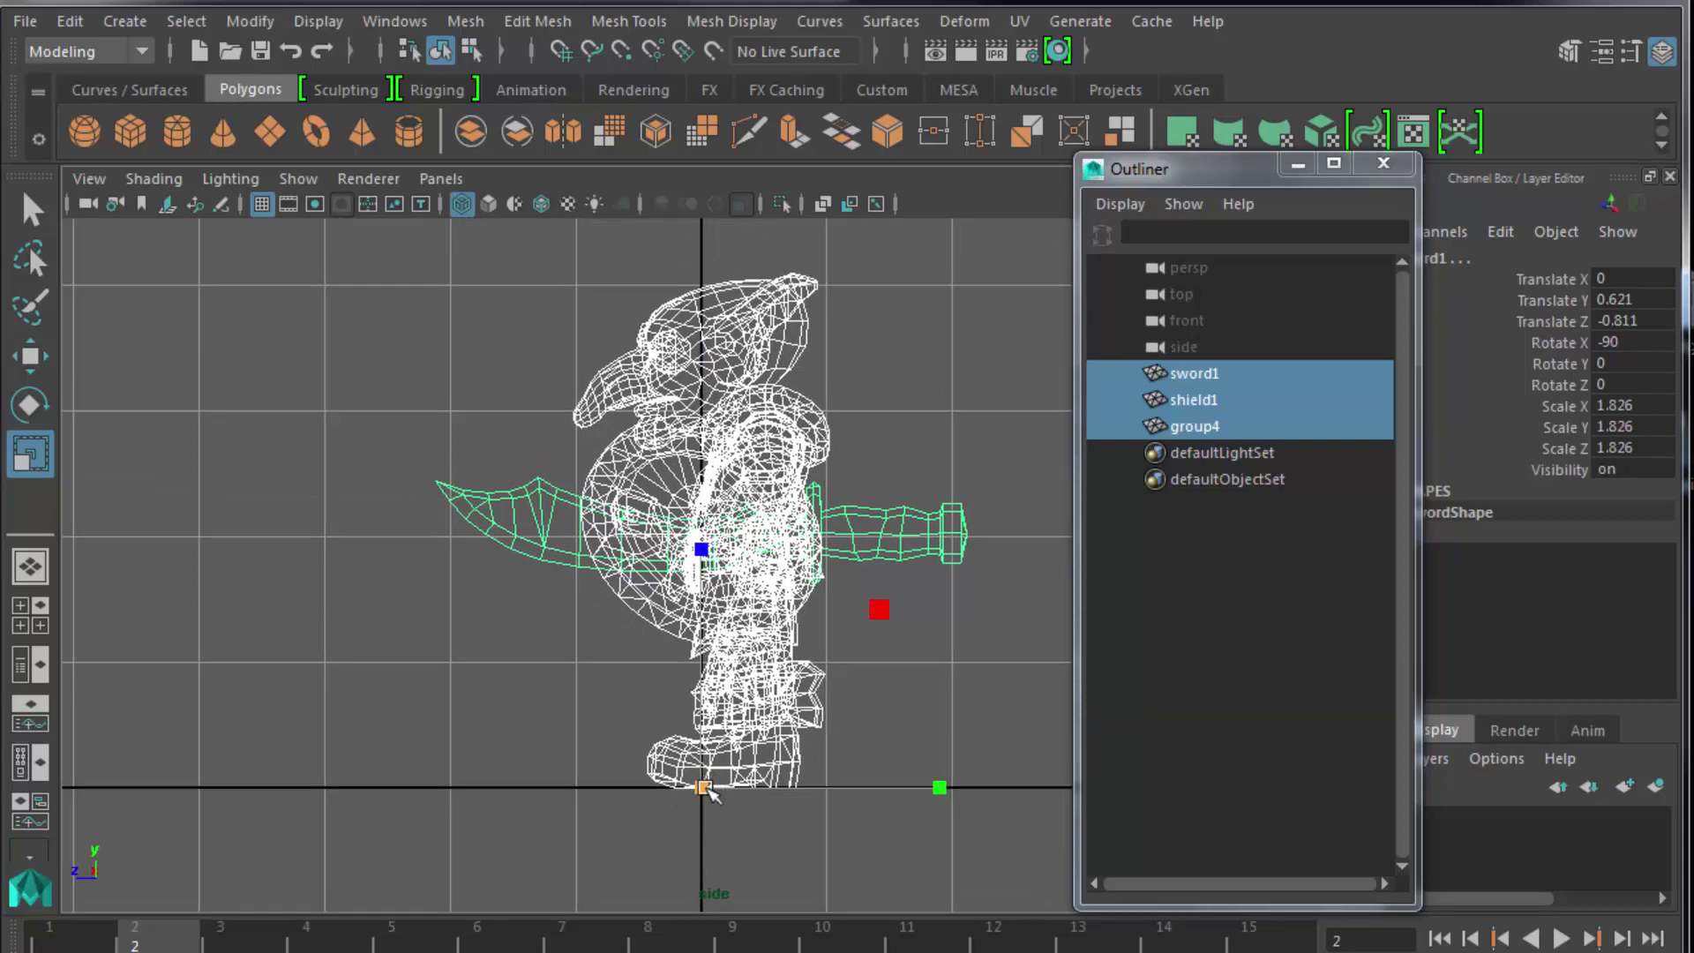
pyautogui.moveTo(706, 790); pyautogui.dragTo(834, 700)
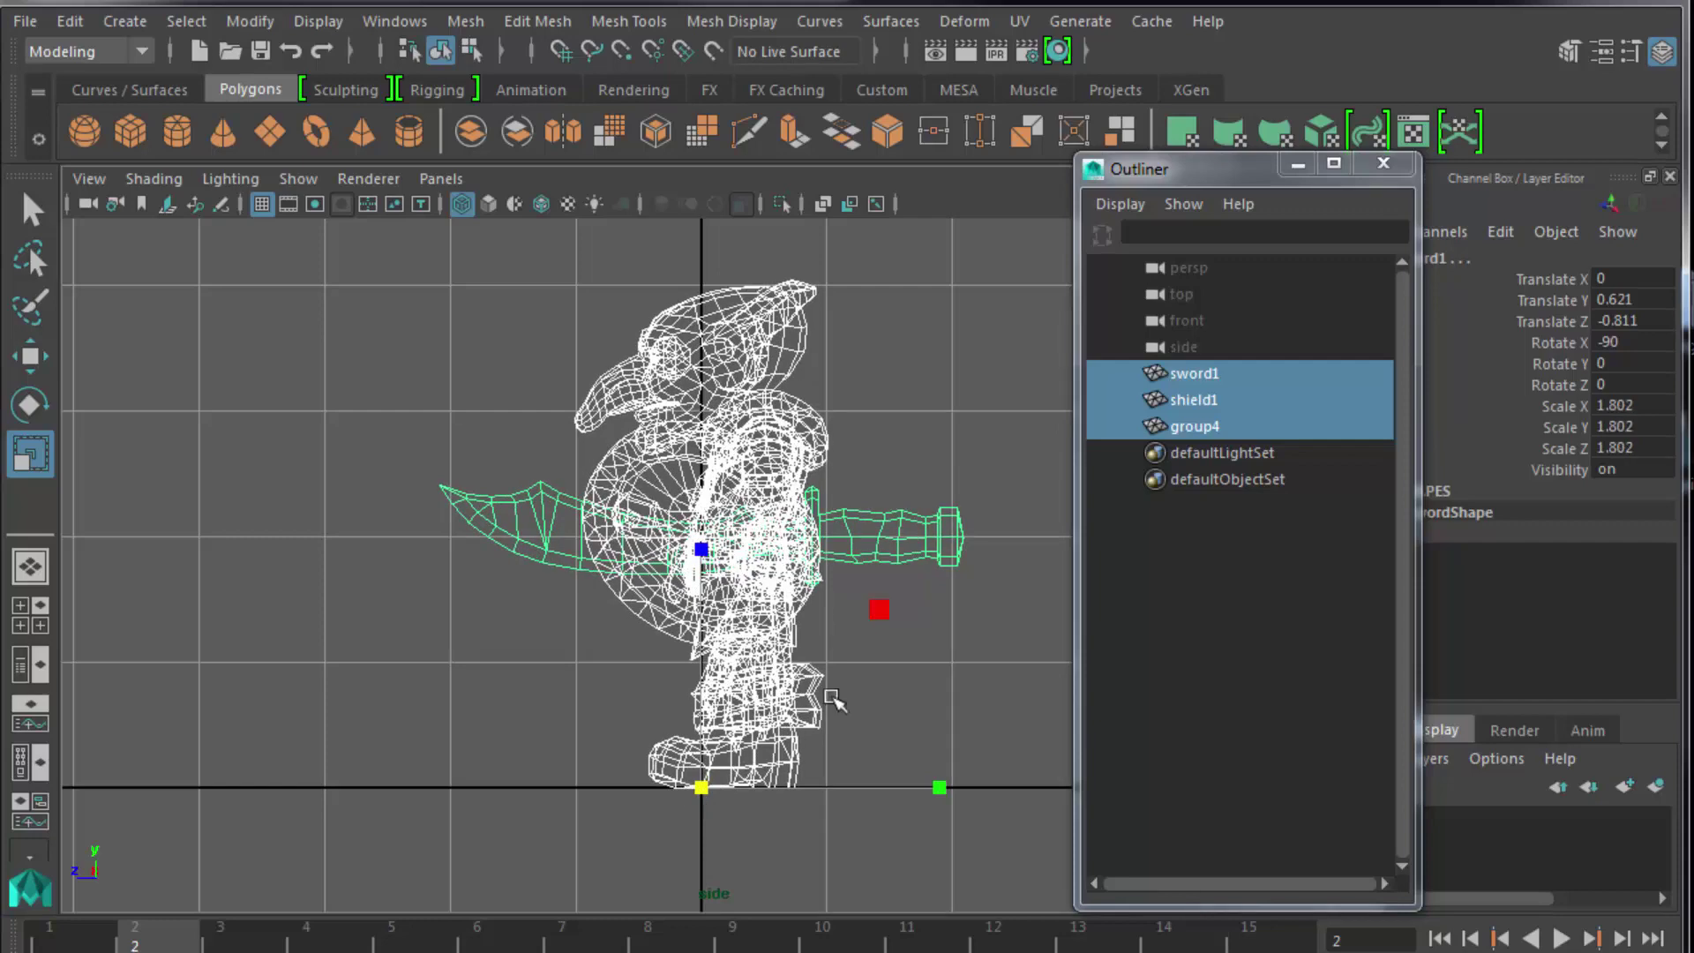
pyautogui.click(962, 411)
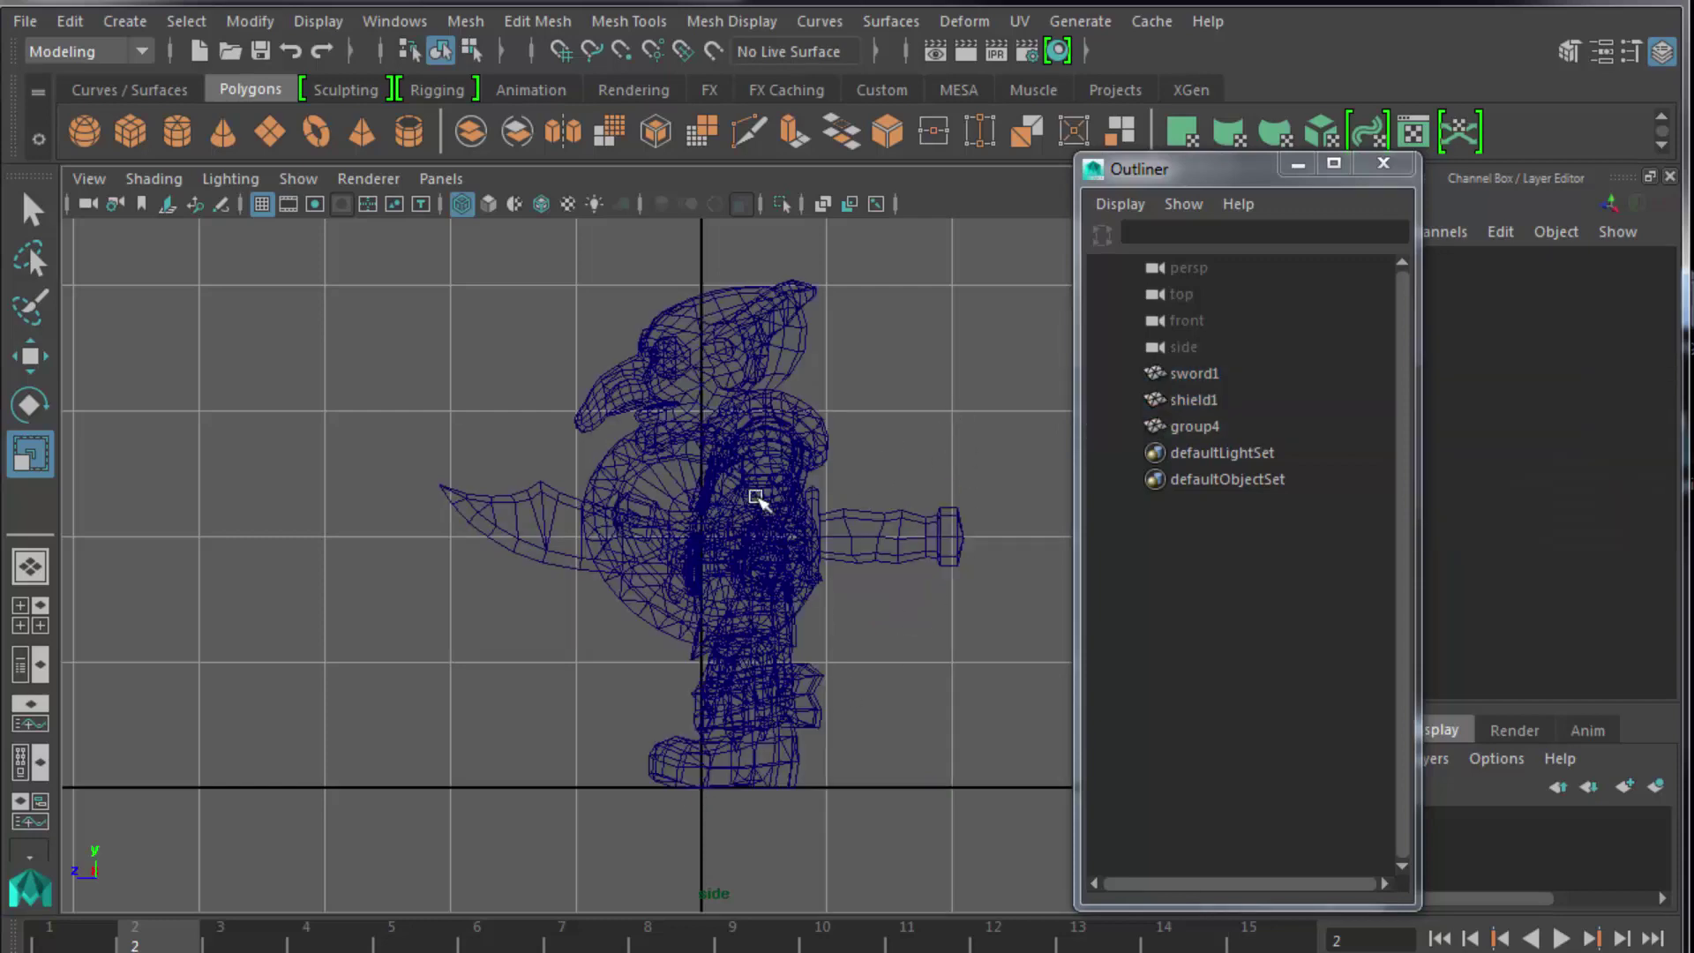
# Check the sword and shield against the goblin in the perspective view, finishing with nothing selected and the whole model framed.
pyautogui.click(637, 492)
pyautogui.keyDown('shift'); pyautogui.click(612, 525); pyautogui.keyUp('shift')
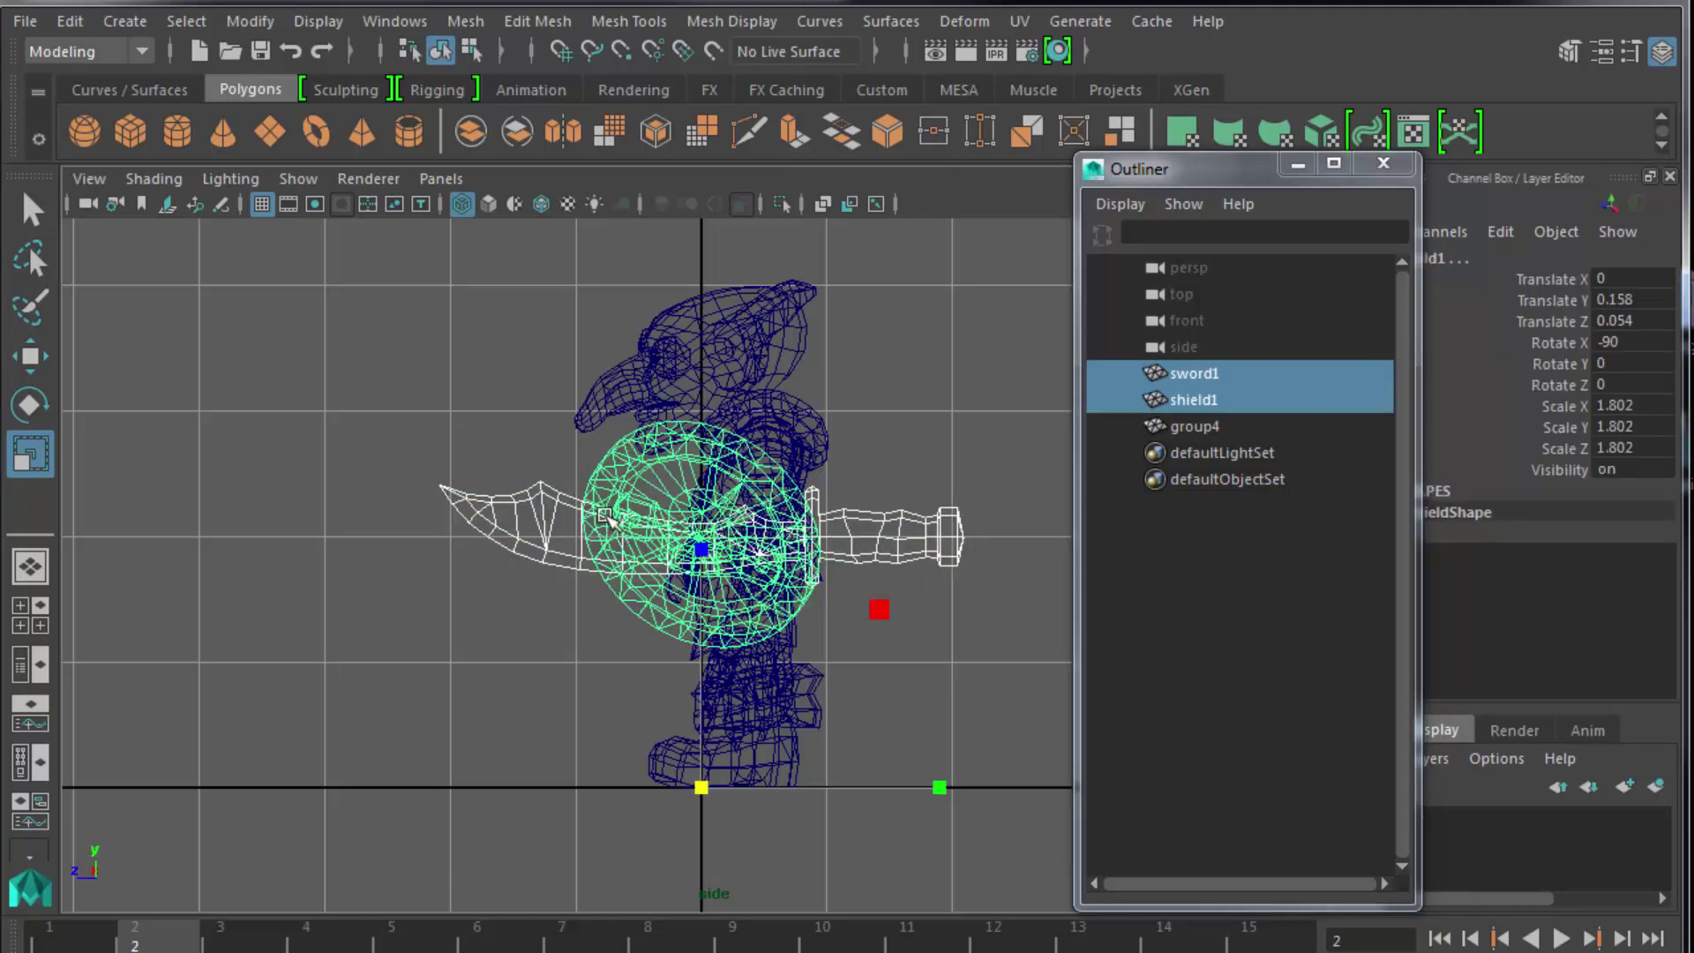
pyautogui.press('space')
pyautogui.press('space')
pyautogui.keyDown('alt'); pyautogui.moveTo(878, 427); pyautogui.dragTo(777, 591); pyautogui.keyUp('alt')
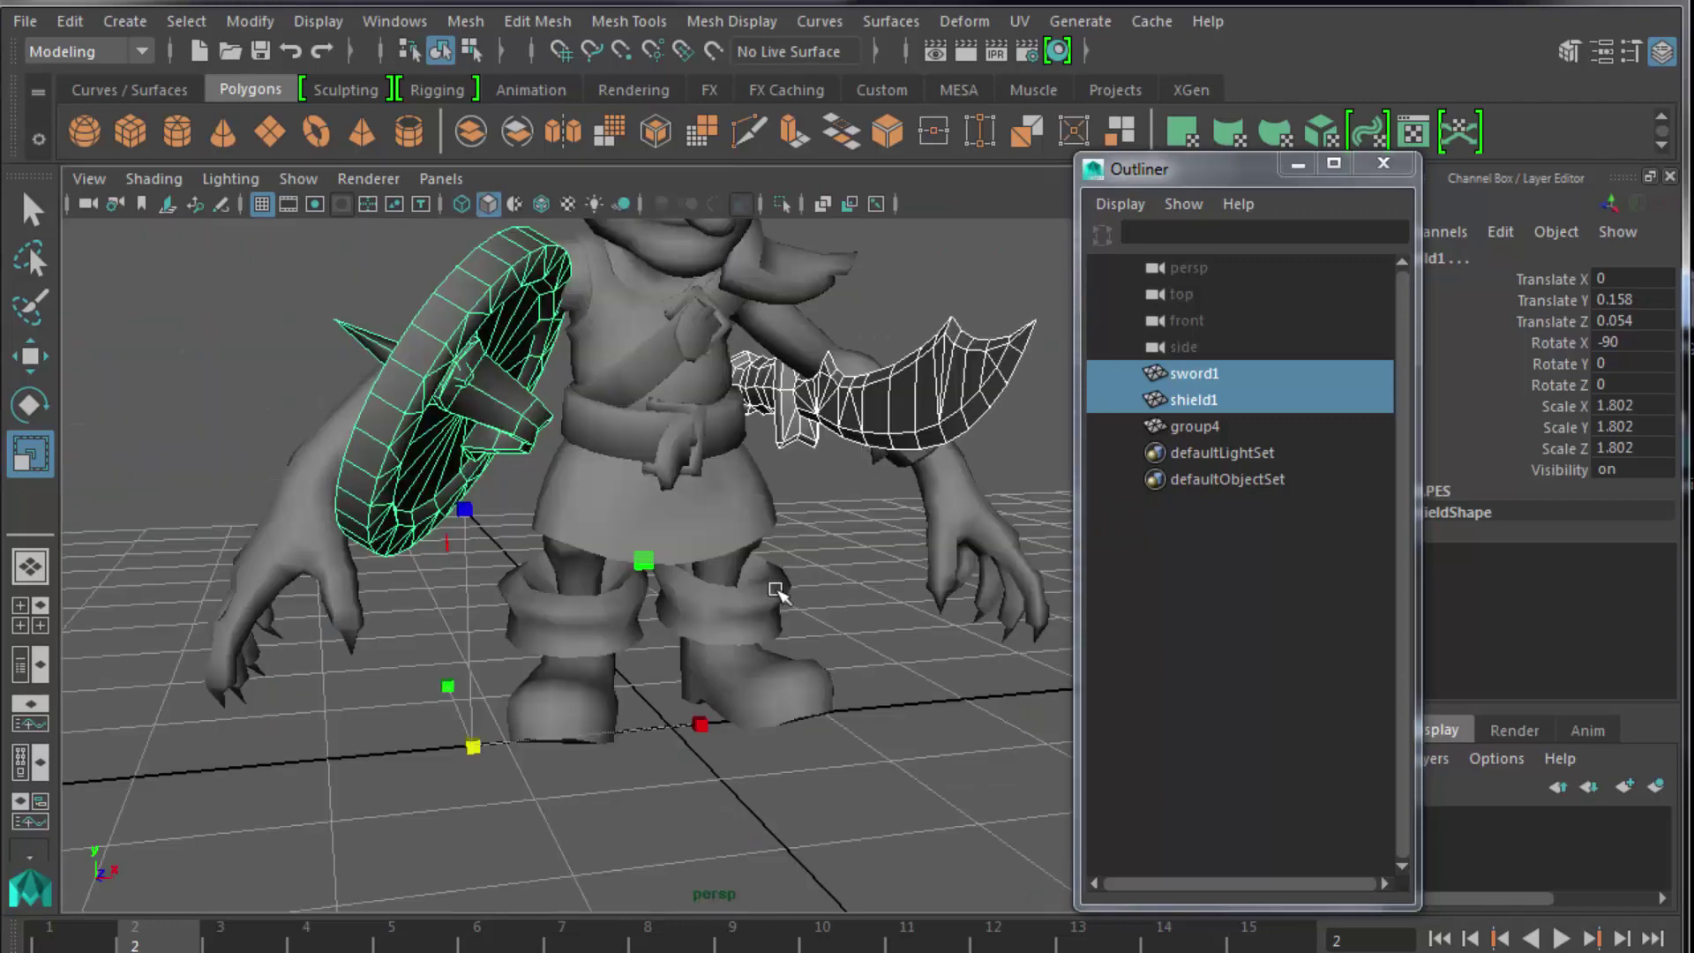
pyautogui.click(777, 590)
pyautogui.click(882, 797)
pyautogui.press('f')
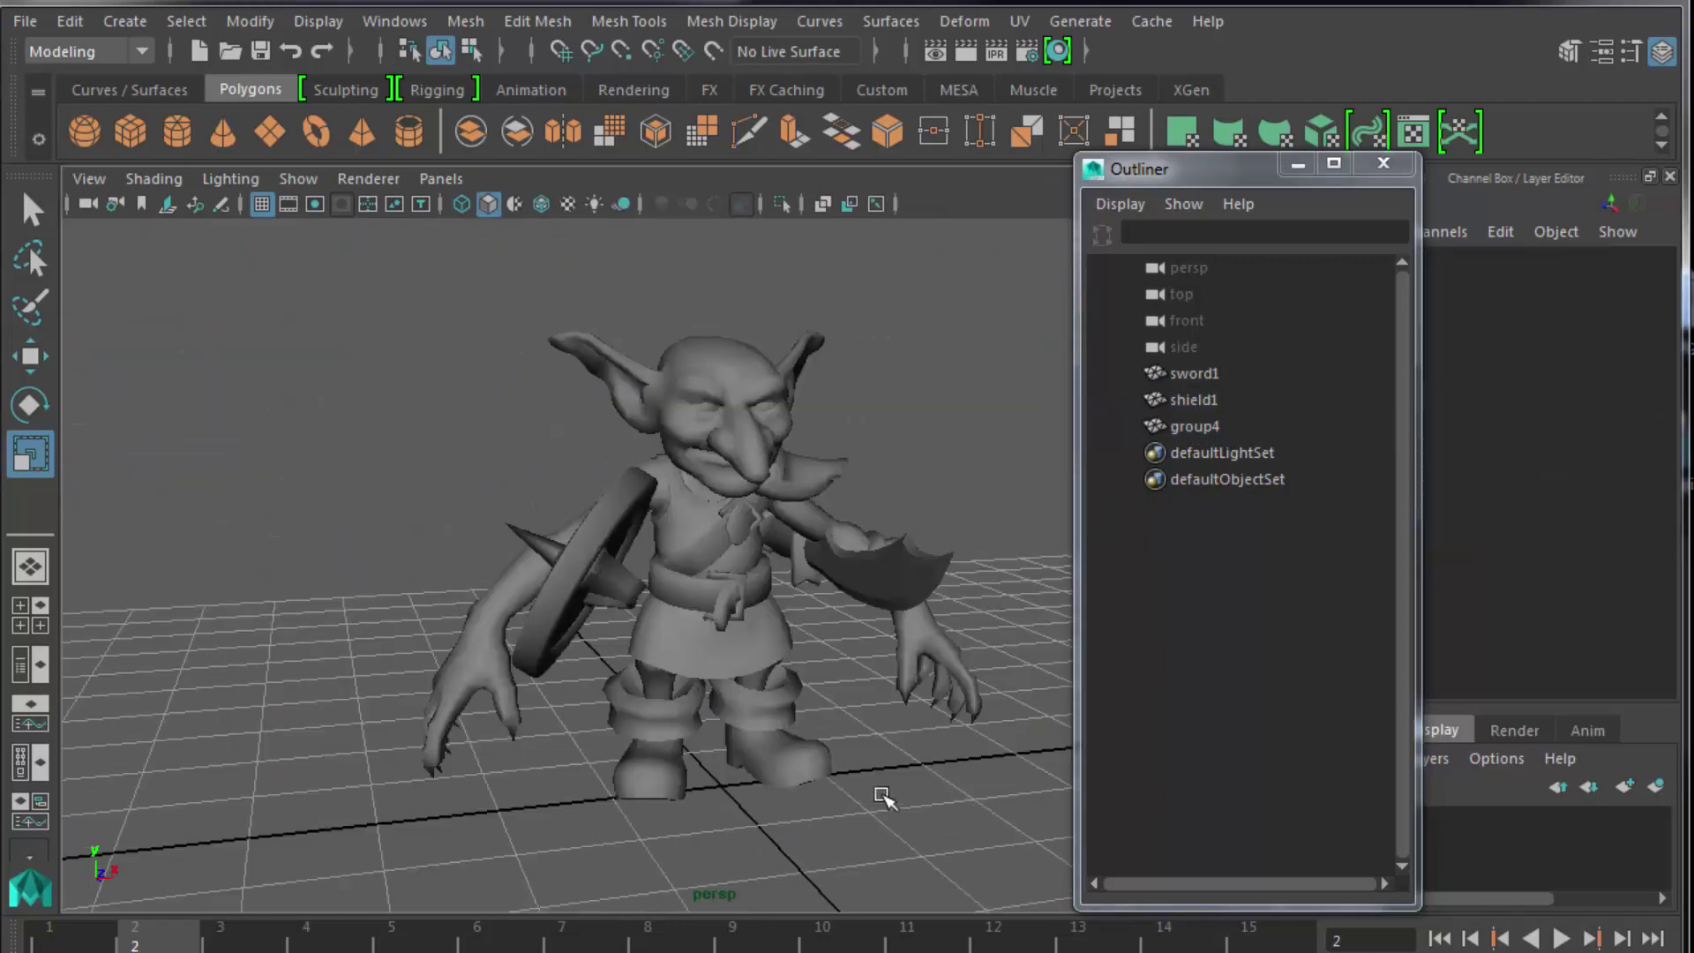
# Move the shield to about X -2.283 and the sword to about X 2.85, clear of the goblin, and hide both.
pyautogui.click(622, 590)
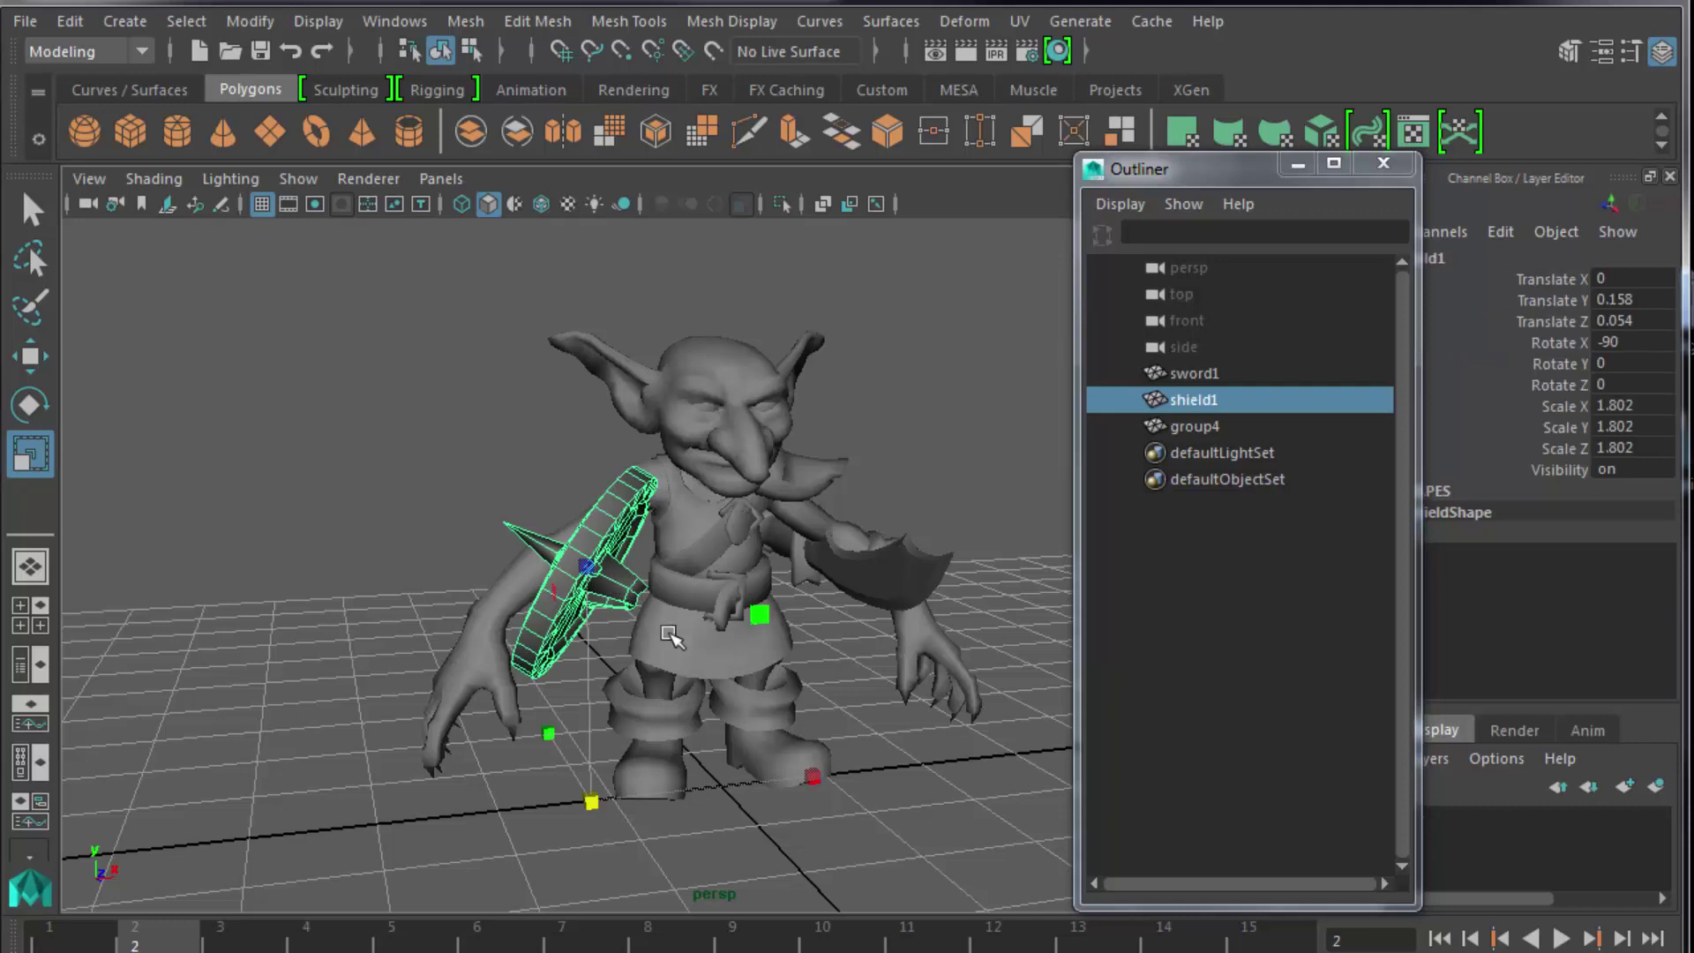
pyautogui.press('w')
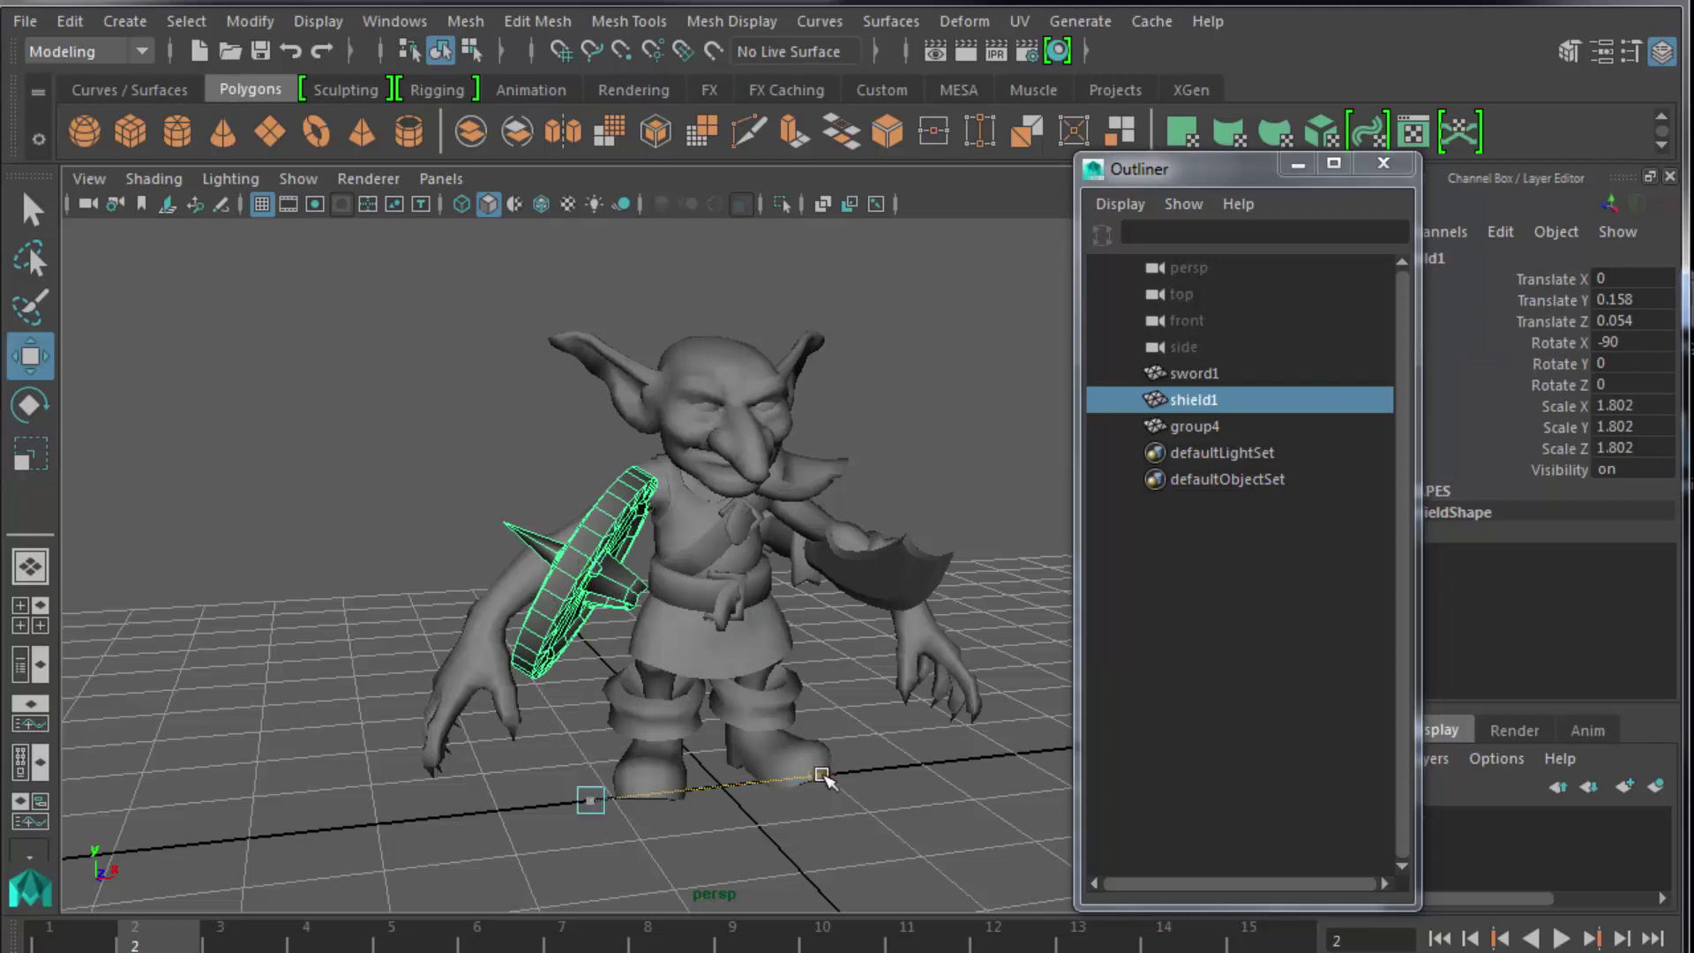
pyautogui.moveTo(821, 775); pyautogui.dragTo(543, 785)
pyautogui.click(891, 578)
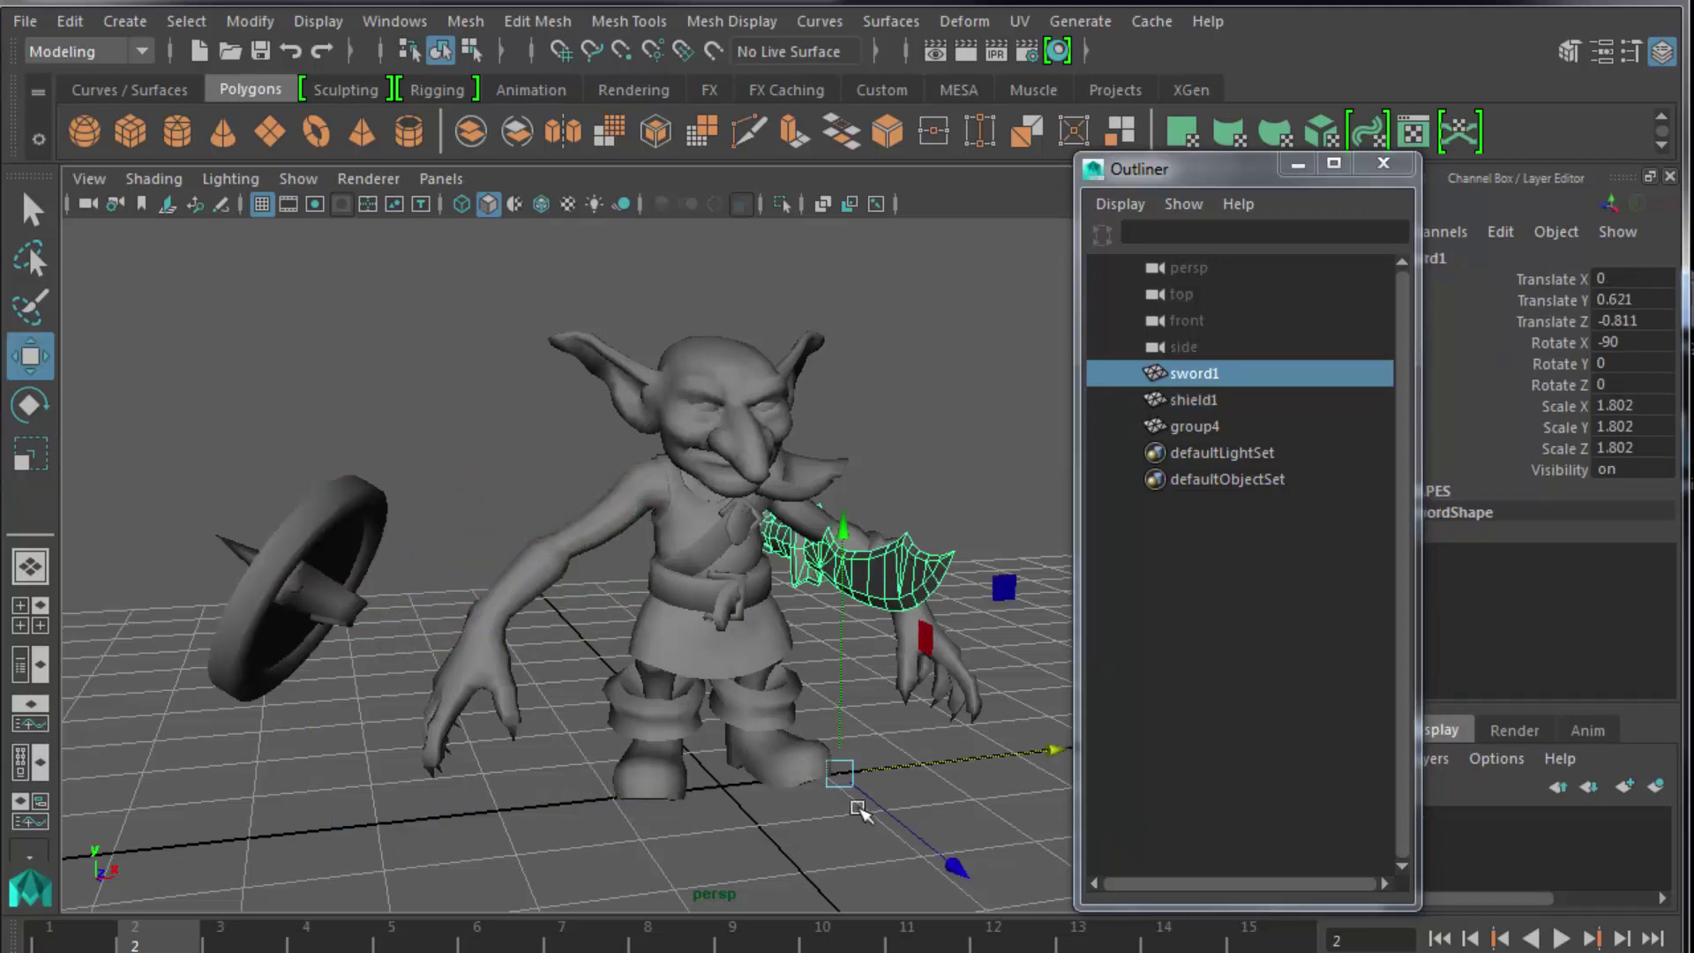
pyautogui.moveTo(919, 766); pyautogui.dragTo(1158, 501)
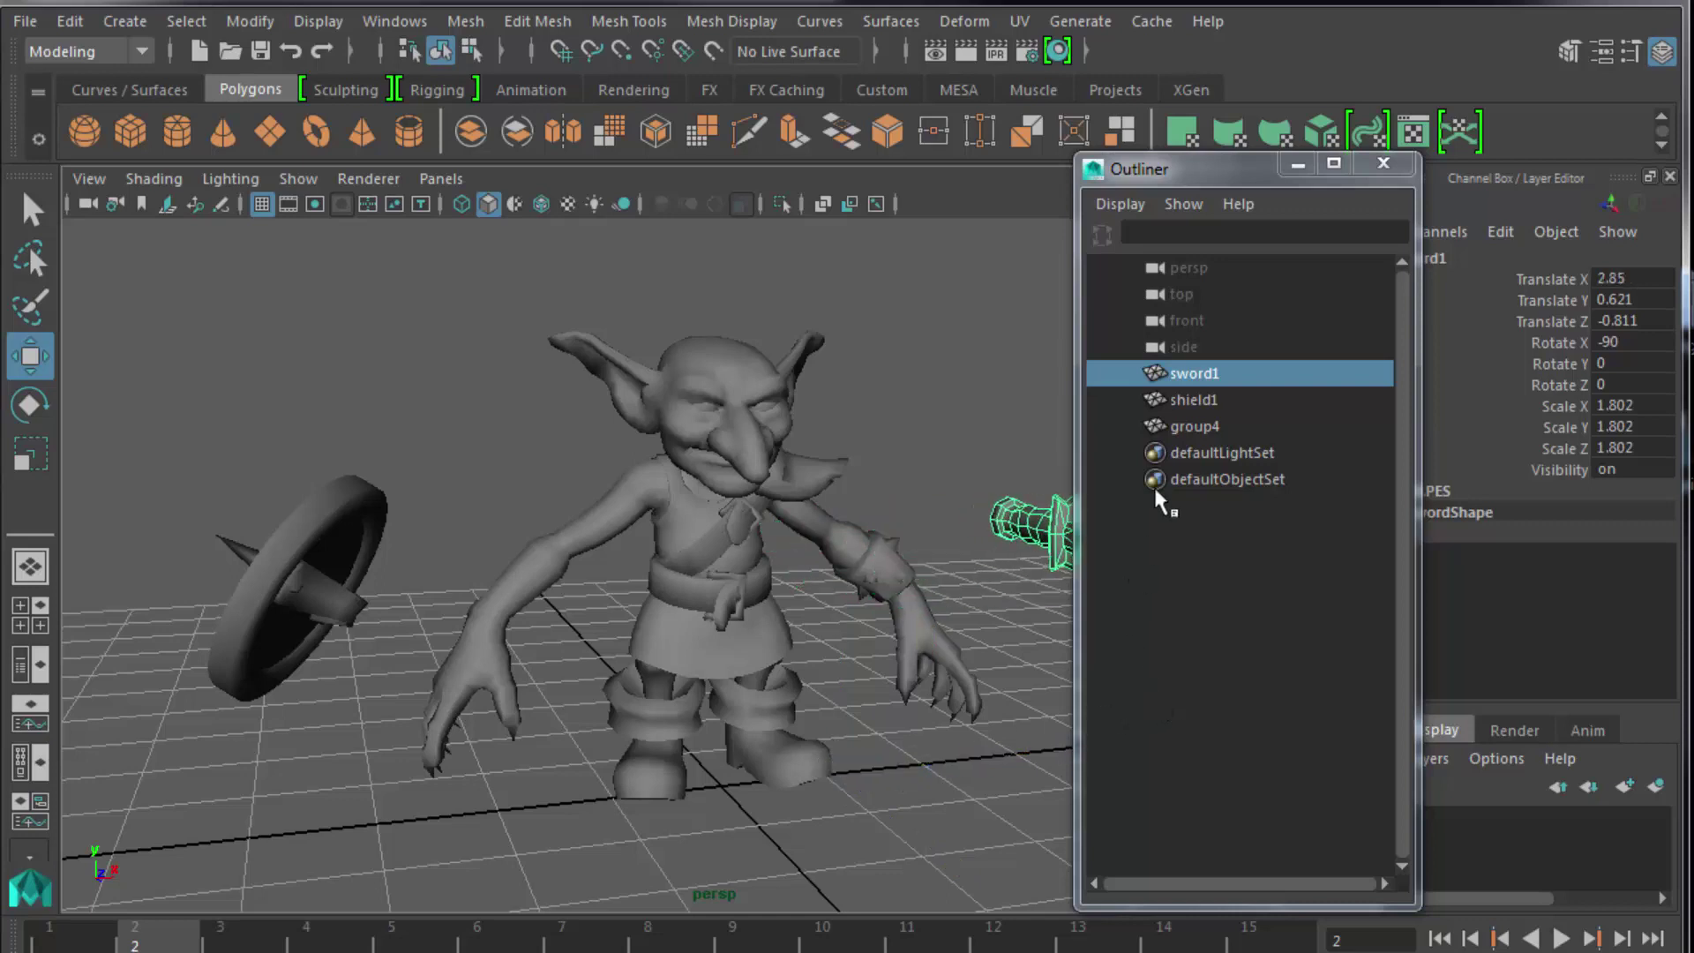
pyautogui.keyDown('ctrl'); pyautogui.click(1219, 398); pyautogui.keyUp('ctrl')
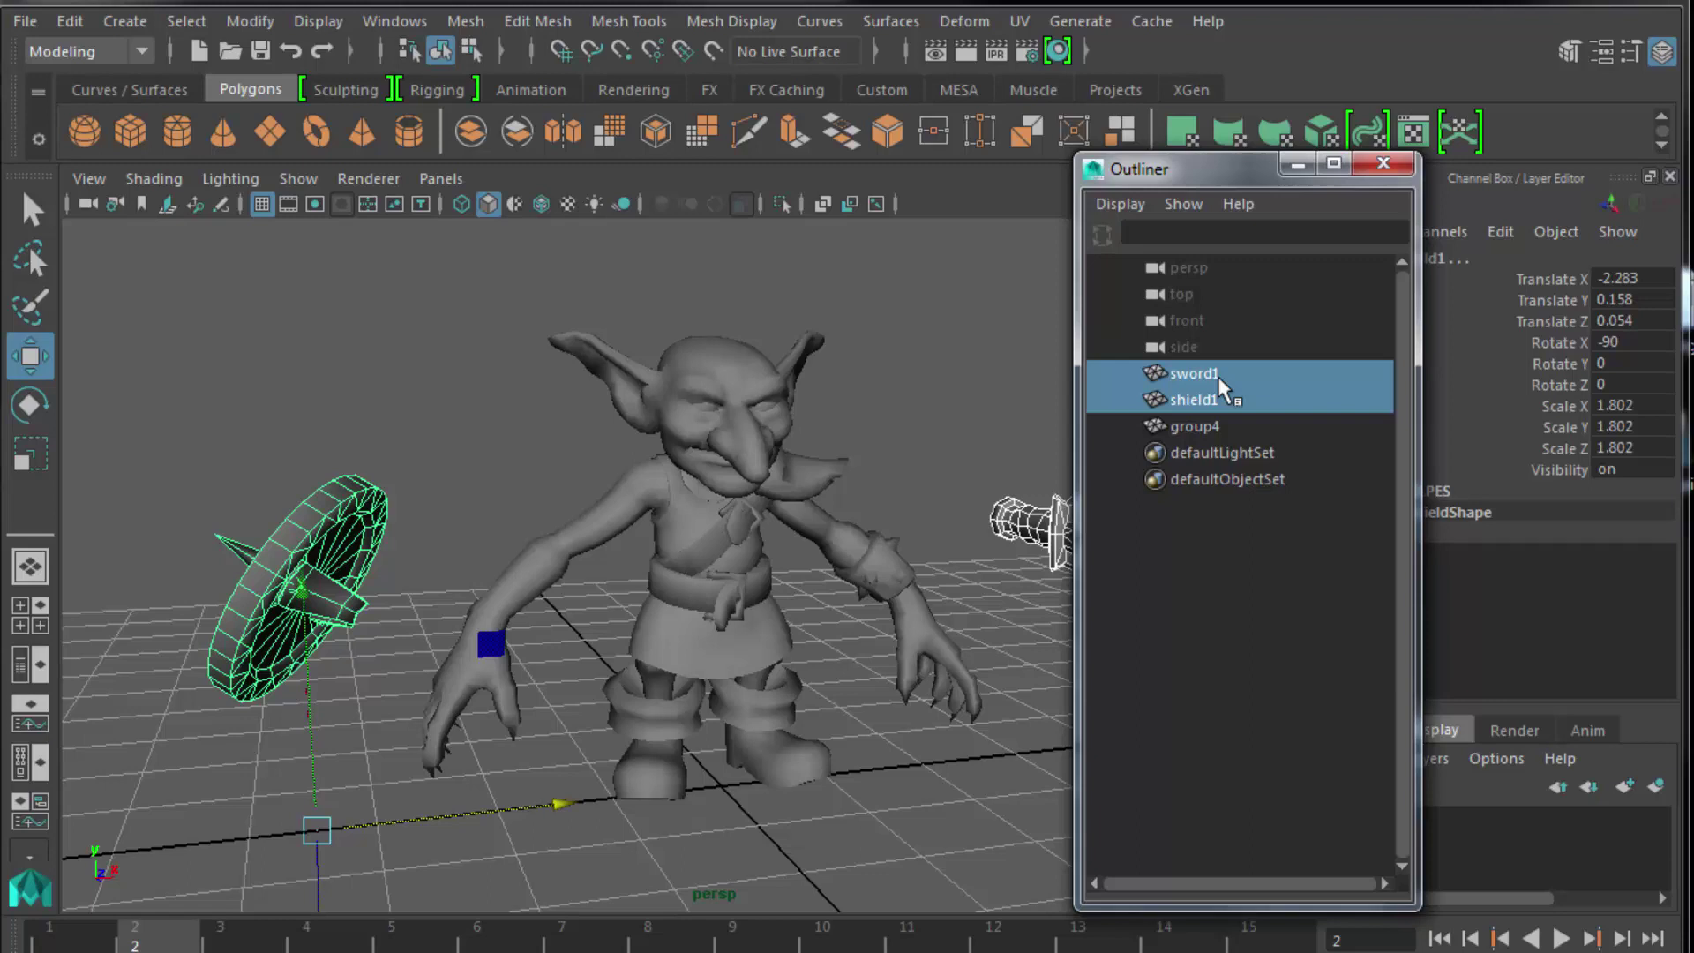
pyautogui.hotkey('ctrl', 'h')
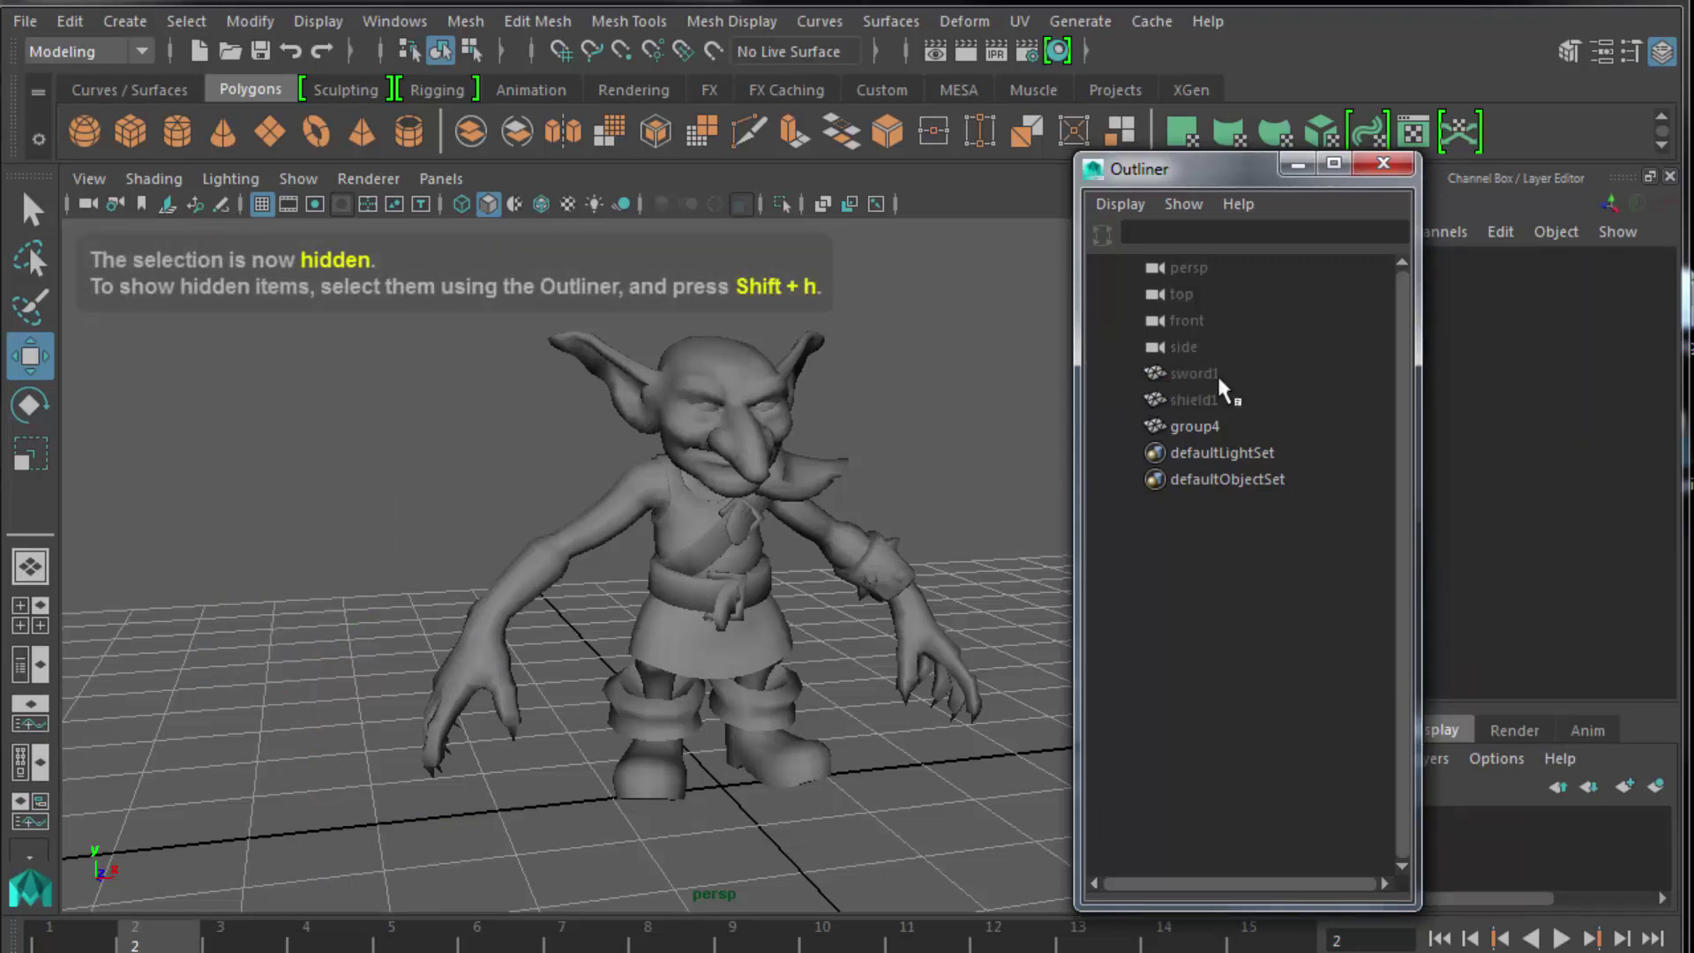
# Rename the goblin object group4 as goblin_mesh.
pyautogui.click(1199, 423)
pyautogui.doubleClick(1209, 428)
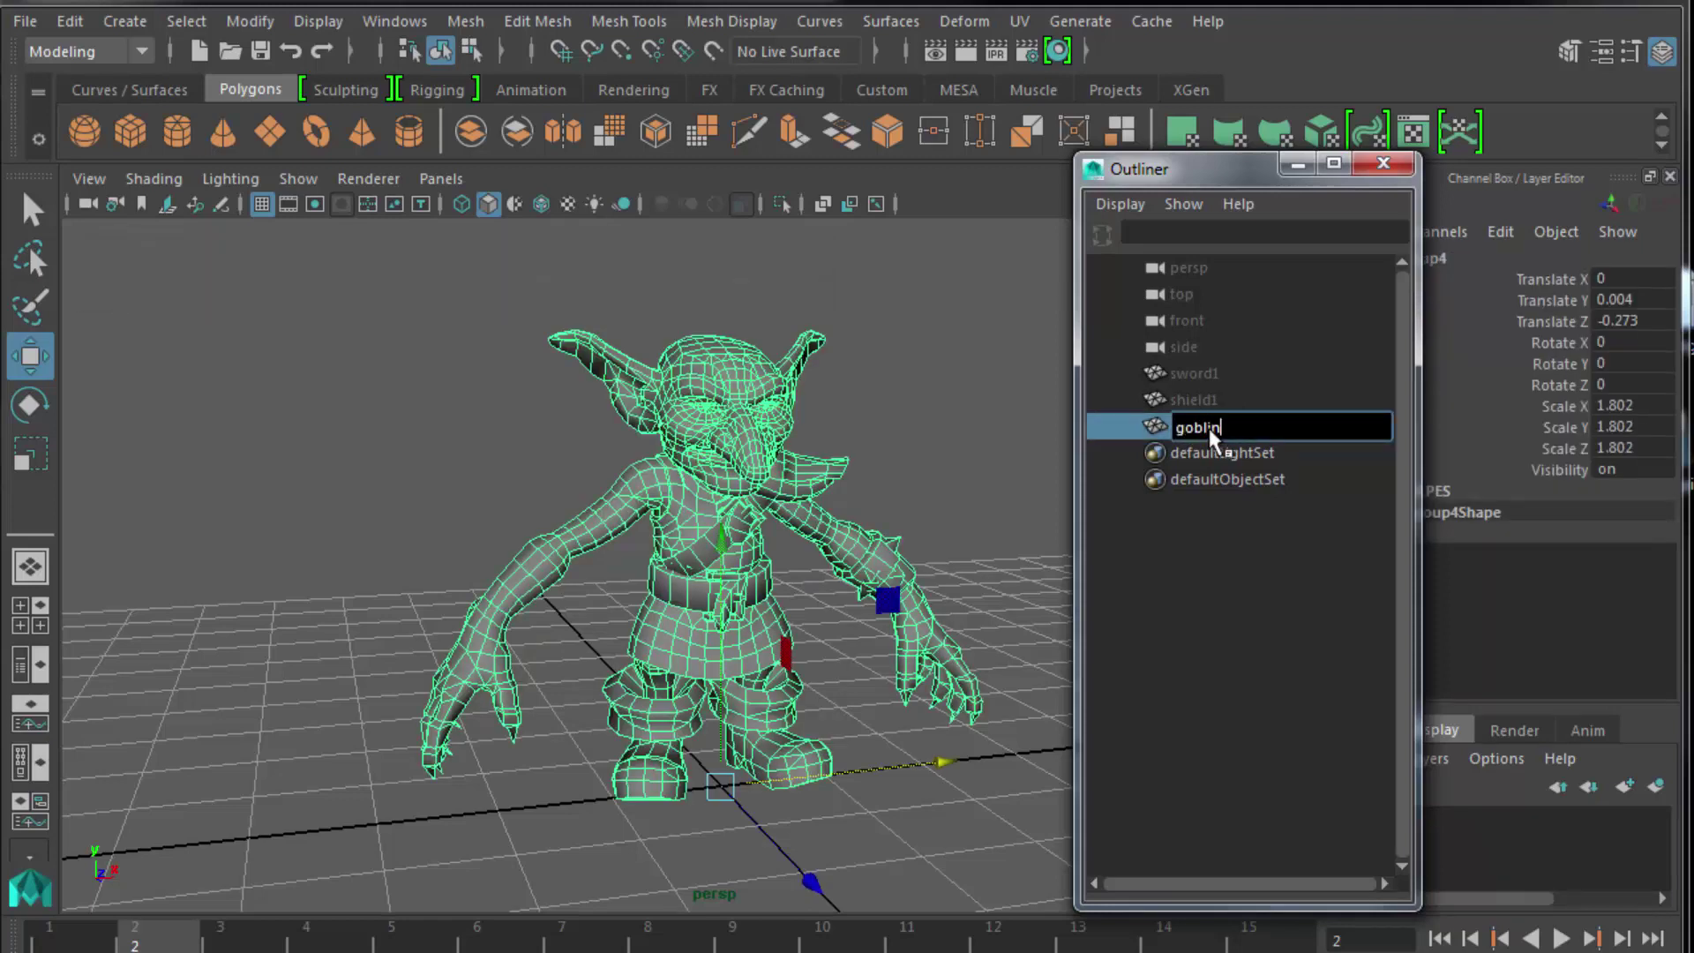
pyautogui.write('goblin_mesh')
pyautogui.press('Return')
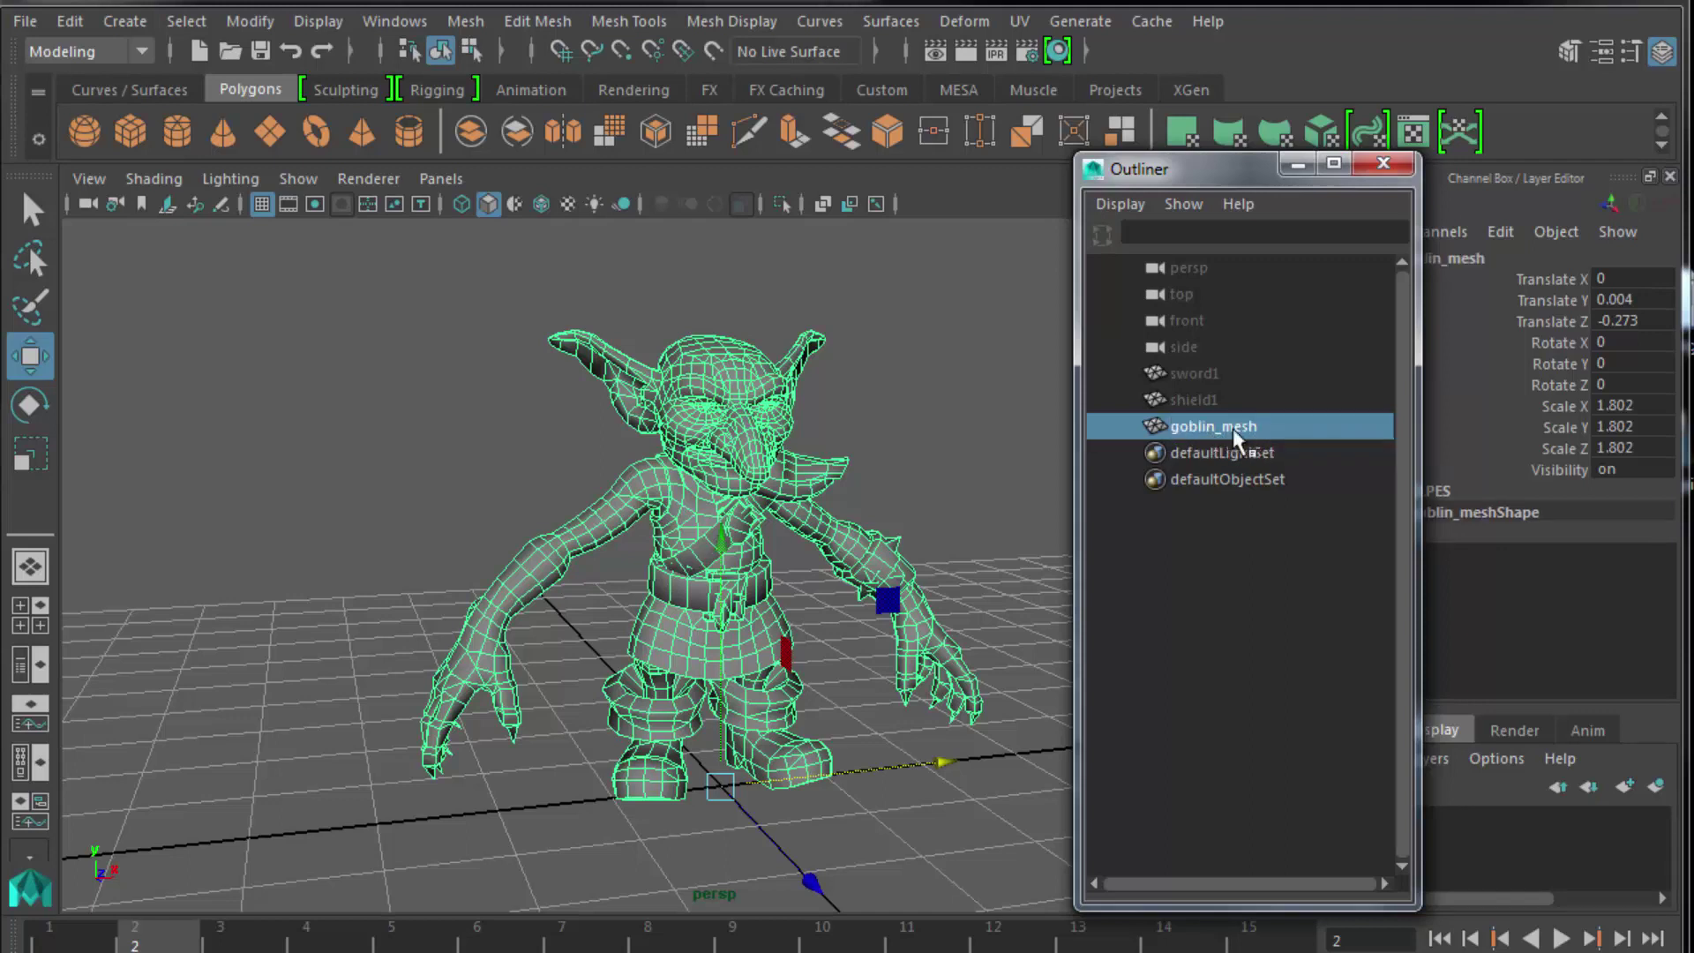
# Rename the sword1 object as sword_mesh.
pyautogui.click(1215, 371)
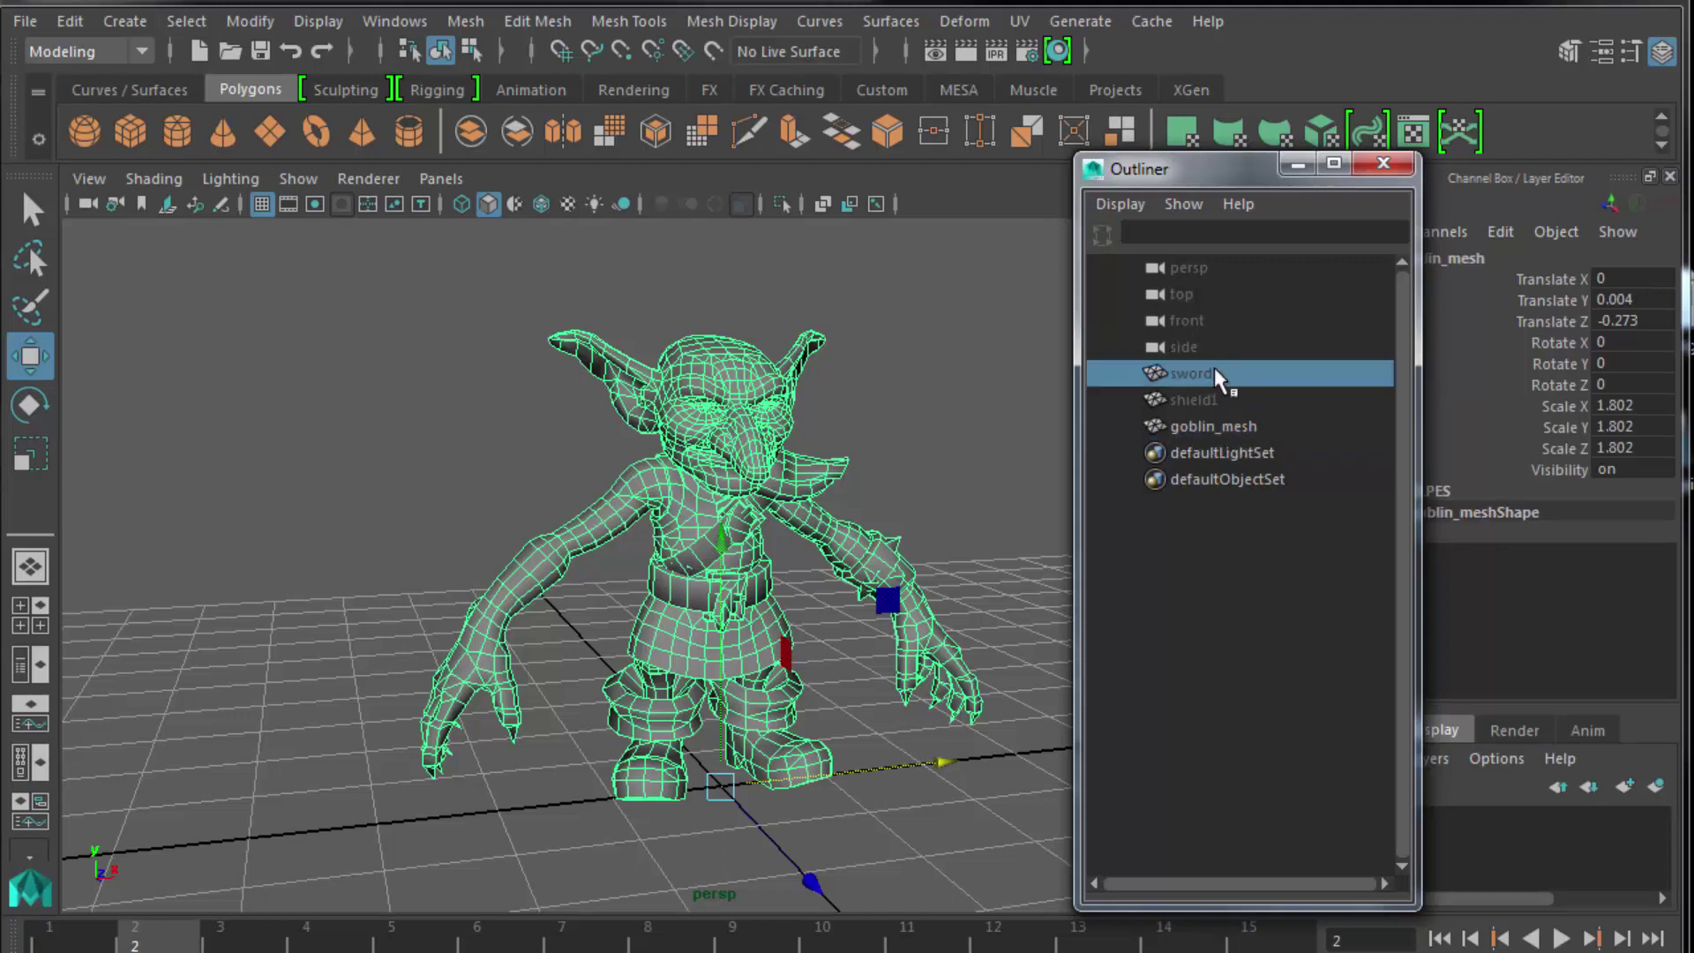
pyautogui.doubleClick(1214, 371)
pyautogui.press('BackSpace')
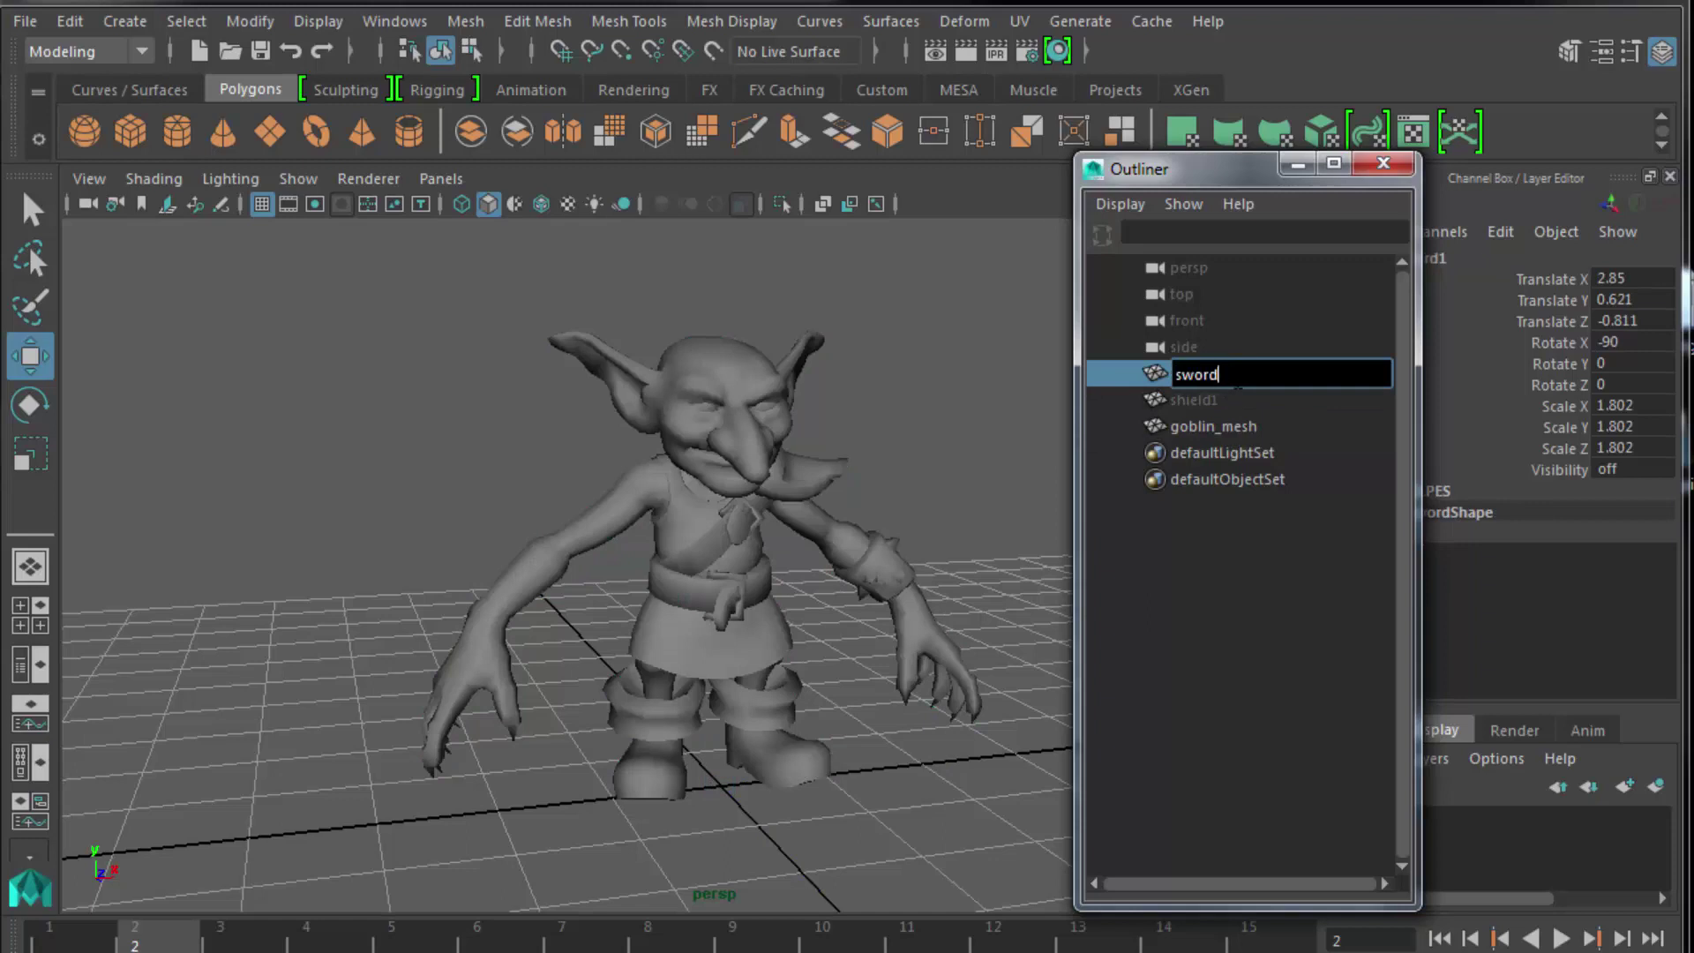
pyautogui.write('_mesh')
pyautogui.press('Return')
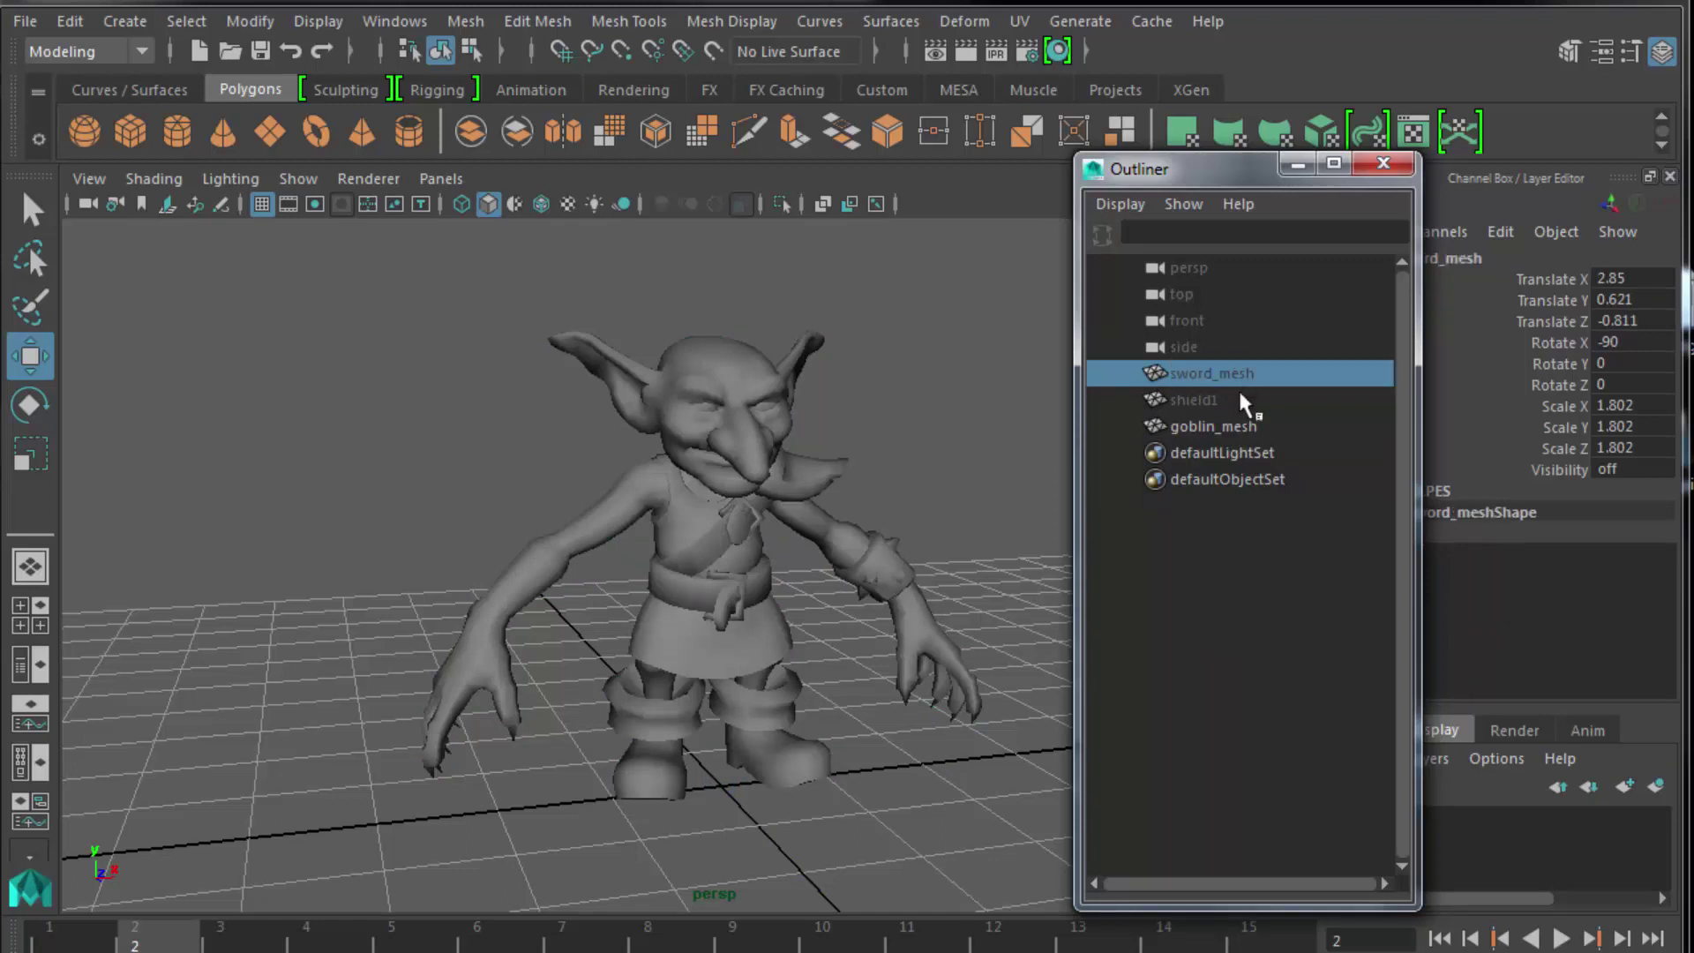
# Rename the shield1 object as shield_mesh and leave nothing selected.
pyautogui.doubleClick(1240, 399)
pyautogui.click(1237, 389)
pyautogui.press('BackSpace')
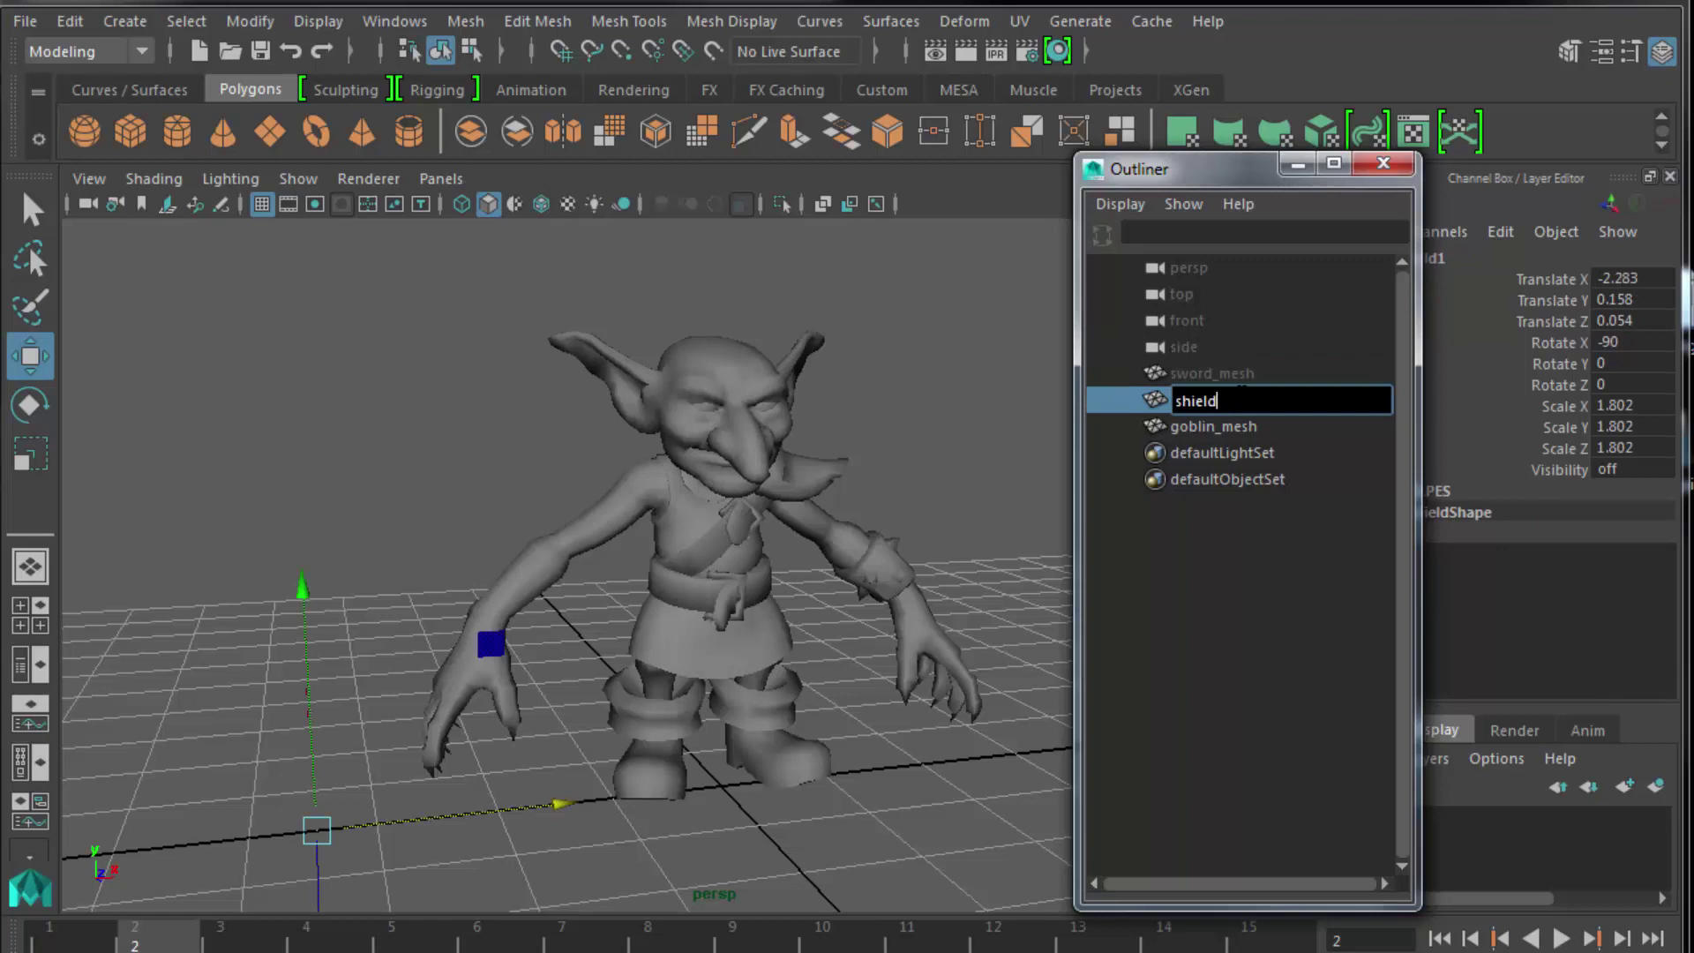
pyautogui.write('_mesh')
pyautogui.press('Return')
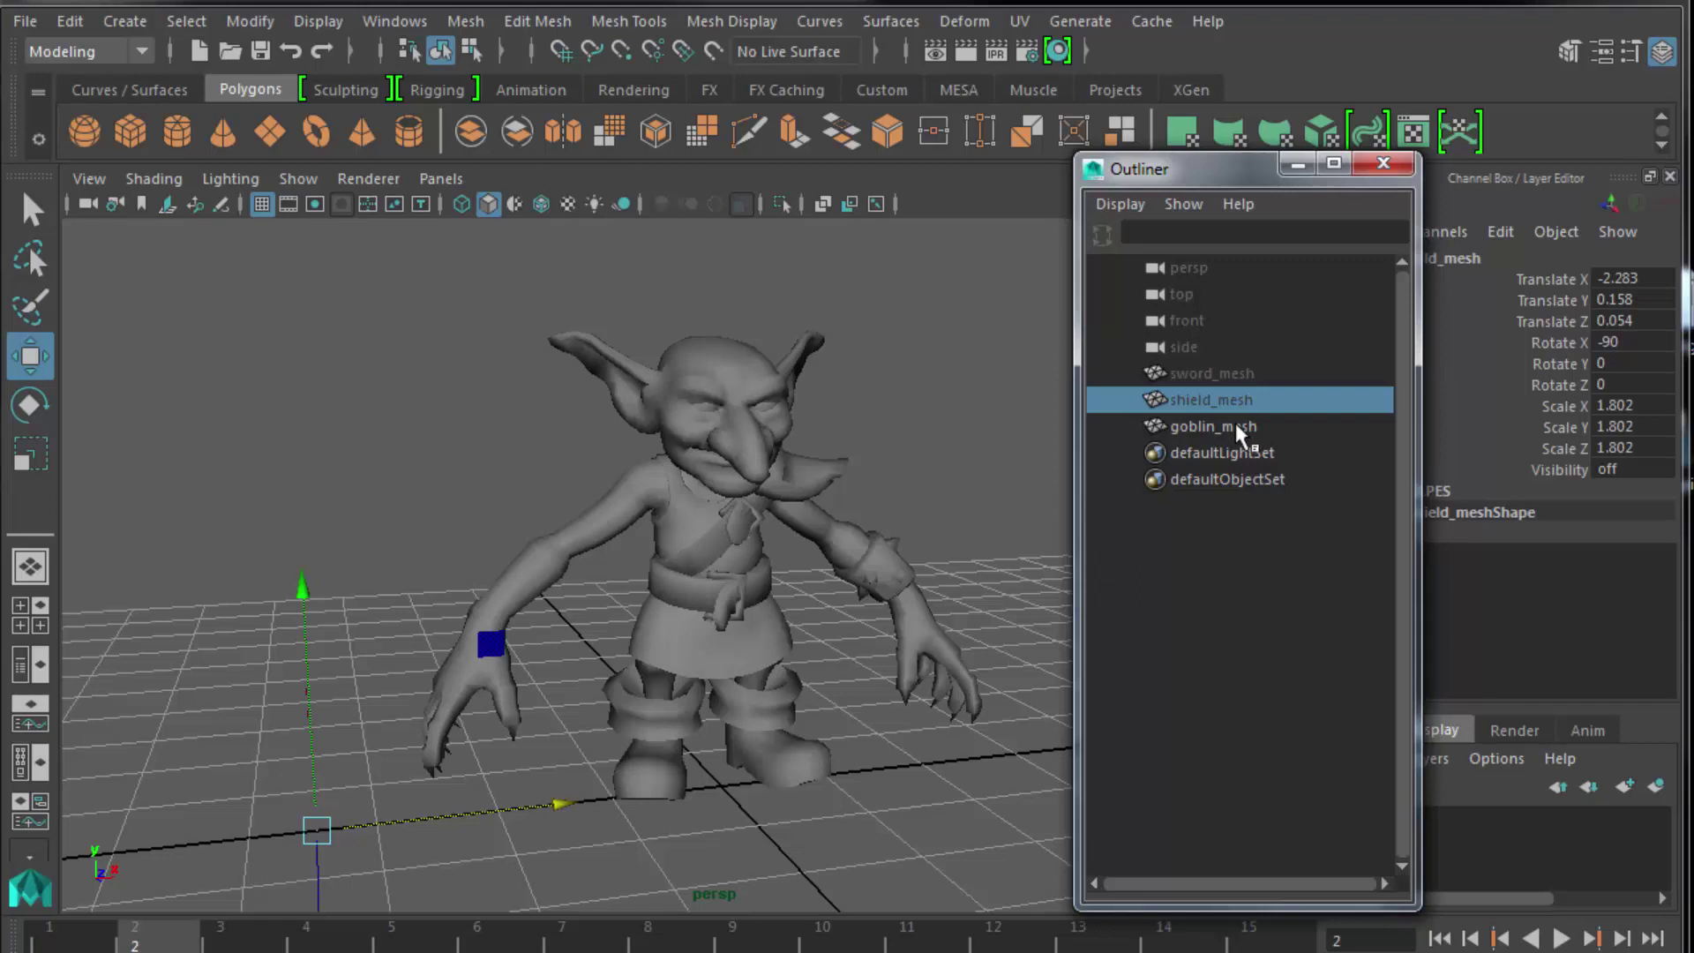
pyautogui.hotkey('ctrl', 'h')
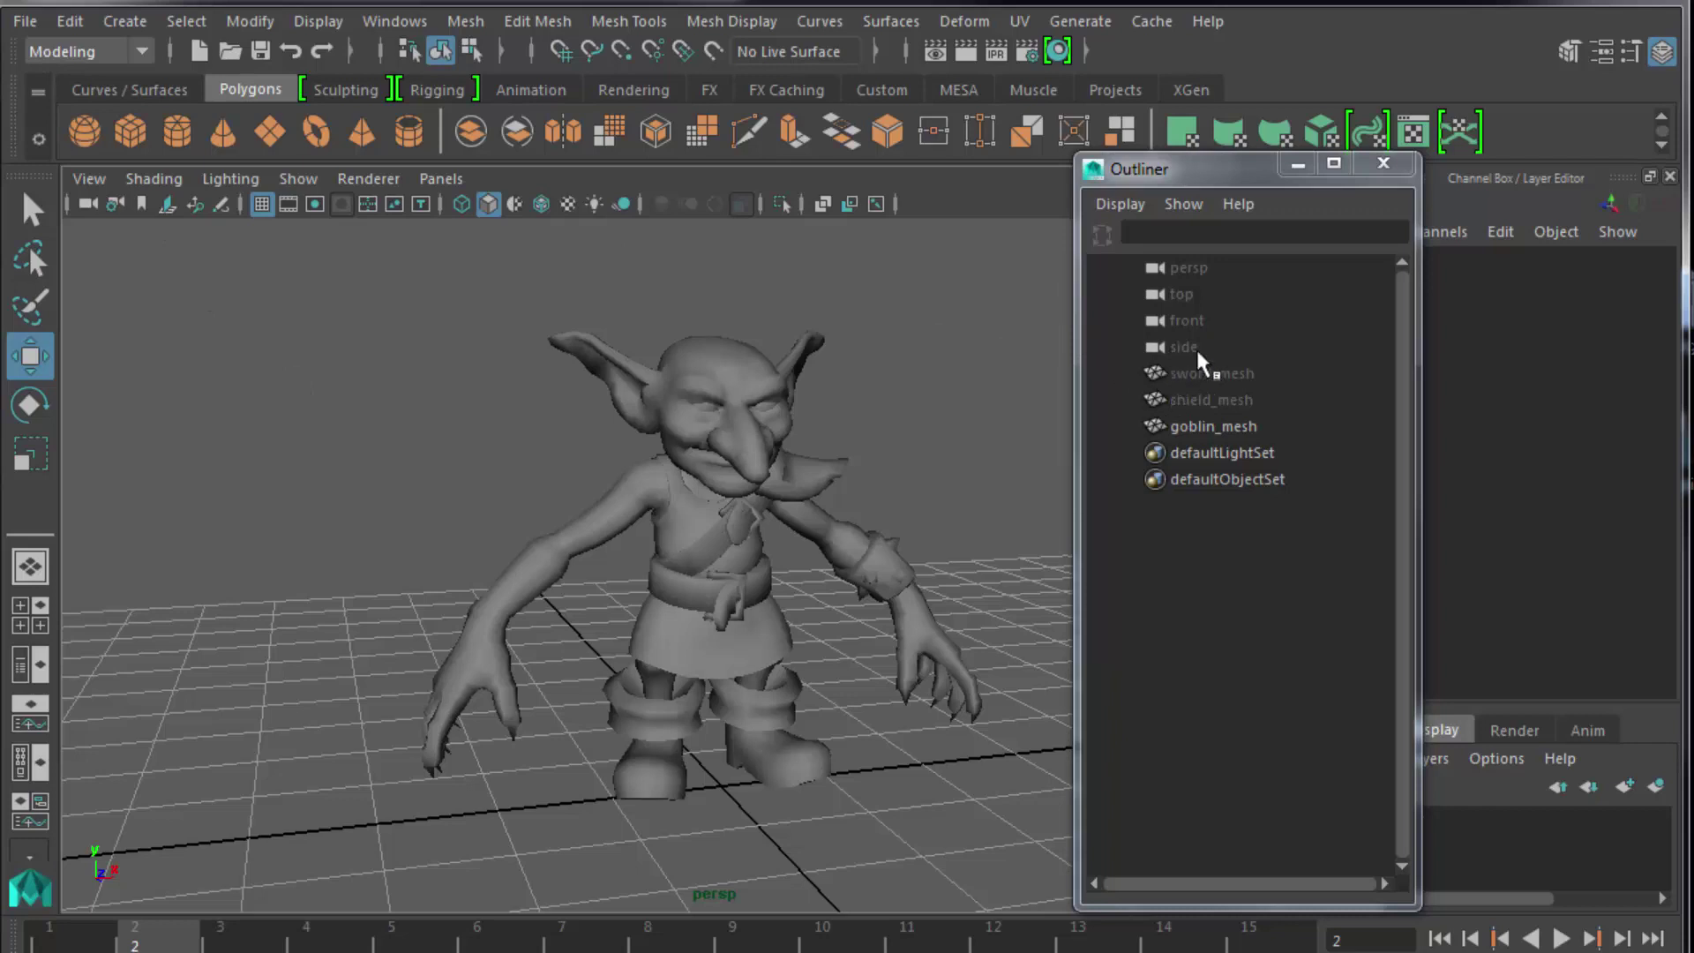
# Examine the three renamed meshes and the goblin's name and transform channels, finishing with nothing selected.
pyautogui.moveTo(1199, 369); pyautogui.dragTo(1228, 432)
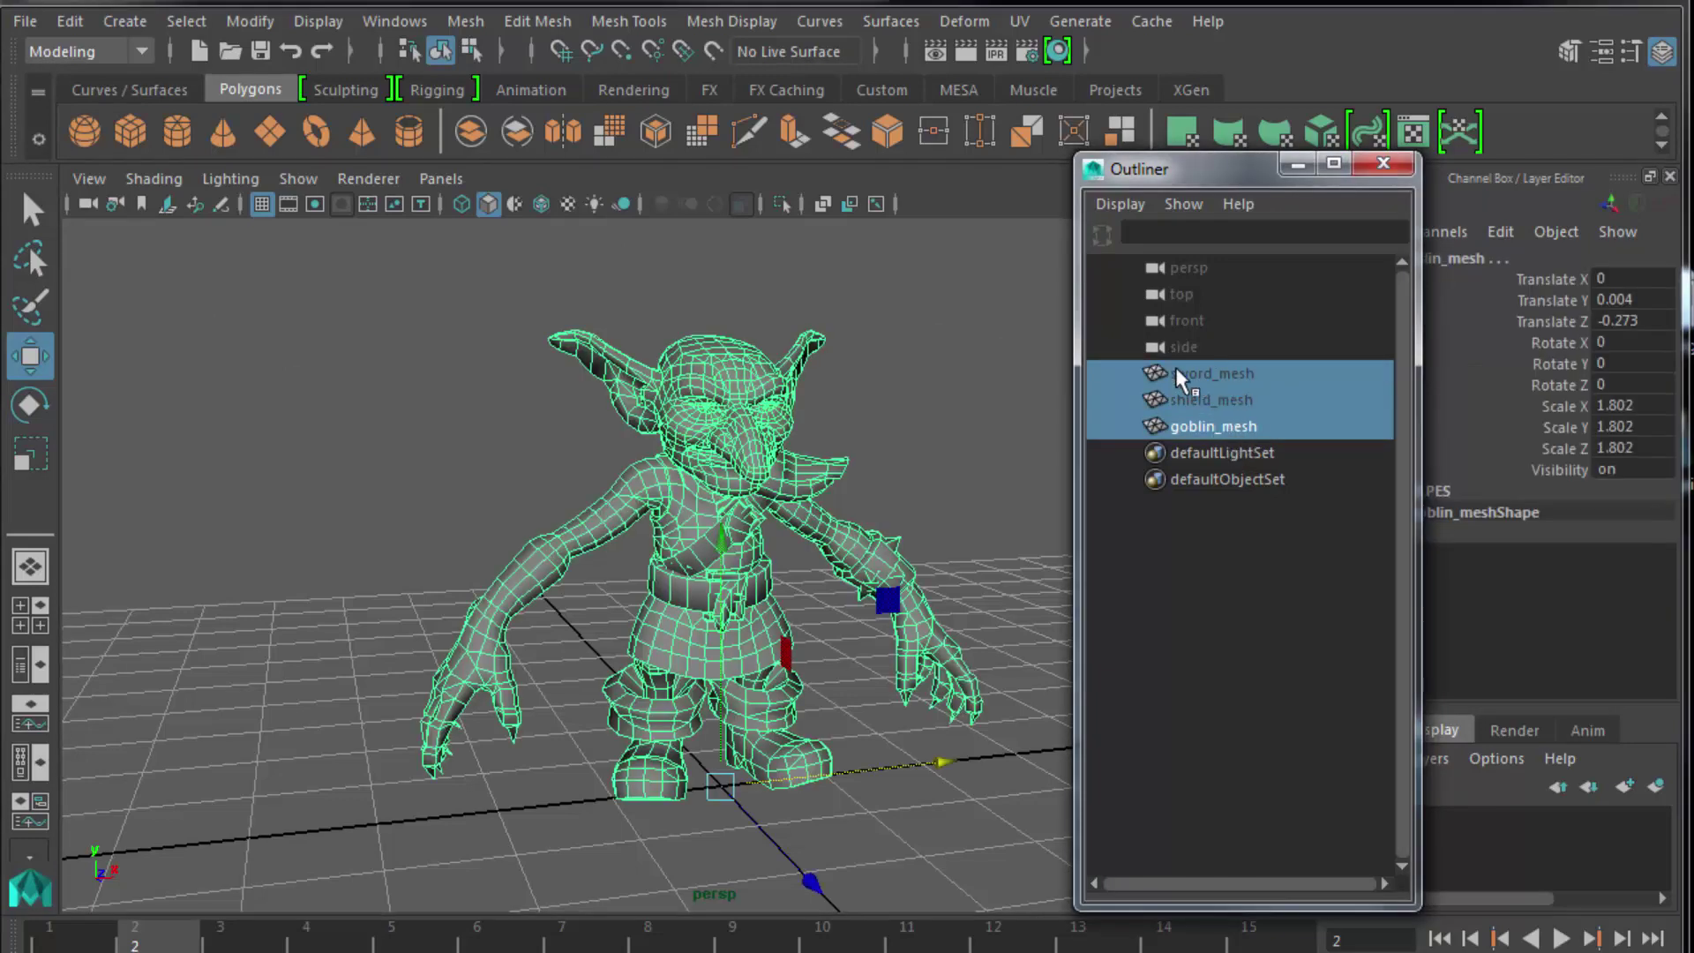
pyautogui.click(960, 293)
pyautogui.click(1222, 424)
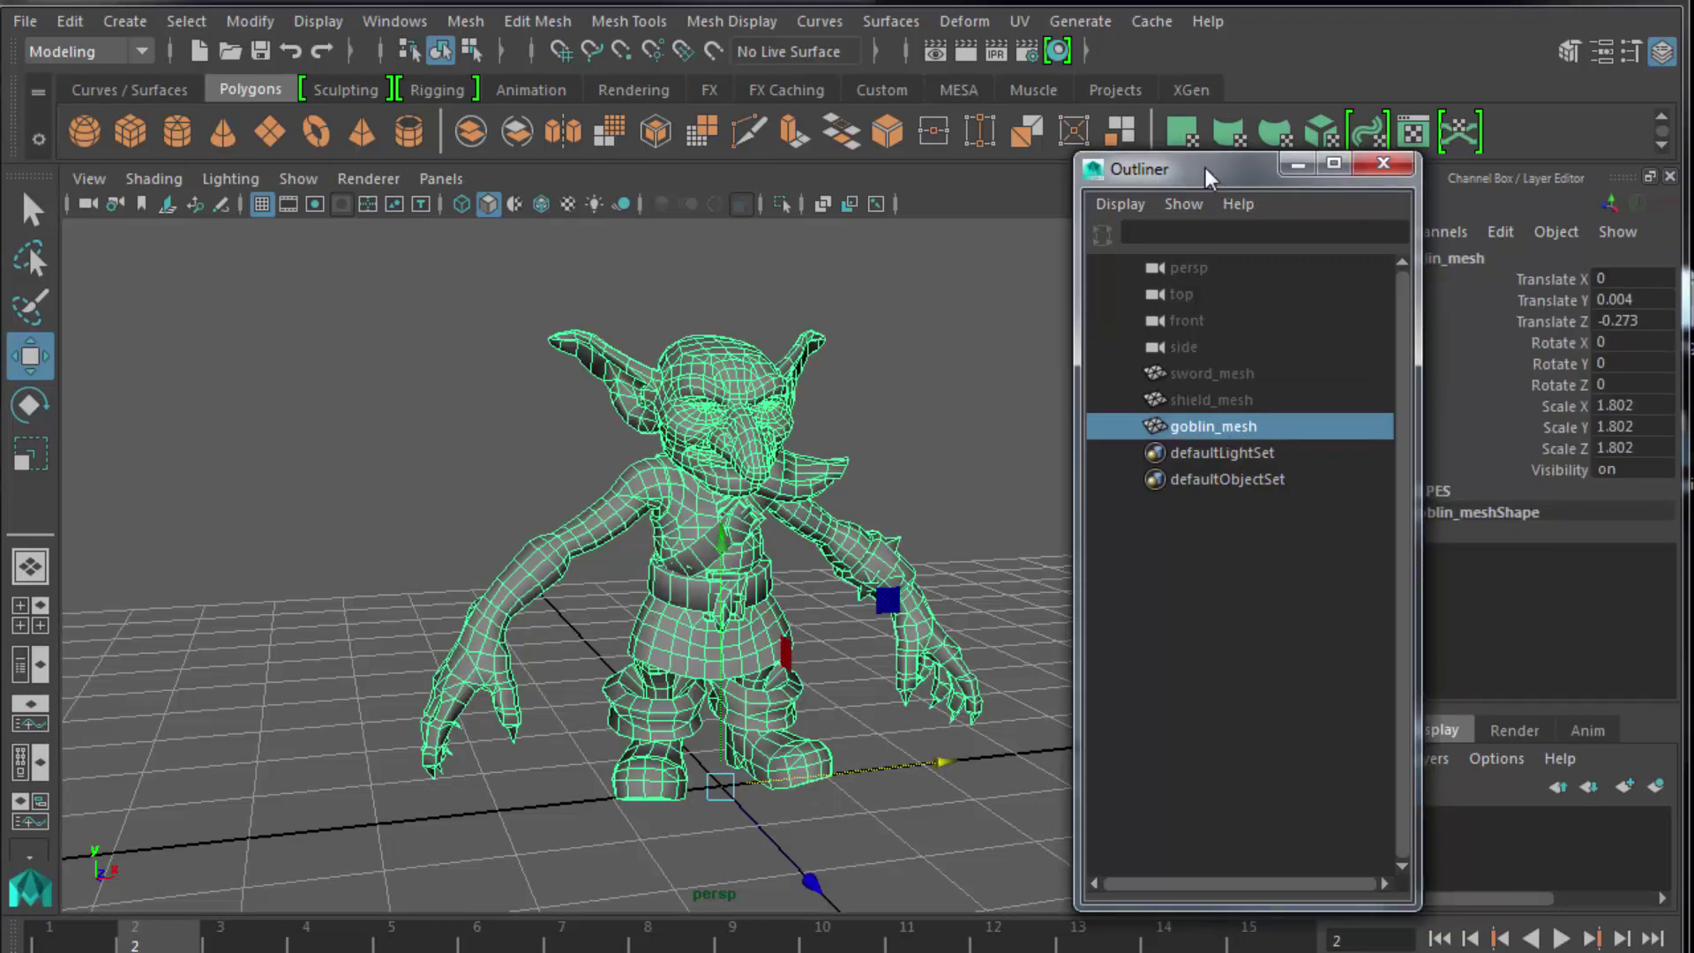
pyautogui.moveTo(1205, 168); pyautogui.dragTo(1080, 170)
pyautogui.doubleClick(1439, 263)
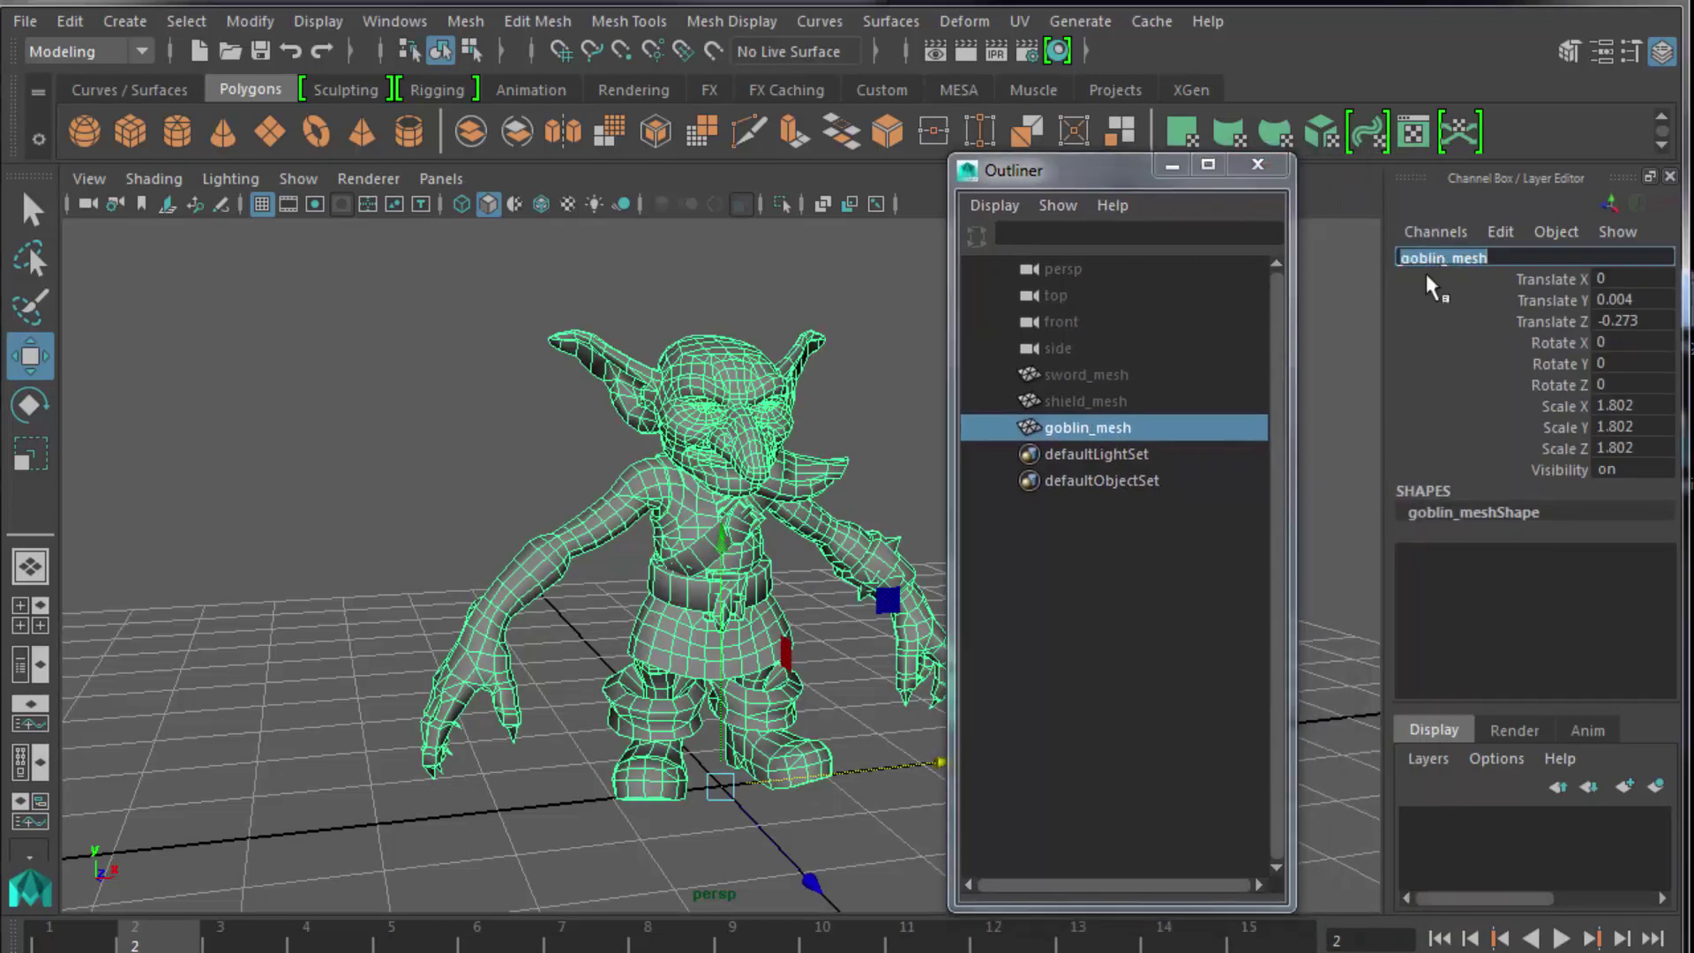
pyautogui.click(1342, 351)
pyautogui.moveTo(1117, 167); pyautogui.dragTo(1215, 148)
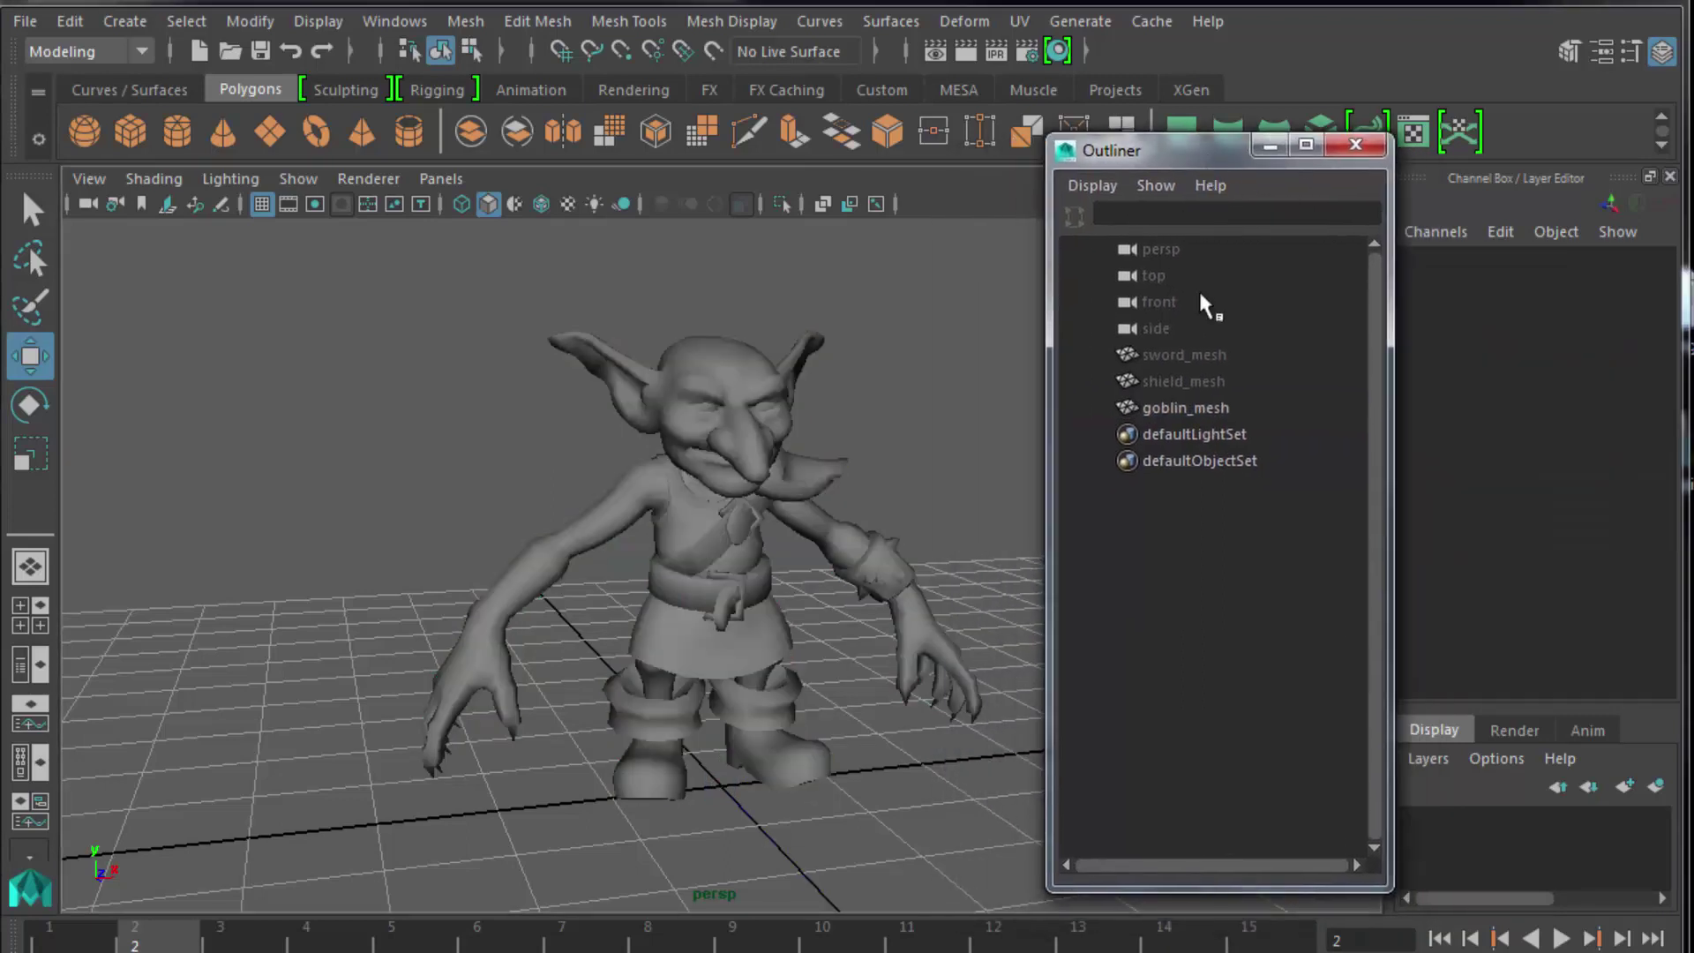
# Freeze the translation, rotation and scale of goblin_mesh, shield_mesh and sword_mesh, and check the channels of each mesh.
pyautogui.moveTo(1186, 404); pyautogui.dragTo(1188, 355)
pyautogui.click(70, 23)
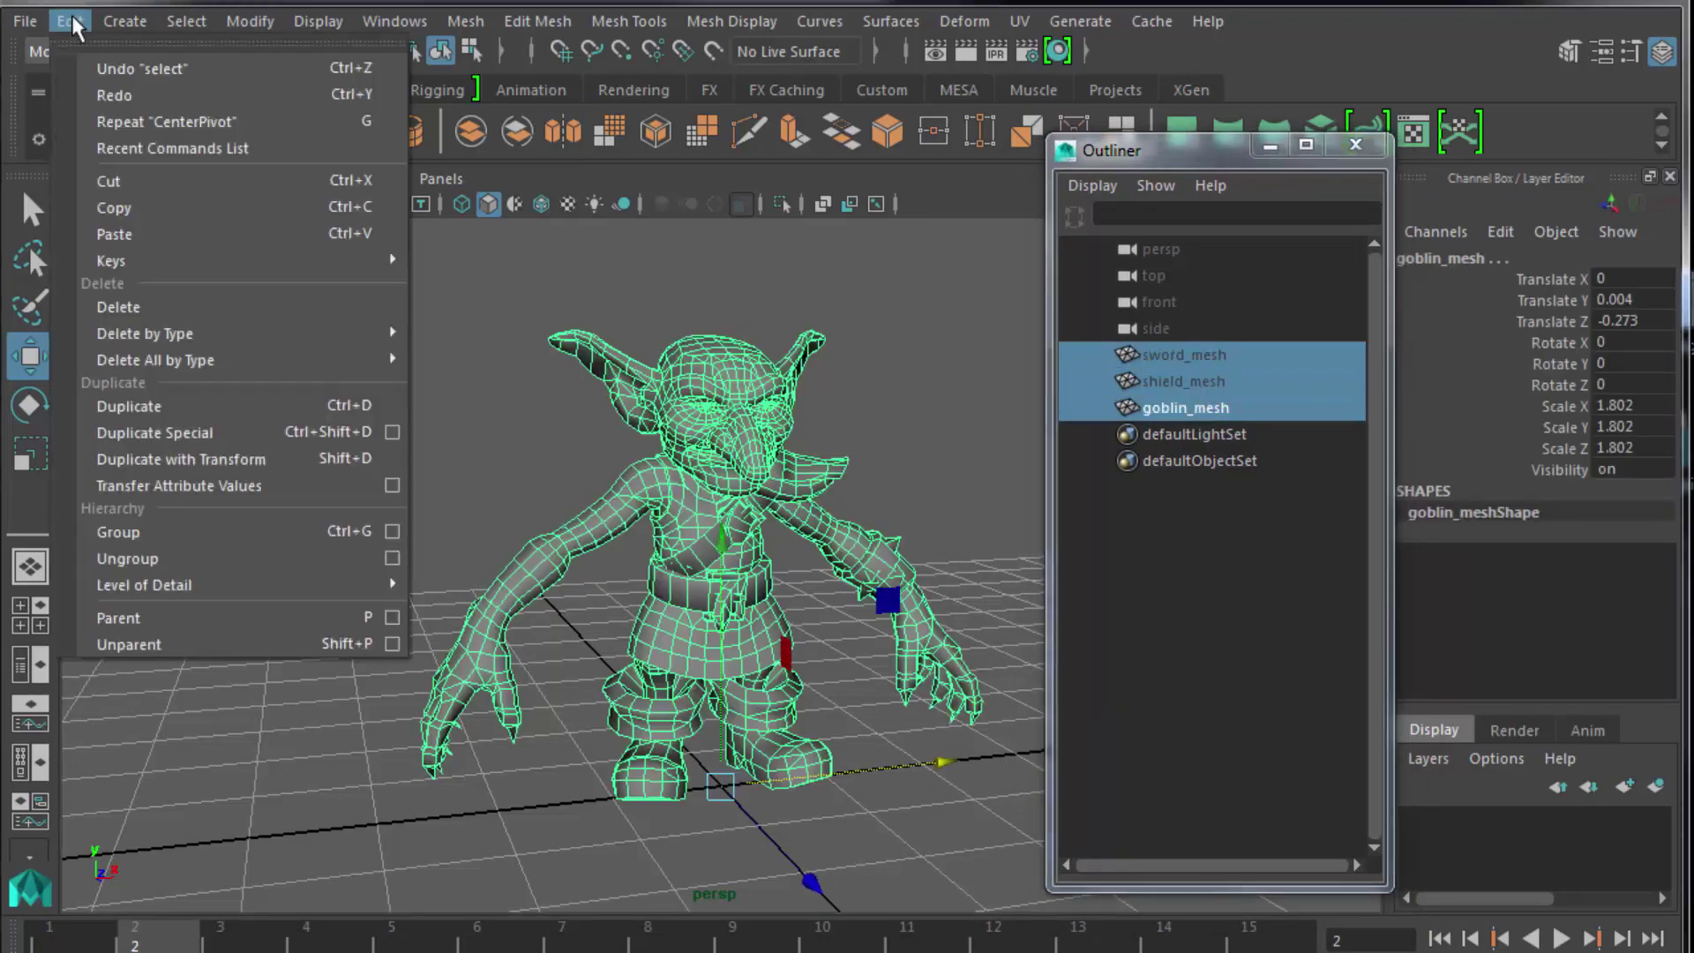
pyautogui.moveTo(125, 24)
pyautogui.moveTo(247, 26)
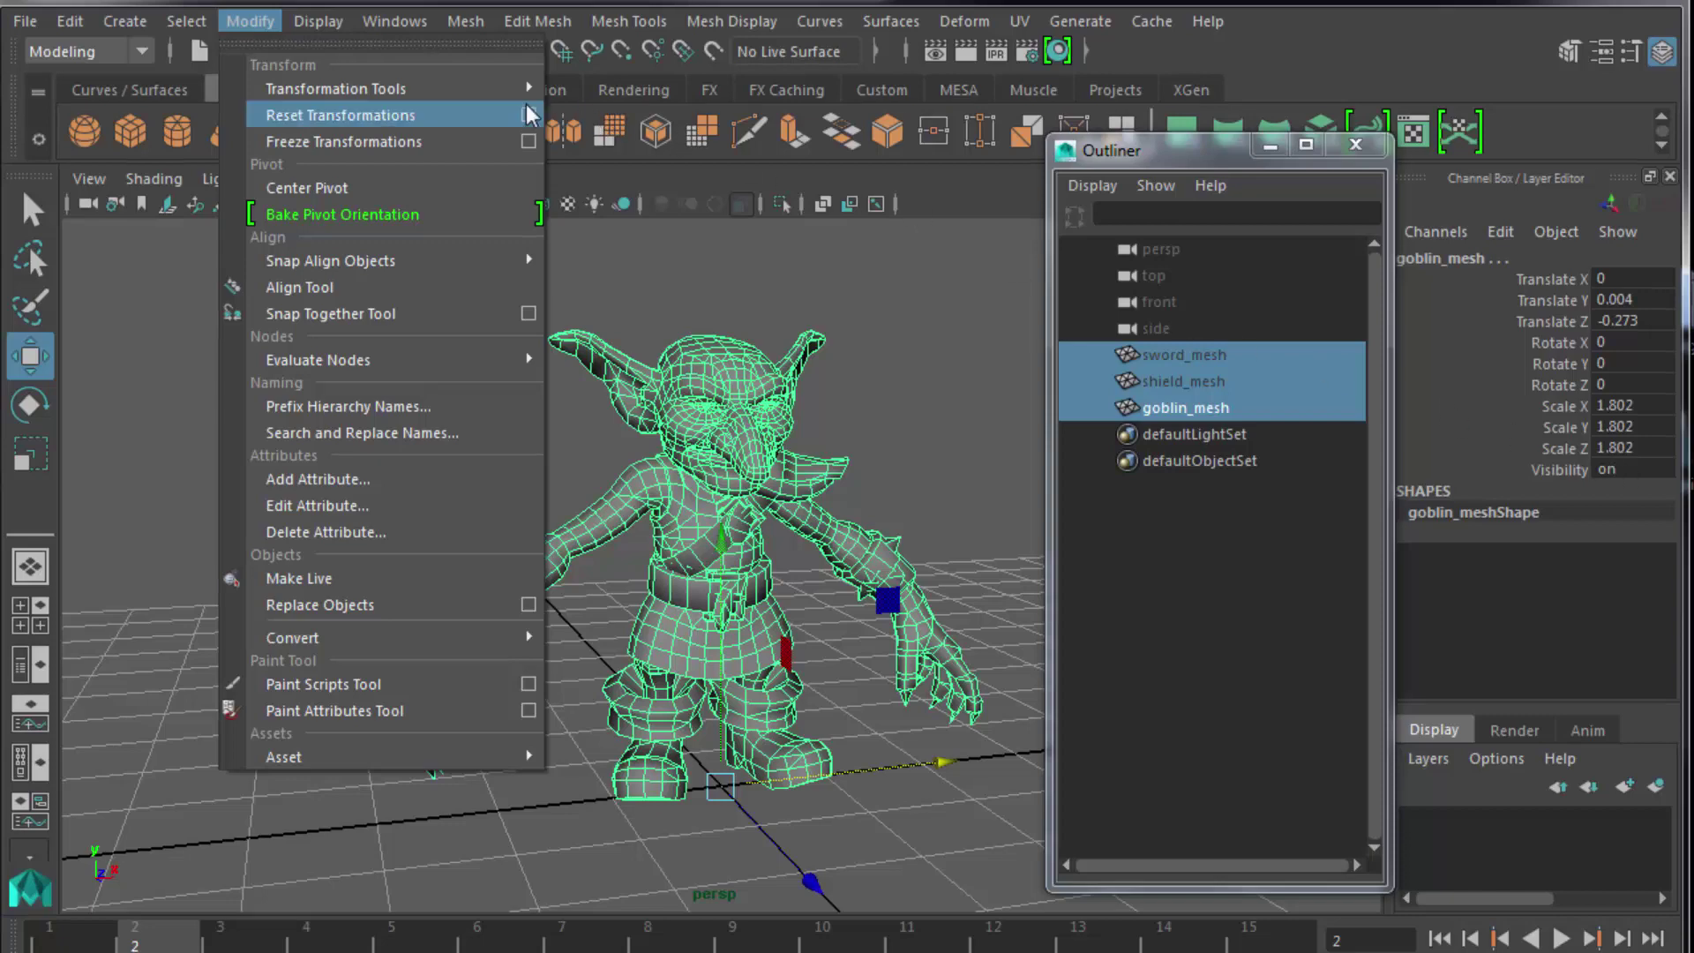
pyautogui.click(529, 142)
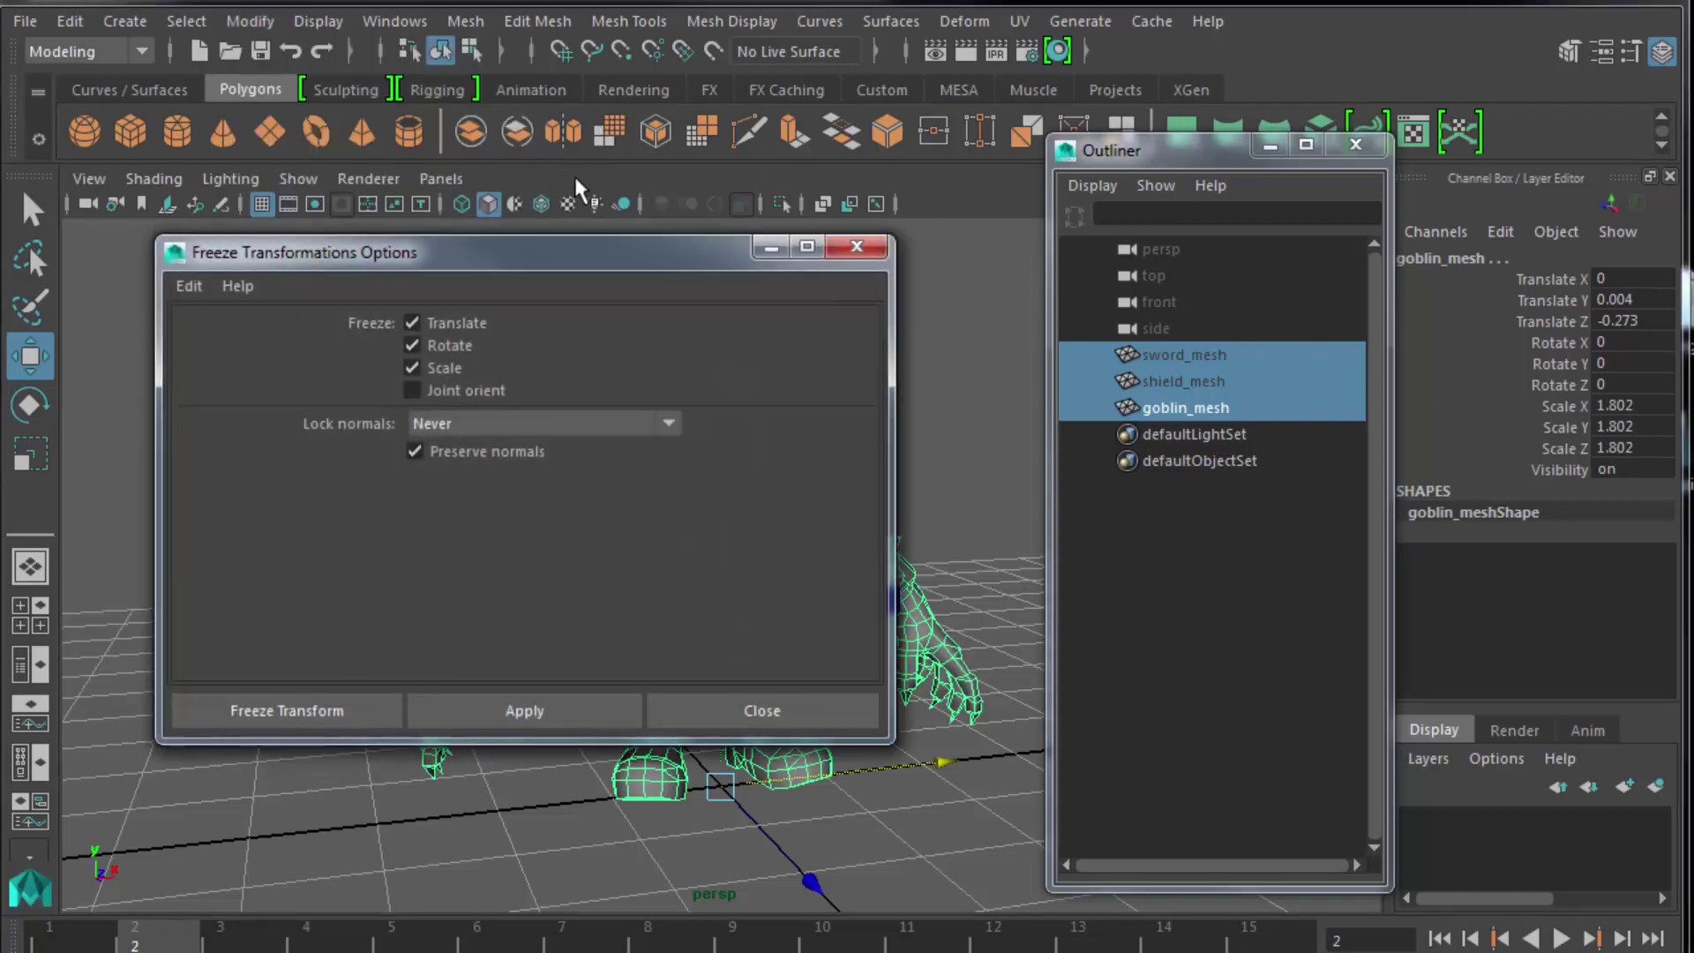
pyautogui.moveTo(574, 262); pyautogui.dragTo(960, 404)
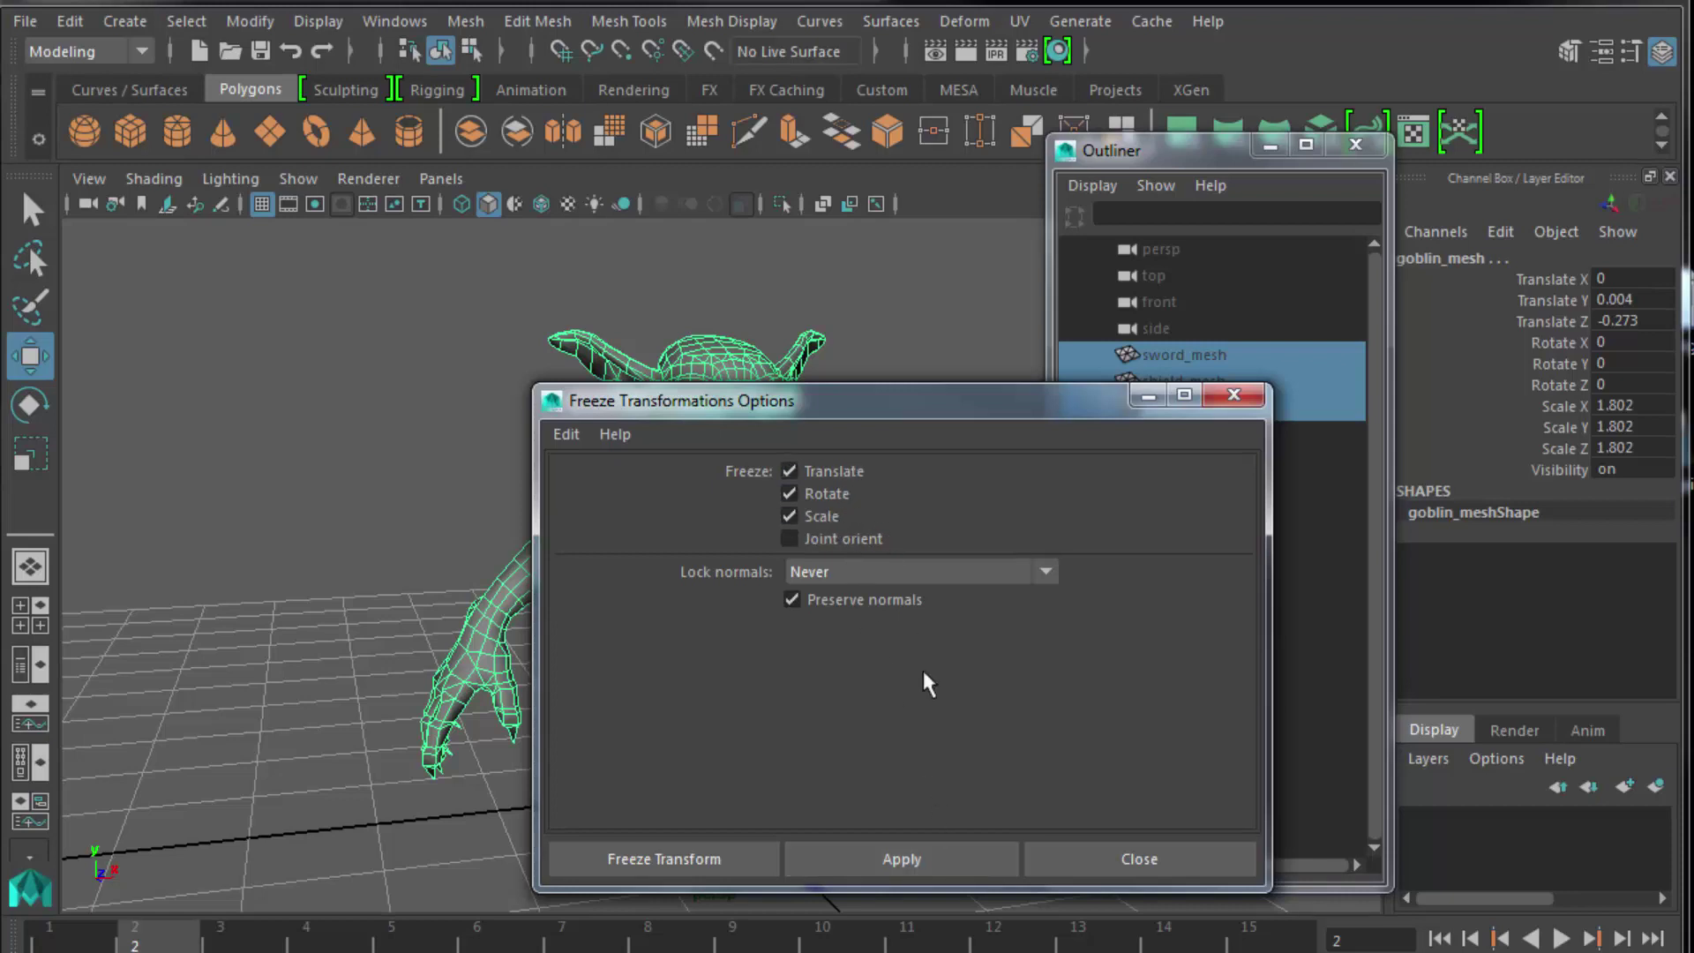
pyautogui.click(930, 849)
pyautogui.click(1163, 843)
pyautogui.click(1186, 378)
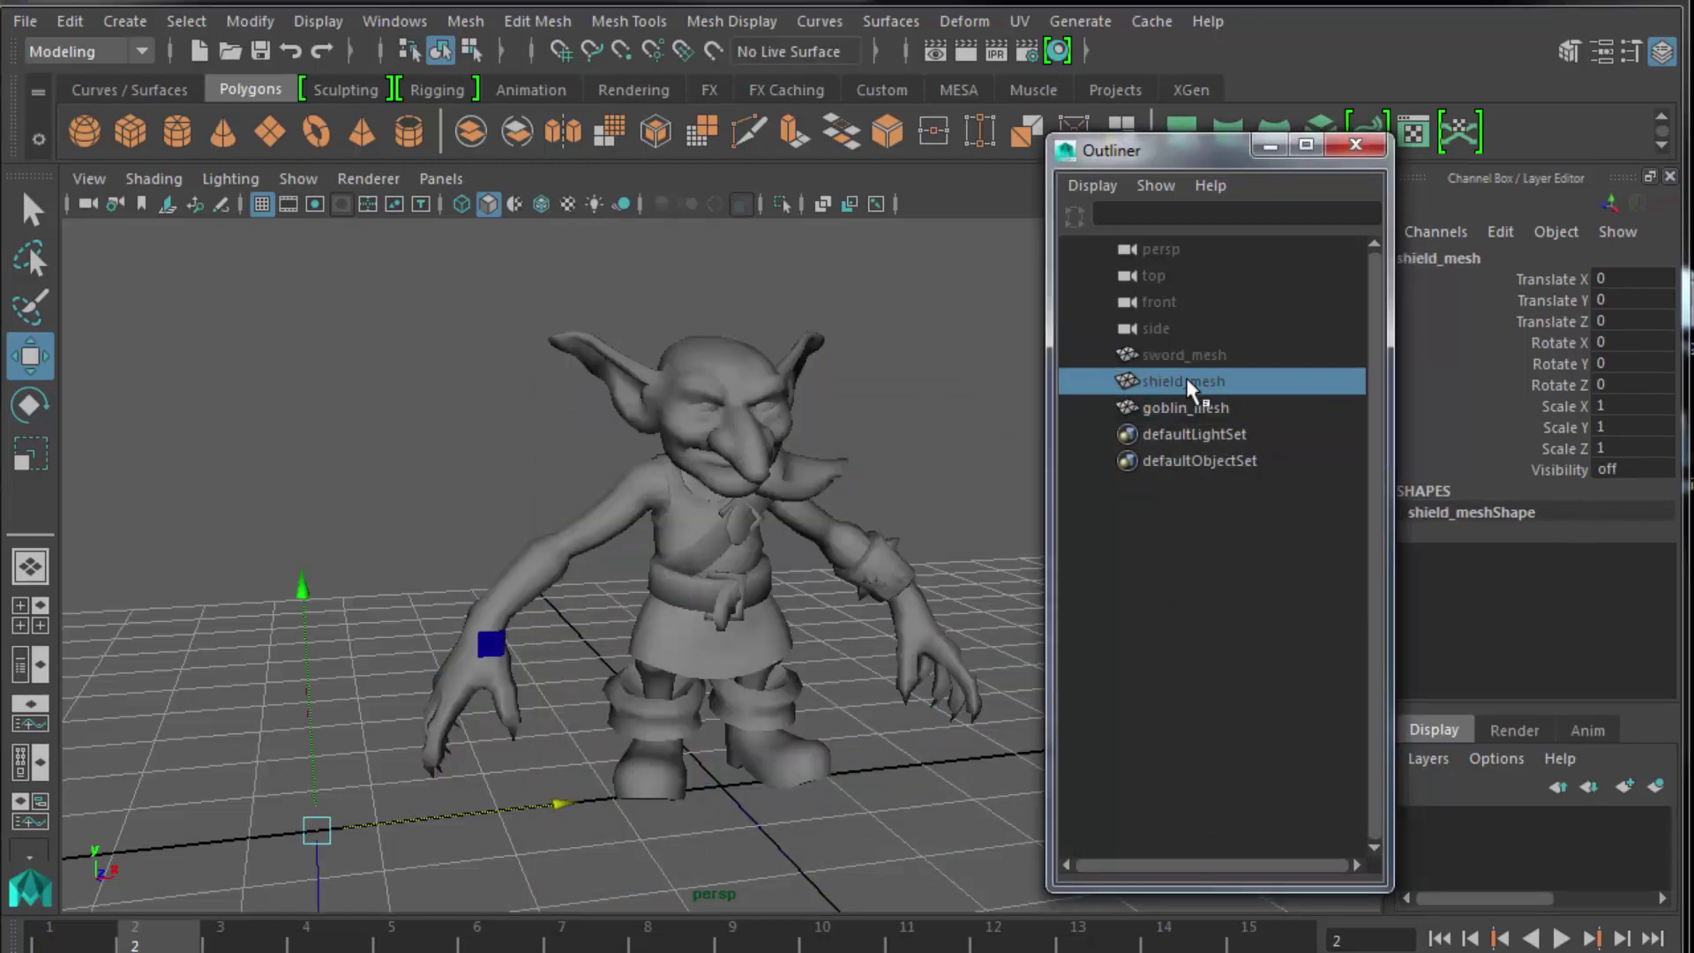
pyautogui.click(1186, 353)
pyautogui.click(1186, 408)
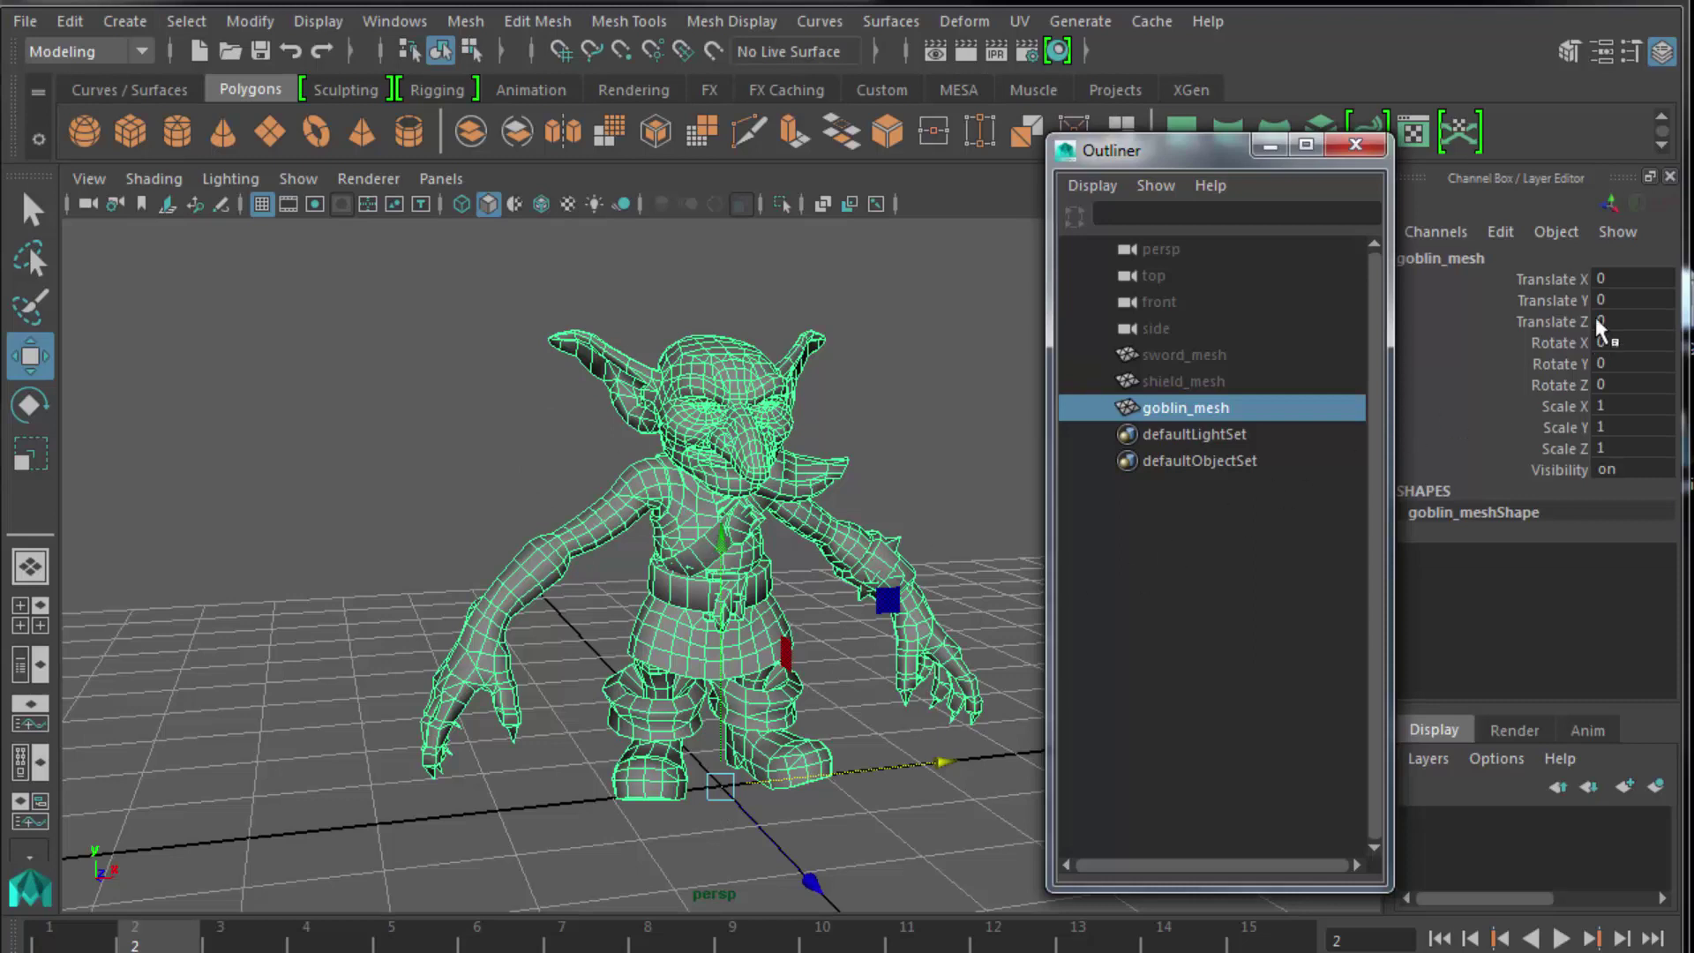
# Delete the construction history of all objects in the scene and deselect the goblin.
pyautogui.click(65, 22)
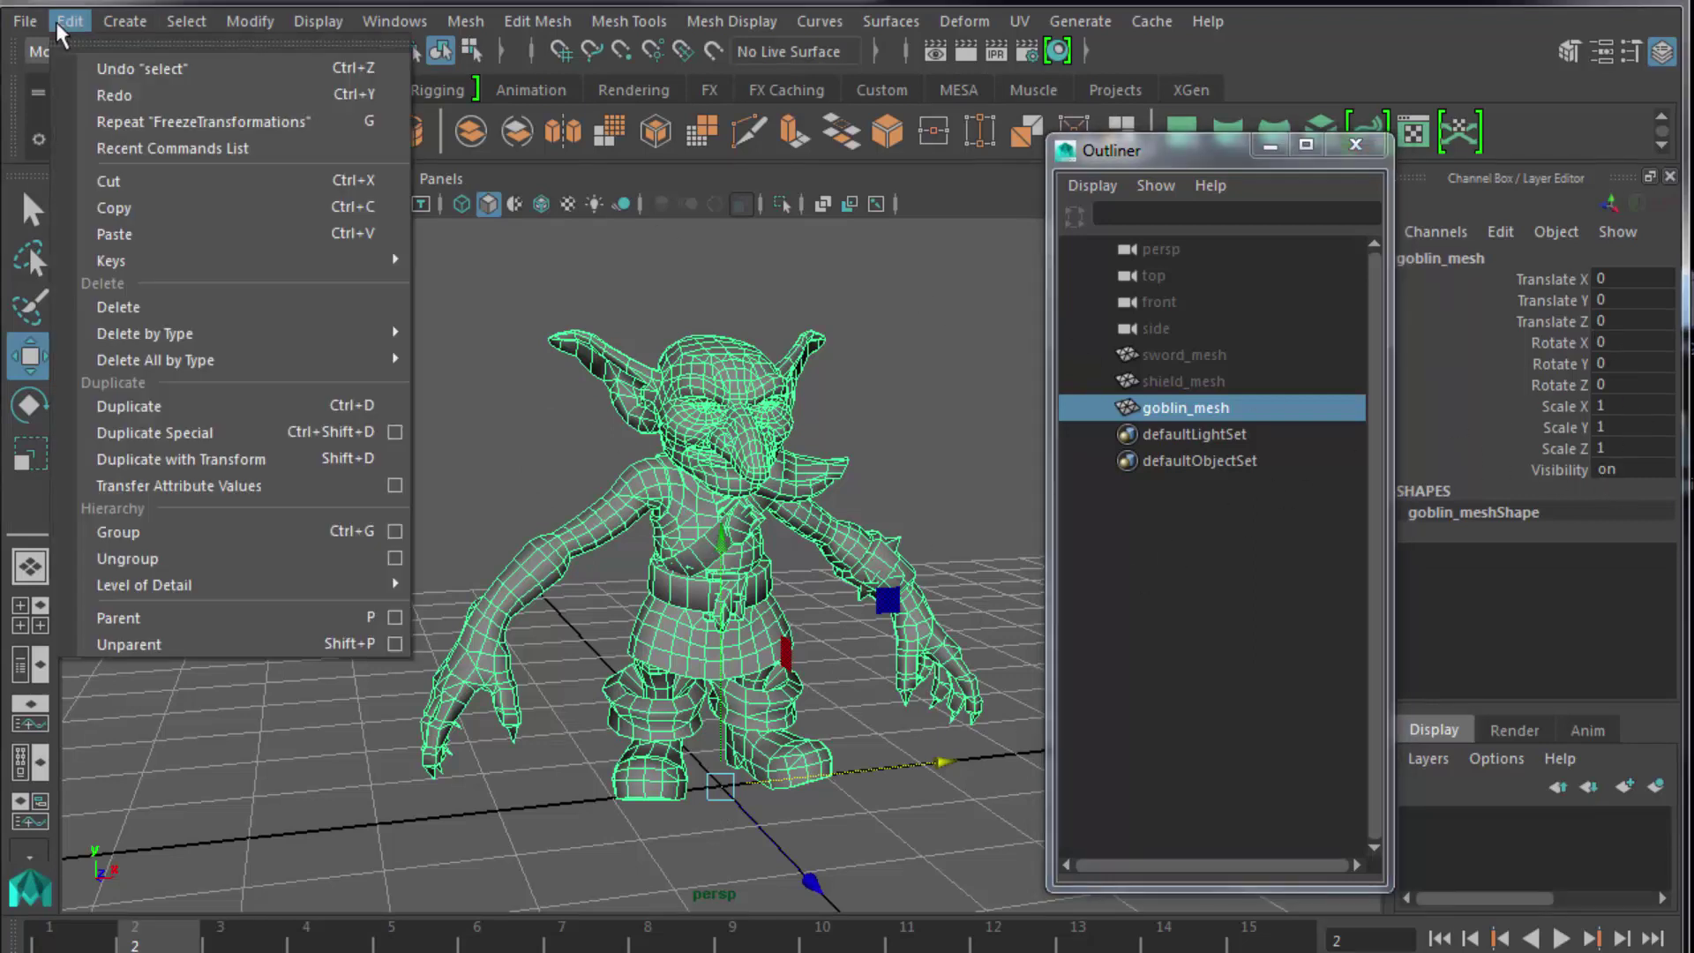
pyautogui.moveTo(392, 359)
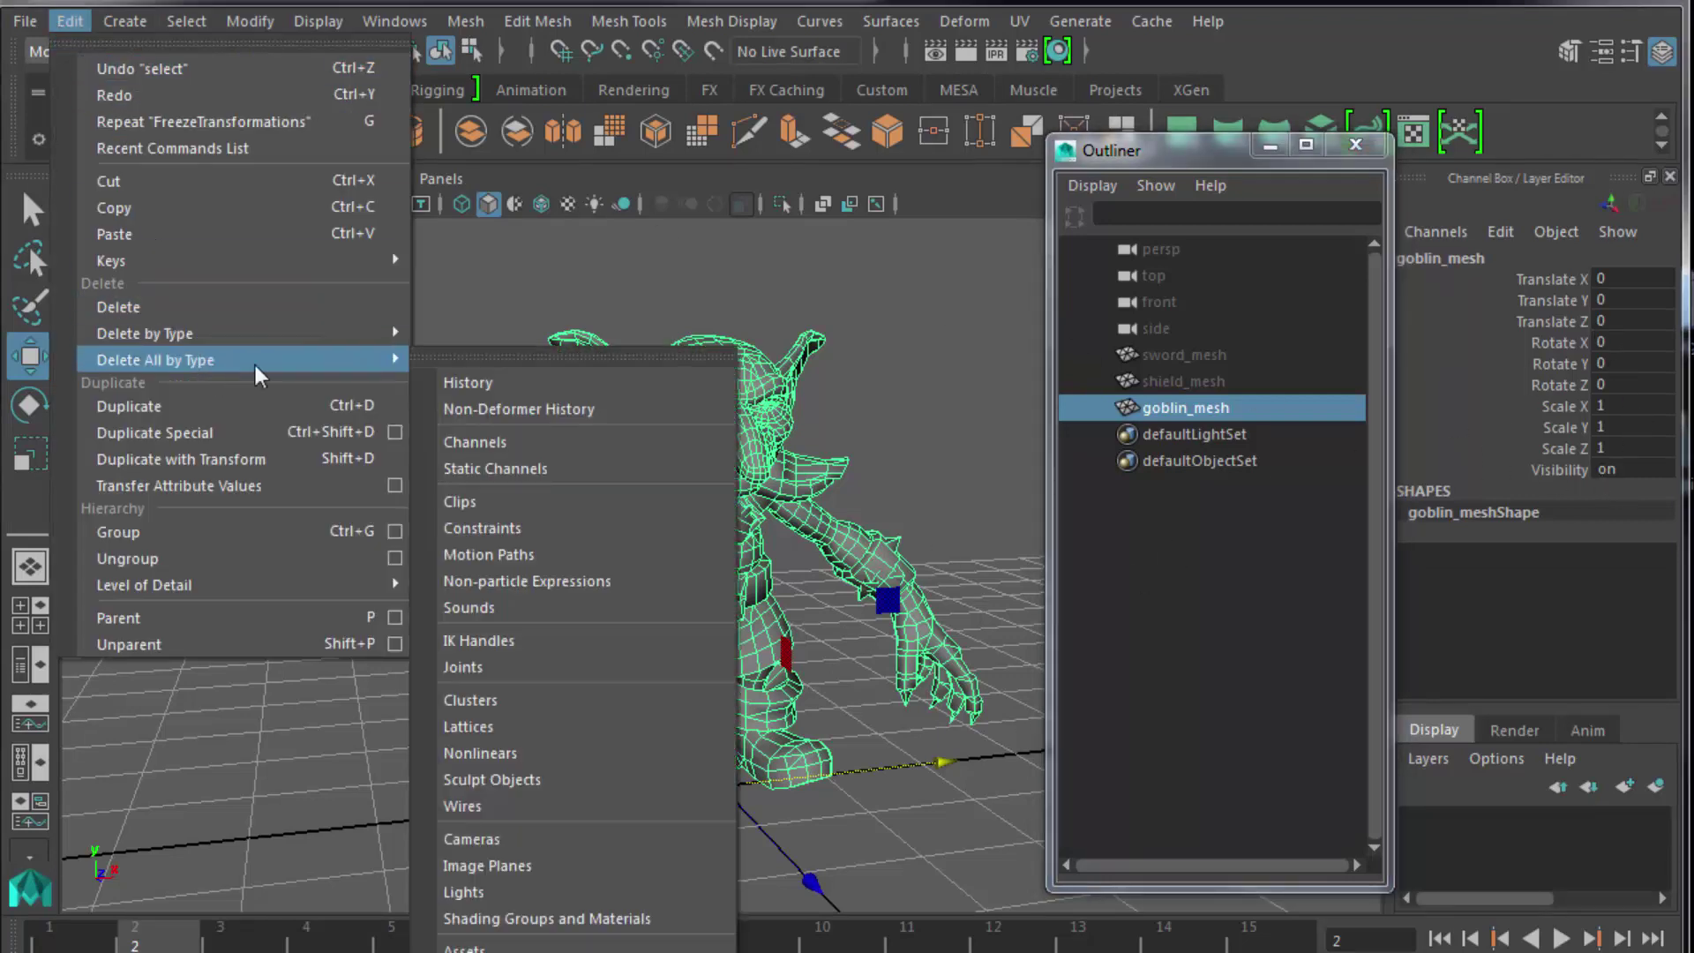
pyautogui.click(506, 383)
pyautogui.click(901, 320)
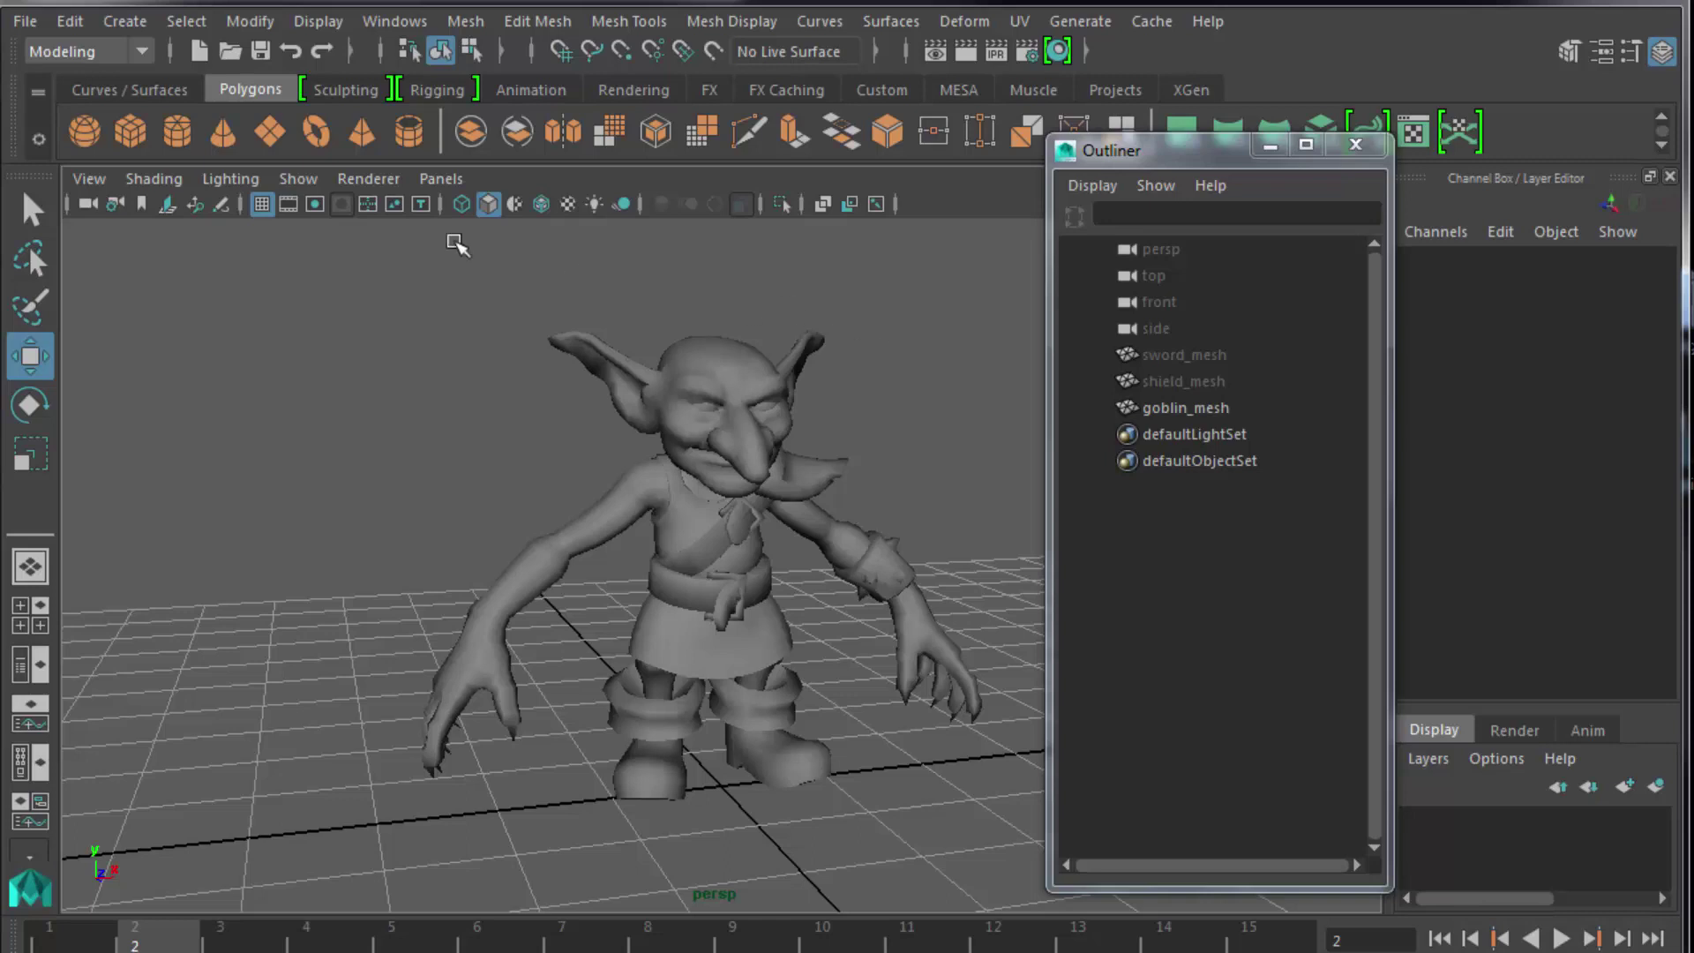
# Save the scene under the new name goblin_simple_mesh.ma in the goblin_warrior folder, accepting the student version notice.
pyautogui.click(24, 21)
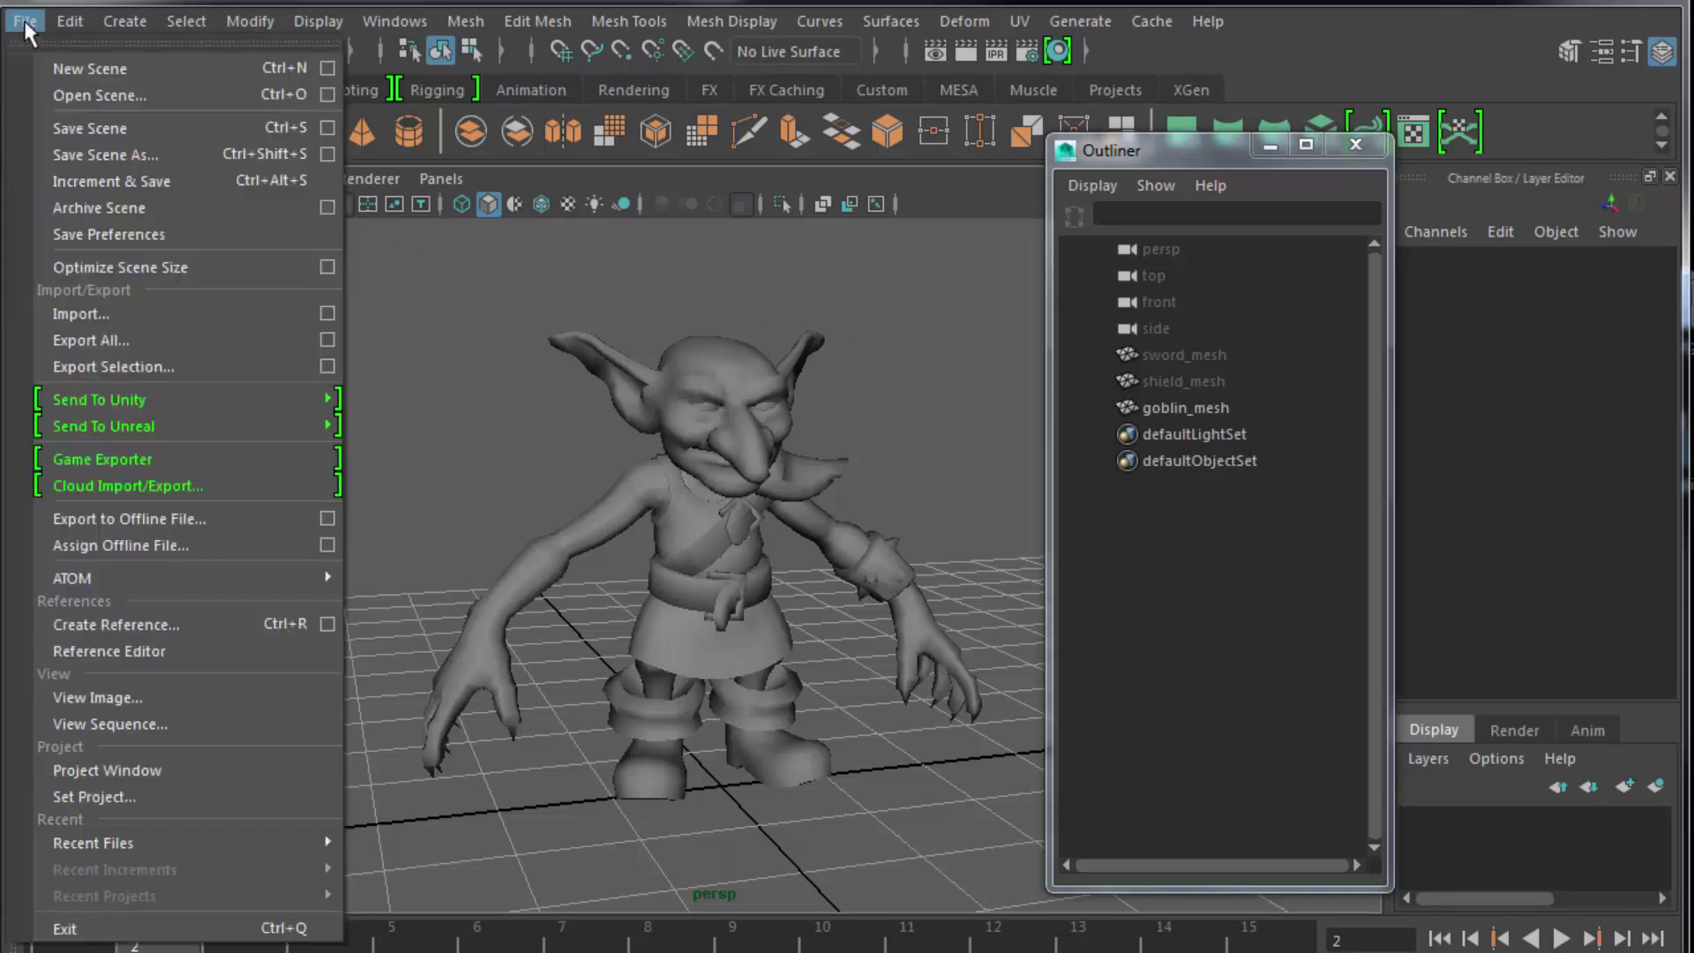
pyautogui.click(89, 155)
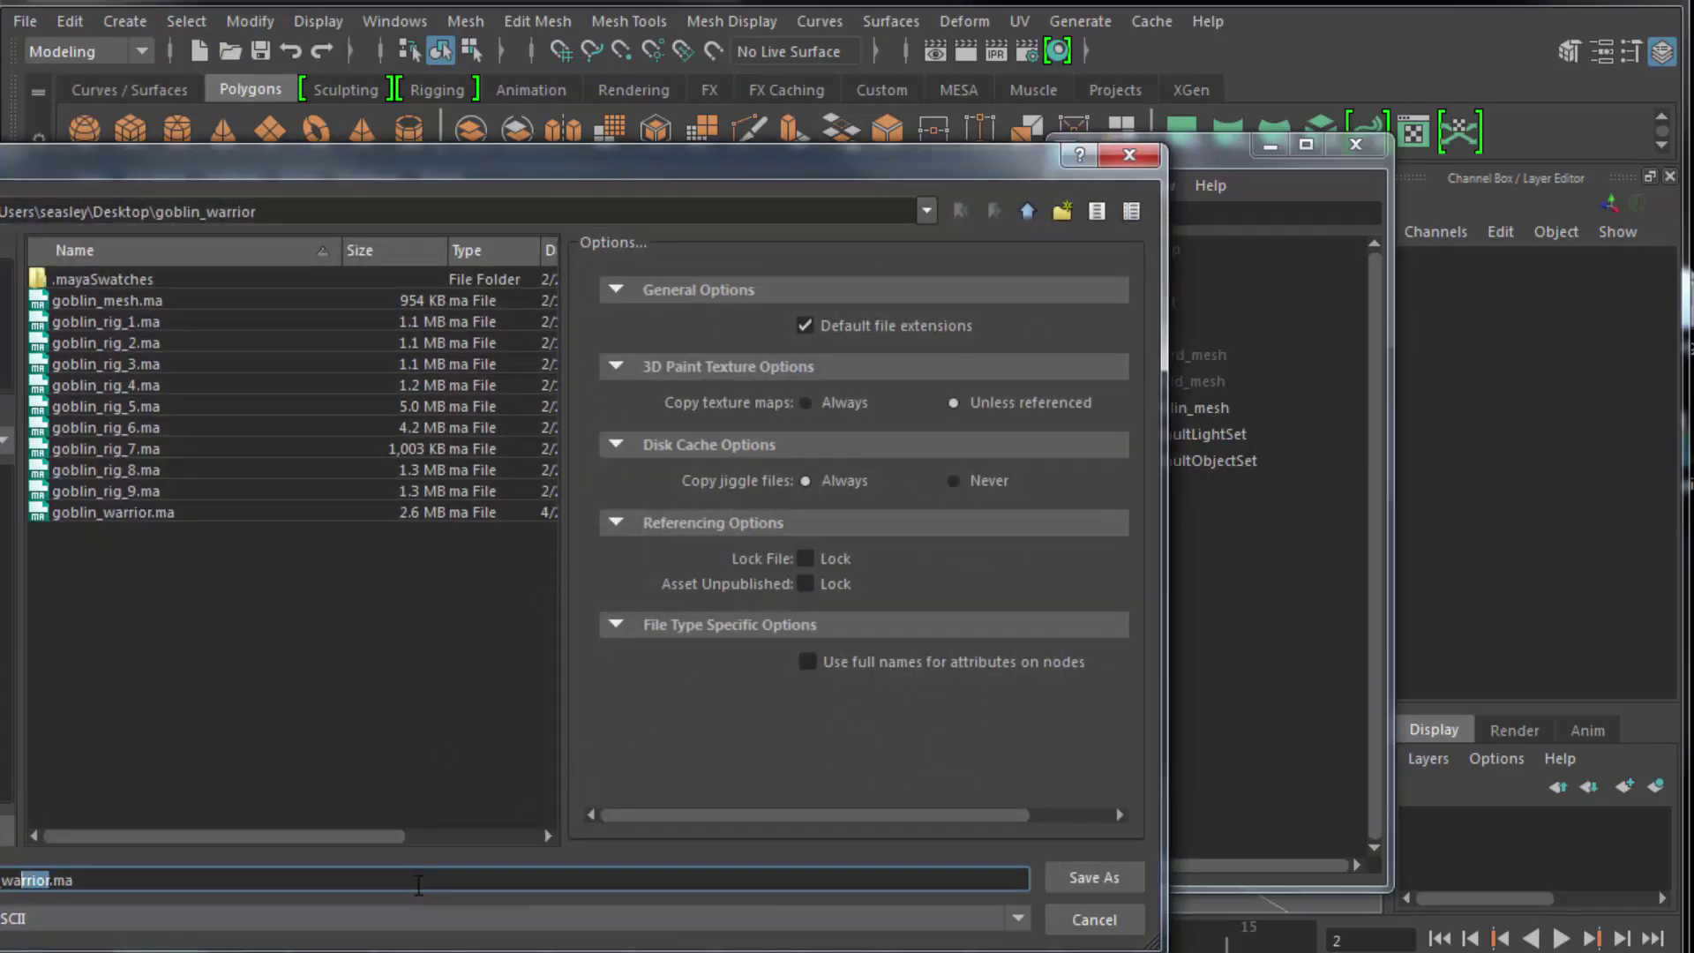
pyautogui.write('mesh')
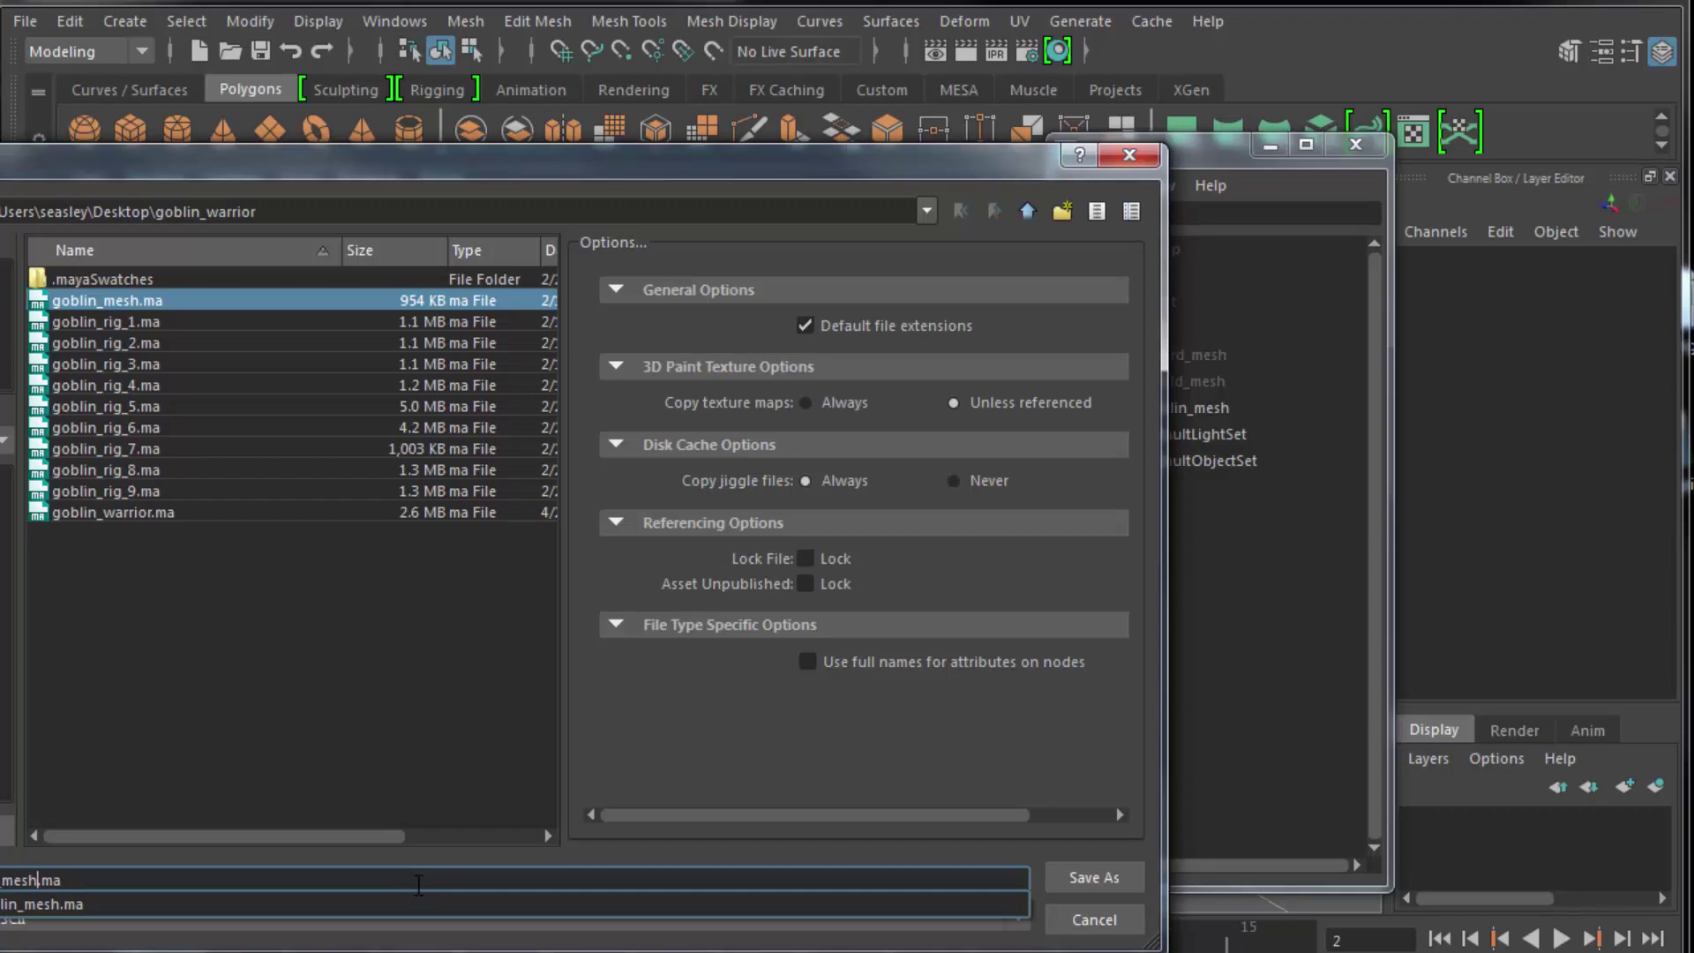
pyautogui.write('sim')
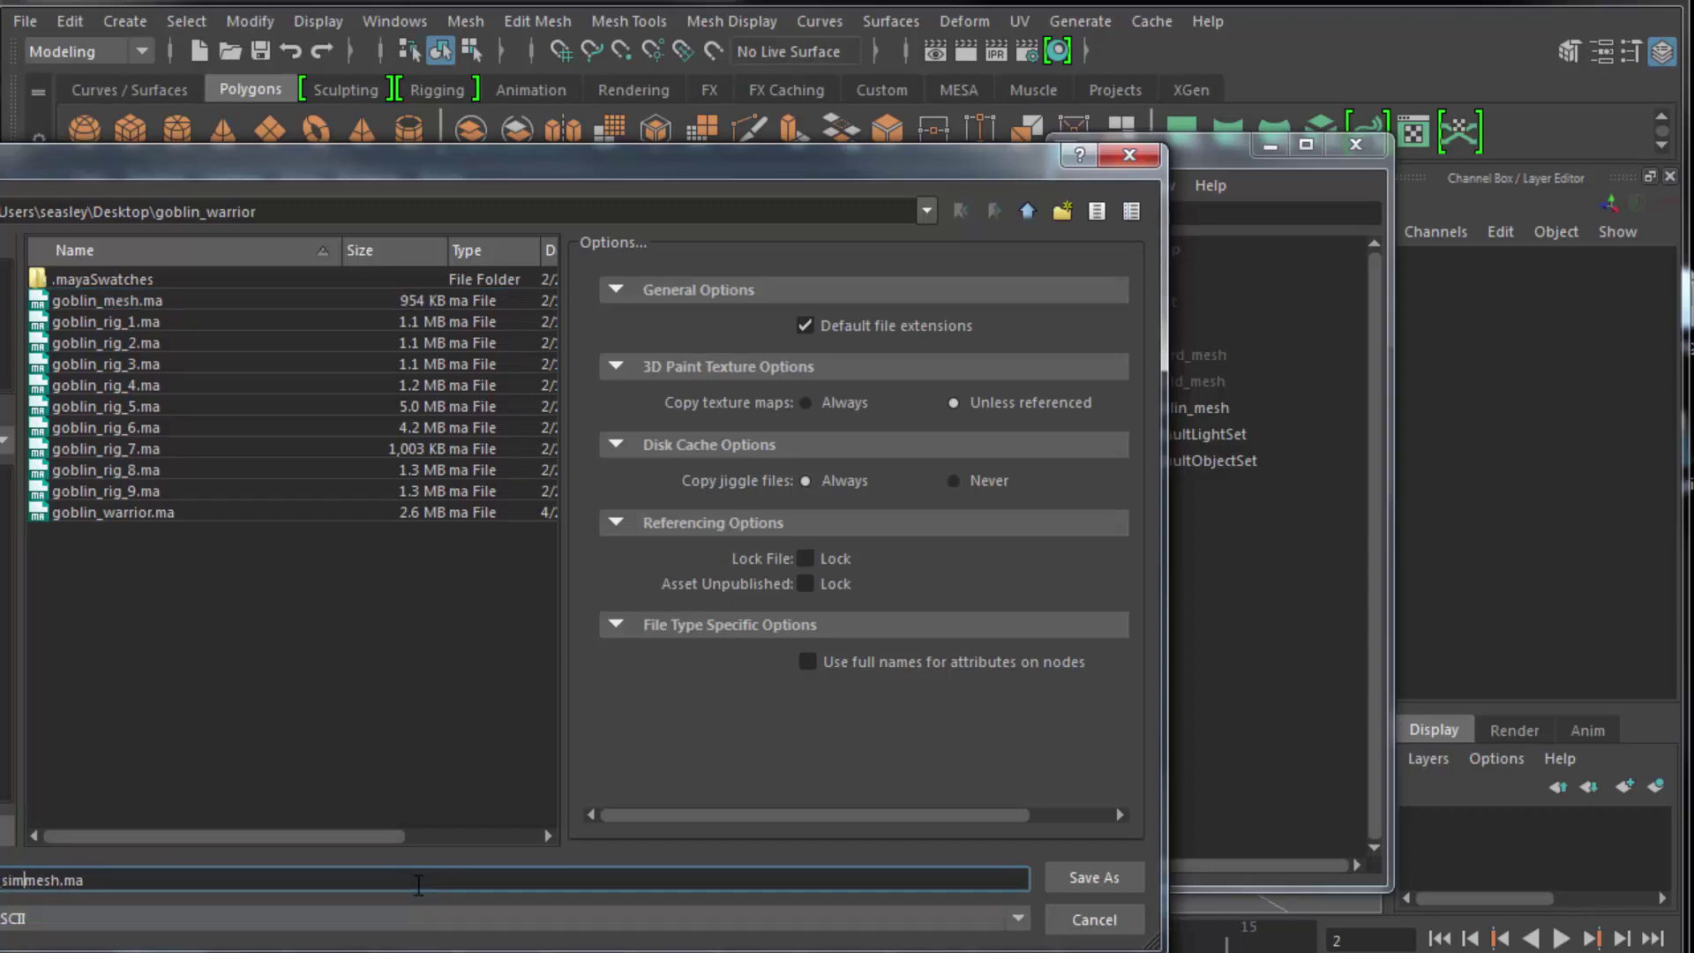
pyautogui.write('ple_')
pyautogui.press('Return')
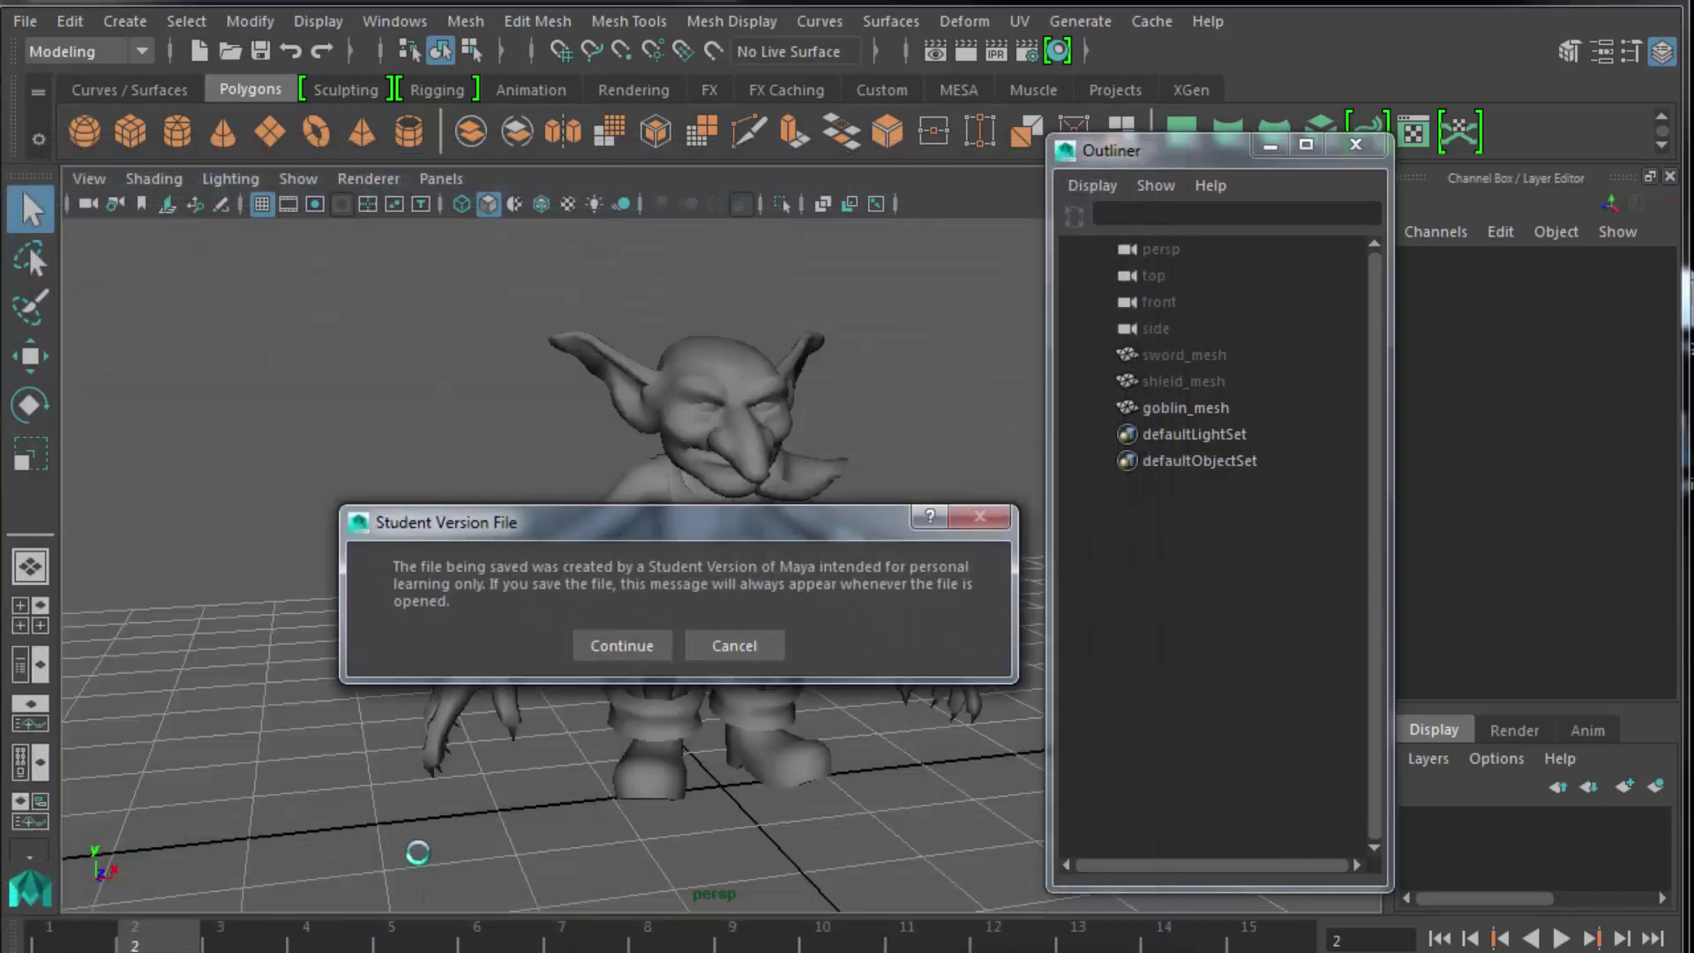
pyautogui.click(598, 647)
pyautogui.press('w')
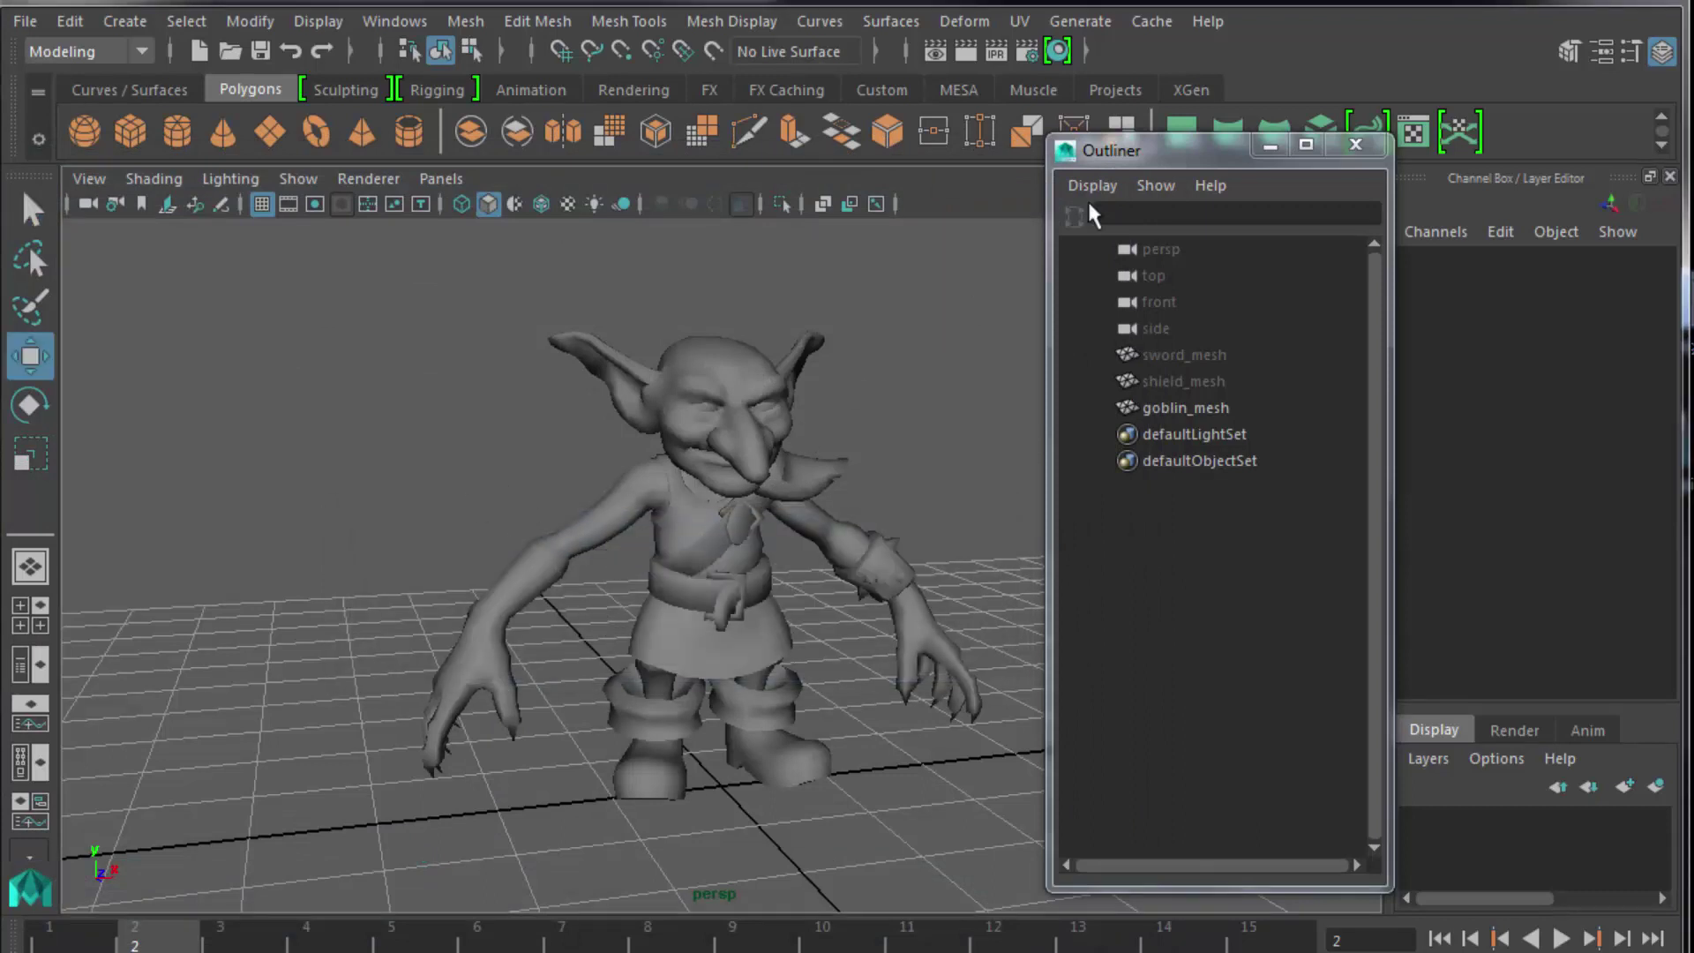
# Examine the cleaned-up goblin from the front and both sides, including its pivot and feet at the origin, finishing with nothing selected.
pyautogui.moveTo(1214, 165); pyautogui.dragTo(1523, 211)
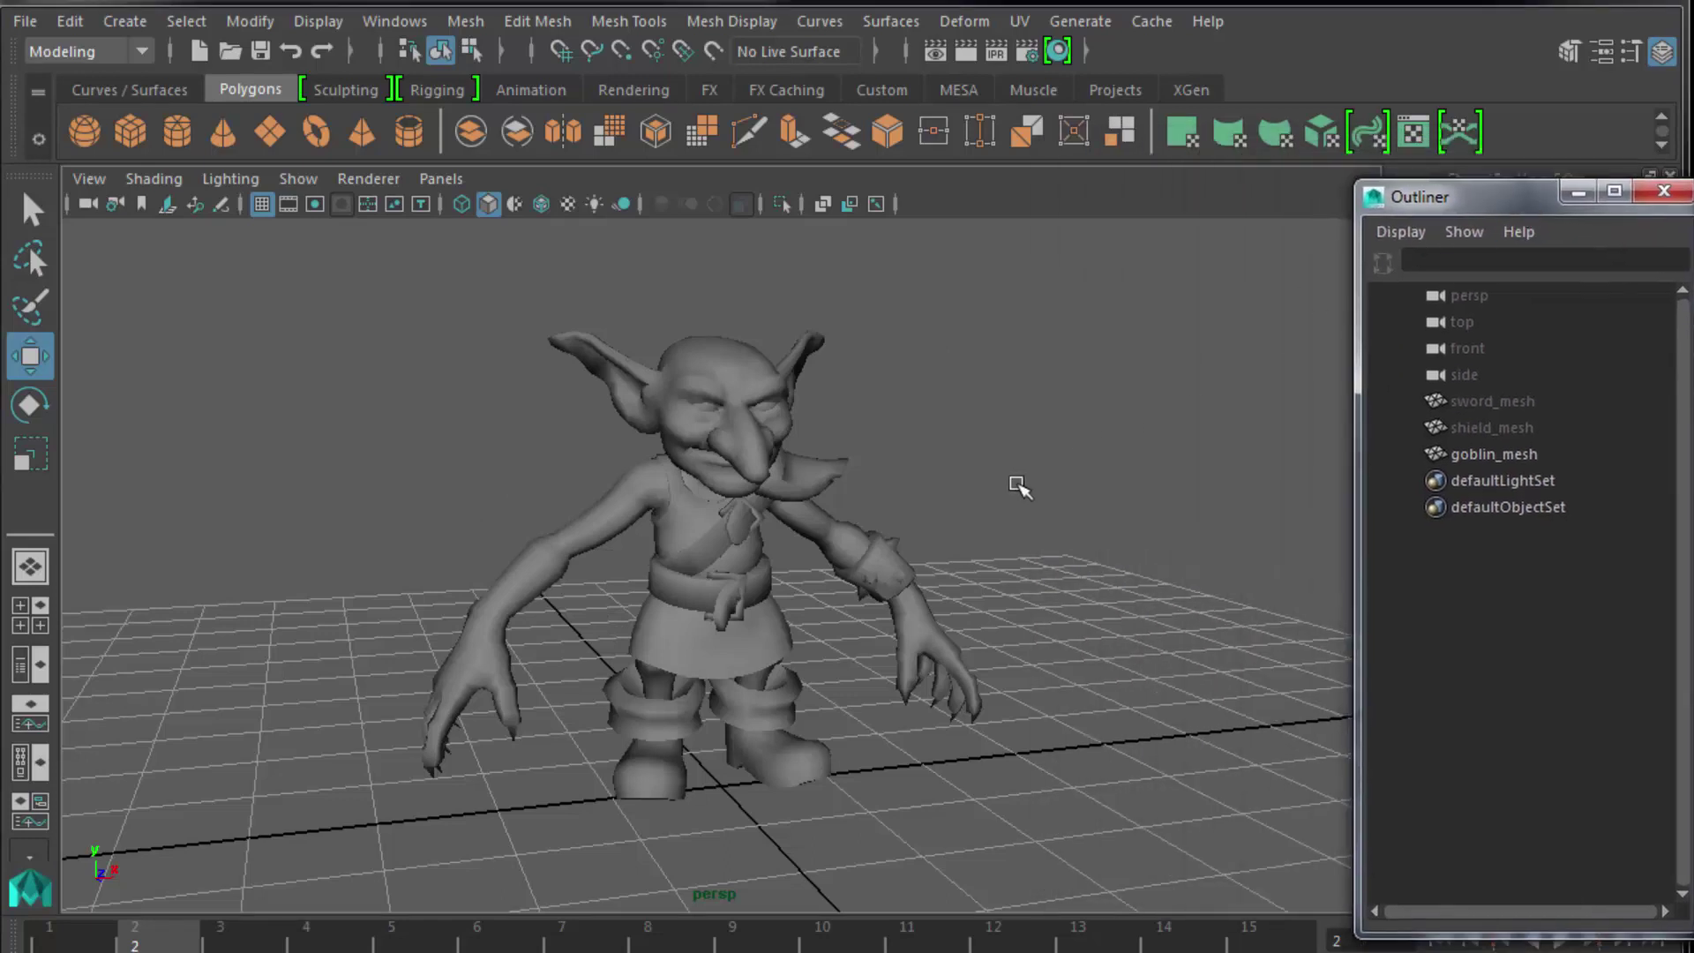
pyautogui.scroll(1, 1020, 486)
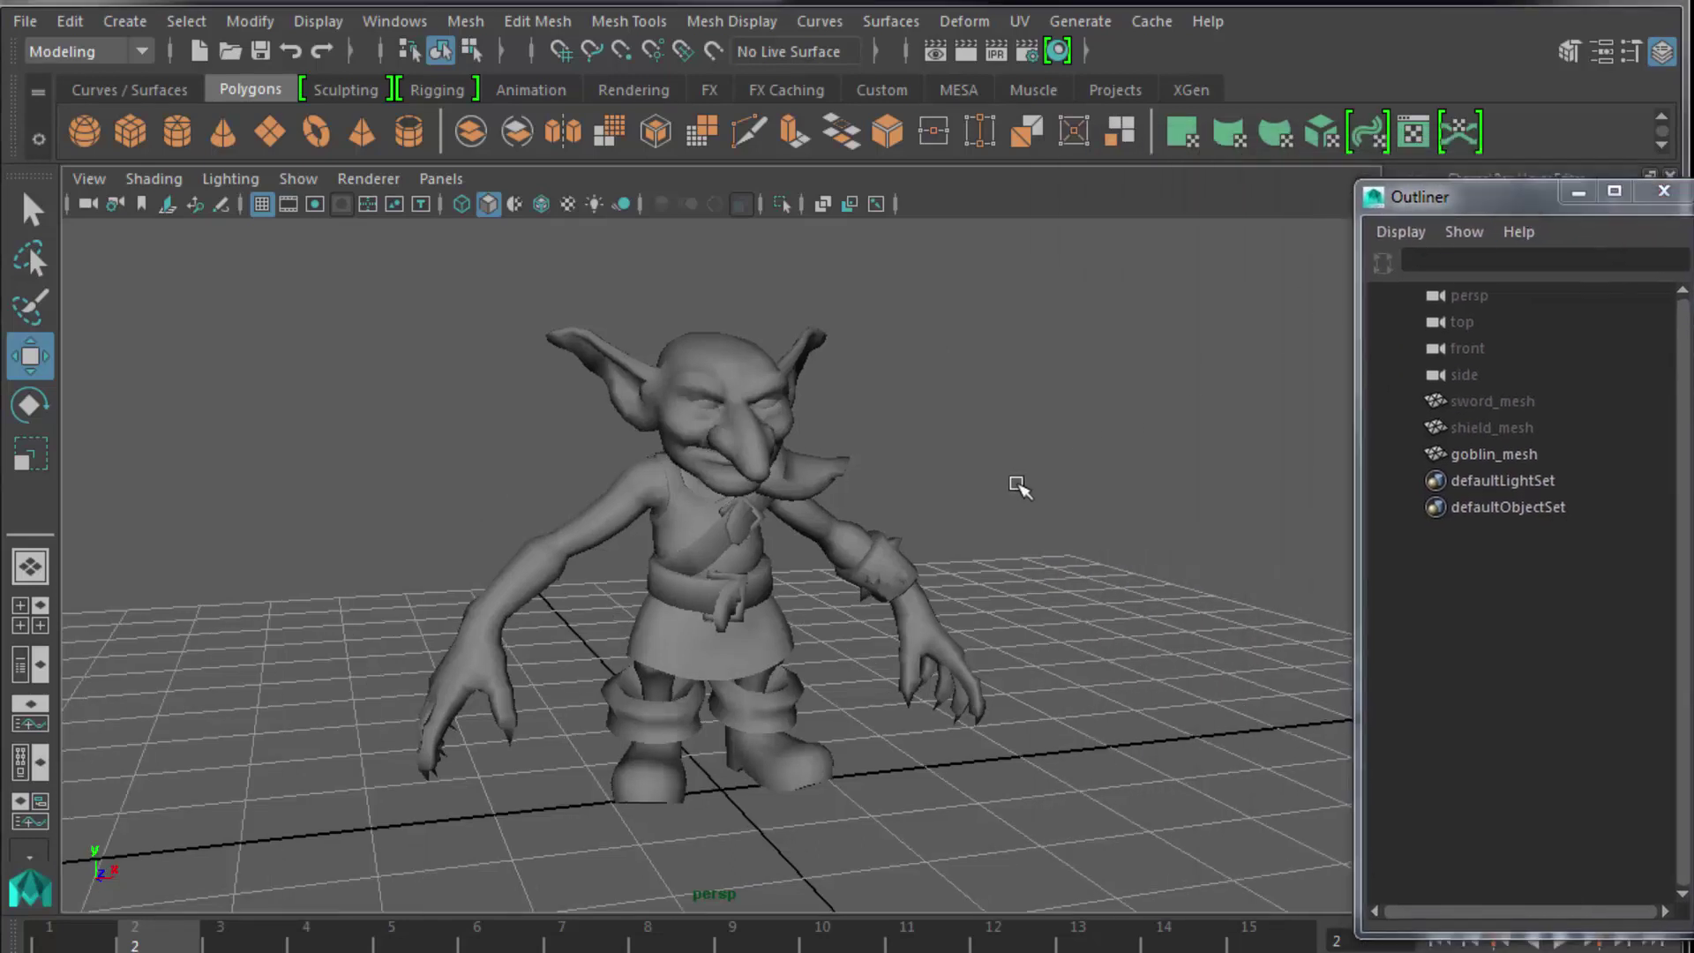
pyautogui.keyDown('alt'); pyautogui.moveTo(1017, 492); pyautogui.dragTo(1157, 473); pyautogui.keyUp('alt')
pyautogui.moveTo(707, 427)
pyautogui.keyDown('alt'); pyautogui.mouseDown()
pyautogui.moveTo(772, 468)
pyautogui.moveTo(725, 432)
pyautogui.mouseUp(); pyautogui.keyUp('alt')
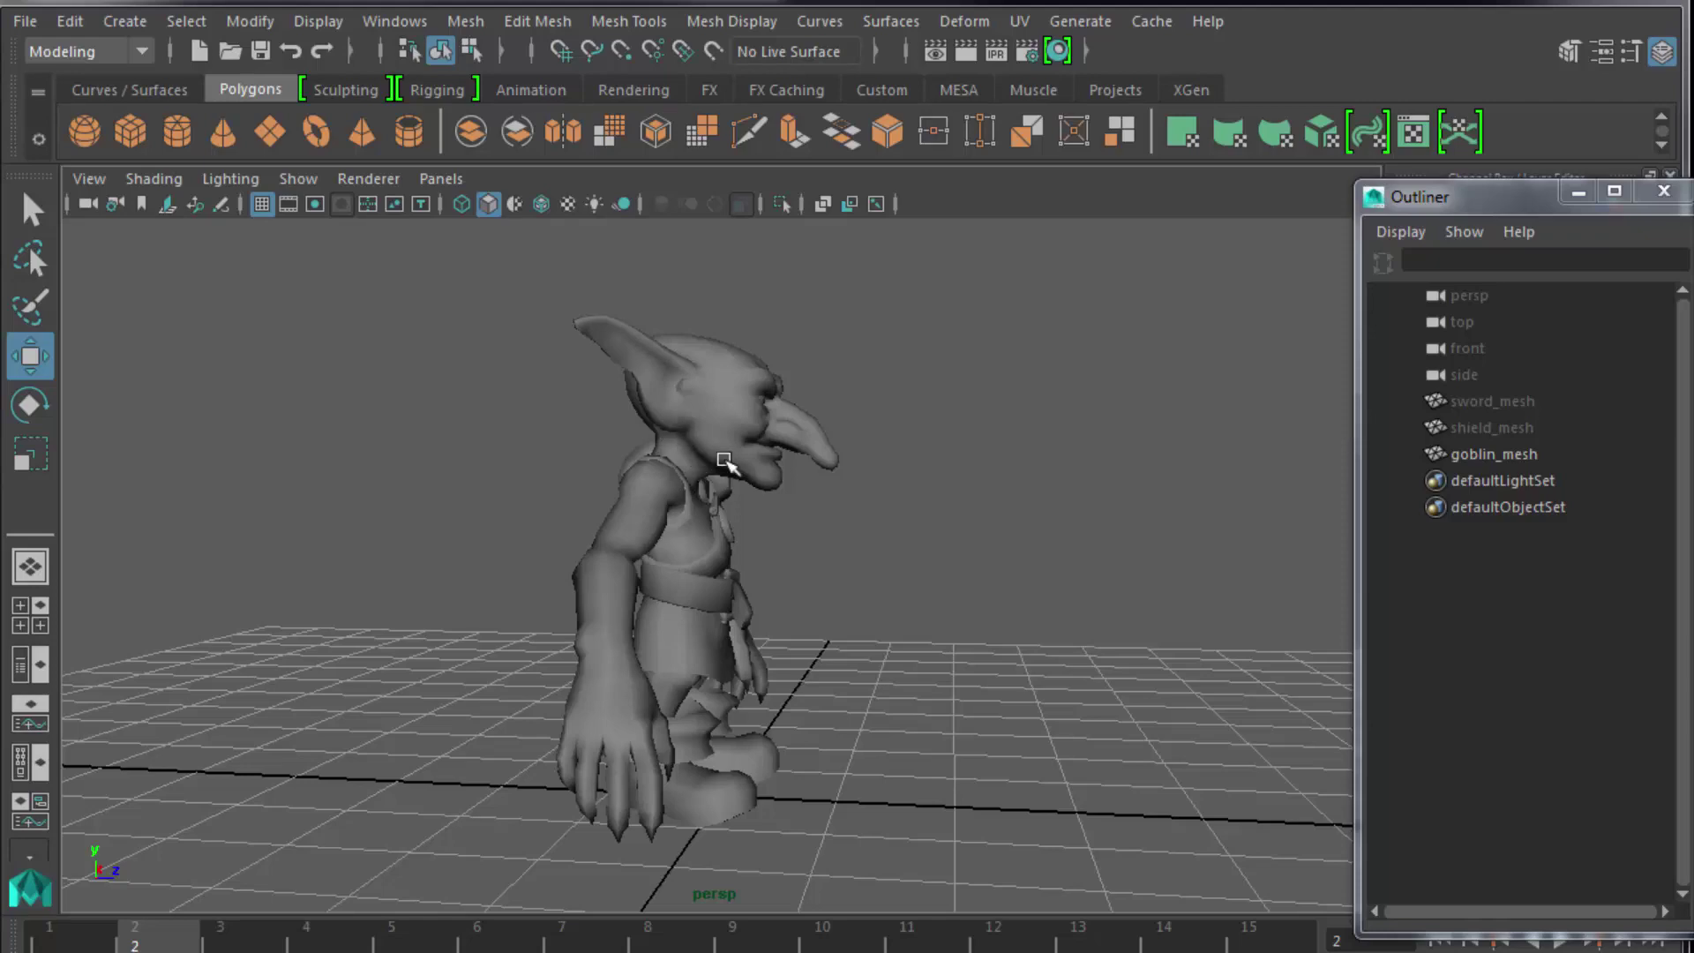
pyautogui.keyDown('alt'); pyautogui.moveTo(829, 496); pyautogui.dragTo(588, 496); pyautogui.keyUp('alt')
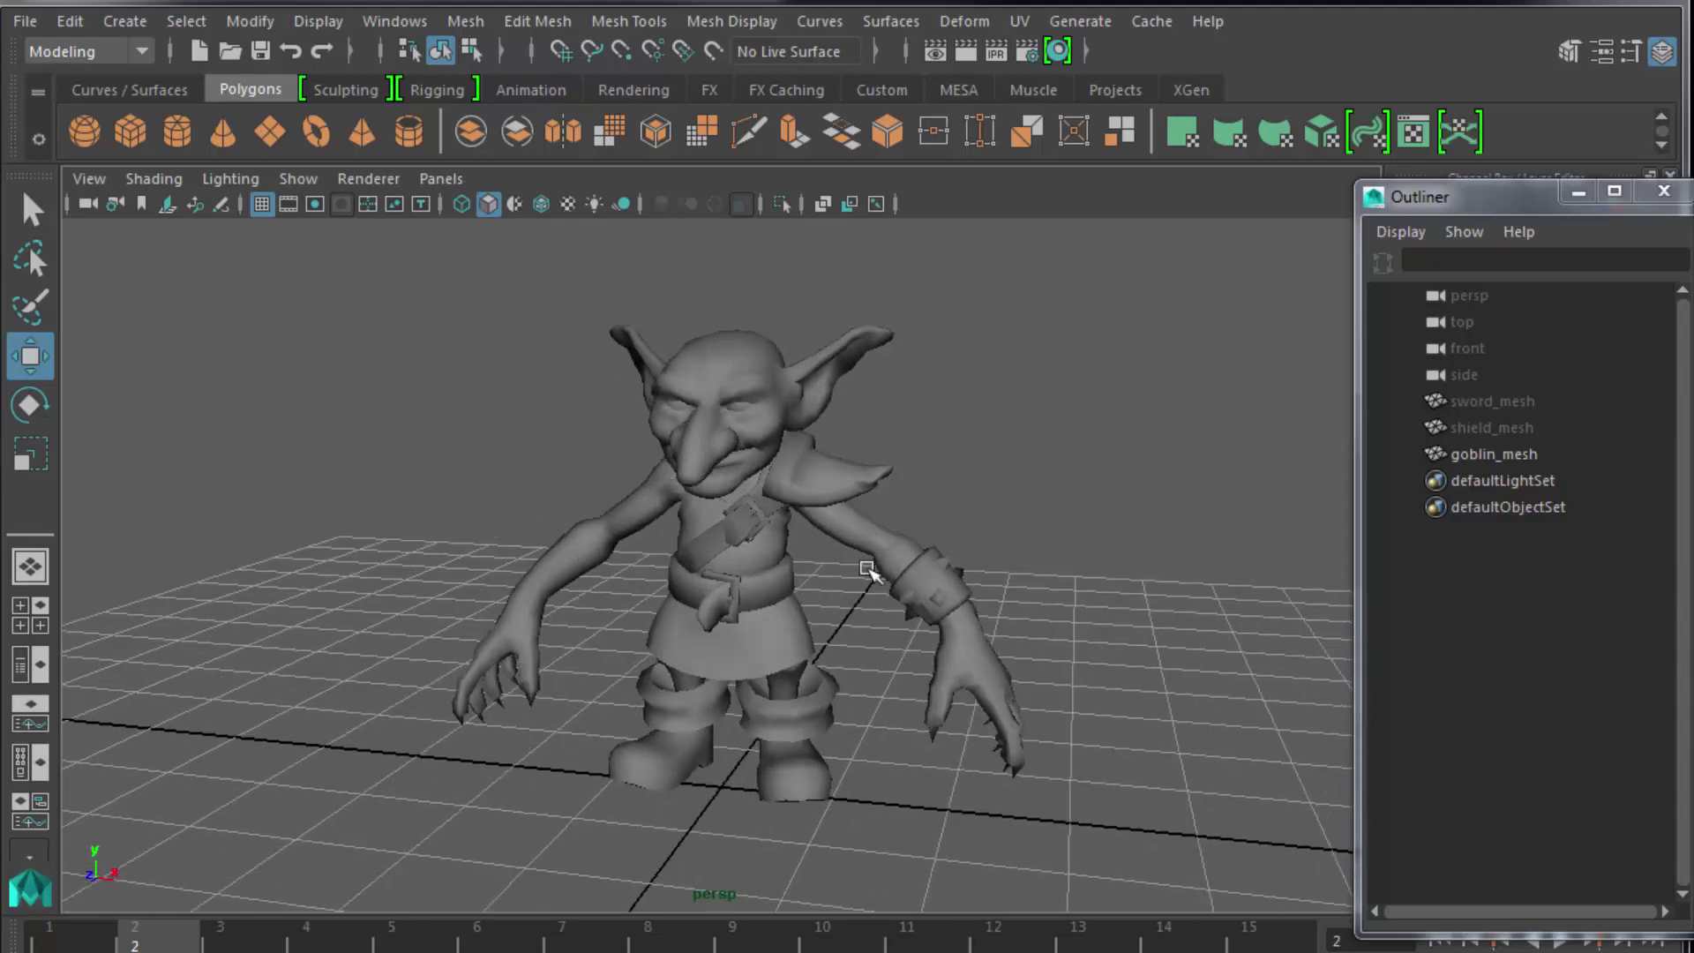
pyautogui.keyDown('alt'); pyautogui.moveTo(935, 729); pyautogui.dragTo(855, 579); pyautogui.keyUp('alt')
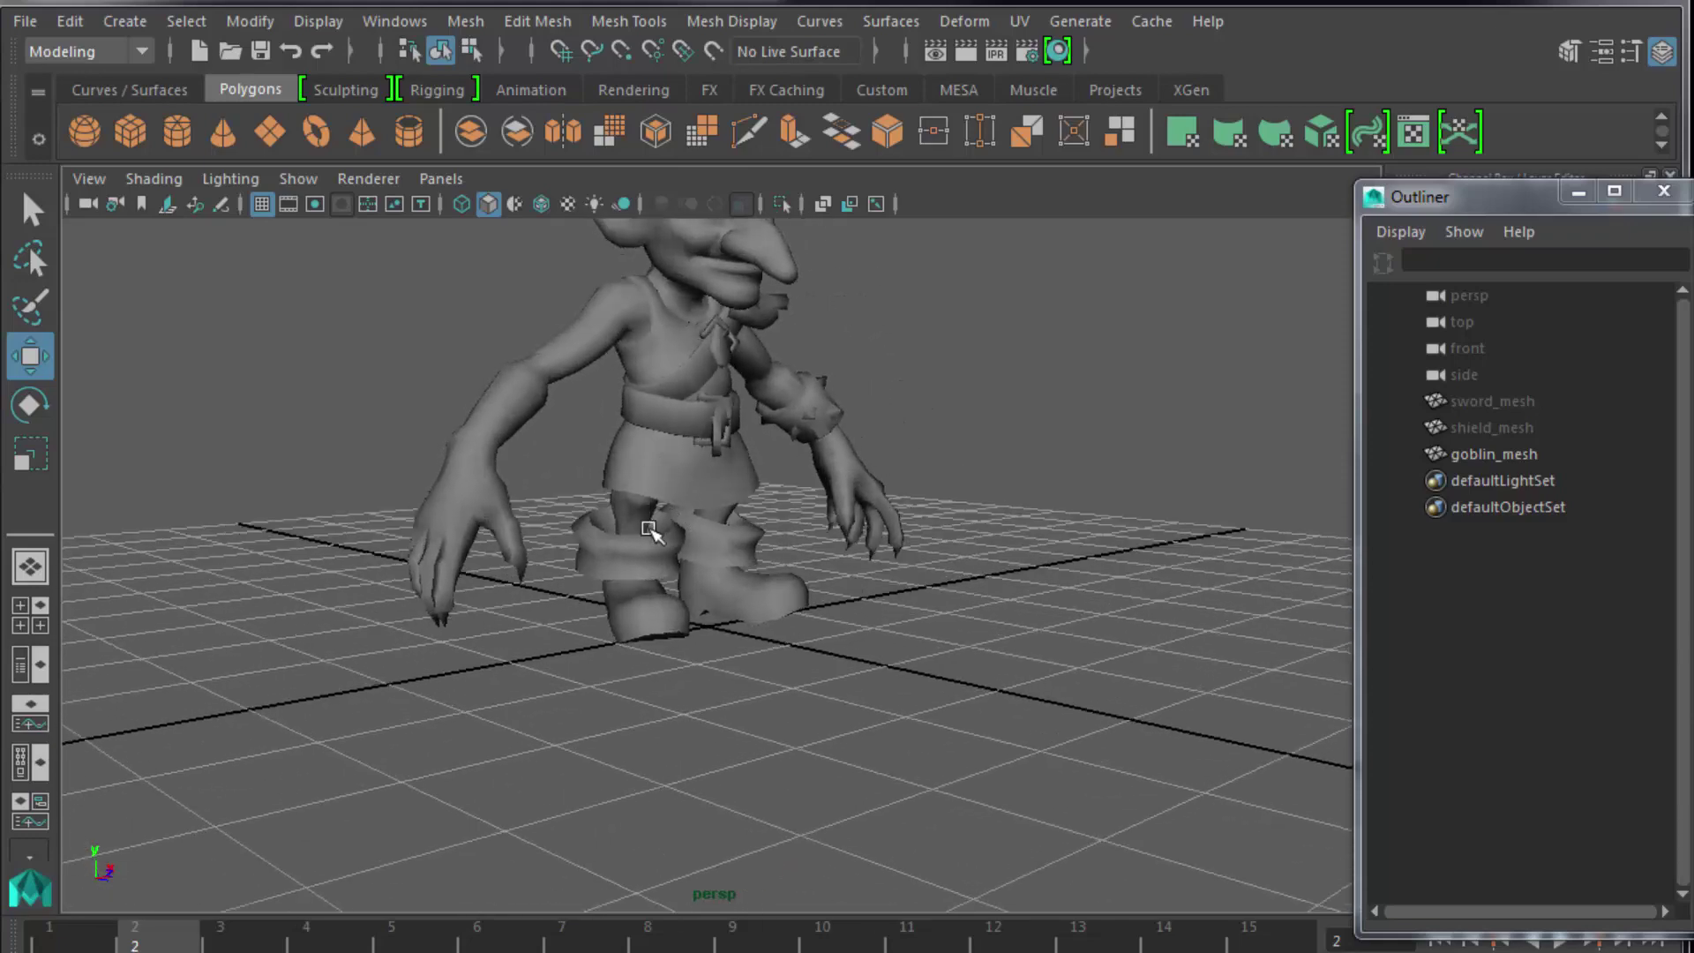
pyautogui.keyDown('alt'); pyautogui.moveTo(976, 624); pyautogui.dragTo(662, 636); pyautogui.keyUp('alt')
pyautogui.keyDown('alt'); pyautogui.moveTo(711, 503); pyautogui.dragTo(805, 529); pyautogui.keyUp('alt')
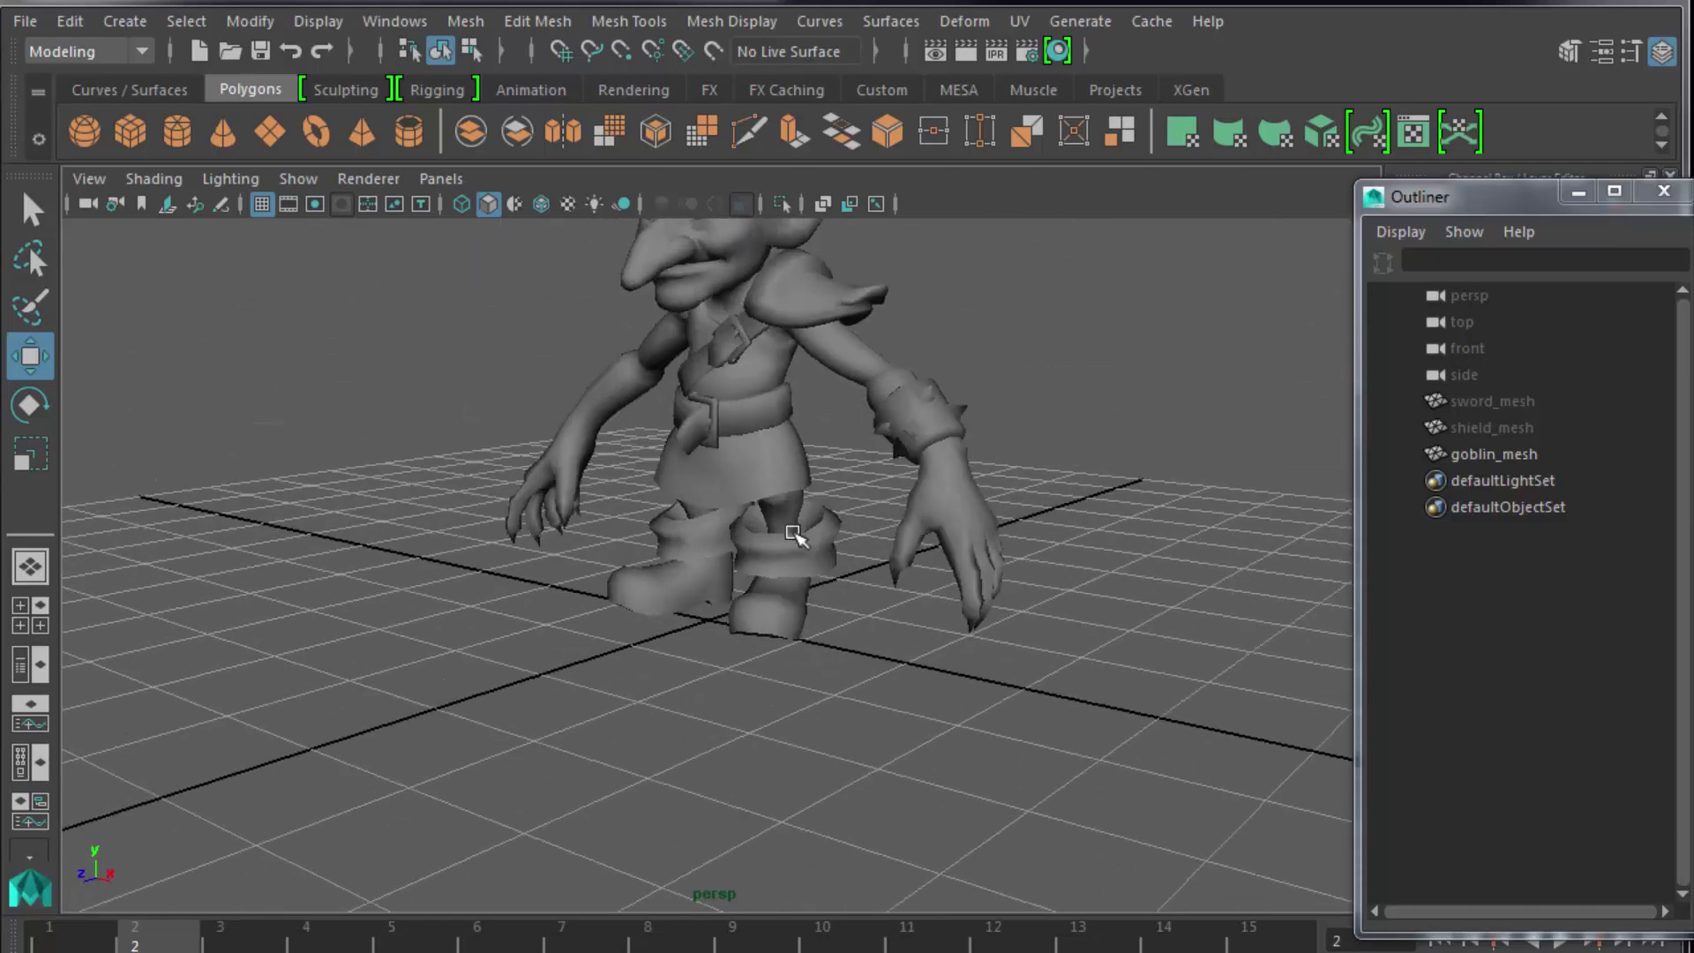
pyautogui.click(719, 565)
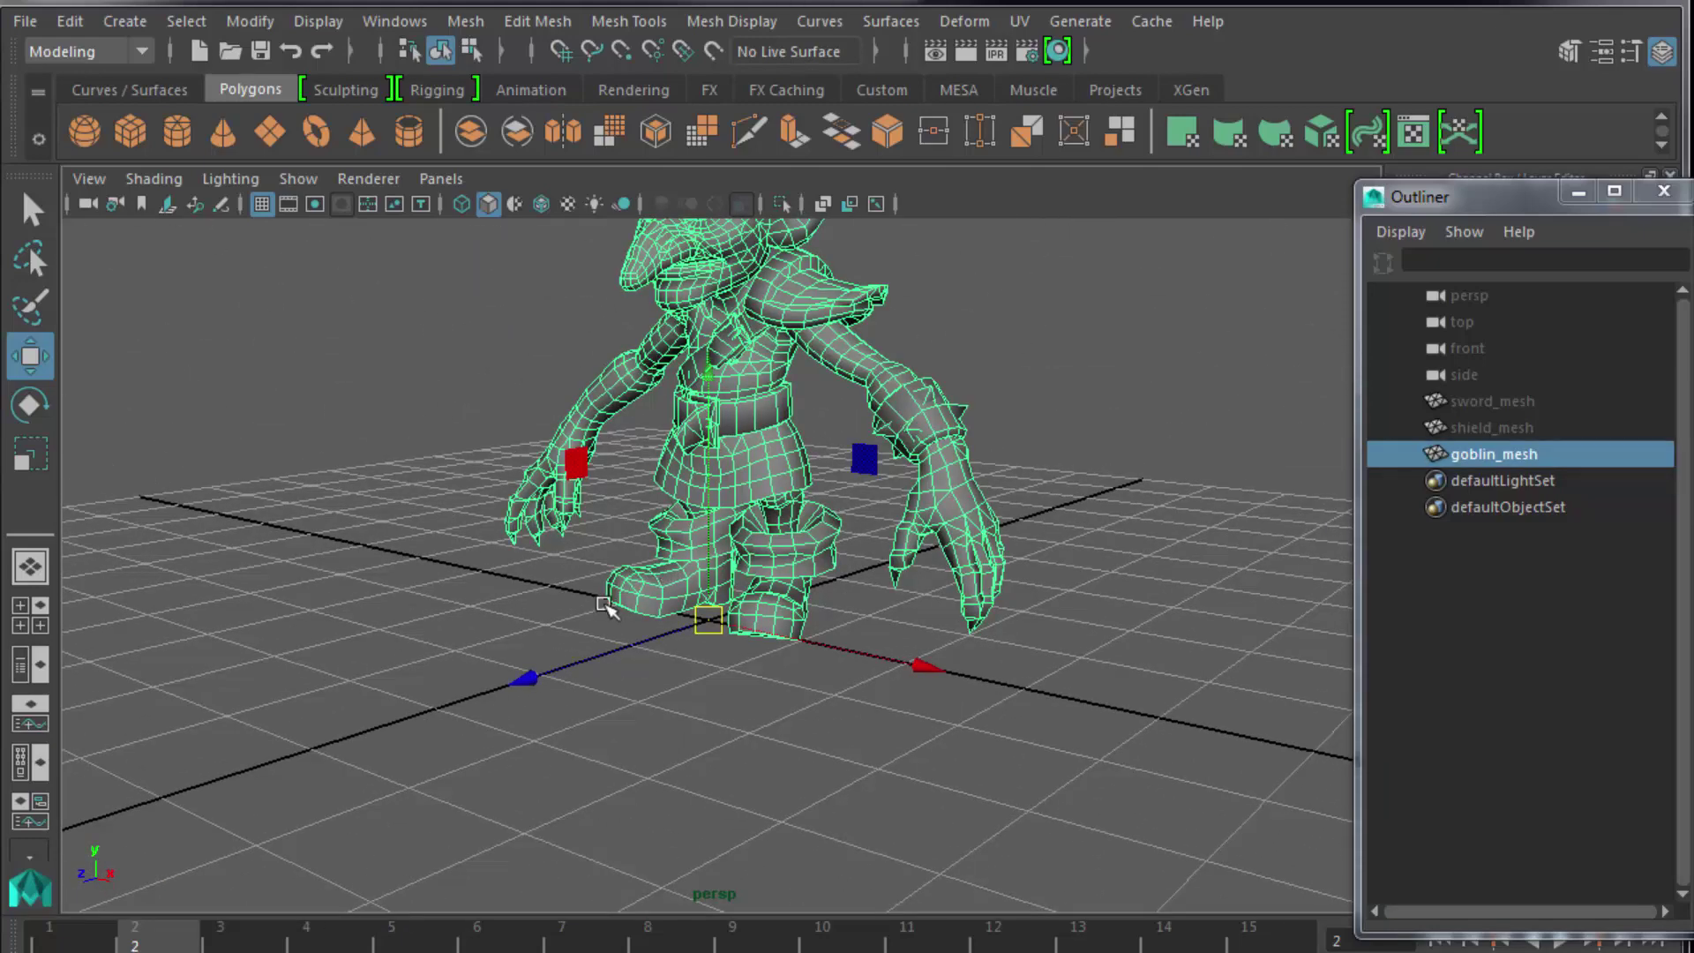
pyautogui.keyDown('alt'); pyautogui.moveTo(605, 598); pyautogui.dragTo(697, 618); pyautogui.keyUp('alt')
pyautogui.click(662, 688)
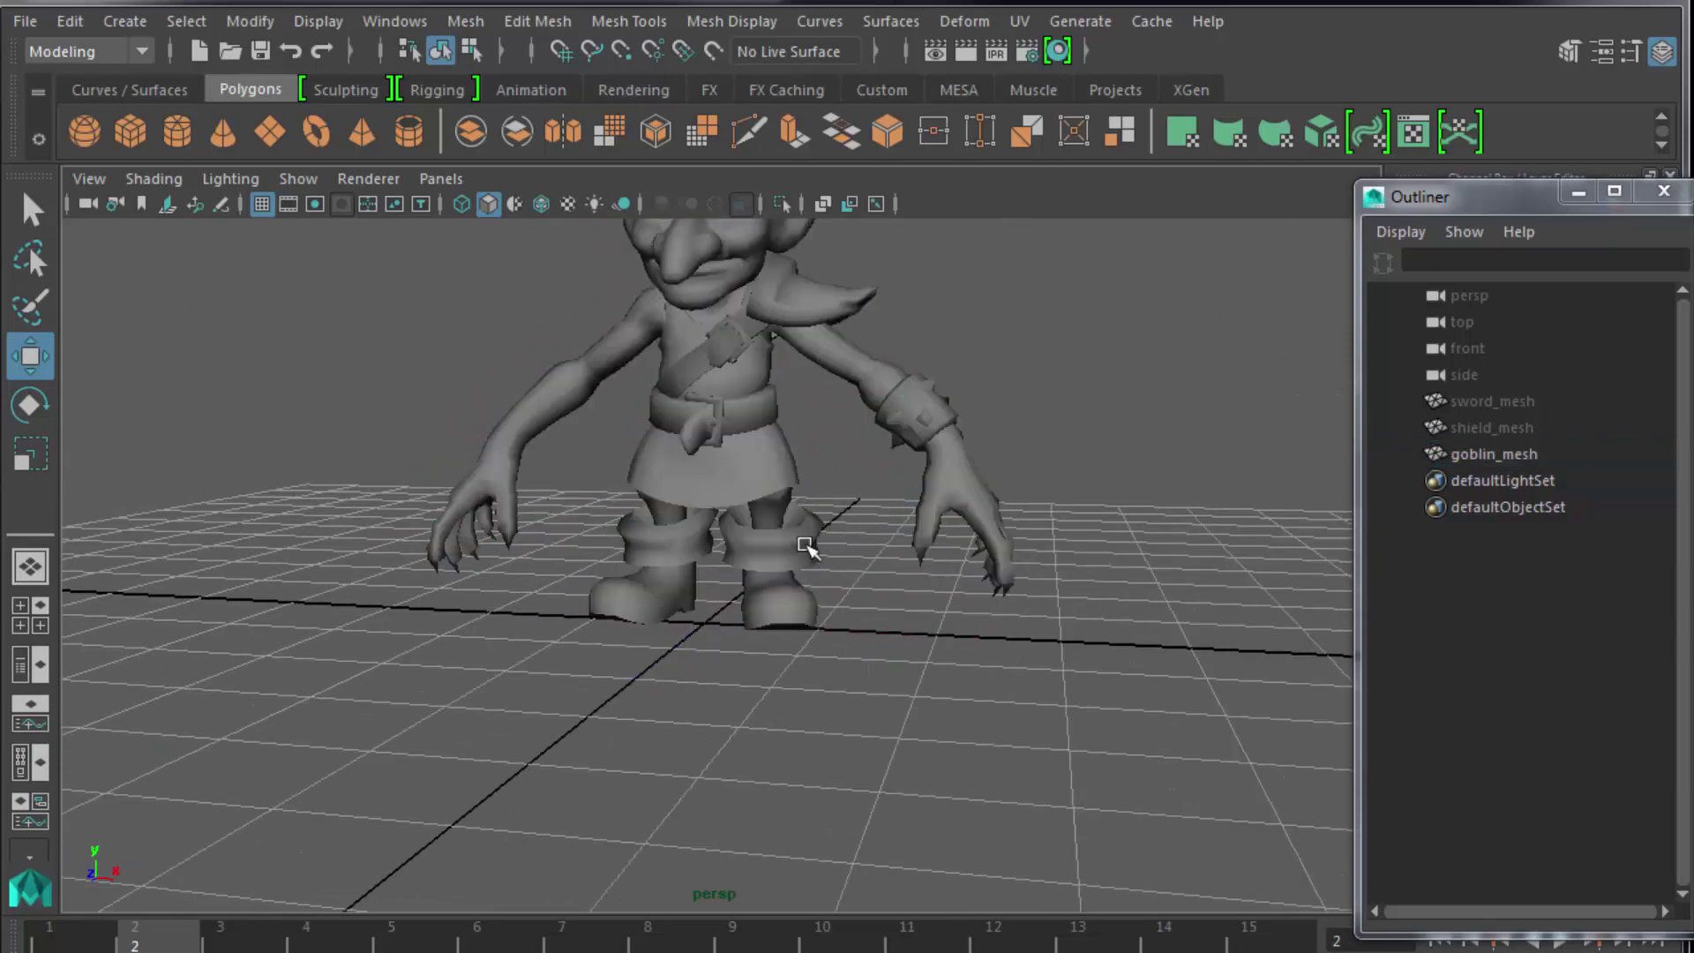
pyautogui.keyDown('alt'); pyautogui.moveTo(806, 541); pyautogui.dragTo(877, 673, button='middle'); pyautogui.keyUp('alt')
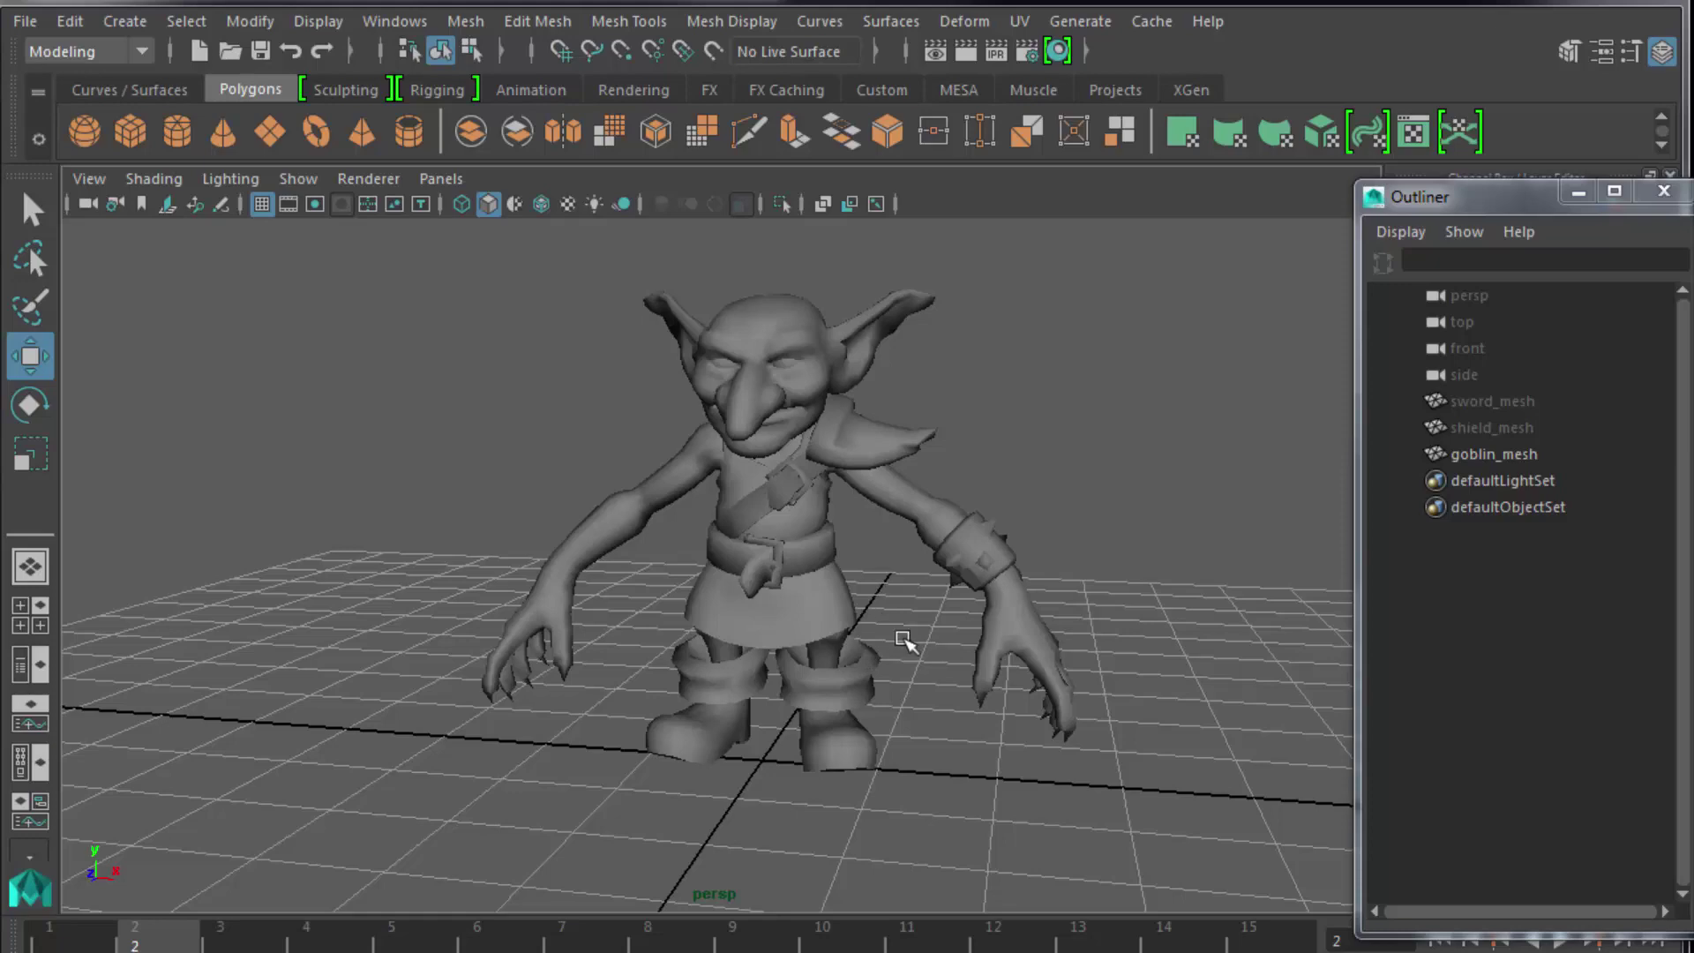
pyautogui.keyDown('alt'); pyautogui.moveTo(909, 647); pyautogui.dragTo(785, 699); pyautogui.keyUp('alt')
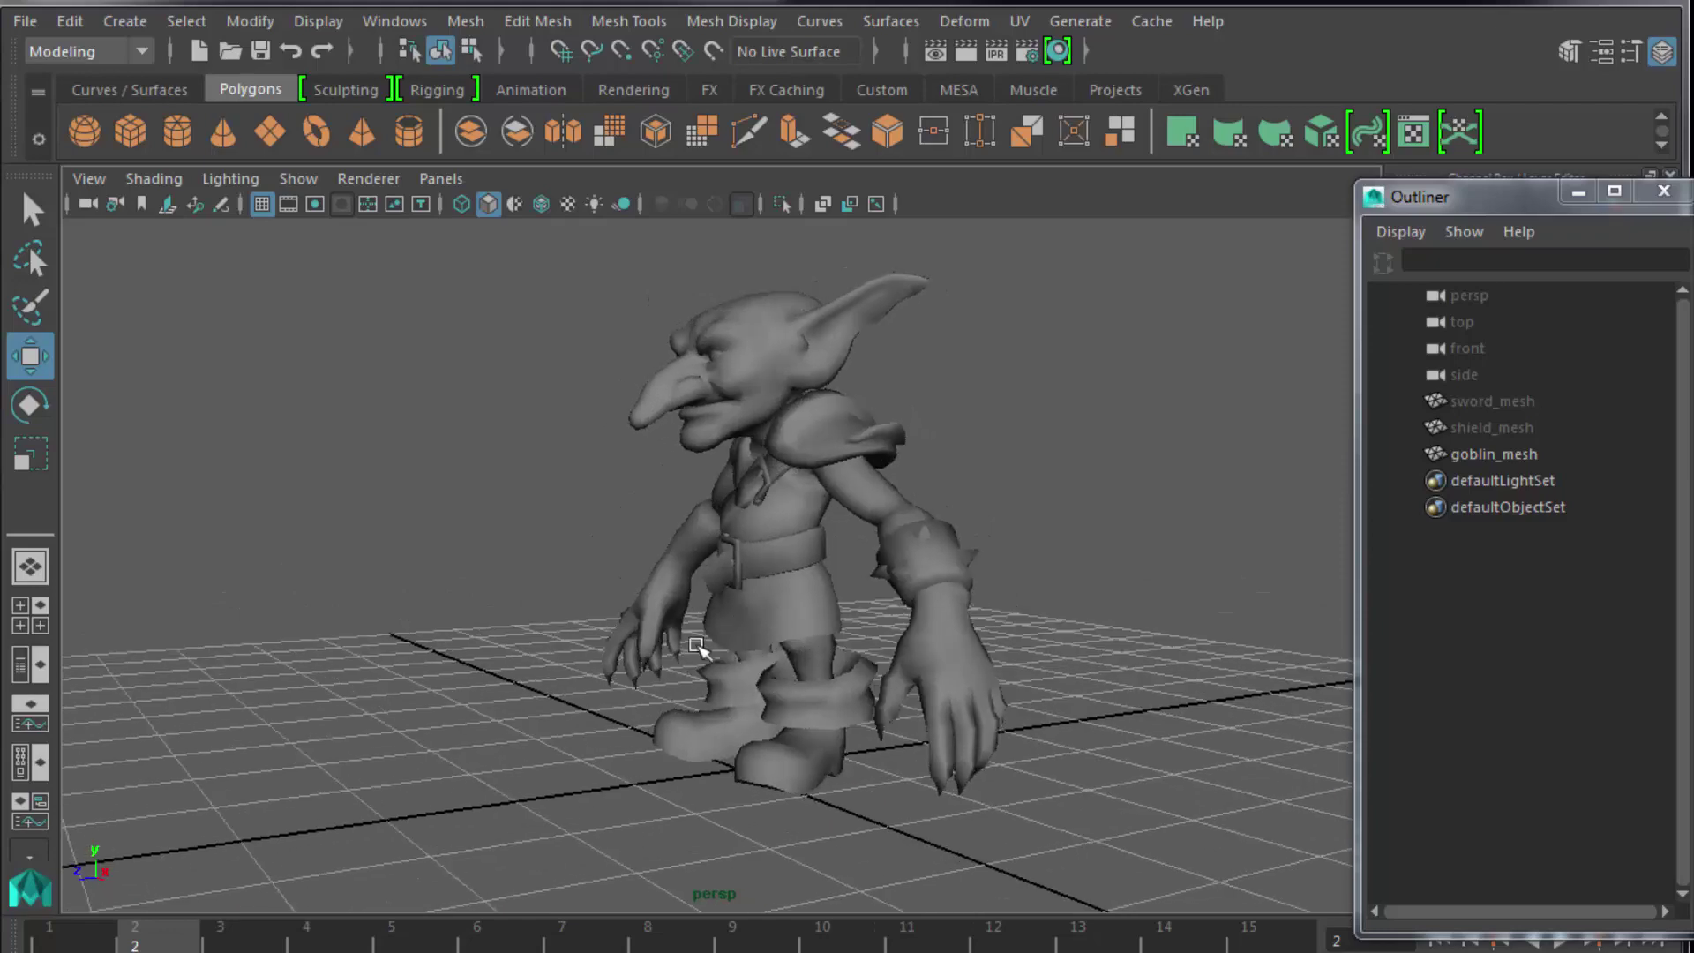
# Examine goblin_mesh from the front and side in perspective, selecting it briefly to view its wireframe and pivot.
pyautogui.keyDown('alt'); pyautogui.moveTo(697, 633); pyautogui.dragTo(862, 484); pyautogui.keyUp('alt')
pyautogui.click(866, 434)
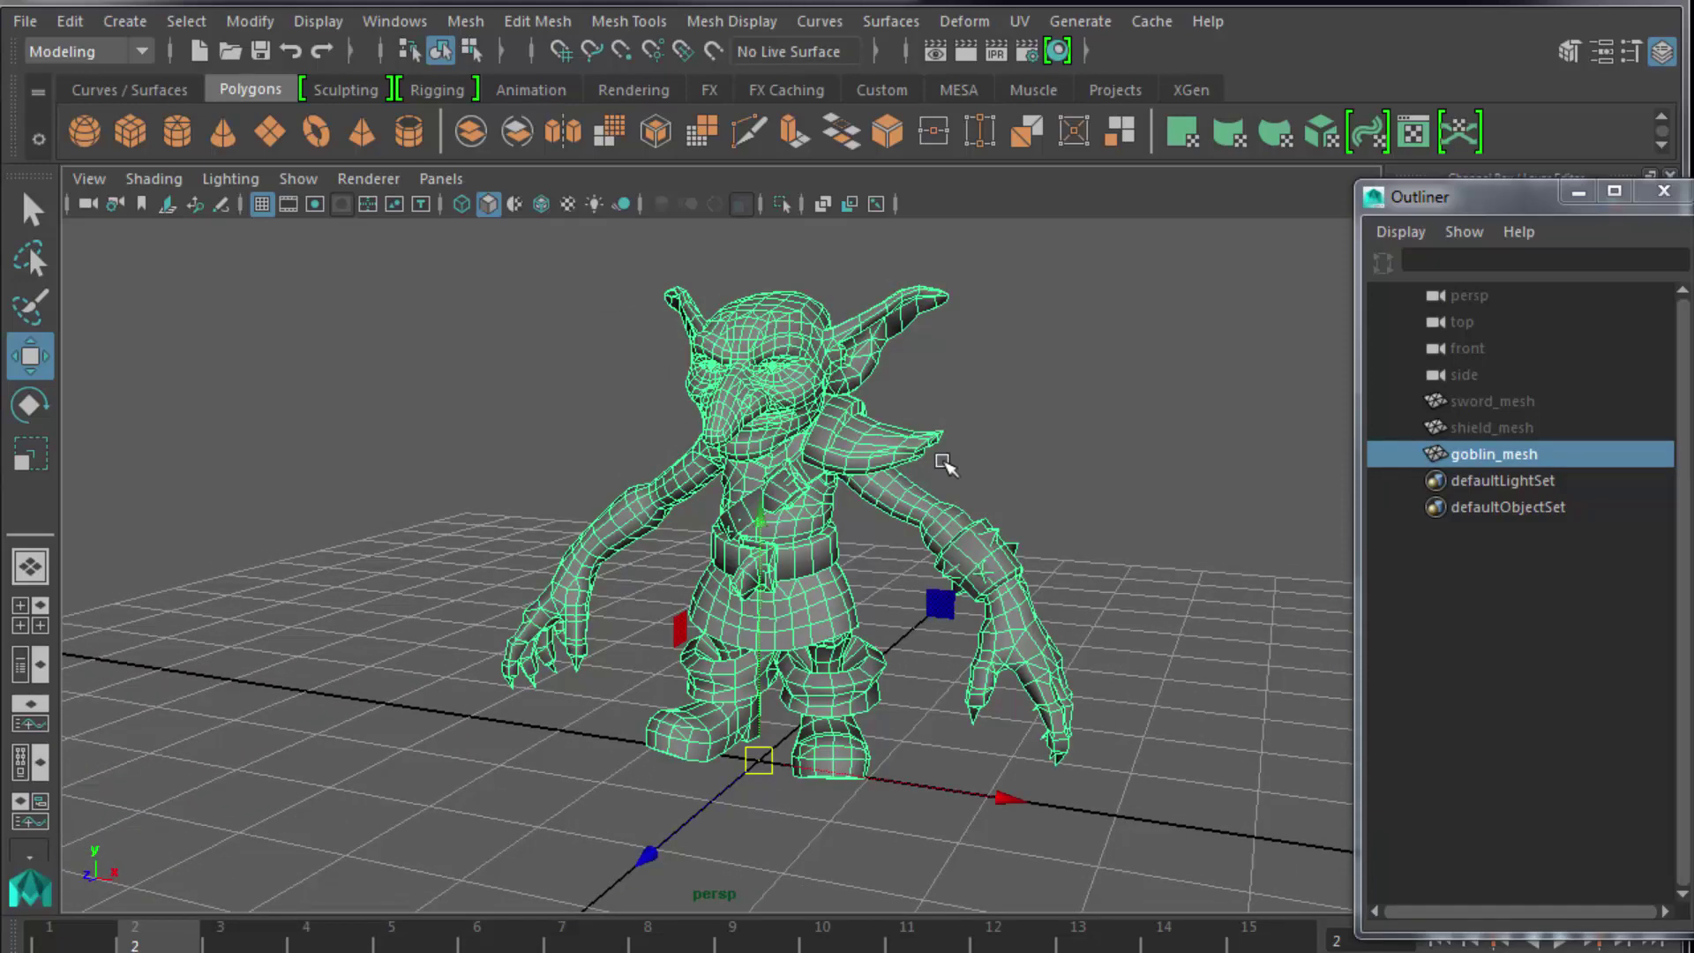
pyautogui.keyDown('alt'); pyautogui.moveTo(847, 452); pyautogui.dragTo(883, 430); pyautogui.keyUp('alt')
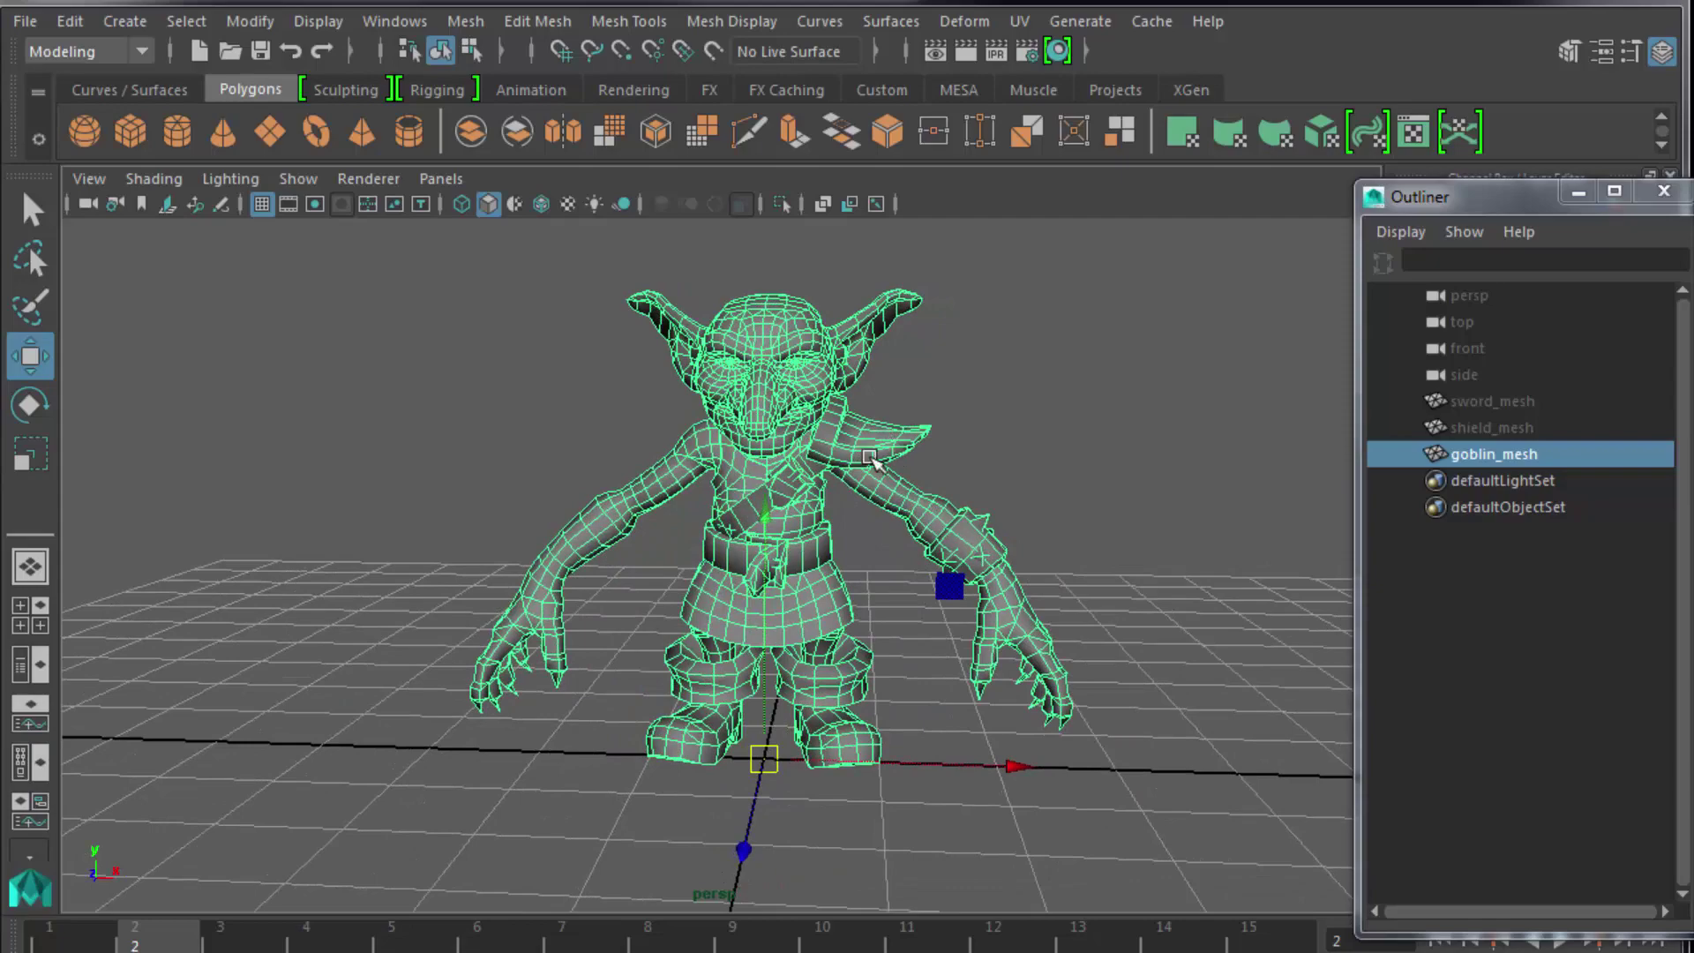
pyautogui.keyDown('alt'); pyautogui.moveTo(924, 476); pyautogui.dragTo(596, 455); pyautogui.keyUp('alt')
pyautogui.click(959, 517)
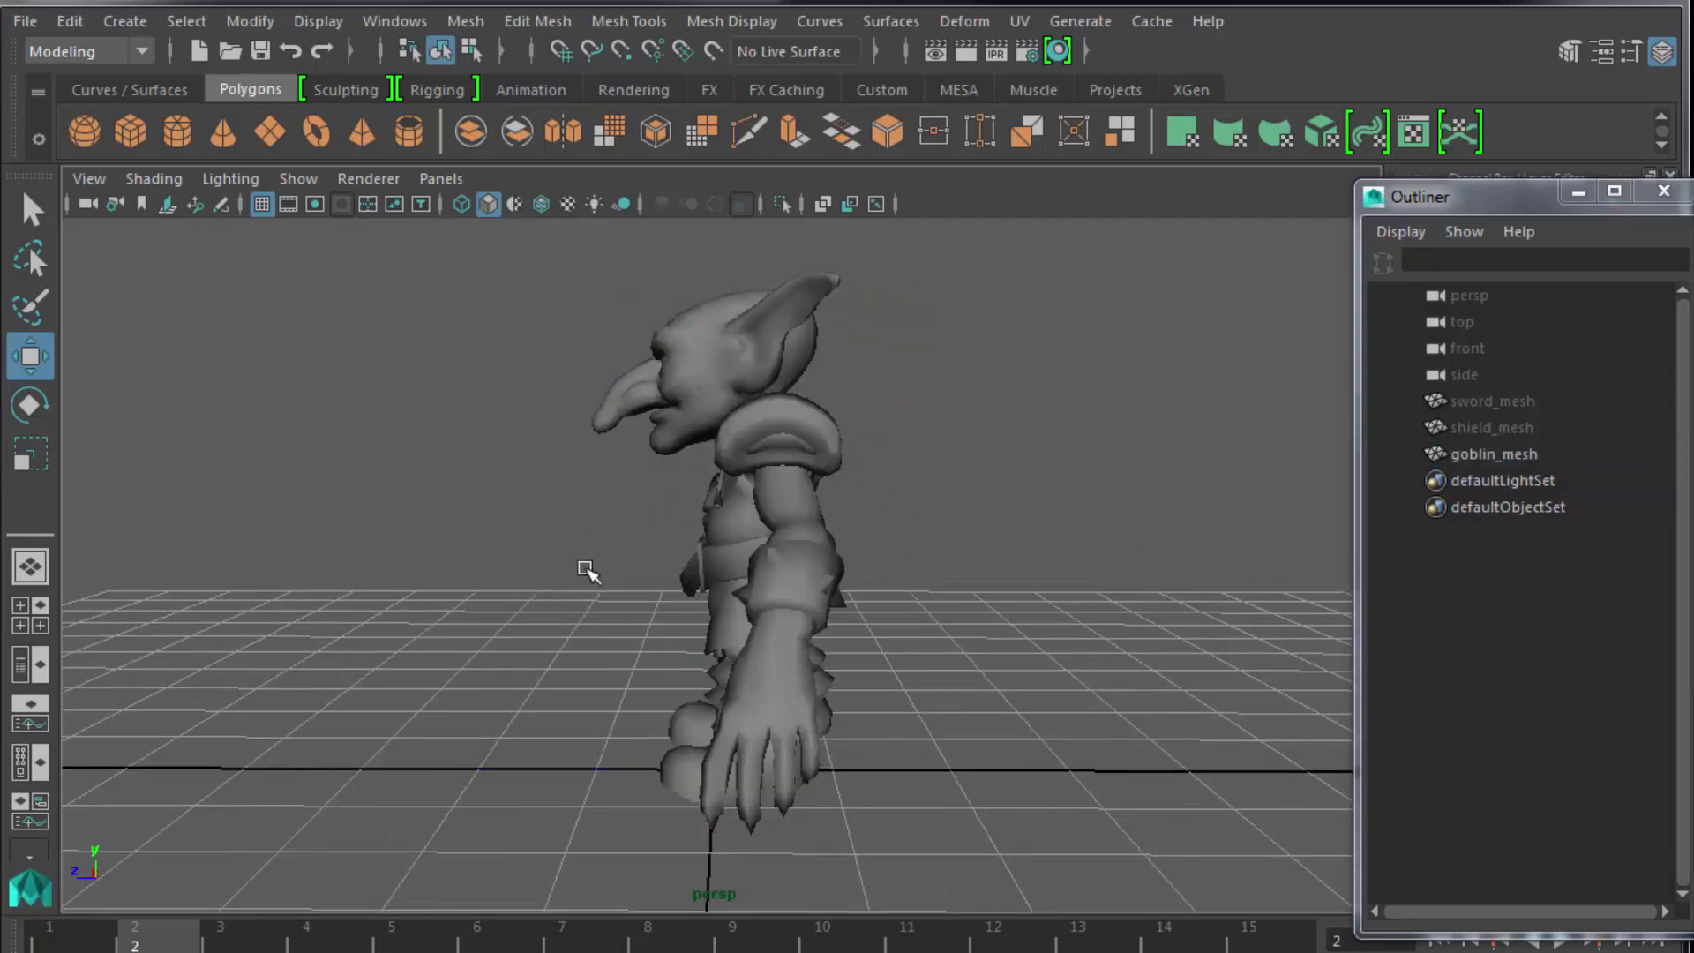
pyautogui.keyDown('alt'); pyautogui.moveTo(487, 564); pyautogui.dragTo(700, 560); pyautogui.keyUp('alt')
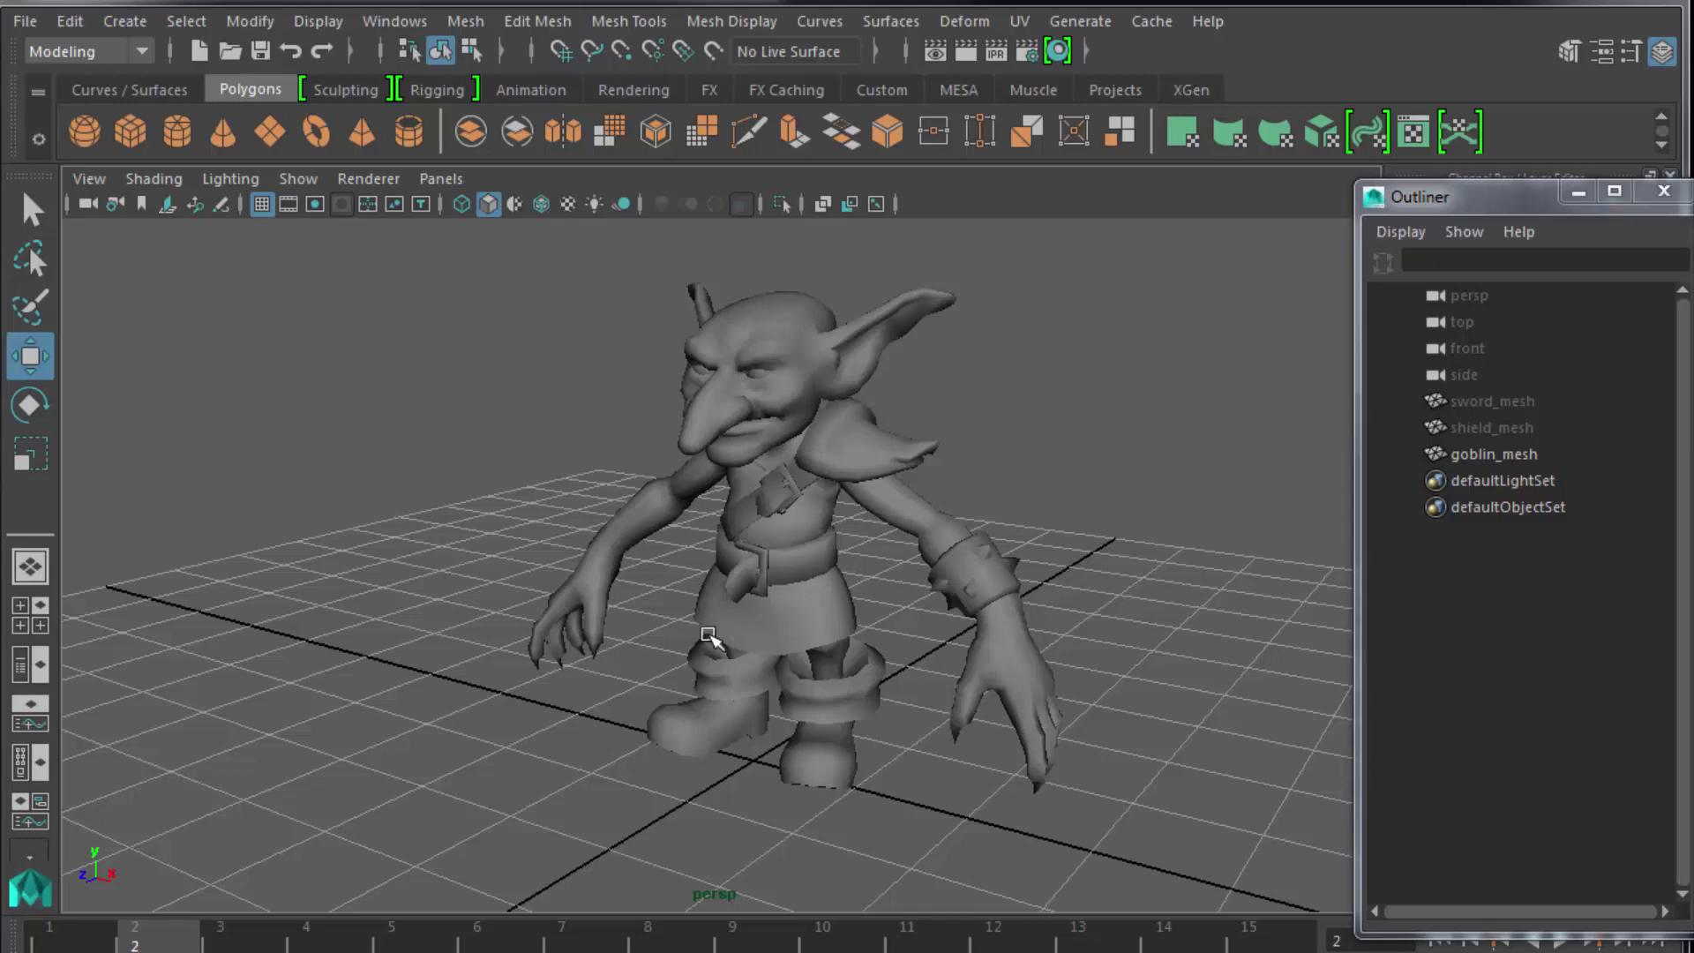
pyautogui.keyDown('alt'); pyautogui.moveTo(712, 639); pyautogui.dragTo(818, 617); pyautogui.keyUp('alt')
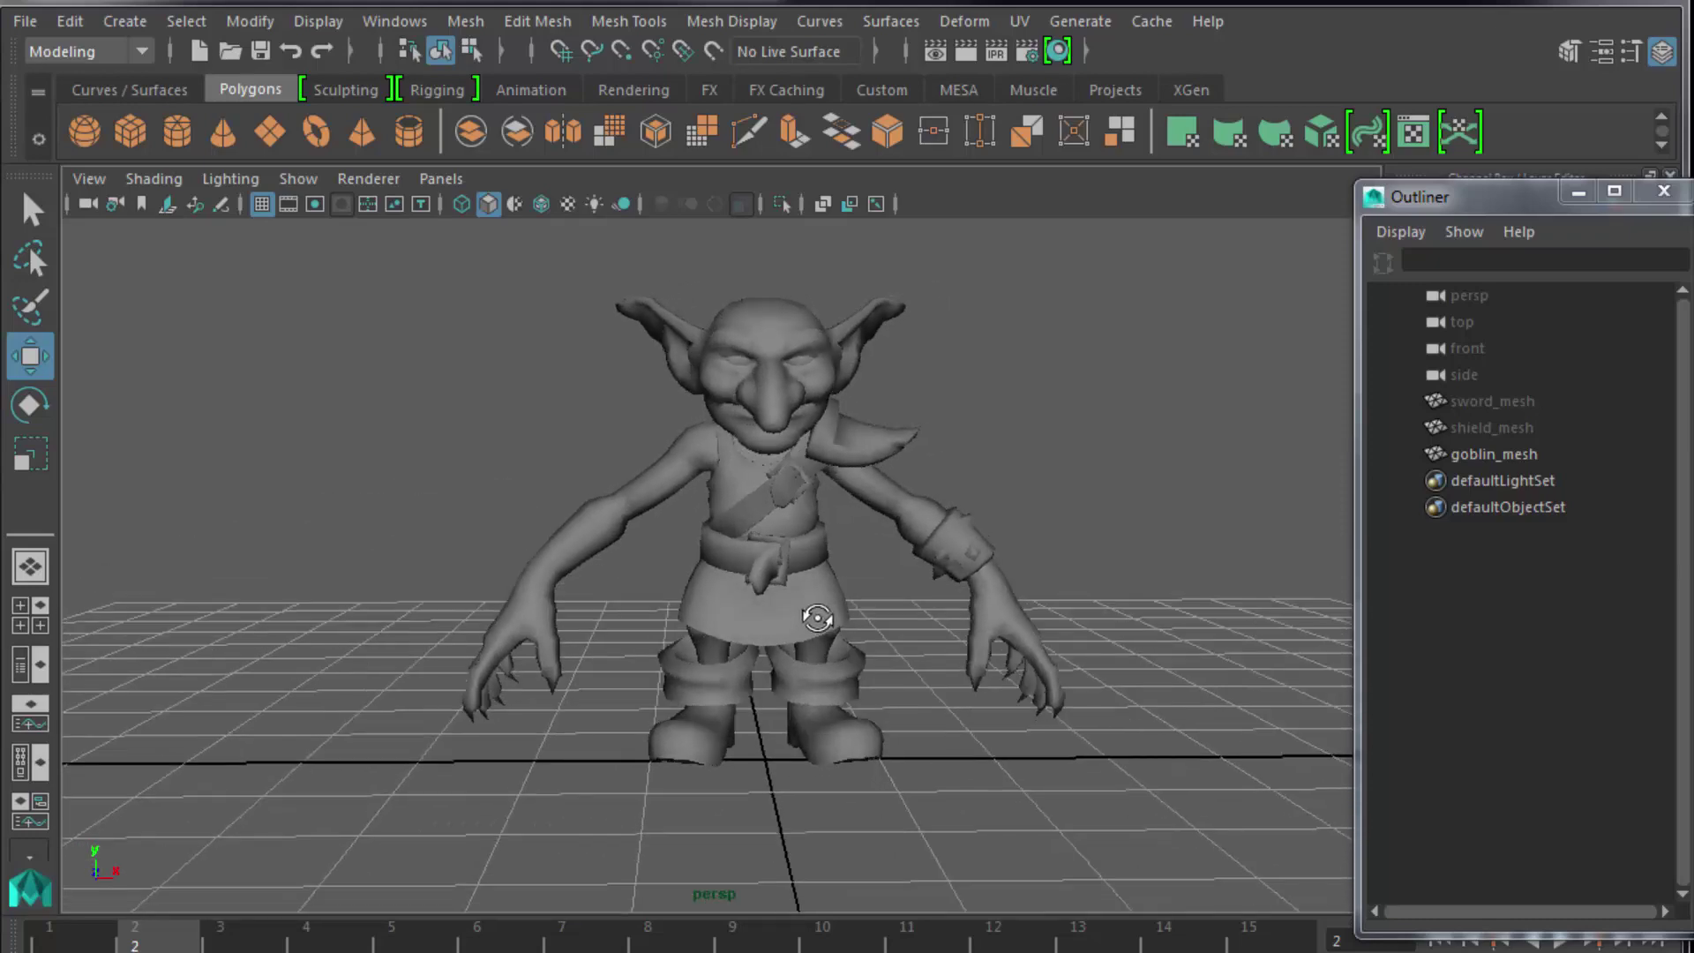
# Show the four-view layout and frame the whole goblin in the top, front and side views.
pyautogui.press('space')
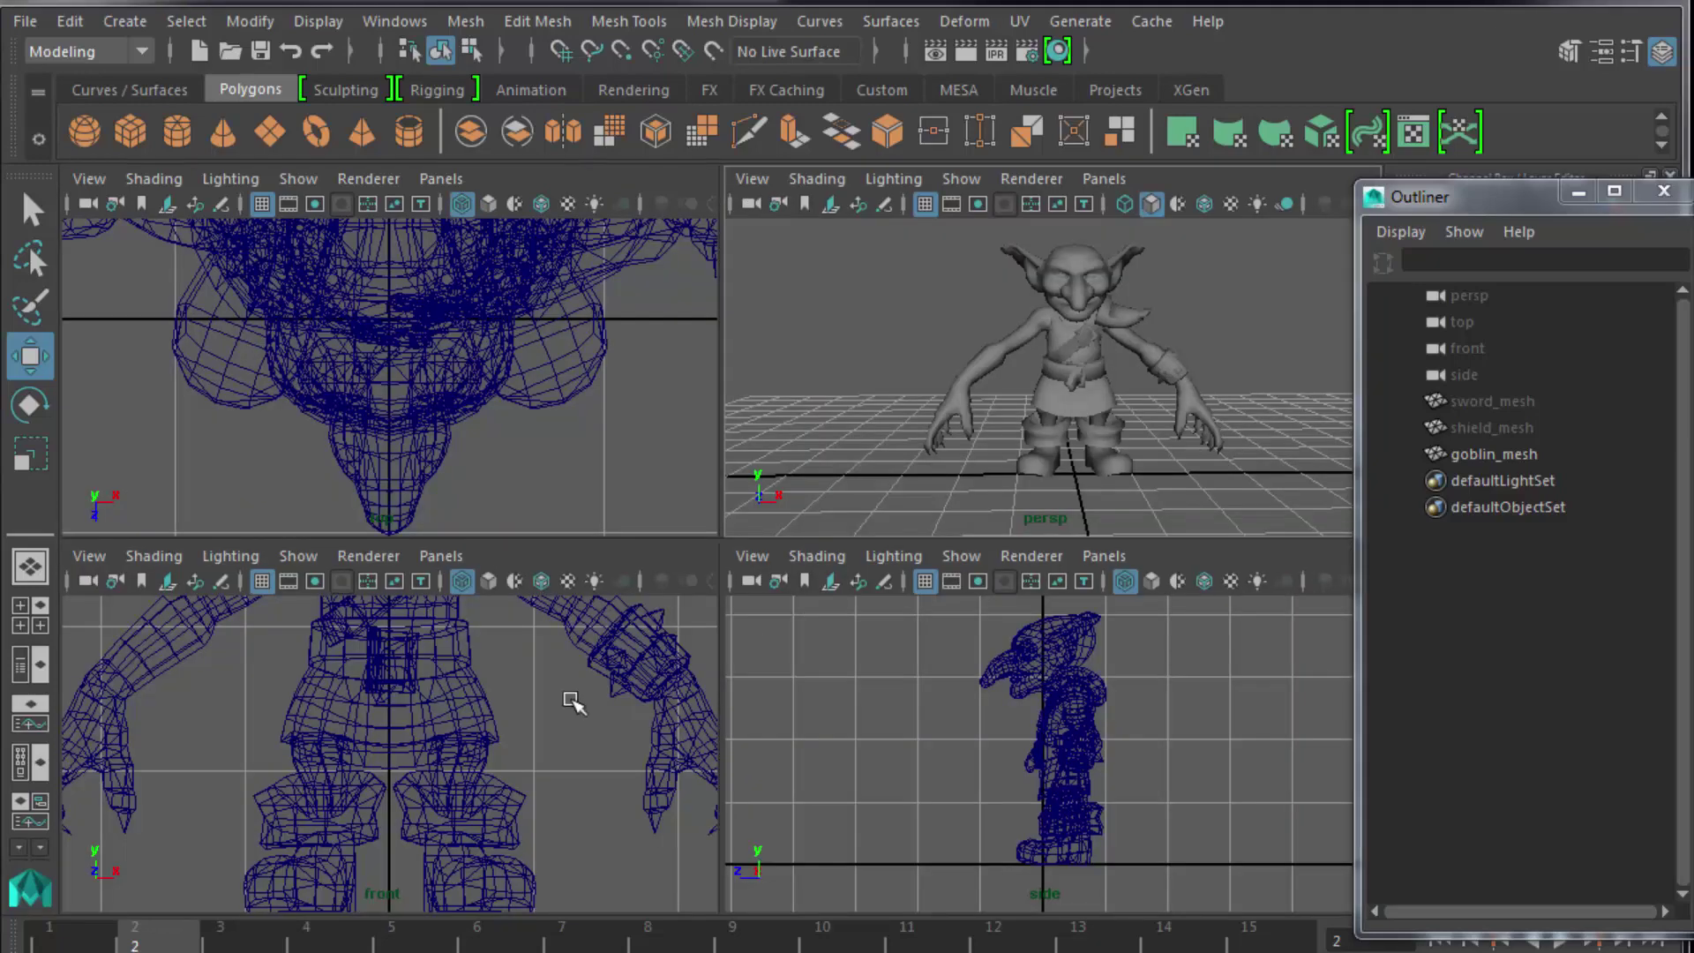
pyautogui.press('f')
pyautogui.press('f')
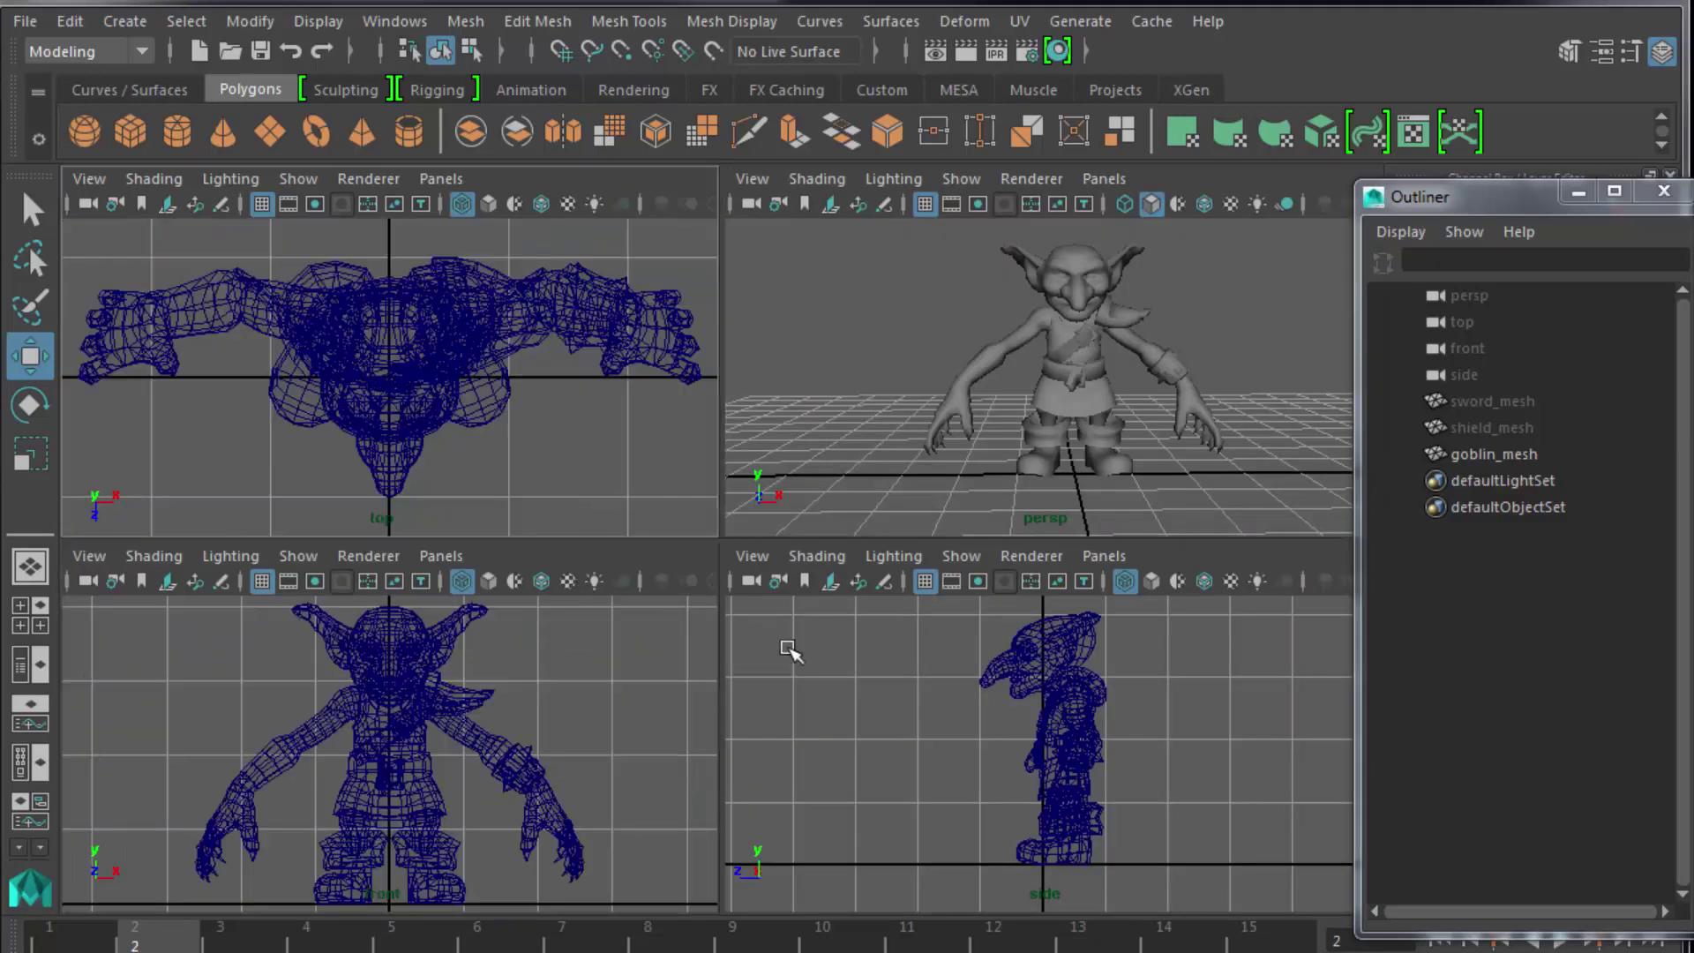
pyautogui.press('f')
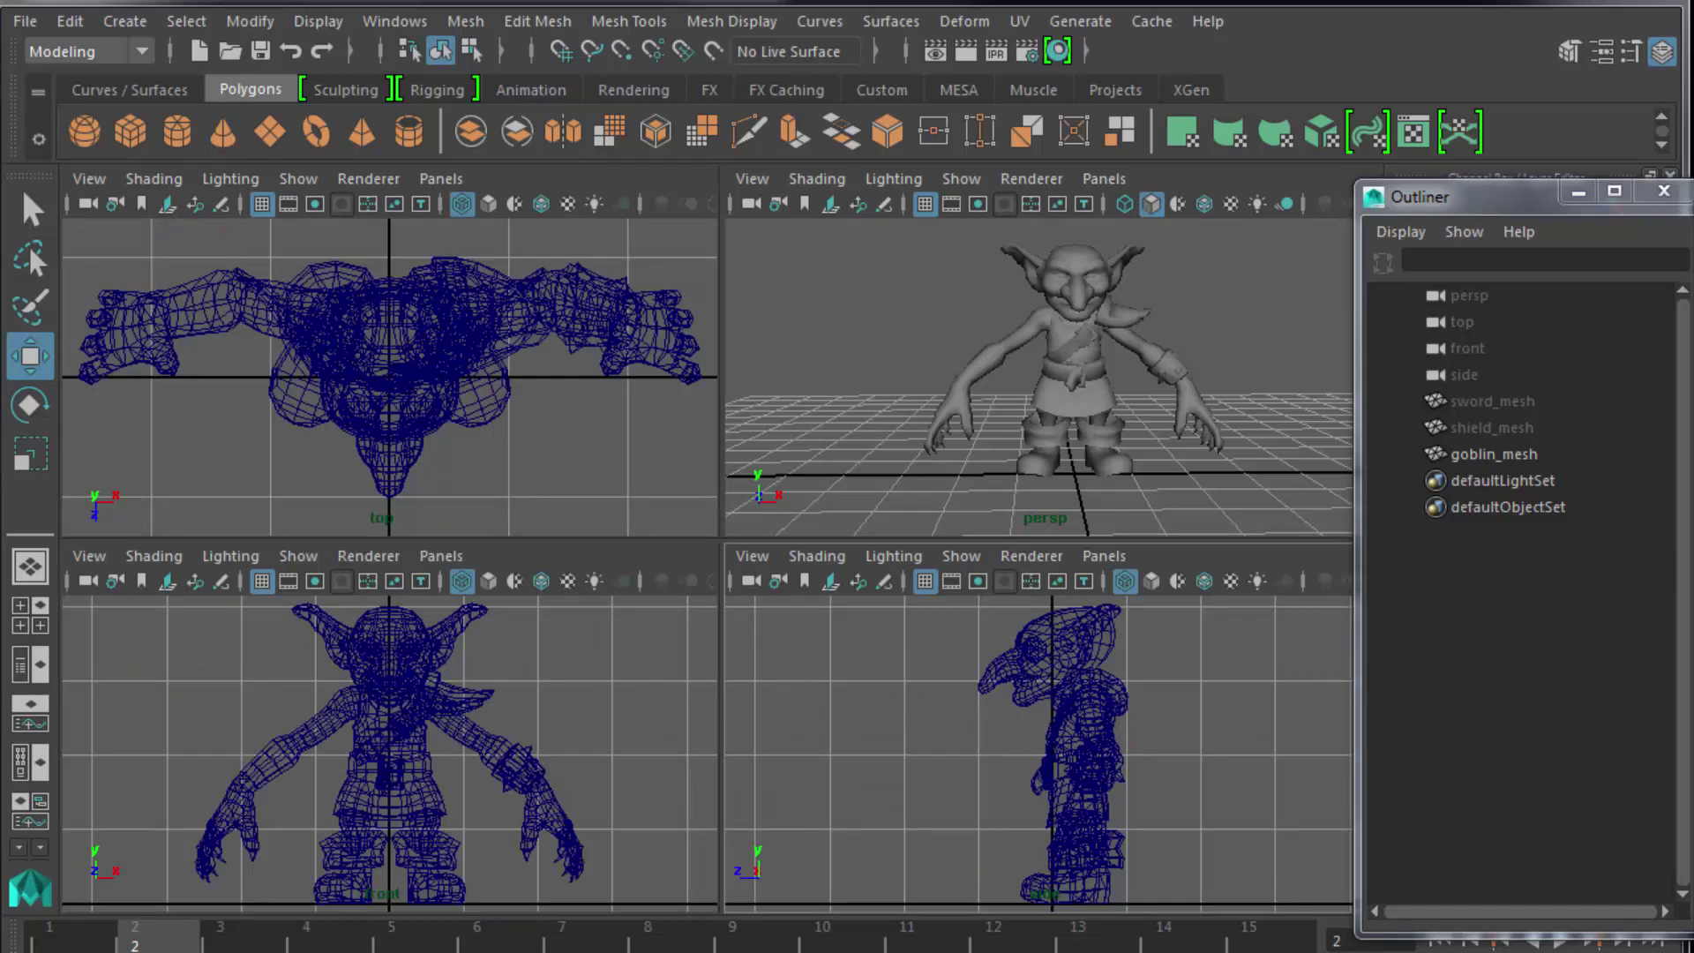
pyautogui.moveTo(1684, 950); pyautogui.dragTo(1686, 952)
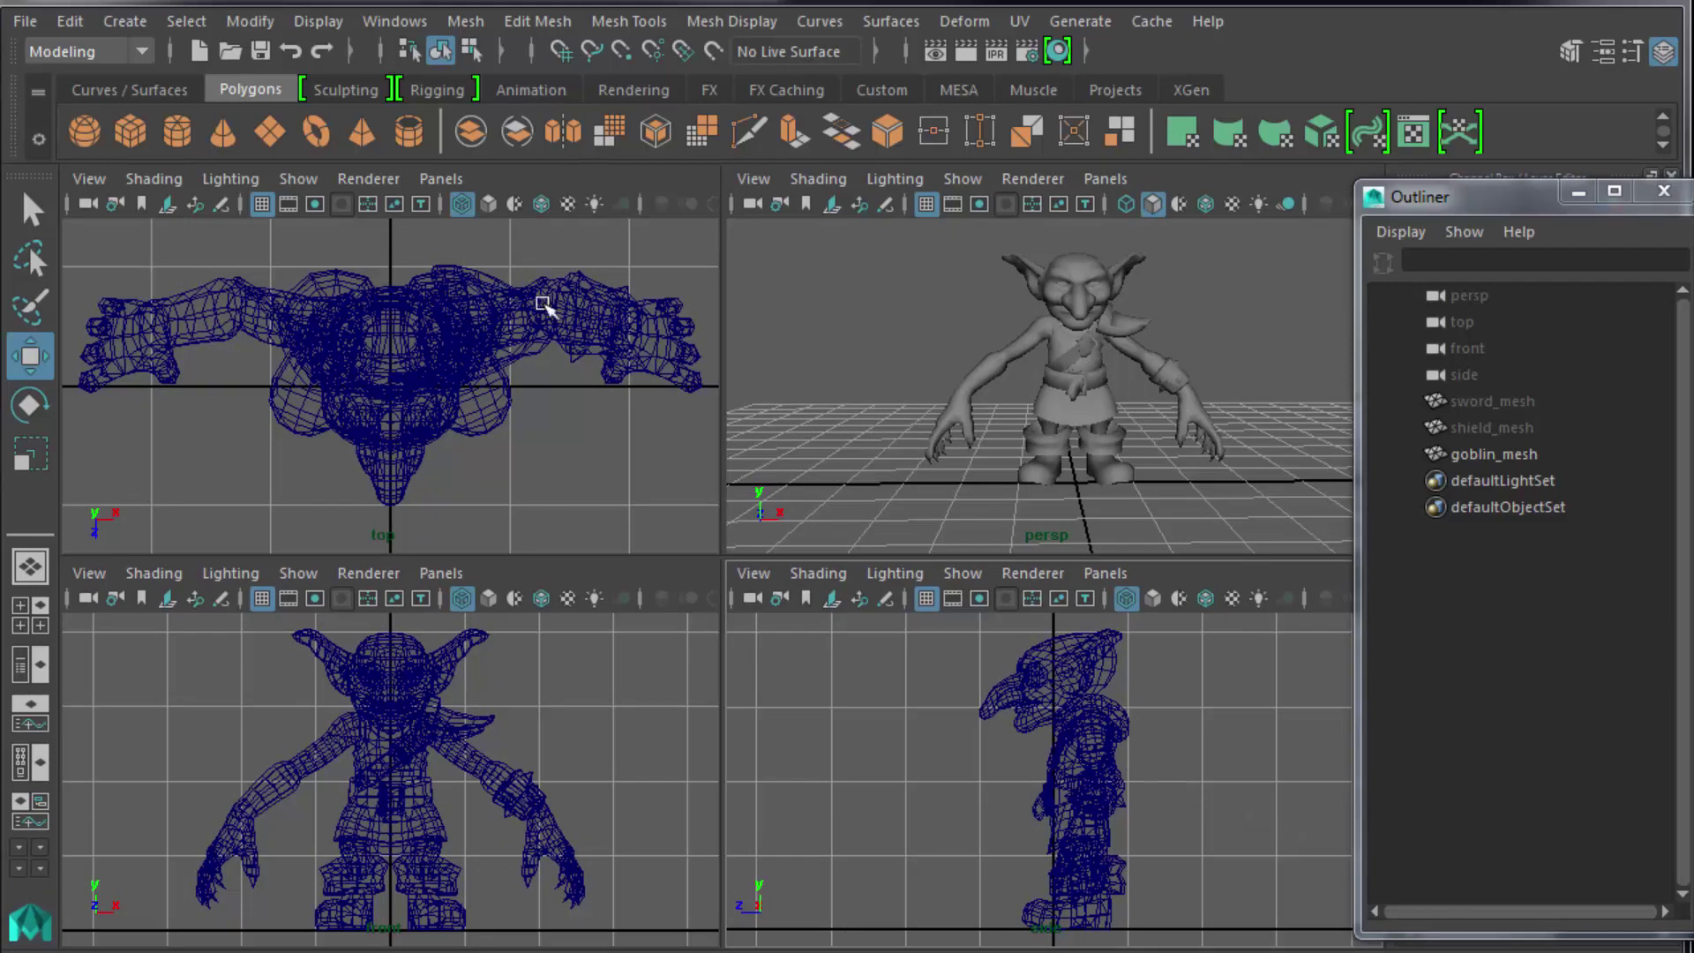
# Change the menu set from Modeling to Rigging, cycling through the neighbouring menu sets and finishing on Rigging.
pyautogui.click(132, 51)
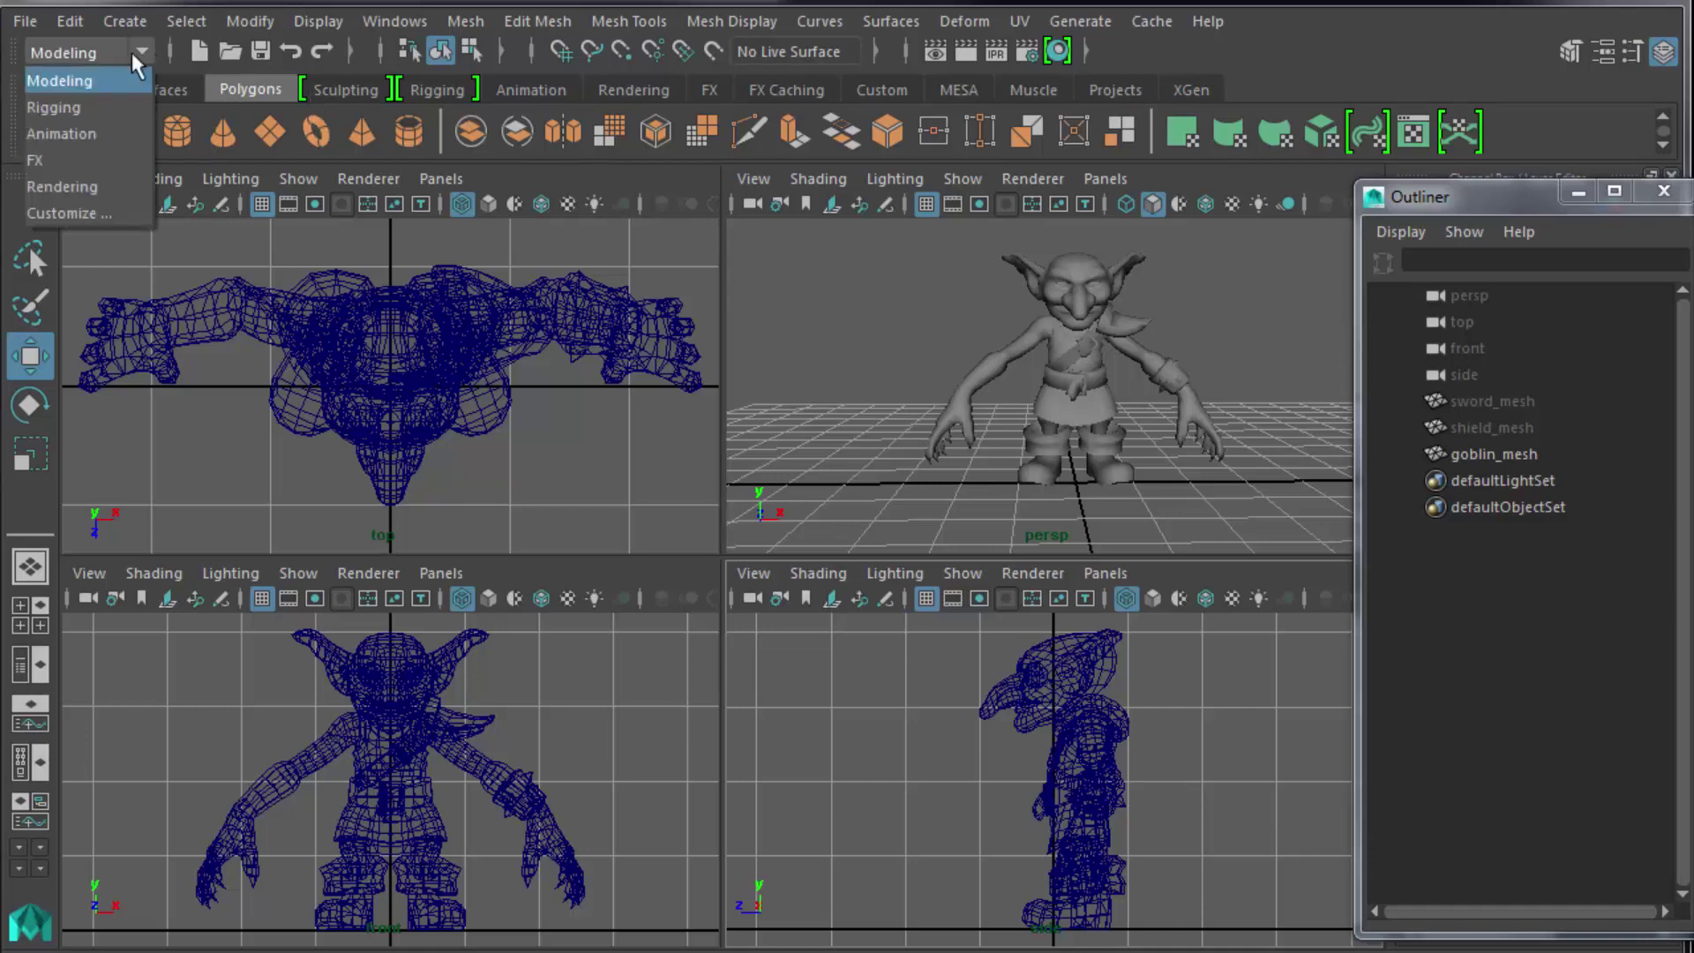
pyautogui.click(97, 112)
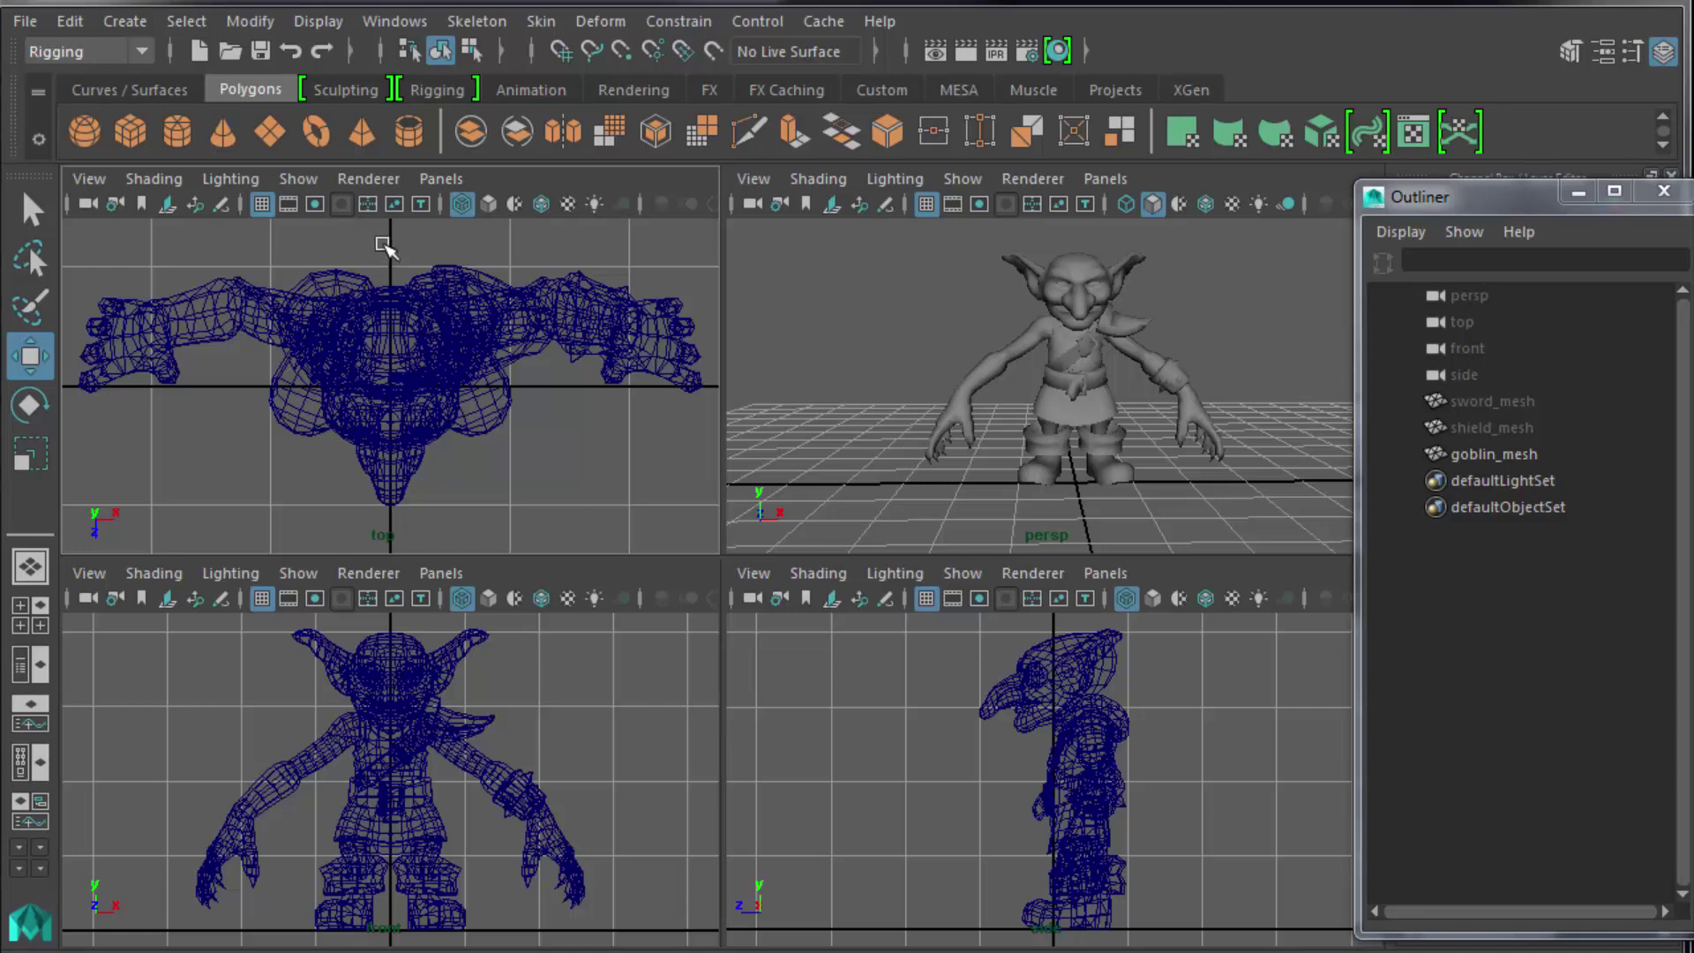
pyautogui.press('F2')
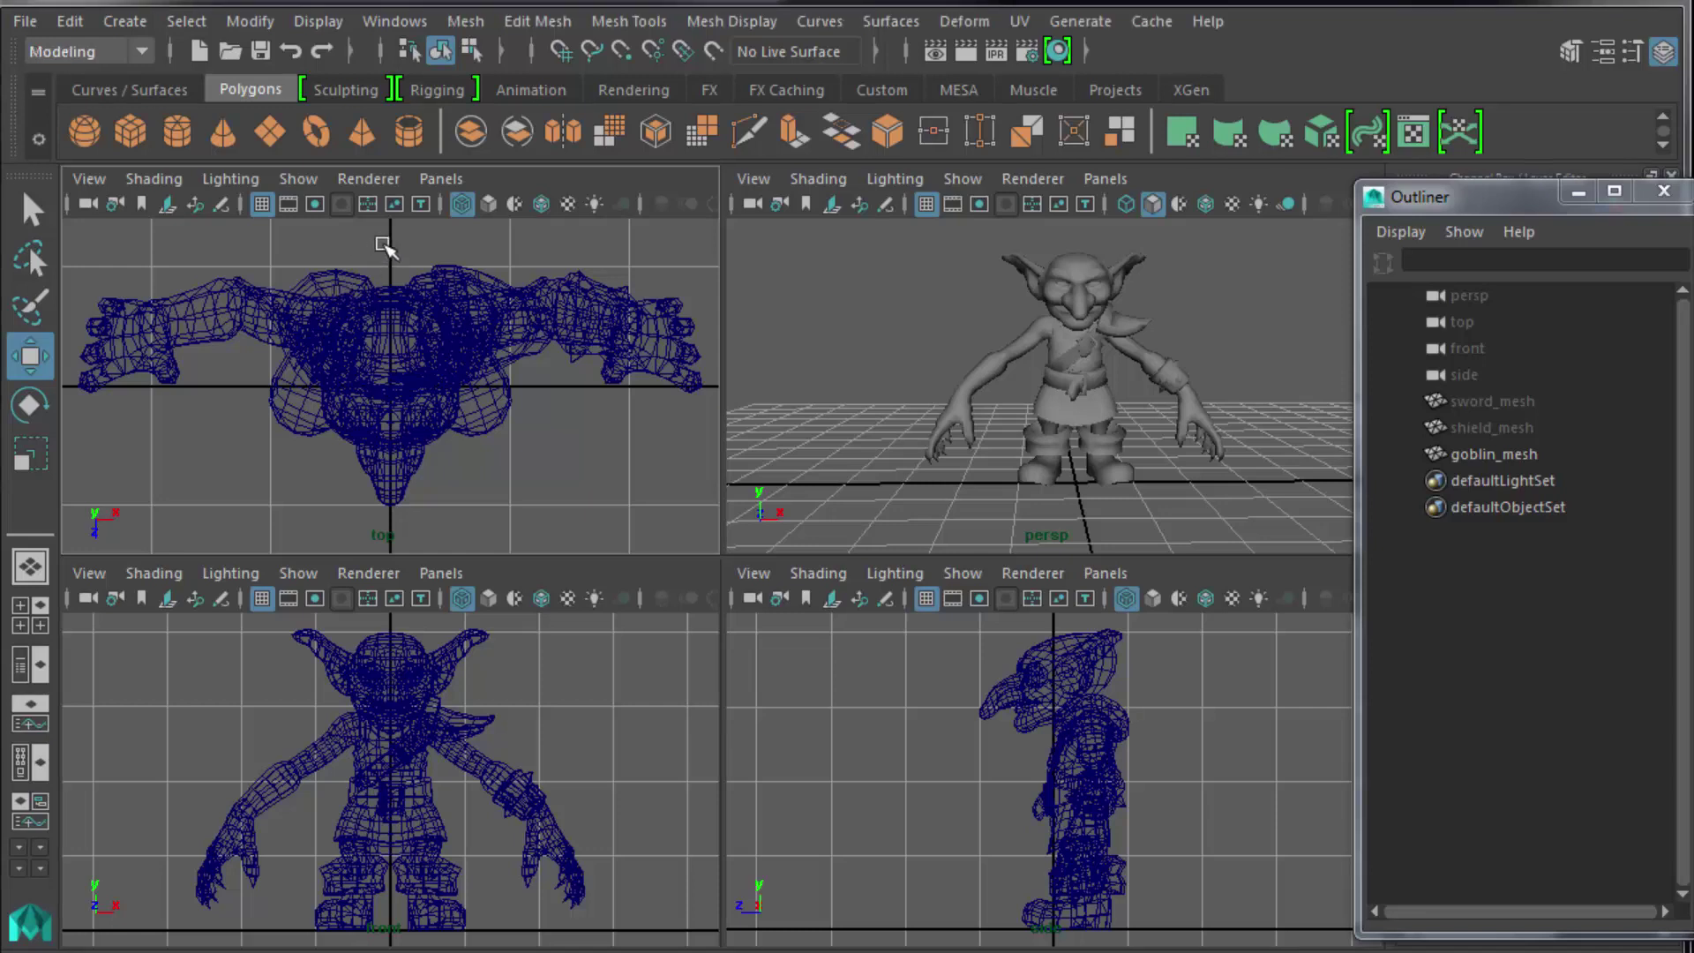
pyautogui.press('F3')
pyautogui.press('F4')
pyautogui.press('F3')
pyautogui.press('F2')
pyautogui.press('F3')
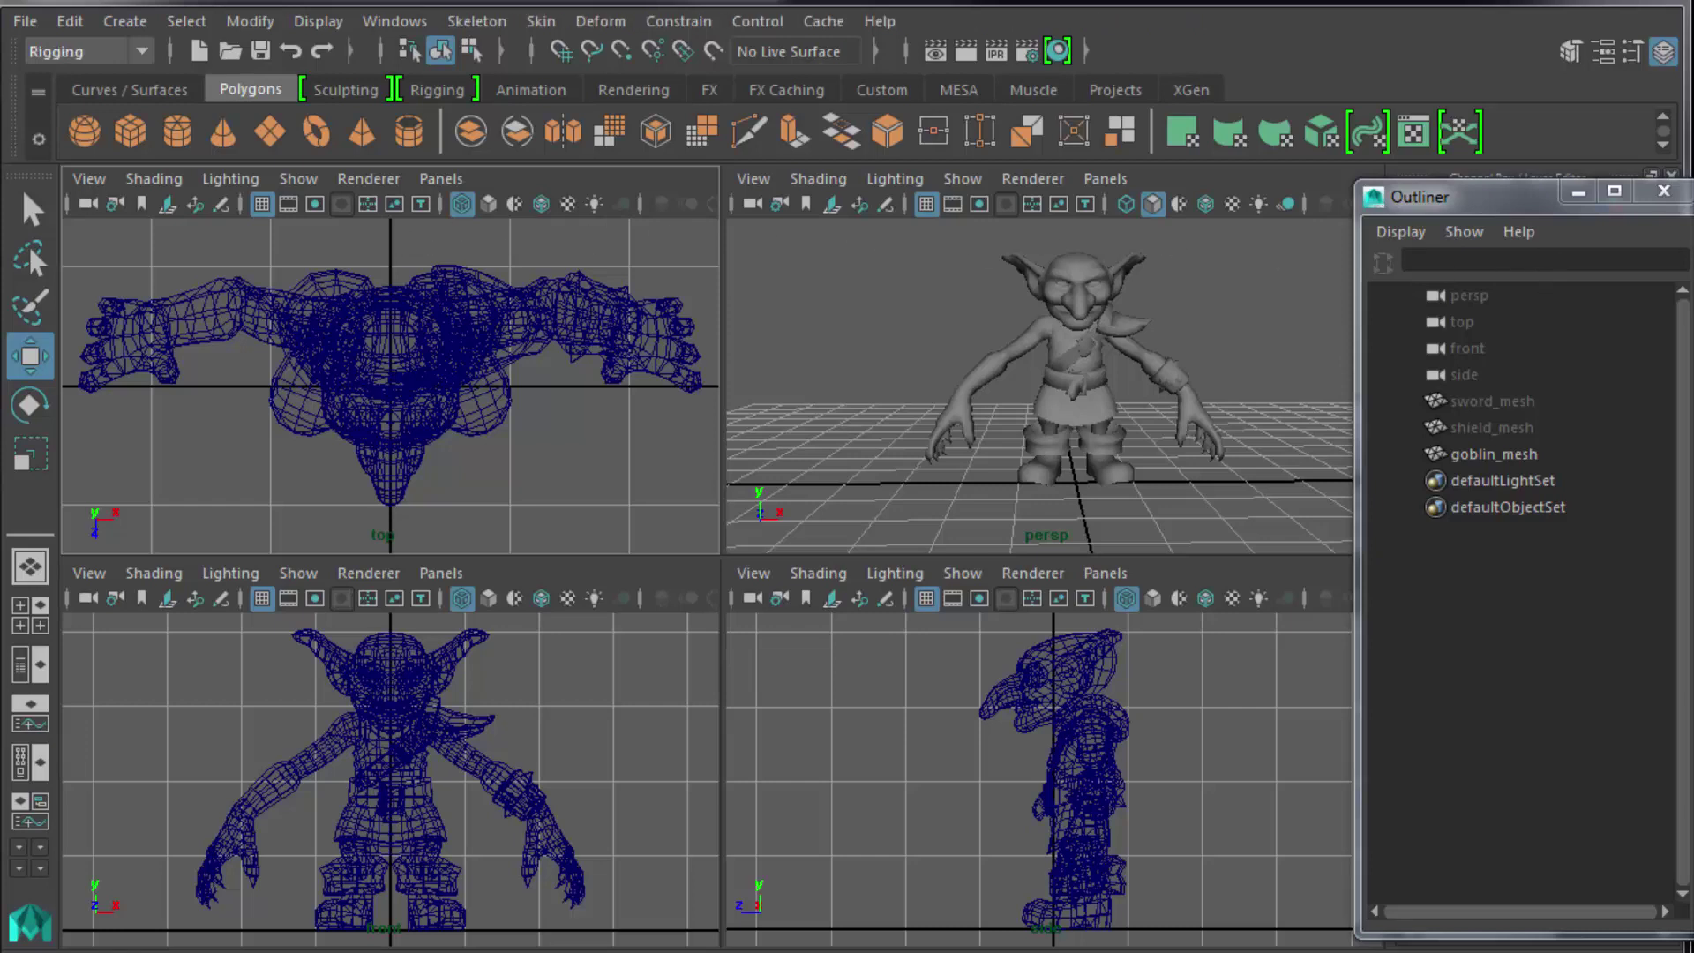
# Create a bent chain of three joints in front of the goblin in the side view with Create Joints.
pyautogui.click(477, 21)
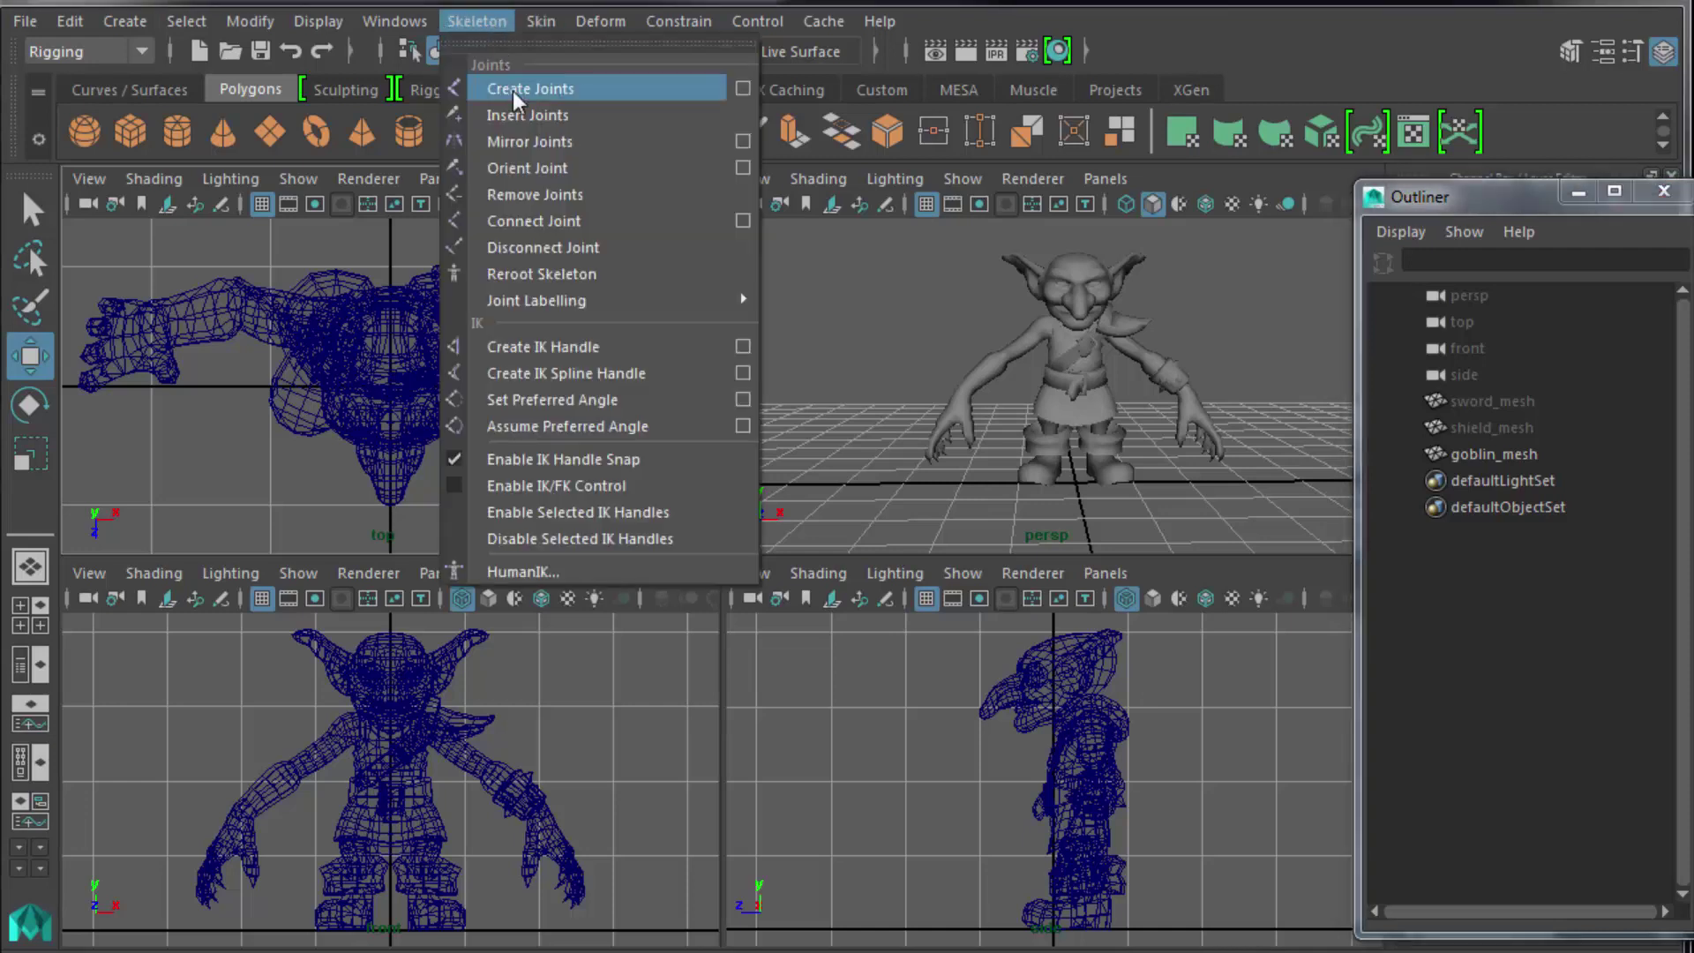
pyautogui.click(599, 103)
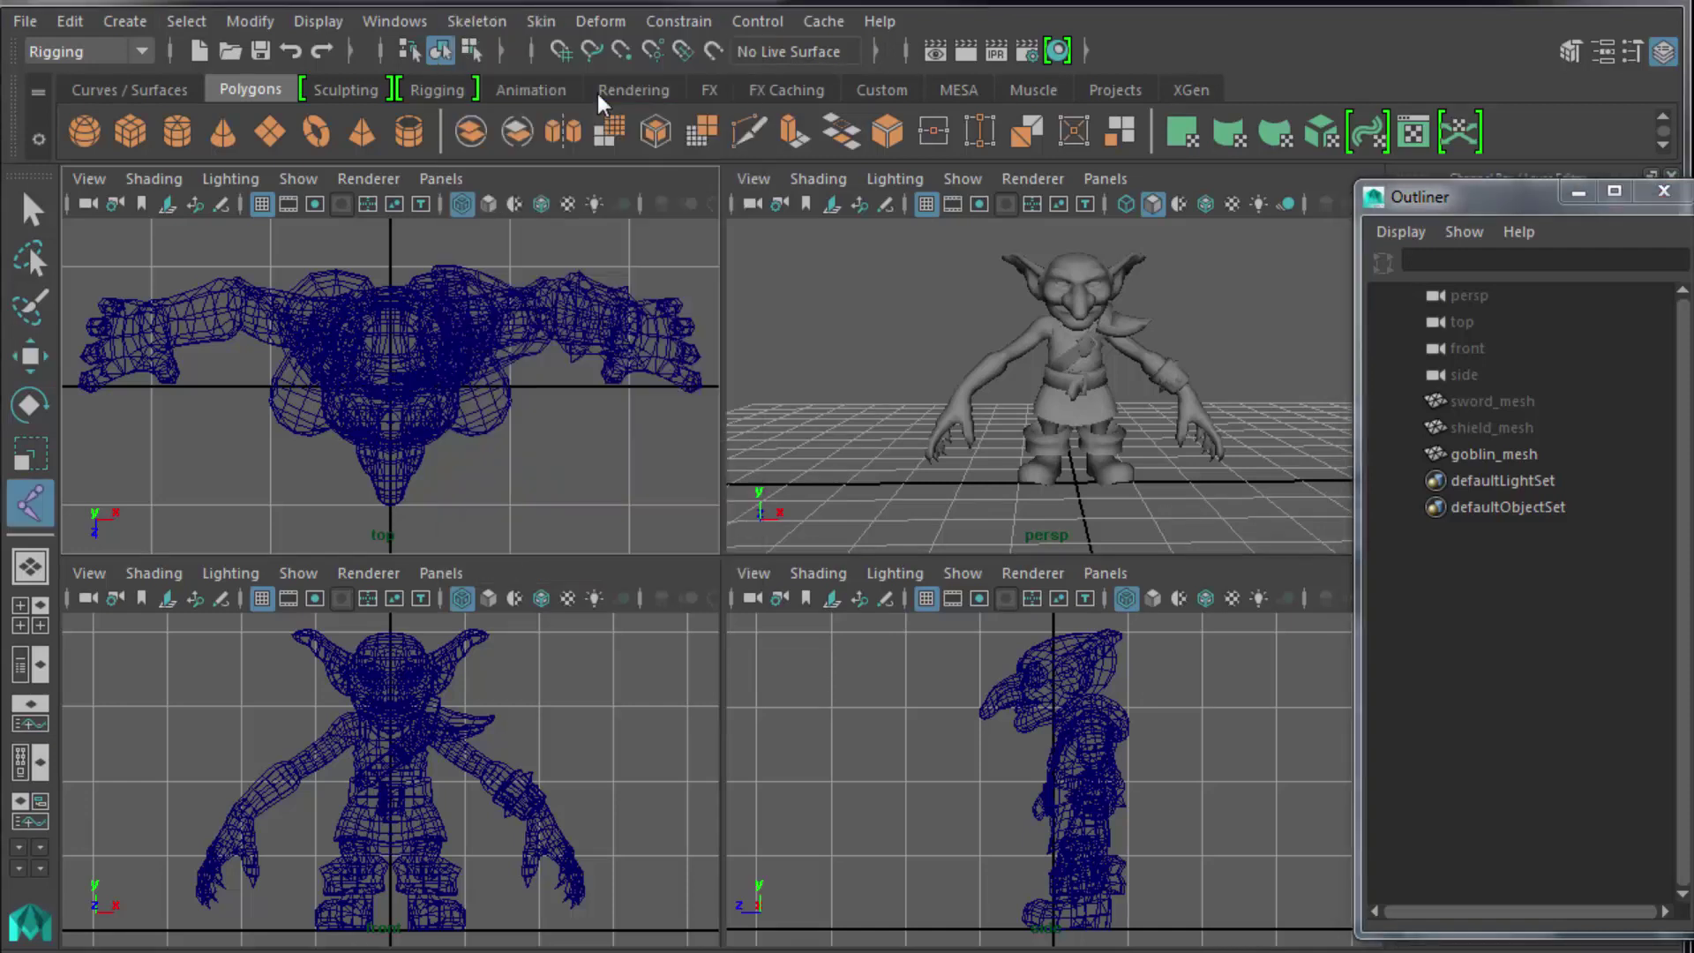
pyautogui.click(920, 669)
pyautogui.click(940, 777)
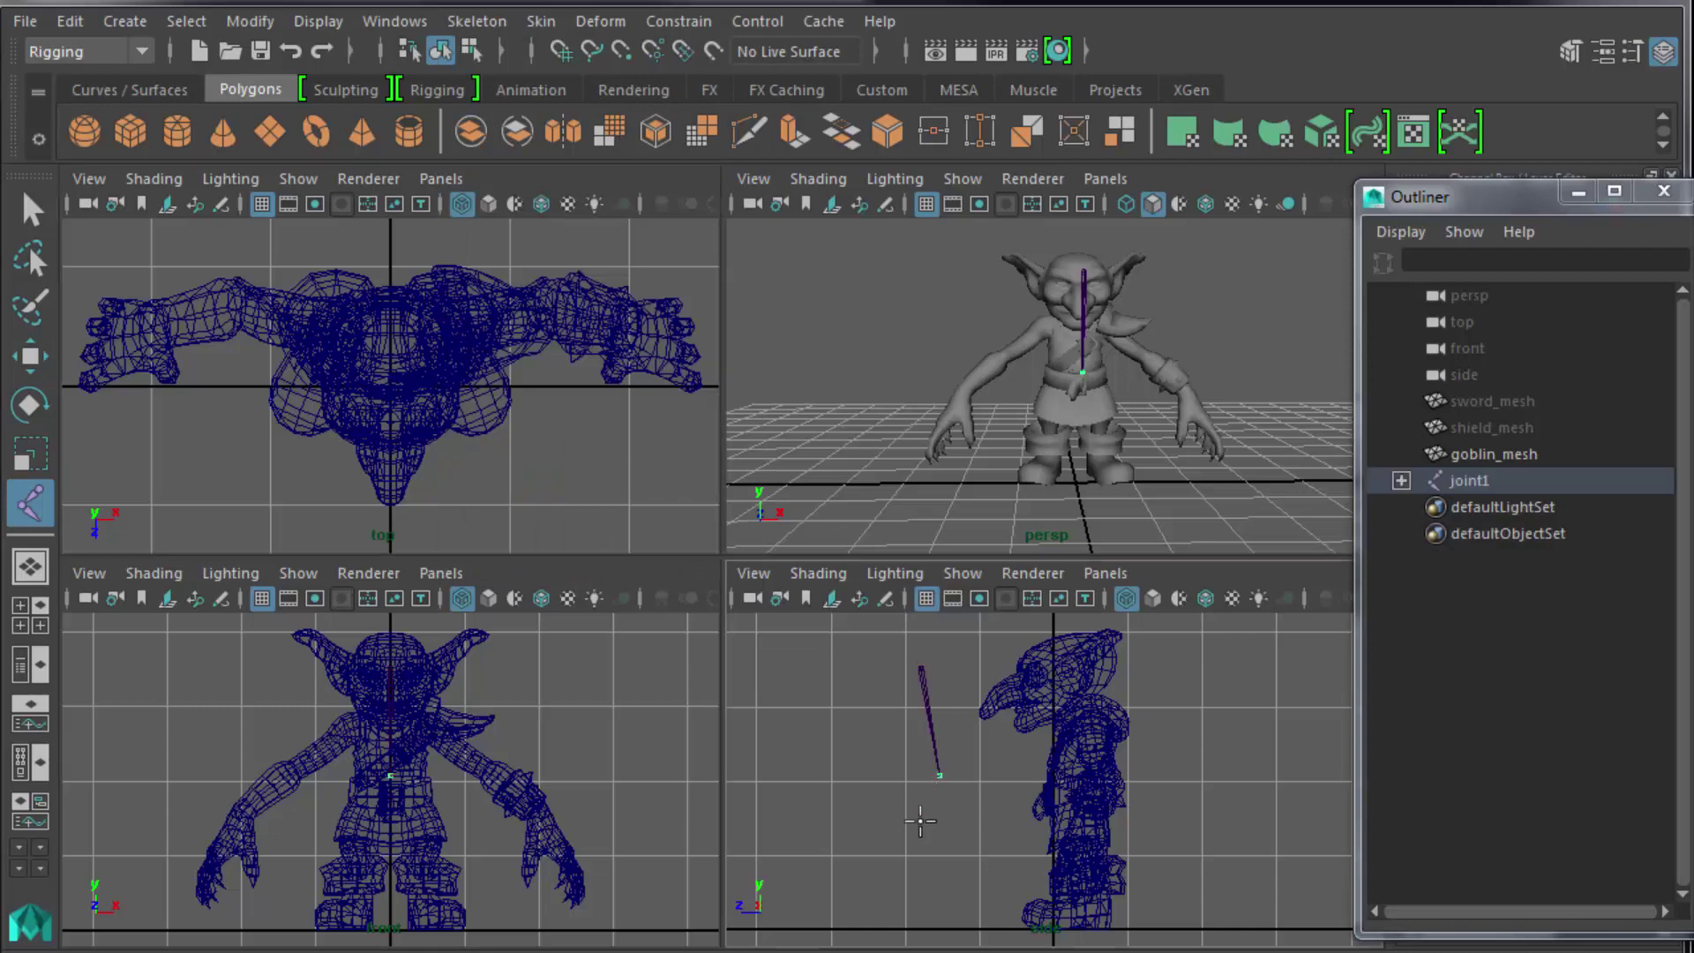
pyautogui.click(886, 854)
# Enlarge the end joint's radius, then set the middle joint's radius to 5 and the root joint's radius to 7.
pyautogui.moveTo(1512, 206); pyautogui.dragTo(315, 190)
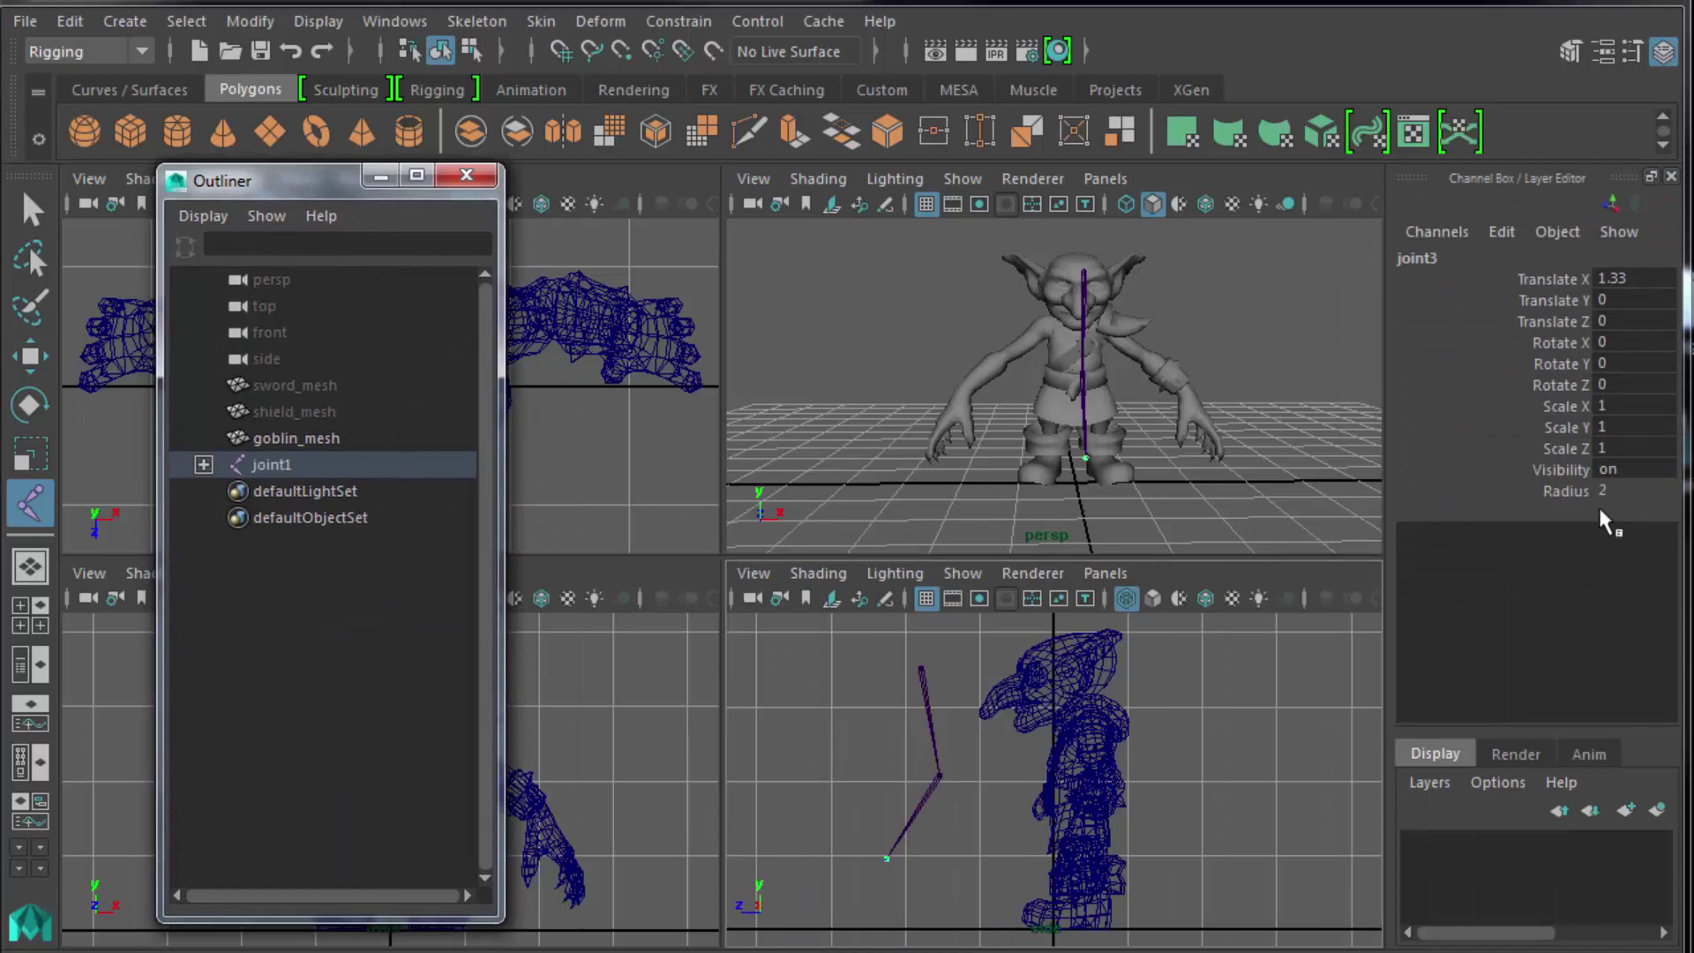
pyautogui.doubleClick(1627, 488)
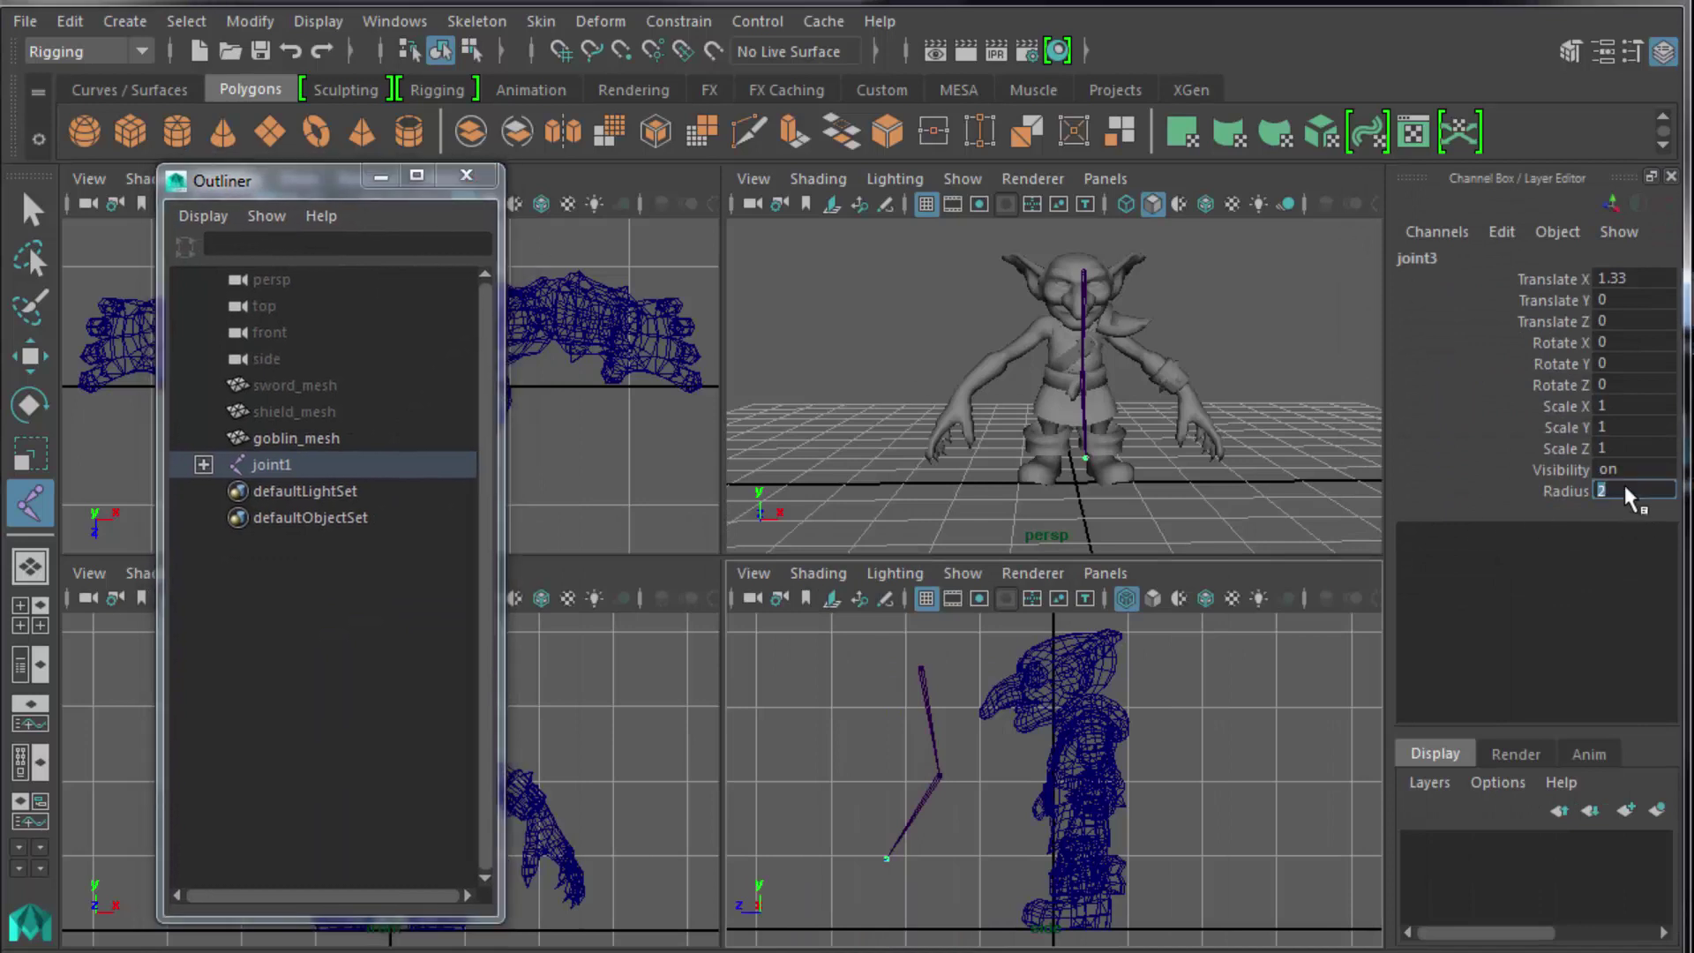
pyautogui.press('Up')
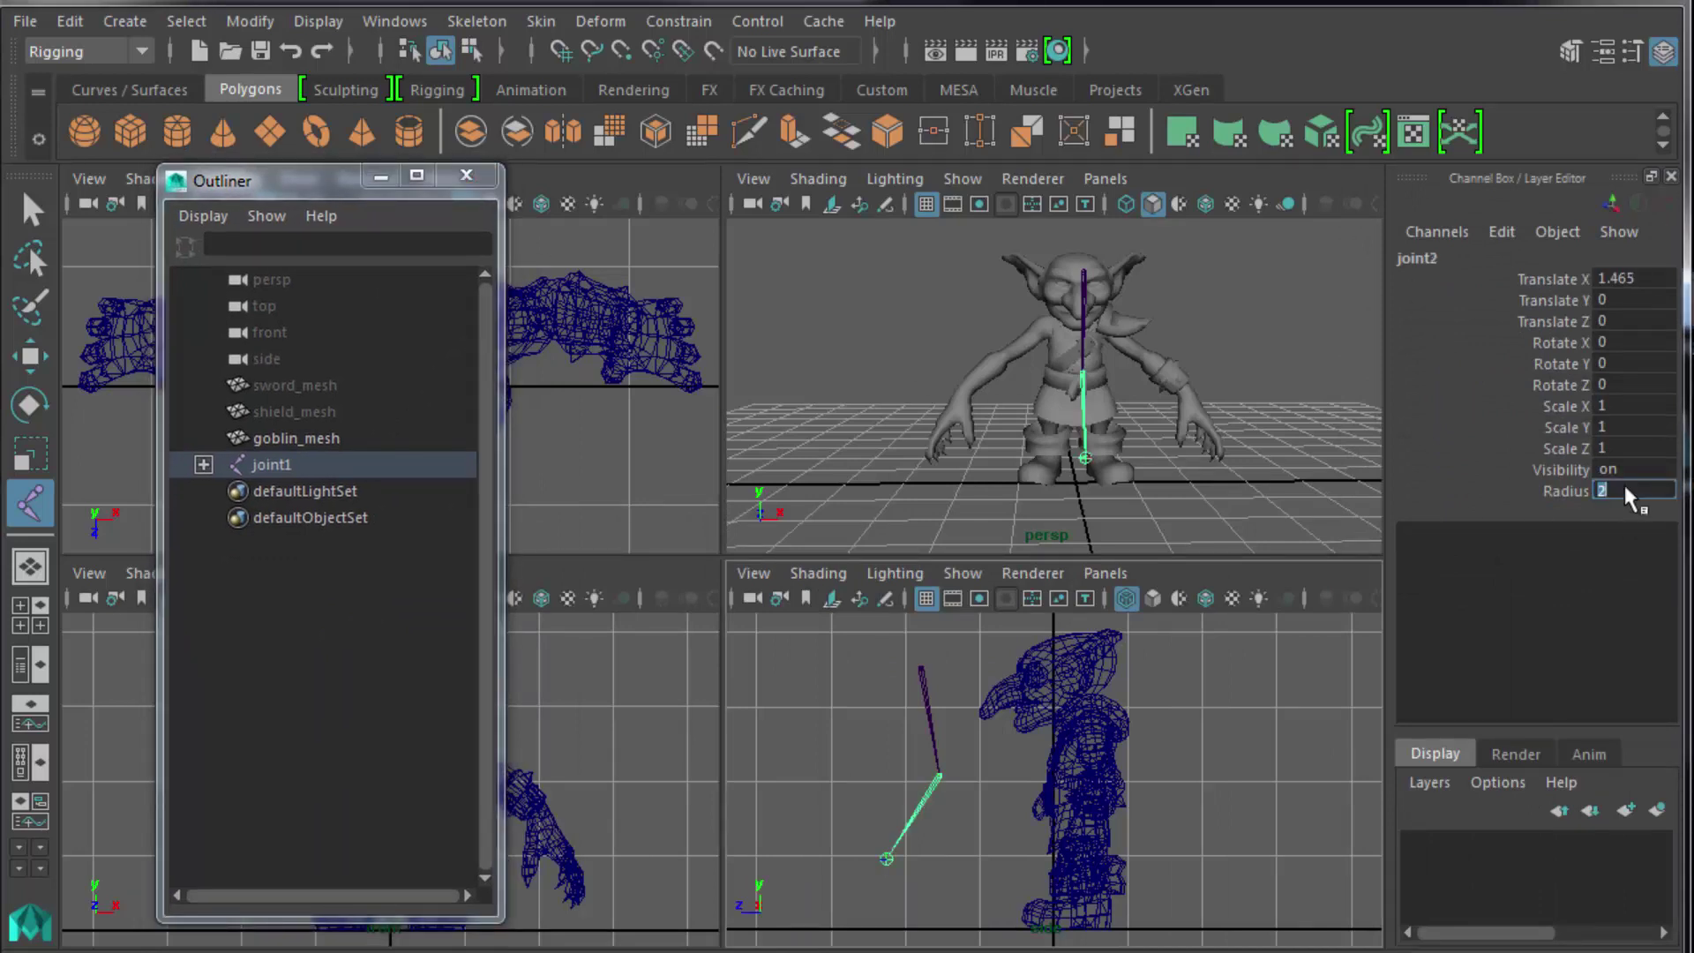
pyautogui.press('Up')
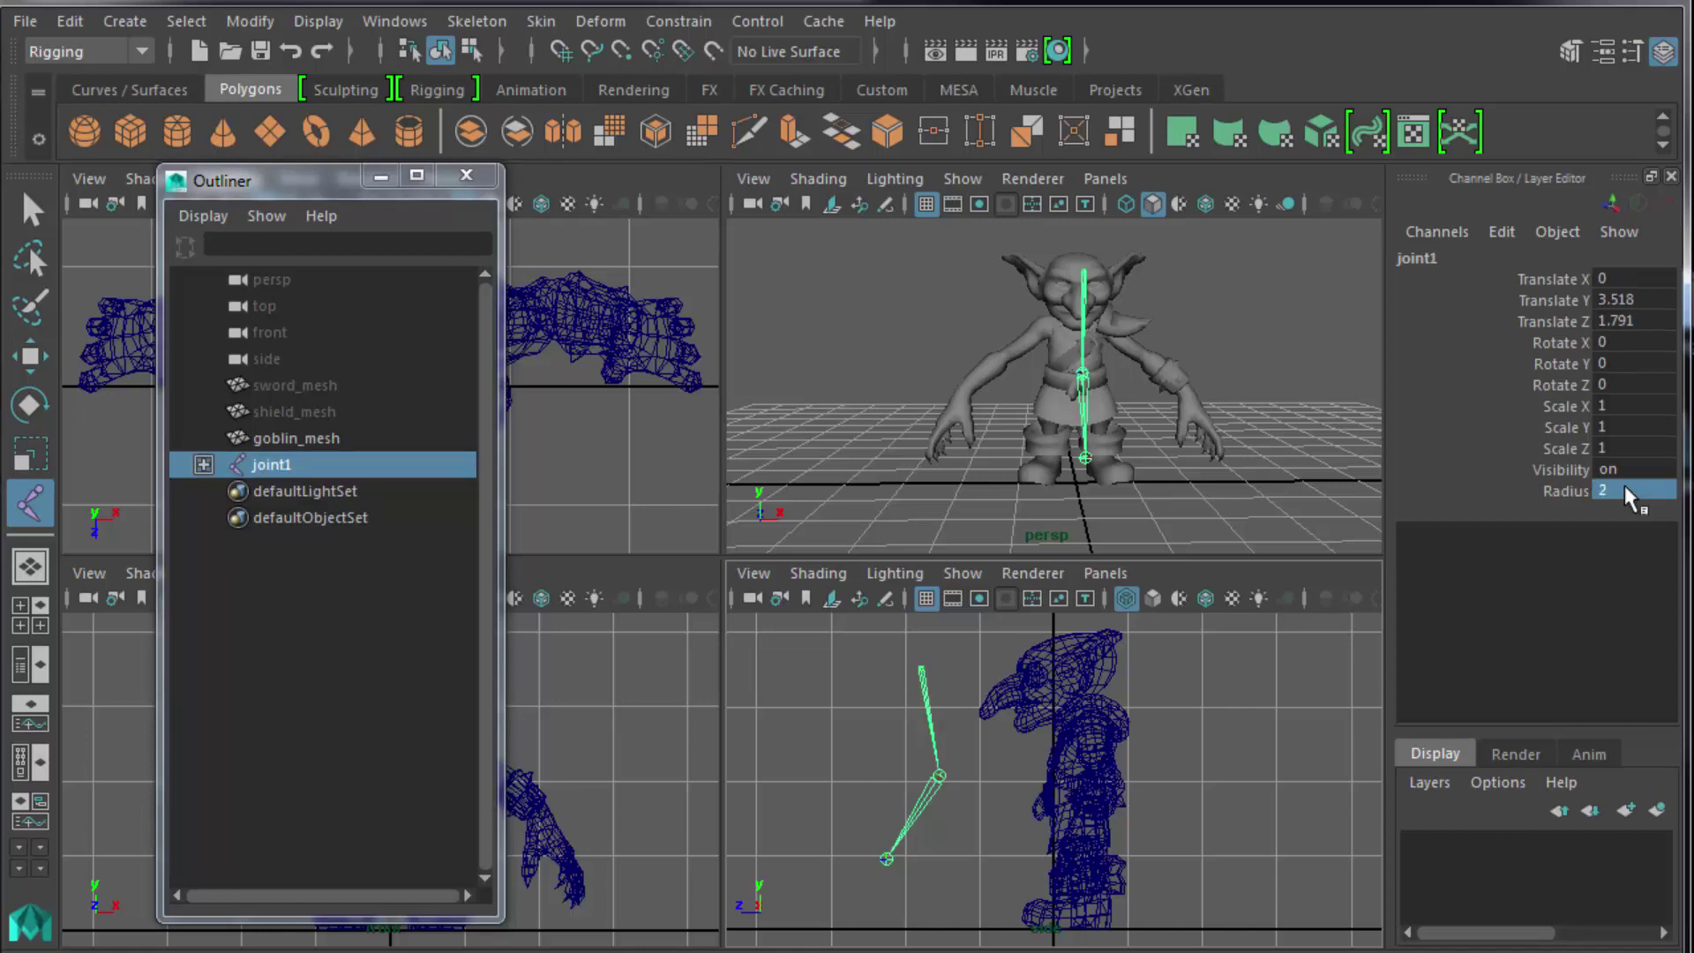
pyautogui.write('7')
pyautogui.press('Return')
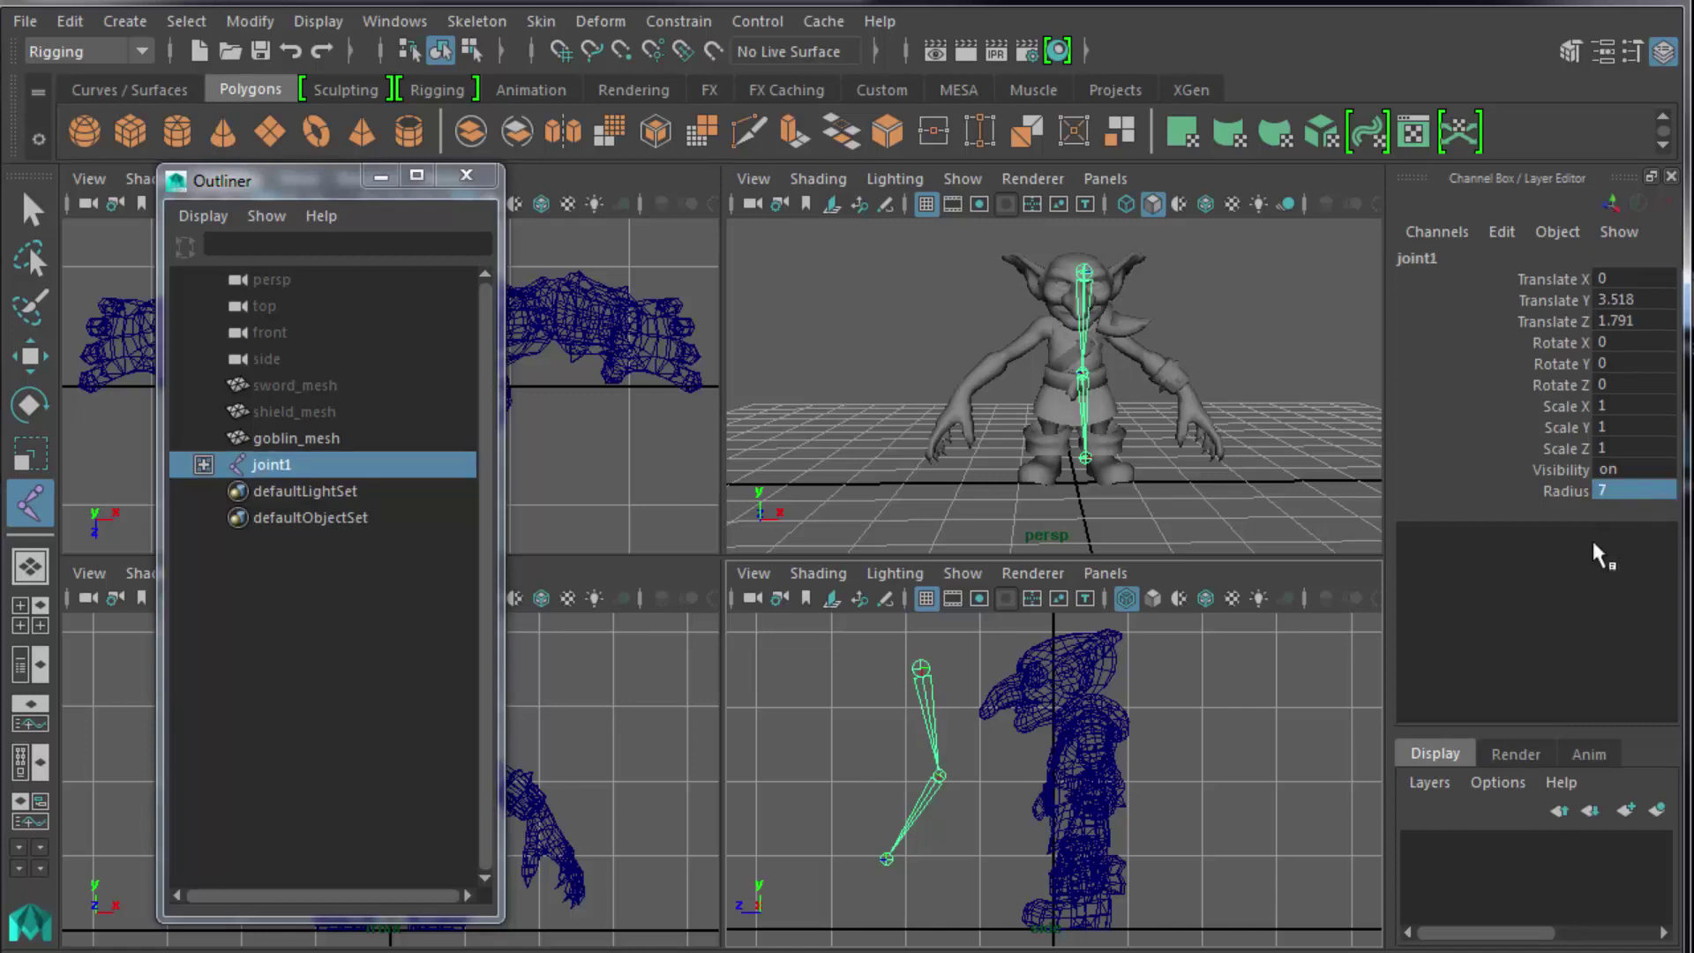
# Rotate the chain's middle joint to about 40.7 degrees in Z using a smaller rotate manipulator, and deselect it.
pyautogui.click(31, 209)
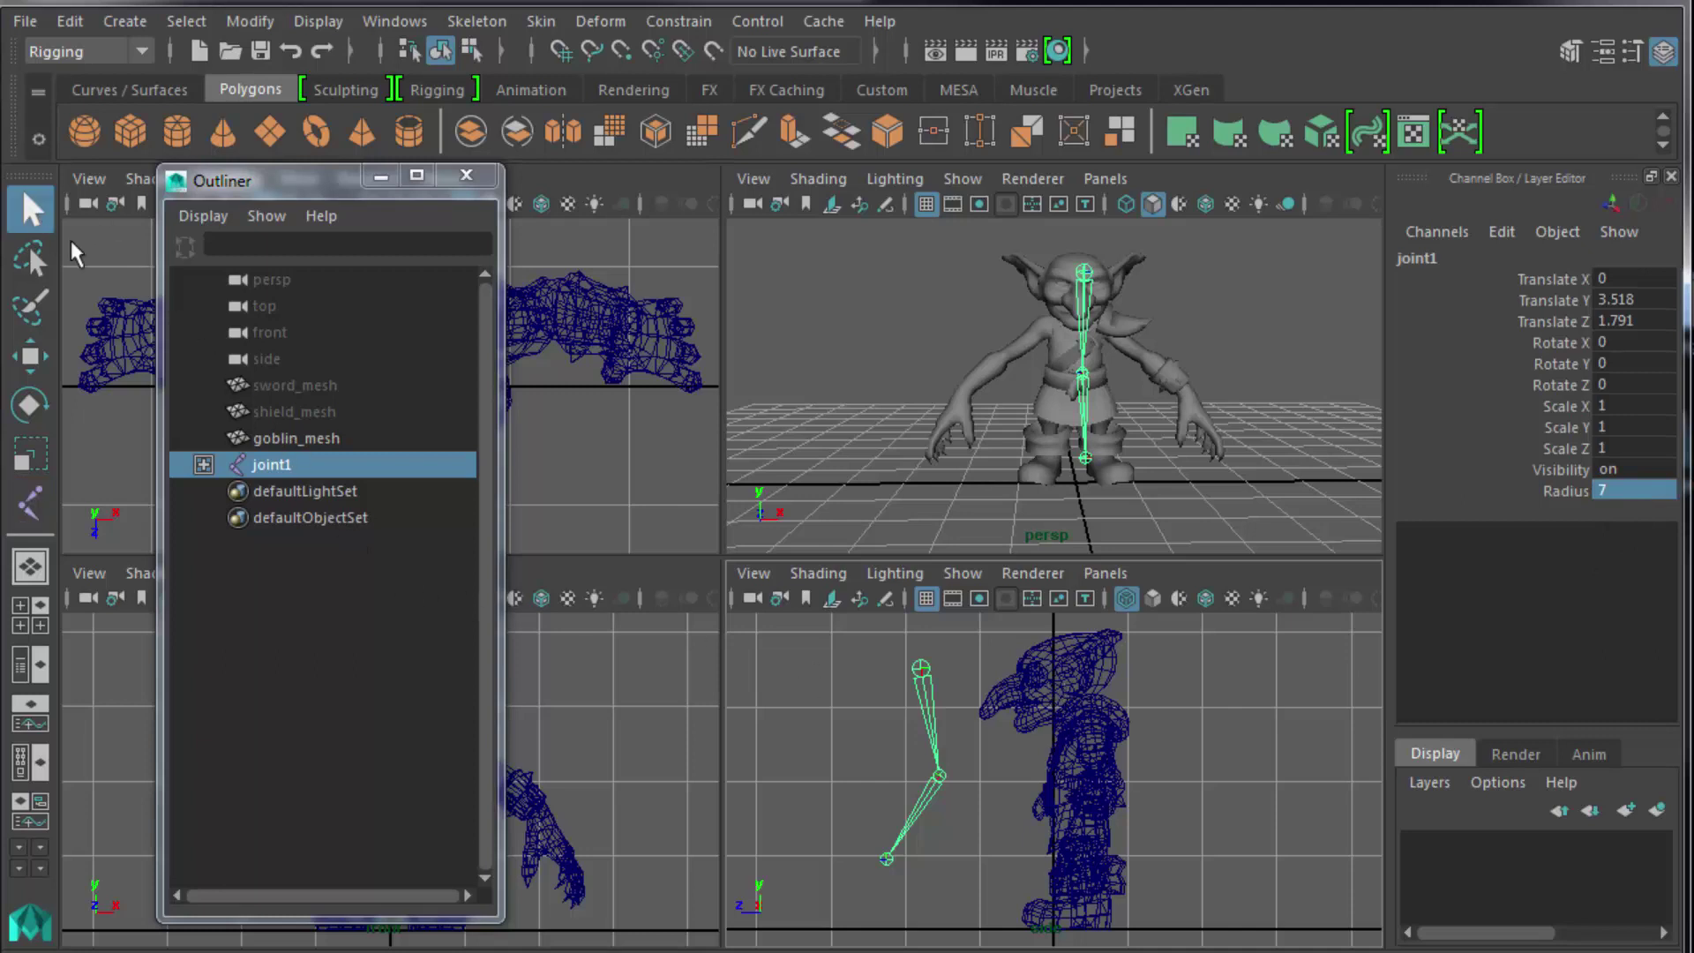
pyautogui.click(923, 801)
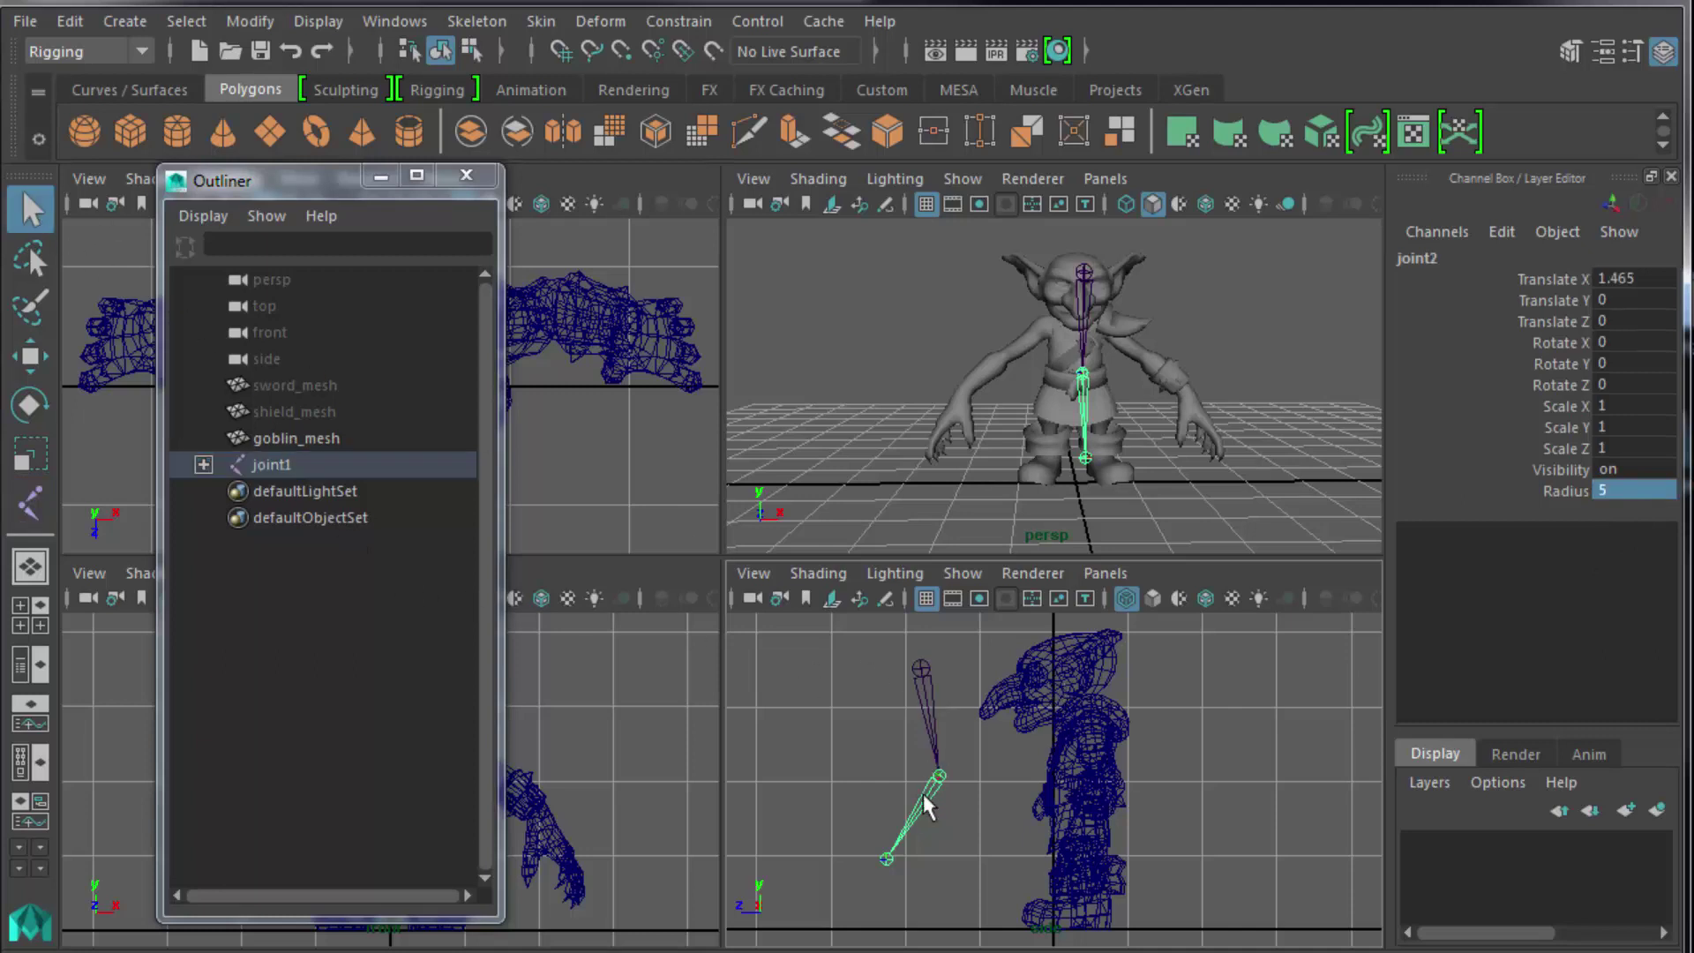
pyautogui.press('e')
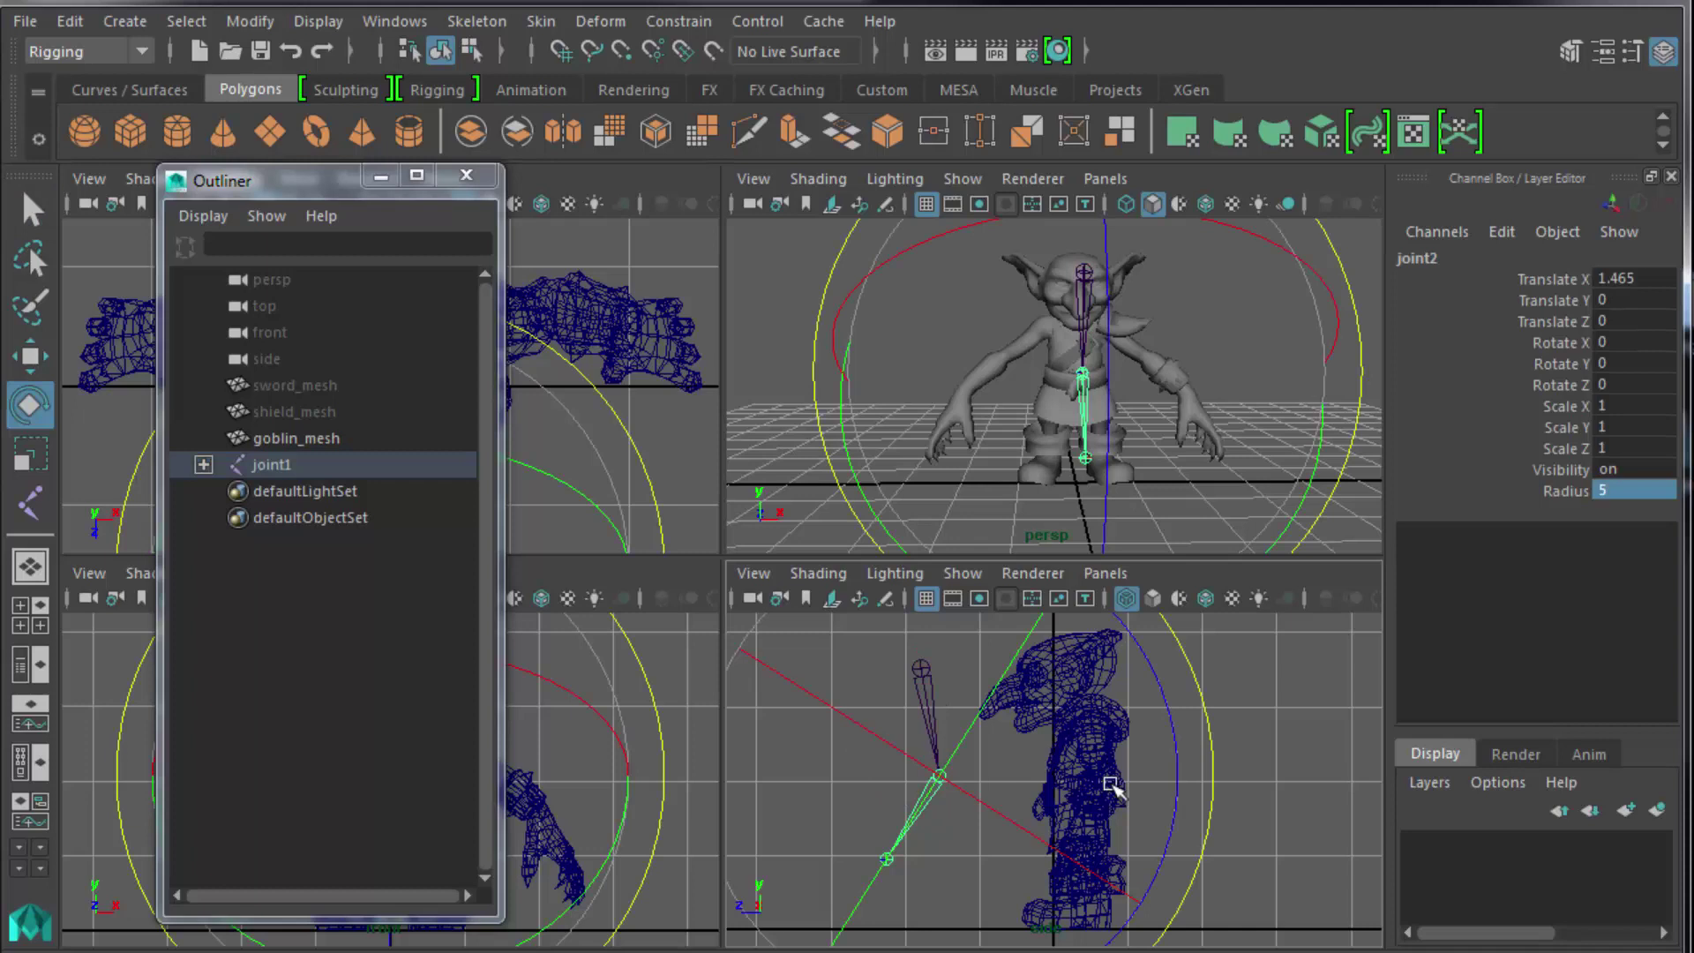
pyautogui.press('-')
pyautogui.press('-')
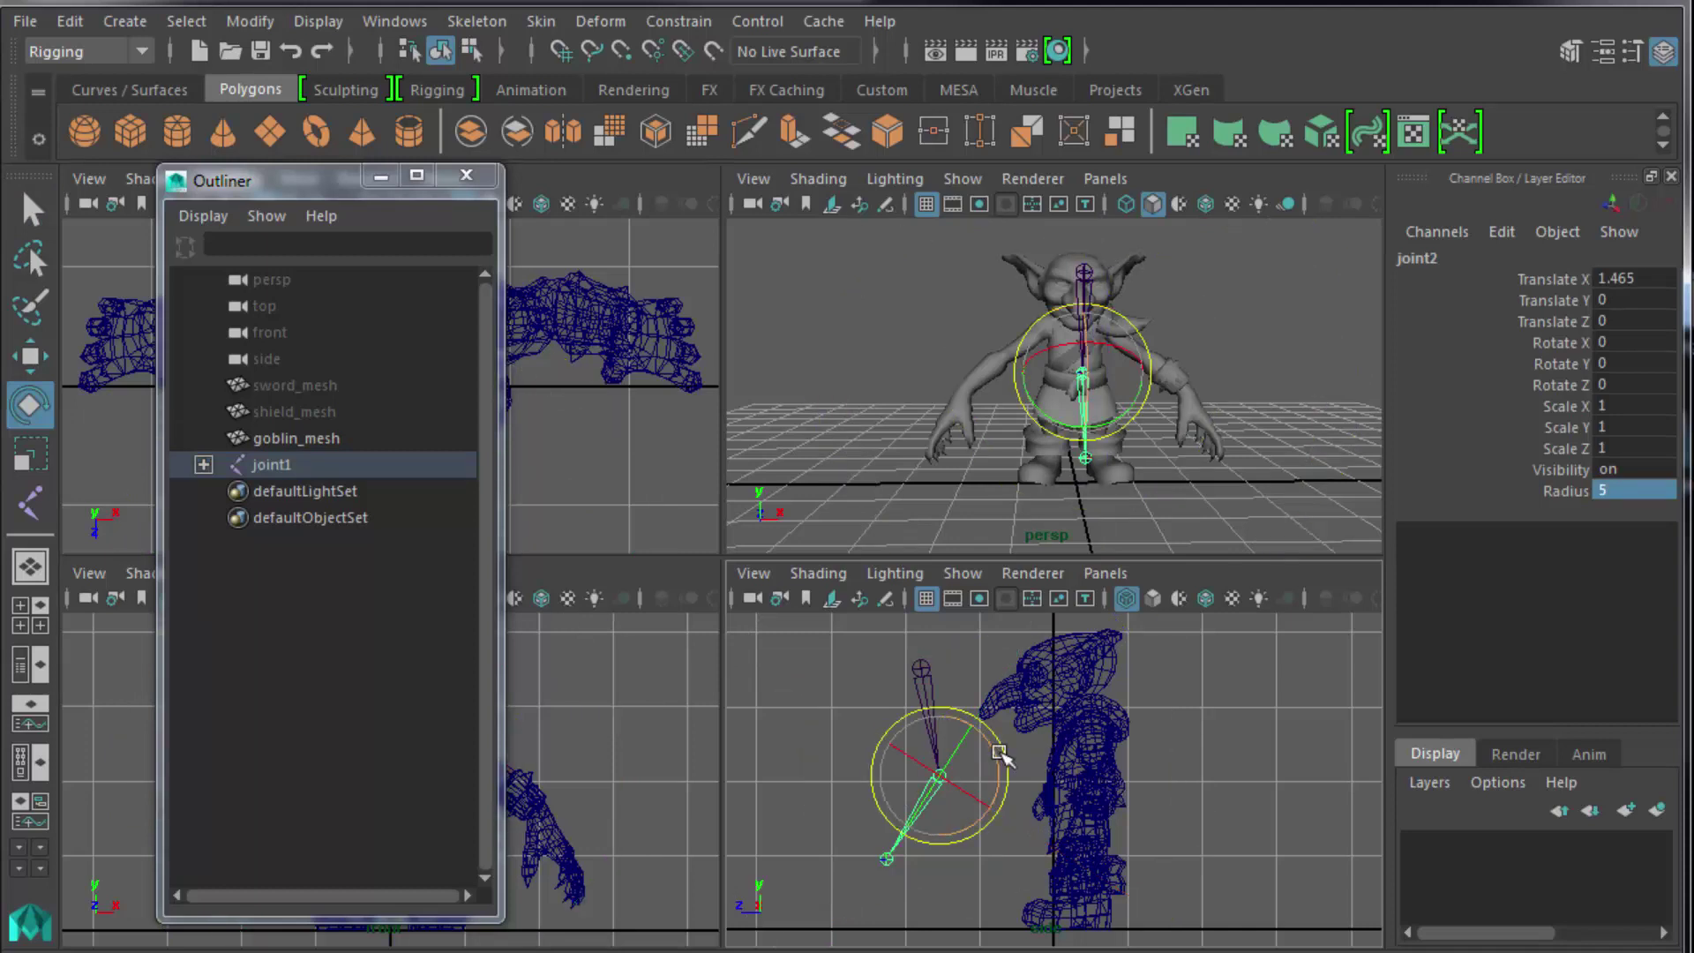
pyautogui.moveTo(1006, 749)
pyautogui.mouseDown()
pyautogui.moveTo(998, 806)
pyautogui.moveTo(972, 832)
pyautogui.moveTo(994, 809)
pyautogui.moveTo(982, 737)
pyautogui.moveTo(1004, 780)
pyautogui.mouseUp()
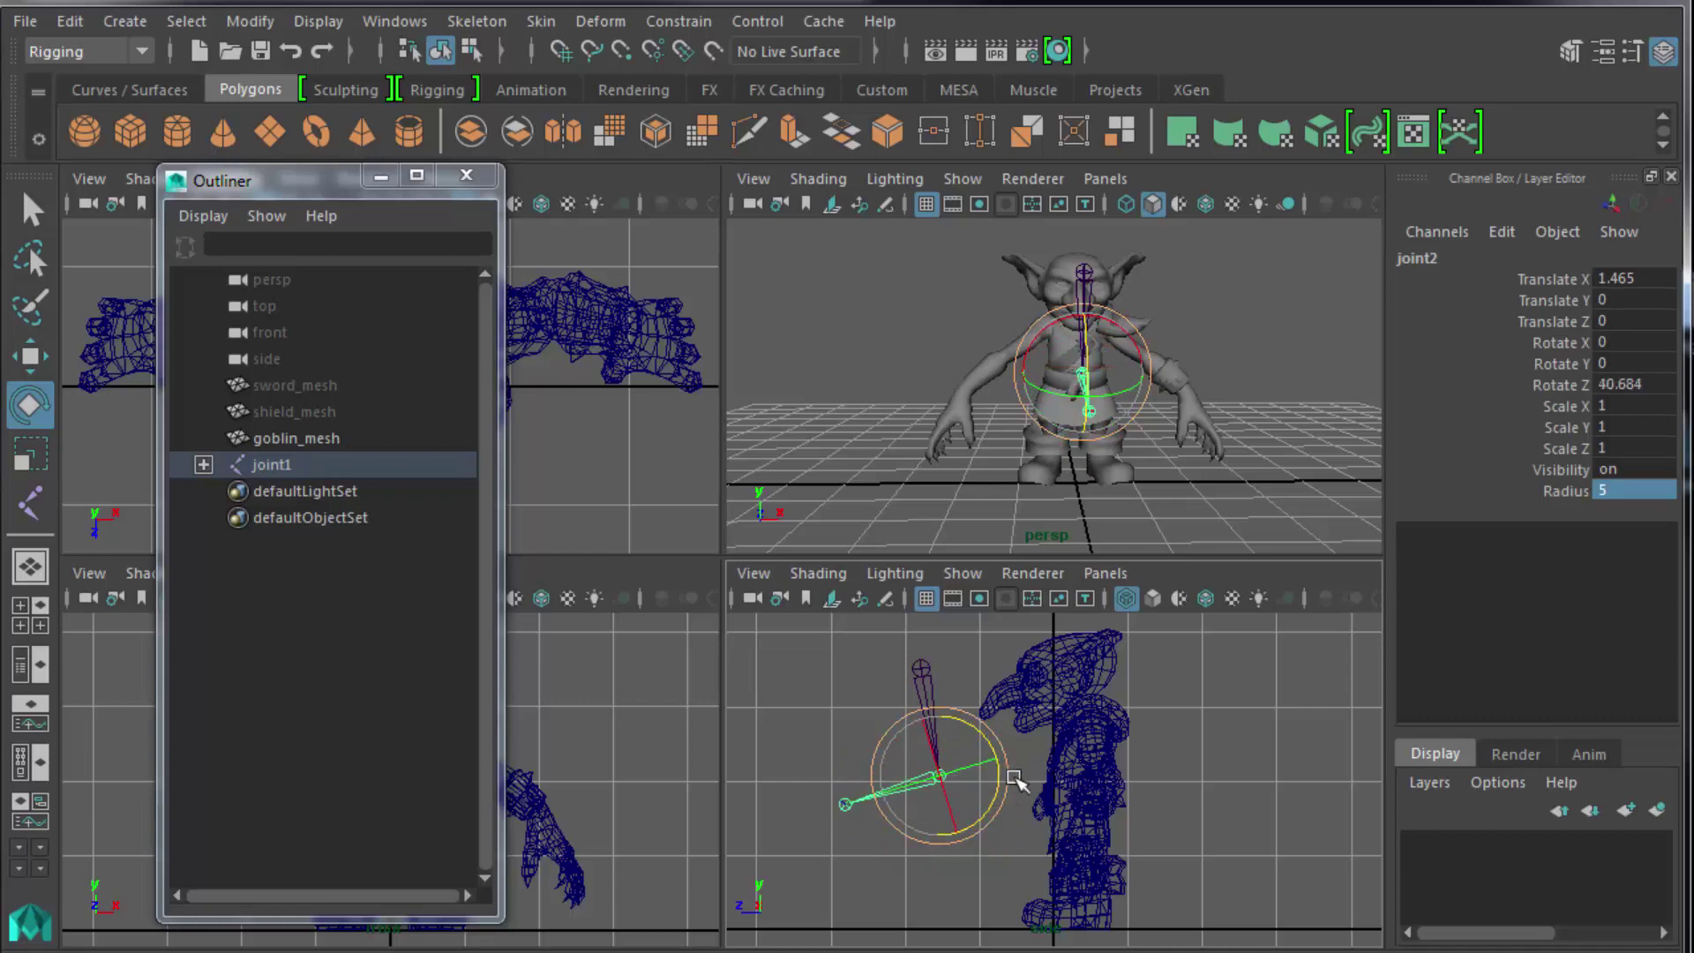
pyautogui.click(1196, 748)
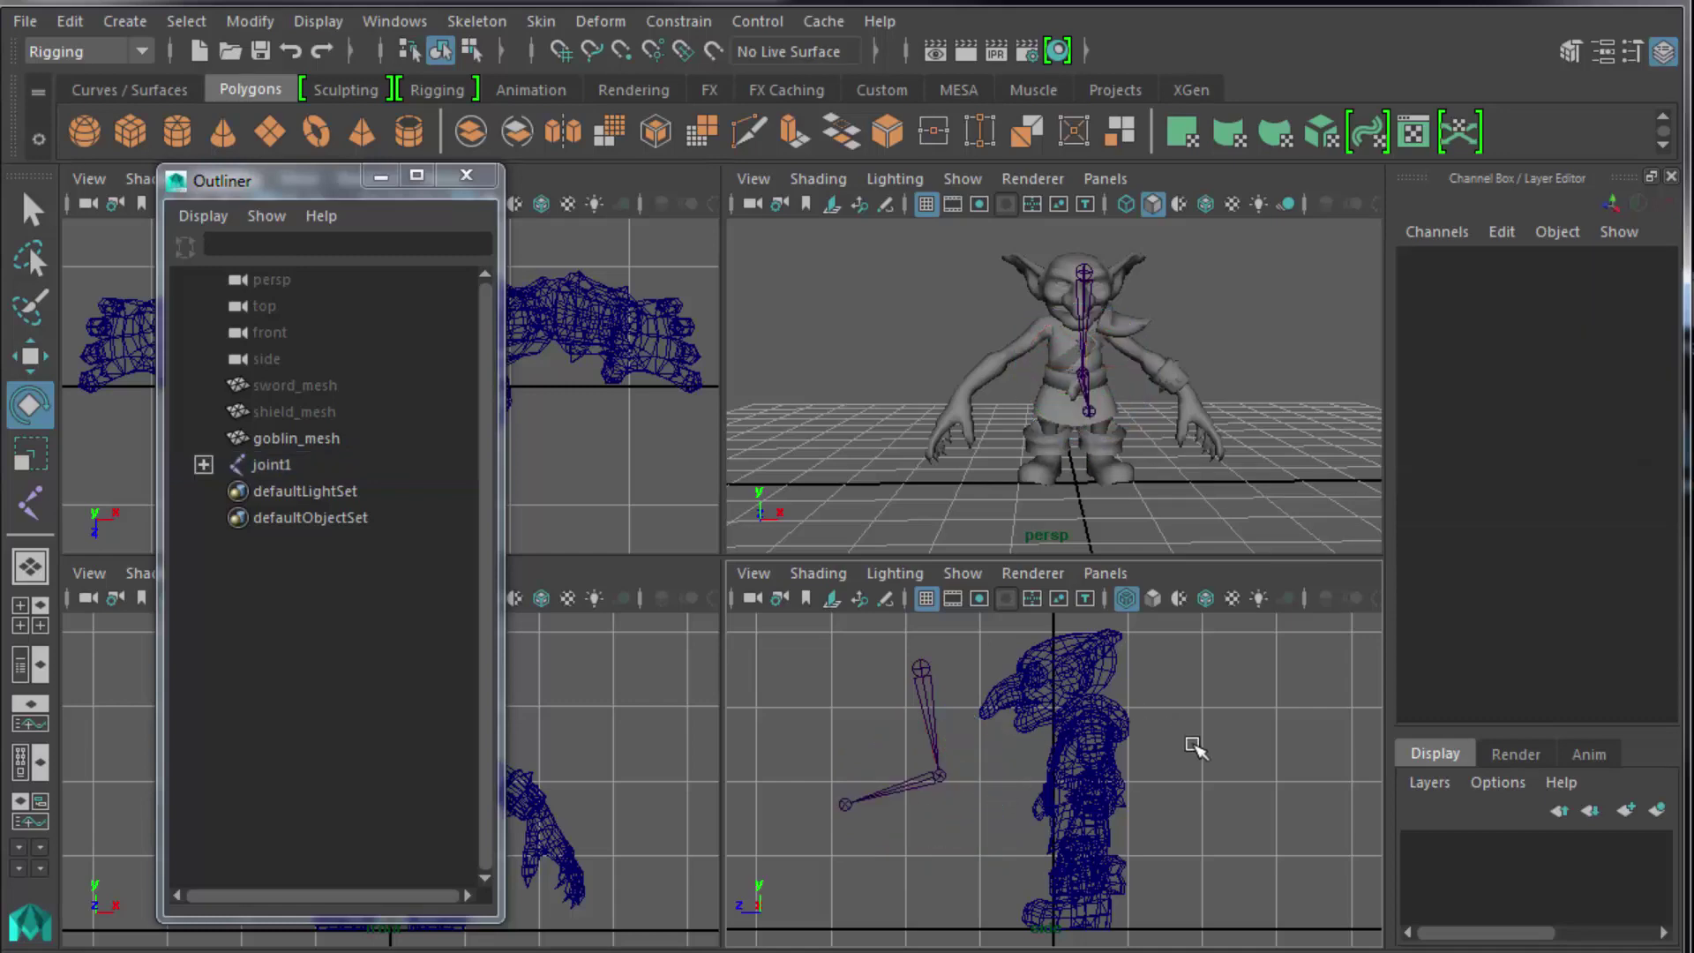
# Inspect the joint chain in the enlarged side and perspective views, with the Outliner moved aside and the root joint selected.
pyautogui.press('space')
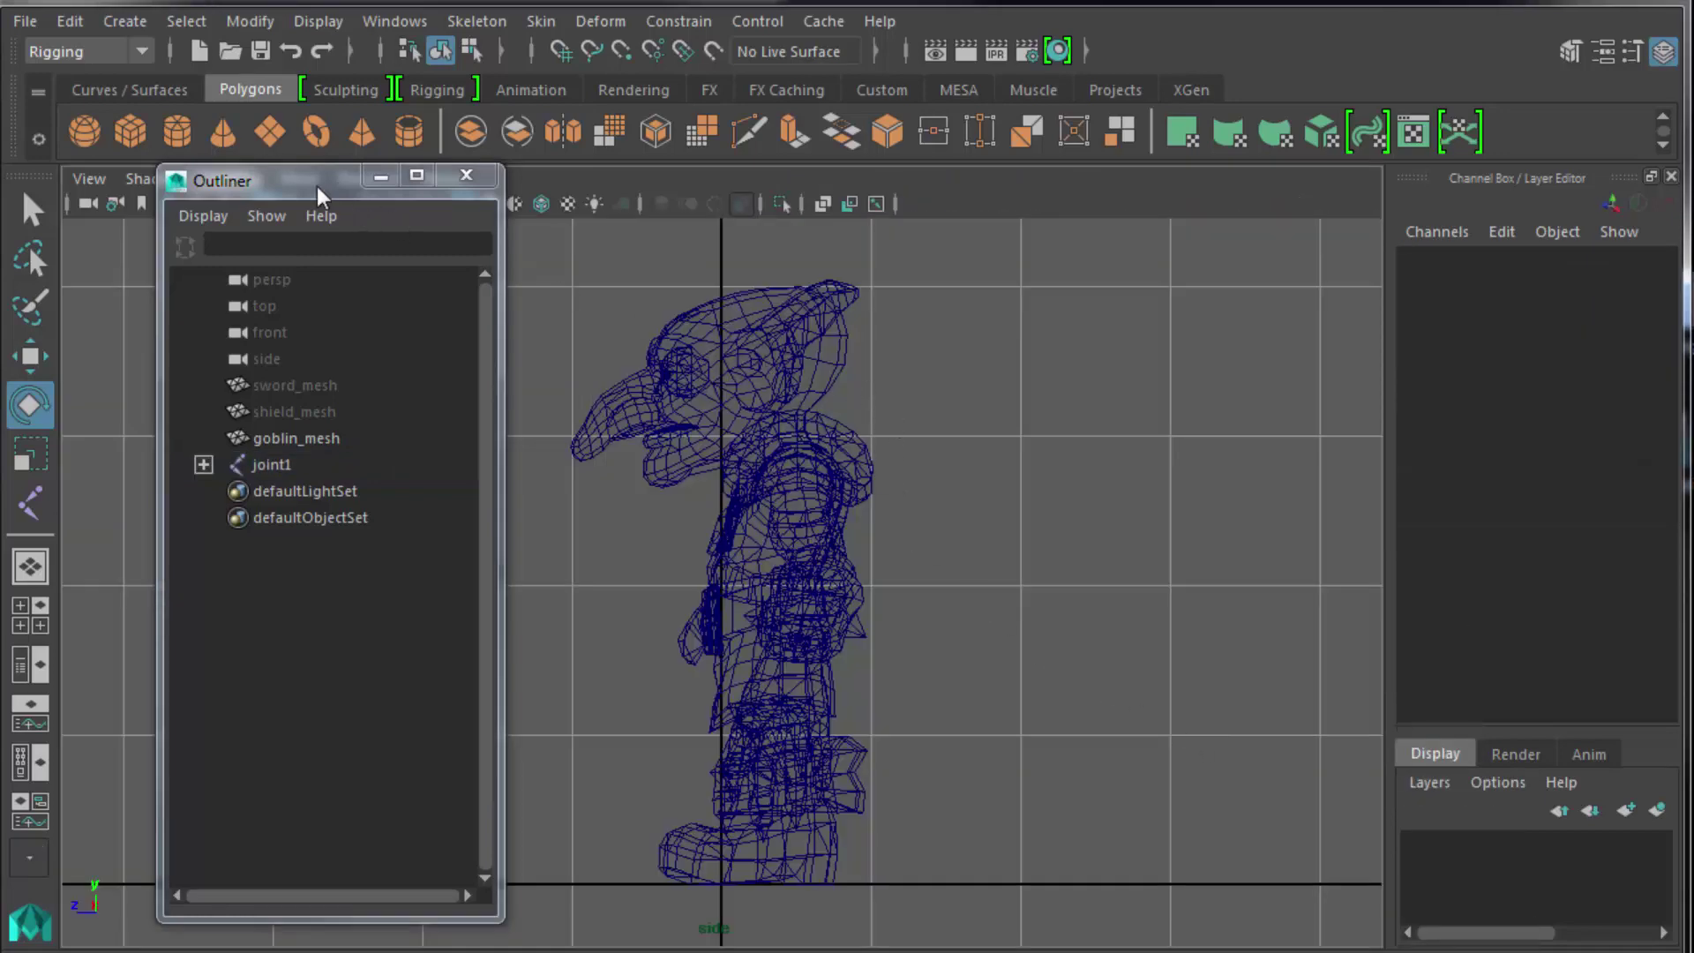
pyautogui.moveTo(316, 187); pyautogui.dragTo(1511, 736)
pyautogui.click(462, 411)
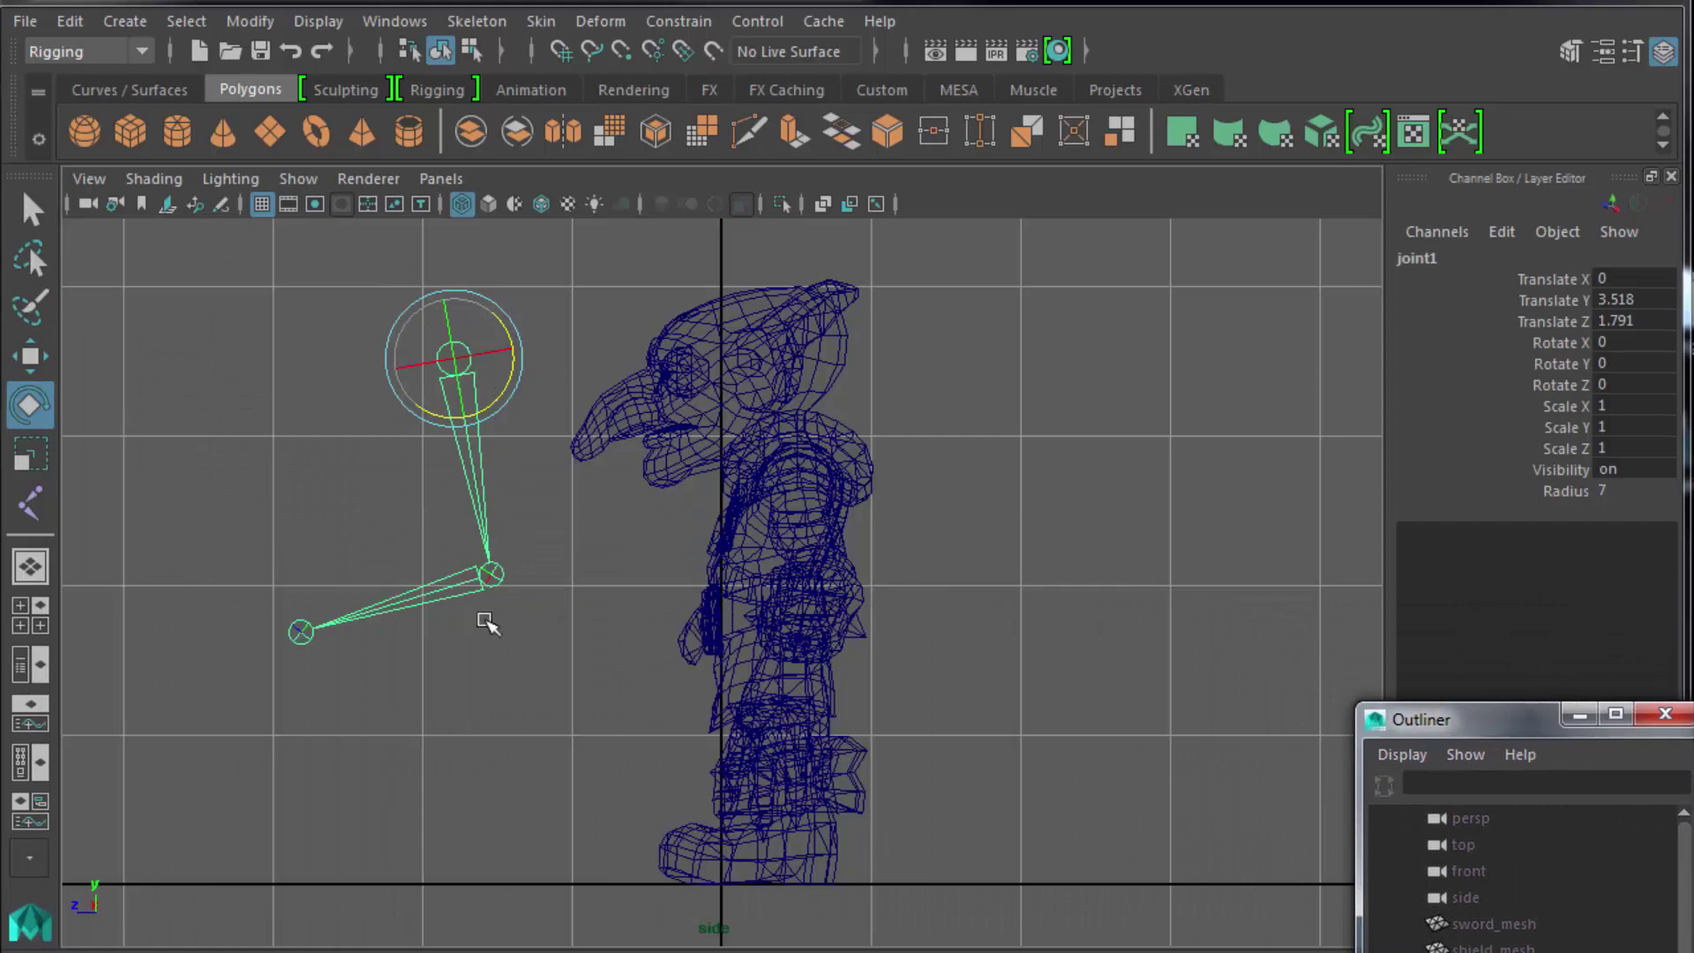
pyautogui.press('space')
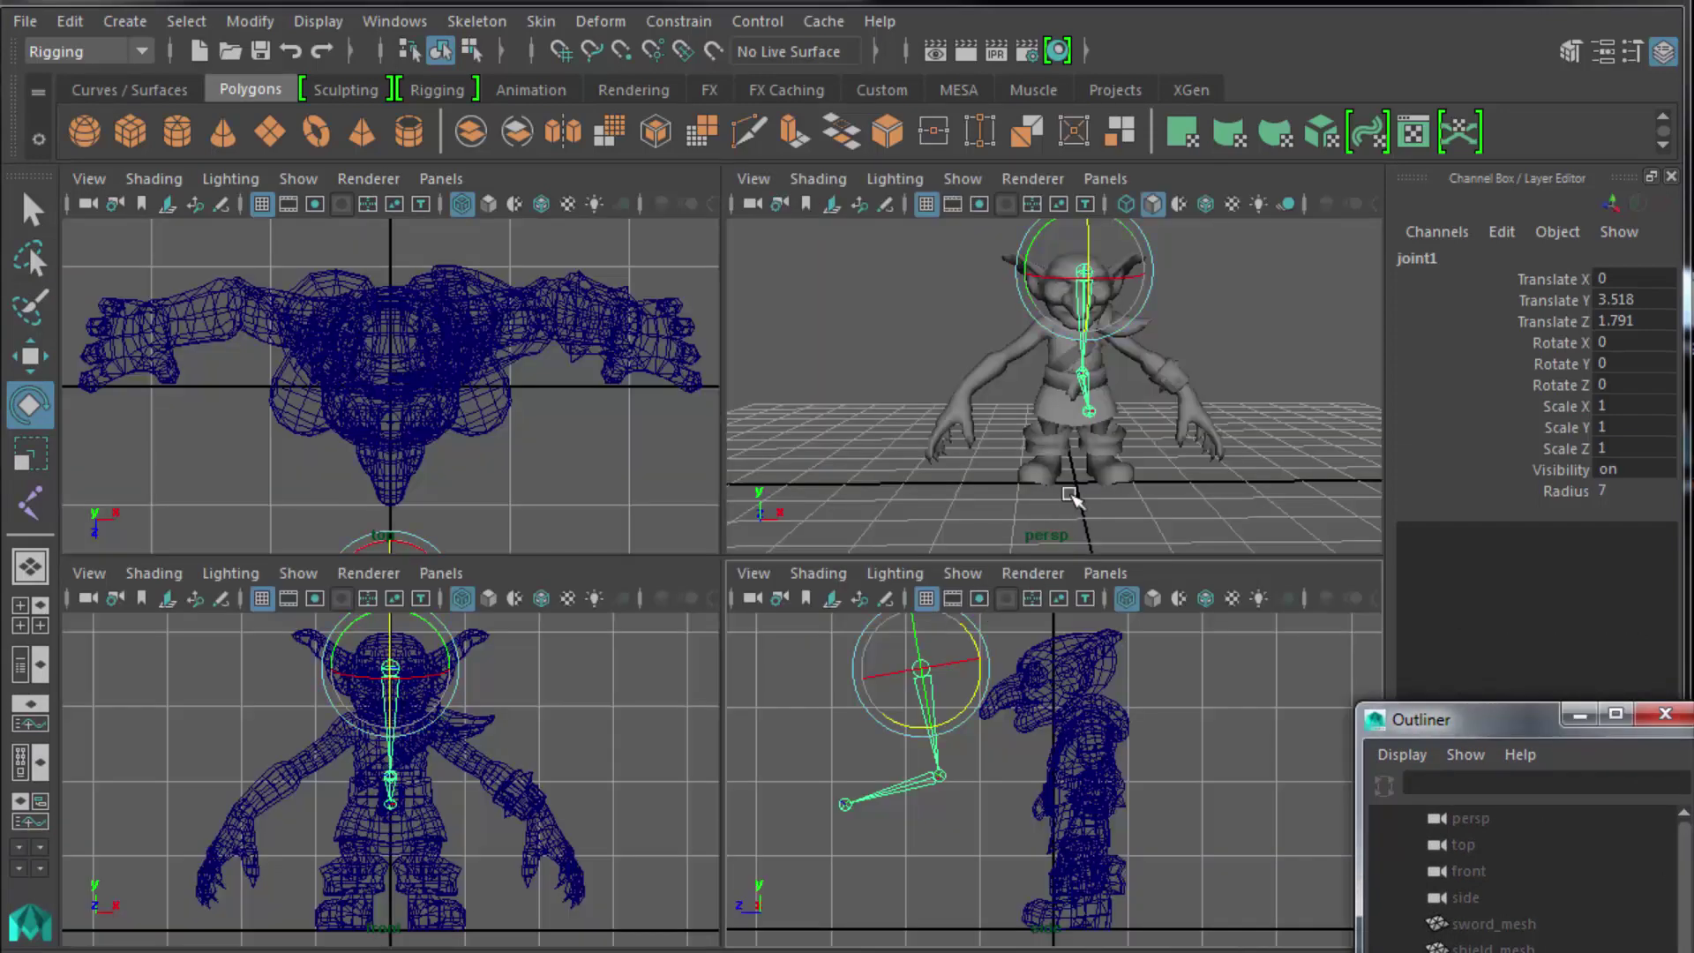
pyautogui.press('space')
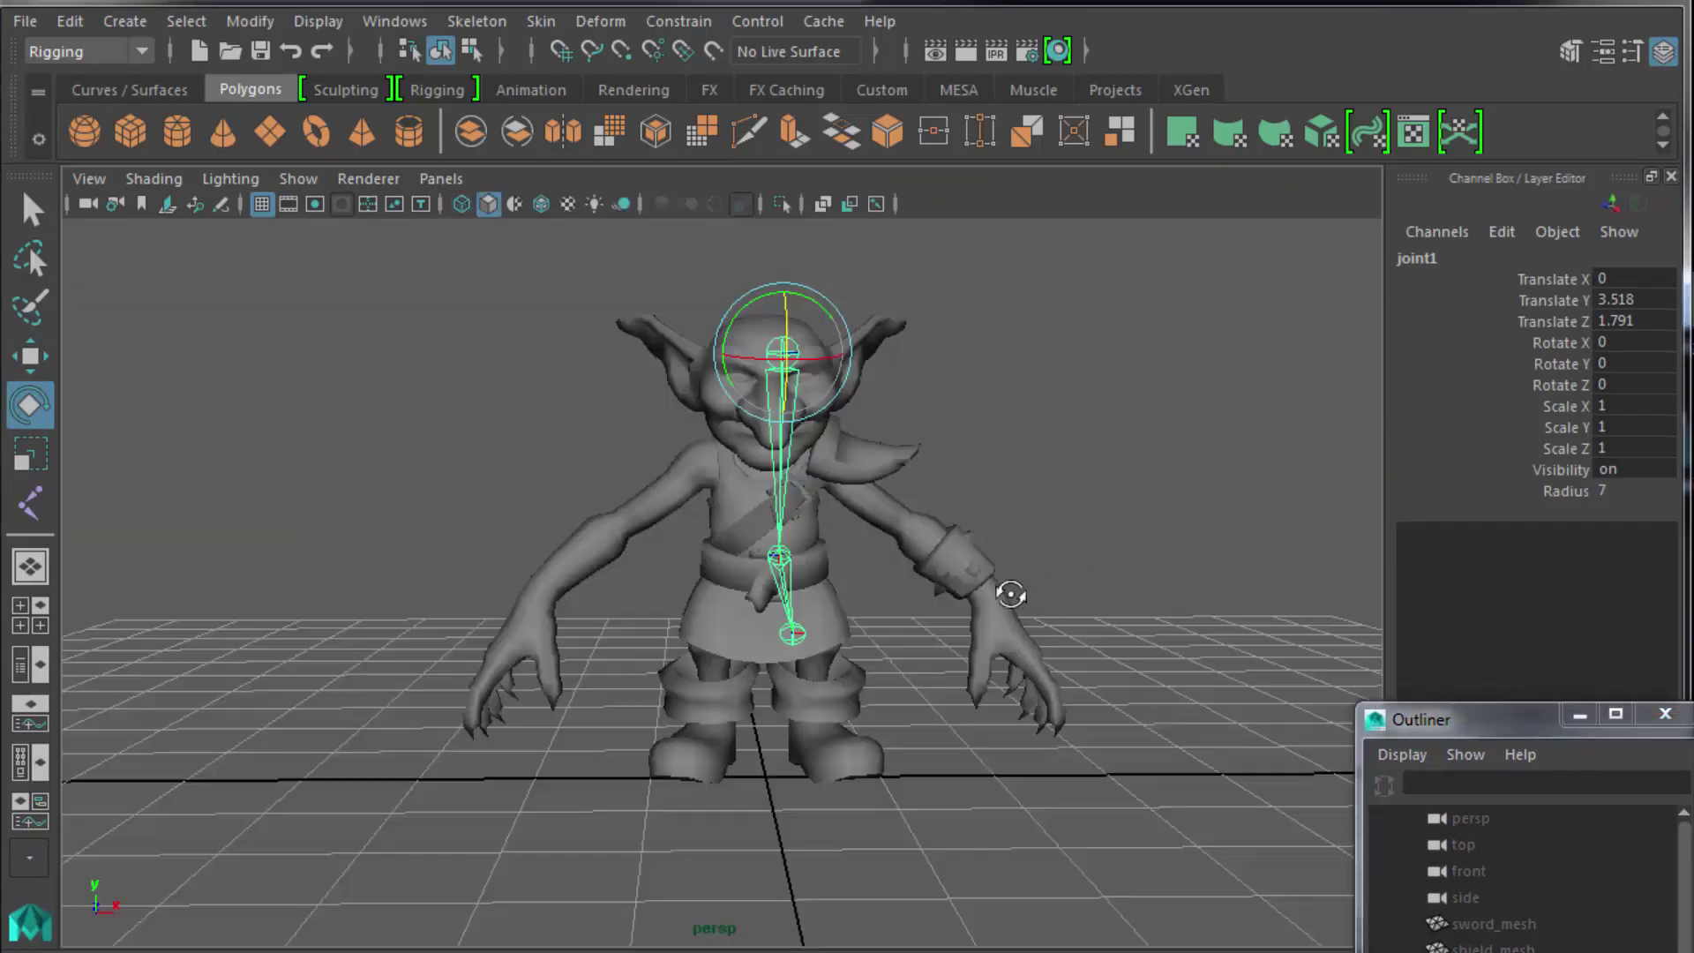
# Rotate the middle joint to about 27.2 degrees in Z and the root joint to about 10.4 degrees in Y, leaving the root selected.
pyautogui.keyDown('alt'); pyautogui.moveTo(1006, 594); pyautogui.dragTo(904, 594); pyautogui.keyUp('alt')
pyautogui.click(621, 582)
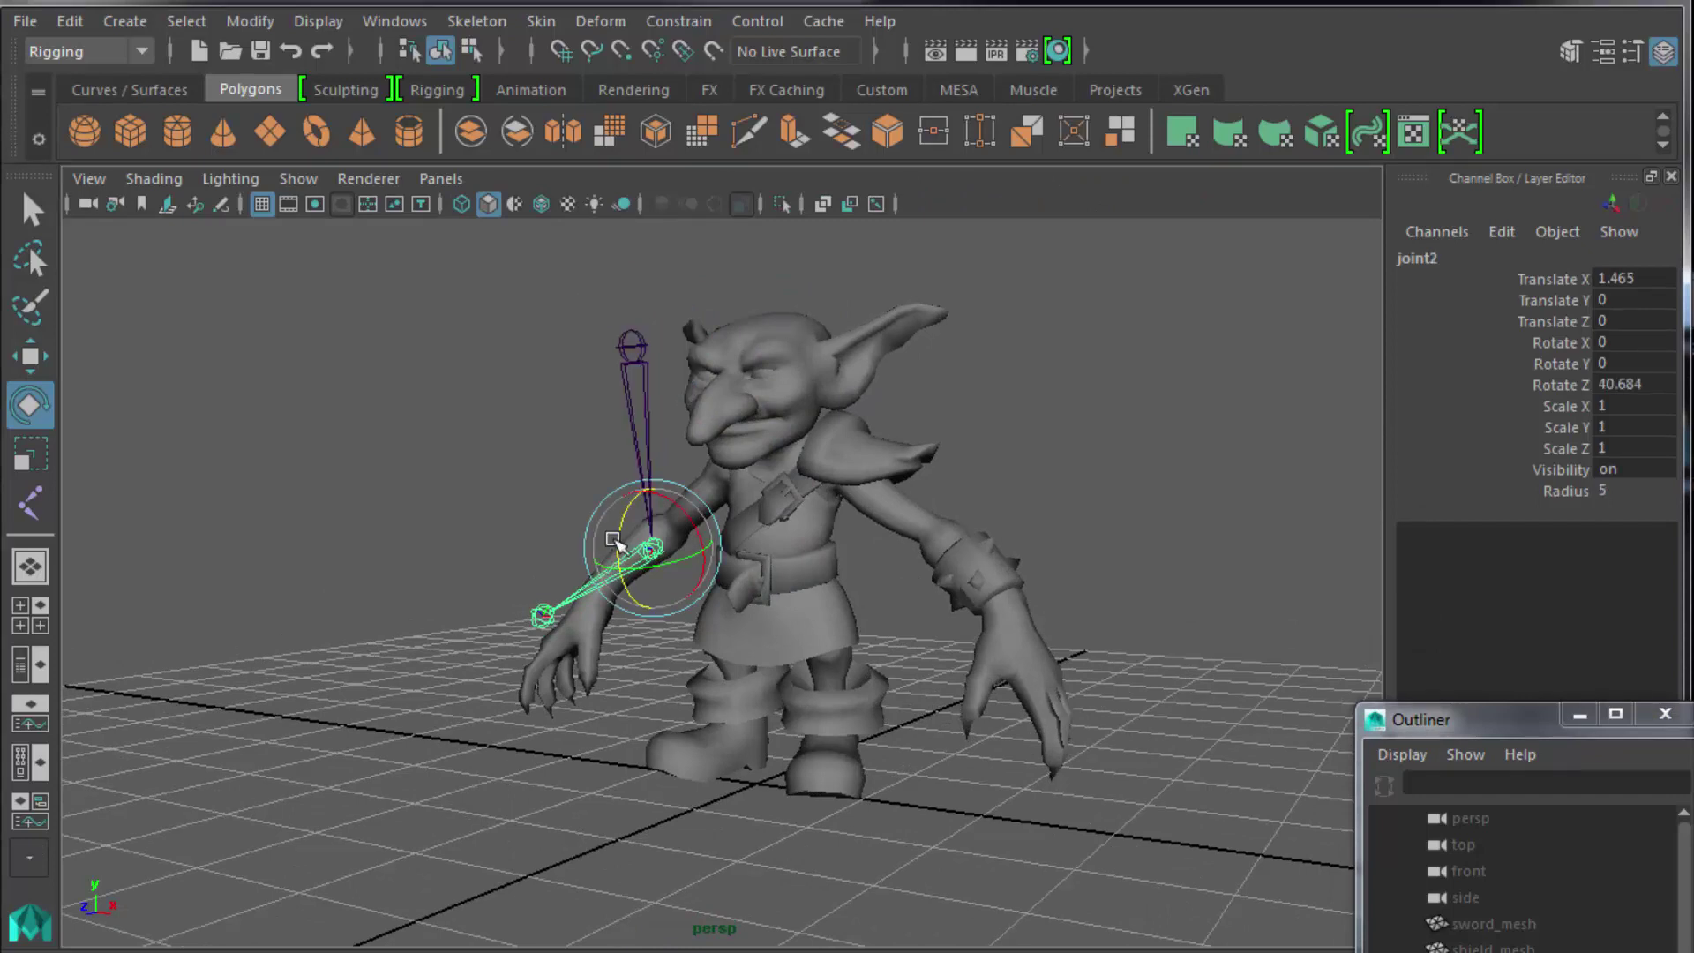
pyautogui.moveTo(619, 536)
pyautogui.mouseDown()
pyautogui.moveTo(628, 508)
pyautogui.moveTo(623, 563)
pyautogui.moveTo(620, 512)
pyautogui.moveTo(625, 545)
pyautogui.mouseUp()
pyautogui.click(647, 433)
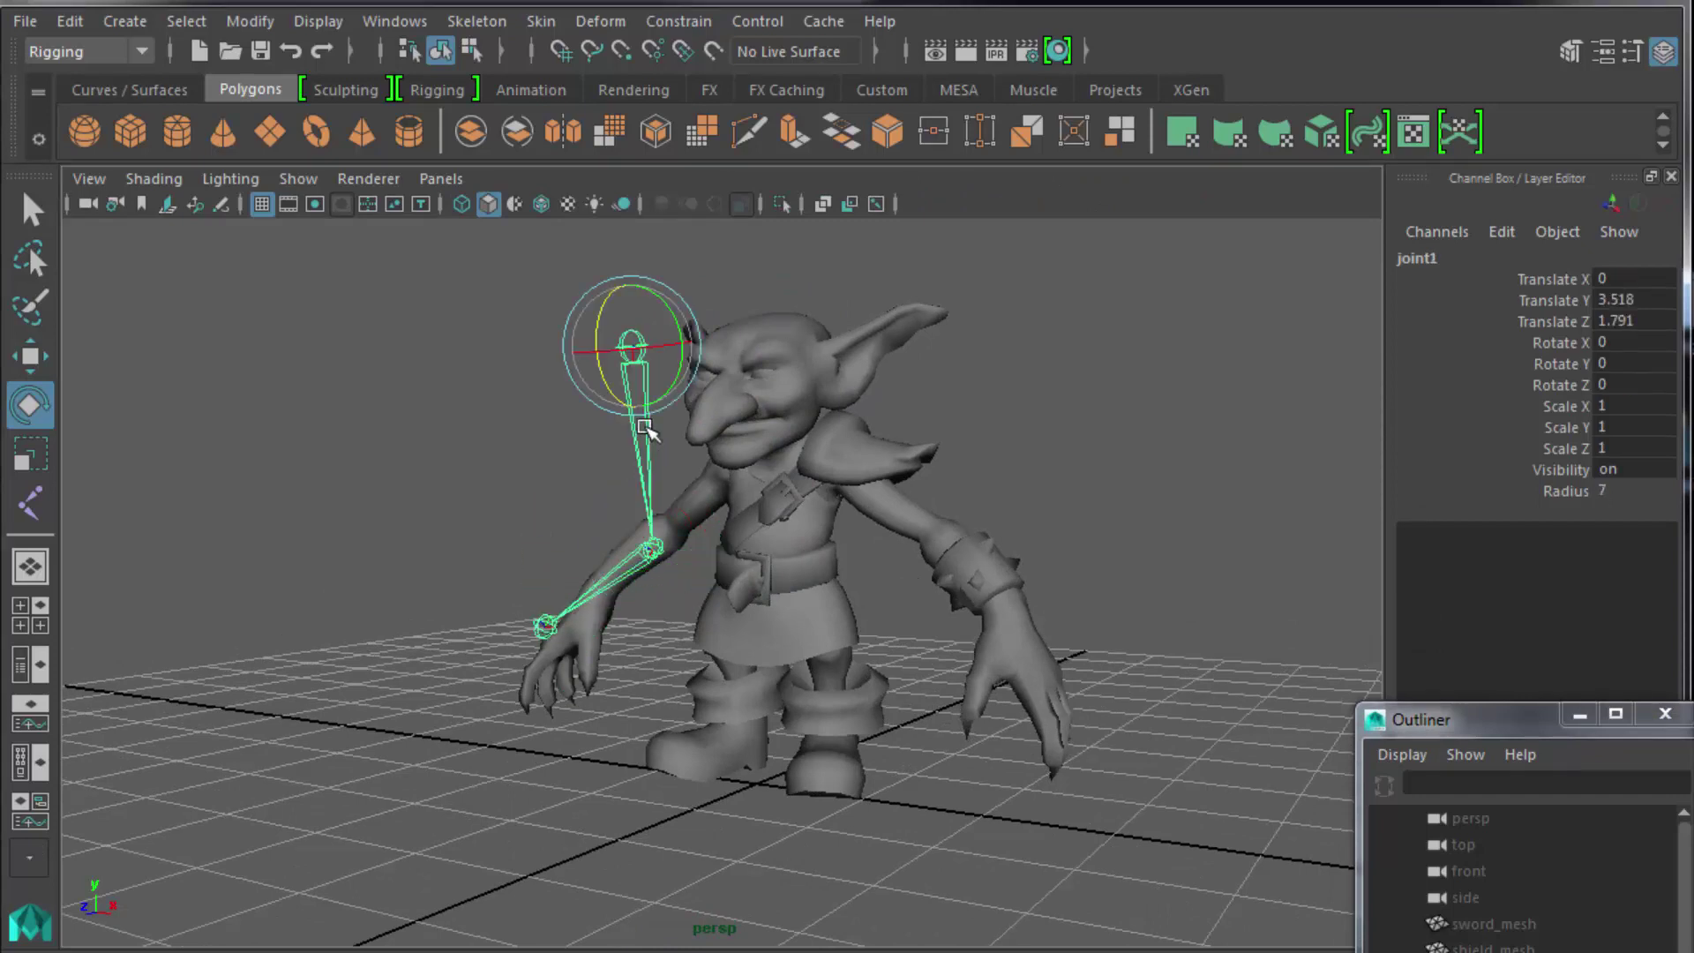
pyautogui.moveTo(661, 398); pyautogui.dragTo(611, 550)
pyautogui.click(606, 557)
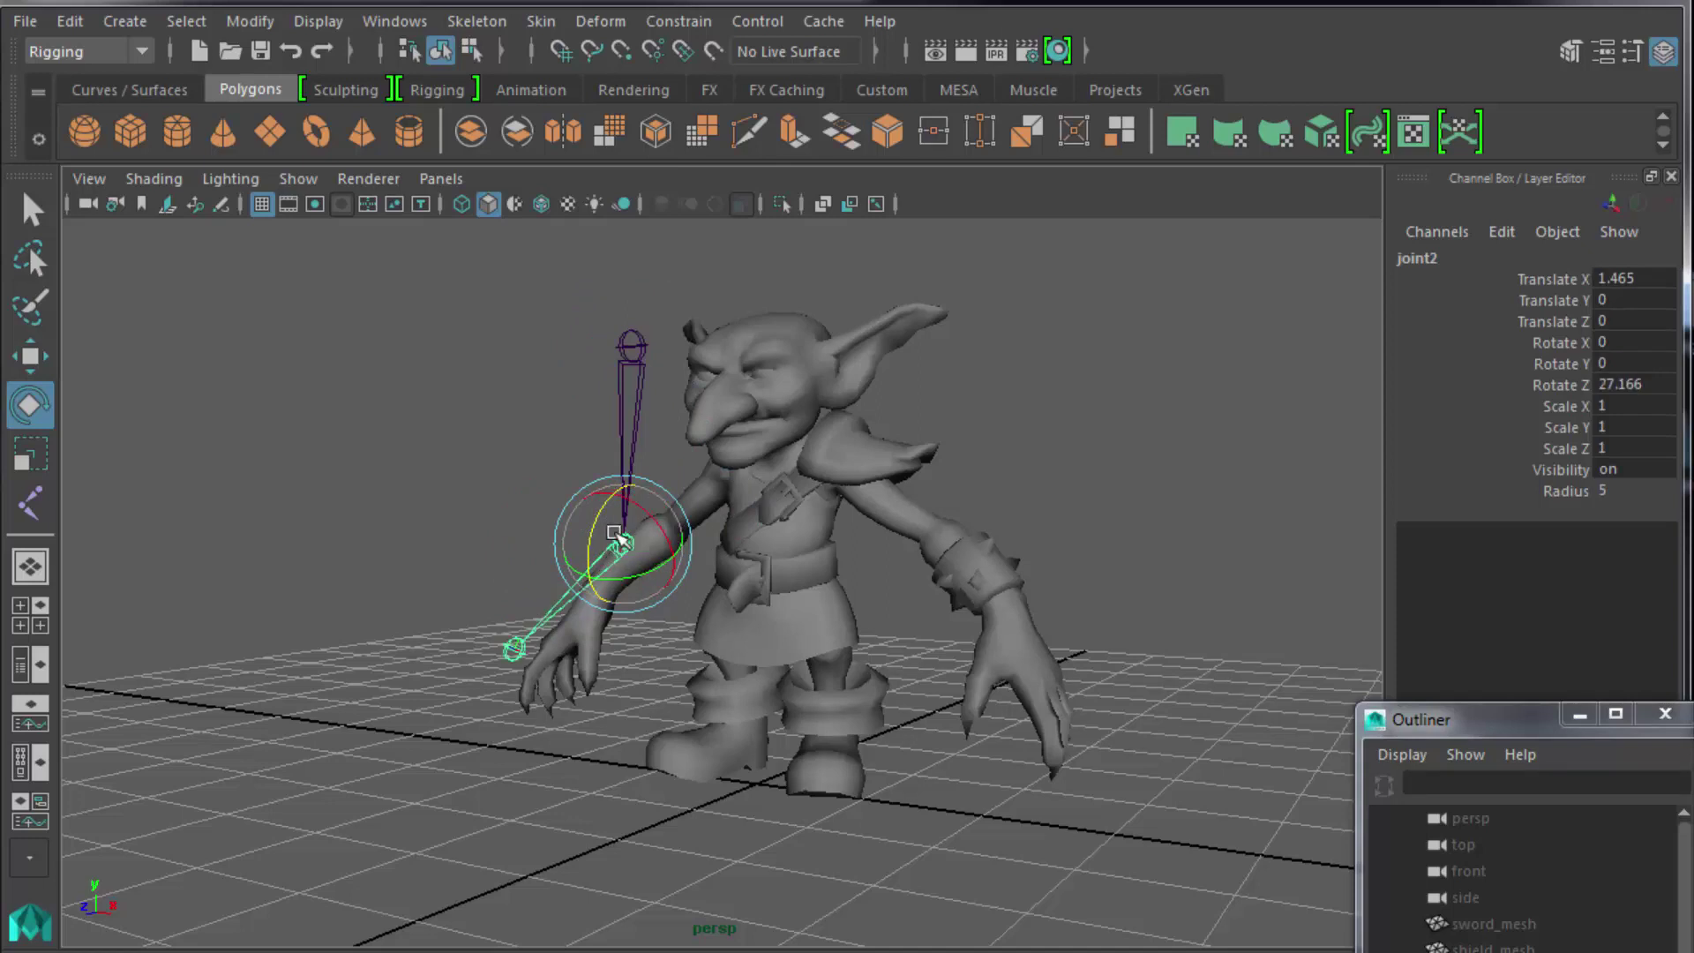
pyautogui.click(623, 425)
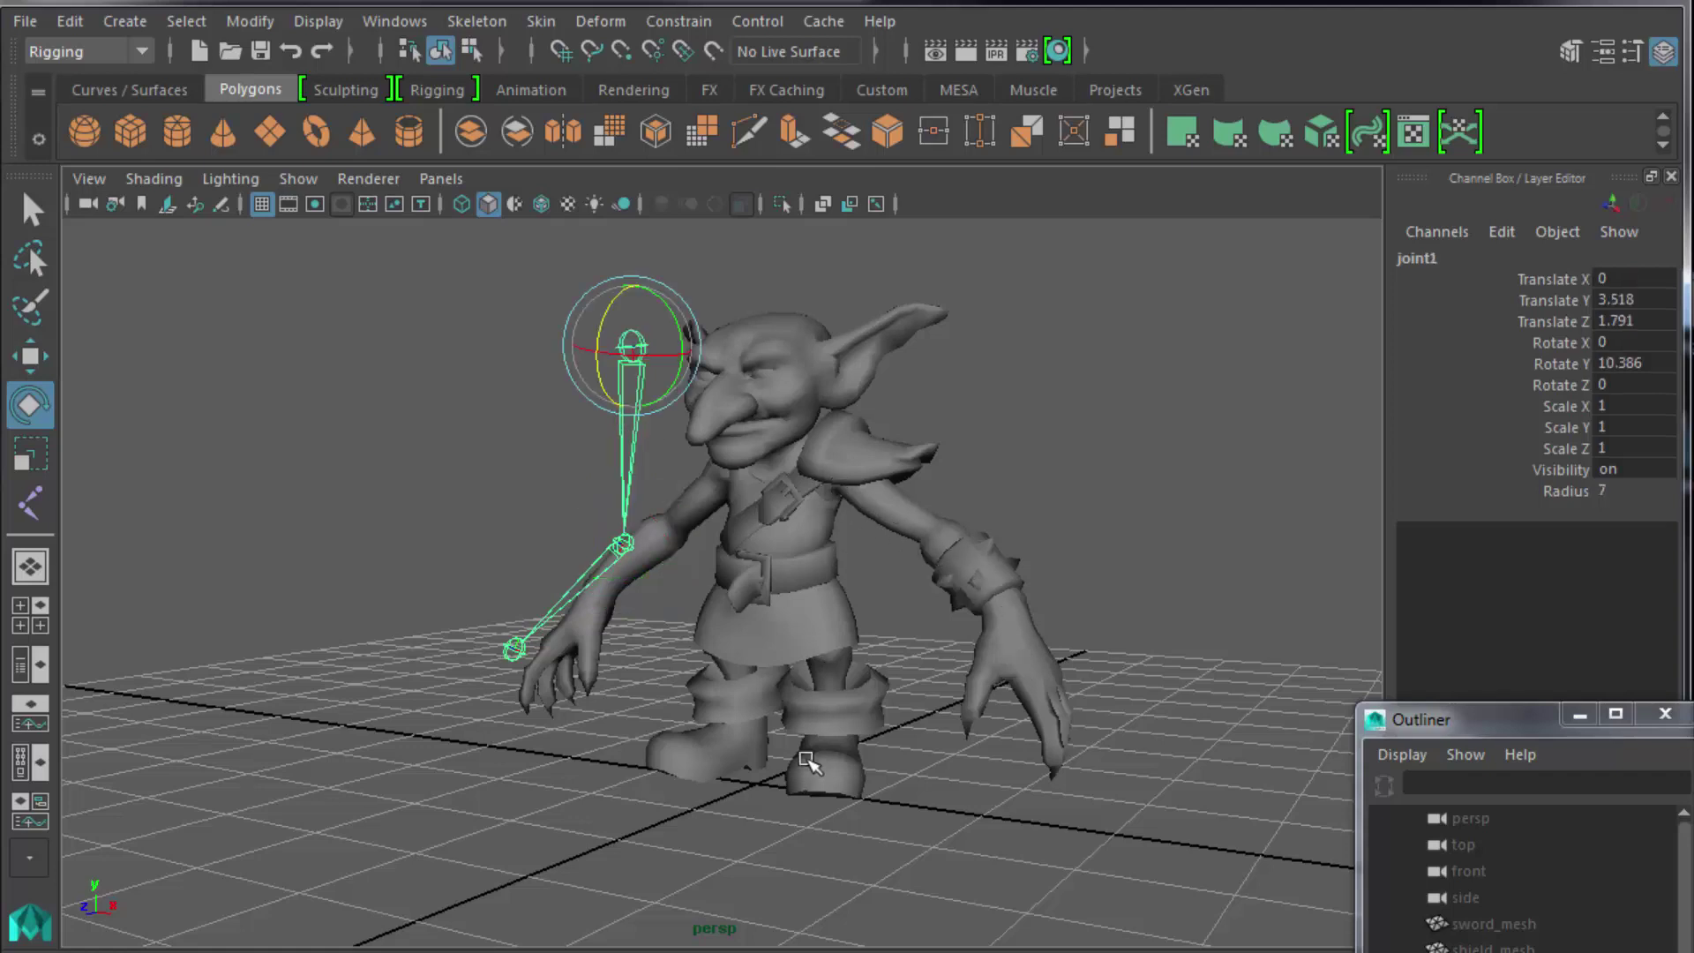
# Delete the selected joint chain and show the goblin shaded in the side view.
pyautogui.press('Delete')
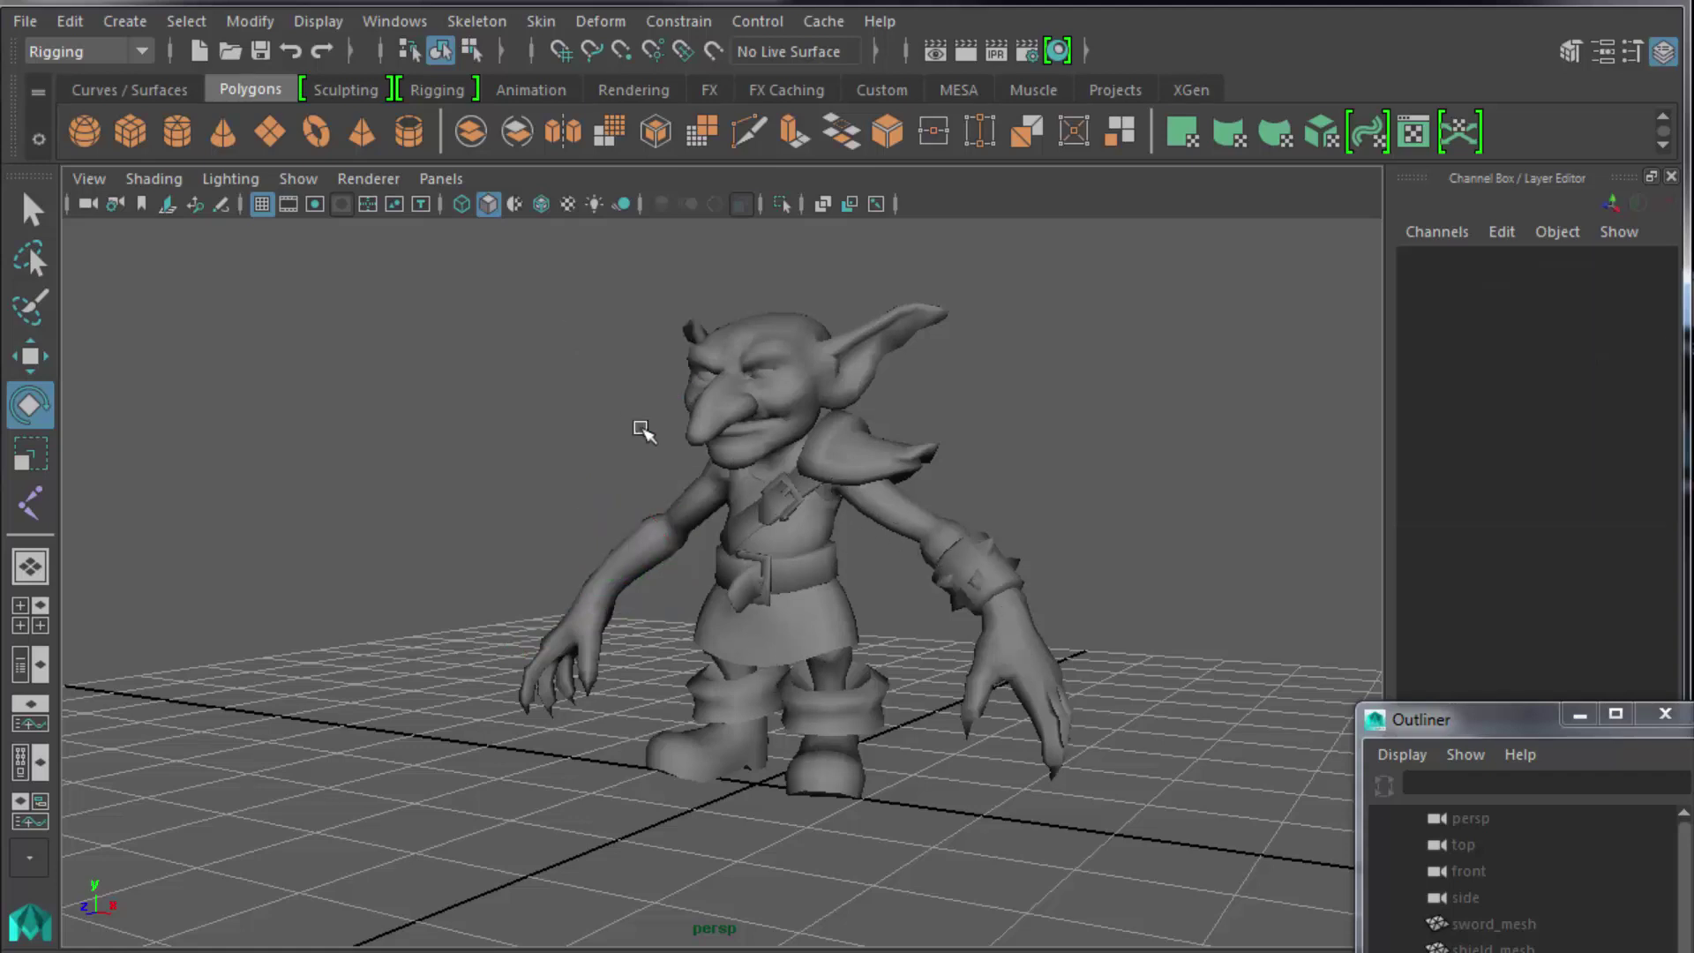
pyautogui.keyDown('alt'); pyautogui.moveTo(791, 674); pyautogui.dragTo(810, 542); pyautogui.keyUp('alt')
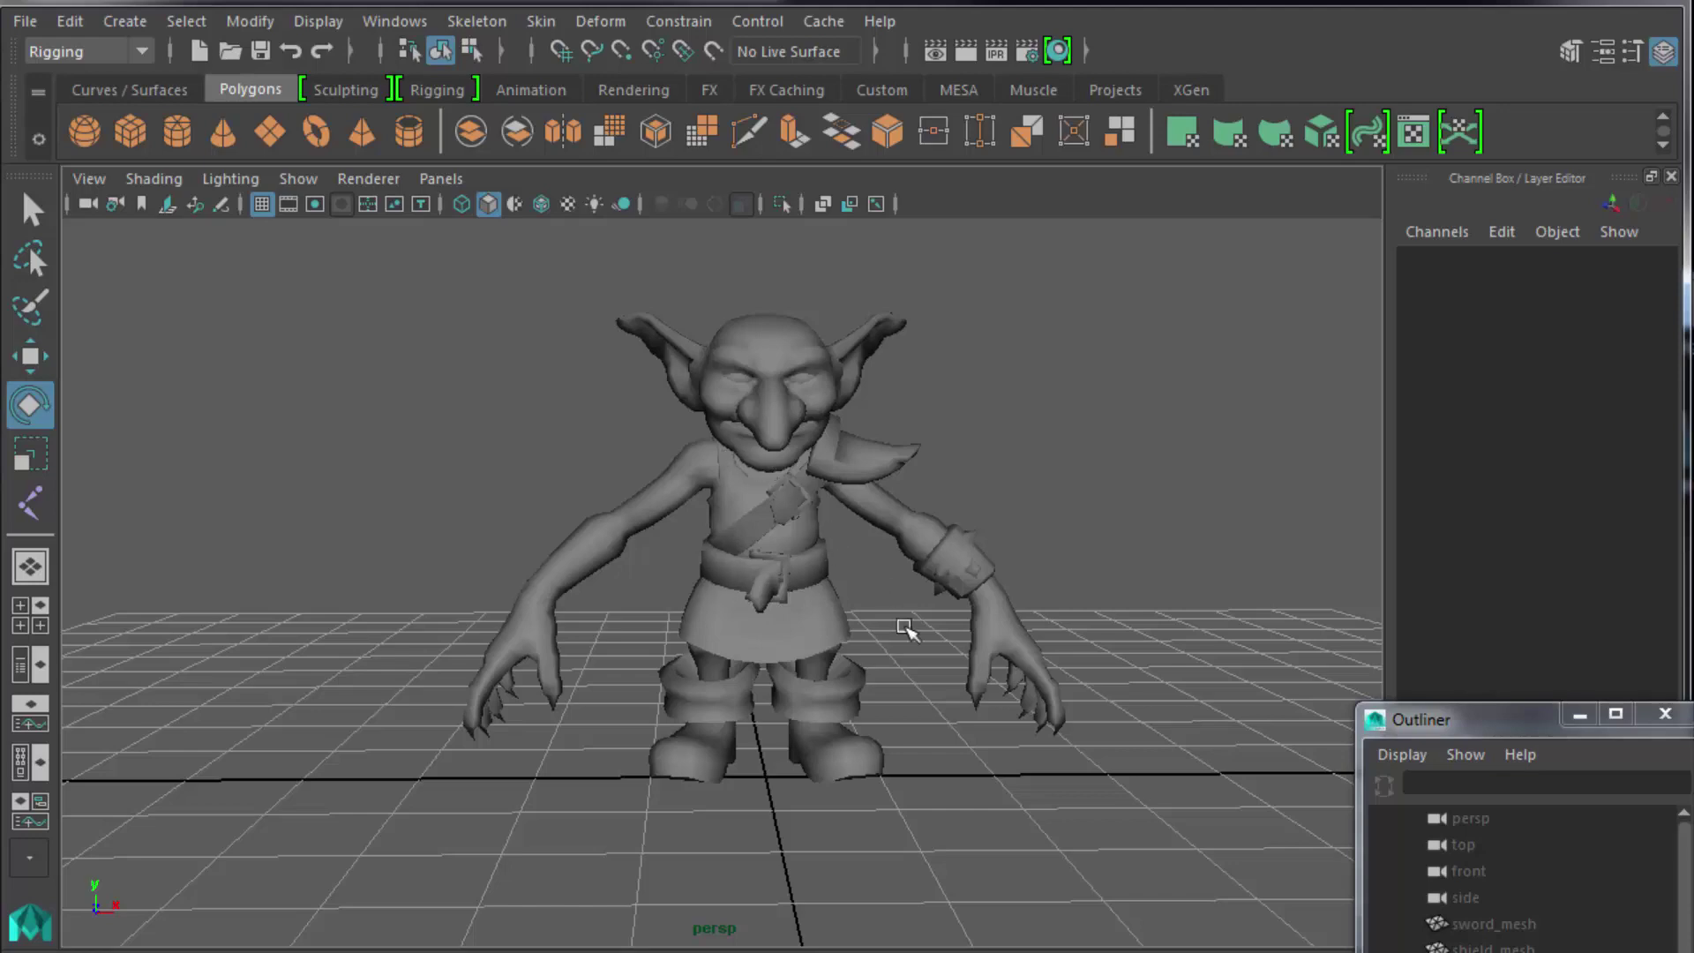
pyautogui.press('space')
pyautogui.press('space')
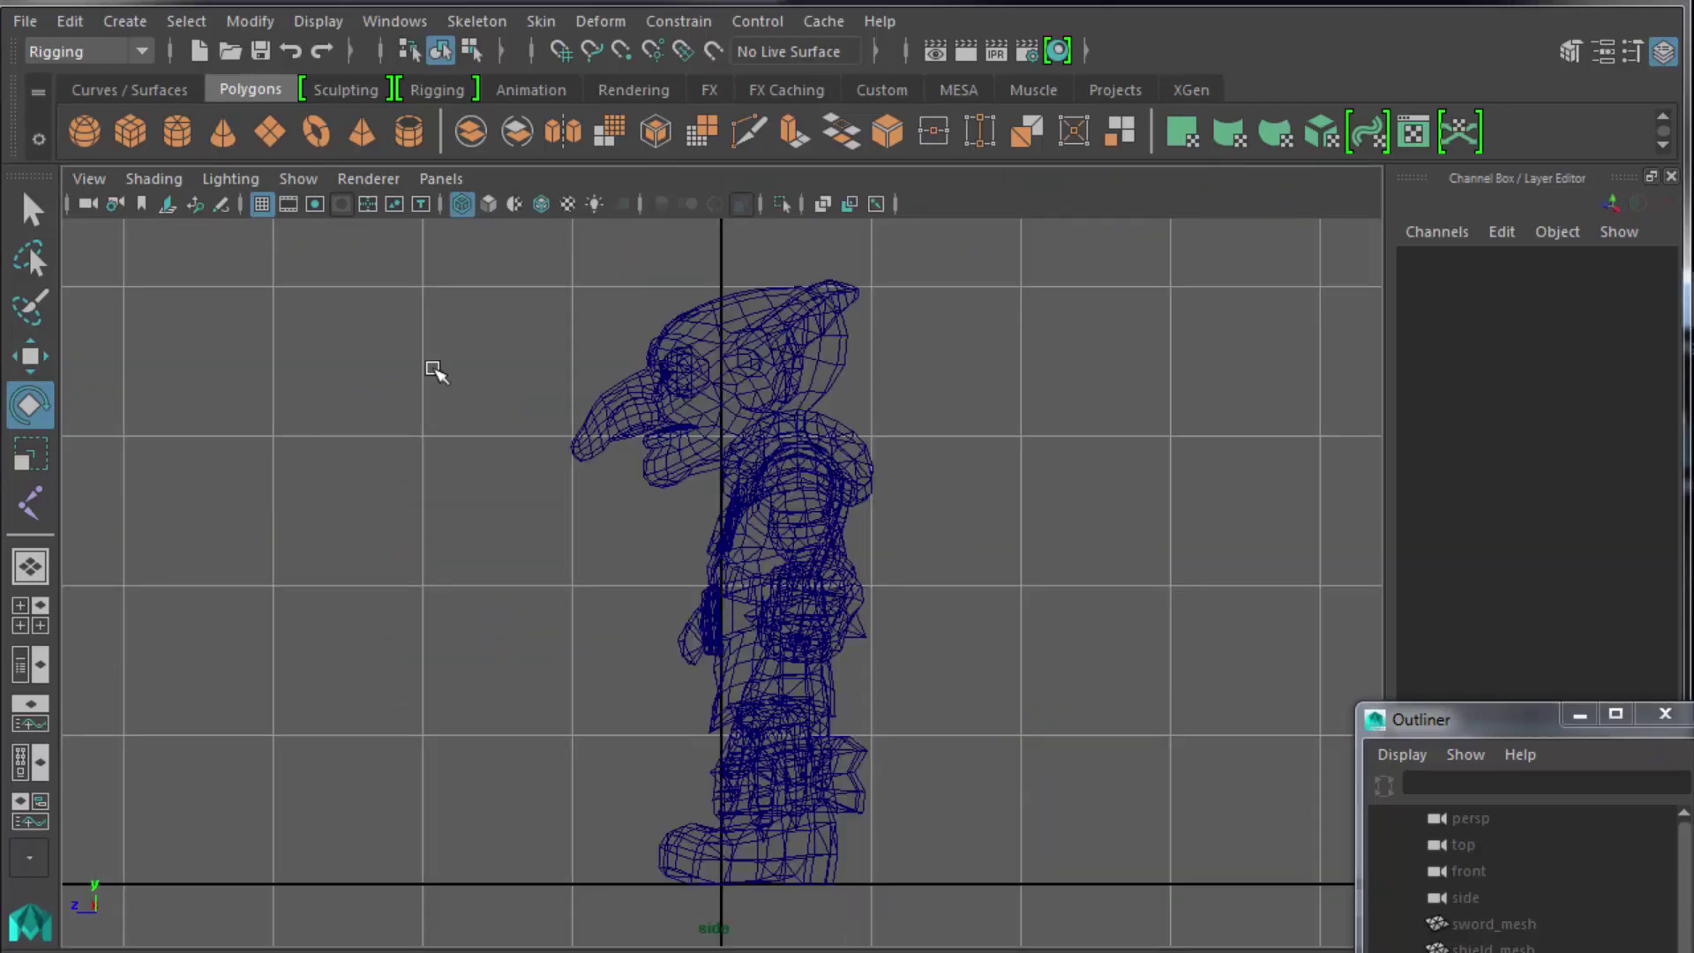
pyautogui.press('5')
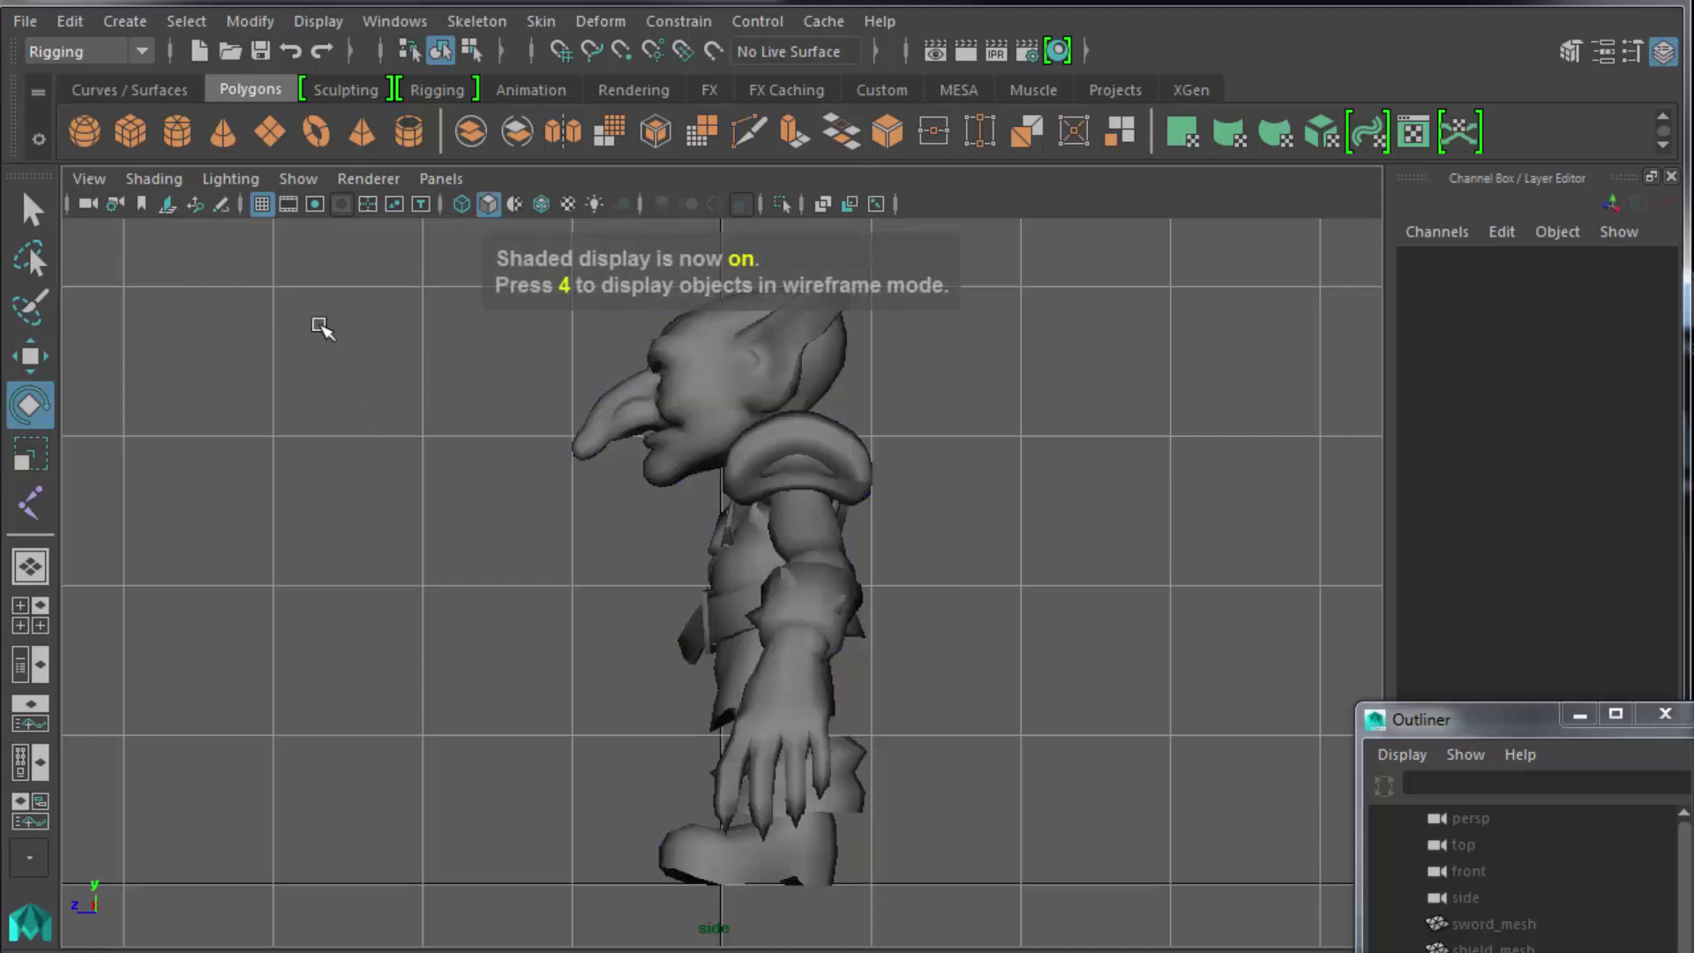
pyautogui.click(157, 178)
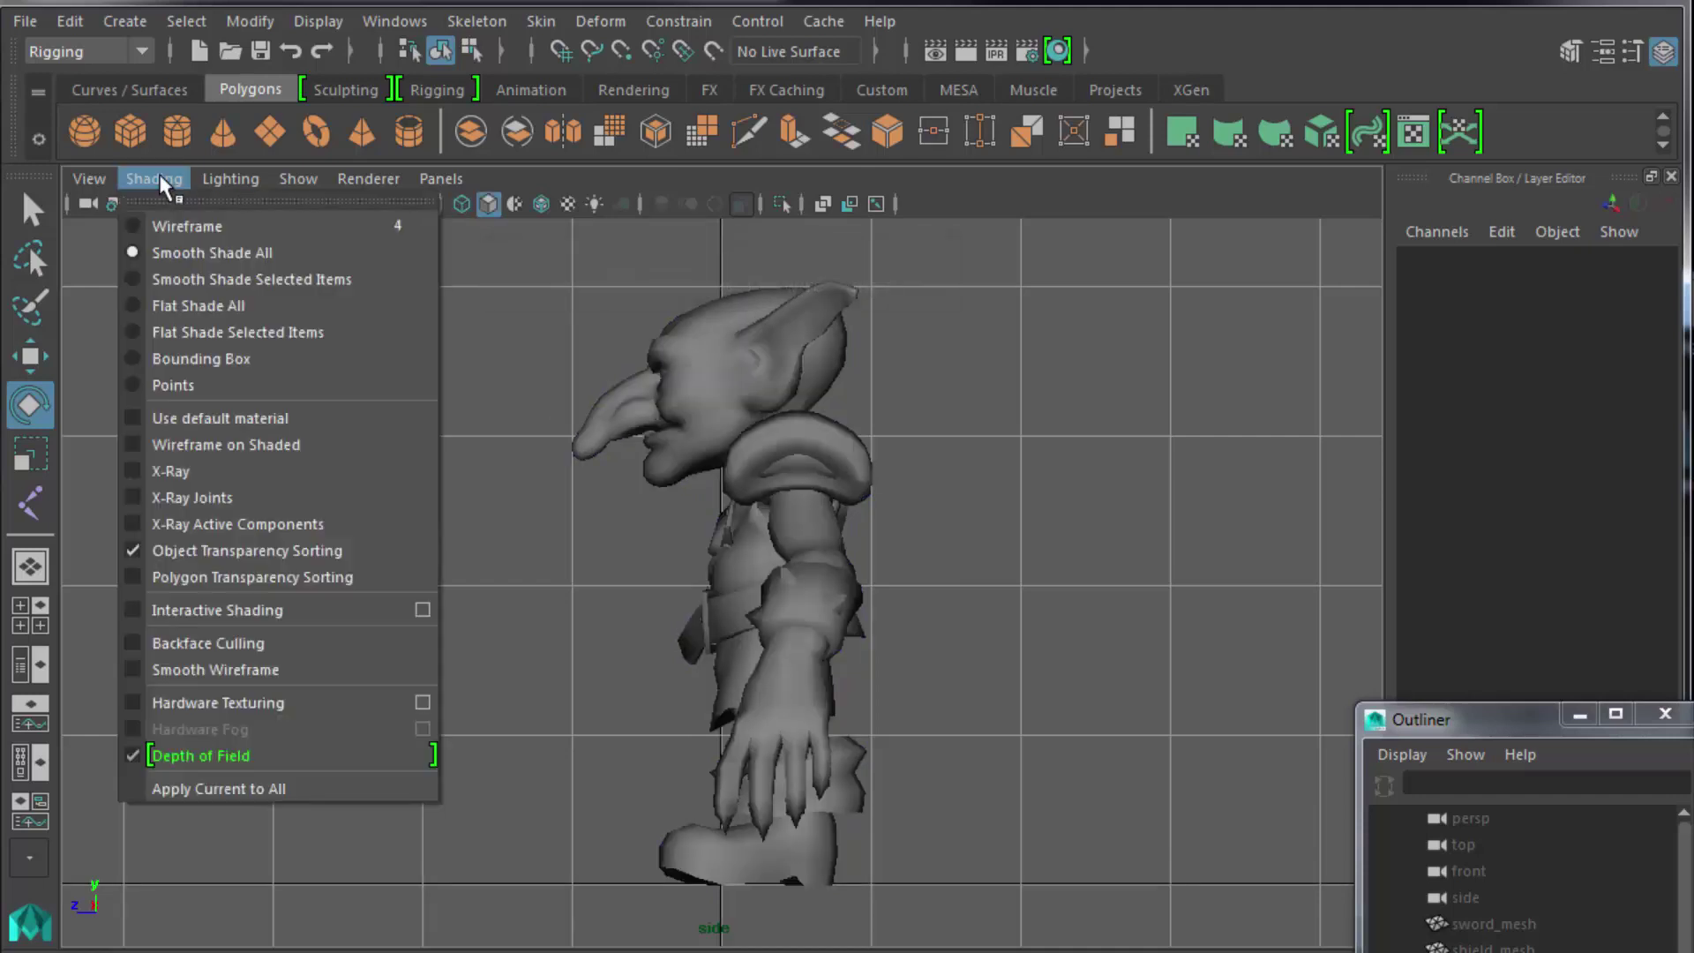
pyautogui.click(541, 268)
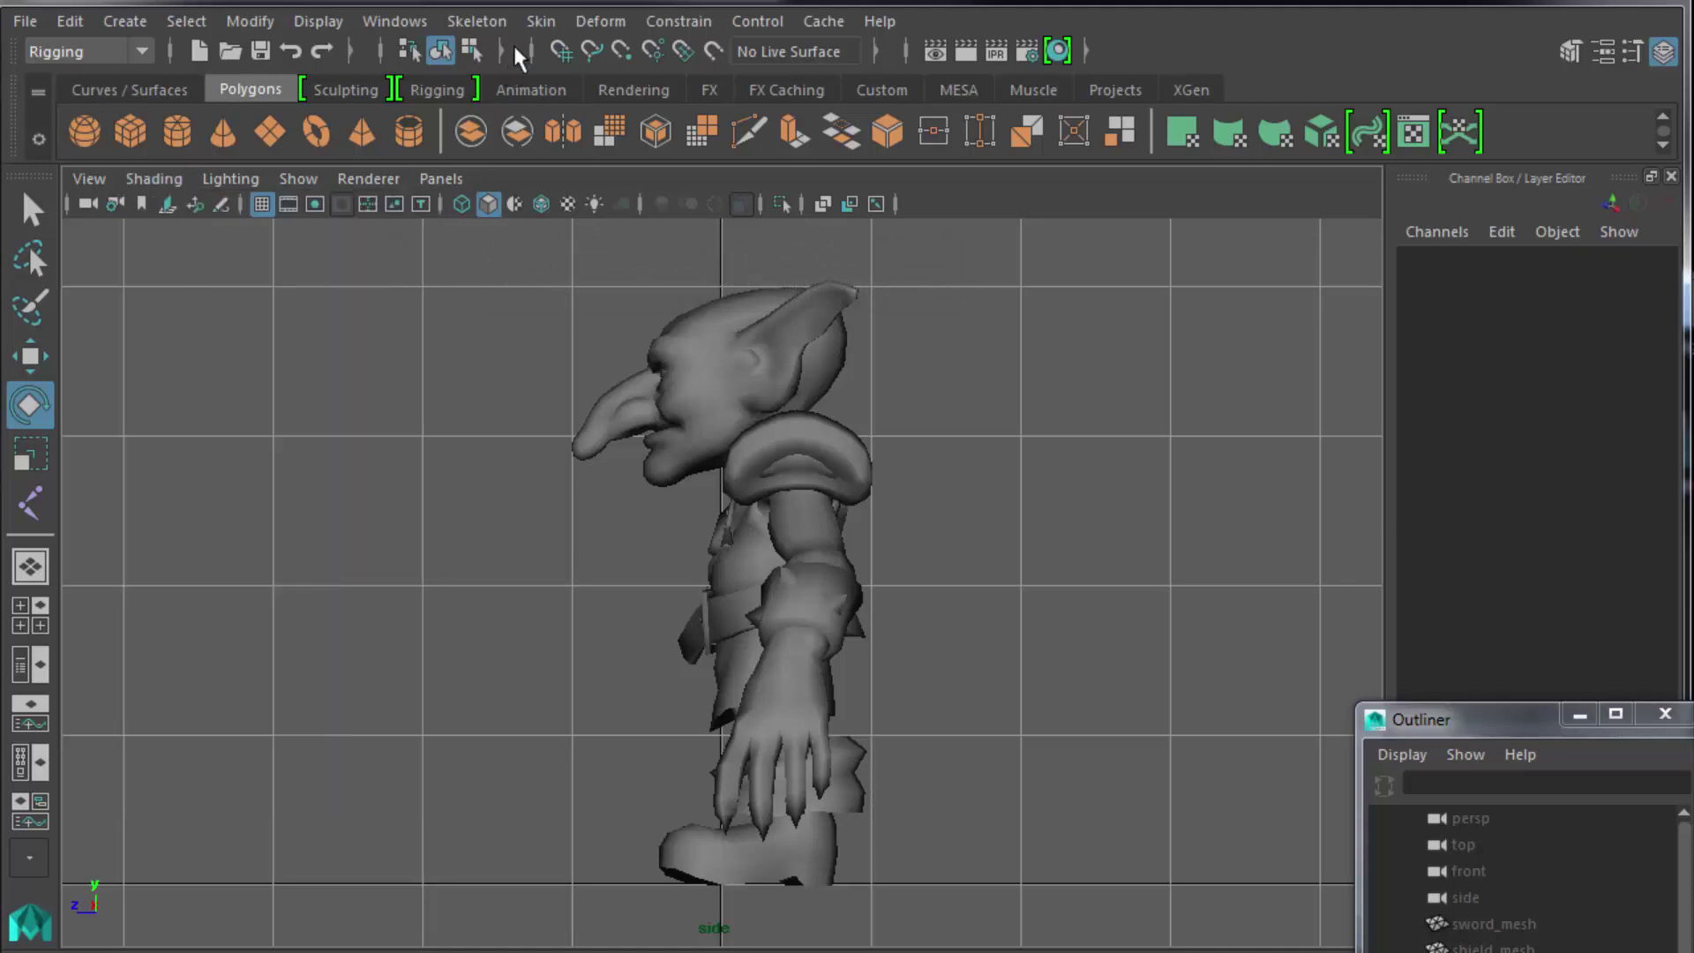
# Create a three-joint chain running down through the goblin from the head to the lower legs, with the root joint selected.
pyautogui.click(540, 22)
pyautogui.moveTo(494, 18)
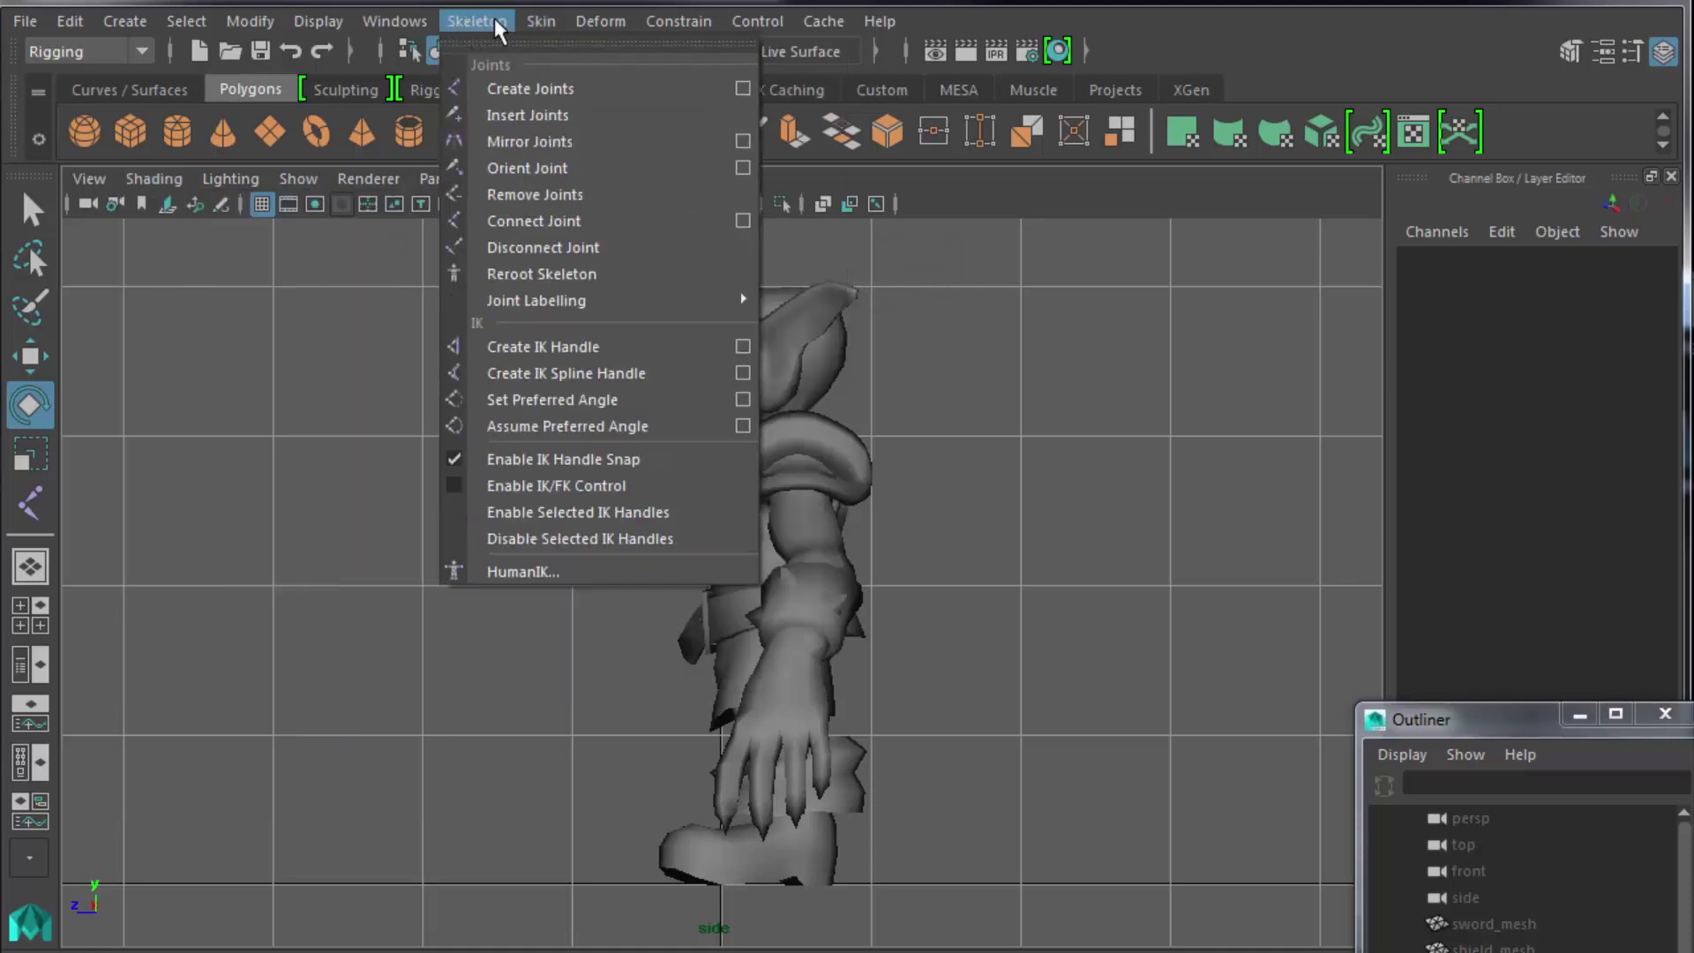
pyautogui.click(509, 92)
pyautogui.click(775, 489)
pyautogui.click(779, 606)
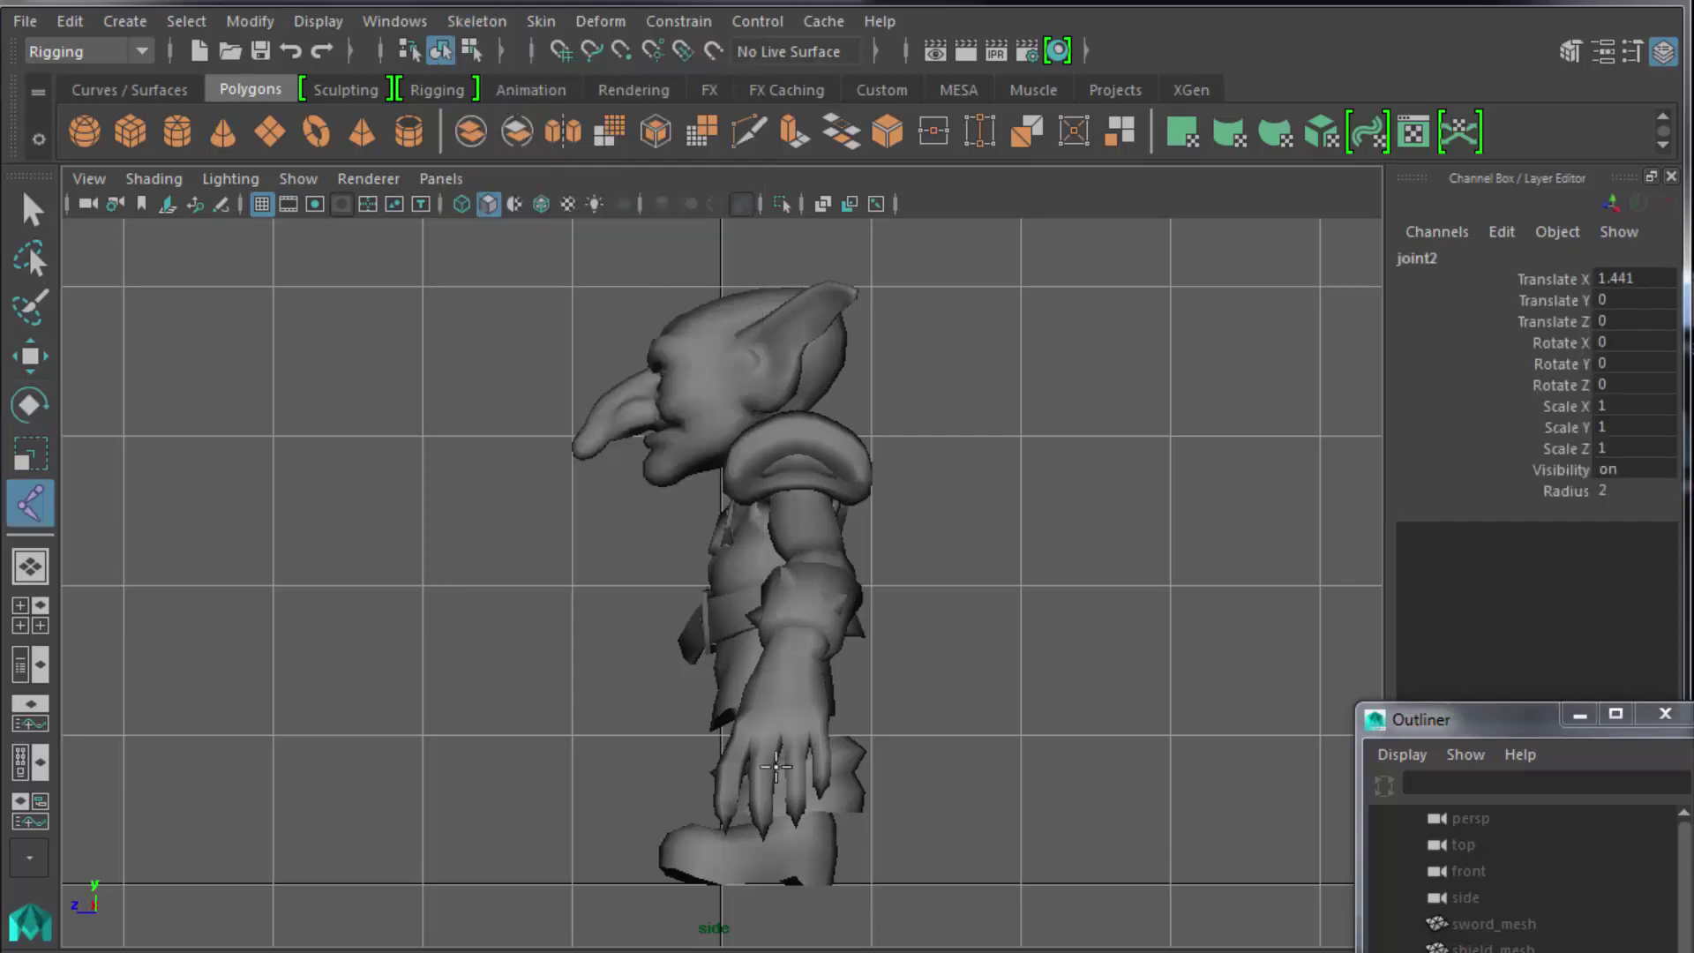
pyautogui.click(32, 209)
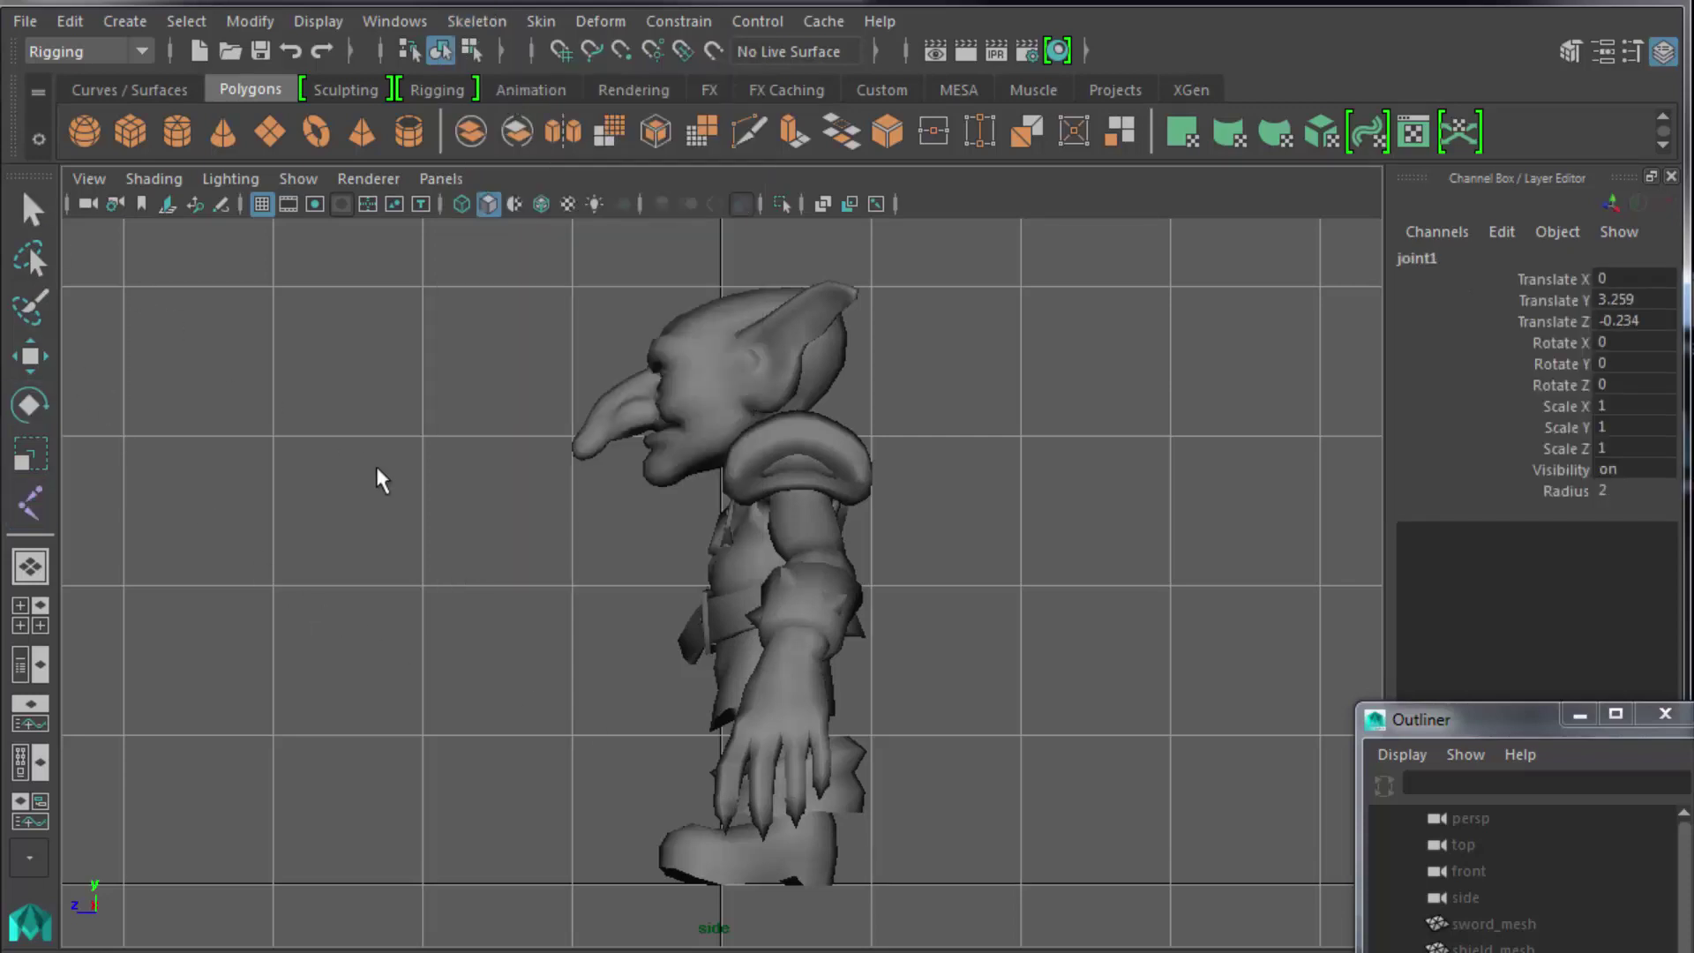
# Examine the joint chain's placement inside the goblin in the wireframe side view and the perspective view.
pyautogui.press('4')
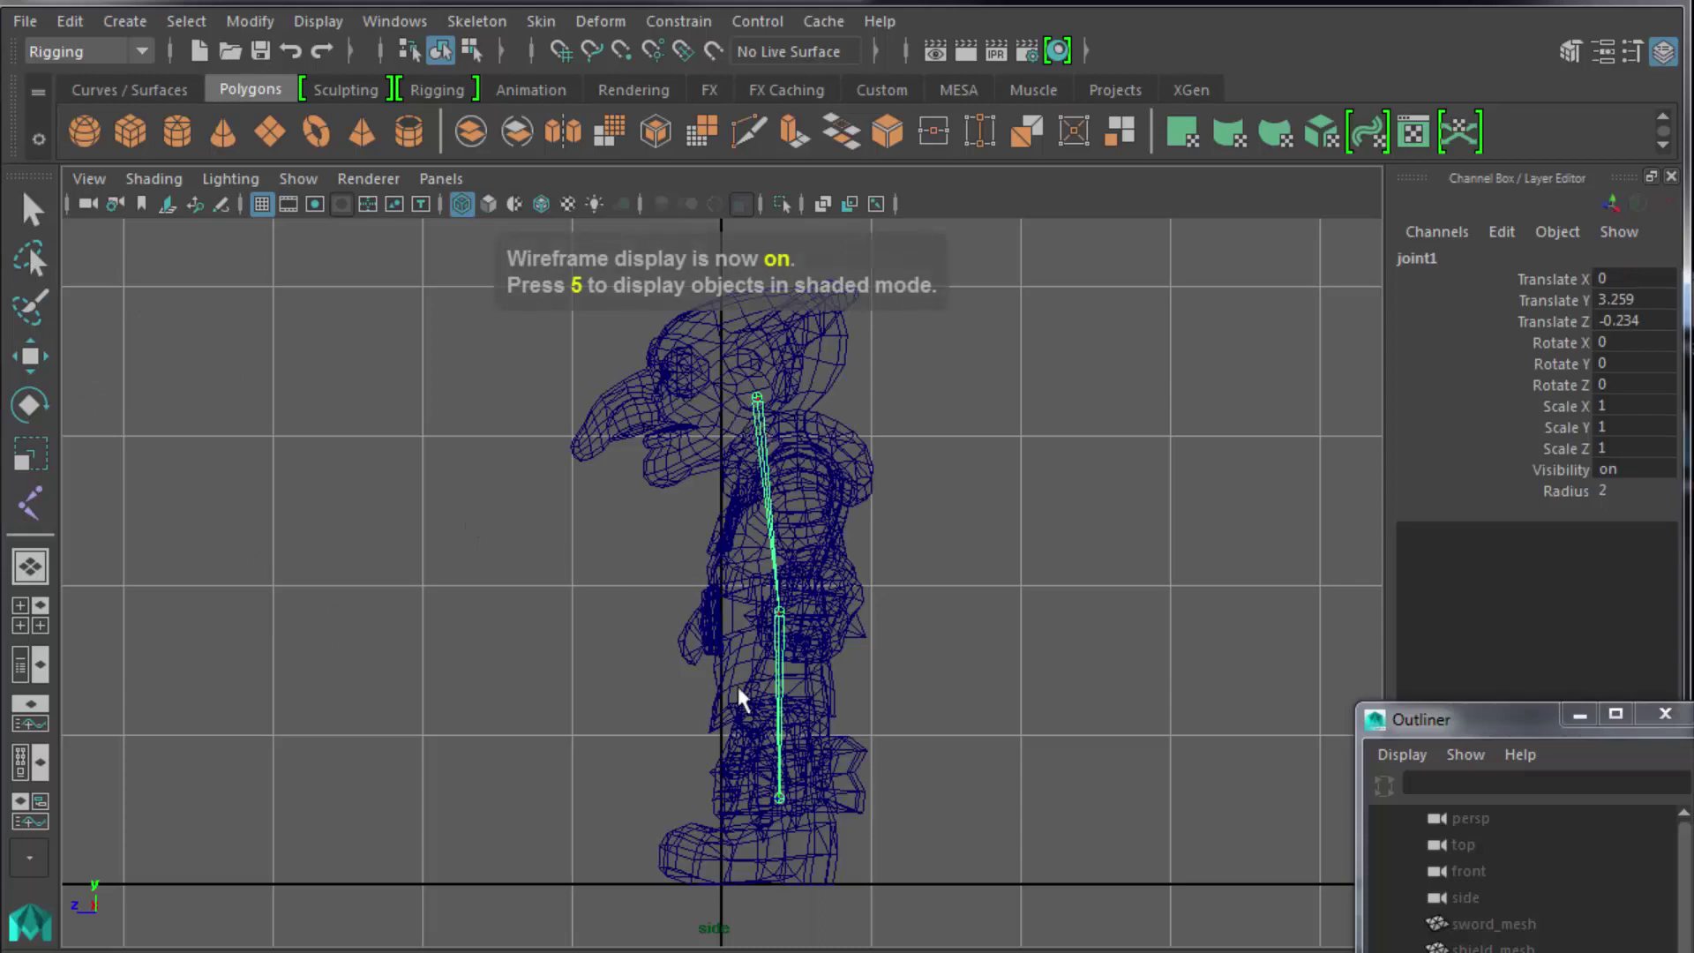
pyautogui.press('space')
pyautogui.press('space')
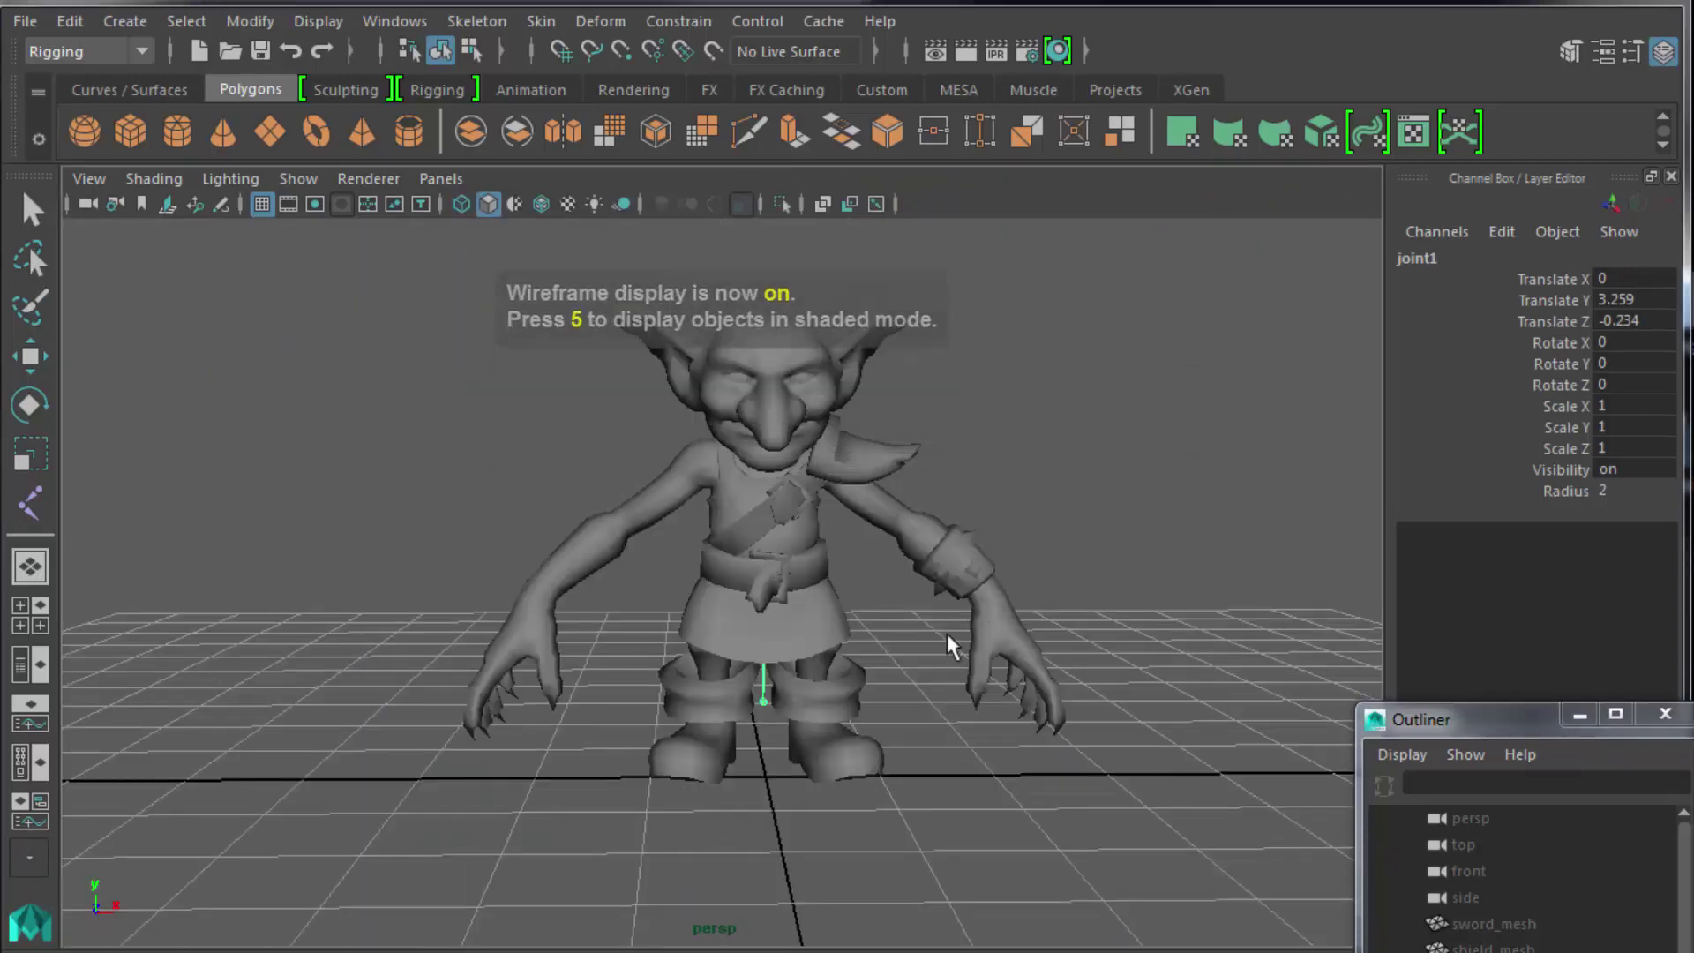
pyautogui.moveTo(953, 635)
pyautogui.keyDown('alt'); pyautogui.mouseDown()
pyautogui.moveTo(796, 634)
pyautogui.moveTo(1014, 643)
pyautogui.mouseUp(); pyautogui.keyUp('alt')
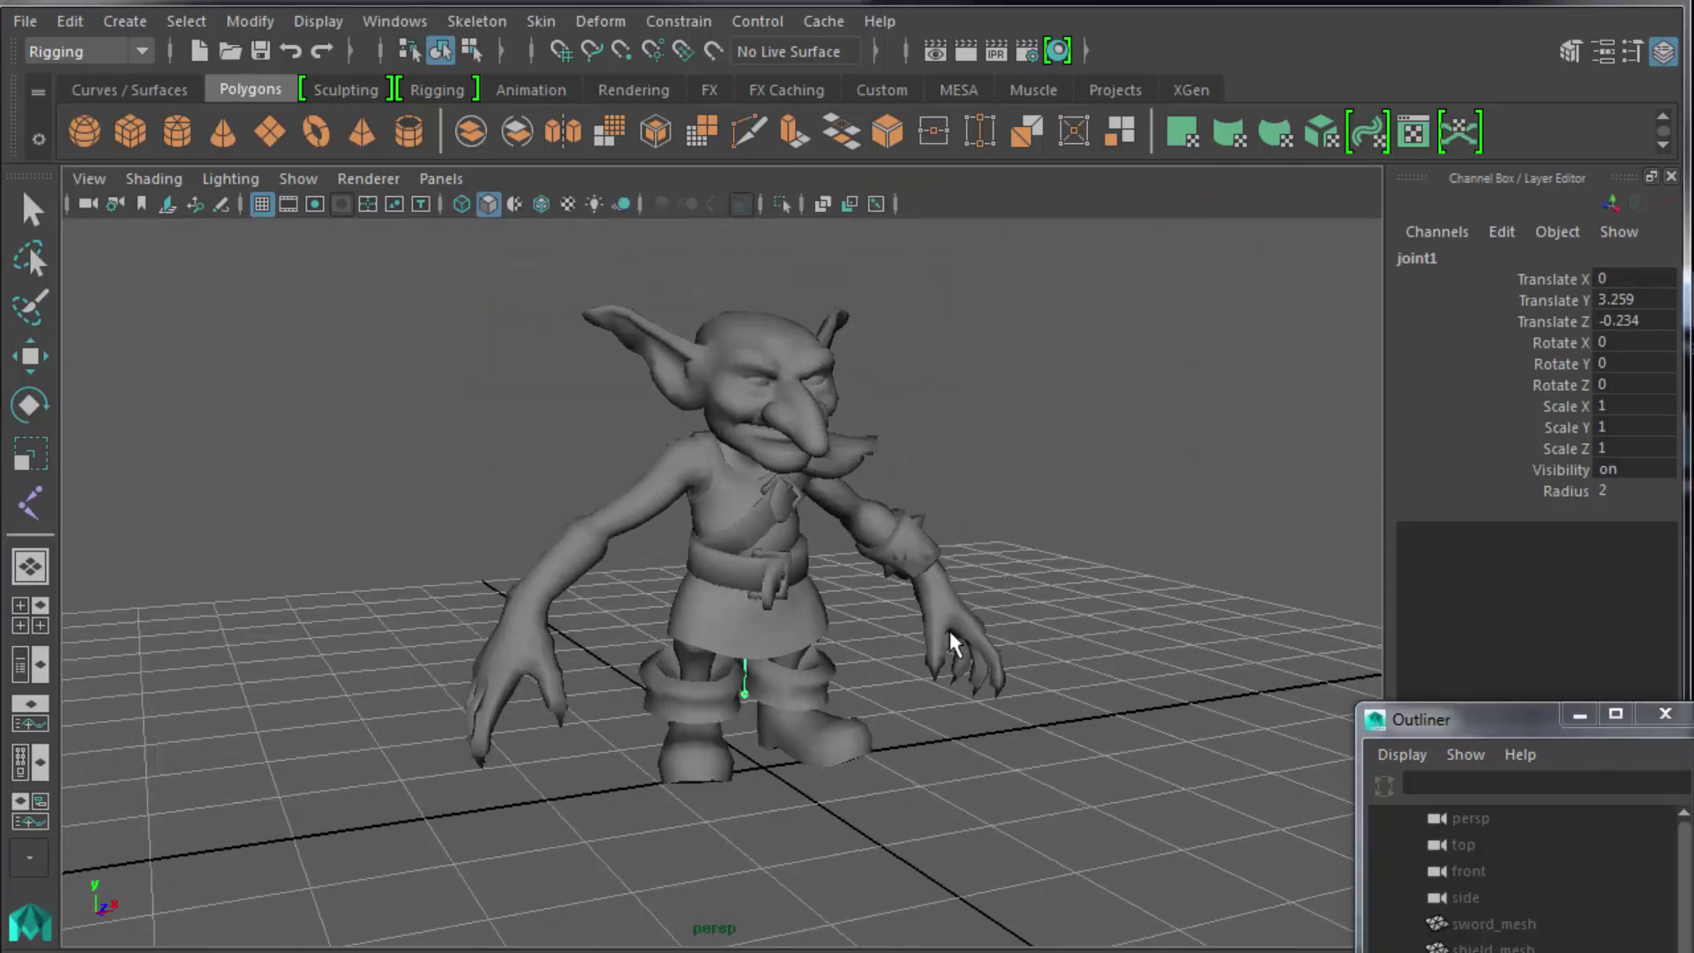
pyautogui.press('space')
pyautogui.press('space')
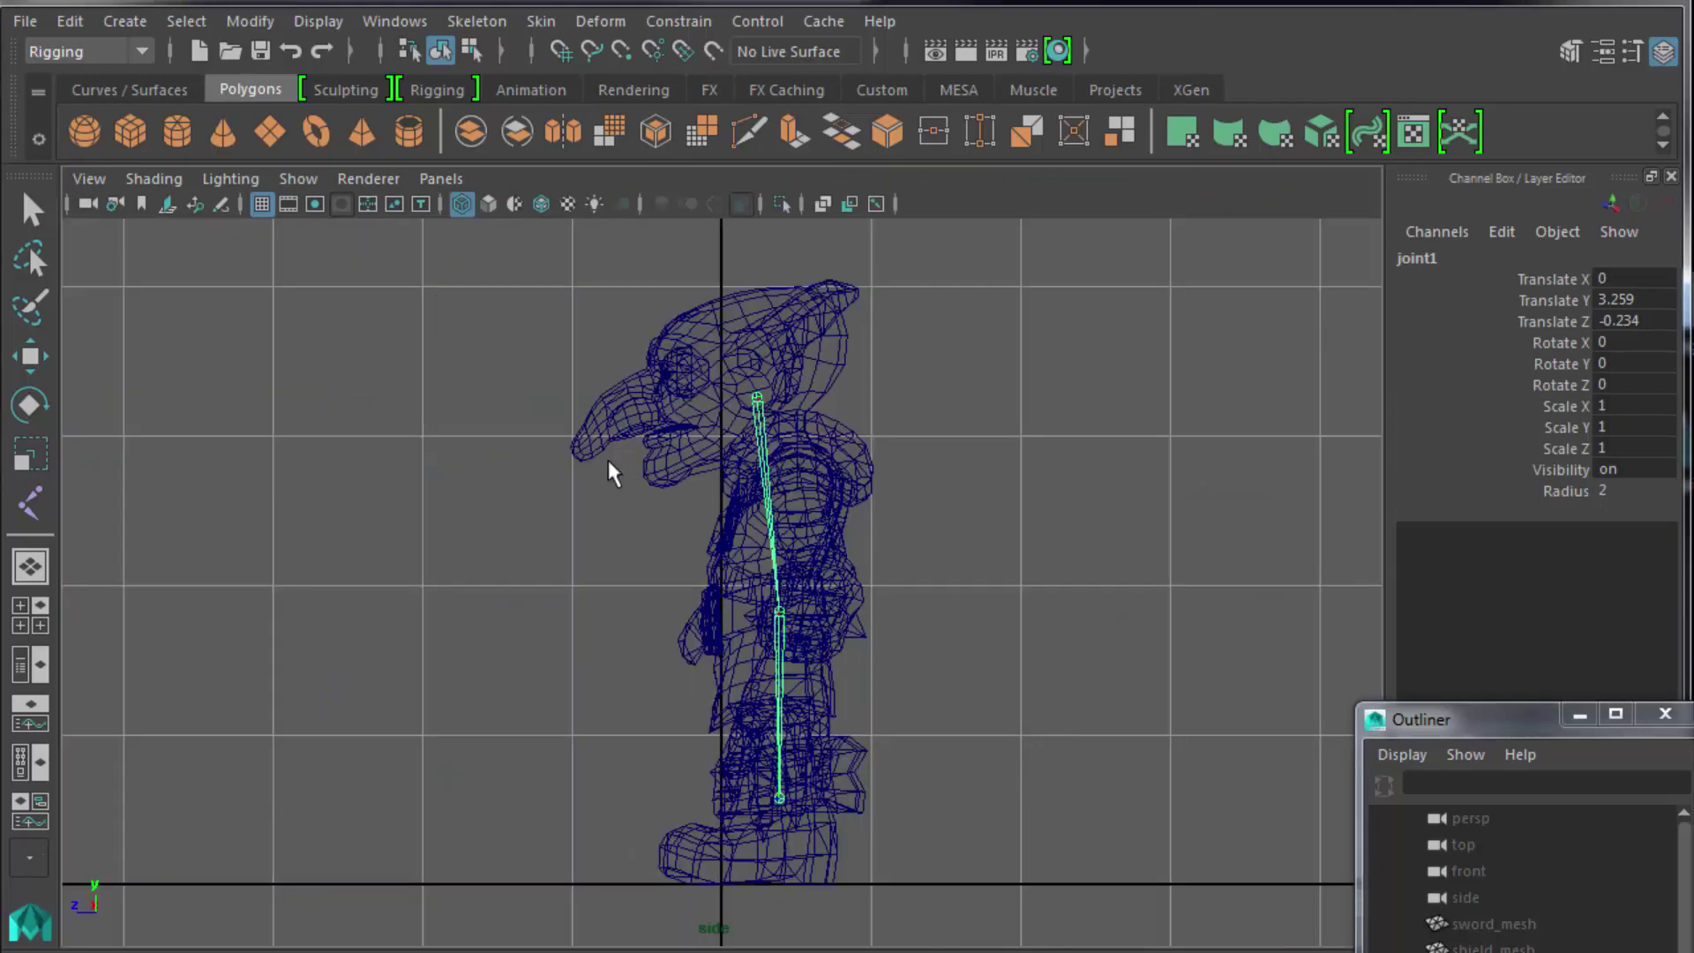
# Shade the side view, turn on X-Ray Joints, and deselect the joint chain.
pyautogui.press('5')
pyautogui.click(291, 180)
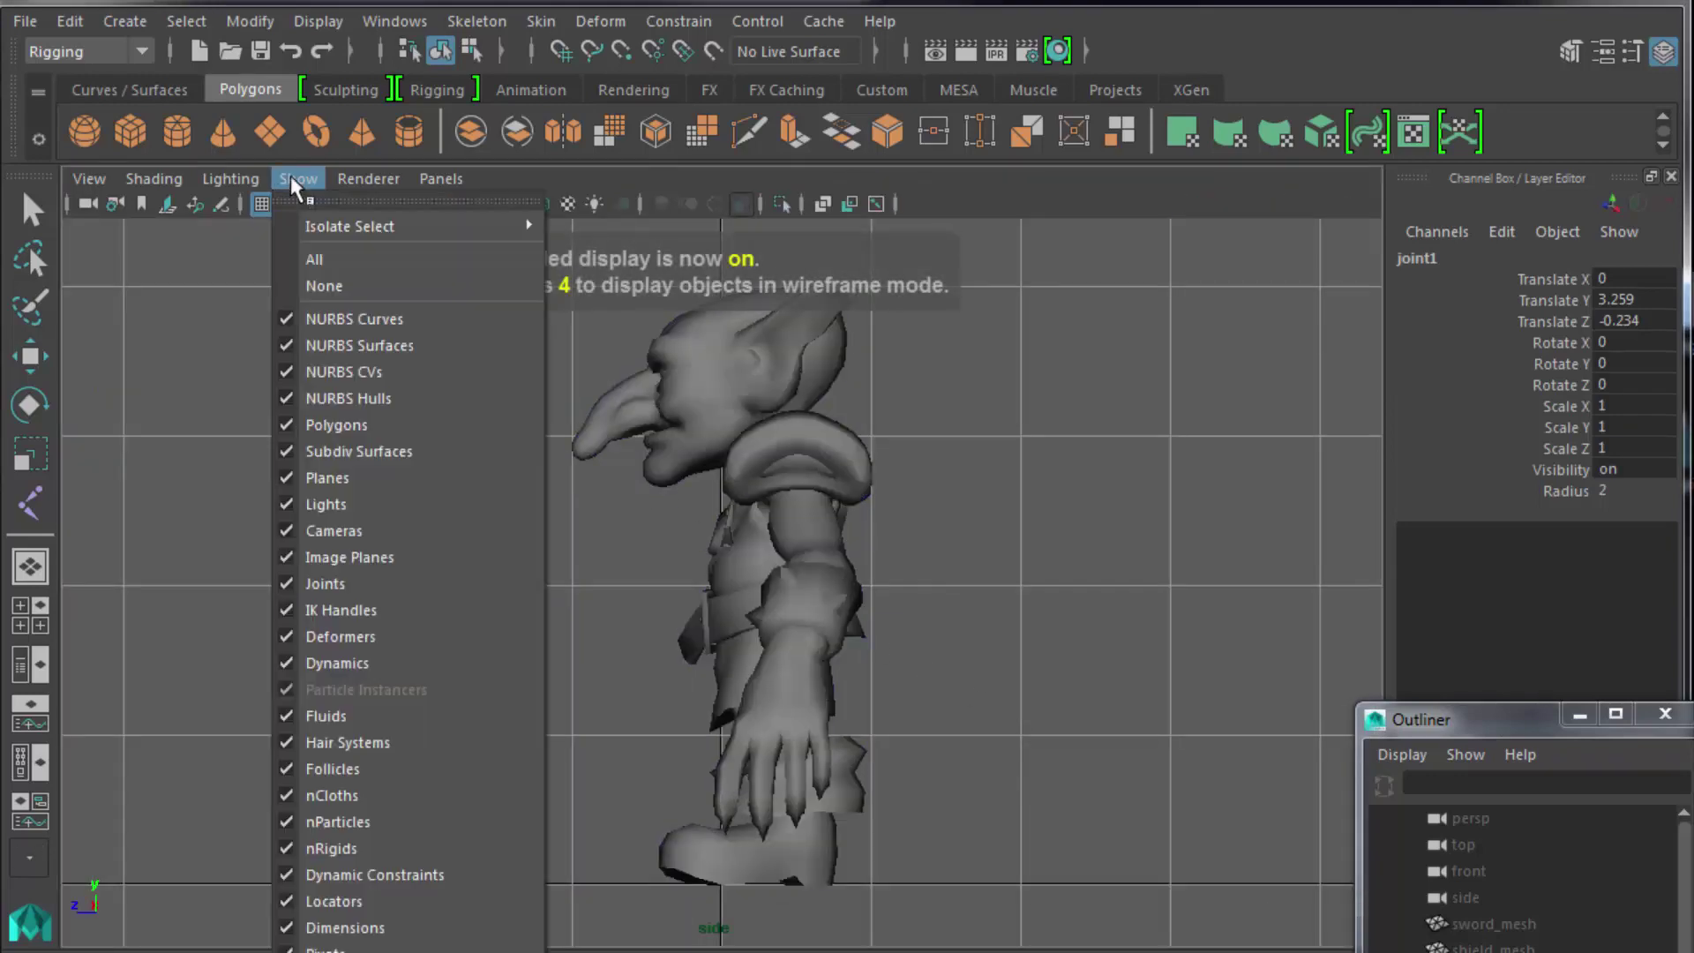
pyautogui.moveTo(166, 177)
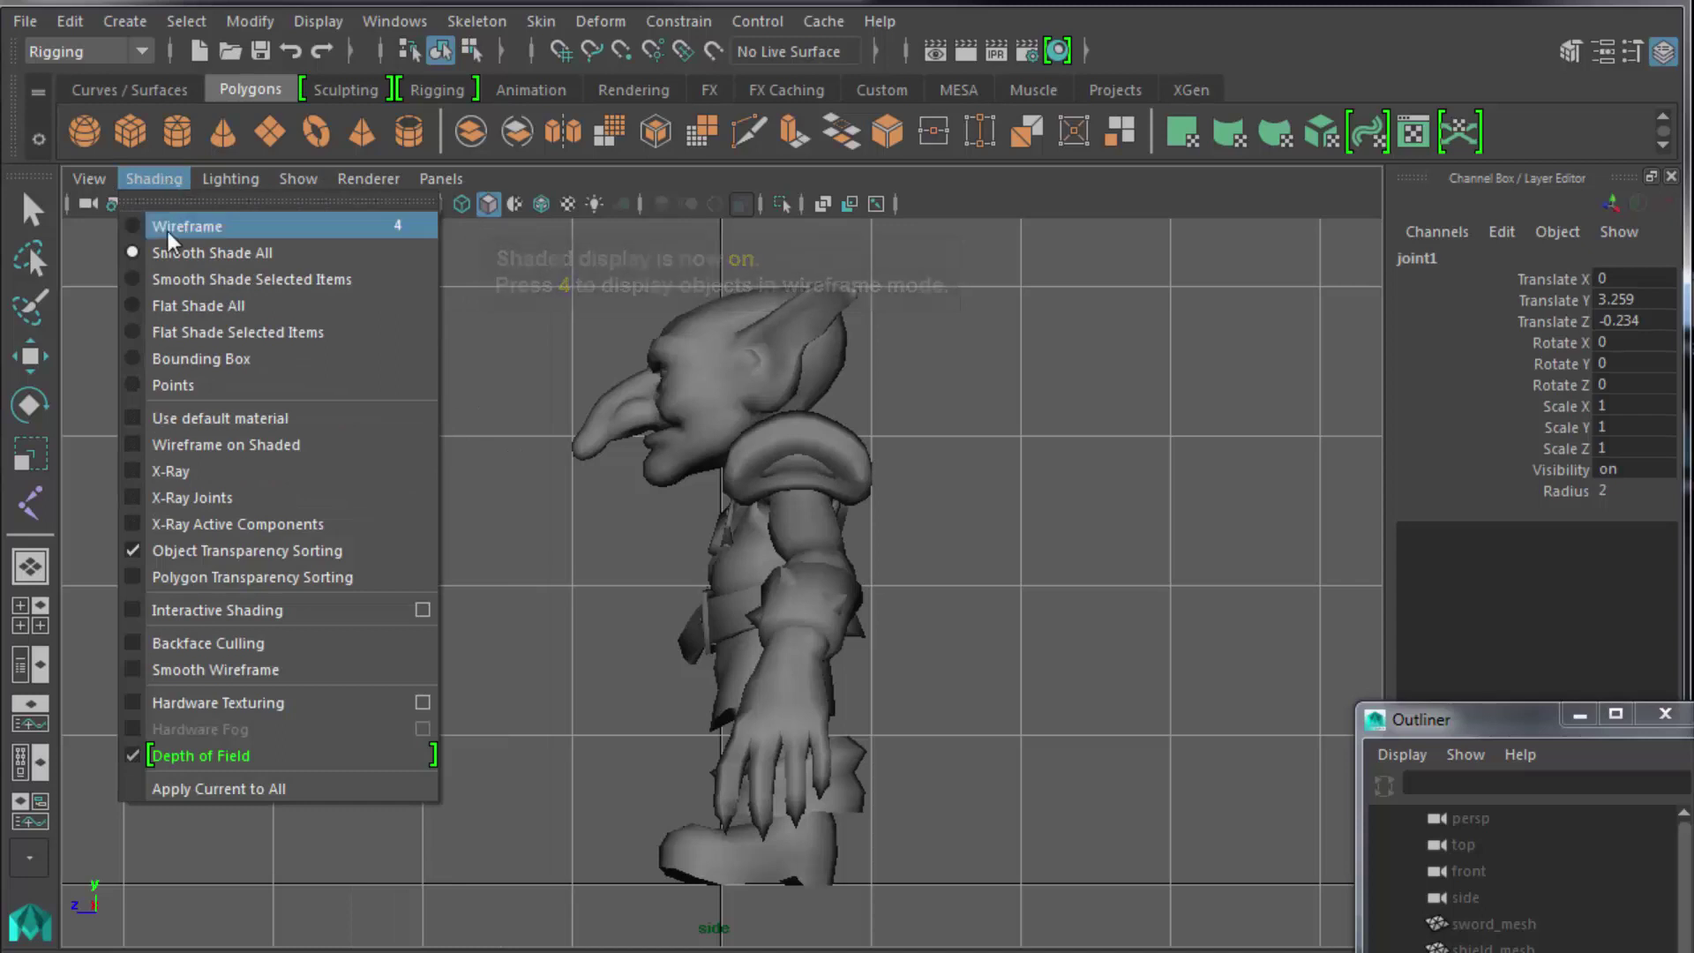
pyautogui.click(300, 500)
pyautogui.click(603, 546)
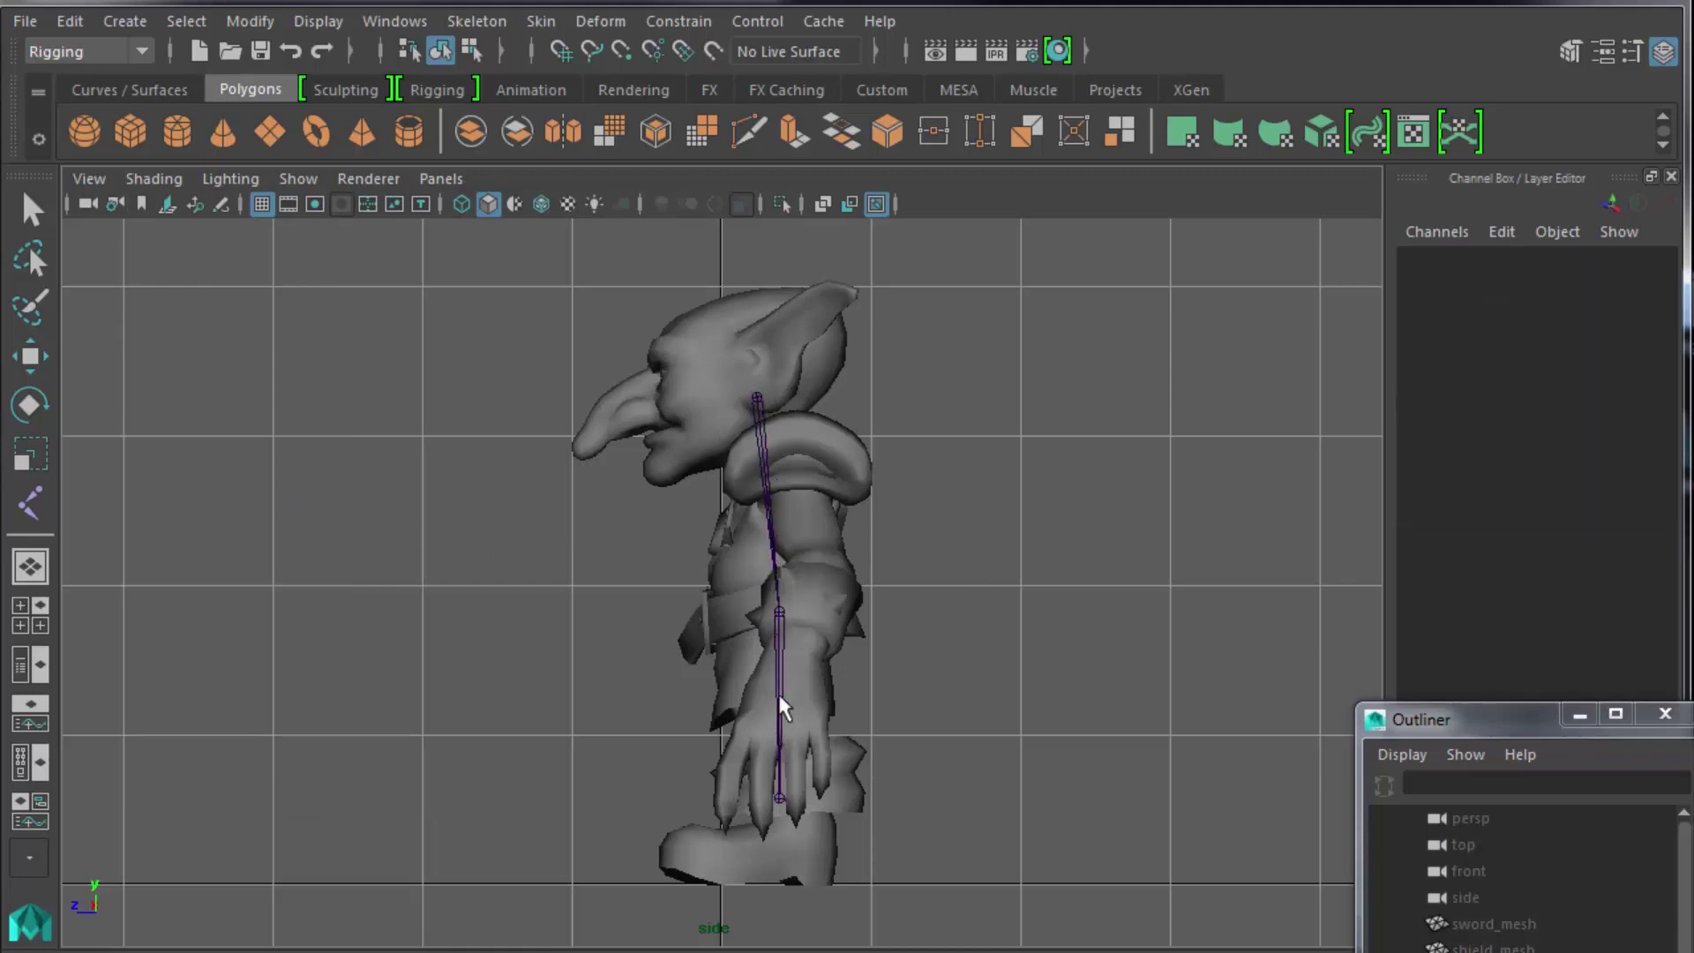
# Set the root joint's radius to 5.
pyautogui.click(761, 410)
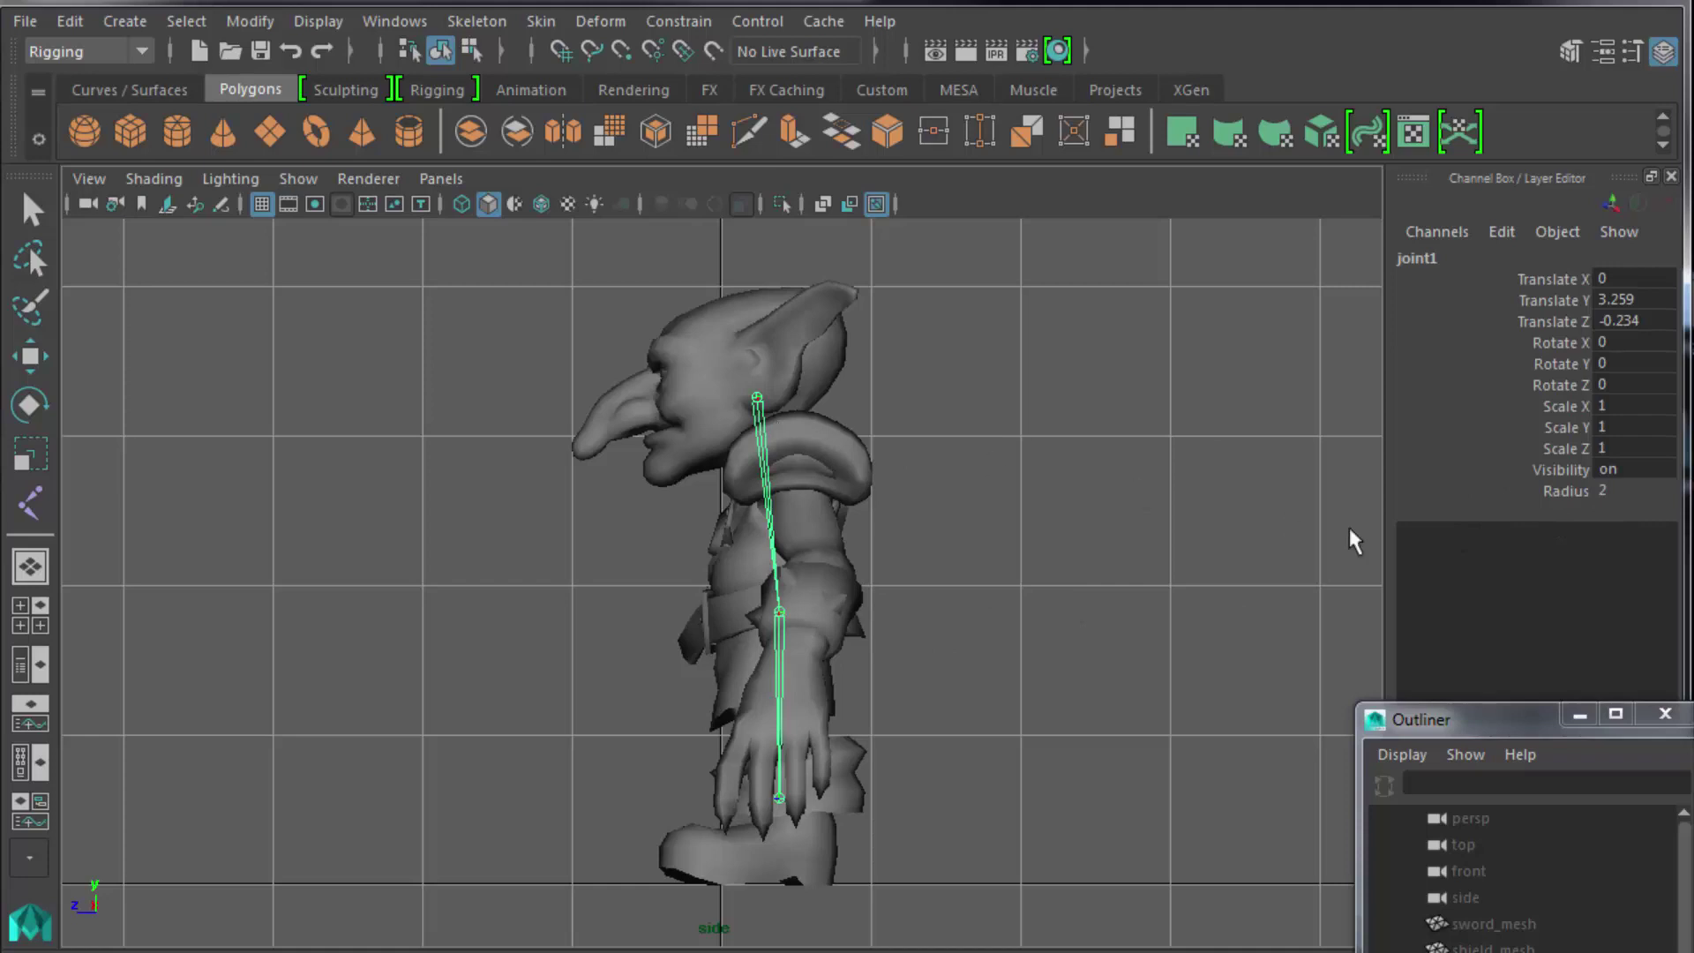
pyautogui.click(1623, 492)
pyautogui.press('Return')
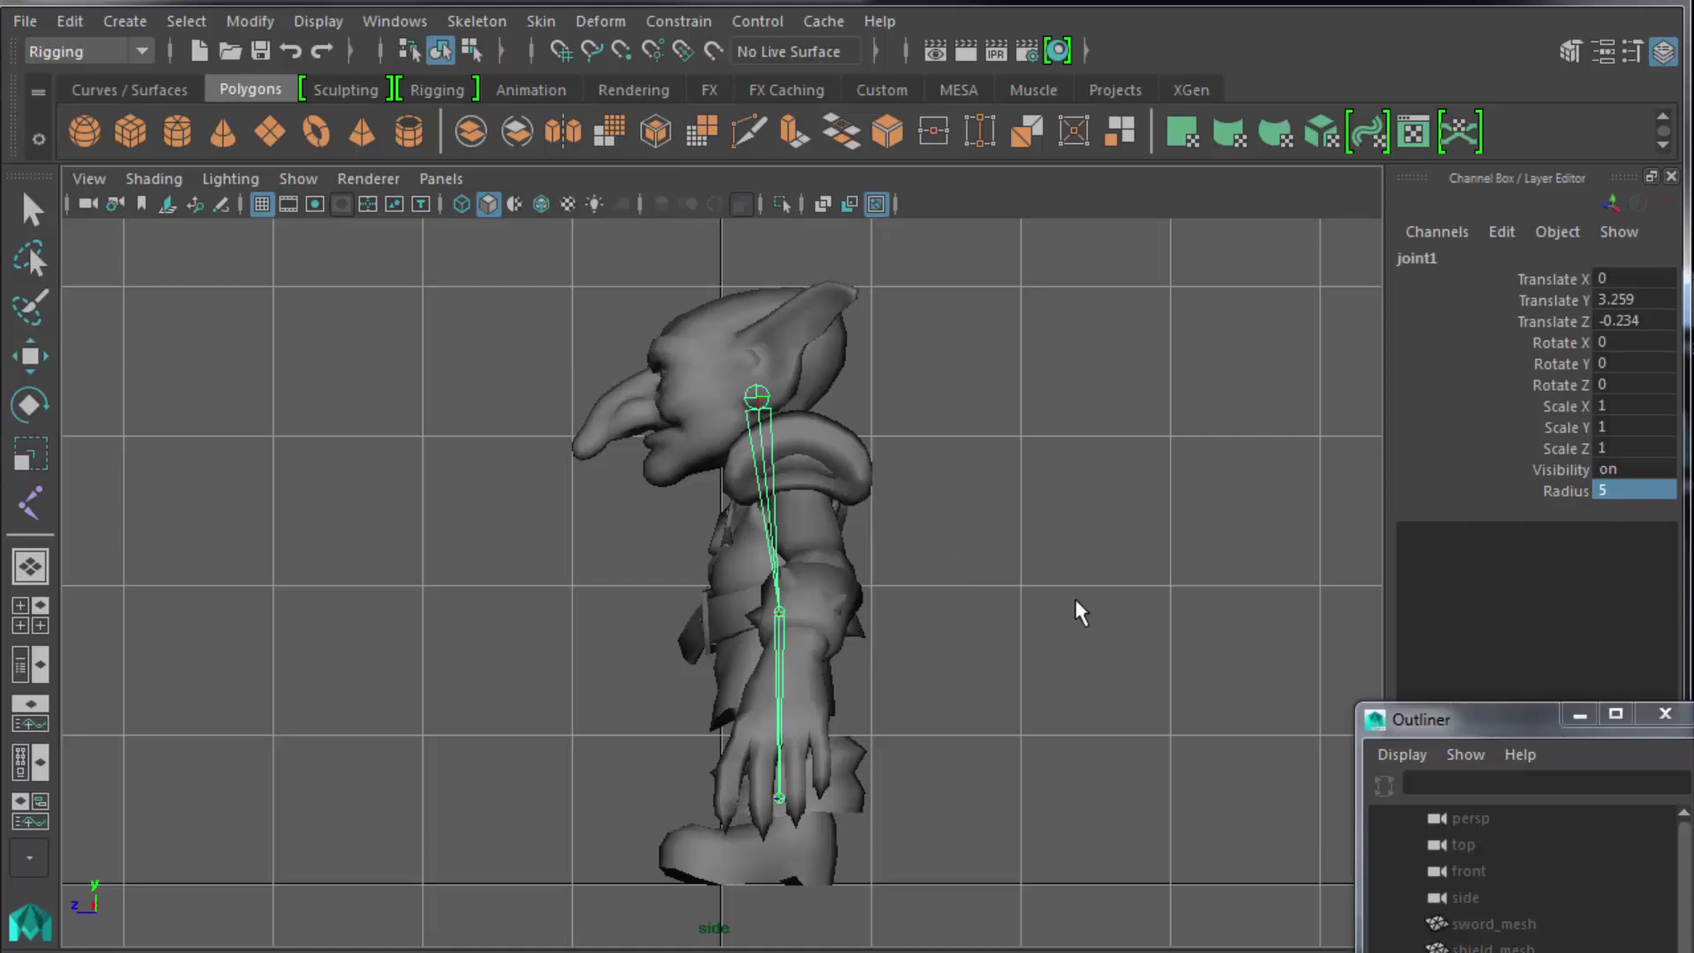
# Expand the full joint hierarchy in the Outliner and set joint2's radius to 7.
pyautogui.click(394, 20)
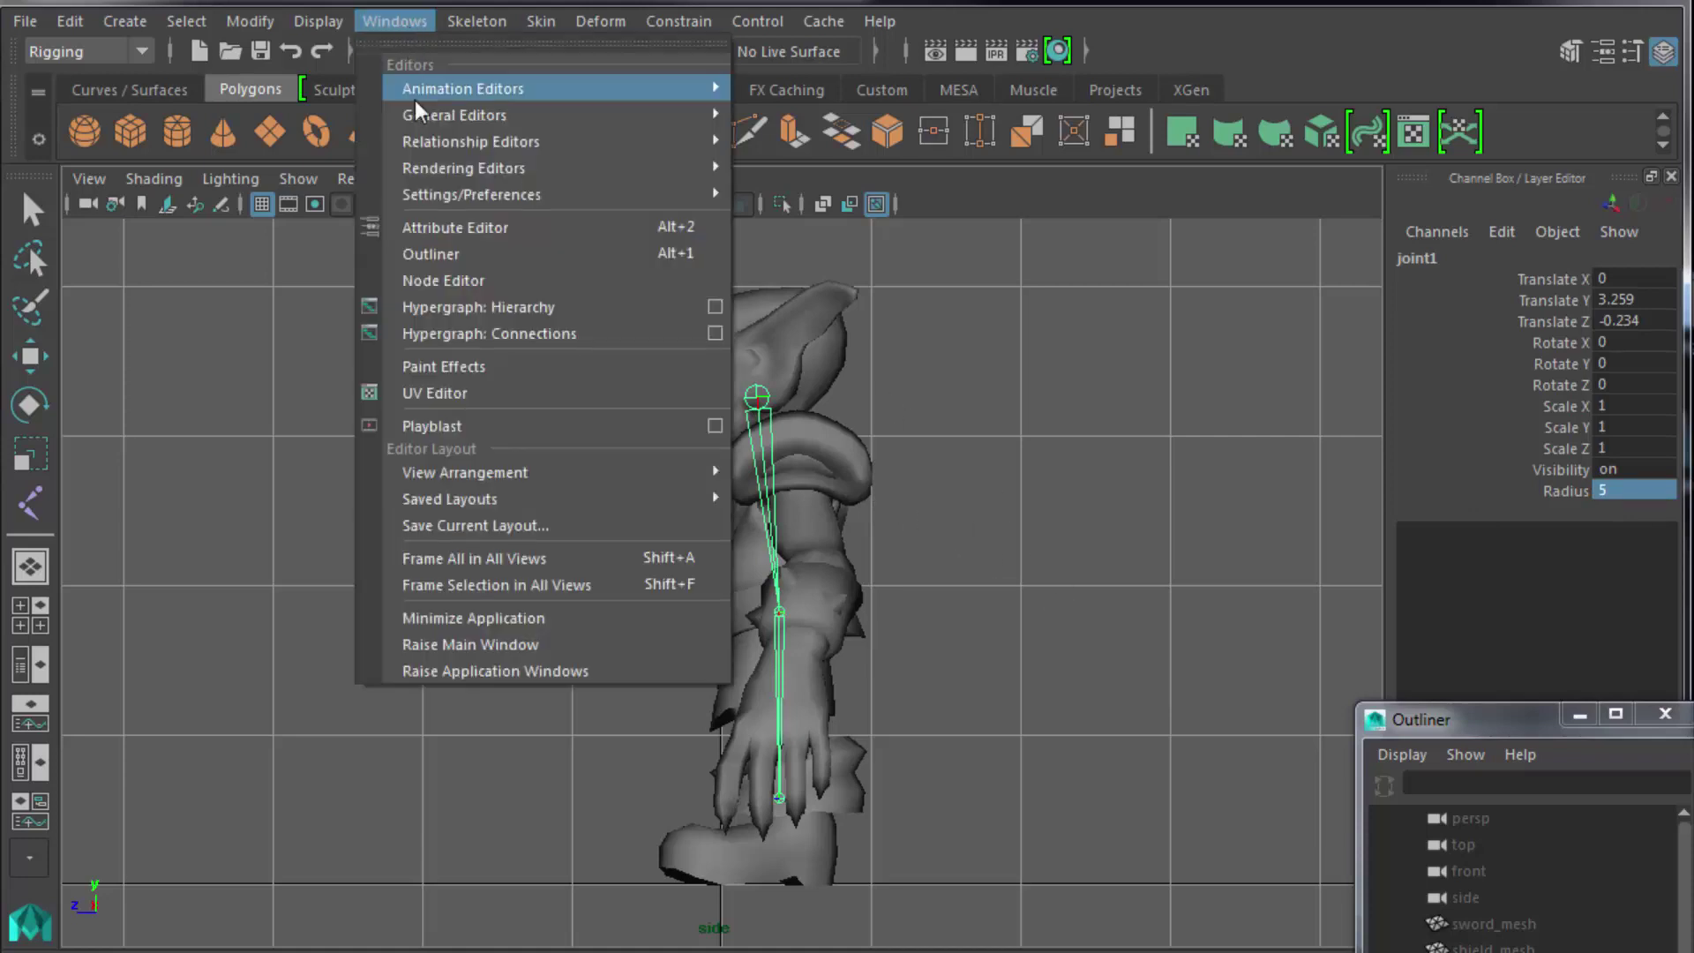
pyautogui.click(452, 256)
pyautogui.moveTo(1472, 722); pyautogui.dragTo(1066, 185)
pyautogui.keyDown('shift'); pyautogui.click(999, 466); pyautogui.keyUp('shift')
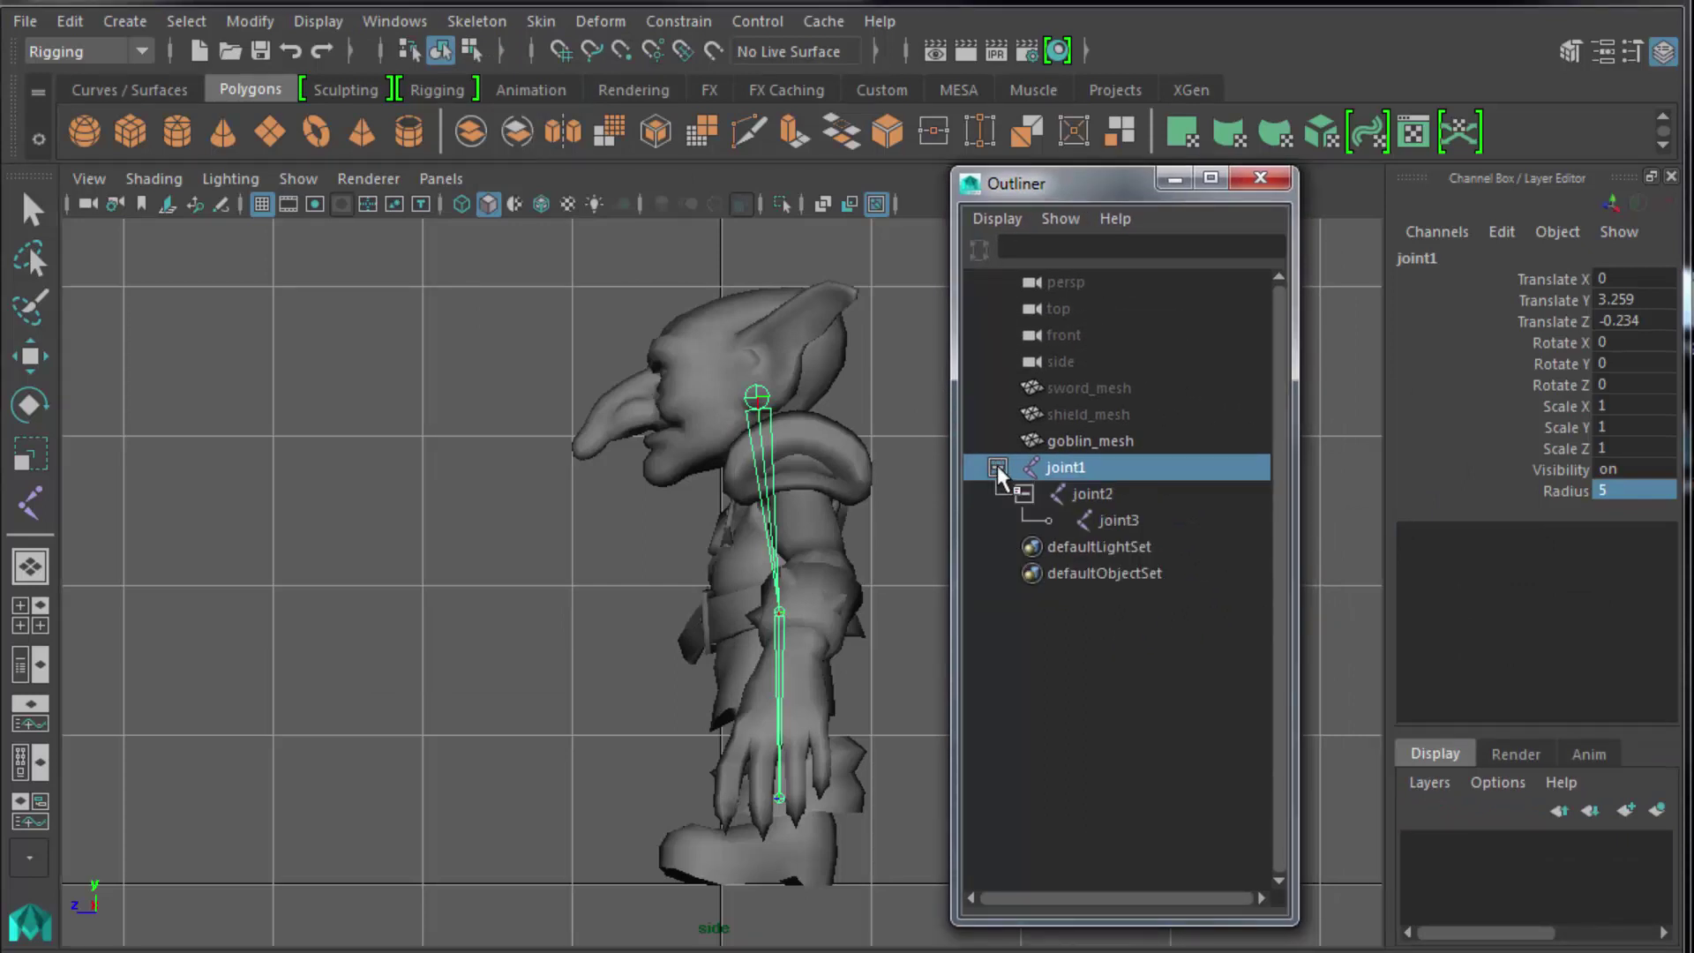
pyautogui.click(1094, 494)
pyautogui.doubleClick(1605, 491)
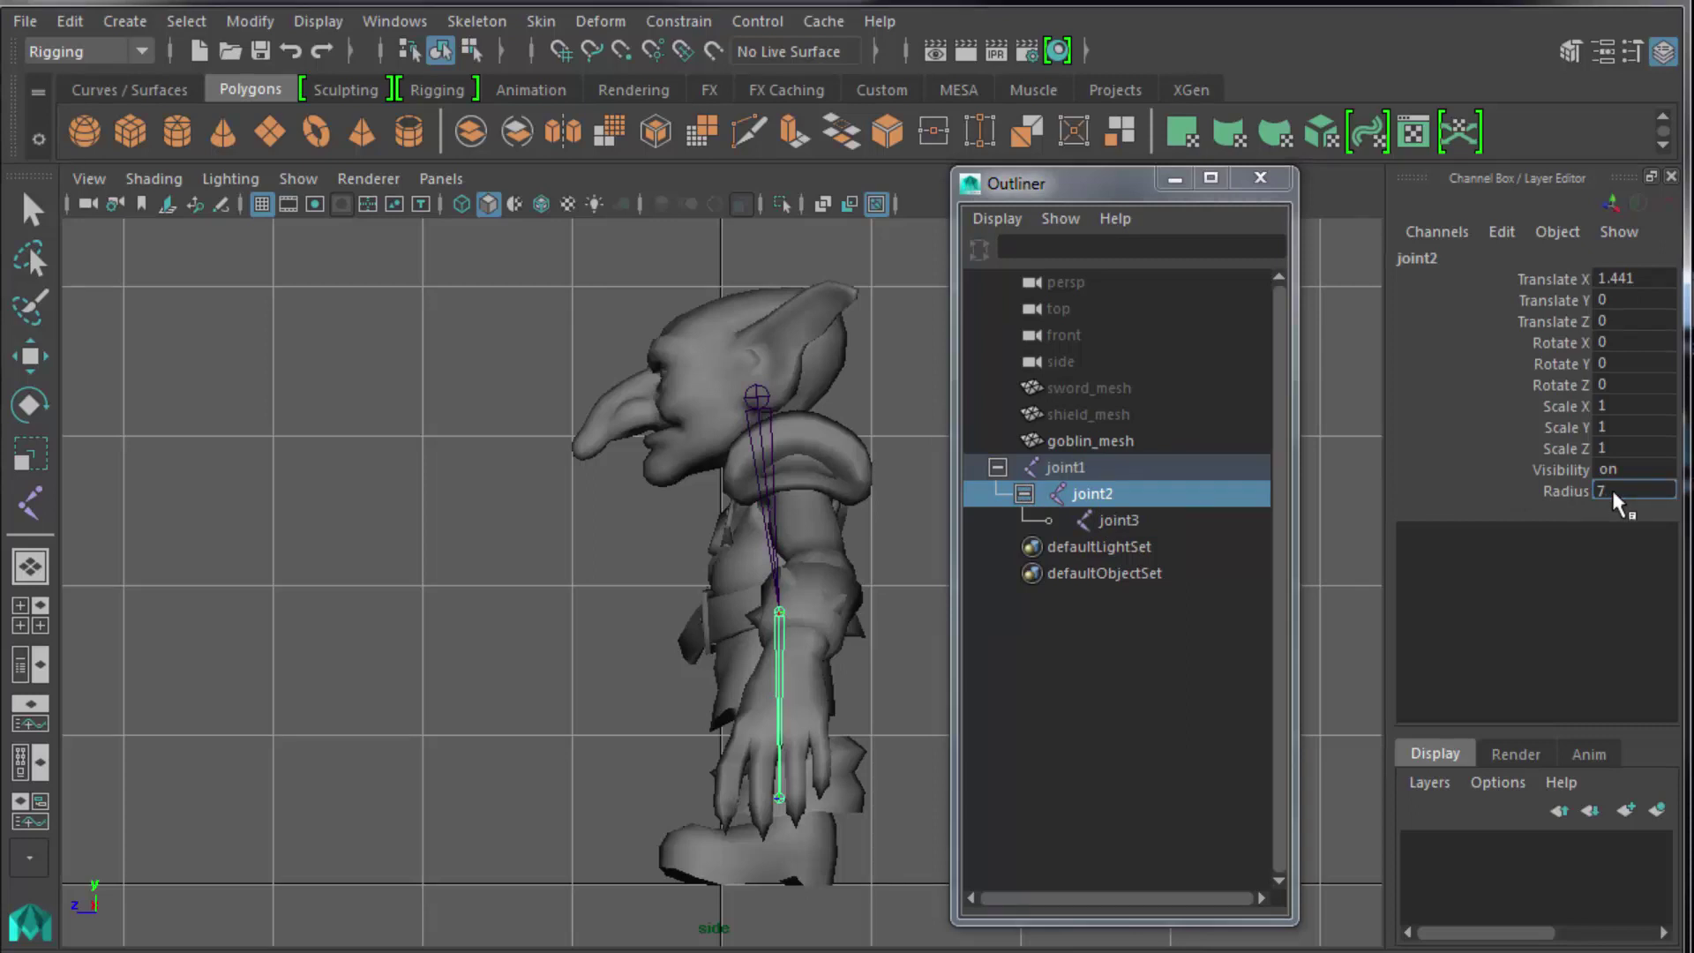
pyautogui.press('Return')
# Set joint3's radius to 1 and select joint1 again.
pyautogui.click(1148, 521)
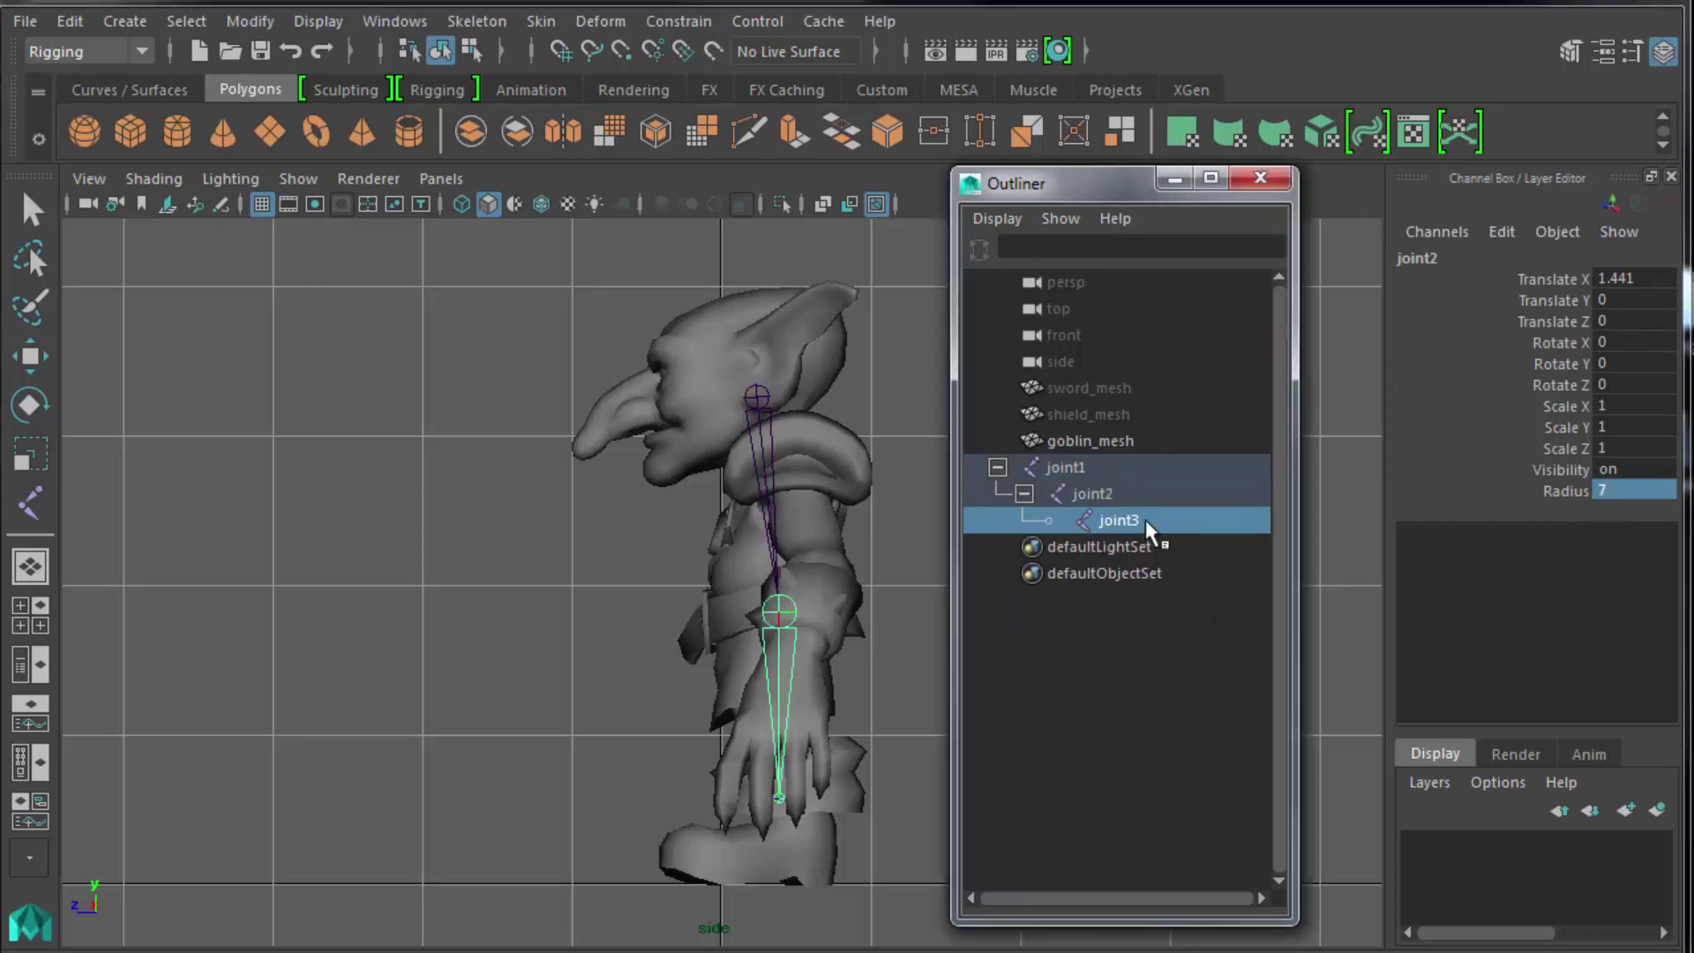
pyautogui.doubleClick(1617, 491)
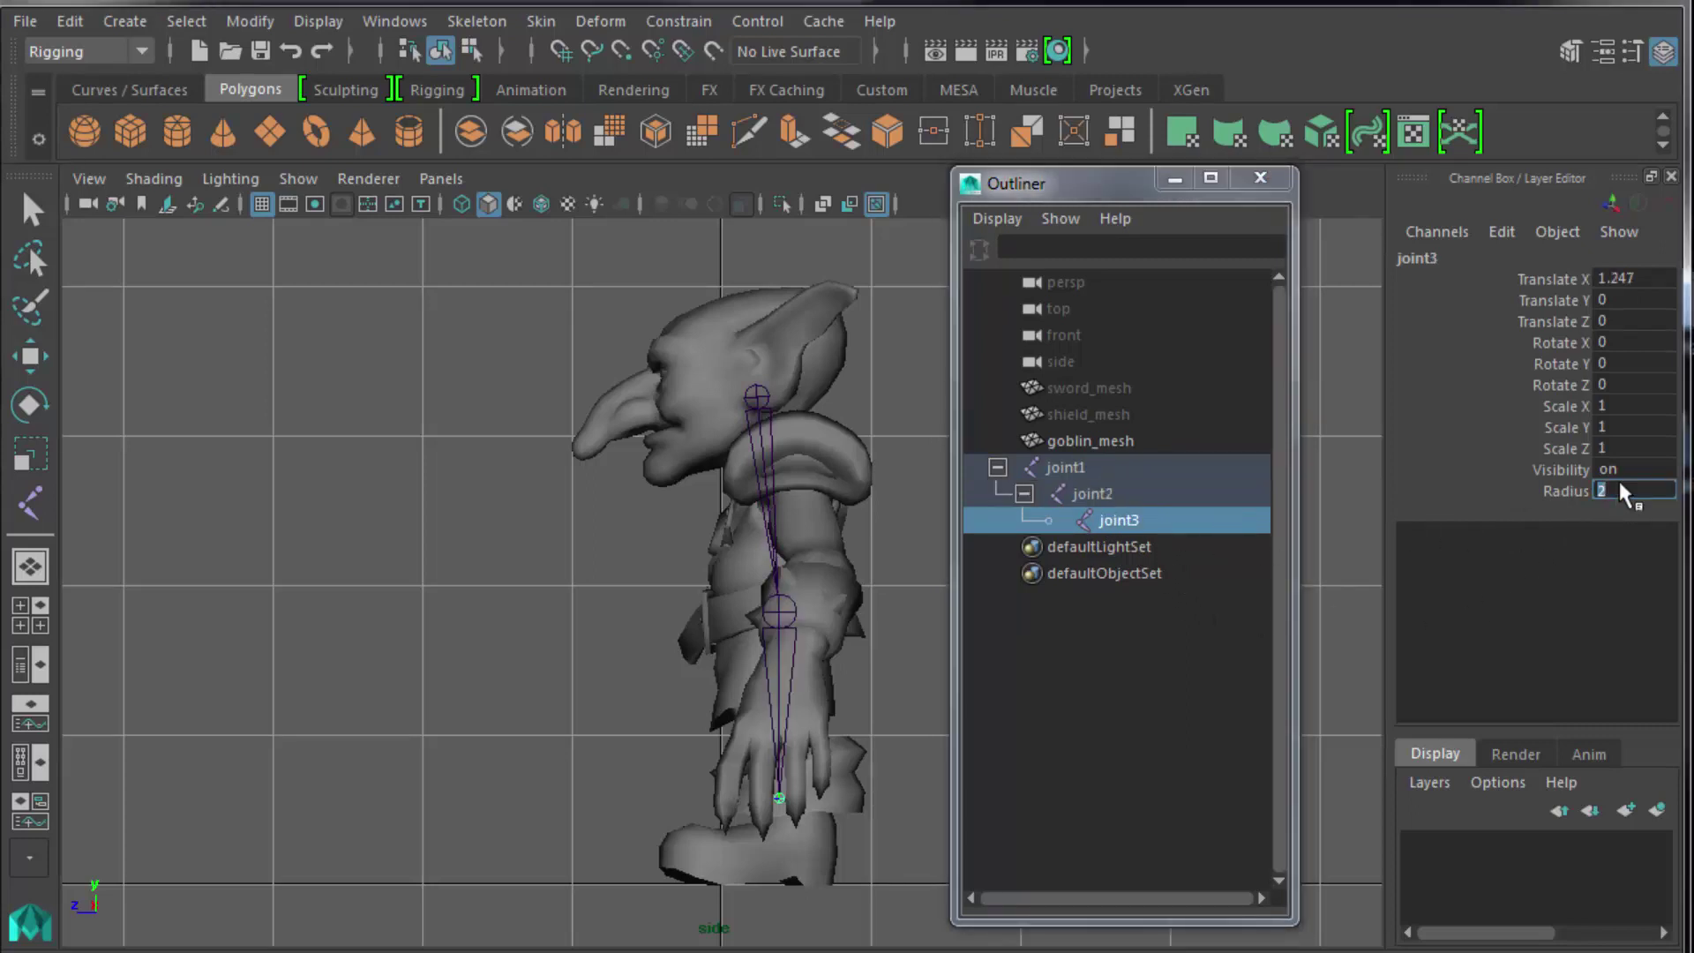
pyautogui.write('1')
pyautogui.press('Return')
pyautogui.press('Up')
pyautogui.press('Up')
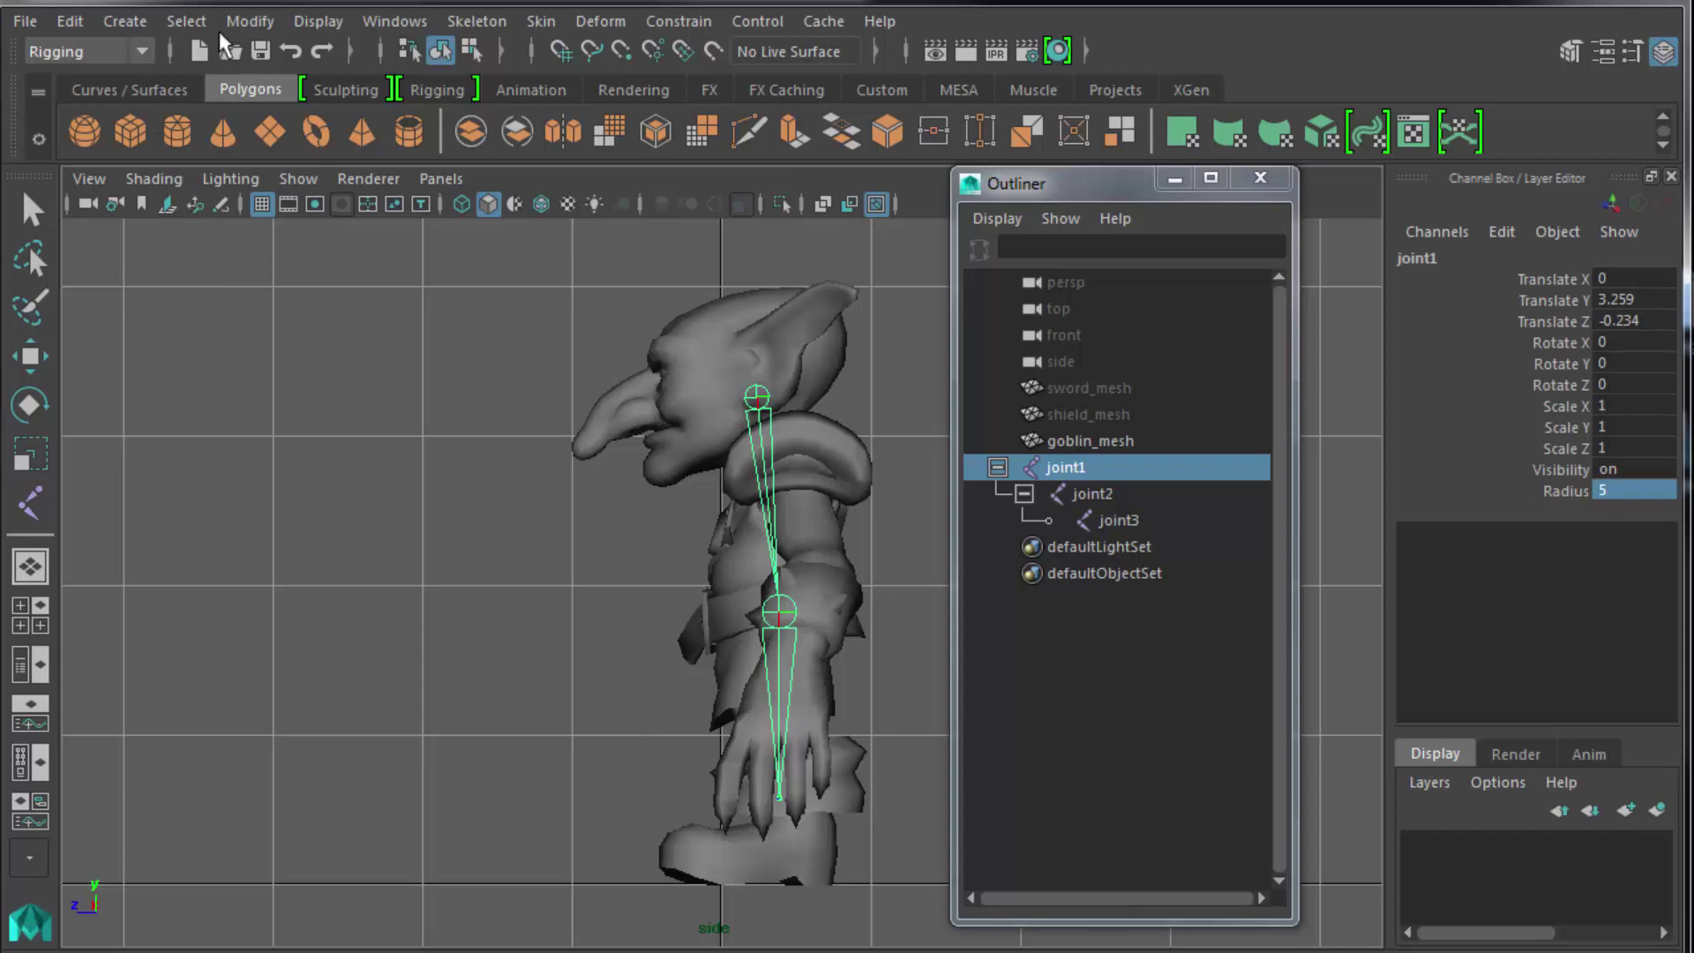
# Try a global joint display scale of 1.59, reduce it to 0.80, and deselect the joints.
pyautogui.click(320, 25)
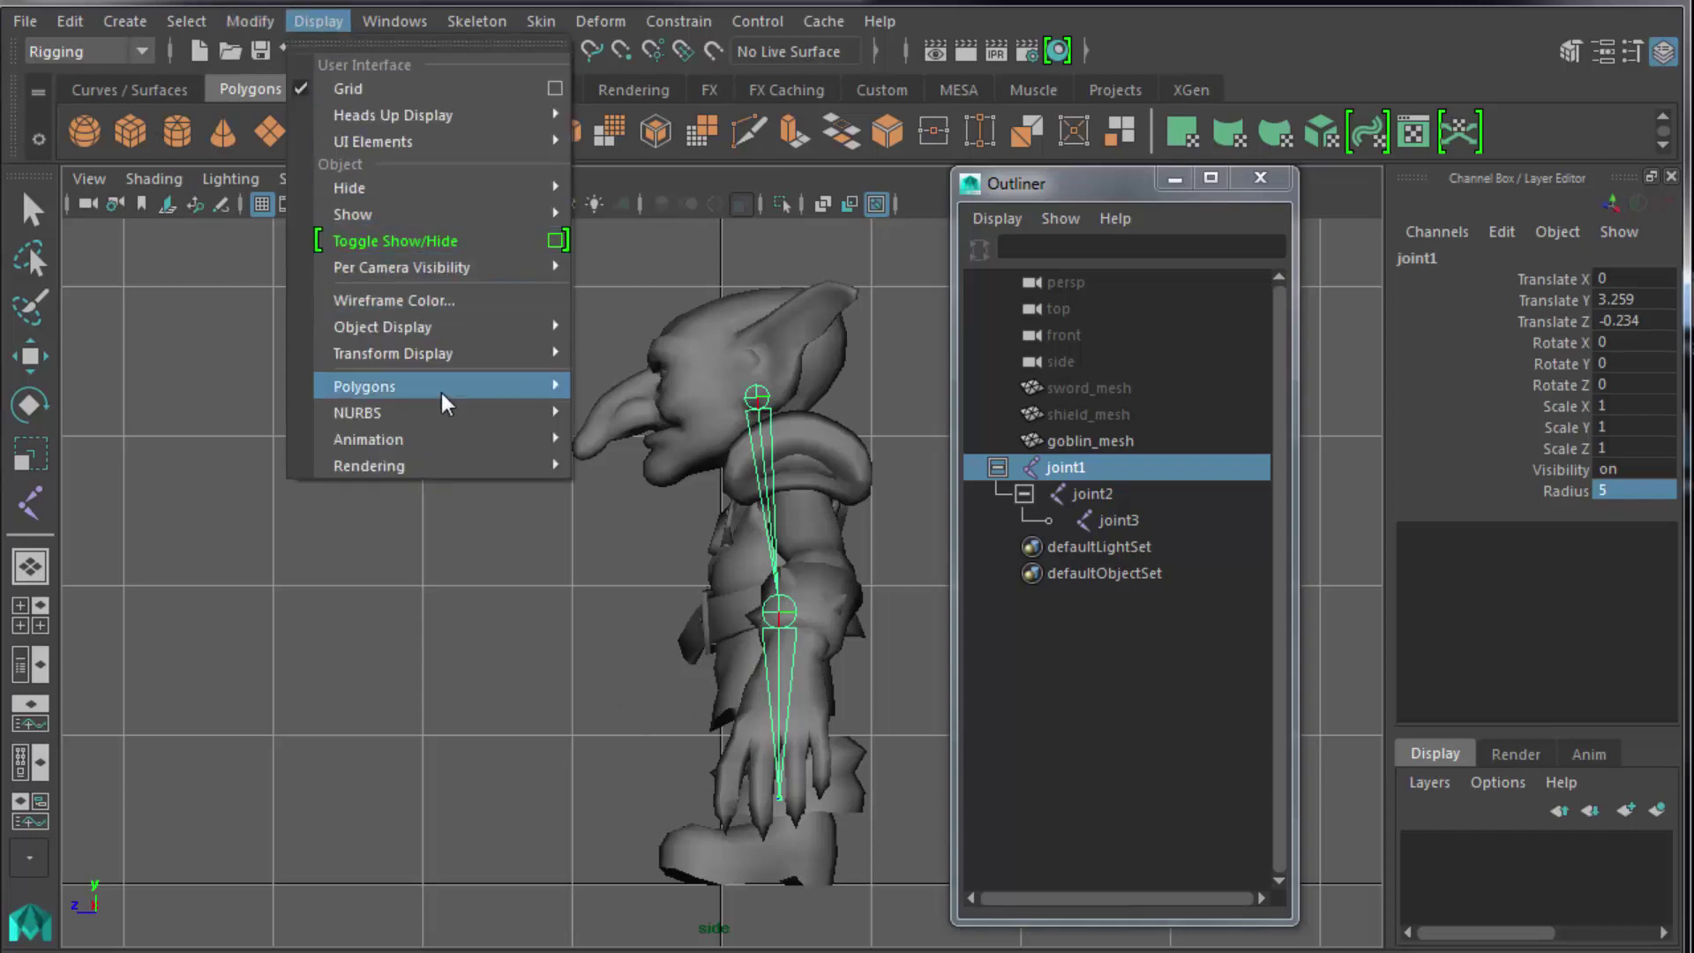
pyautogui.moveTo(452, 353)
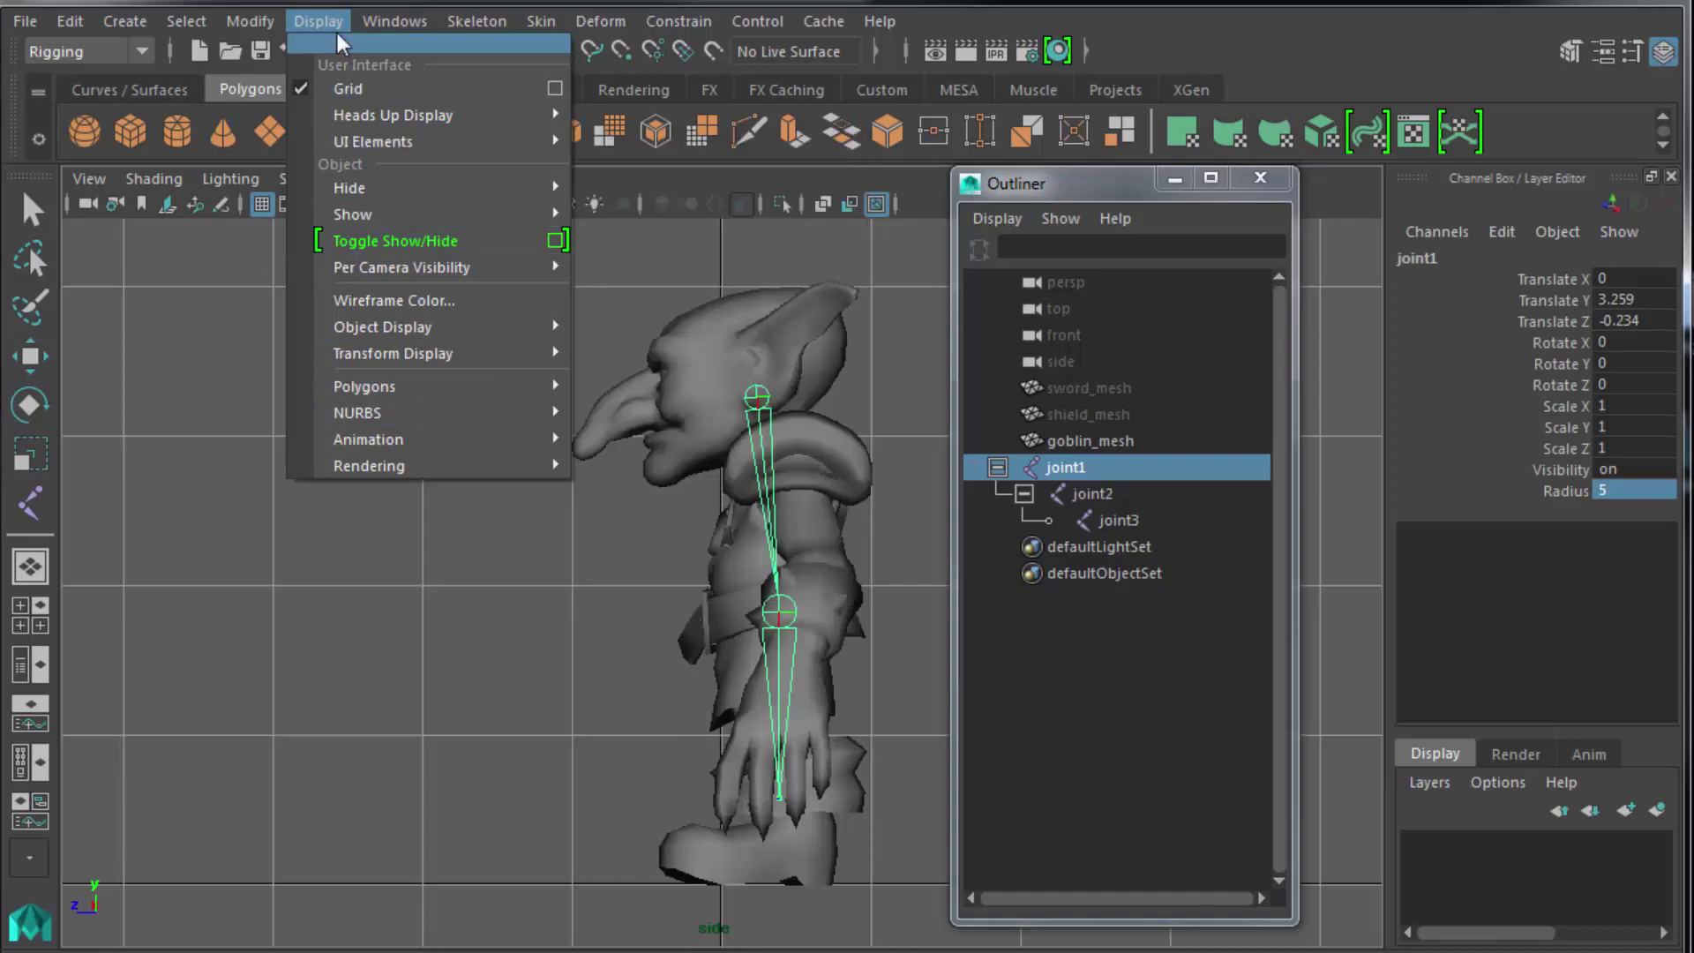
pyautogui.moveTo(438, 441)
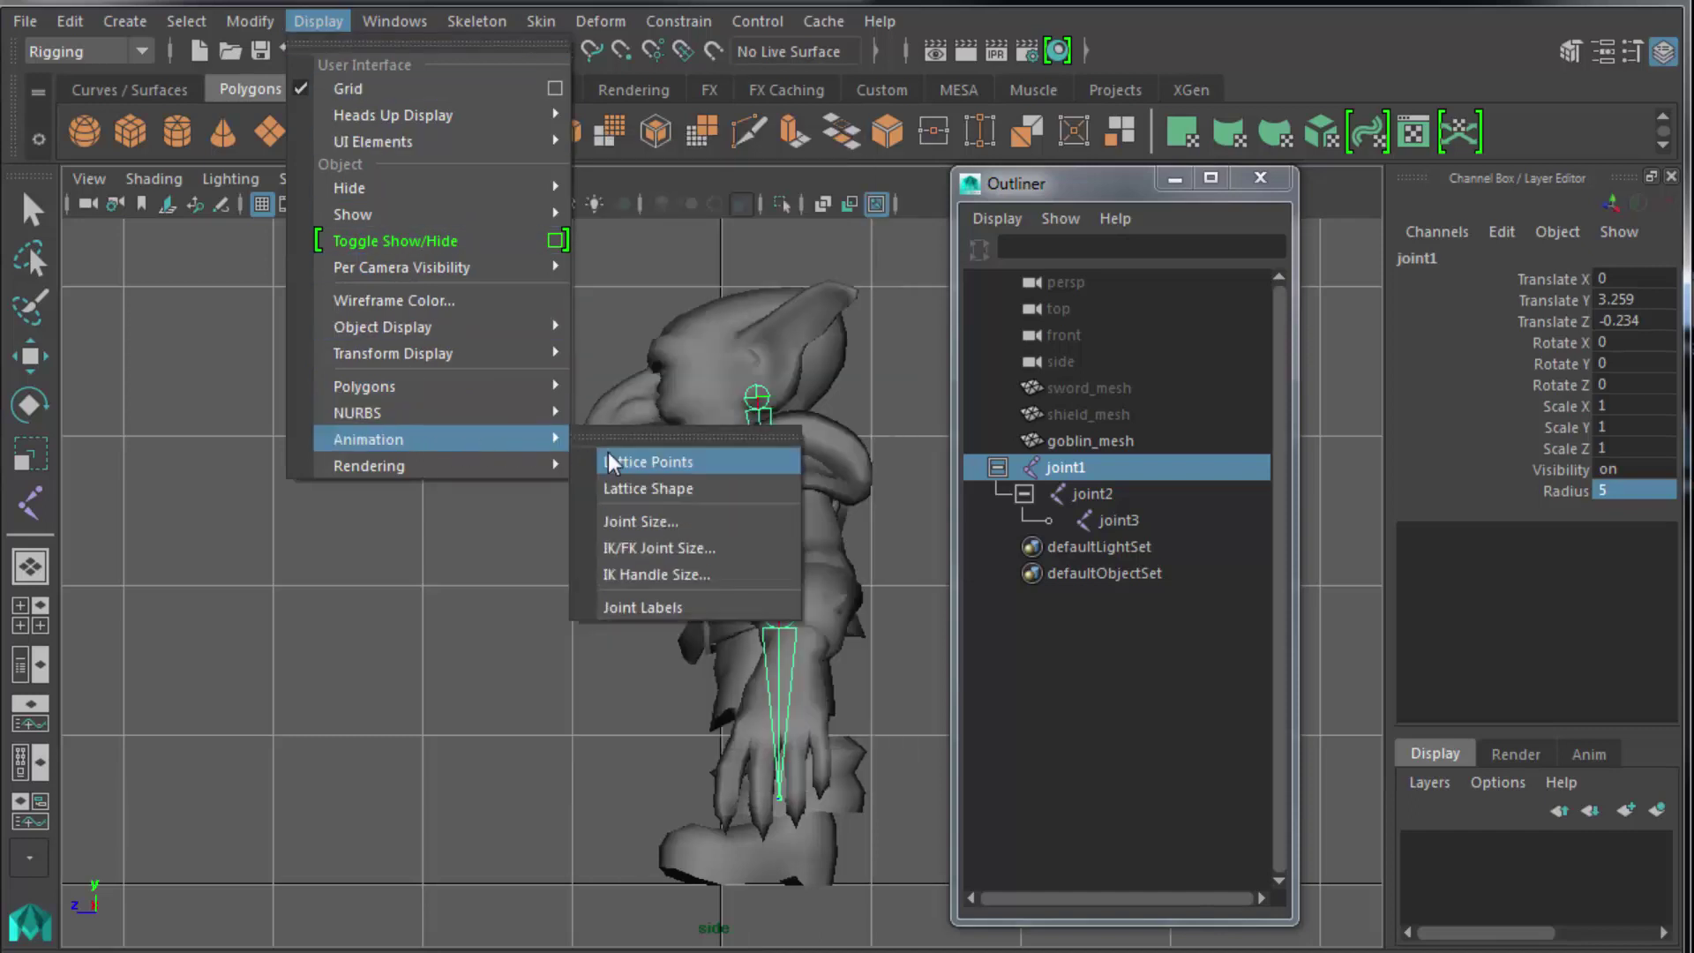
pyautogui.click(733, 523)
pyautogui.moveTo(418, 440)
pyautogui.mouseDown()
pyautogui.moveTo(459, 442)
pyautogui.moveTo(419, 446)
pyautogui.mouseUp()
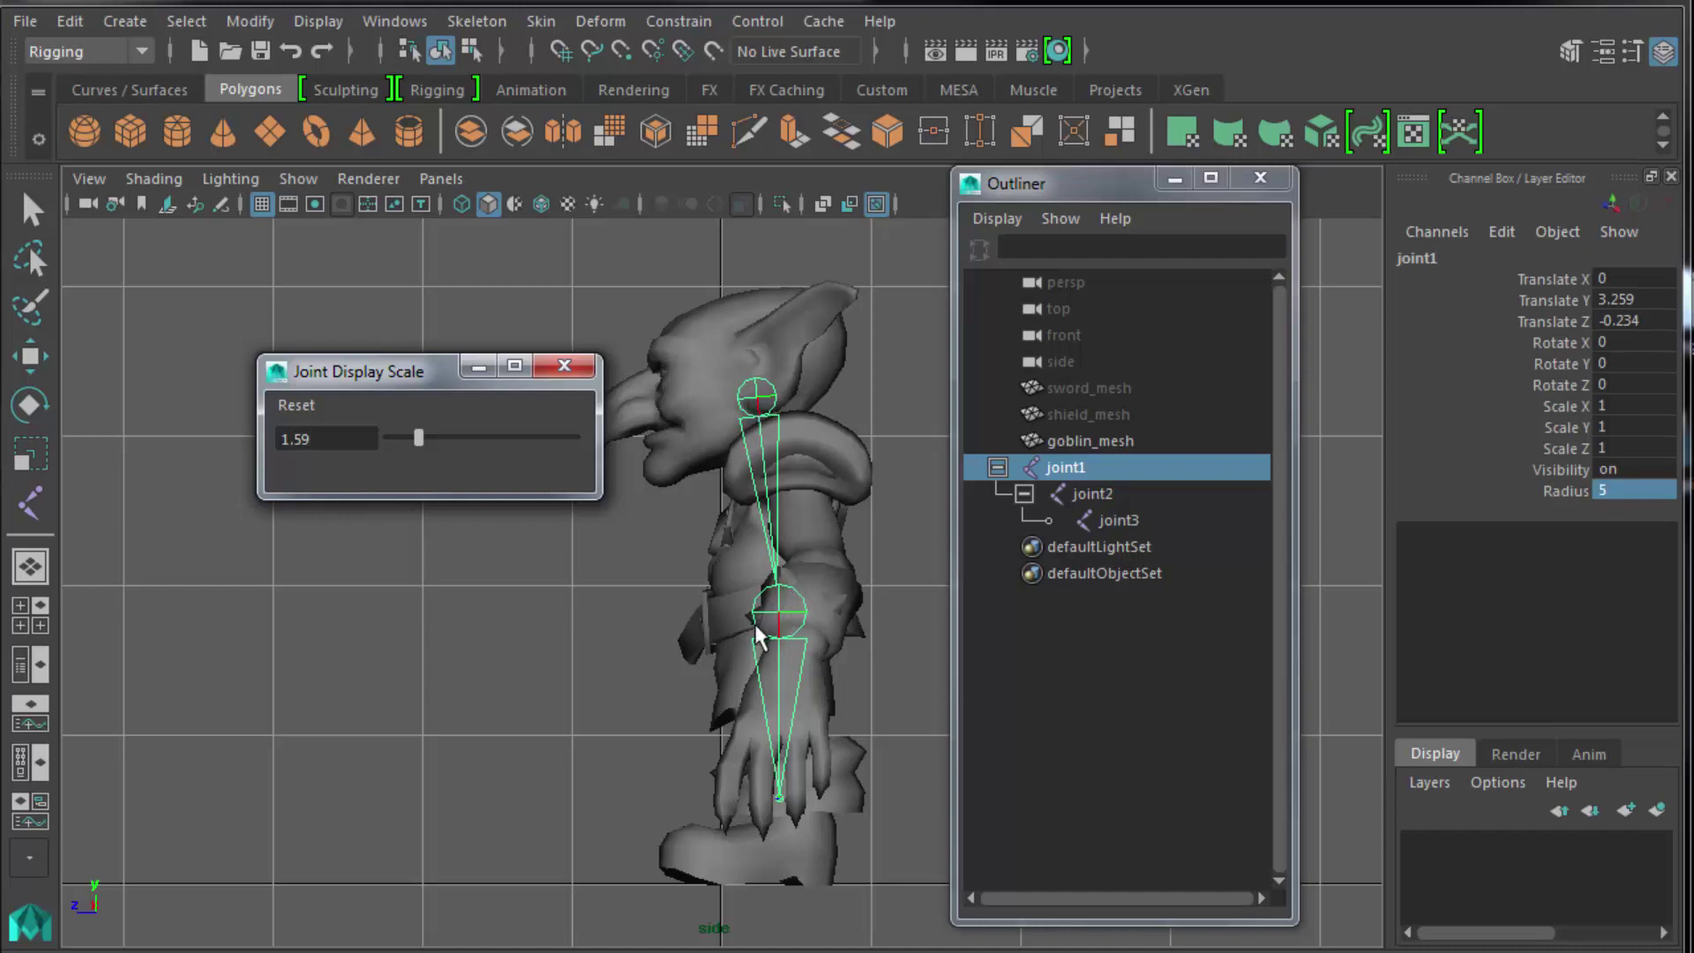
pyautogui.moveTo(419, 438)
pyautogui.mouseDown()
pyautogui.moveTo(448, 441)
pyautogui.moveTo(404, 437)
pyautogui.mouseUp()
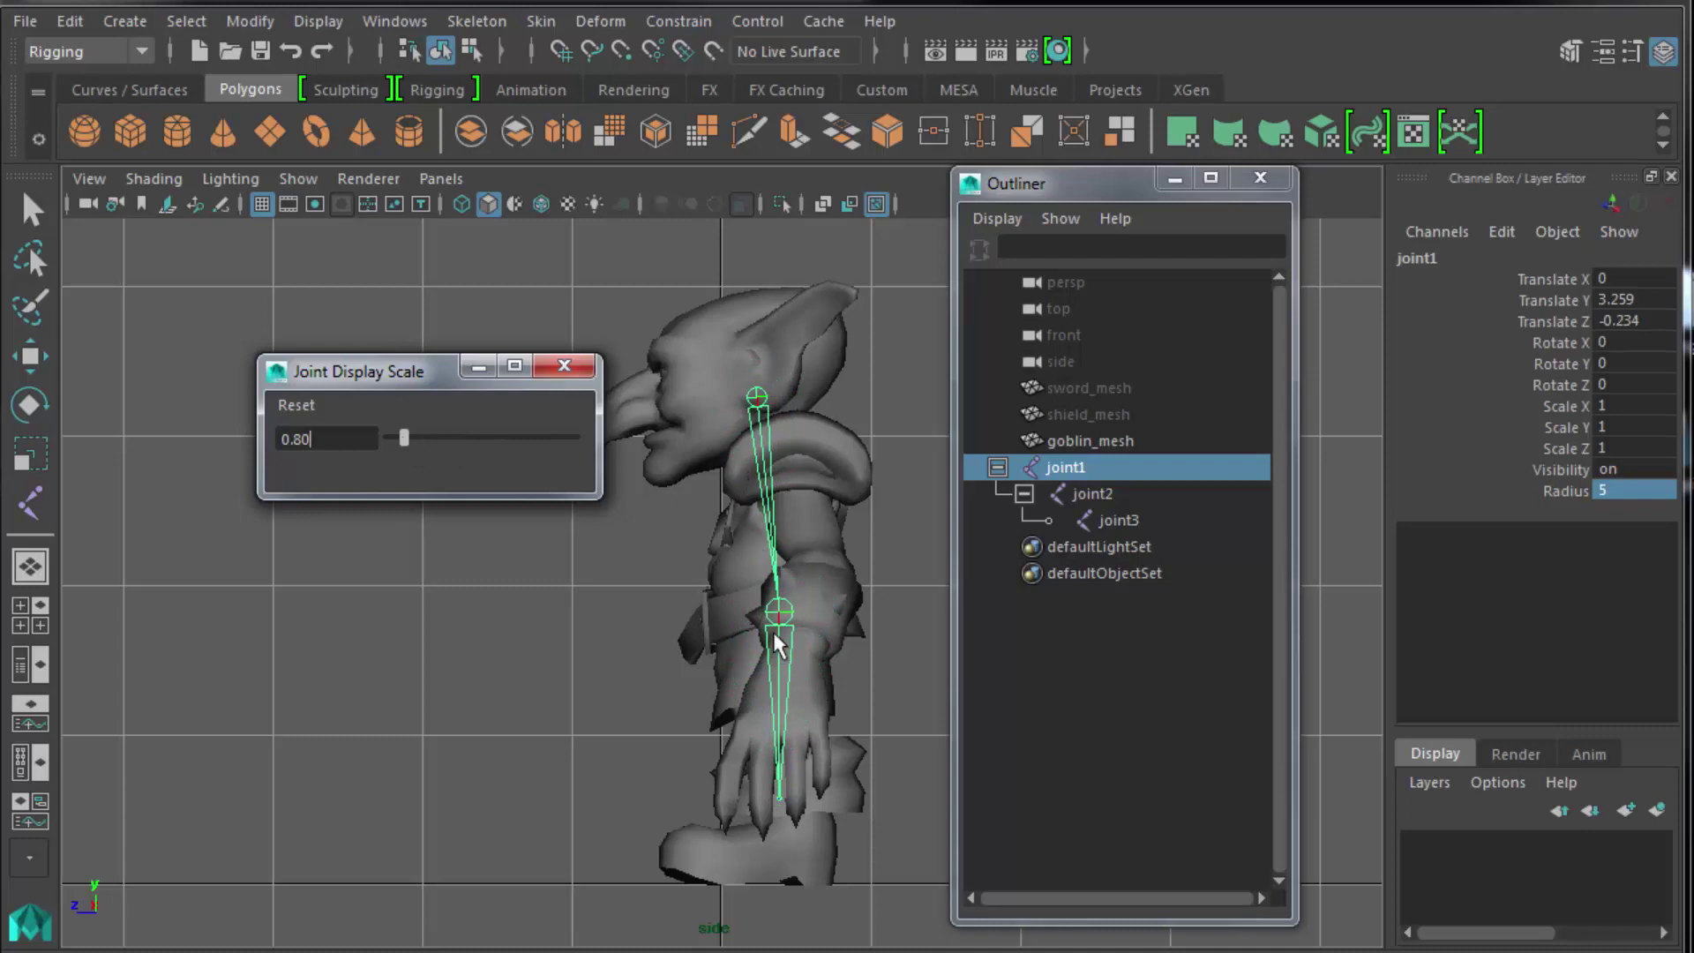
pyautogui.click(565, 366)
pyautogui.click(477, 353)
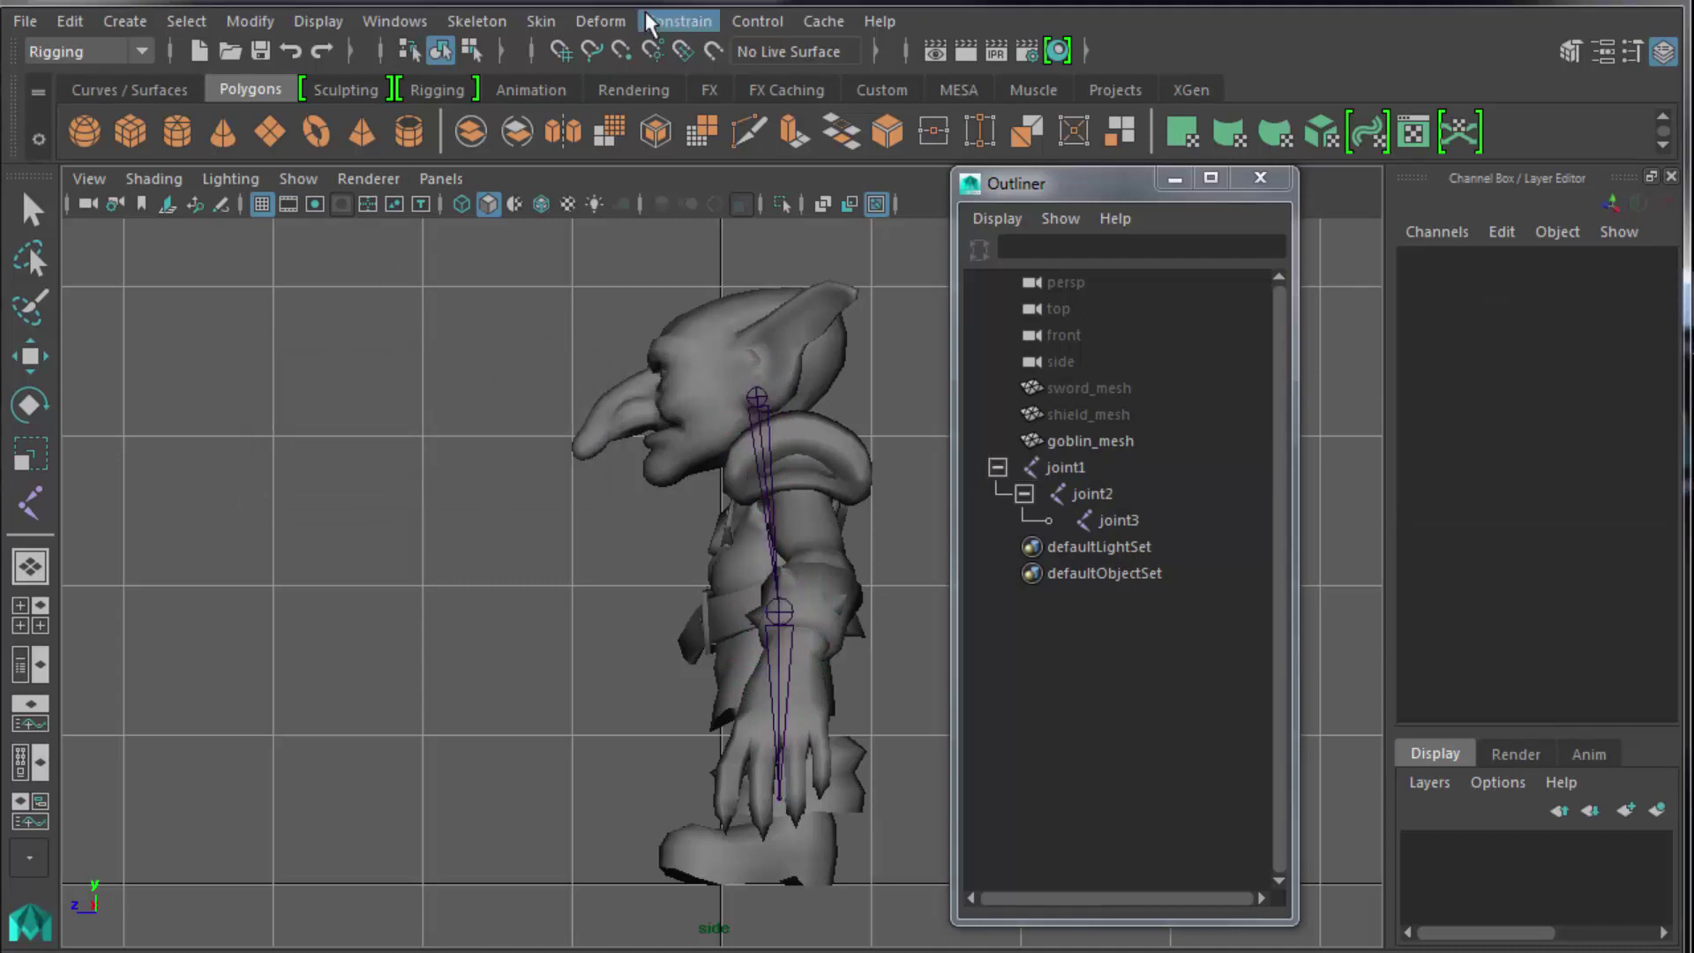
# Create a second three-joint chain, bent at its middle joint, in the empty space in front of the goblin.
pyautogui.click(461, 20)
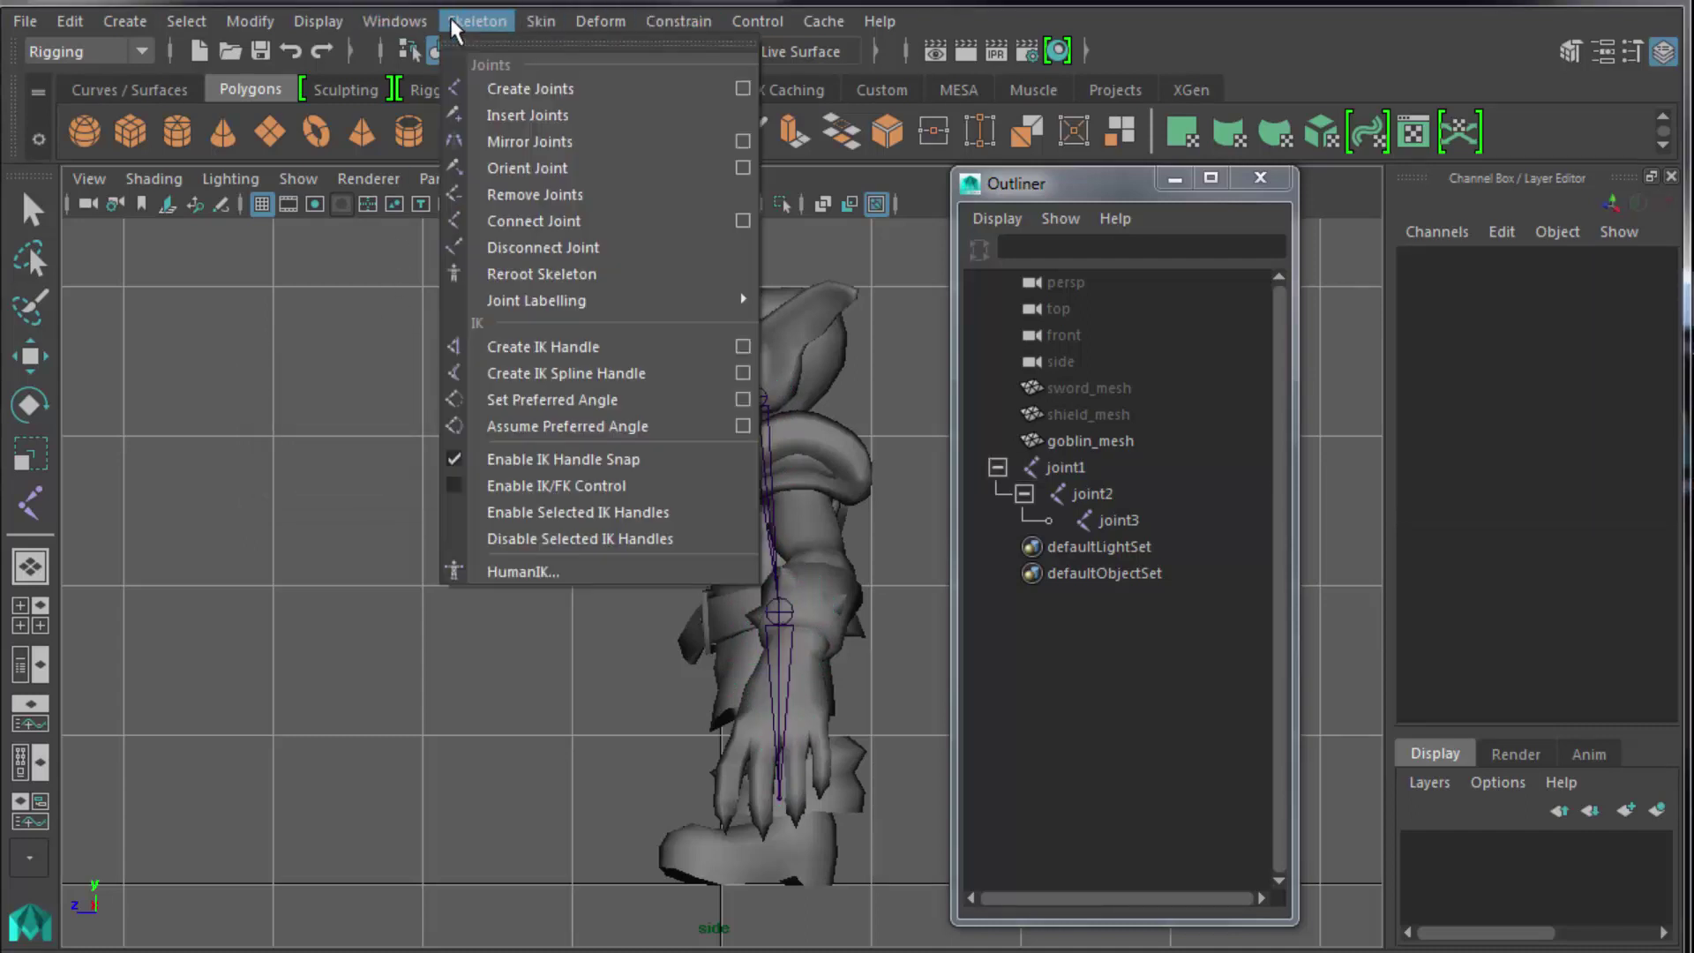
pyautogui.click(494, 88)
pyautogui.click(419, 347)
pyautogui.click(481, 510)
pyautogui.click(375, 681)
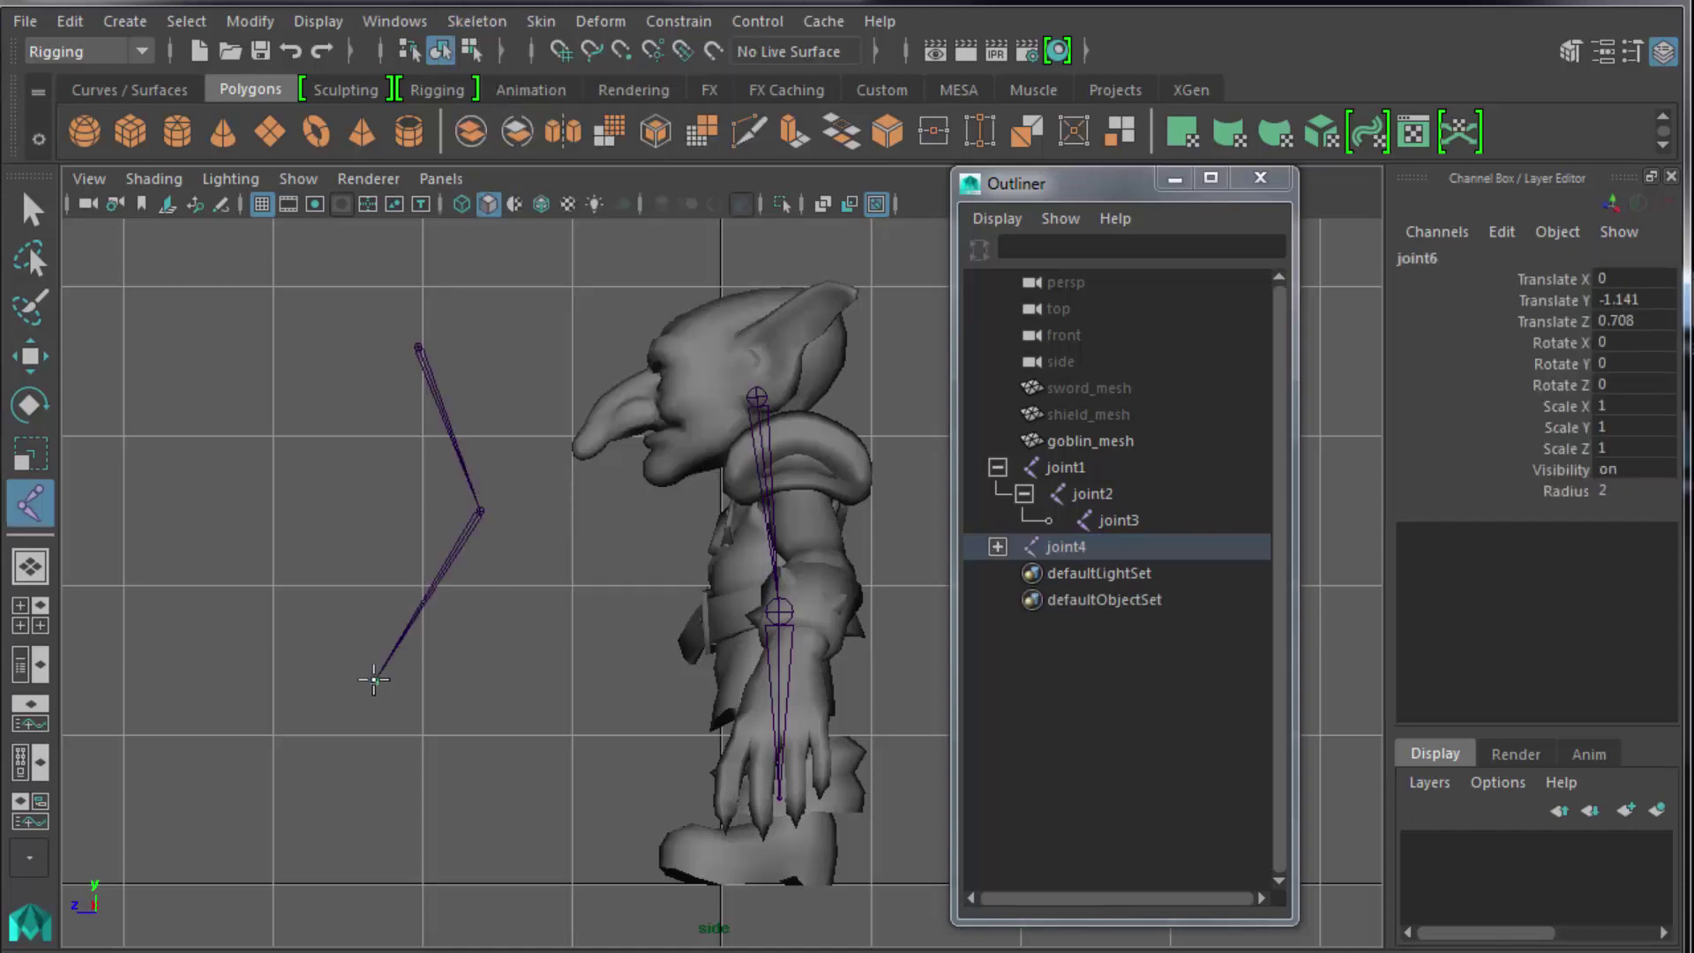
# Set the global joint display scale to 4.32 and close the scale window.
pyautogui.click(309, 21)
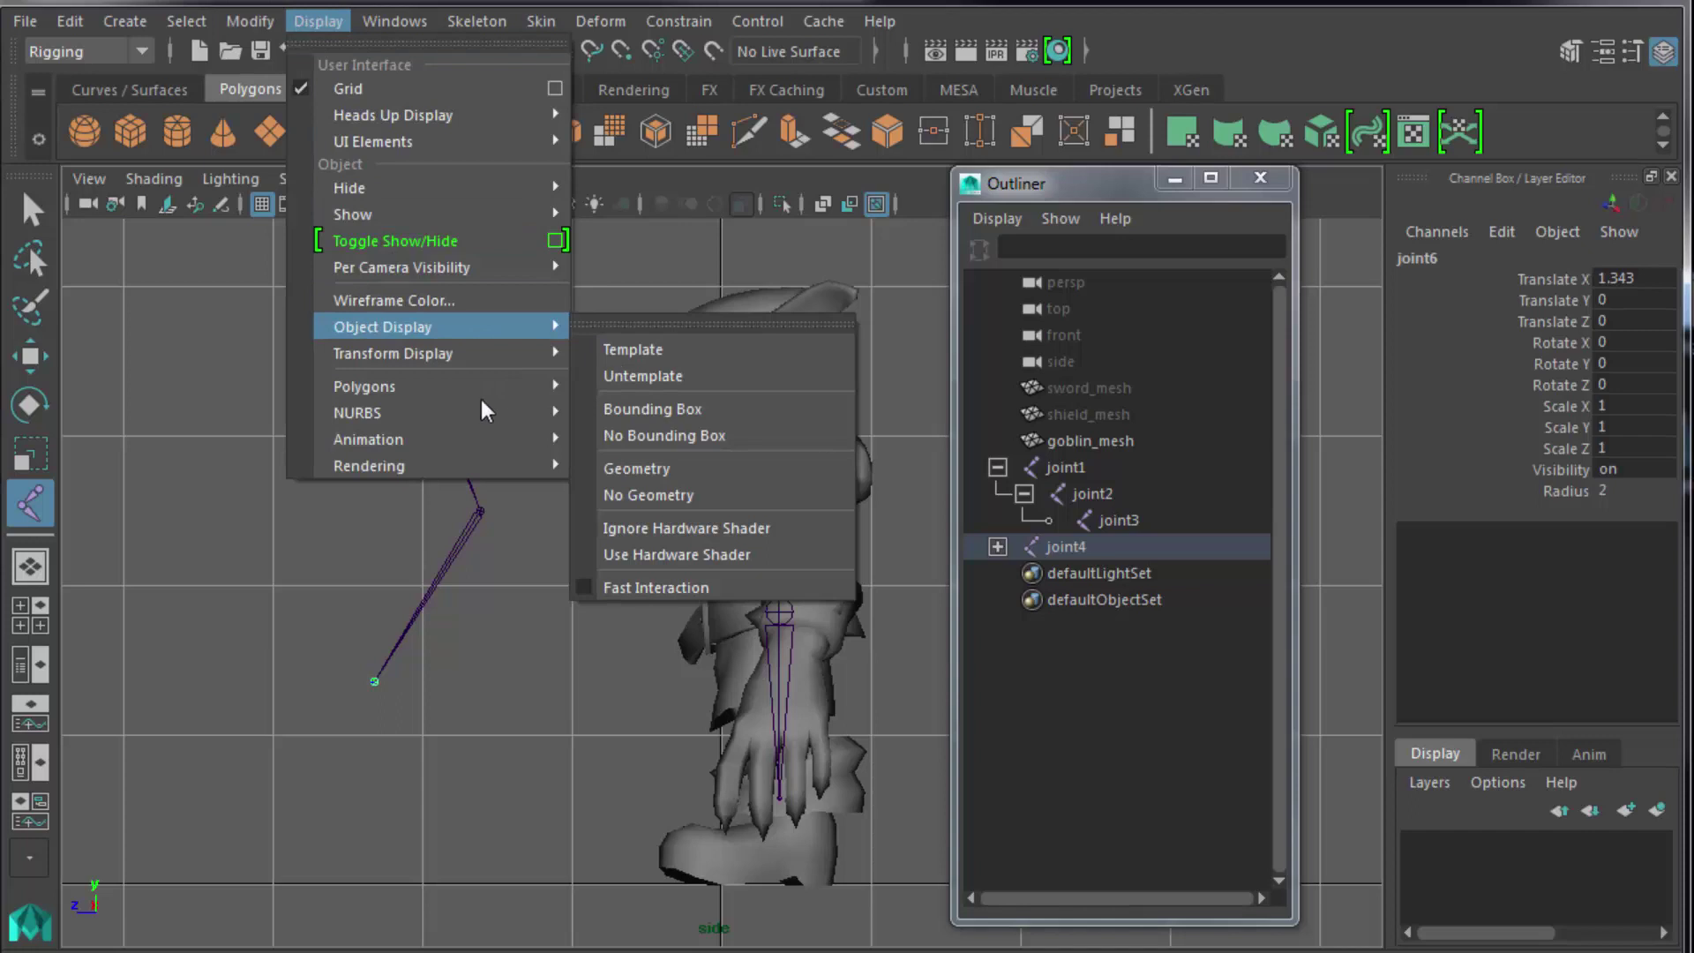
pyautogui.moveTo(480, 394)
pyautogui.moveTo(485, 439)
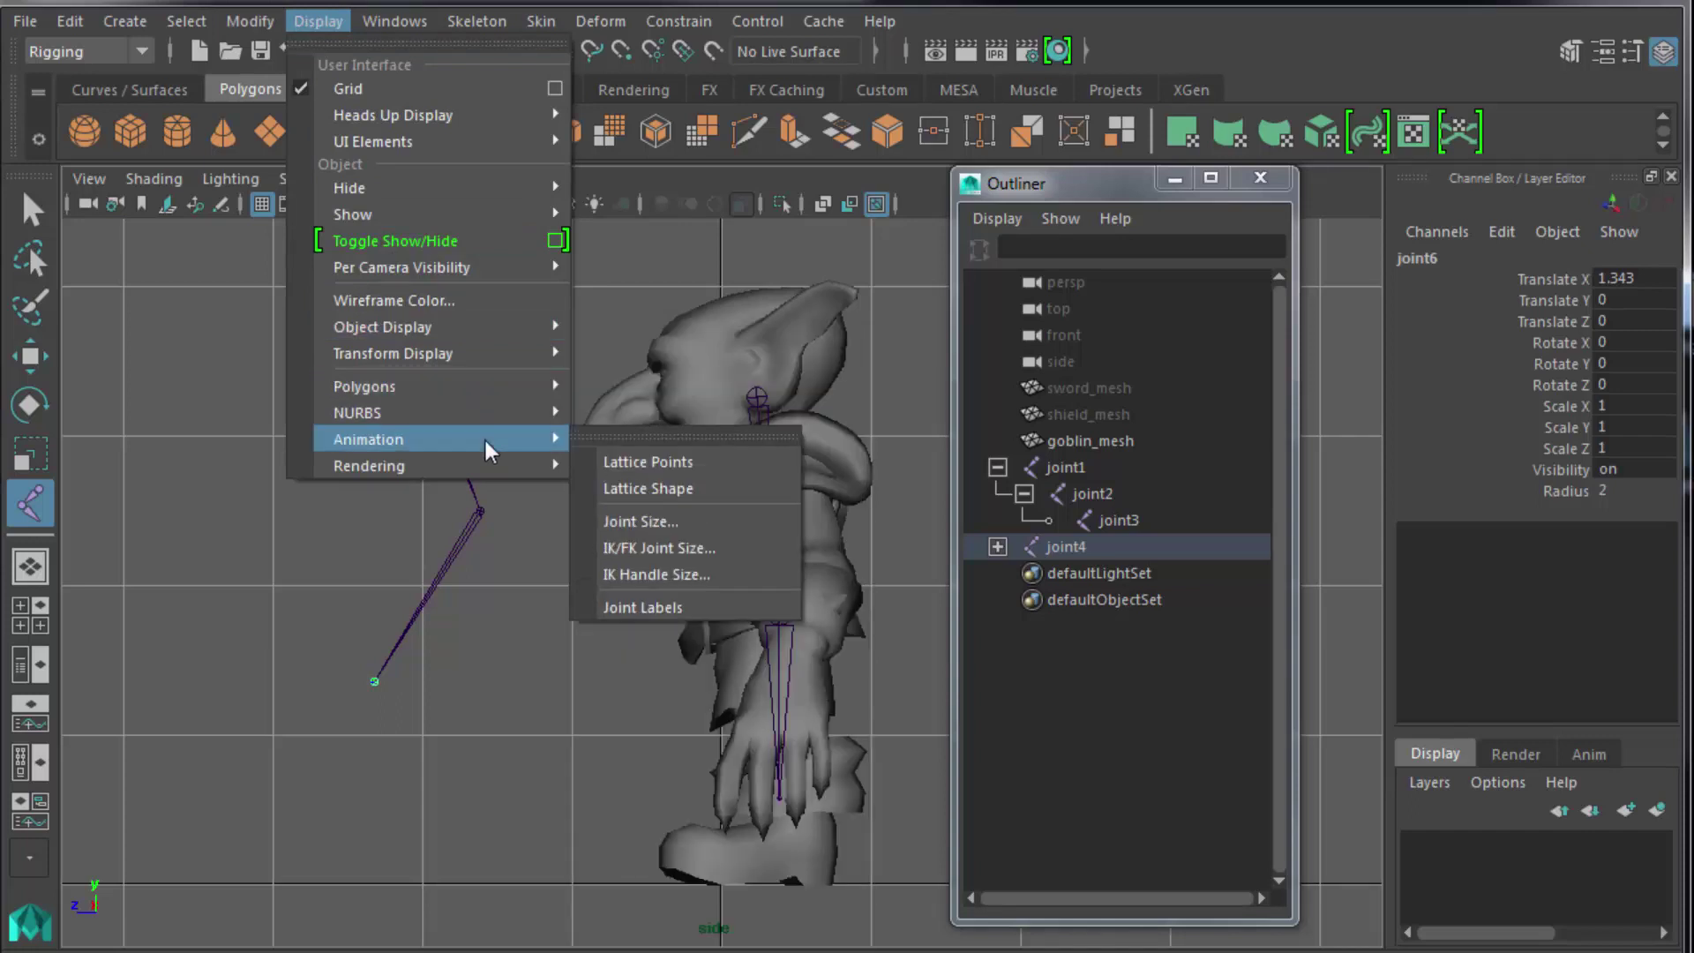
pyautogui.click(646, 523)
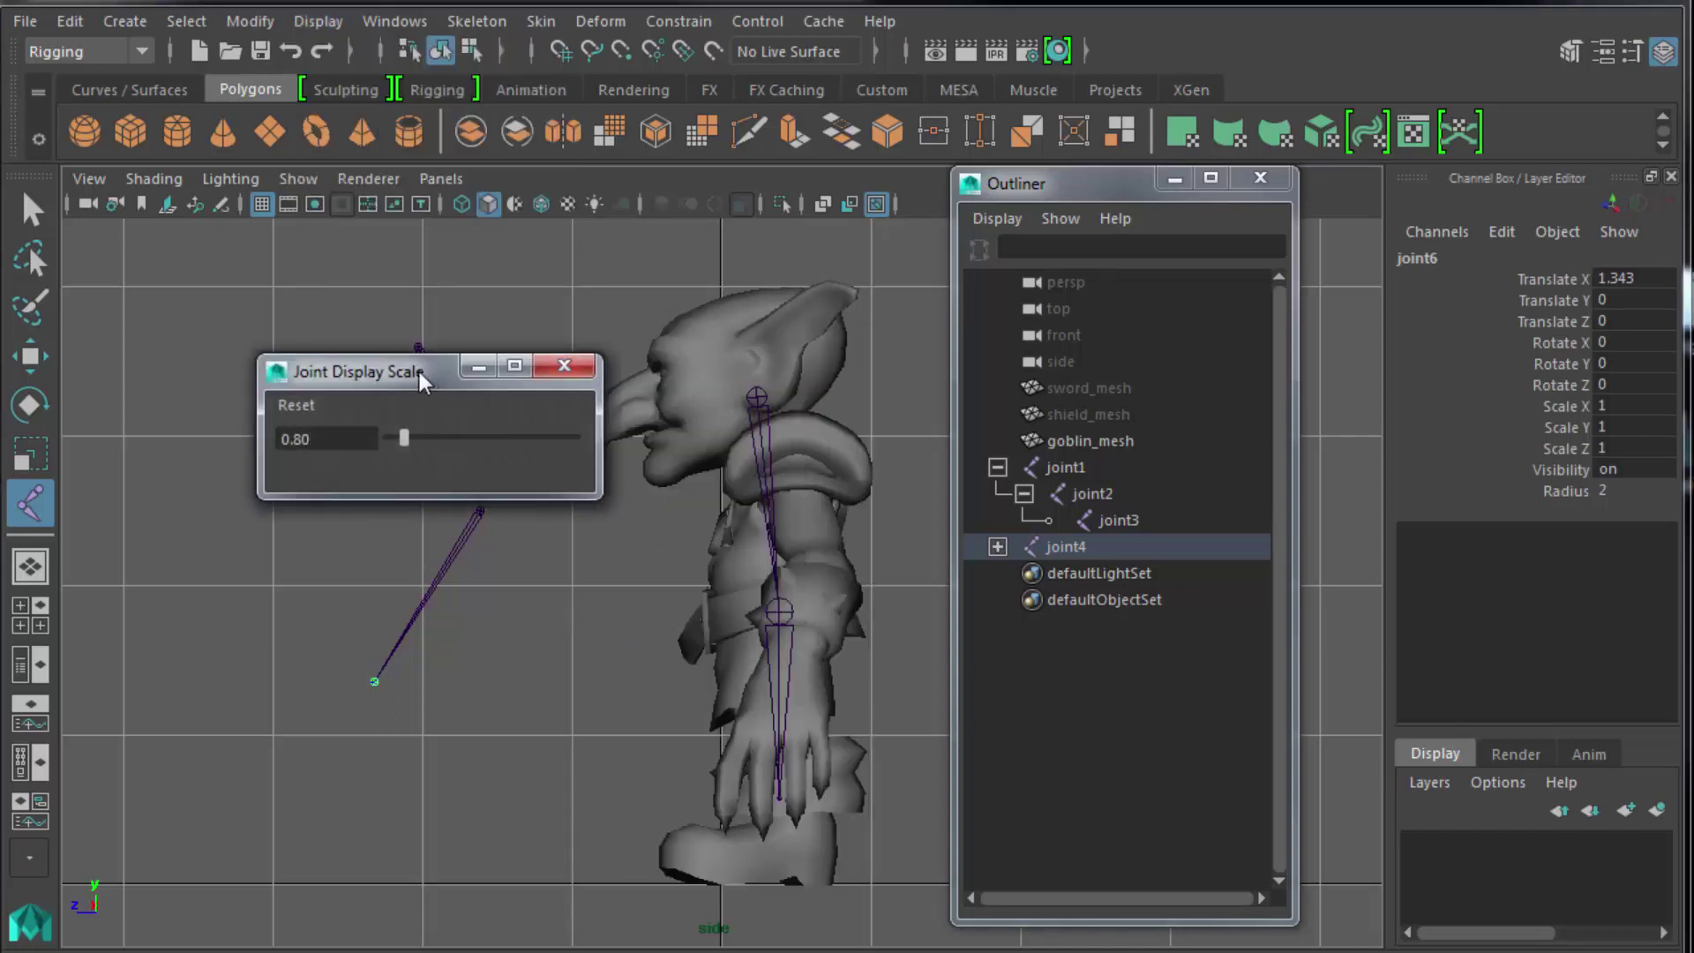
pyautogui.moveTo(420, 373); pyautogui.dragTo(759, 236)
pyautogui.moveTo(784, 309); pyautogui.dragTo(812, 300)
pyautogui.click(922, 228)
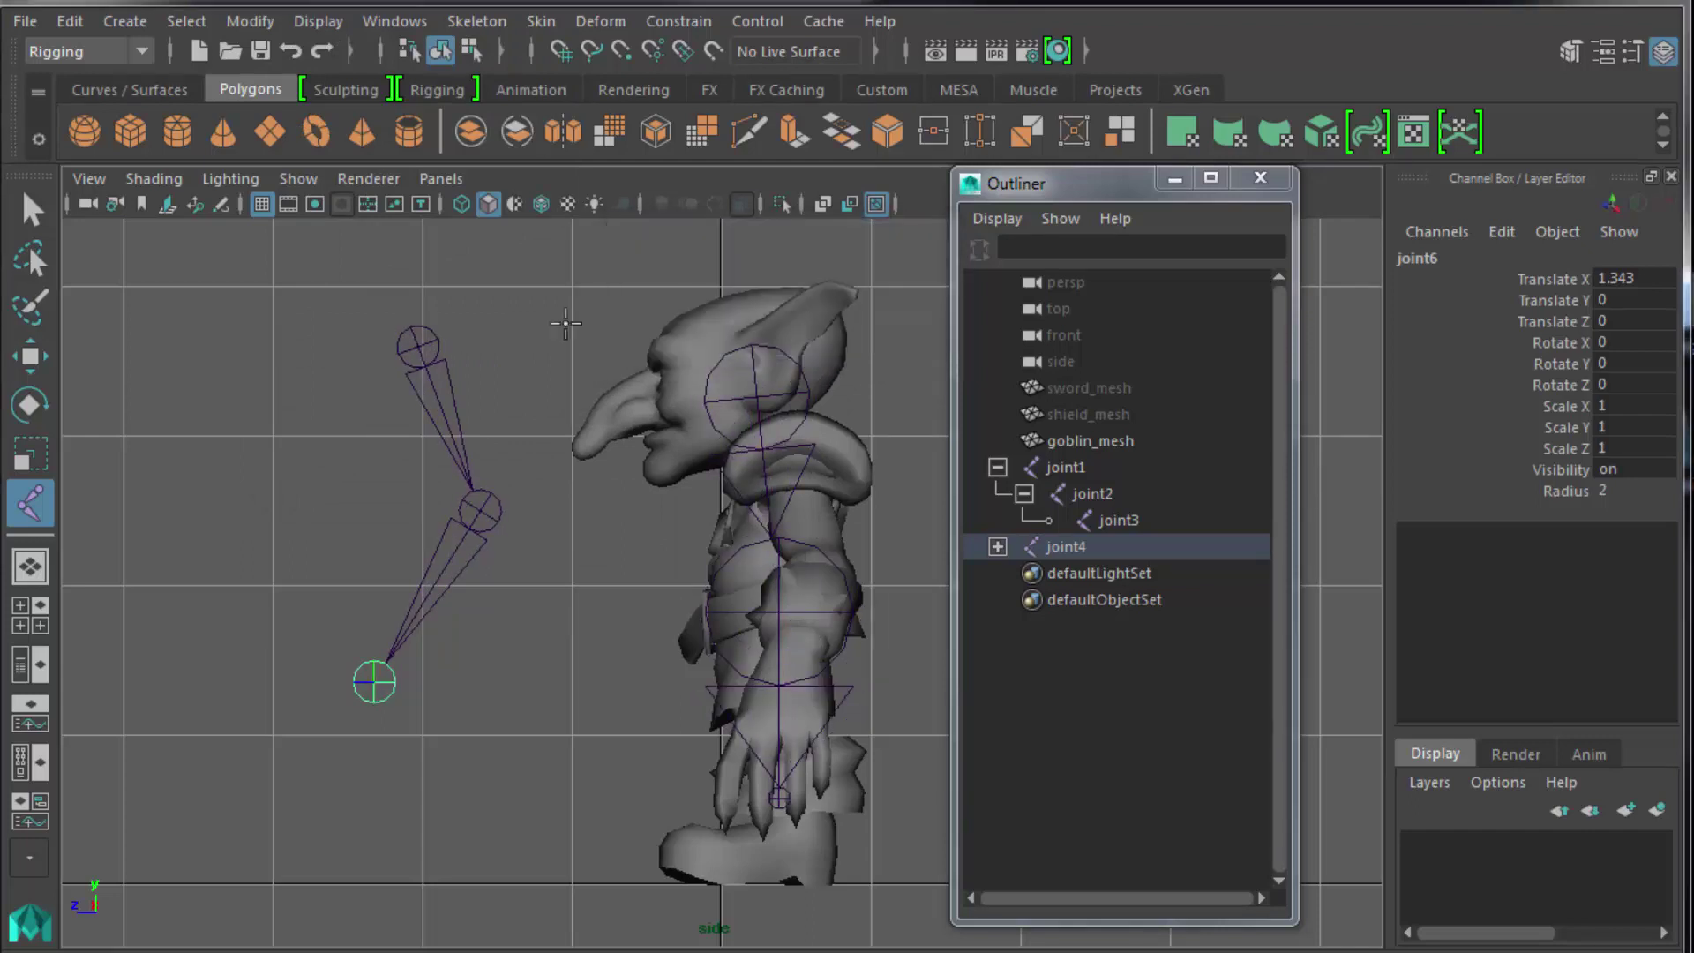
# Delete both test joint chains, rooted at joint4 and joint1, leaving only the meshes in the scene.
pyautogui.click(28, 212)
pyautogui.click(459, 389)
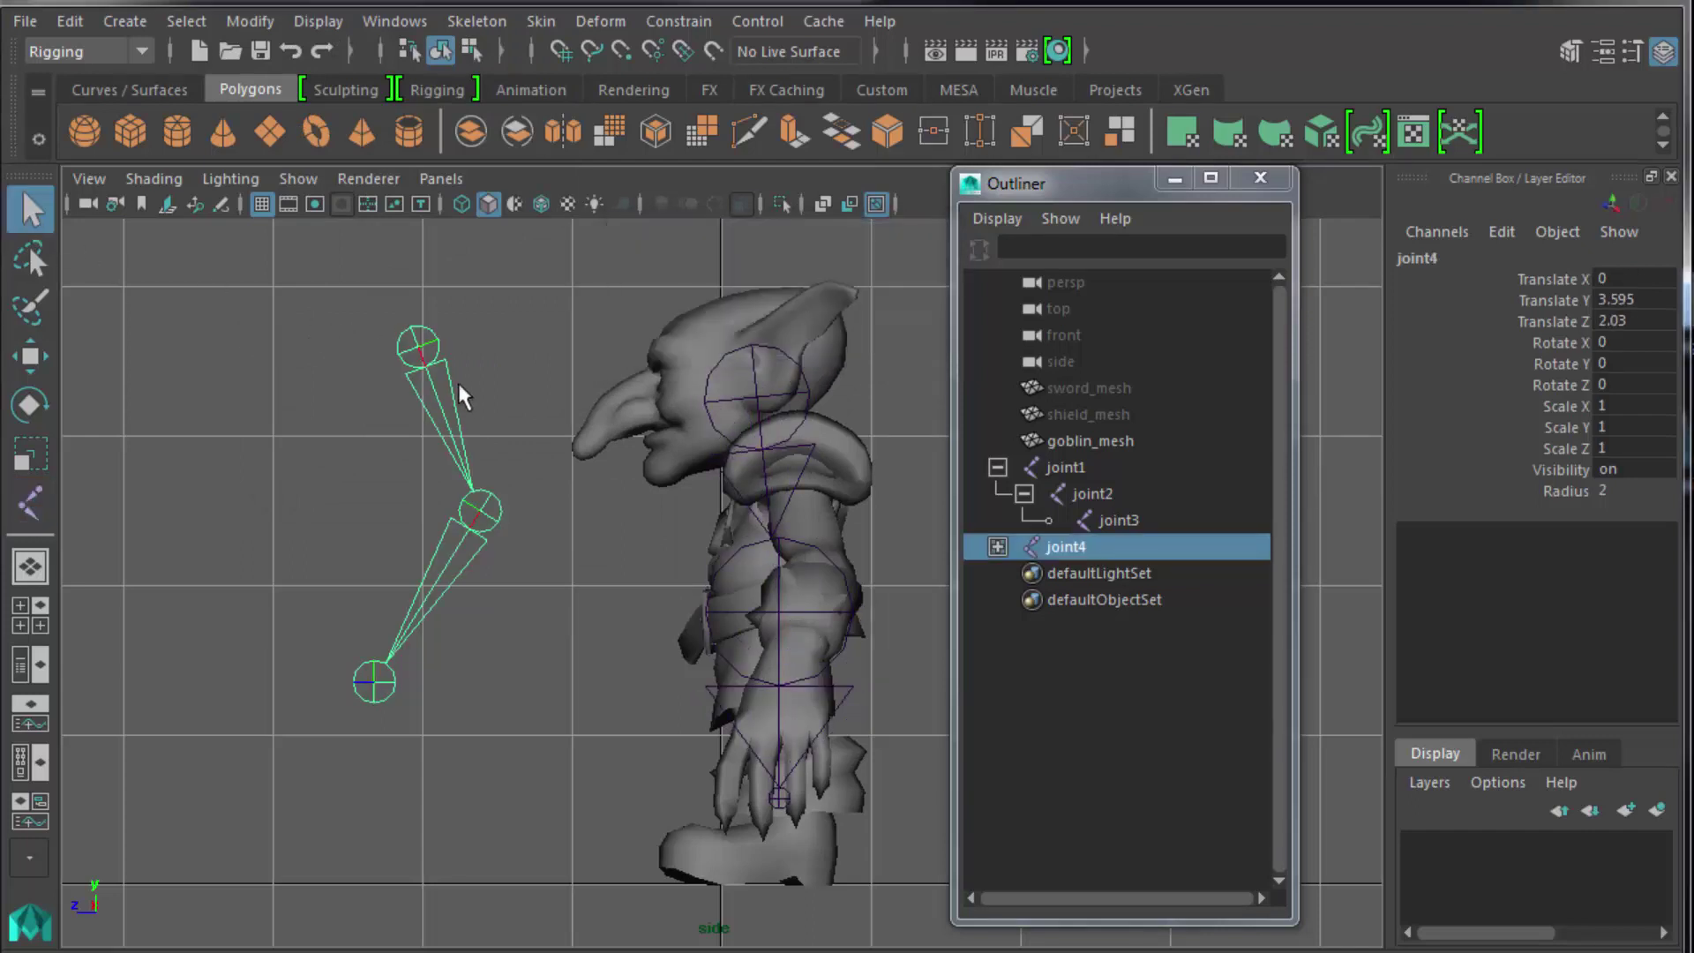
pyautogui.press('Delete')
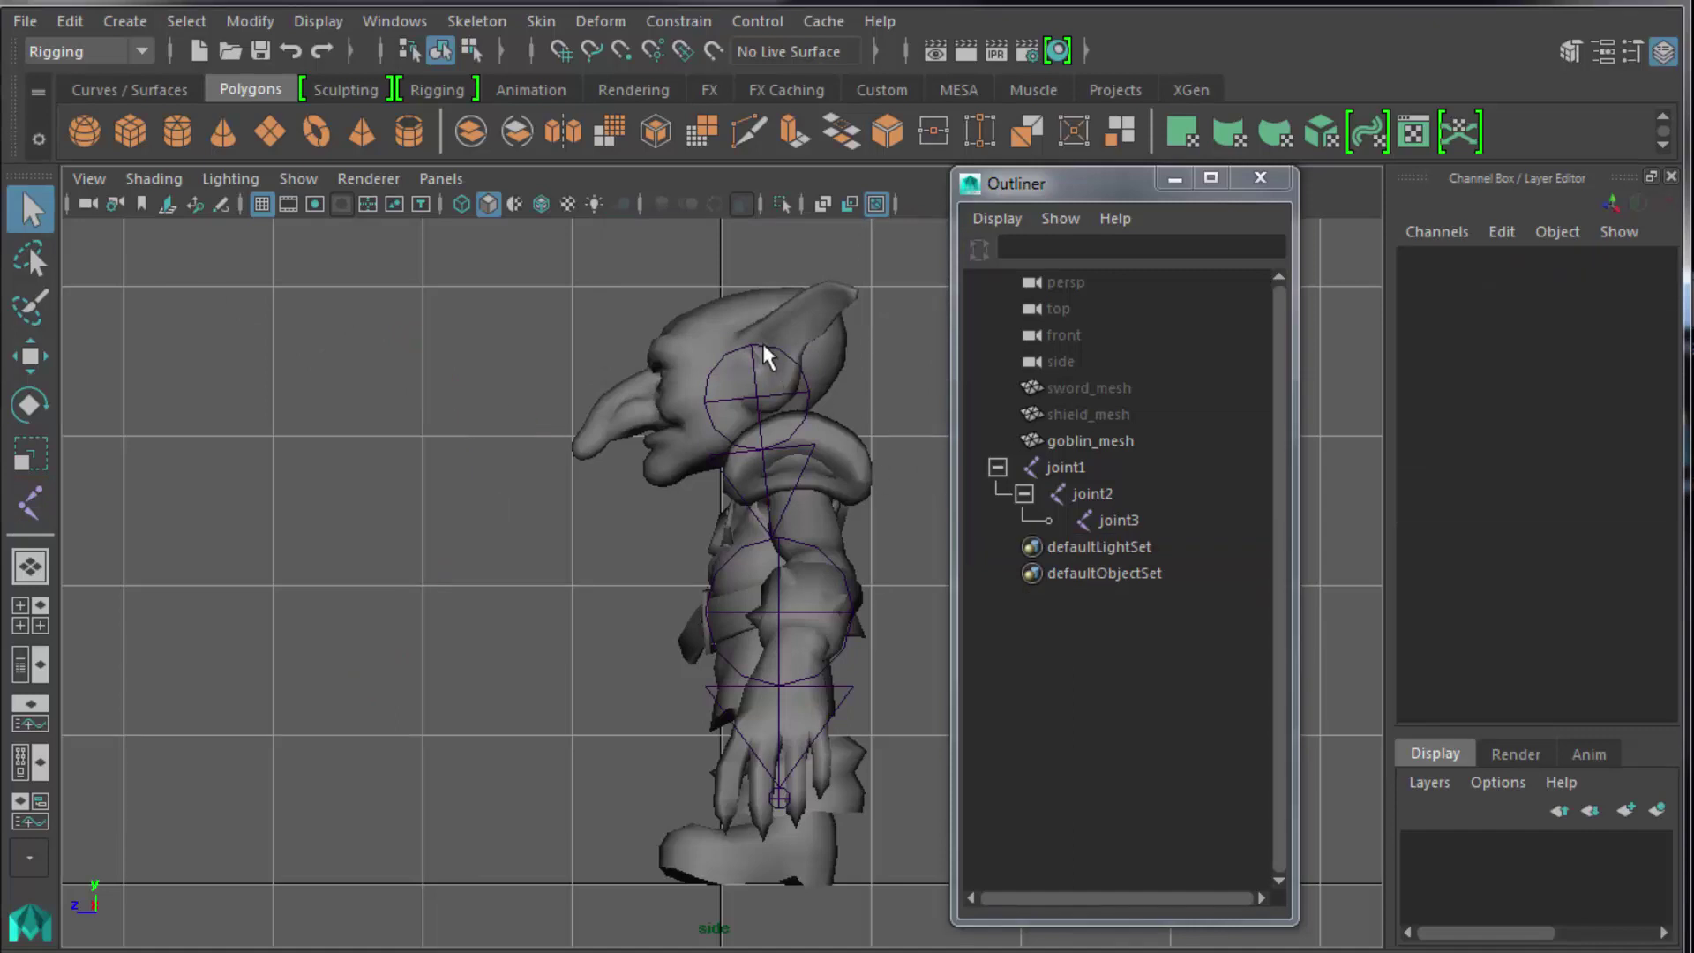
pyautogui.click(1062, 461)
pyautogui.press('Delete')
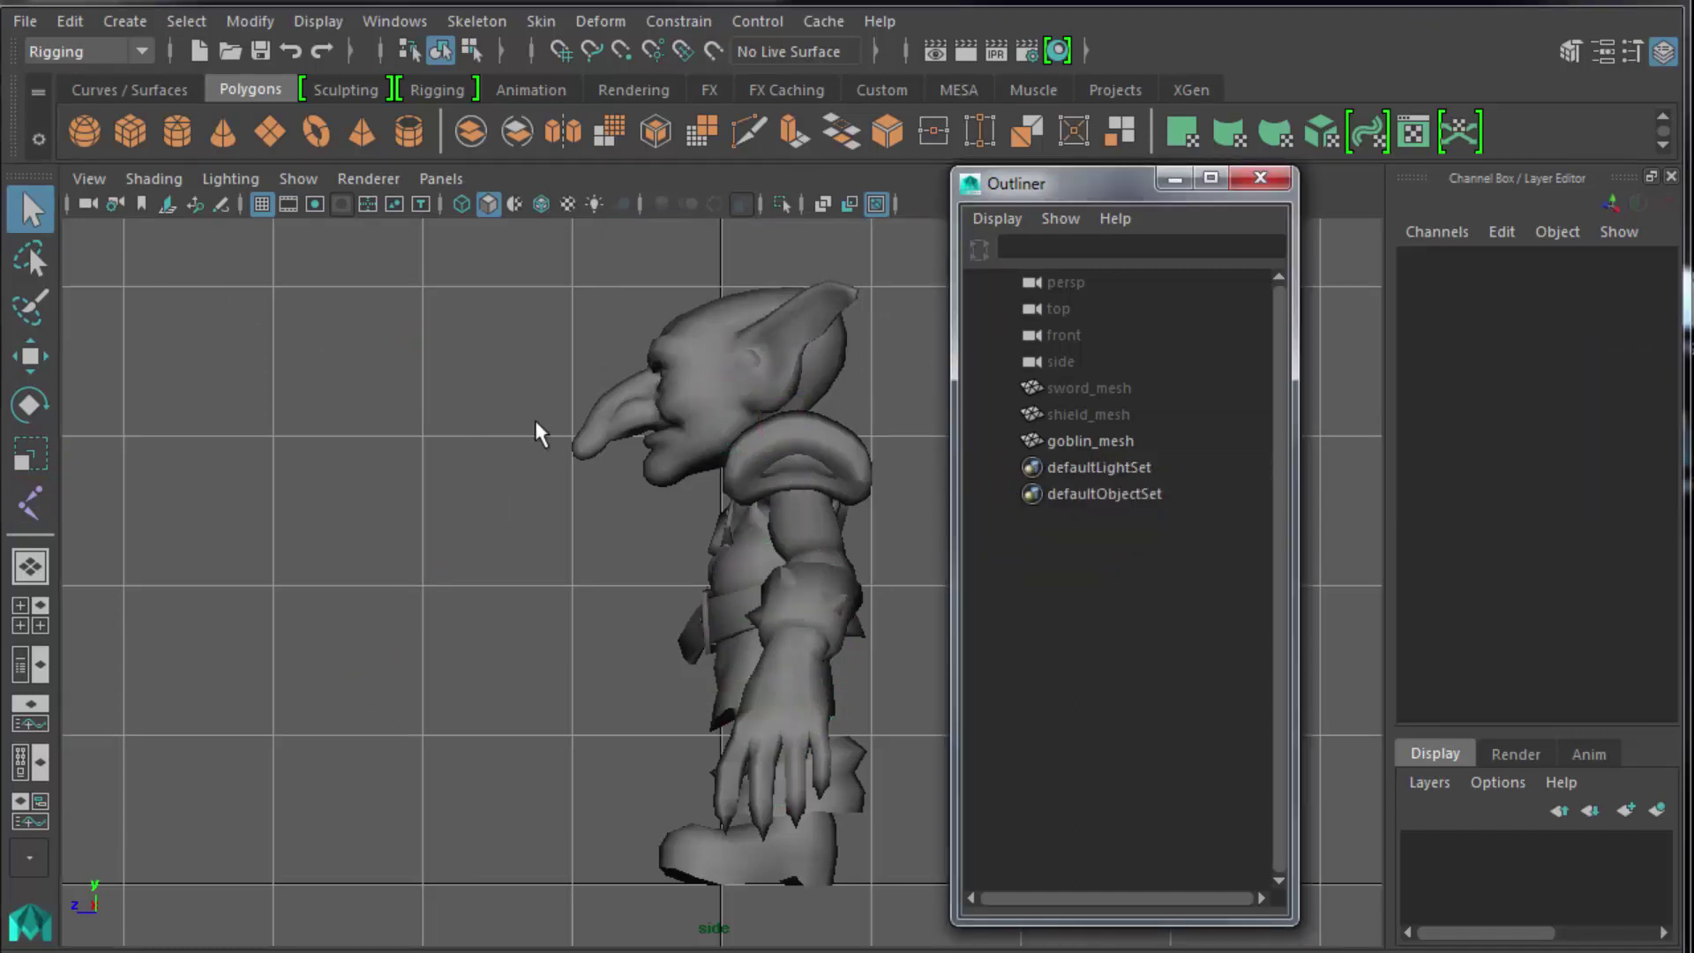
# Create a two-joint chain in the side view, running from the goblin's shoulder down to the forearm, and select its root.
pyautogui.press('space')
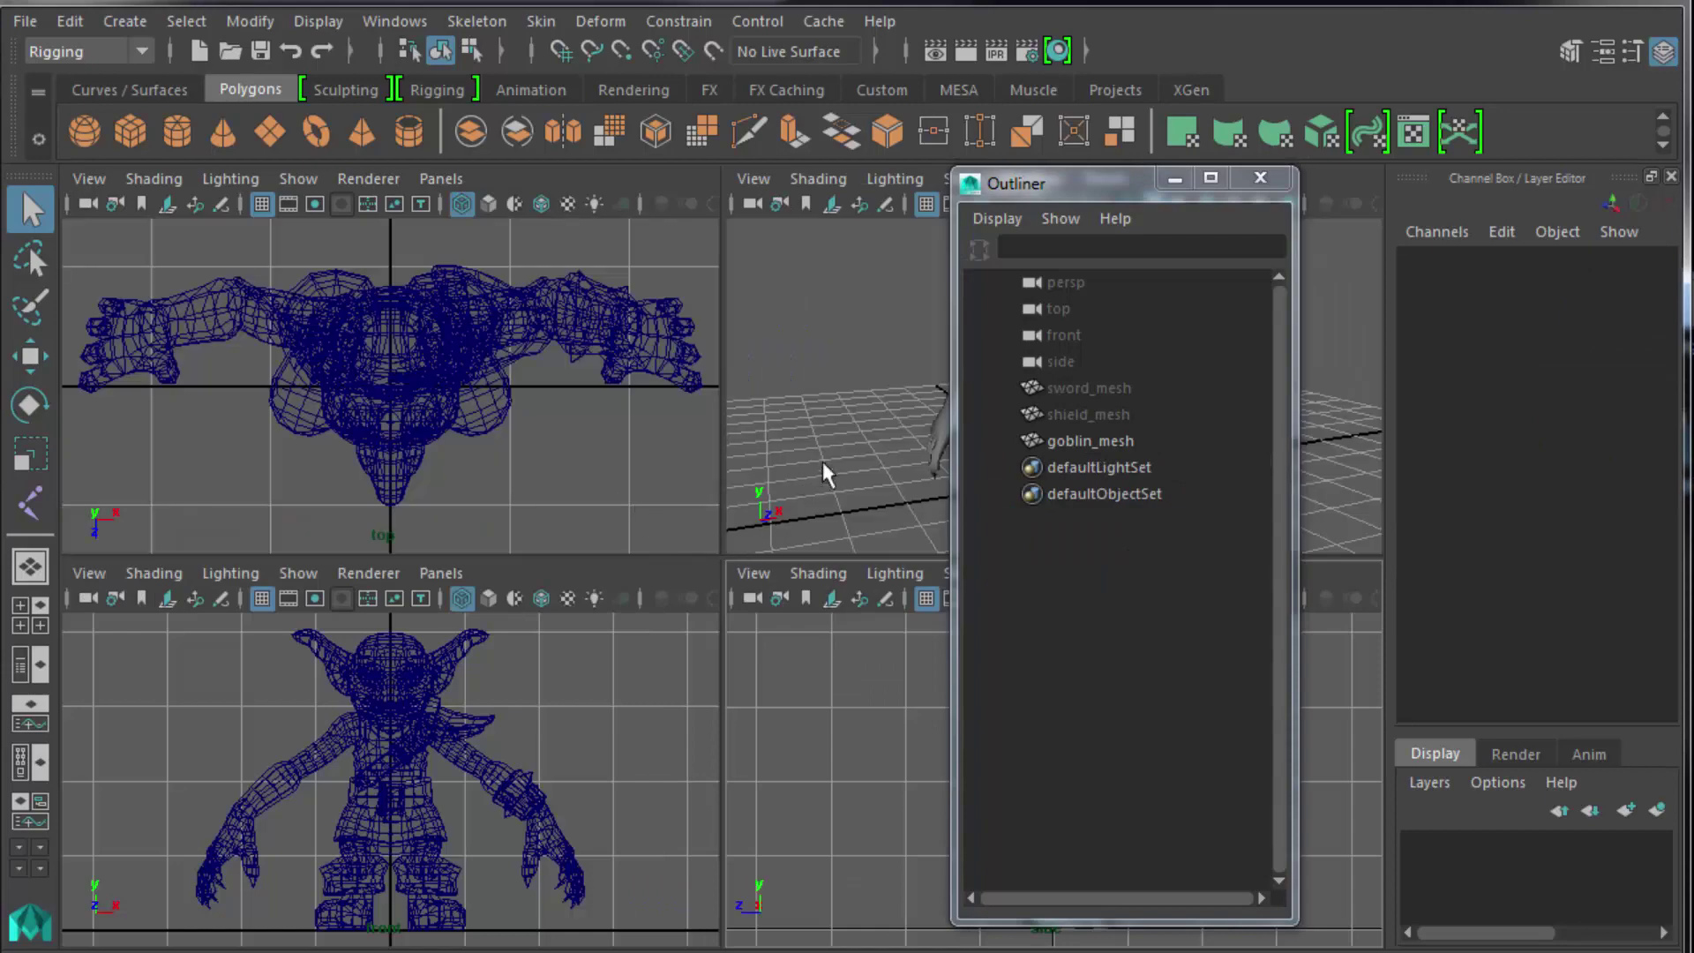
pyautogui.press('space')
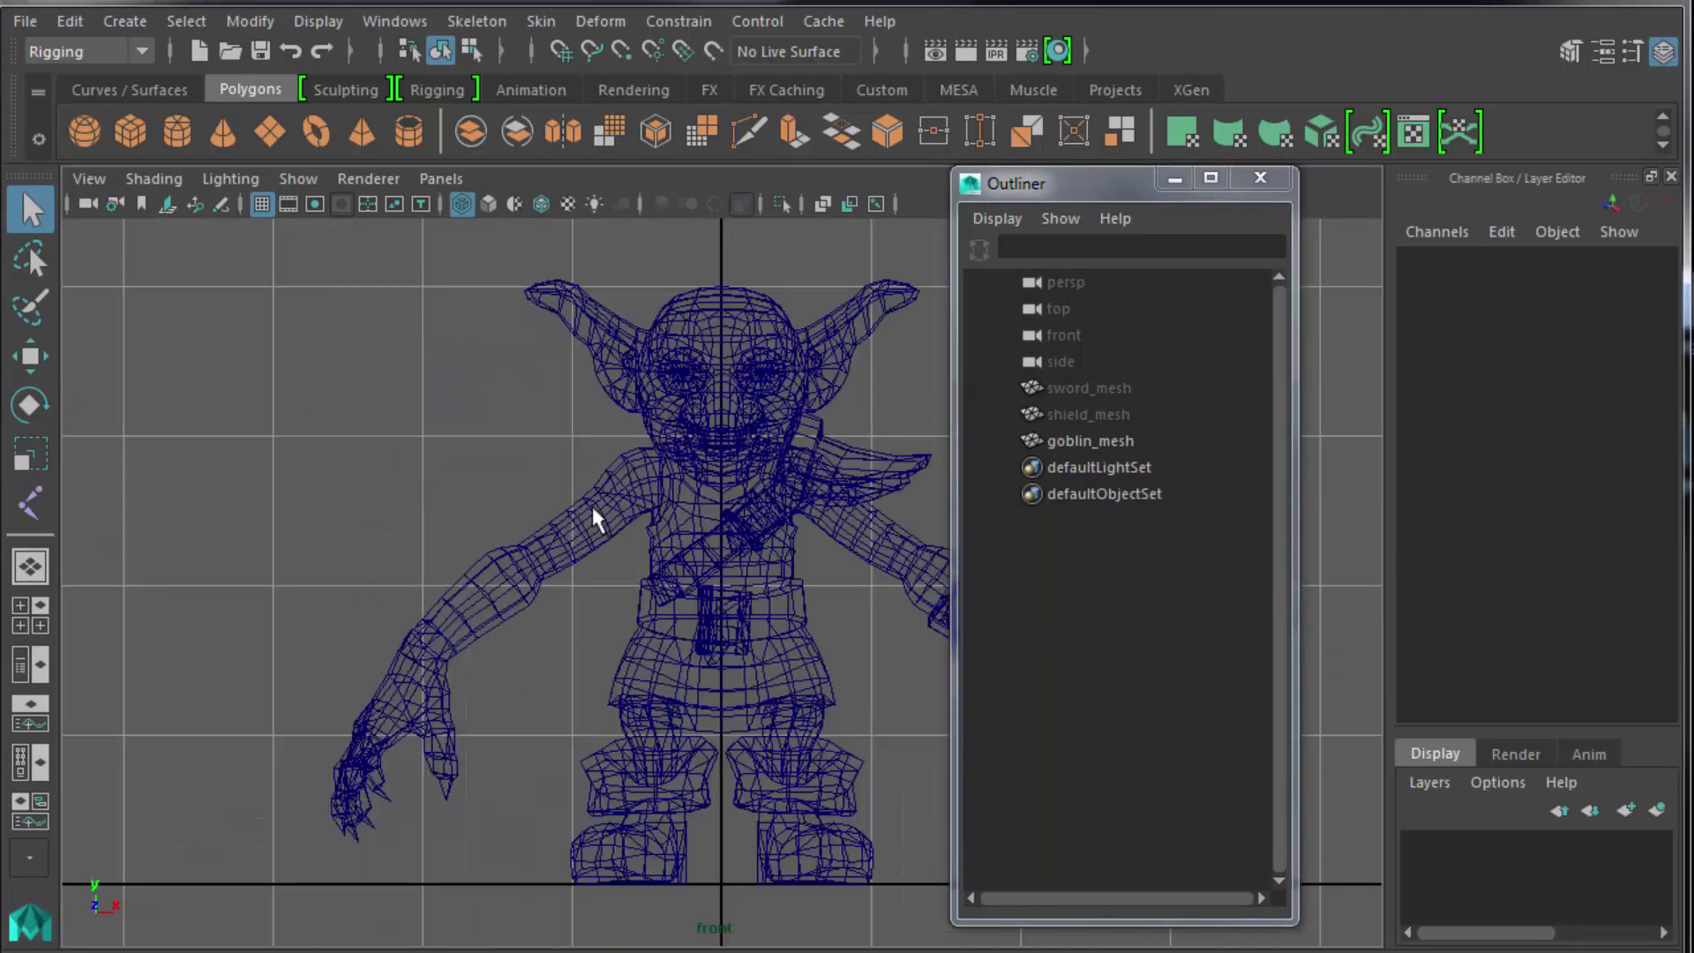
pyautogui.press('space')
pyautogui.press('space')
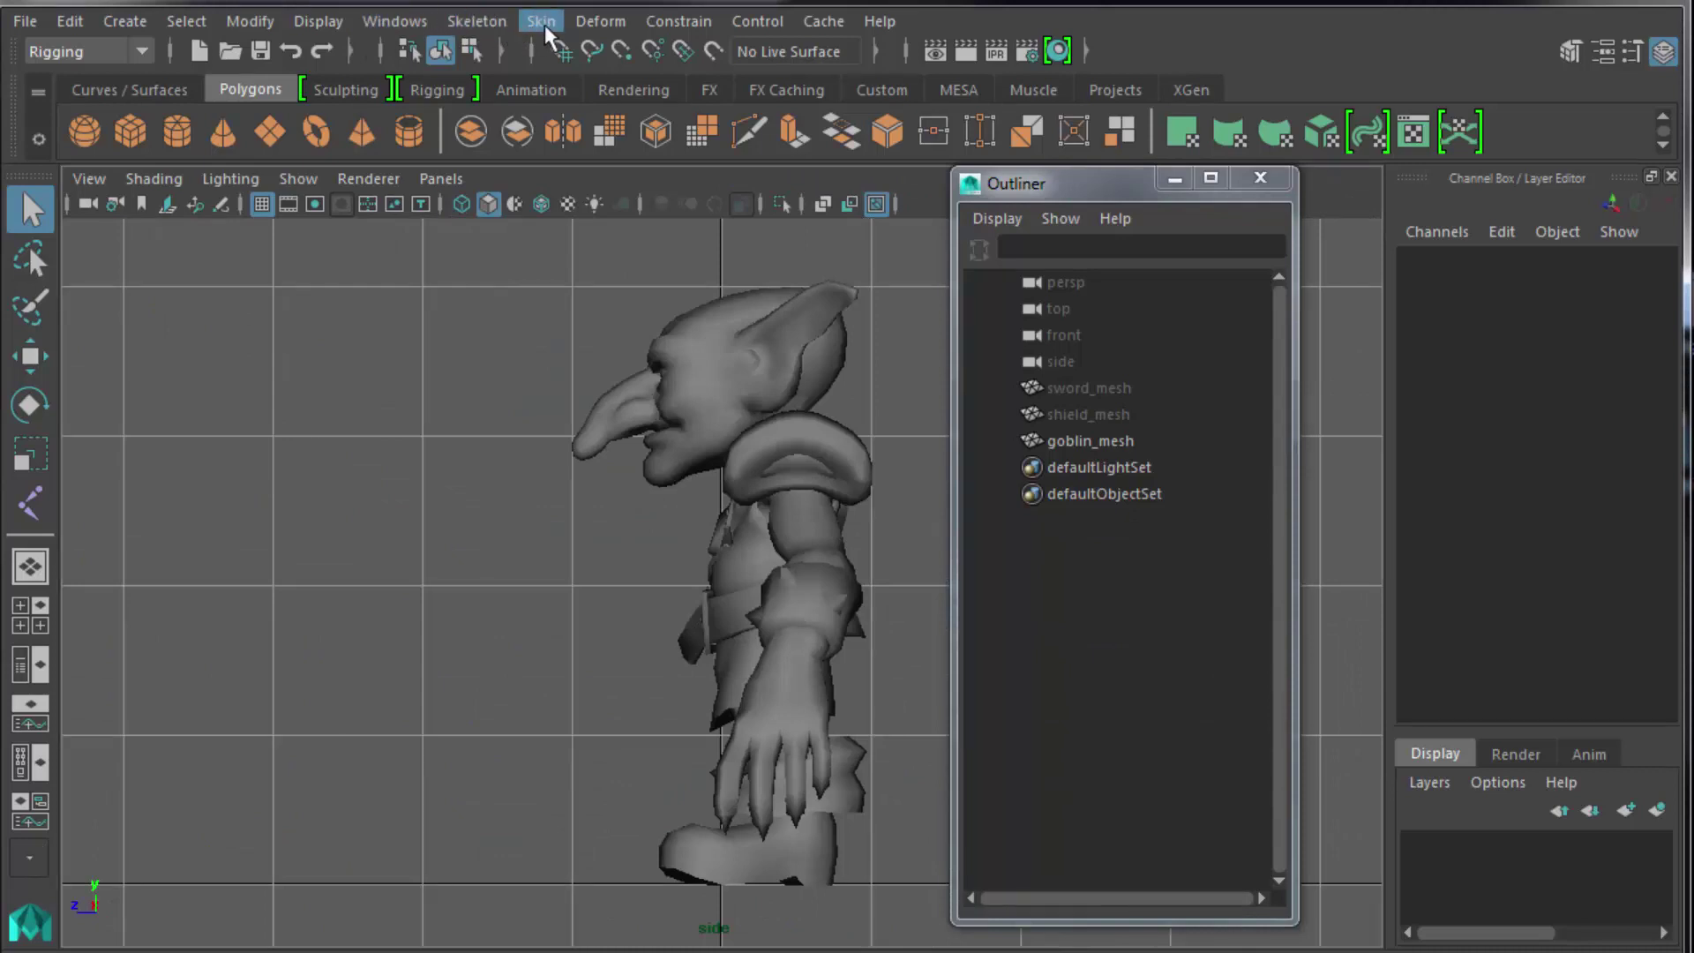
pyautogui.click(488, 19)
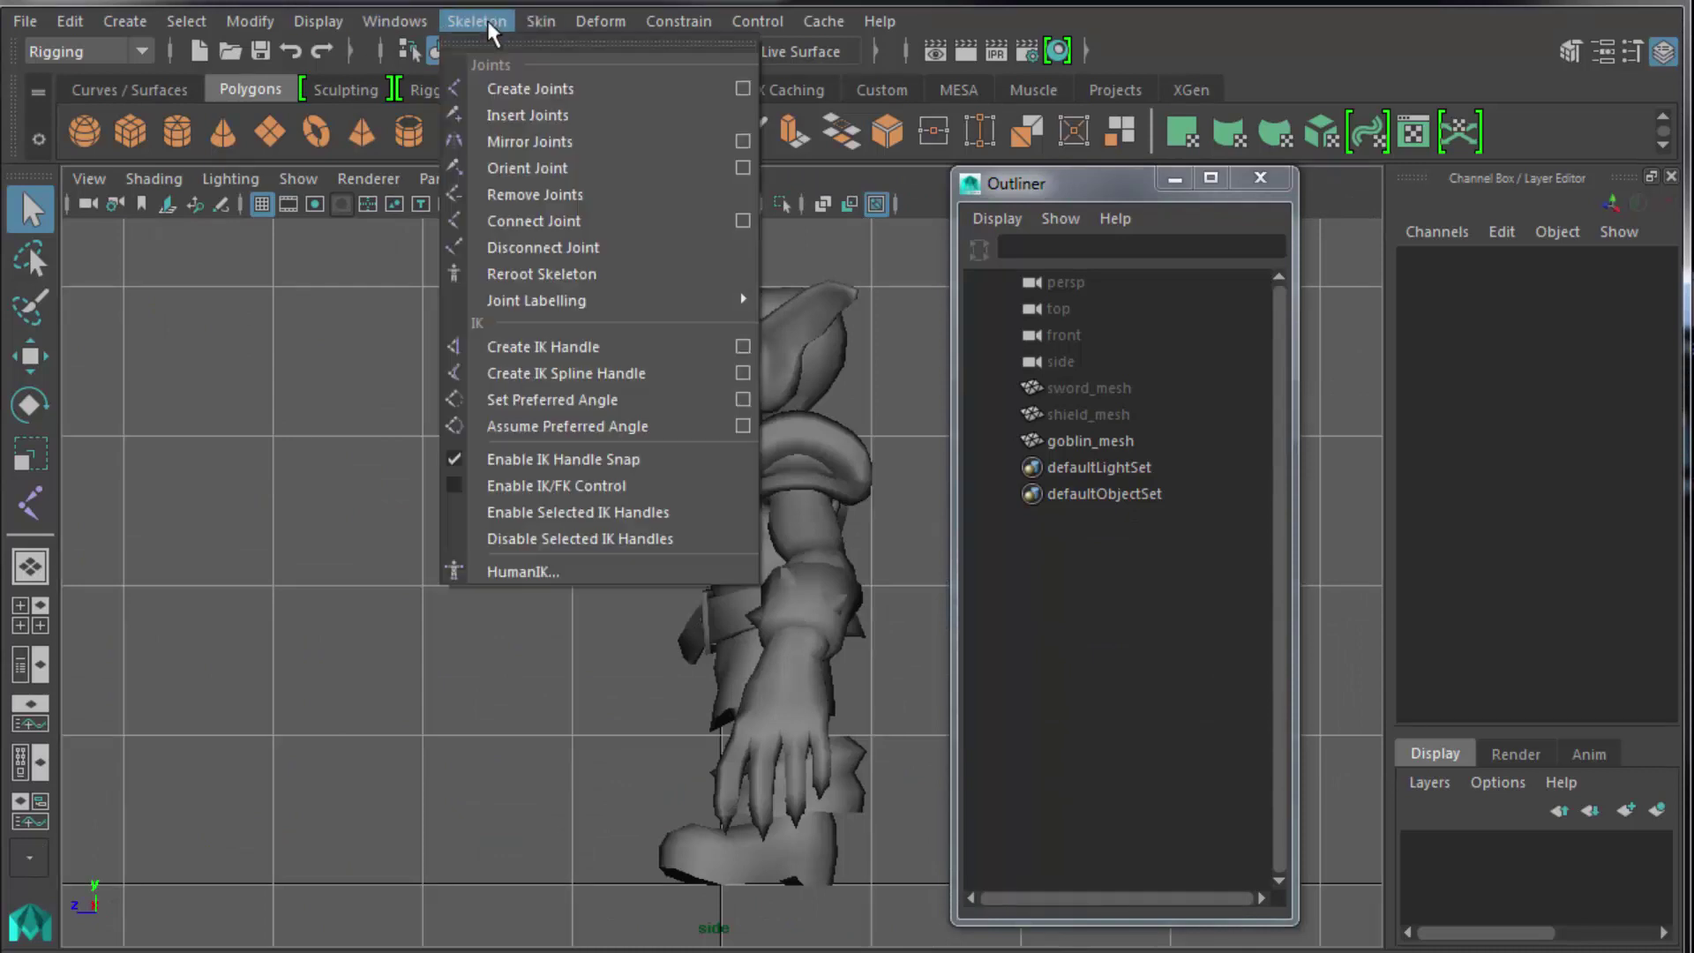
pyautogui.click(503, 86)
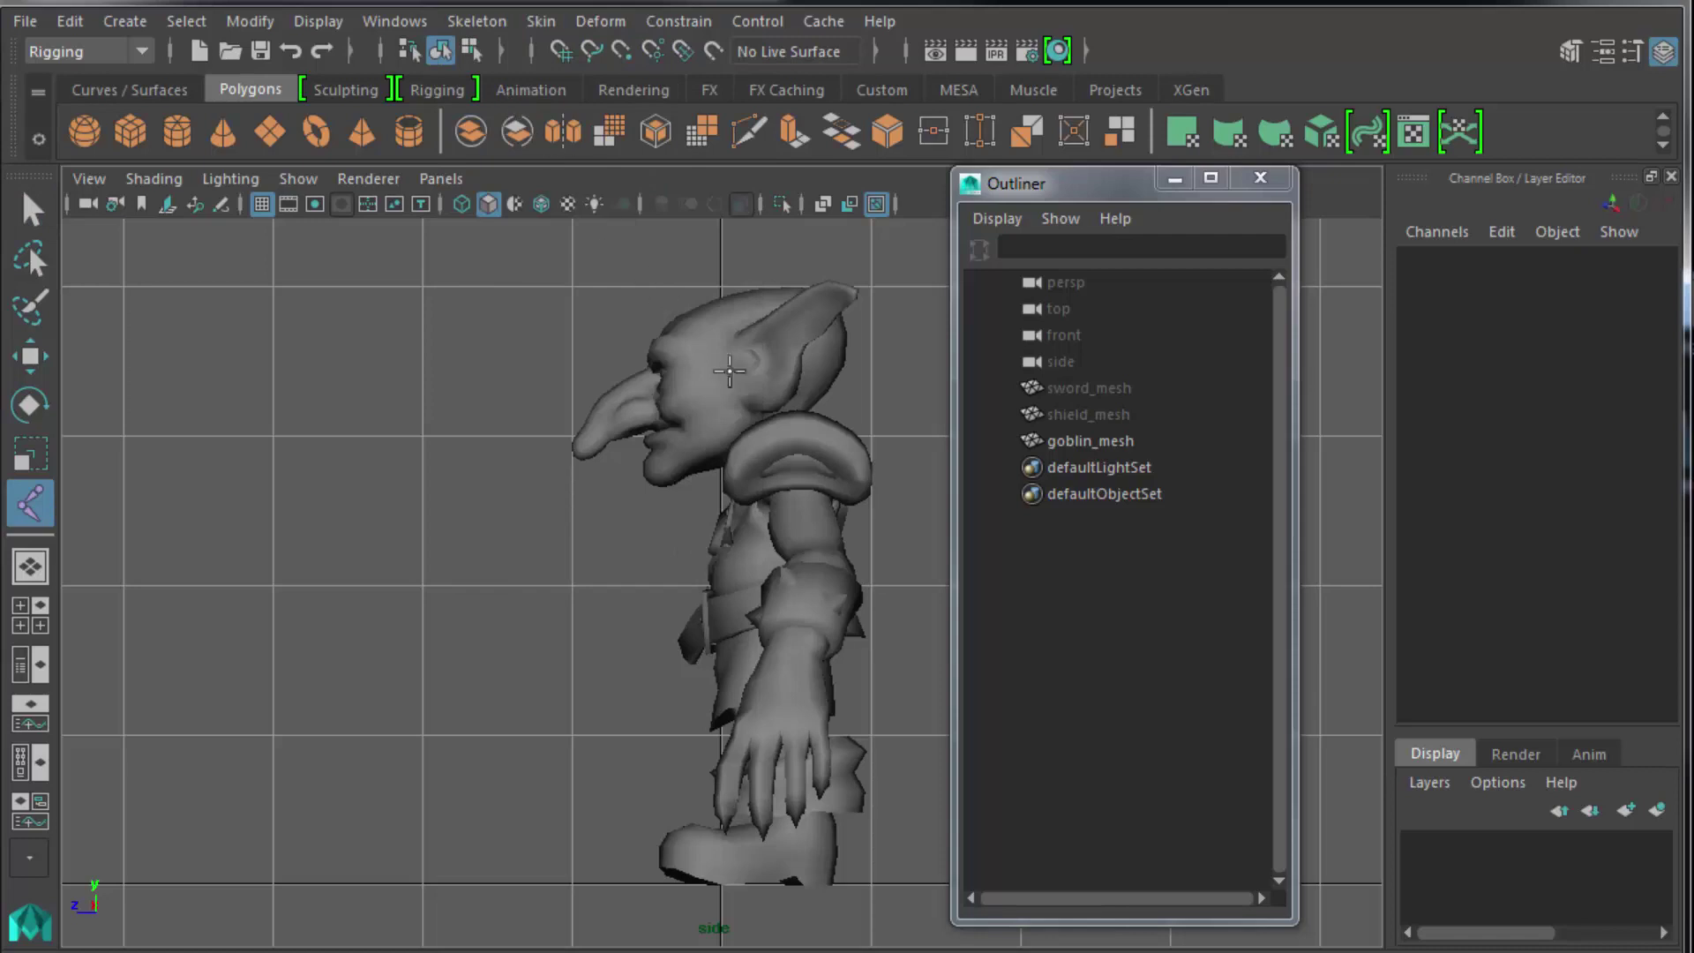
pyautogui.click(797, 470)
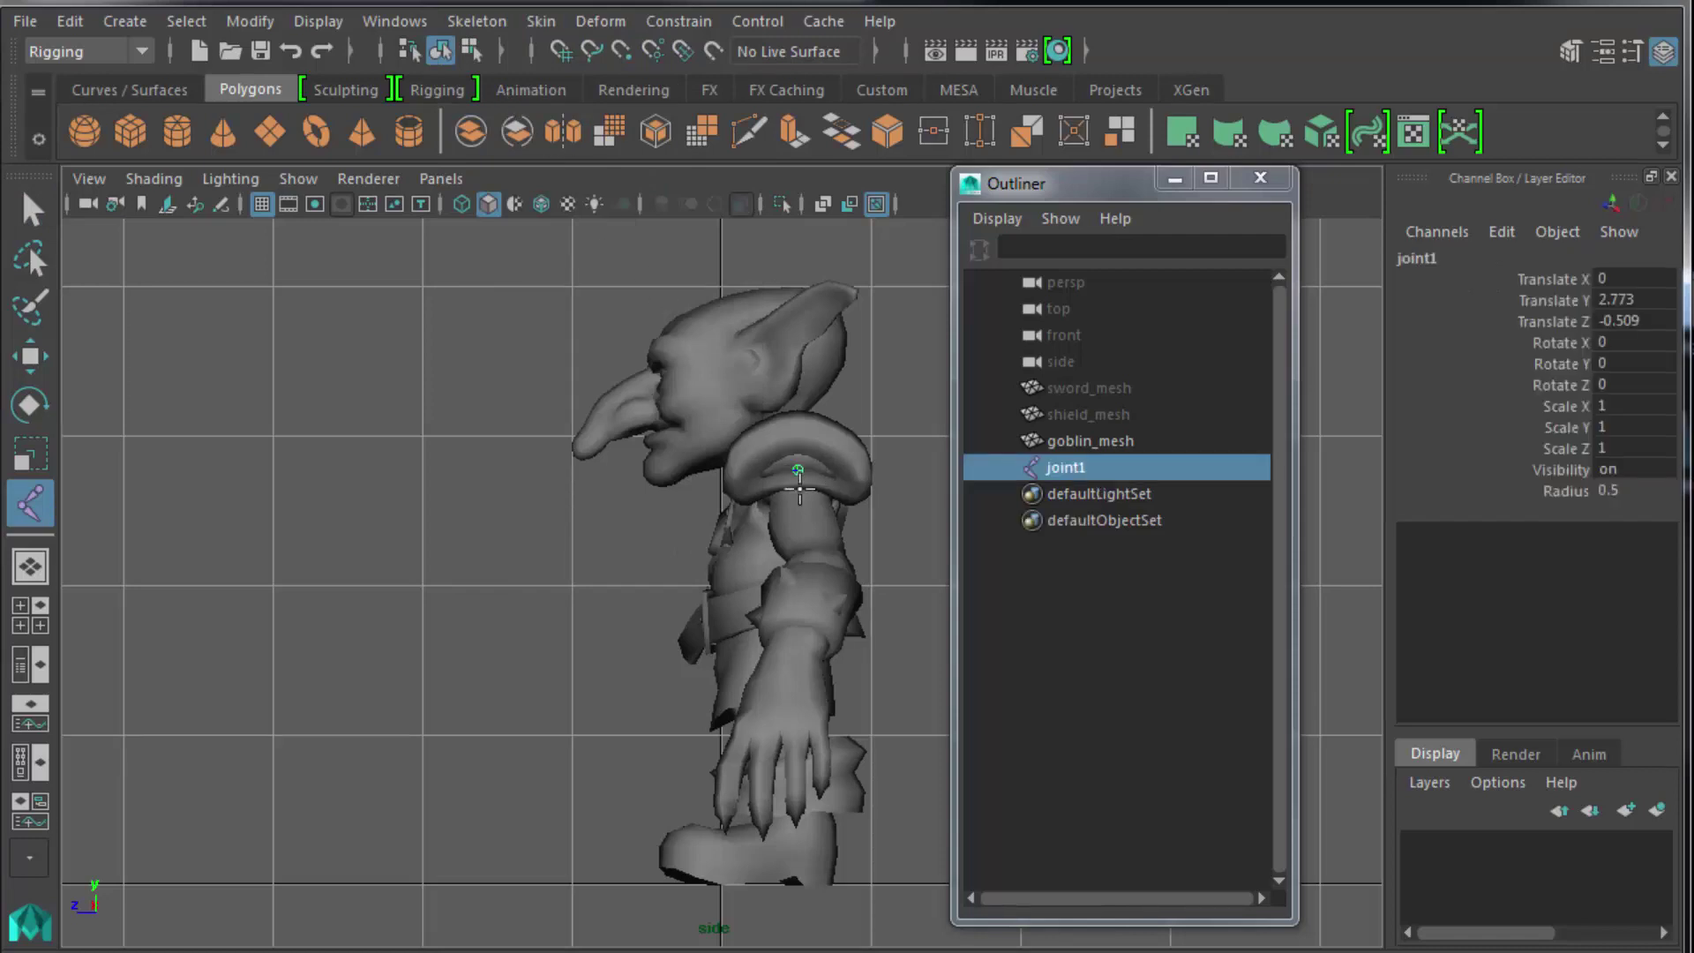
pyautogui.click(789, 657)
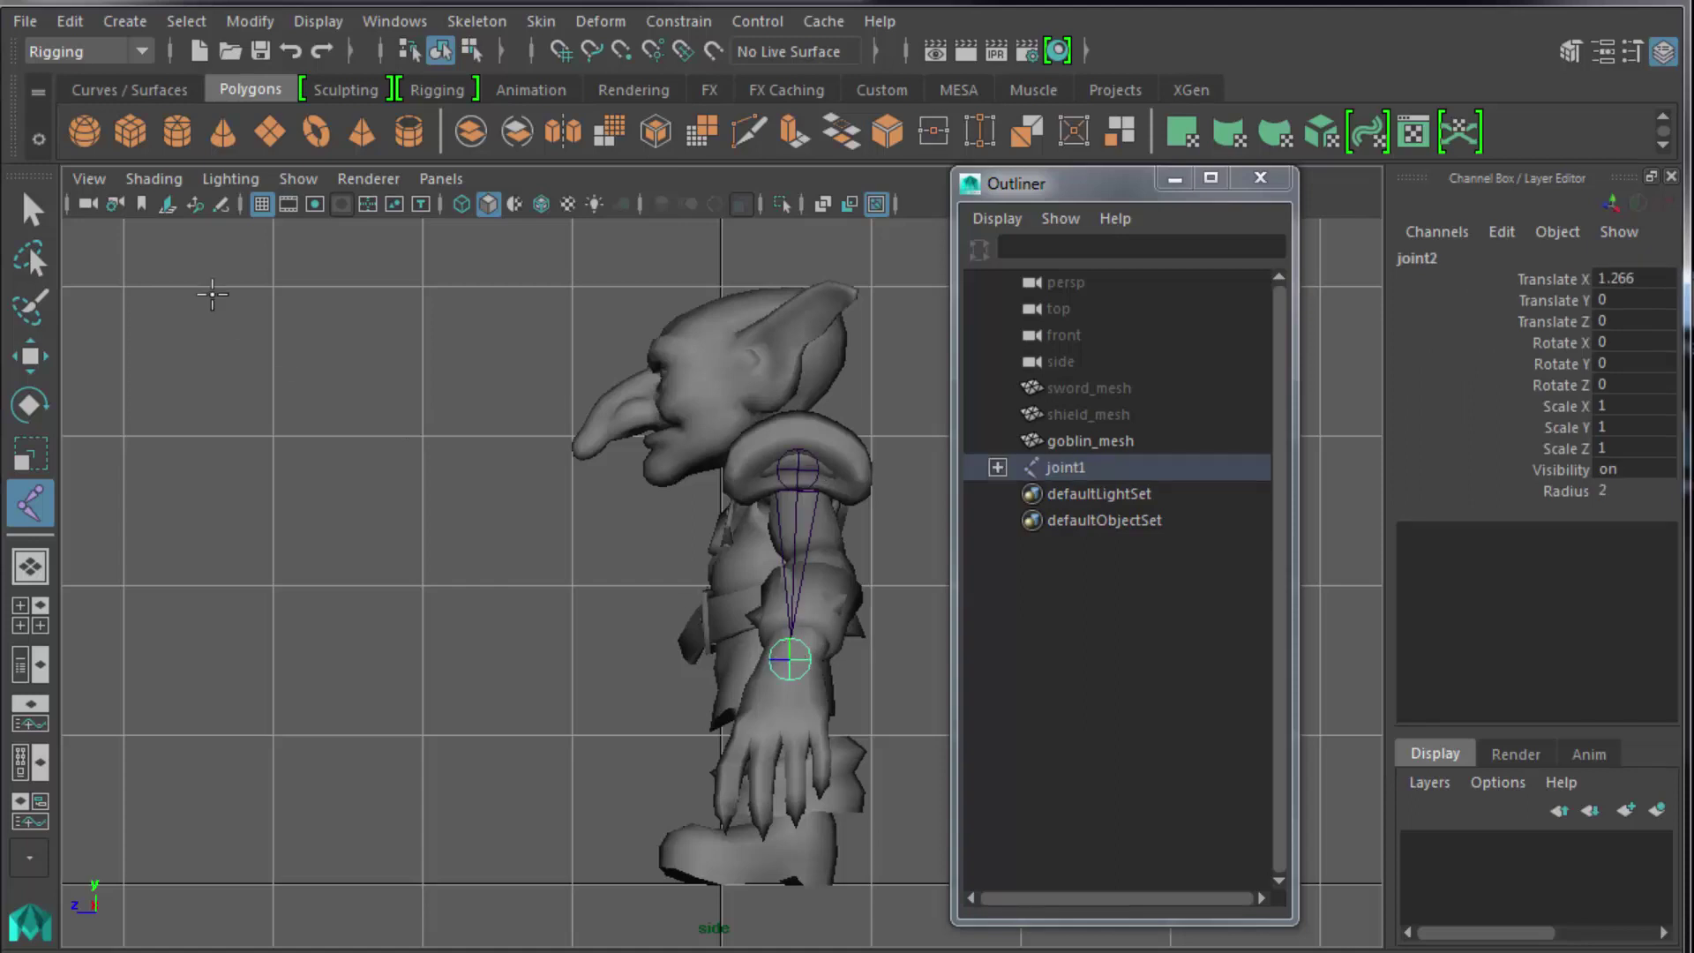
pyautogui.click(32, 210)
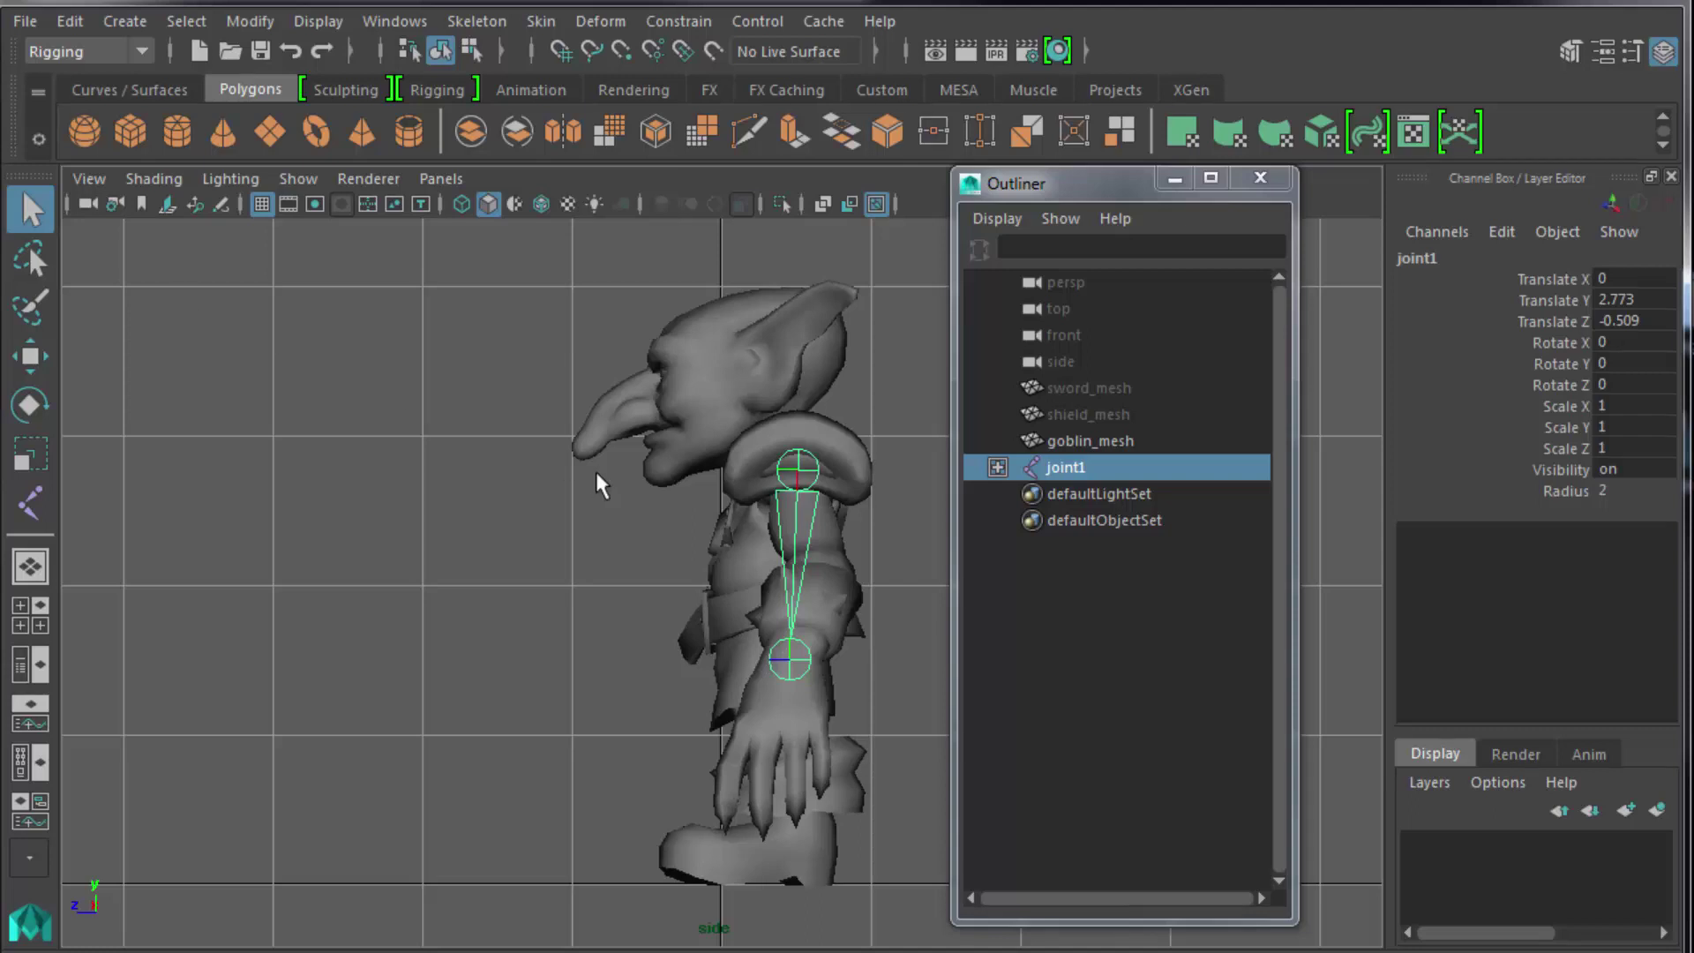
# Move the Outliner out of the way and shift joint1 sideways in the front view to Translate X of about 0.478.
pyautogui.press('space')
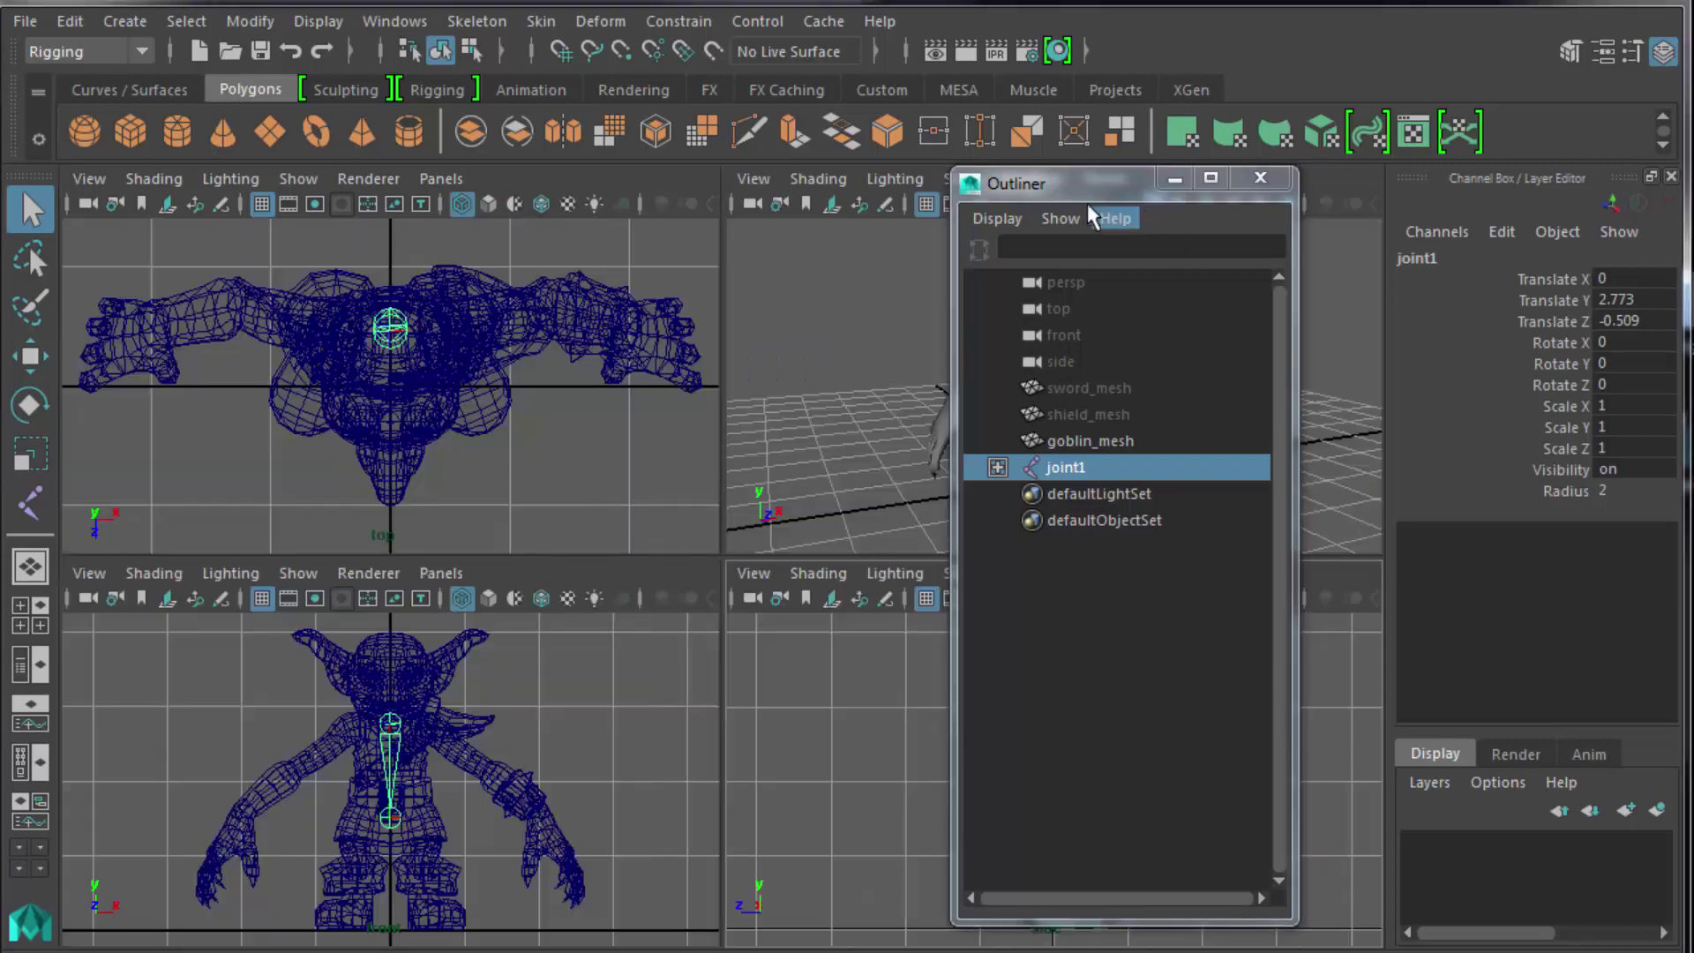
pyautogui.moveTo(1124, 187); pyautogui.dragTo(1690, 468)
pyautogui.press('space')
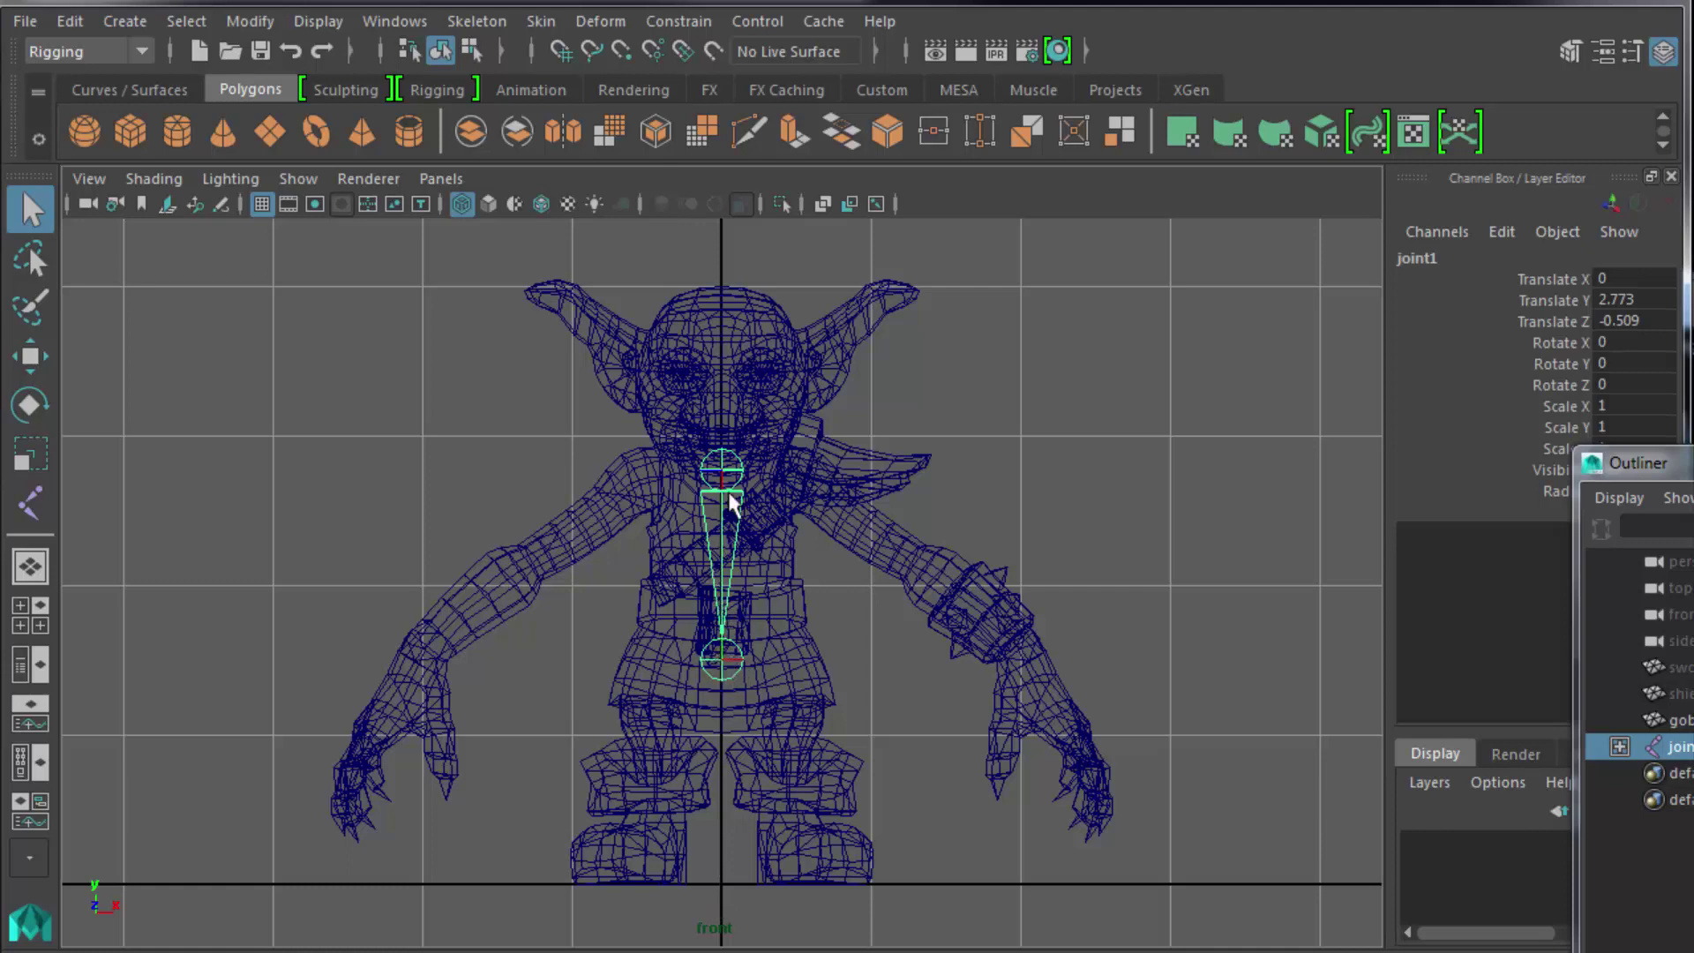
pyautogui.press('w')
pyautogui.moveTo(795, 473); pyautogui.dragTo(862, 482)
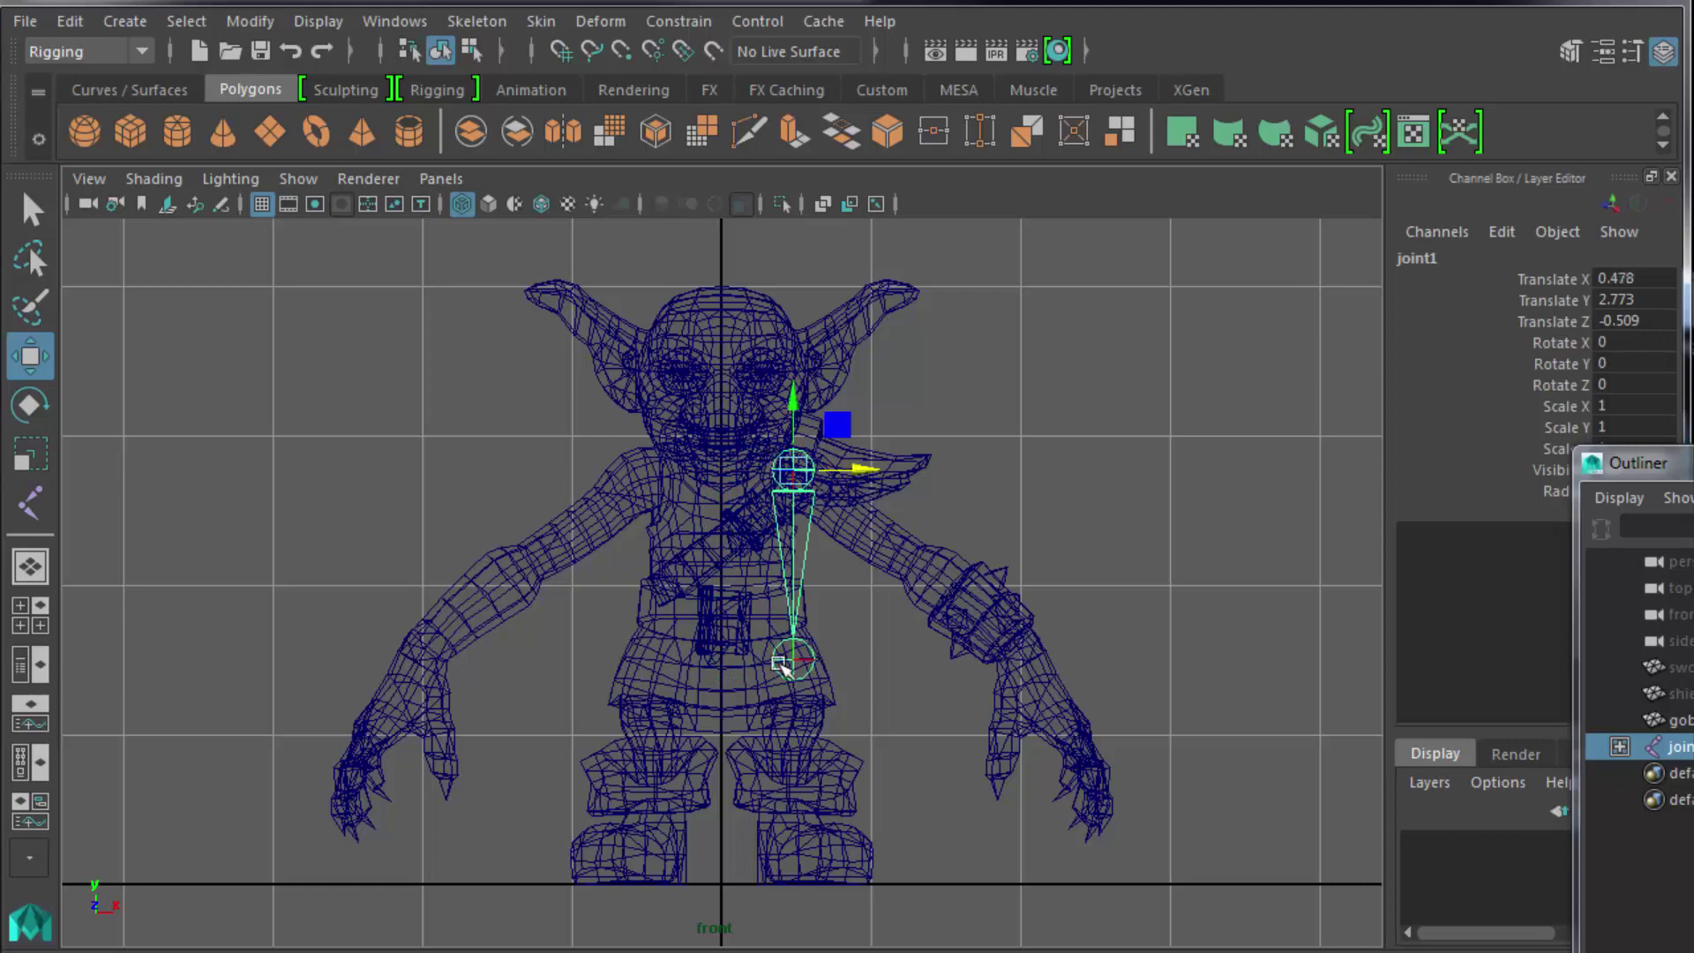
# Reduce the global joint display scale to 1.45 and place the scale window clear of the shoulder in the front view.
pyautogui.press('space')
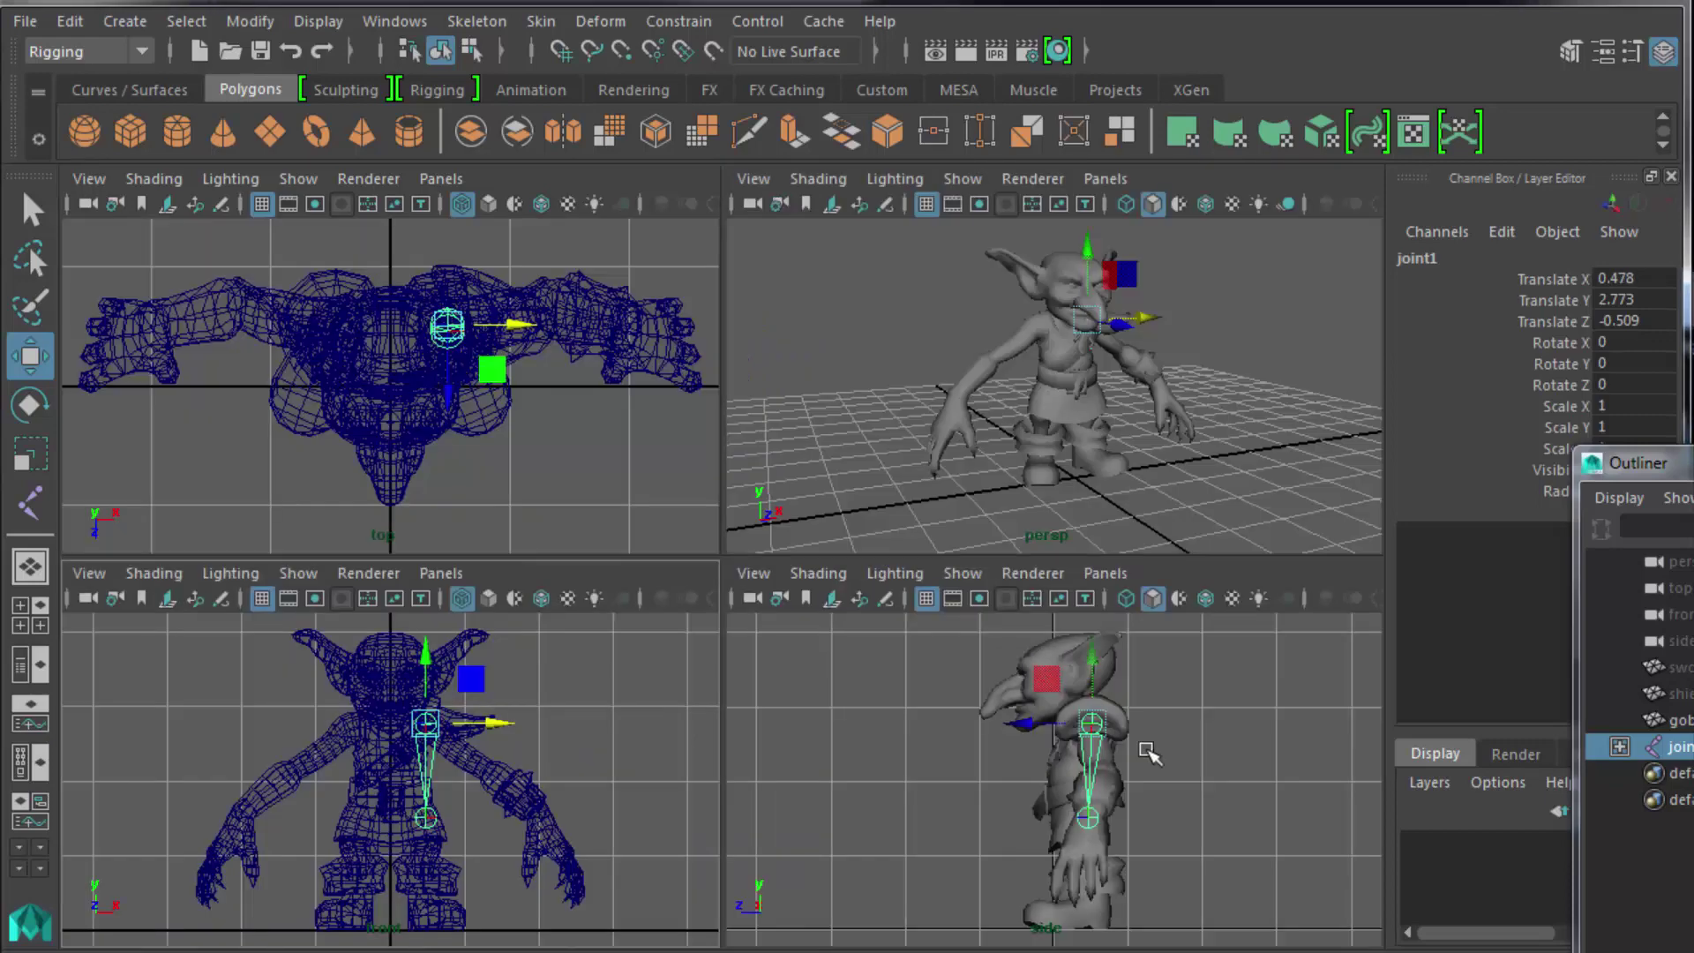
pyautogui.press('space')
pyautogui.press('space')
pyautogui.press('space')
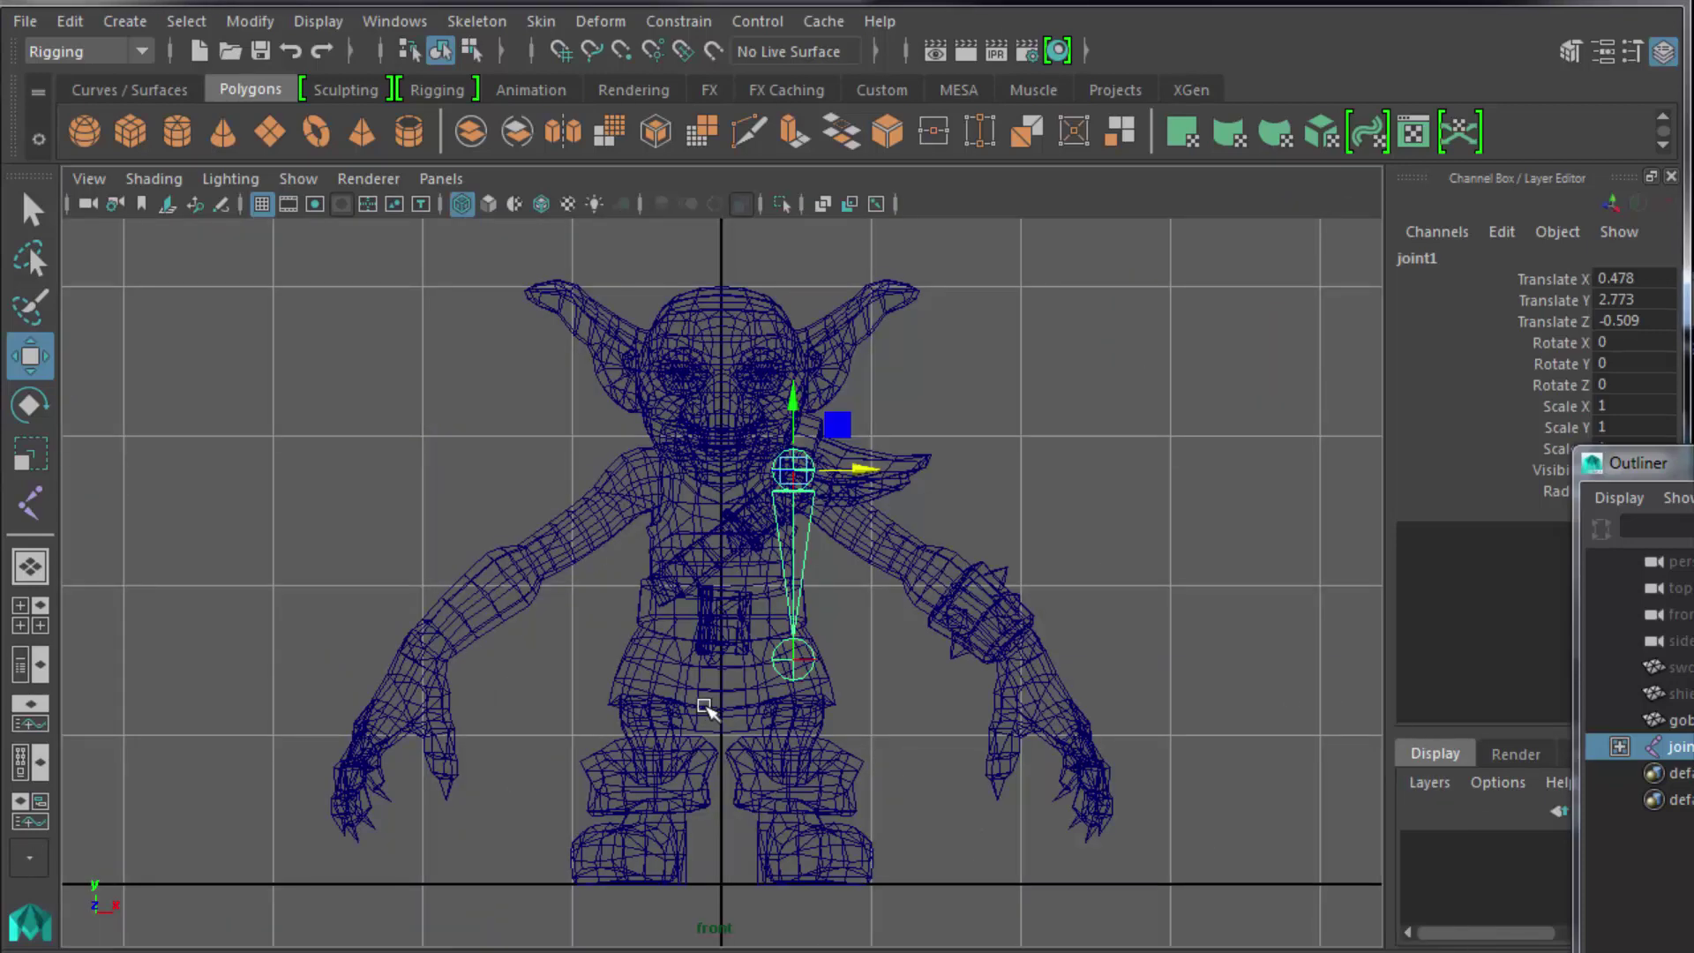
pyautogui.scroll(6, 706, 708)
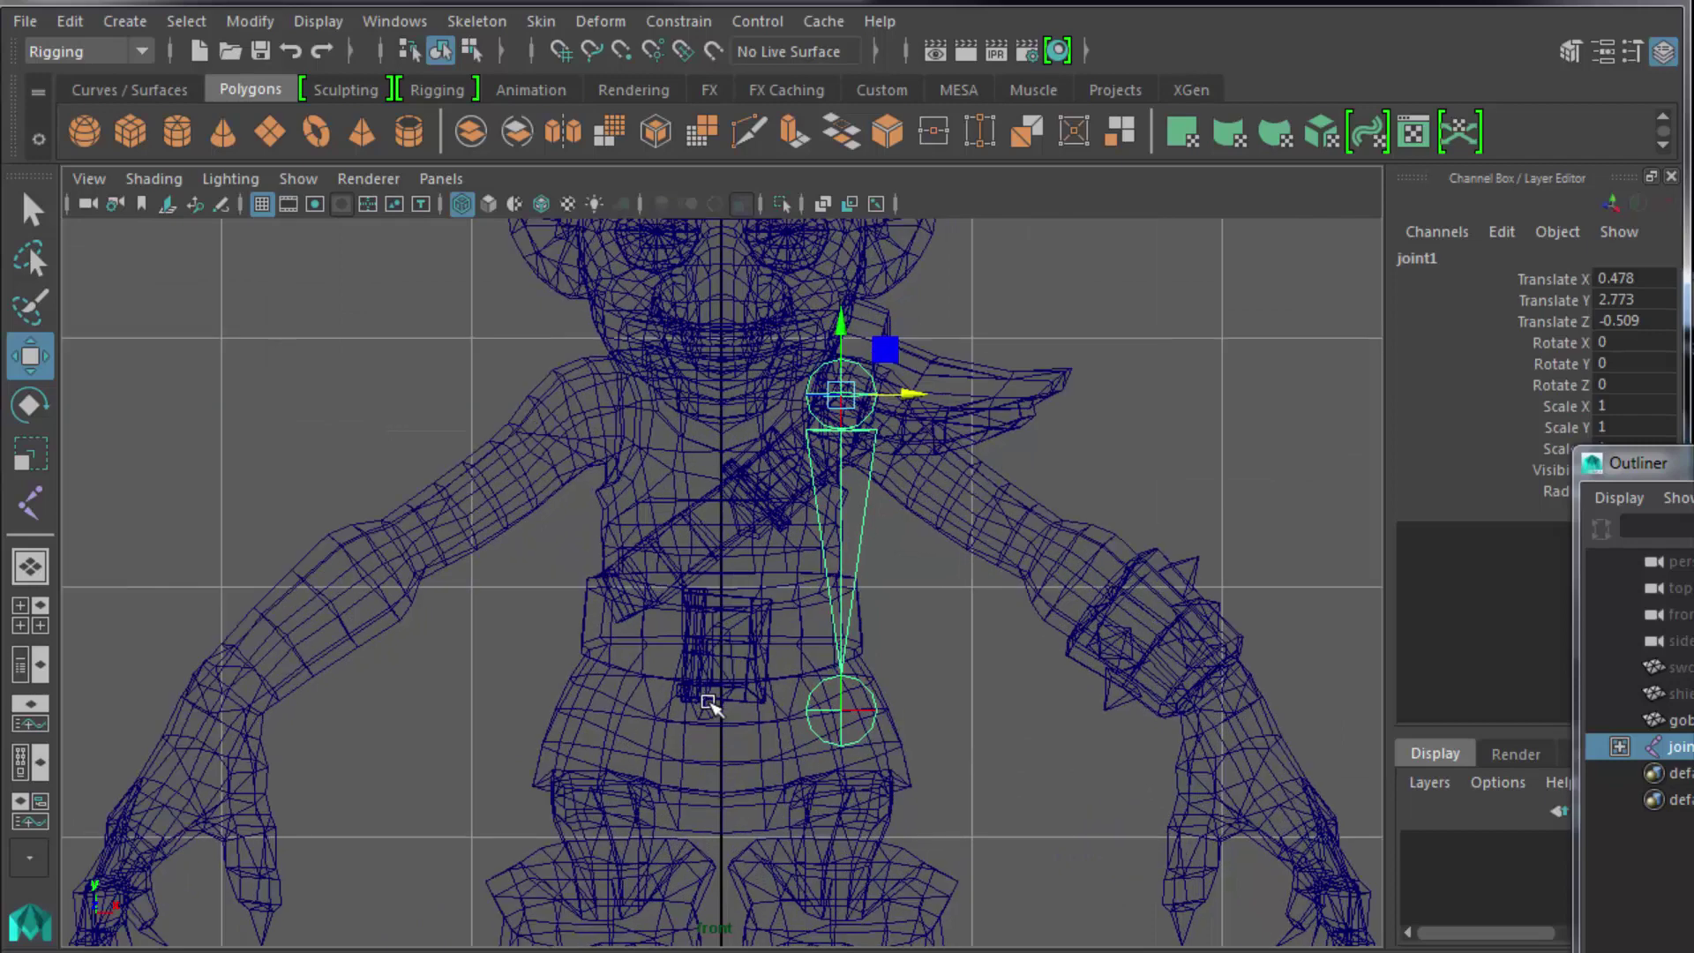
pyautogui.keyDown('alt'); pyautogui.moveTo(899, 455); pyautogui.dragTo(789, 660, button='middle'); pyautogui.keyUp('alt')
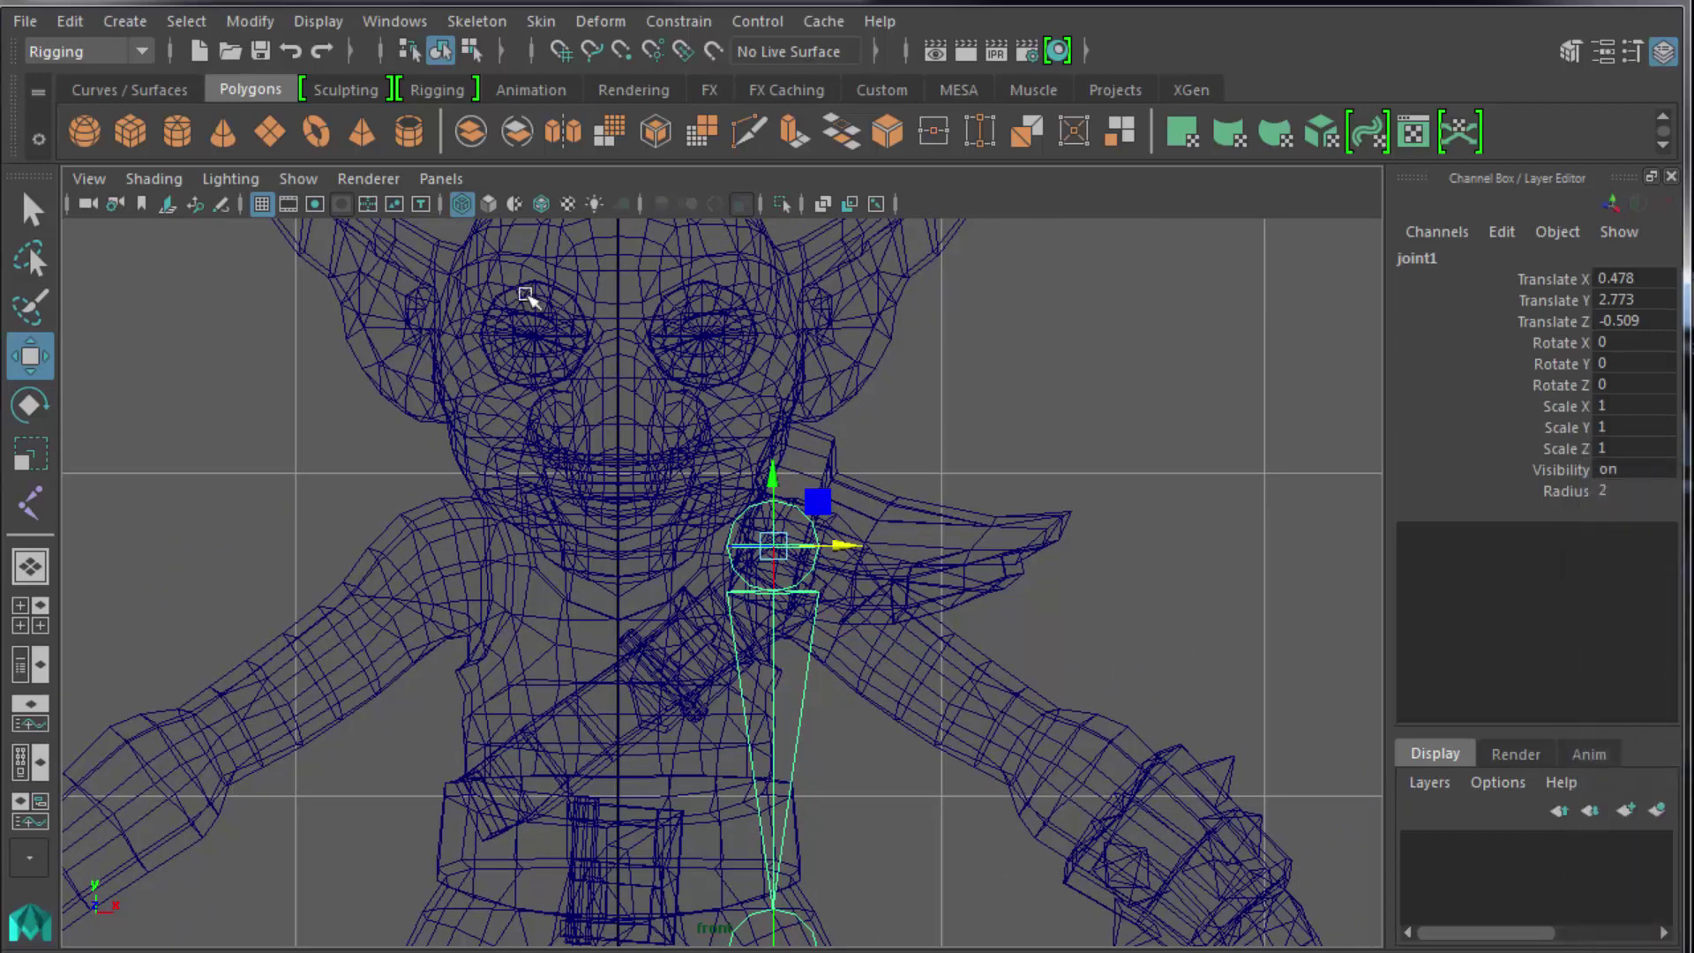
pyautogui.click(300, 21)
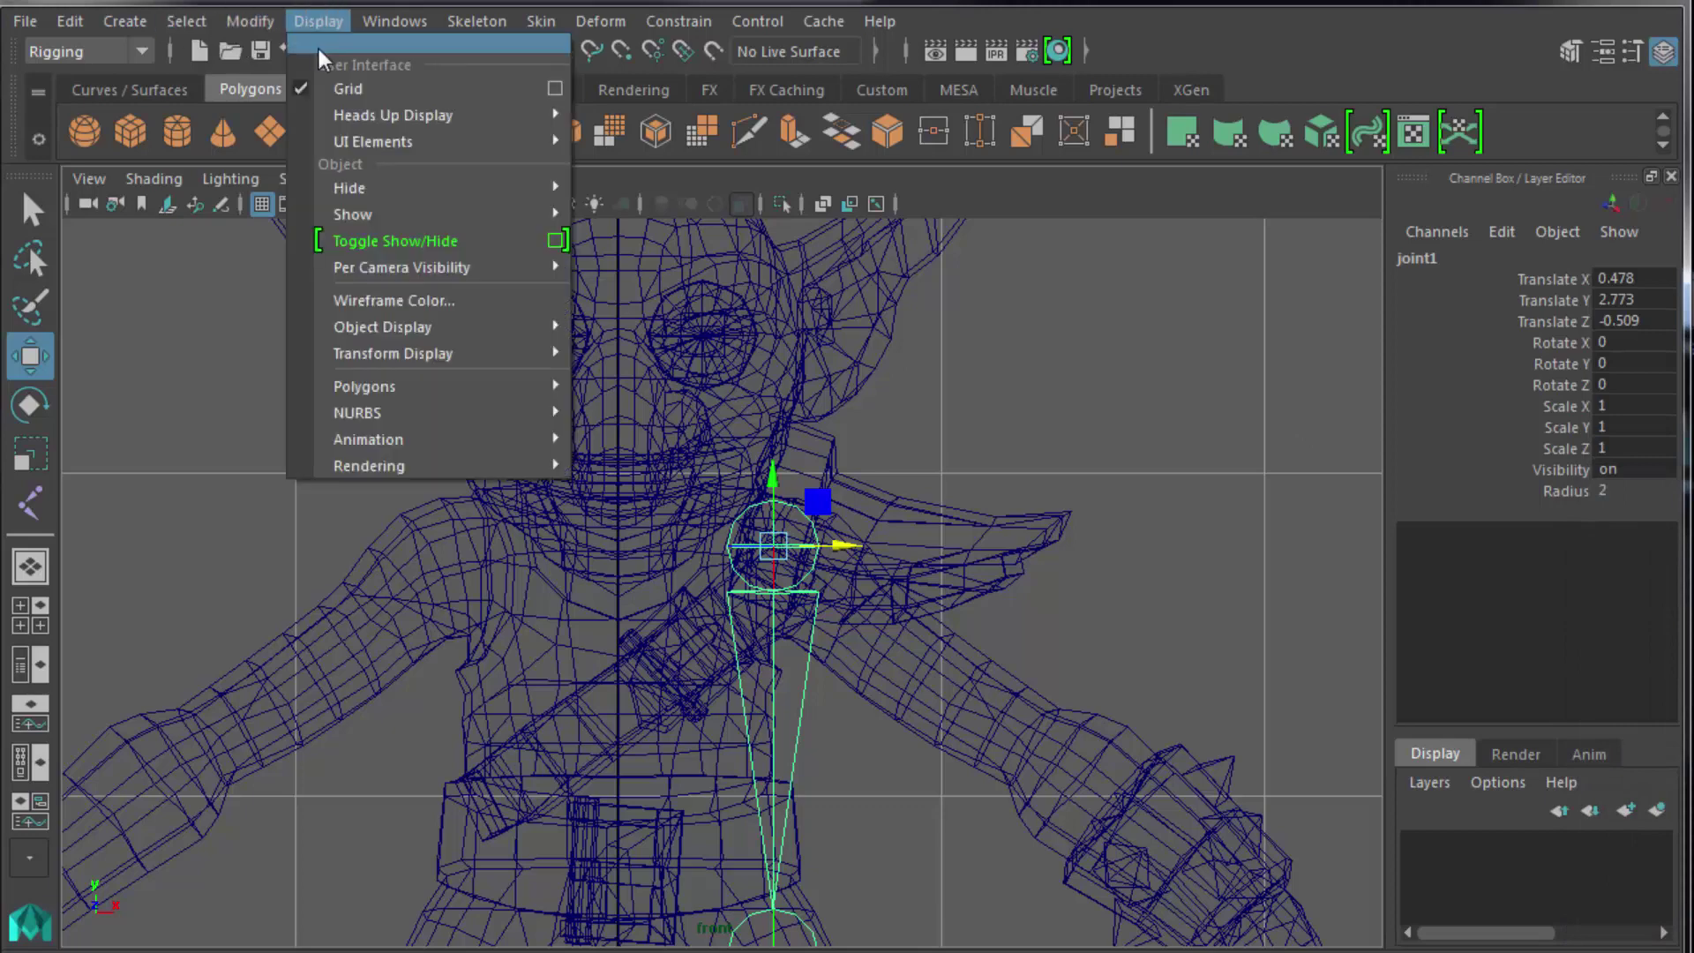
pyautogui.moveTo(450, 439)
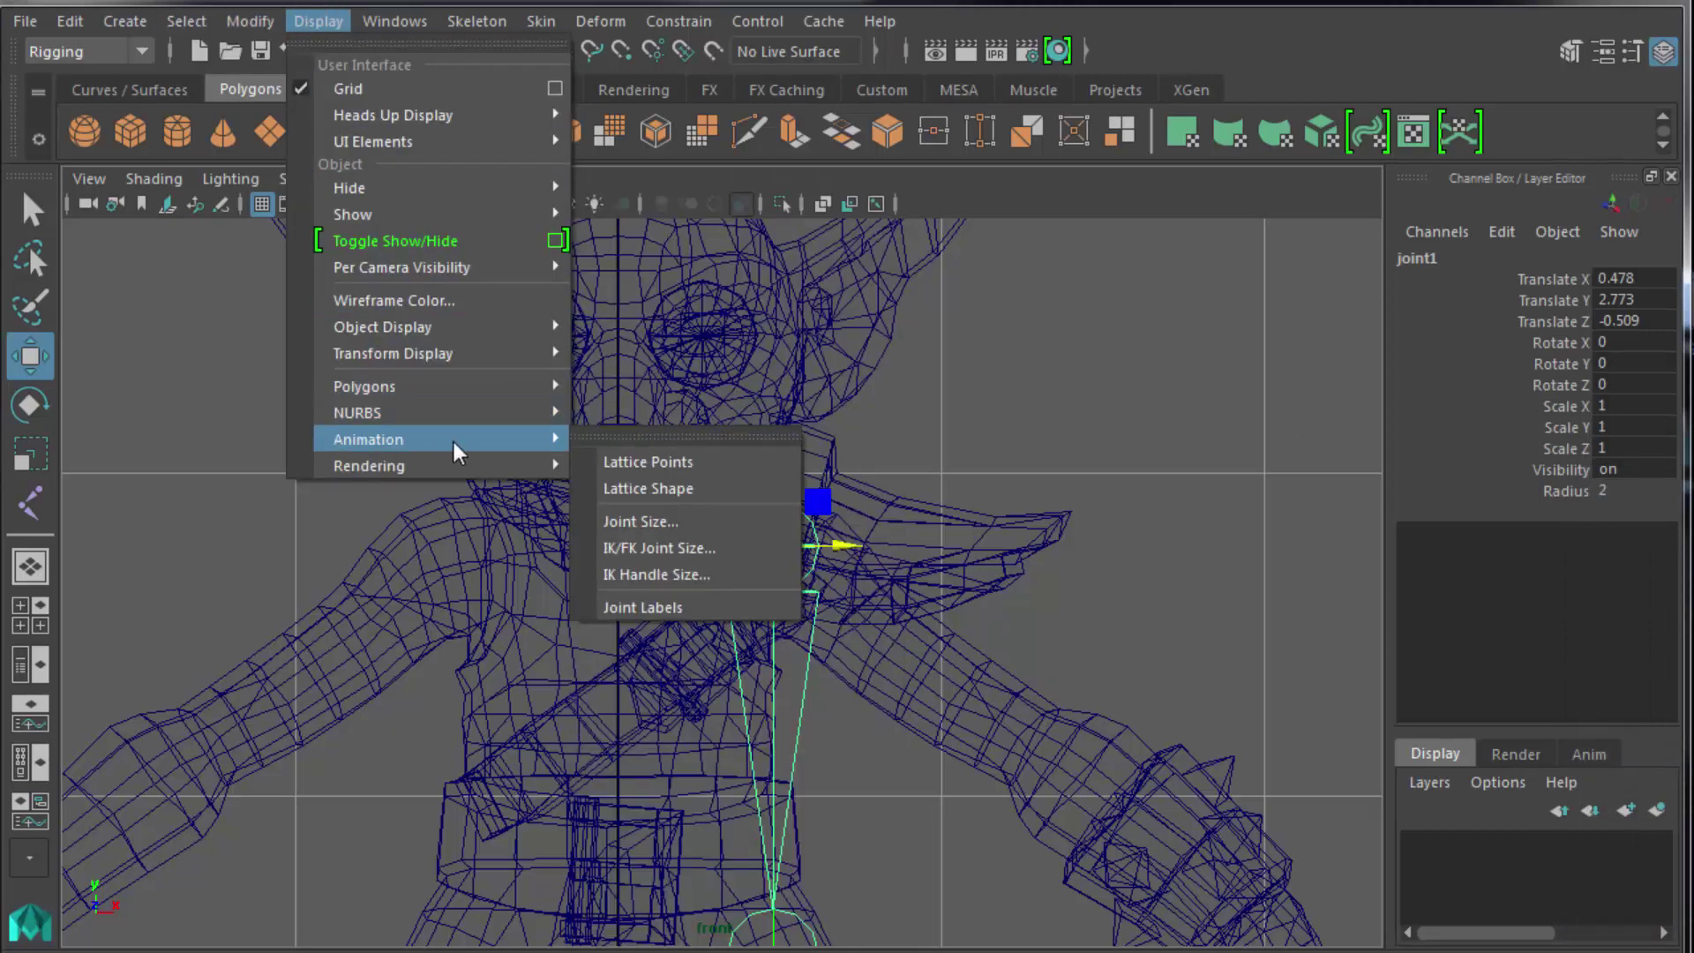
pyautogui.click(660, 521)
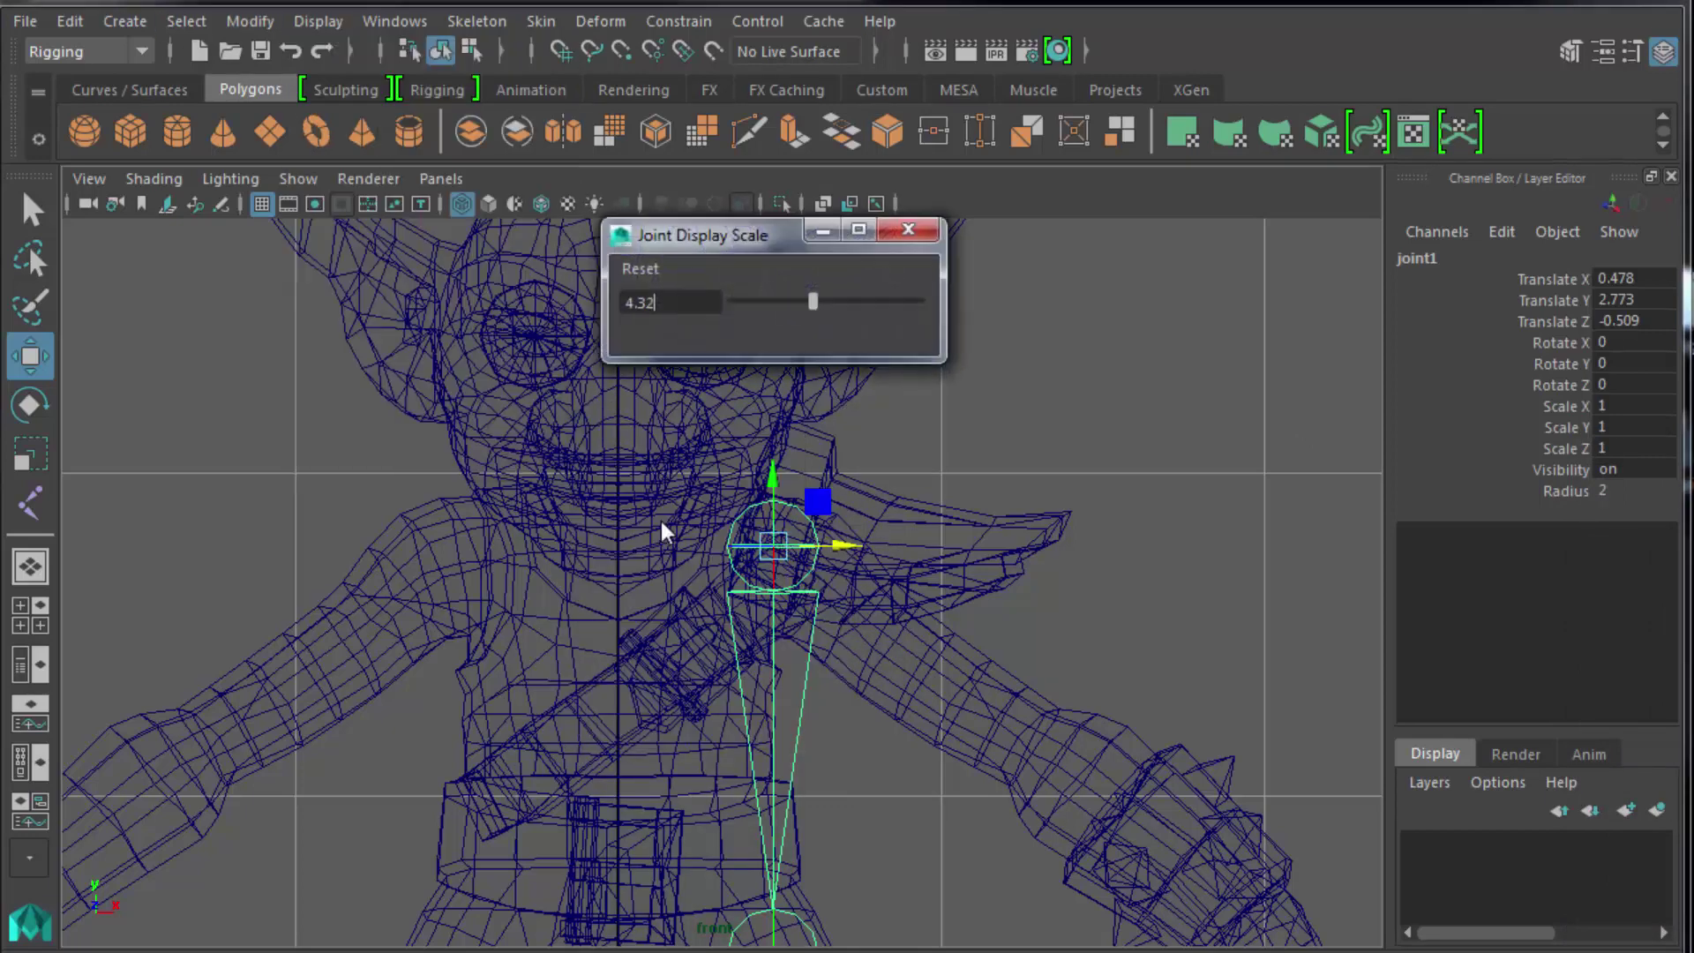
pyautogui.moveTo(766, 303); pyautogui.dragTo(759, 301)
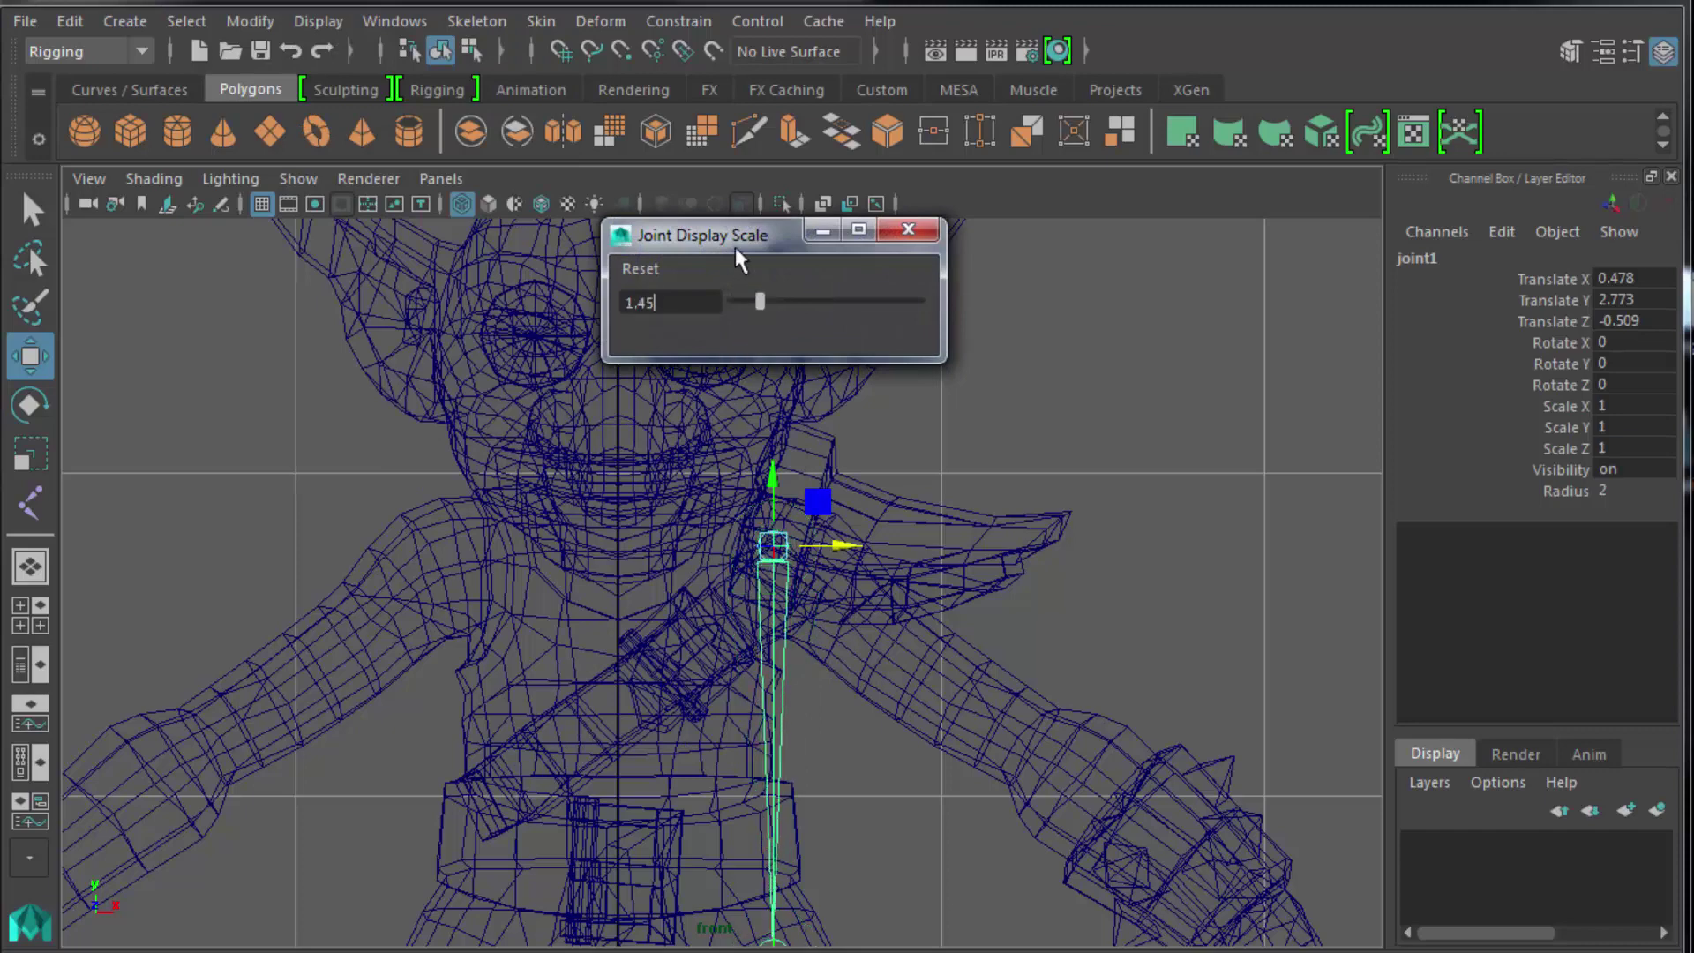
pyautogui.moveTo(734, 240); pyautogui.dragTo(259, 243)
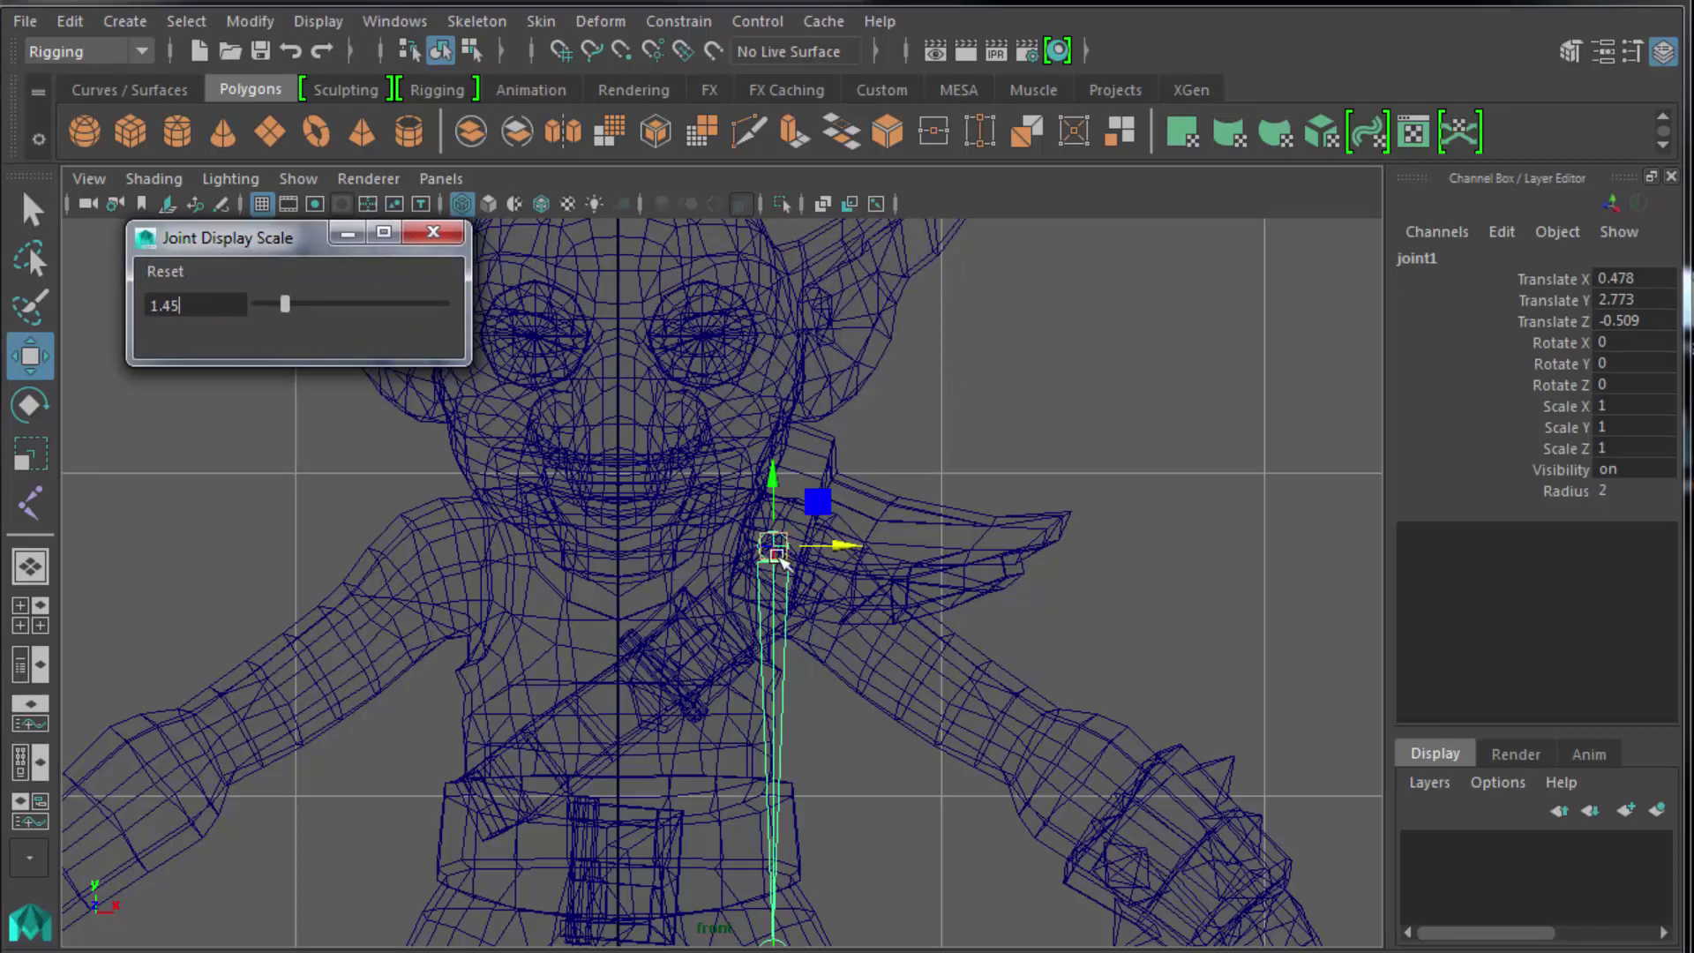
# Try moving joint1 freely in the front view and undo the moves.
pyautogui.moveTo(774, 558); pyautogui.dragTo(774, 553)
pyautogui.hotkey('ctrl', 'z')
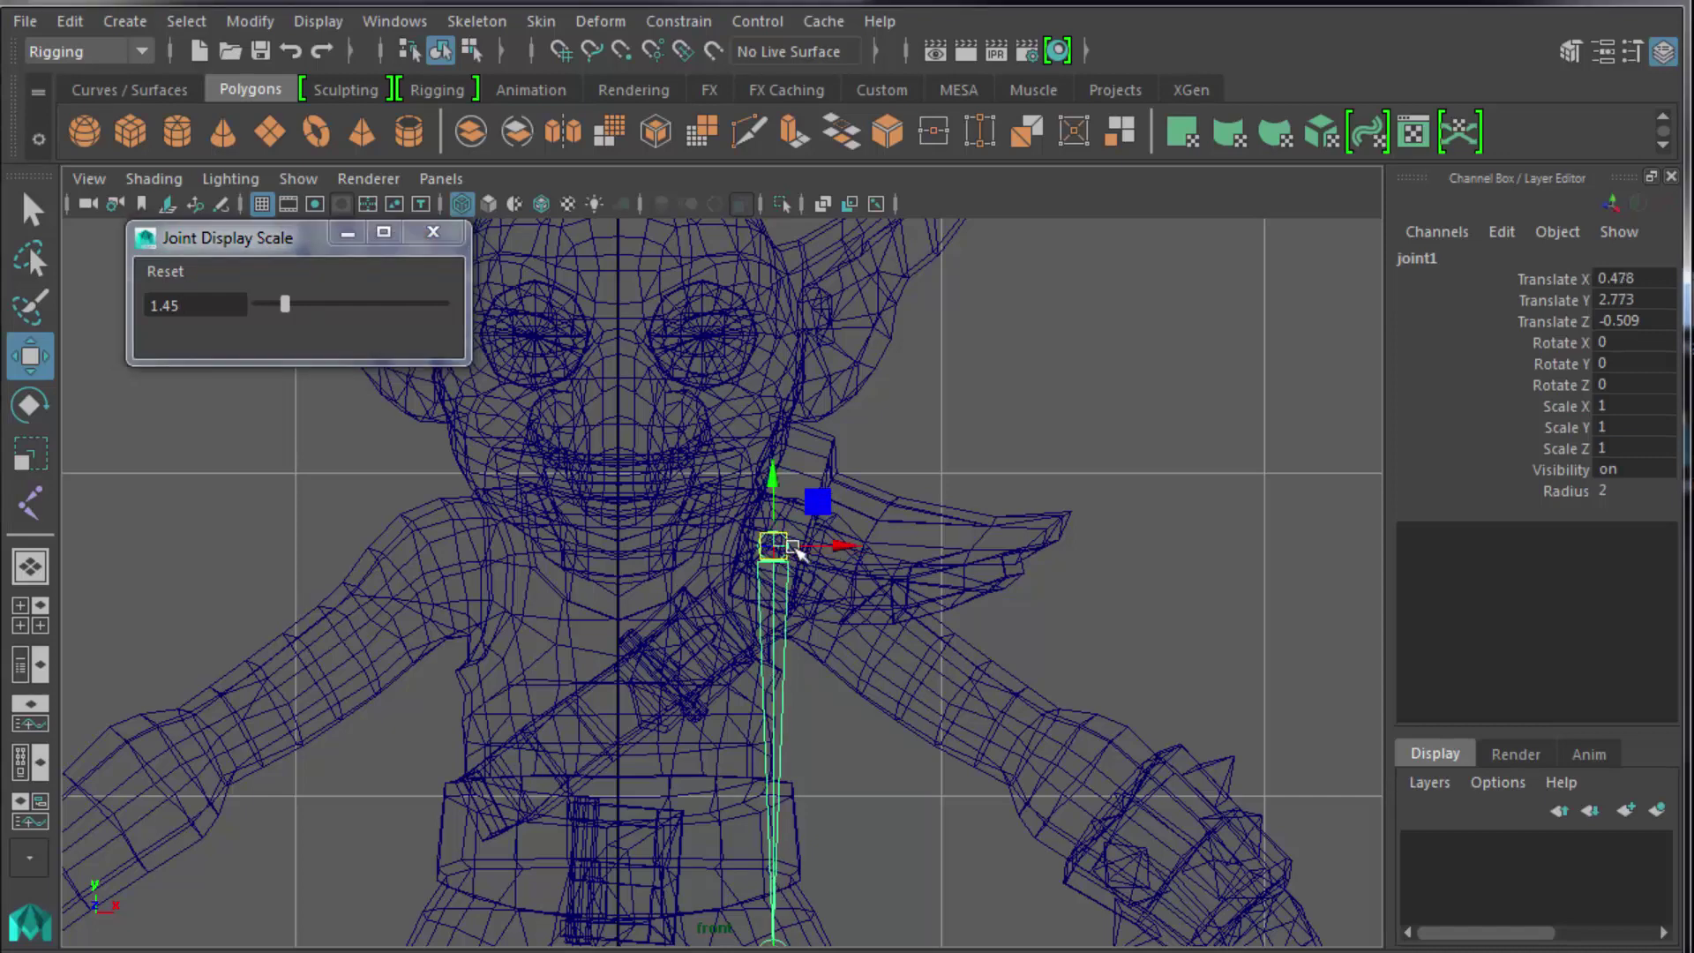
pyautogui.scroll(-6, 877, 563)
pyautogui.moveTo(813, 572)
pyautogui.mouseDown()
pyautogui.moveTo(871, 577)
pyautogui.moveTo(806, 579)
pyautogui.mouseUp()
pyautogui.hotkey('ctrl', 'z')
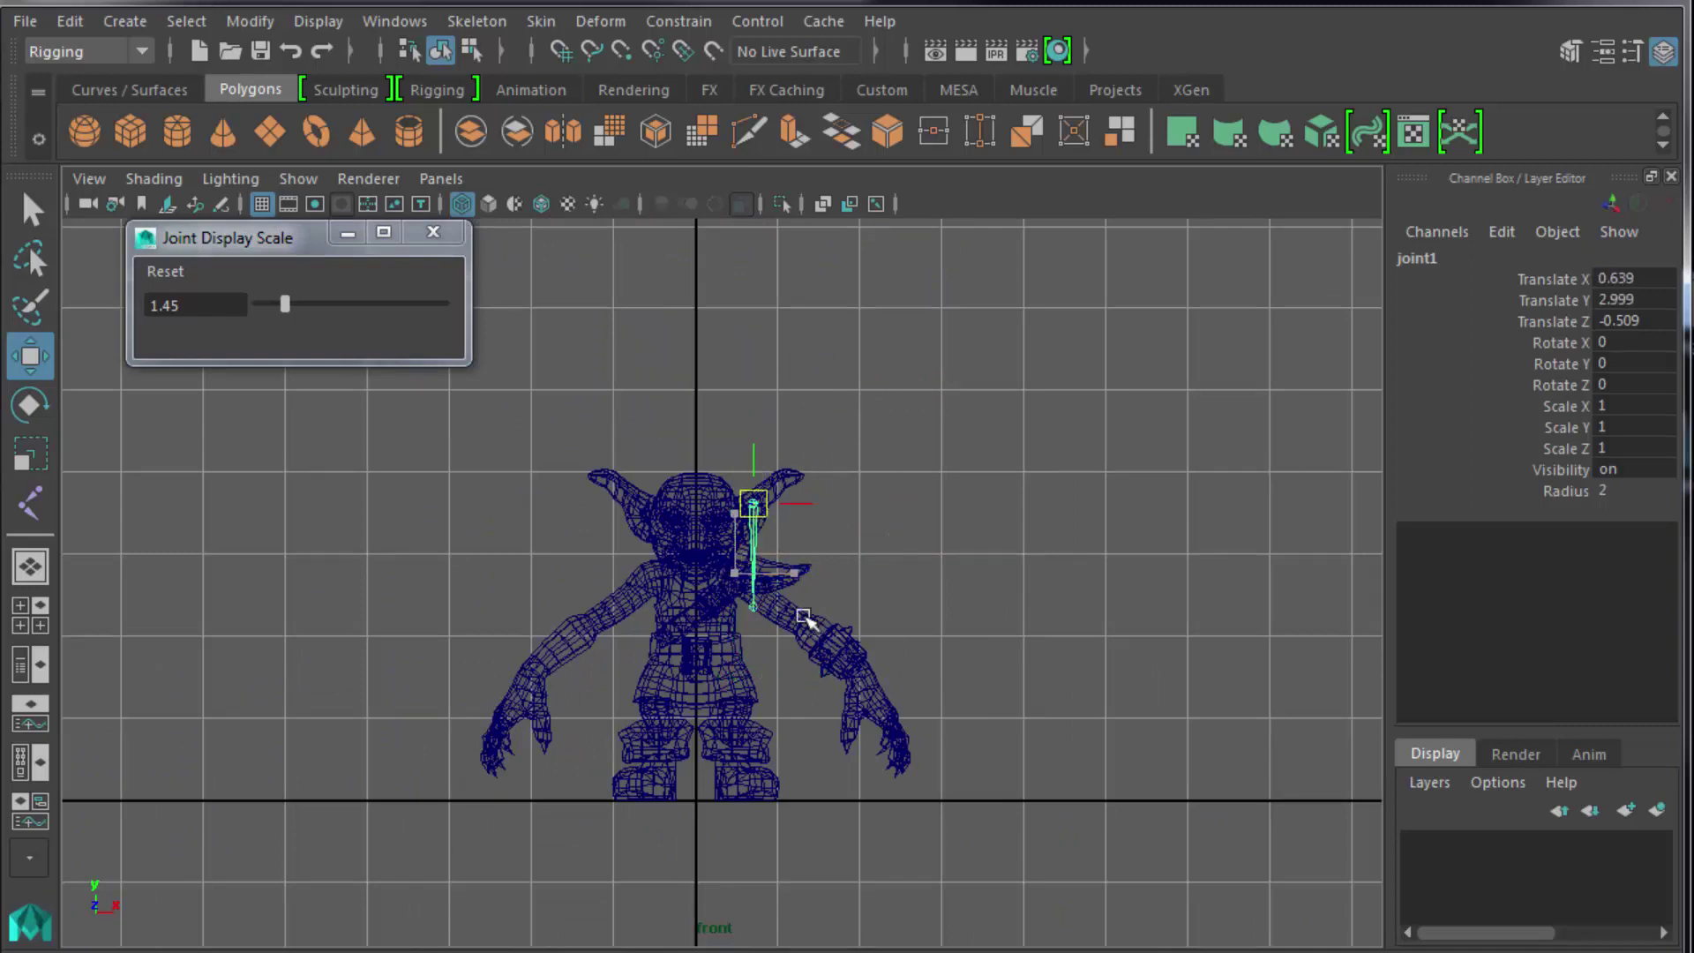
pyautogui.moveTo(751, 540); pyautogui.dragTo(731, 557)
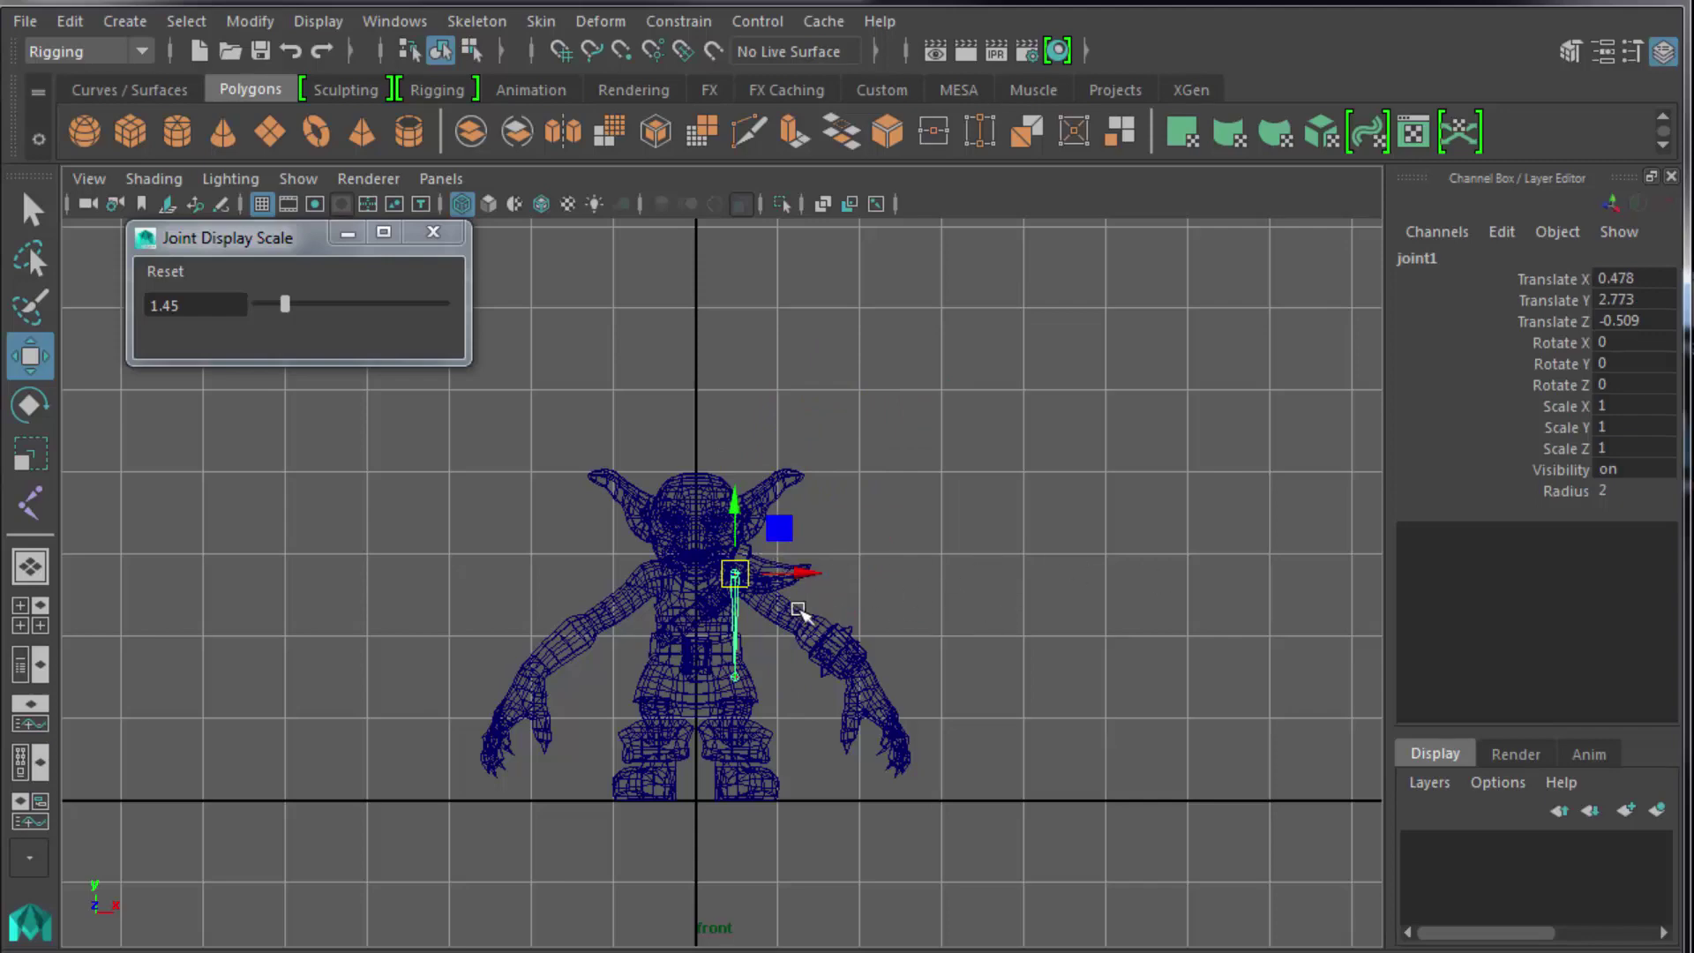
# Move joint1 to Translate X of about 0.566 and slightly down into the shoulder, and select the goblin mesh.
pyautogui.press('f')
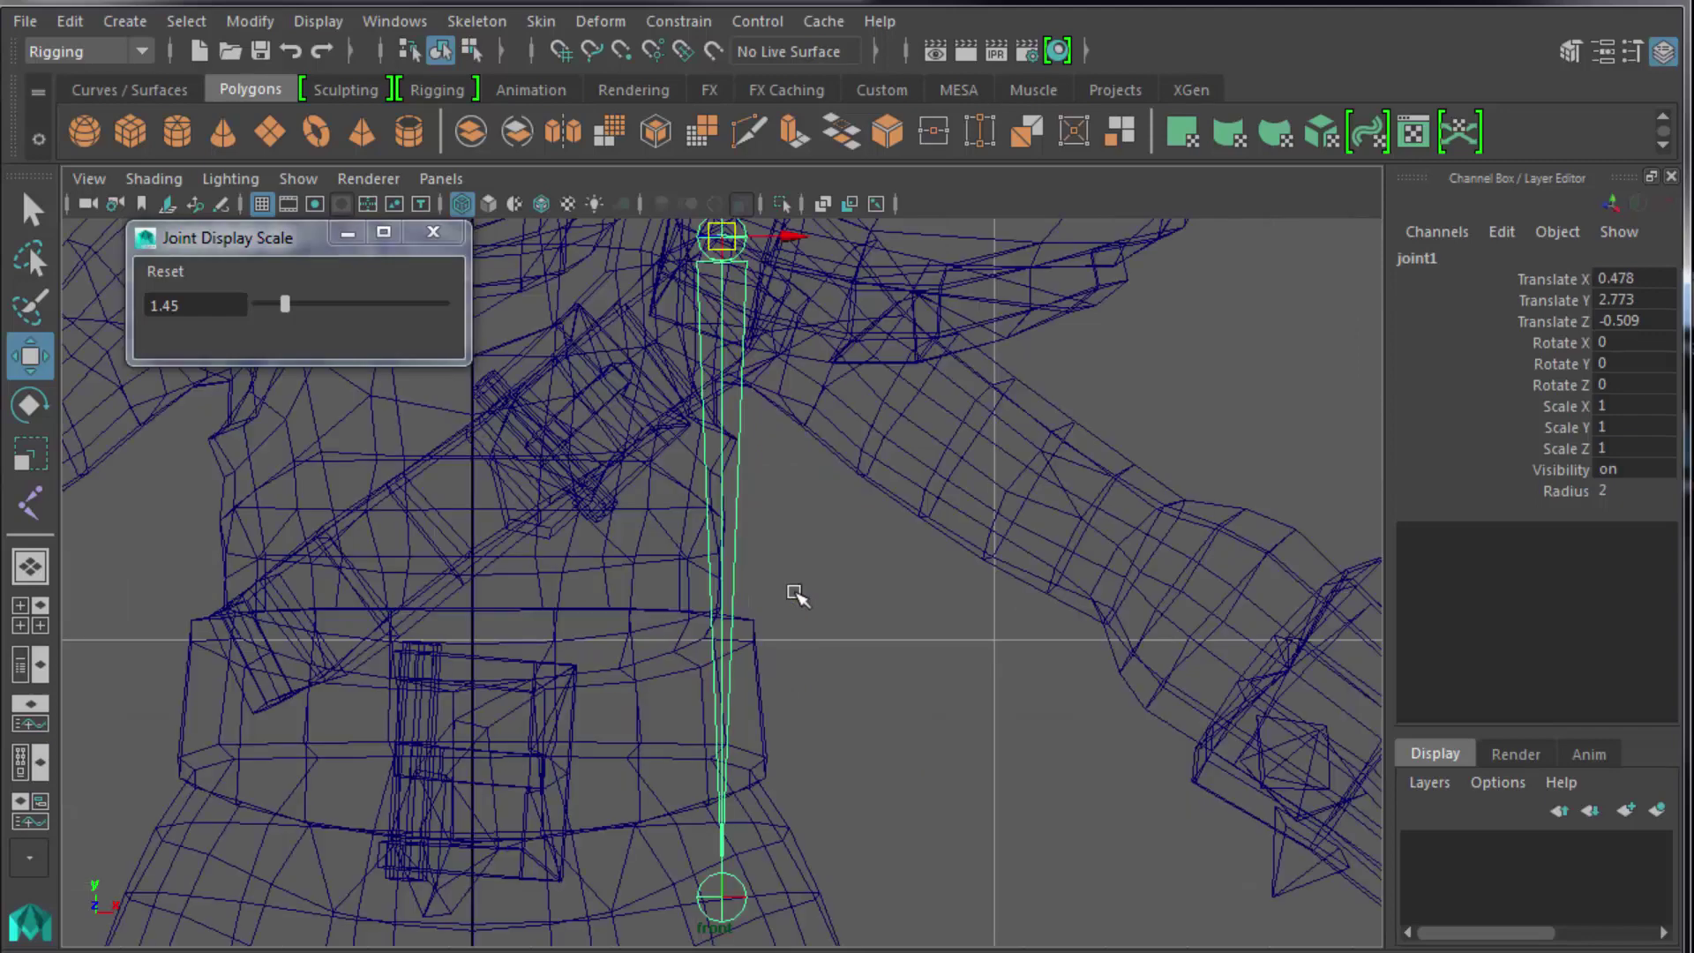
pyautogui.keyDown('alt'); pyautogui.moveTo(802, 563); pyautogui.dragTo(858, 740, button='middle'); pyautogui.keyUp('alt')
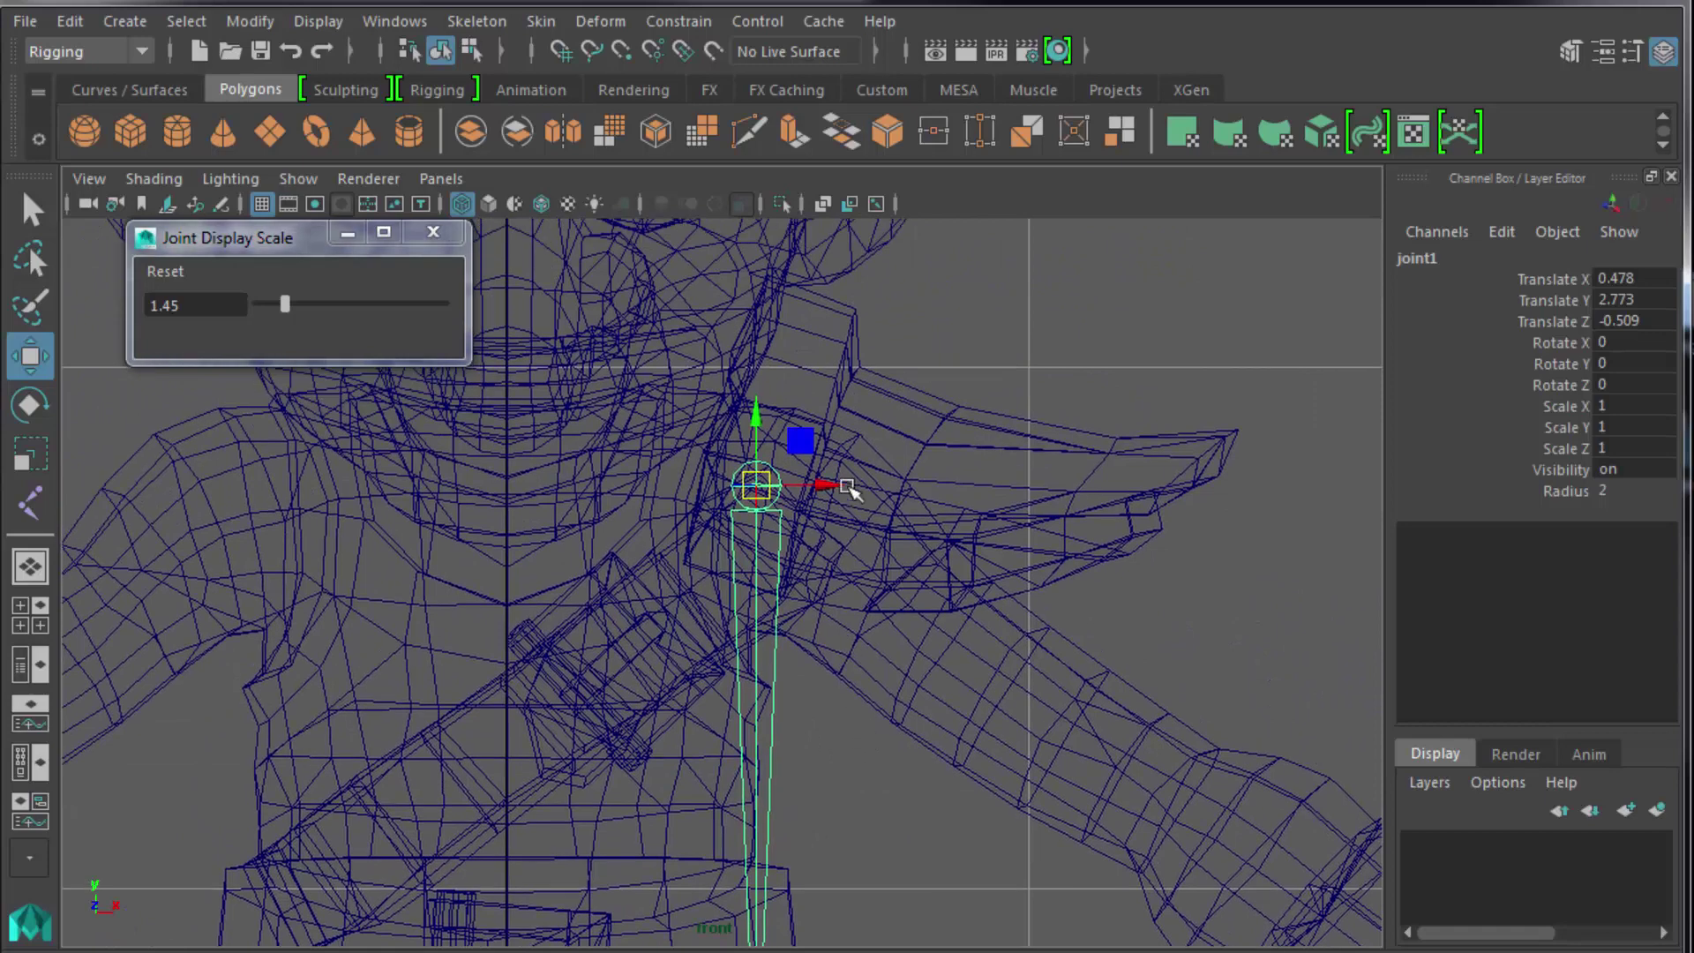
pyautogui.moveTo(824, 487); pyautogui.dragTo(877, 486)
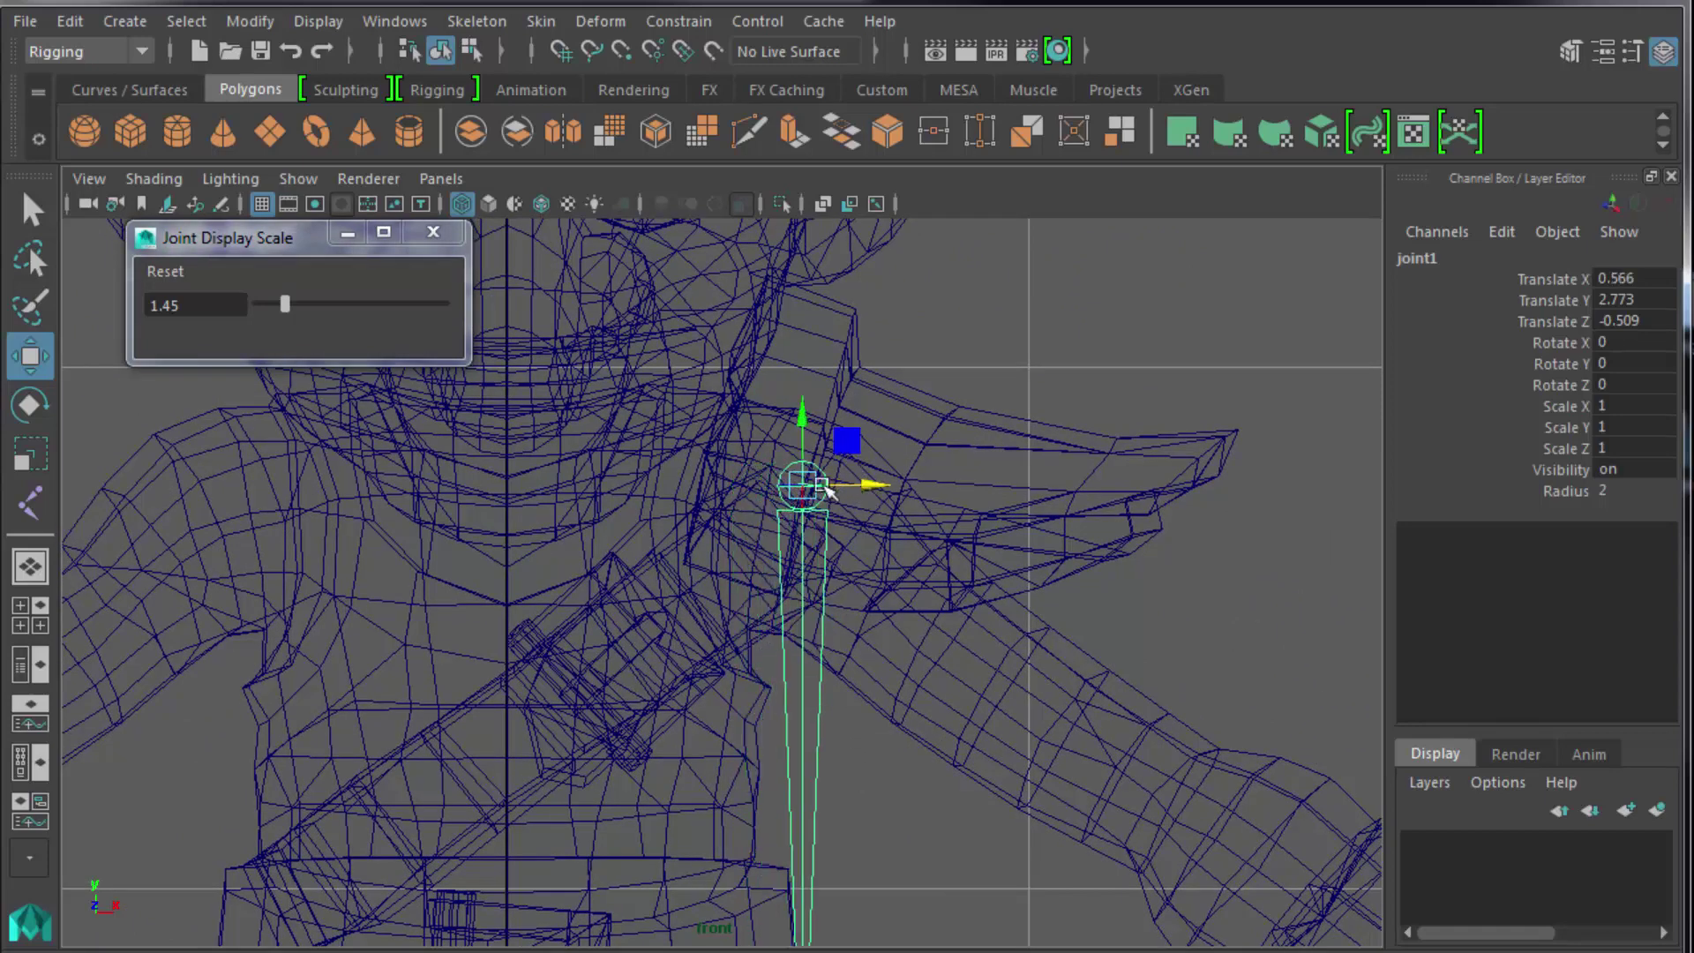
pyautogui.moveTo(804, 413); pyautogui.dragTo(803, 433)
pyautogui.click(1106, 481)
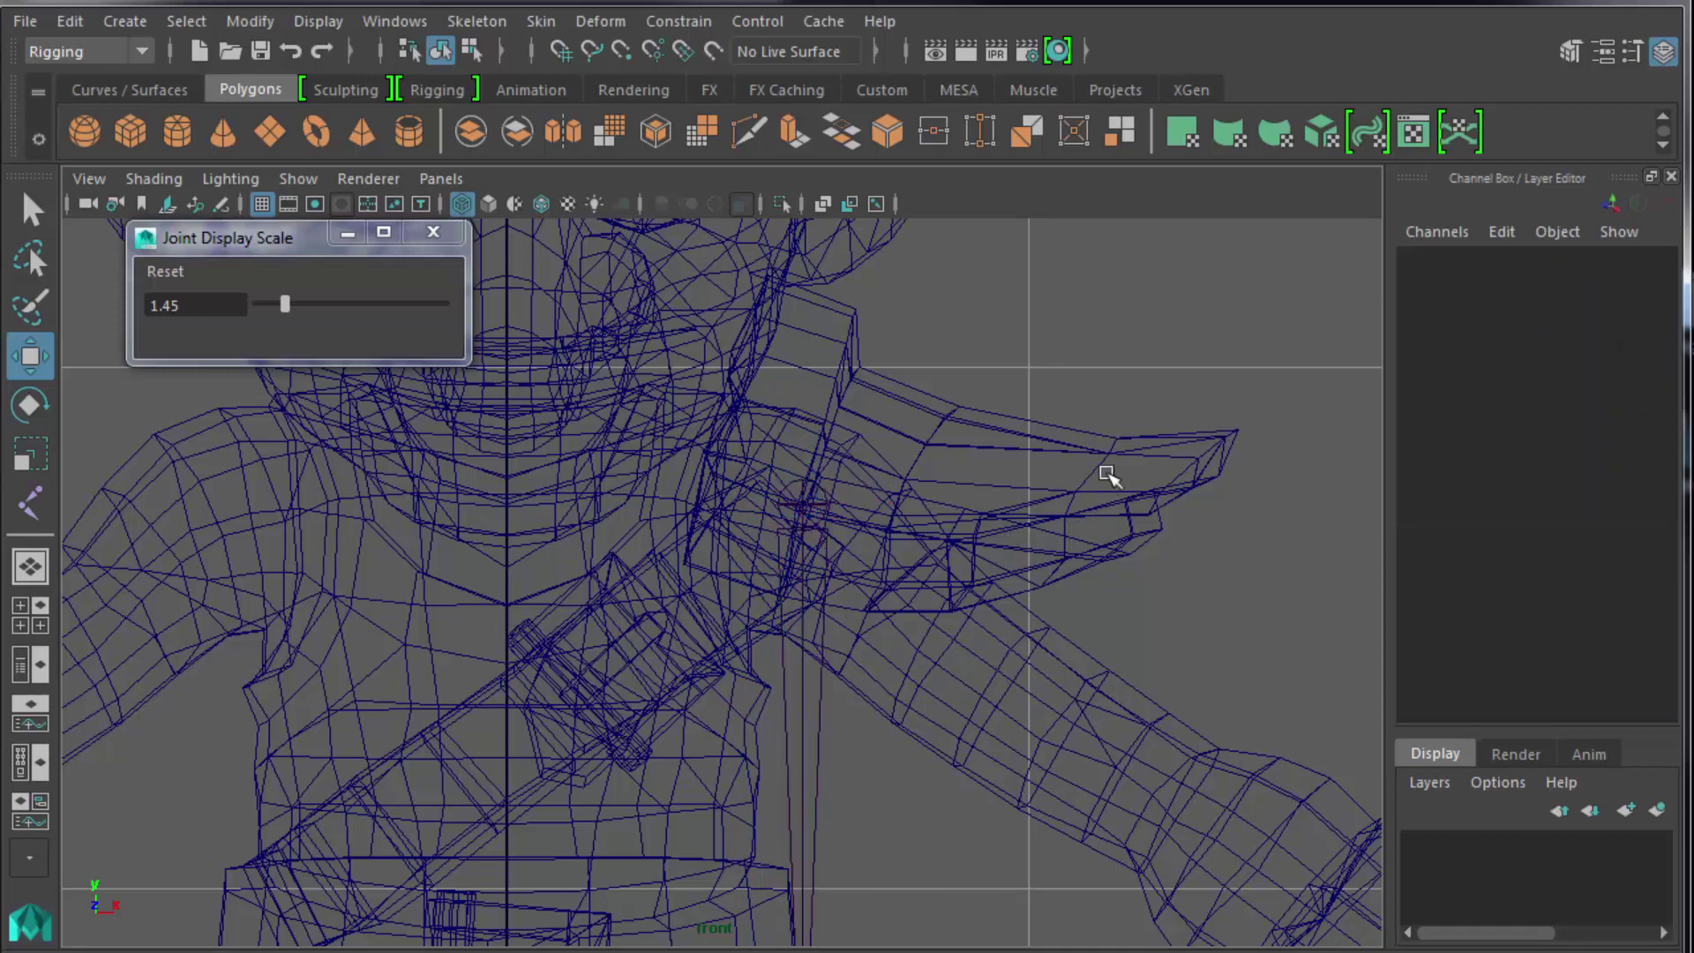
pyautogui.click(1137, 449)
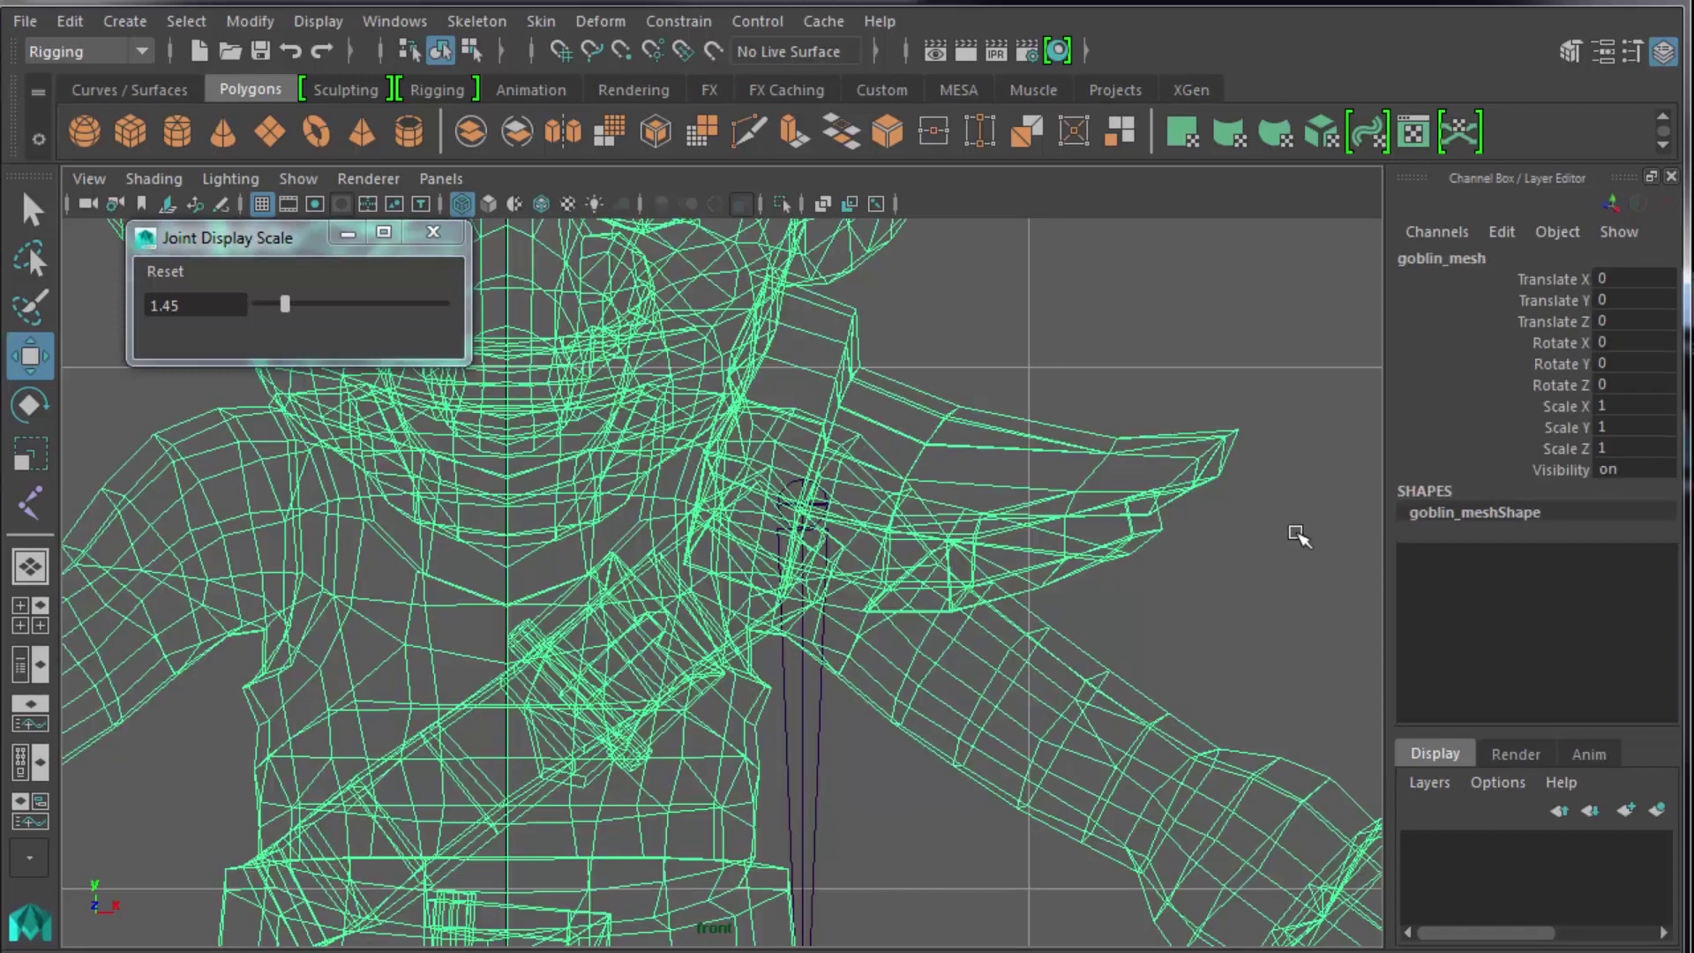
# Select joint2 below the shoulder in the front view and step back up to its parent joint1.
pyautogui.click(1149, 564)
pyautogui.click(810, 509)
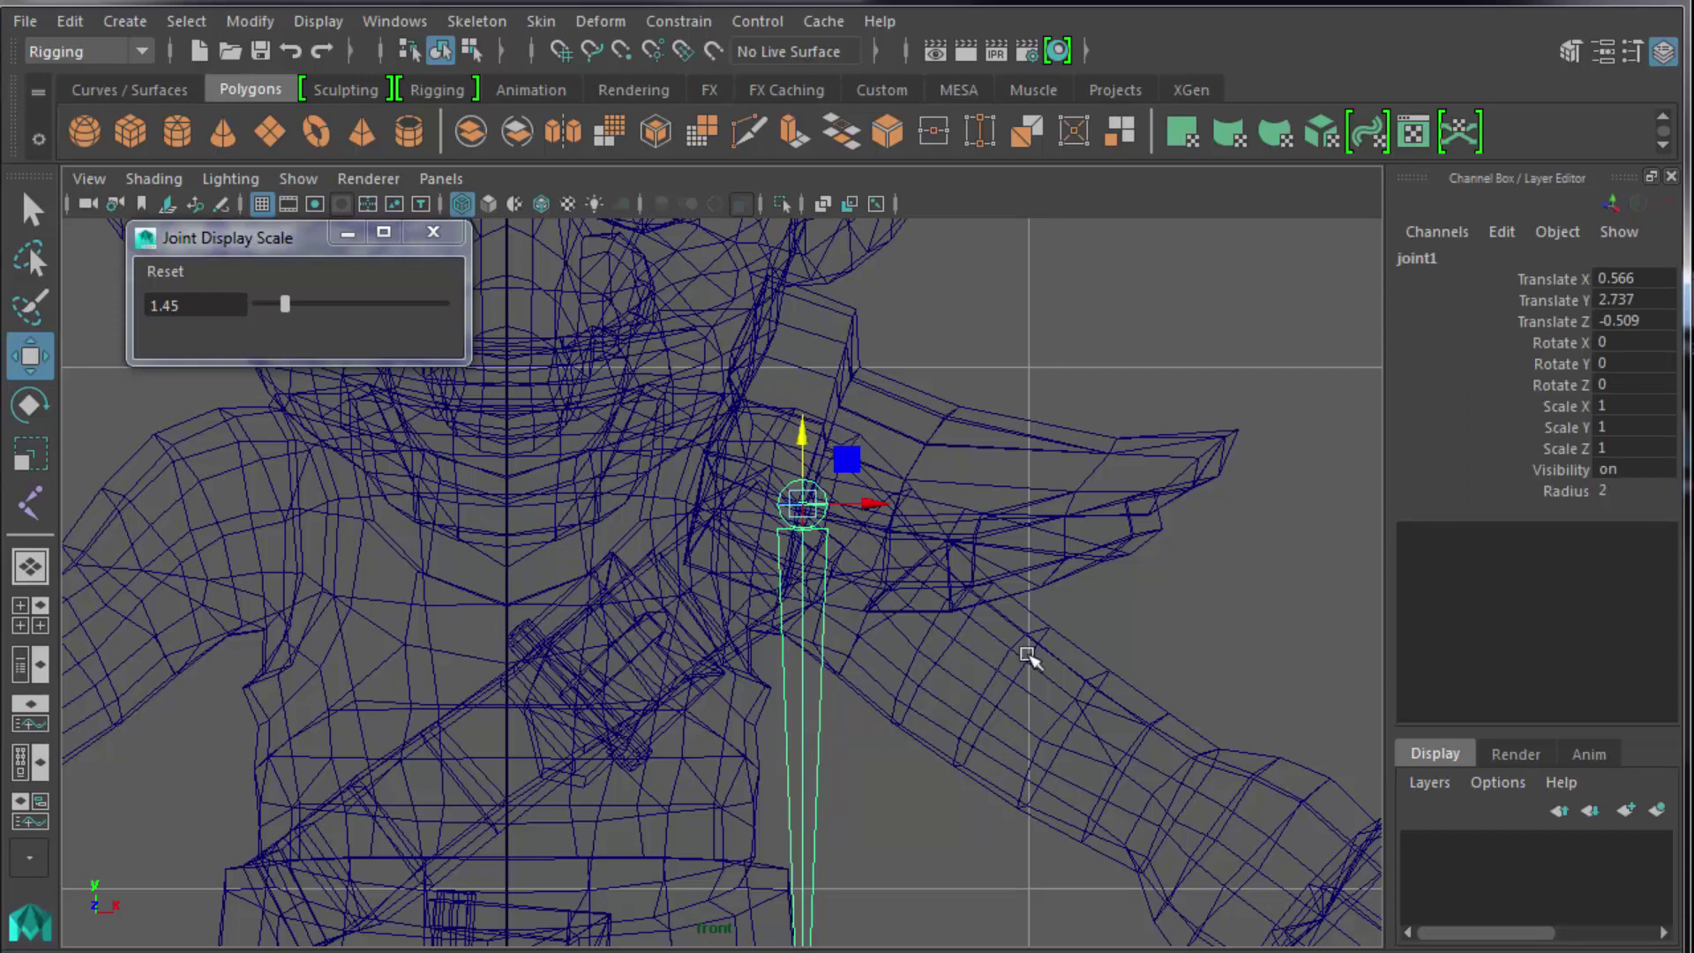
pyautogui.scroll(-5, 1028, 658)
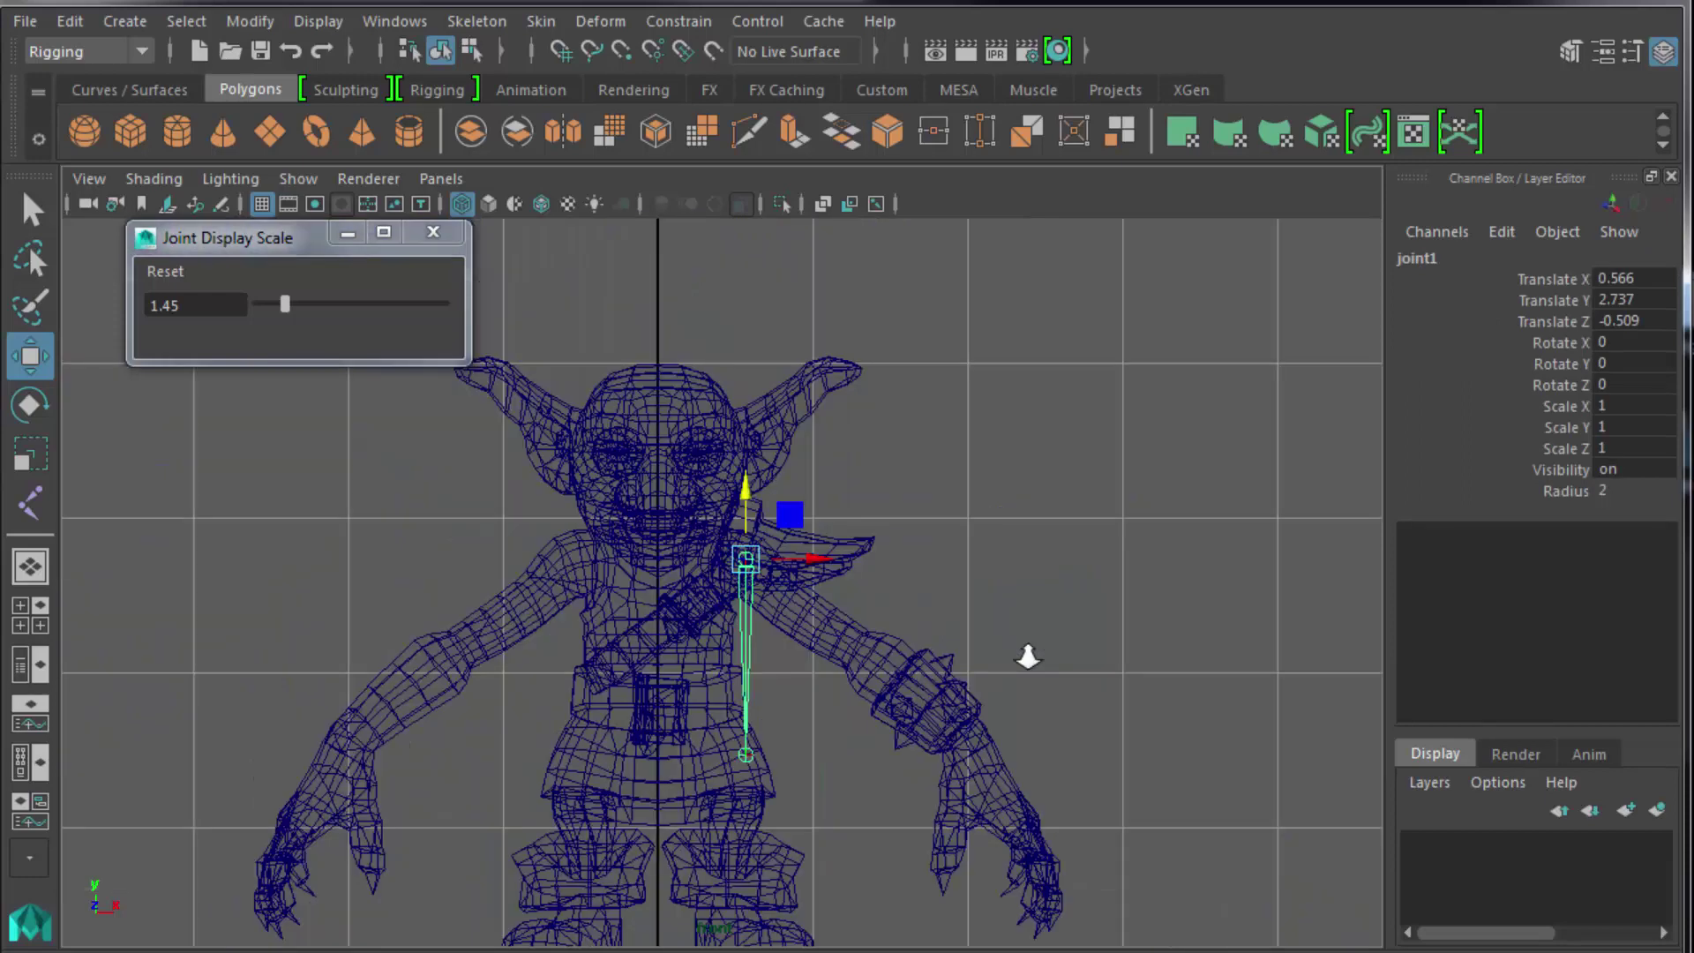
pyautogui.scroll(1, 1028, 658)
pyautogui.keyDown('alt'); pyautogui.moveTo(979, 713); pyautogui.dragTo(983, 641, button='middle'); pyautogui.keyUp('alt')
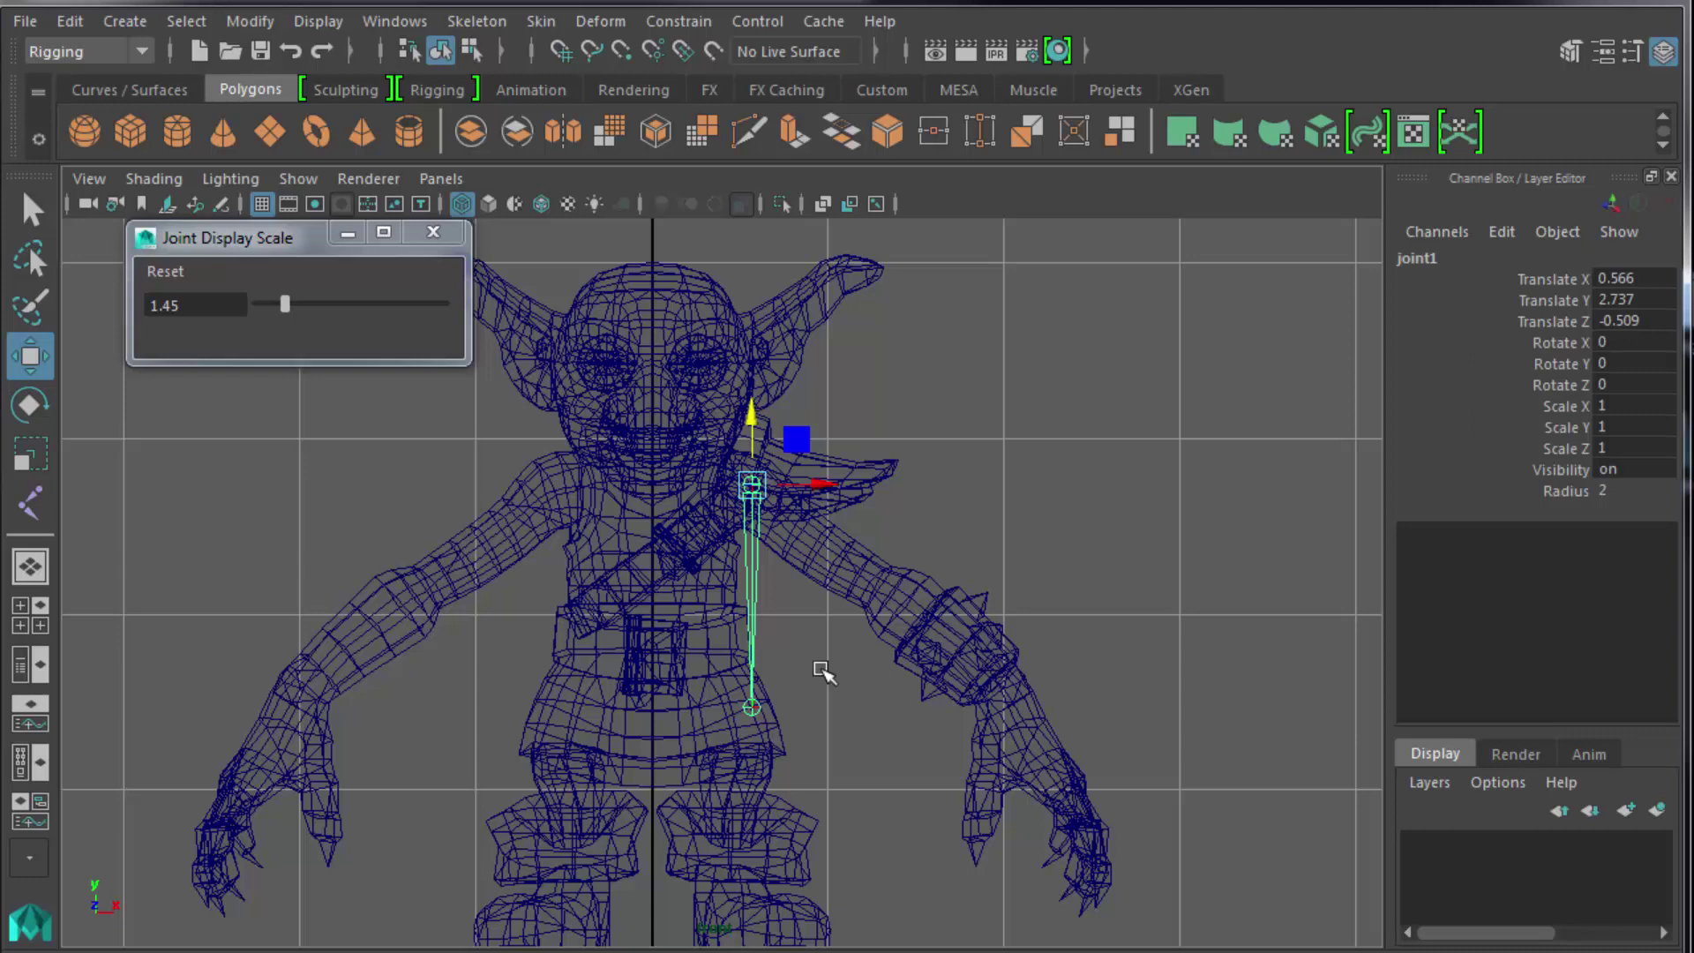
pyautogui.click(752, 708)
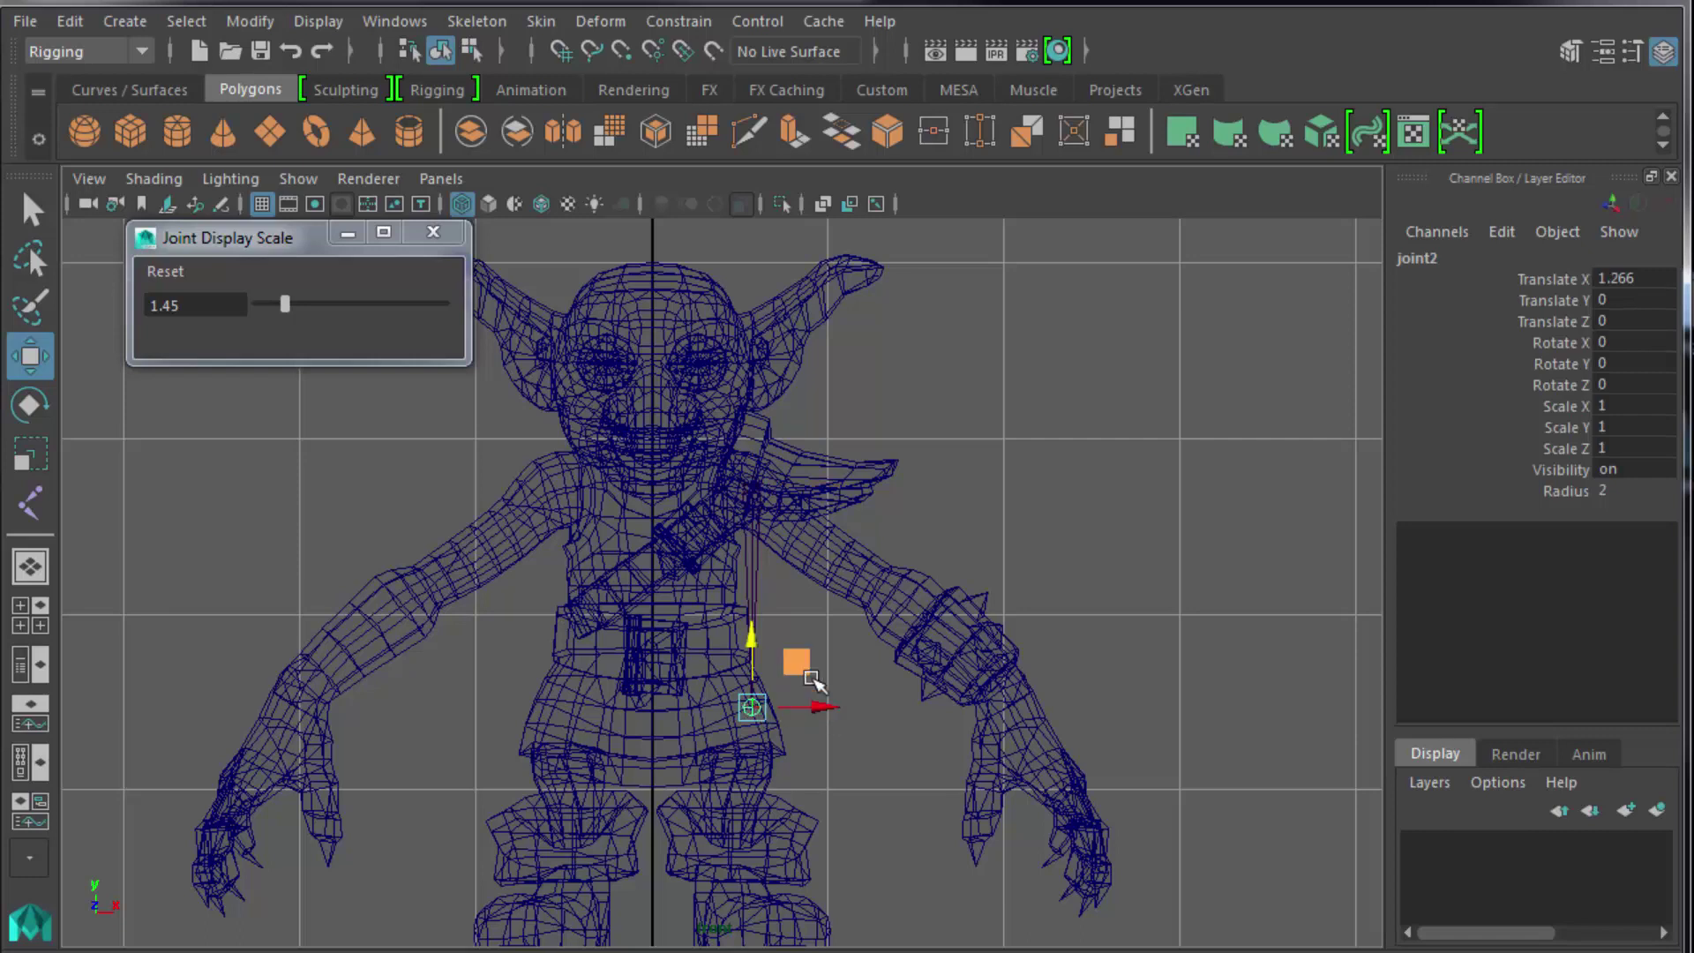
pyautogui.press('Up')
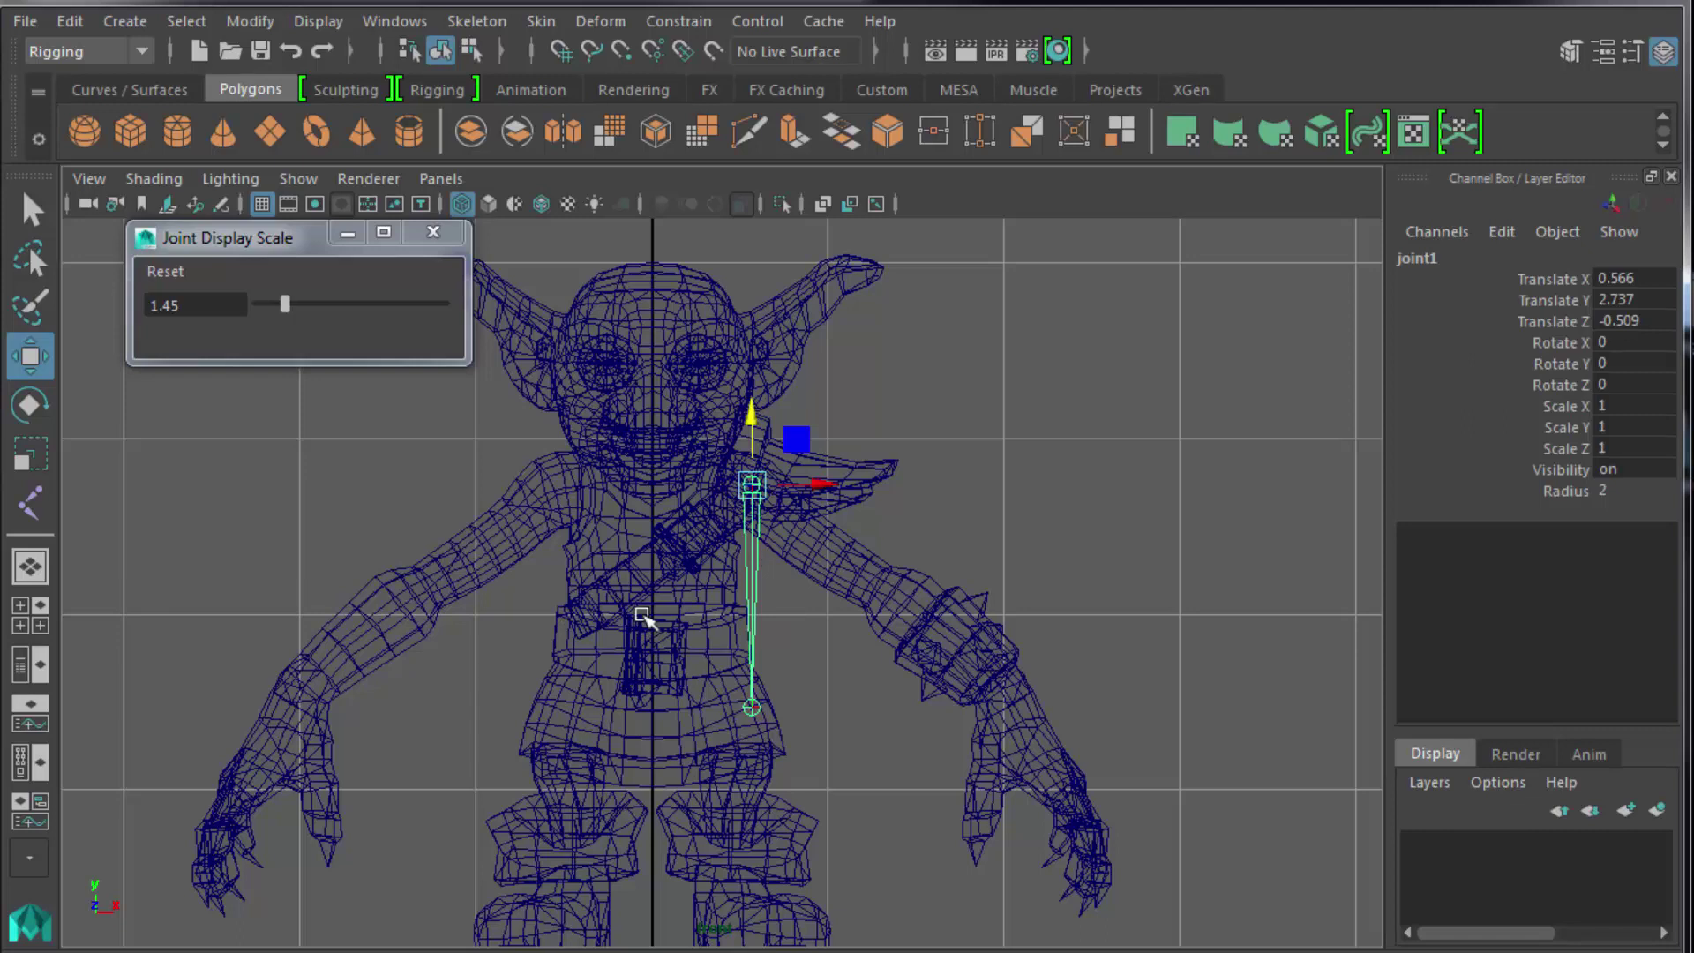
# Move joint2 across to the goblin's wrist in the front view, at Translate X about 1.175 and Translate Z about -1.417.
pyautogui.click(752, 708)
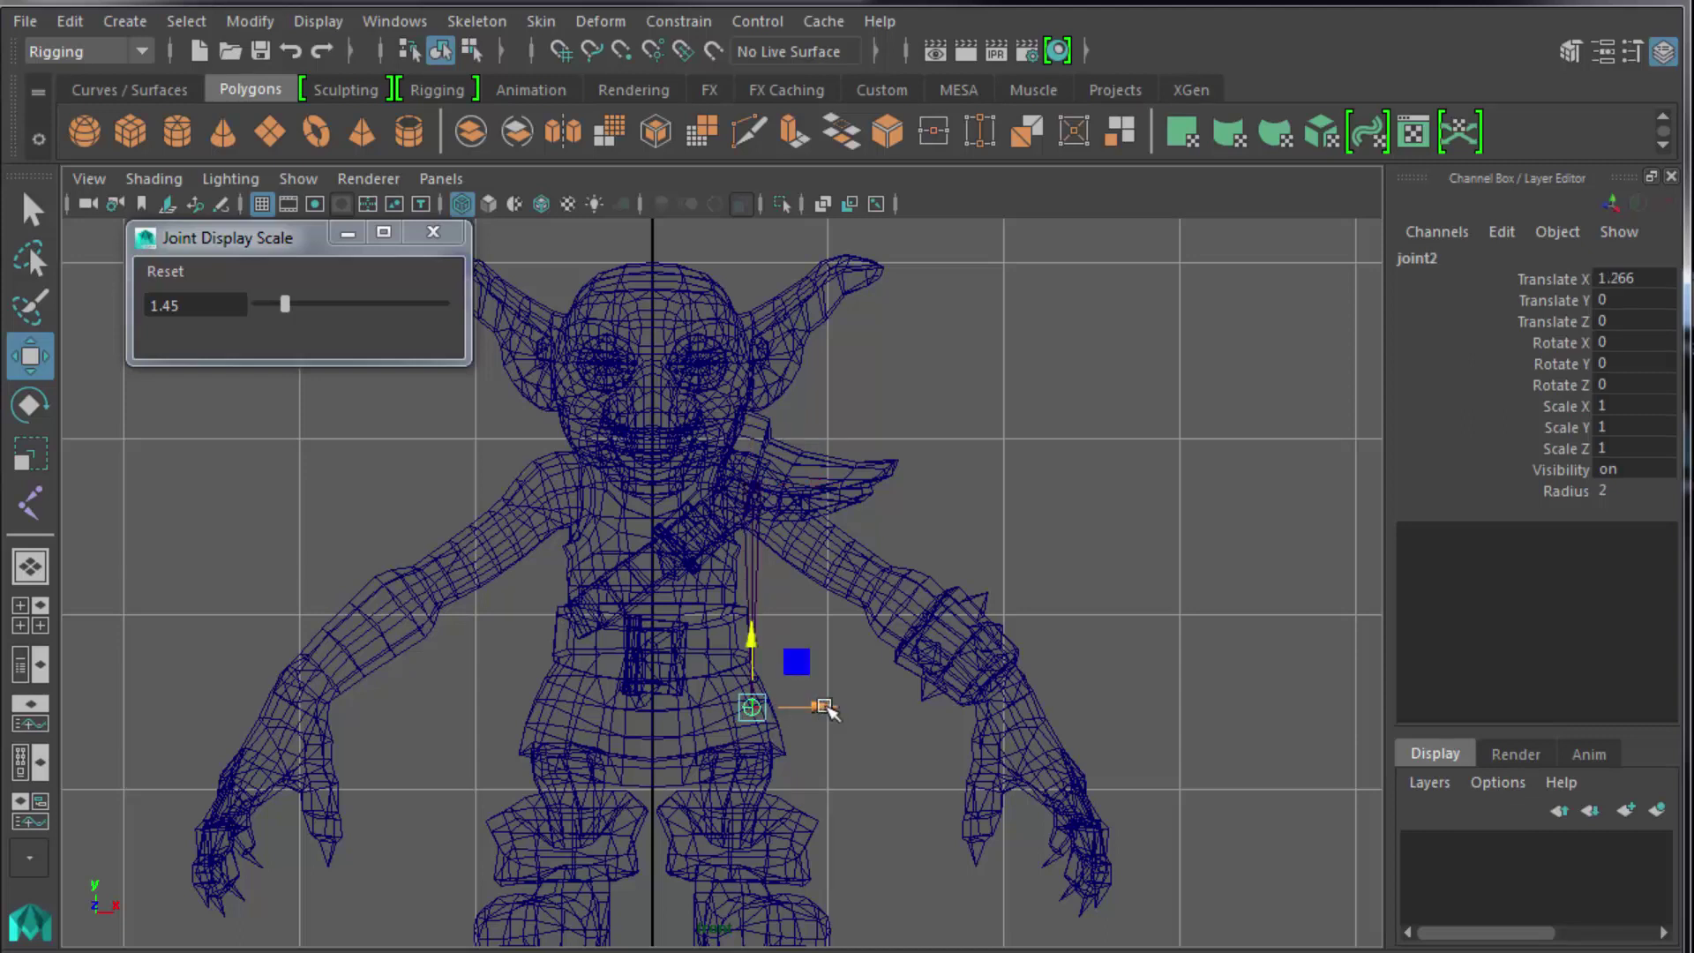
pyautogui.moveTo(826, 707); pyautogui.dragTo(1087, 673)
pyautogui.press('f')
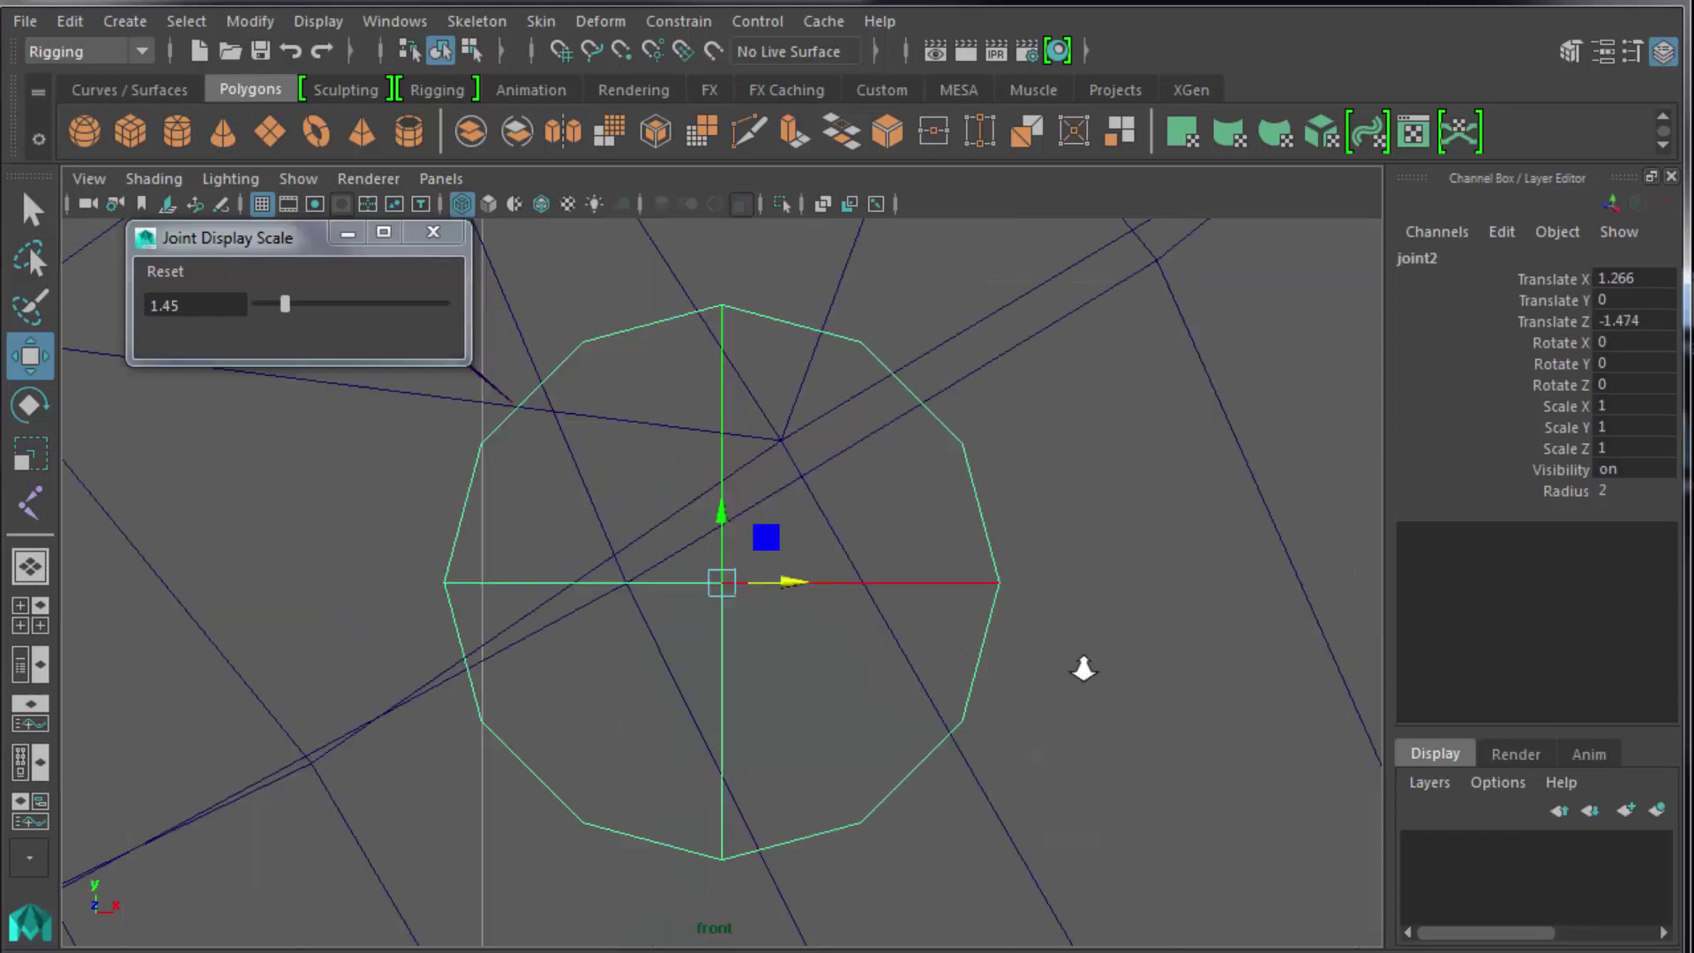
pyautogui.scroll(-10, 1087, 672)
pyautogui.scroll(8, 1088, 673)
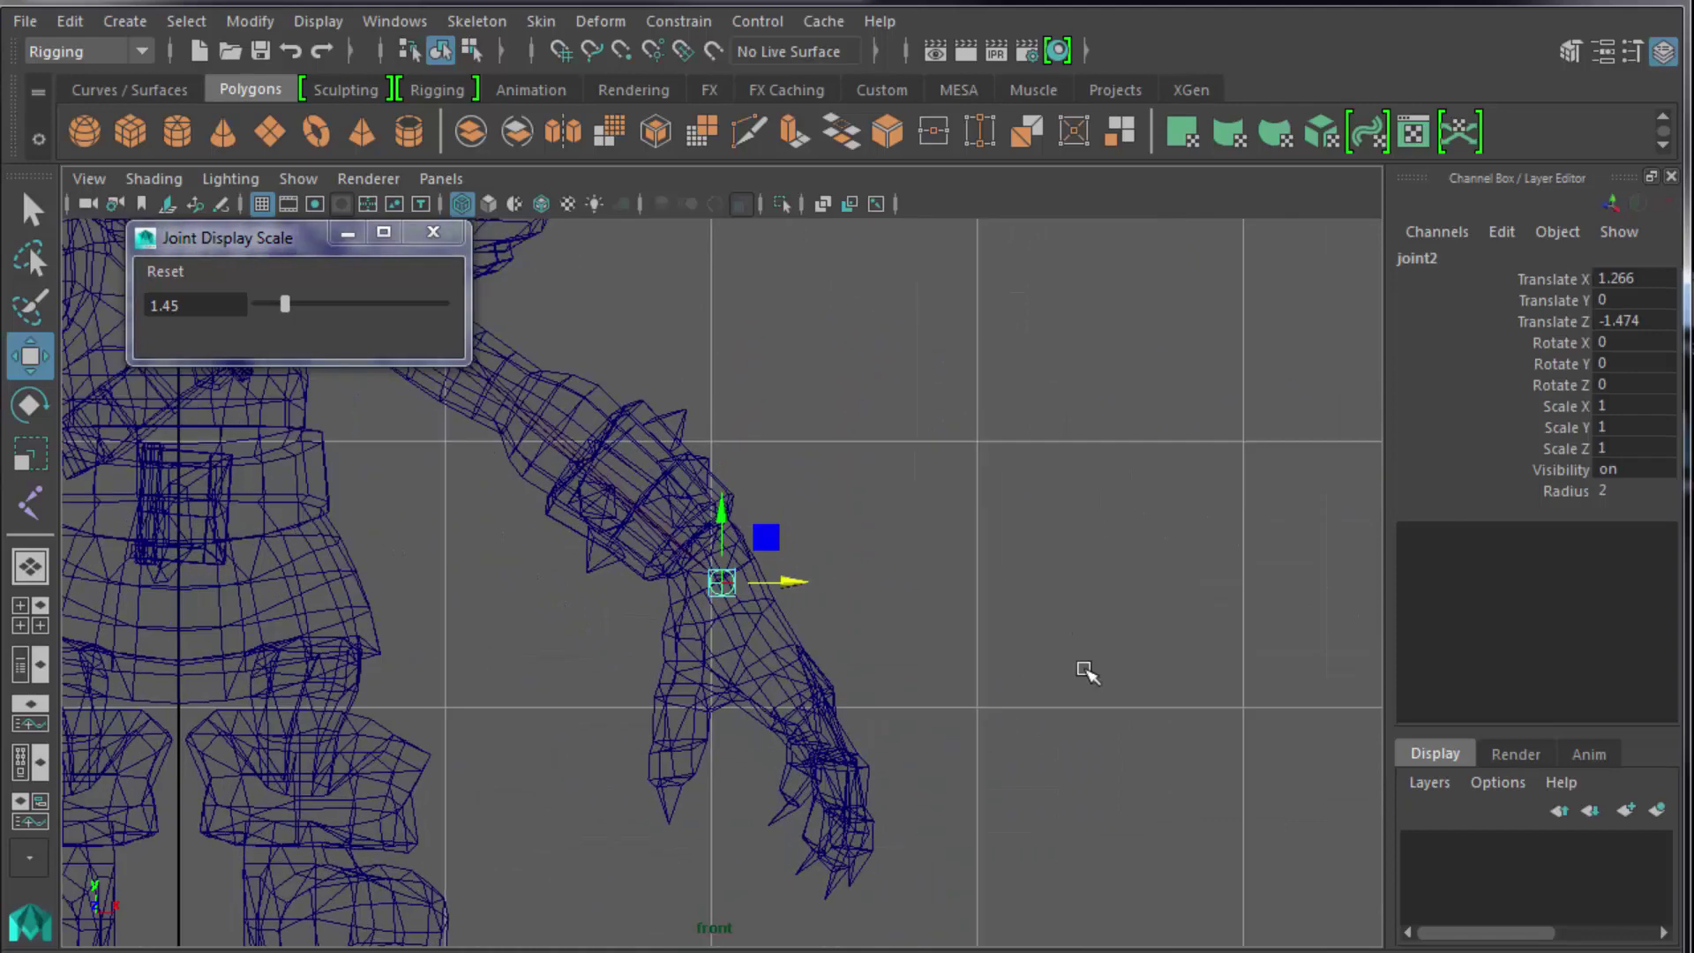
pyautogui.moveTo(722, 593); pyautogui.dragTo(696, 547)
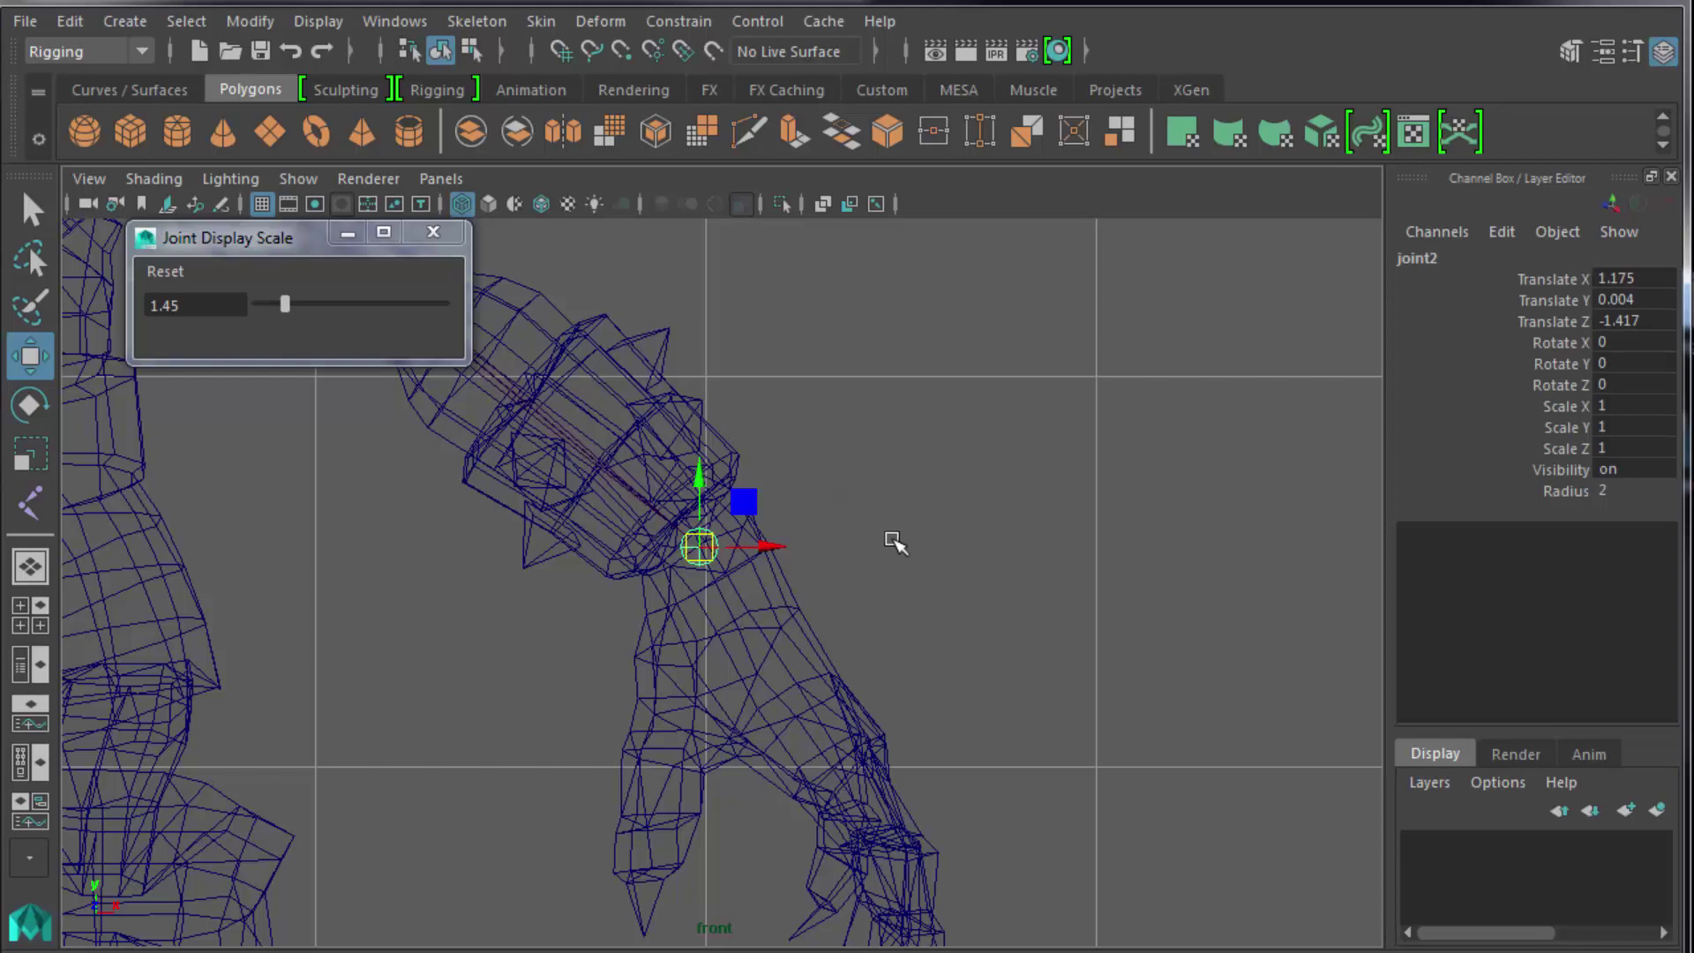
# Use Insert Joints in the side view to add an elbow joint midway between the shoulder and wrist joints, and leave the tool.
pyautogui.scroll(-5, 894, 541)
pyautogui.keyDown('alt'); pyautogui.moveTo(882, 593); pyautogui.dragTo(1032, 666, button='middle'); pyautogui.keyUp('alt')
pyautogui.click(790, 599)
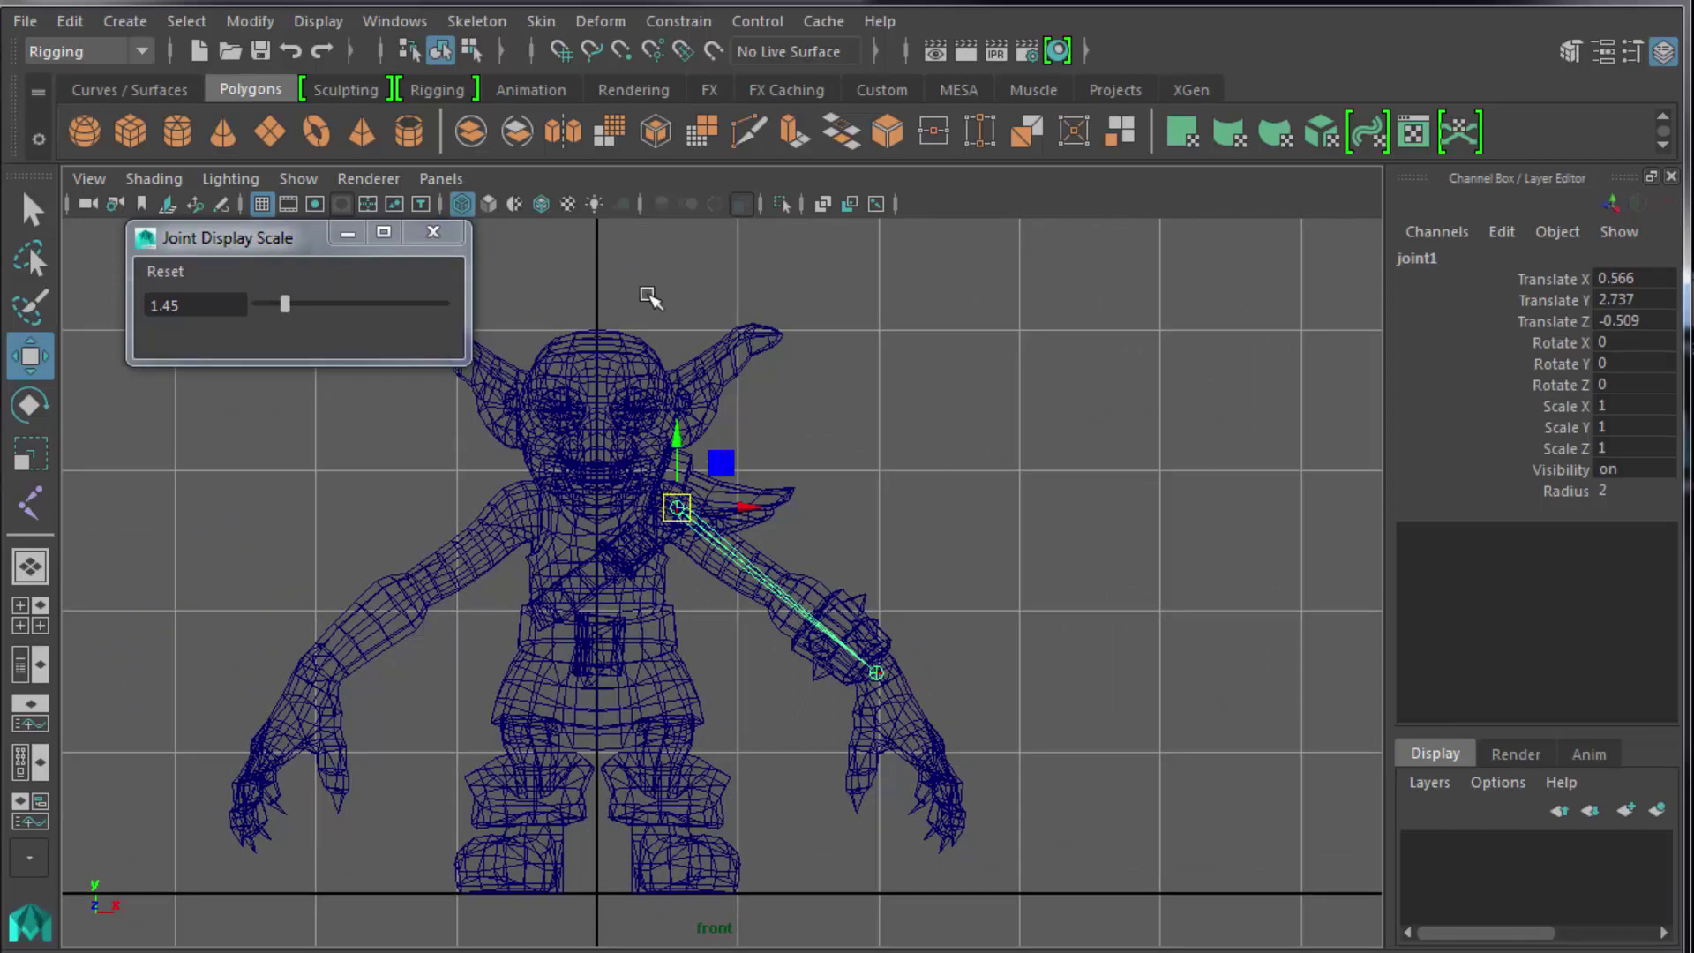
pyautogui.click(477, 21)
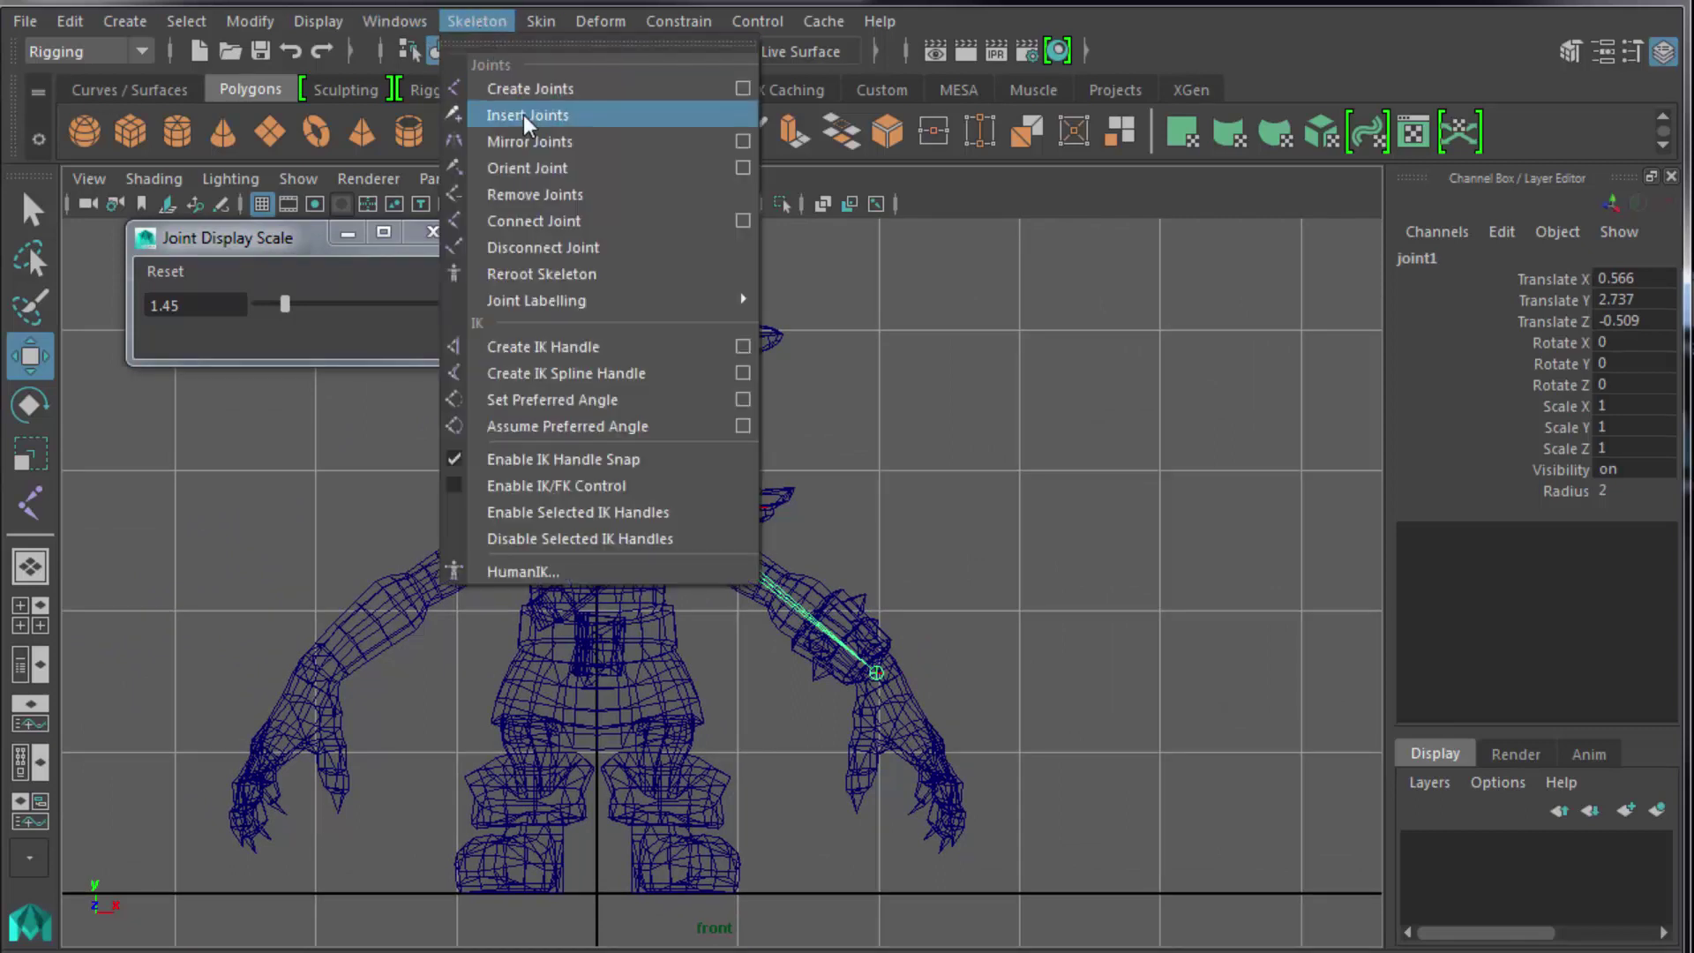
pyautogui.click(618, 115)
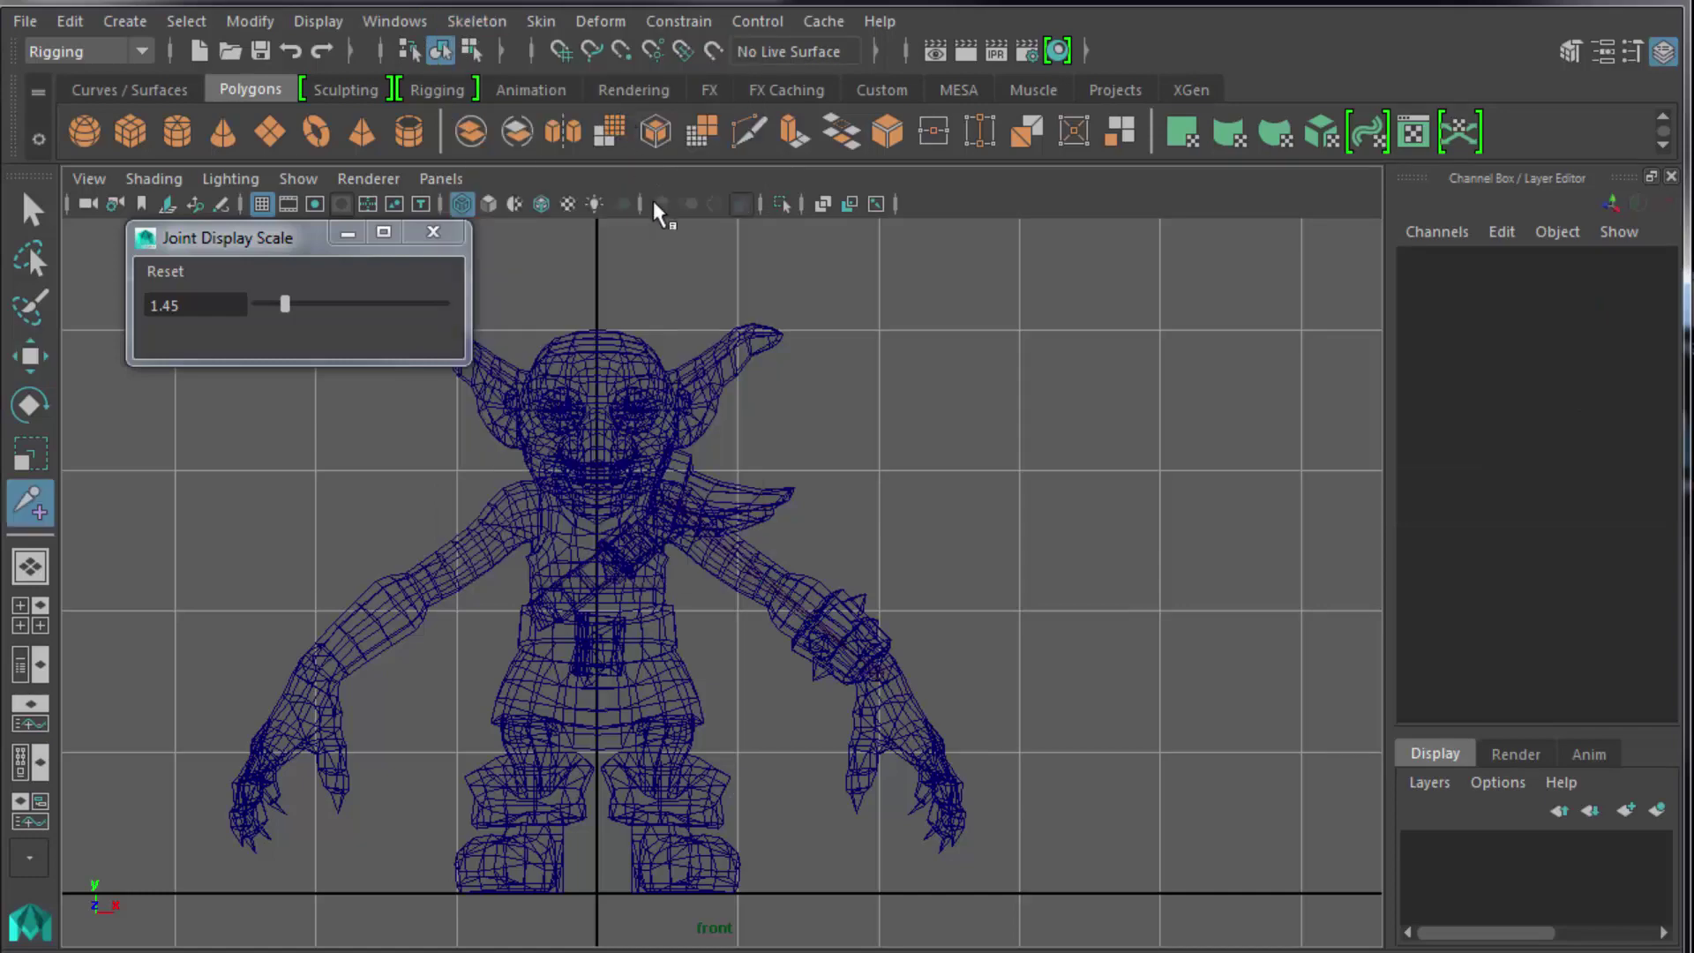
pyautogui.press('space')
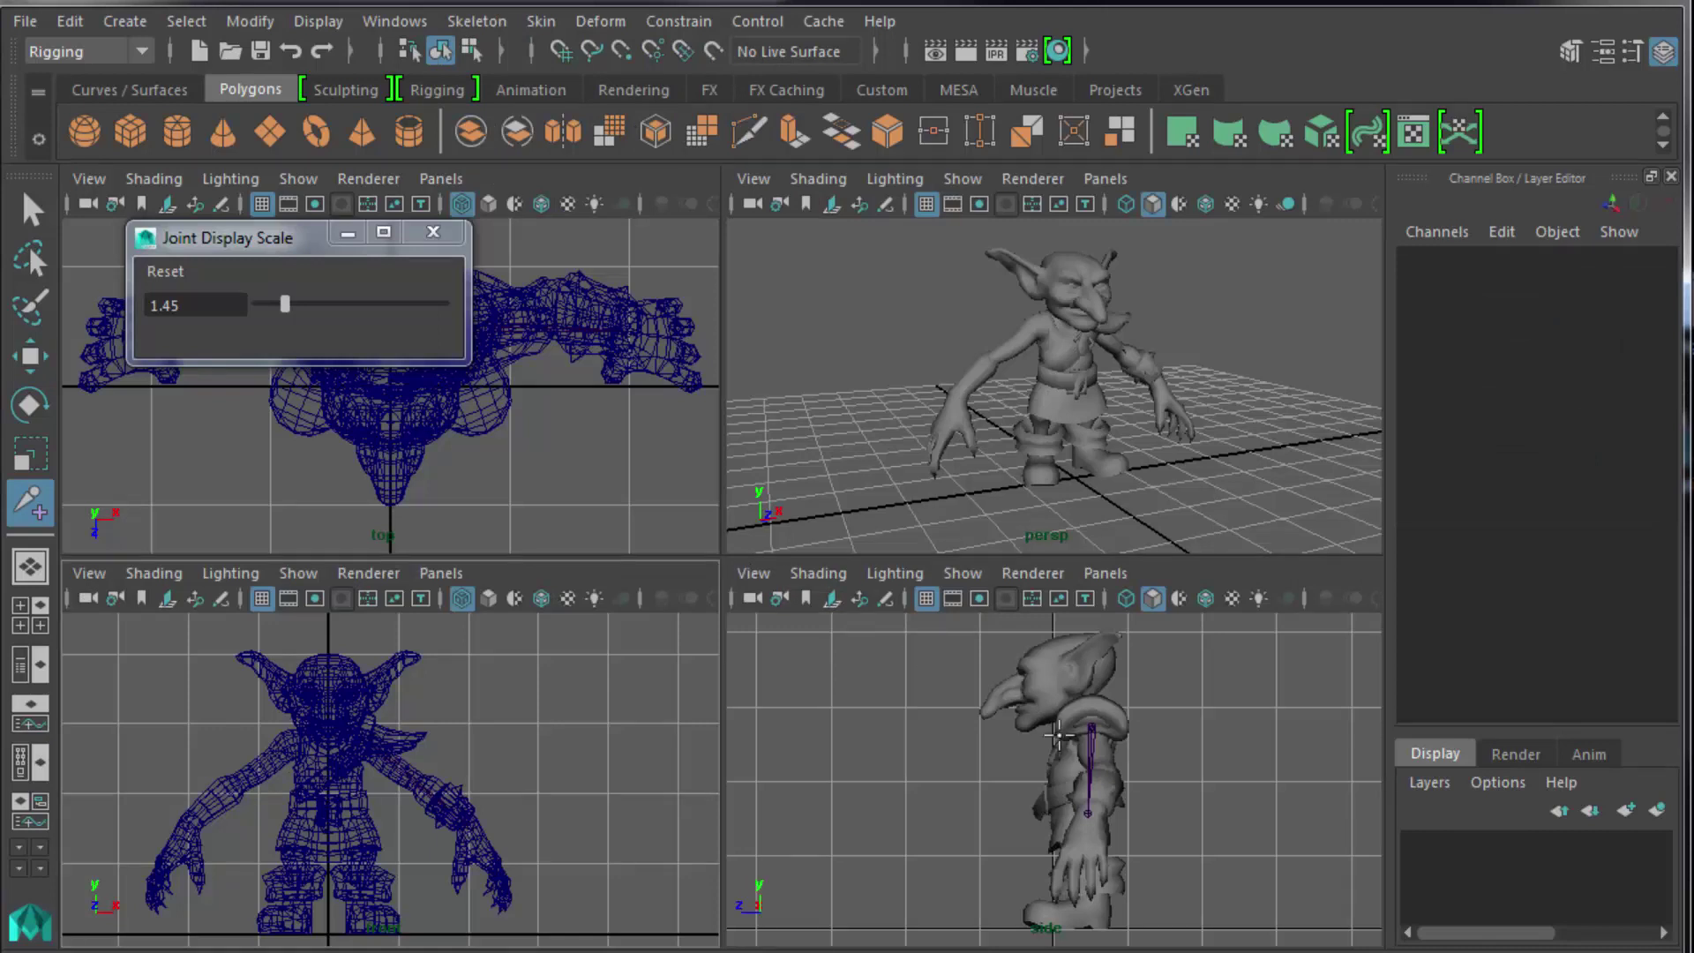
pyautogui.press('space')
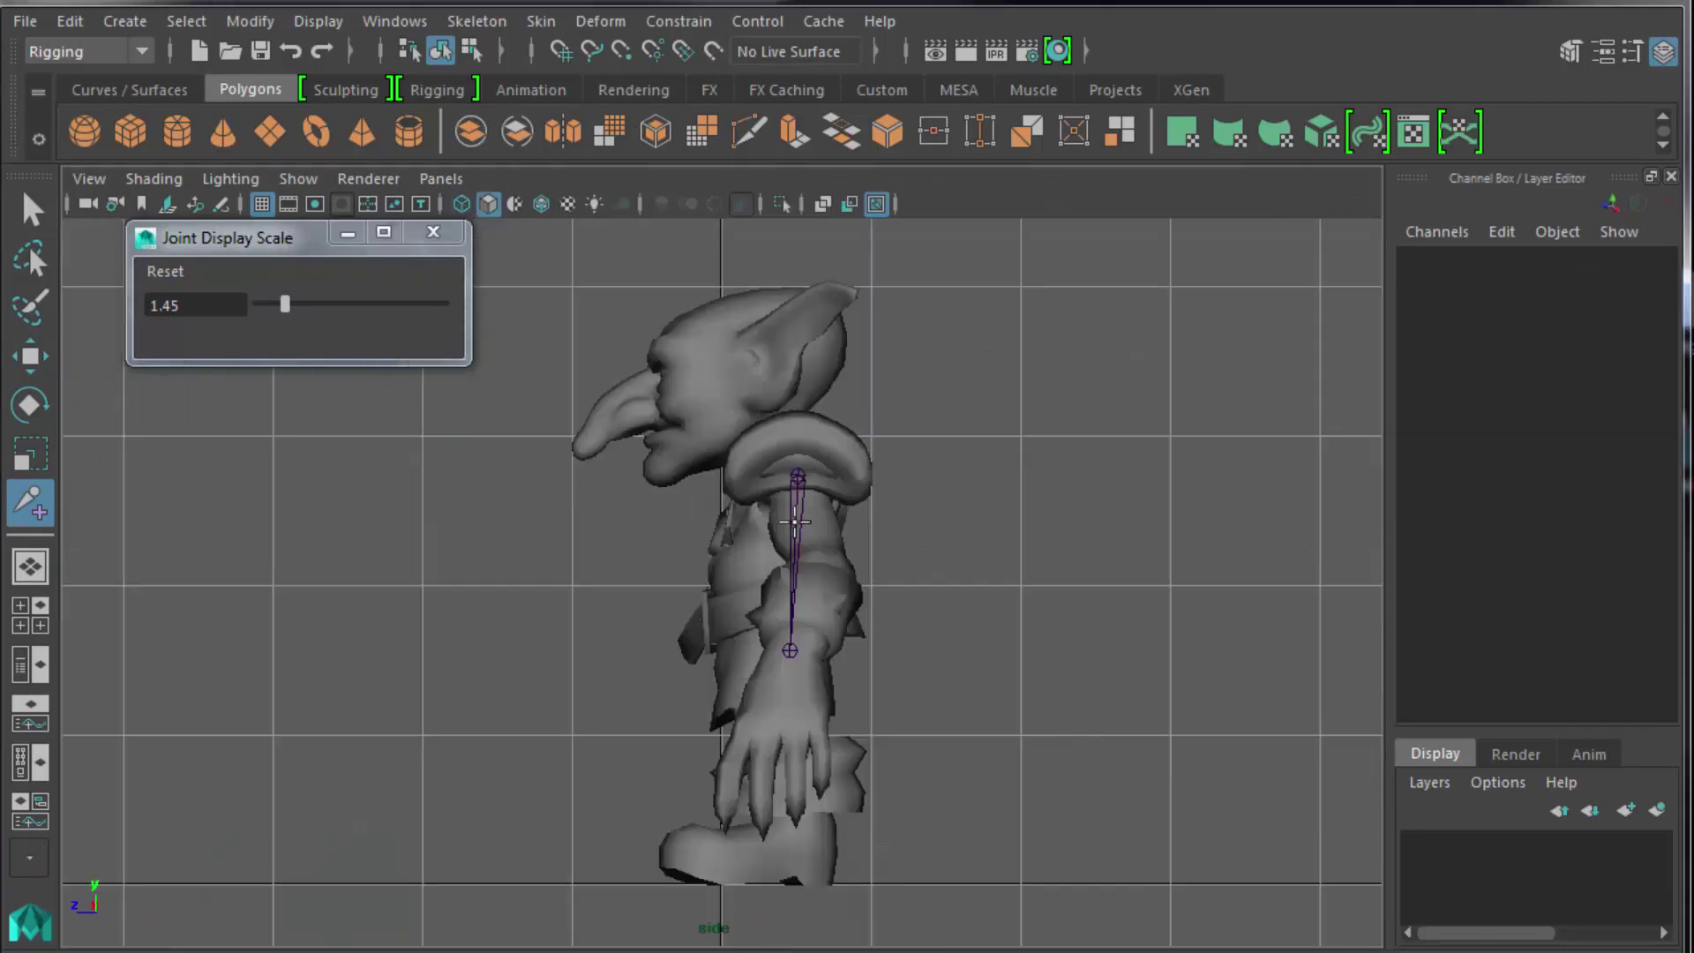
pyautogui.moveTo(798, 478); pyautogui.dragTo(805, 609)
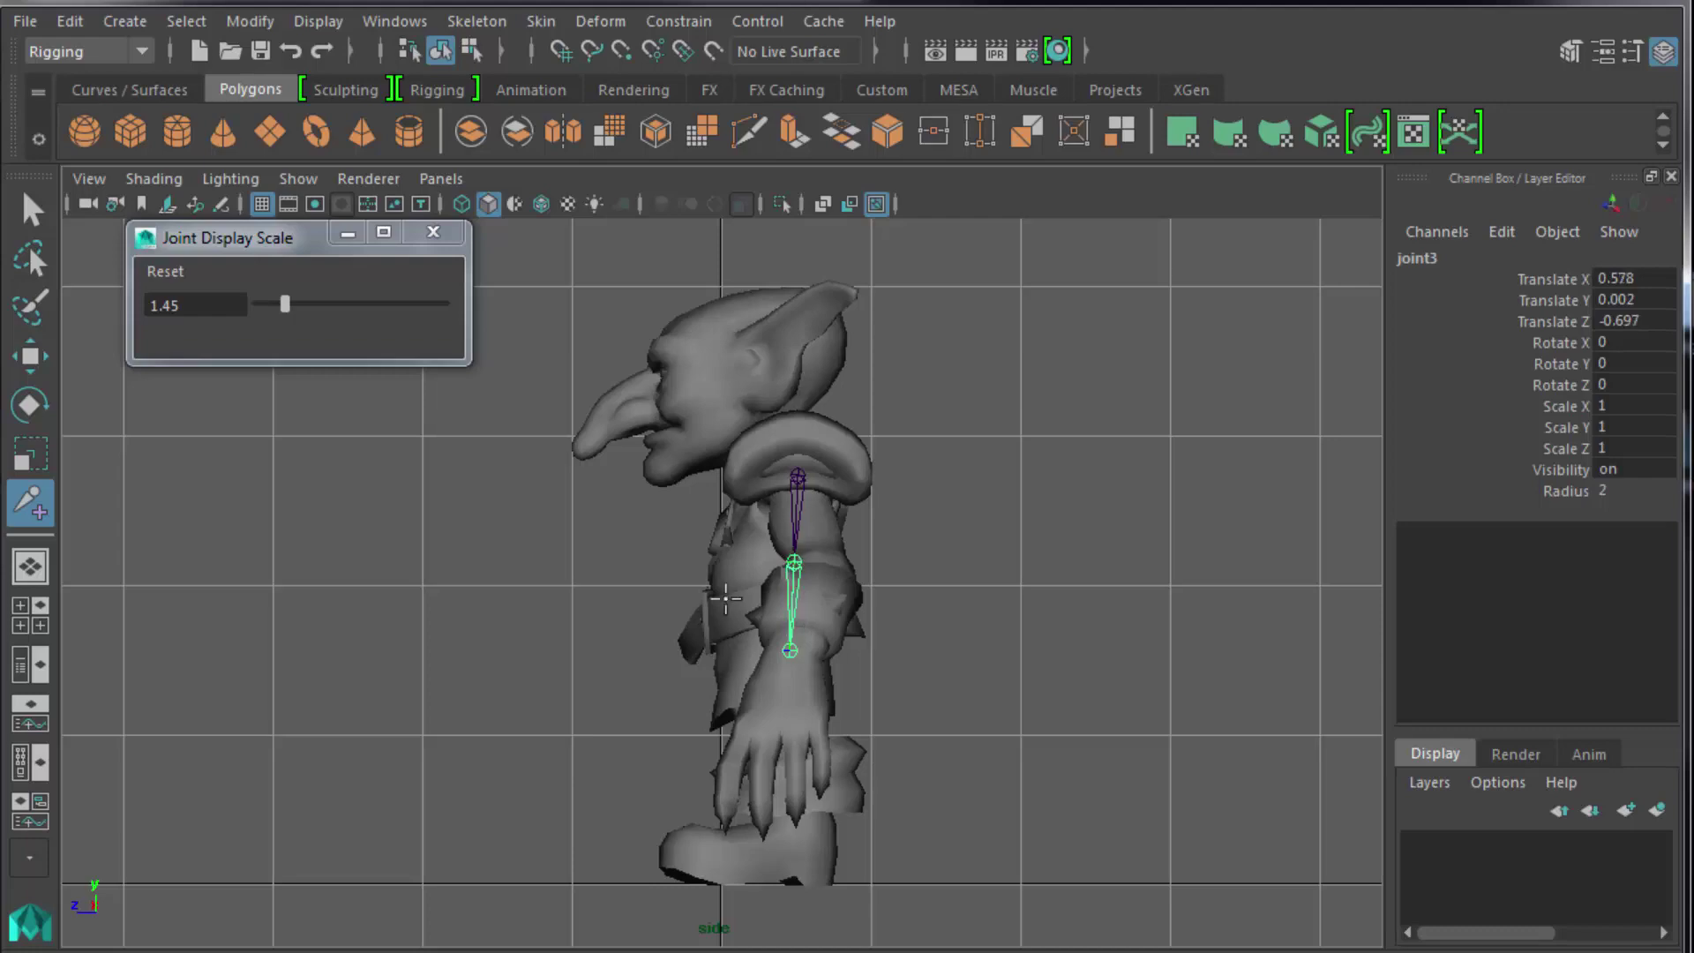
pyautogui.press('space')
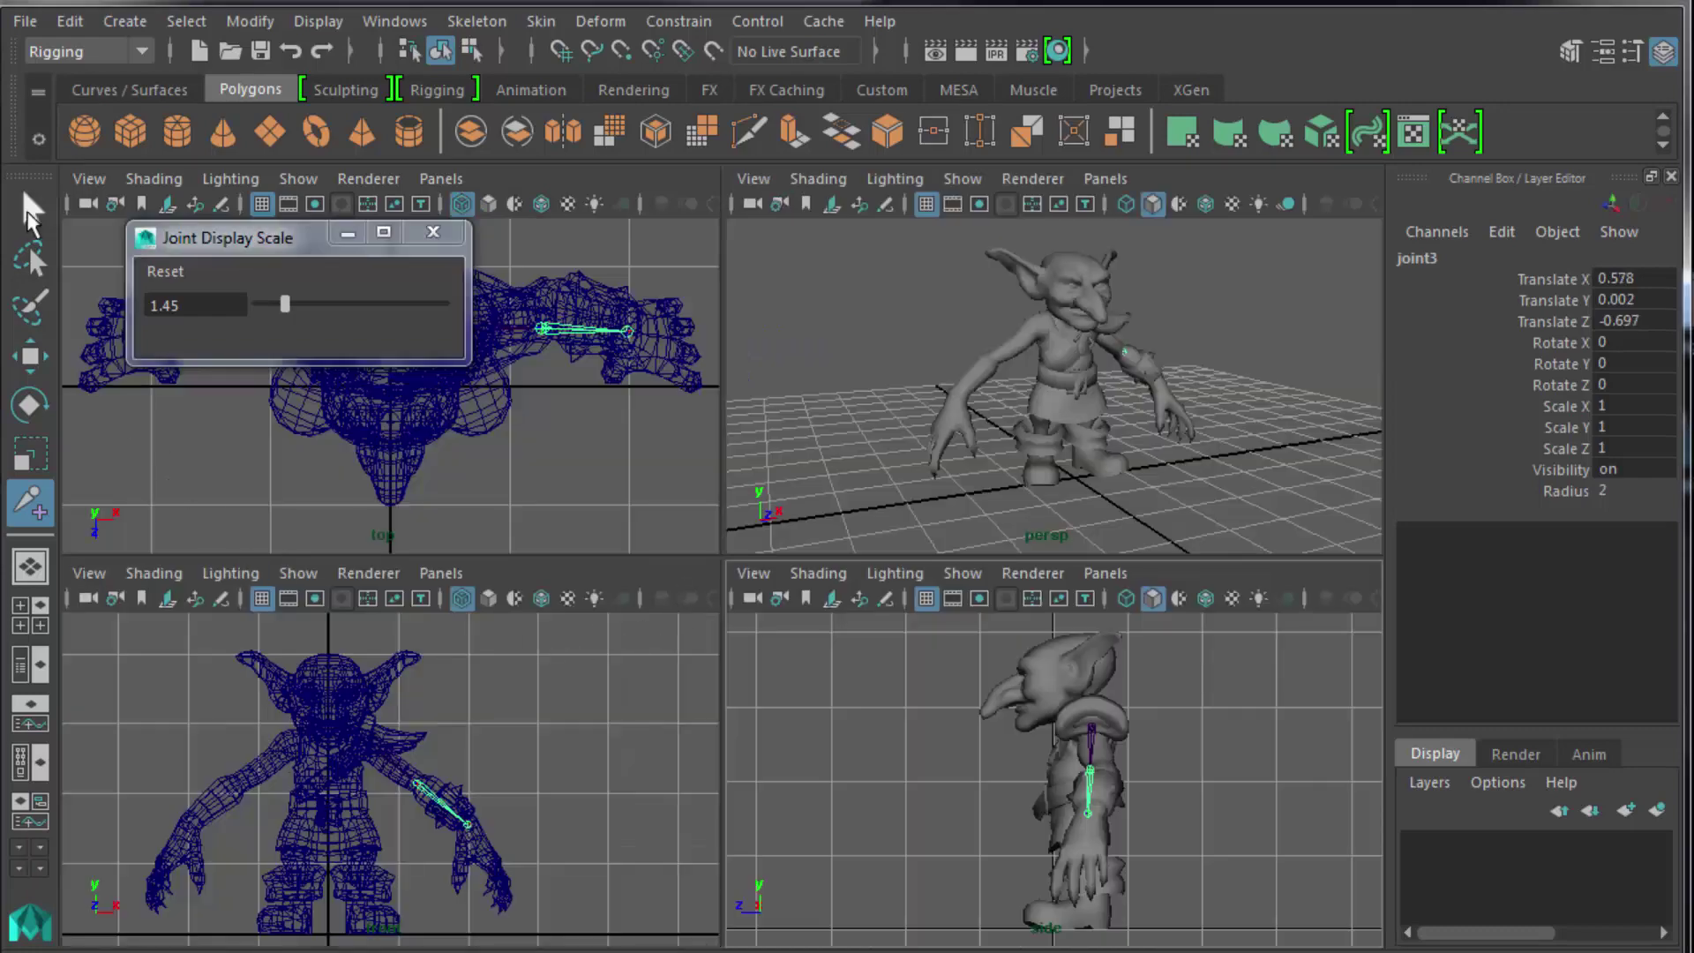
pyautogui.press('q')
# Open the Outliner beside the goblin in the front view and expand the joint1 hierarchy down to joint2.
pyautogui.press('space')
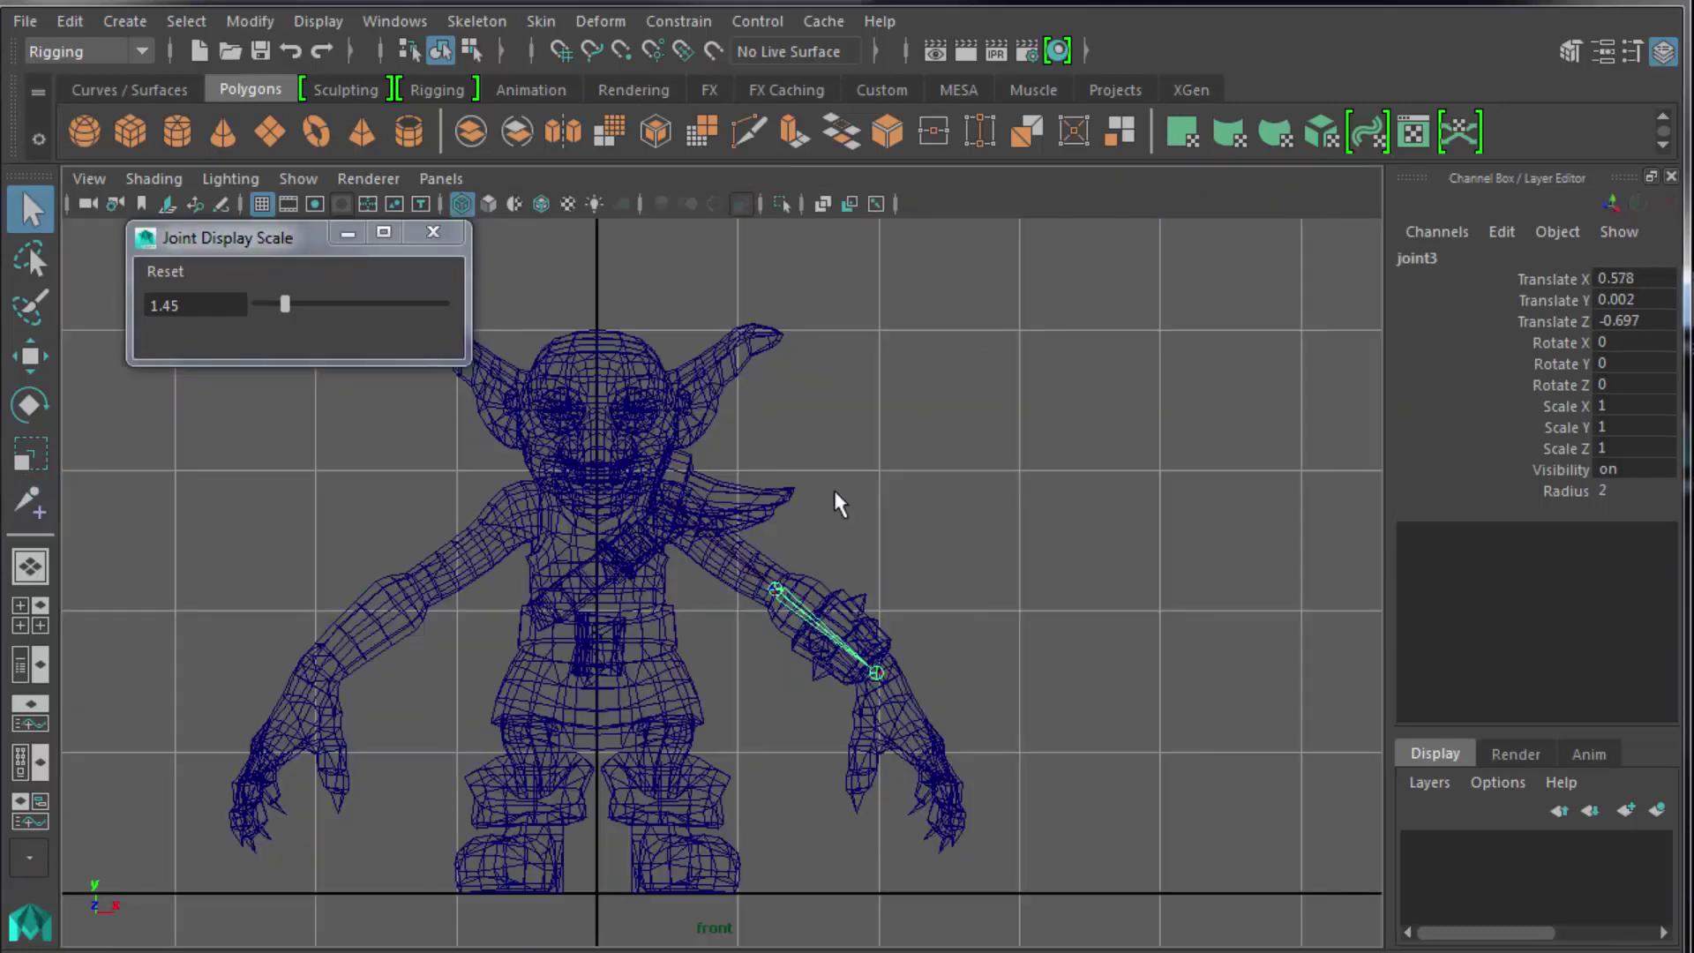
pyautogui.hotkey('shift', 'o')
pyautogui.moveTo(1661, 471); pyautogui.dragTo(1125, 141)
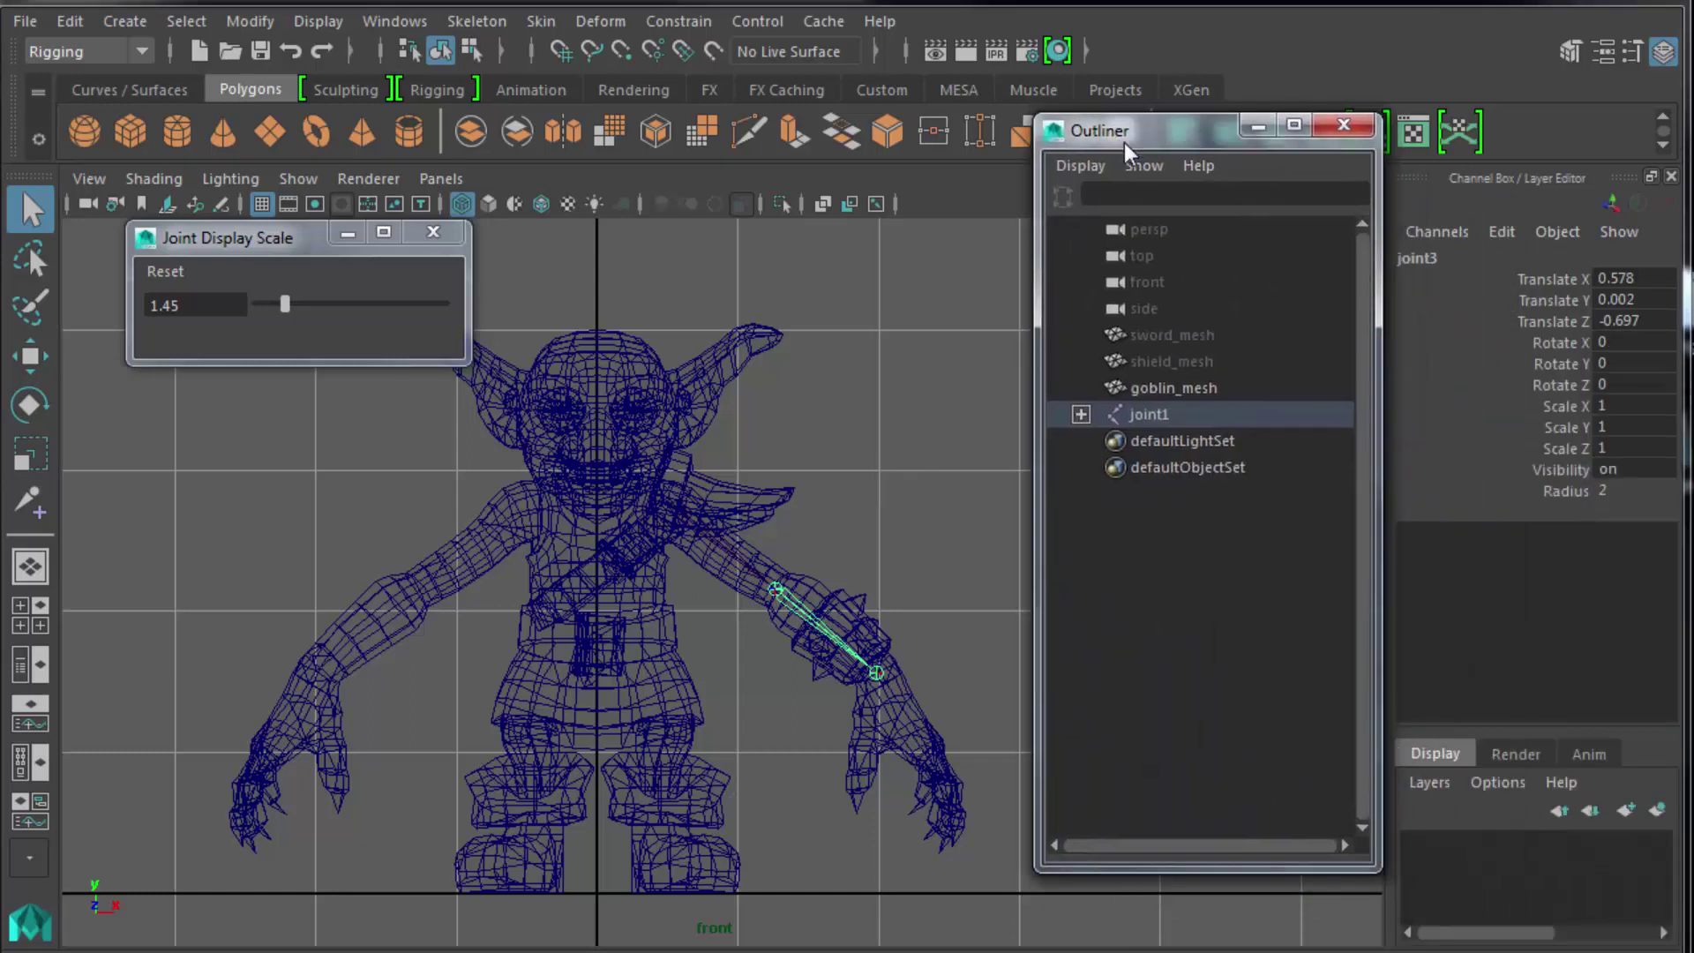
pyautogui.click(1081, 414)
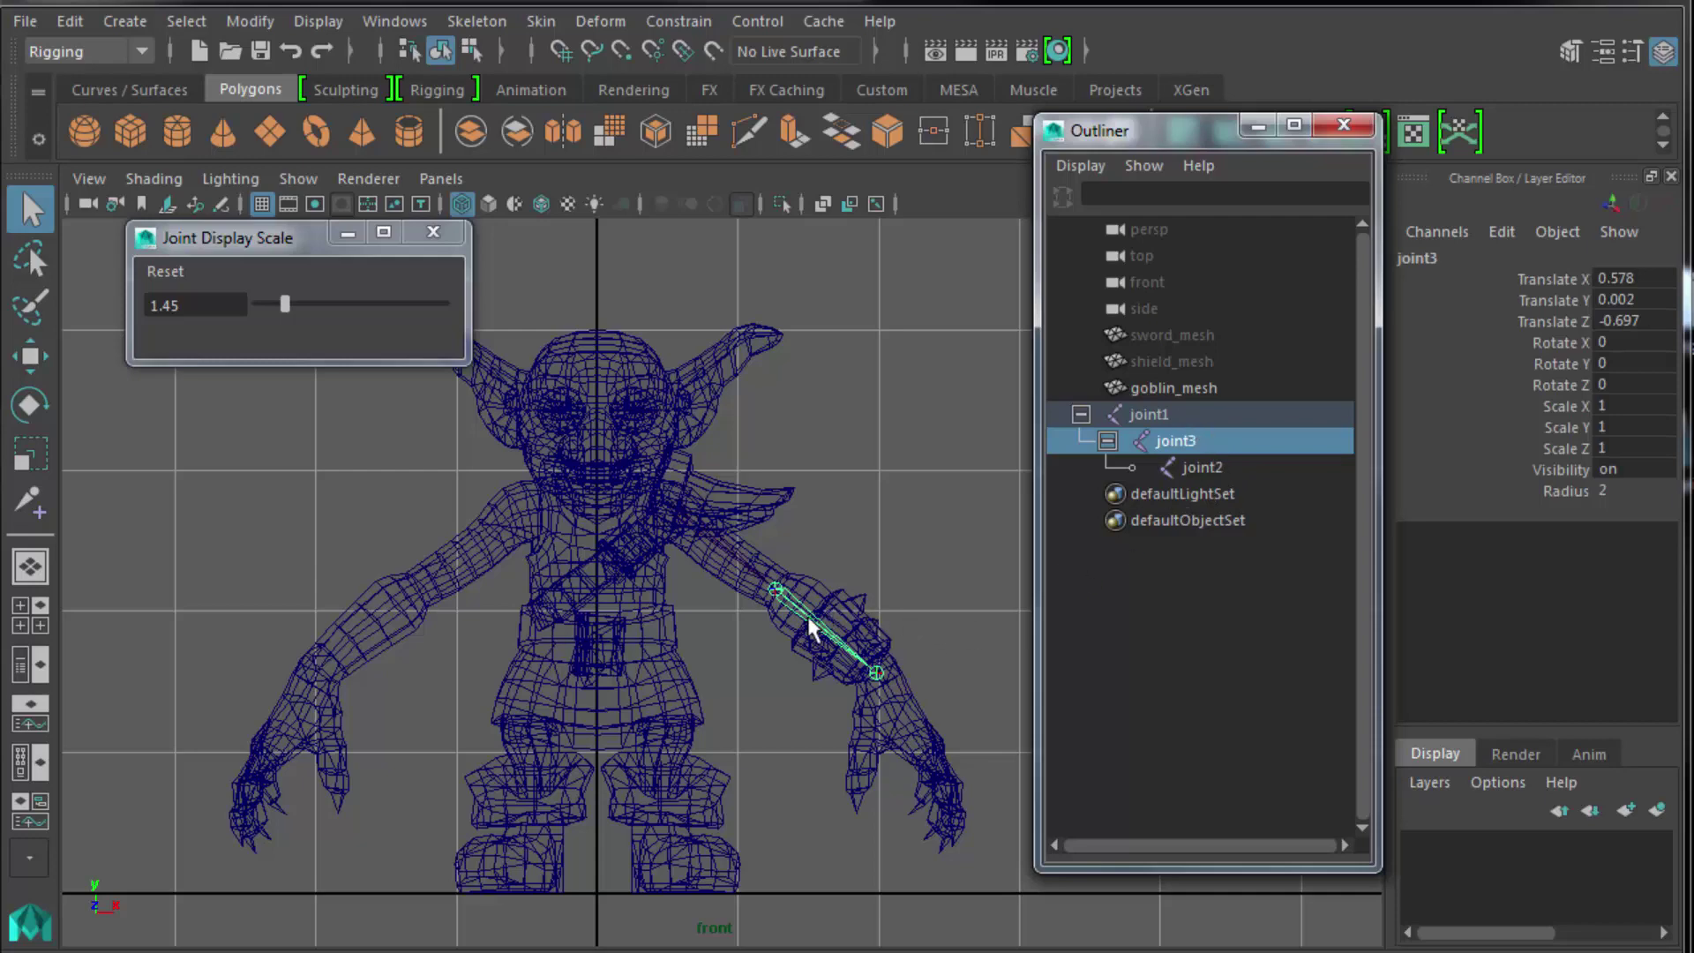
pyautogui.scroll(5, 799, 622)
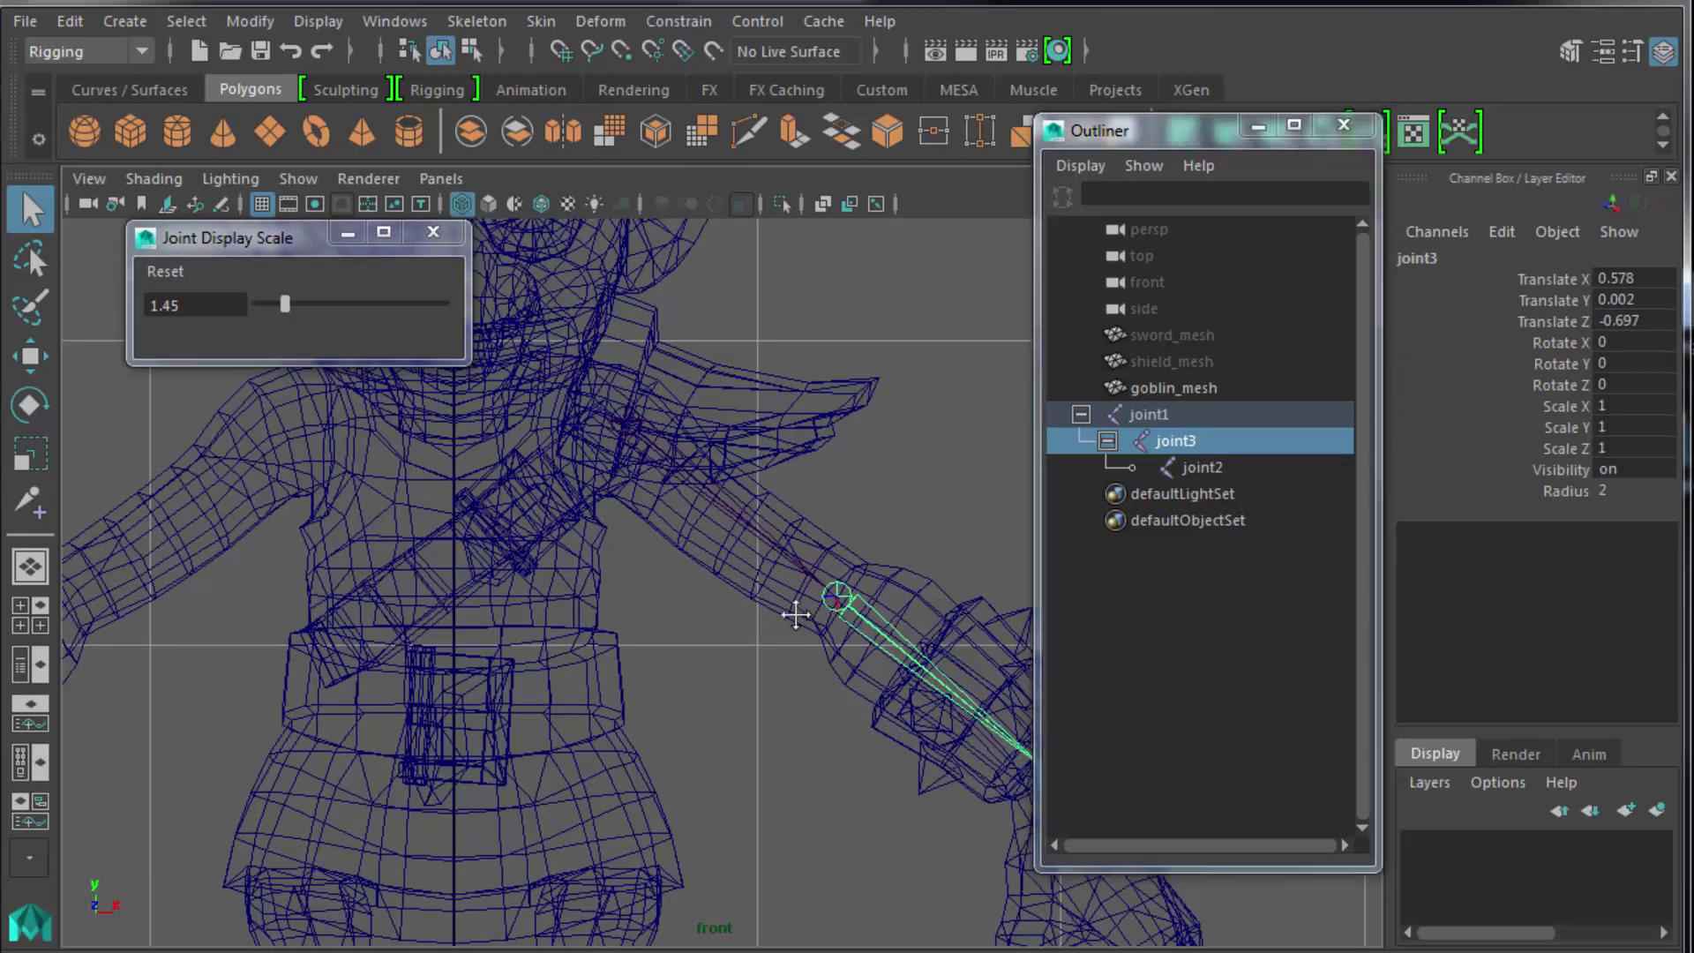
pyautogui.keyDown('alt'); pyautogui.moveTo(794, 609); pyautogui.dragTo(640, 605, button='middle'); pyautogui.keyUp('alt')
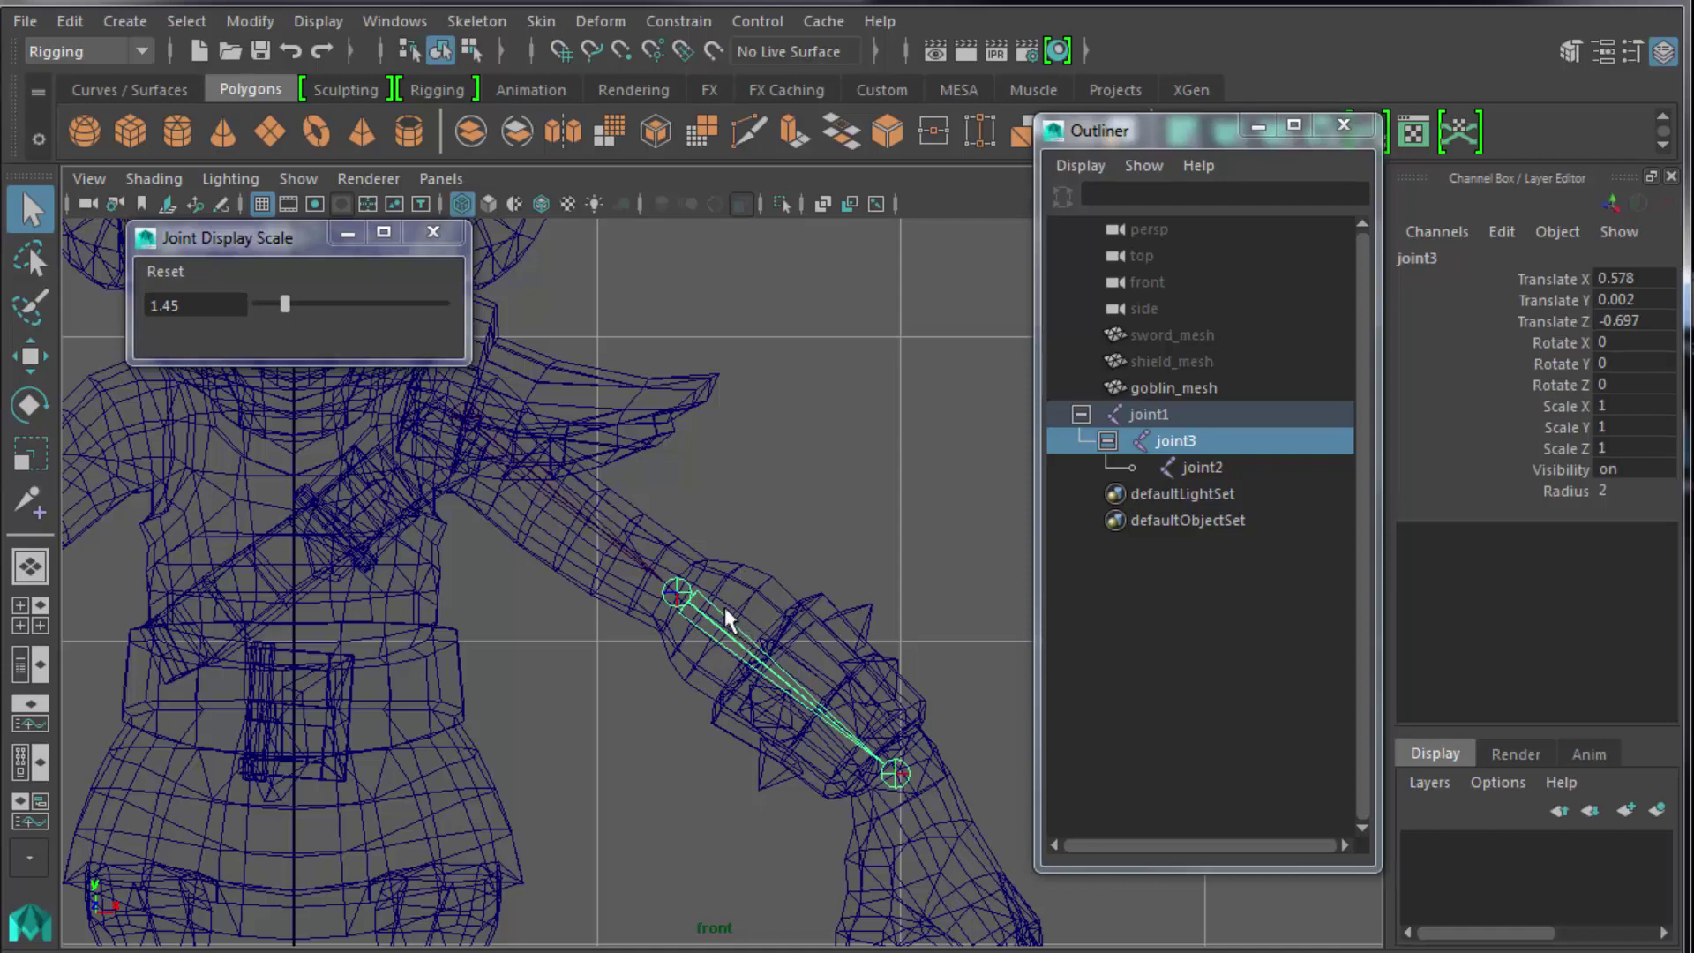
# Examine how the joint chain sits in the arm in the side, top and perspective views, with the top view shaded.
pyautogui.press('space')
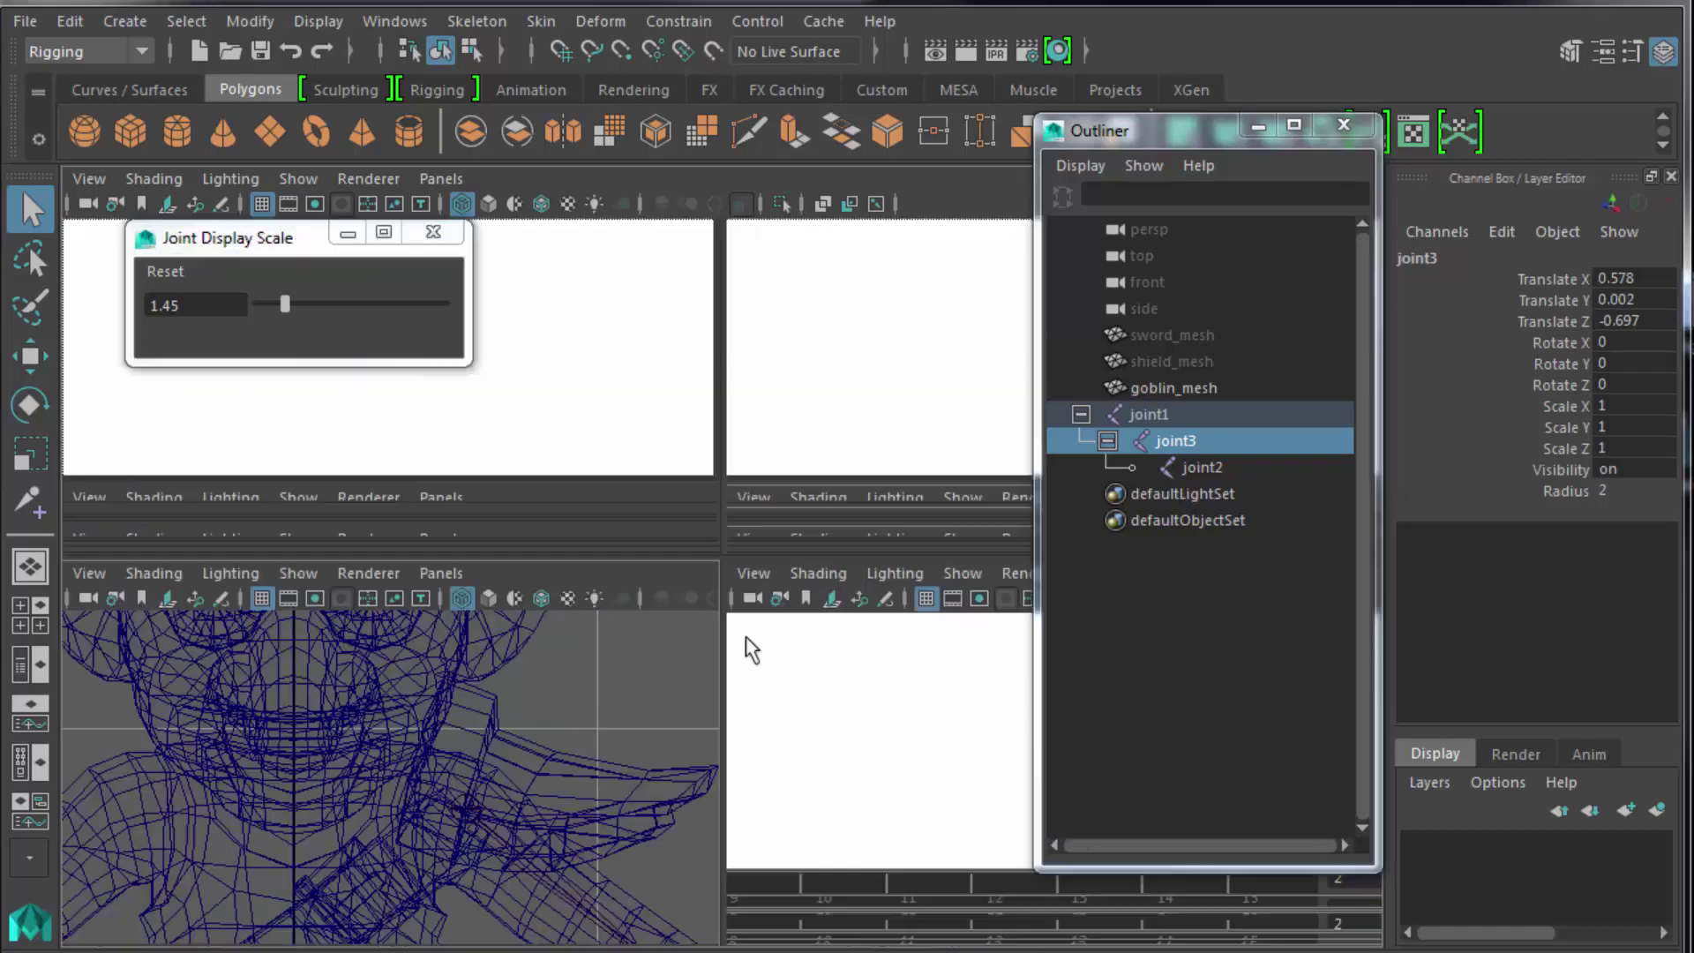
pyautogui.press('space')
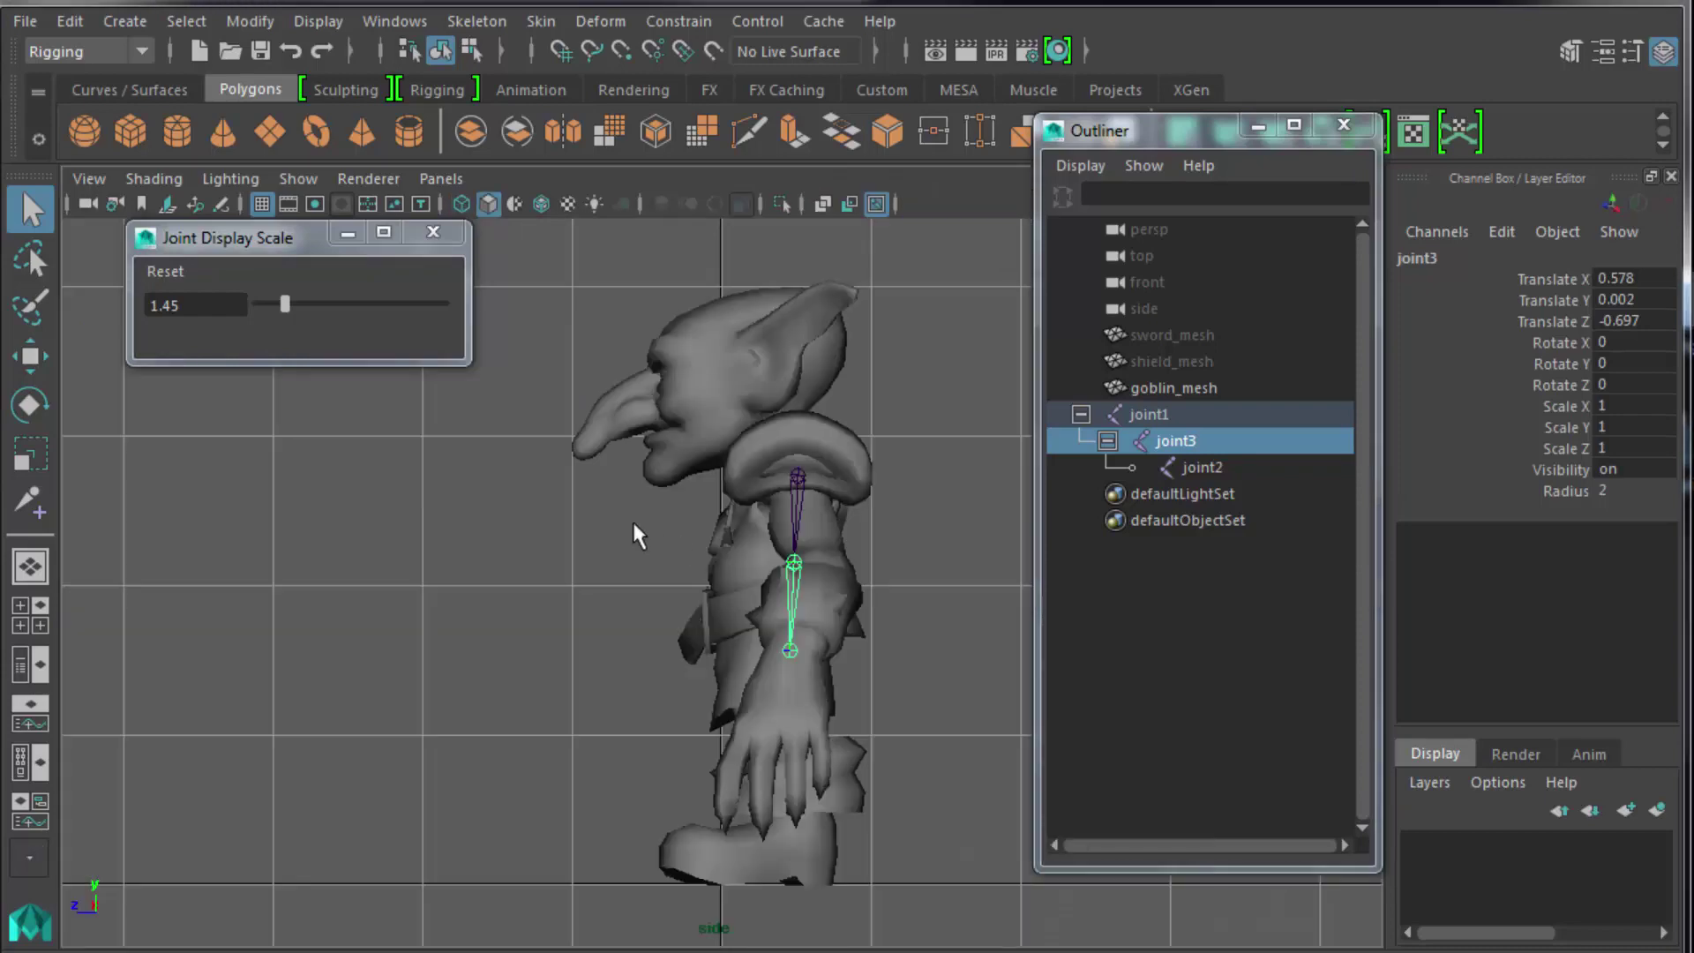
pyautogui.press('space')
pyautogui.press('space')
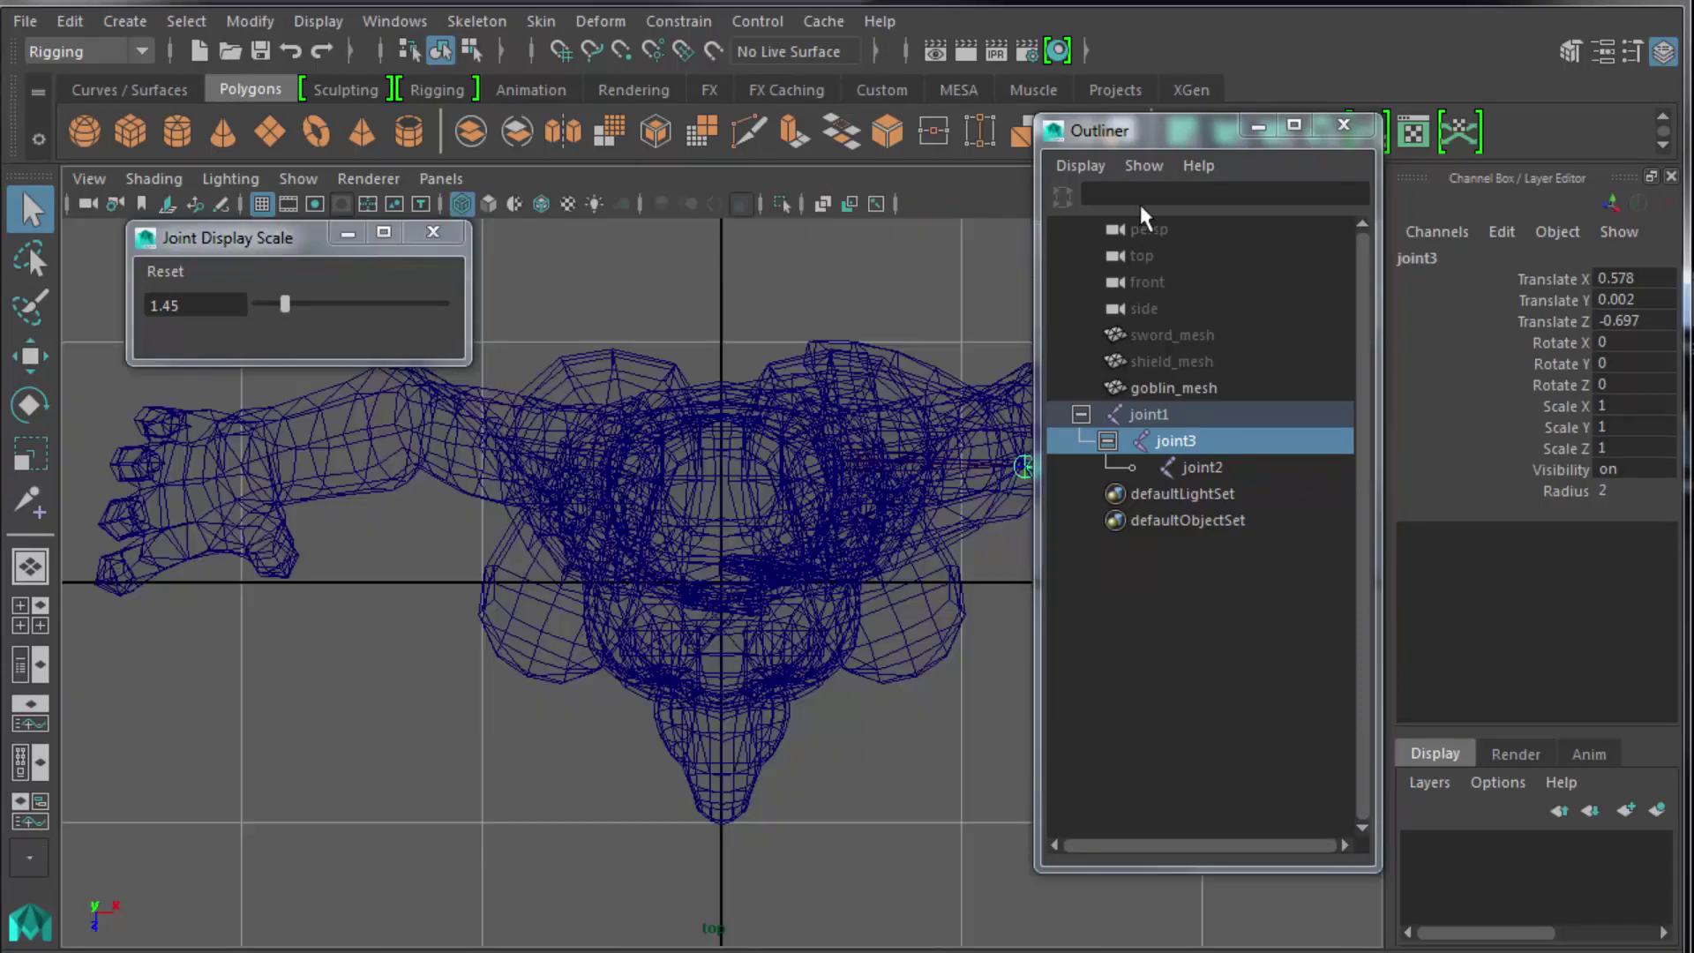
pyautogui.moveTo(1193, 141); pyautogui.dragTo(1455, 205)
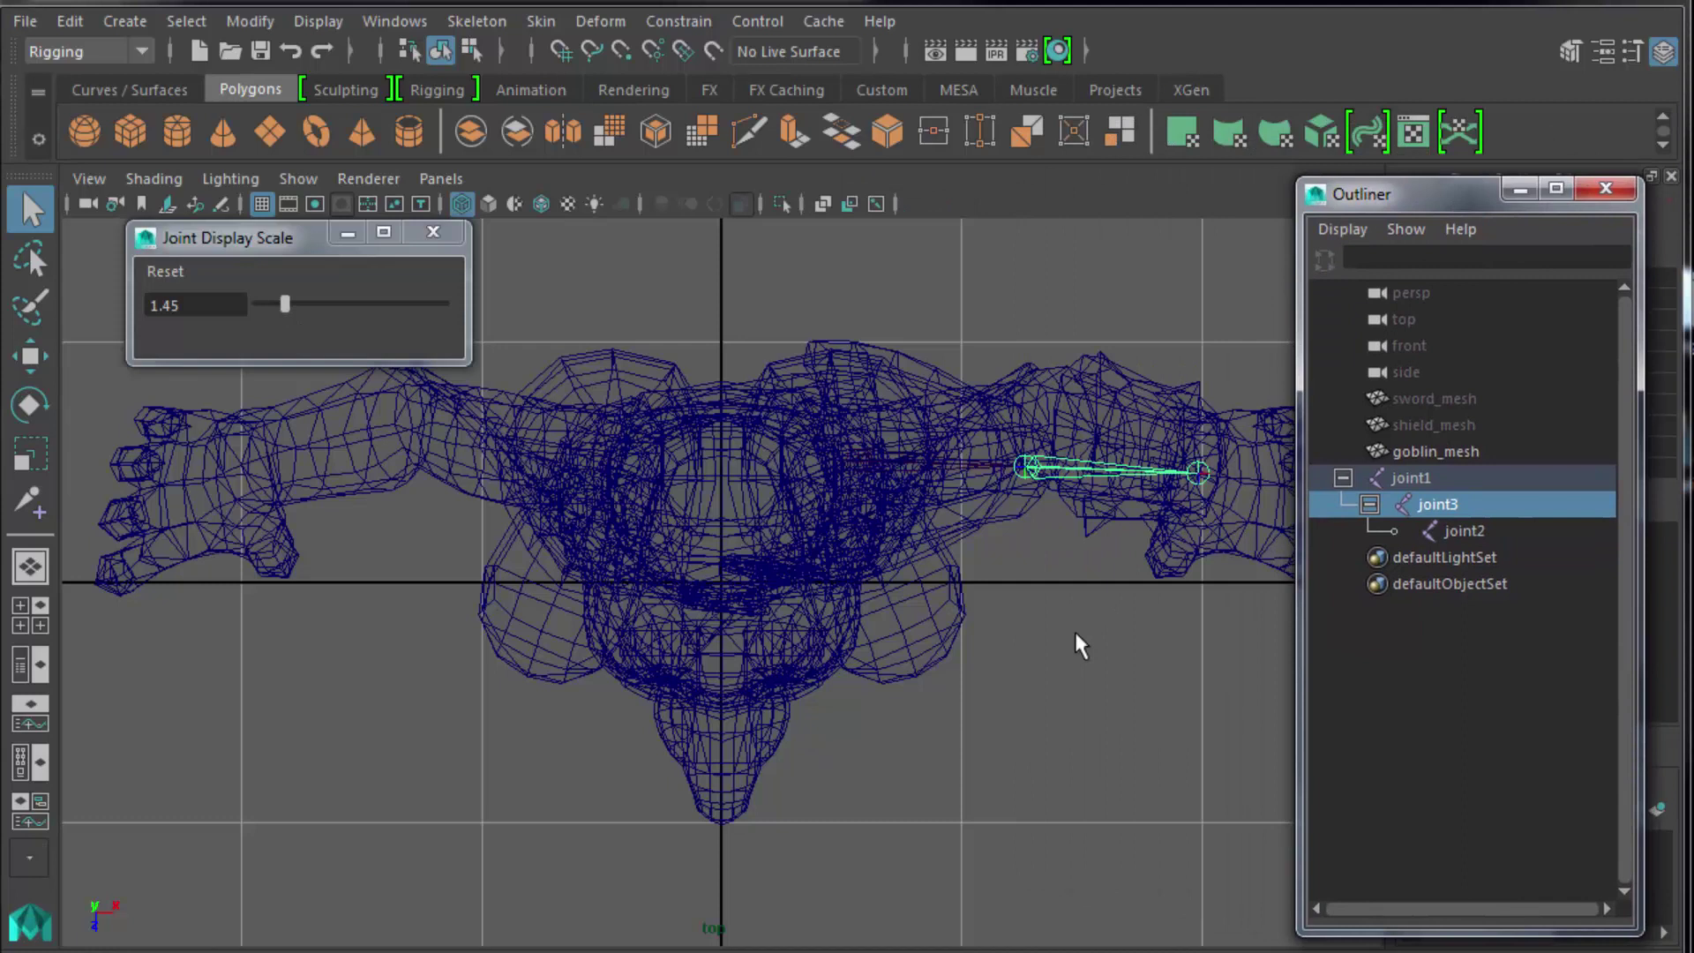
pyautogui.keyDown('alt'); pyautogui.moveTo(1081, 647); pyautogui.dragTo(687, 689, button='middle'); pyautogui.keyUp('alt')
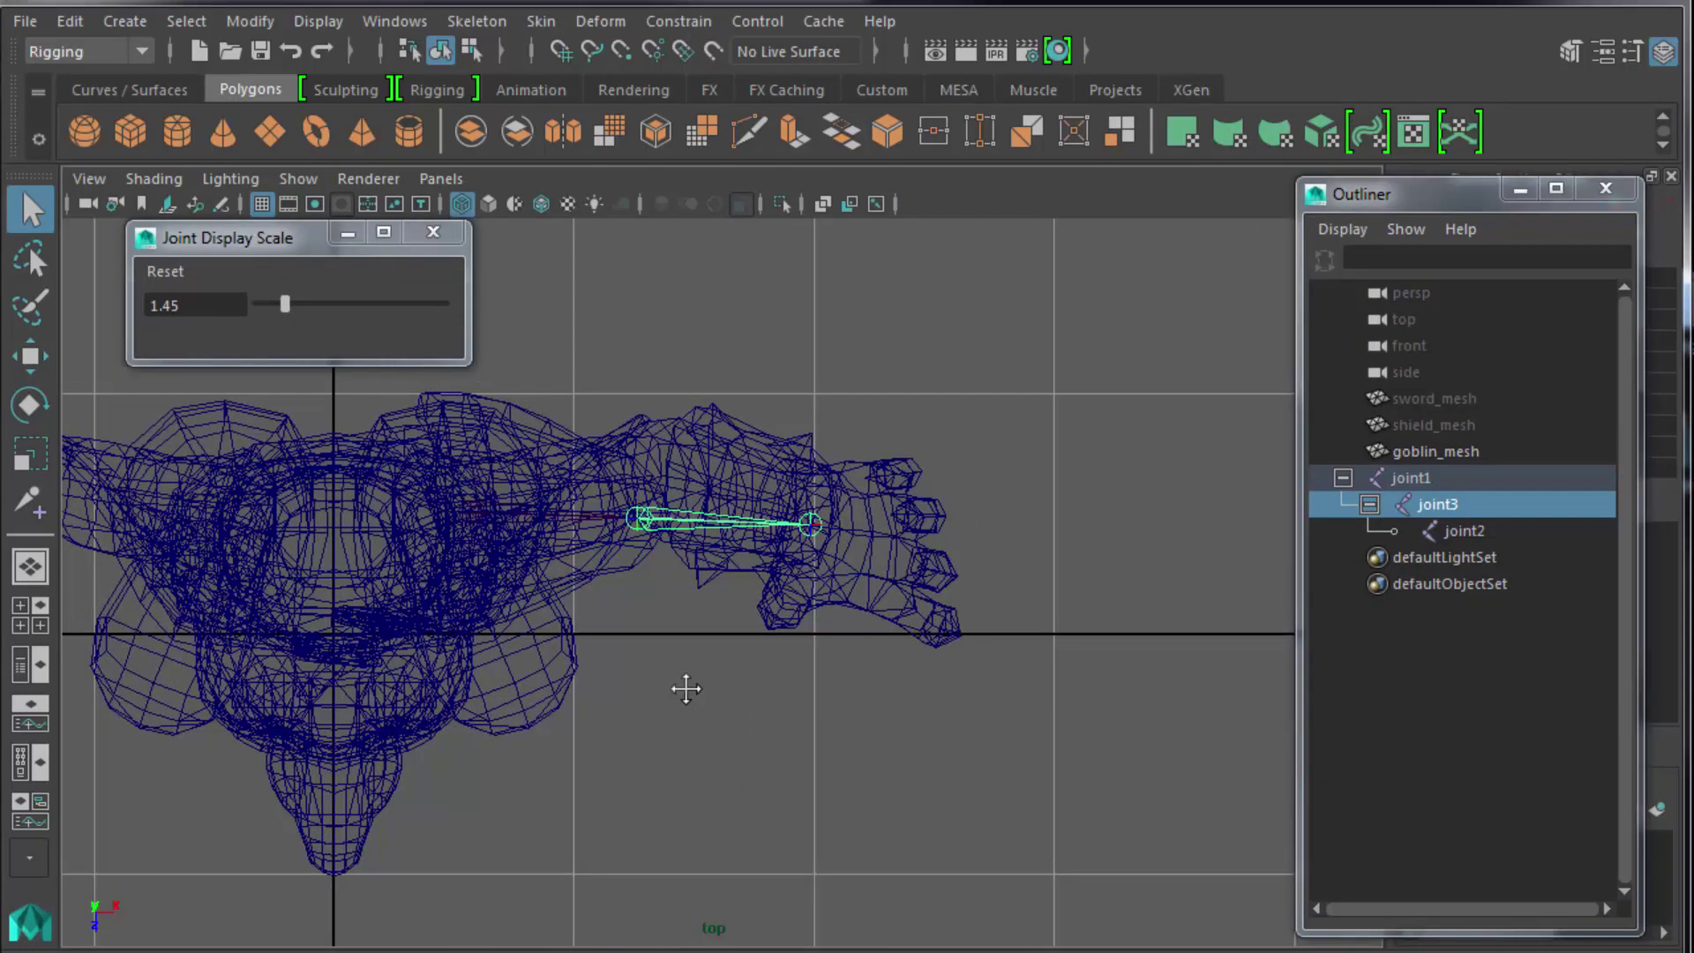
pyautogui.press('5')
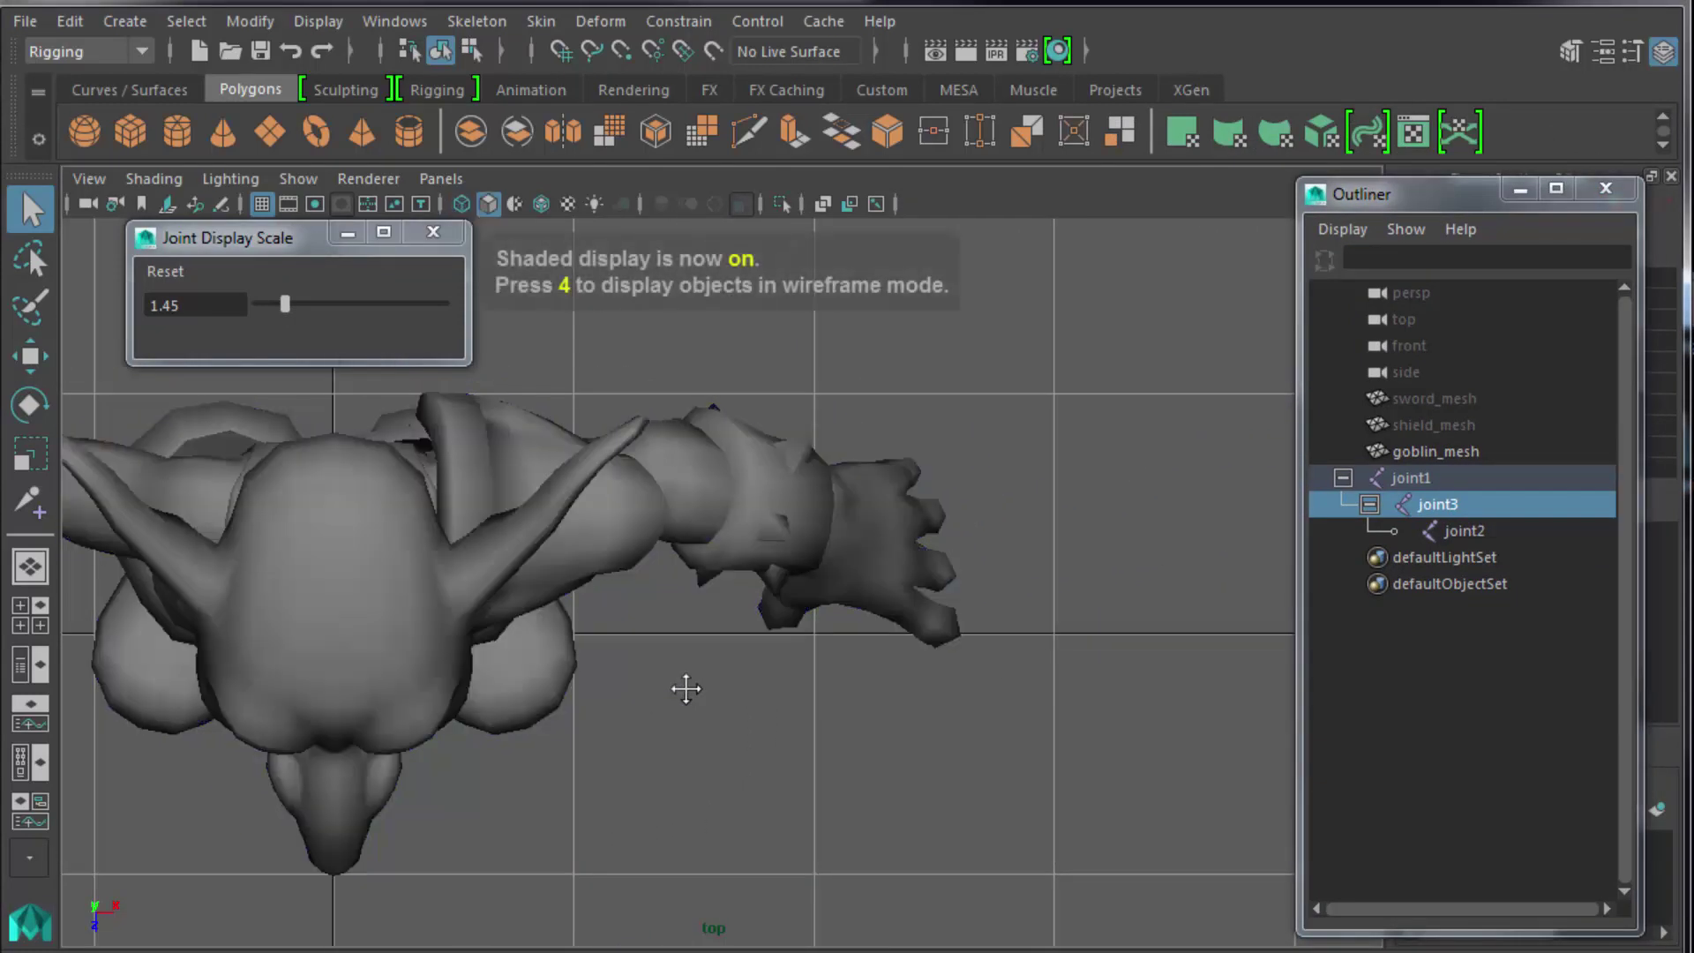
pyautogui.press('space')
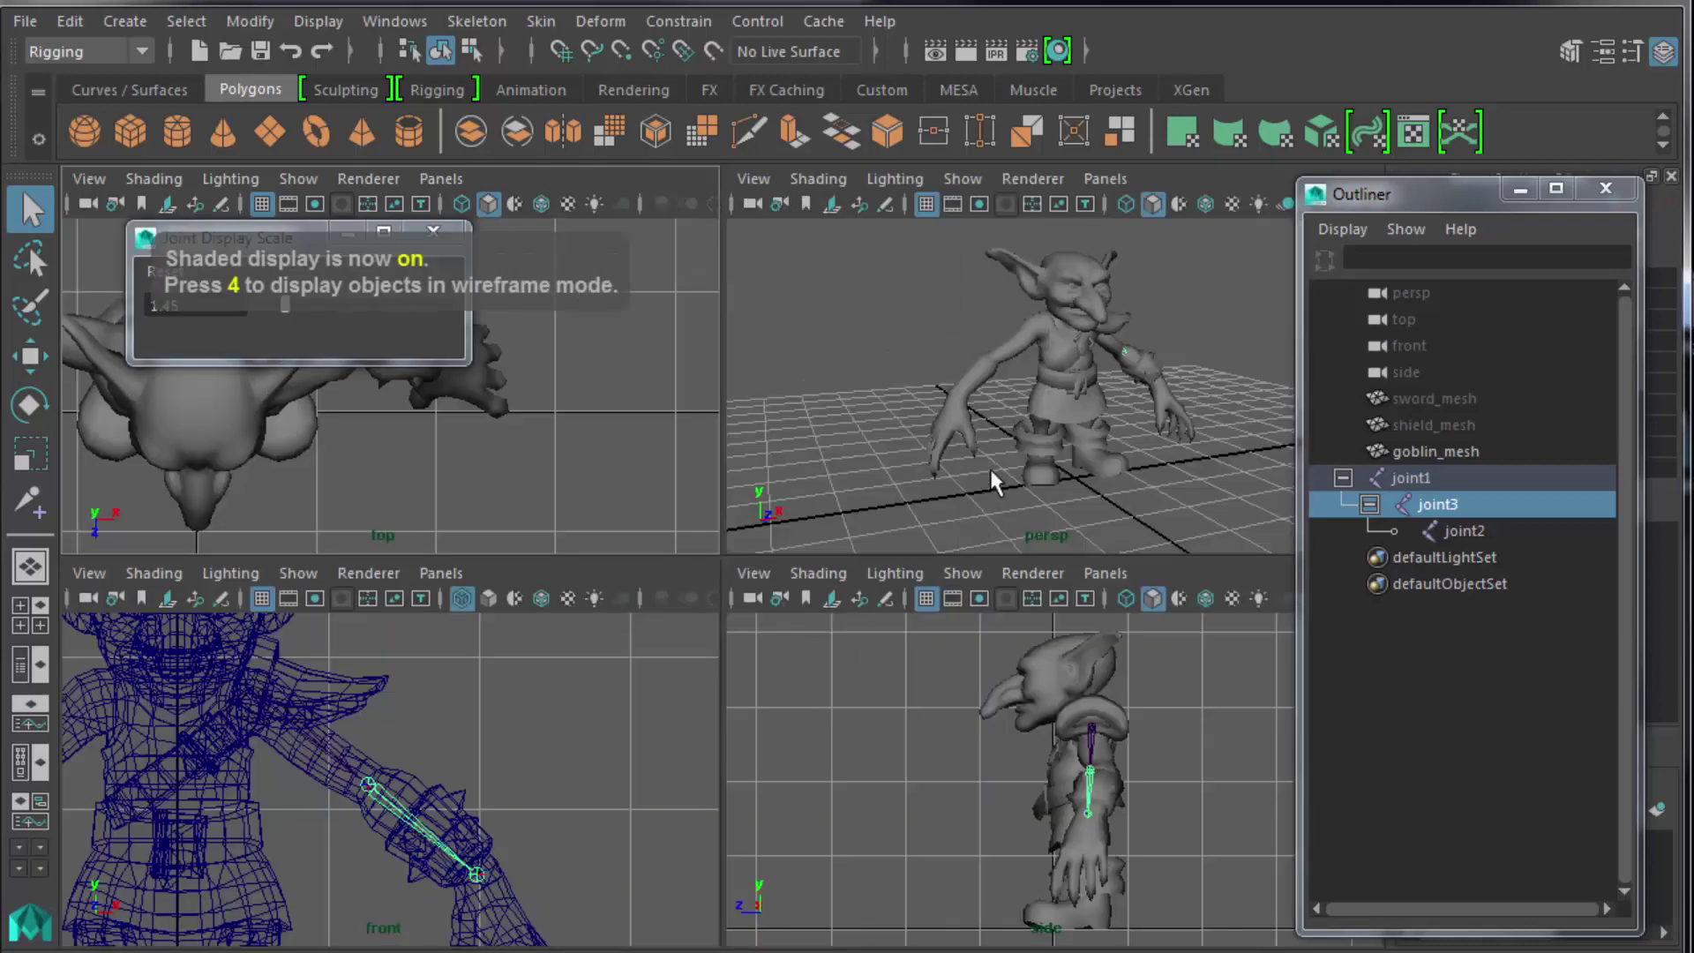
pyautogui.press('space')
pyautogui.keyDown('alt'); pyautogui.moveTo(1013, 477); pyautogui.dragTo(631, 520); pyautogui.keyUp('alt')
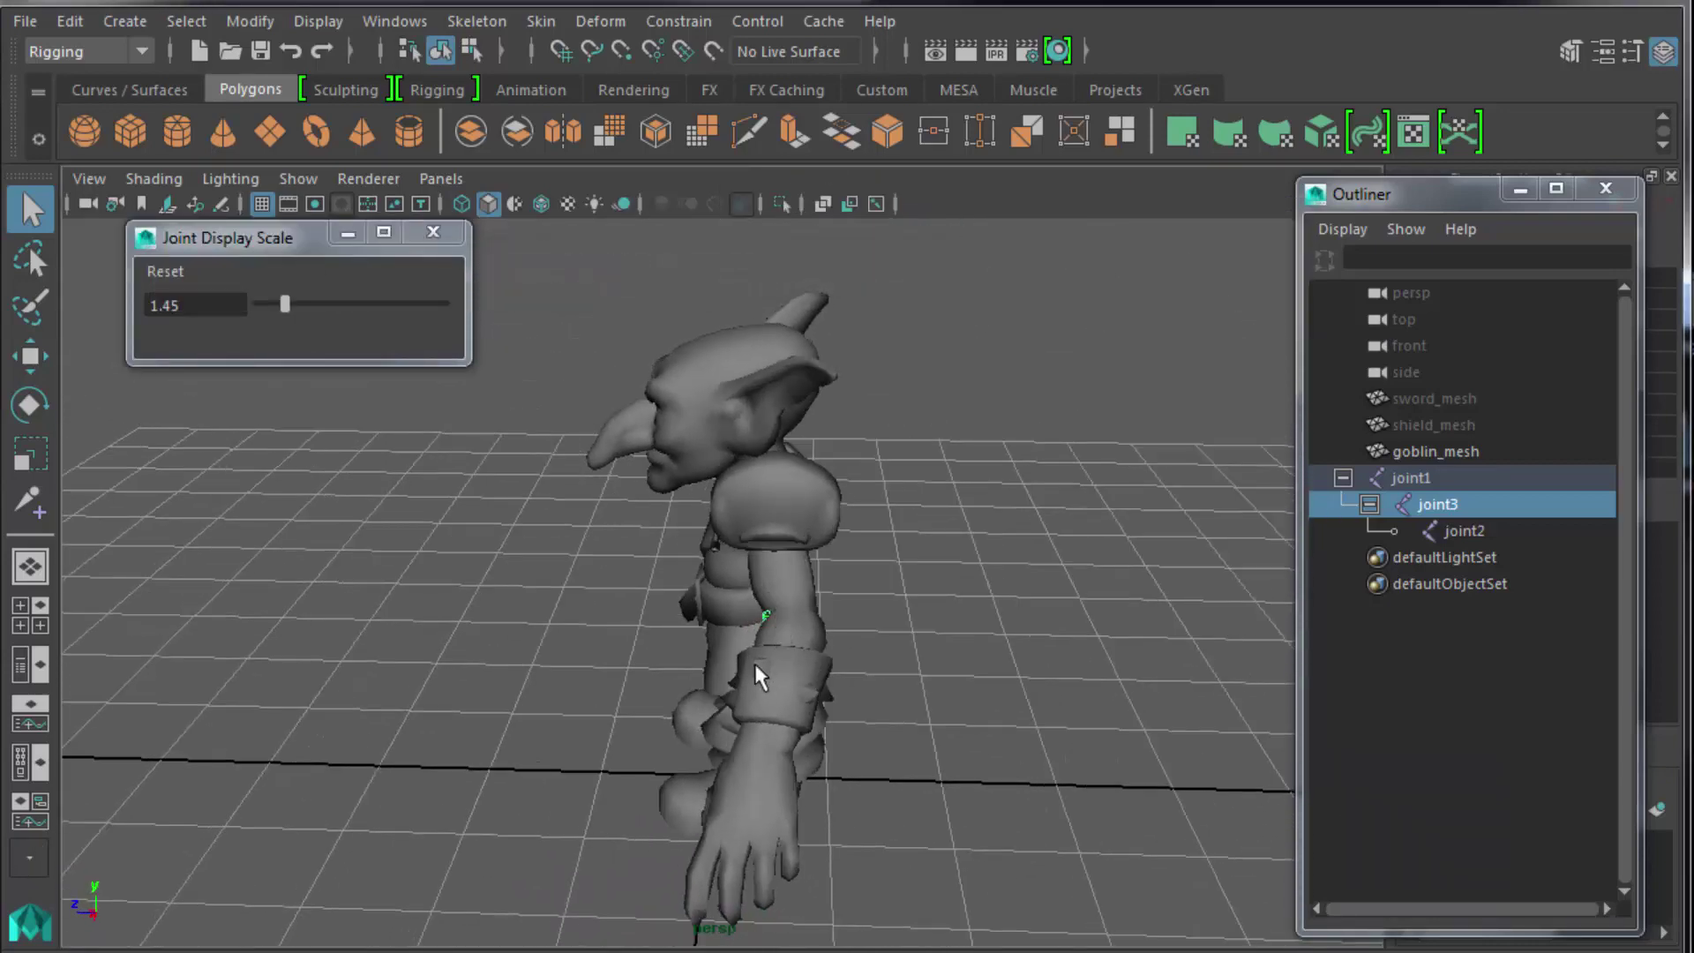
pyautogui.press('space')
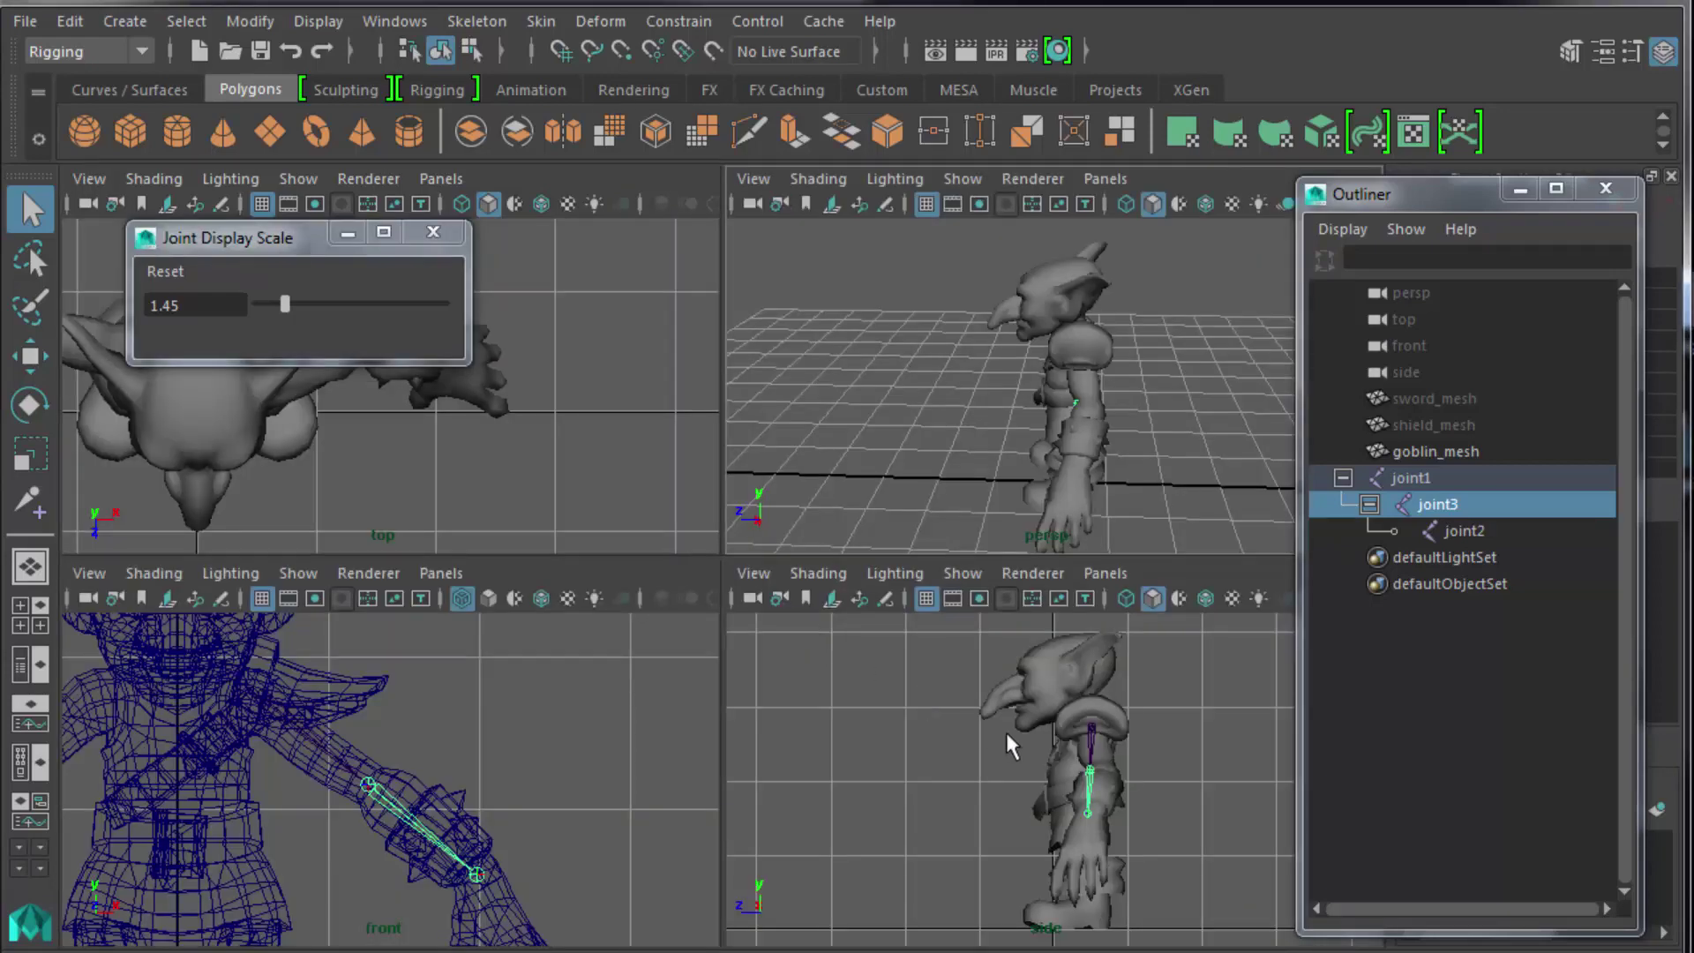
pyautogui.press('space')
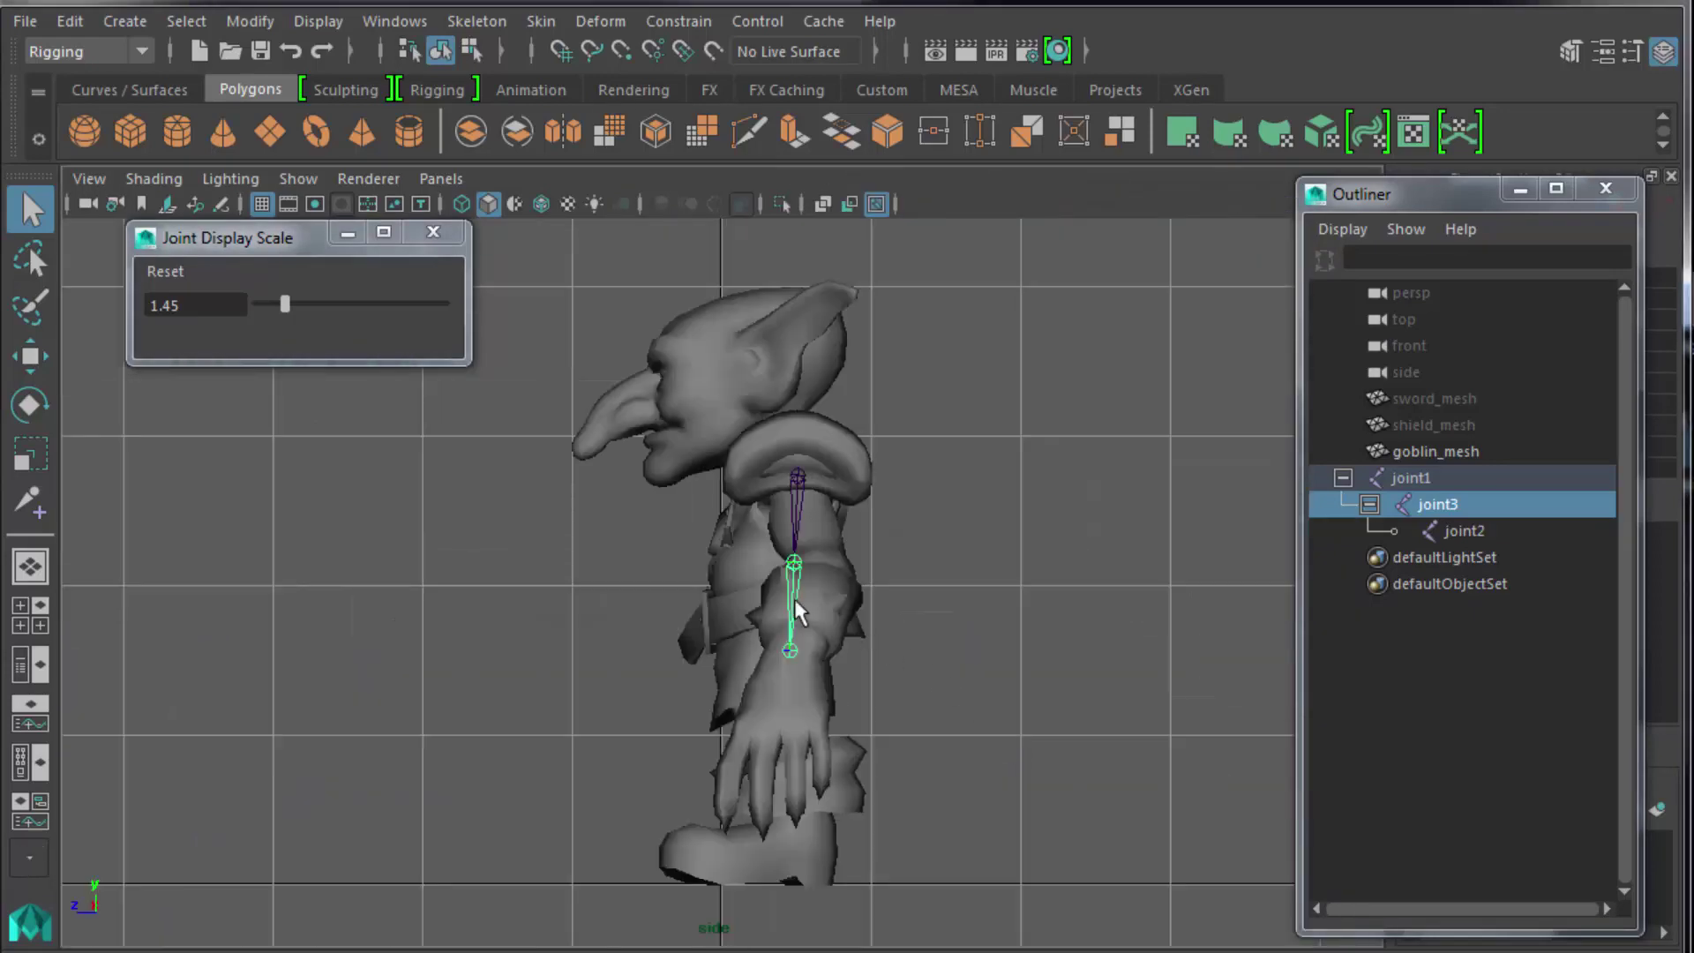
# Move only joint3 toward the back of the elbow in the side view, keeping joint2 in place at the wrist.
pyautogui.press('w')
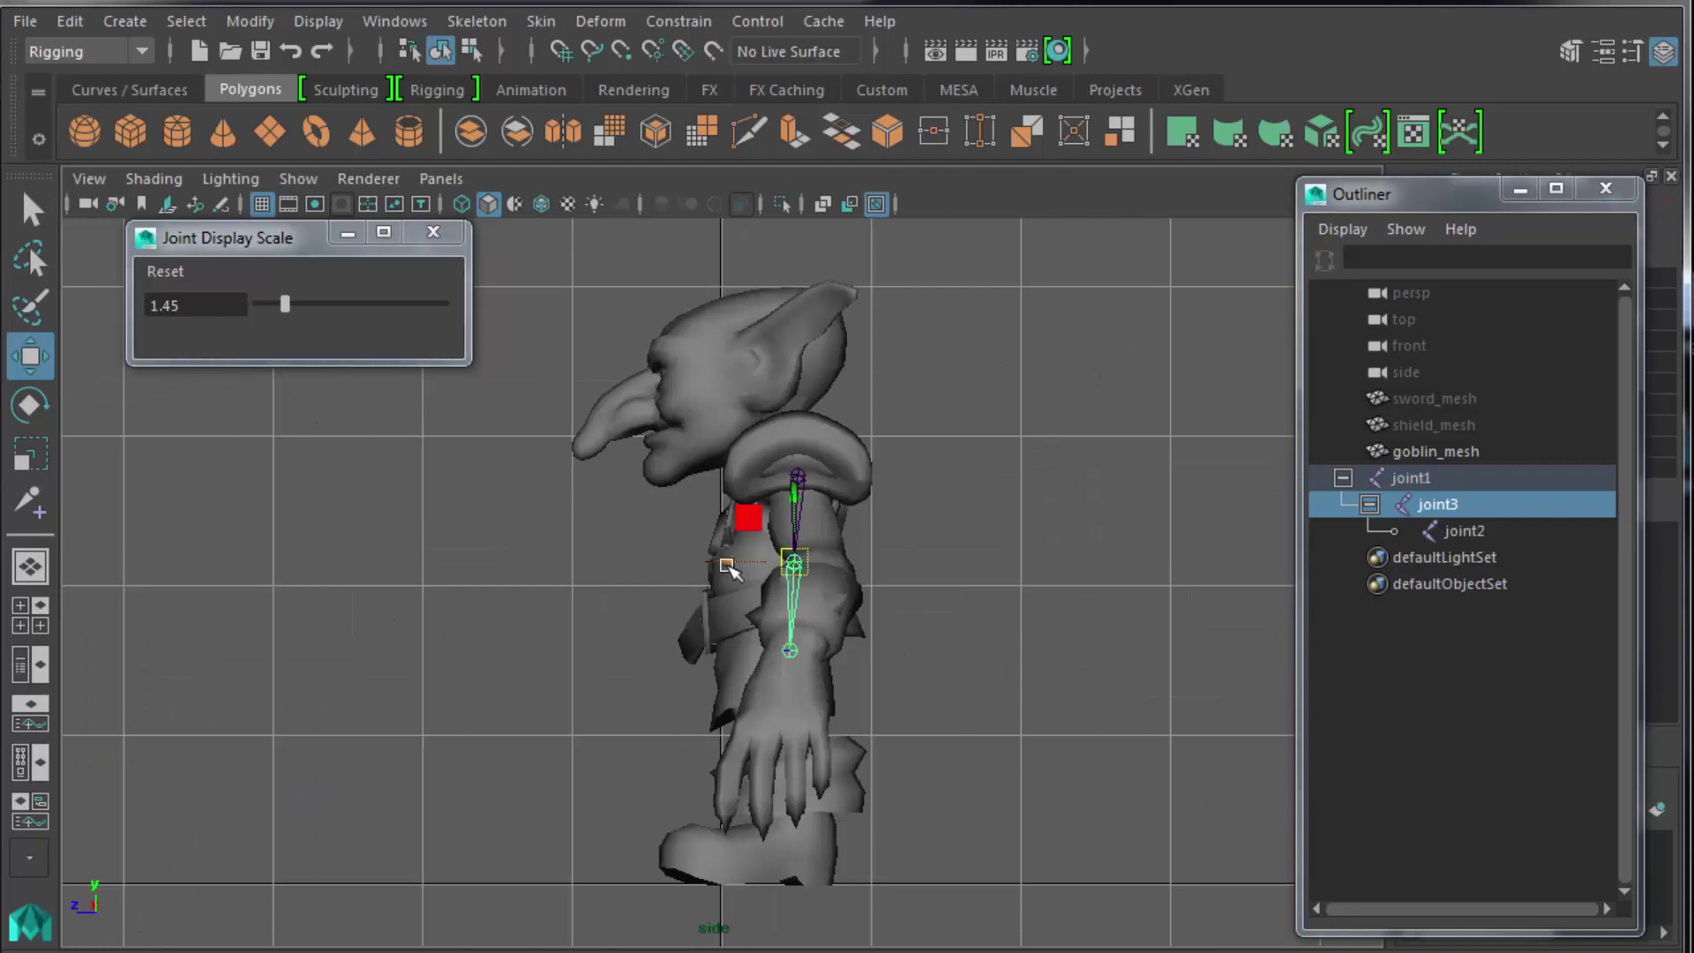
pyautogui.moveTo(727, 565); pyautogui.dragTo(777, 565)
pyautogui.hotkey('ctrl', 'z')
pyautogui.press('d')
pyautogui.moveTo(731, 562); pyautogui.dragTo(761, 561)
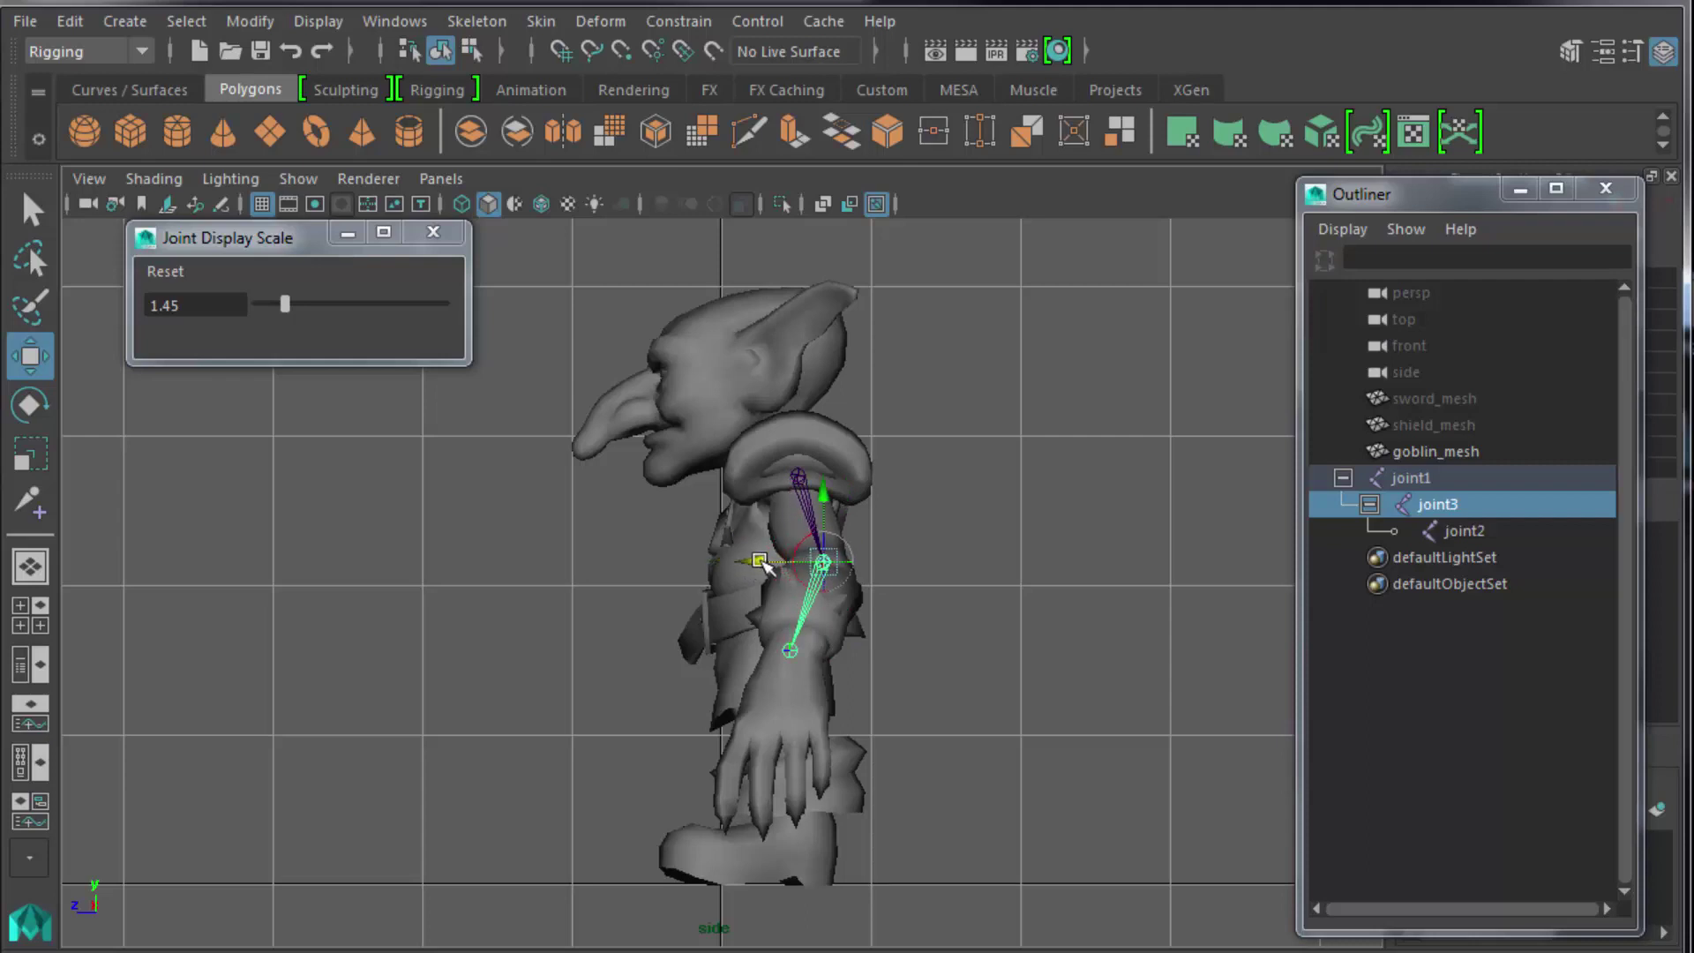
pyautogui.scroll(5, 612, 593)
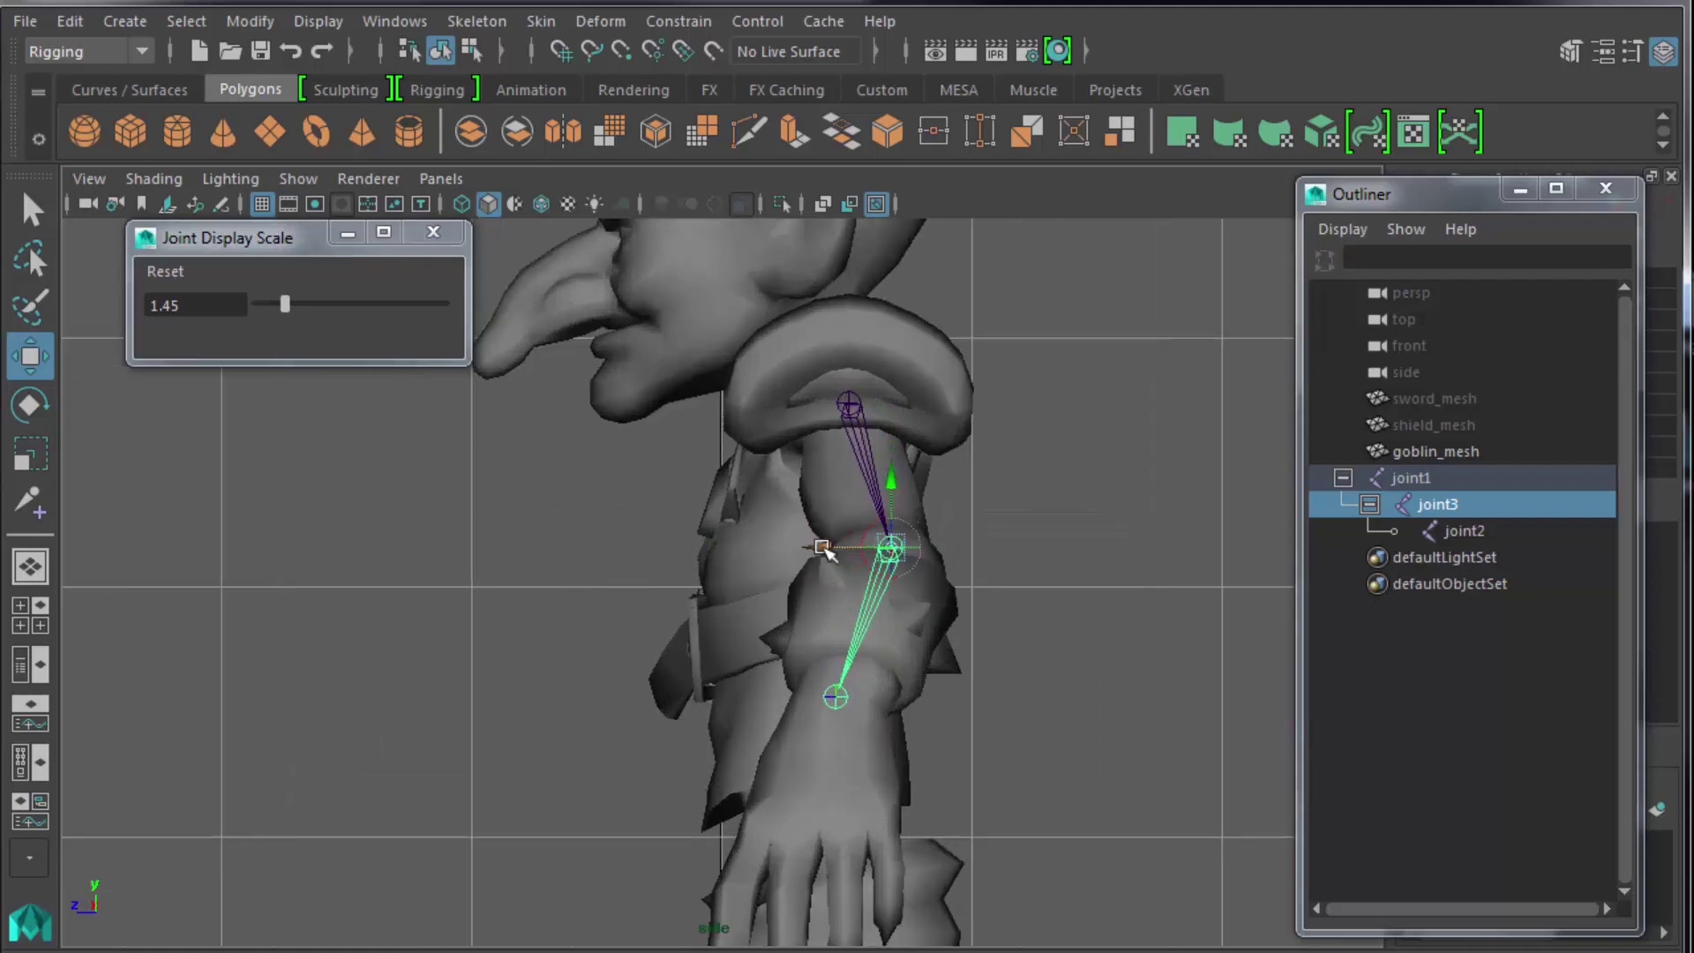
pyautogui.moveTo(820, 552); pyautogui.dragTo(817, 549)
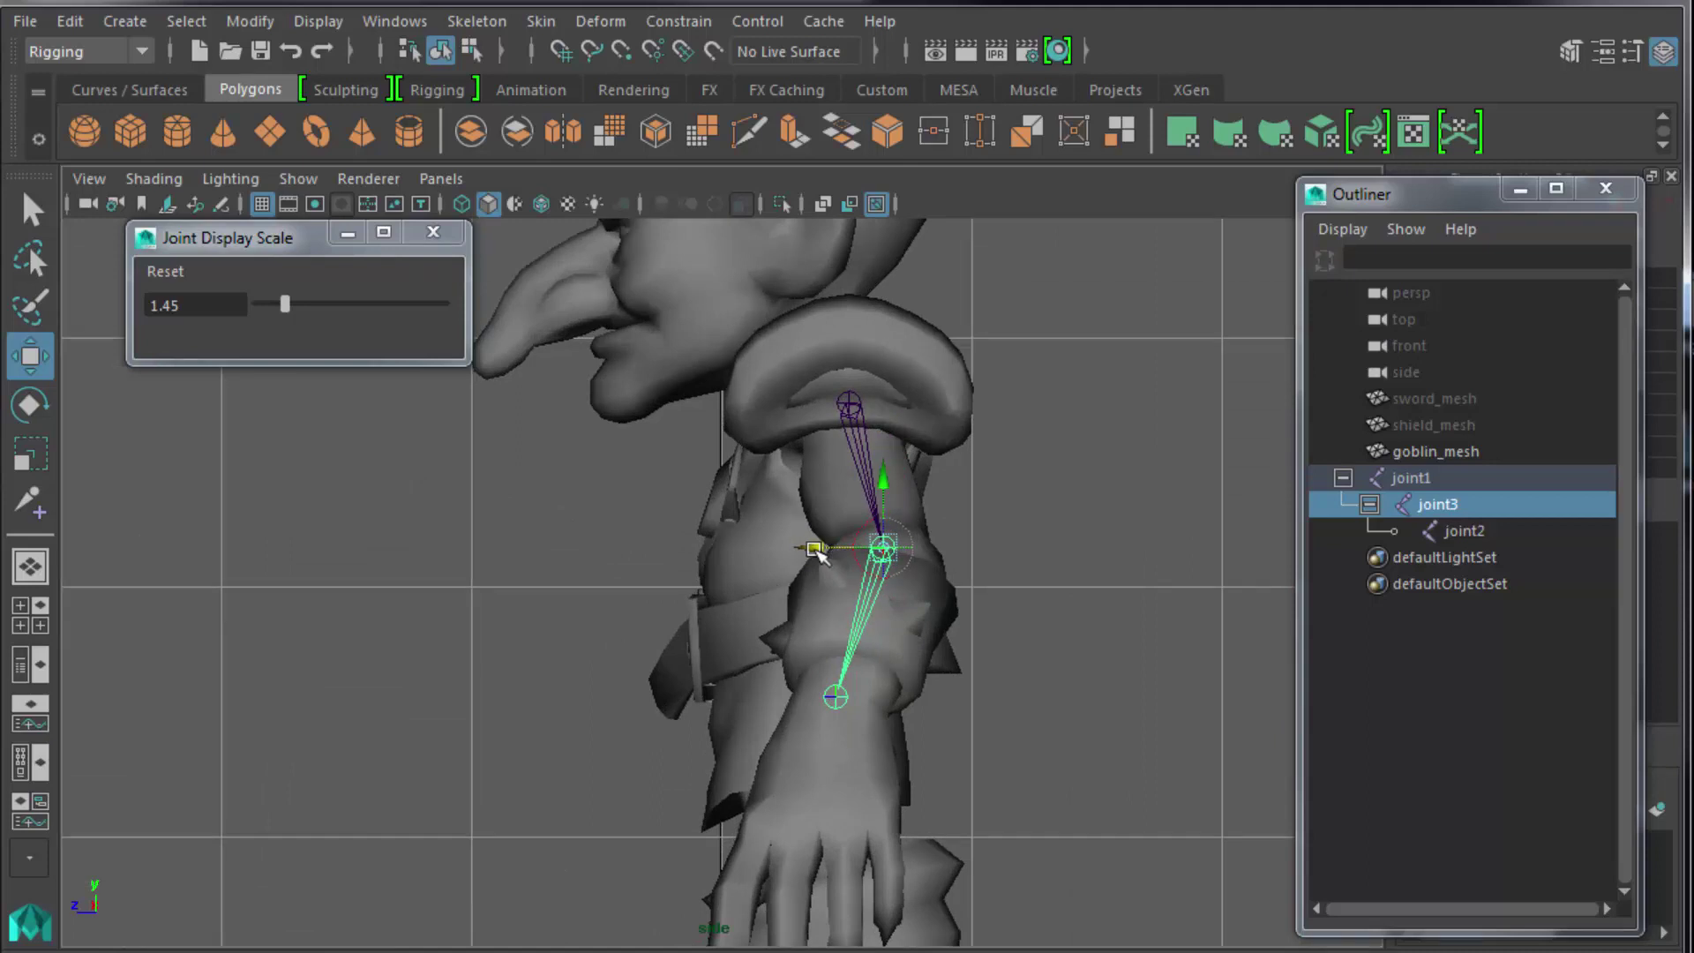
# Rename joint1 at the goblin's shoulder as L_shoulder in the Outliner.
pyautogui.click(1455, 532)
pyautogui.click(1412, 478)
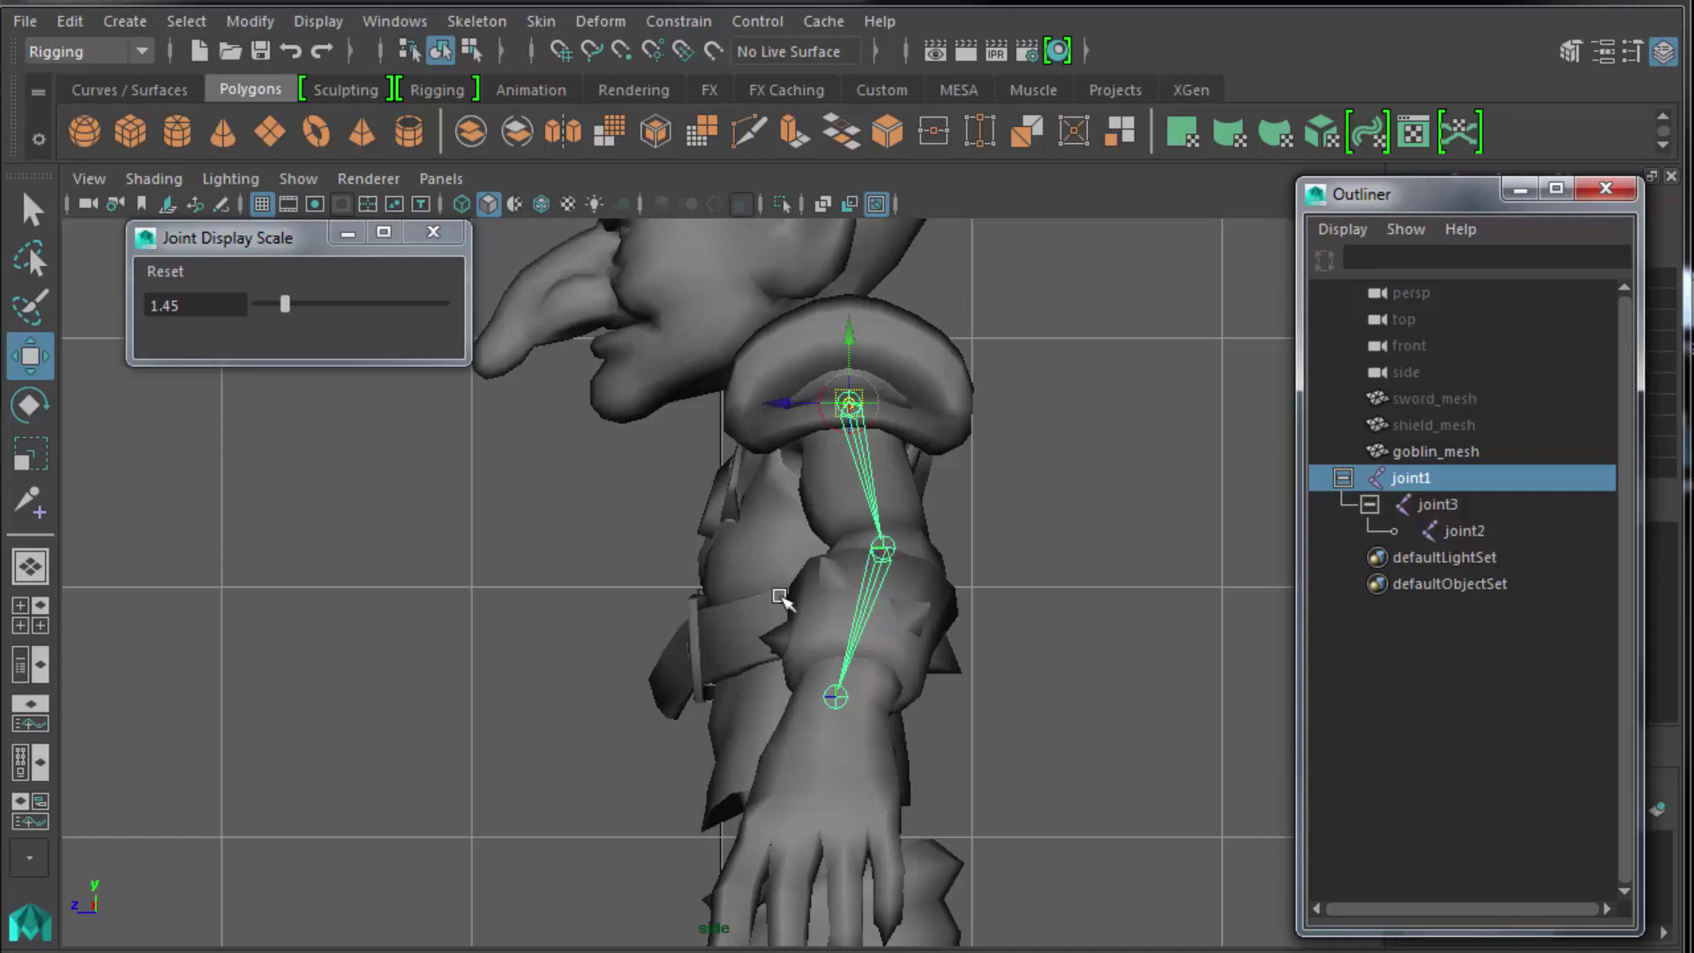
pyautogui.click(597, 608)
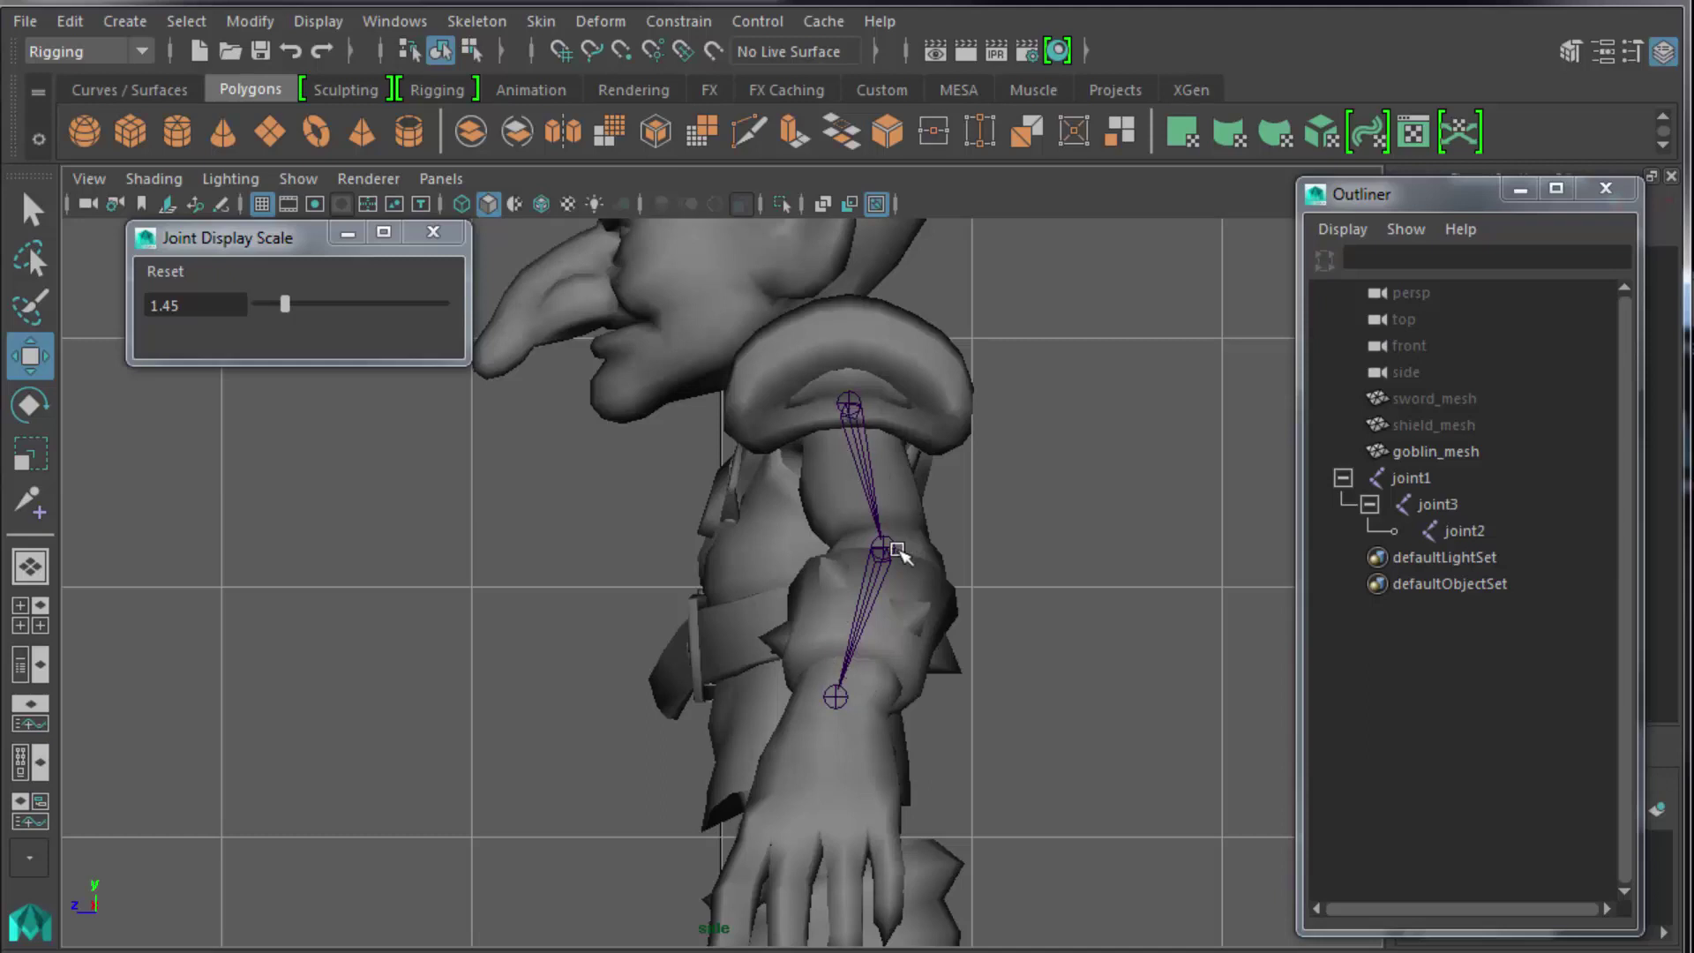
pyautogui.doubleClick(1425, 478)
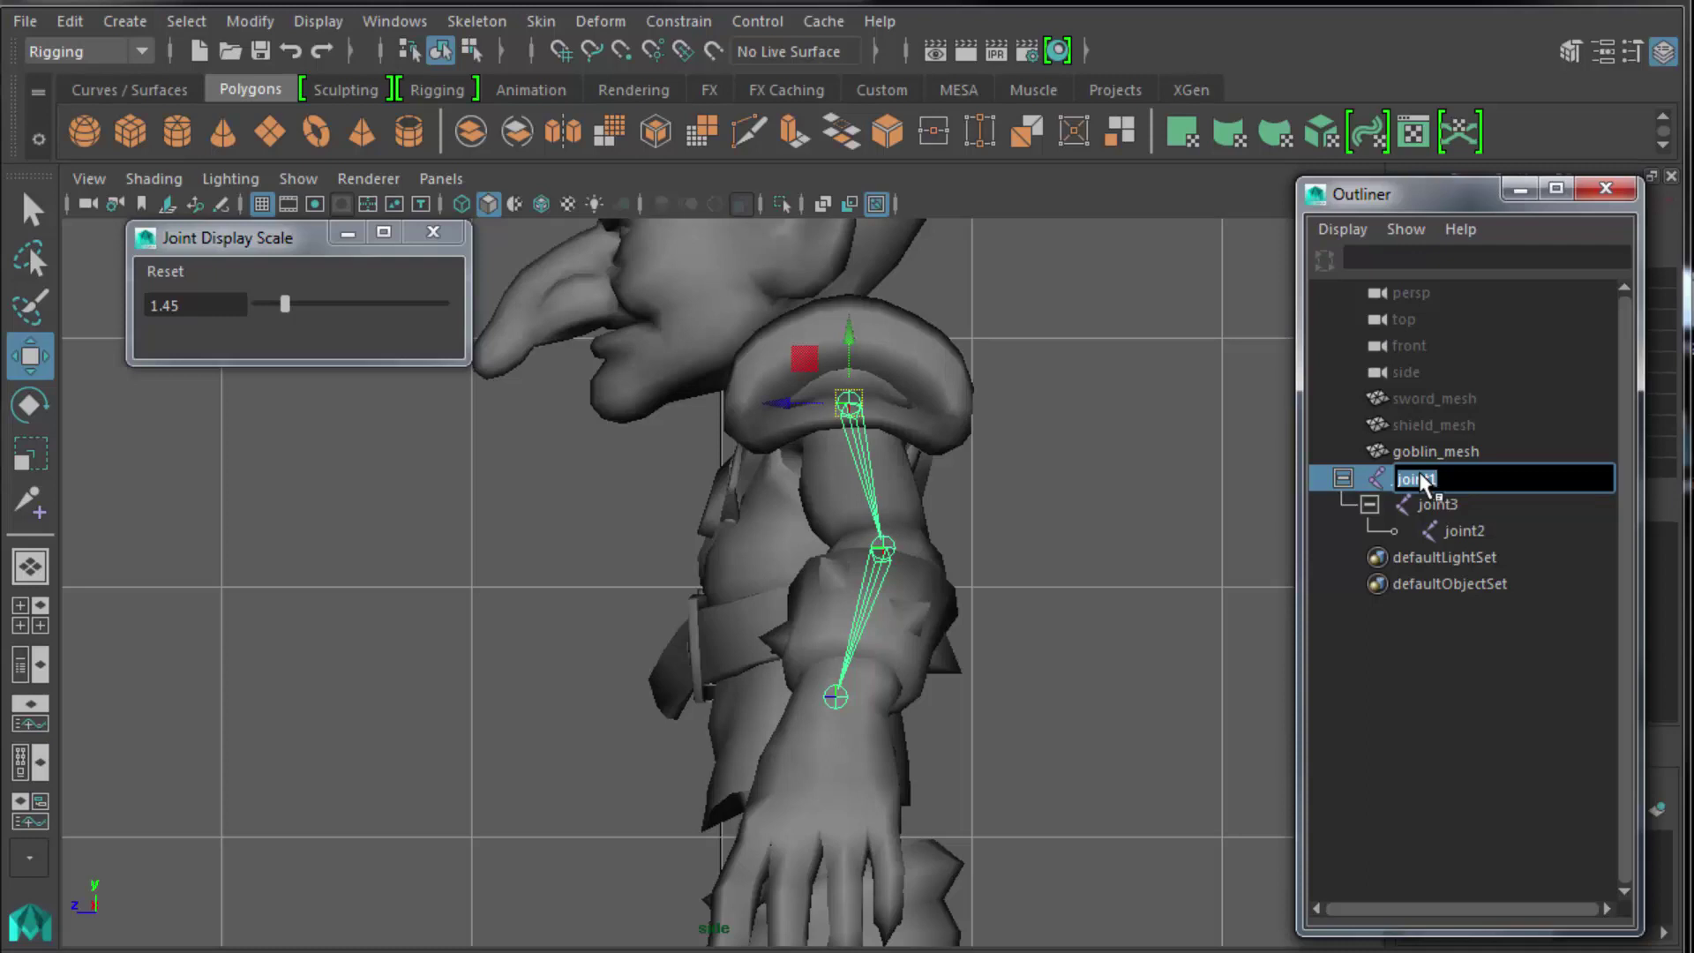
pyautogui.write('lder')
pyautogui.press('Return')
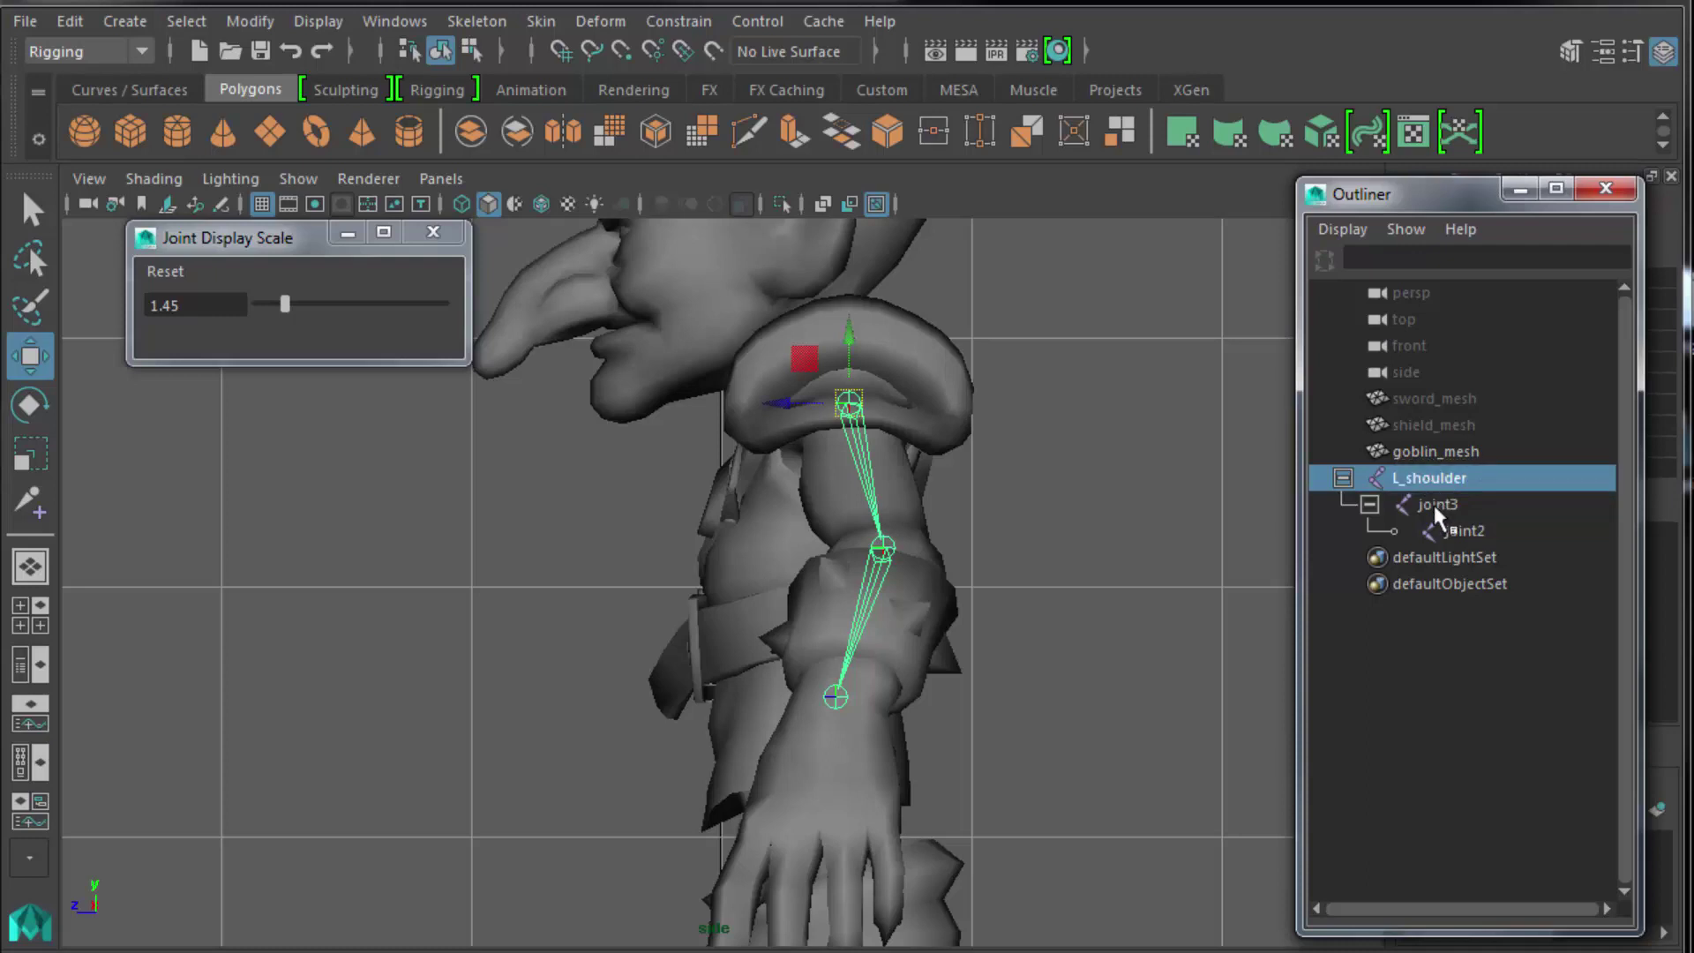
# Rename the elbow joint joint3 as L_elbow and the wrist joint joint2 as L_wrist.
pyautogui.doubleClick(1438, 507)
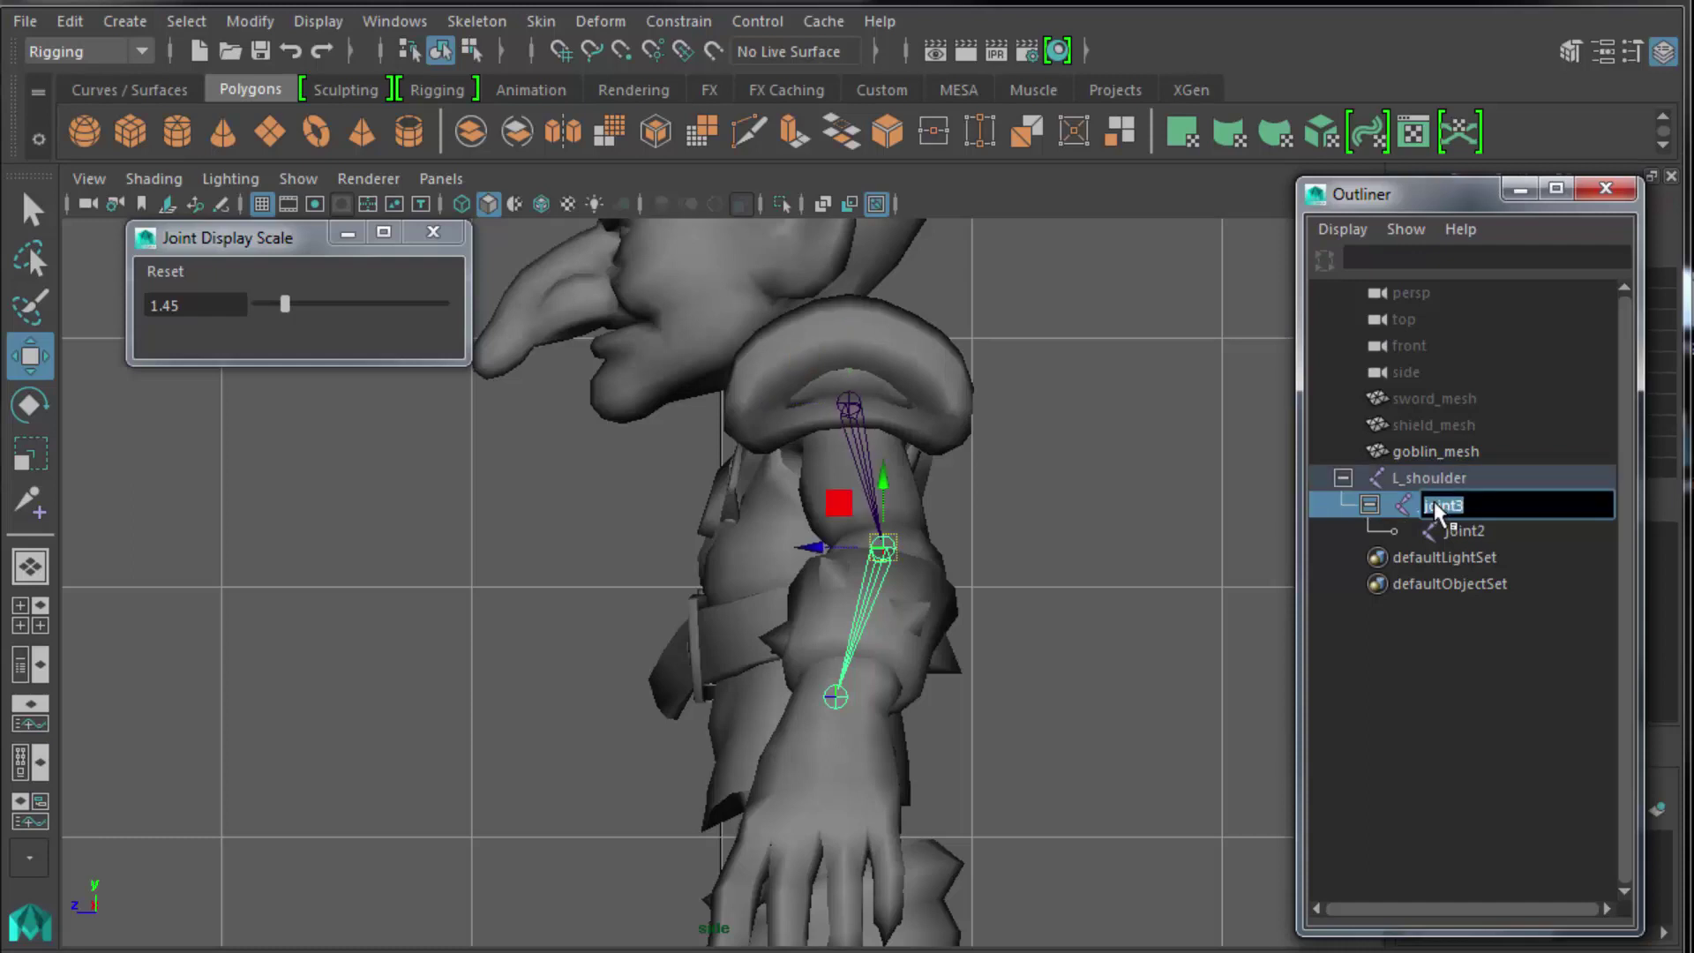
pyautogui.write('L_elbow')
pyautogui.press('Return')
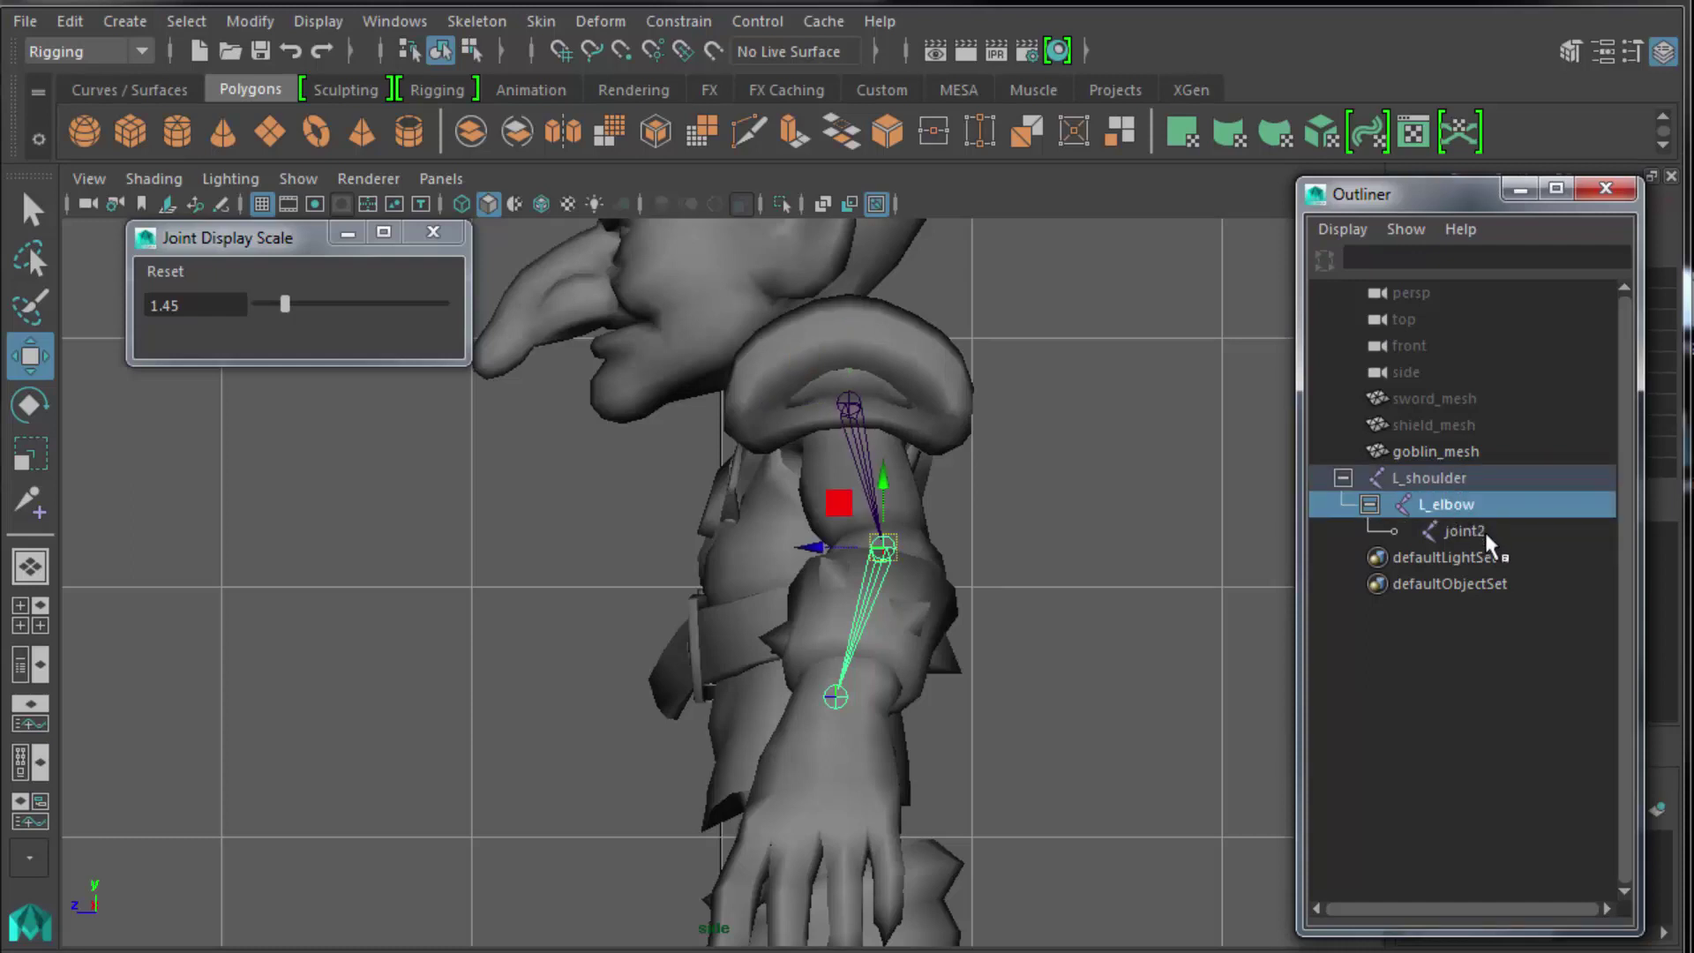
pyautogui.doubleClick(1467, 531)
pyautogui.write('L_wrist')
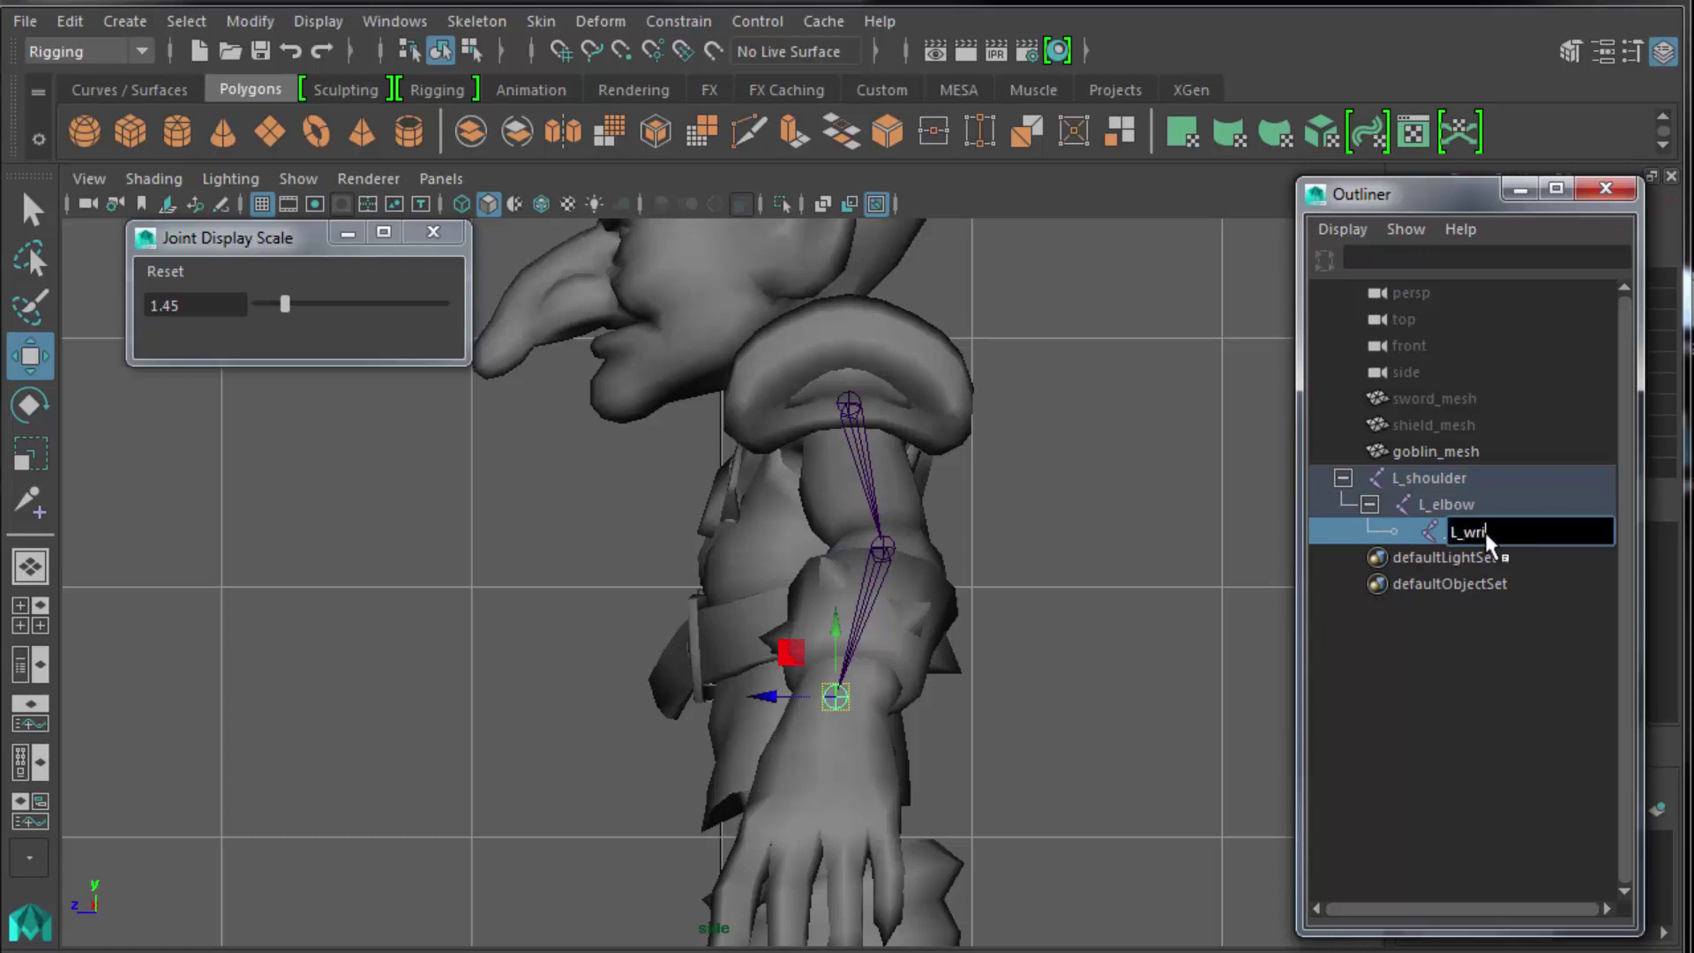
pyautogui.press('Return')
# Add the prefix joint_ to the whole L_shoulder hierarchy and close the Joint Display Scale window.
pyautogui.click(1456, 477)
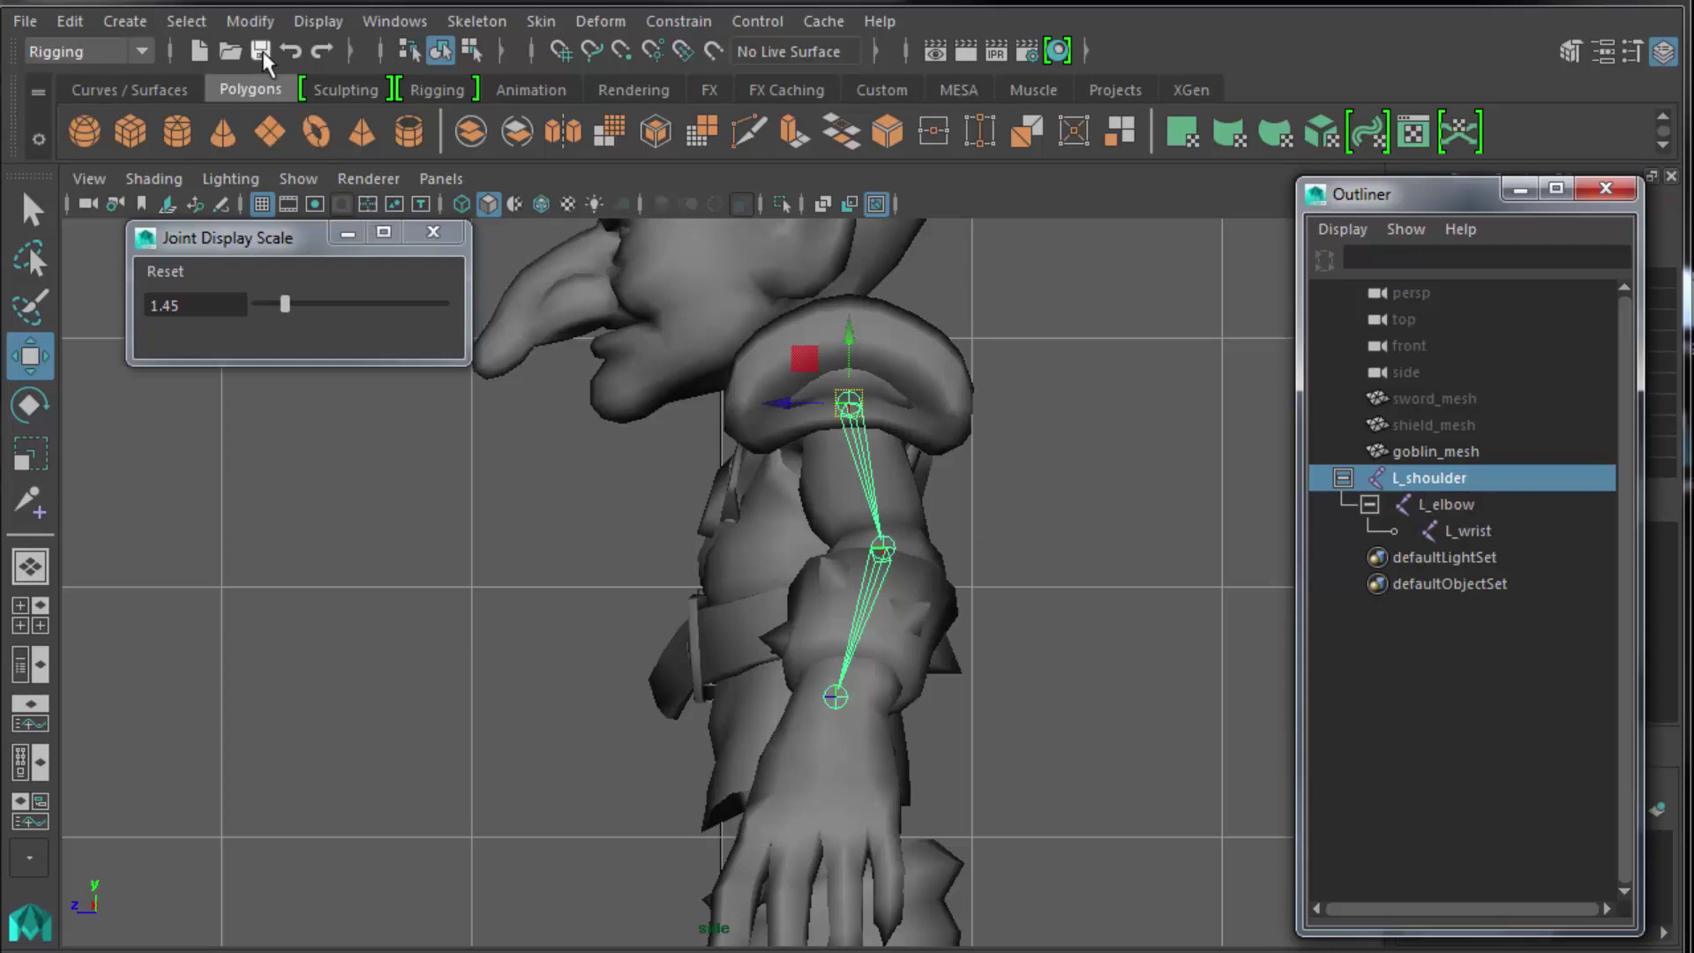
pyautogui.click(255, 19)
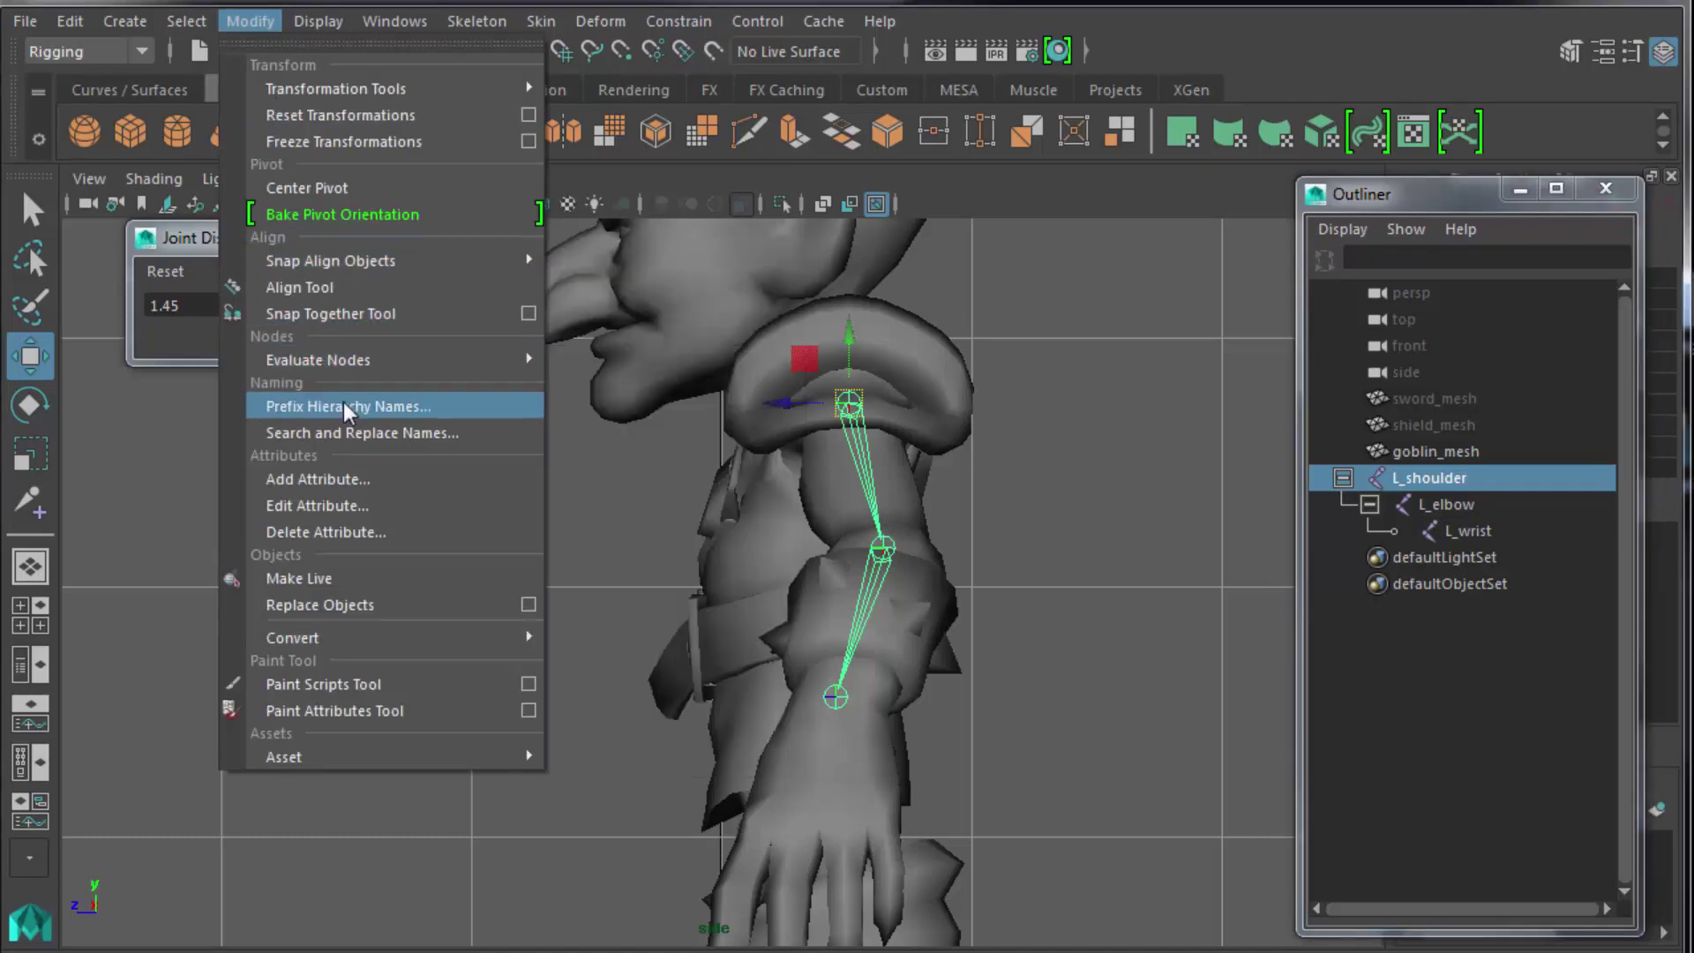
pyautogui.click(453, 404)
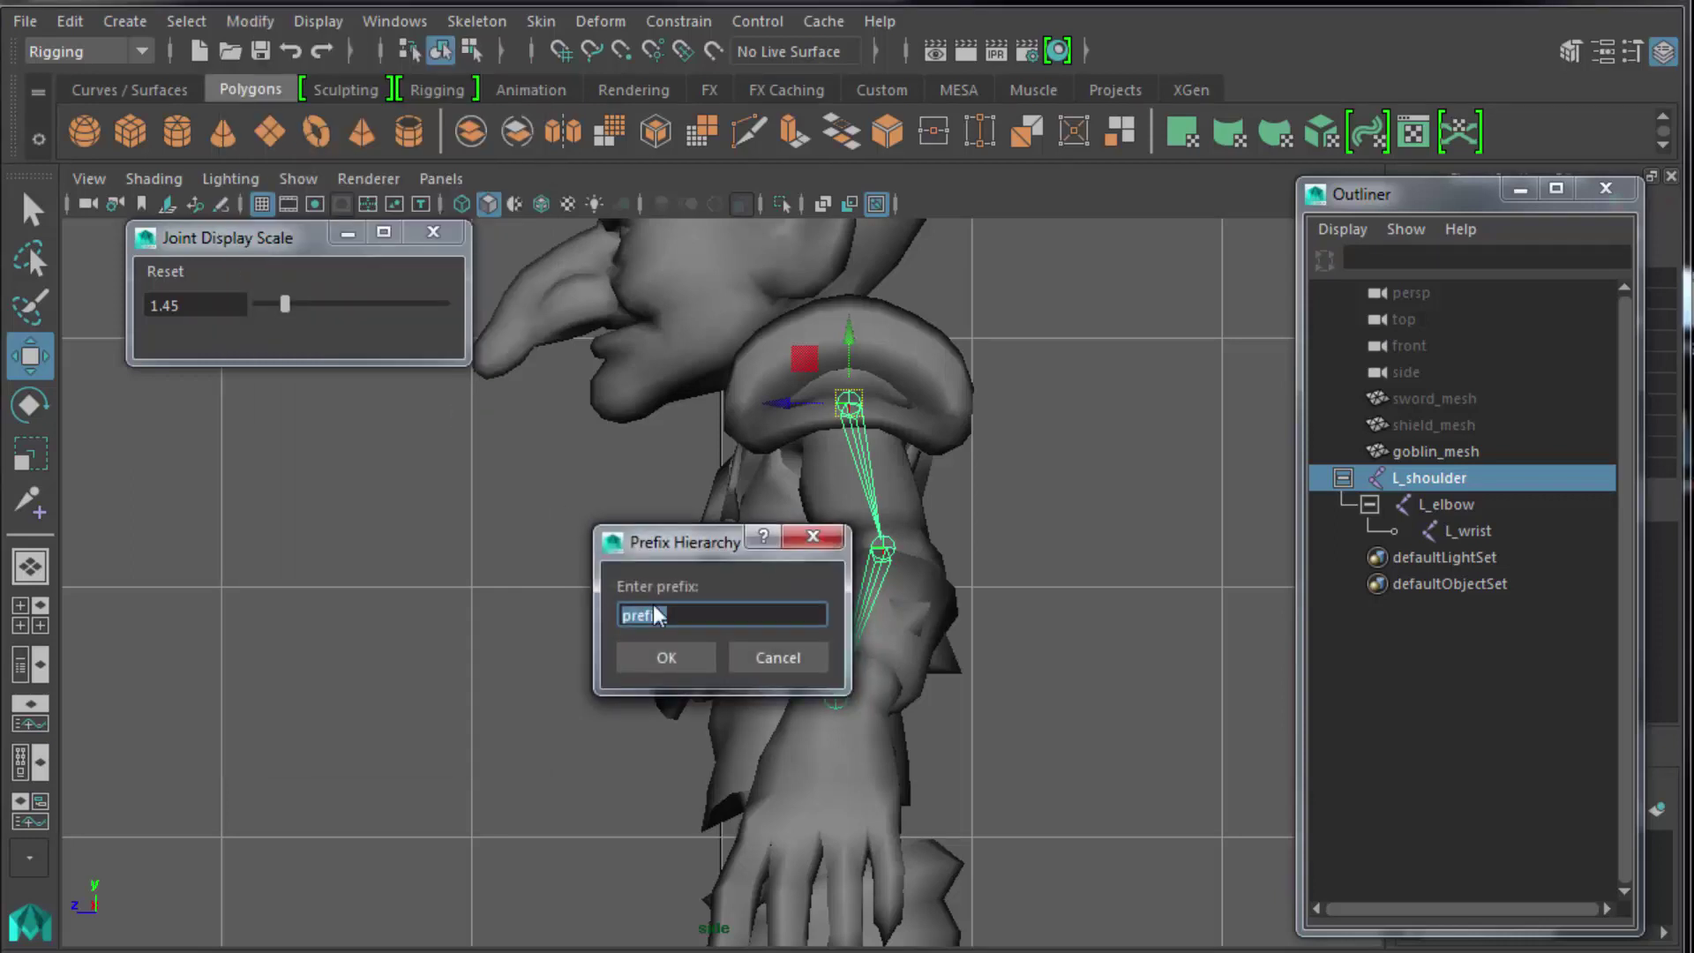
pyautogui.write('joint_')
pyautogui.click(694, 653)
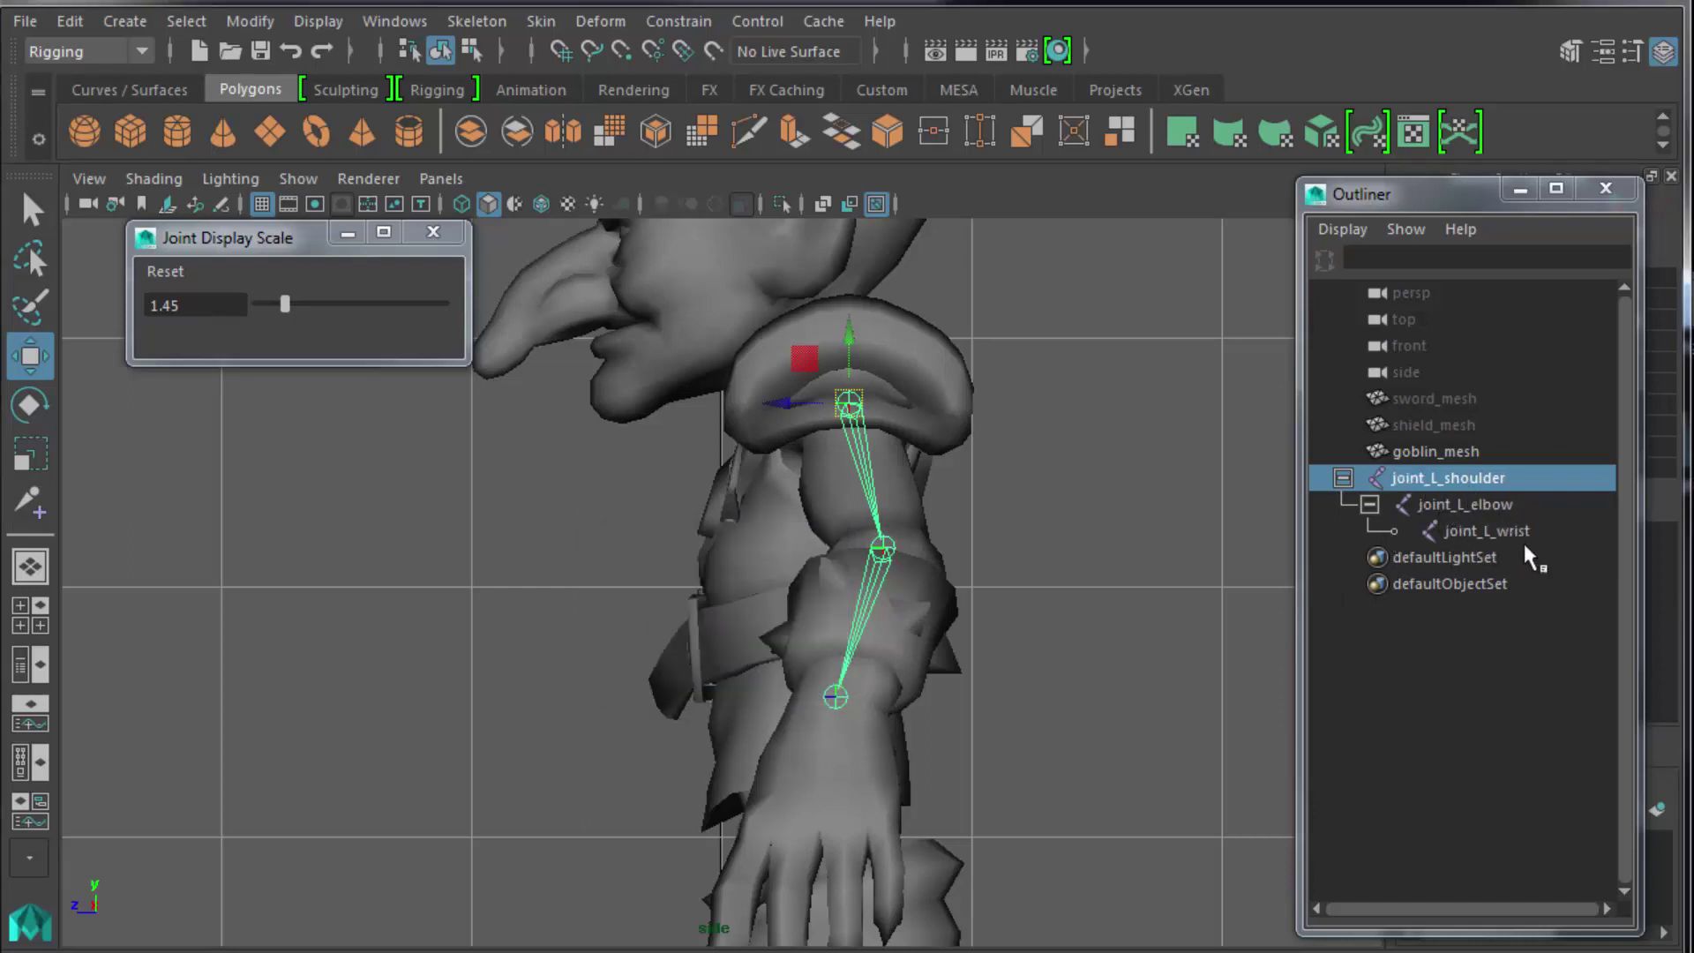
pyautogui.click(433, 233)
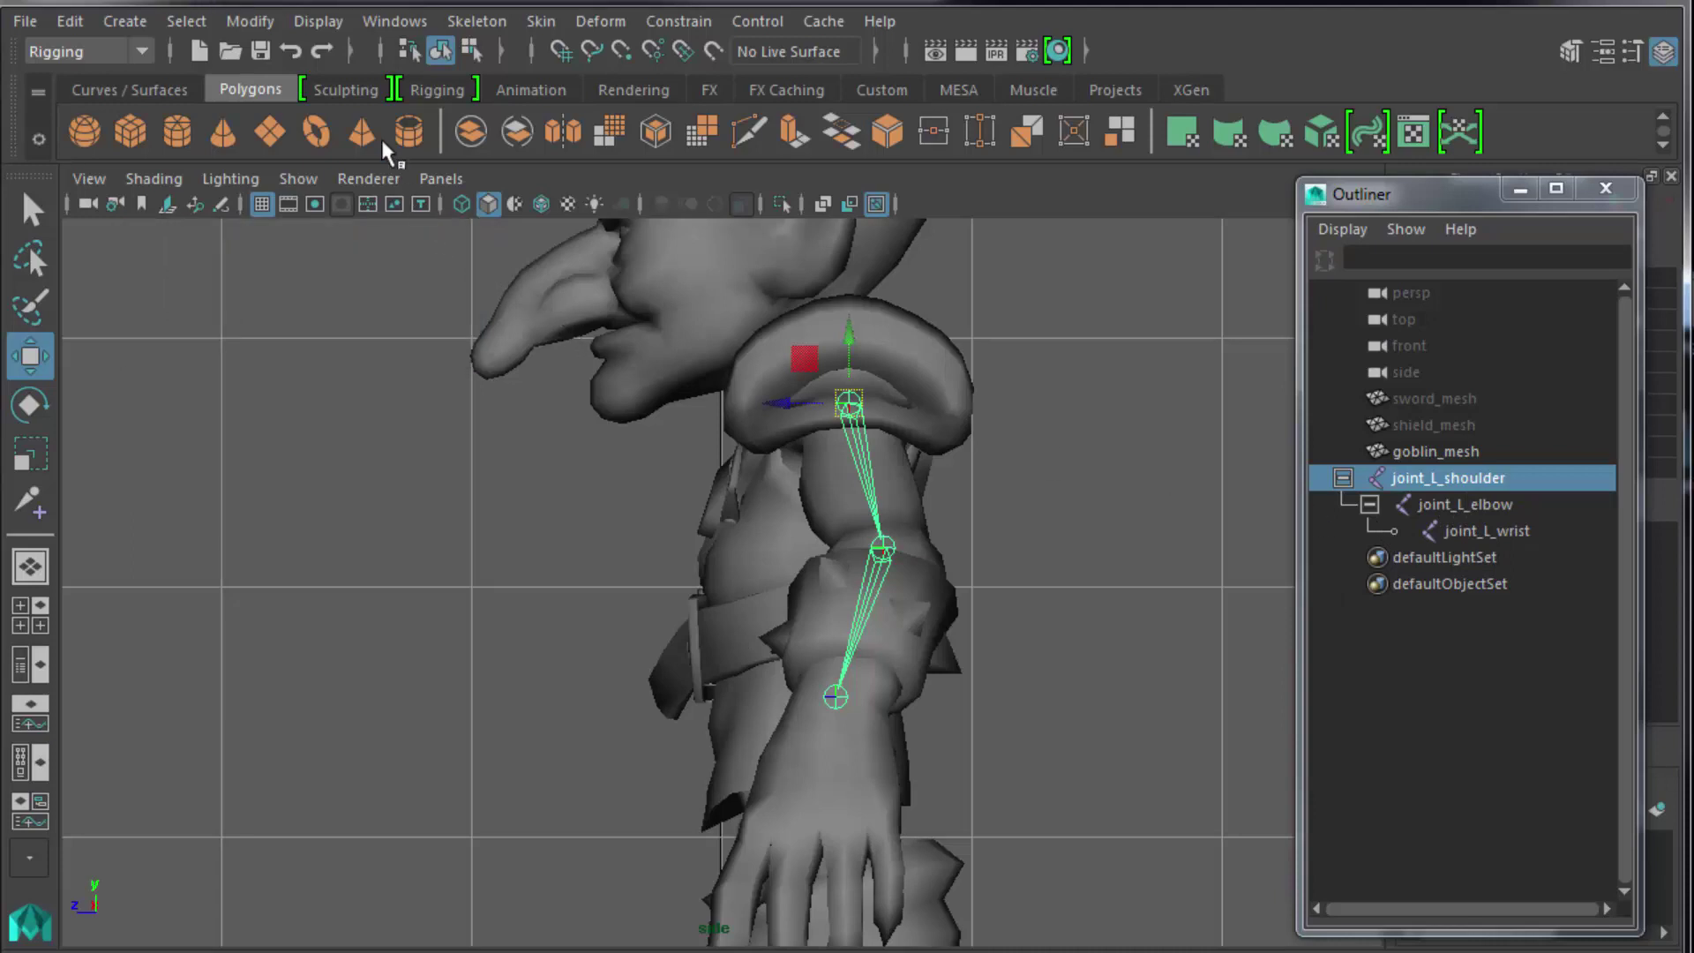
pyautogui.click(256, 20)
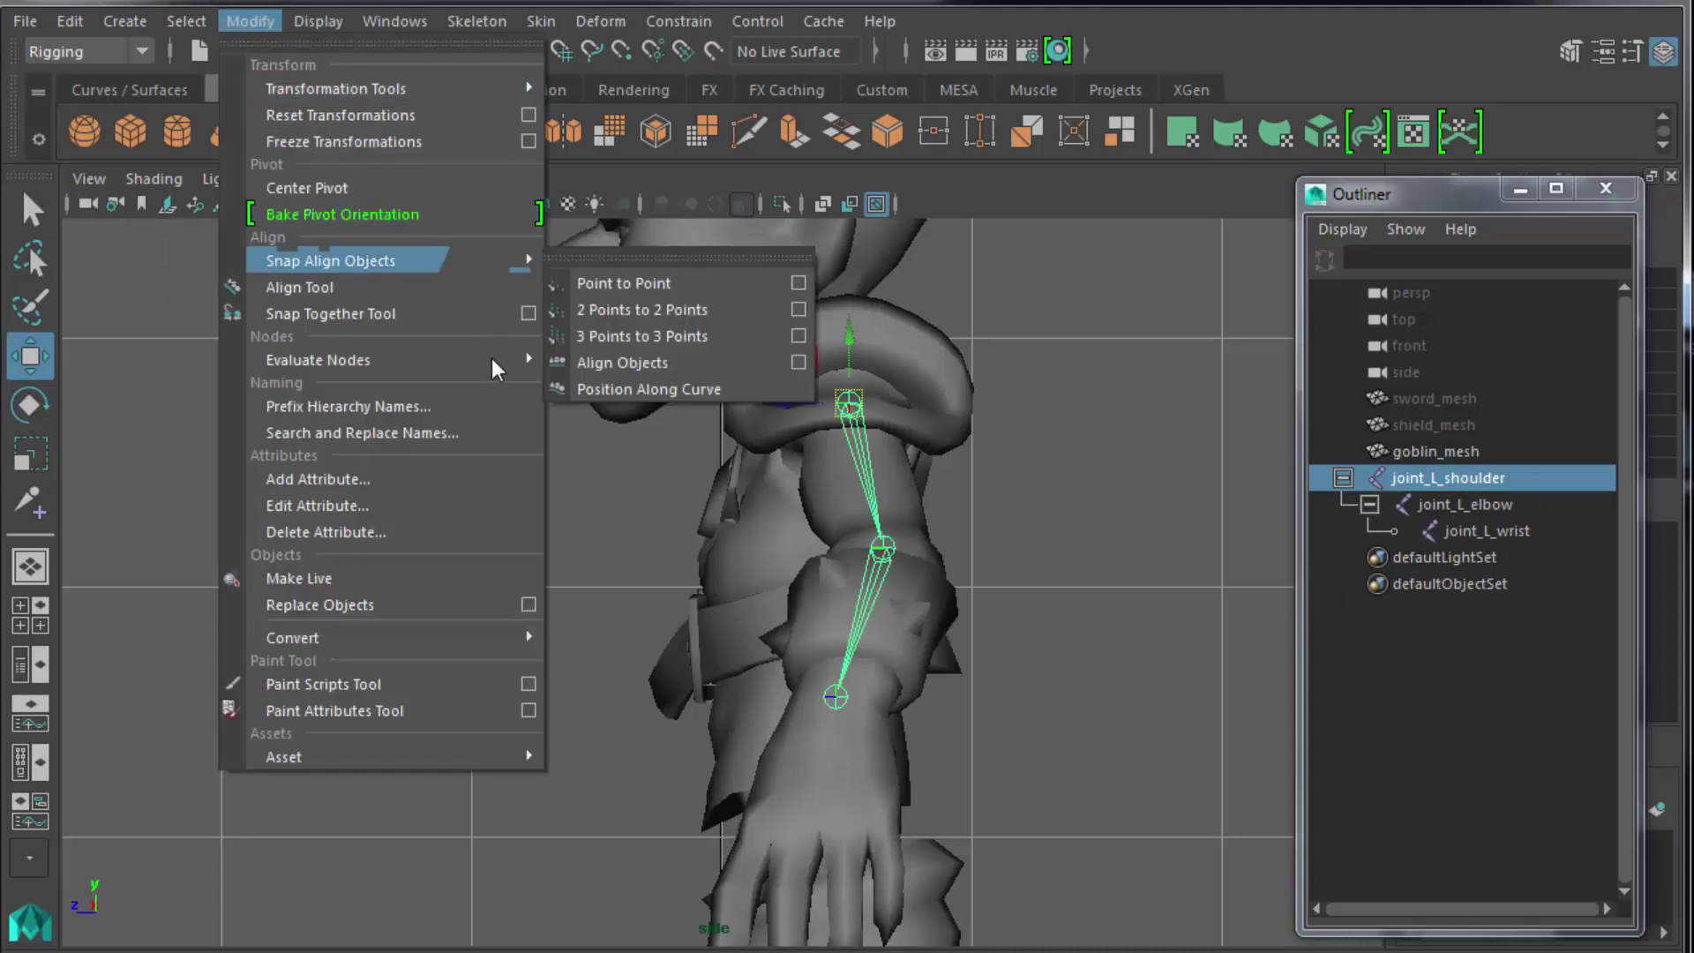
pyautogui.click(490, 406)
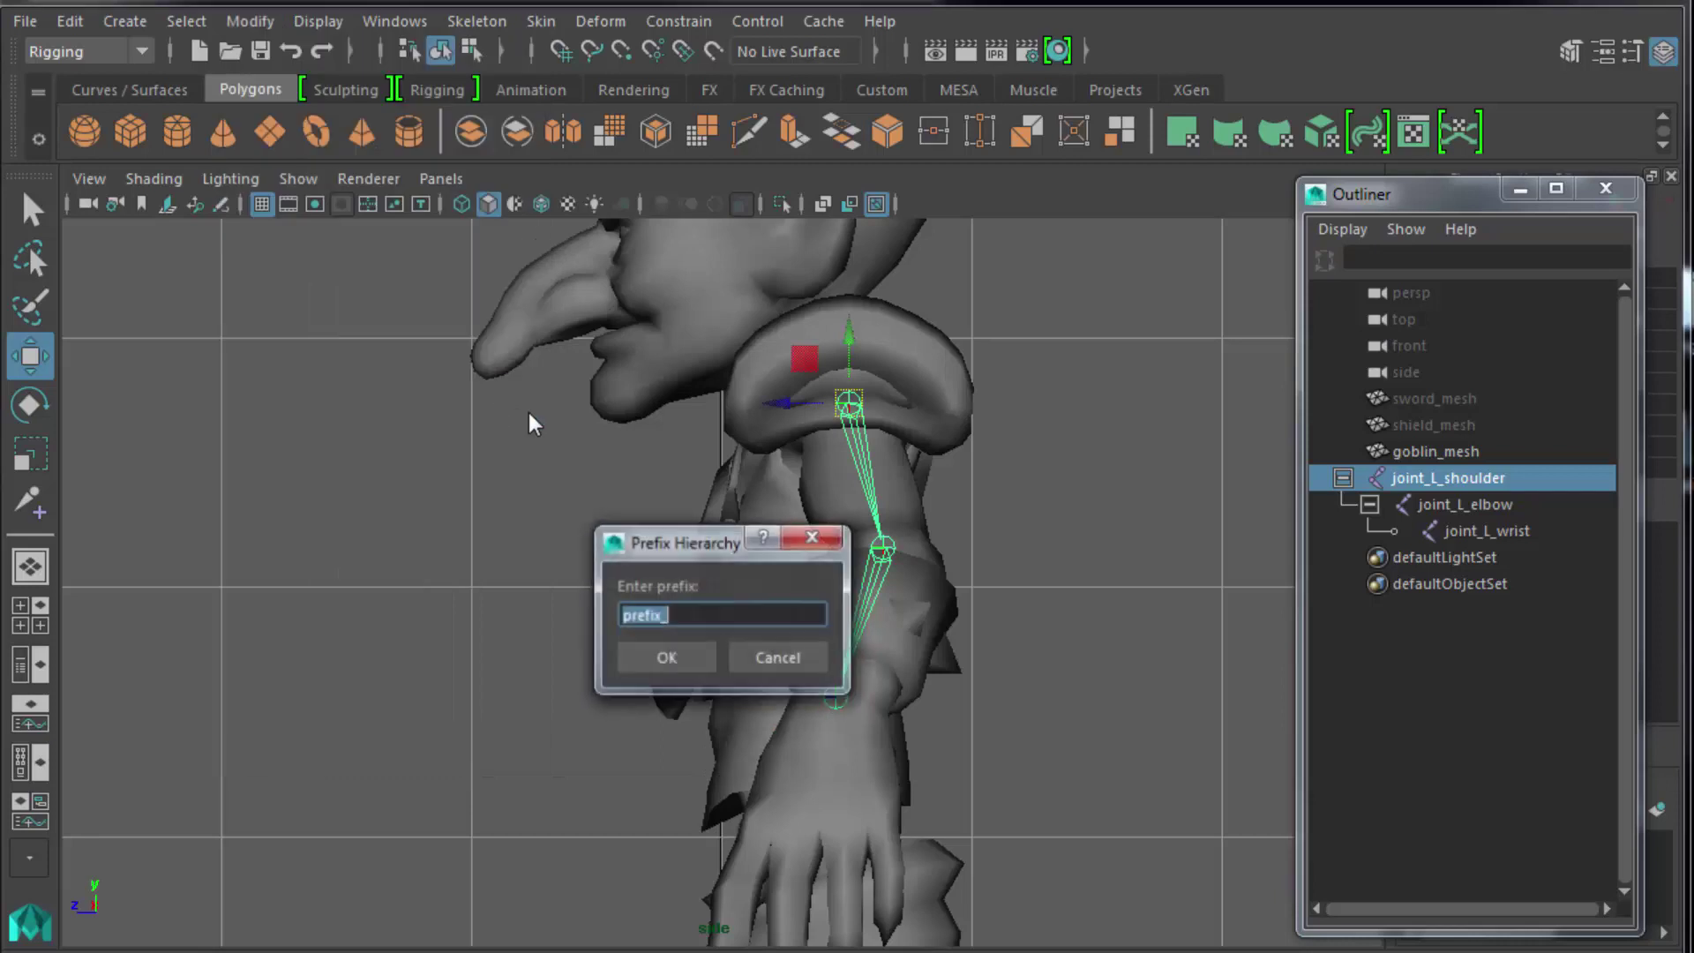
pyautogui.moveTo(659, 529); pyautogui.dragTo(338, 373)
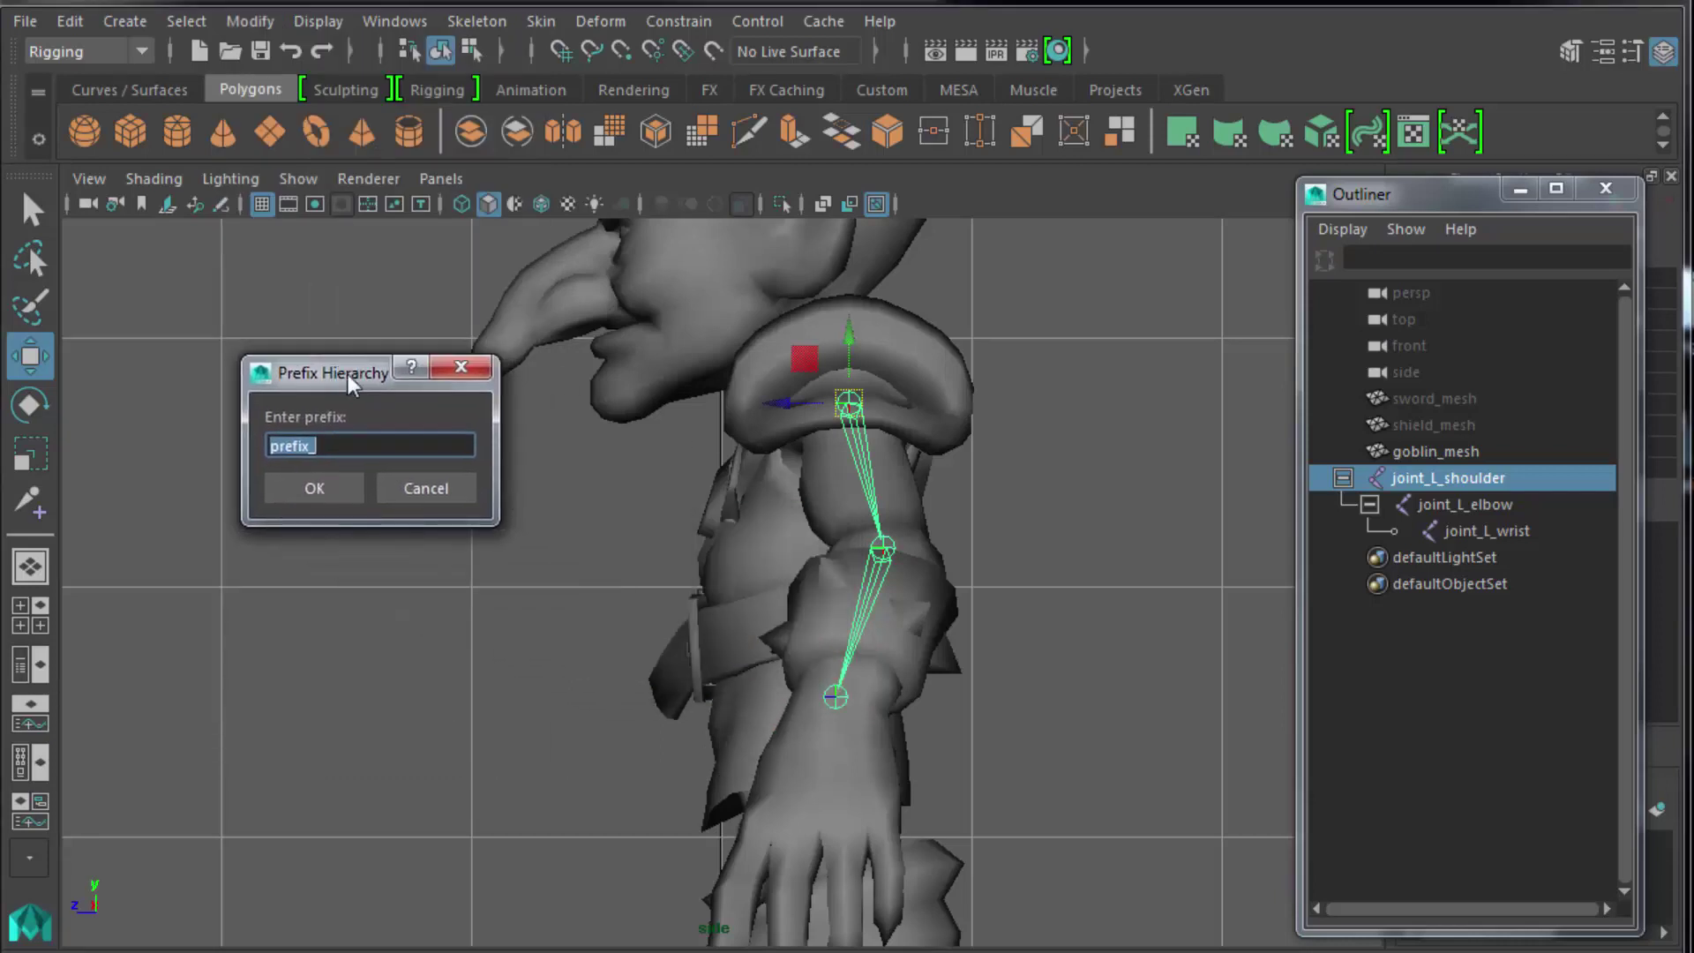
pyautogui.click(460, 368)
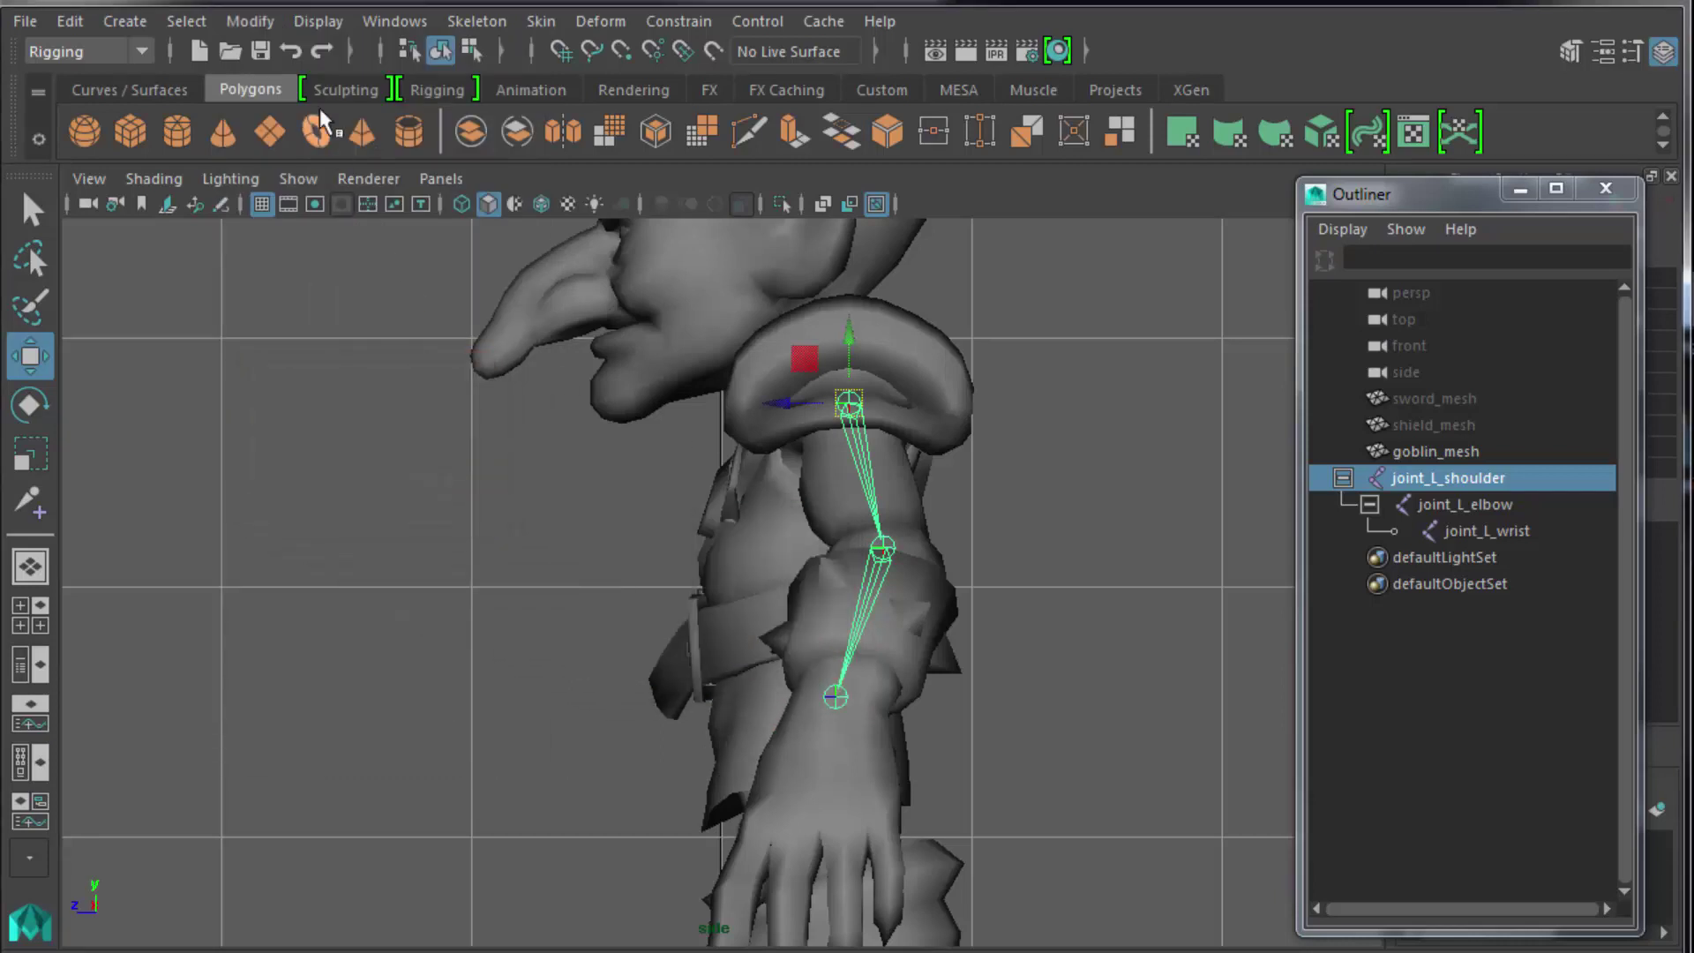
# Use Search and Replace Names on the shoulder hierarchy to replace joint with akjdghlkjasghdflkjaghsdlakjgh, and copy the replacement text.
pyautogui.click(255, 23)
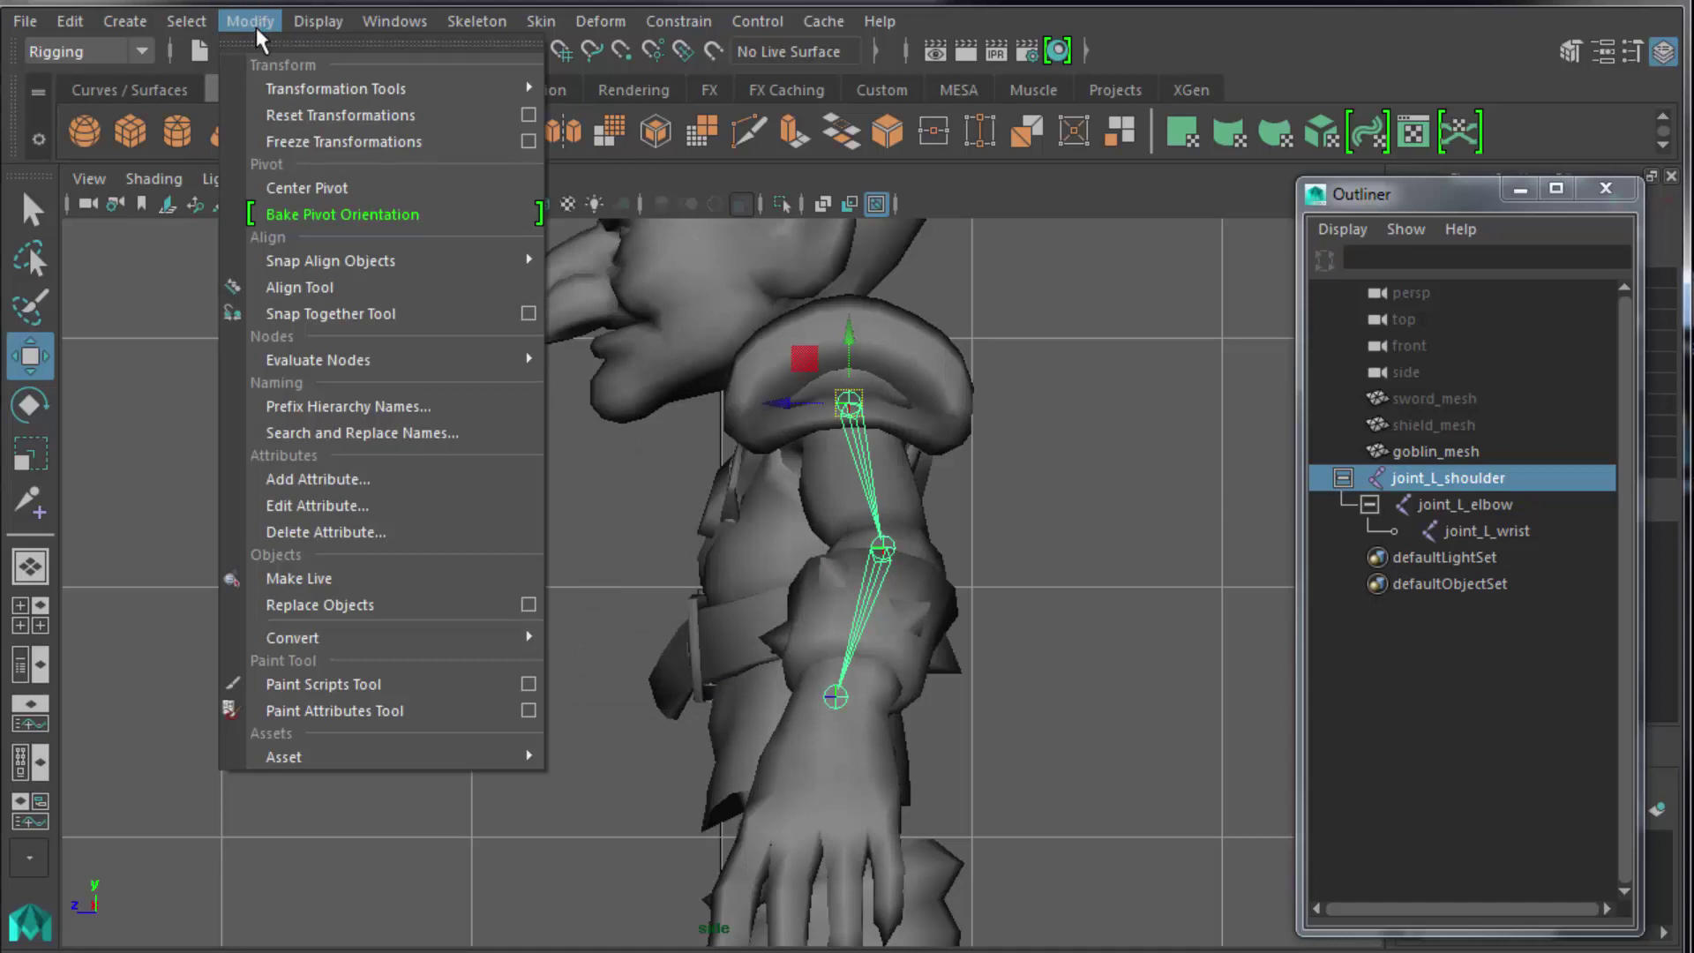
pyautogui.click(394, 433)
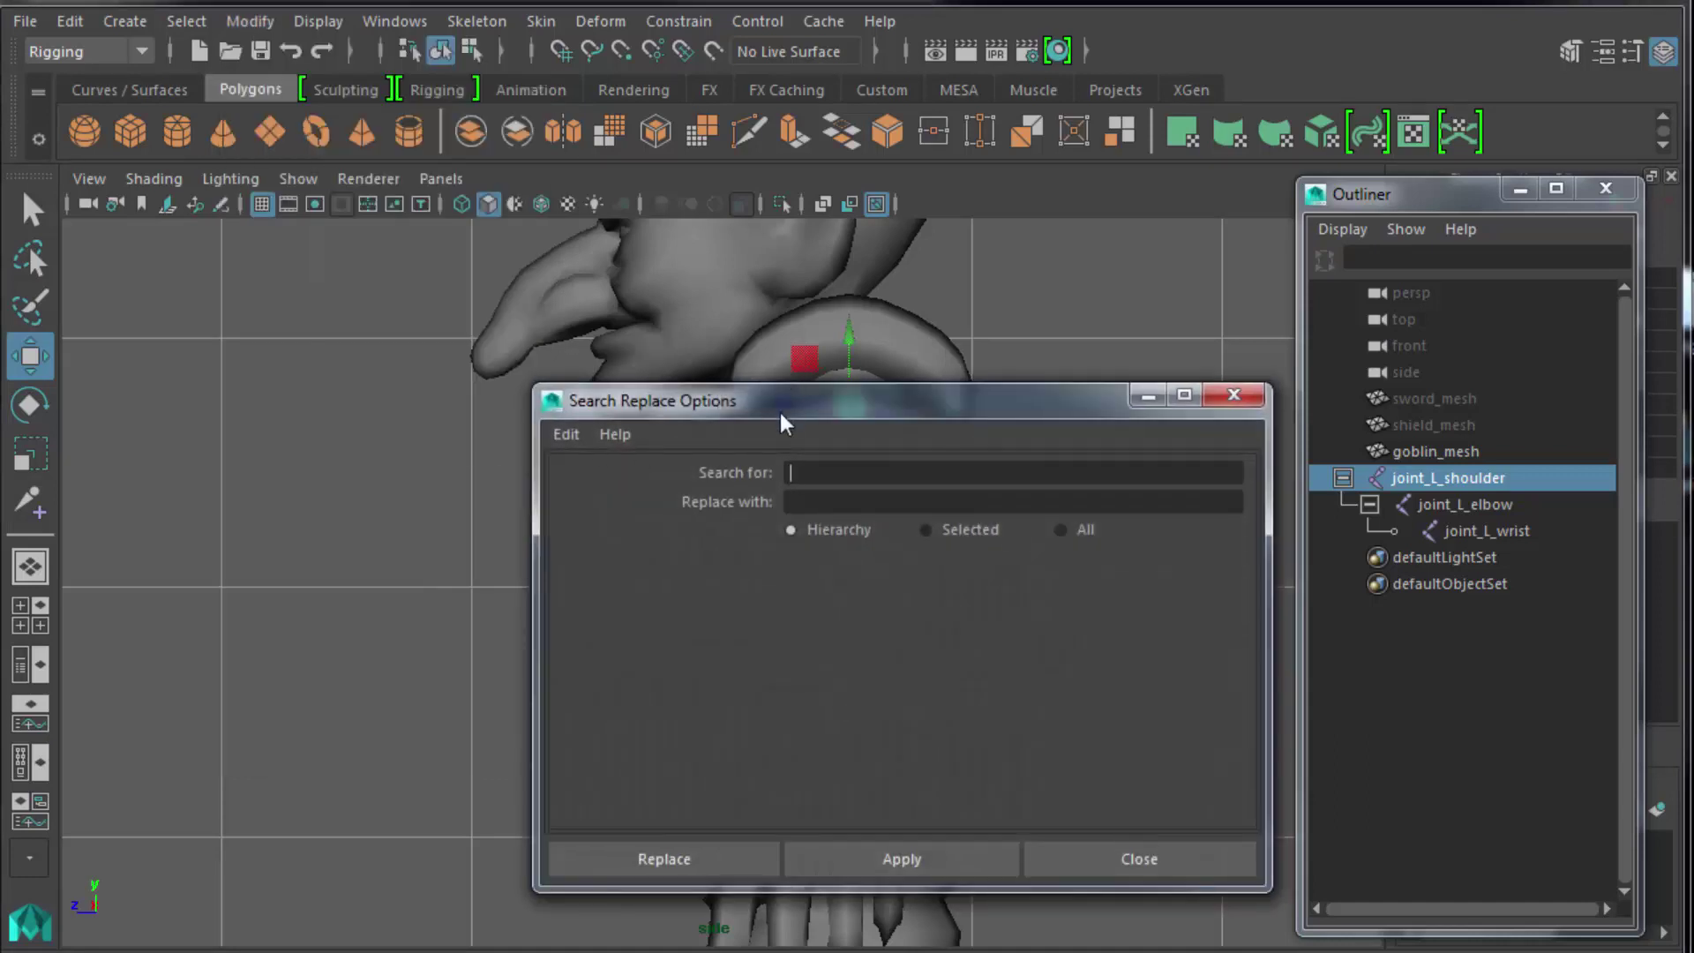
pyautogui.moveTo(780, 412); pyautogui.dragTo(439, 457)
pyautogui.click(524, 505)
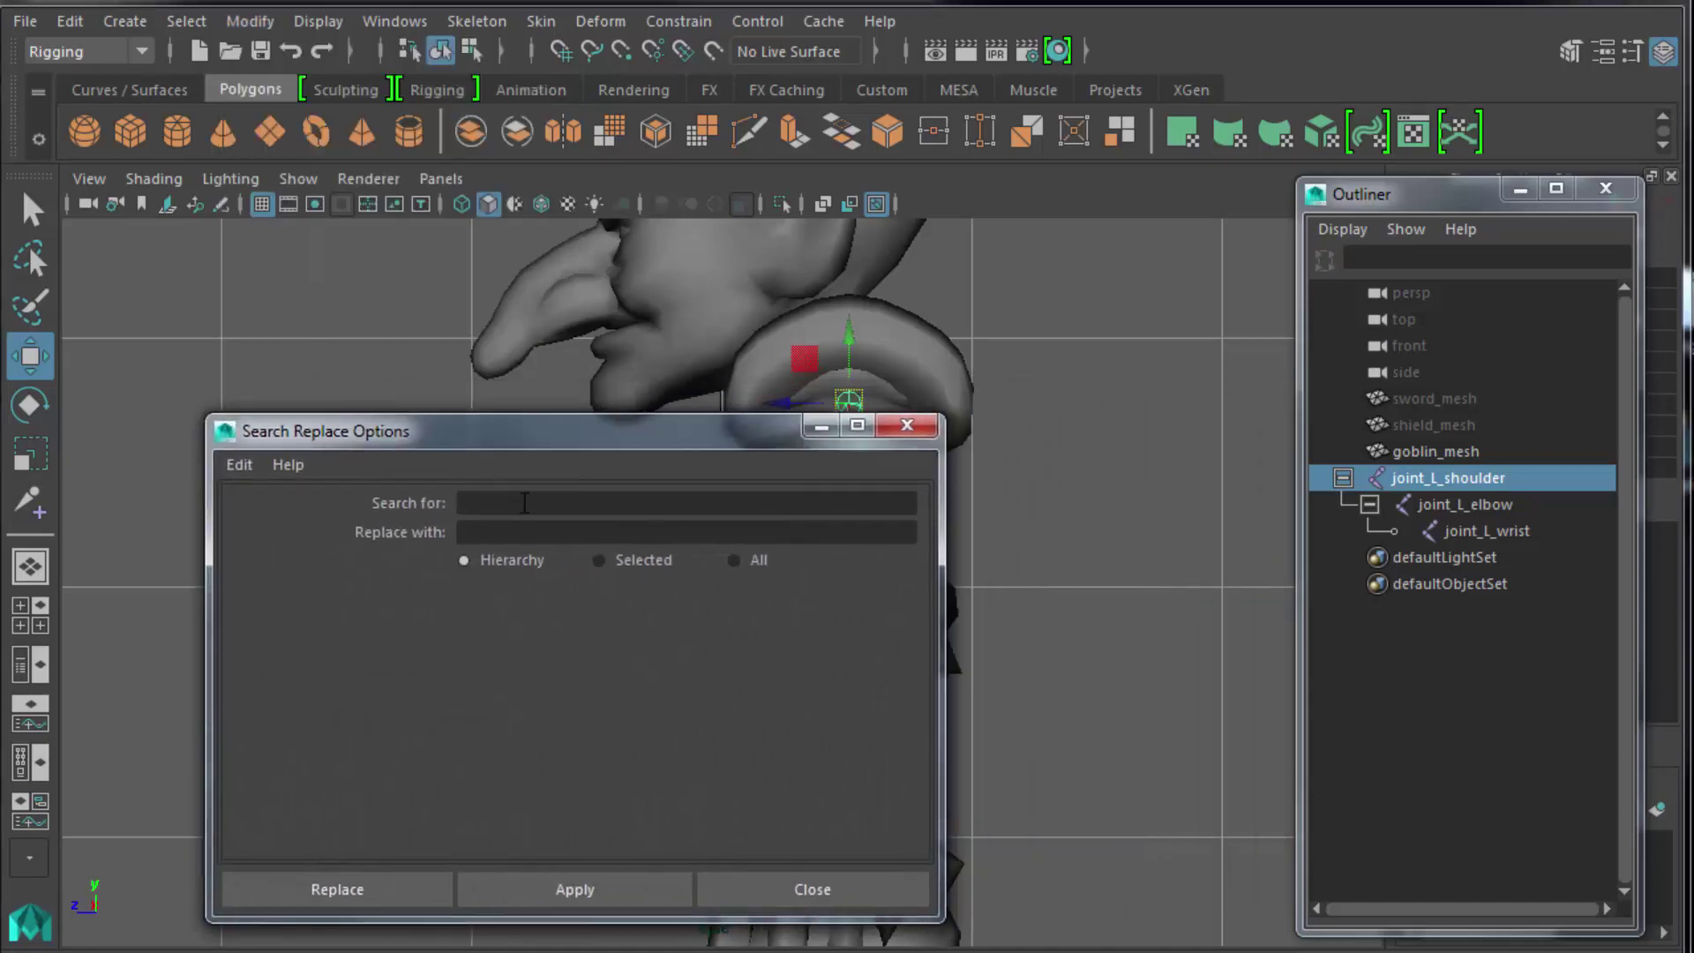
pyautogui.write('joint')
pyautogui.write('akjdghlkjasghdflkjaghsdlakjgh')
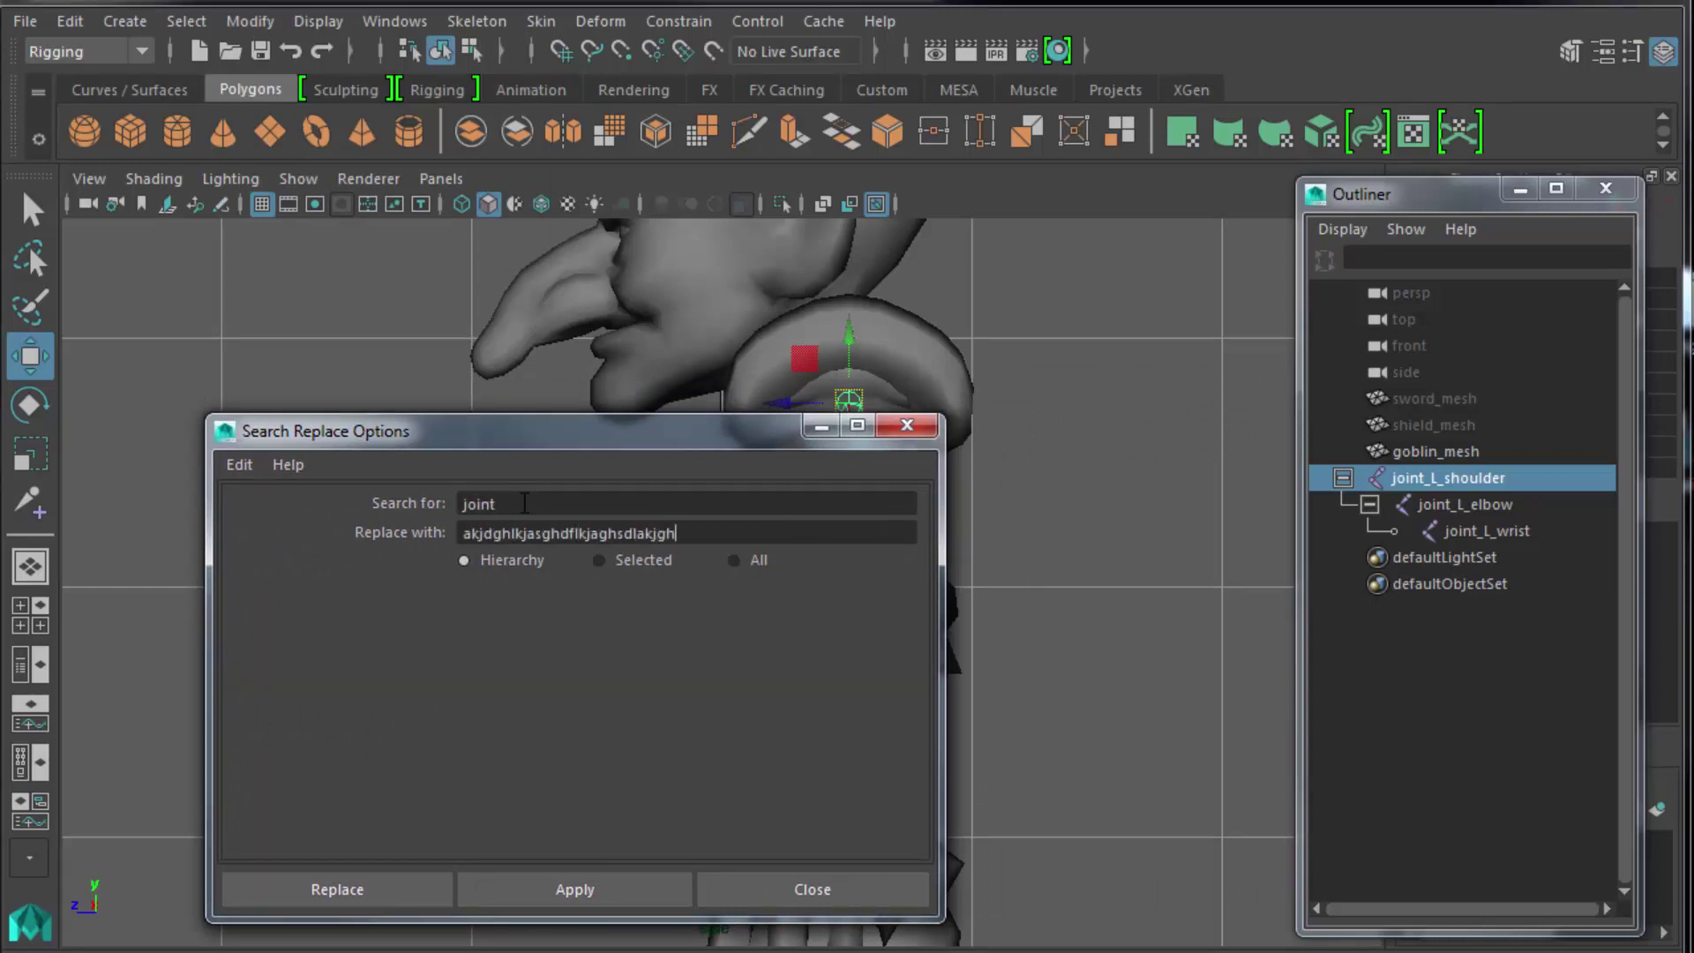
pyautogui.hotkey('shift', 'Left')
pyautogui.hotkey('shift', 'Left')
pyautogui.hotkey('shift', 'Left')
pyautogui.hotkey('shift', 'Left')
pyautogui.hotkey('shift', 'Left')
pyautogui.hotkey('shift', 'Left')
pyautogui.hotkey('shift', 'Left')
pyautogui.hotkey('shift', 'Left')
pyautogui.hotkey('shift', 'Left')
pyautogui.hotkey('shift', 'Left')
pyautogui.hotkey('shift', 'Left')
pyautogui.hotkey('shift', 'Left')
pyautogui.hotkey('shift', 'Left')
pyautogui.hotkey('shift', 'Left')
pyautogui.hotkey('shift', 'Left')
pyautogui.hotkey('shift', 'Left')
pyautogui.hotkey('shift', 'Left')
pyautogui.hotkey('shift', 'Left')
pyautogui.hotkey('shift', 'Left')
pyautogui.hotkey('shift', 'Left')
pyautogui.hotkey('ctrl', 'c')
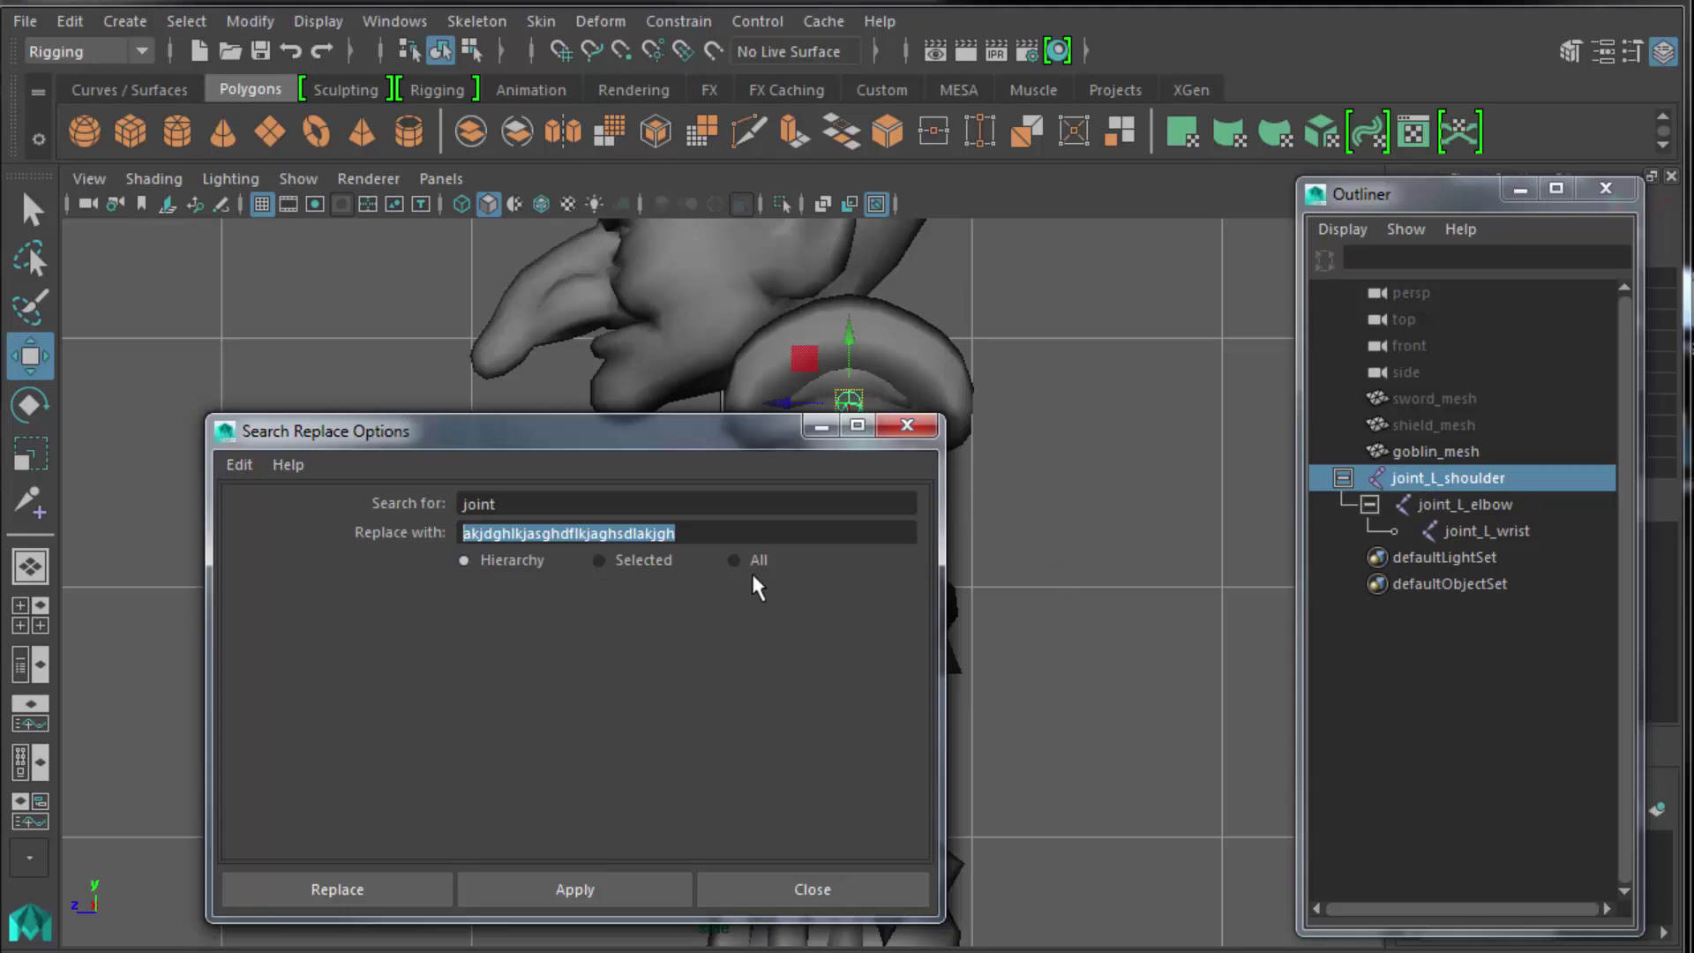
pyautogui.click(635, 888)
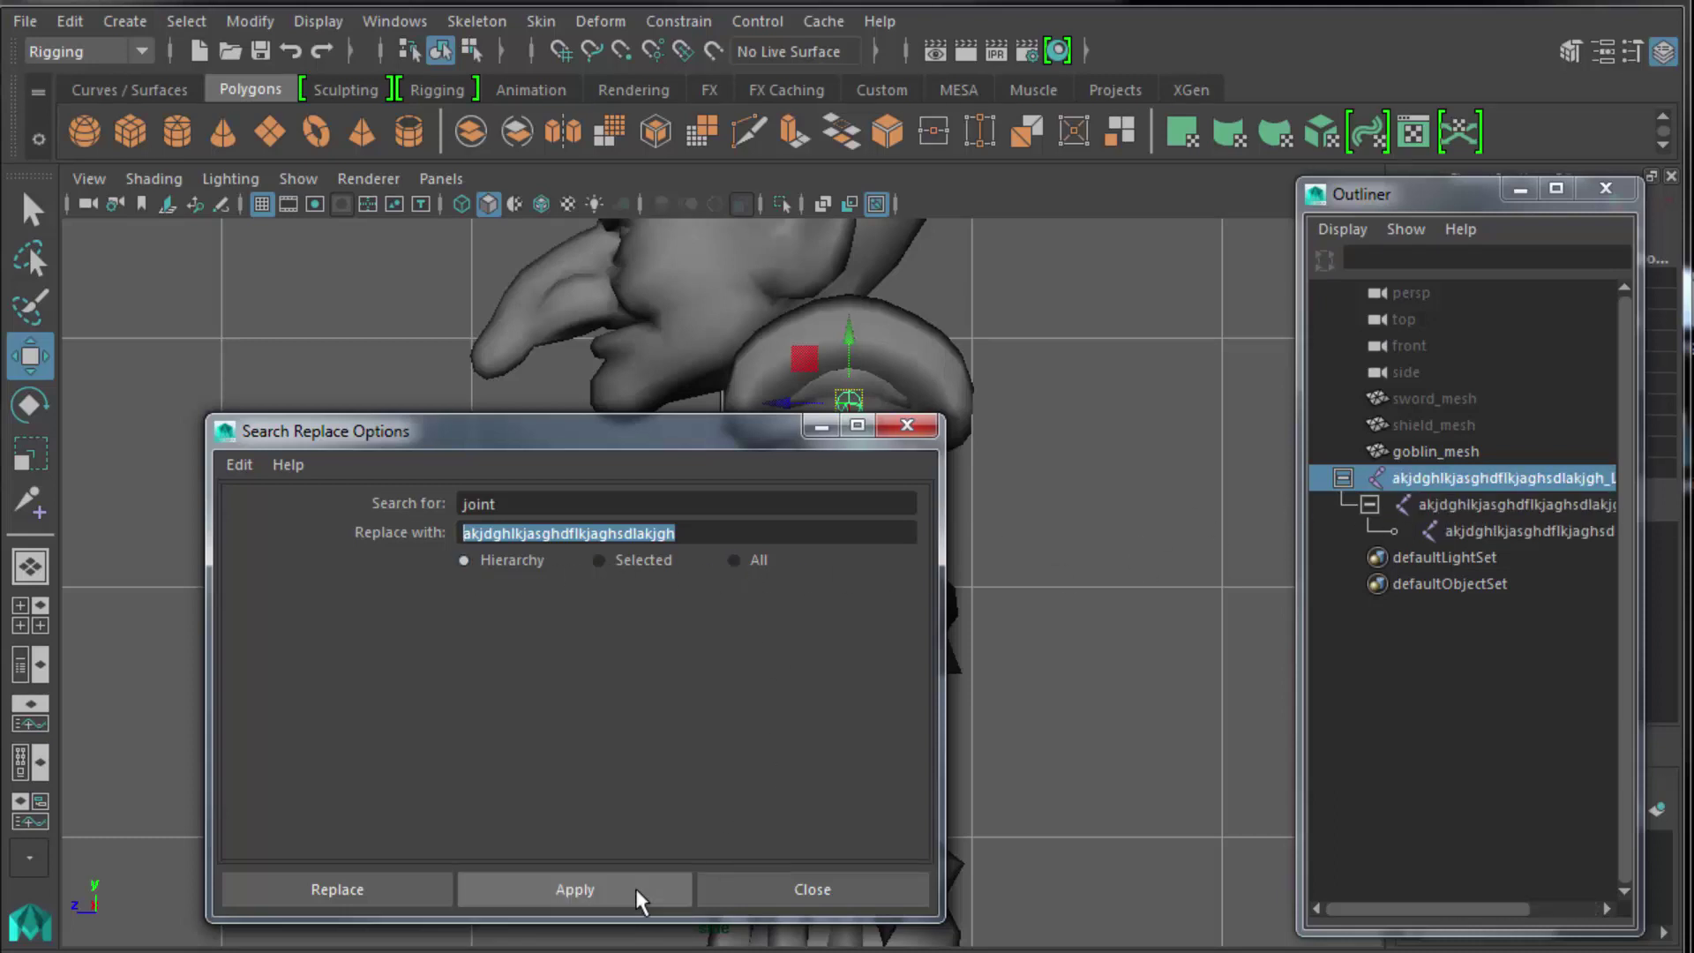
# Replace akjdghlkjasghdflkjaghsdlakjgh with joint throughout the arm hierarchy's names, close the Search Replace Options window and clear the selection.
pyautogui.doubleClick(660, 504)
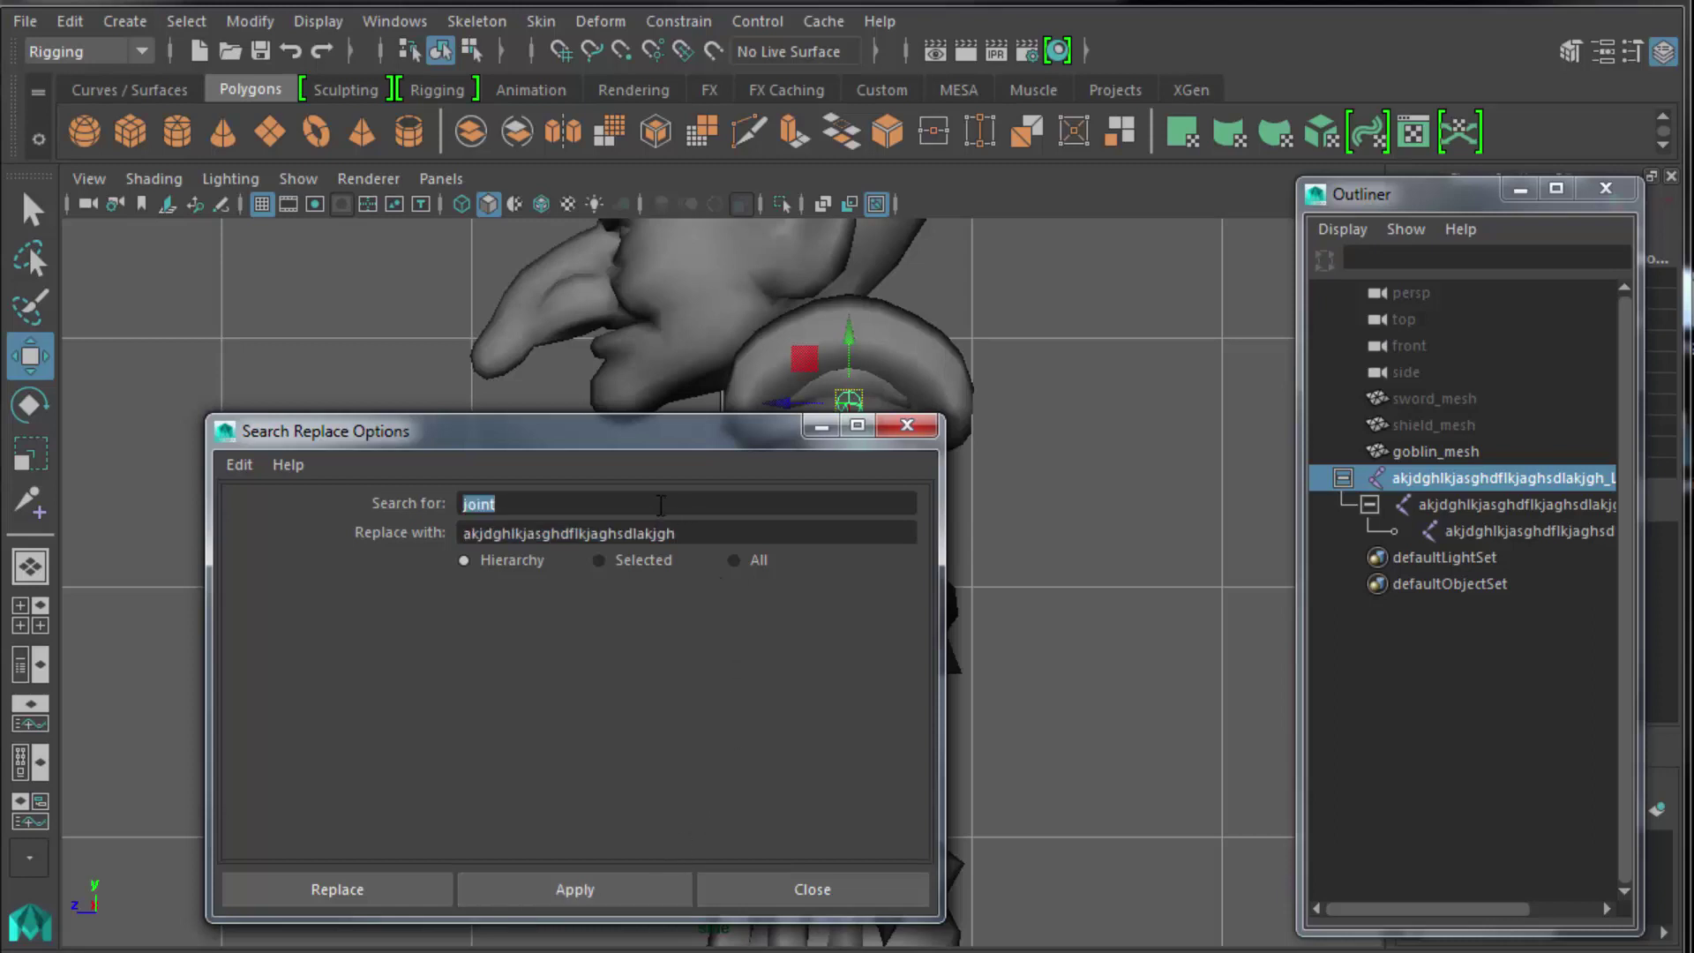
pyautogui.hotkey('ctrl', 'v')
pyautogui.press('Tab')
pyautogui.write('joint')
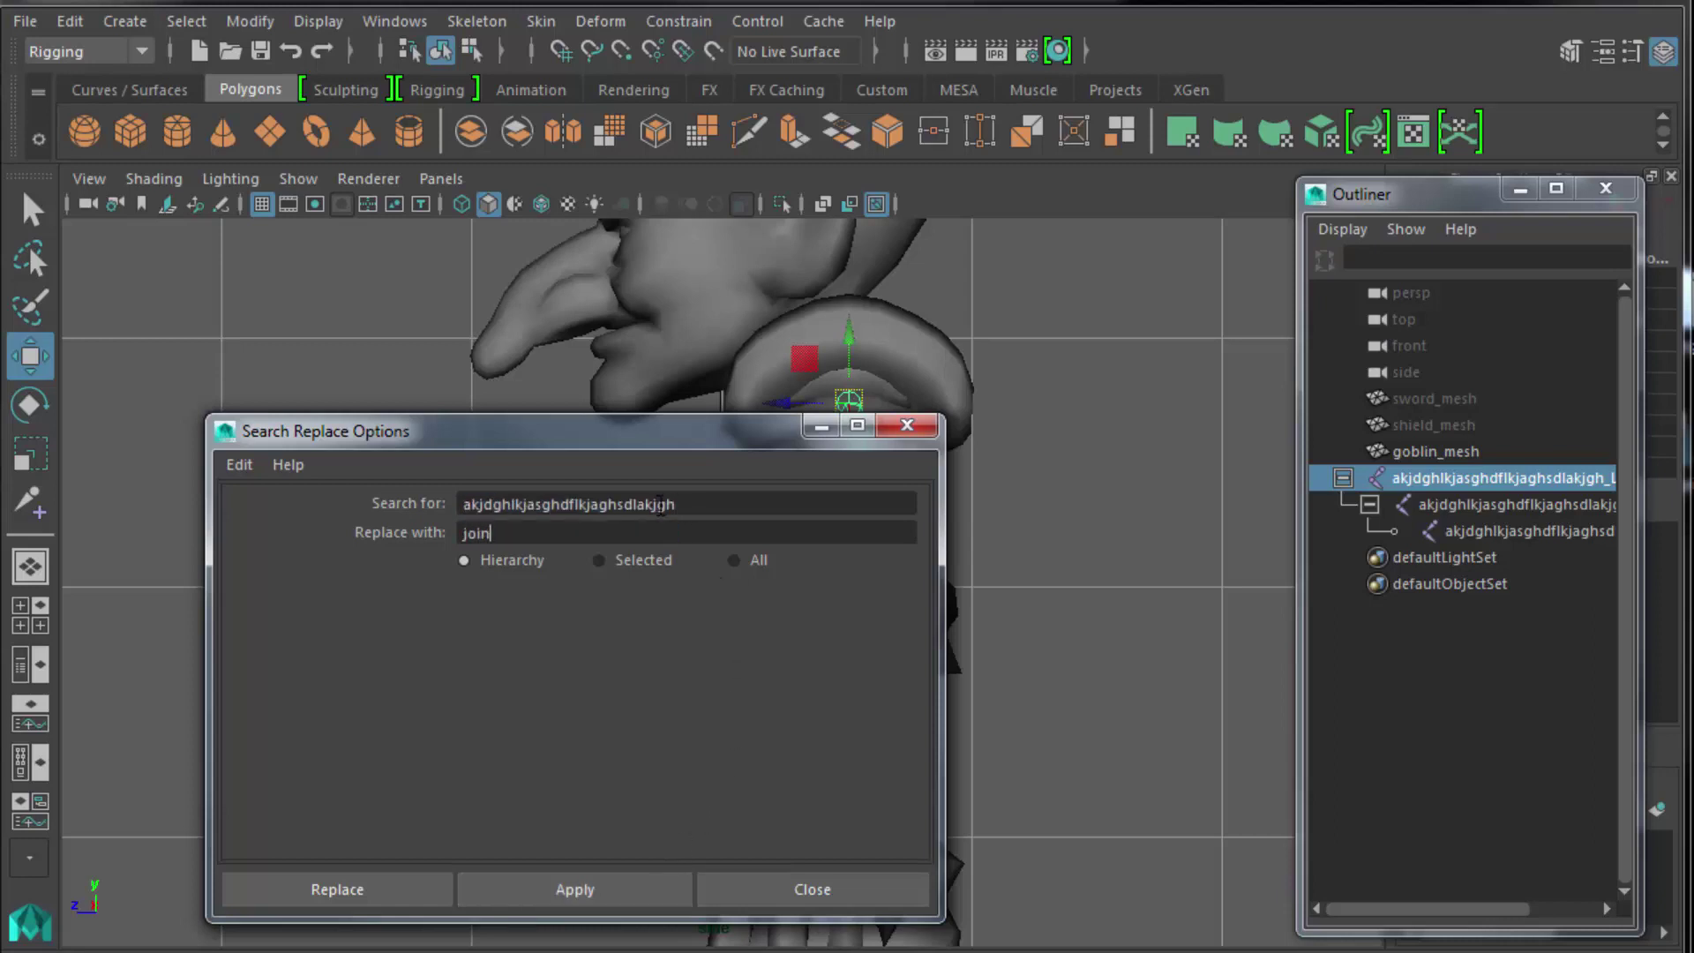
pyautogui.click(574, 889)
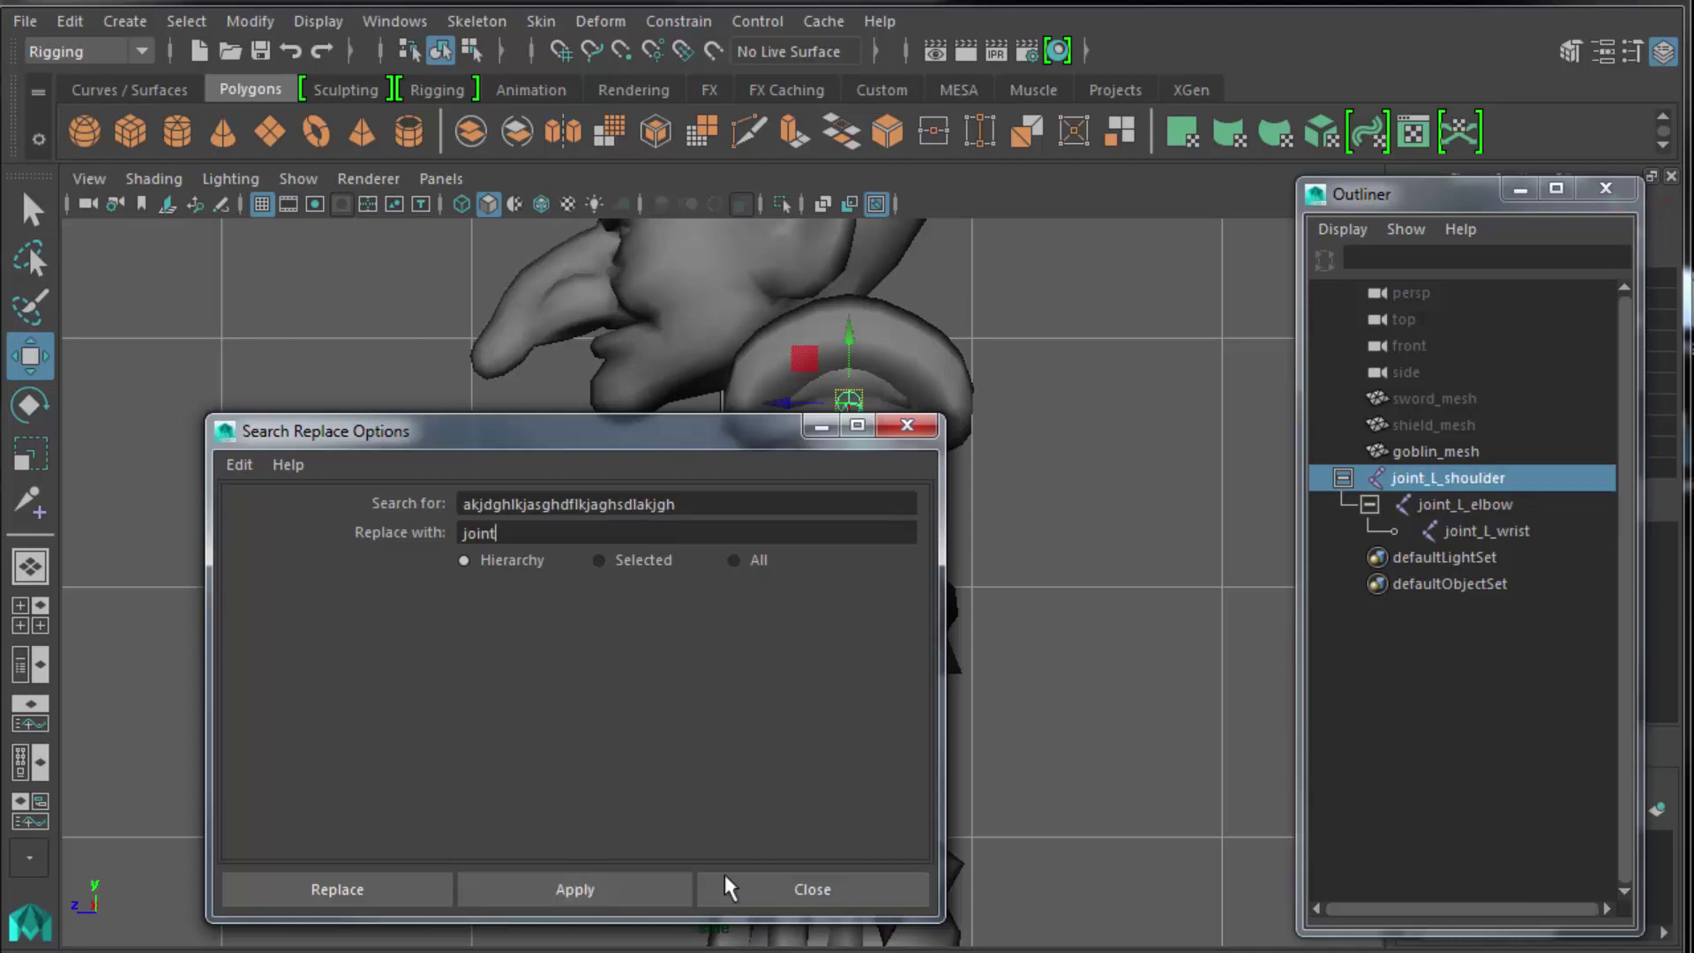
pyautogui.click(834, 886)
pyautogui.click(1054, 638)
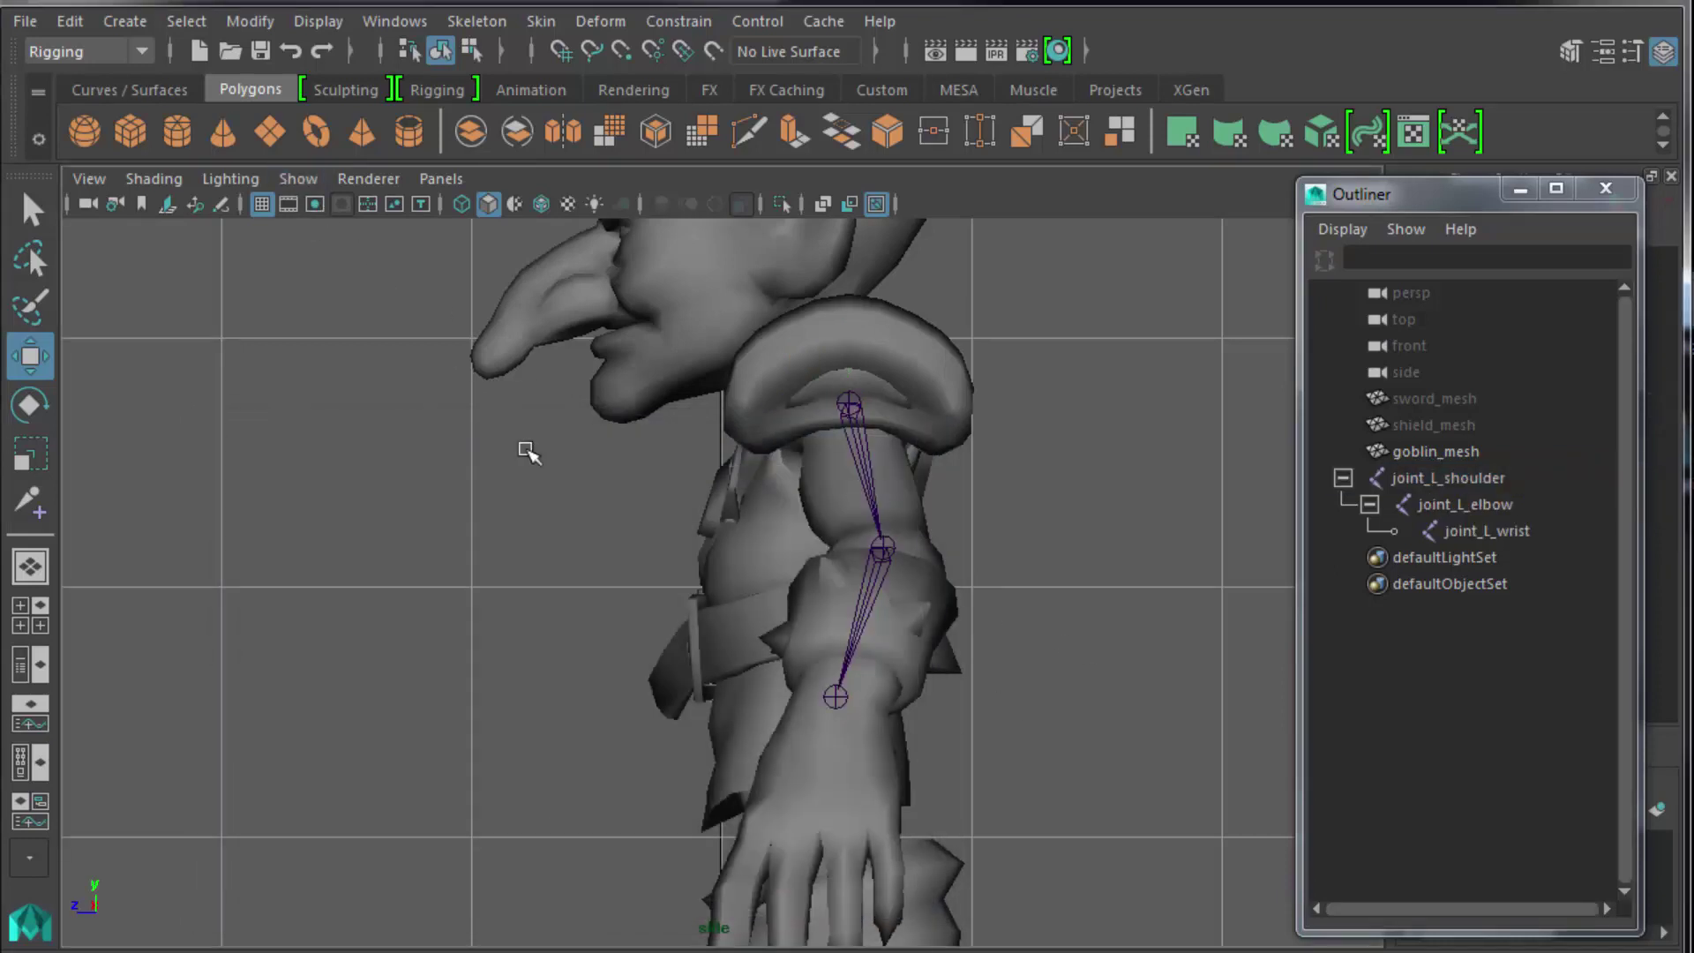
# Return to the perspective view of the goblin, close the Outliner and enlarge the Layer Editor area.
pyautogui.press('space')
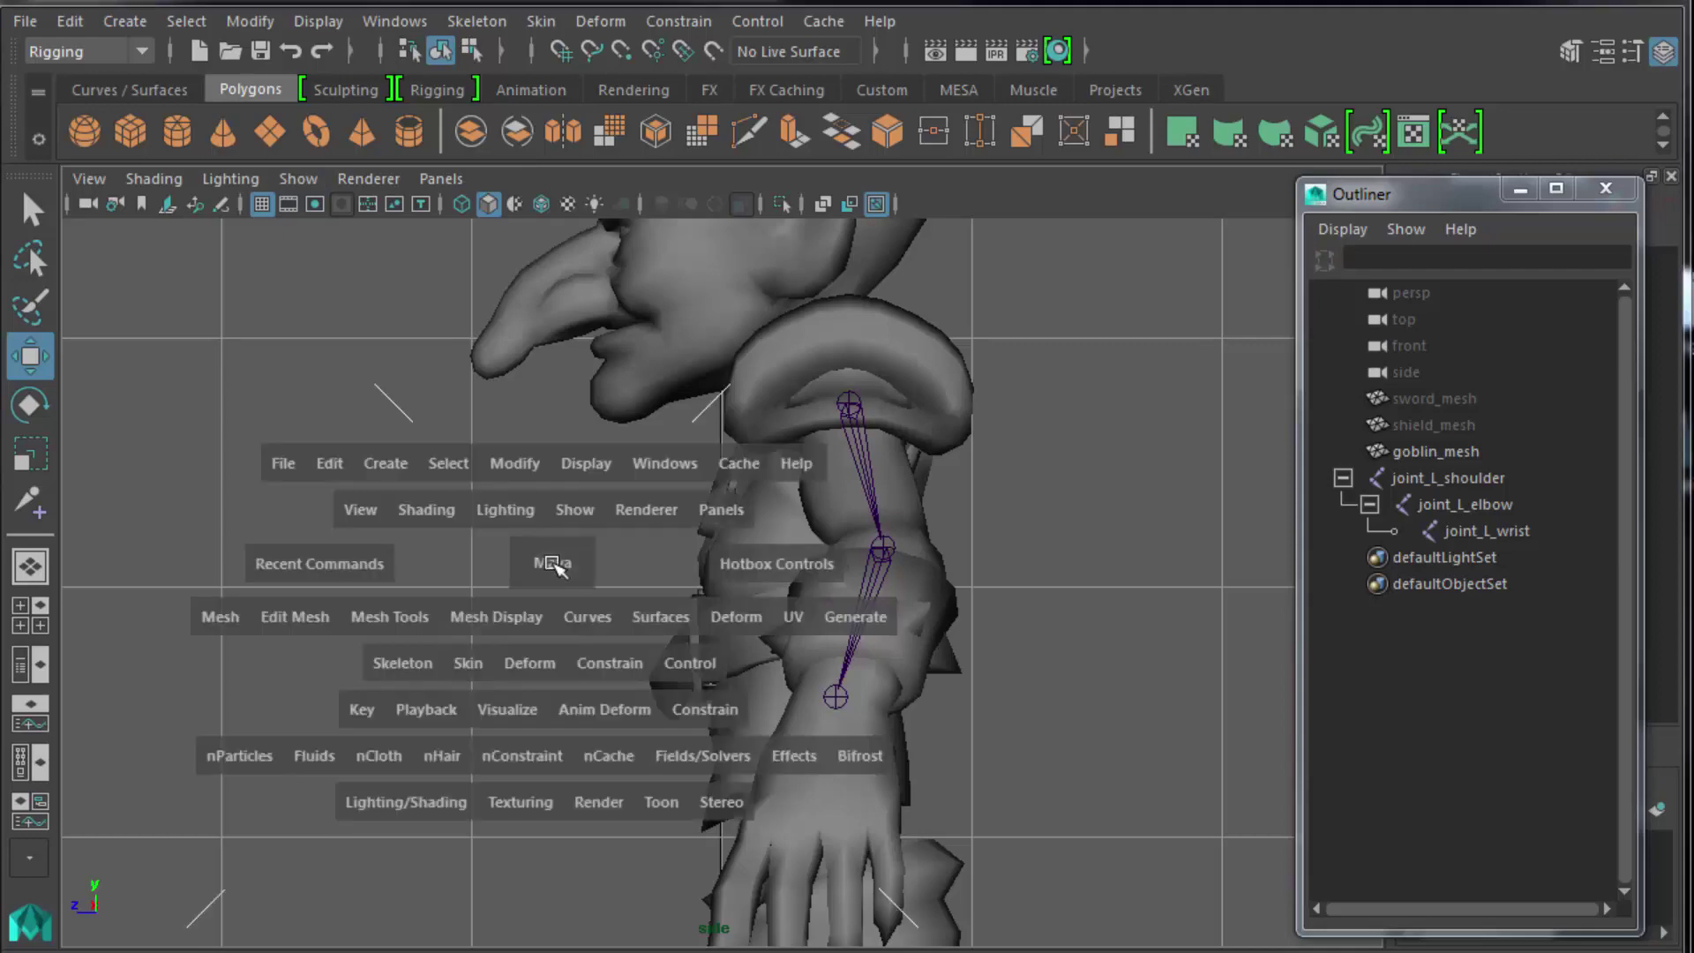
pyautogui.moveTo(554, 565); pyautogui.dragTo(578, 508)
pyautogui.keyDown('alt'); pyautogui.moveTo(609, 628); pyautogui.dragTo(801, 580); pyautogui.keyUp('alt')
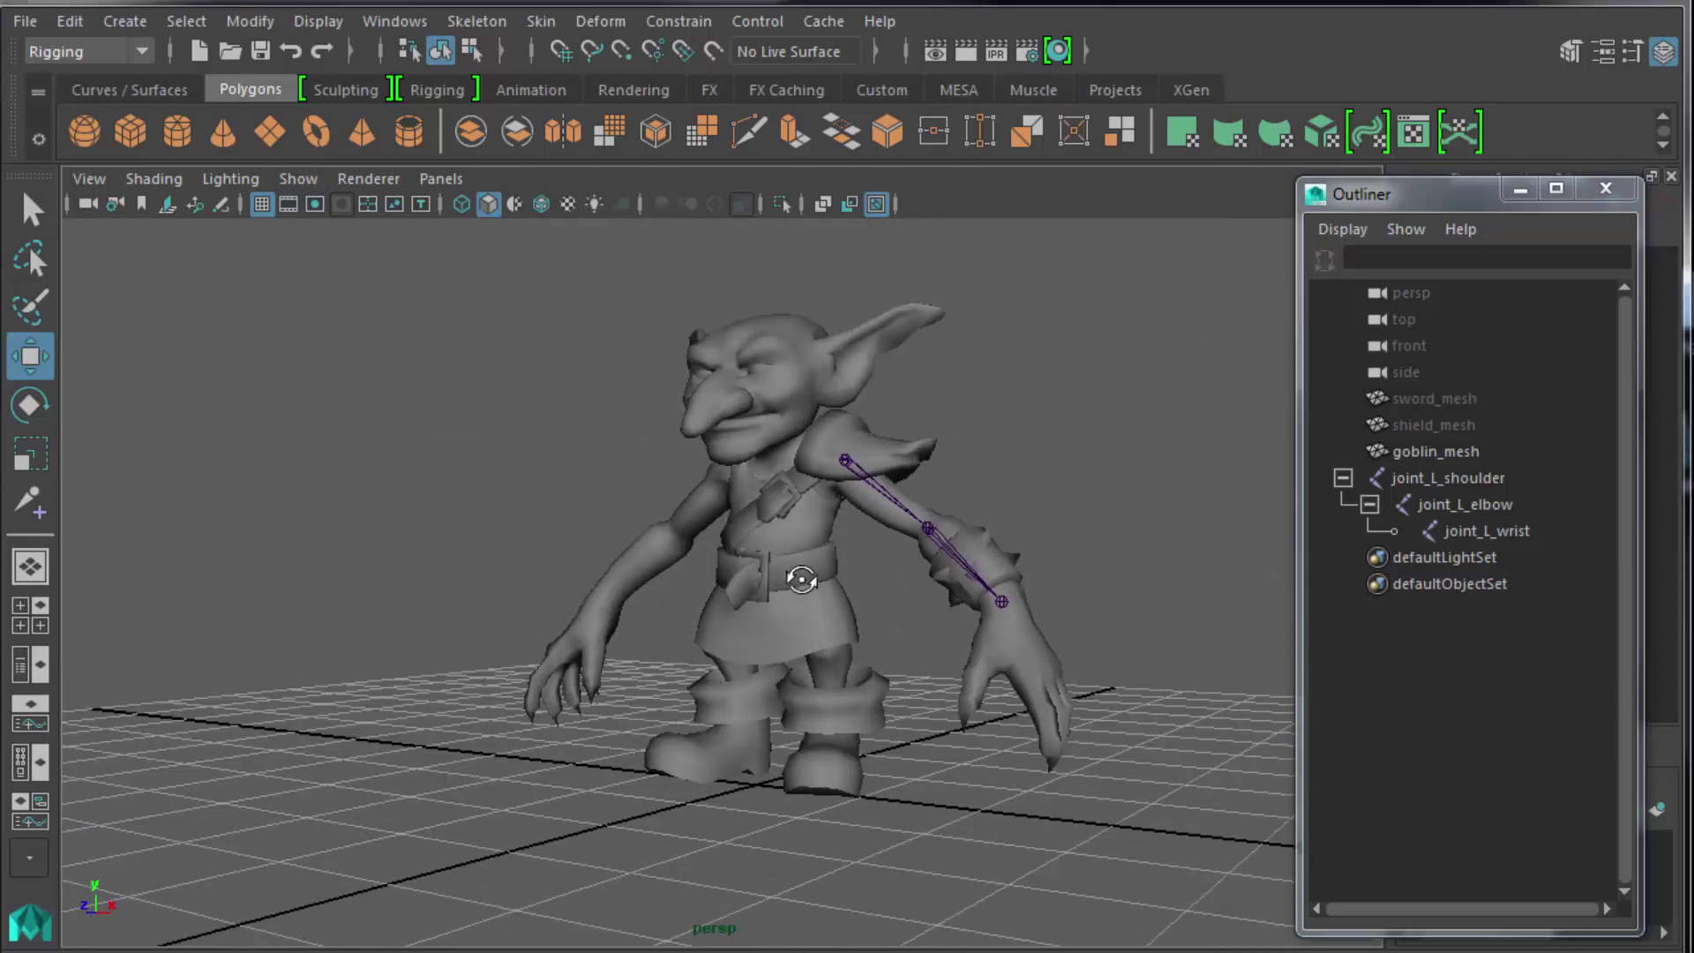
pyautogui.click(1606, 189)
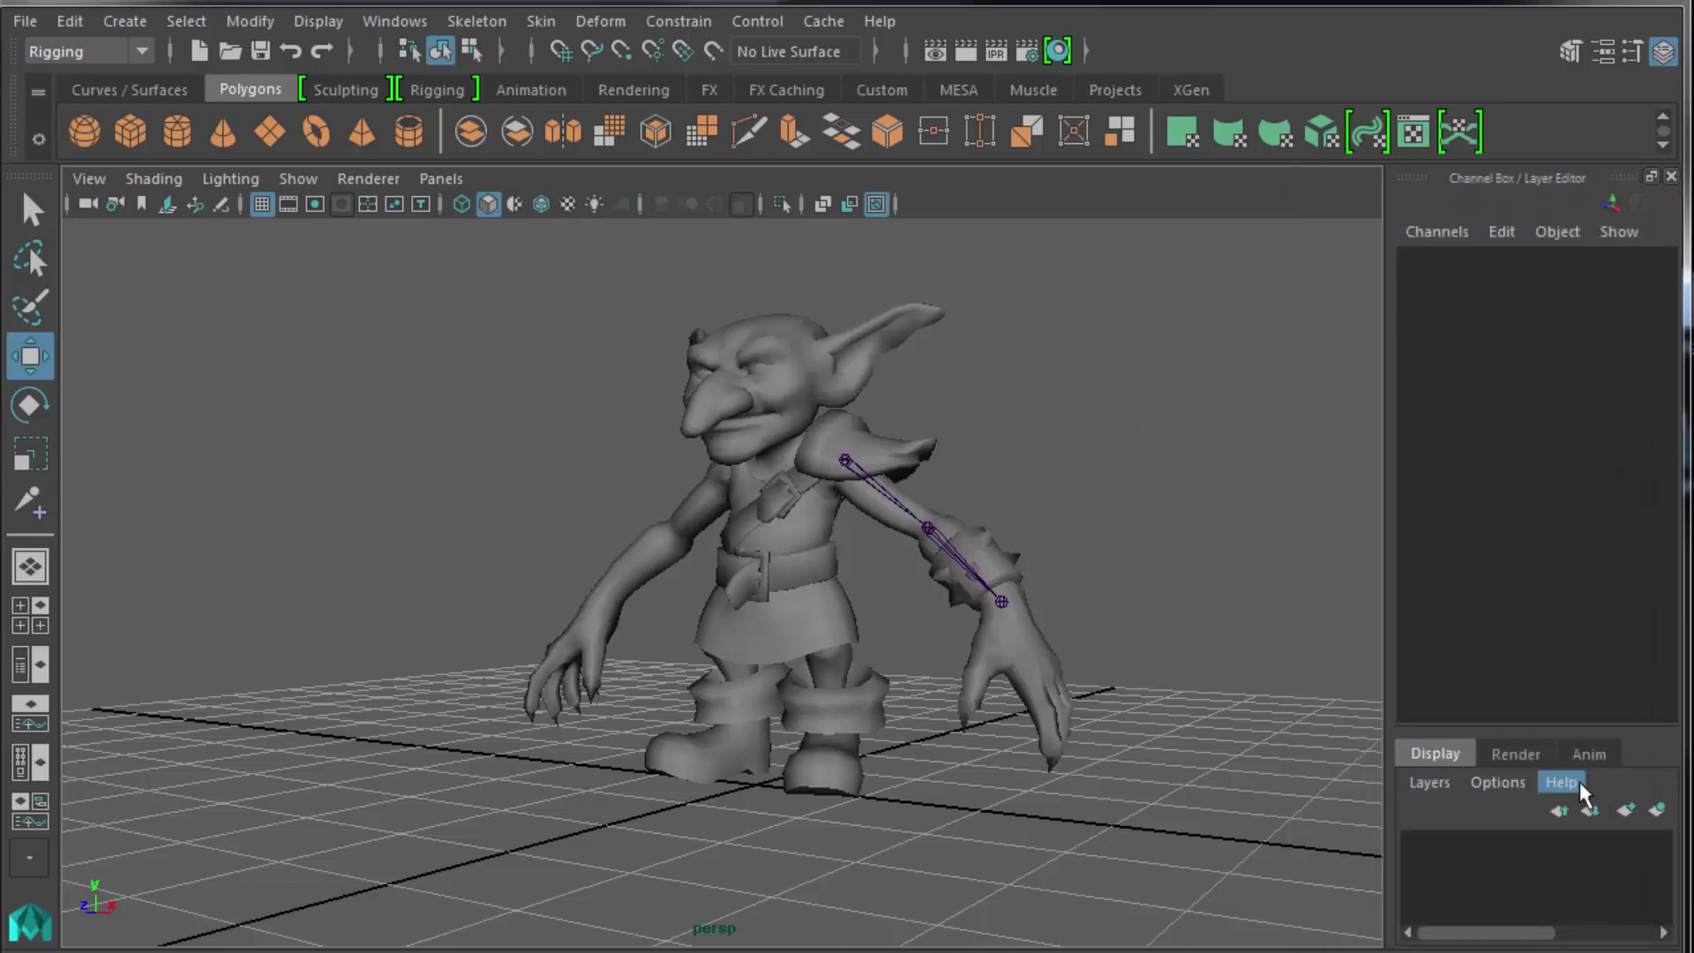
pyautogui.moveTo(1604, 729); pyautogui.dragTo(1589, 601)
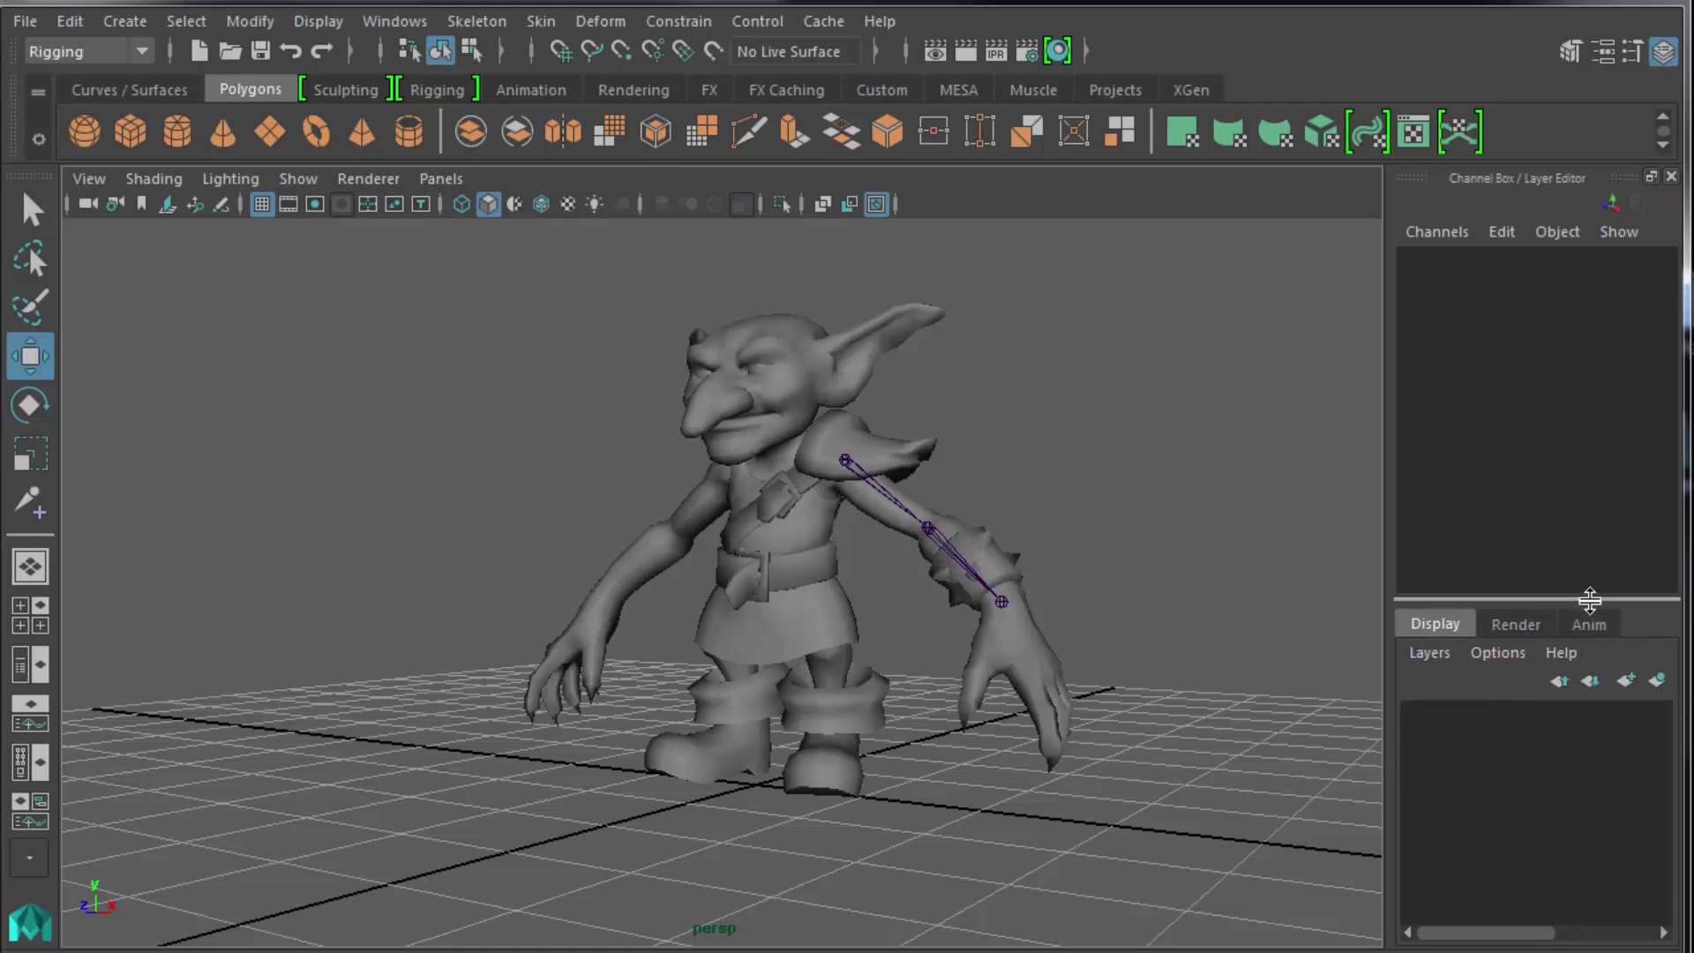
# Create a display layer from the left arm joint chain, selecting it at its shoulder root, with the Outliner open beside the goblin.
pyautogui.click(1437, 653)
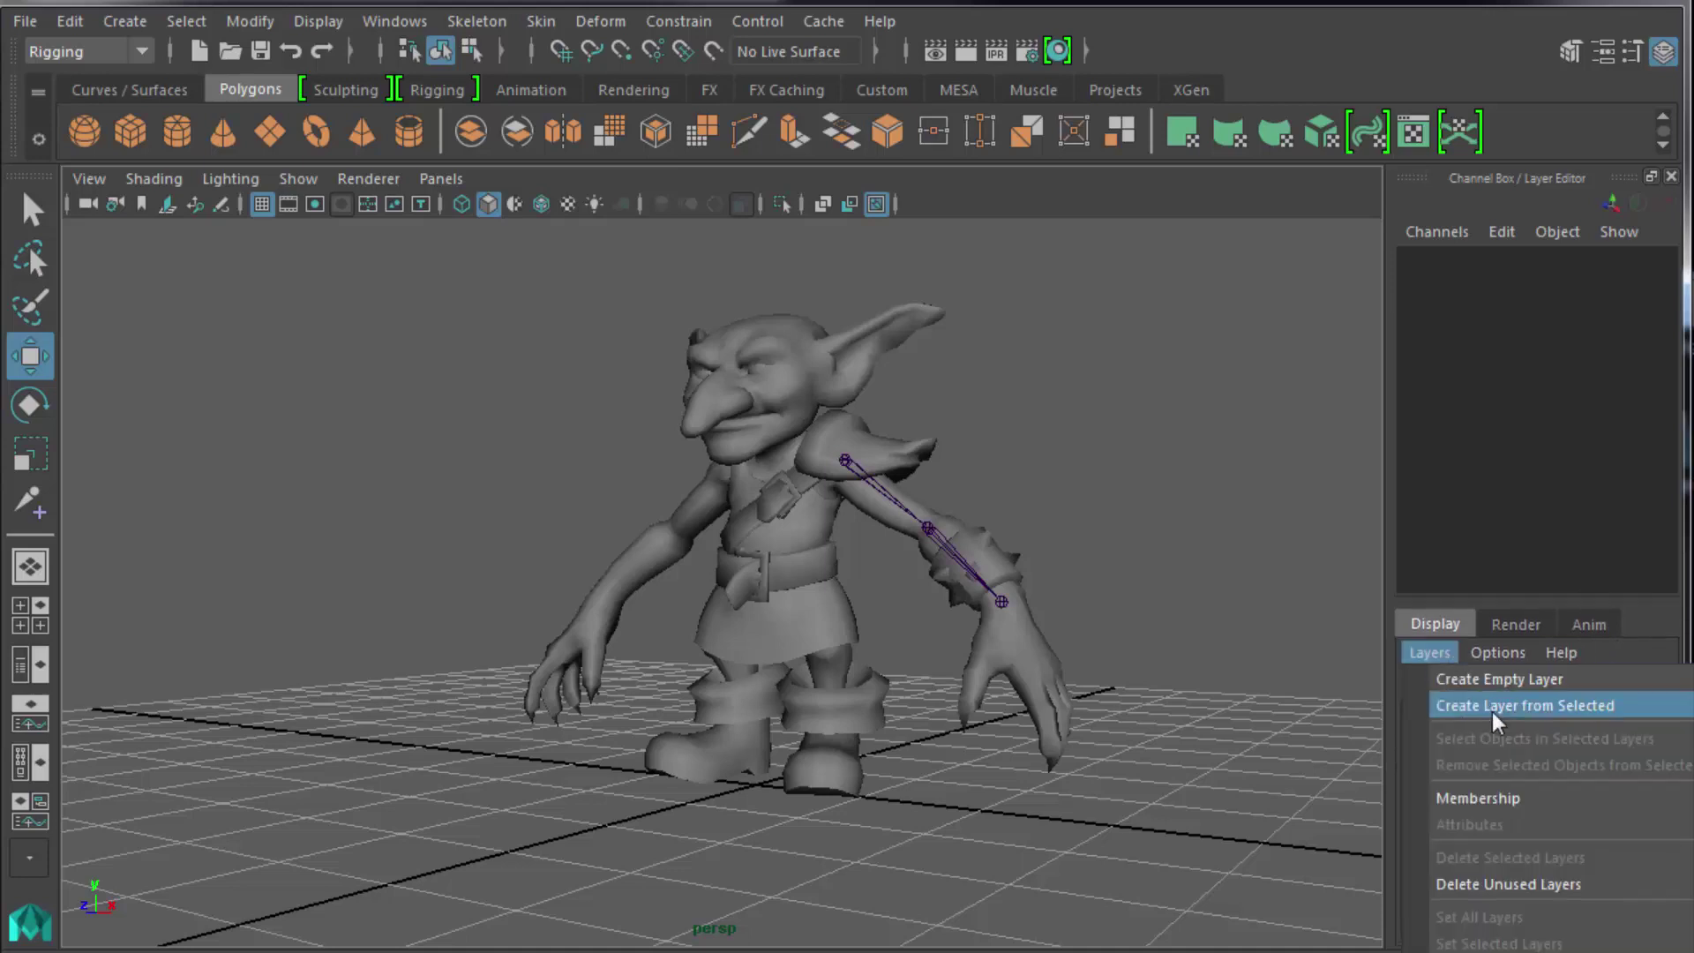
pyautogui.click(927, 528)
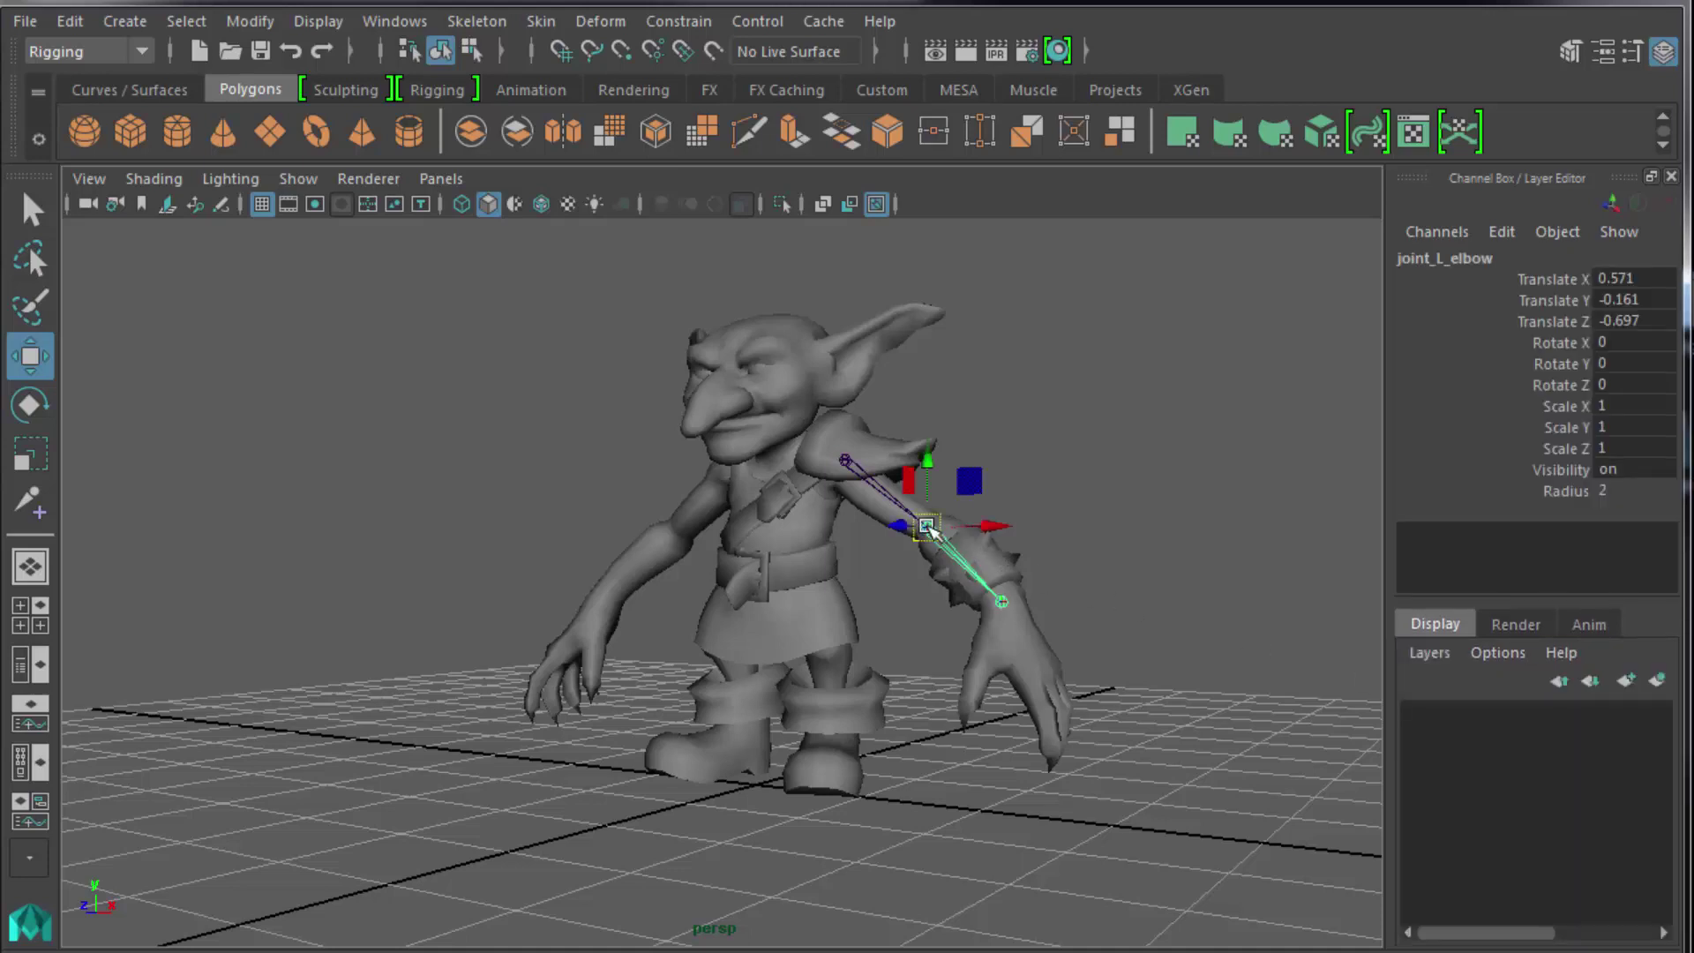
pyautogui.press('Up')
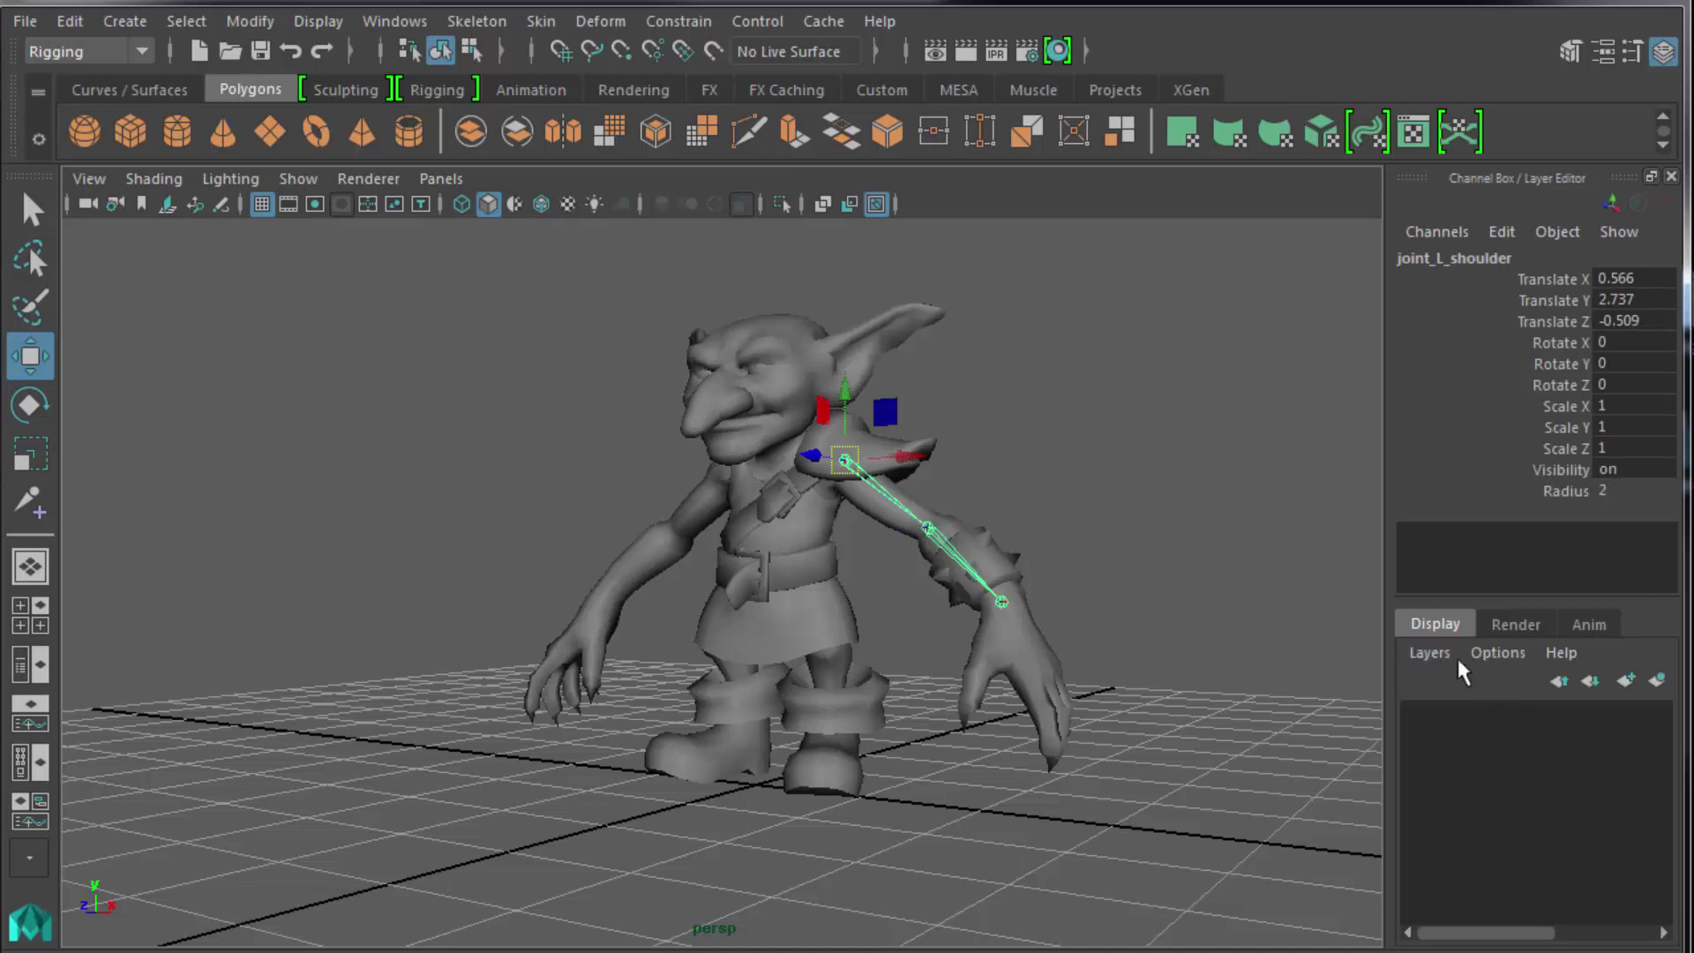
pyautogui.hotkey('shift', 'o')
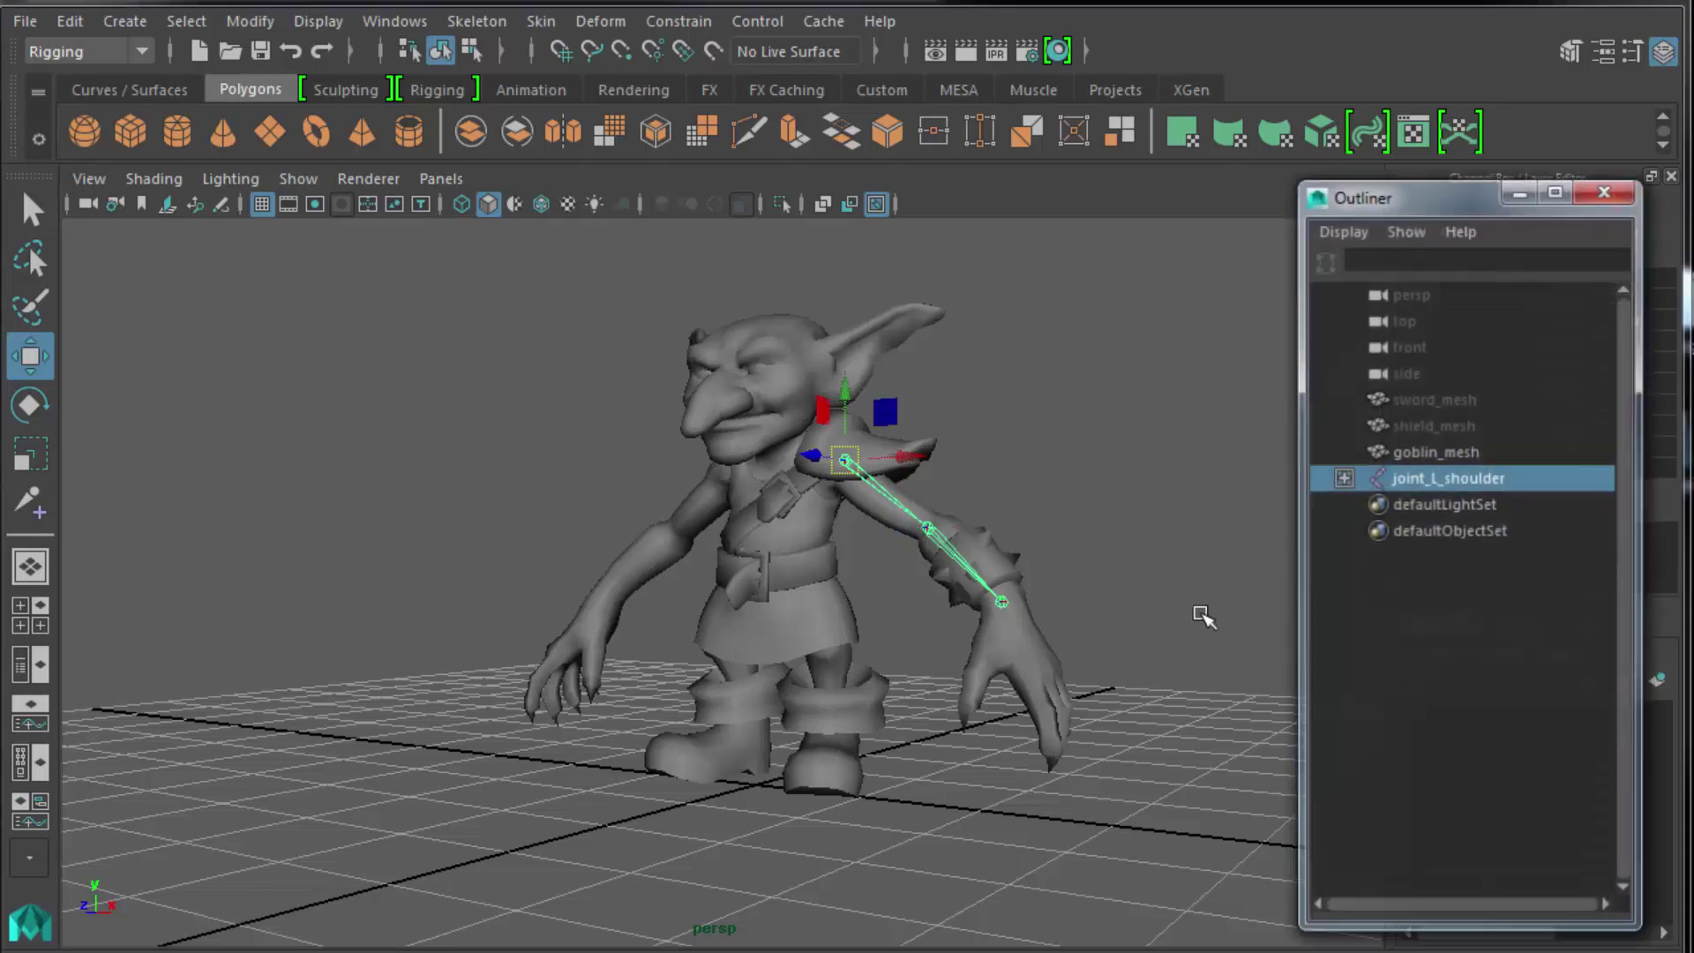
pyautogui.moveTo(1400, 198); pyautogui.dragTo(226, 178)
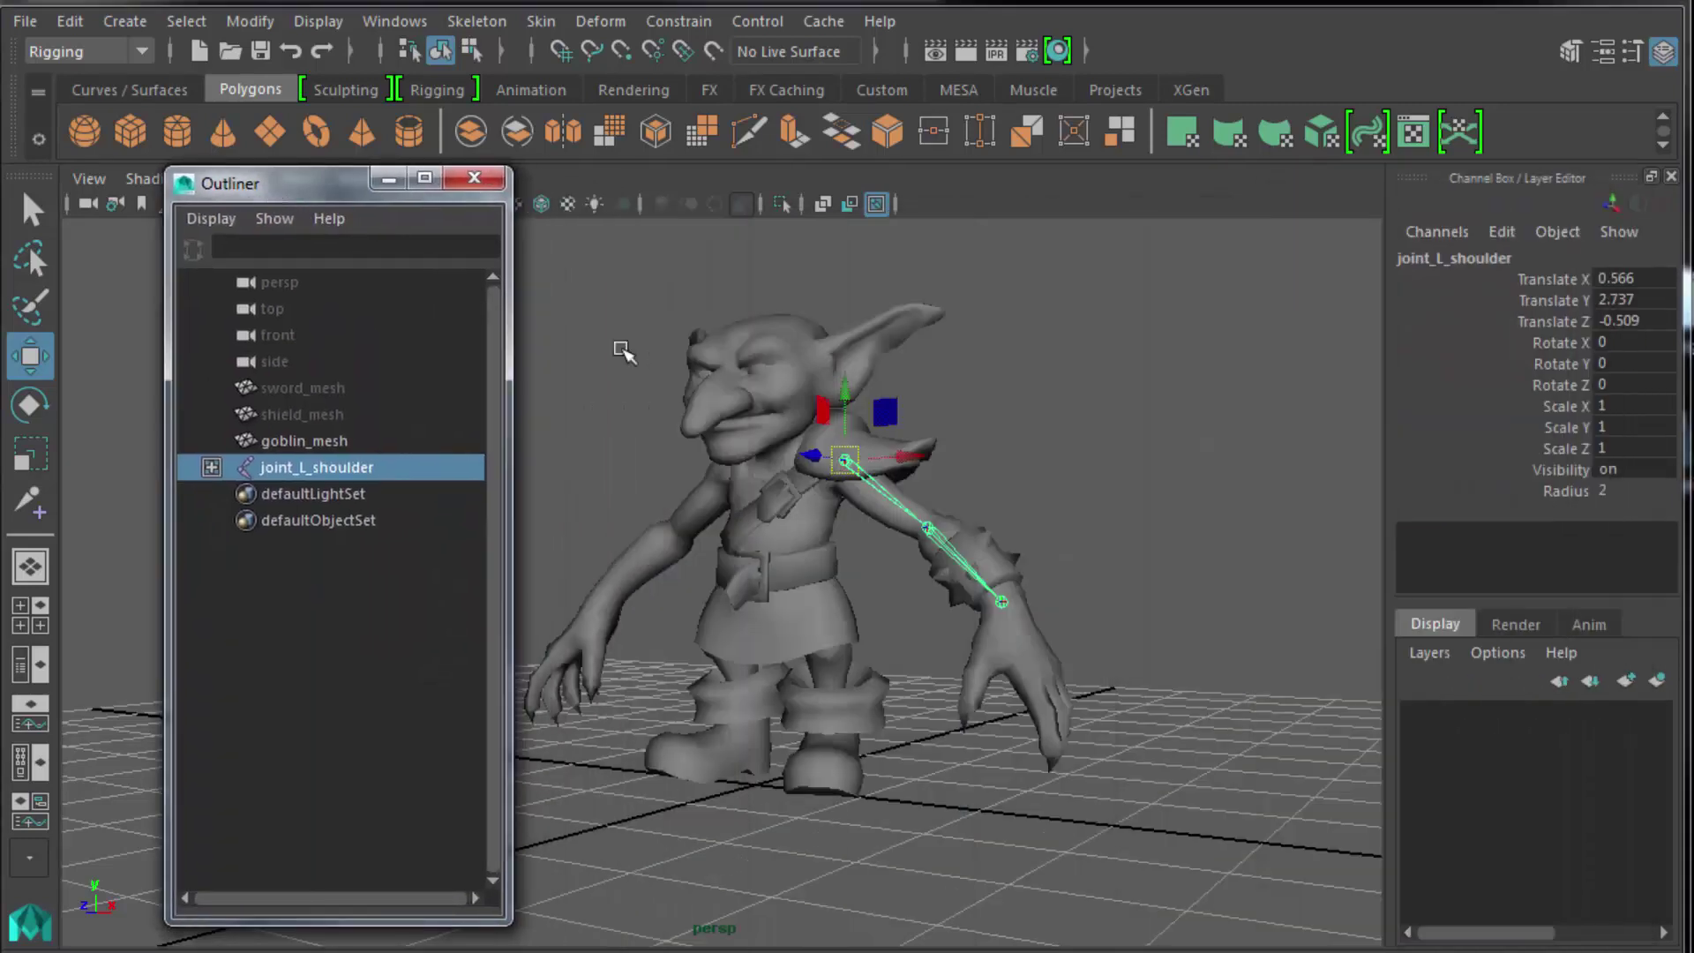
pyautogui.click(1428, 652)
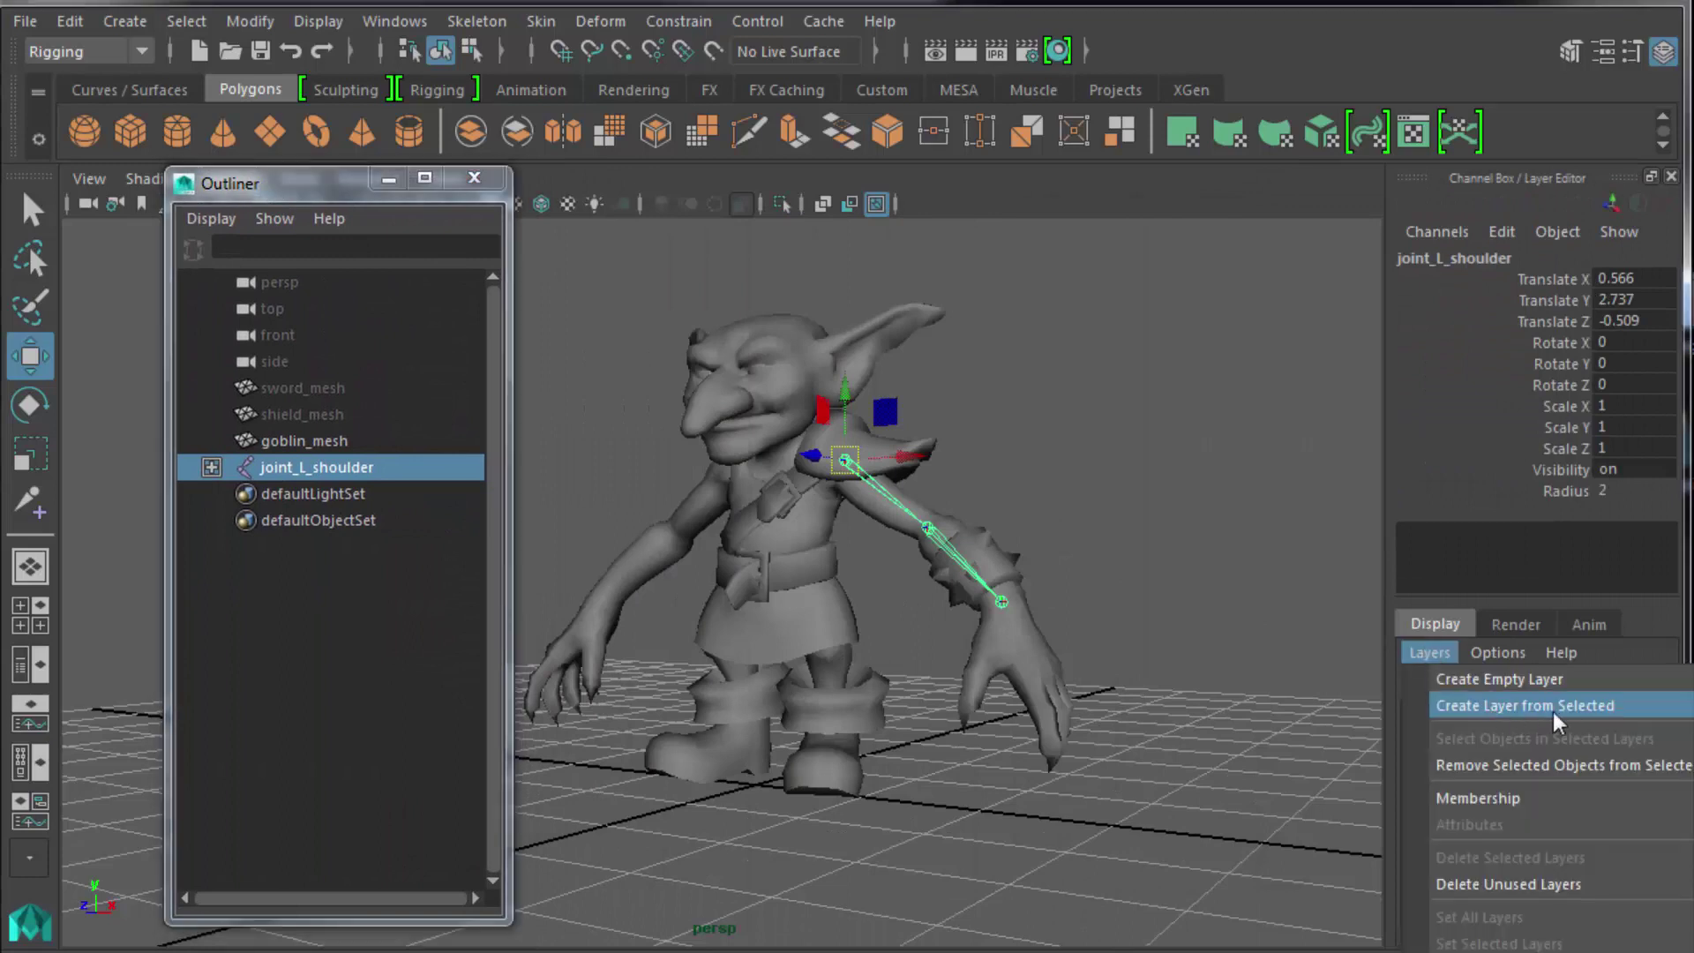
pyautogui.click(1617, 708)
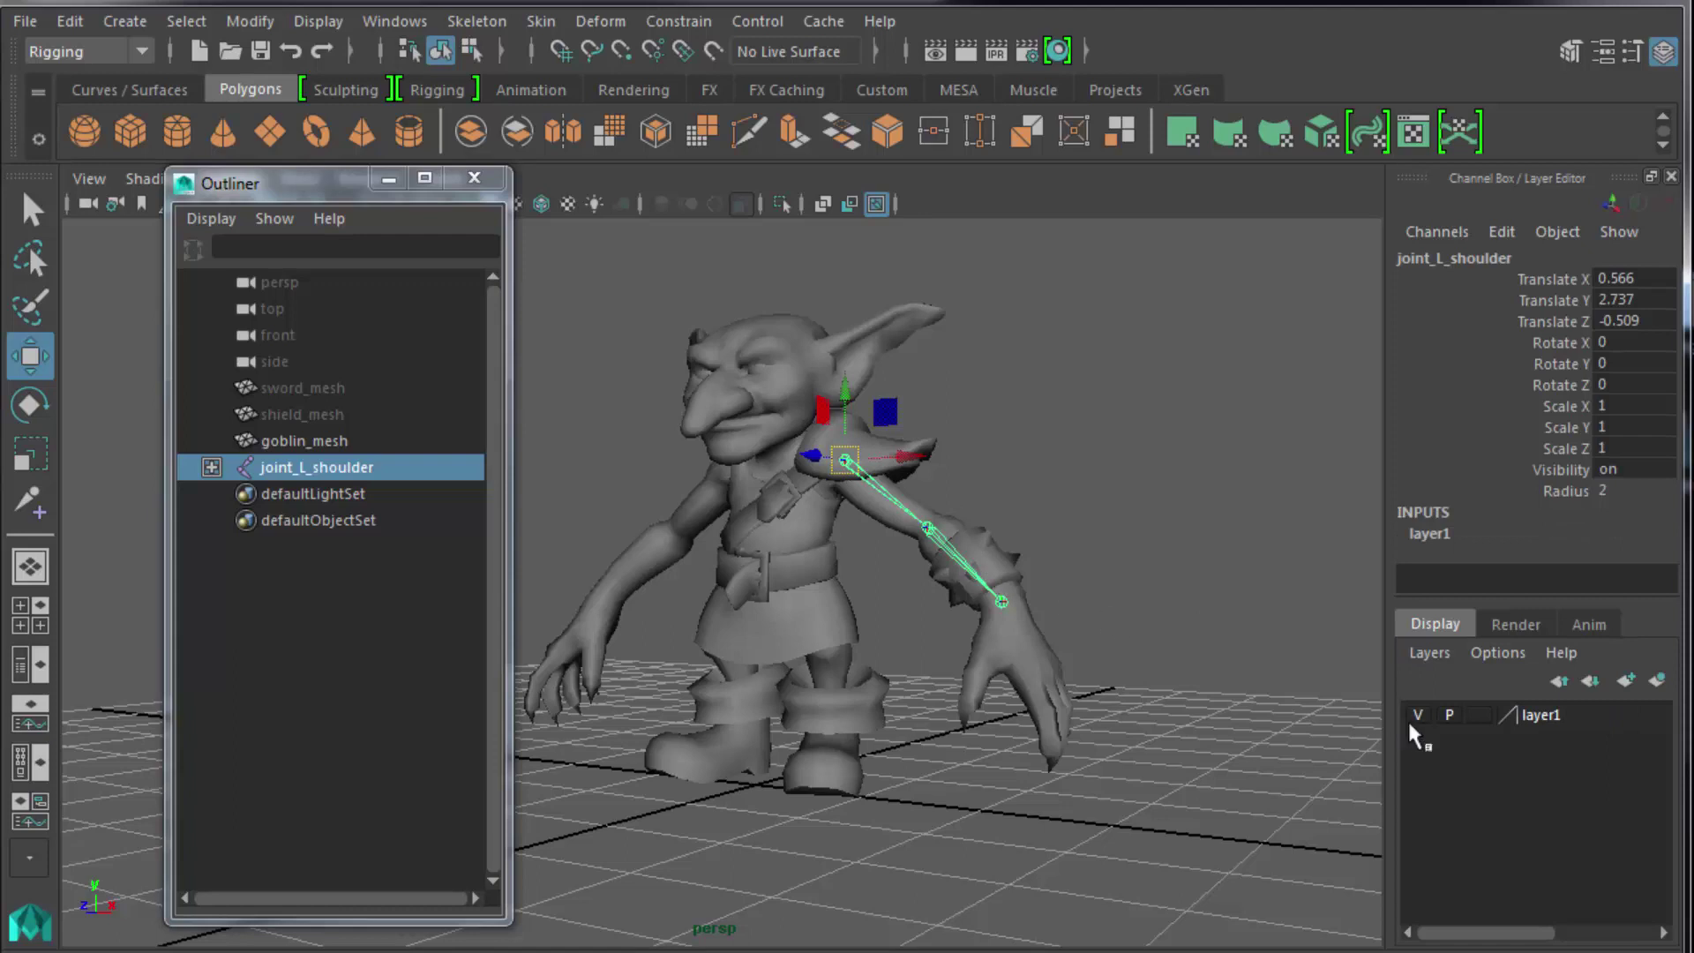
# Set the new display layer's color to magenta and save the layer settings.
pyautogui.doubleClick(1540, 718)
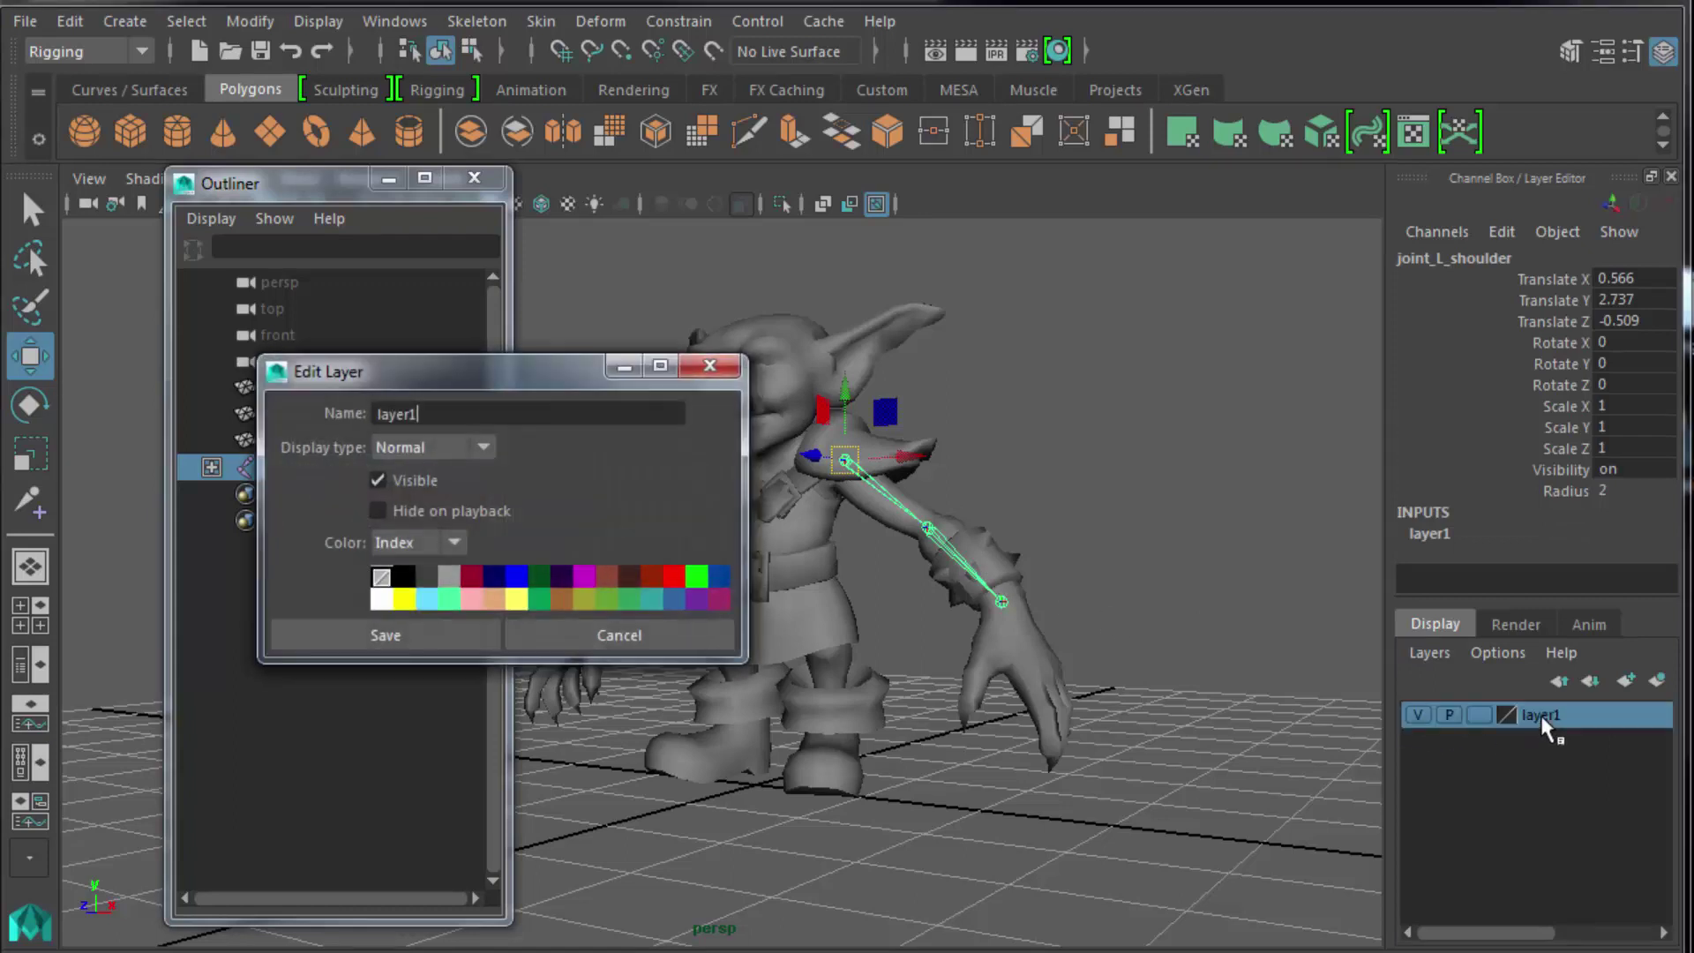
pyautogui.moveTo(491, 372); pyautogui.dragTo(424, 386)
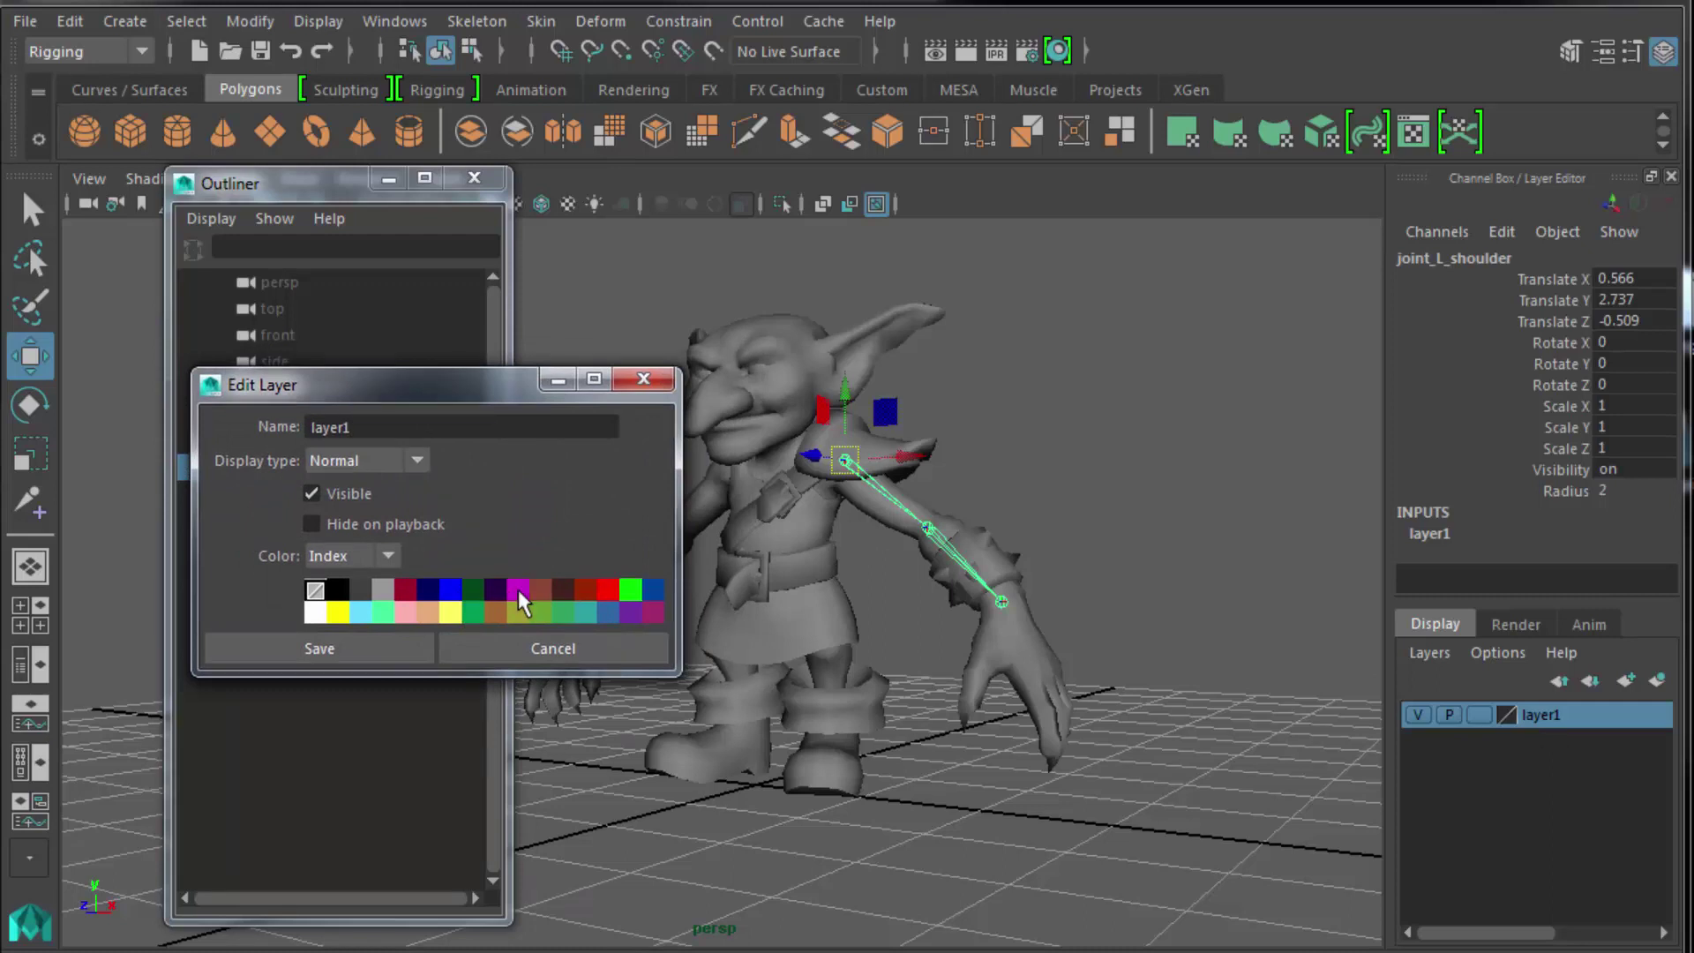
pyautogui.click(379, 612)
pyautogui.click(521, 592)
pyautogui.click(363, 647)
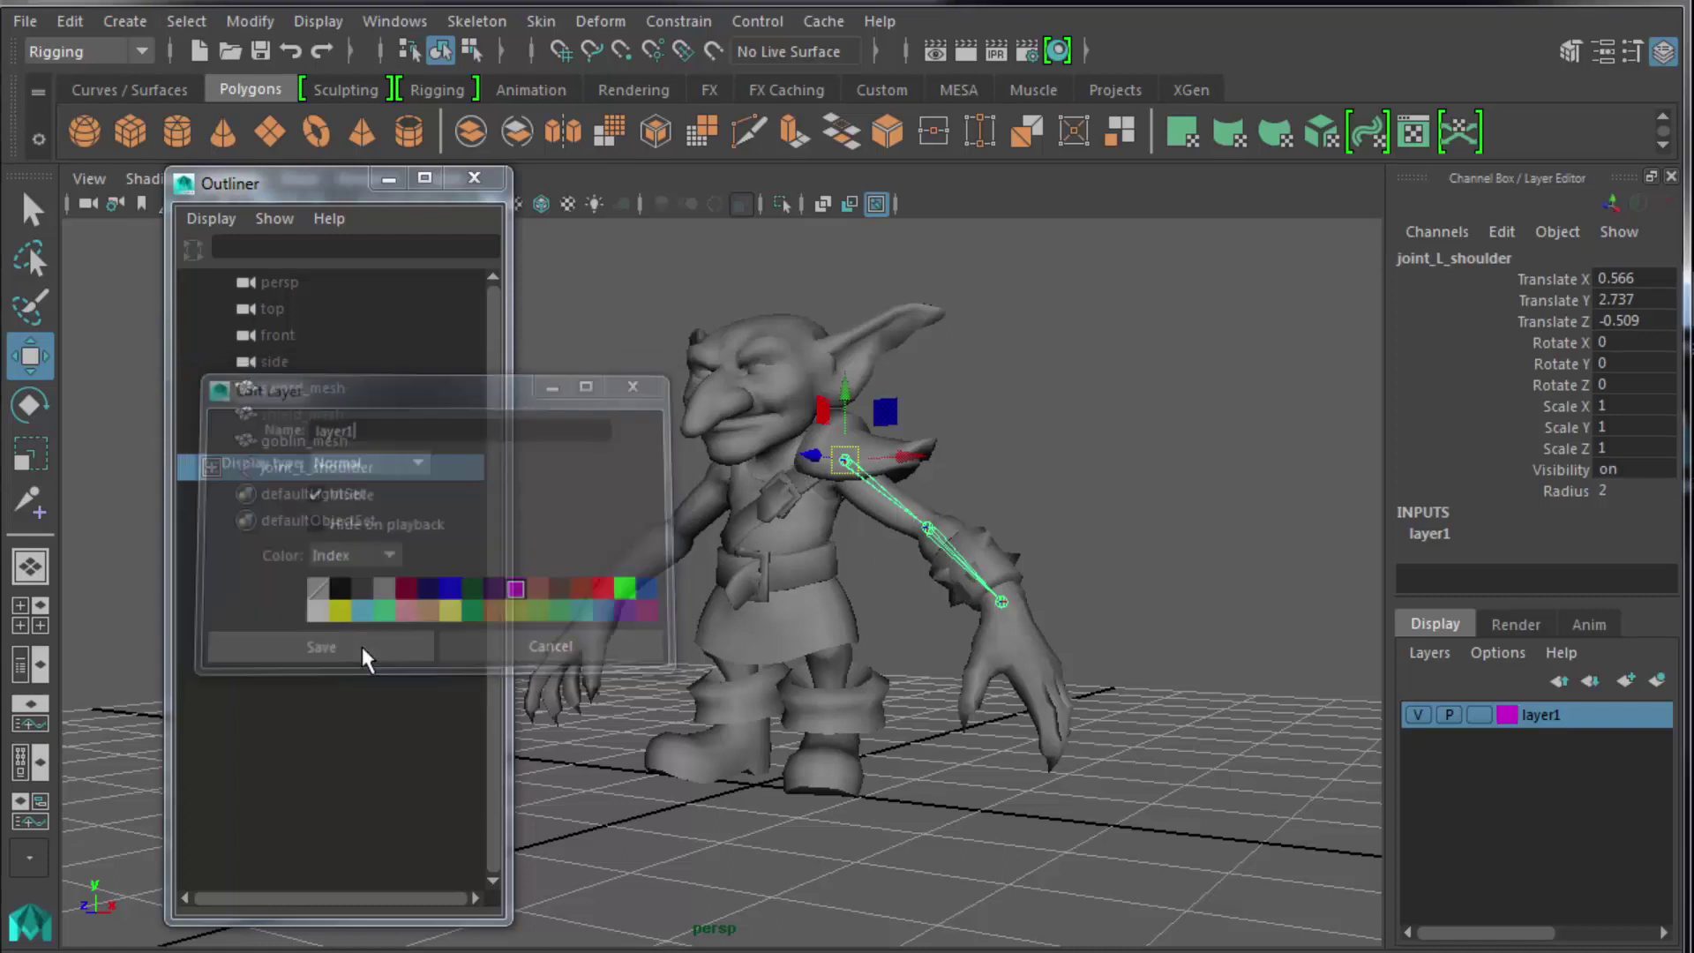
pyautogui.click(1135, 586)
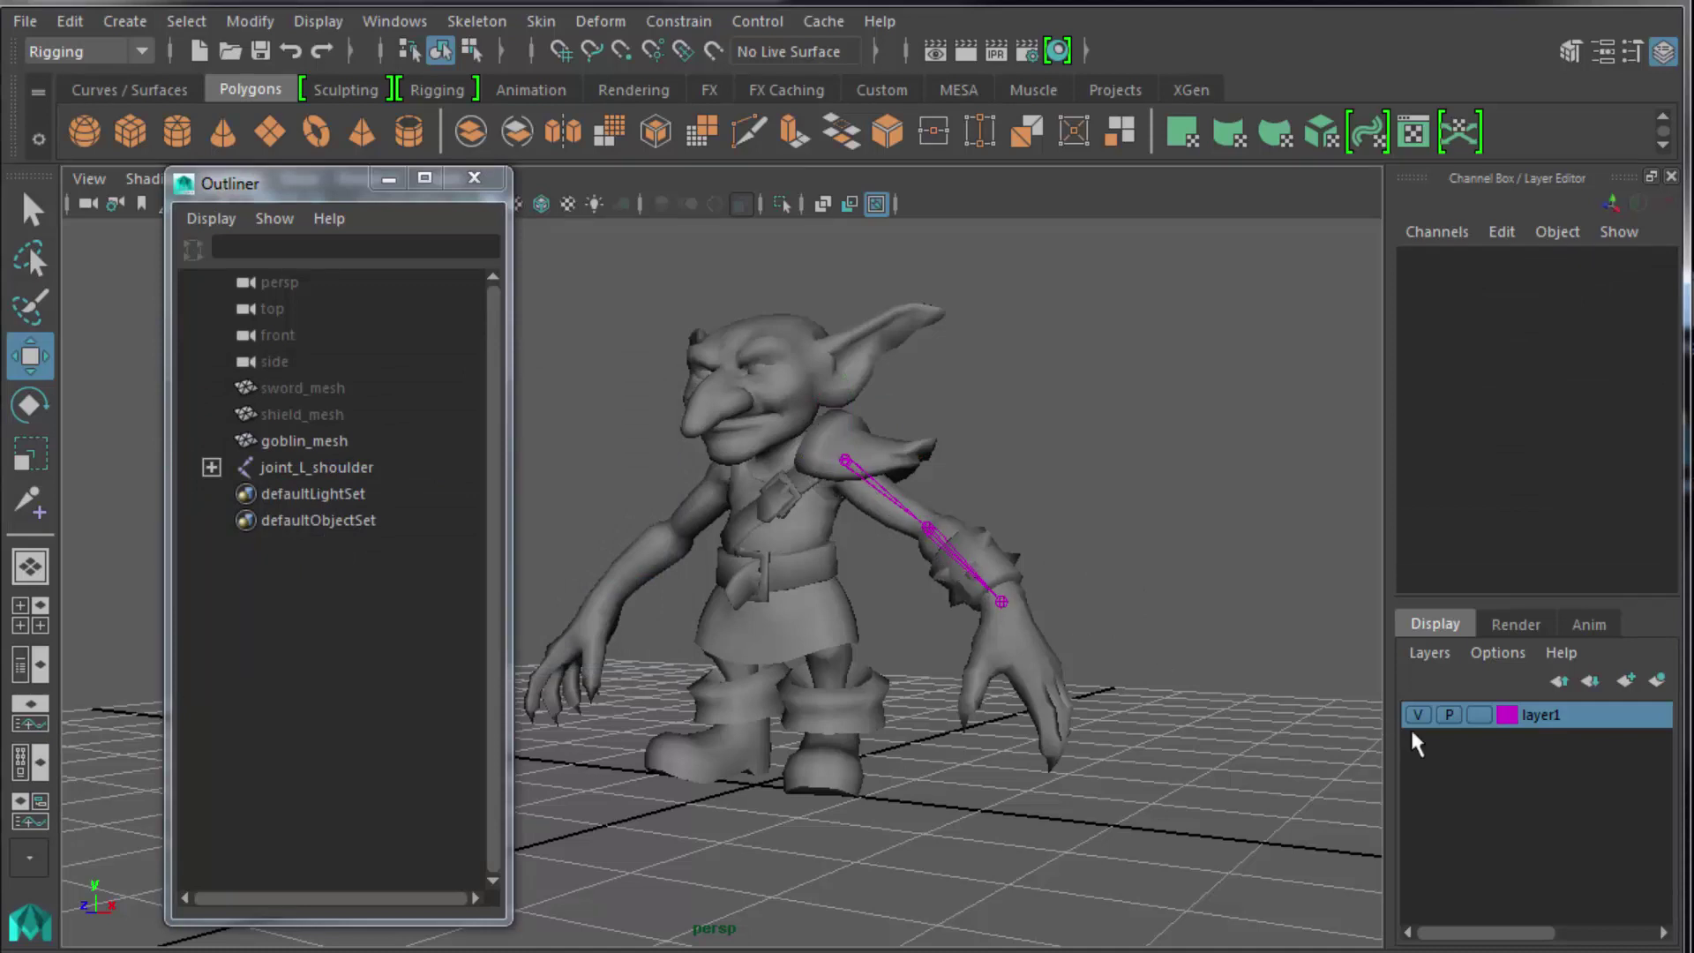
# Rename the magenta display layer as arms_layer.
pyautogui.doubleClick(1541, 716)
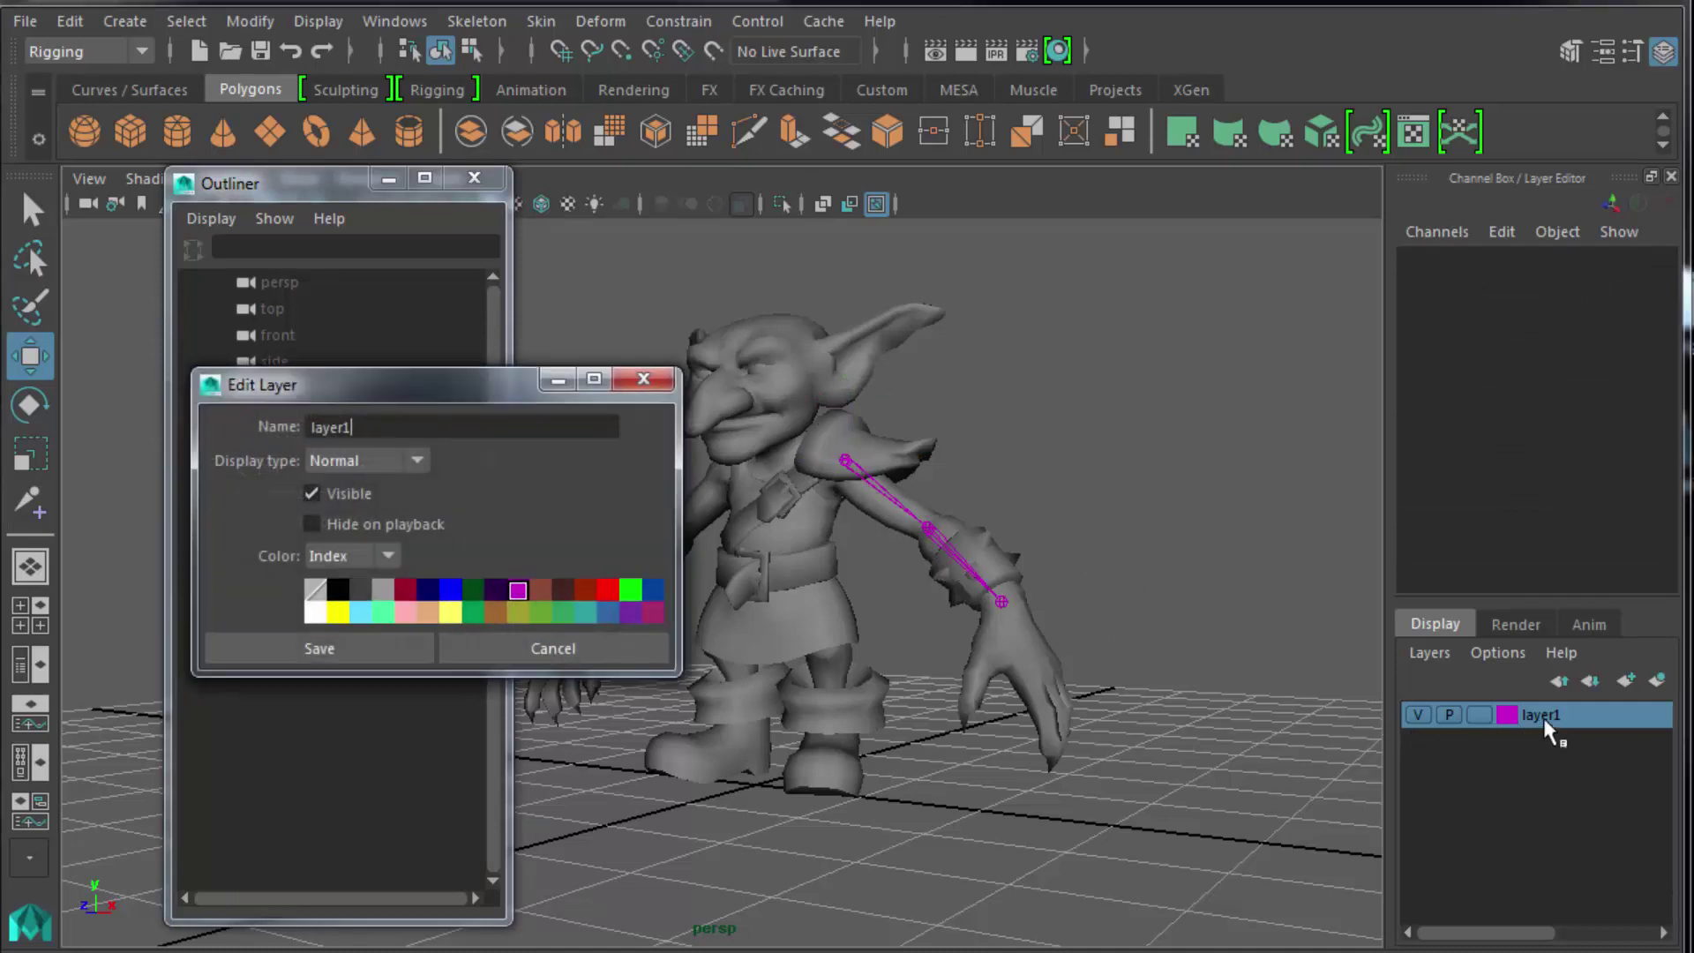
pyautogui.press('BackSpace')
pyautogui.press('BackSpace')
pyautogui.press('BackSpace')
pyautogui.press('BackSpace')
pyautogui.press('BackSpace')
pyautogui.press('BackSpace')
pyautogui.write('arms_layer')
pyautogui.hotkey('shift', 'Right')
pyautogui.hotkey('shift', 'Right')
pyautogui.hotkey('shift', 'Right')
pyautogui.hotkey('shift', 'Right')
pyautogui.hotkey('shift', 'Right')
pyautogui.click(388, 647)
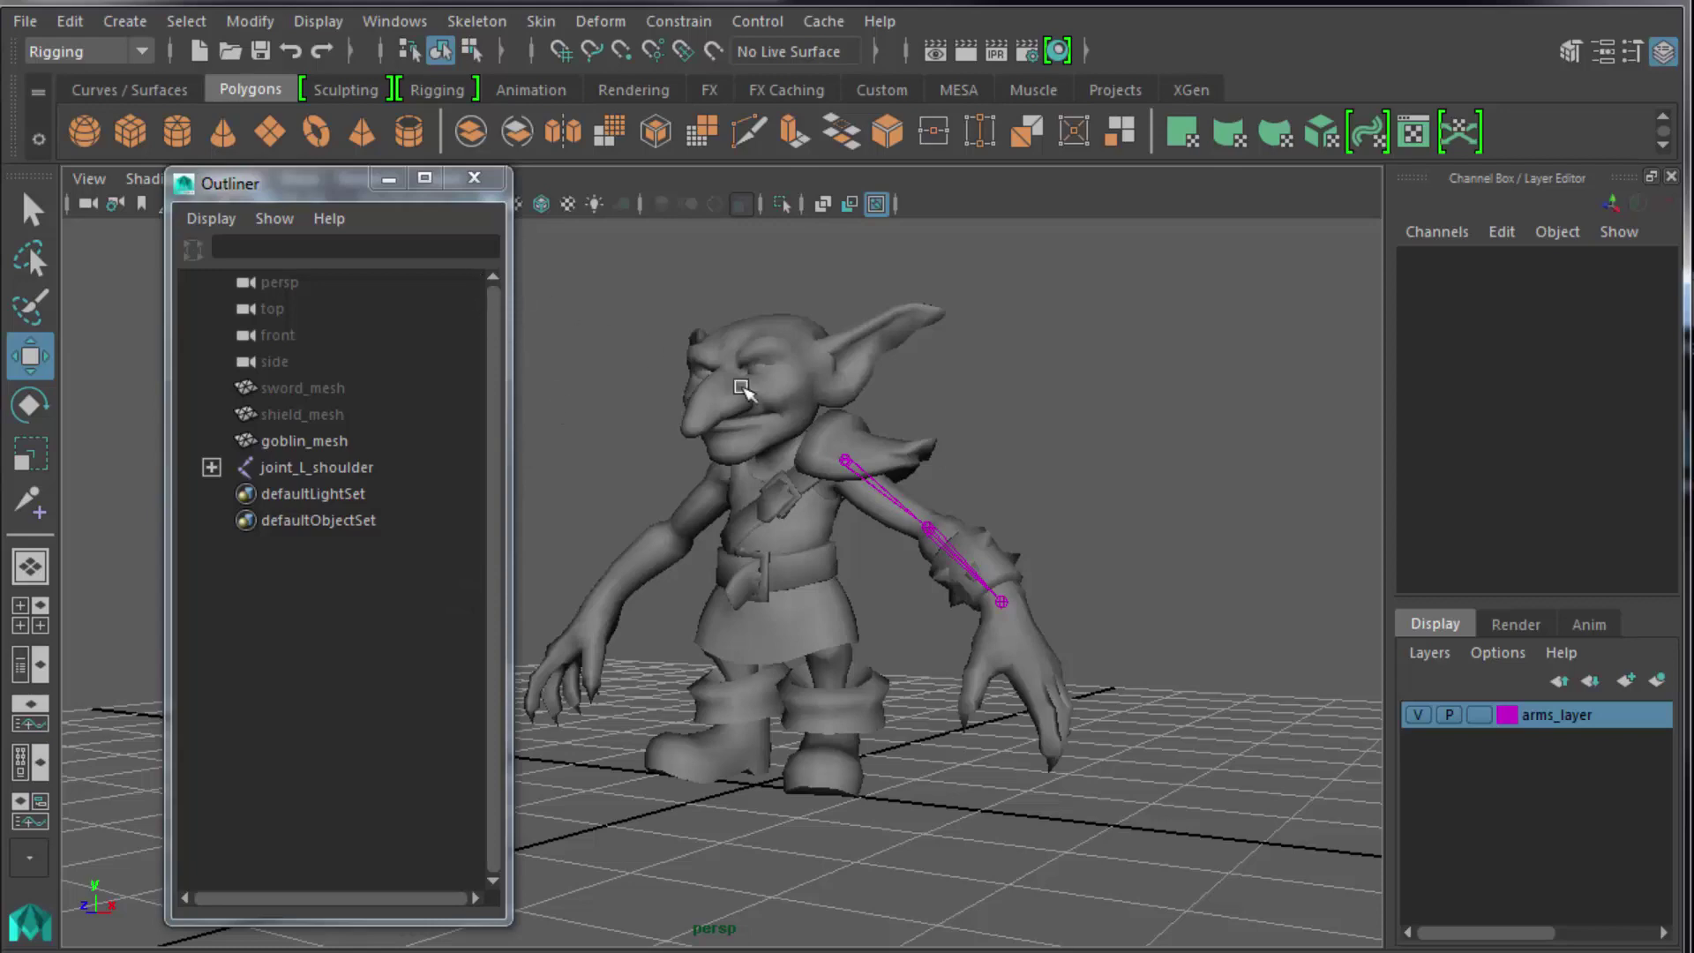
# In the front view, place a single new joint between the neck and the left shoulder joint for the clavicle.
pyautogui.click(852, 474)
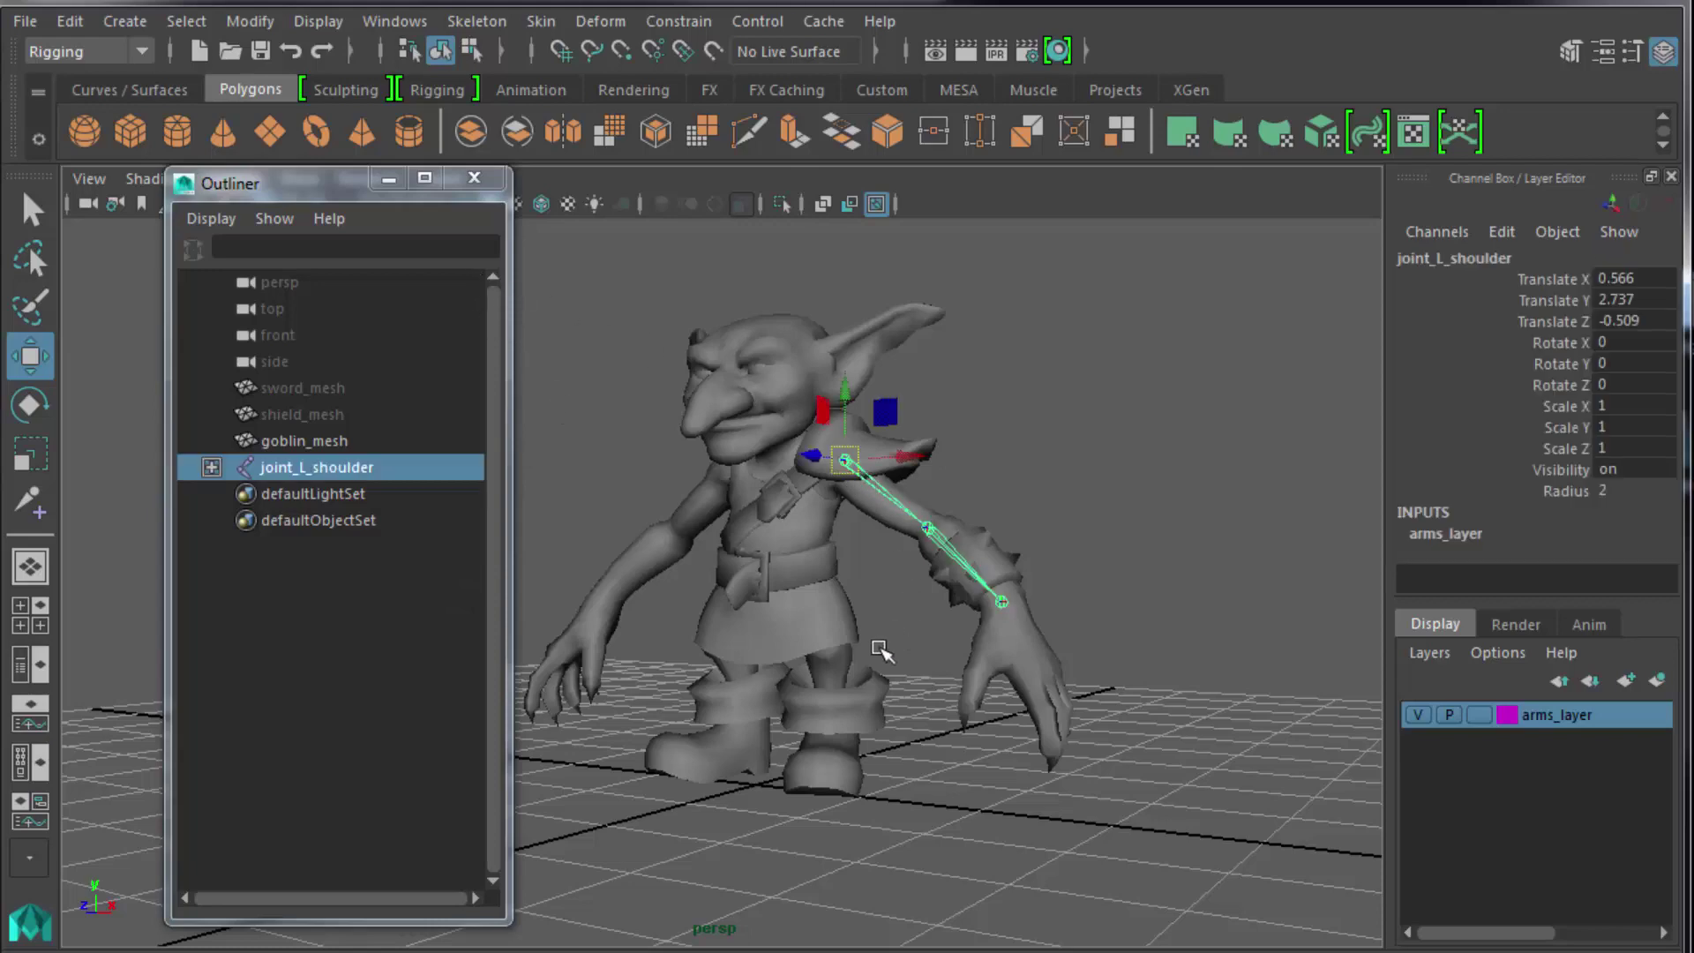
pyautogui.press('space')
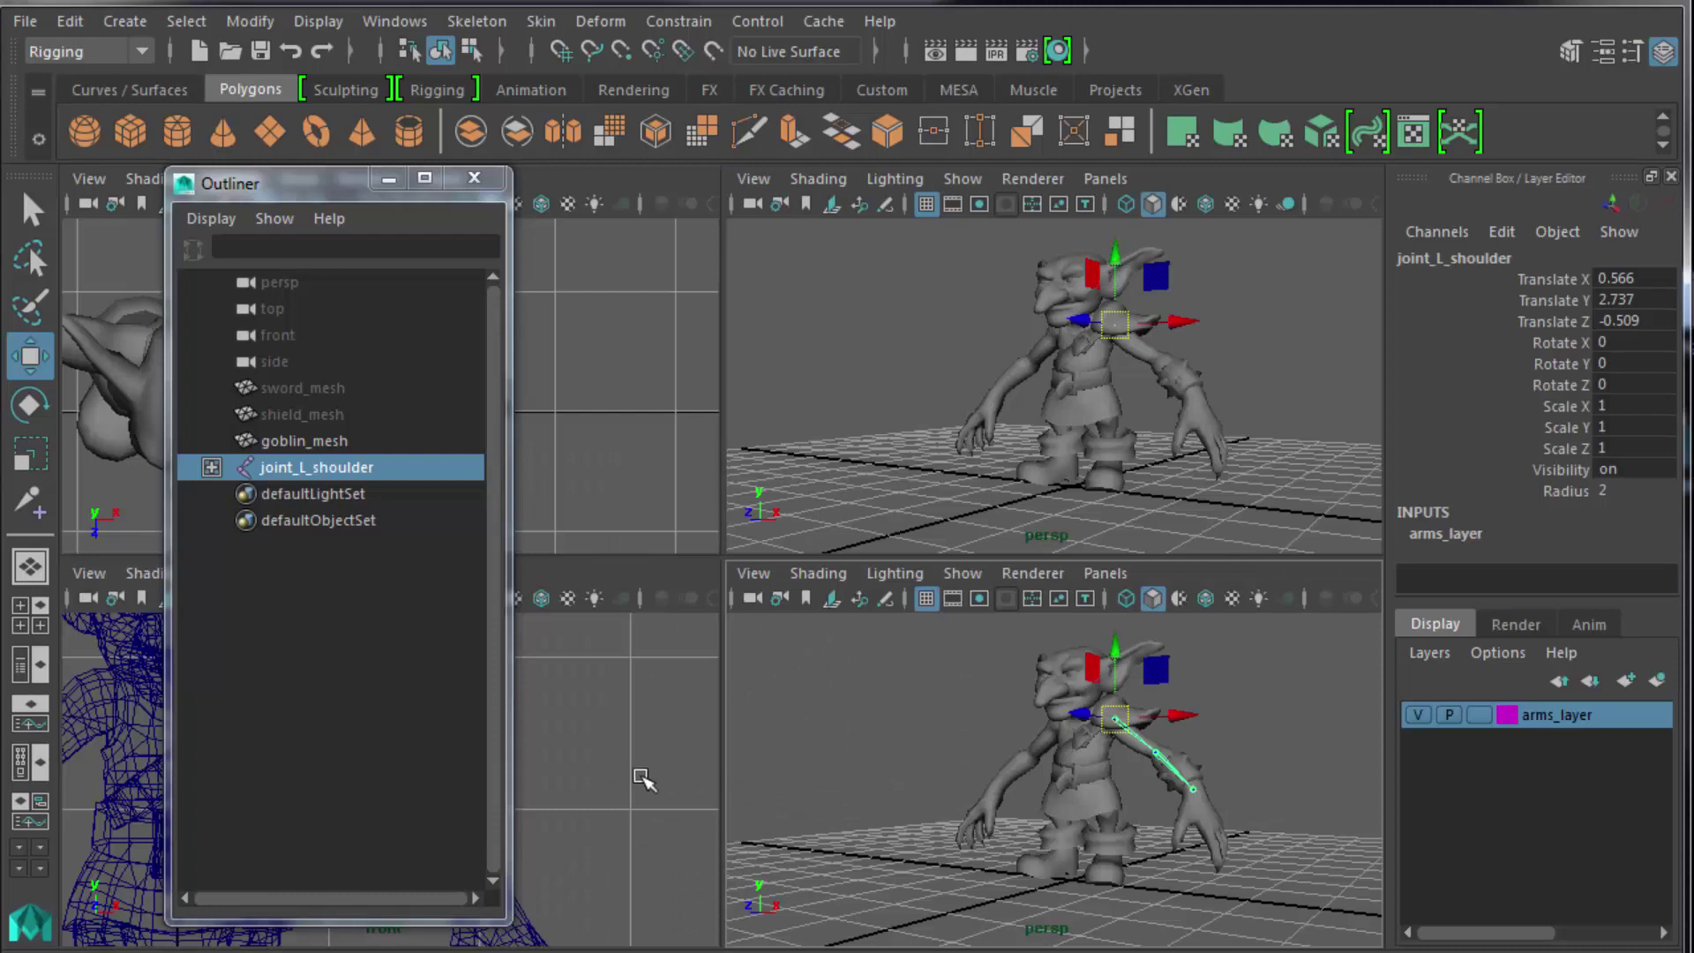
pyautogui.press('space')
pyautogui.moveTo(706, 655)
pyautogui.keyDown('alt'); pyautogui.mouseDown(button='middle')
pyautogui.moveTo(1071, 685)
pyautogui.moveTo(1200, 719)
pyautogui.mouseUp(button='middle'); pyautogui.keyUp('alt')
pyautogui.keyDown('alt'); pyautogui.moveTo(976, 640); pyautogui.dragTo(1031, 693, button='middle'); pyautogui.keyUp('alt')
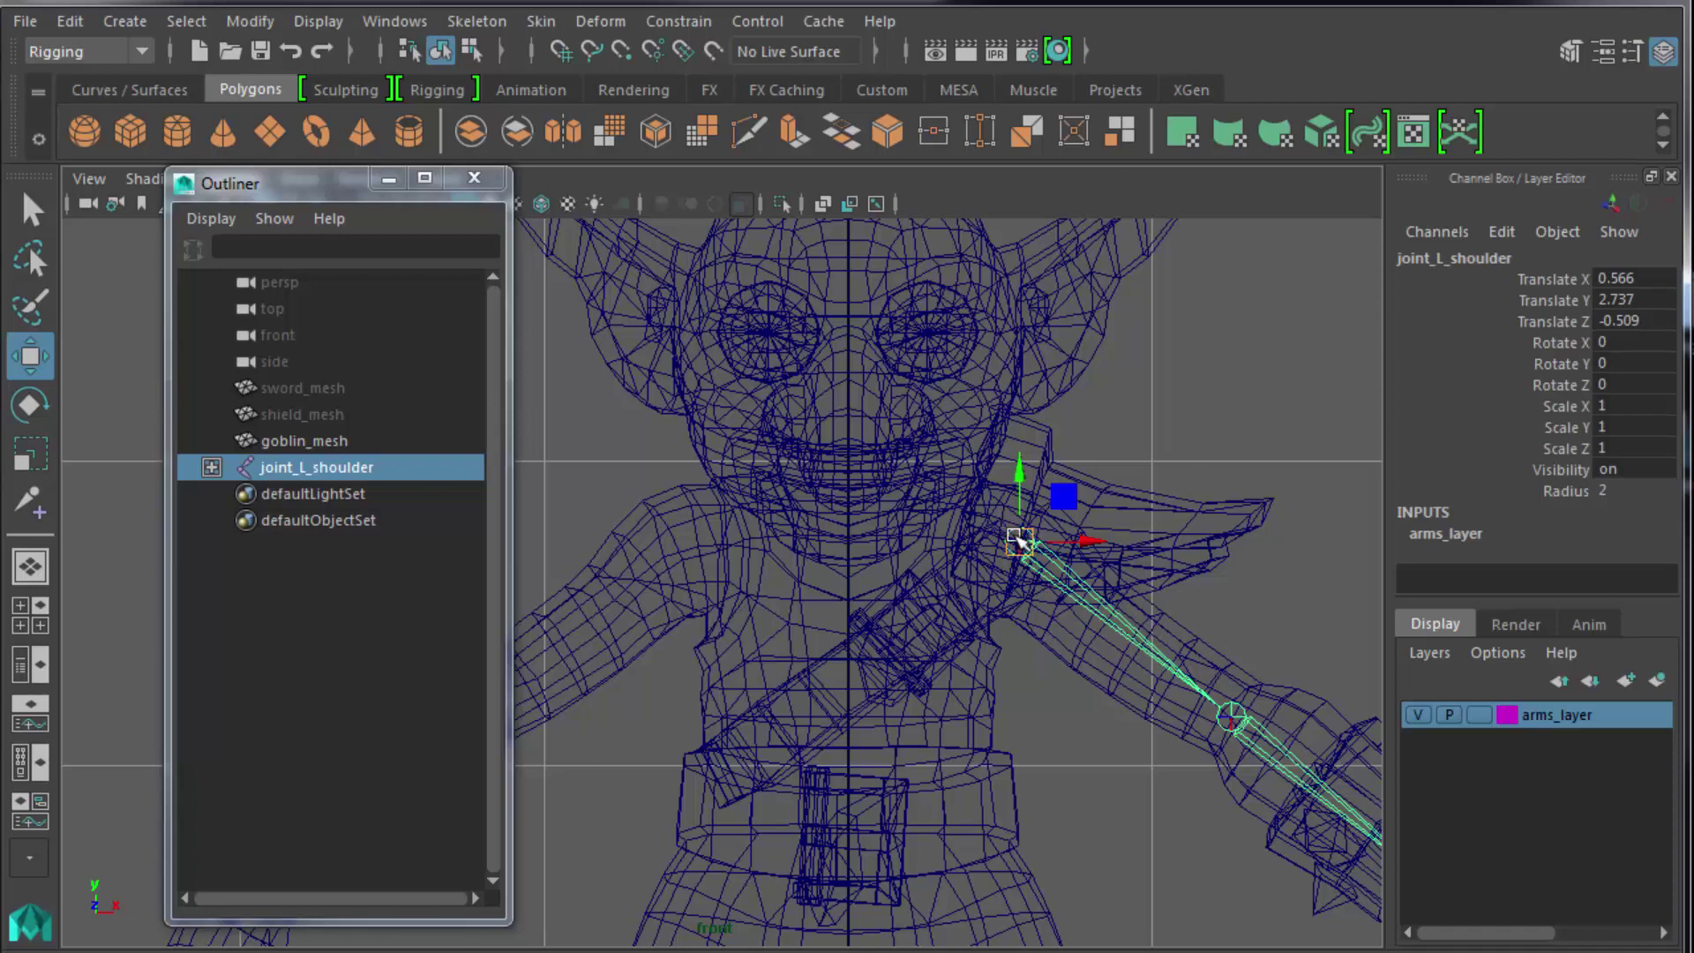
pyautogui.click(486, 19)
pyautogui.click(510, 87)
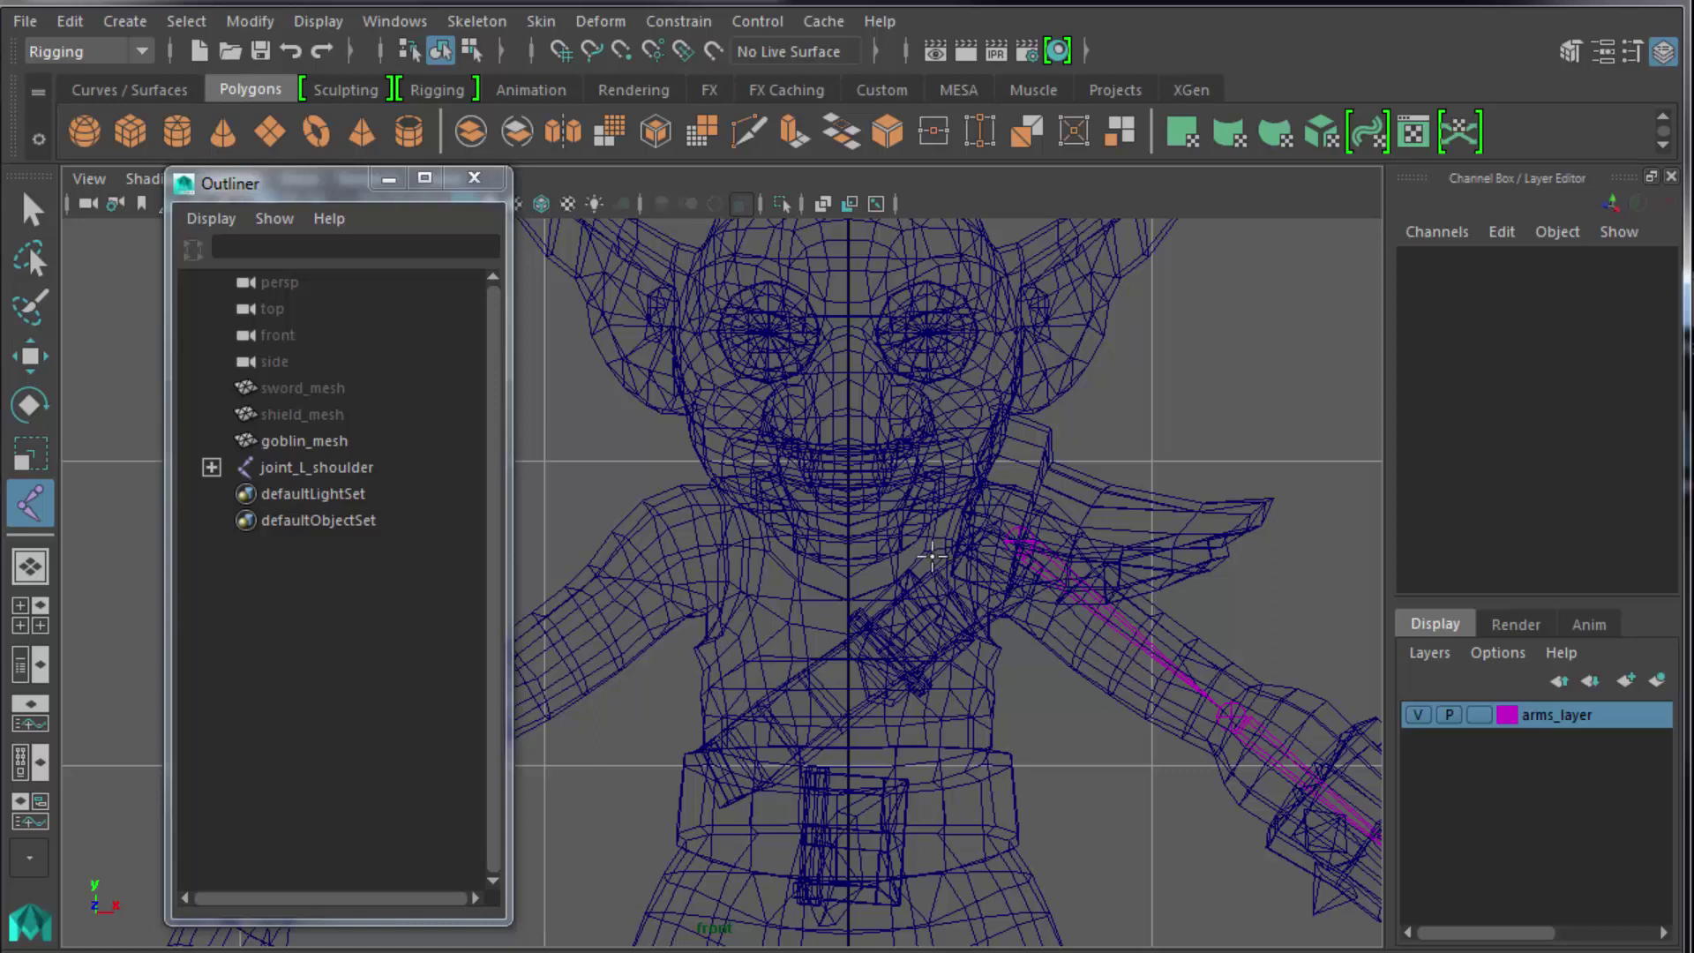
pyautogui.click(929, 555)
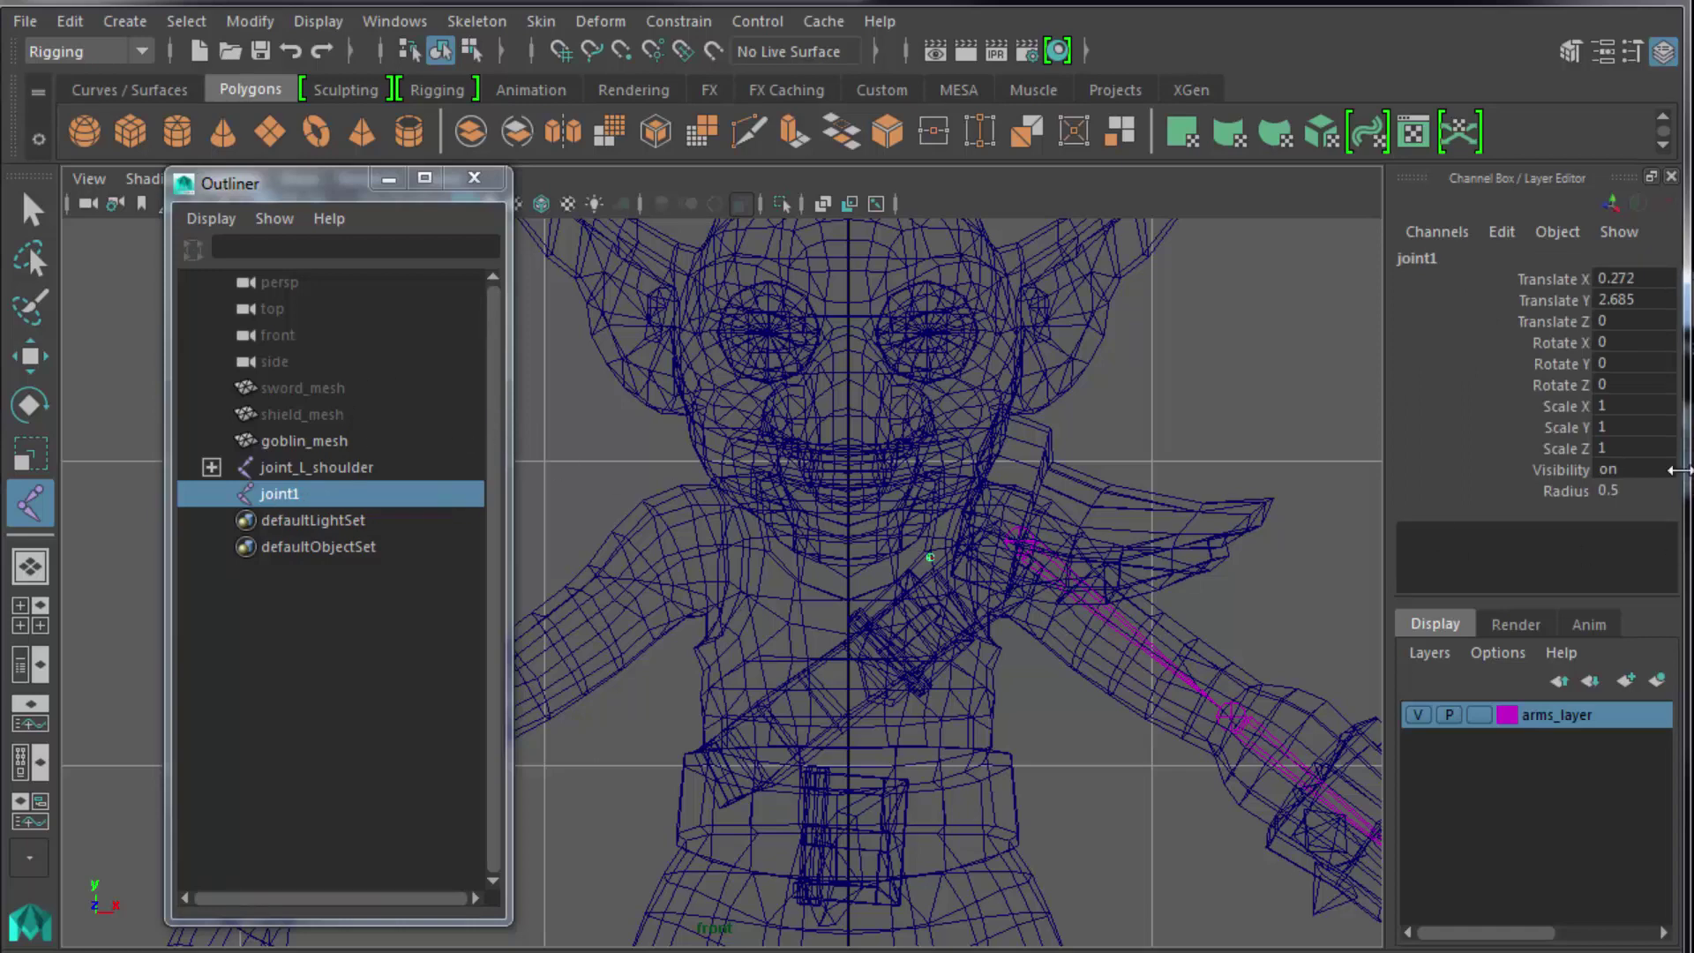
# Set the new clavicle joint's radius to 3 and leave the joint tool.
pyautogui.click(1626, 491)
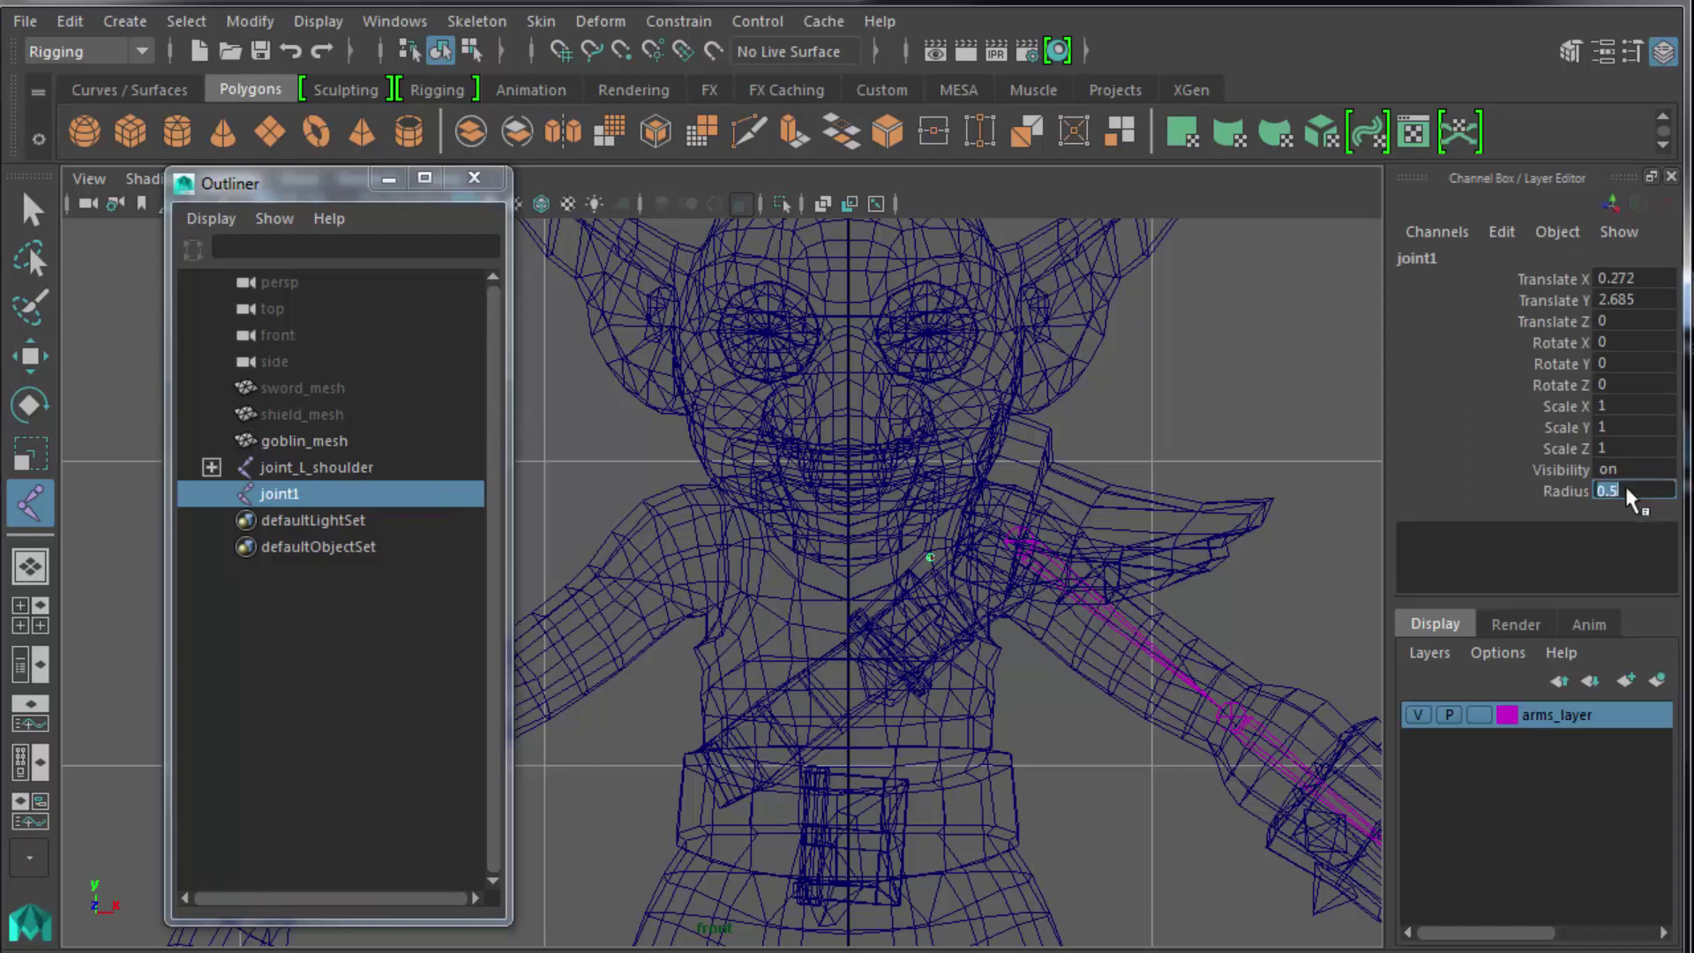
pyautogui.write('3')
pyautogui.press('Return')
pyautogui.press('q')
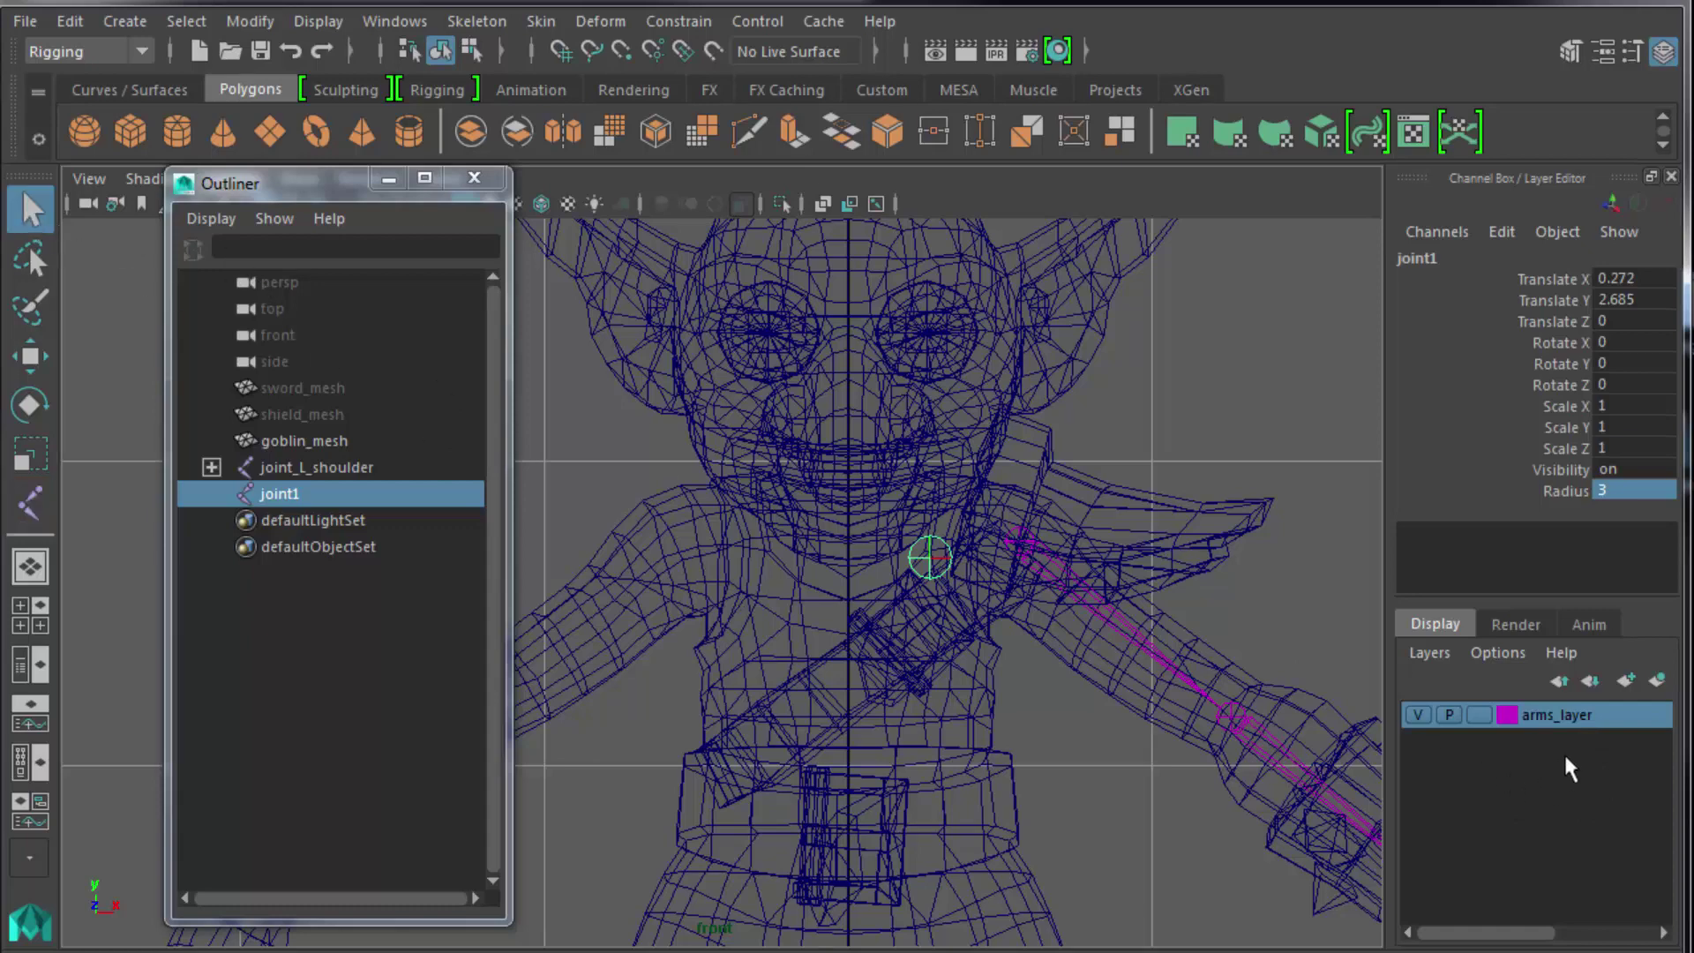
# Add the new clavicle joint to arms_layer.
pyautogui.rightClick(1560, 716)
pyautogui.click(1600, 760)
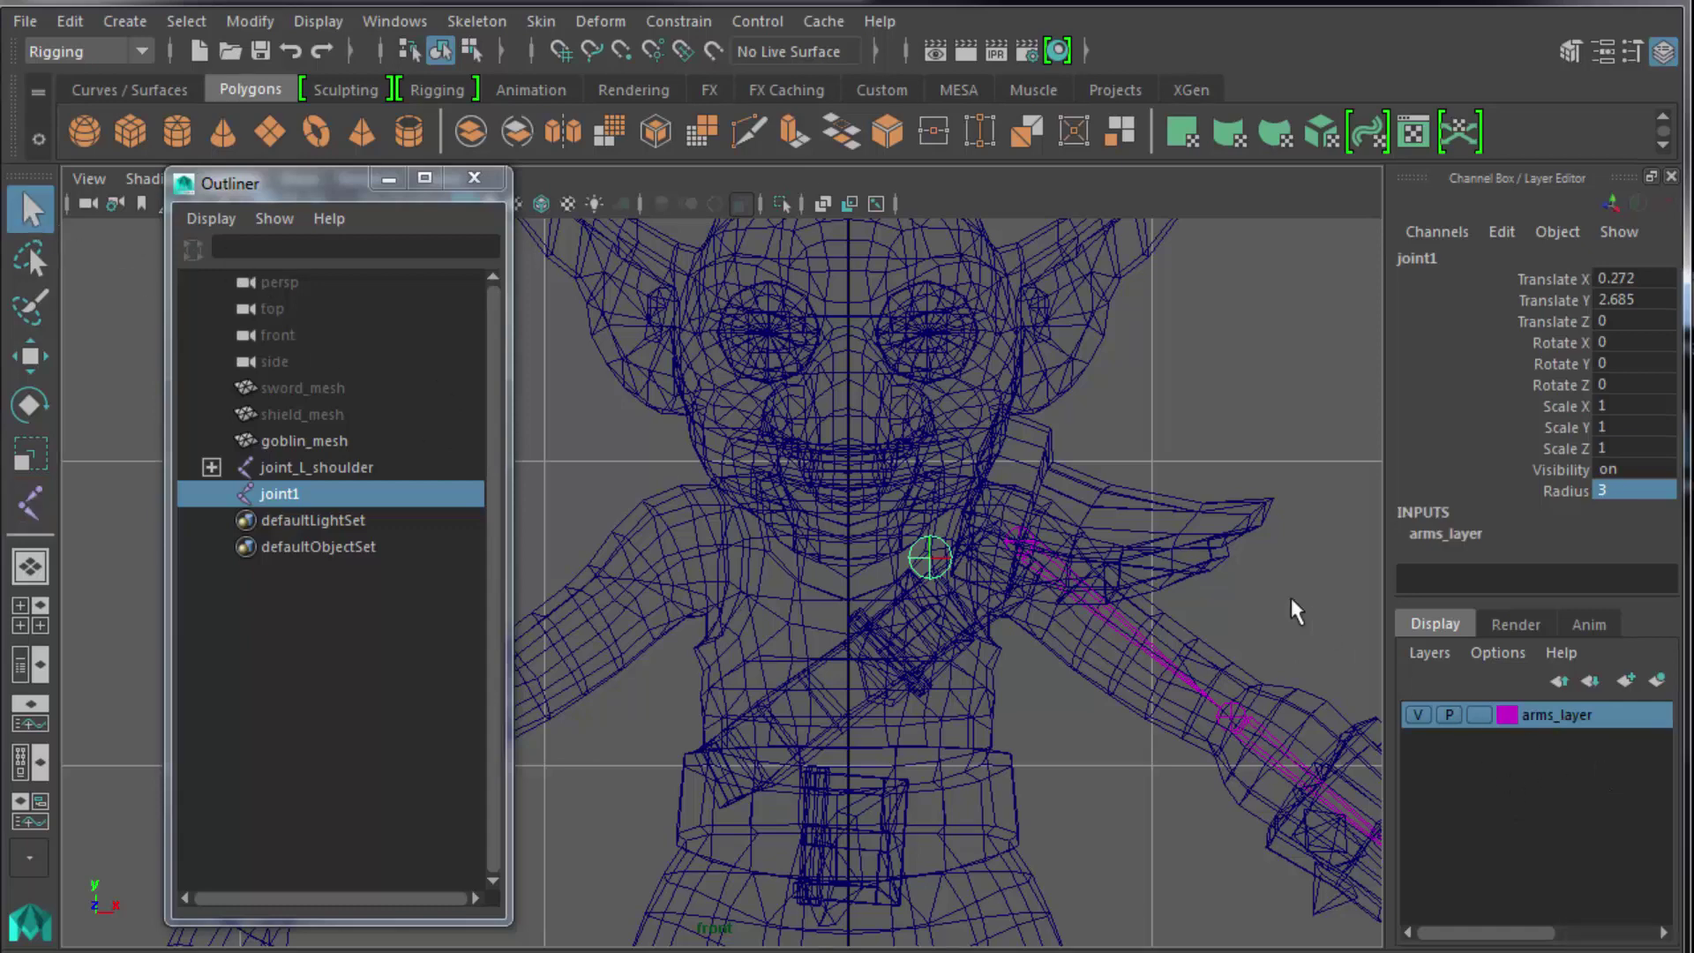
pyautogui.click(1235, 595)
pyautogui.click(934, 554)
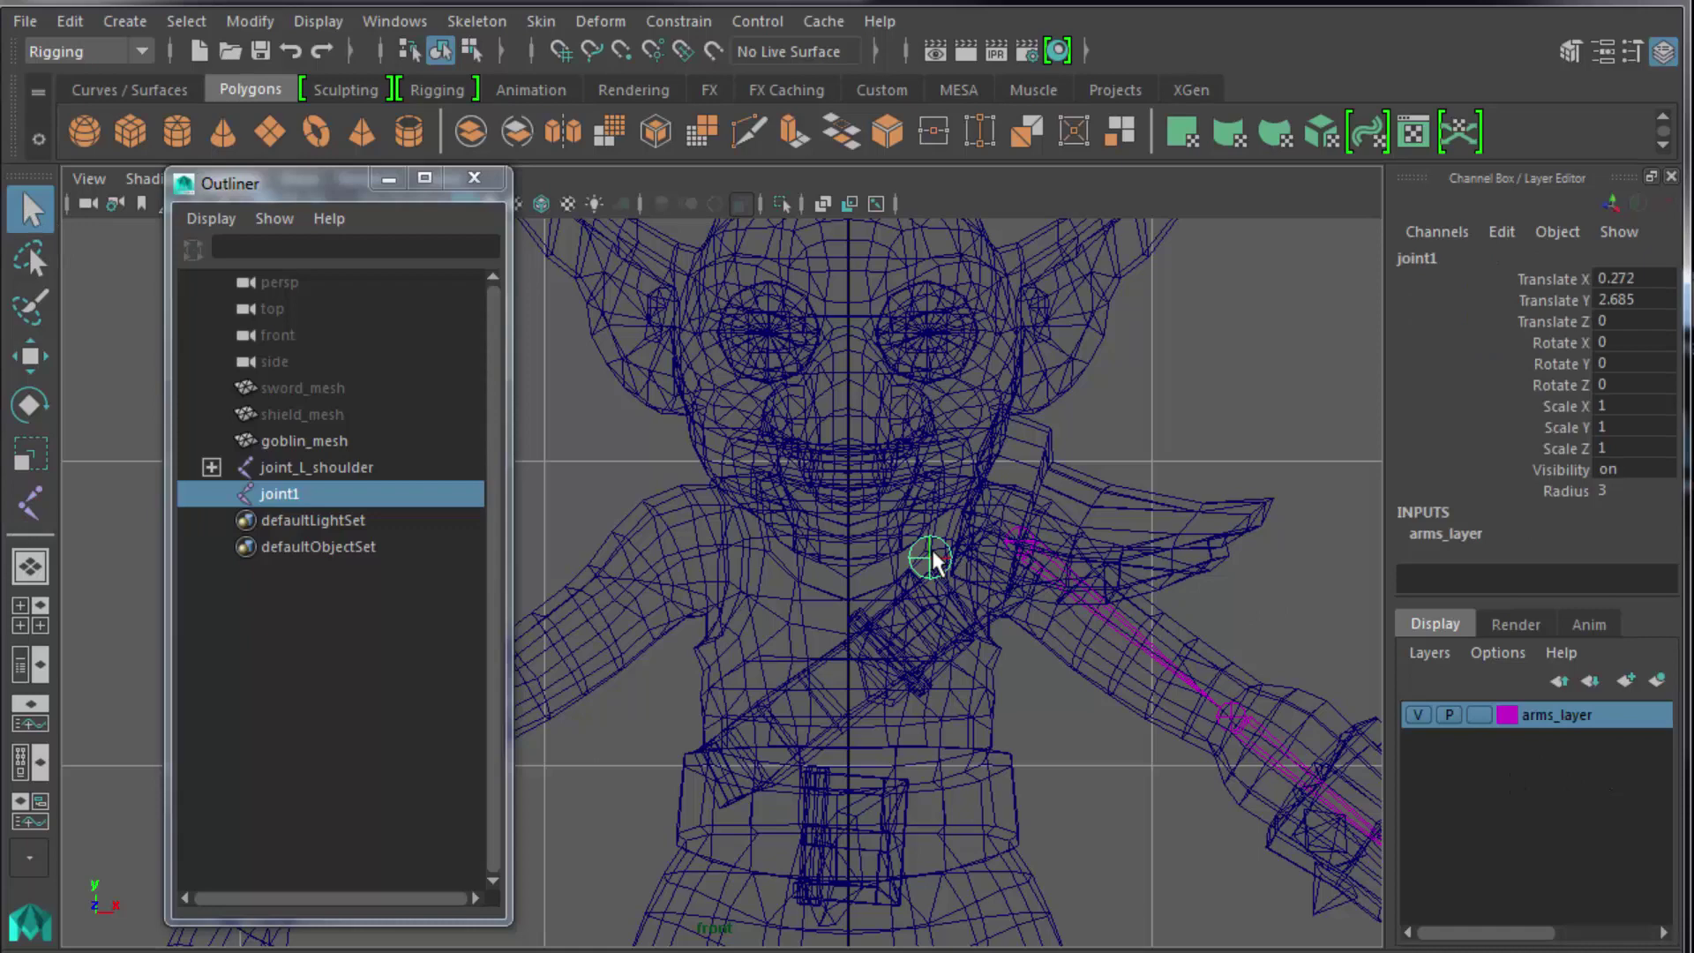
pyautogui.click(1018, 542)
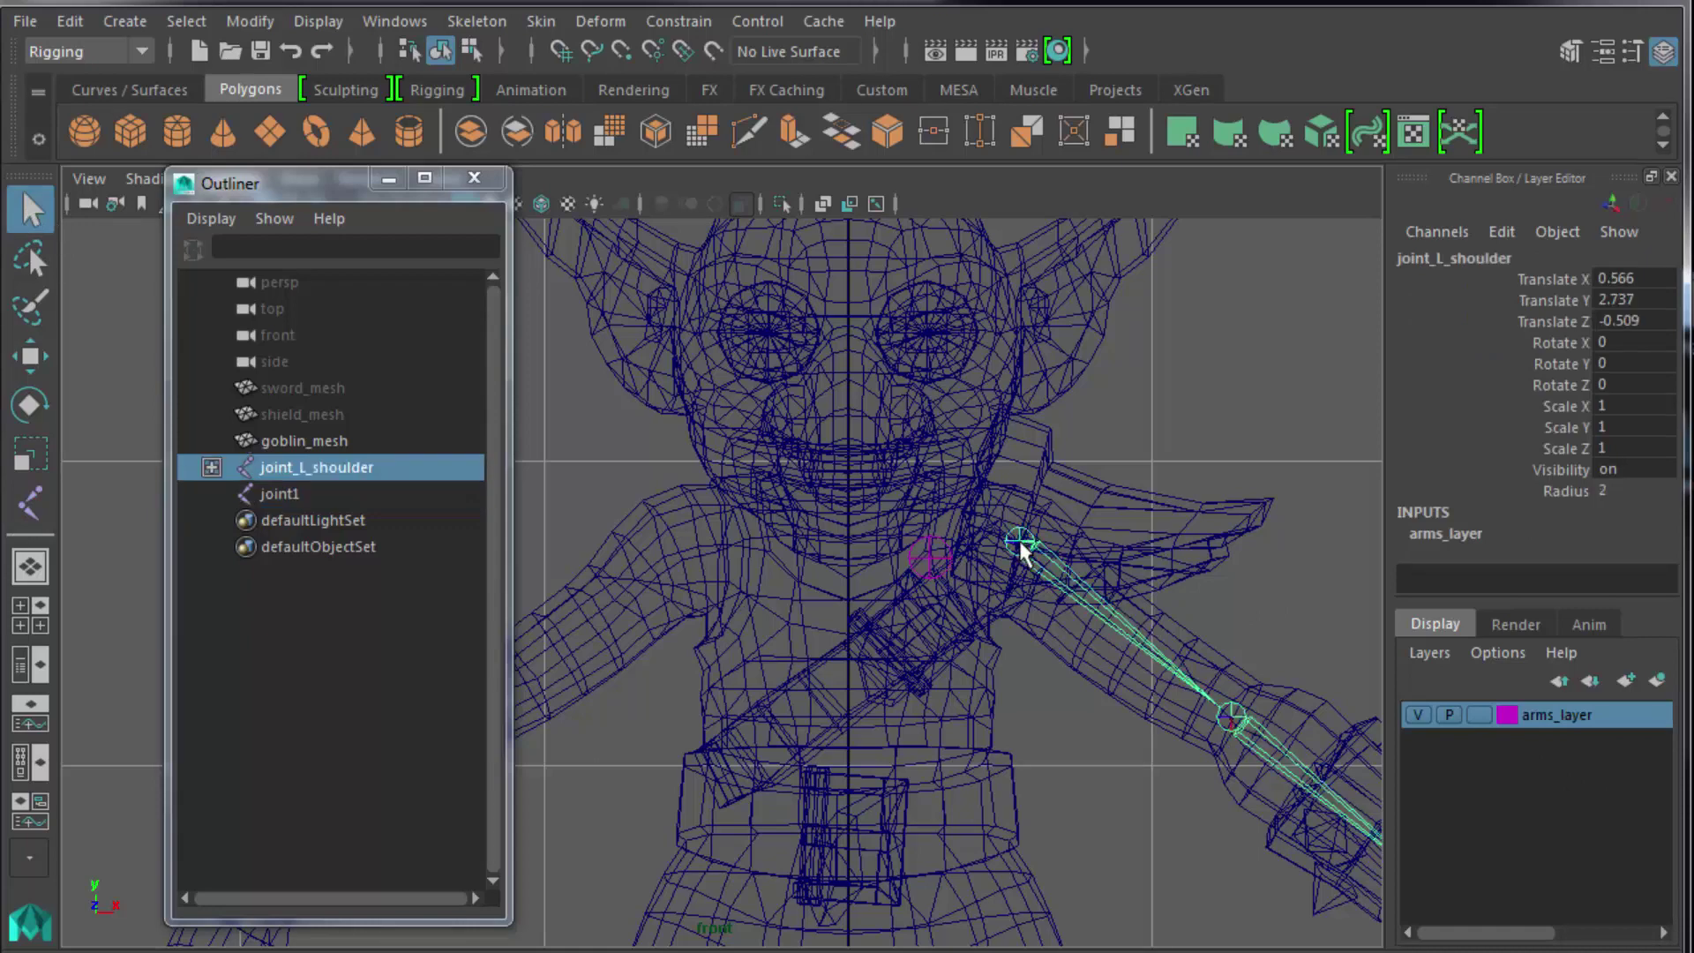
pyautogui.keyDown('shift'); pyautogui.click(939, 551); pyautogui.keyUp('shift')
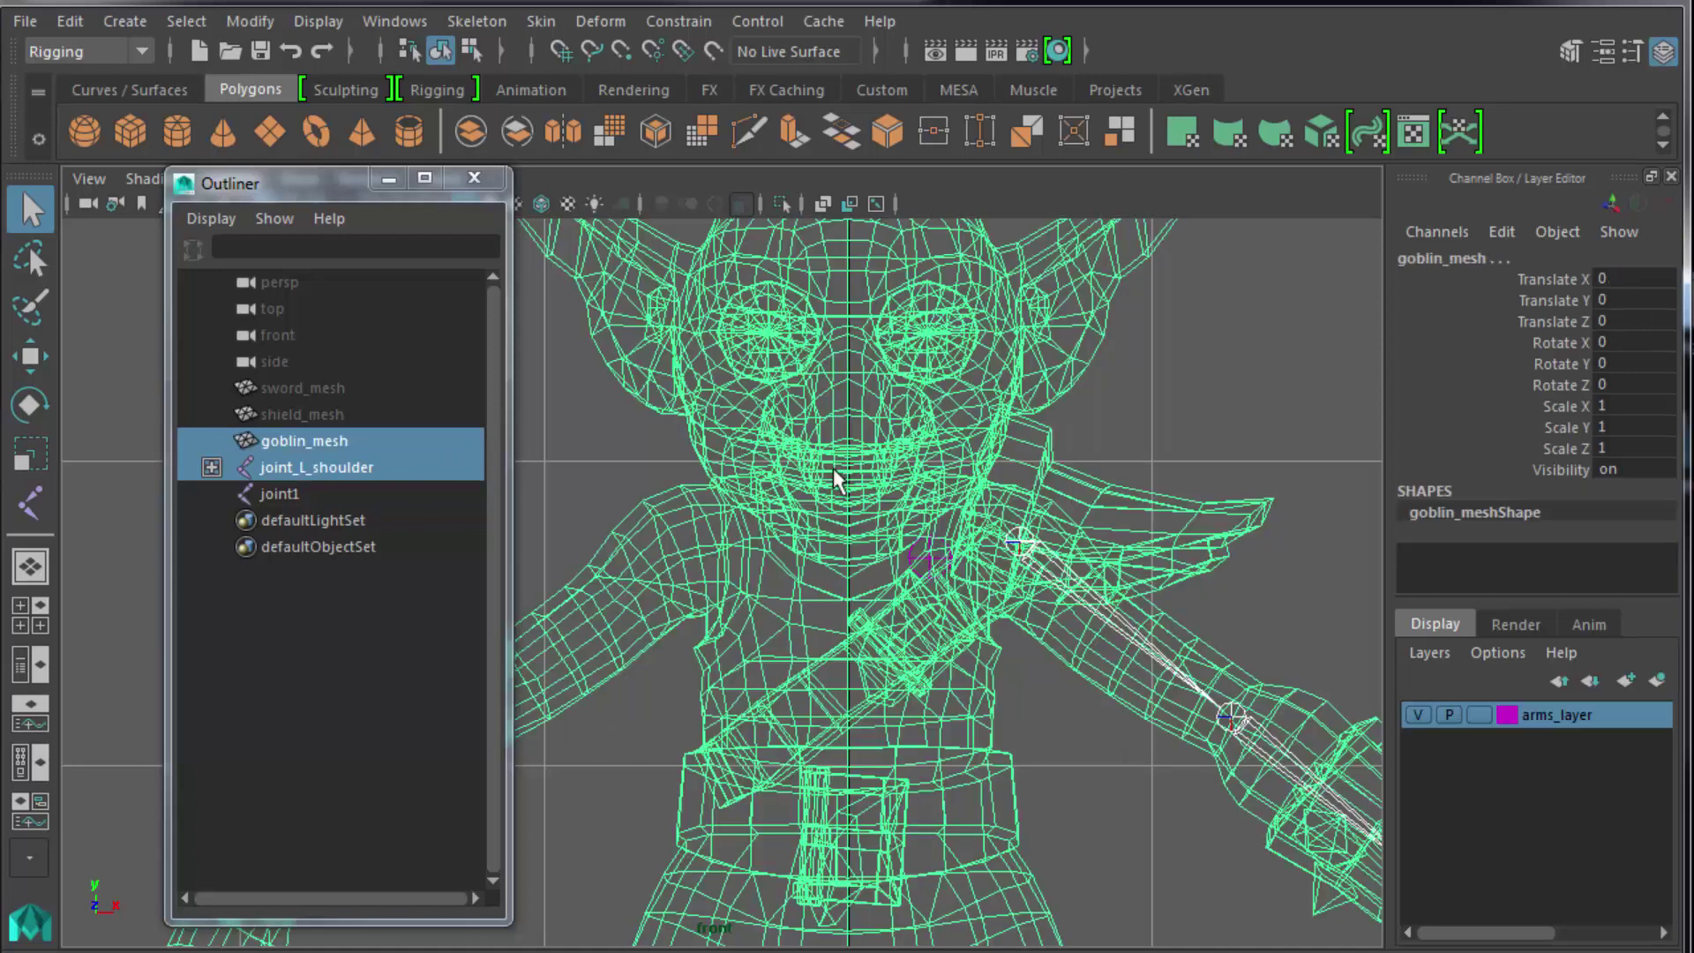
pyautogui.click(56, 19)
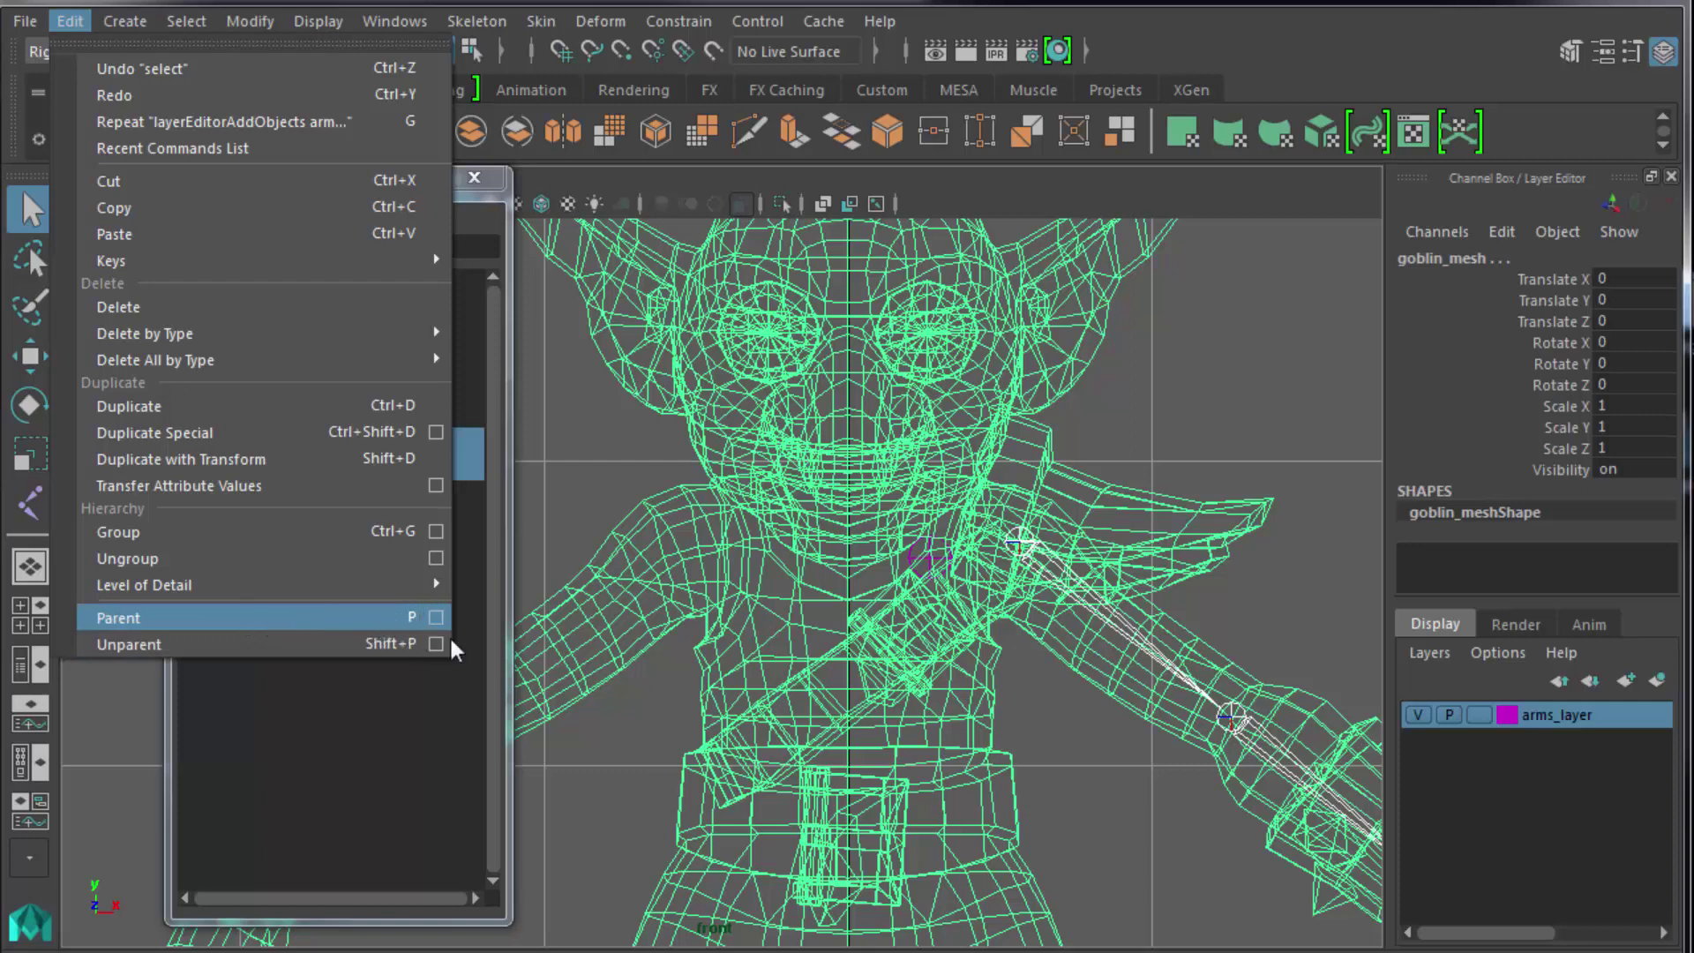
pyautogui.click(602, 743)
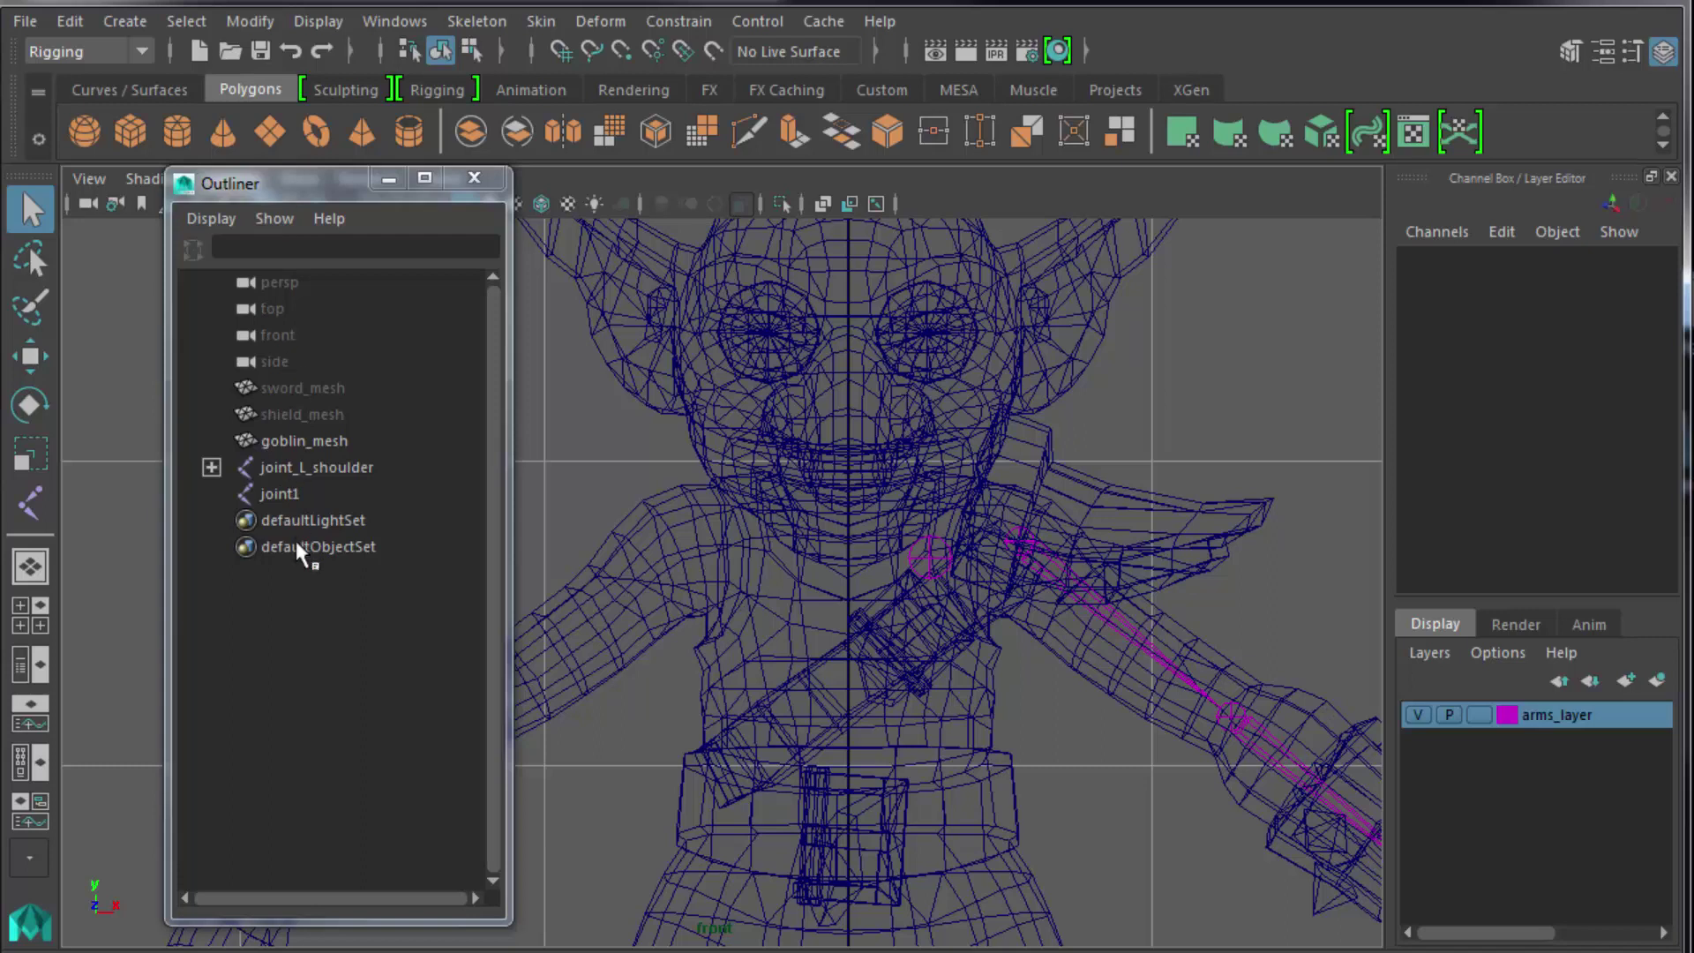
# Rename the new clavicle joint as joint_L_clavicle.
pyautogui.doubleClick(293, 494)
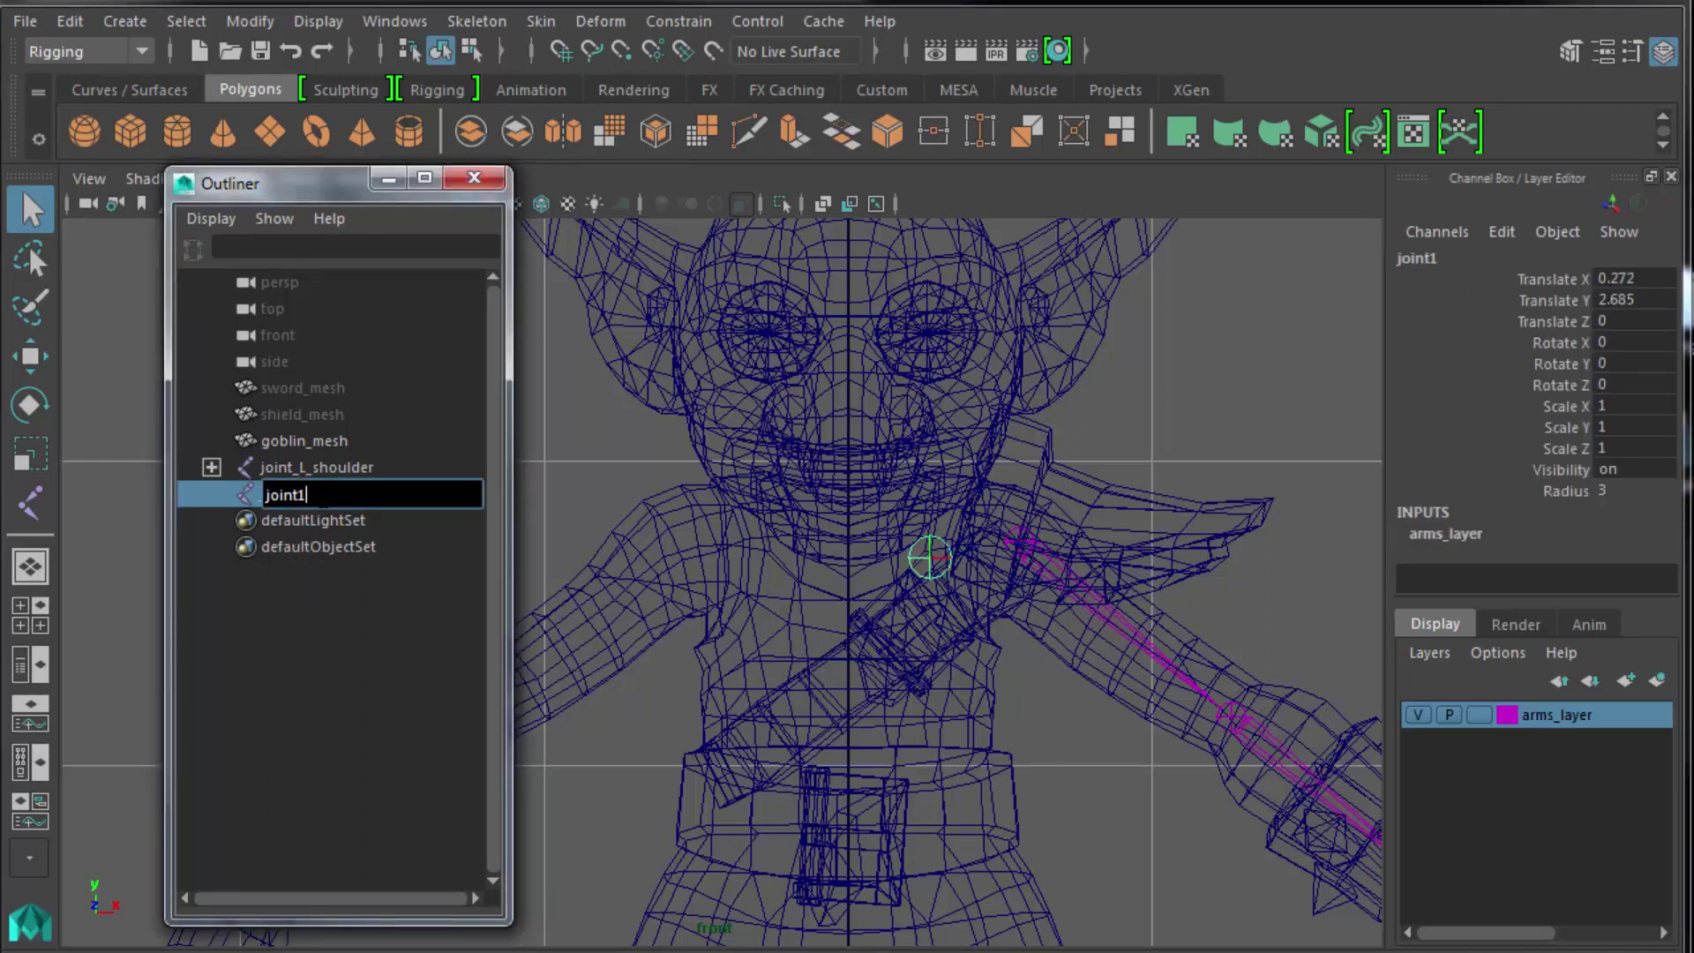
pyautogui.press('BackSpace')
pyautogui.write('_L_clavicle')
pyautogui.press('Return')
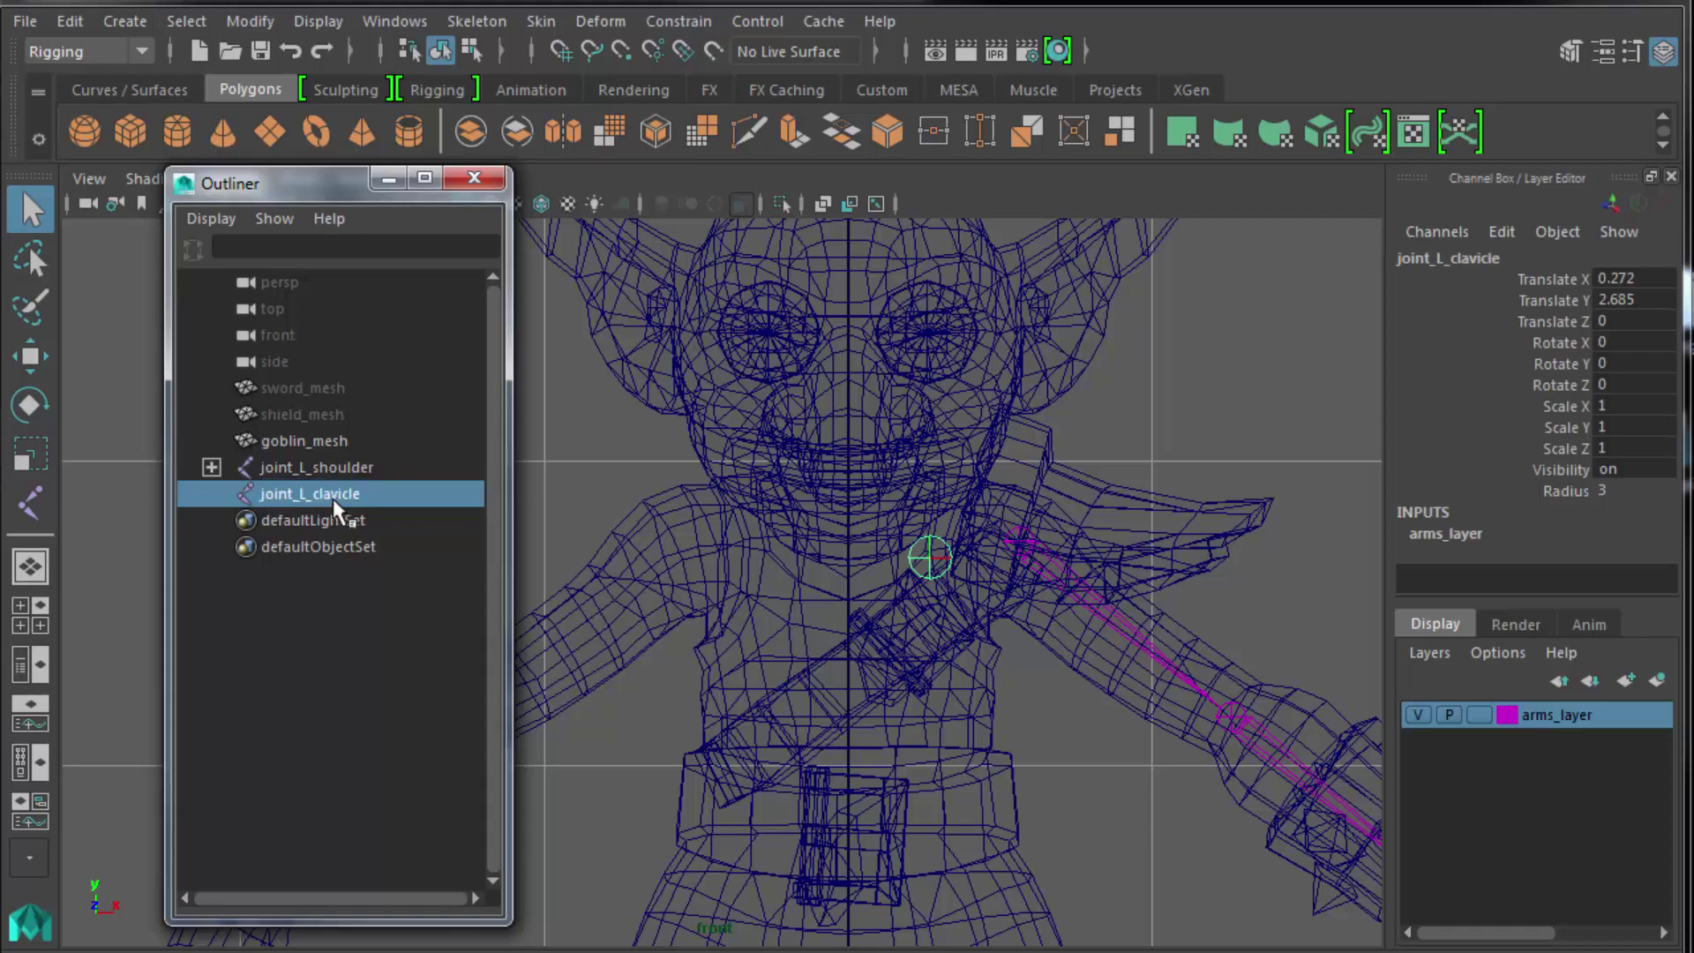
# Parent joint_L_shoulder under joint_L_clavicle.
pyautogui.click(1022, 540)
pyautogui.keyDown('shift'); pyautogui.click(931, 558); pyautogui.keyUp('shift')
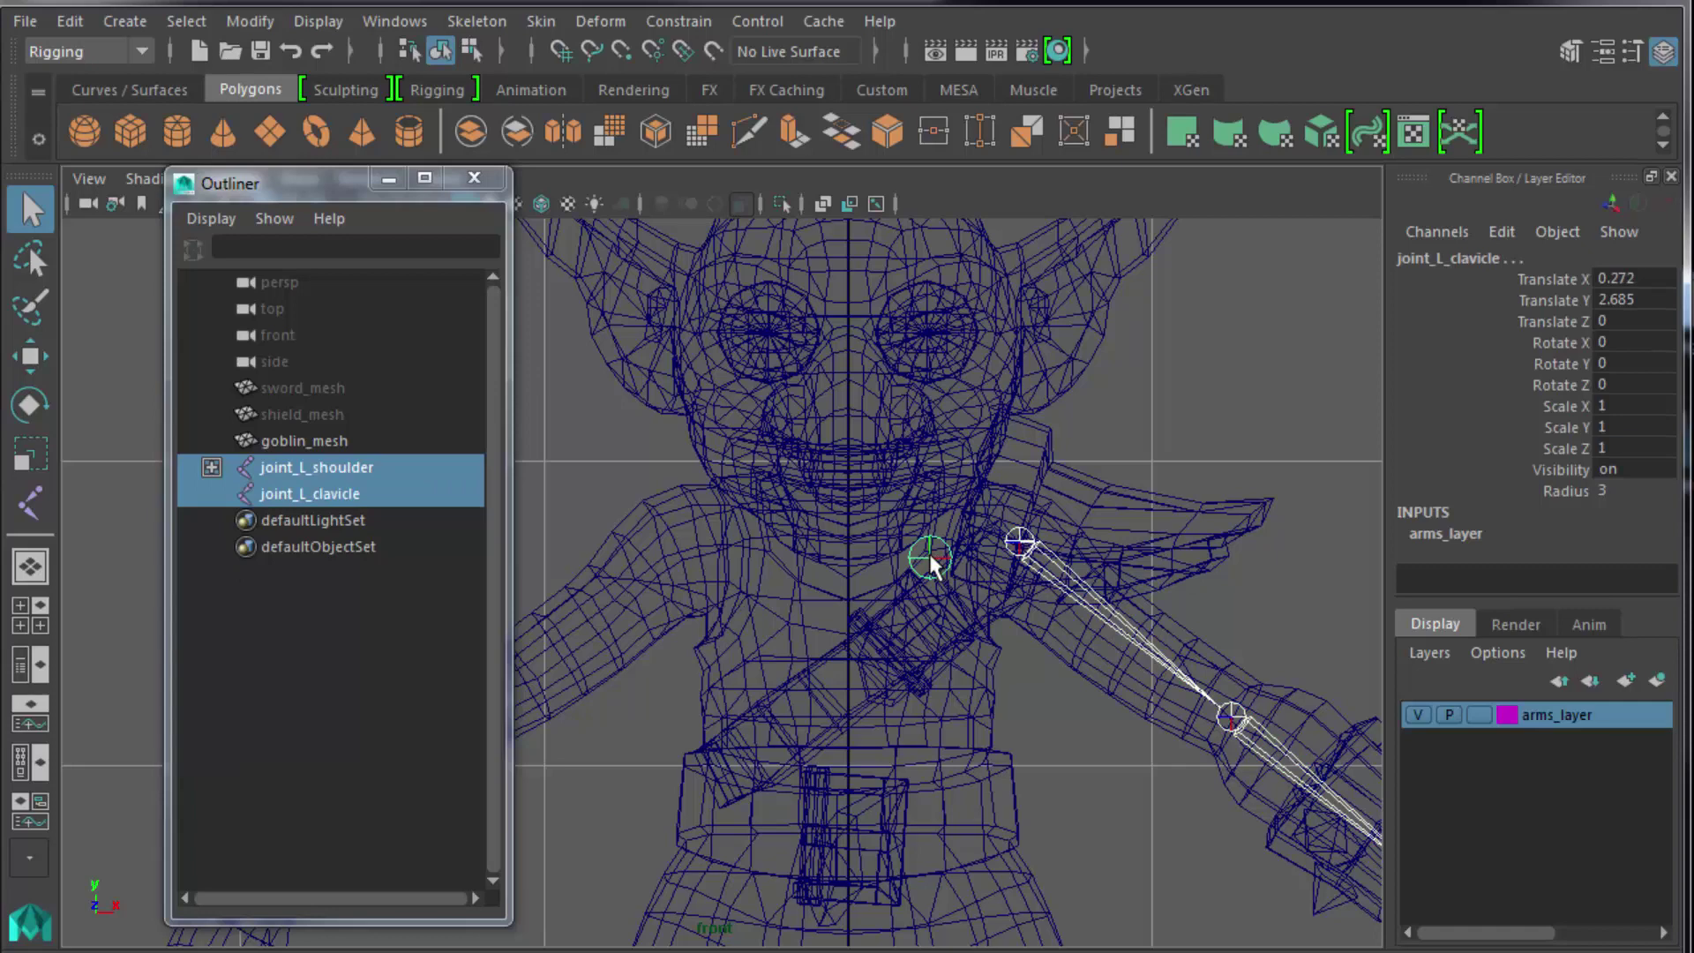
pyautogui.press('p')
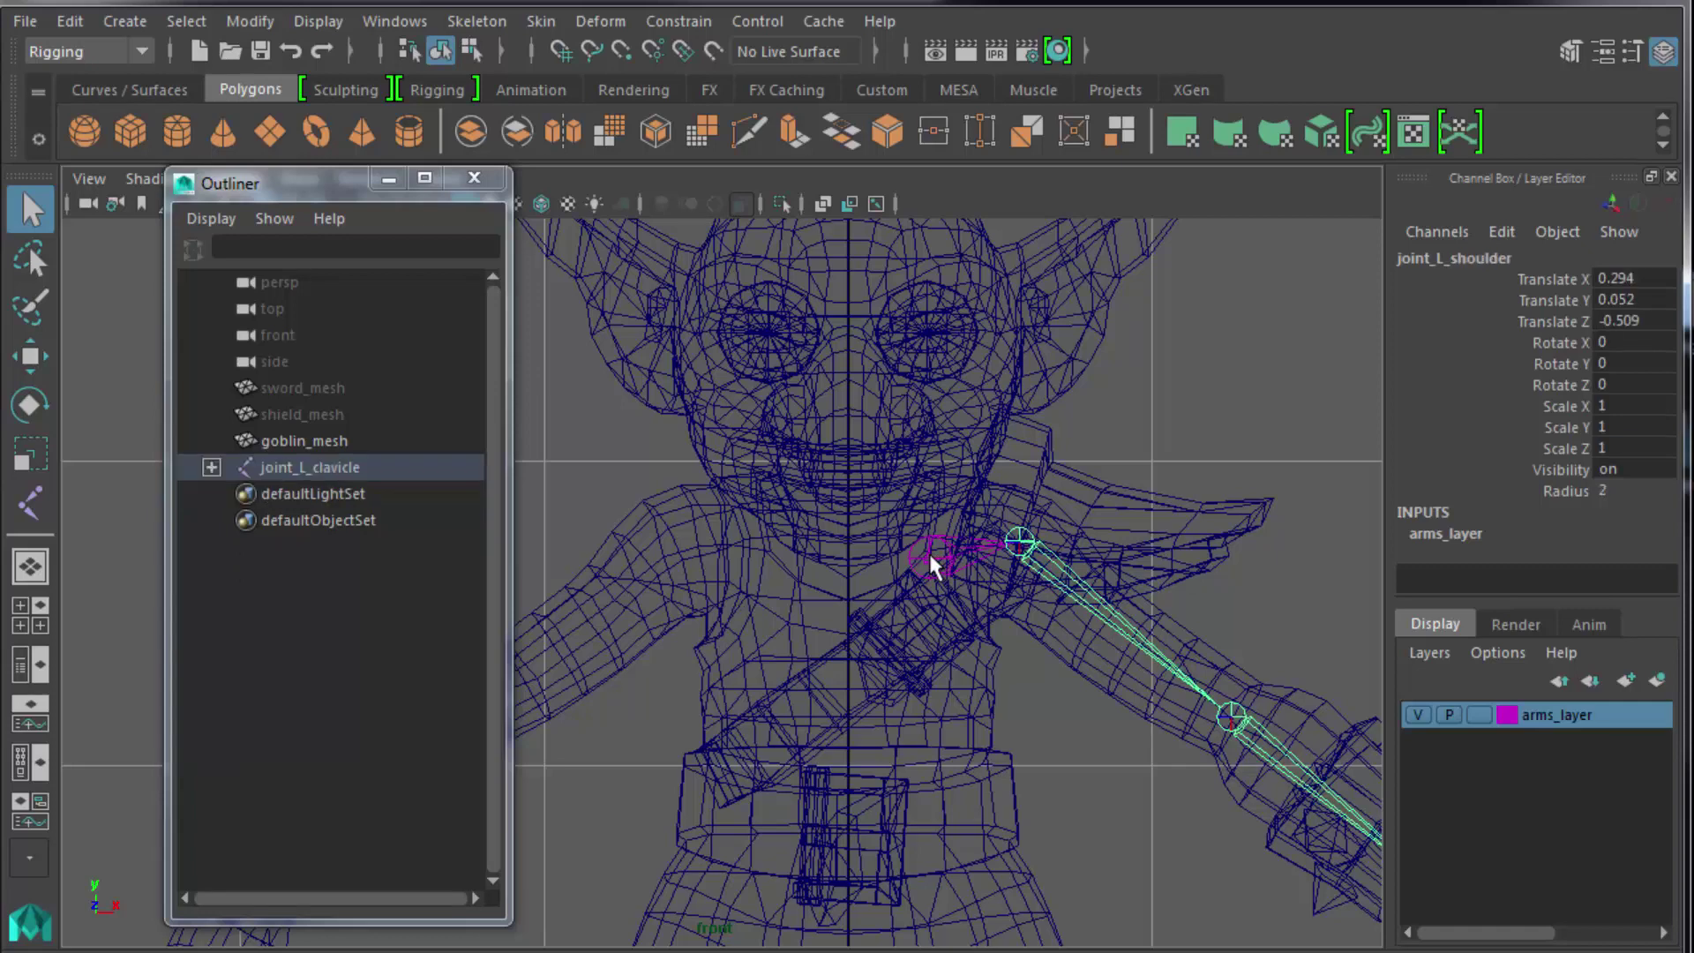
# Expand the clavicle hierarchy and examine how the clavicle, shoulder and elbow joints are nested, then check the chain in the four-view layout.
pyautogui.click(211, 467)
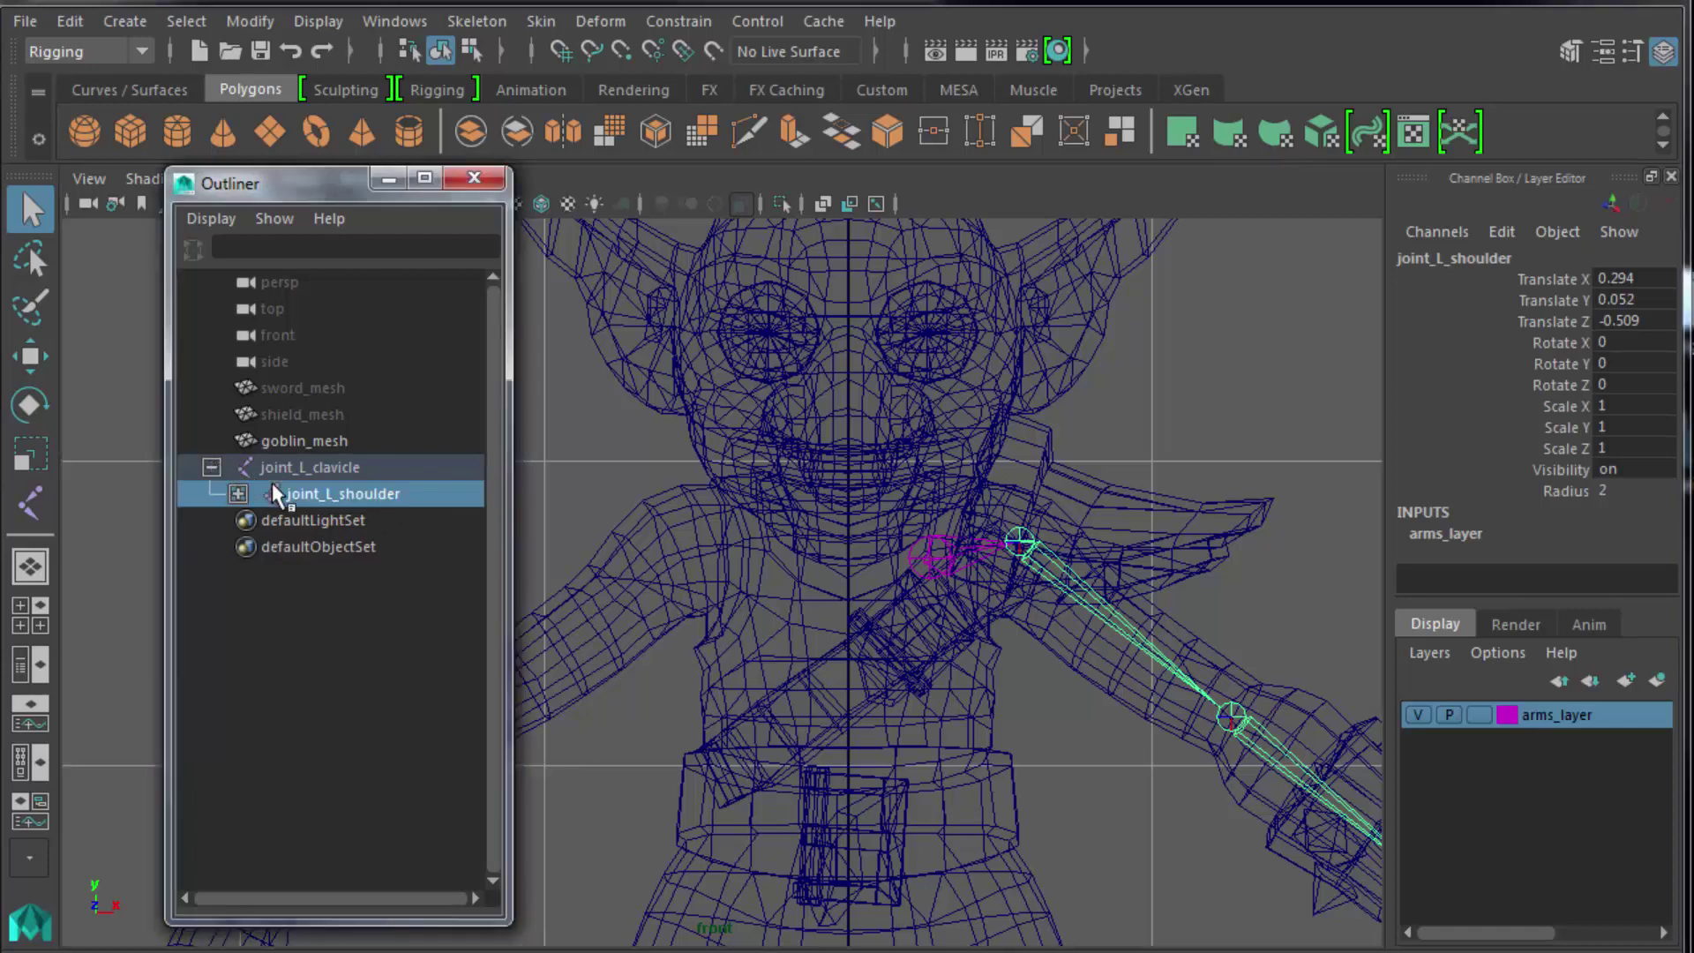
pyautogui.click(287, 470)
pyautogui.click(328, 493)
pyautogui.click(237, 493)
pyautogui.click(322, 443)
pyautogui.click(347, 468)
pyautogui.click(358, 493)
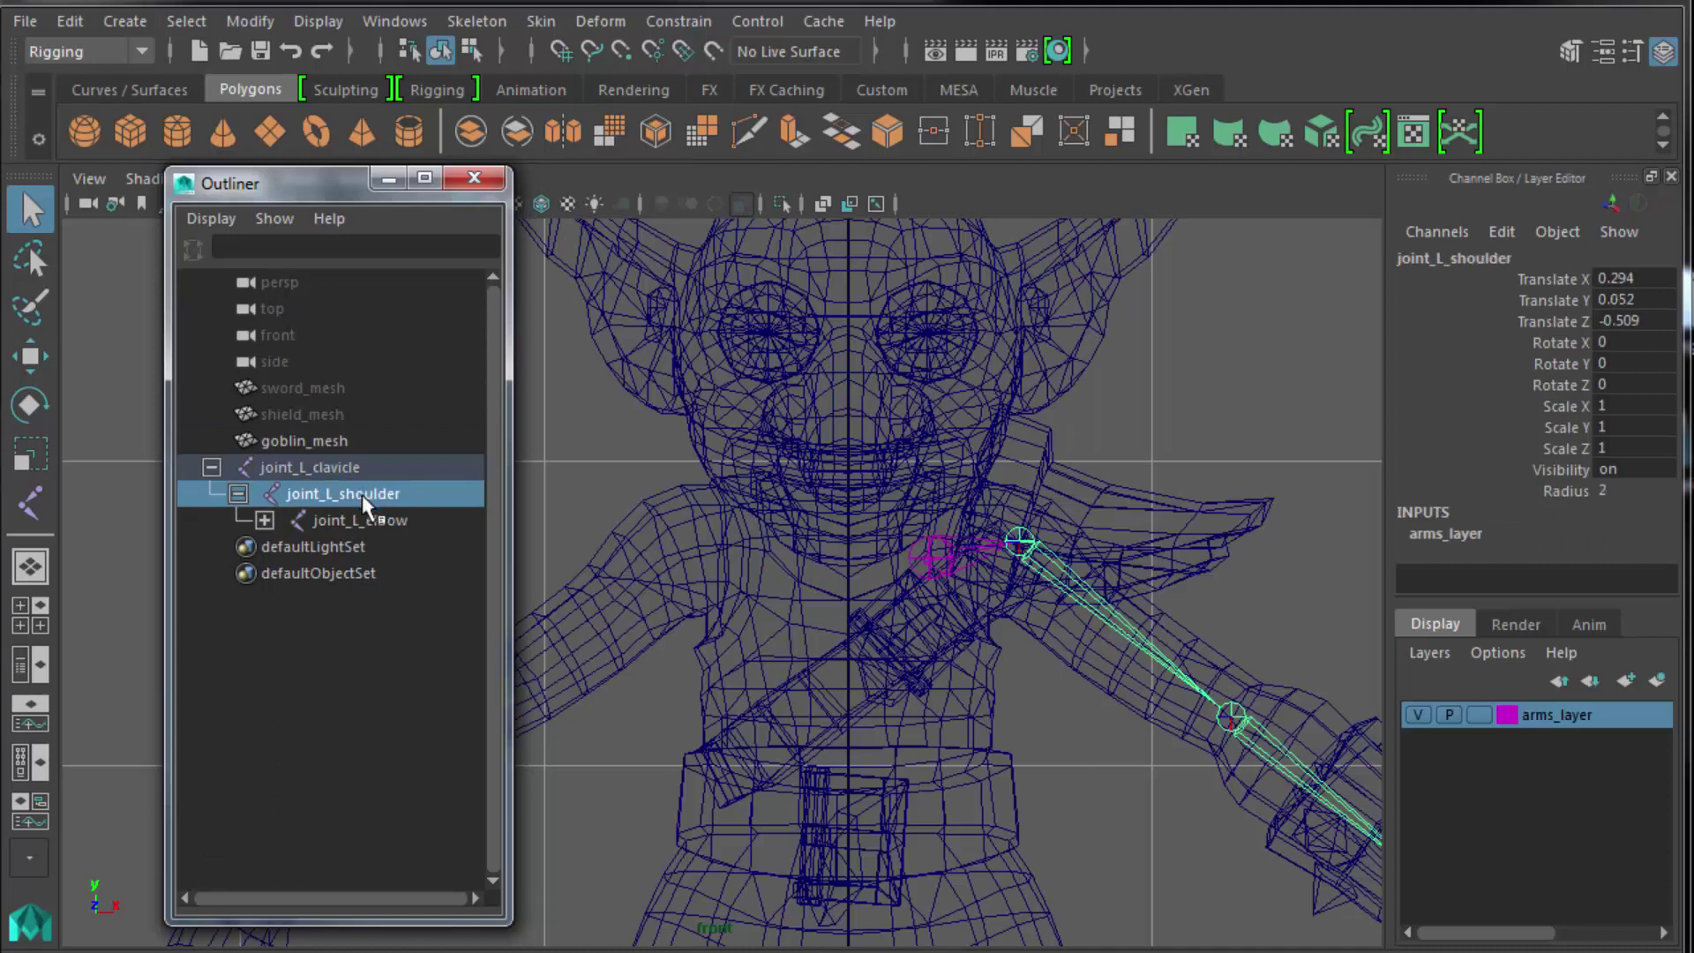
pyautogui.click(371, 521)
pyautogui.click(343, 468)
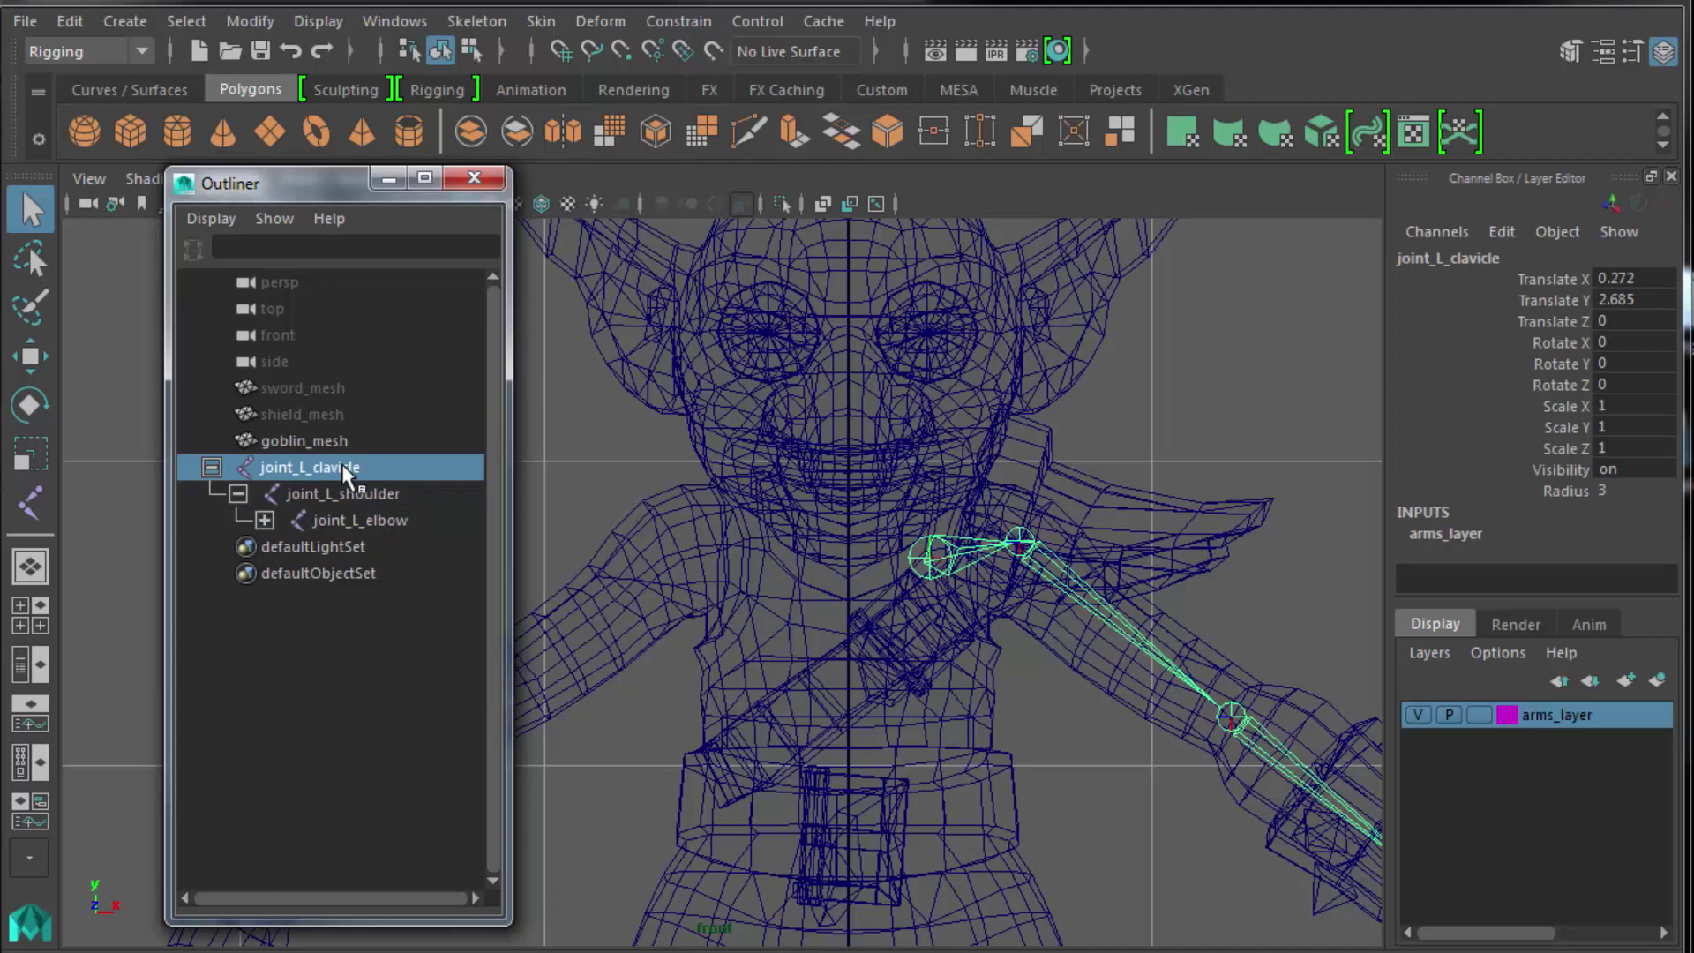
pyautogui.click(584, 371)
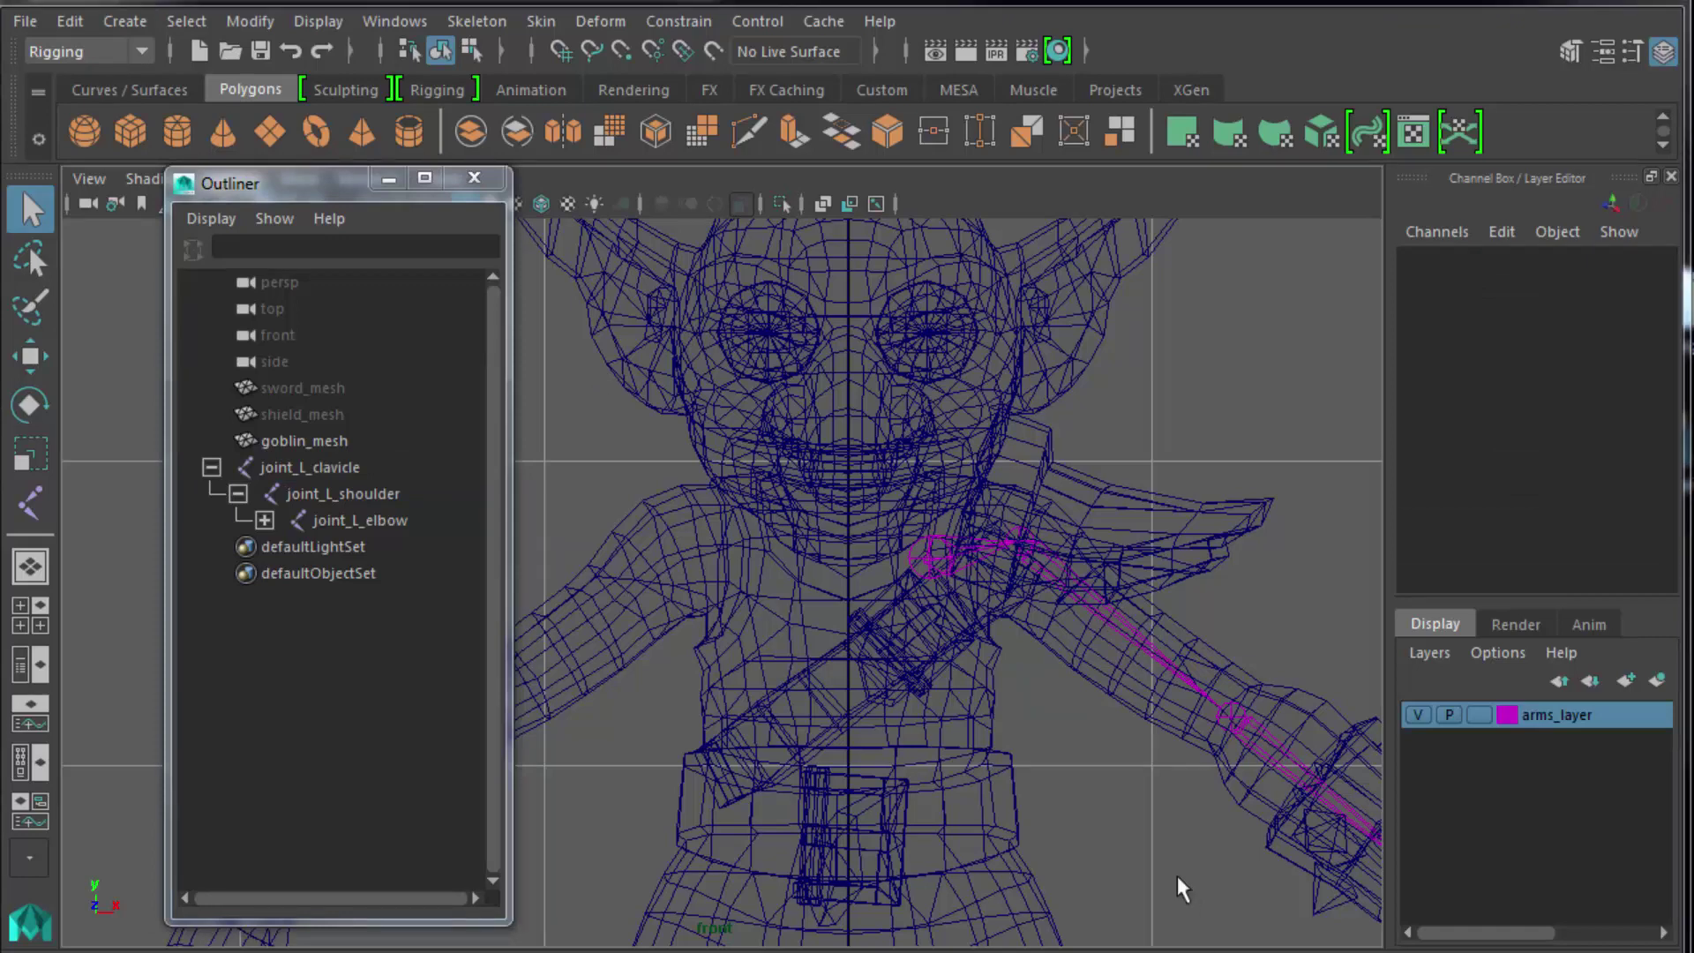
pyautogui.press('space')
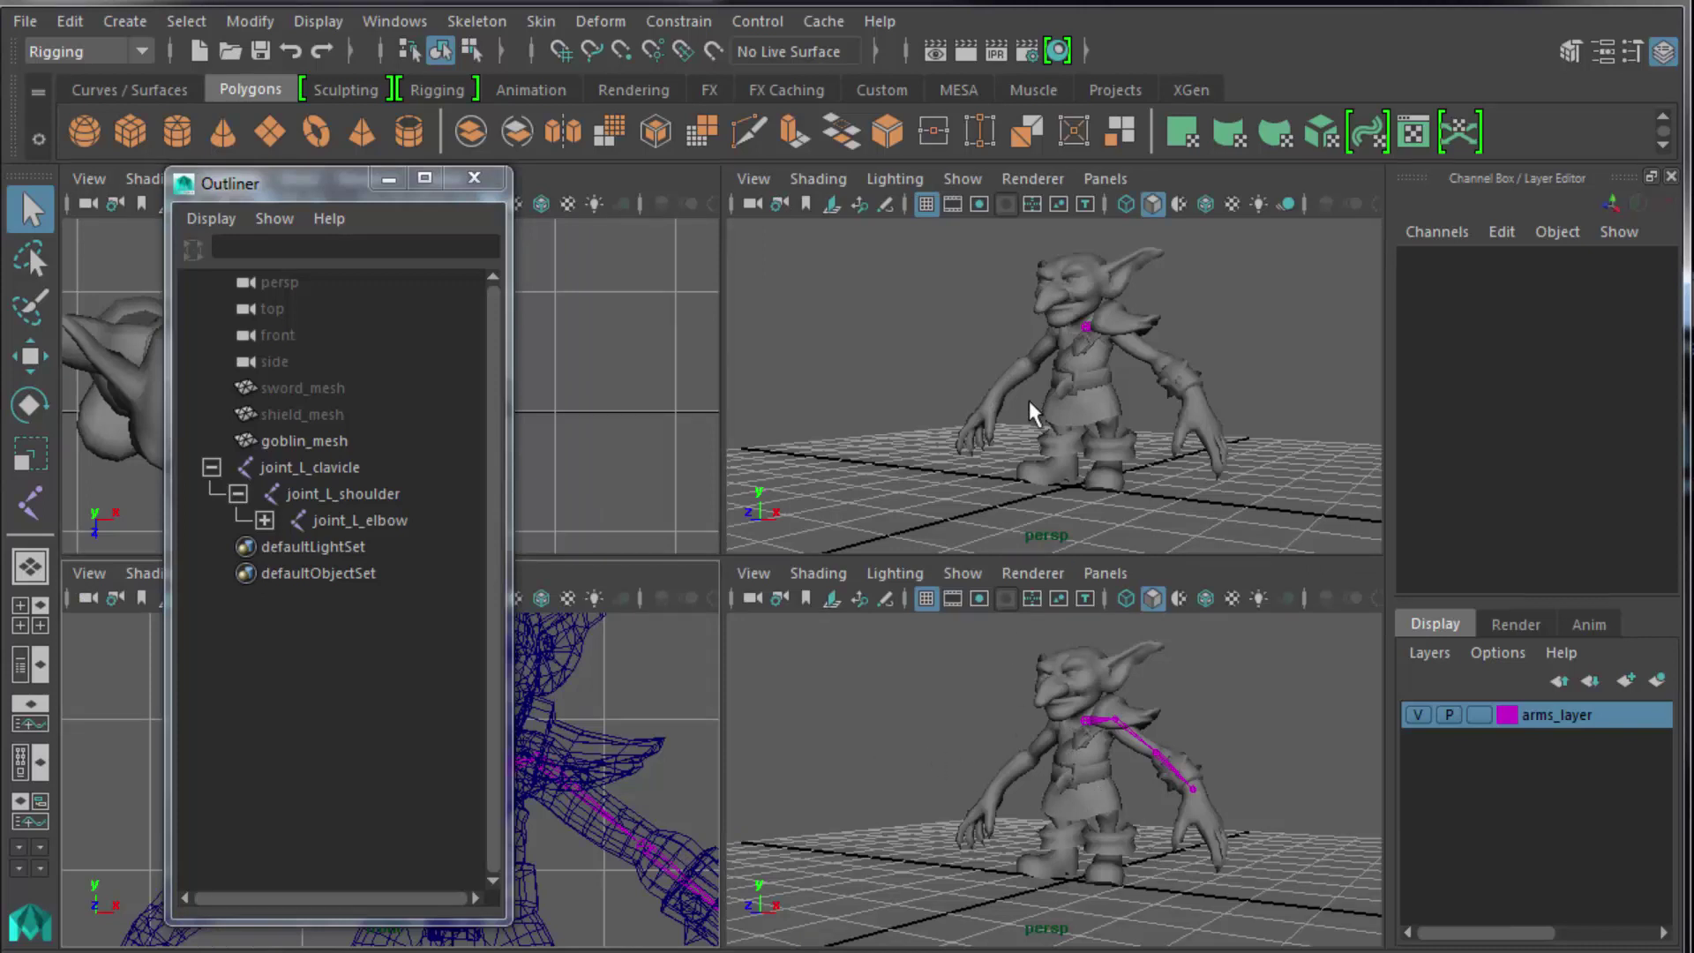
# Move joint_L_clavicle backward in the side view to a Translate Z of about -0.32, closer to the shoulder joint.
pyautogui.click(31, 629)
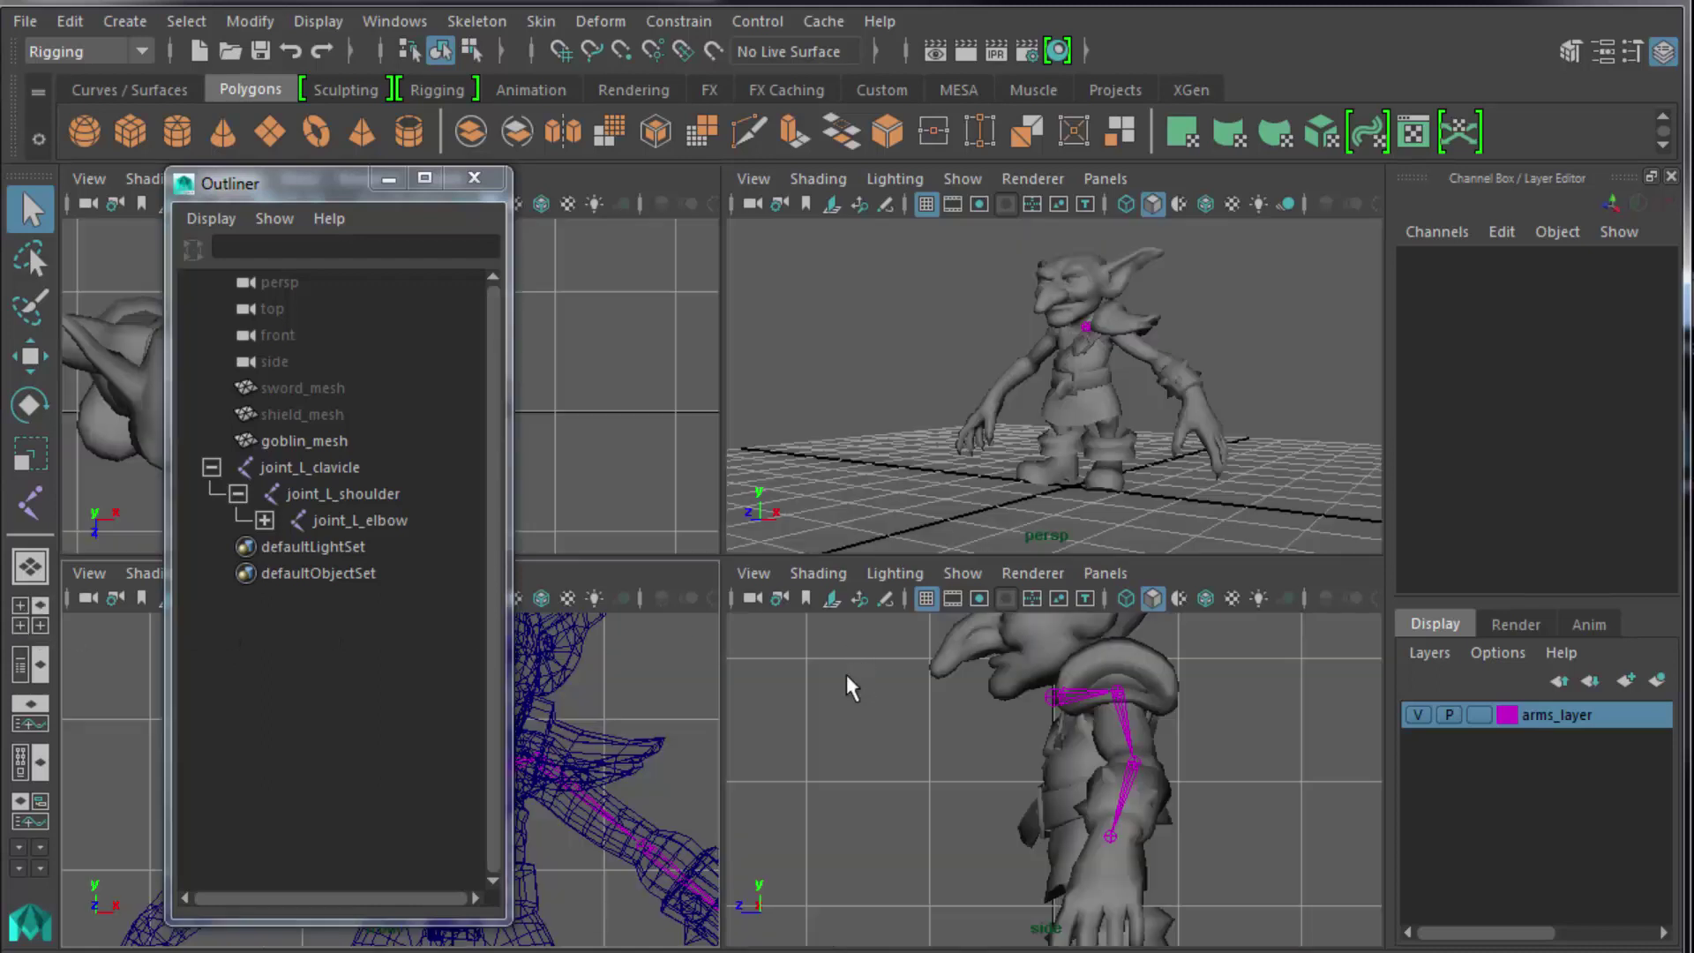
pyautogui.click(1052, 696)
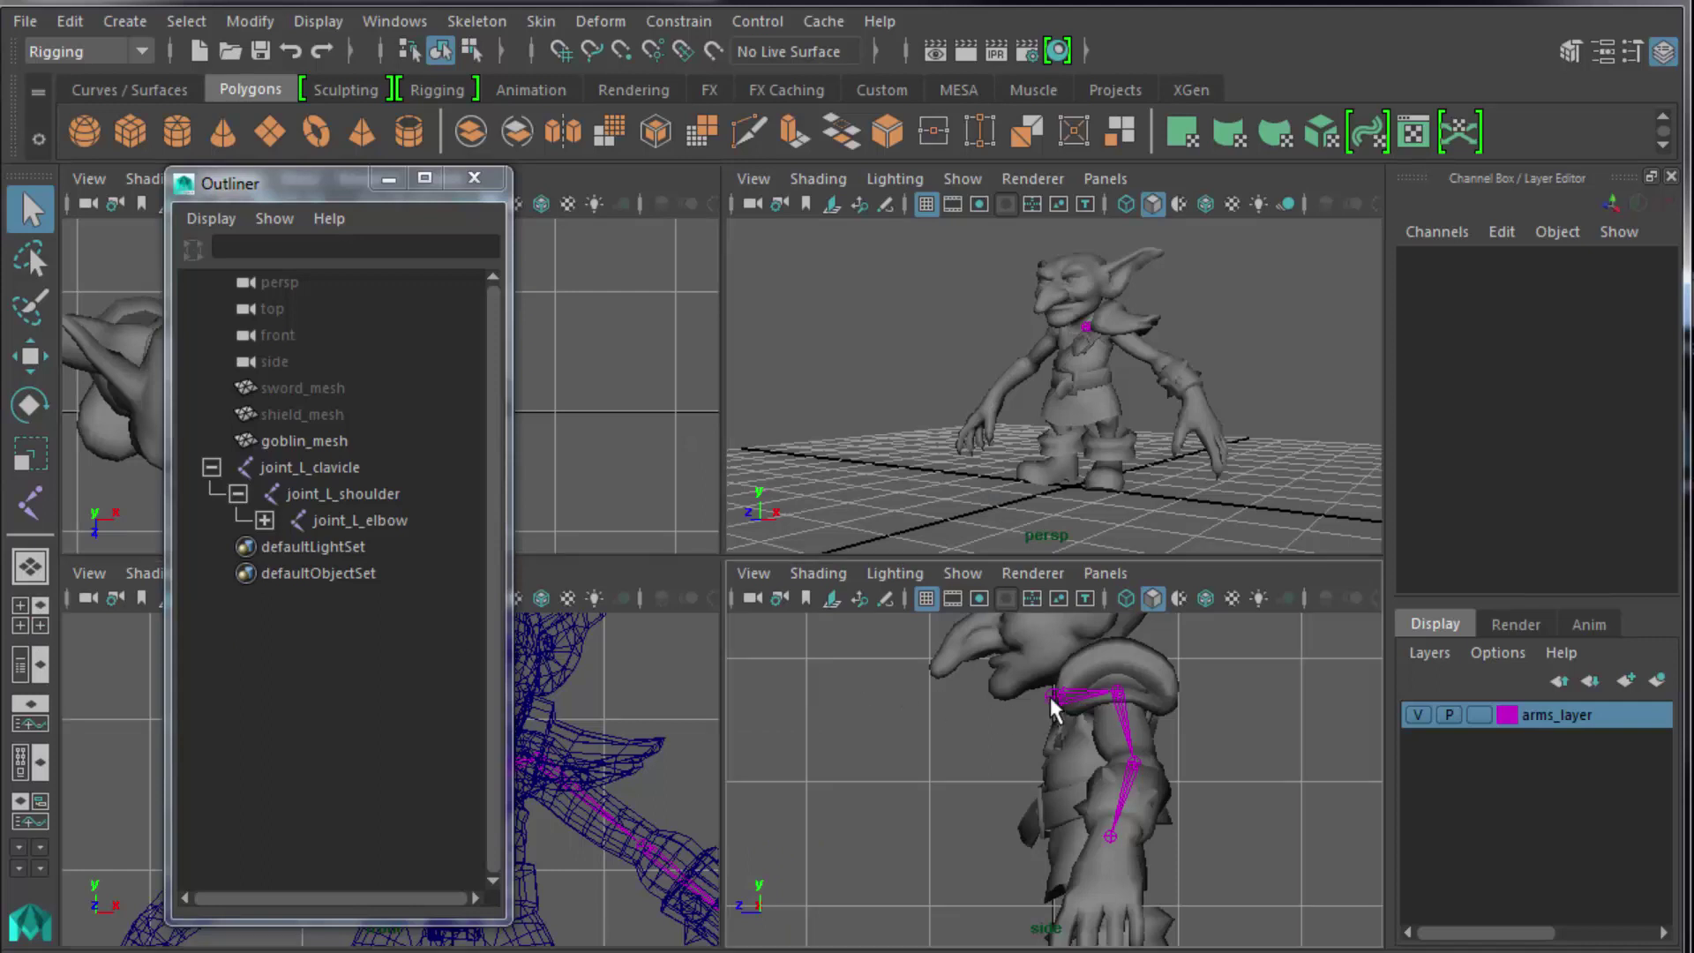
pyautogui.press('space')
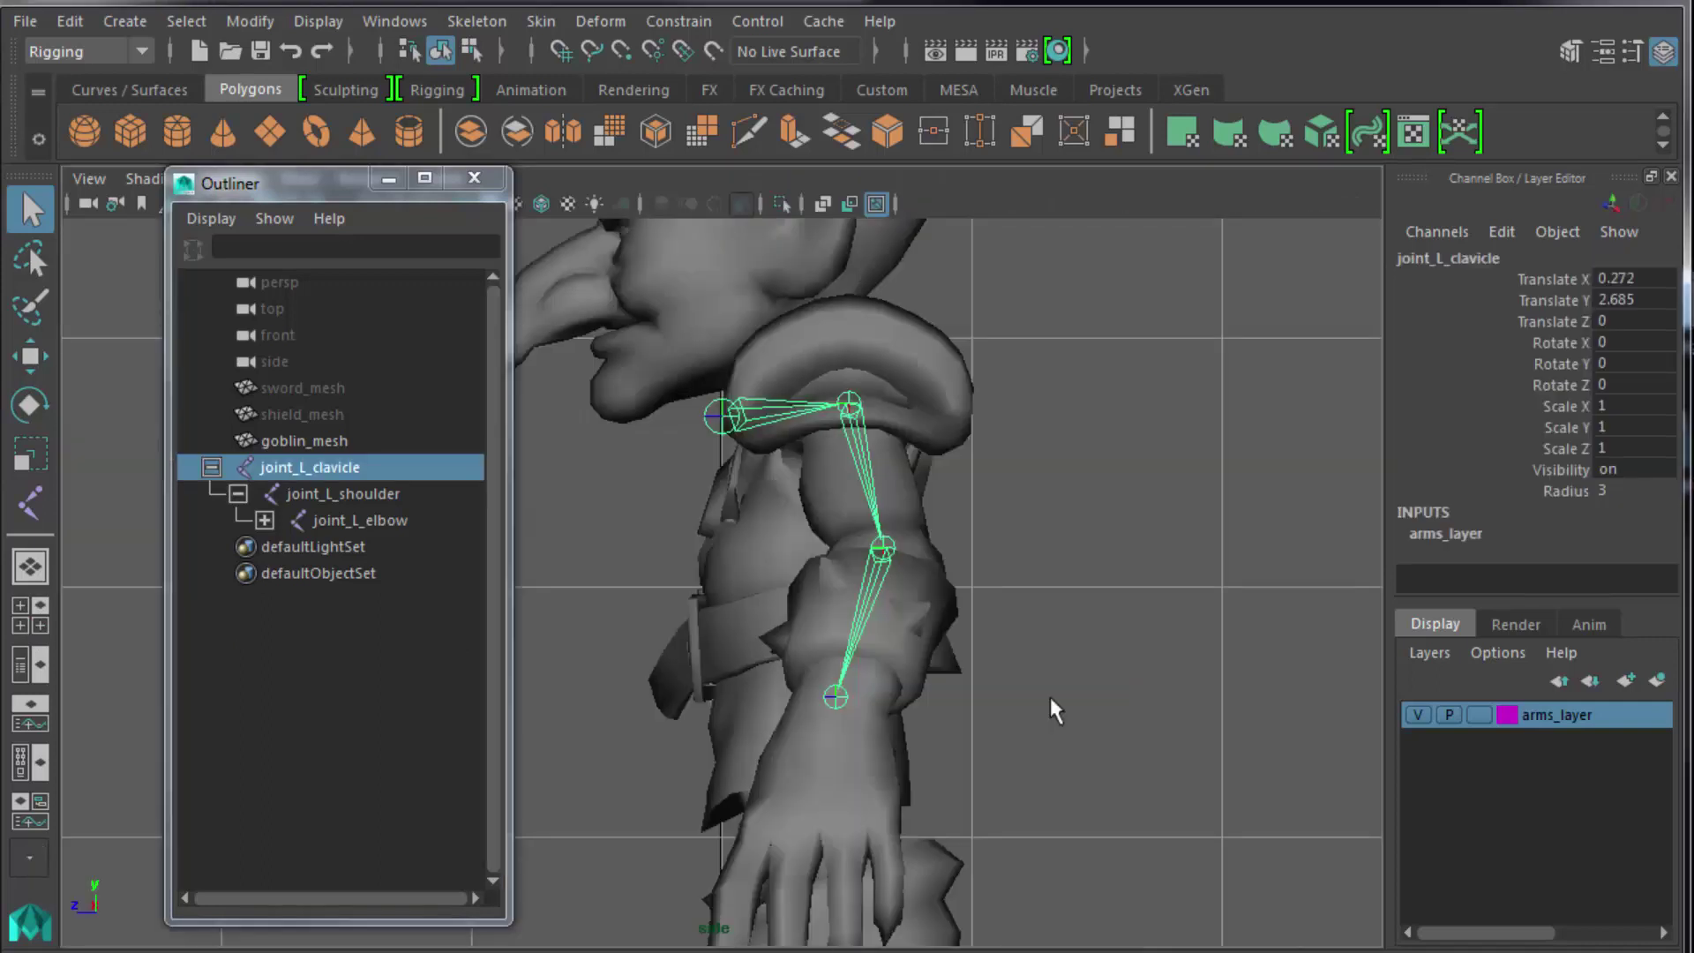
pyautogui.press('w')
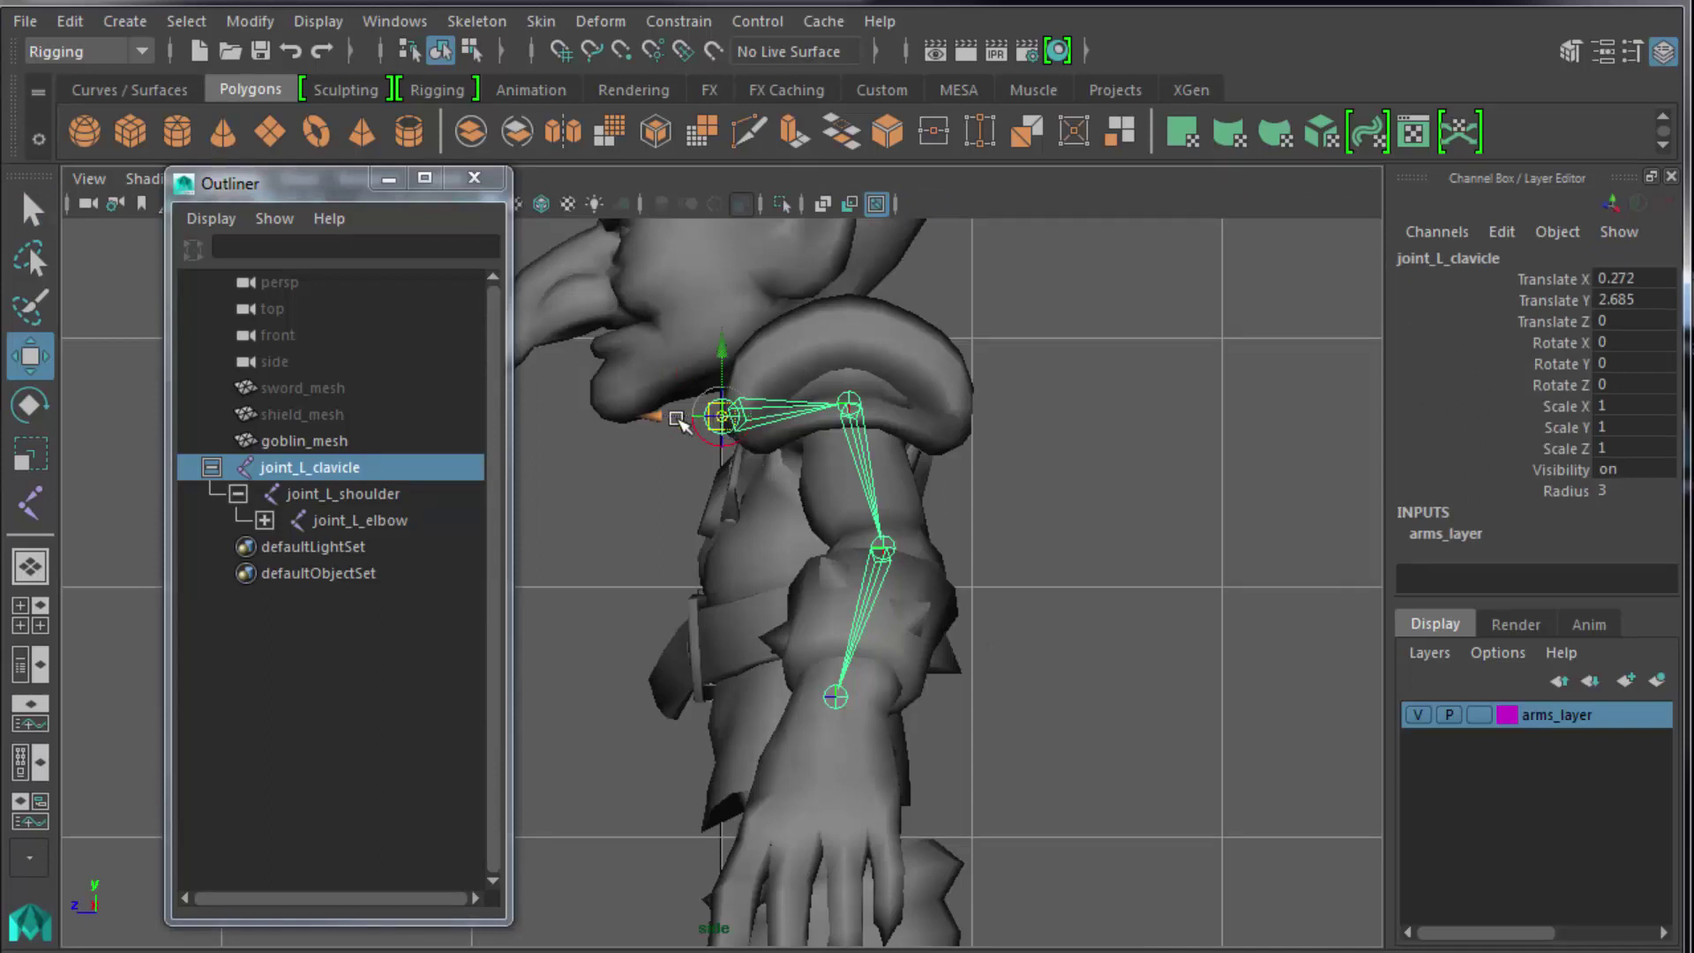
pyautogui.moveTo(658, 415); pyautogui.dragTo(729, 434)
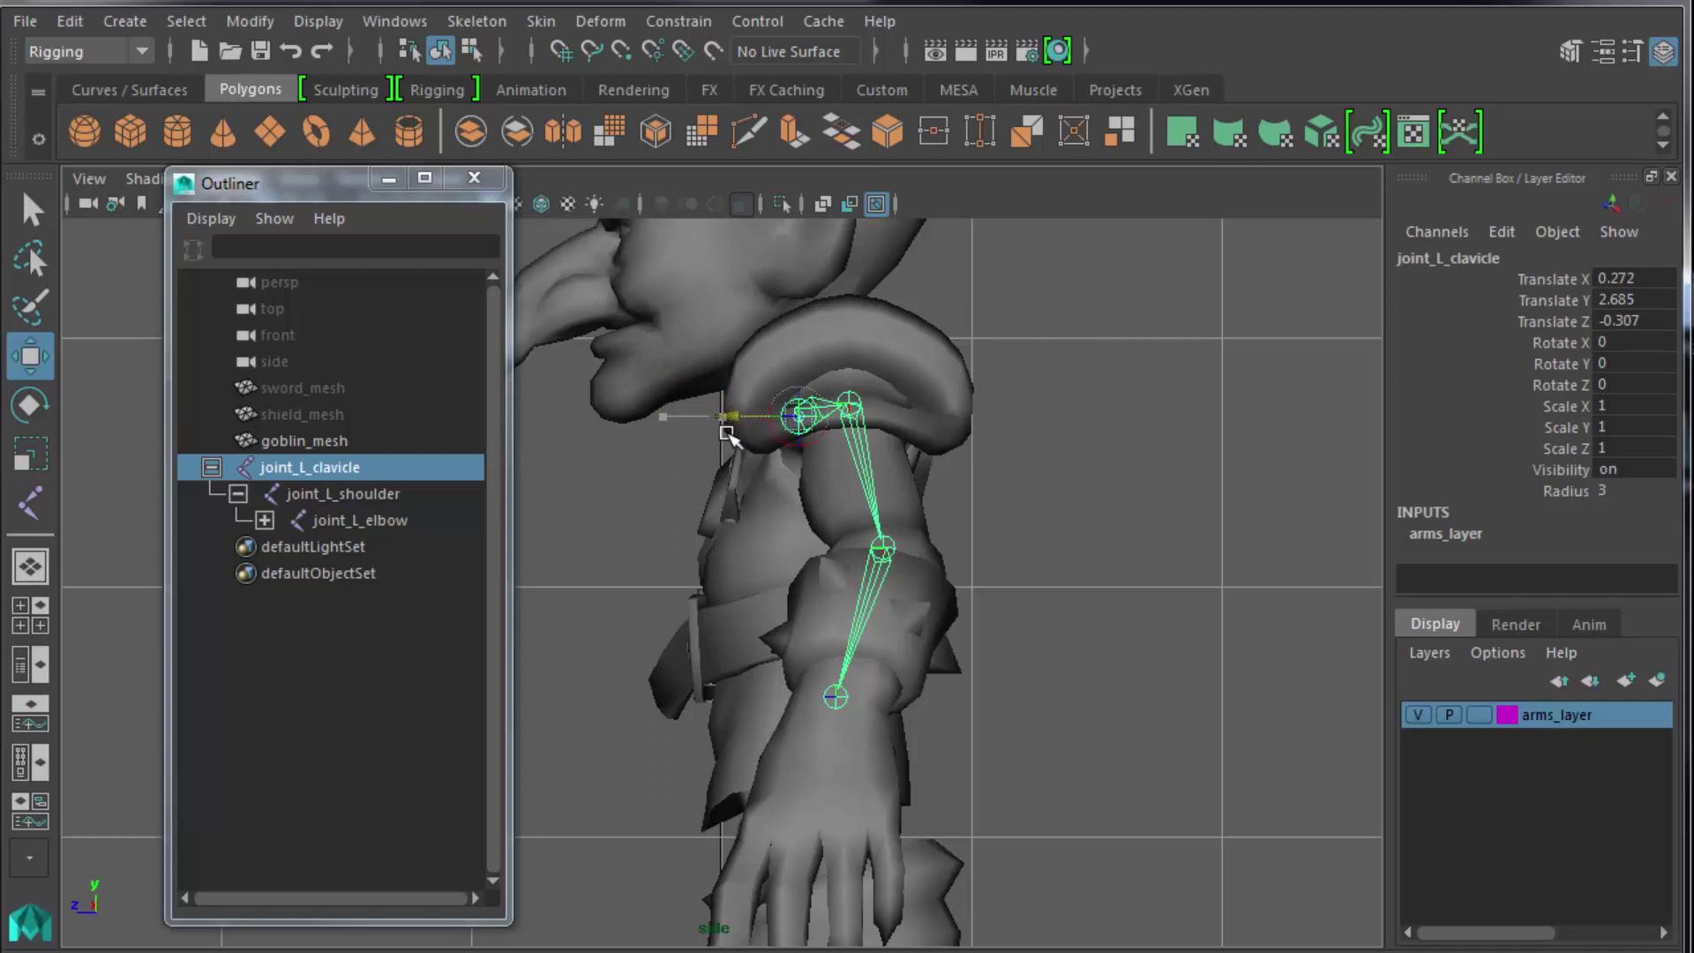
pyautogui.click(1144, 535)
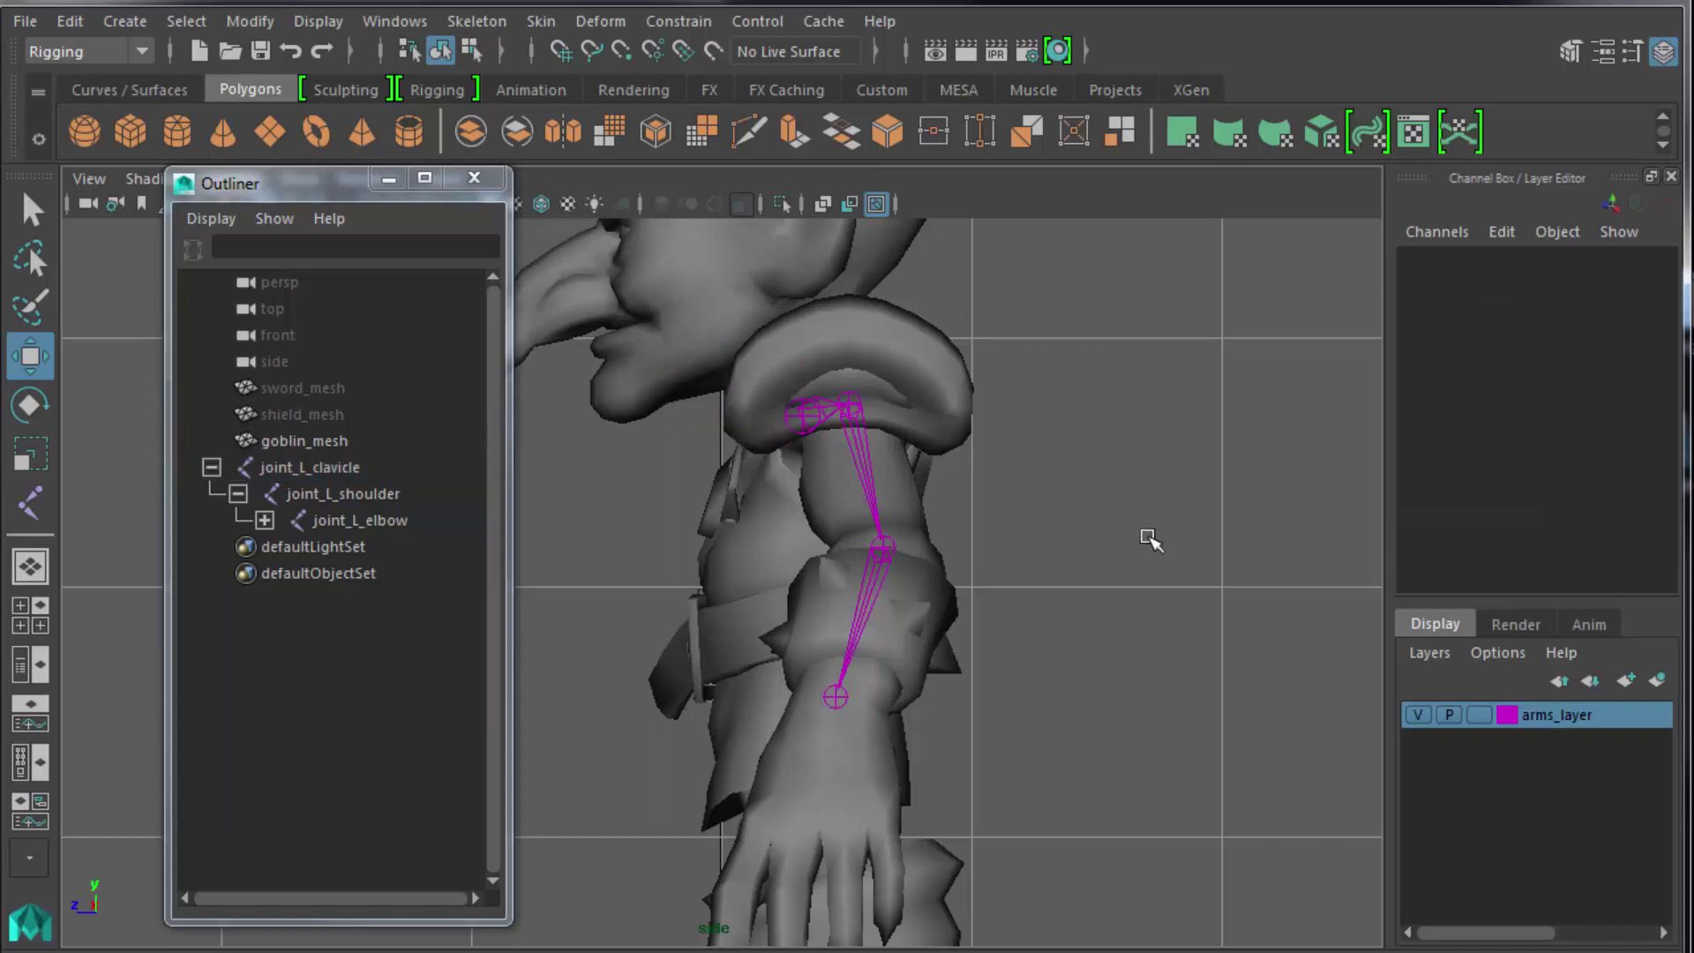
# Walk the selection from the clavicle joint down the arm chain to the wrist and back up to check the hierarchy.
pyautogui.click(810, 431)
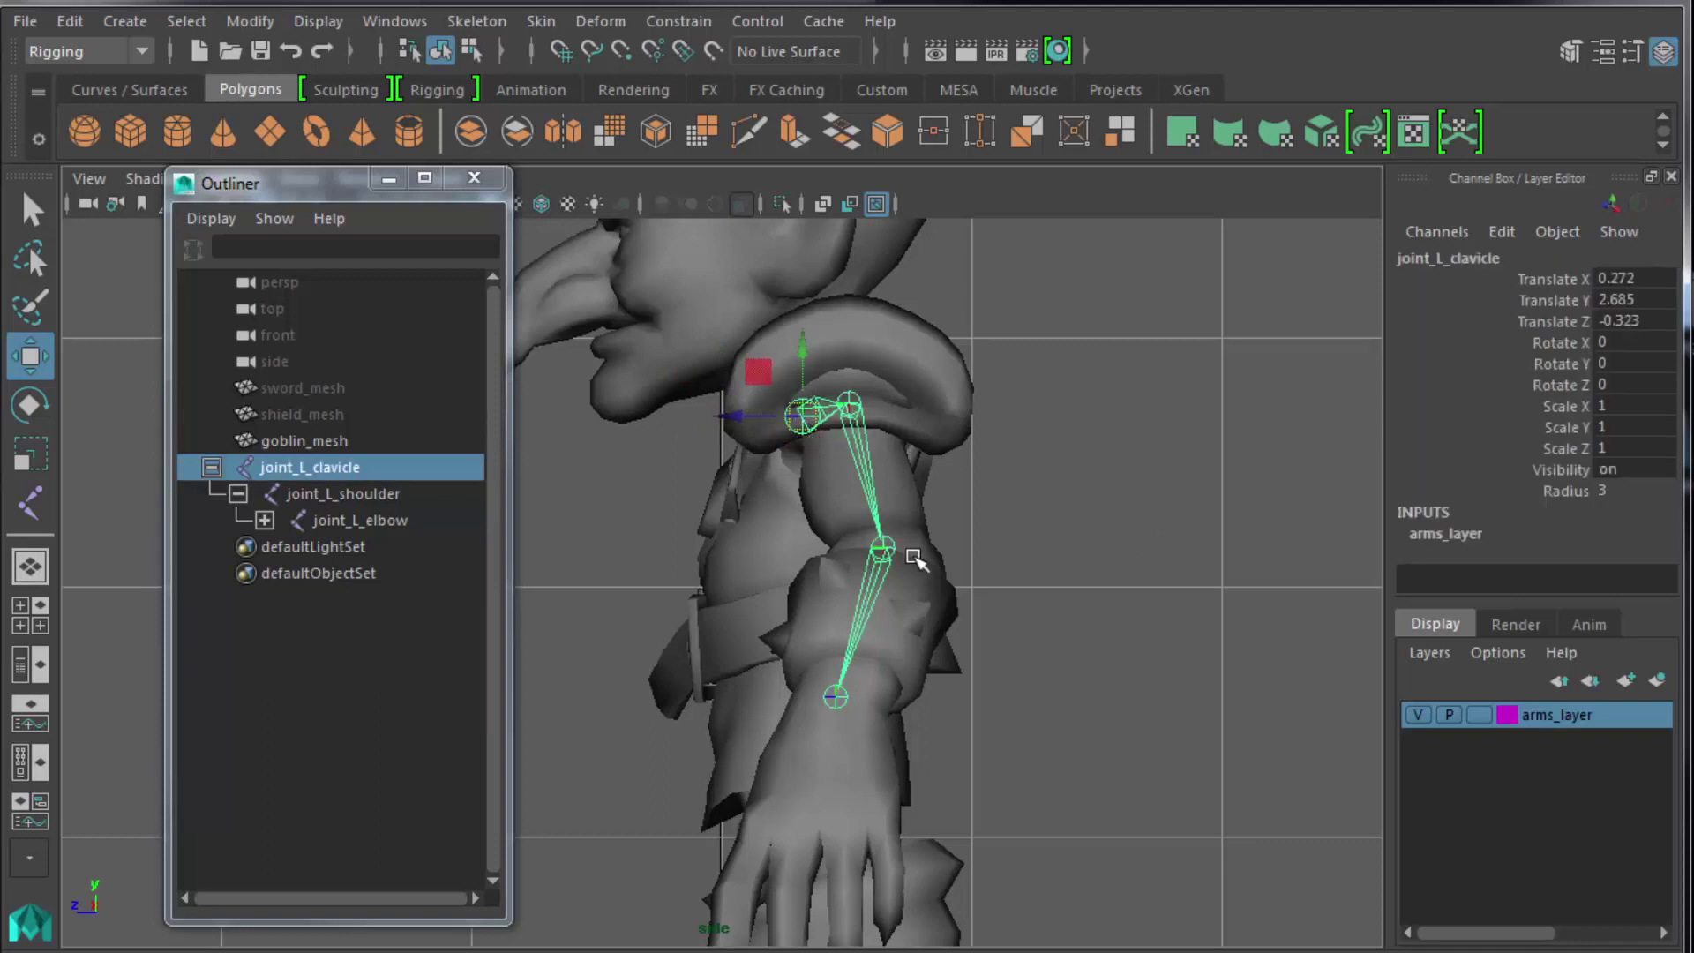
pyautogui.press('Down')
pyautogui.press('Down')
pyautogui.press('Down')
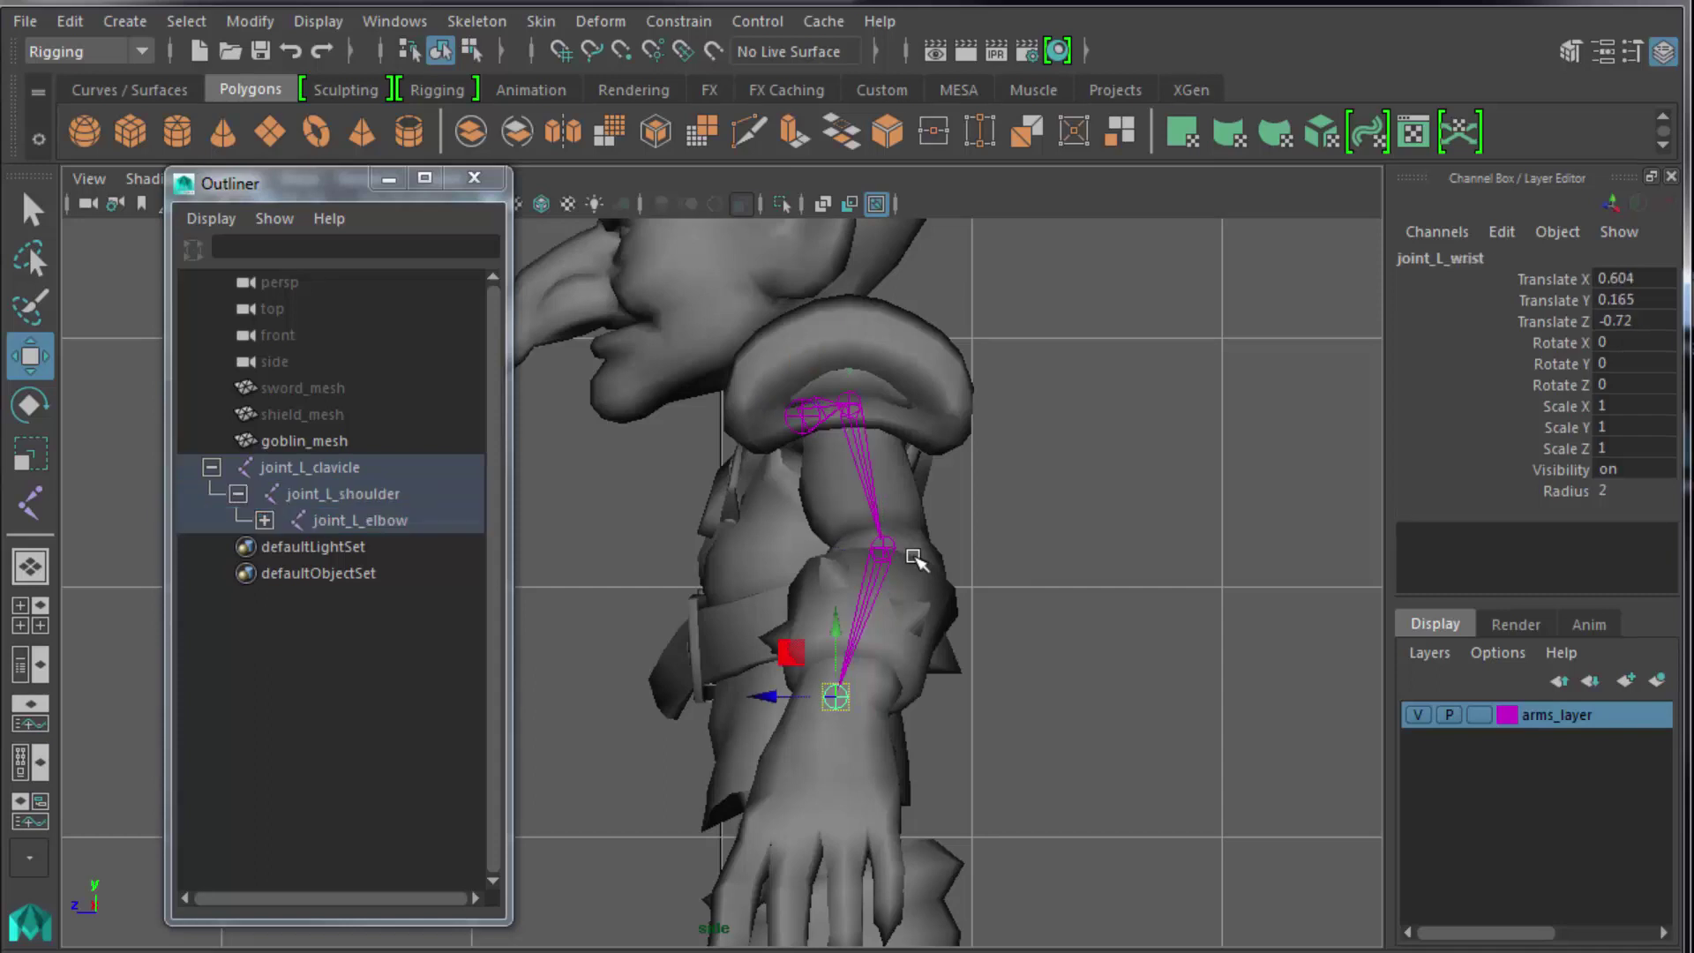
pyautogui.press('Up')
pyautogui.press('Up')
pyautogui.press('Up')
pyautogui.click(1051, 637)
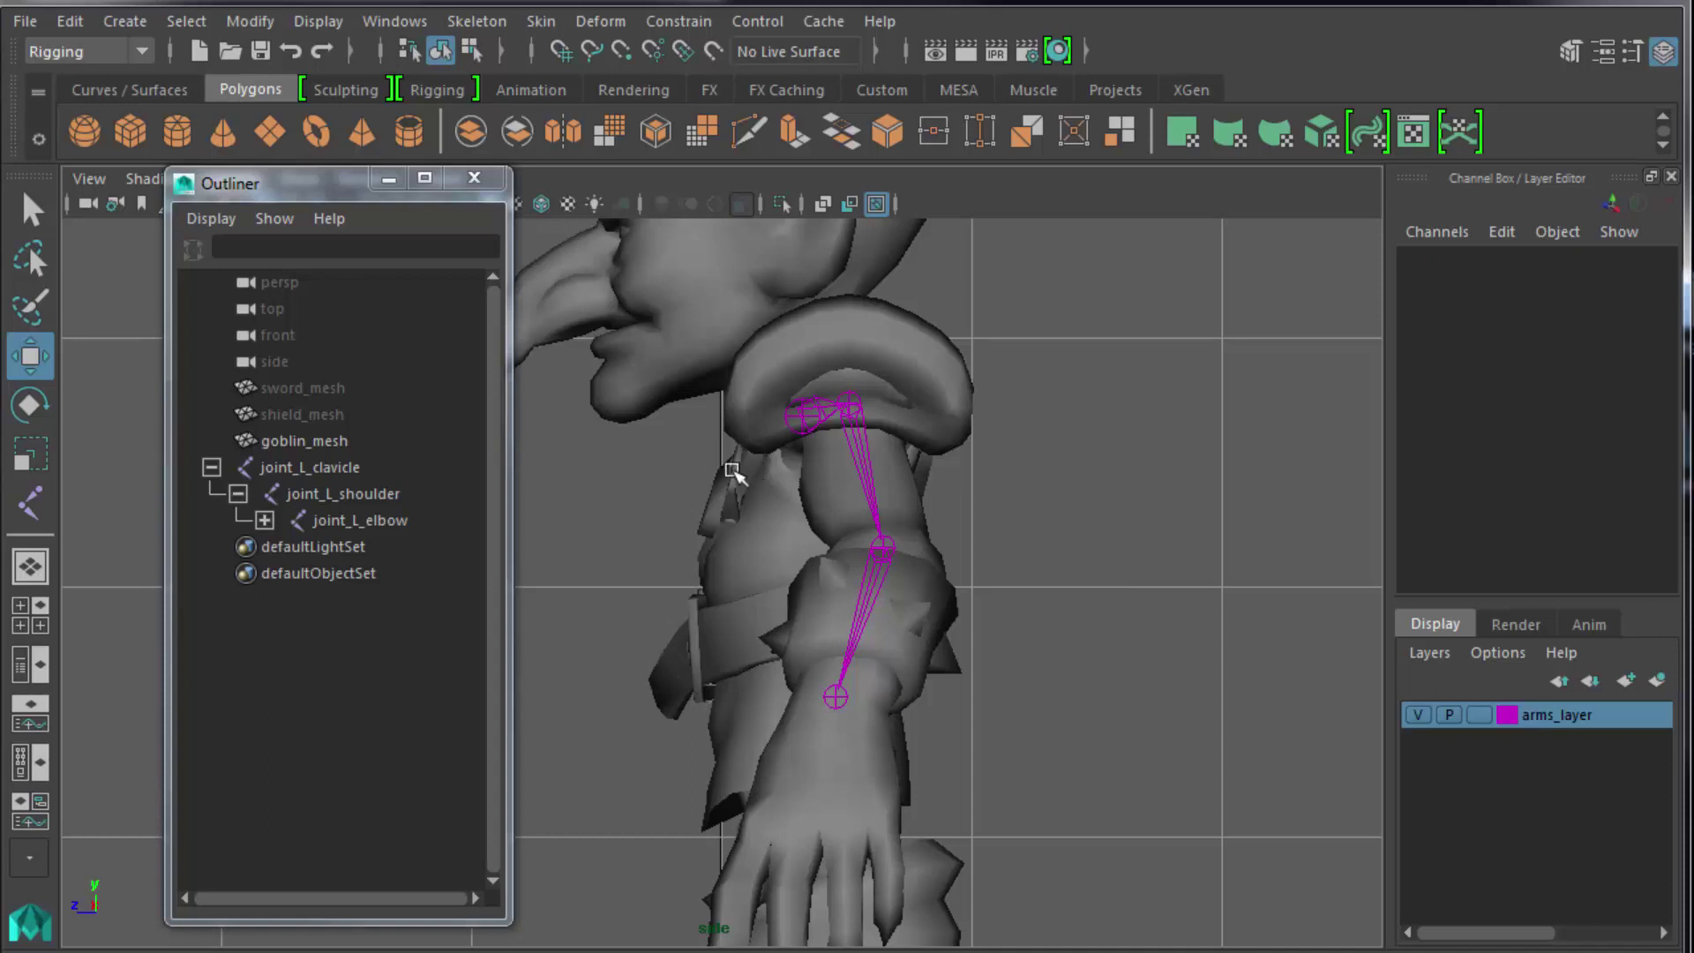
# Select the side view's camera and open its attributes, keeping the goblin's whole side profile in sight.
pyautogui.scroll(-8, 961, 778)
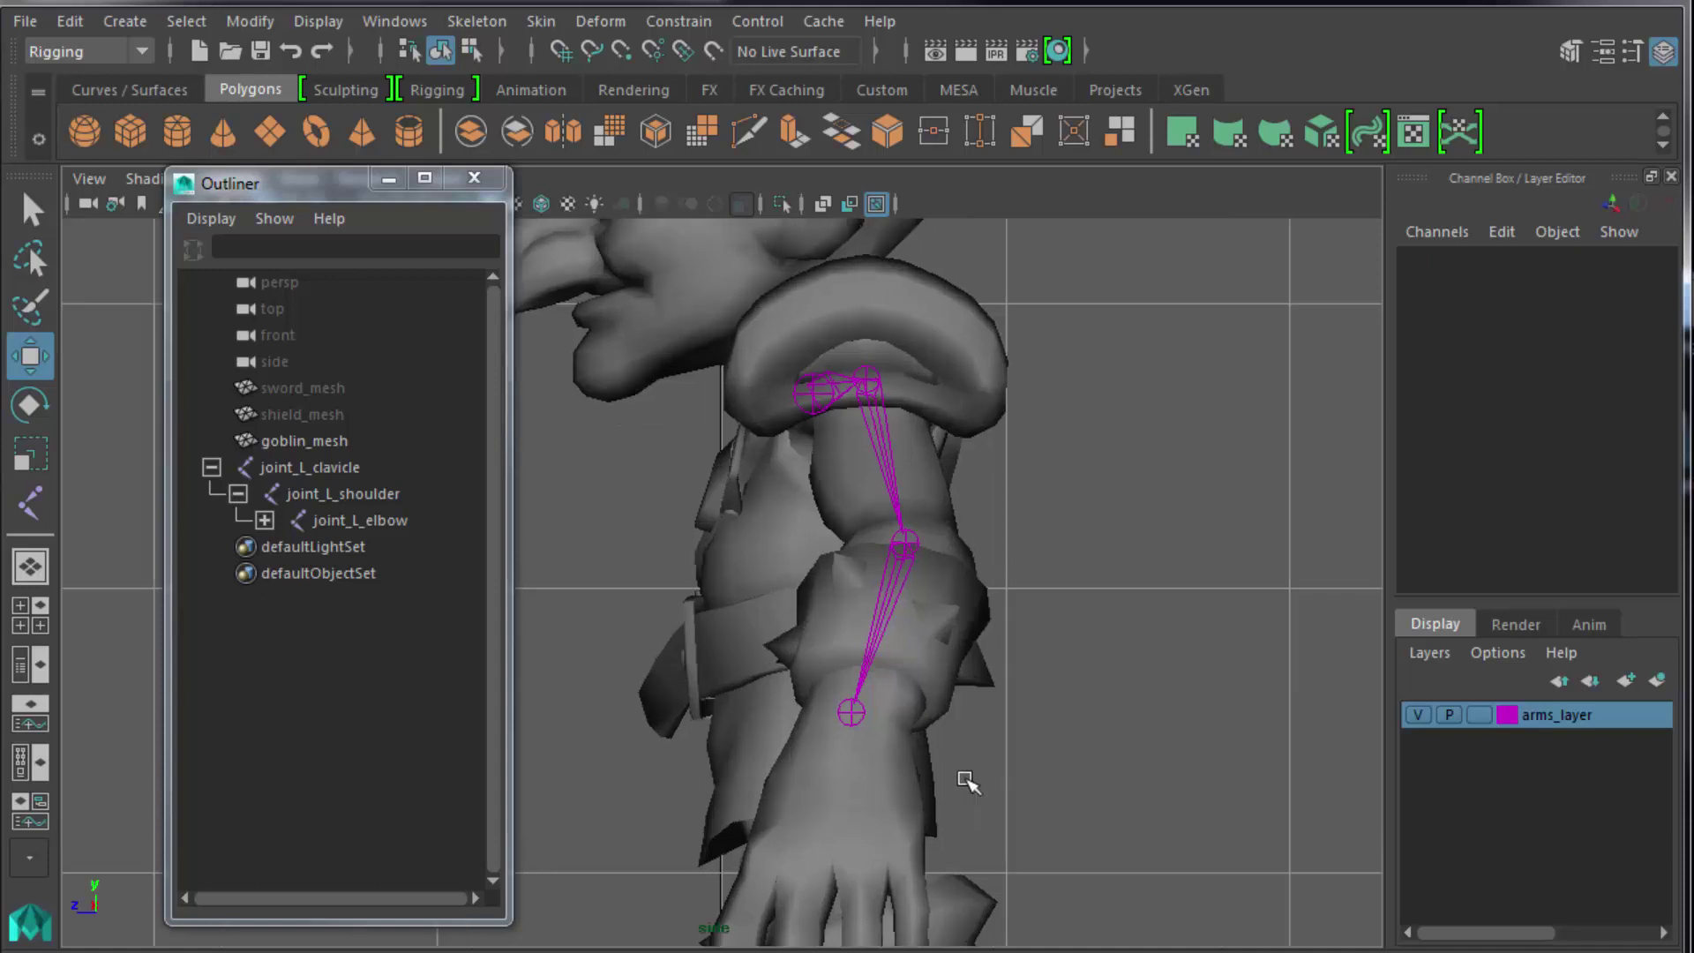
pyautogui.scroll(3, 974, 748)
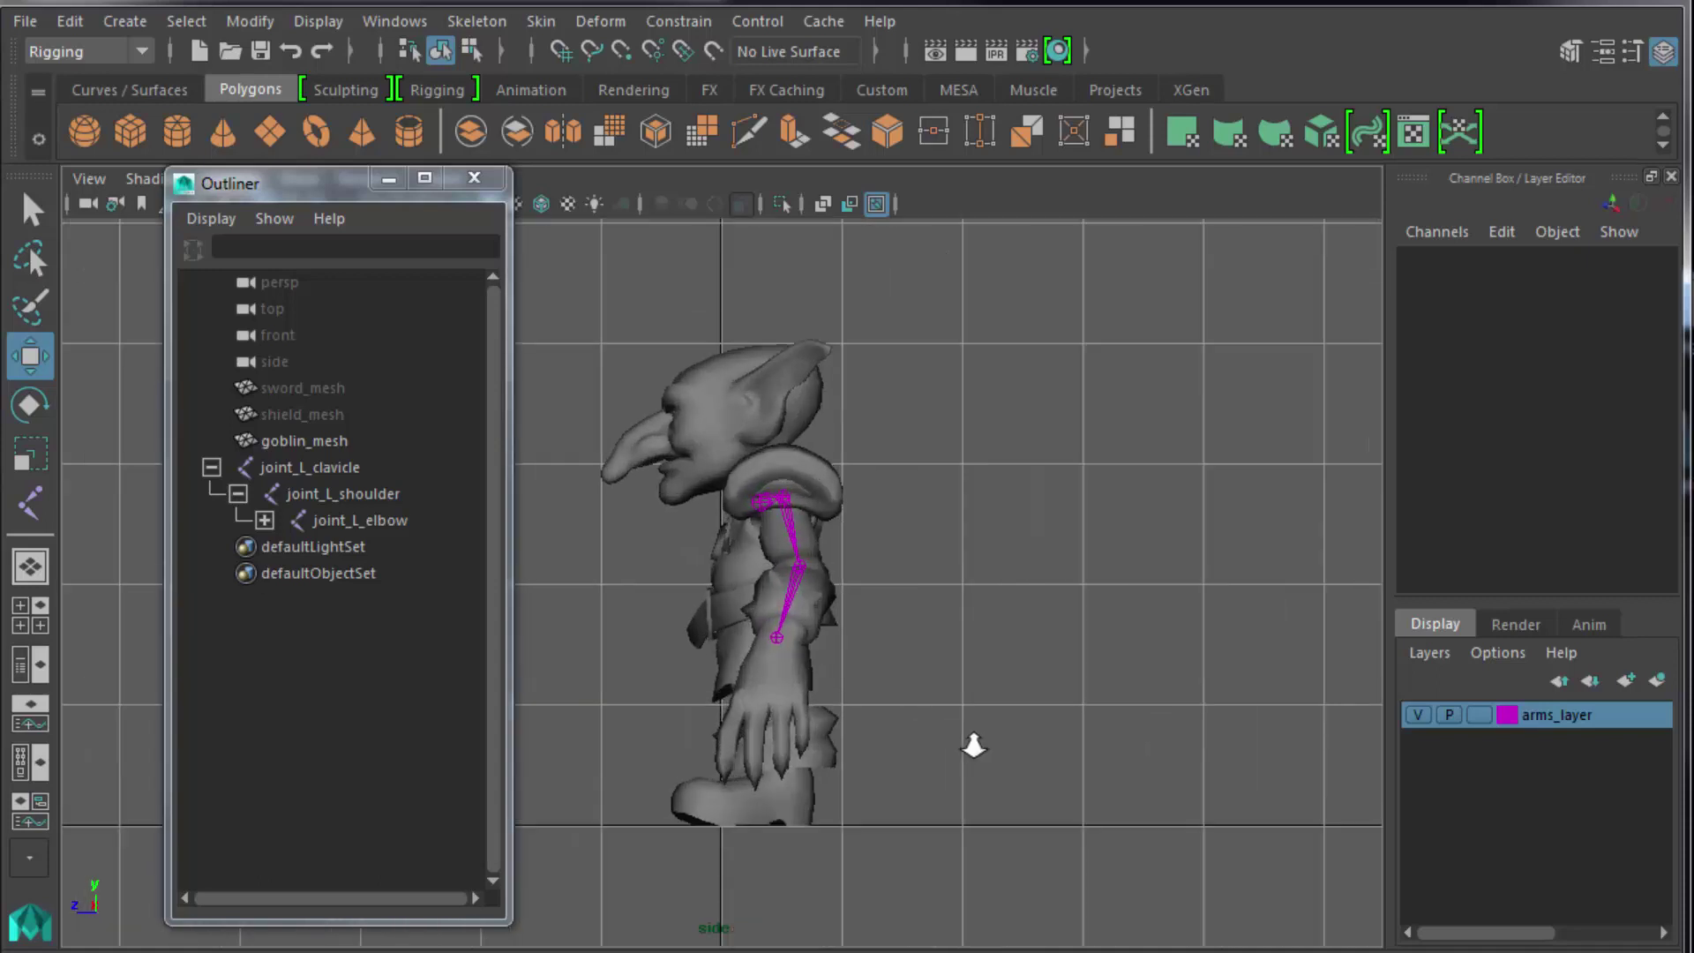
pyautogui.keyDown('alt'); pyautogui.moveTo(975, 749); pyautogui.dragTo(1071, 669, button='middle'); pyautogui.keyUp('alt')
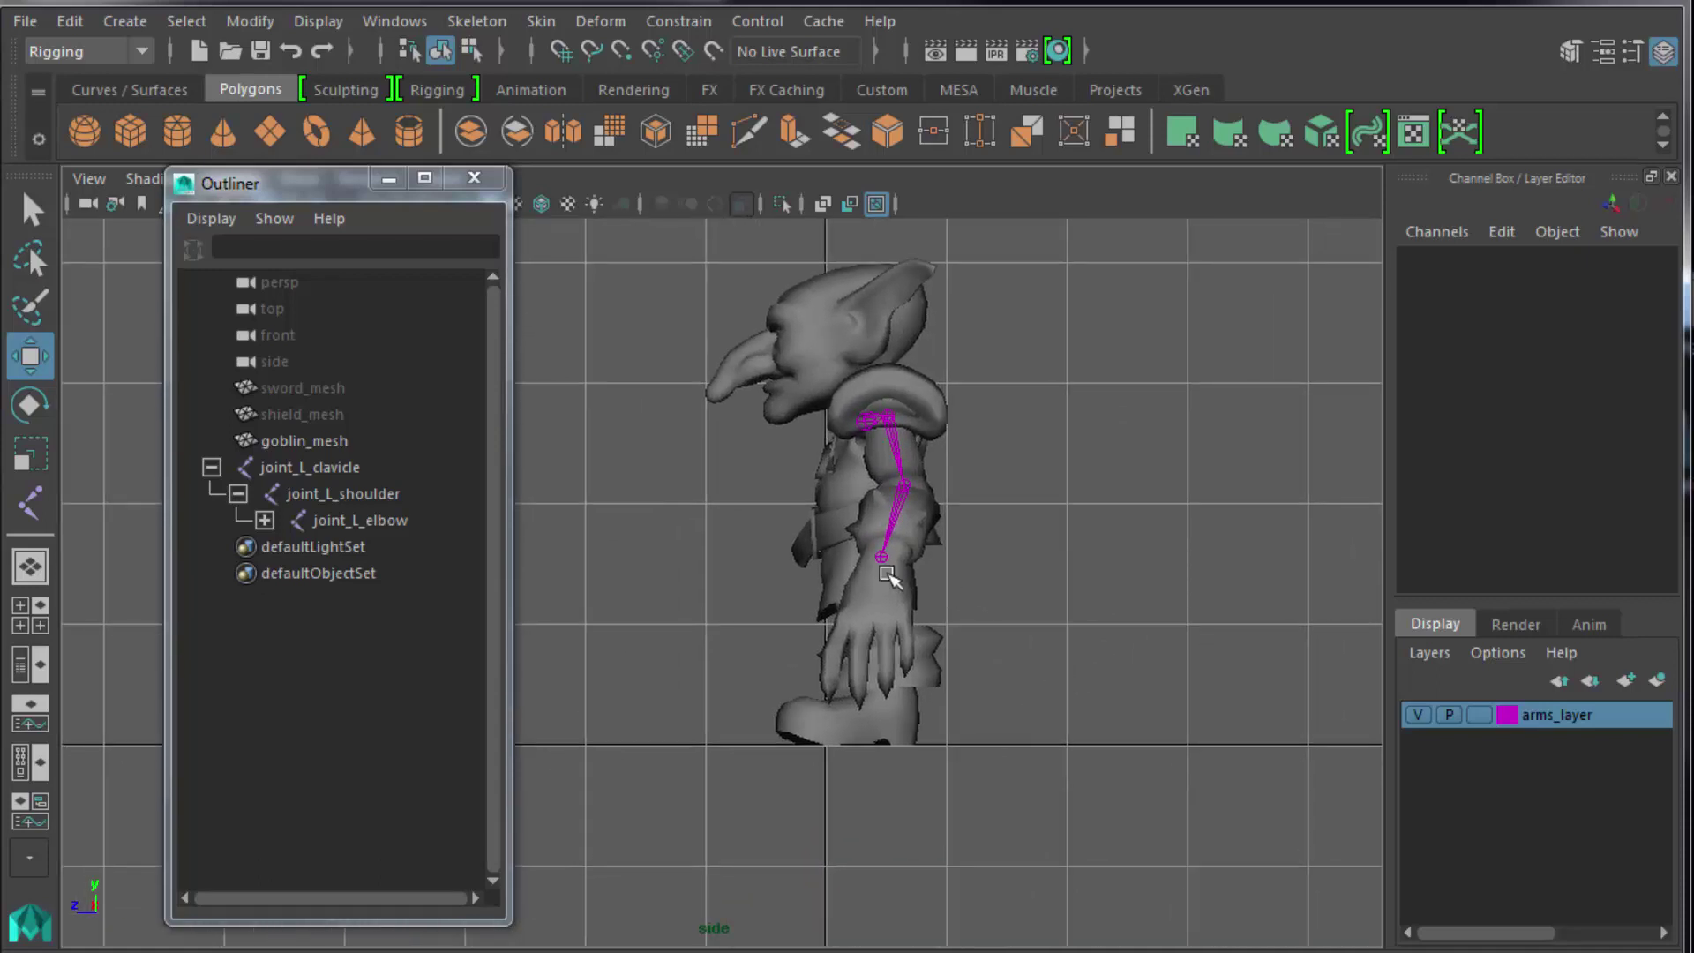
pyautogui.click(90, 179)
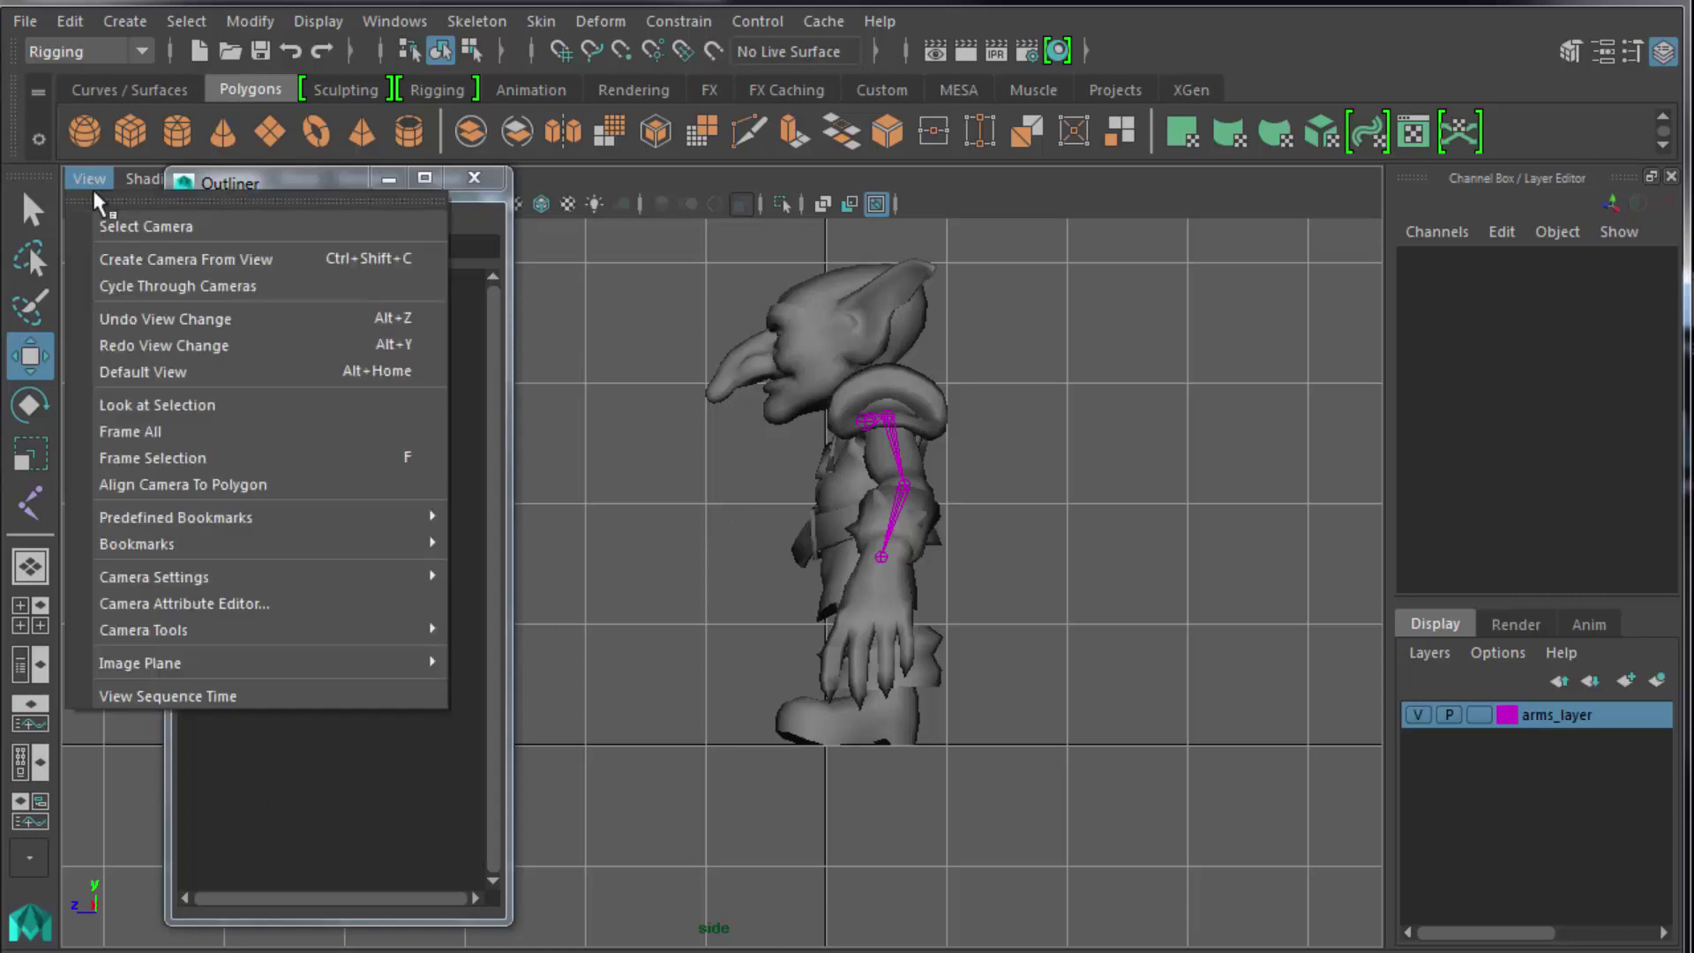
pyautogui.click(104, 228)
pyautogui.click(90, 179)
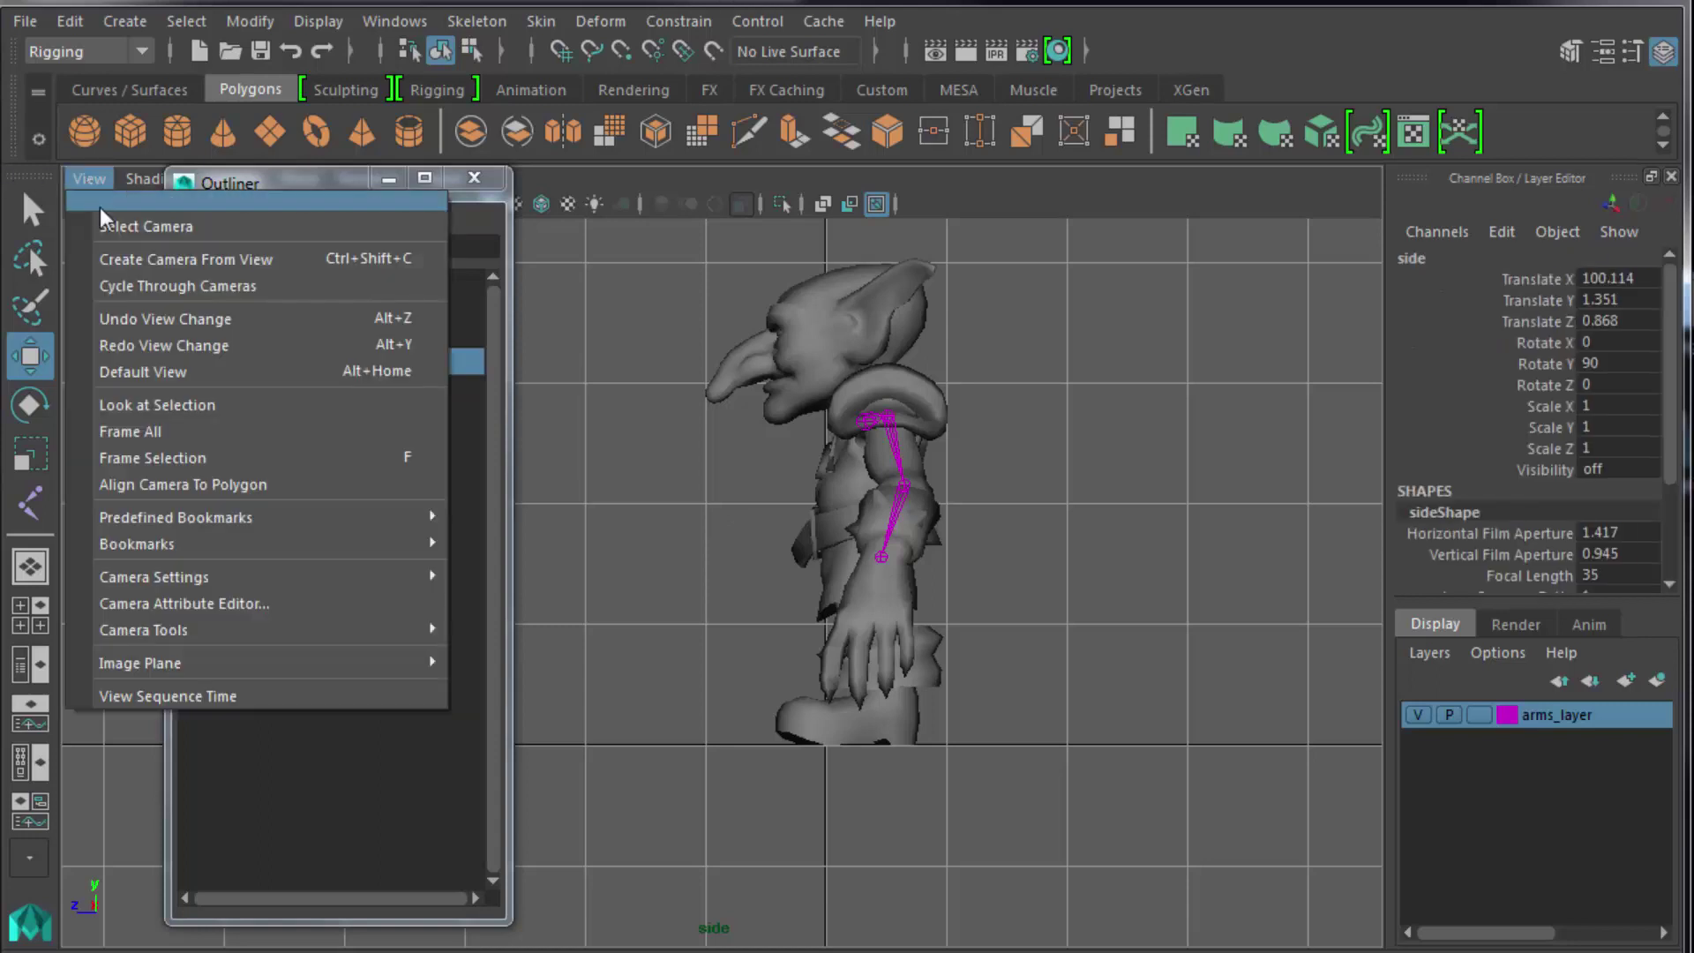
pyautogui.click(254, 605)
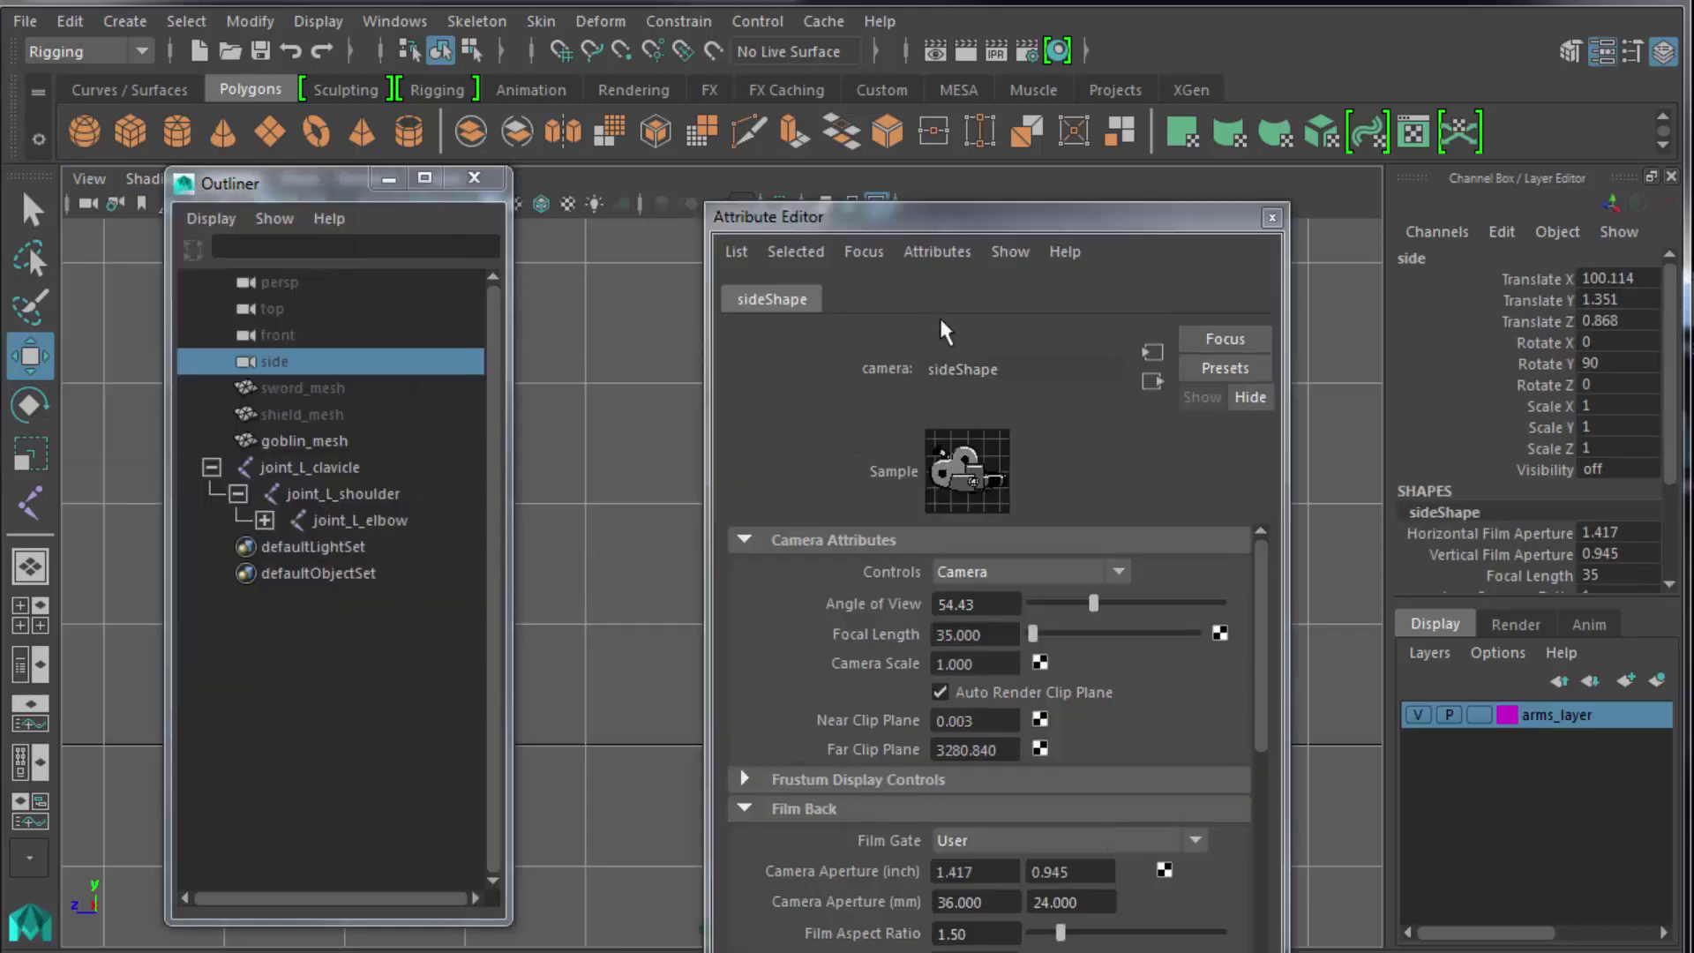
pyautogui.moveTo(955, 226); pyautogui.dragTo(1283, 45)
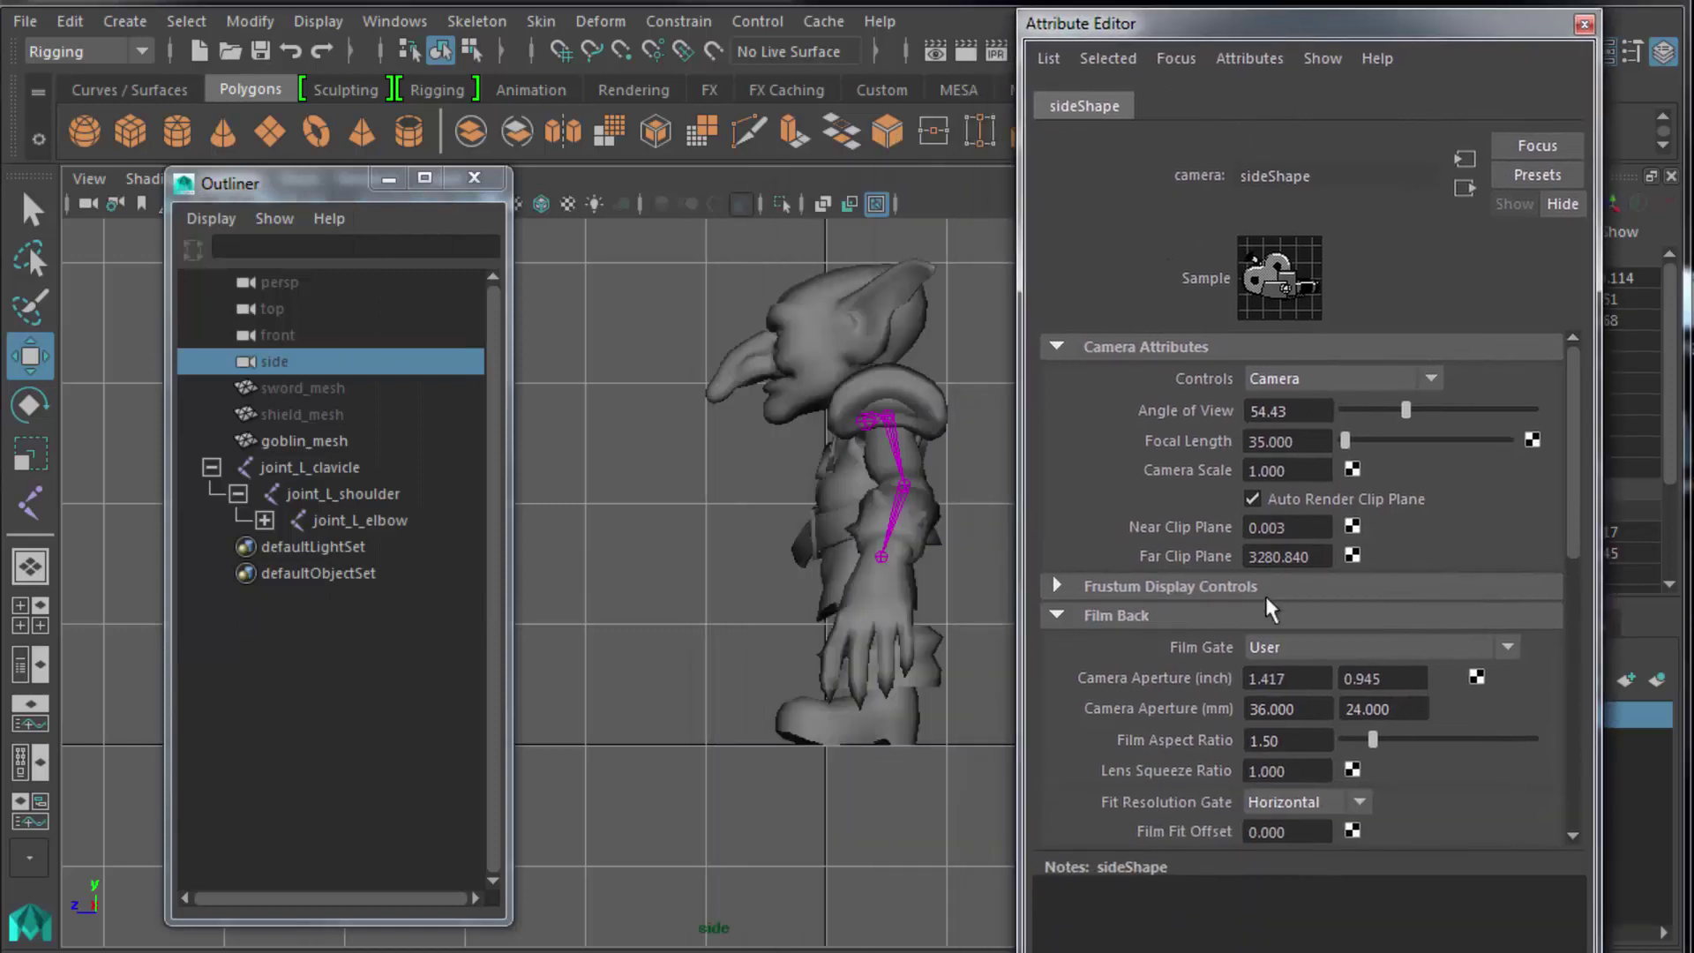
# Try near clip plane values of 100 and 90 on the side camera.
pyautogui.doubleClick(1306, 557)
pyautogui.doubleClick(1295, 529)
pyautogui.write('100')
pyautogui.press('Return')
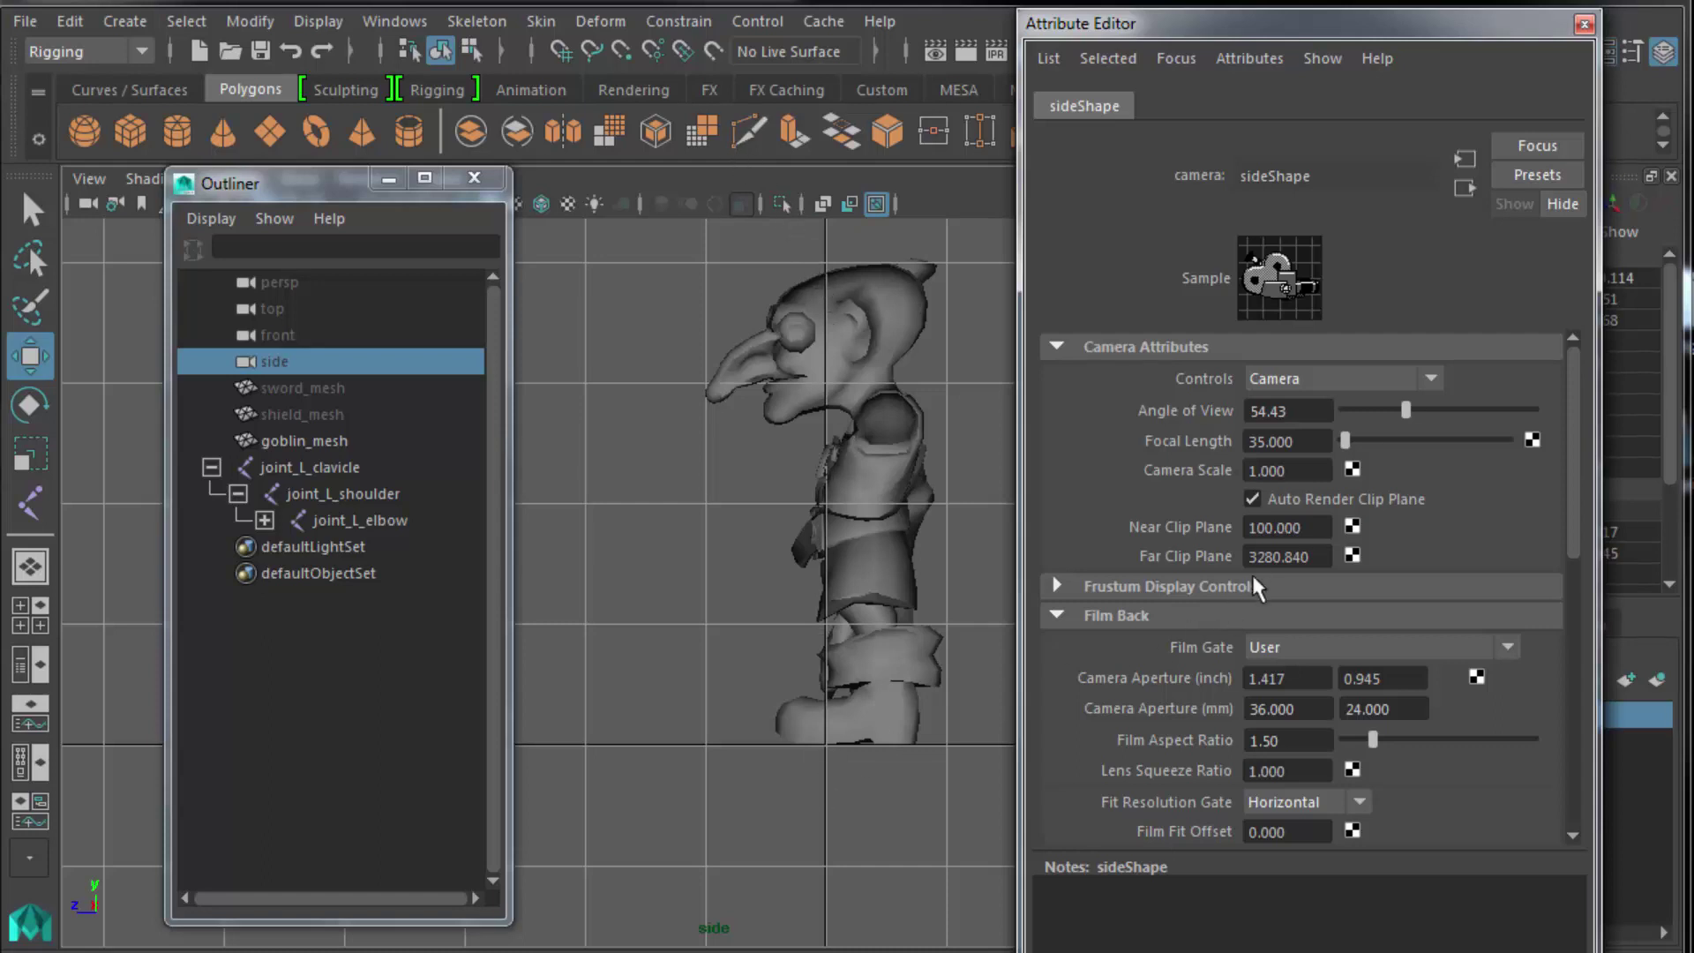
pyautogui.click(1291, 527)
pyautogui.write('90')
pyautogui.press('Return')
# Try near clip plane values of 95, 97 and 99 on the side camera to cut through the arm.
pyautogui.click(1291, 527)
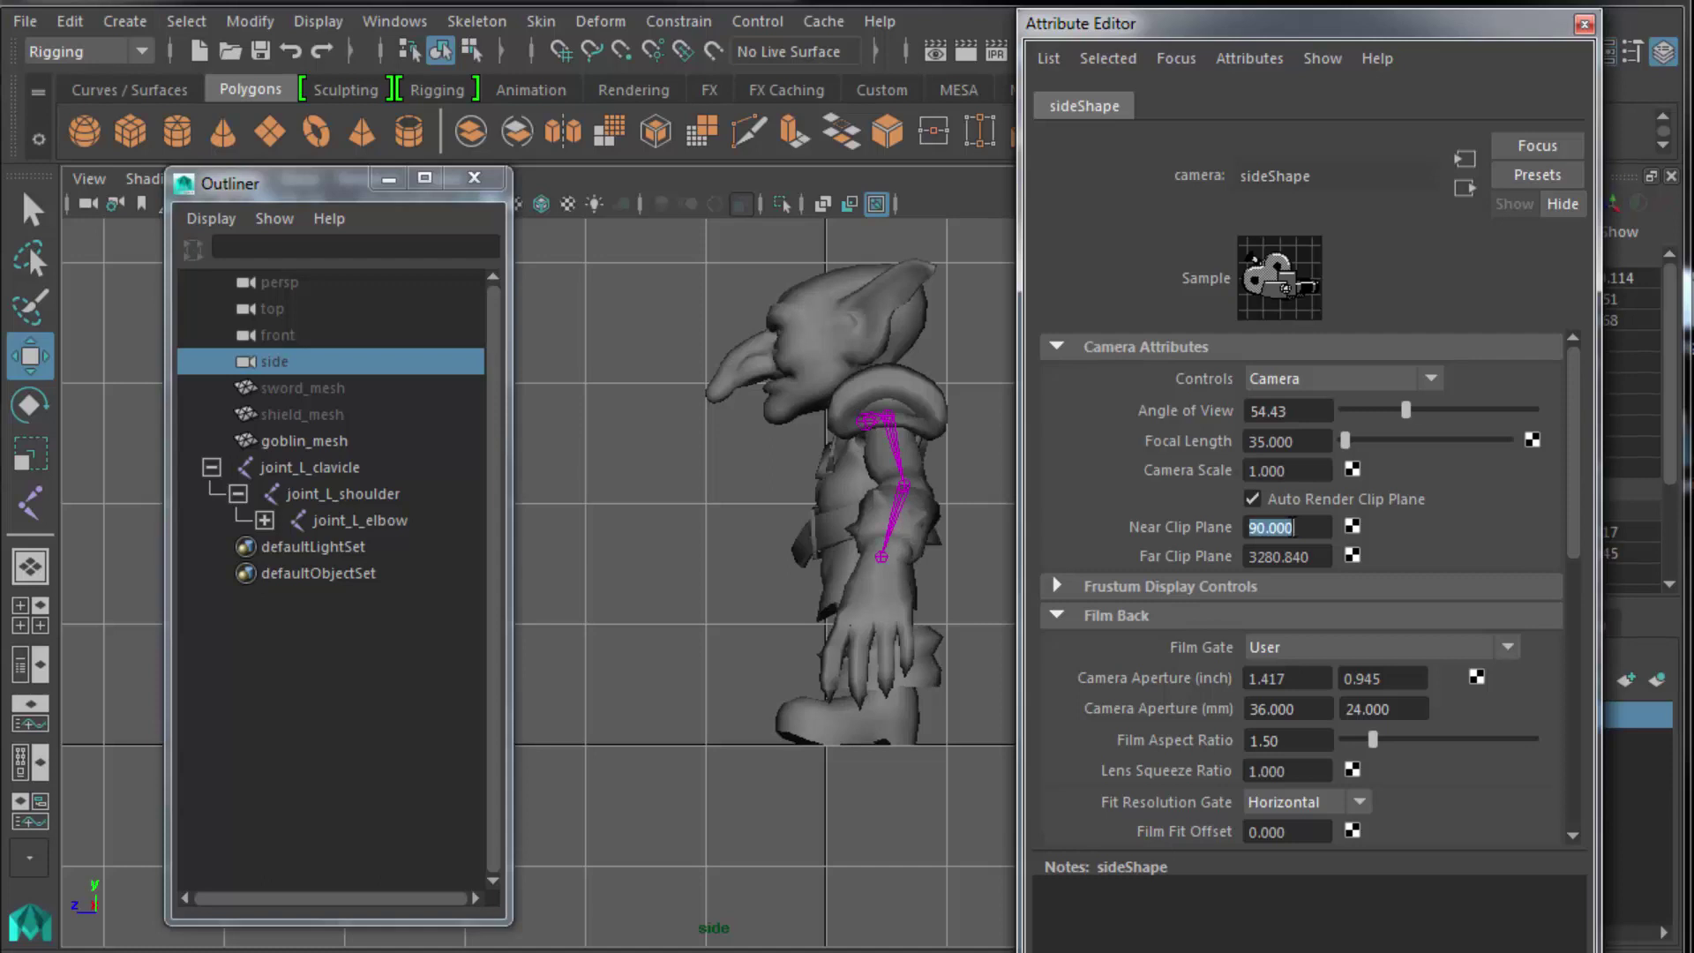
pyautogui.write('95')
pyautogui.press('Return')
pyautogui.click(1291, 527)
pyautogui.write('97')
pyautogui.press('Return')
pyautogui.click(1293, 527)
pyautogui.write('99')
pyautogui.press('Return')
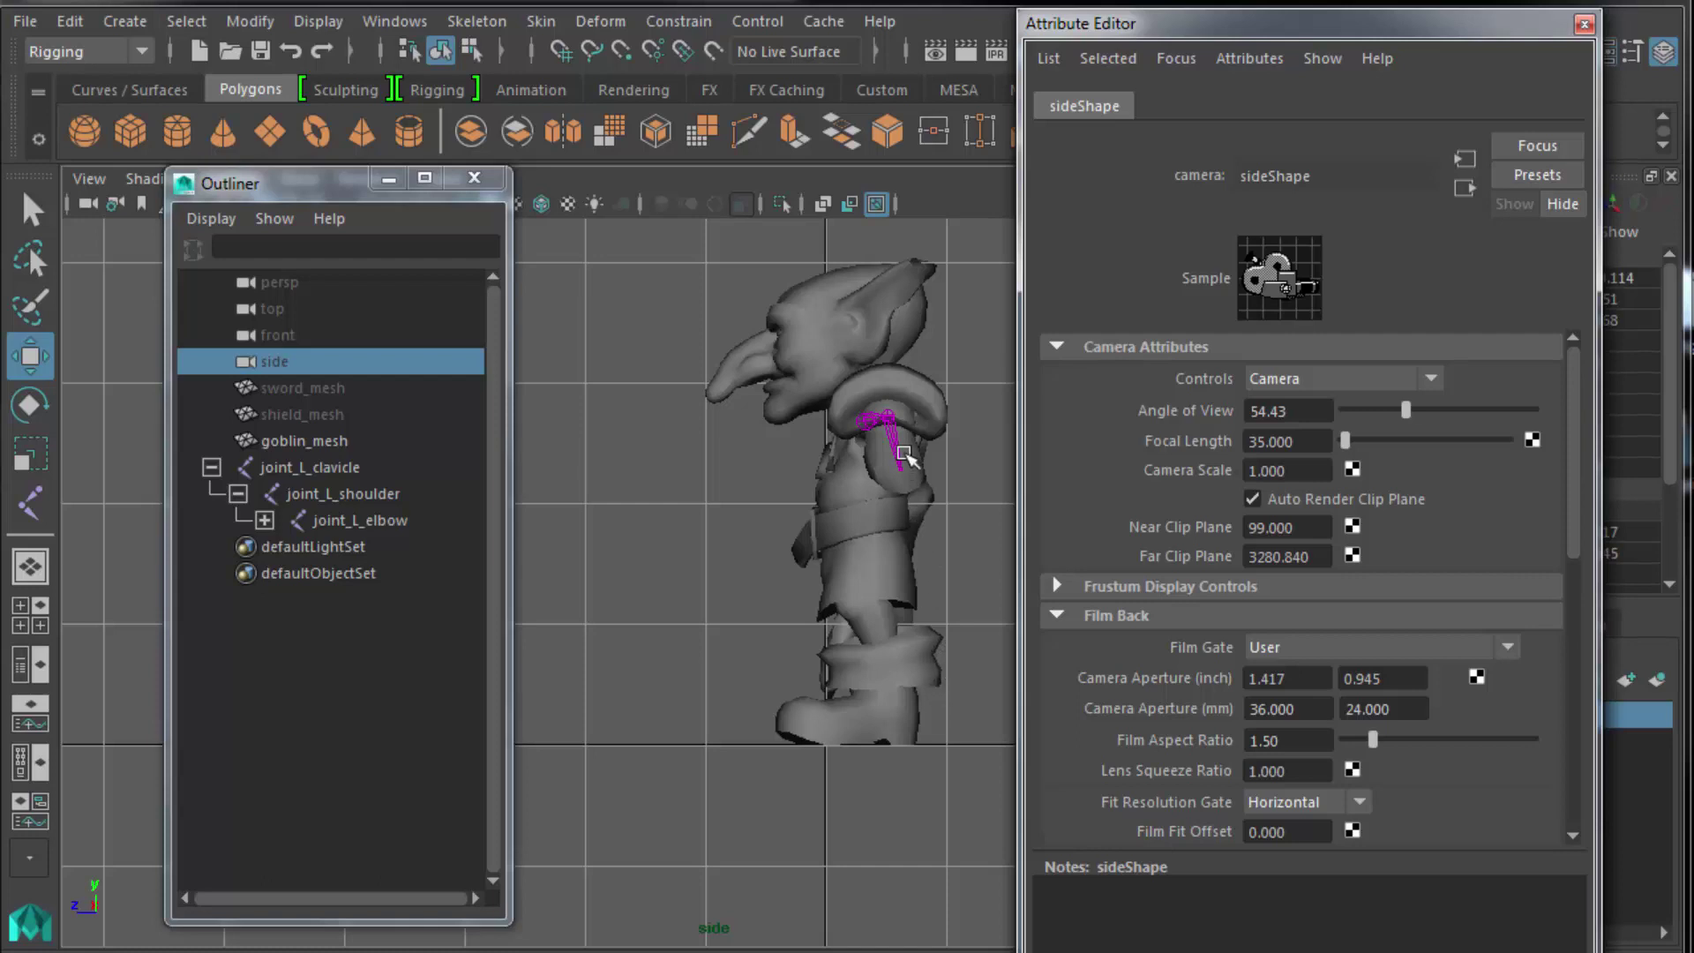
# Set the side camera's near clip plane to 99.5 to cut the view at the shoulder.
pyautogui.click(1281, 526)
pyautogui.write('99')
pyautogui.press('Return')
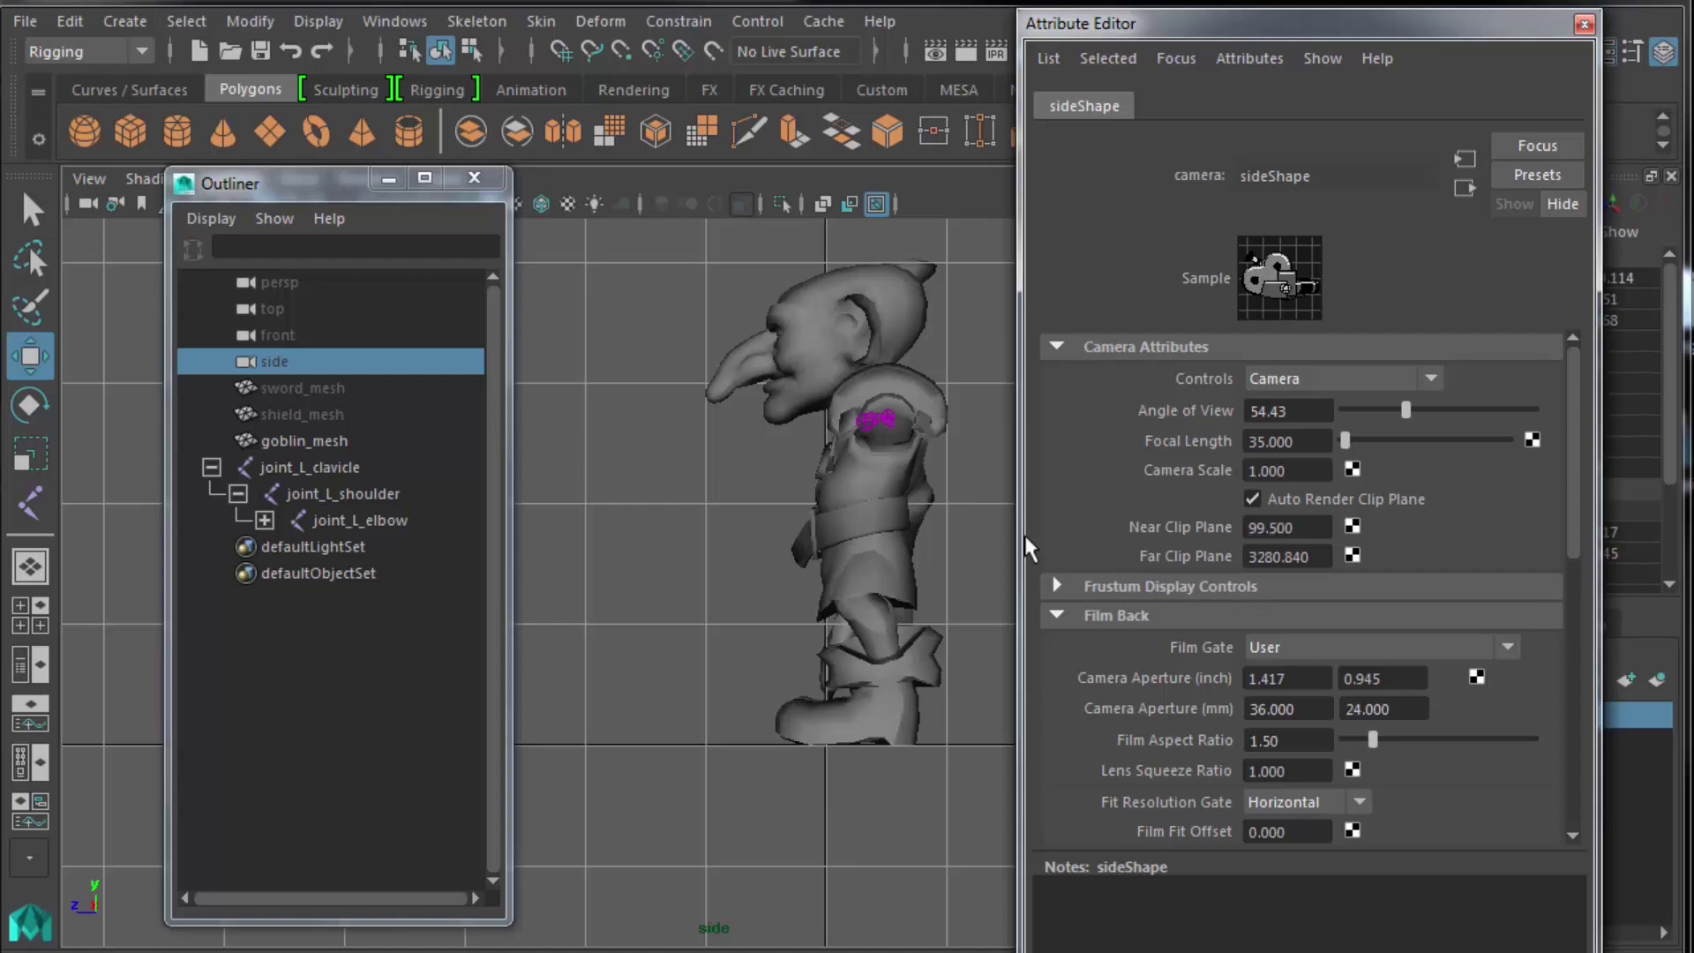
# Move joint_L_clavicle farther back inside the cut-open shoulder to about X 0.282, Z -0.433, then close its attributes and deselect it.
pyautogui.scroll(3, 761, 558)
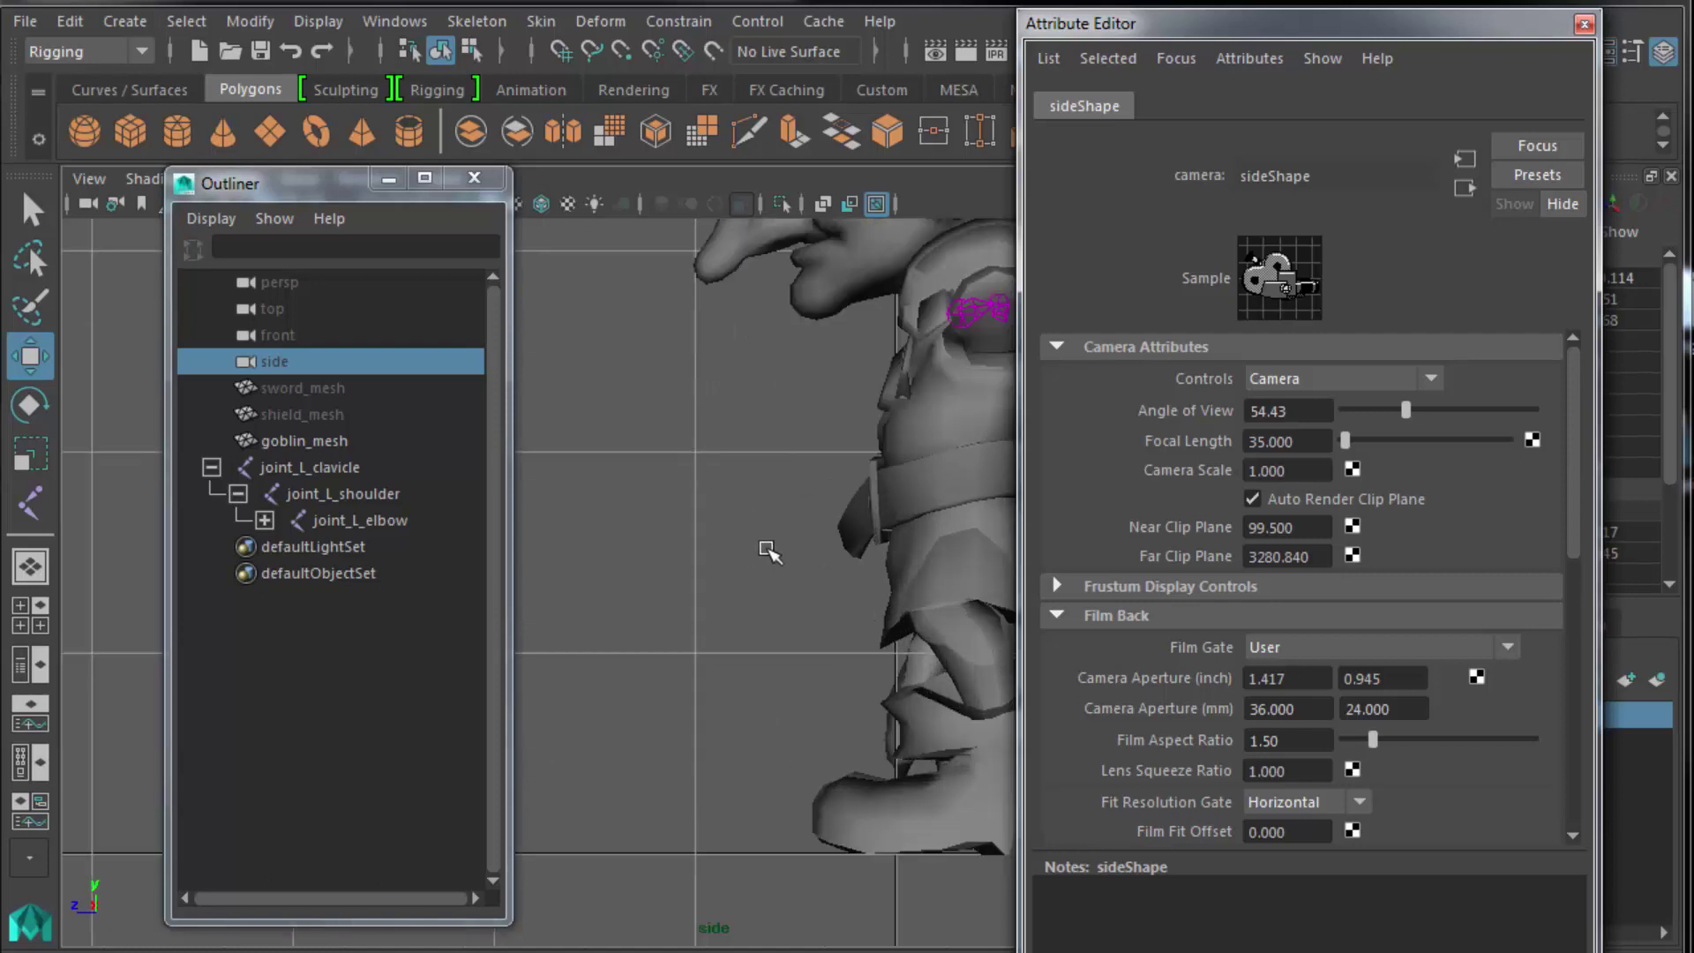
pyautogui.keyDown('alt'); pyautogui.moveTo(790, 496); pyautogui.dragTo(730, 710, button='middle'); pyautogui.keyUp('alt')
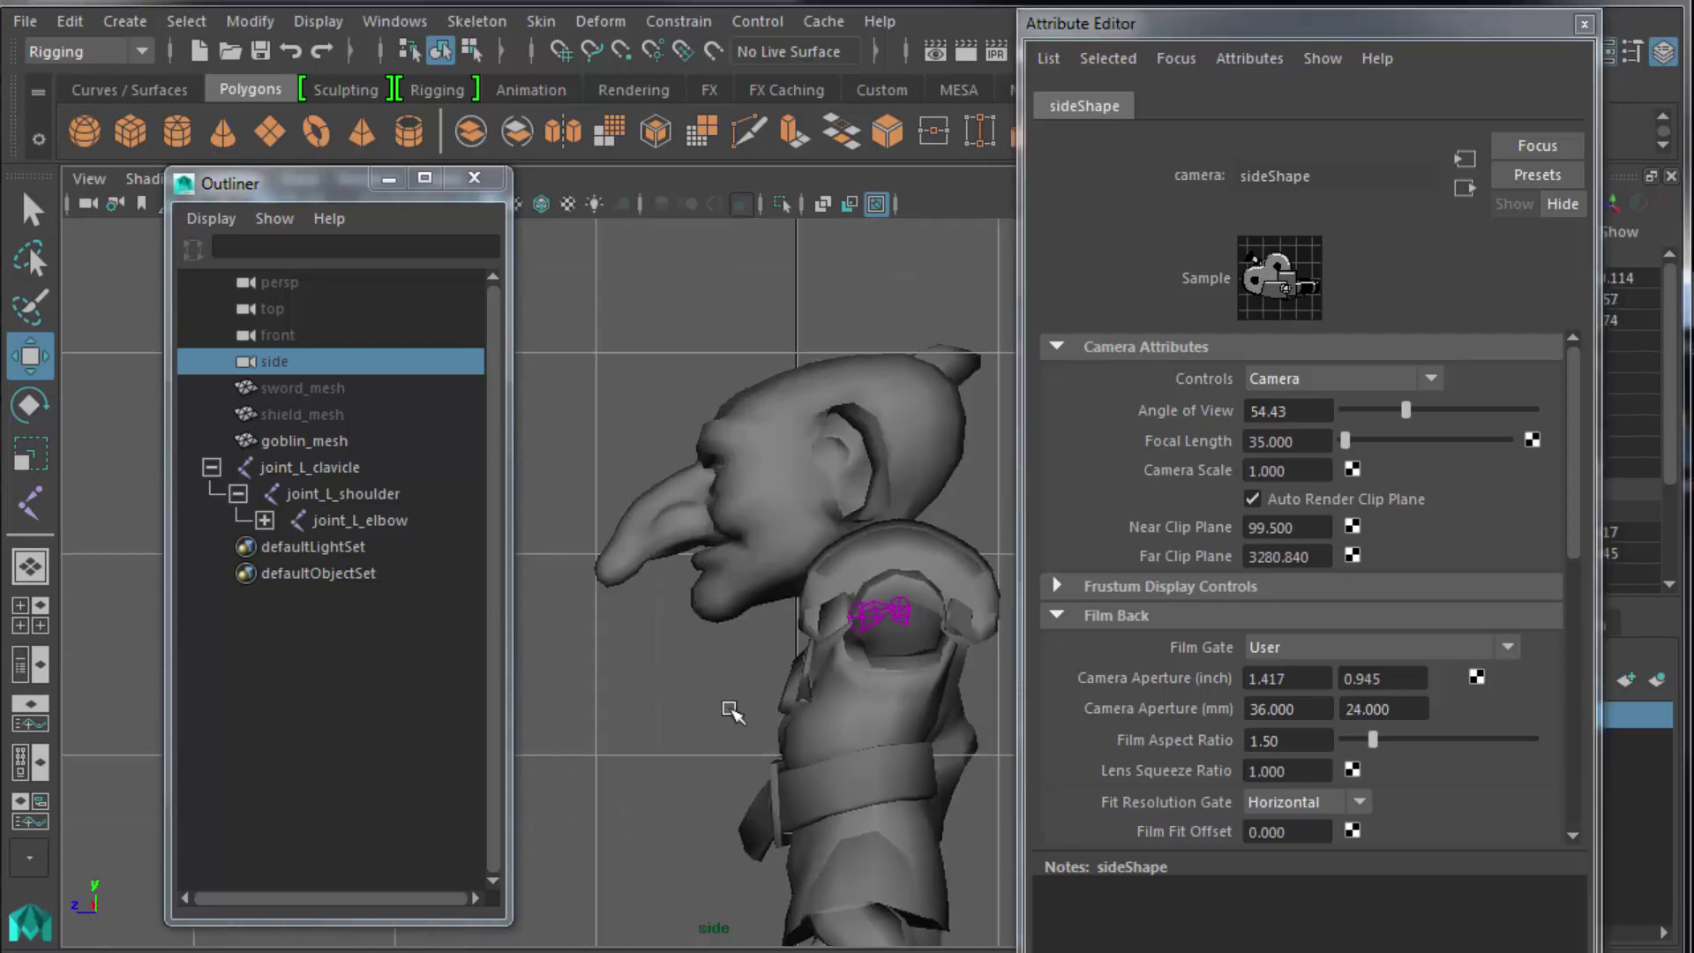
pyautogui.click(316, 469)
pyautogui.scroll(3, 692, 708)
pyautogui.keyDown('alt'); pyautogui.moveTo(816, 780); pyautogui.dragTo(612, 681, button='middle'); pyautogui.keyUp('alt')
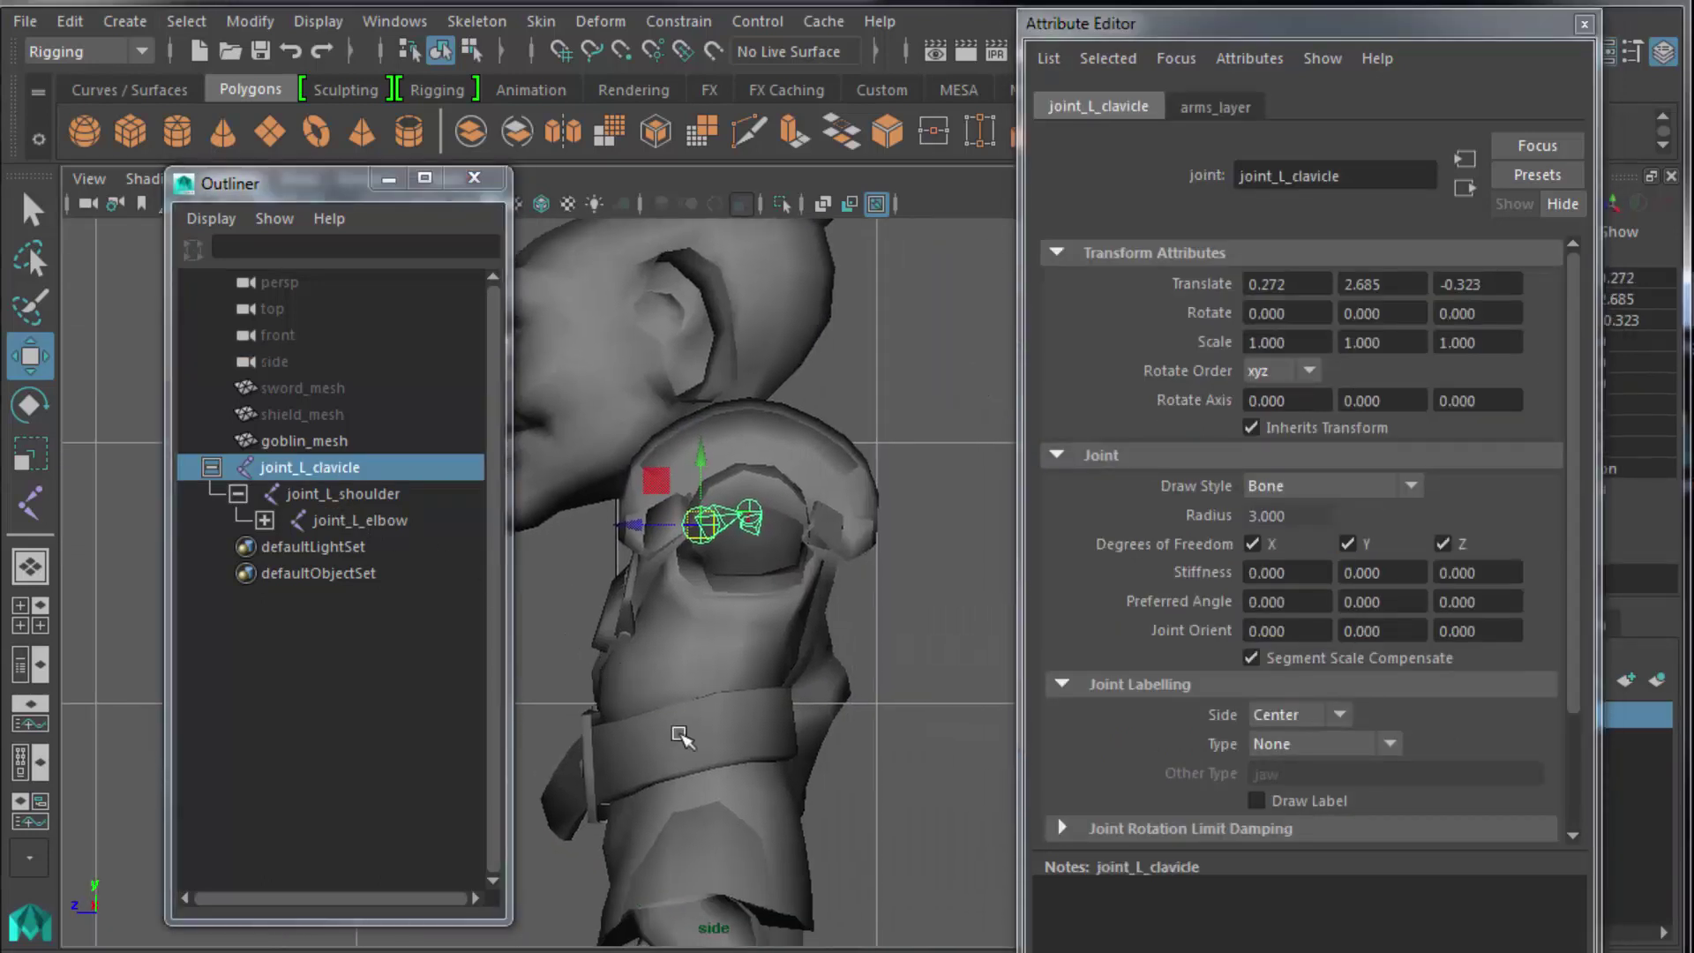
pyautogui.scroll(1, 684, 737)
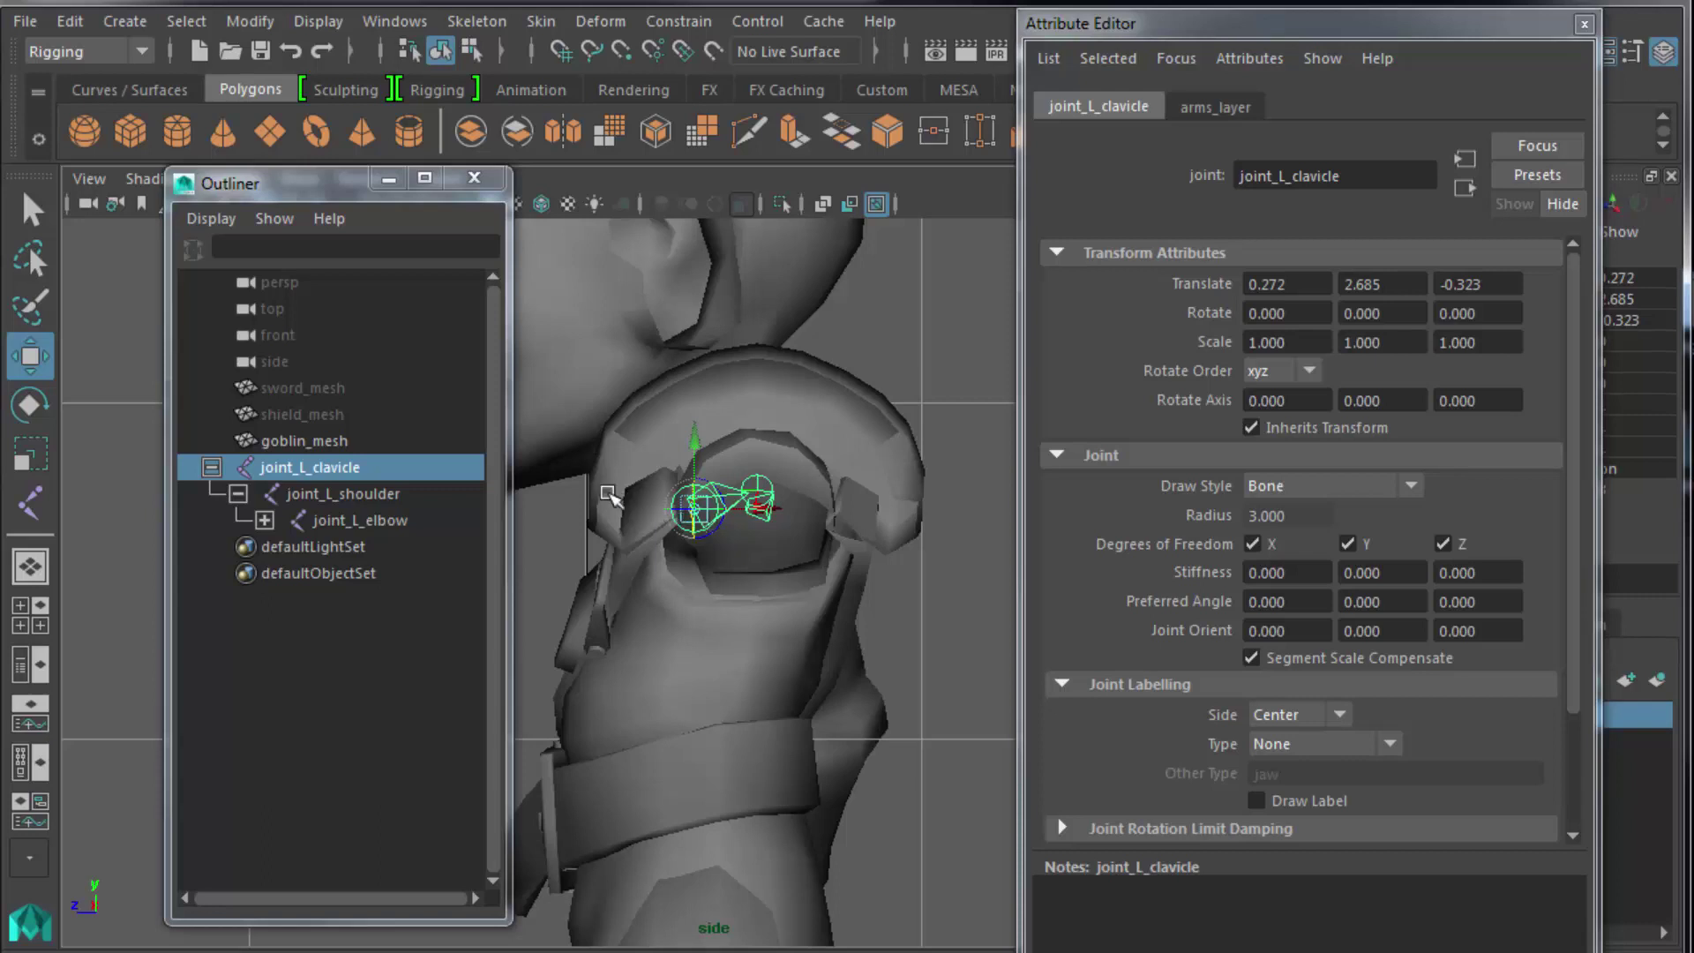
pyautogui.press('+')
pyautogui.press('+')
pyautogui.press('+')
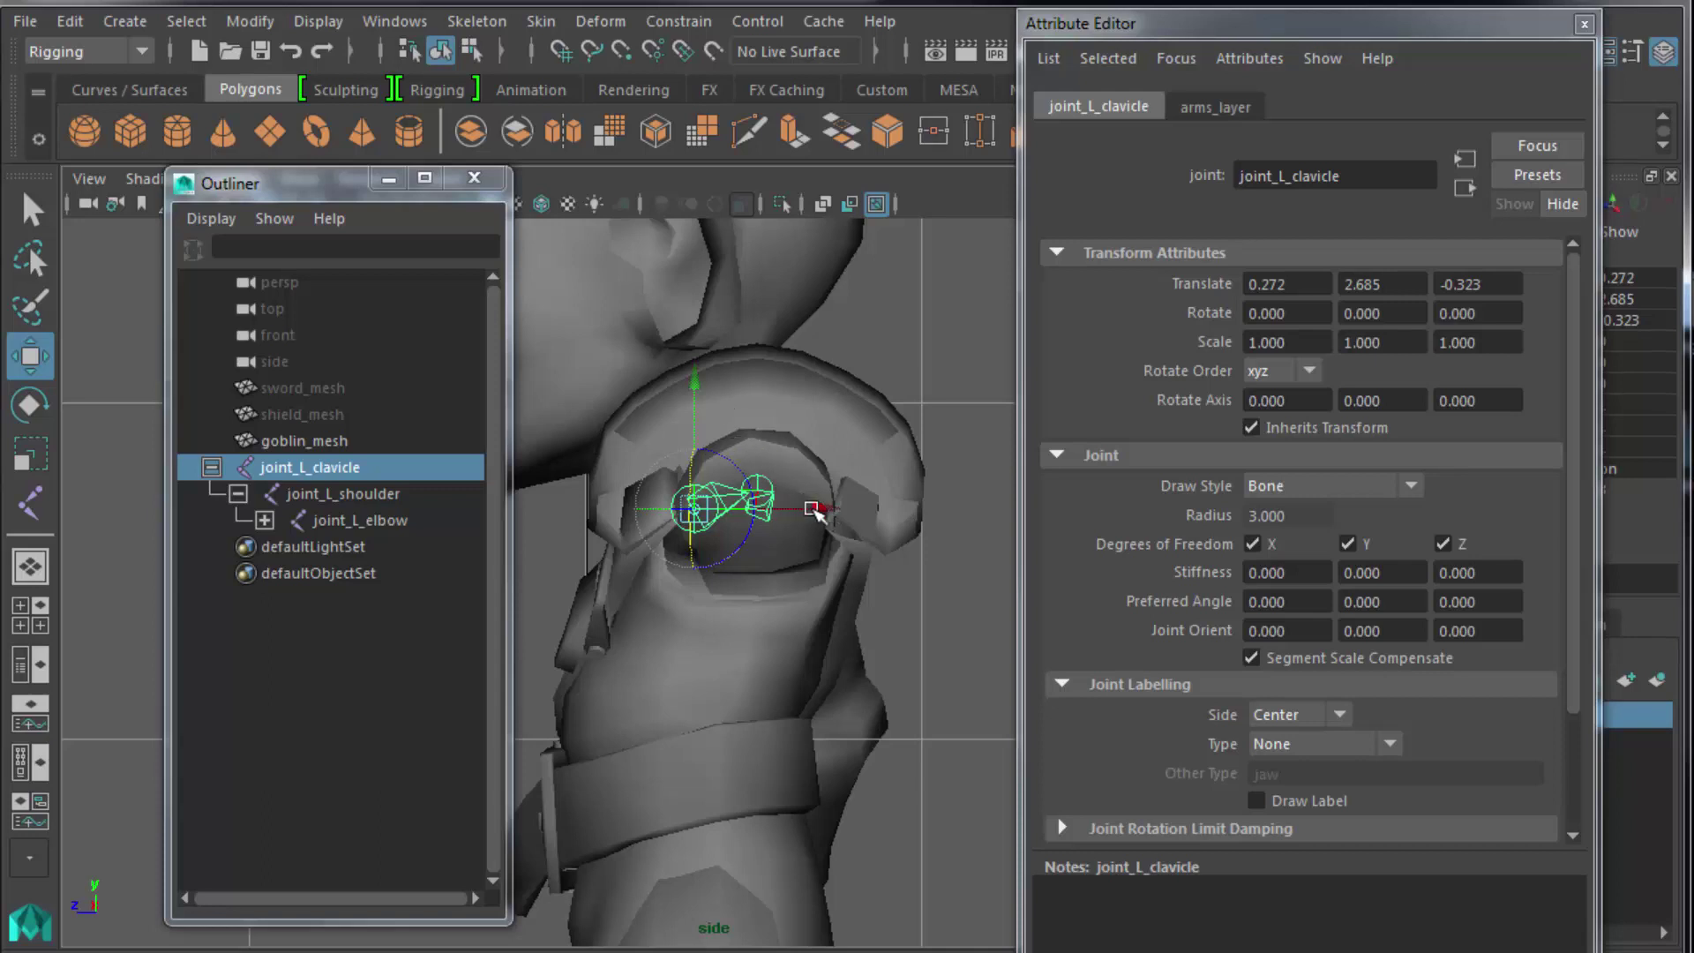
pyautogui.moveTo(818, 510); pyautogui.dragTo(857, 516)
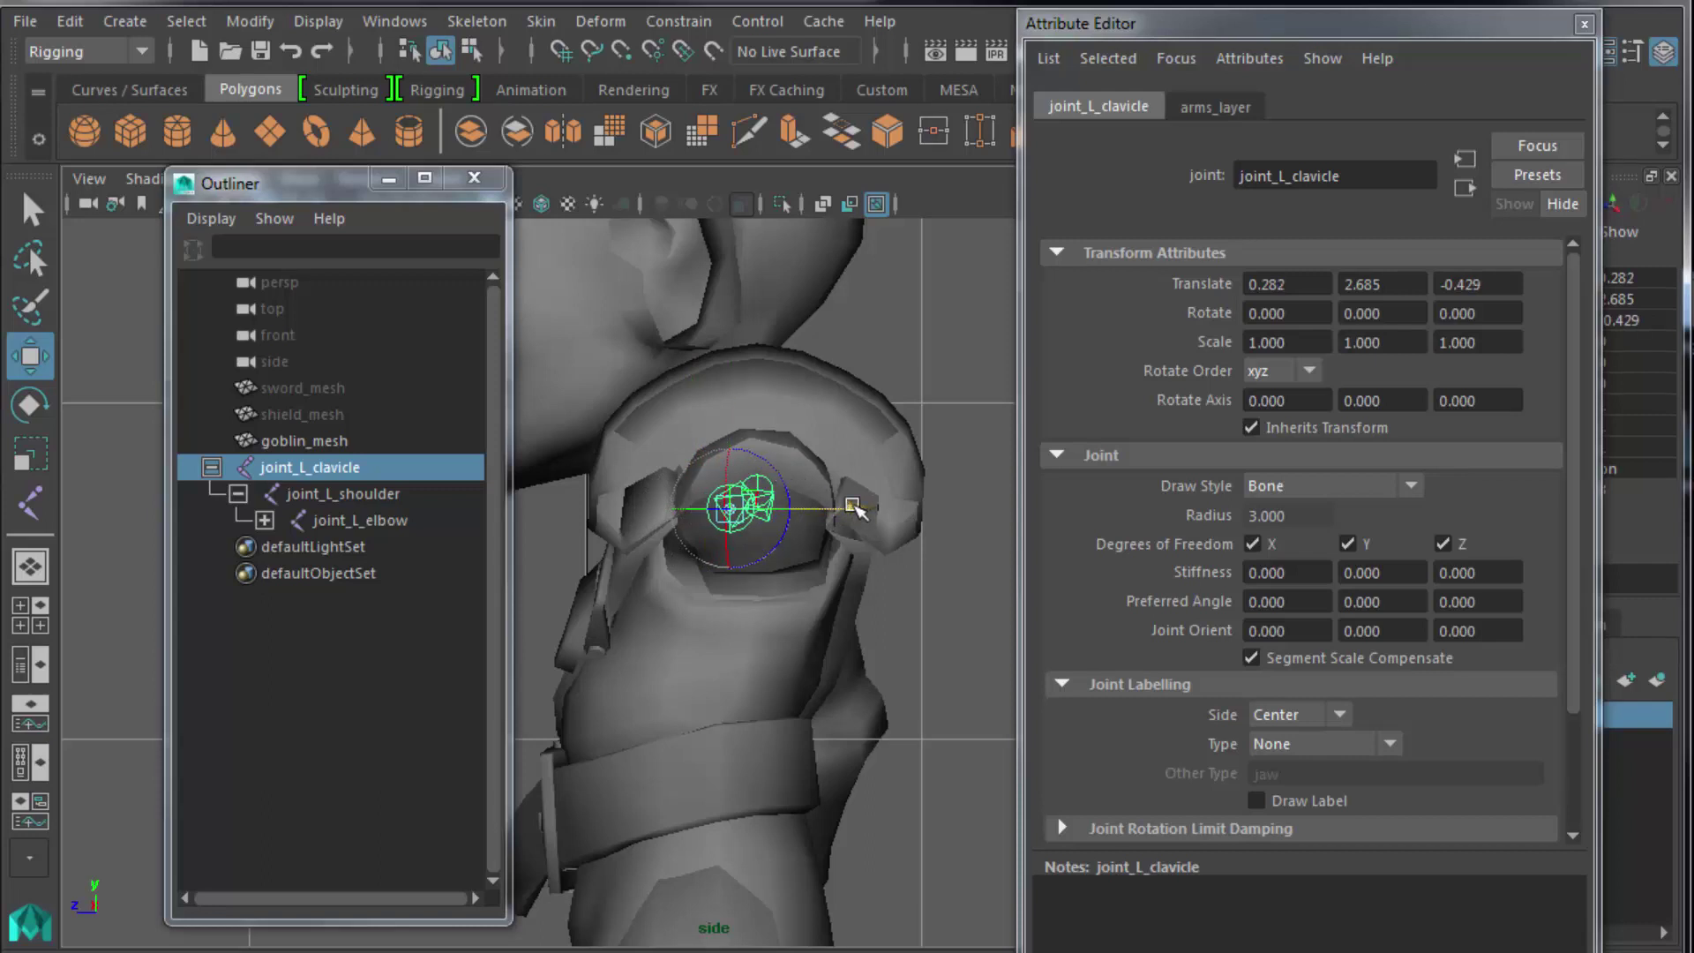
pyautogui.moveTo(852, 508); pyautogui.dragTo(856, 510)
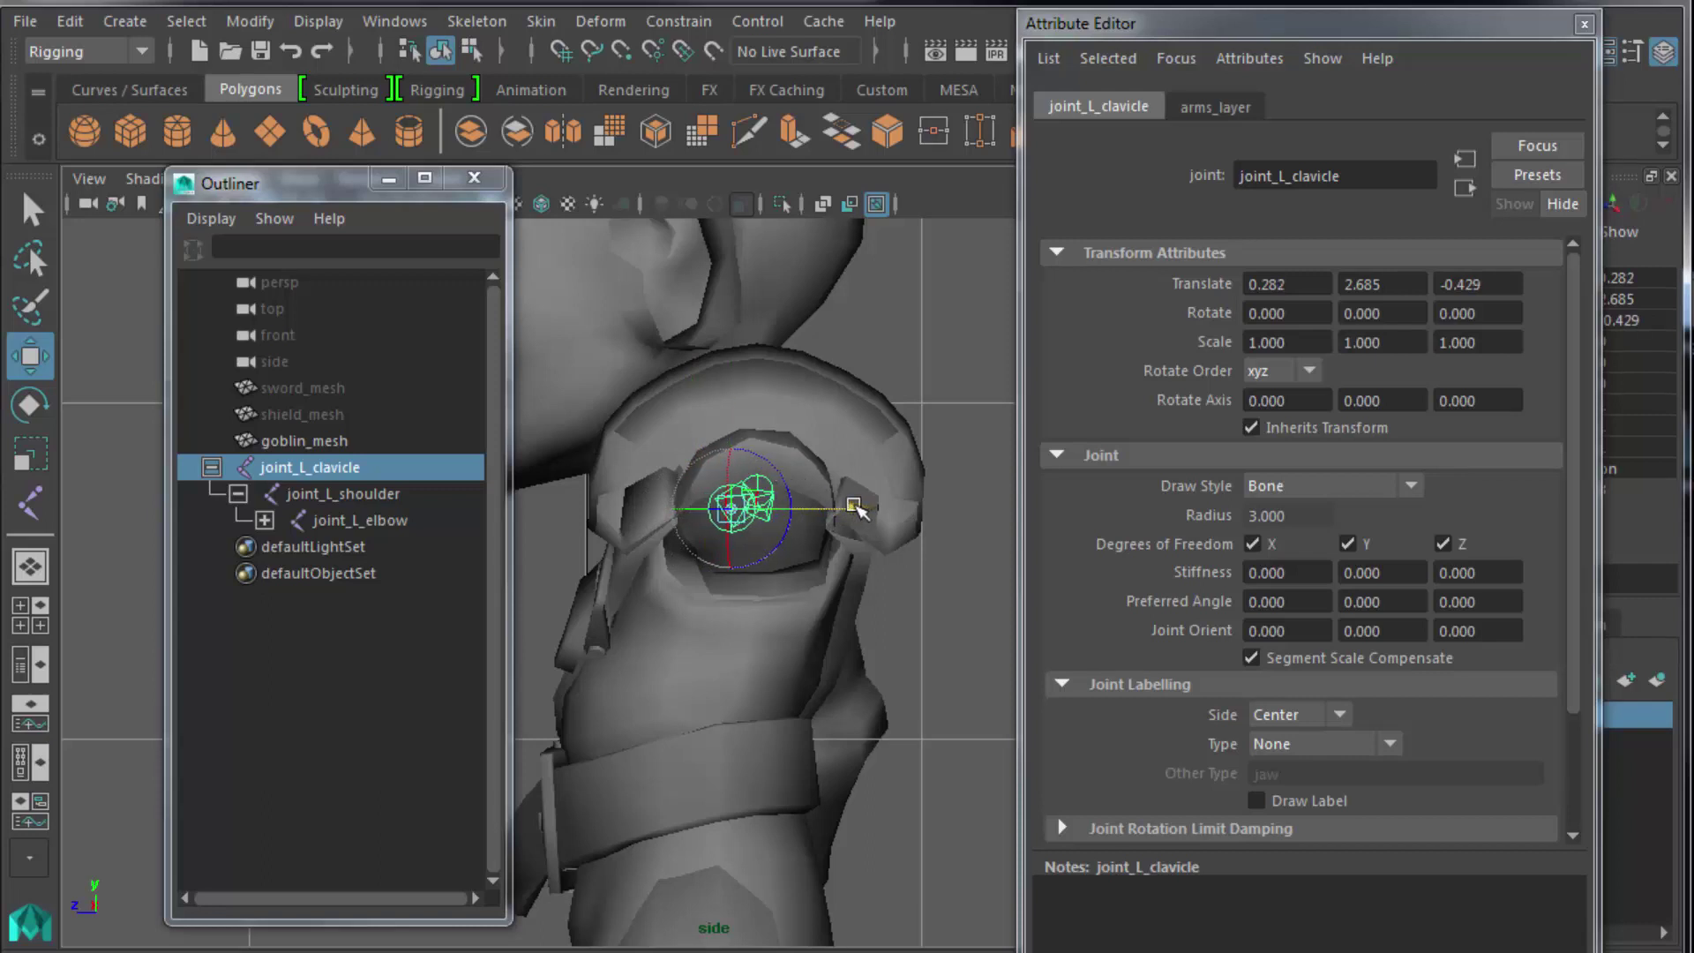
pyautogui.click(31, 212)
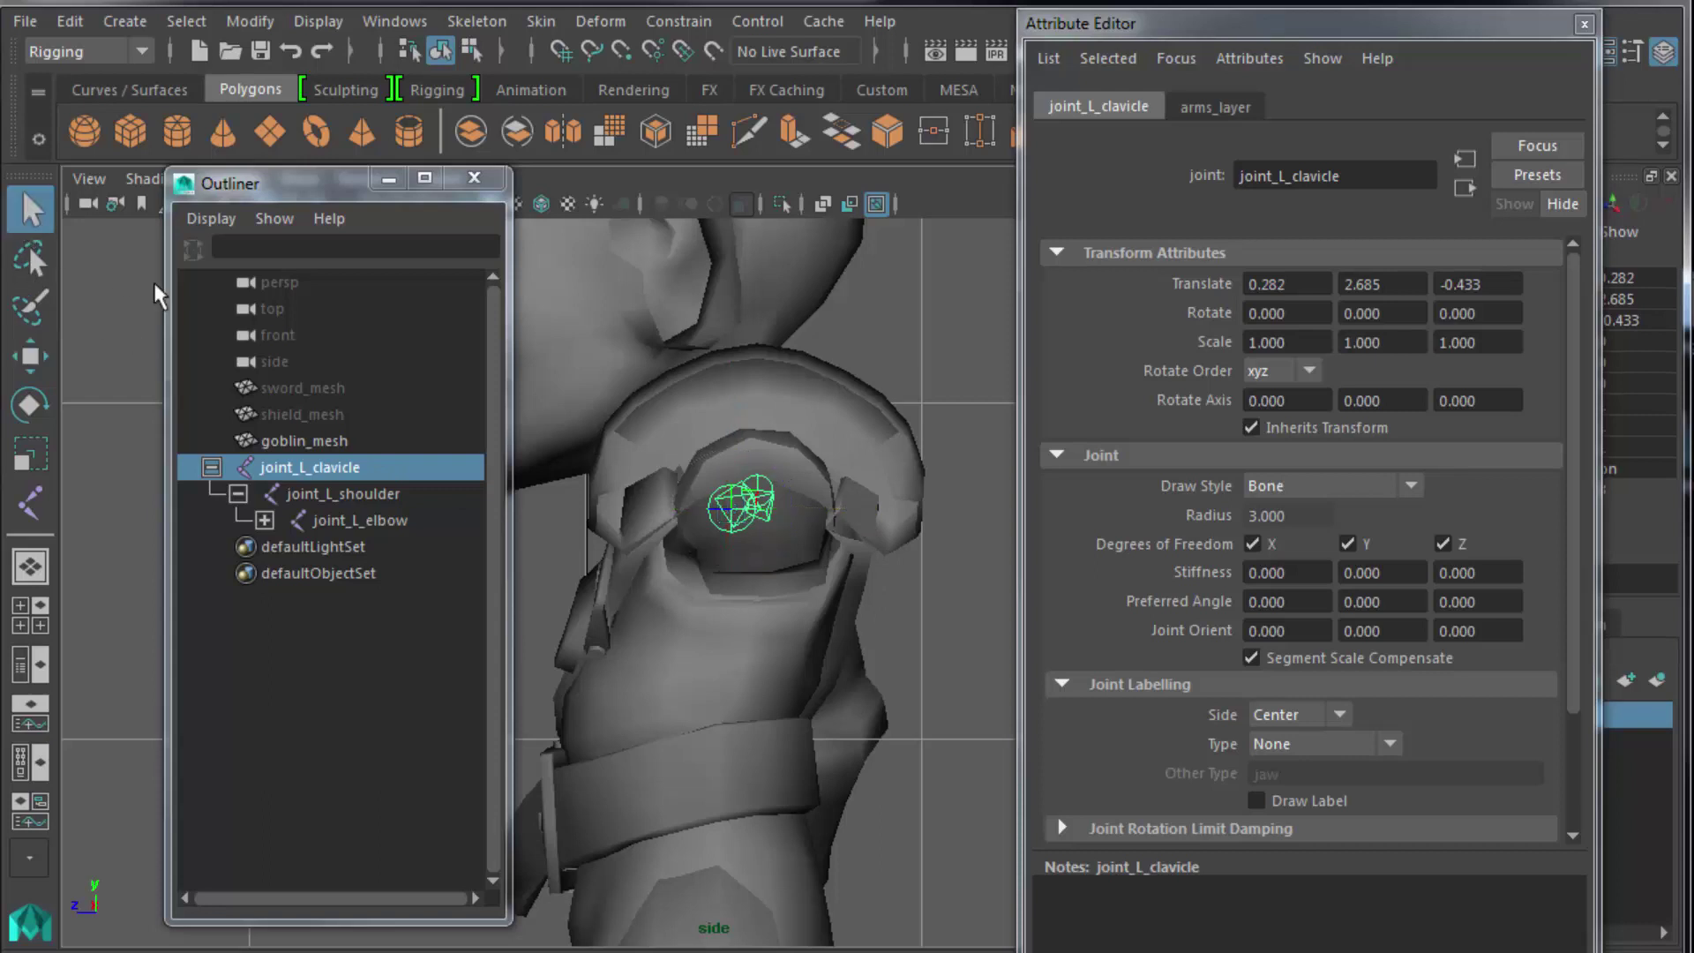
pyautogui.click(1584, 25)
pyautogui.click(1050, 547)
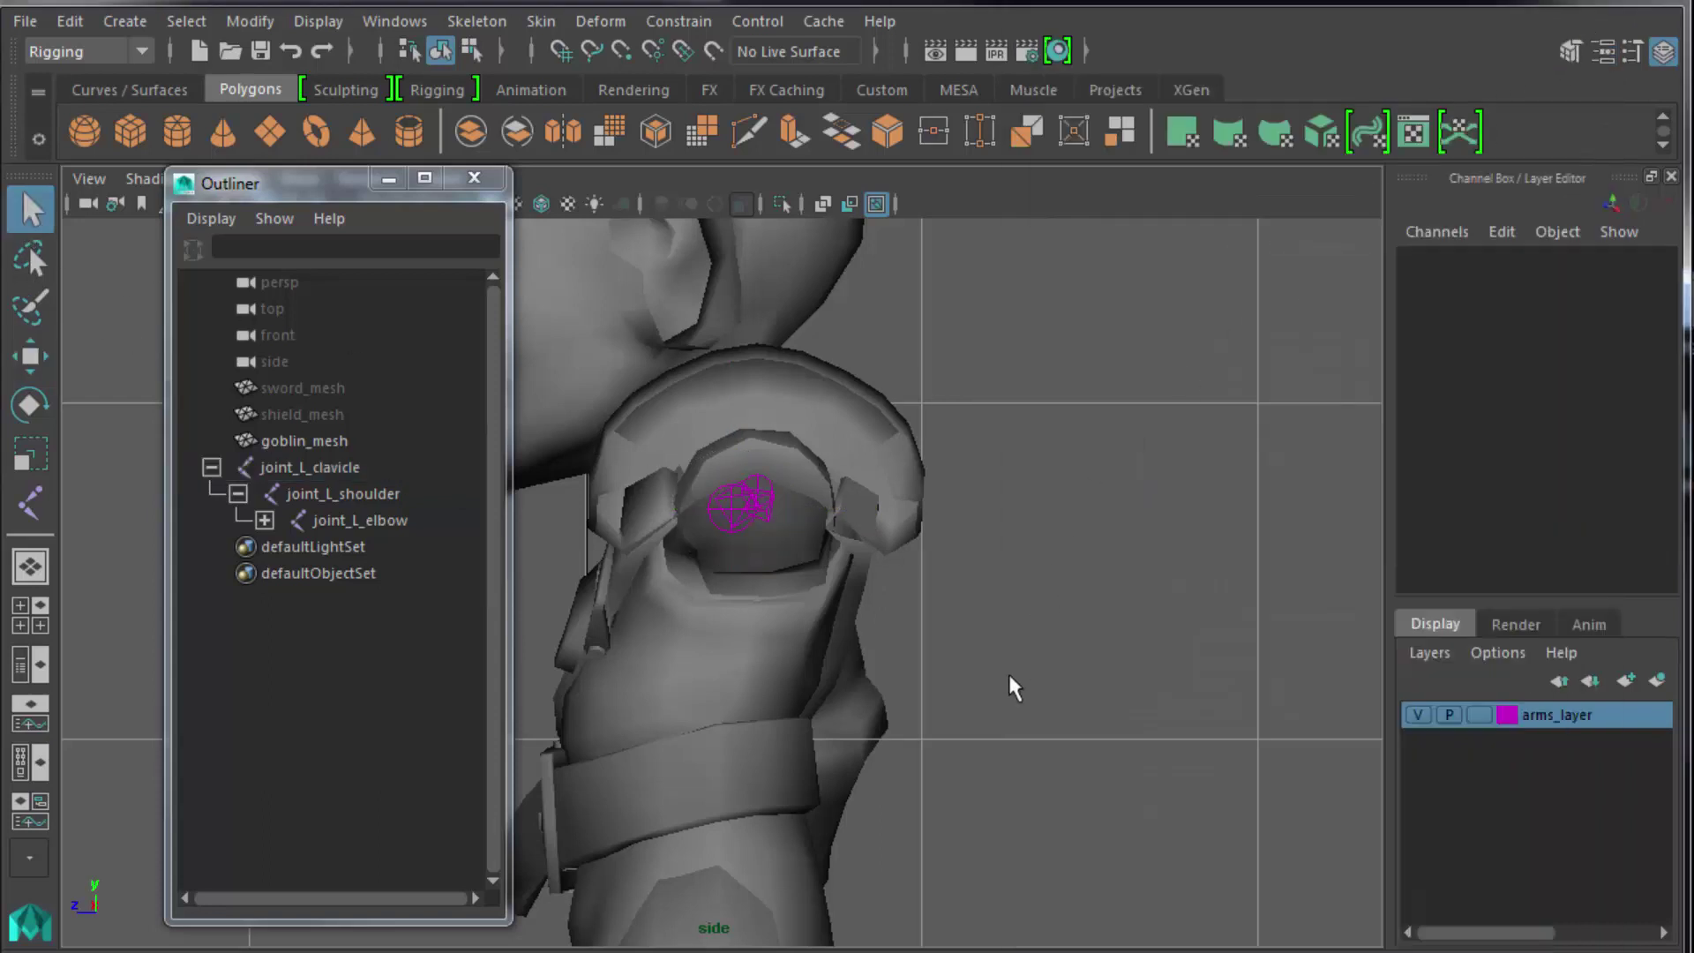
# Create a two-joint leg chain in the side view from the hip at about Y 1.685, Z -0.359 to the ankle, about 1.464 long.
pyautogui.keyDown('alt'); pyautogui.moveTo(1010, 677); pyautogui.dragTo(1145, 411, button='middle'); pyautogui.keyUp('alt')
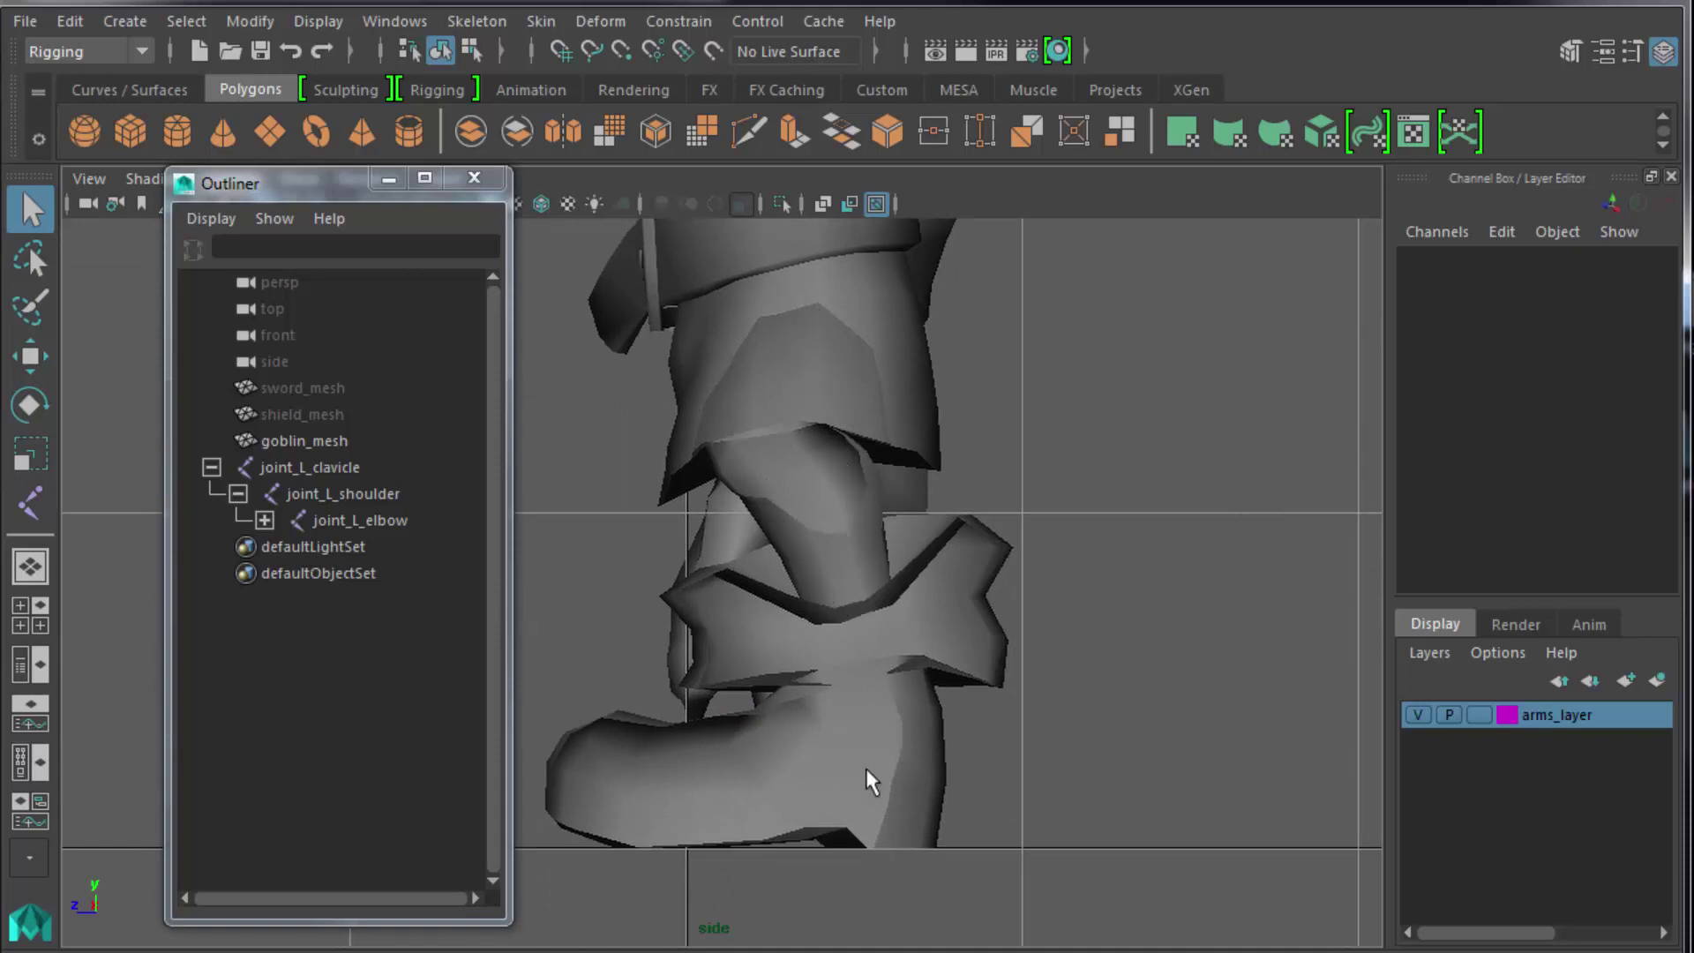
pyautogui.keyDown('alt'); pyautogui.moveTo(902, 542); pyautogui.dragTo(934, 754, button='middle'); pyautogui.keyUp('alt')
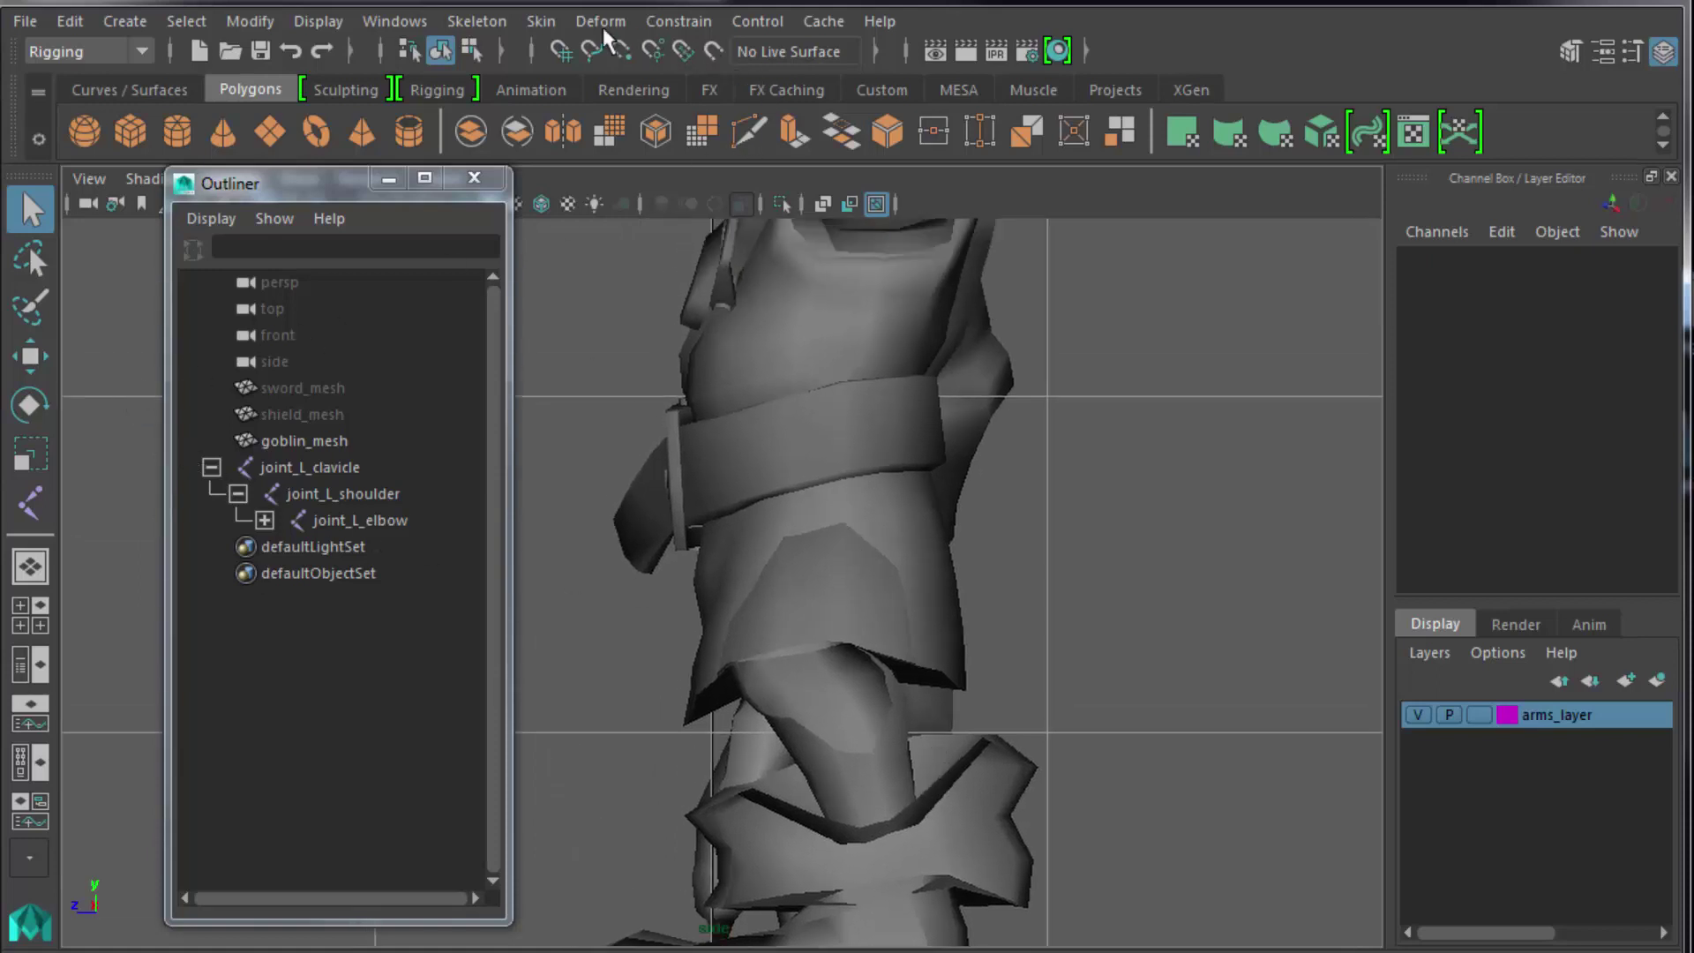
pyautogui.click(541, 20)
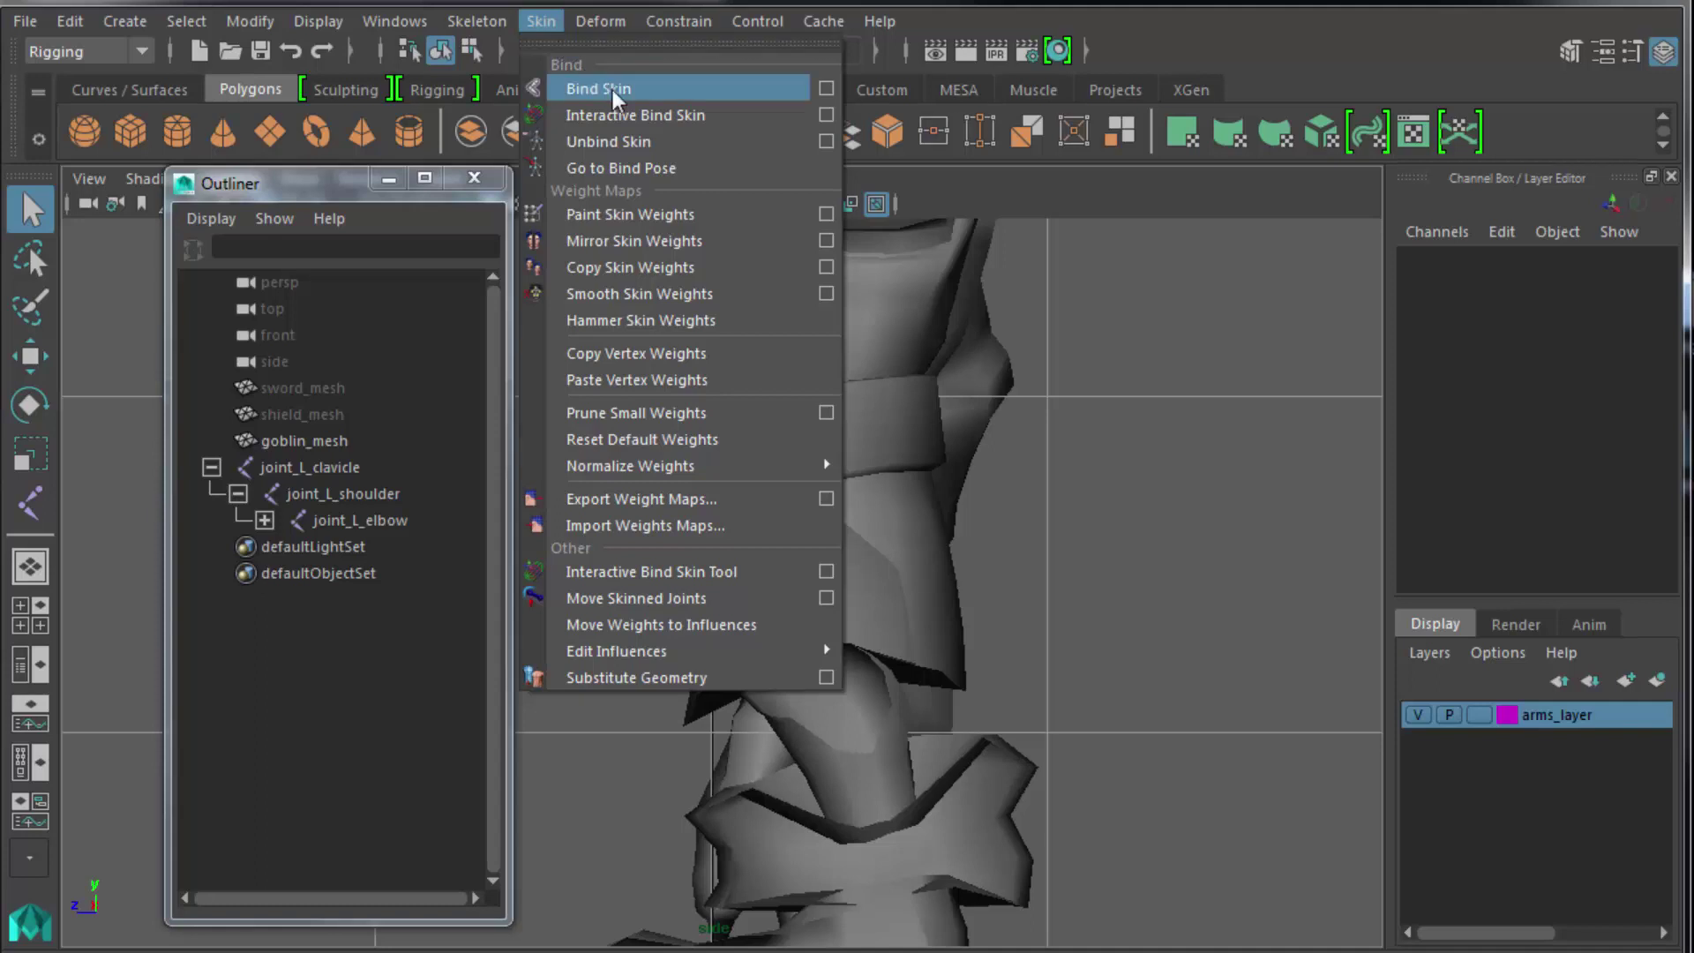
pyautogui.click(565, 84)
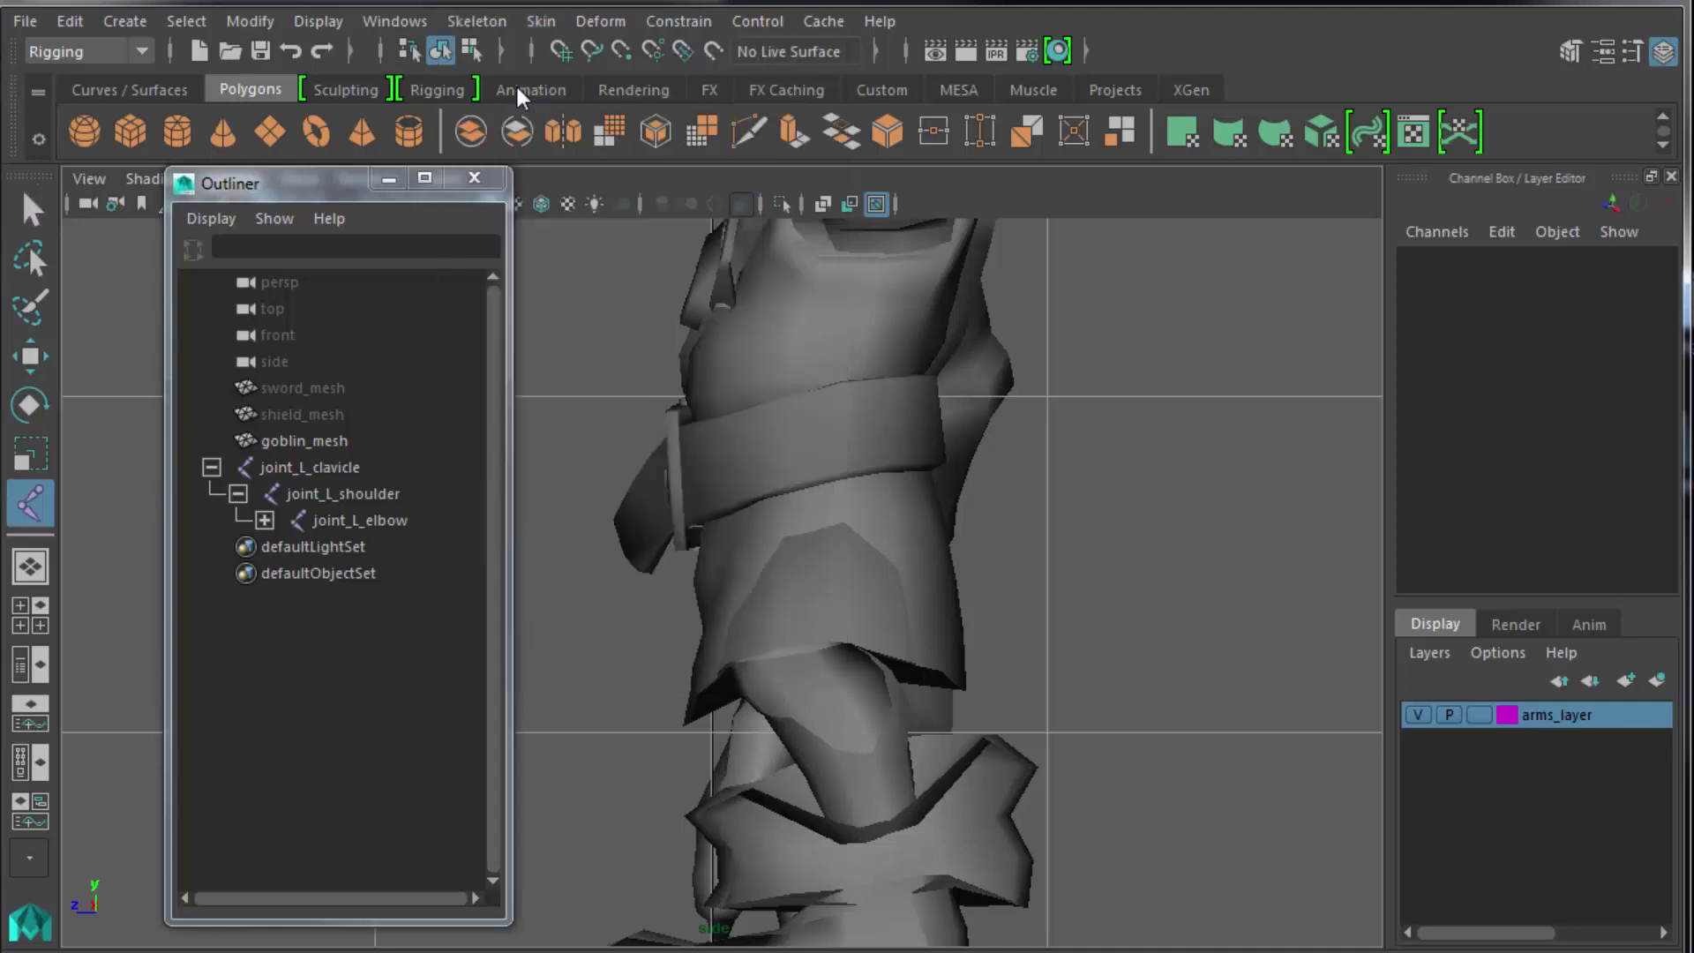
pyautogui.click(836, 503)
pyautogui.keyDown('alt'); pyautogui.moveTo(863, 727); pyautogui.dragTo(839, 617, button='middle'); pyautogui.keyUp('alt')
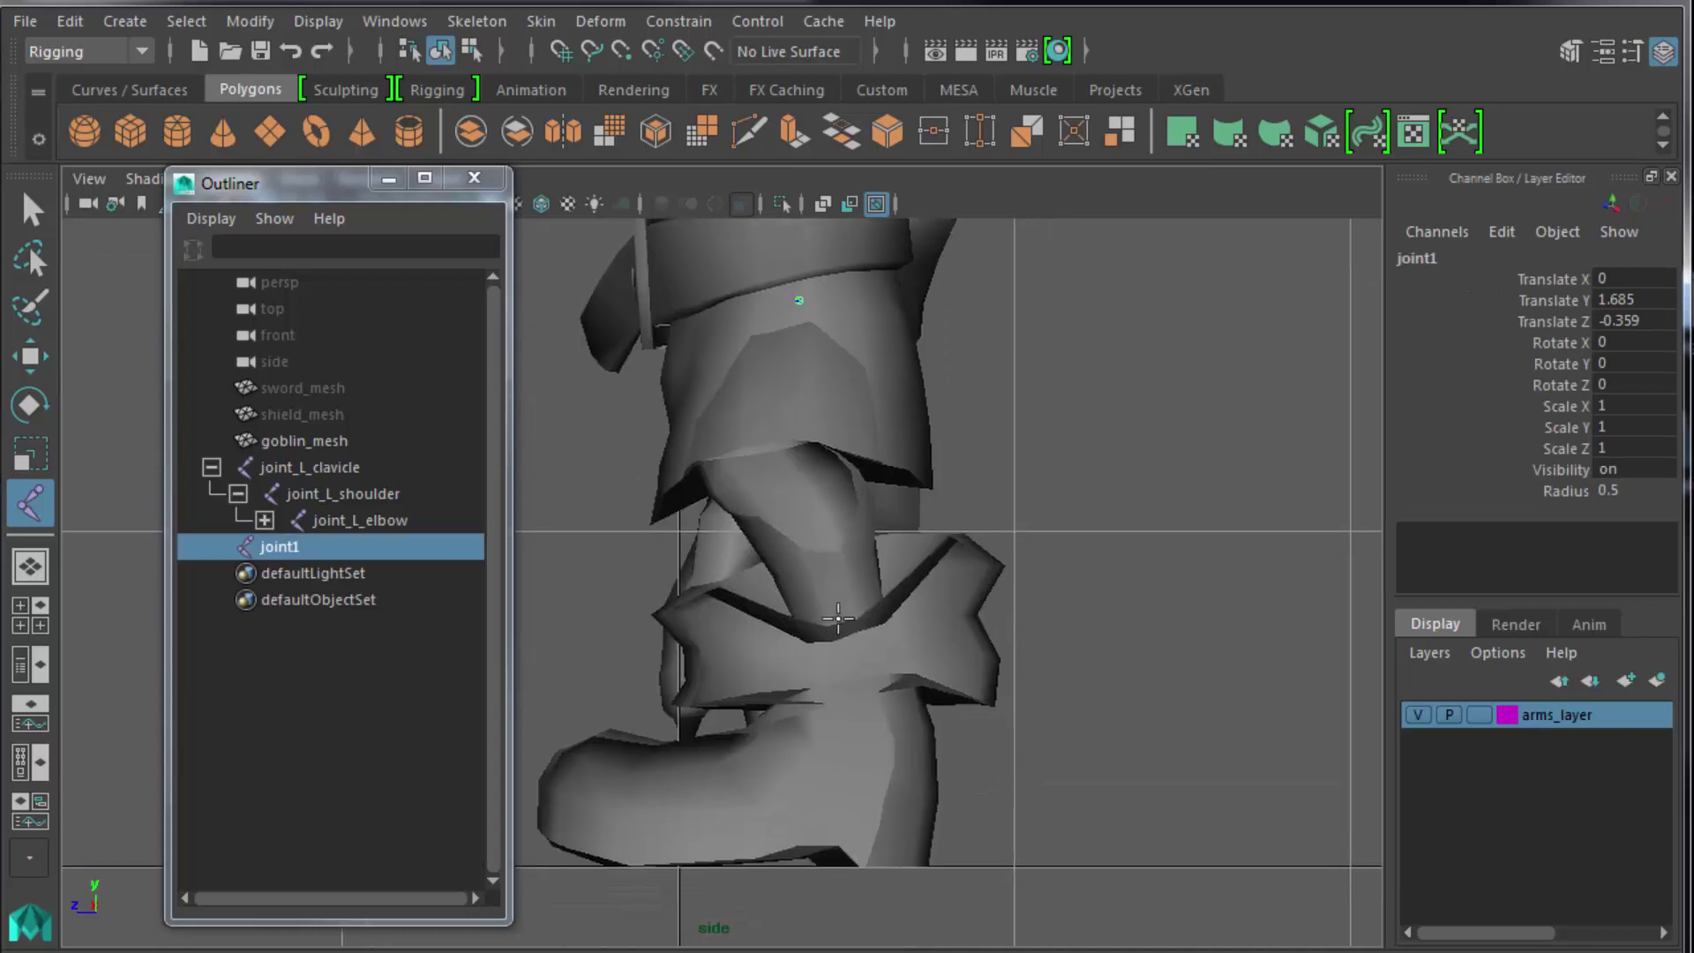
pyautogui.click(868, 785)
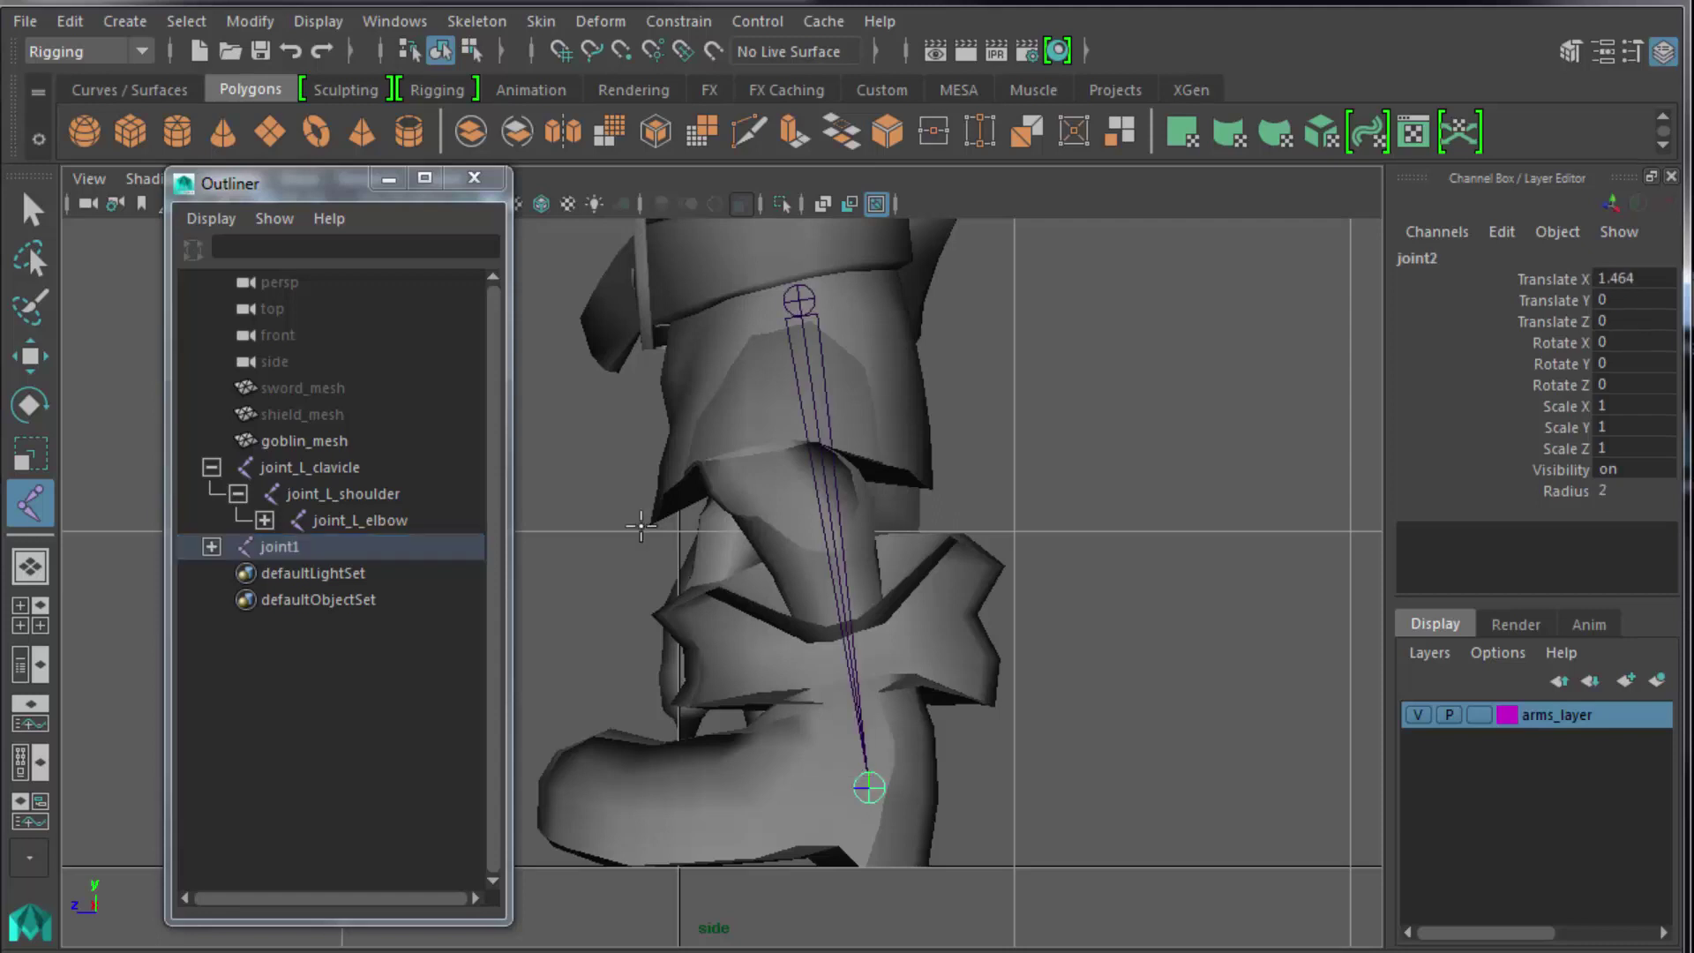
pyautogui.click(44, 207)
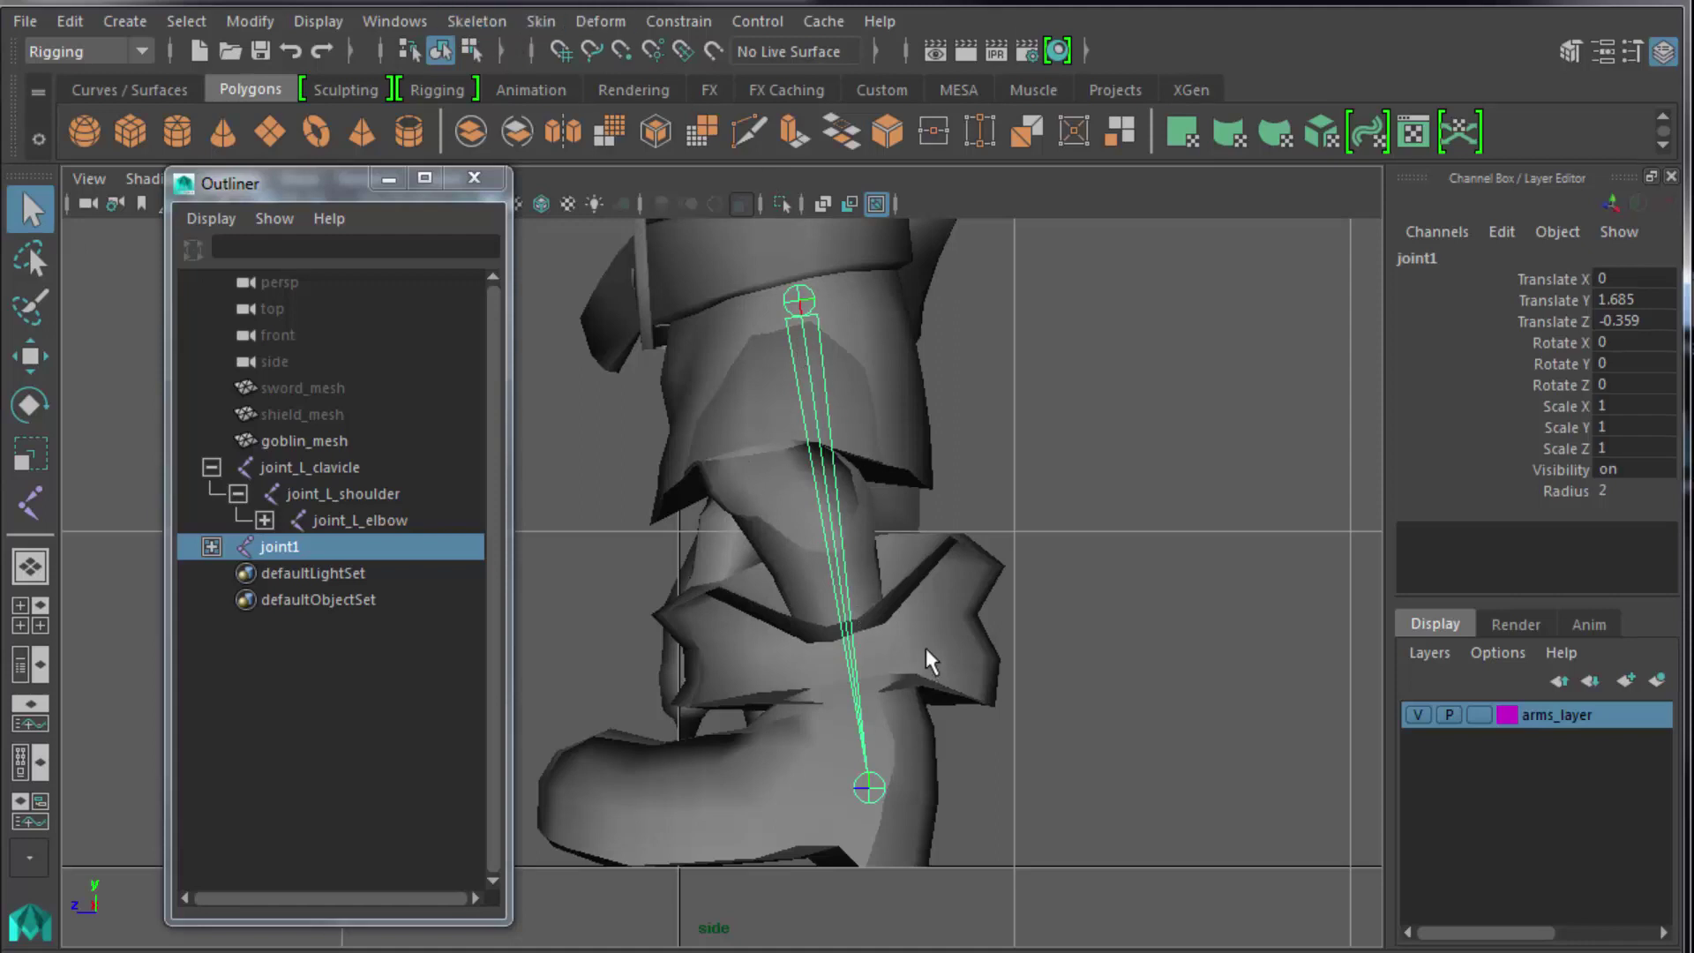
# Move the leg chain sideways in the front view into the goblin's left leg, to about X 0.368 at the hip joint.
pyautogui.press('space')
pyautogui.press('space')
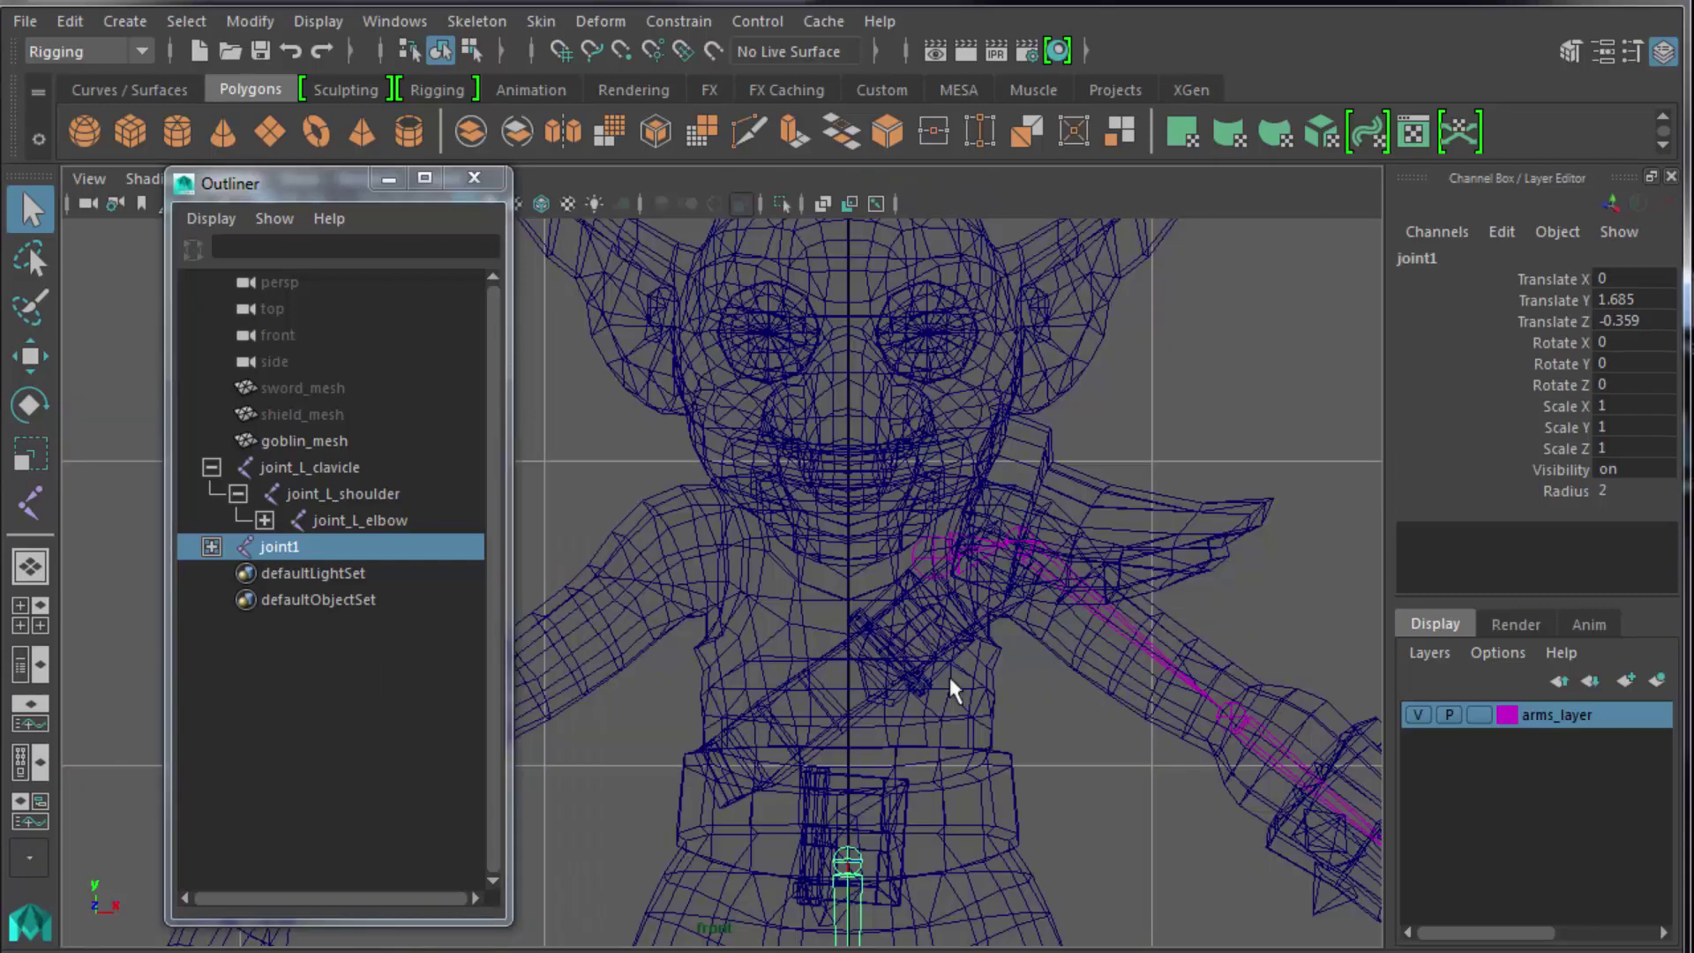
pyautogui.press('f')
pyautogui.scroll(-5, 950, 676)
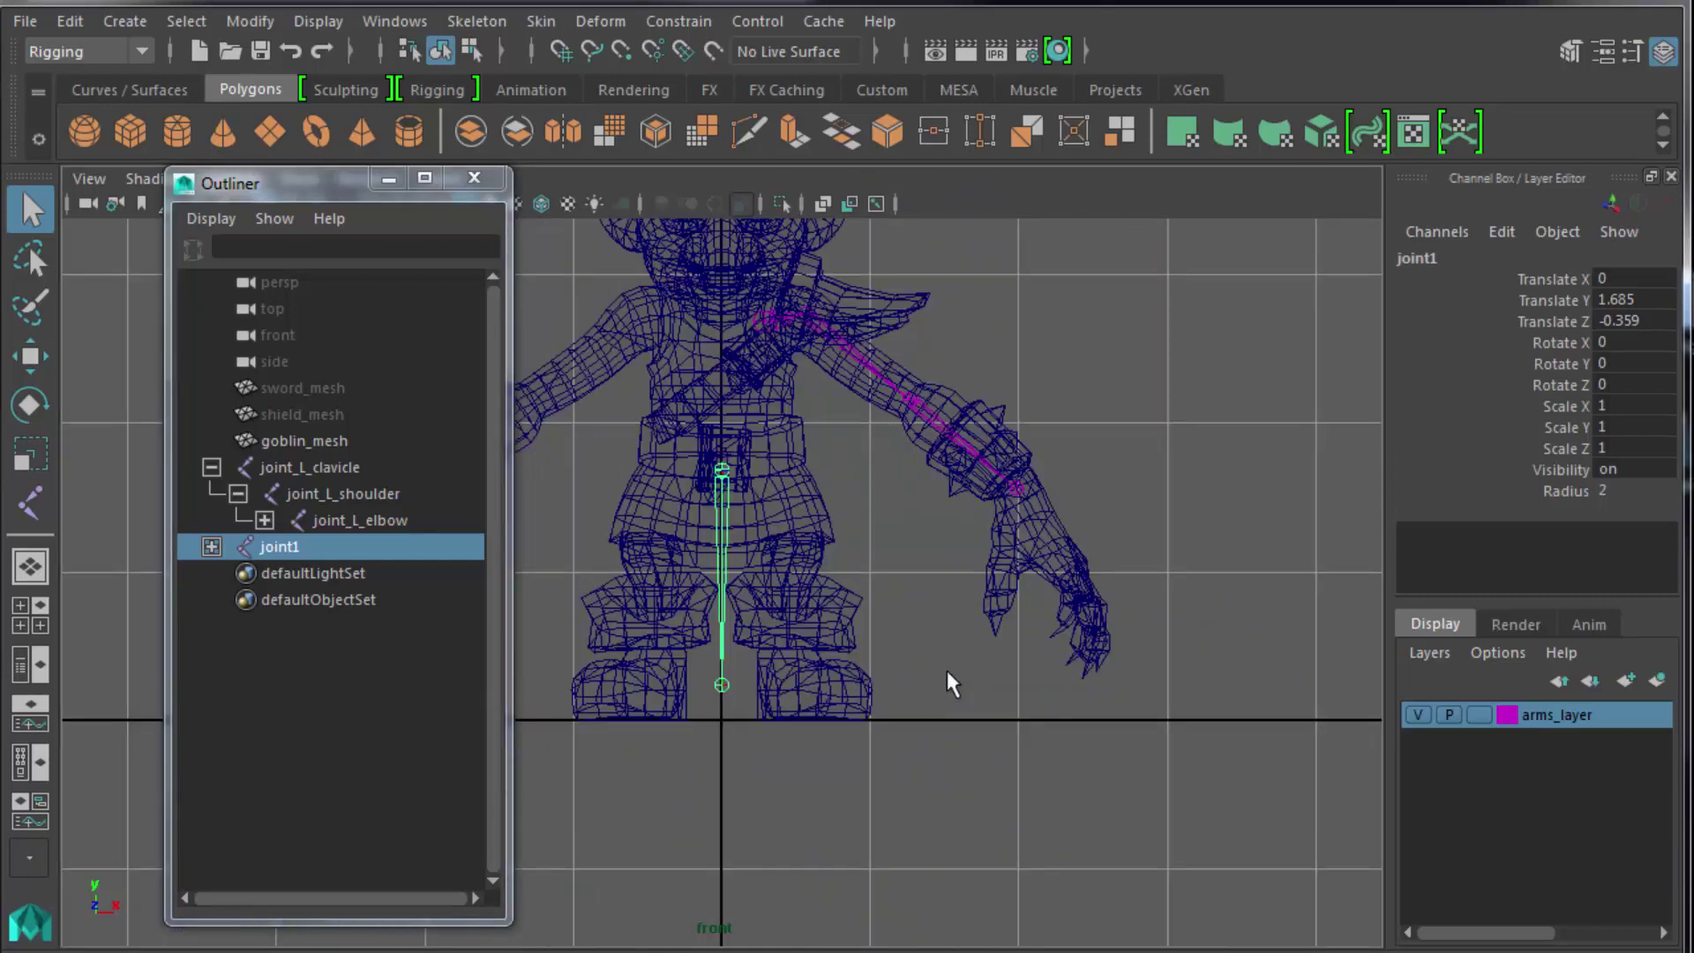
pyautogui.scroll(3, 946, 669)
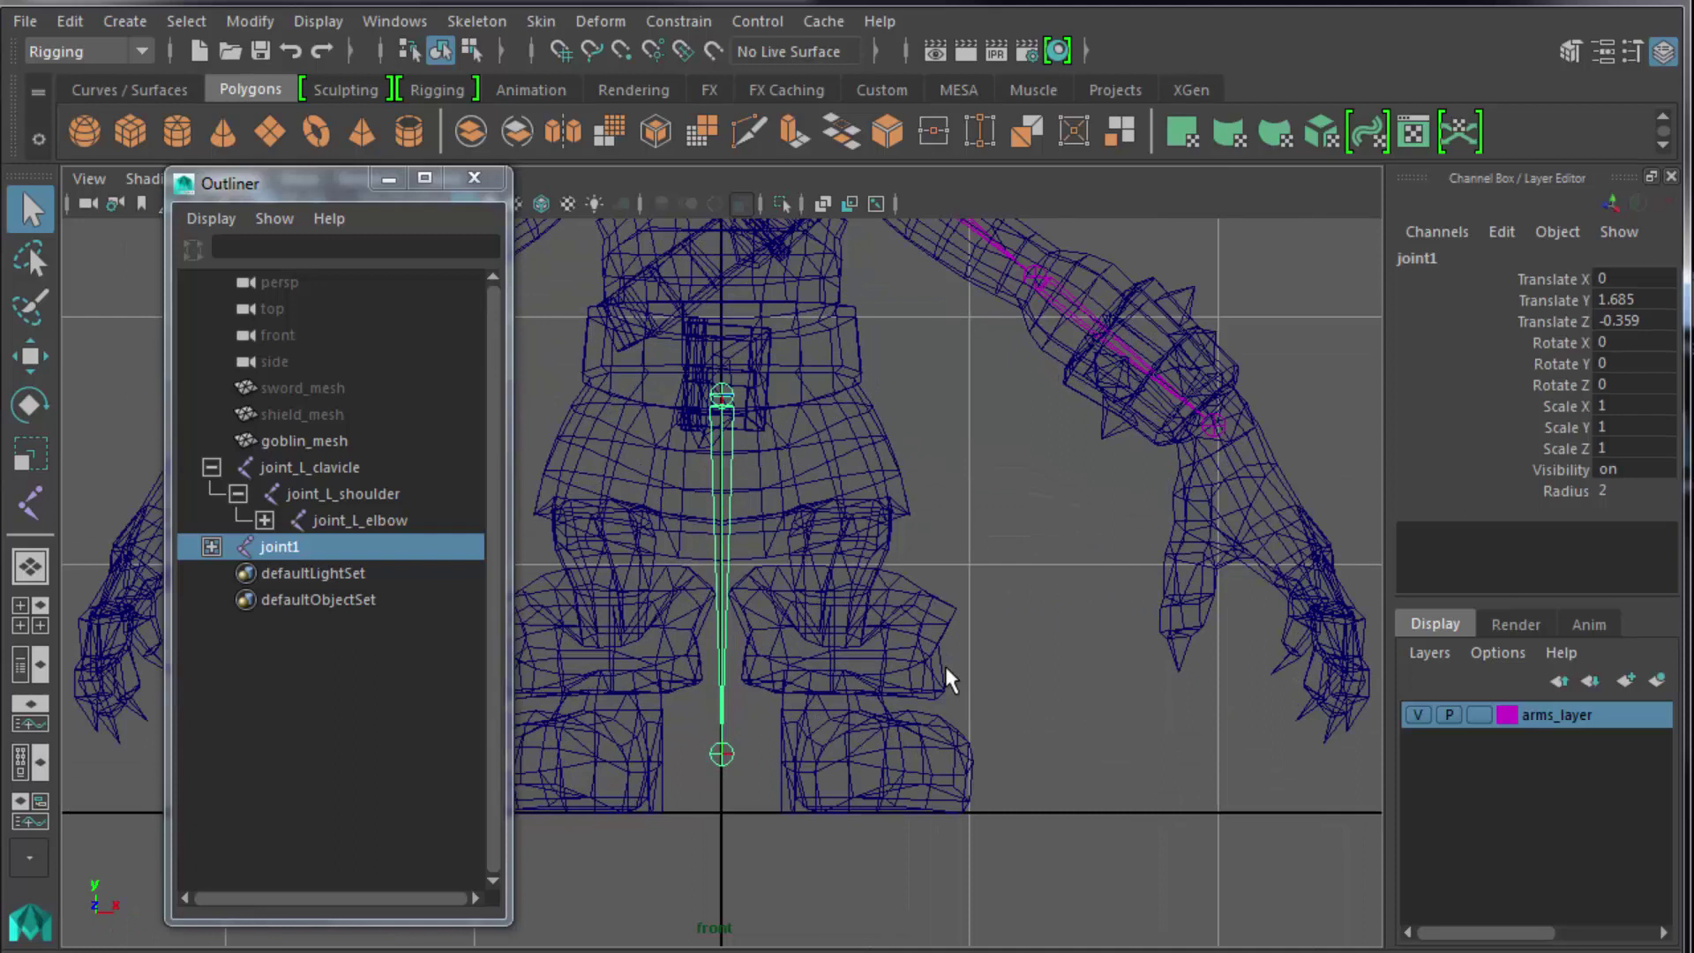
pyautogui.press('w')
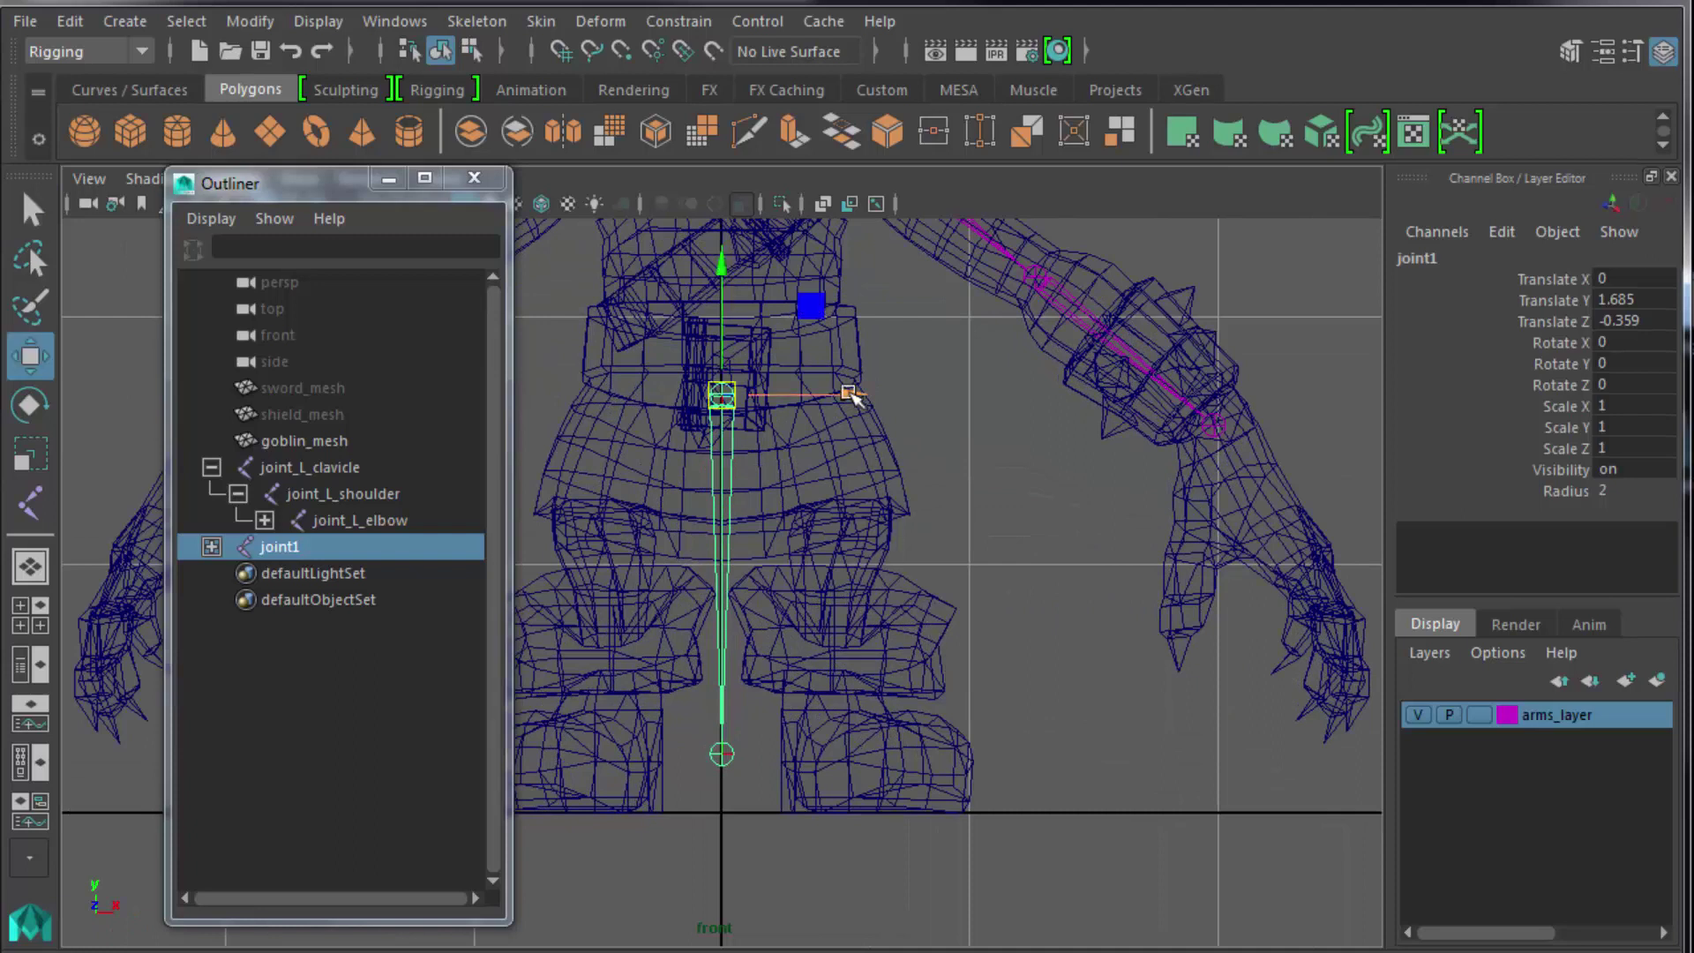
pyautogui.moveTo(853, 397); pyautogui.dragTo(945, 402)
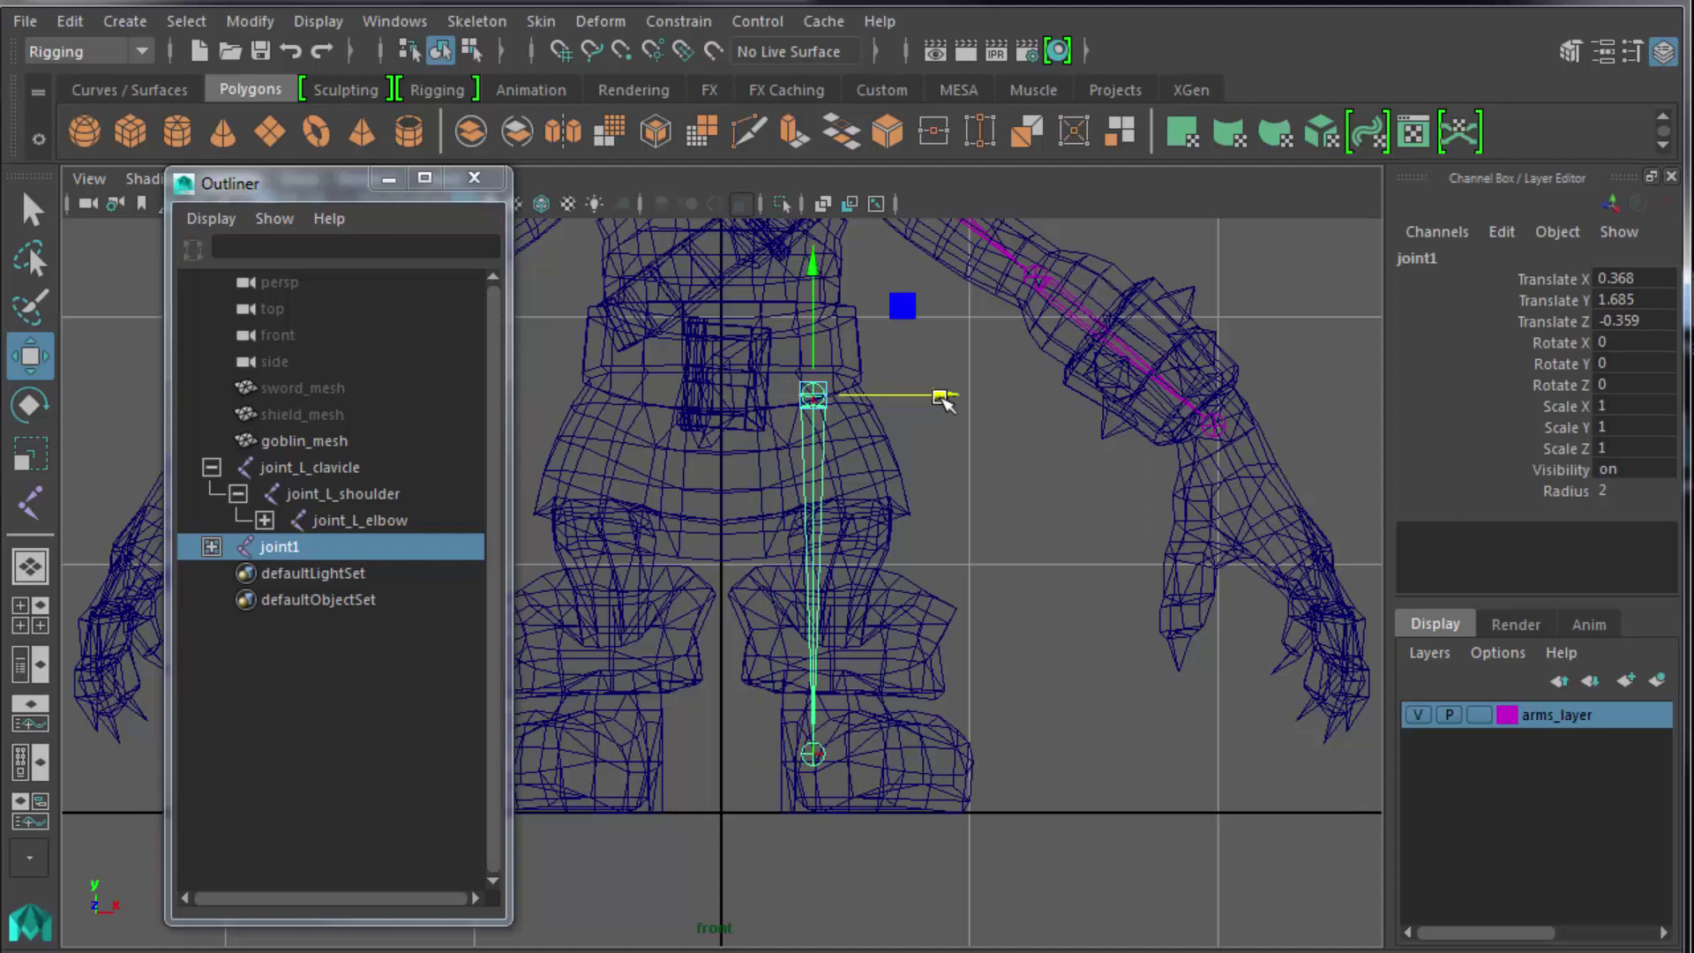
# Move the ankle joint's pivot outward in the front view to a Translate Z of about 0.117, centring it in the left boot.
pyautogui.press('Down')
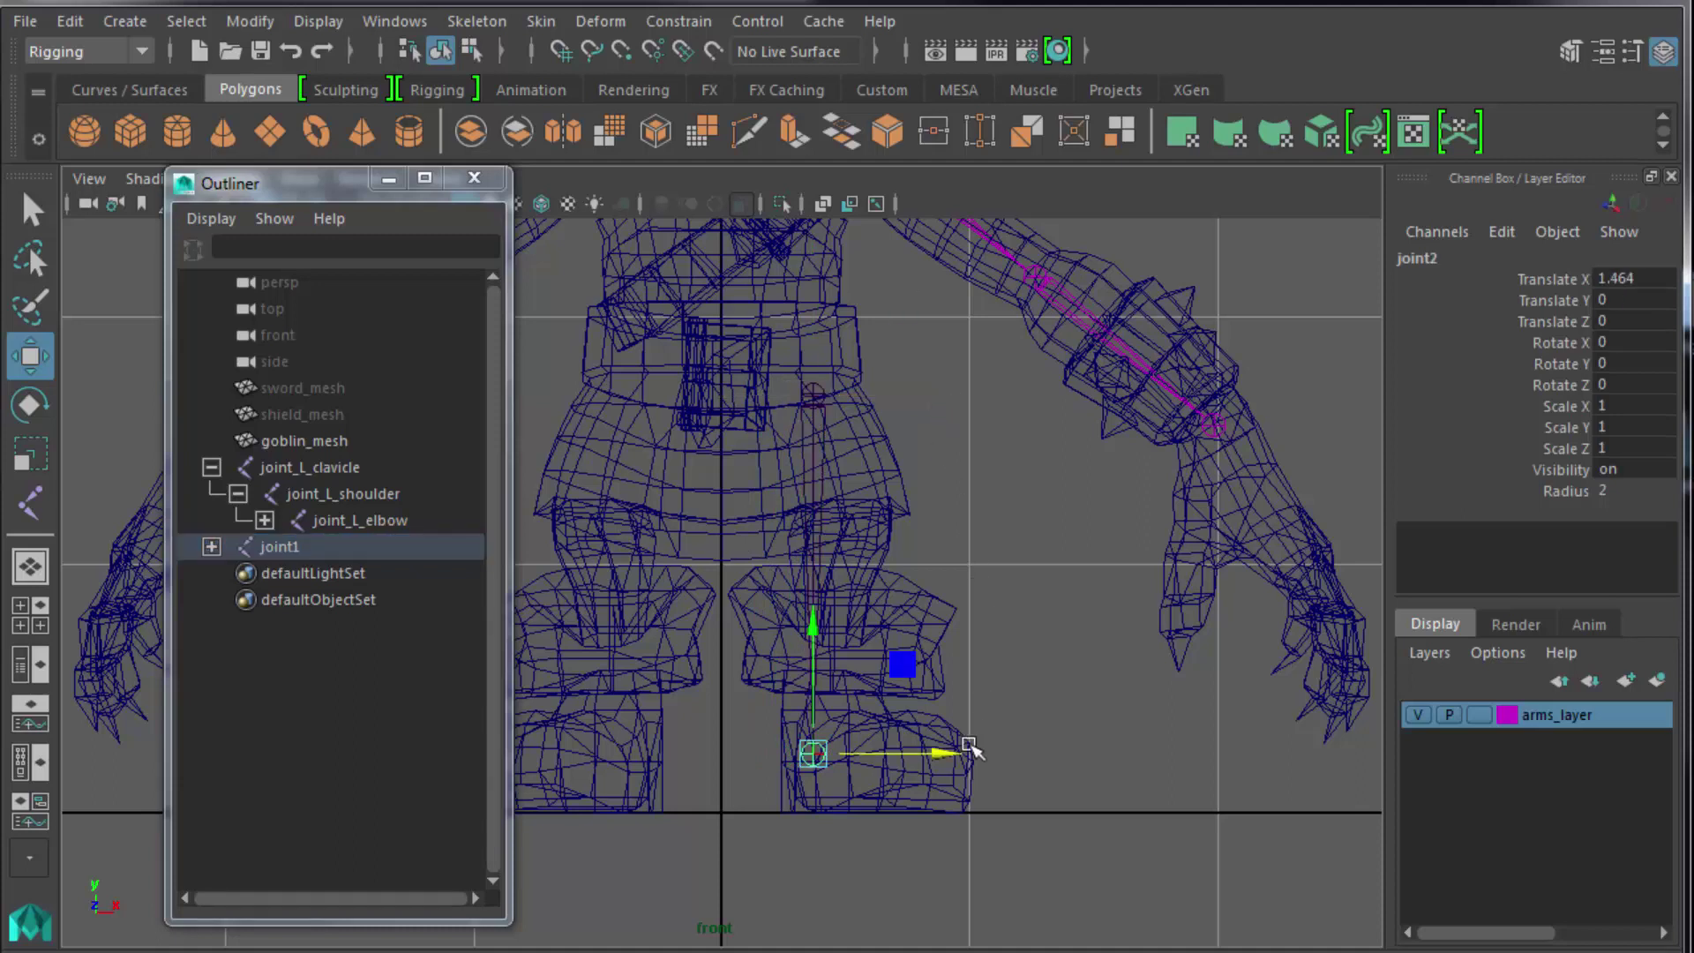
pyautogui.press('Insert')
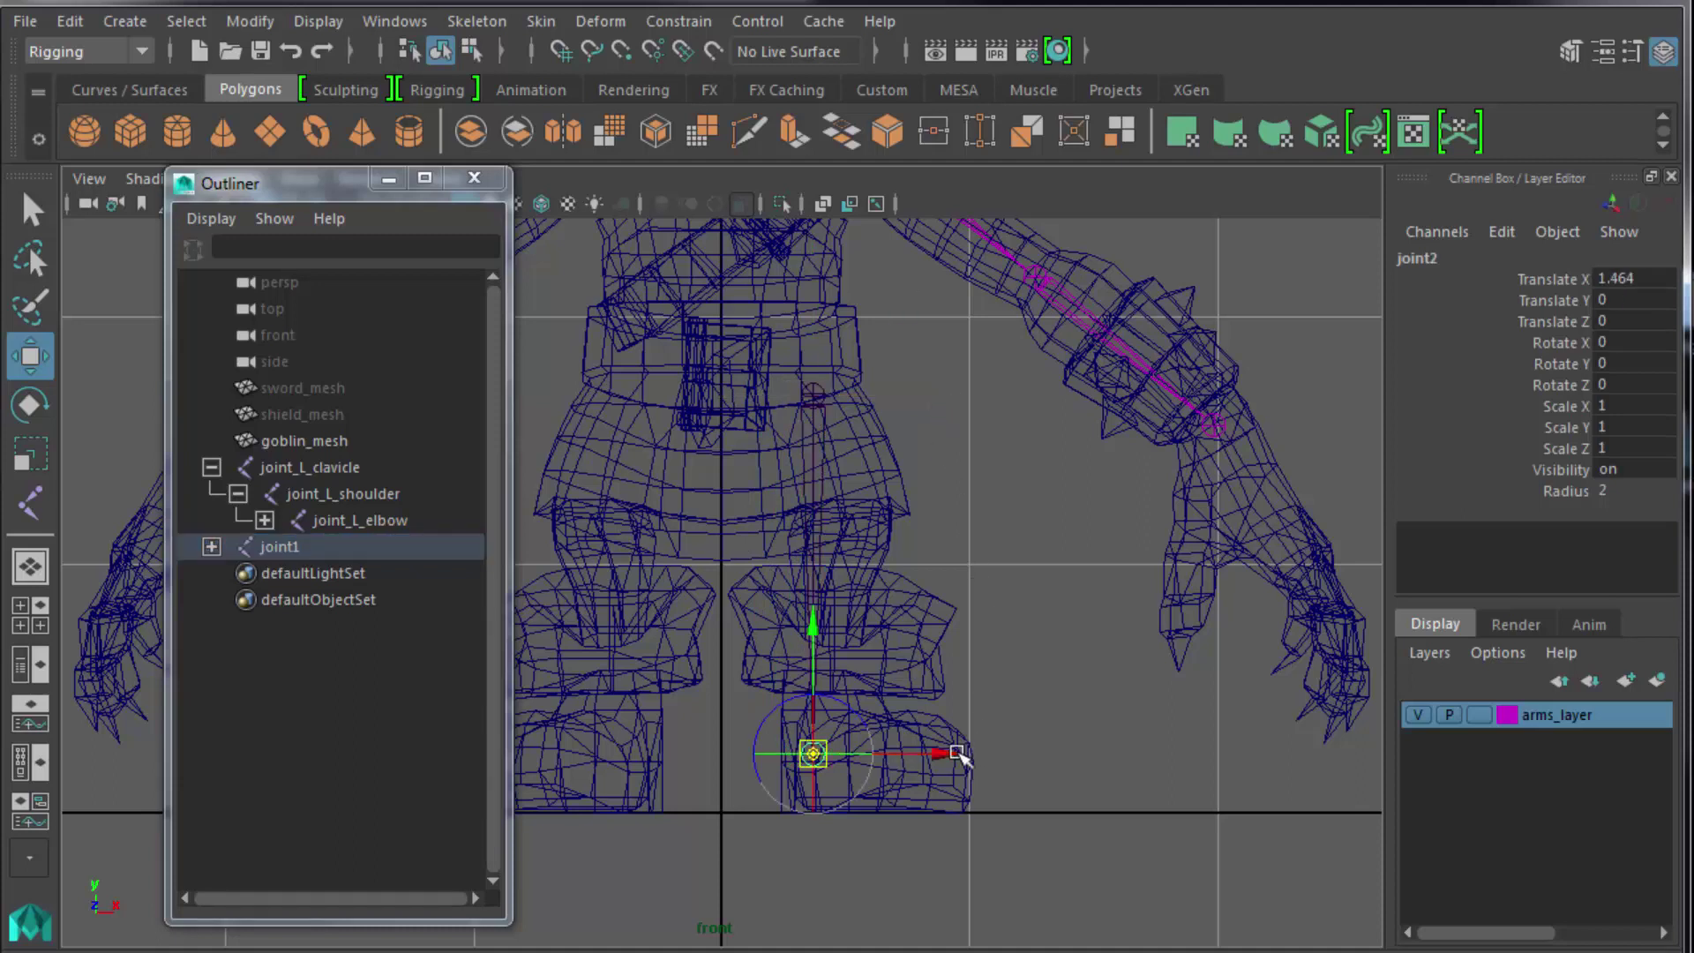
pyautogui.moveTo(950, 755); pyautogui.dragTo(976, 752)
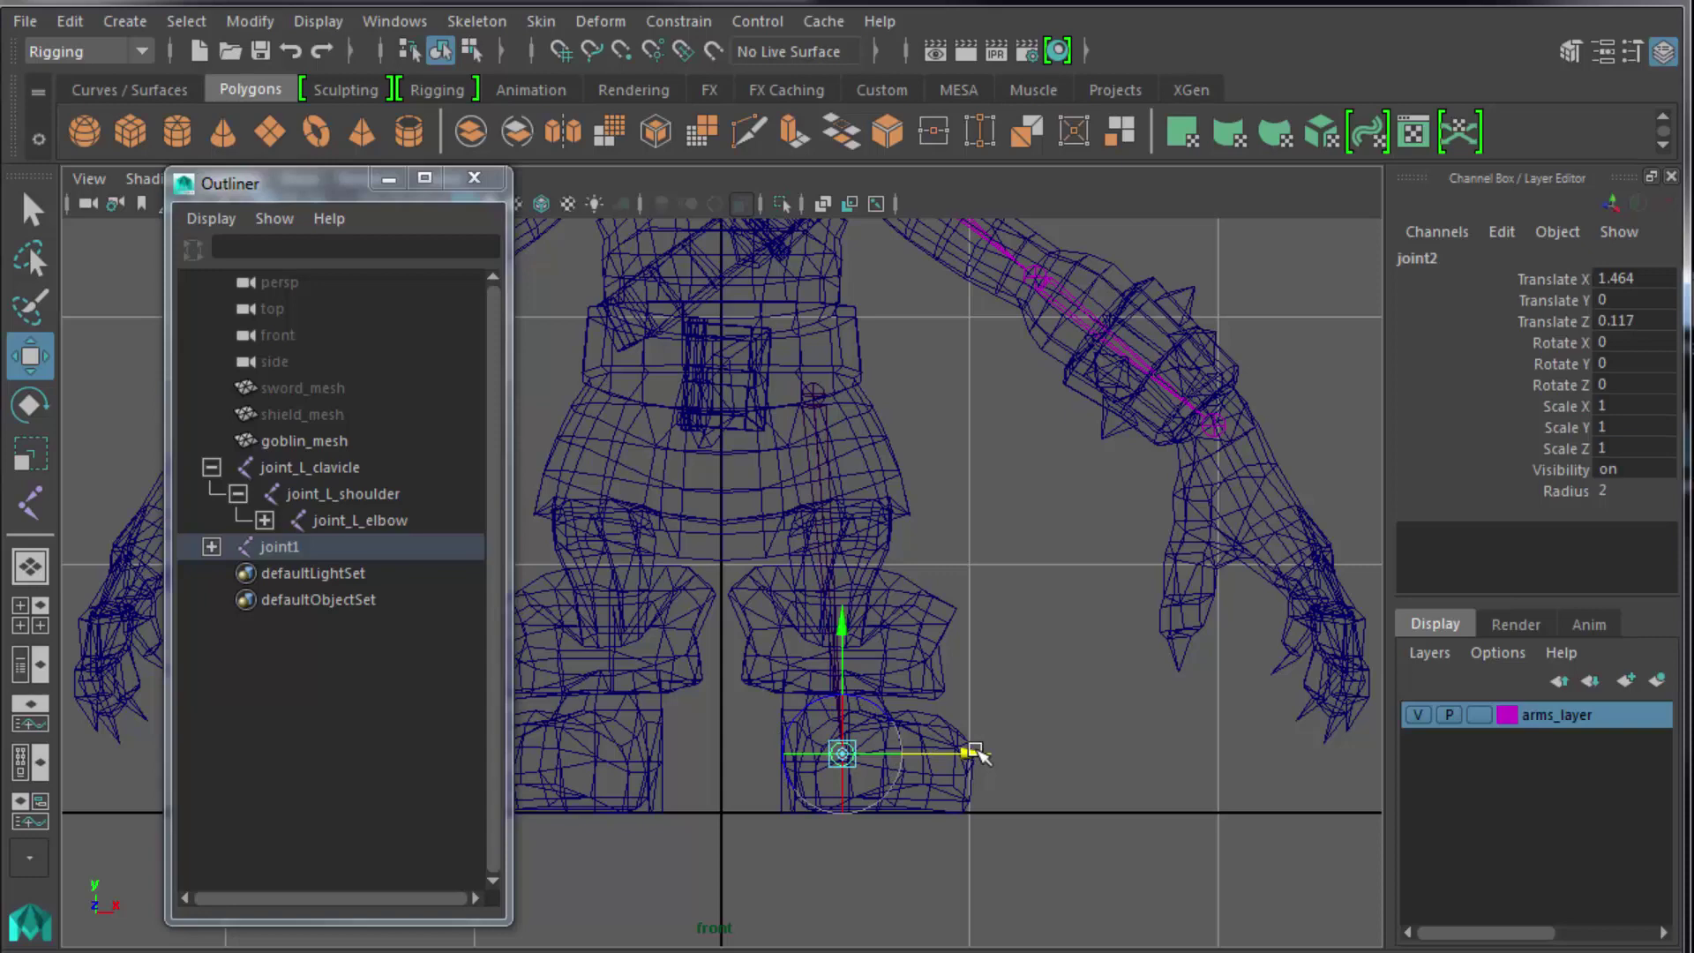
# Show the whole goblin in the top view with shaded display and close the Outliner.
pyautogui.press('space')
pyautogui.press('space')
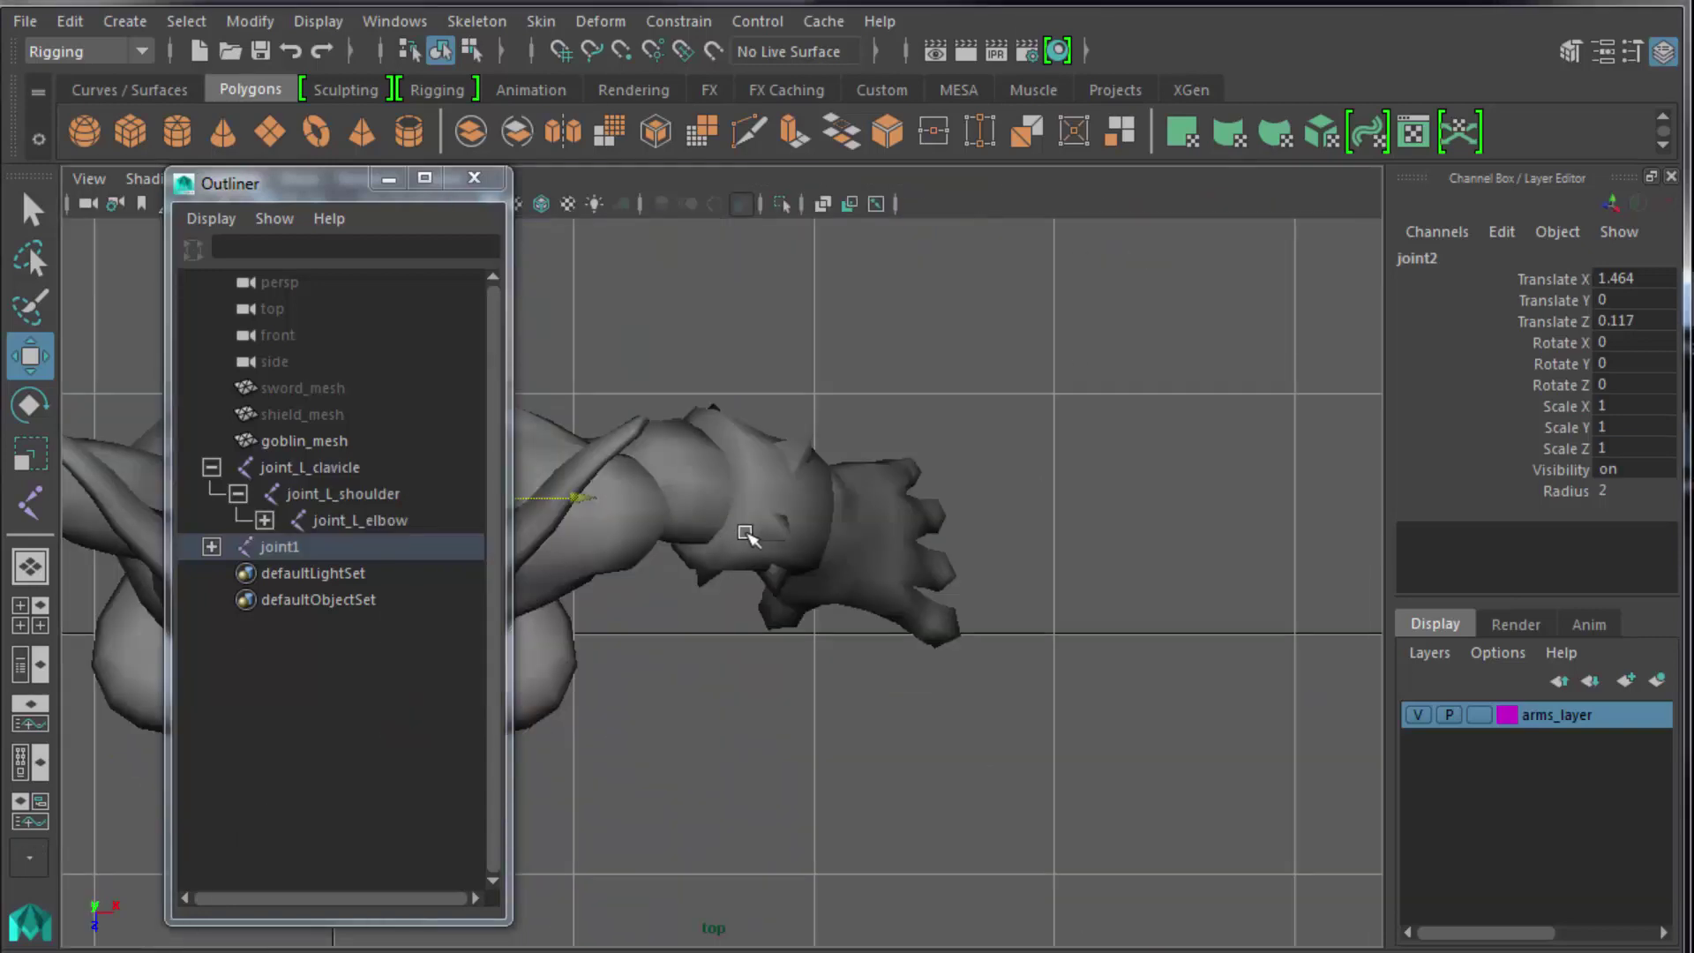
pyautogui.press('4')
pyautogui.press('f')
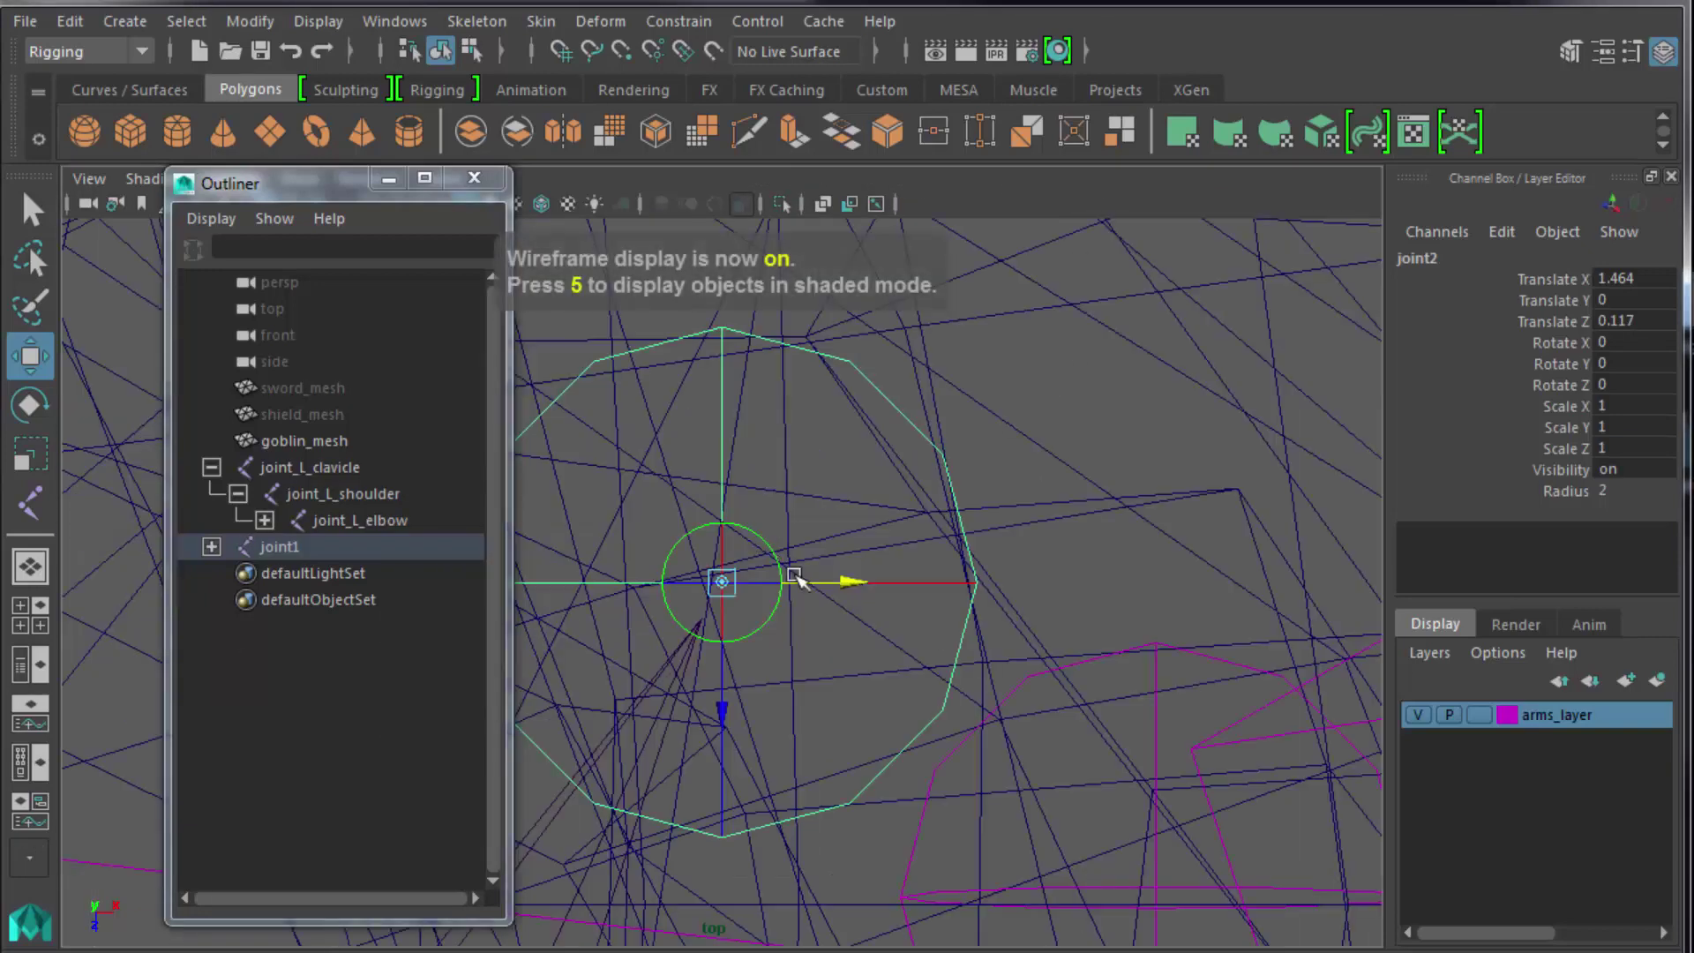
pyautogui.scroll(-5, 794, 578)
pyautogui.click(474, 177)
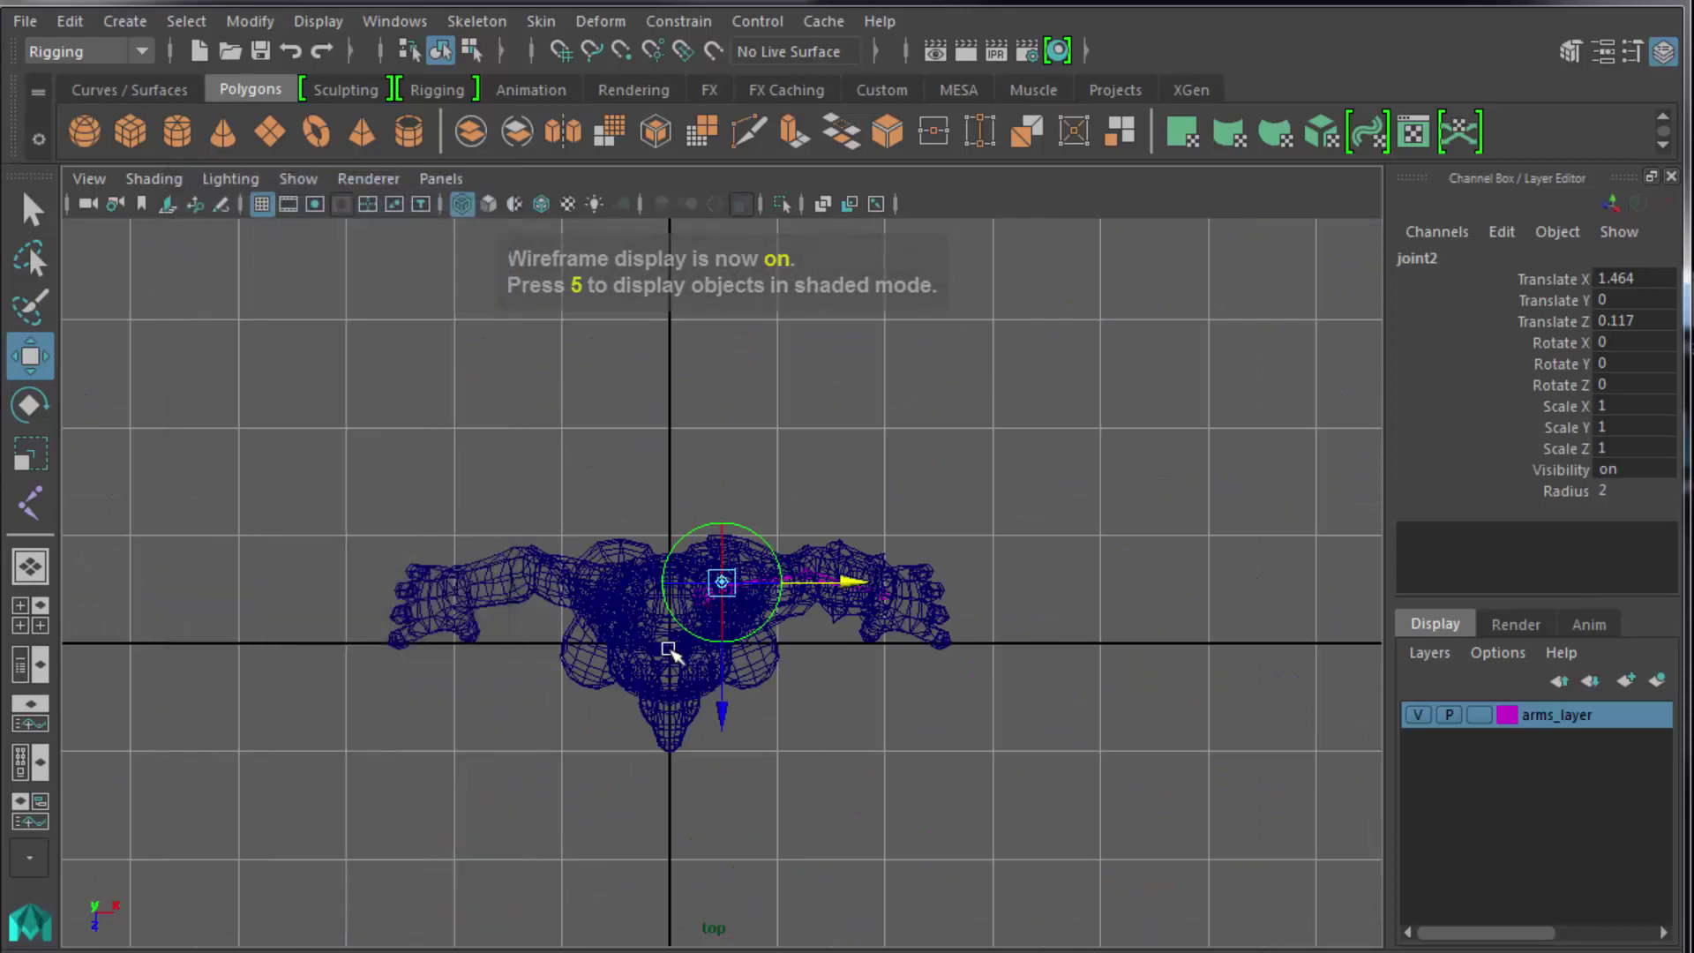
pyautogui.scroll(5, 669, 651)
pyautogui.press('5')
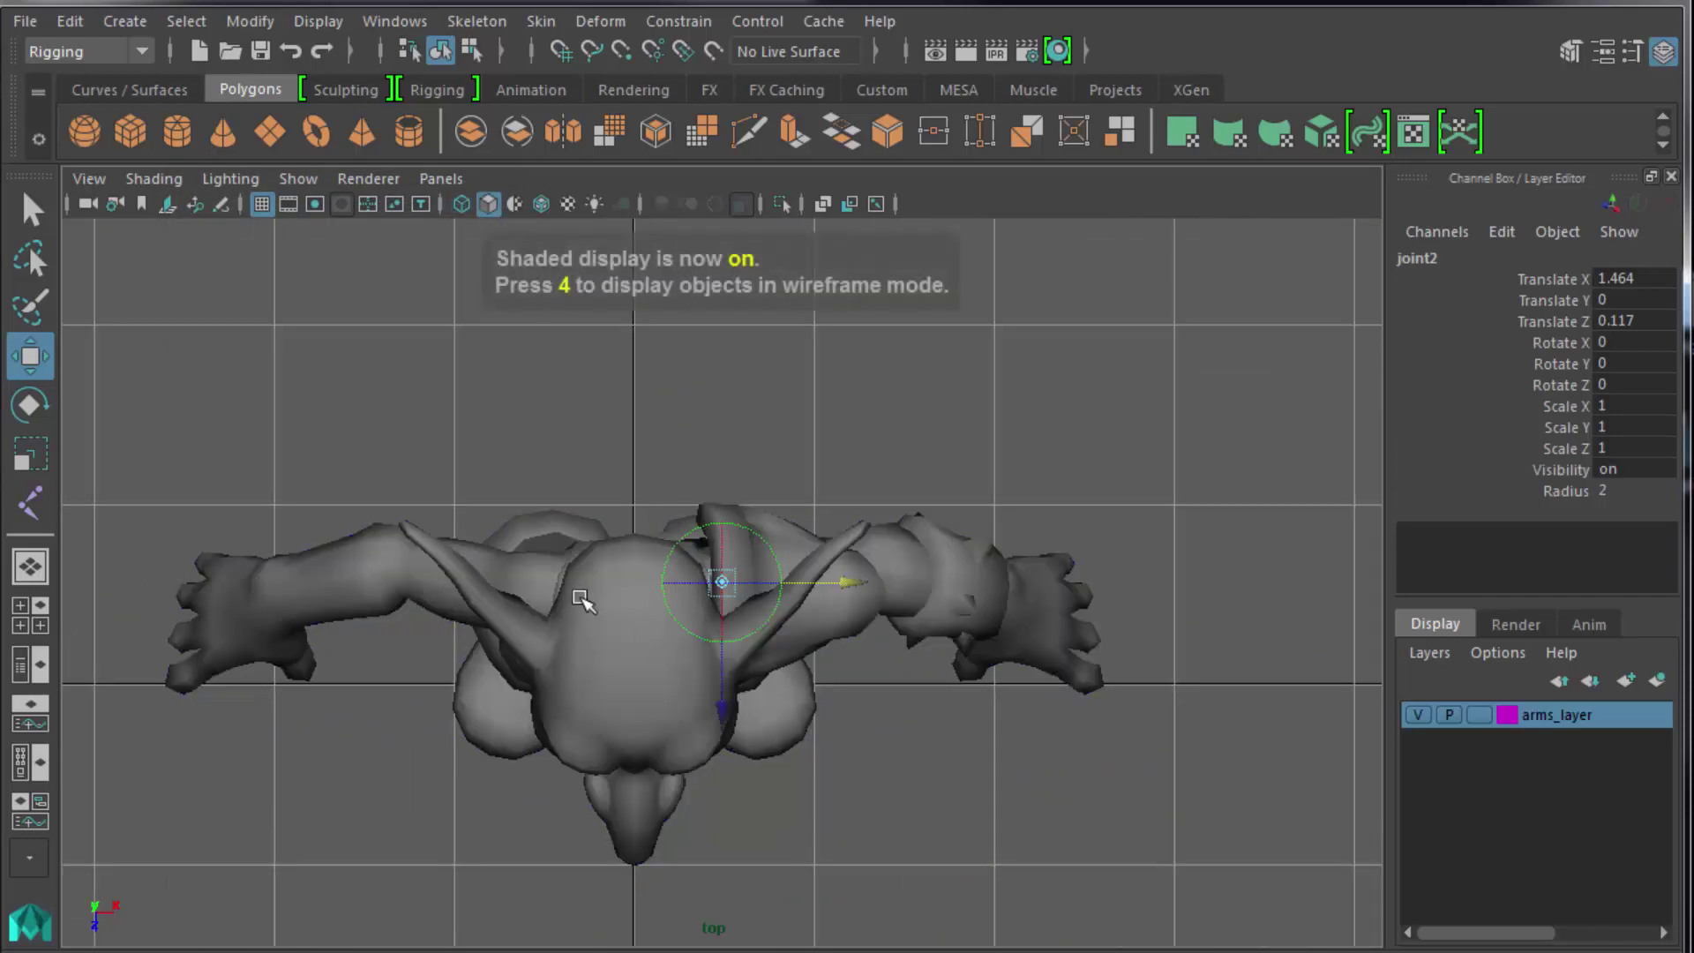
# Select the top camera and open its camera attributes.
pyautogui.click(76, 185)
pyautogui.click(99, 218)
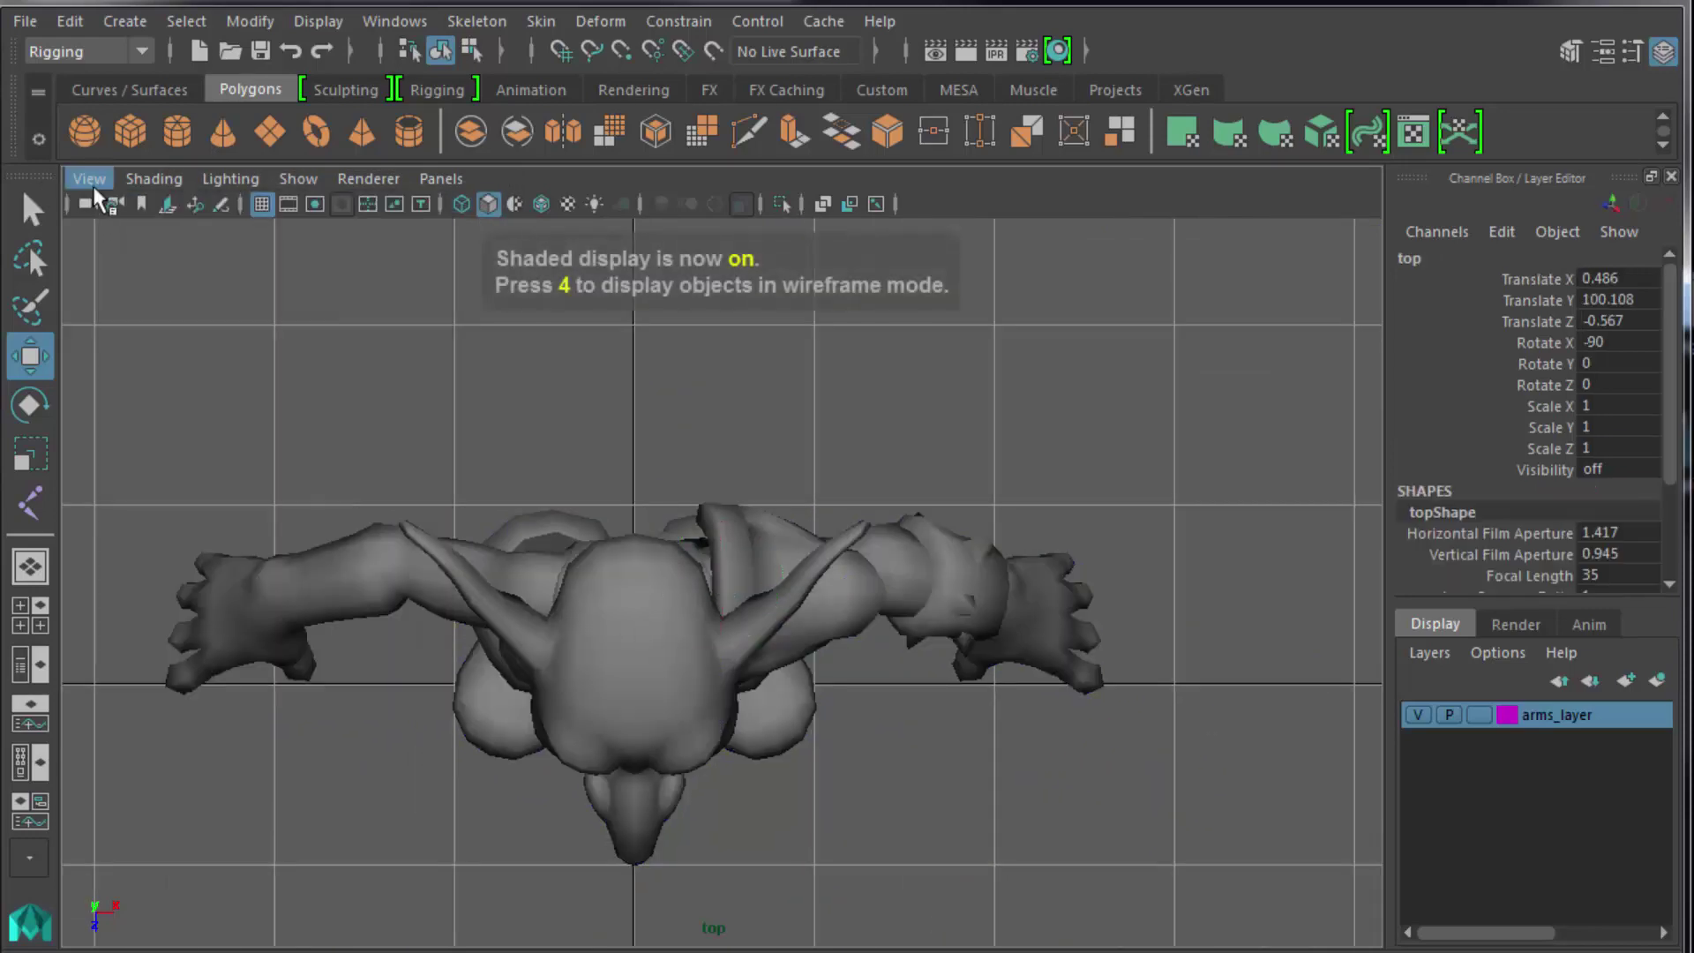
pyautogui.click(89, 178)
pyautogui.click(227, 606)
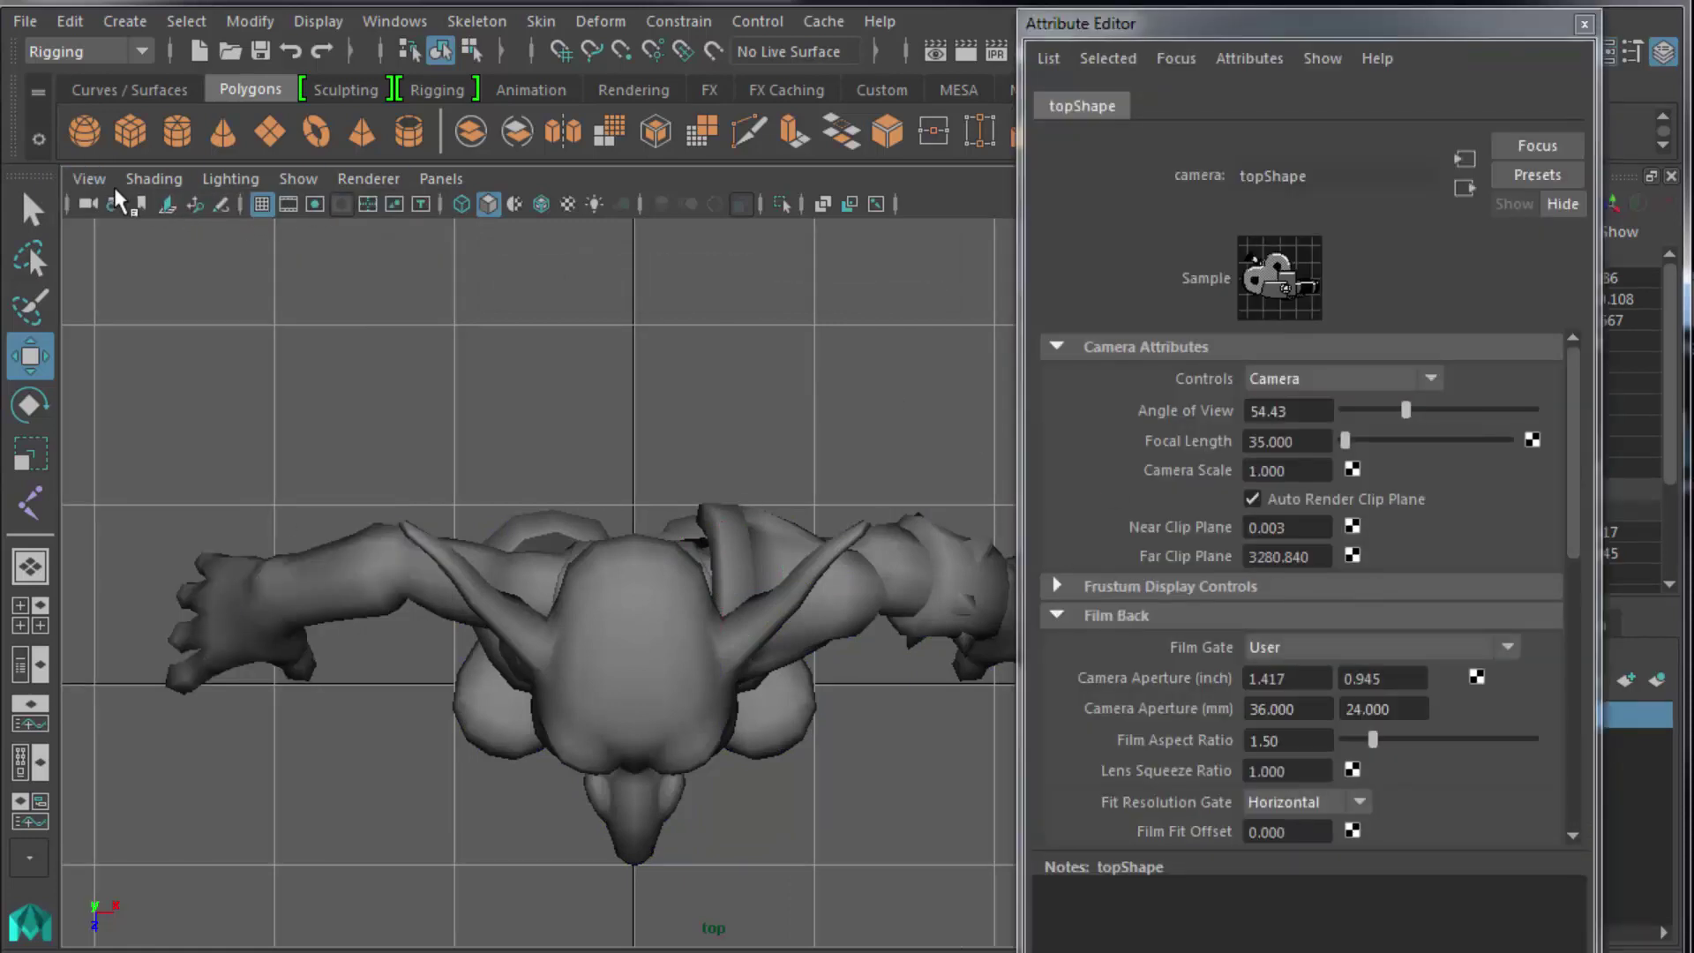
pyautogui.click(89, 179)
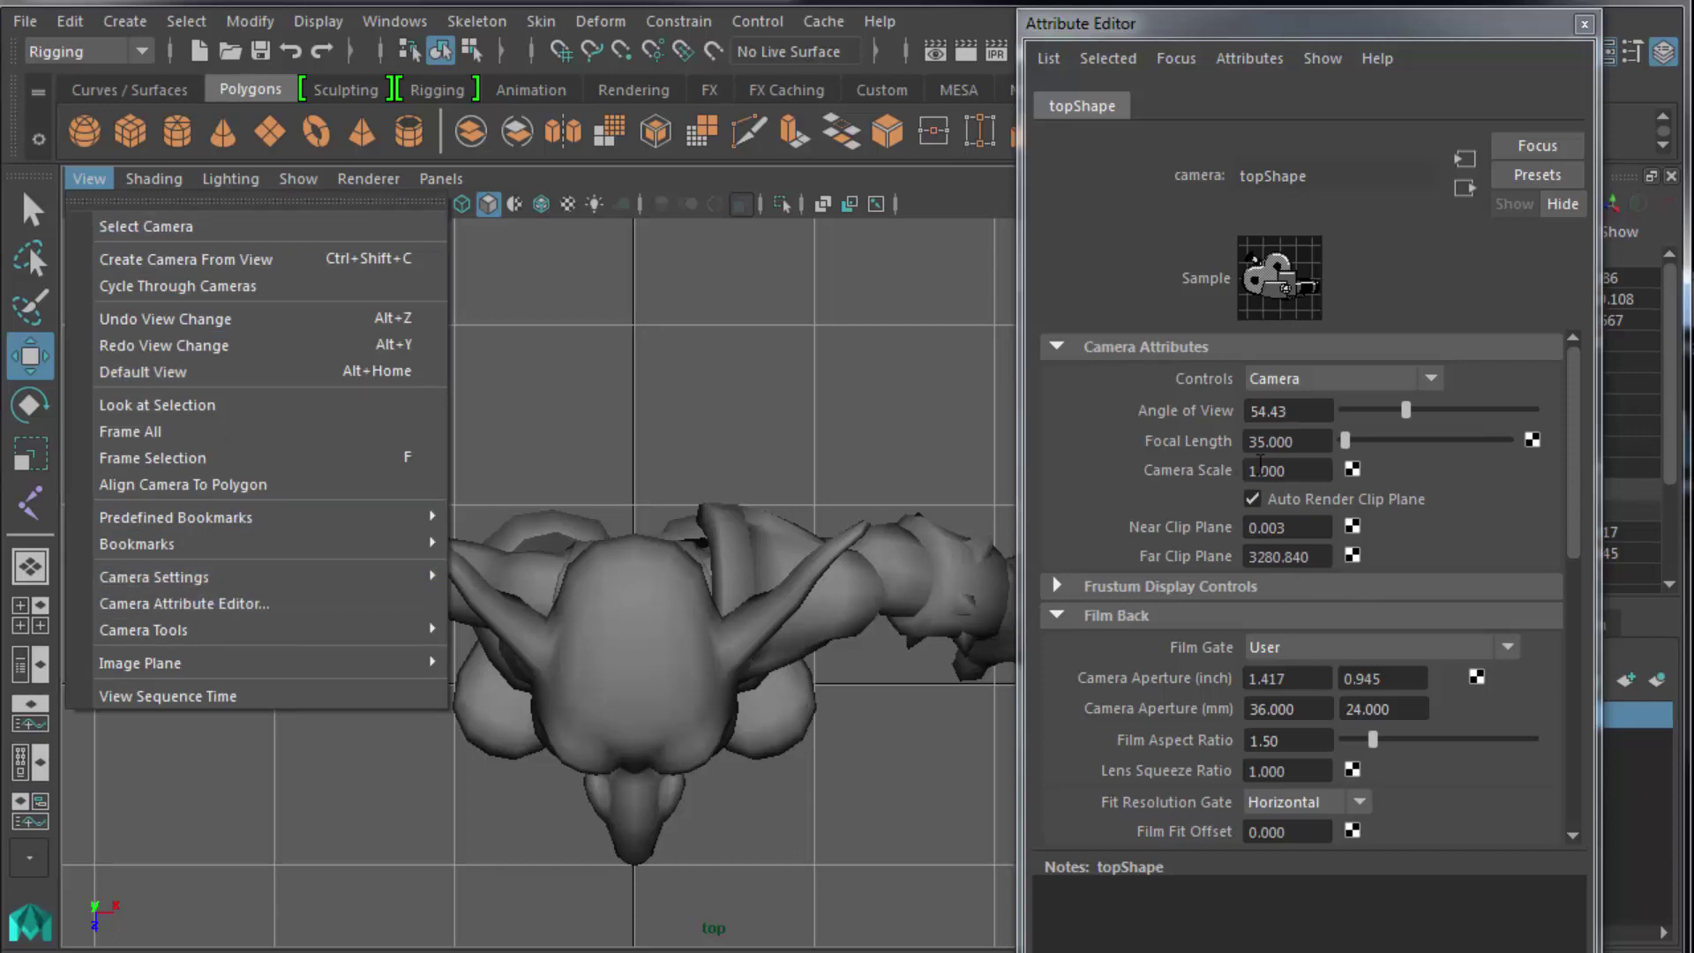
# Try near clip plane values of 88, 99.5, 95 and 97 on the top camera.
pyautogui.click(1299, 527)
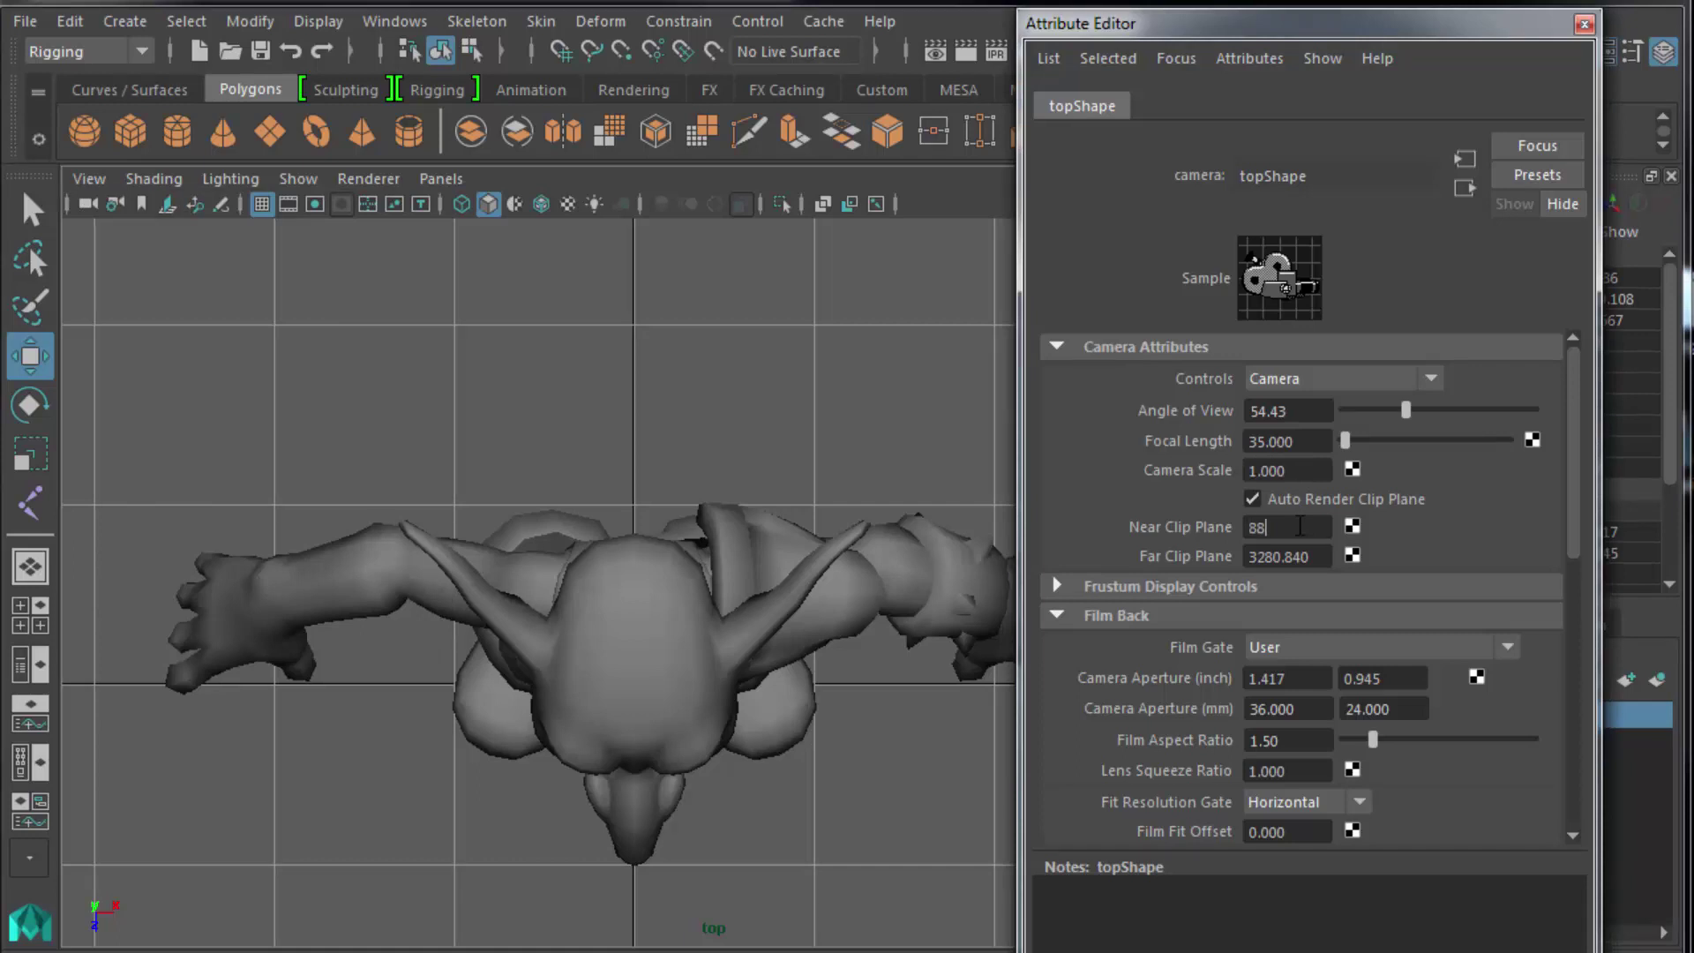
pyautogui.press('Return')
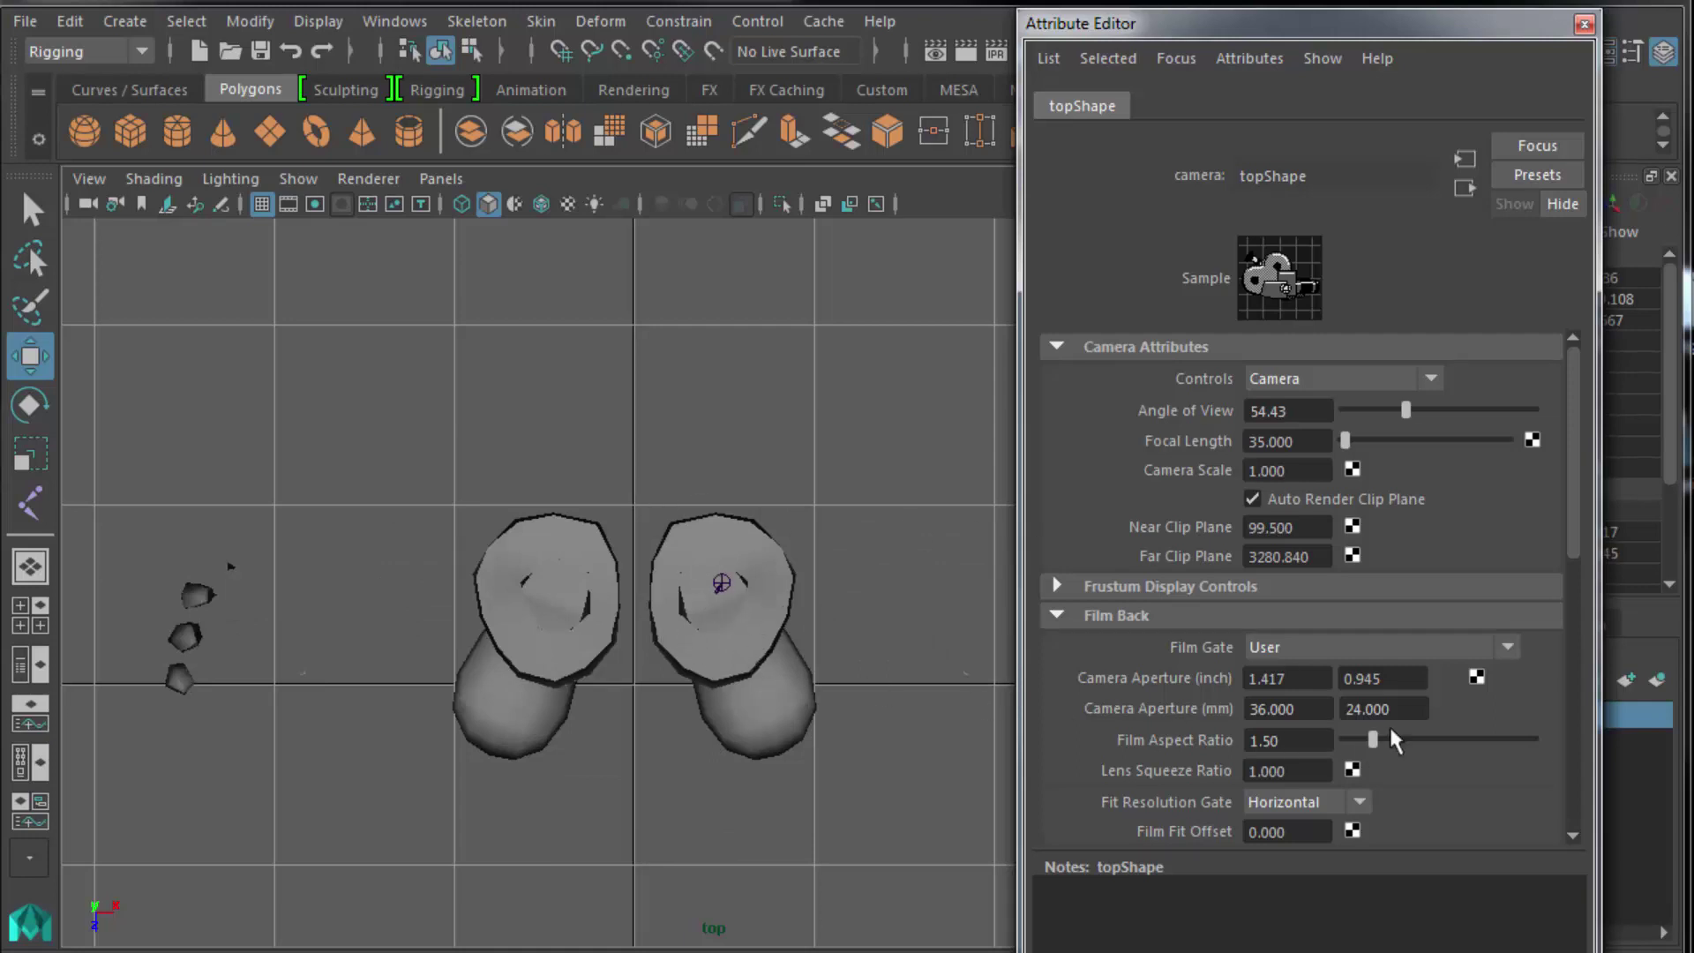
pyautogui.doubleClick(1270, 529)
pyautogui.write('95')
pyautogui.press('Return')
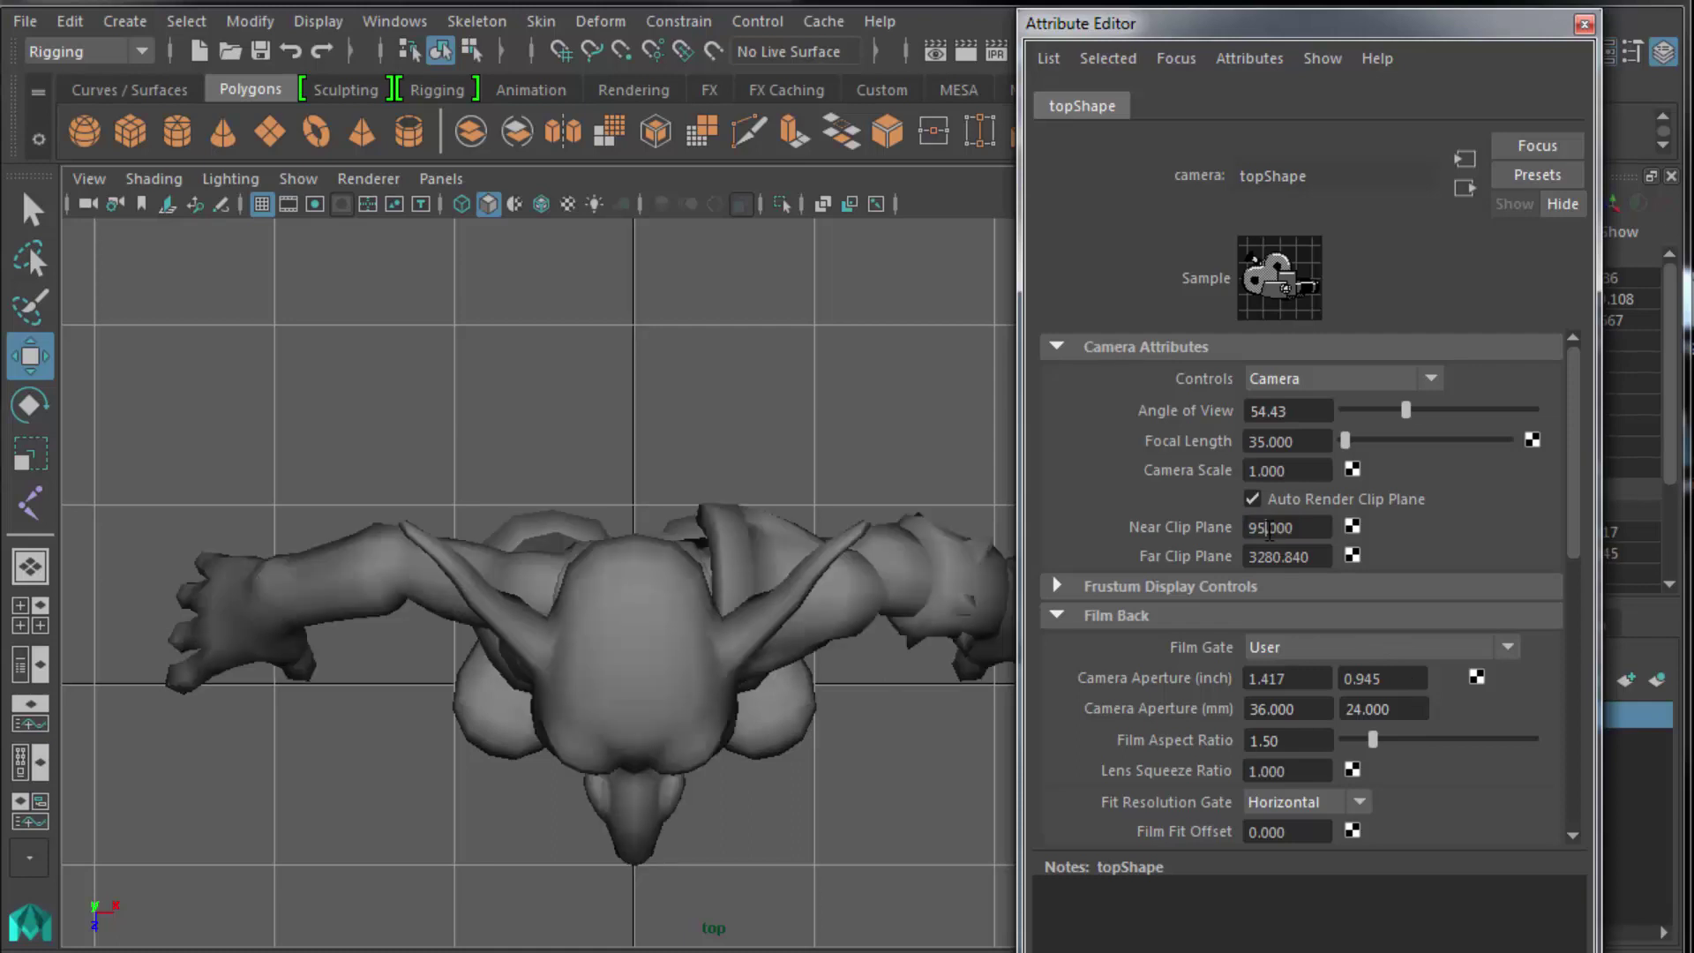
pyautogui.doubleClick(1269, 528)
pyautogui.write('97')
pyautogui.press('Return')
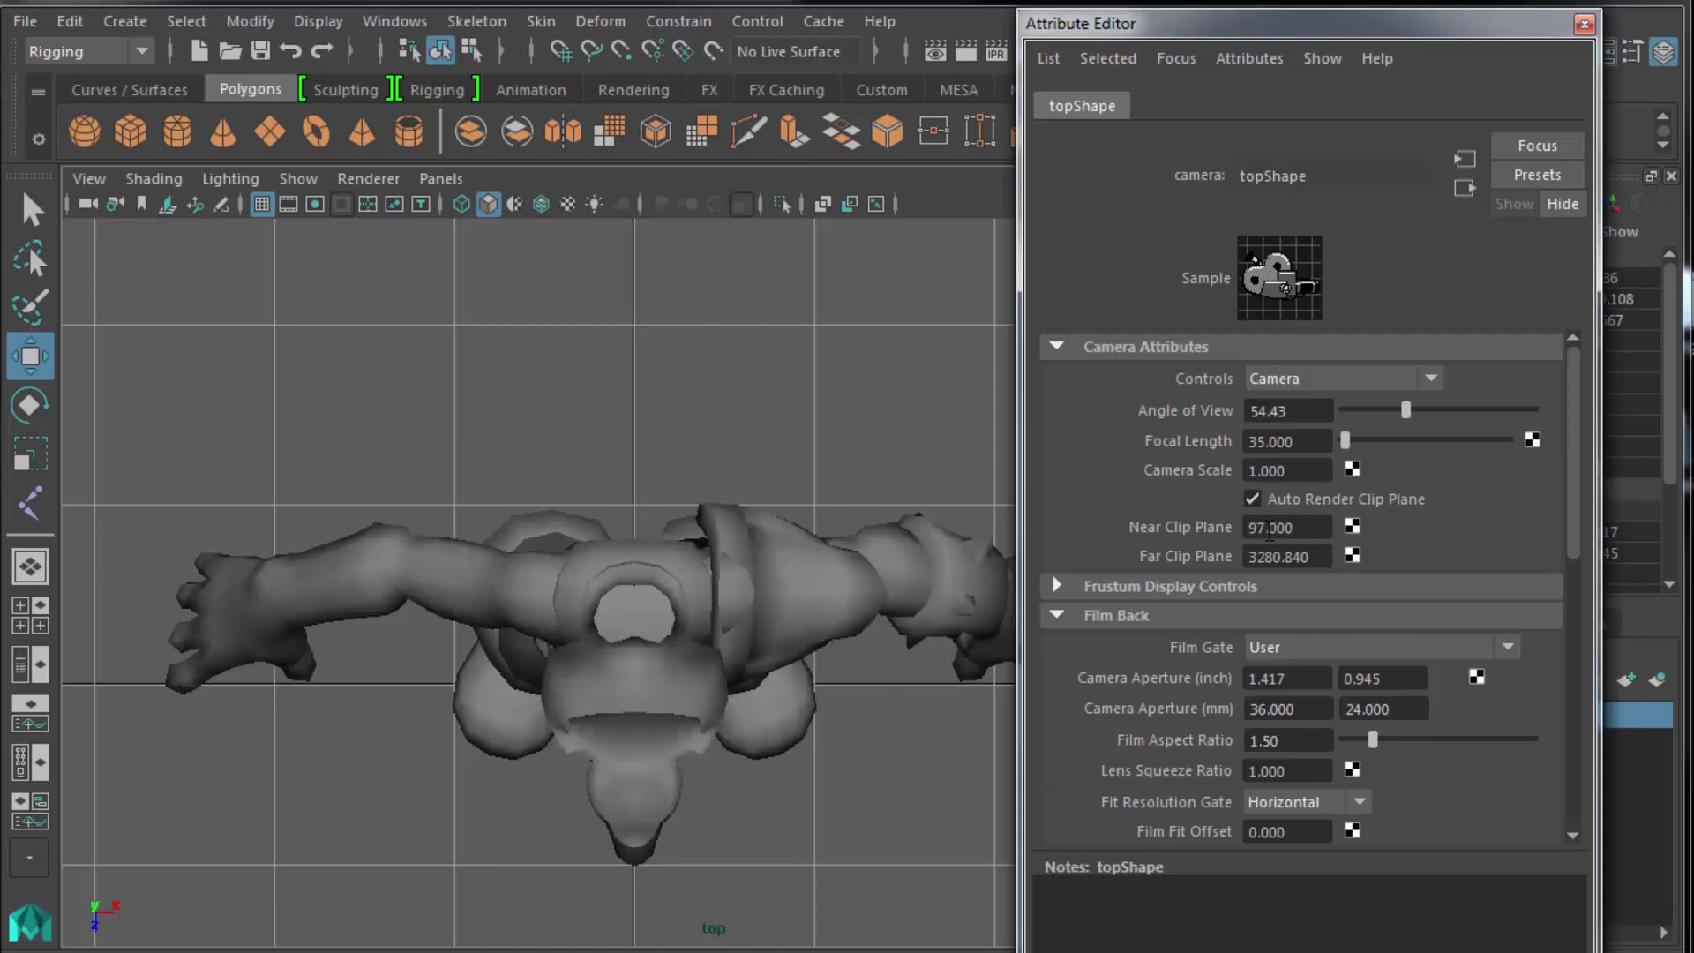
# Set the top camera's near clip plane to 98 to cut the body open at the waist.
pyautogui.doubleClick(1269, 529)
pyautogui.write('98')
pyautogui.press('Return')
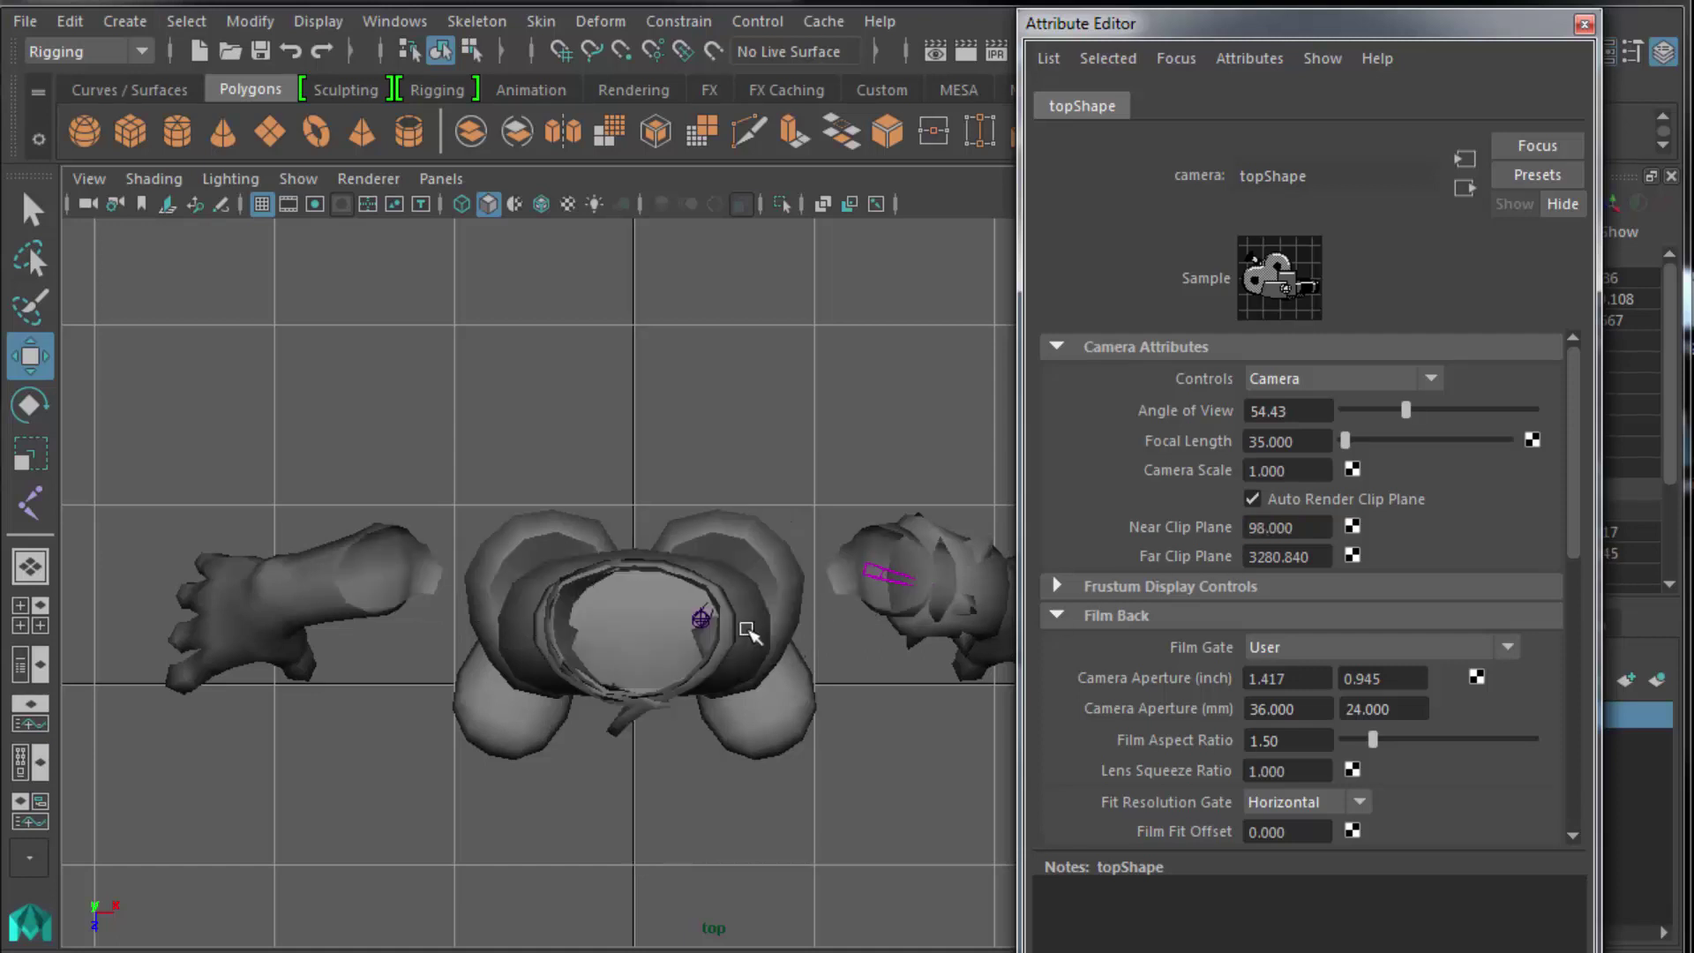
# Check the hip joint's placement inside the cut-open waist, then deselect it and close the Attribute Editor.
pyautogui.click(698, 620)
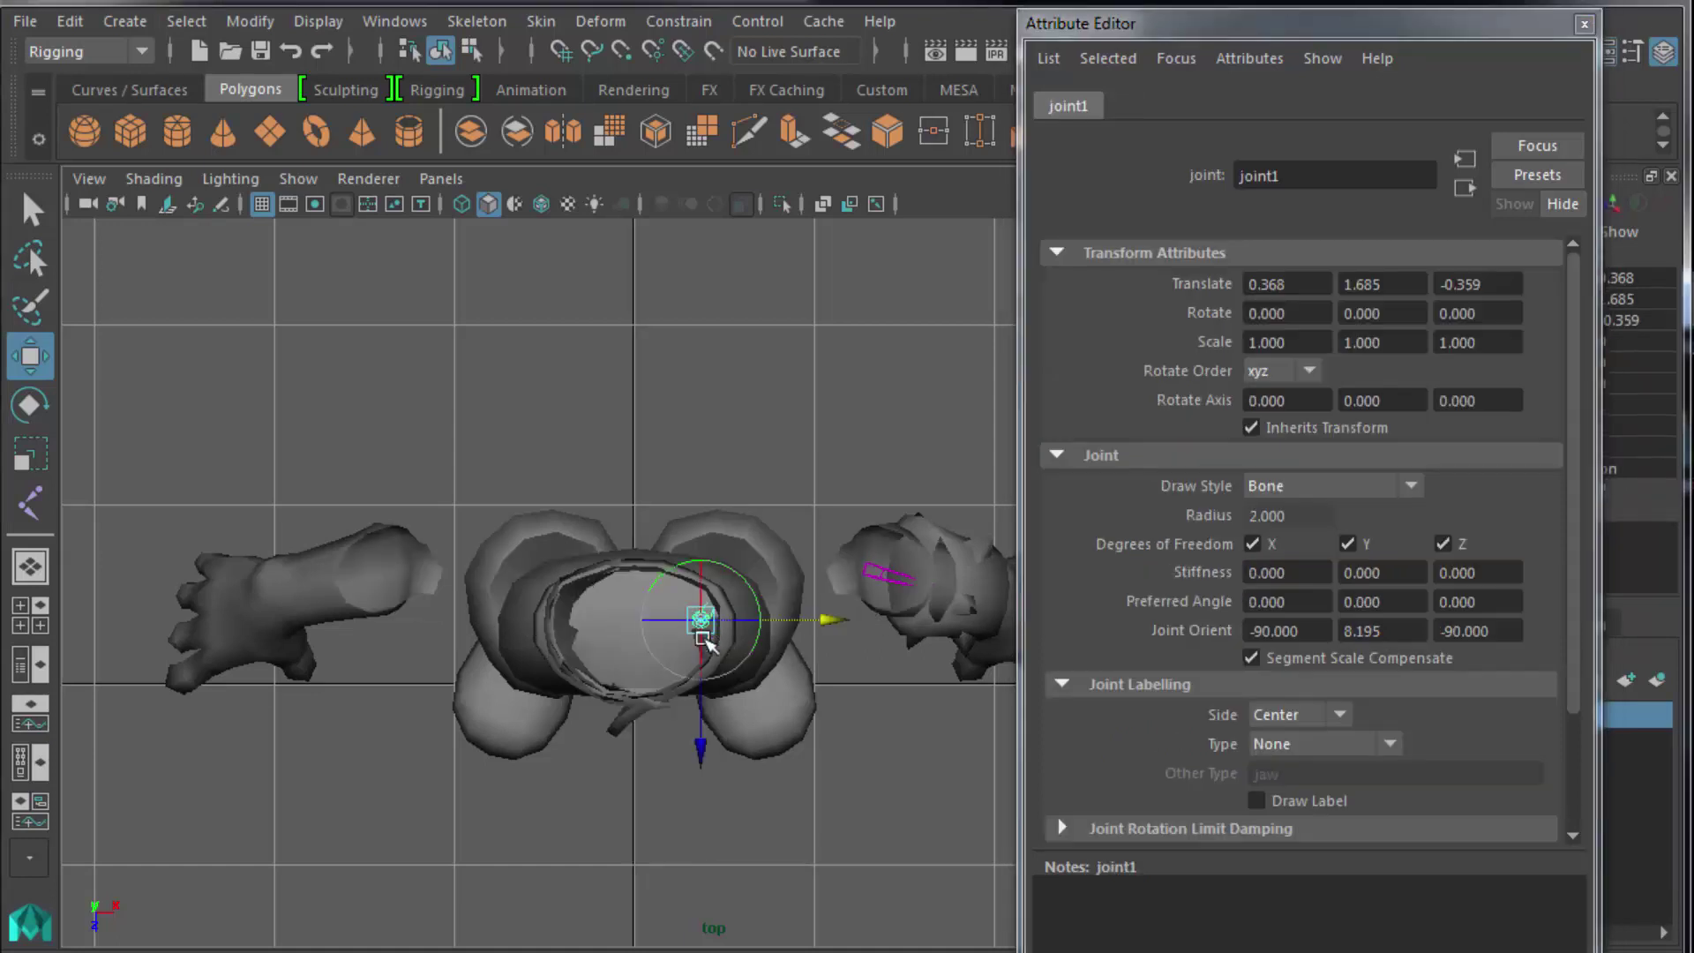
pyautogui.click(768, 790)
pyautogui.press('space')
pyautogui.moveTo(770, 801)
pyautogui.mouseDown()
pyautogui.moveTo(778, 755)
pyautogui.moveTo(771, 798)
pyautogui.mouseUp()
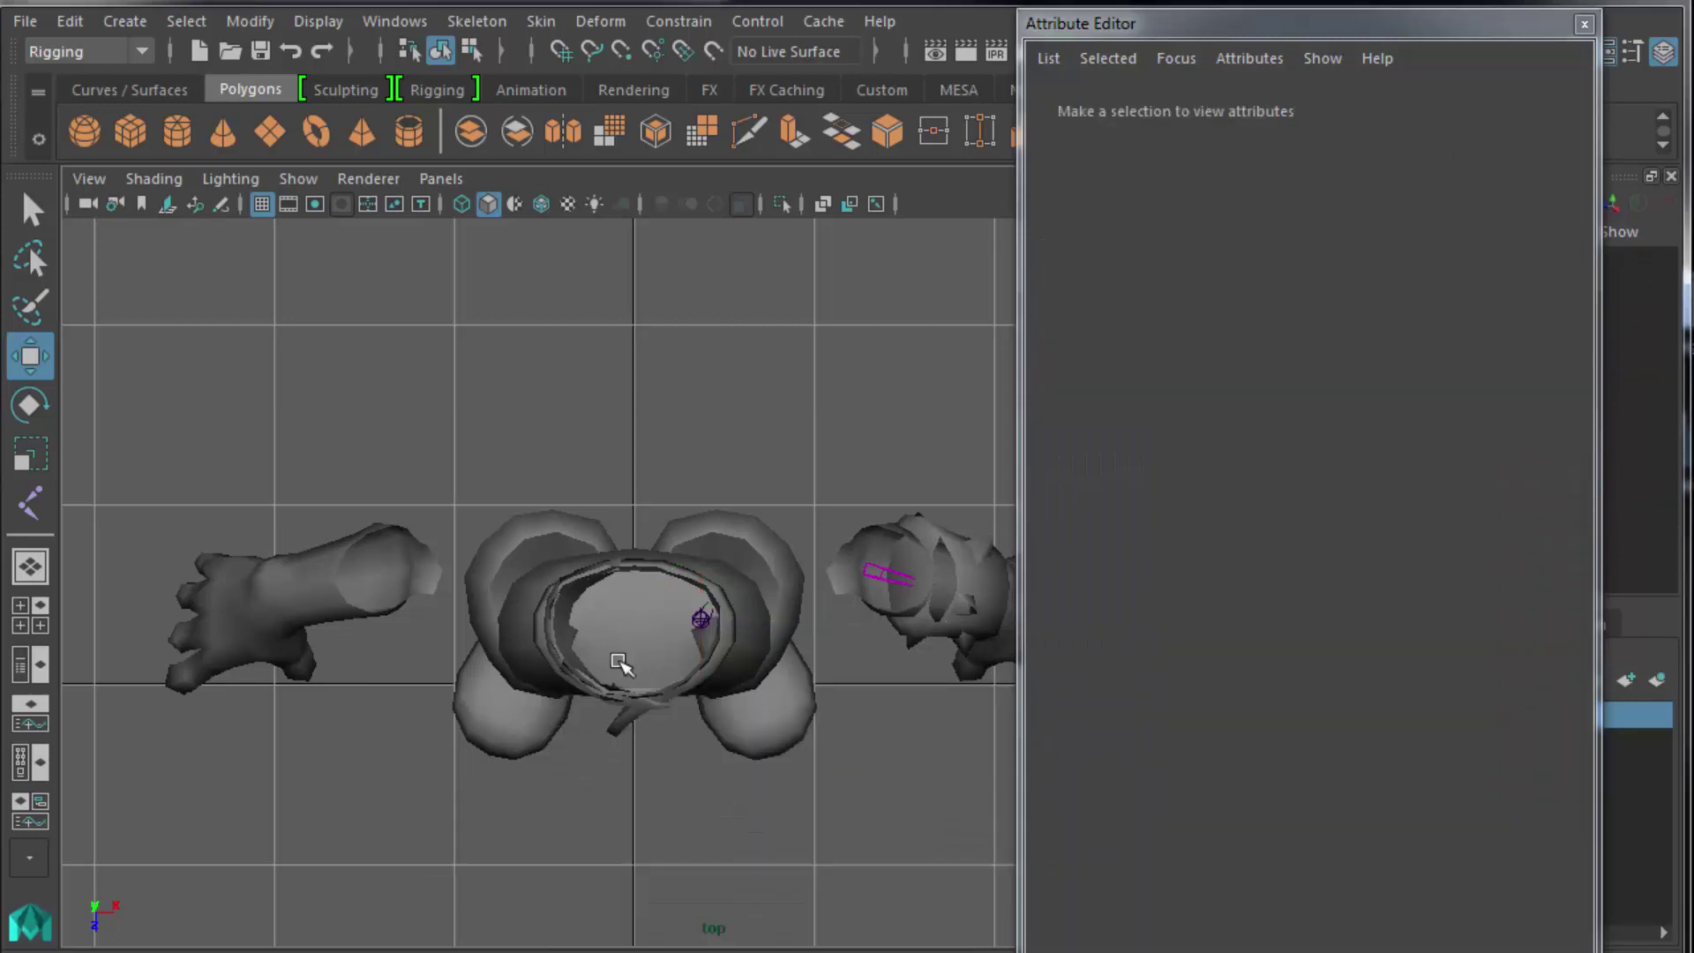
pyautogui.press('space')
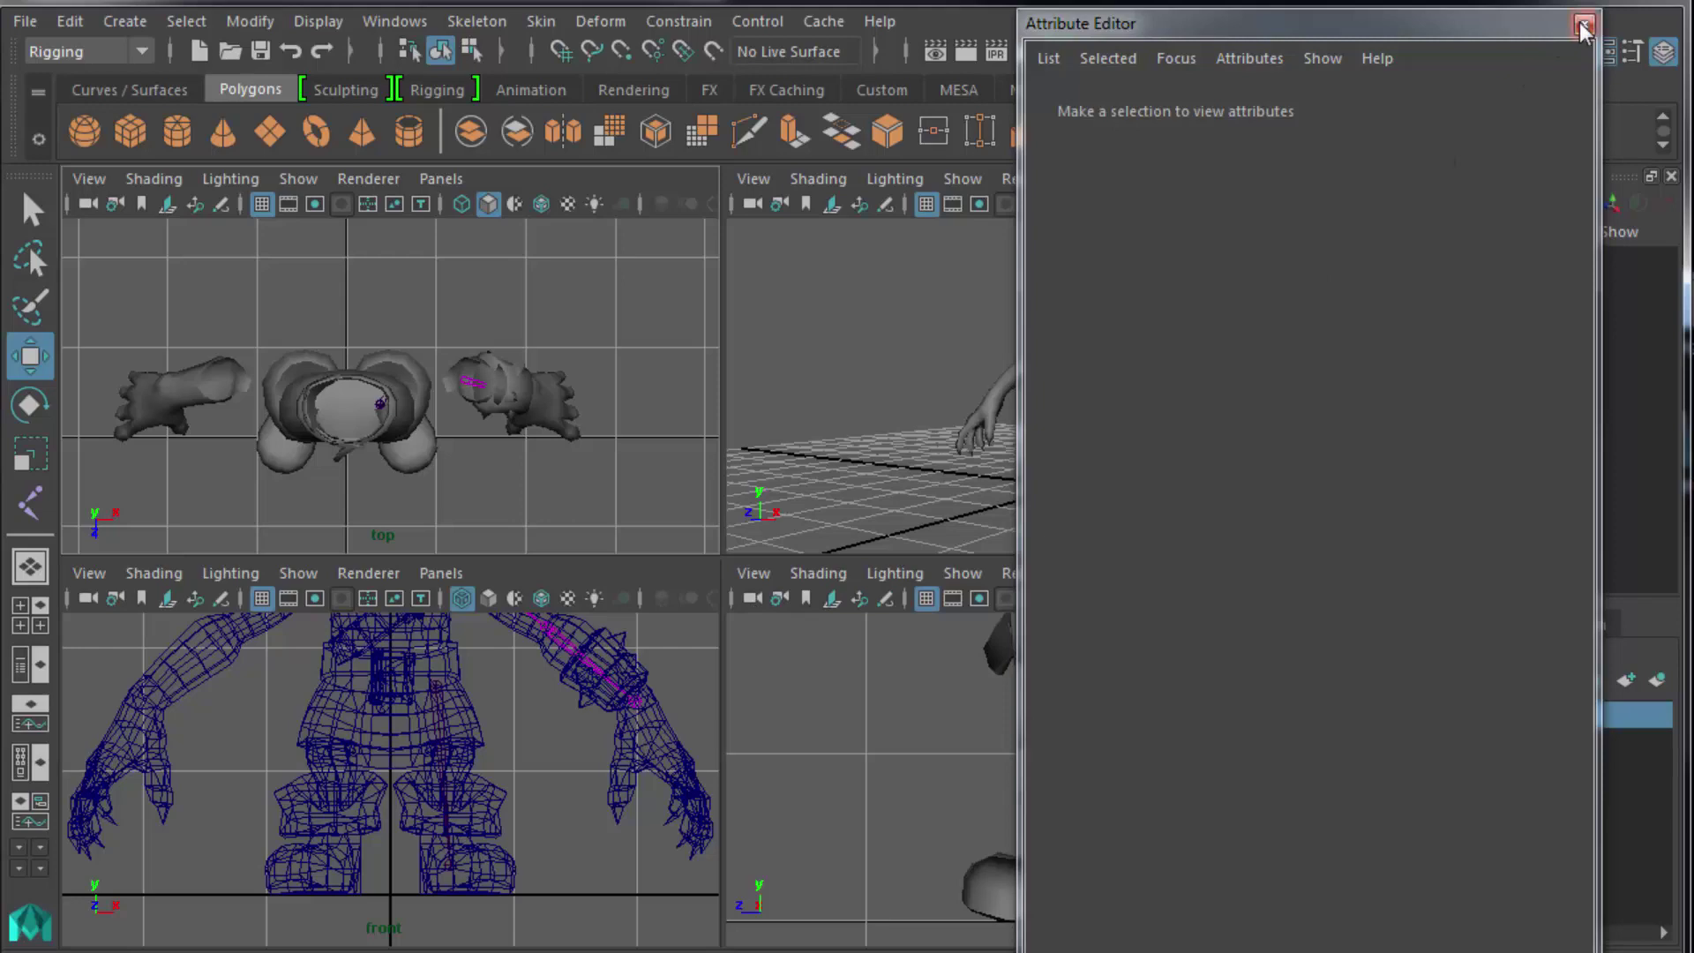
pyautogui.click(1582, 27)
# Select the hip joint in the perspective view and examine the leg chain inside the wireframe goblin from several angles.
pyautogui.press('space')
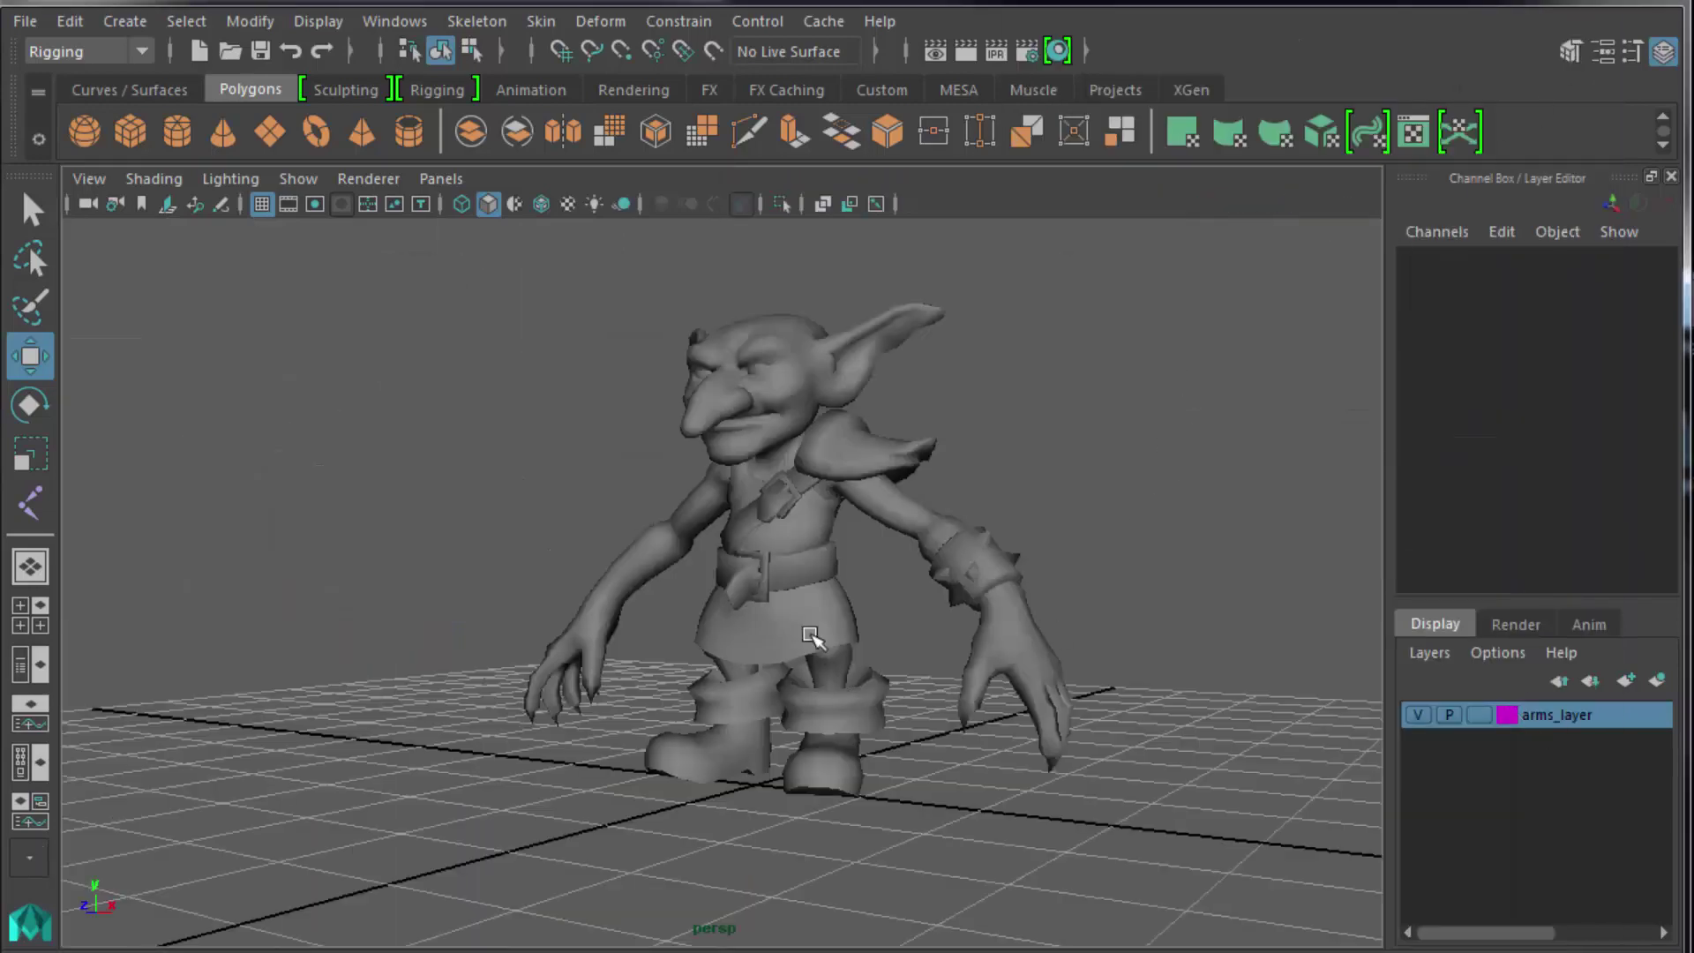
pyautogui.keyDown('alt'); pyautogui.moveTo(911, 839); pyautogui.dragTo(802, 781); pyautogui.keyUp('alt')
pyautogui.press('4')
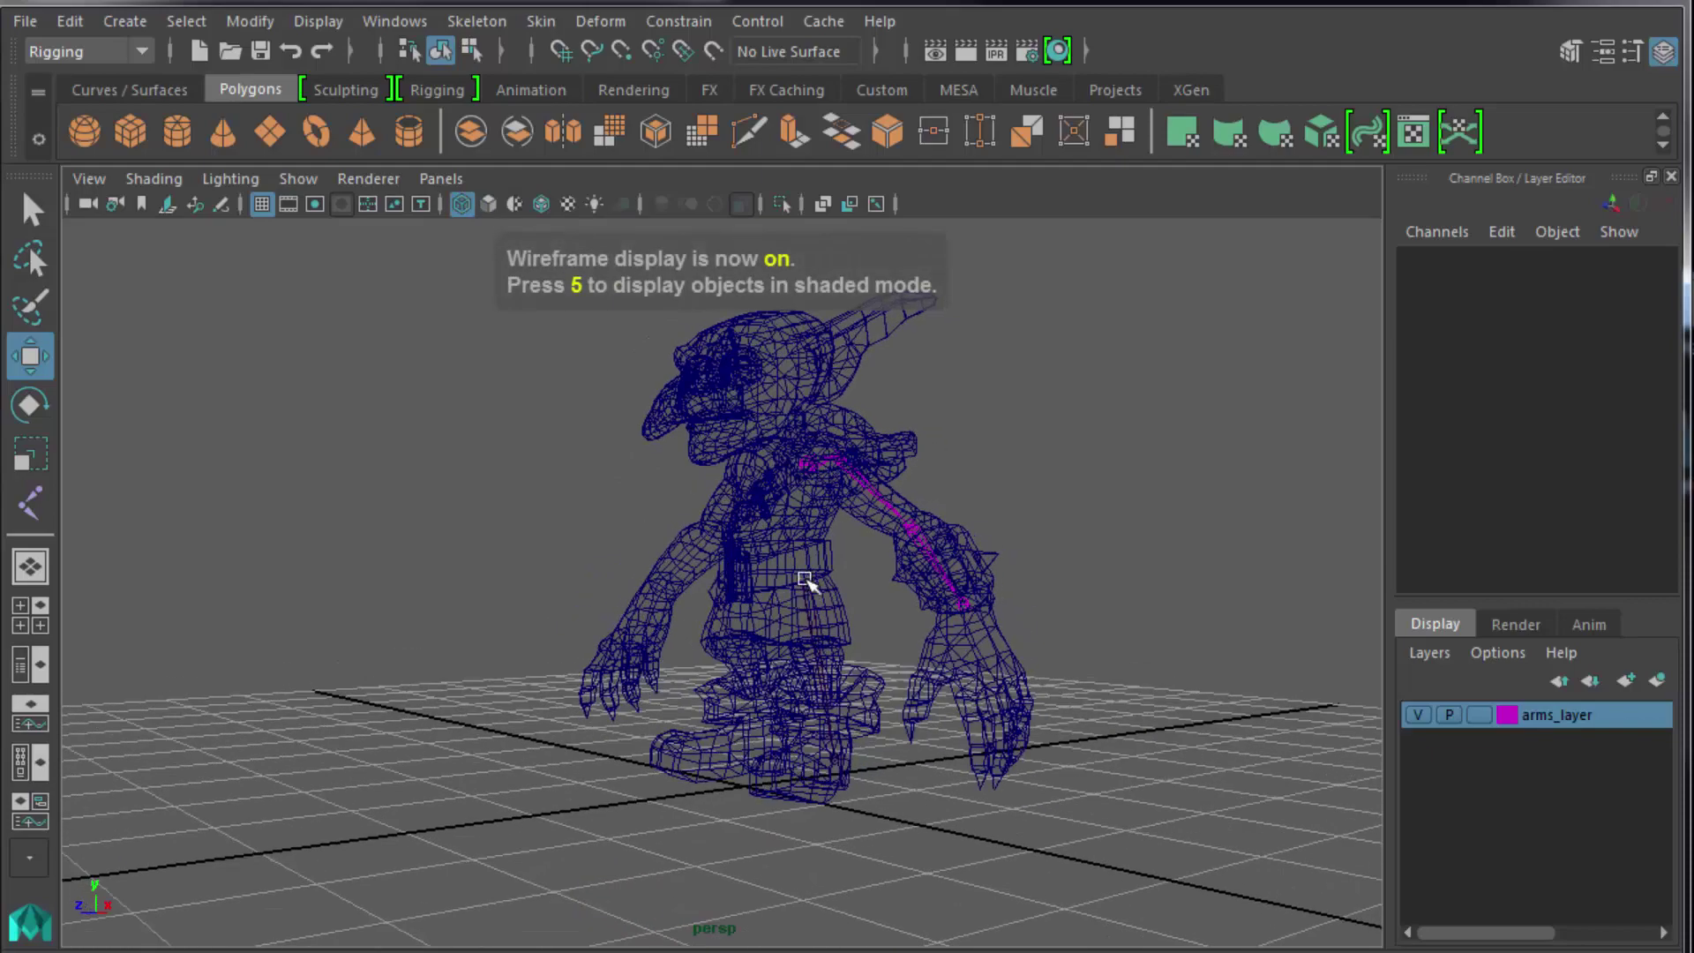
pyautogui.click(805, 580)
pyautogui.keyDown('alt'); pyautogui.moveTo(908, 783); pyautogui.dragTo(988, 763); pyautogui.keyUp('alt')
pyautogui.scroll(5, 920, 767)
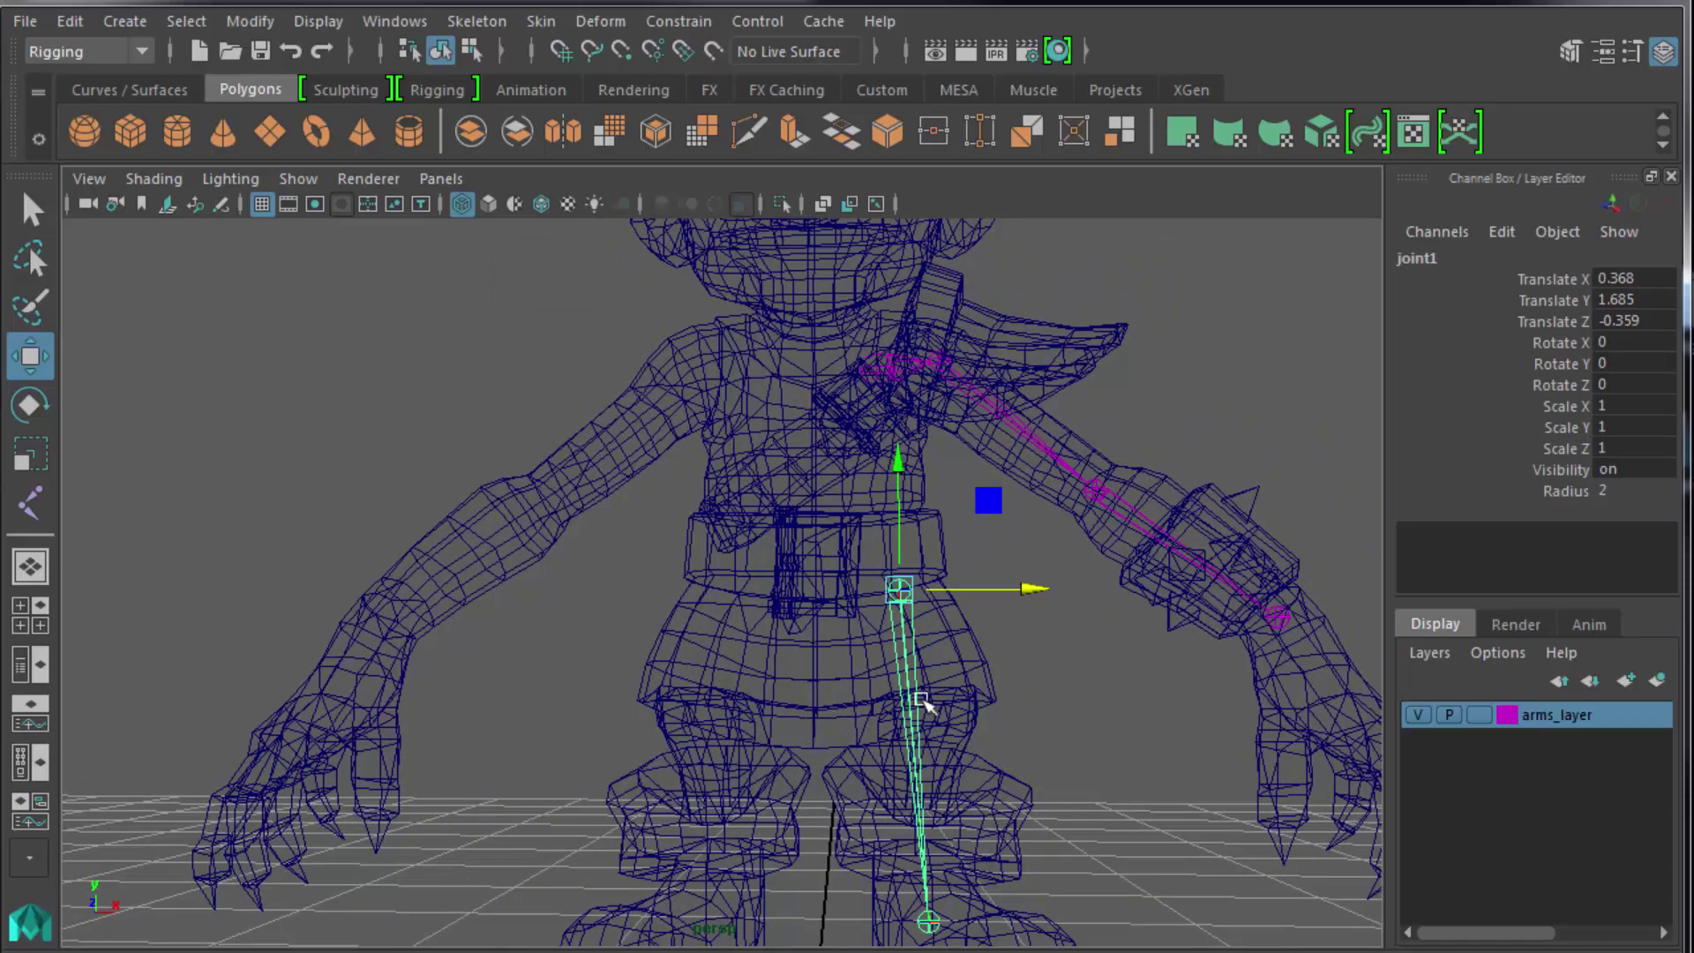
pyautogui.keyDown('alt'); pyautogui.moveTo(922, 701); pyautogui.dragTo(969, 713); pyautogui.keyUp('alt')
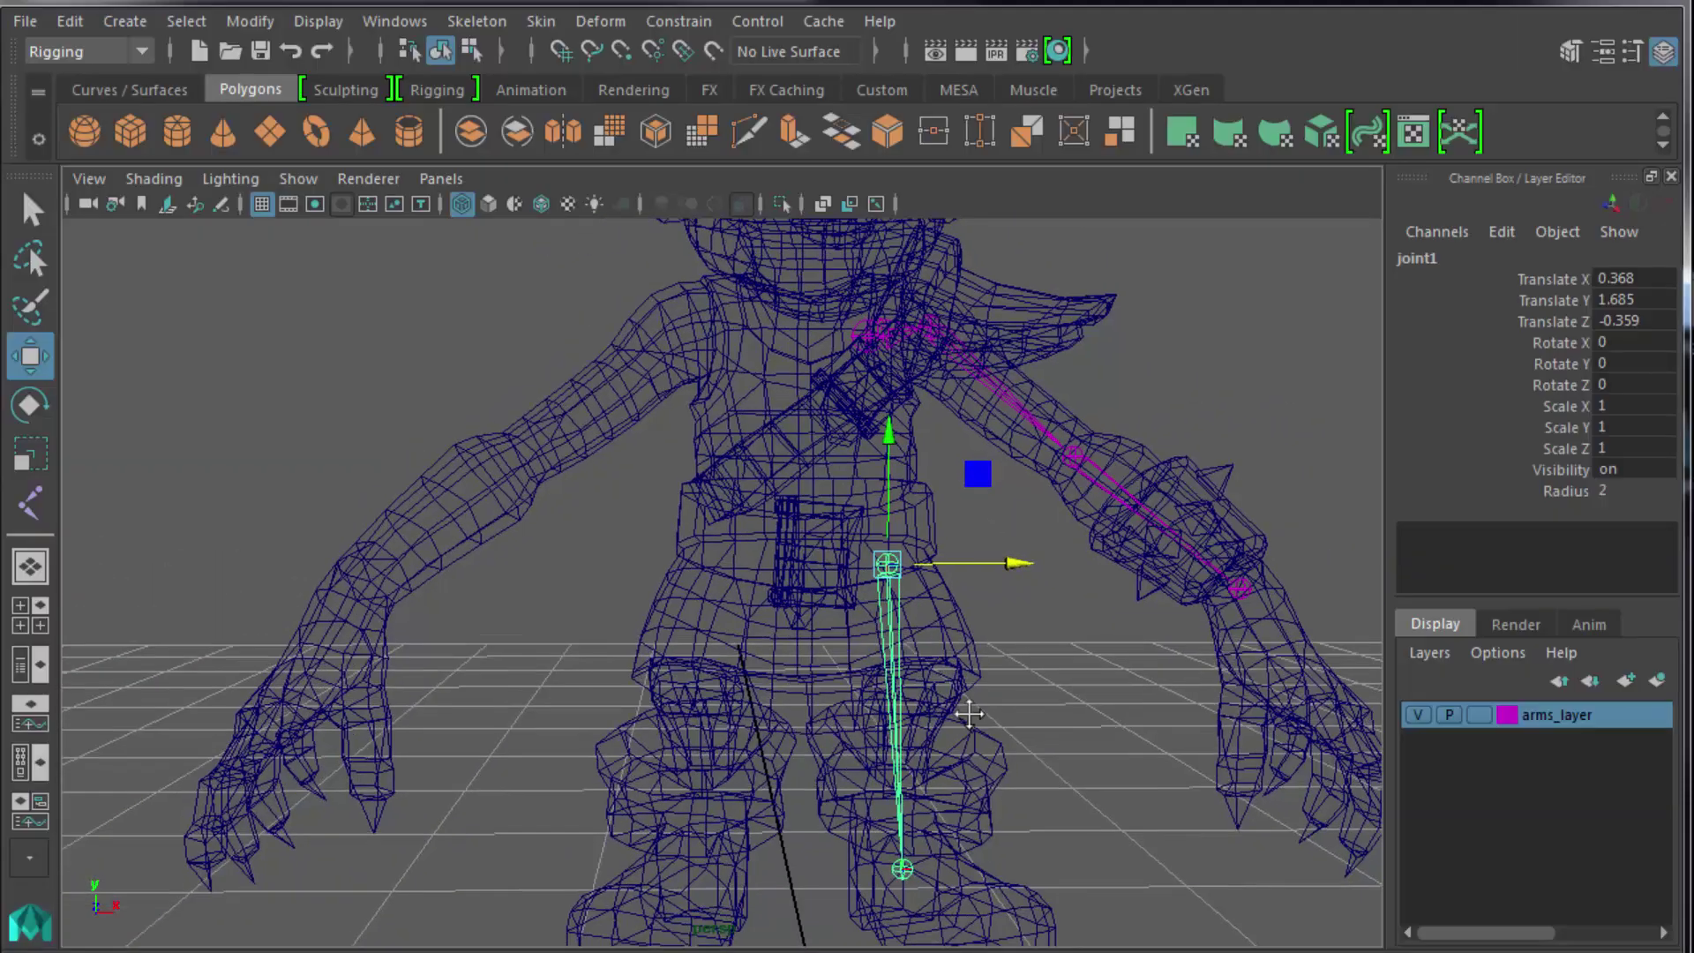
pyautogui.keyDown('alt'); pyautogui.moveTo(969, 713); pyautogui.dragTo(943, 617, button='middle'); pyautogui.keyUp('alt')
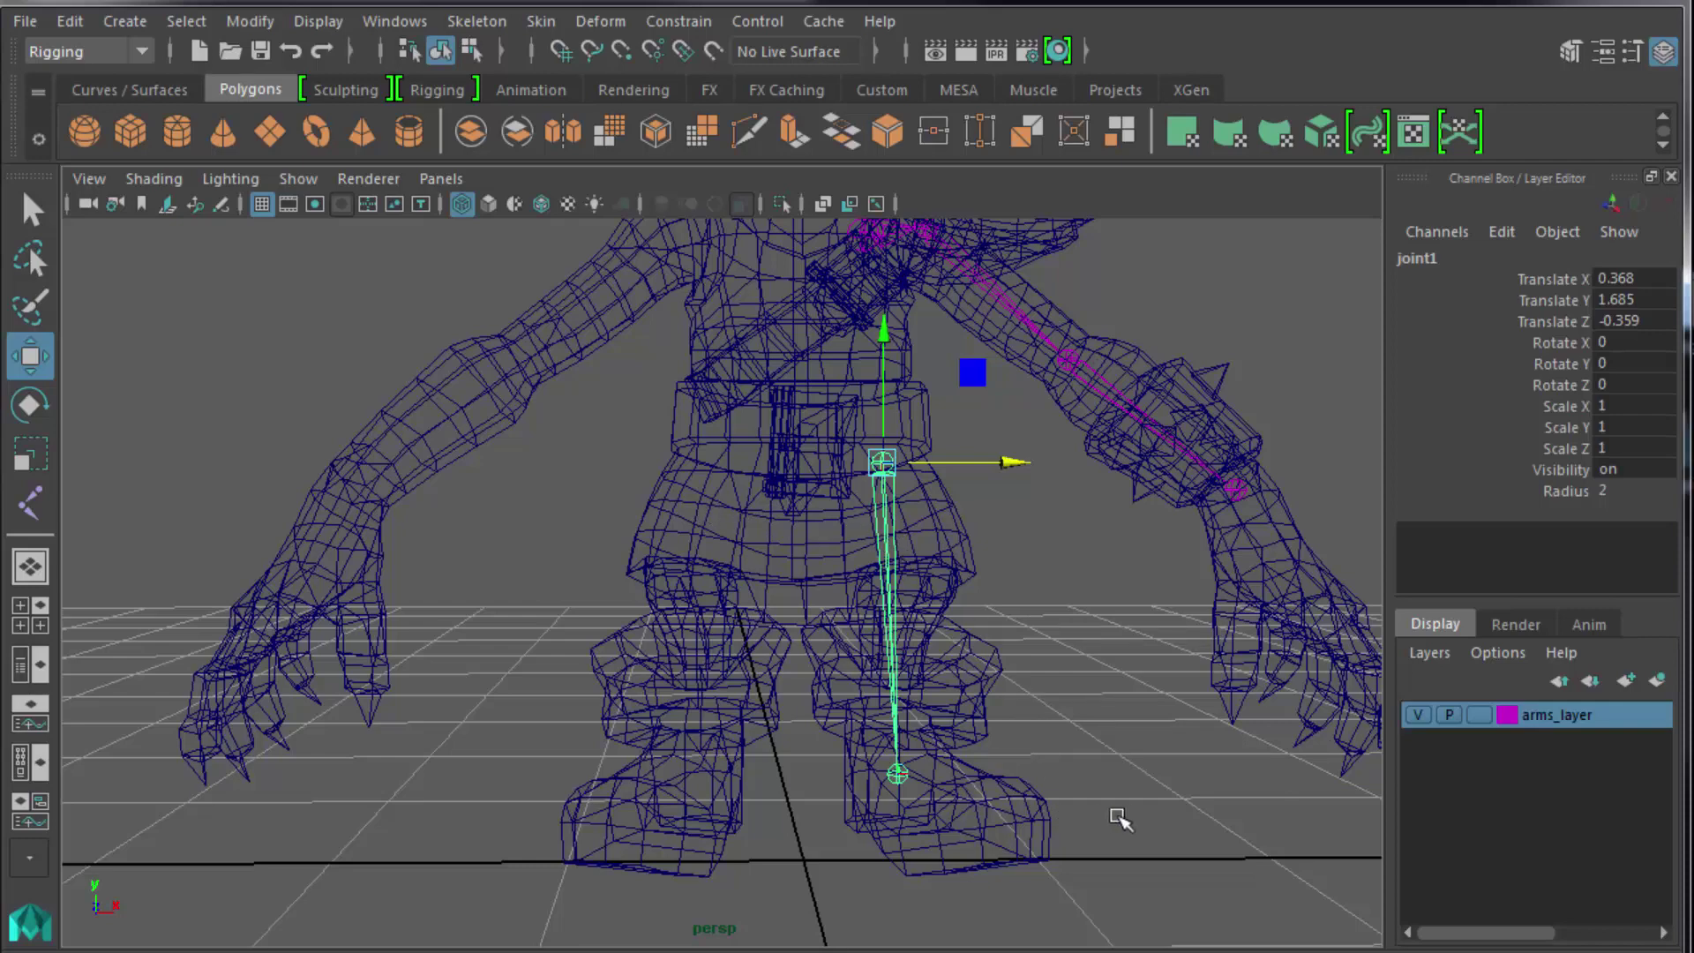
# Lower only the hip joint to a Translate Y of about 1.52, keeping the ankle joint in place, and compare it with the shaded body.
pyautogui.keyDown('alt'); pyautogui.moveTo(1125, 813); pyautogui.dragTo(1003, 806); pyautogui.keyUp('alt')
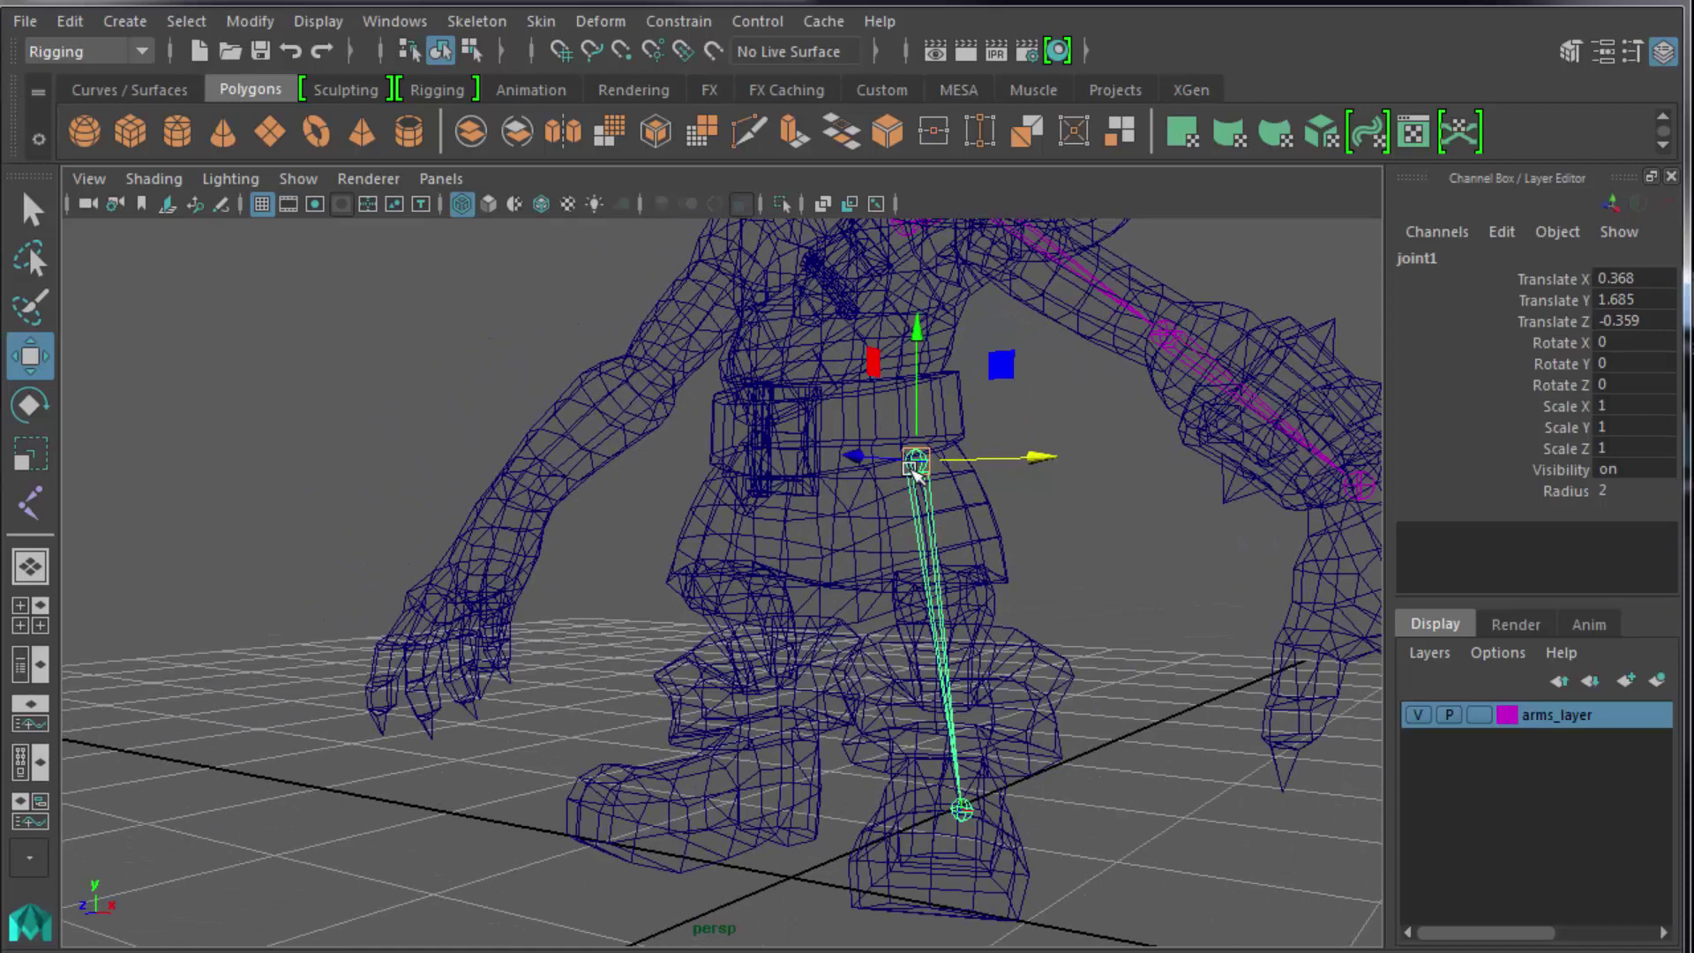
pyautogui.press('d')
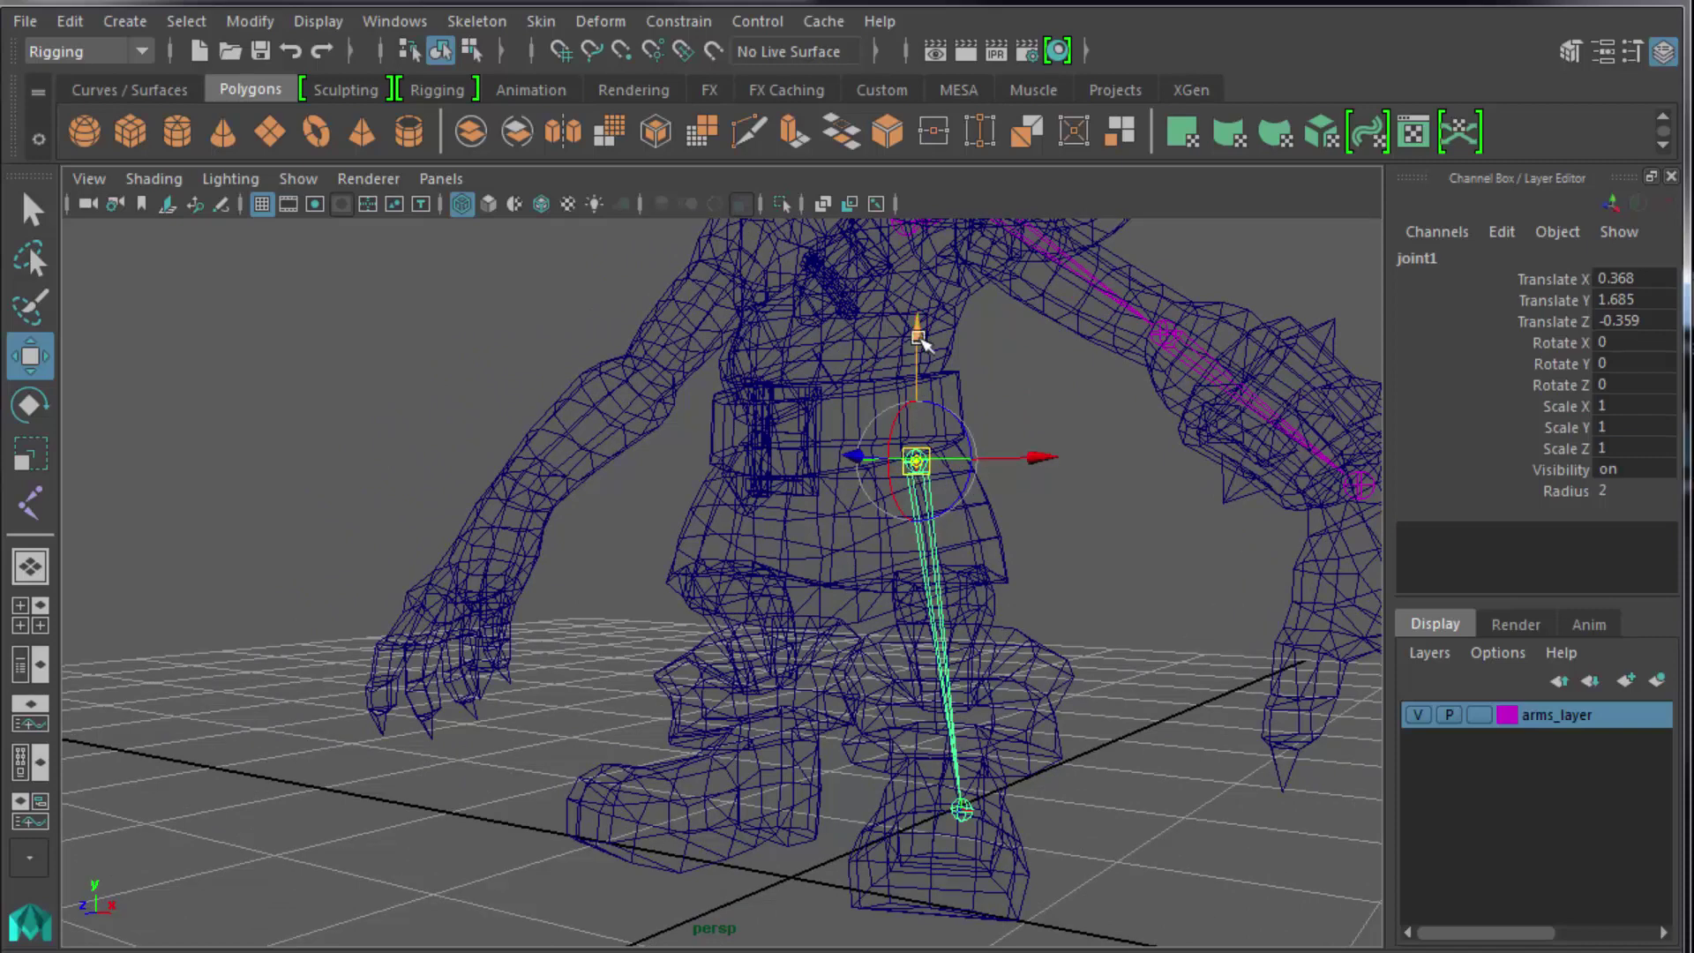
pyautogui.moveTo(917, 327); pyautogui.dragTo(934, 374)
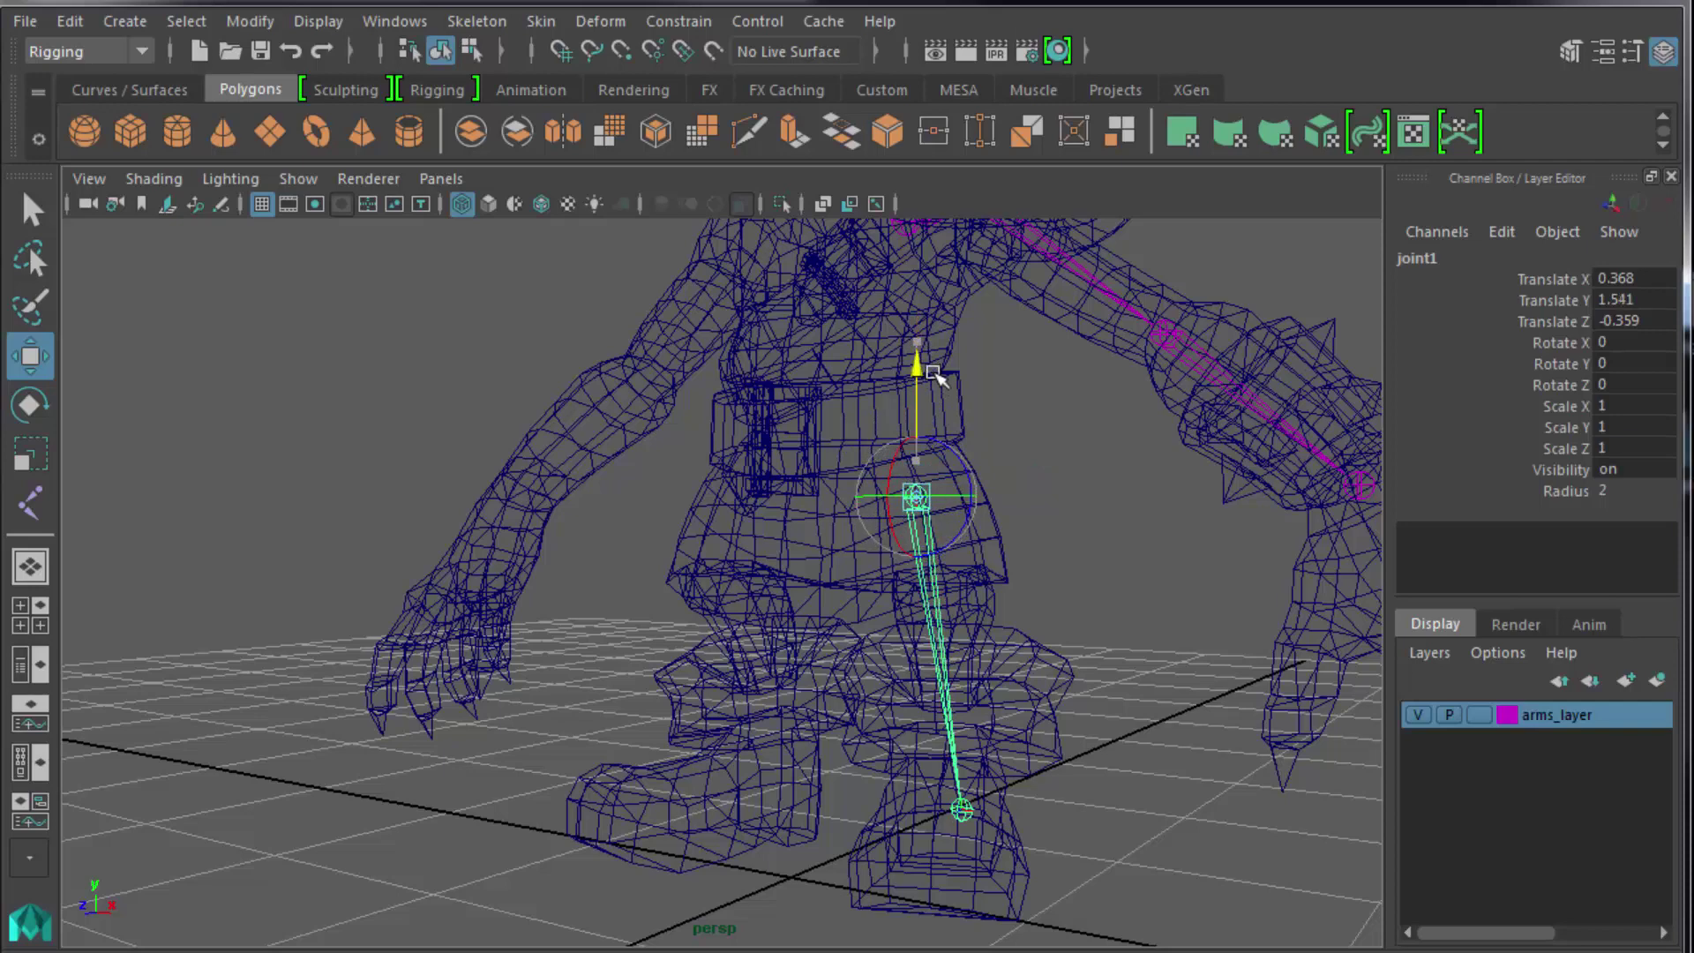
pyautogui.moveTo(934, 374); pyautogui.dragTo(935, 379)
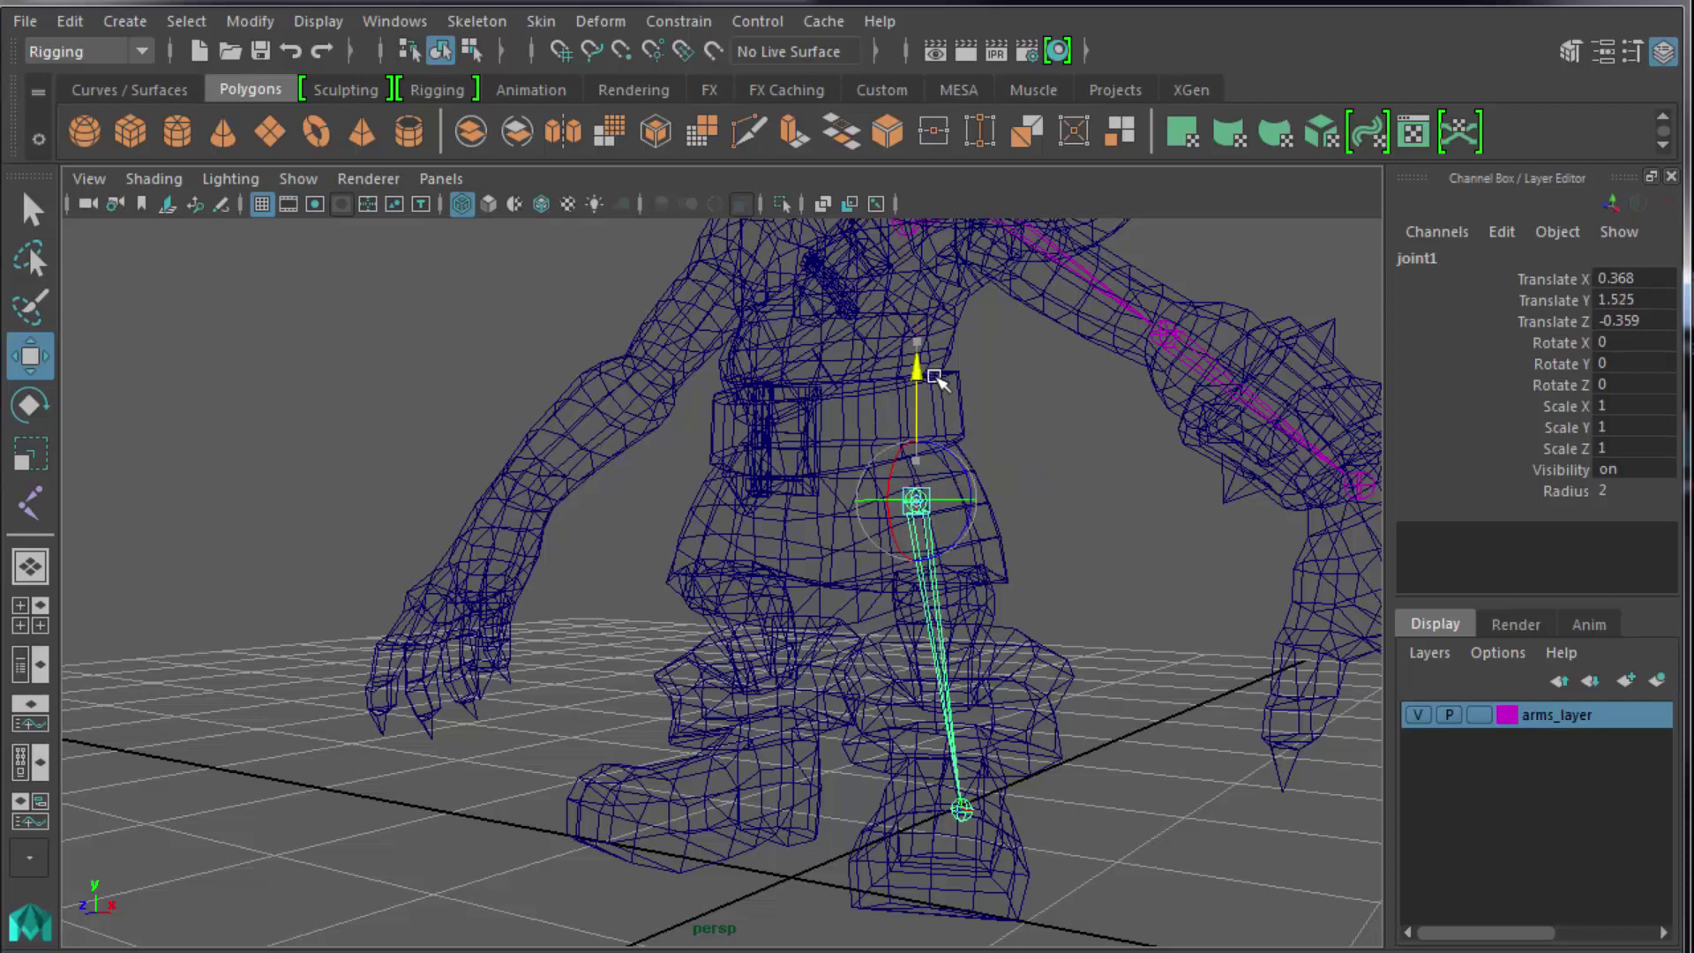
pyautogui.click(1173, 593)
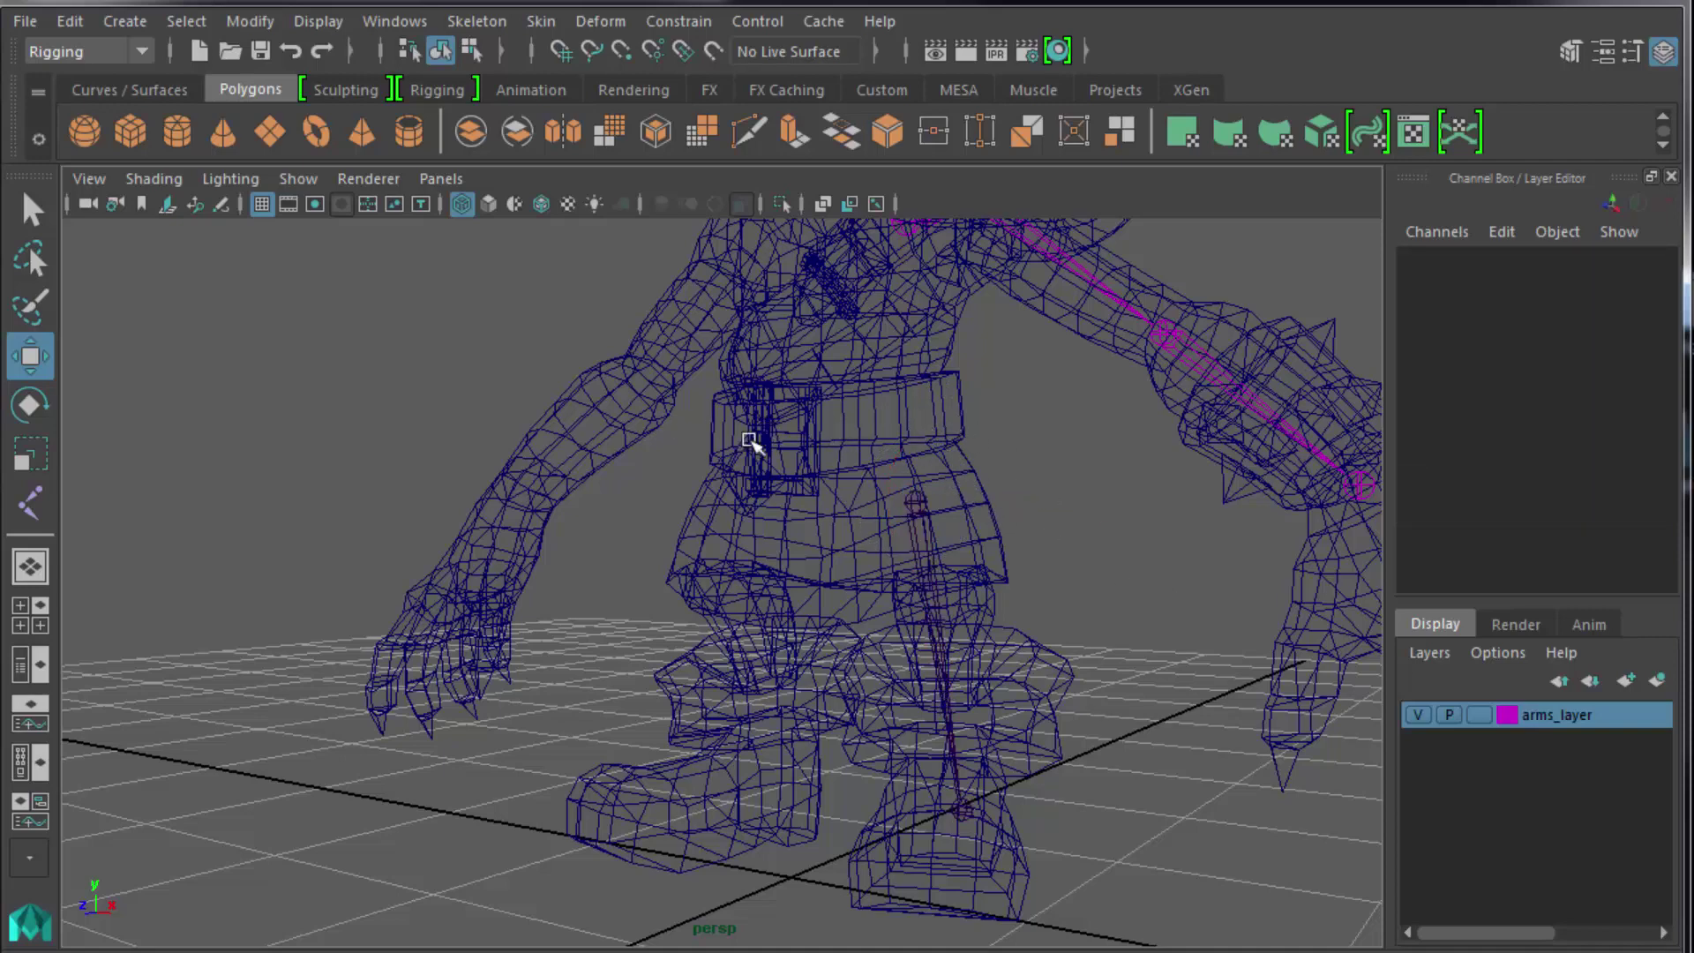
pyautogui.press('5')
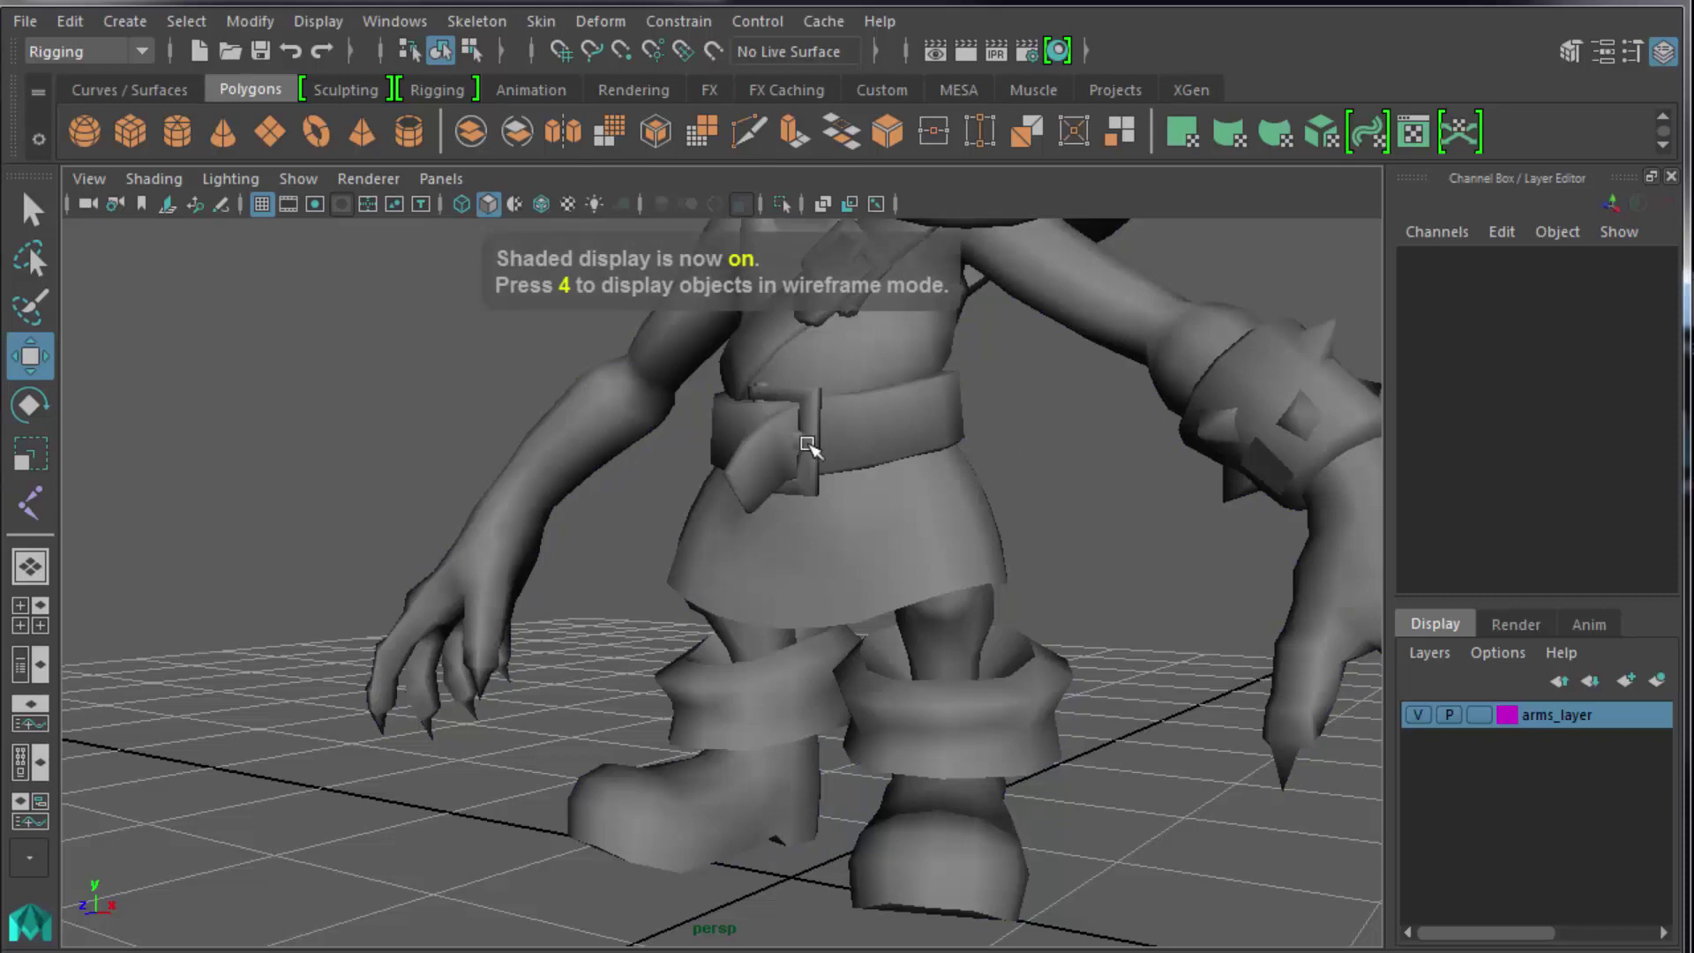
pyautogui.press('4')
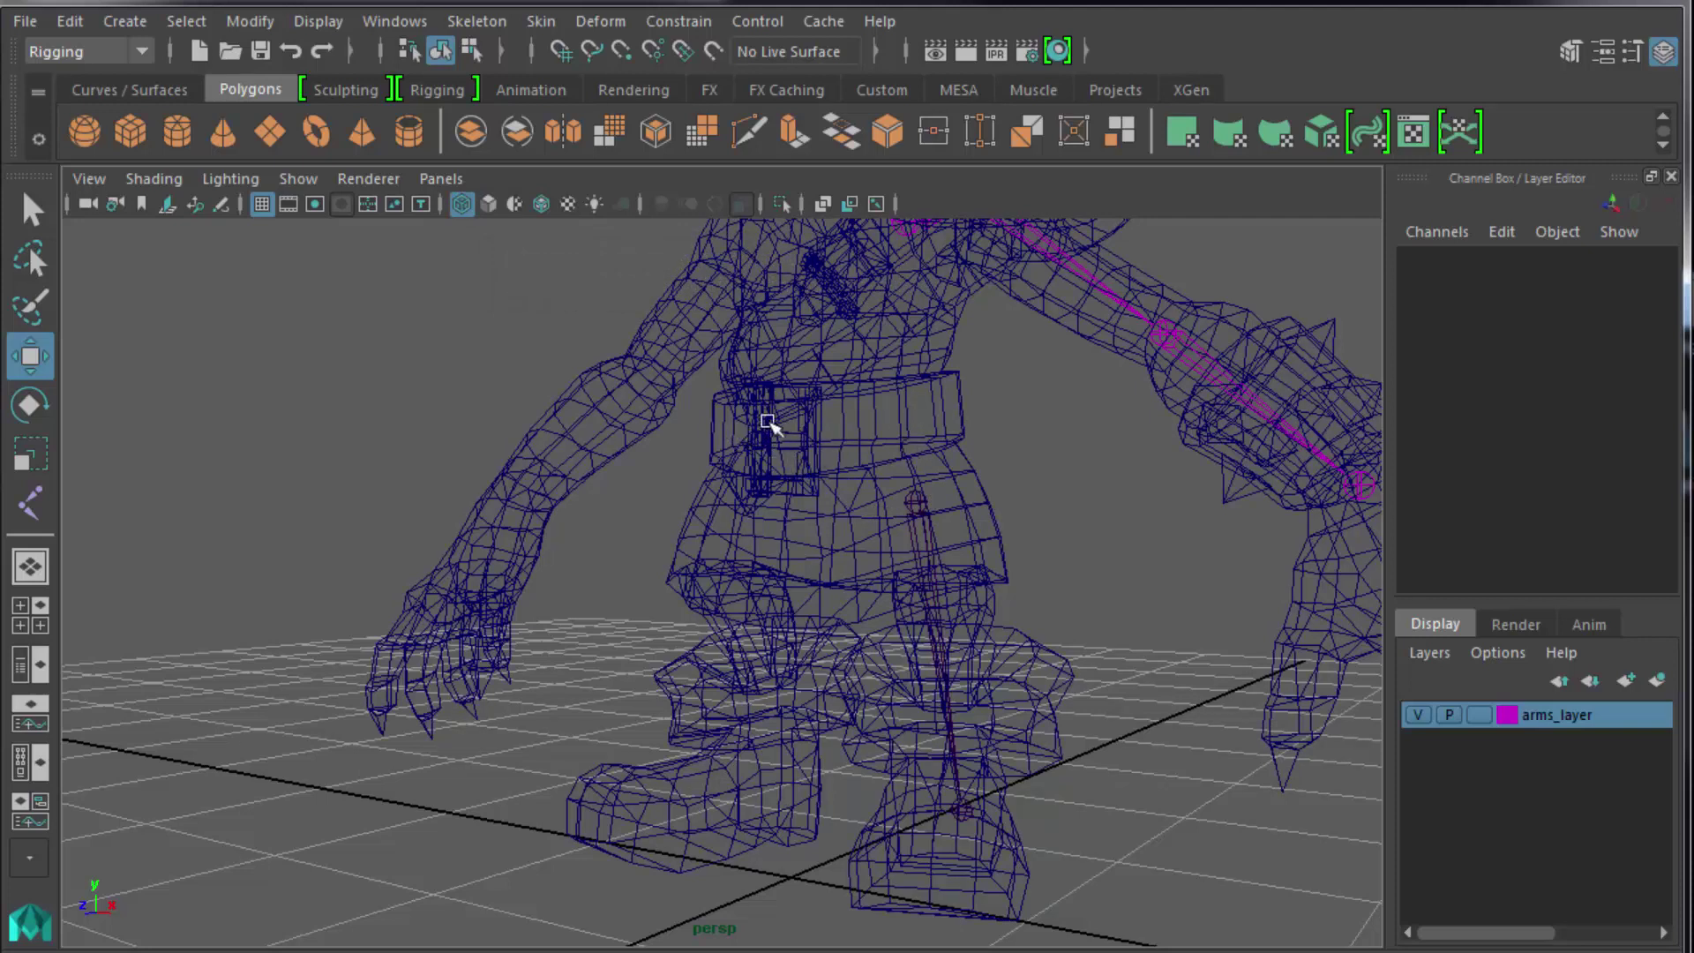
# Fine-tune the hip joint's height in the perspective and front views to a Translate Y of about 1.504 without moving the ankle.
pyautogui.click(914, 500)
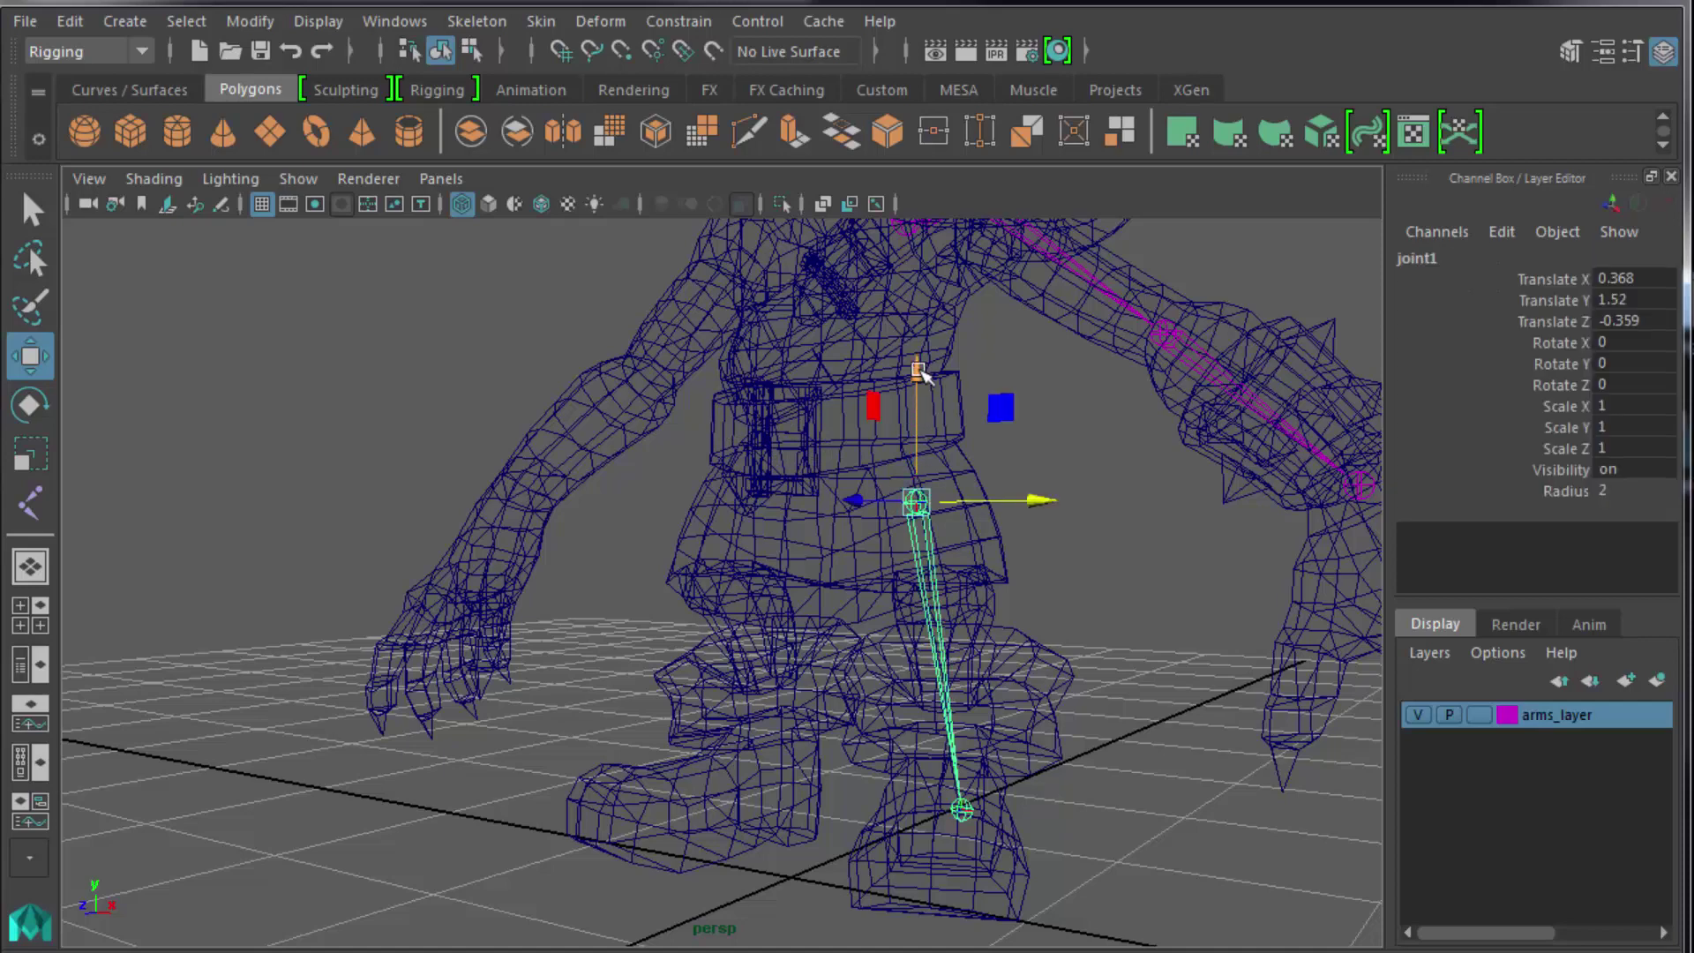
pyautogui.press('d')
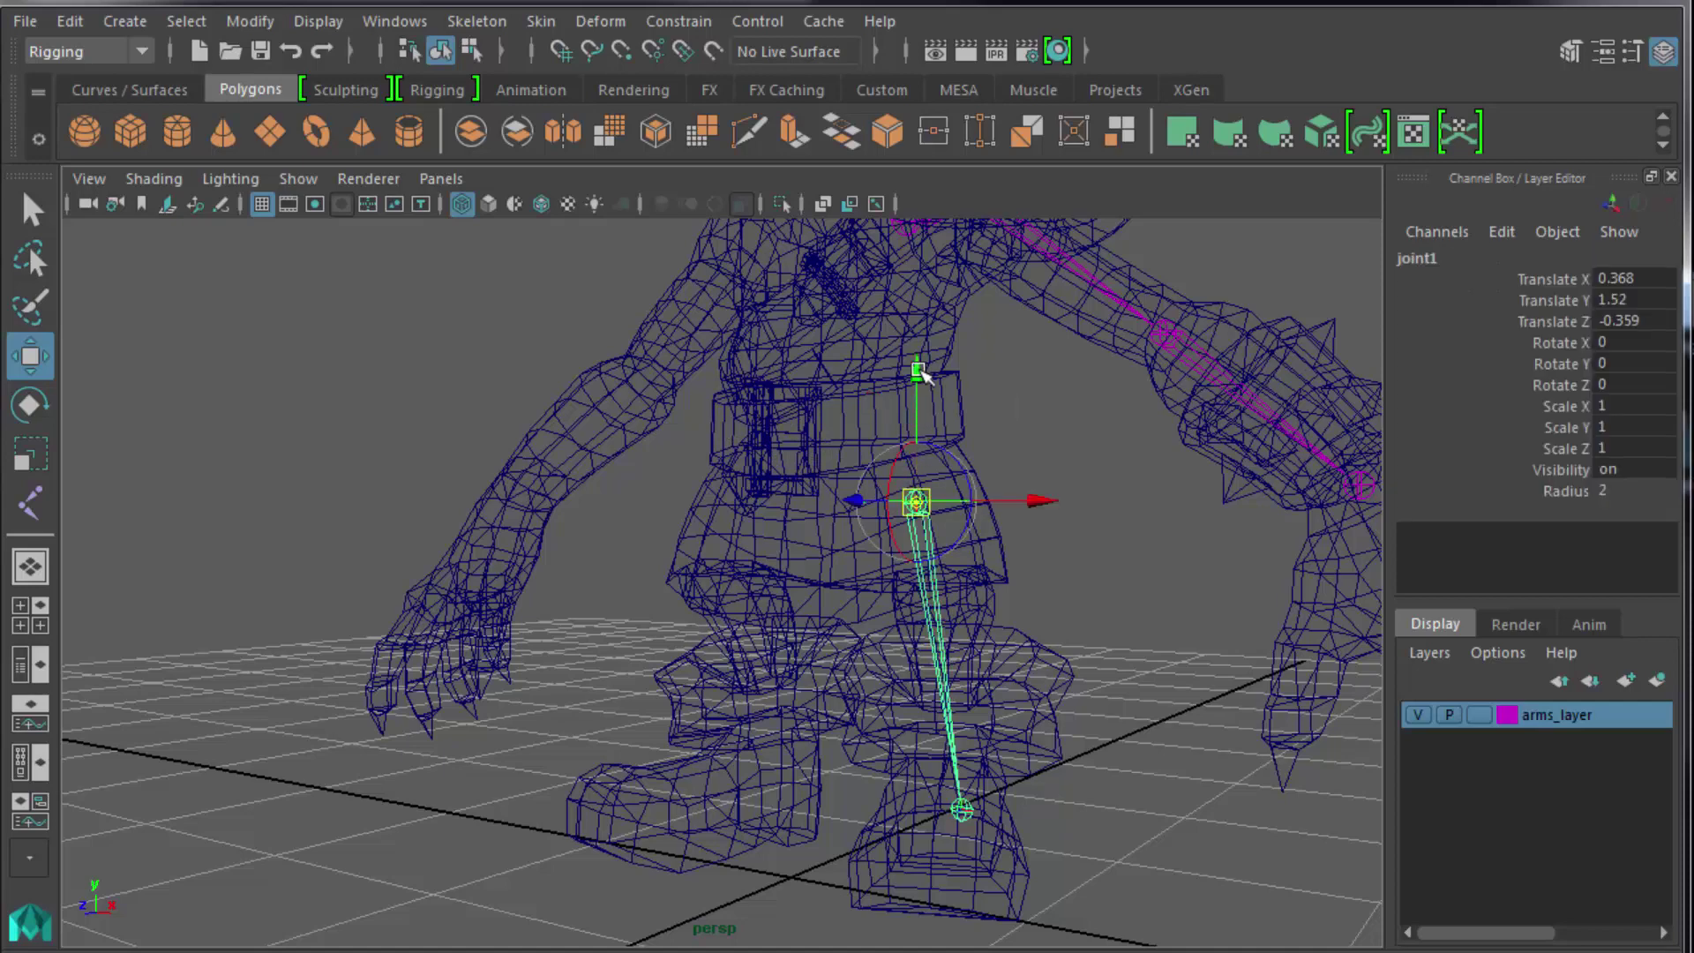
pyautogui.moveTo(921, 372); pyautogui.dragTo(918, 377)
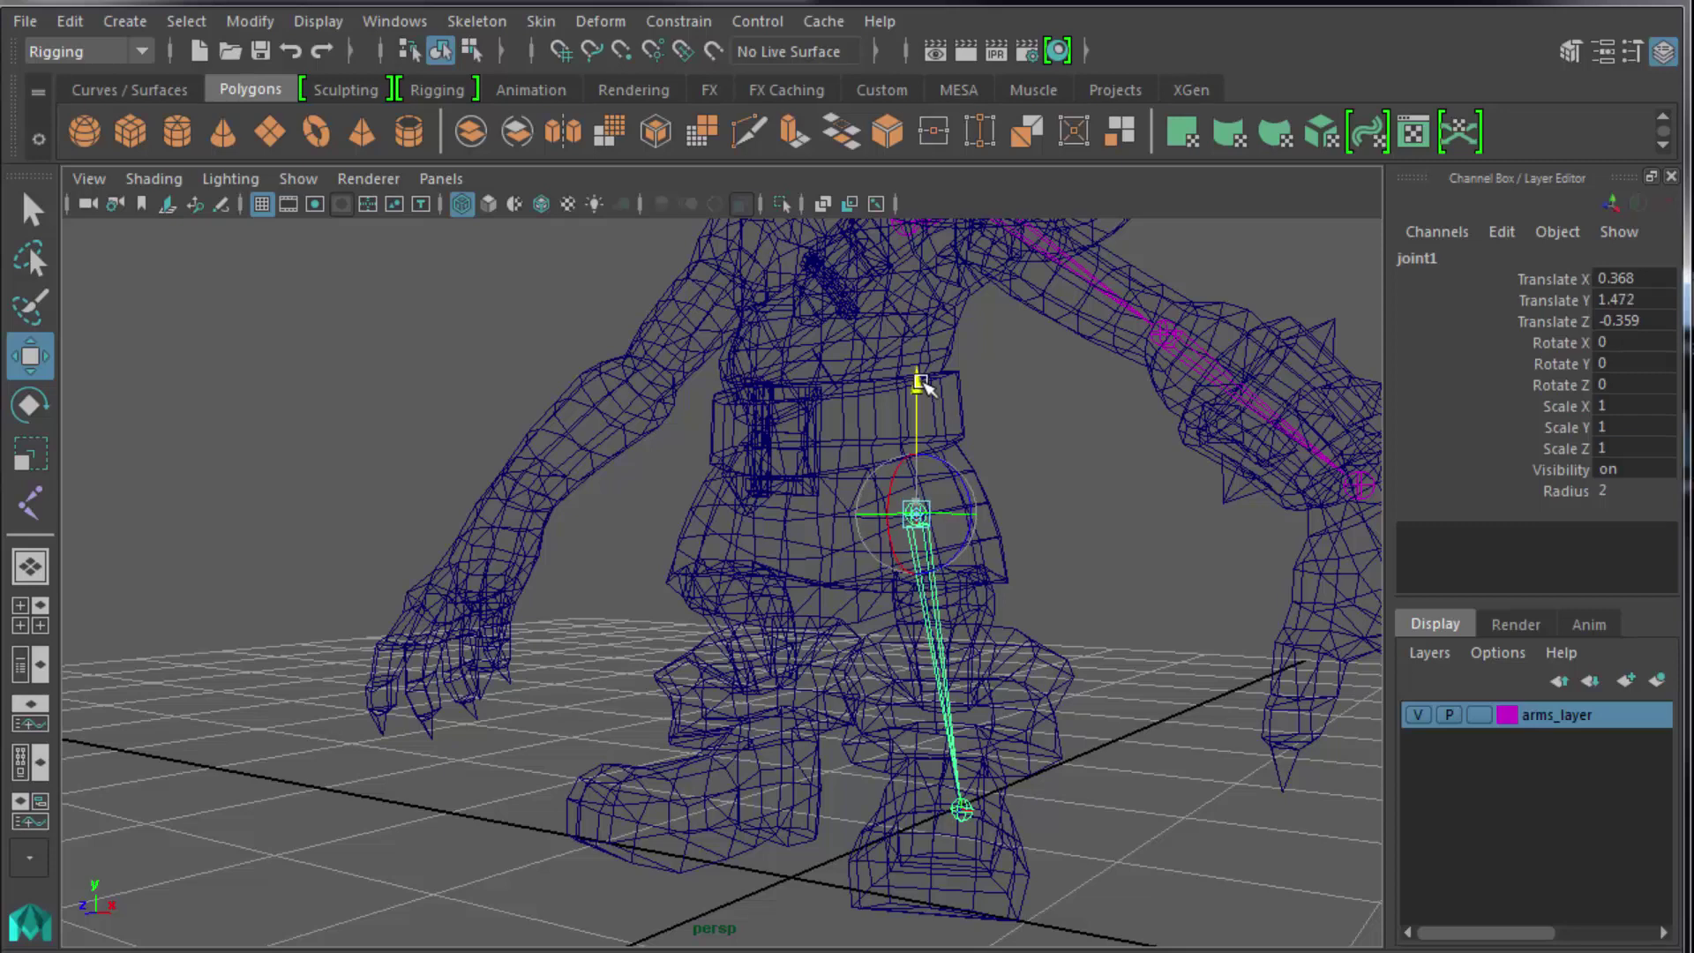
pyautogui.press('space')
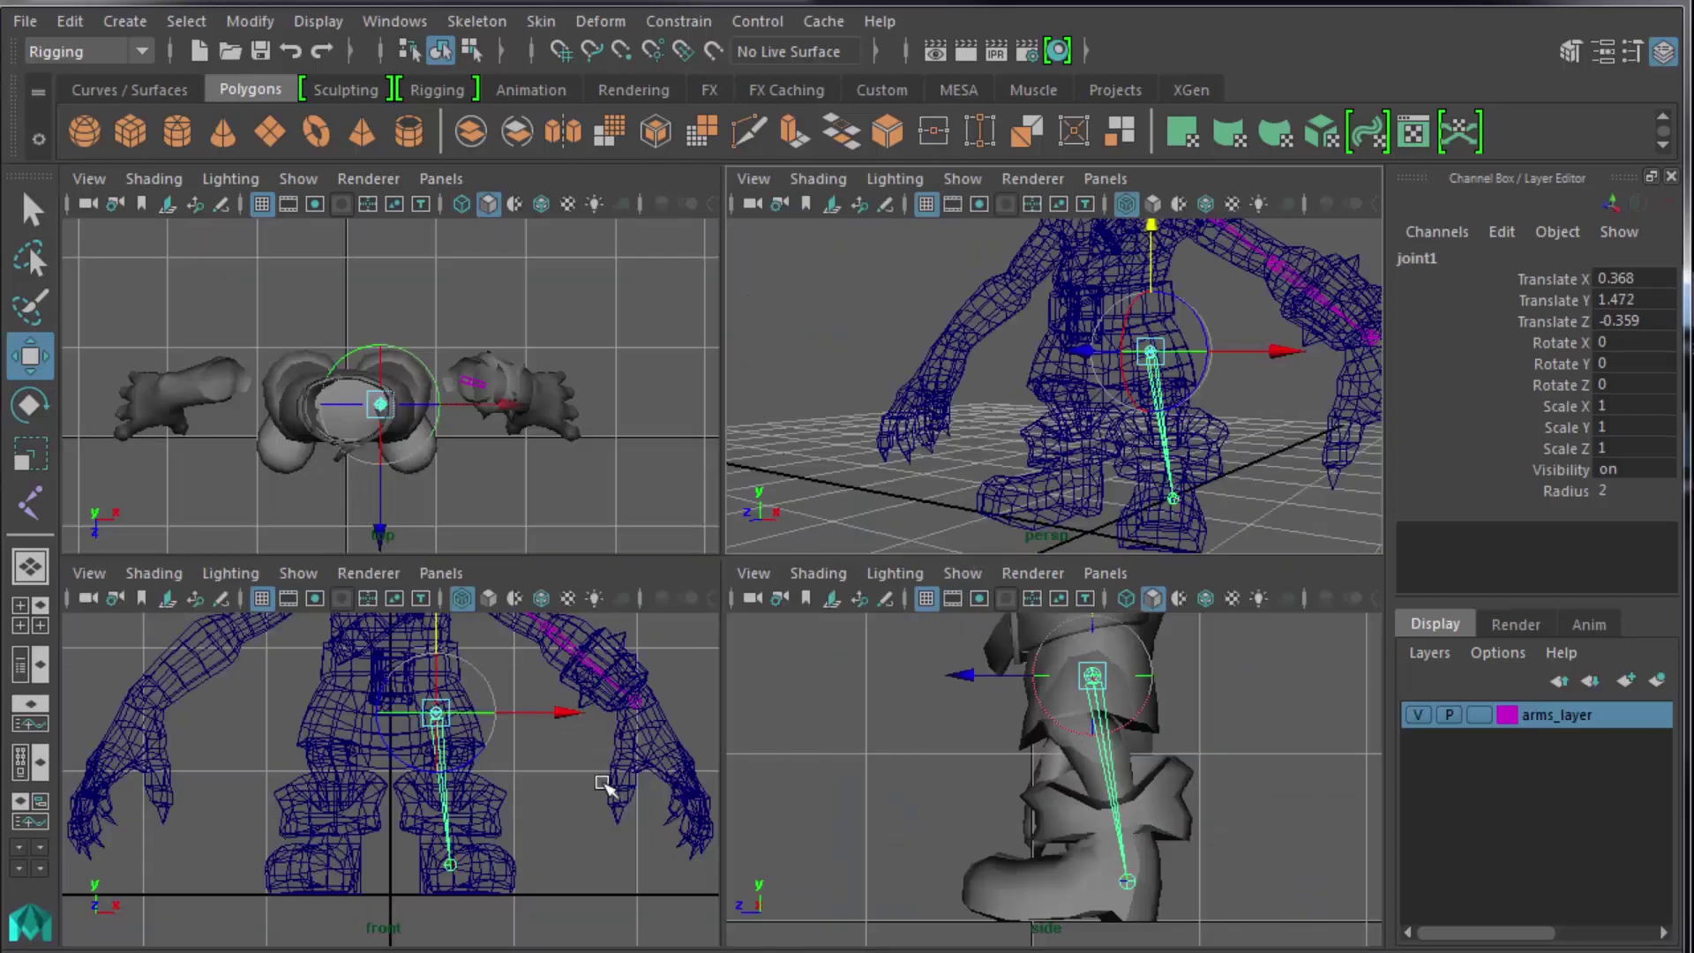
pyautogui.press('space')
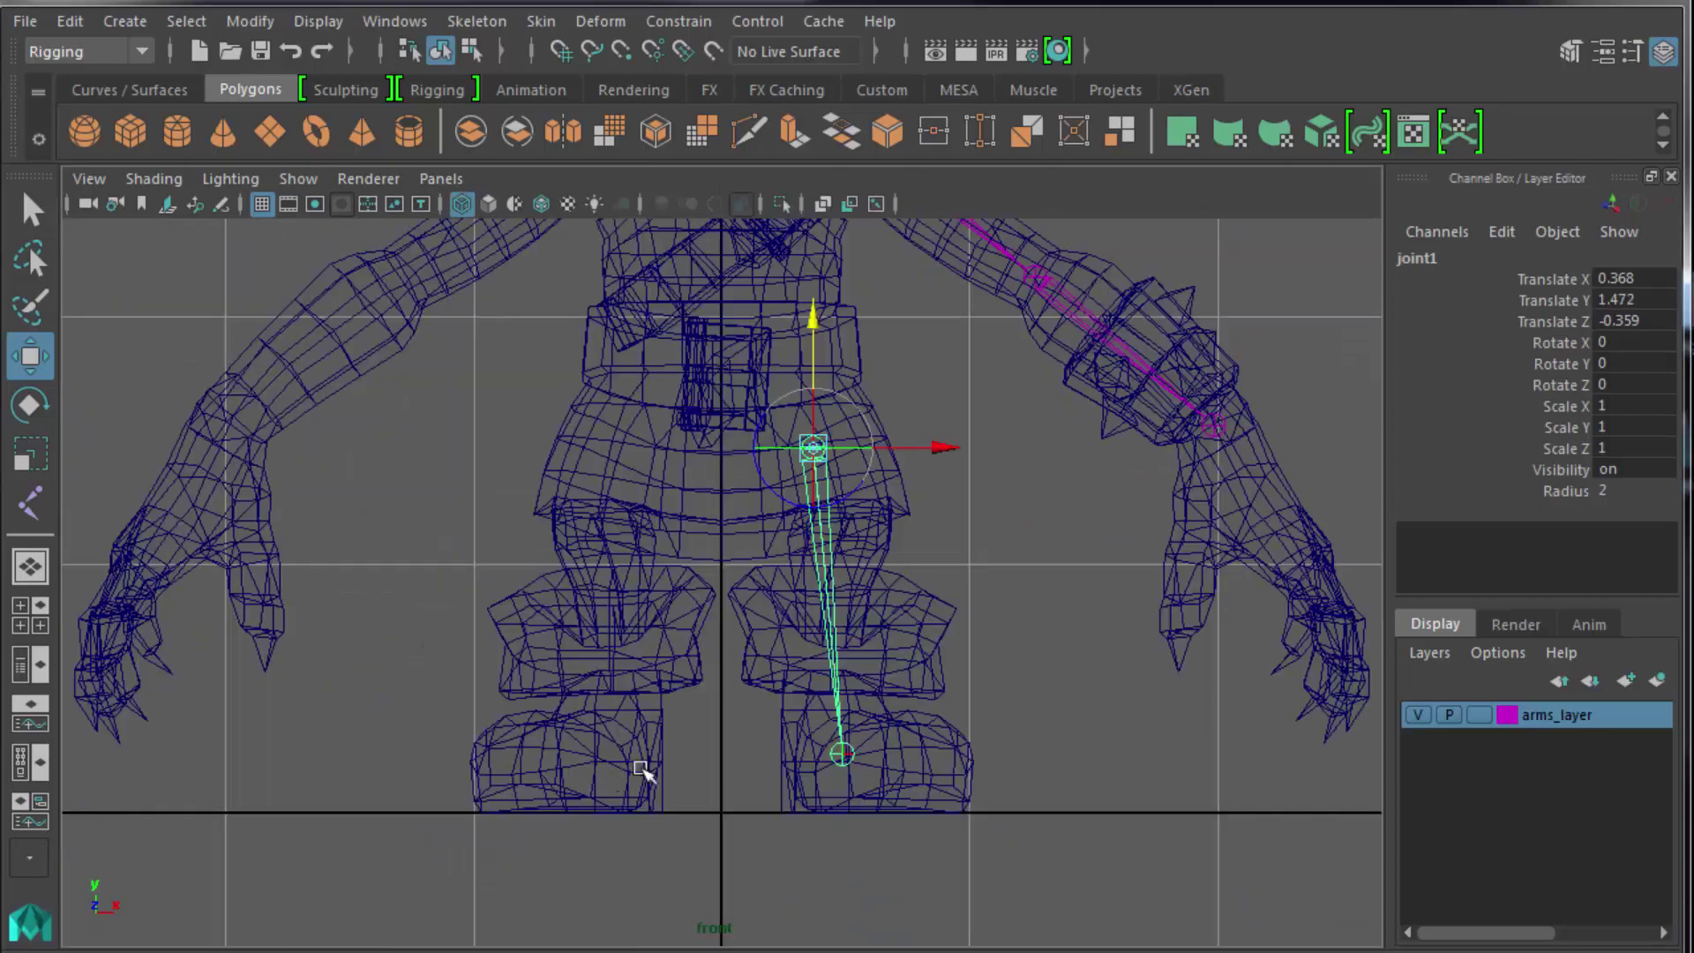
pyautogui.click(819, 328)
pyautogui.moveTo(819, 328); pyautogui.dragTo(813, 314)
# Shift the ankle joint slightly forward inside the boot in the side view, to a Translate Y of about -0.045.
pyautogui.press('space')
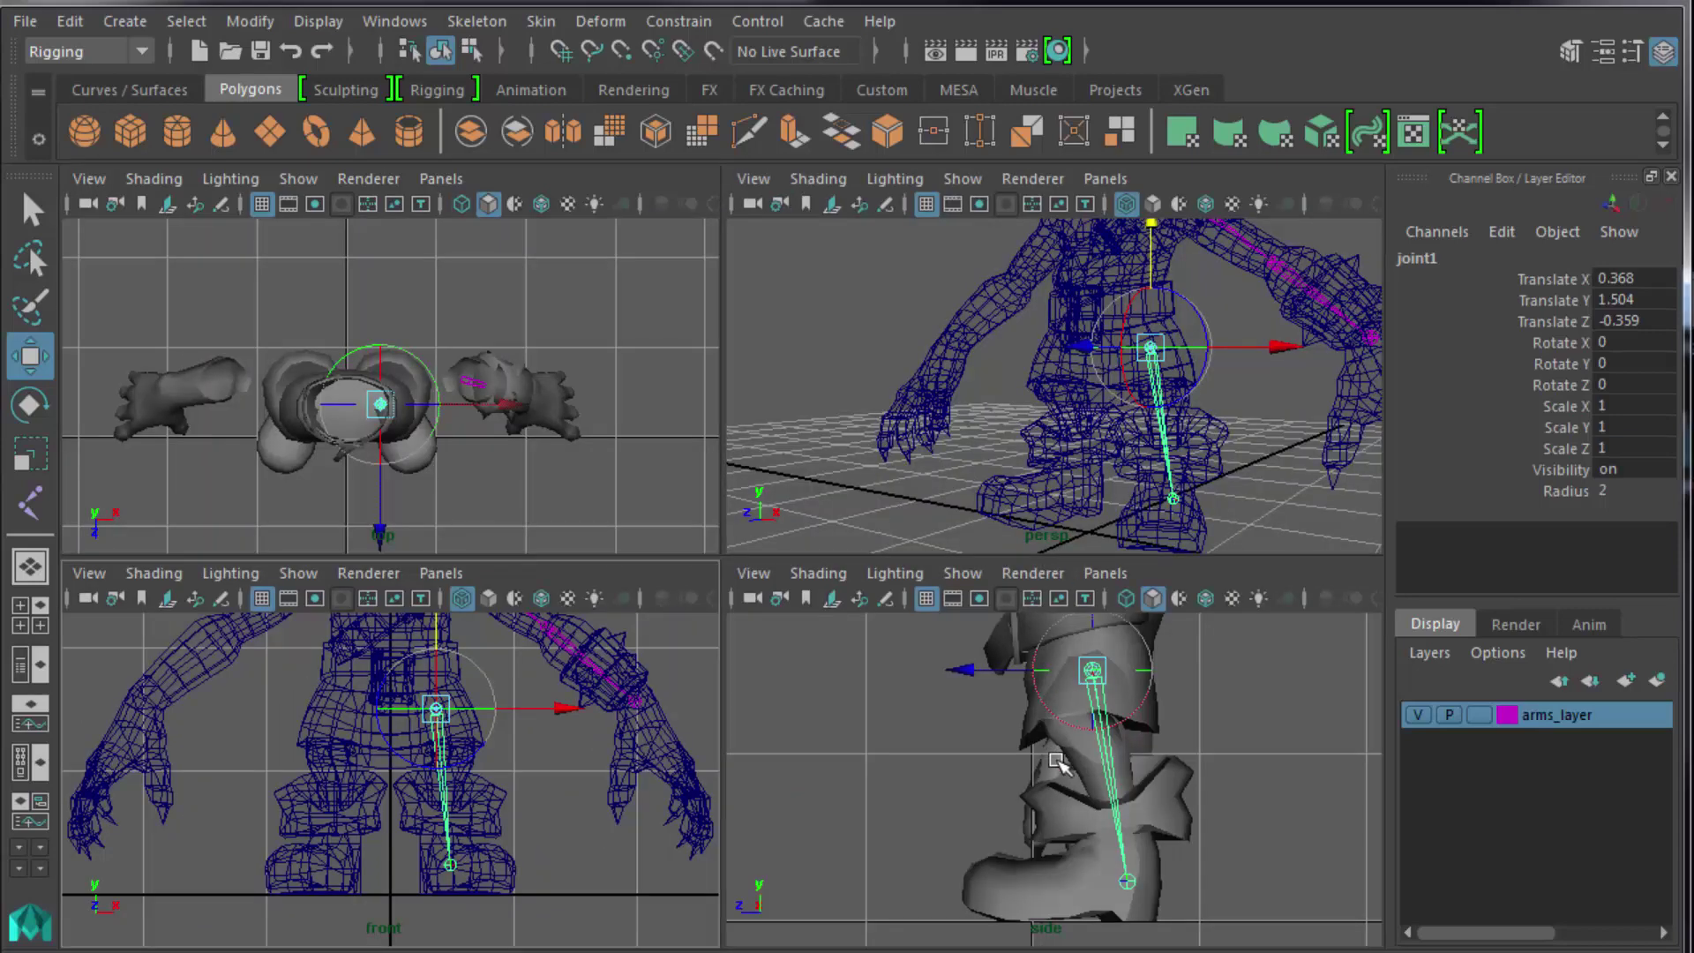
pyautogui.click(1128, 883)
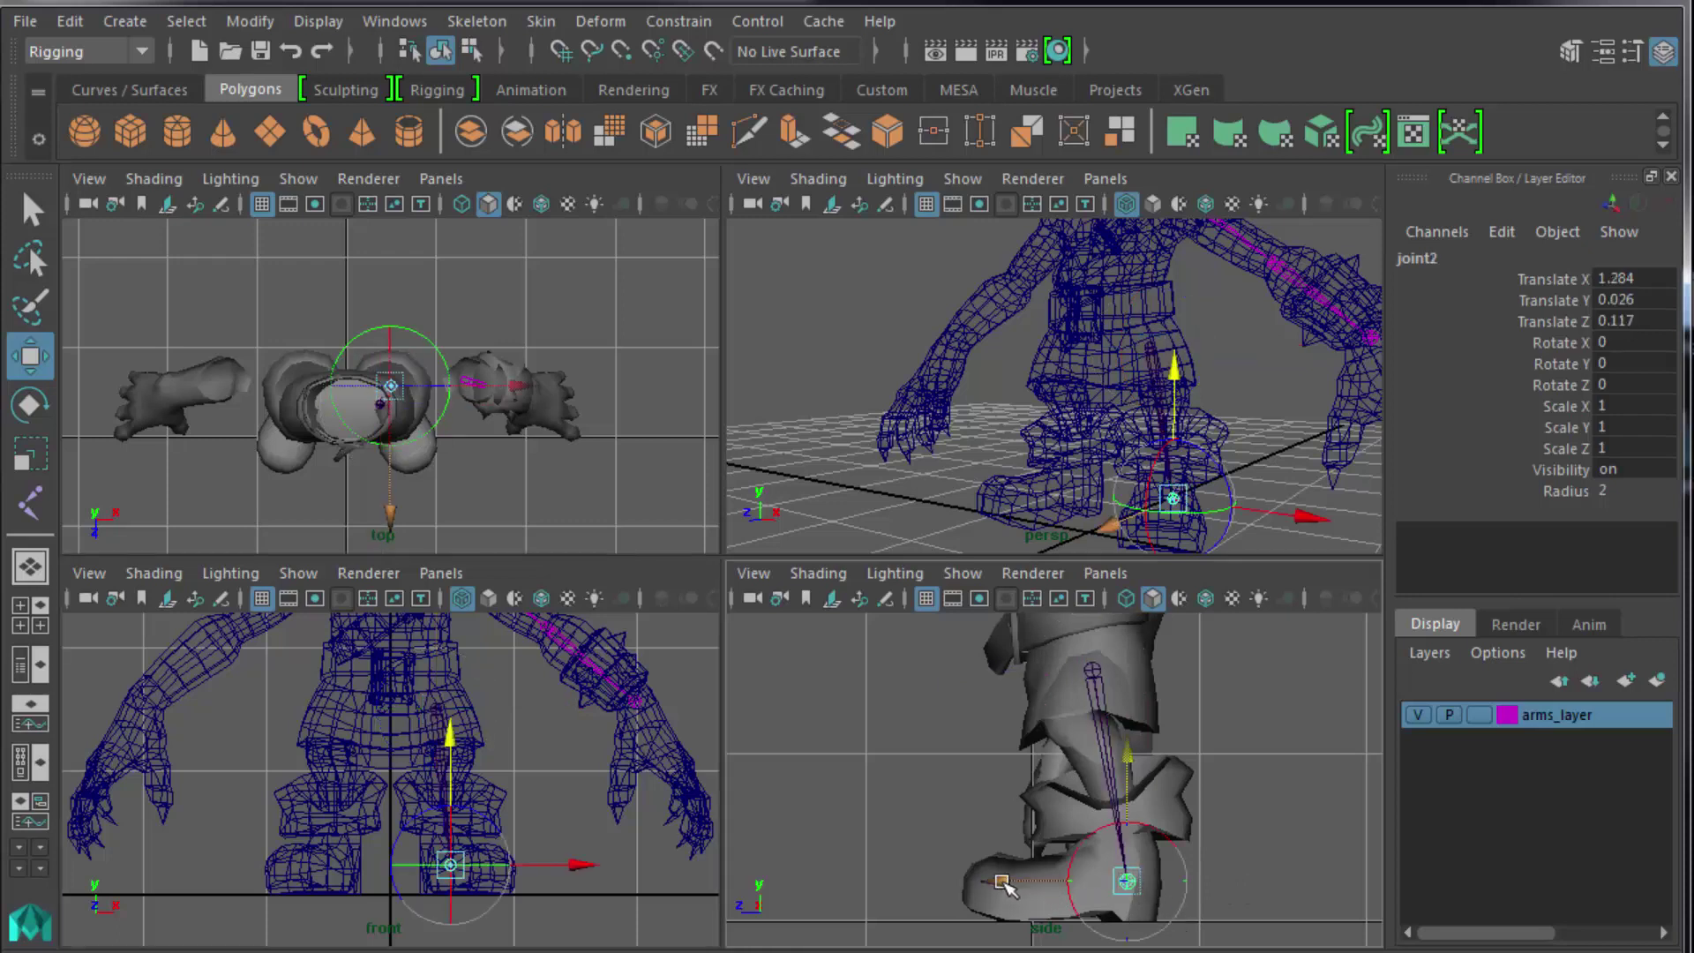
pyautogui.moveTo(1002, 883); pyautogui.dragTo(990, 885)
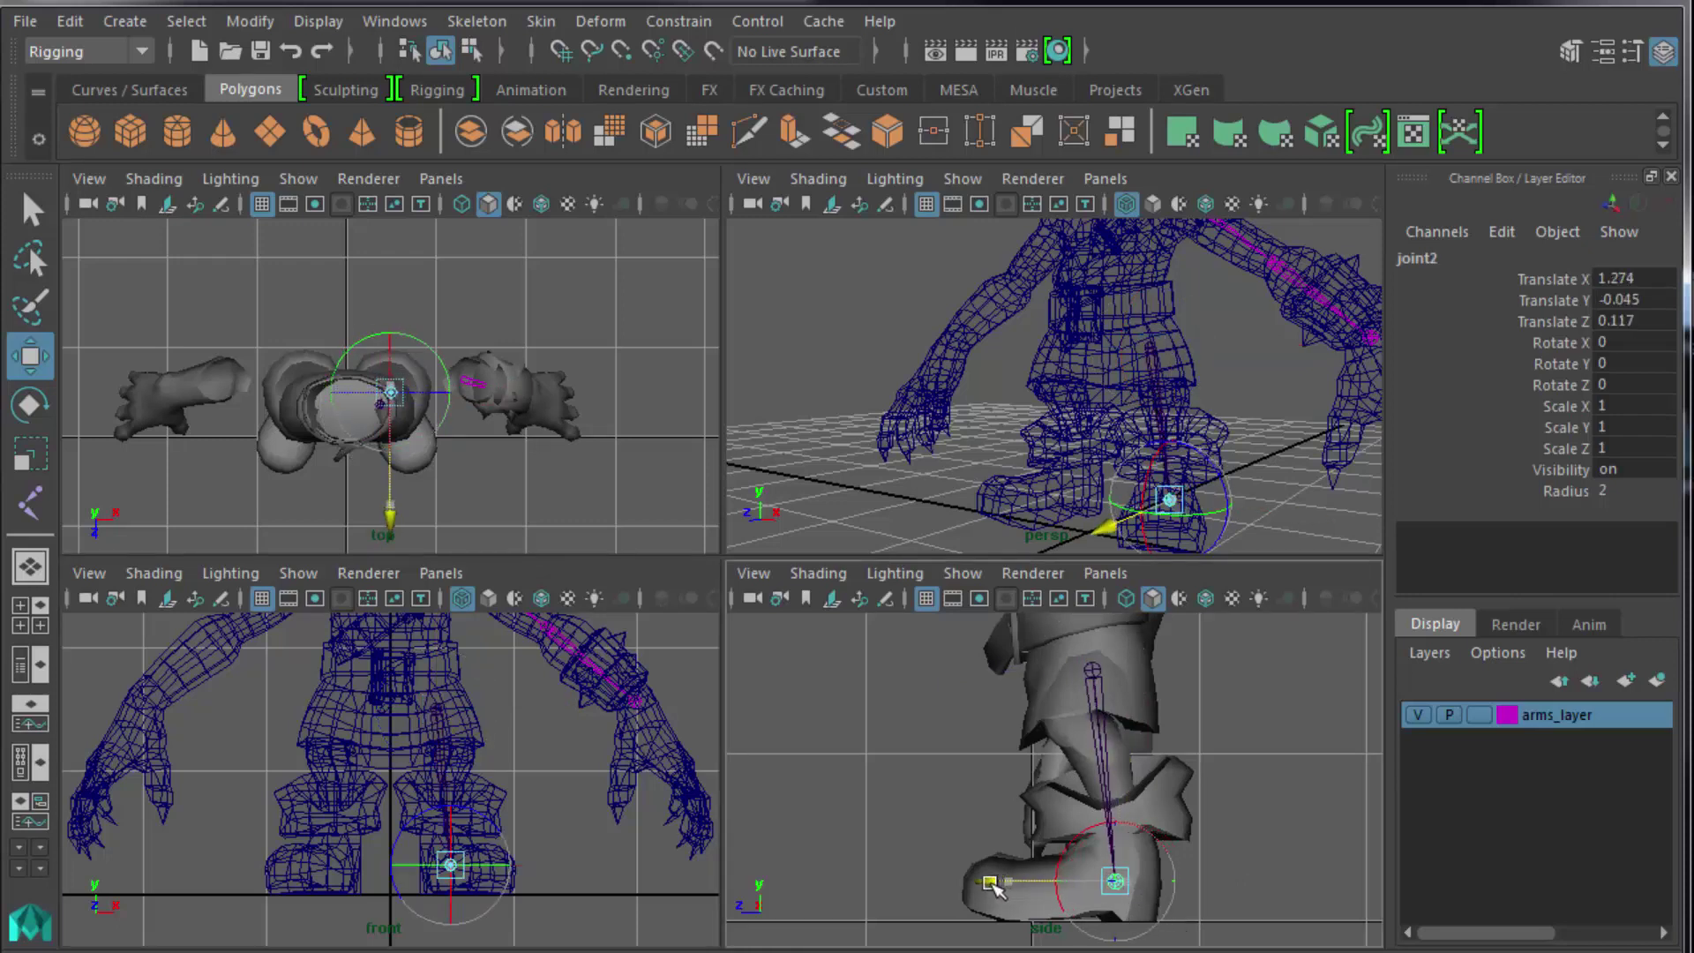
# Insert a knee joint into the leg bone at the upper leg, just below the skirt's hem, in the side view.
pyautogui.press('space')
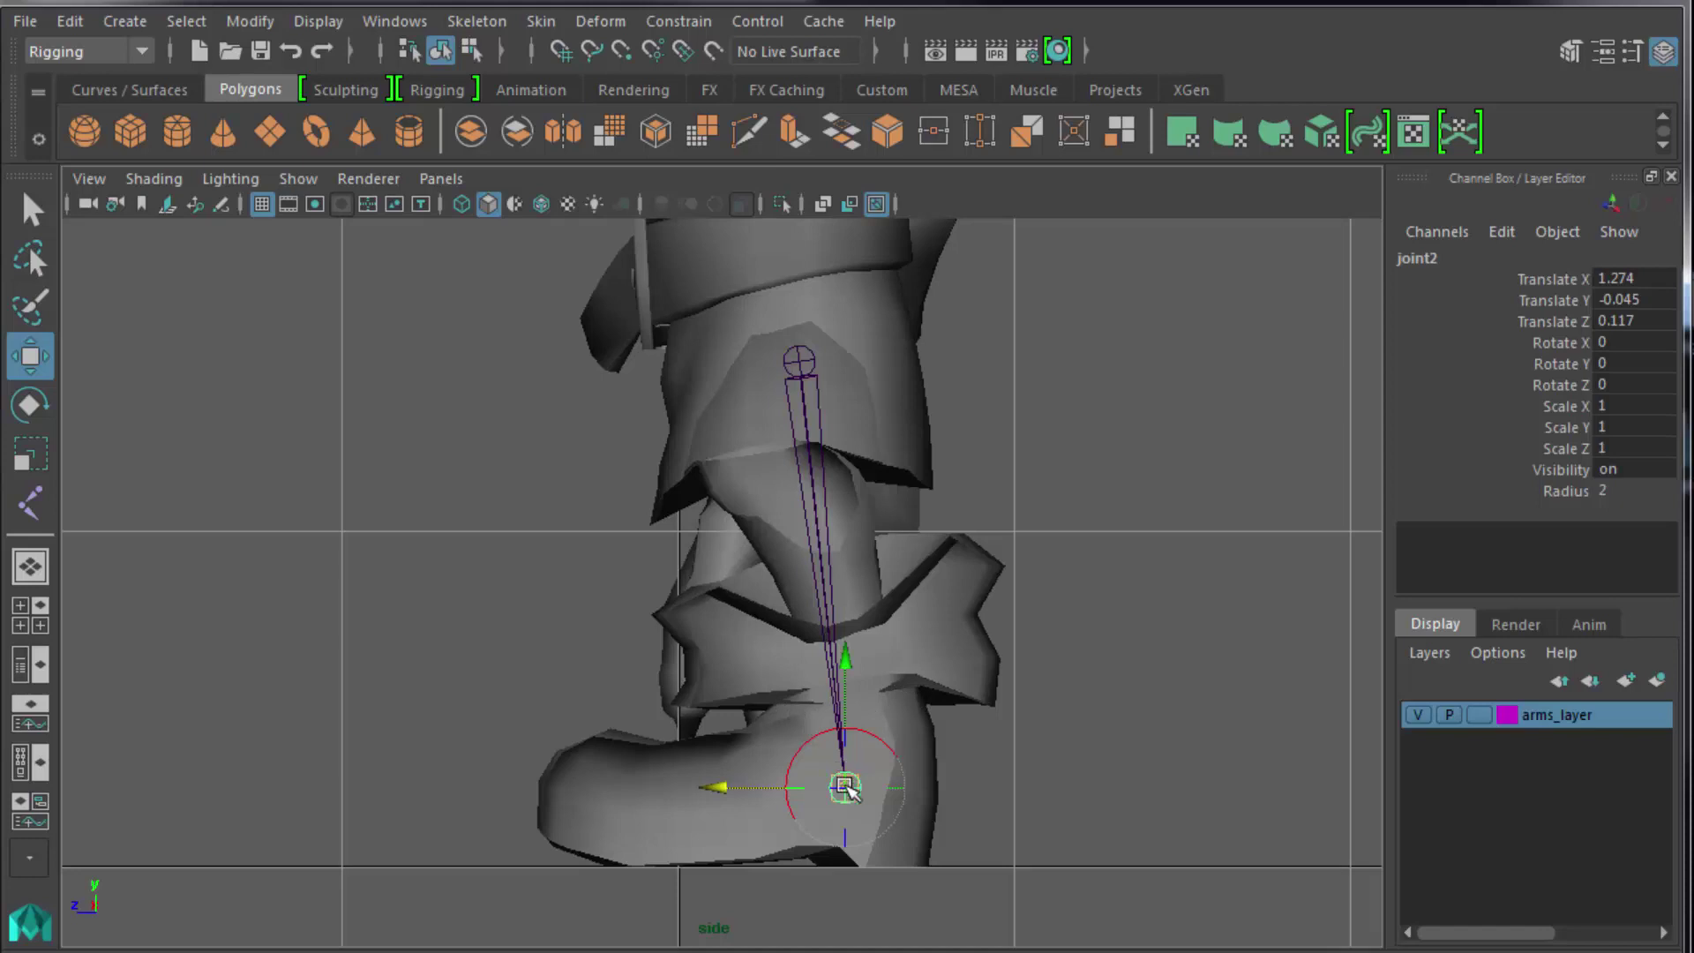
pyautogui.click(811, 481)
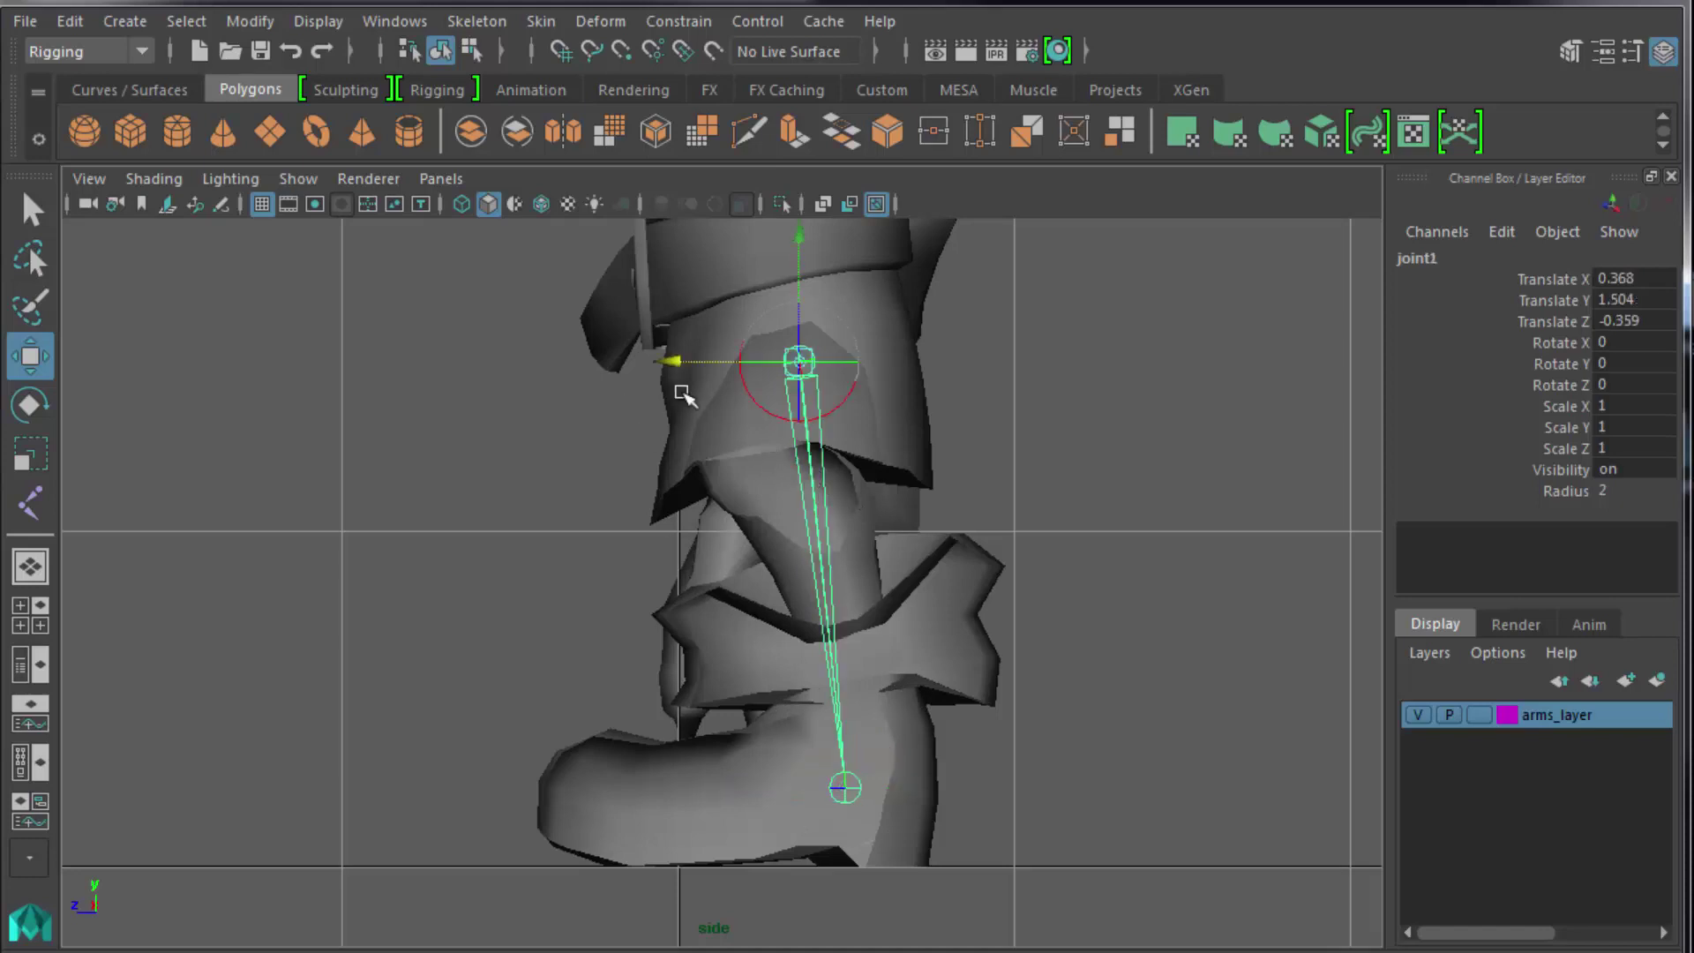
pyautogui.click(487, 18)
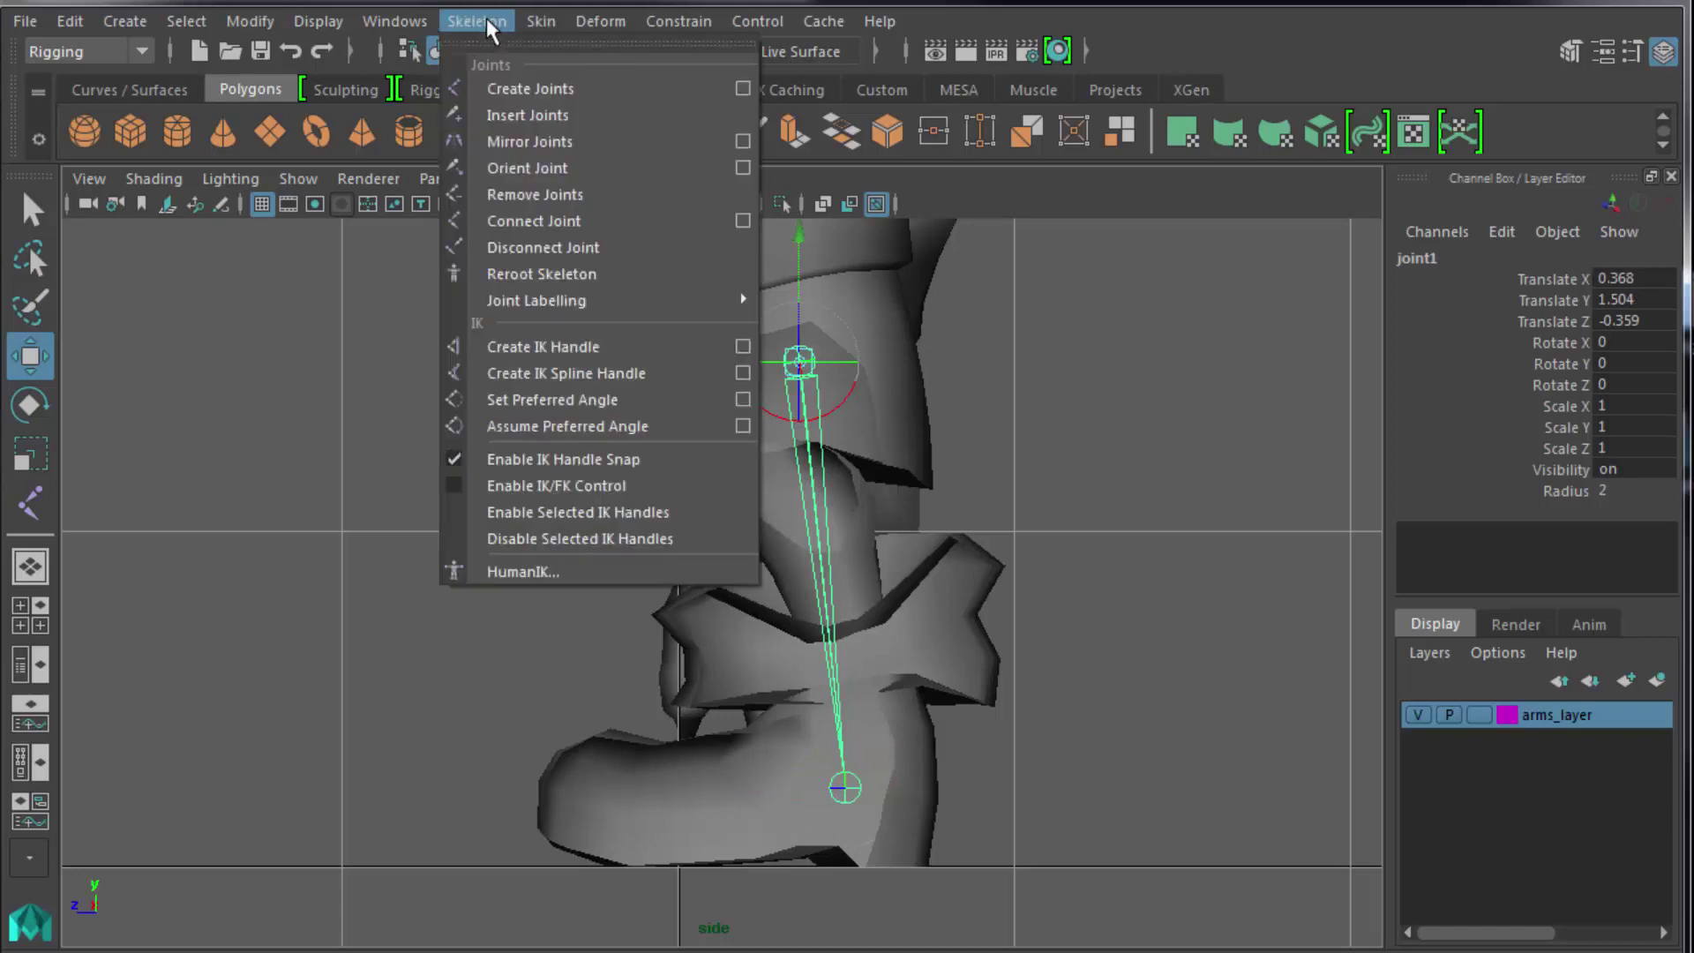
pyautogui.click(531, 115)
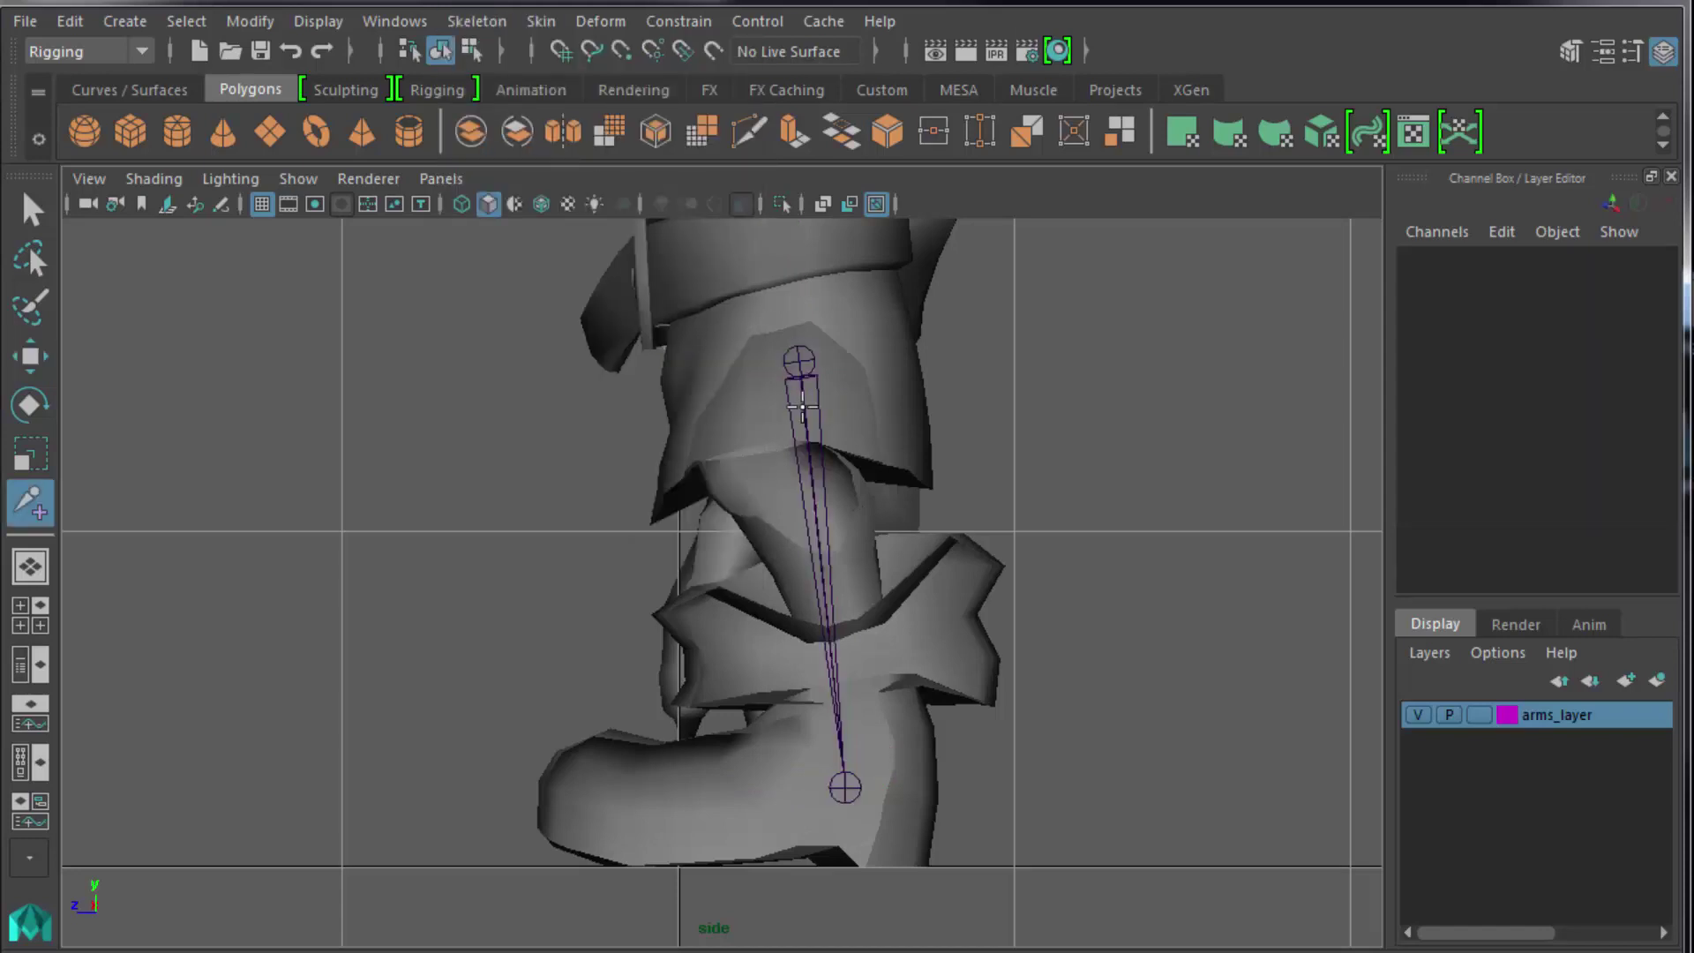
pyautogui.moveTo(799, 406); pyautogui.dragTo(785, 510)
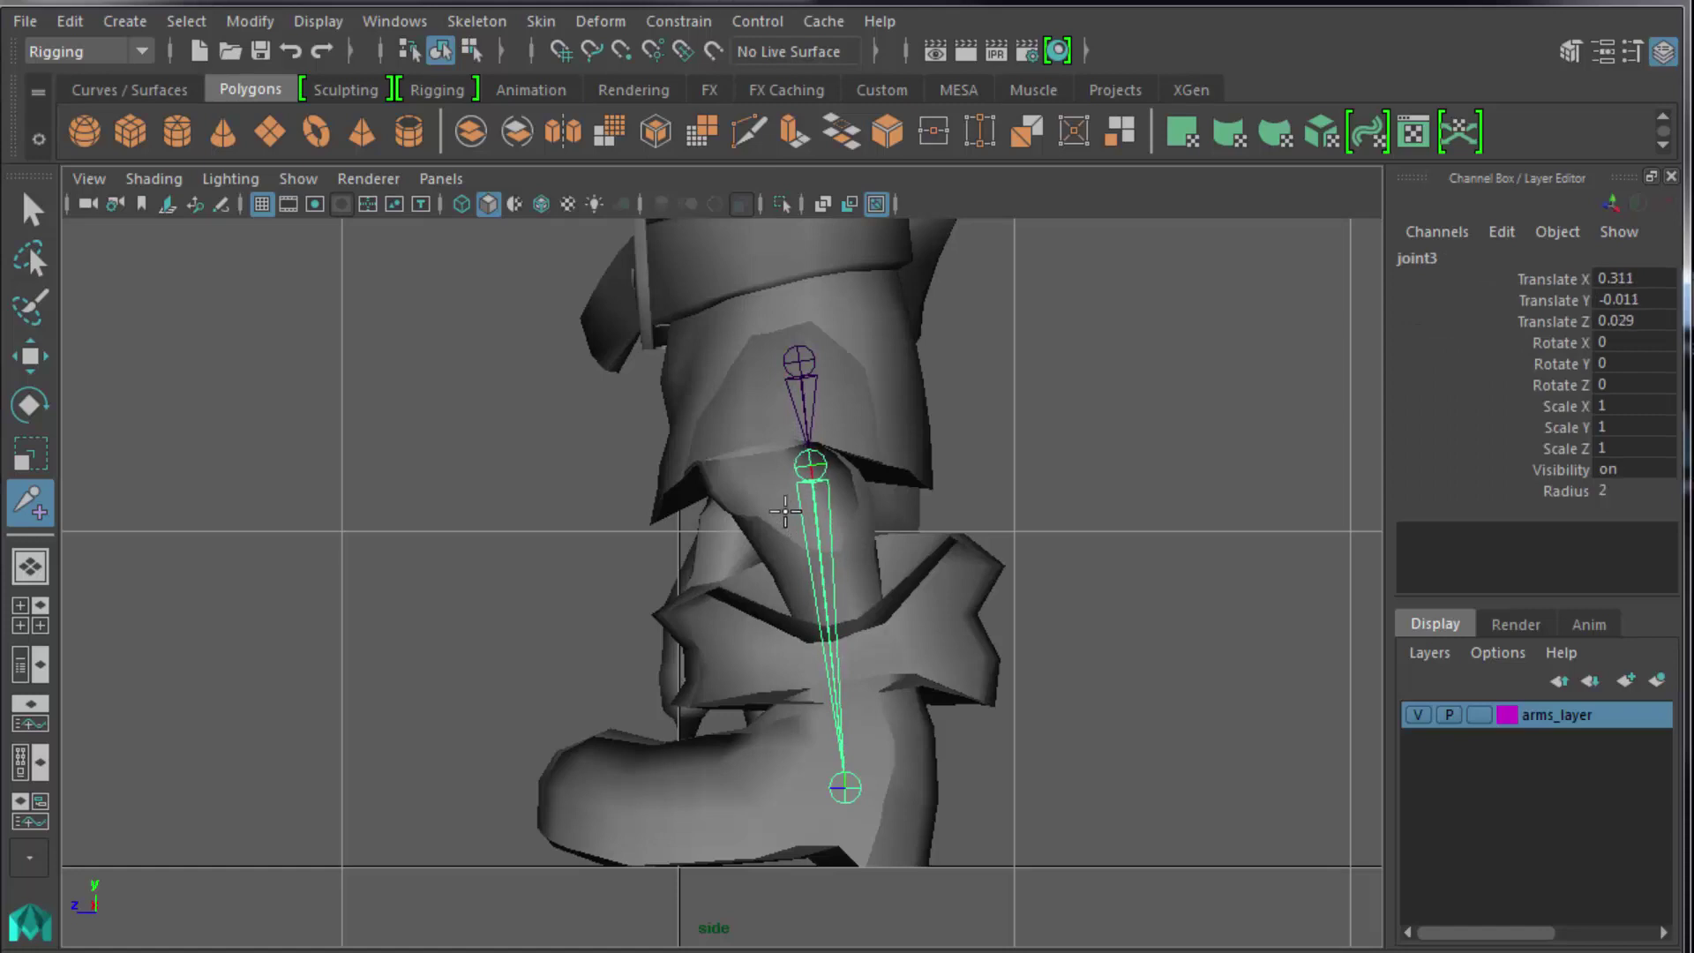
pyautogui.click(28, 210)
pyautogui.click(481, 476)
# Examine the leg chain's placement in the front view against the wireframe, shaded and textured goblin.
pyautogui.press('space')
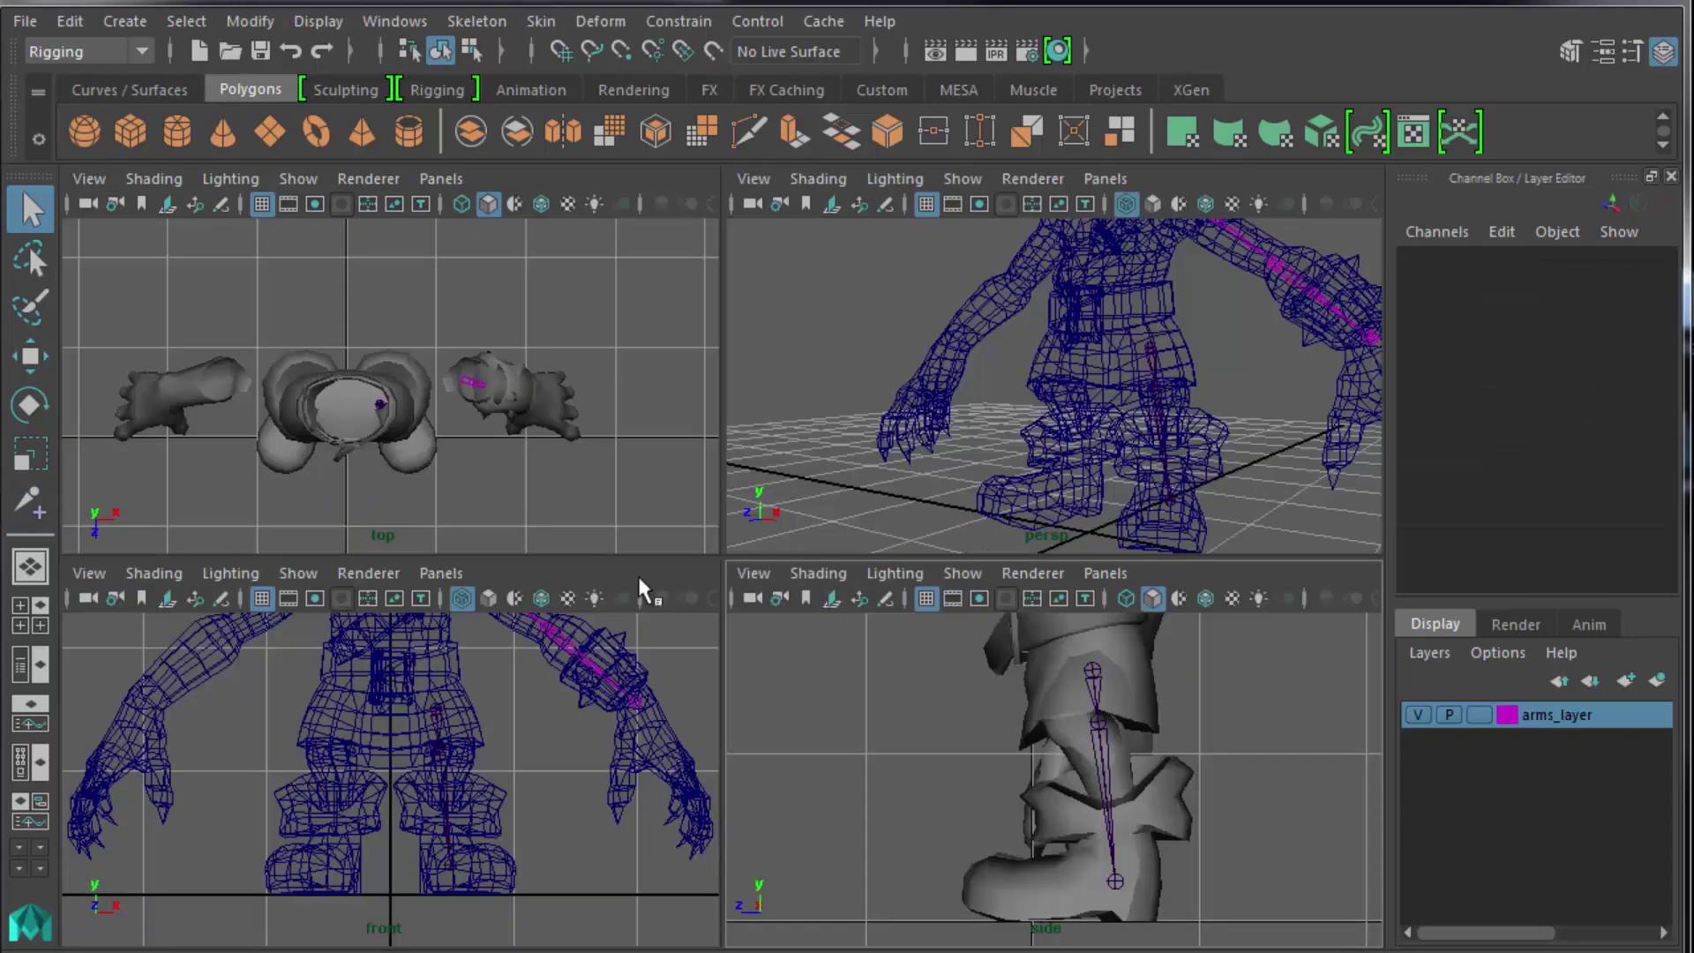
pyautogui.press('space')
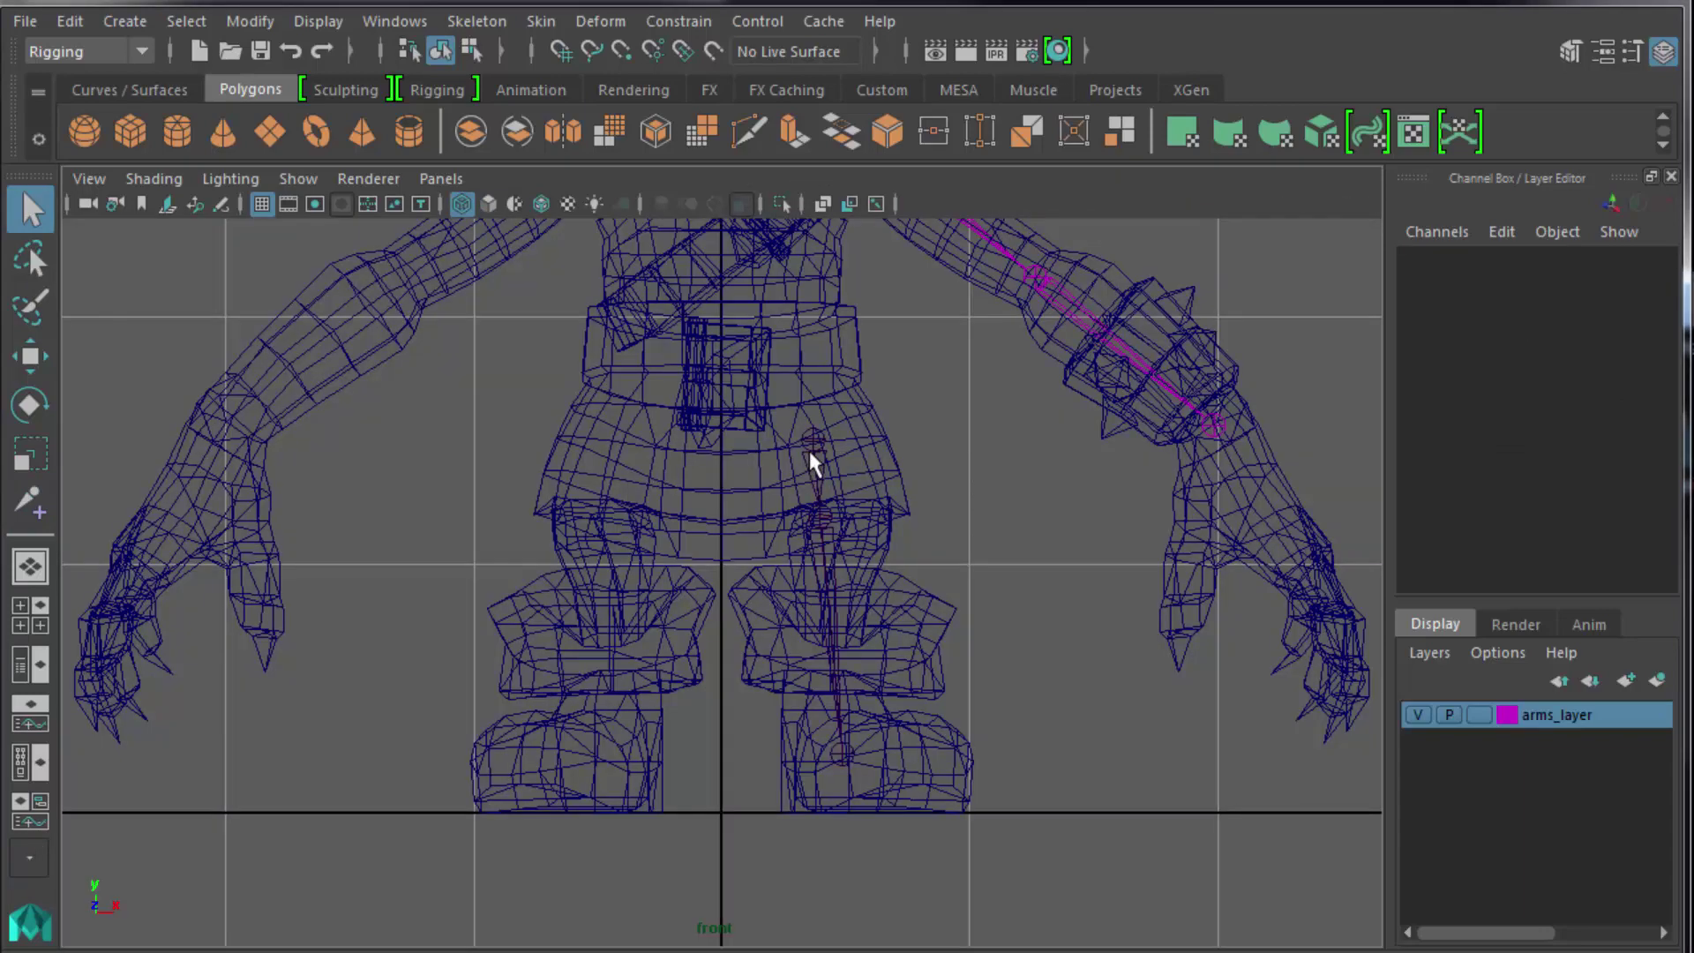
pyautogui.click(812, 441)
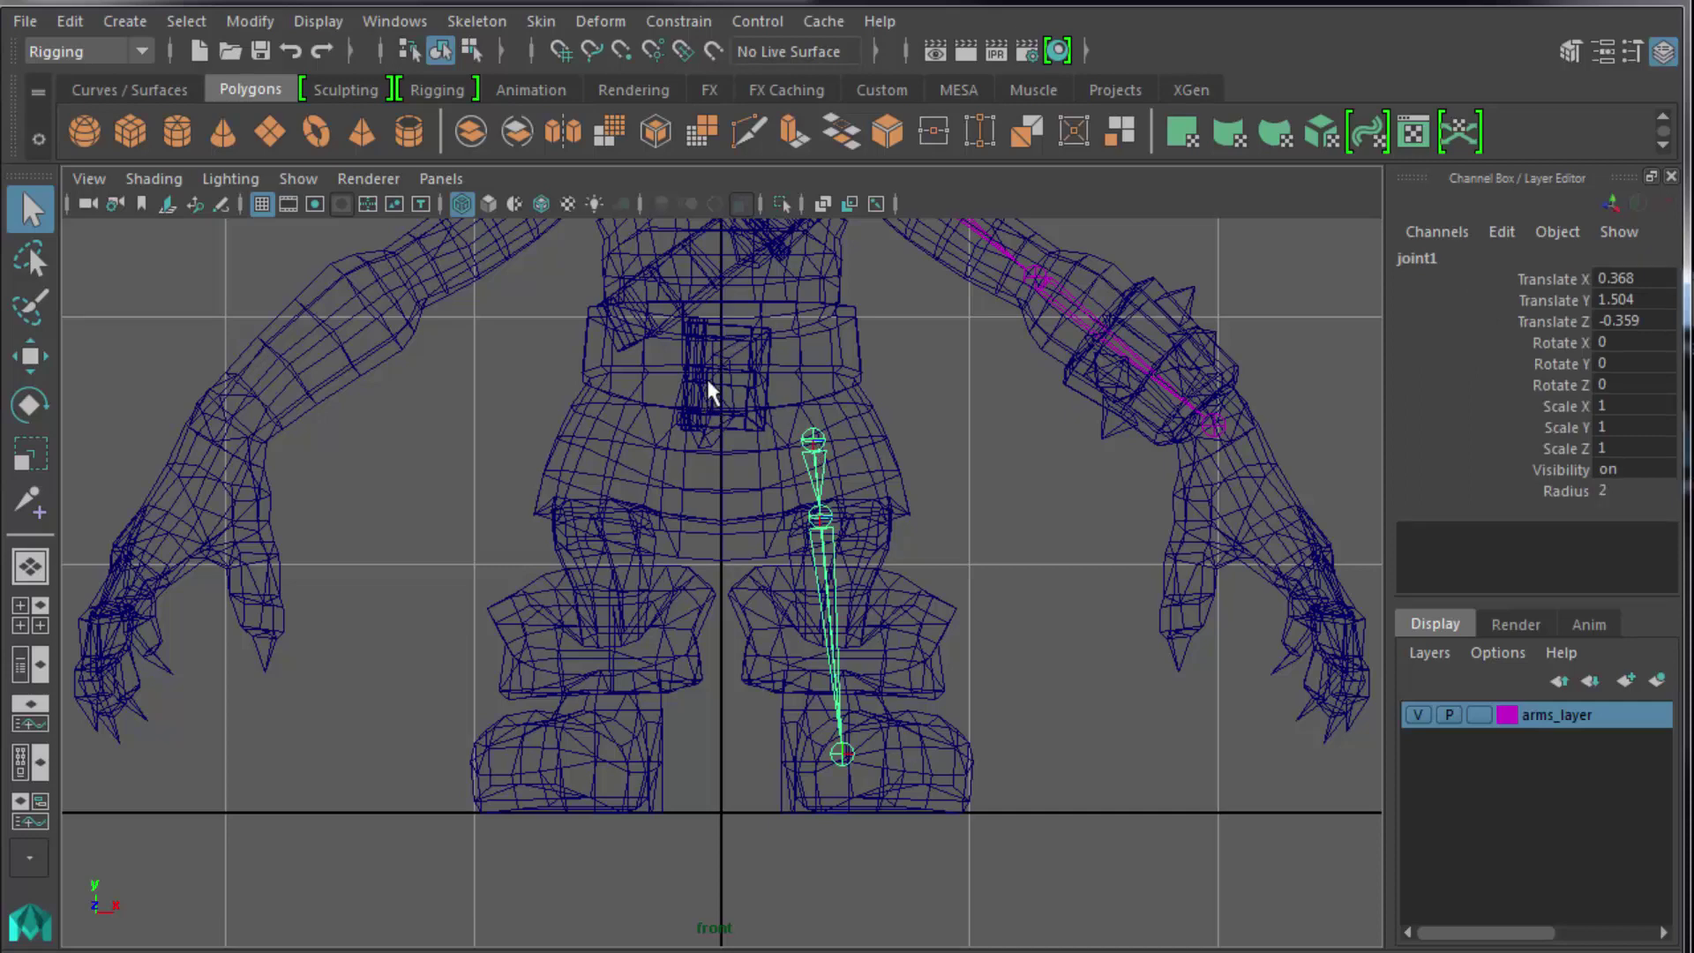
pyautogui.press('5')
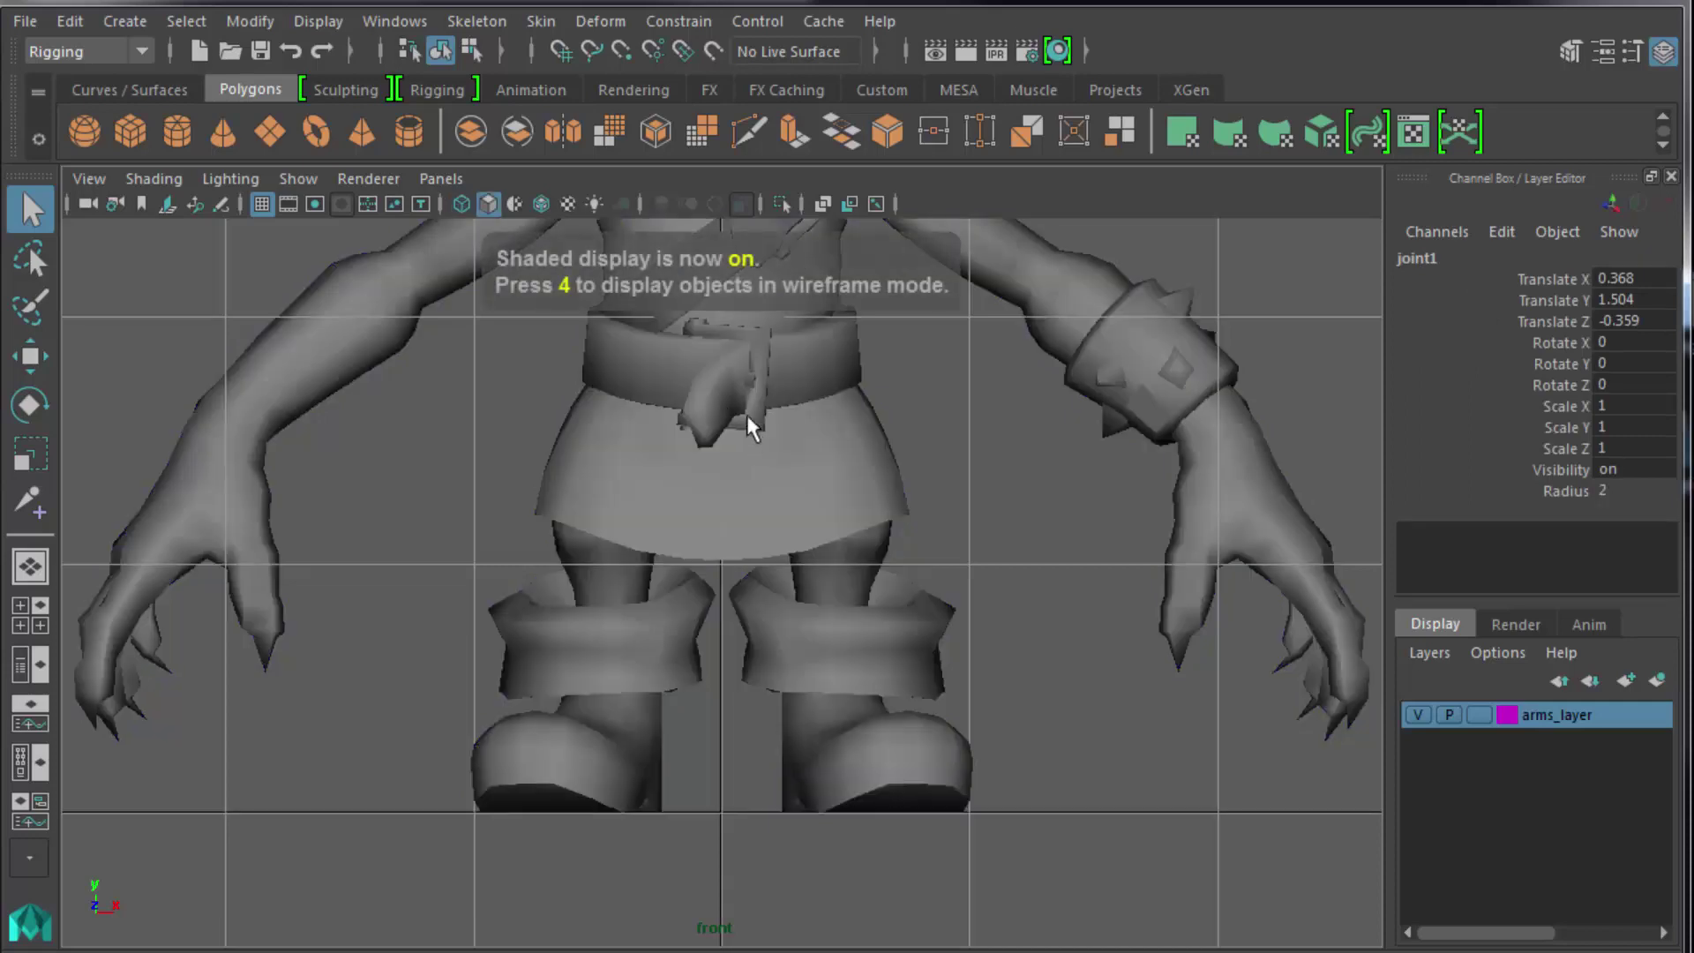
pyautogui.press('6')
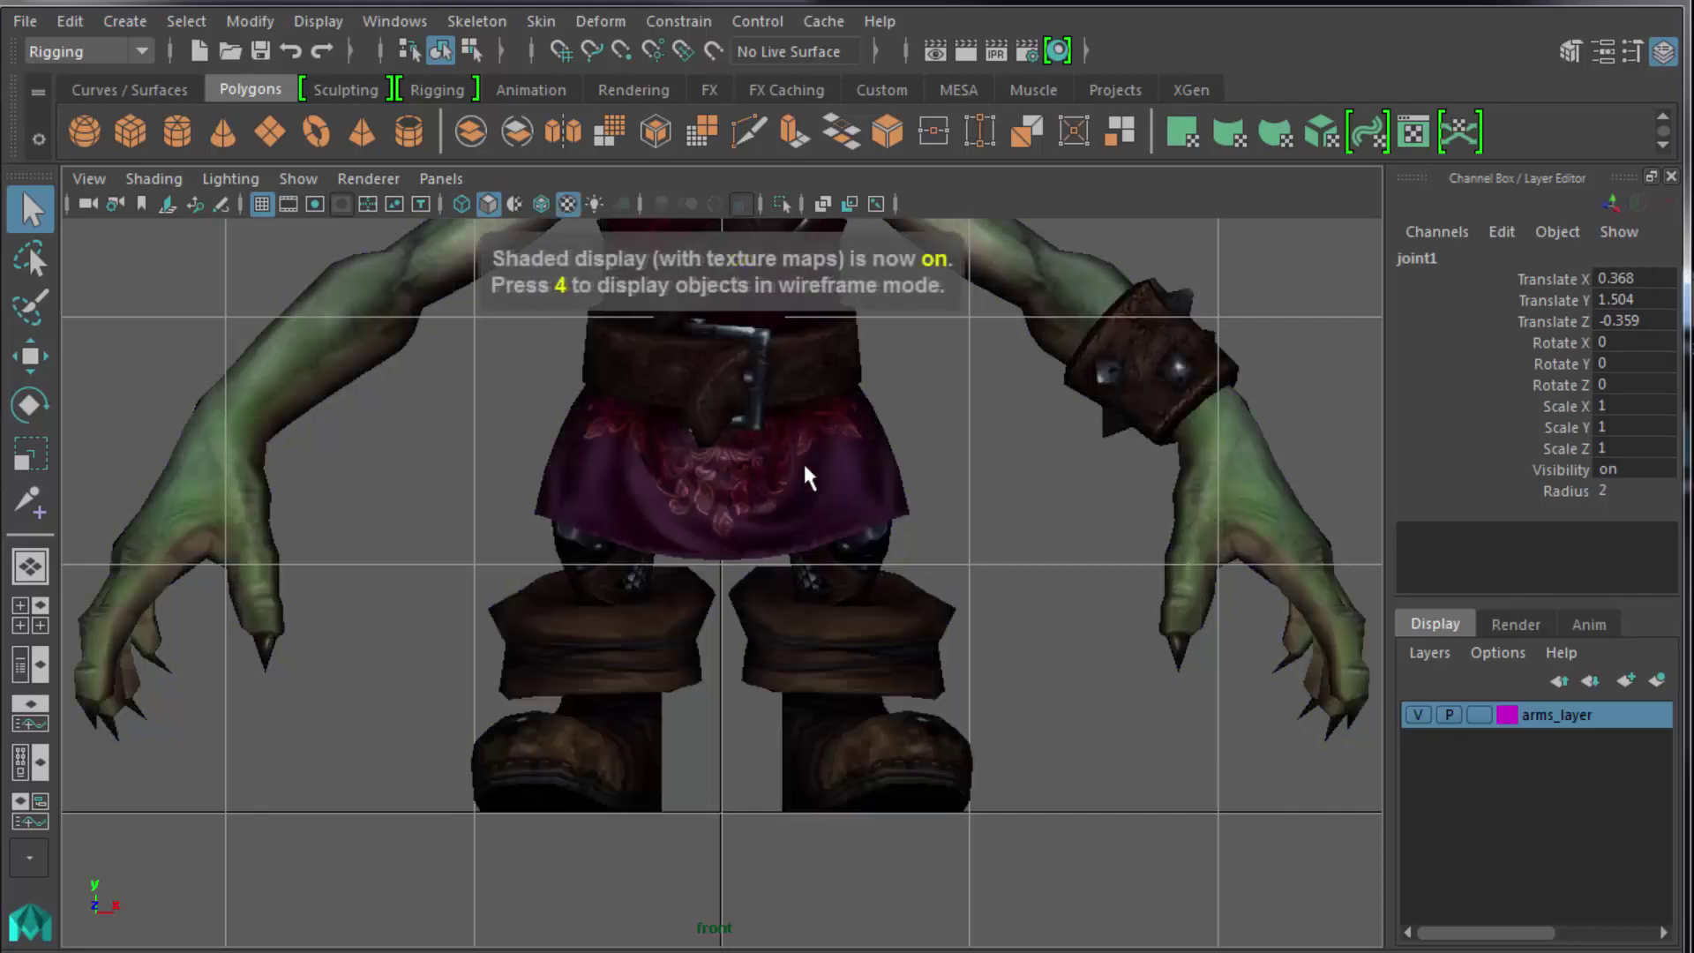
pyautogui.press('4')
# Move only the knee joint forward in the side view, to a Translate Y of about -0.151, so the leg chain bends at the knee.
pyautogui.click(820, 517)
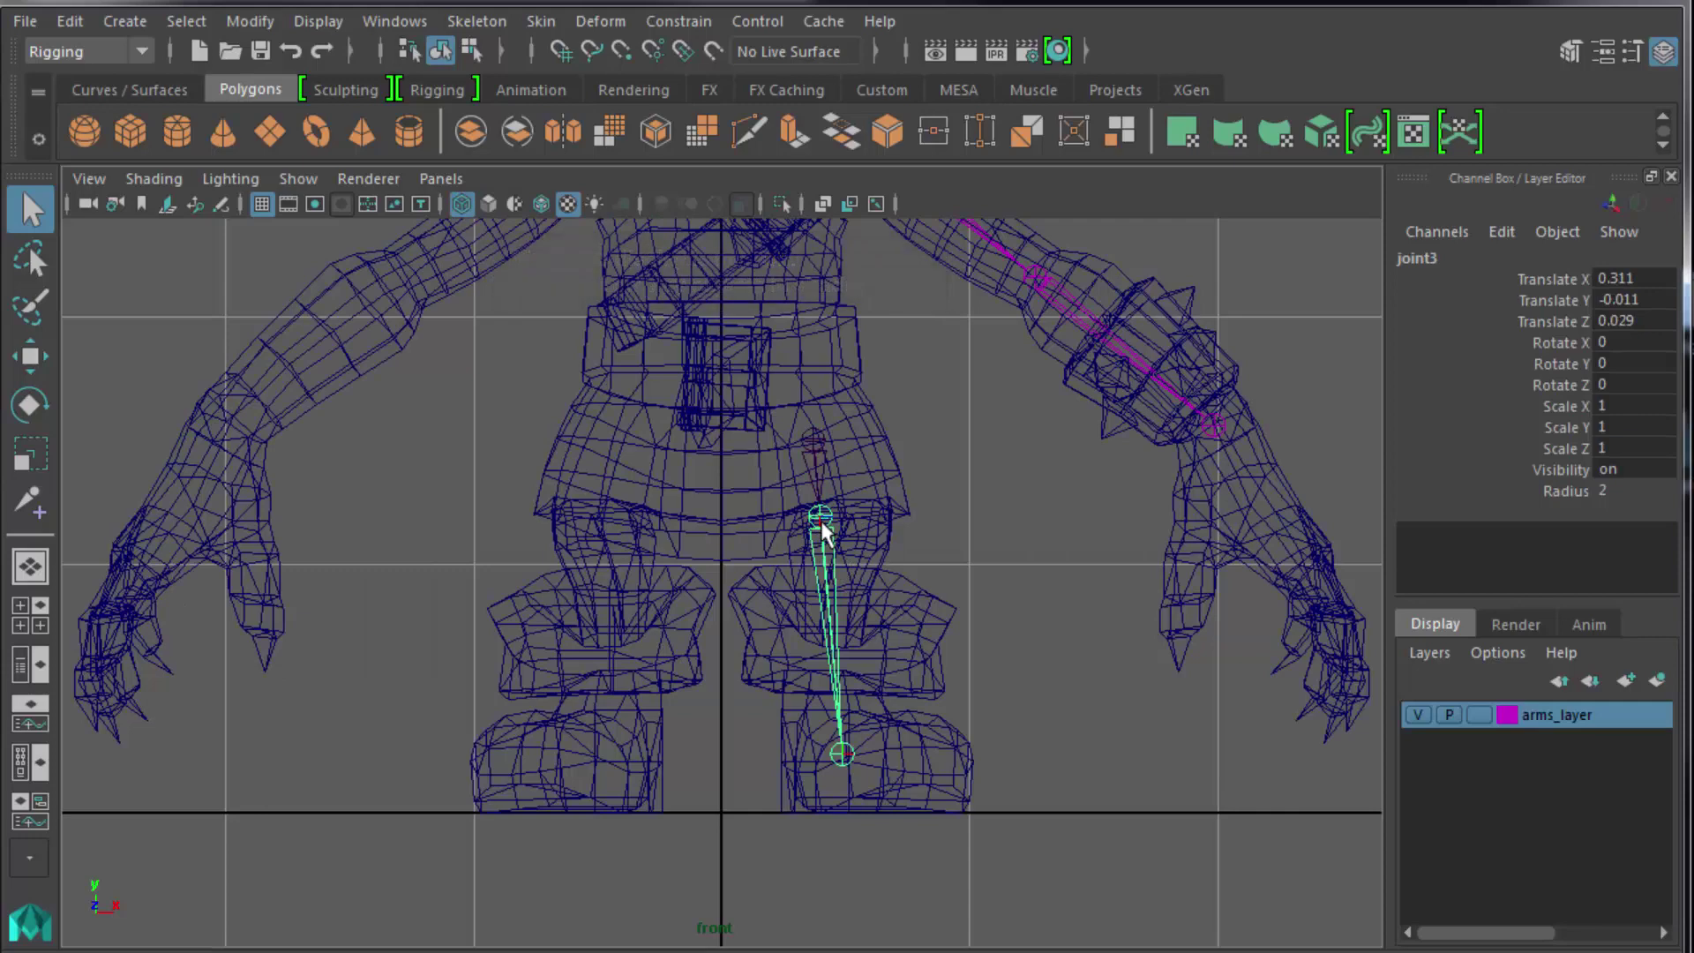
pyautogui.press('space')
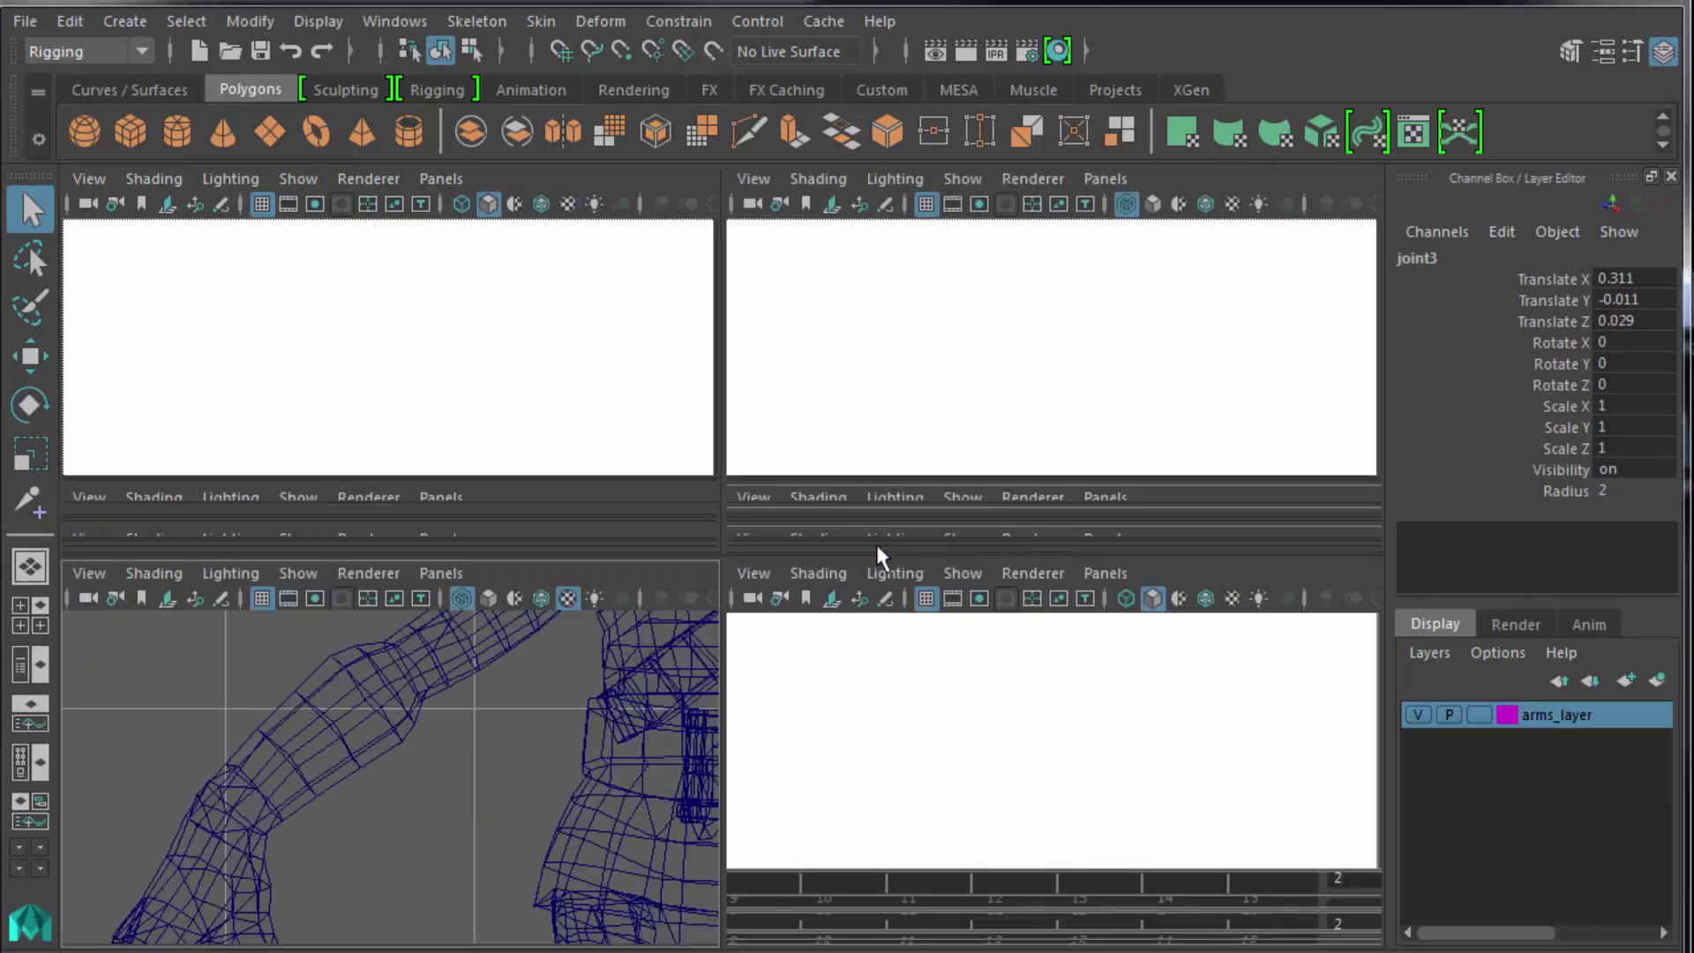
pyautogui.press('space')
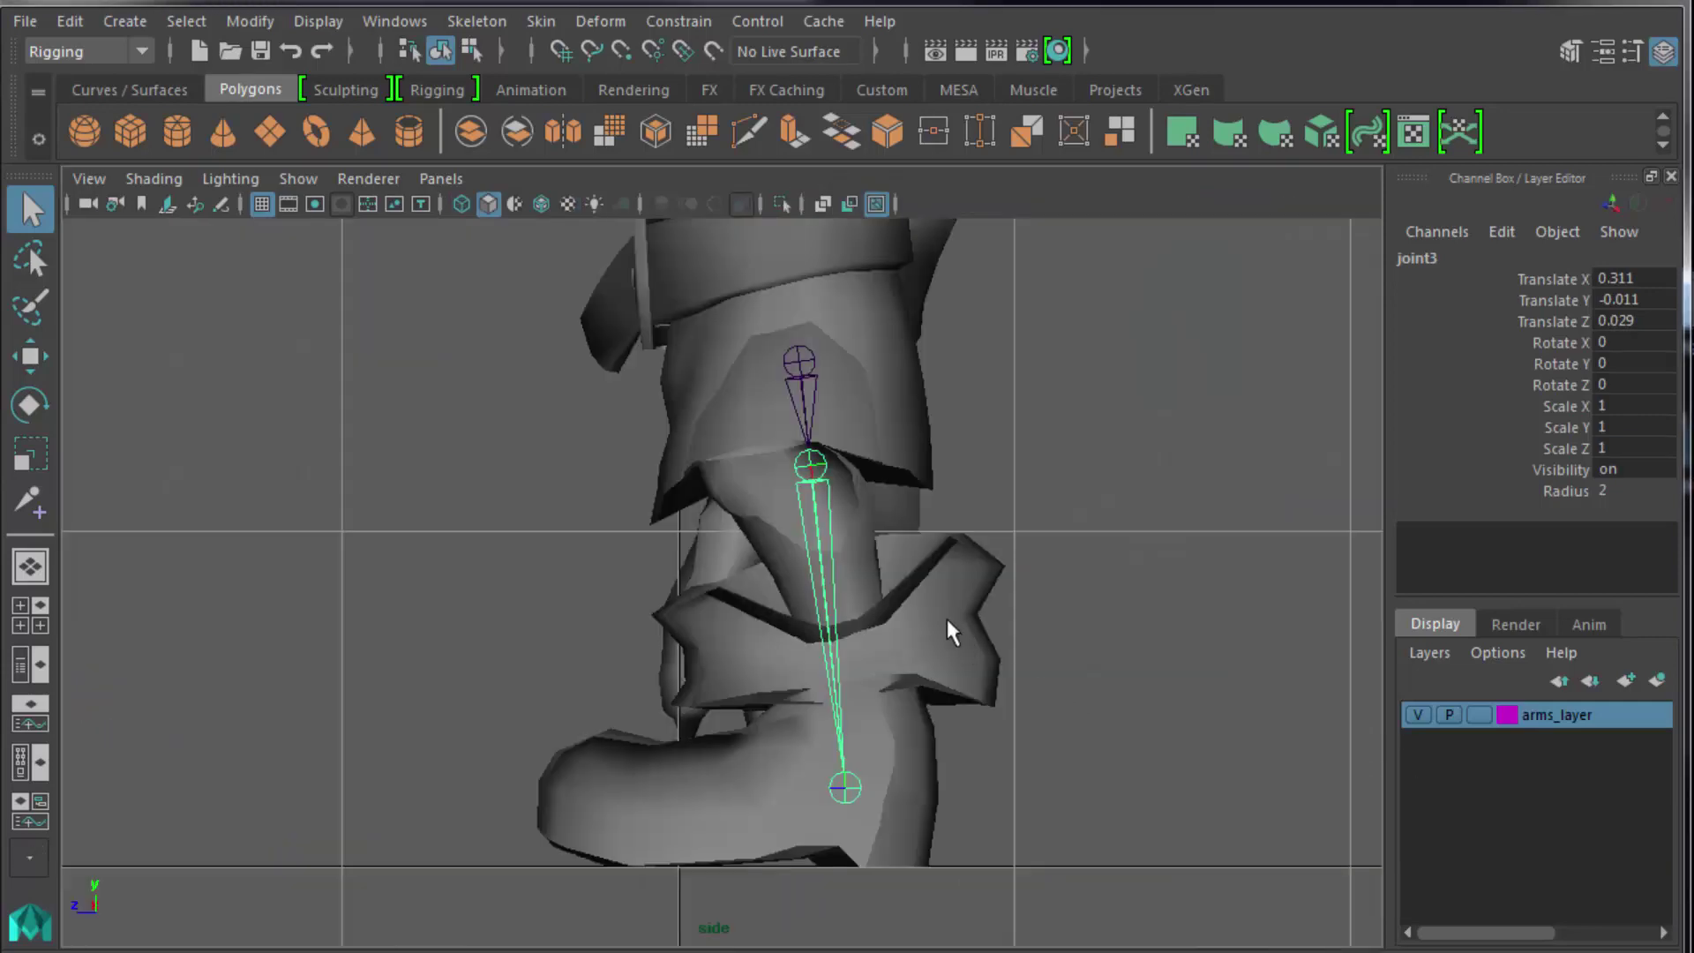
pyautogui.press('w')
pyautogui.press('e')
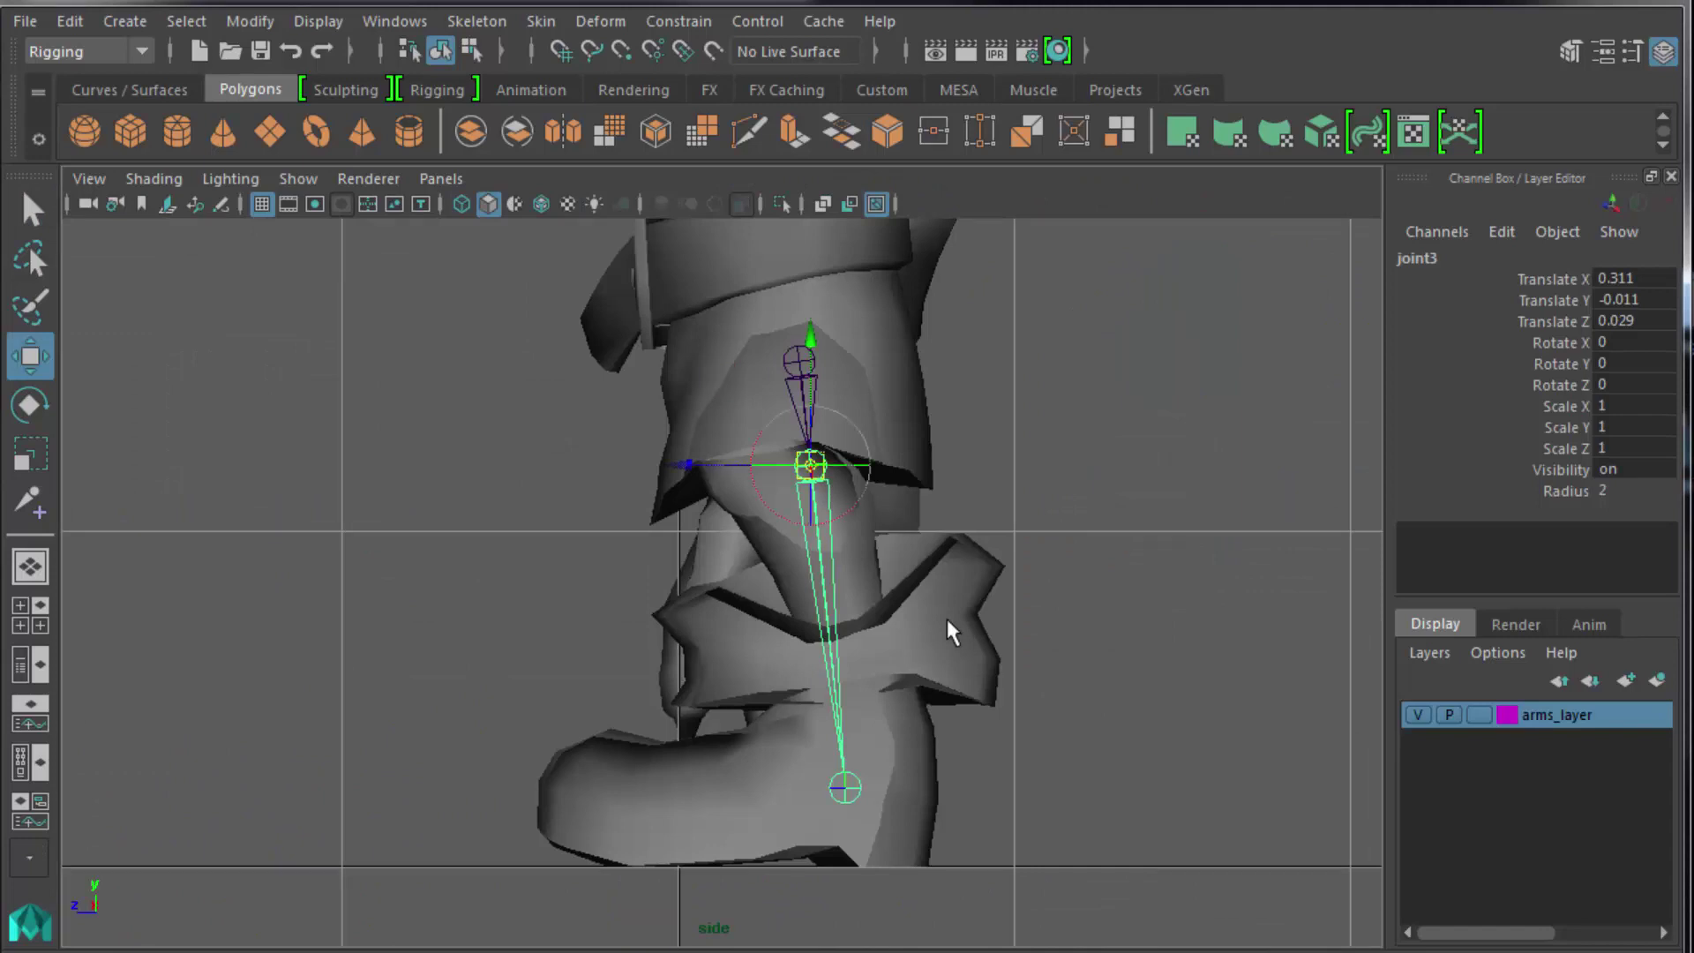
pyautogui.moveTo(682, 477); pyautogui.dragTo(640, 488)
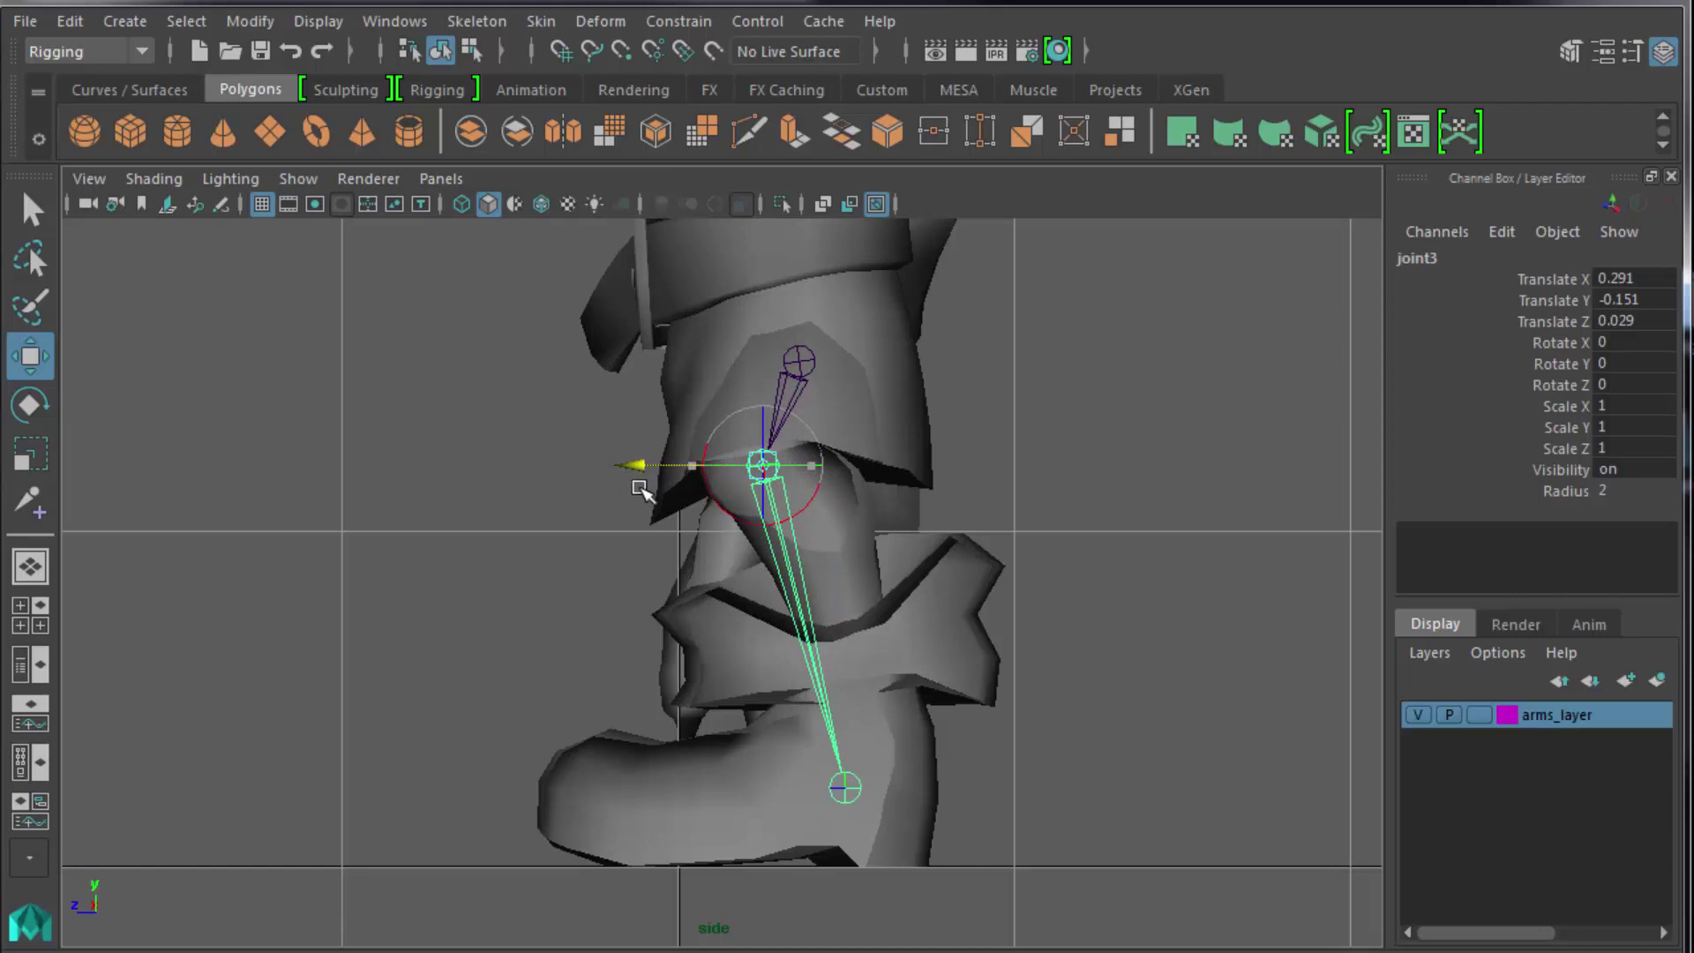
pyautogui.click(539, 540)
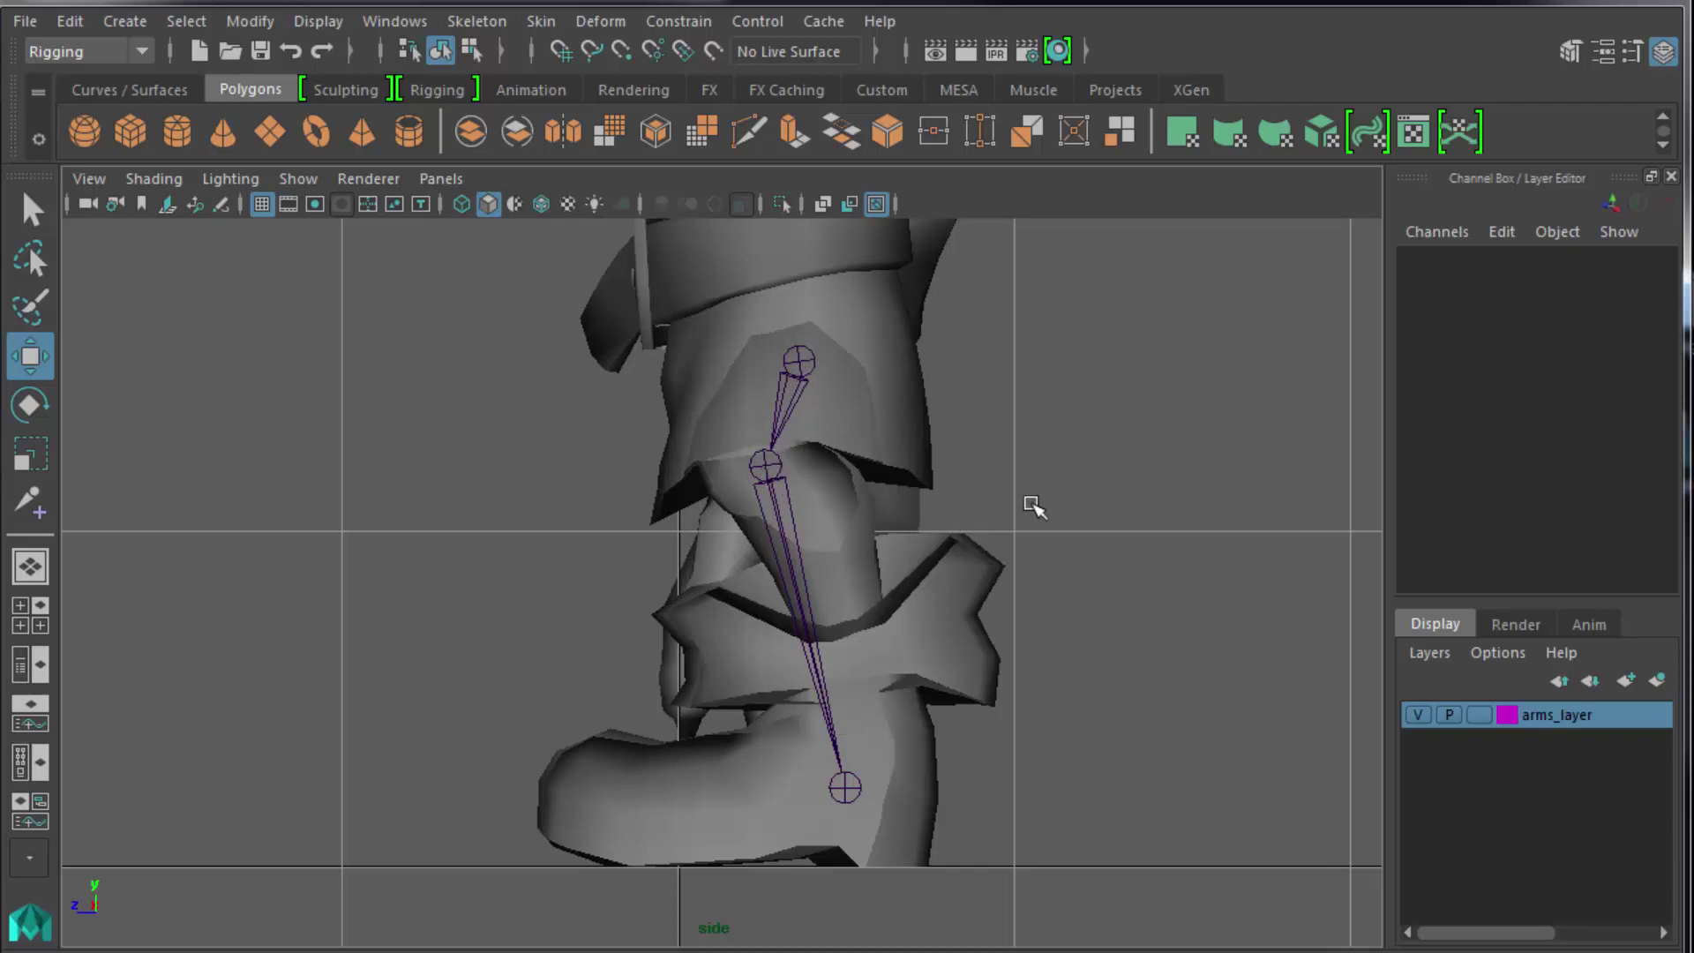
# Create a separate two-joint toe chain inside the front of the boot in the side view, running from the ball of the foot to the toe tip.
pyautogui.click(845, 787)
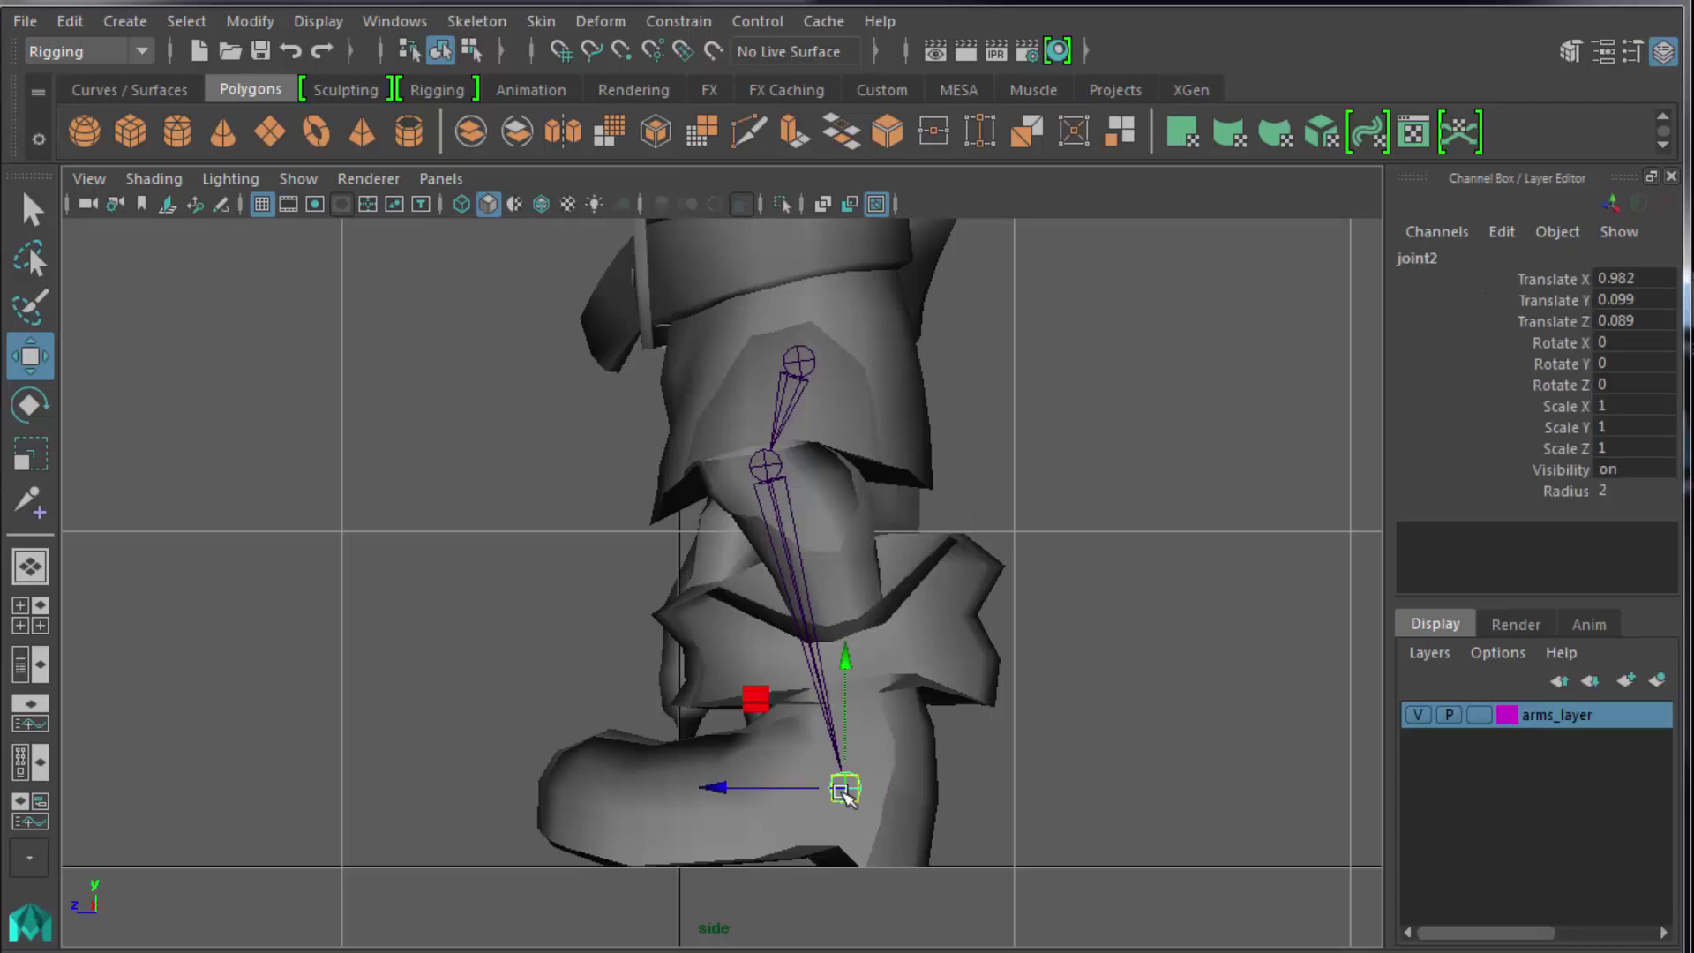
pyautogui.click(1128, 592)
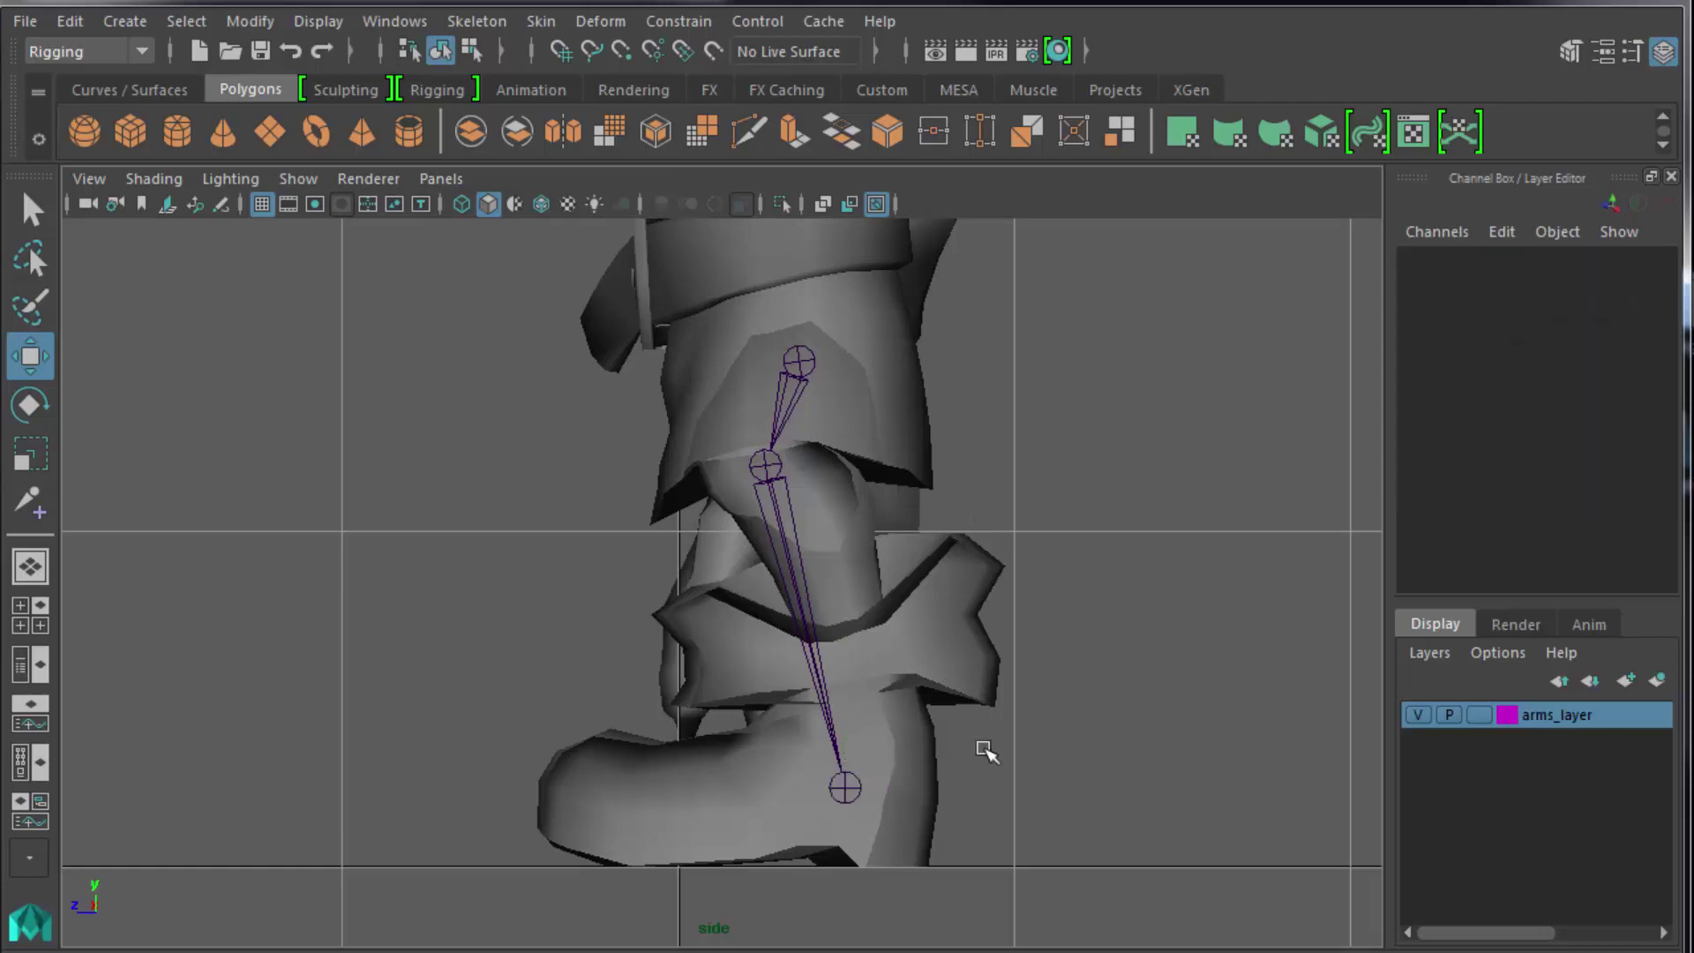
pyautogui.click(846, 787)
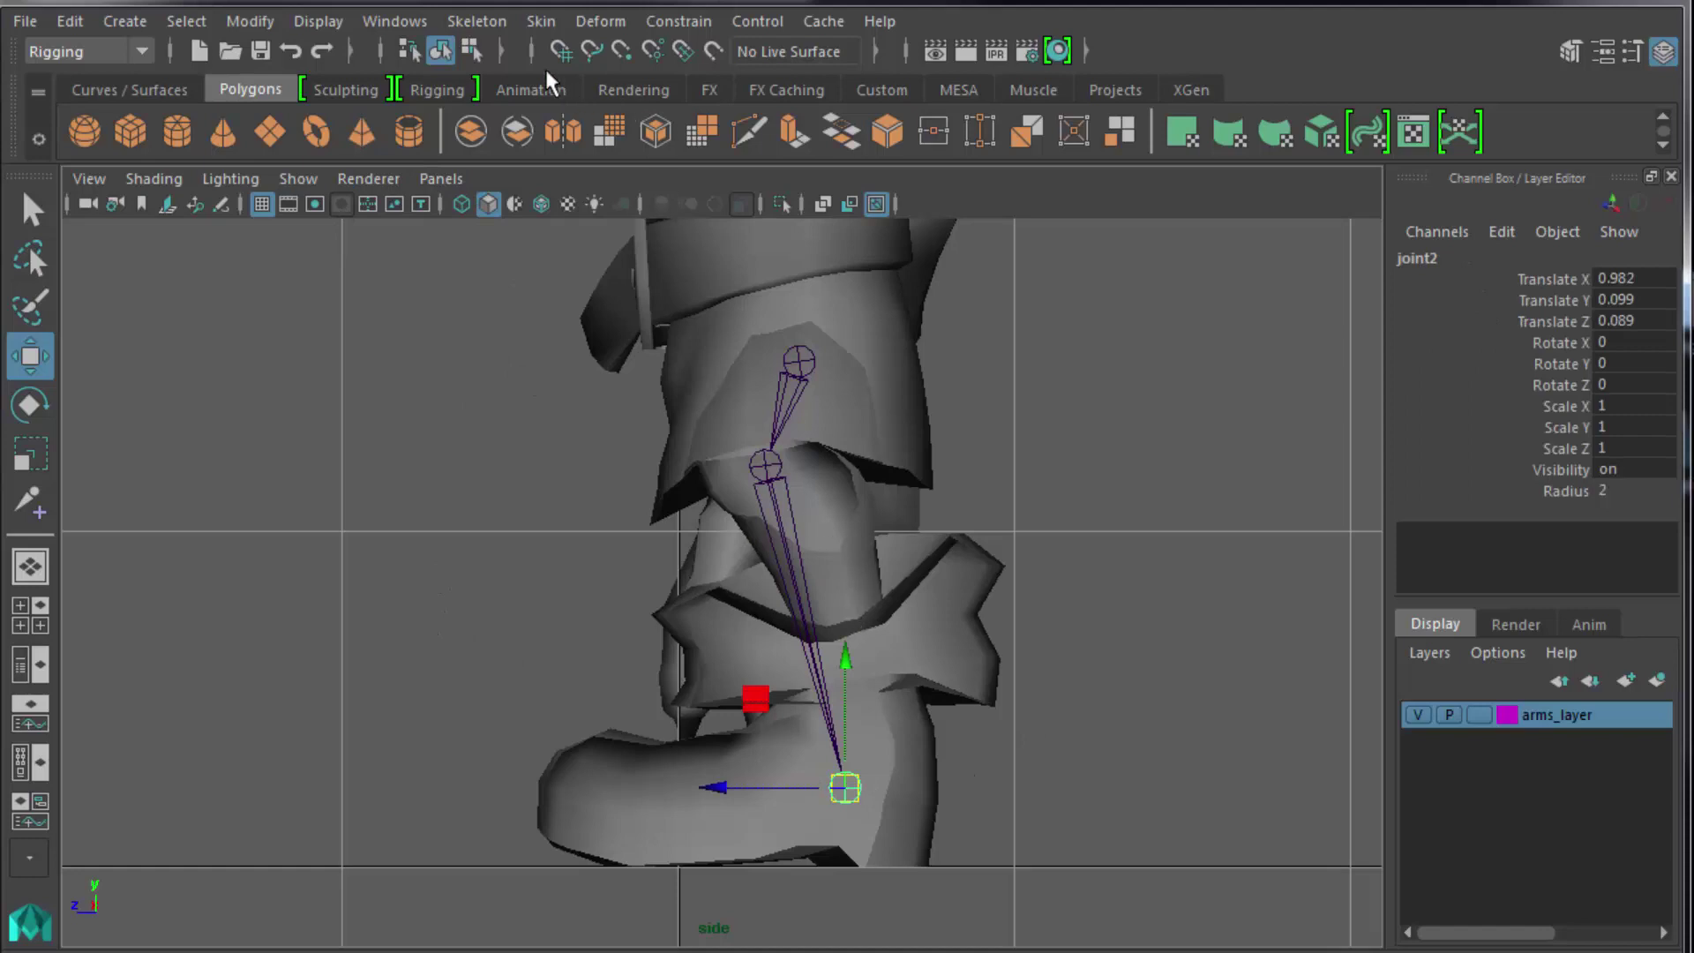
pyautogui.click(468, 19)
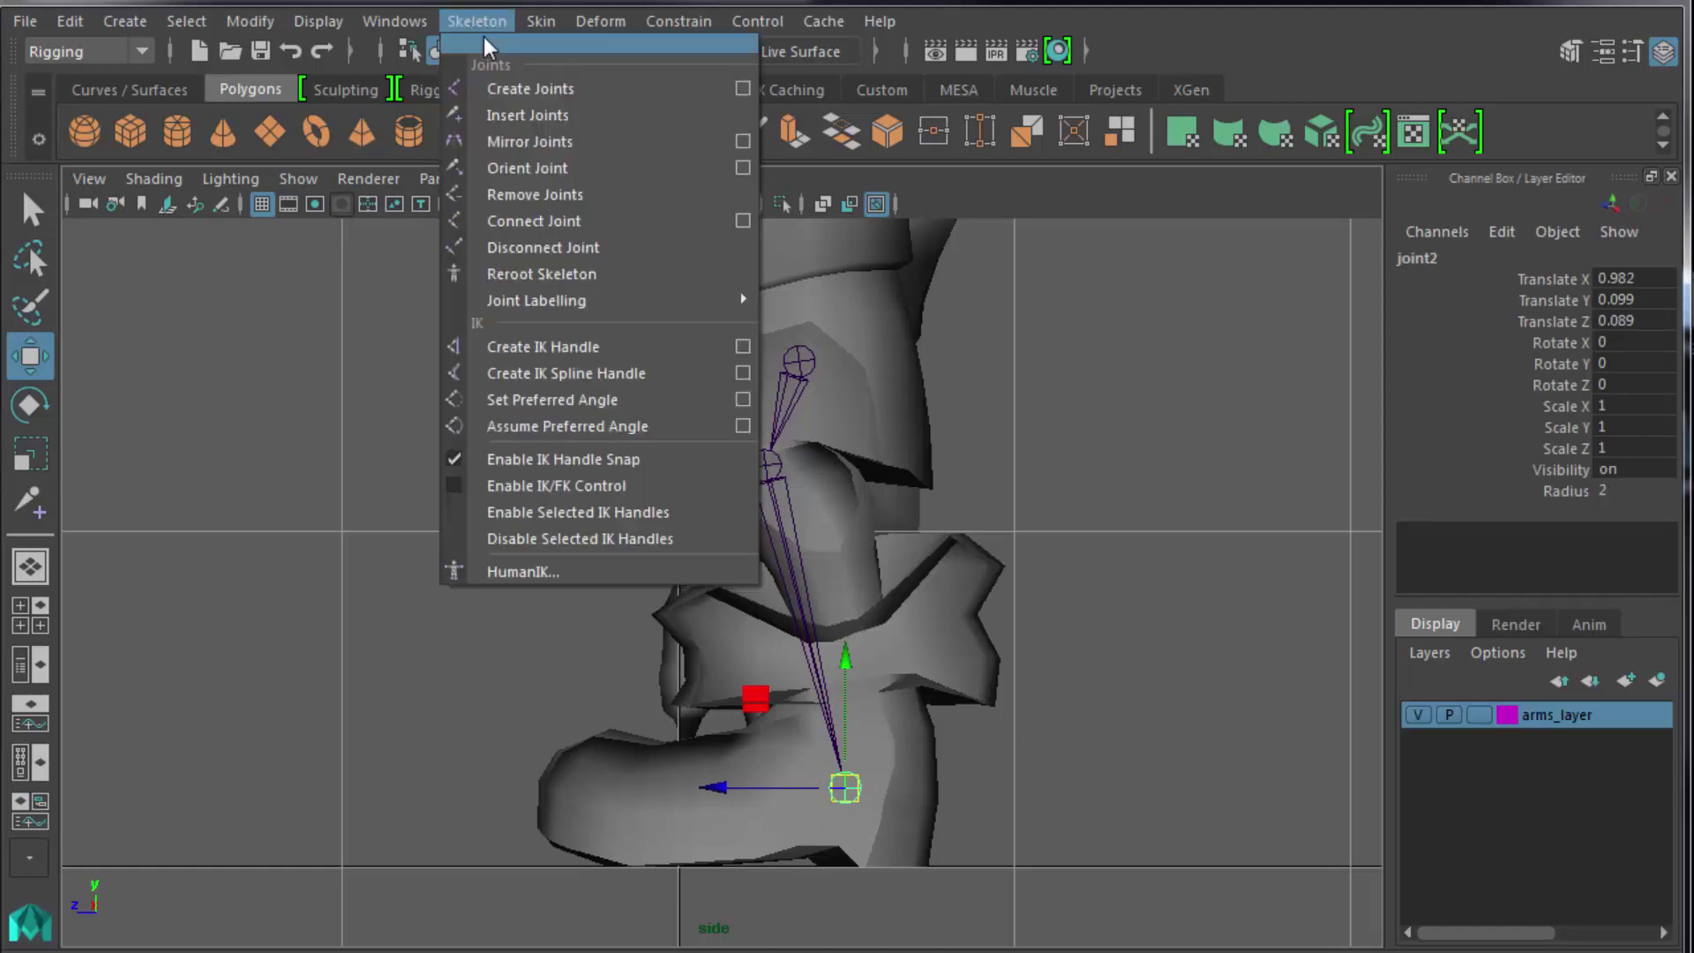
pyautogui.click(526, 87)
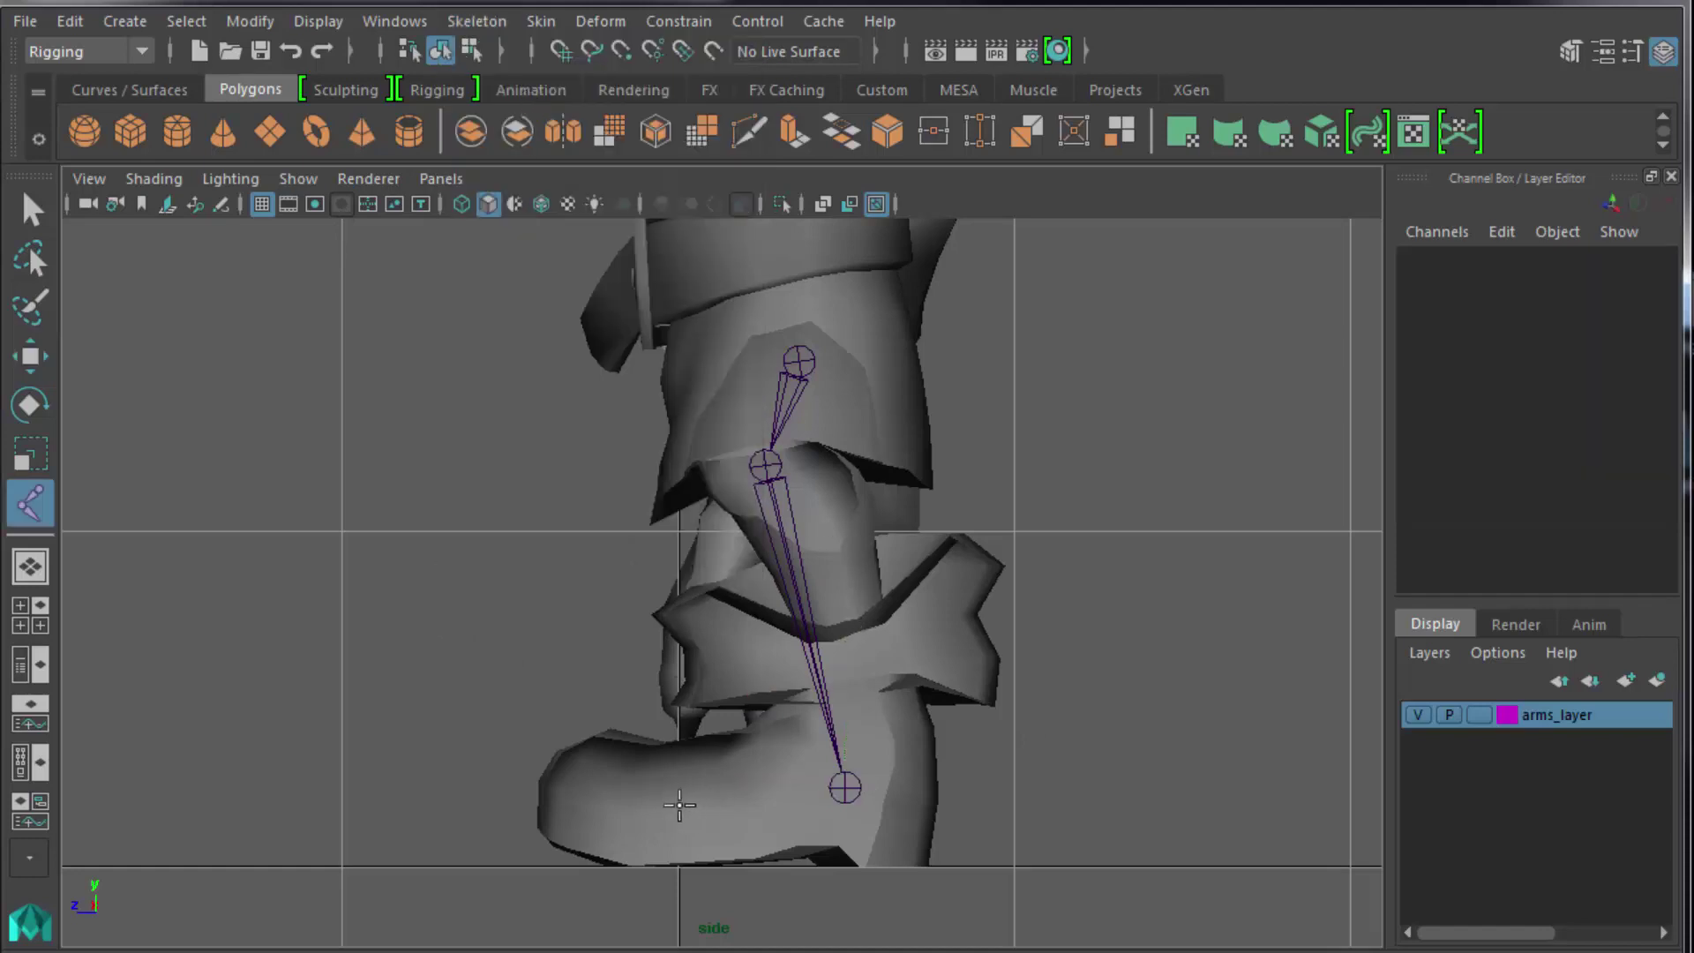
pyautogui.click(666, 812)
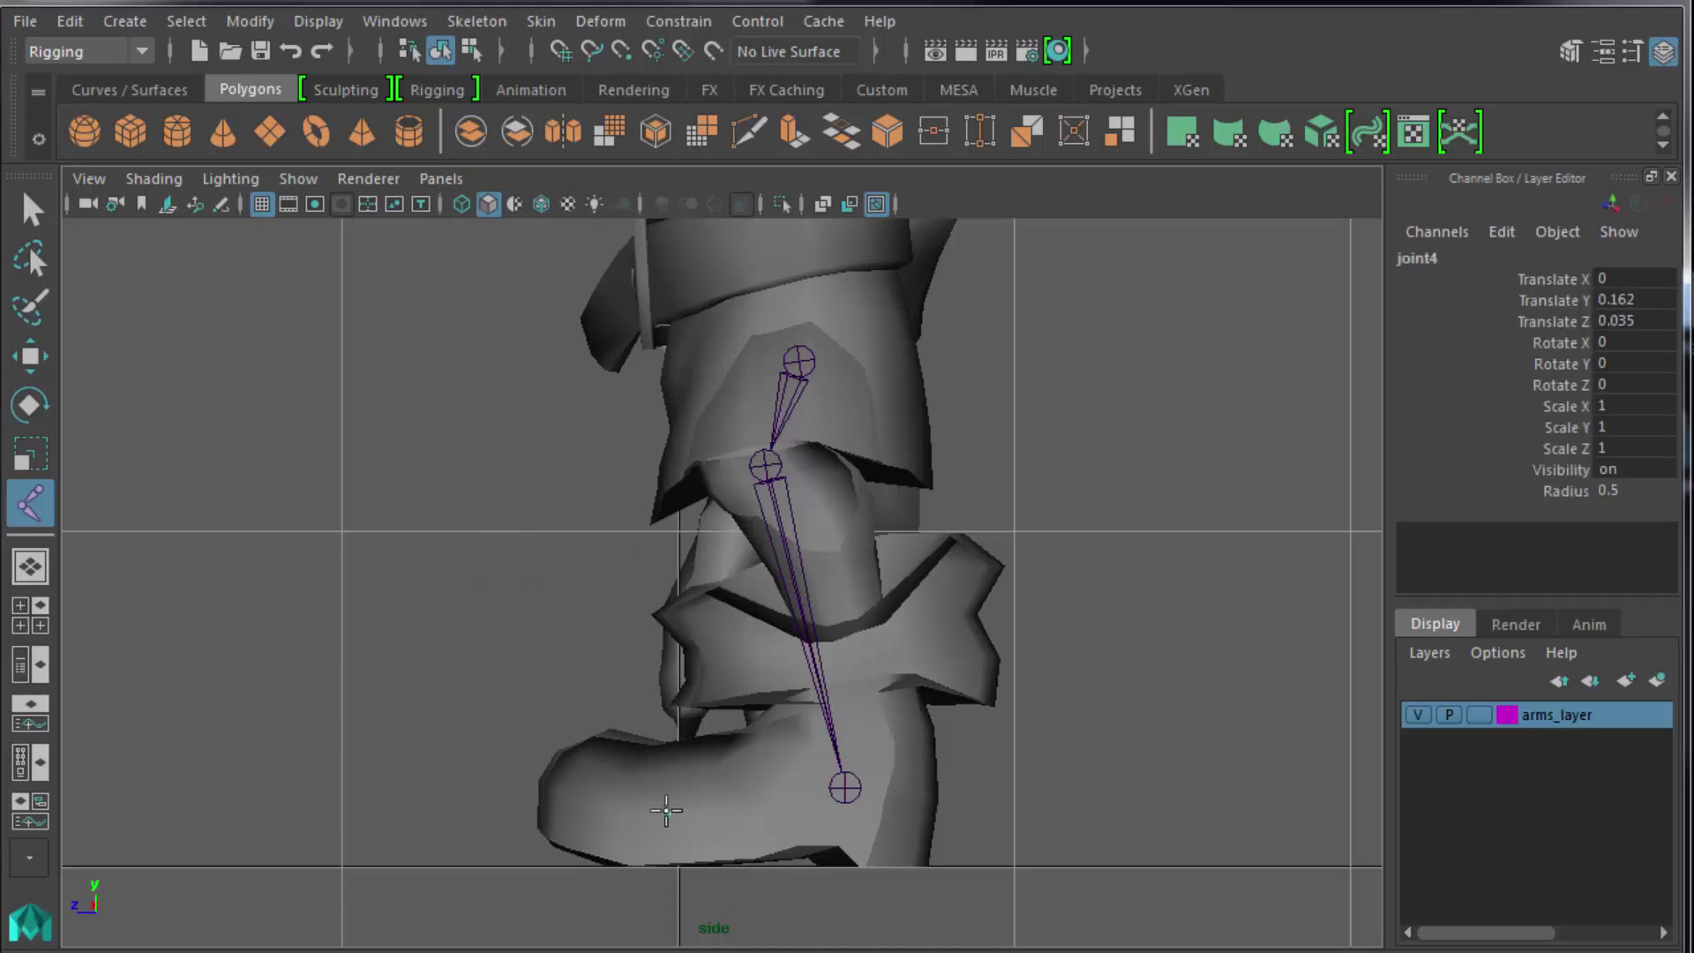
pyautogui.click(578, 799)
pyautogui.press('Return')
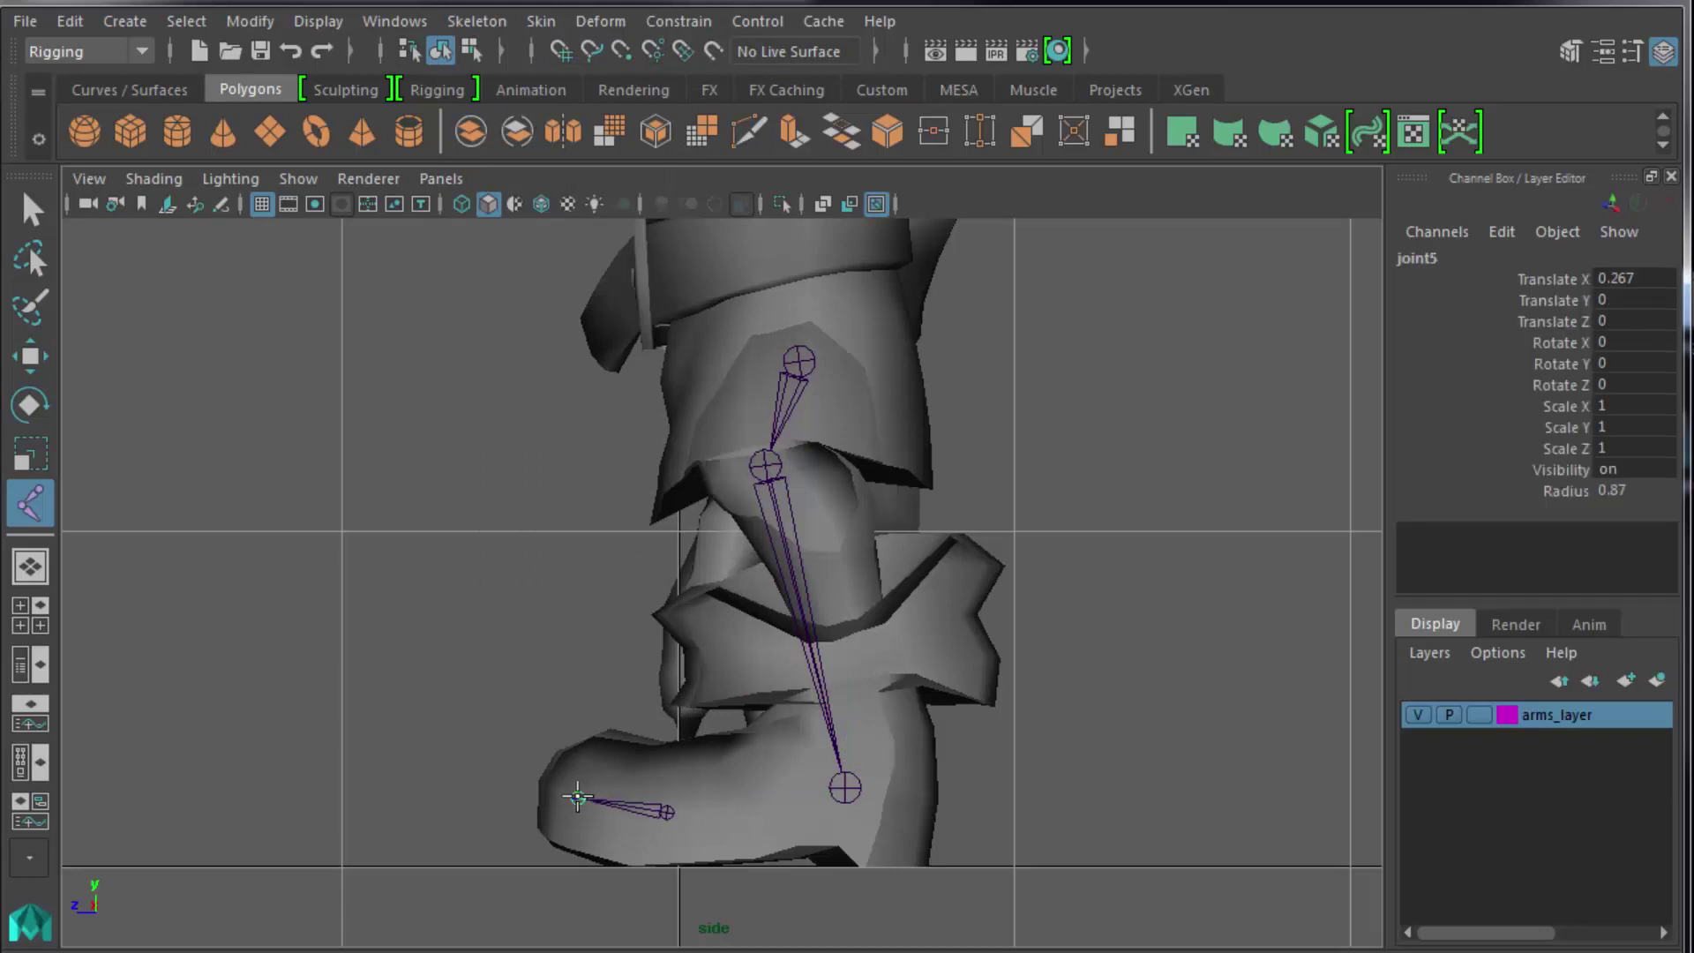
# Parent the new toe chain to the ankle joint so the foot connects to the leg chain.
pyautogui.click(35, 212)
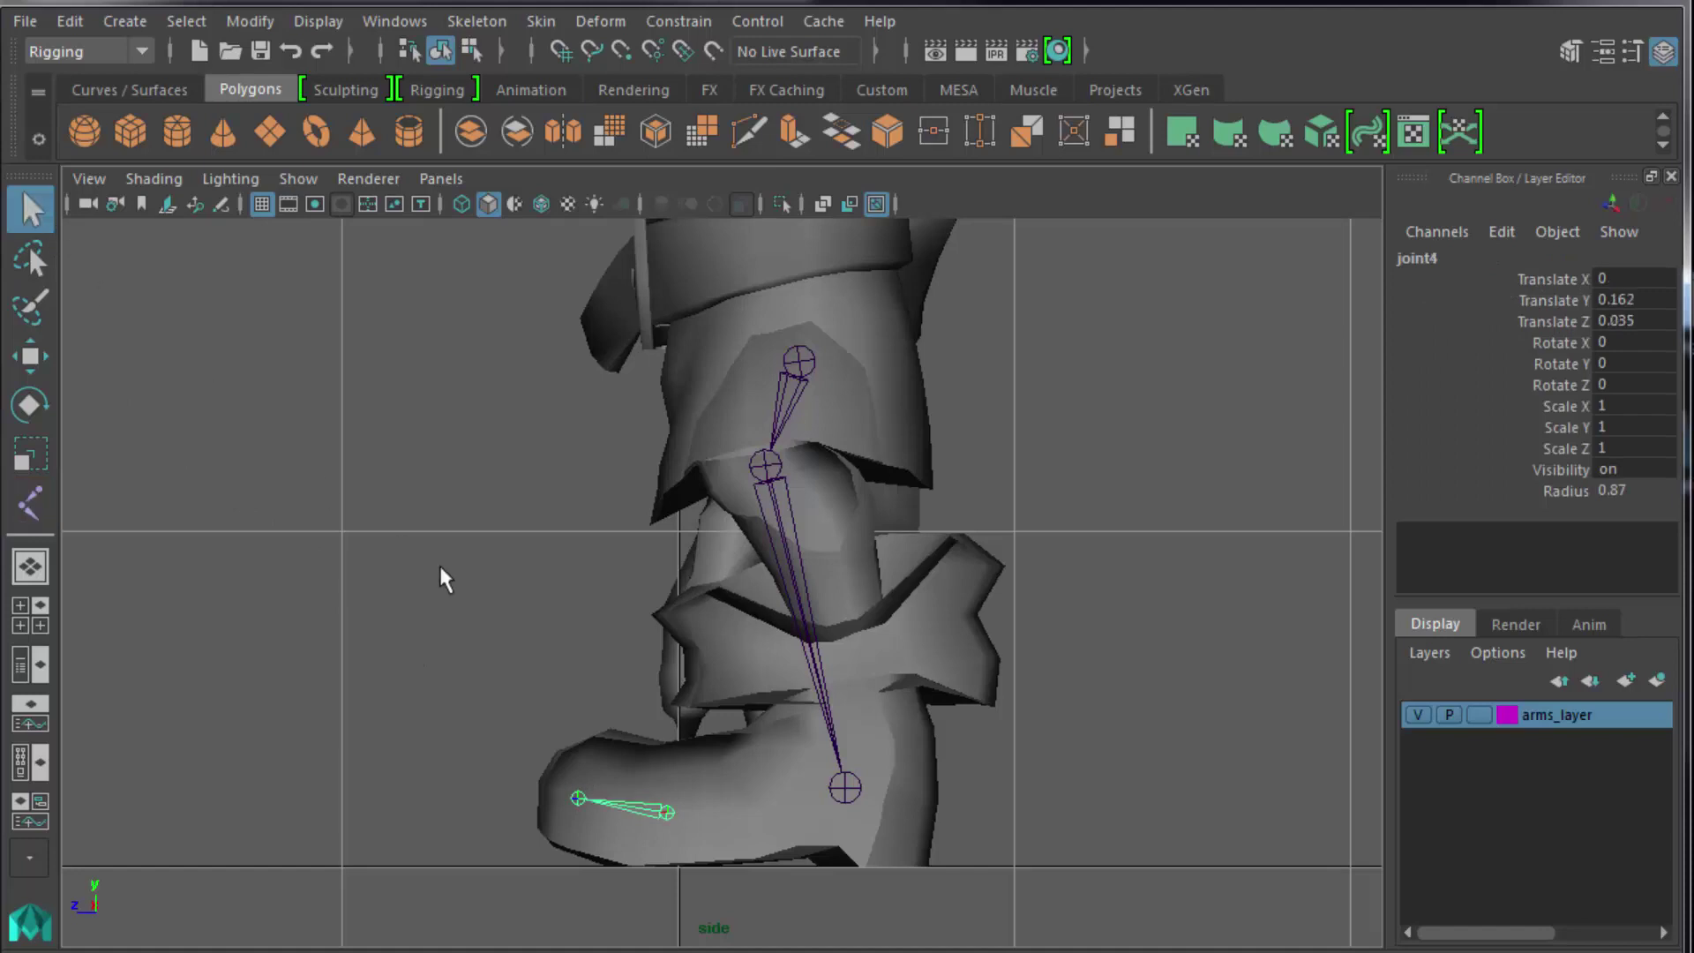
pyautogui.click(846, 788)
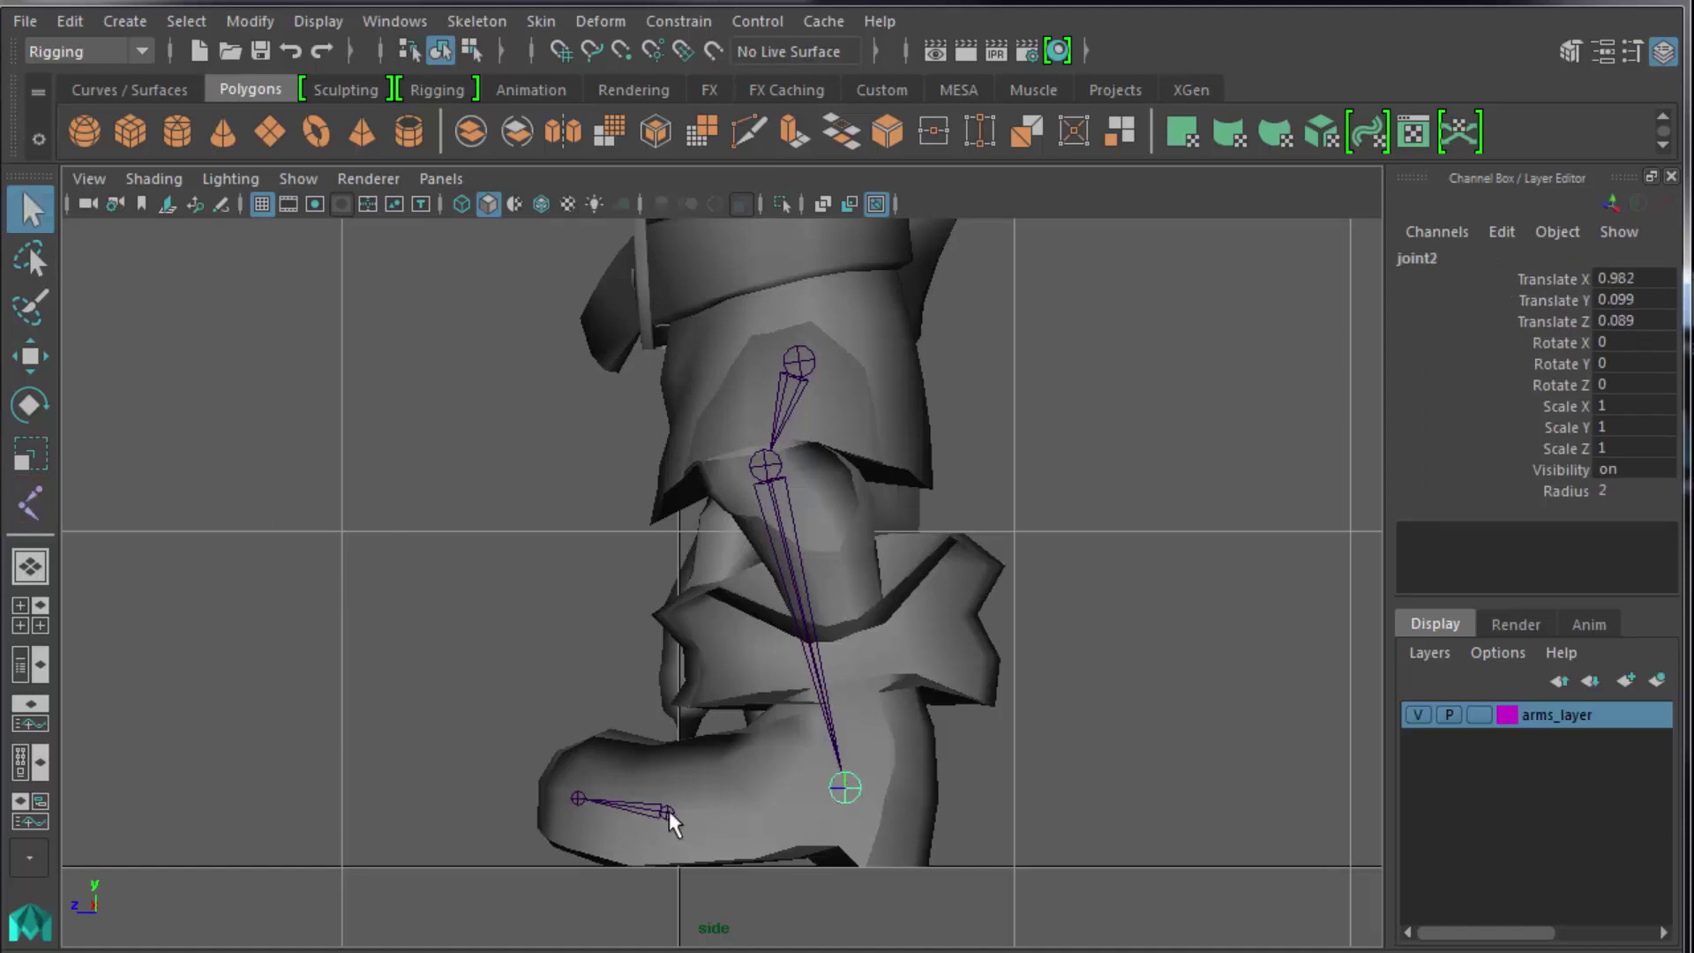
pyautogui.click(669, 812)
pyautogui.keyDown('shift'); pyautogui.click(850, 791); pyautogui.keyUp('shift')
pyautogui.press('p')
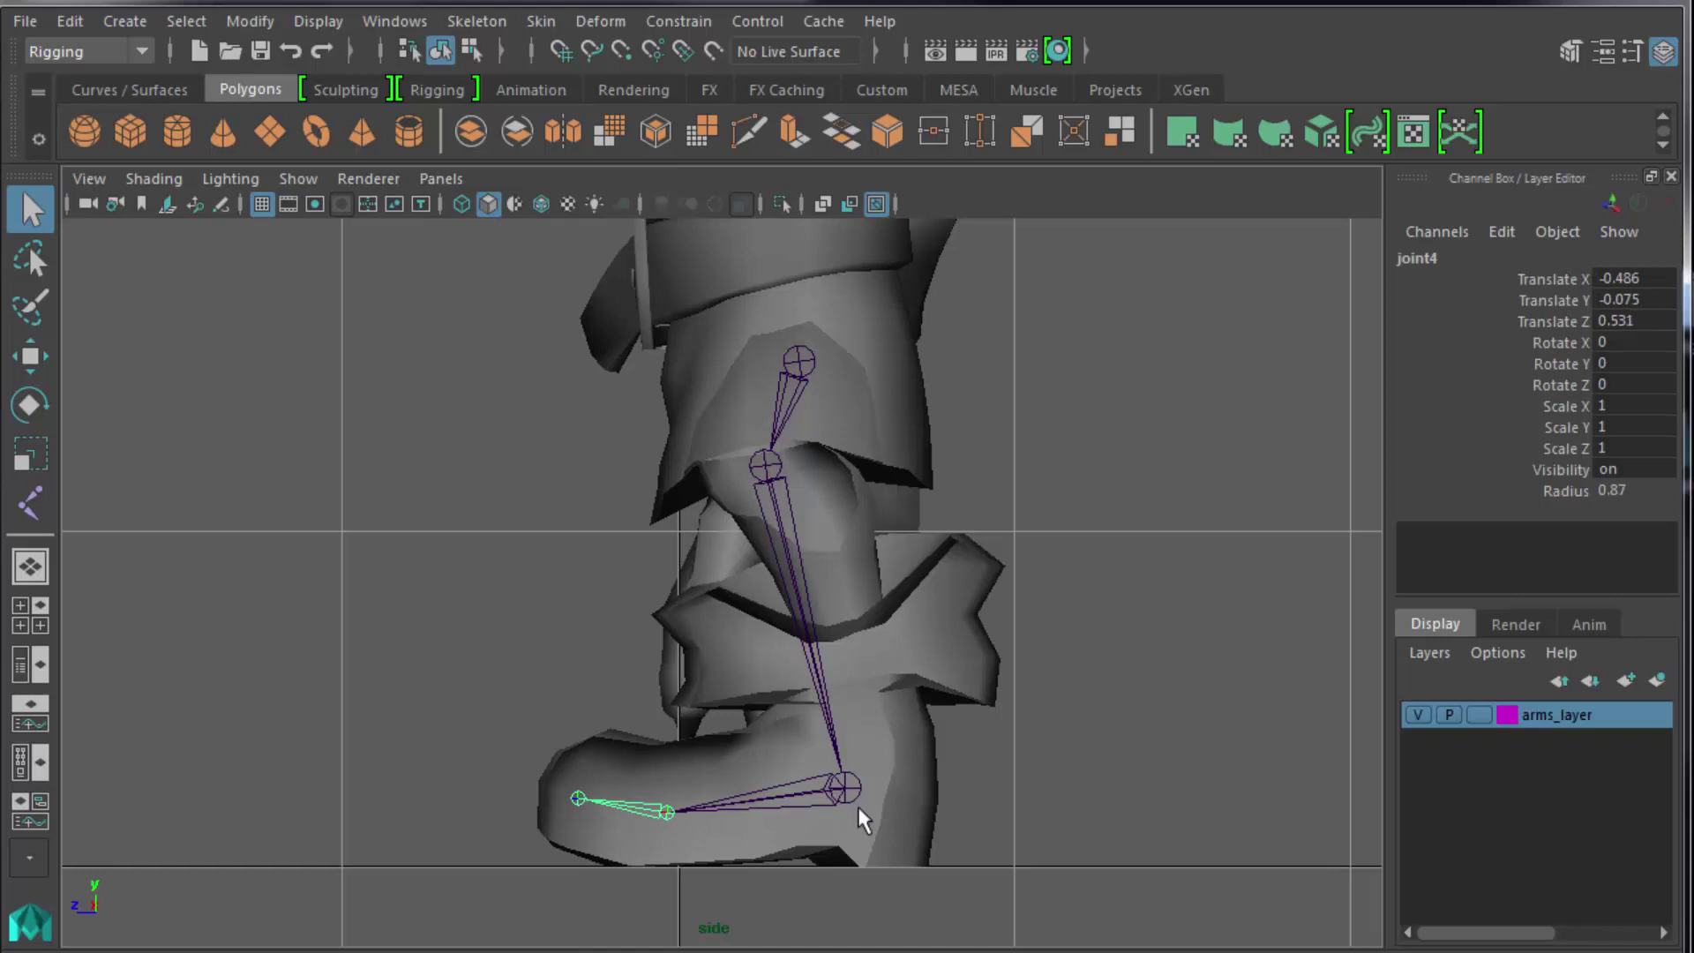
# Examine the leg joint hierarchy in the Outliner, expanded down to the toe joint, checking the joints from toe to hip.
pyautogui.hotkey('shift', 'o')
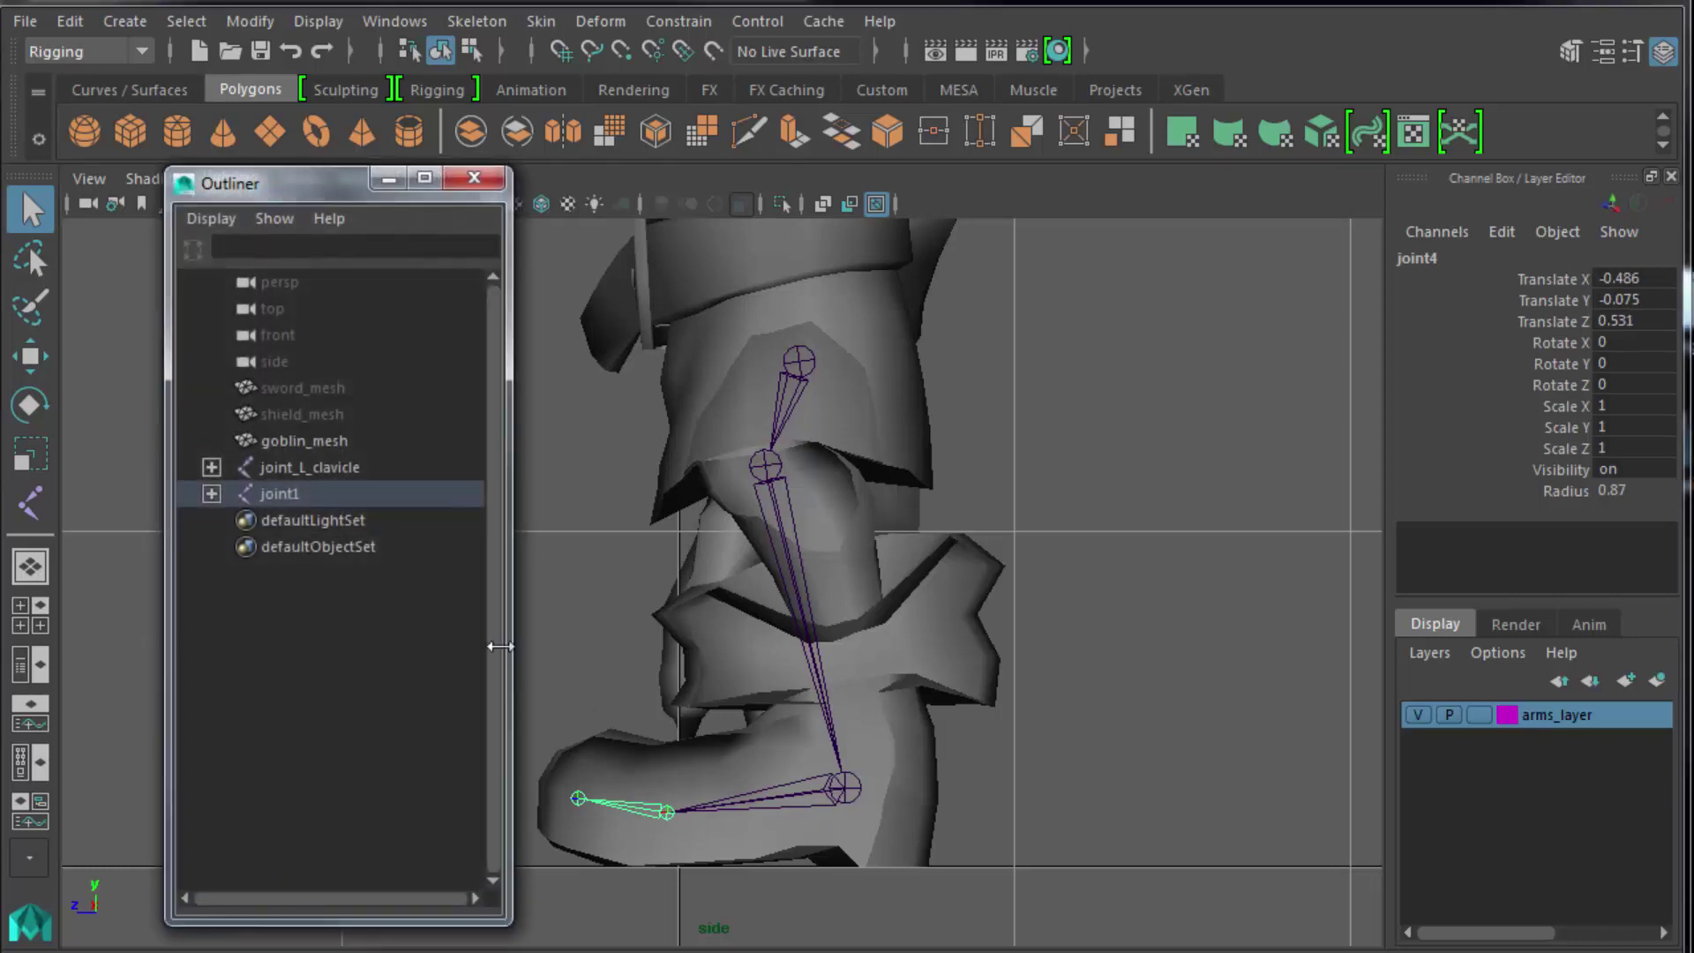
pyautogui.click(843, 788)
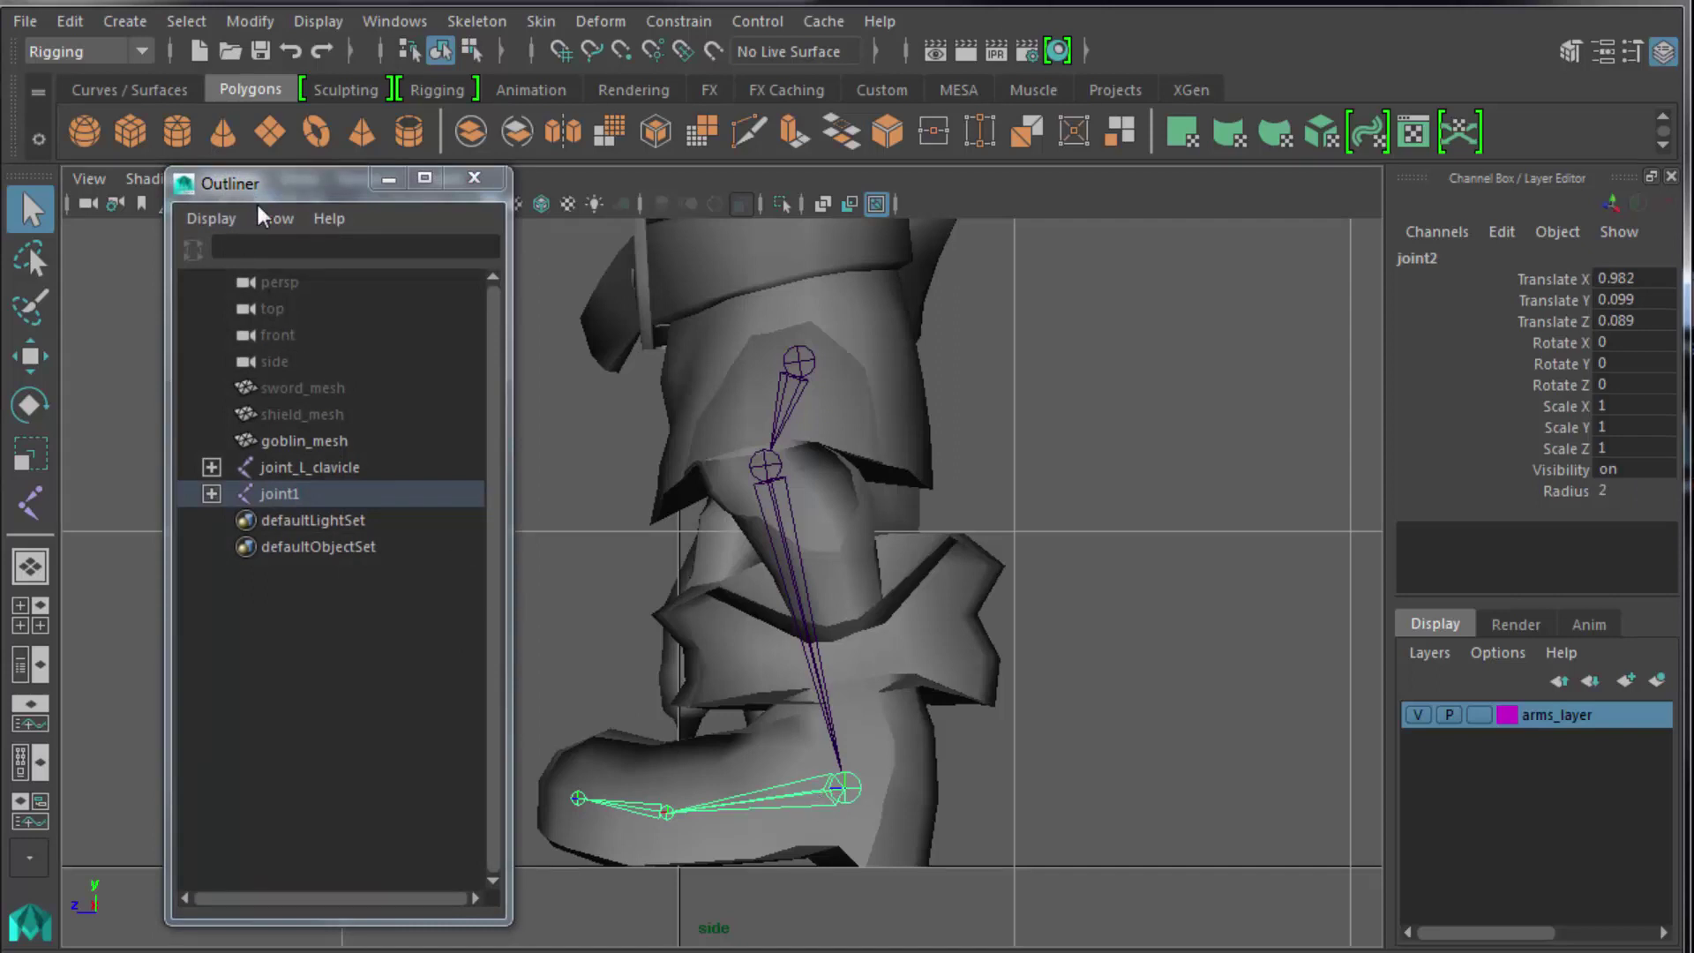
pyautogui.moveTo(275, 191); pyautogui.dragTo(221, 132)
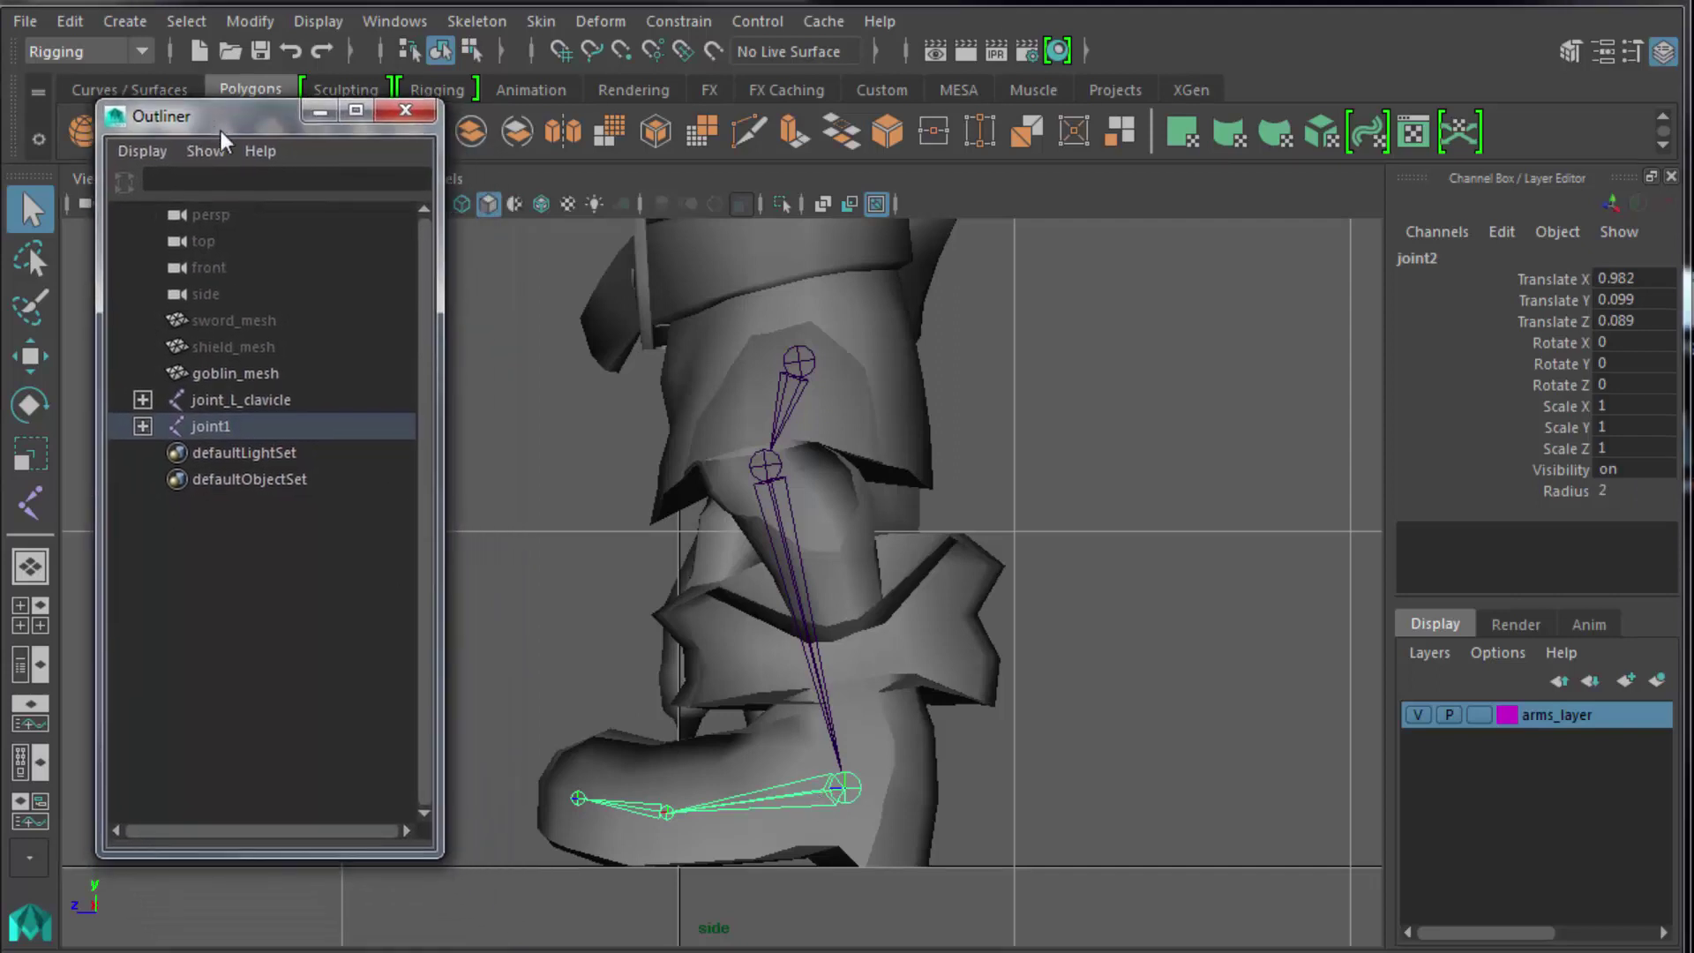
pyautogui.press('f')
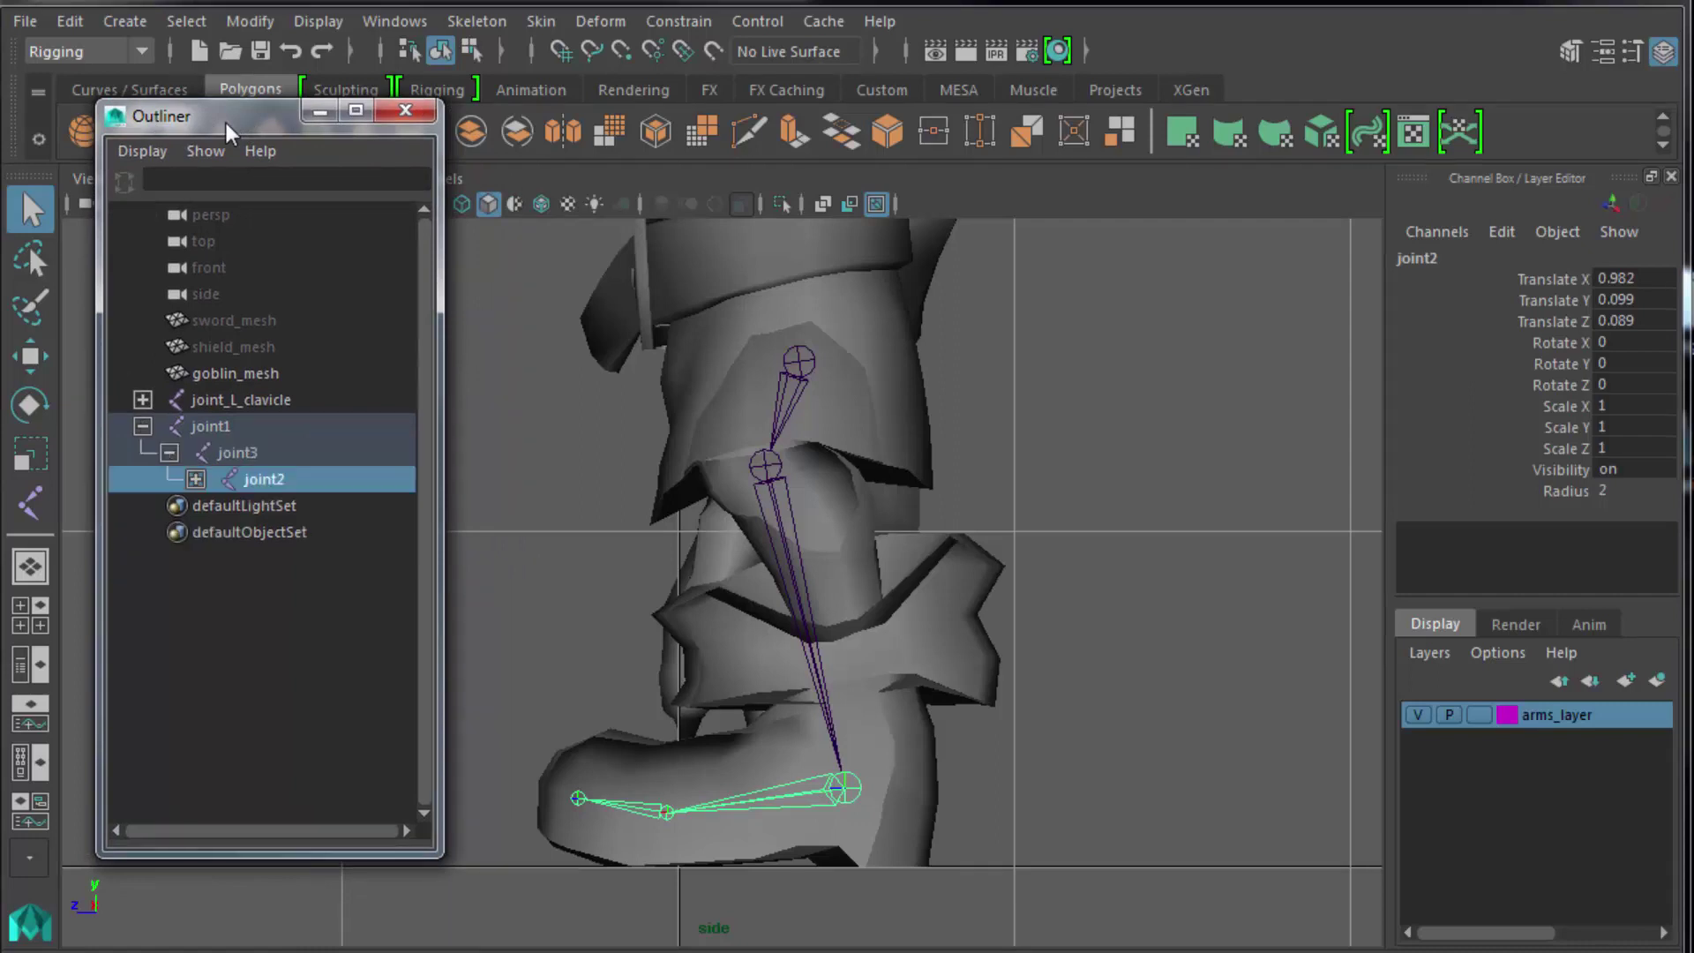
pyautogui.click(196, 479)
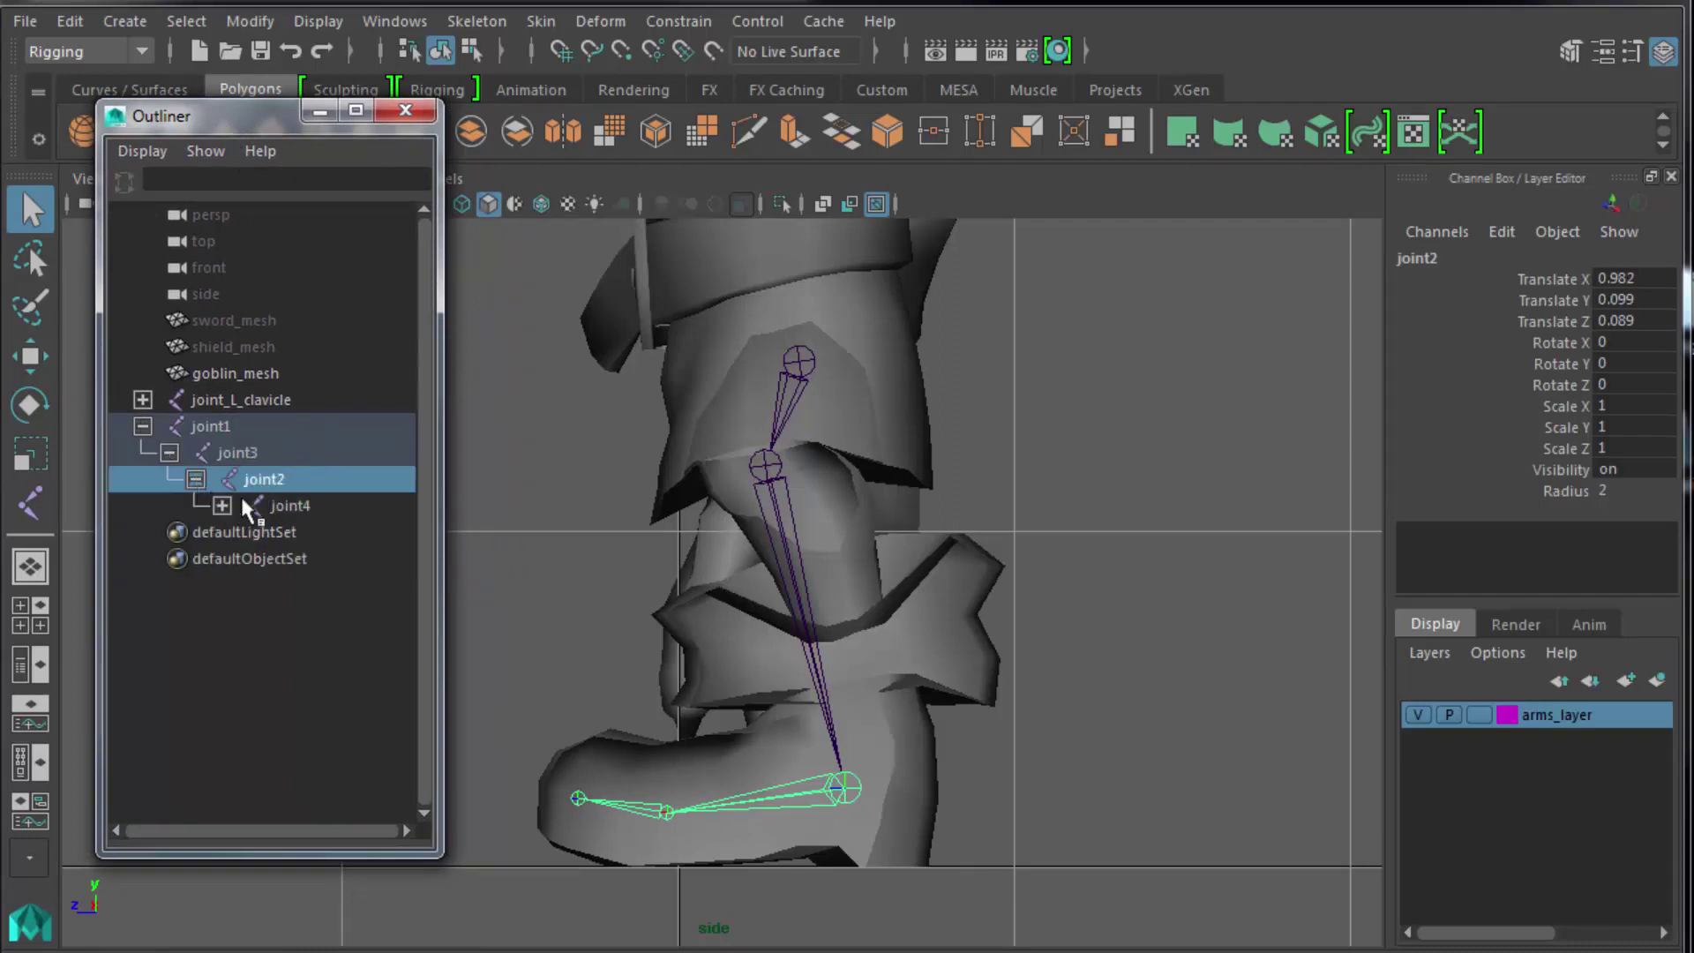
pyautogui.click(288, 501)
pyautogui.click(276, 477)
pyautogui.click(255, 451)
pyautogui.click(237, 425)
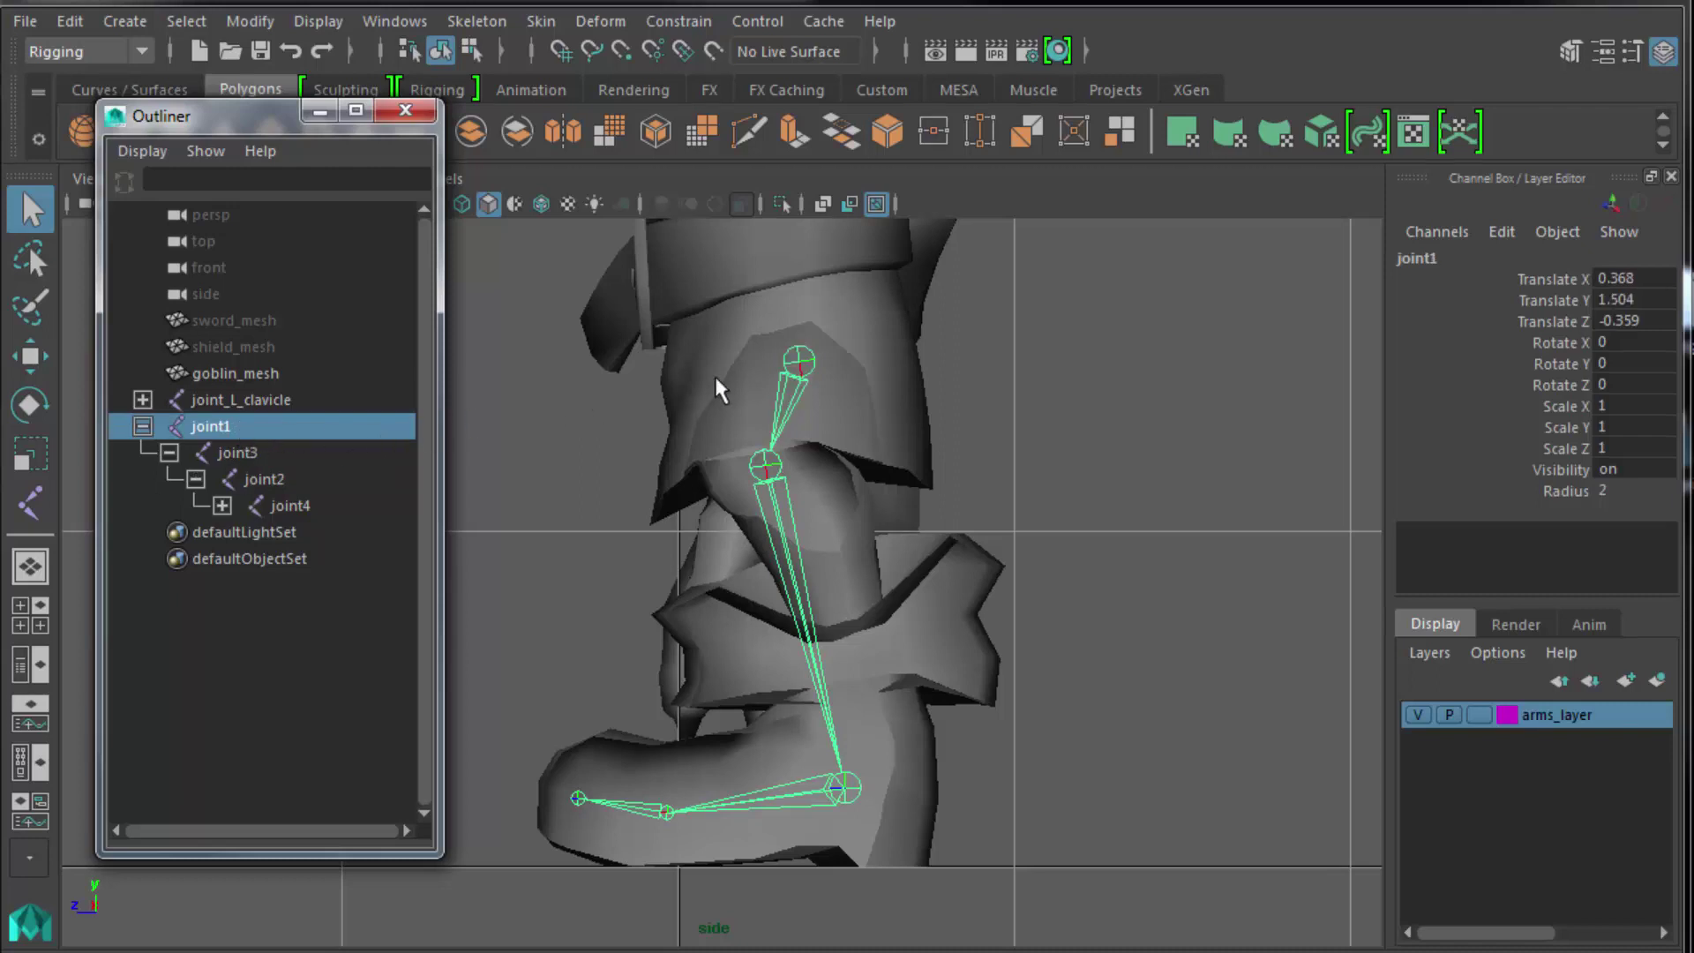
# Rename the leg chain's root joint to L_hip and its child joint to L_knee.
pyautogui.doubleClick(218, 426)
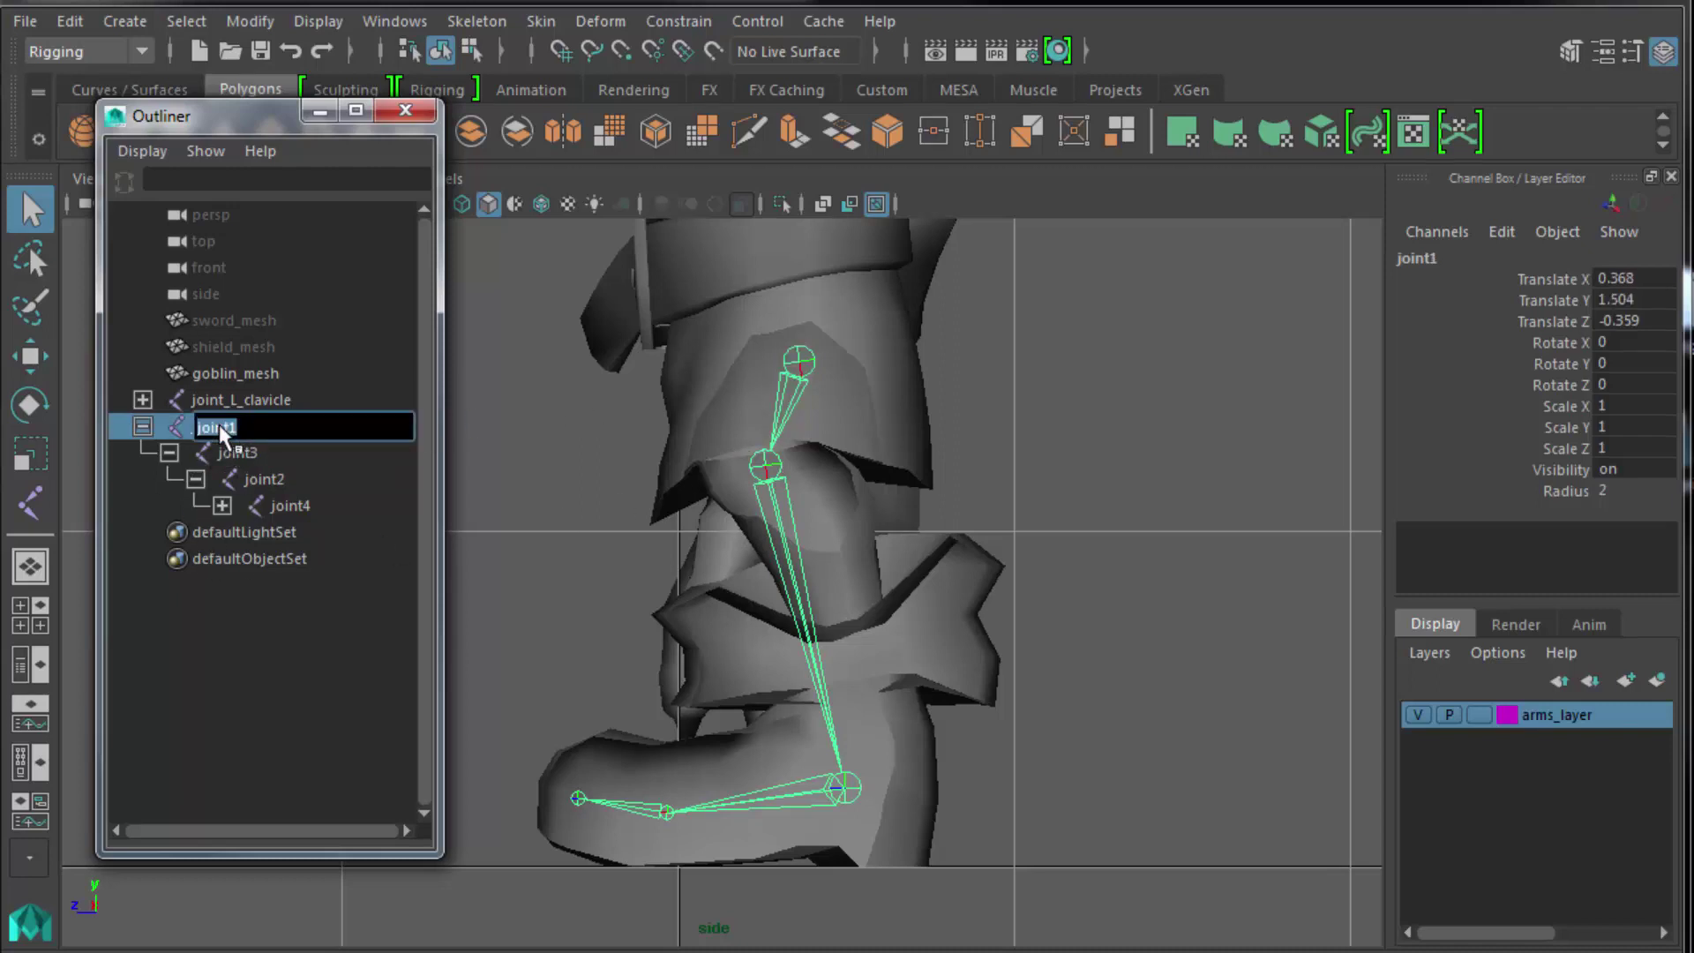
pyautogui.write('hip')
pyautogui.press('Return')
pyautogui.doubleClick(254, 454)
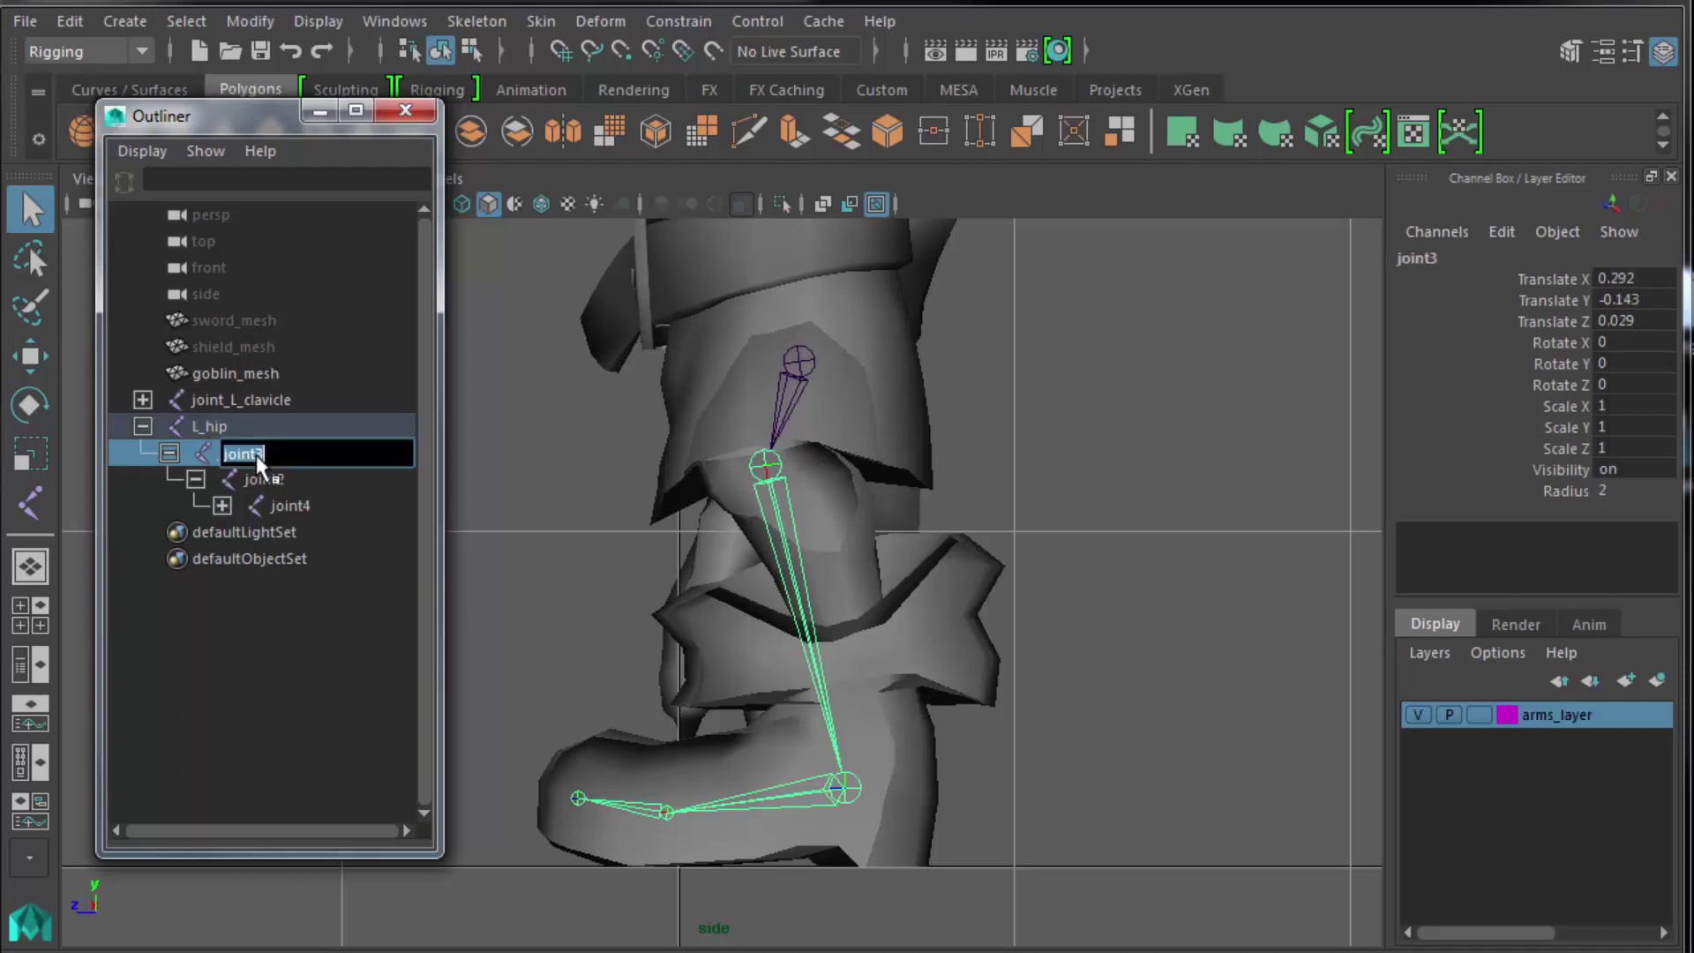
pyautogui.write('L_knee')
pyautogui.press('Return')
# Rename the ankle joint to L_ankle and the joint at the ball of the foot to L_toe.
pyautogui.doubleClick(270, 476)
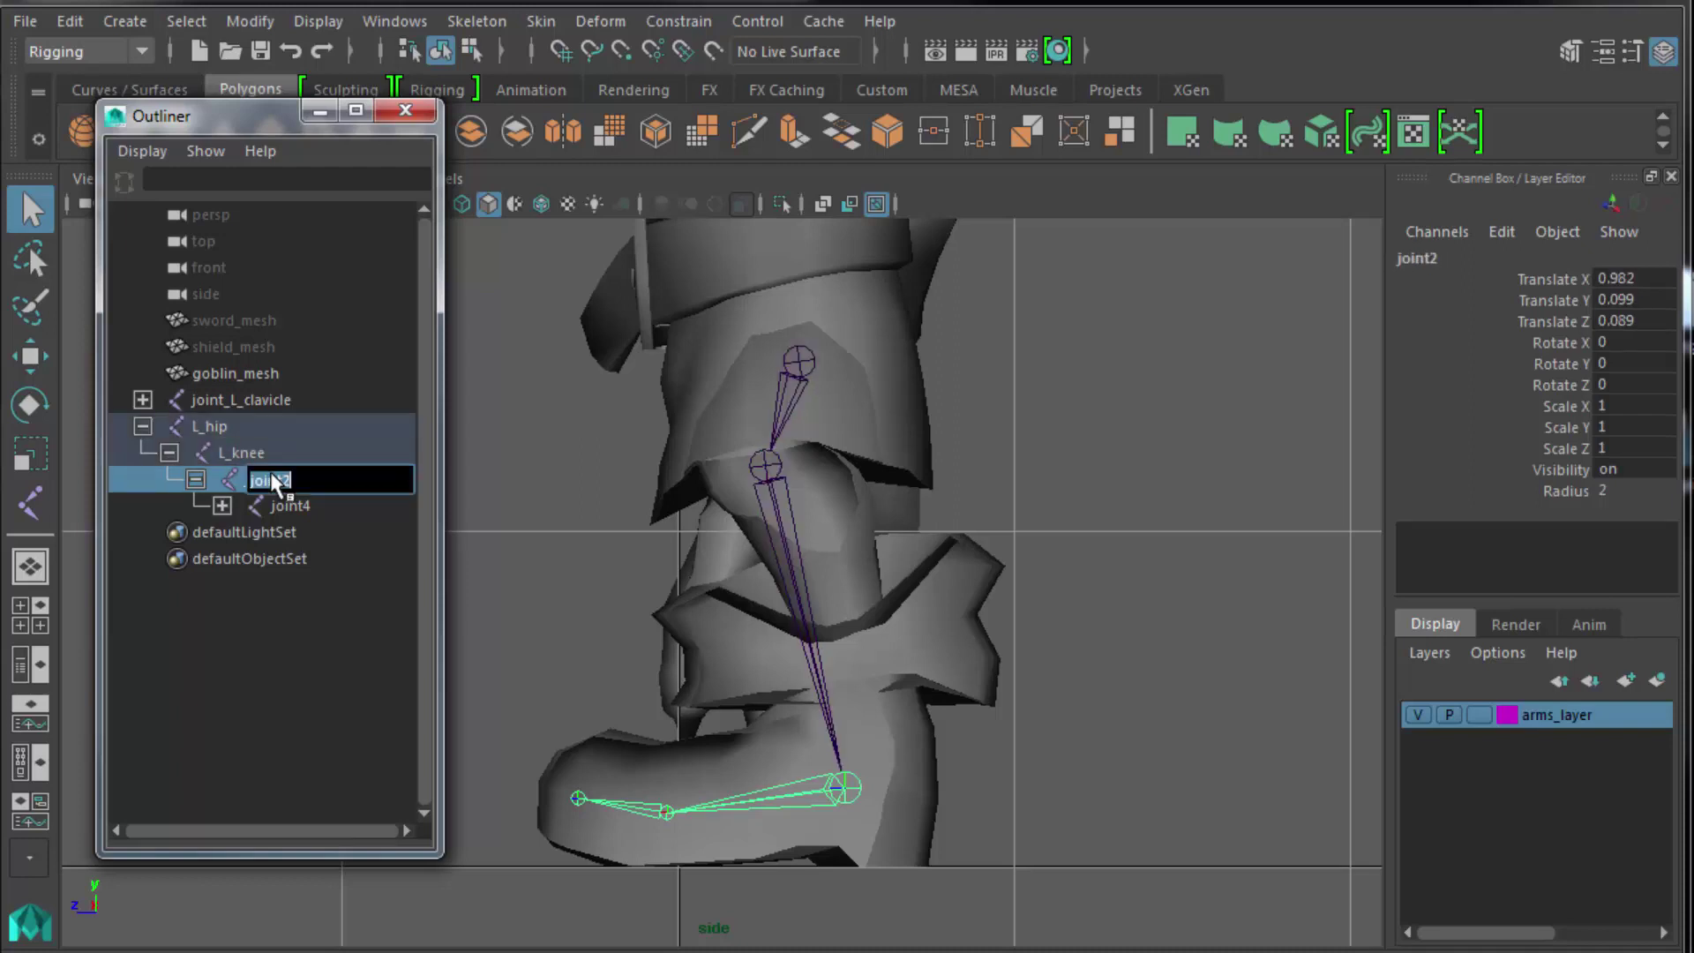
pyautogui.write('L_ankle')
pyautogui.press('Return')
pyautogui.doubleClick(292, 506)
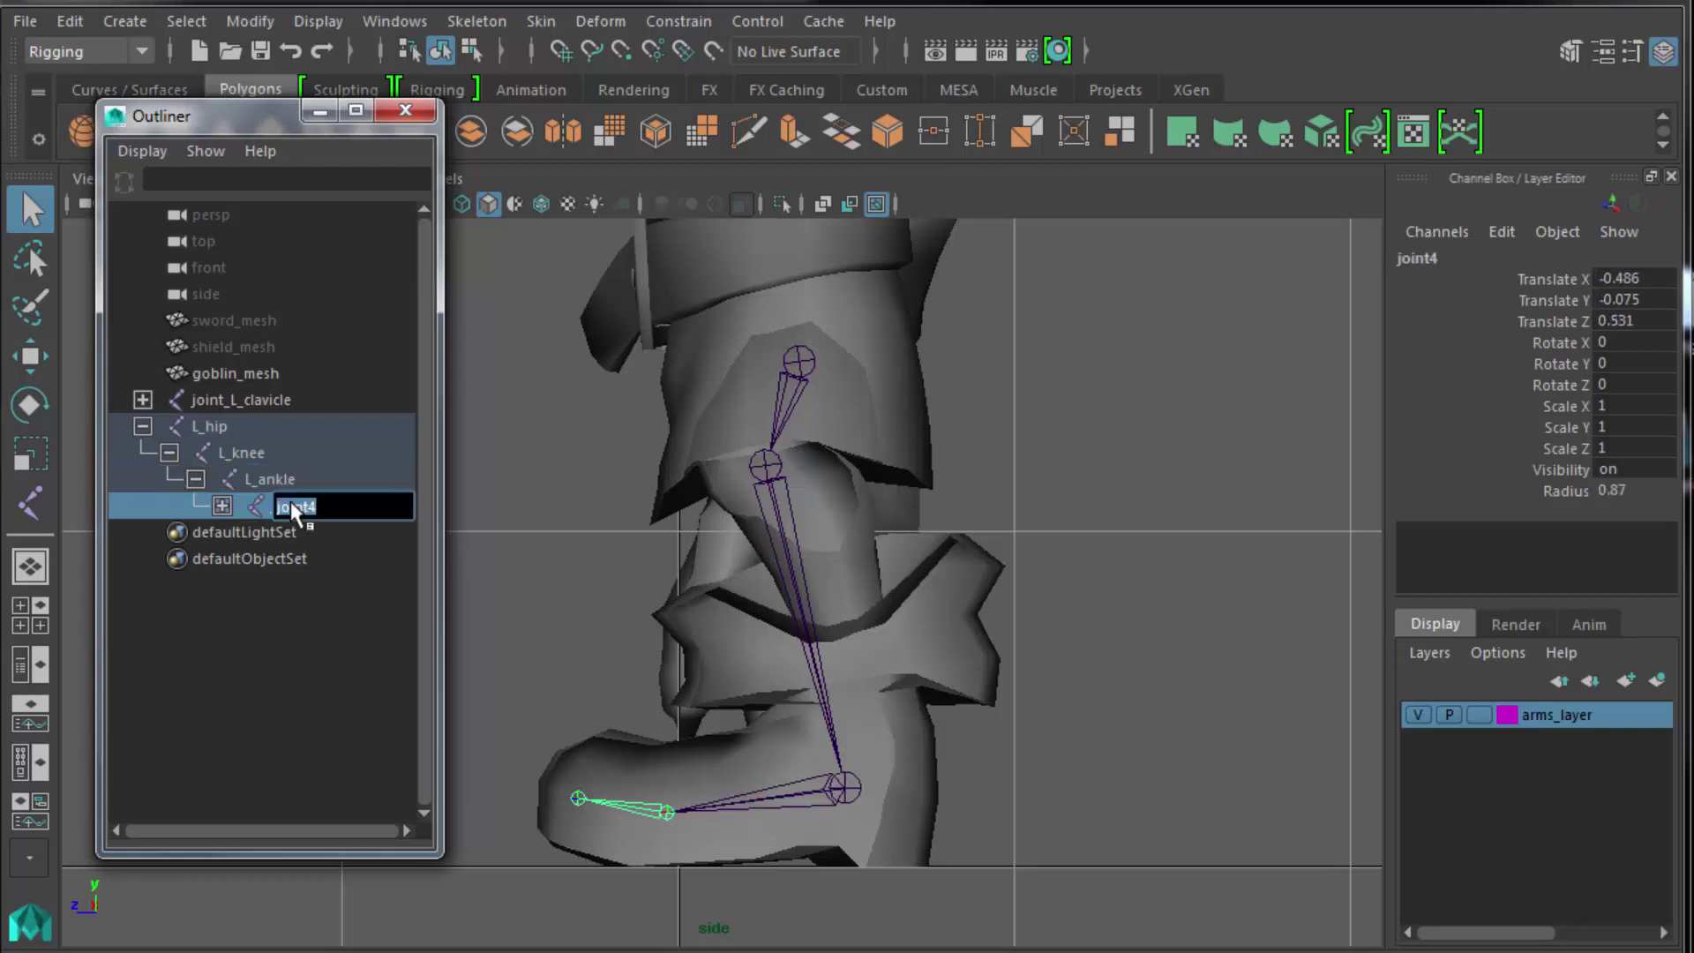
pyautogui.write('L_toe')
pyautogui.press('Return')
# Rename the last joint of the leg chain, under L_toe, to L_toetip.
pyautogui.click(222, 506)
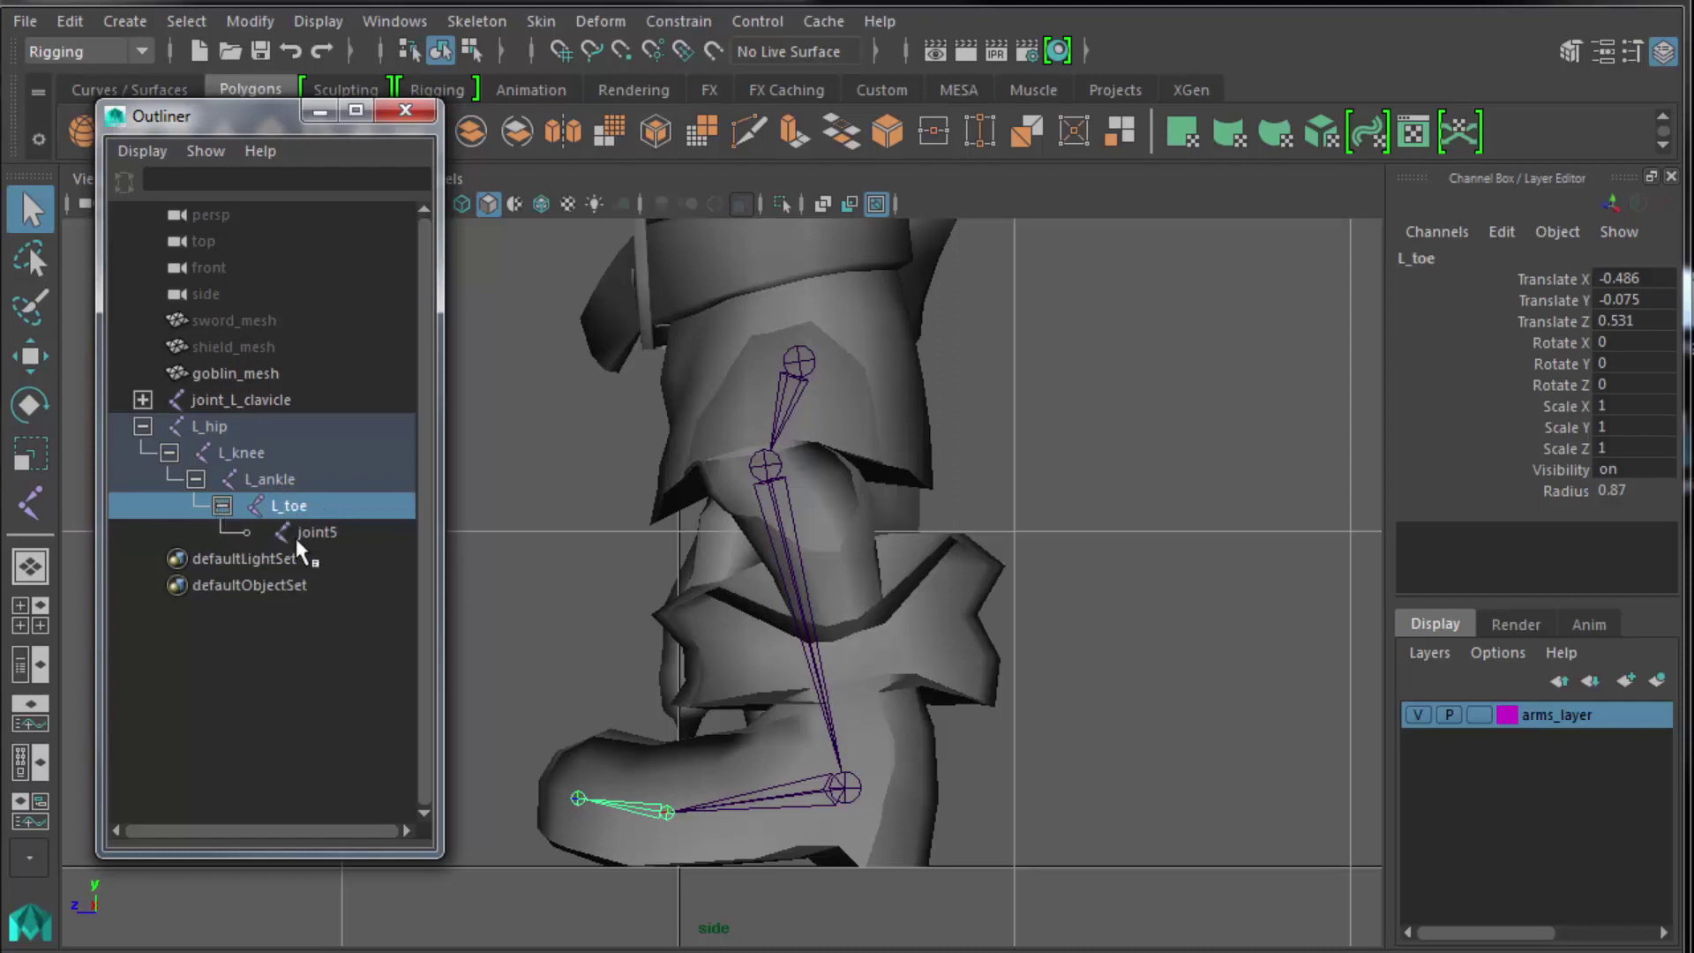
pyautogui.click(320, 533)
pyautogui.doubleClick(320, 533)
pyautogui.write('L')
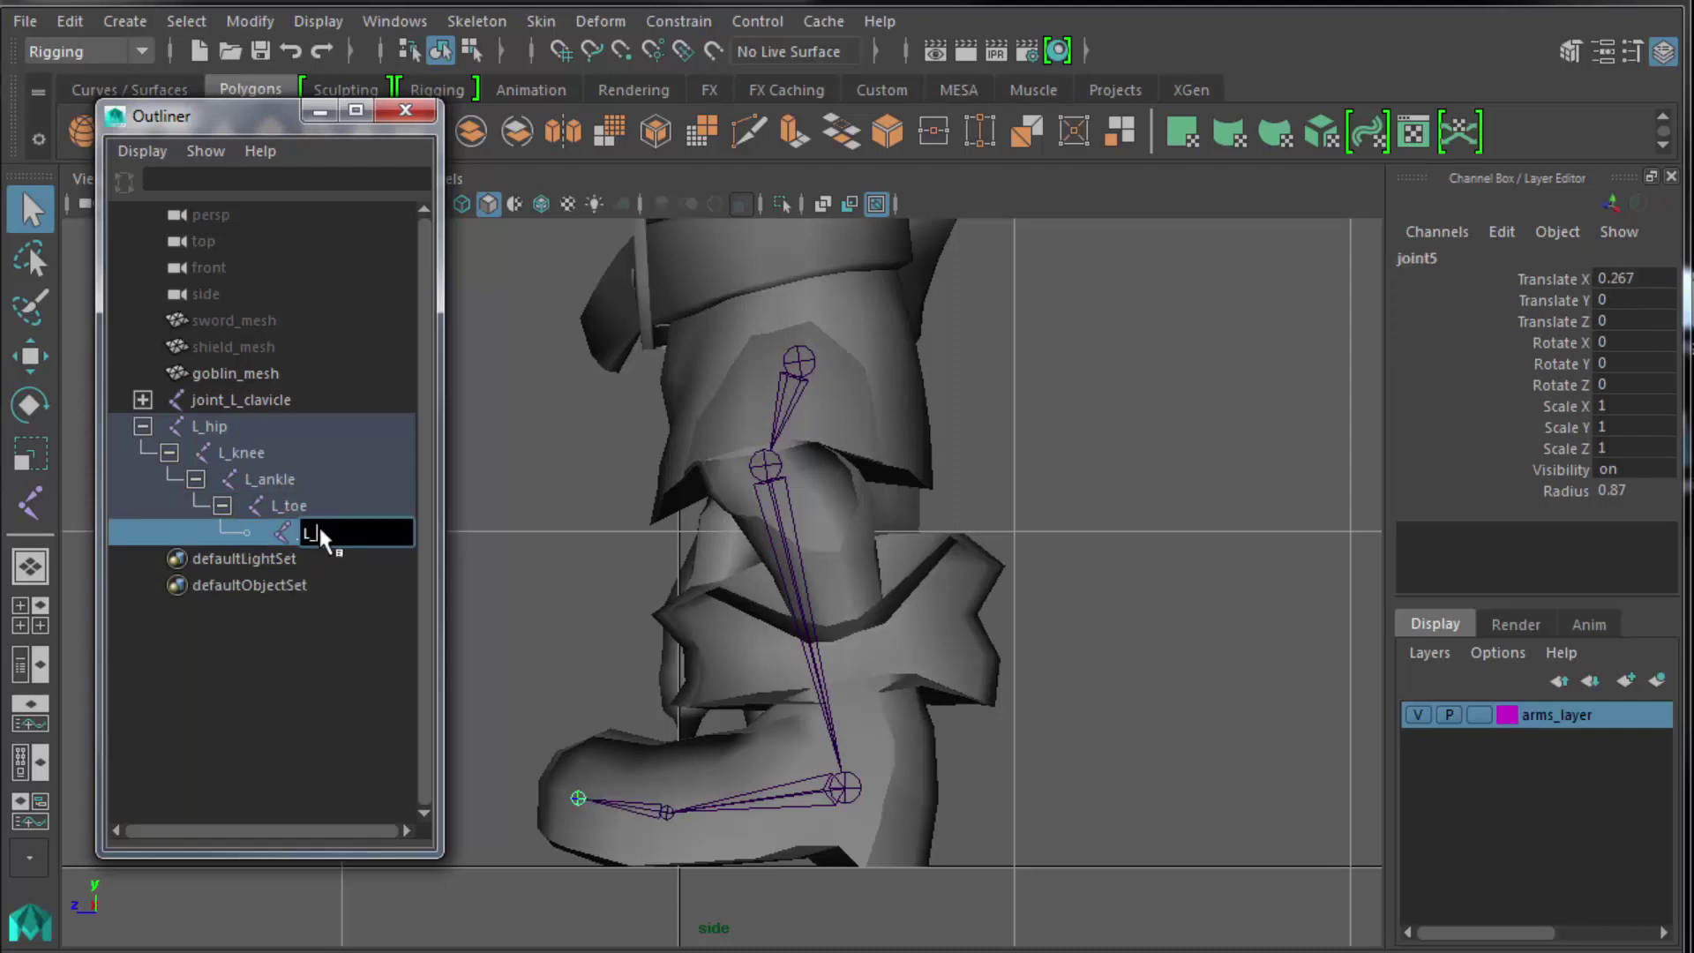
pyautogui.write('_toetip')
pyautogui.press('Return')
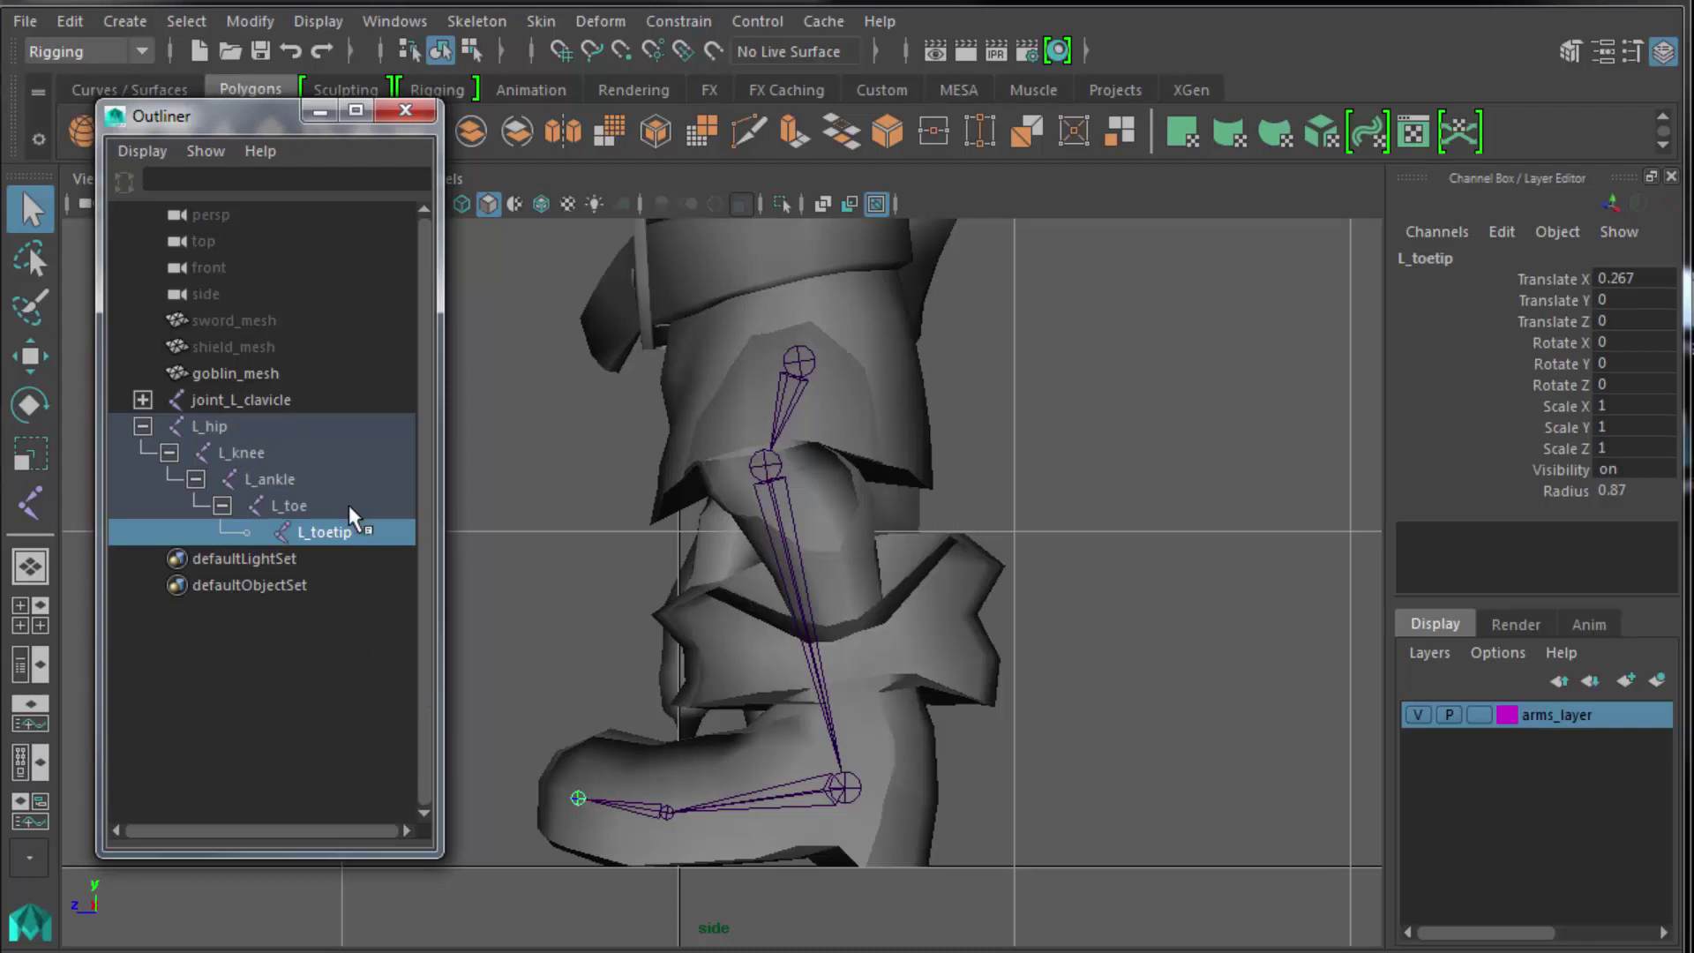
# Add the prefix joint_ to all names in the L_hip hierarchy.
pyautogui.click(256, 427)
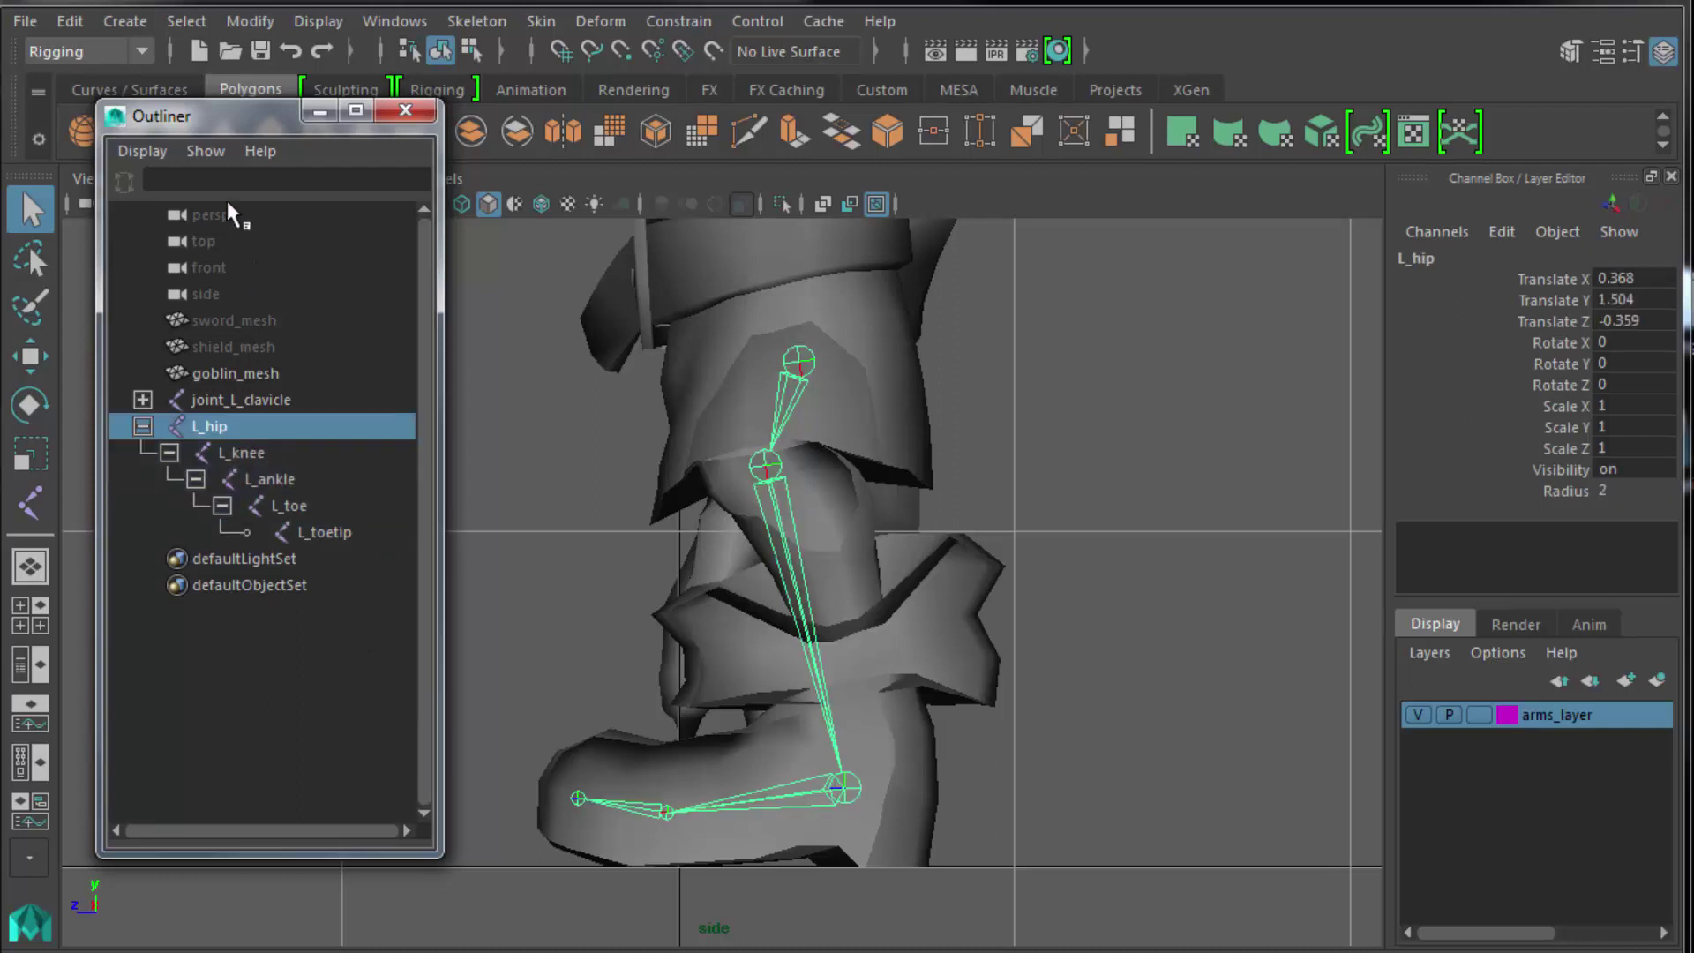
pyautogui.click(248, 21)
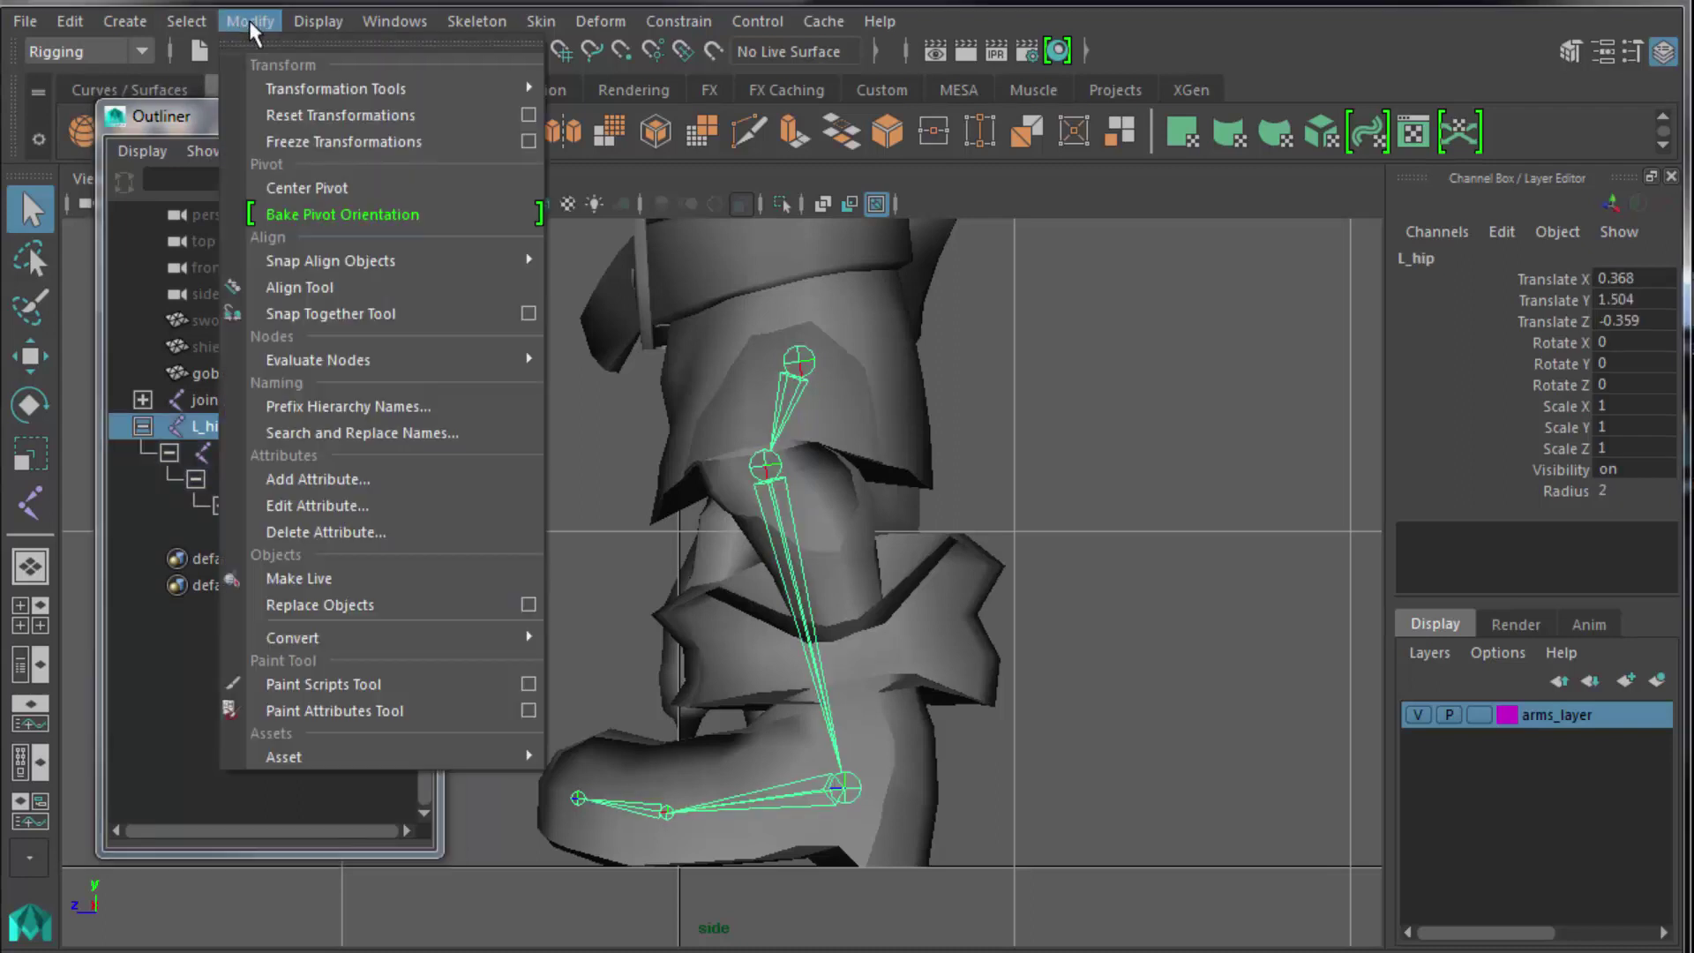
pyautogui.click(425, 407)
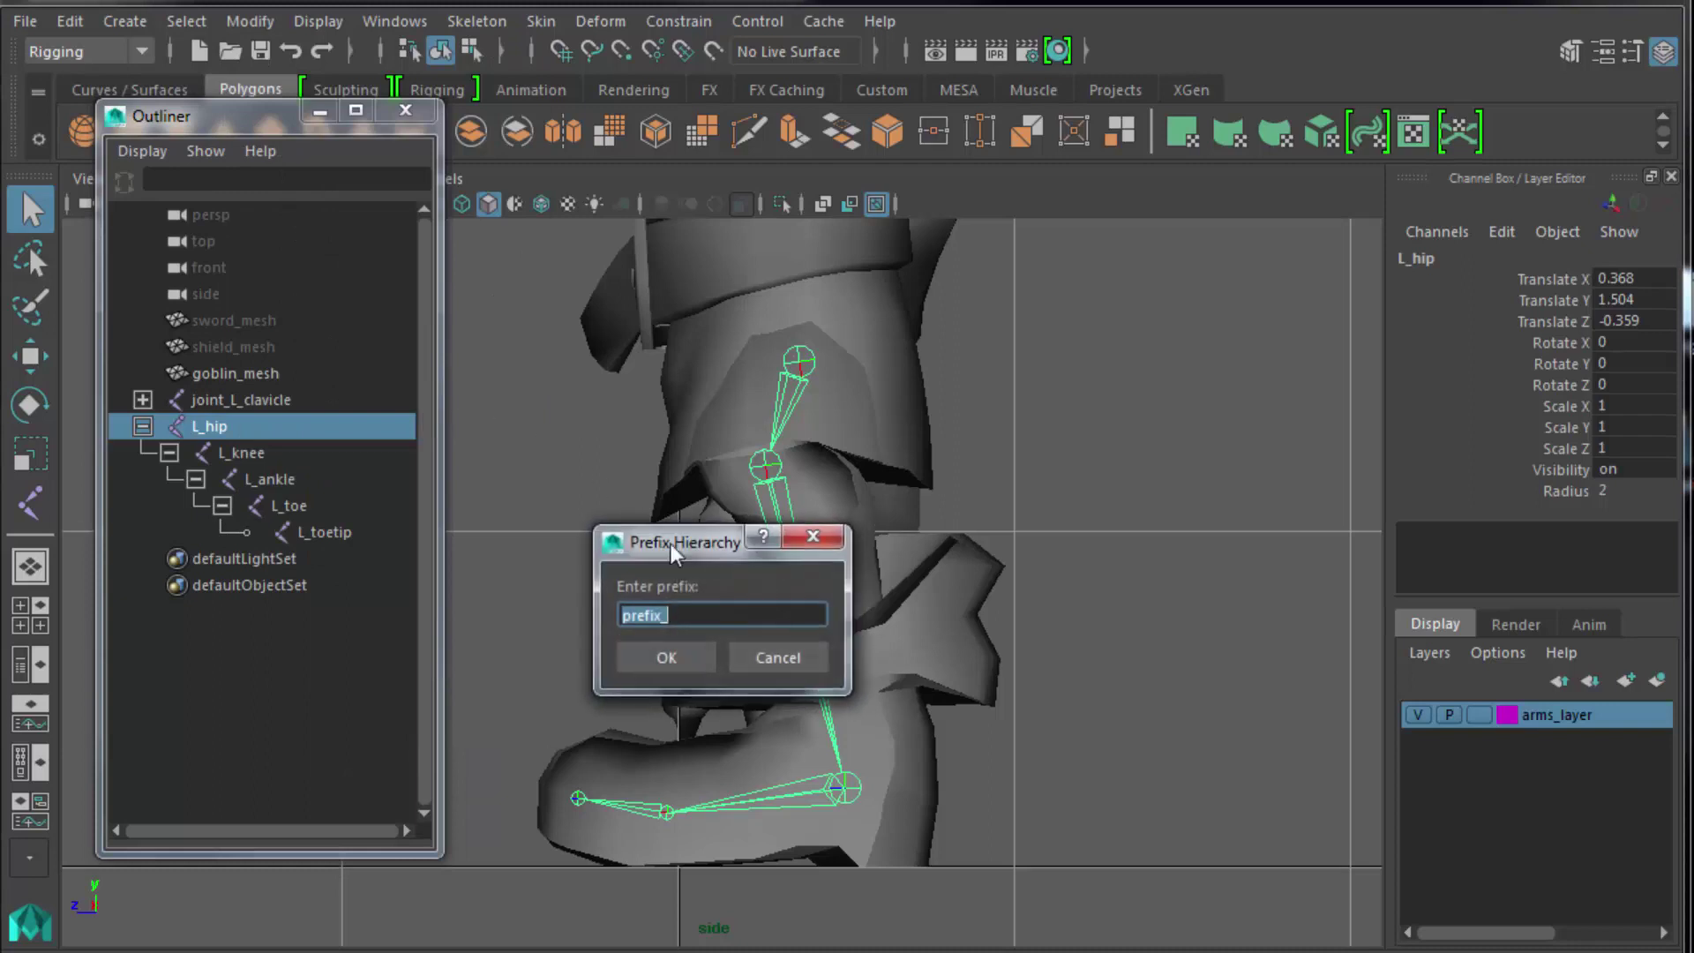
pyautogui.write('joint_')
pyautogui.click(664, 658)
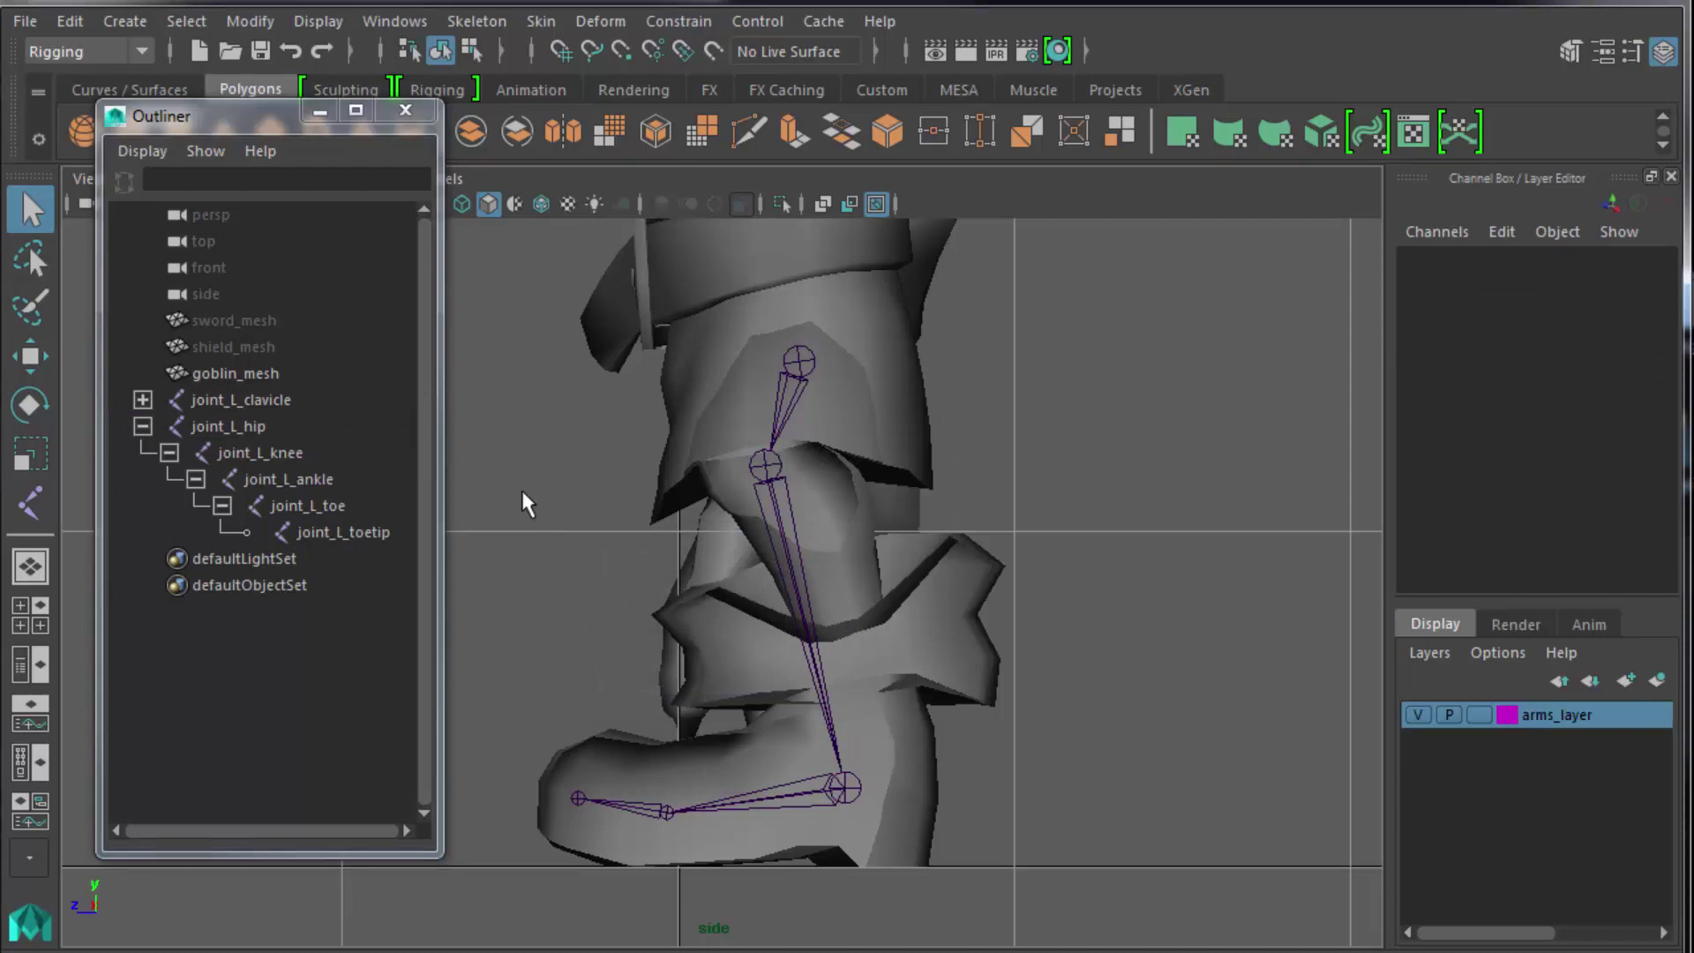
# Move joint_L_toe sideways into the left boot in the front view, to a Translate X of about 0.029, carrying the toe tip along.
pyautogui.click(344, 532)
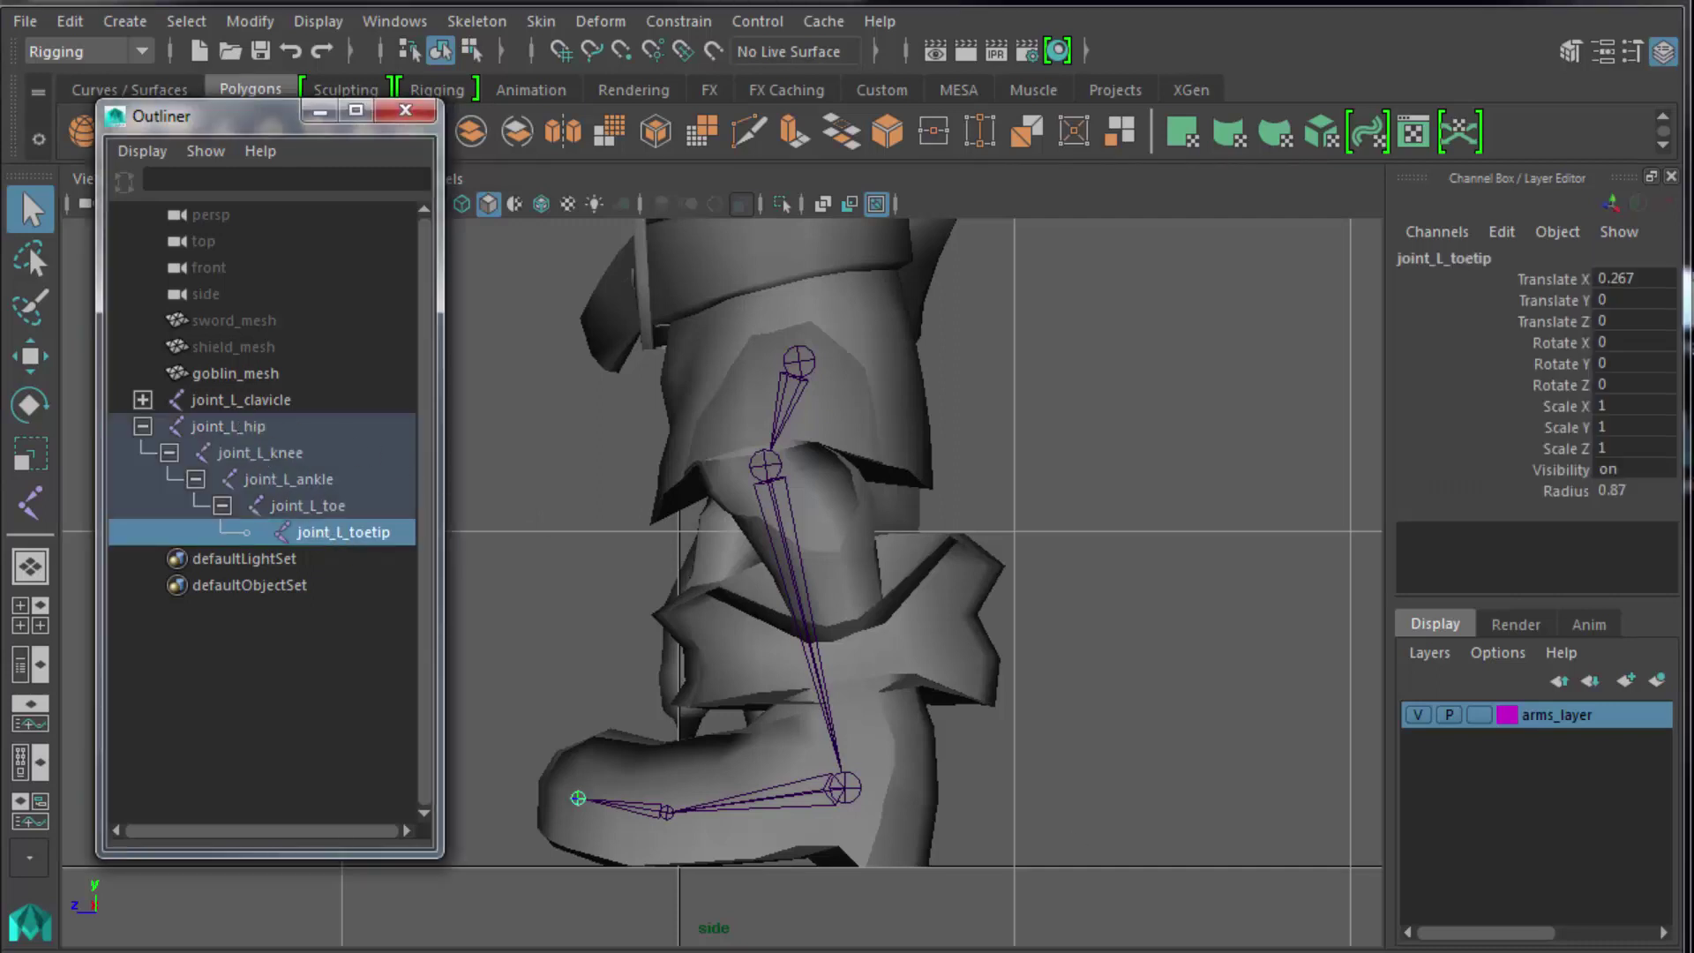
pyautogui.click(1108, 834)
pyautogui.press('space')
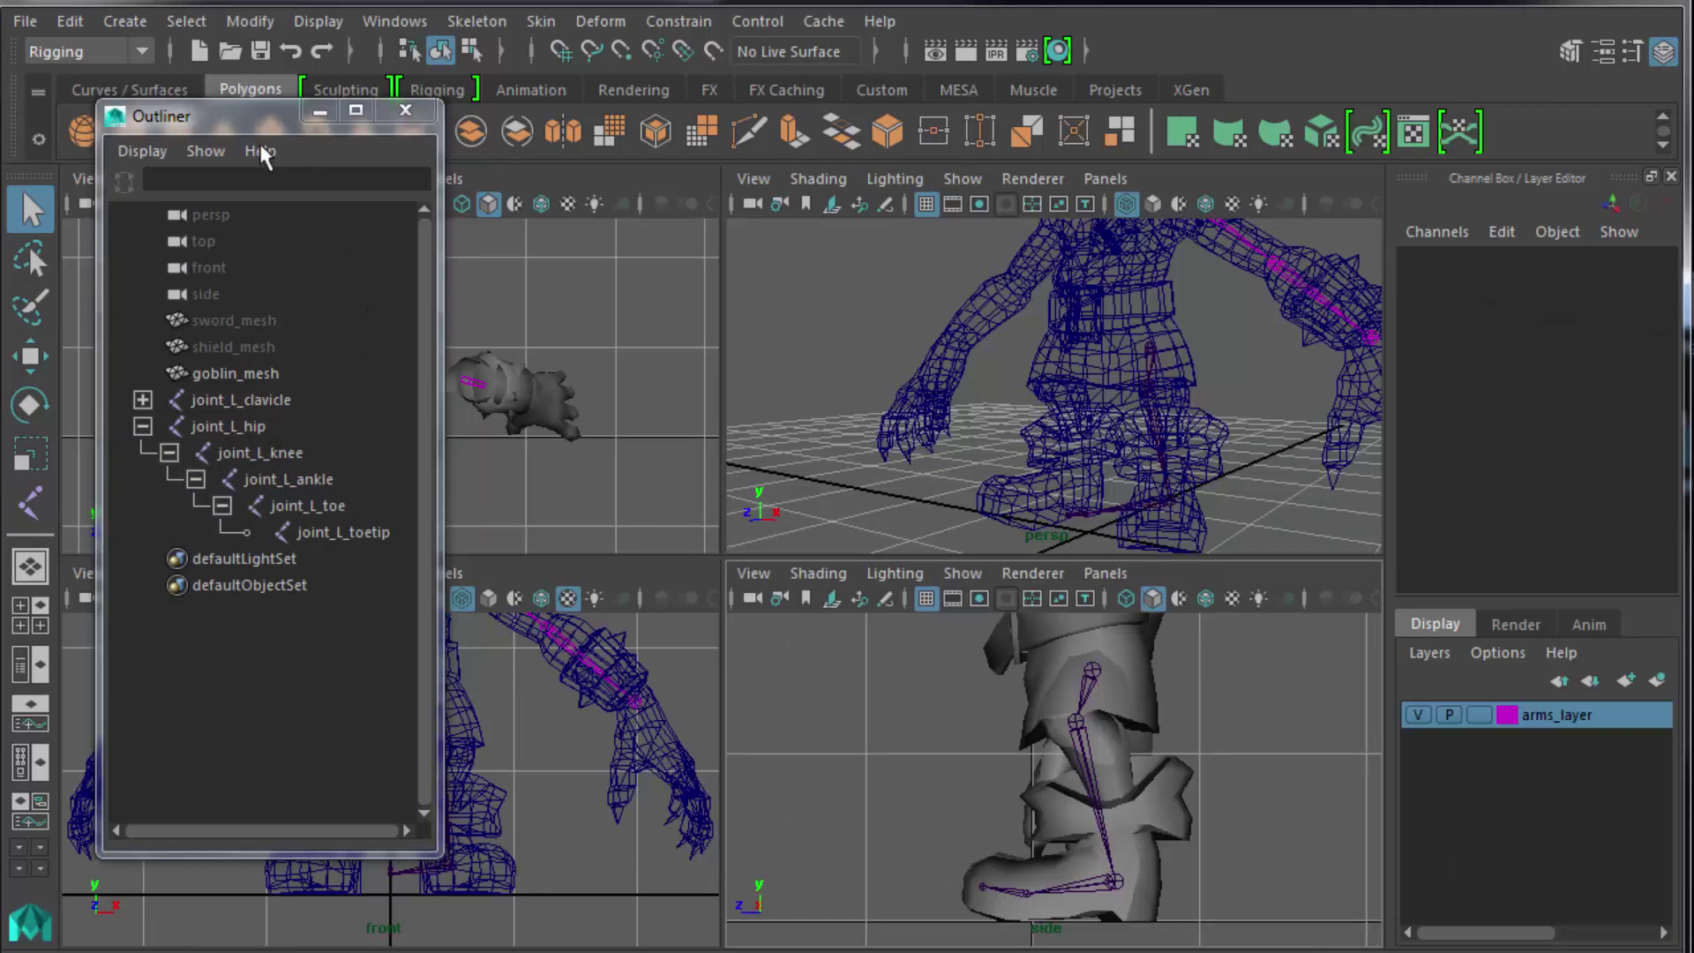
pyautogui.moveTo(236, 122); pyautogui.dragTo(40, 141)
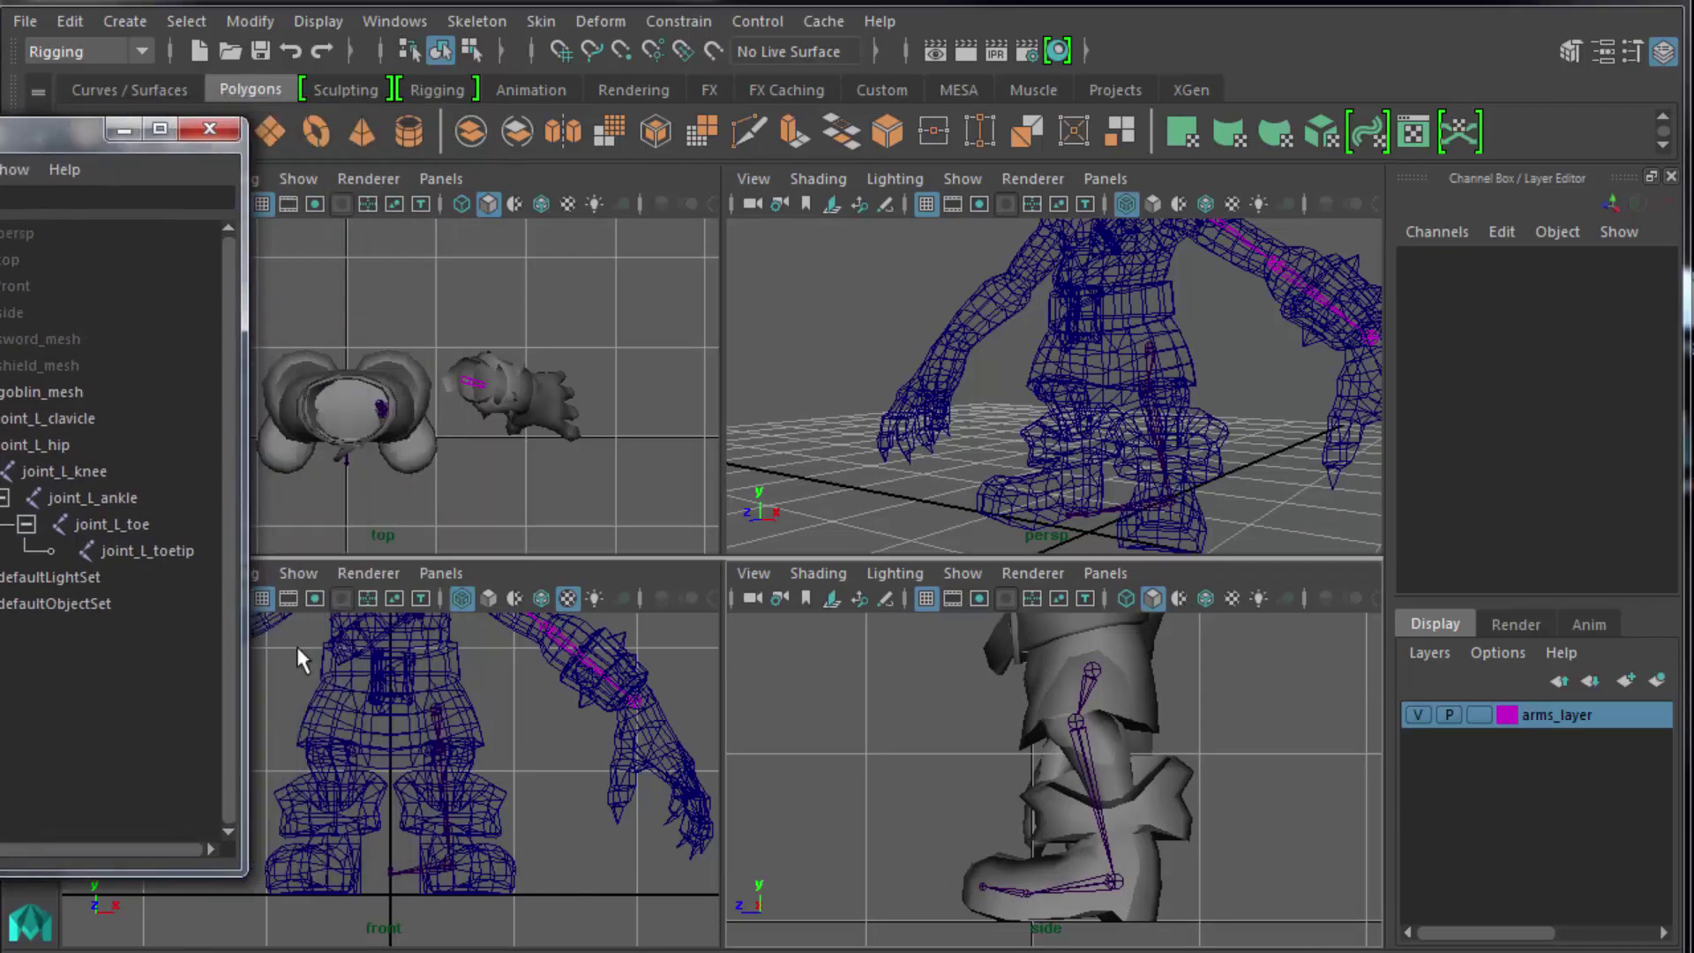
pyautogui.click(393, 870)
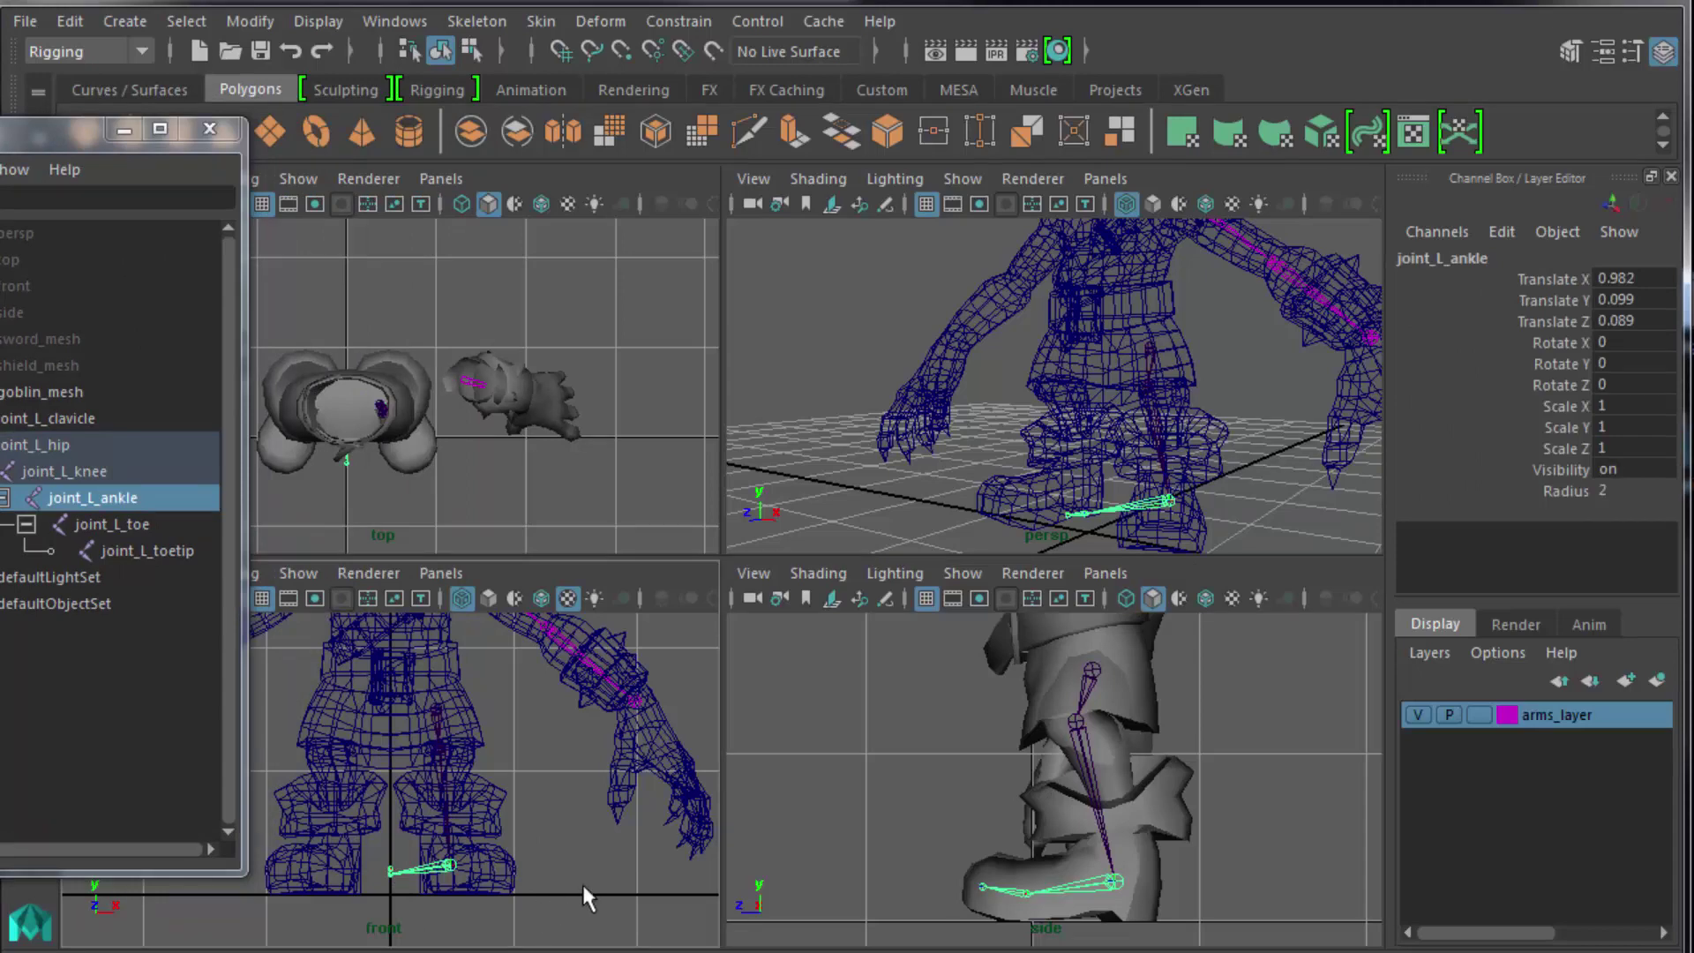
pyautogui.press('space')
pyautogui.press('w')
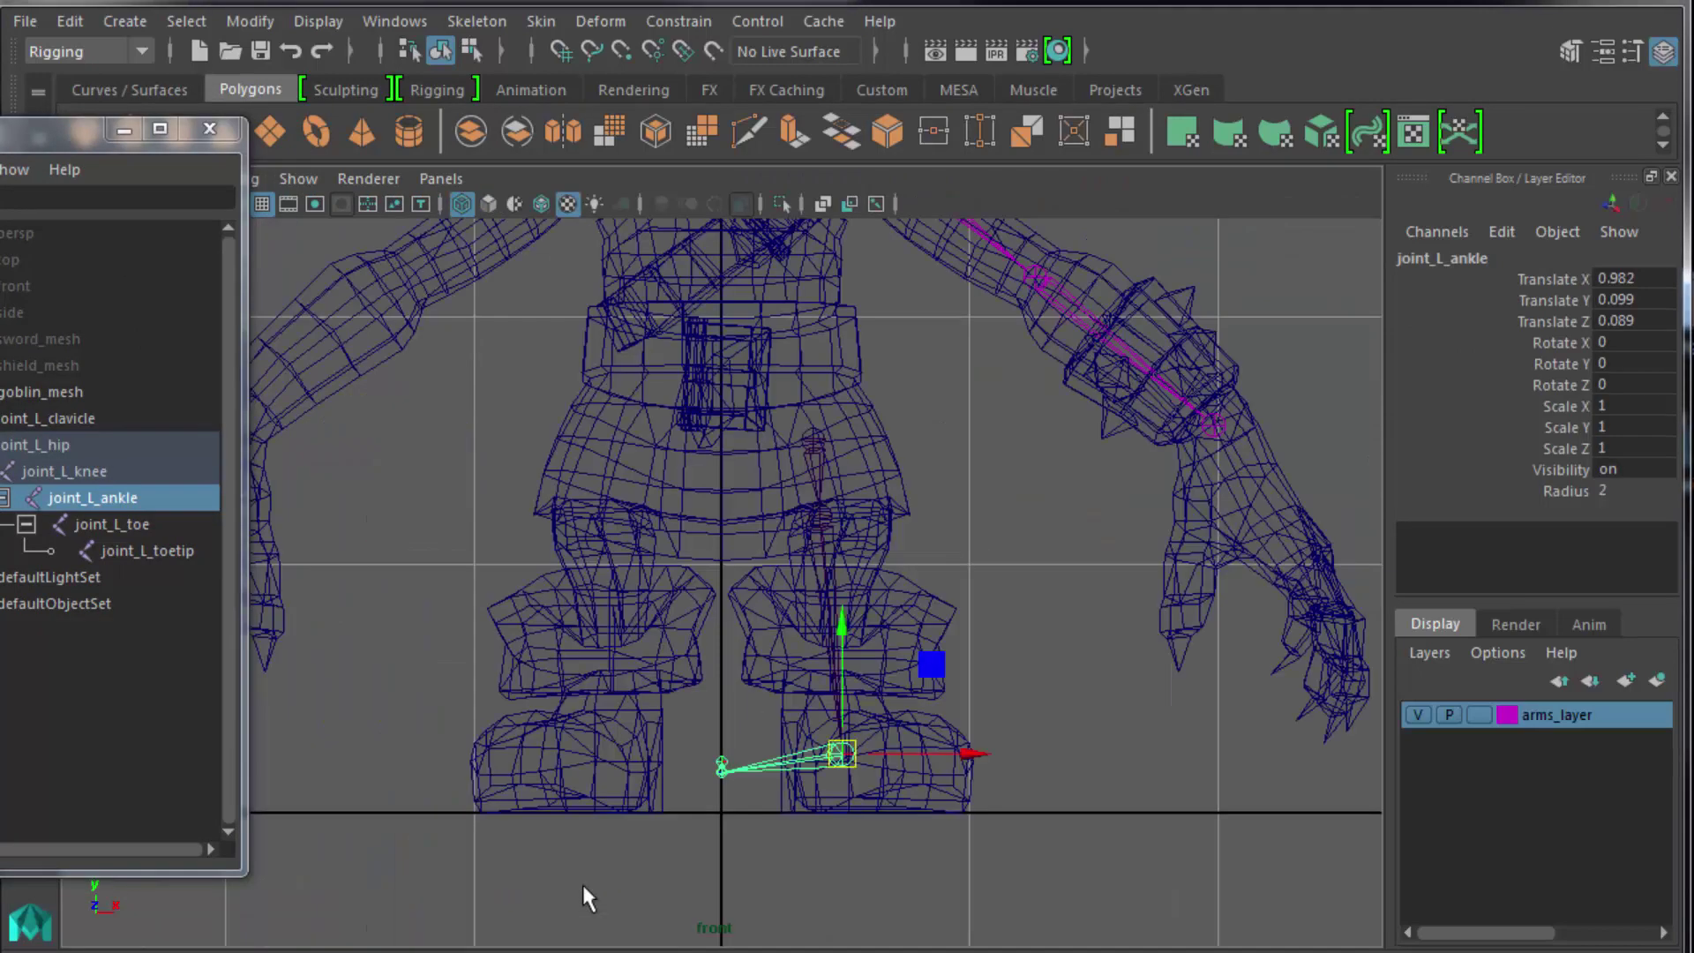
pyautogui.press('space')
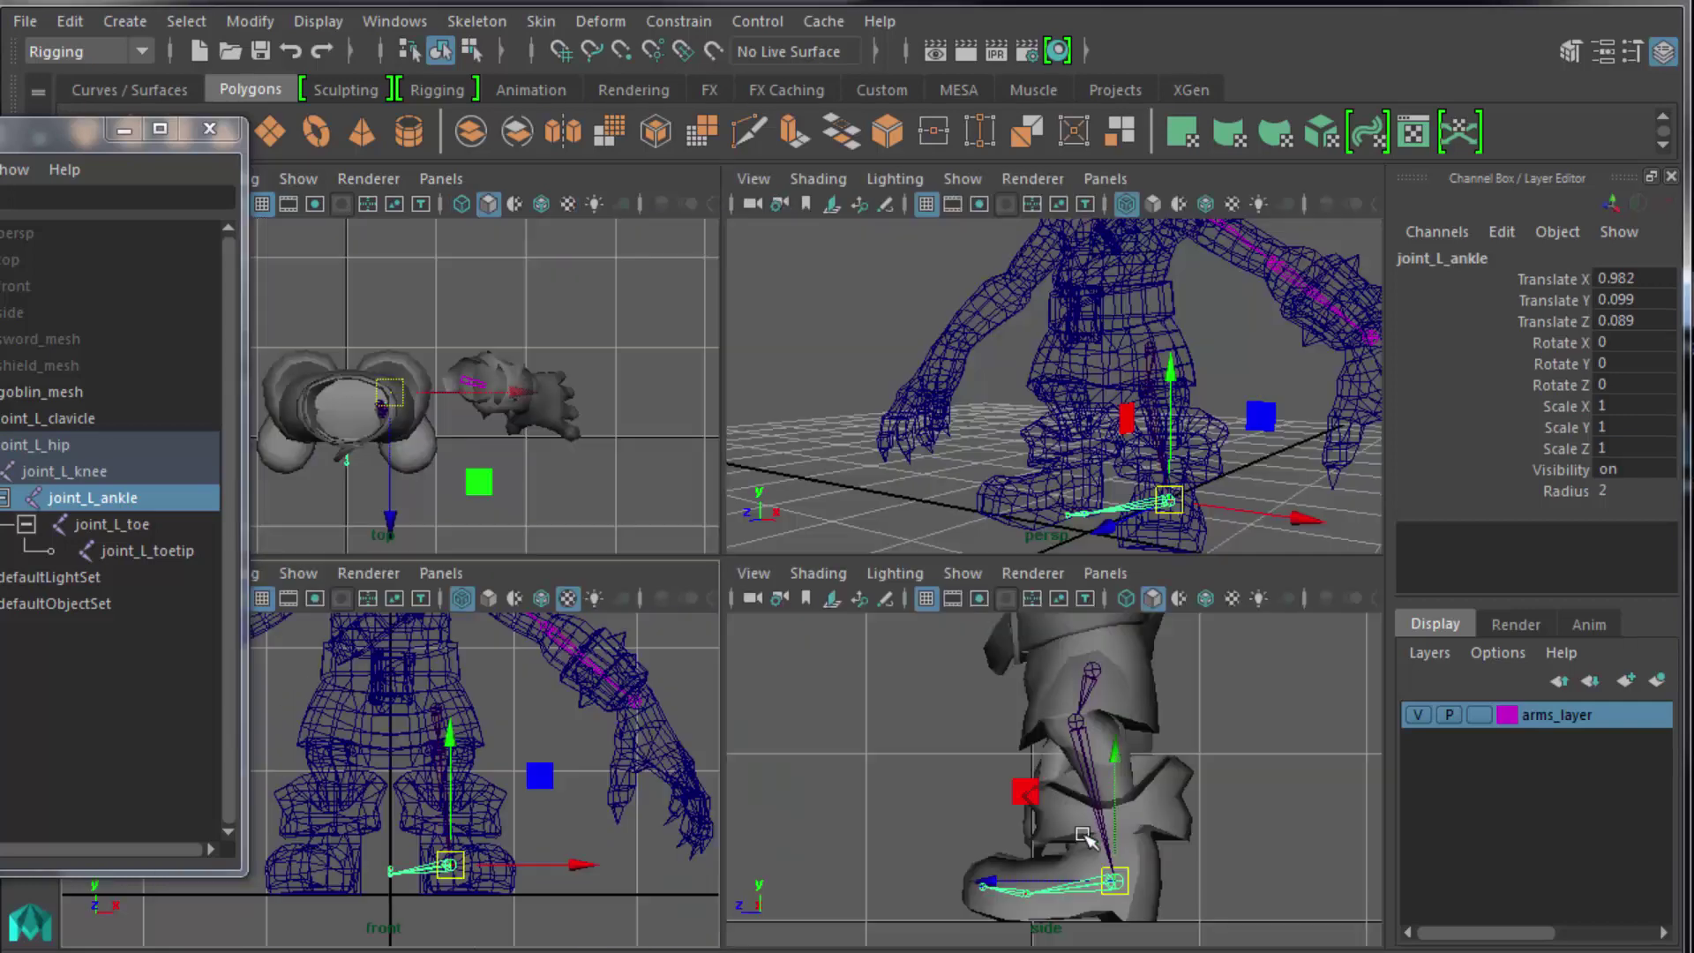
pyautogui.press('Down')
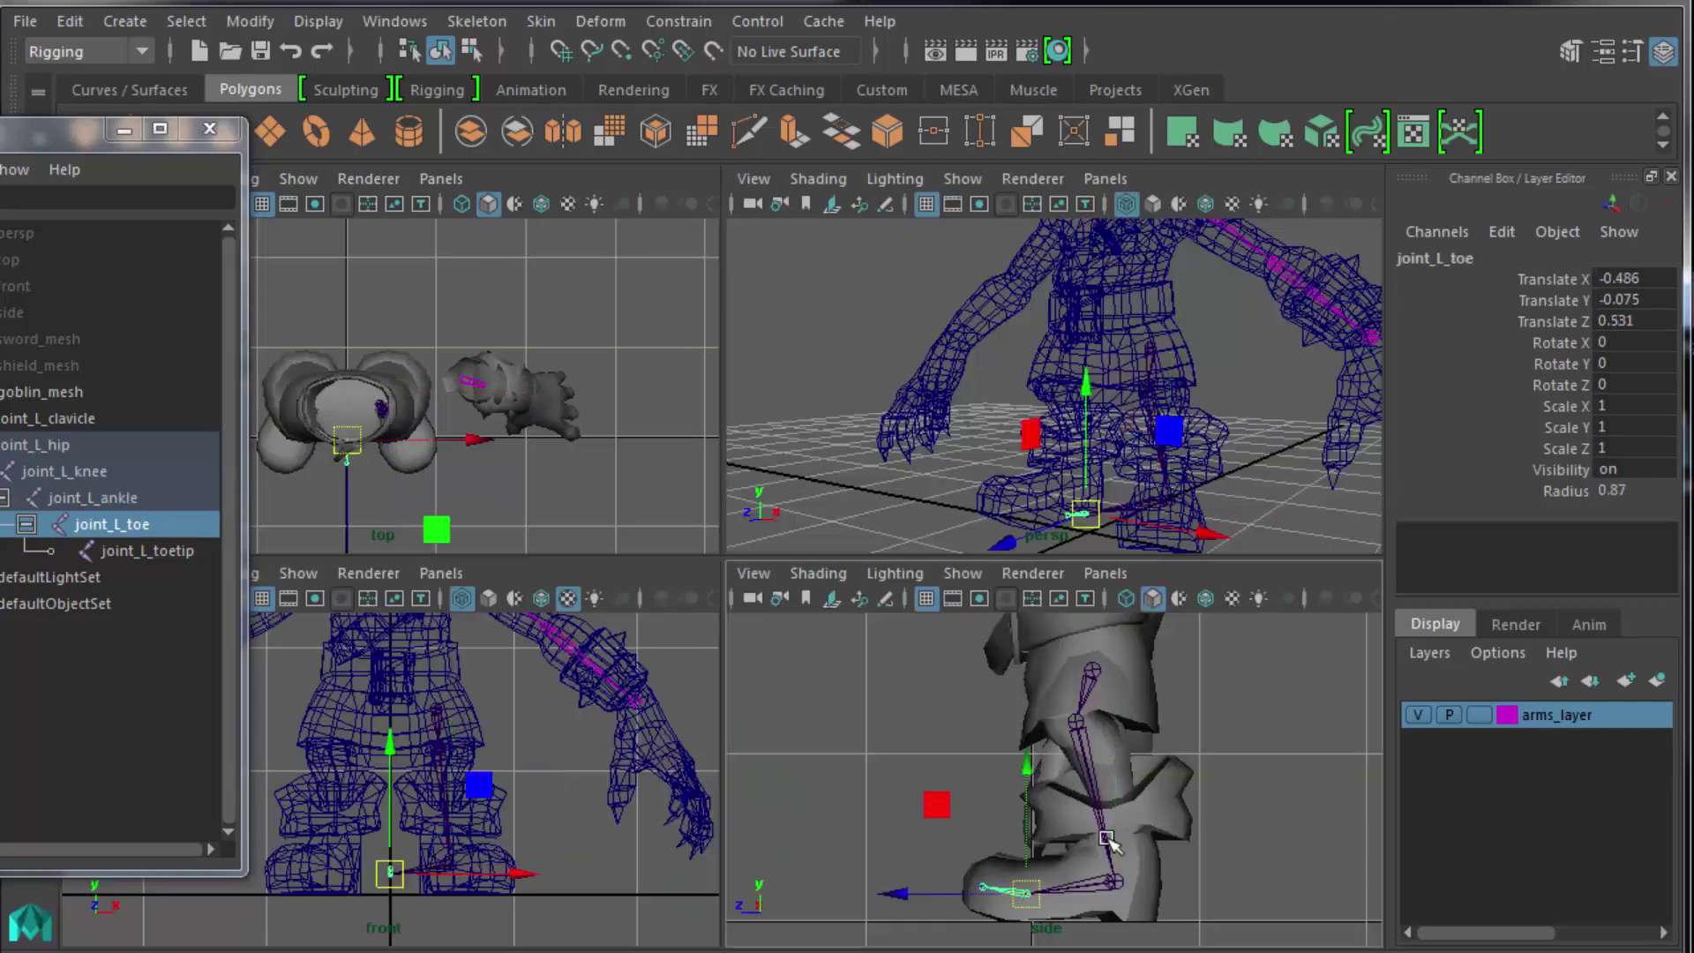
pyautogui.press('Down')
pyautogui.press('Up')
pyautogui.moveTo(517, 878); pyautogui.dragTo(584, 881)
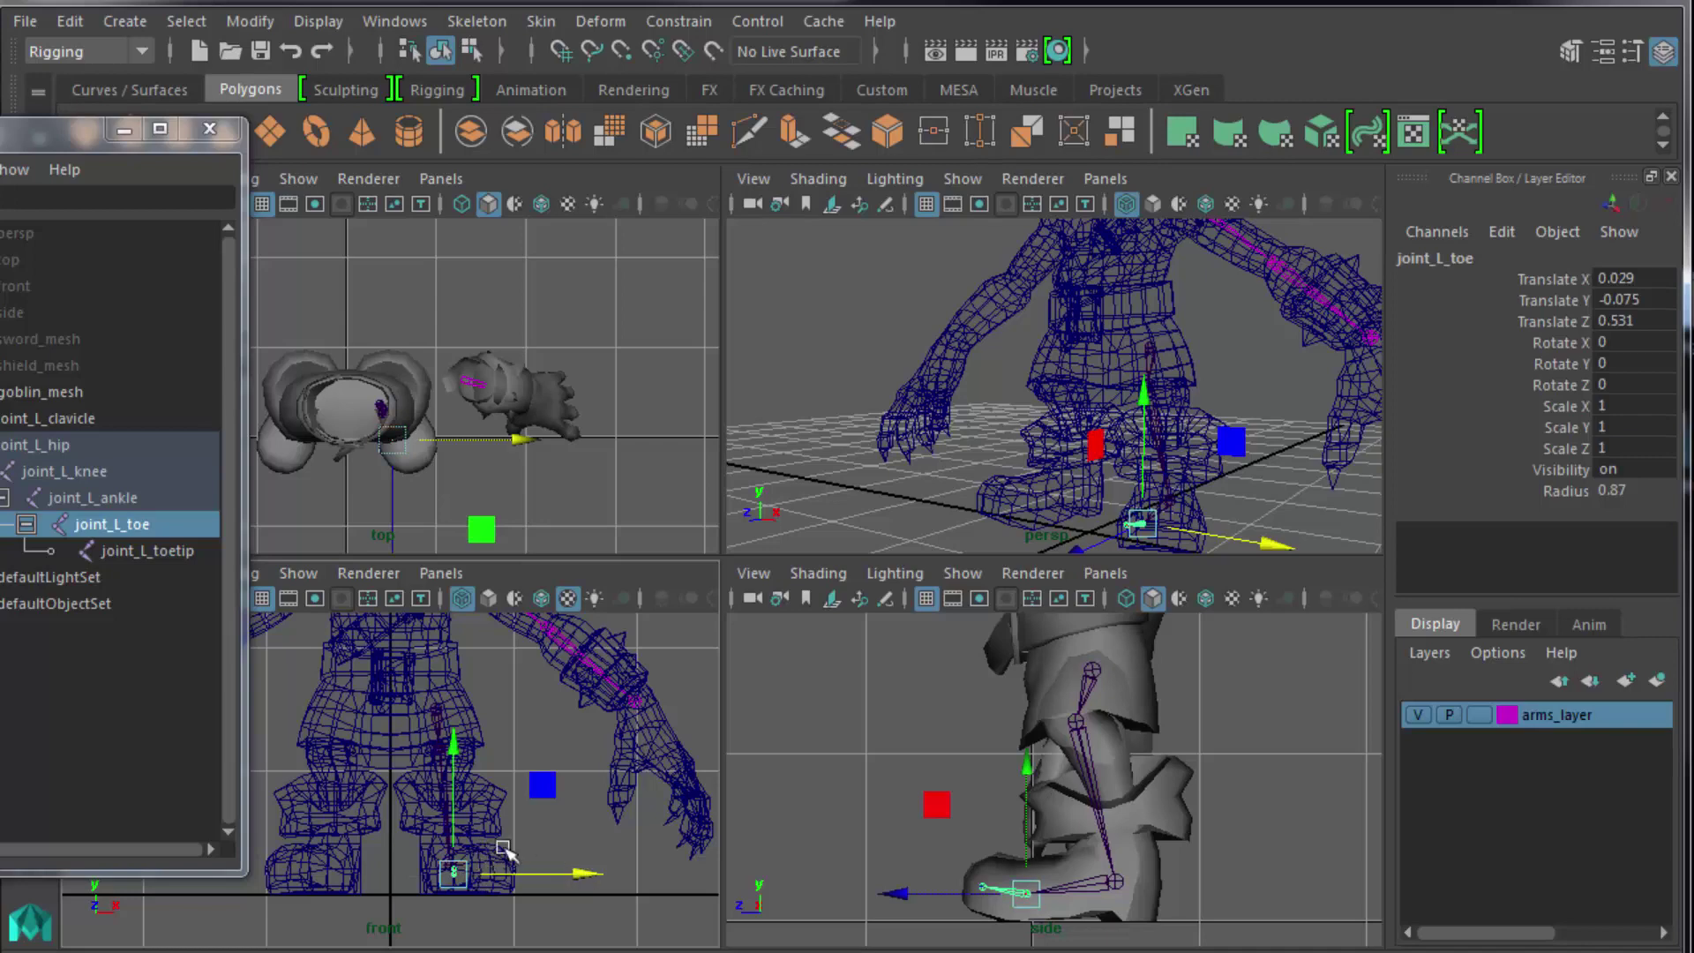
# Select joint_L_hip and examine how the left leg chain sits in the goblin in the front and shaded perspective views.
pyautogui.press('space')
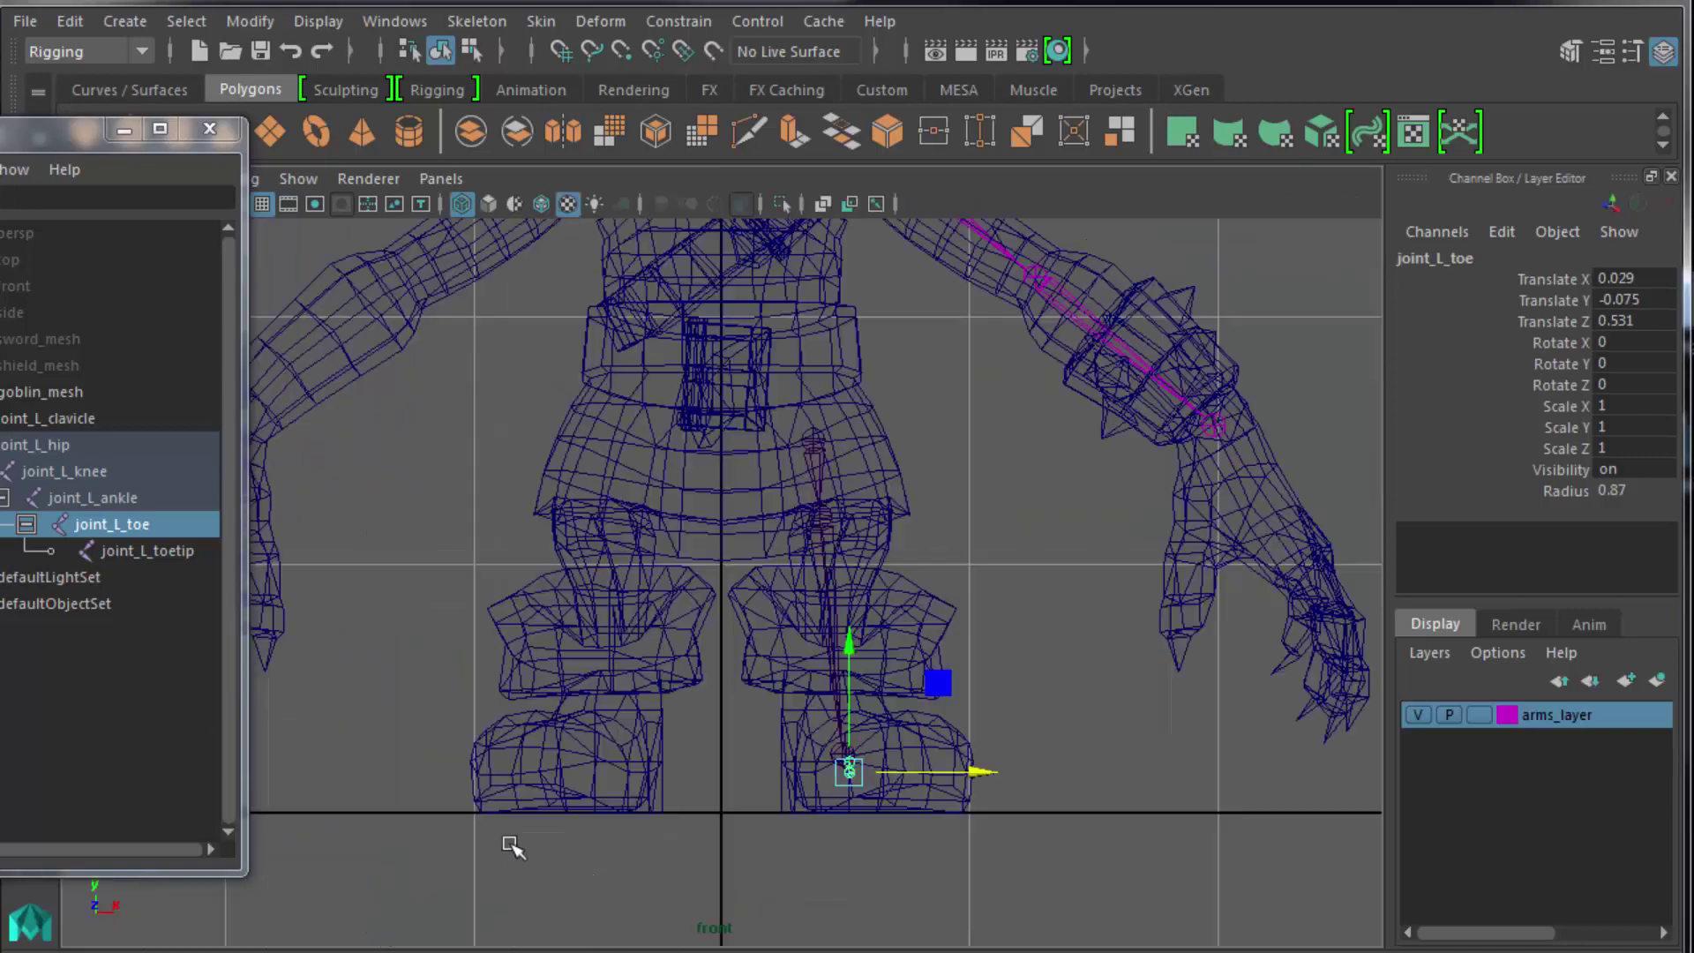
pyautogui.click(145, 552)
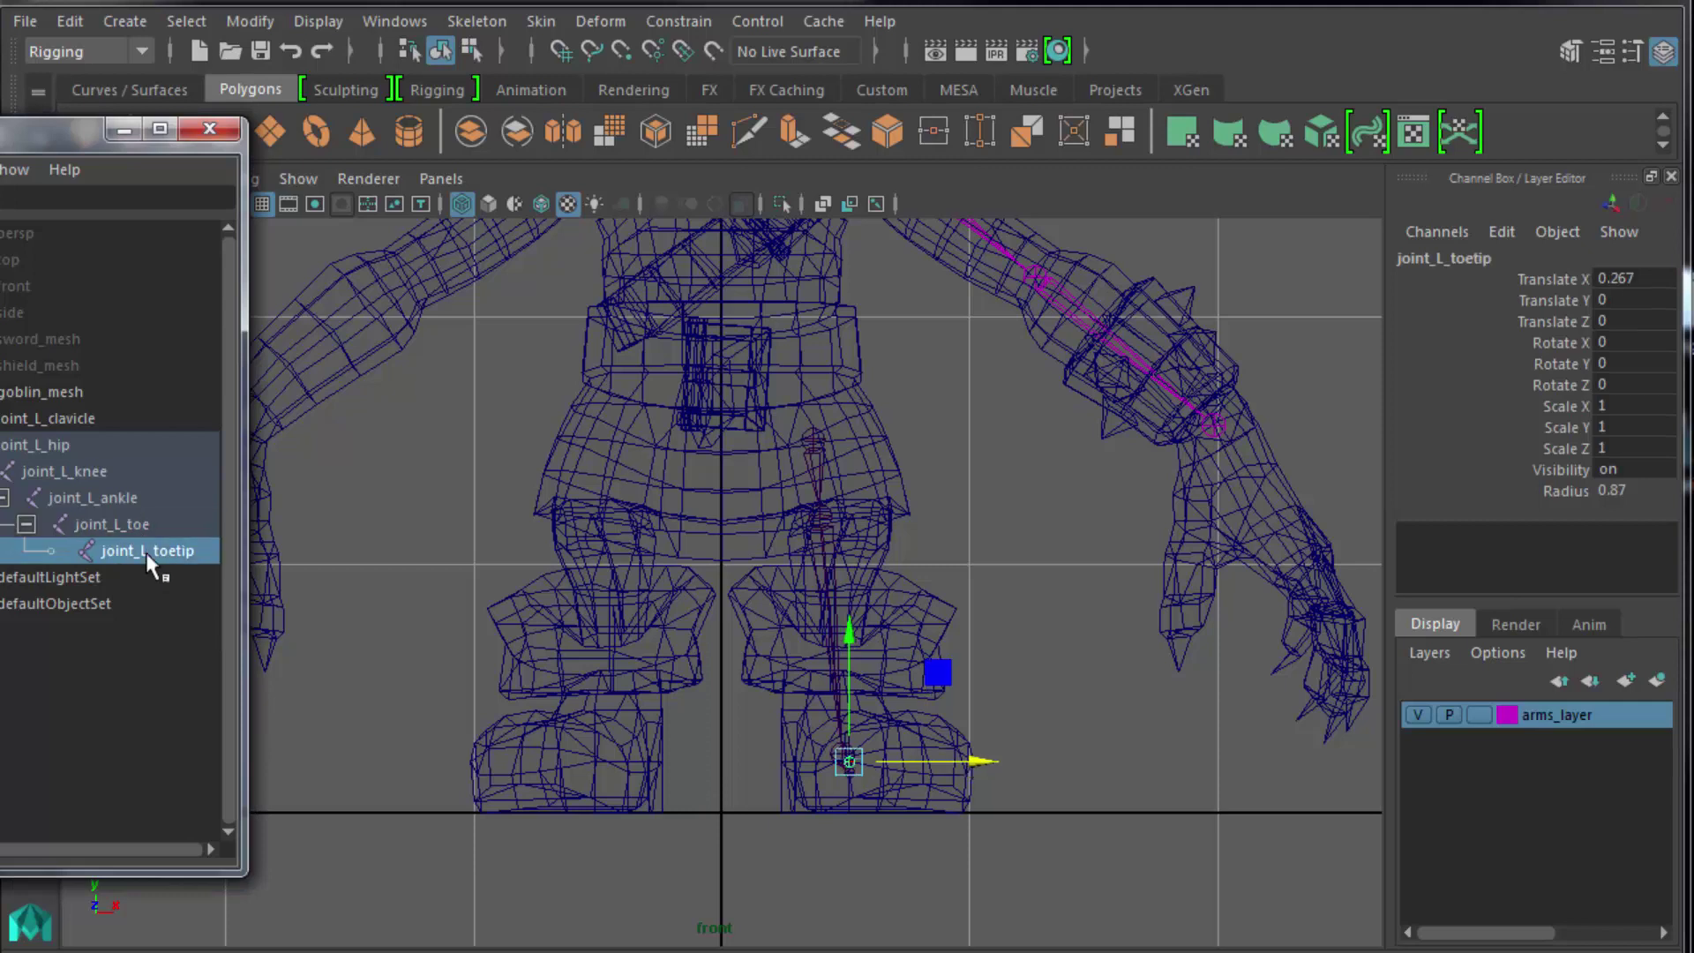
pyautogui.click(58, 442)
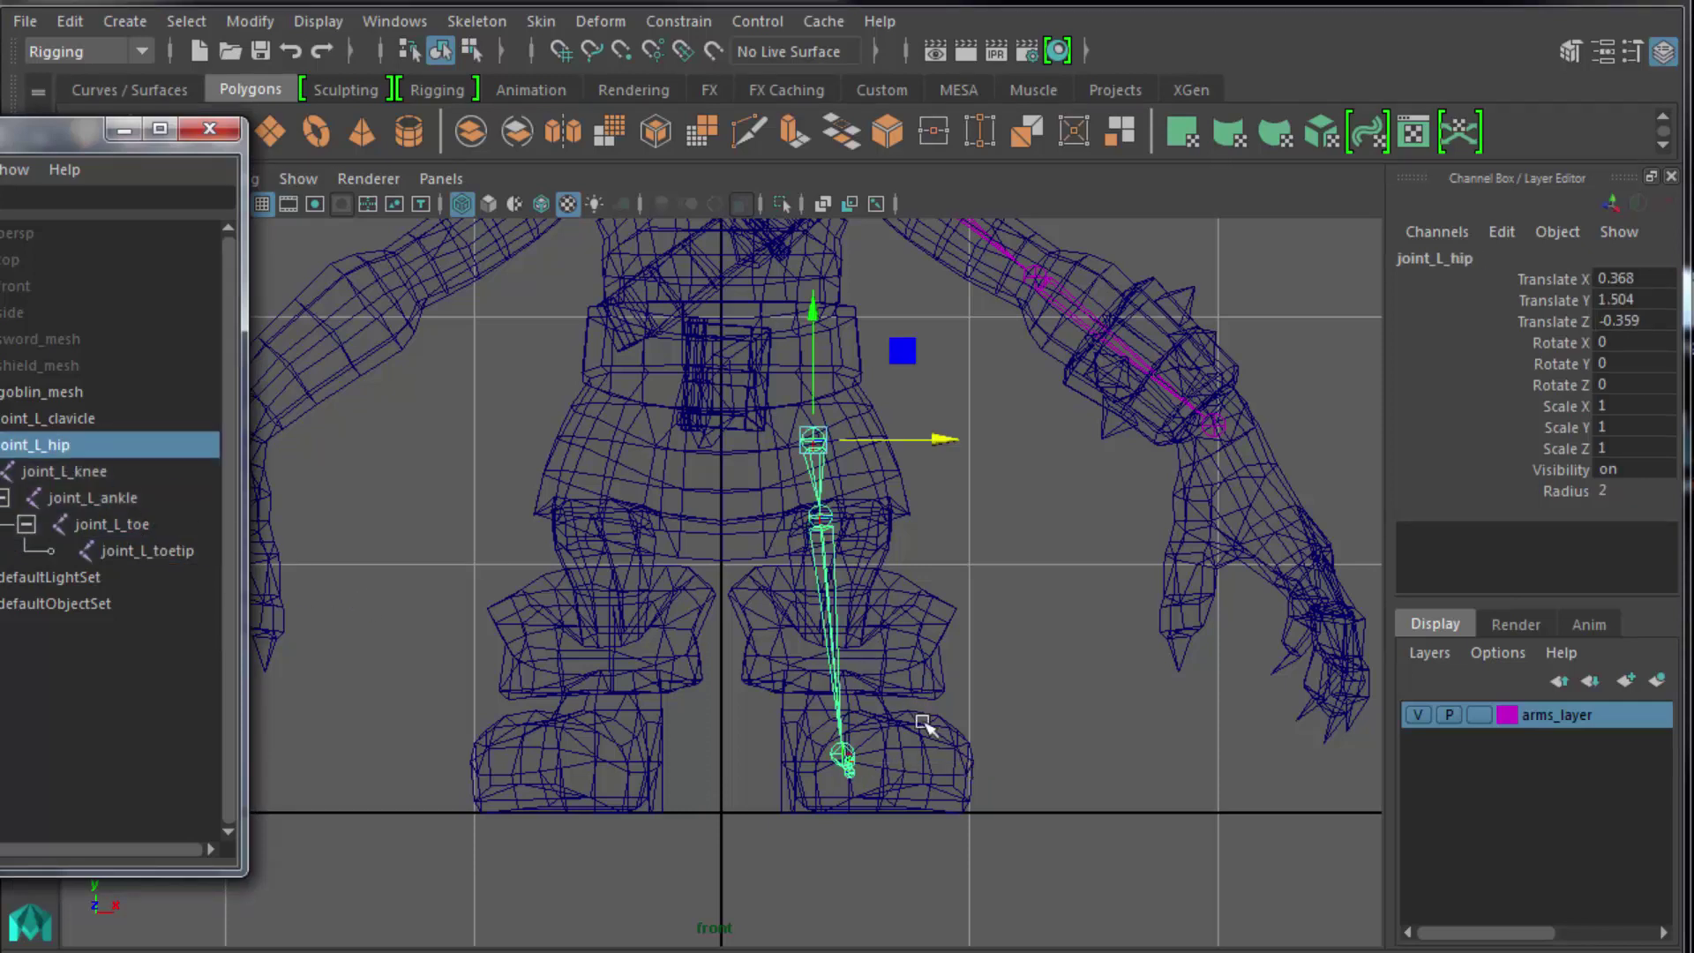
pyautogui.press('space')
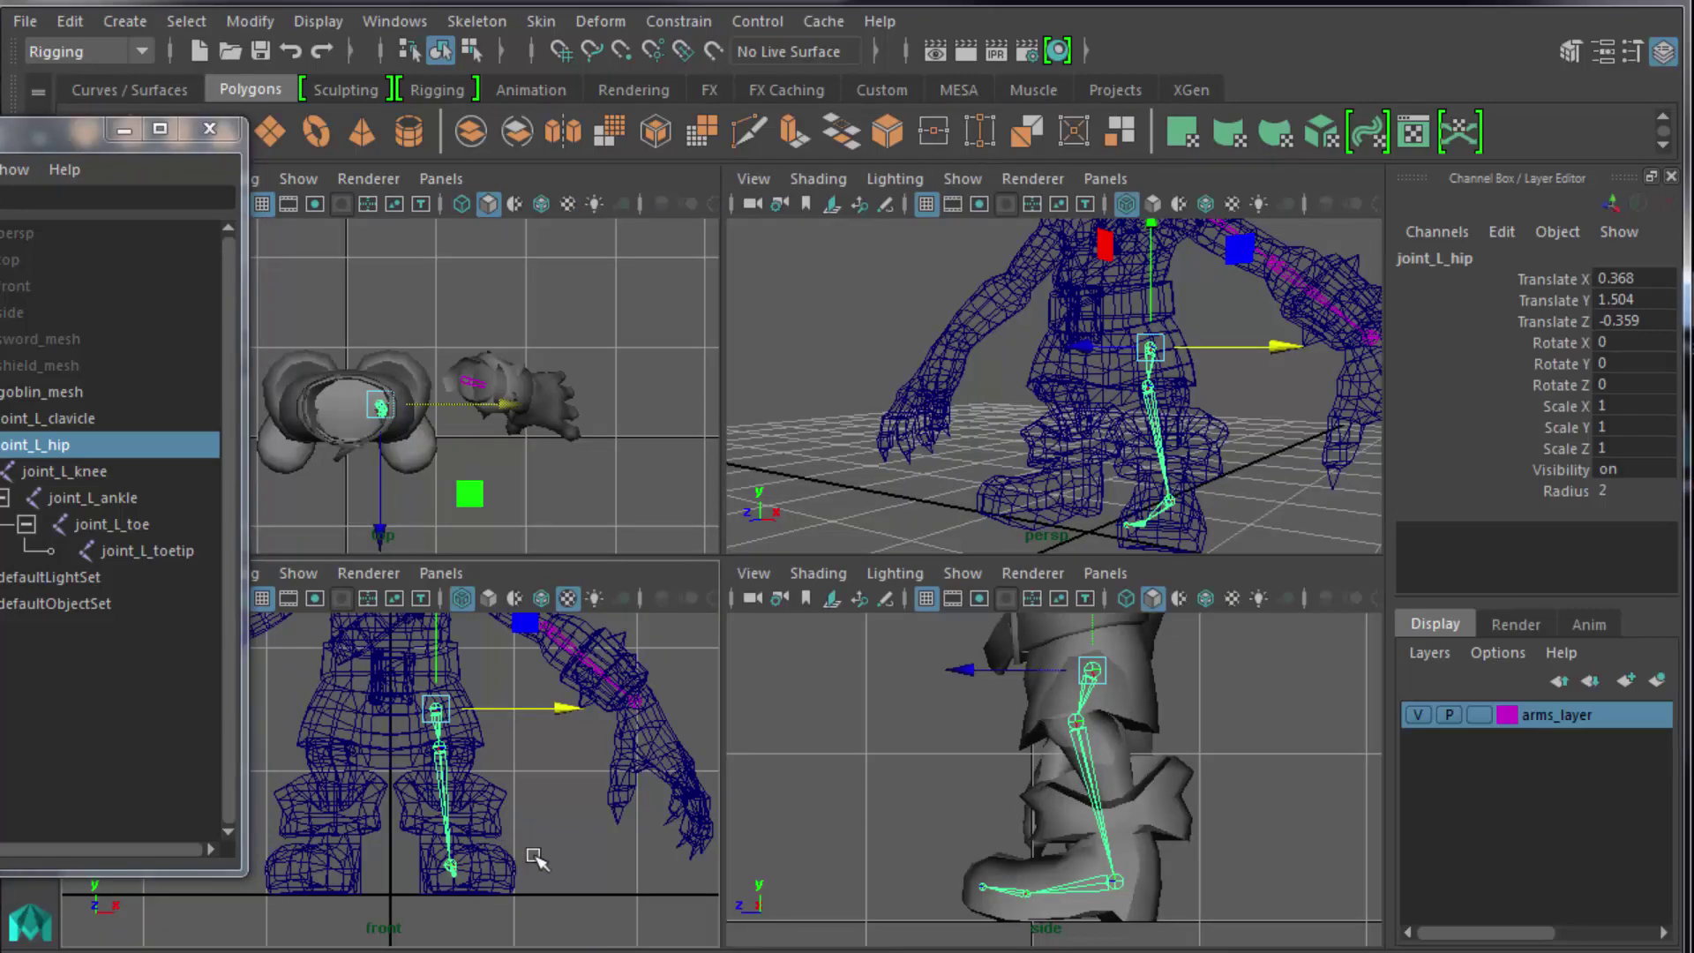
pyautogui.press('space')
pyautogui.press('5')
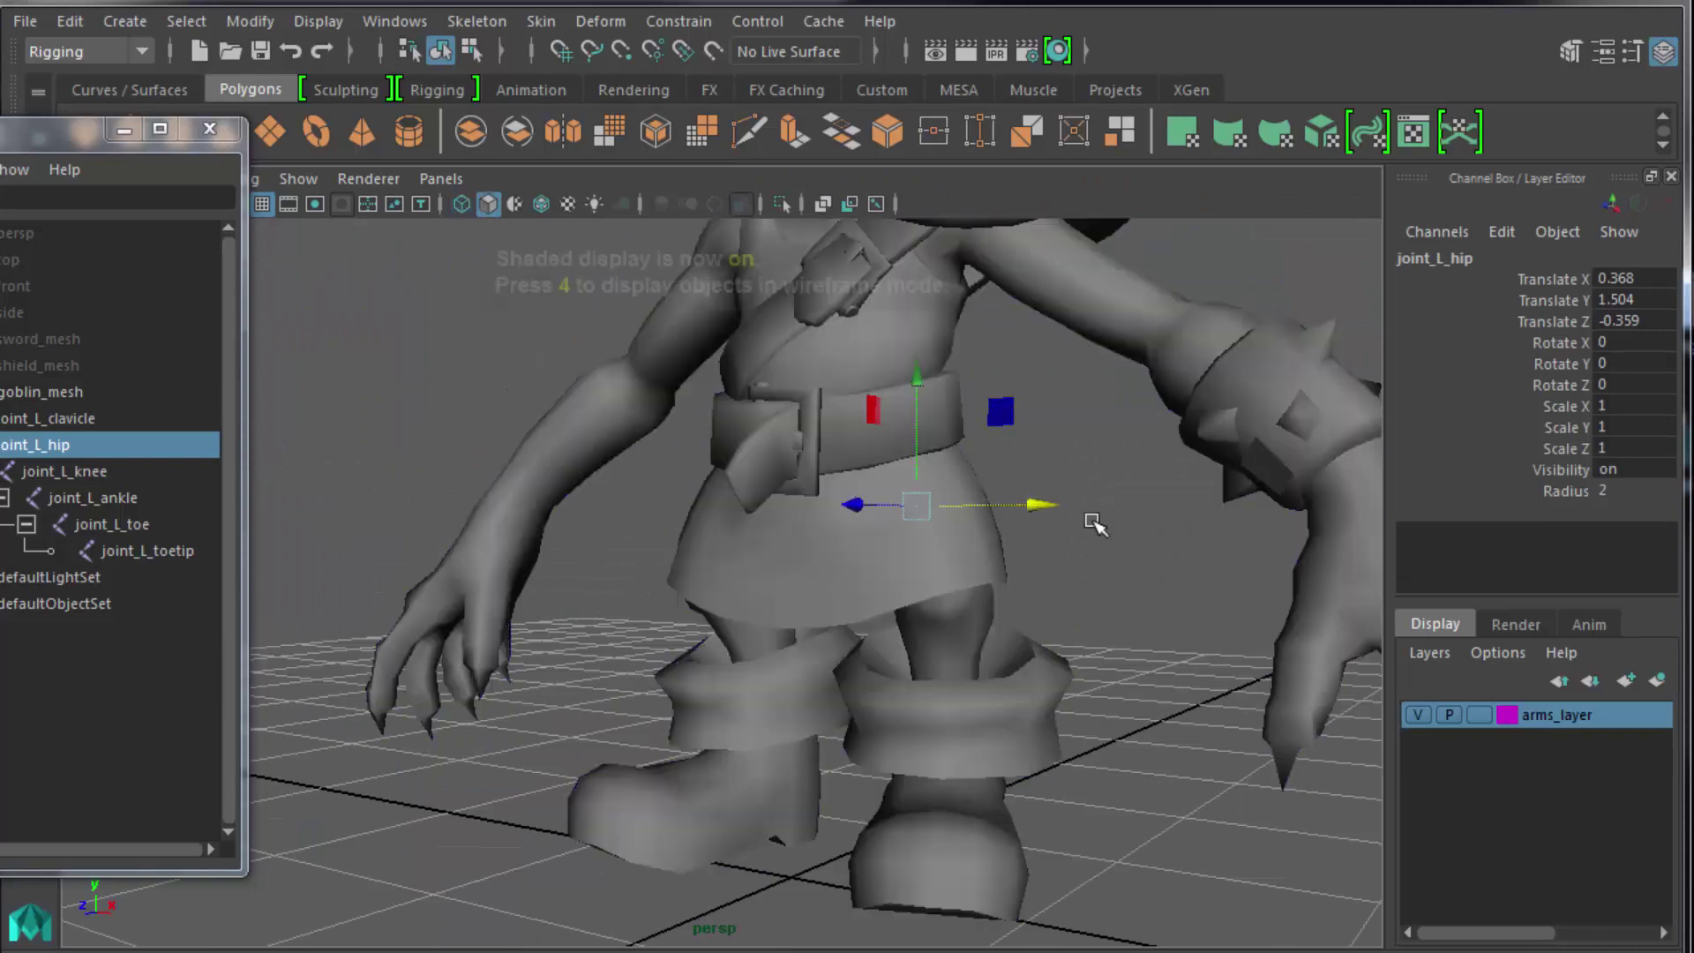
pyautogui.moveTo(859, 738)
pyautogui.keyDown('alt'); pyautogui.mouseDown()
pyautogui.moveTo(983, 756)
pyautogui.moveTo(961, 785)
pyautogui.mouseUp(); pyautogui.keyUp('alt')
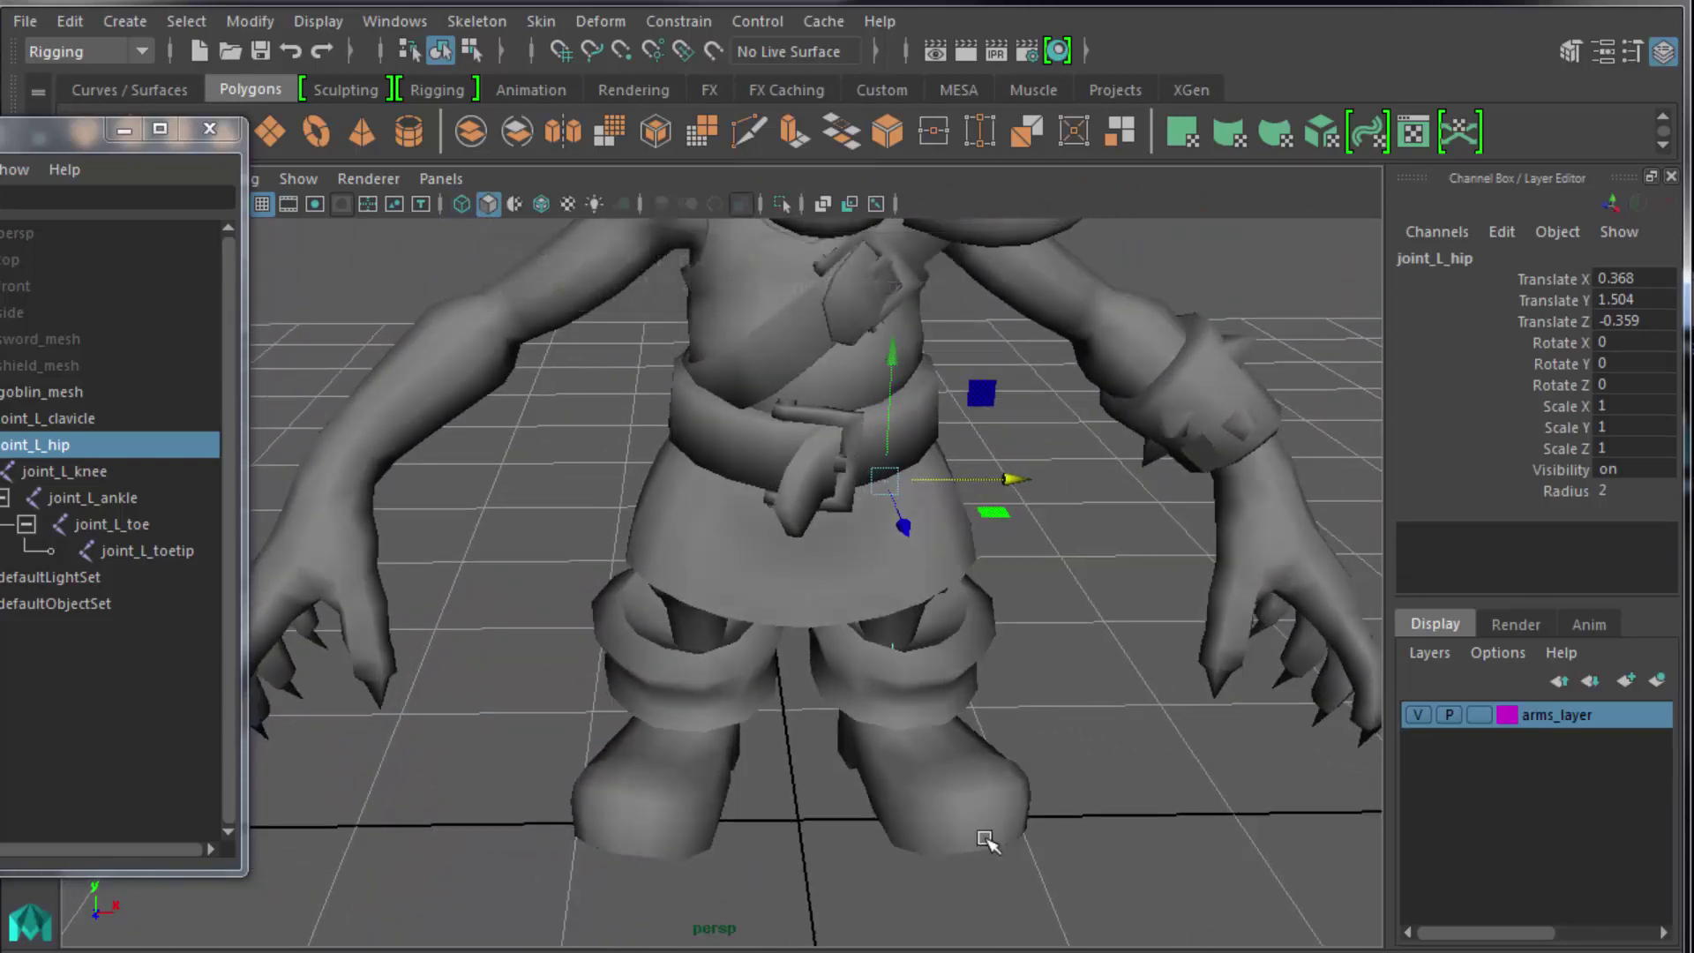
# Rotate joint_L_hip in the wireframe top view to a Rotate X of about -20.8, turning the foot joints outward along the boot.
pyautogui.press('e')
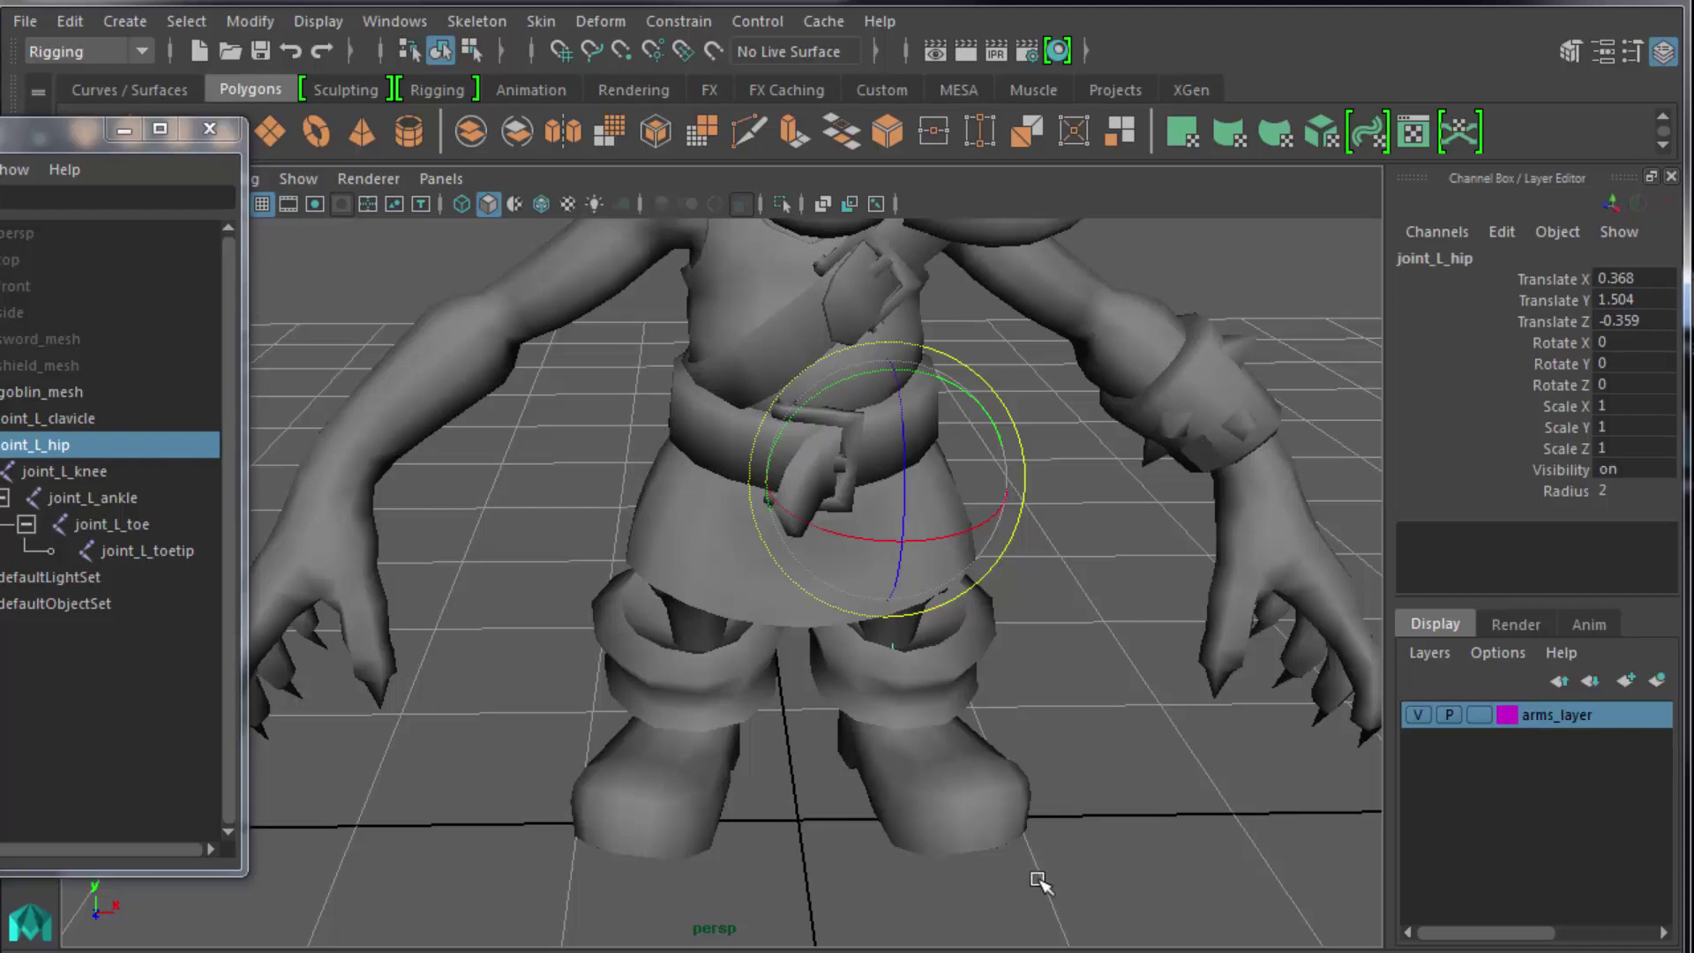
pyautogui.press('space')
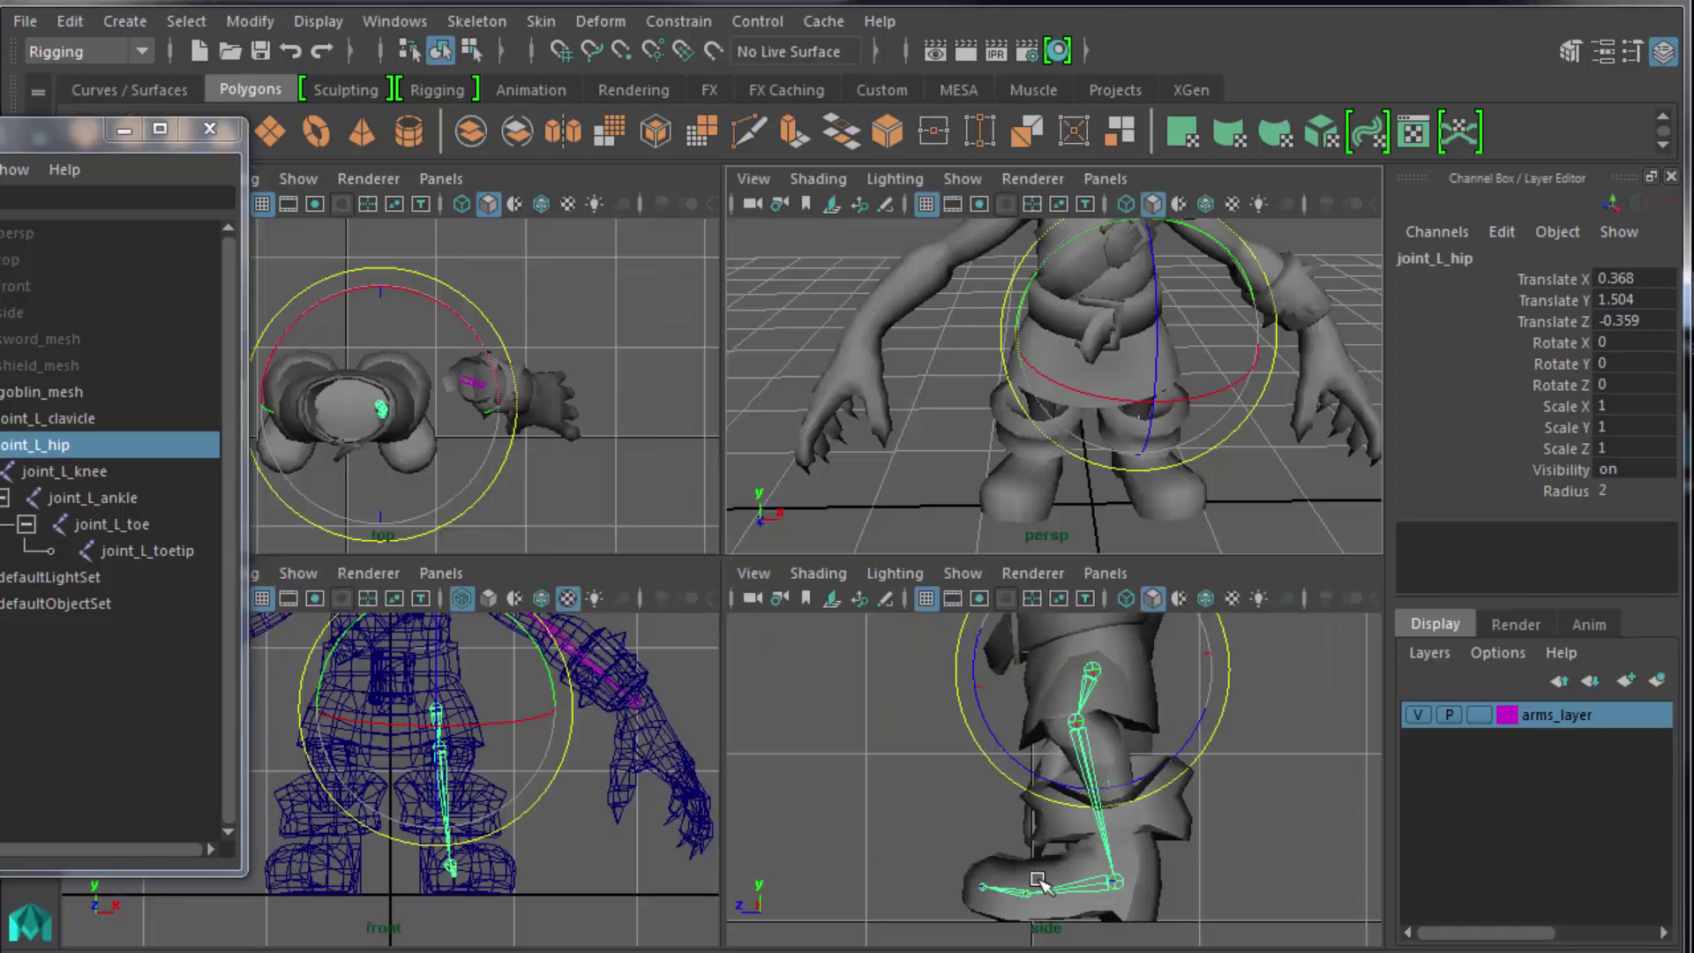
pyautogui.press('space')
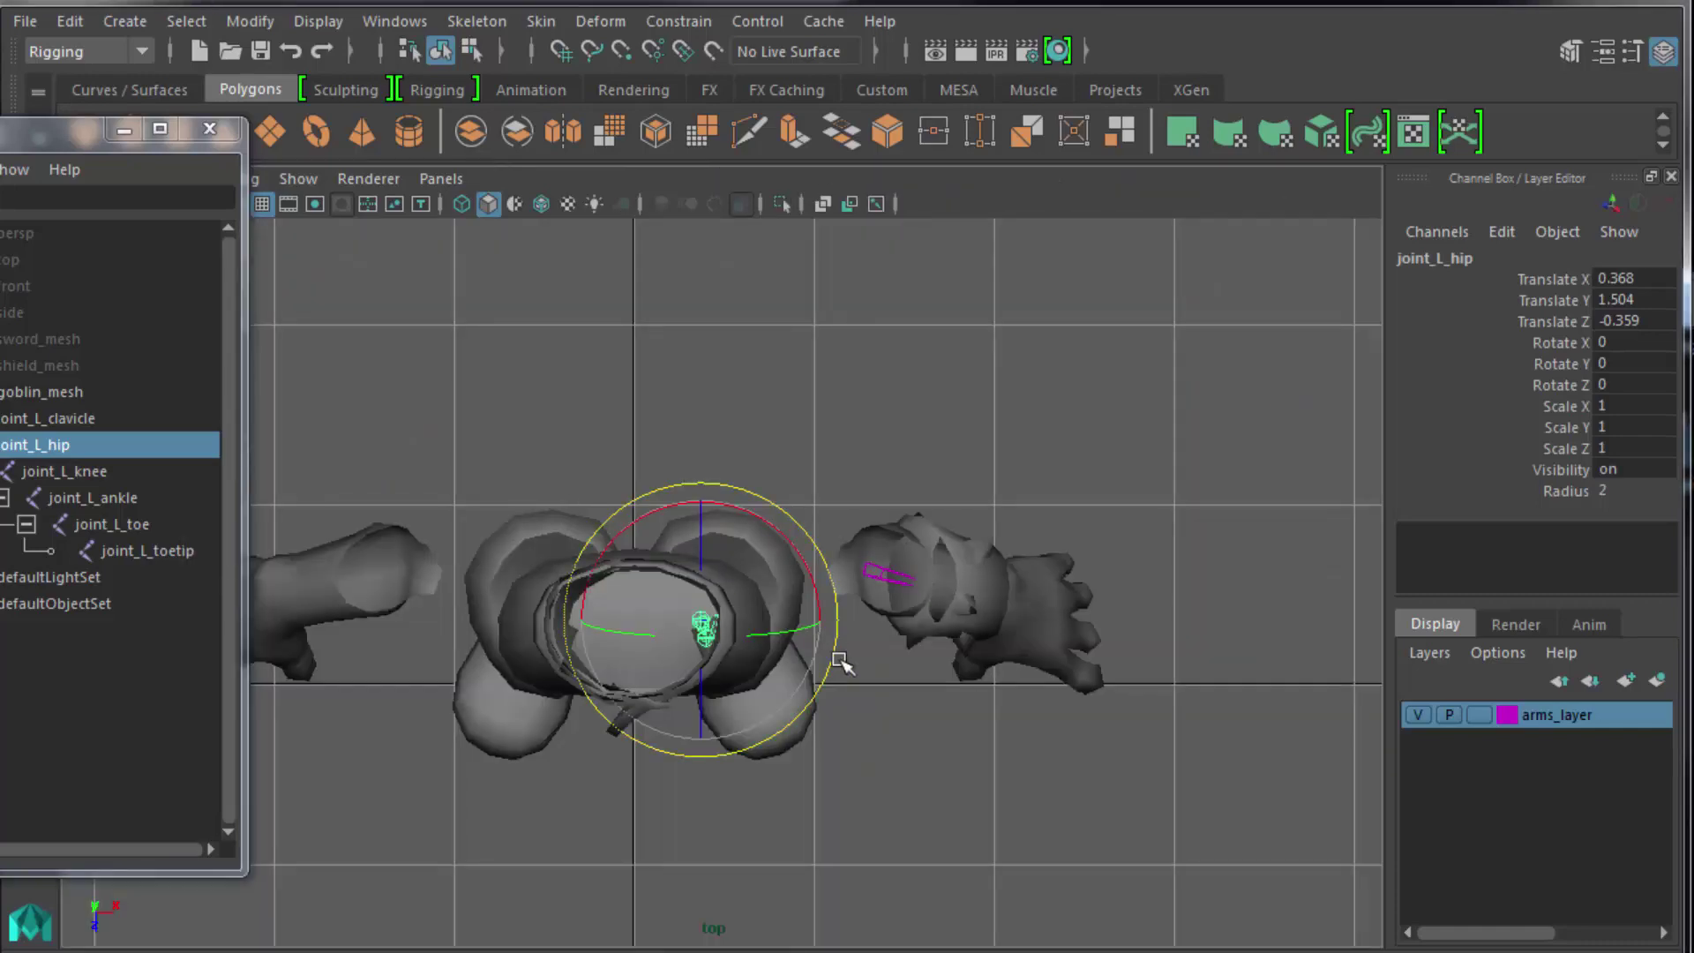
pyautogui.press('4')
pyautogui.moveTo(6, 123); pyautogui.dragTo(0, 241)
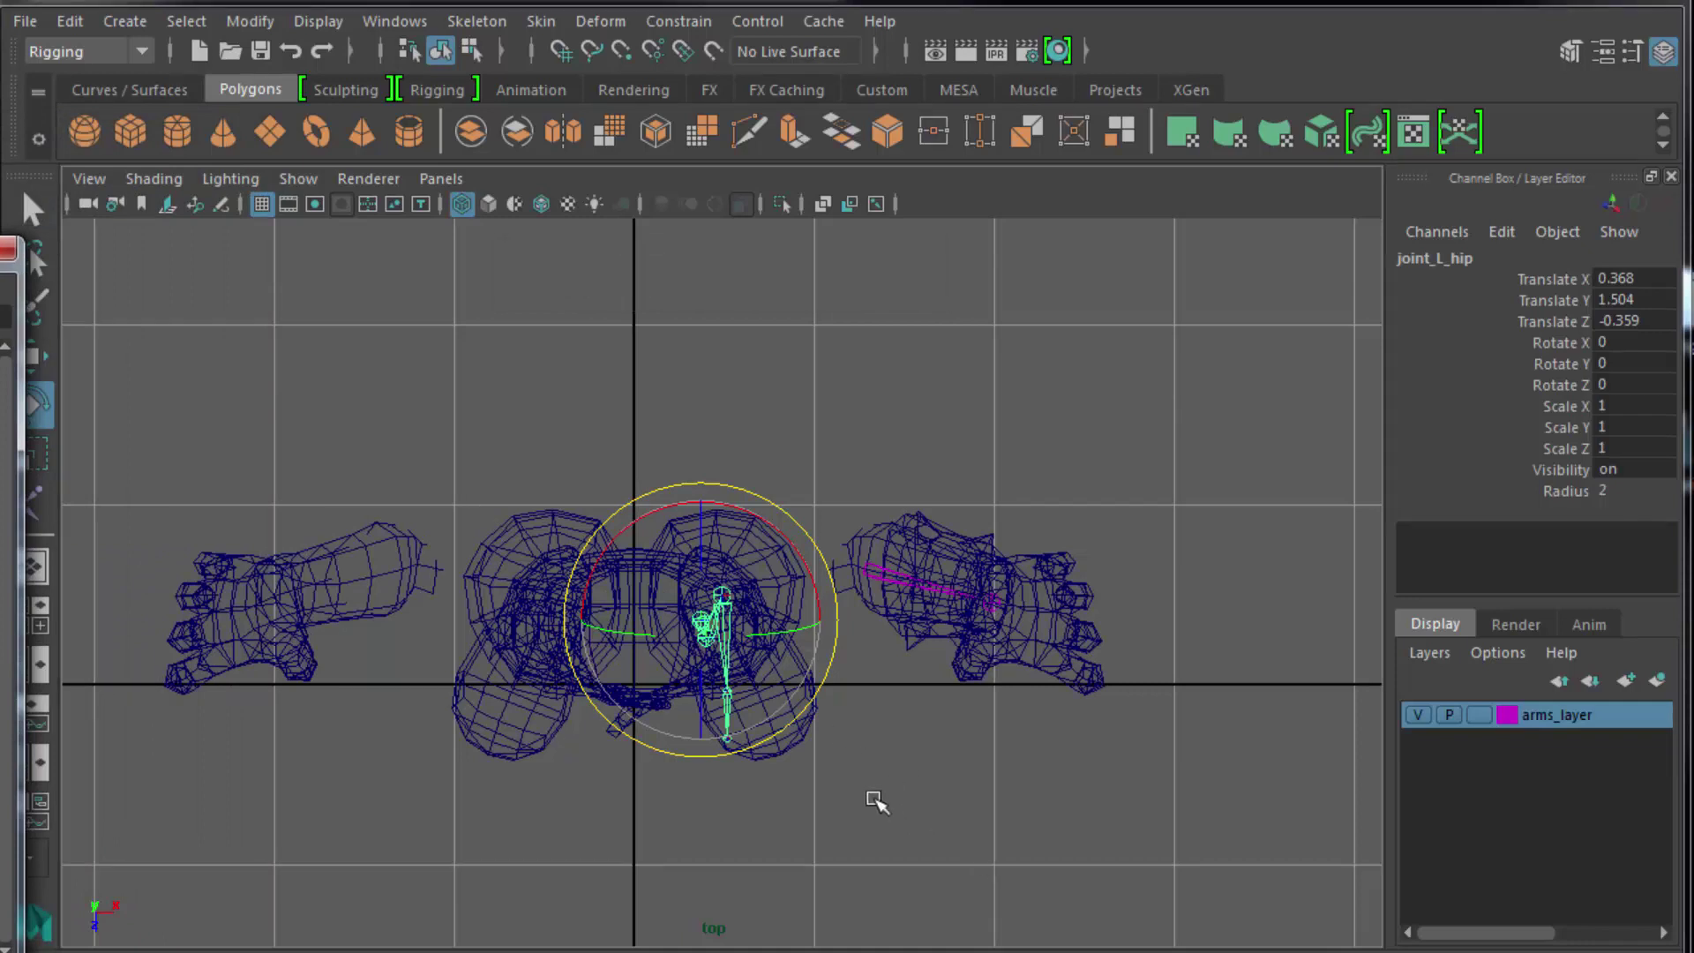
pyautogui.click(757, 517)
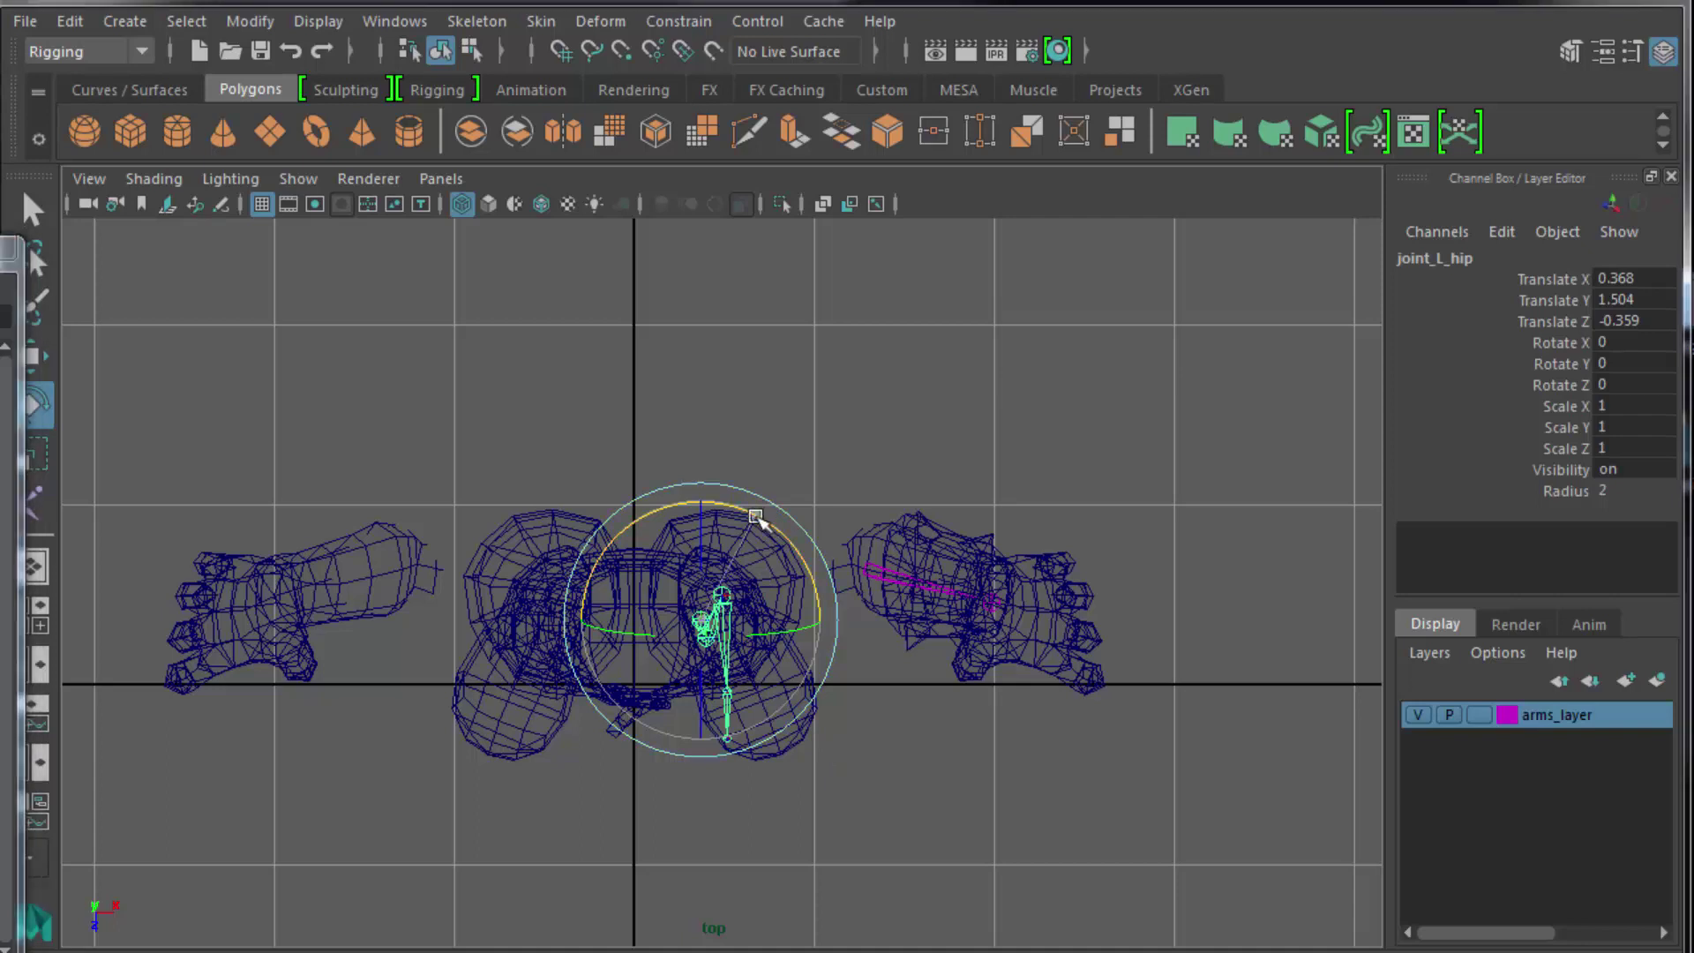
pyautogui.moveTo(756, 516); pyautogui.dragTo(712, 526)
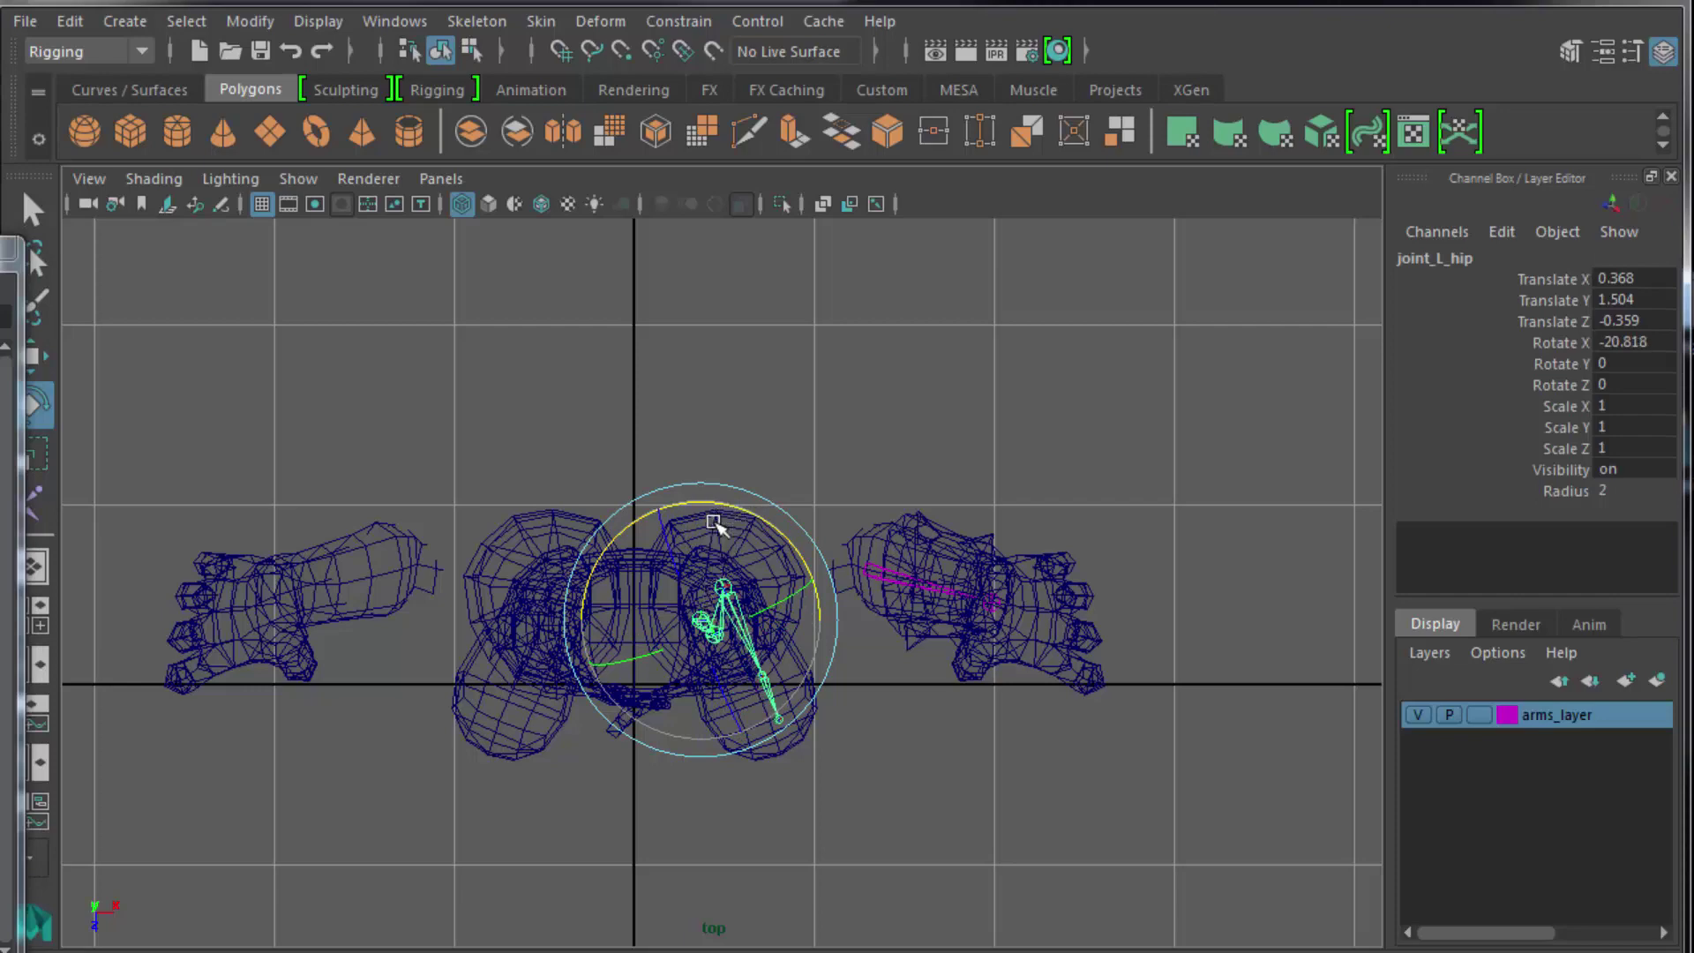
# Move joint_L_toetip slightly outward inside the boot in the top view, to about Translate X 0.261 and Translate Z -0.016.
pyautogui.press('f')
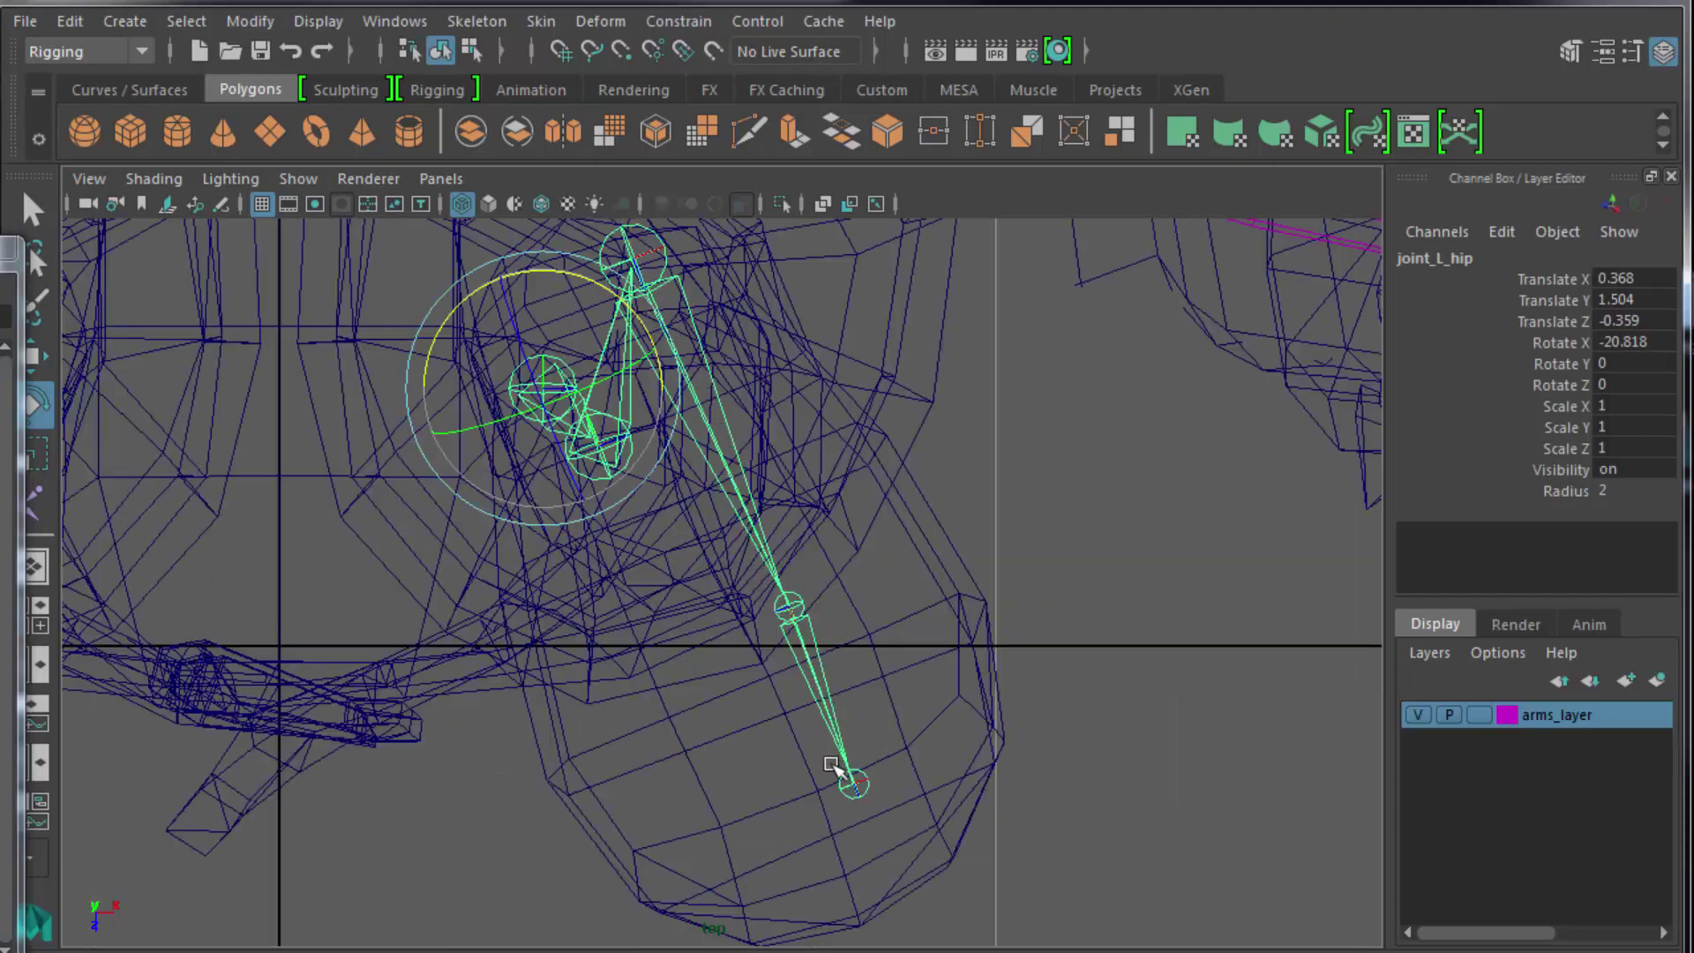
pyautogui.click(854, 784)
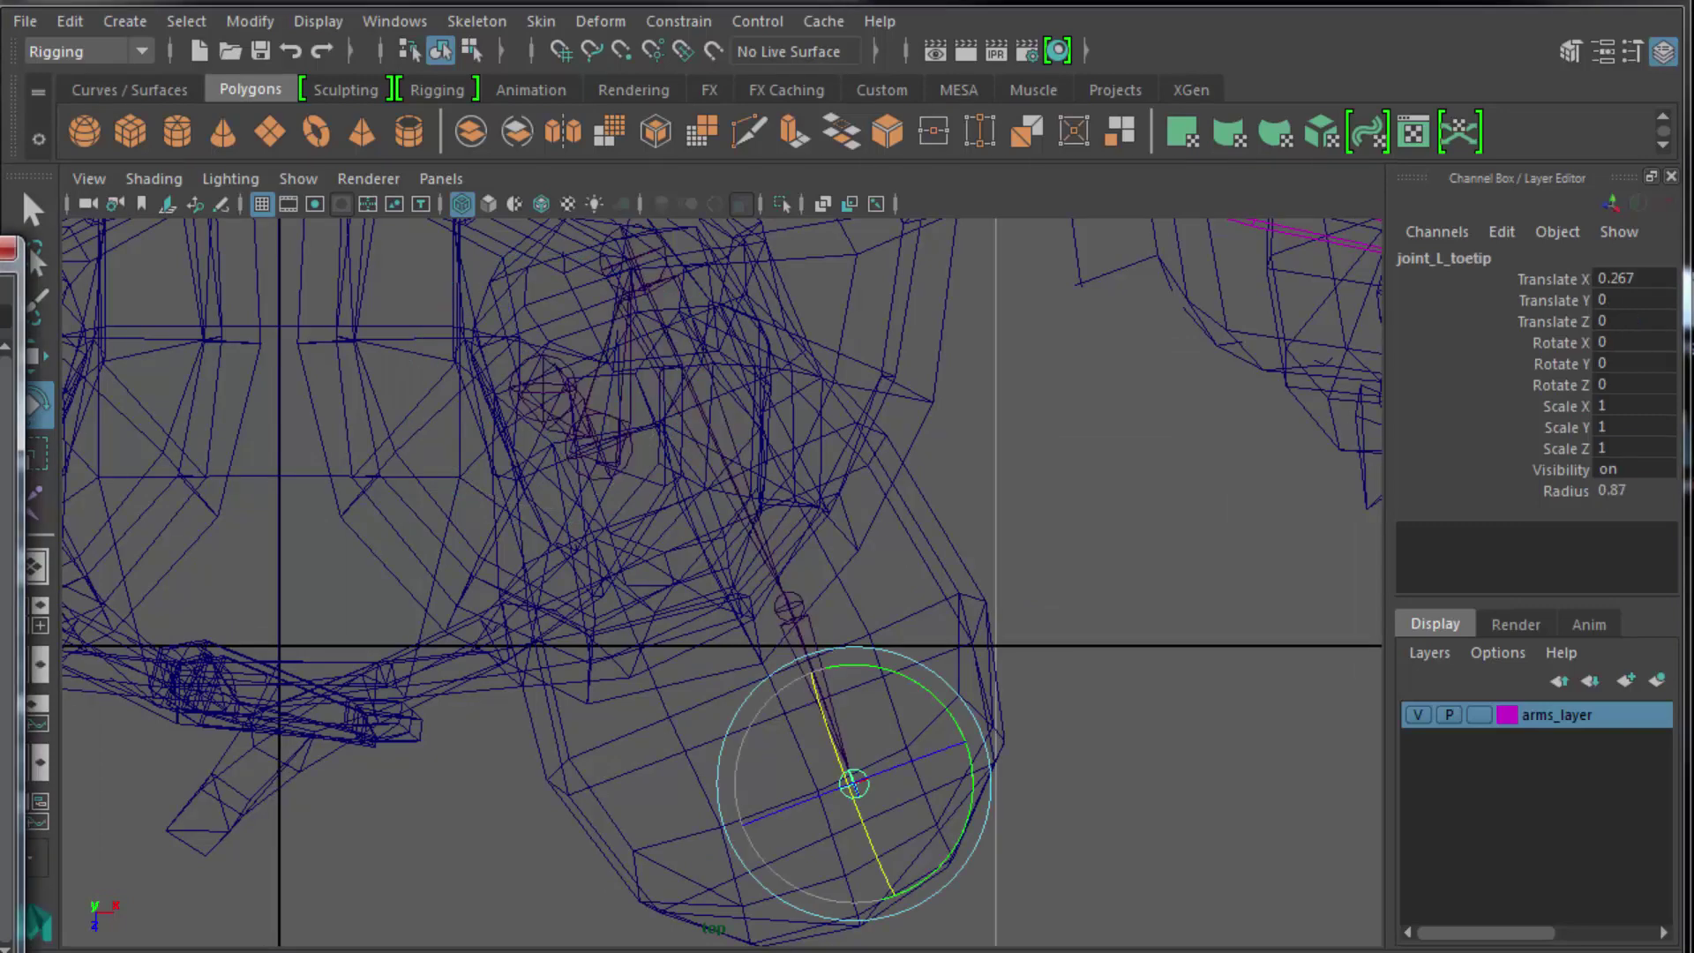
pyautogui.press('w')
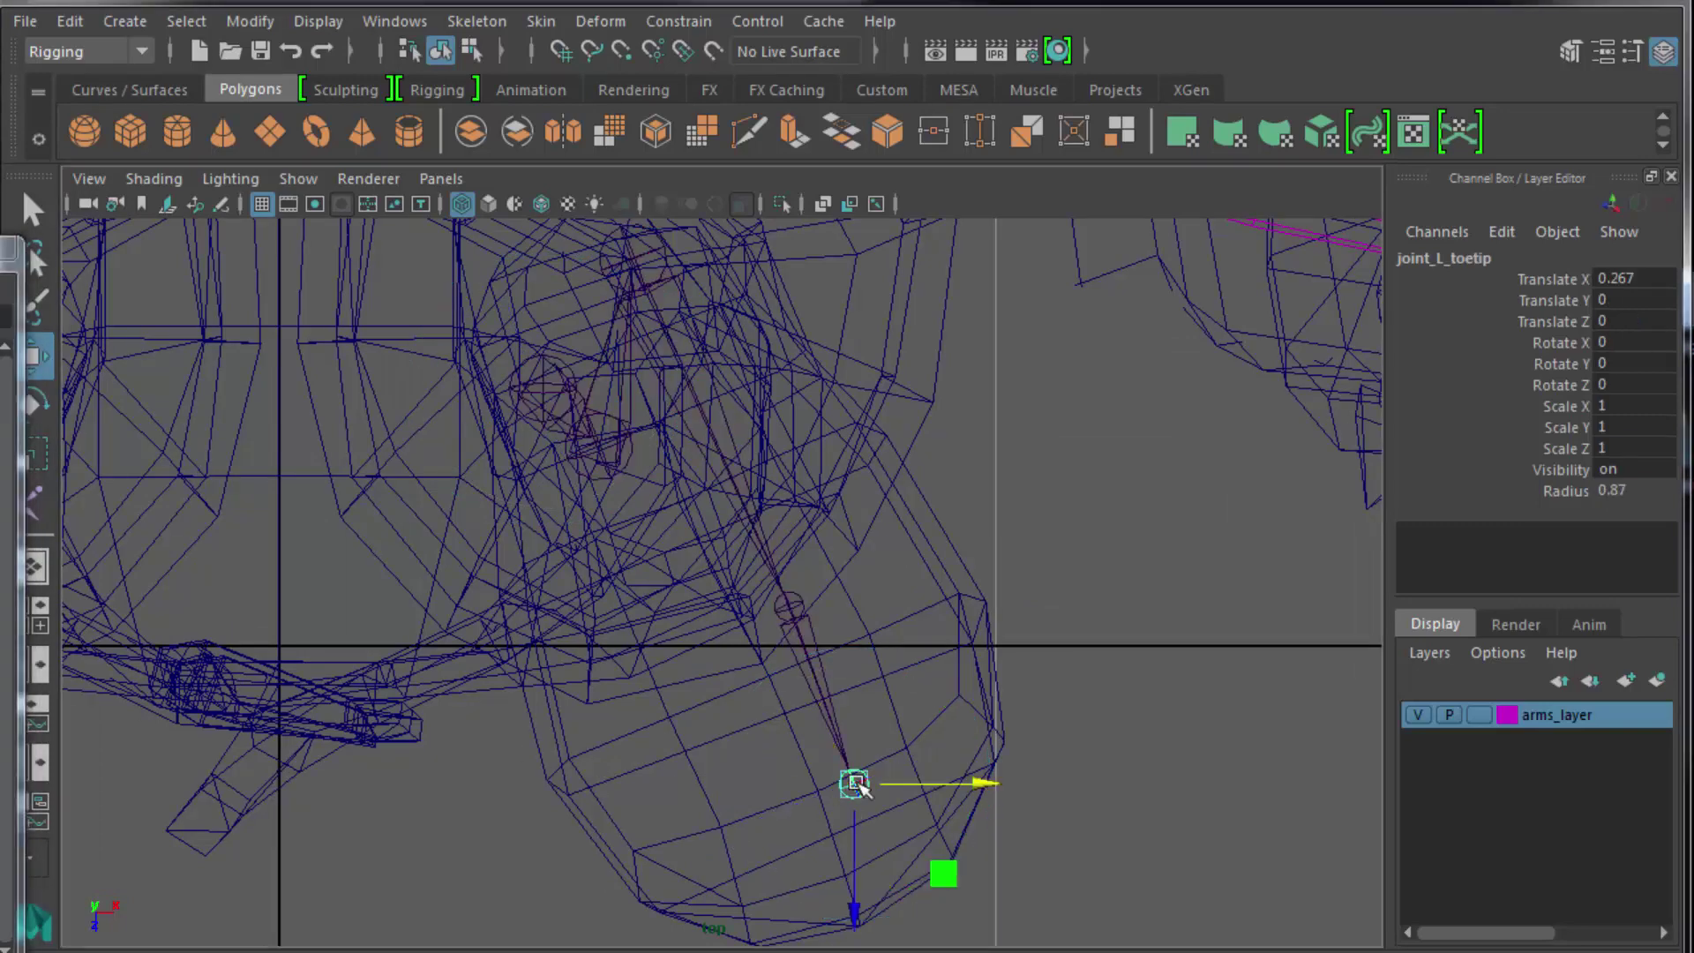
pyautogui.moveTo(859, 781); pyautogui.dragTo(867, 773)
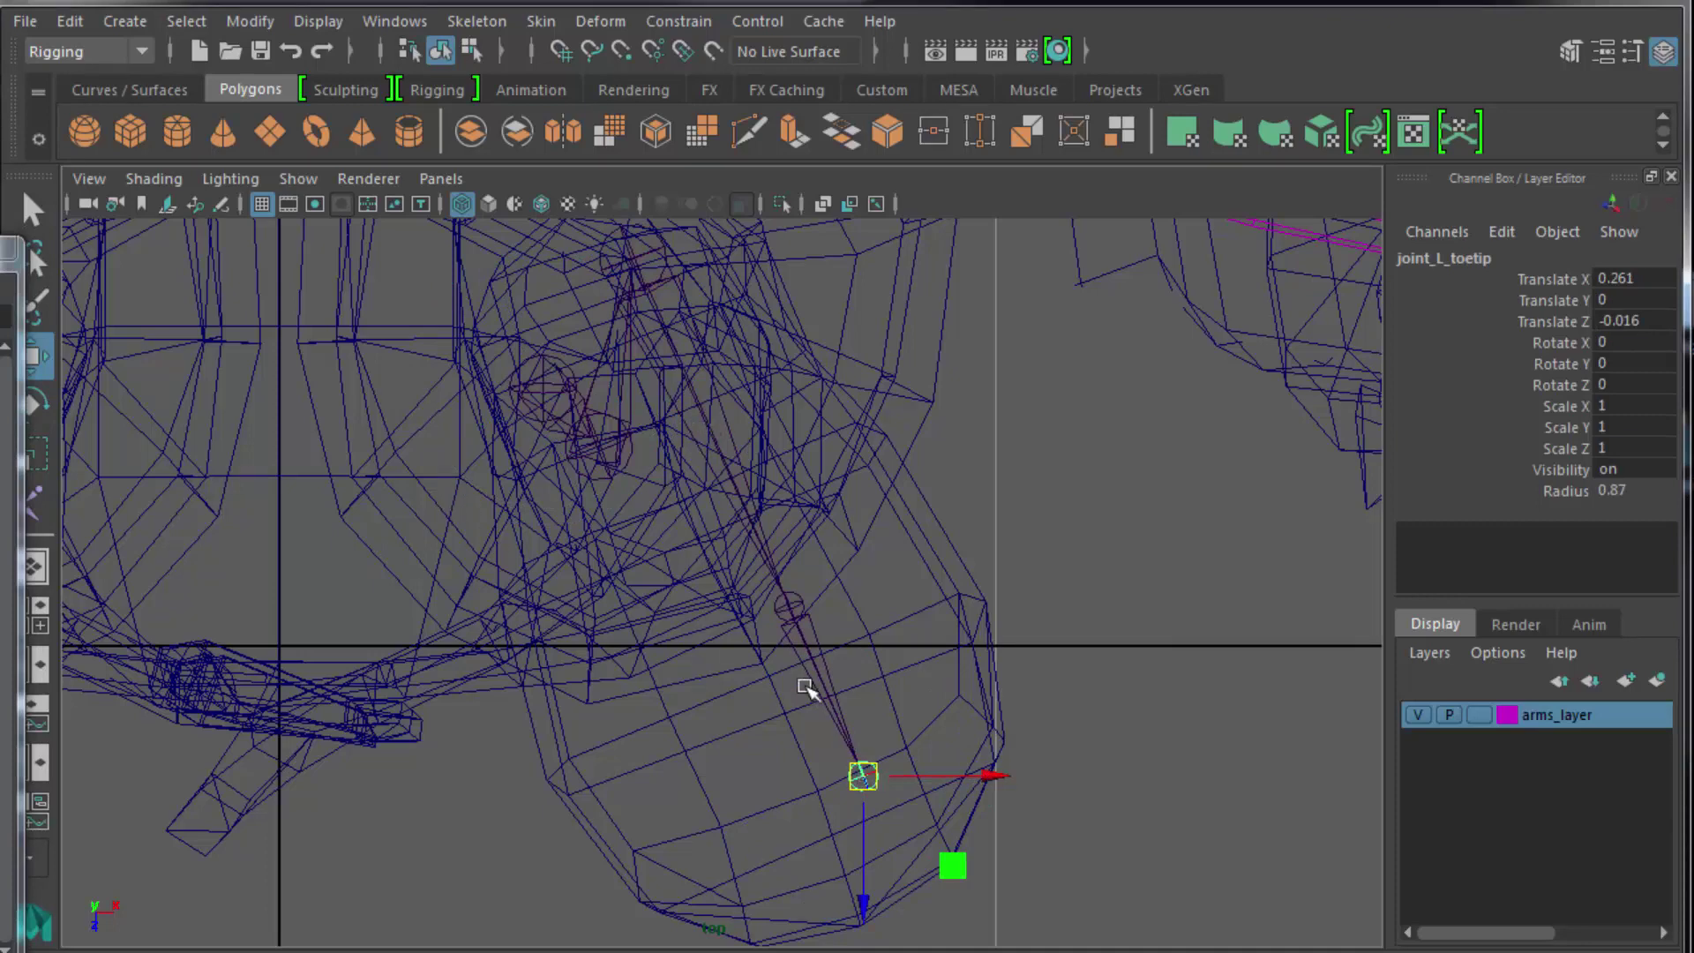
# Rotate joint_L_hip in the front view to about -20.428, 2.705, 0.009, swinging the leg chain slightly sideways.
pyautogui.press('space')
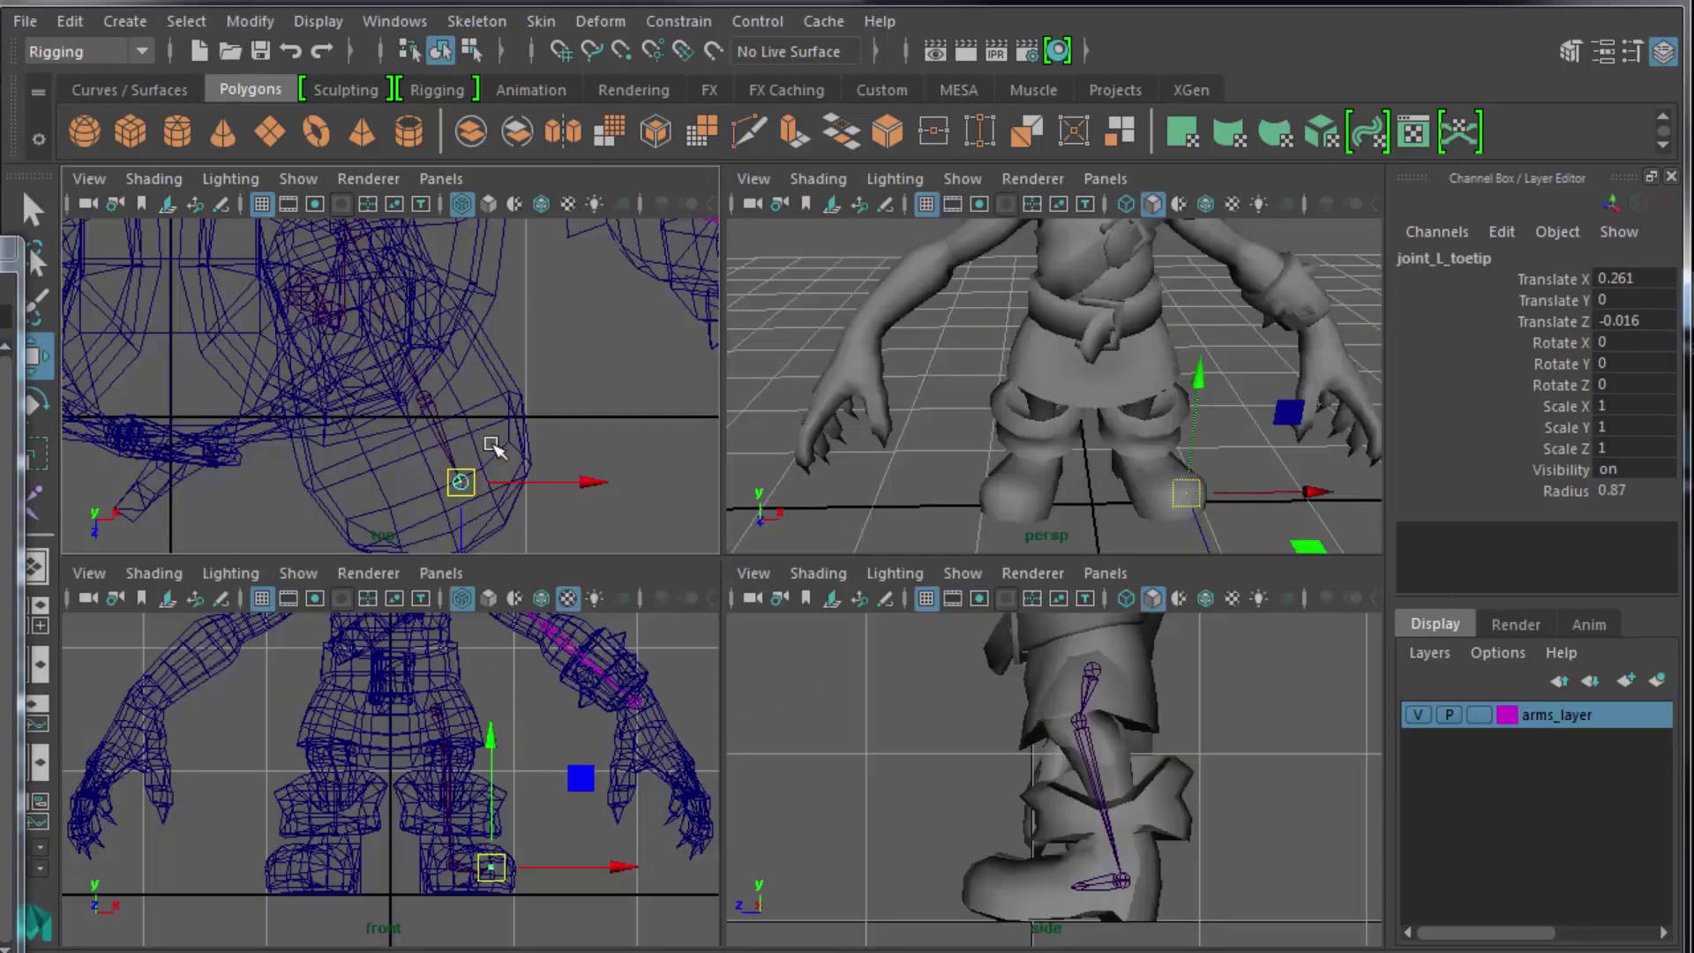
pyautogui.press('space')
pyautogui.press('Up')
pyautogui.press('Up')
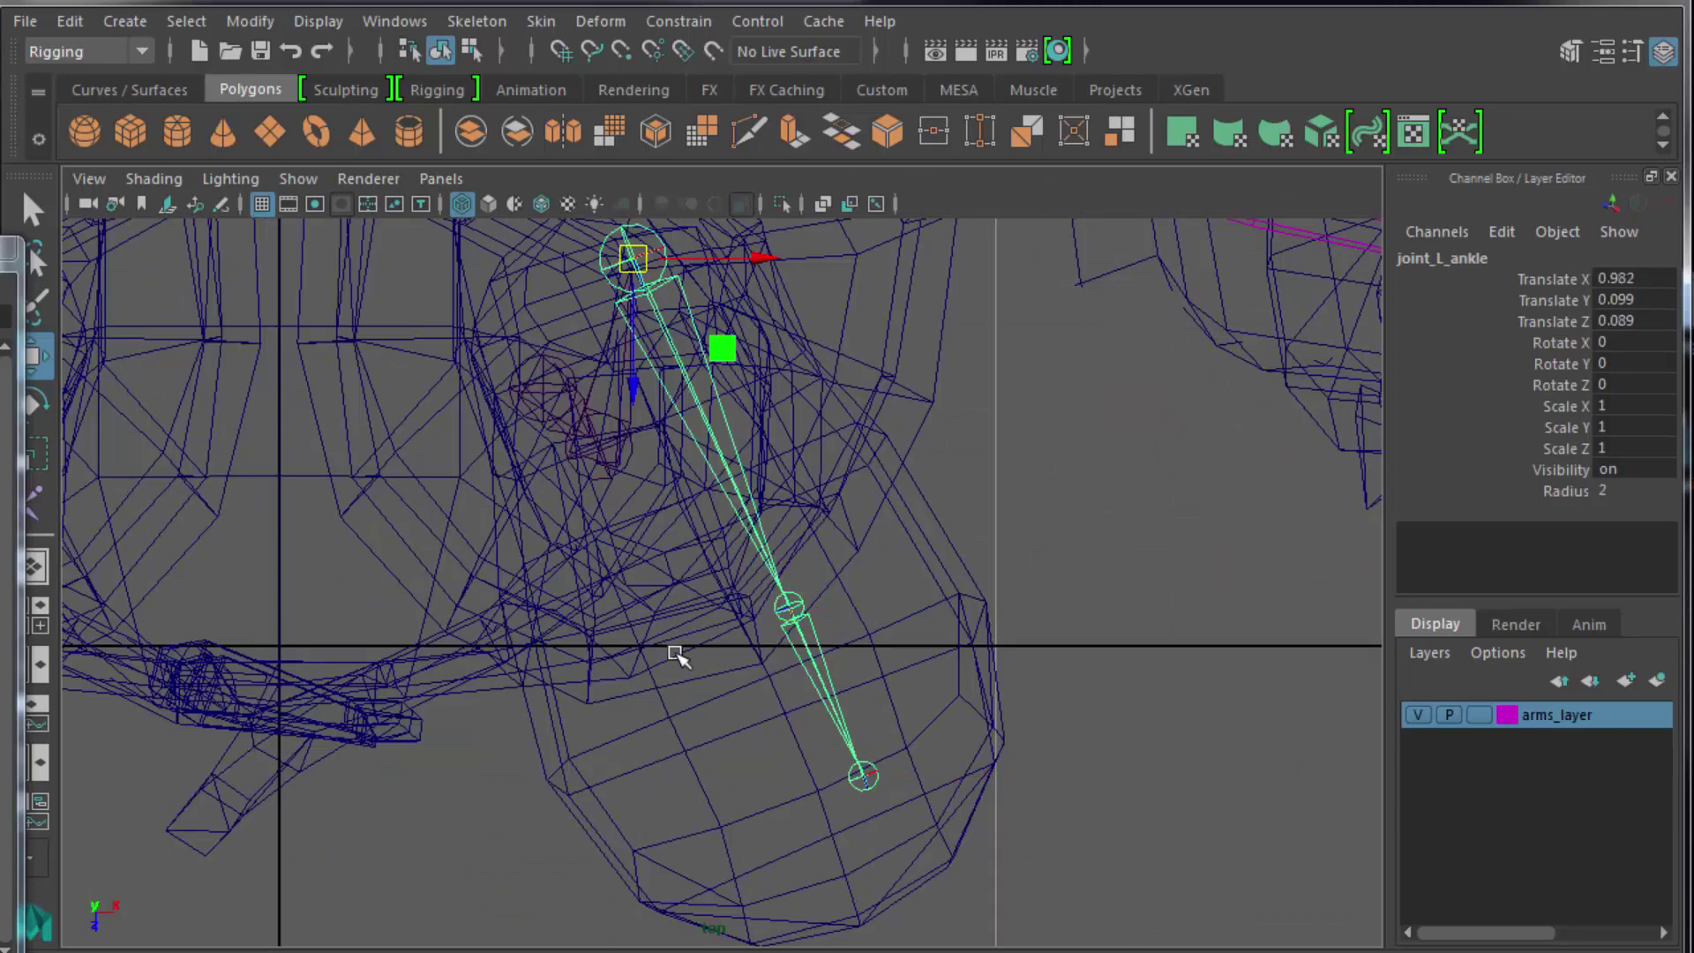
pyautogui.press('Up')
pyautogui.press('Up')
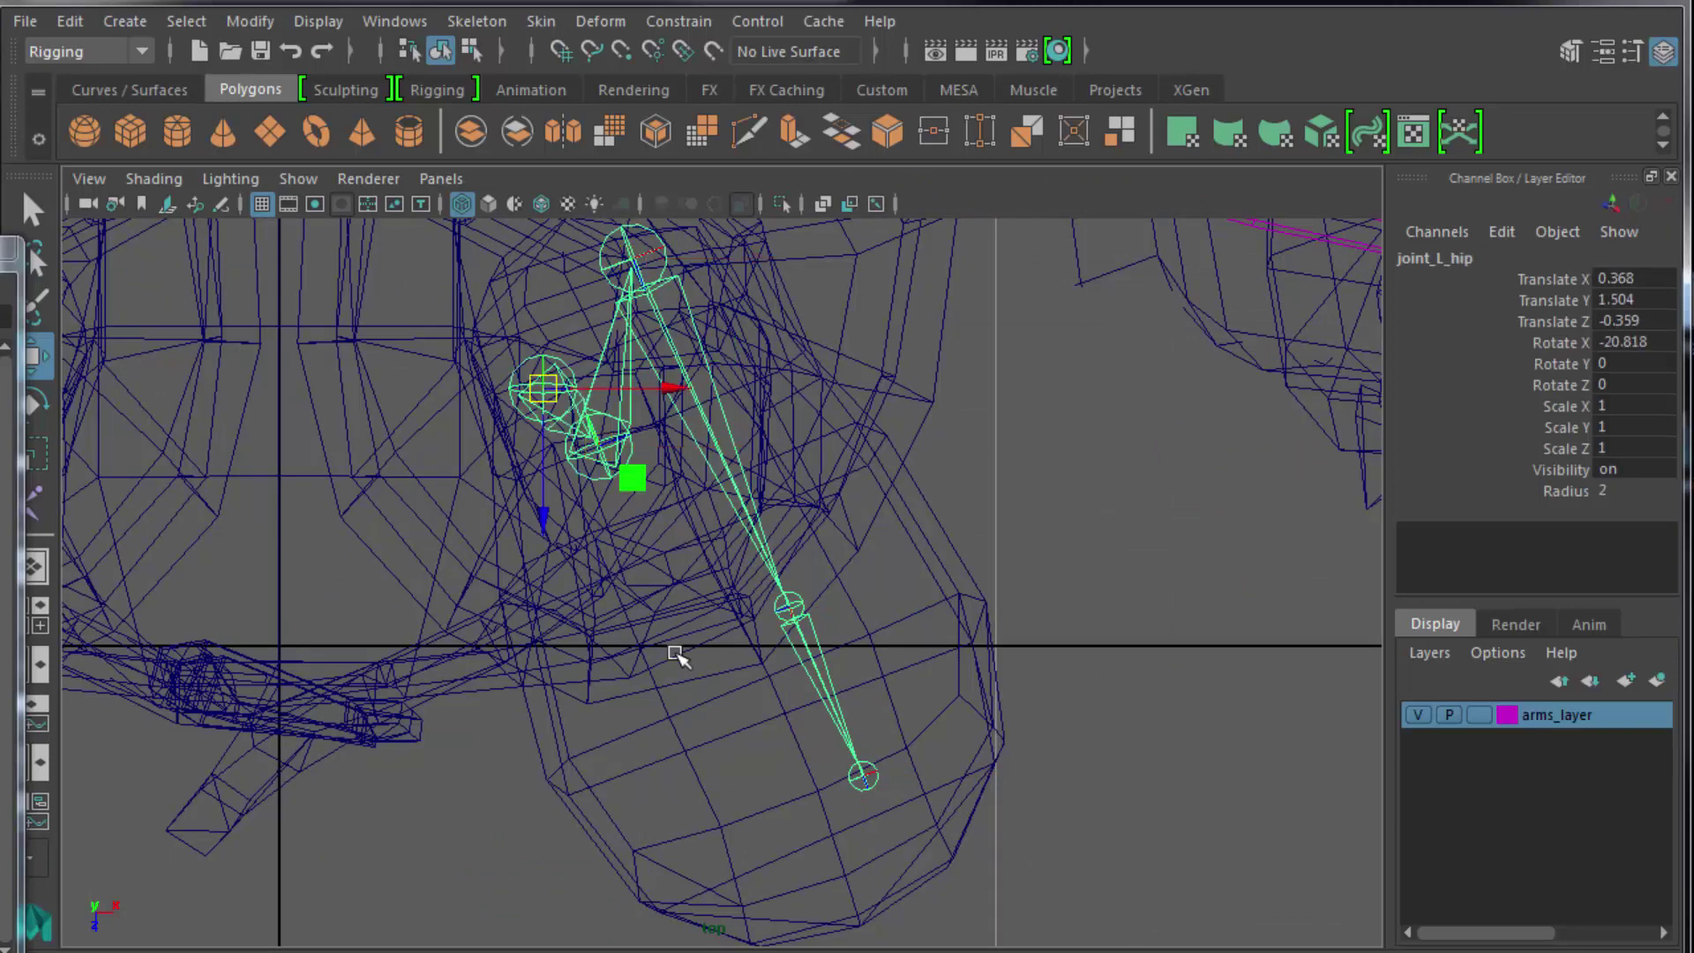
pyautogui.press('e')
pyautogui.press('space')
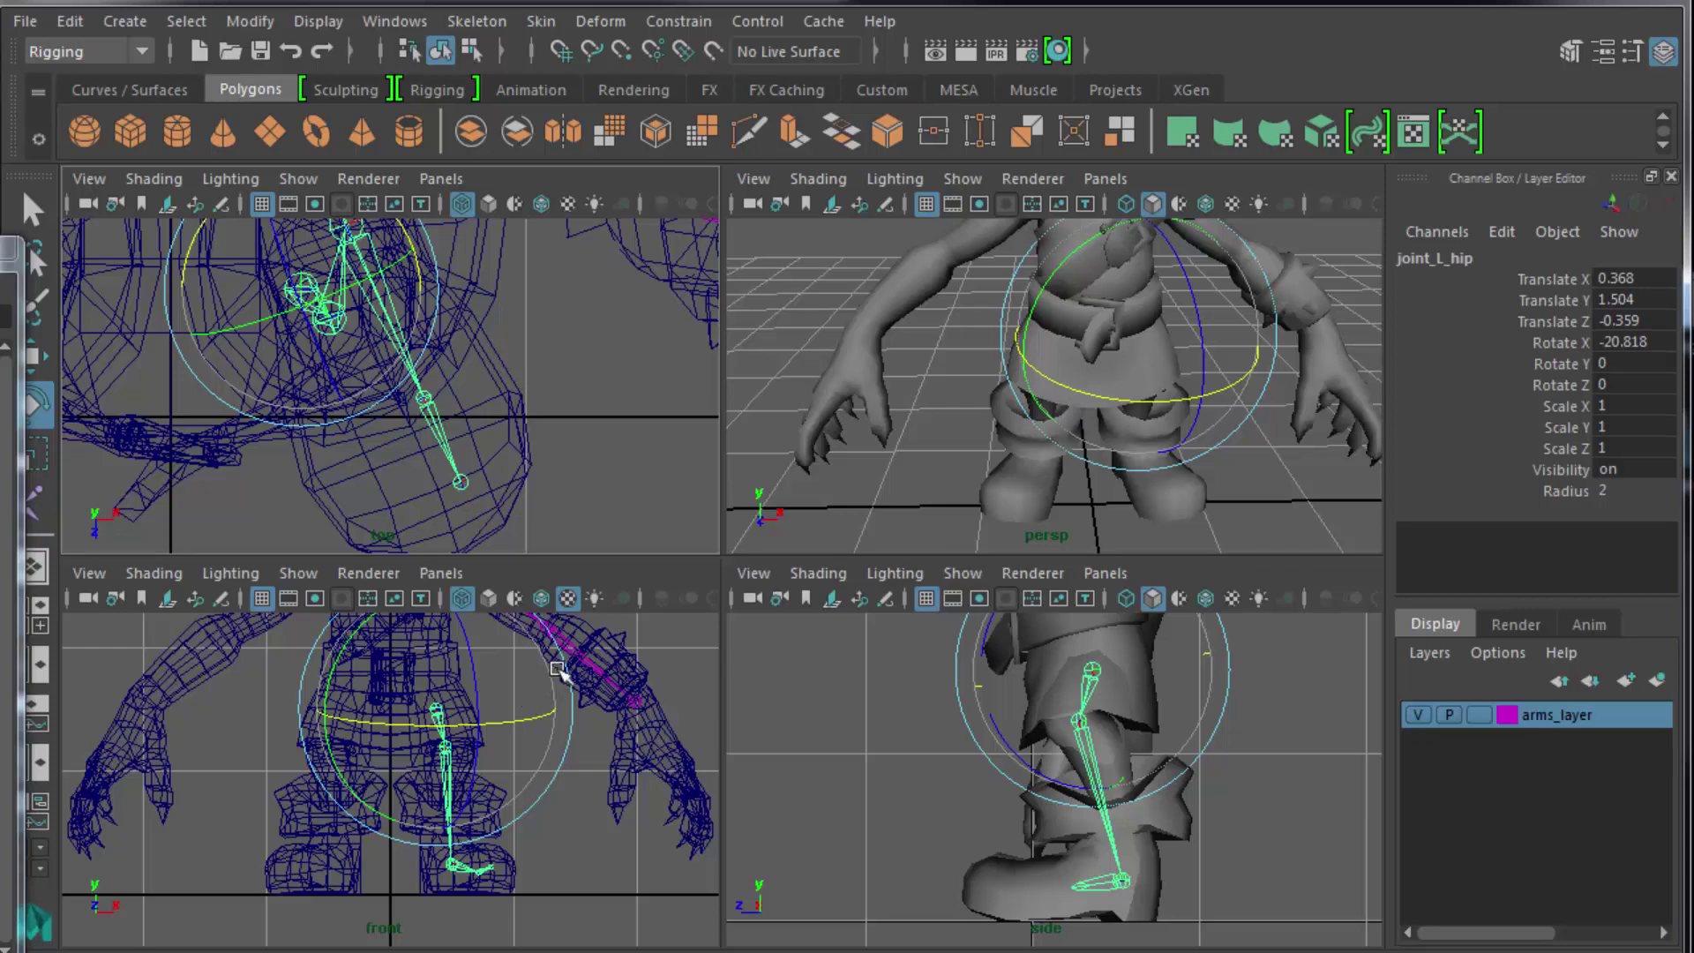
pyautogui.moveTo(570, 680); pyautogui.dragTo(571, 686)
# Display the front view smooth shaded with X-Ray Joints and clear the selection.
pyautogui.press('space')
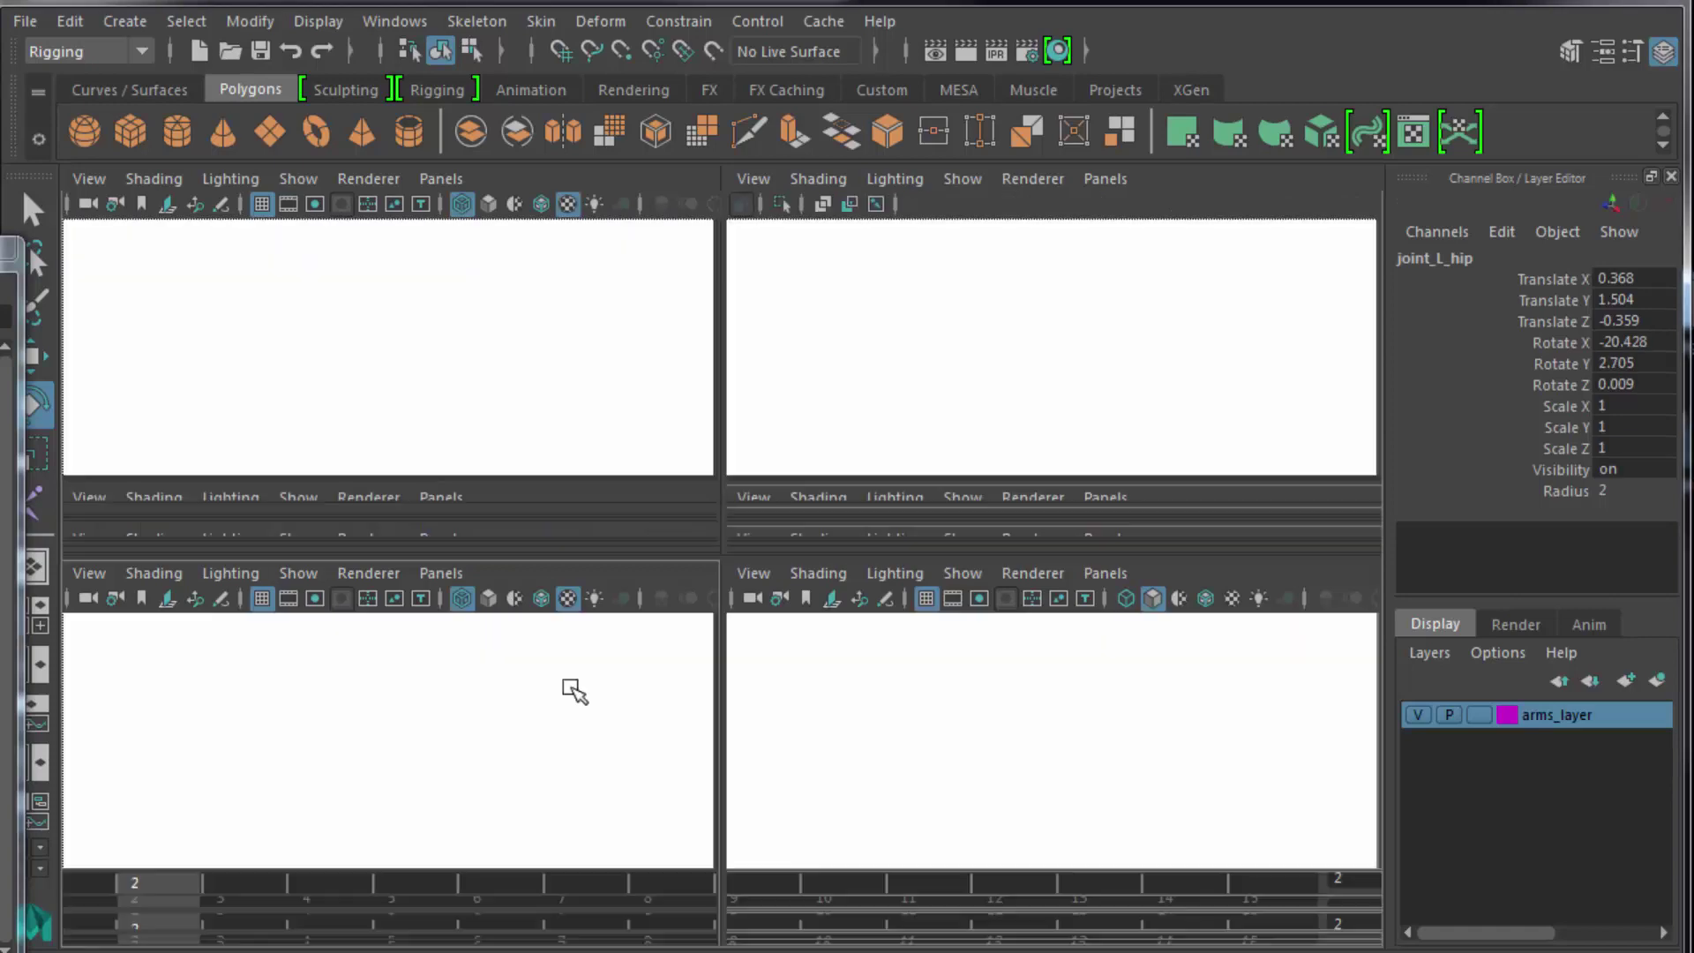
pyautogui.press('5')
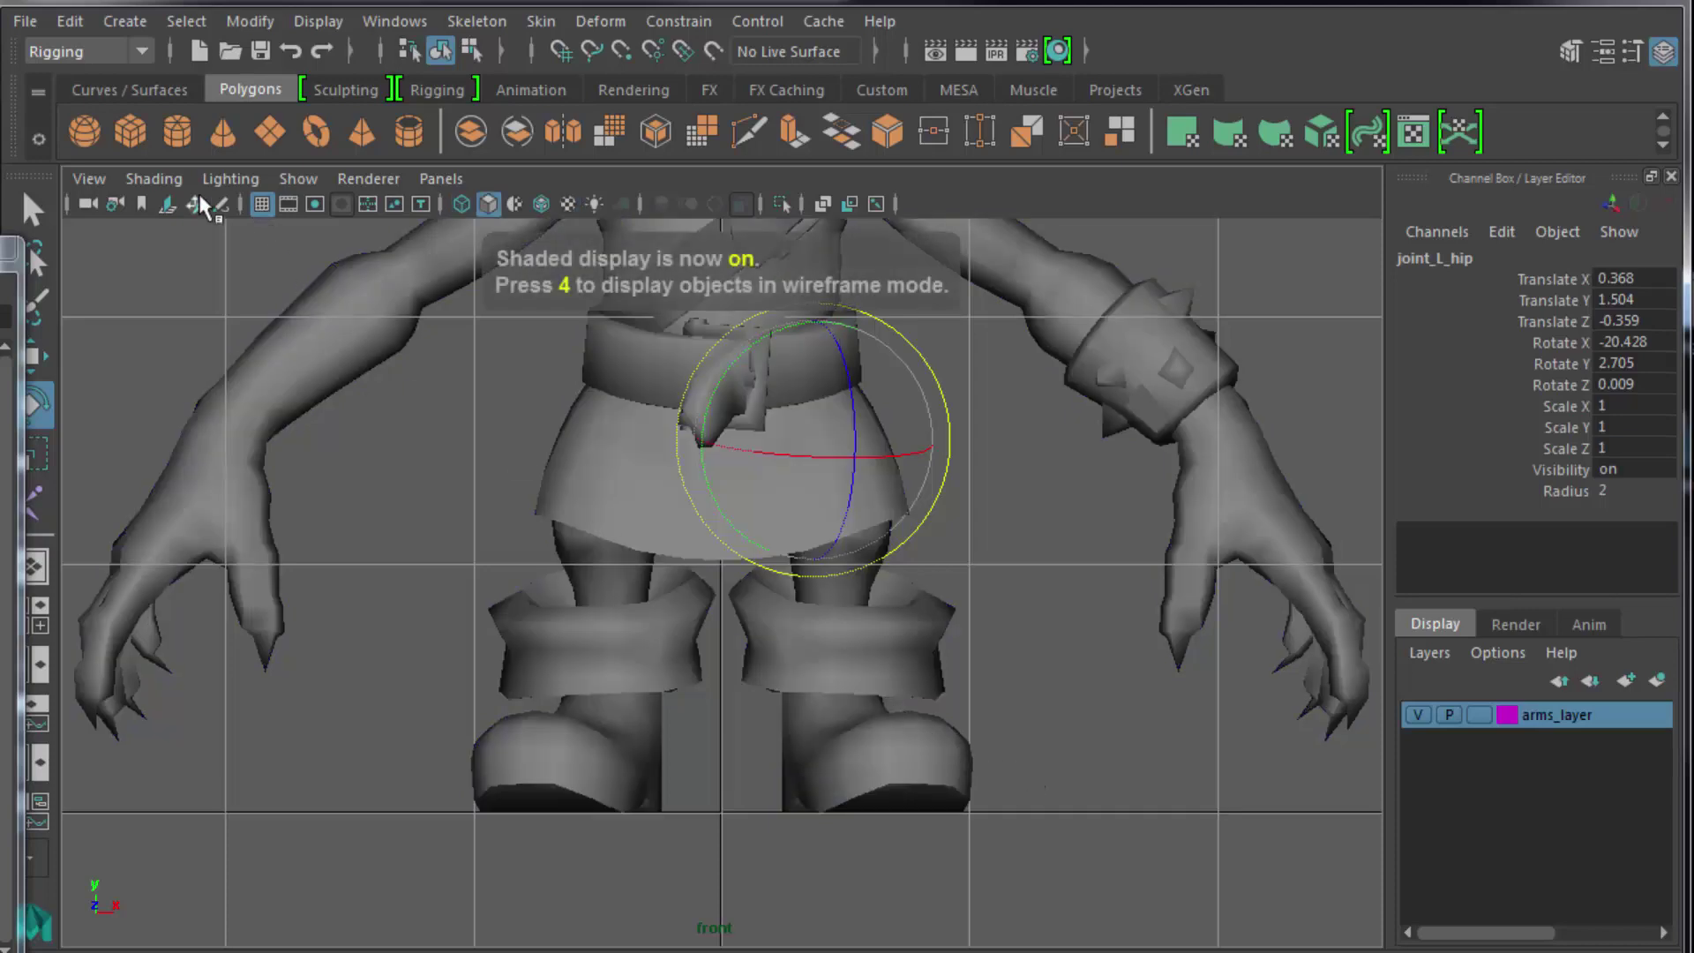
pyautogui.click(157, 180)
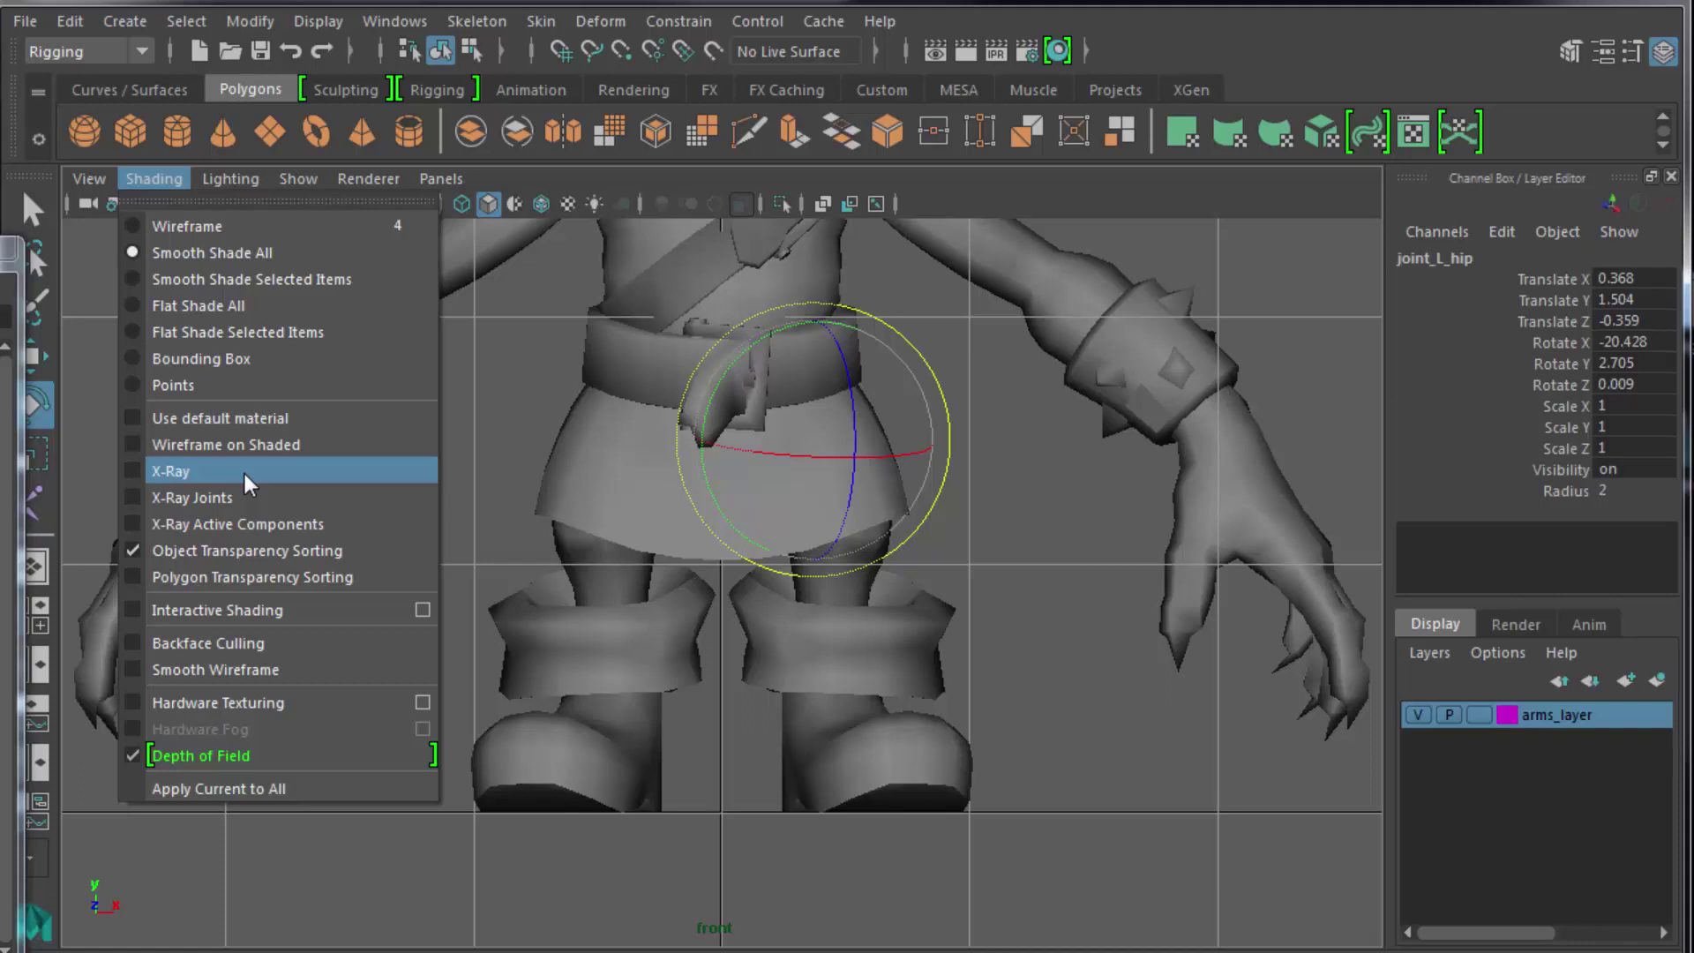
pyautogui.click(244, 493)
pyautogui.click(1251, 849)
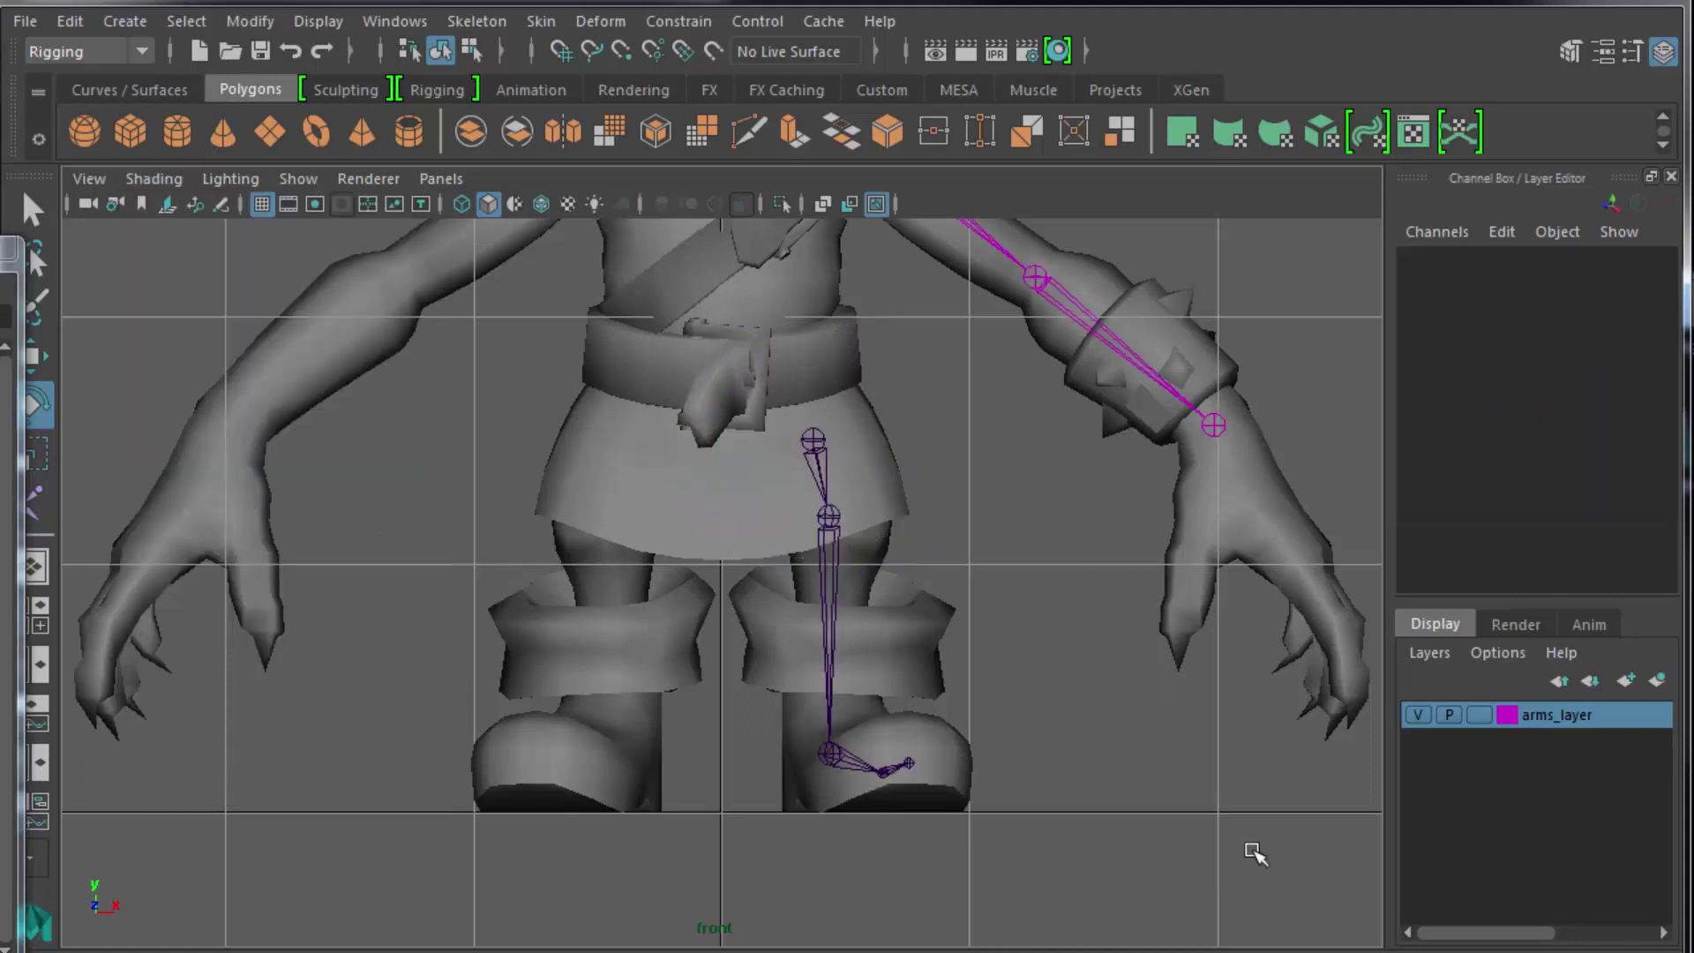
pyautogui.scroll(-5, 1194, 817)
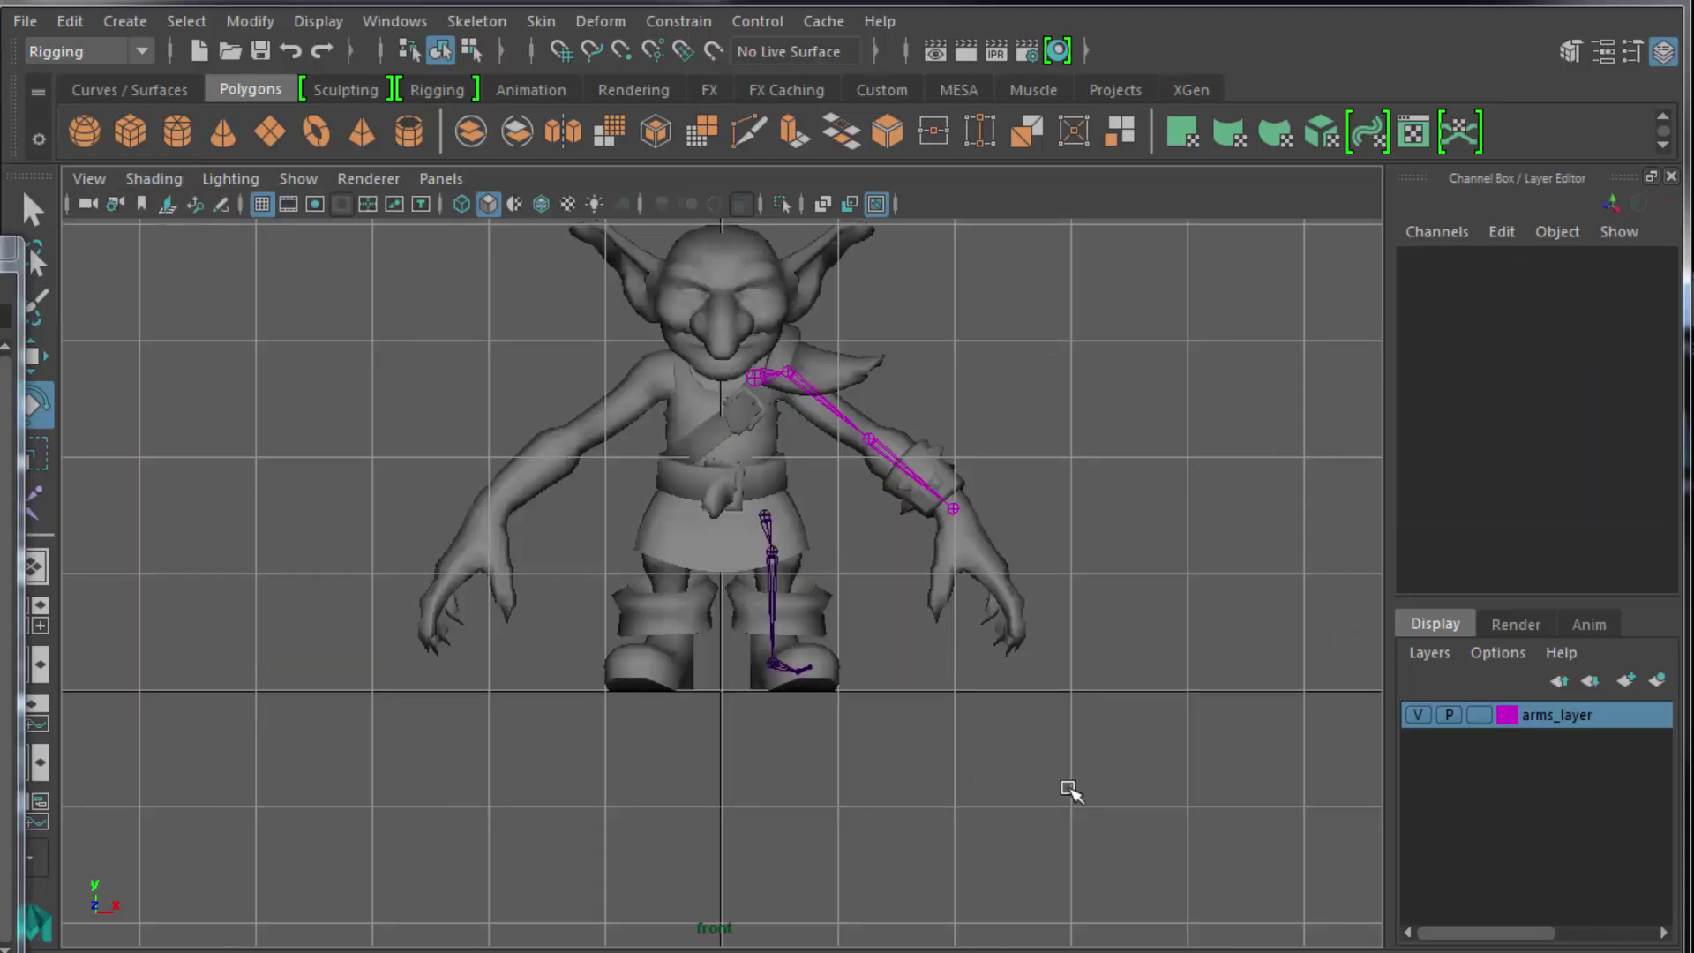
pyautogui.scroll(3, 1070, 792)
# Display the top view smooth shaded with X-Ray Joints enabled.
pyautogui.press('space')
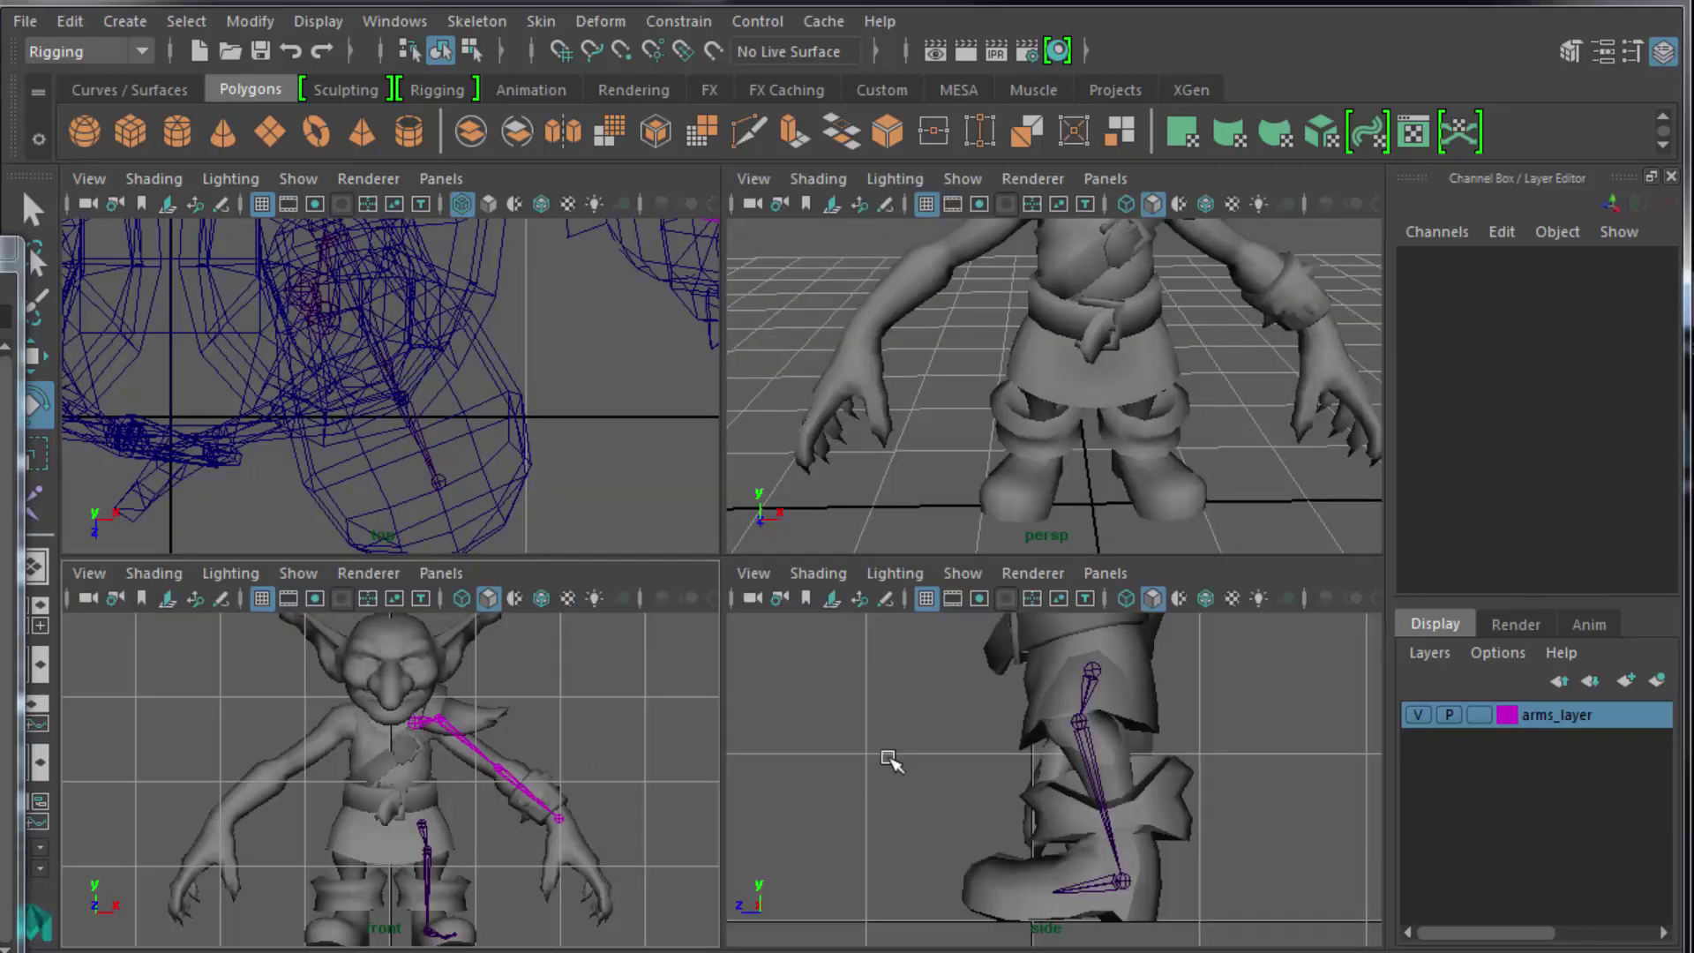
pyautogui.press('space')
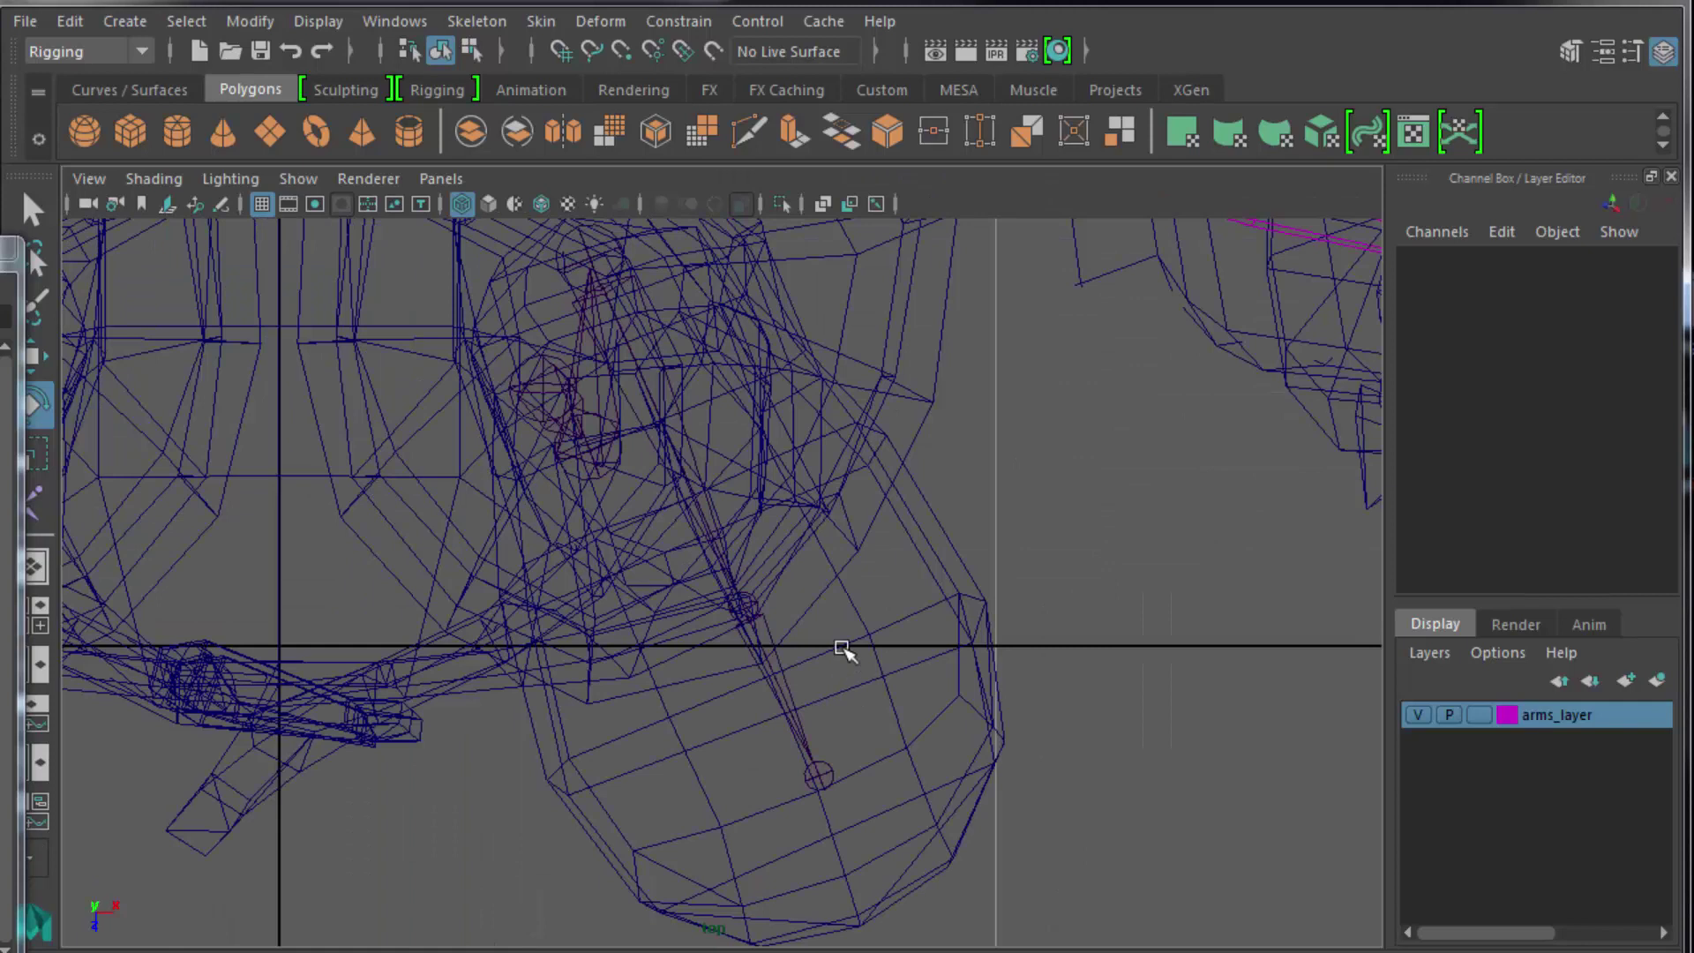
pyautogui.press('5')
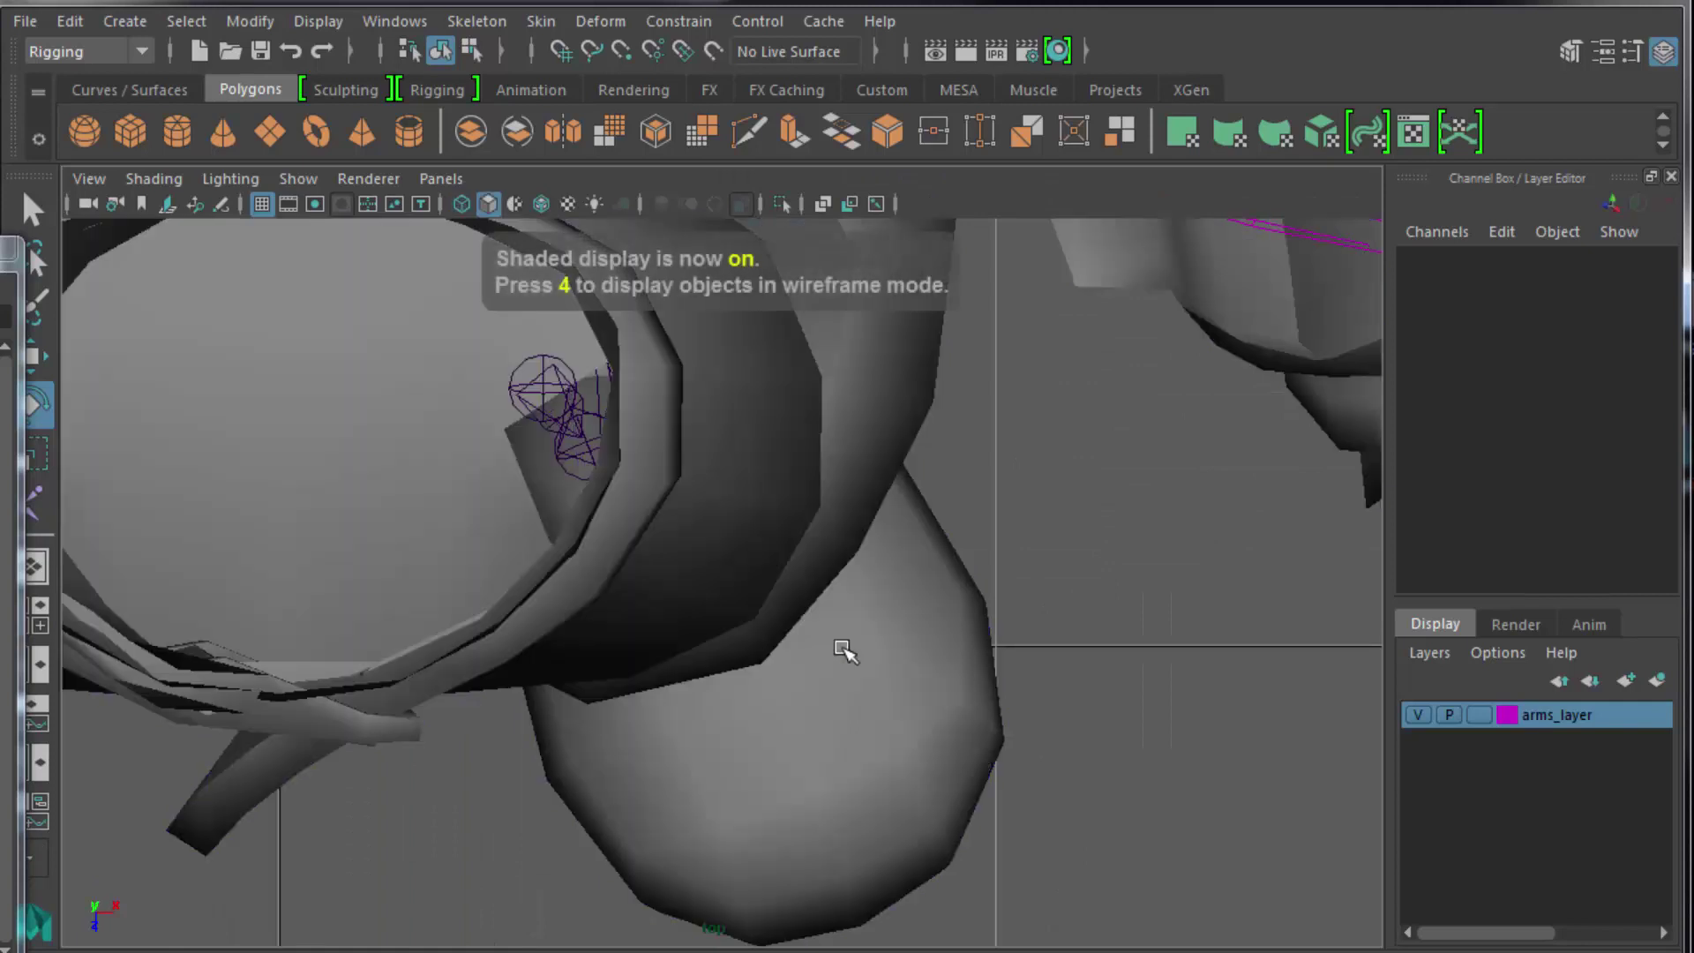
pyautogui.click(159, 182)
pyautogui.click(226, 490)
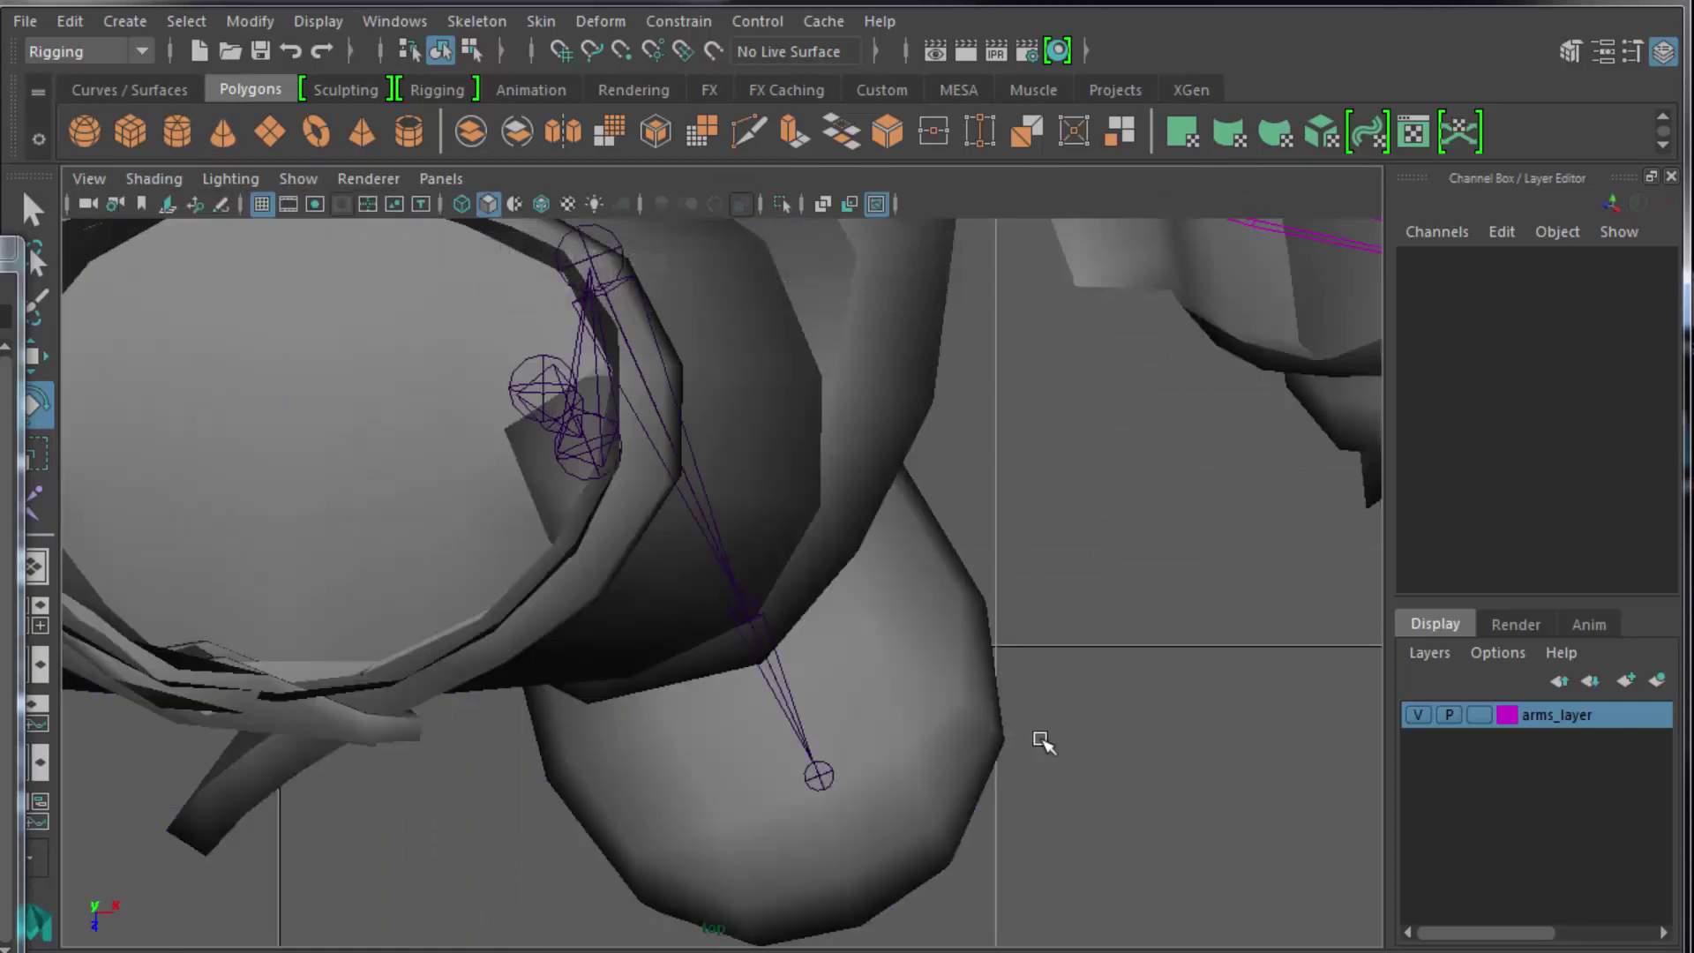
# Set the top camera's Near Clip Plane to 1 and Far Clip Plane to 100000 in its attributes.
pyautogui.press('a')
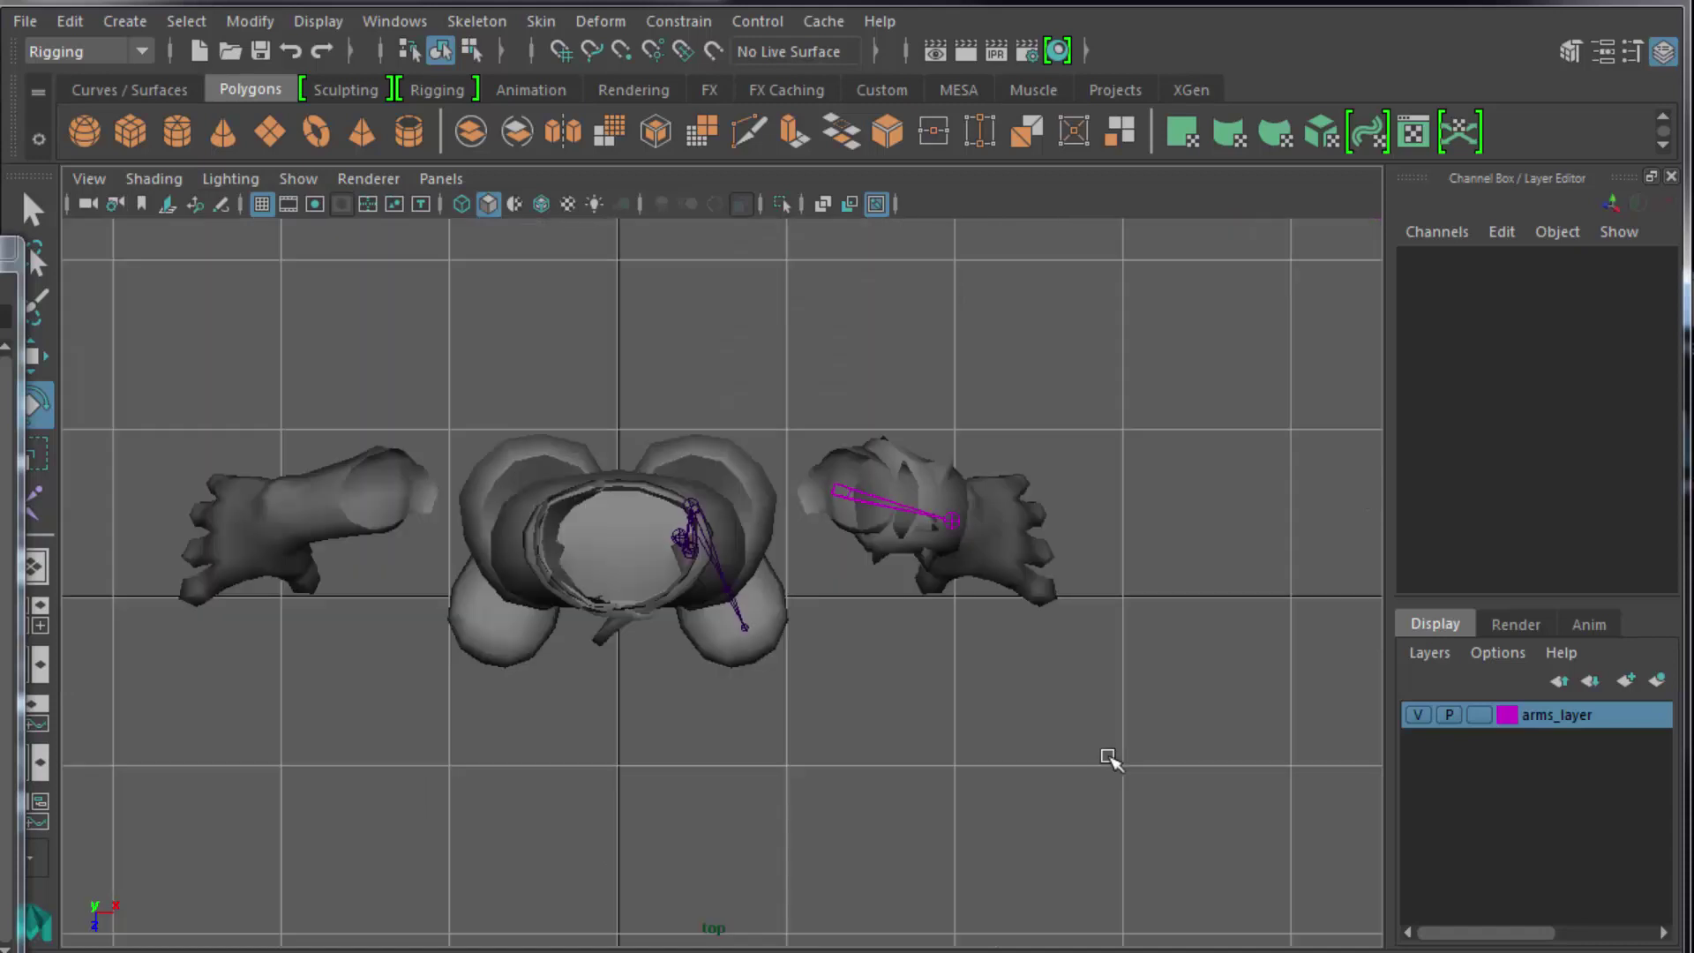
pyautogui.click(90, 179)
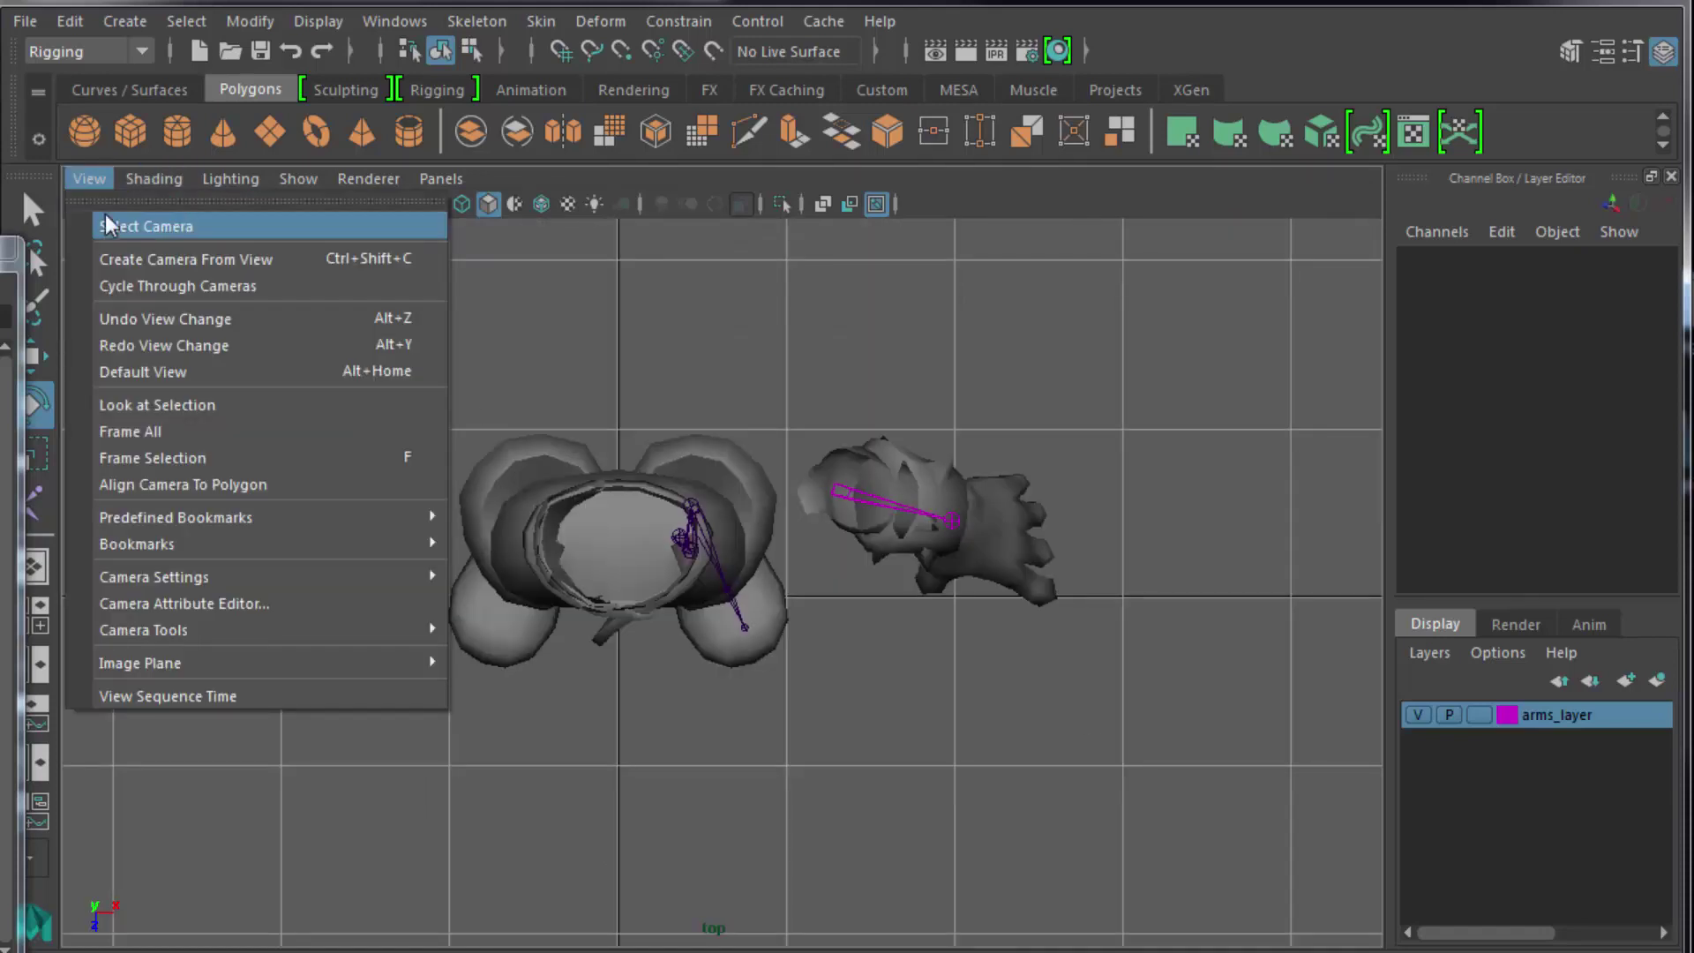
pyautogui.click(118, 226)
pyautogui.click(84, 180)
pyautogui.click(224, 604)
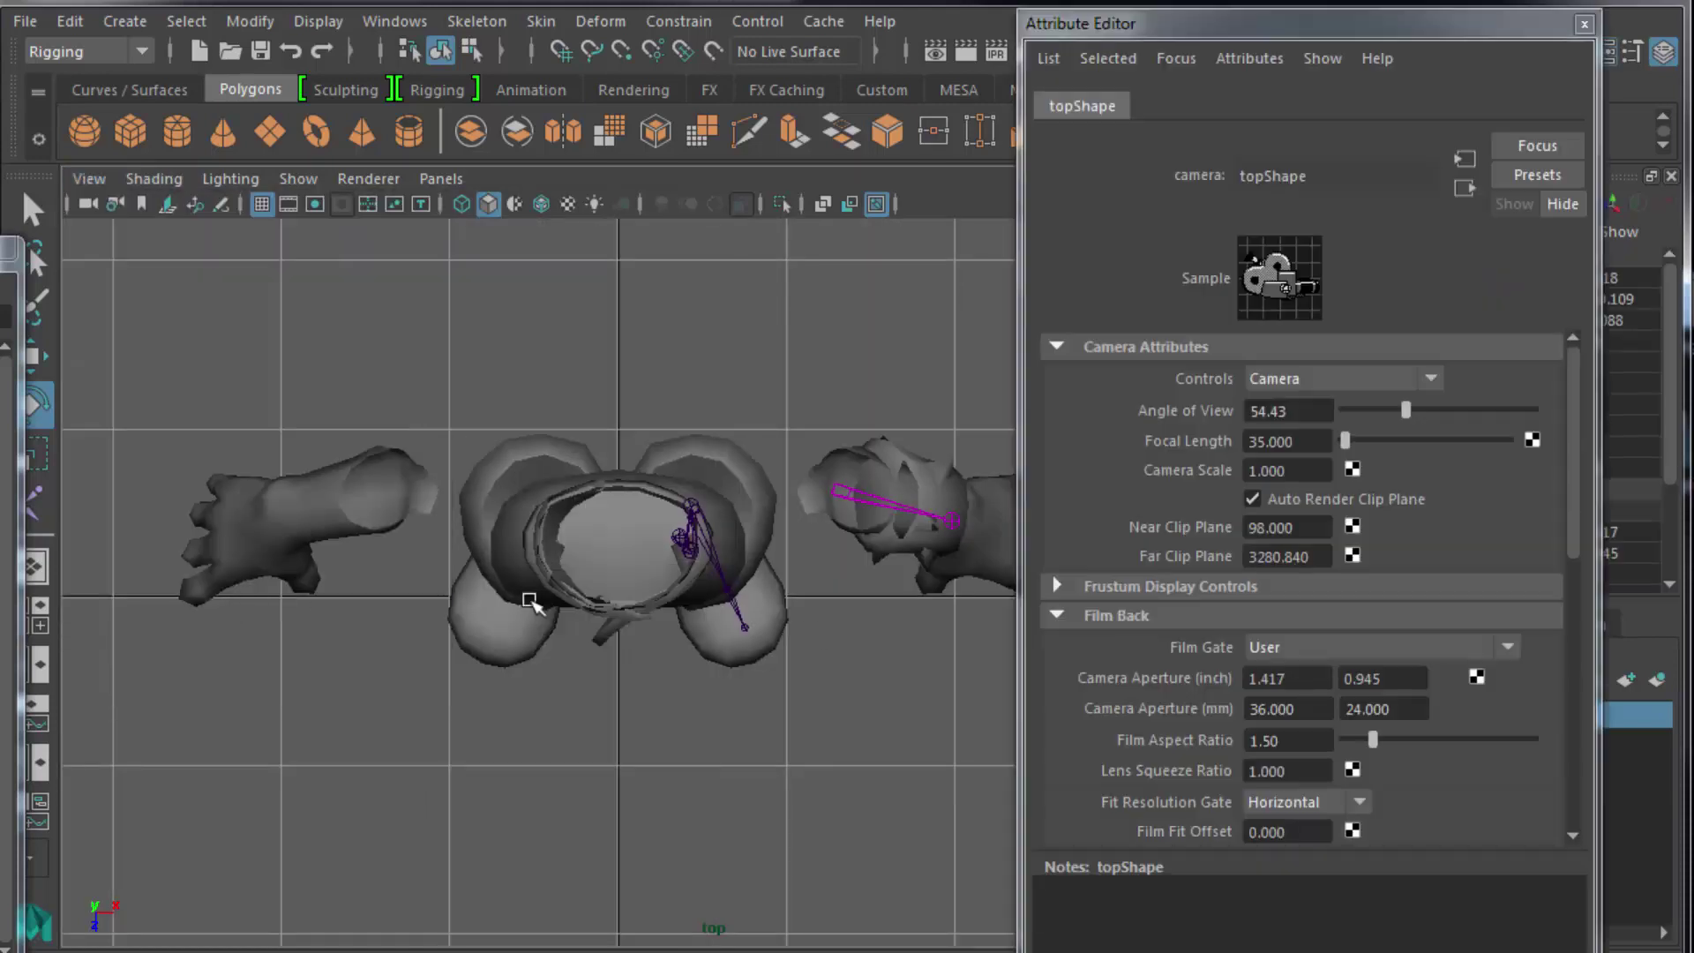
pyautogui.doubleClick(1290, 533)
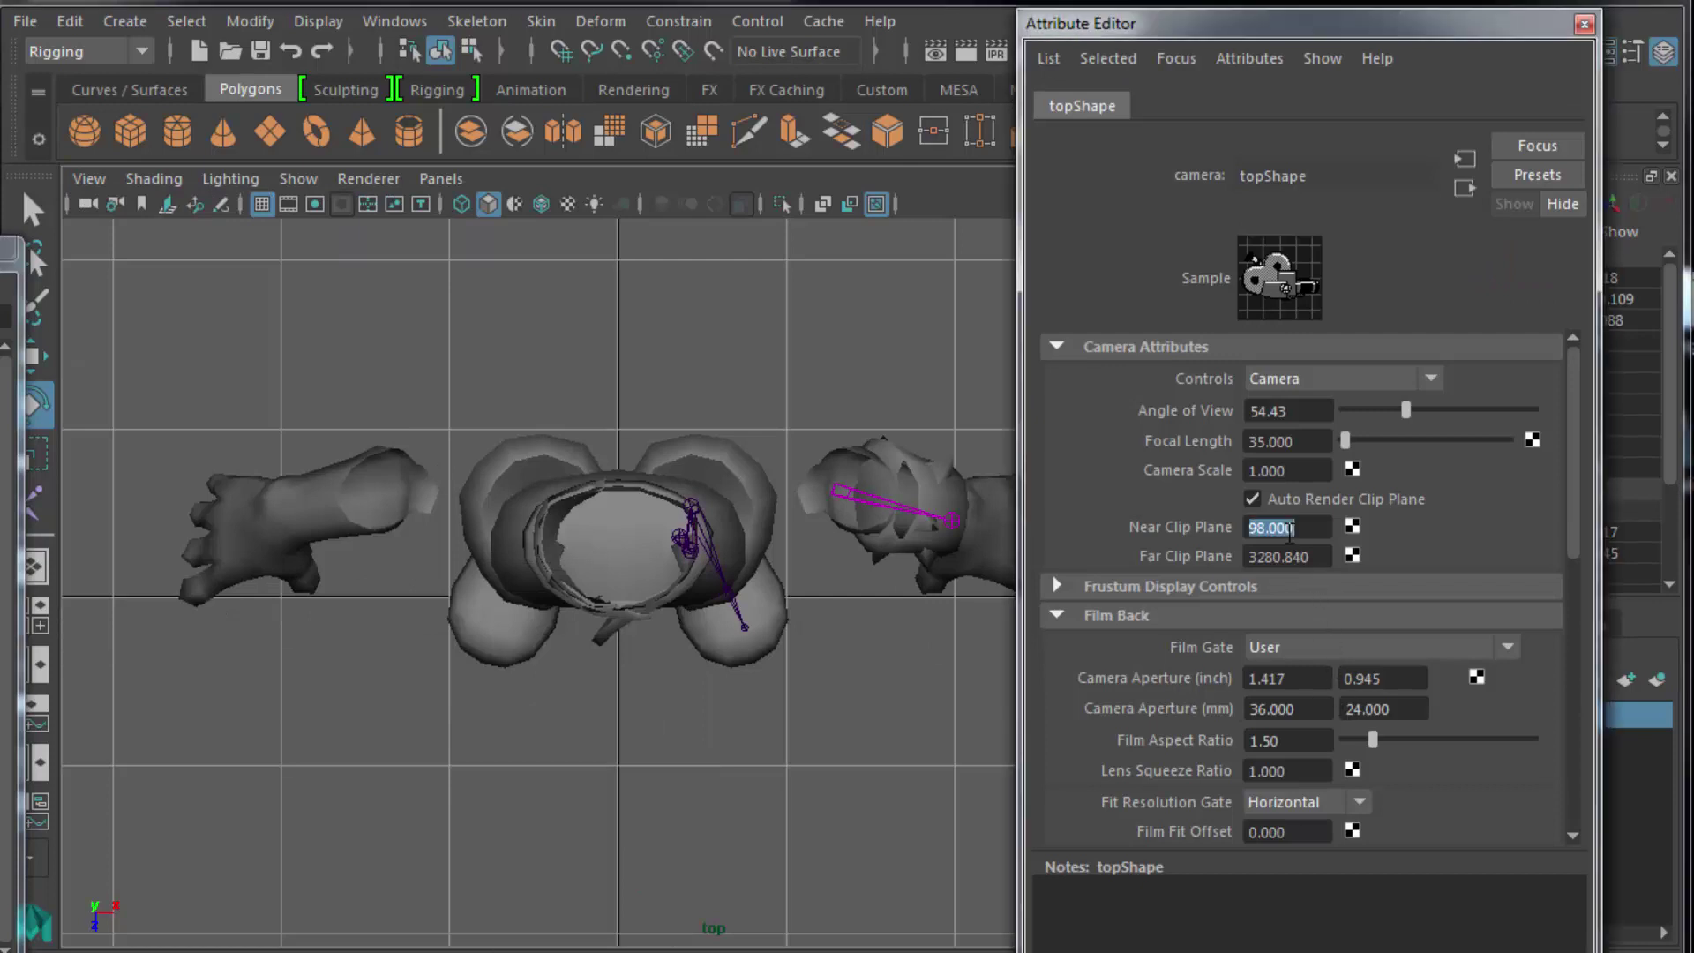
pyautogui.write('1')
pyautogui.press('Tab')
pyautogui.write('1')
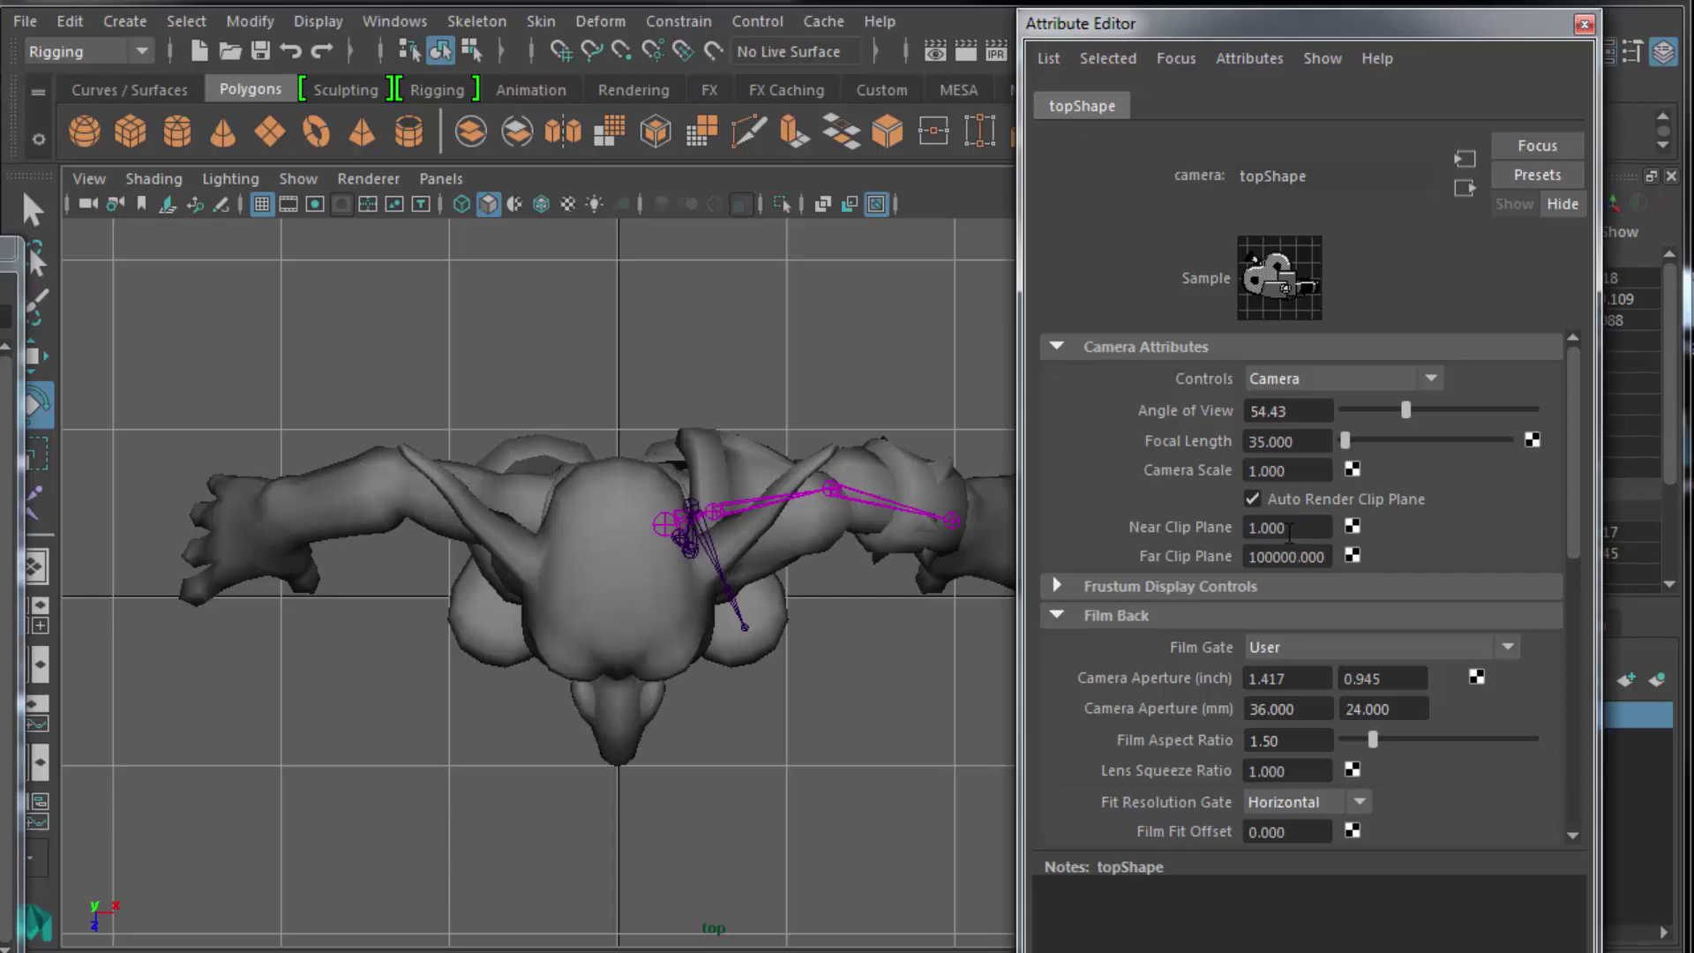
pyautogui.click(1585, 25)
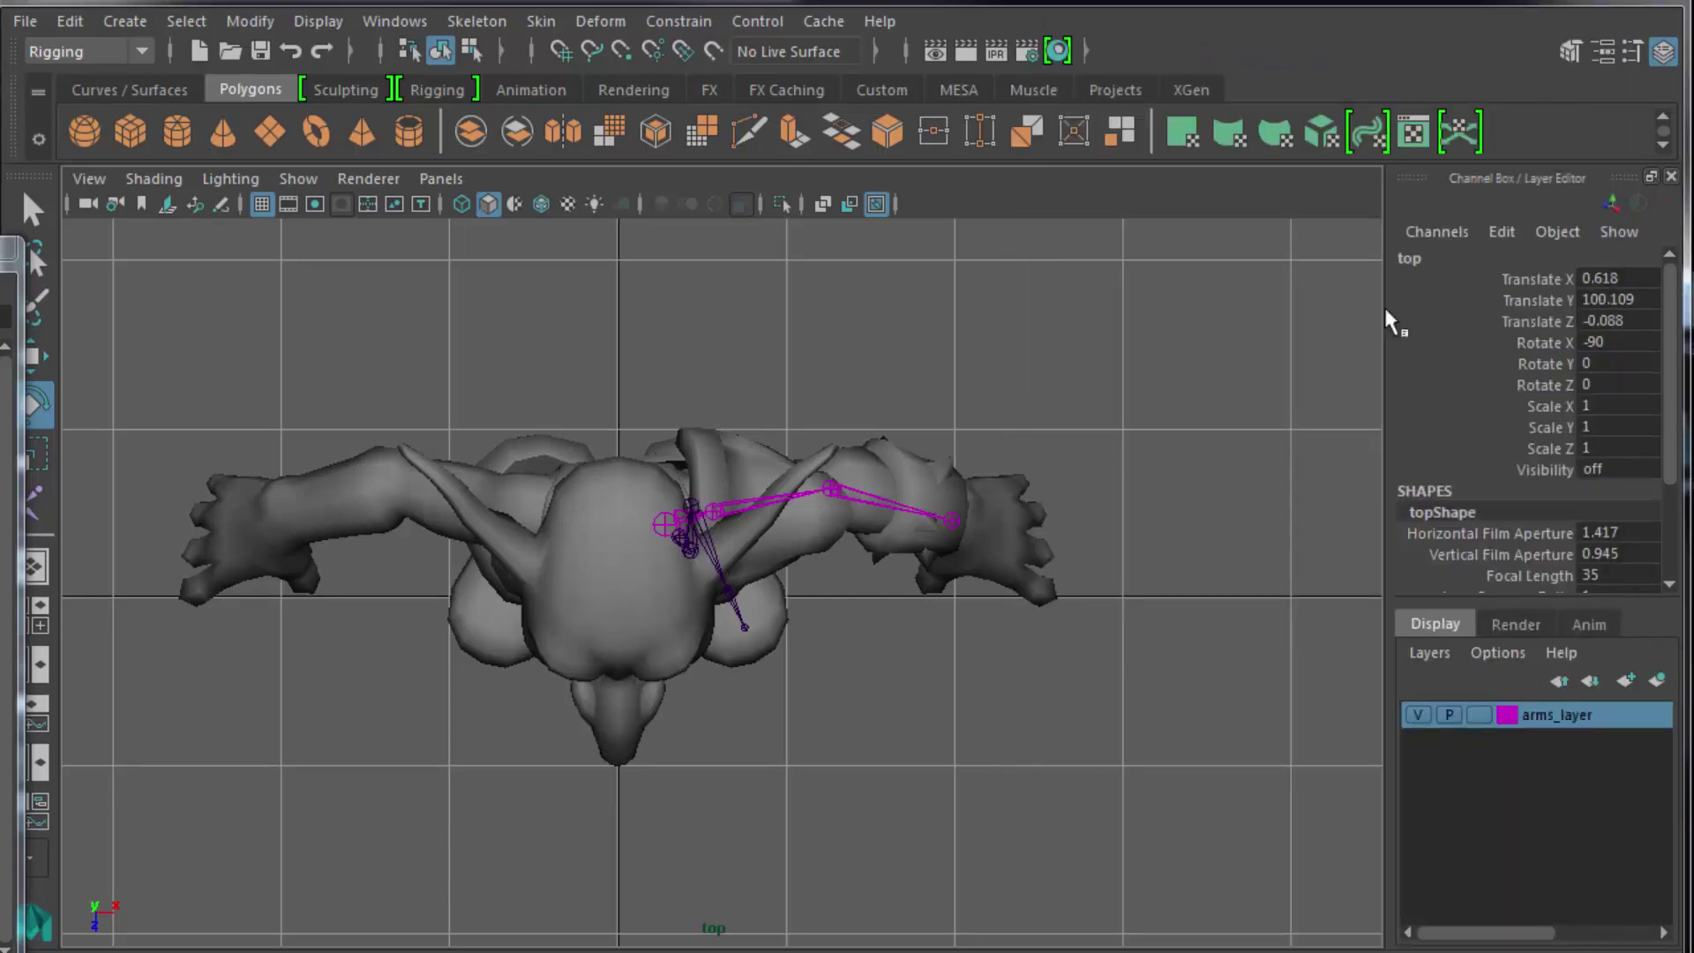
# Create a display layer from the joint_L_hip leg chain.
pyautogui.press('space')
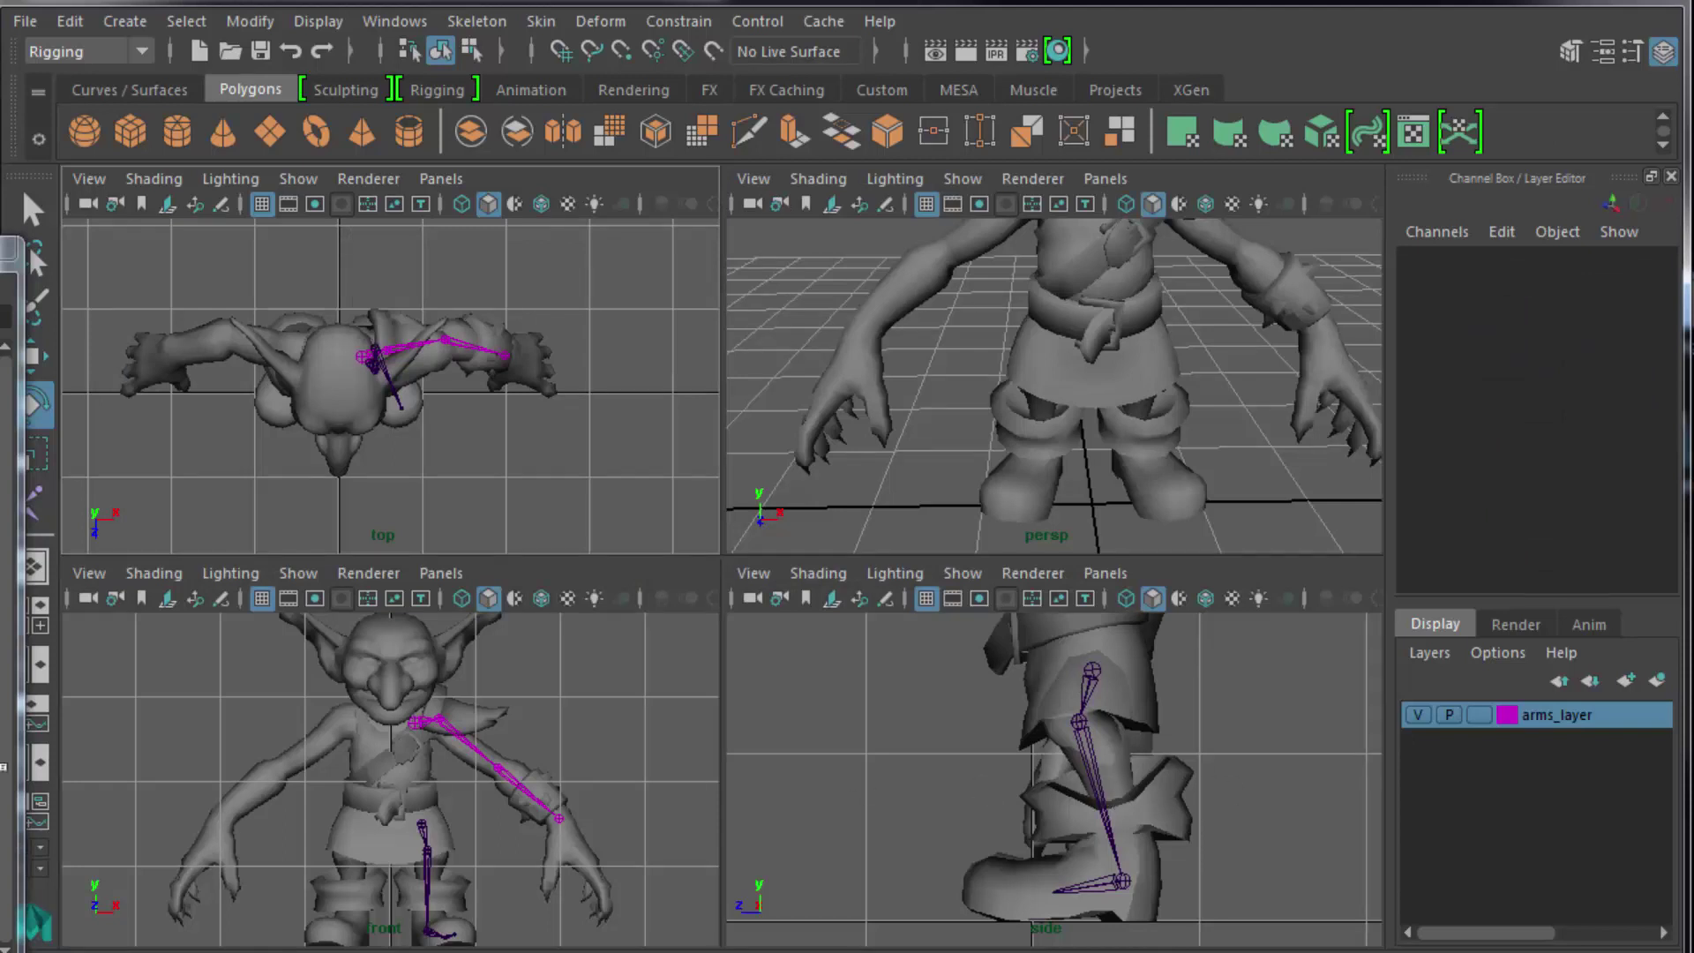
pyautogui.click(2, 494)
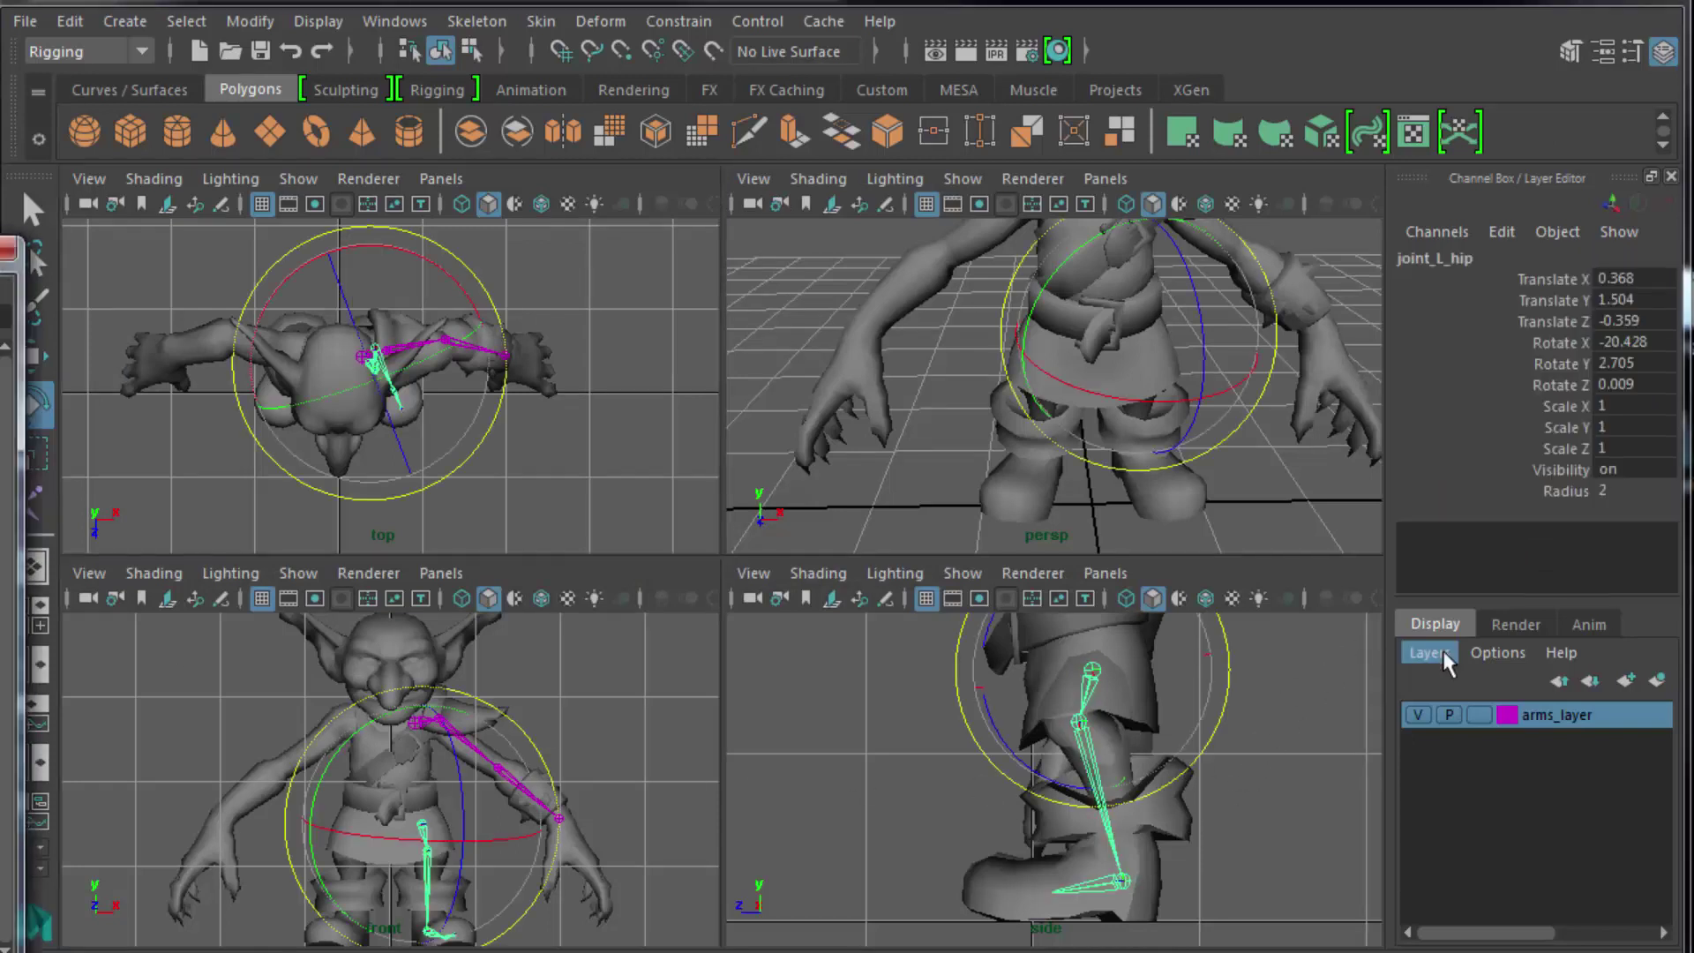
pyautogui.click(1444, 655)
pyautogui.click(1492, 706)
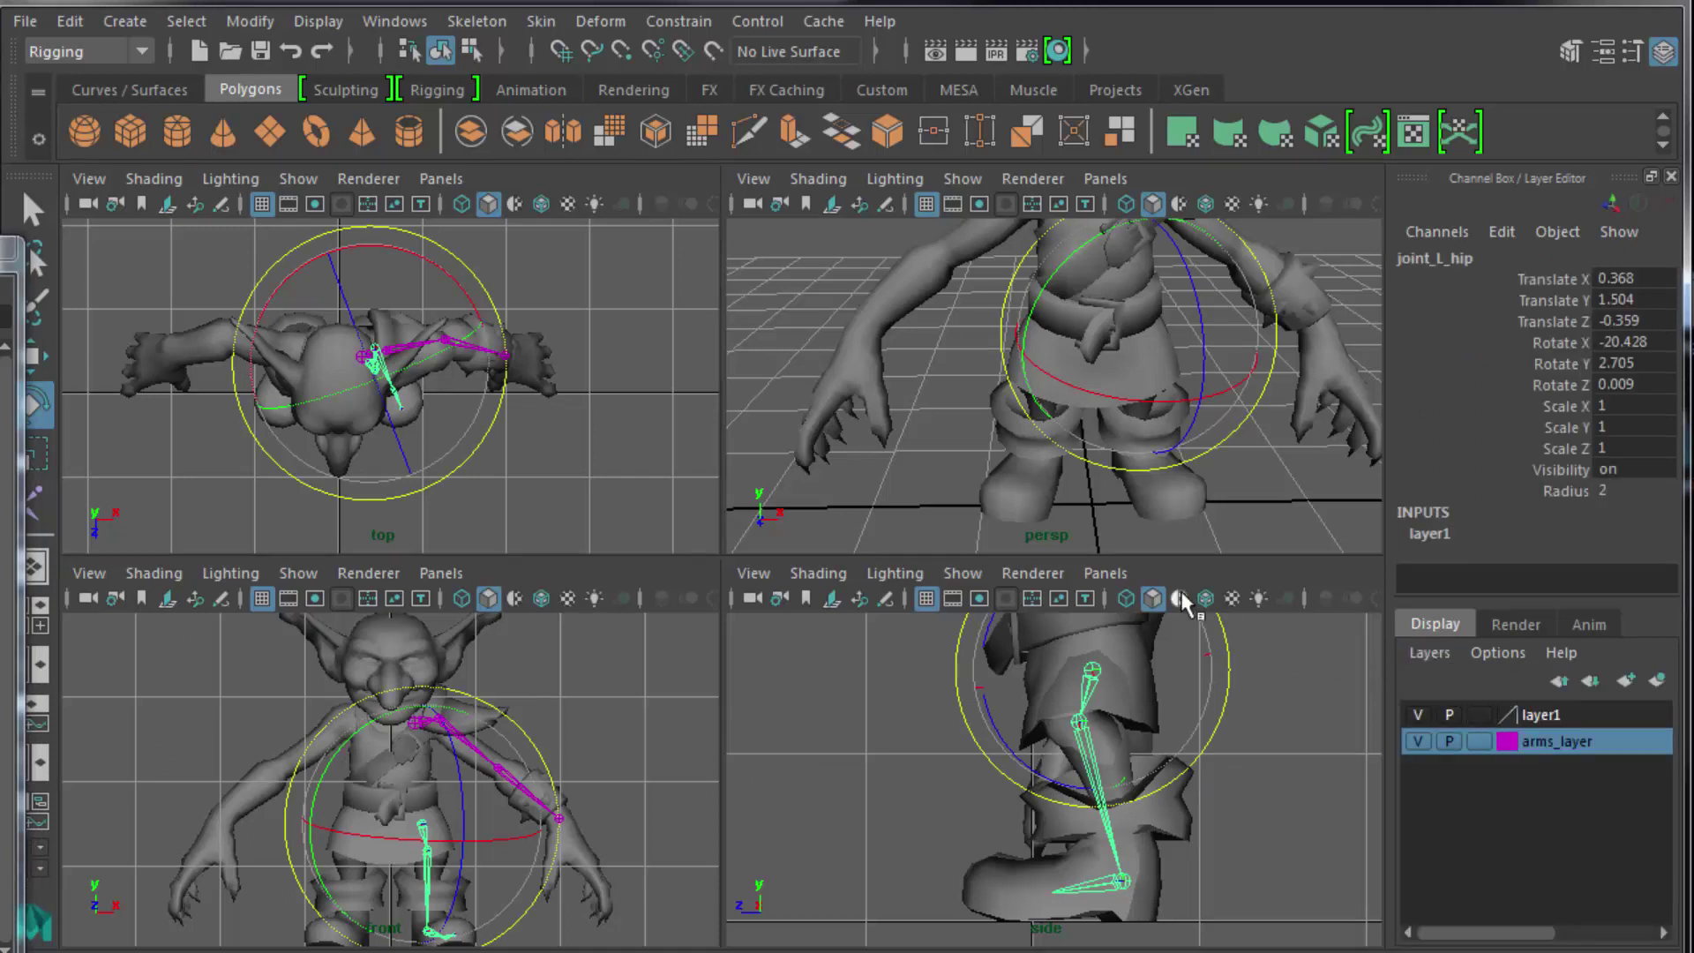
# Name the new display layer legs_layer, give it the light blue color, and clear the selection.
pyautogui.doubleClick(1494, 716)
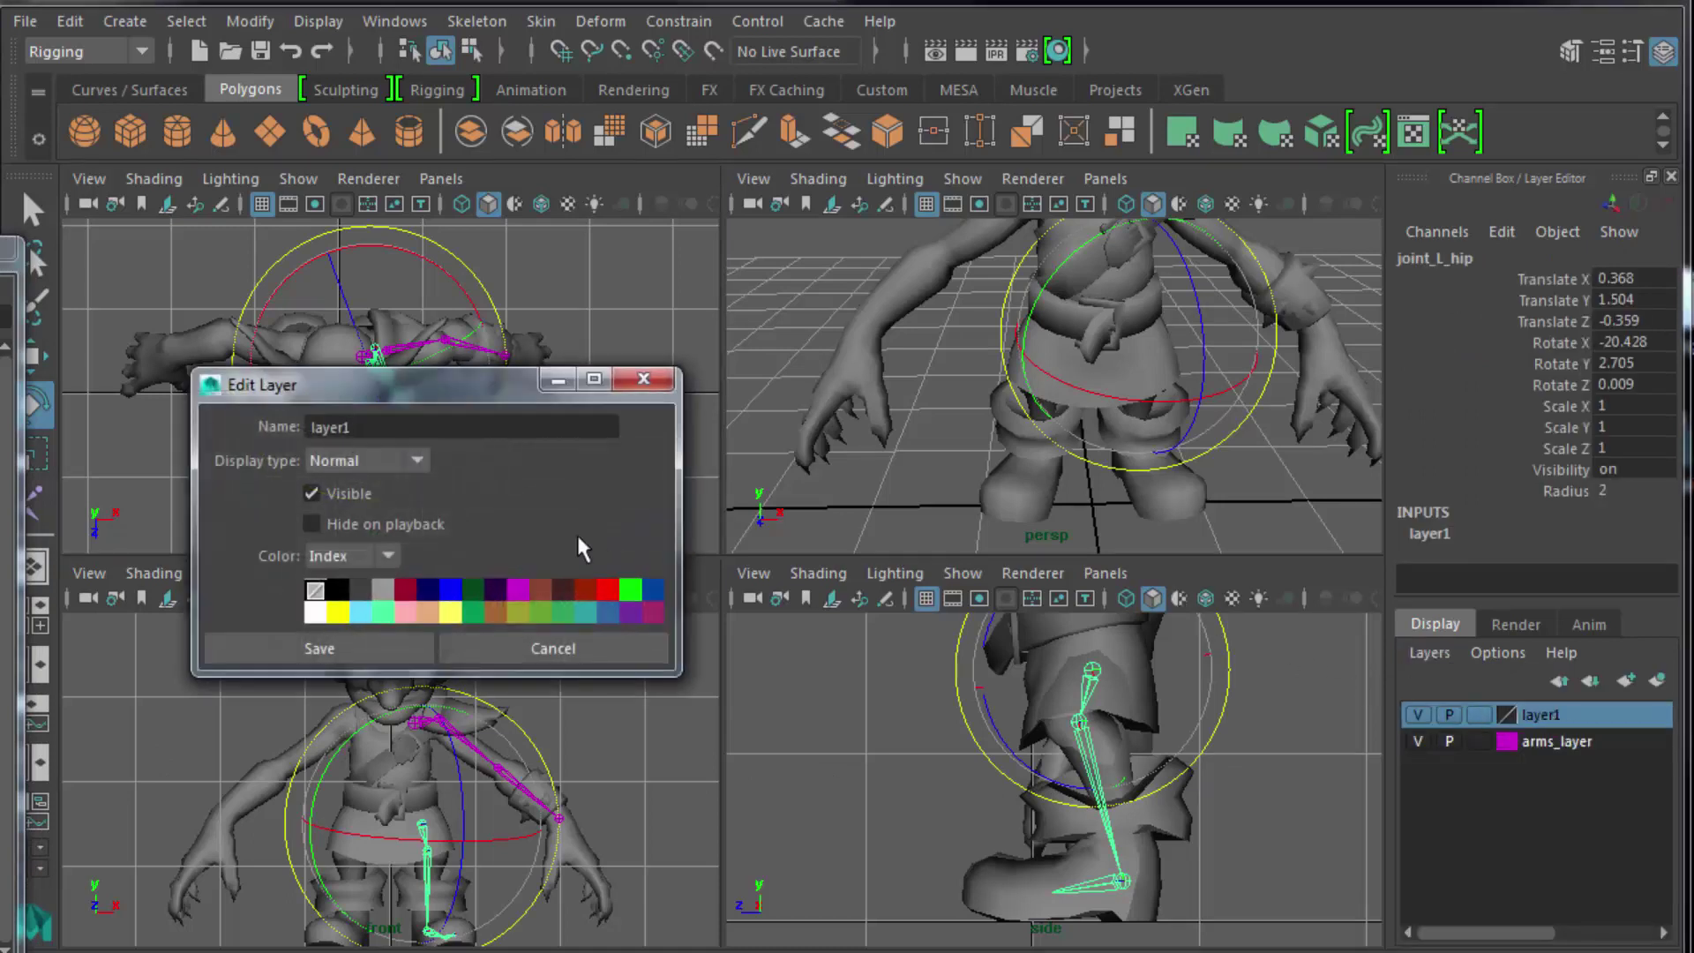
pyautogui.doubleClick(452, 422)
pyautogui.write('legs_layer')
pyautogui.click(630, 589)
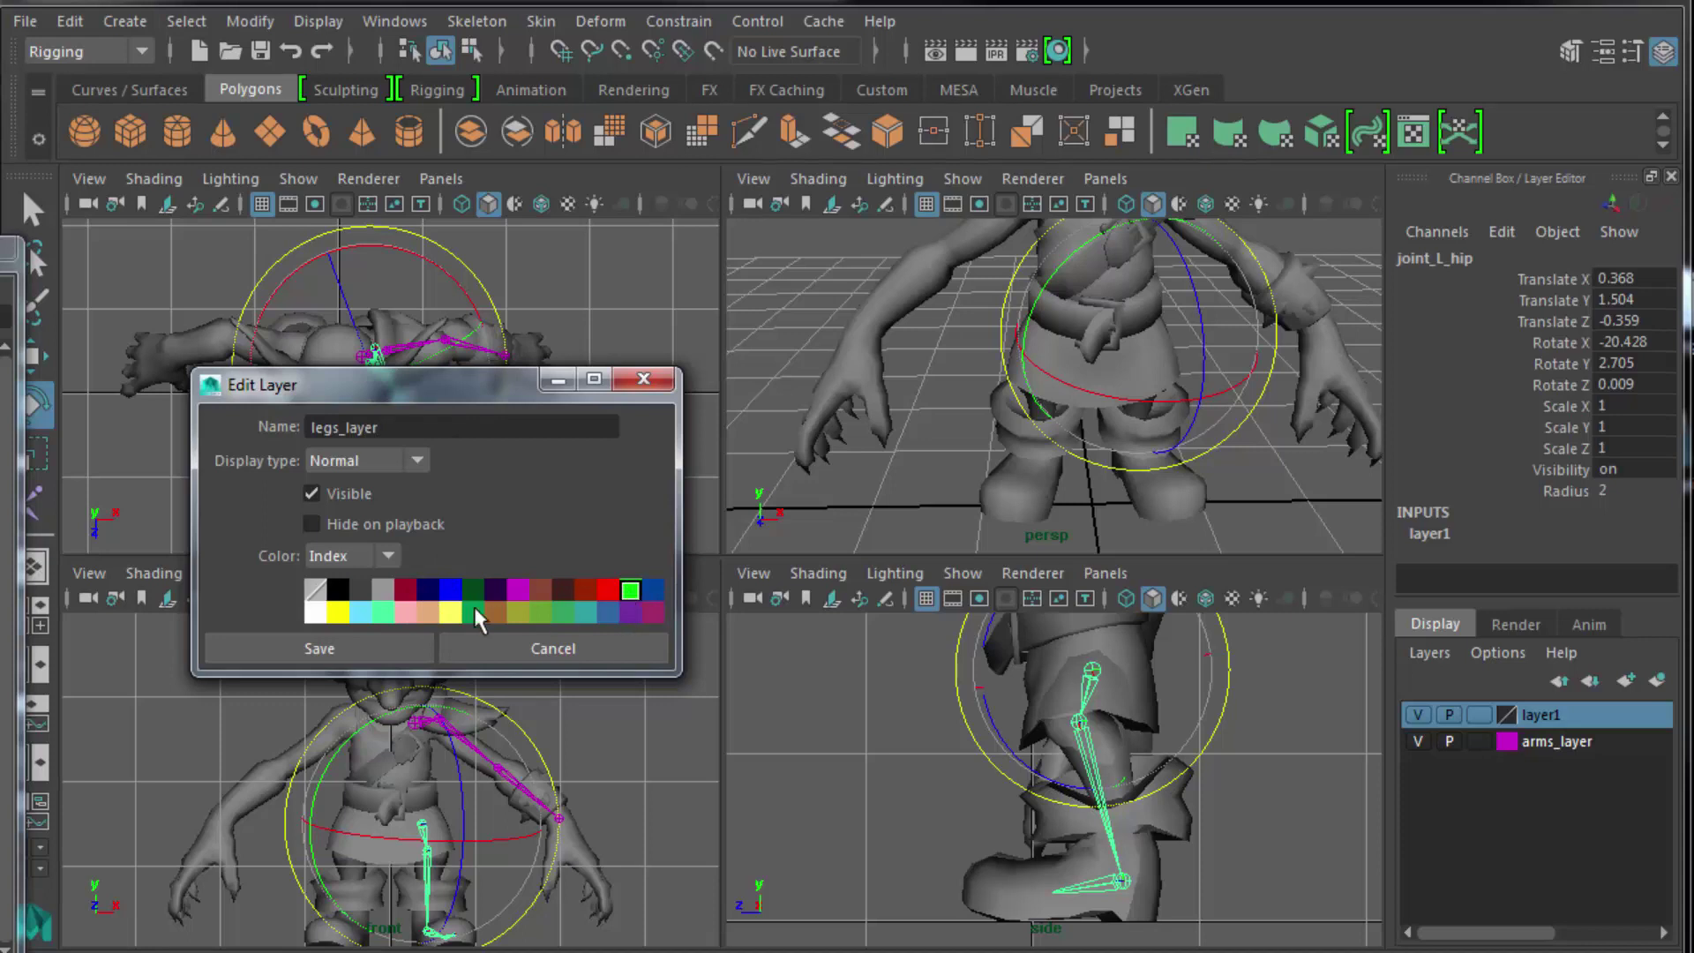
pyautogui.click(360, 612)
pyautogui.click(357, 653)
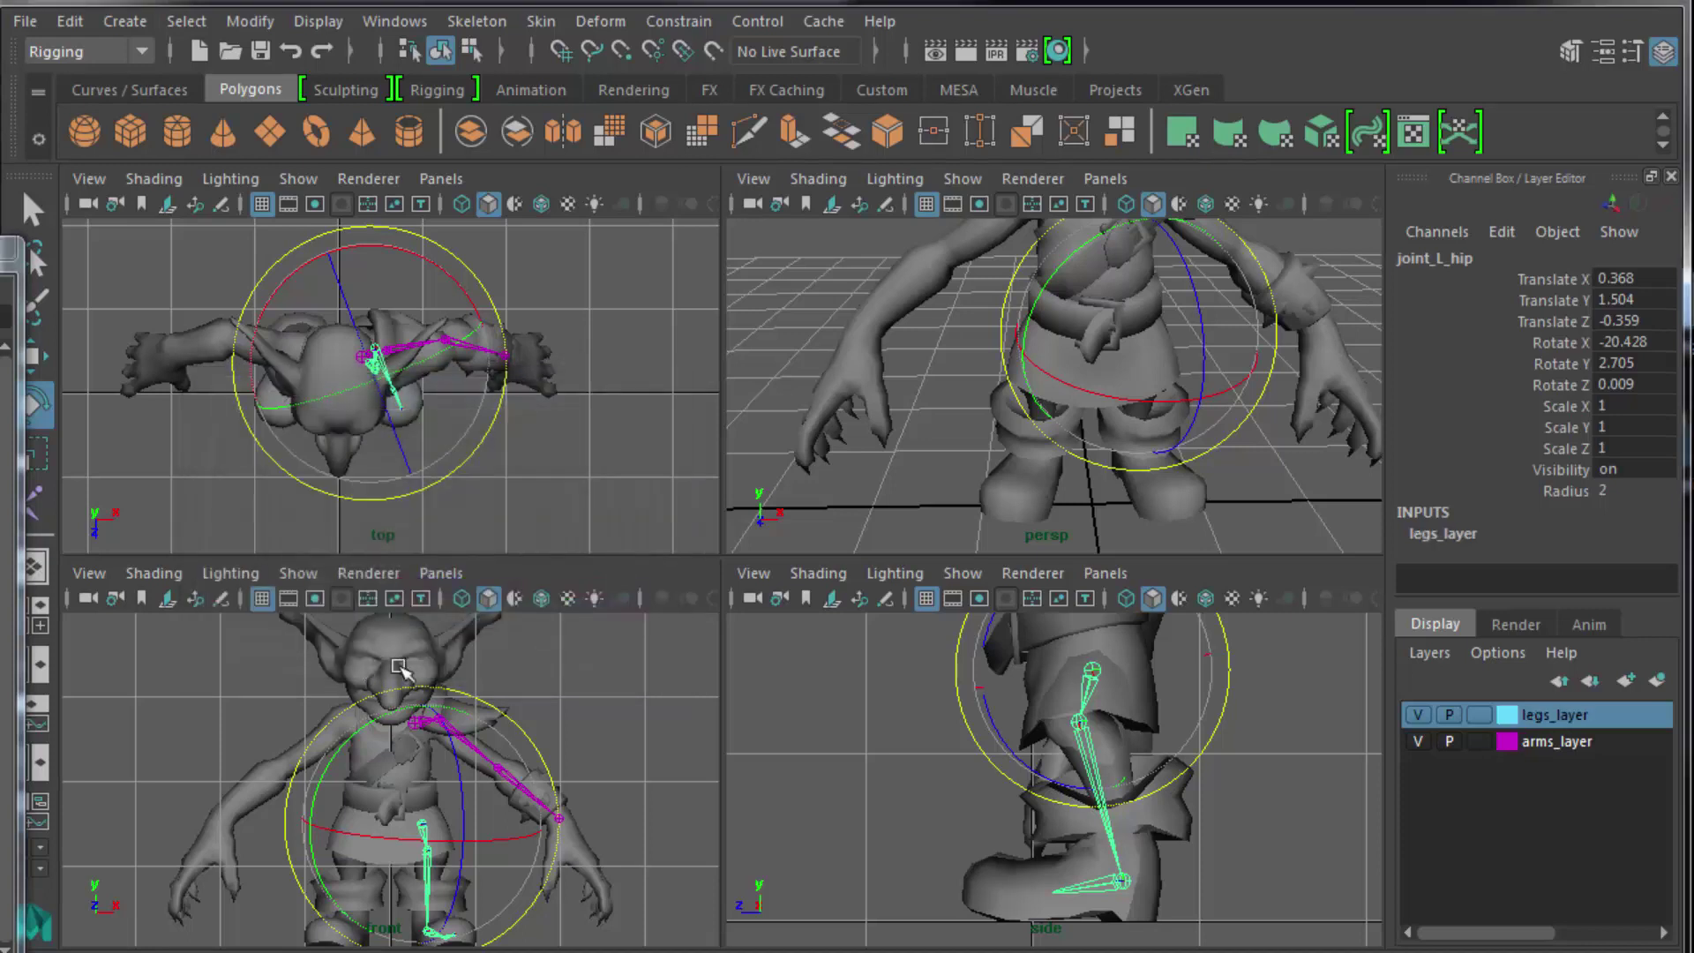
pyautogui.click(861, 757)
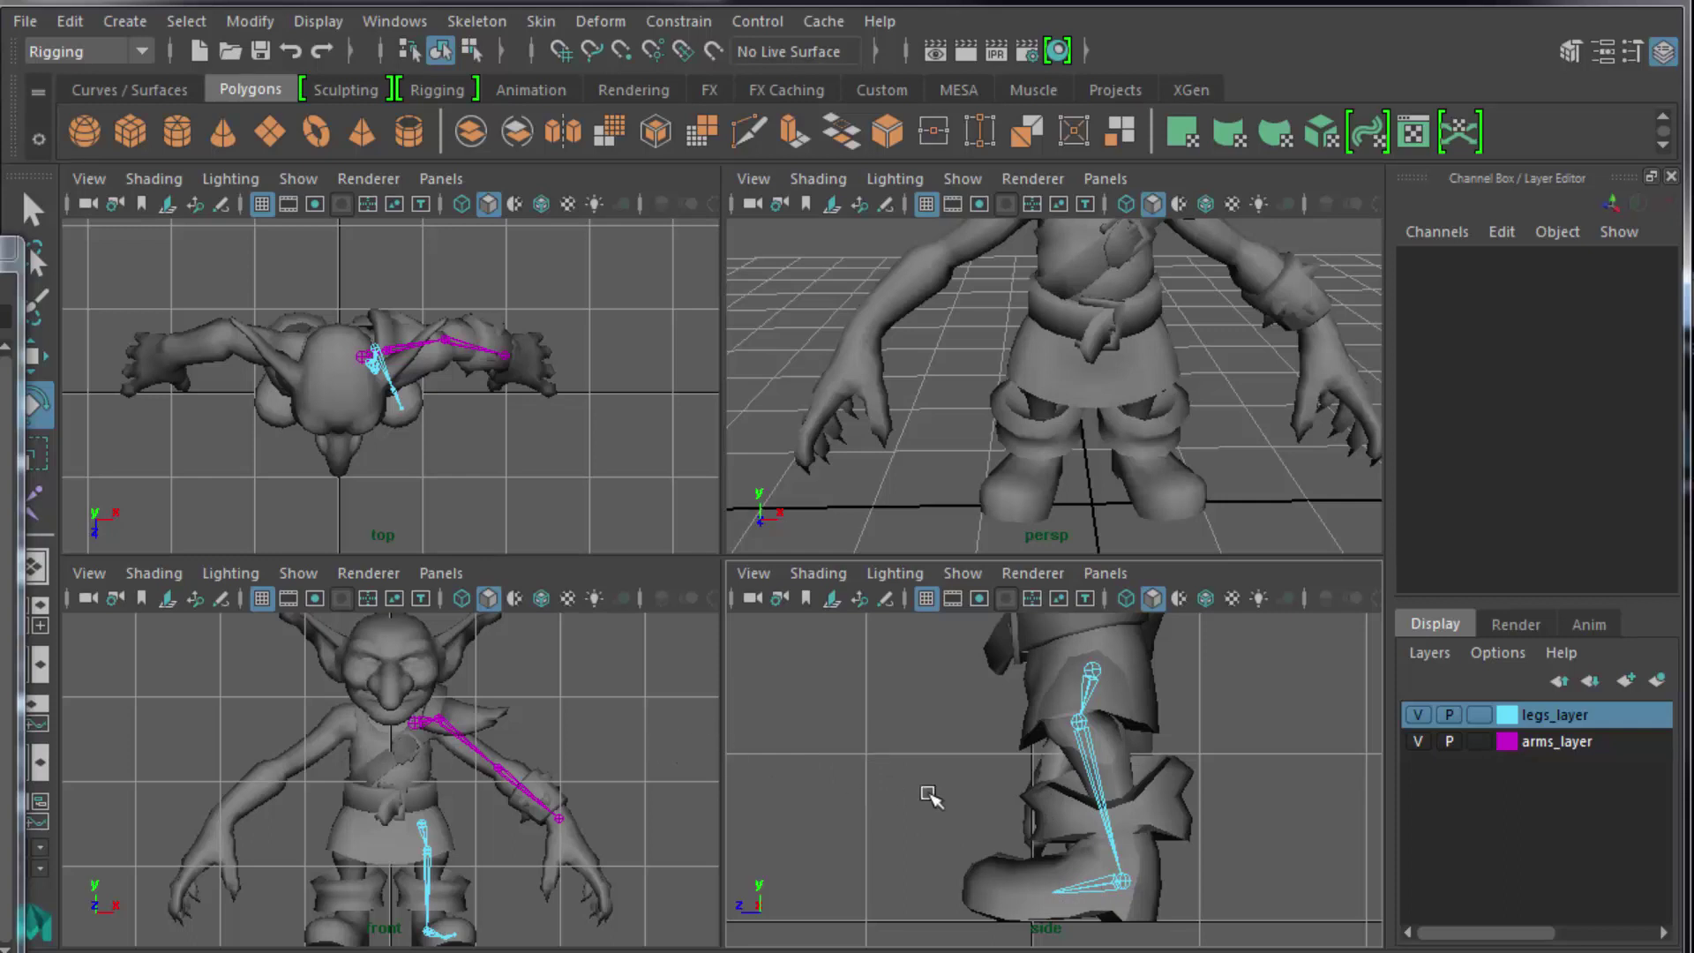
# Frame the whole goblin in the side view and hide arms_layer and legs_layer.
pyautogui.press('space')
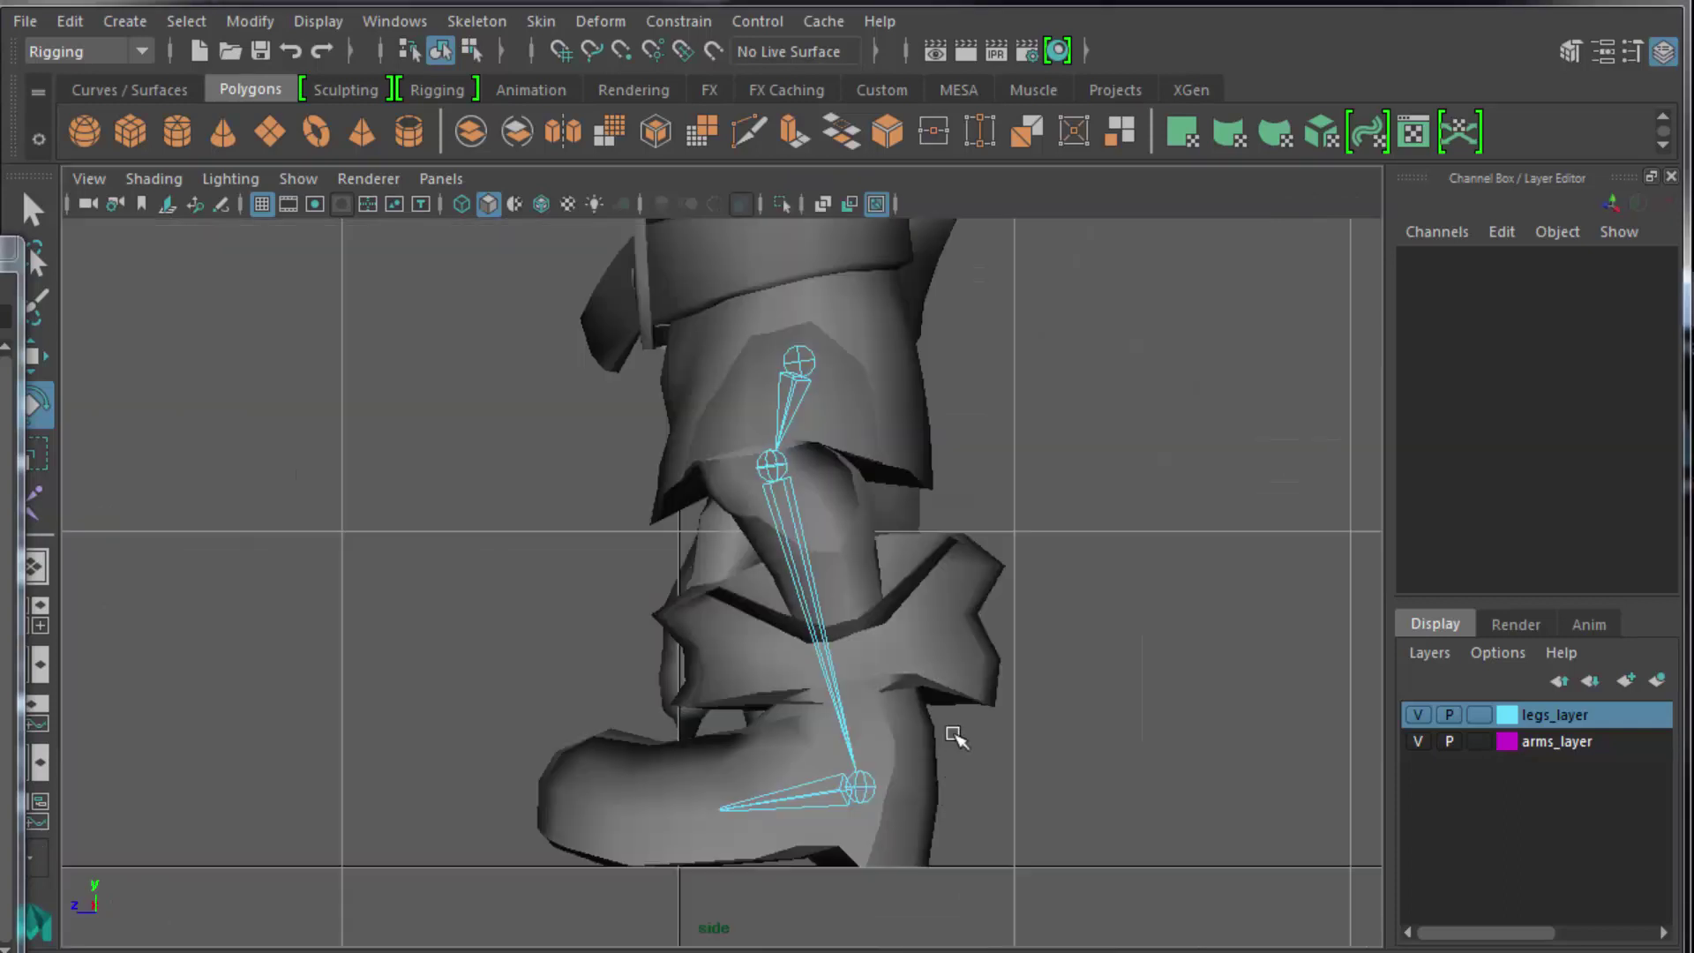
pyautogui.press('a')
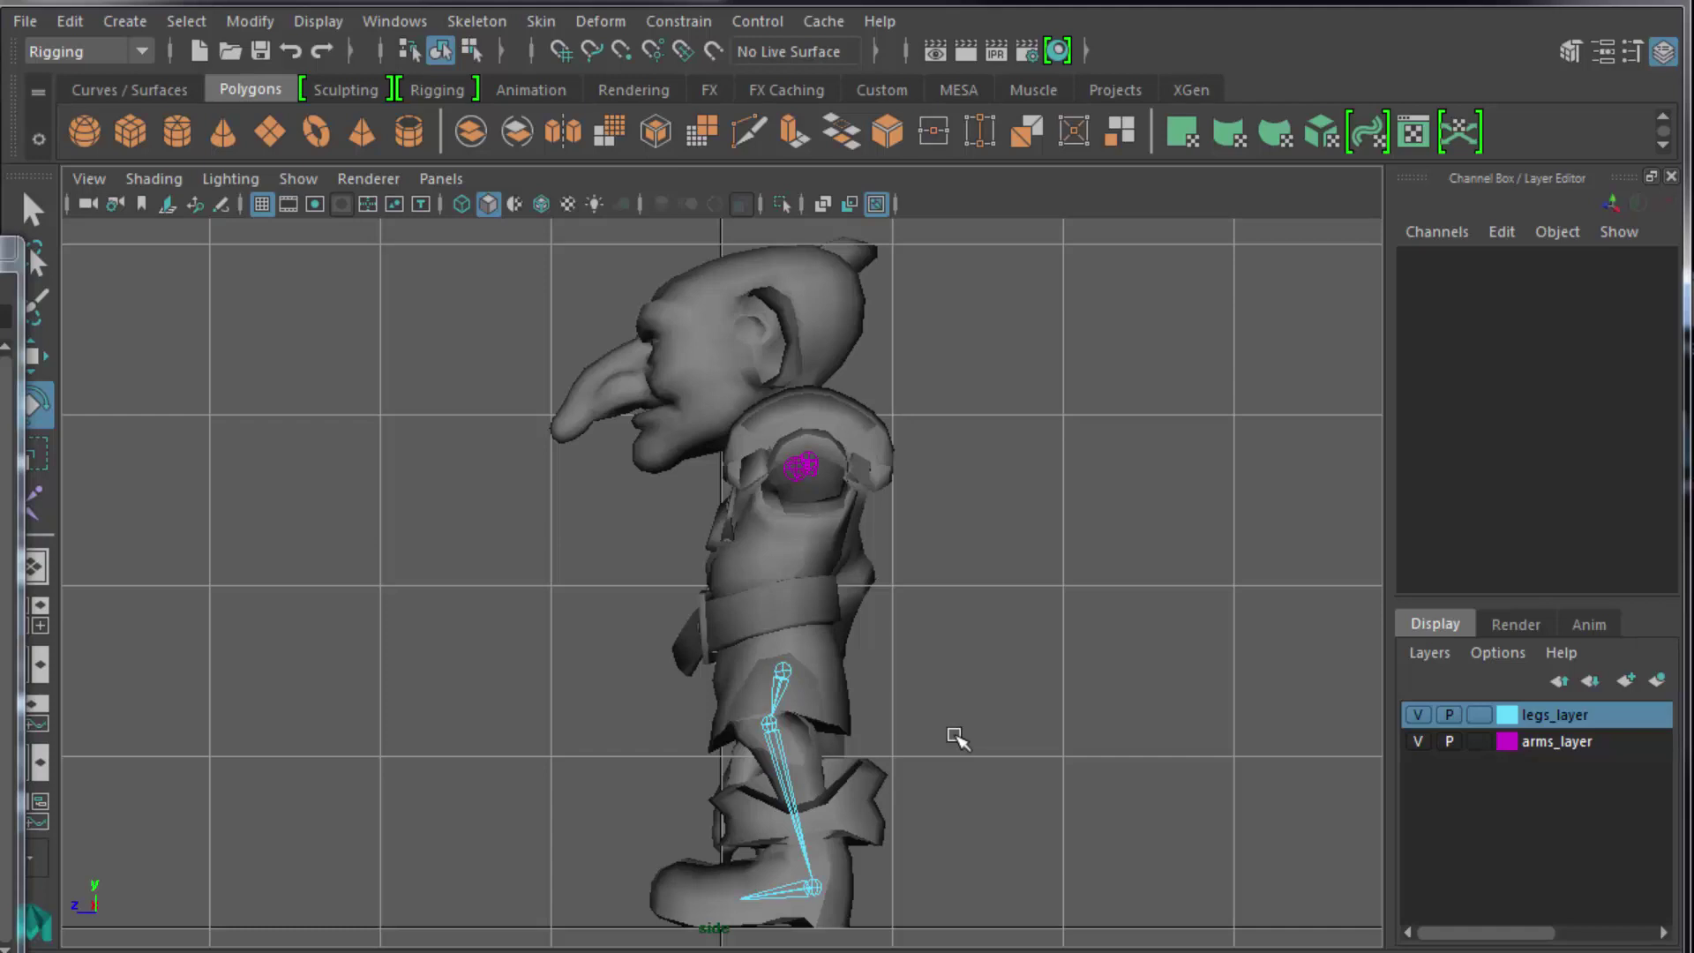
pyautogui.click(1420, 742)
pyautogui.click(1420, 715)
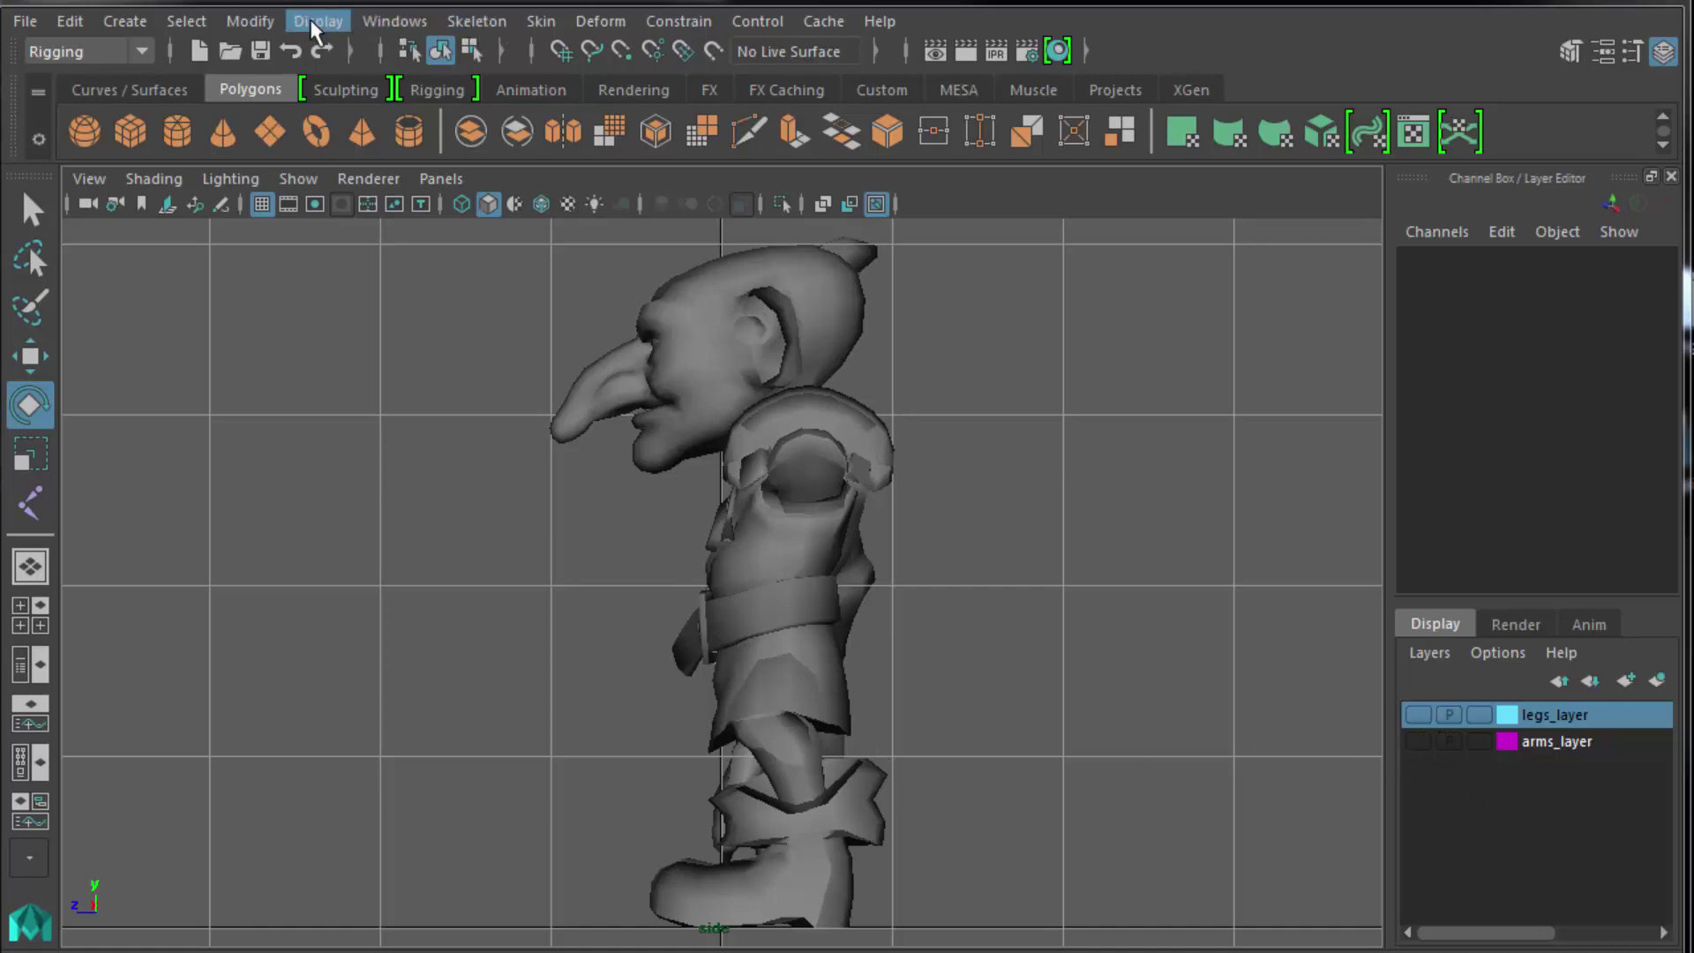
# Create a six-joint chain in the side view from the pelvis up through waist, torso, chest and neck to the top of the head.
pyautogui.click(489, 21)
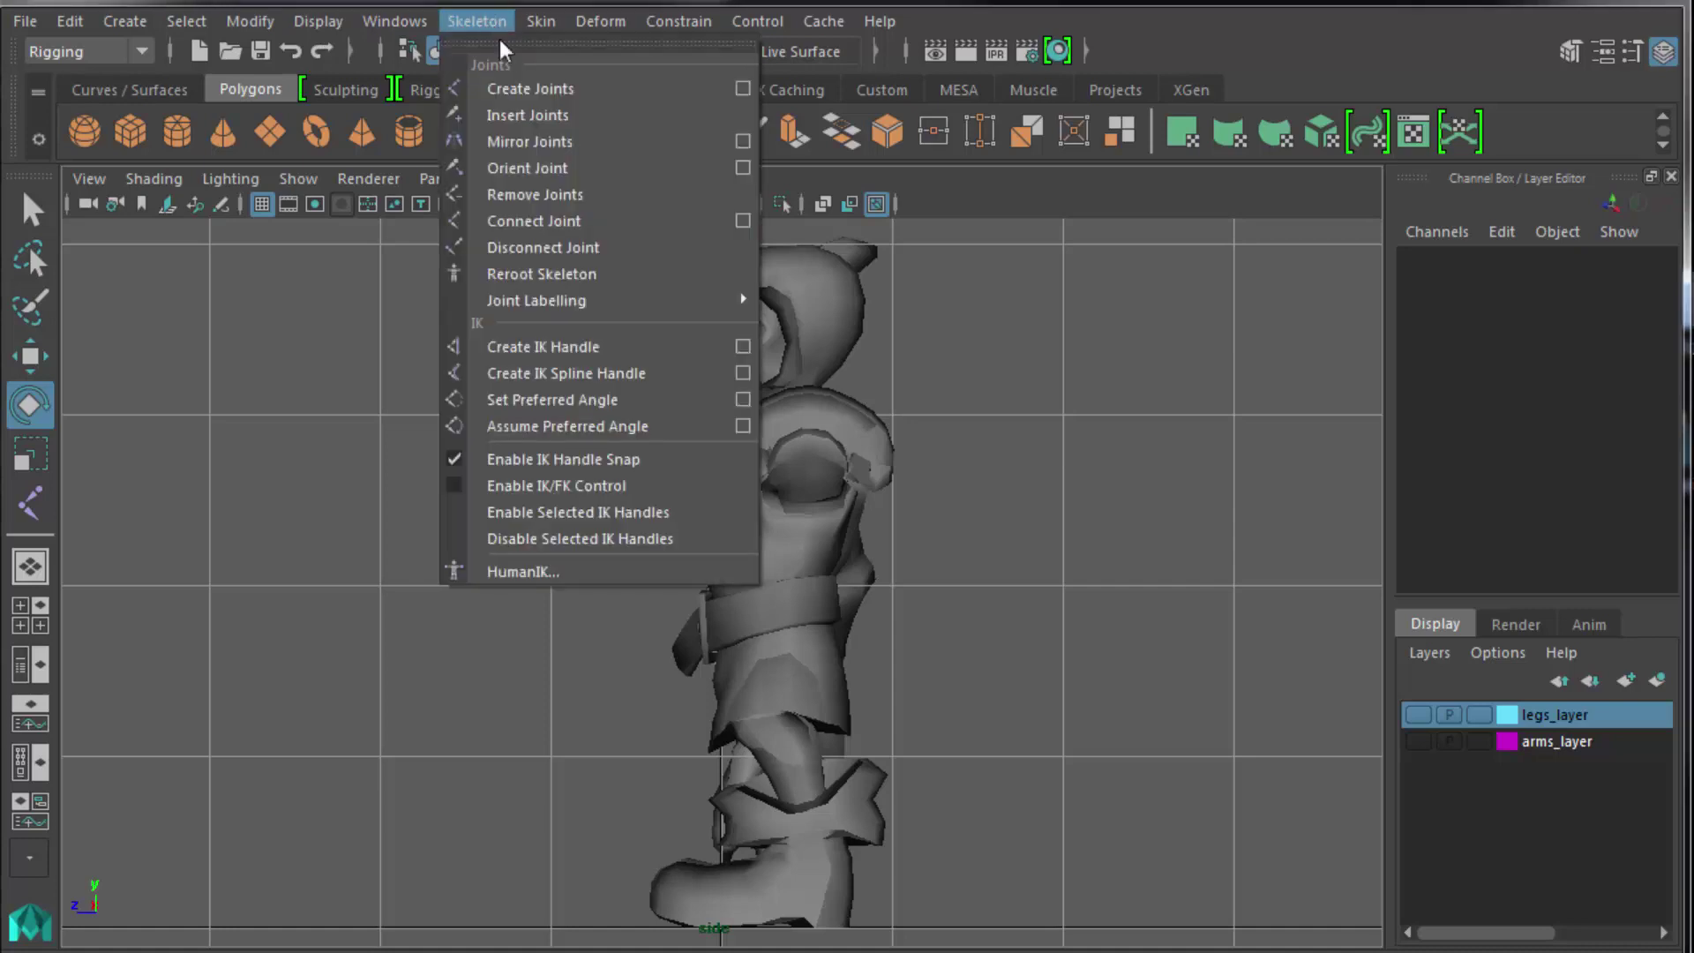
pyautogui.click(524, 85)
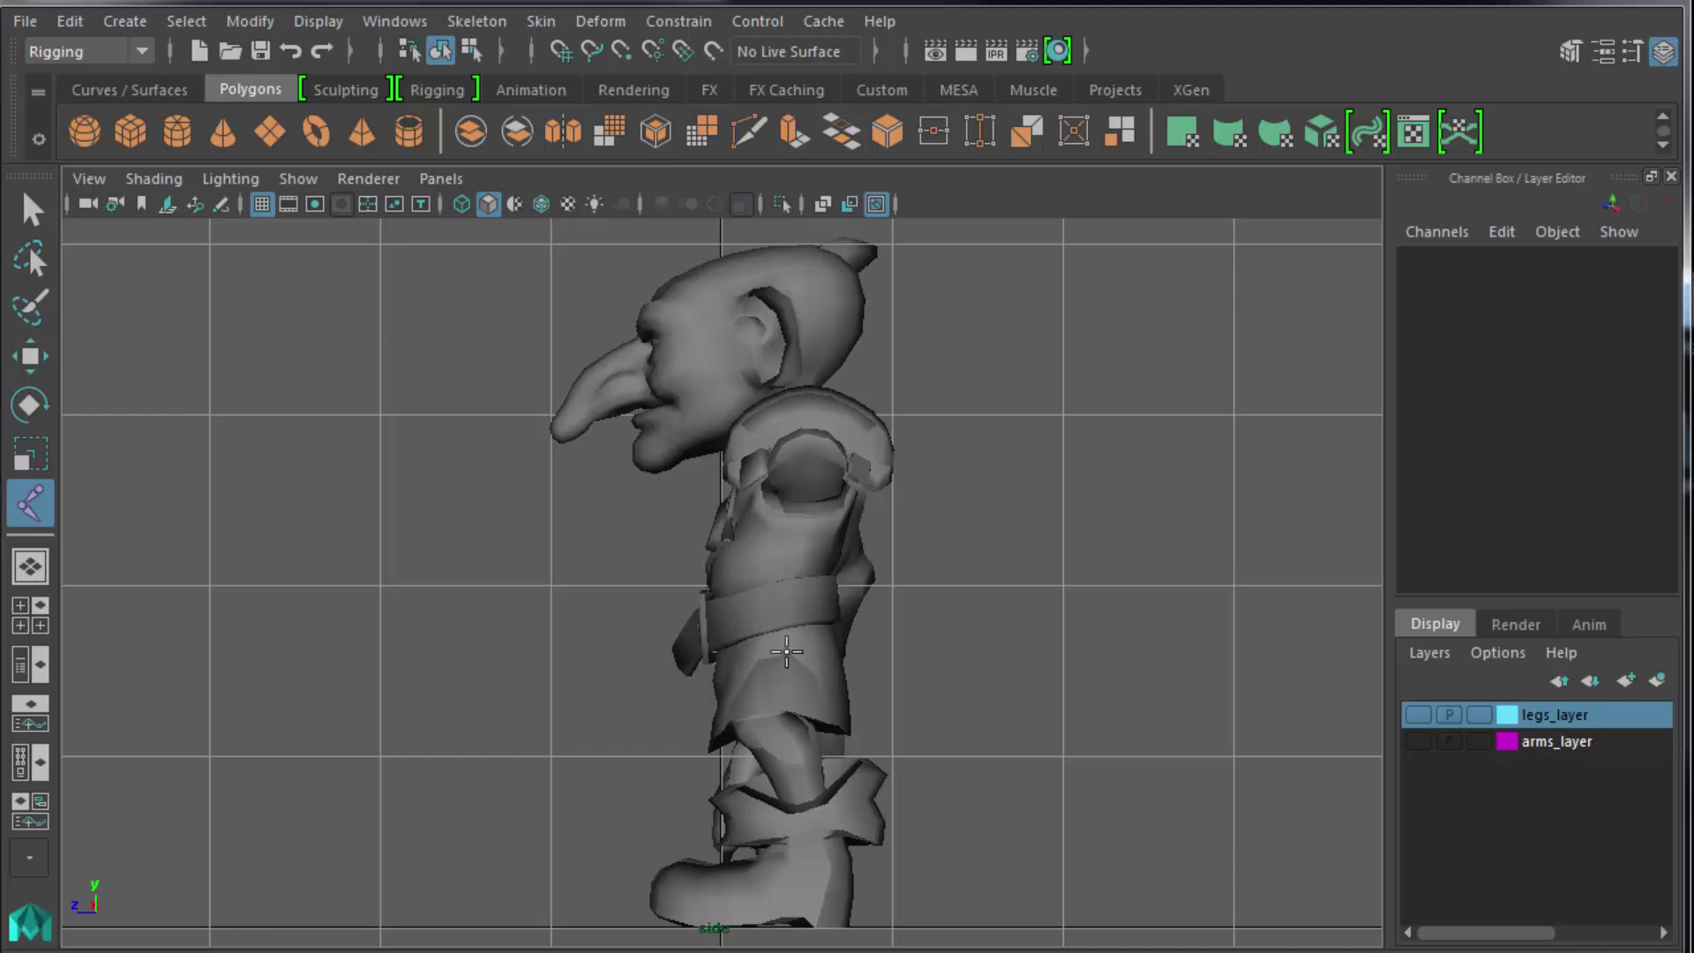
pyautogui.click(787, 652)
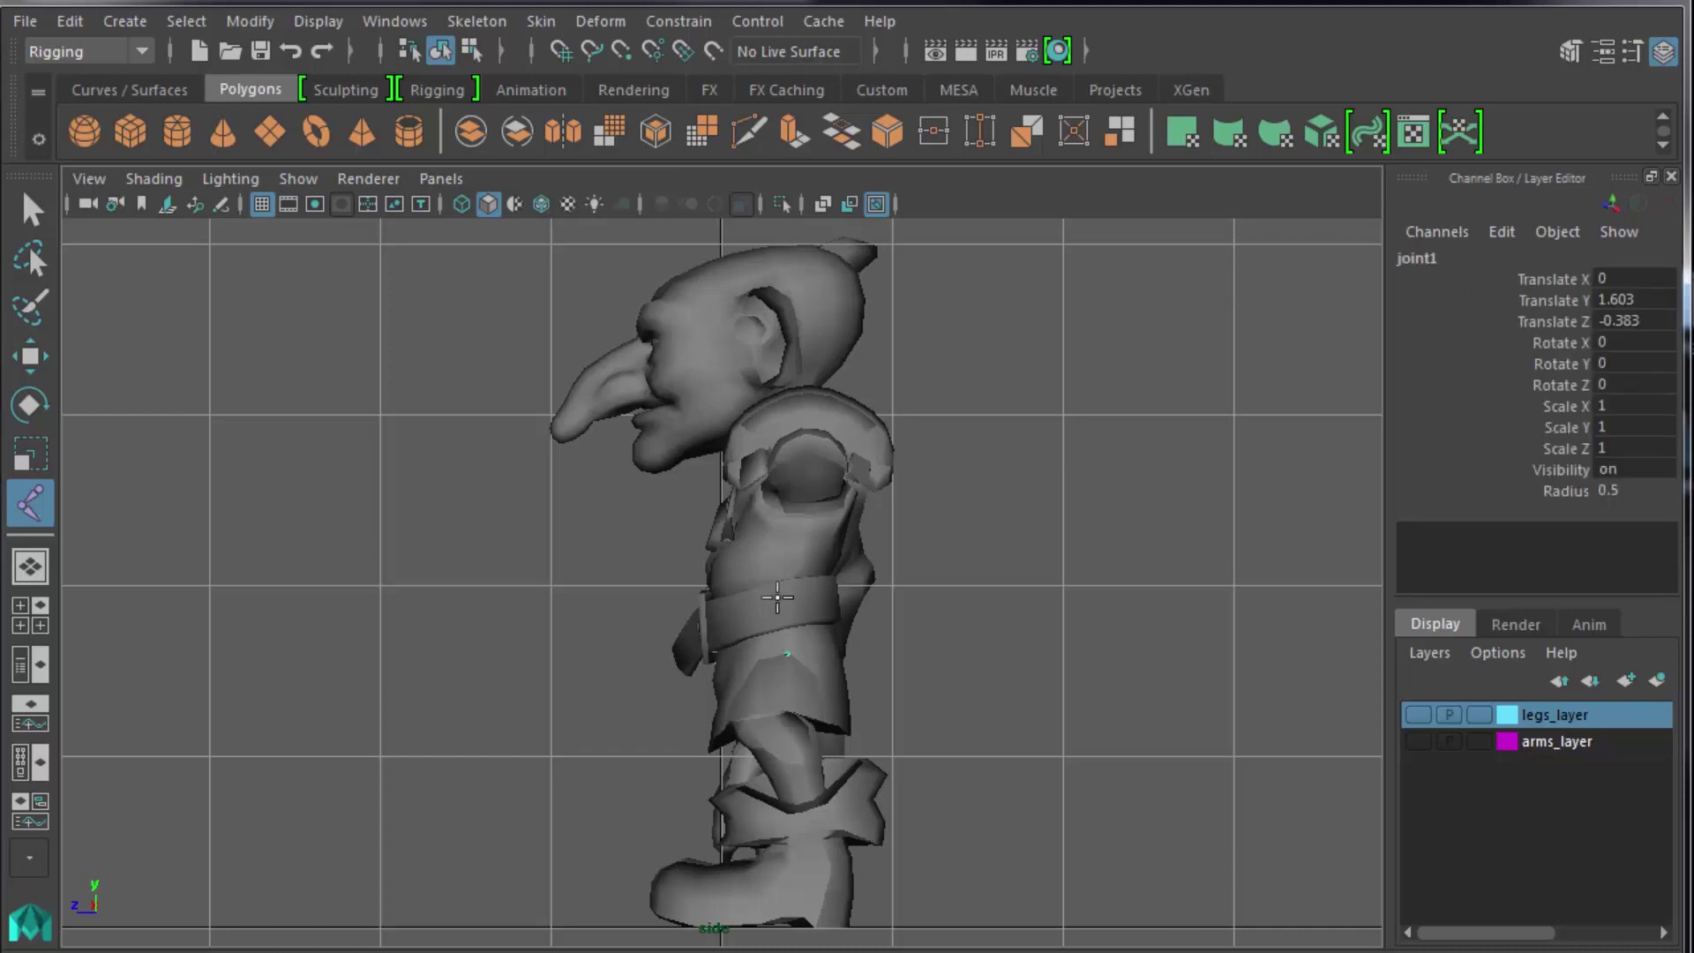
pyautogui.click(777, 597)
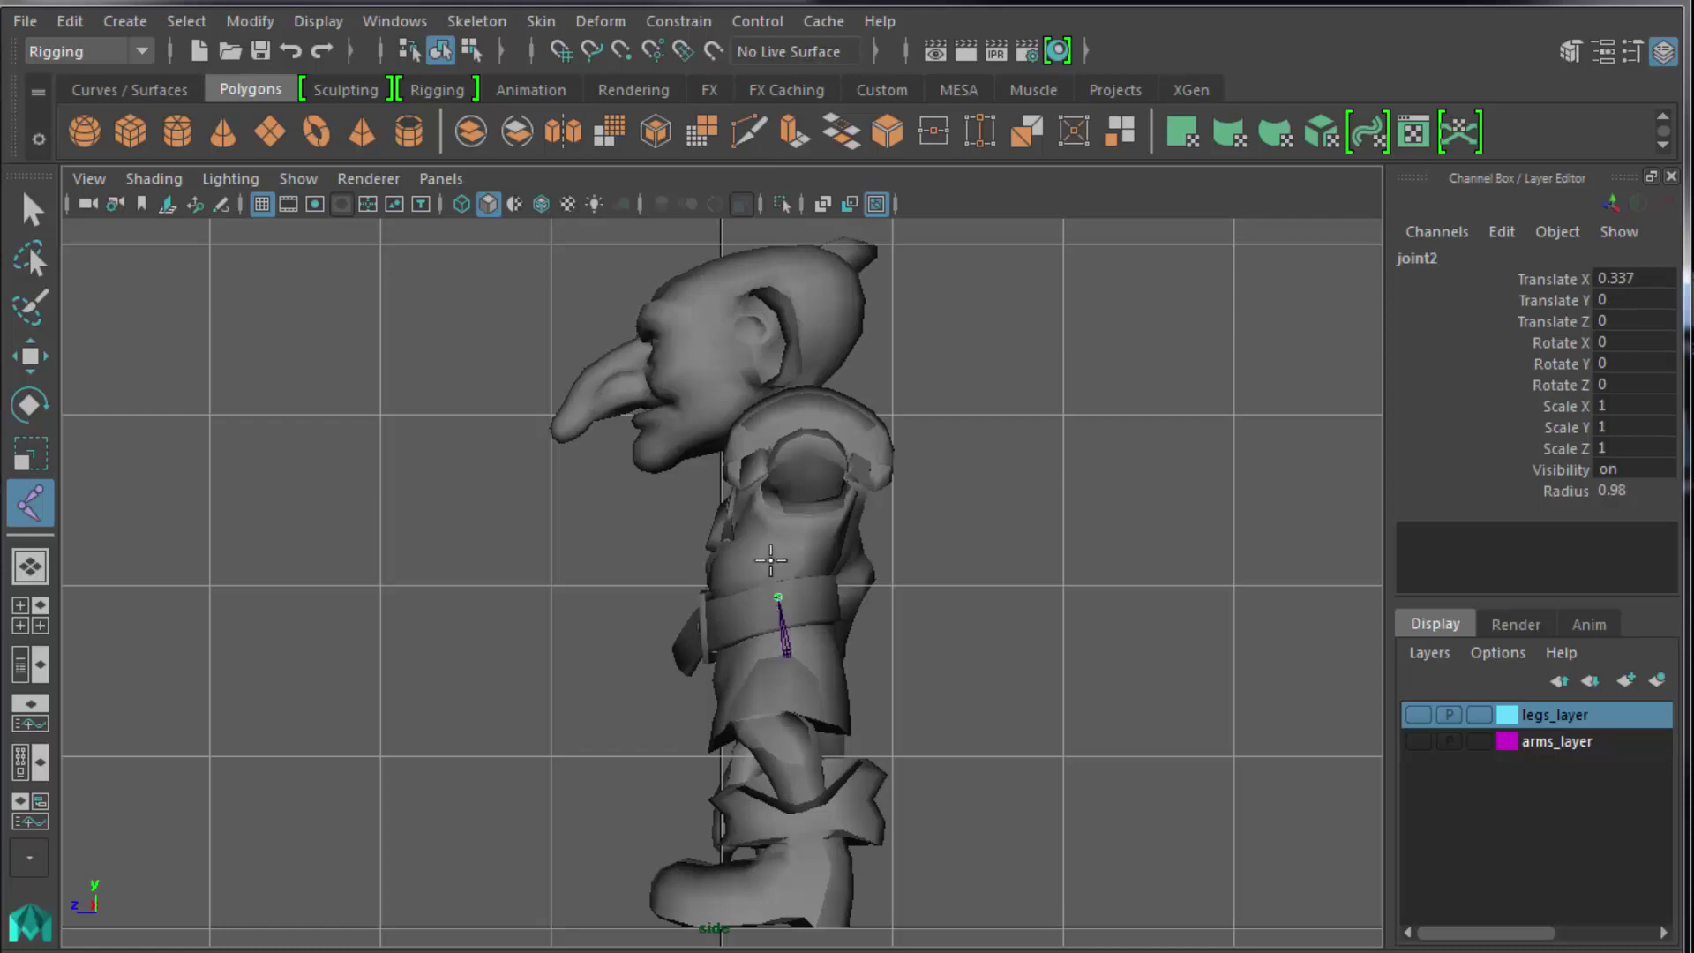
pyautogui.click(774, 558)
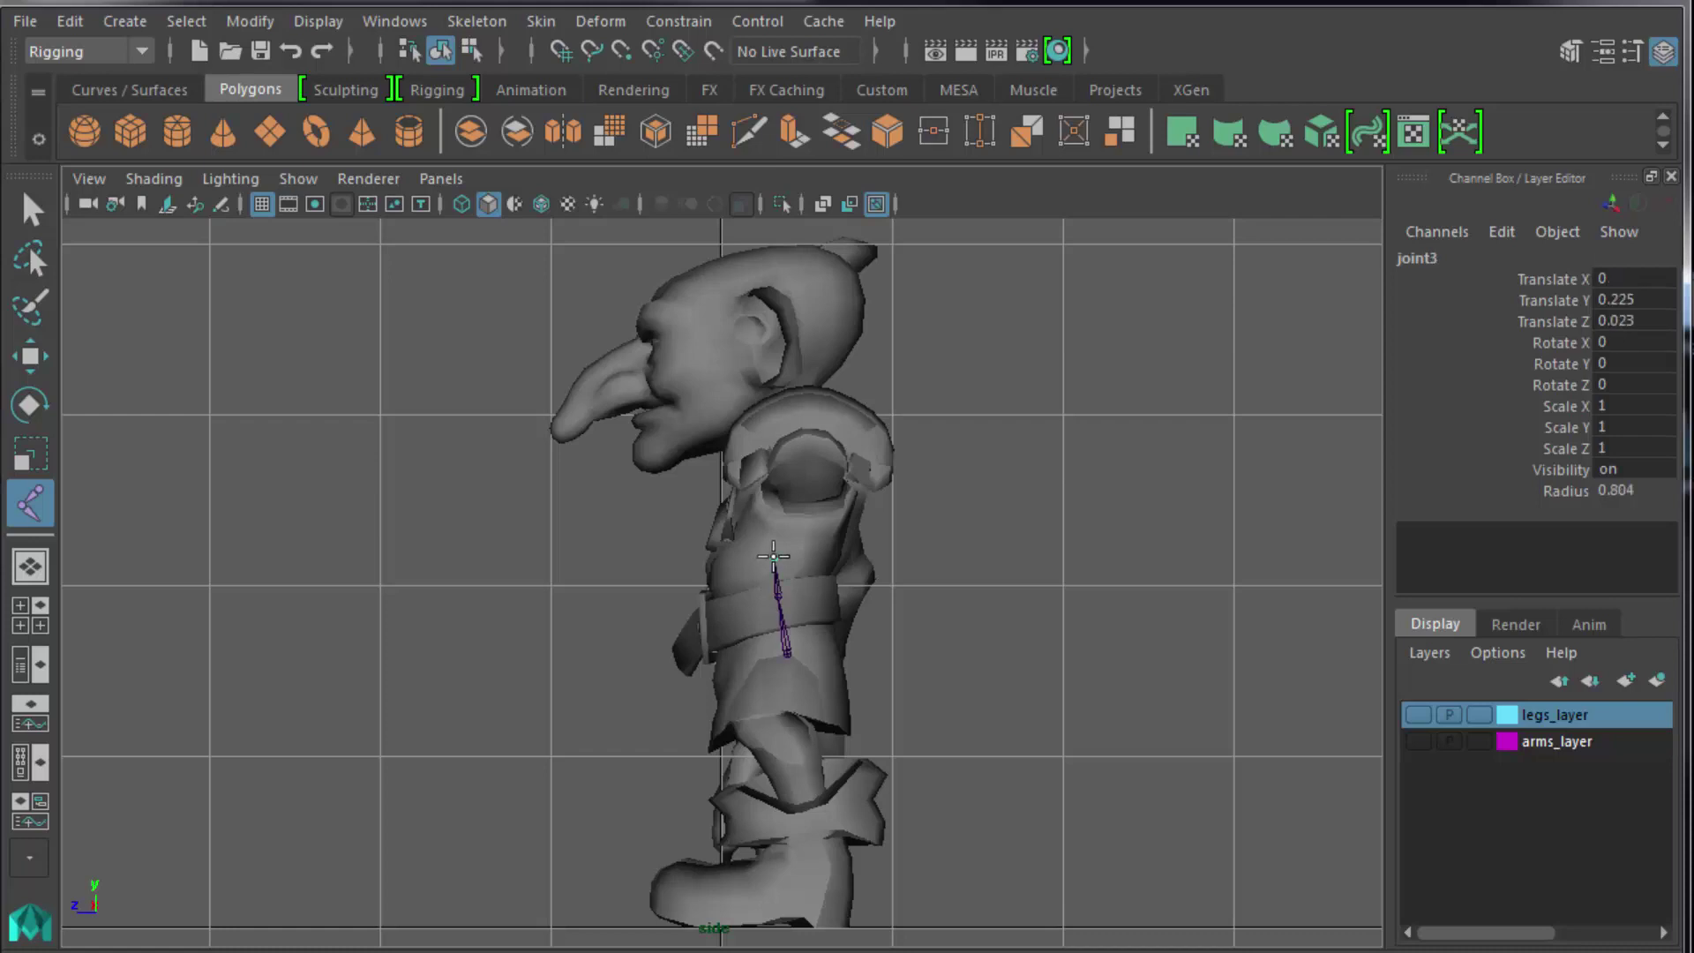
pyautogui.click(805, 456)
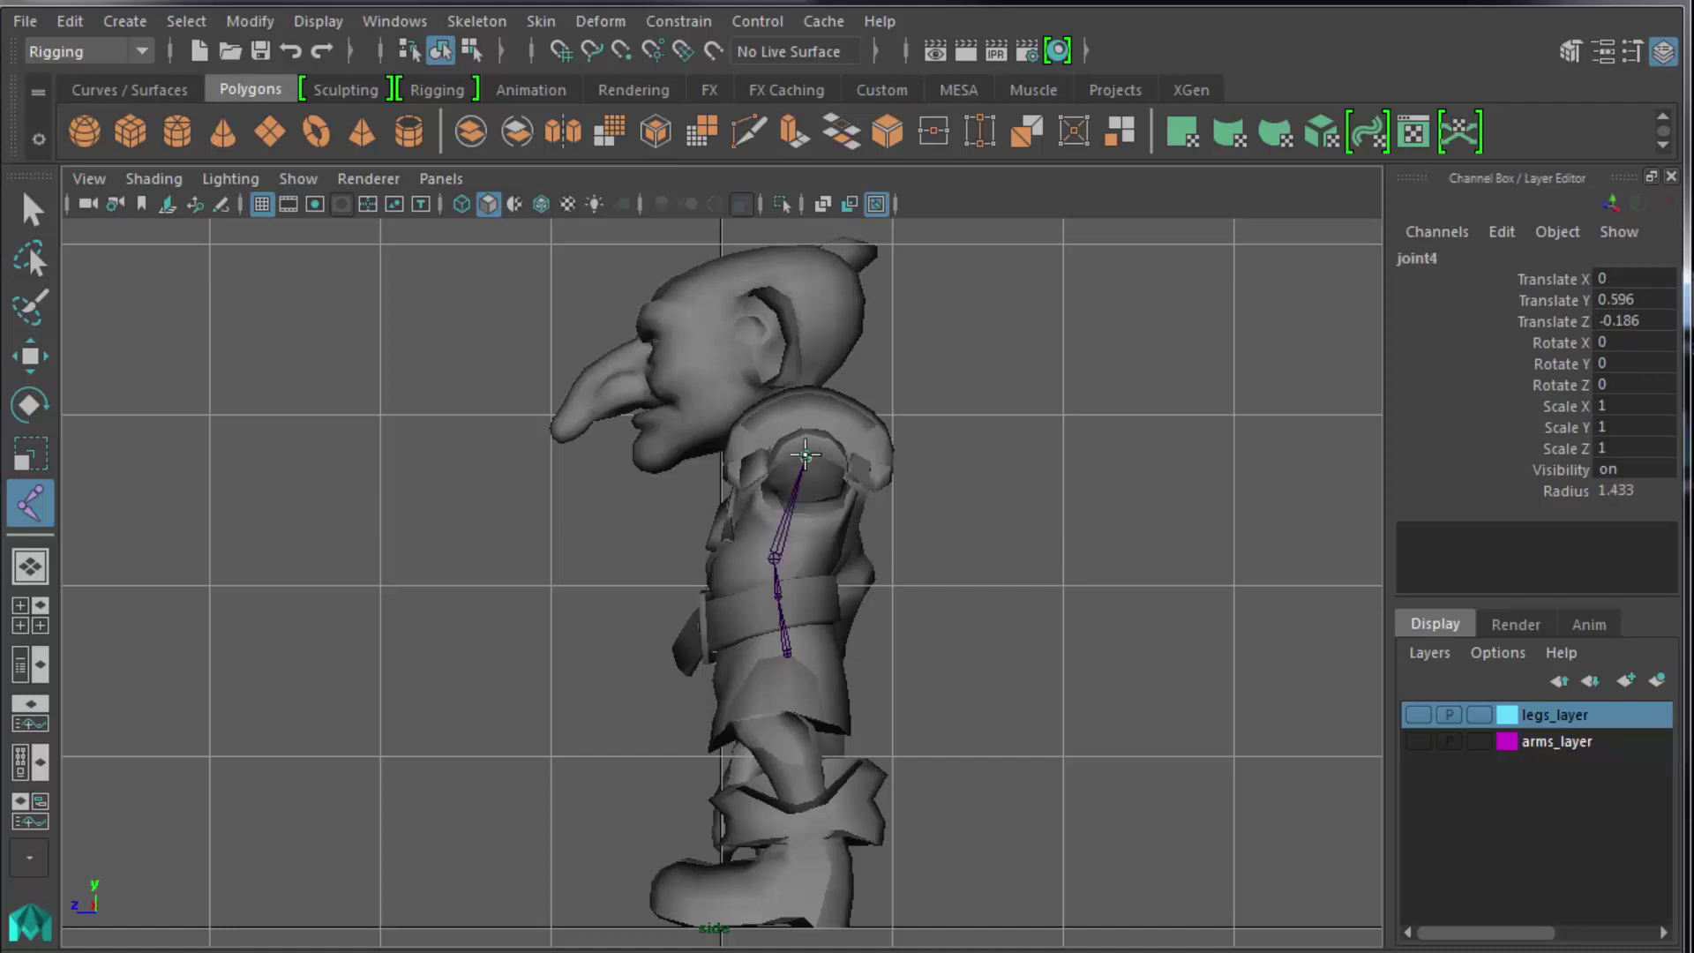
pyautogui.click(782, 416)
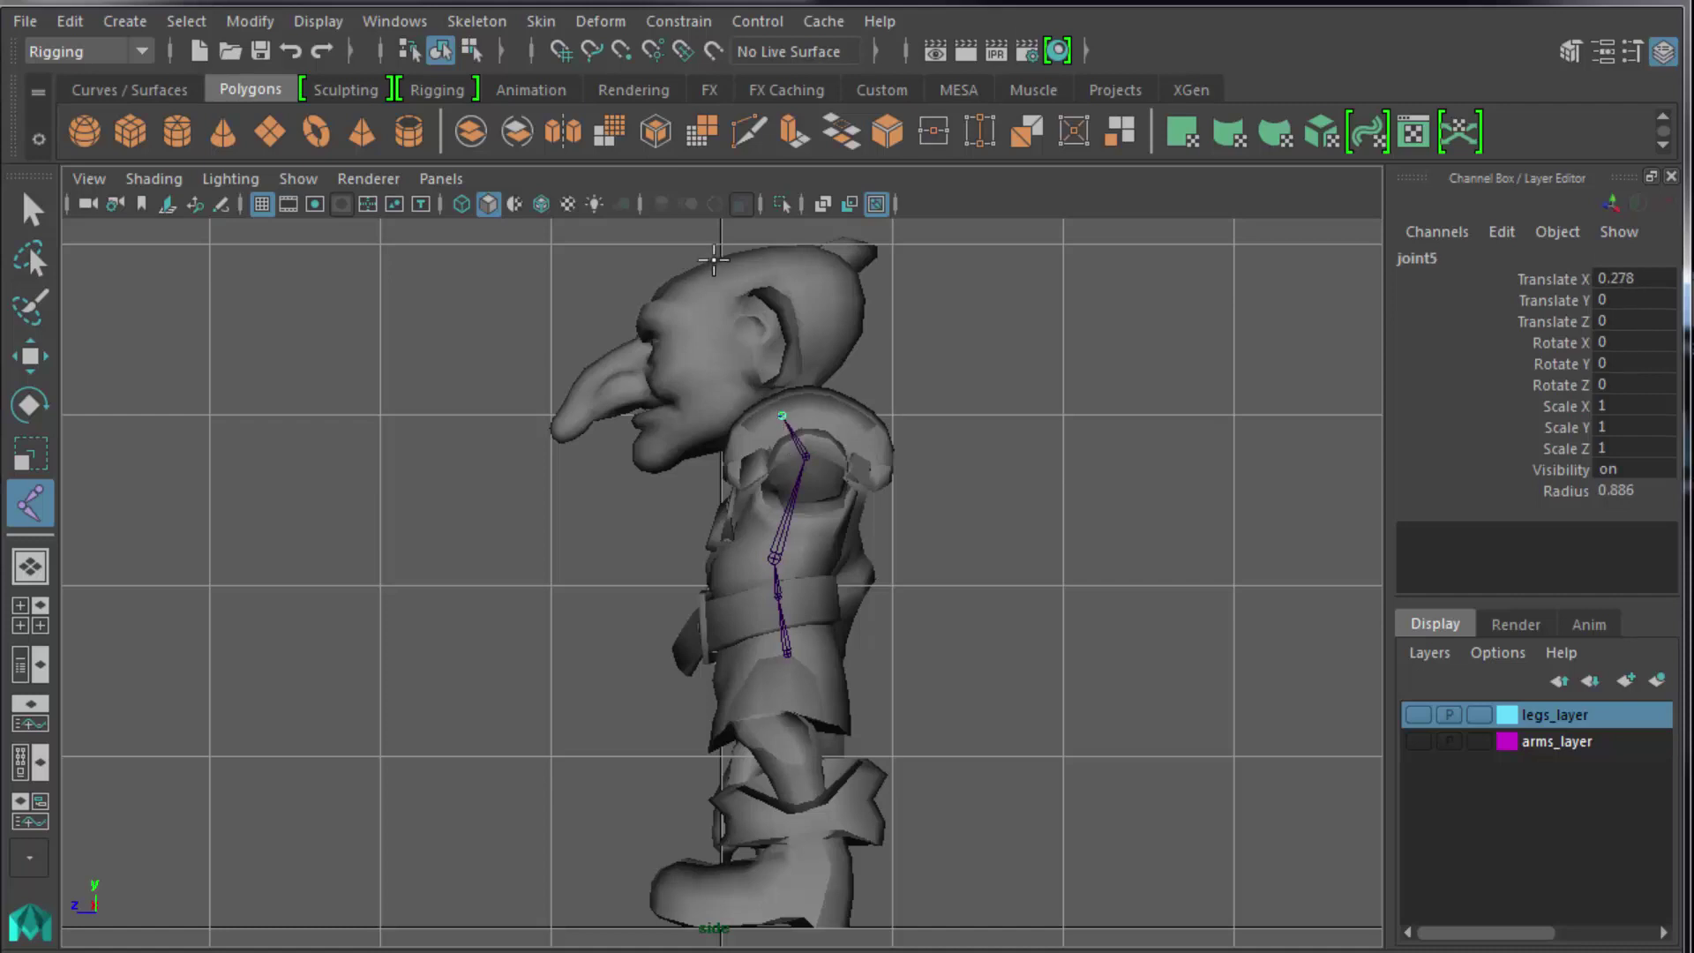
pyautogui.click(715, 260)
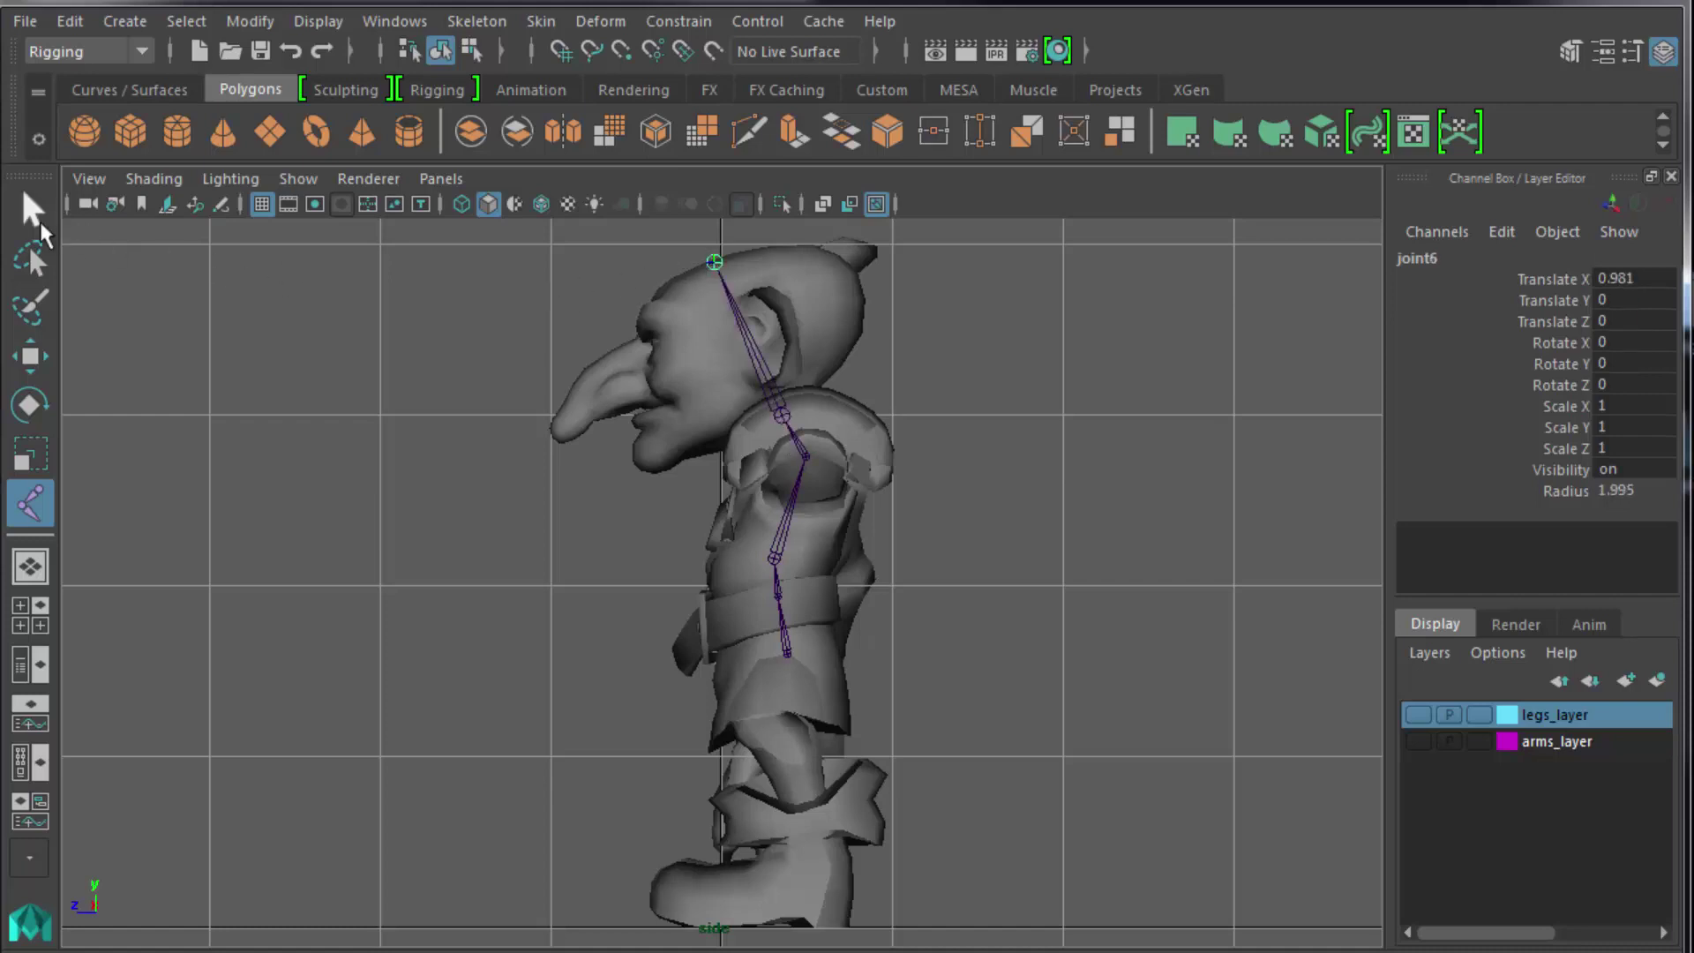
pyautogui.click(31, 210)
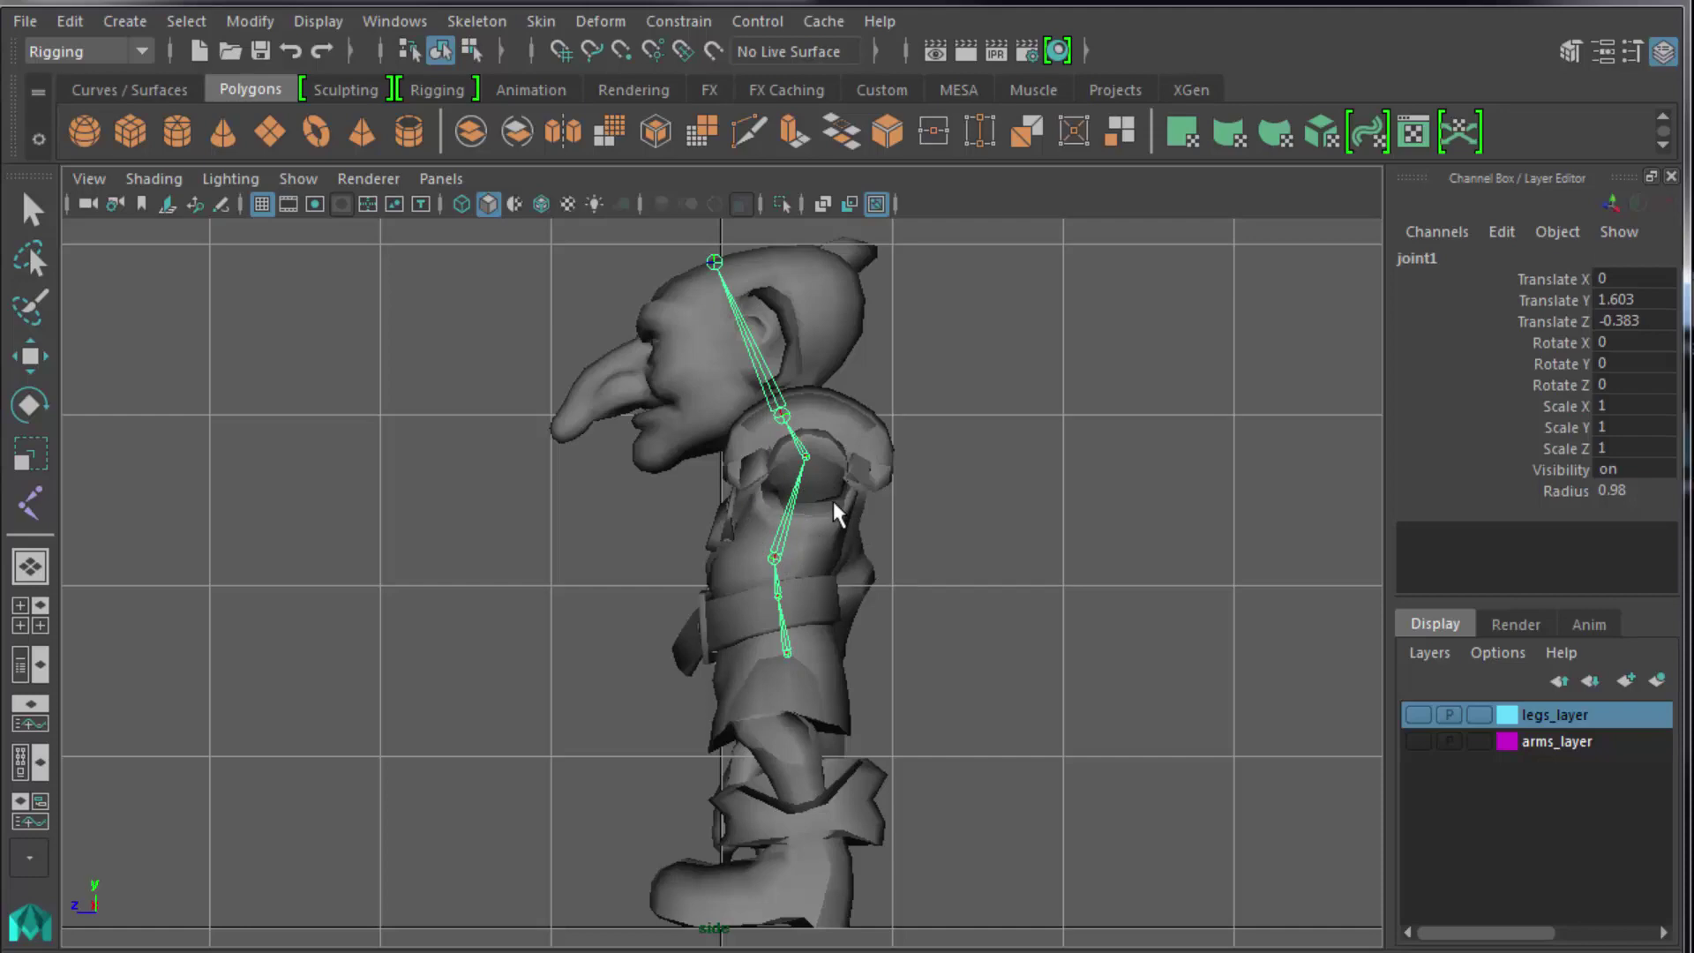
# Select goblin_mesh in the perspective view and examine its edge flow around the torso, shoulders and waist.
pyautogui.press('space')
pyautogui.press('space')
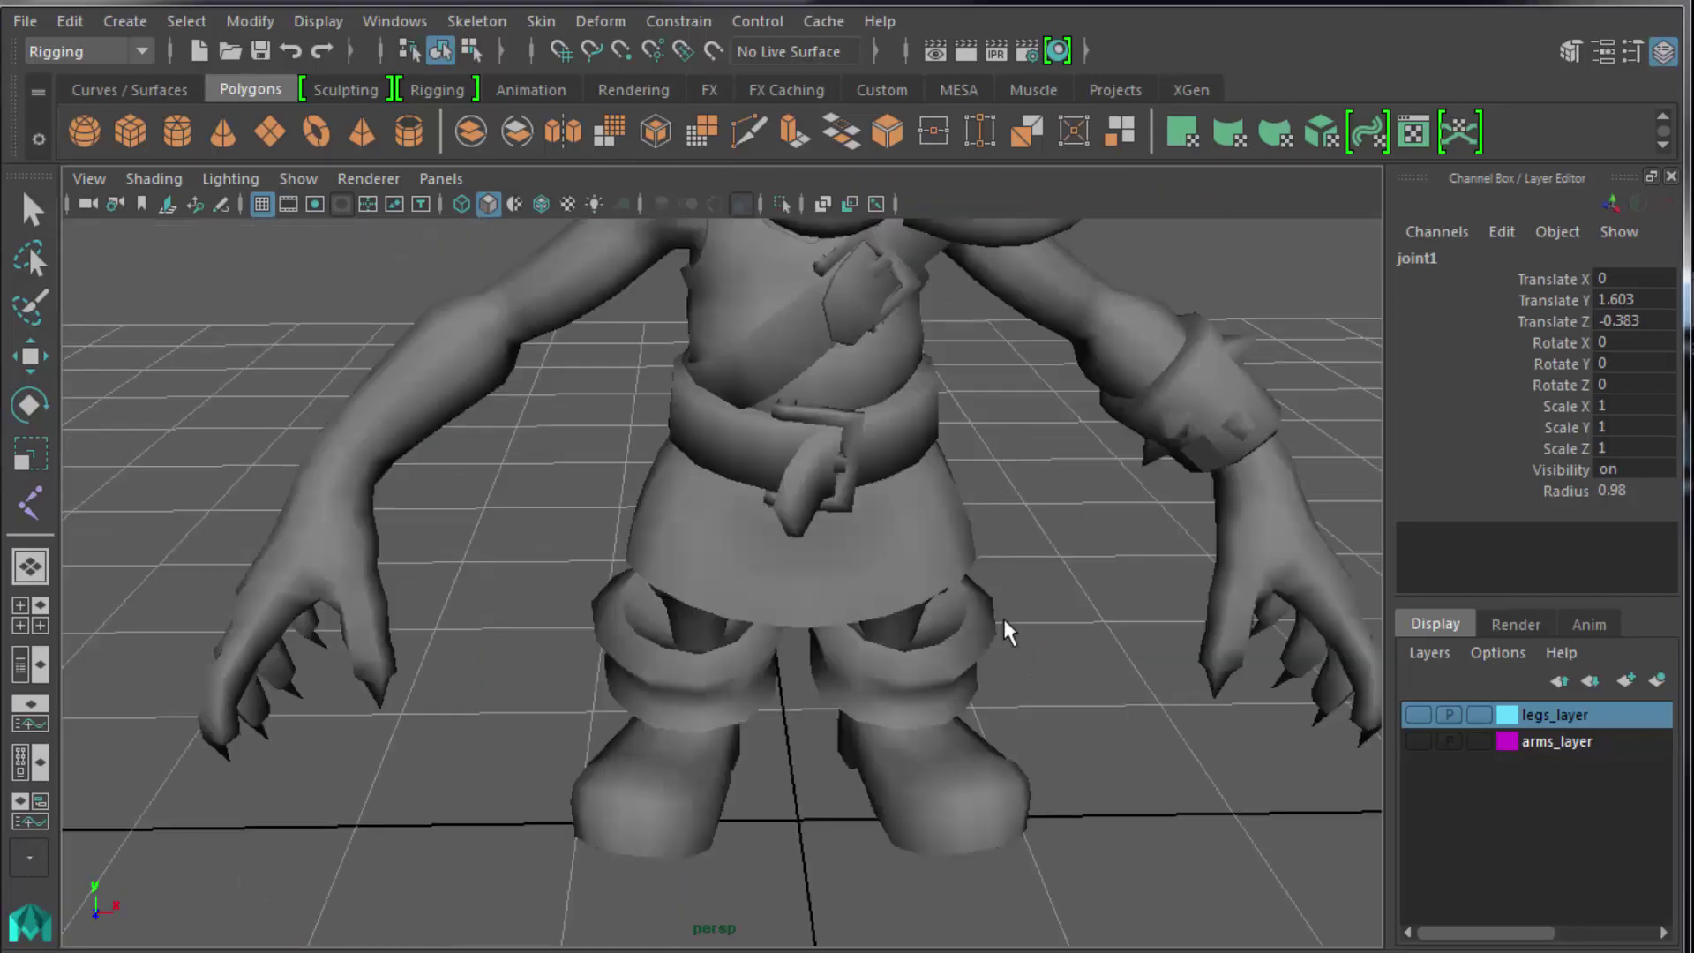
pyautogui.keyDown('alt'); pyautogui.moveTo(1006, 579); pyautogui.dragTo(910, 631); pyautogui.keyUp('alt')
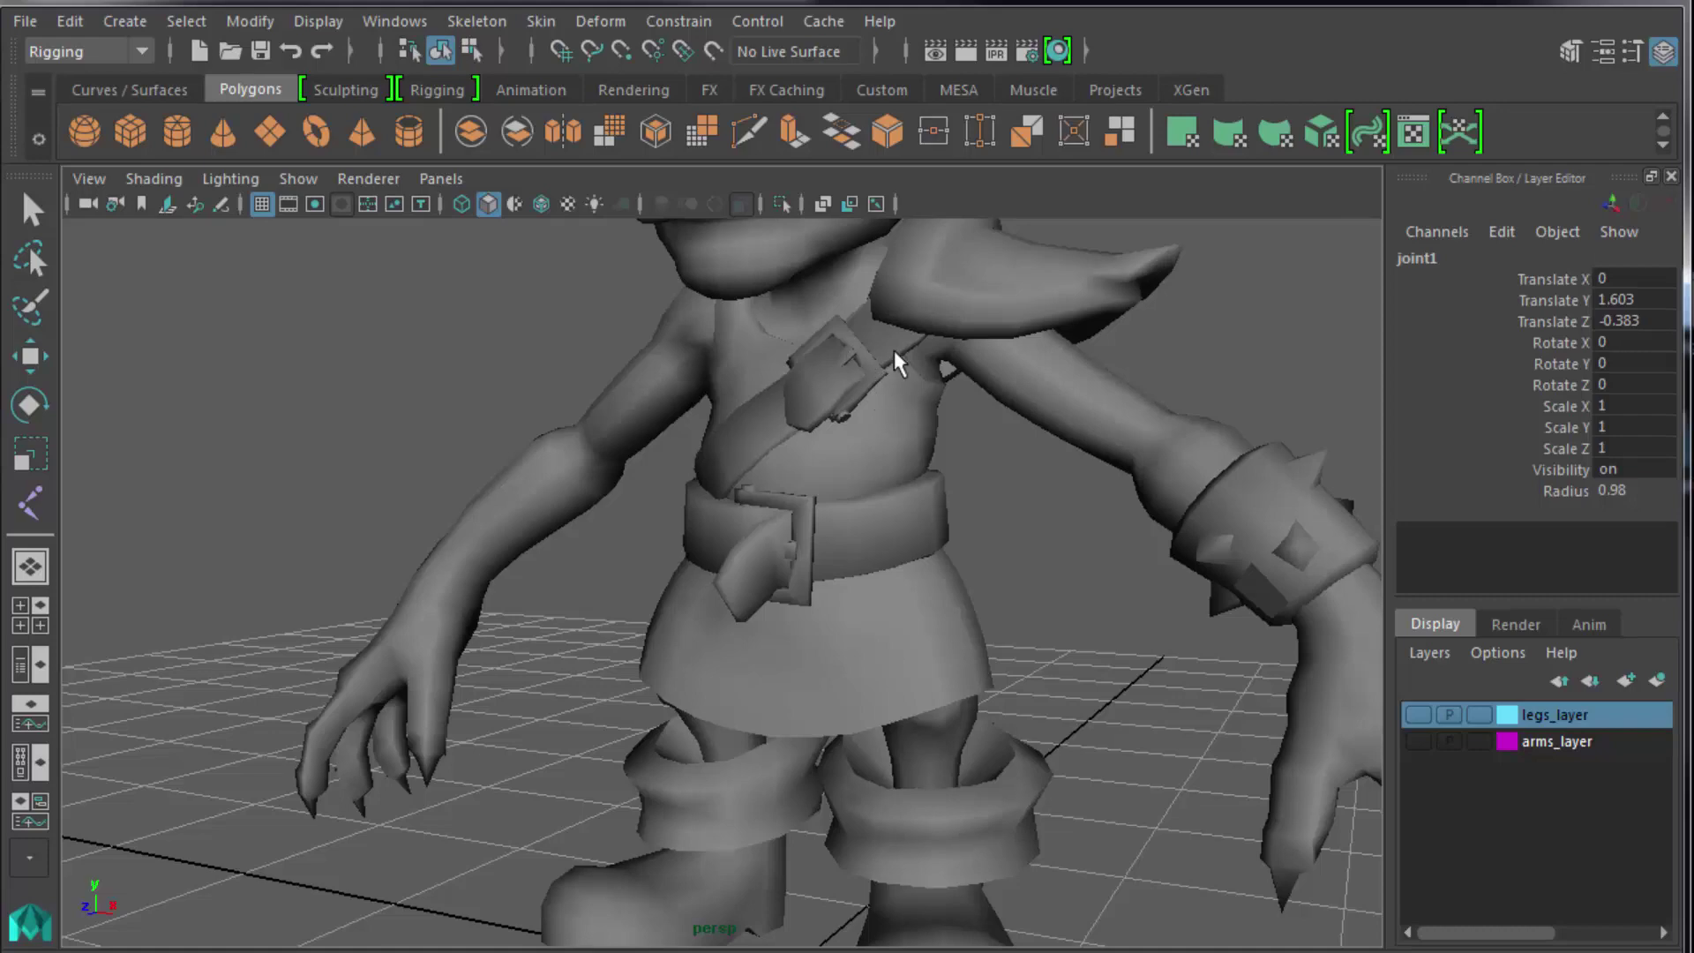
pyautogui.click(722, 418)
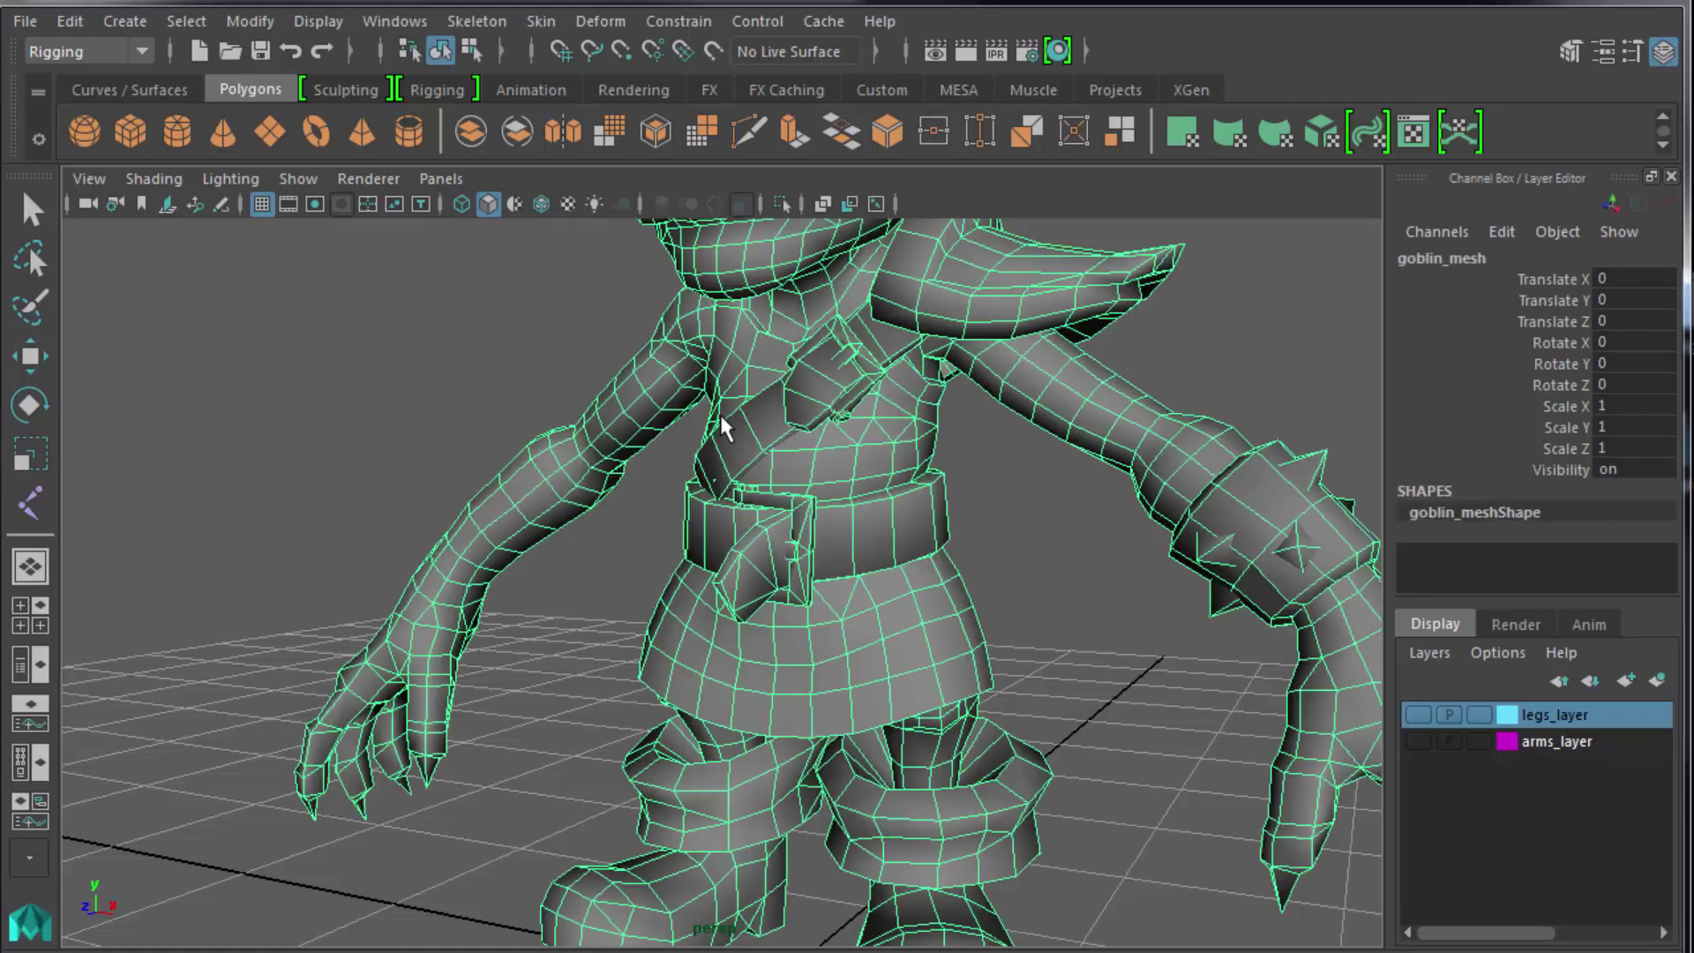
pyautogui.keyDown('alt'); pyautogui.moveTo(717, 443); pyautogui.dragTo(757, 476); pyautogui.keyUp('alt')
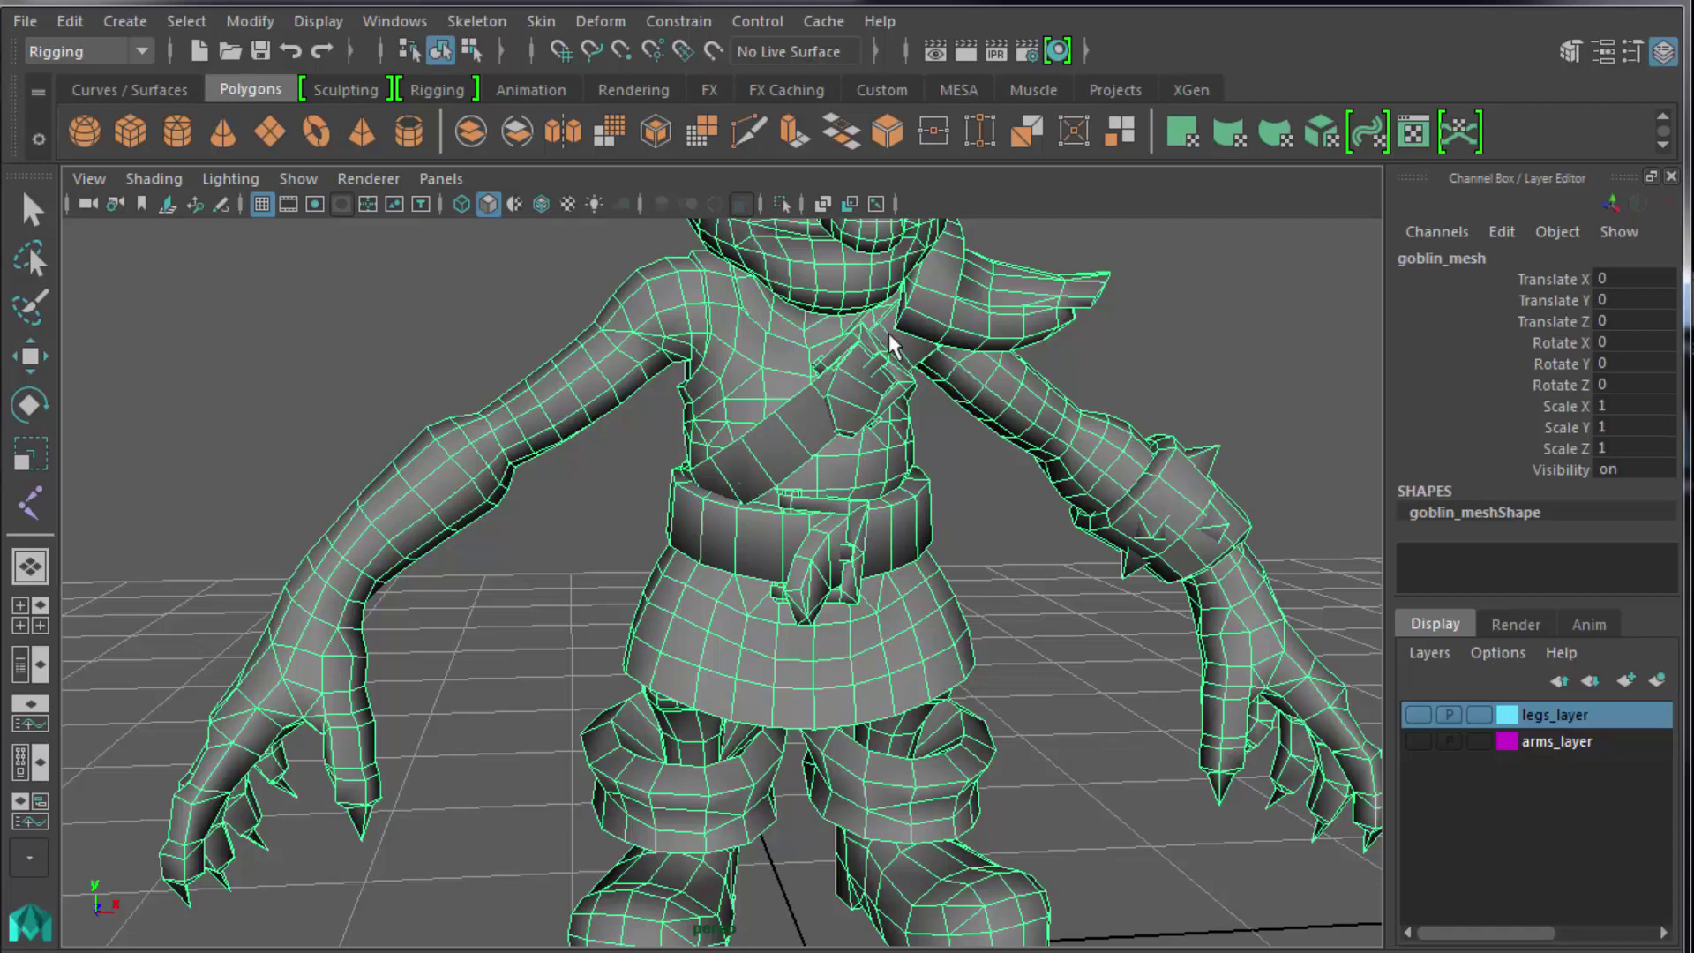
pyautogui.click(642, 474)
pyautogui.click(761, 371)
pyautogui.keyDown('alt'); pyautogui.moveTo(991, 541); pyautogui.dragTo(831, 483); pyautogui.keyUp('alt')
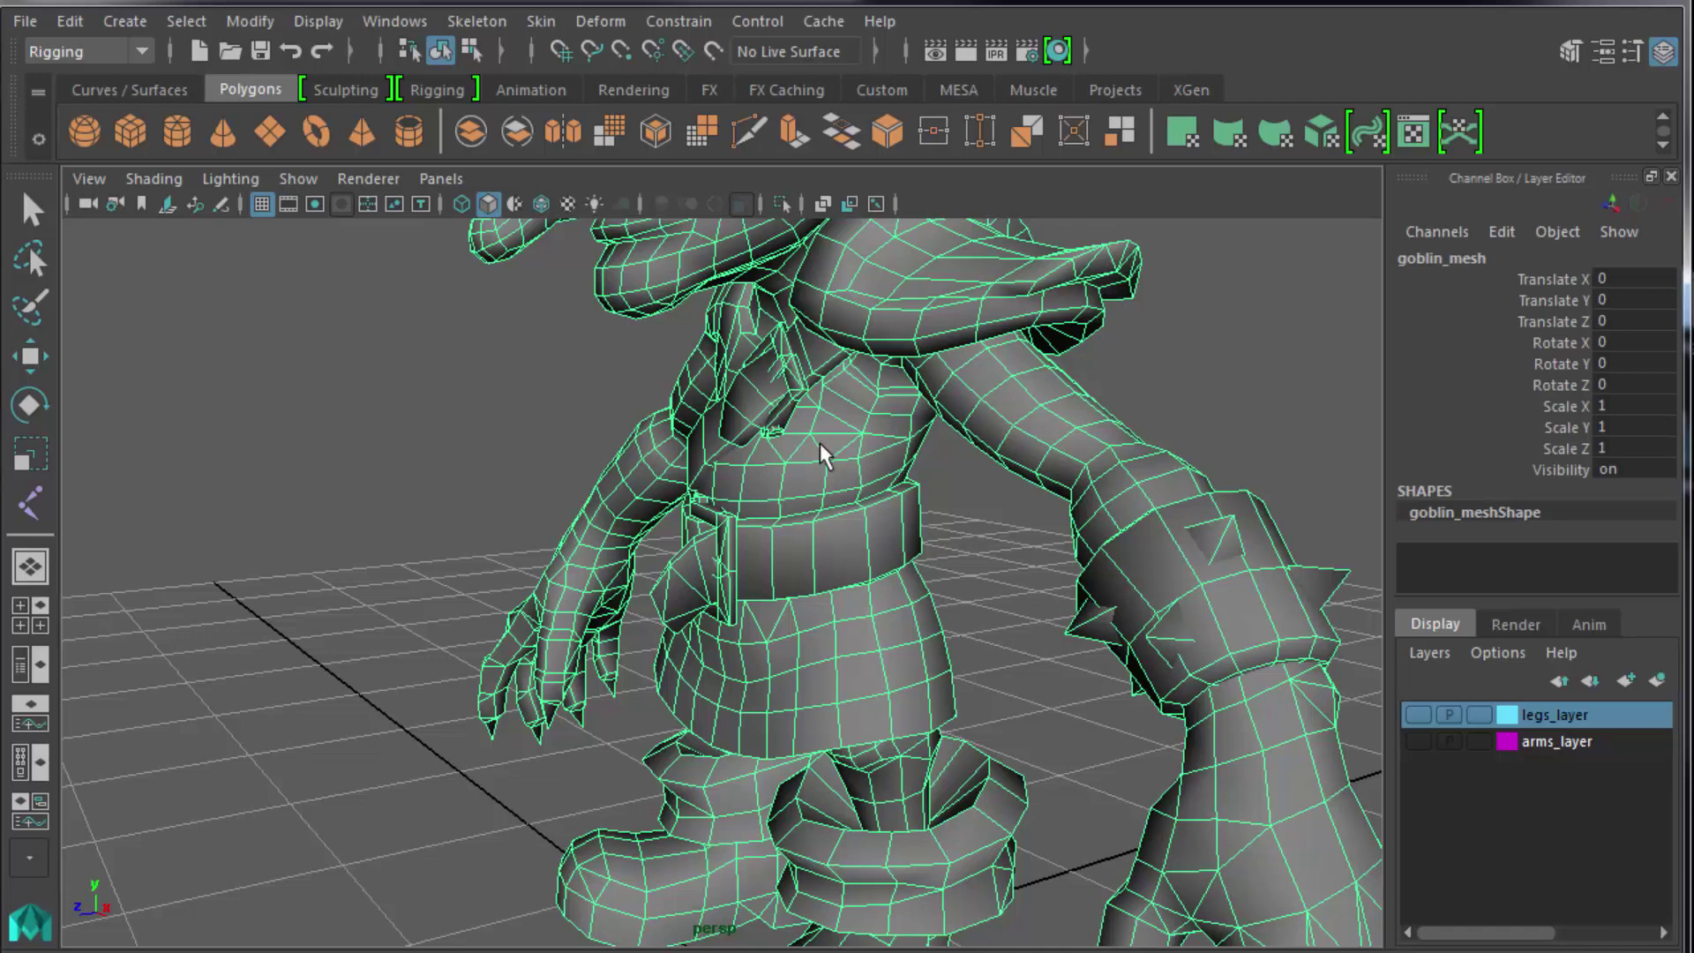
pyautogui.keyDown('alt'); pyautogui.moveTo(884, 531); pyautogui.dragTo(847, 527); pyautogui.keyUp('alt')
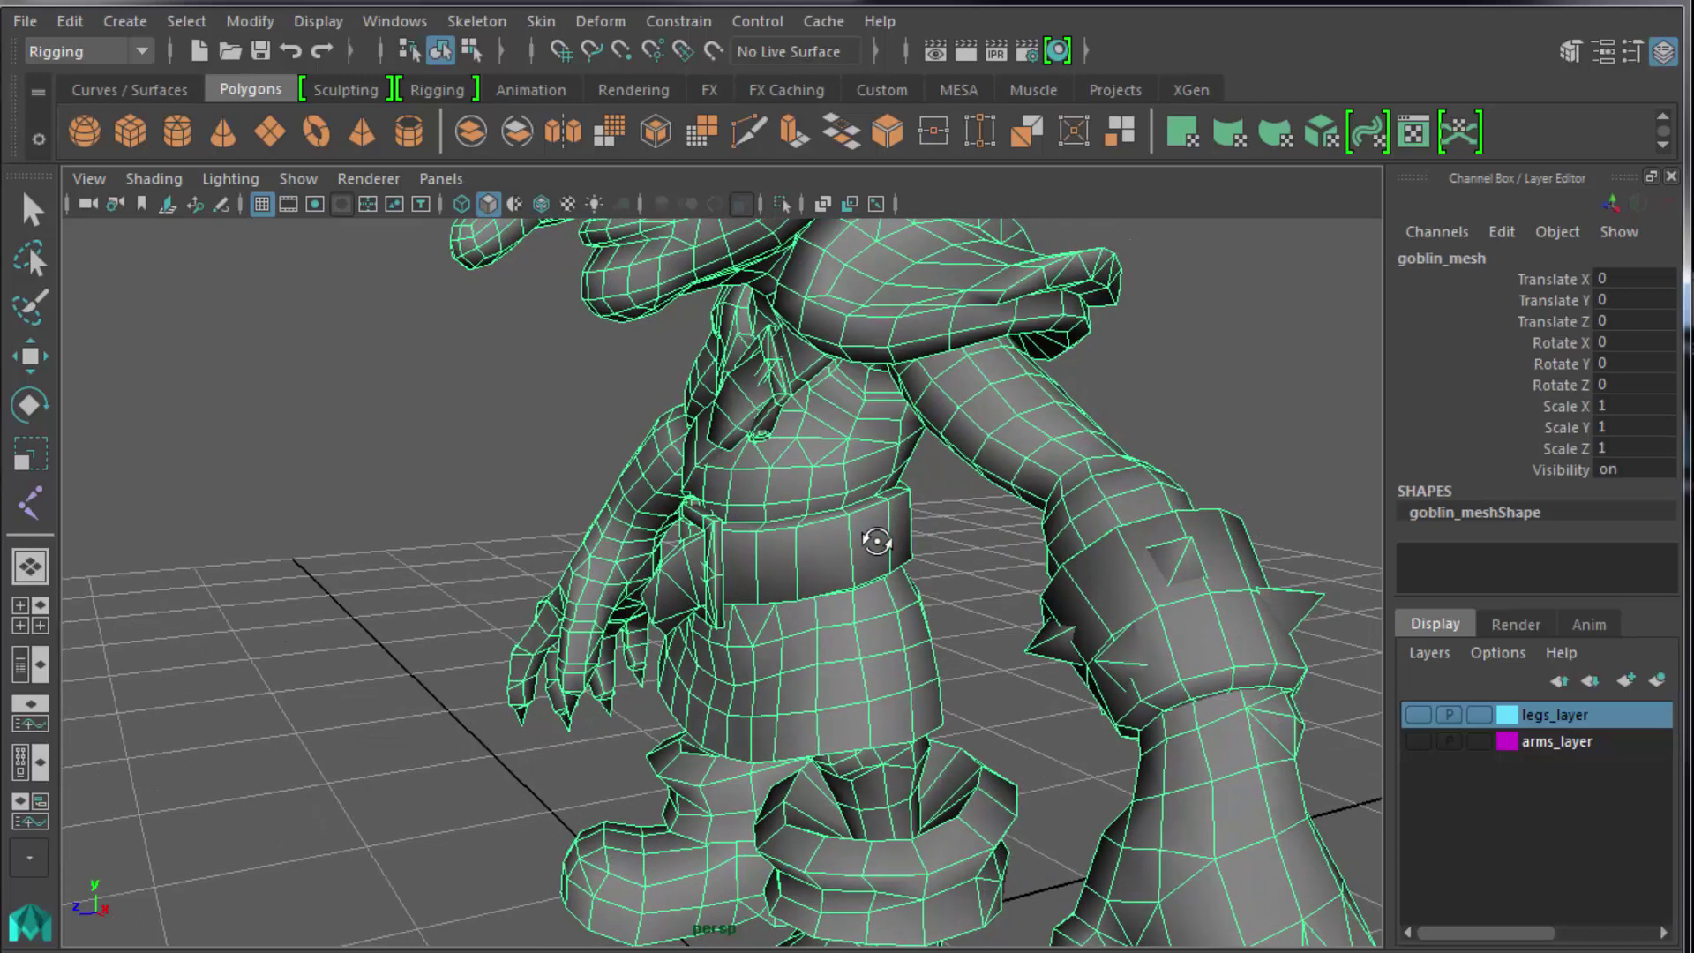
# Enable X-Ray Joints in the perspective view and select the root joint of the spine chain.
pyautogui.click(150, 180)
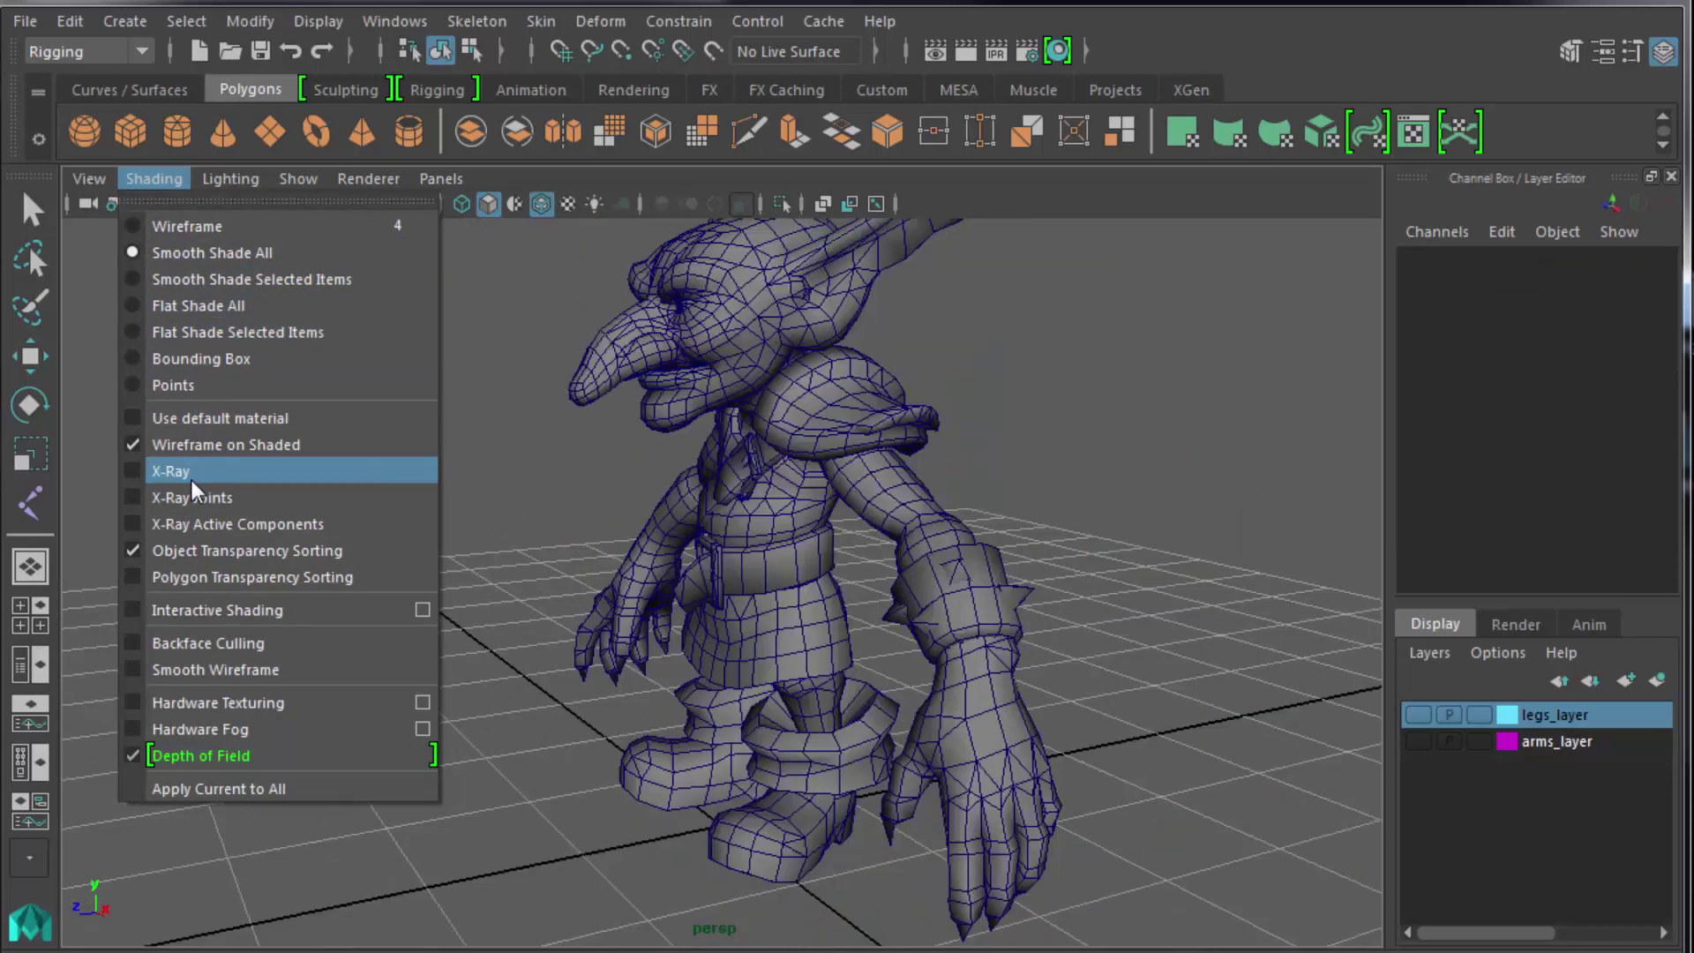
pyautogui.click(189, 490)
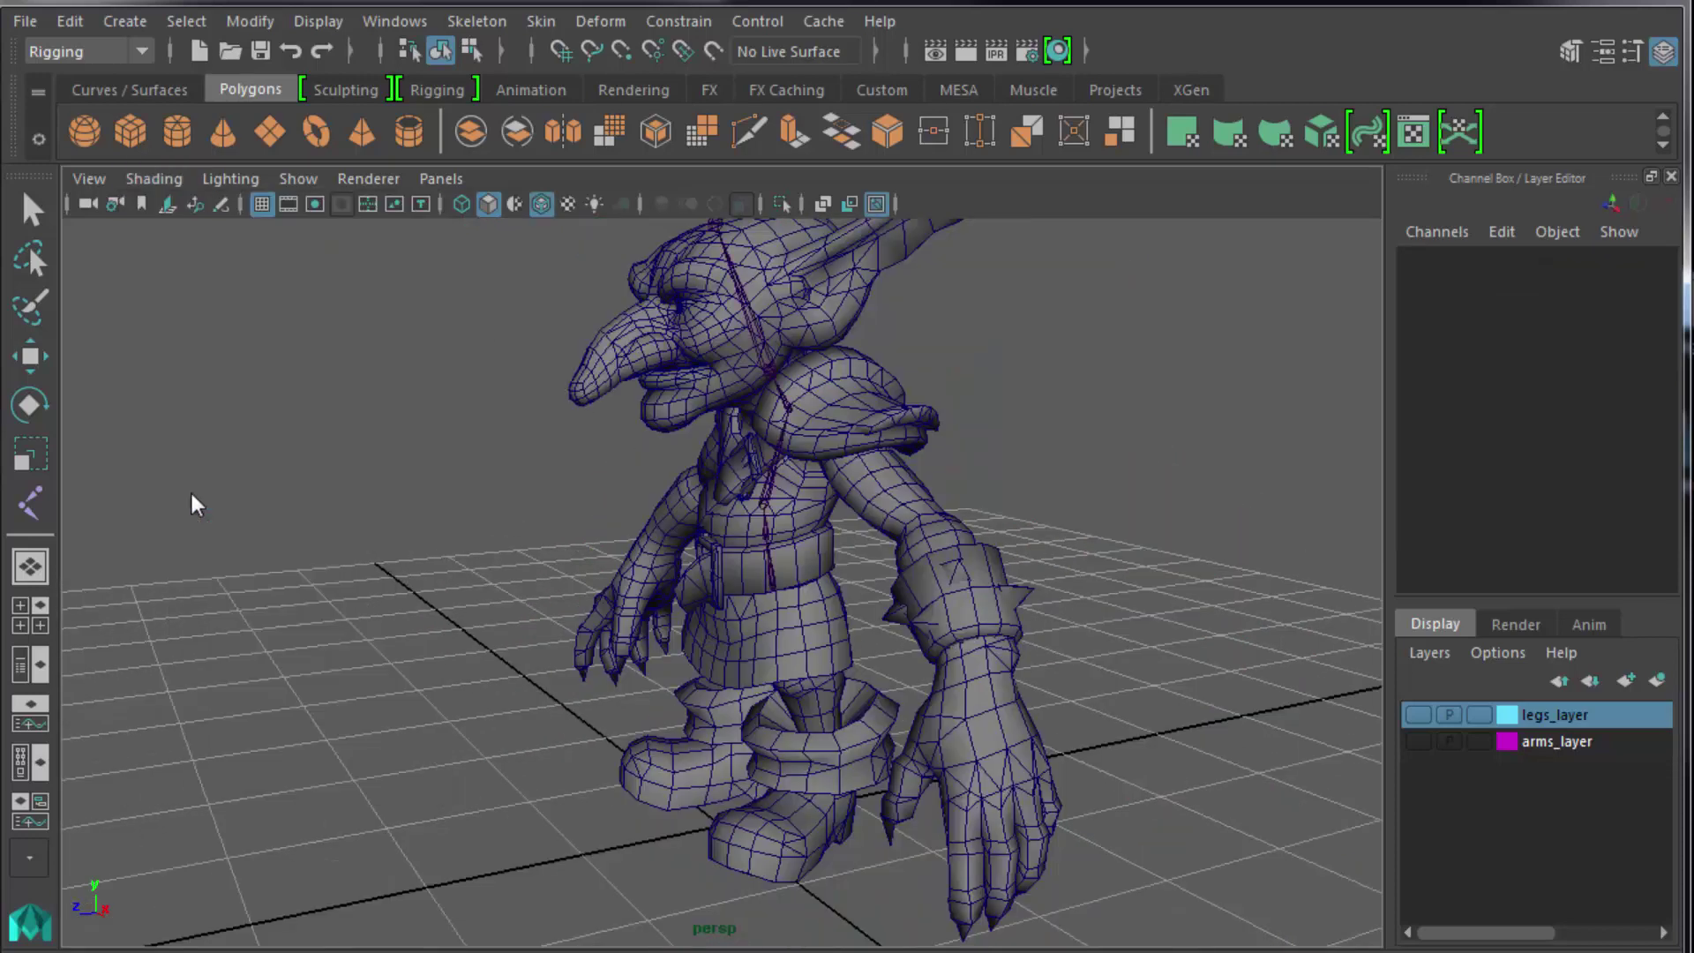
pyautogui.click(765, 536)
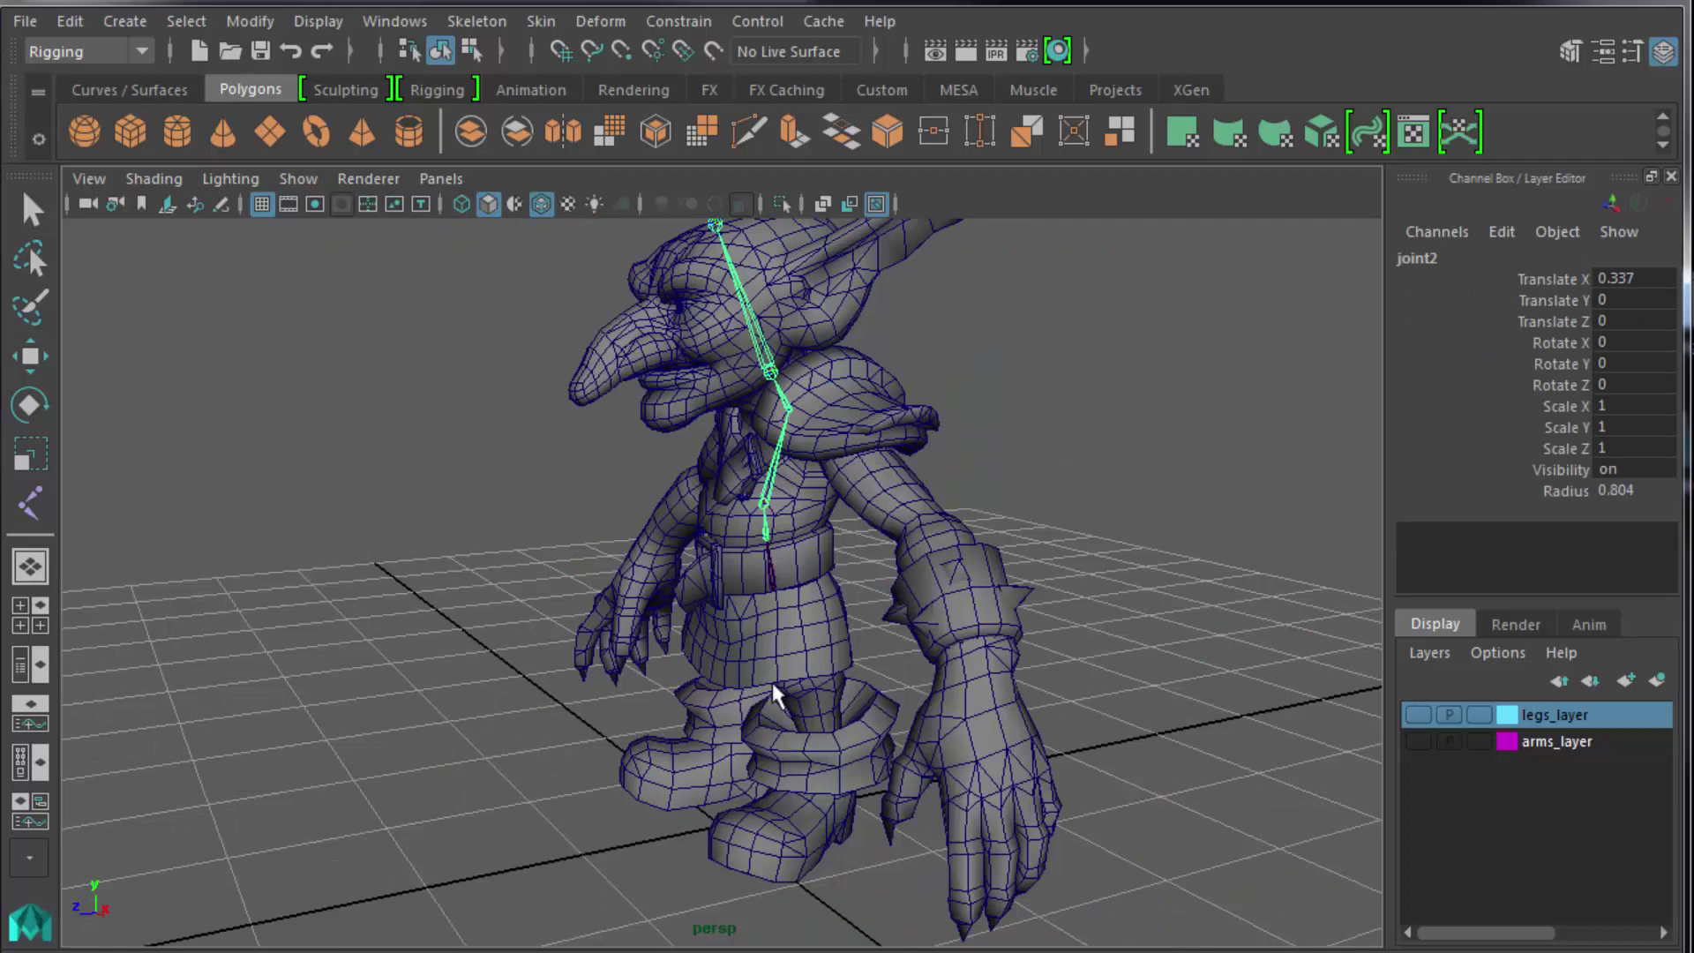
pyautogui.click(765, 570)
# Examine the spine chain's placement inside the body in the four-view layout and the side view.
pyautogui.press('space')
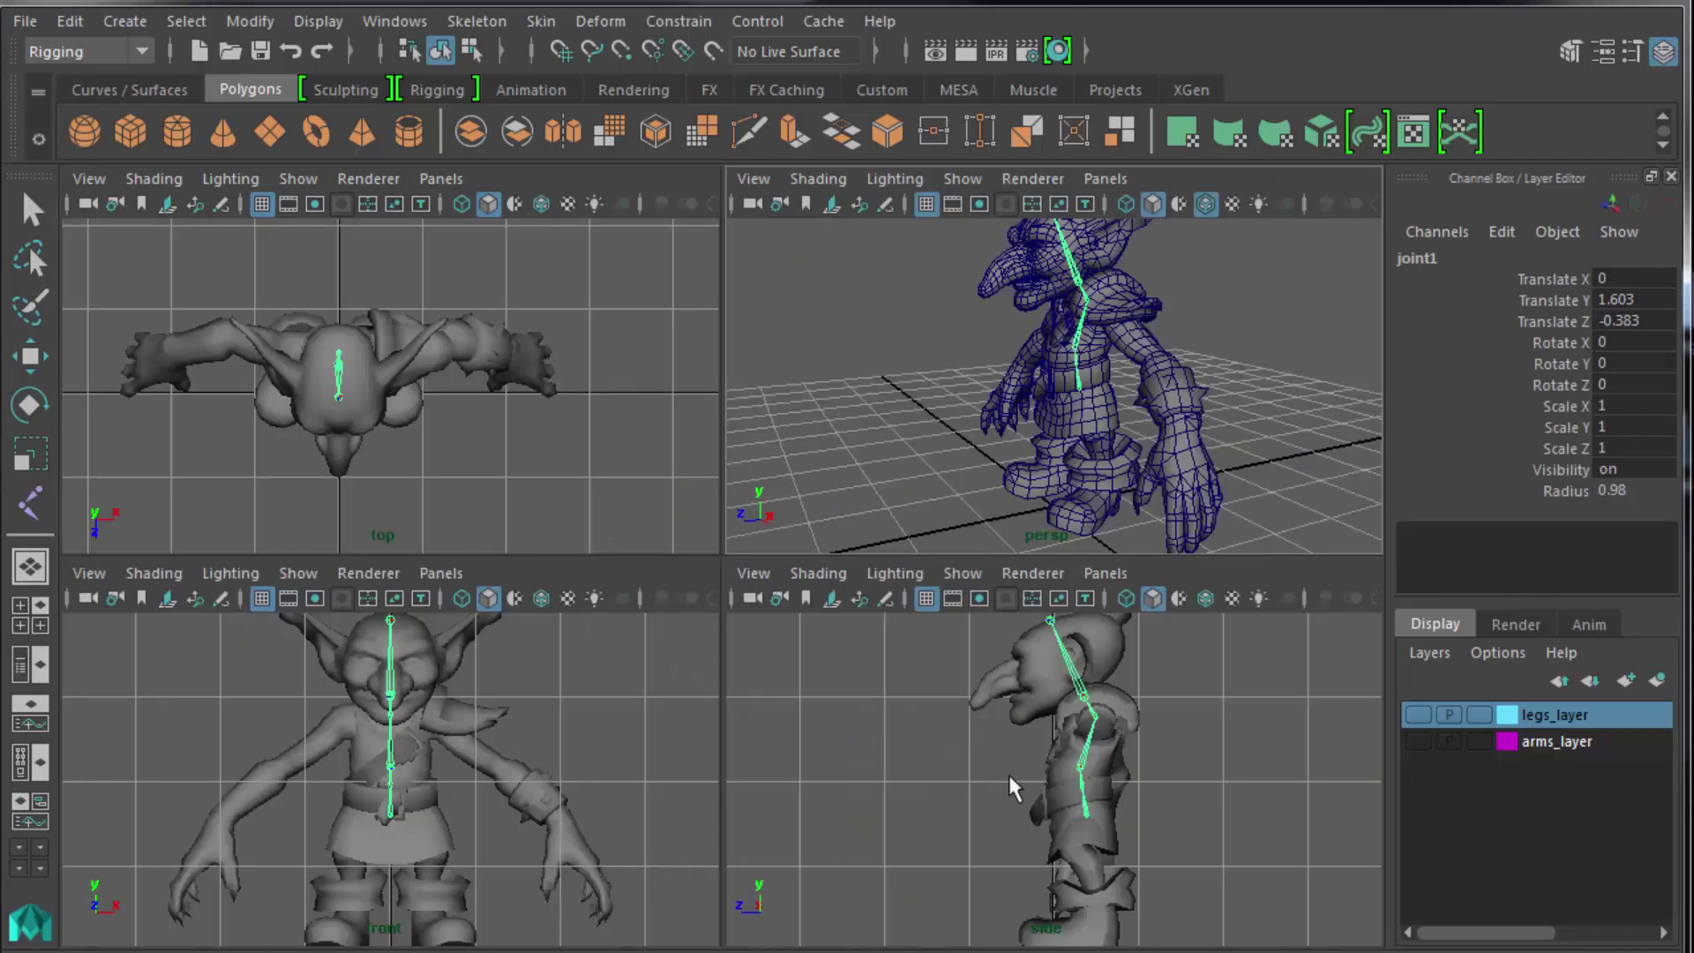
pyautogui.press('space')
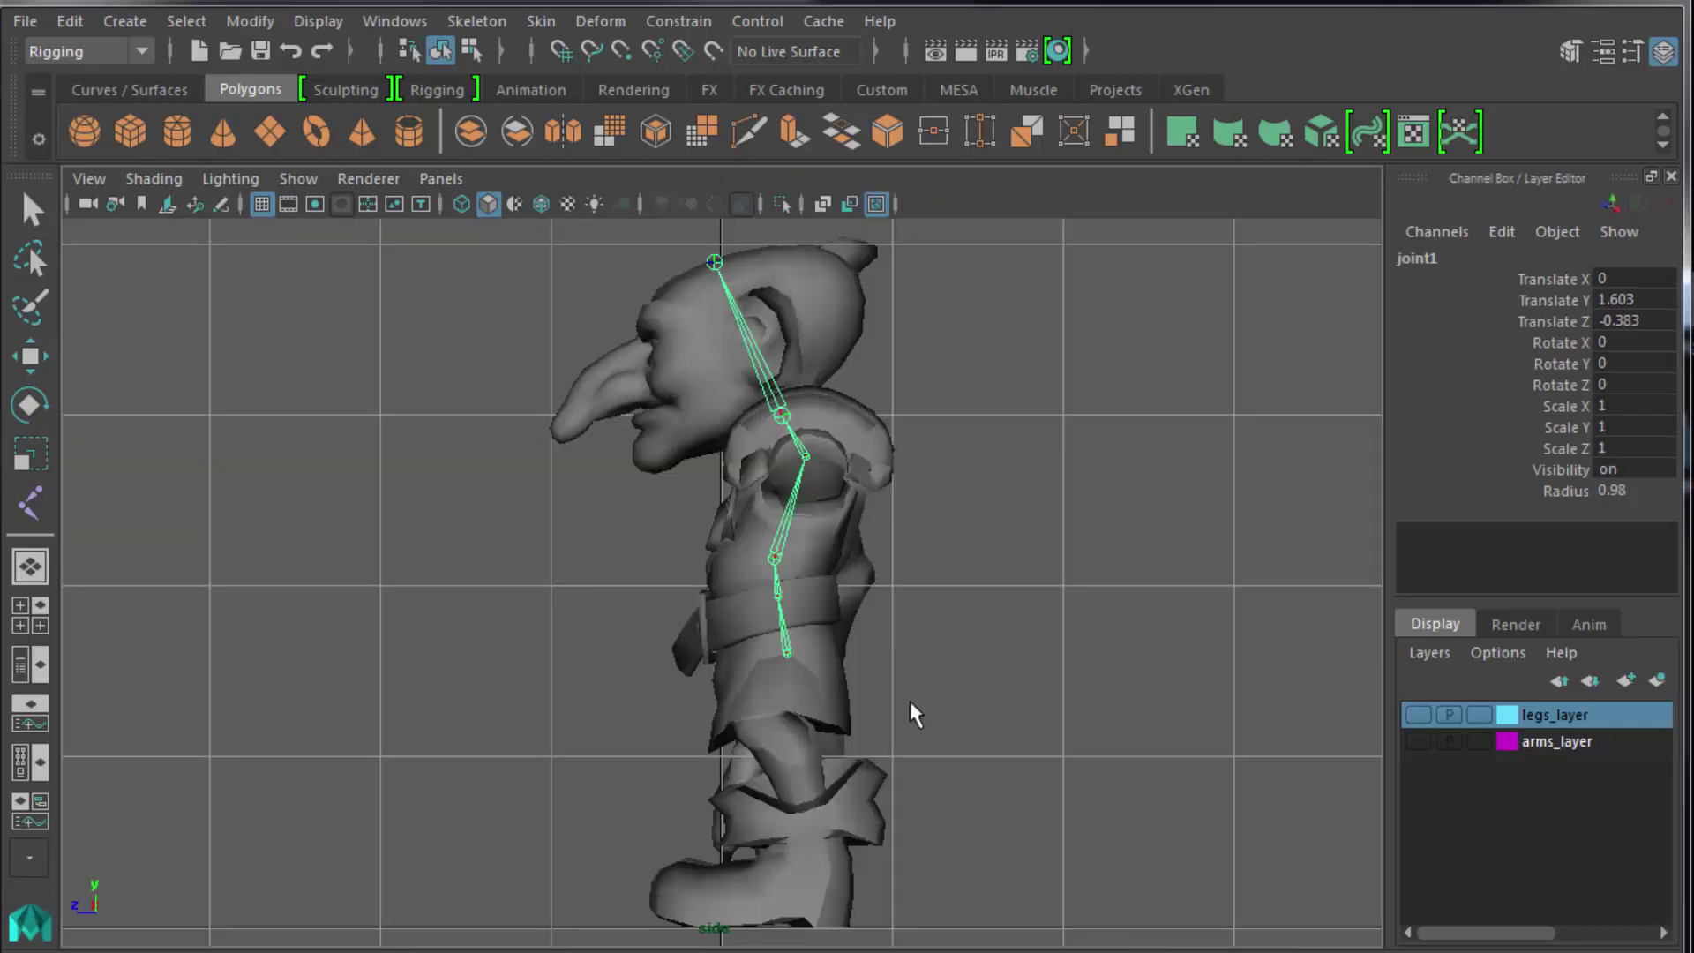
pyautogui.keyDown('alt'); pyautogui.moveTo(909, 700); pyautogui.dragTo(901, 642, button='middle'); pyautogui.keyUp('alt')
pyautogui.keyDown('alt'); pyautogui.moveTo(901, 642); pyautogui.dragTo(896, 638); pyautogui.keyUp('alt')
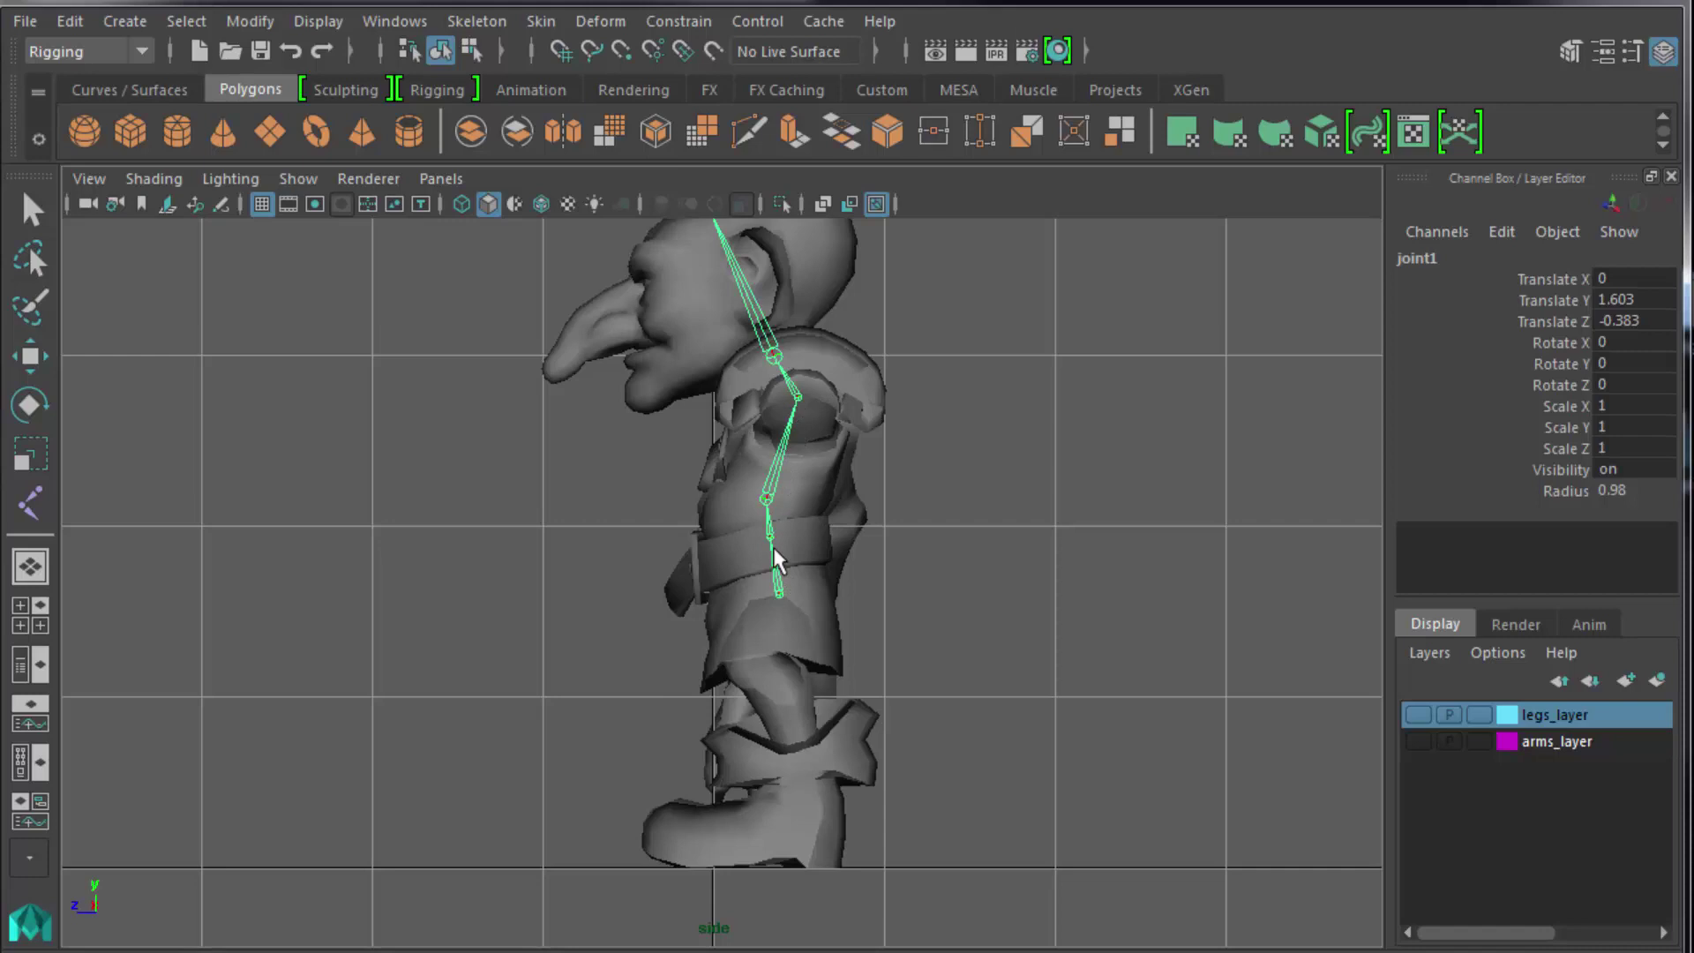
pyautogui.keyDown('alt'); pyautogui.moveTo(773, 549); pyautogui.dragTo(772, 629, button='middle'); pyautogui.keyUp('alt')
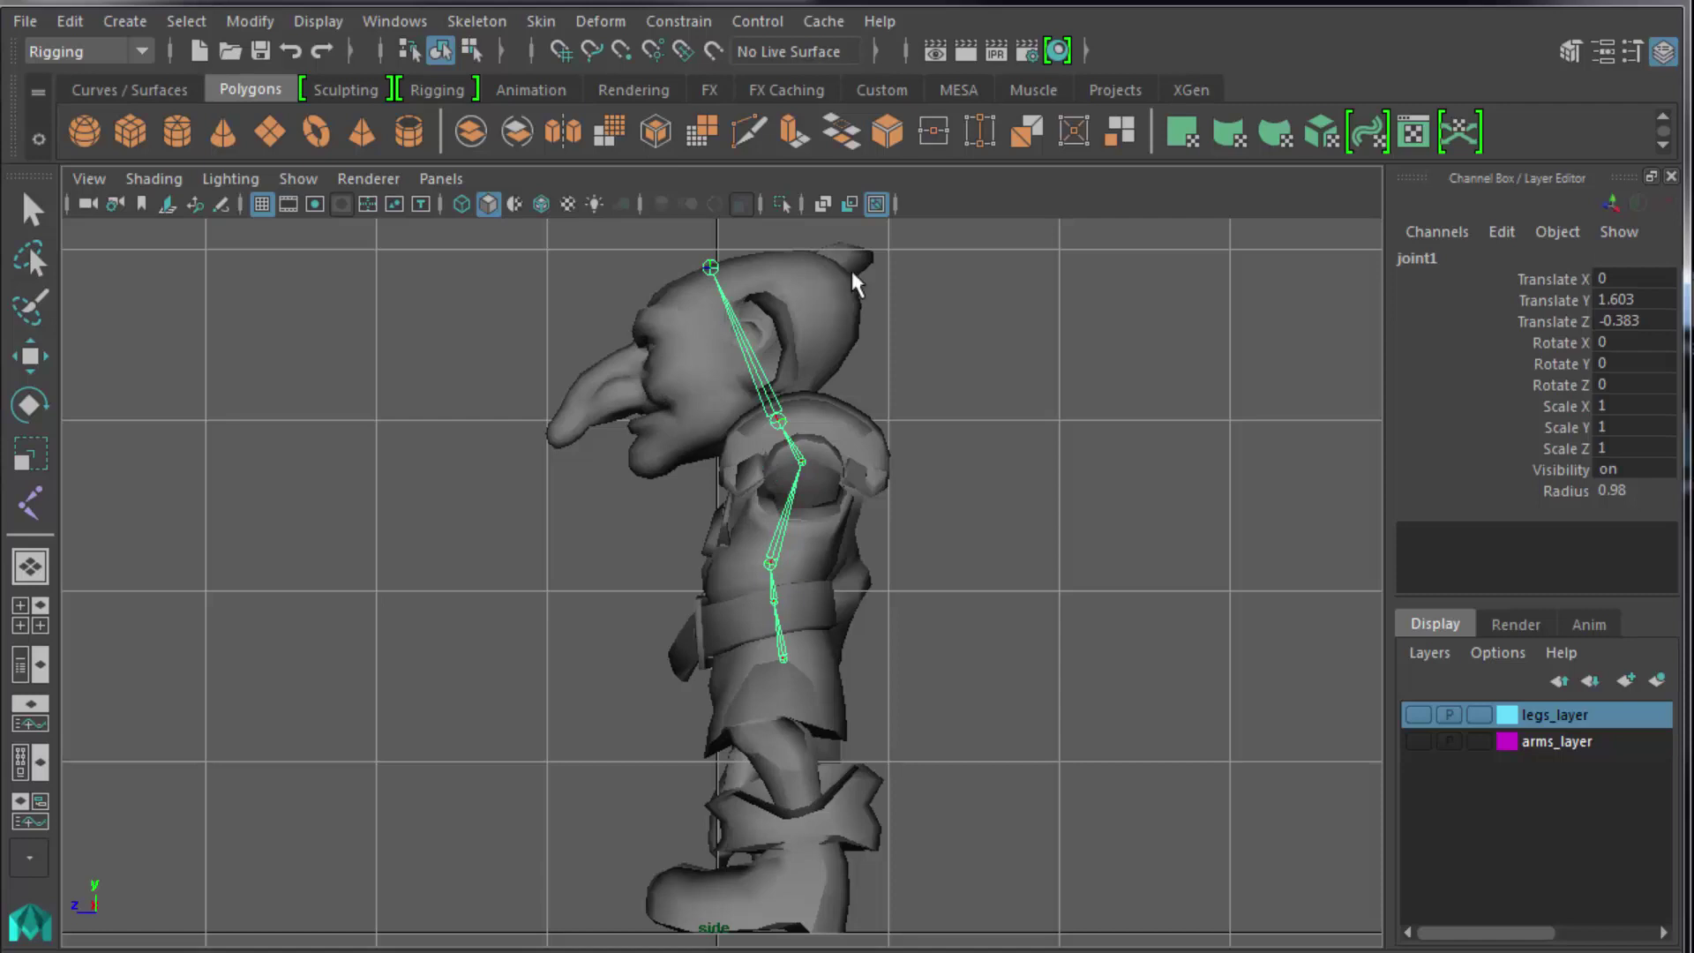
pyautogui.press('space')
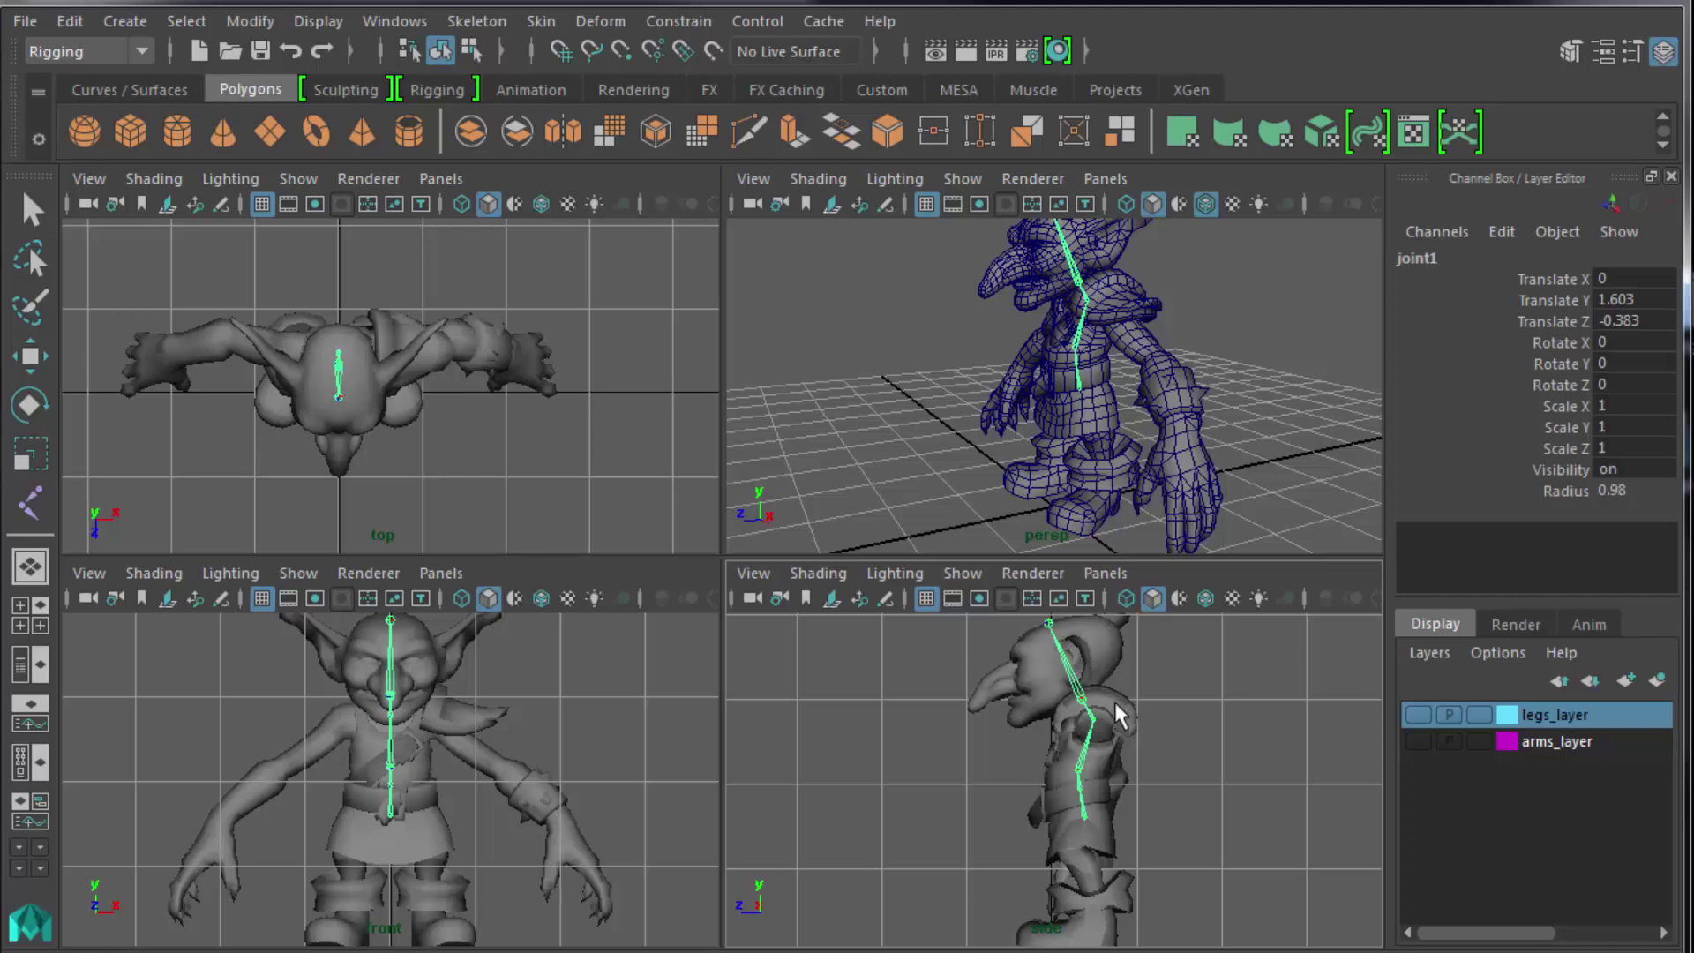
pyautogui.press('space')
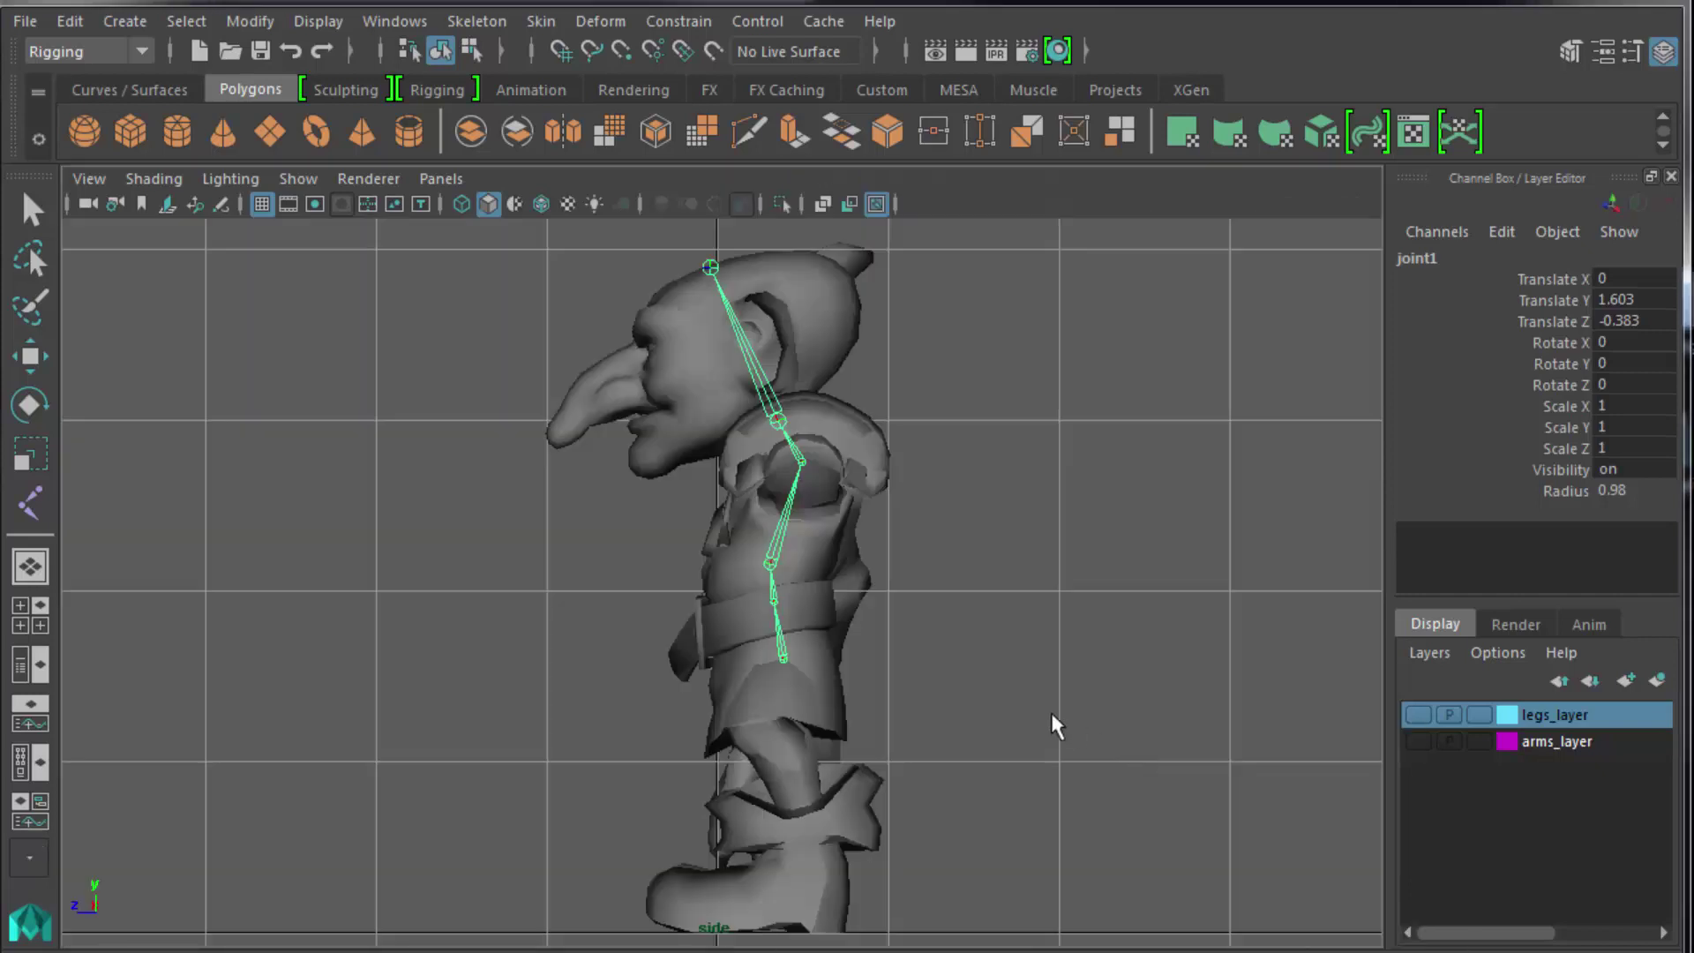
pyautogui.scroll(3, 1049, 713)
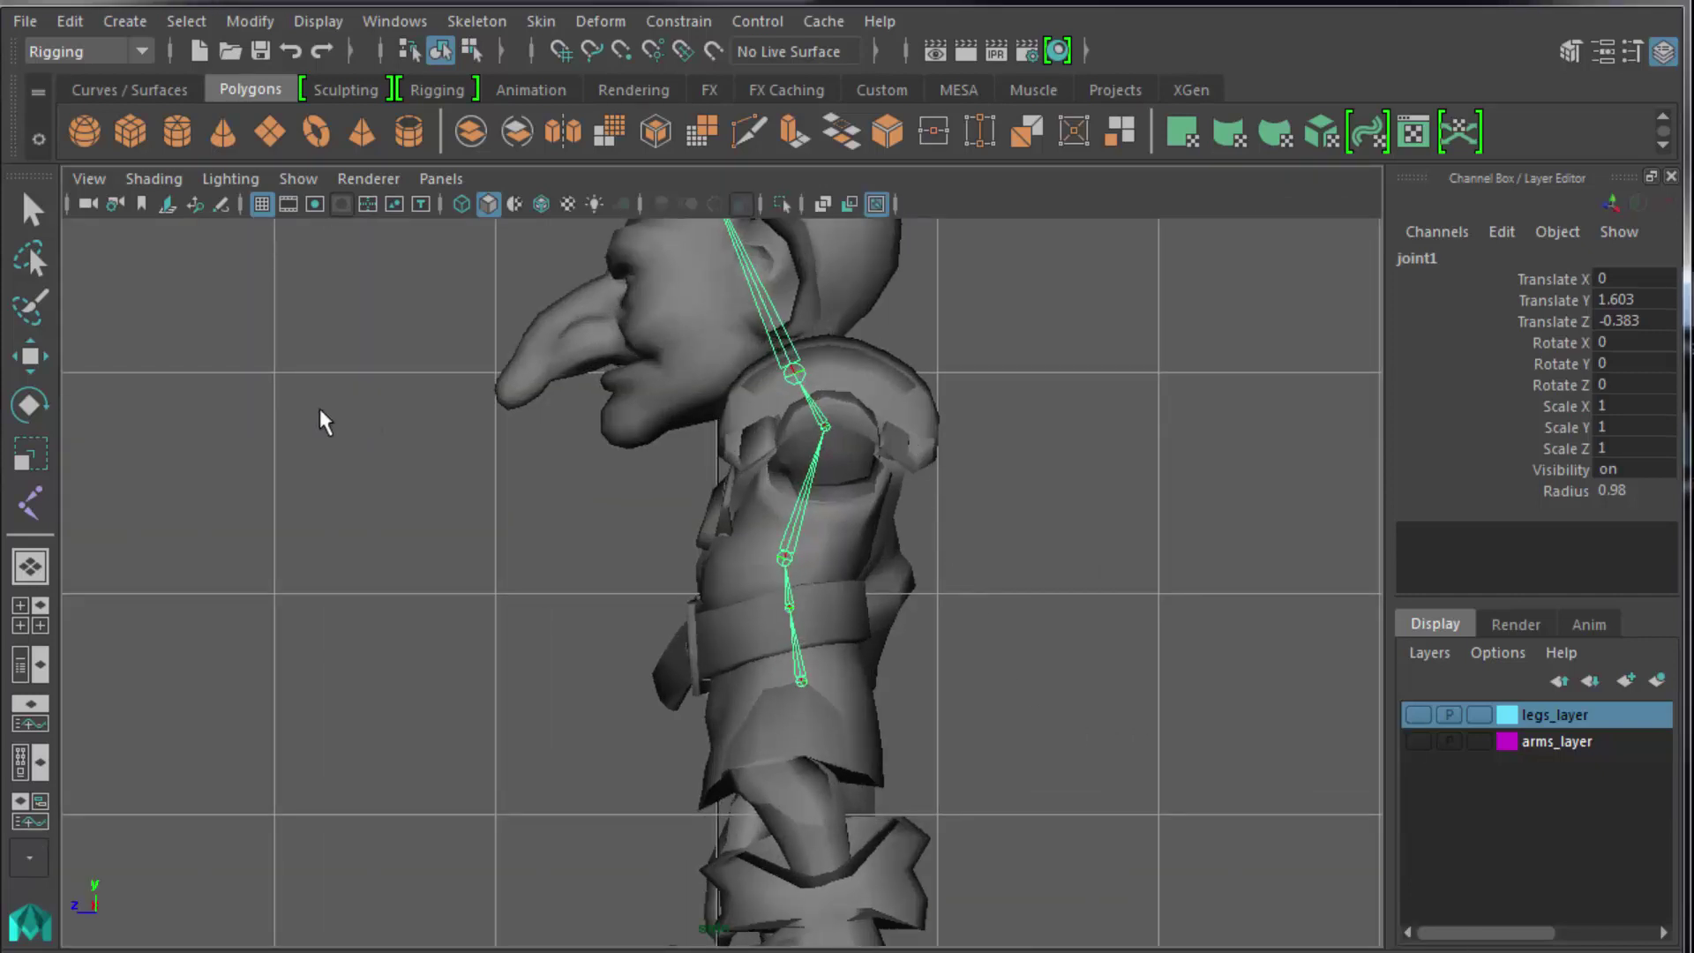
# Set the side camera's Near Clip Plane to 100 to cut away the mesh in front of the spine chain.
pyautogui.click(88, 178)
pyautogui.click(106, 224)
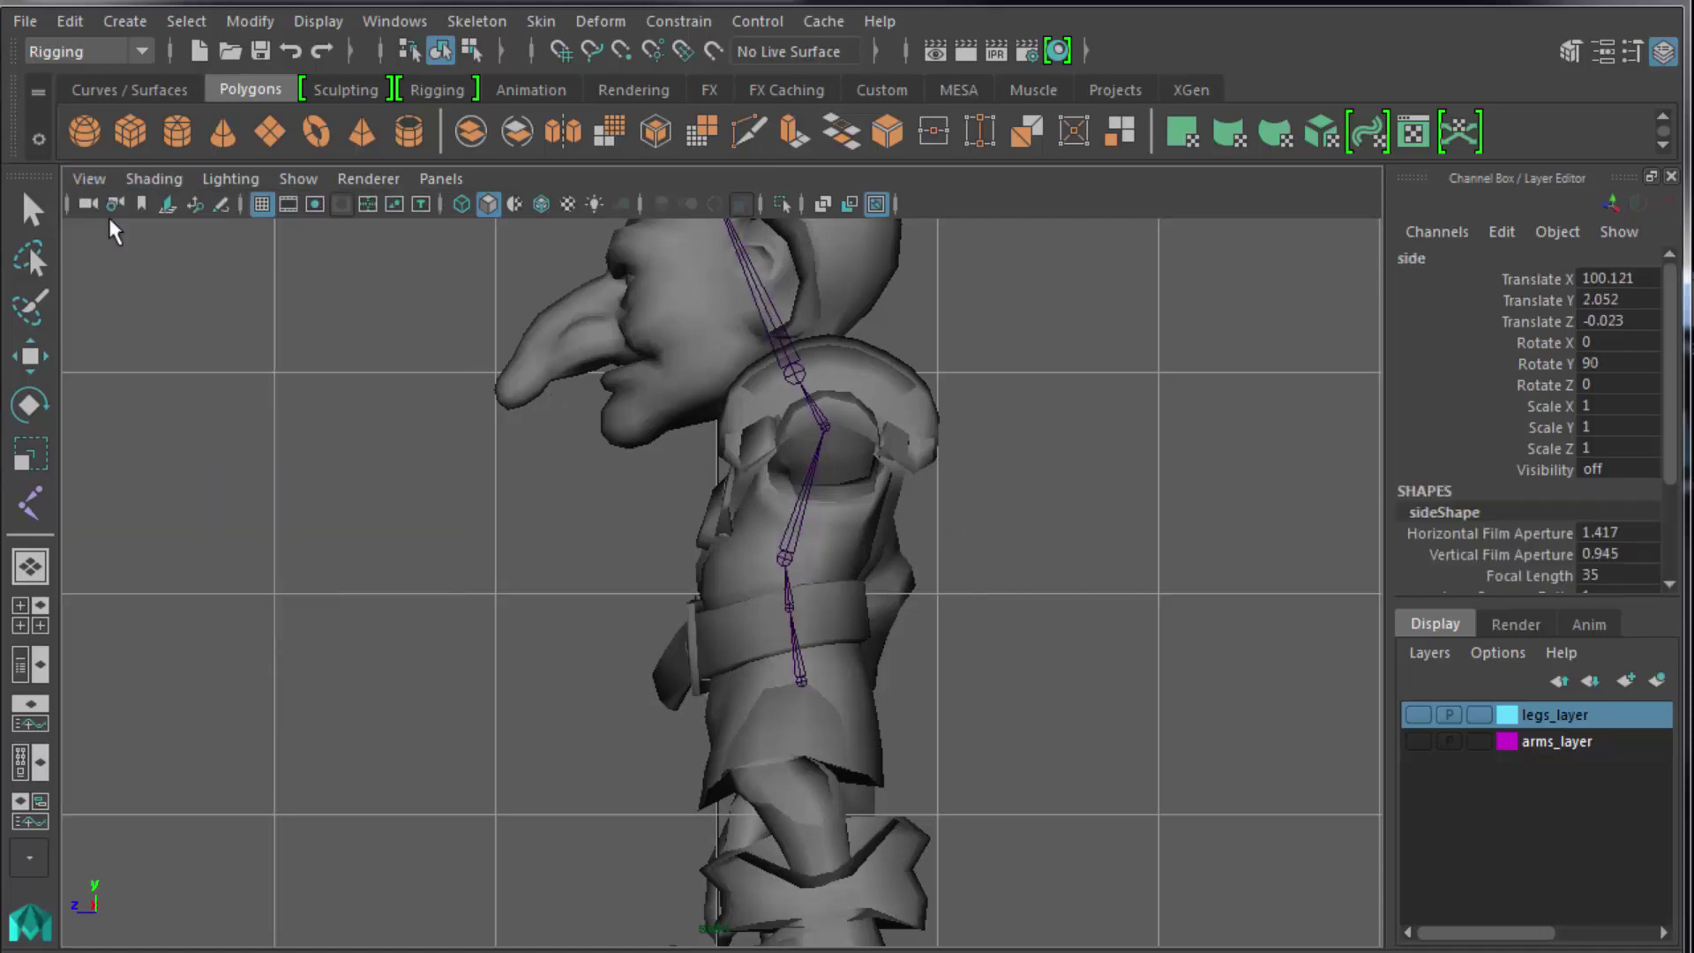
pyautogui.click(88, 178)
pyautogui.moveTo(210, 518)
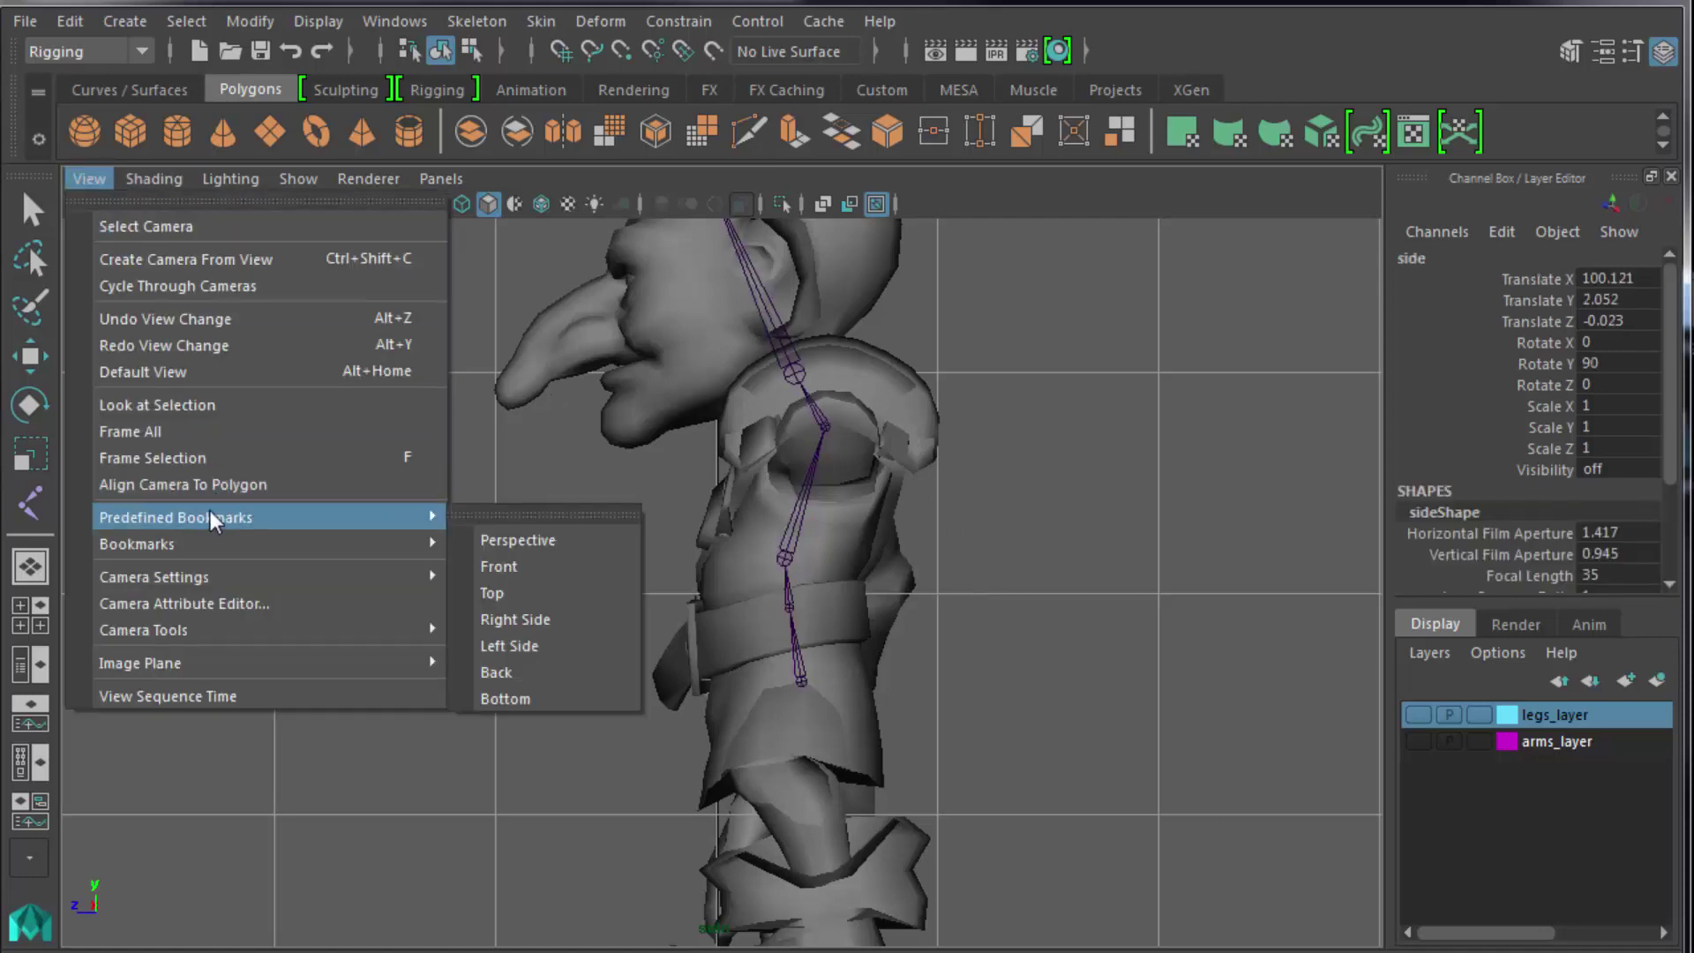
pyautogui.click(224, 601)
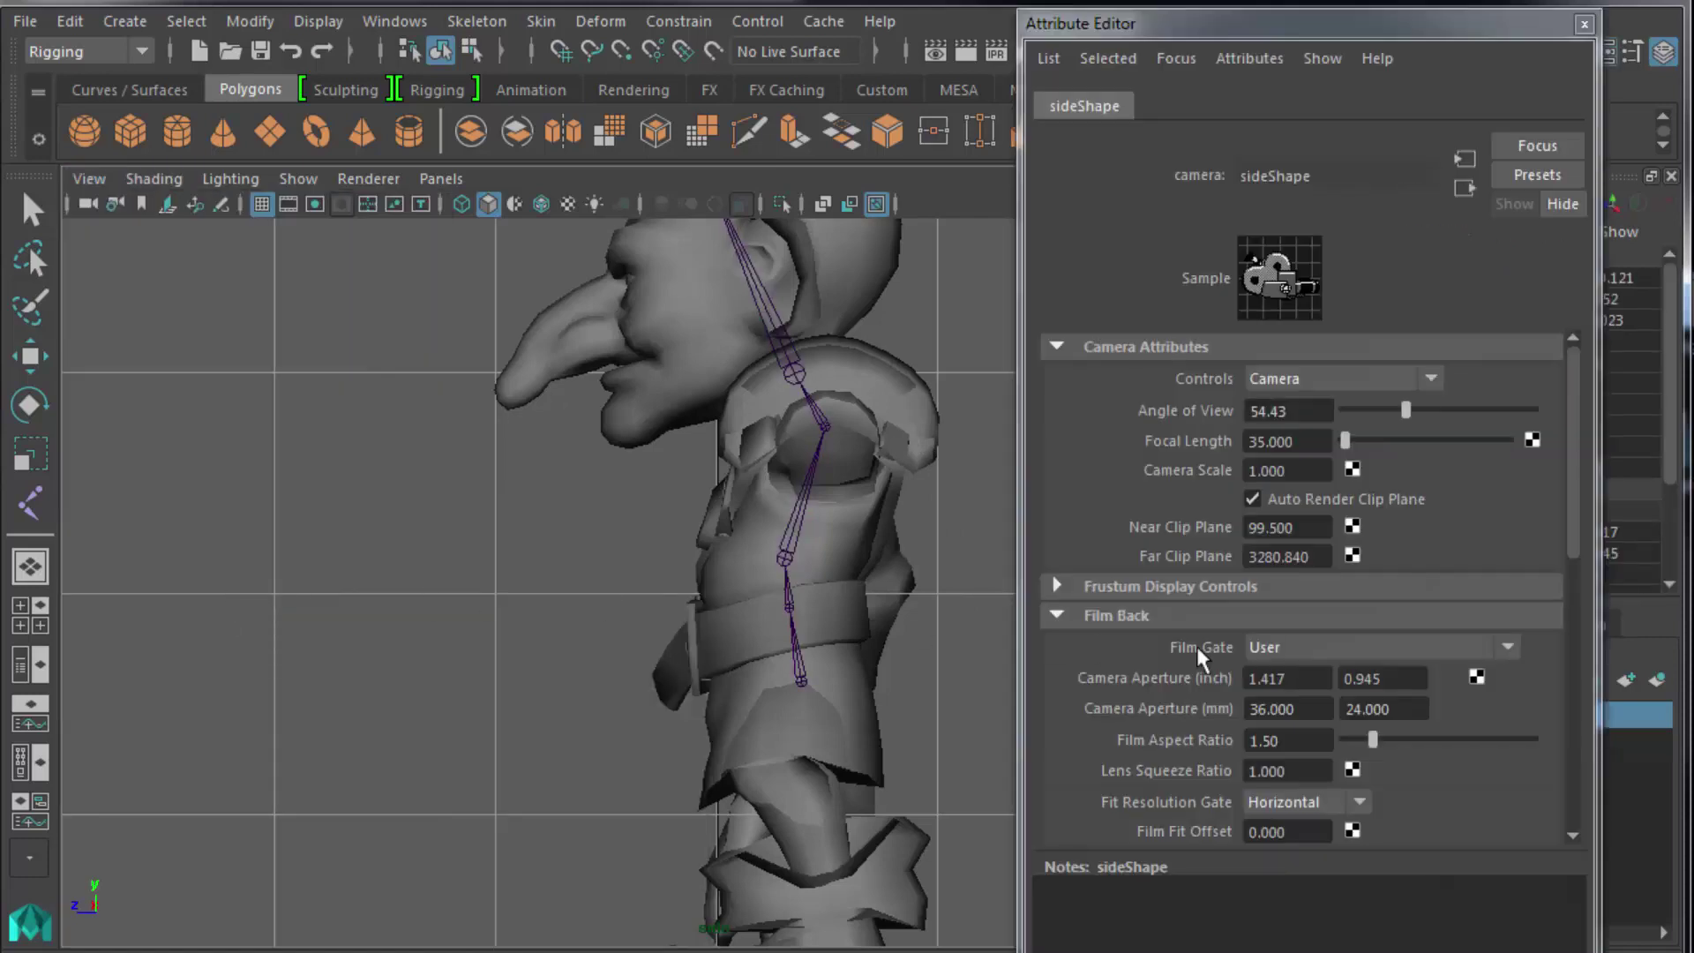
pyautogui.doubleClick(1282, 527)
pyautogui.write('100')
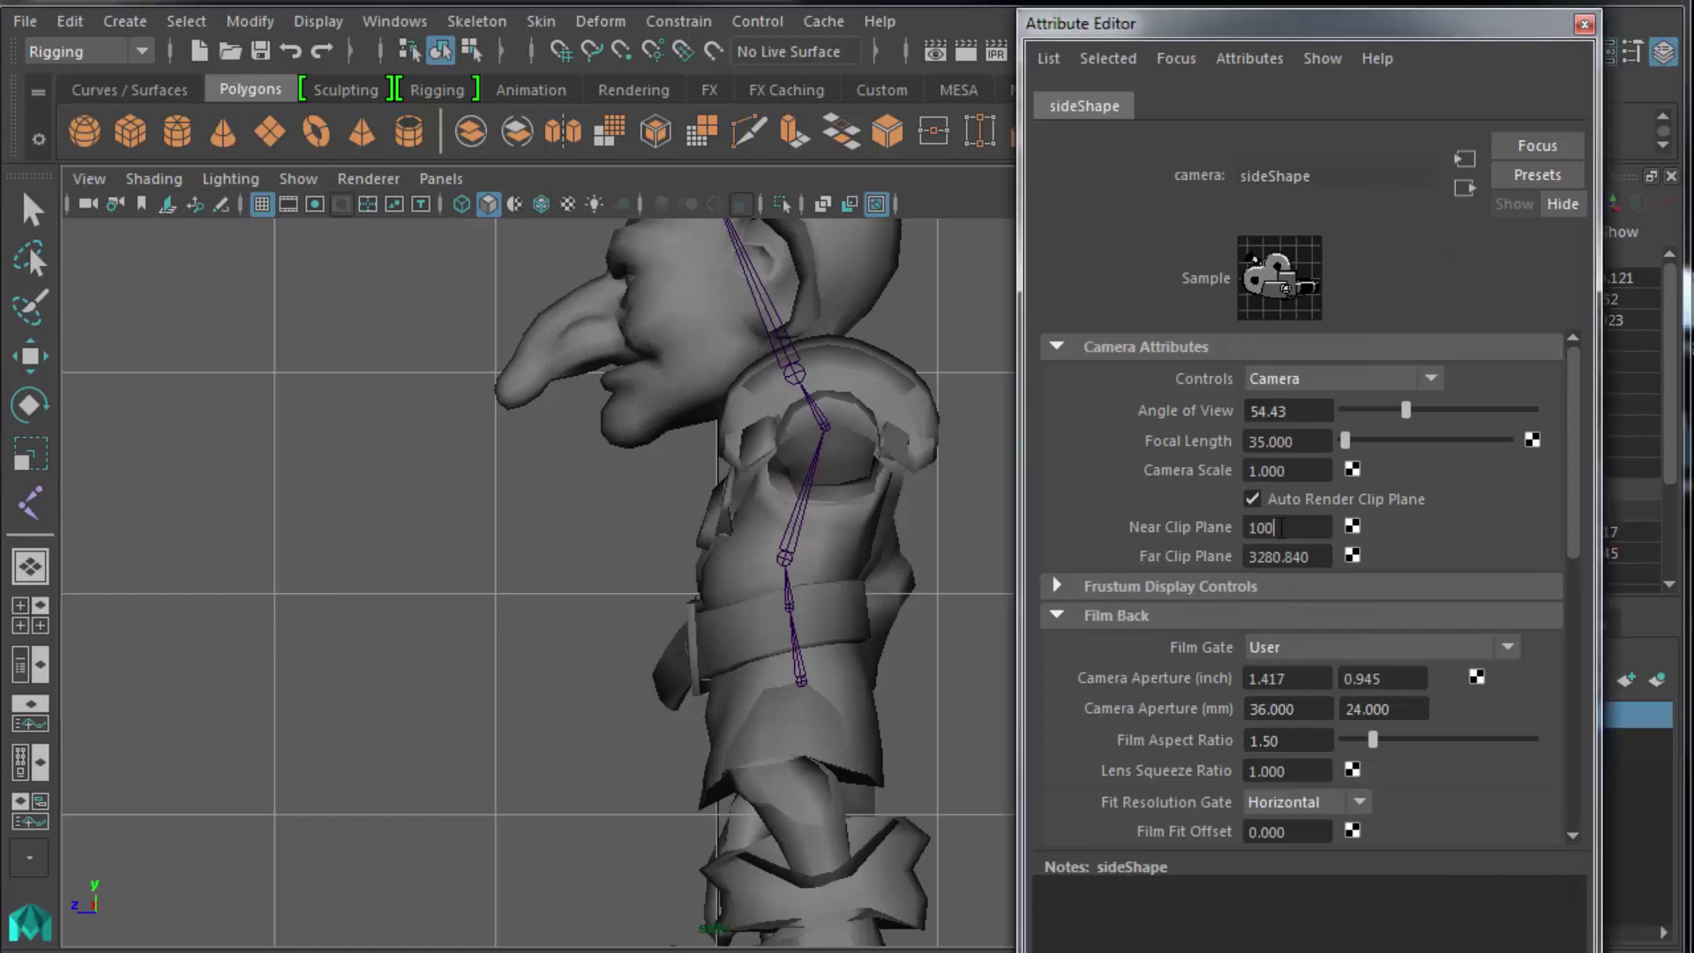
pyautogui.press('Return')
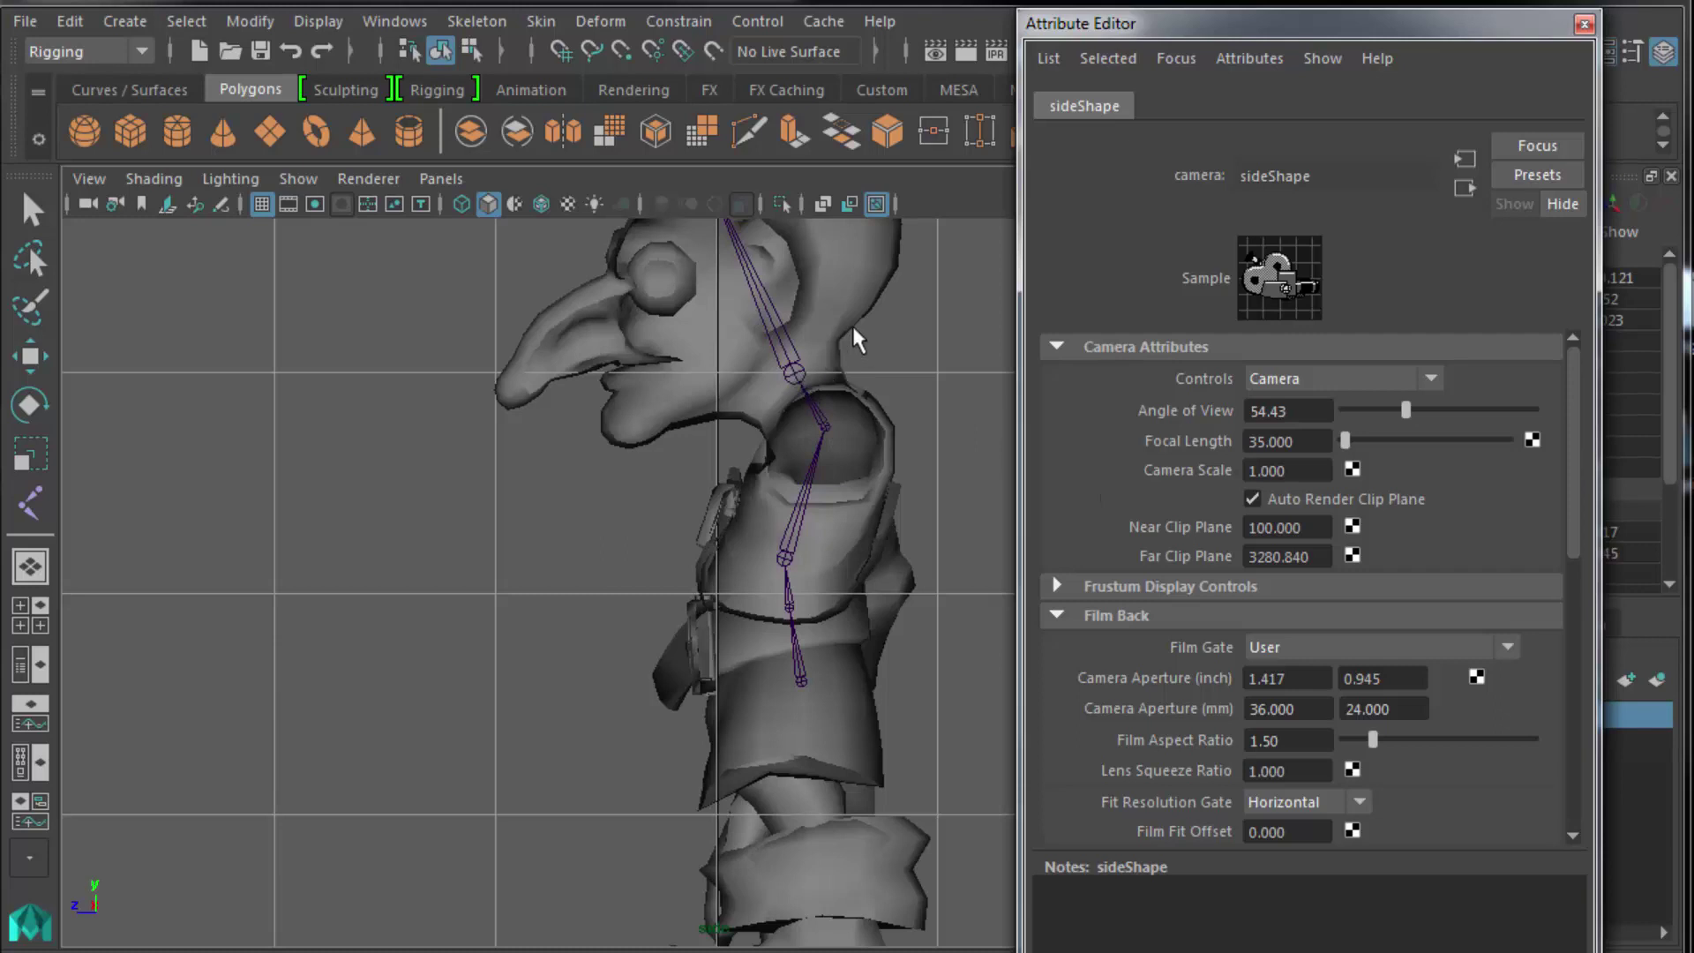
# Shift the neck joint and the chest joint slightly up and forward in the side view without moving their child joints.
pyautogui.keyDown('alt'); pyautogui.moveTo(803, 368); pyautogui.dragTo(805, 474, button='middle'); pyautogui.keyUp('alt')
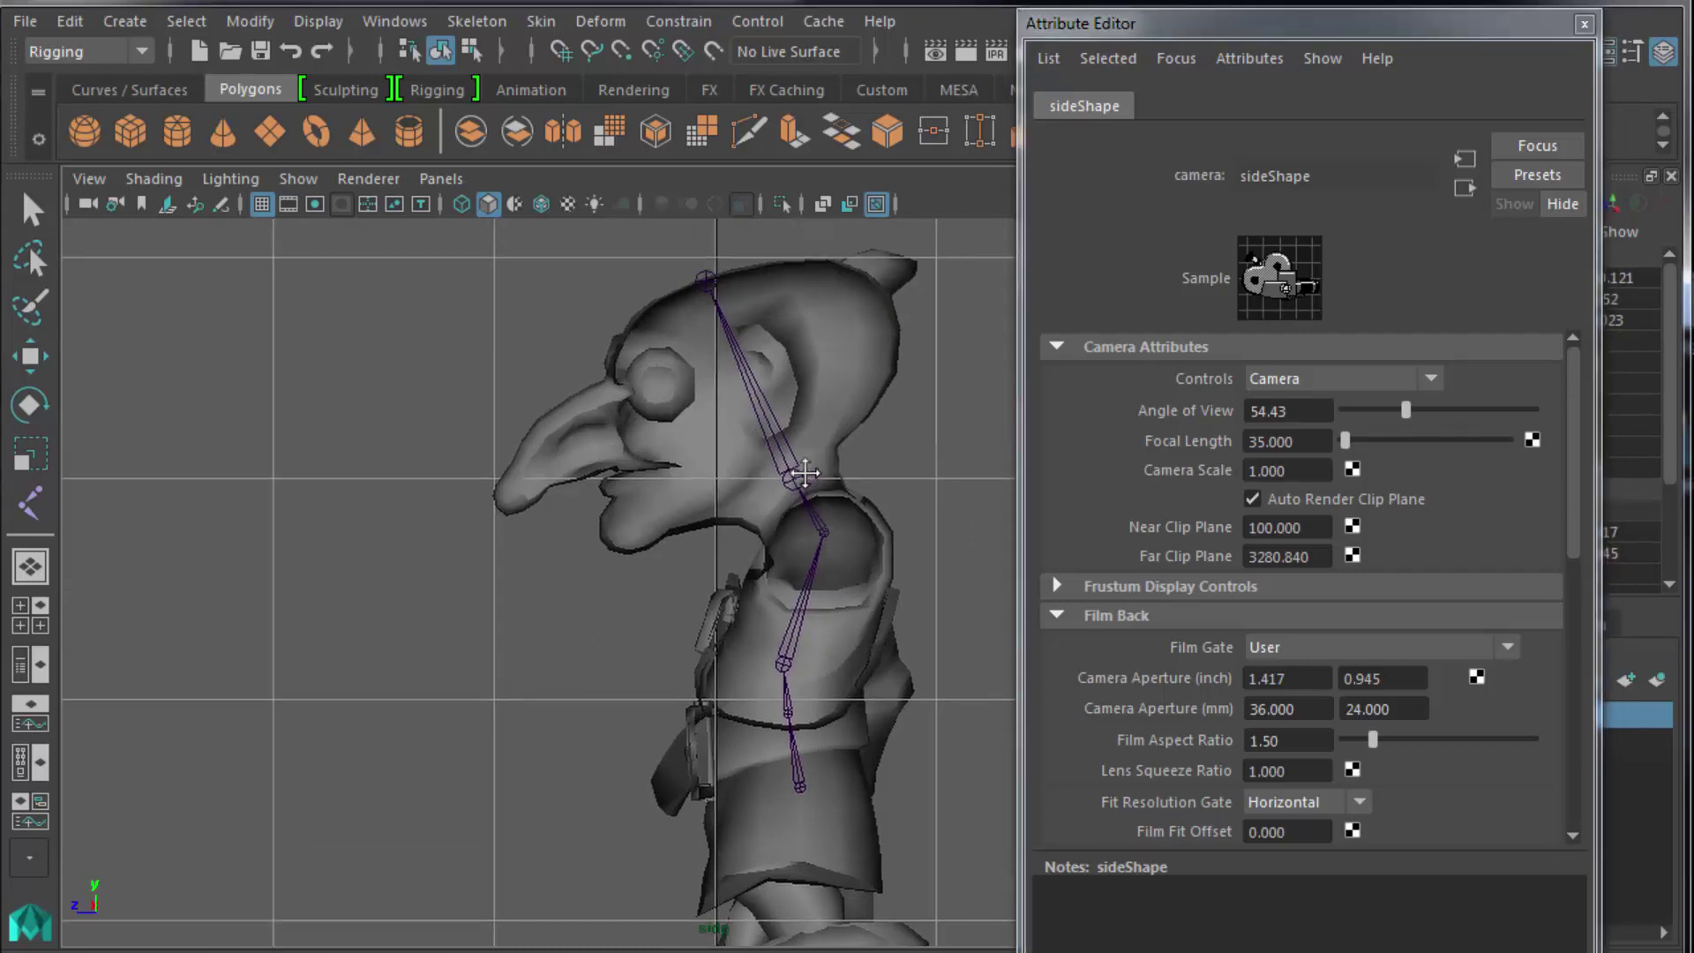
pyautogui.click(795, 481)
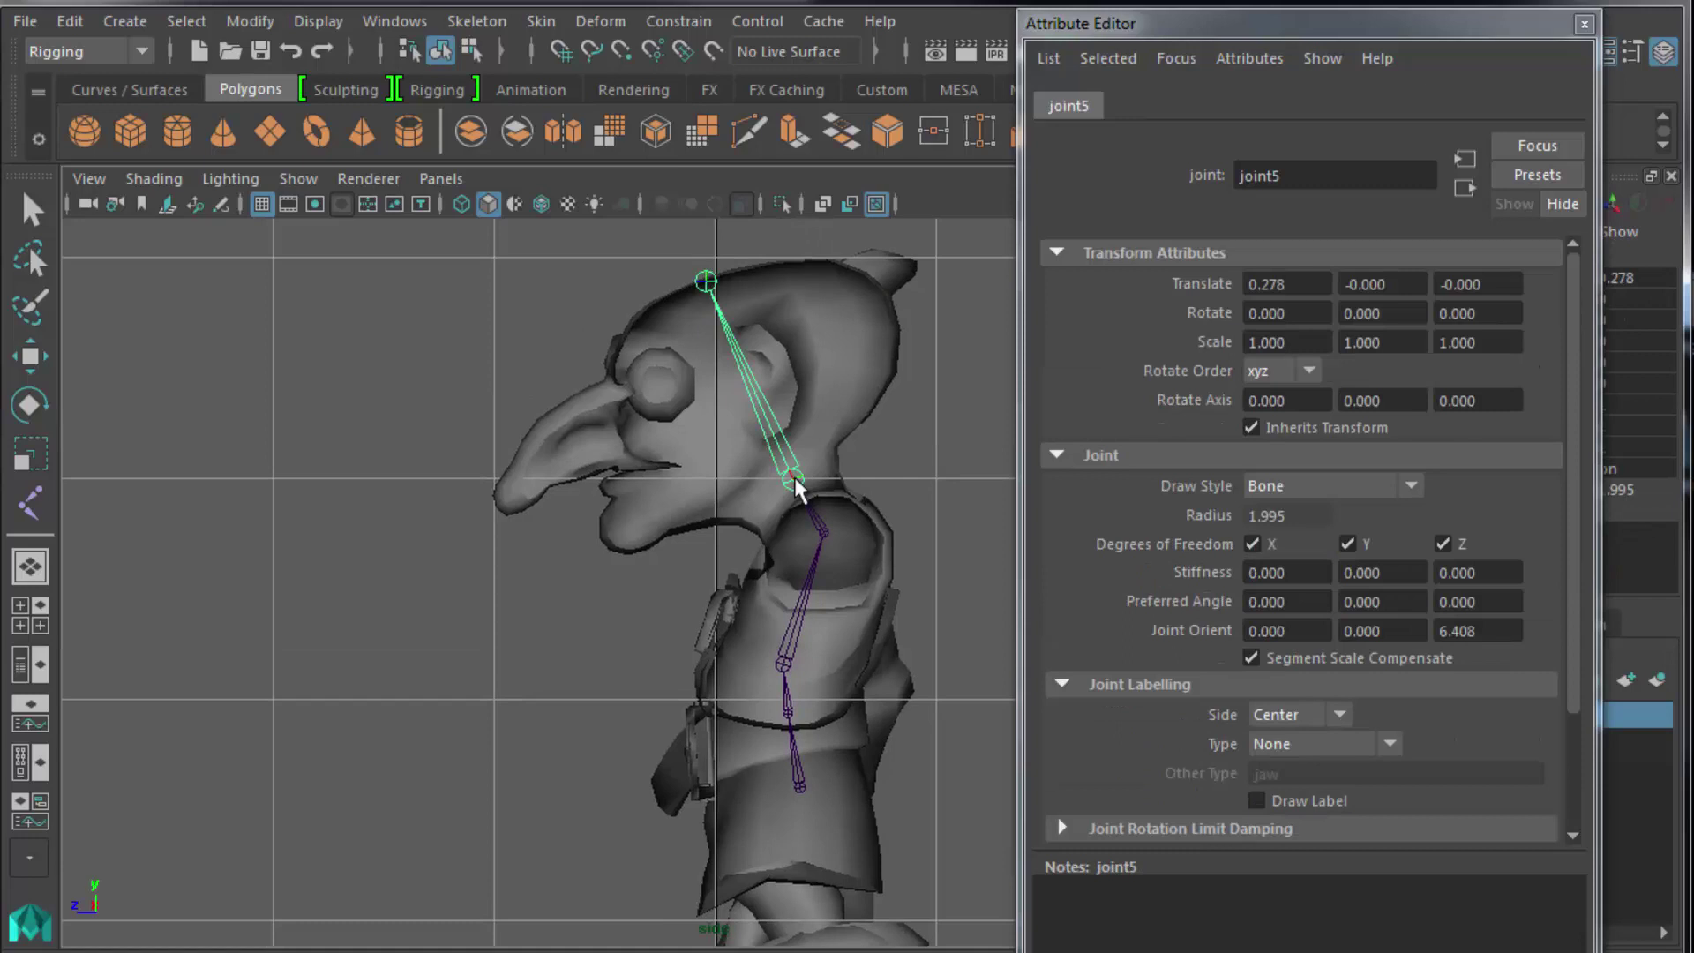
pyautogui.press('w')
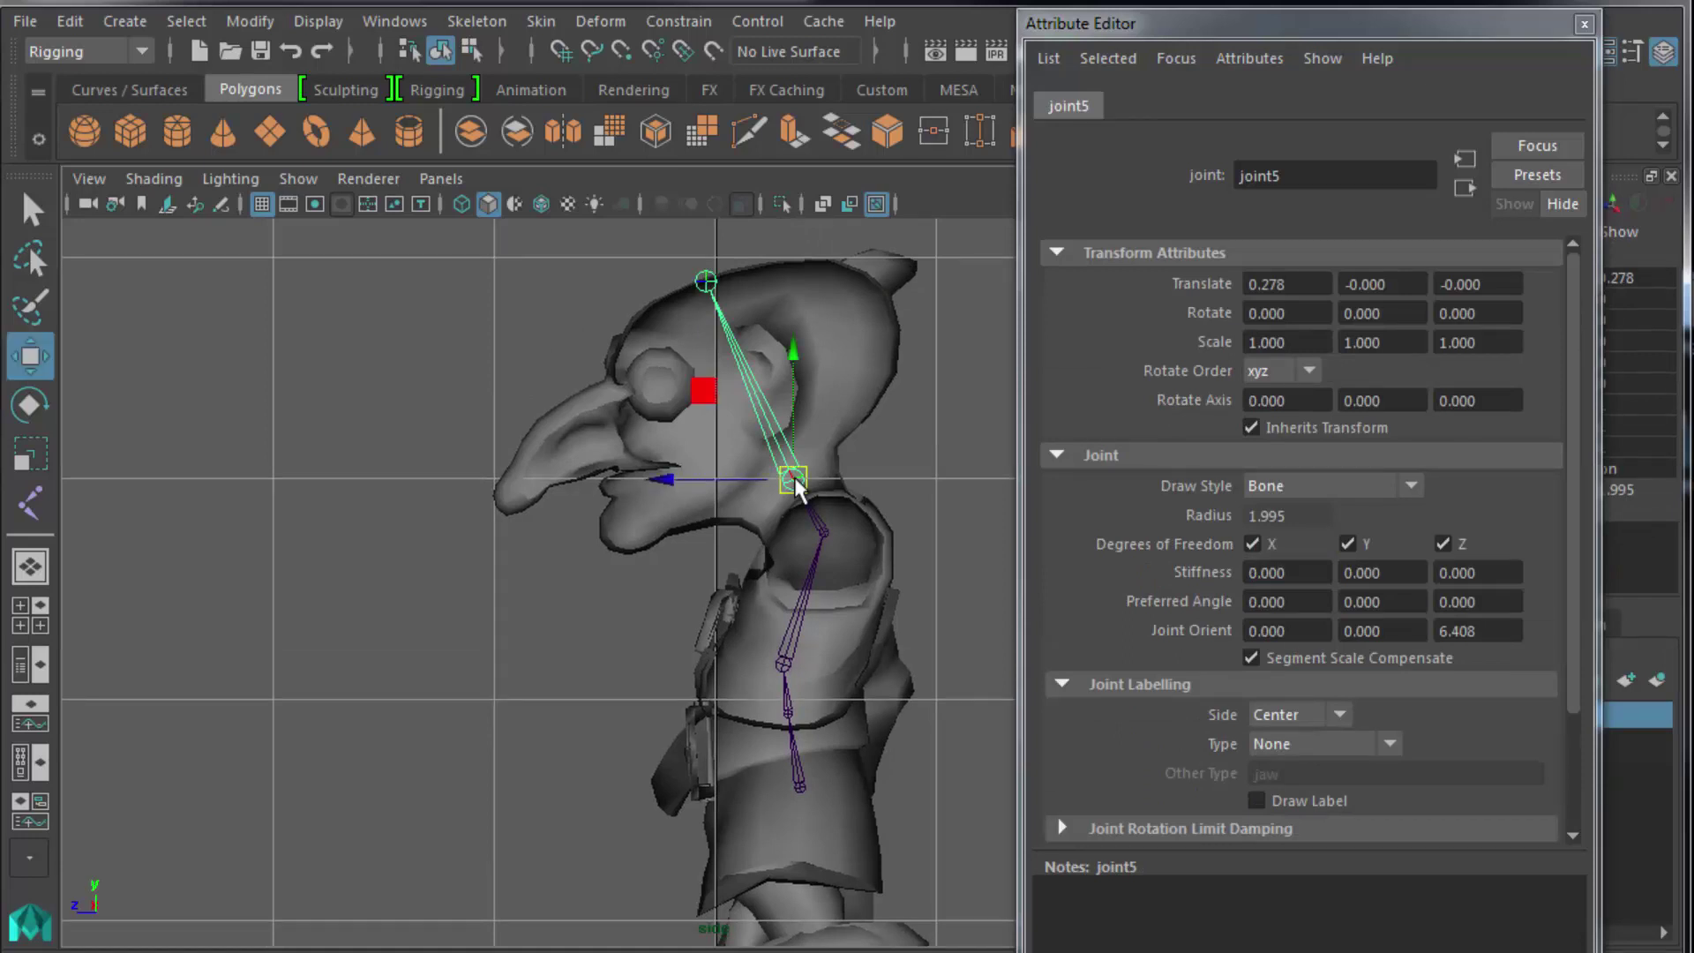
pyautogui.press('d')
pyautogui.moveTo(794, 482); pyautogui.dragTo(782, 467)
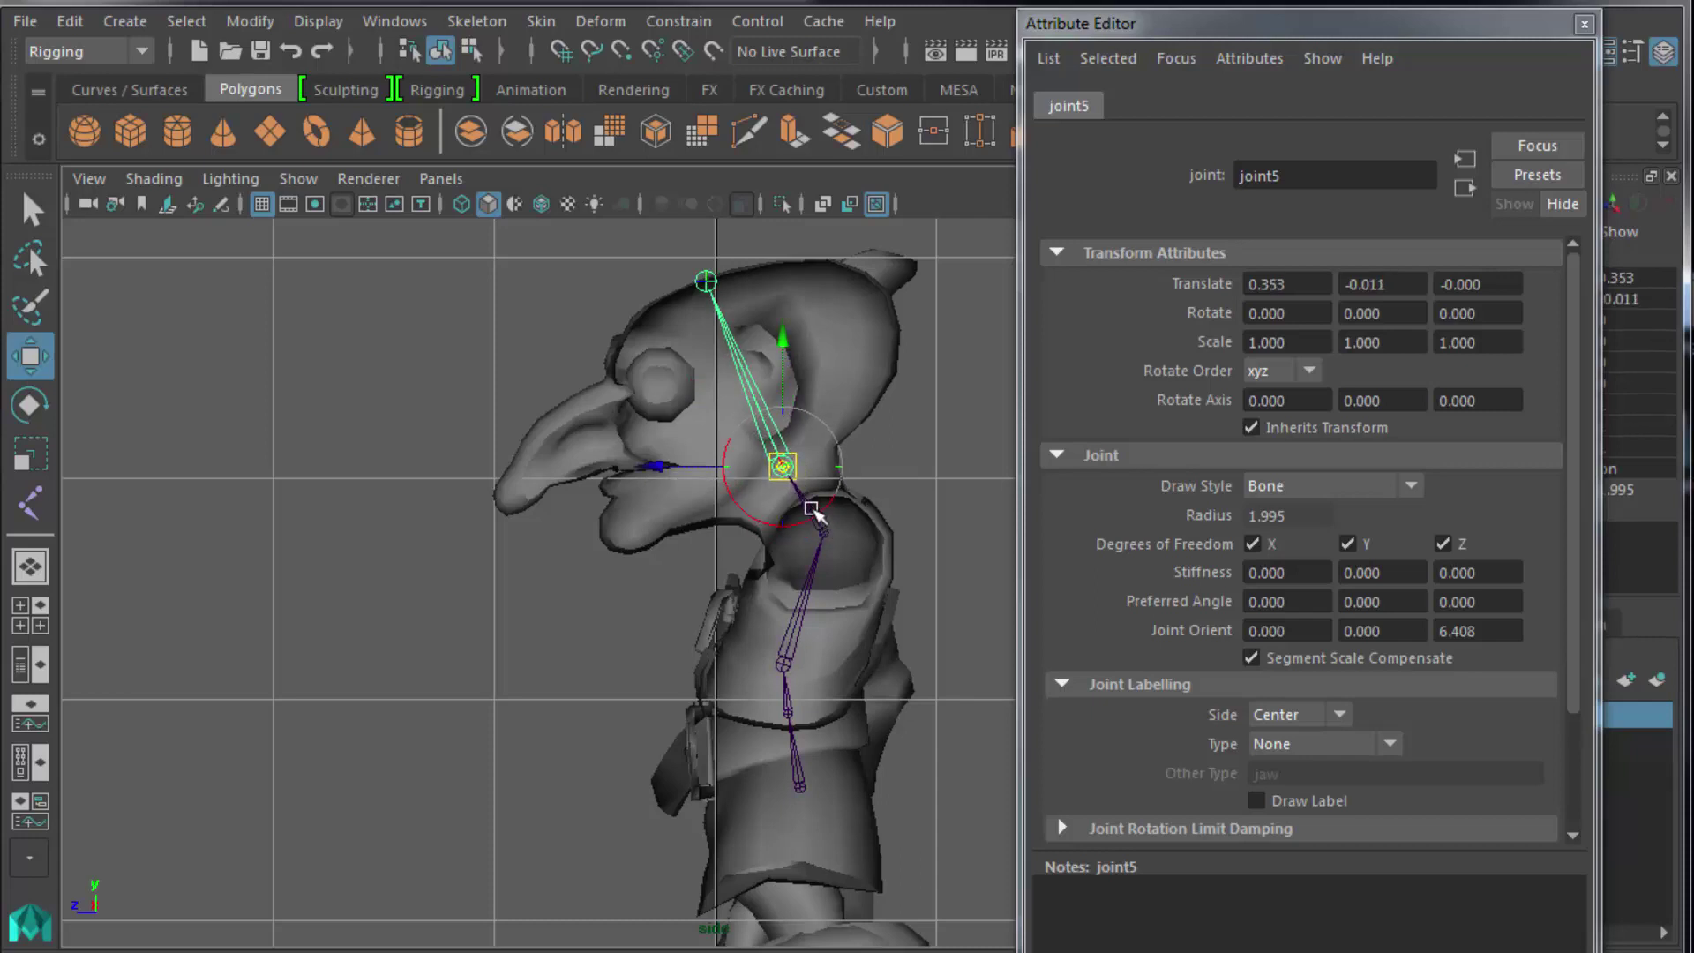
pyautogui.click(822, 524)
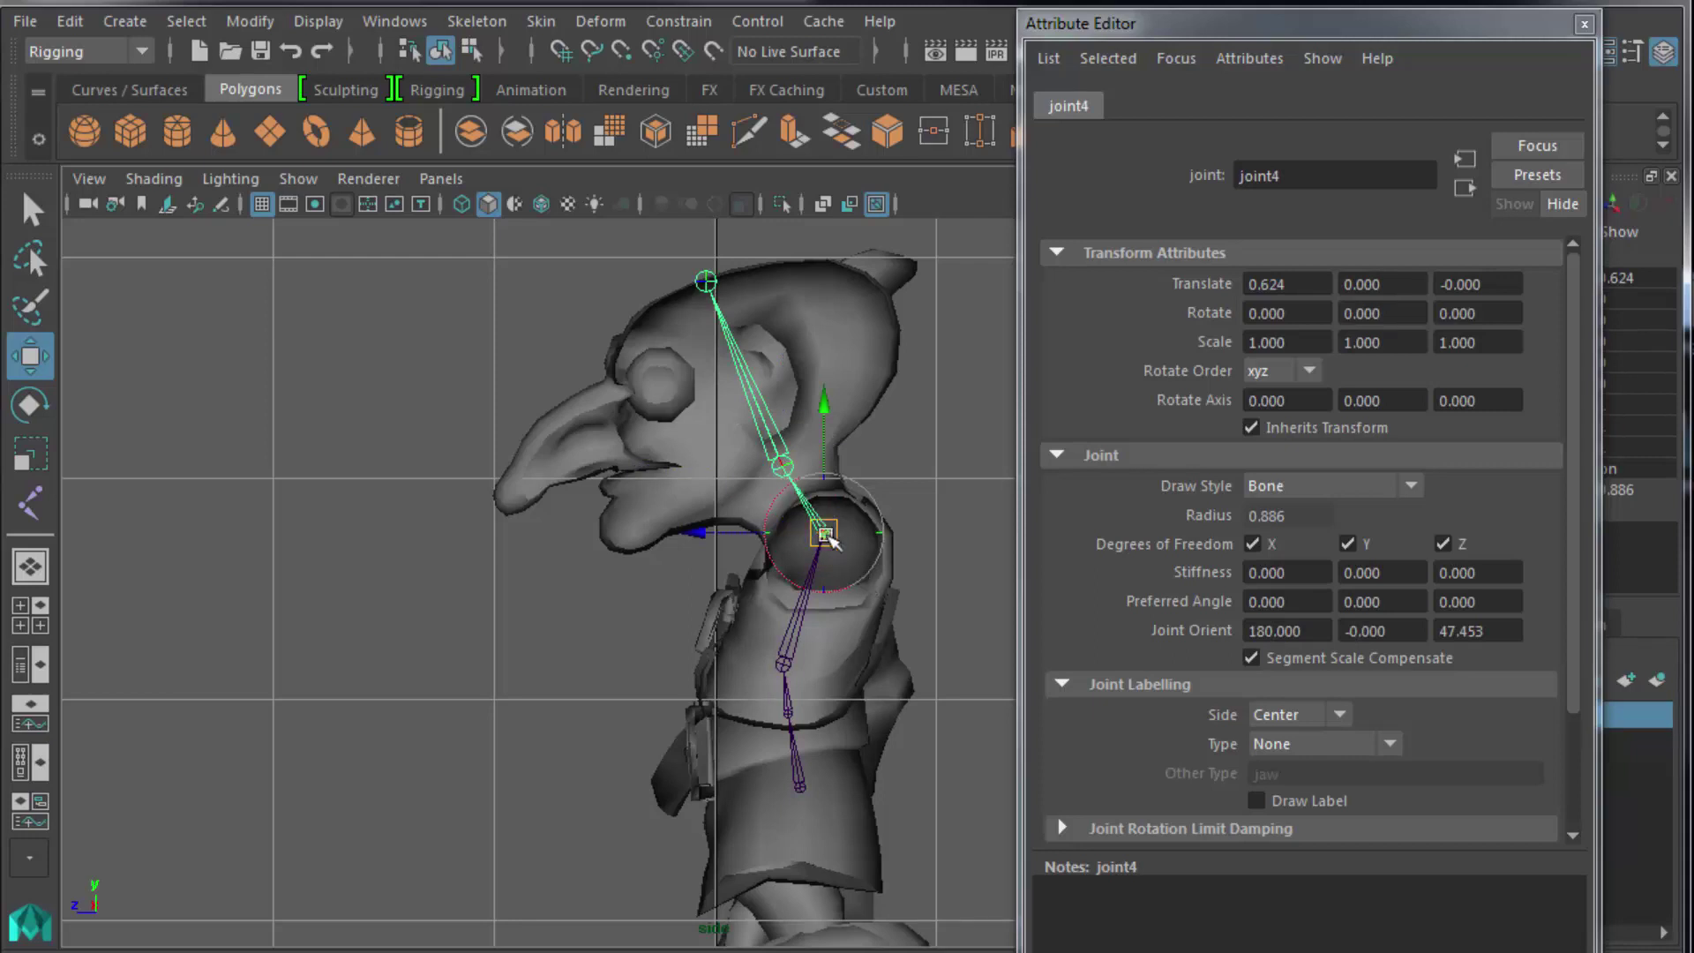
pyautogui.press('d')
pyautogui.moveTo(829, 533); pyautogui.dragTo(824, 527)
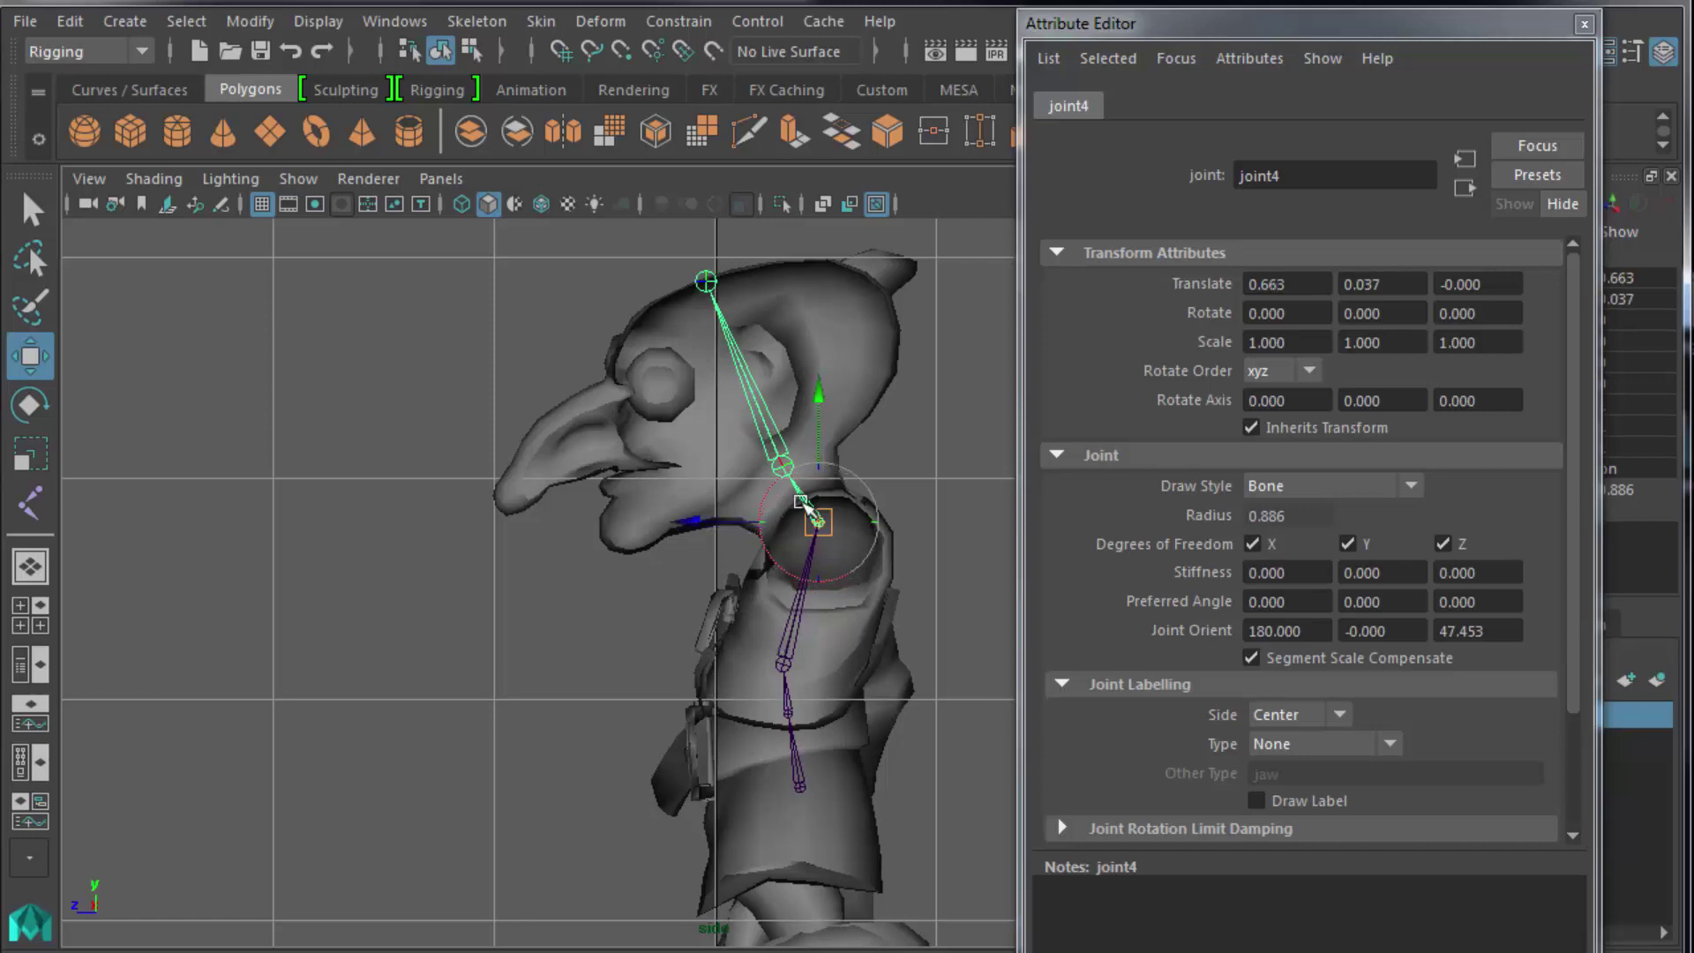
# Select the spine chain from its root joint and create a new display layer from the selection.
pyautogui.click(703, 280)
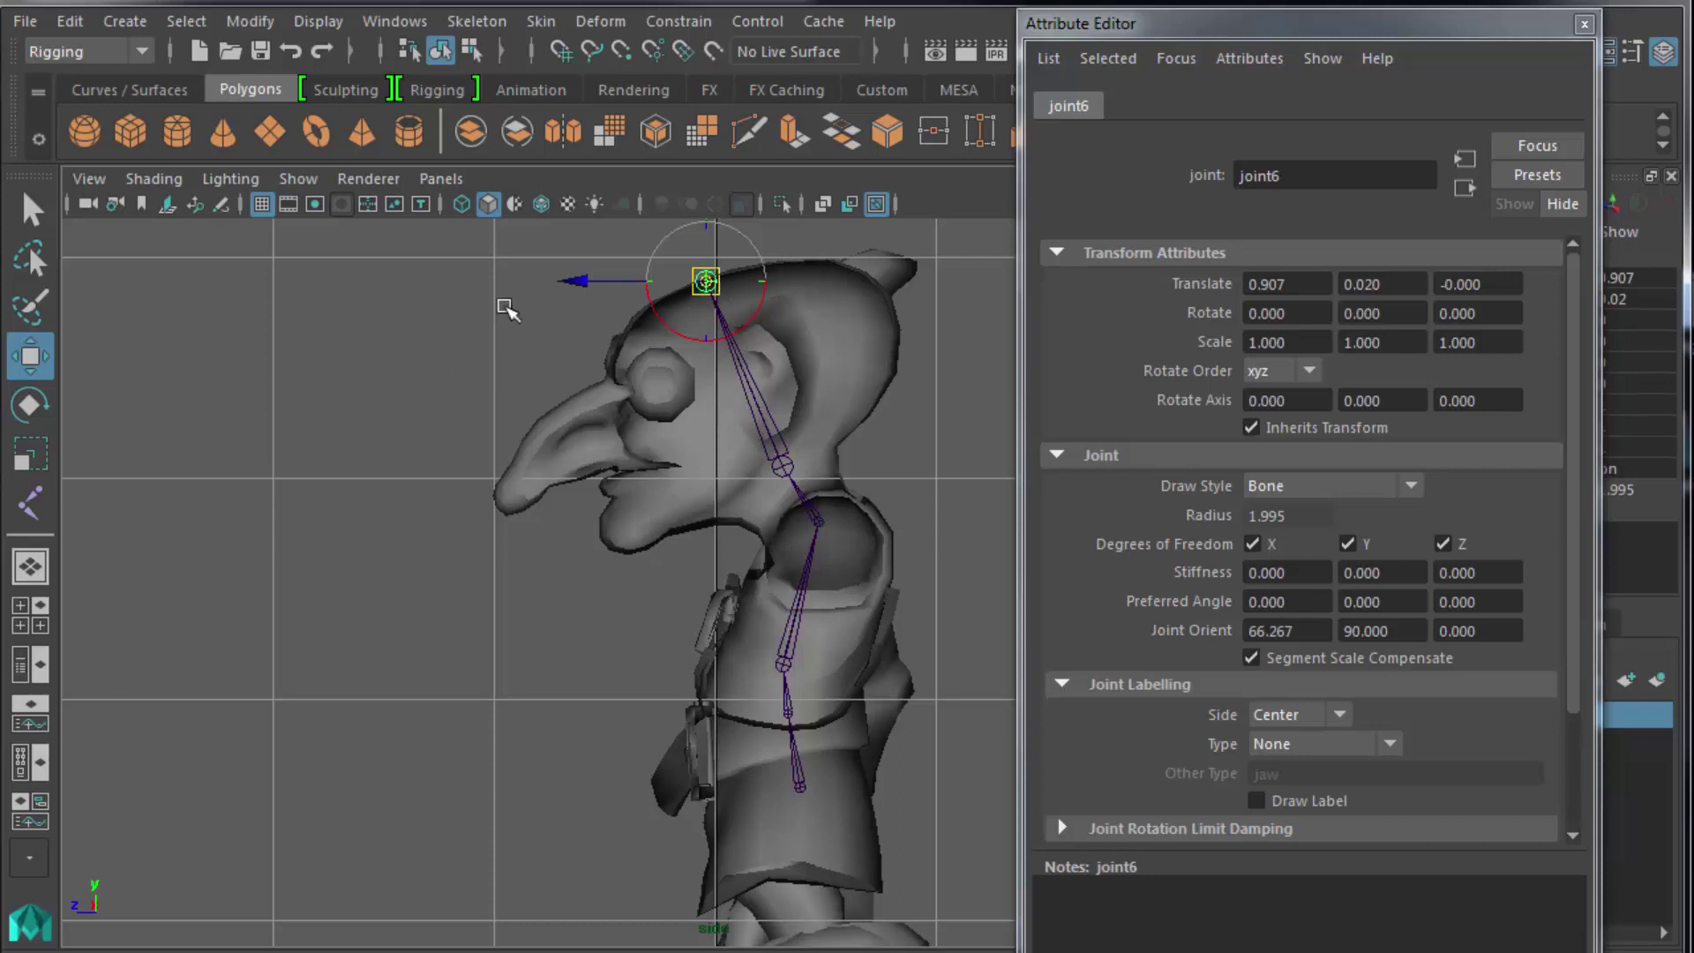
pyautogui.click(439, 328)
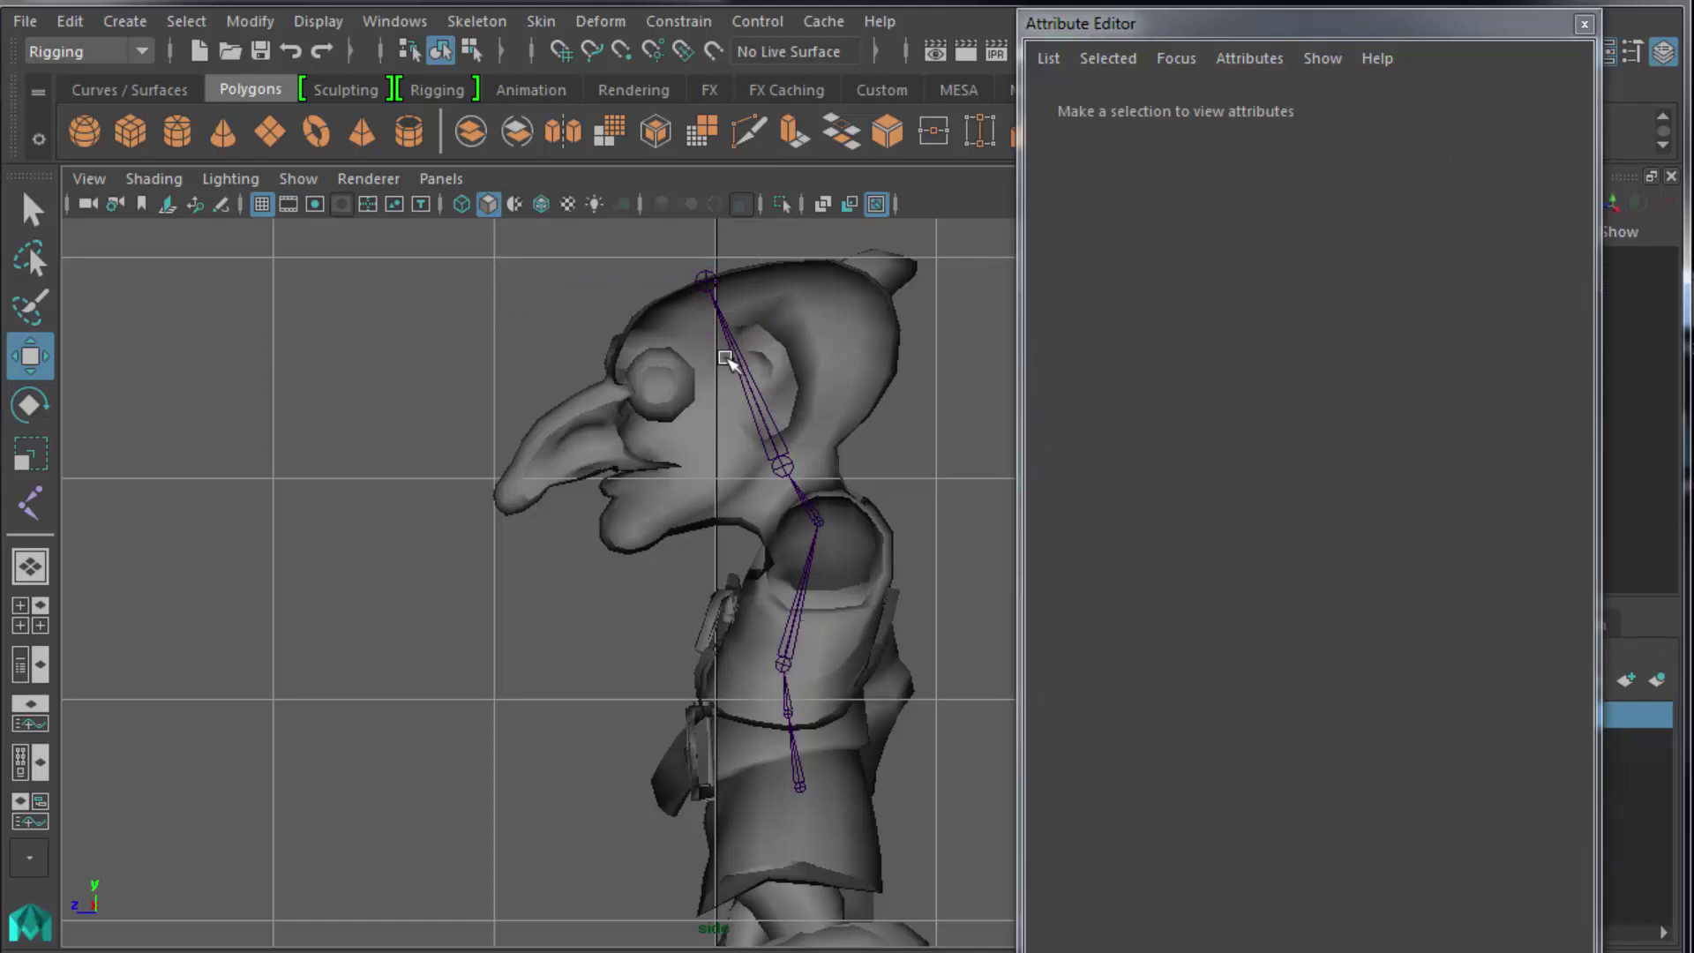
pyautogui.click(706, 281)
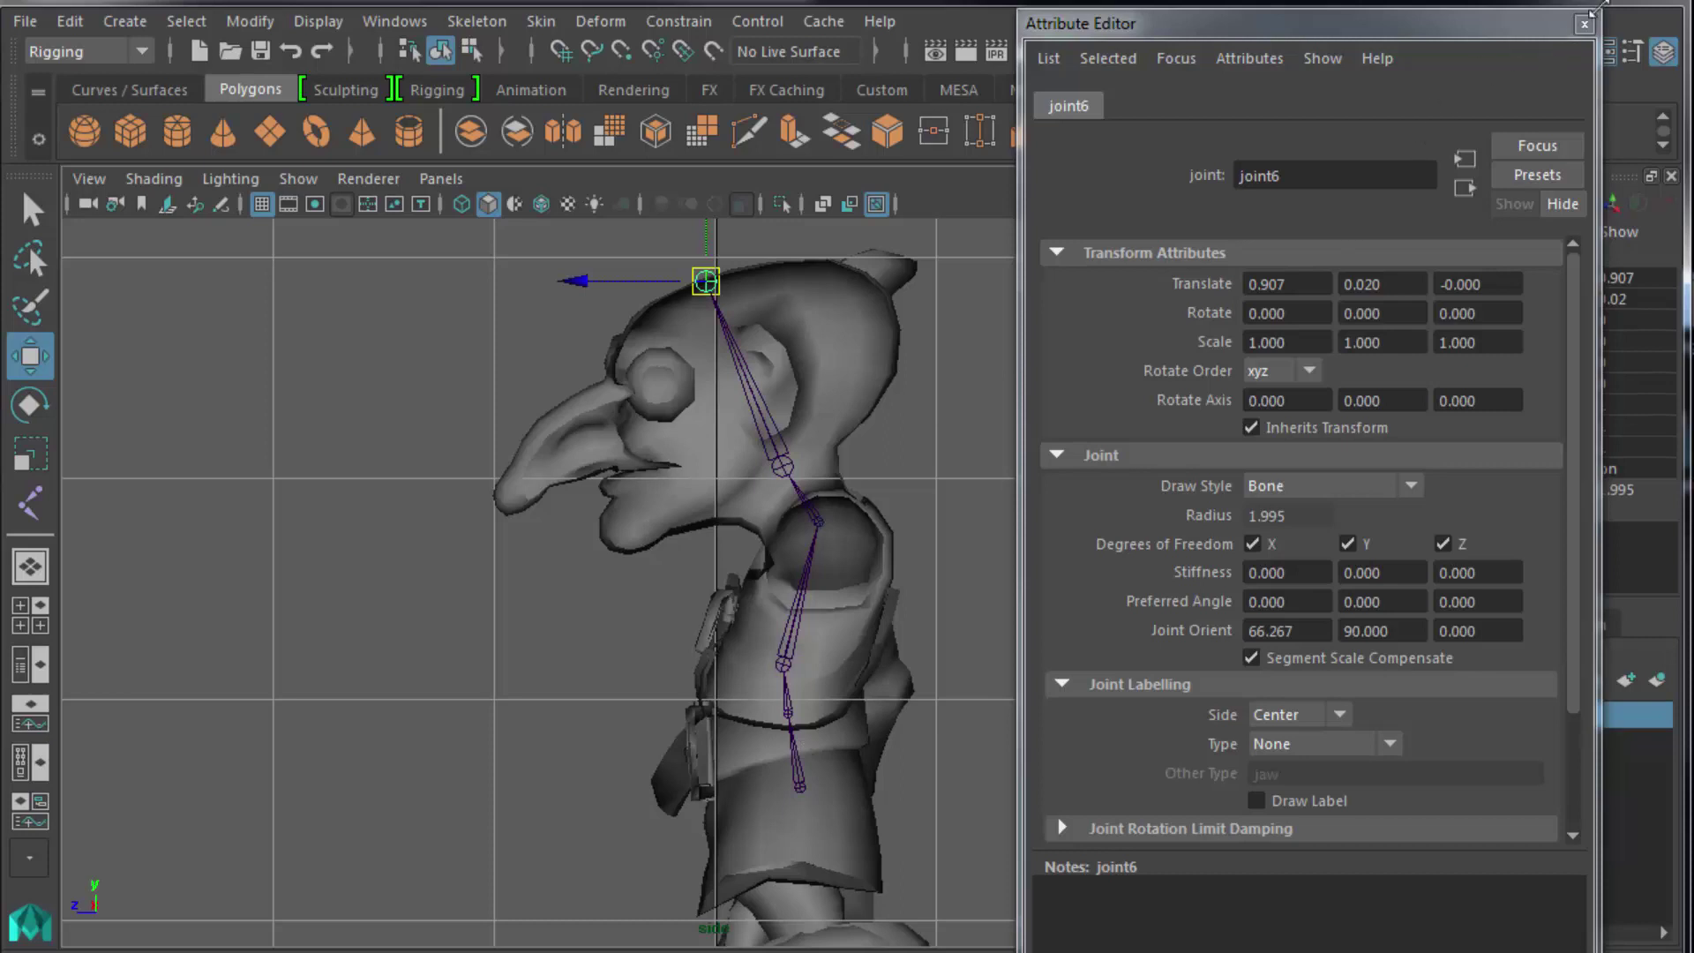
pyautogui.click(1584, 23)
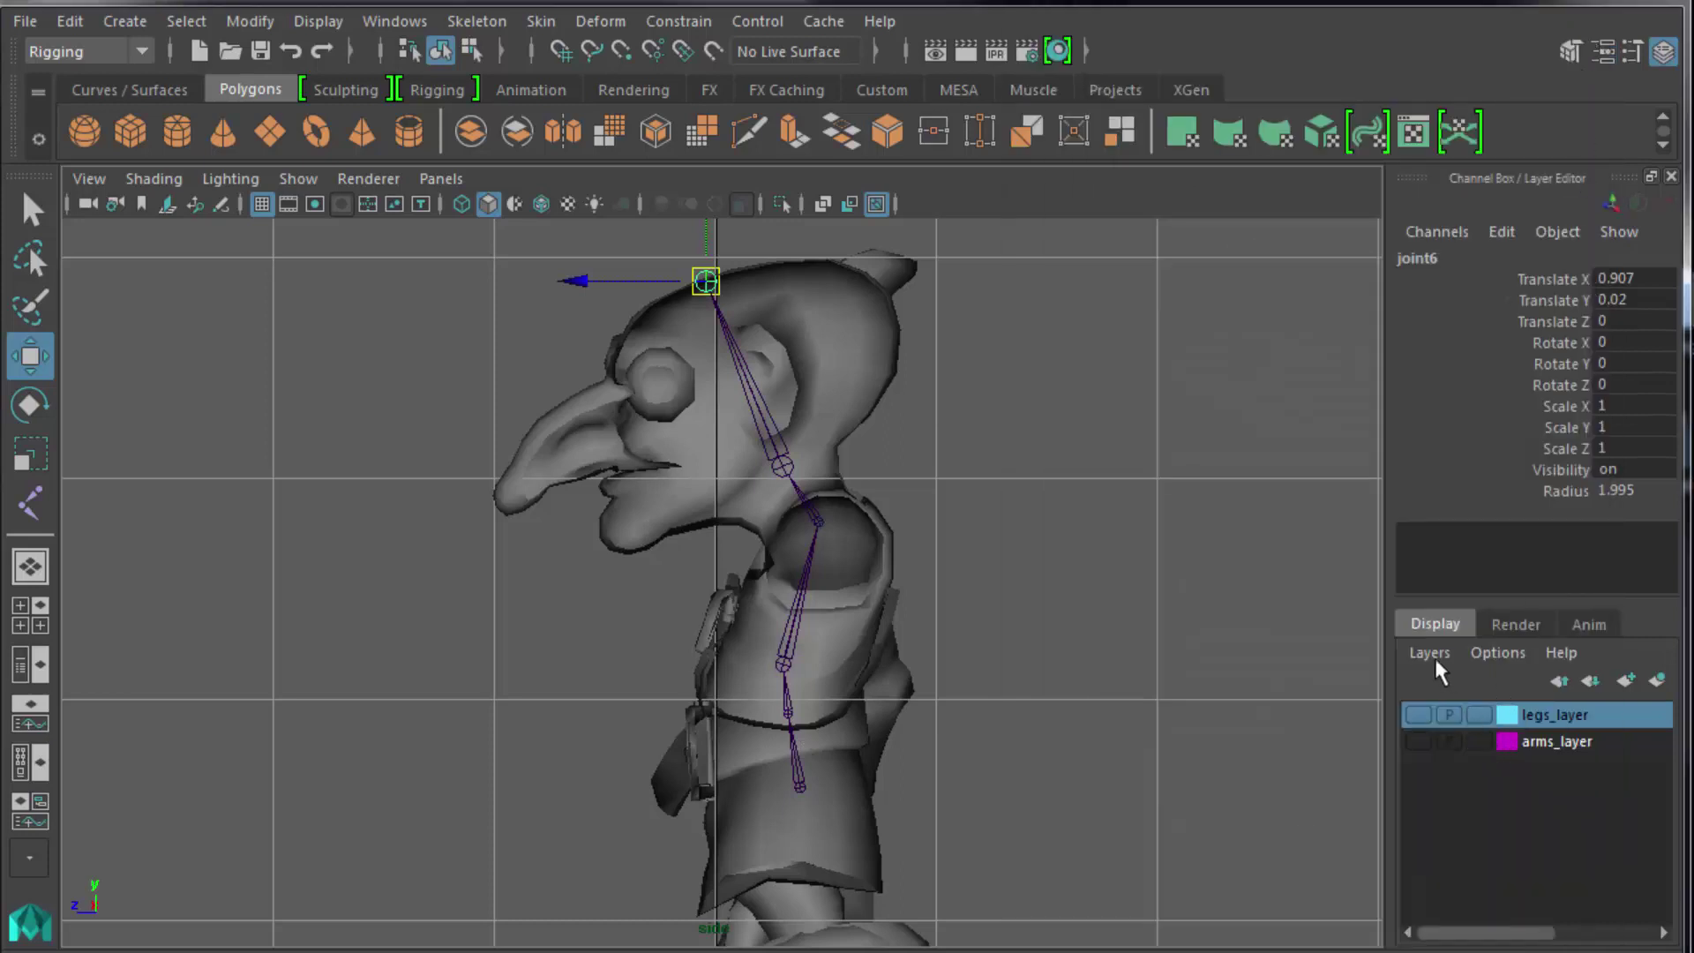
pyautogui.press('Up')
pyautogui.press('Up')
pyautogui.press('Up')
pyautogui.press('Up')
pyautogui.press('Up')
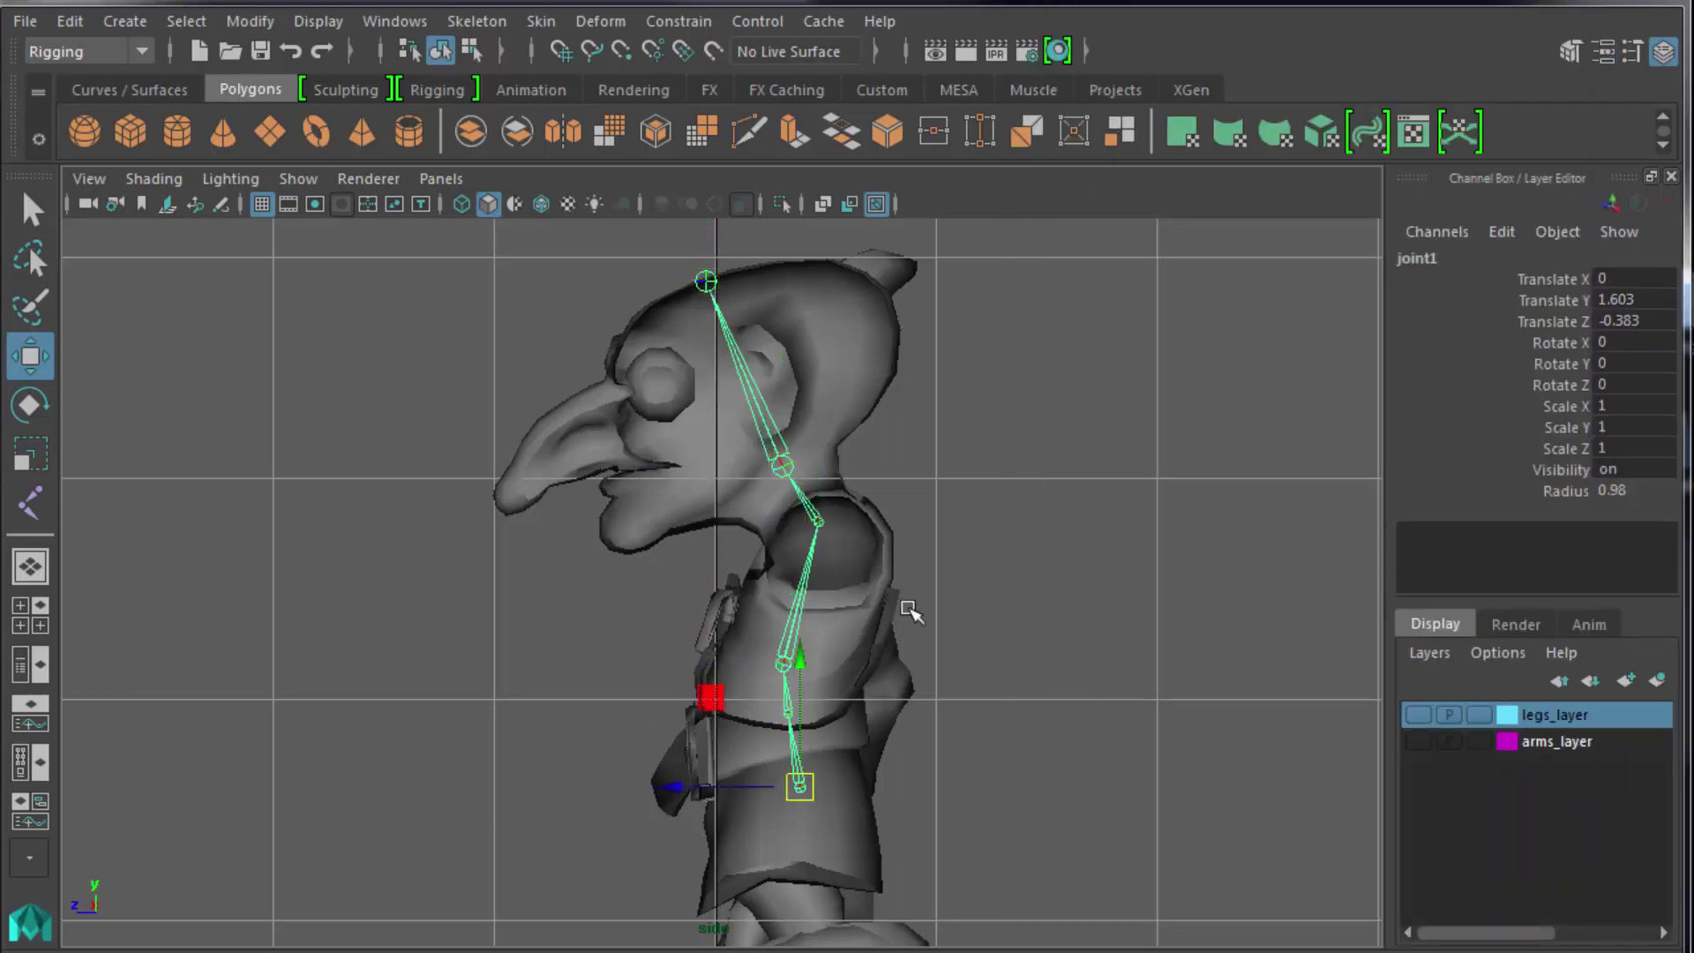
pyautogui.click(1430, 652)
pyautogui.click(1473, 705)
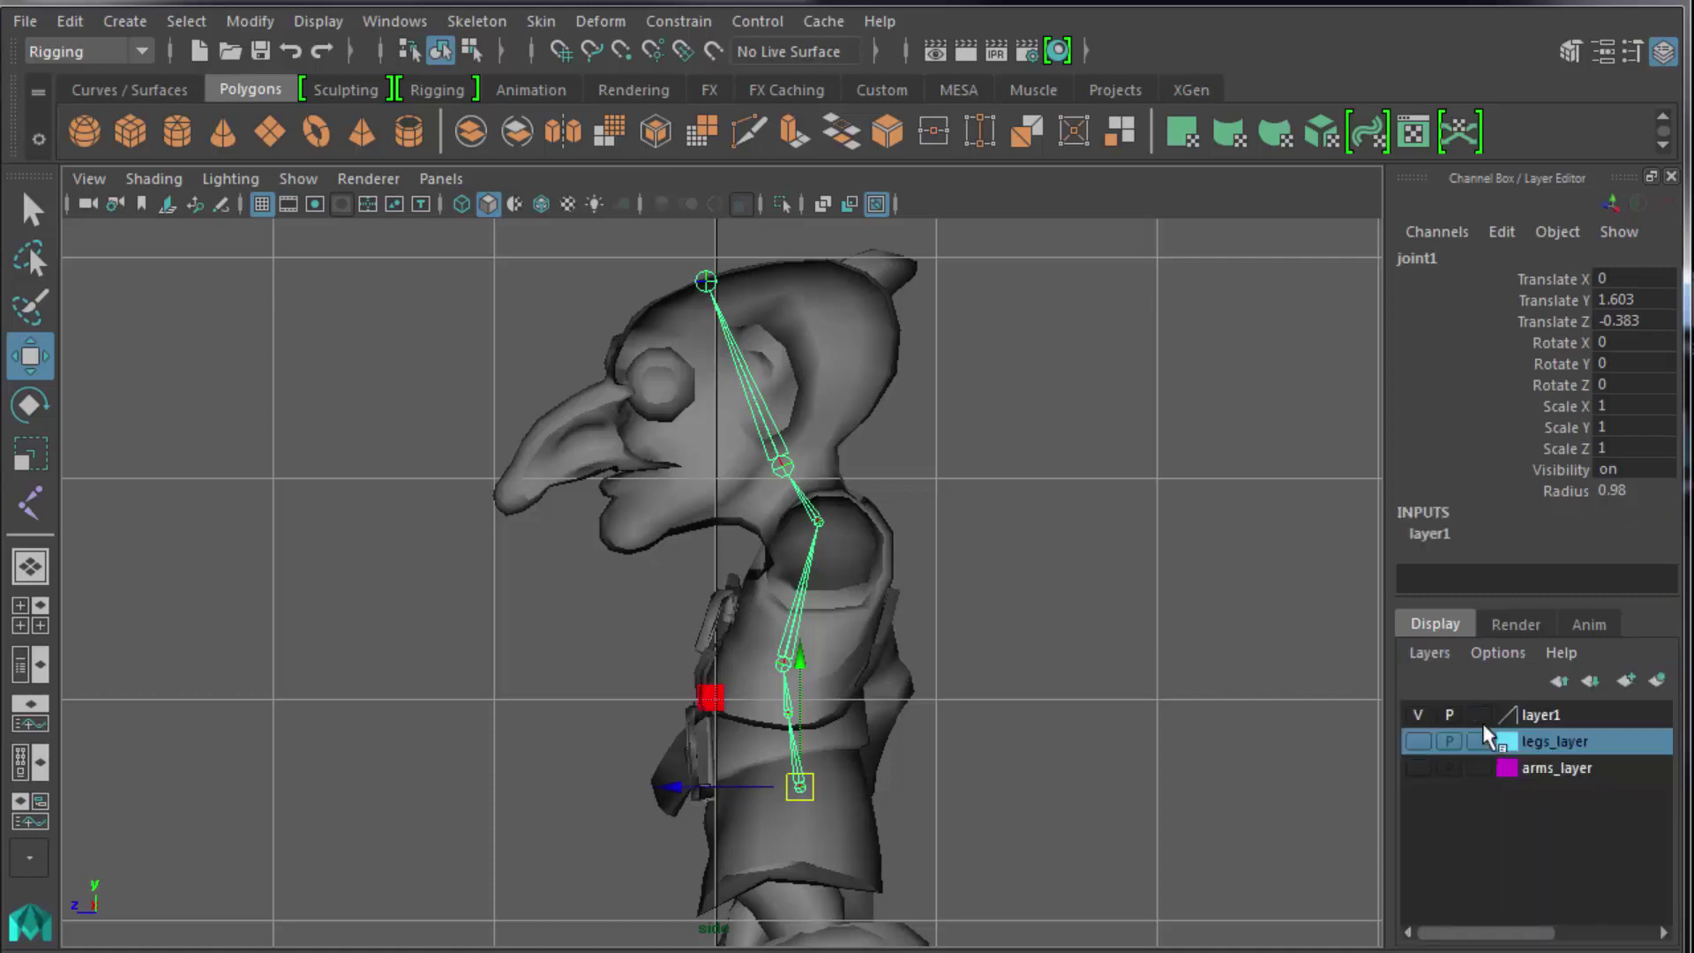
# Rename the new display layer as spine_layer and give it a yellow color.
pyautogui.doubleClick(1535, 714)
pyautogui.press('BackSpace')
pyautogui.press('BackSpace')
pyautogui.press('BackSpace')
pyautogui.press('BackSpace')
pyautogui.press('BackSpace')
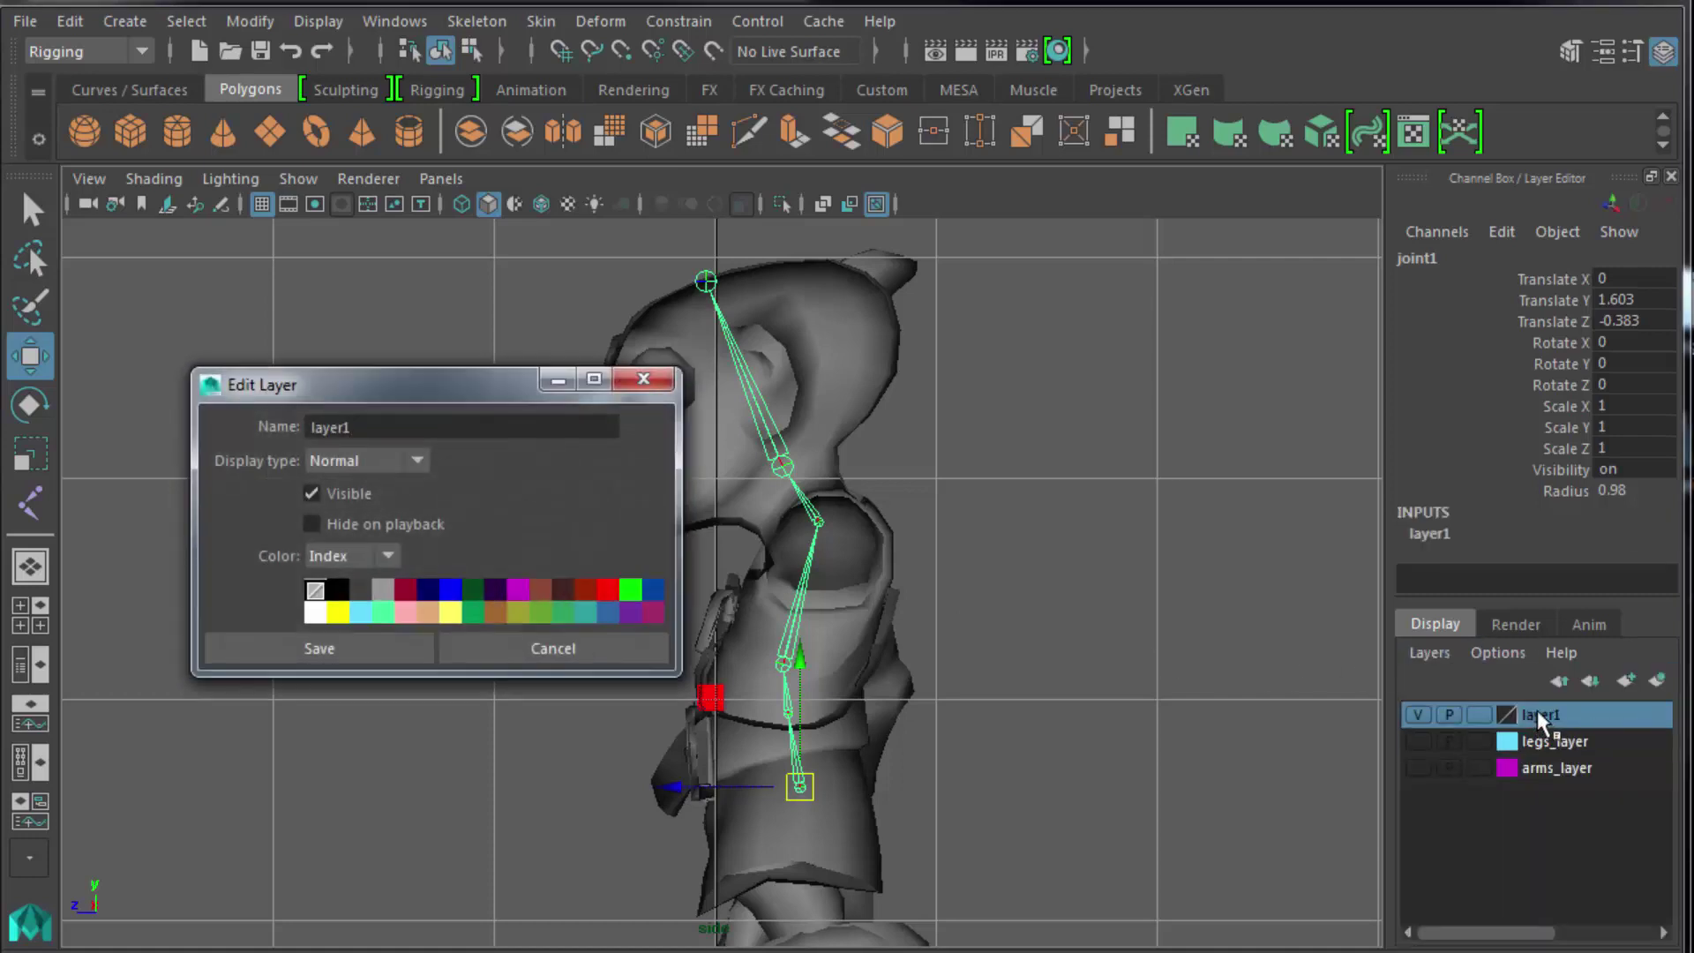
pyautogui.press('BackSpace')
pyautogui.write('spine_layer')
pyautogui.click(606, 588)
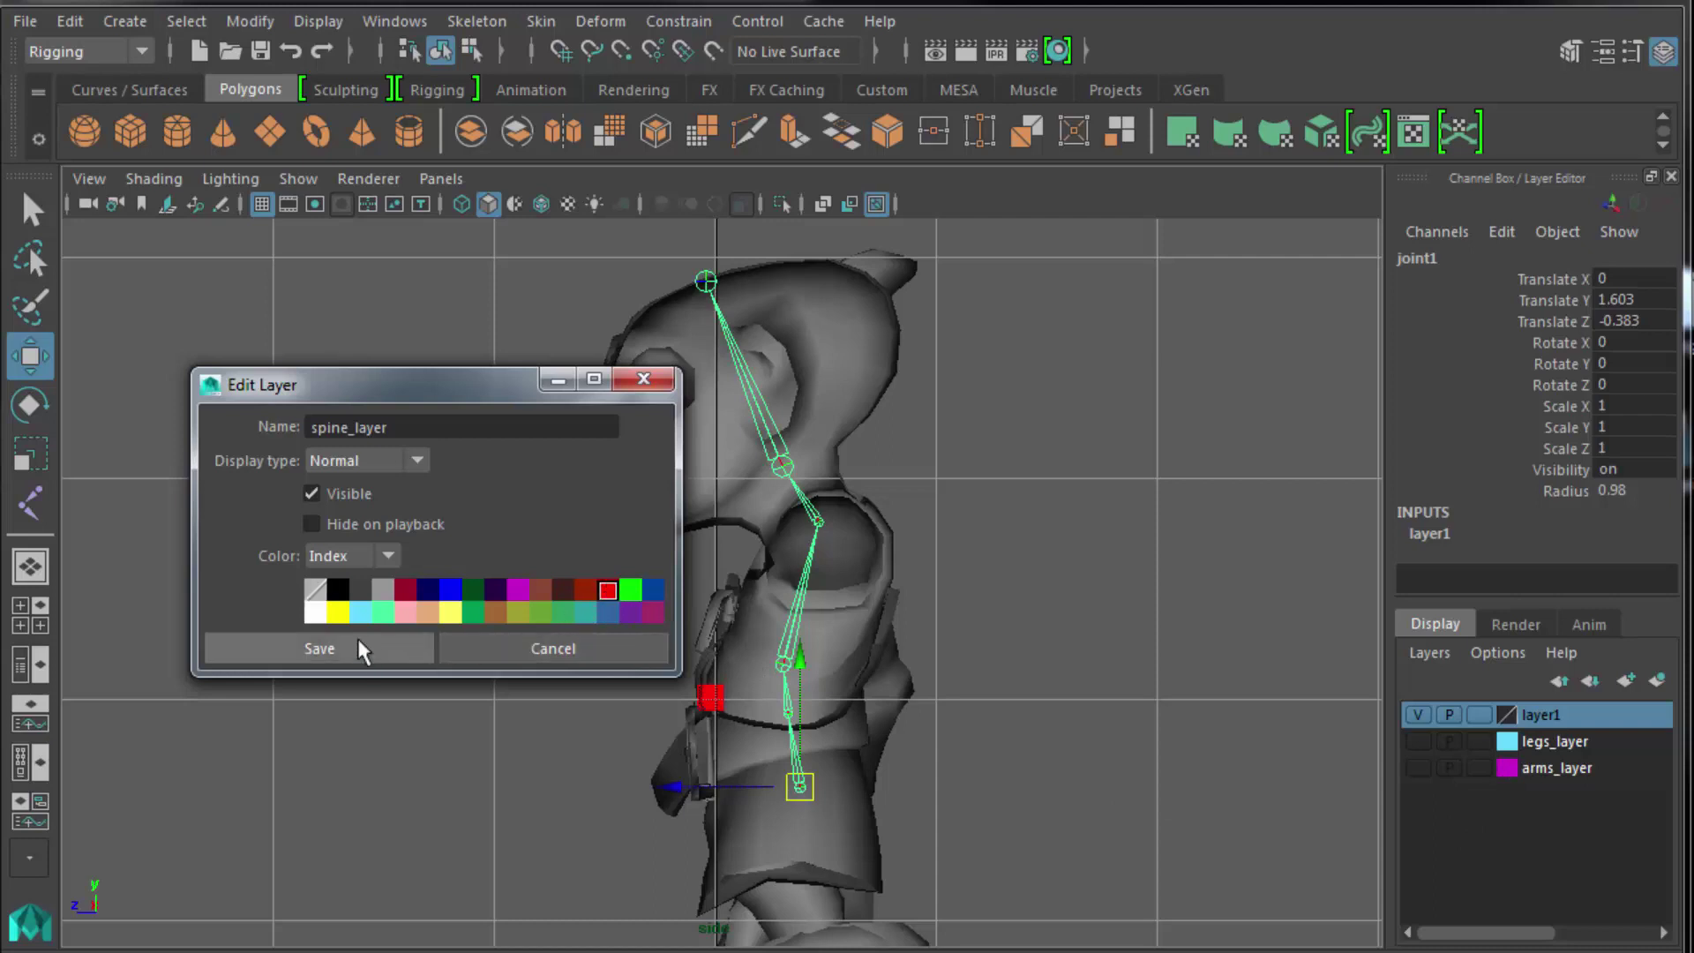
pyautogui.click(336, 611)
pyautogui.click(363, 653)
pyautogui.click(1029, 607)
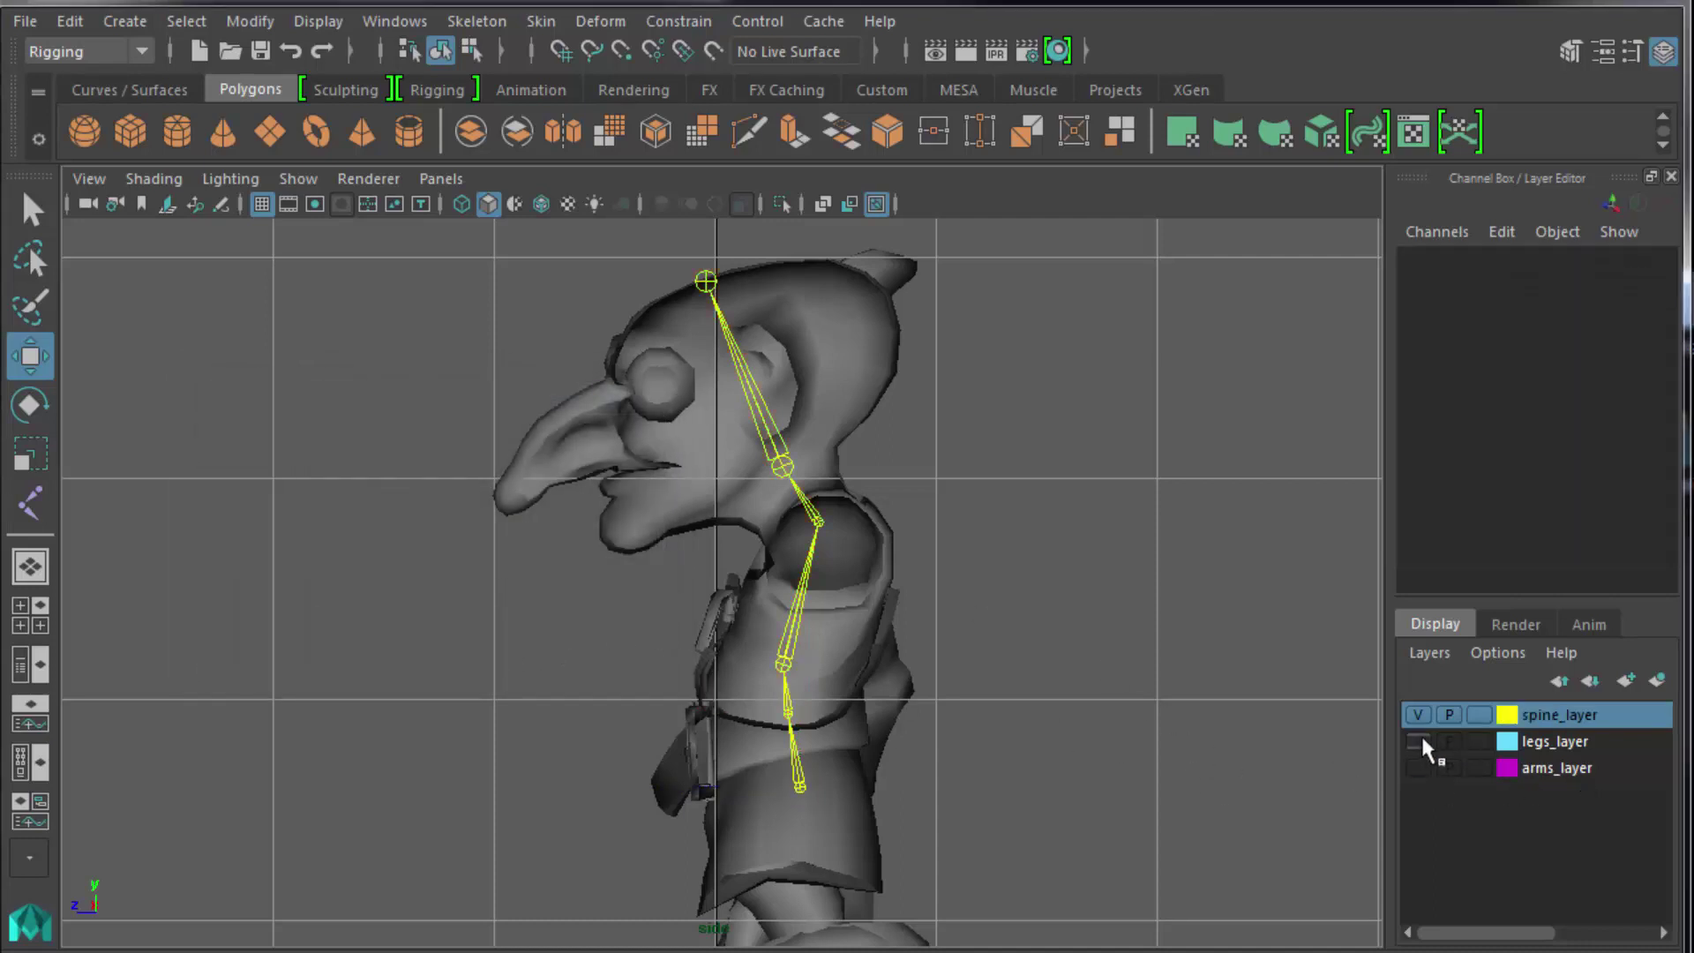
# Show legs_layer and arms_layer, and set the side camera's Near Clip Plane to 1 and Far Clip Plane to 1000.
pyautogui.click(1418, 763)
pyautogui.click(86, 179)
pyautogui.click(100, 224)
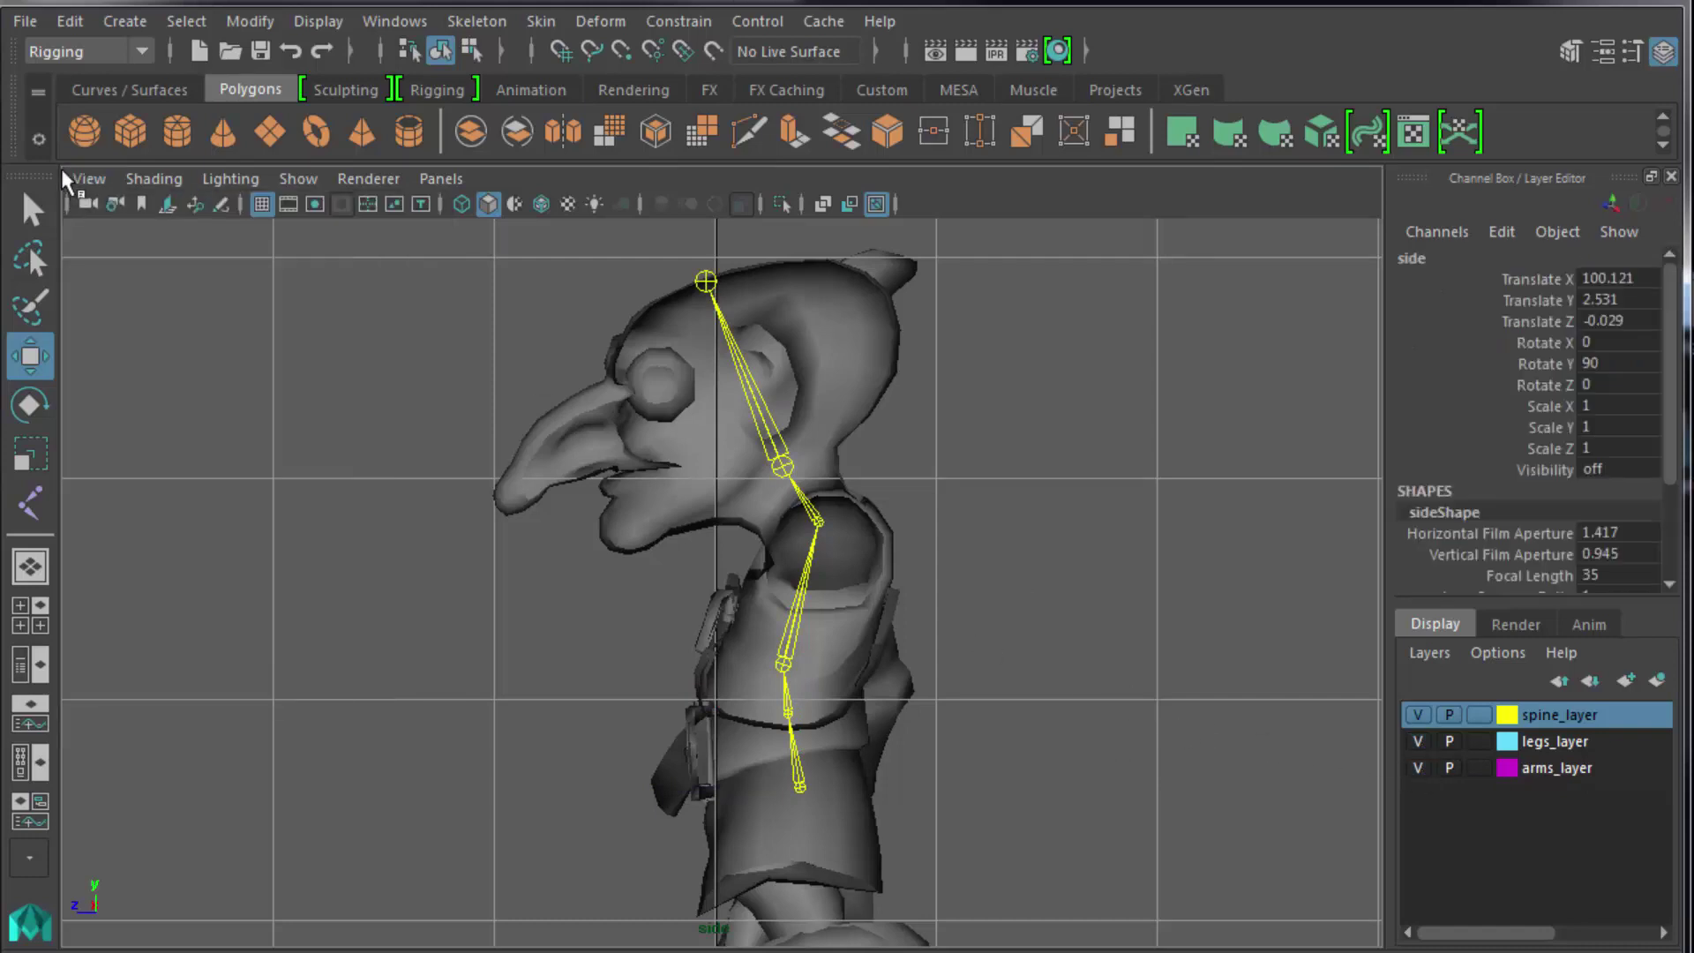
pyautogui.click(84, 179)
pyautogui.click(182, 599)
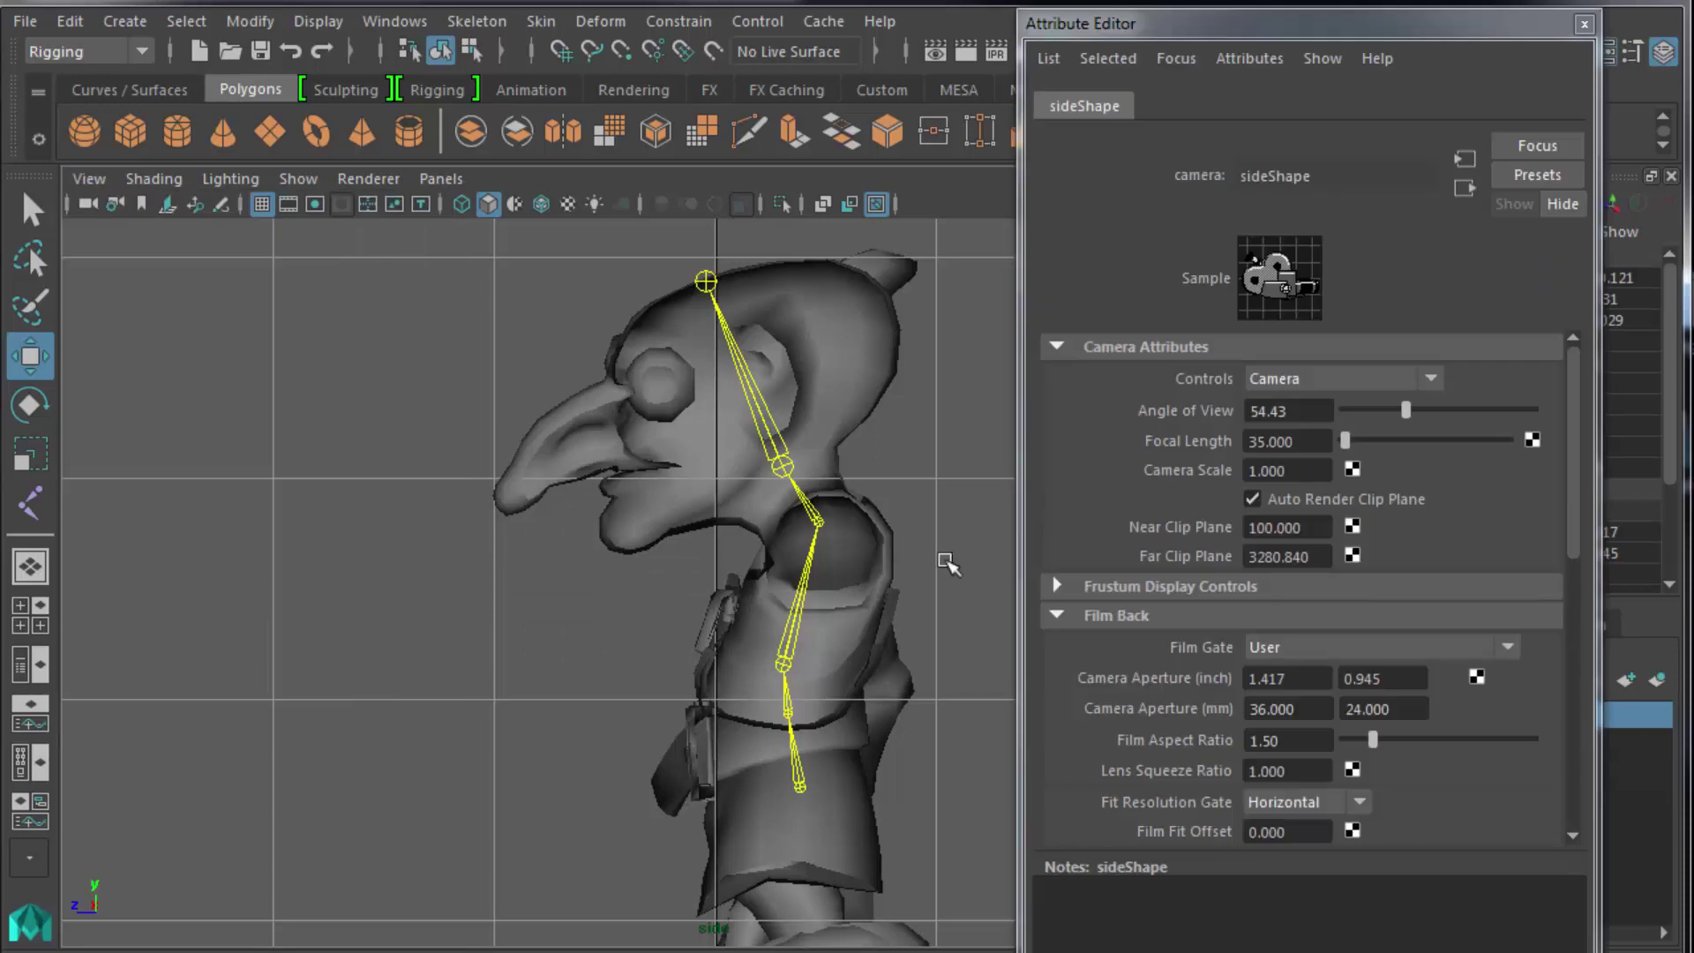
pyautogui.doubleClick(1268, 529)
pyautogui.write('1')
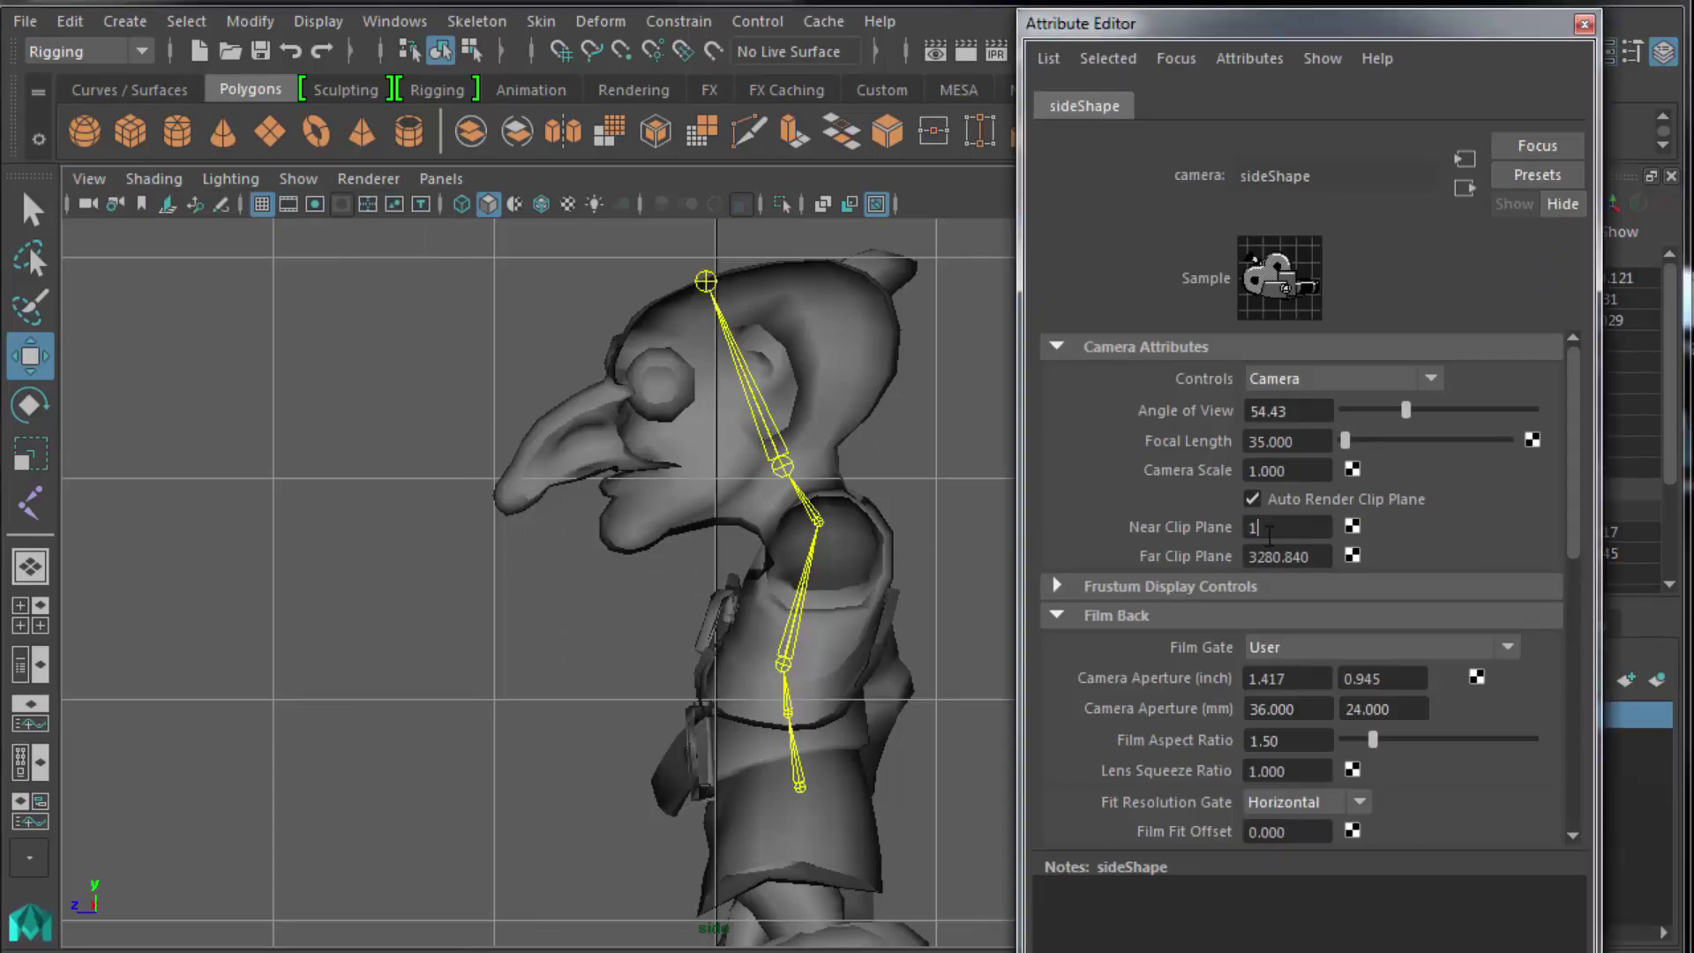
pyautogui.press('Tab')
pyautogui.write('1000')
pyautogui.press('Return')
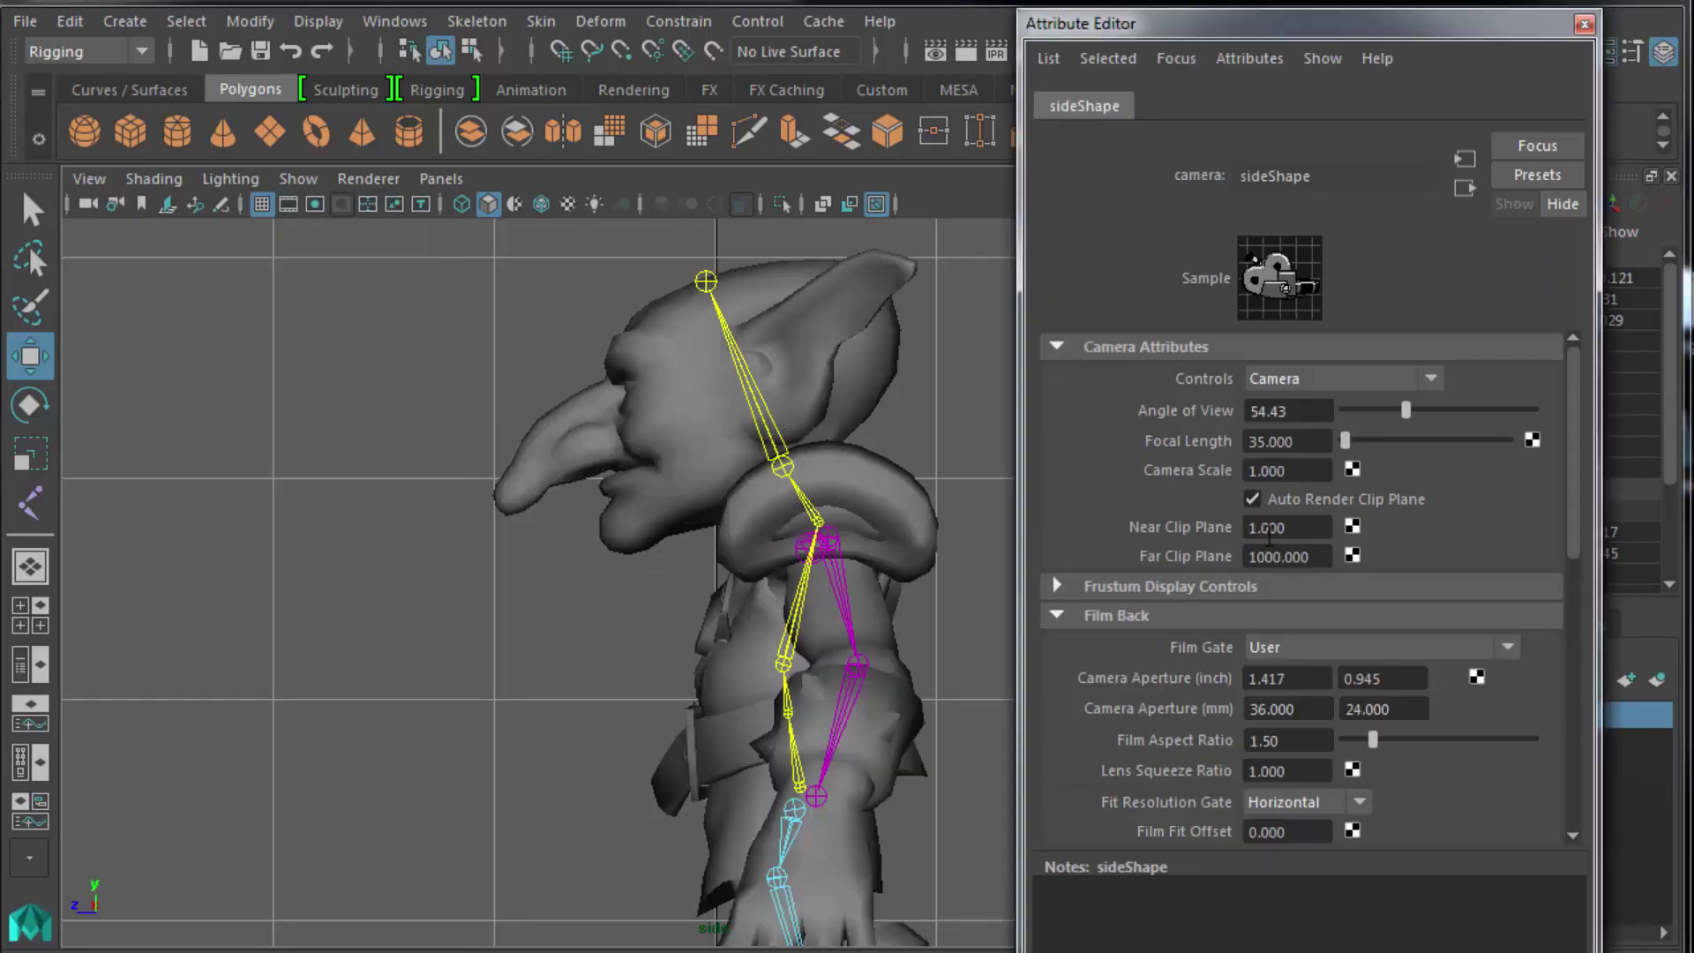
pyautogui.click(1273, 558)
pyautogui.write('0')
pyautogui.press('Return')
pyautogui.click(1492, 952)
pyautogui.click(1094, 768)
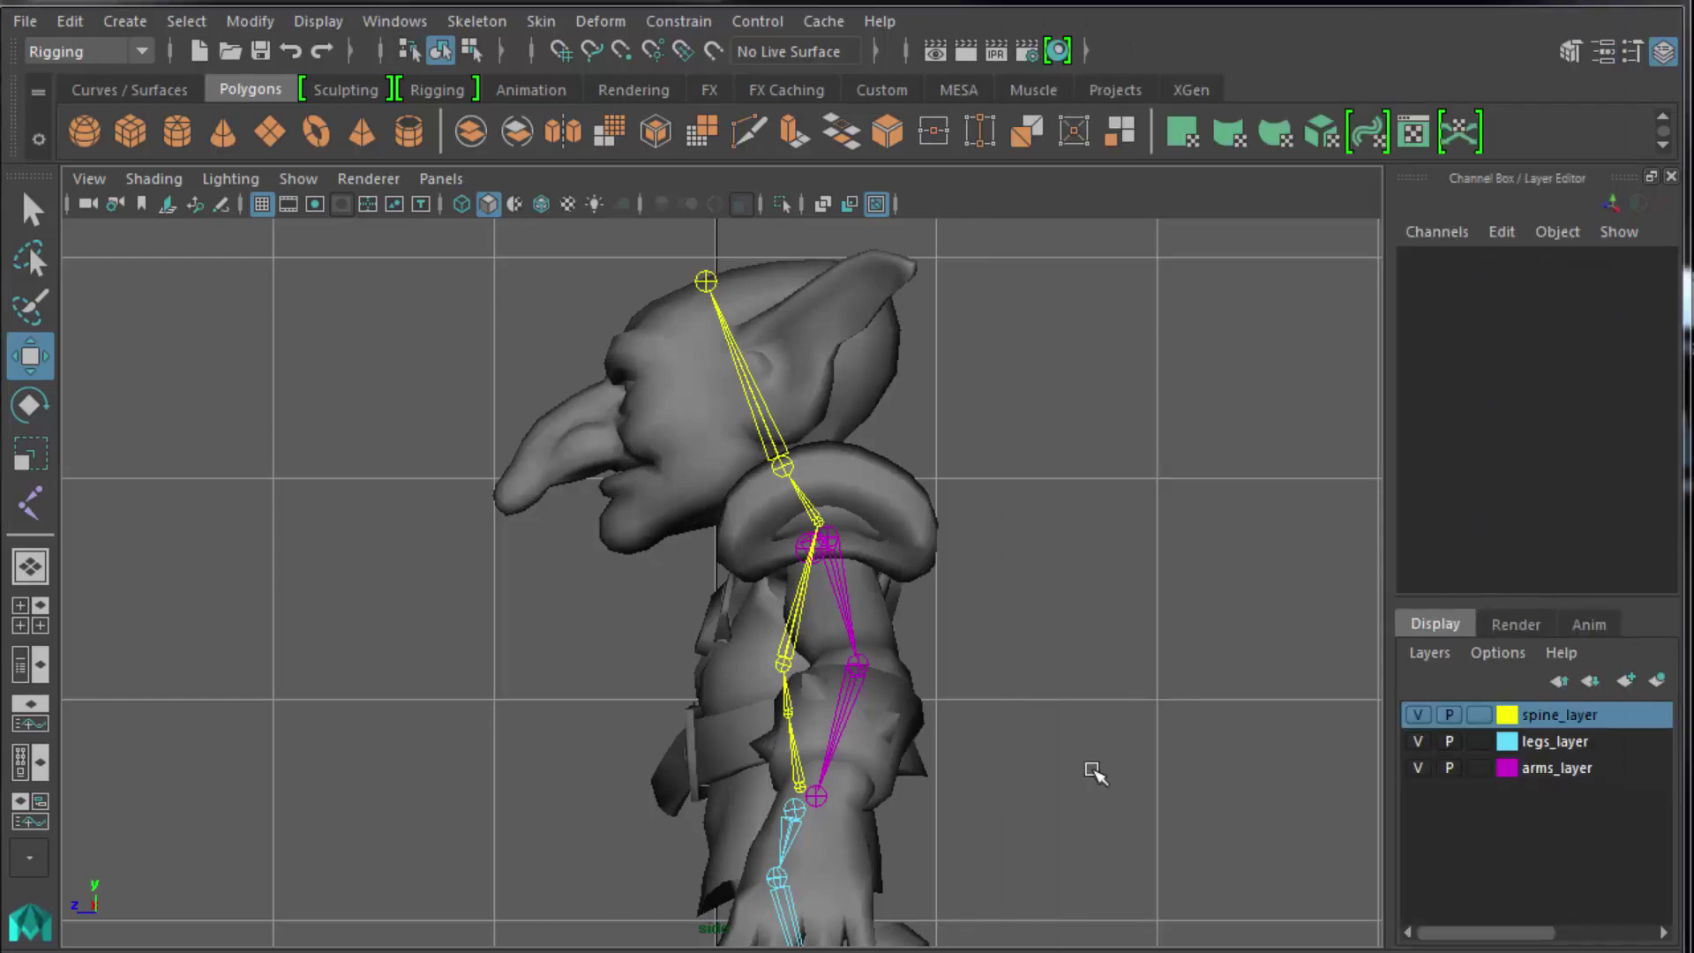
# View the full goblin with its joint chains in perspective and save the scene as goblin_rig_3.ma.
pyautogui.press('space')
pyautogui.press('space')
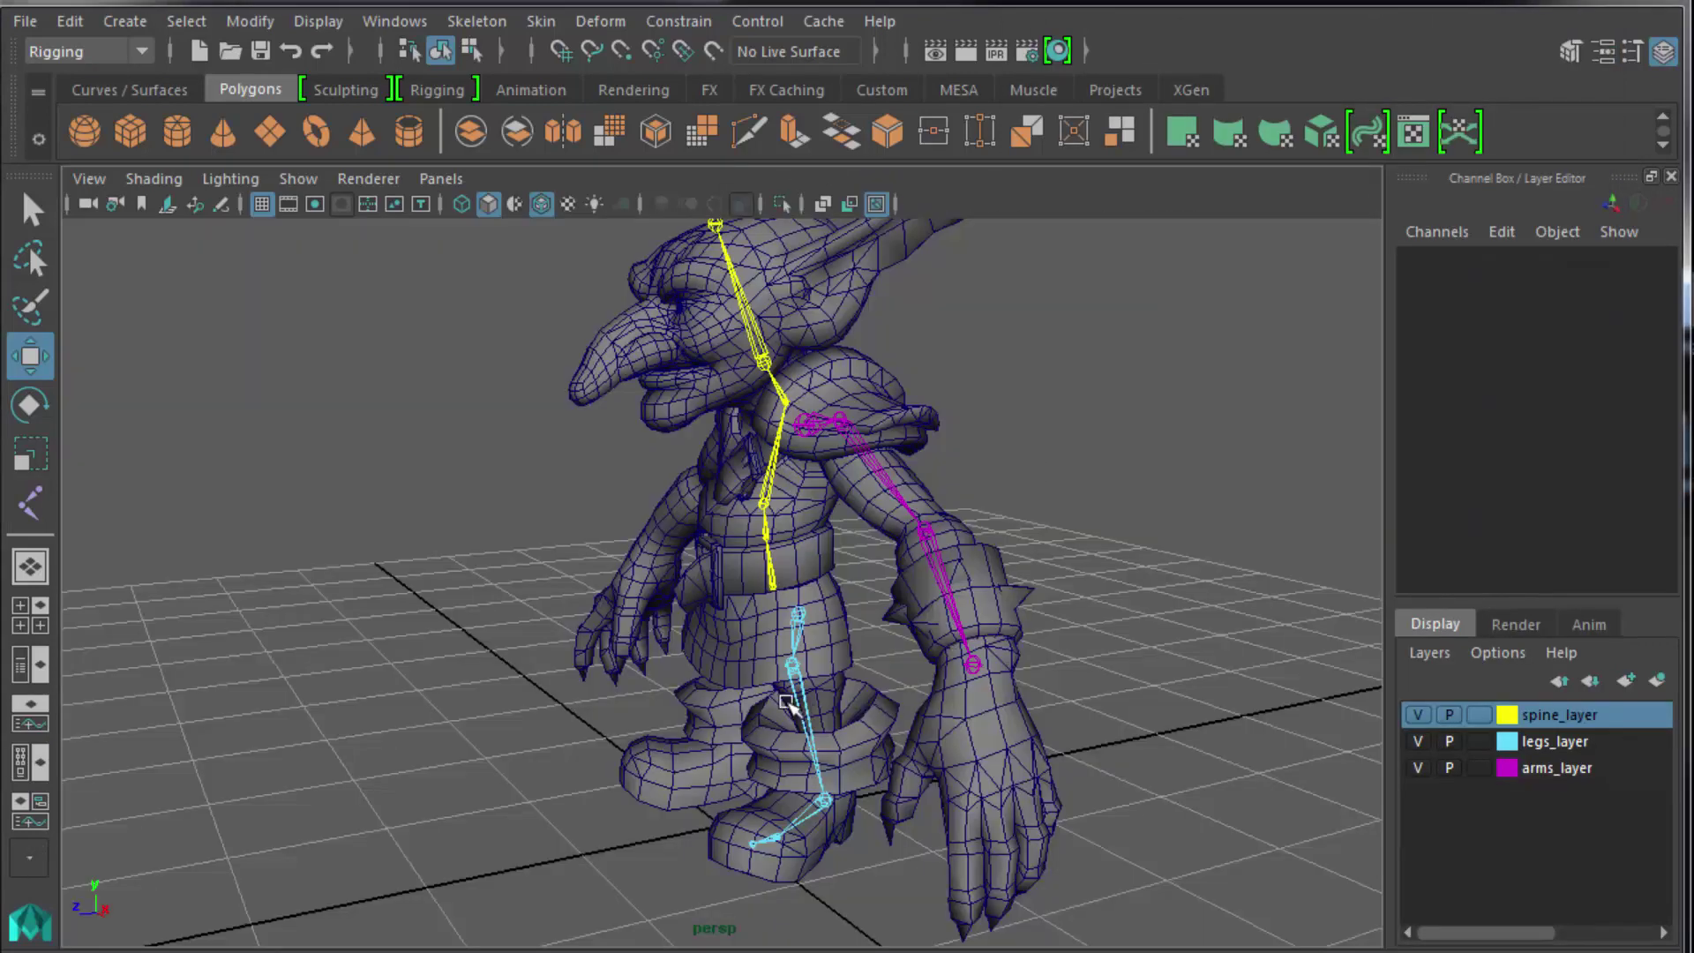
pyautogui.keyDown('alt'); pyautogui.moveTo(746, 701); pyautogui.dragTo(872, 697); pyautogui.keyUp('alt')
pyautogui.scroll(-3, 872, 697)
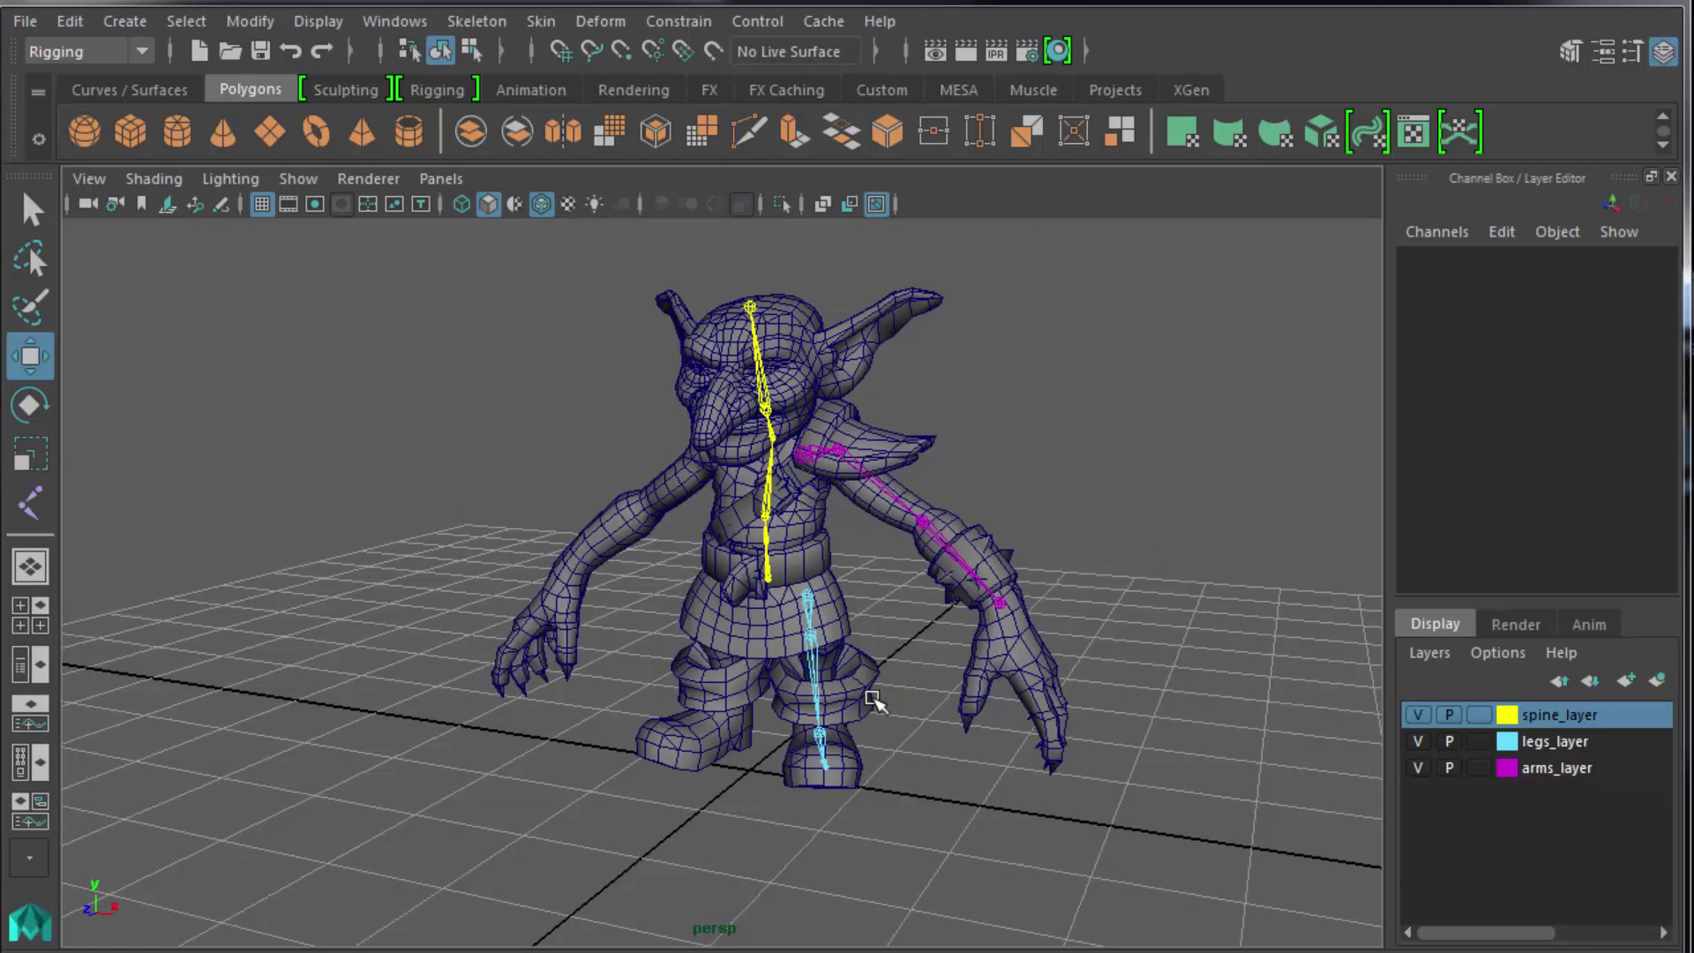
pyautogui.click(25, 20)
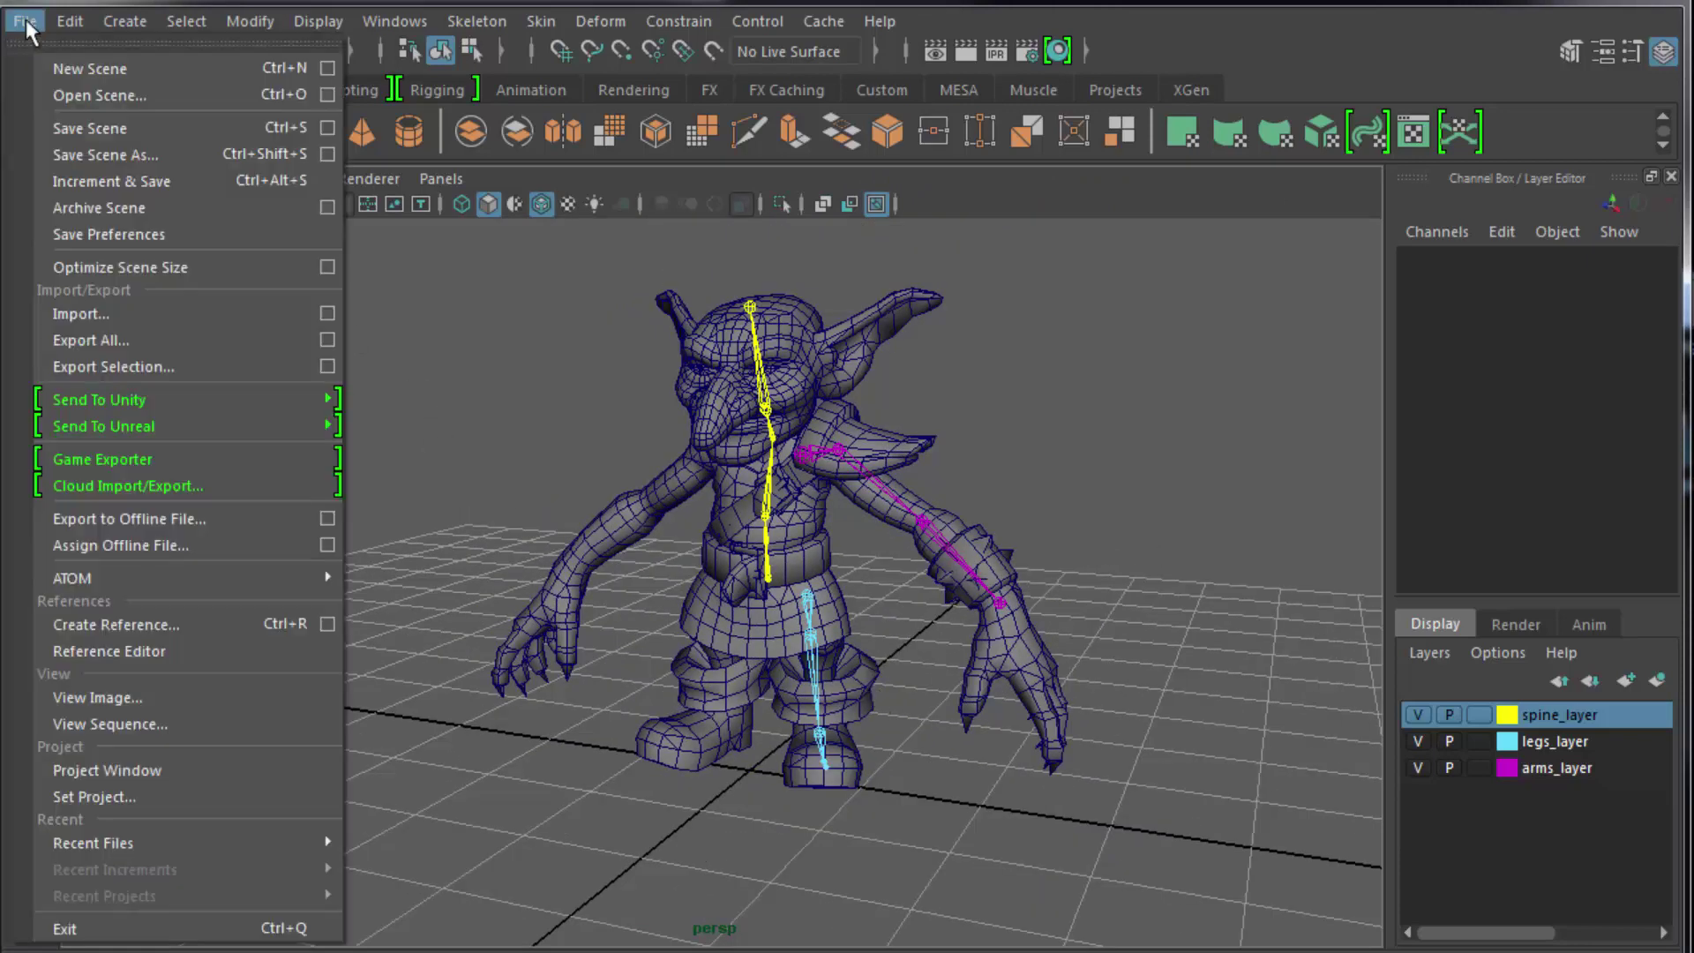
pyautogui.click(74, 154)
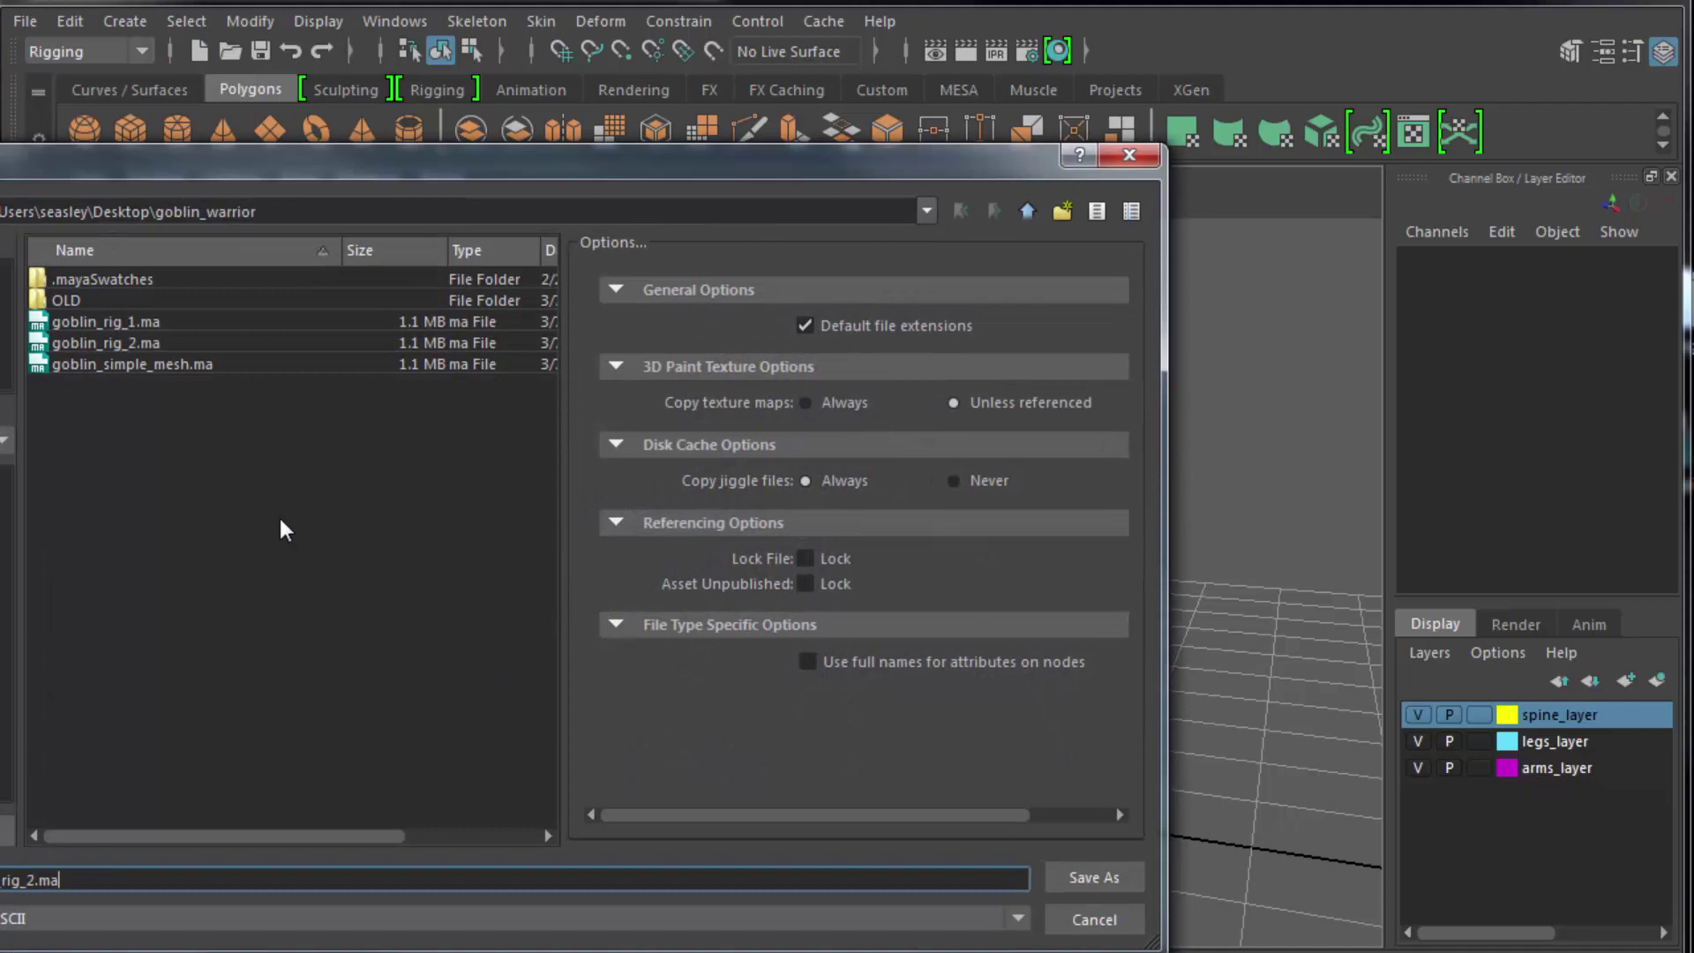
pyautogui.click(131, 344)
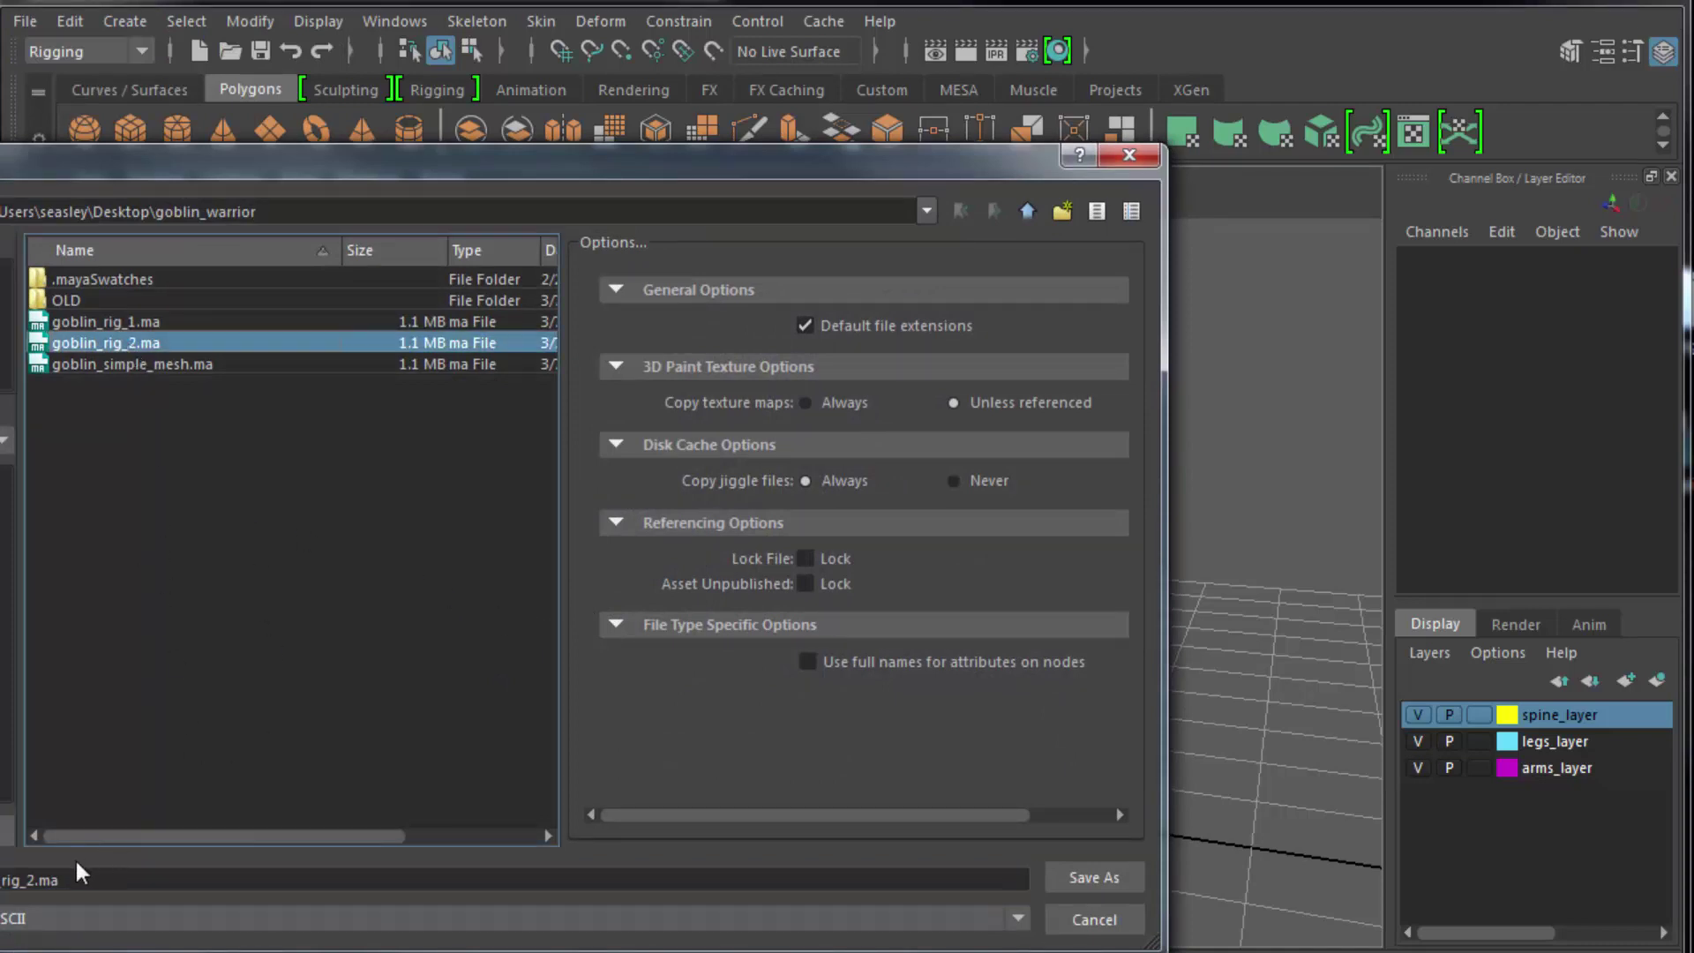
pyautogui.click(36, 878)
pyautogui.press('BackSpace')
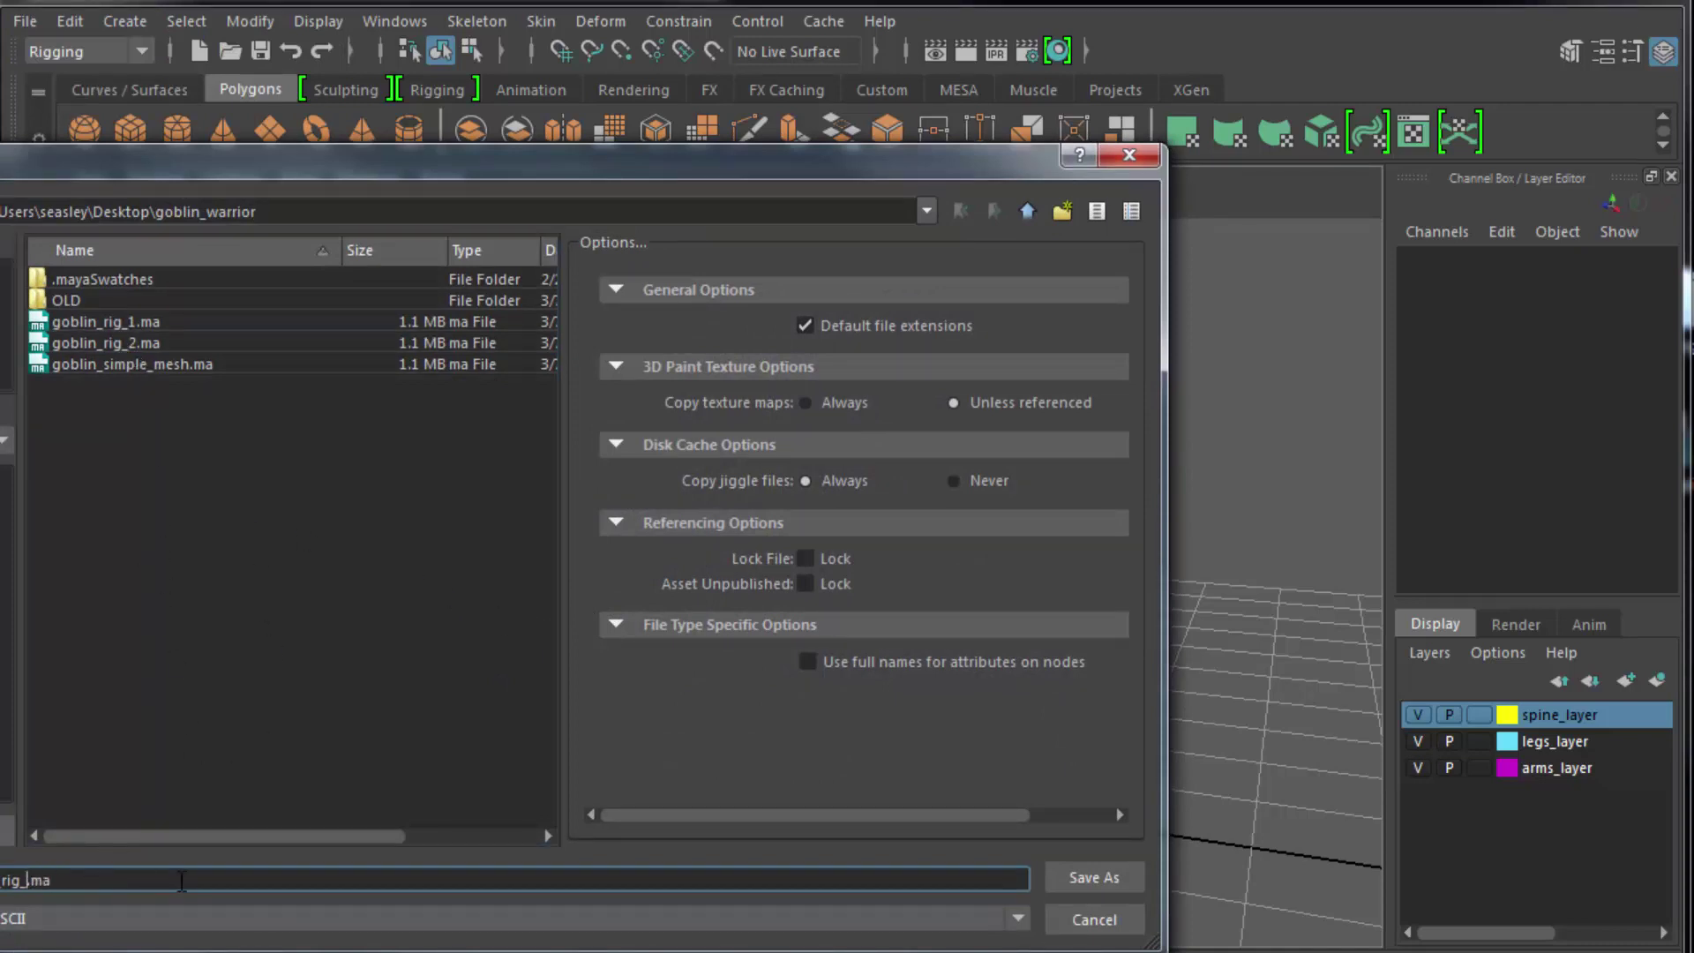
pyautogui.write('3')
pyautogui.press('Return')
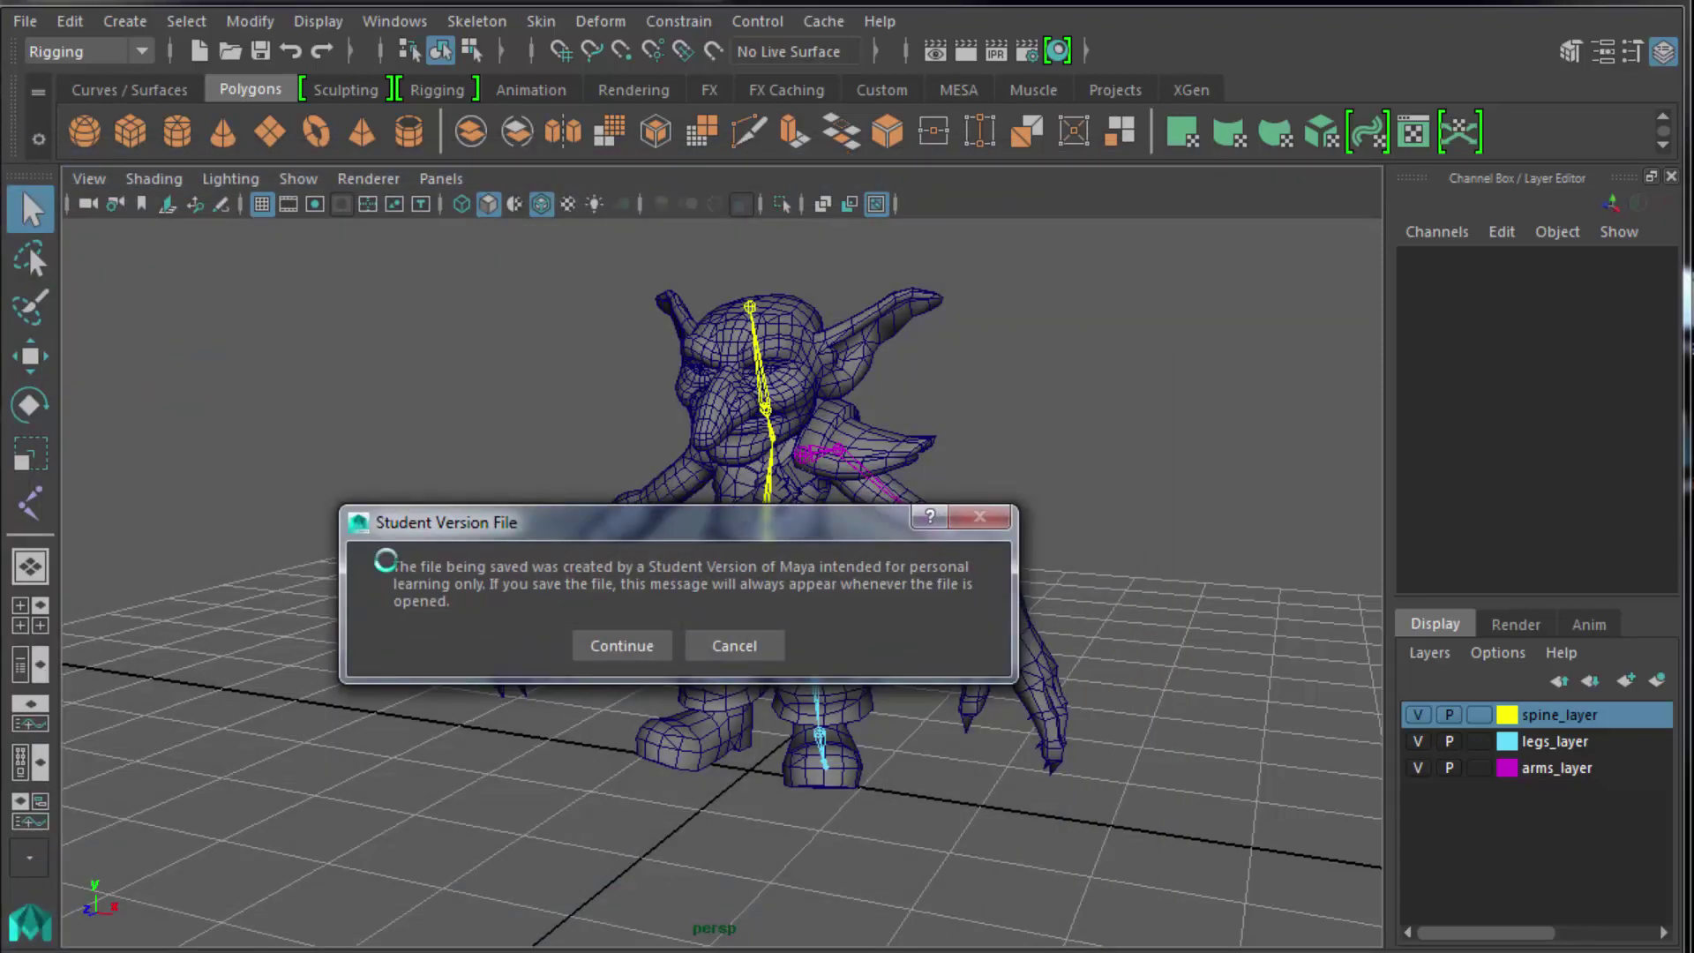
pyautogui.click(621, 645)
pyautogui.press('w')
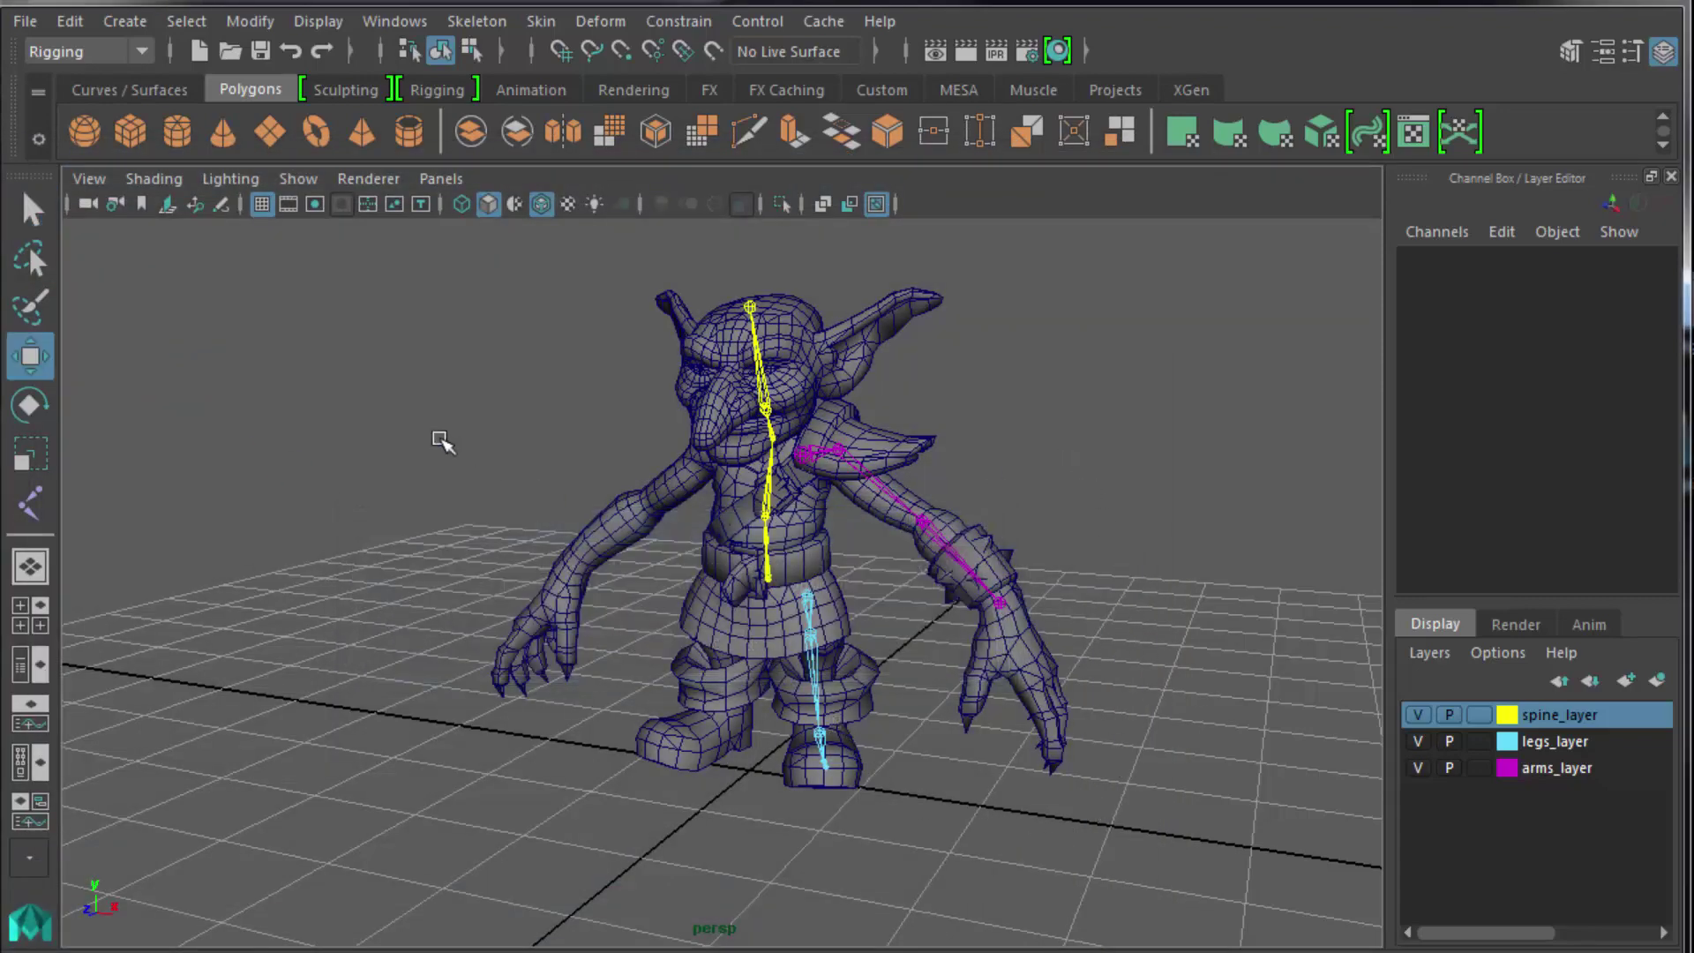
# Open the Outliner, expand the joint1 spine chain, and rename its first two joints hip and belly.
pyautogui.moveTo(0, 282); pyautogui.dragTo(296, 99)
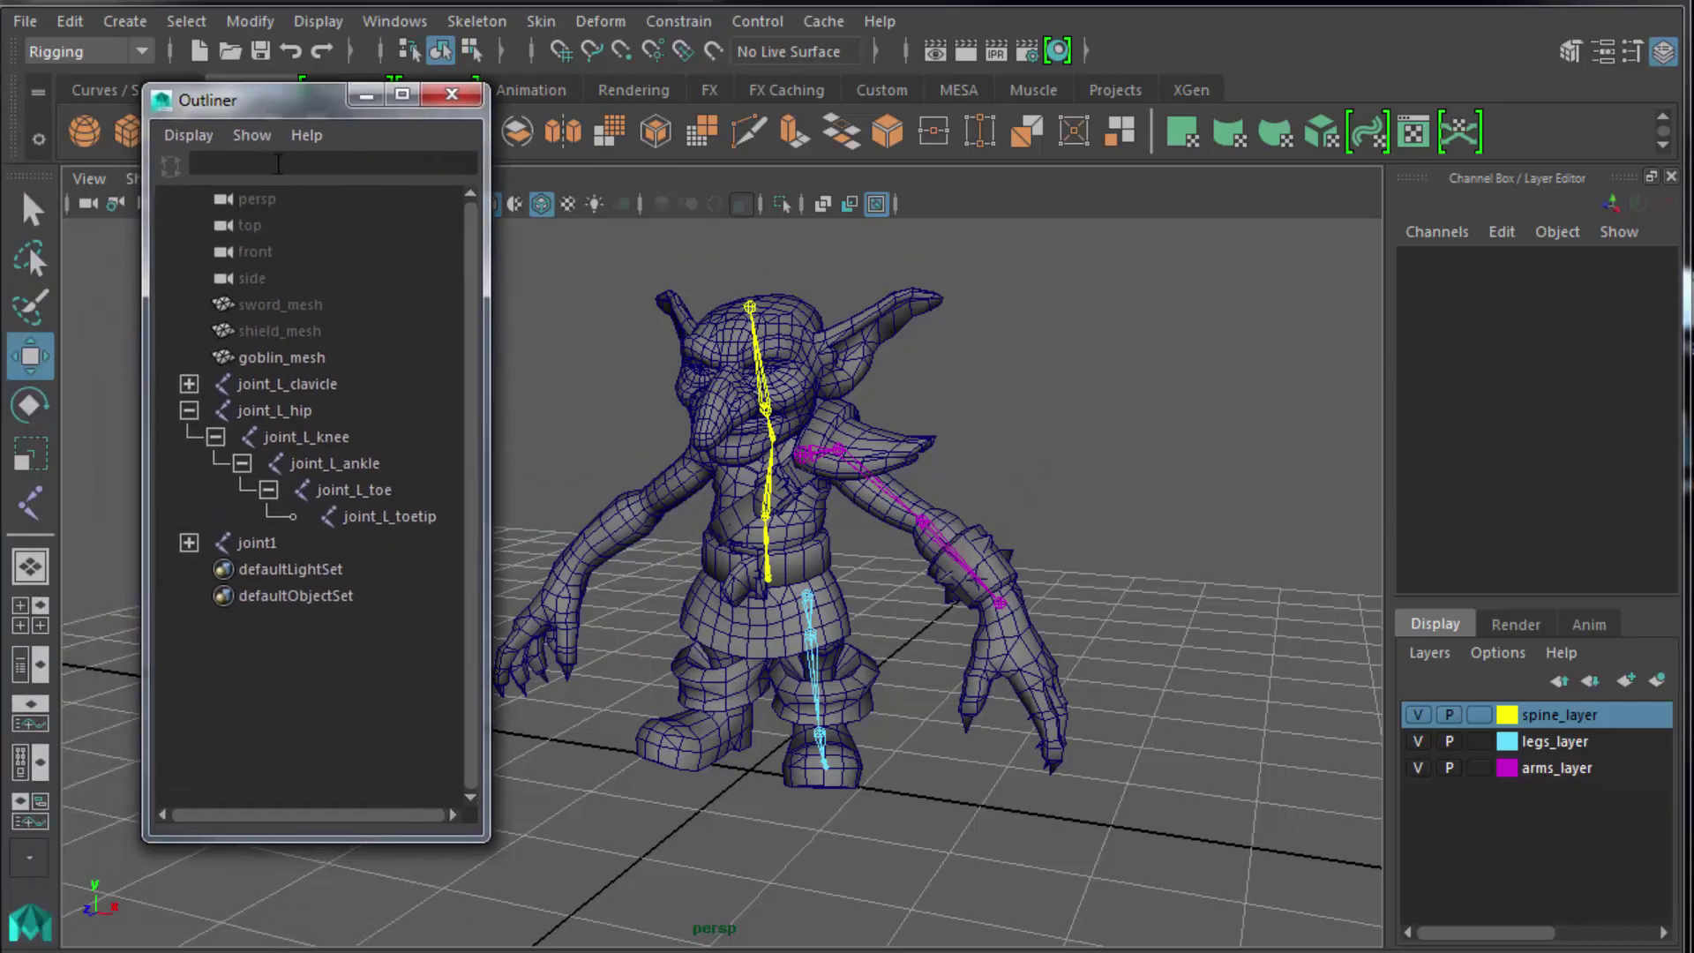
pyautogui.click(188, 542)
pyautogui.click(263, 542)
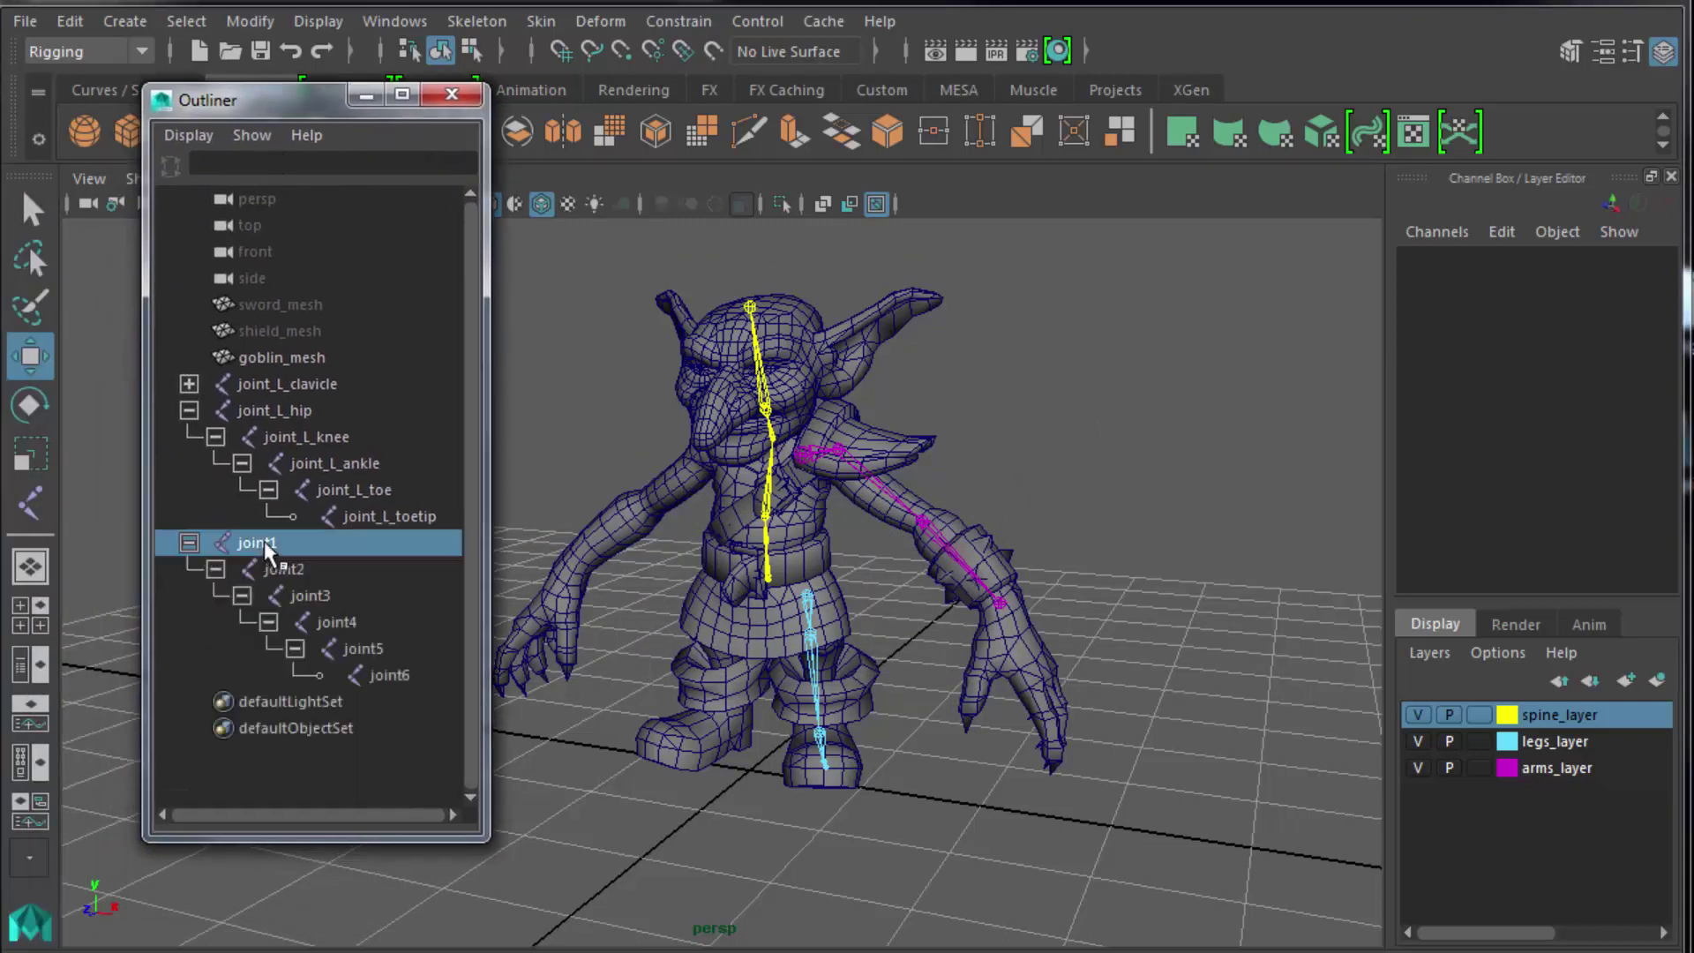
pyautogui.doubleClick(263, 542)
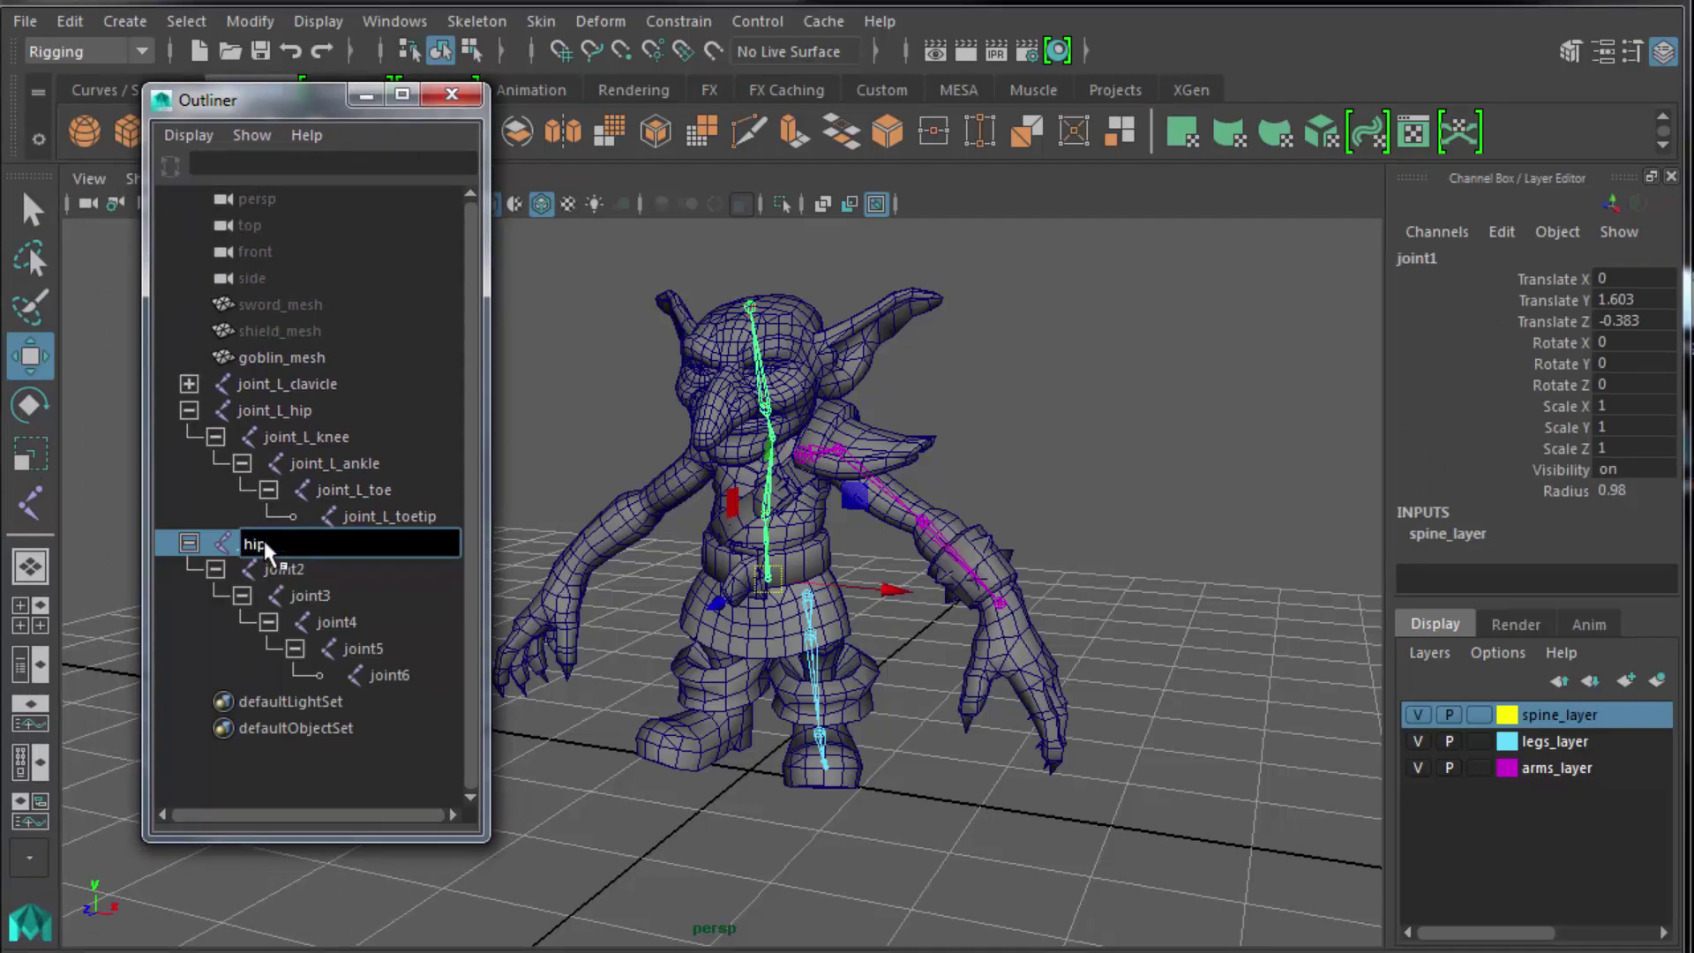
pyautogui.press('Return')
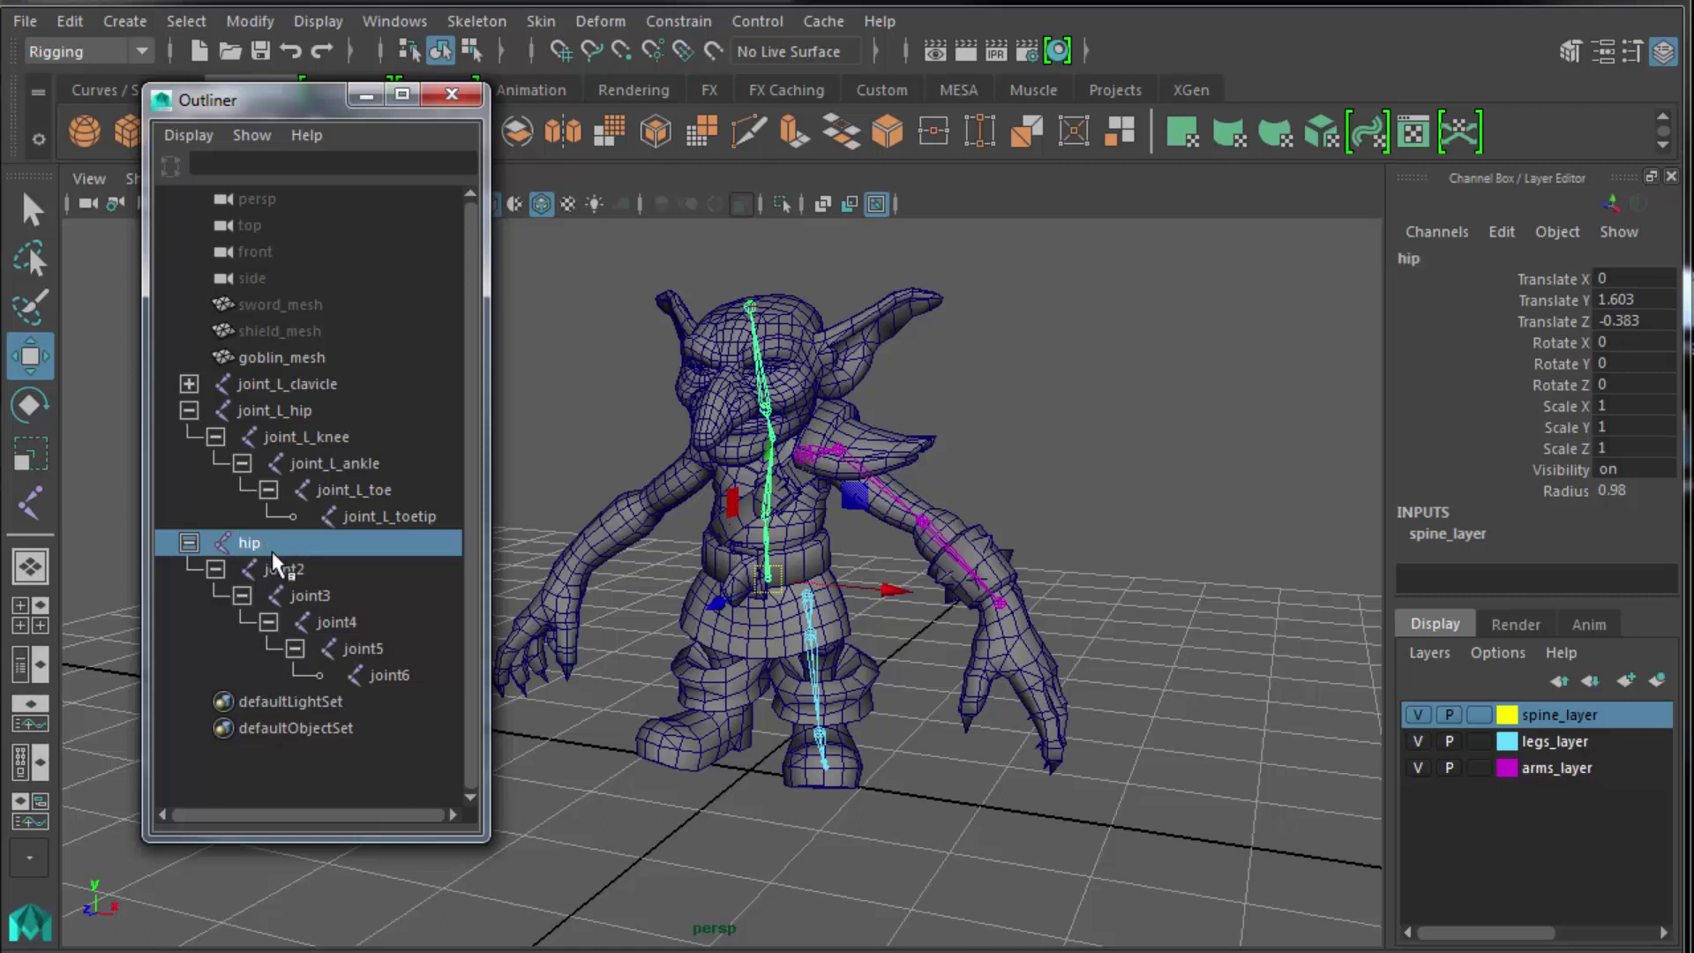
pyautogui.doubleClick(285, 570)
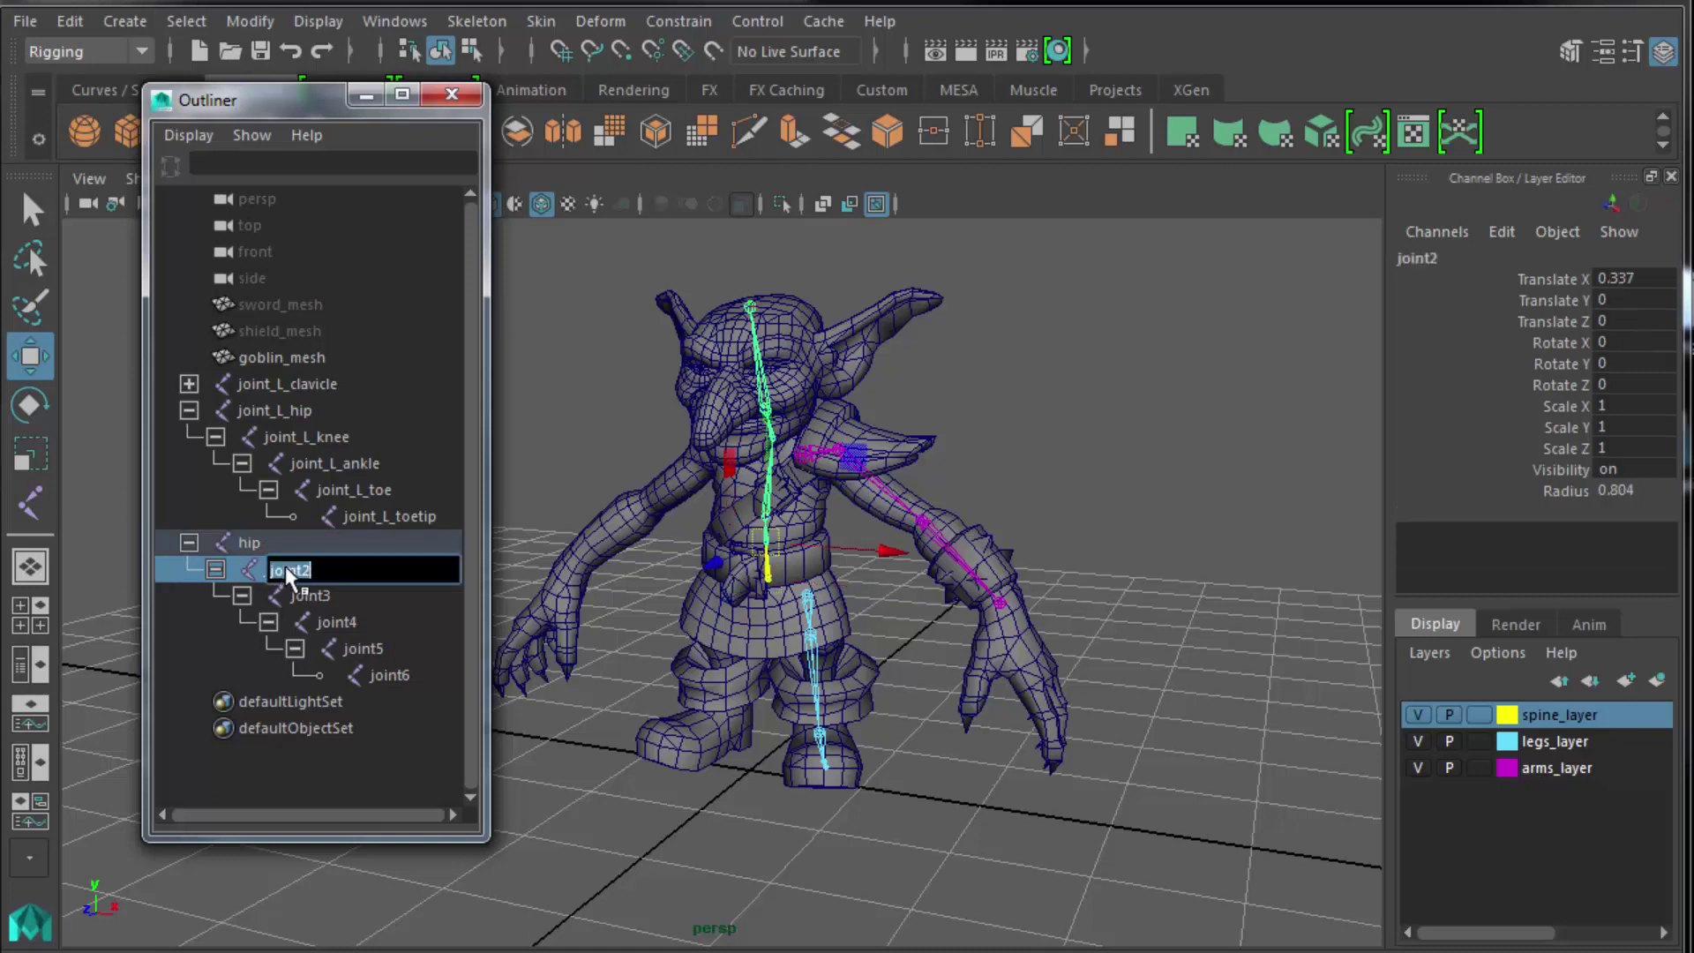
pyautogui.write('belly')
pyautogui.press('Return')
# Rename the spine chain's joint3 as chest and joint4 as neck.
pyautogui.doubleClick(325, 594)
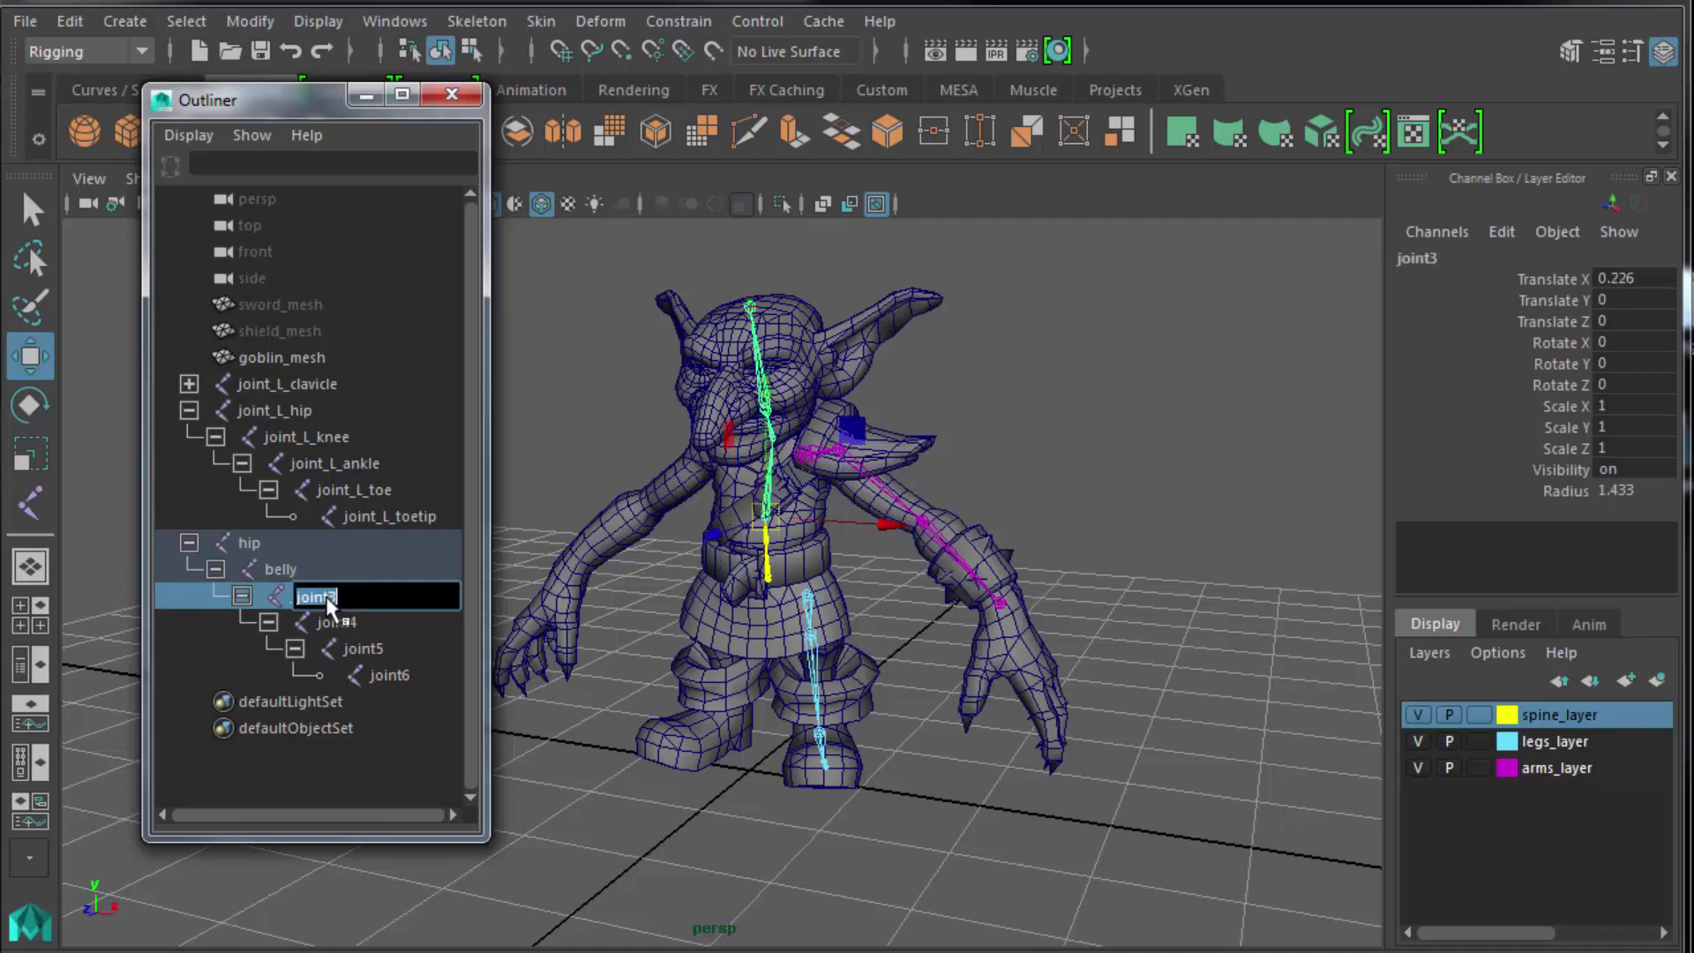
pyautogui.write('chest')
pyautogui.press('Return')
pyautogui.doubleClick(350, 621)
pyautogui.write('neck')
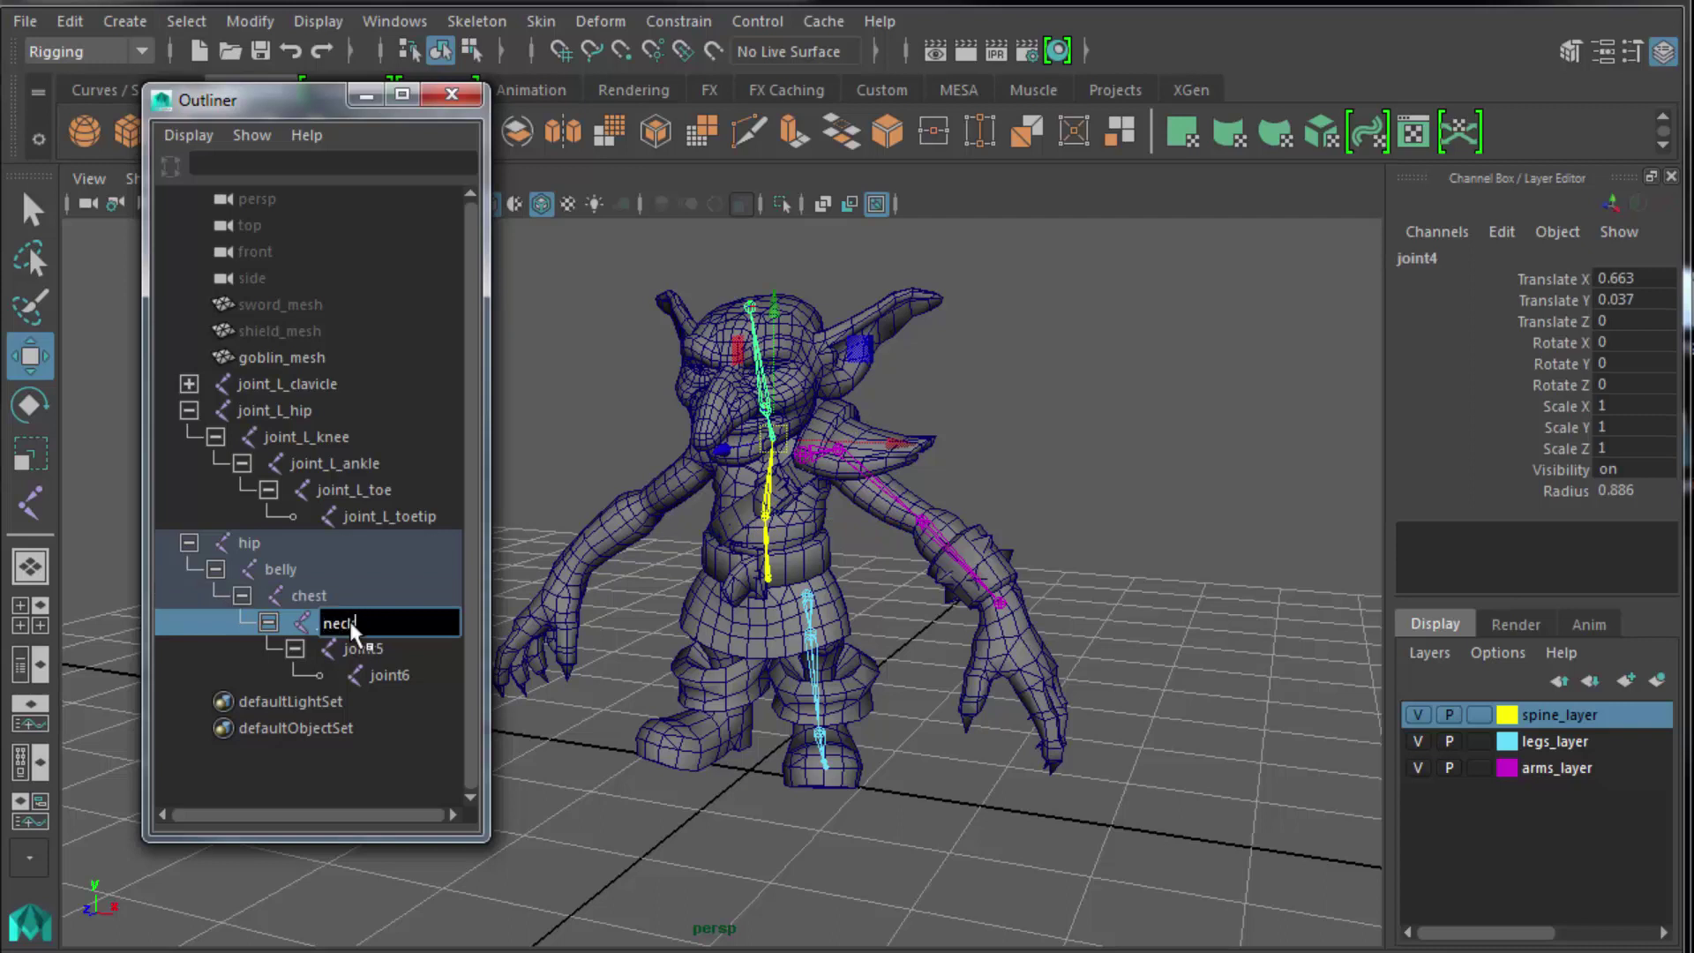
pyautogui.press('Return')
# Rename the spine chain's last two joints, joint5 and joint6, as head and headtip.
pyautogui.doubleClick(368, 649)
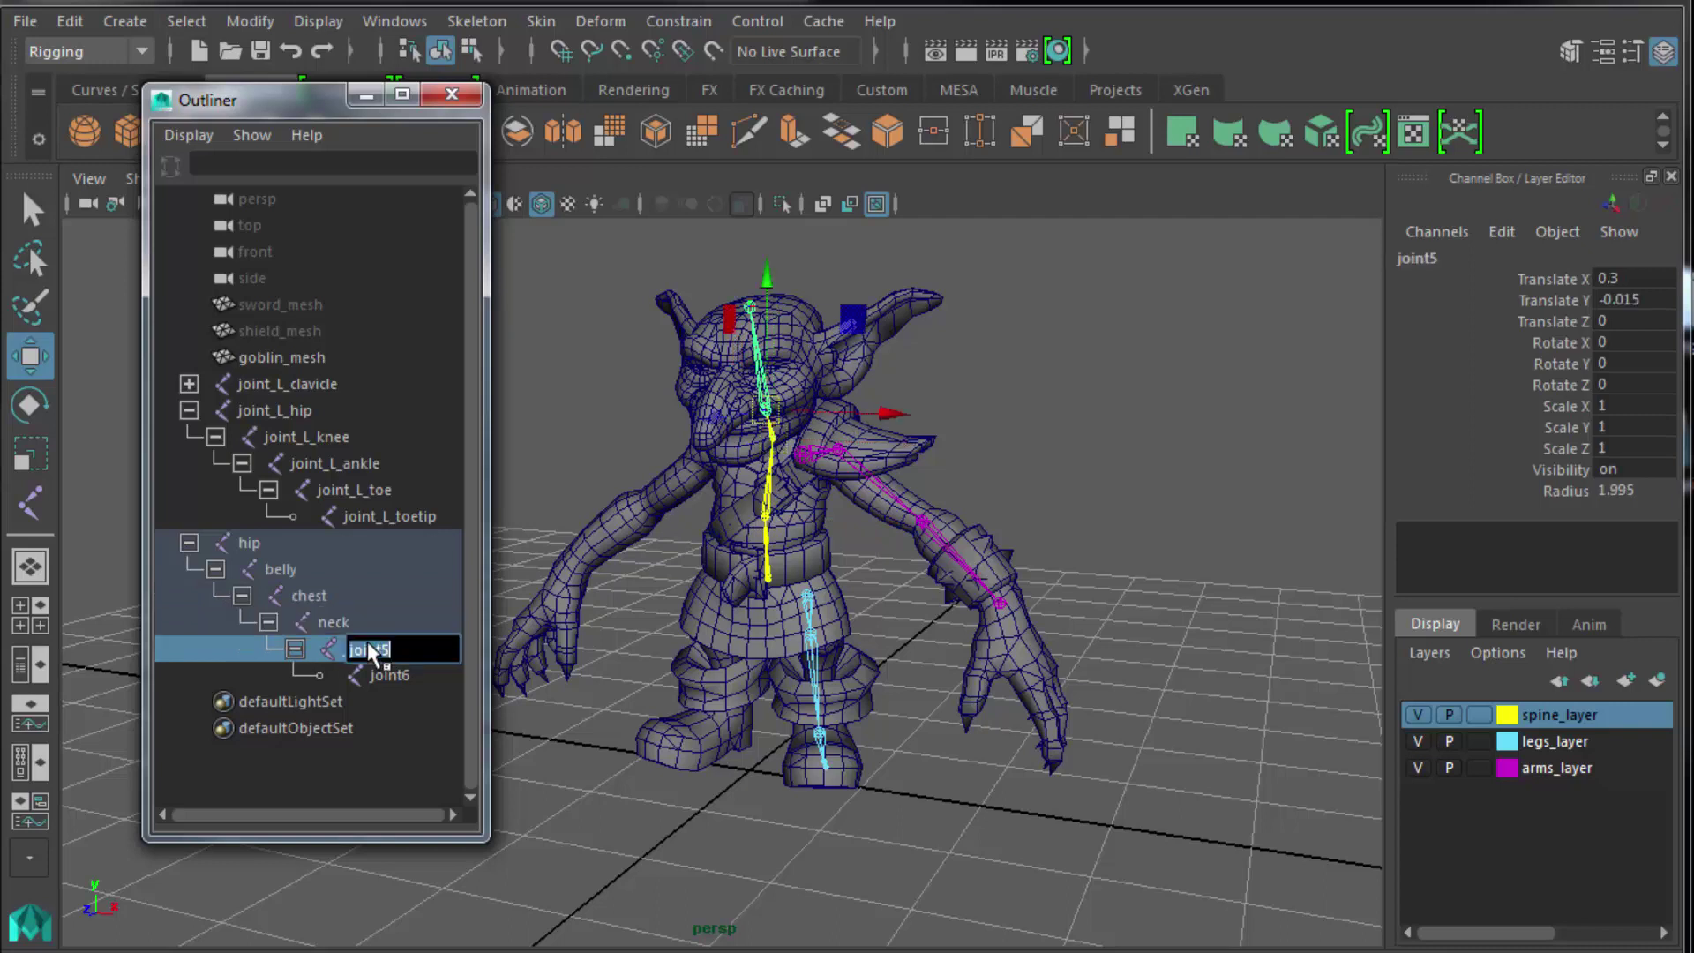
pyautogui.write('head')
pyautogui.press('Return')
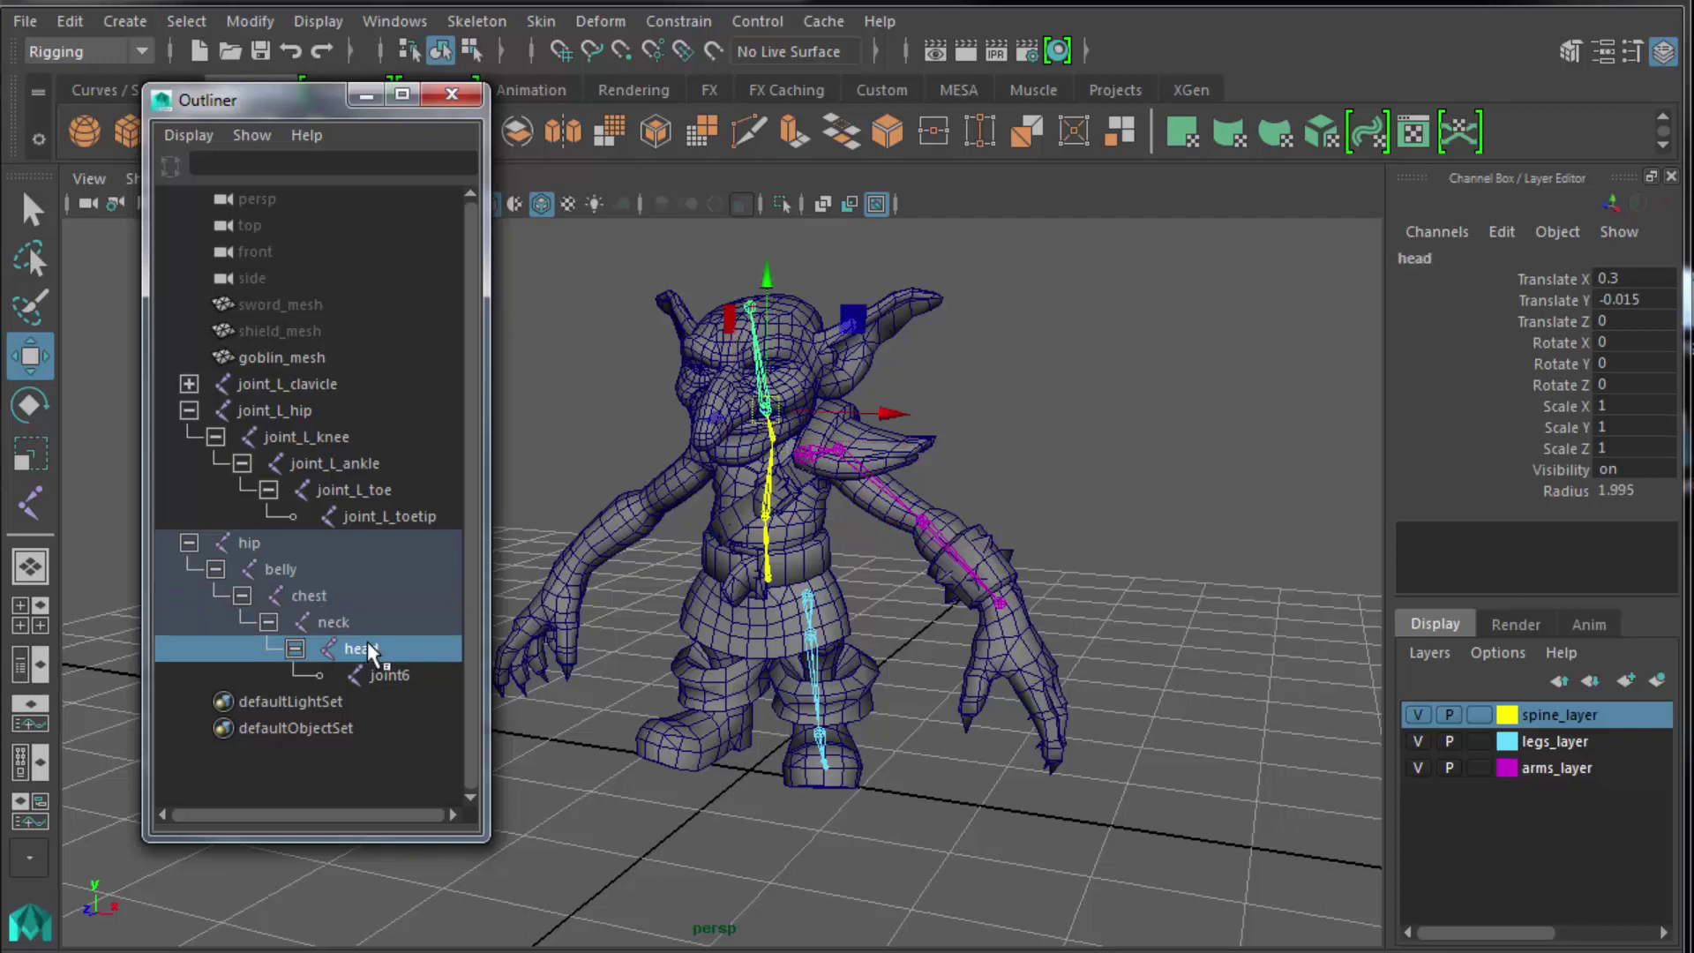
pyautogui.doubleClick(397, 676)
pyautogui.write('head')
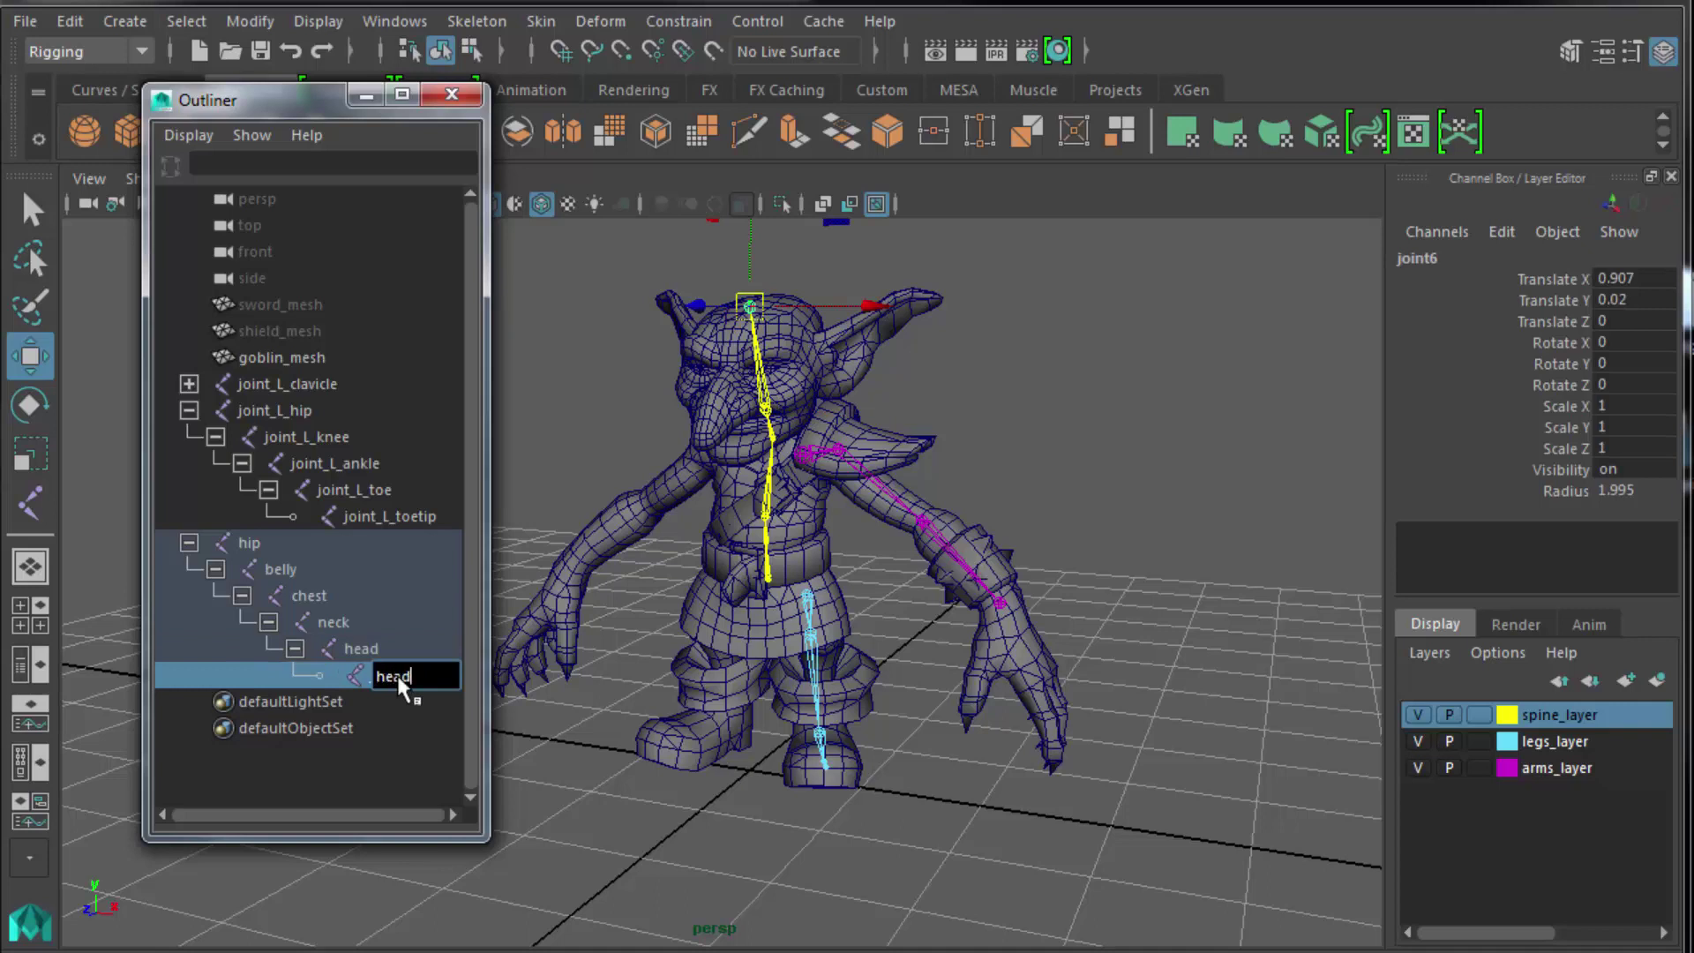
pyautogui.write('tip')
pyautogui.press('Return')
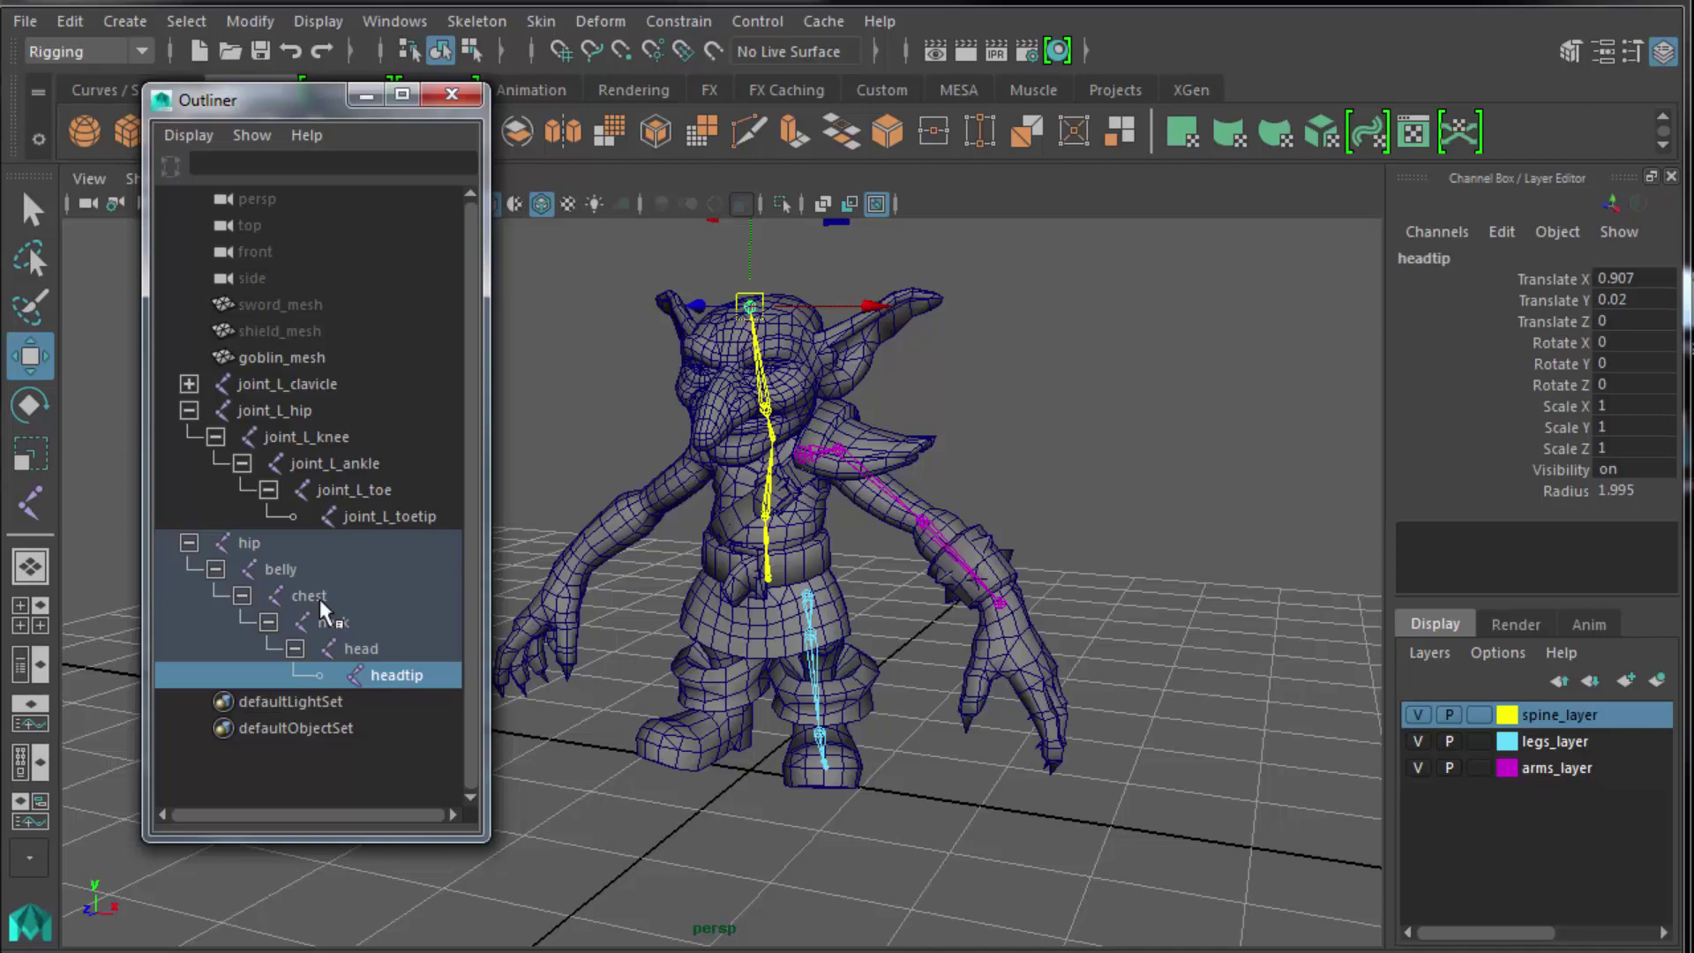
# Examine the arm, leg and spine chains from several angles, and collapse the joint_L_hip and hip hierarchies in the Outliner.
pyautogui.moveTo(306, 99); pyautogui.dragTo(1212, 107)
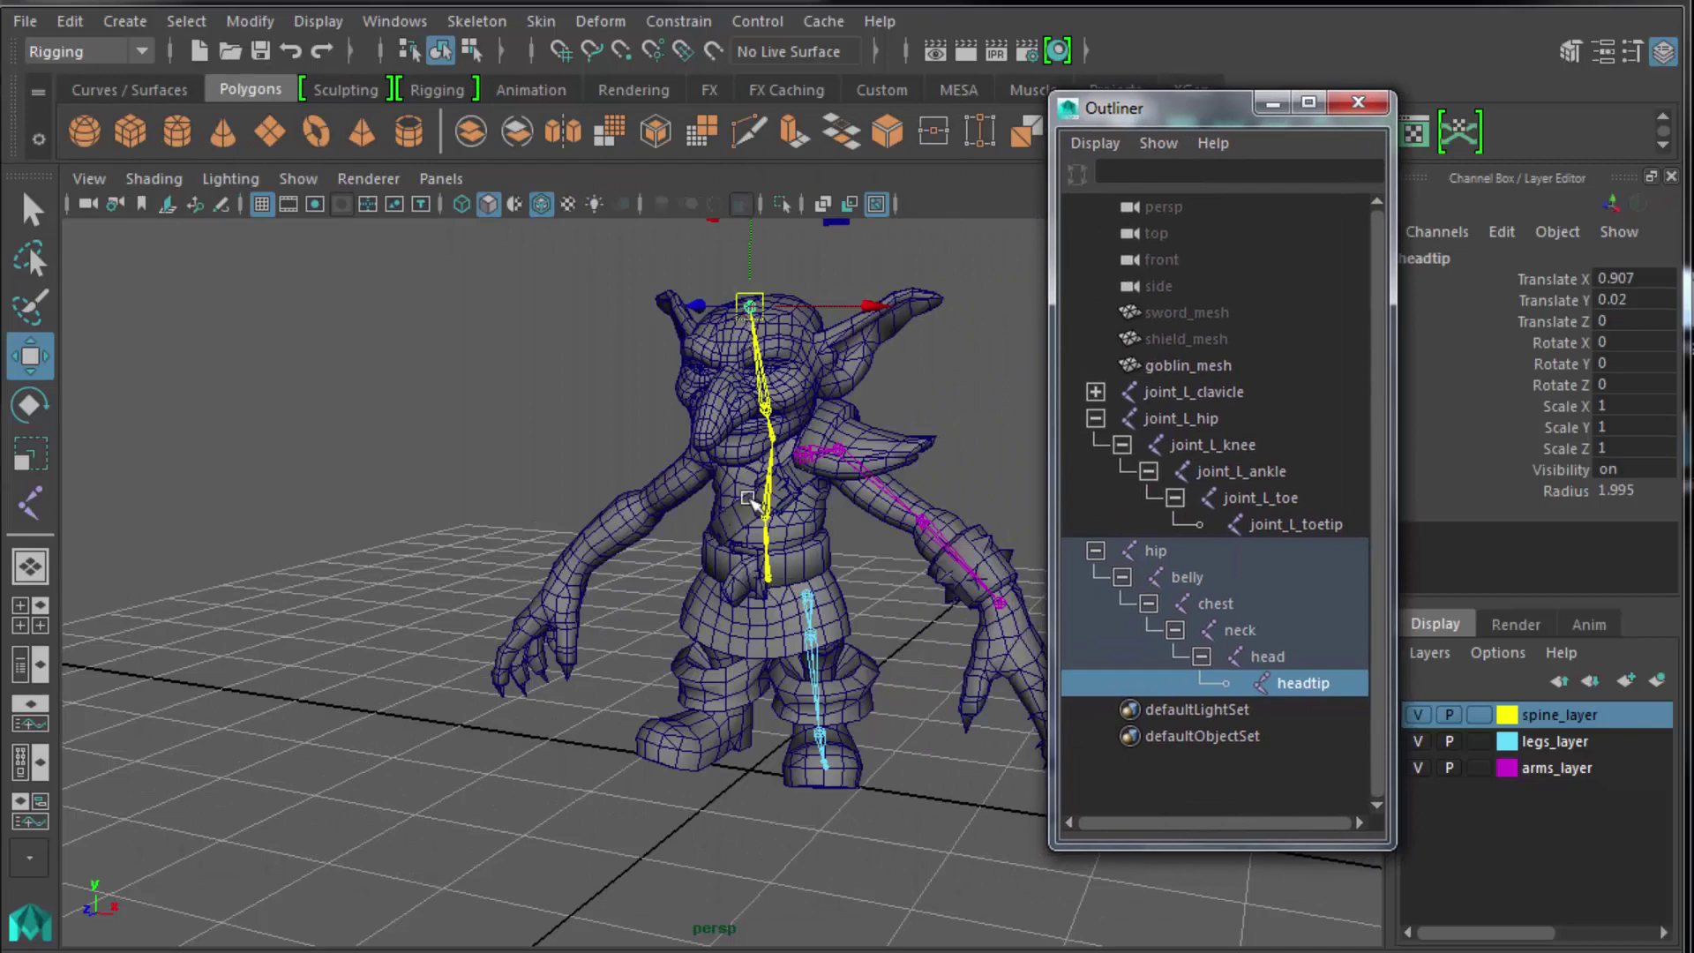
pyautogui.click(897, 664)
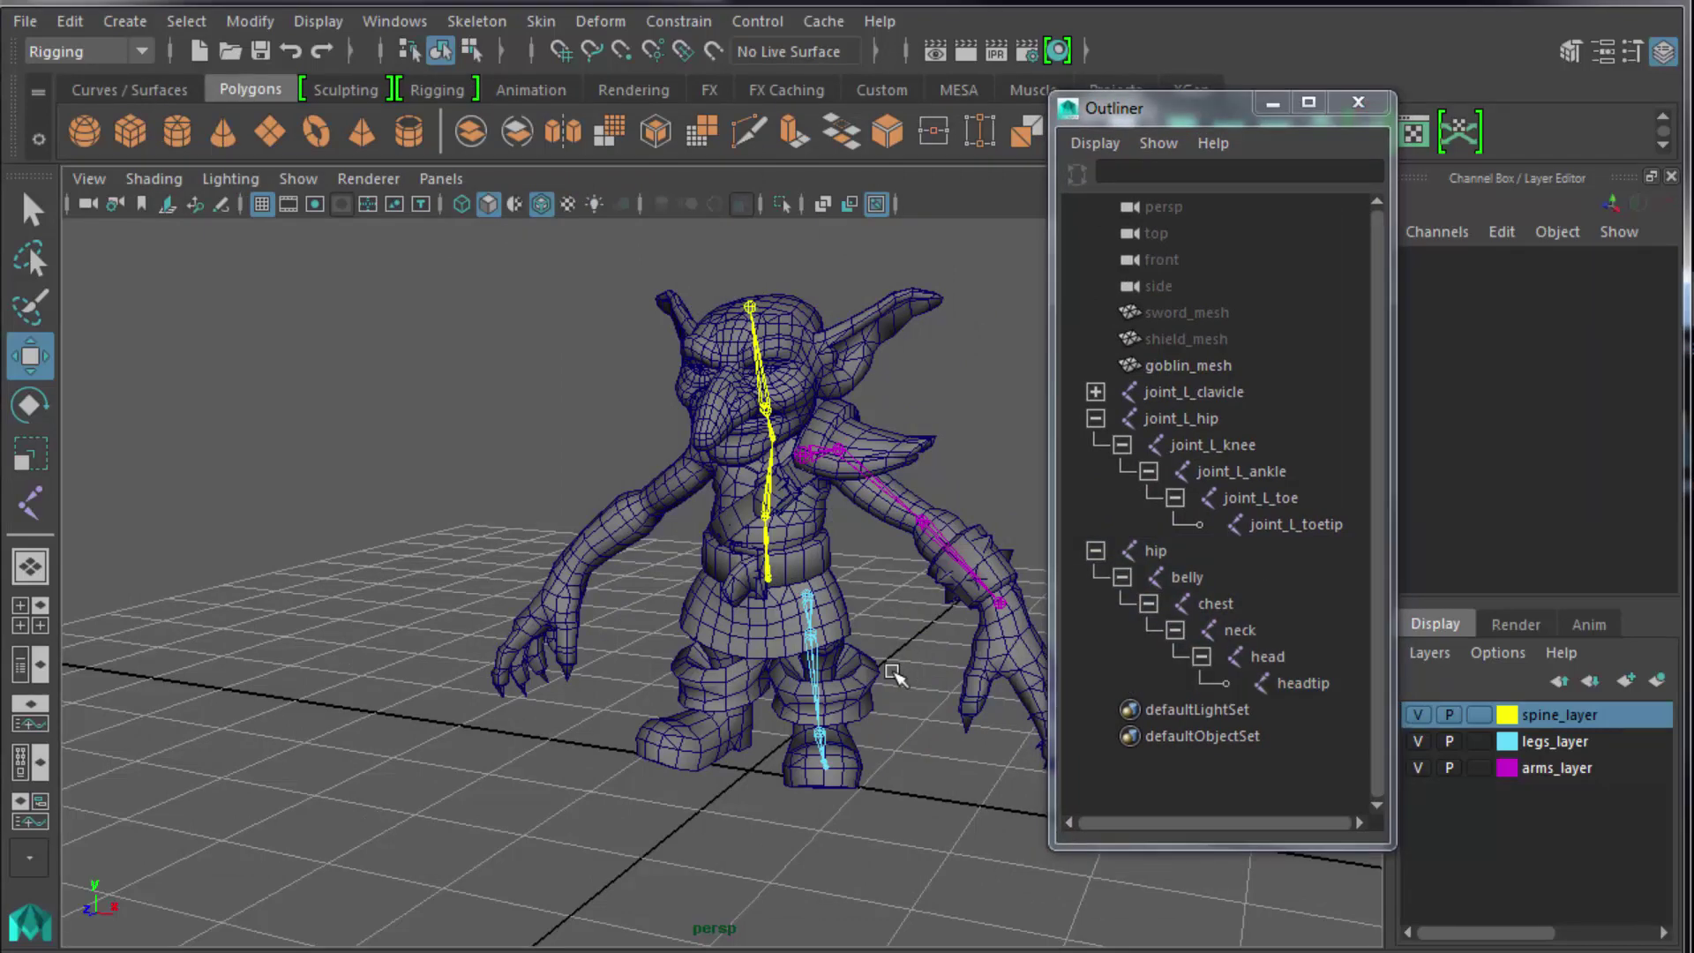
pyautogui.keyDown('alt'); pyautogui.moveTo(652, 651); pyautogui.dragTo(876, 650); pyautogui.keyUp('alt')
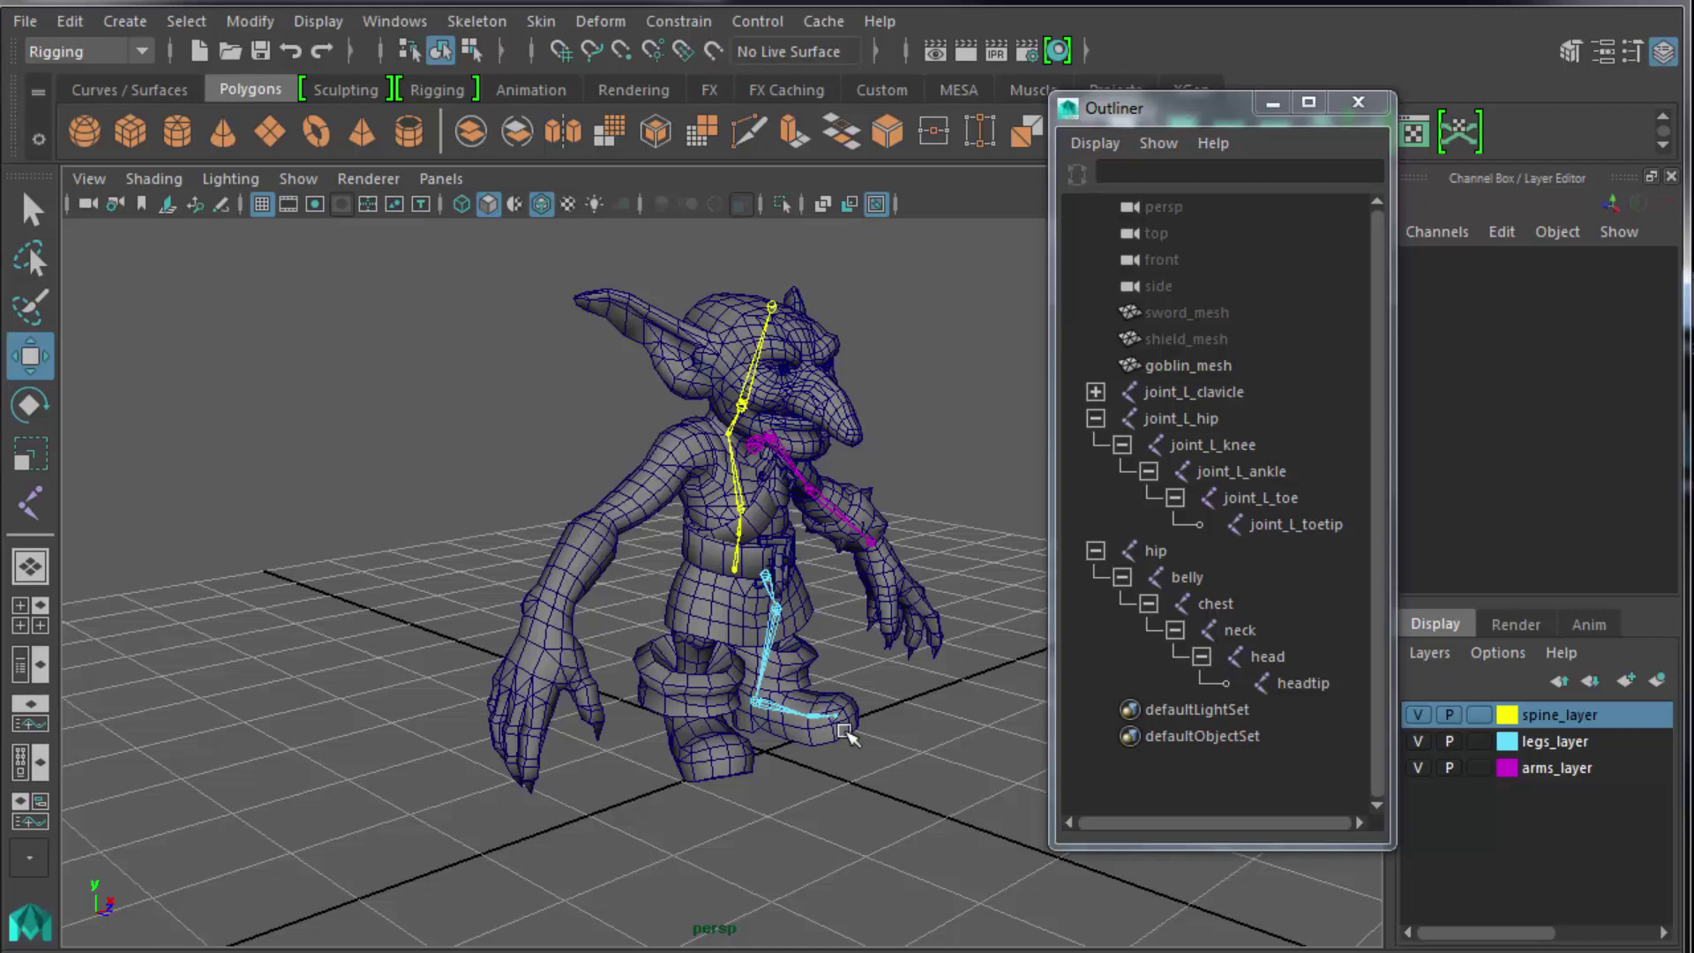
pyautogui.keyDown('alt'); pyautogui.moveTo(855, 730); pyautogui.dragTo(663, 717); pyautogui.keyUp('alt')
pyautogui.keyDown('alt'); pyautogui.moveTo(715, 706); pyautogui.dragTo(743, 709); pyautogui.keyUp('alt')
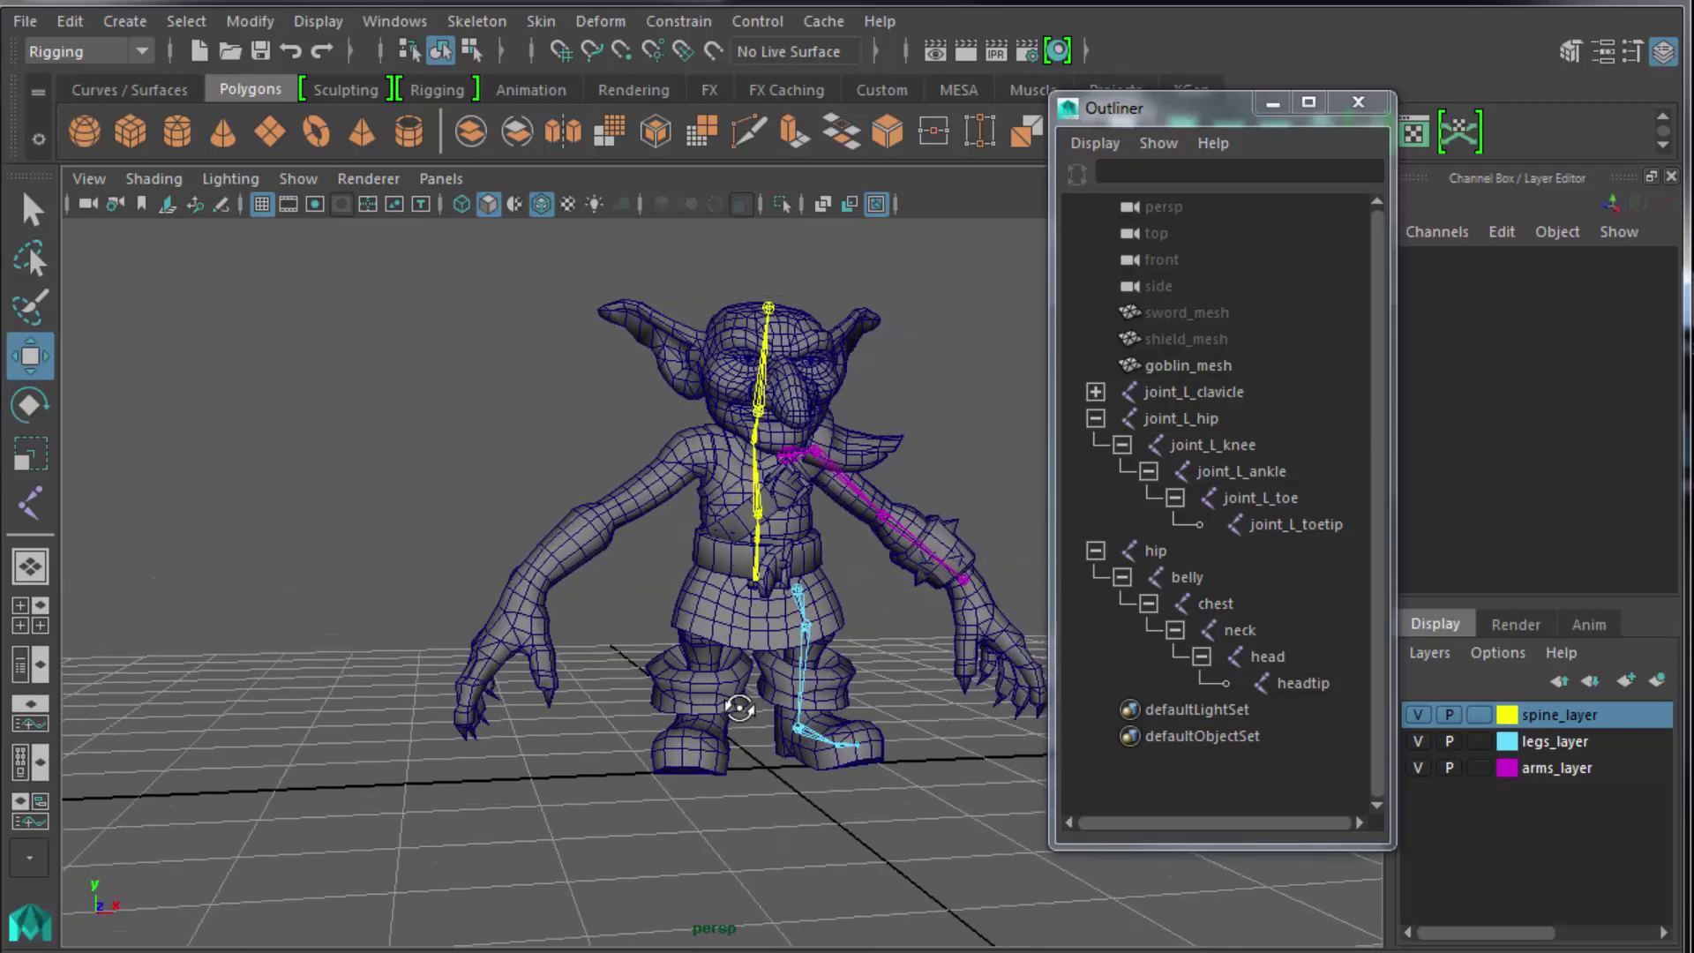
pyautogui.click(1096, 418)
pyautogui.click(1096, 445)
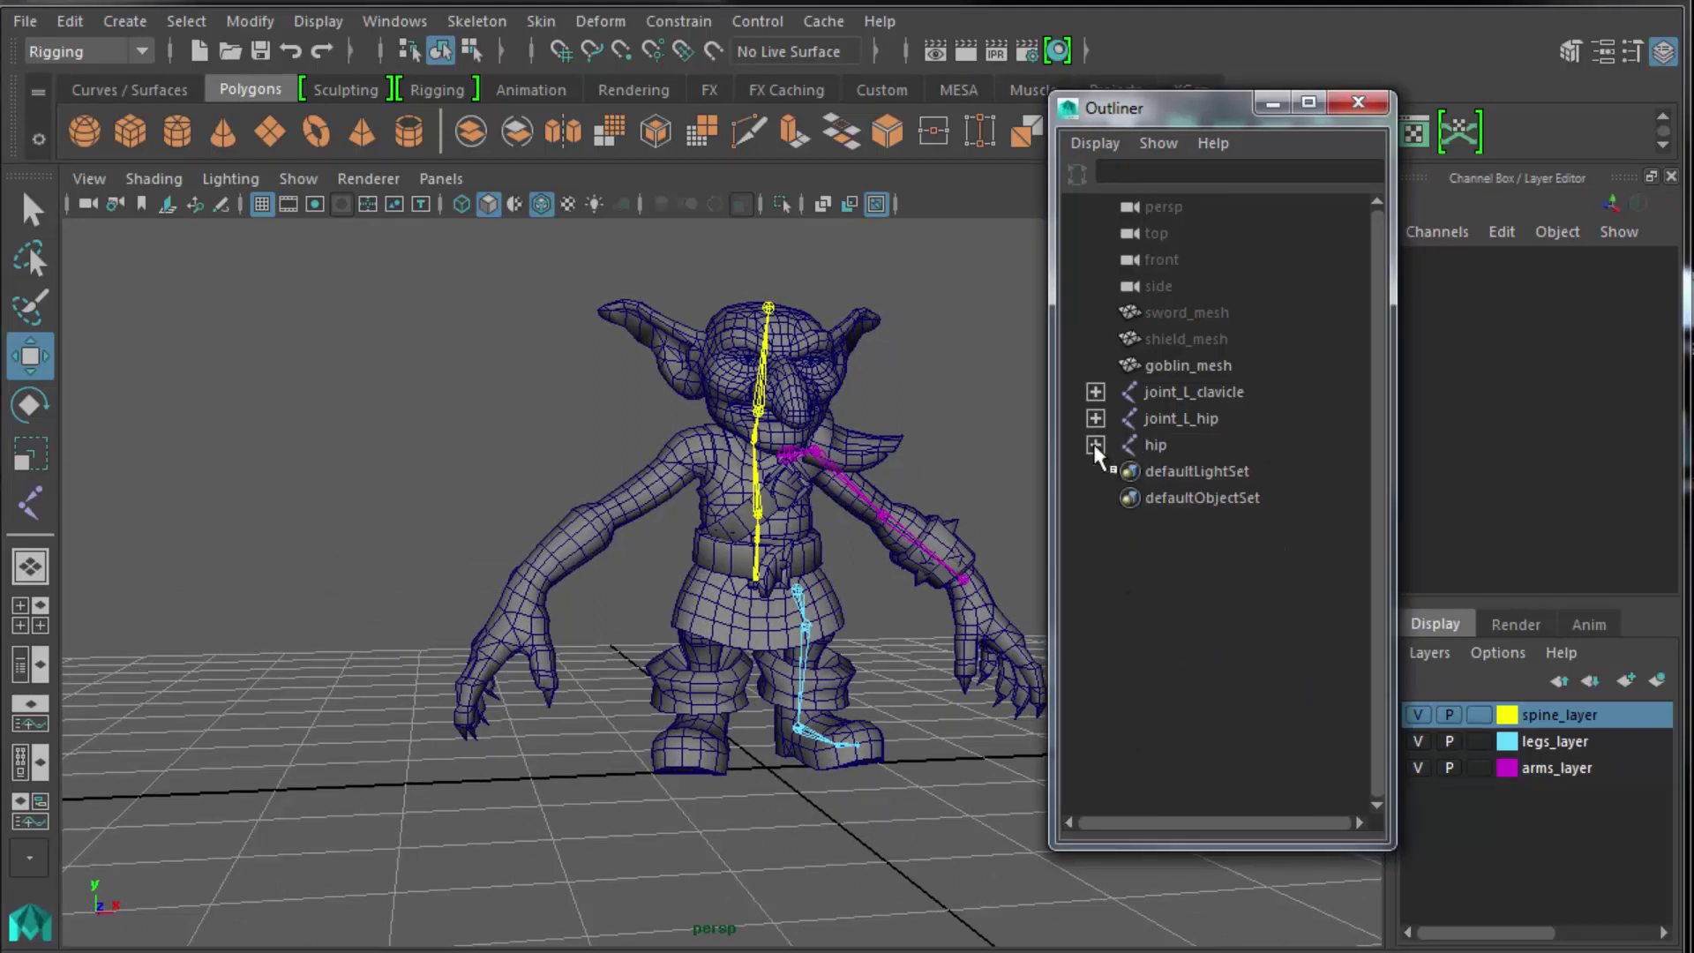
pyautogui.click(1164, 444)
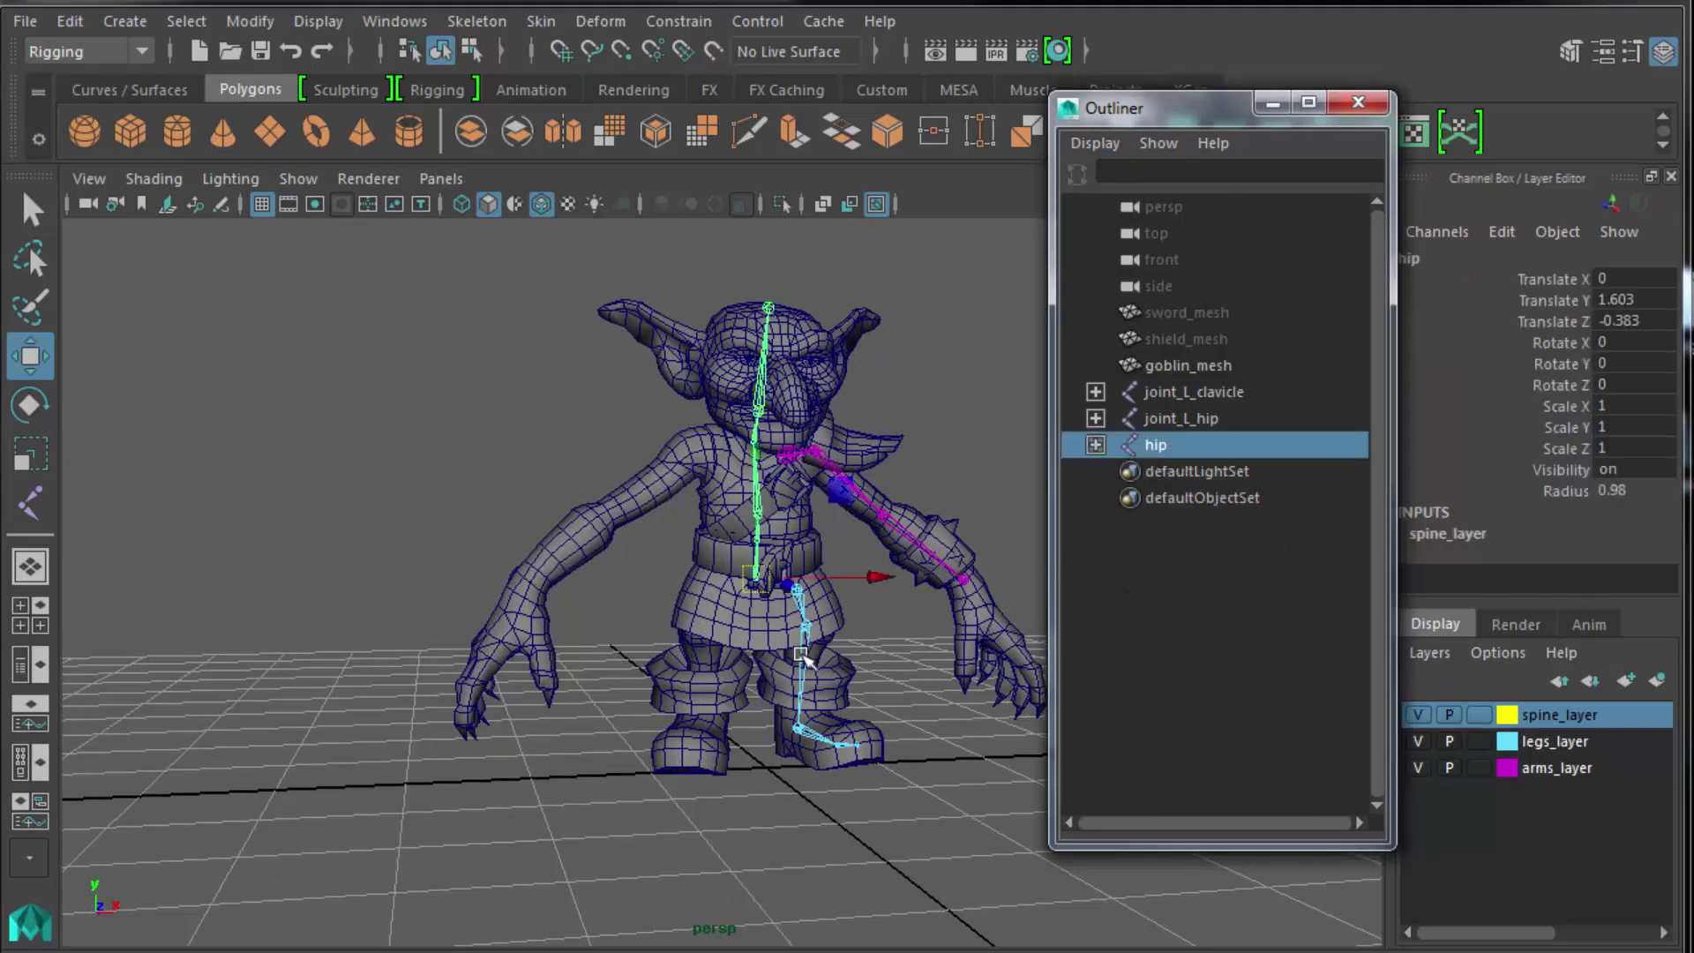
pyautogui.click(1188, 657)
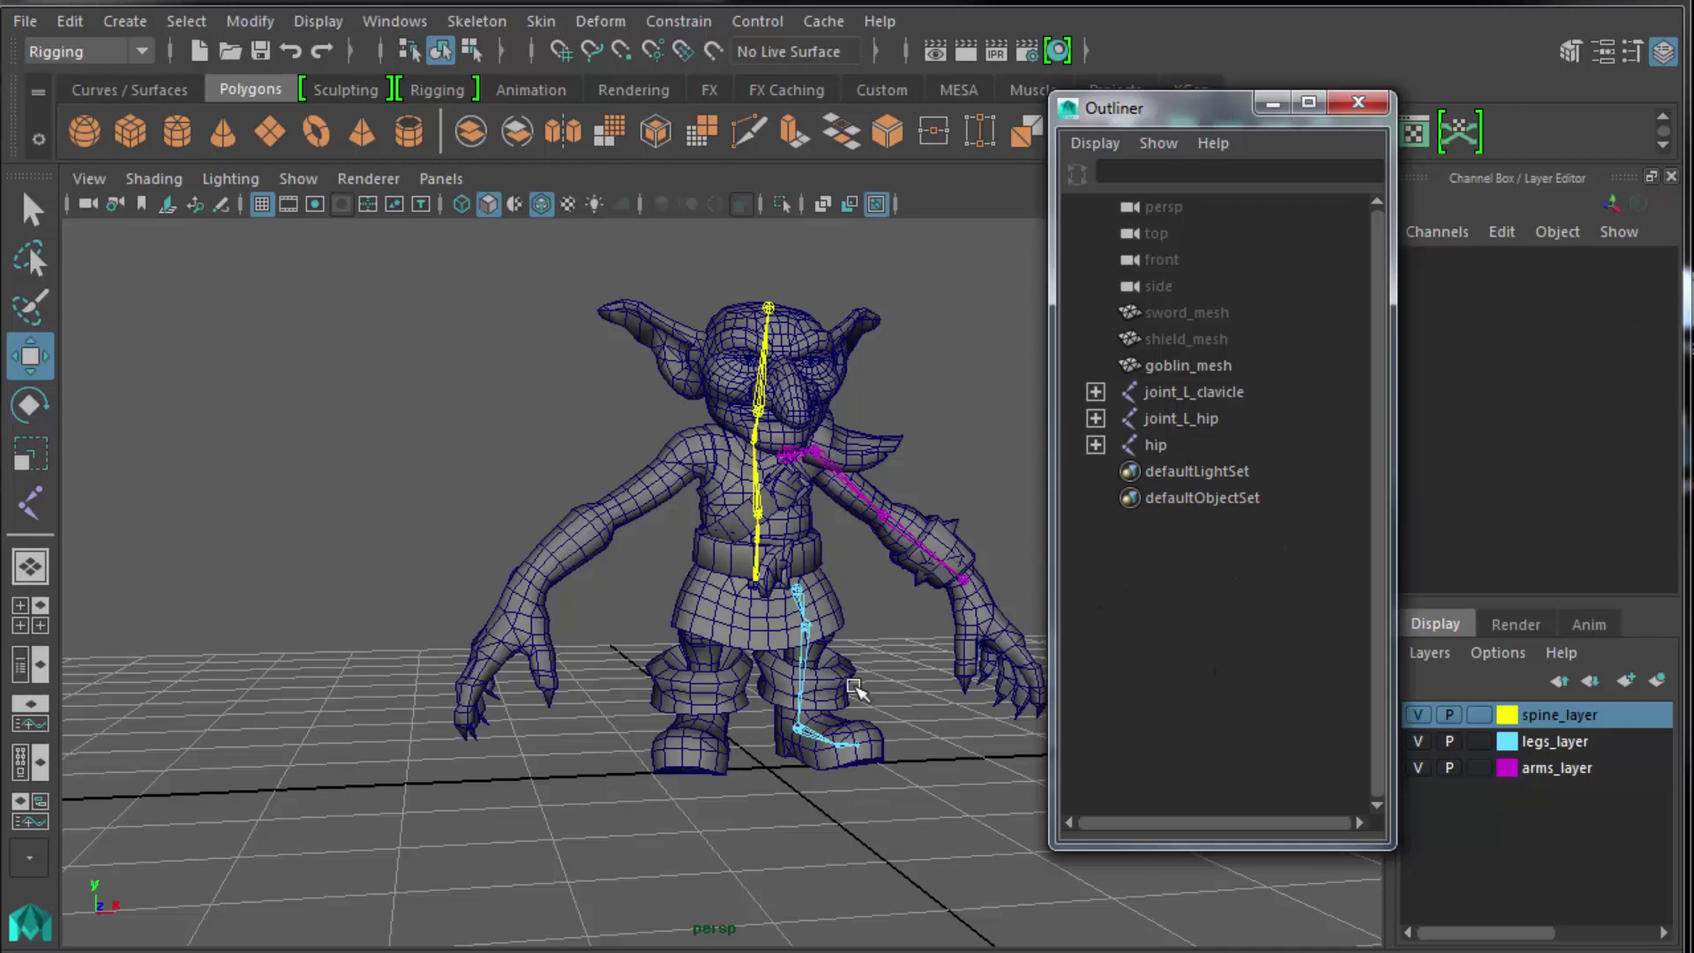
pyautogui.keyDown('alt'); pyautogui.moveTo(851, 685); pyautogui.dragTo(697, 675); pyautogui.keyUp('alt')
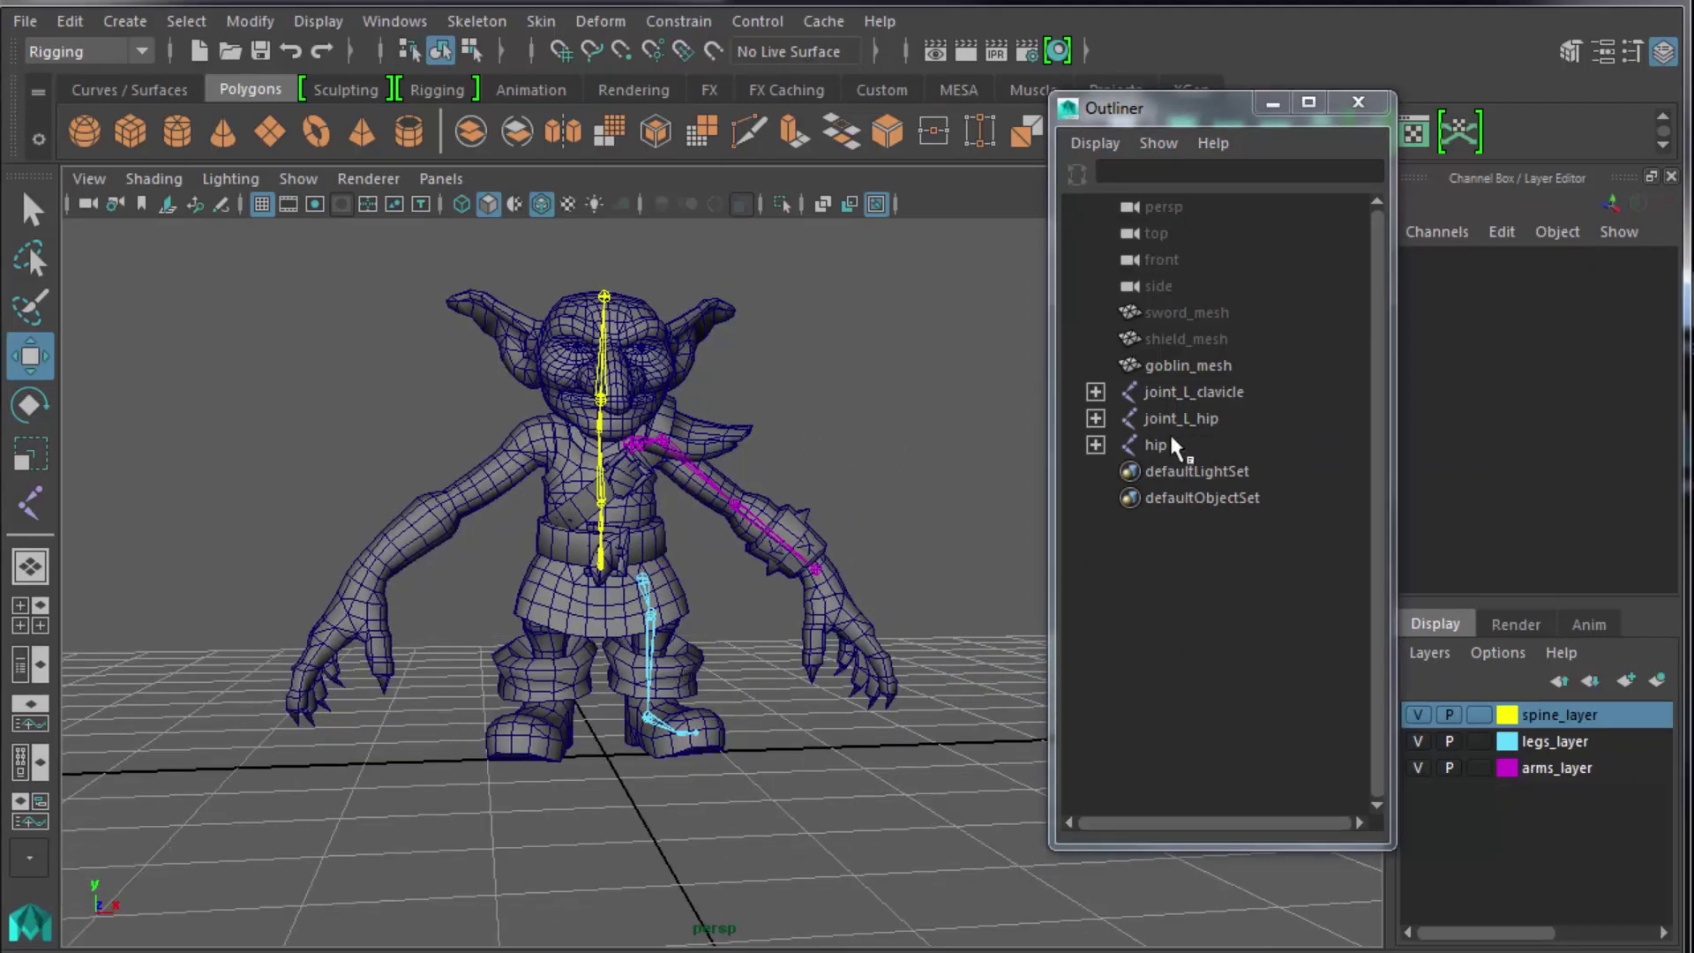
# Mirror the joint_L_hip chain across YZ with the Behavior function, replacing _L_ with _R_, and expand the mirrored leg chain in the Outliner.
pyautogui.click(1177, 420)
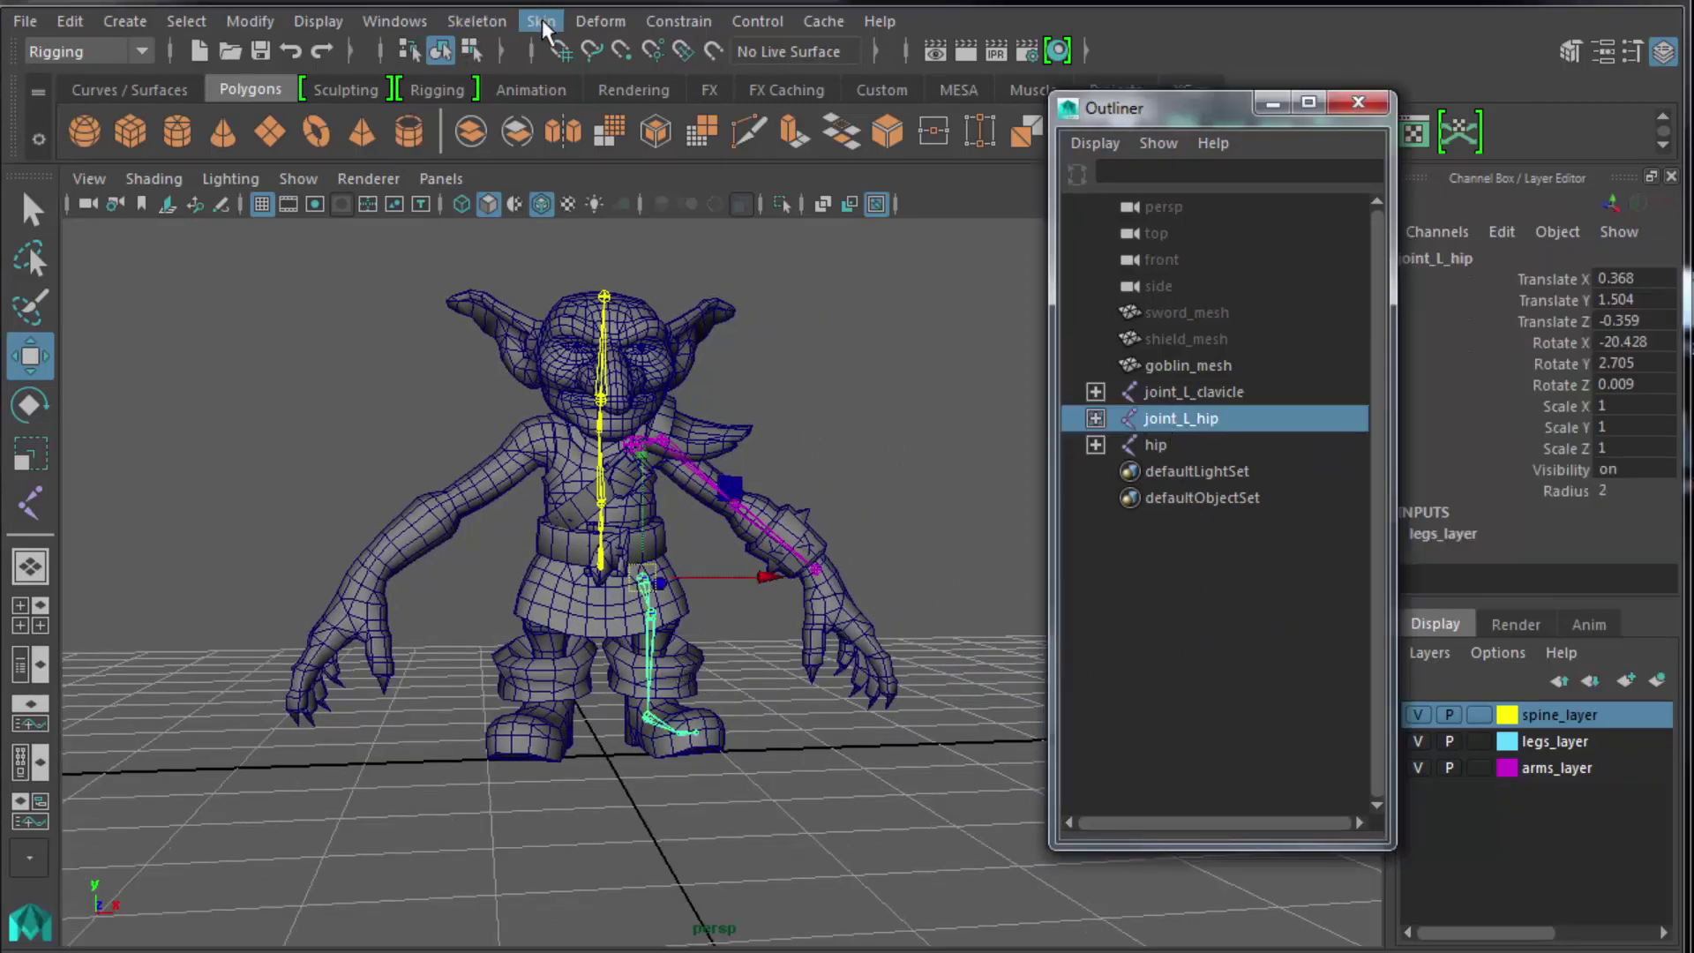
pyautogui.click(496, 18)
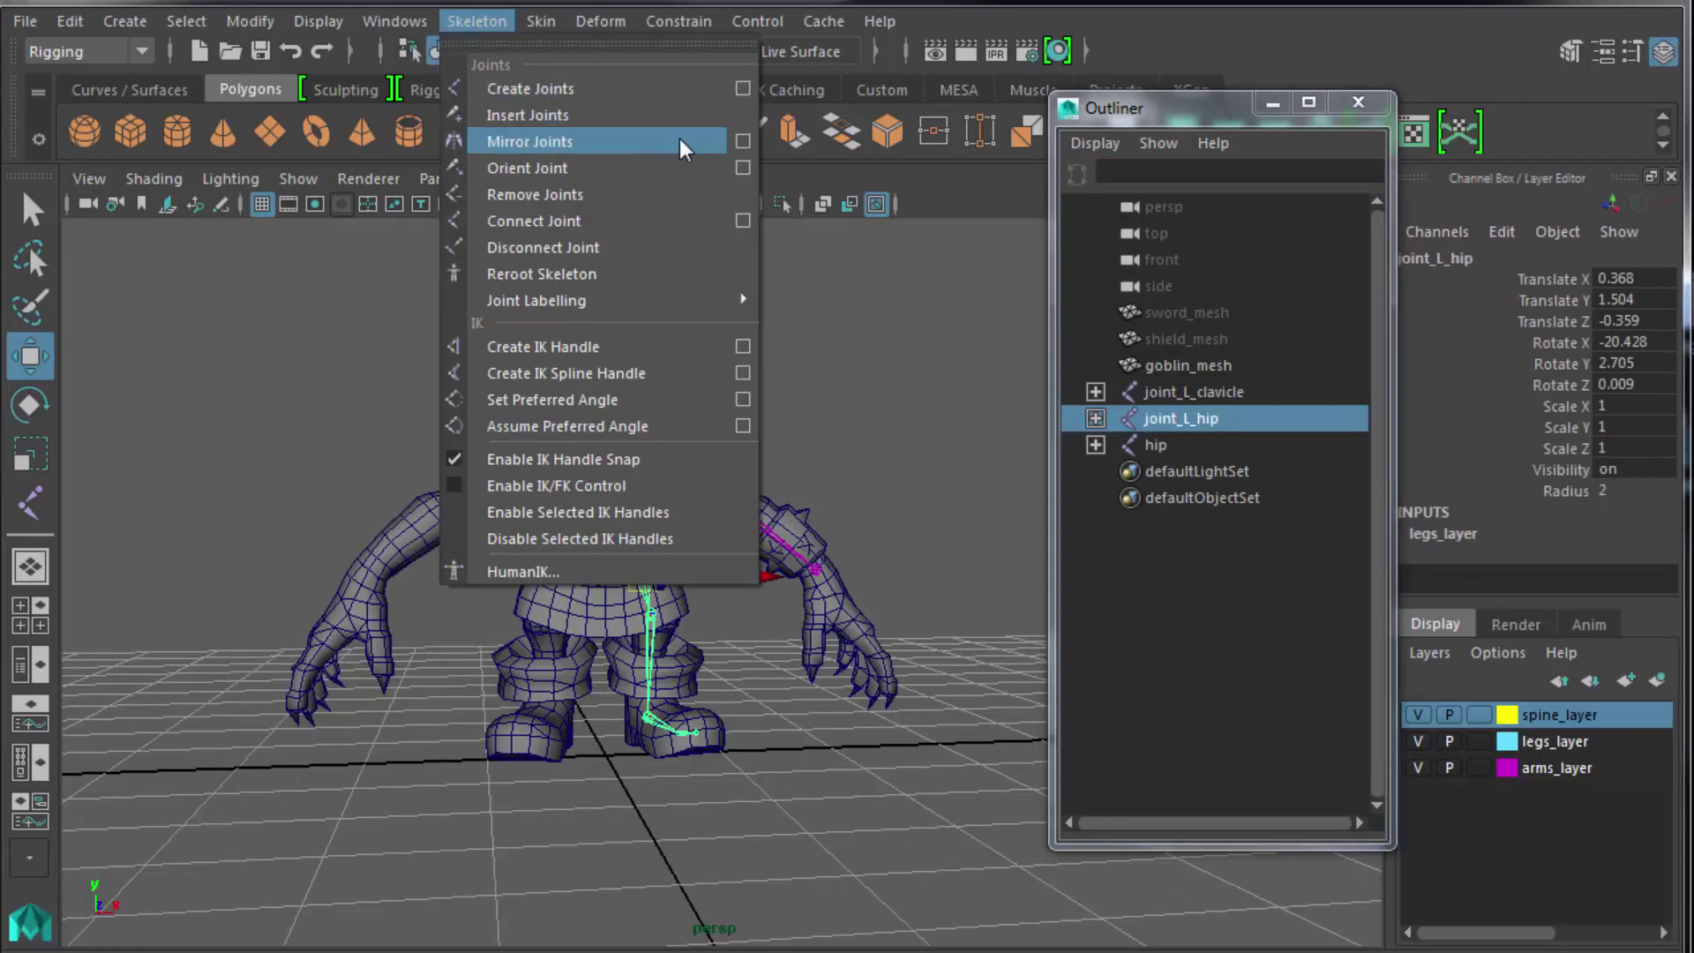
pyautogui.click(743, 141)
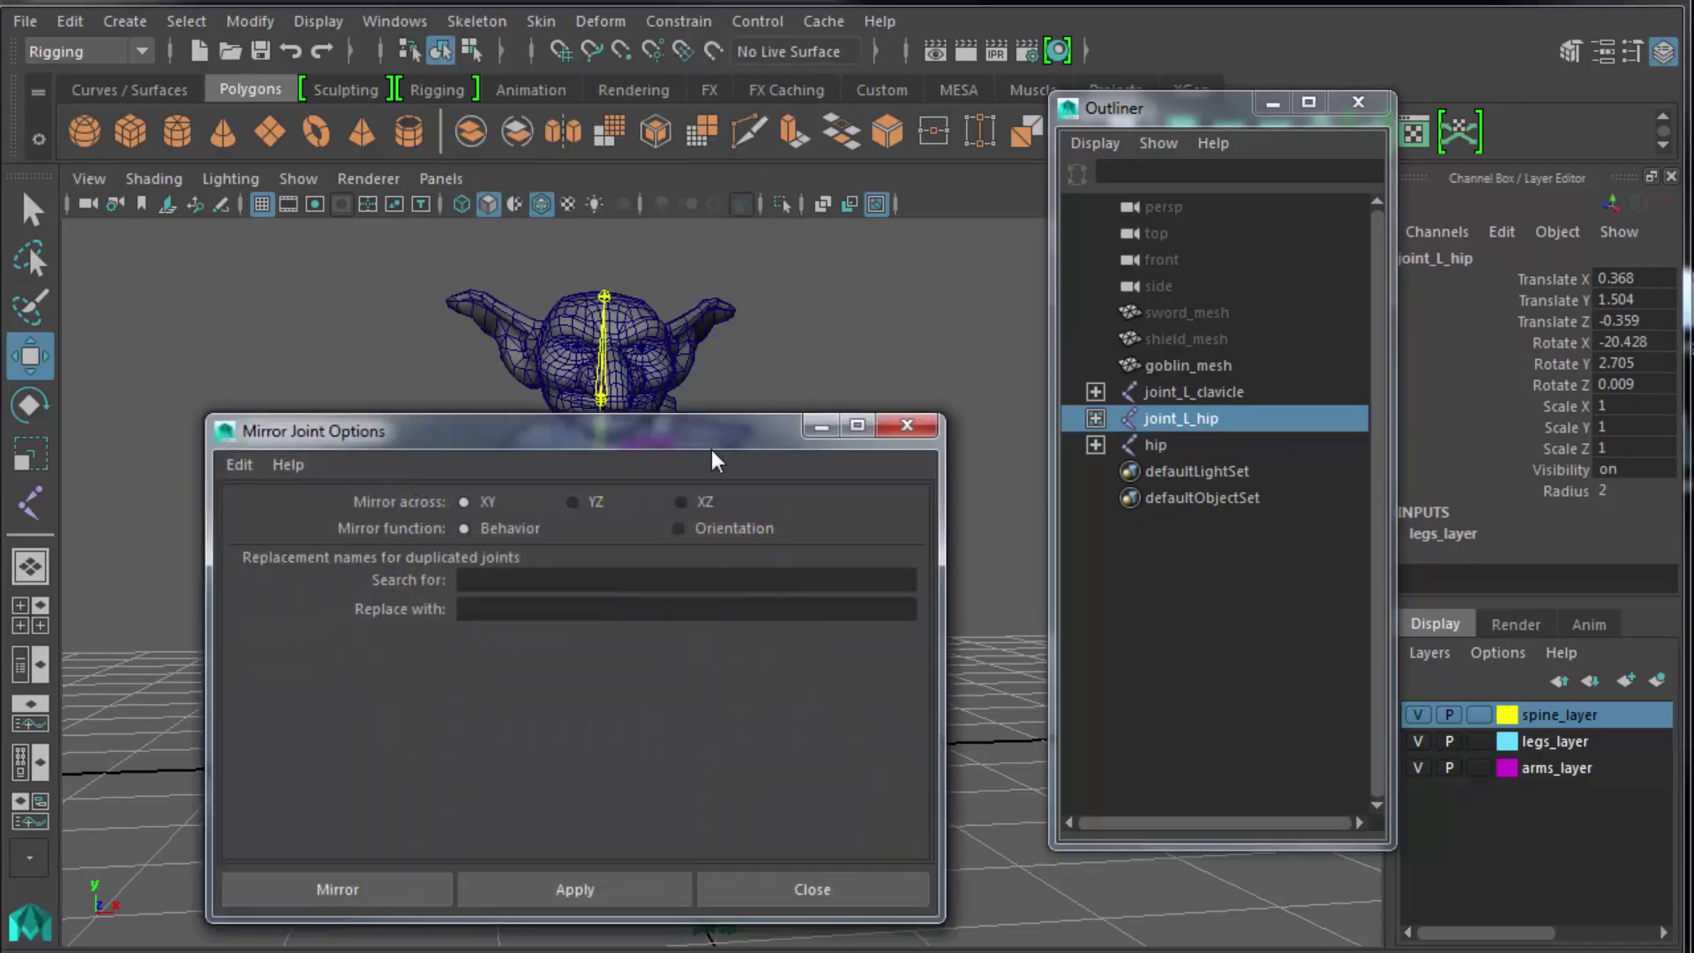
pyautogui.moveTo(711, 430); pyautogui.dragTo(1378, 575)
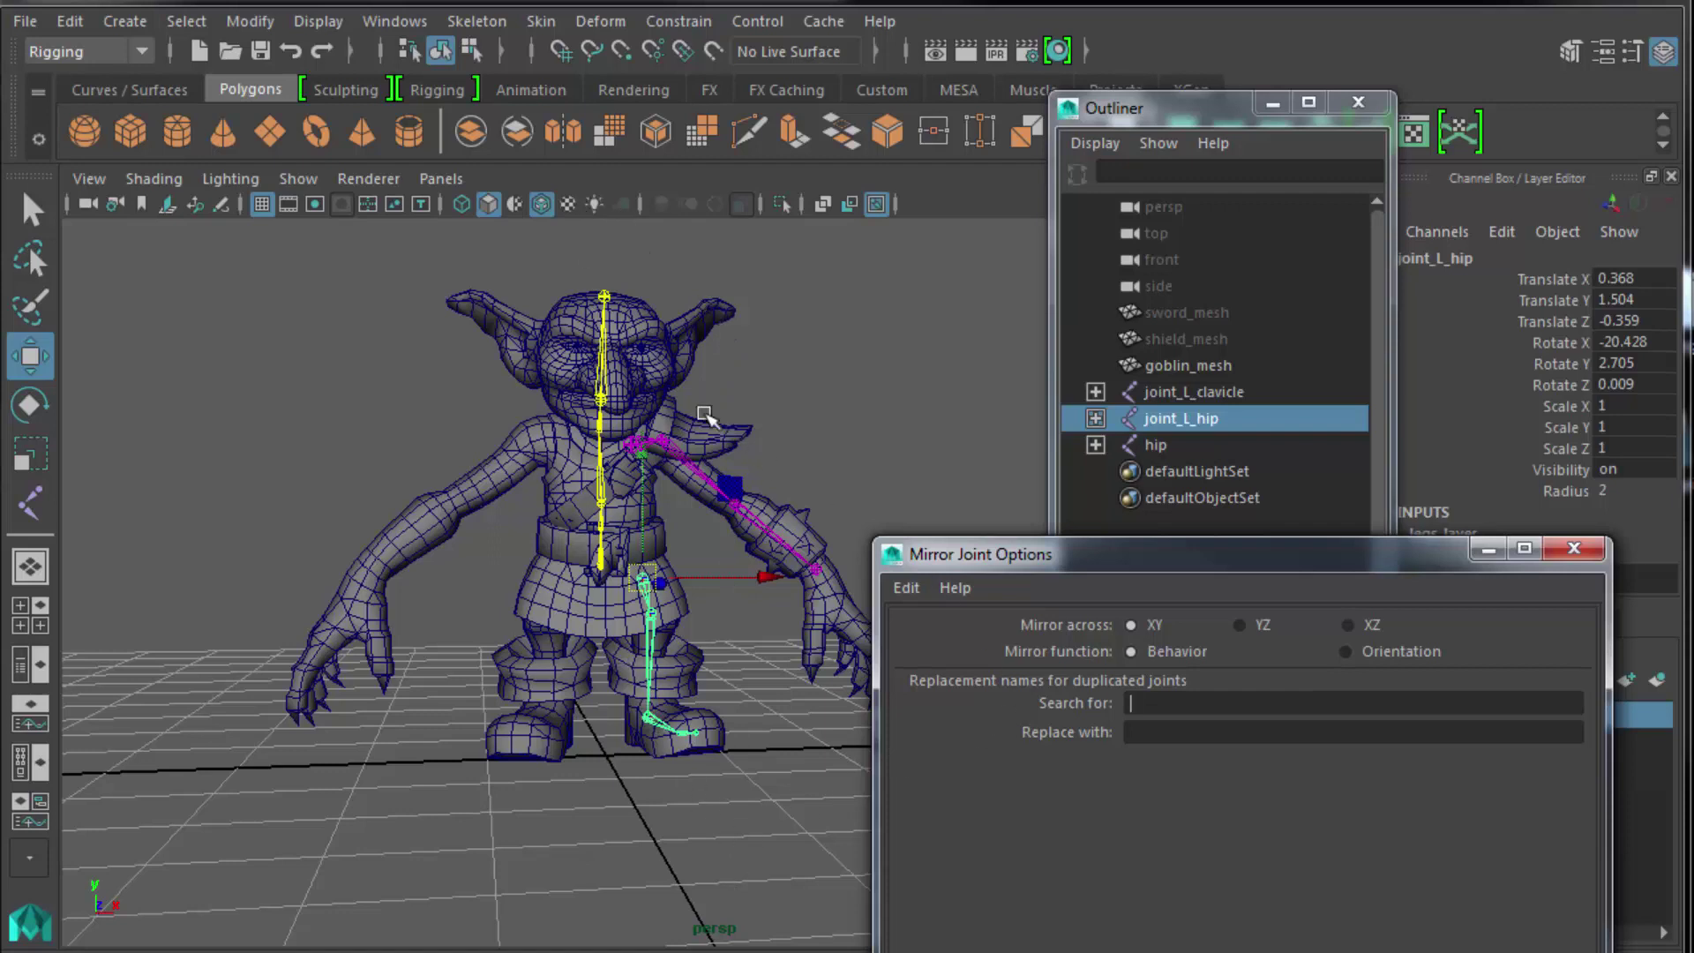
pyautogui.click(1238, 625)
pyautogui.write('_L_')
pyautogui.write('_R')
pyautogui.write('_')
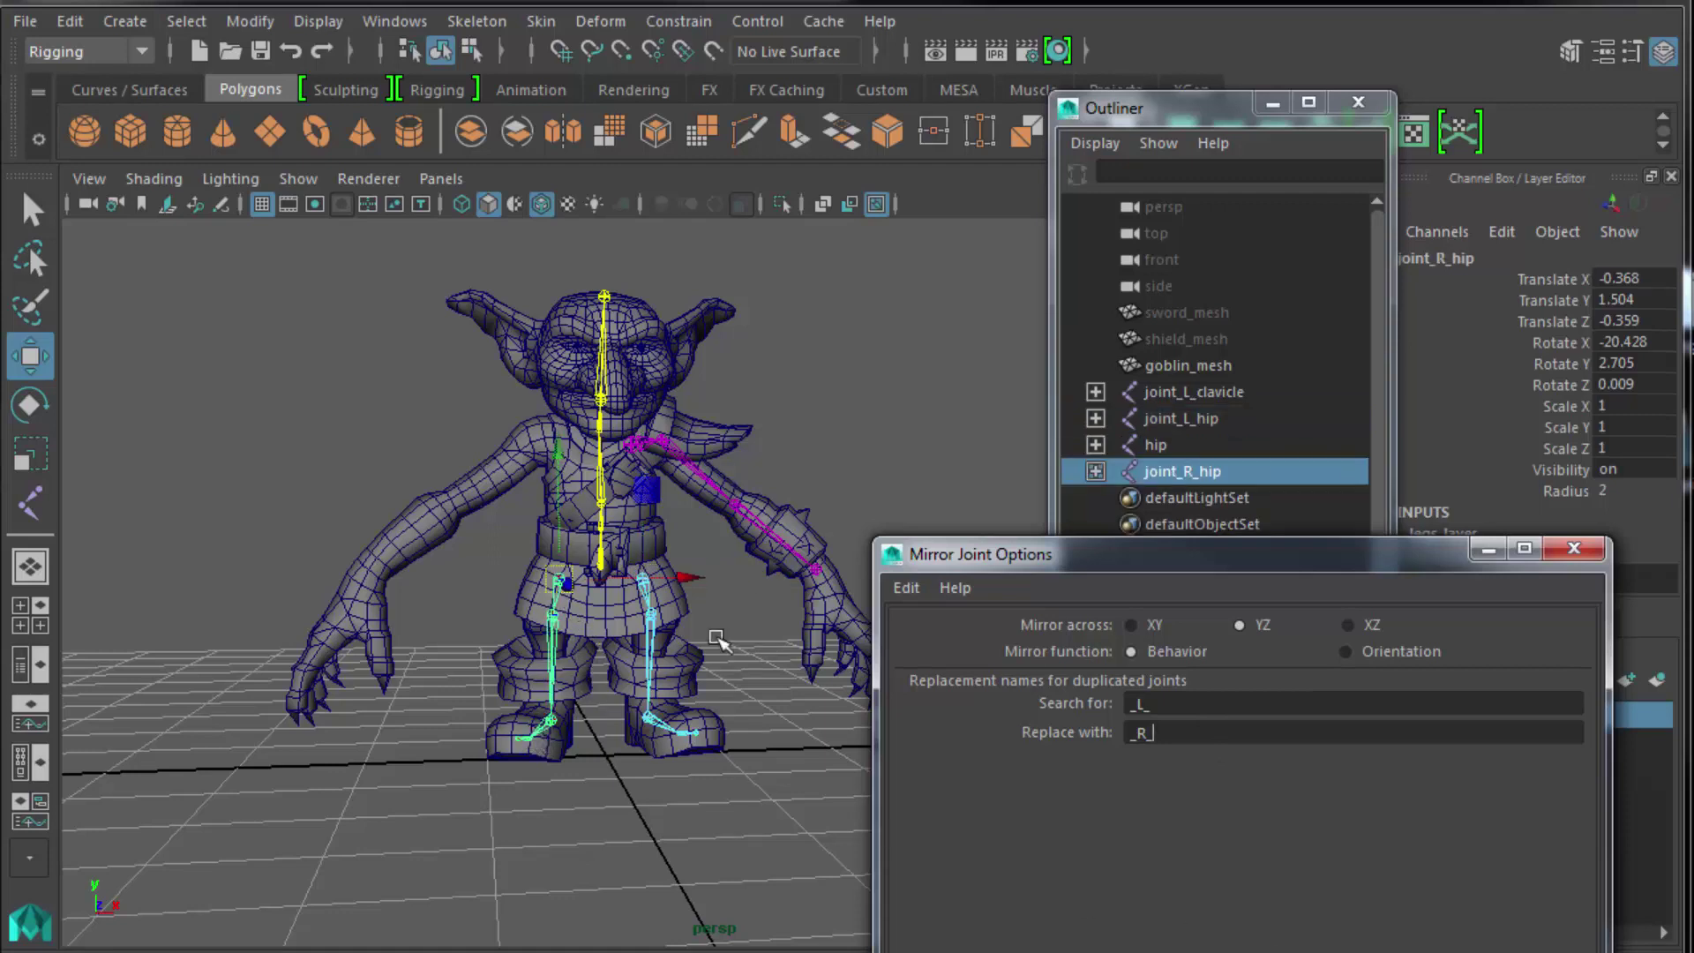
pyautogui.click(1094, 470)
pyautogui.moveTo(1415, 549); pyautogui.dragTo(1388, 740)
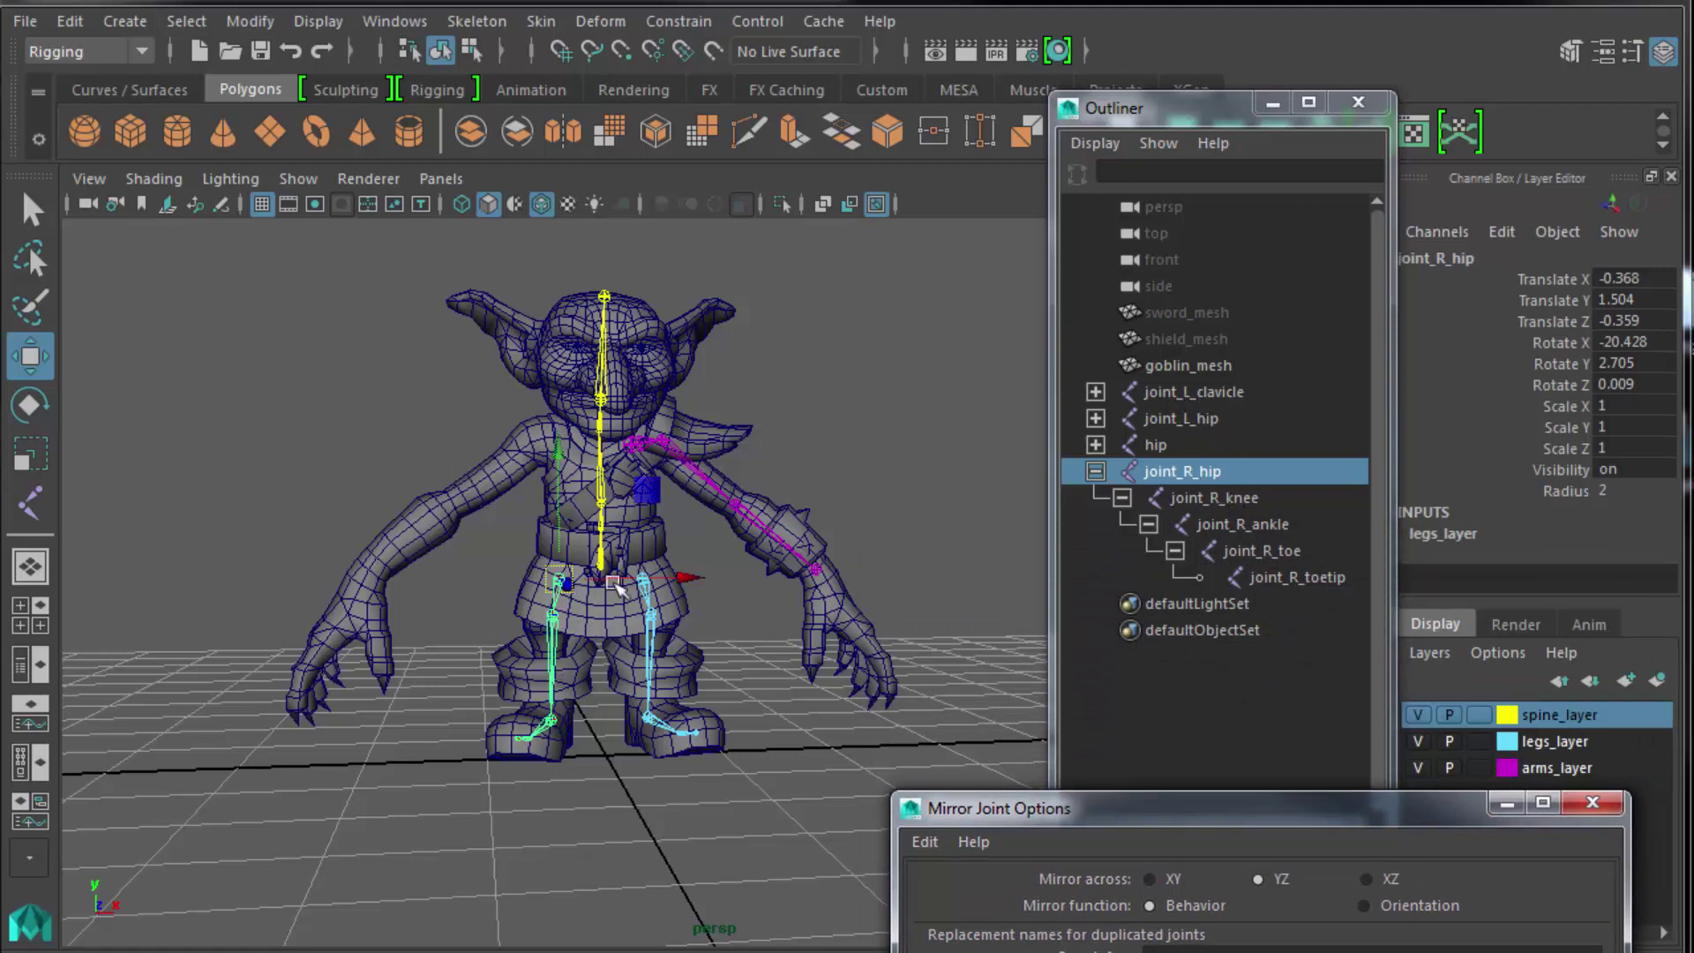
# Mirror the joint_L_clavicle arm chain across YZ with the same Behavior and _L_ to _R_ renaming options, and clear the selection.
pyautogui.moveTo(1159, 816); pyautogui.dragTo(1156, 586)
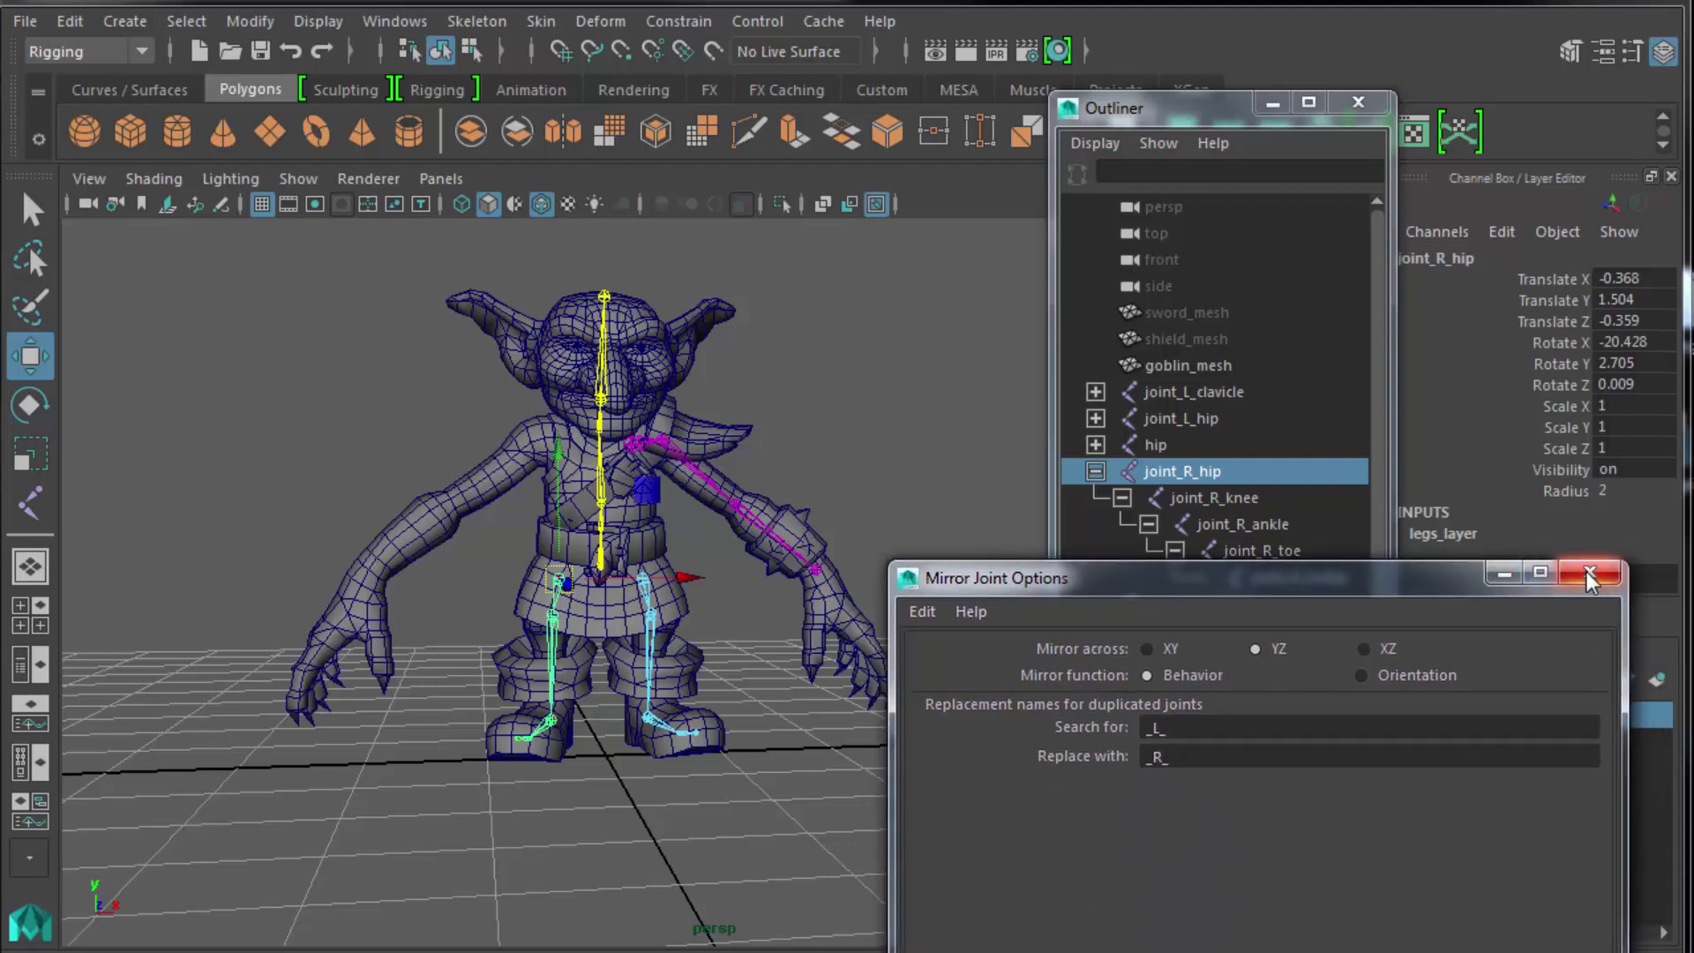
pyautogui.moveTo(1349, 590); pyautogui.dragTo(1407, 328)
pyautogui.click(1187, 392)
pyautogui.click(1421, 607)
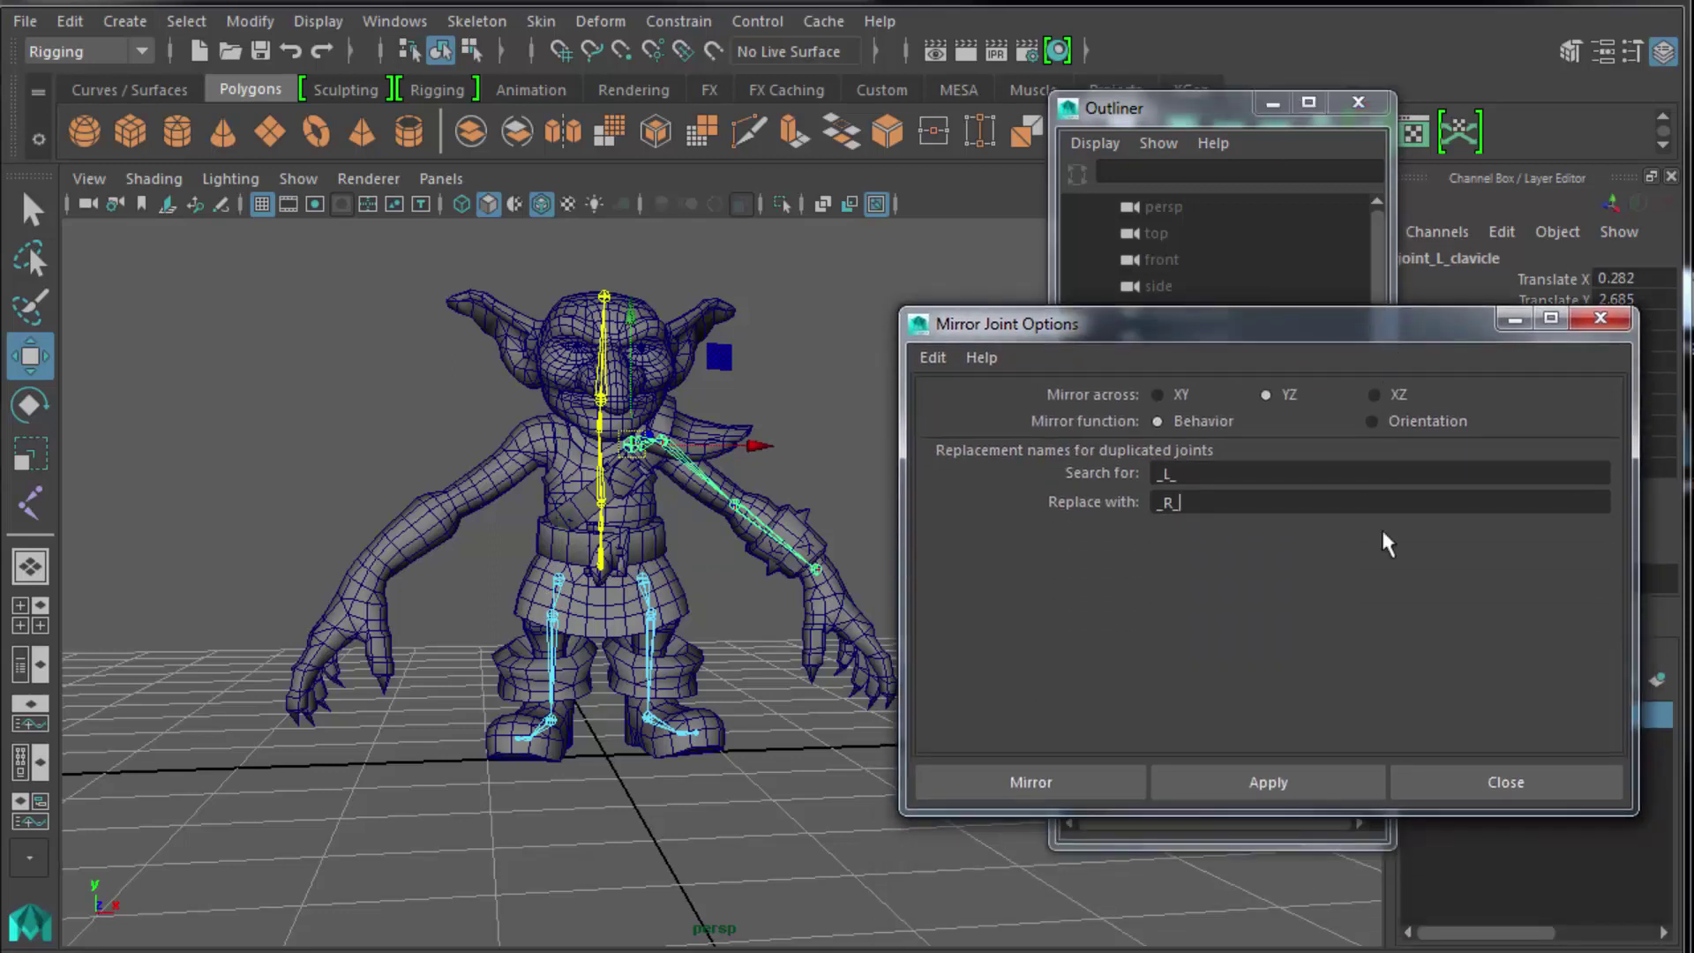
pyautogui.click(1289, 782)
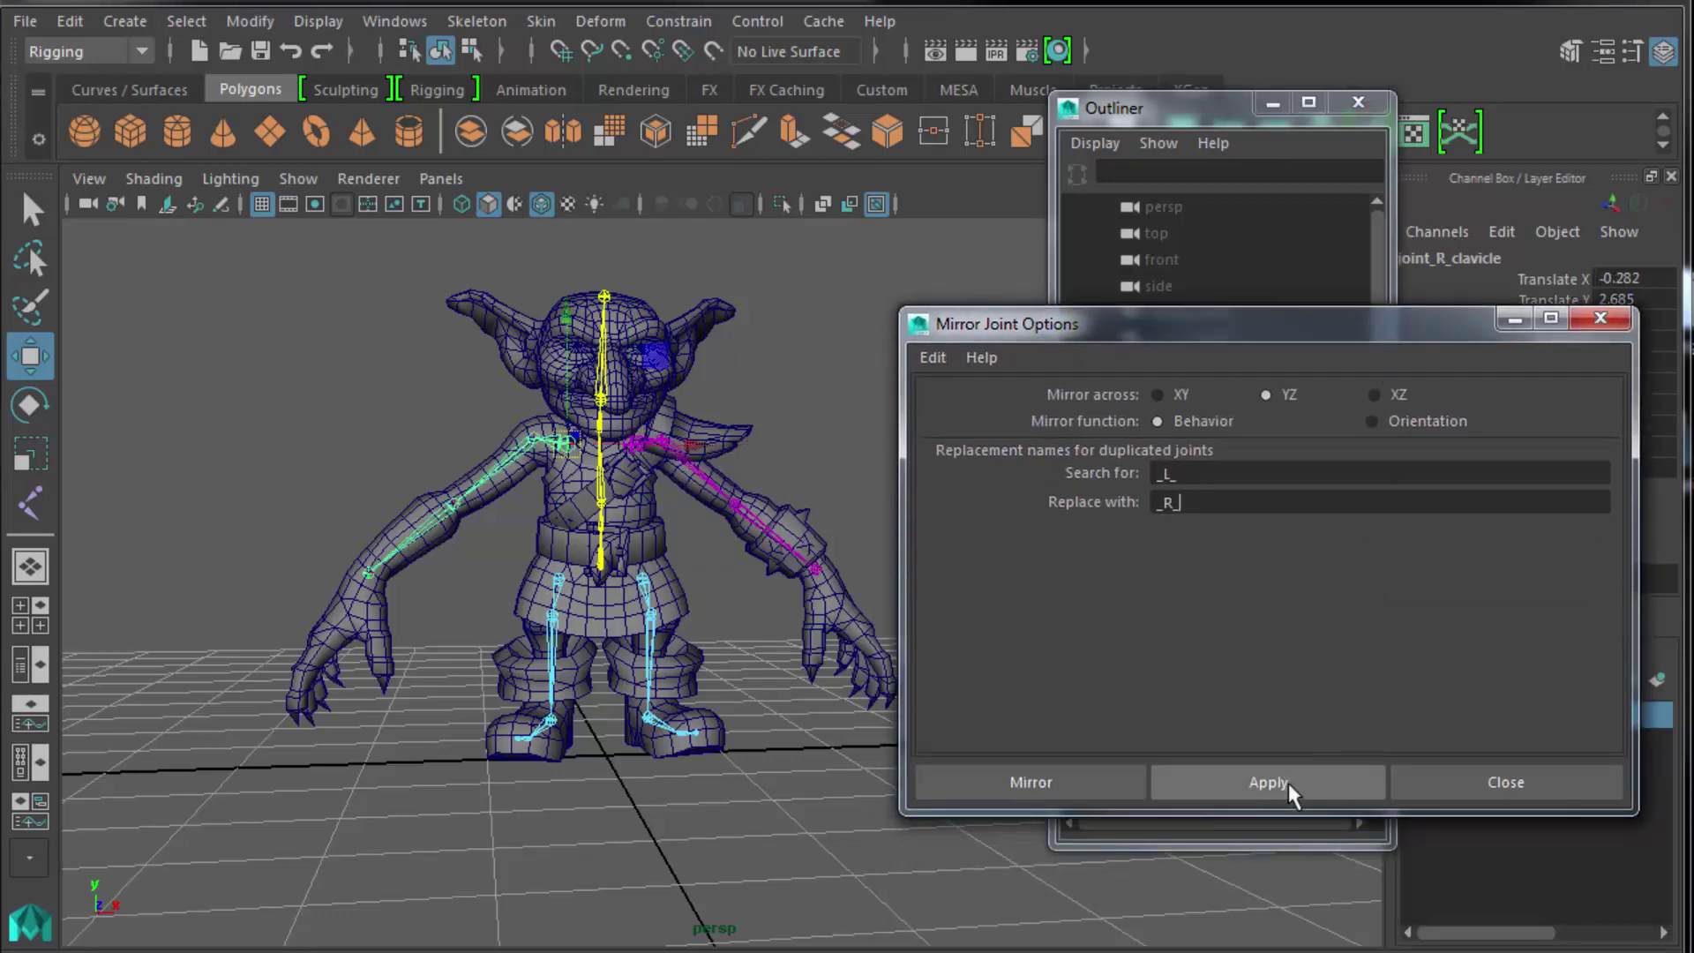
pyautogui.click(1491, 780)
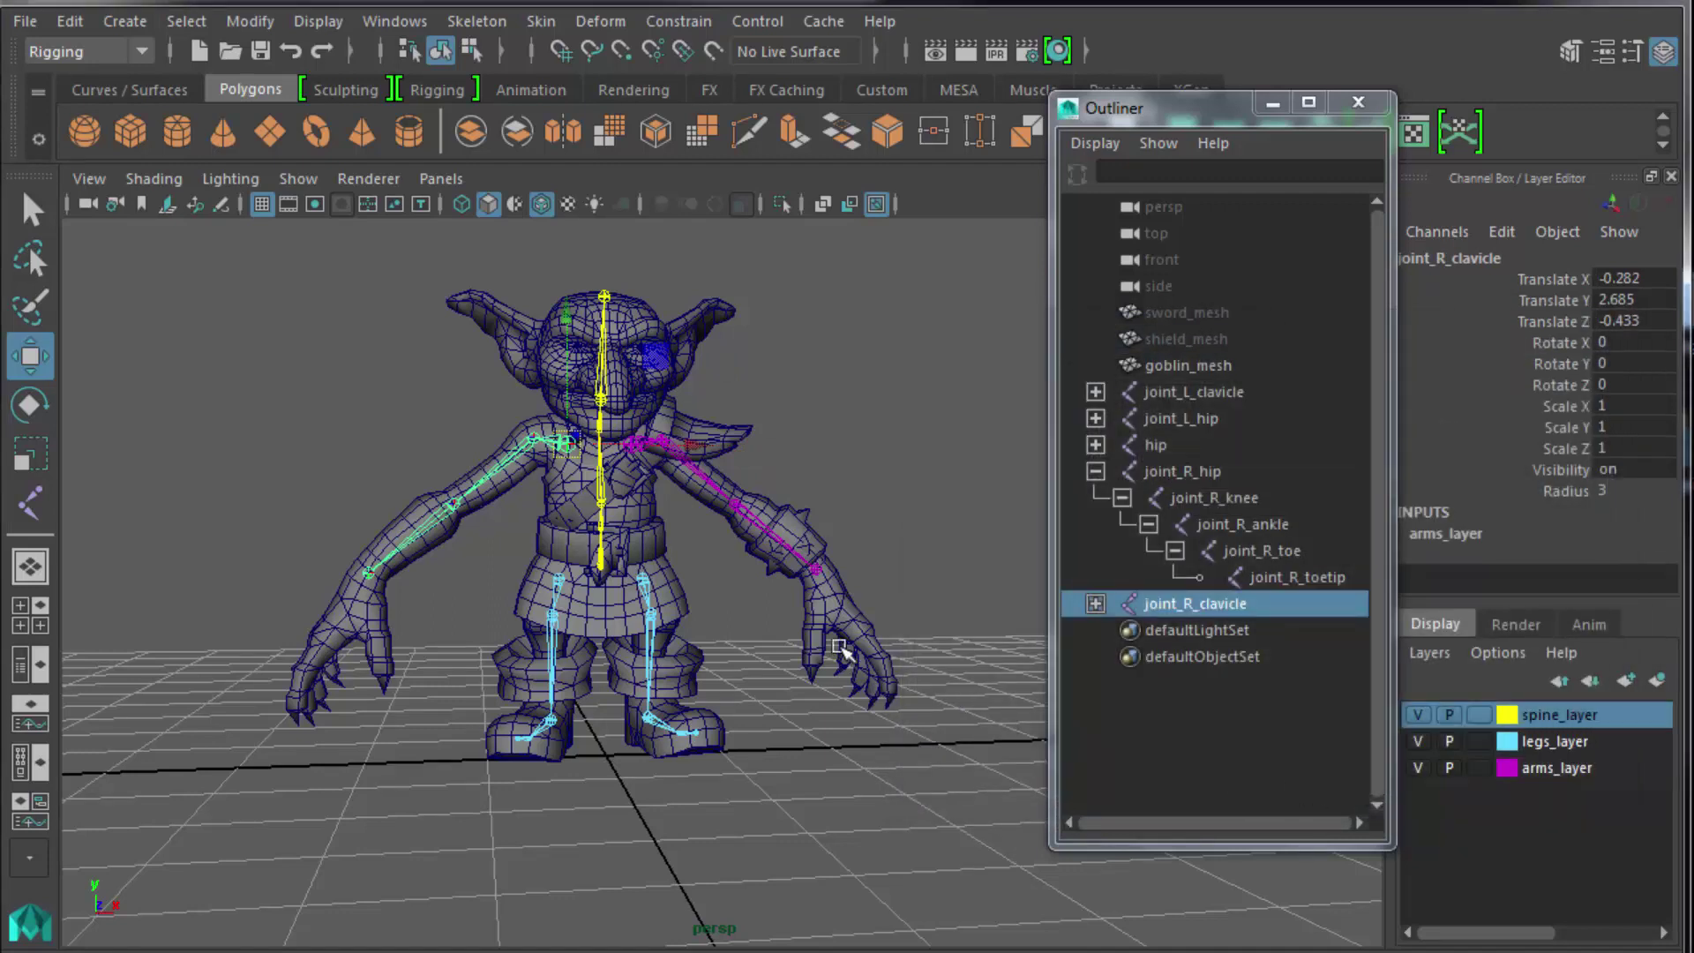
pyautogui.click(923, 482)
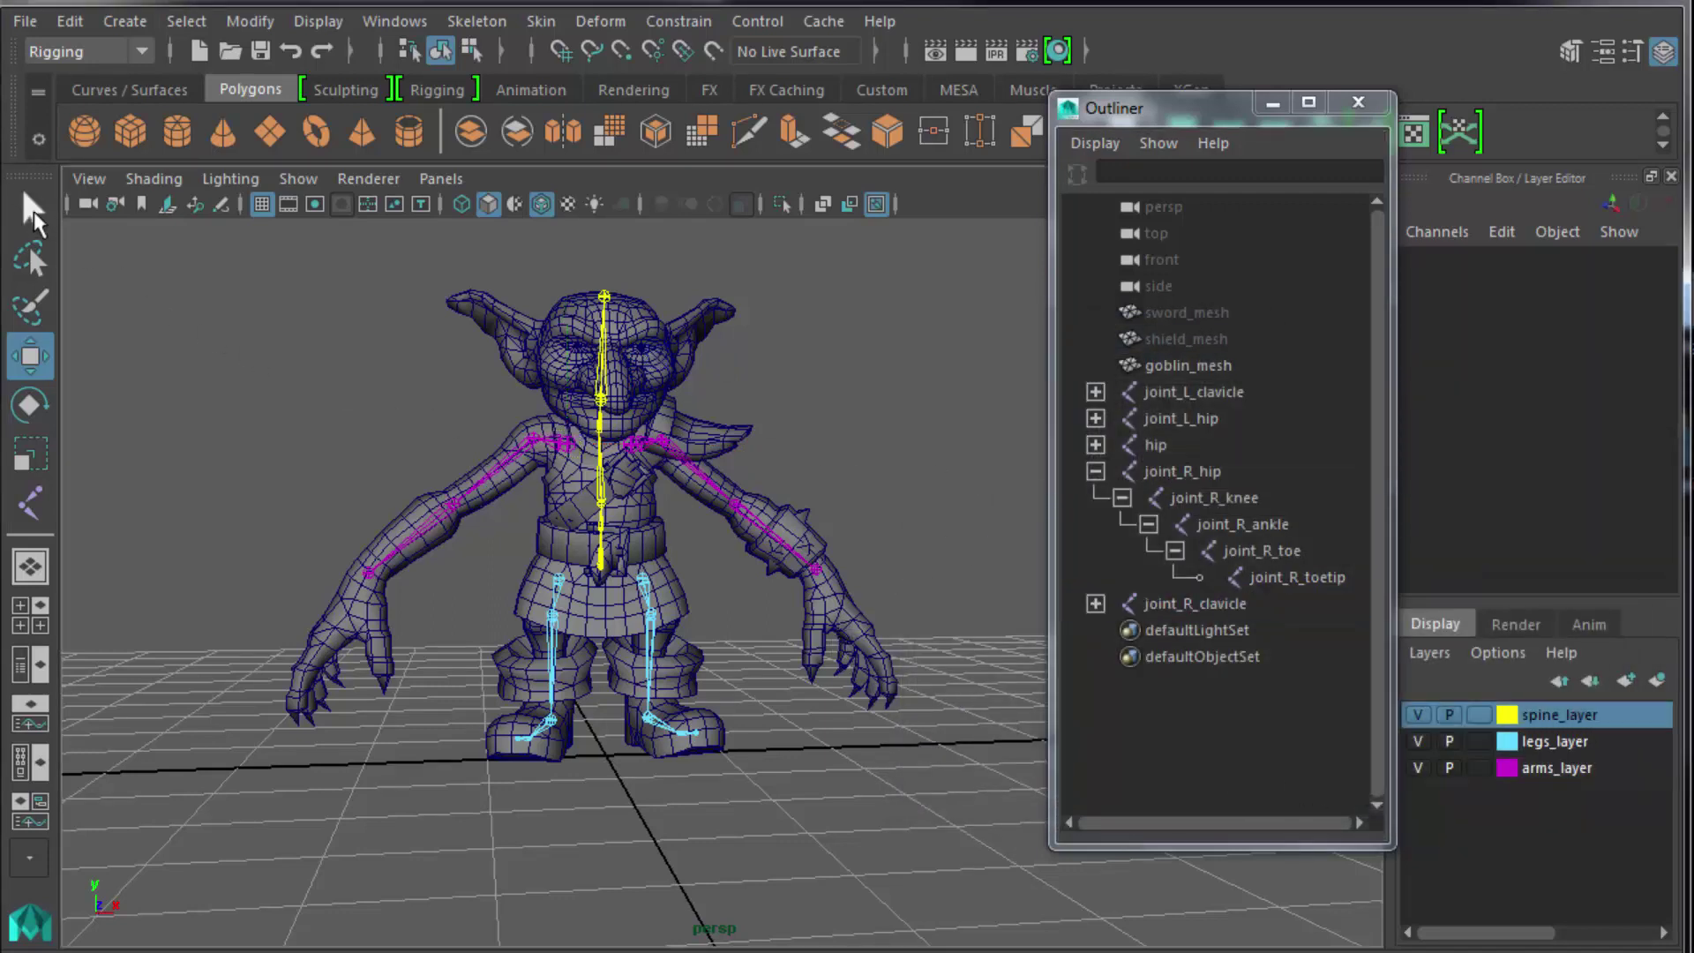
# Switch to the Select tool and toggle legs_layer and arms_layer off and on to check their mirrored joints.
pyautogui.press('q')
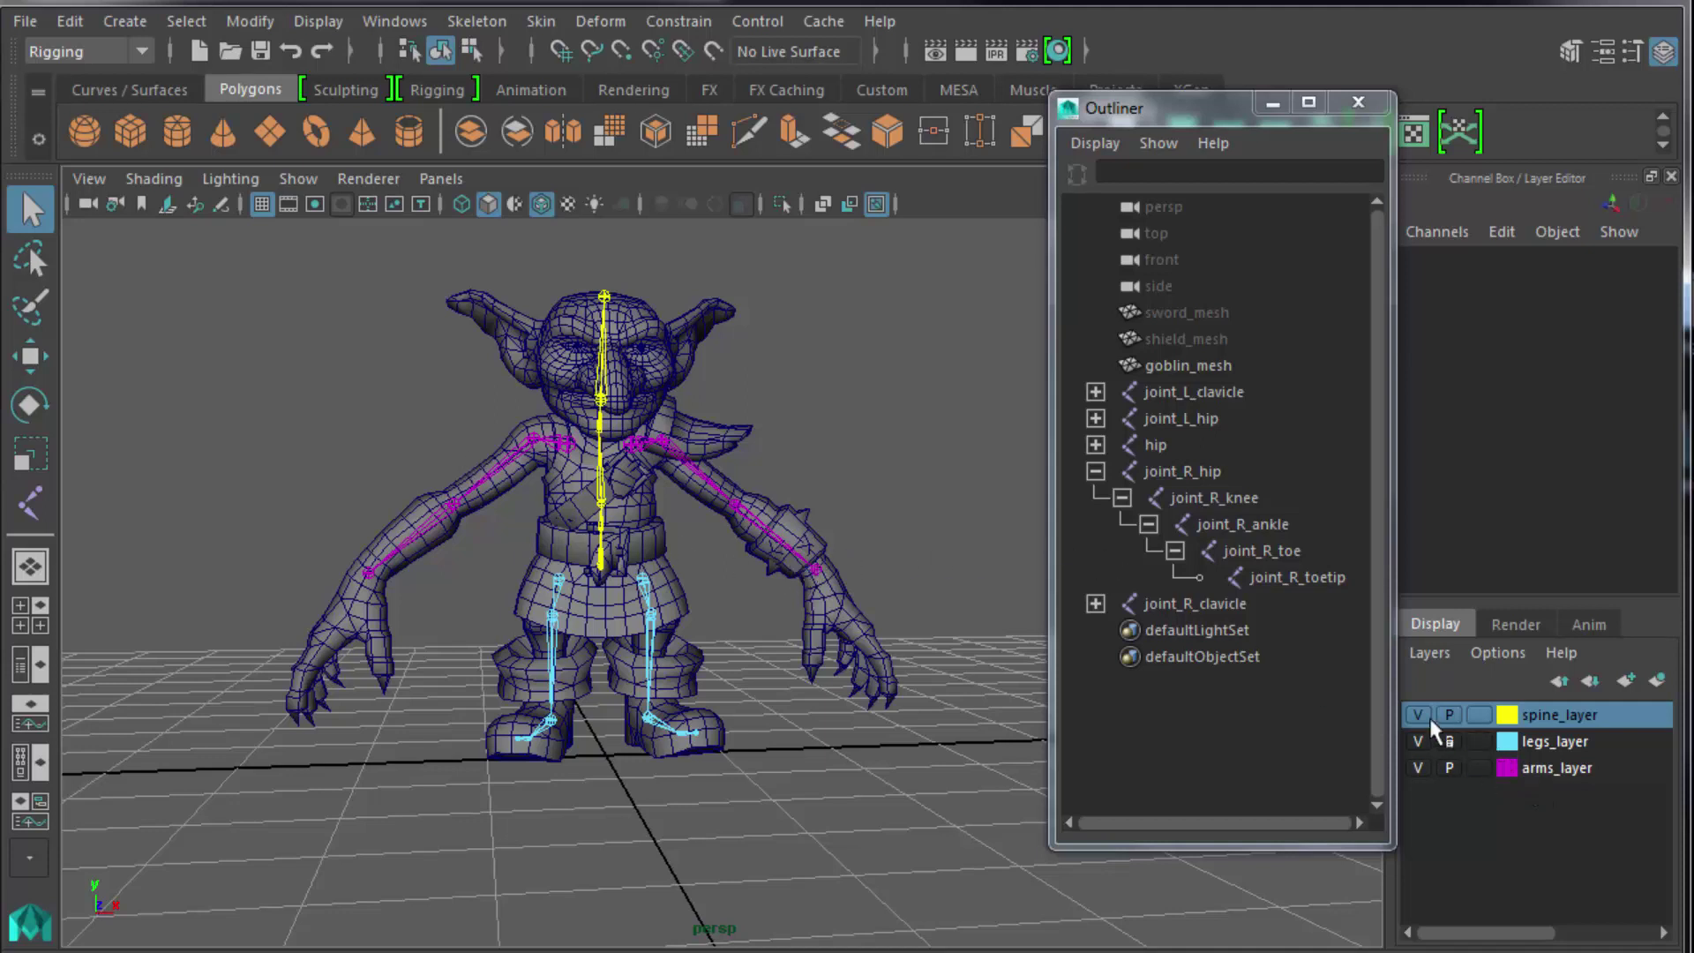
pyautogui.click(1417, 742)
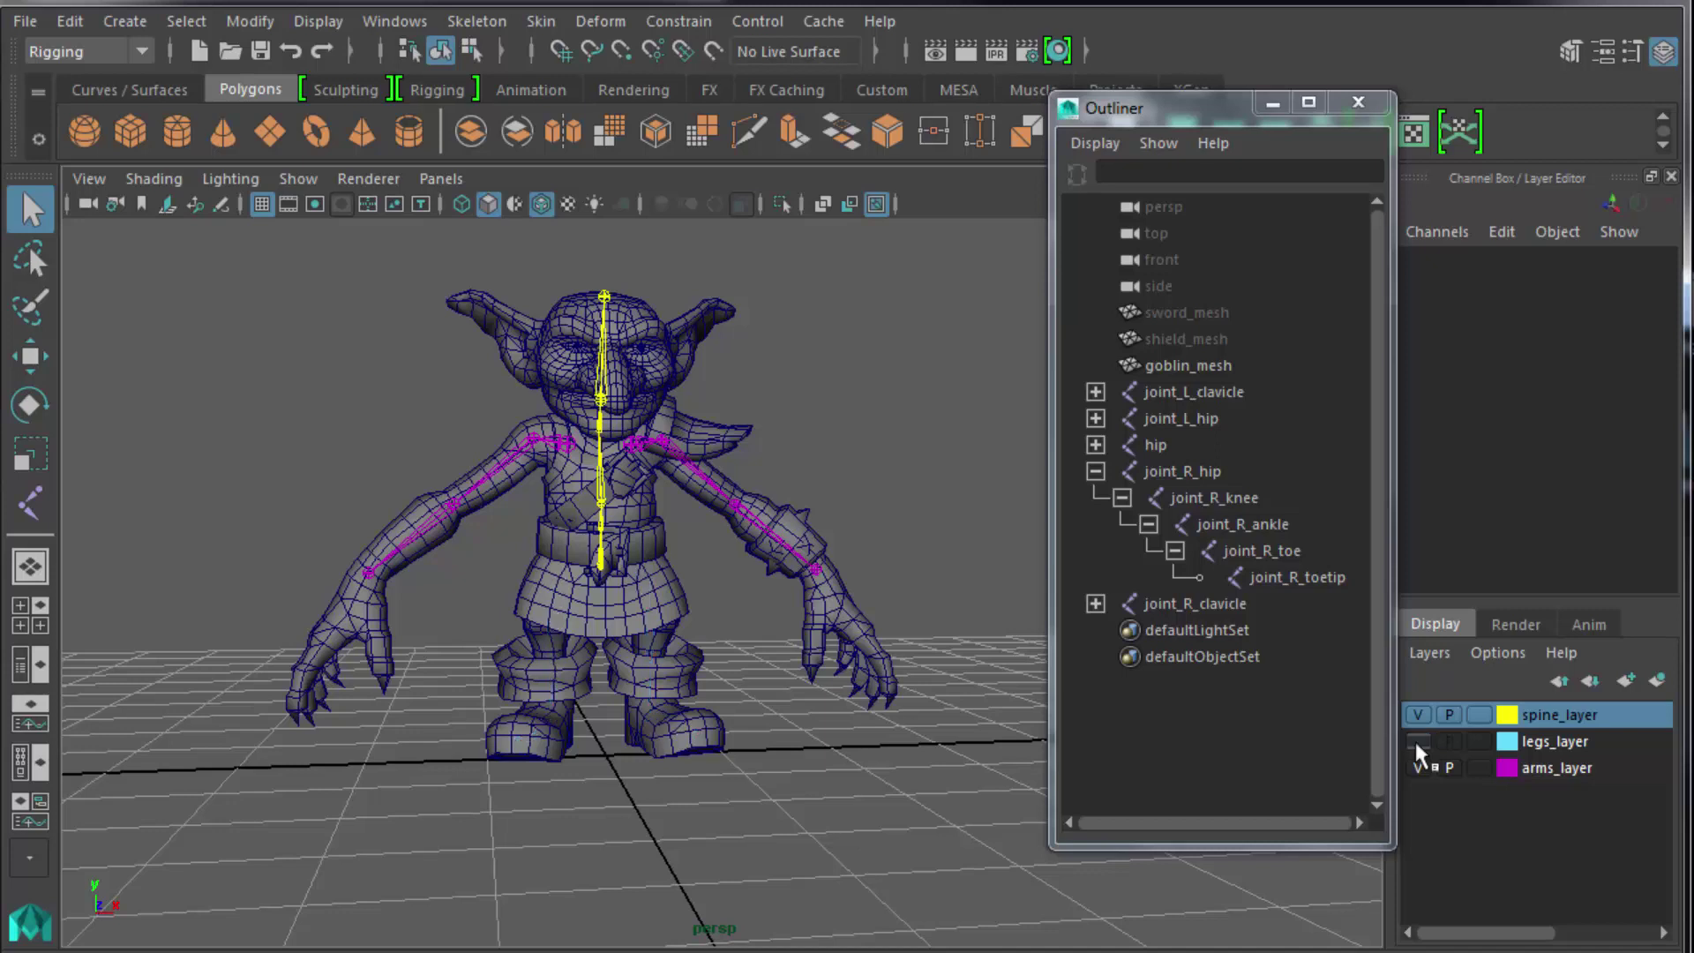
pyautogui.click(1417, 743)
pyautogui.click(1417, 768)
pyautogui.click(1418, 768)
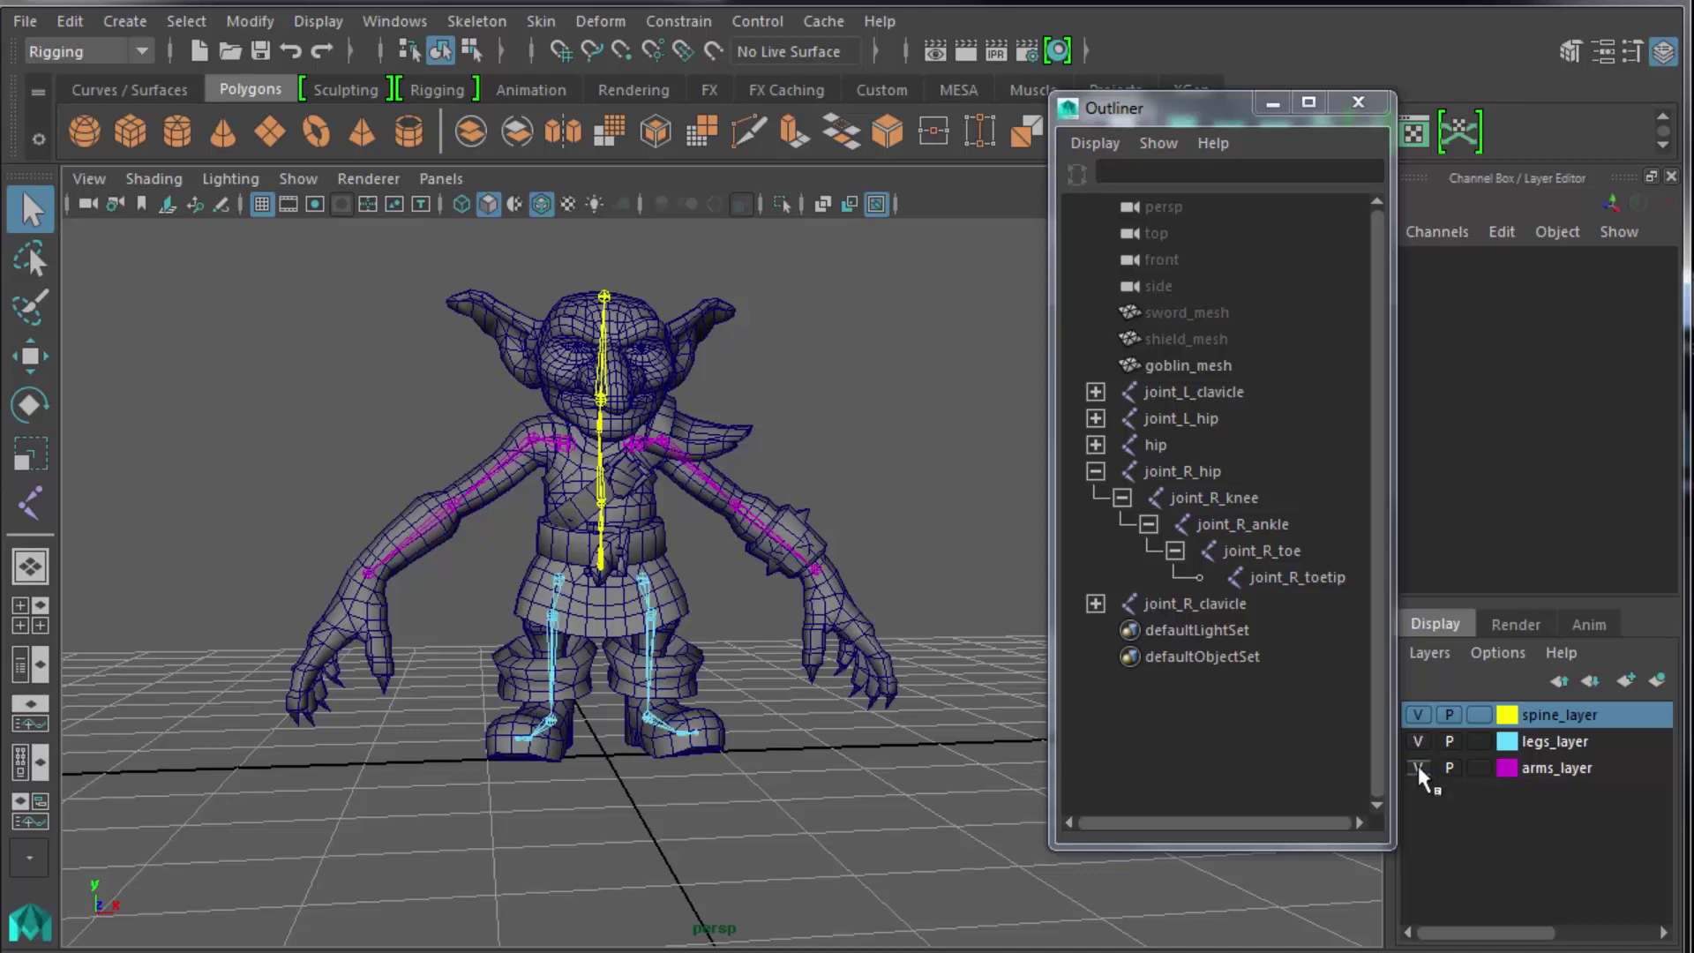
# Save the scene as a new version named goblin_rig_4.ma in the goblin_warrior folder.
pyautogui.click(24, 21)
pyautogui.click(104, 155)
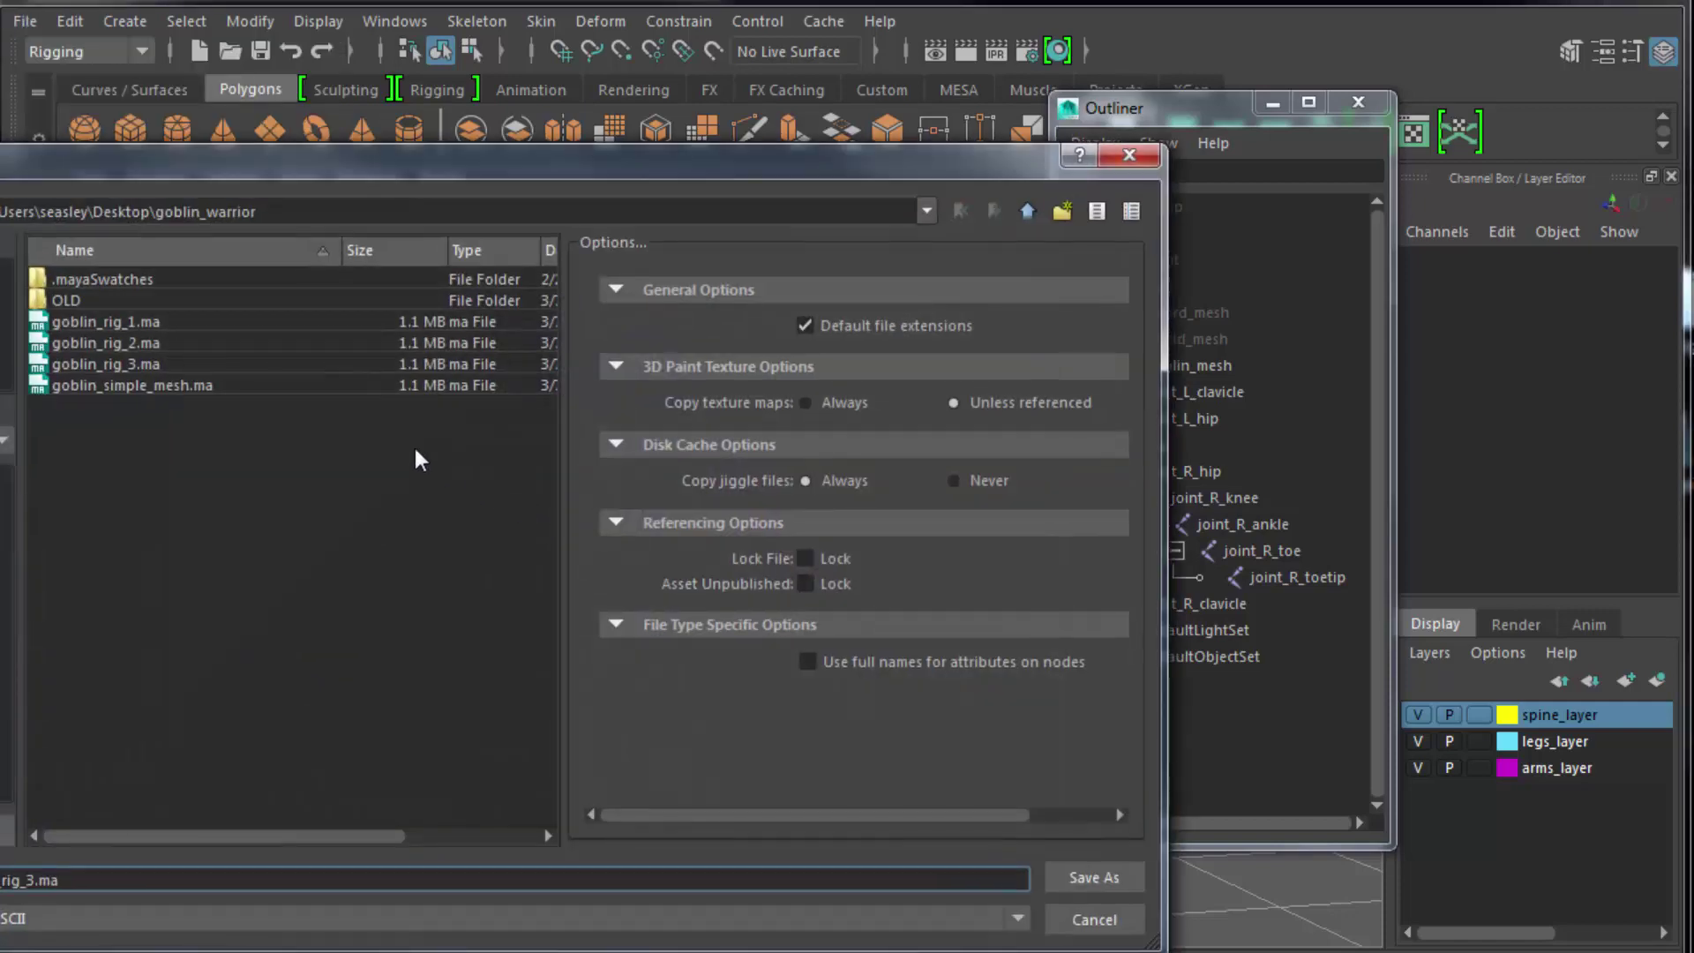
pyautogui.click(152, 371)
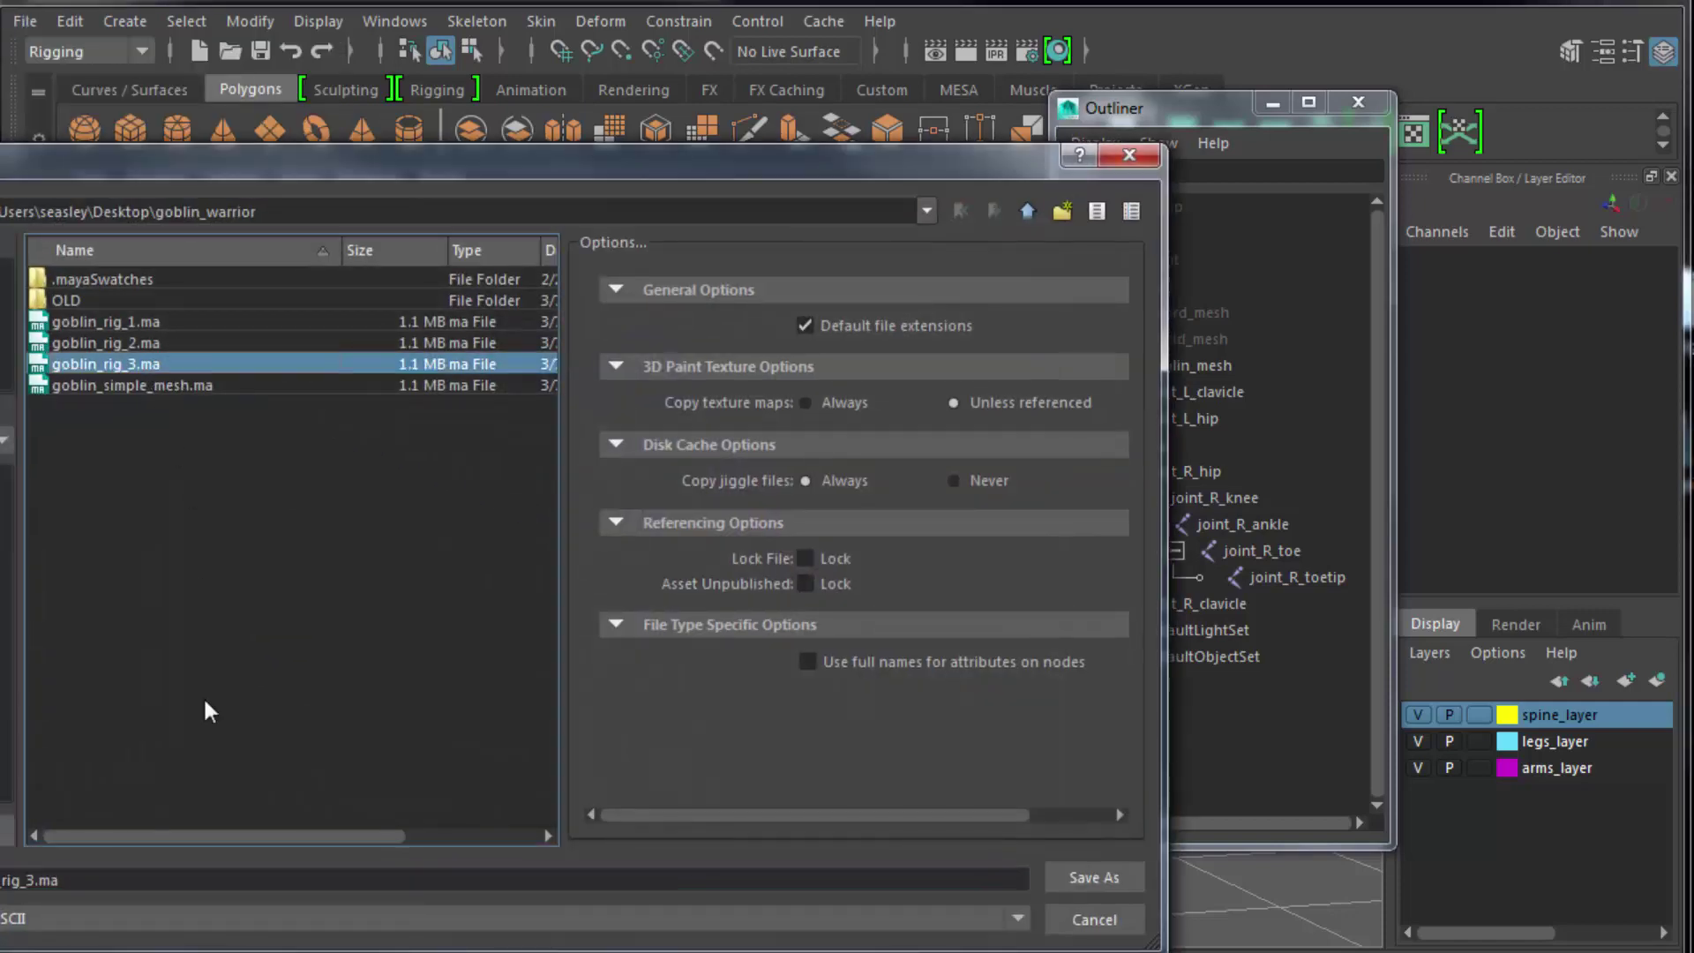
pyautogui.click(39, 877)
pyautogui.press('BackSpace')
pyautogui.write('4')
pyautogui.press('Return')
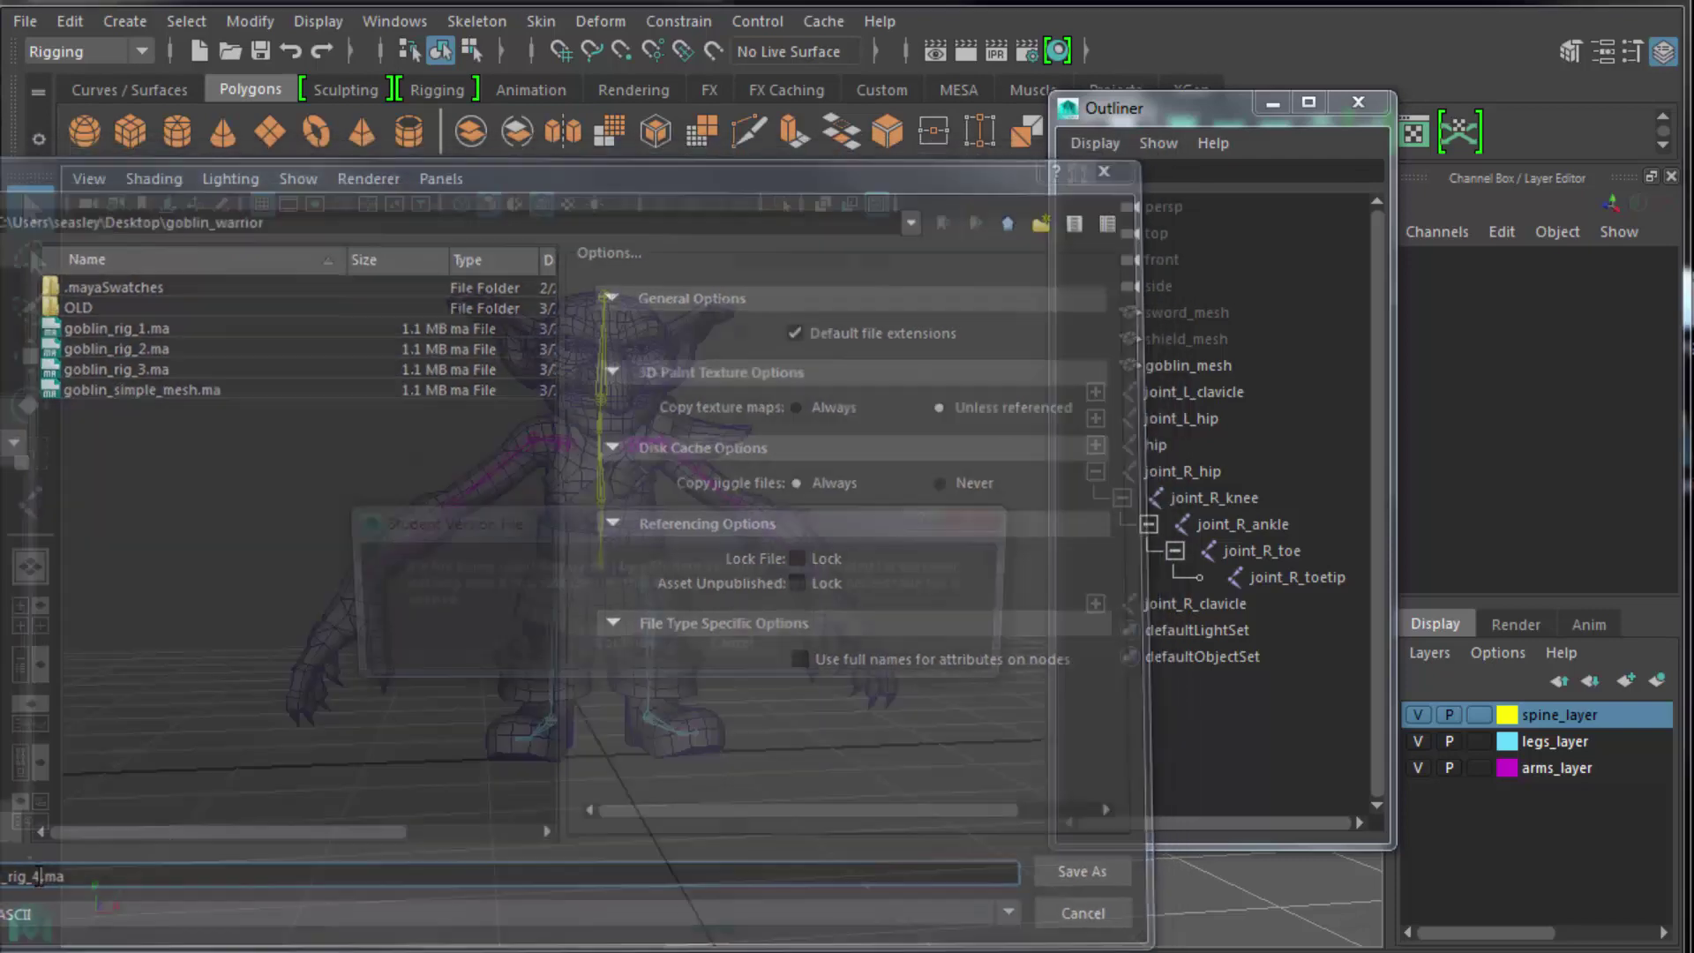
pyautogui.click(618, 647)
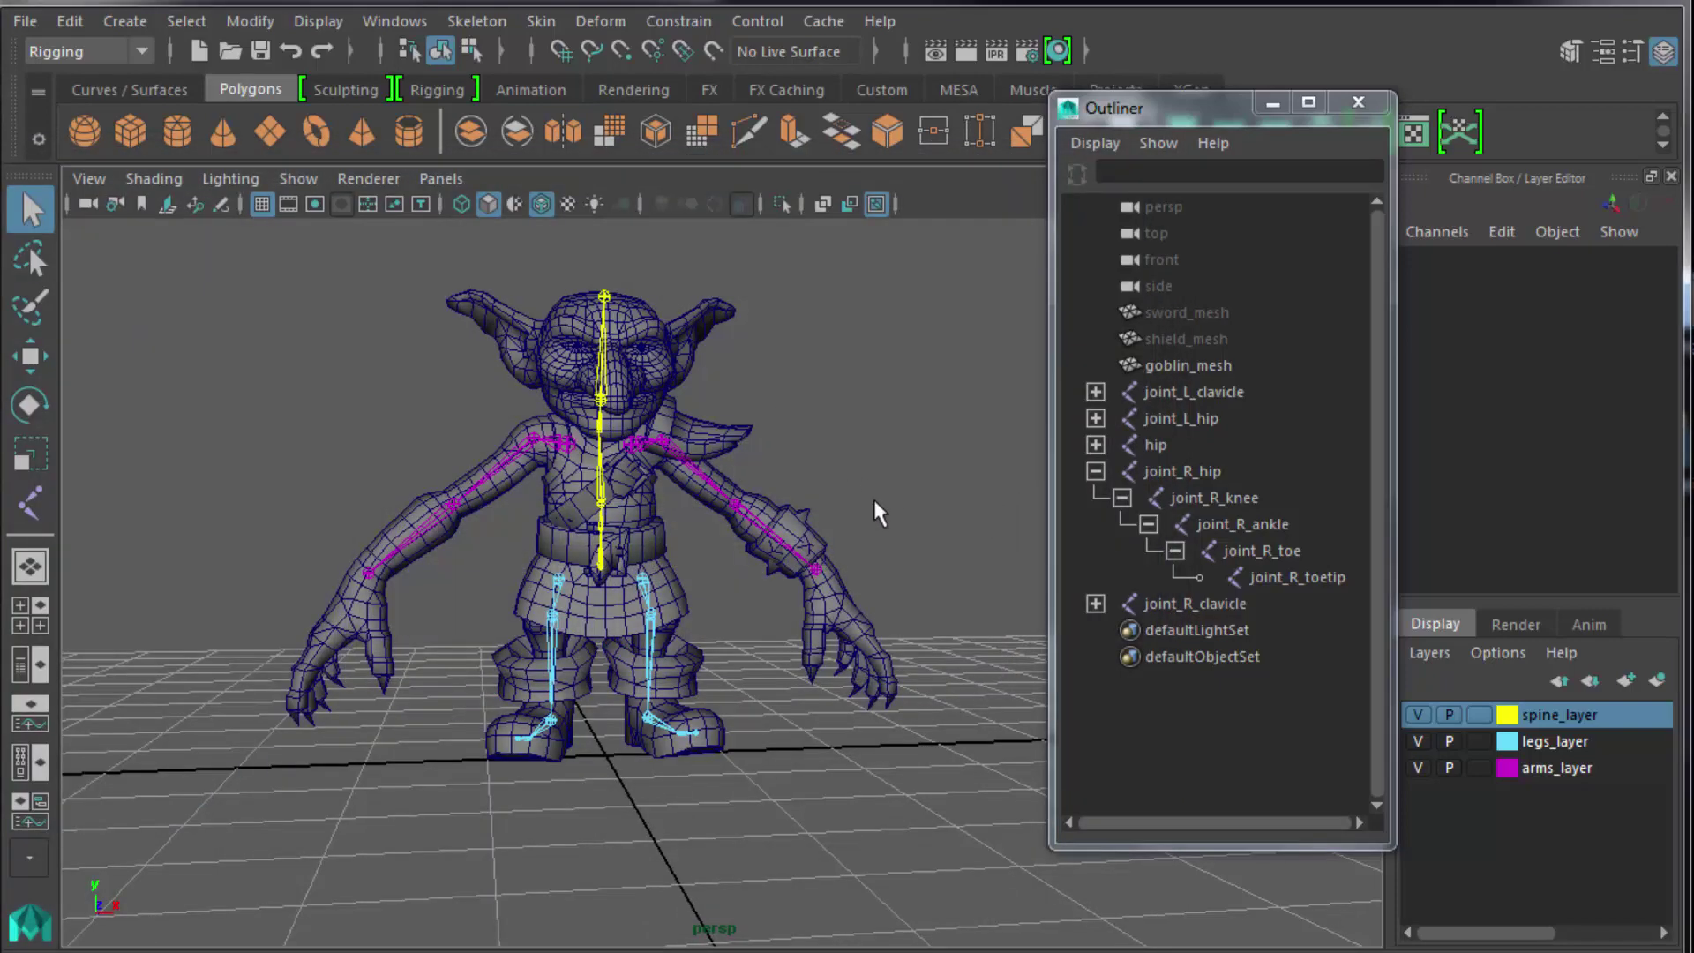
# Move the Outliner clear of the viewport and delete the mirrored joint_R_clavicle arm chain.
pyautogui.moveTo(1211, 108); pyautogui.dragTo(1481, 148)
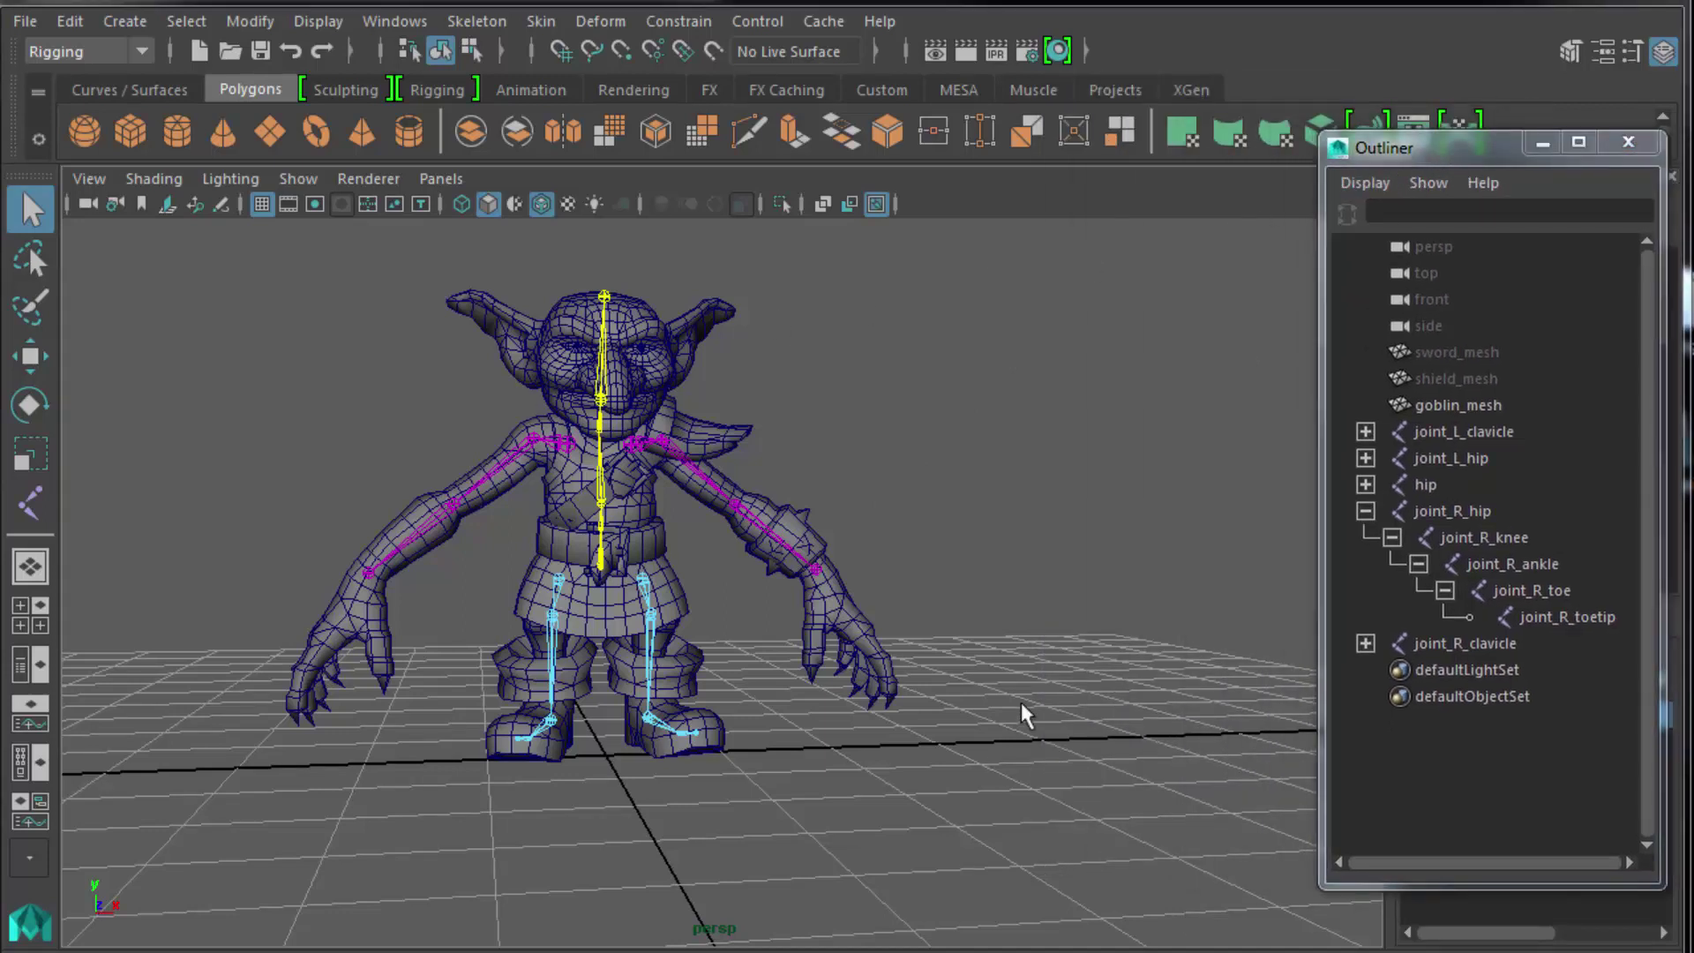
pyautogui.click(555, 438)
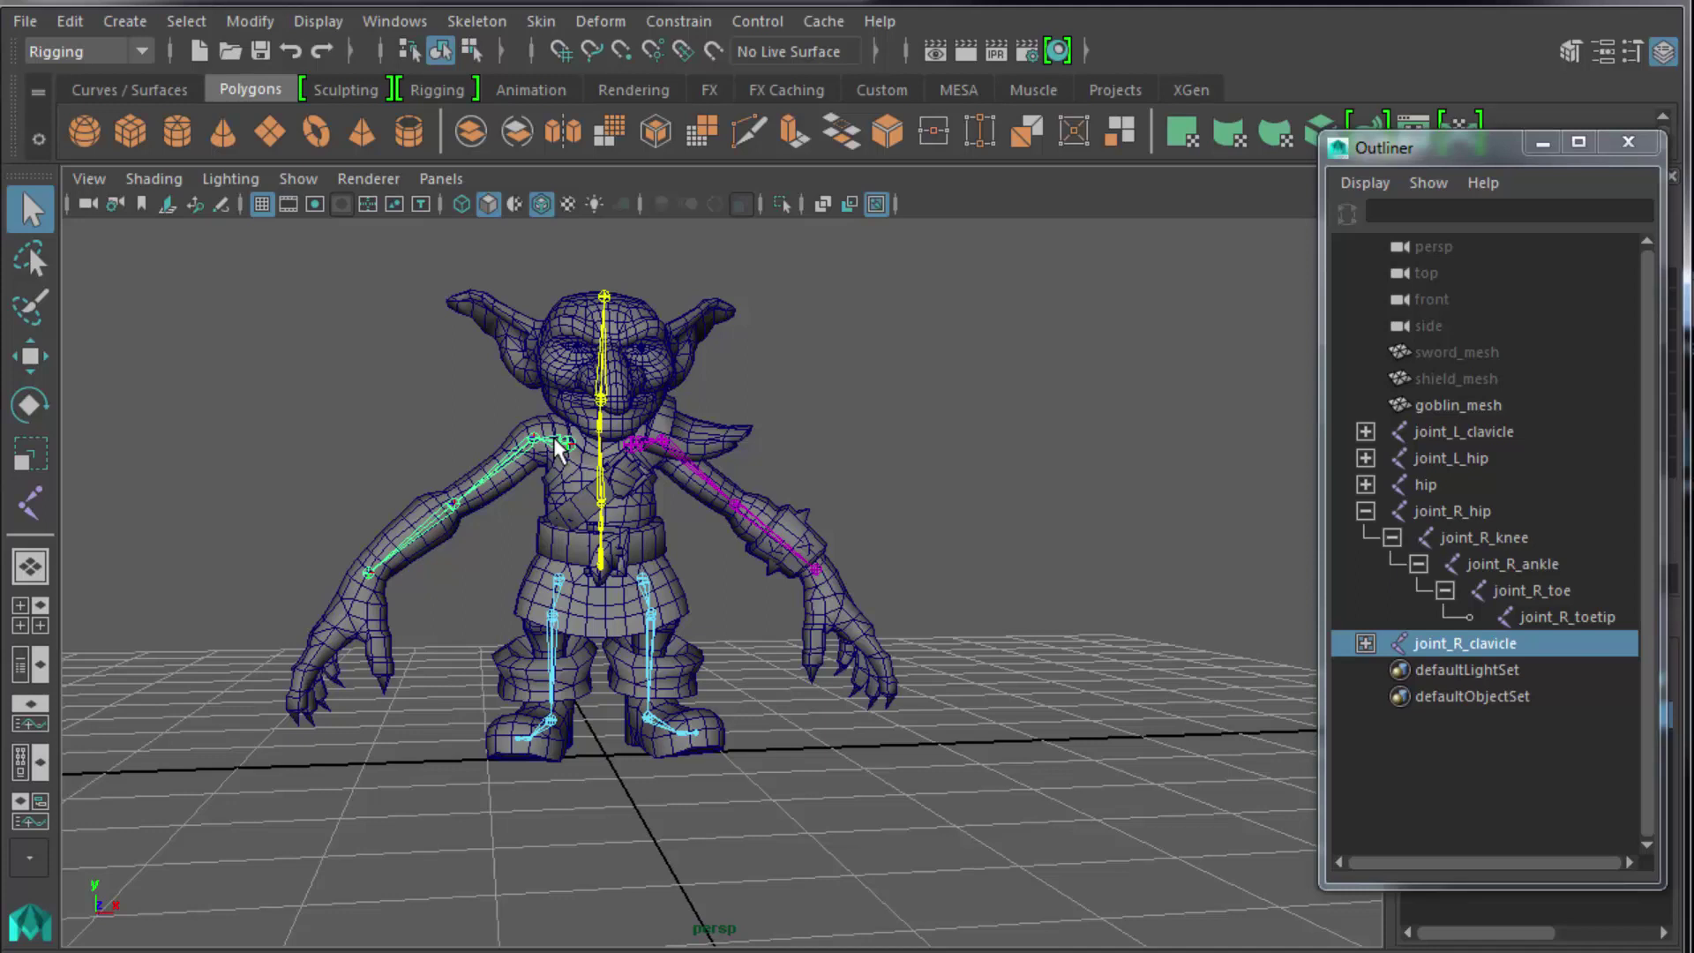
pyautogui.click(425, 390)
pyautogui.click(565, 446)
pyautogui.press('Delete')
# Mirror the joint_L_clavicle chain again with the existing options, and delete the mirrored copy.
pyautogui.click(637, 446)
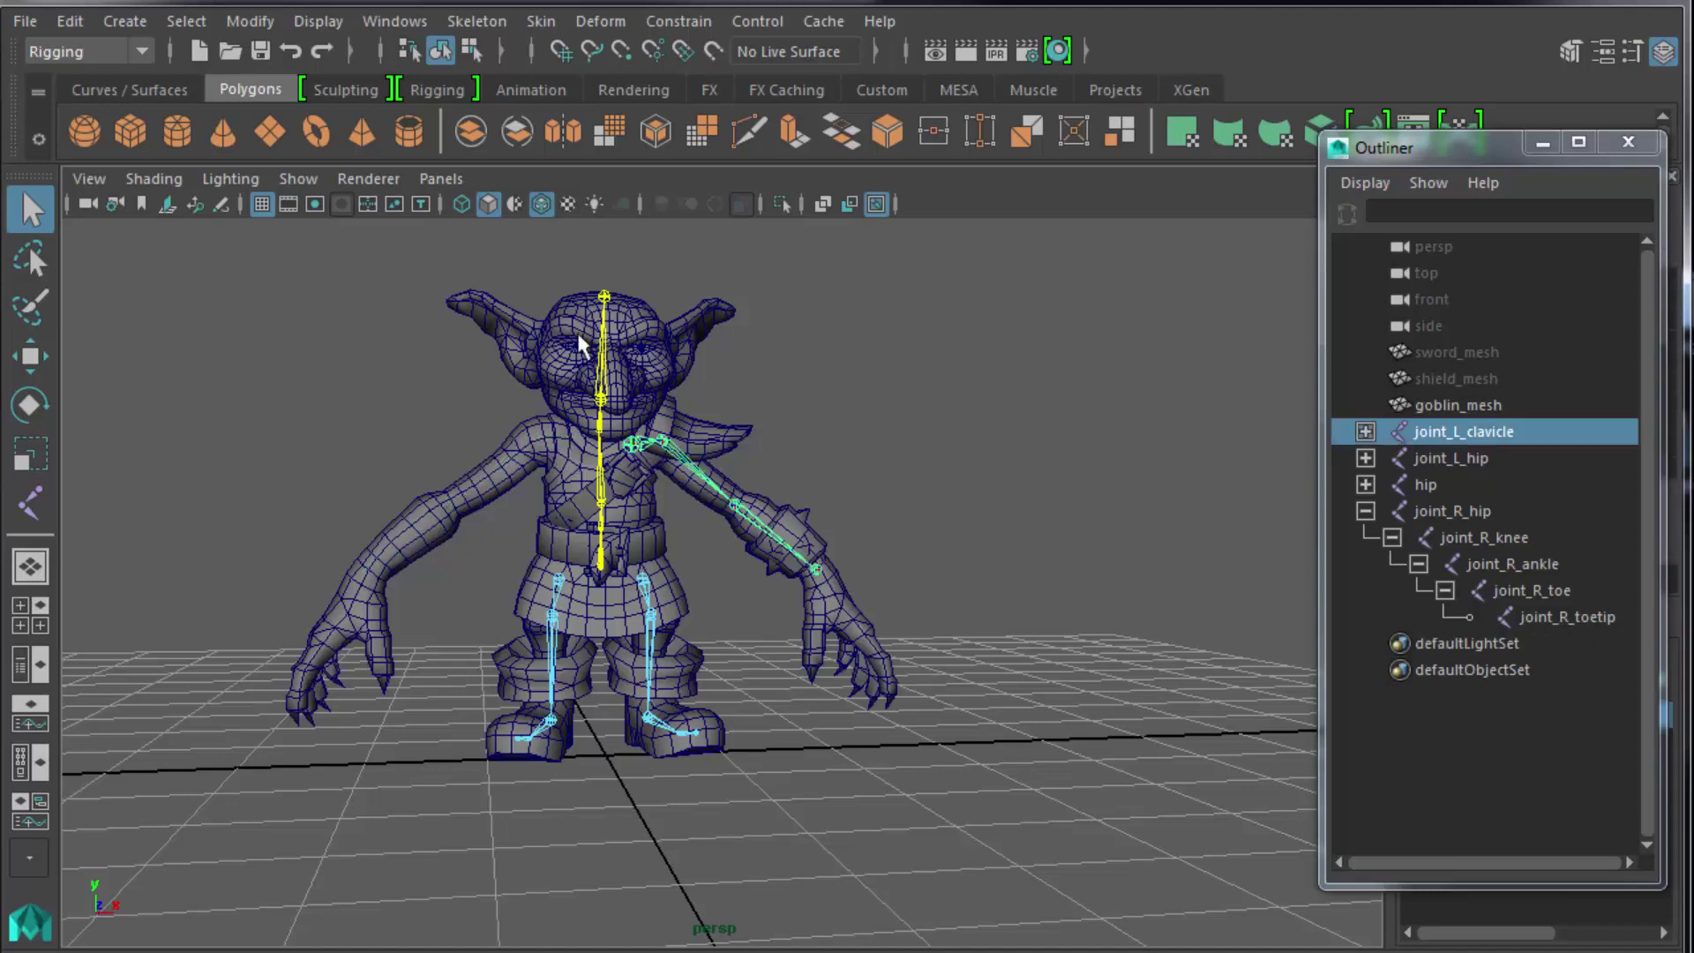
pyautogui.click(545, 25)
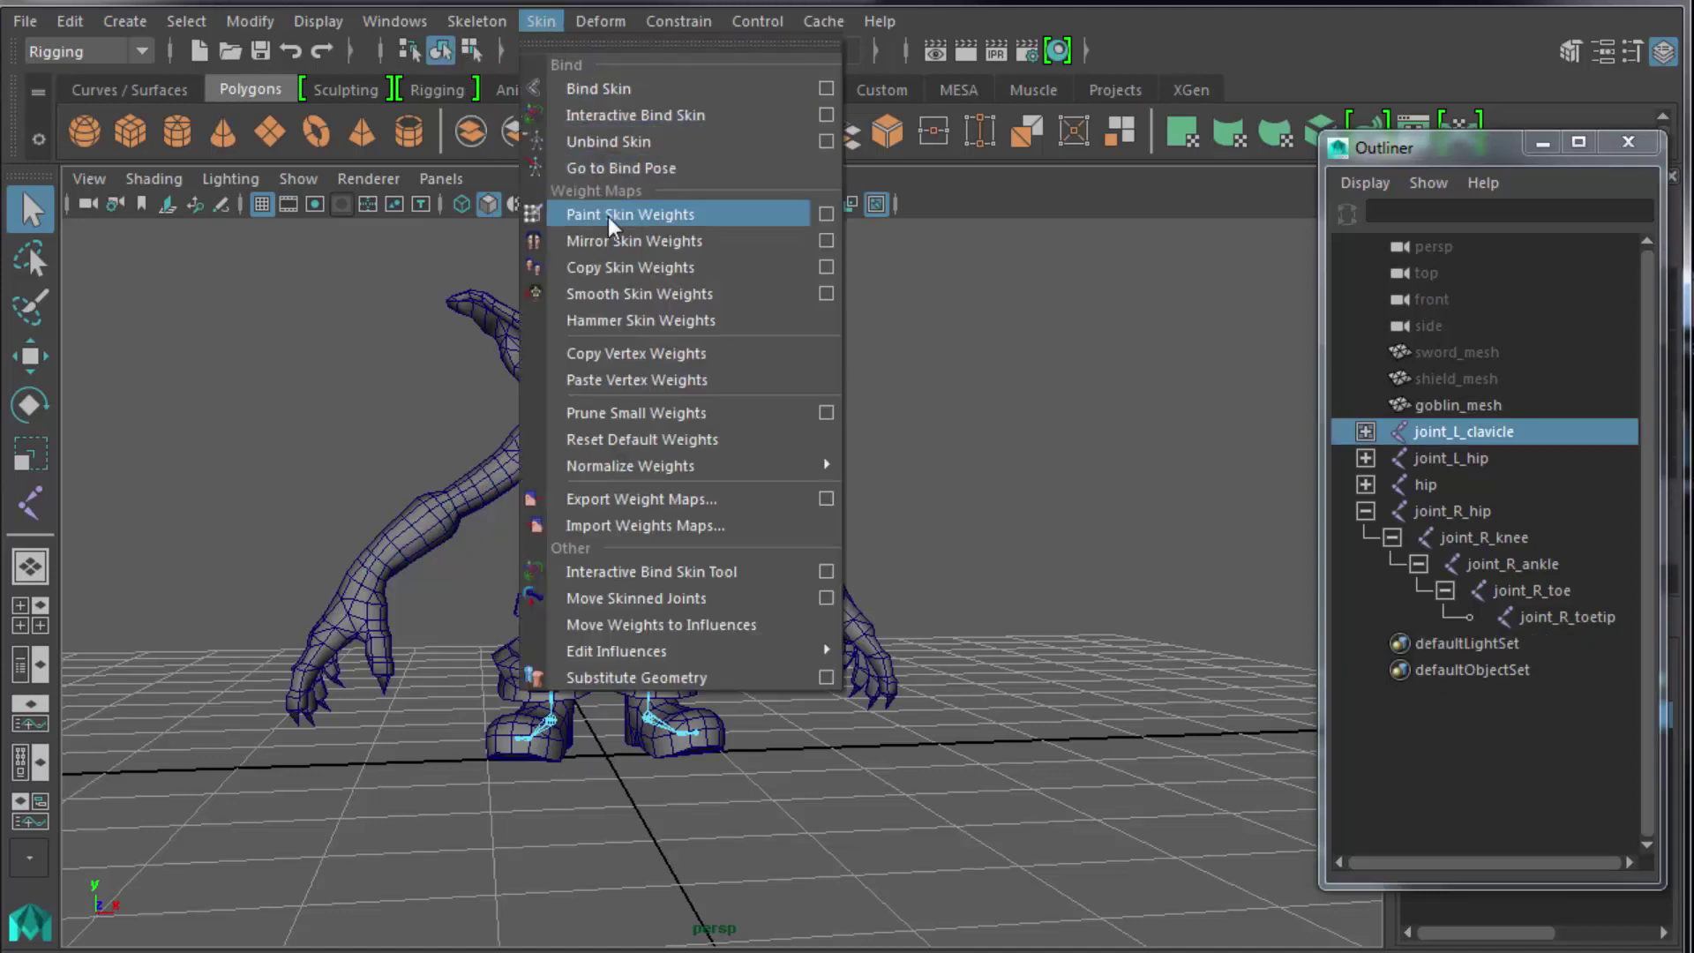
pyautogui.moveTo(496, 25)
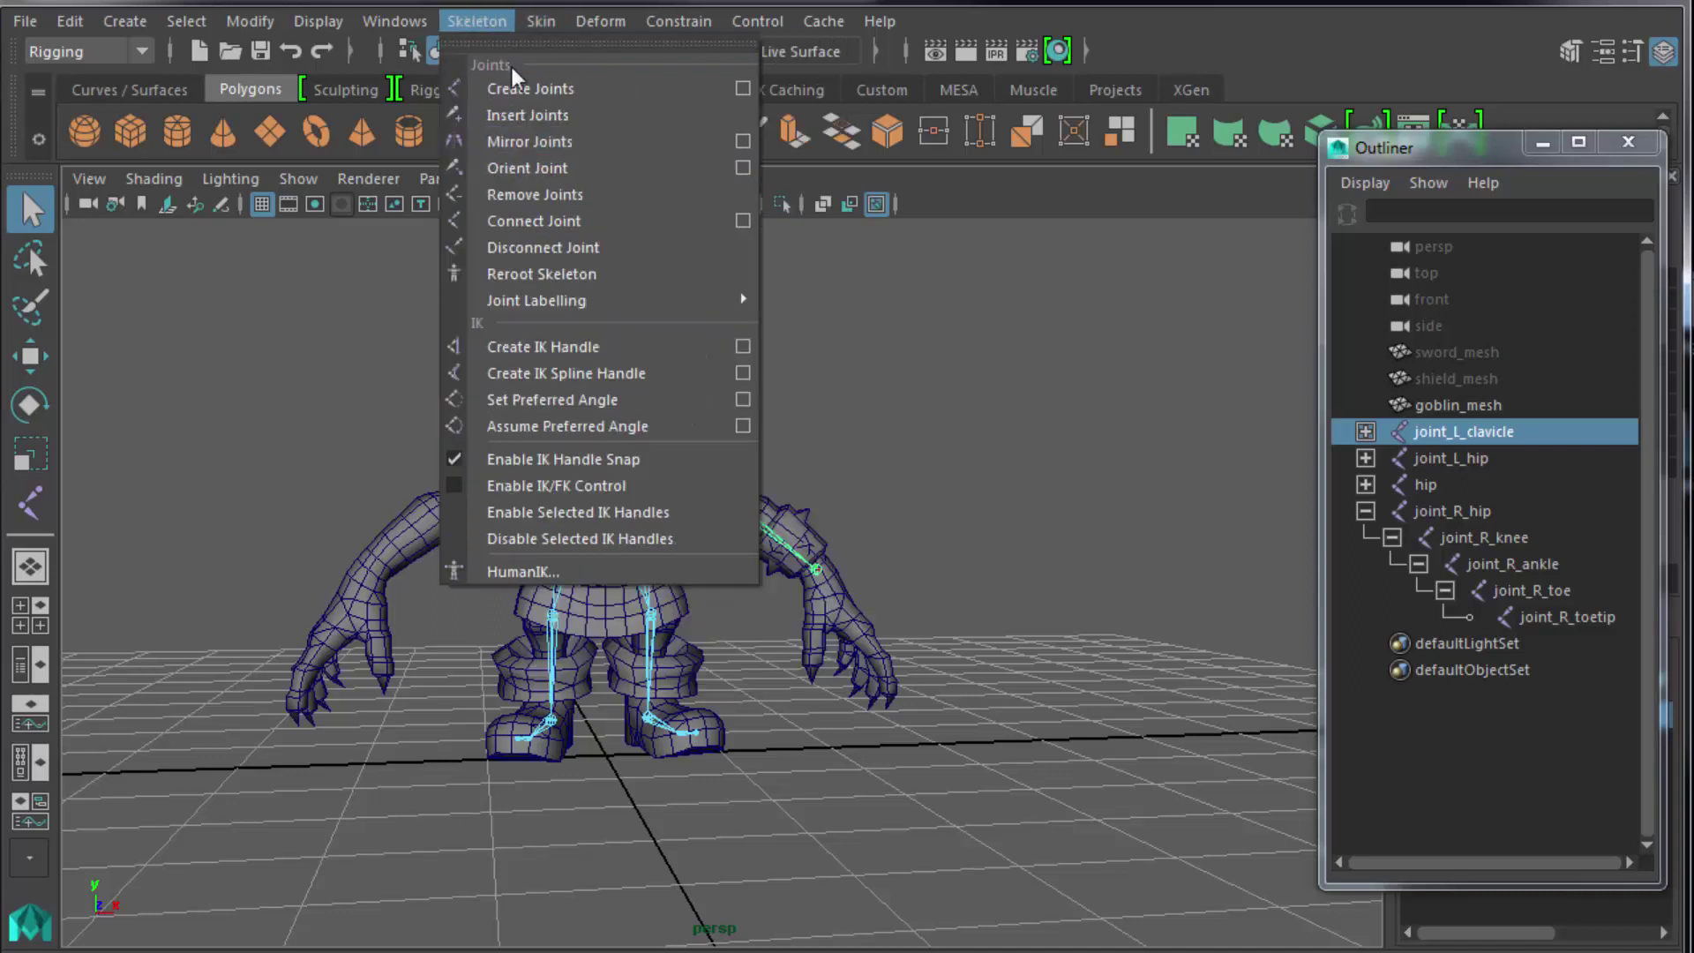
pyautogui.click(544, 141)
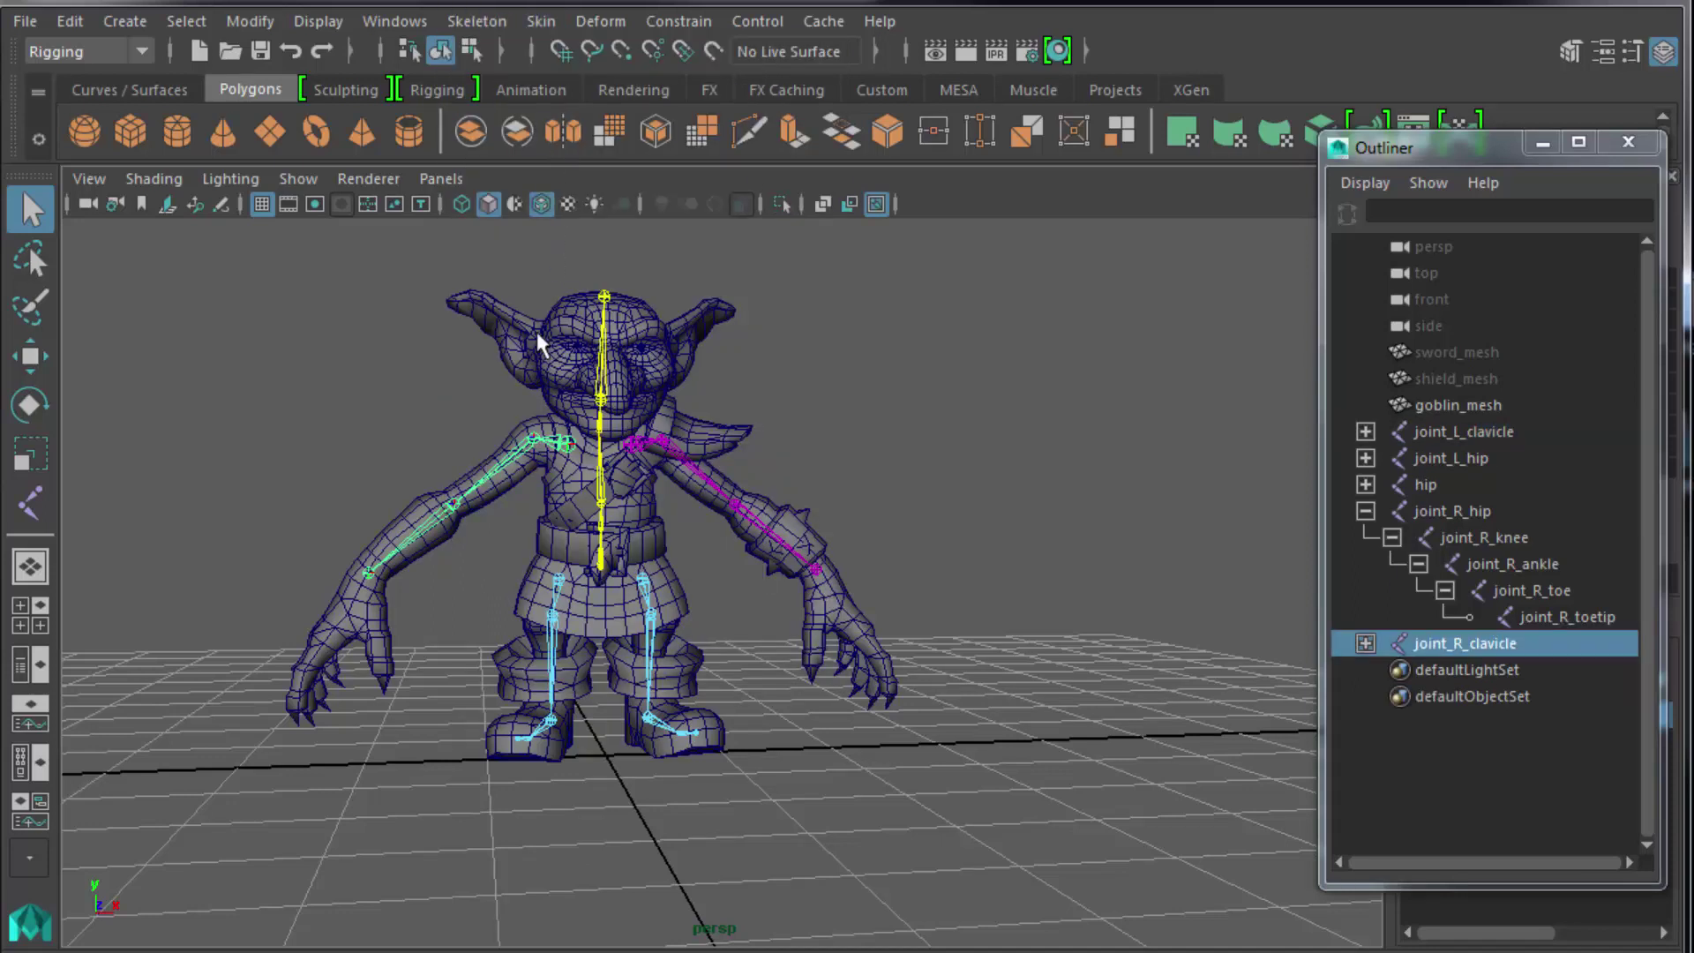
pyautogui.press('Delete')
# Show the goblin in the front view, expand the joint_L_clavicle hierarchy and select joint_L_wrist.
pyautogui.click(752, 519)
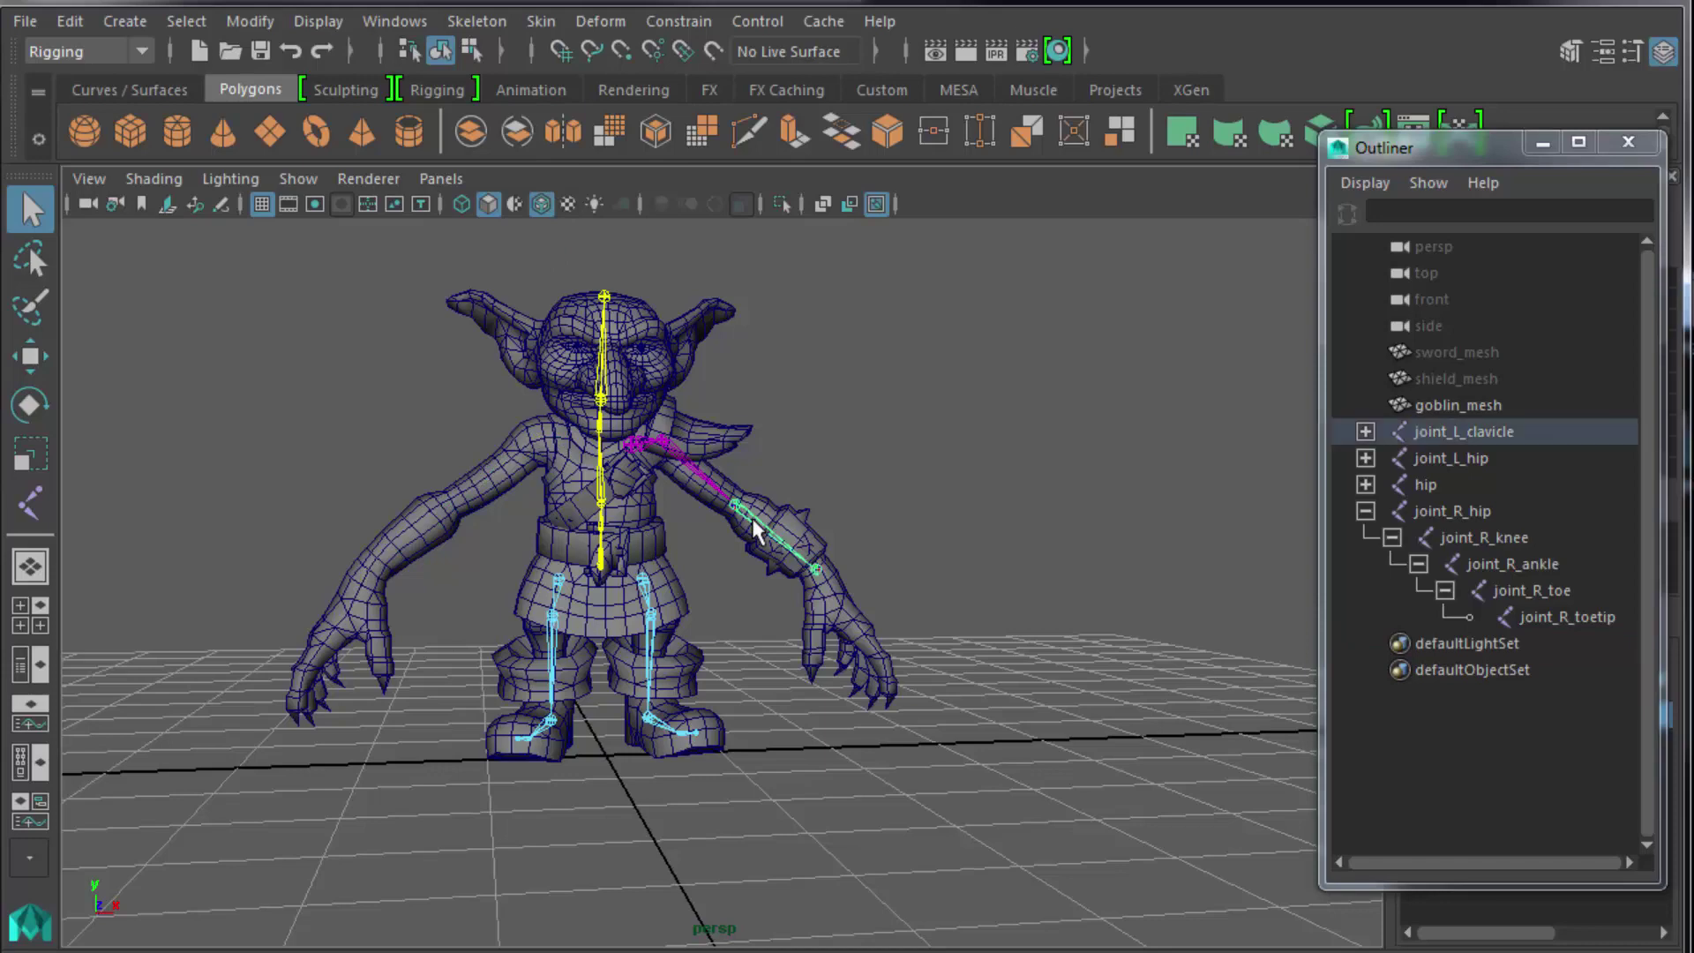
pyautogui.press('f')
pyautogui.scroll(-6, 787, 536)
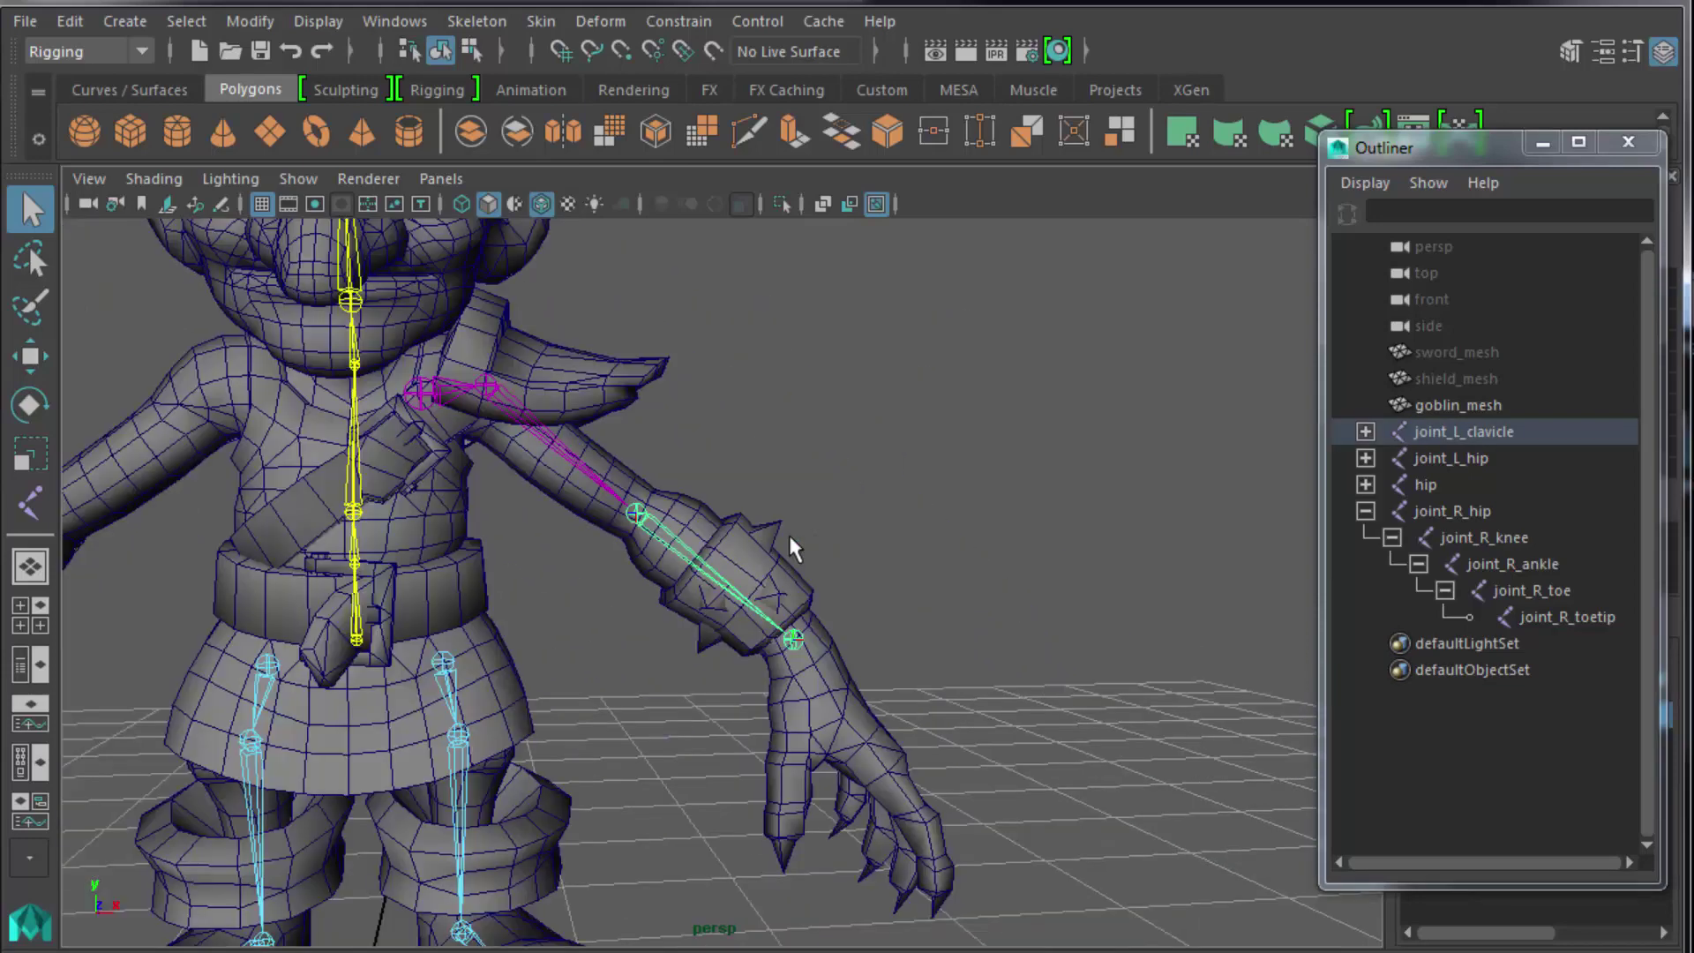
pyautogui.press('space')
pyautogui.press('space')
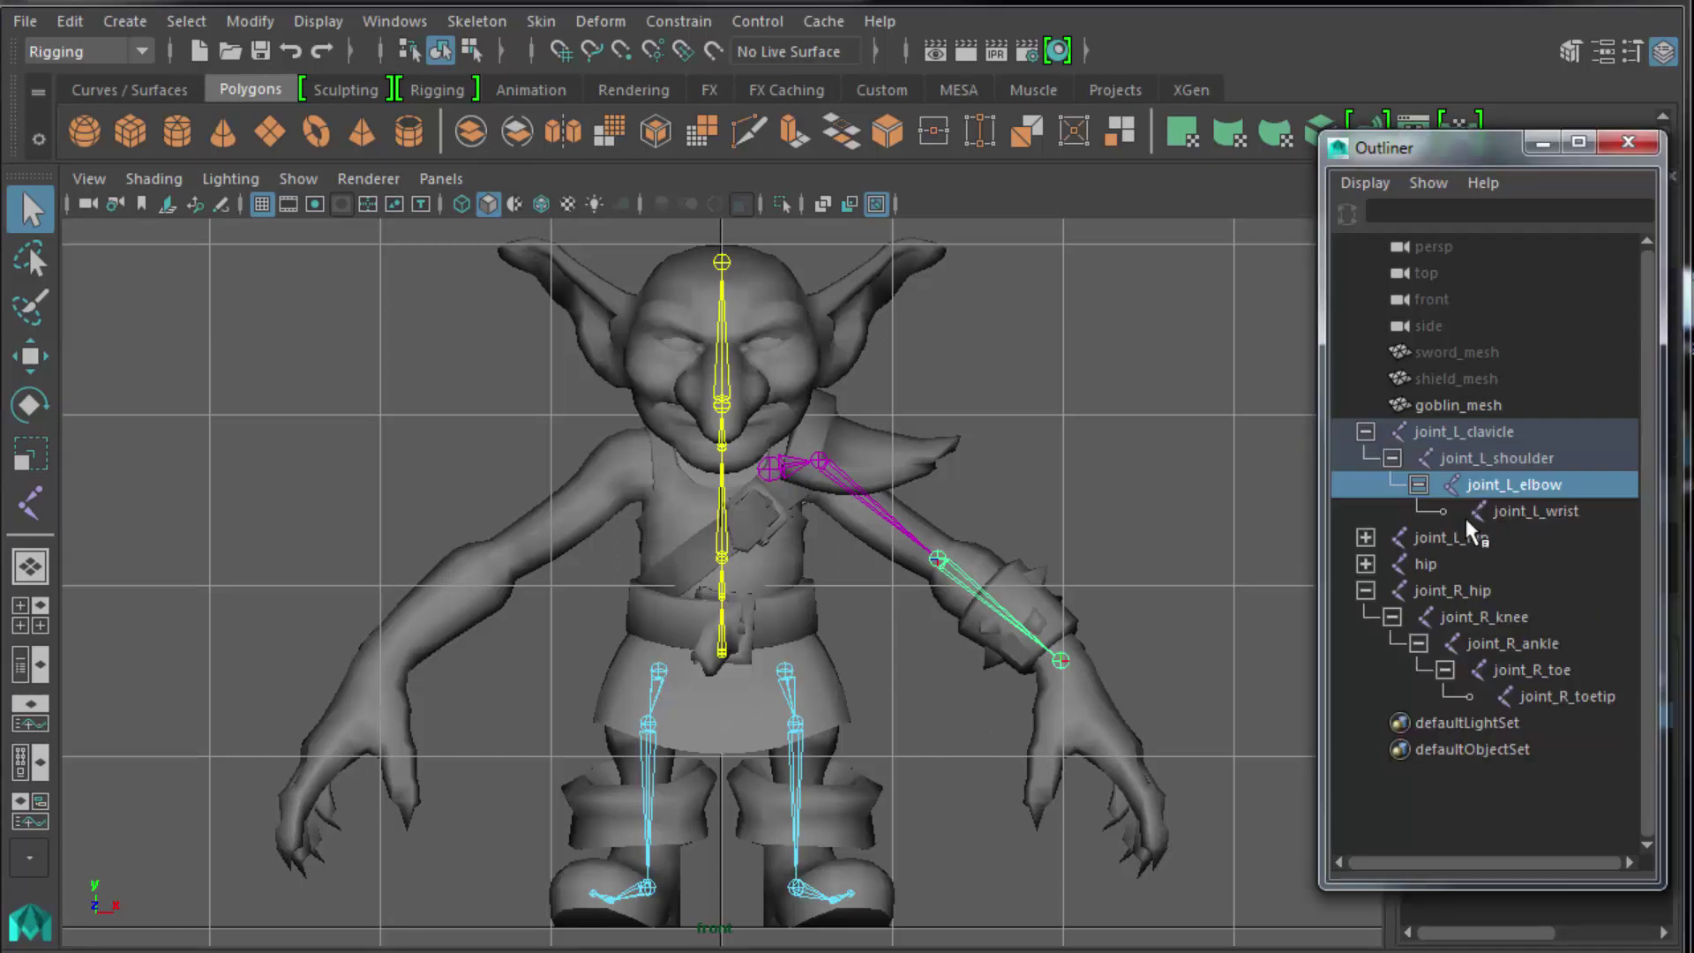
pyautogui.click(1514, 512)
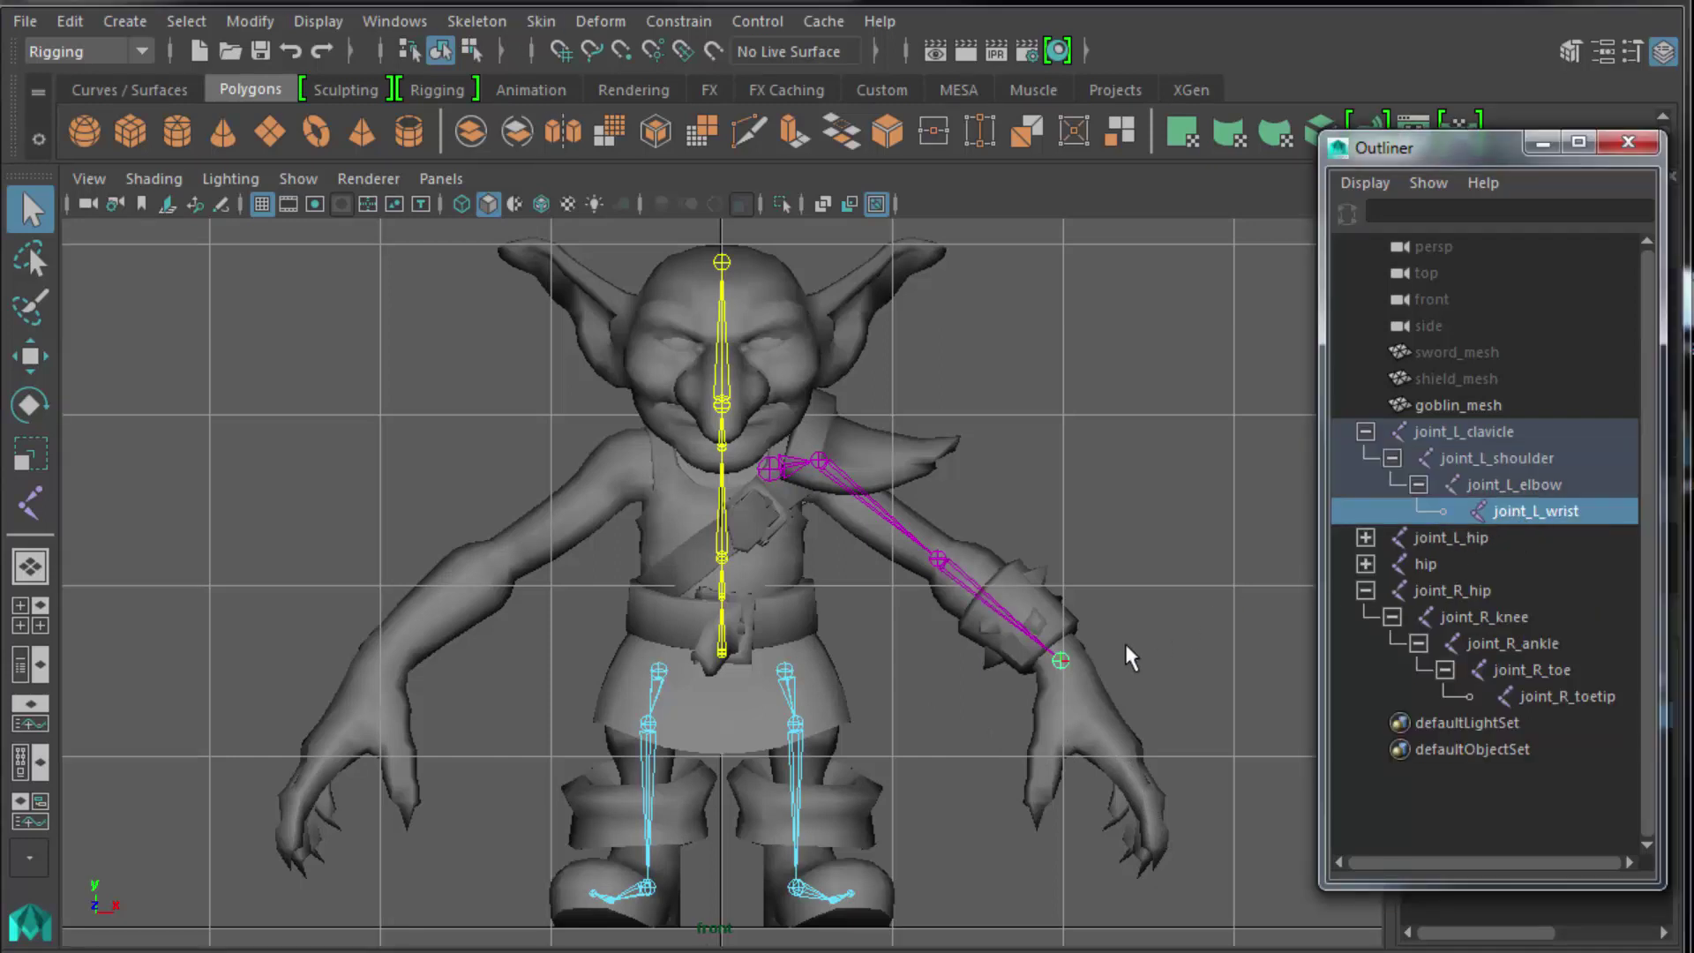
# Create a separate four-joint chain in the front view, from the left hand's outer knuckle down to the fingertip.
pyautogui.click(494, 19)
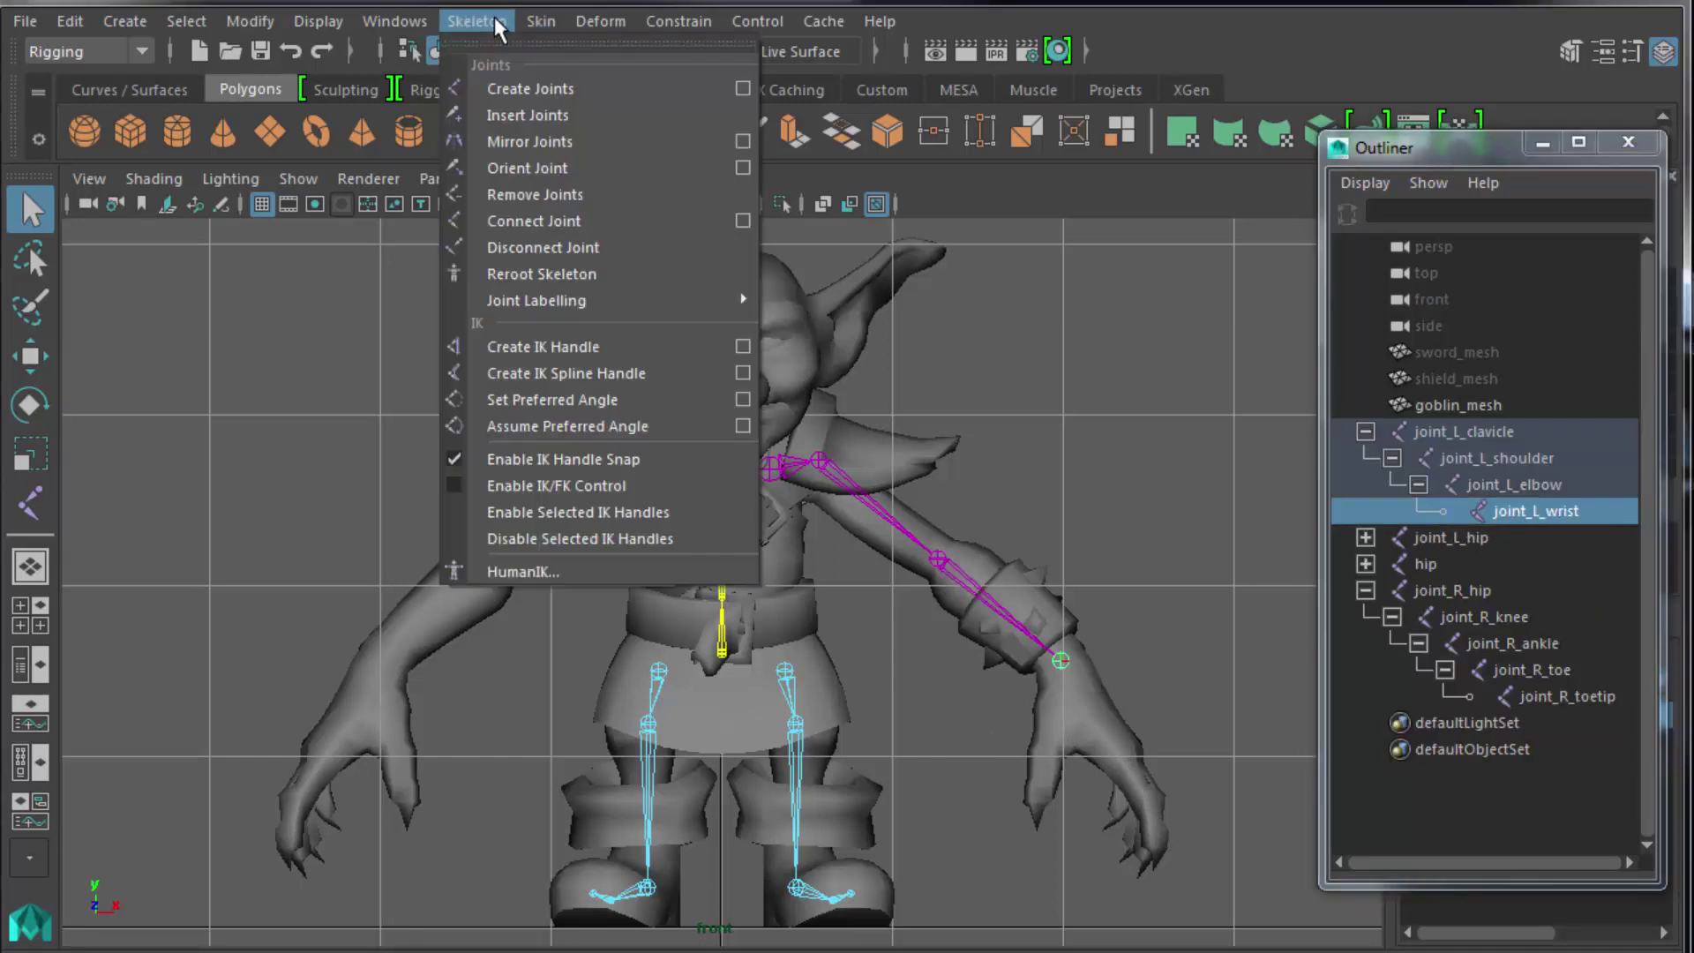
pyautogui.click(510, 90)
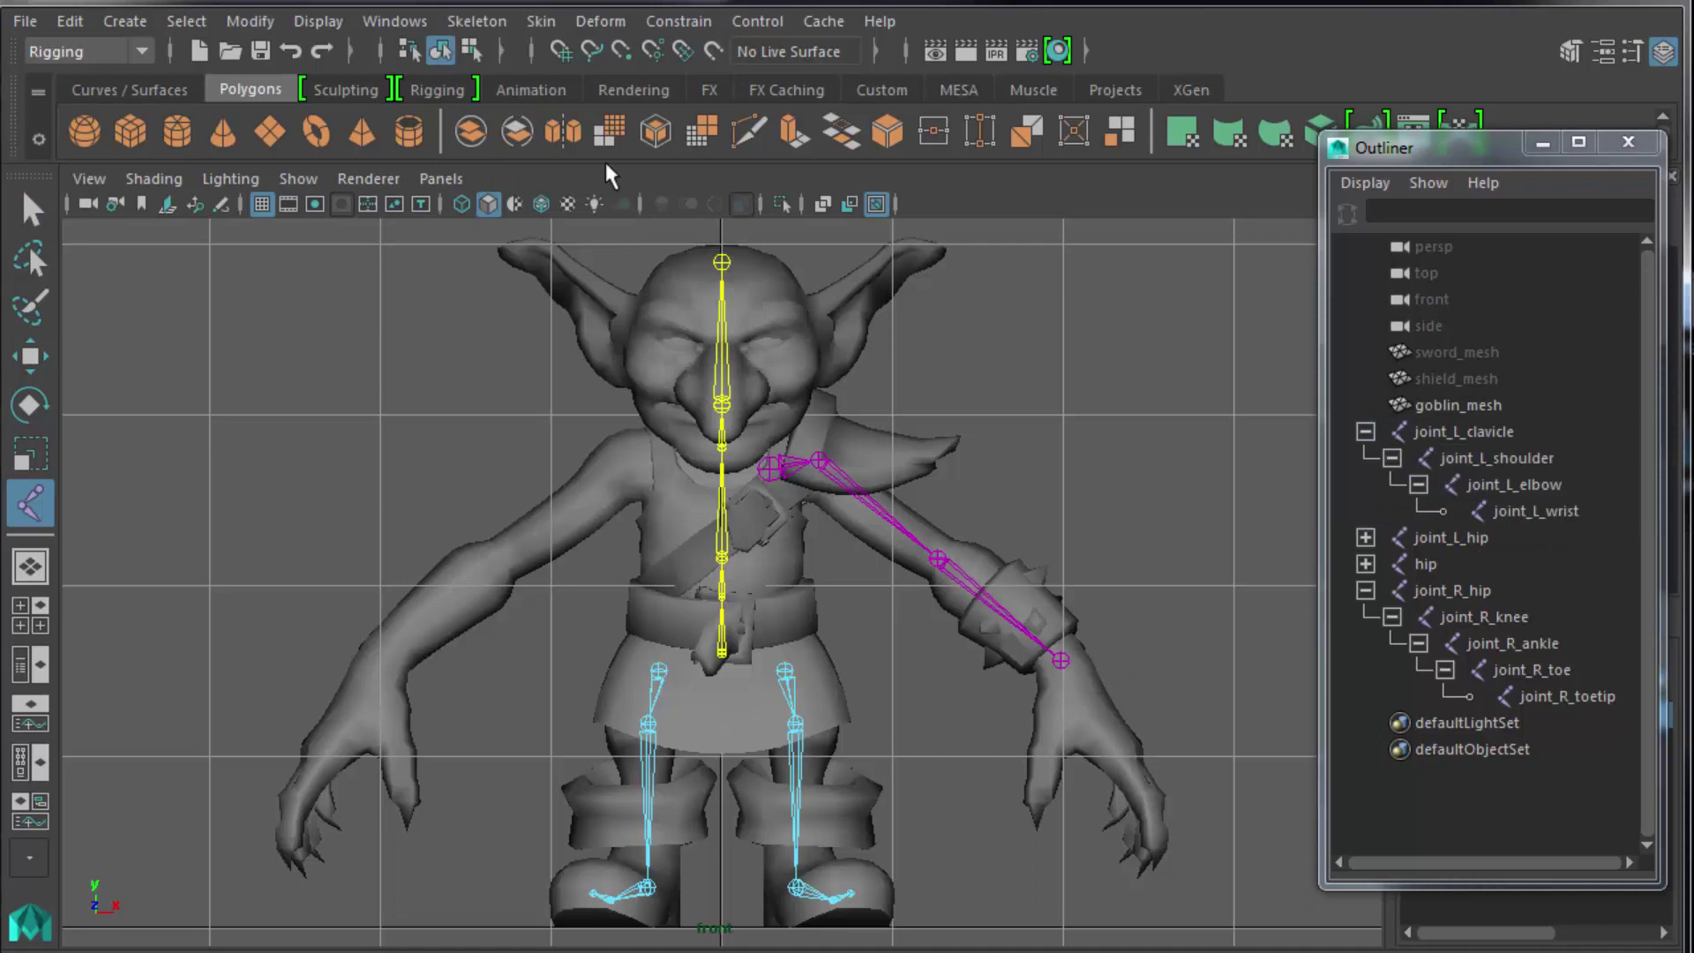
pyautogui.click(1110, 748)
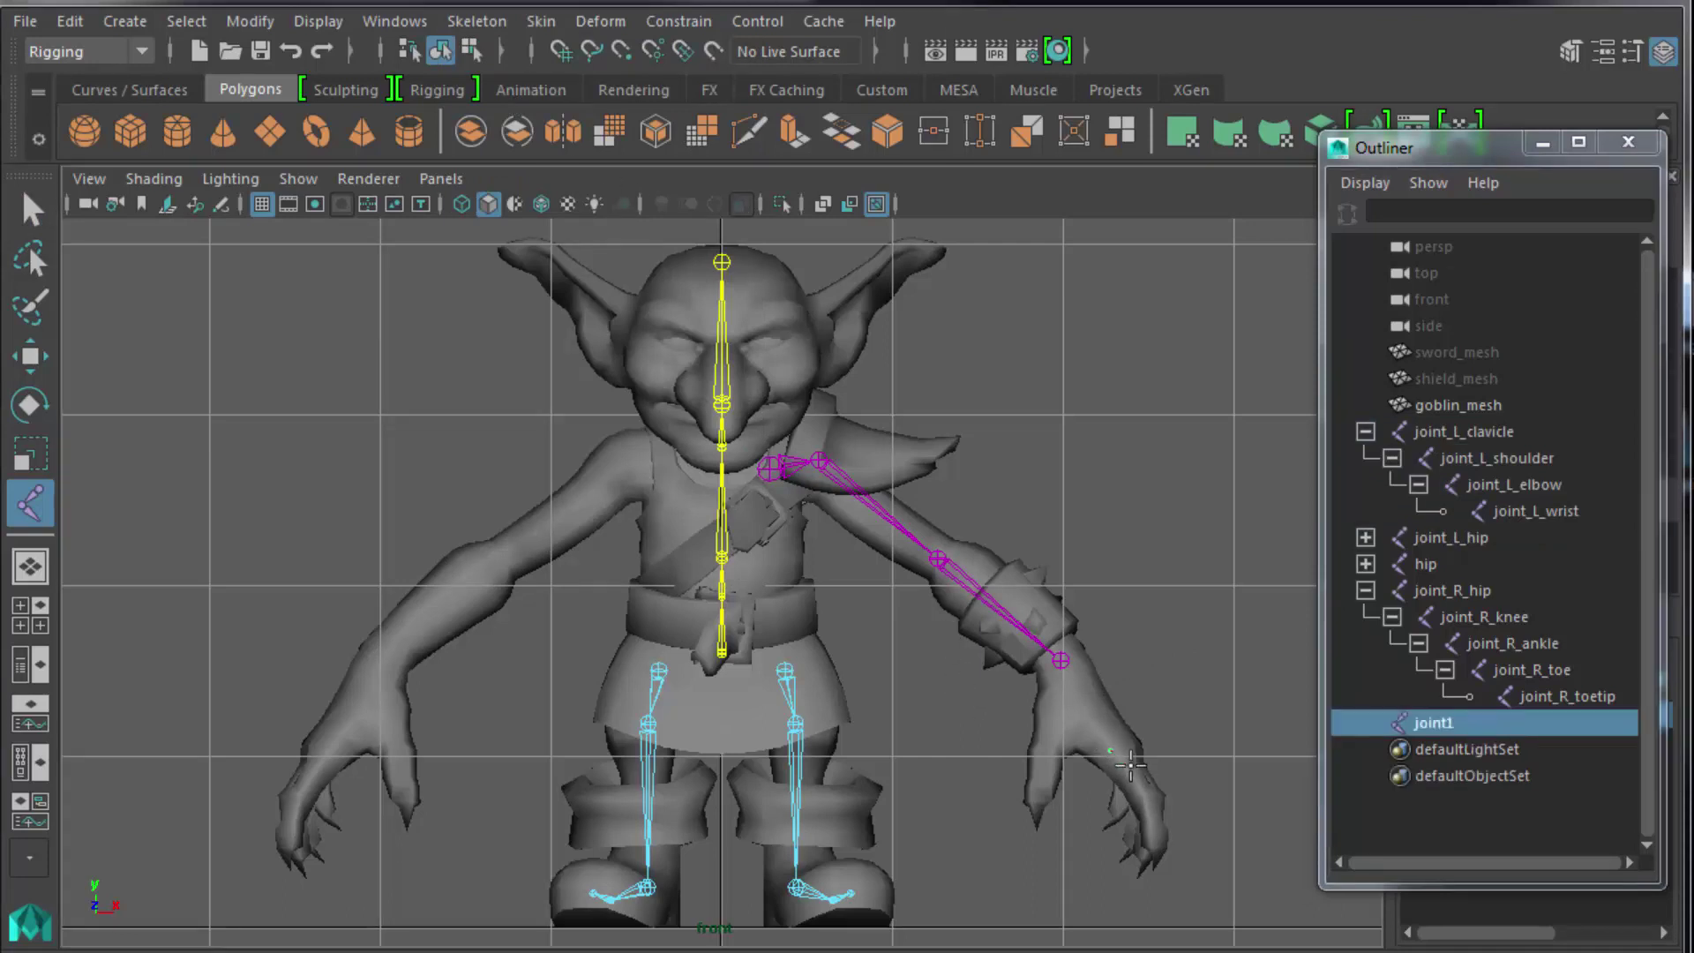
pyautogui.click(1152, 801)
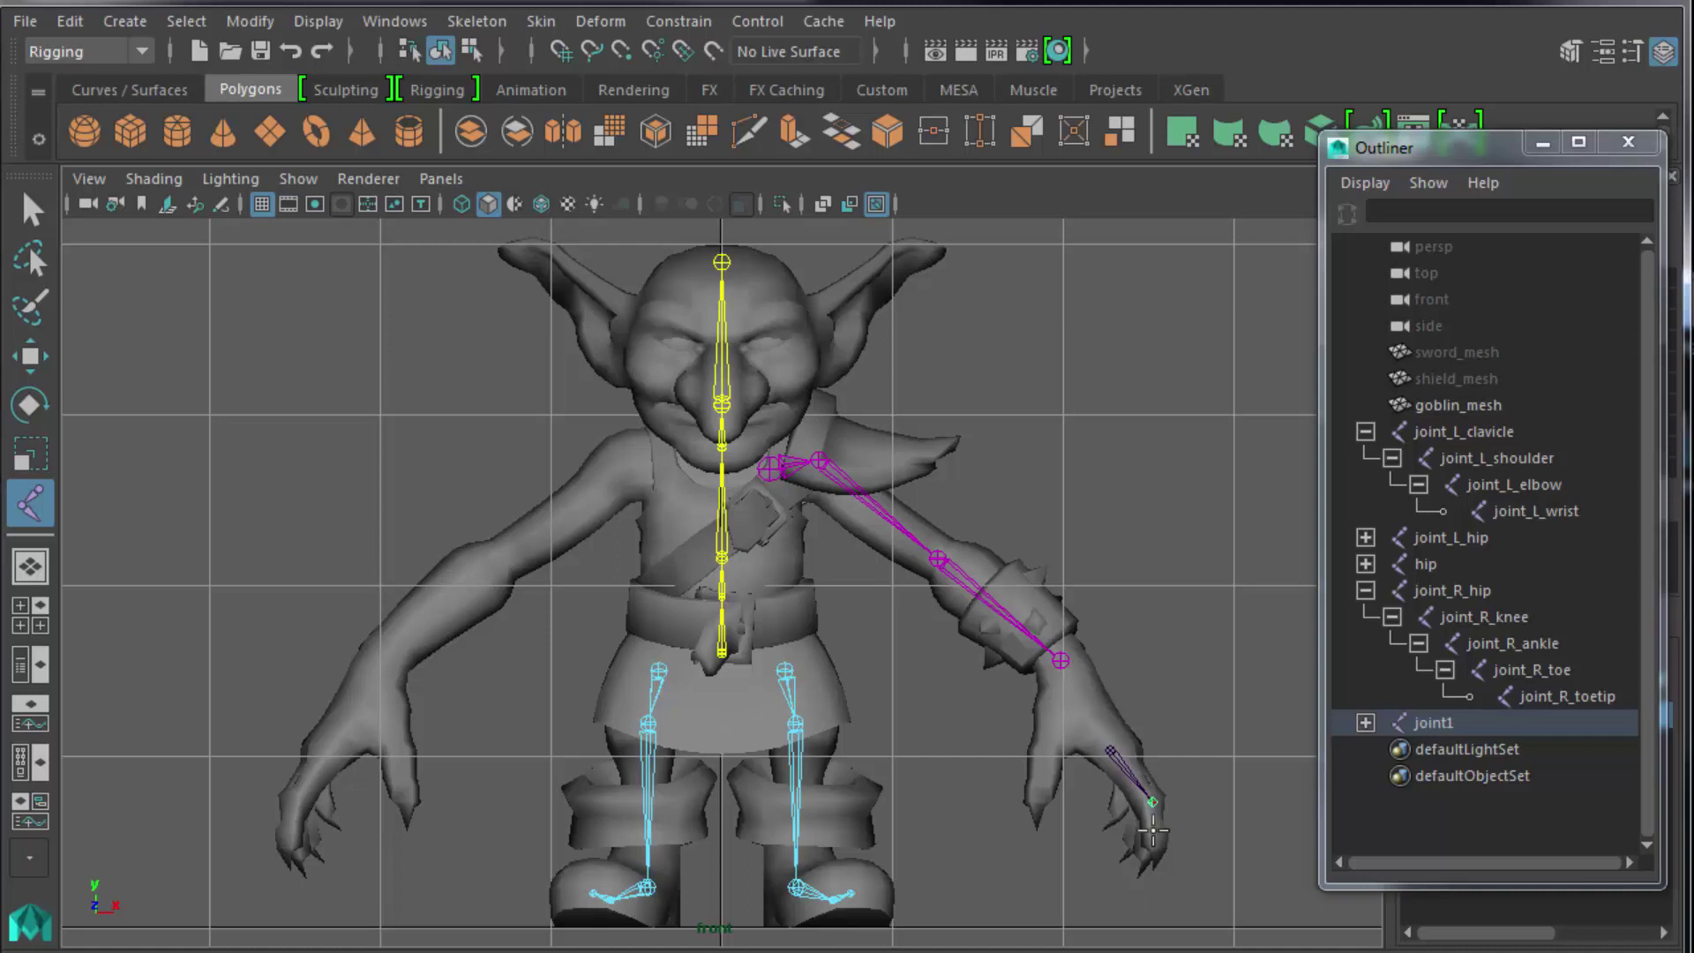
pyautogui.click(1155, 829)
pyautogui.click(1154, 859)
pyautogui.press('Return')
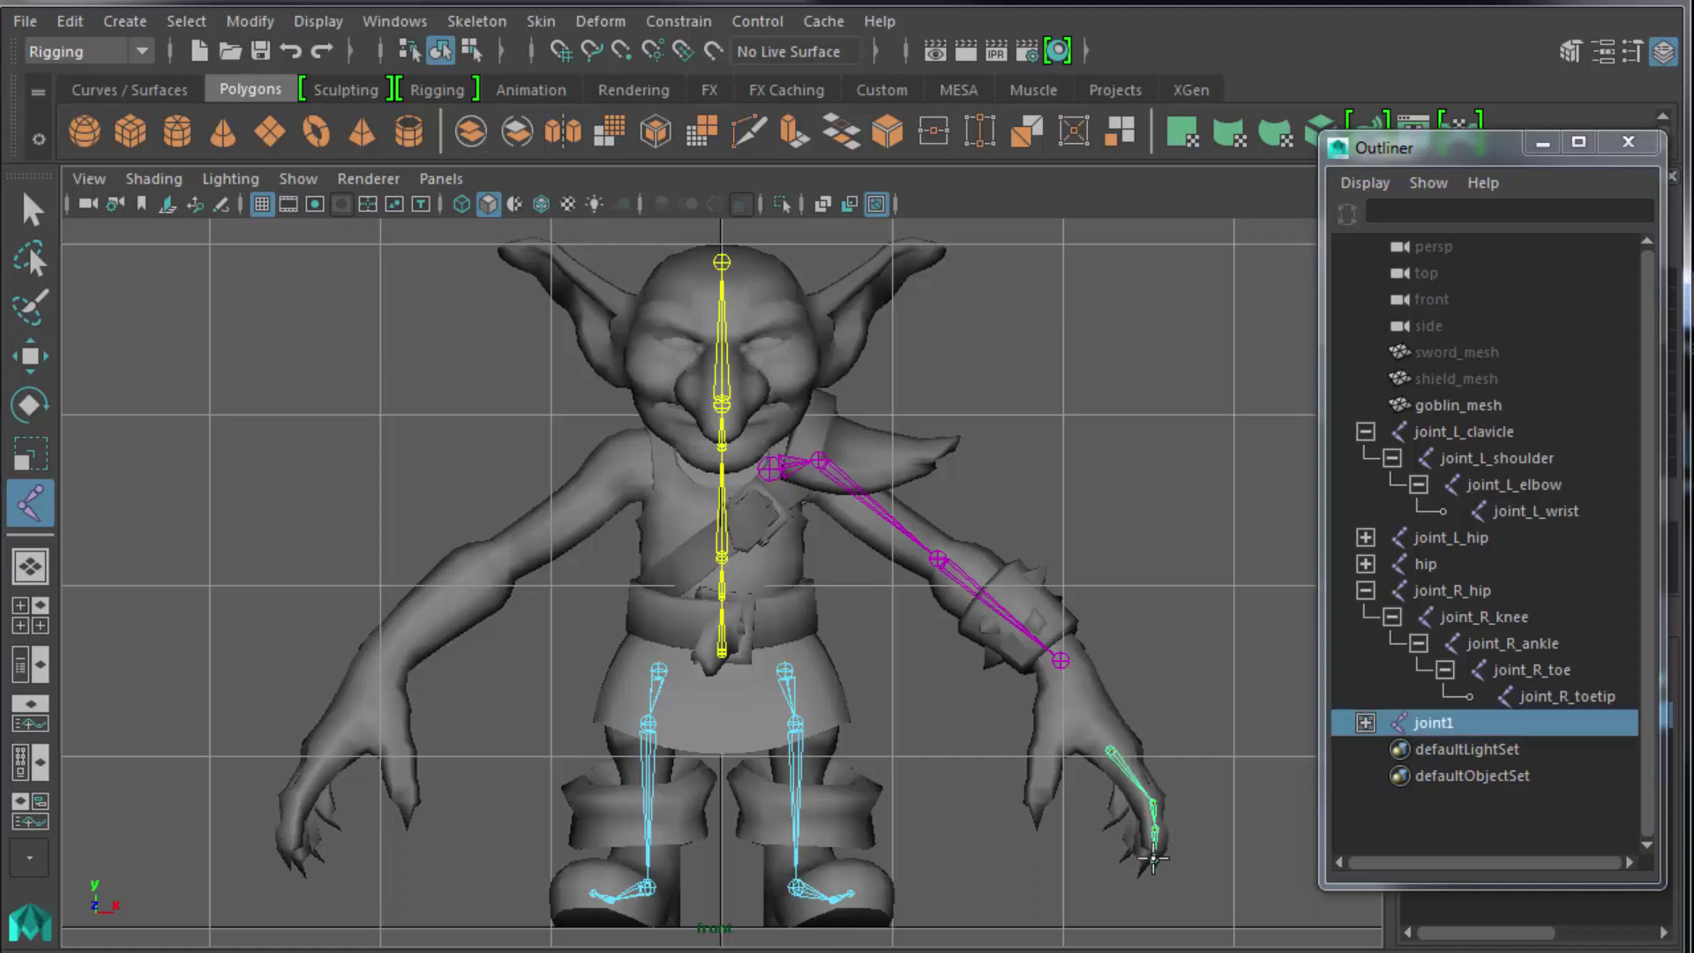
# Select the finger chain's second joint with the Move tool and enable Wireframe on Shaded in the front view.
pyautogui.press('f')
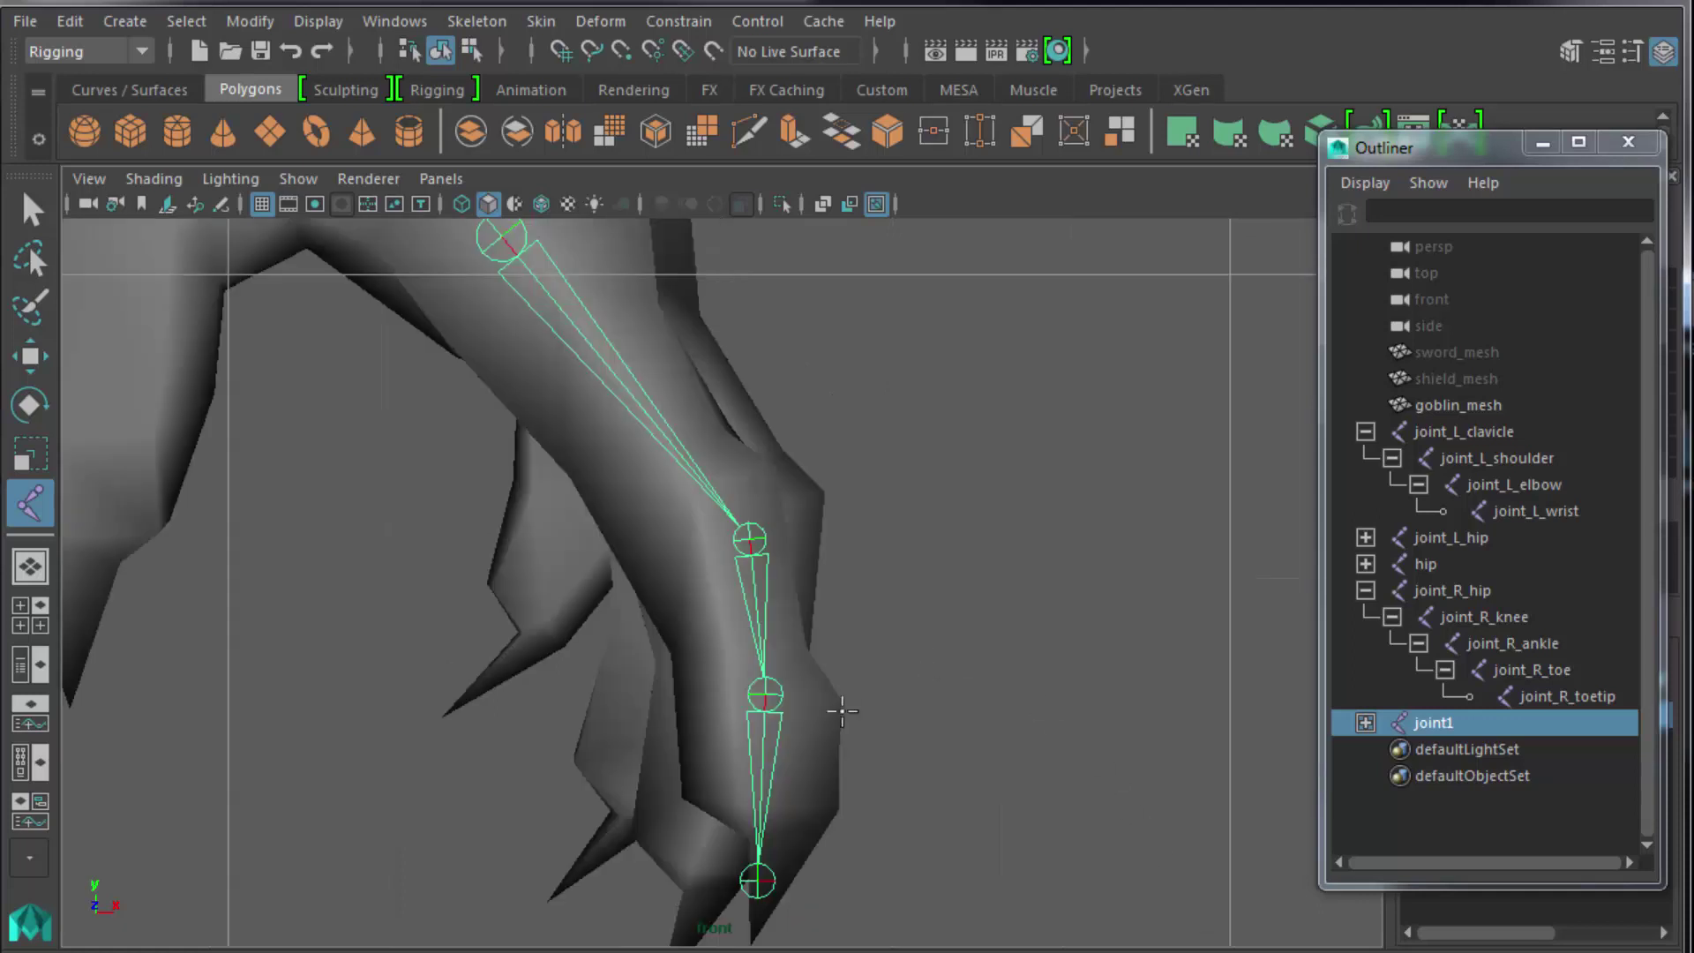
pyautogui.click(30, 212)
pyautogui.scroll(-8, 621, 540)
pyautogui.scroll(5, 620, 540)
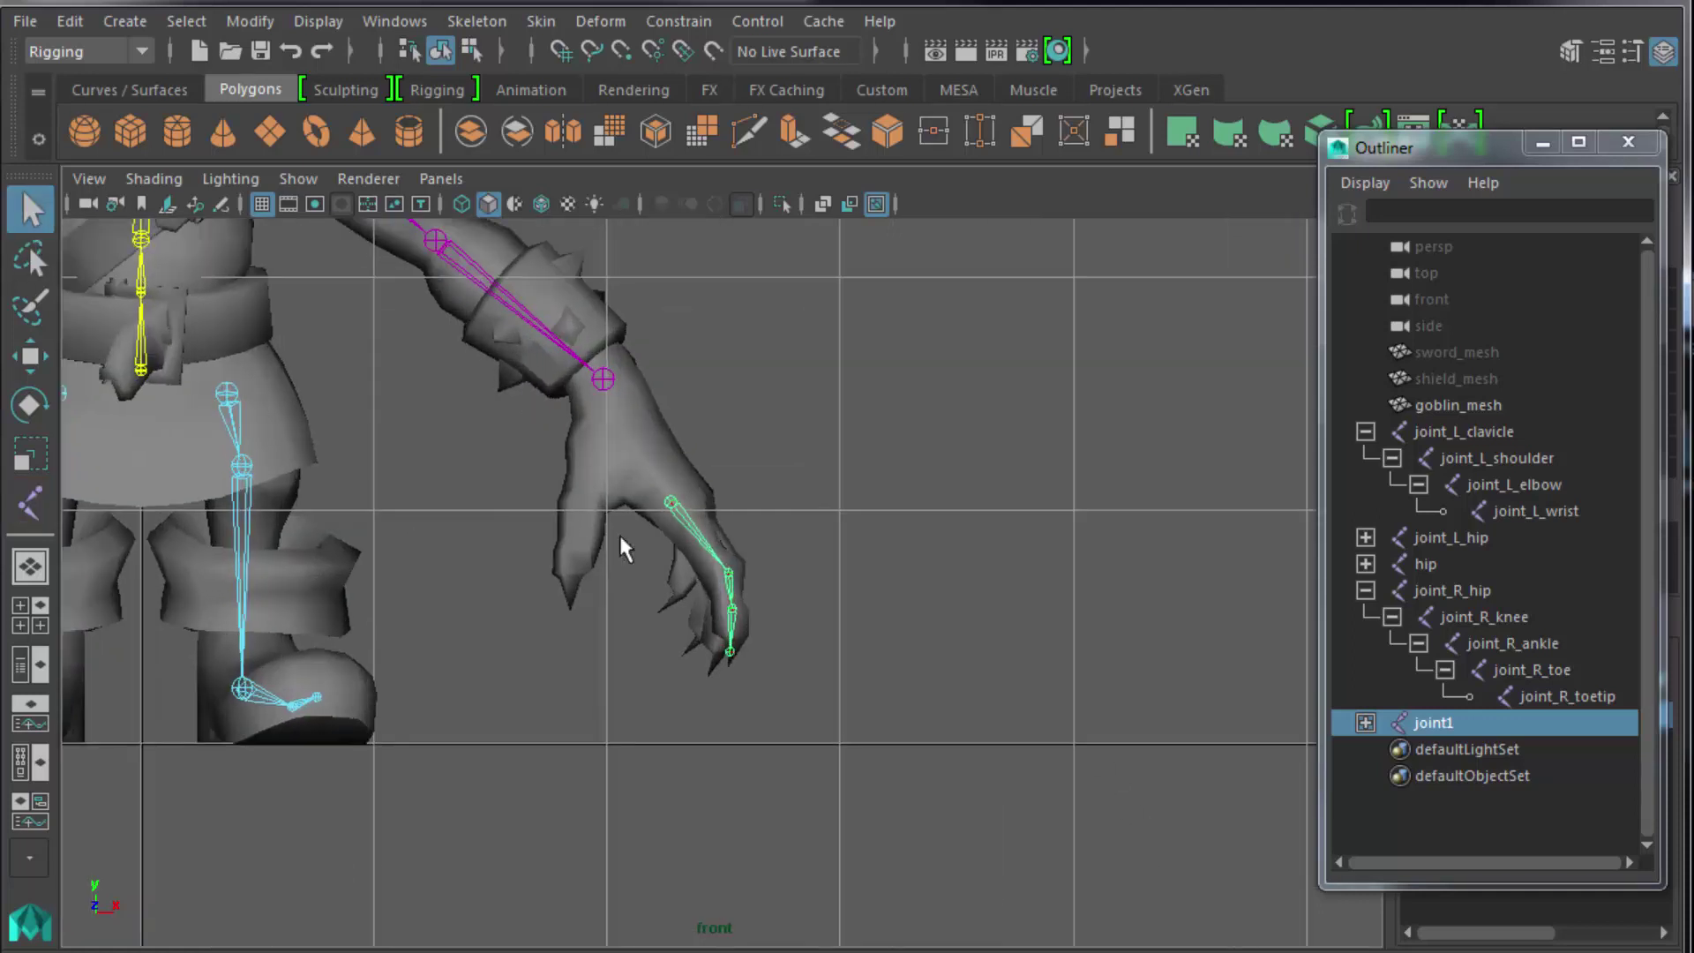
pyautogui.click(732, 569)
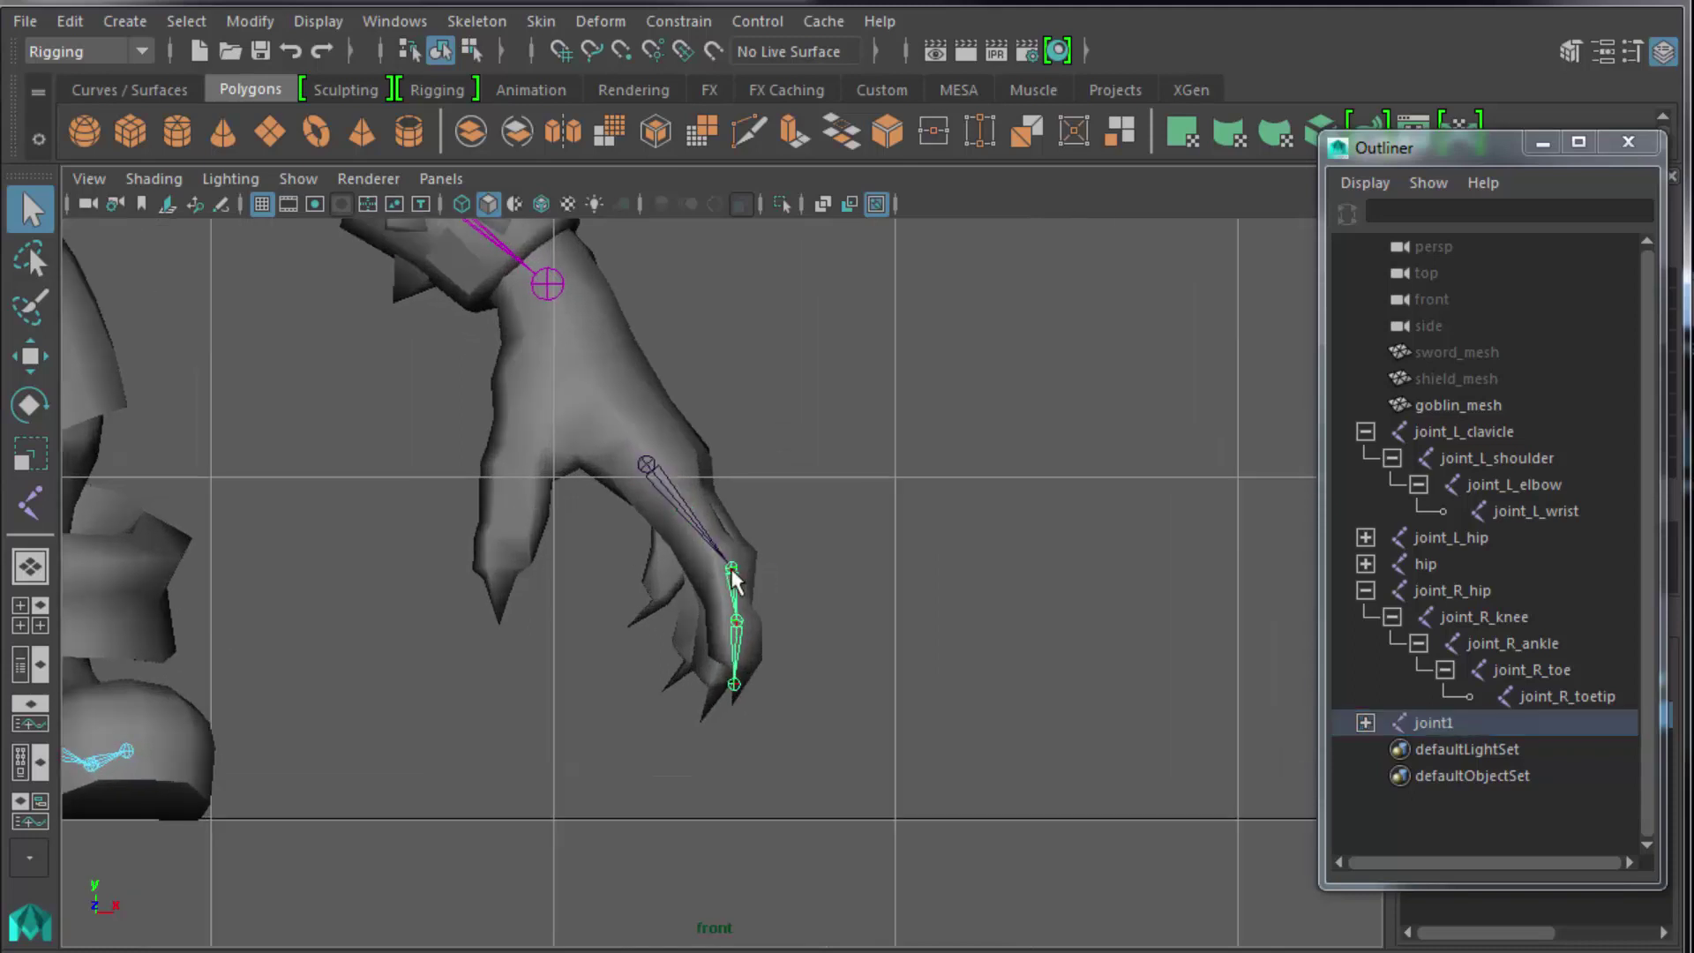
pyautogui.press('w')
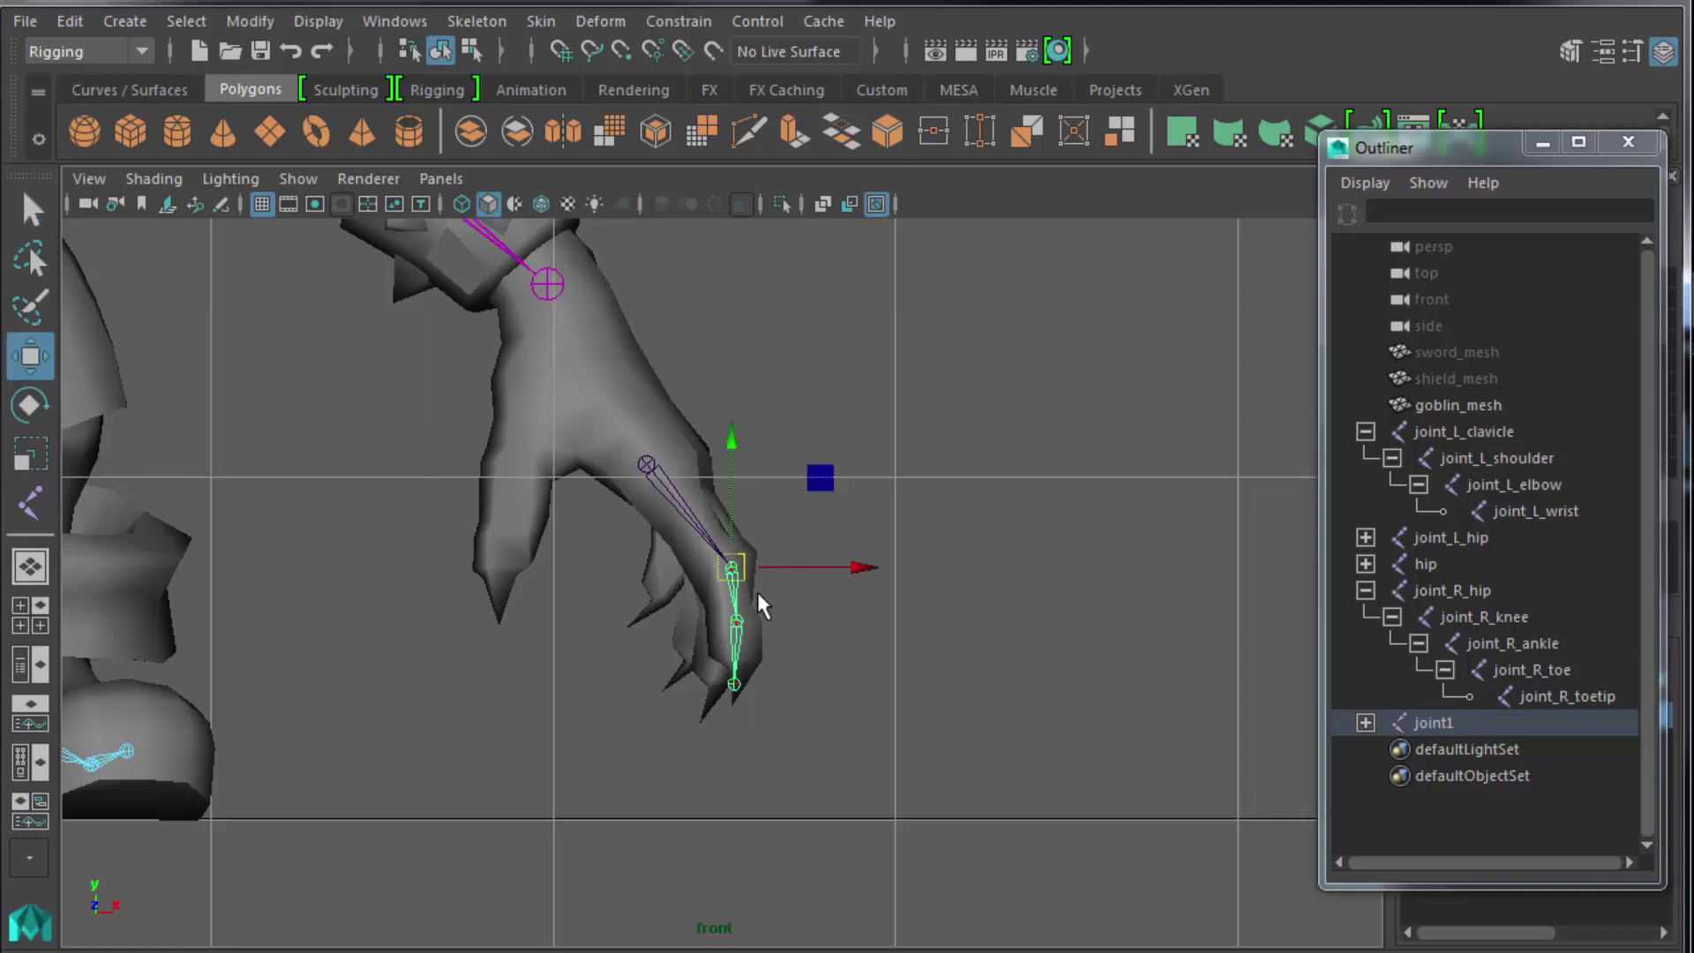
pyautogui.scroll(5, 759, 602)
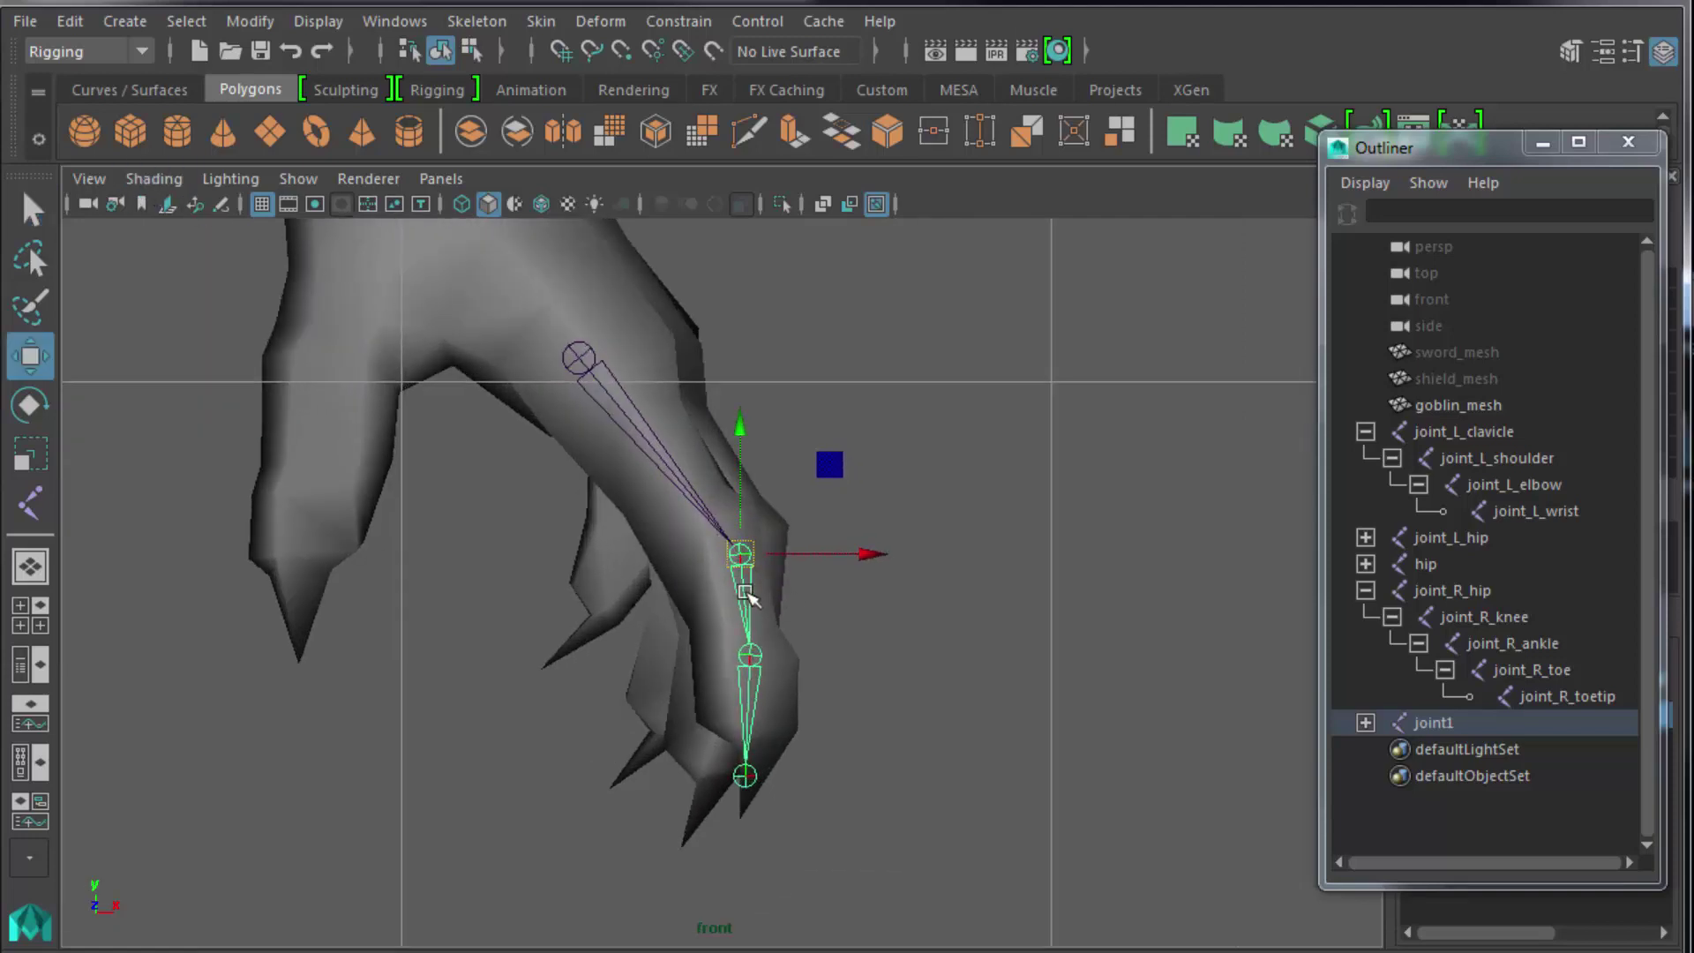
pyautogui.click(154, 179)
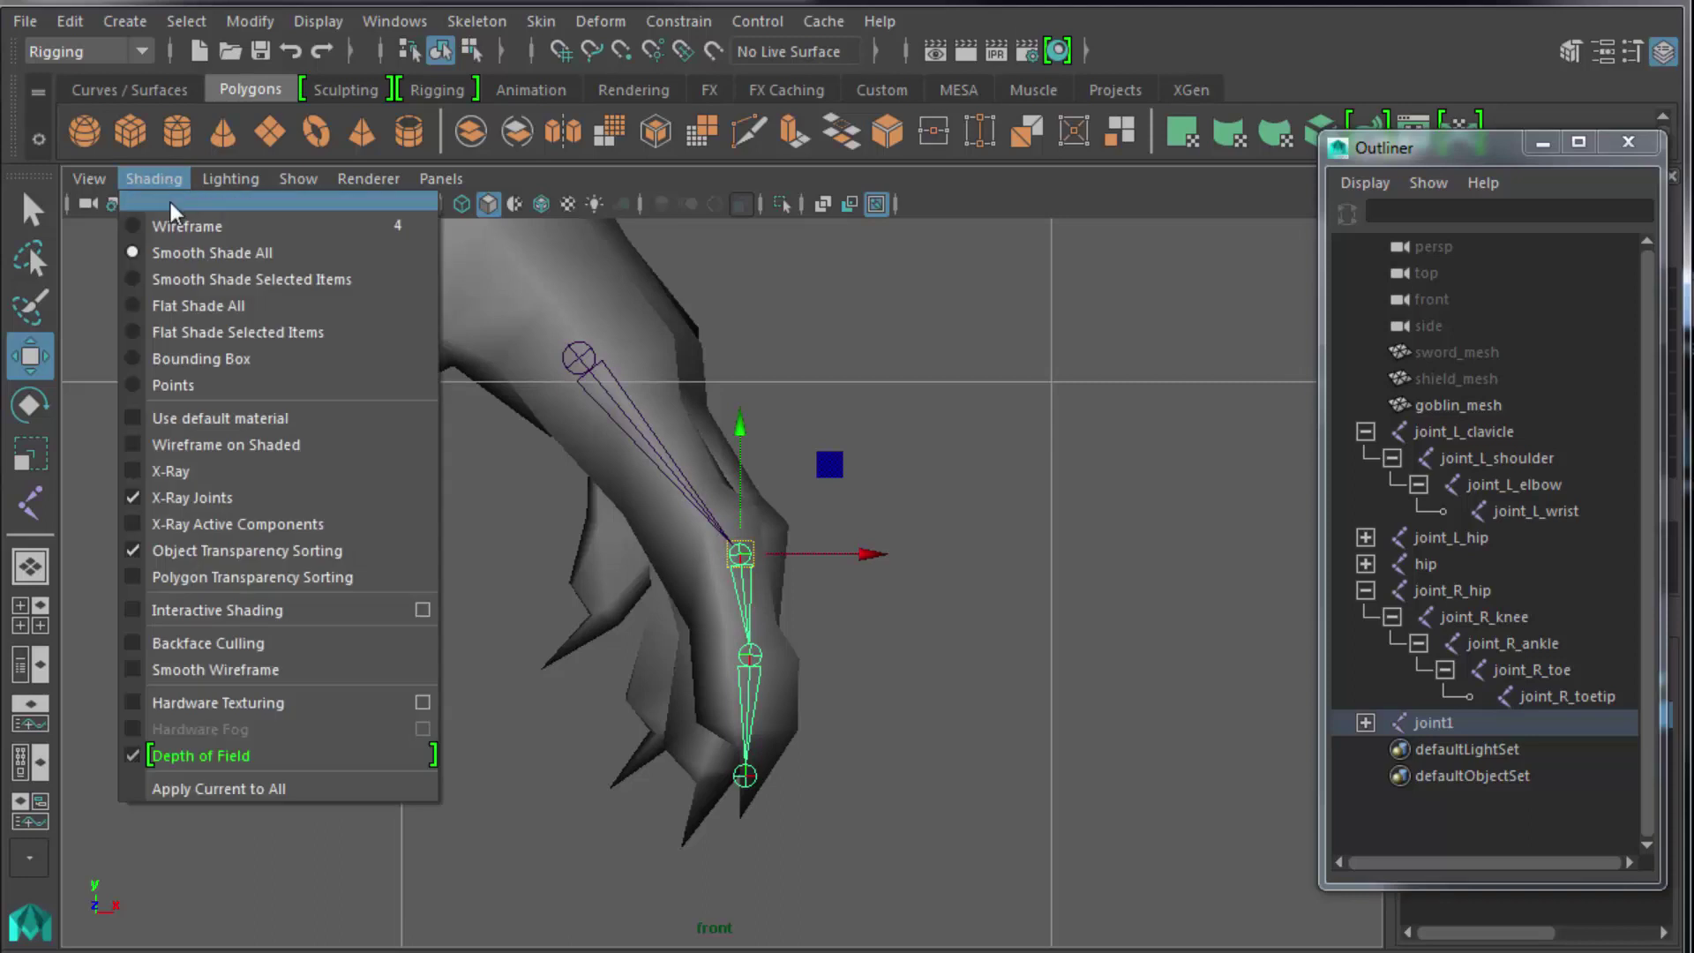
pyautogui.click(203, 445)
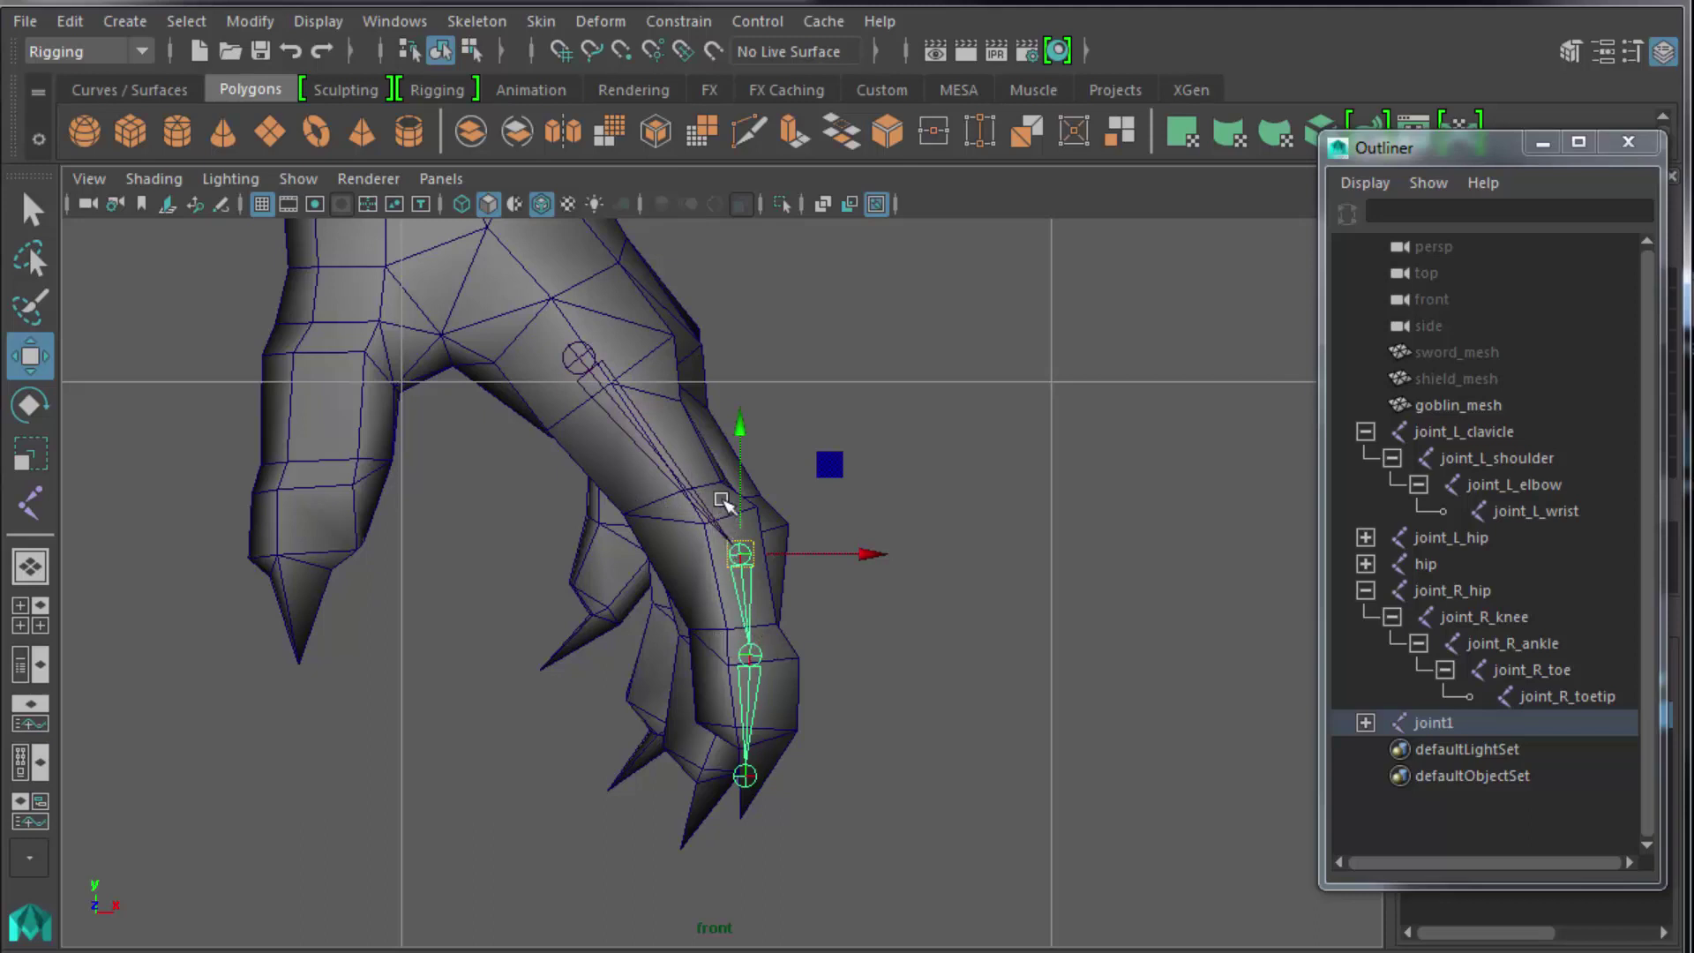
# Move the second, third and tip joints of the finger chain to fit the finger's bends and the base of its claw.
pyautogui.moveTo(744, 554); pyautogui.dragTo(700, 514)
pyautogui.click(703, 610)
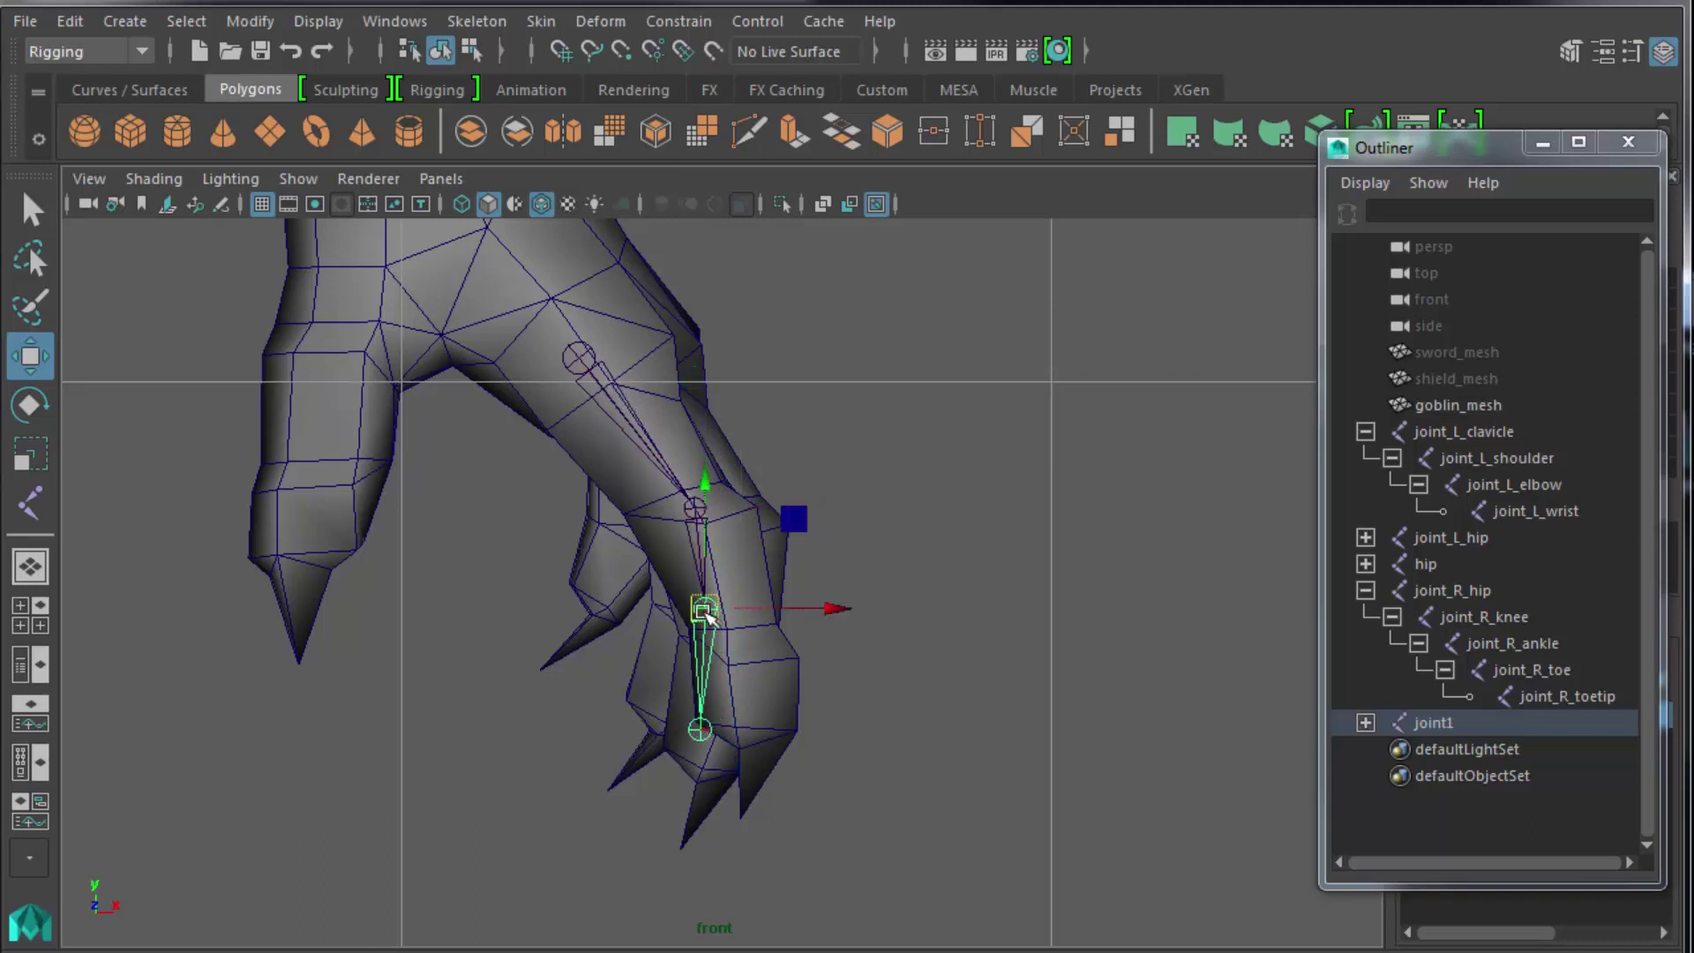
pyautogui.moveTo(706, 614); pyautogui.dragTo(735, 651)
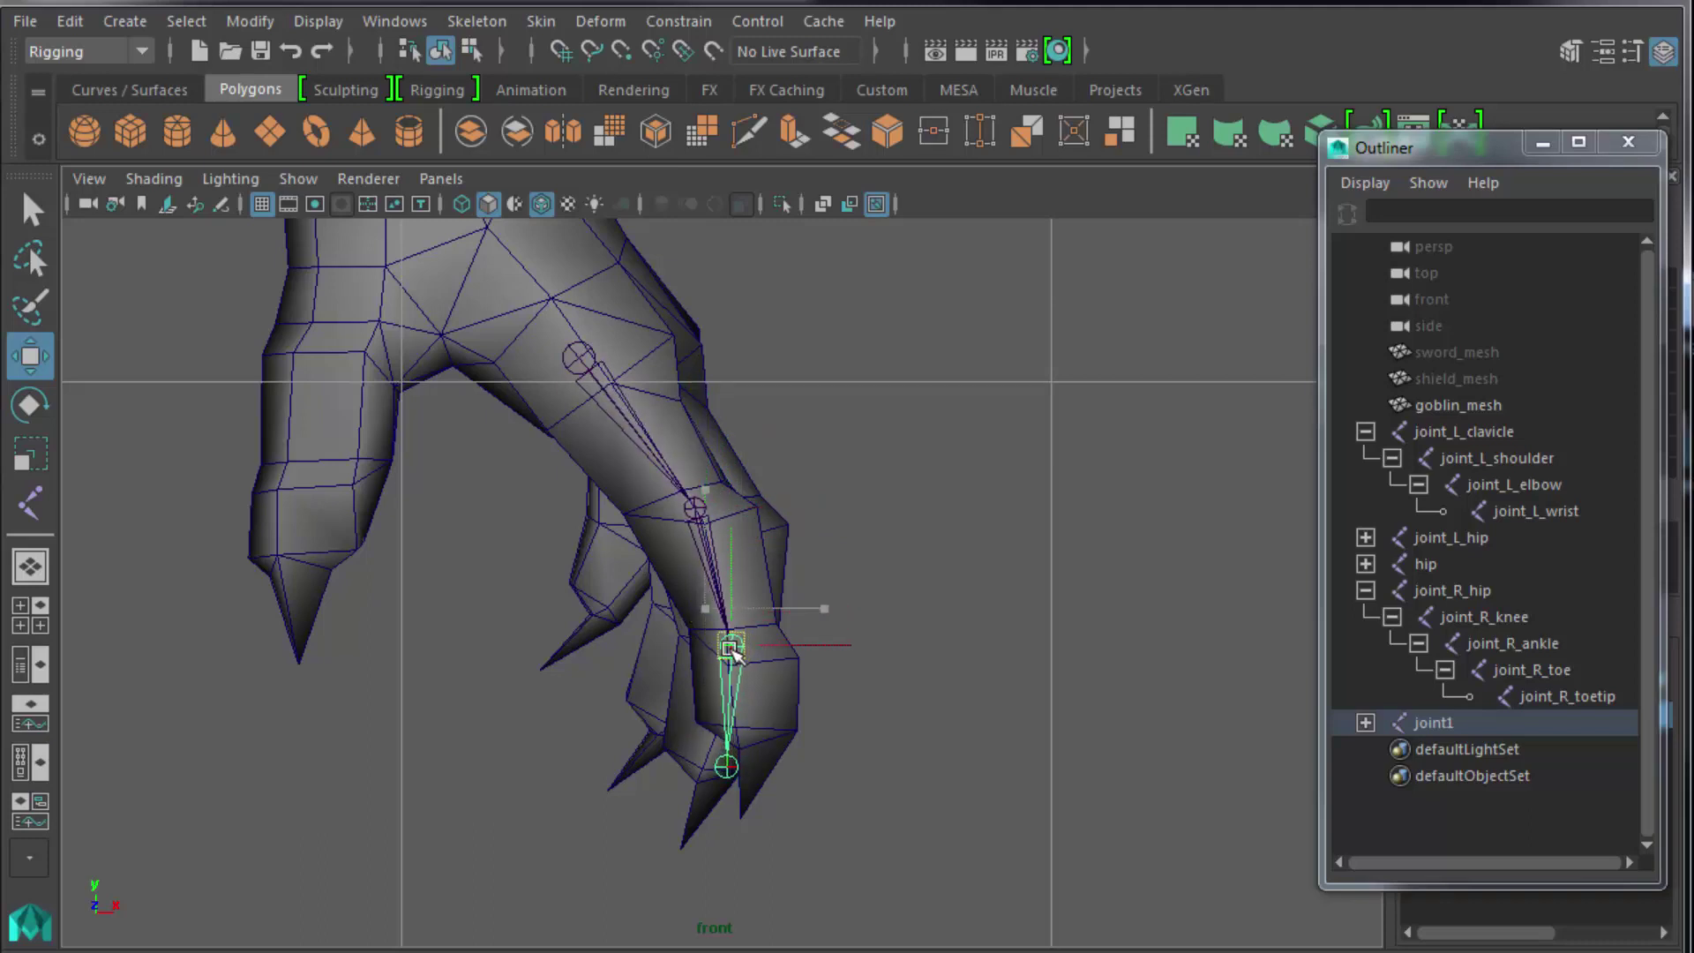
pyautogui.click(735, 770)
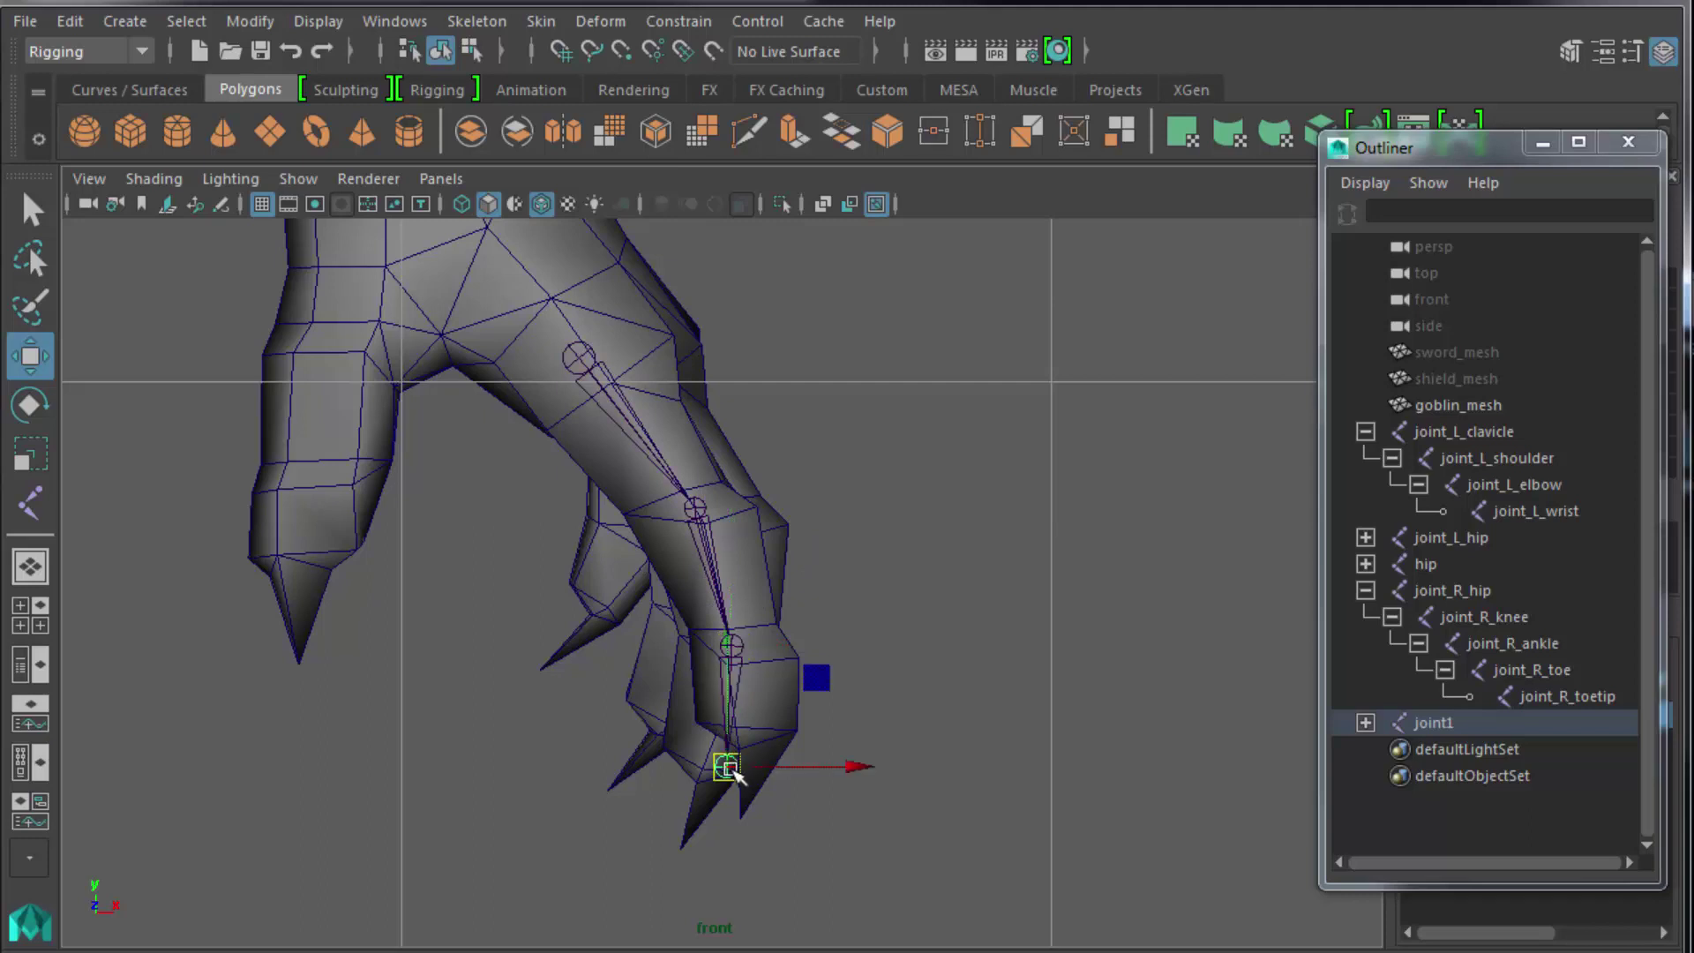
pyautogui.moveTo(736, 769); pyautogui.dragTo(745, 737)
# Shift only the third finger joint slightly outward to center it in the finger, leaving the tip joint in place.
pyautogui.click(731, 649)
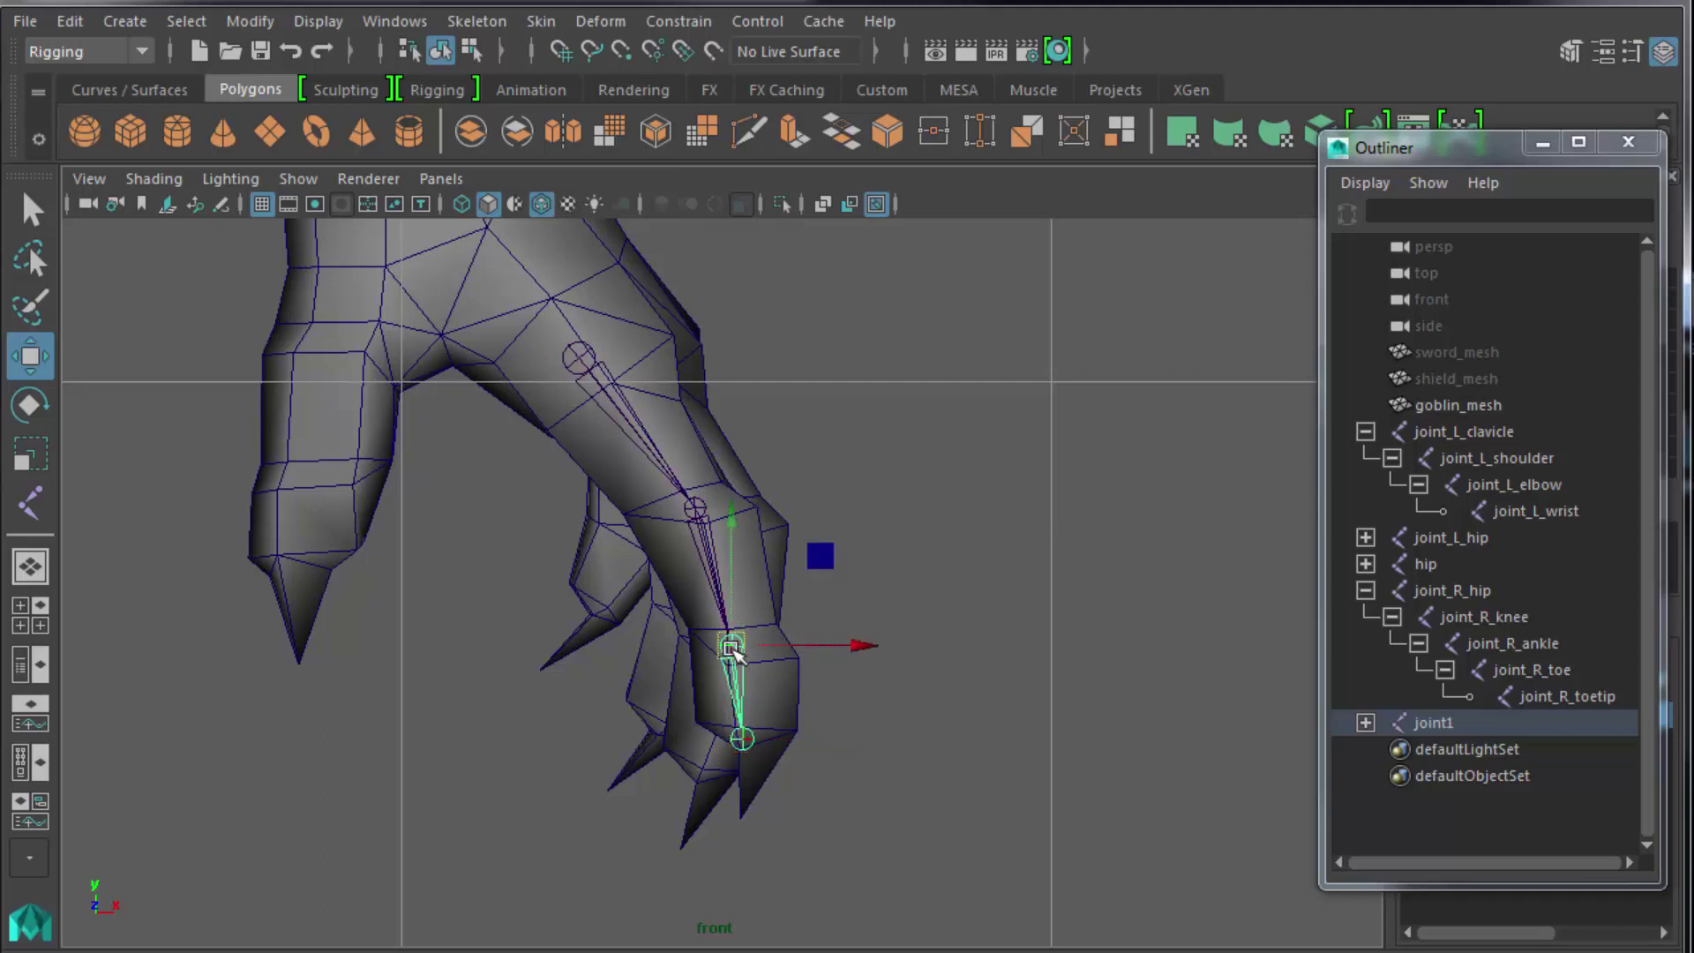
pyautogui.press('Insert')
pyautogui.moveTo(865, 647); pyautogui.dragTo(877, 646)
pyautogui.press('Insert')
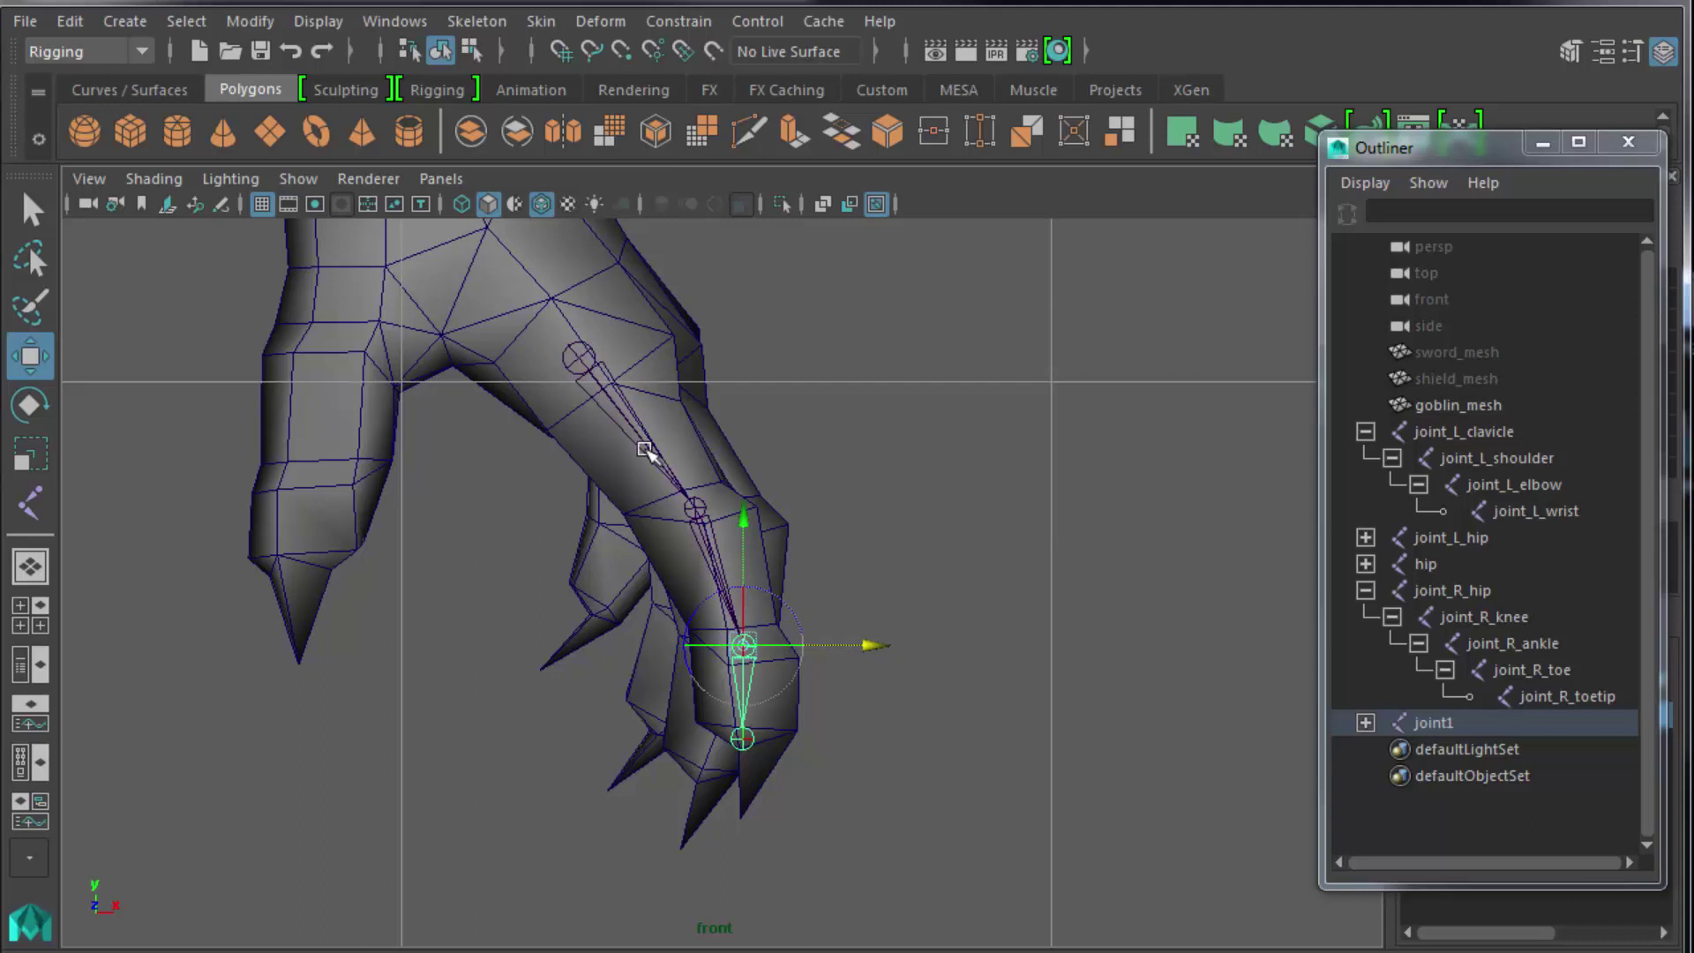
# Move only the finger chain's root joint outward and slightly down into the knuckle, leaving its child joints in place.
pyautogui.click(579, 357)
pyautogui.keyDown('alt'); pyautogui.moveTo(792, 444); pyautogui.dragTo(874, 597, button='middle'); pyautogui.keyUp('alt')
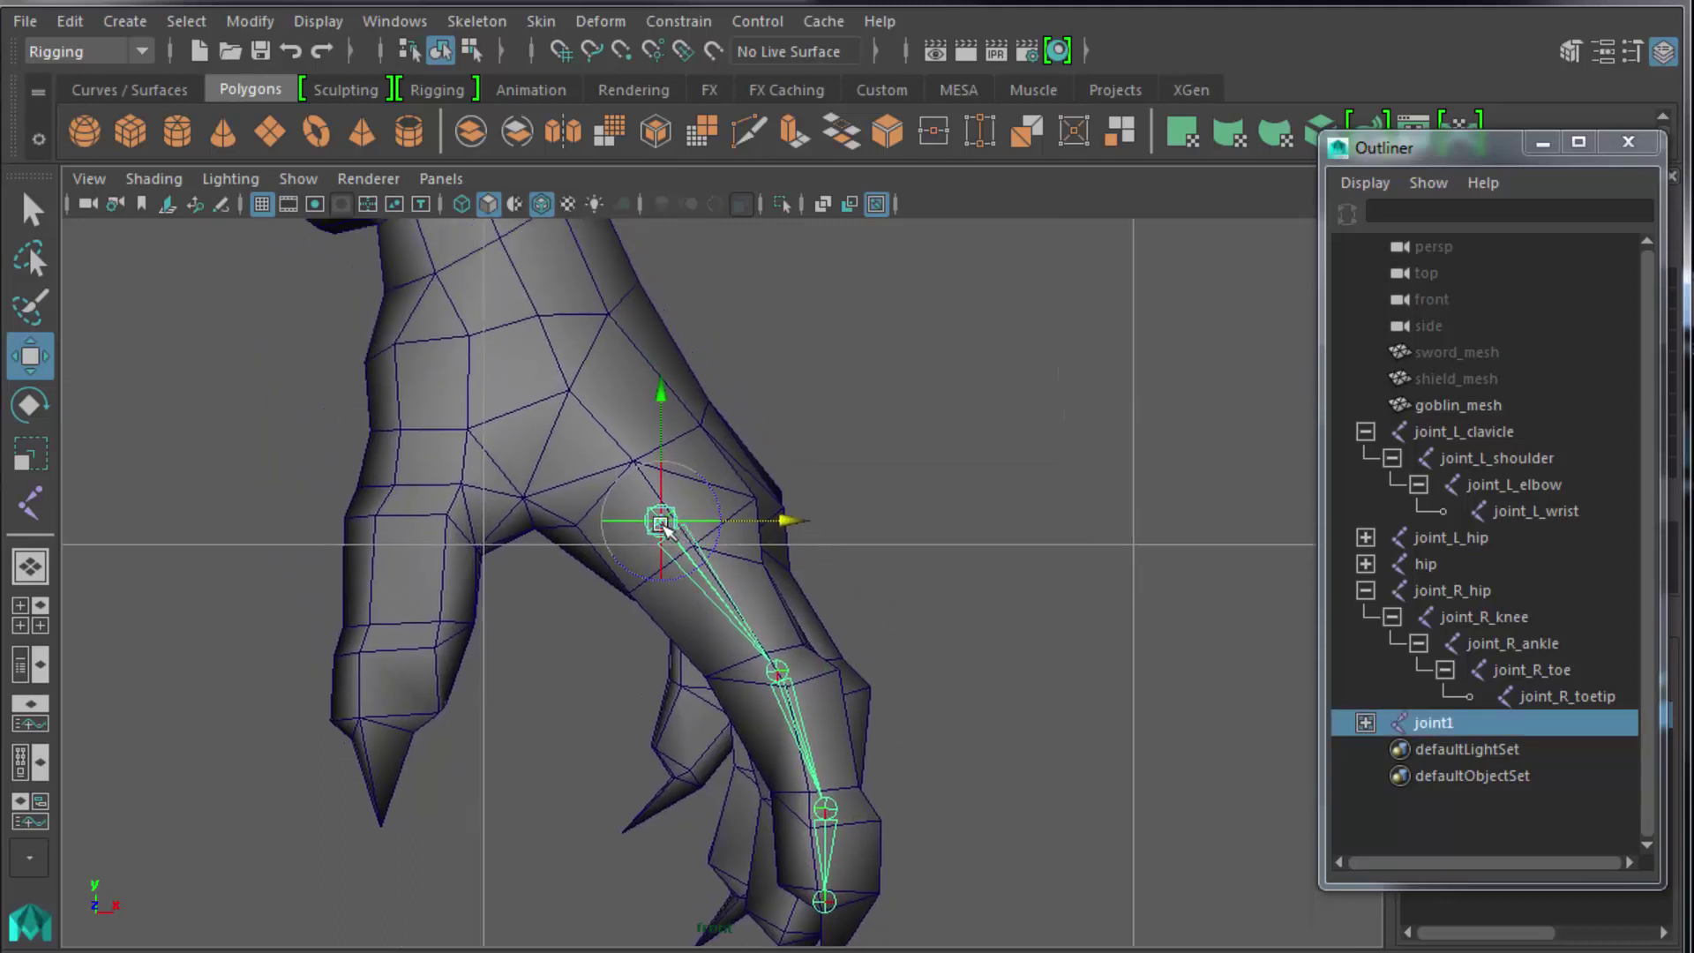
pyautogui.press('Insert')
pyautogui.press('Insert')
pyautogui.moveTo(783, 523); pyautogui.dragTo(821, 526)
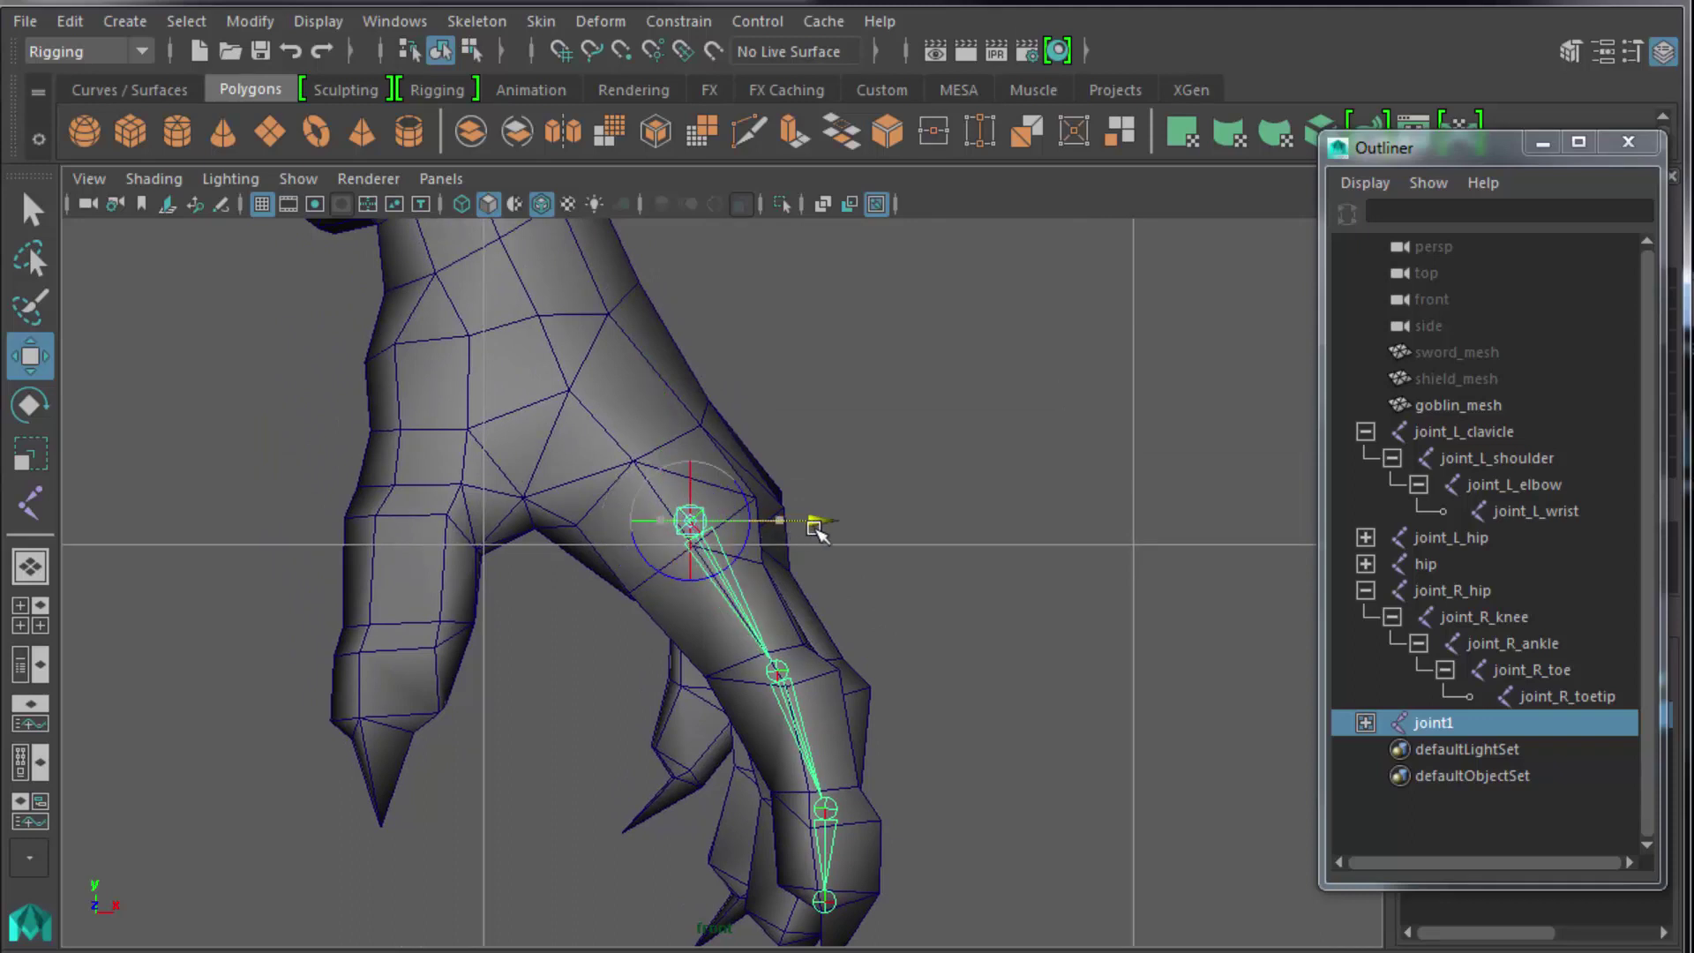
pyautogui.moveTo(692, 394); pyautogui.dragTo(693, 406)
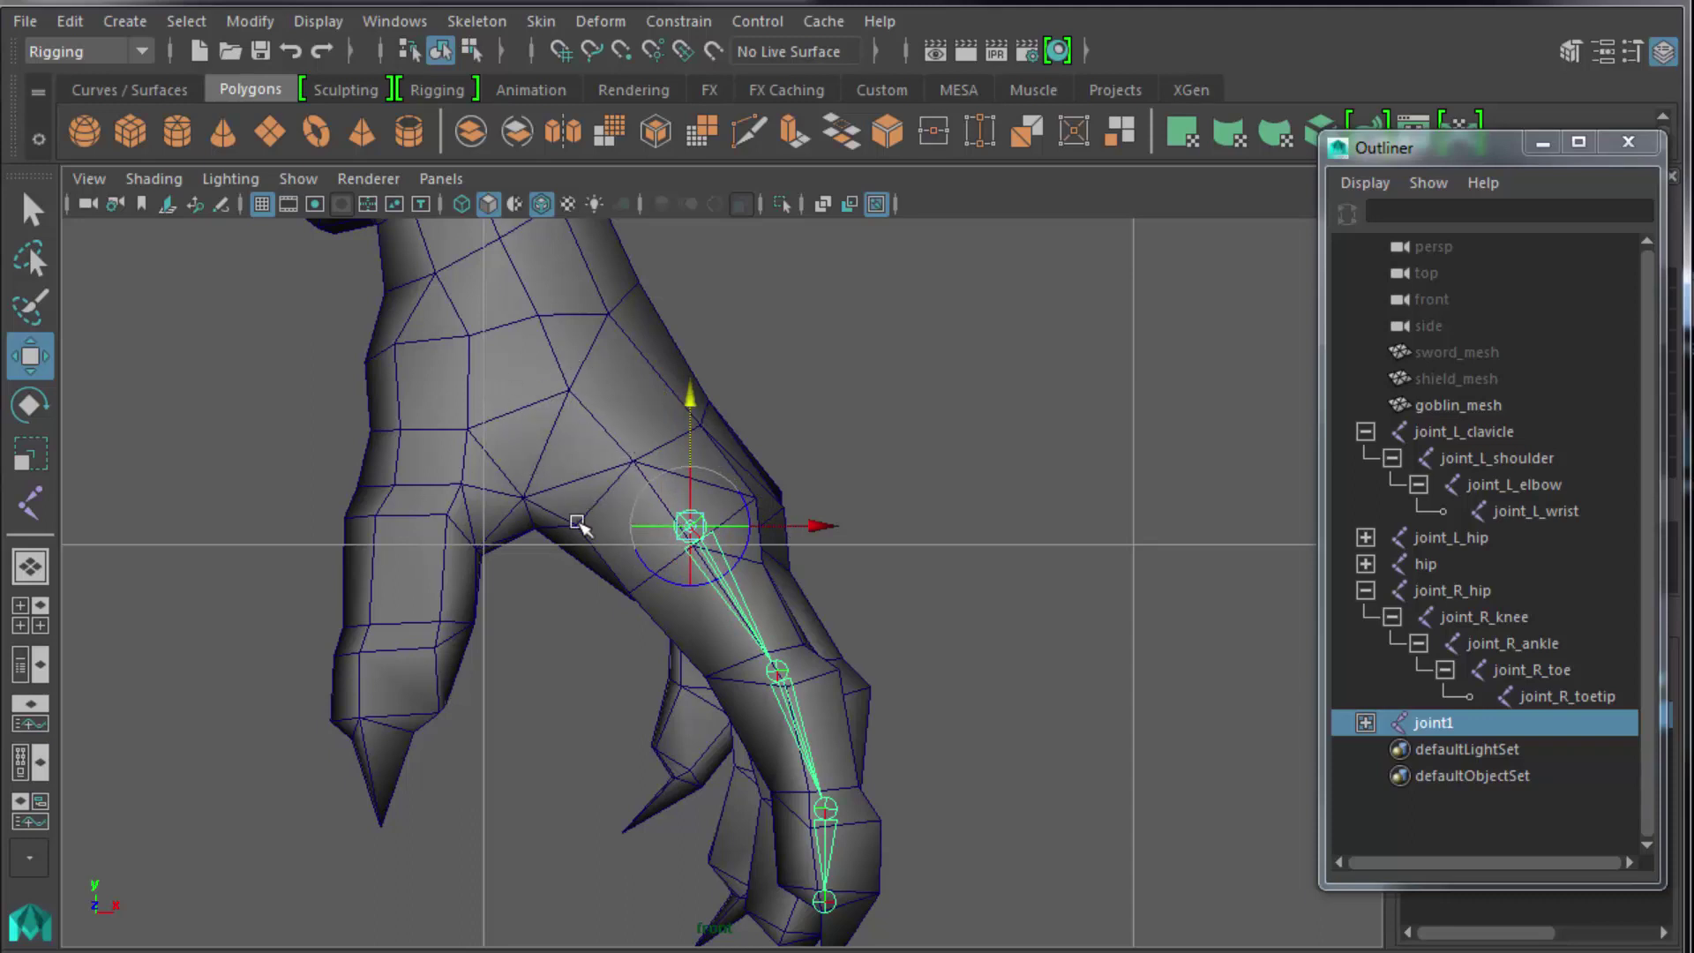
# Reselect the finger chain's root joint and frame the chain in the side view.
pyautogui.click(953, 586)
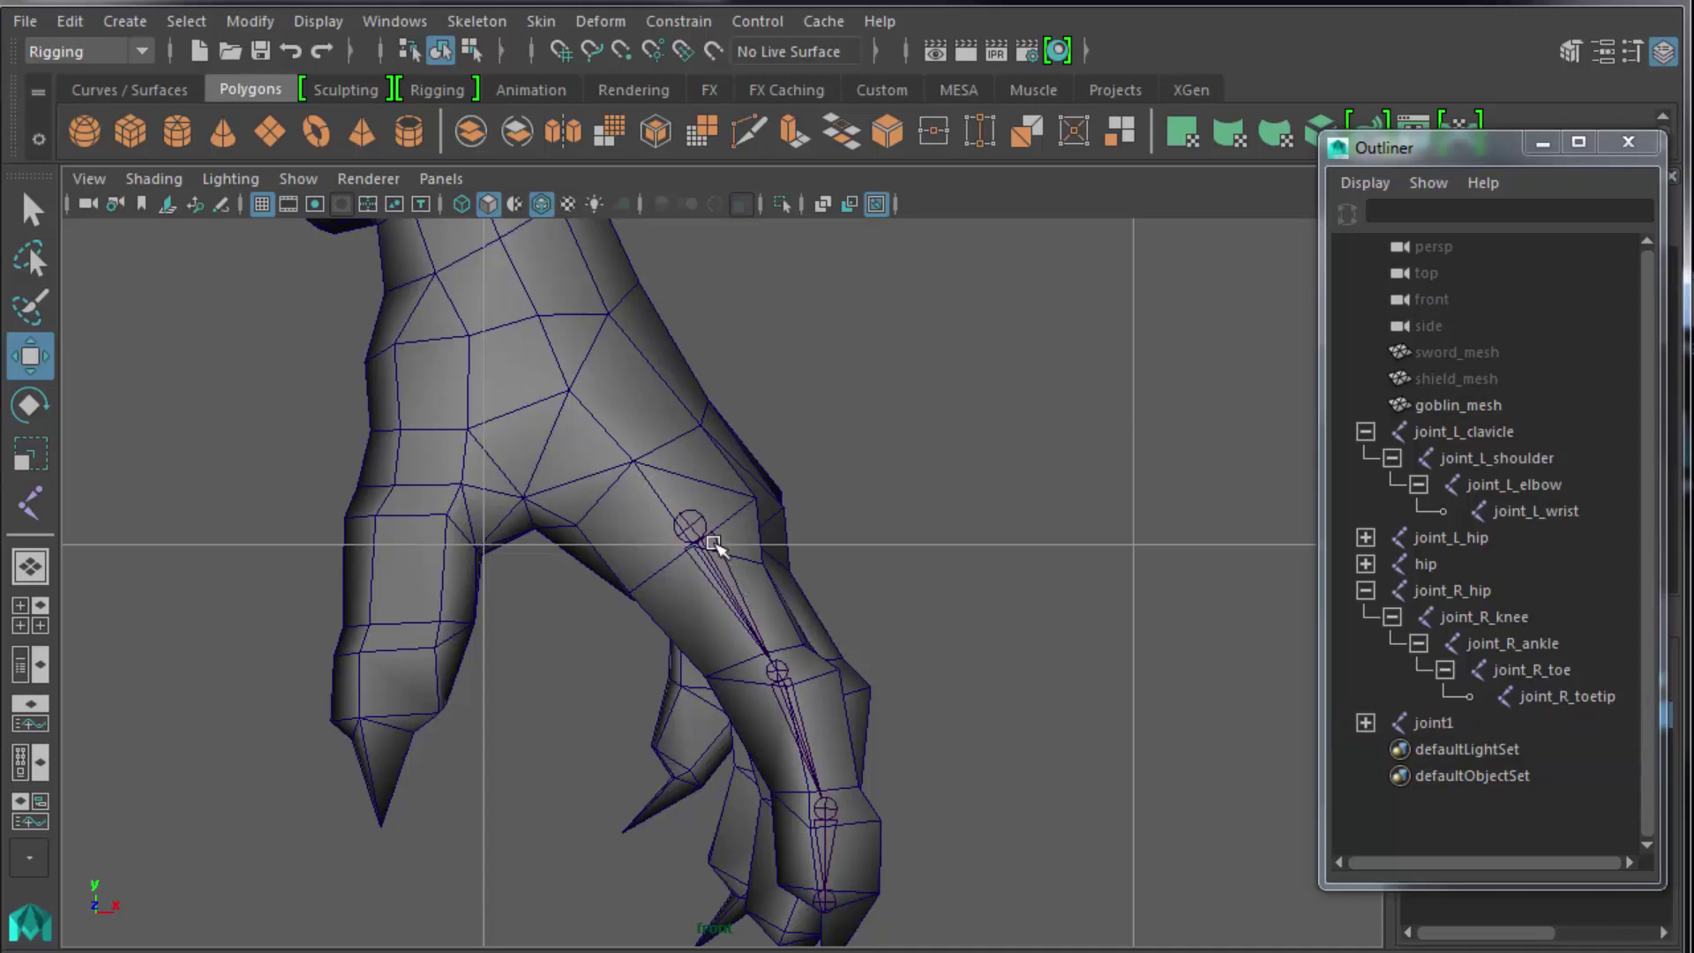
pyautogui.click(692, 530)
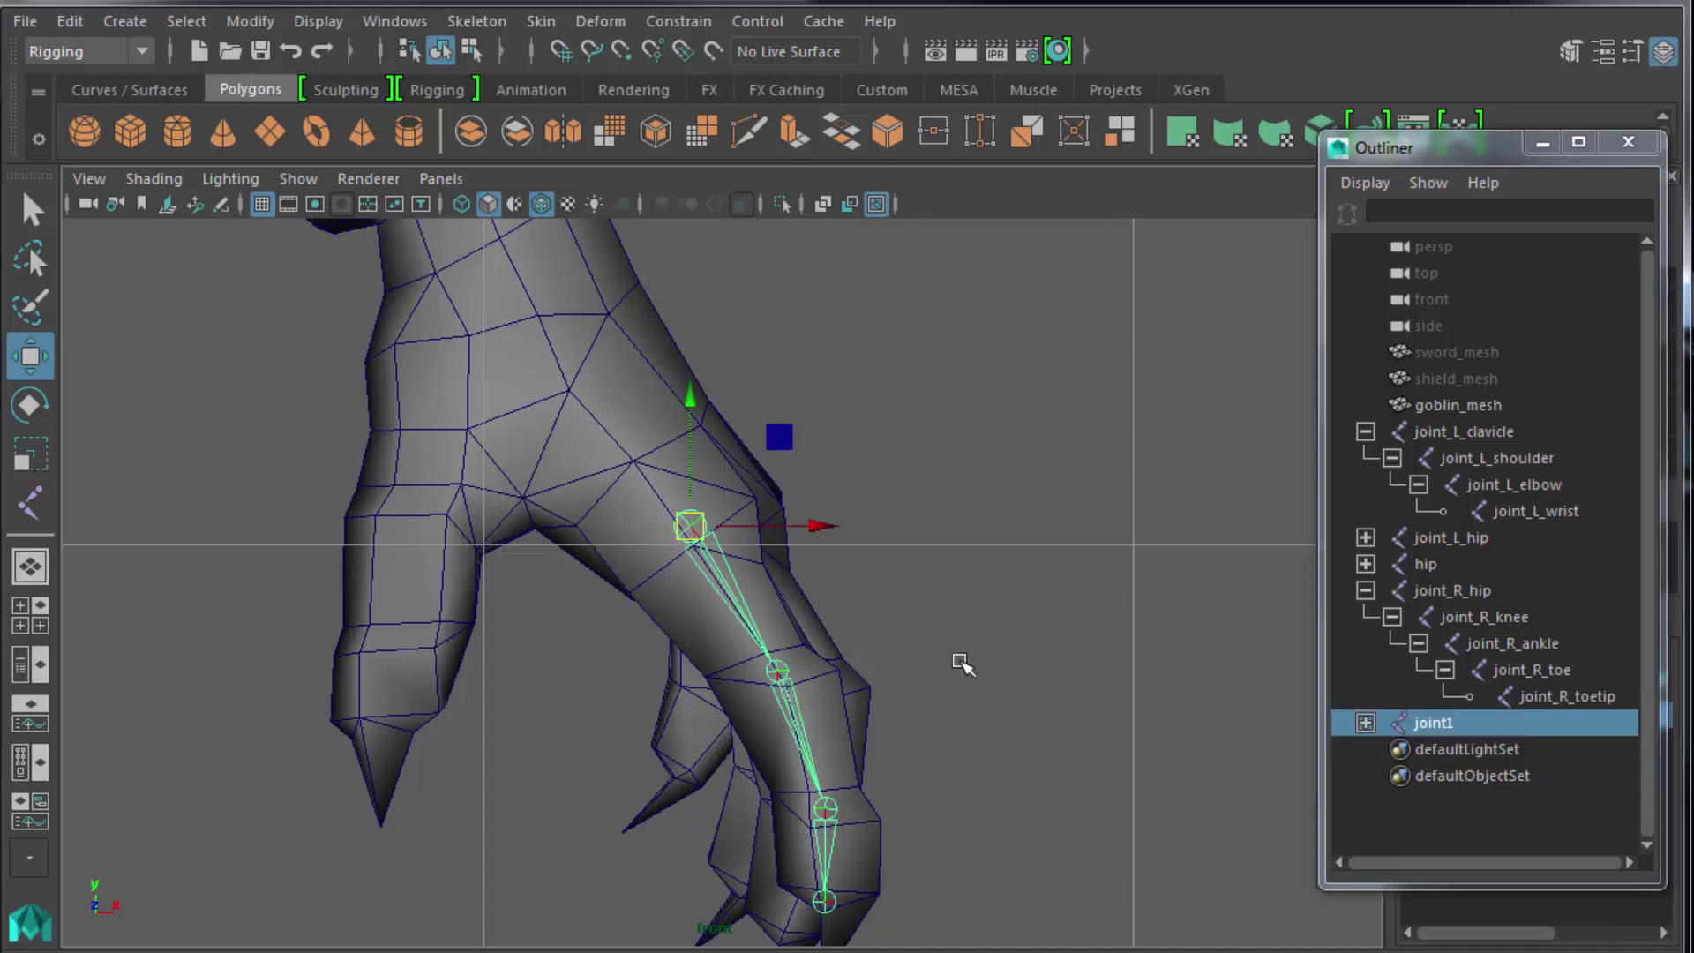
pyautogui.press('space')
pyautogui.press('space')
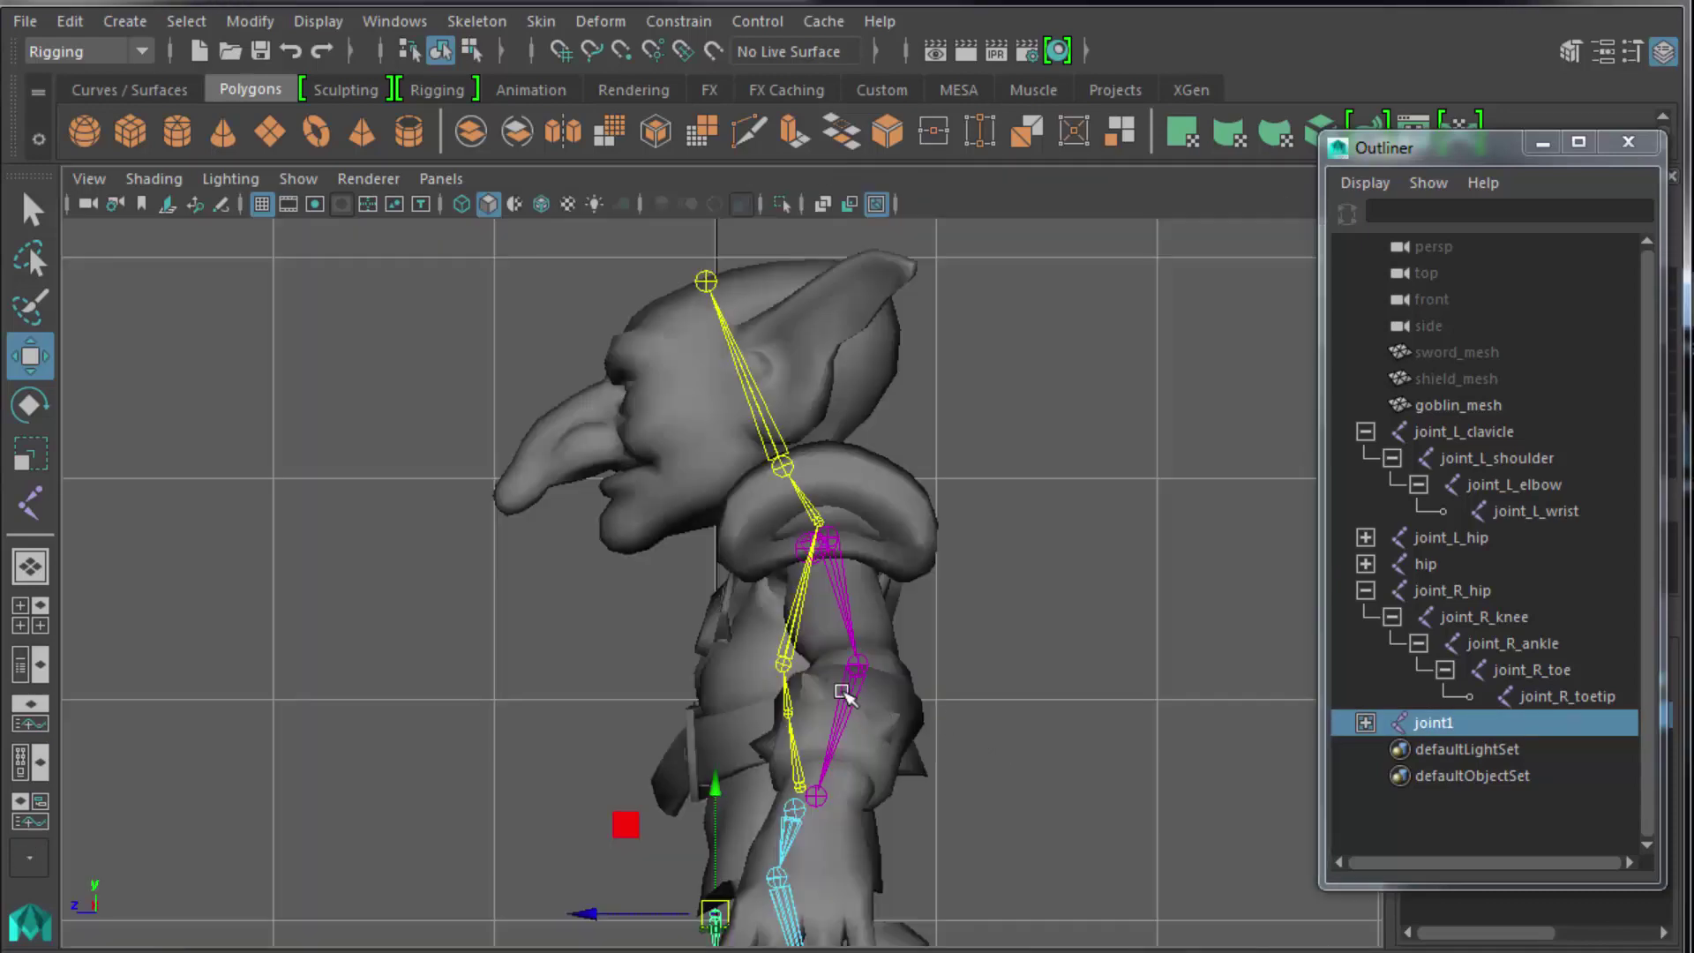
pyautogui.press('f')
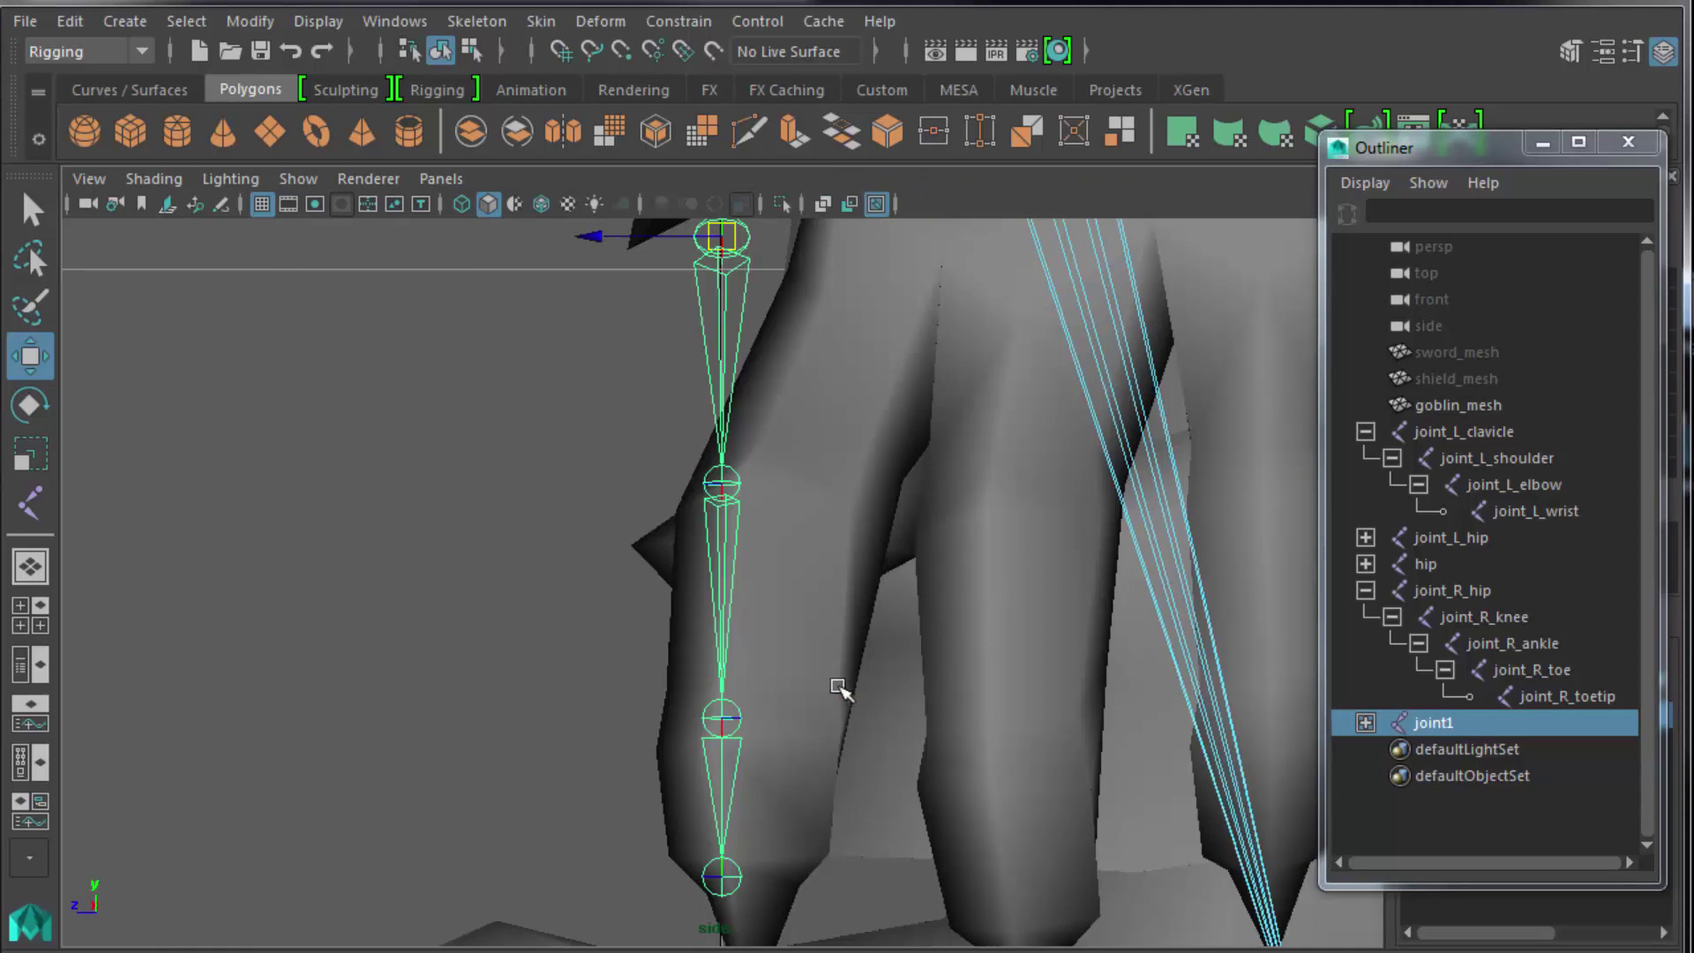
# Enlarge the Outliner and expand the joint1 chain to list all of its child joints.
pyautogui.scroll(-8, 839, 687)
pyautogui.scroll(4, 838, 687)
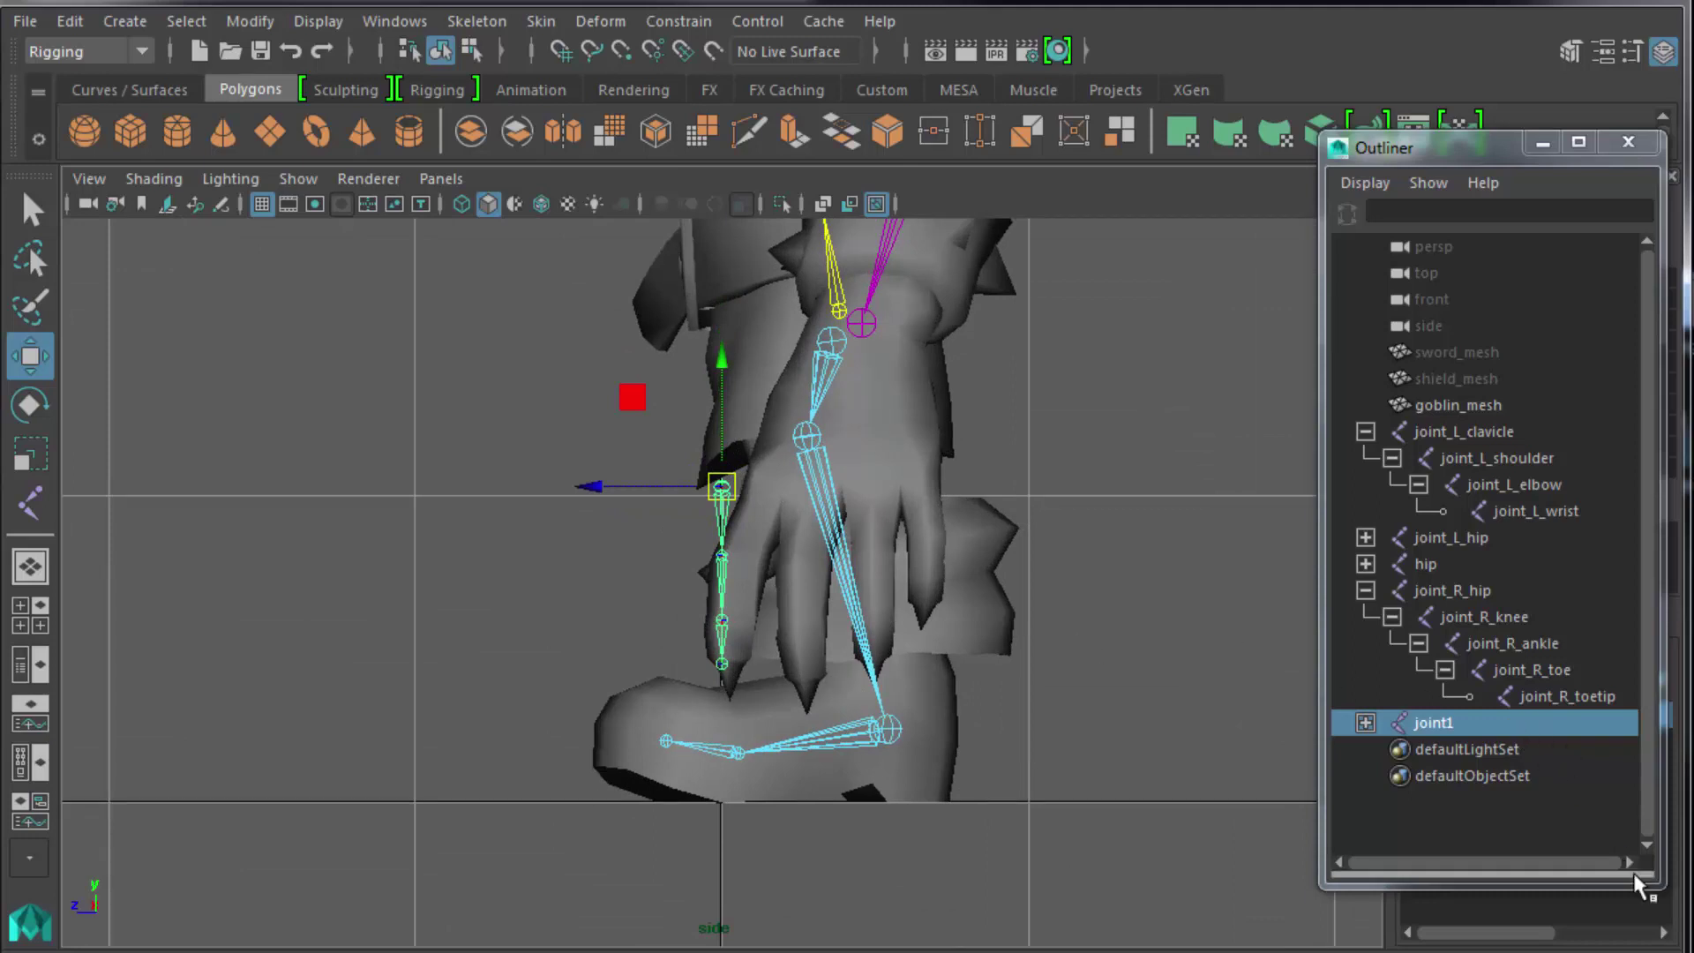
pyautogui.moveTo(1629, 890); pyautogui.dragTo(1628, 948)
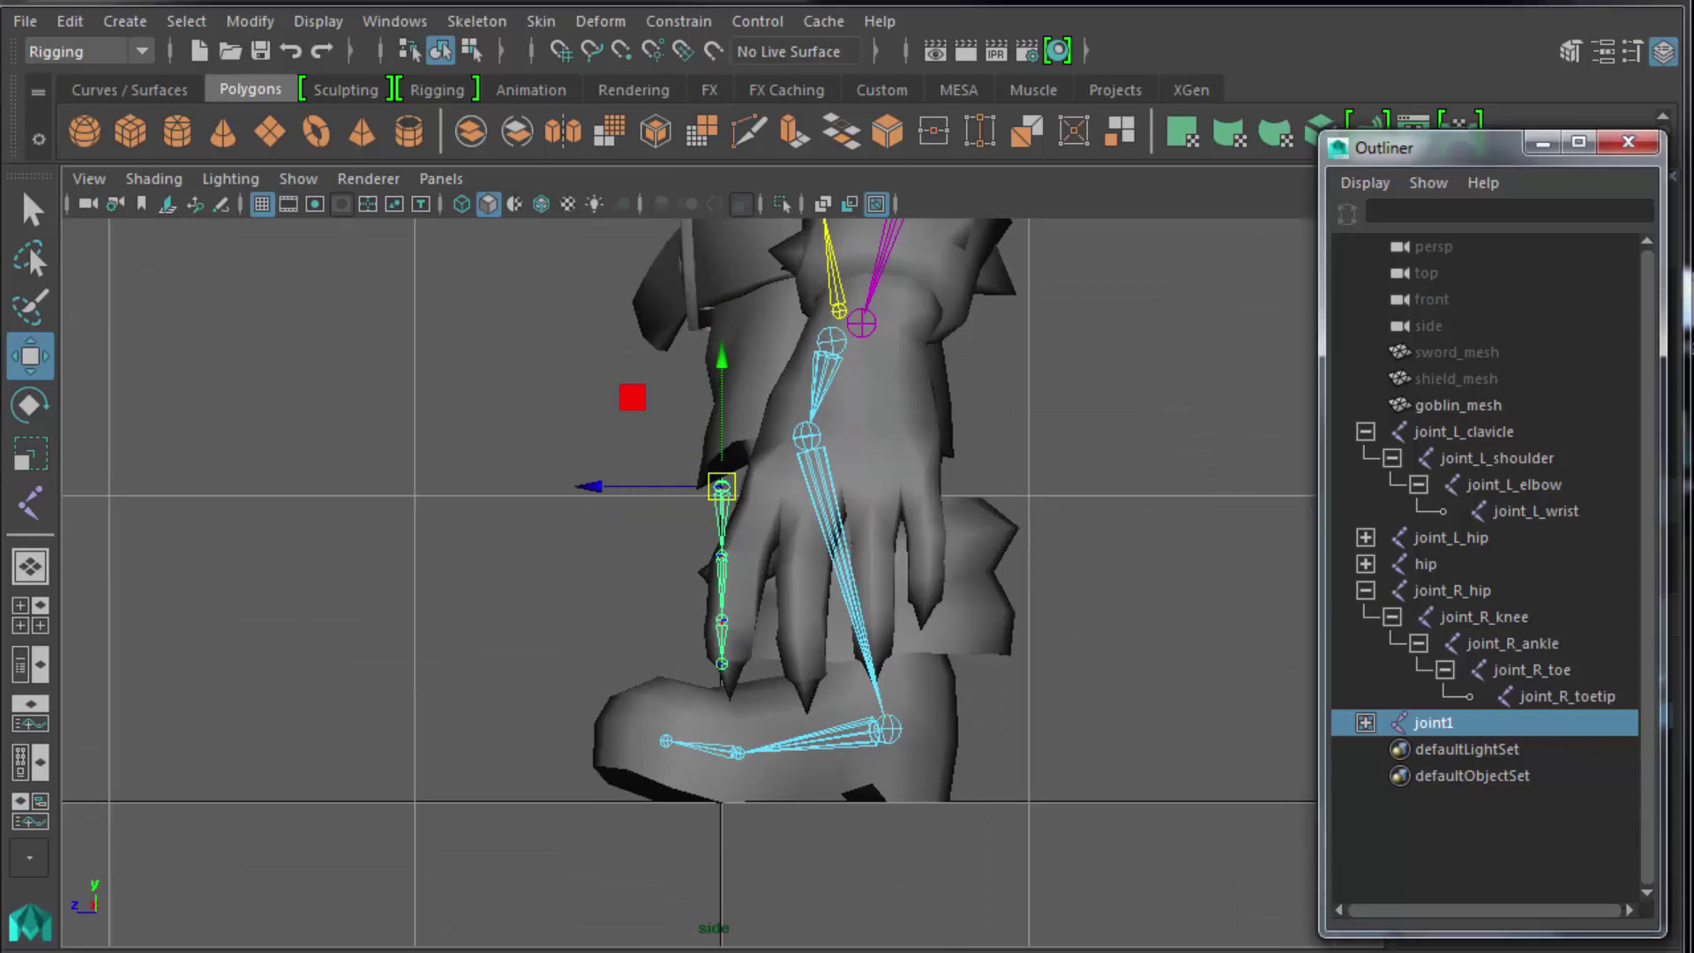
pyautogui.click(1366, 723)
pyautogui.click(1392, 749)
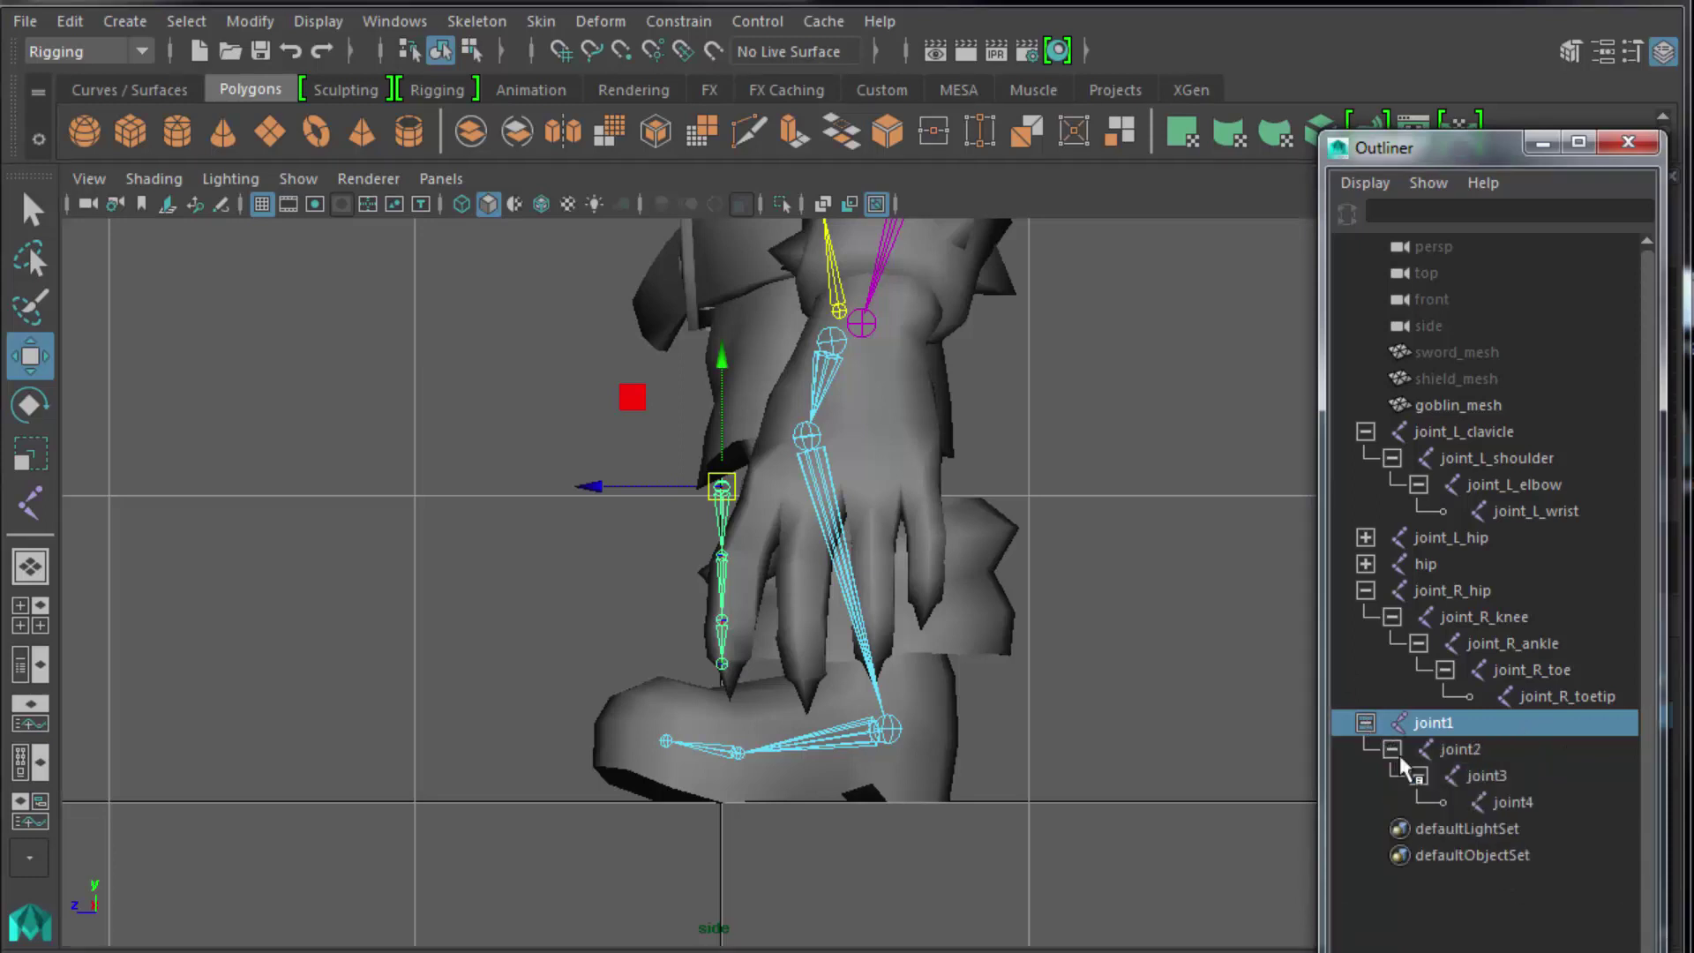
pyautogui.click(1418, 776)
pyautogui.click(1417, 776)
# Rename joint1 as top_finger and its child joint2 as middle_finger.
pyautogui.doubleClick(1453, 722)
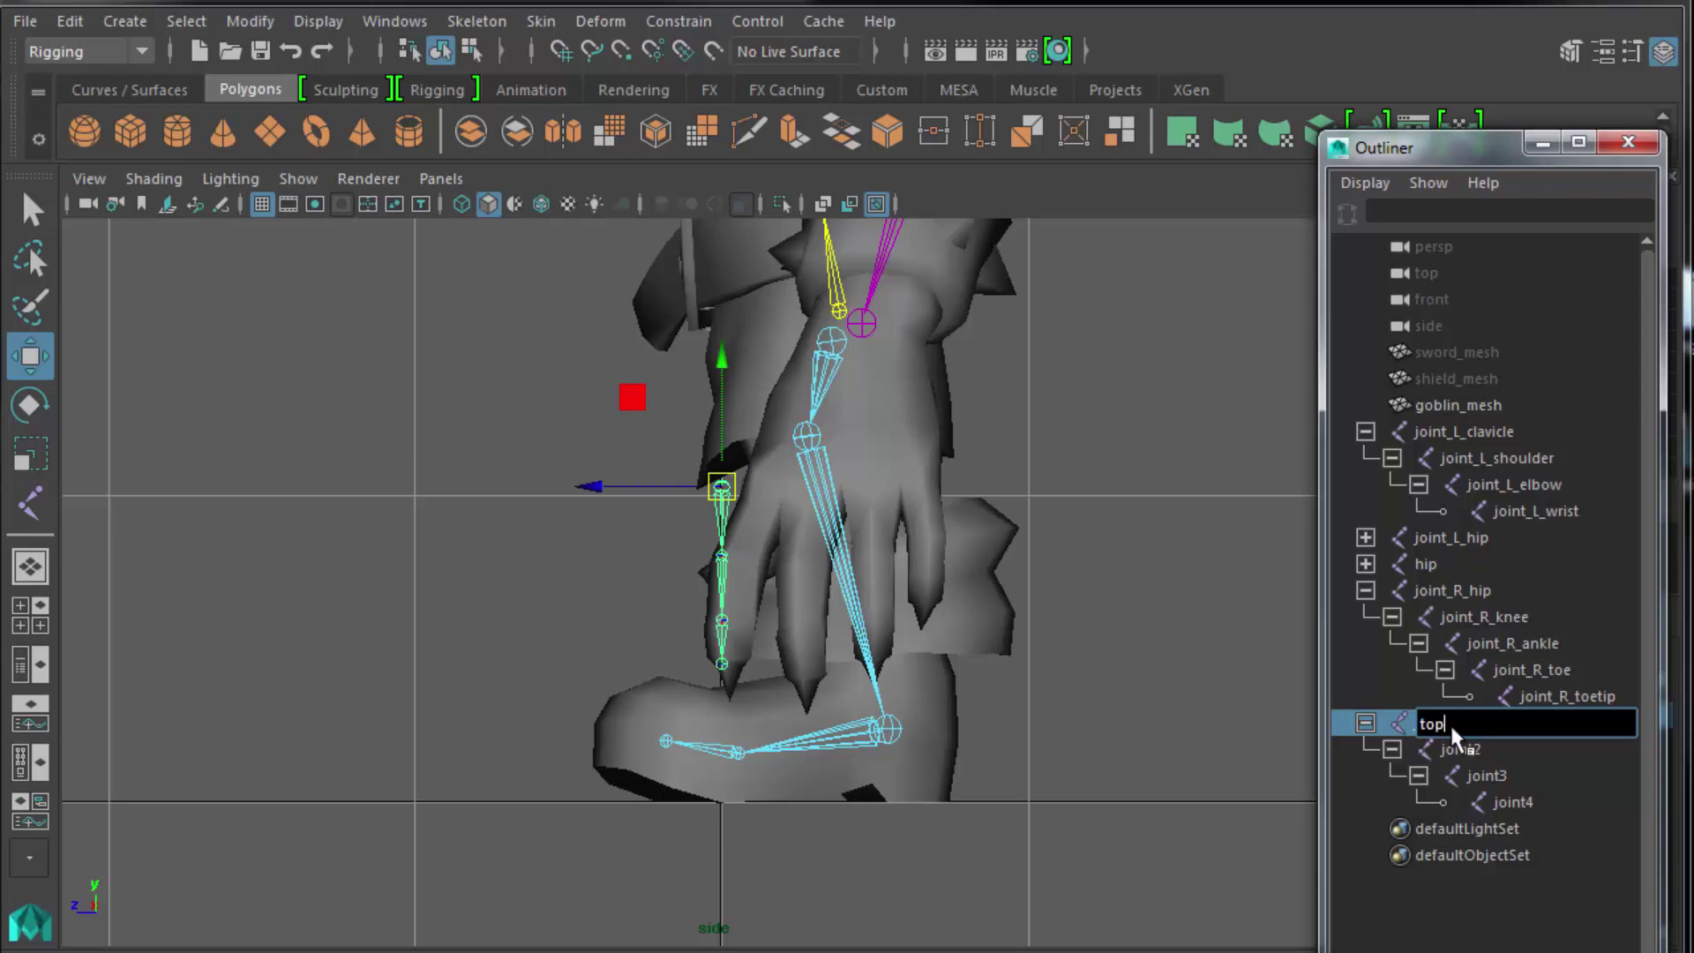
pyautogui.write('top_finger')
pyautogui.press('Return')
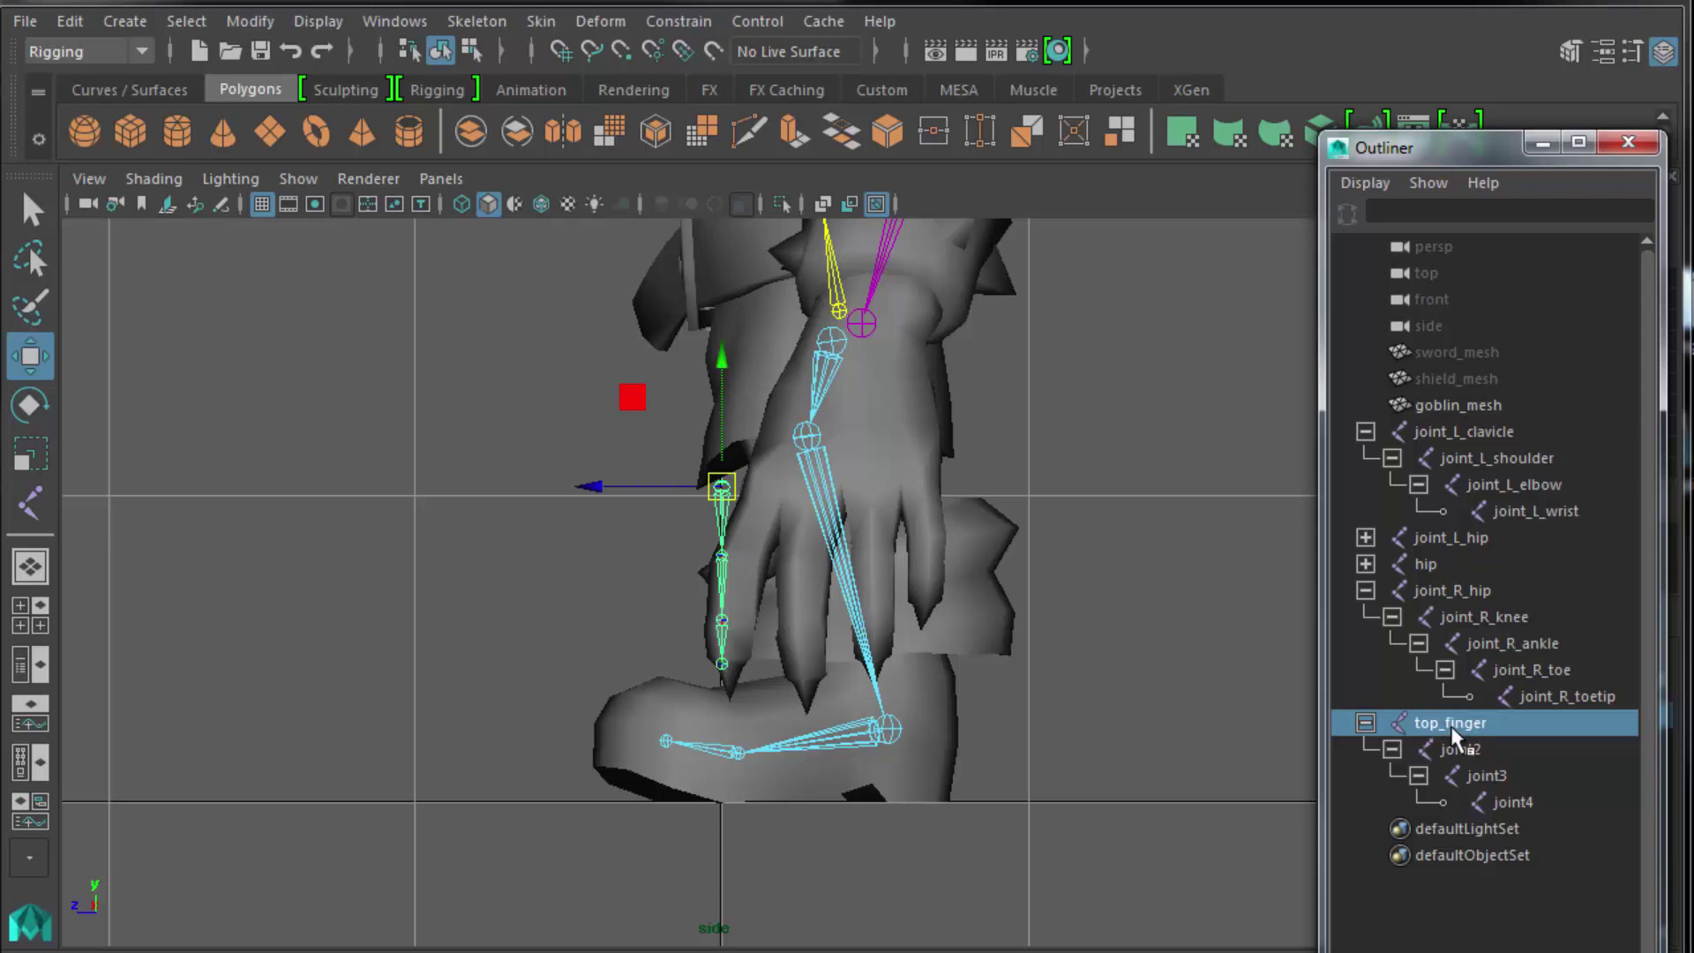
pyautogui.doubleClick(1458, 749)
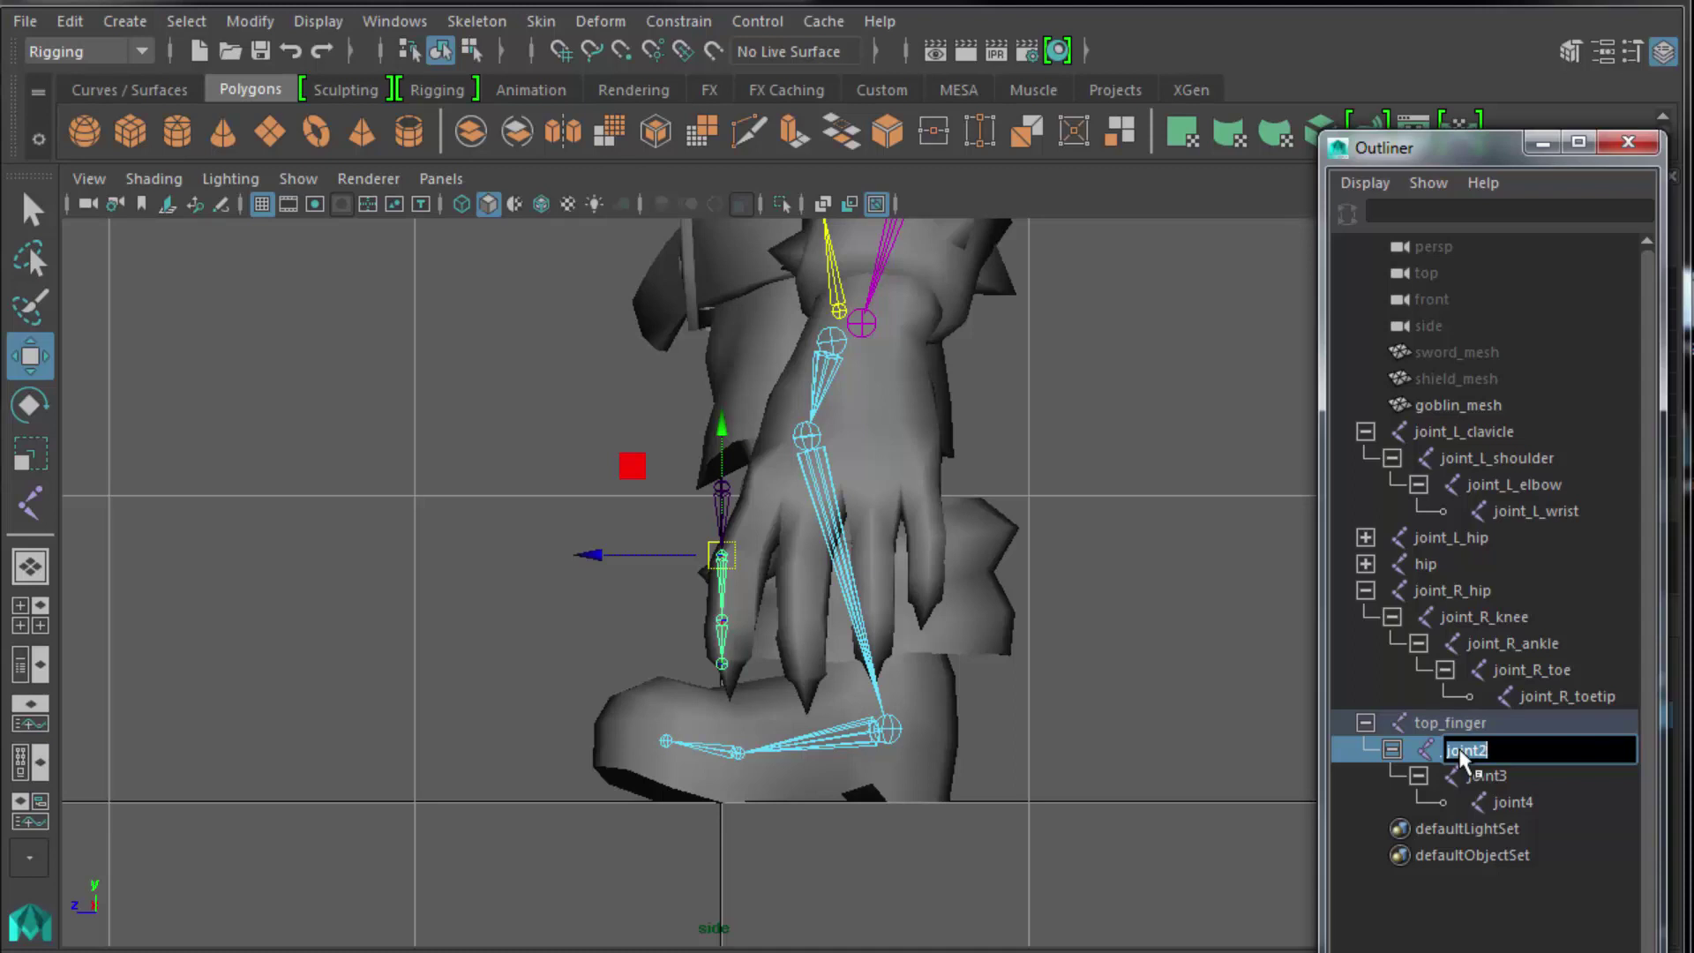
pyautogui.write('middle_finger')
pyautogui.press('Return')
# Rename joint3 as end_finger and the last joint in the chain, joint4, as end_fingertip.
pyautogui.doubleClick(1487, 776)
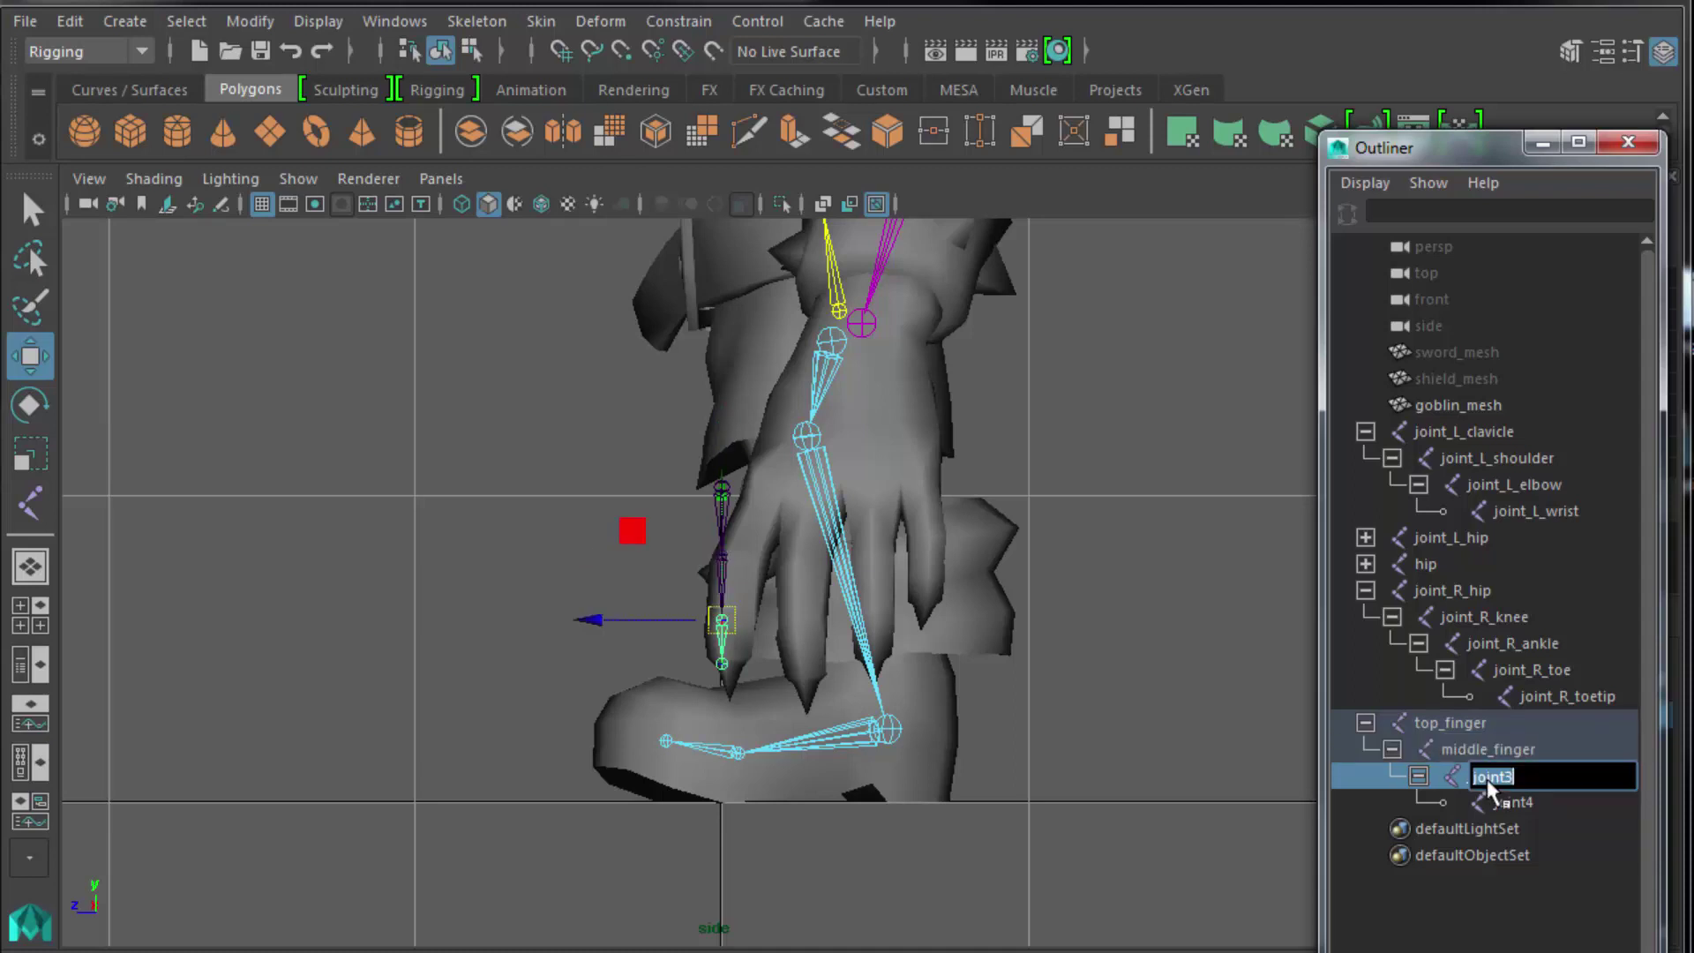
pyautogui.write('end_finger')
pyautogui.doubleClick(1486, 780)
pyautogui.doubleClick(1519, 805)
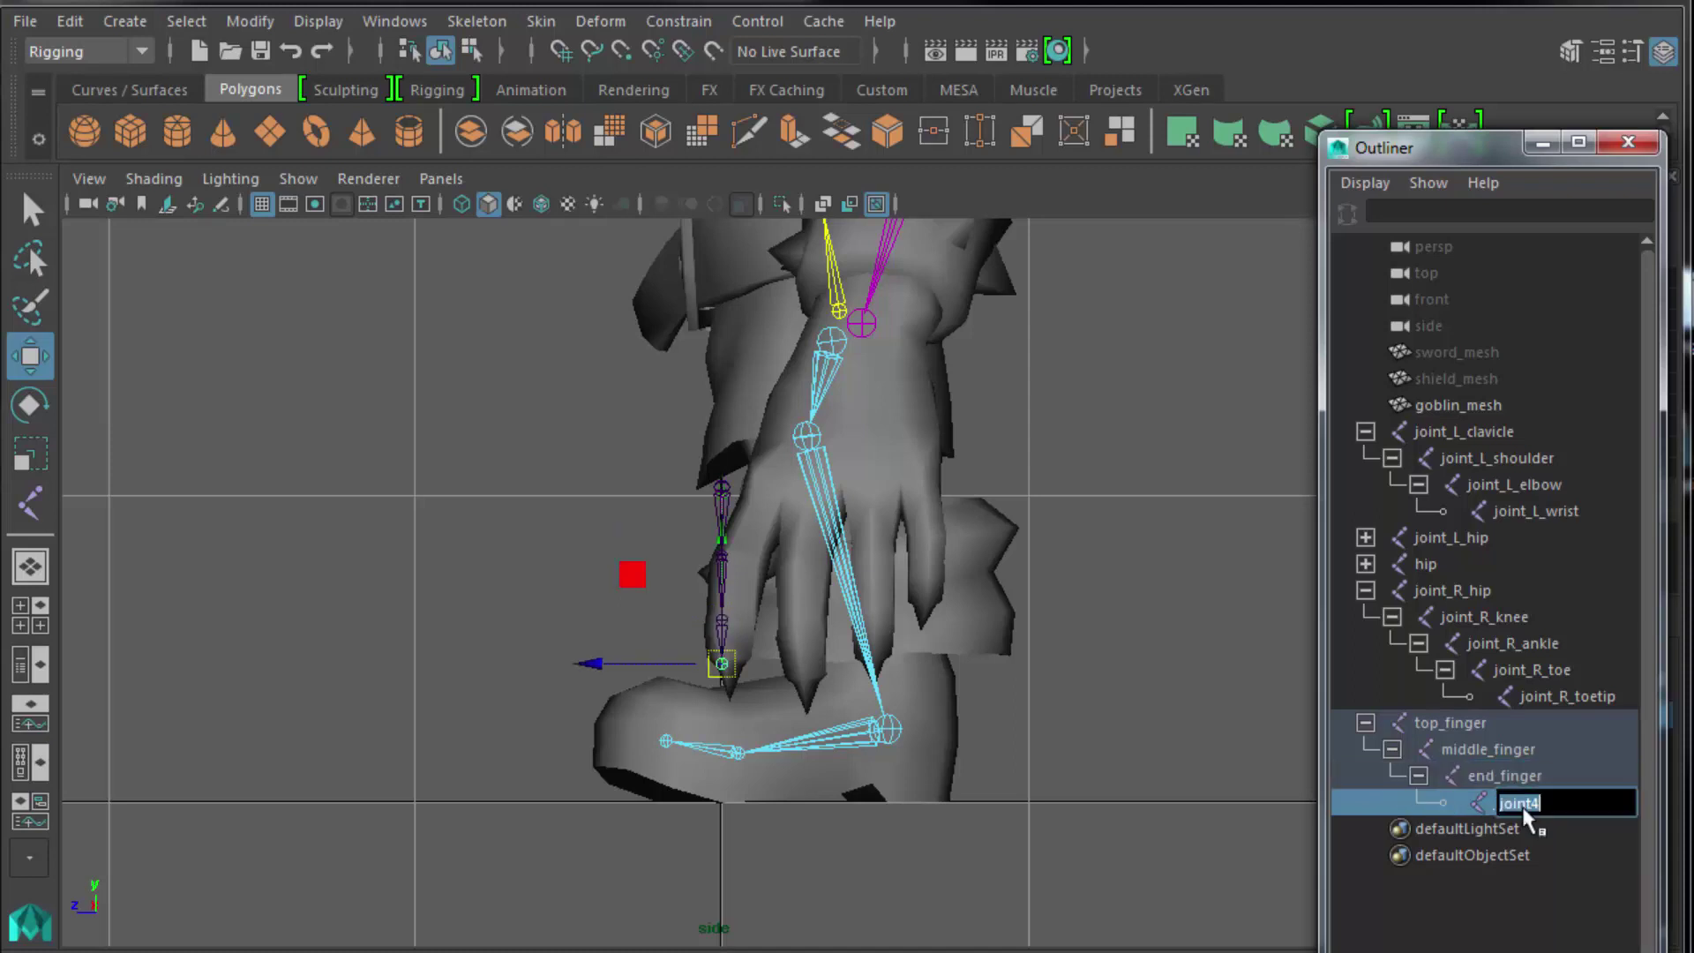
pyautogui.write('end_fingertip')
pyautogui.press('Return')
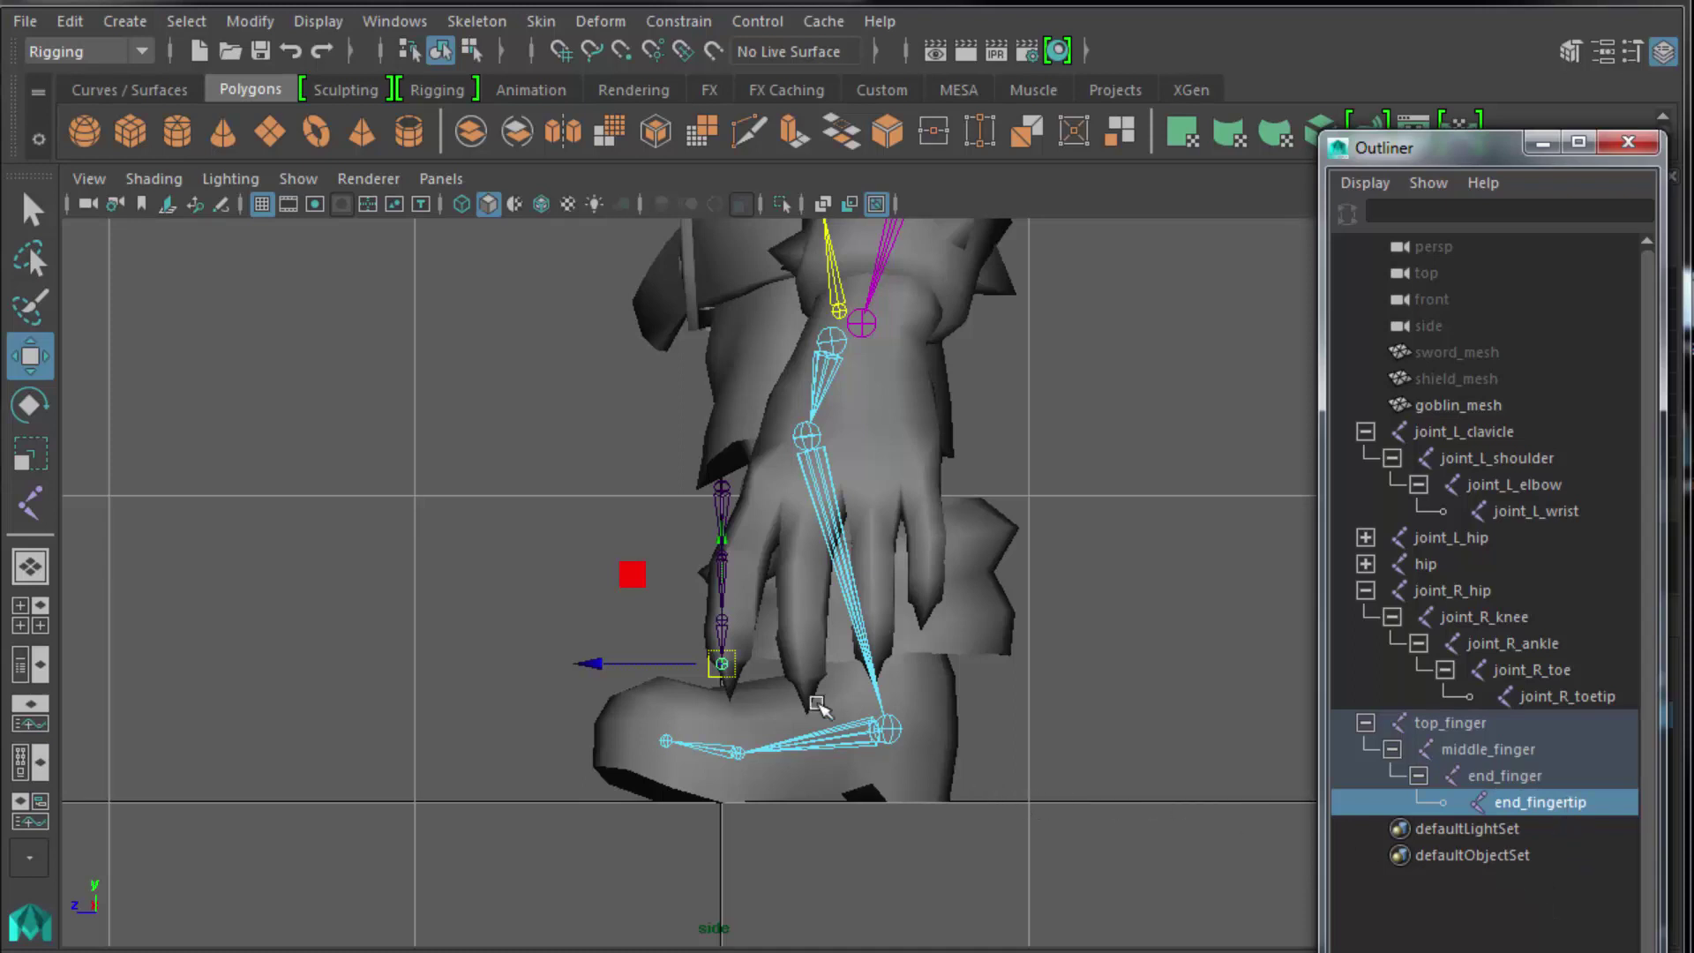
# Duplicate the top_finger chain and move the copy along Z toward the middle finger.
pyautogui.click(1448, 720)
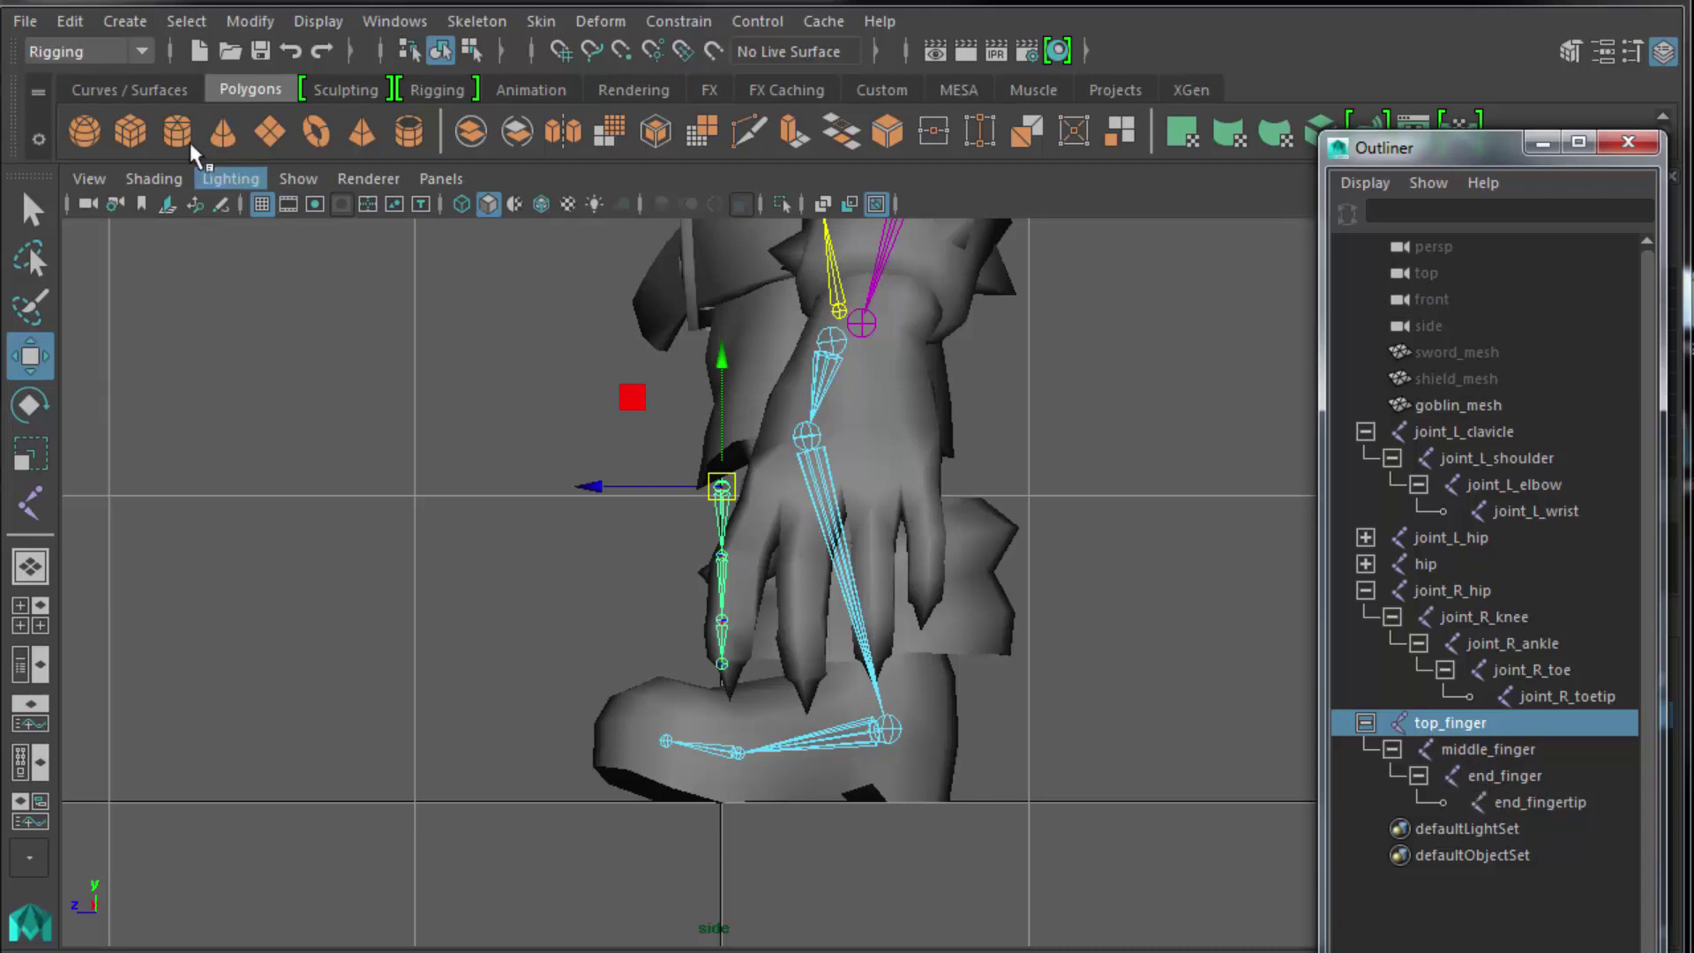
pyautogui.click(71, 21)
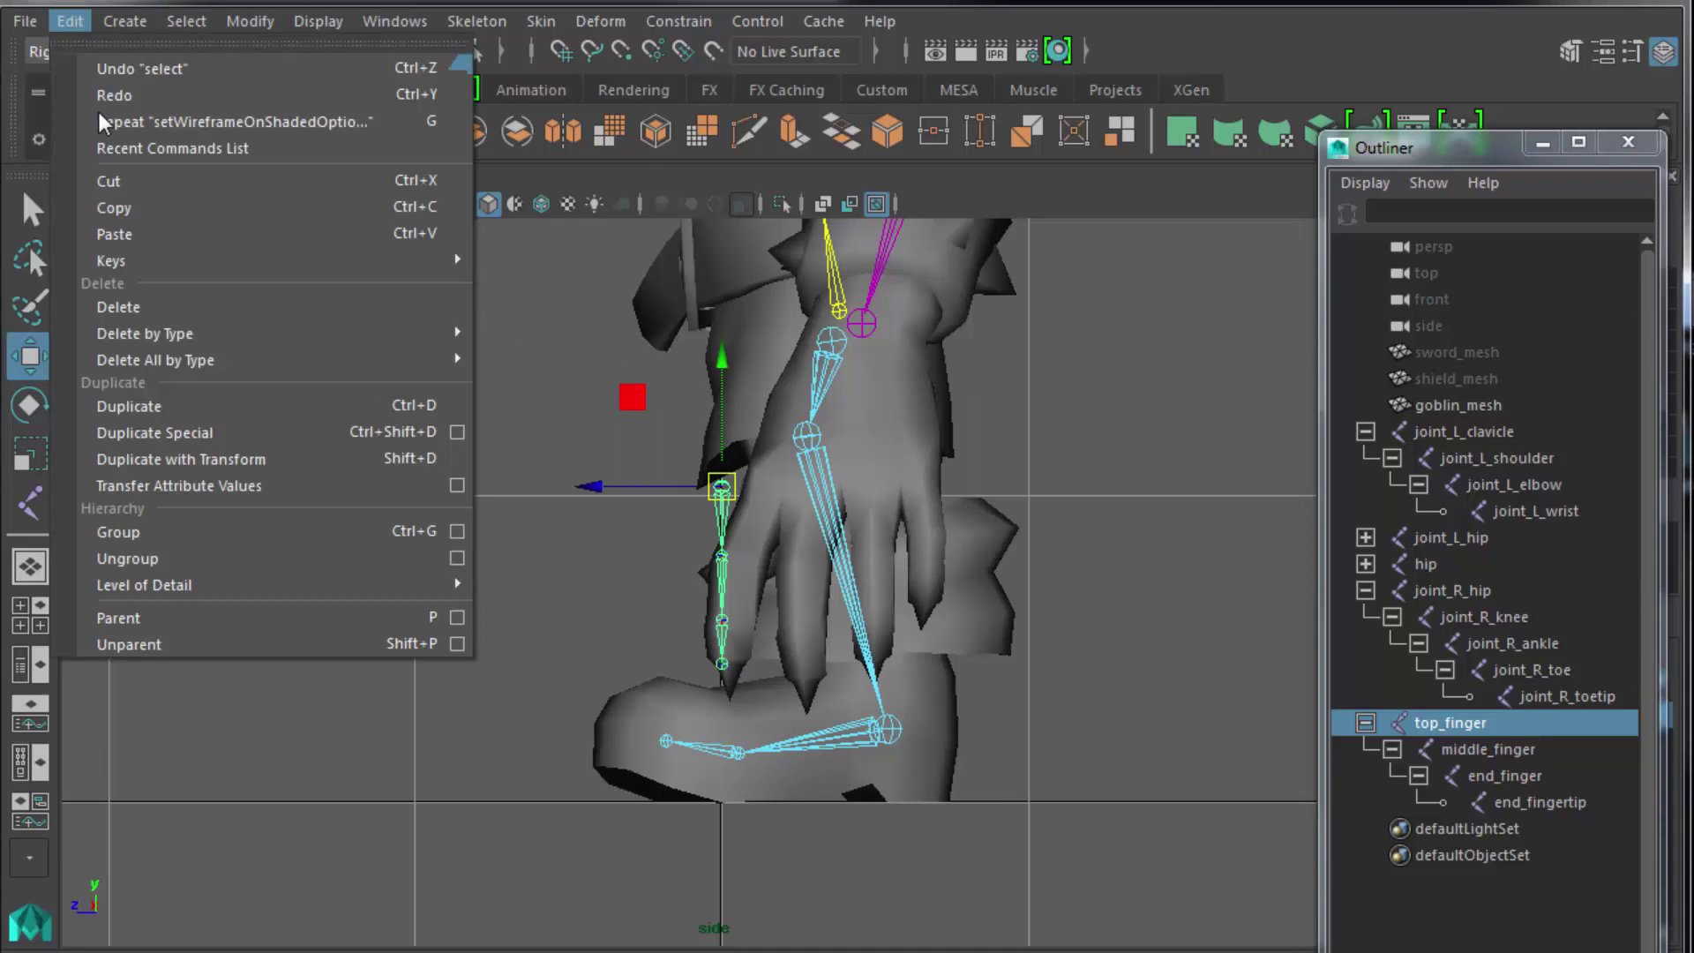
pyautogui.click(158, 409)
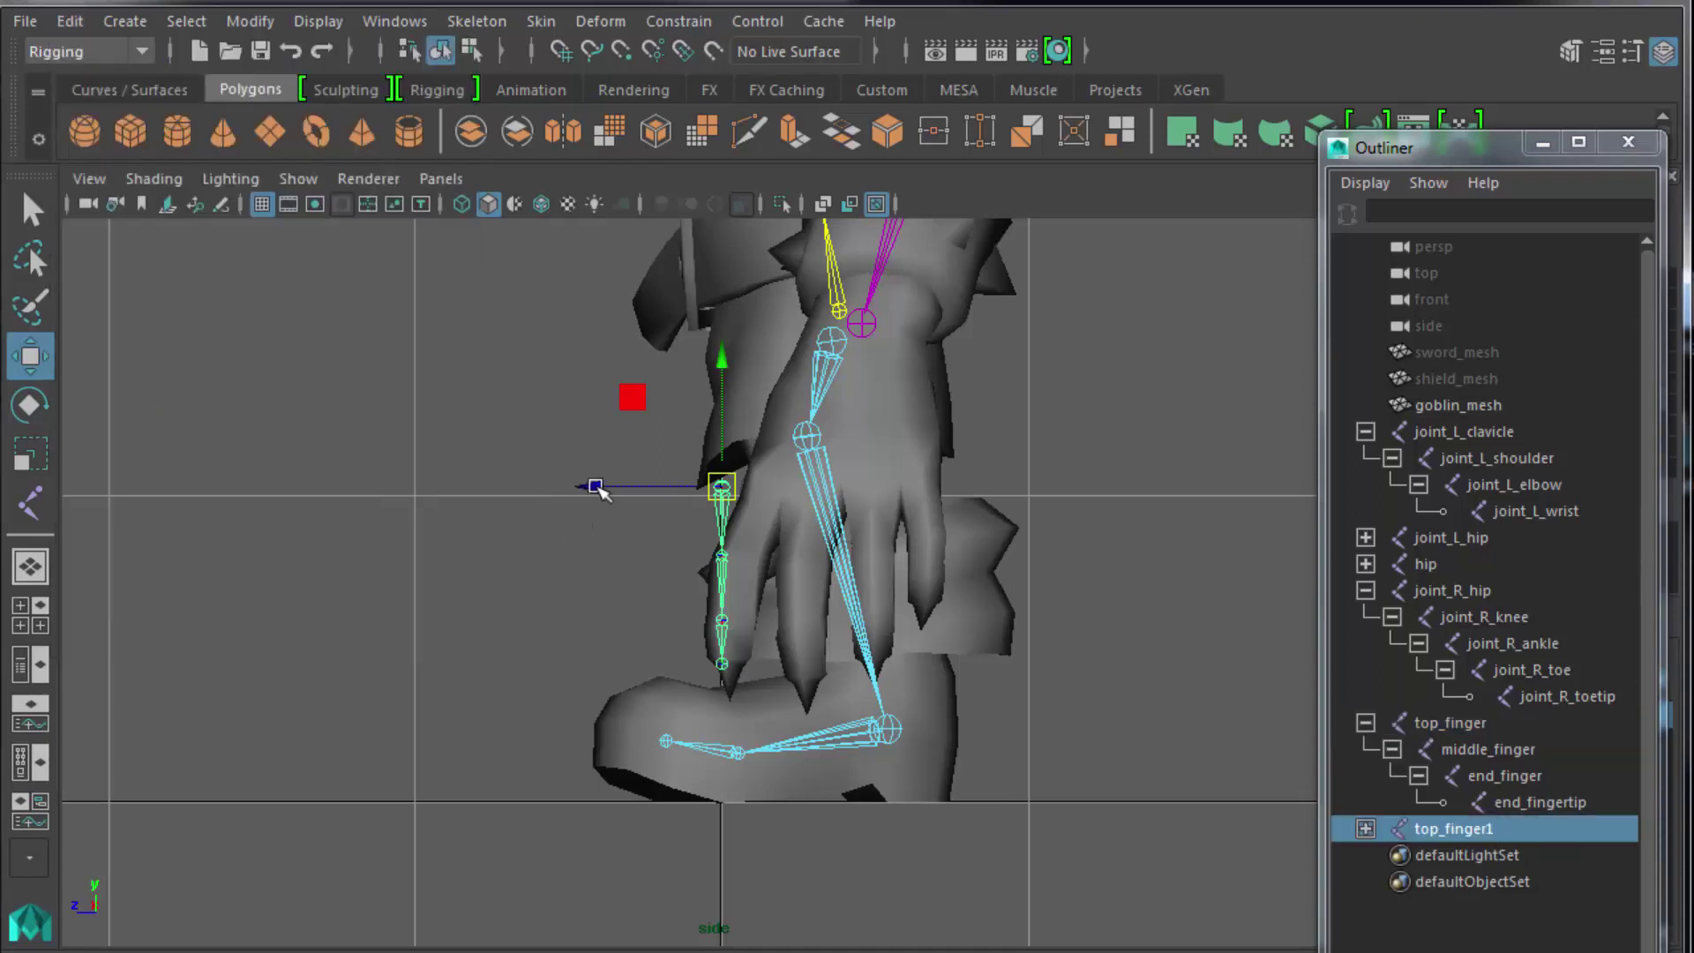
pyautogui.moveTo(594, 488); pyautogui.dragTo(648, 501)
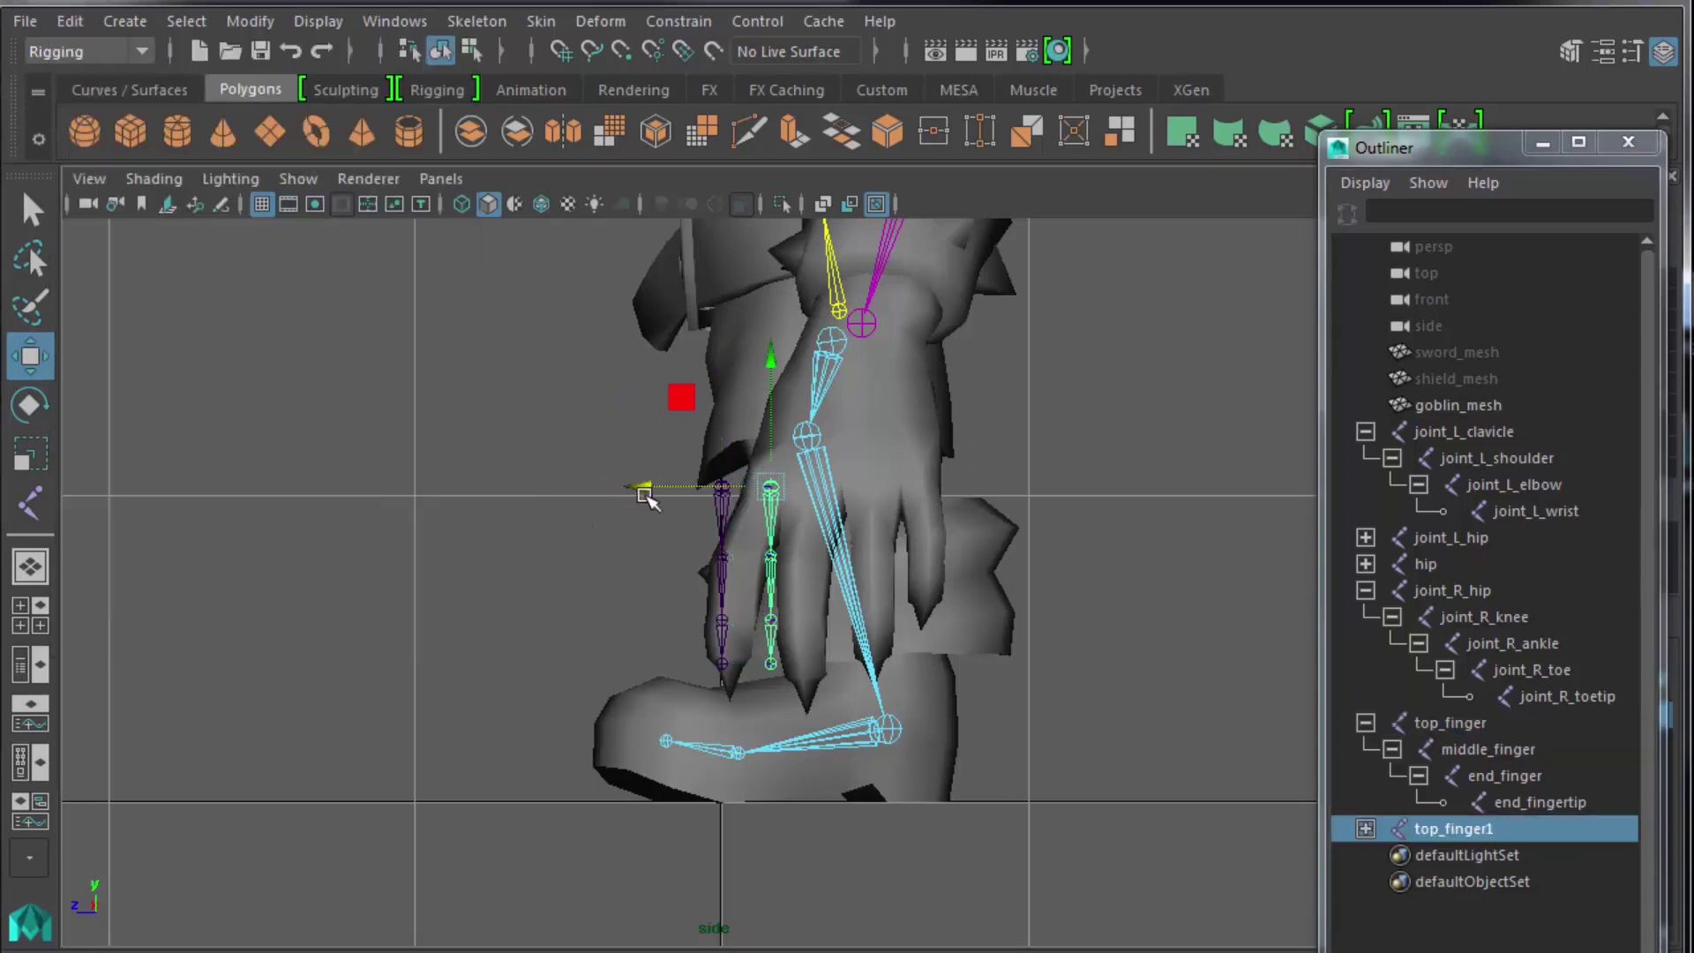
# Duplicate the middle finger's joint chain and move the copy along Z onto the ring finger.
pyautogui.click(75, 23)
pyautogui.moveTo(145, 340)
pyautogui.click(166, 406)
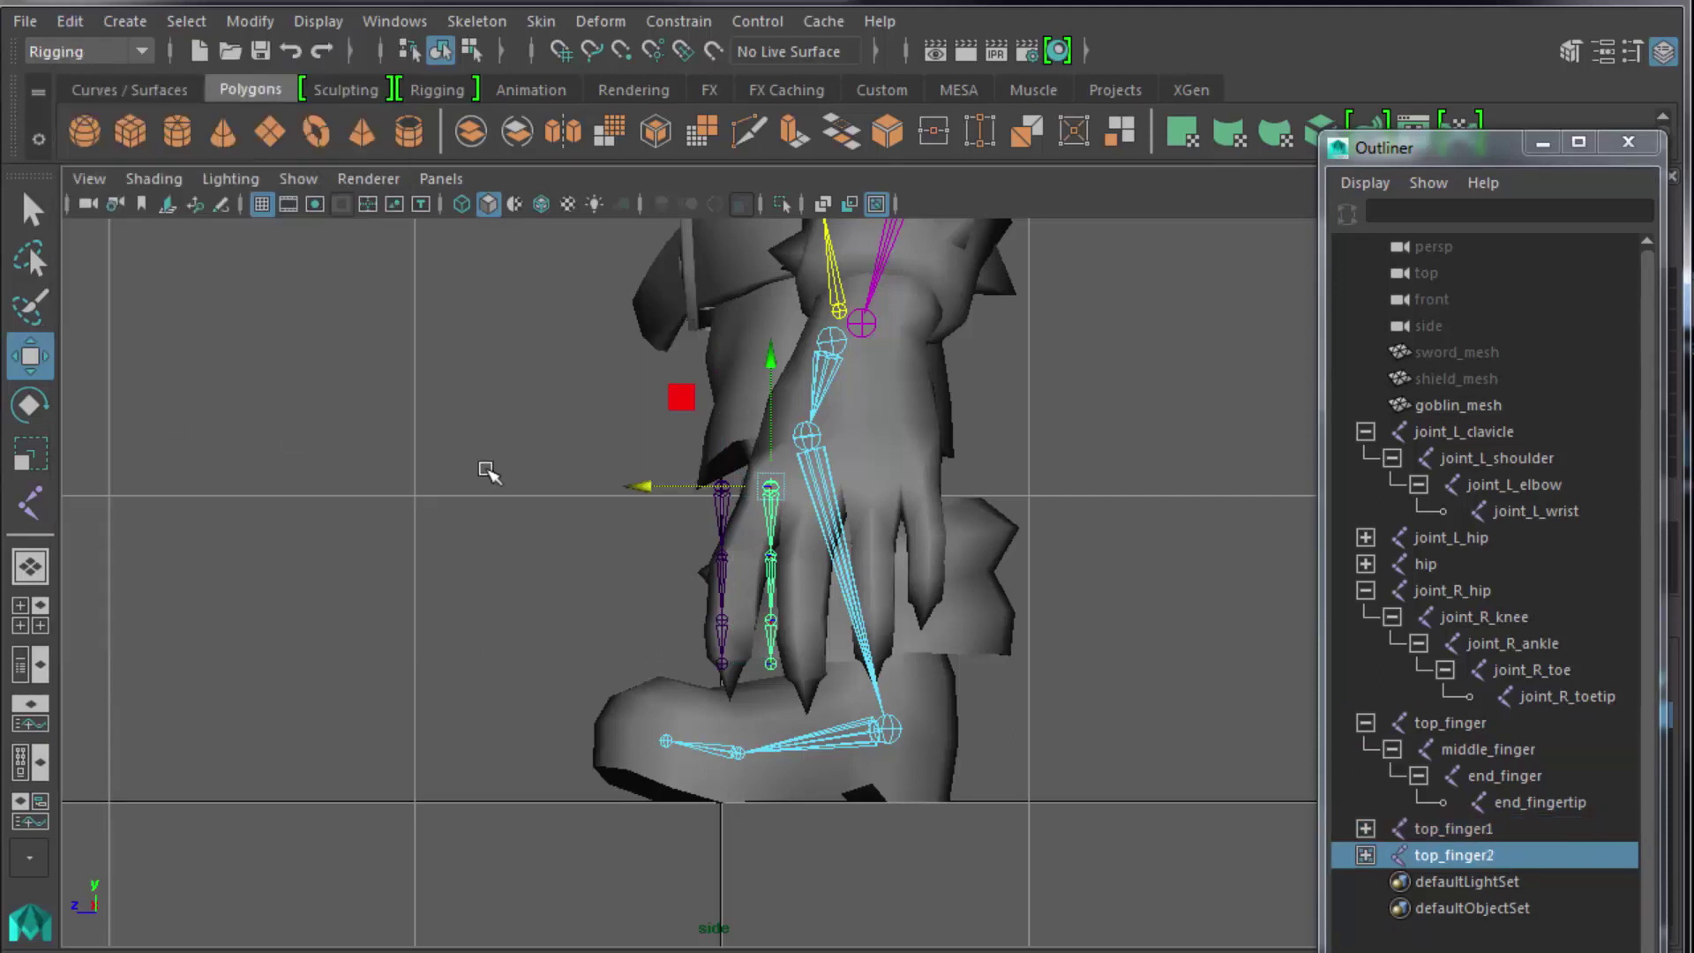
pyautogui.moveTo(653, 493); pyautogui.dragTo(750, 490)
# Duplicate the ring finger's joint chain and move the copy along Z onto the pinky.
pyautogui.click(72, 20)
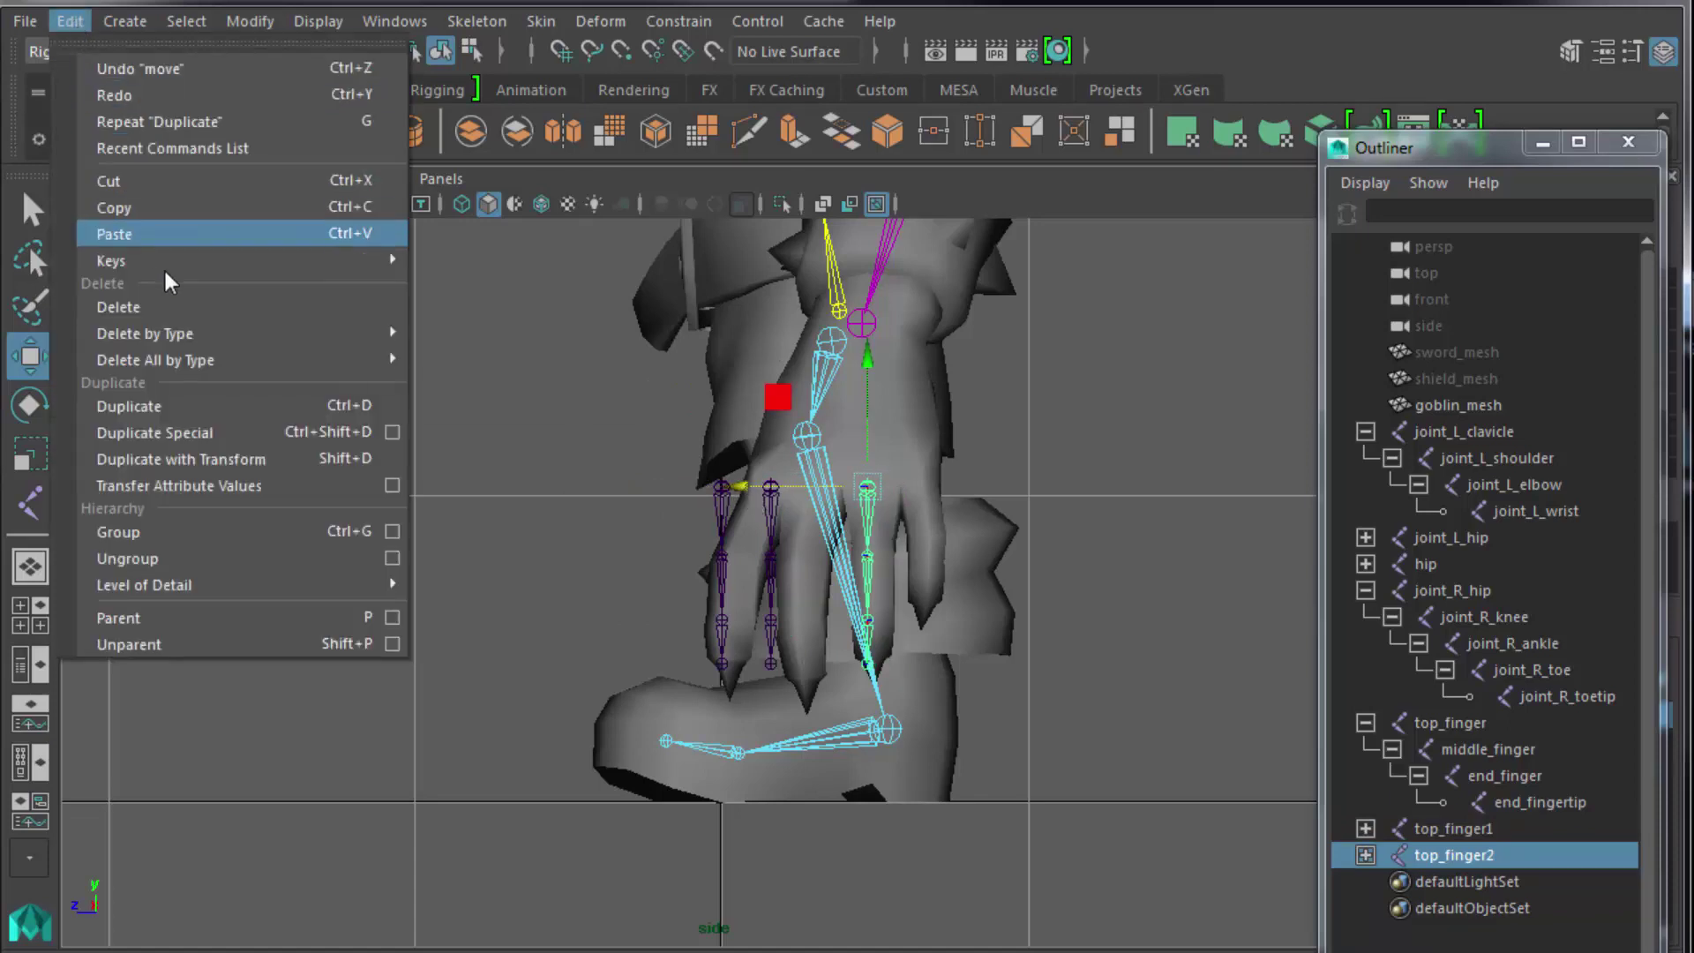
pyautogui.click(189, 410)
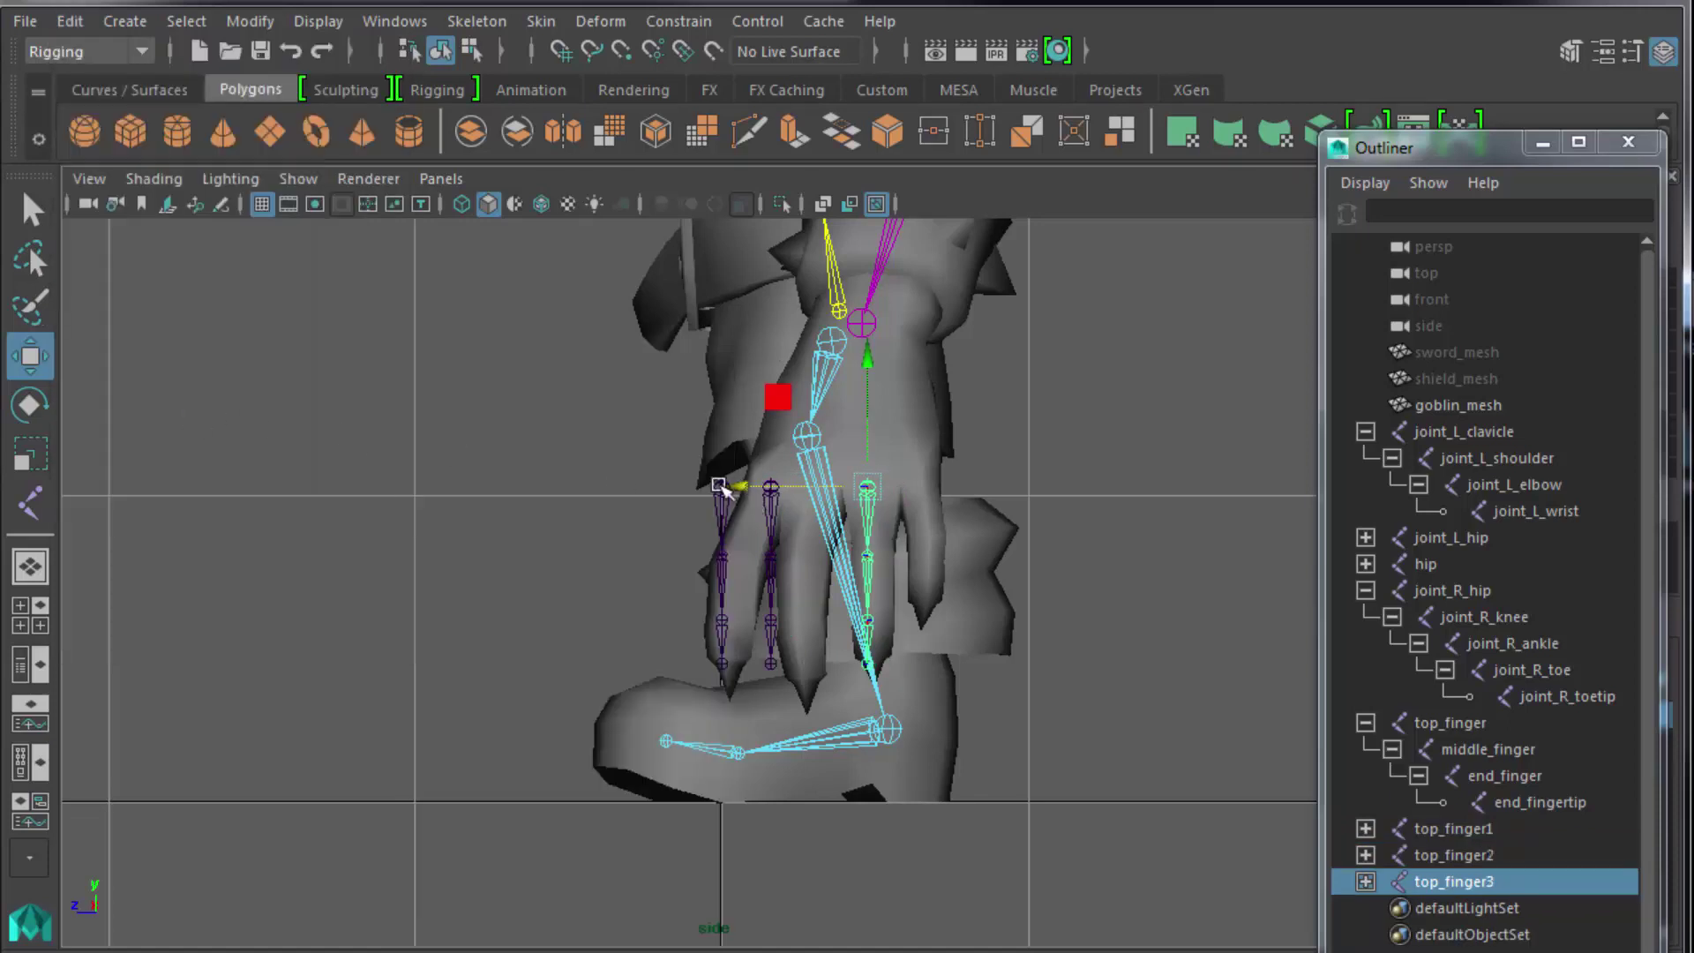
pyautogui.moveTo(747, 492); pyautogui.dragTo(802, 494)
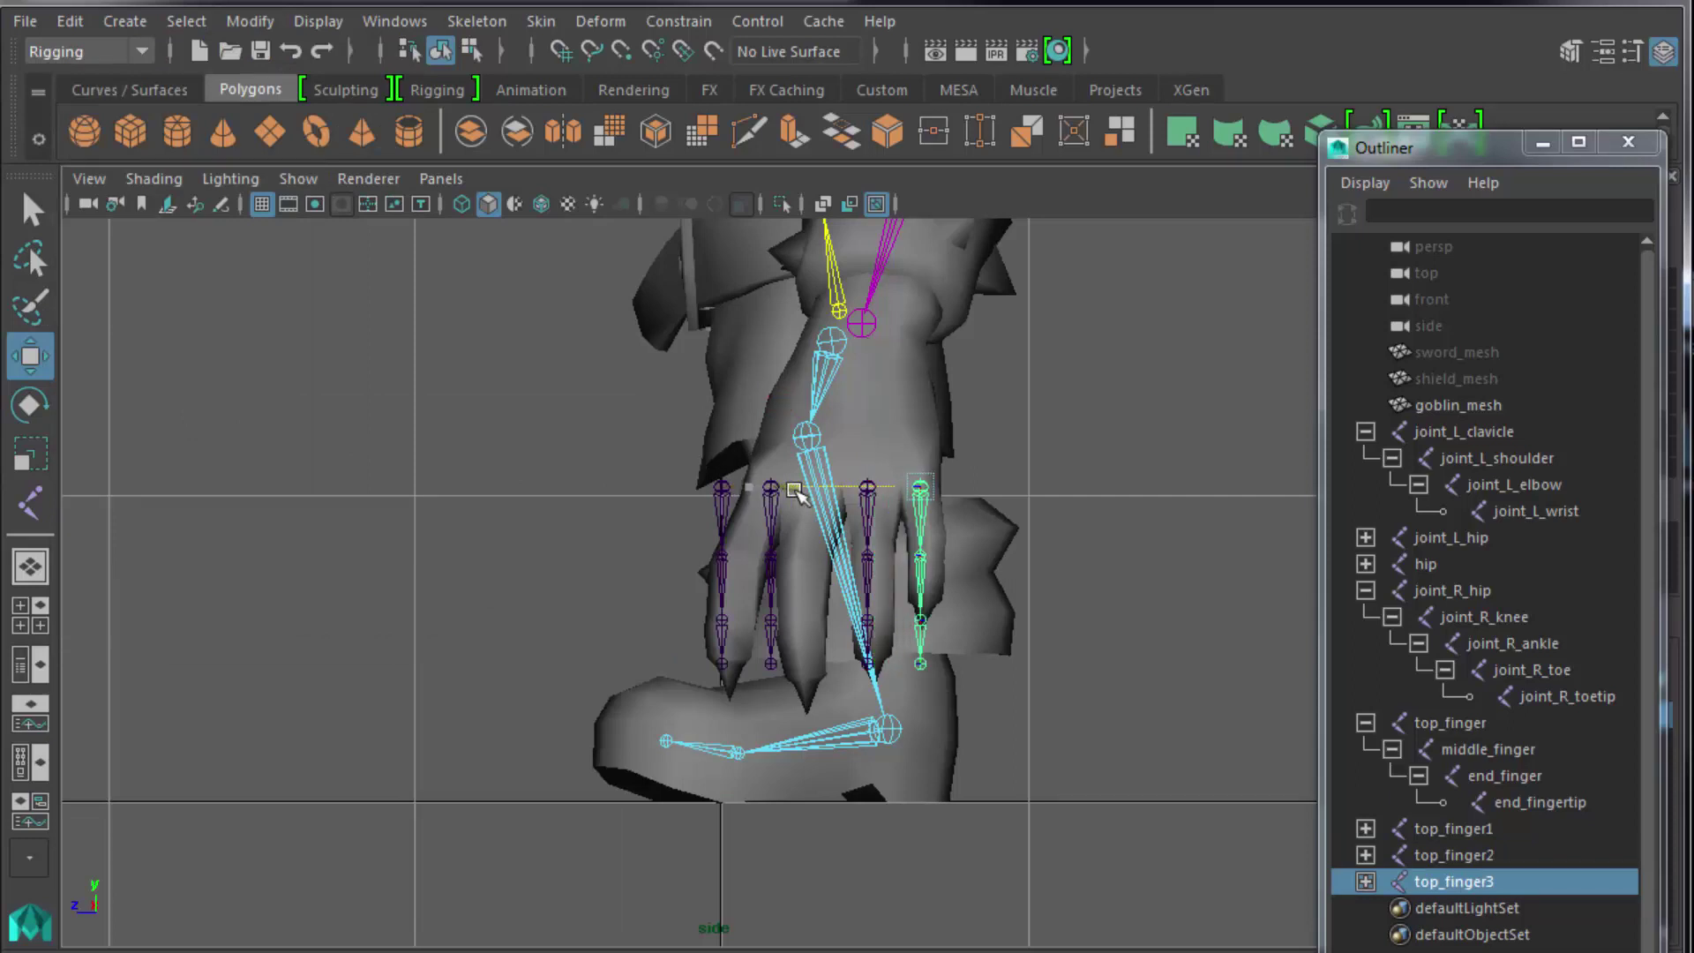
# Duplicate the pinky's joint chain and move the copy along Z past the index finger, clear of the hand, for the thumb.
pyautogui.click(72, 21)
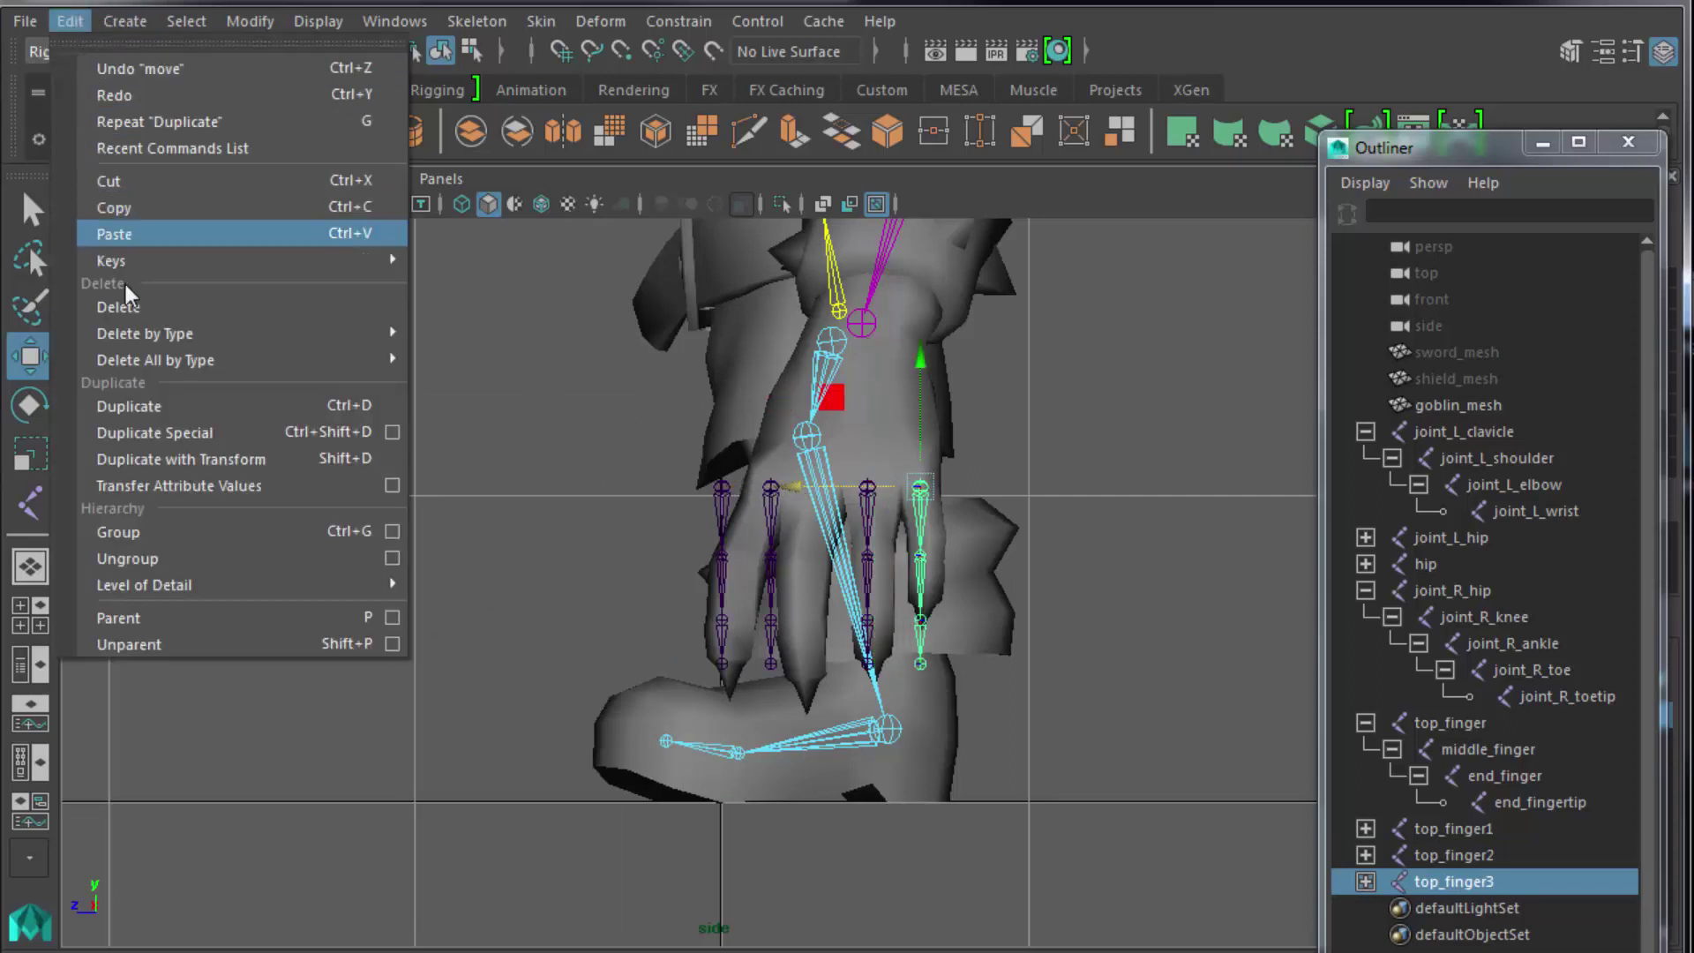
pyautogui.click(137, 407)
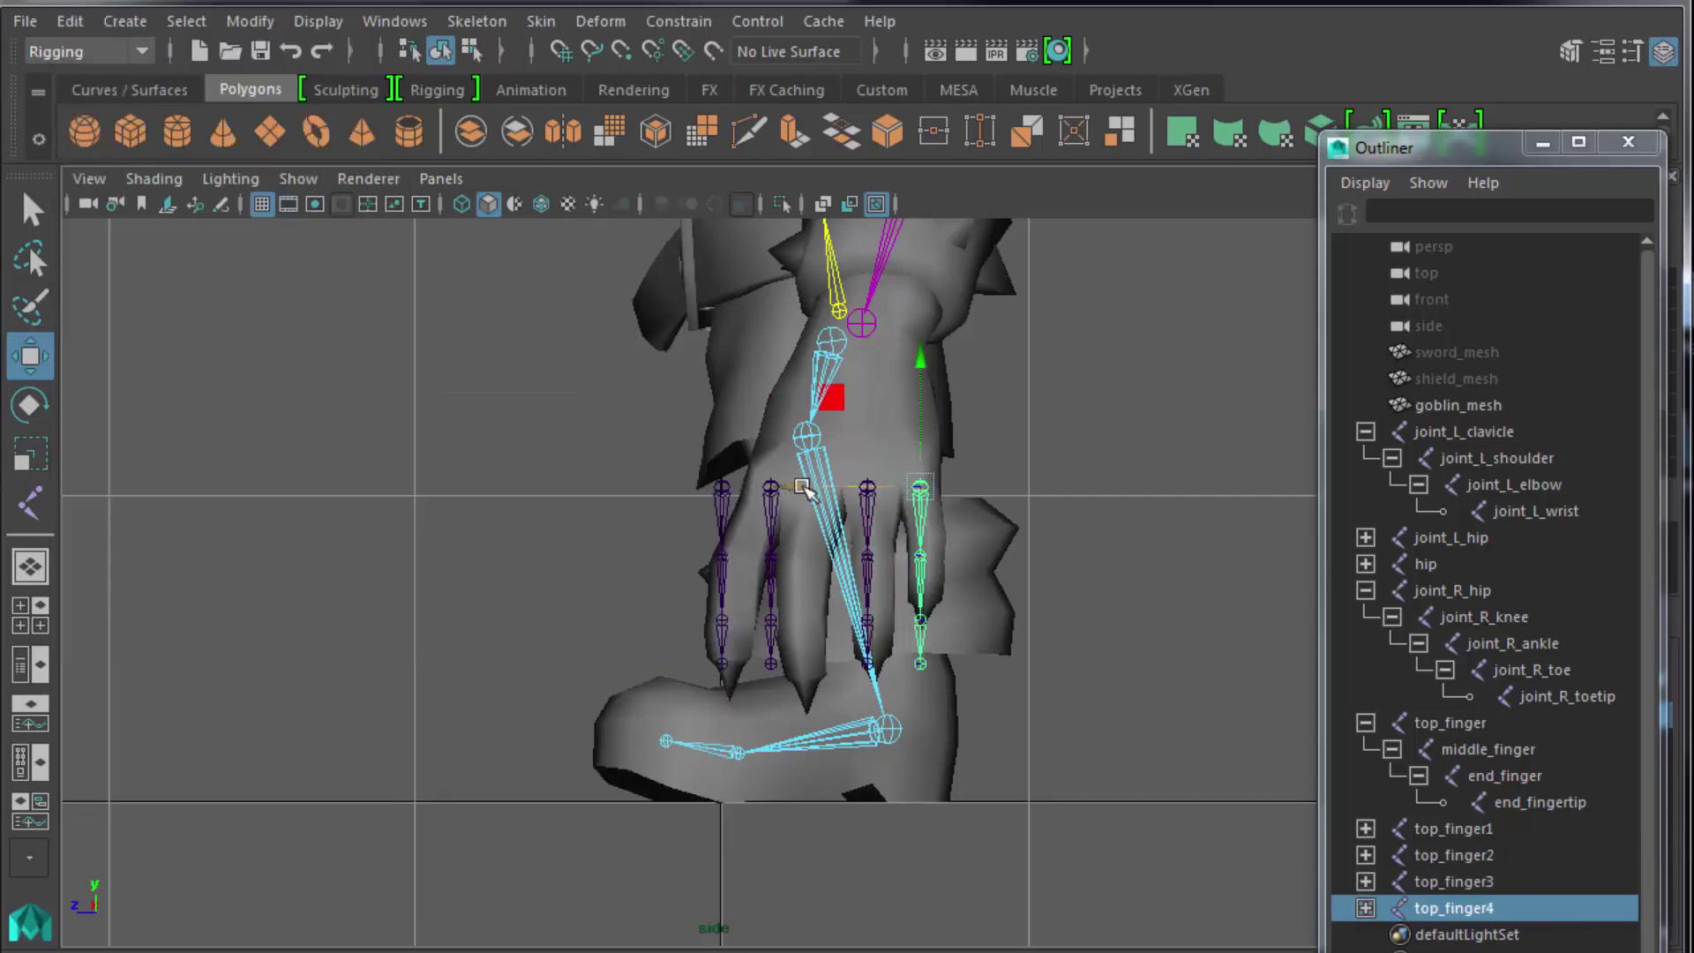
pyautogui.moveTo(795, 487); pyautogui.dragTo(441, 497)
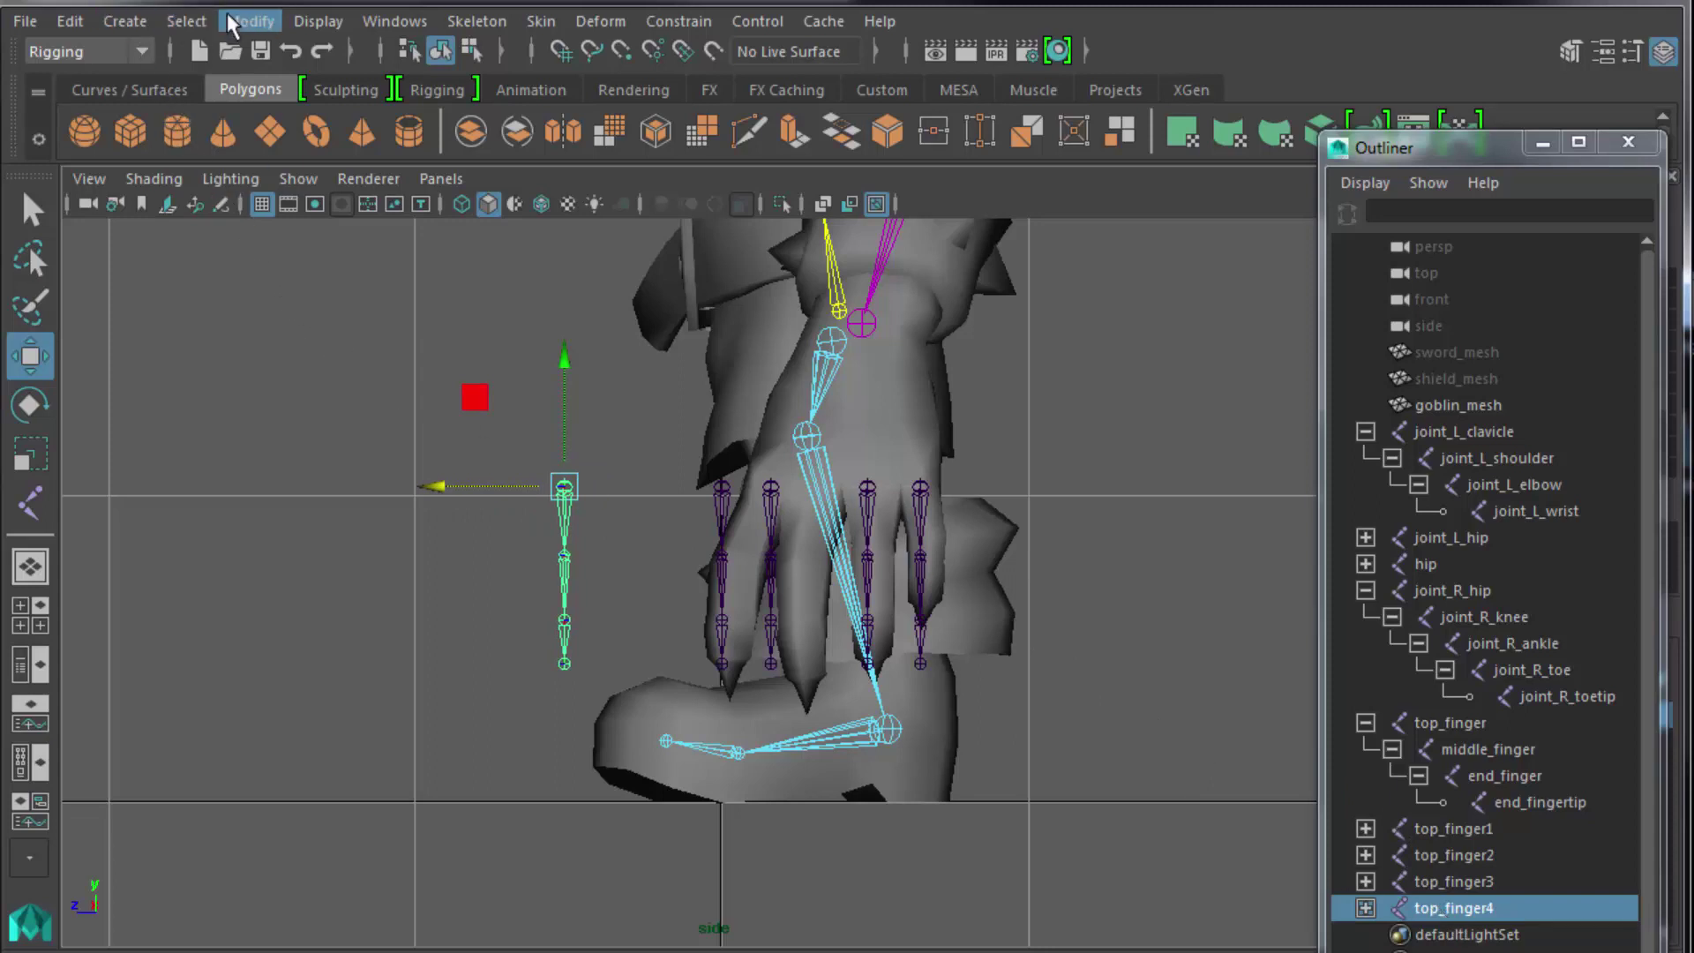
# Prefix the names in the top_finger4 hierarchy with joint_thumb_ and expand that chain in the Outliner.
pyautogui.click(250, 20)
pyautogui.click(327, 404)
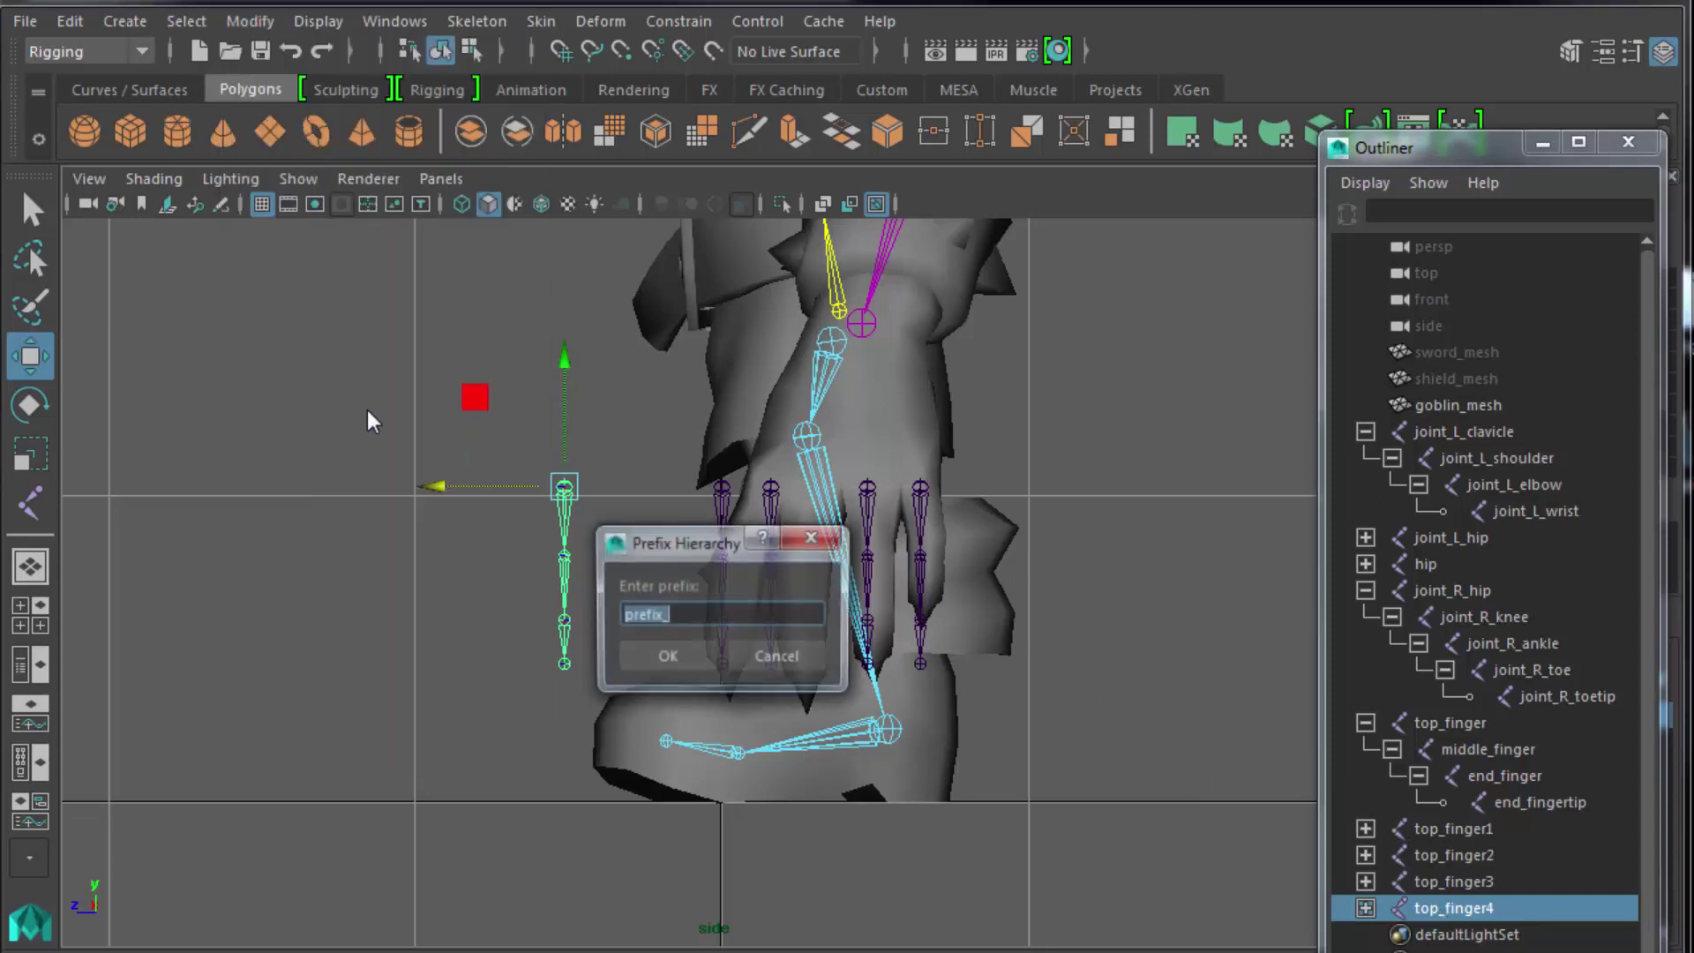
pyautogui.write('joint_thumb')
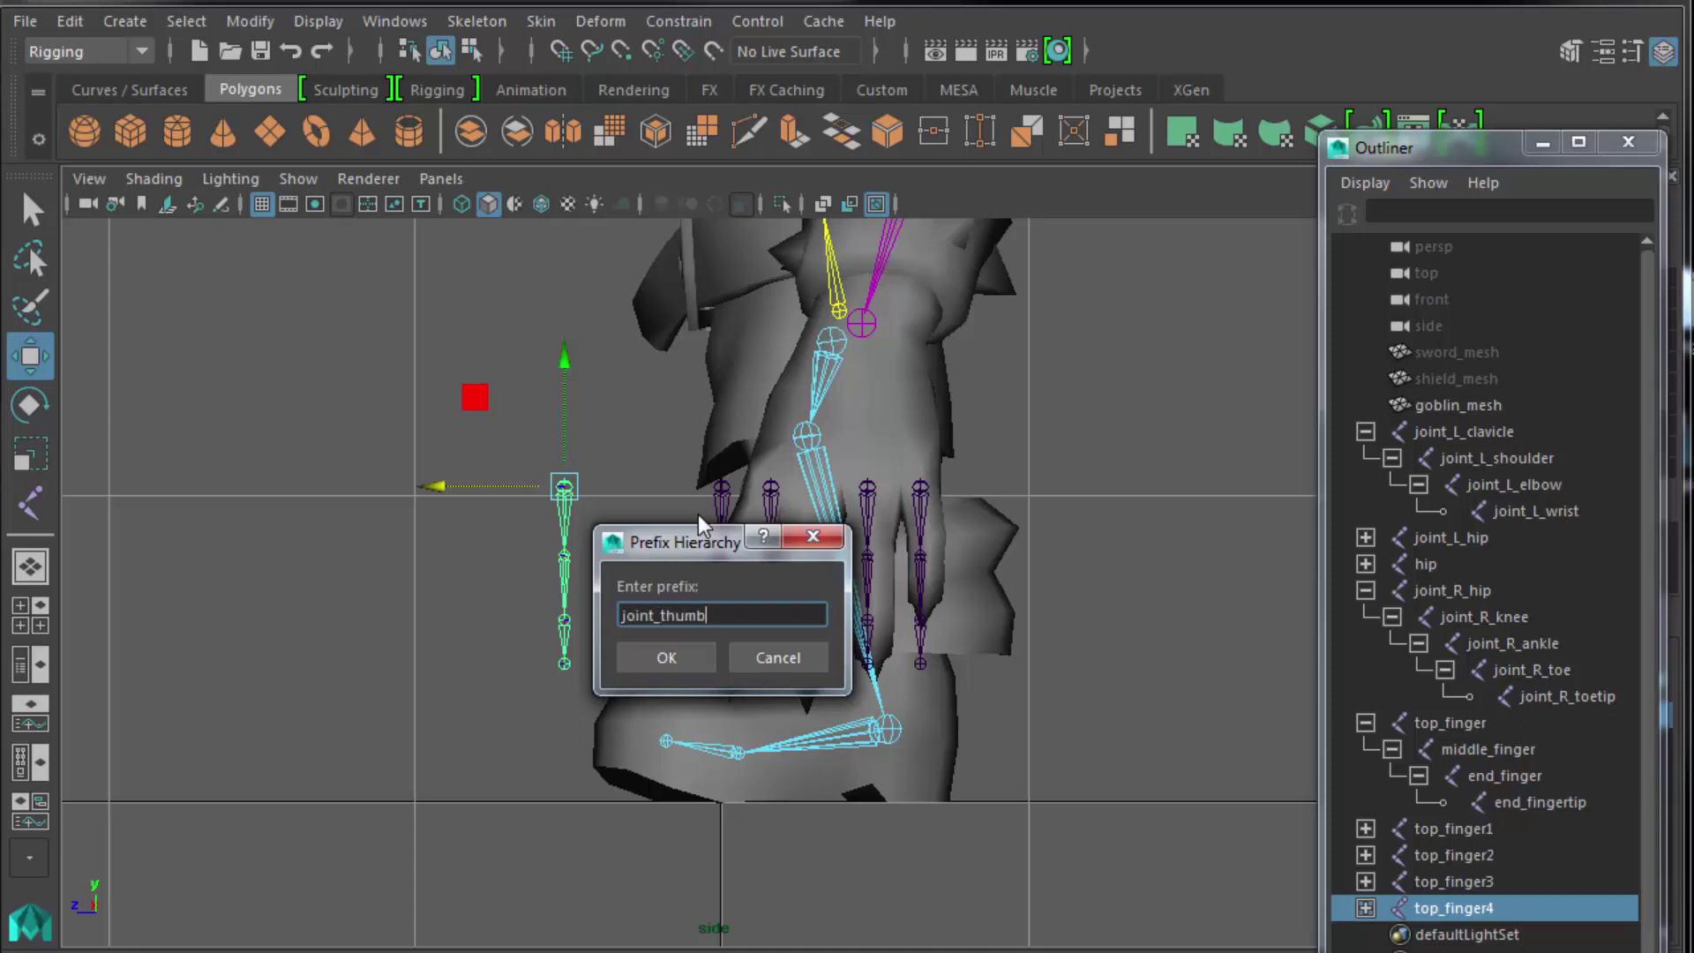
pyautogui.write('_')
pyautogui.click(675, 663)
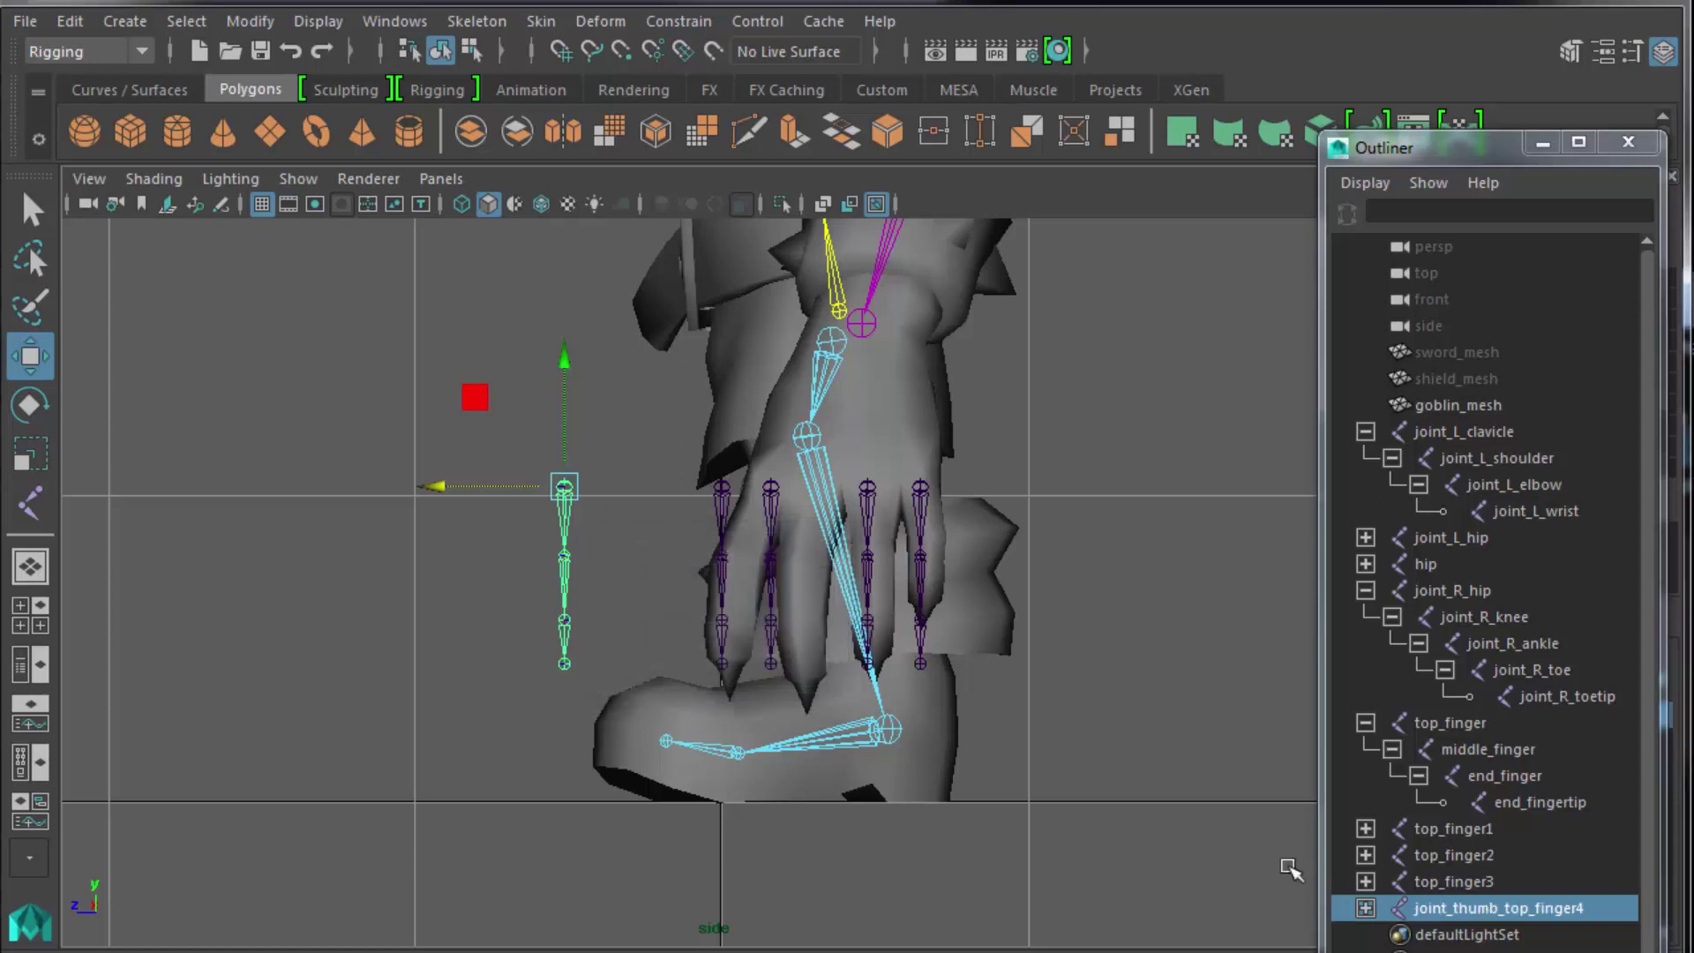
pyautogui.click(1366, 909)
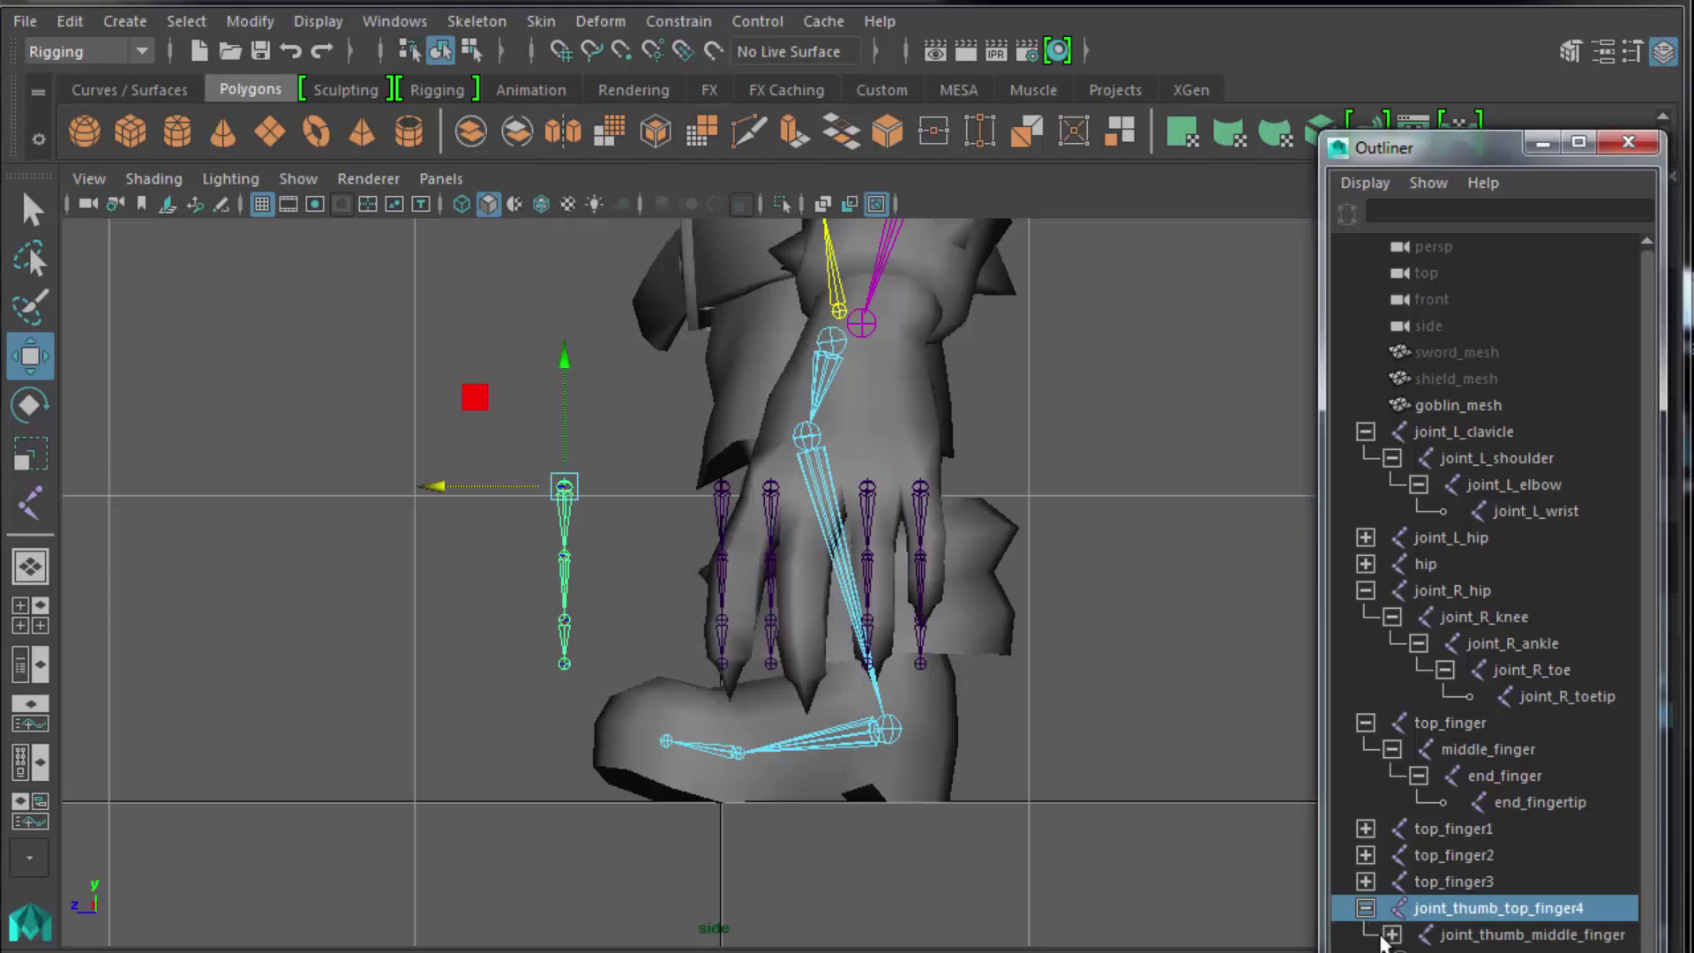
pyautogui.click(1392, 935)
# Prefix all joint names in the top_finger3 hierarchy with joint_pinky_.
pyautogui.click(1426, 883)
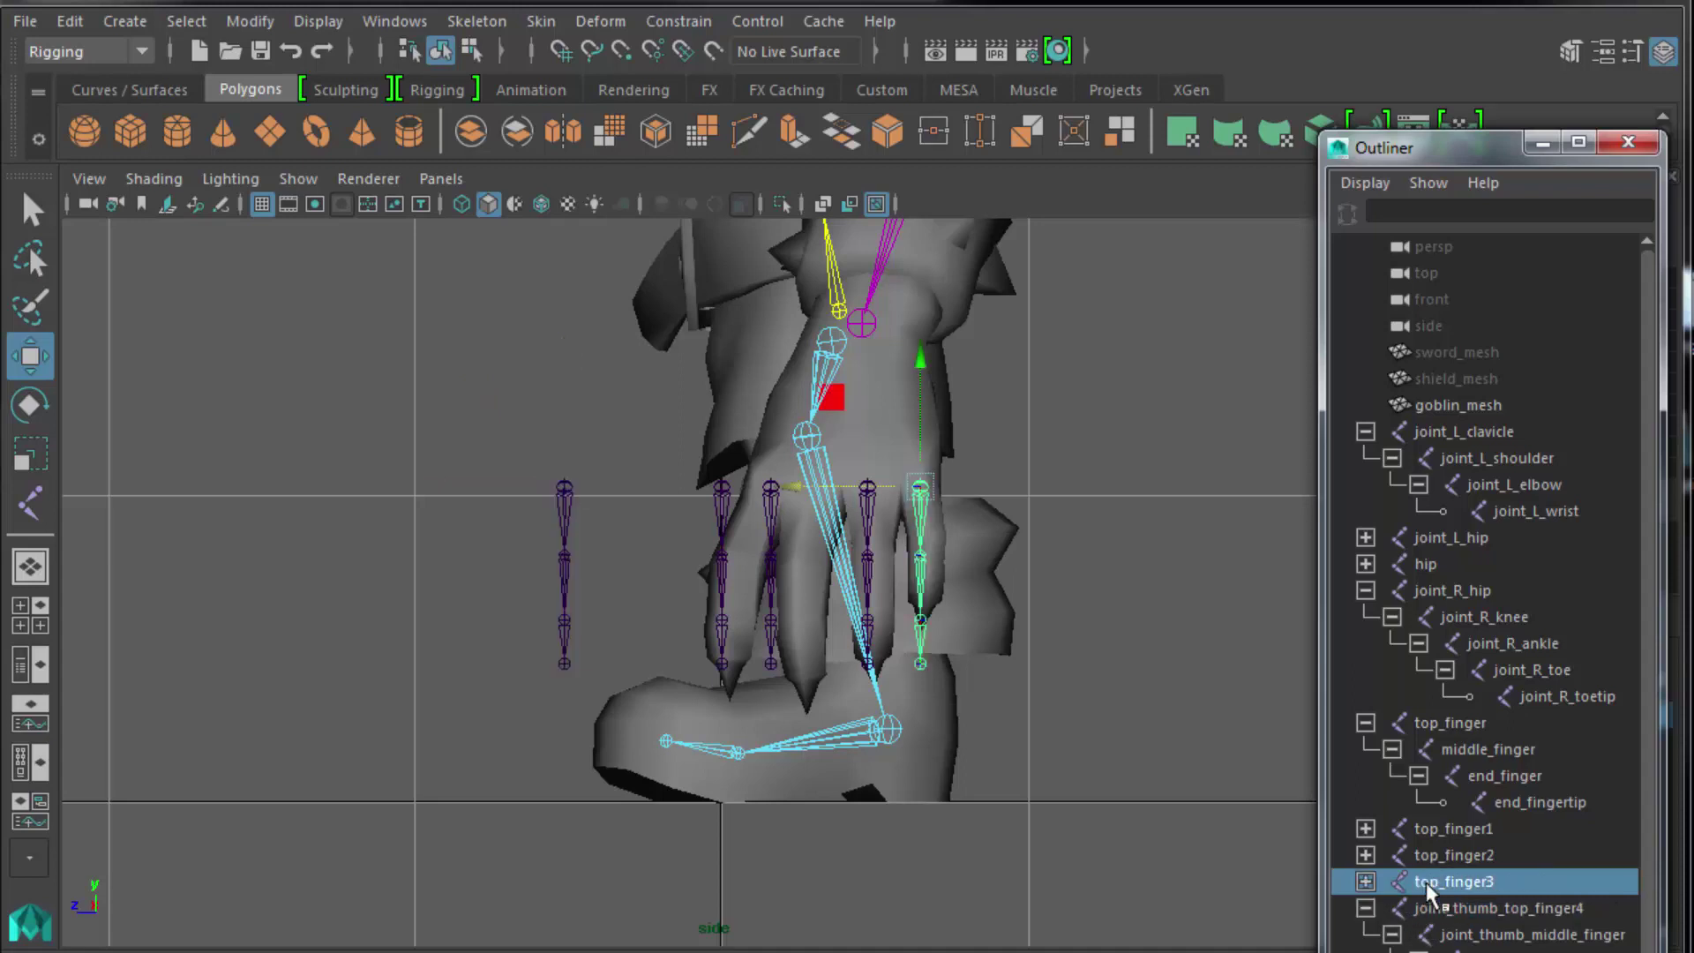
pyautogui.click(251, 21)
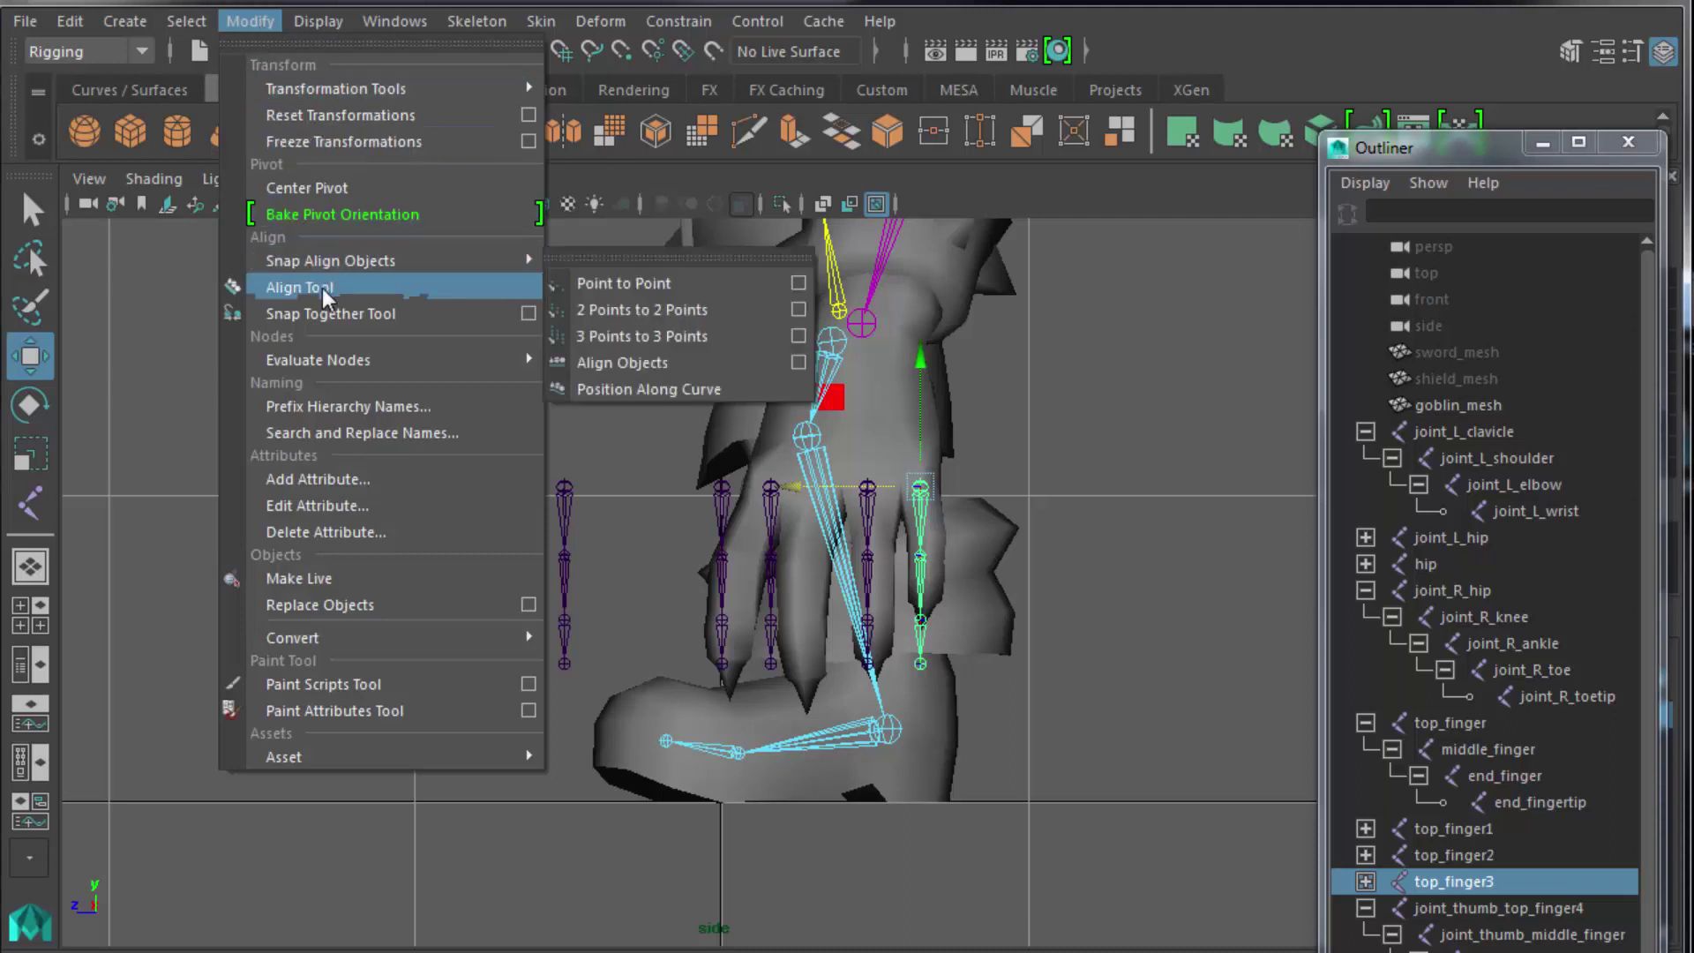
pyautogui.click(343, 407)
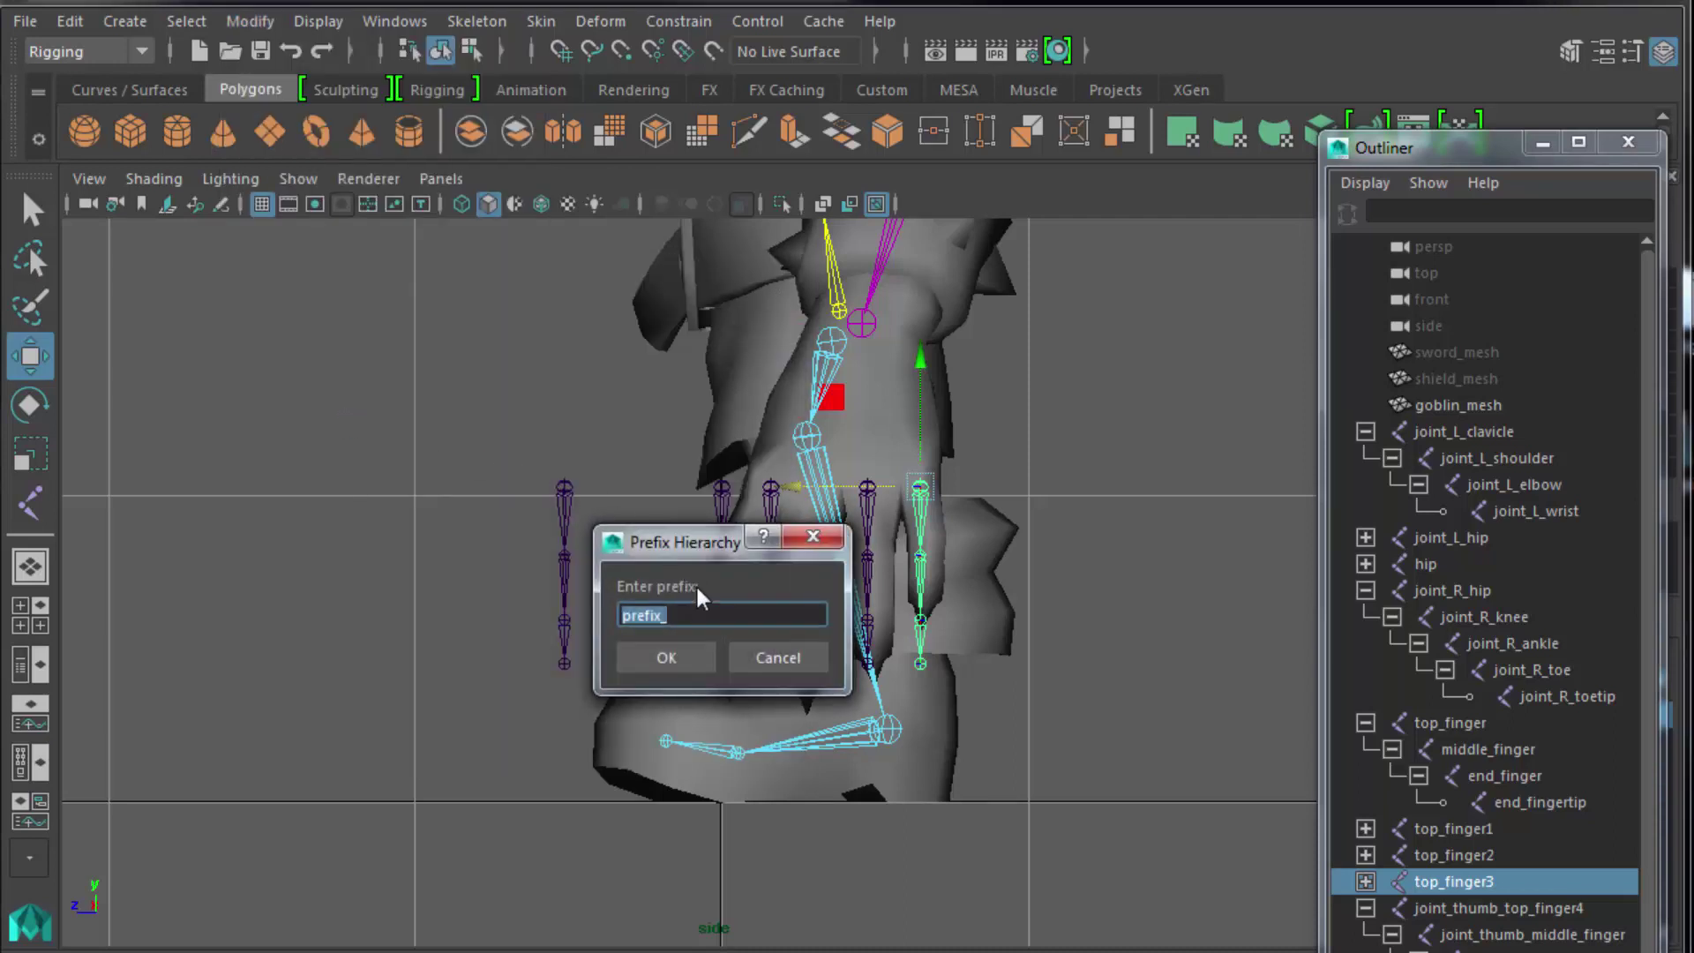
pyautogui.write('joint_pink')
pyautogui.click(666, 658)
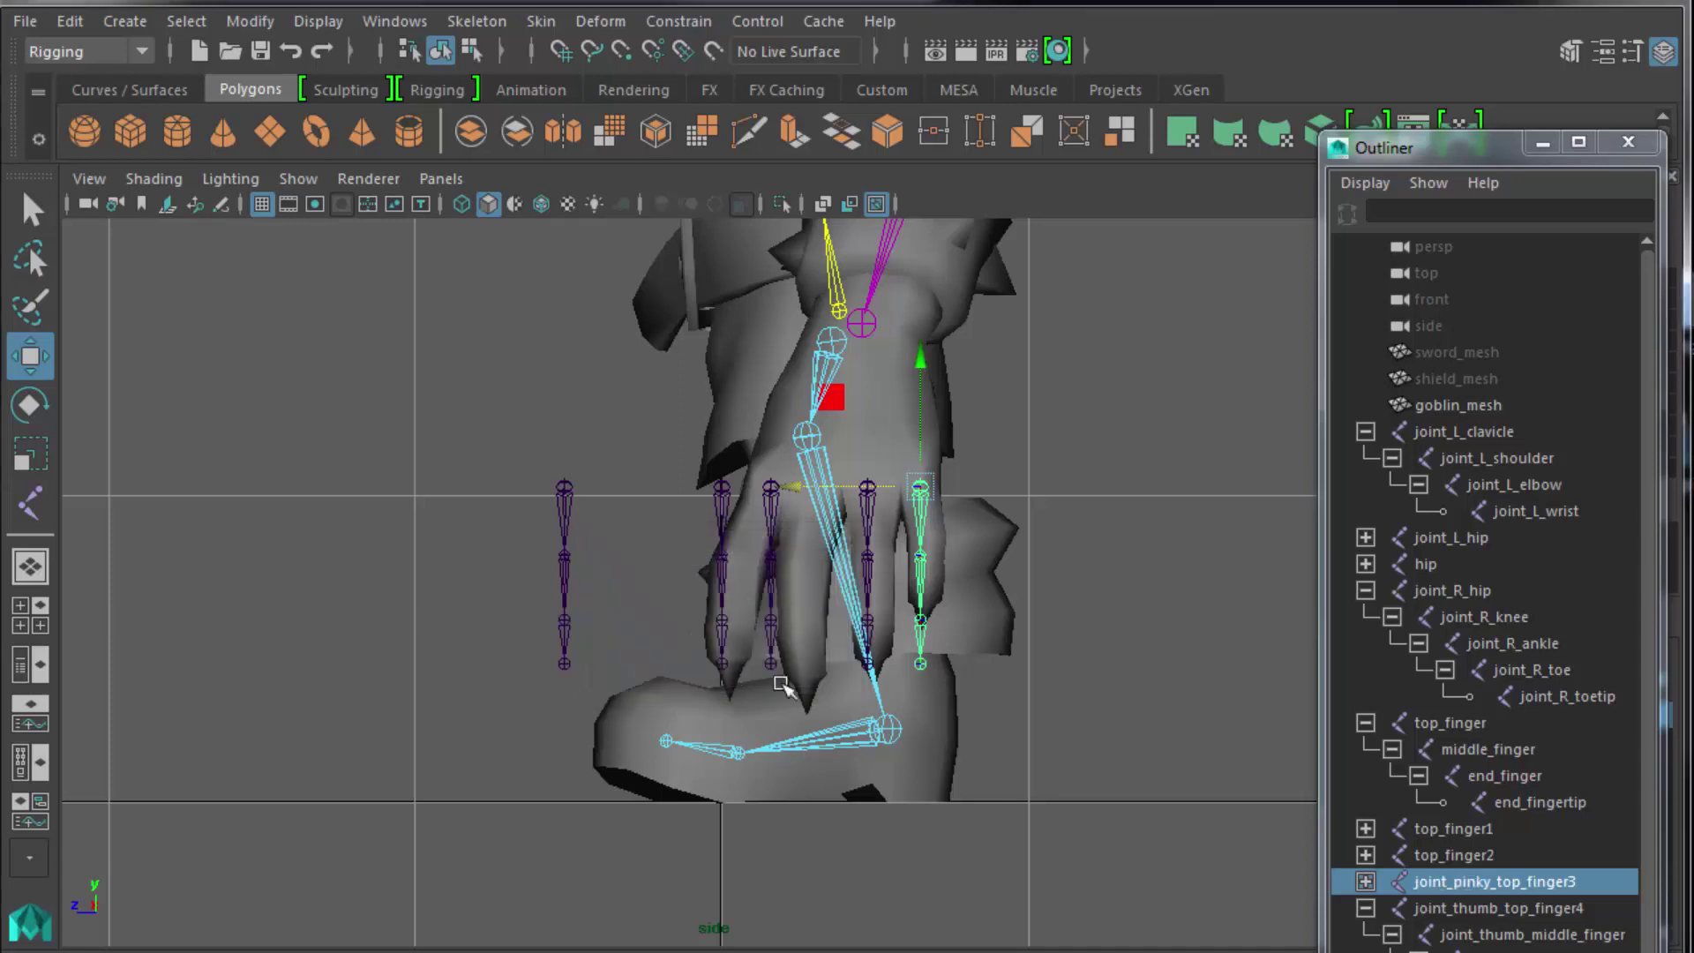
# Prefix all joint names in the top_finger2 hierarchy with joint_ring_.
pyautogui.click(1451, 856)
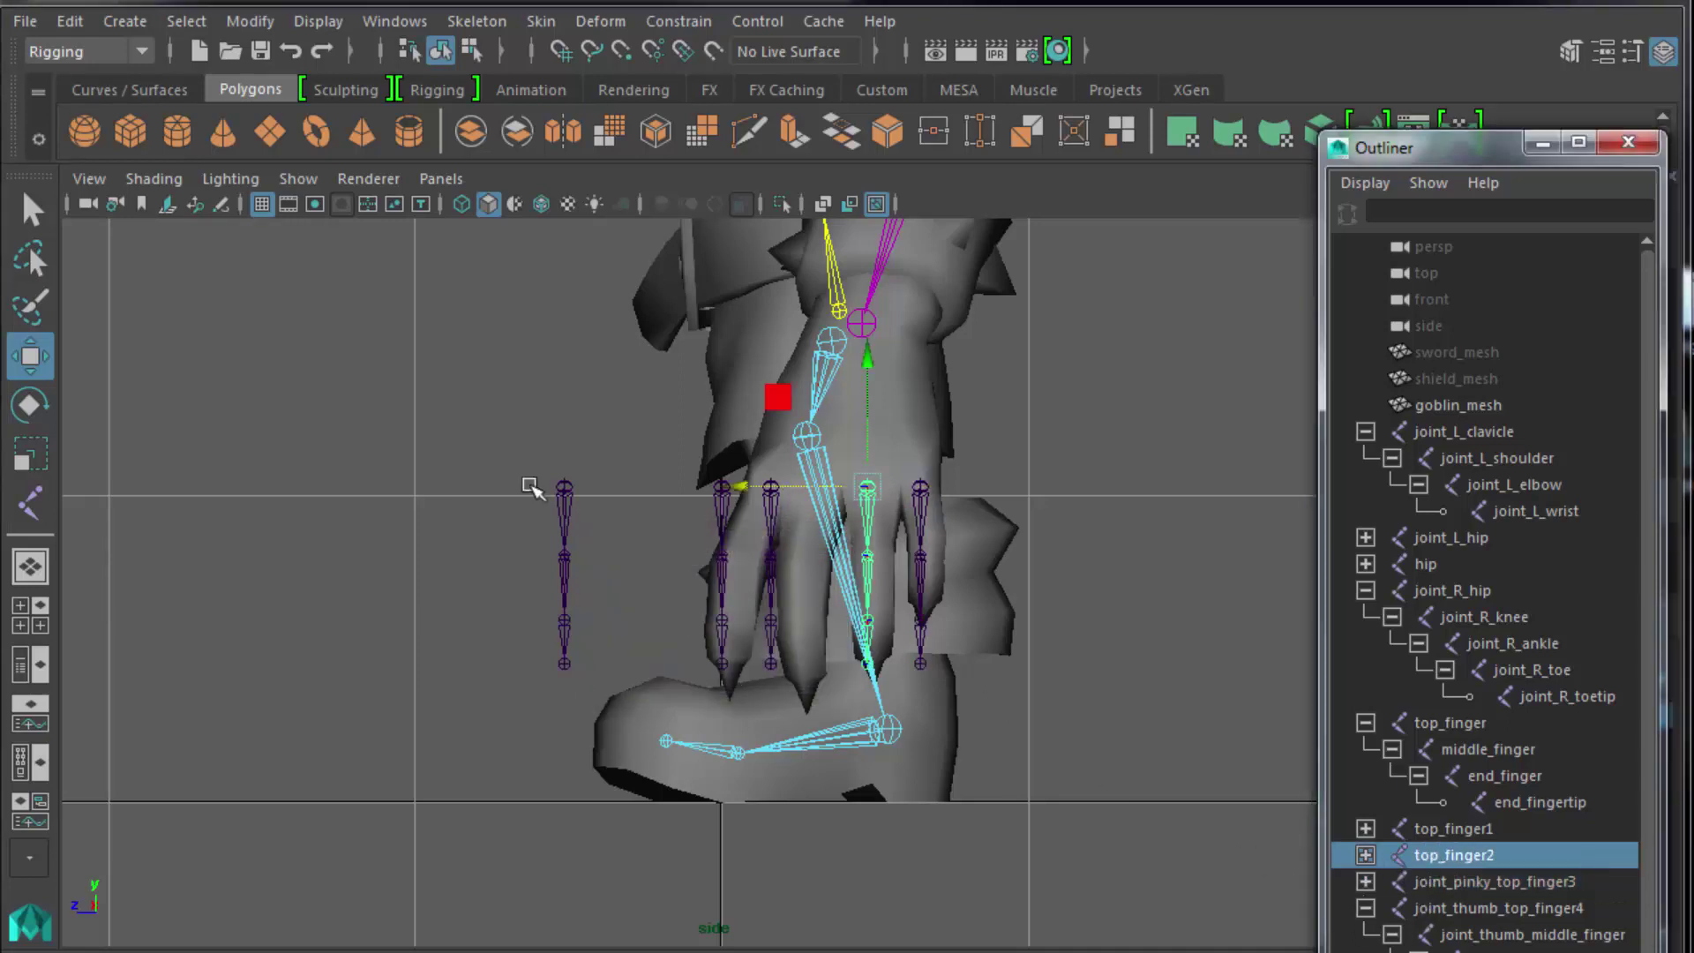
pyautogui.click(251, 21)
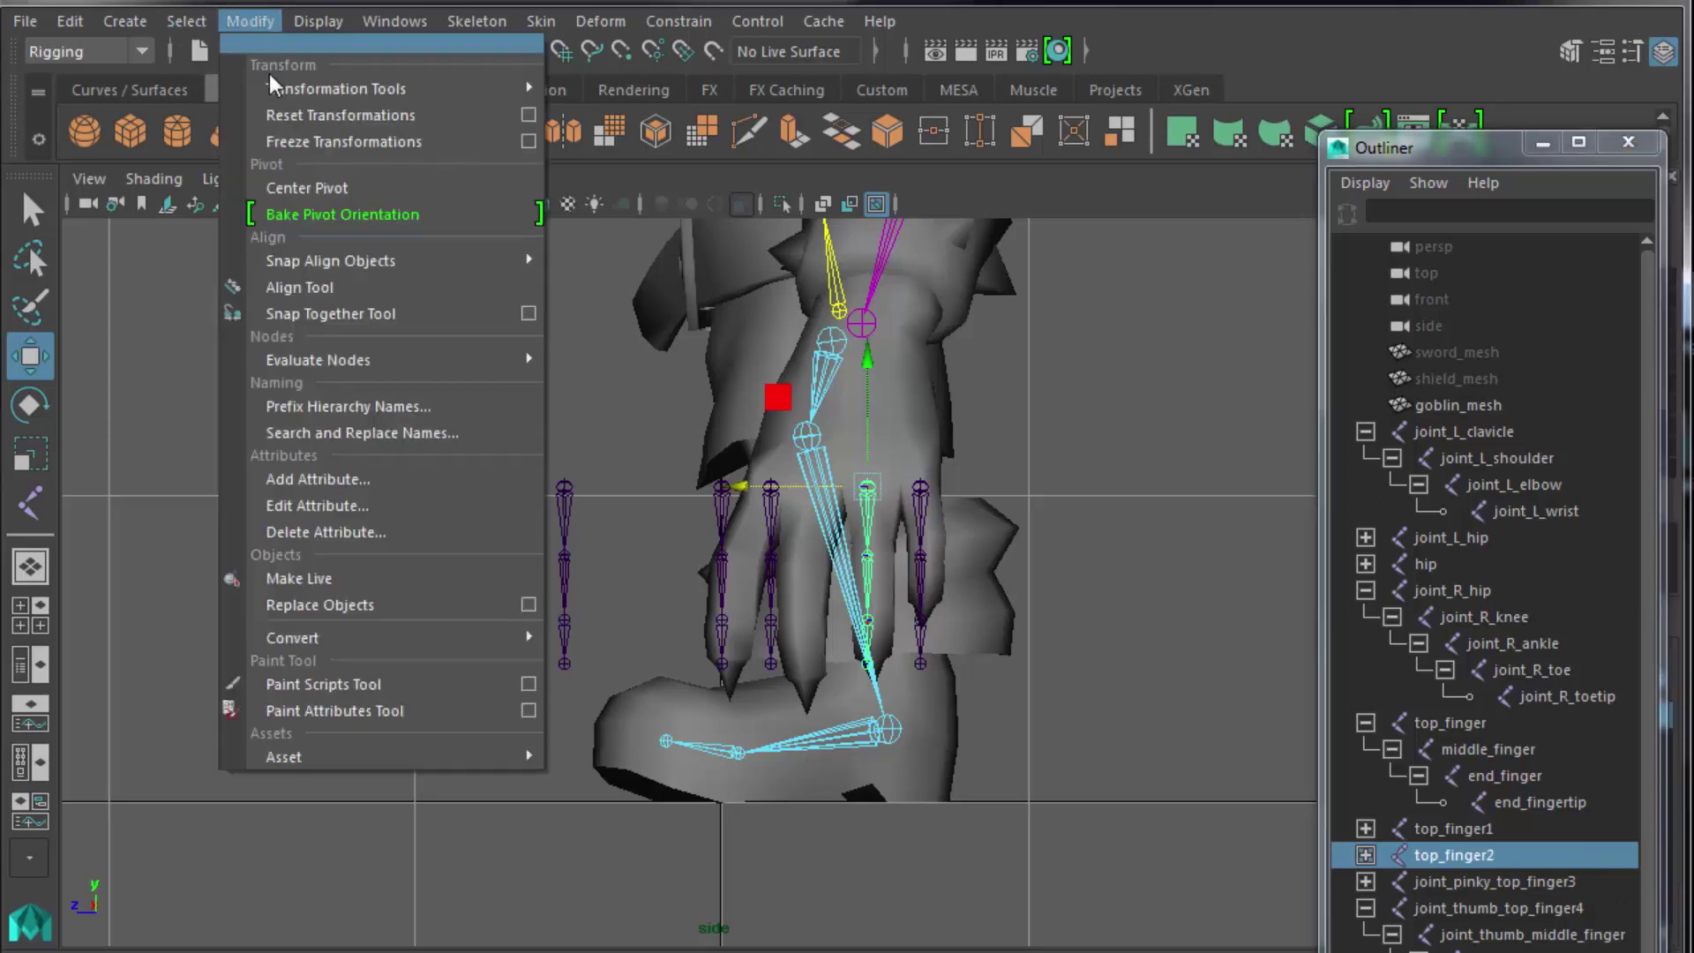
pyautogui.click(337, 415)
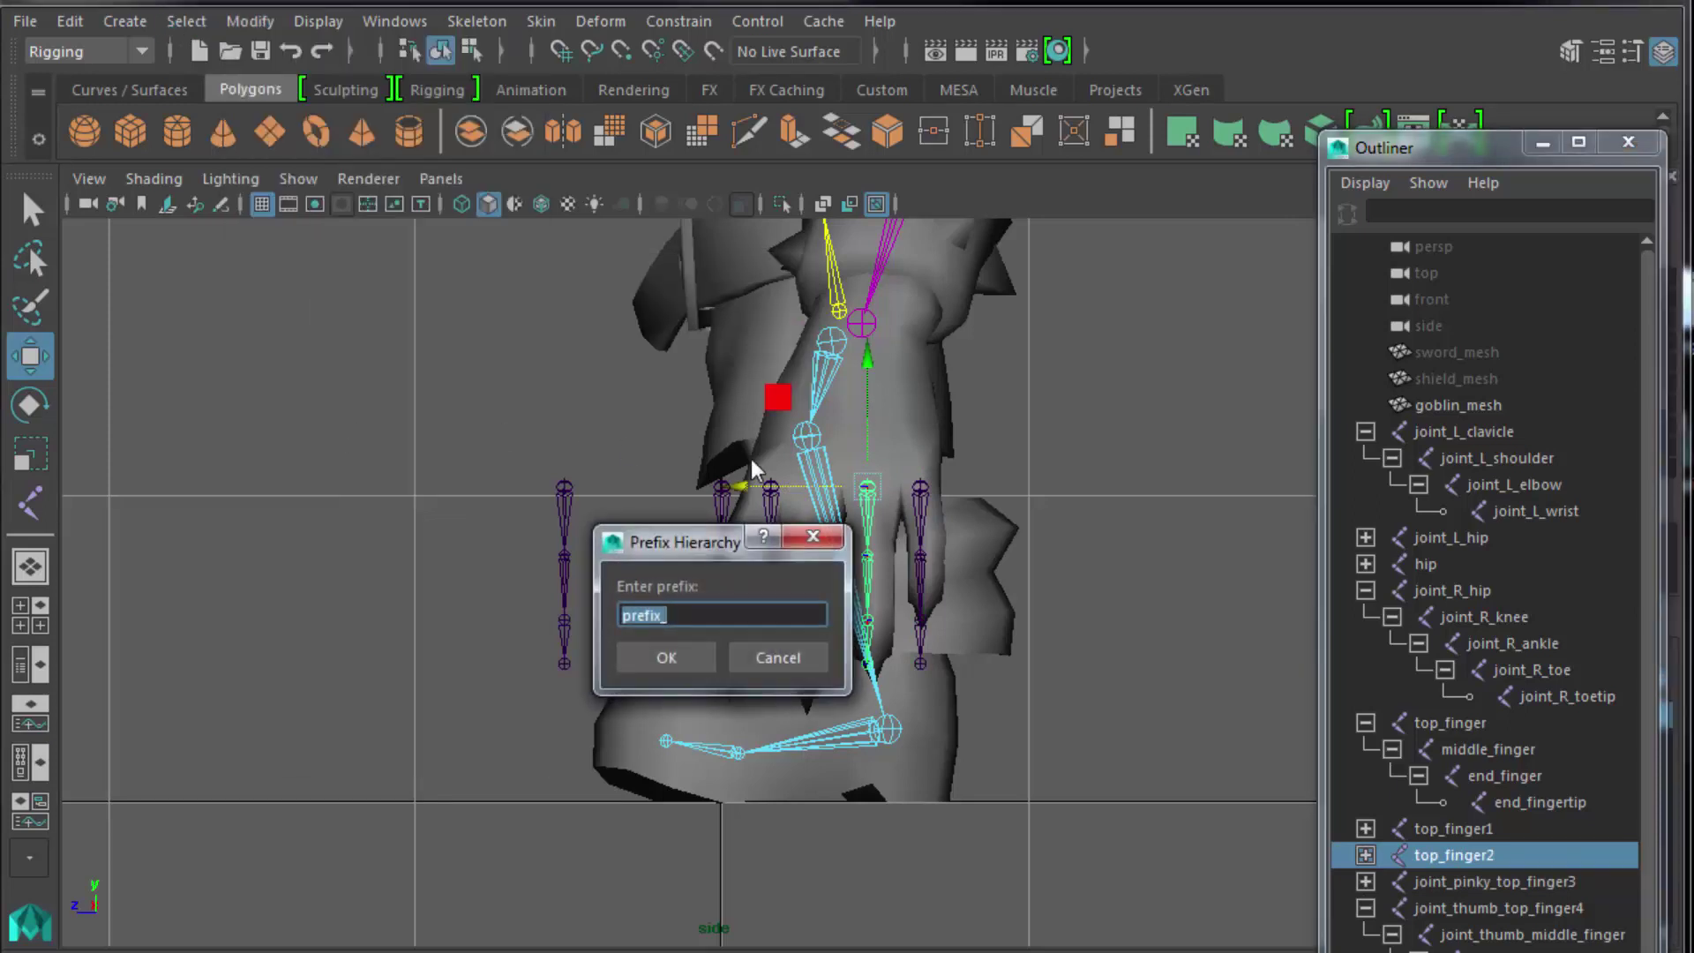
pyautogui.write('joint_ring_')
pyautogui.press('Return')
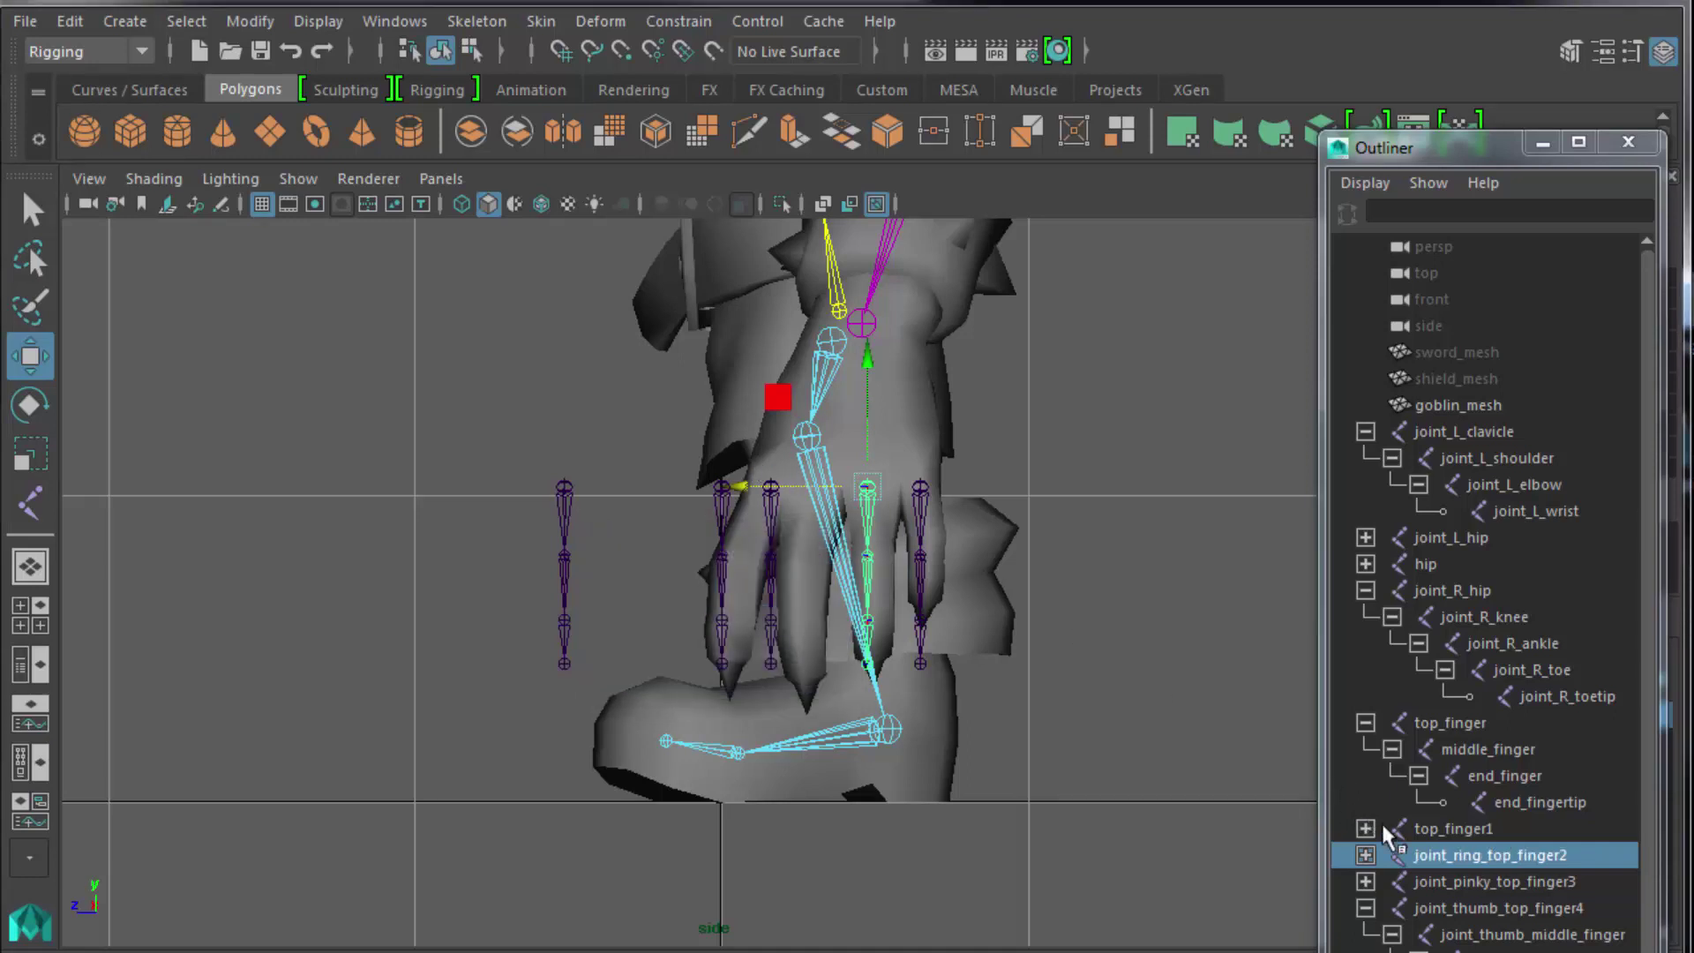
# Prefix all joint names in the top_finger1 hierarchy with joint_middle_.
pyautogui.click(1443, 828)
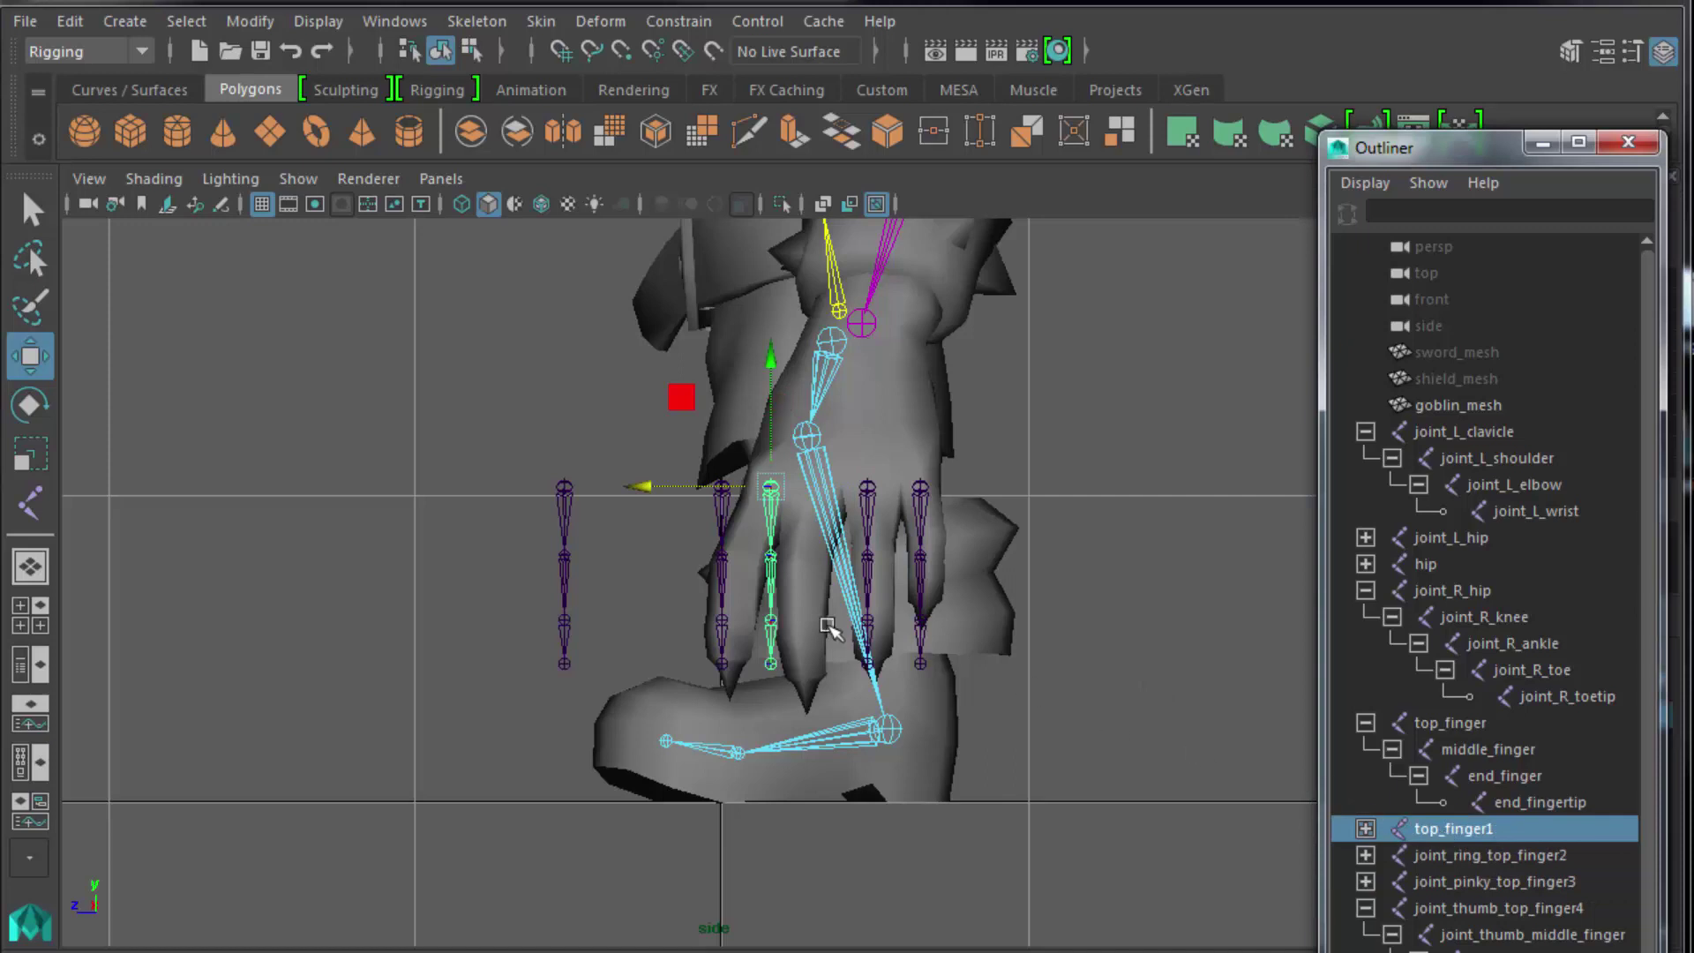
pyautogui.click(258, 23)
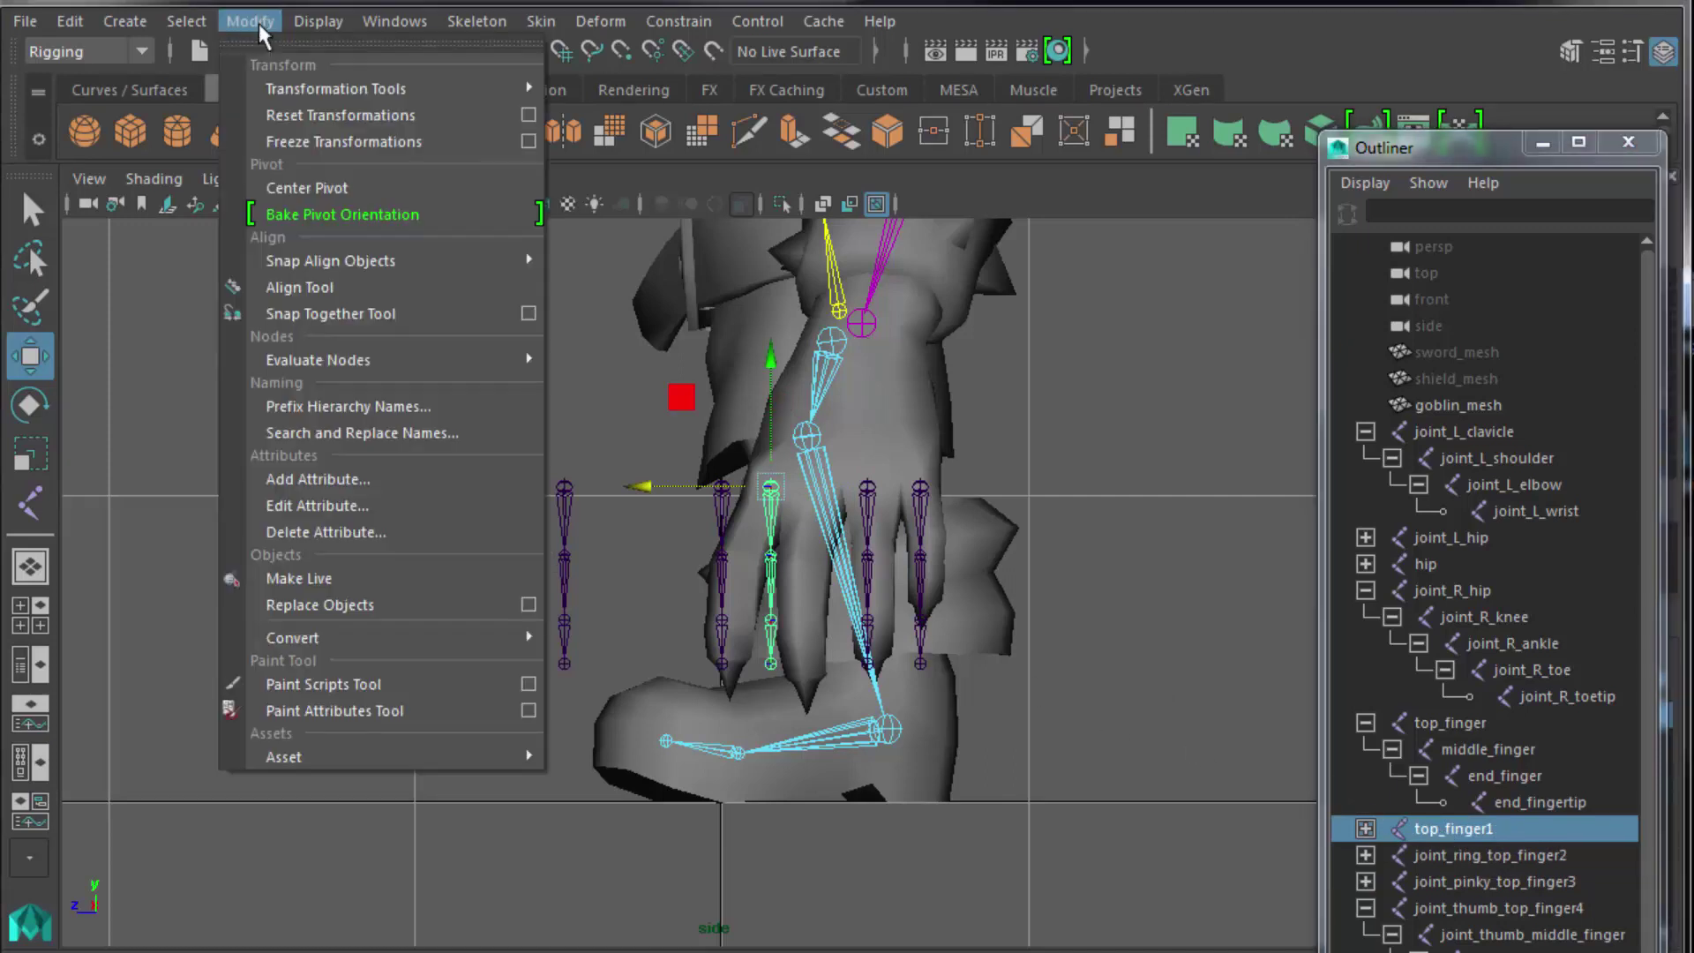
pyautogui.click(314, 406)
pyautogui.write('joint_middle_')
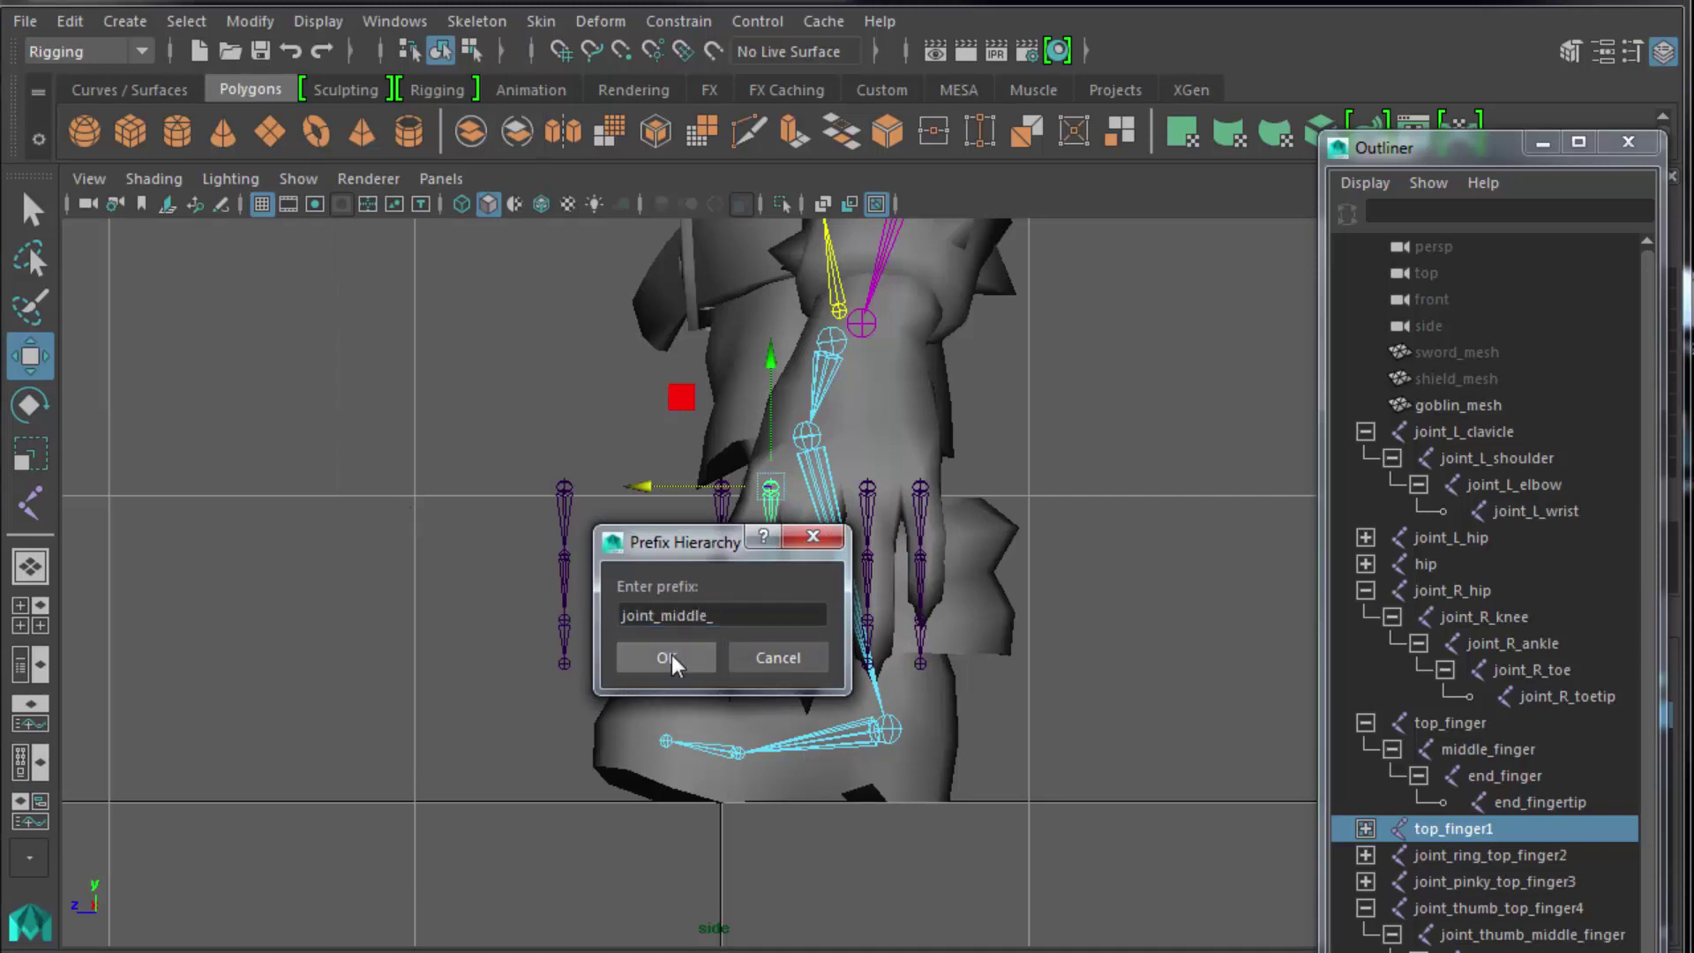
pyautogui.click(667, 658)
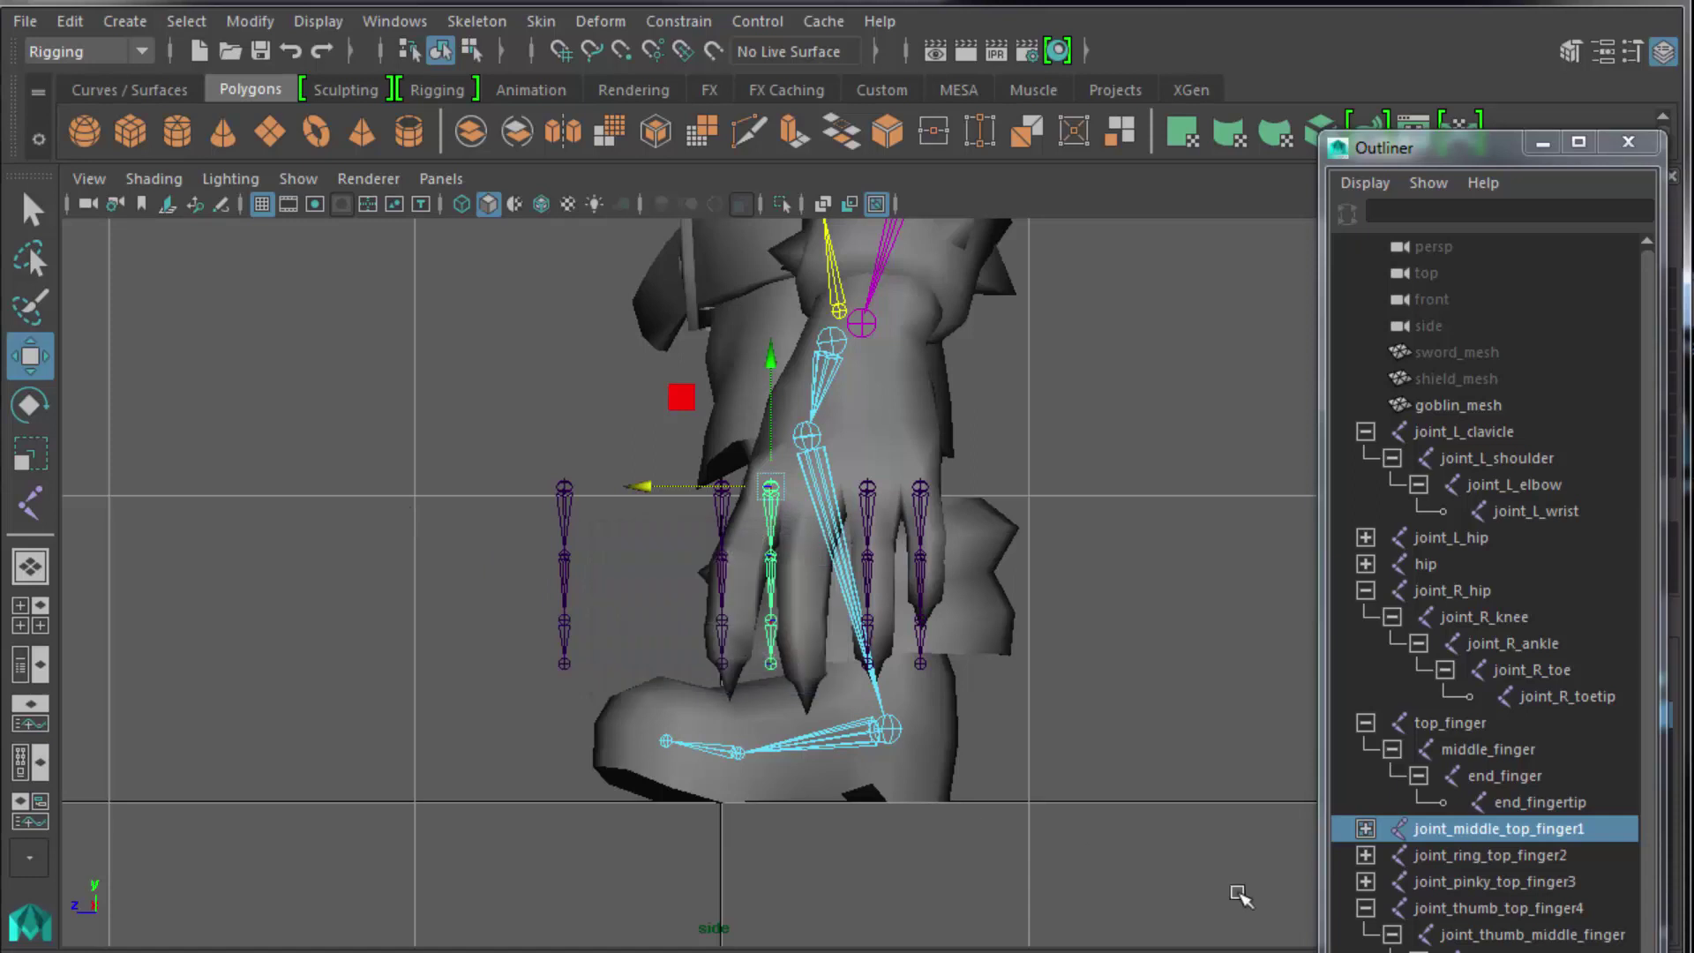
# Prefix all joint names in the original top_finger hierarchy with joint_pointer_.
pyautogui.click(1447, 725)
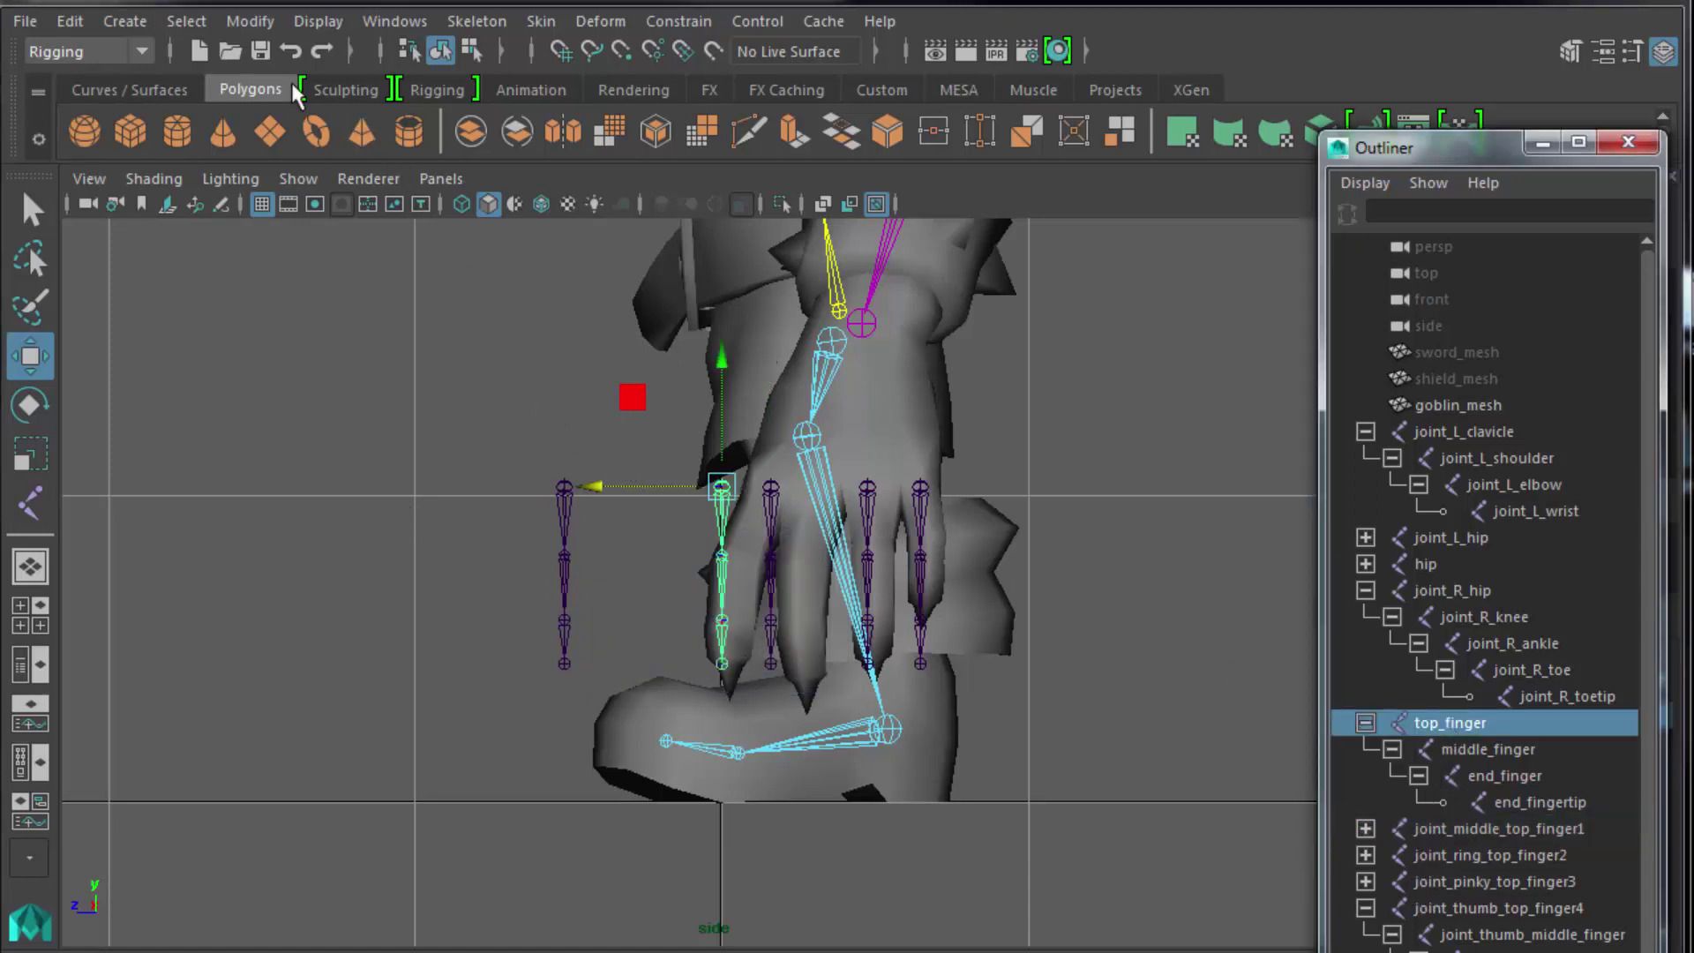
pyautogui.click(238, 17)
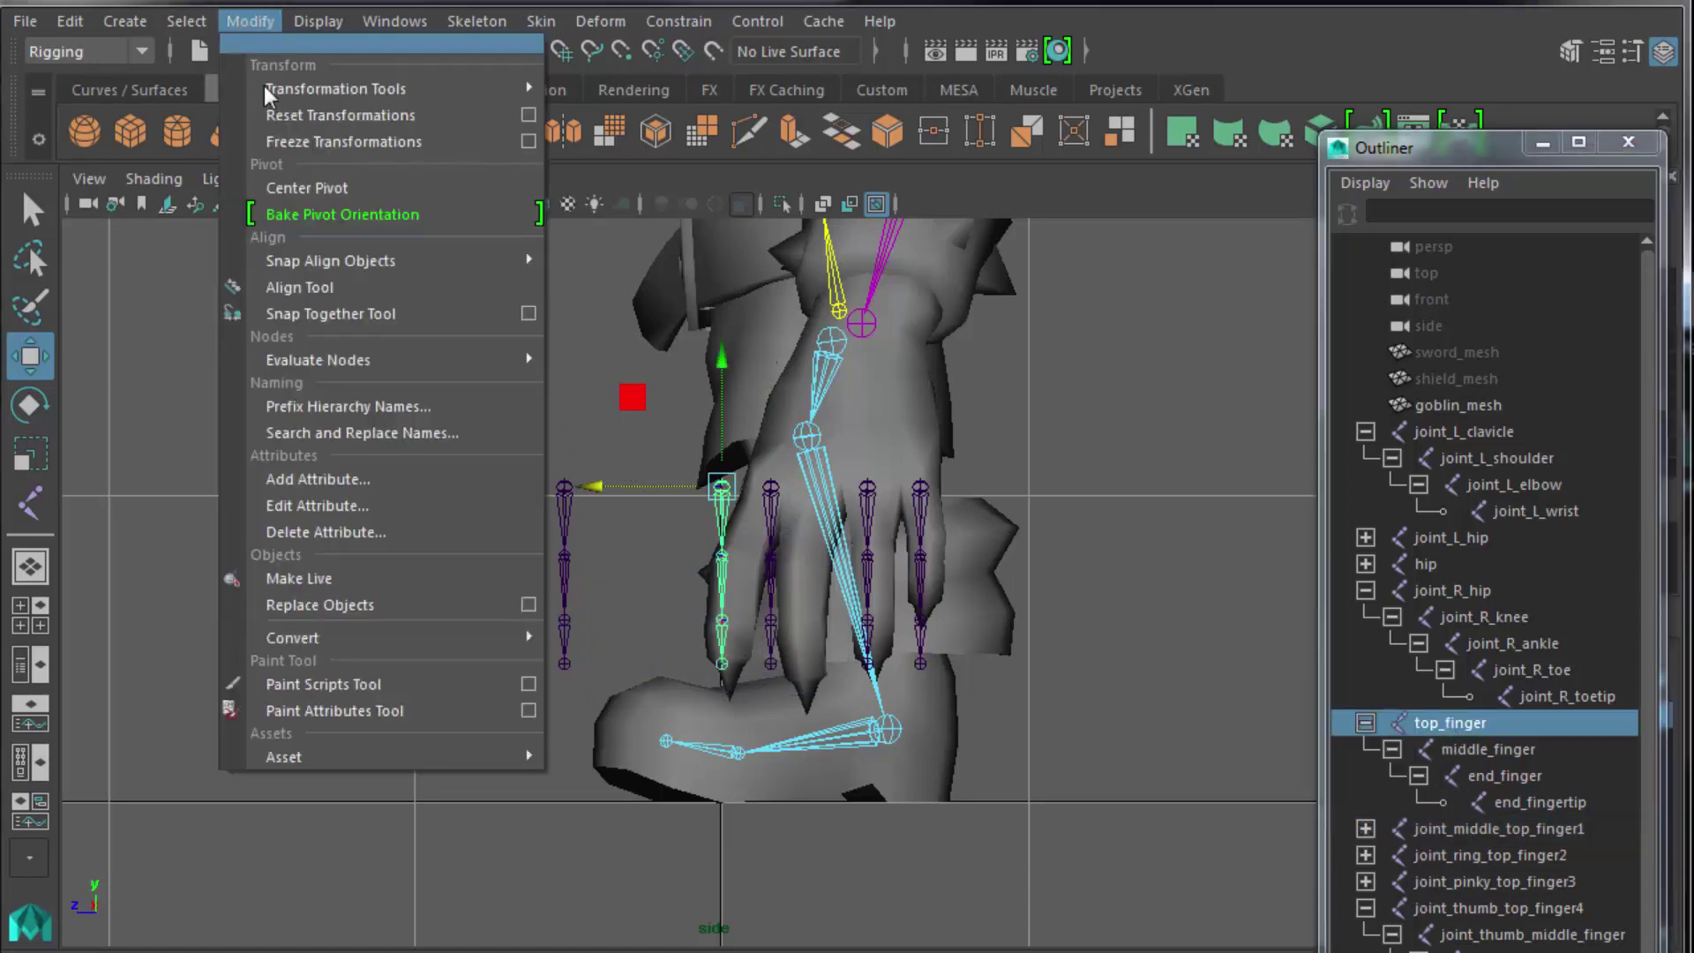
pyautogui.click(364, 406)
pyautogui.write('join')
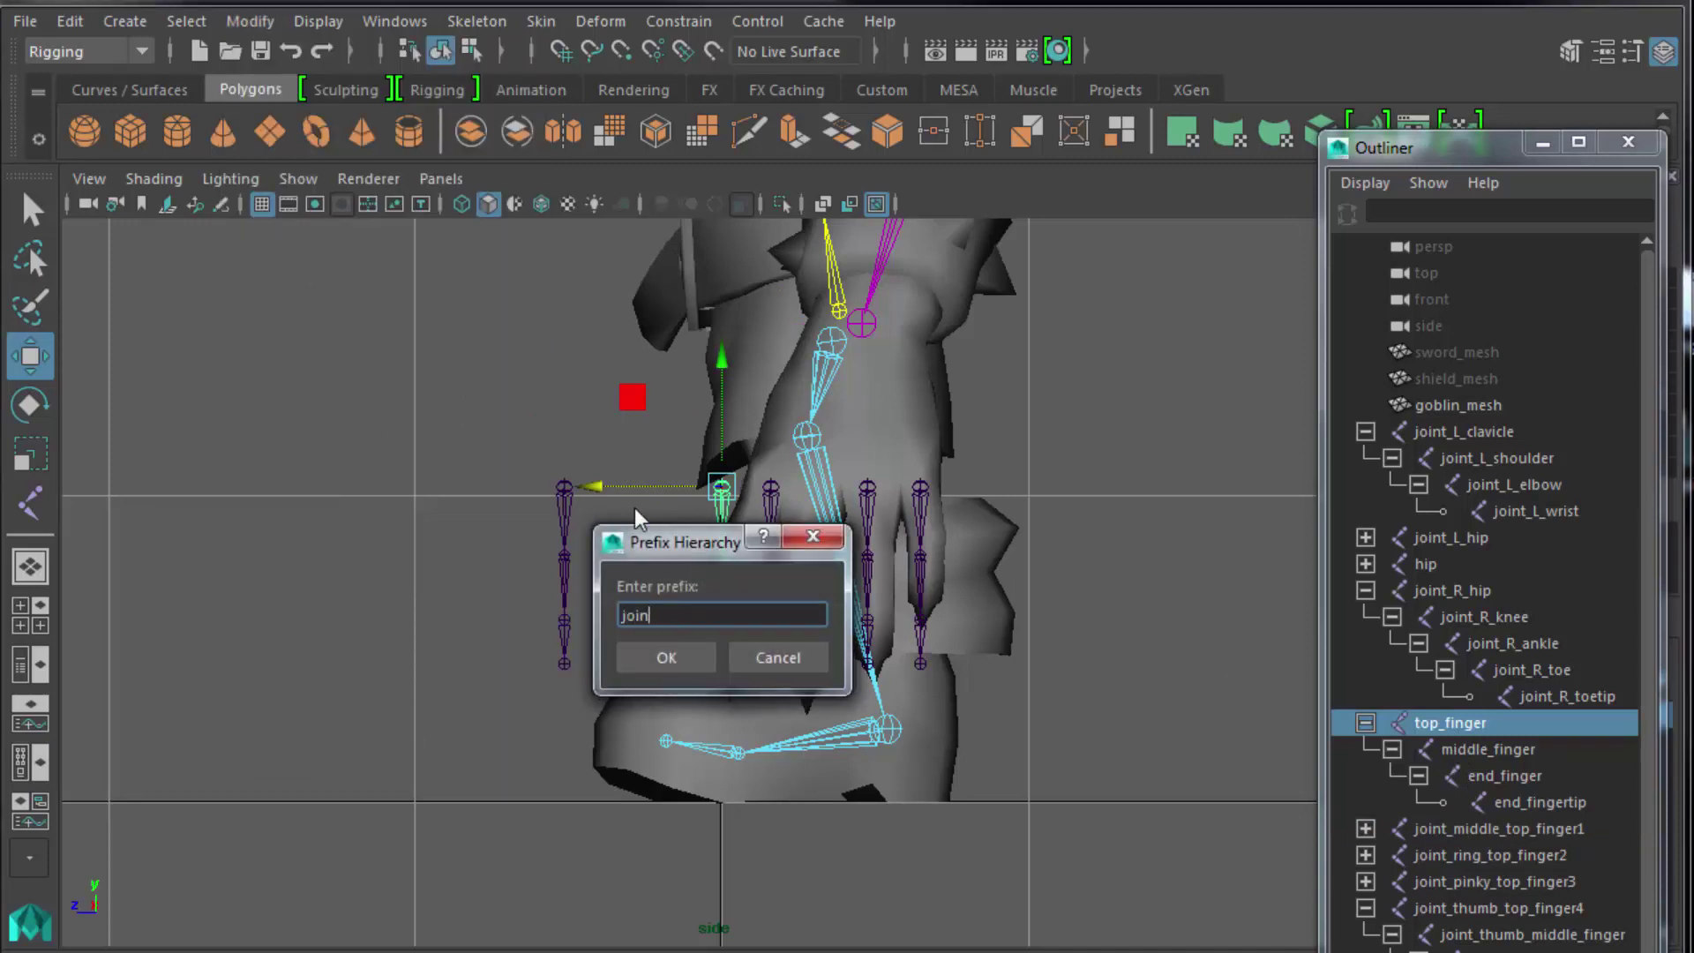
pyautogui.write('t_pointer_')
pyautogui.click(675, 658)
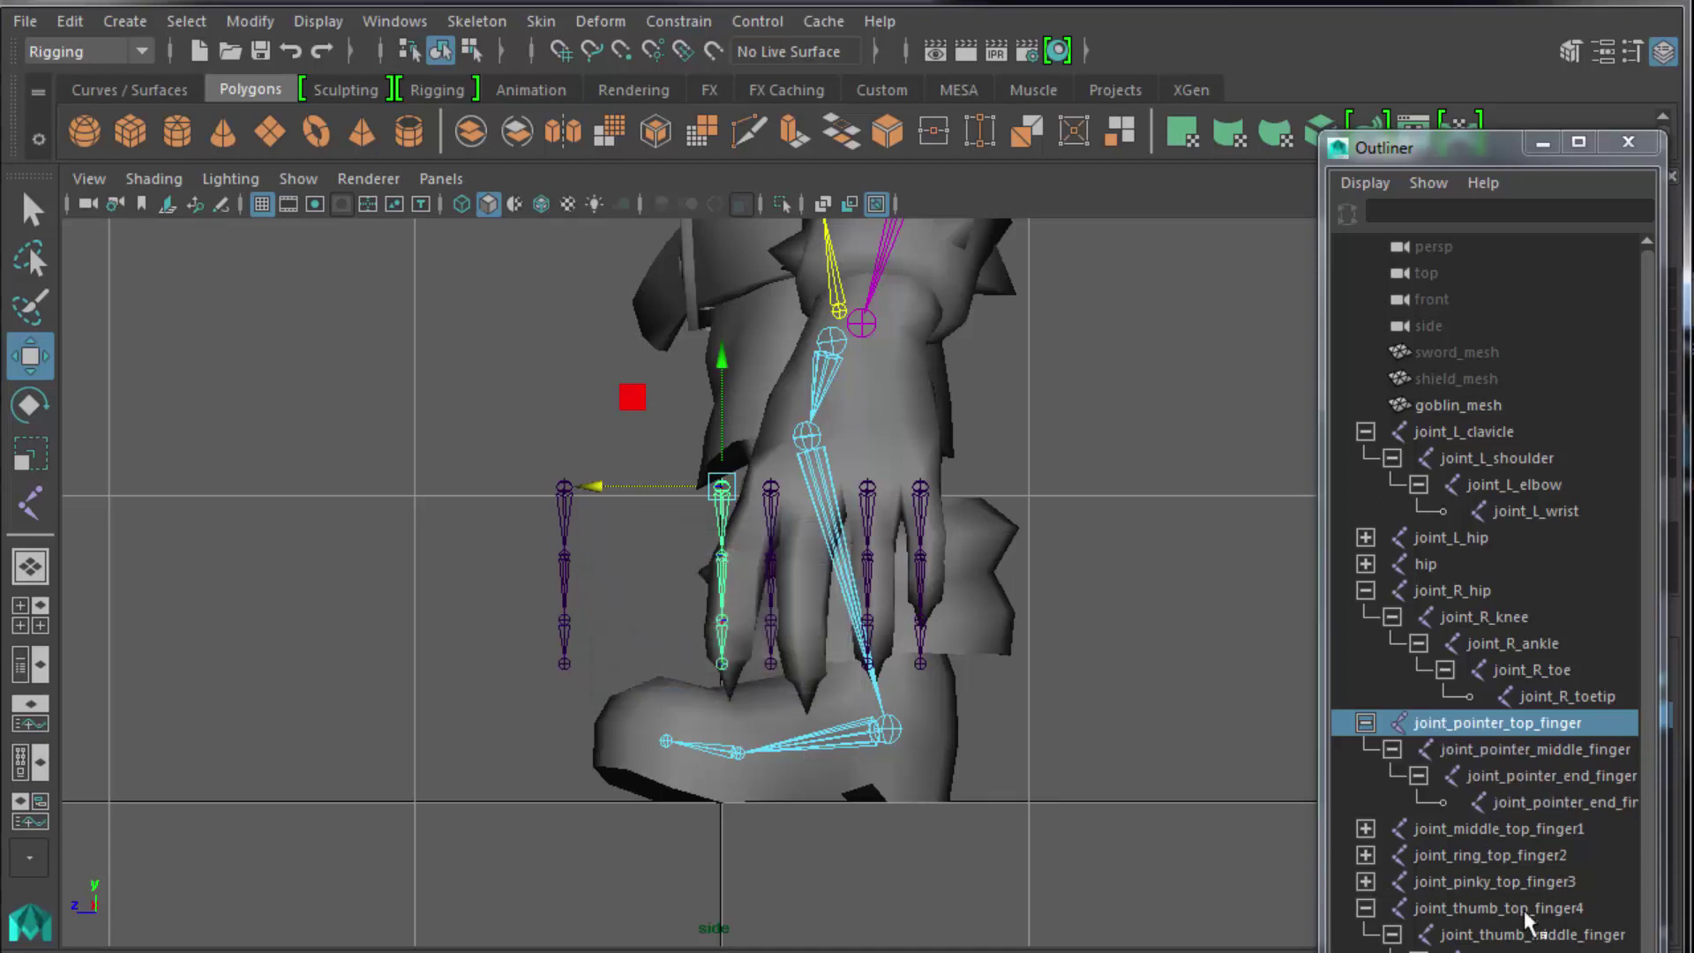
# Collapse the thumb chain and select all five finger chains from joint_pointer_top_finger through joint_thumb_top_finger4.
pyautogui.click(1366, 909)
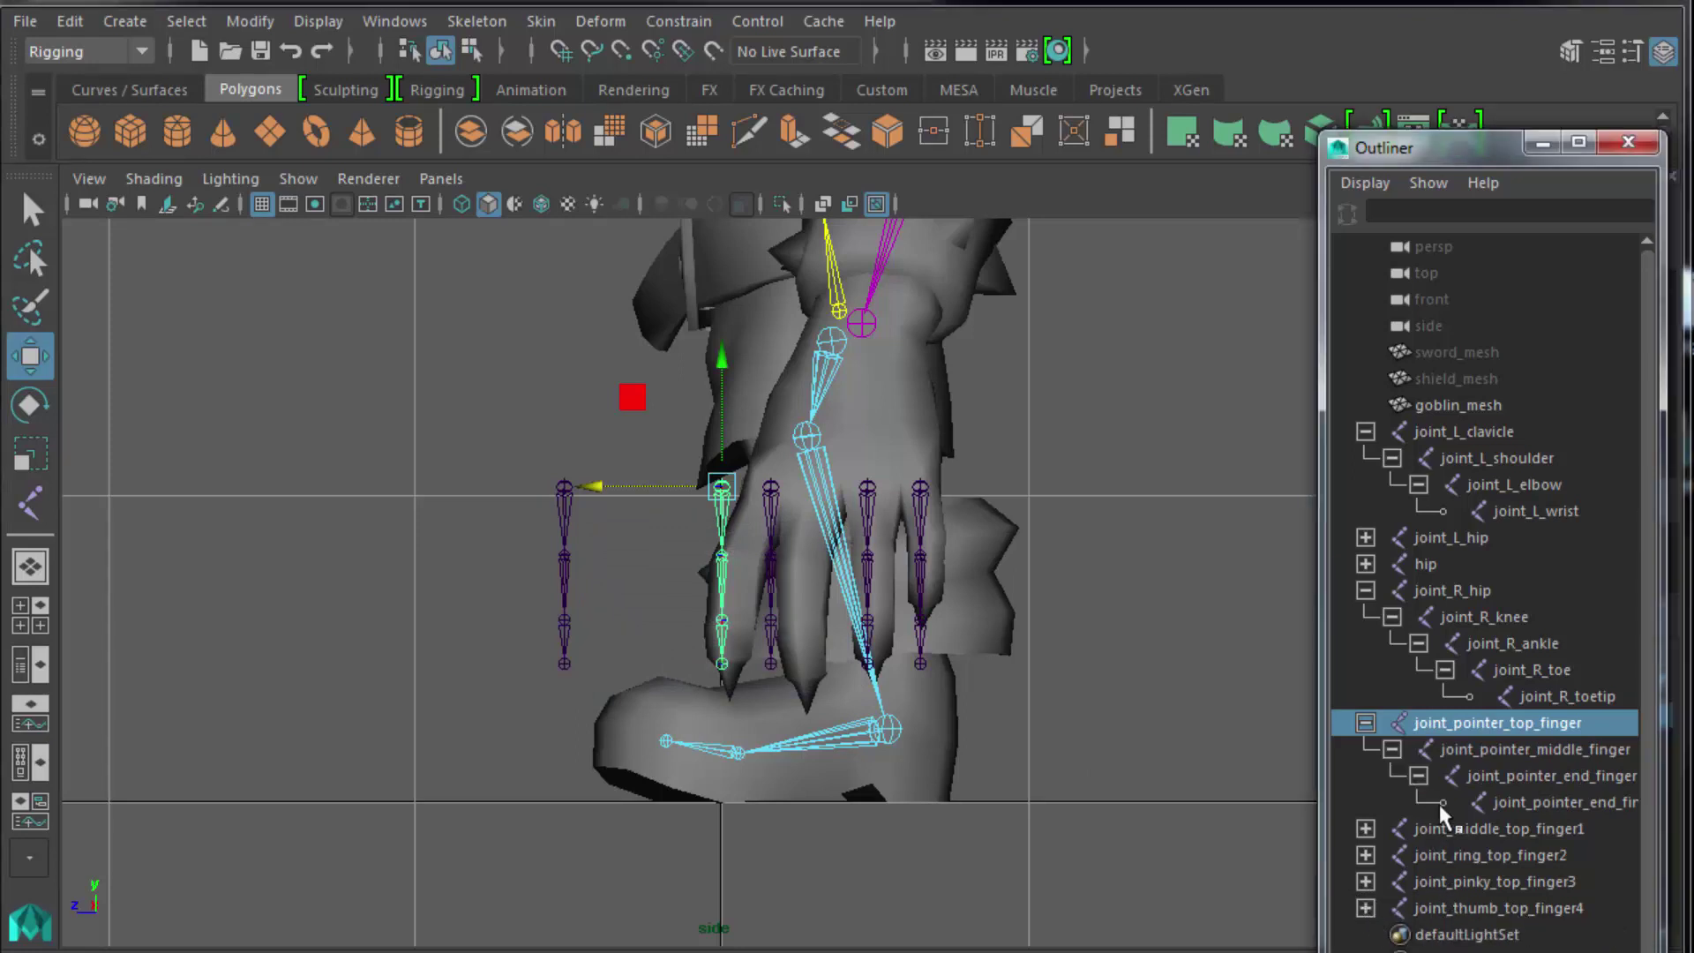
pyautogui.keyDown('shift'); pyautogui.click(1456, 909); pyautogui.keyUp('shift')
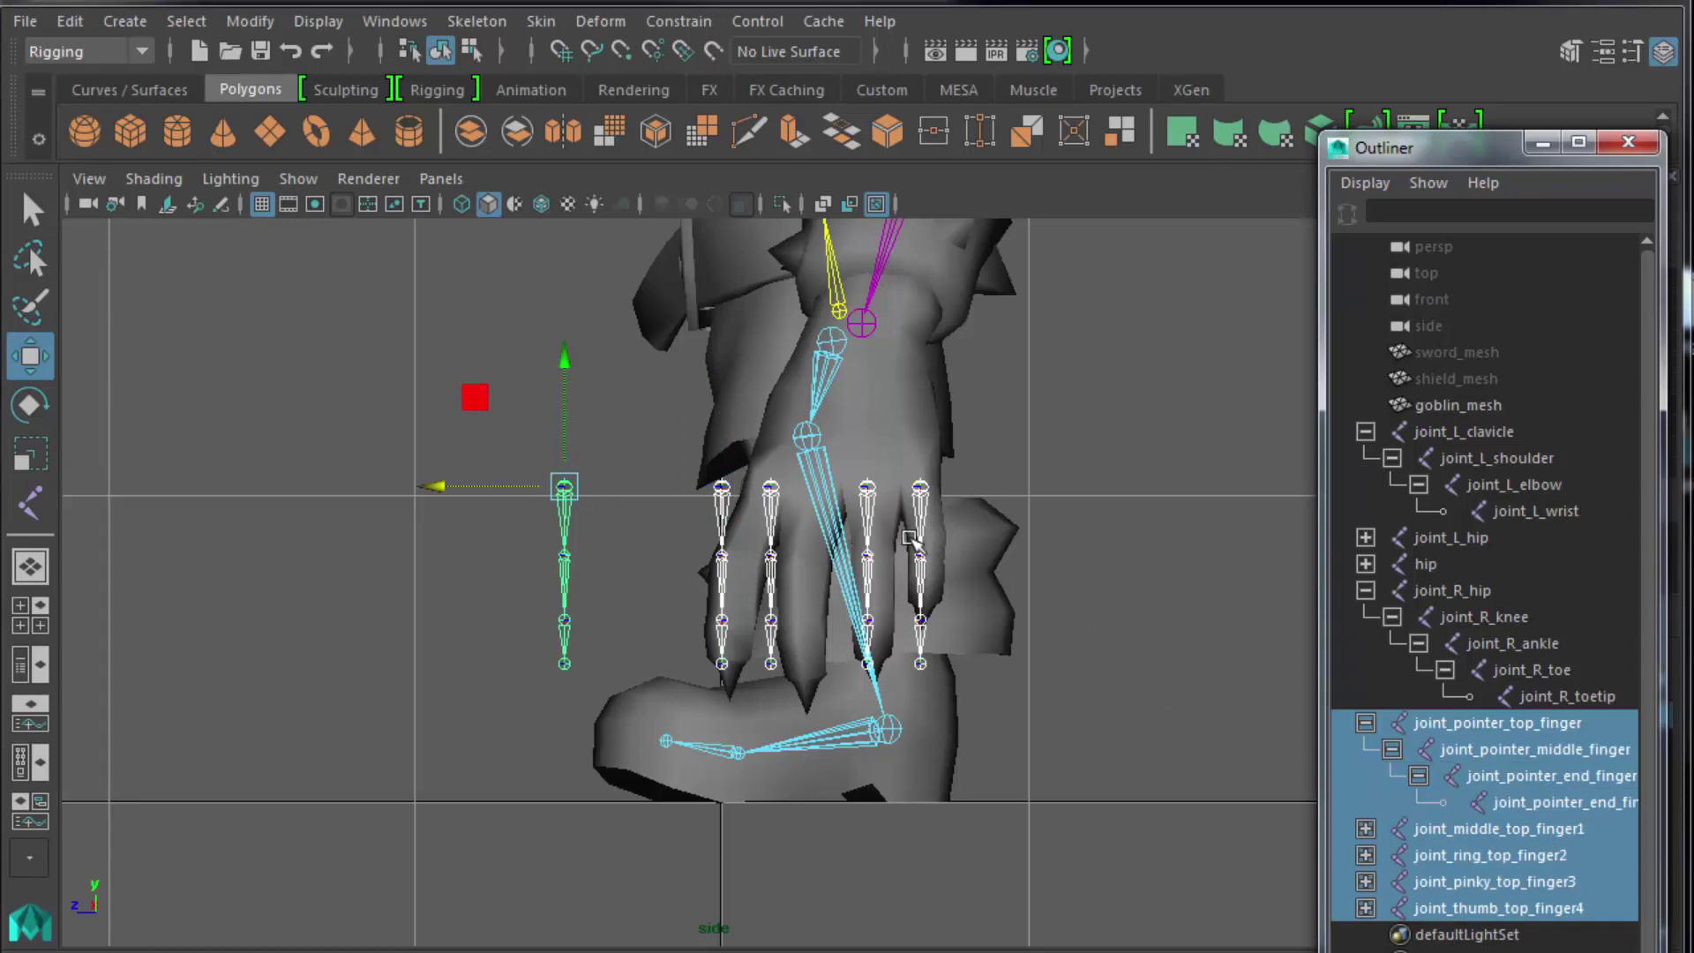
pyautogui.click(251, 21)
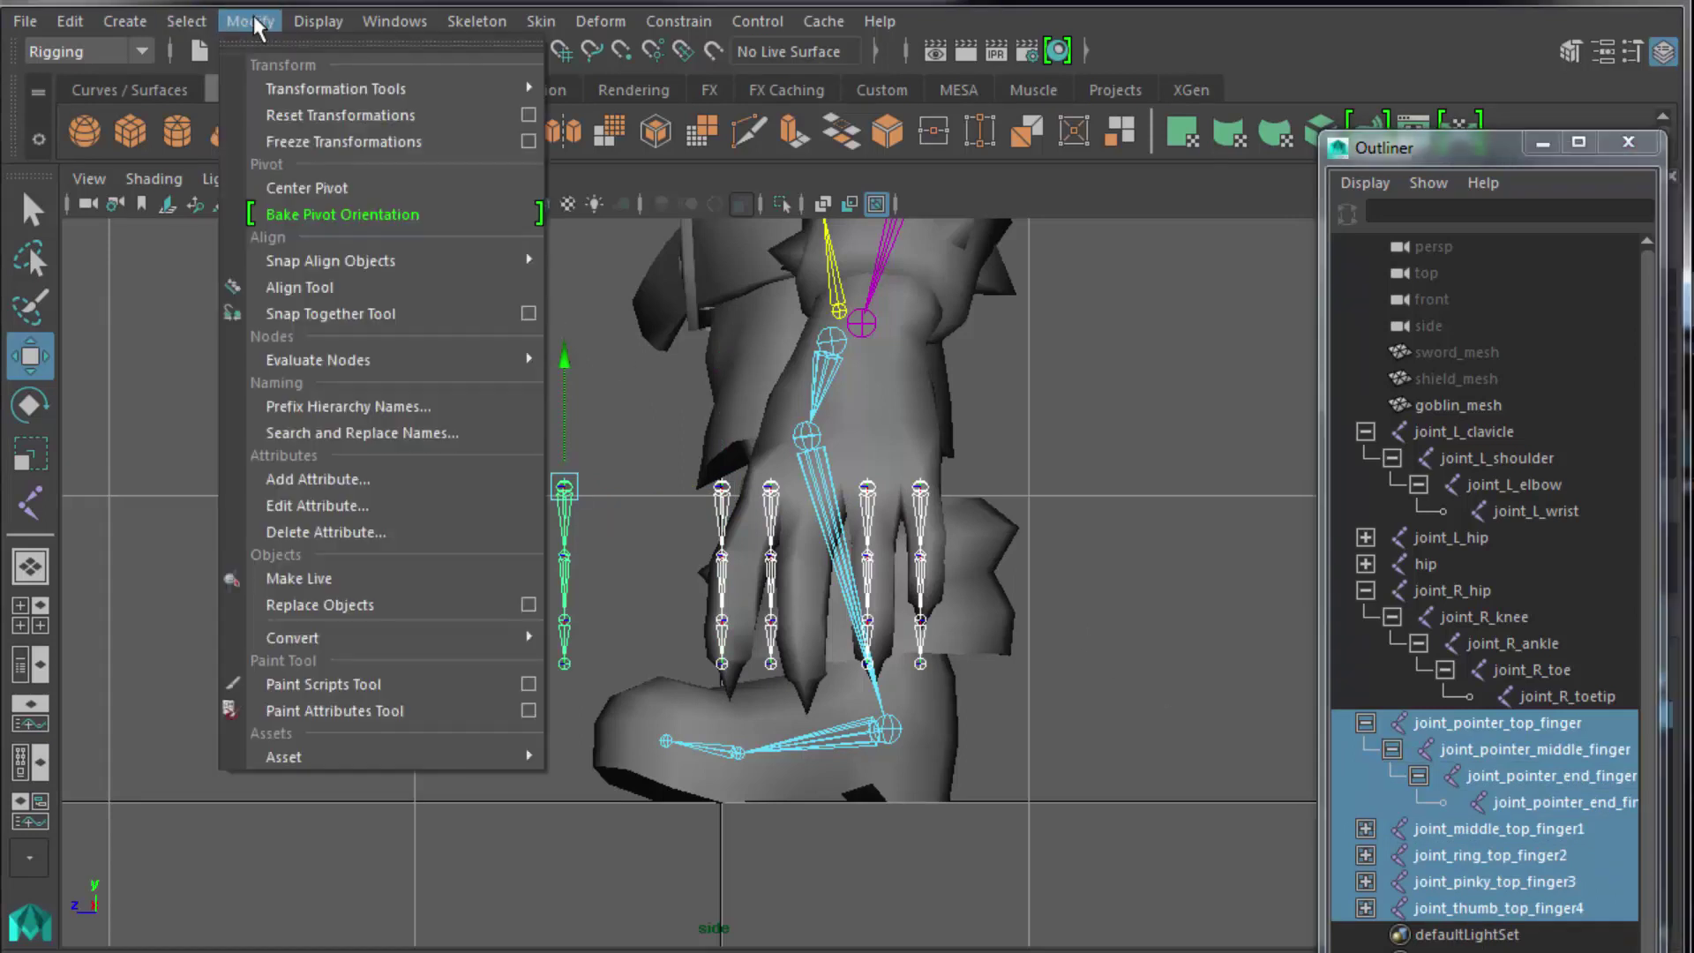
pyautogui.click(335, 404)
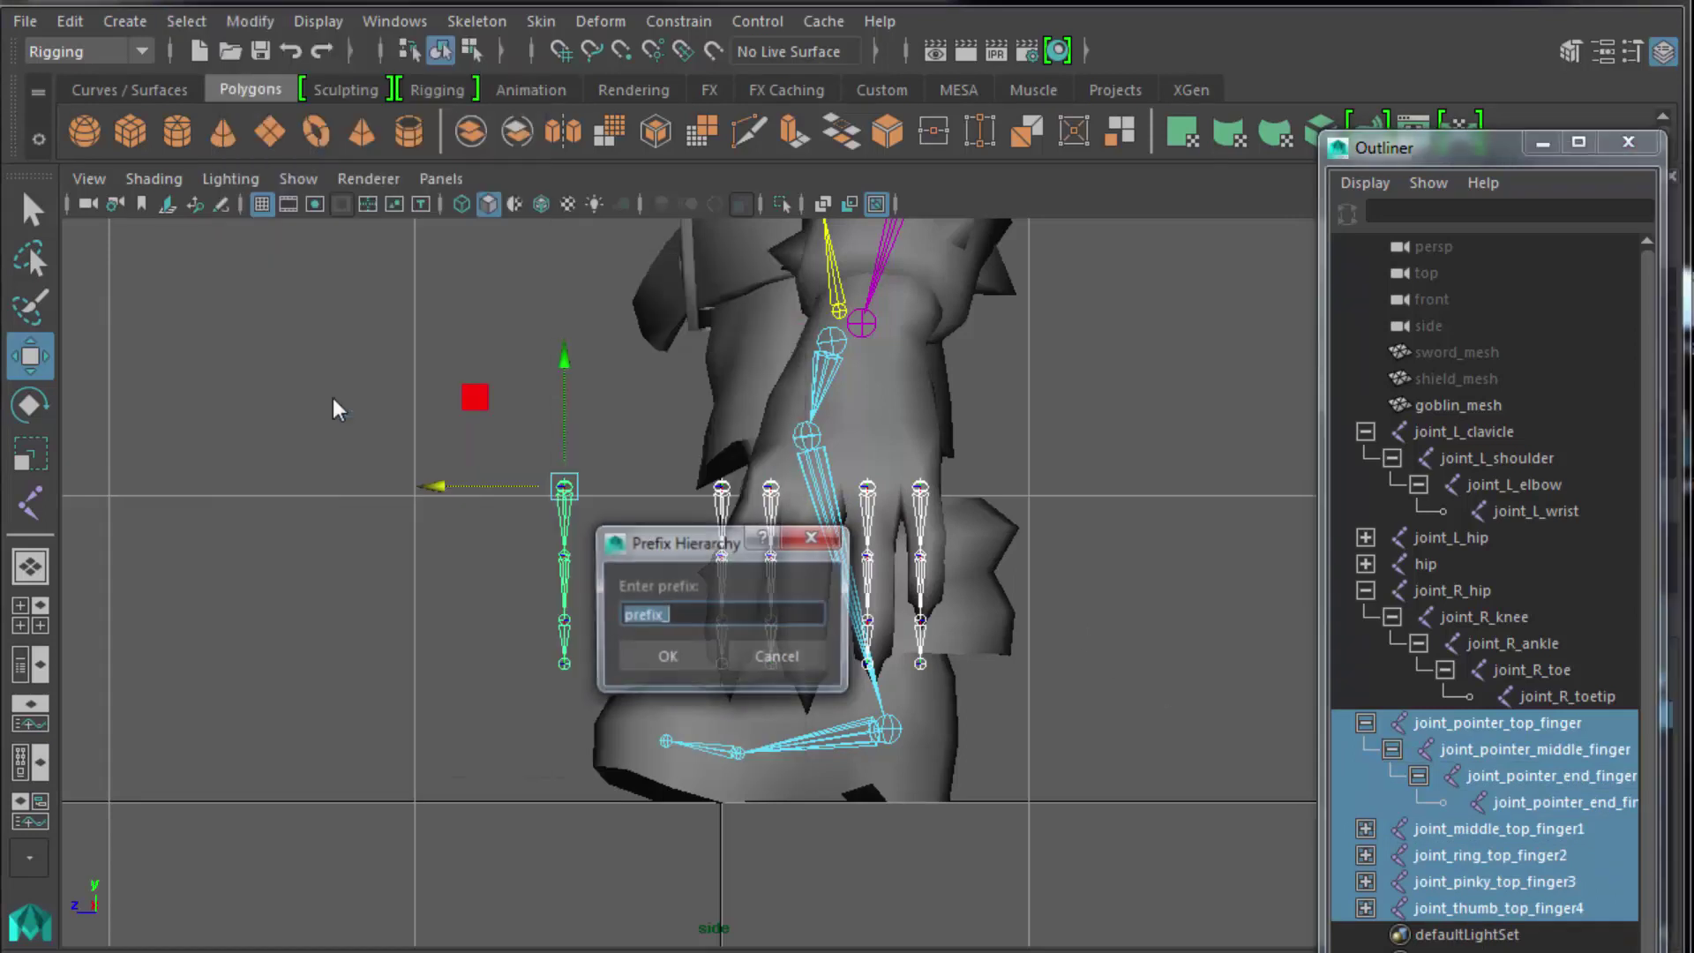
pyautogui.click(813, 537)
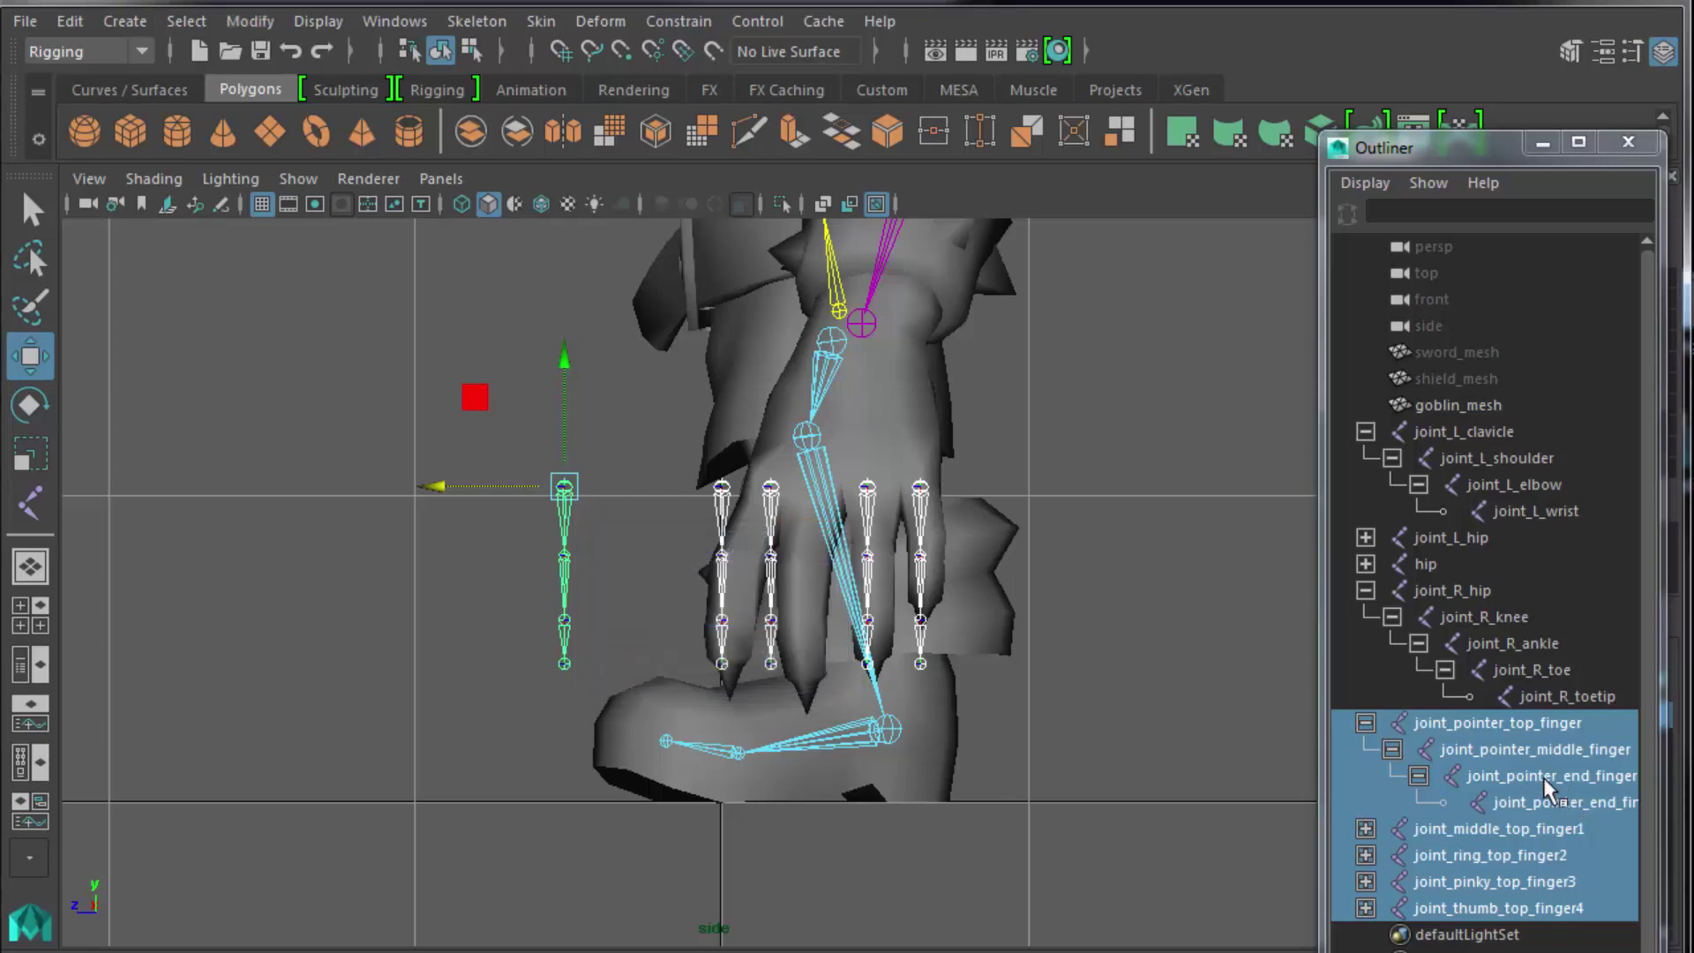
# Replace joint_ with joint_L_ throughout the selected finger hierarchies, then collapse the pointer chain and clear the selection.
pyautogui.click(252, 21)
pyautogui.click(360, 431)
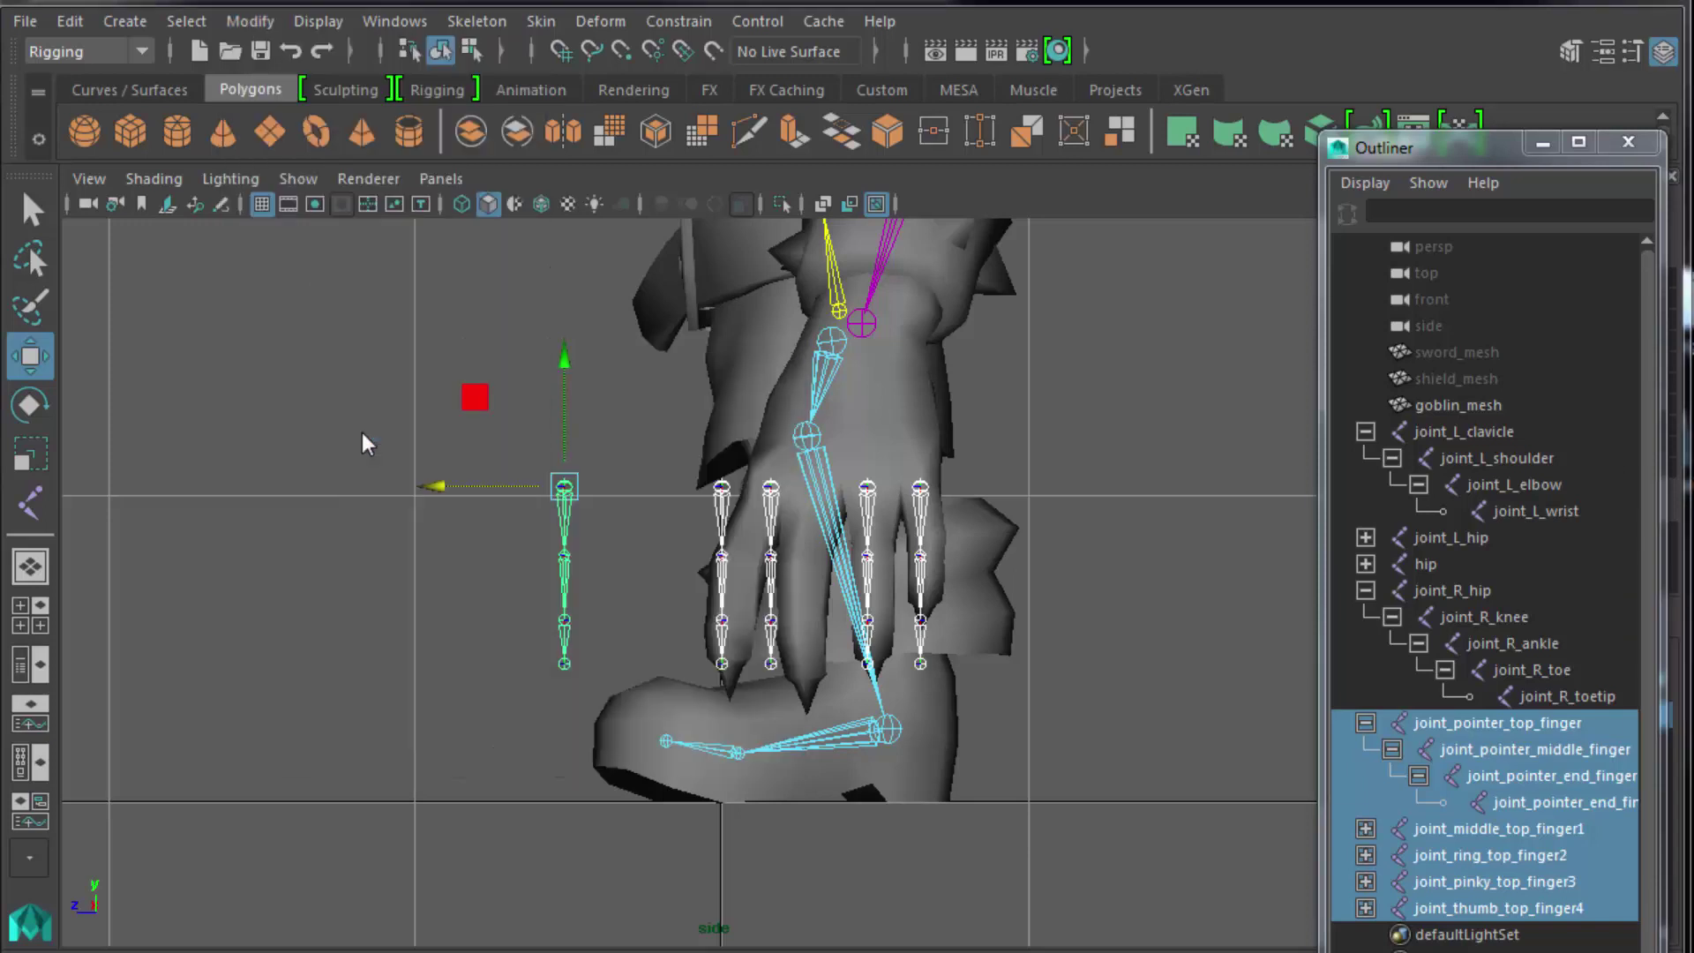
pyautogui.moveTo(1109, 339); pyautogui.dragTo(524, 395)
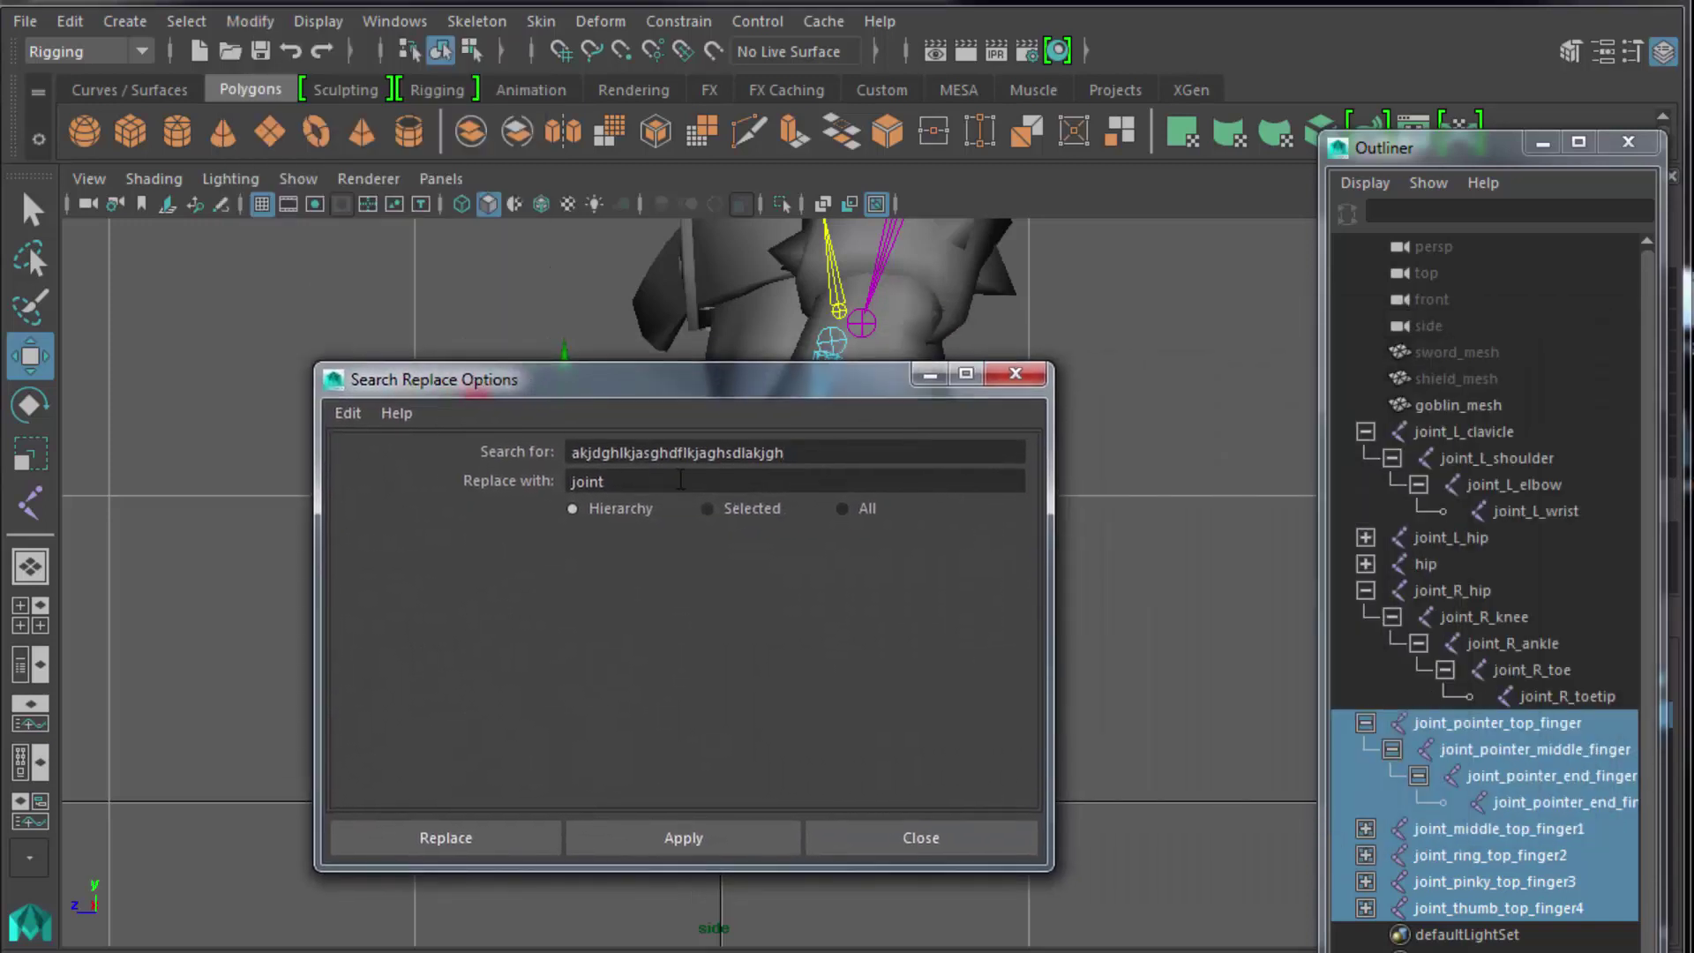
pyautogui.doubleClick(682, 451)
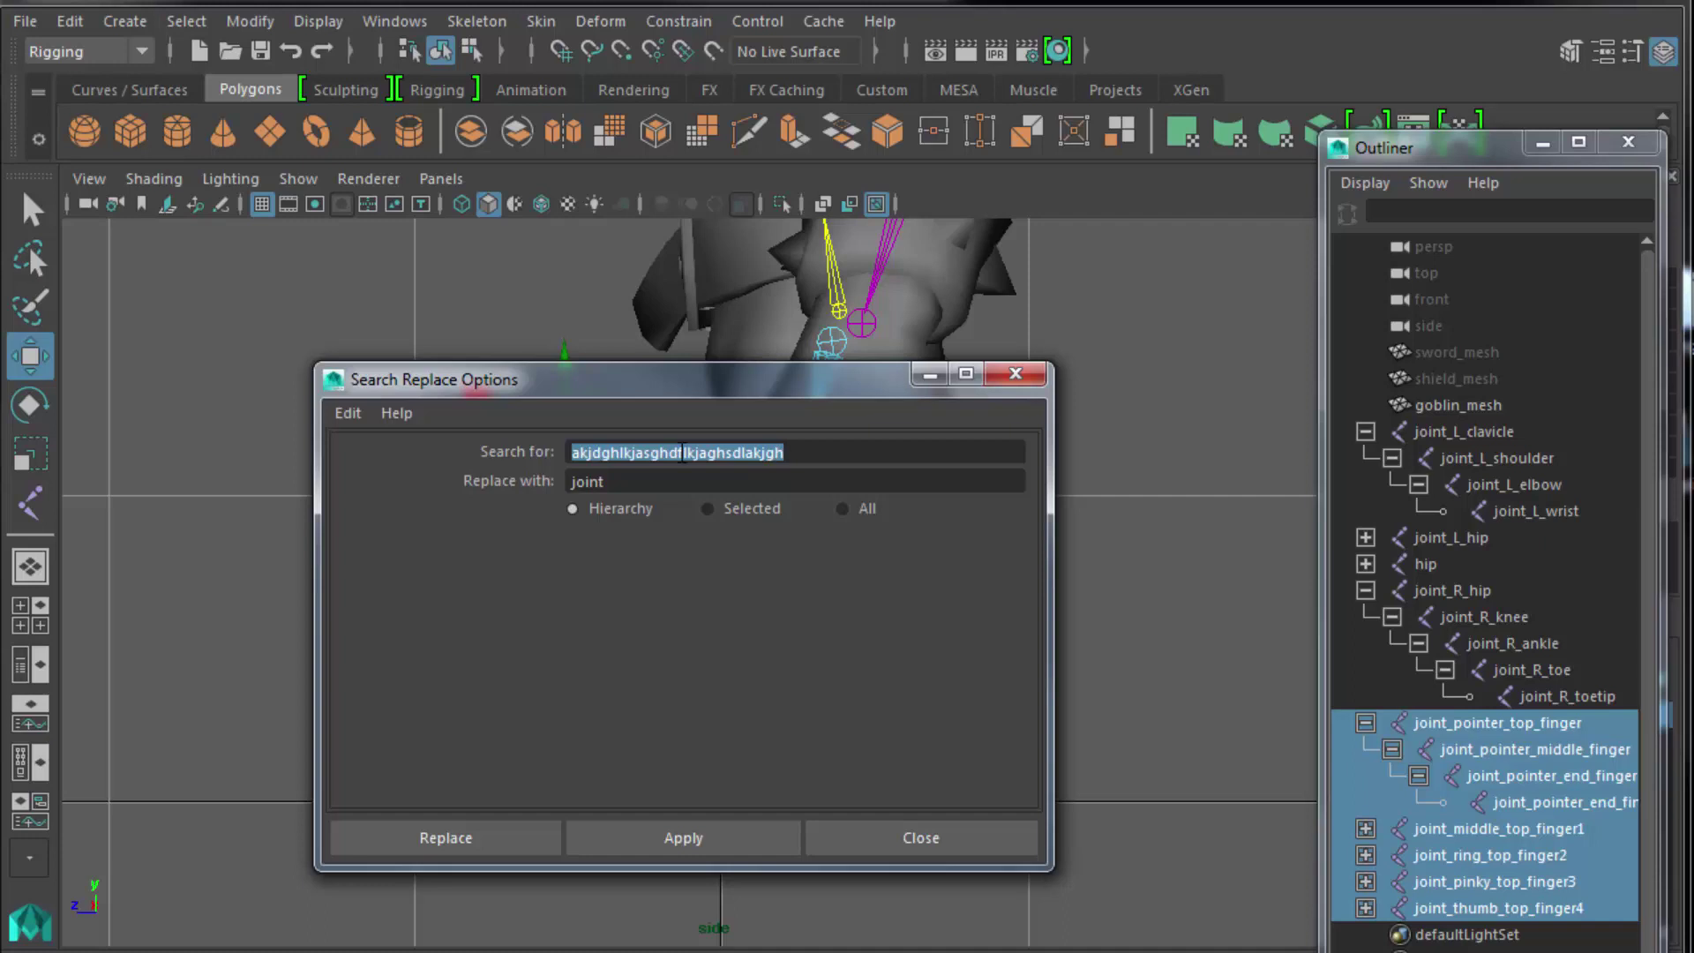
pyautogui.write('joint_')
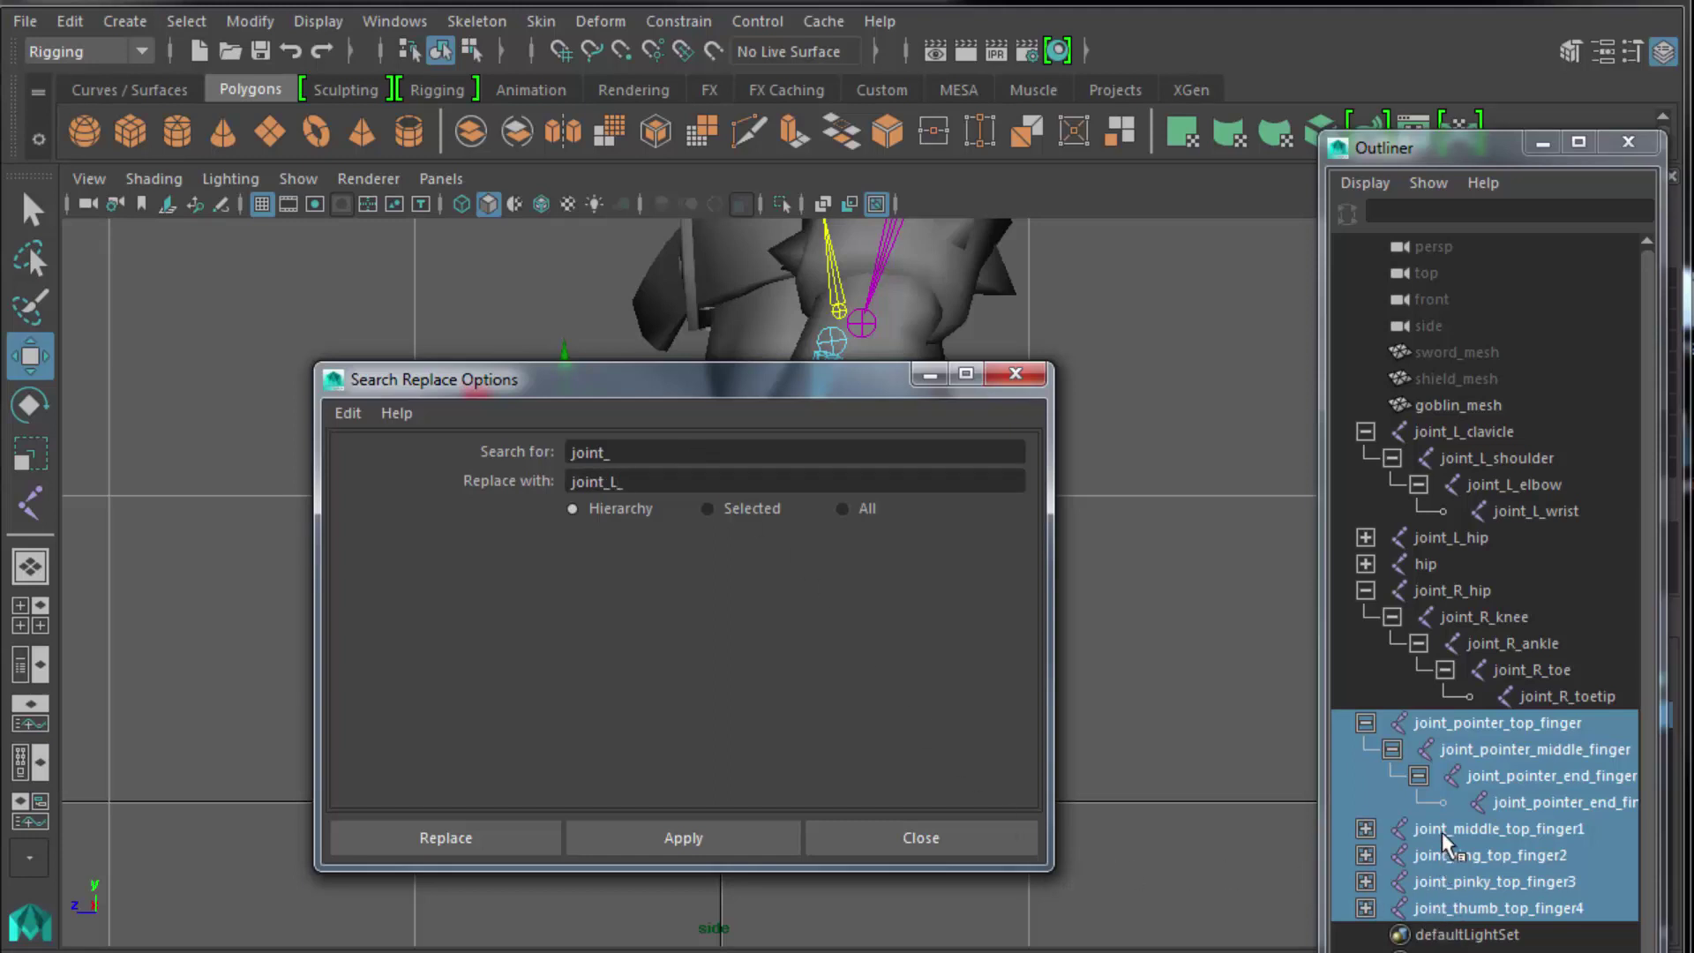
pyautogui.click(510, 835)
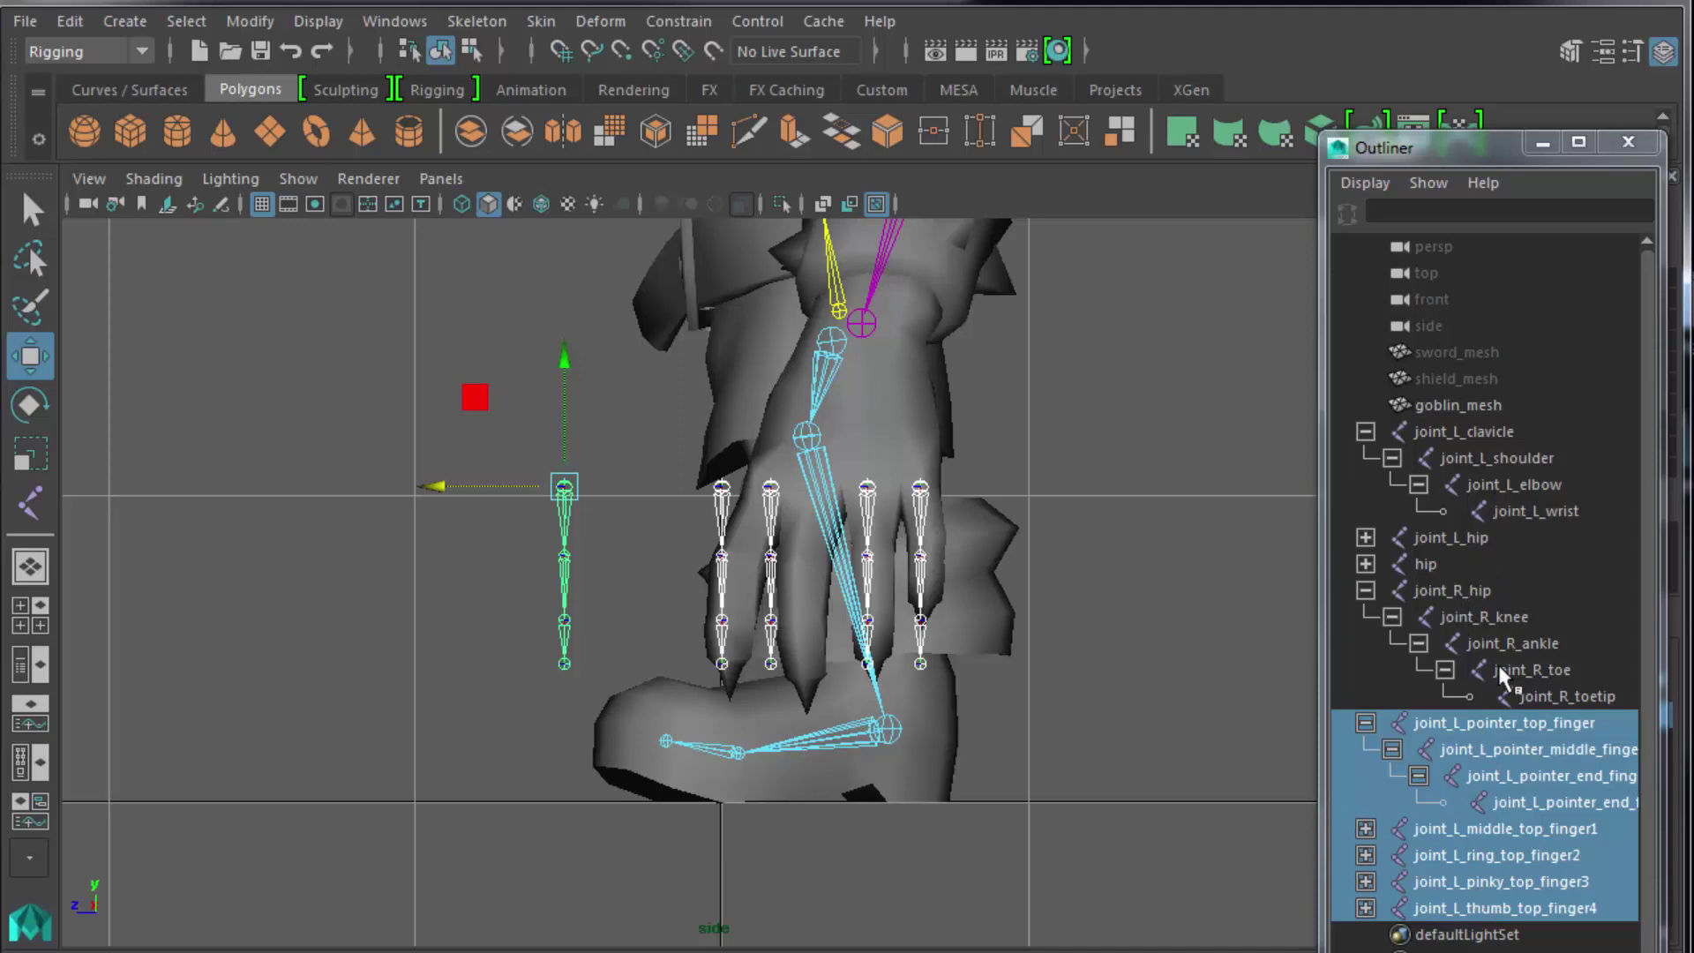
pyautogui.click(1367, 724)
pyautogui.click(1171, 742)
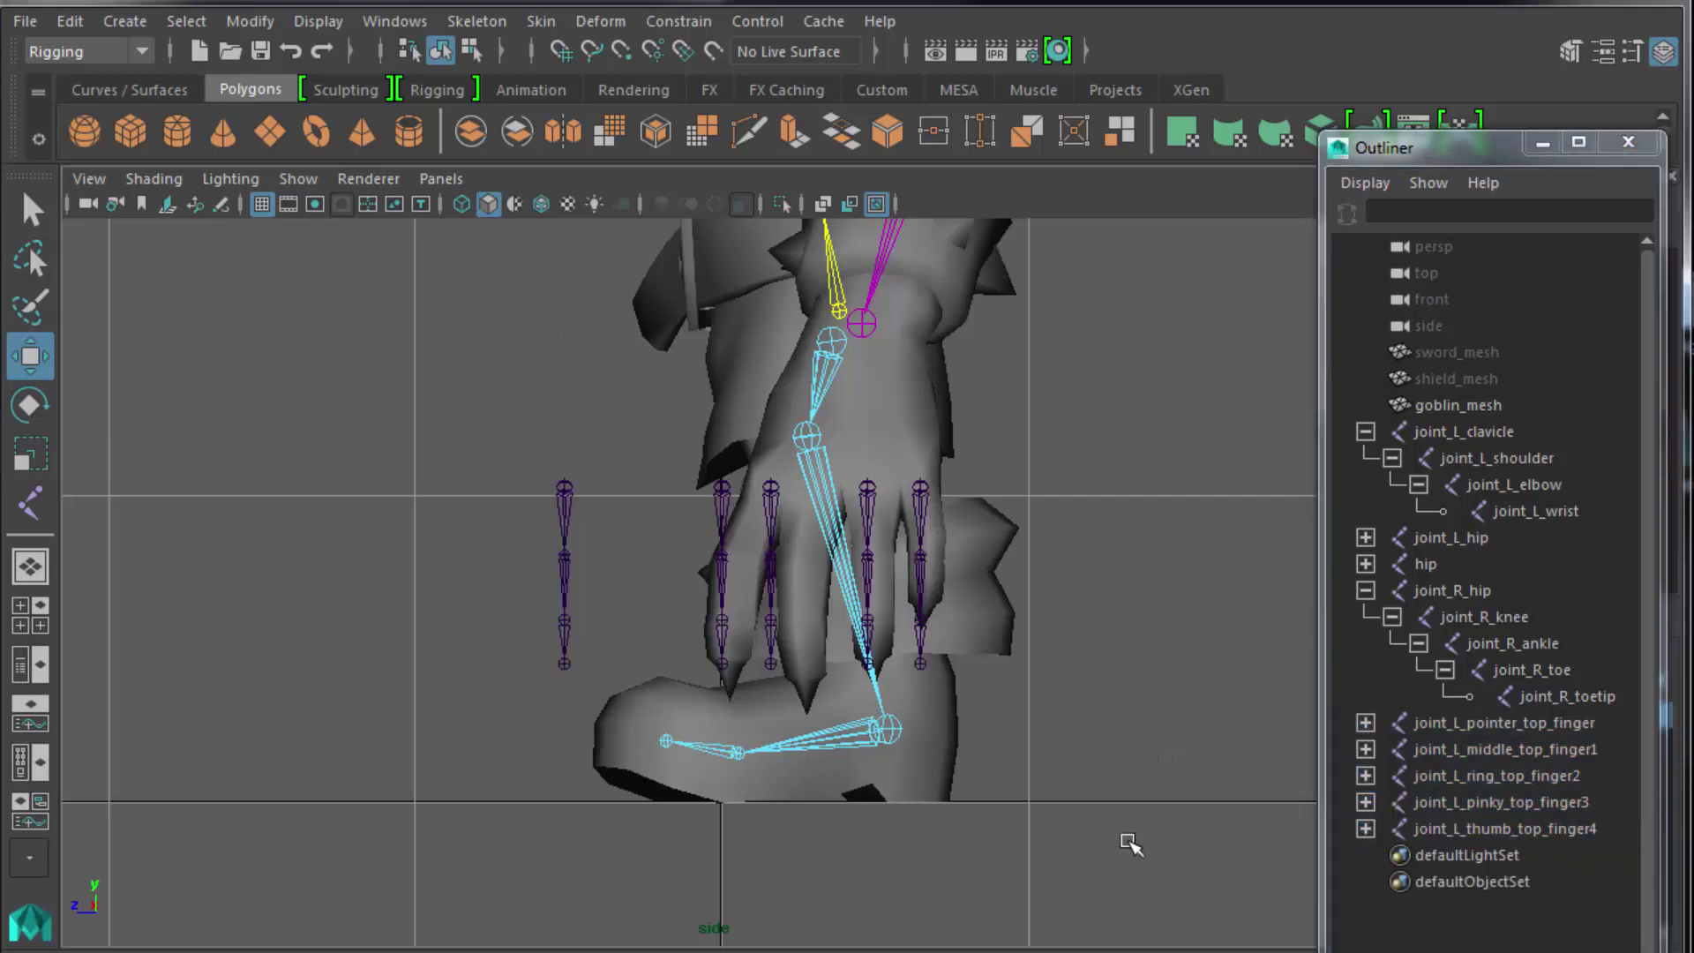
# Save the scene, accepting the student version notice.
pyautogui.click(69, 22)
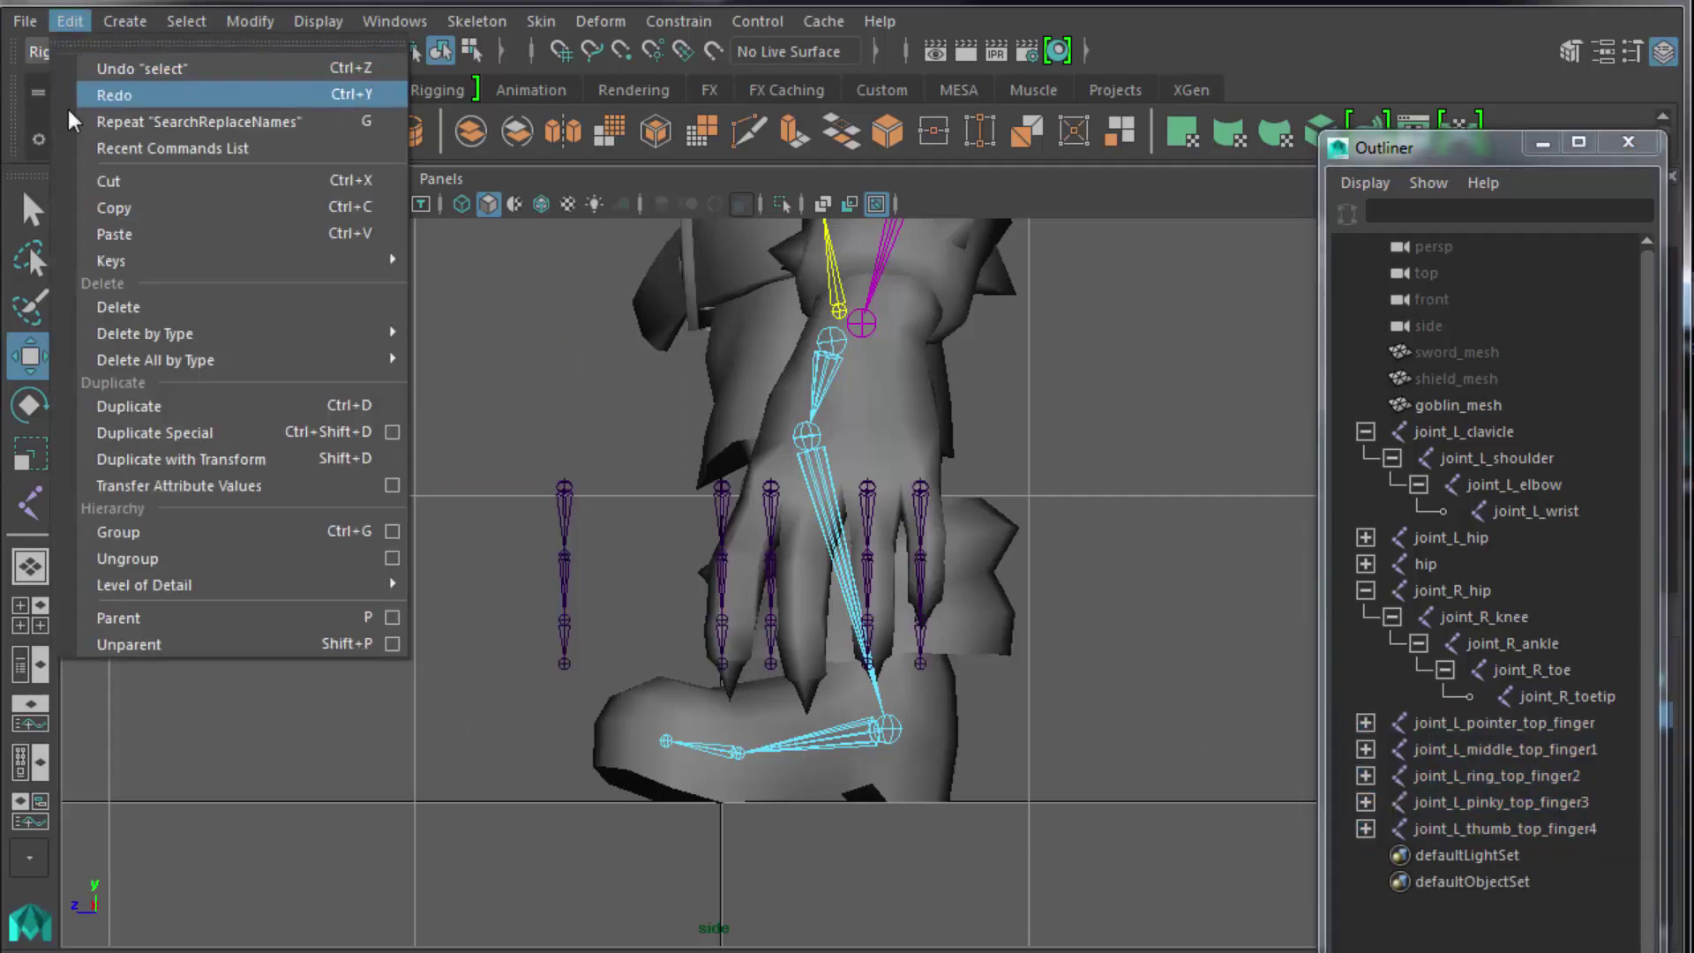
pyautogui.moveTo(16, 19)
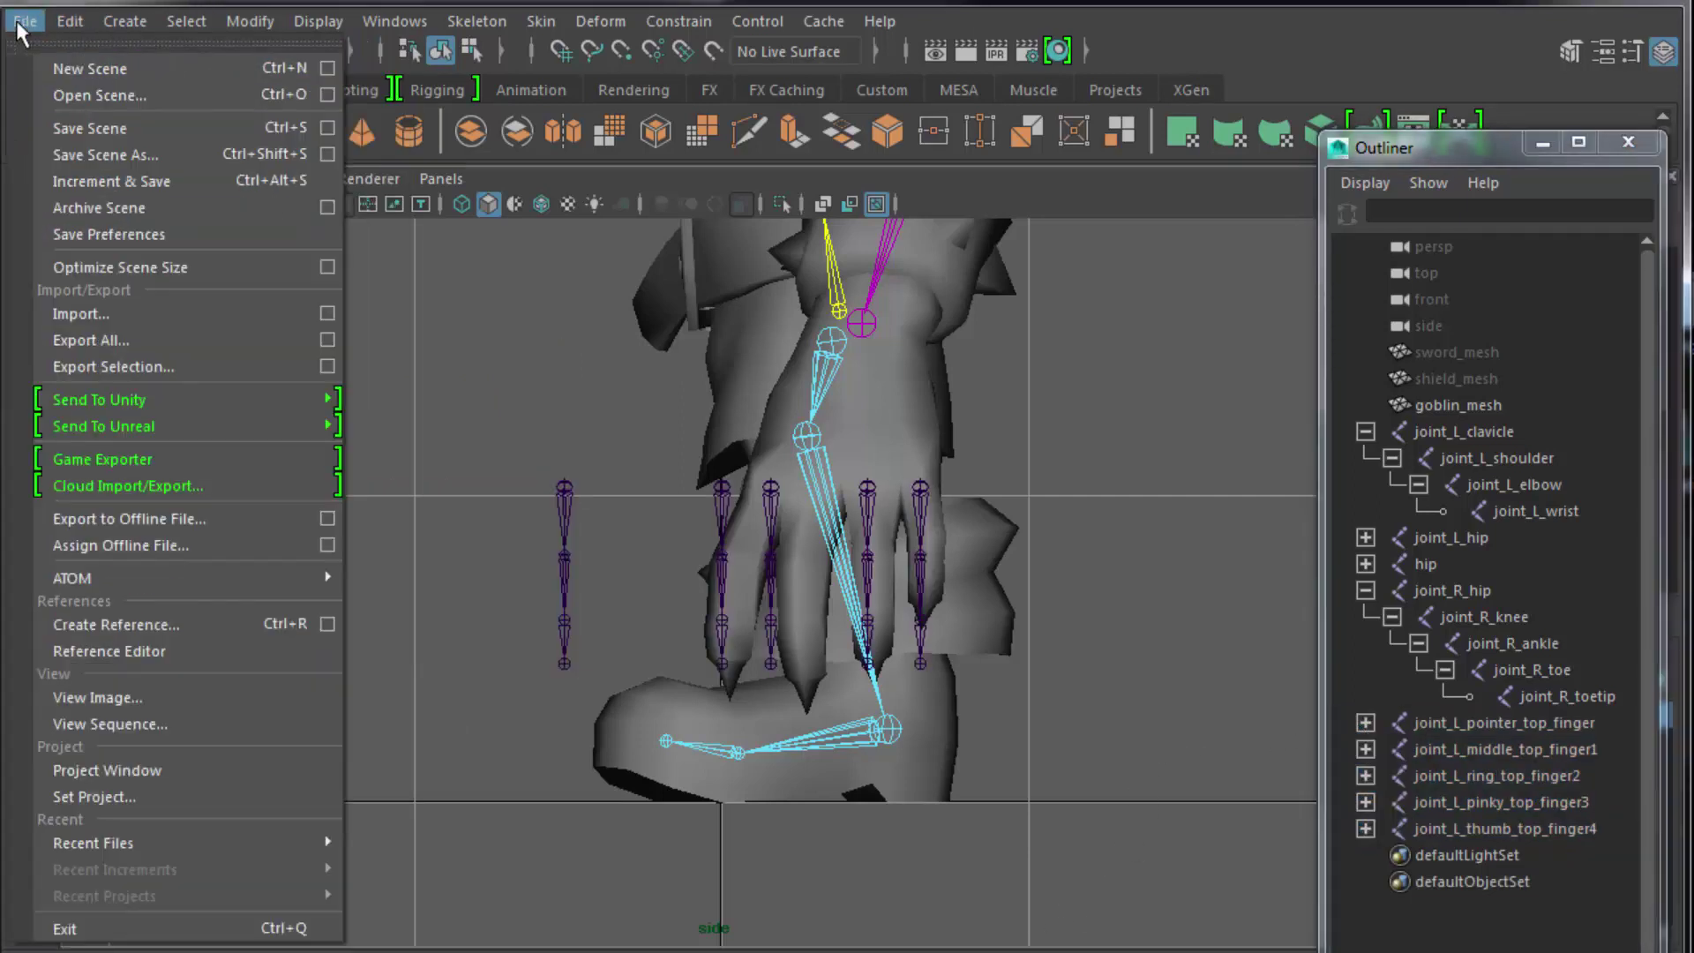
pyautogui.click(79, 128)
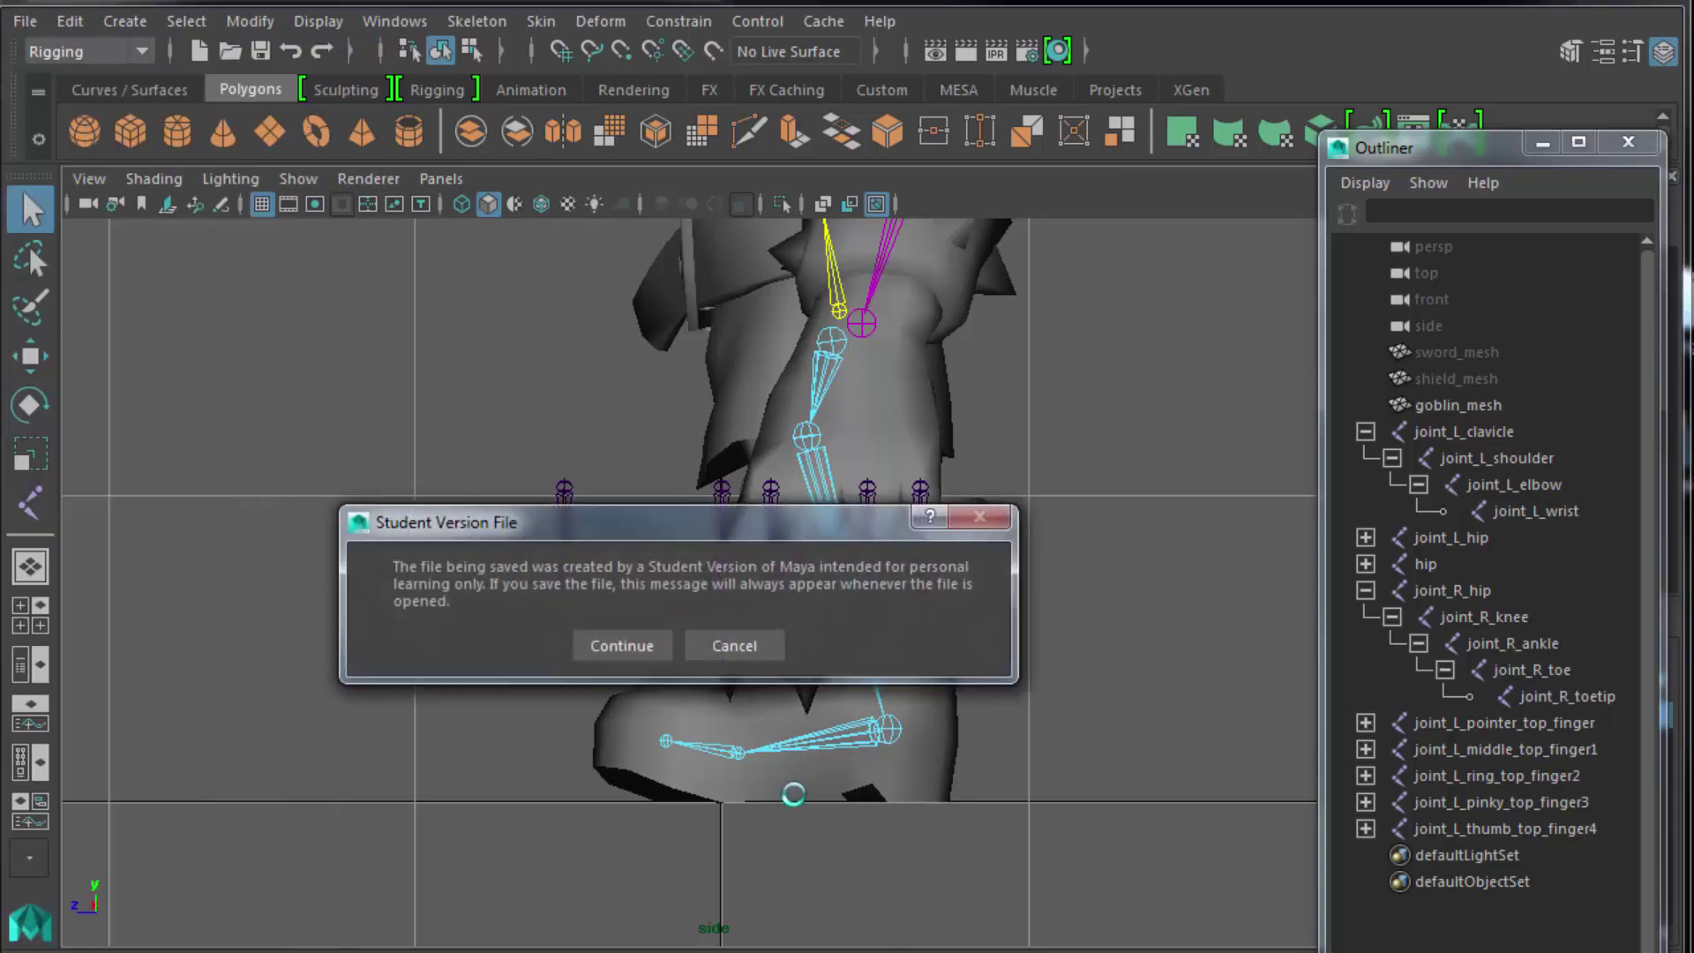
pyautogui.click(622, 645)
# Select the joint_L_pointer_top_finger chain and display wireframe on shaded in the side view.
pyautogui.press('w')
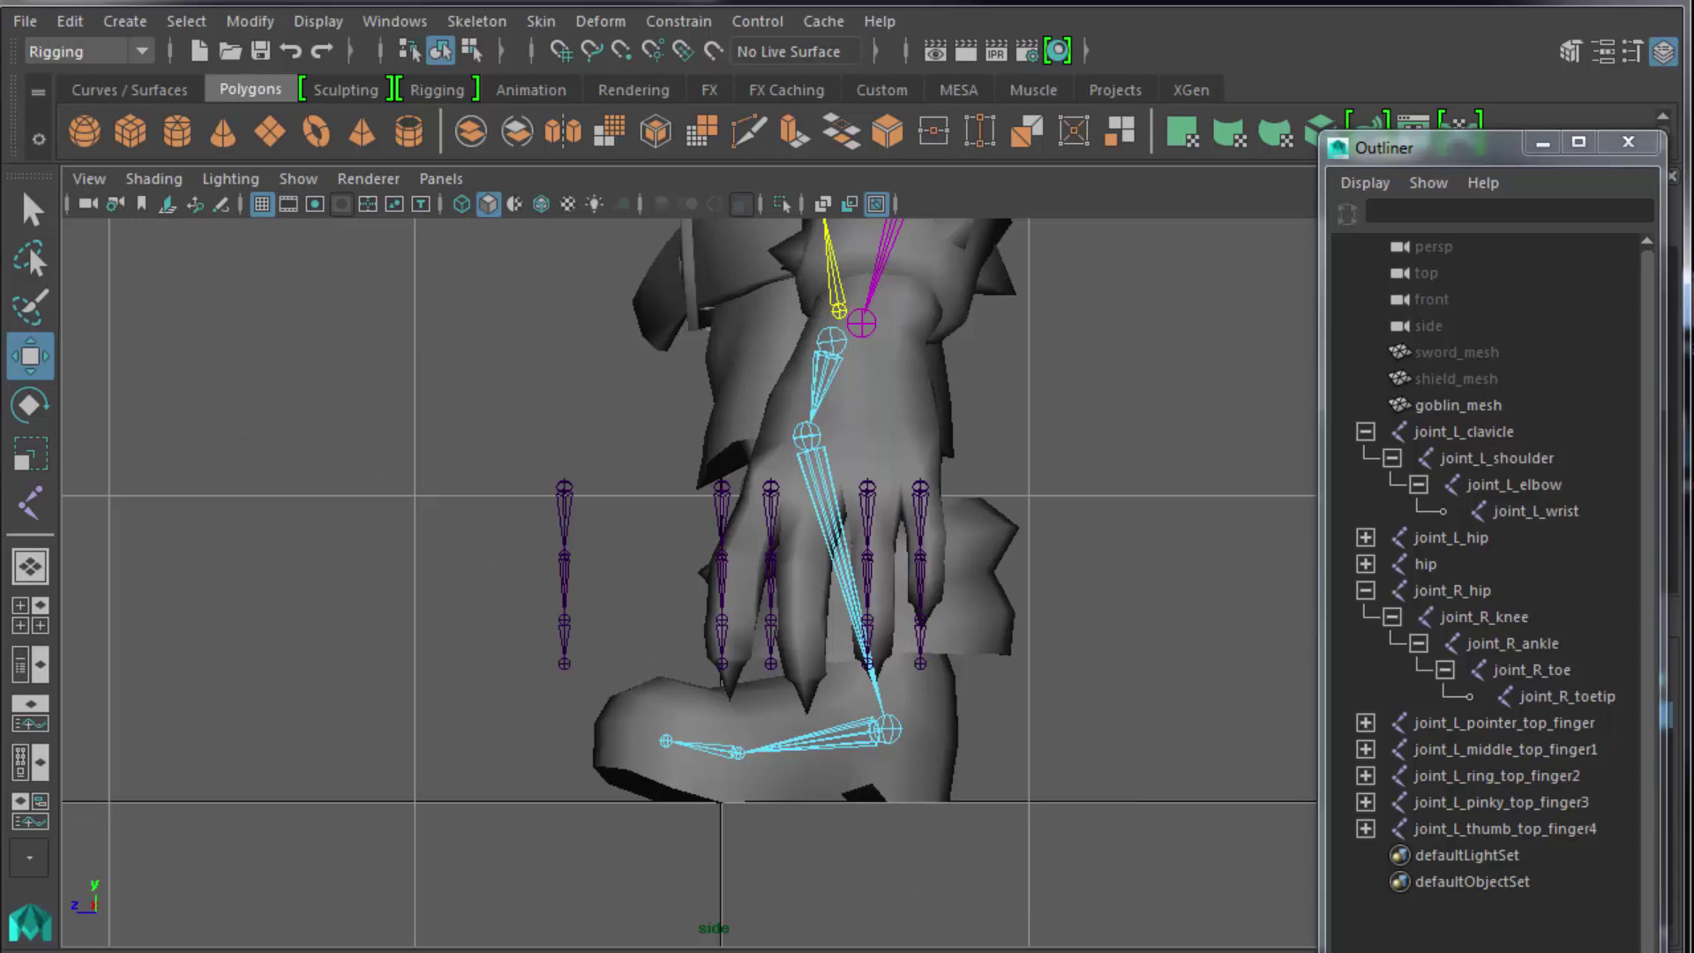
pyautogui.click(1483, 931)
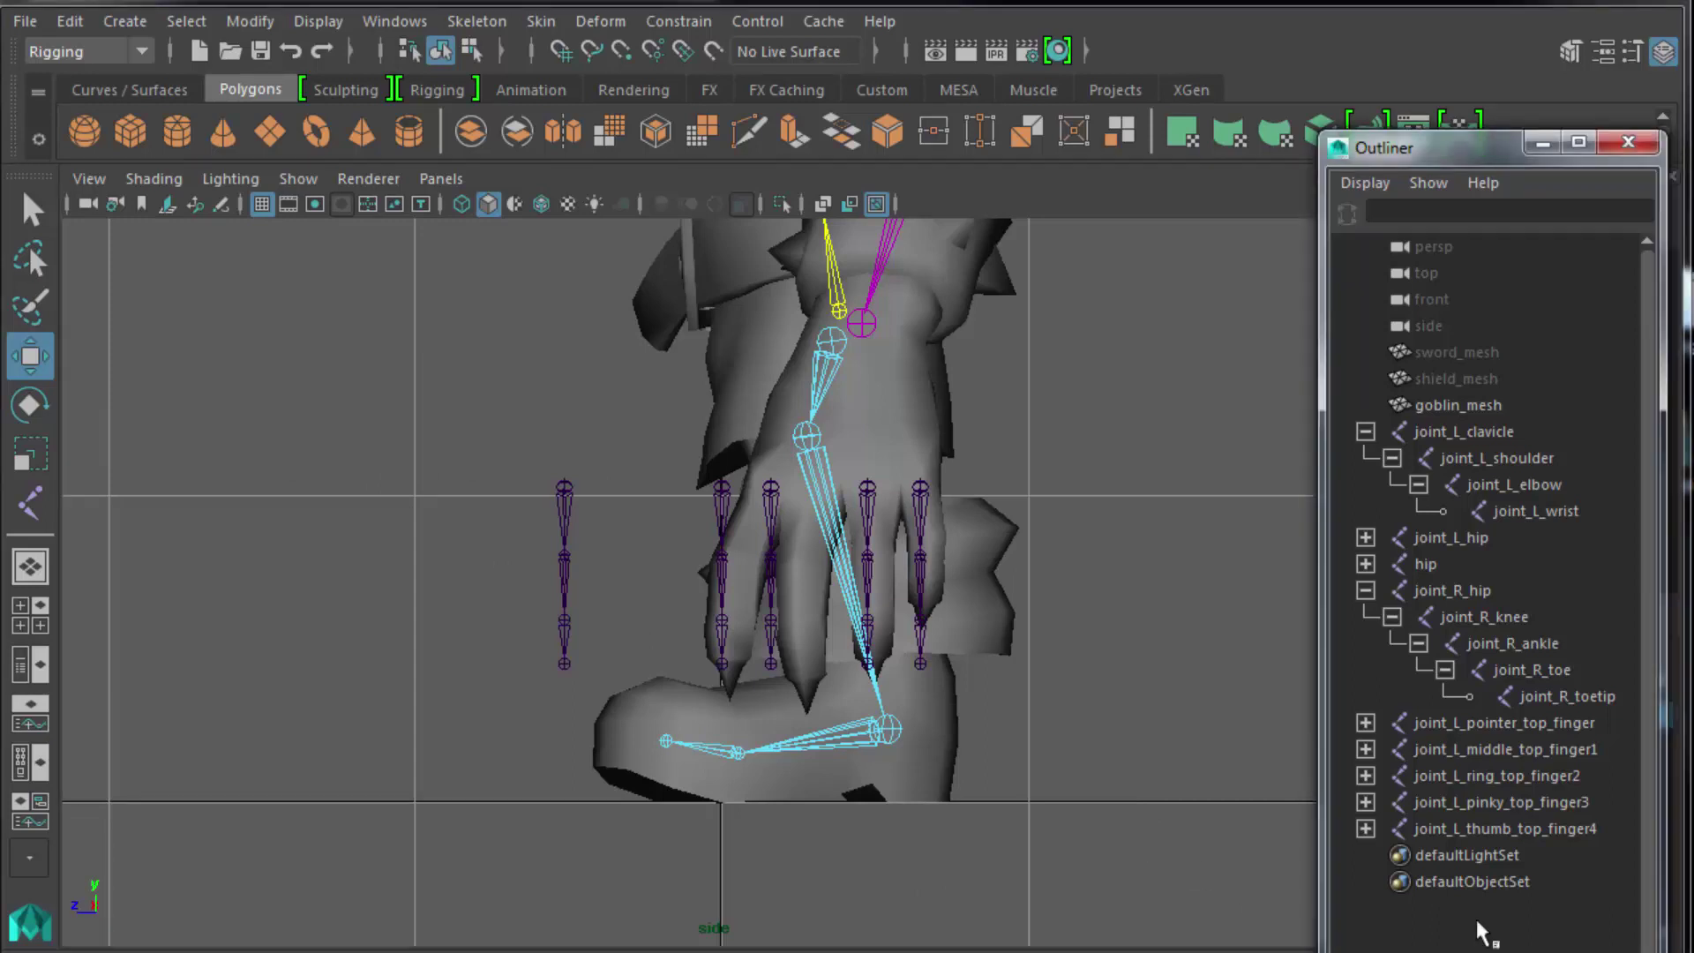
pyautogui.click(1450, 732)
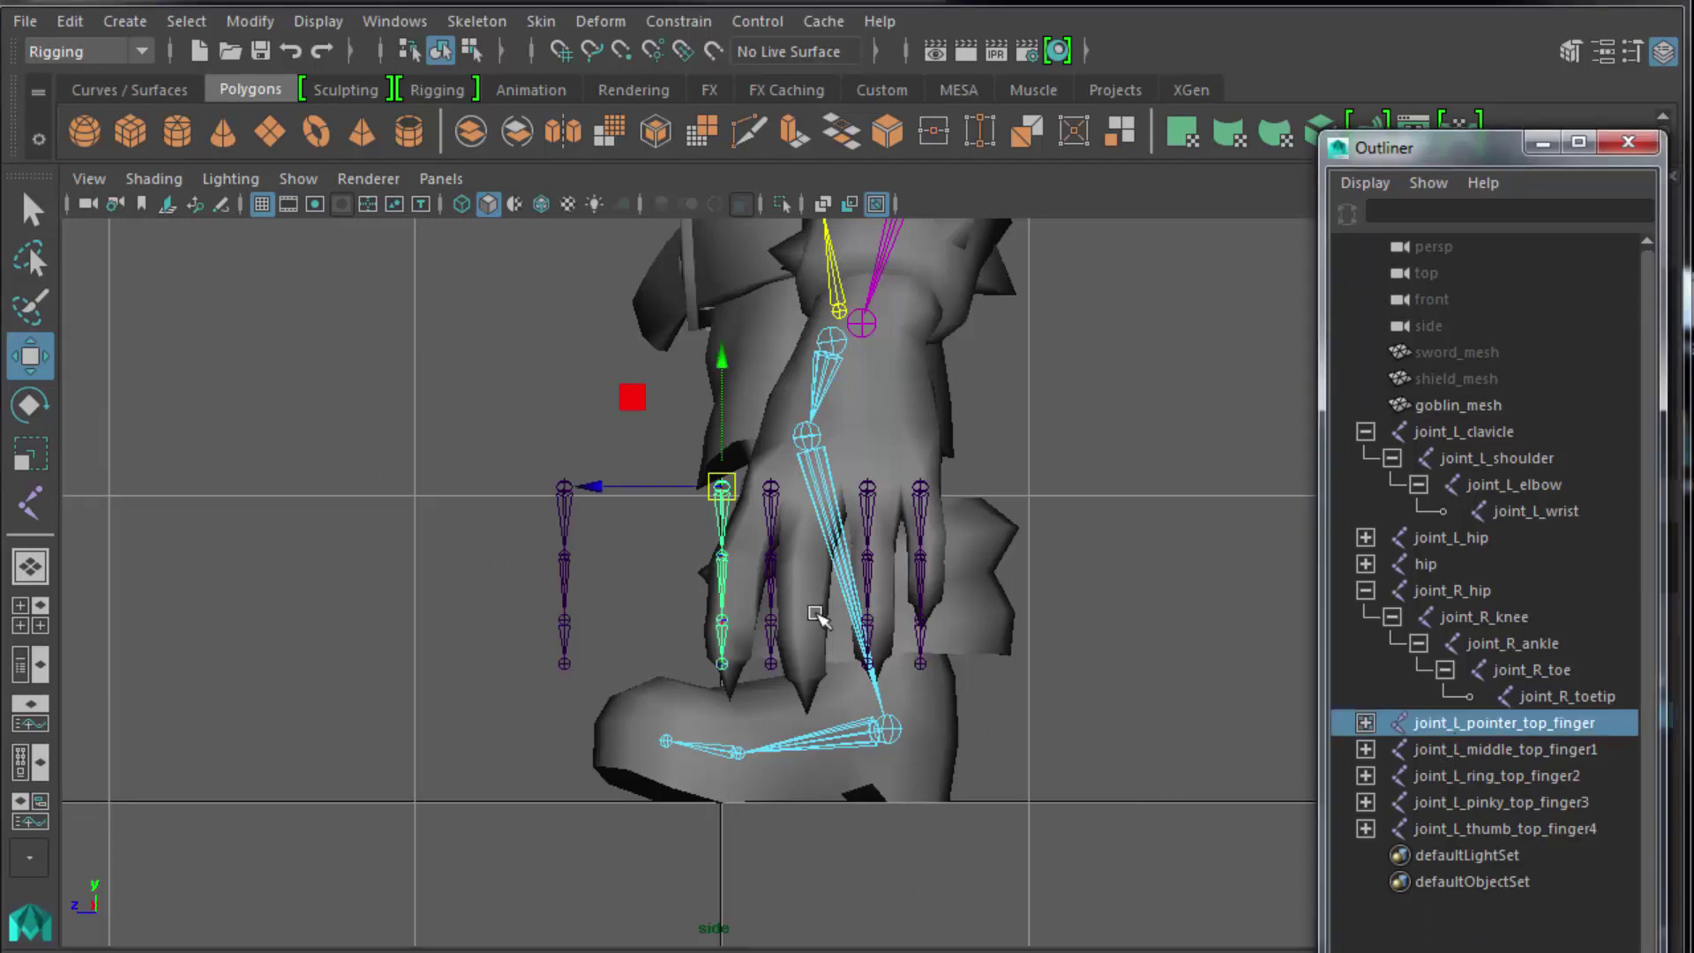
pyautogui.press('e')
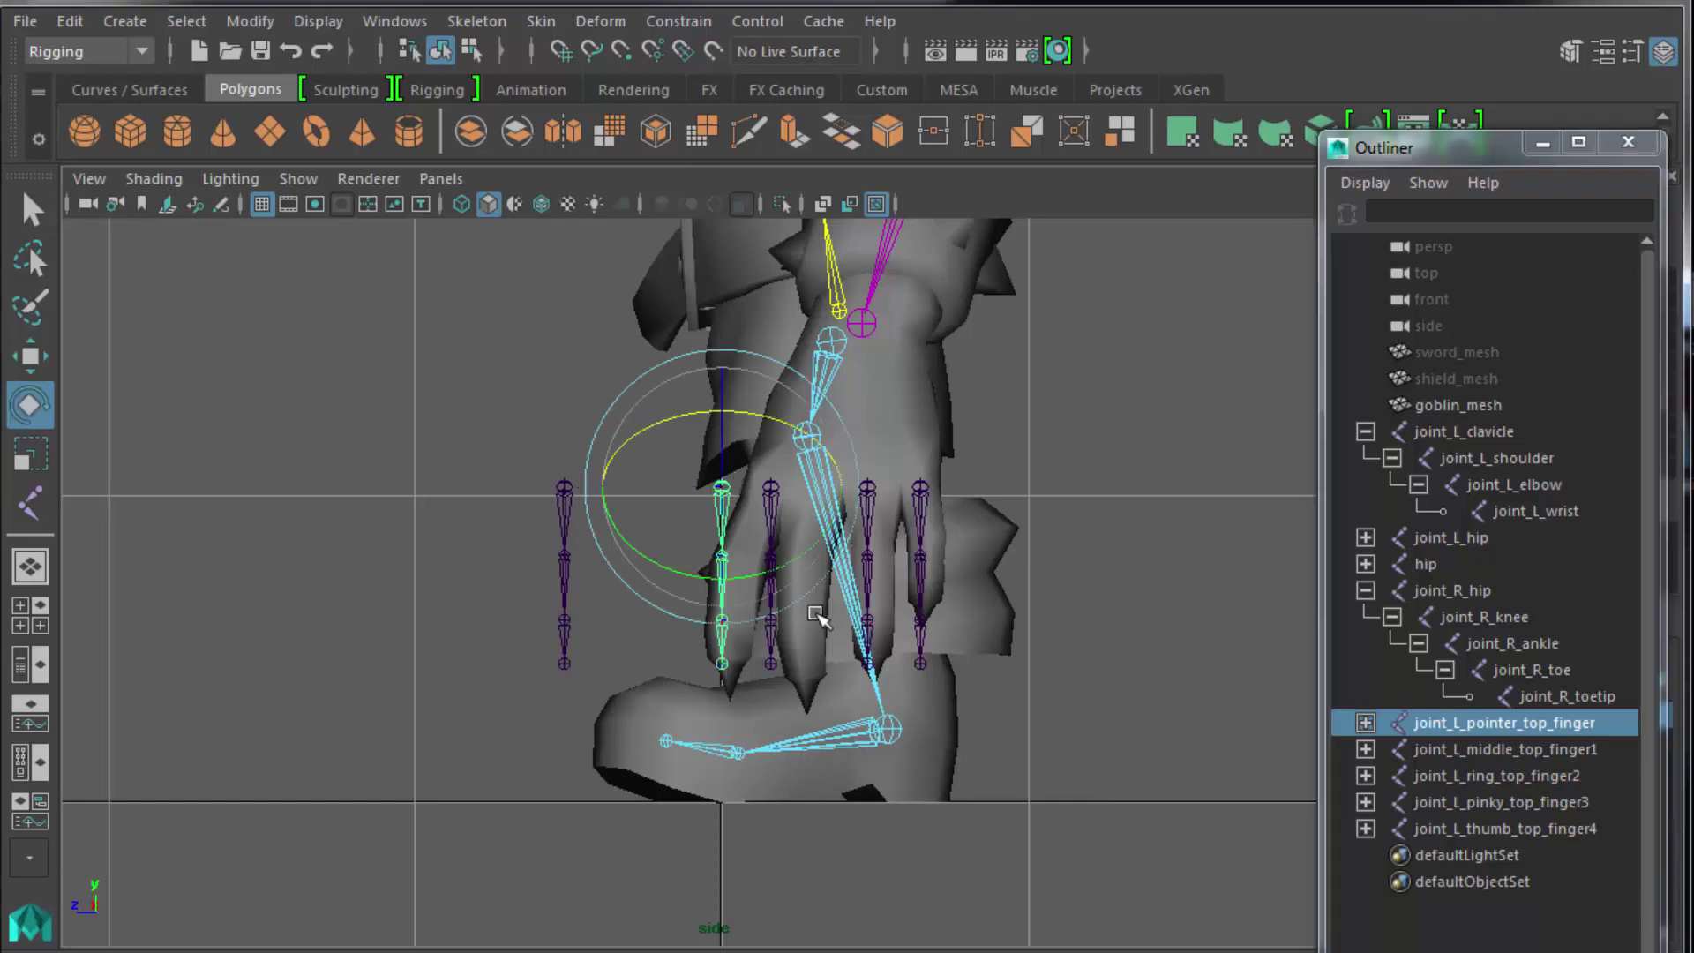
pyautogui.press('f')
pyautogui.scroll(-6, 816, 614)
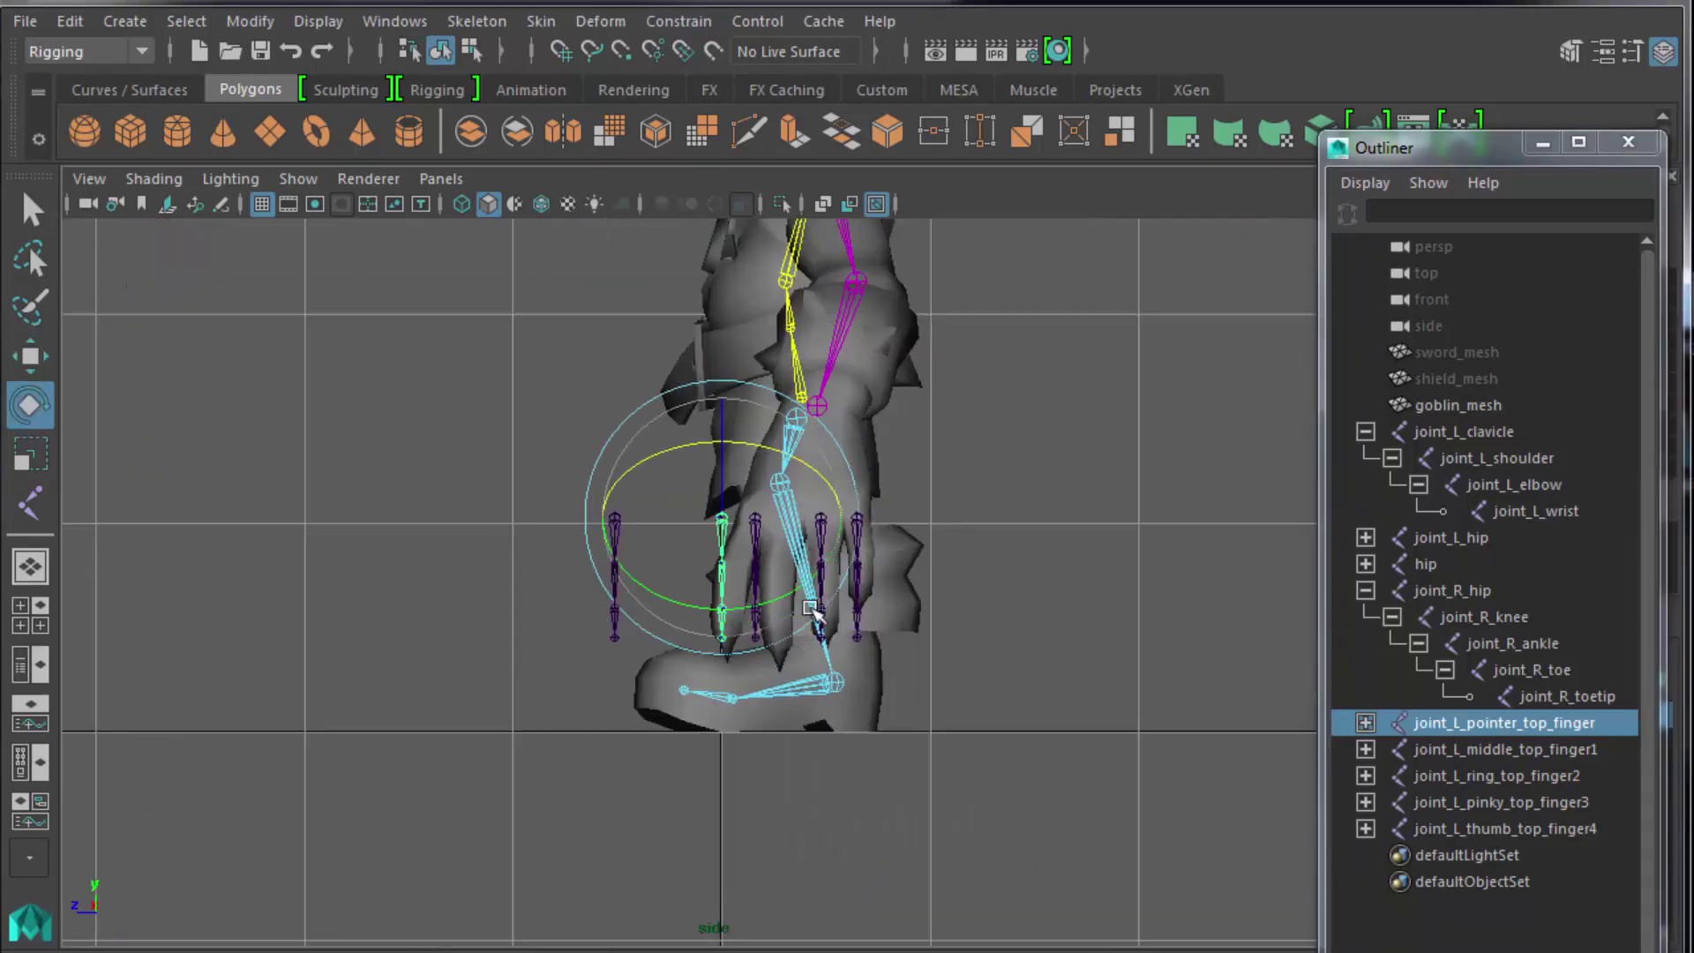
pyautogui.scroll(3, 810, 607)
pyautogui.scroll(5, 808, 603)
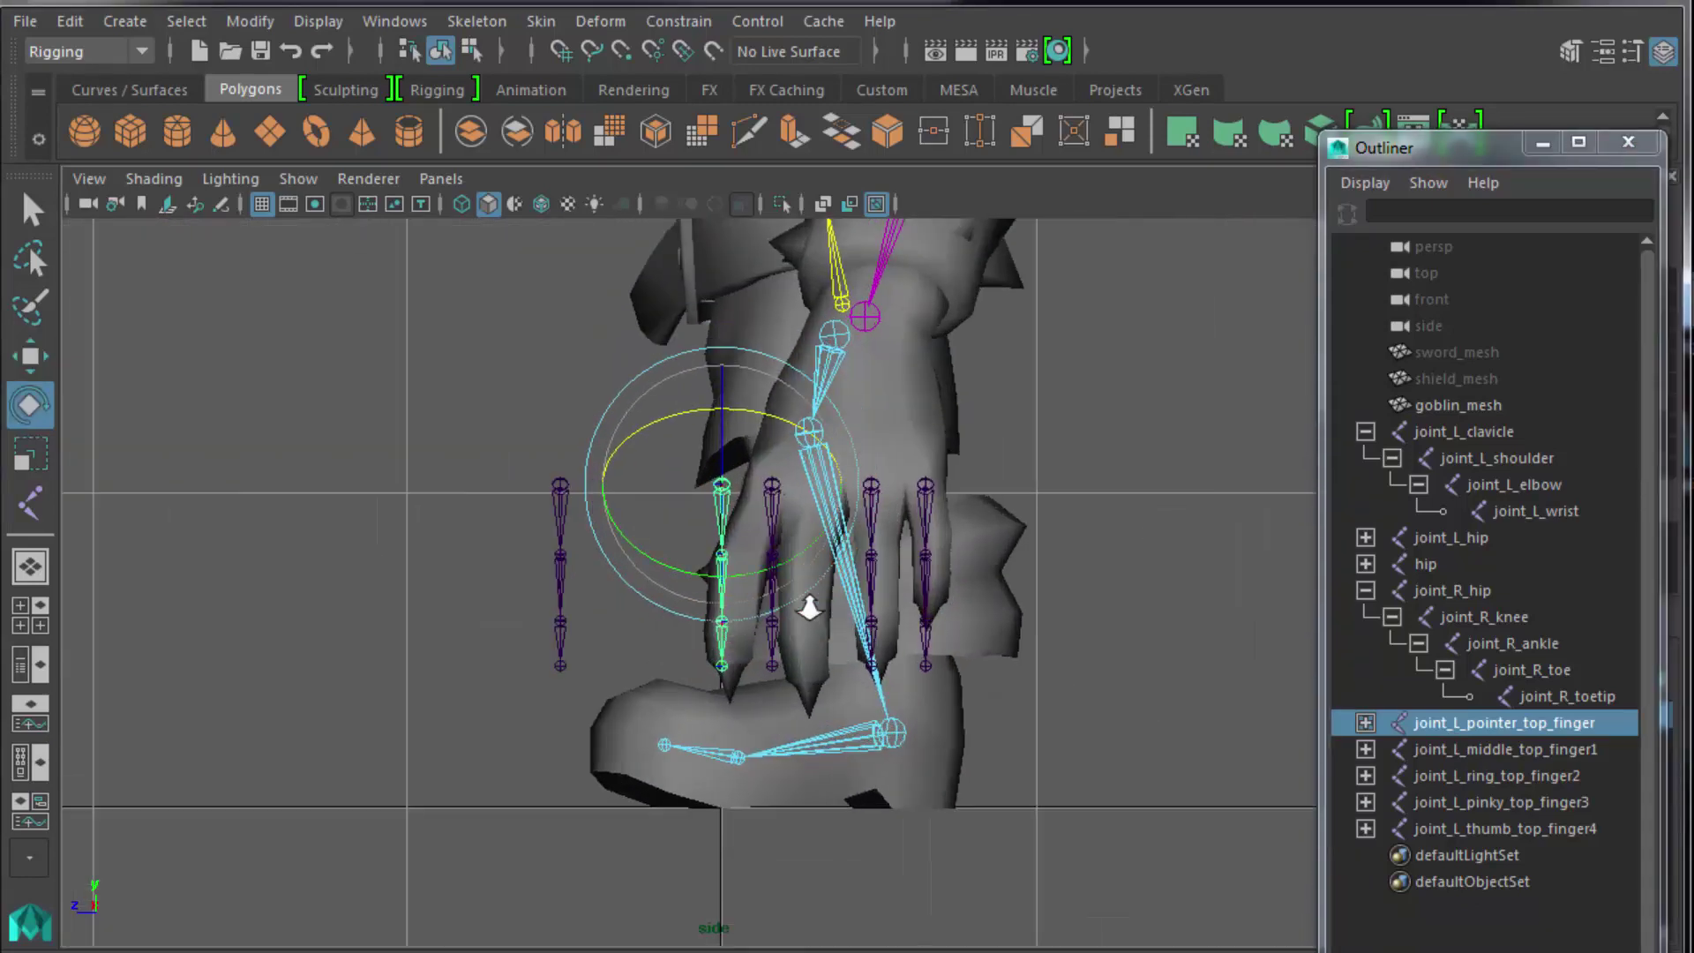
pyautogui.click(166, 178)
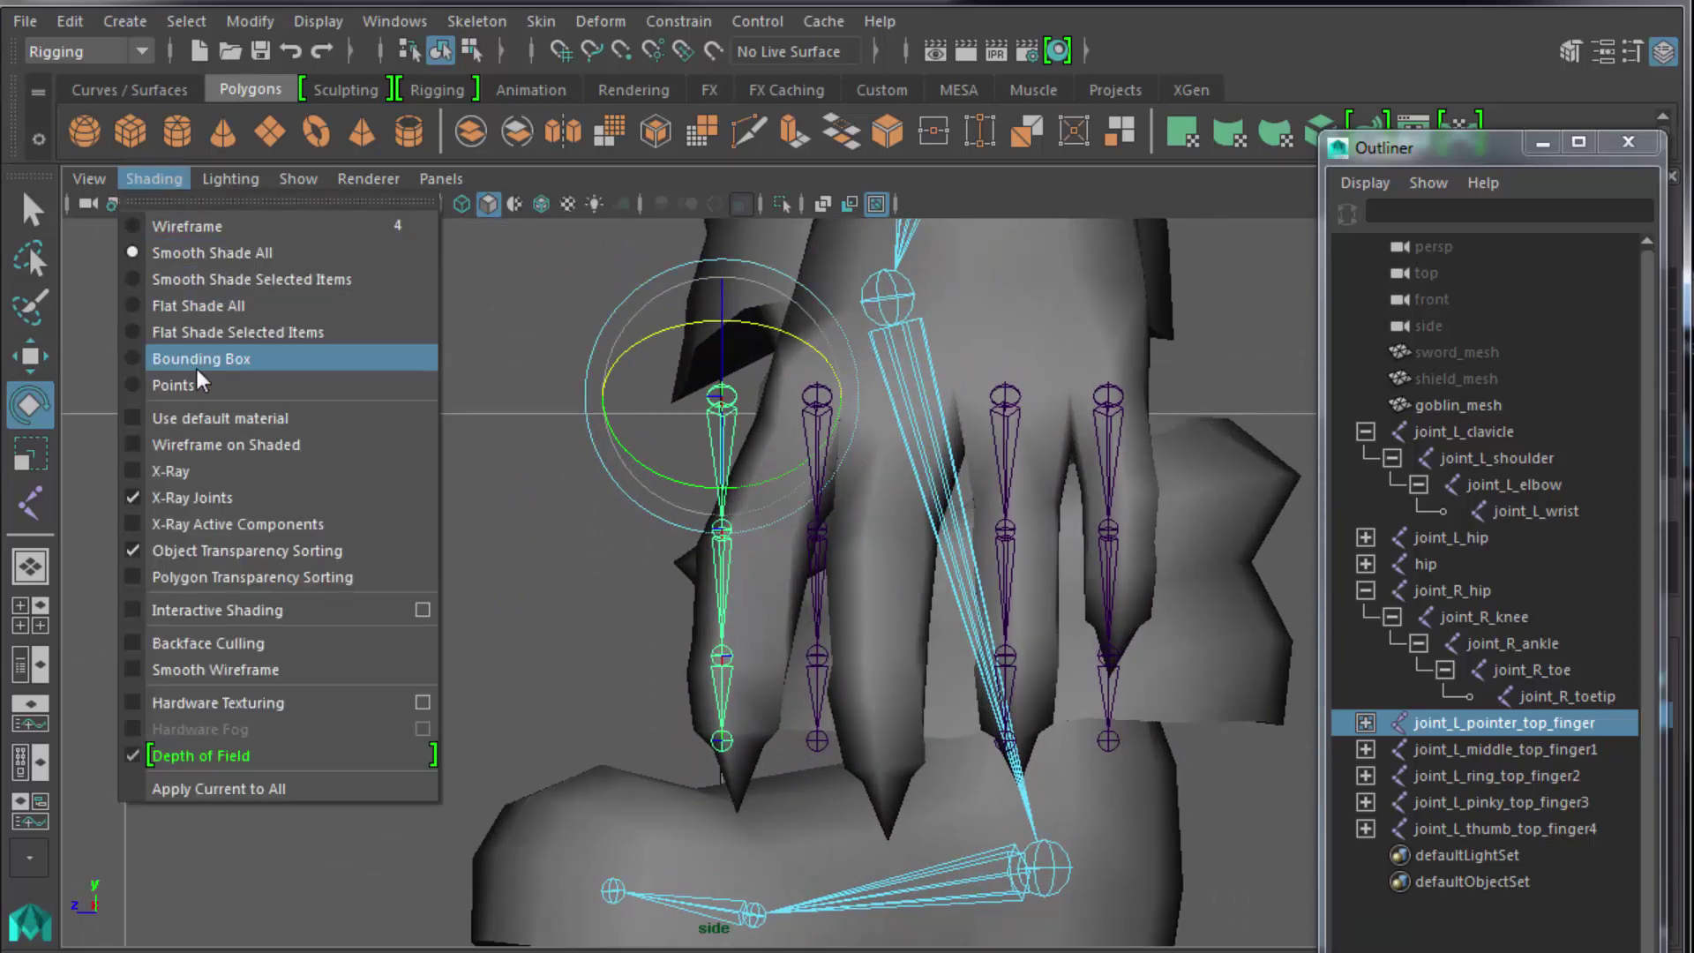
pyautogui.click(213, 443)
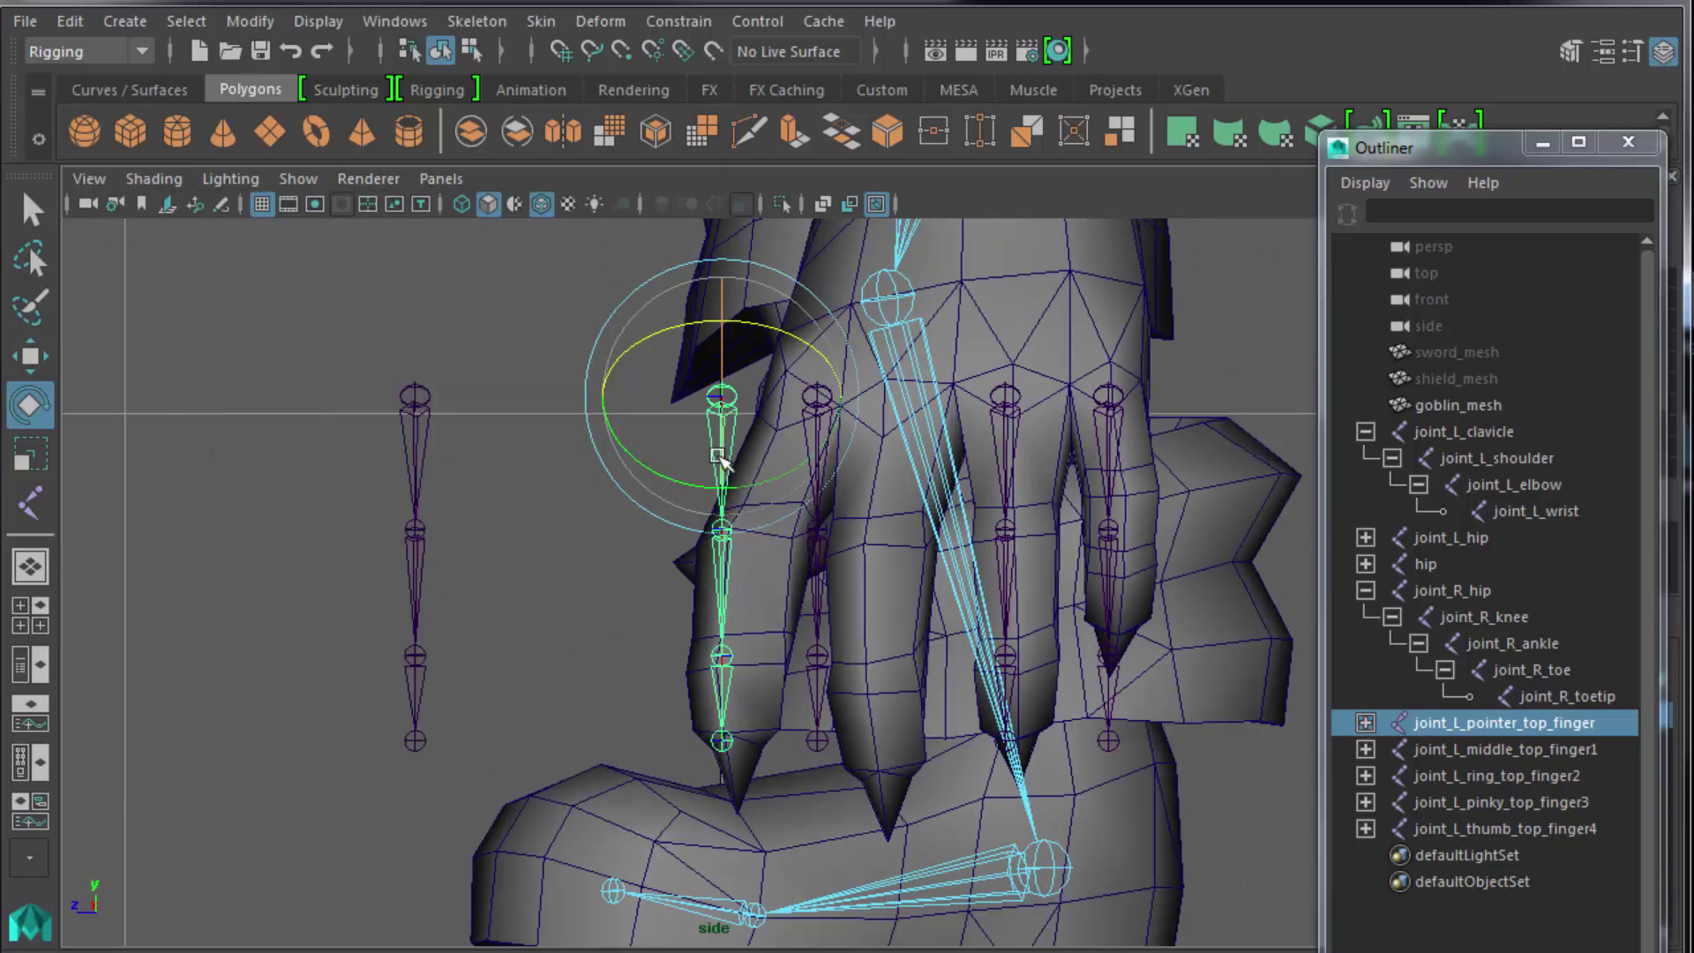
# Move the joint_L_pointer_top_finger chain along Z to the index knuckle, rotate it to follow the finger, and deselect it.
pyautogui.press('w')
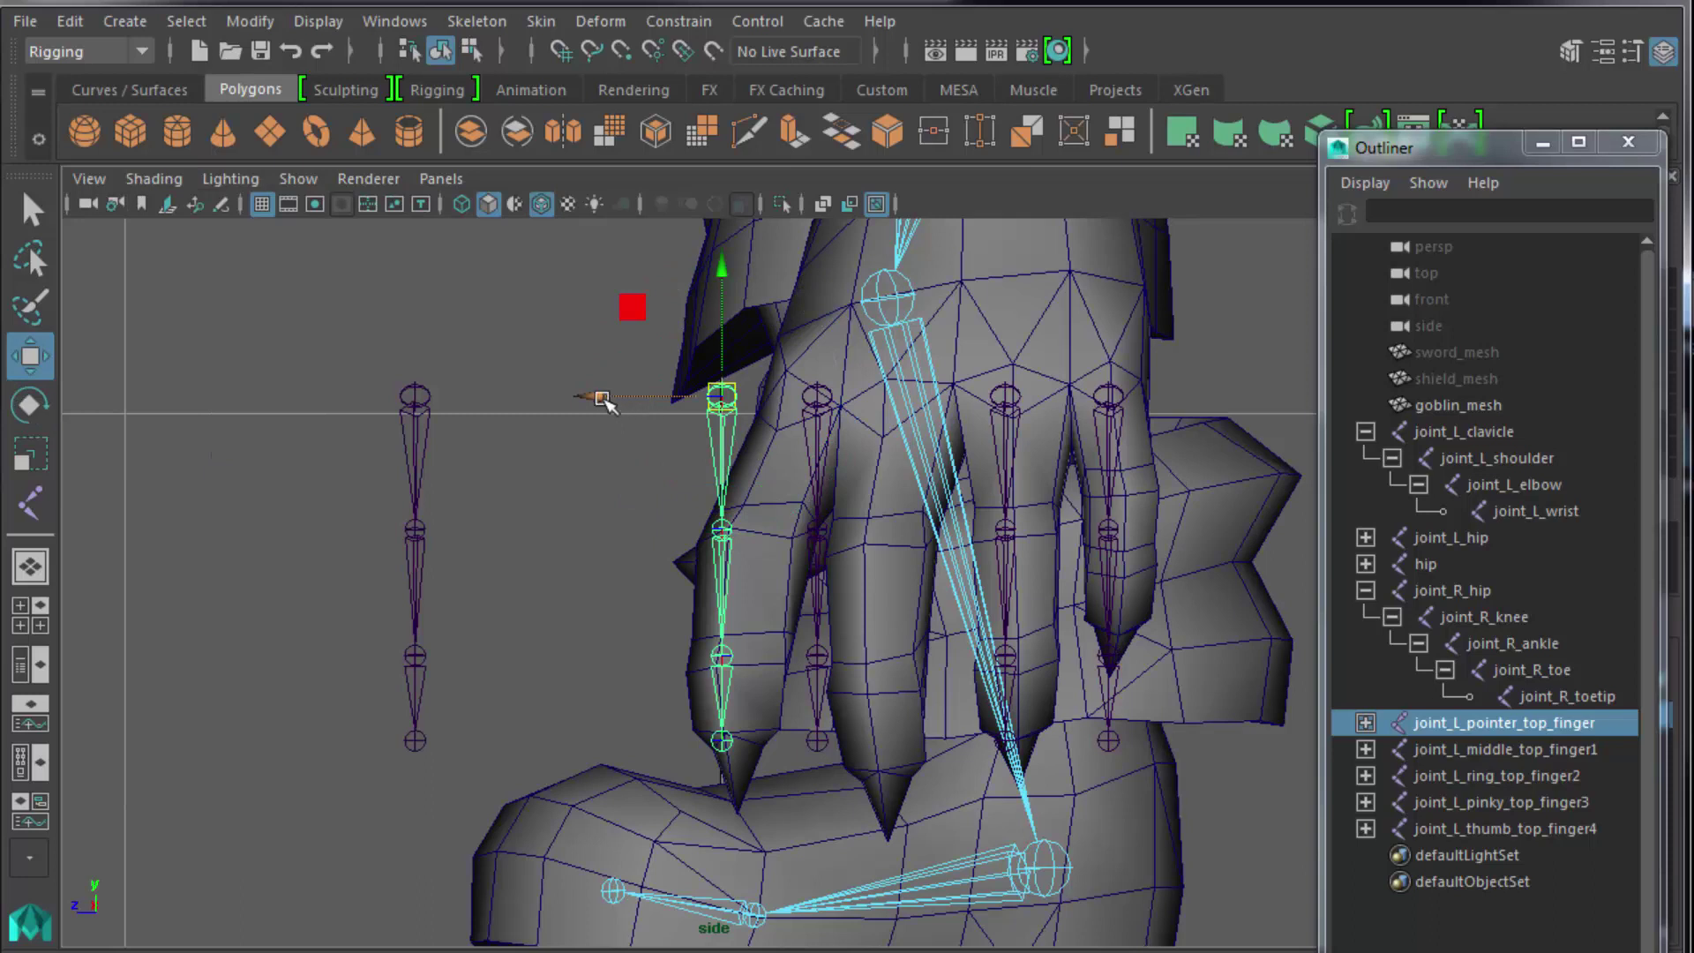
pyautogui.moveTo(597, 395); pyautogui.dragTo(668, 399)
pyautogui.press('e')
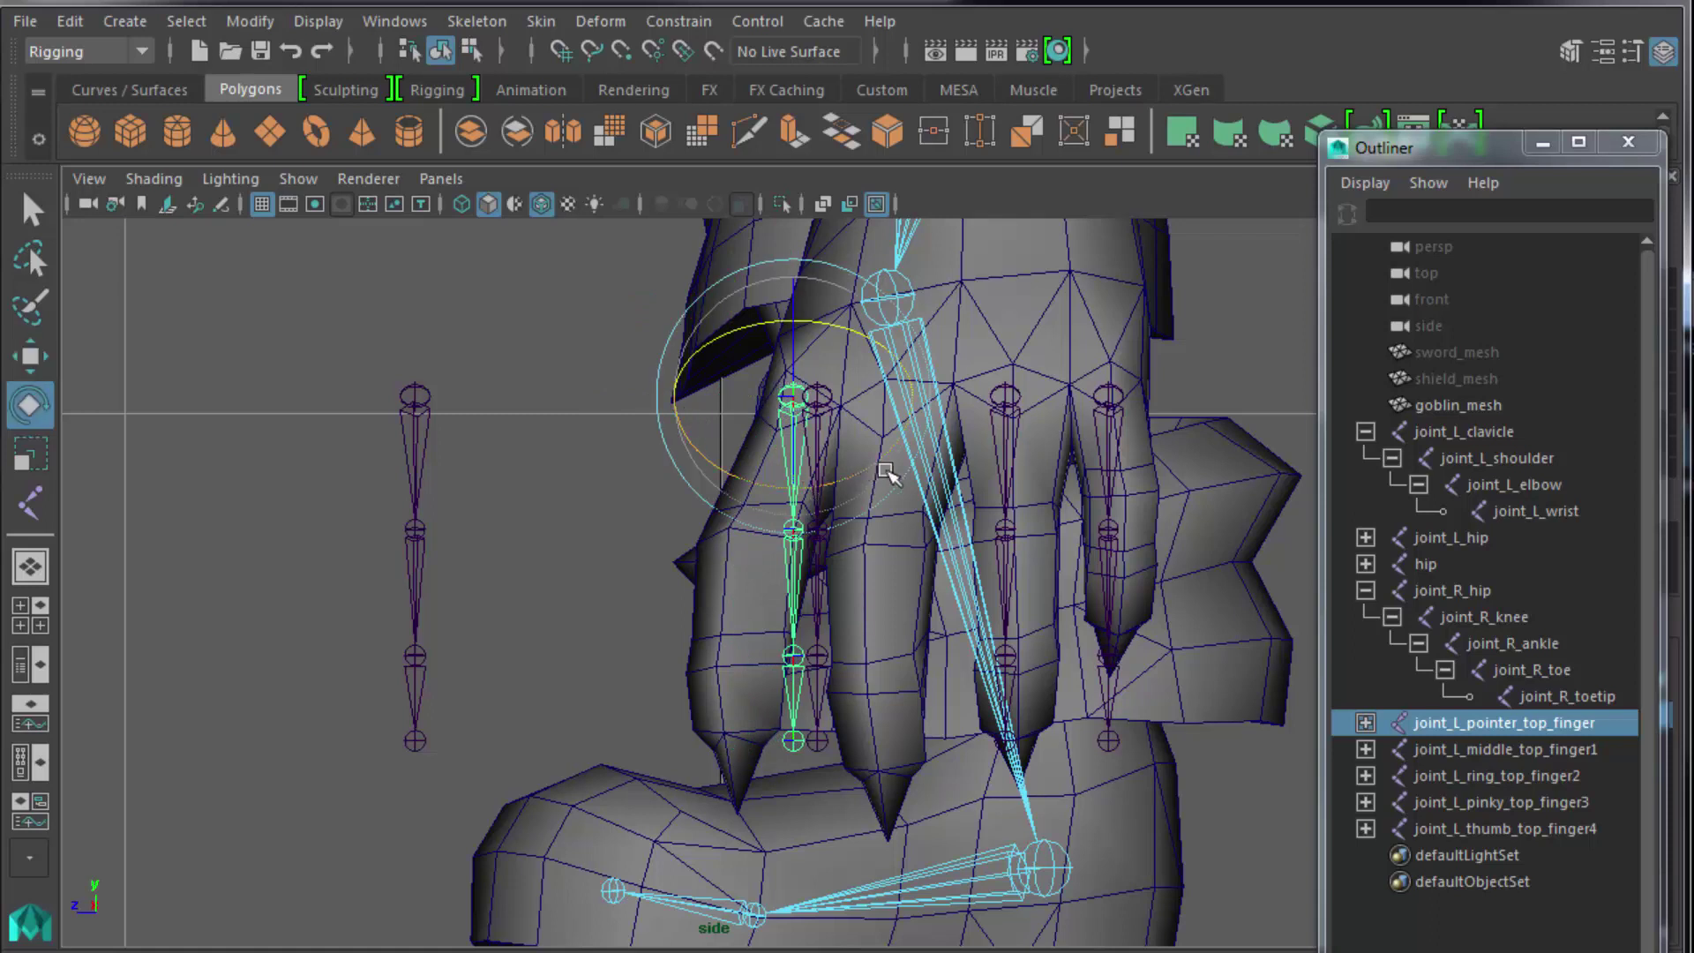
pyautogui.moveTo(900, 486)
pyautogui.mouseDown()
pyautogui.moveTo(877, 499)
pyautogui.moveTo(874, 468)
pyautogui.mouseUp()
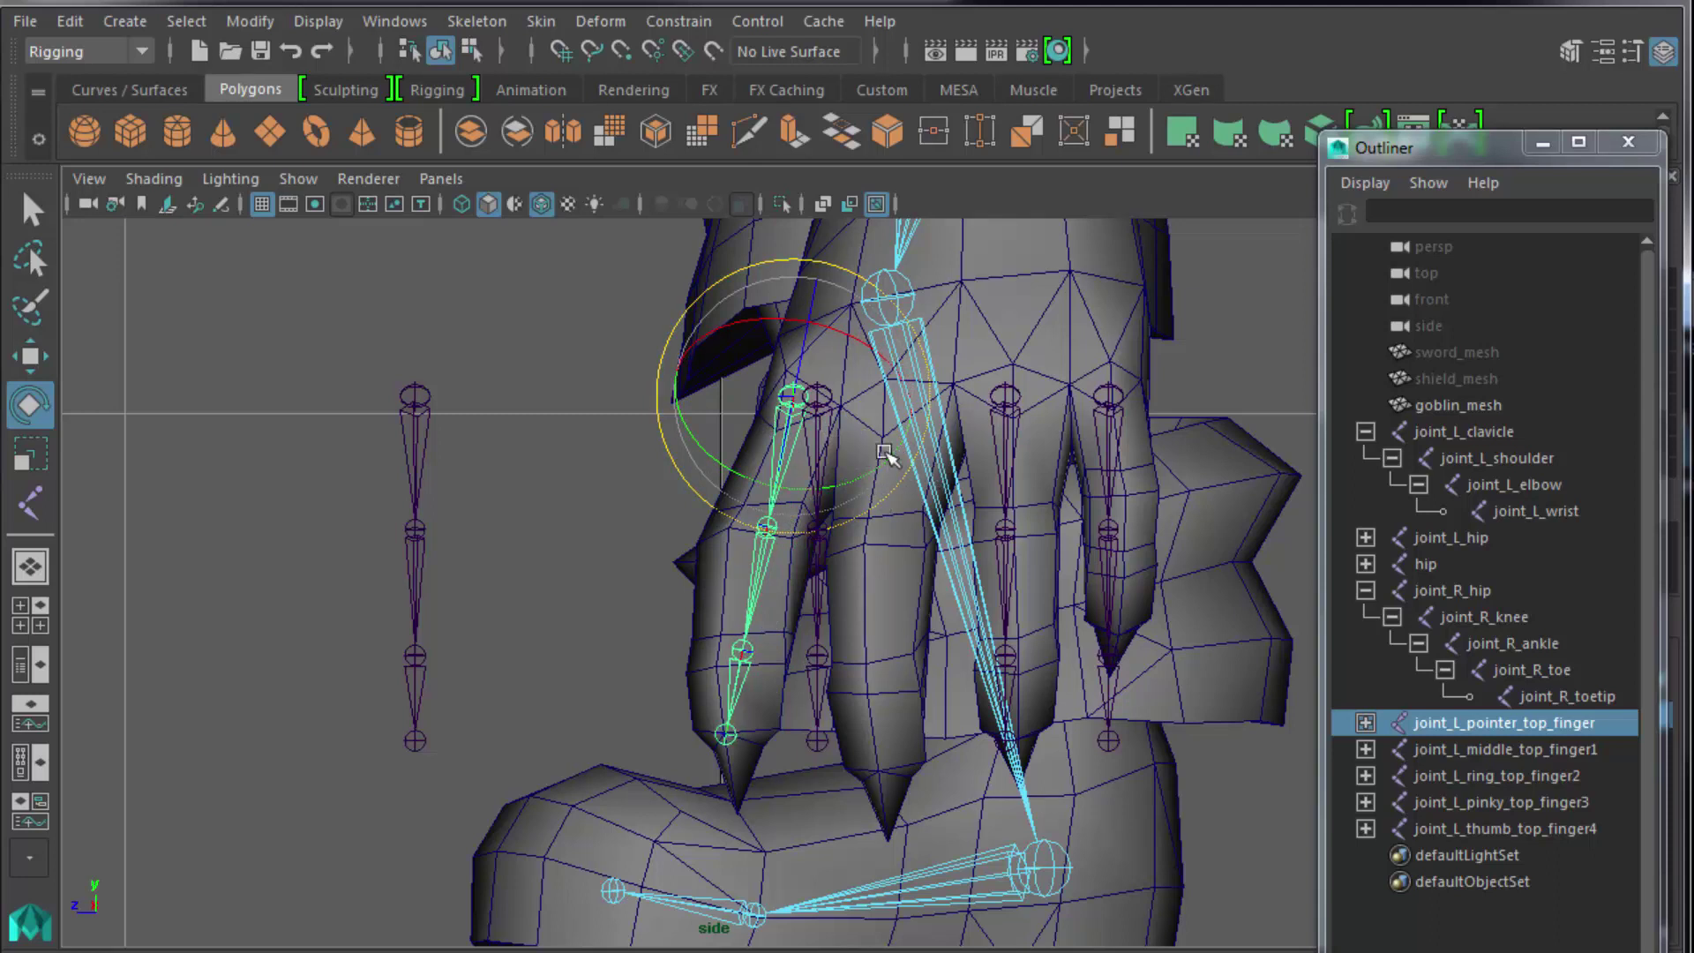
pyautogui.click(300, 332)
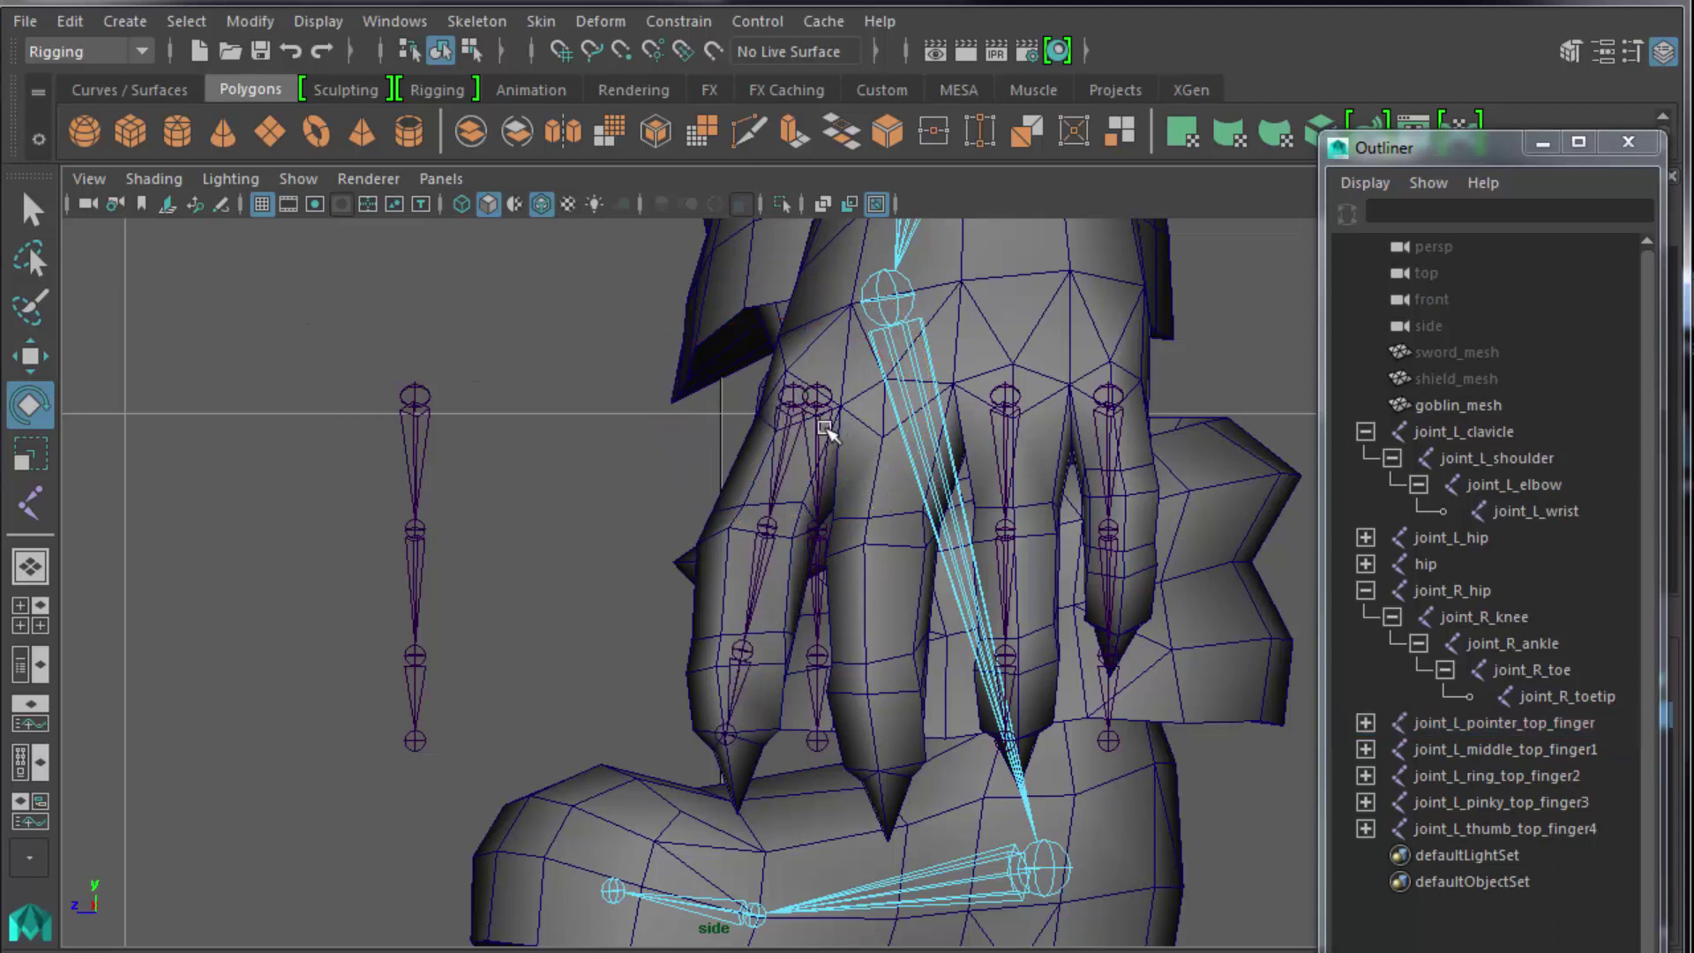
# Move the joint_L_middle_top_finger1 chain along Z into the middle finger and place the joint_L_ring_top_finger2 chain at the ring finger's knuckle.
pyautogui.click(821, 424)
pyautogui.press('w')
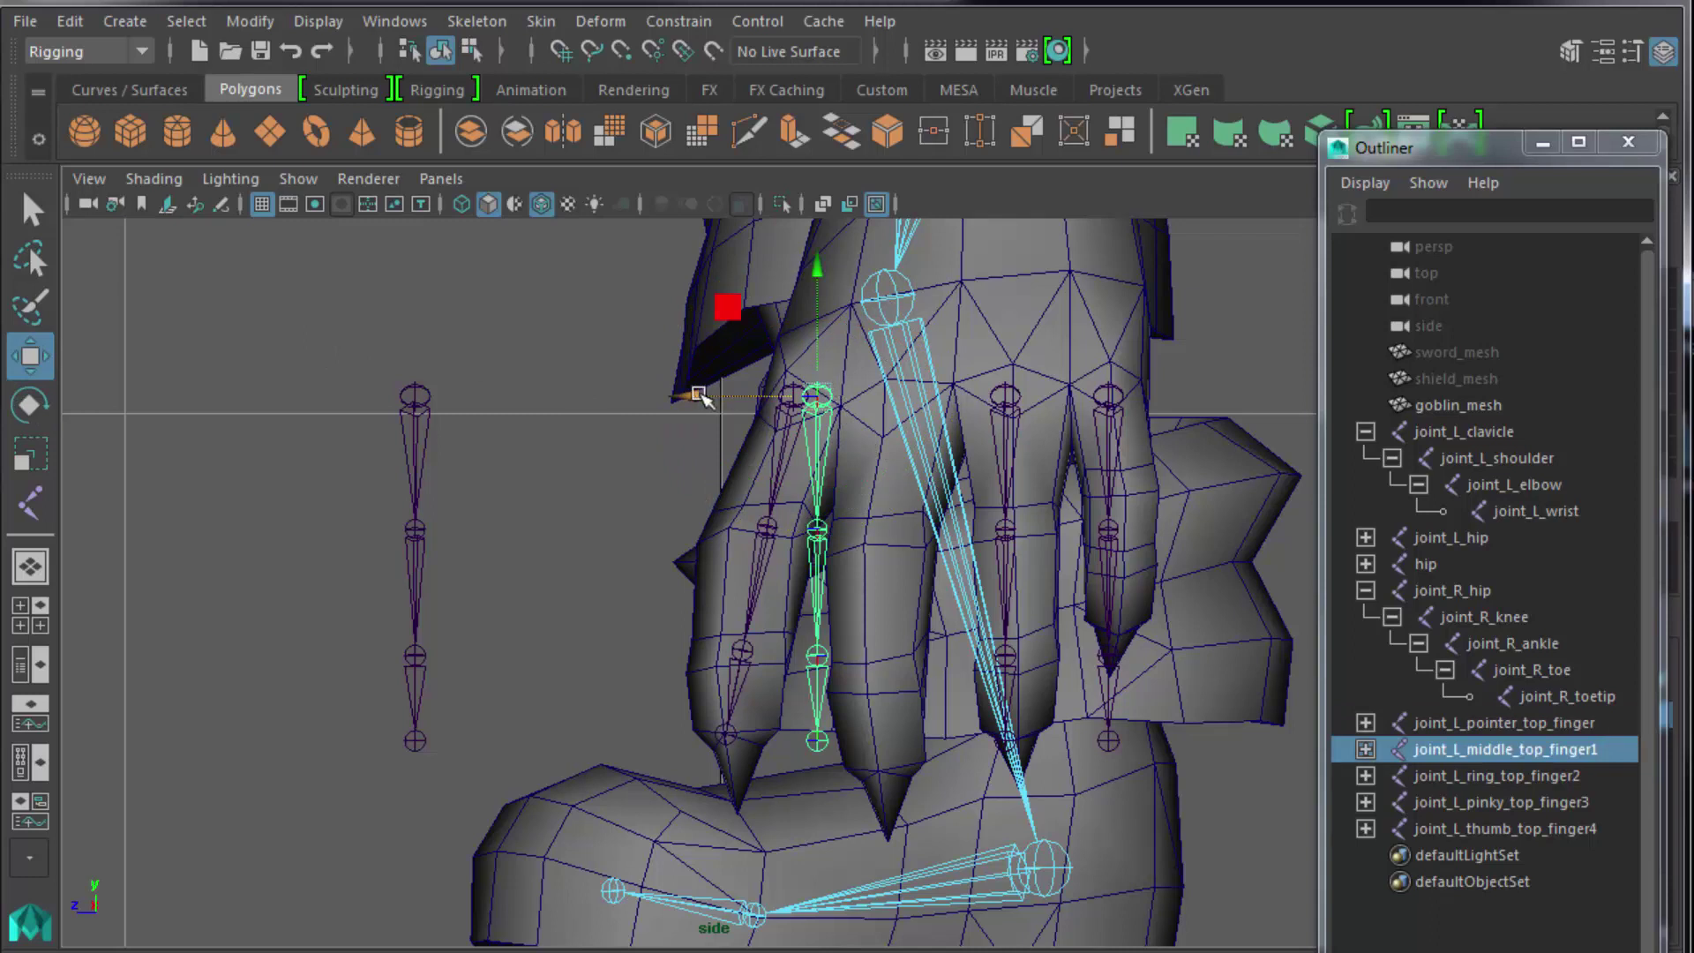
pyautogui.moveTo(698, 396); pyautogui.dragTo(762, 396)
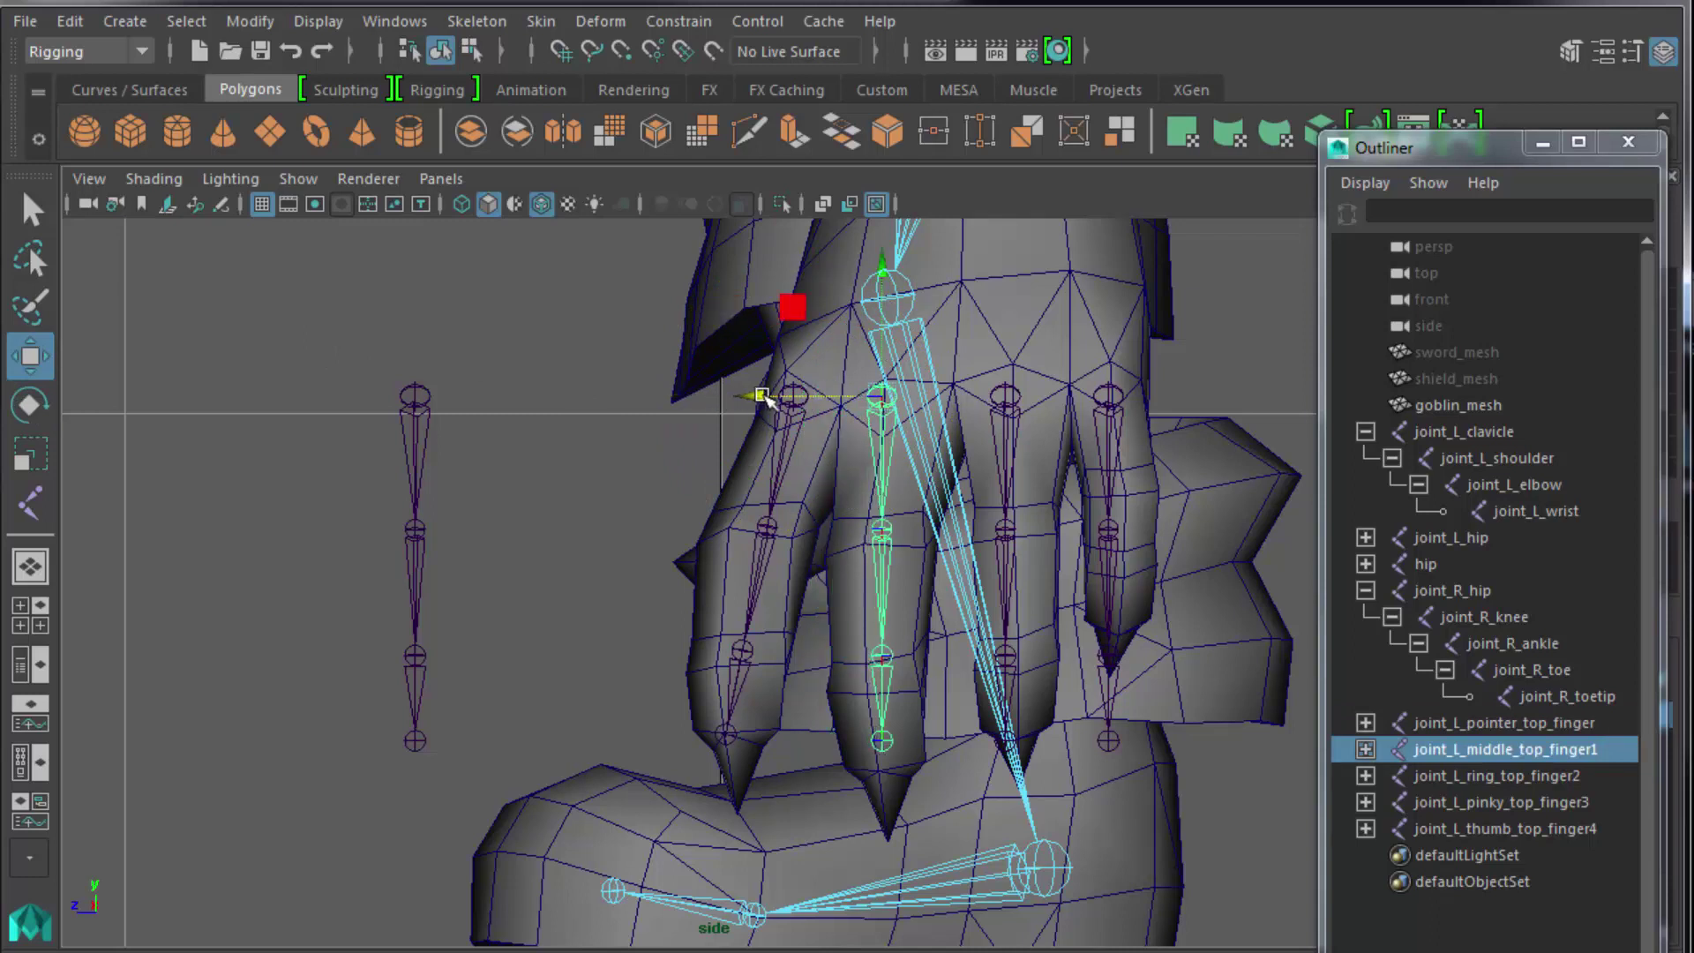
pyautogui.click(1002, 399)
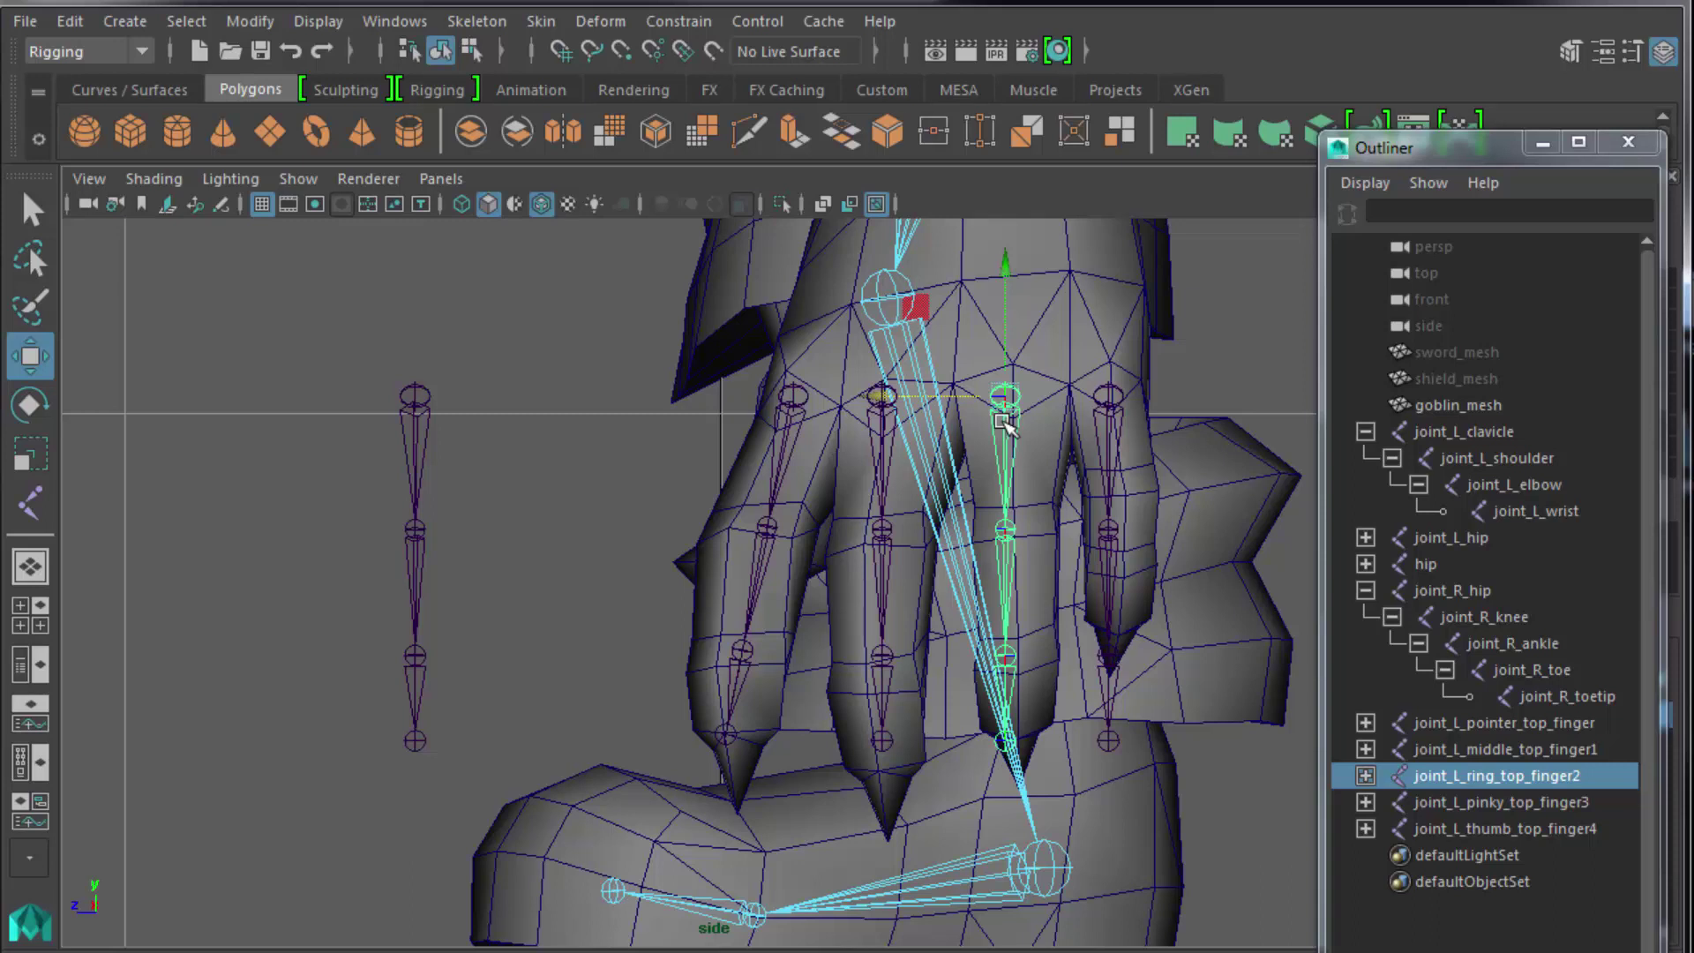
pyautogui.moveTo(1006, 403); pyautogui.dragTo(1018, 391)
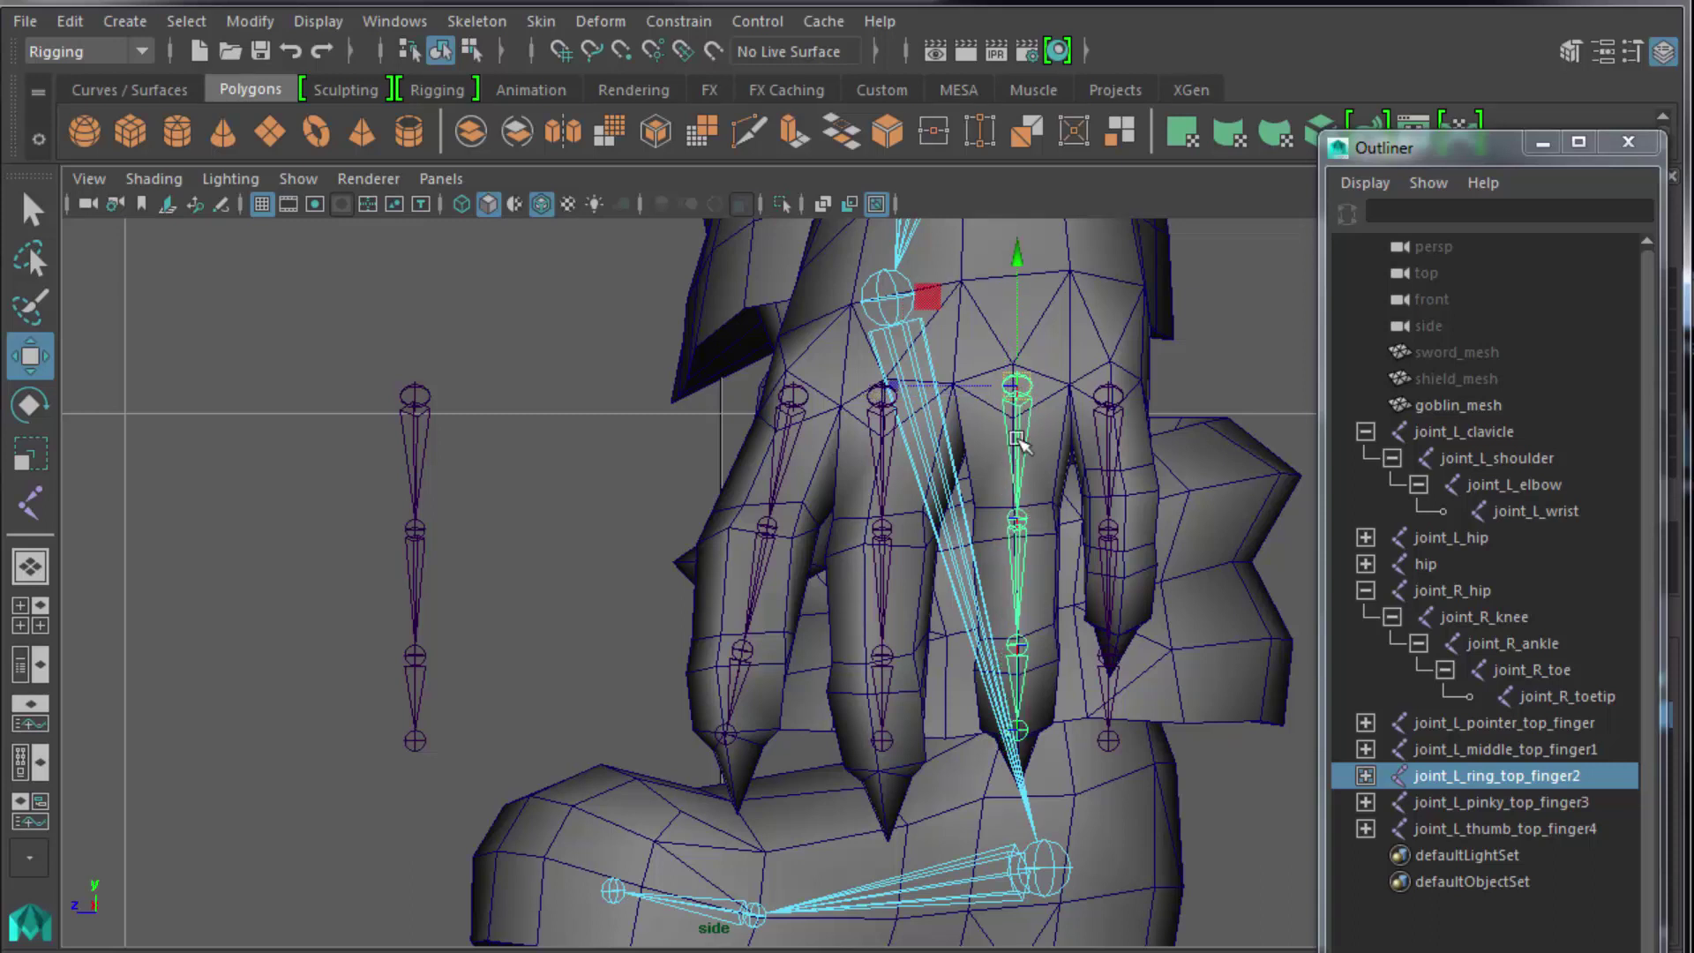
# Move the joint_L_pinky_top_finger3 root to the pinky knuckle, and raise its second and third joints to match the finger's bends in the side view.
pyautogui.click(1110, 404)
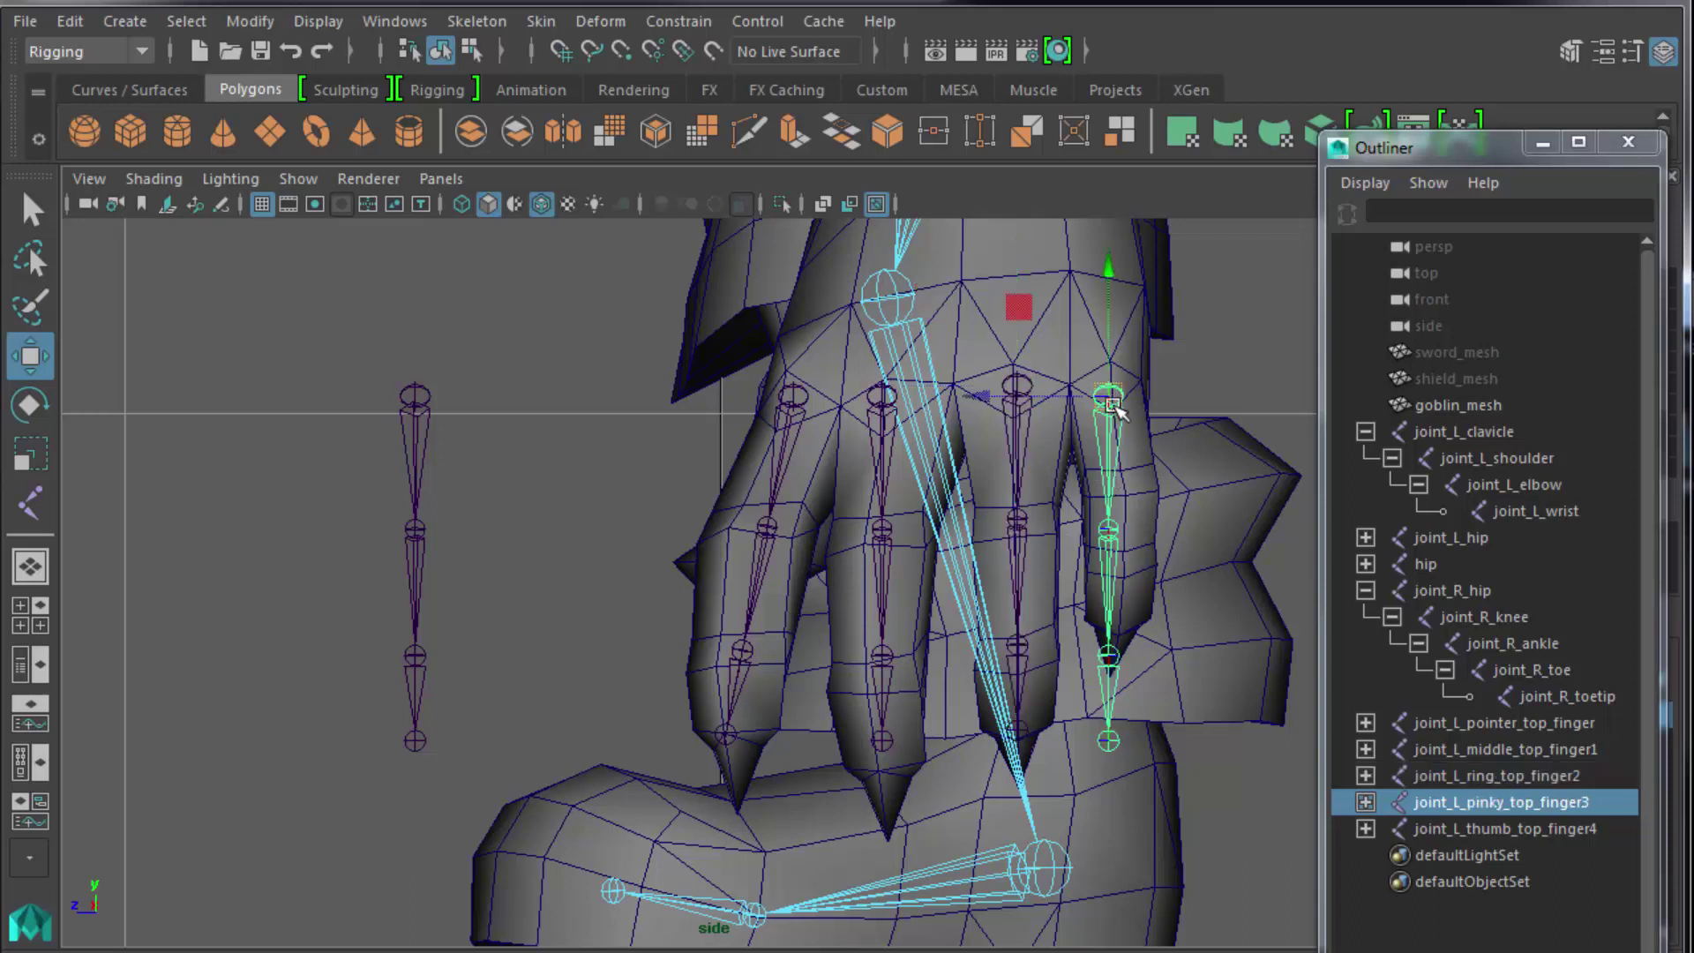
pyautogui.moveTo(1112, 405); pyautogui.dragTo(1115, 387)
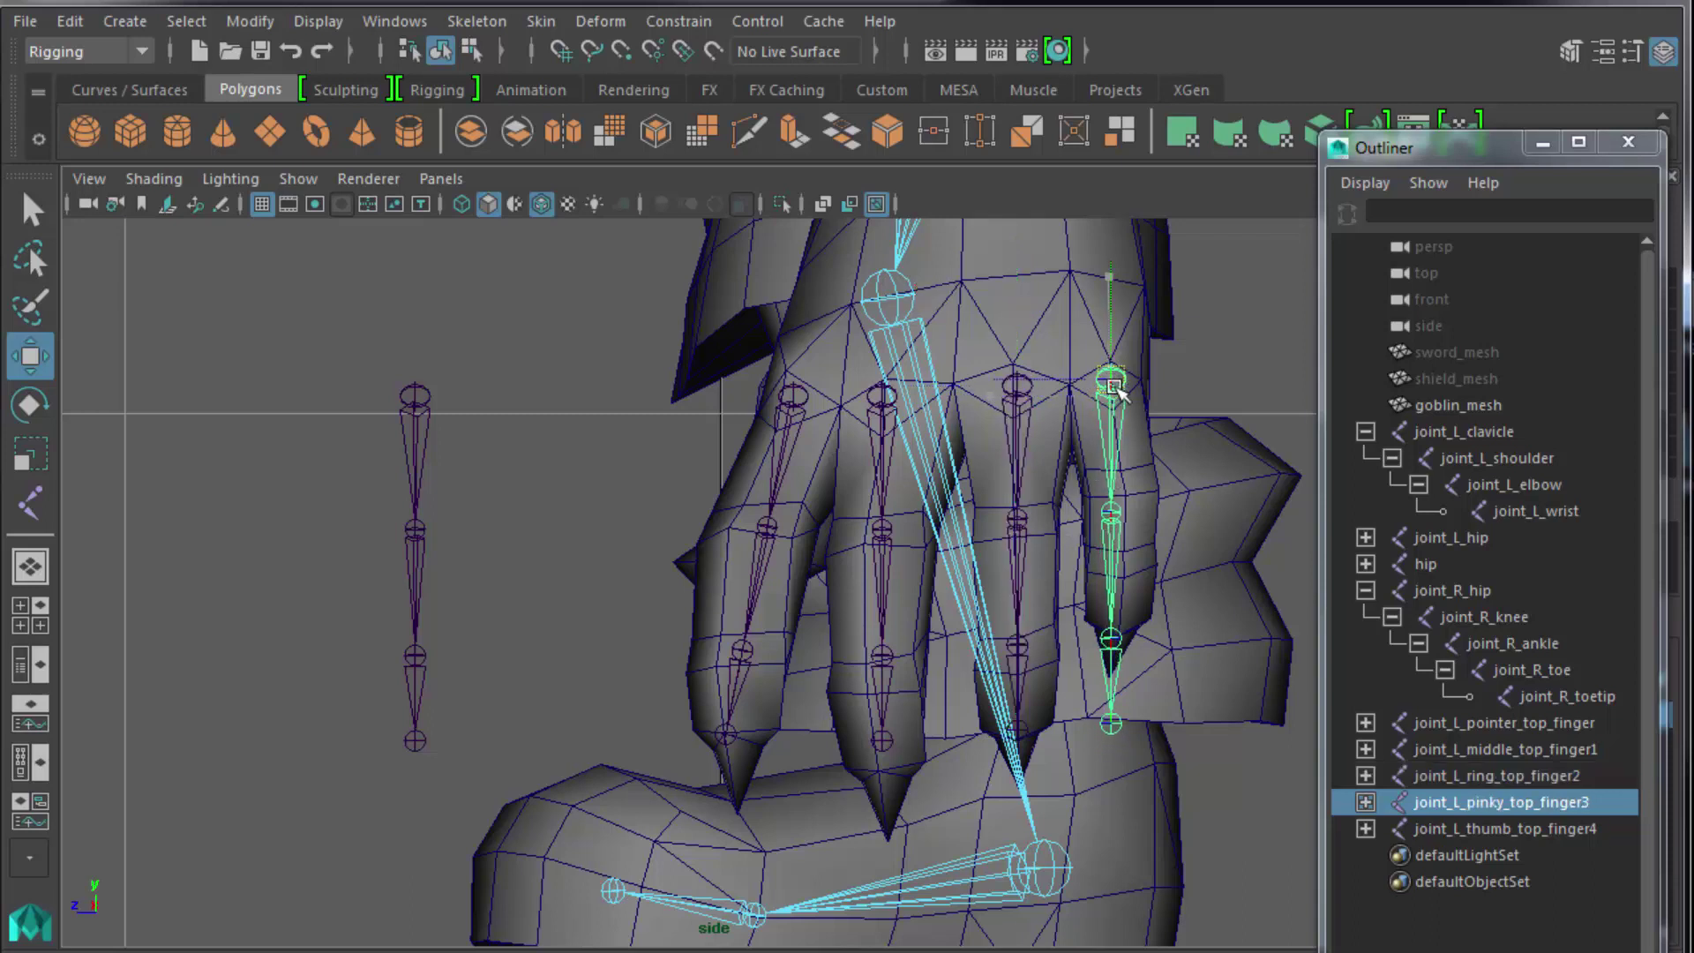
pyautogui.click(1112, 515)
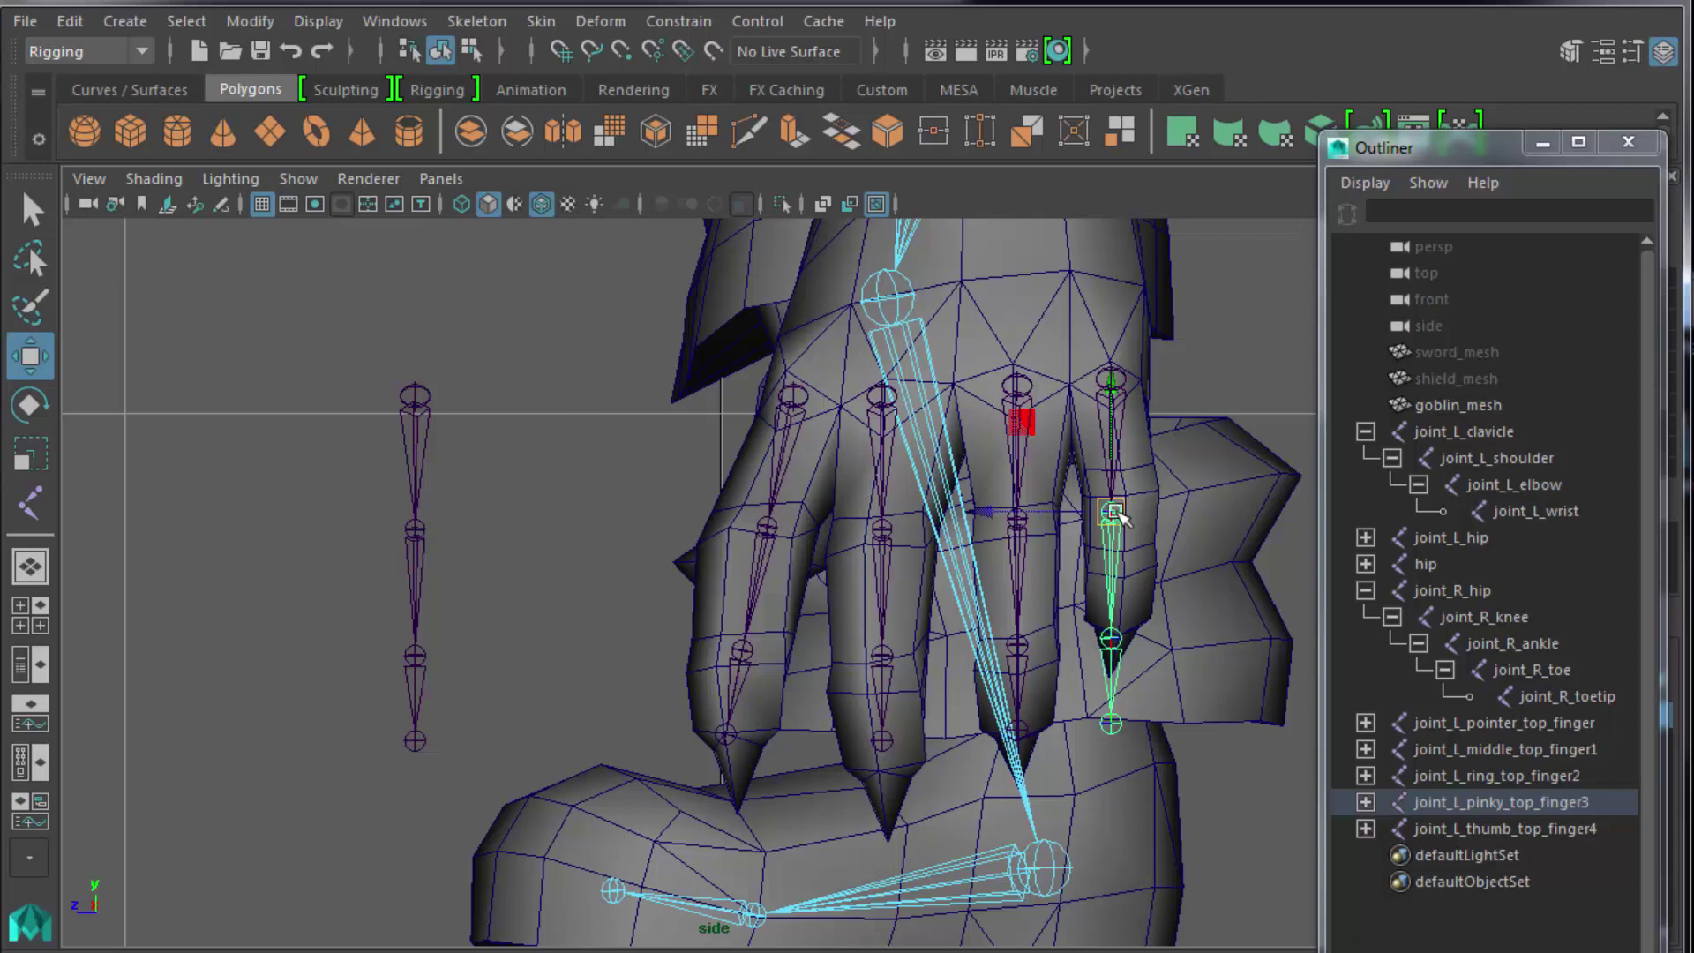
pyautogui.moveTo(1115, 519); pyautogui.dragTo(1124, 496)
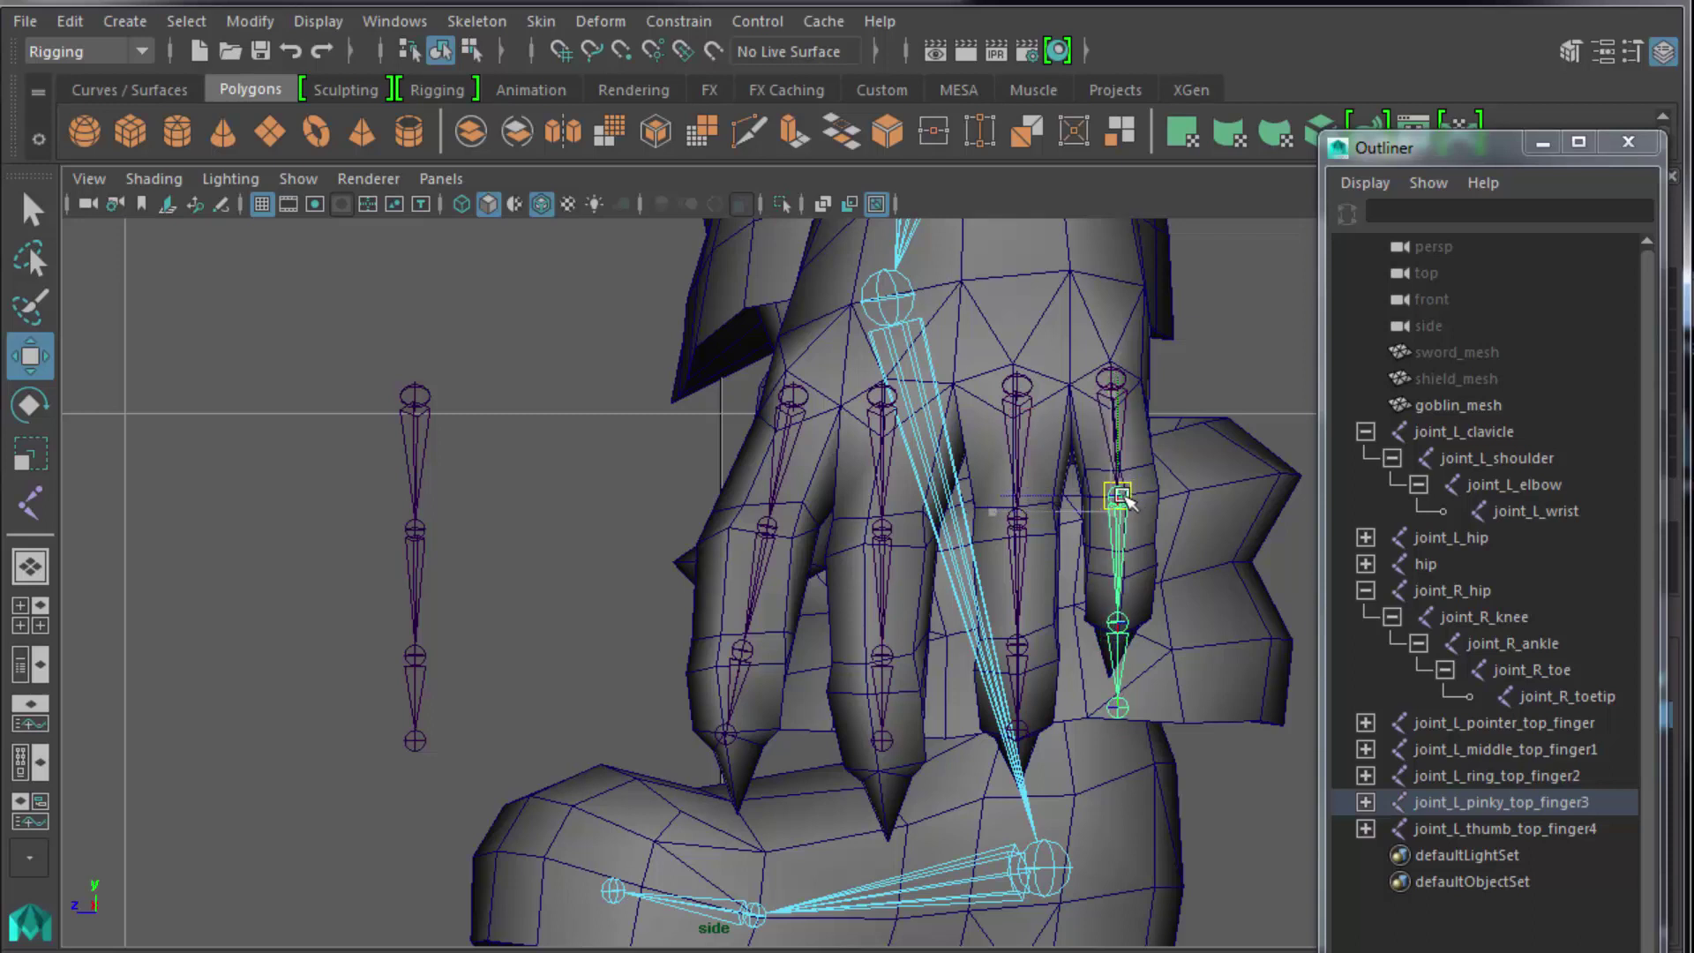
pyautogui.click(1119, 624)
pyautogui.moveTo(1120, 623); pyautogui.dragTo(1119, 576)
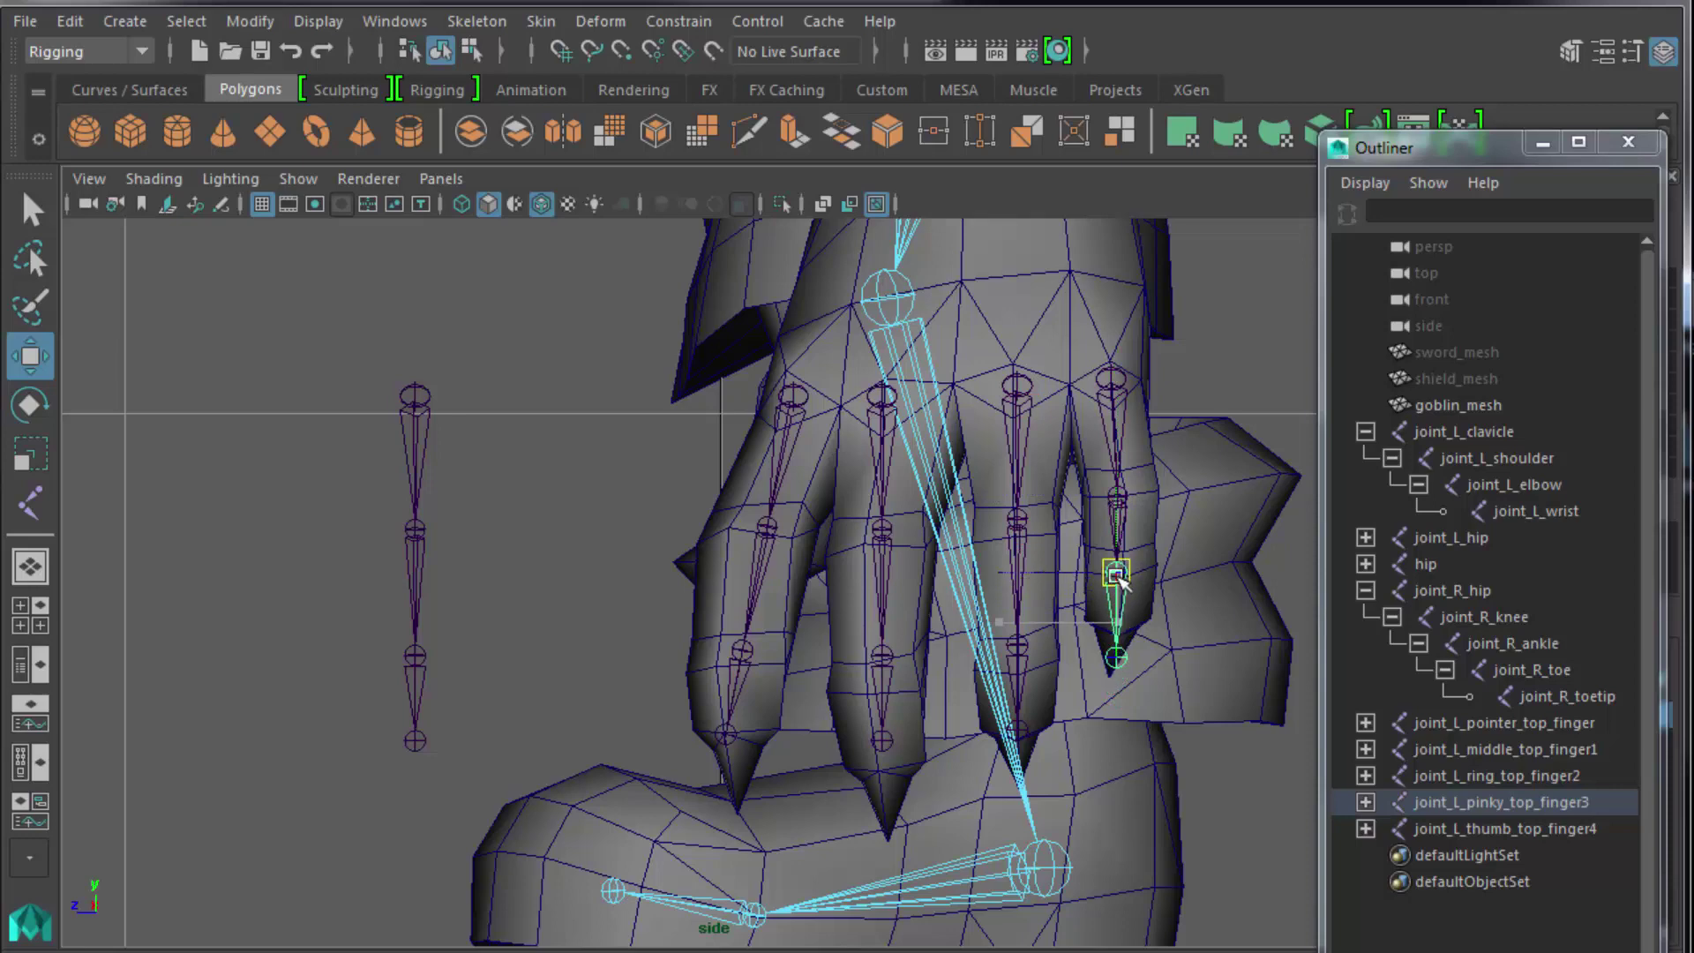
# Rotate the joint_L_pointer_top_finger chain slightly in the perspective view so that it runs down the middle of the index finger.
pyautogui.click(794, 395)
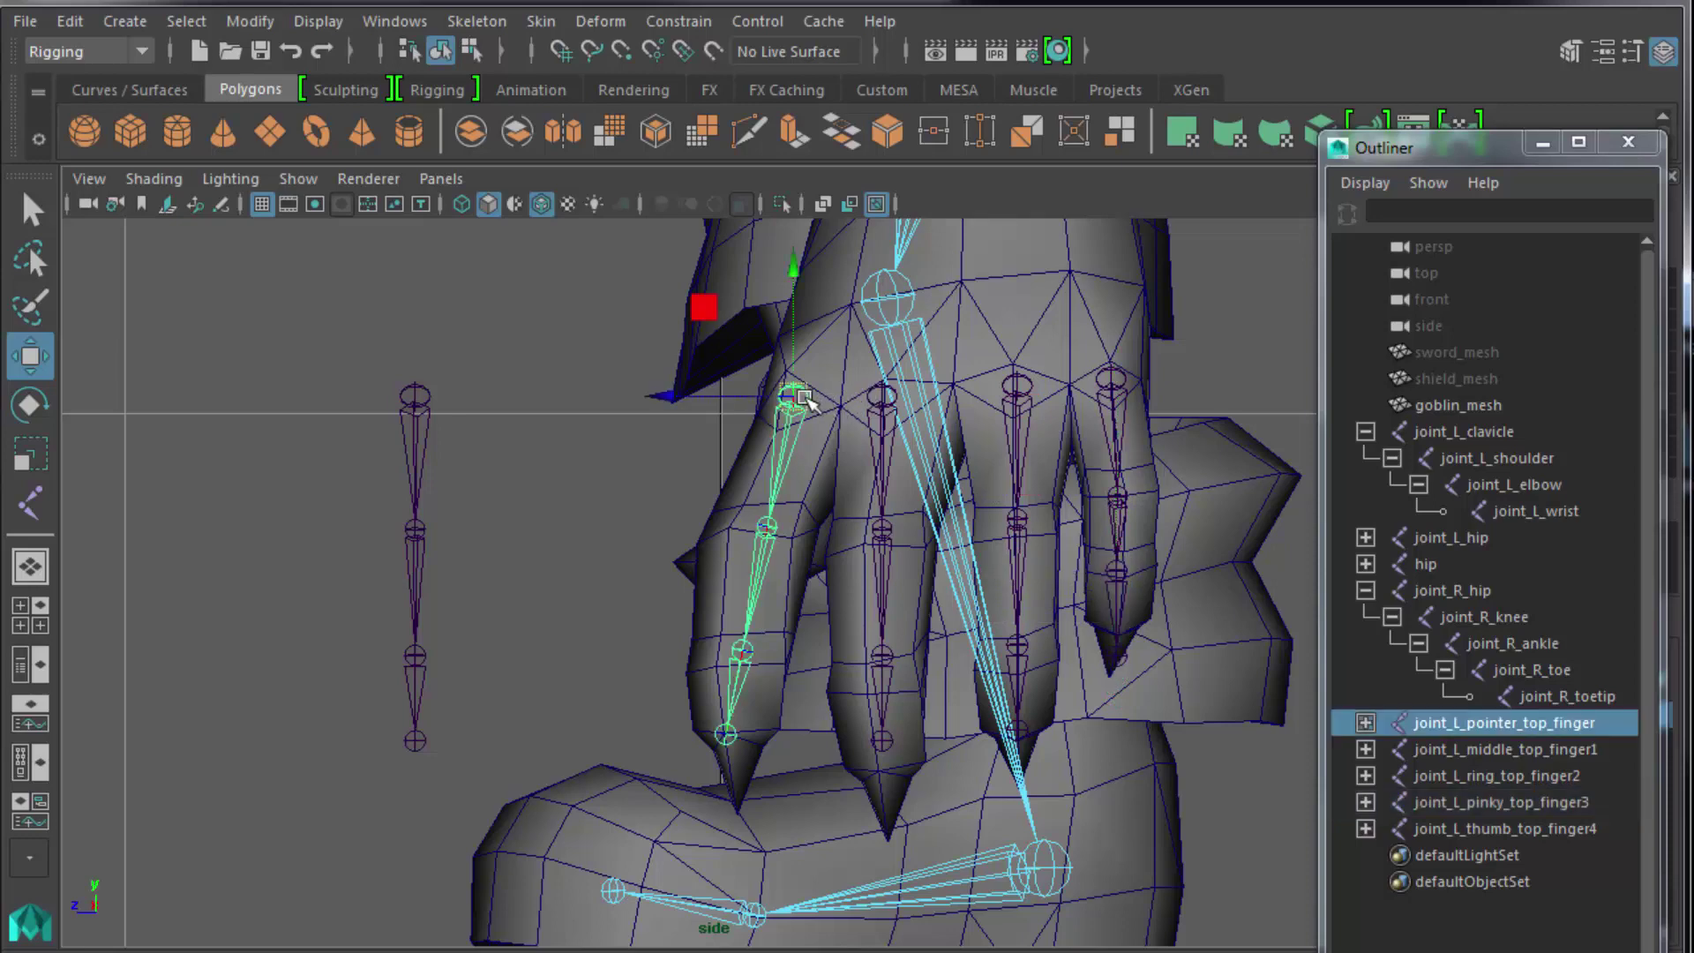
pyautogui.press('space')
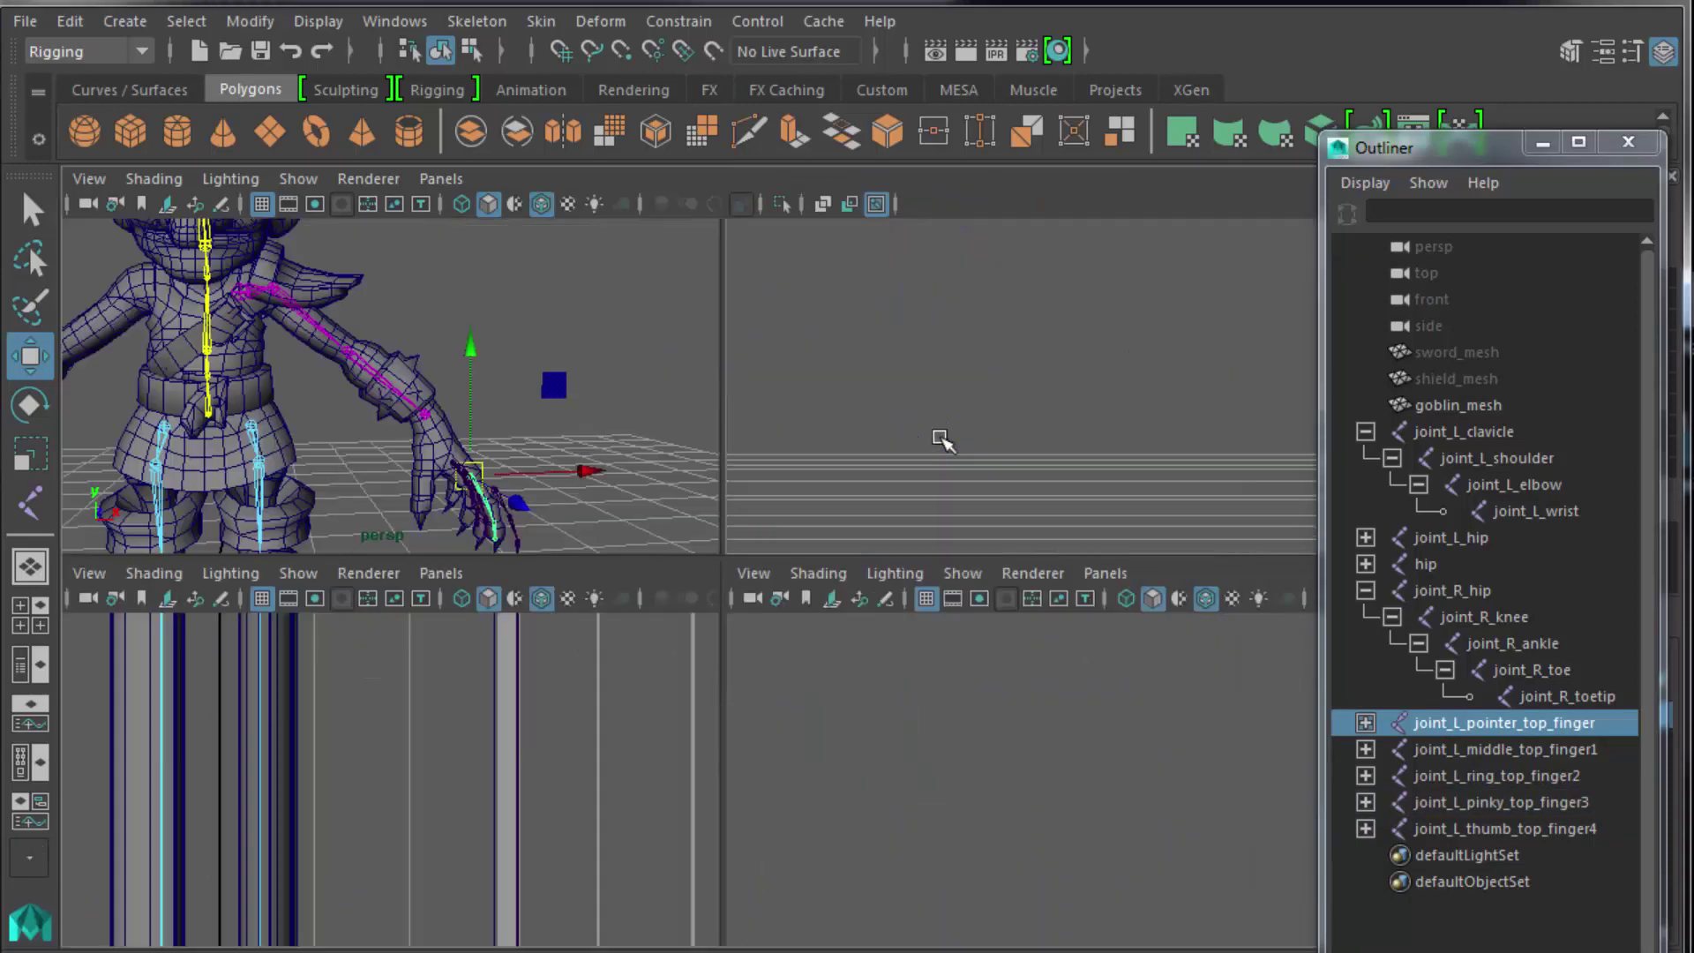
pyautogui.press('space')
pyautogui.press('f')
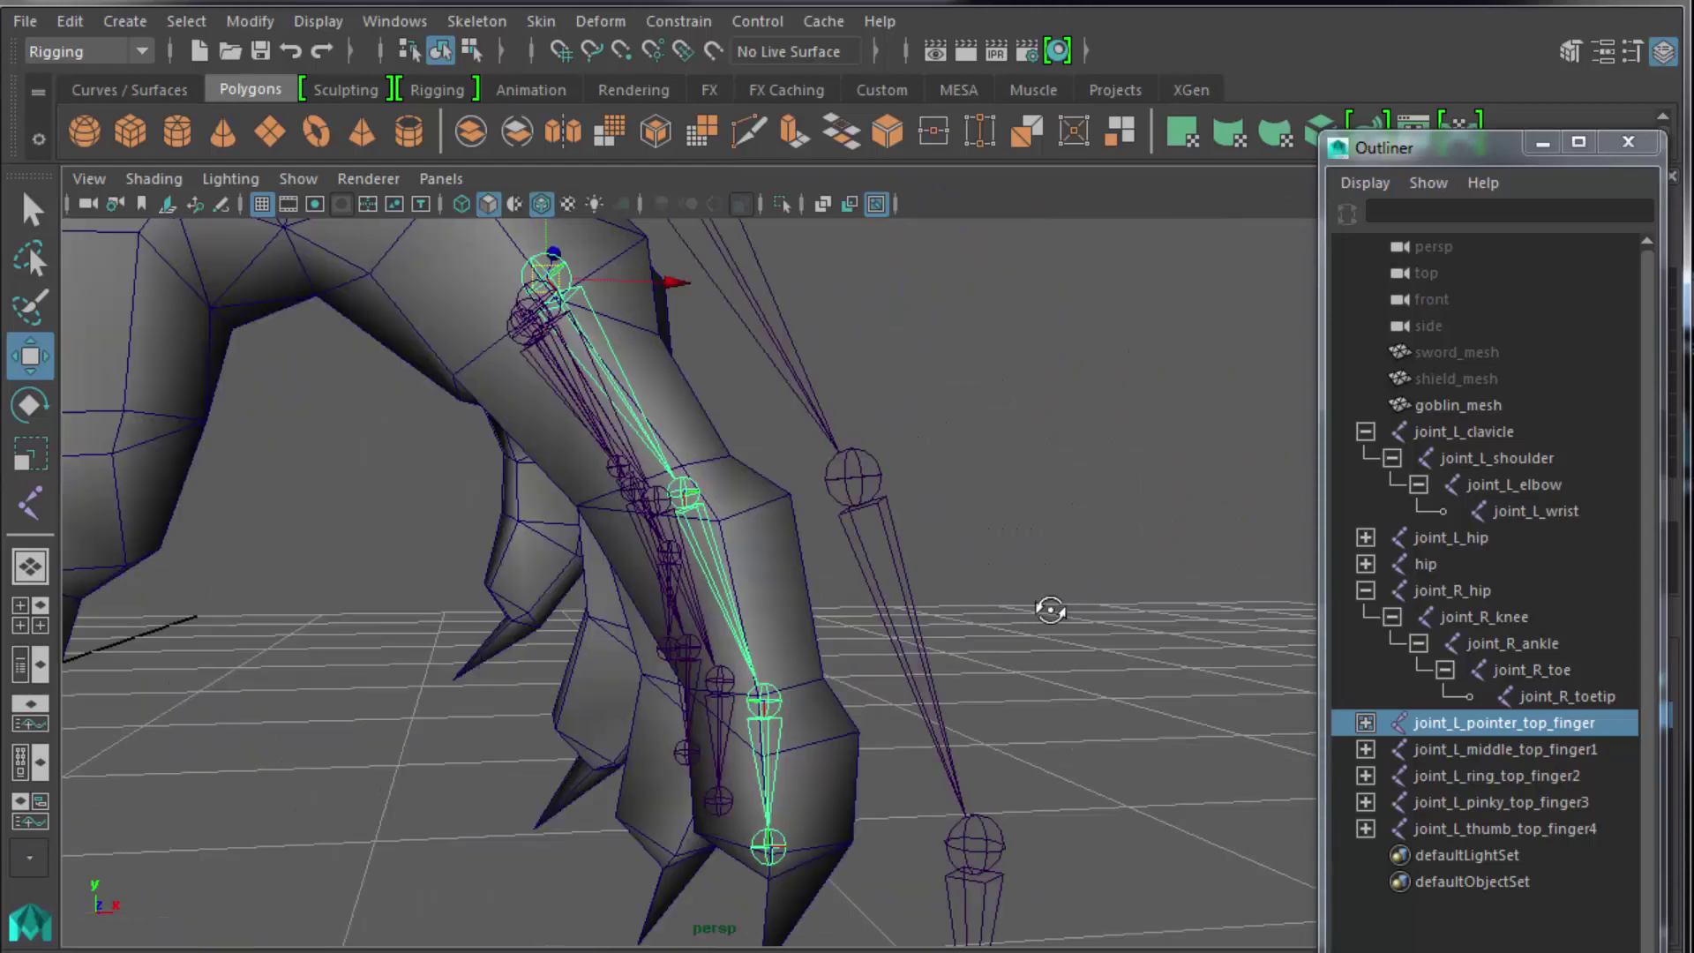
pyautogui.keyDown('alt'); pyautogui.moveTo(1050, 610); pyautogui.dragTo(776, 651); pyautogui.keyUp('alt')
pyautogui.press('e')
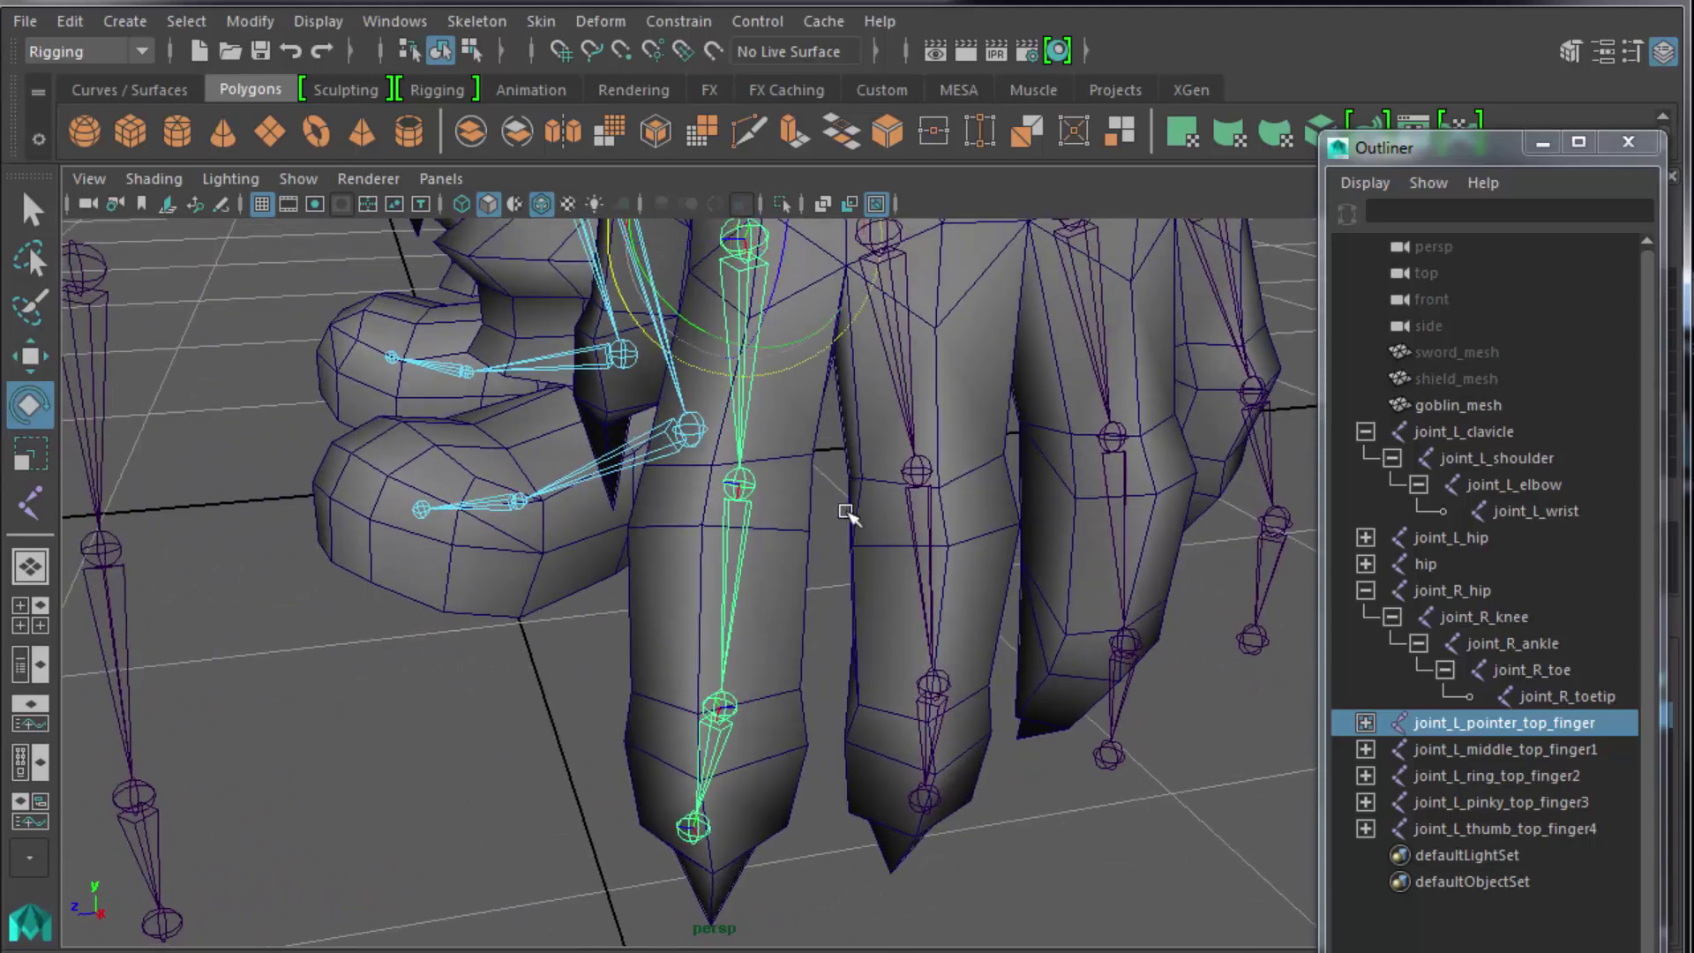
pyautogui.keyDown('alt'); pyautogui.moveTo(847, 512); pyautogui.dragTo(864, 633, button='middle'); pyautogui.keyUp('alt')
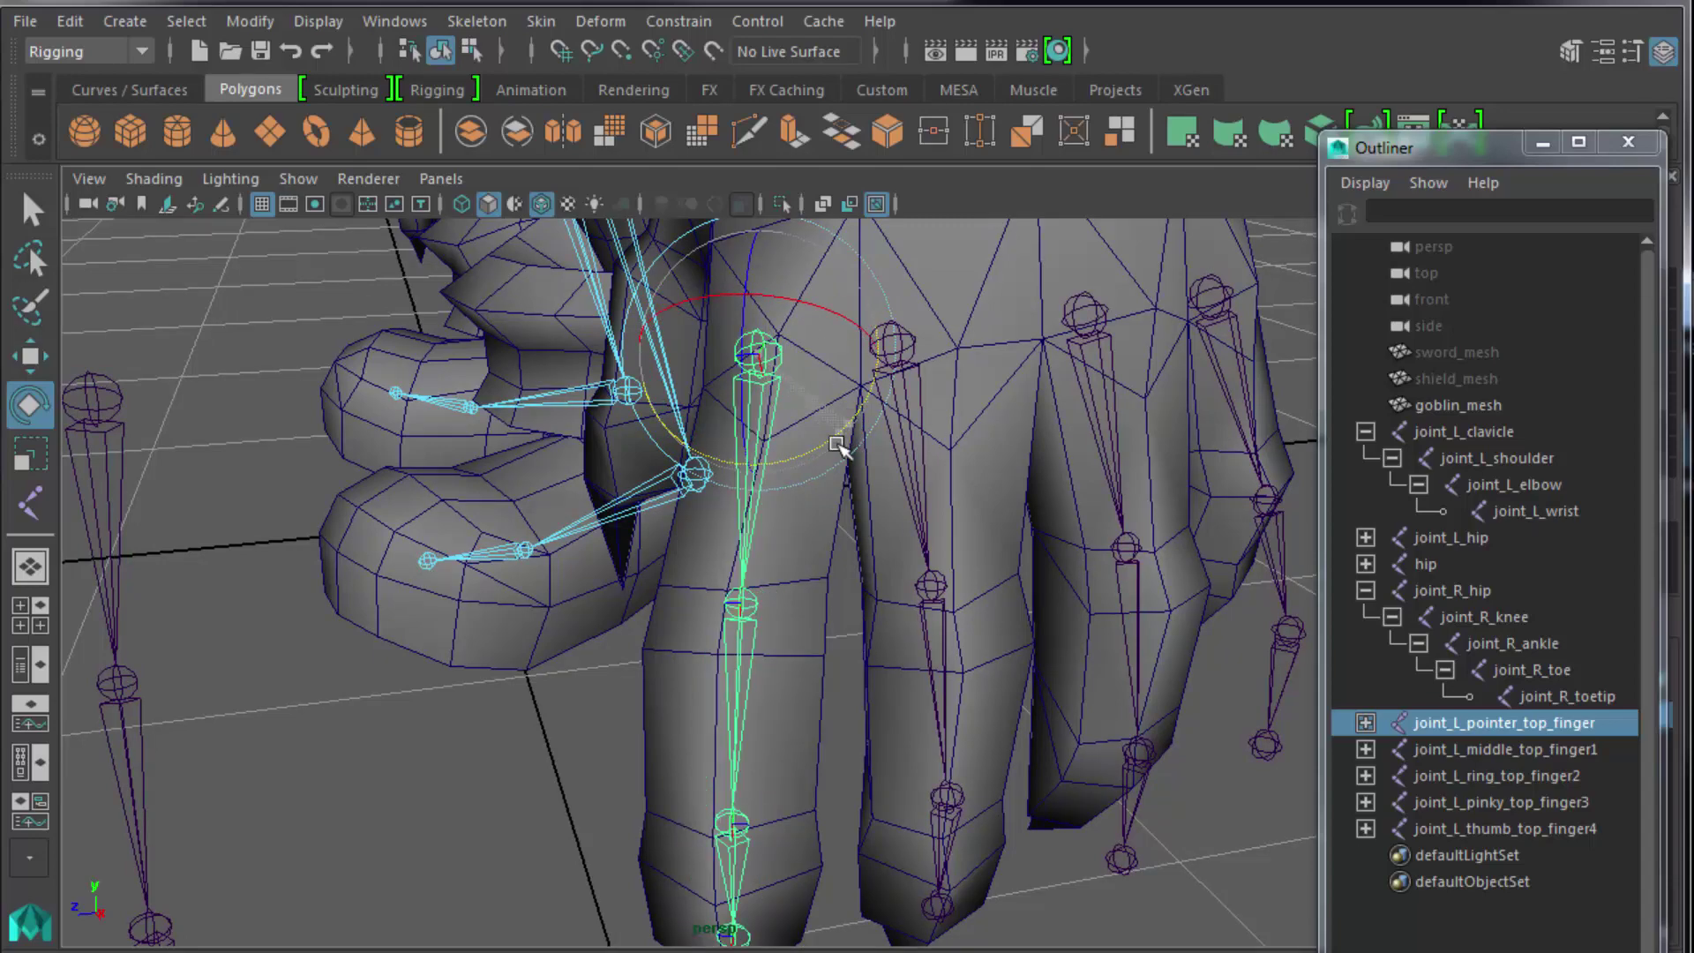
pyautogui.keyDown('alt'); pyautogui.moveTo(723, 618); pyautogui.dragTo(778, 618); pyautogui.keyUp('alt')
pyautogui.keyDown('alt'); pyautogui.moveTo(779, 618); pyautogui.dragTo(741, 521, button='middle'); pyautogui.keyUp('alt')
# Move the pinky chain's second joint along X and Y into the pinky's first bend in the perspective view.
pyautogui.keyDown('alt'); pyautogui.moveTo(793, 539); pyautogui.dragTo(1209, 666); pyautogui.keyUp('alt')
pyautogui.click(1068, 426)
pyautogui.keyDown('alt'); pyautogui.moveTo(1067, 426); pyautogui.dragTo(742, 561); pyautogui.keyUp('alt')
pyautogui.click(724, 553)
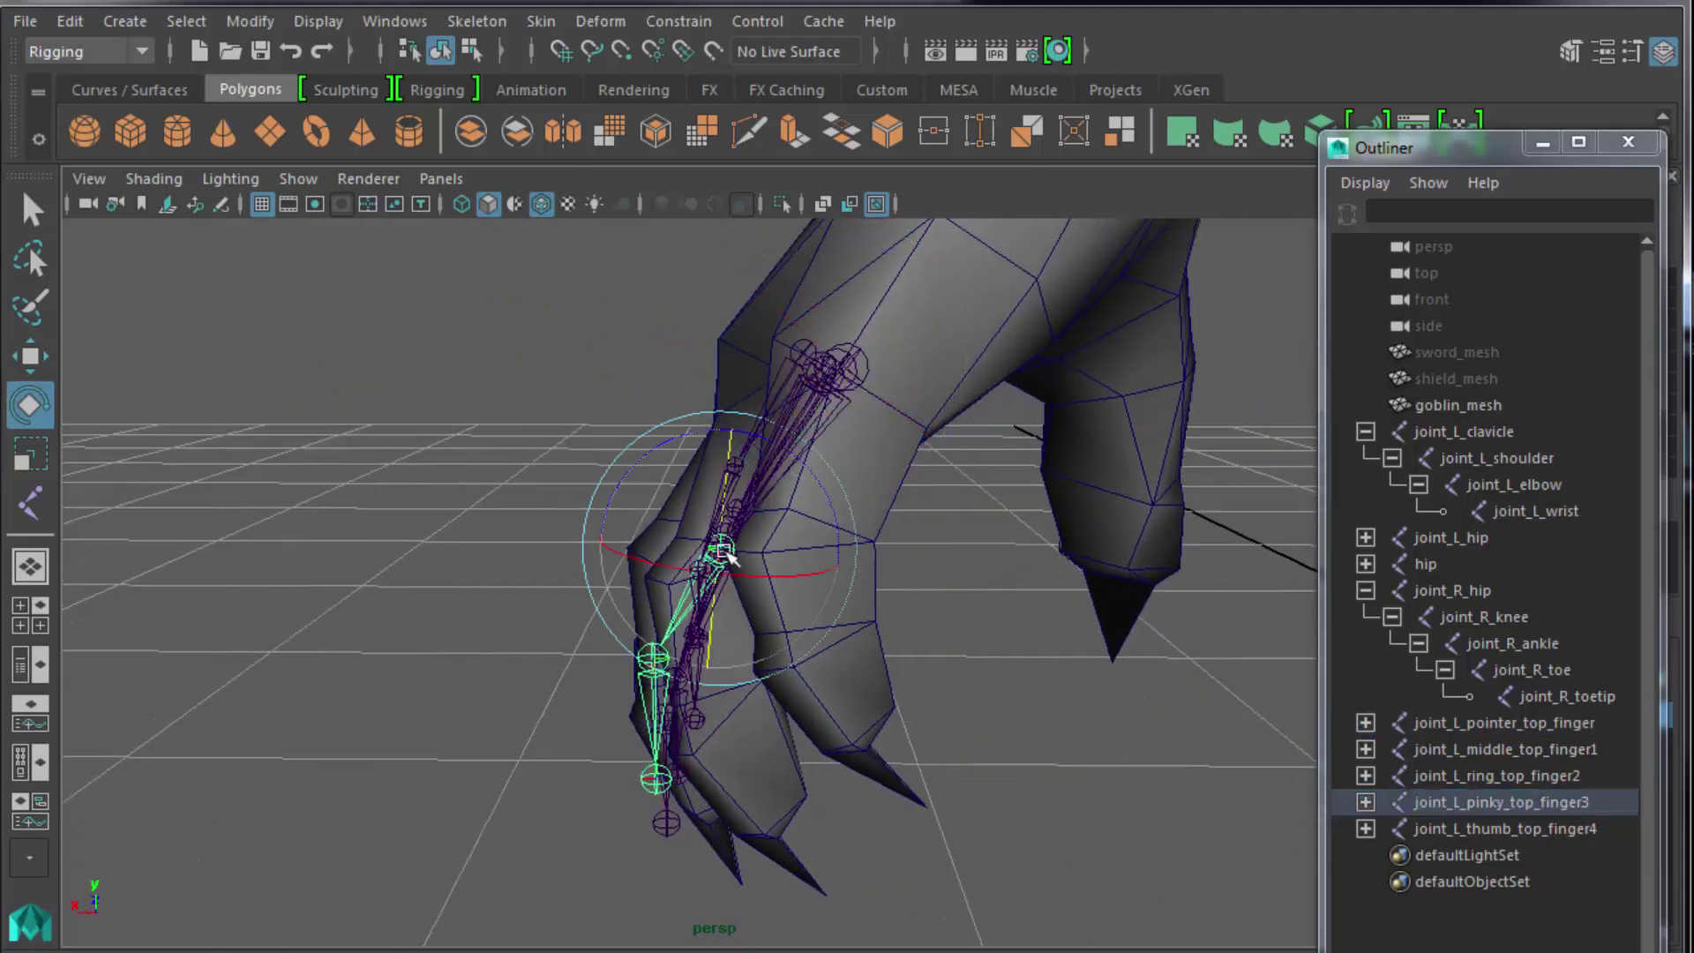
pyautogui.press('w')
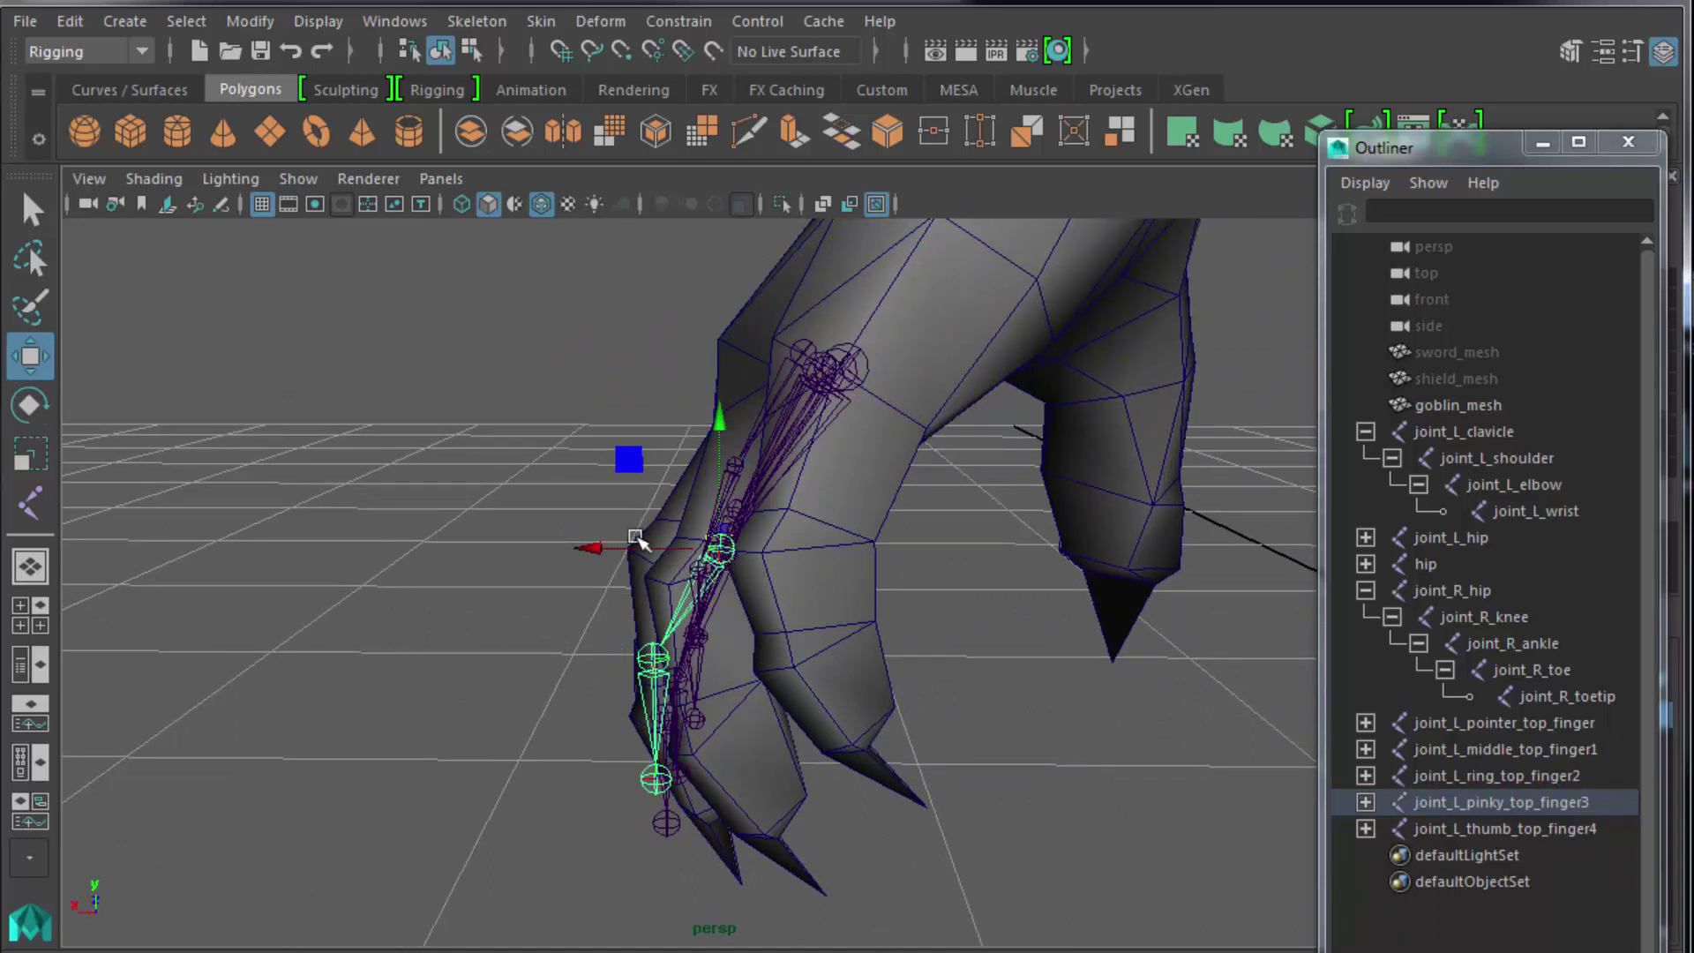
pyautogui.moveTo(599, 549); pyautogui.dragTo(675, 552)
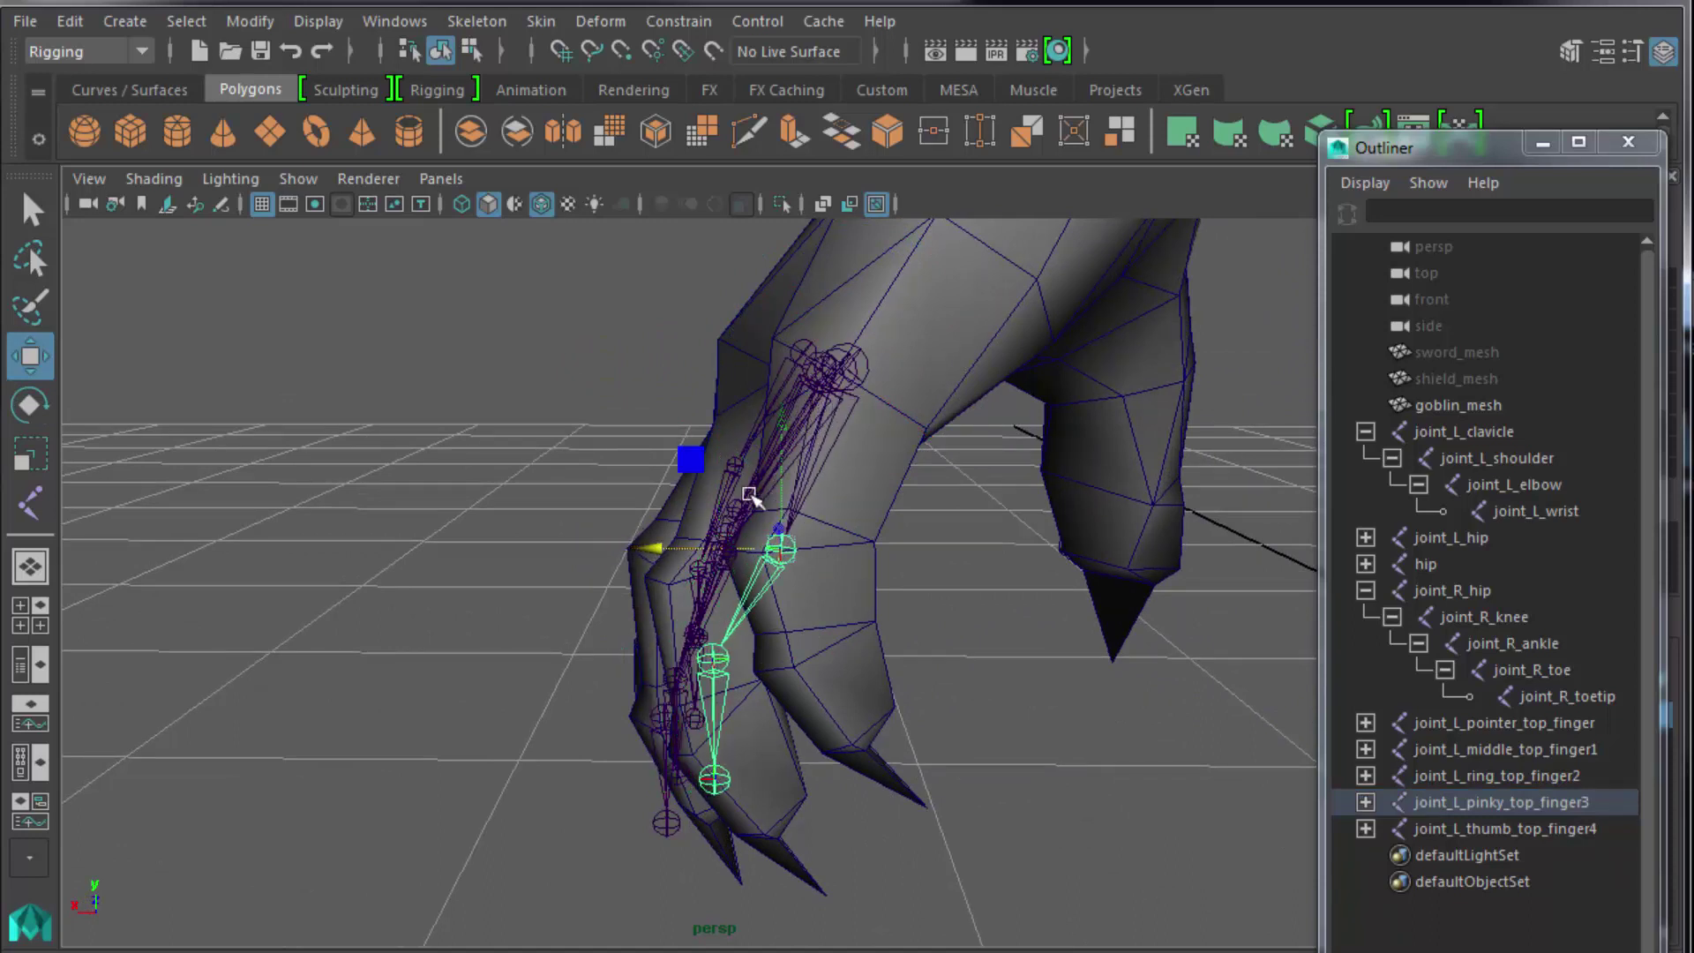
pyautogui.moveTo(781, 429); pyautogui.dragTo(780, 416)
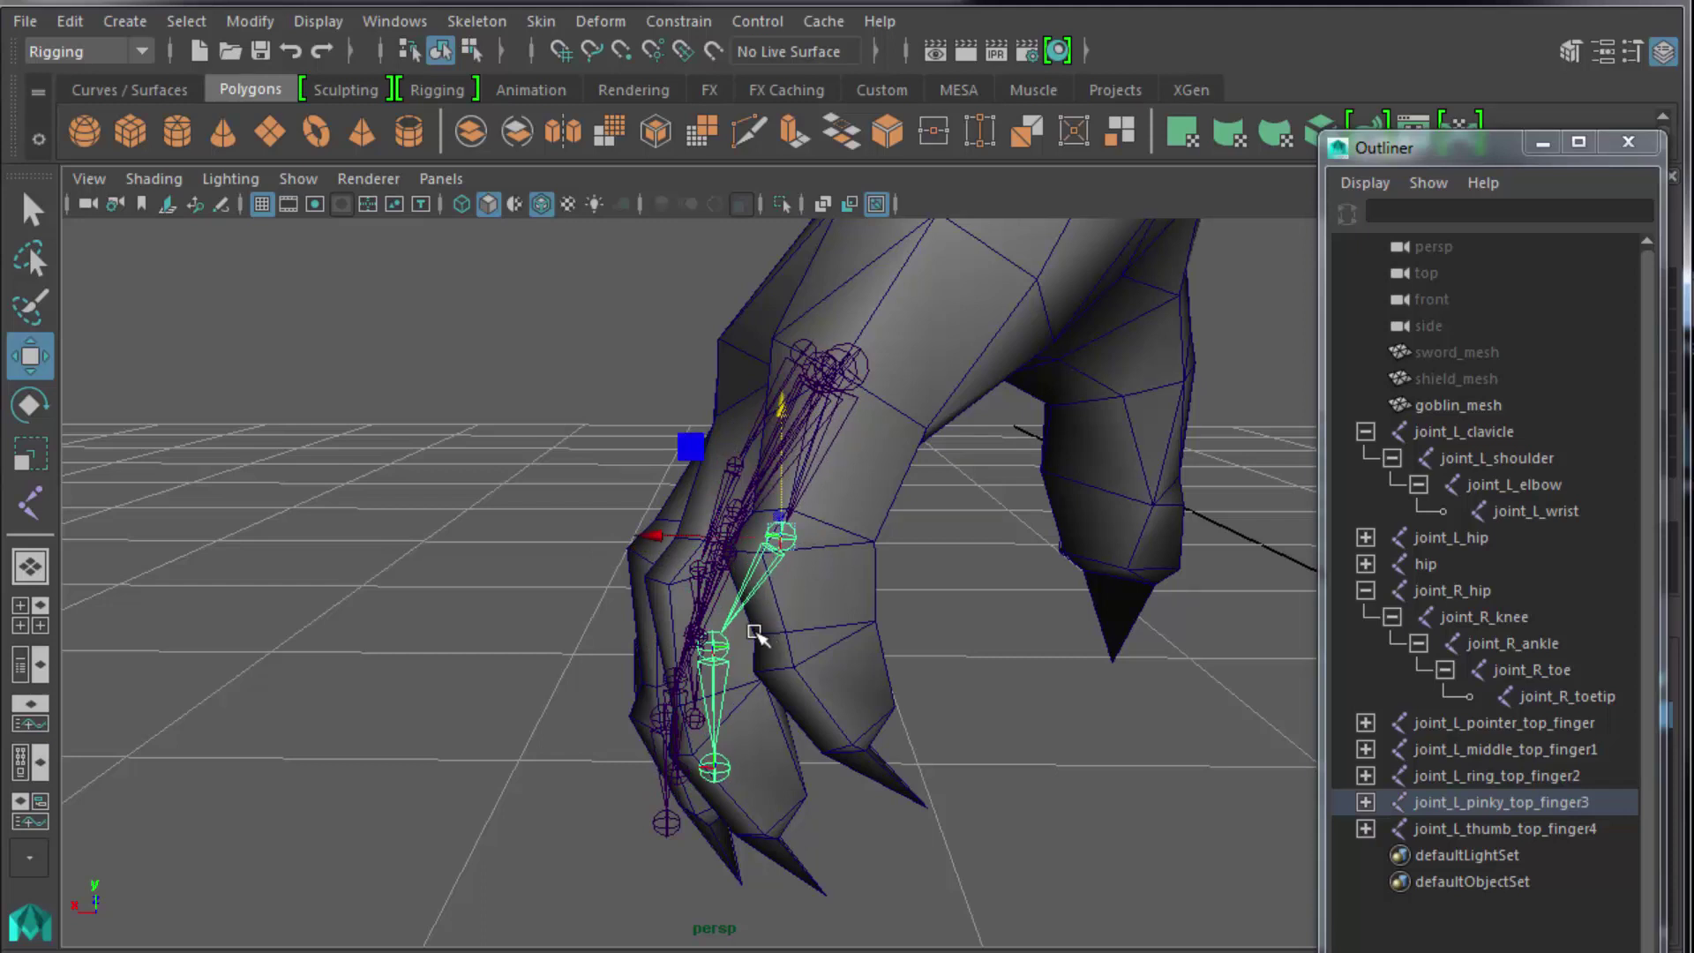
# Move the pinky chain's third joint and tip joint along X so that they follow the finger to its claw.
pyautogui.click(710, 648)
pyautogui.moveTo(586, 649); pyautogui.dragTo(674, 650)
pyautogui.click(790, 768)
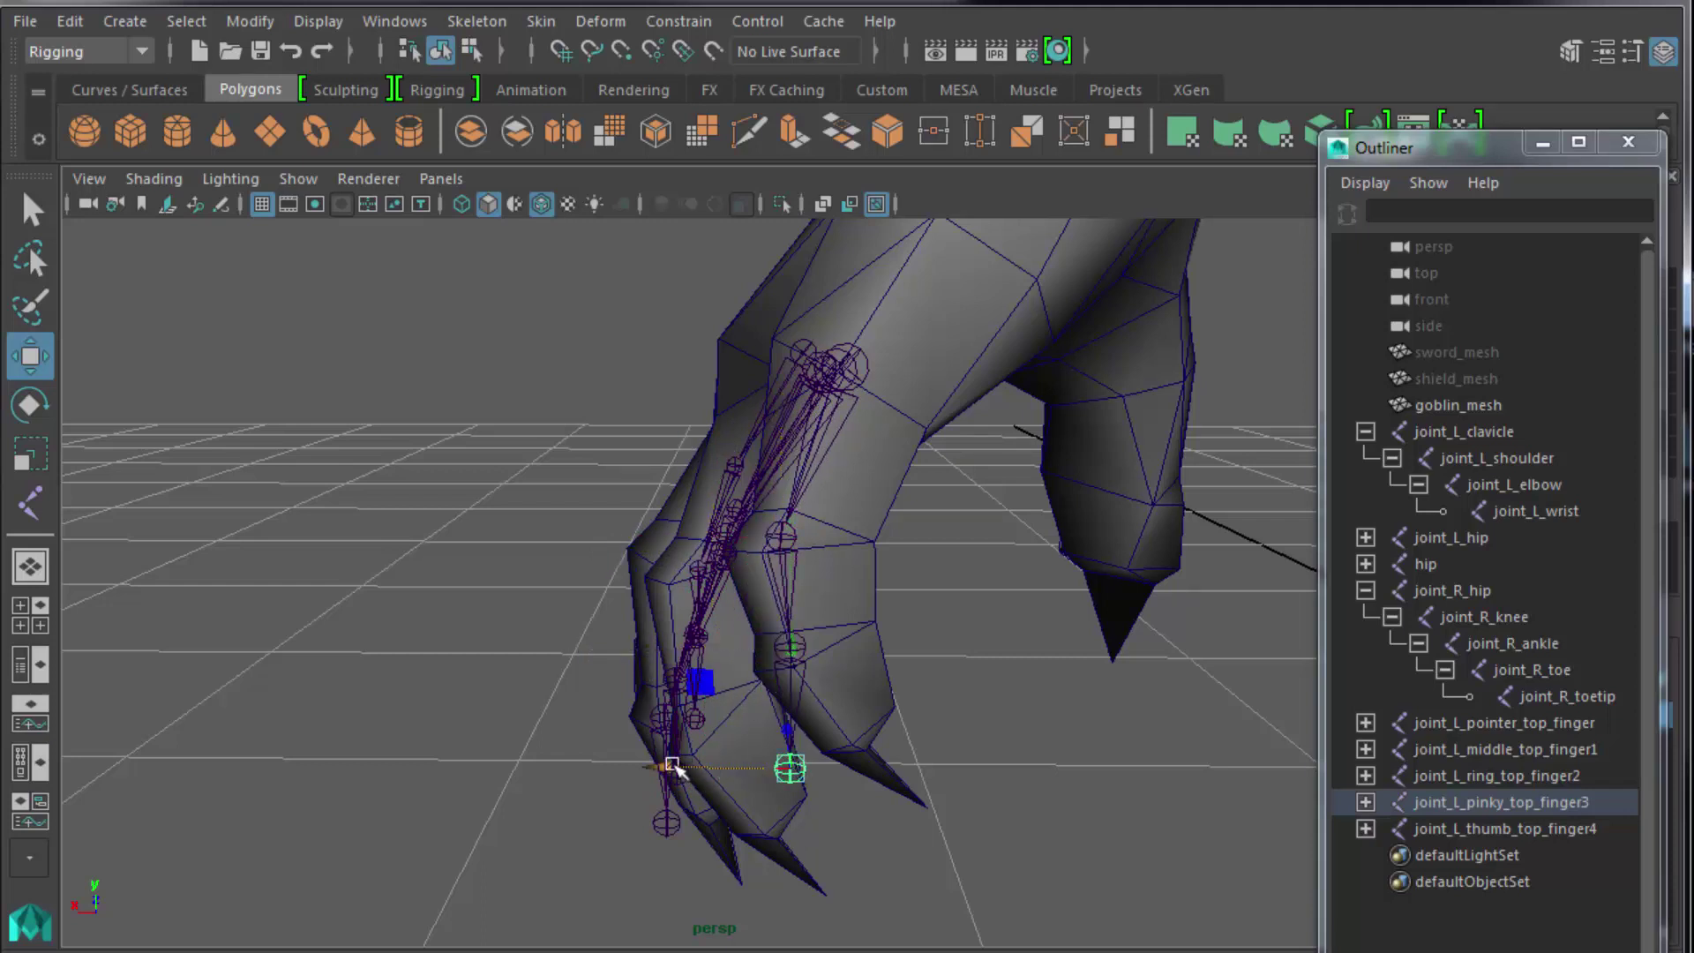
pyautogui.moveTo(669, 768); pyautogui.dragTo(758, 767)
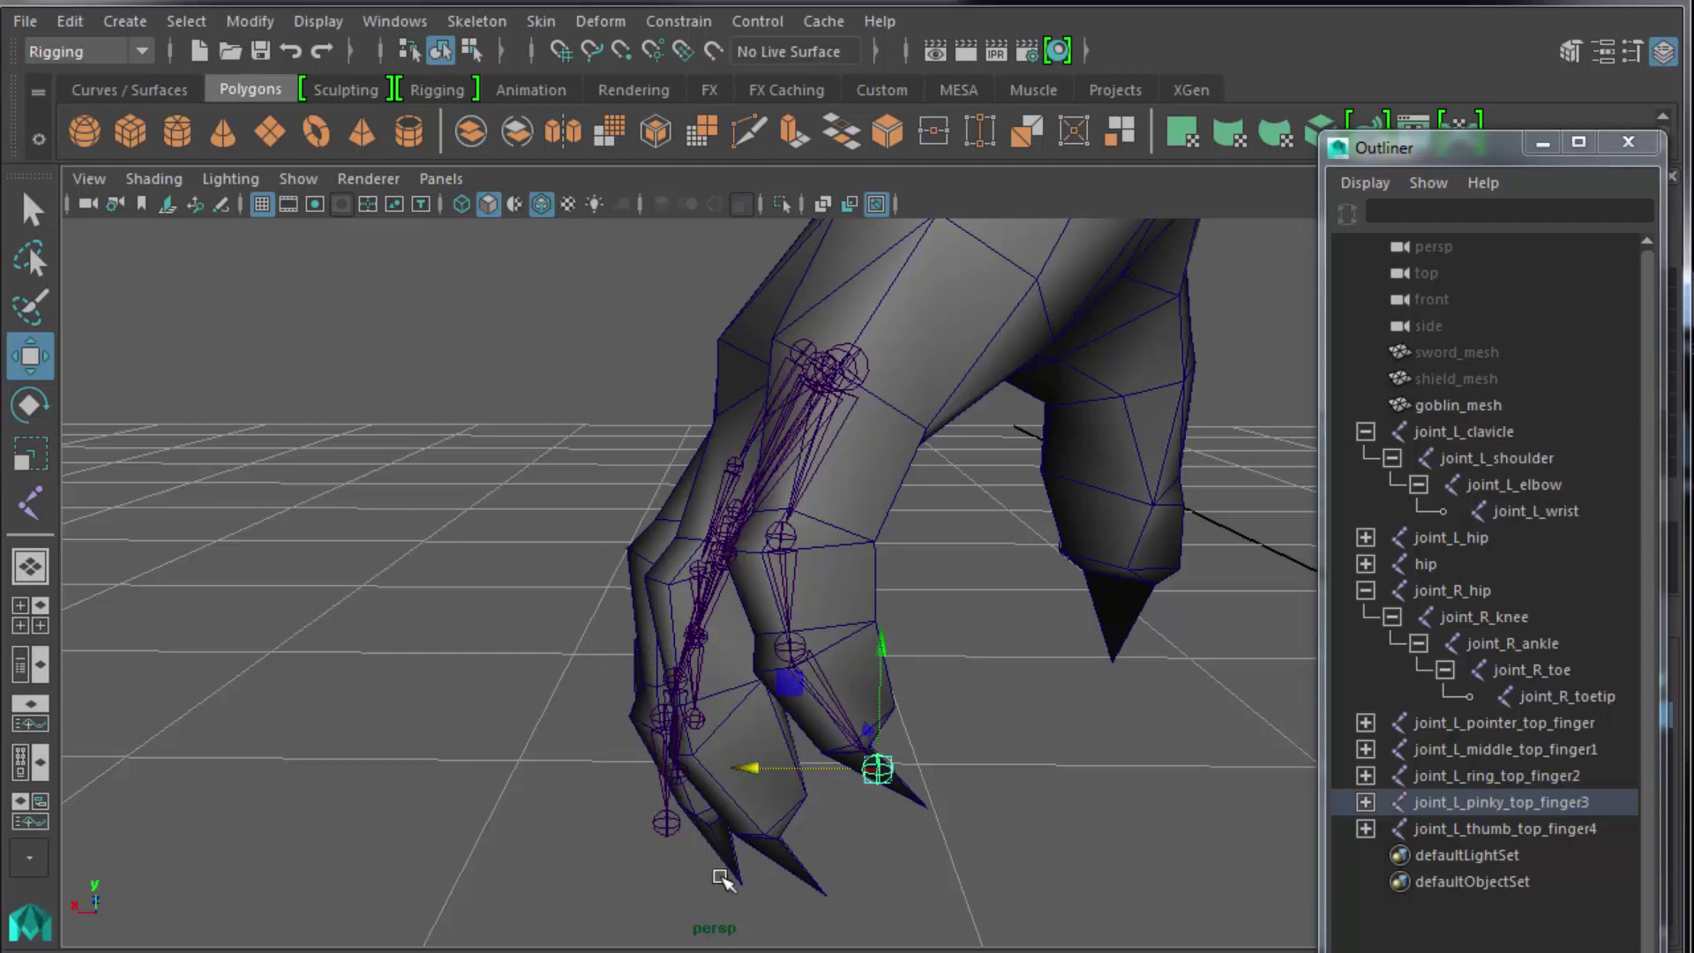
# Move the ring finger chain's third joint along X into the finger, and shift its tip joint along X toward the claw.
pyautogui.keyDown('alt'); pyautogui.moveTo(720, 878); pyautogui.dragTo(772, 826); pyautogui.keyUp('alt')
pyautogui.click(766, 728)
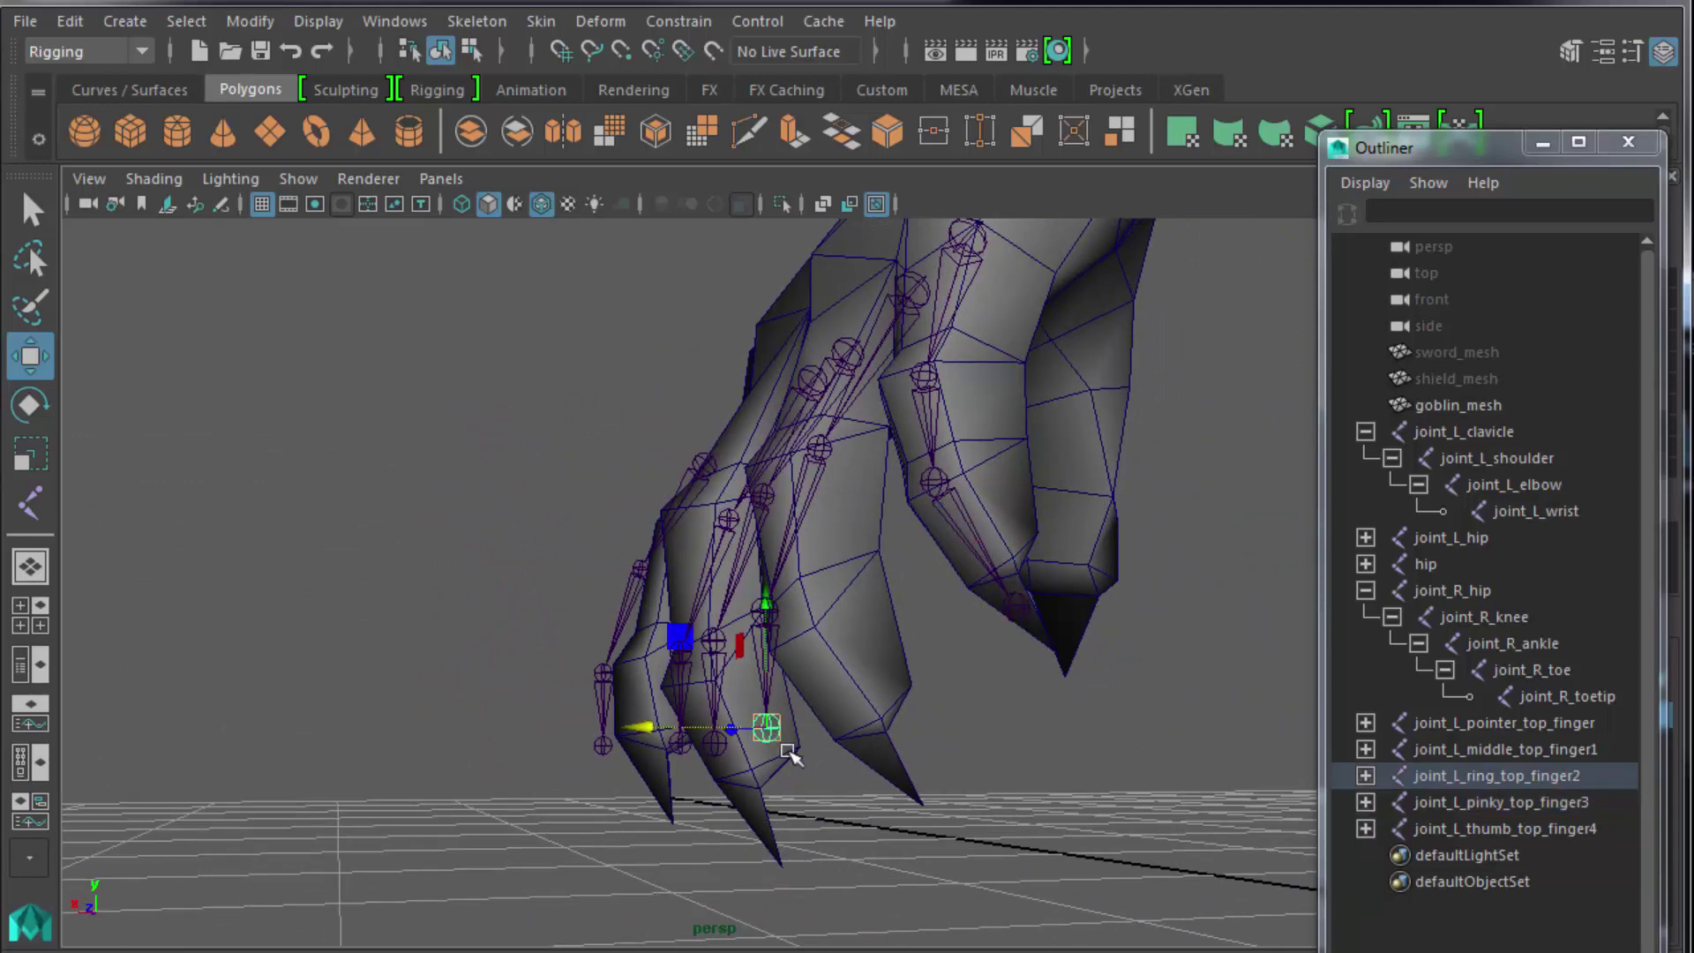
pyautogui.keyDown('alt'); pyautogui.moveTo(786, 752); pyautogui.dragTo(832, 799); pyautogui.keyUp('alt')
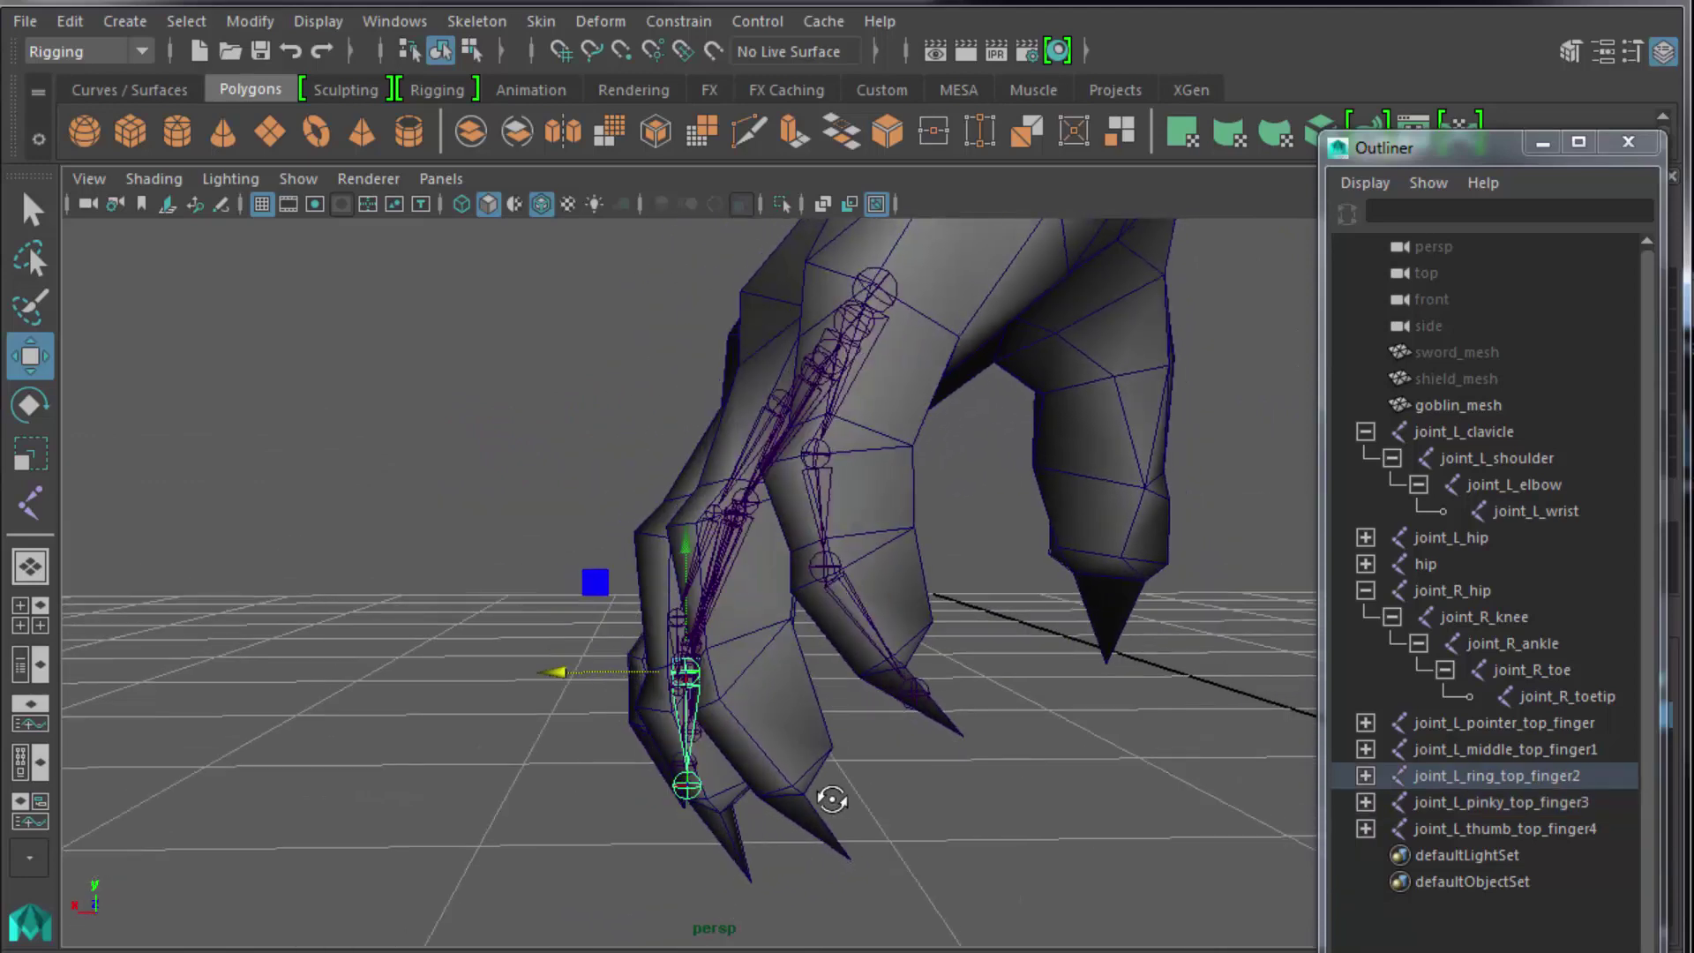
pyautogui.moveTo(564, 673); pyautogui.dragTo(608, 670)
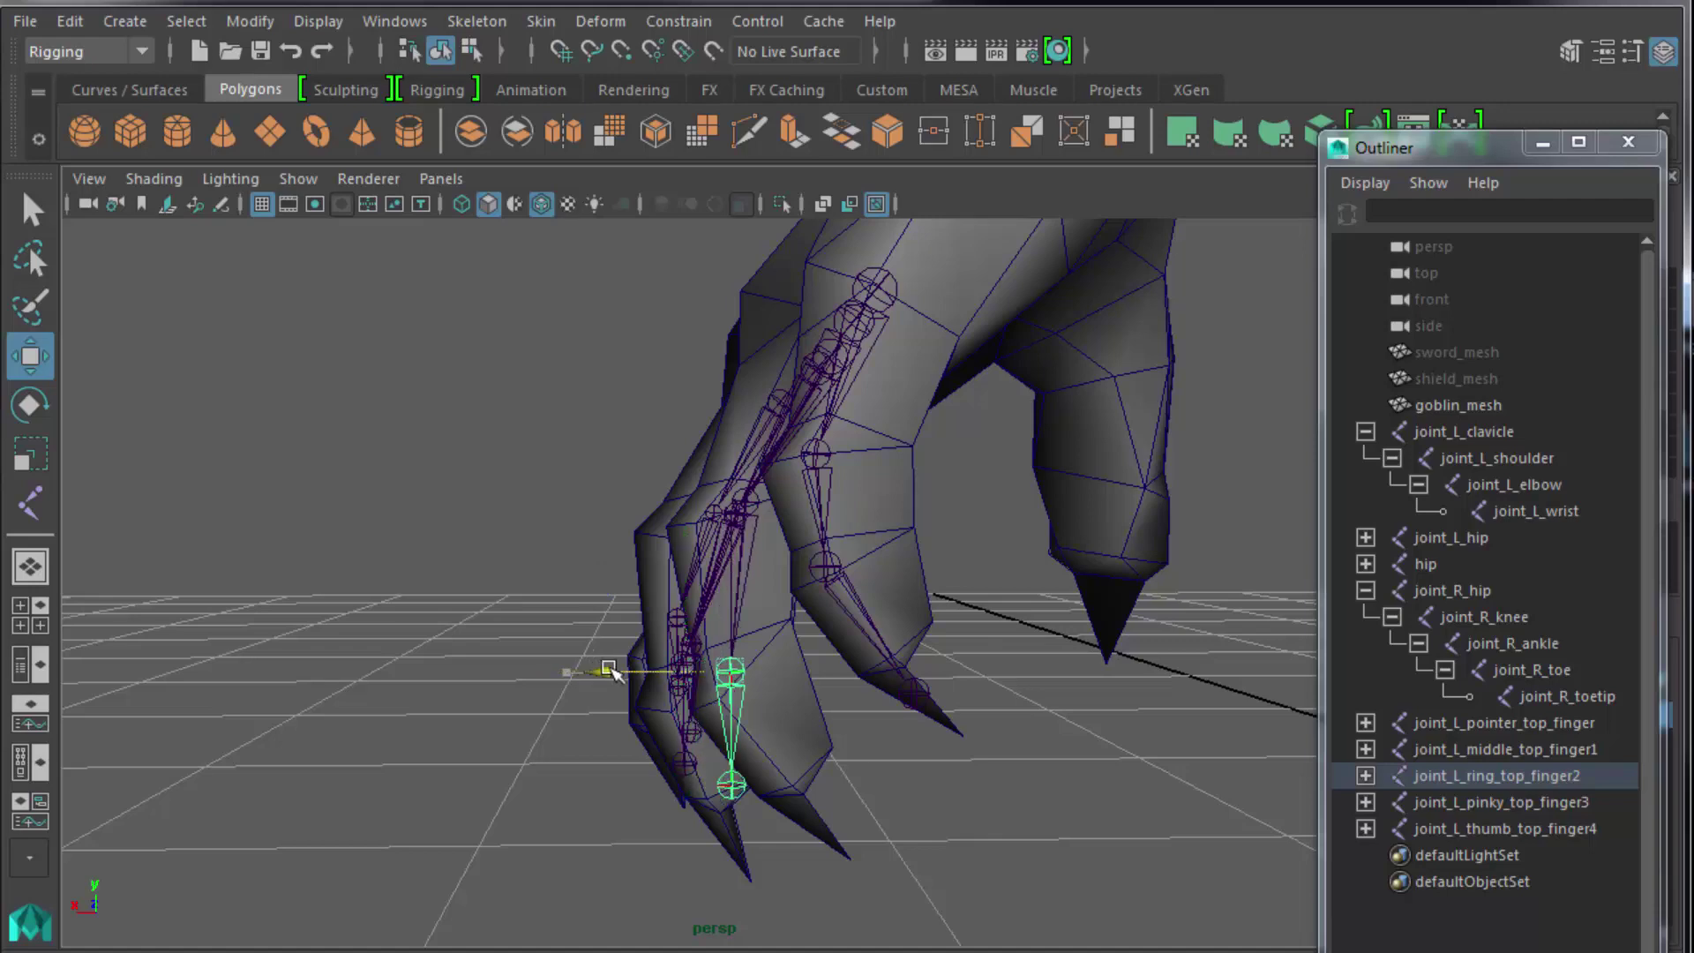
pyautogui.click(734, 784)
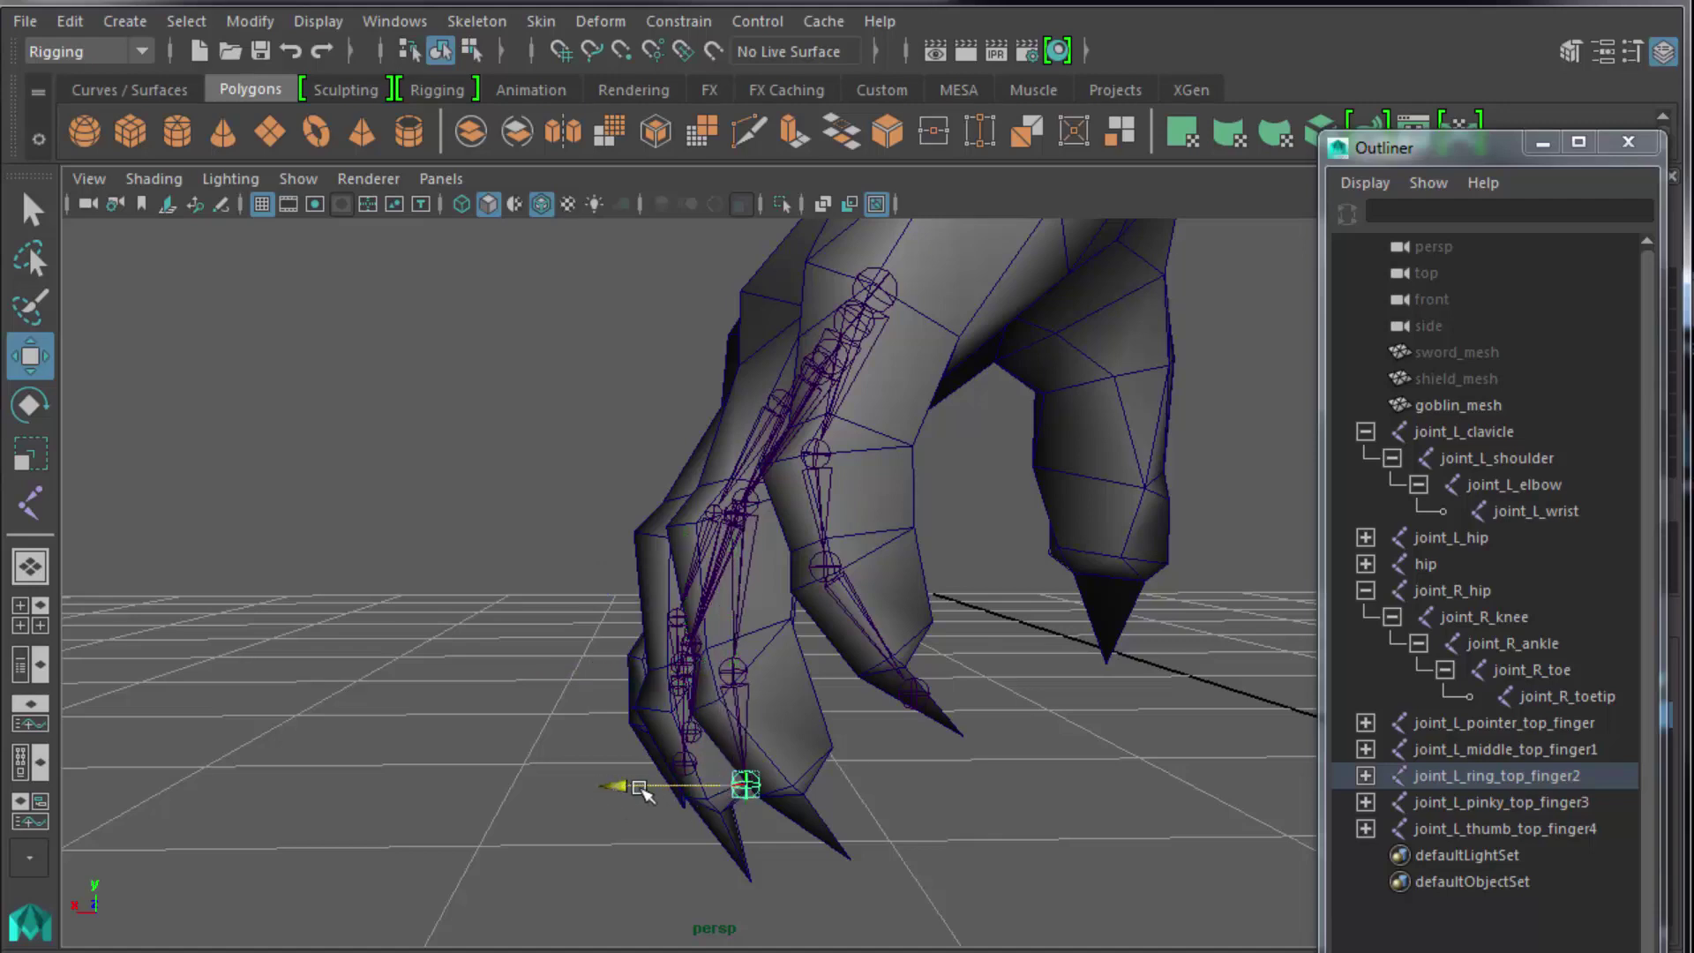
# Move the middle finger chain's tip joint along X into the fingertip.
pyautogui.keyDown('alt'); pyautogui.moveTo(684, 792); pyautogui.dragTo(620, 805); pyautogui.keyUp('alt')
pyautogui.click(705, 772)
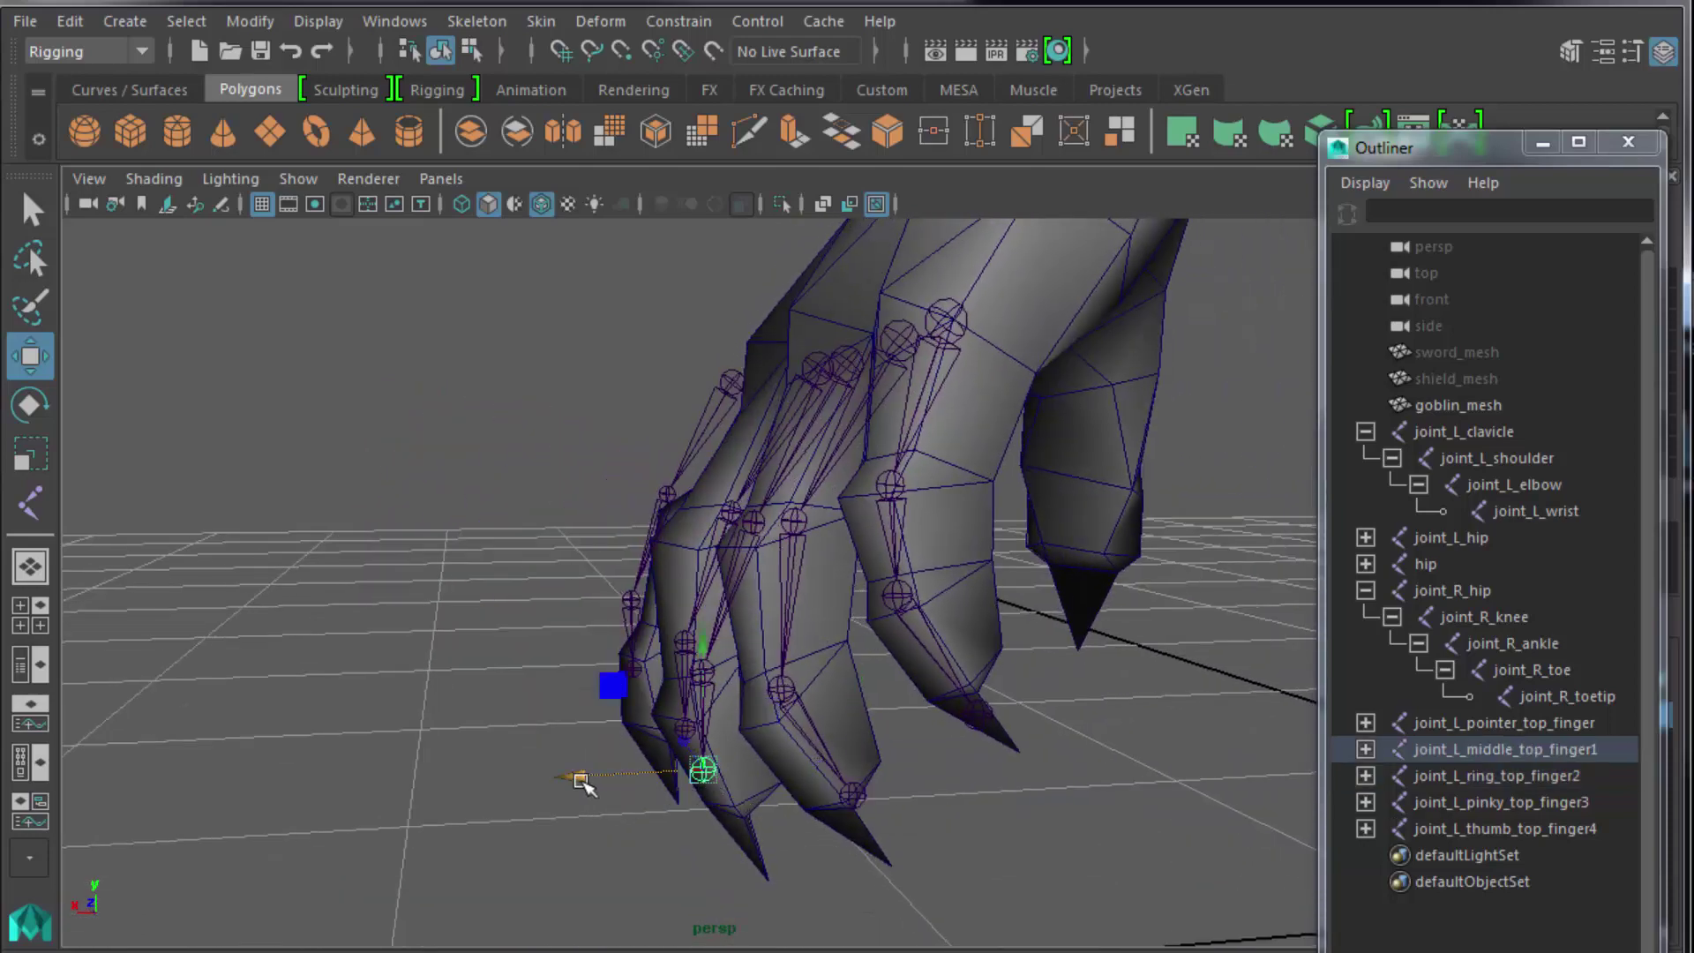
pyautogui.keyDown('alt'); pyautogui.moveTo(581, 813); pyautogui.dragTo(491, 839); pyautogui.keyUp('alt')
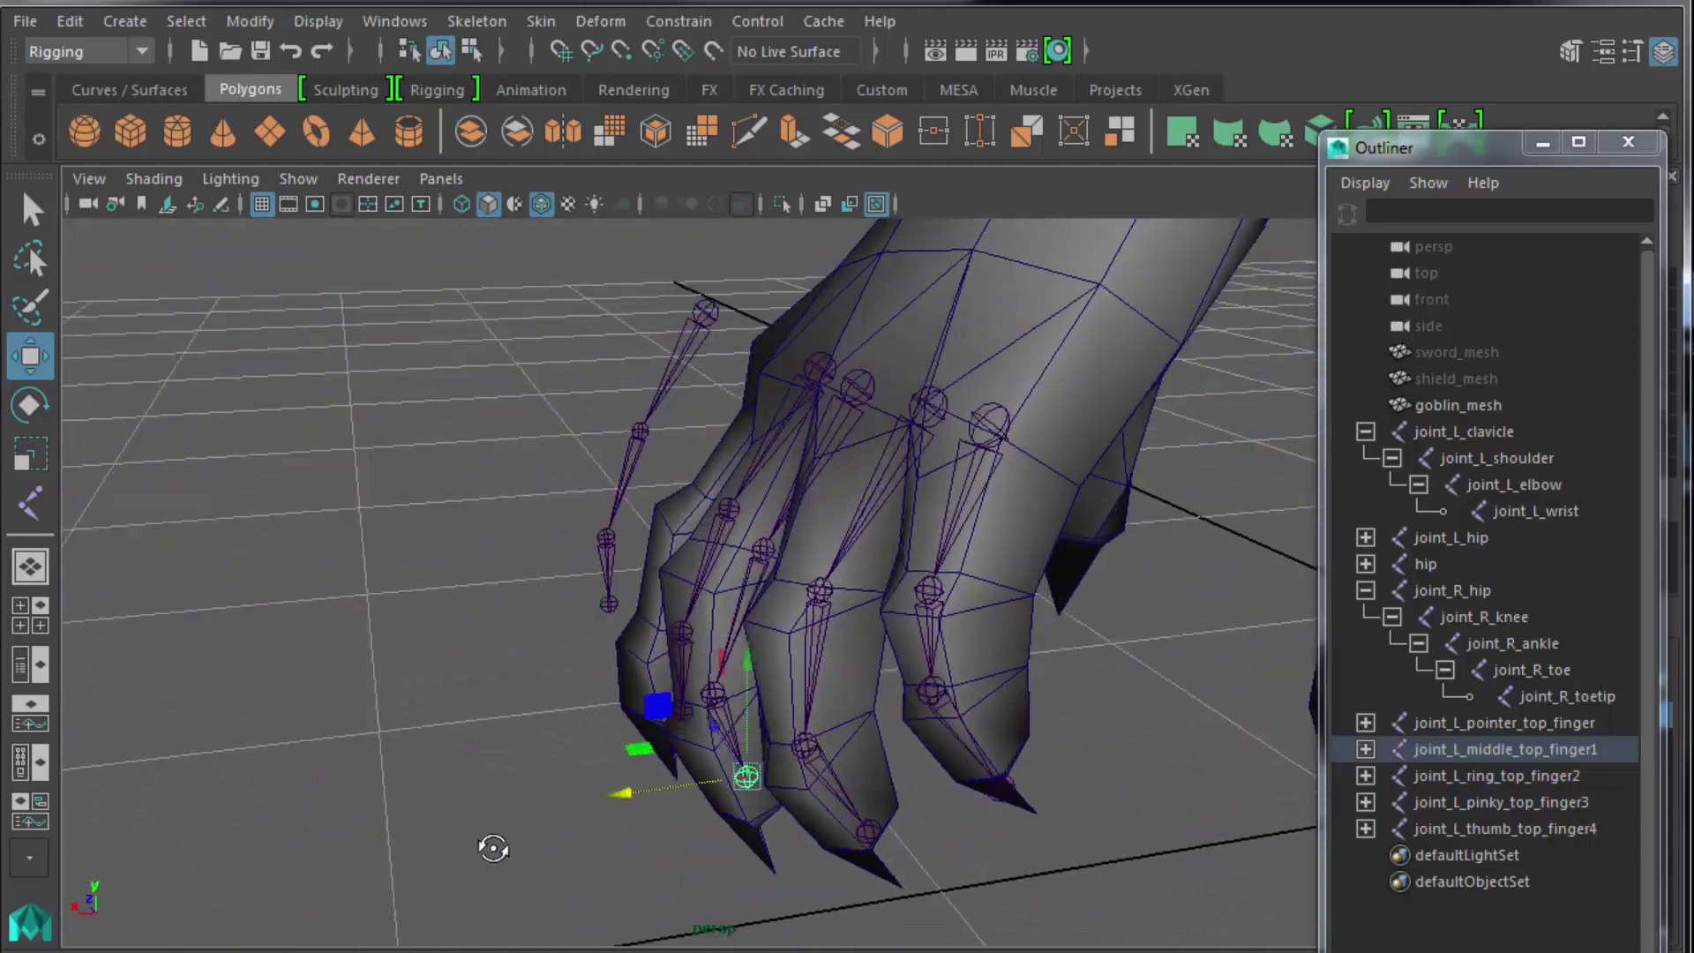
# Shift only the root joints of the middle and ring finger chains slightly along X, keeping their child joints in place, and deselect.
pyautogui.click(849, 407)
pyautogui.keyDown('alt'); pyautogui.moveTo(849, 409); pyautogui.dragTo(938, 589); pyautogui.keyUp('alt')
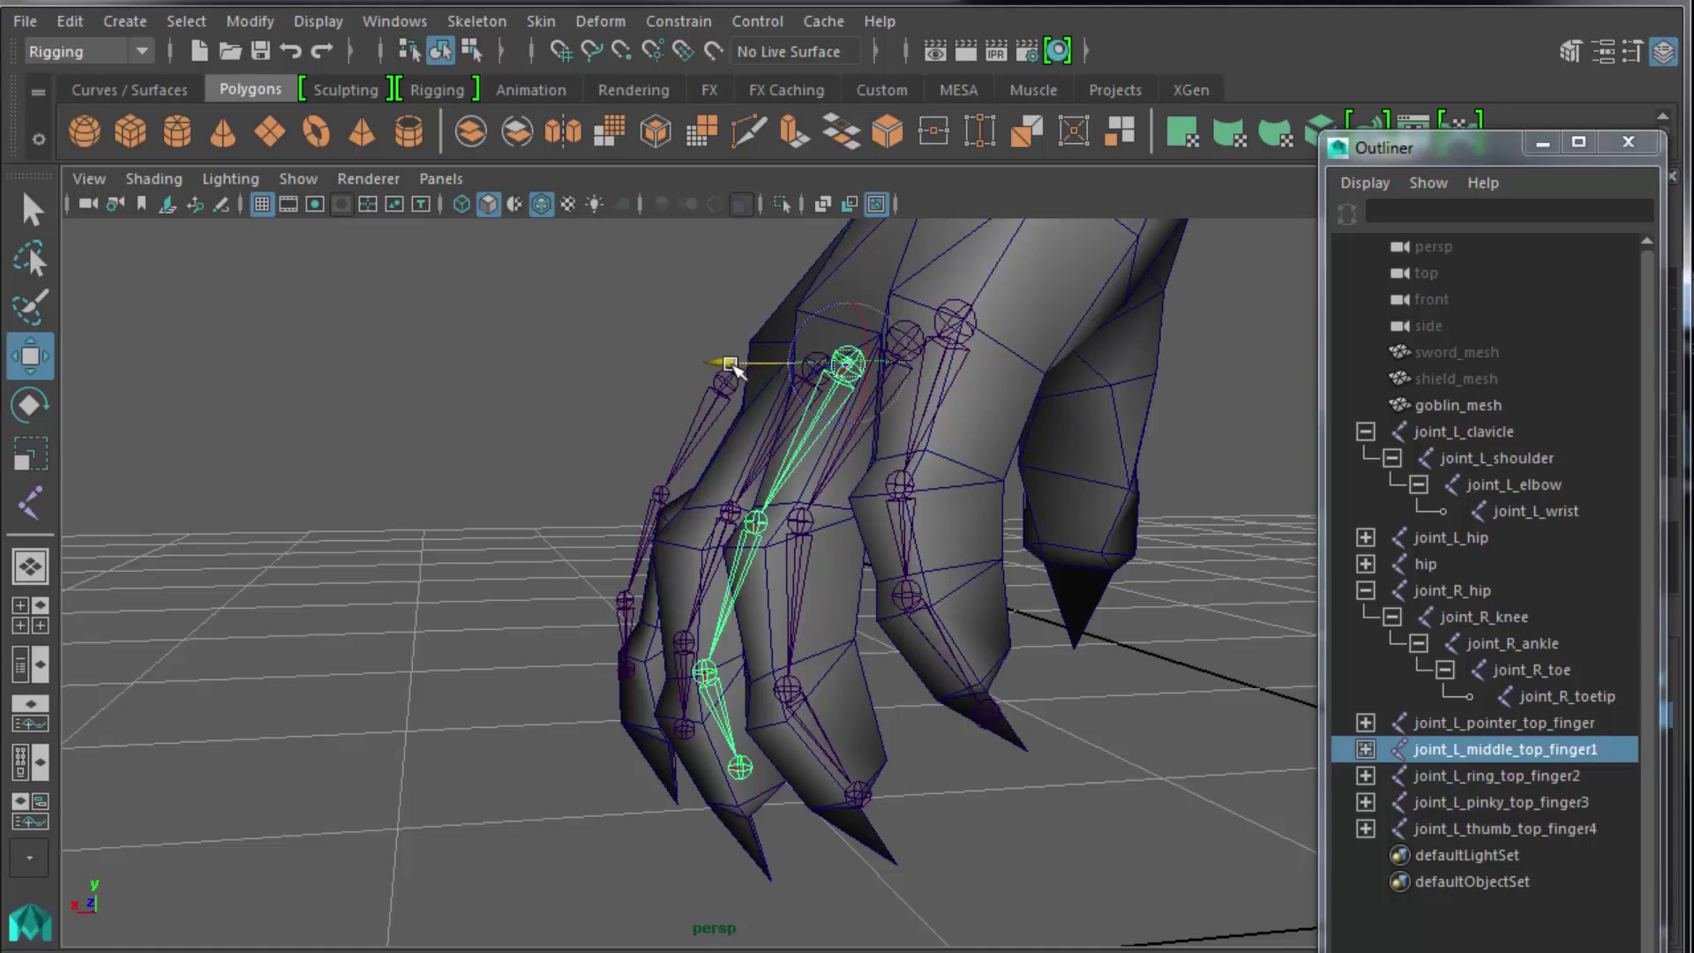
pyautogui.click(587, 388)
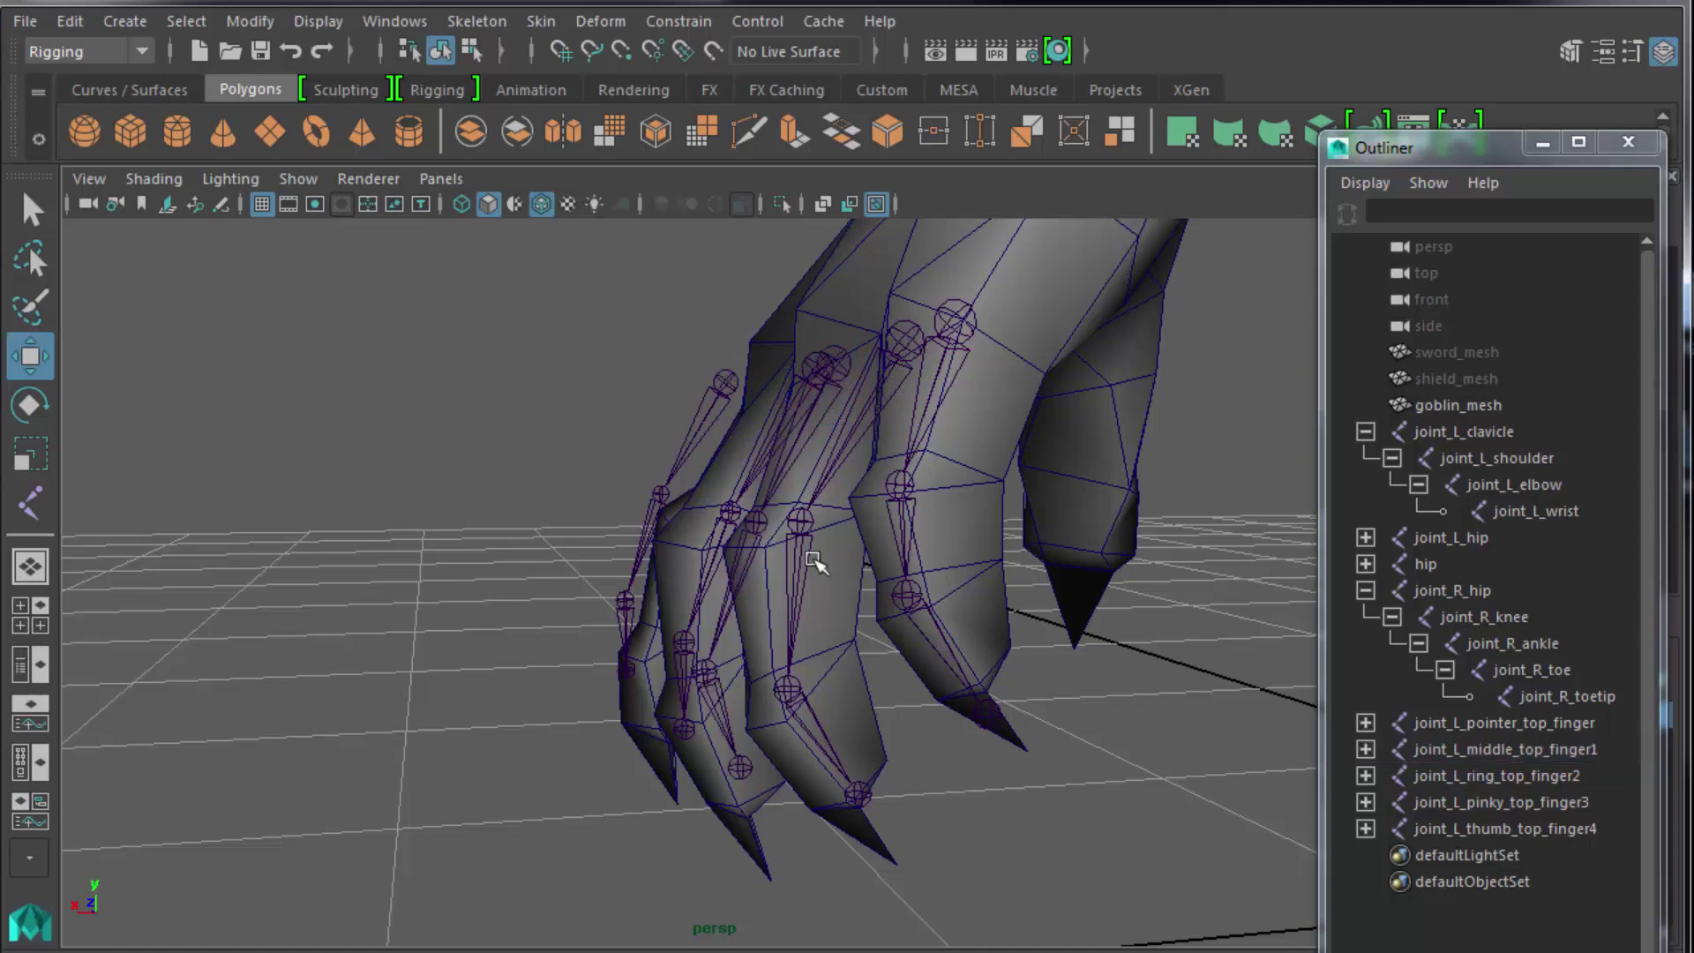
pyautogui.keyDown('alt'); pyautogui.moveTo(865, 592); pyautogui.dragTo(923, 578); pyautogui.keyUp('alt')
pyautogui.click(1006, 393)
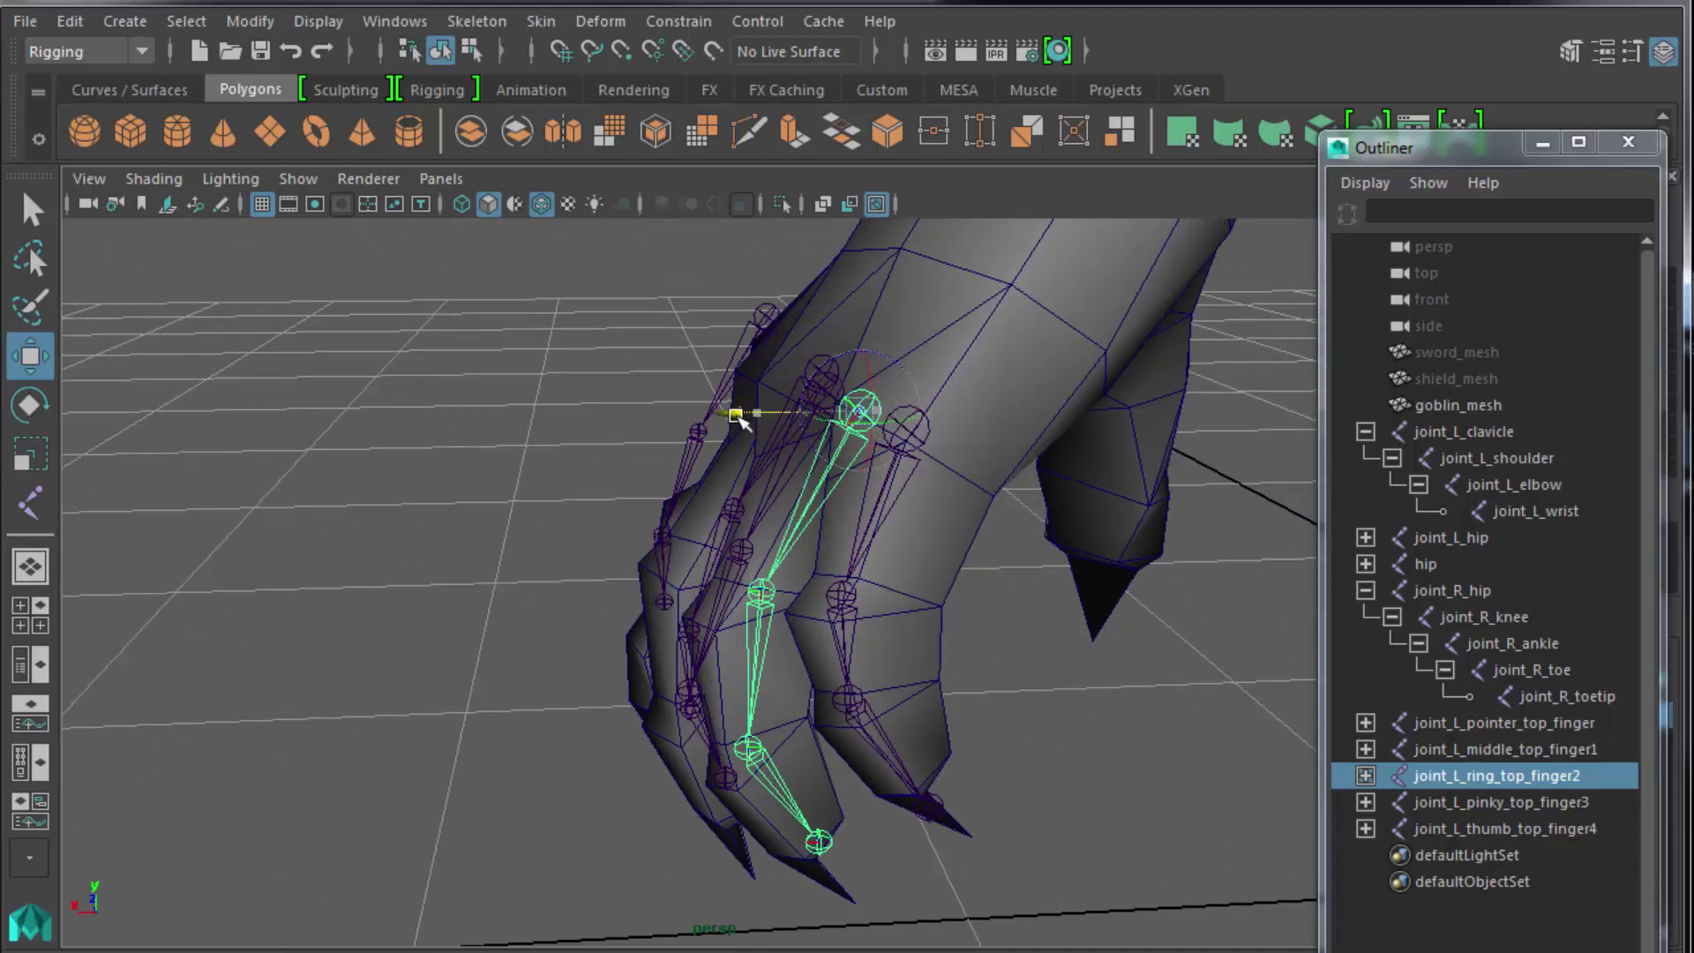
pyautogui.click(527, 538)
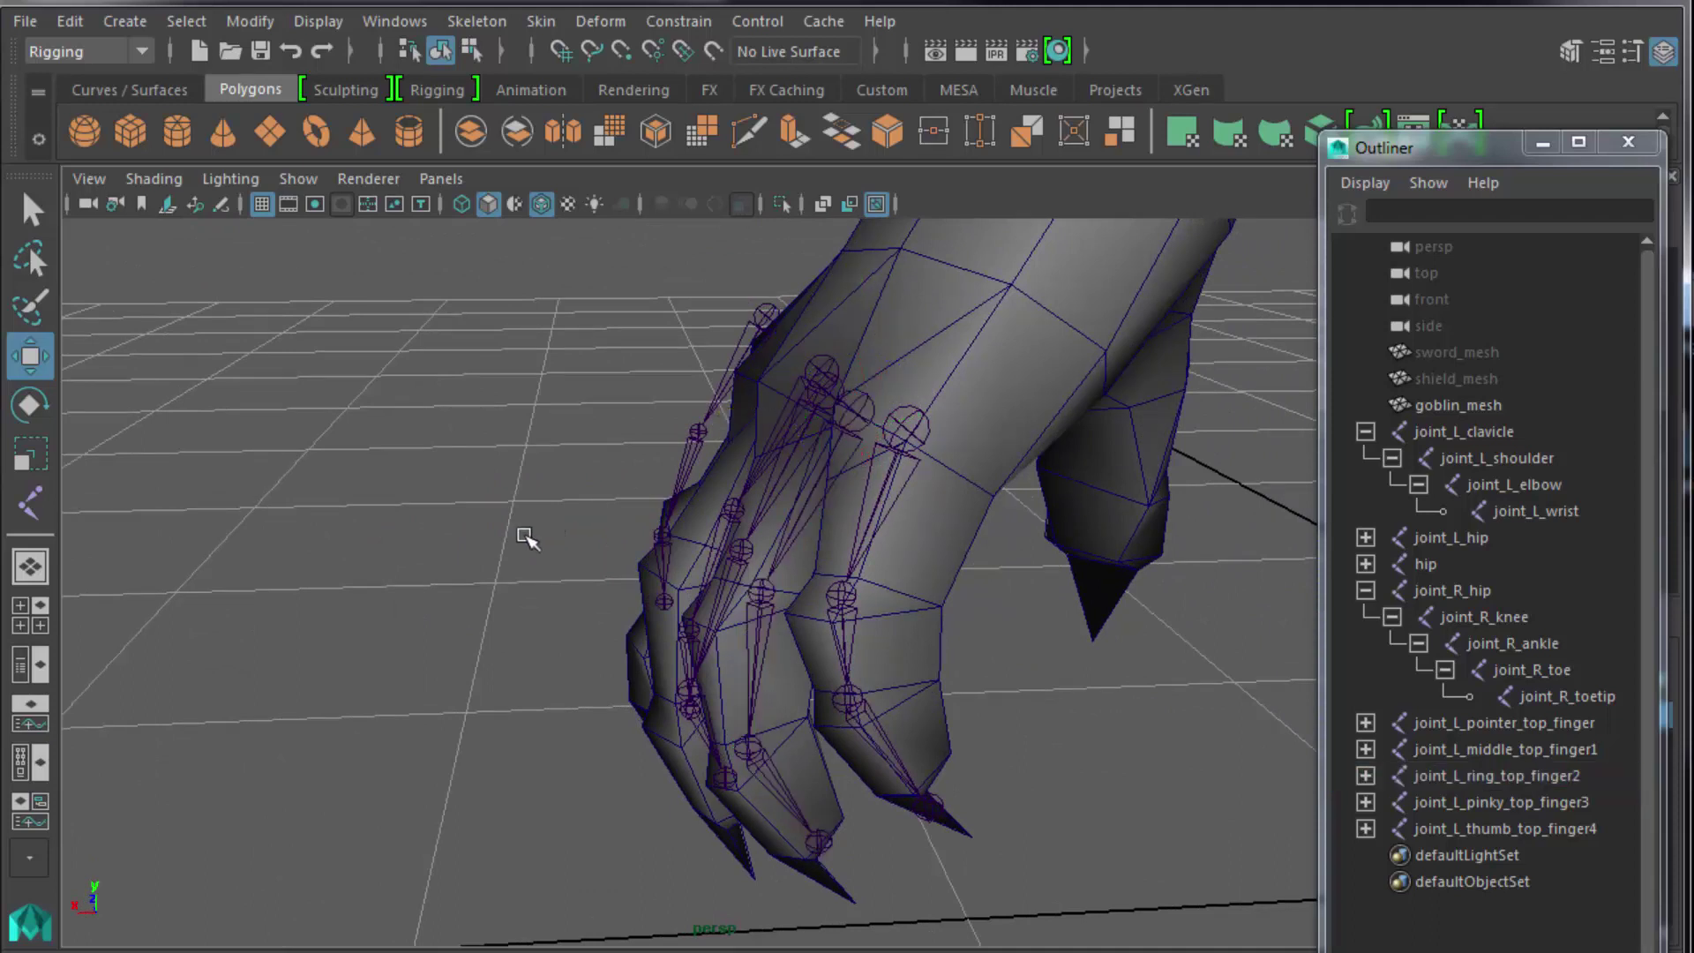
# Select the joint_L_thumb_top_finger4 chain and rotate it until it points straight down.
pyautogui.keyDown('alt'); pyautogui.moveTo(582, 708); pyautogui.dragTo(905, 567); pyautogui.keyUp('alt')
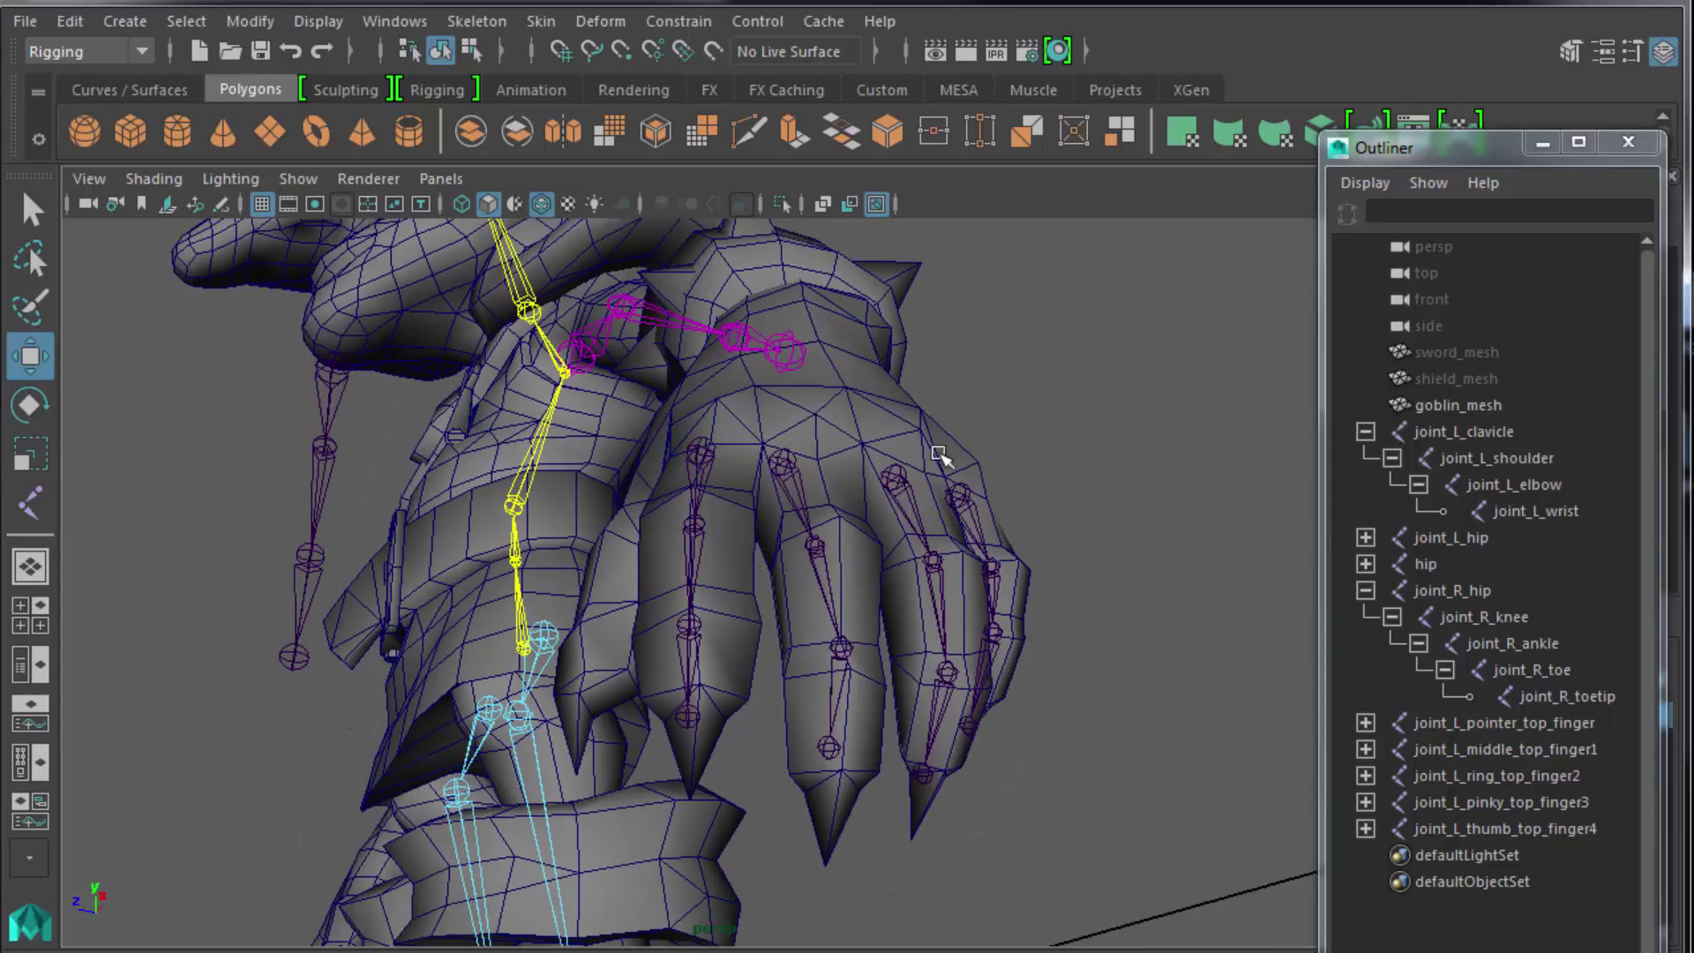
pyautogui.keyDown('alt'); pyautogui.moveTo(665, 718); pyautogui.dragTo(696, 768); pyautogui.keyUp('alt')
pyautogui.click(556, 606)
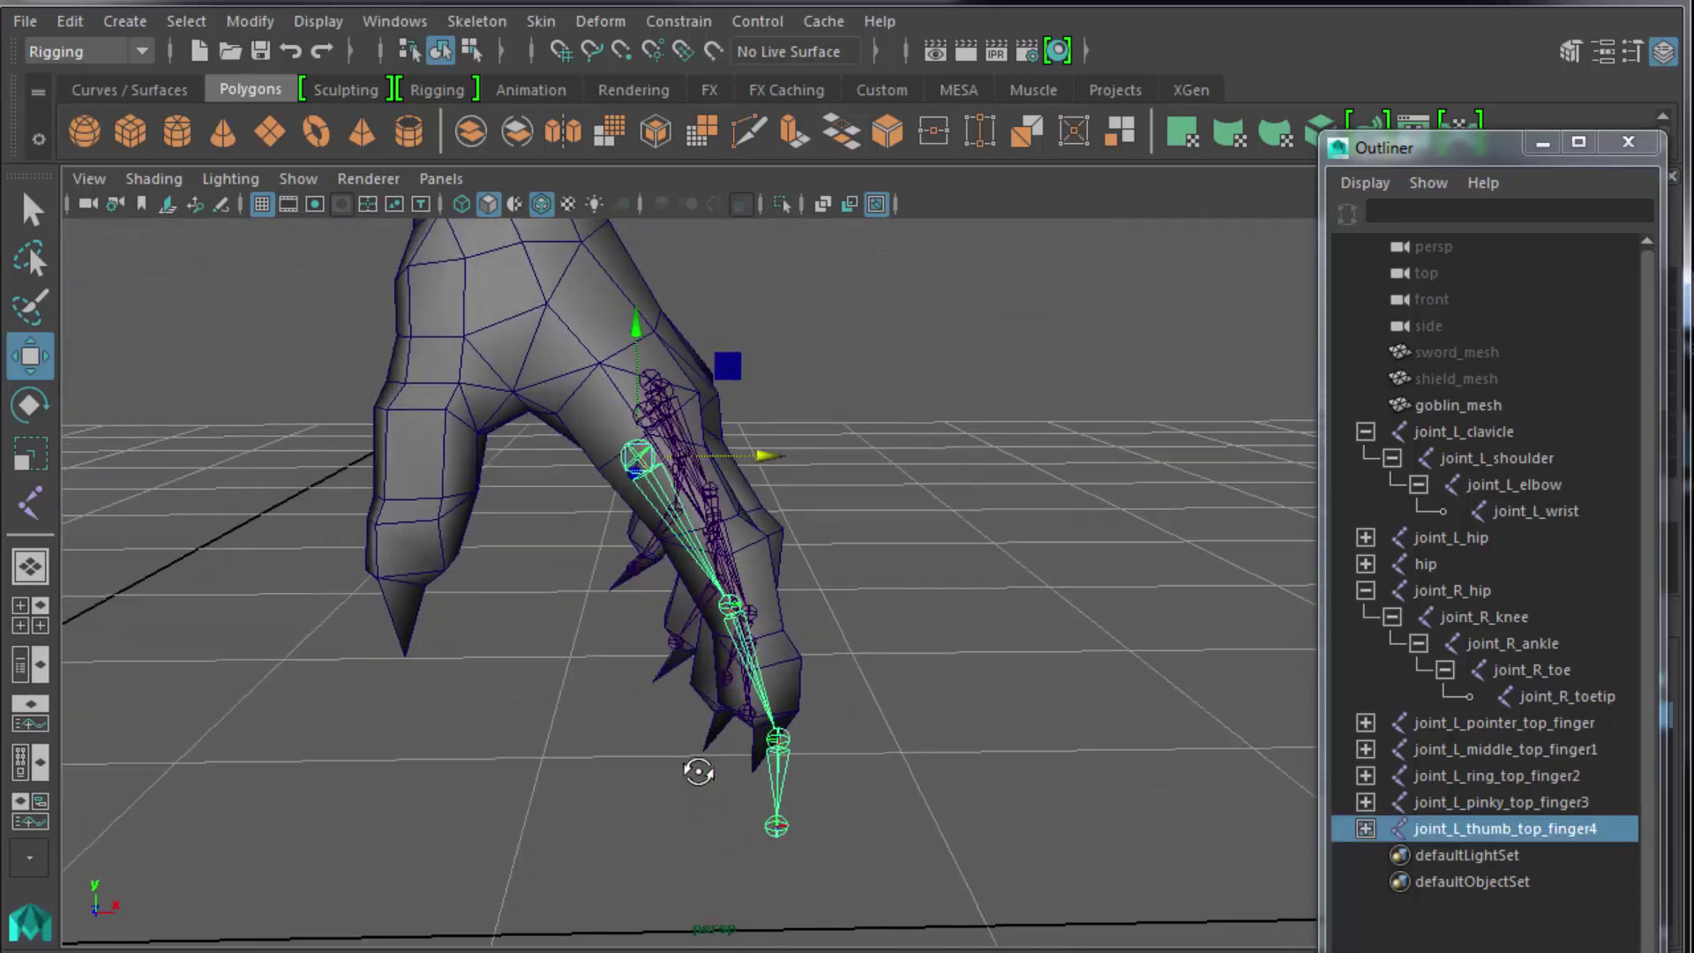
pyautogui.press('e')
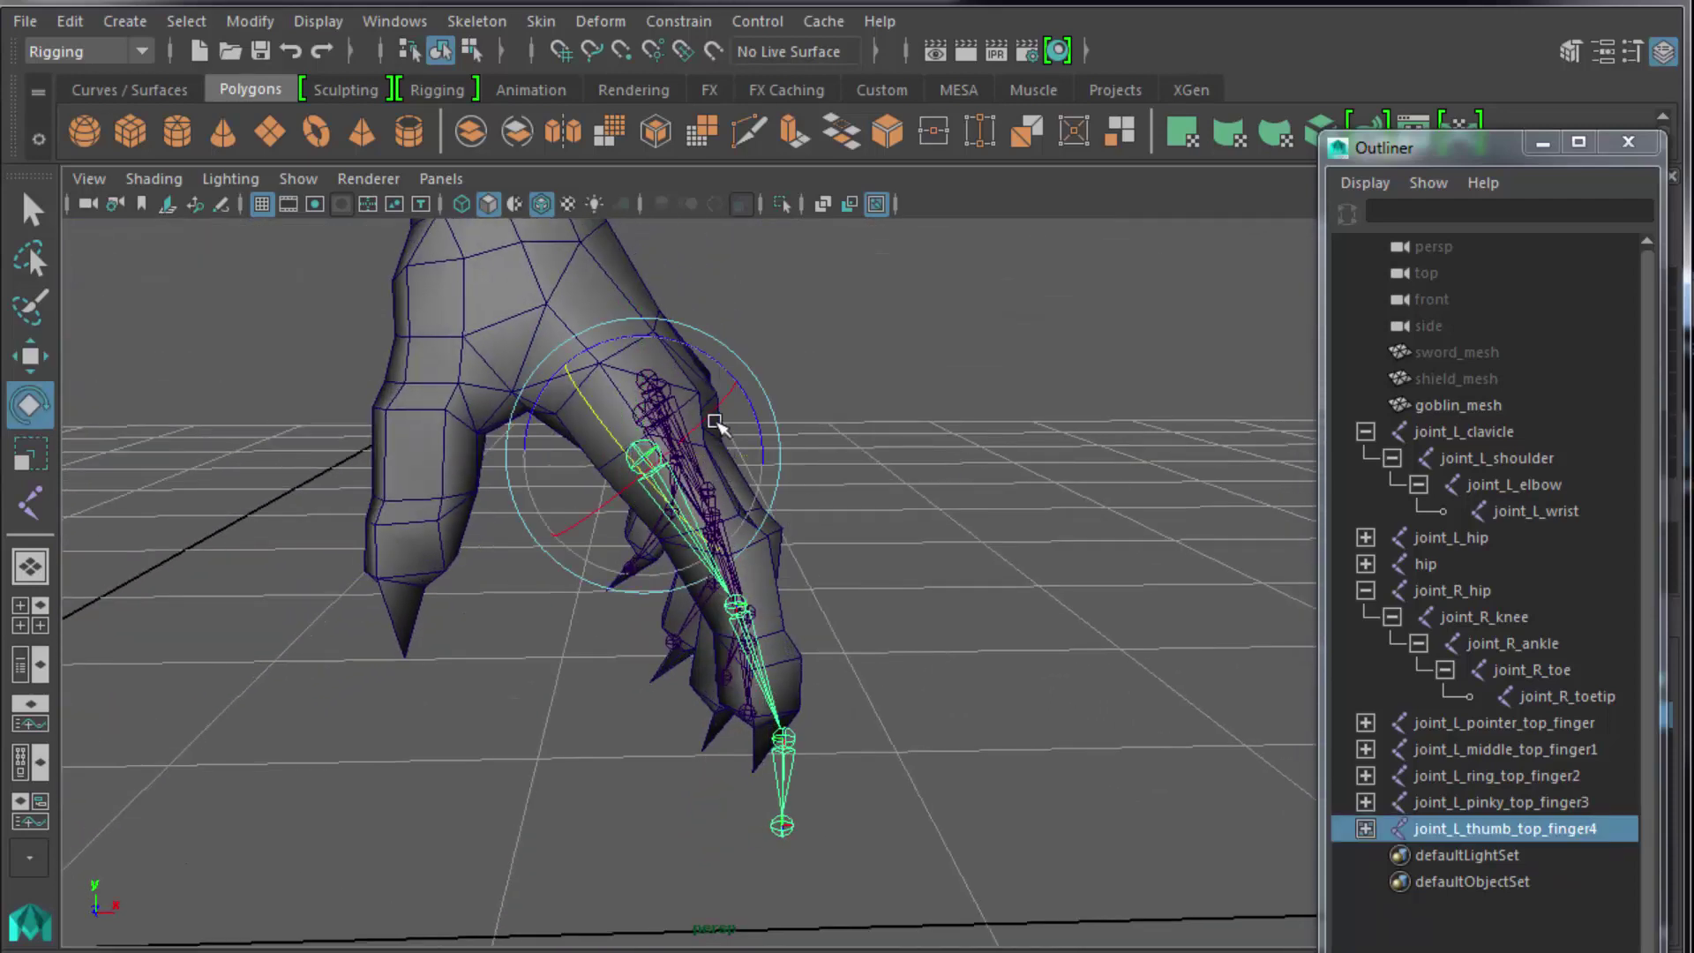
pyautogui.moveTo(715, 415); pyautogui.dragTo(578, 532)
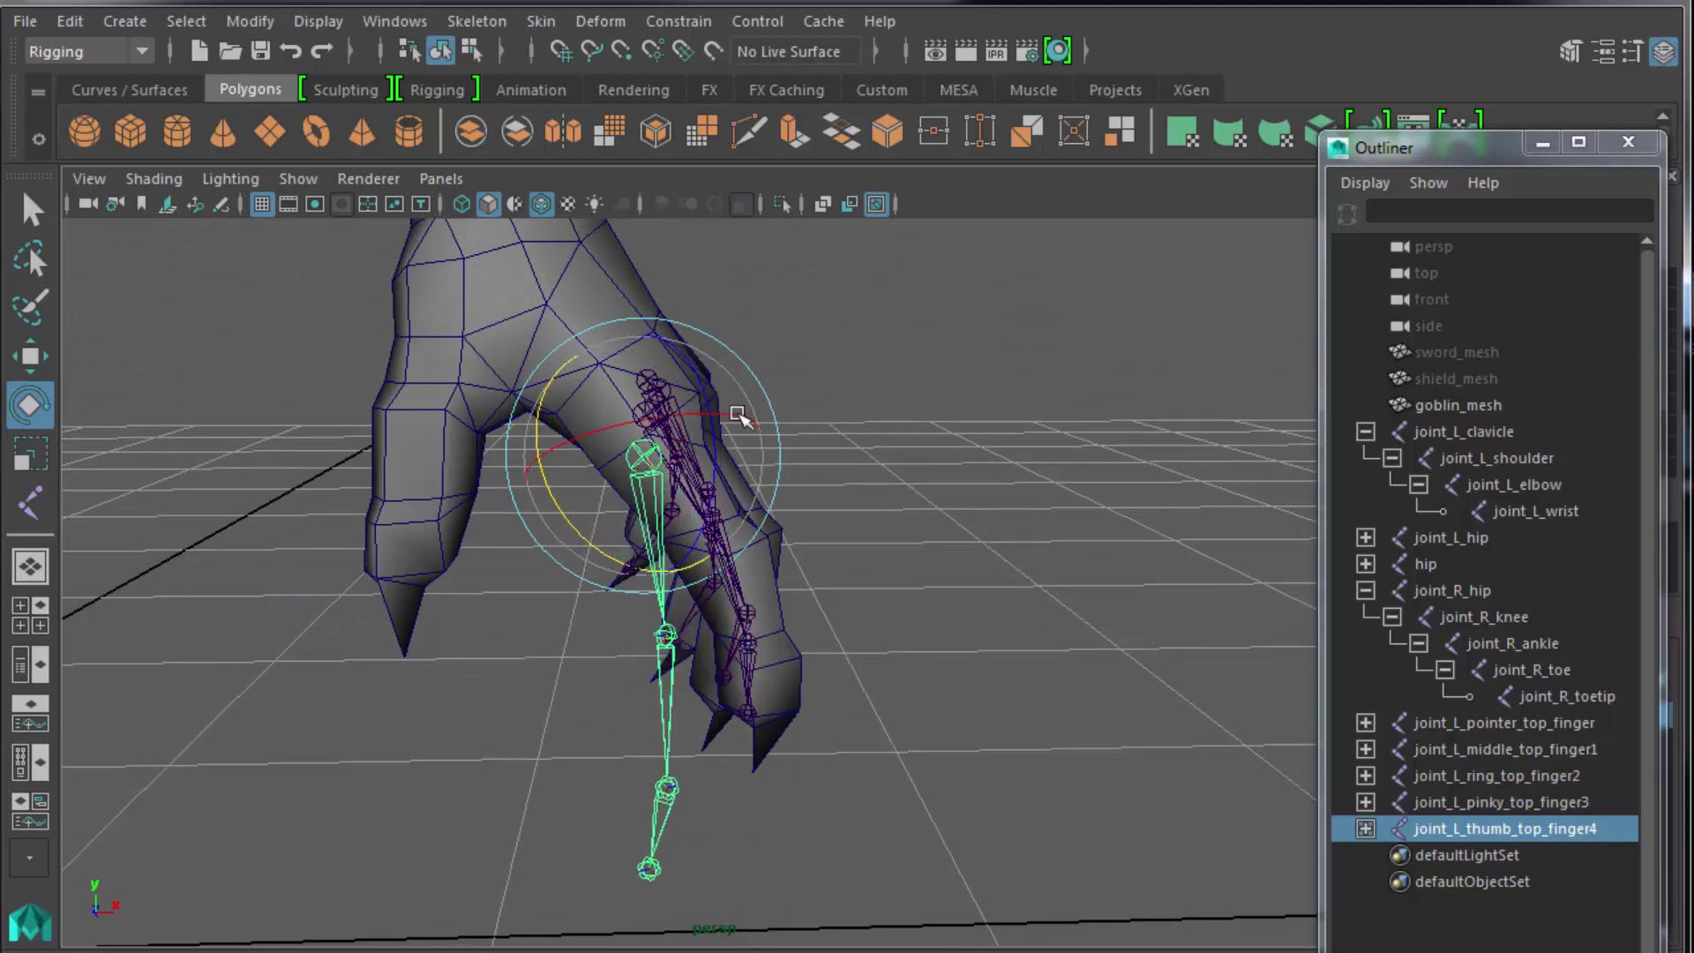
pyautogui.moveTo(738, 414); pyautogui.dragTo(736, 518)
pyautogui.press('w')
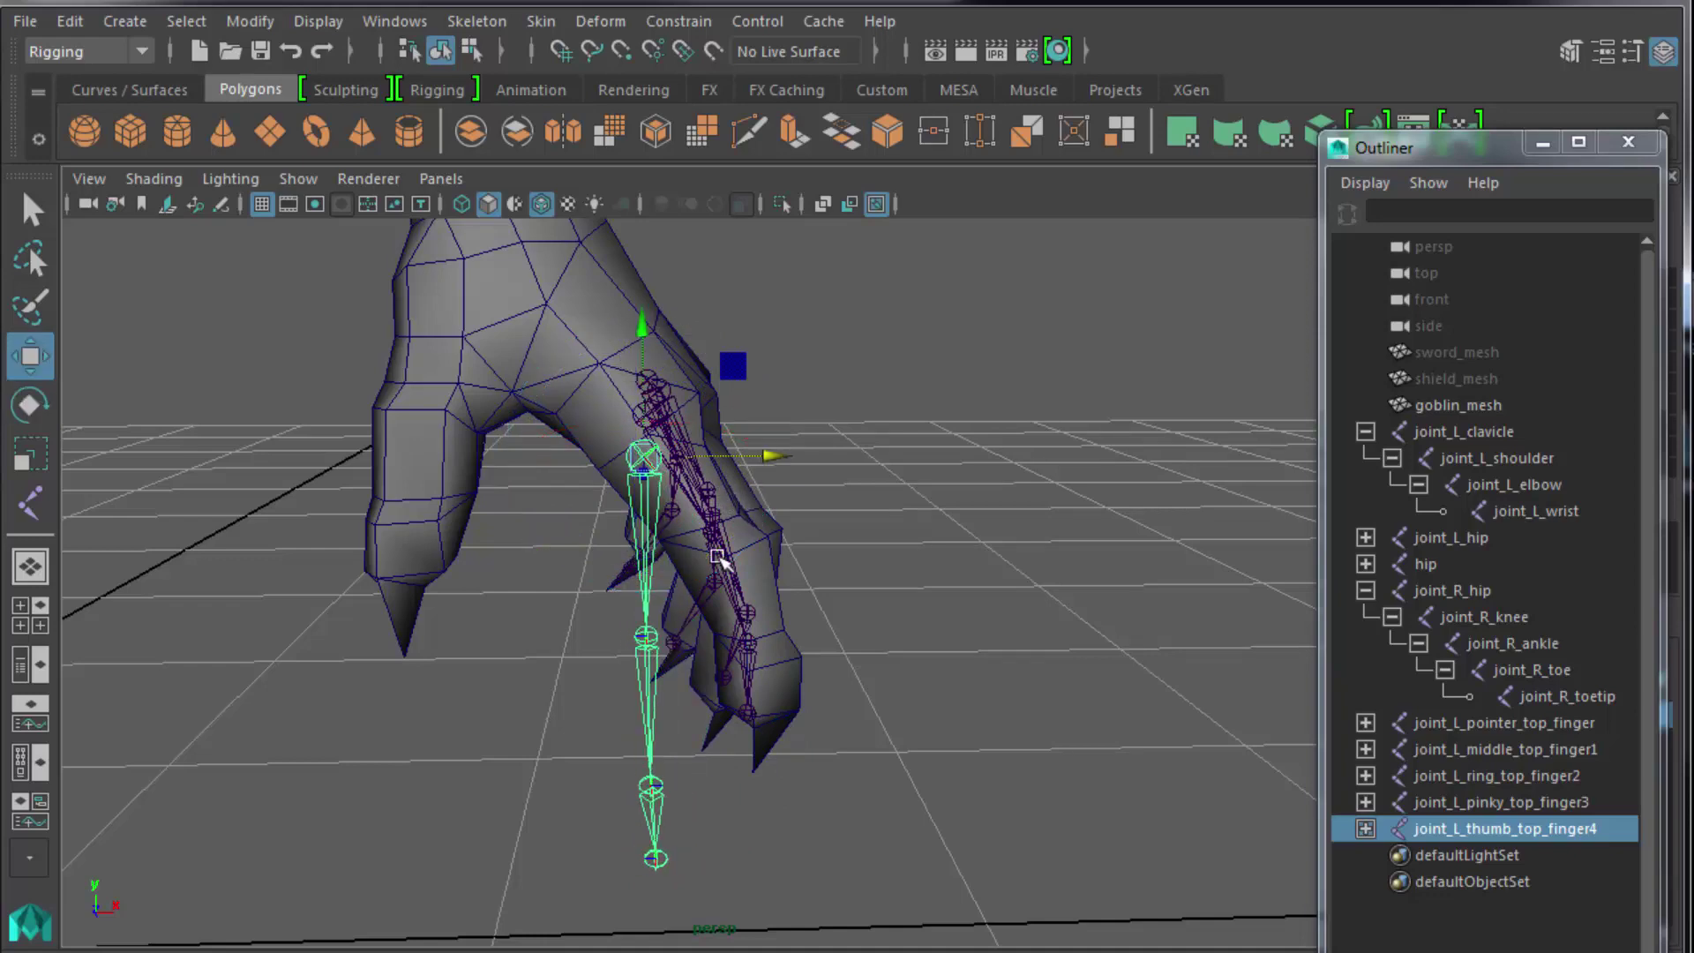
# Move the joint_L_thumb_top_finger4 chain over to the goblin's left thumb and shift it along Z toward the hand.
pyautogui.moveTo(649, 459); pyautogui.dragTo(438, 309)
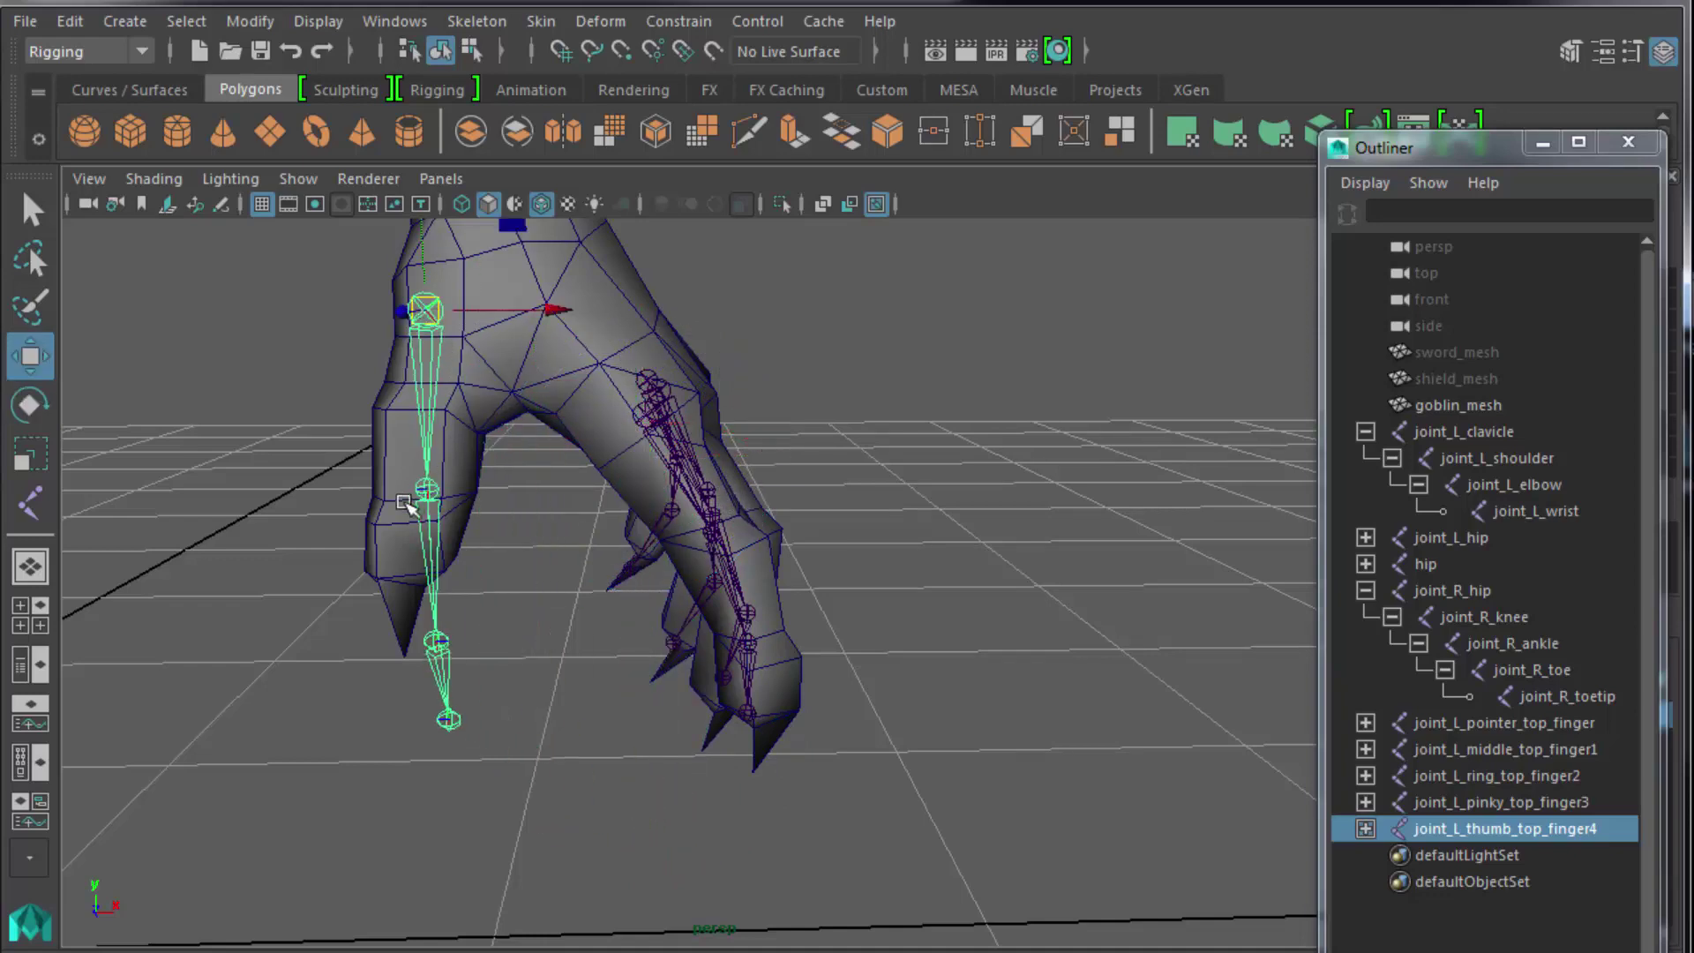
pyautogui.keyDown('alt'); pyautogui.moveTo(408, 499); pyautogui.dragTo(137, 428); pyautogui.keyUp('alt')
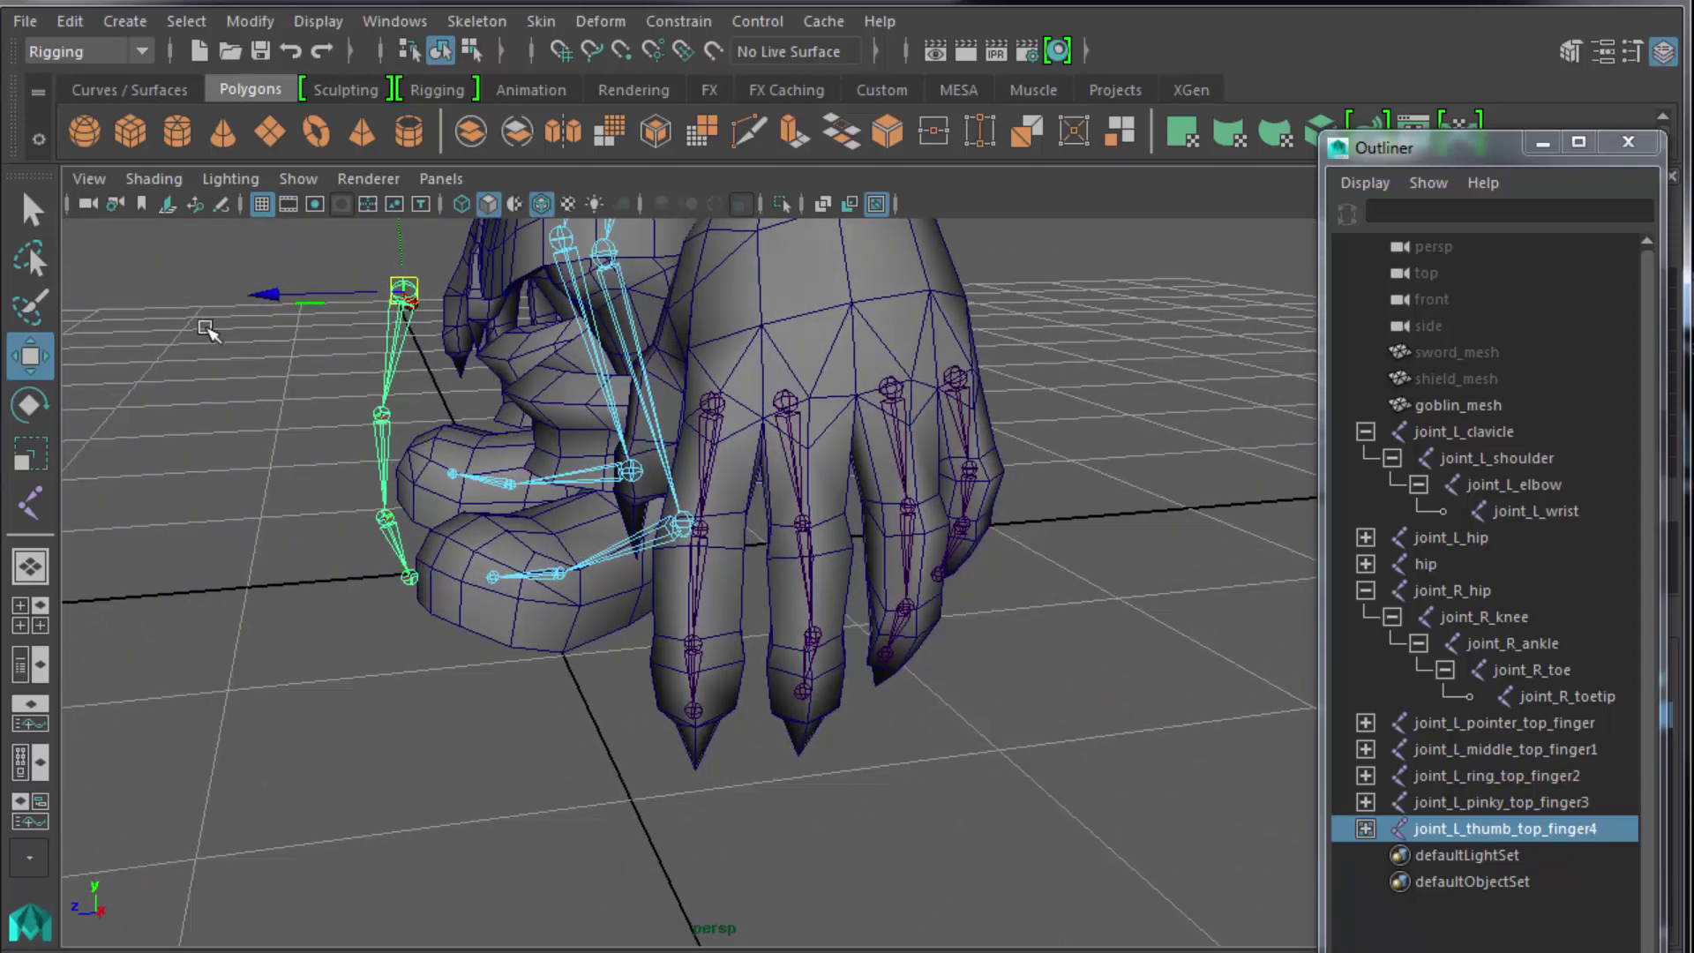
pyautogui.moveTo(278, 291); pyautogui.dragTo(559, 291)
pyautogui.keyDown('alt'); pyautogui.moveTo(567, 393); pyautogui.dragTo(1058, 523); pyautogui.keyUp('alt')
# Tilt the thumb chain slightly to follow the thumb's slope, and move its root so the joints run down inside the thumb.
pyautogui.press('e')
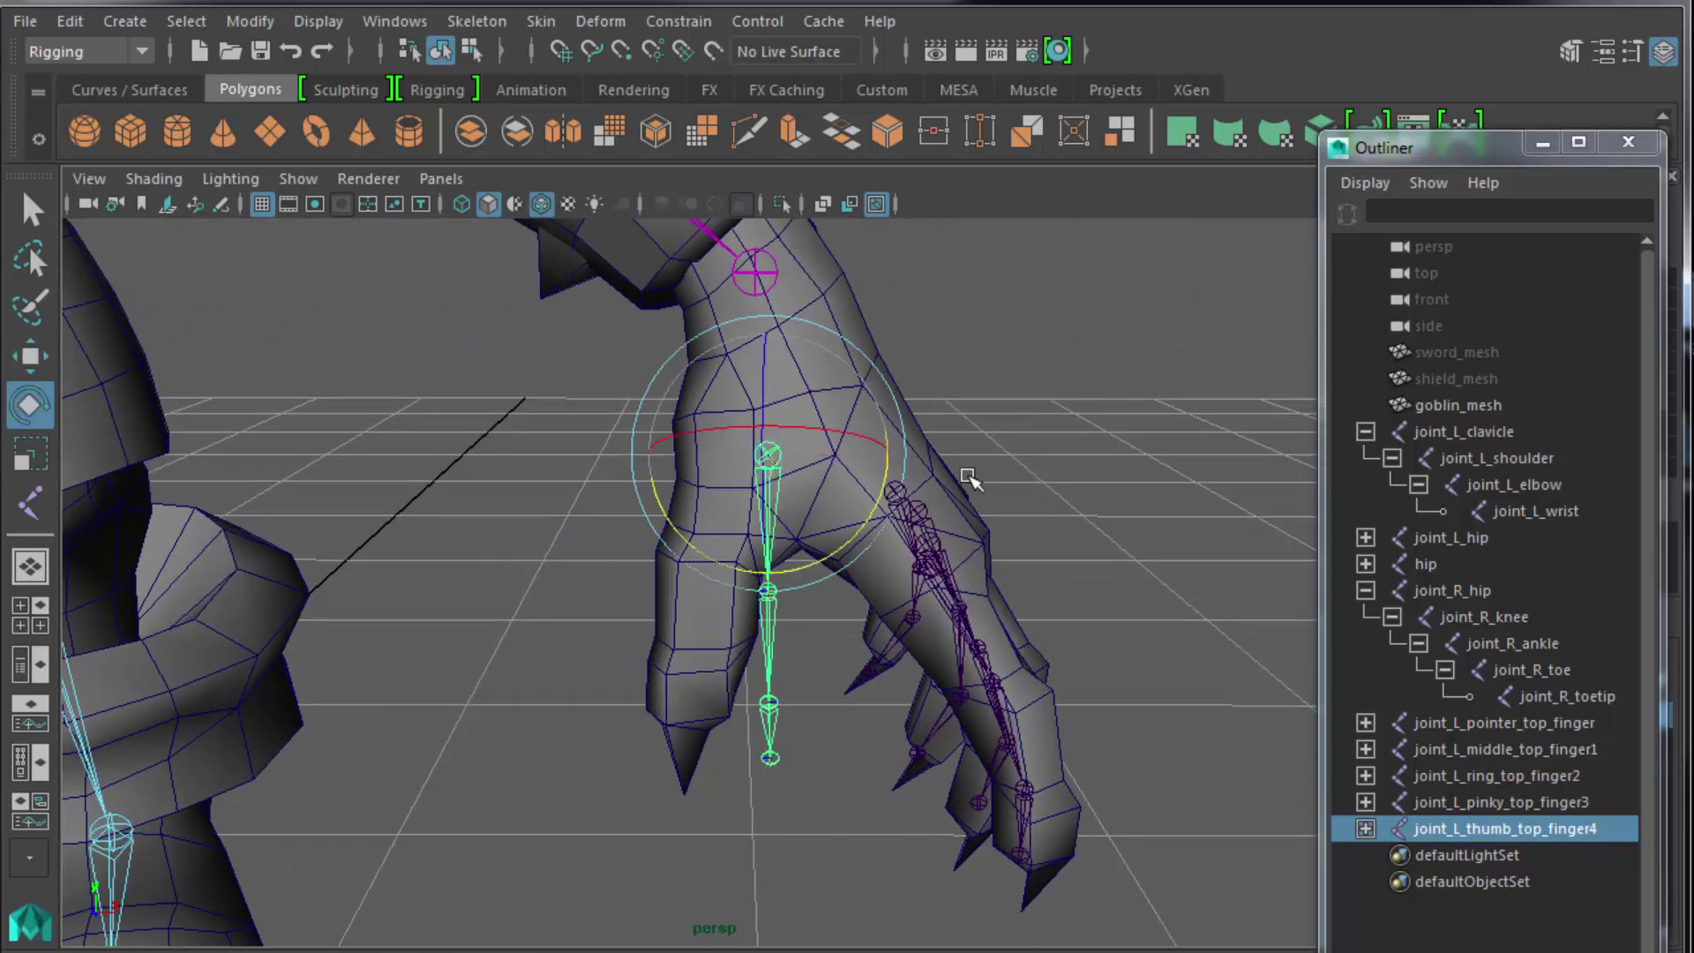
pyautogui.moveTo(864, 534); pyautogui.dragTo(849, 545)
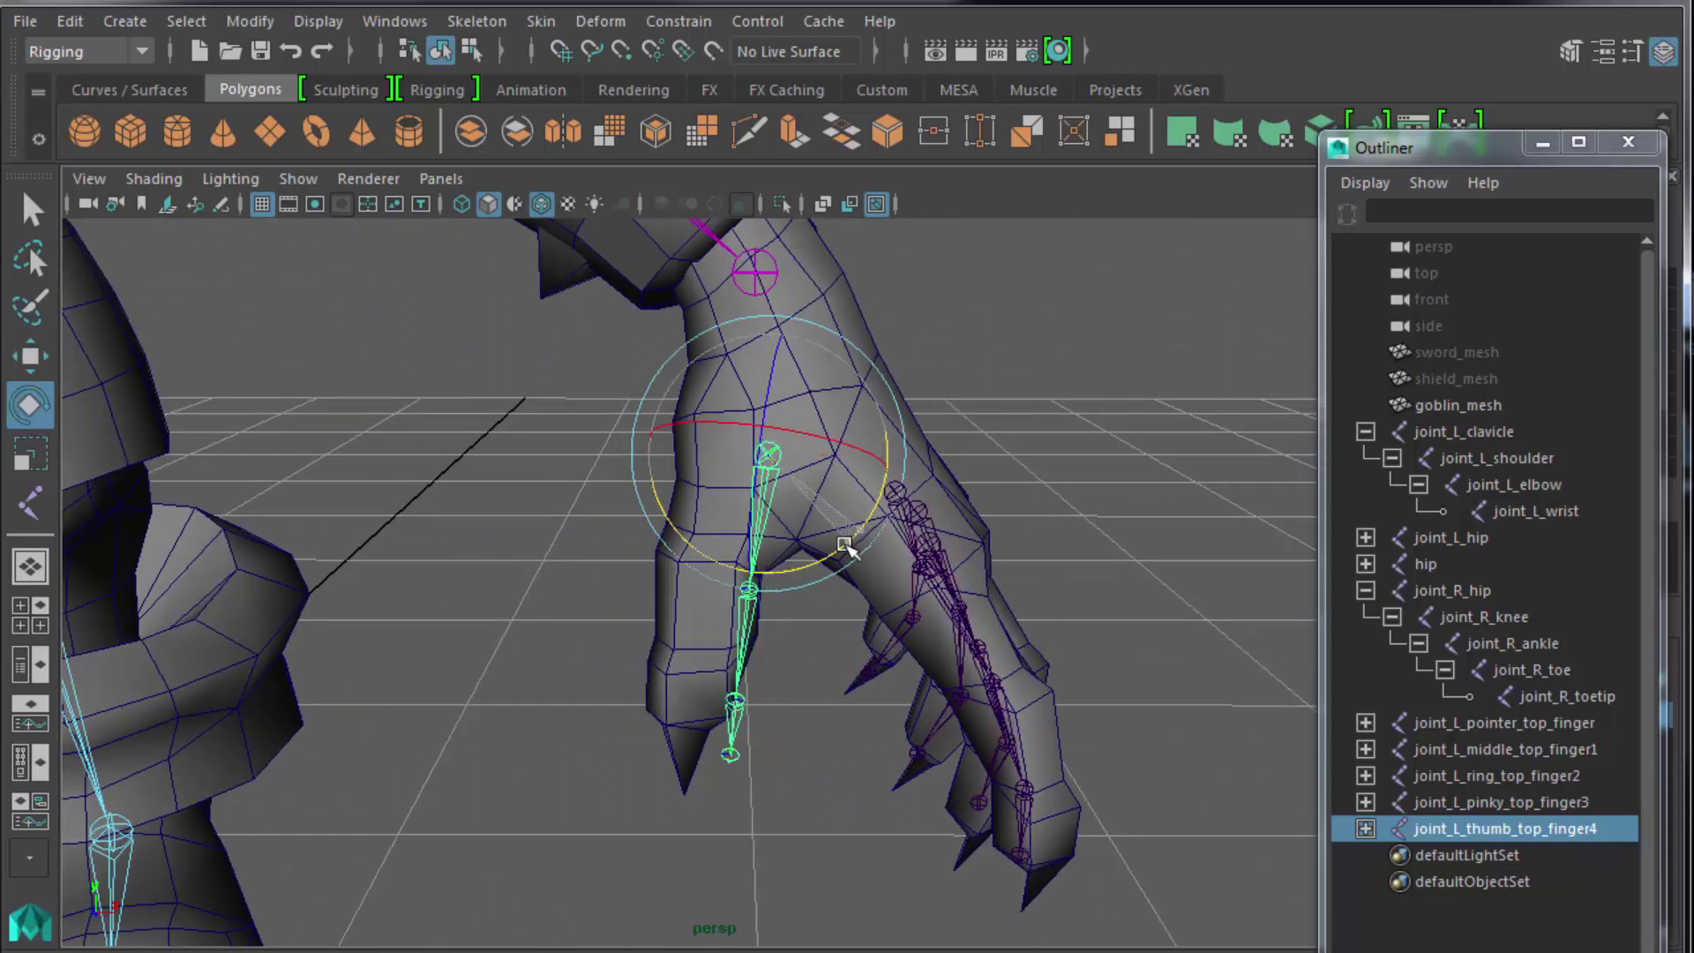
pyautogui.press('w')
pyautogui.moveTo(766, 455); pyautogui.dragTo(731, 450)
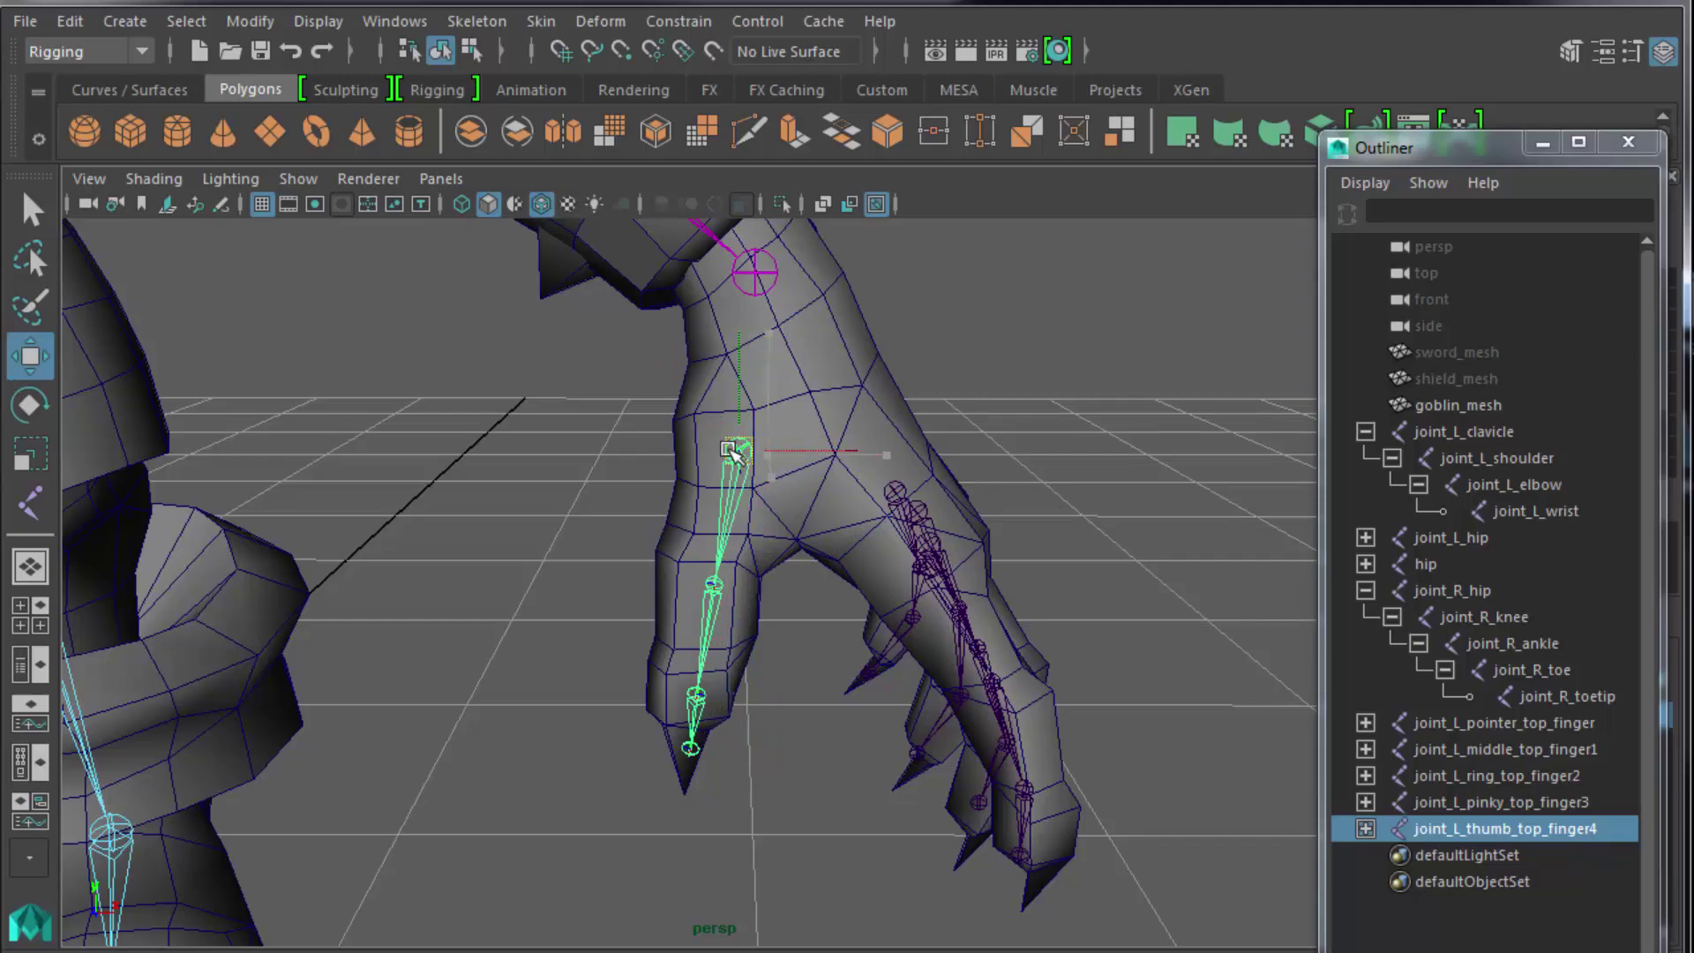
# Rotate the thumb chain about two of its axes so its bend follows the thumb and its tip points into the claw.
pyautogui.keyDown('alt'); pyautogui.moveTo(824, 692); pyautogui.dragTo(866, 718); pyautogui.keyUp('alt')
pyautogui.press('e')
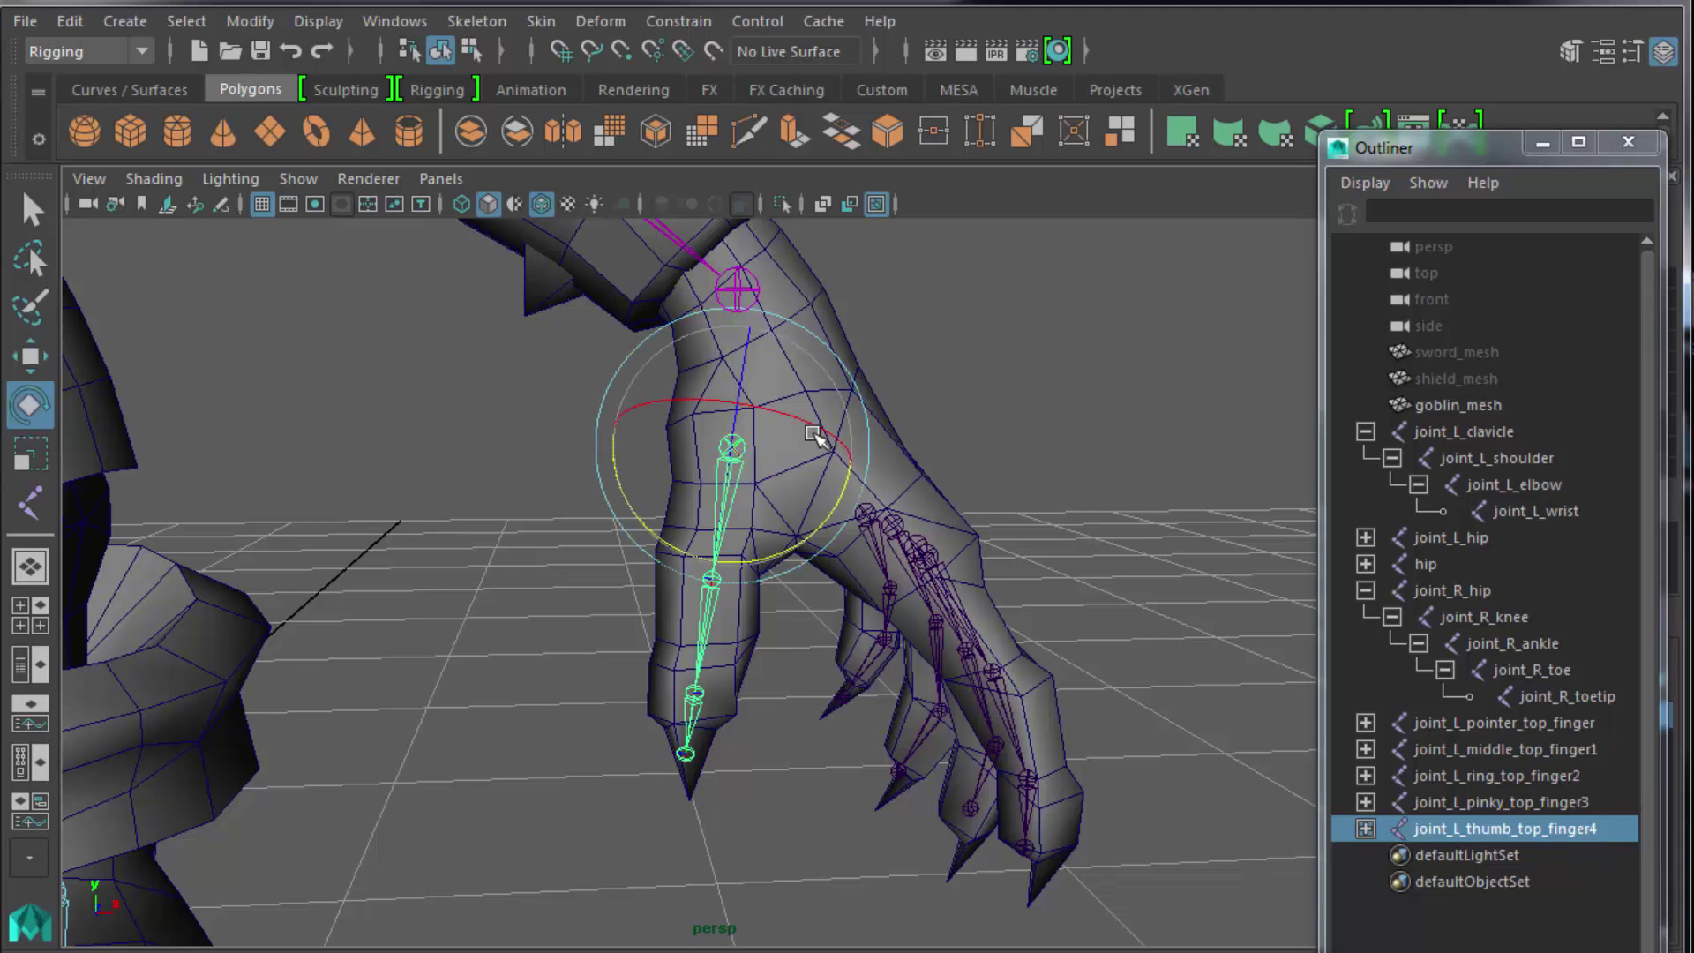
pyautogui.moveTo(808, 426); pyautogui.dragTo(777, 421)
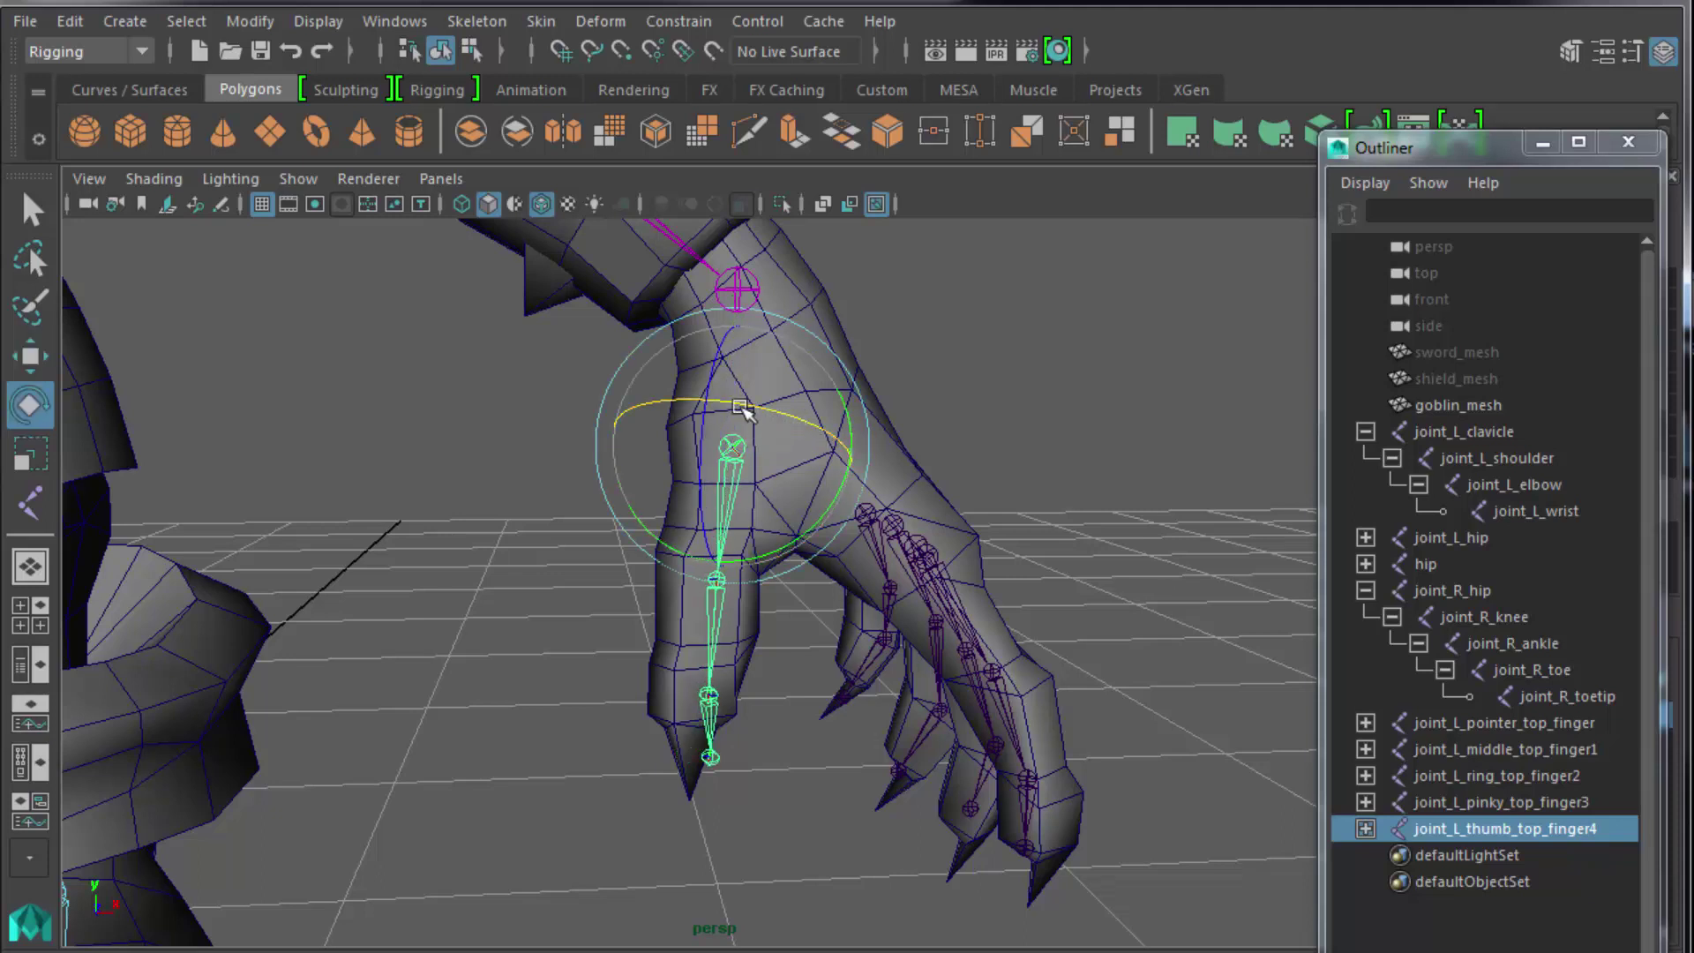
pyautogui.moveTo(717, 368); pyautogui.dragTo(711, 358)
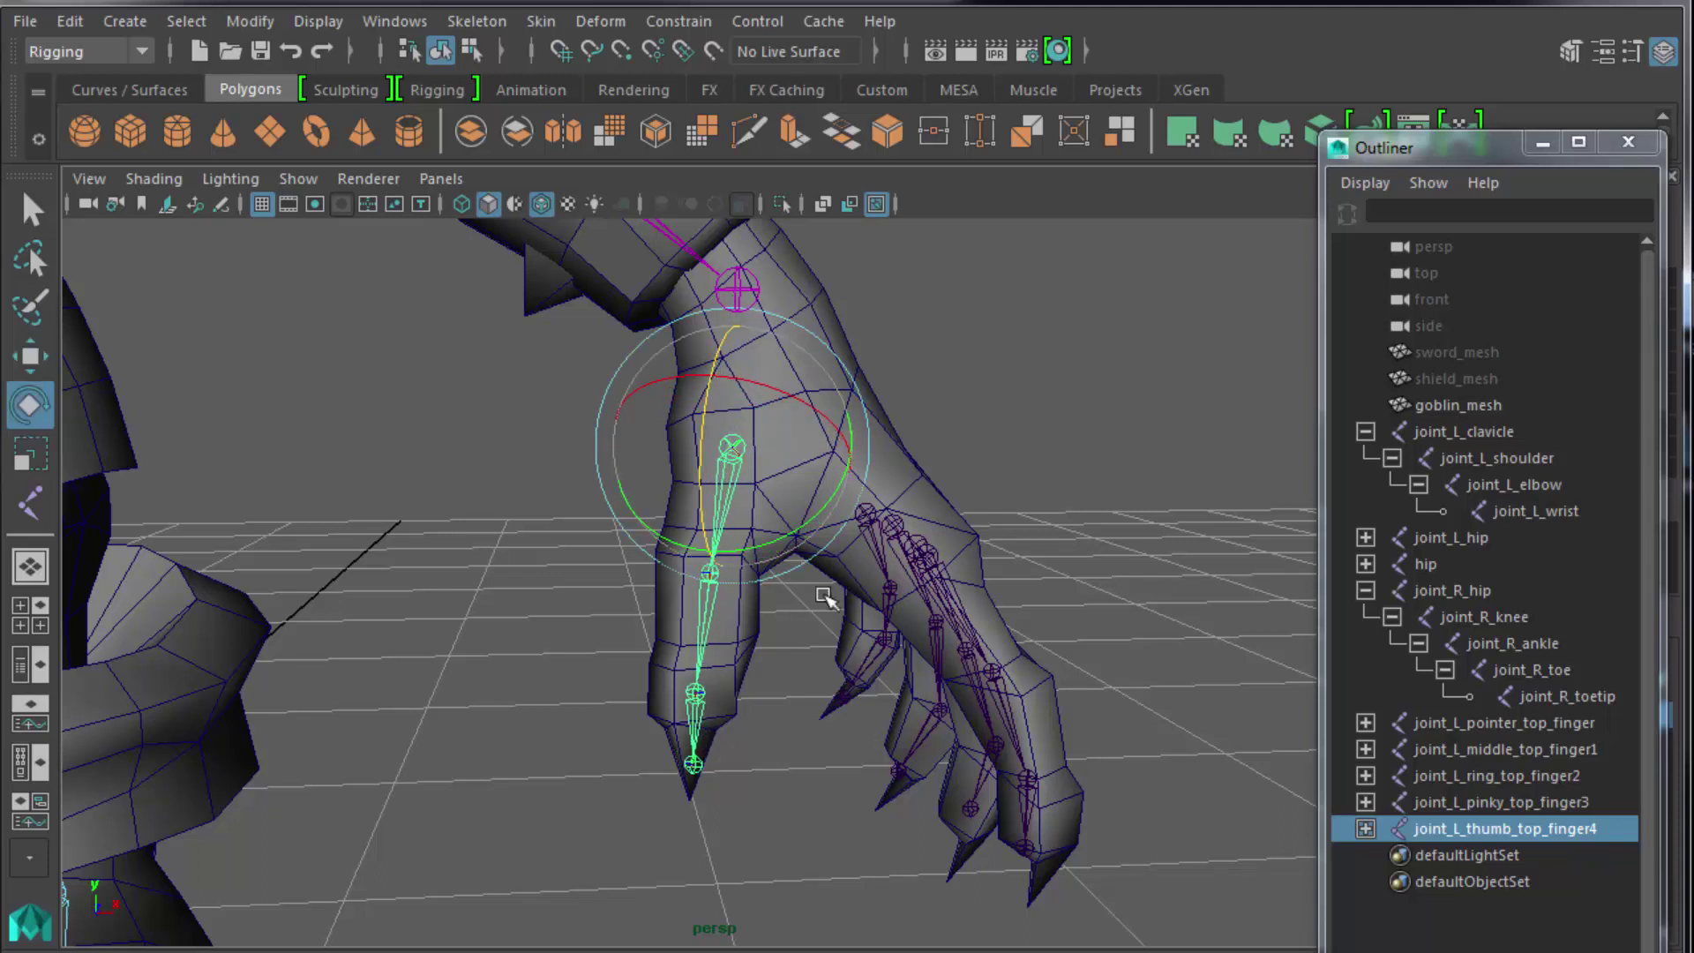
# Shift the thumb chain along Z into the thumb mesh, check the fit from several angles, and deselect it.
pyautogui.click(825, 822)
pyautogui.keyDown('alt'); pyautogui.moveTo(834, 863); pyautogui.dragTo(593, 861); pyautogui.keyUp('alt')
pyautogui.click(722, 453)
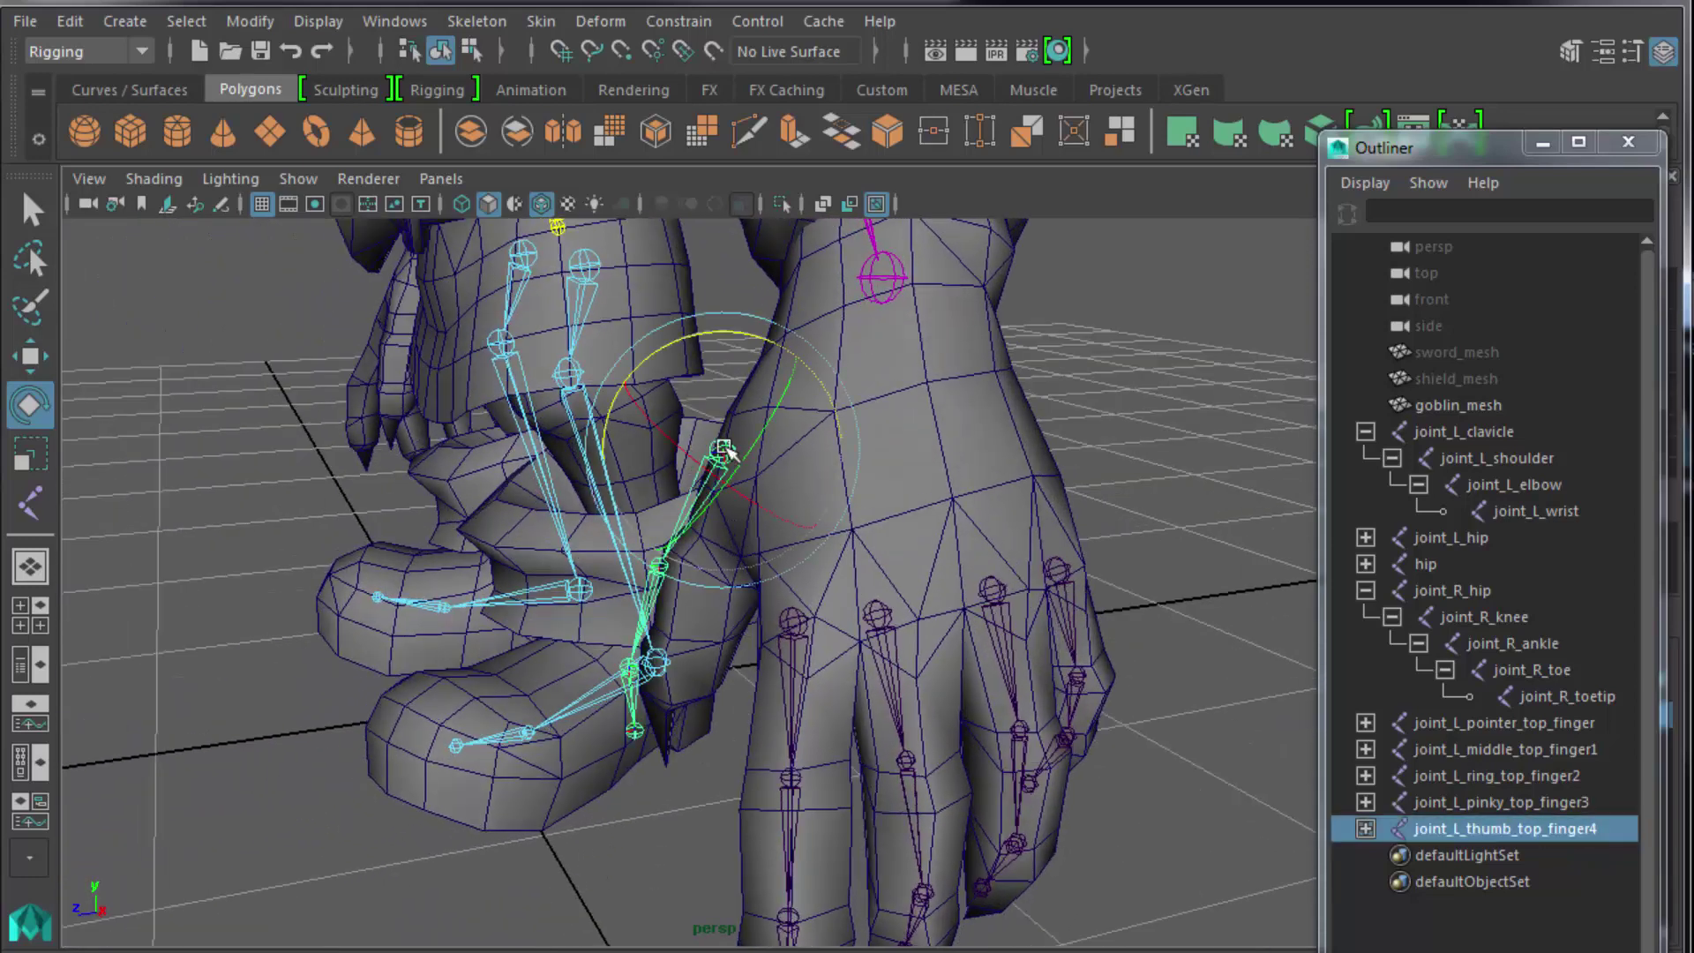
pyautogui.press('w')
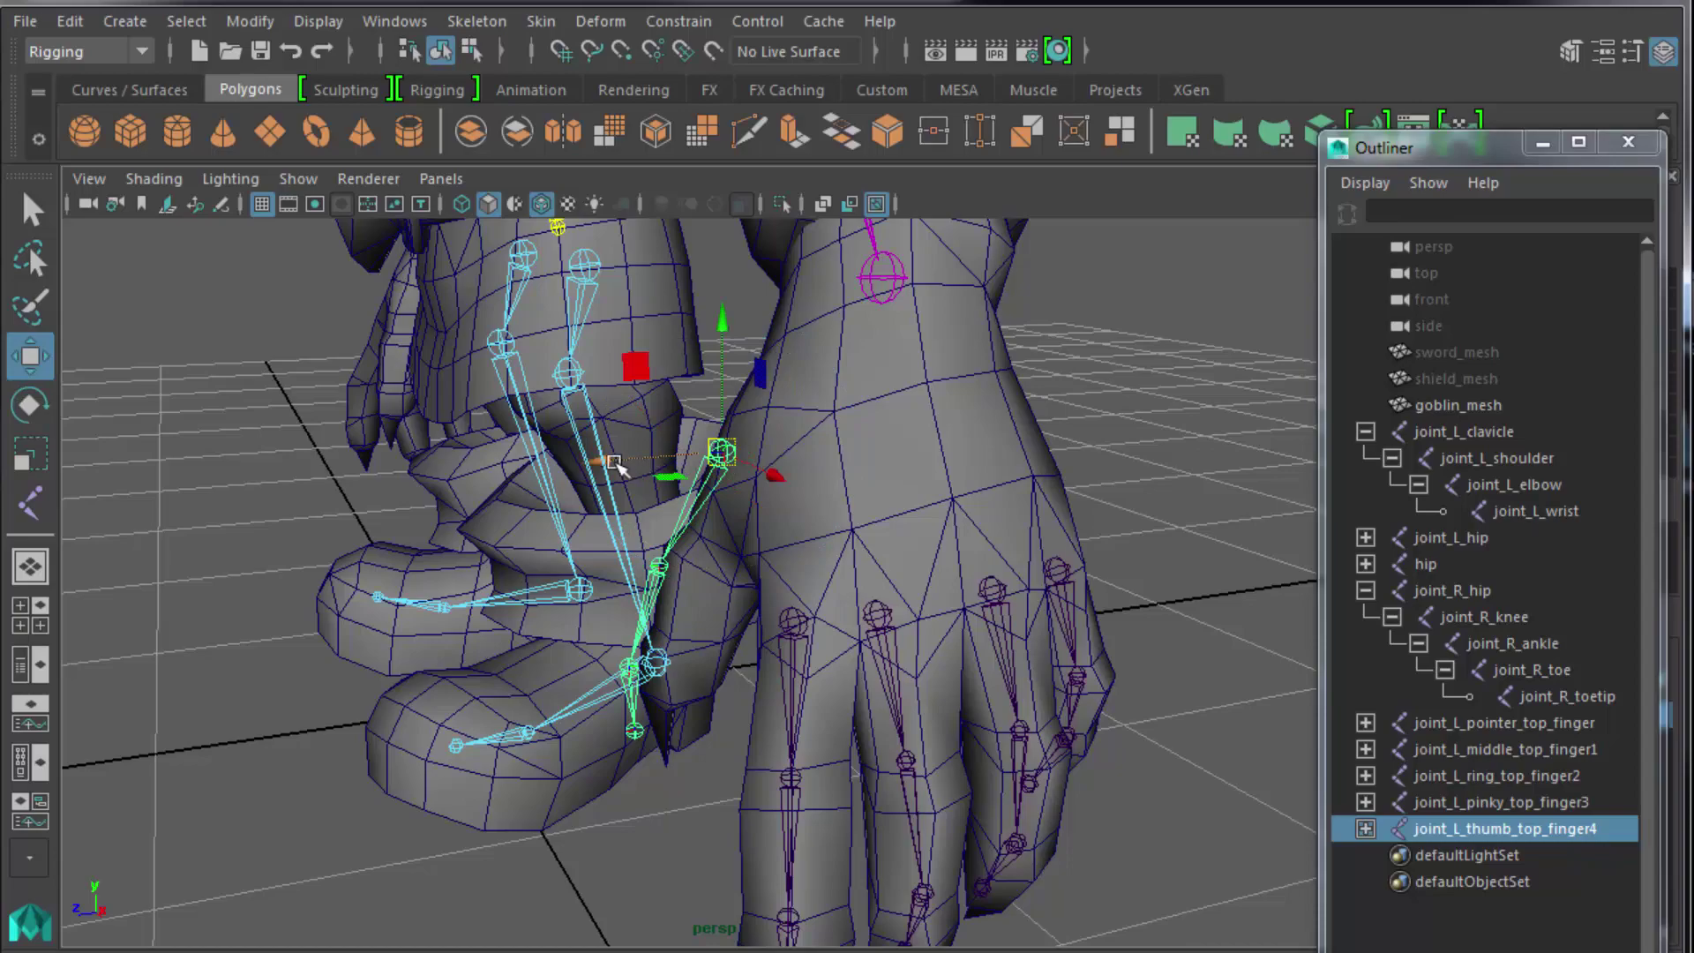
pyautogui.moveTo(615, 465); pyautogui.dragTo(679, 515)
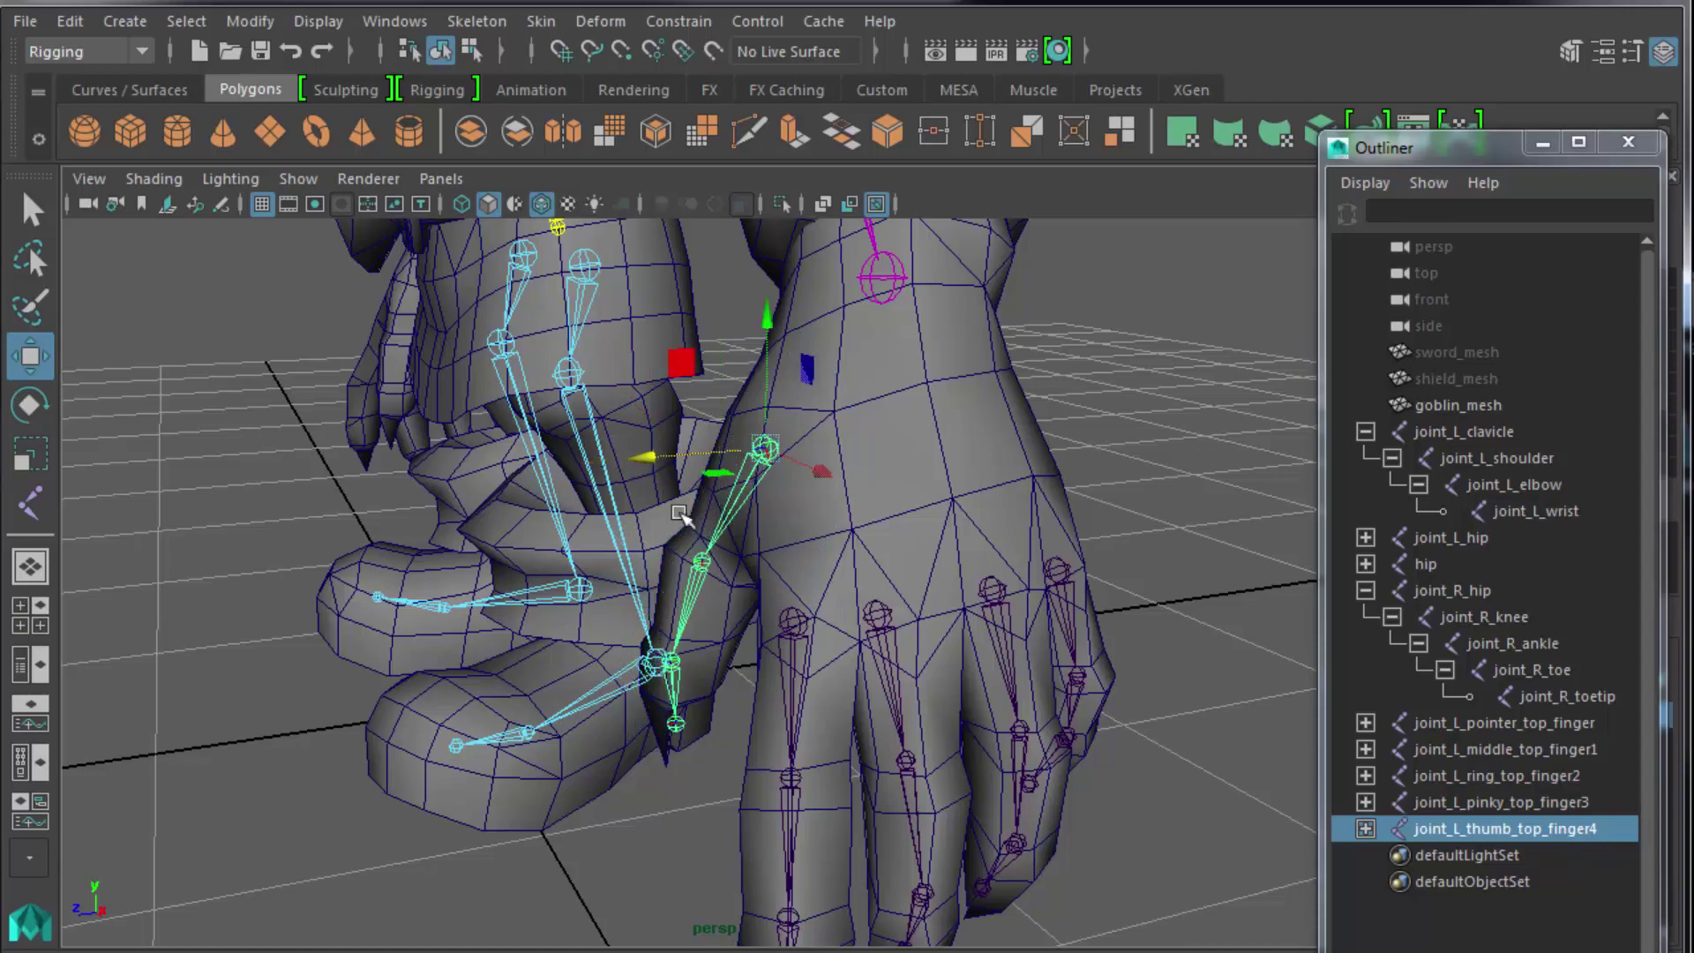
pyautogui.moveTo(662, 750)
pyautogui.keyDown('alt'); pyautogui.mouseDown()
pyautogui.moveTo(795, 711)
pyautogui.moveTo(1105, 721)
pyautogui.moveTo(757, 730)
pyautogui.moveTo(682, 751)
pyautogui.mouseUp(); pyautogui.keyUp('alt')
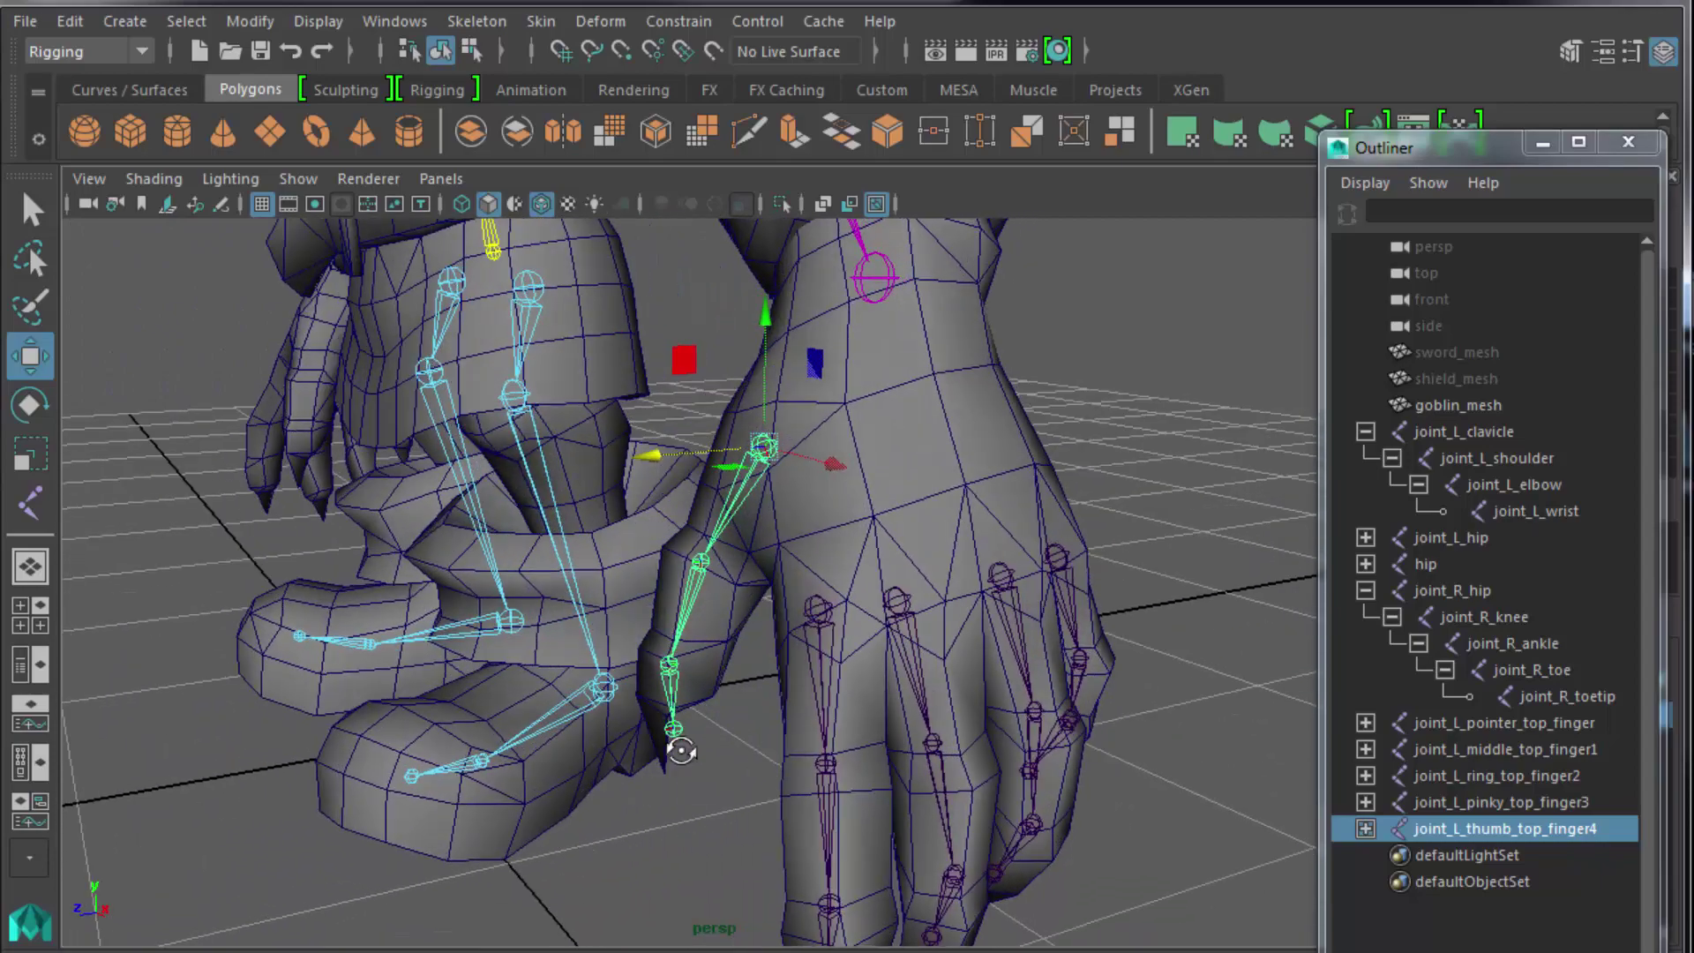
pyautogui.keyDown('alt'); pyautogui.moveTo(935, 727); pyautogui.dragTo(771, 797); pyautogui.keyUp('alt')
pyautogui.click(281, 372)
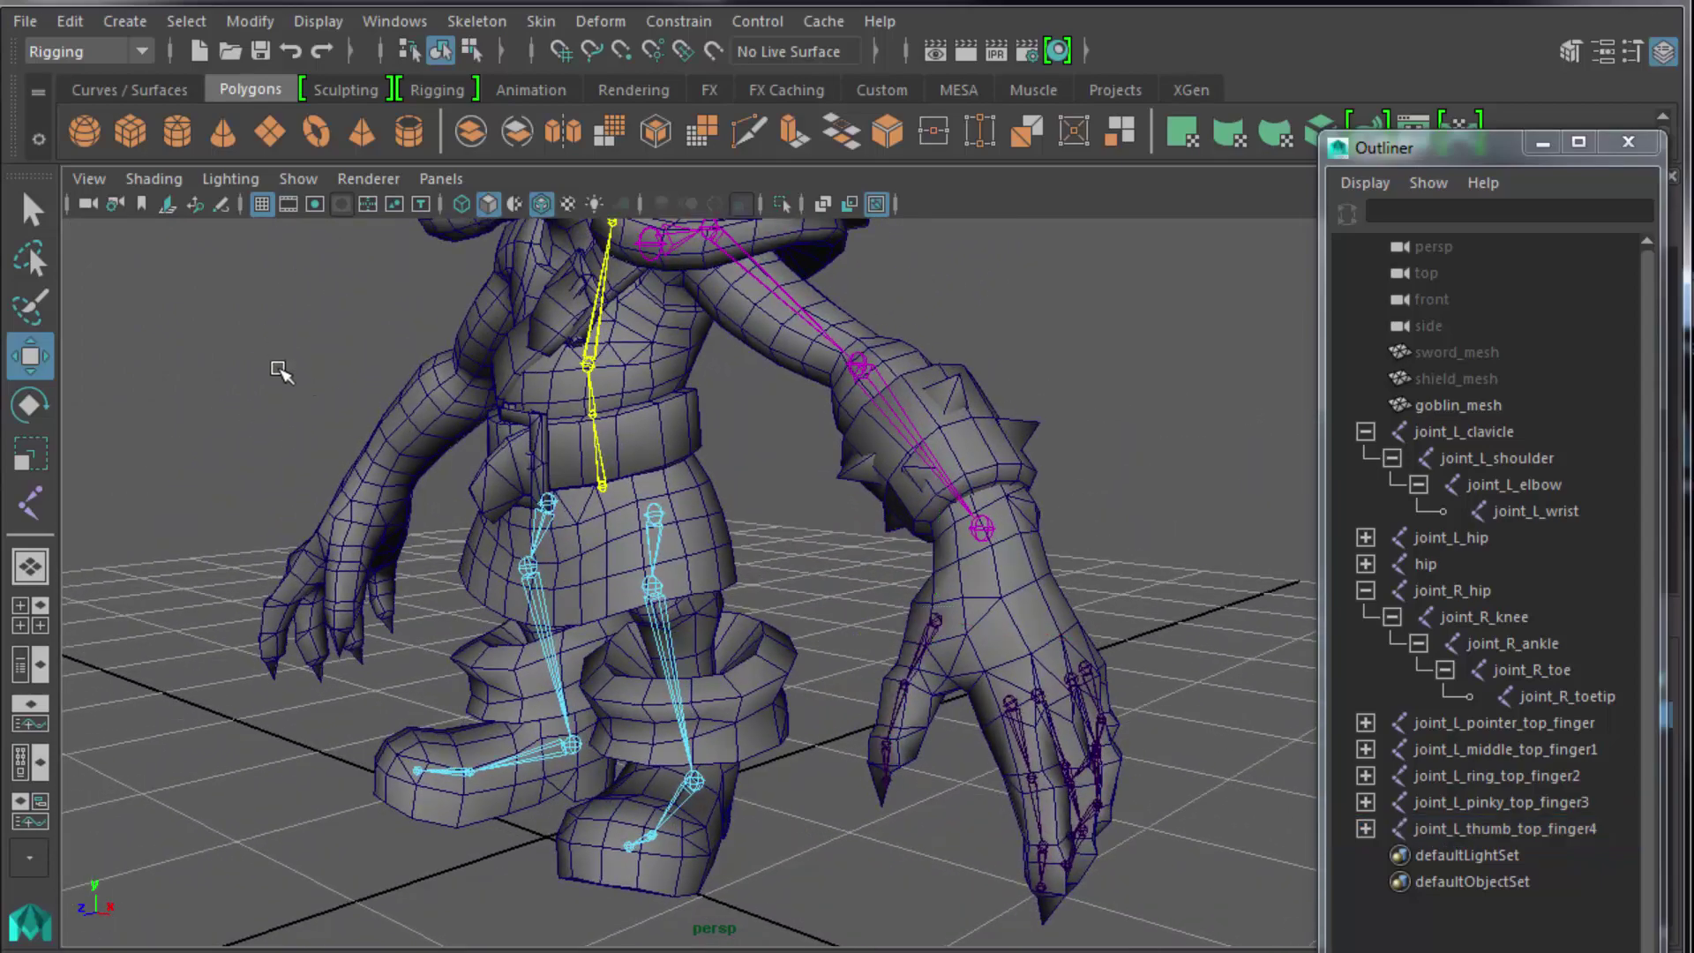
# Save the scene as a new version named goblin_rig_5.ma, accepting the student version notice.
pyautogui.click(29, 17)
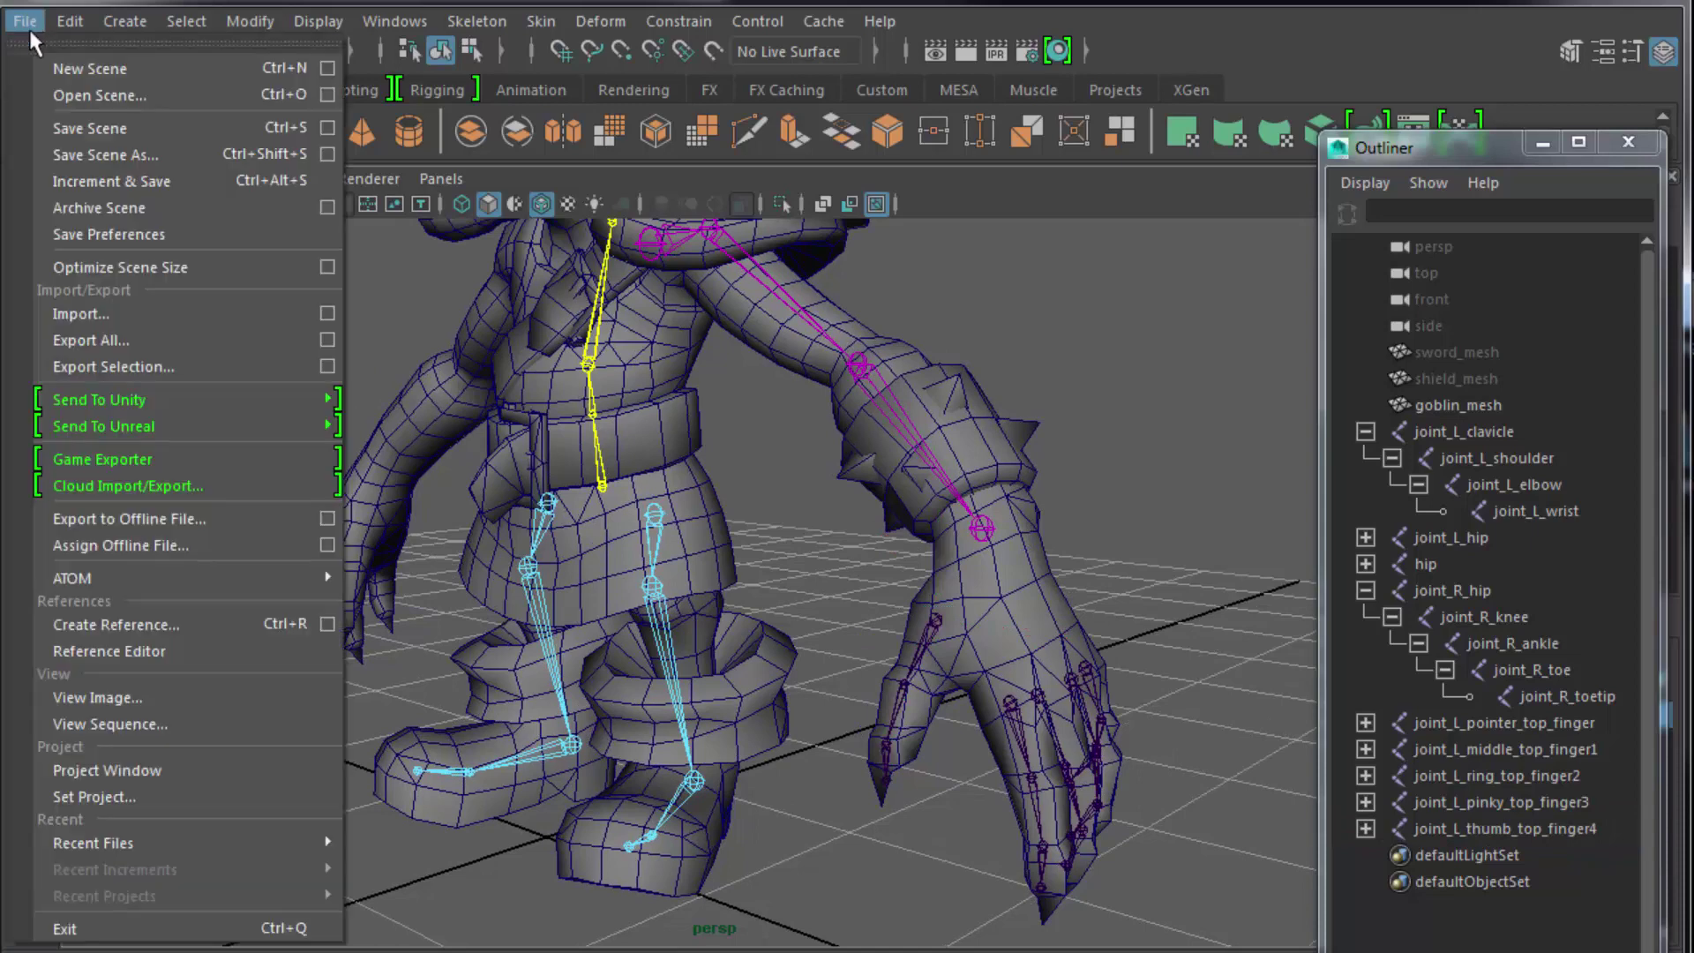
pyautogui.click(99, 157)
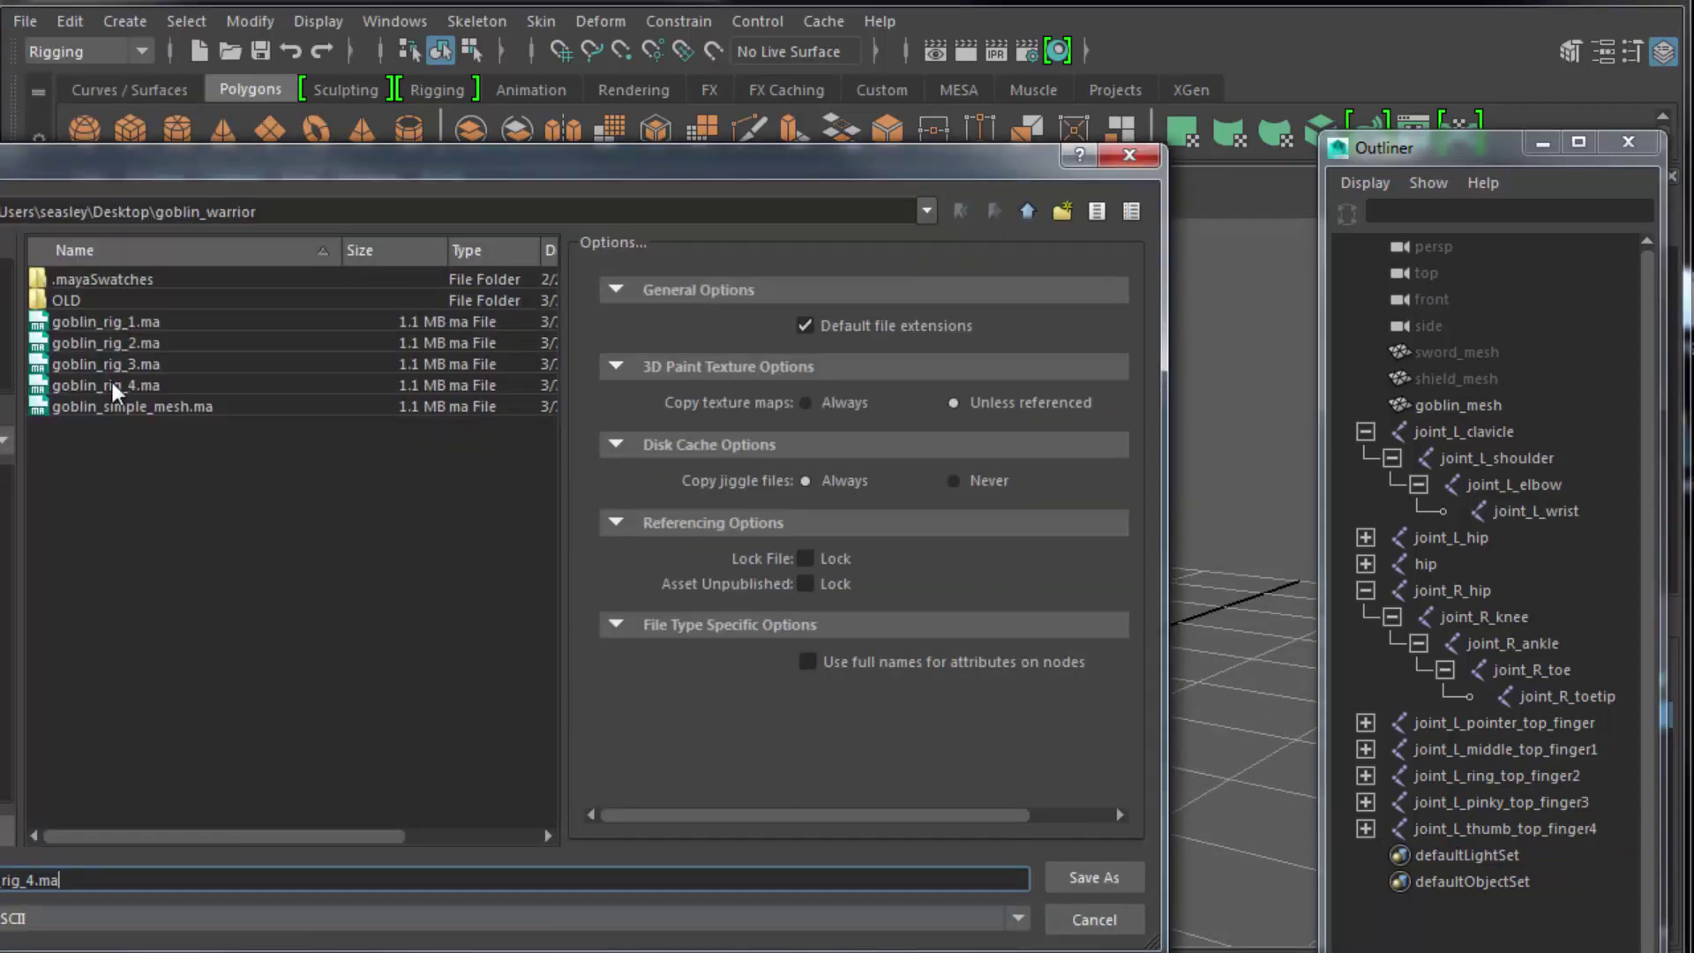
pyautogui.click(31, 879)
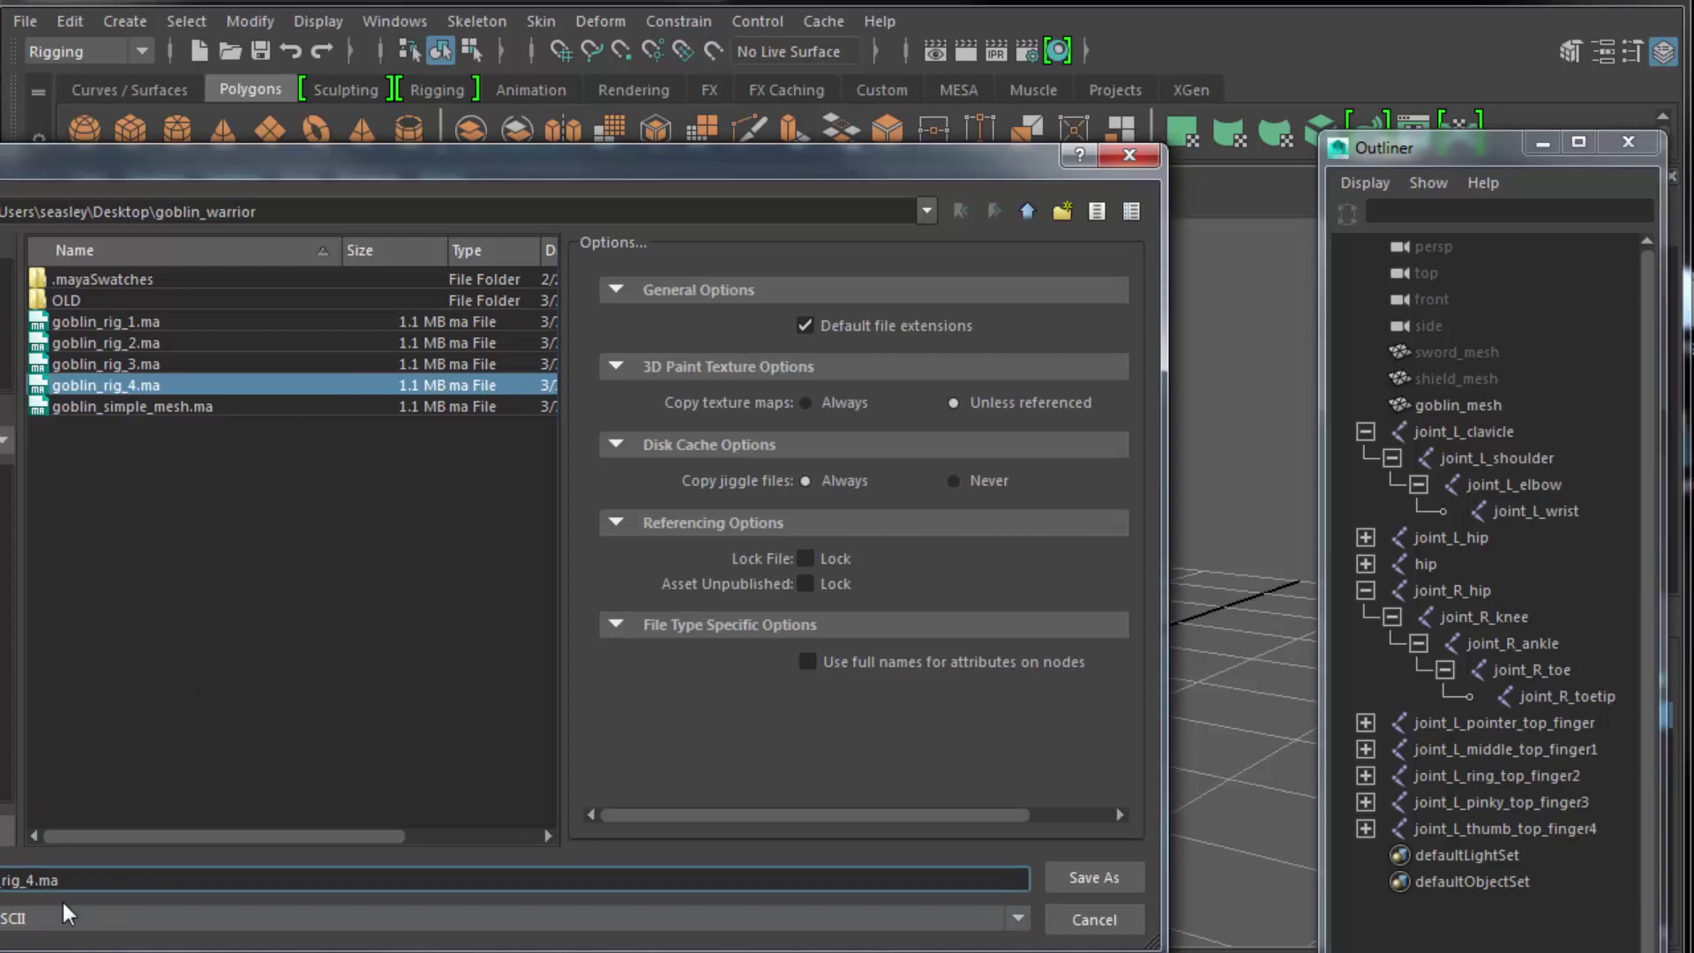
pyautogui.press('Delete')
pyautogui.write('5')
pyautogui.press('Return')
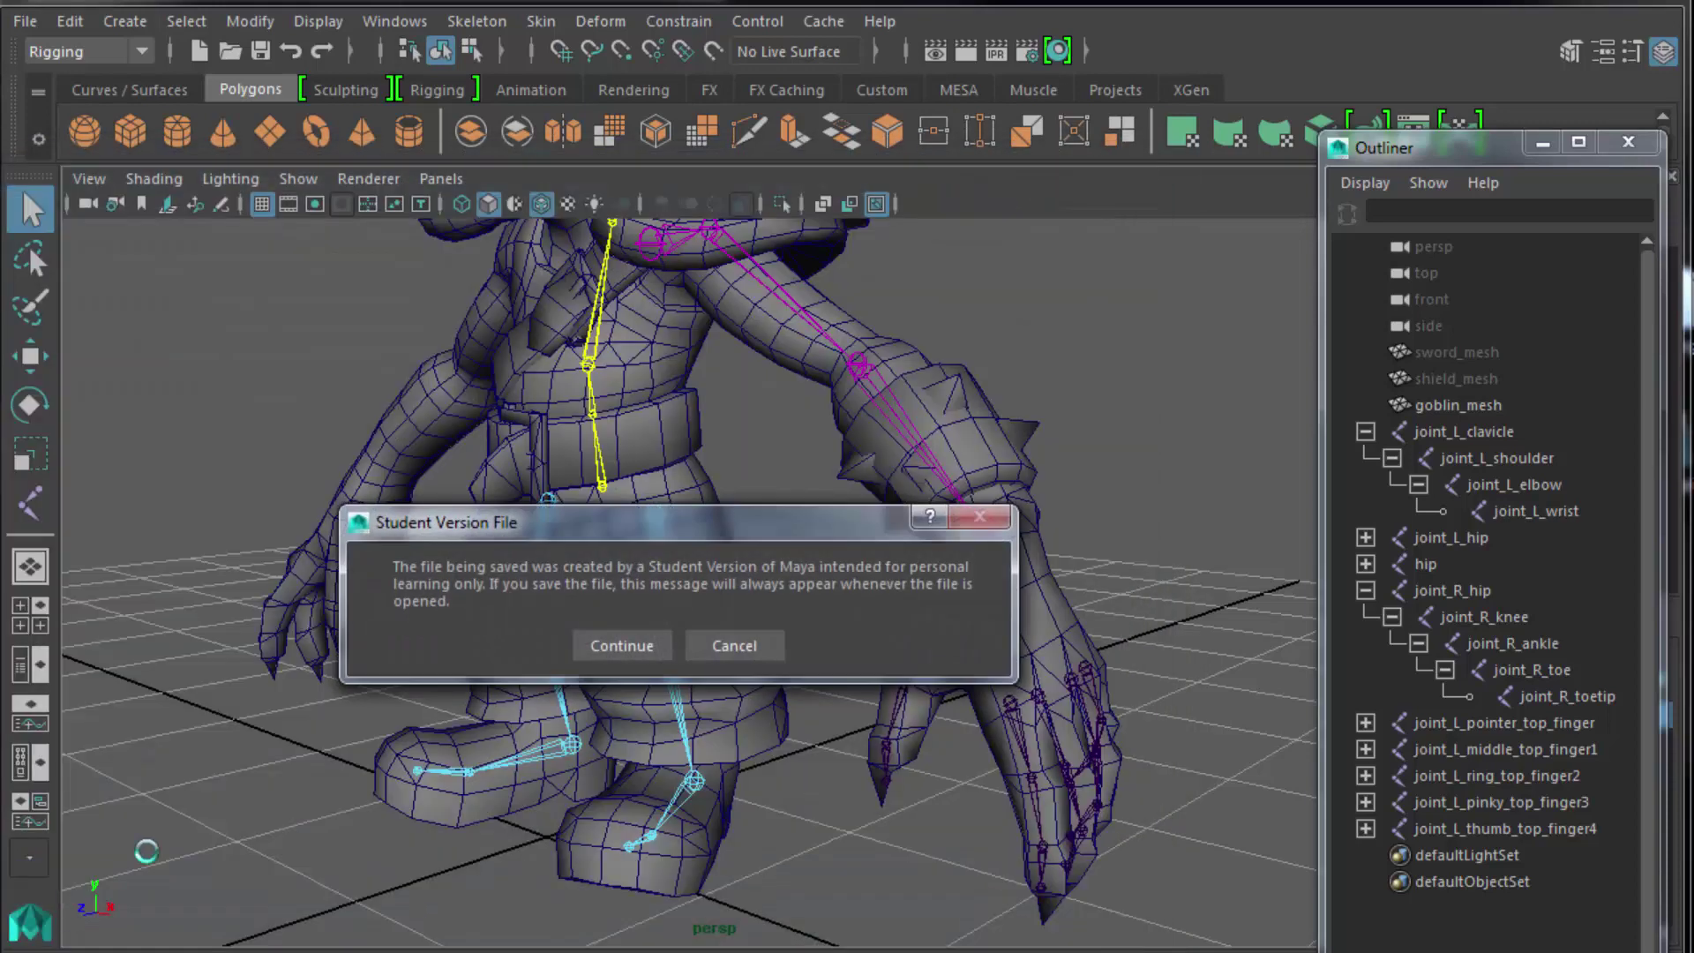
pyautogui.click(622, 646)
# Parent the pointer, middle, ring, pinky and thumb chains to joint_L_wrist, and clear the selection.
pyautogui.press('w')
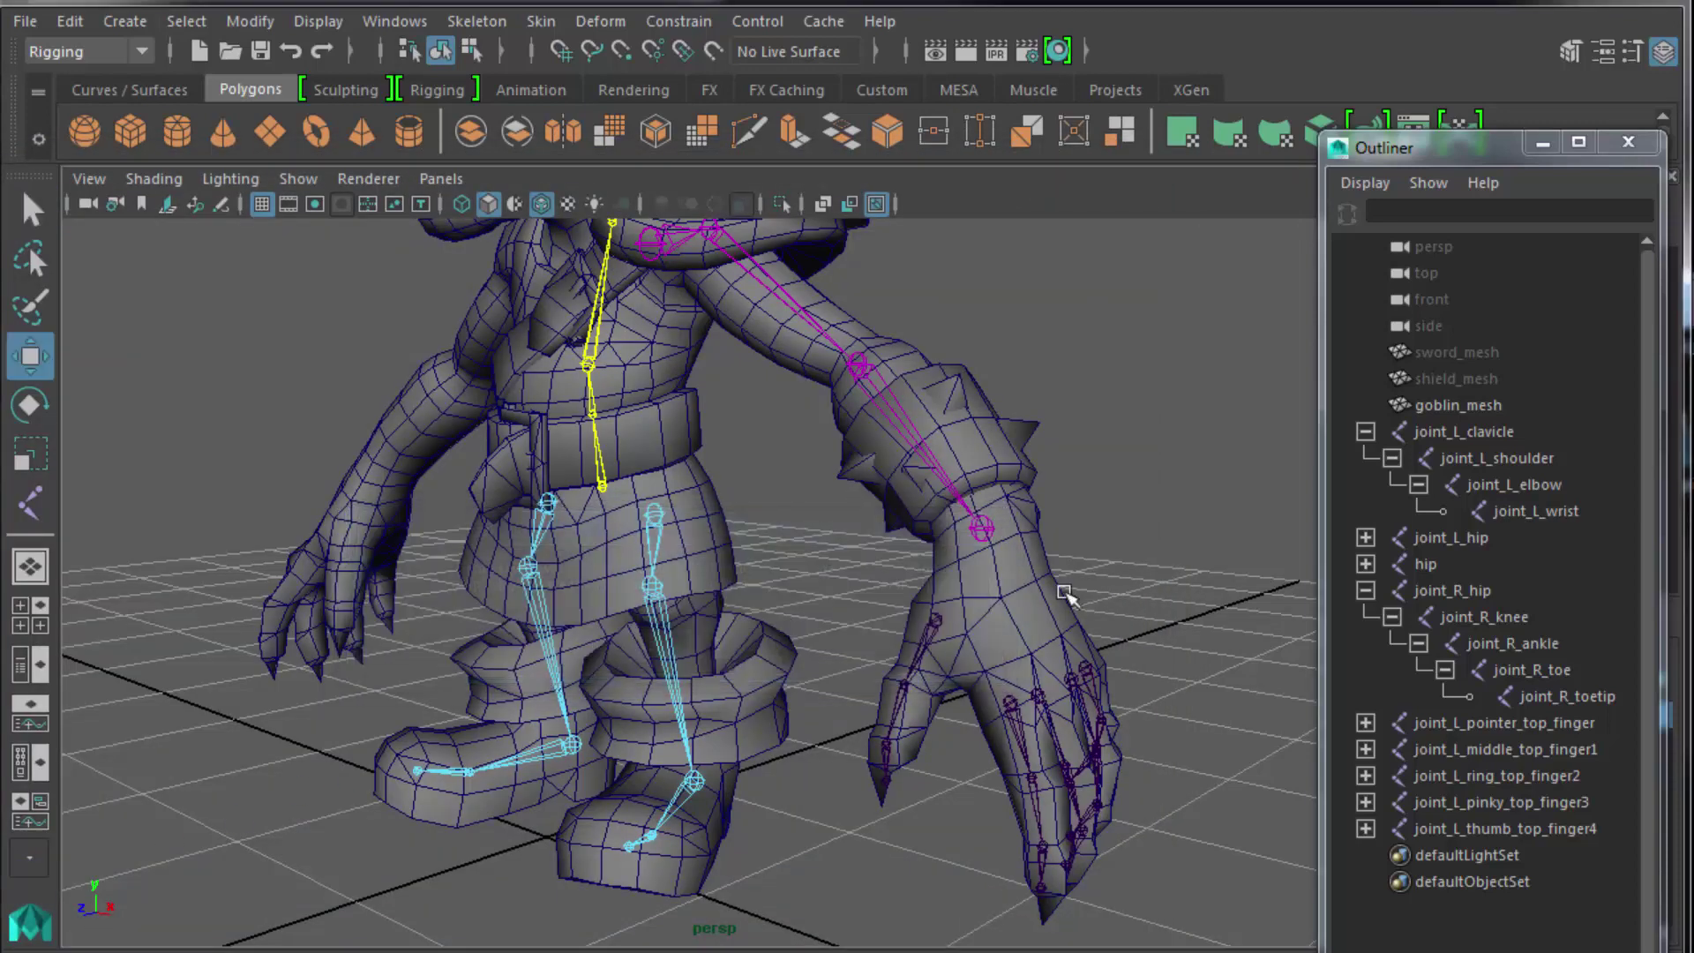
pyautogui.click(935, 623)
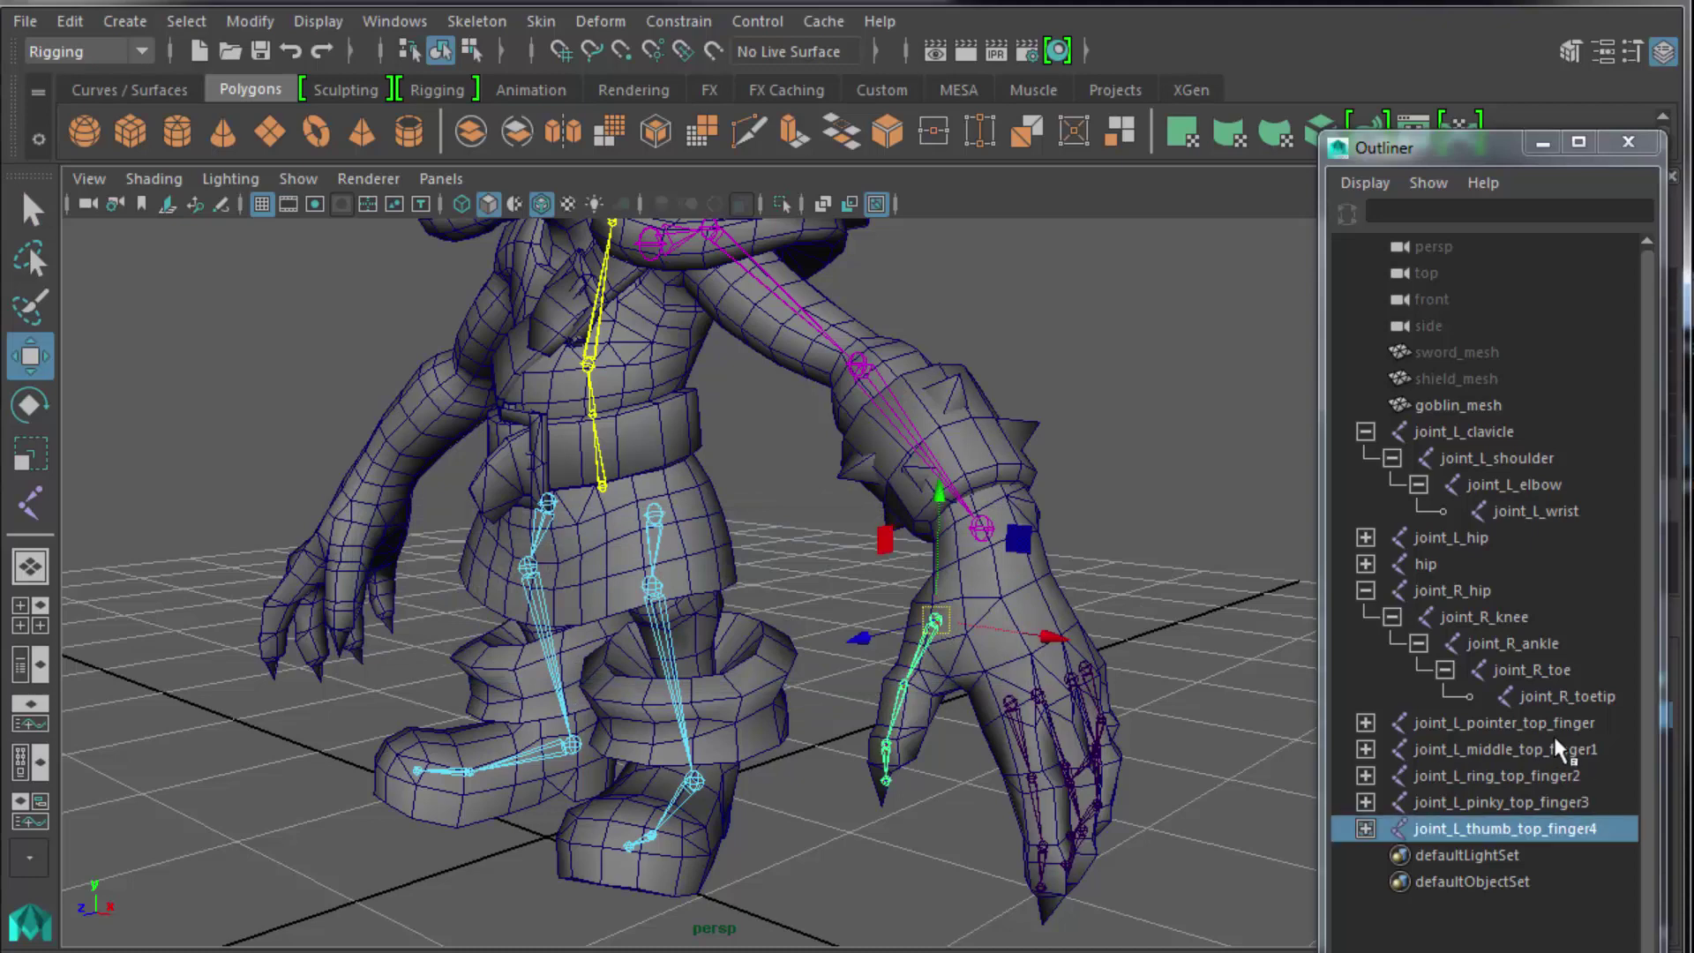
pyautogui.moveTo(1545, 722); pyautogui.dragTo(1546, 830)
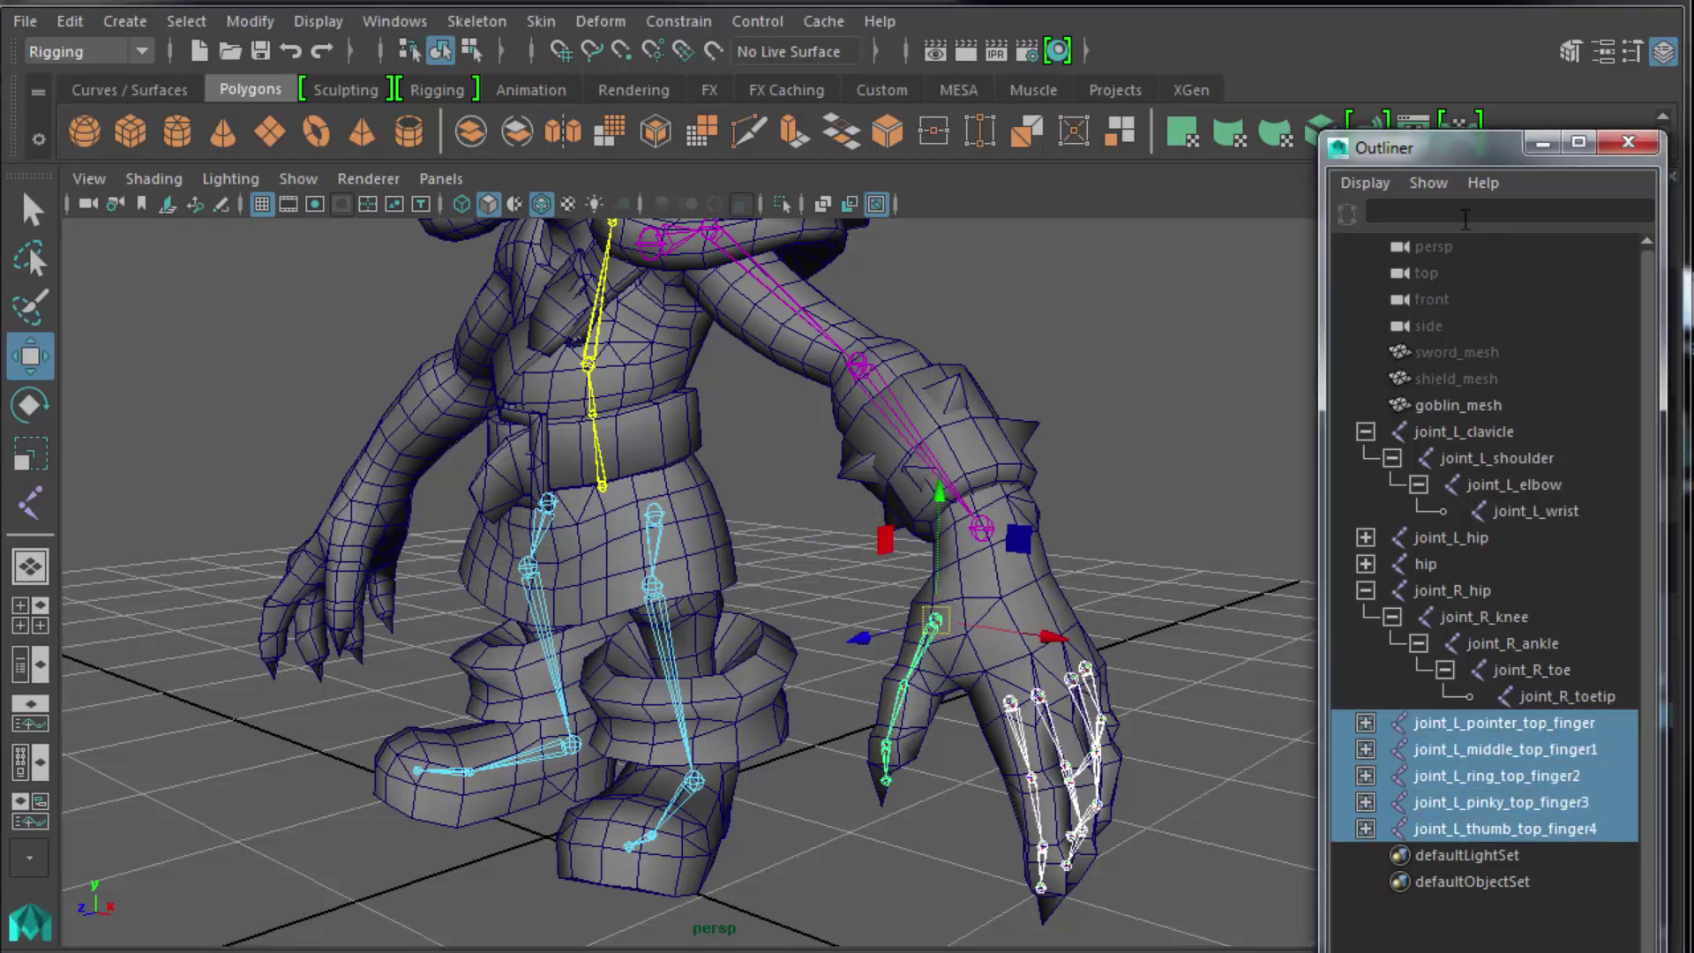
pyautogui.moveTo(1426, 155); pyautogui.dragTo(294, 118)
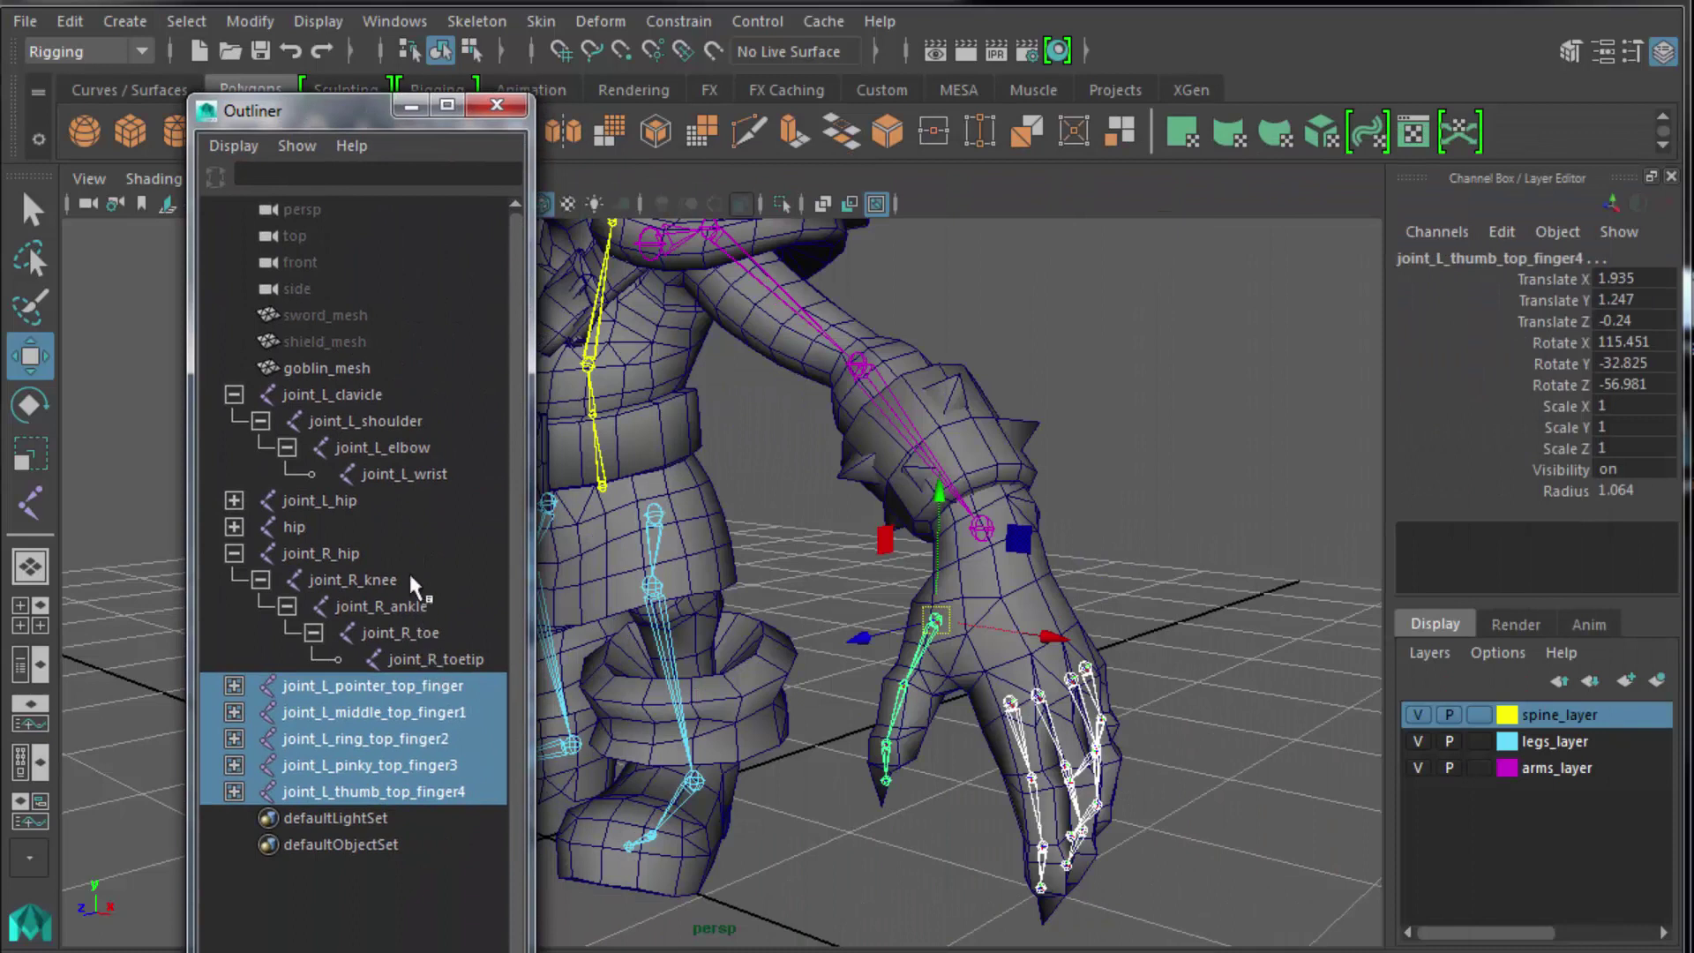
pyautogui.keyDown('ctrl'); pyautogui.click(398, 475); pyautogui.keyUp('ctrl')
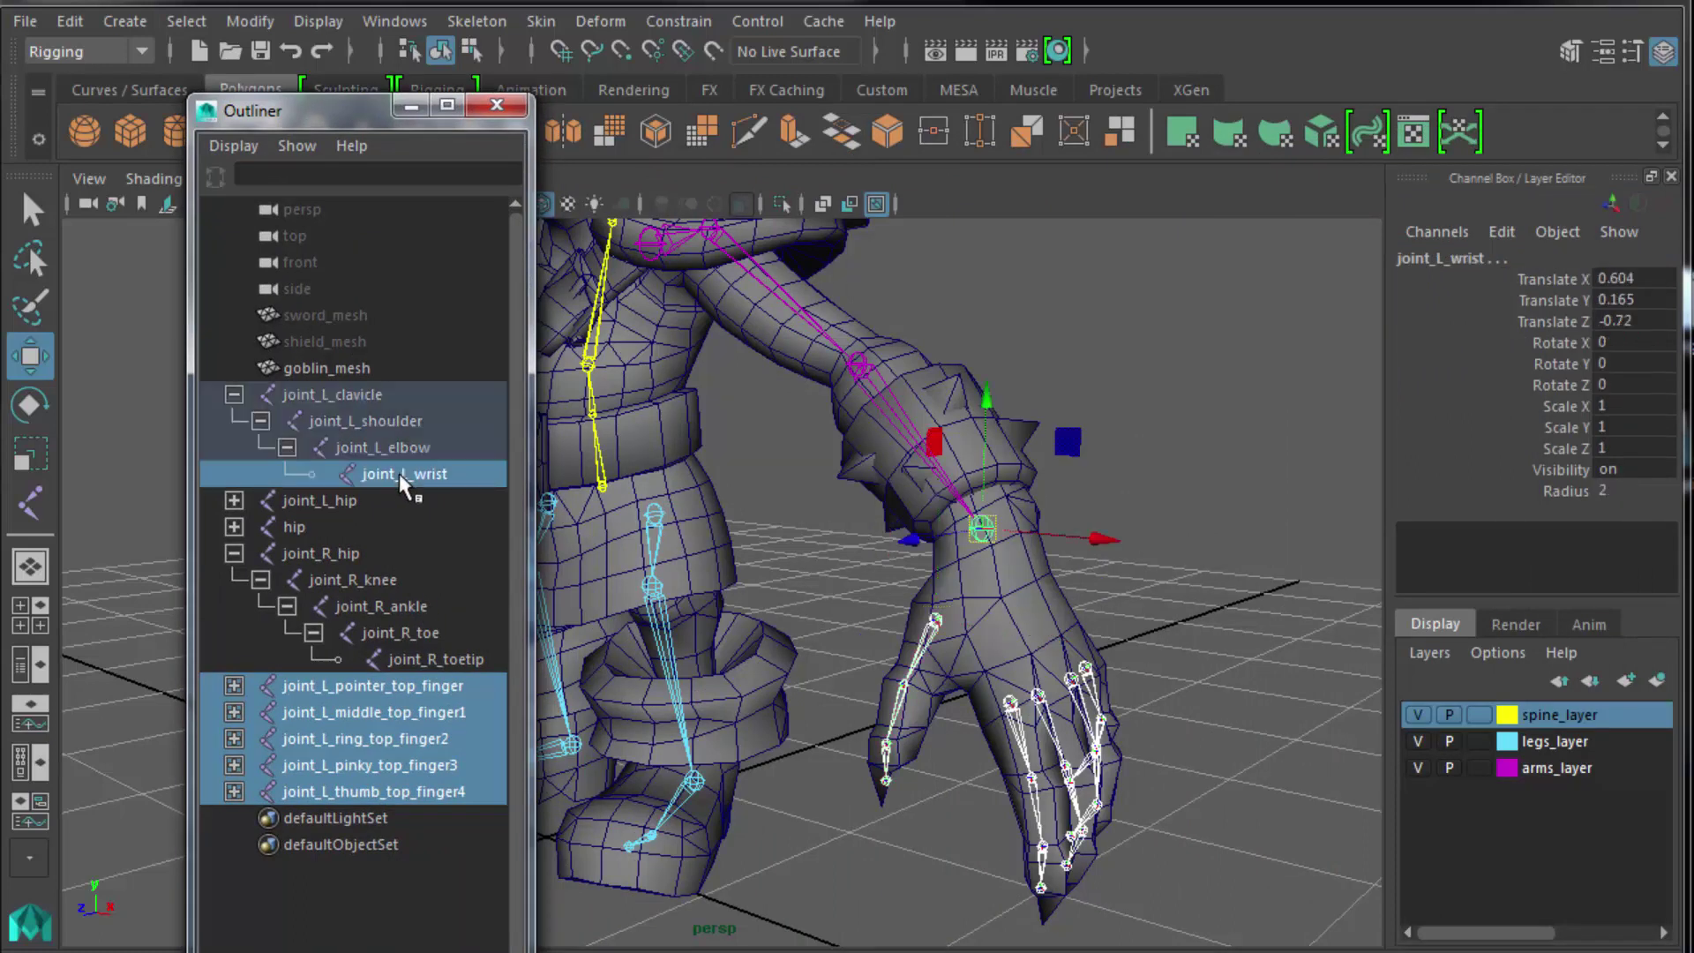
pyautogui.press('p')
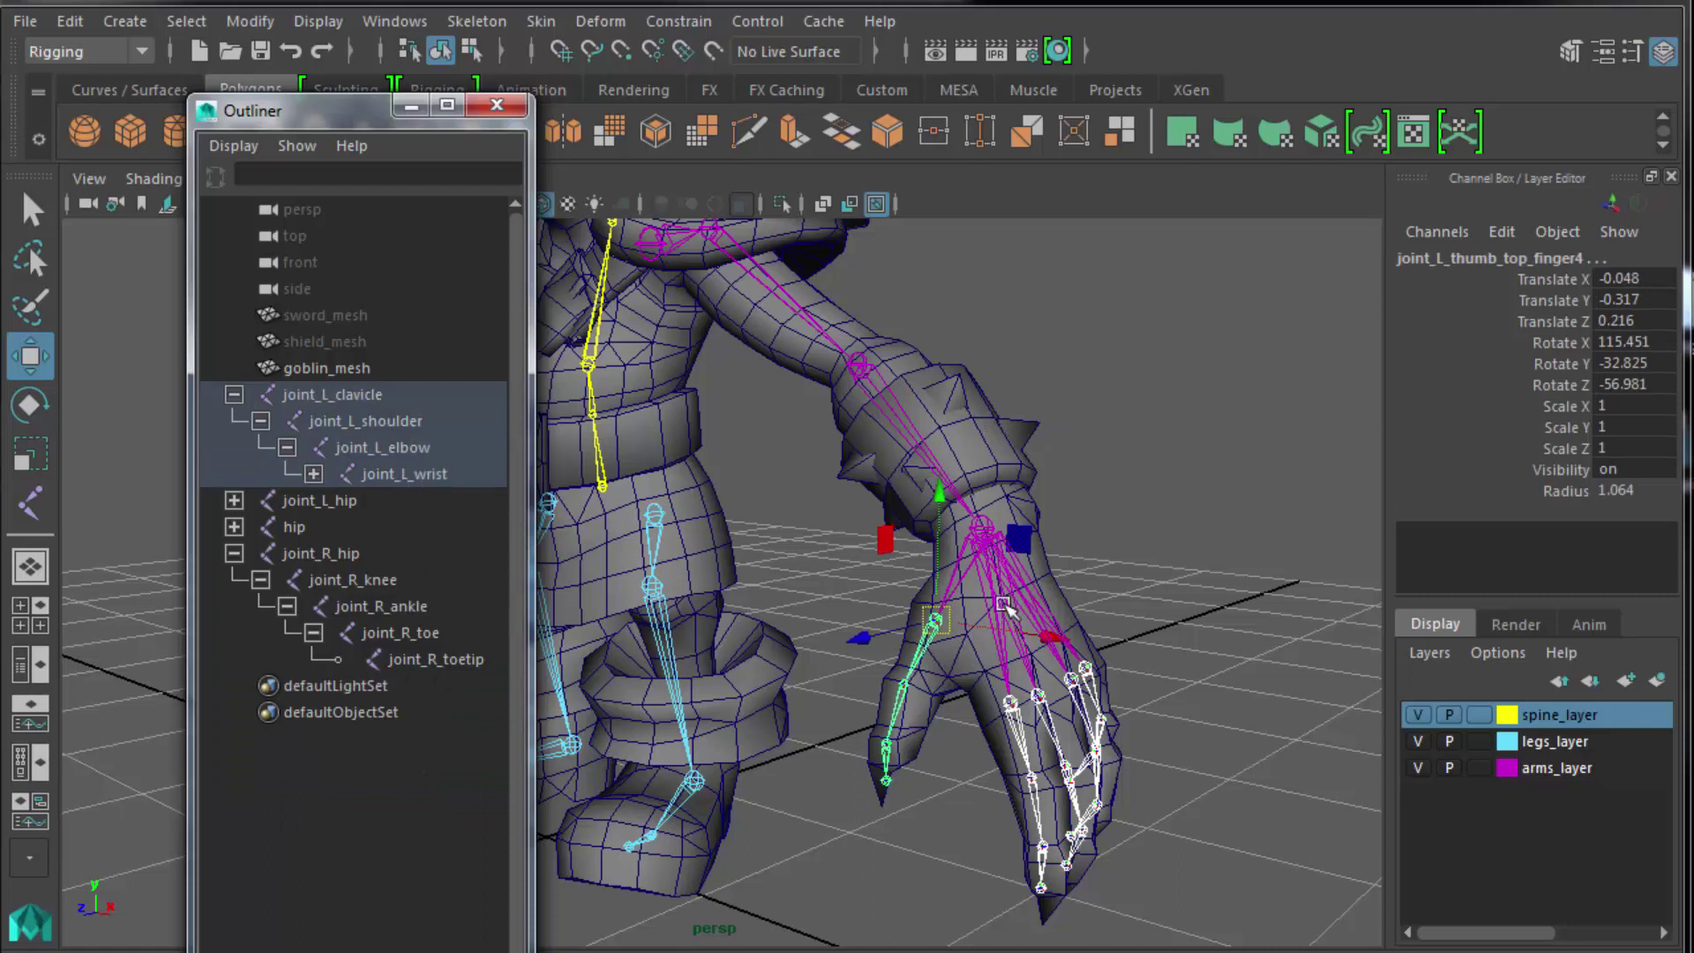
pyautogui.click(1187, 629)
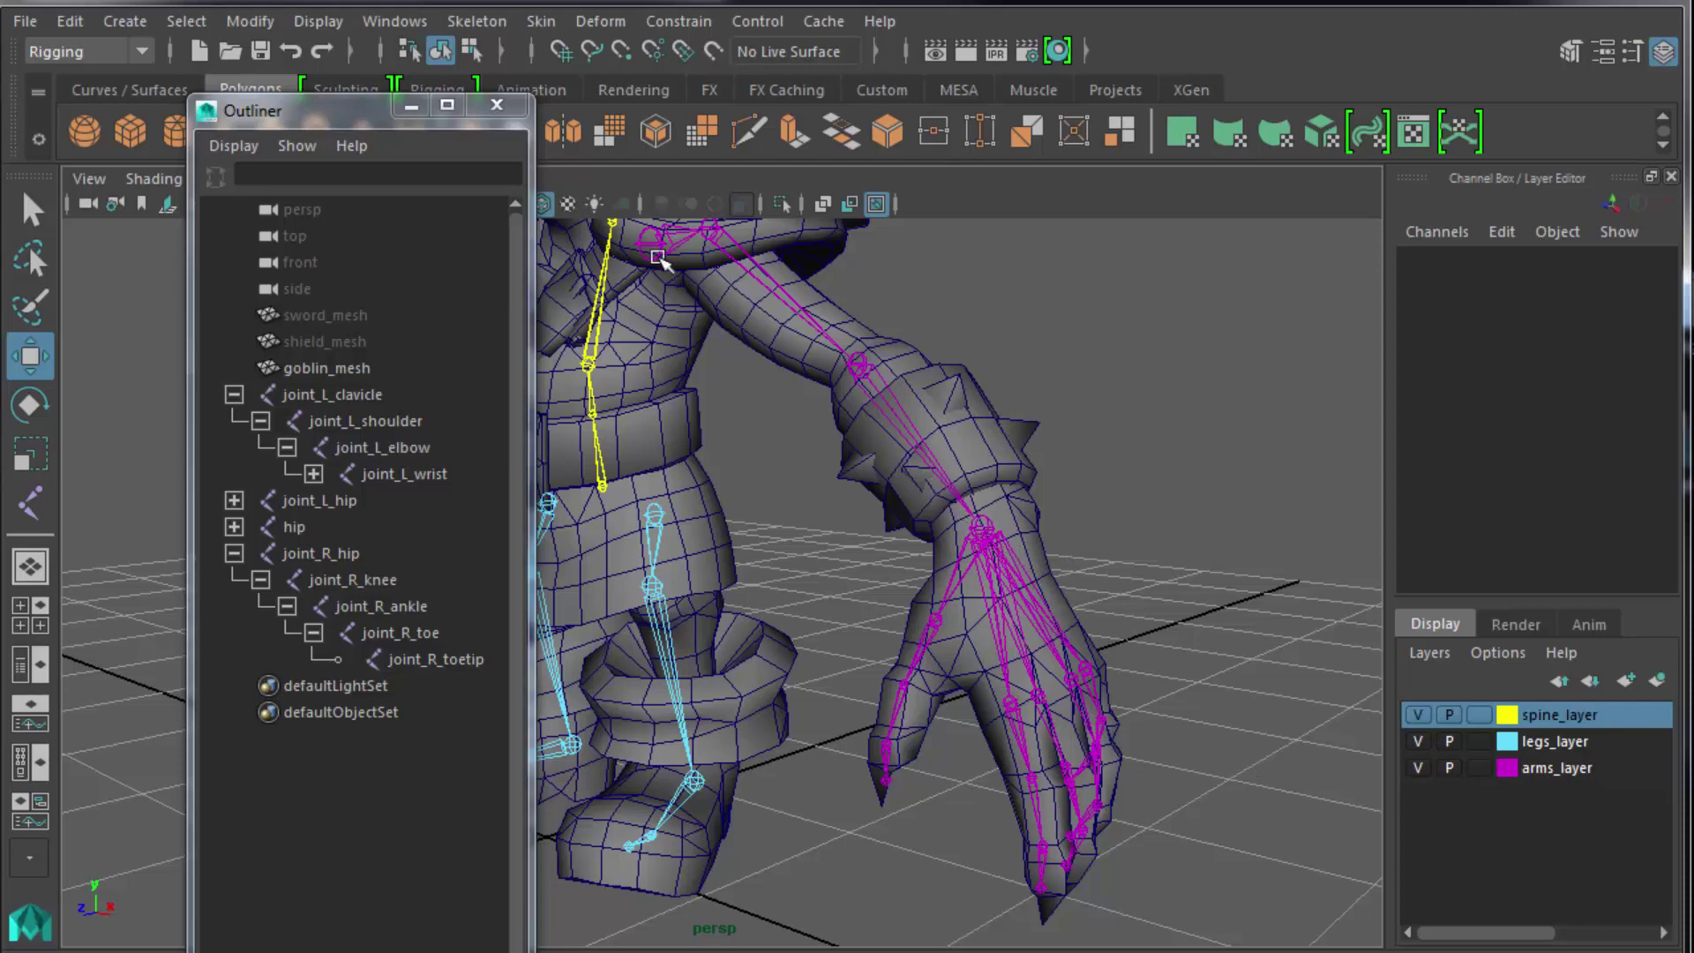
# Mirror the whole joint_L_clavicle arm chain to the goblin's right side, close the Outliner, and deselect the new chain.
pyautogui.click(651, 252)
pyautogui.scroll(-3, 848, 500)
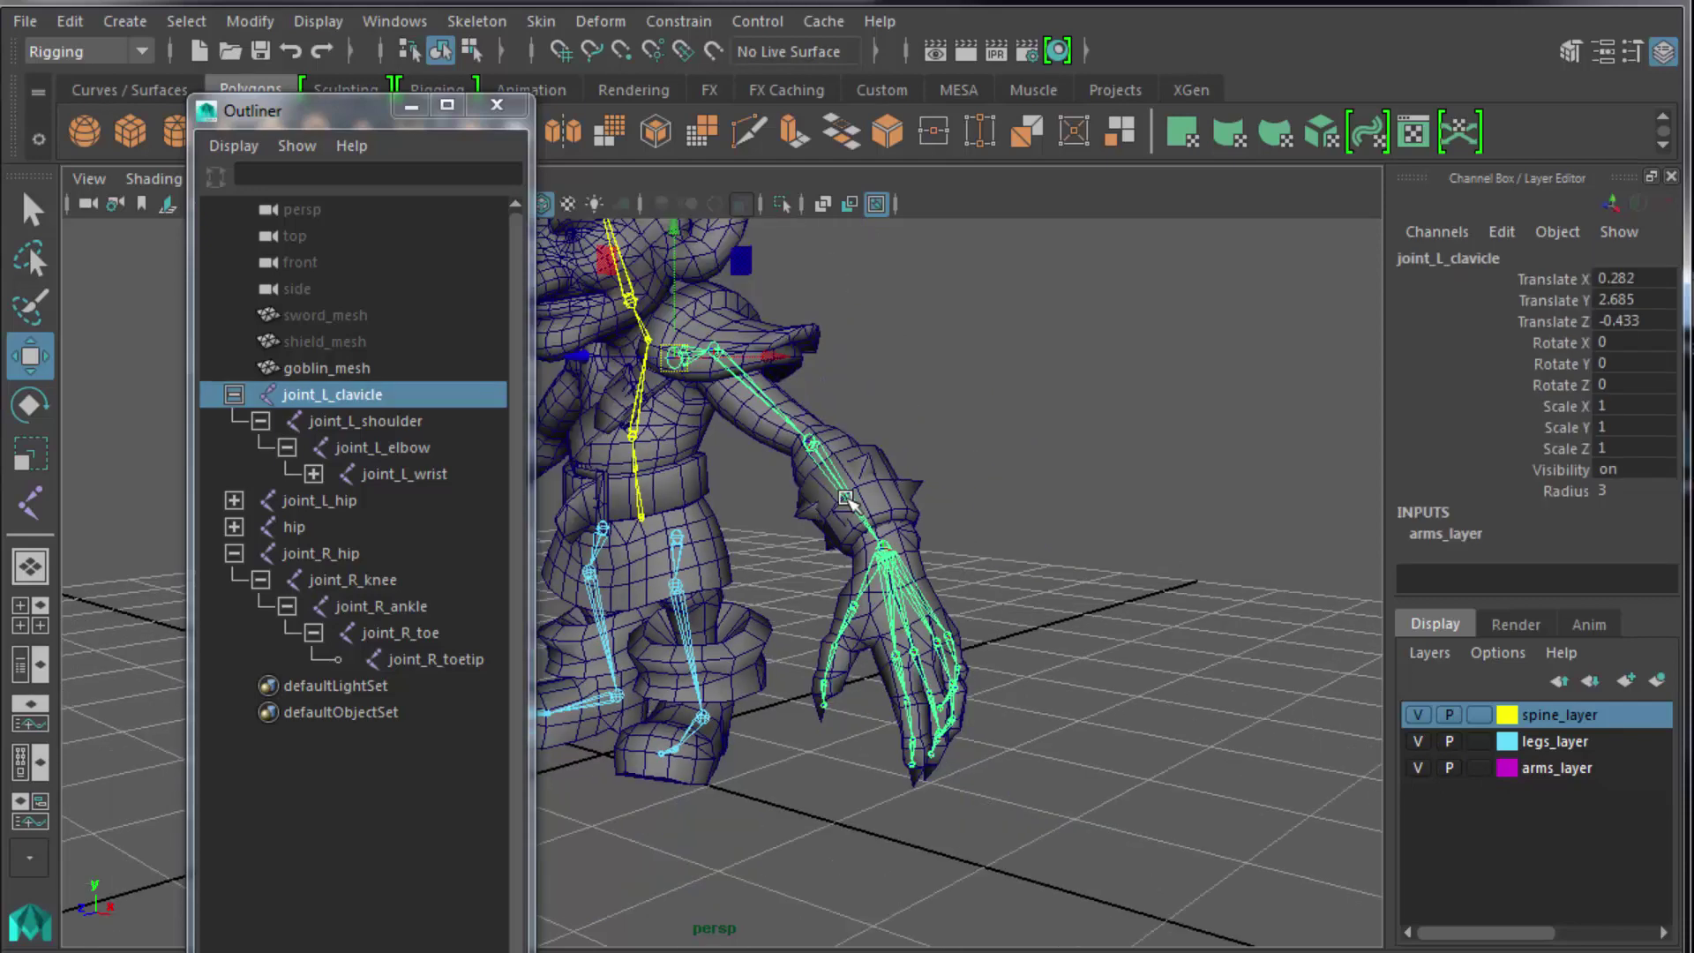
pyautogui.scroll(-3, 677, 529)
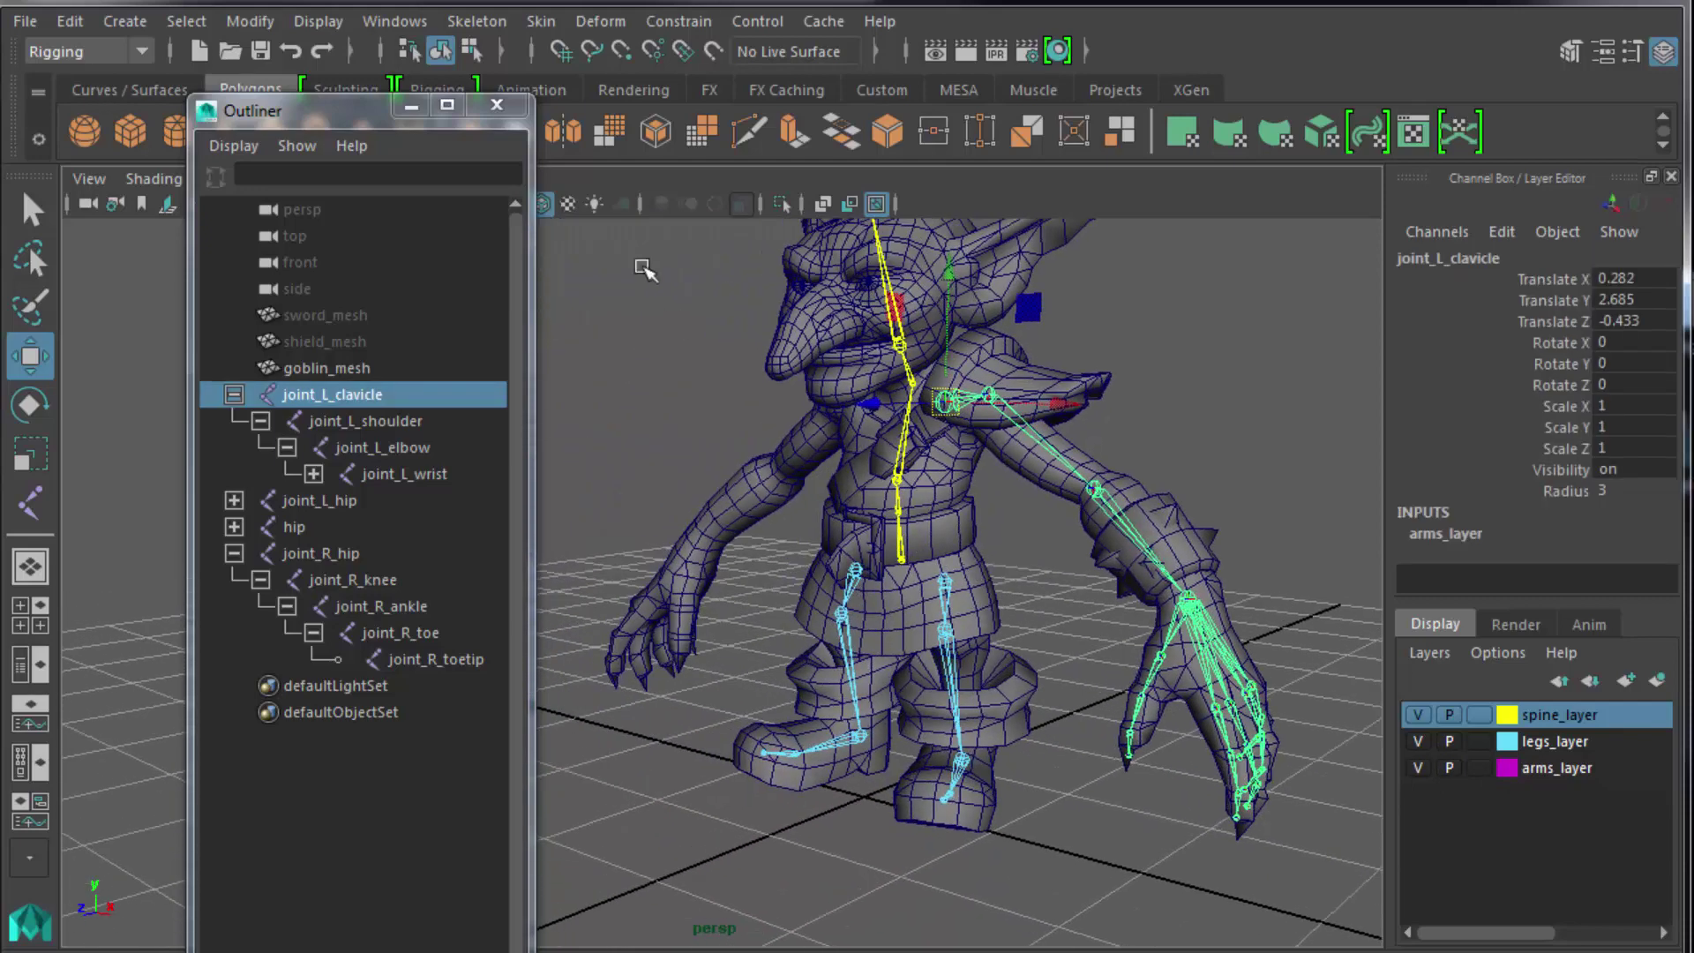
pyautogui.click(490, 24)
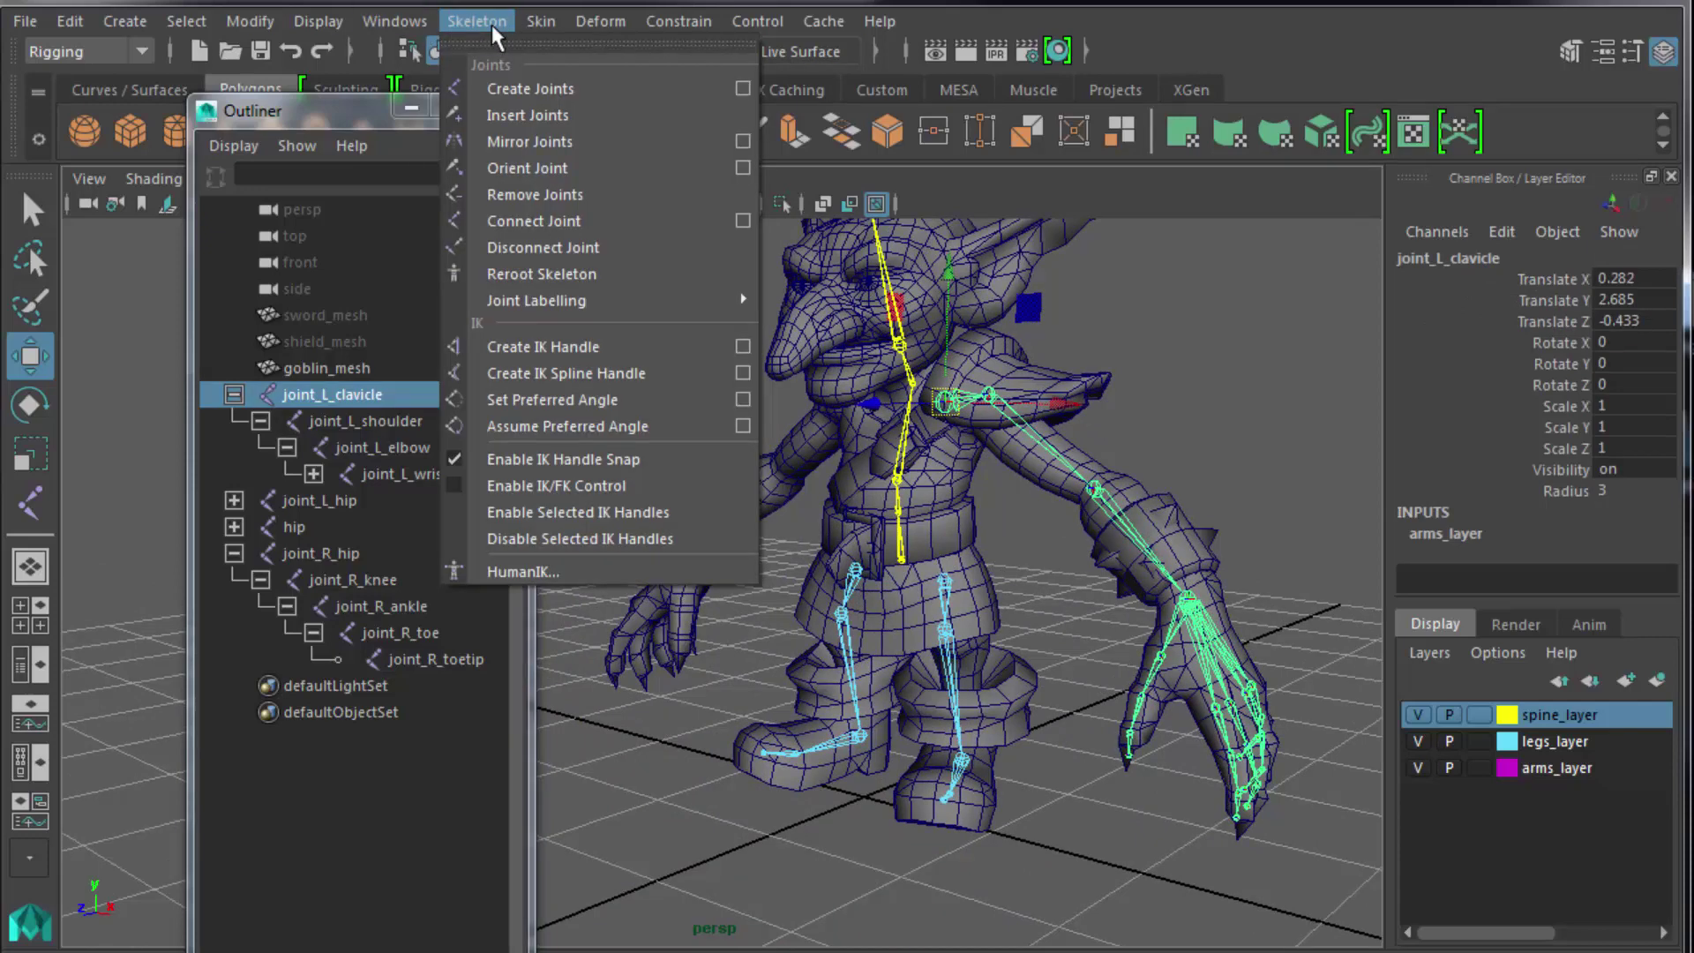
pyautogui.click(523, 136)
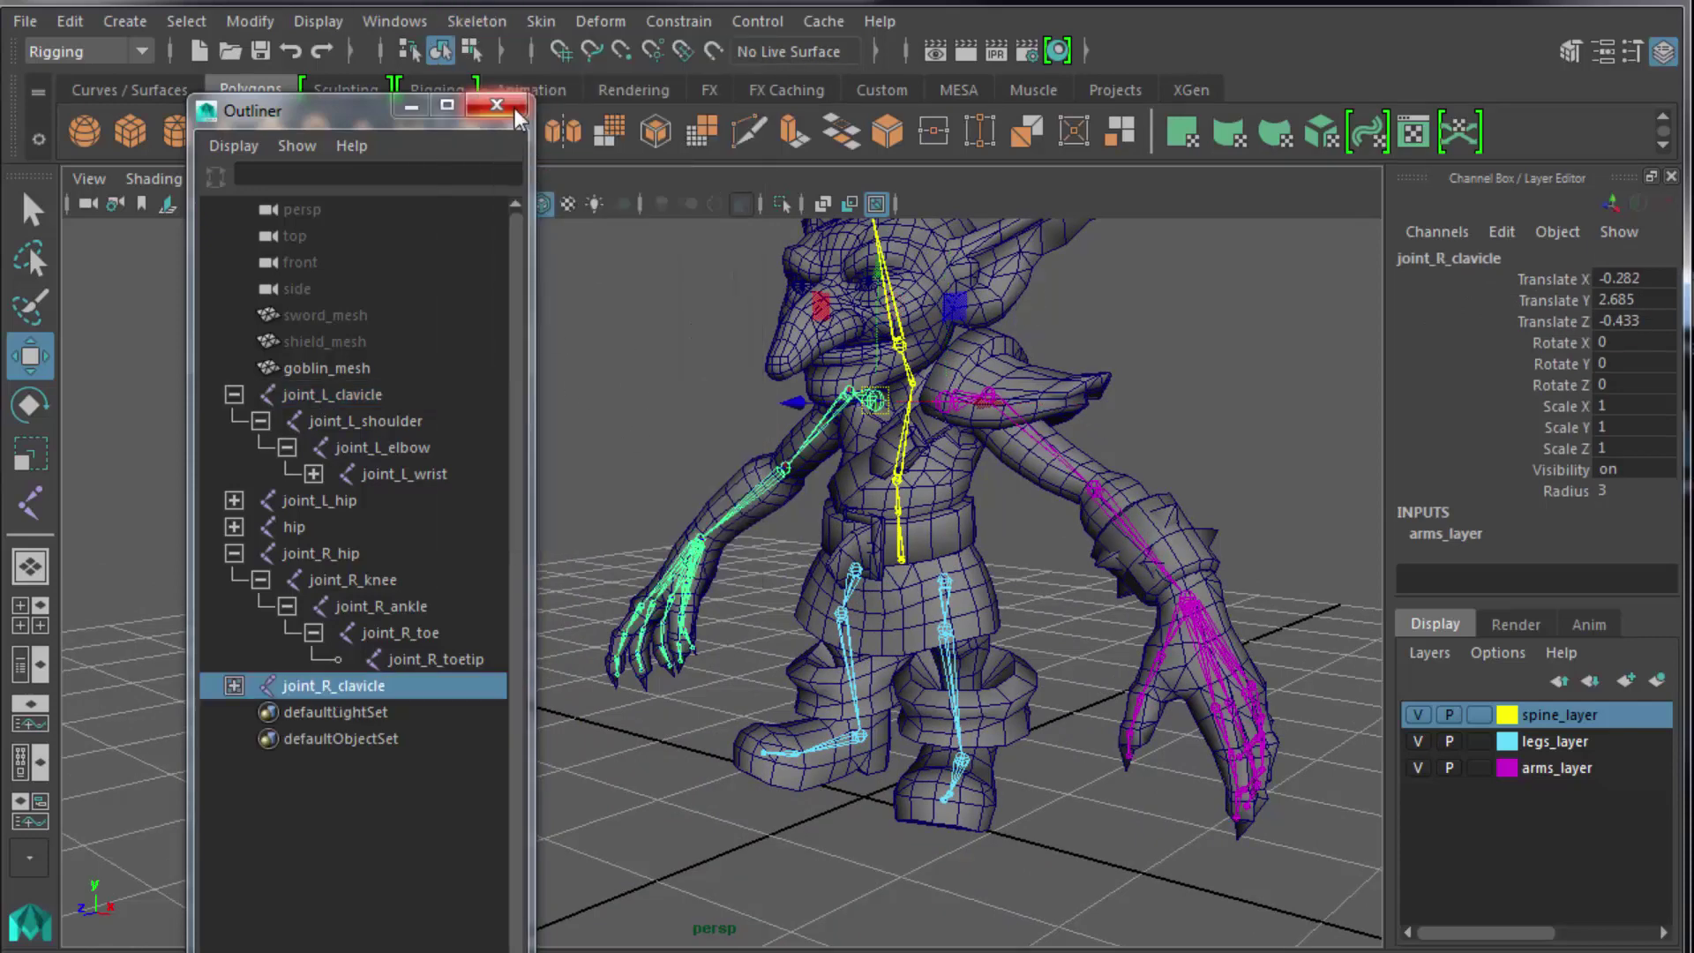
pyautogui.click(500, 106)
pyautogui.keyDown('alt'); pyautogui.moveTo(496, 501); pyautogui.dragTo(768, 501); pyautogui.keyUp('alt')
pyautogui.keyDown('alt'); pyautogui.moveTo(767, 501); pyautogui.dragTo(991, 556, button='right'); pyautogui.keyUp('alt')
pyautogui.click(997, 614)
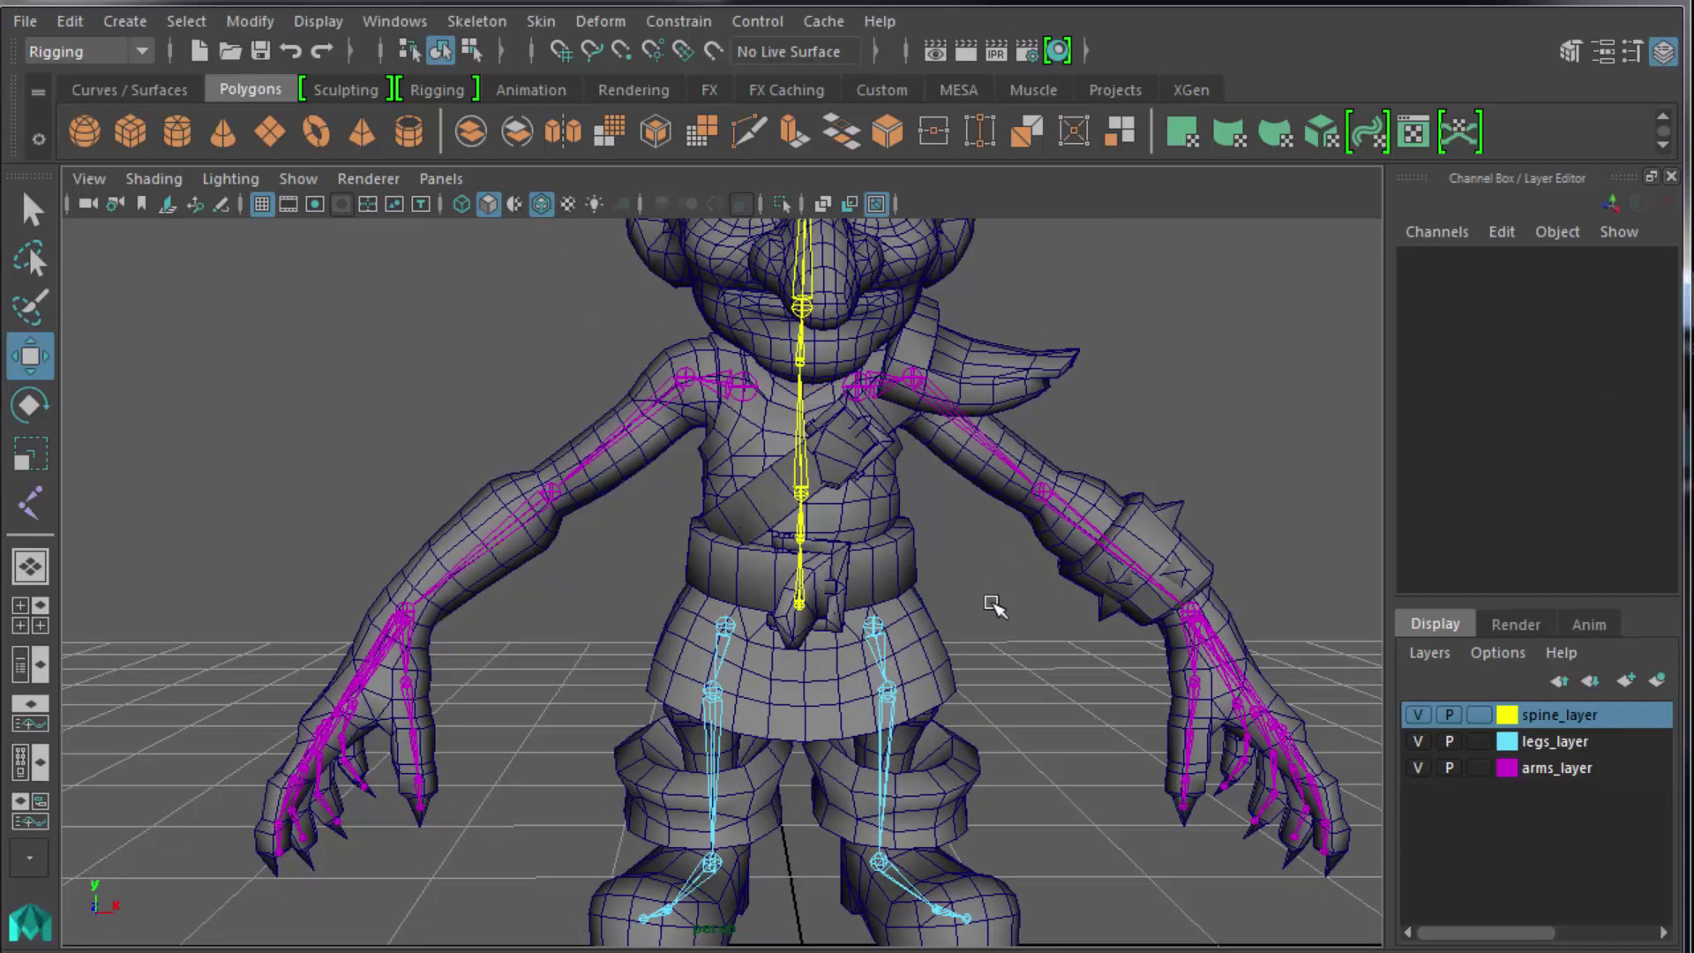
# Parent joint_L_clavicle to the chest joint of the spine.
pyautogui.click(797, 400)
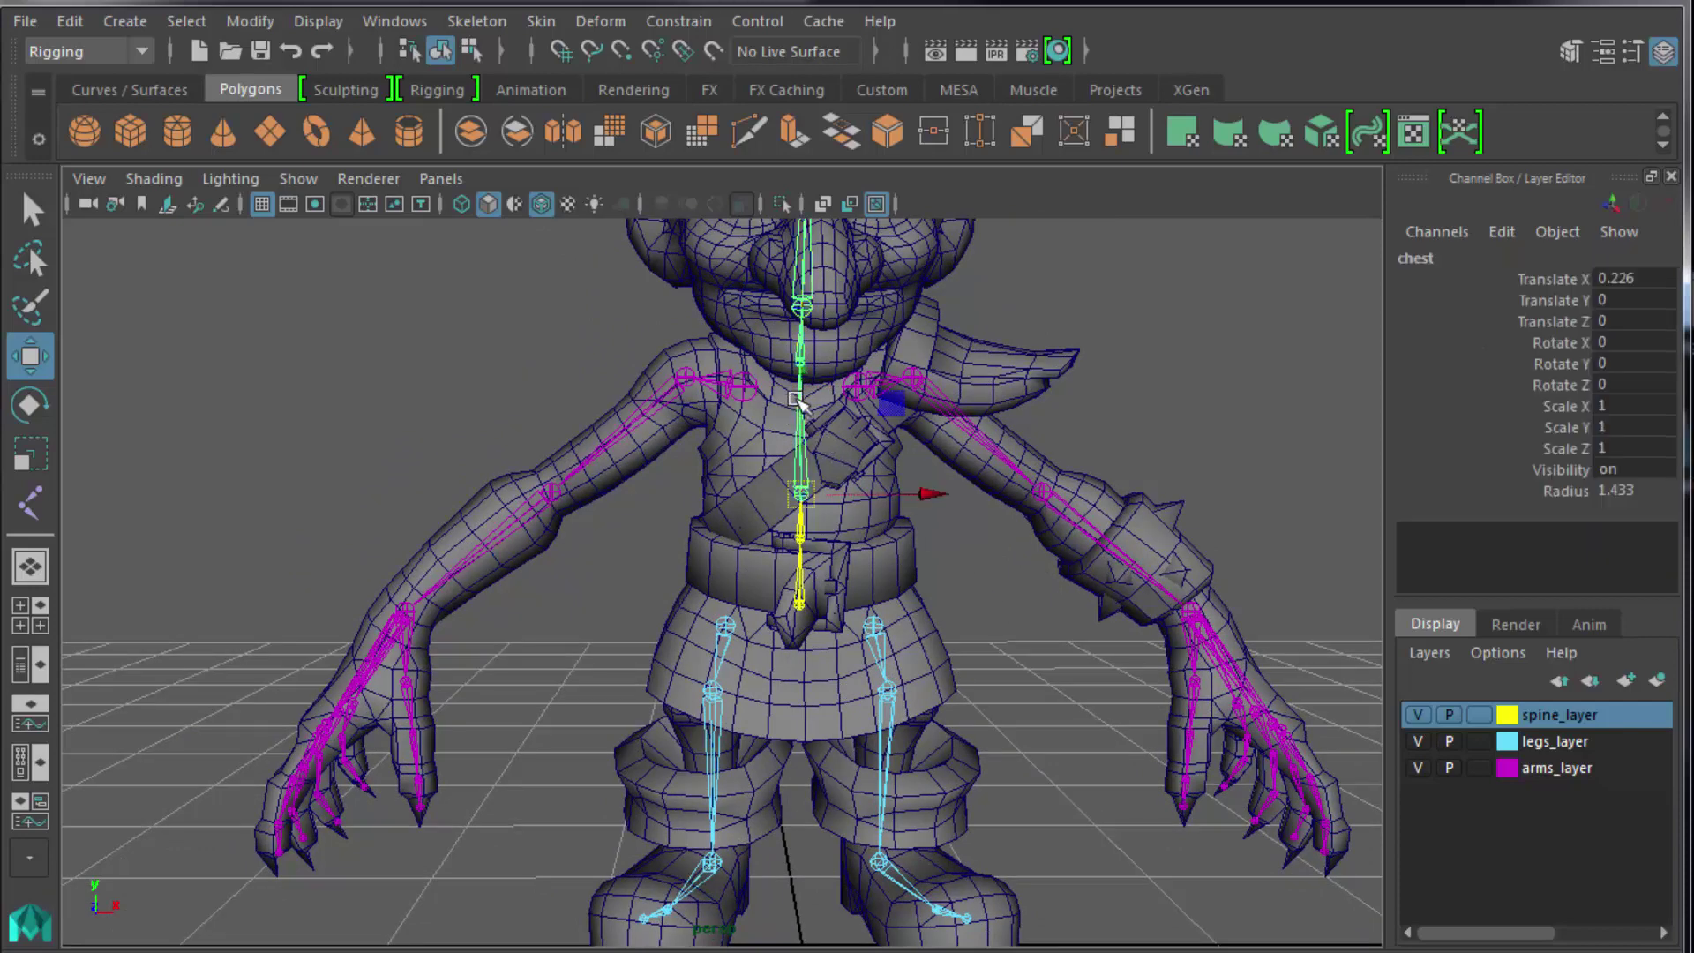
pyautogui.click(839, 402)
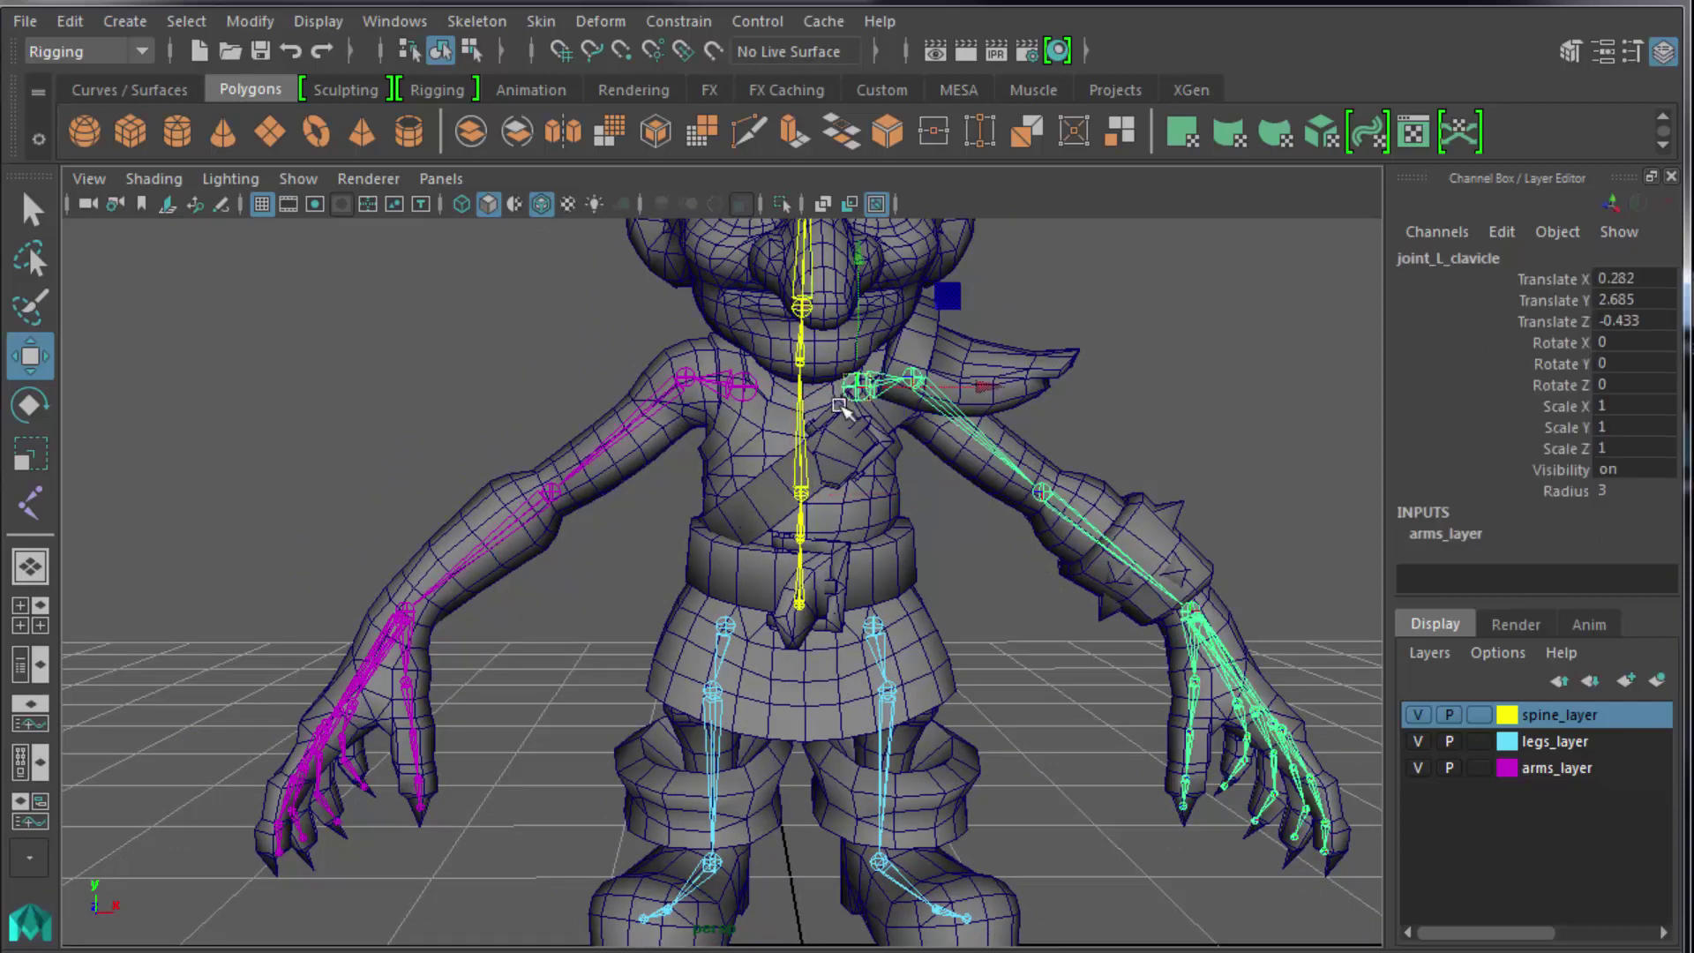
pyautogui.keyDown('shift'); pyautogui.click(801, 448); pyautogui.keyUp('shift')
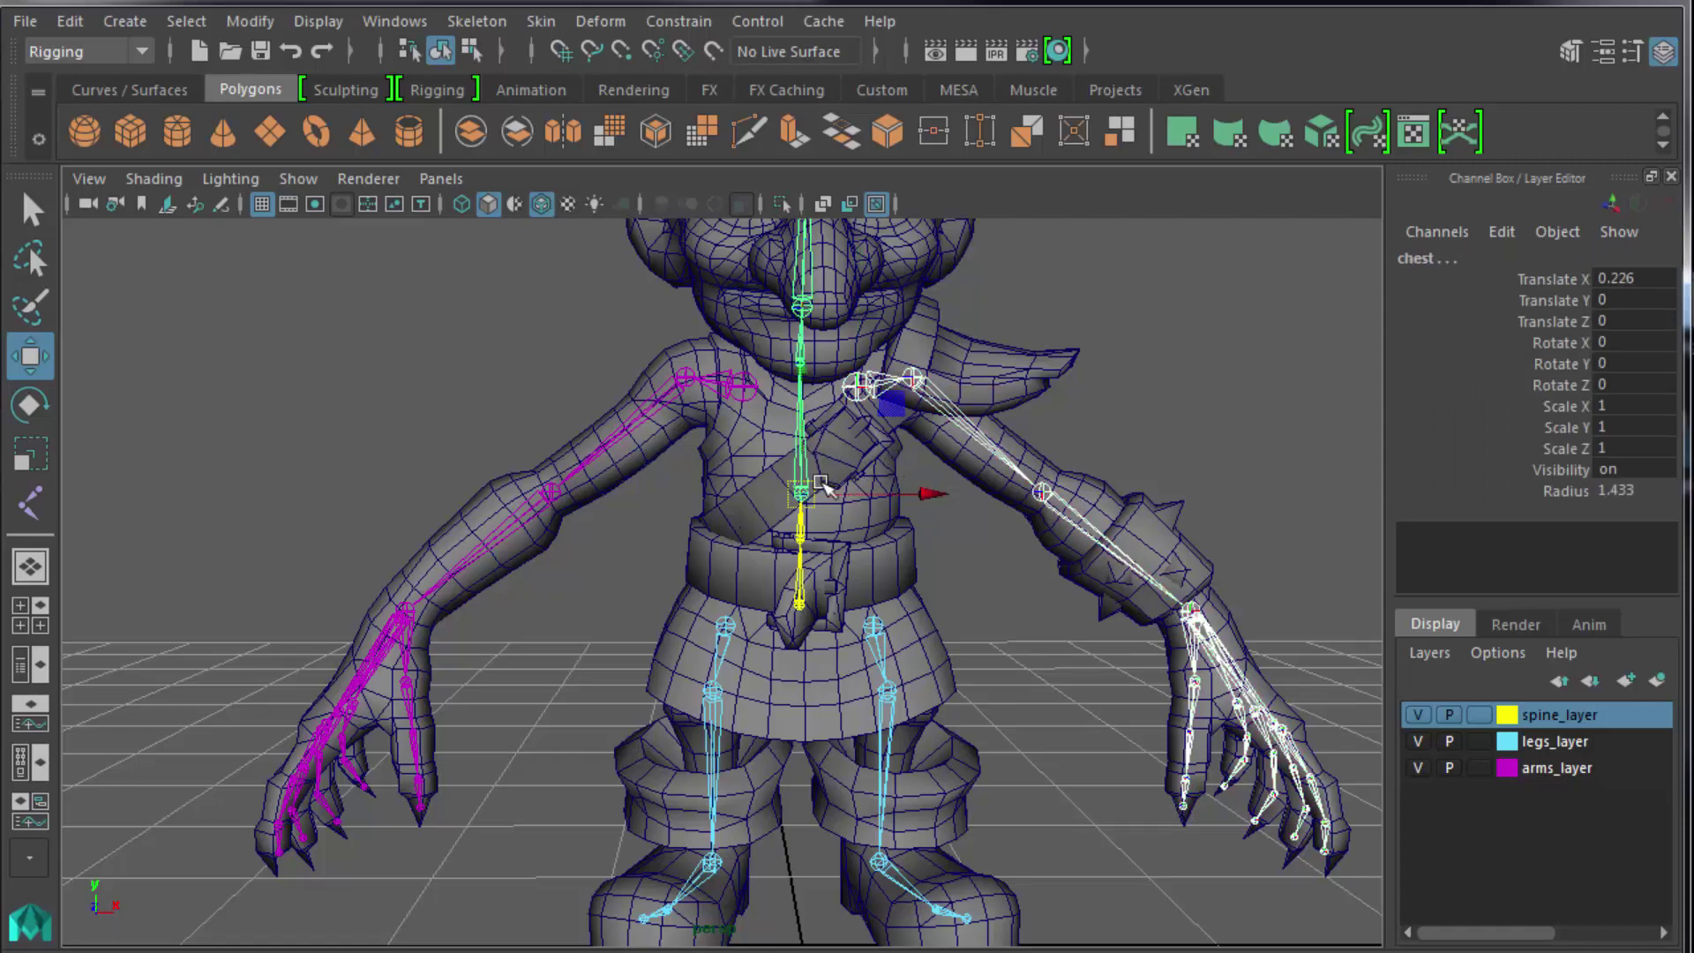
pyautogui.keyDown('alt'); pyautogui.moveTo(941, 635); pyautogui.dragTo(833, 631); pyautogui.keyUp('alt')
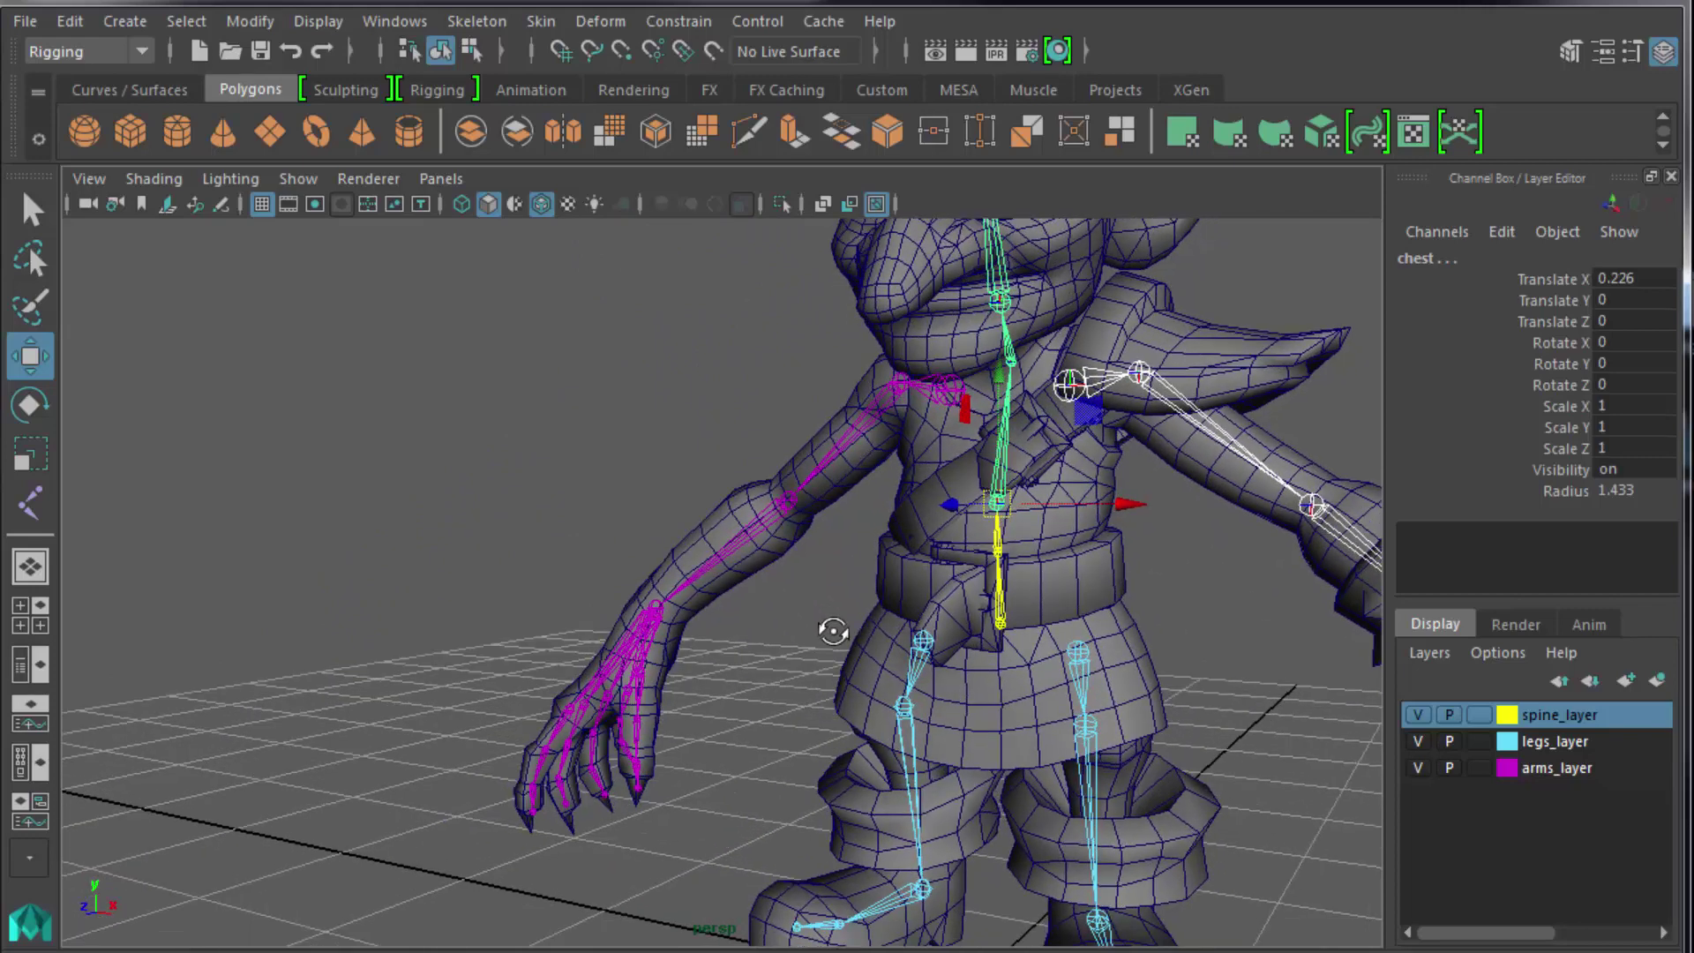
# Parent joint_R_clavicle to the chest joint of the spine, and clear the selection.
pyautogui.click(953, 394)
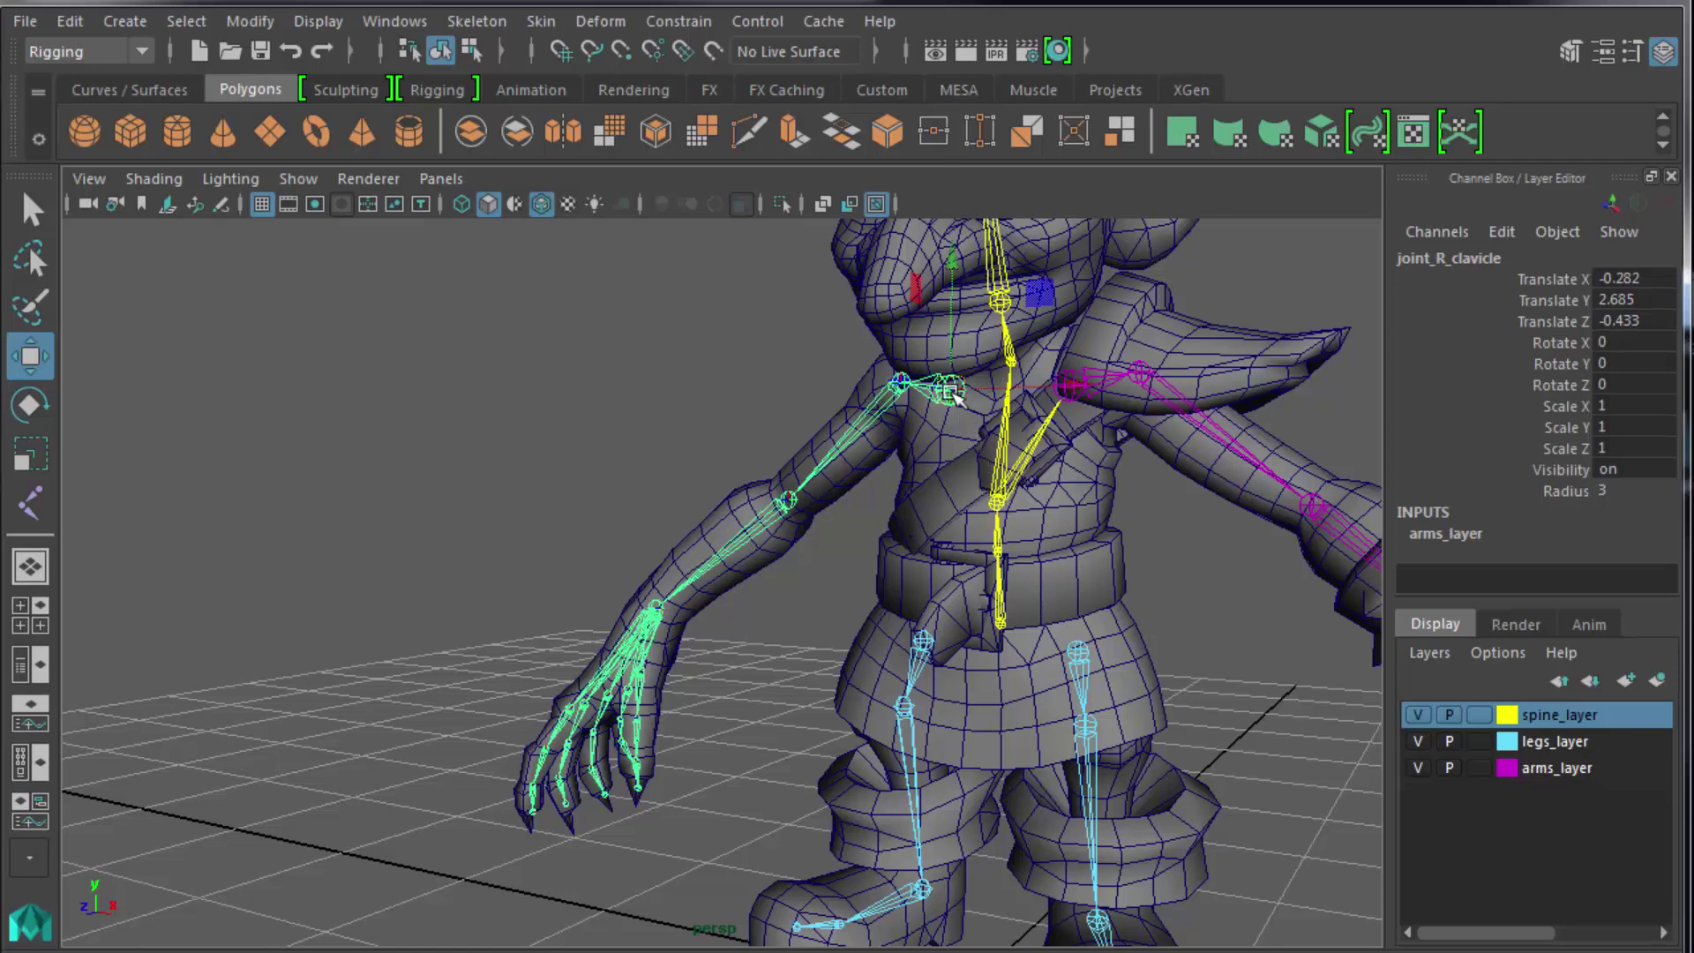
pyautogui.click(720, 338)
pyautogui.click(958, 392)
pyautogui.click(1000, 503)
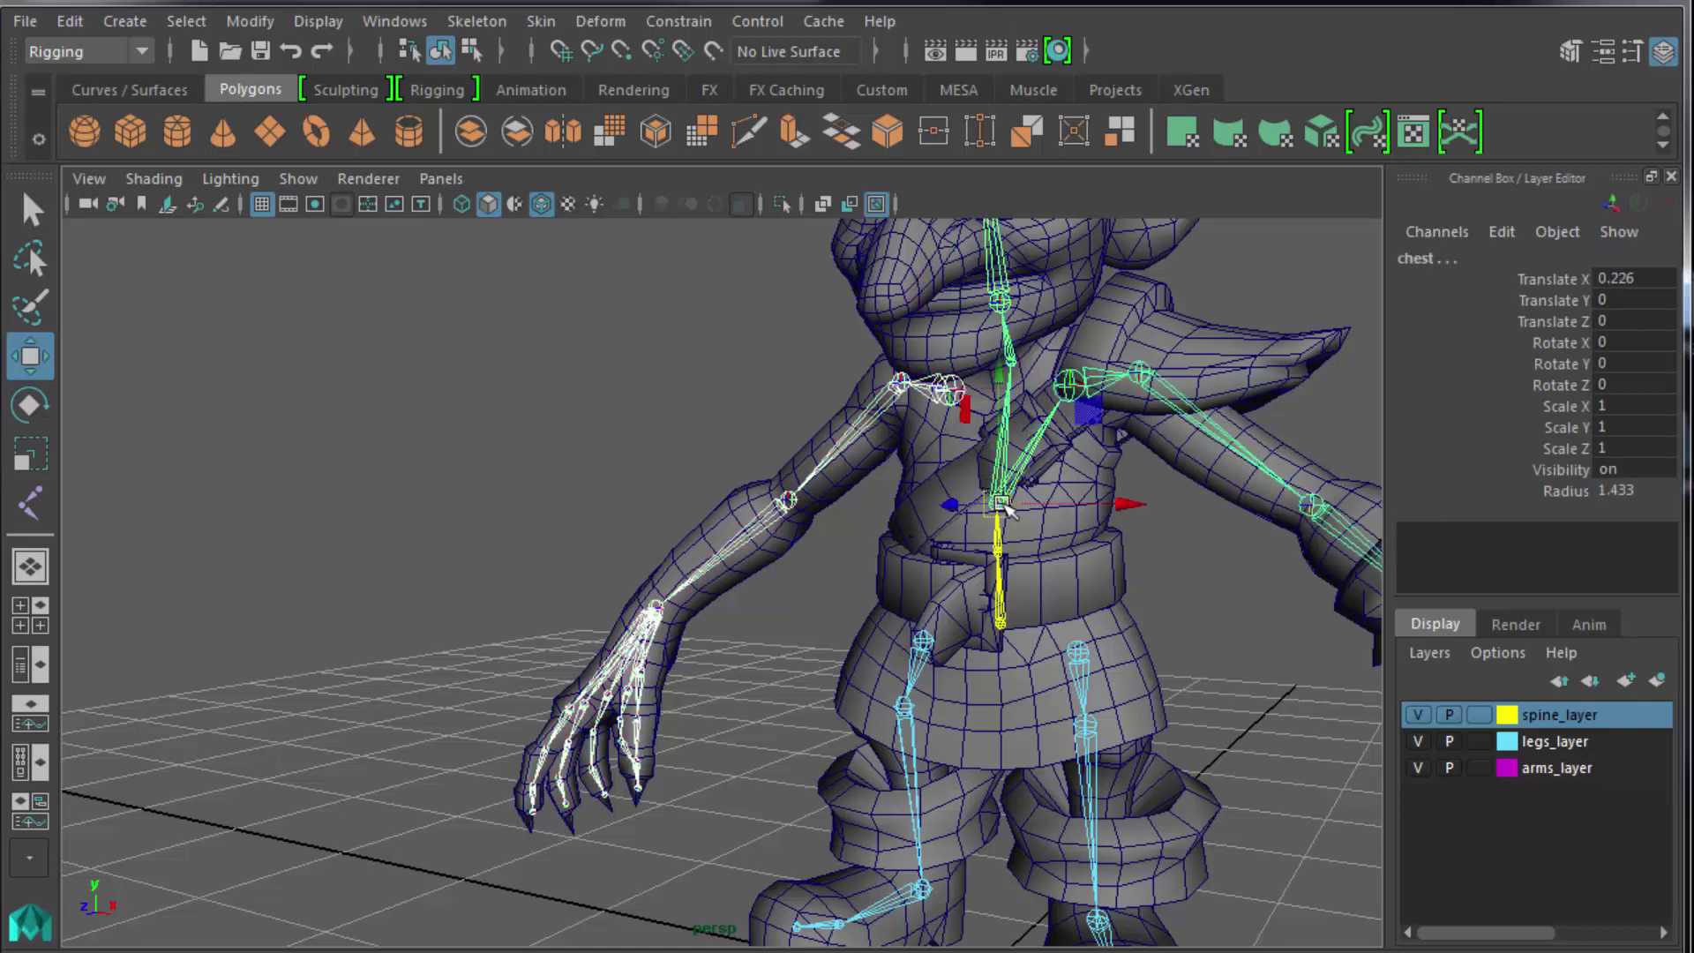
pyautogui.keyDown('shift'); pyautogui.click(1002, 503); pyautogui.keyUp('shift')
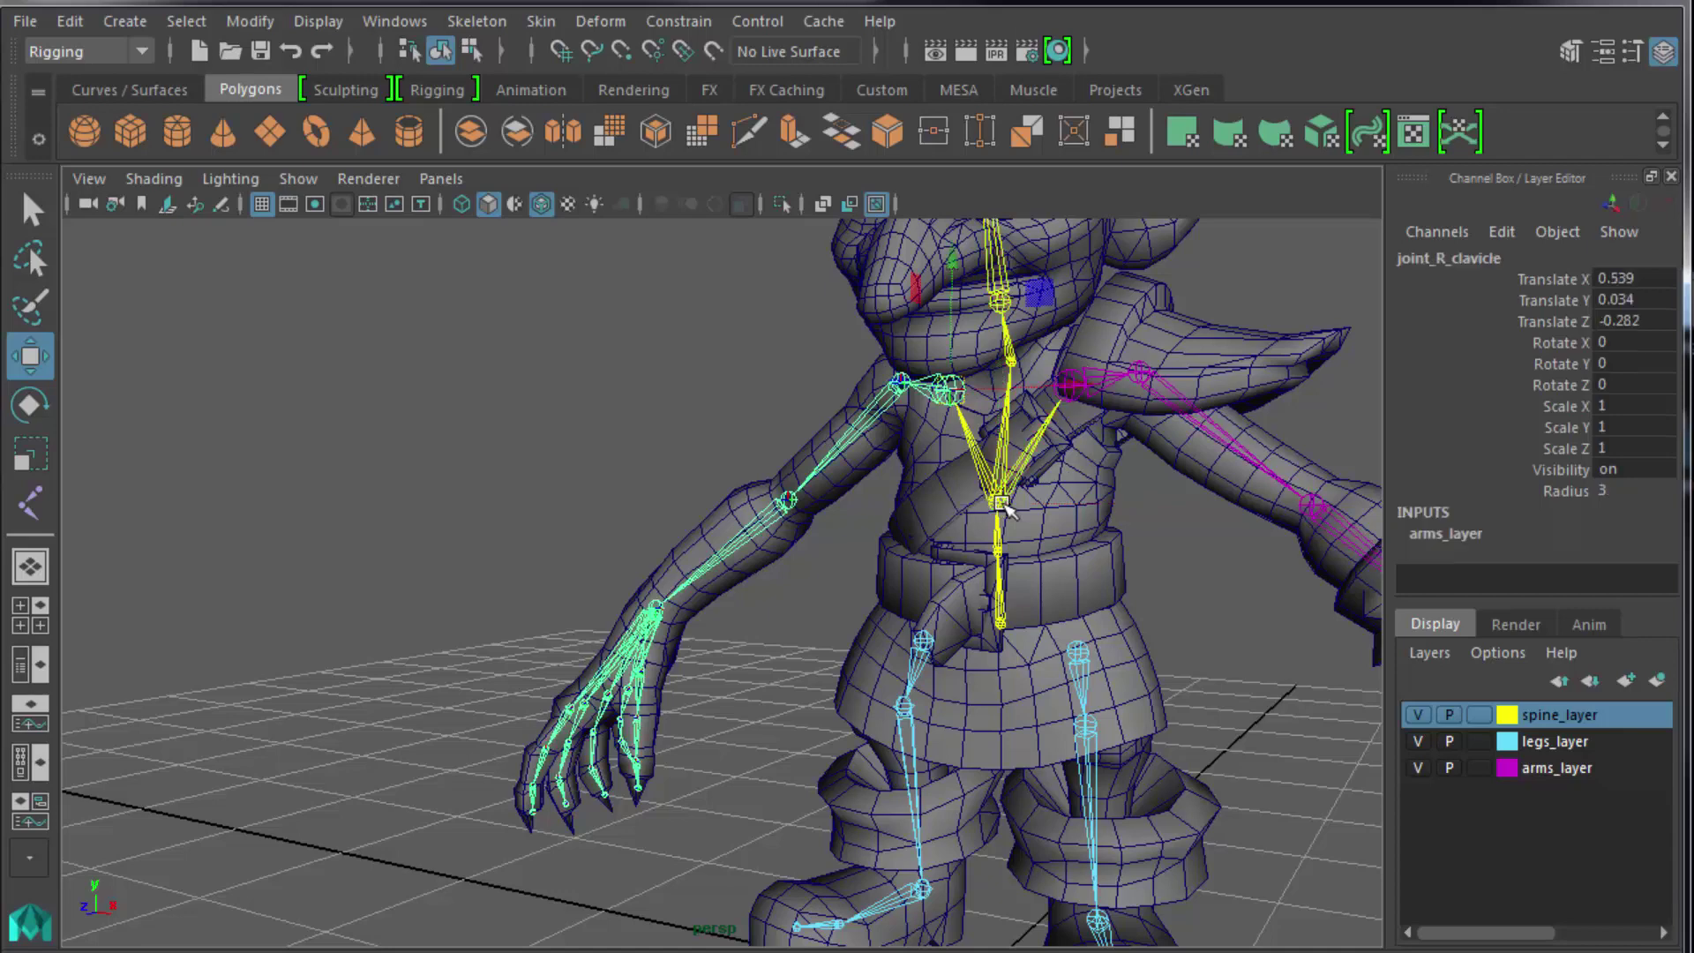
pyautogui.click(594, 420)
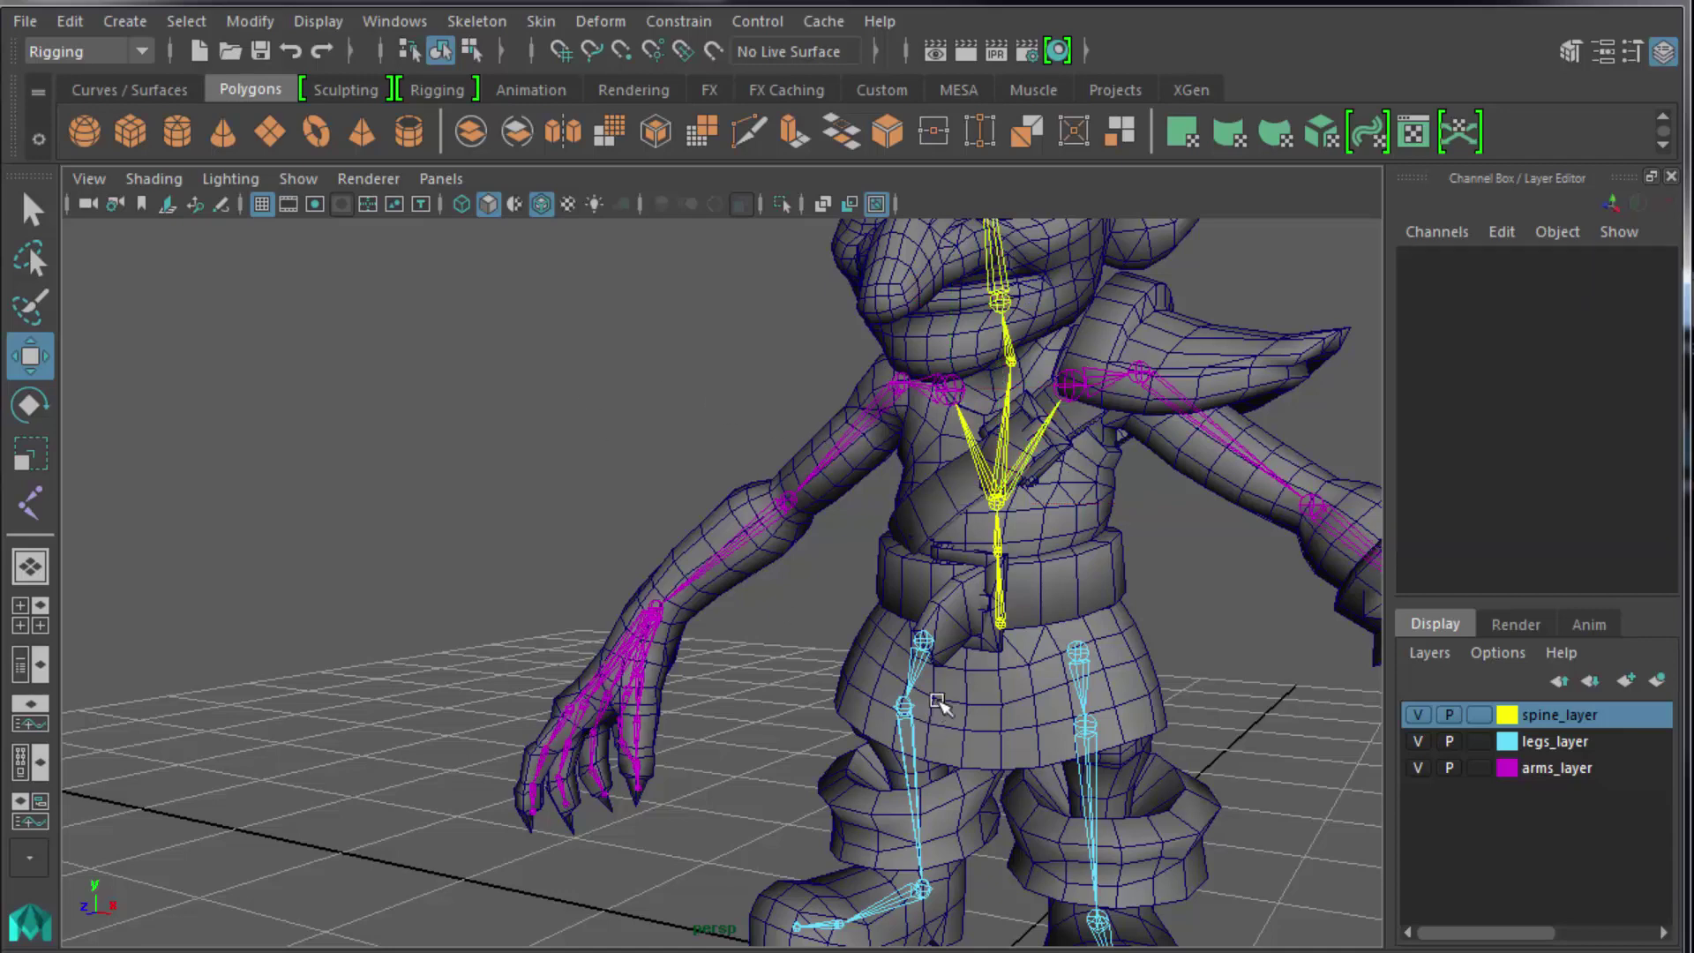
# Parent joint_R_hip and joint_L_hip to the spine's hip joint, and clear the selection.
pyautogui.click(934, 644)
pyautogui.keyDown('shift'); pyautogui.click(1003, 624); pyautogui.keyUp('shift')
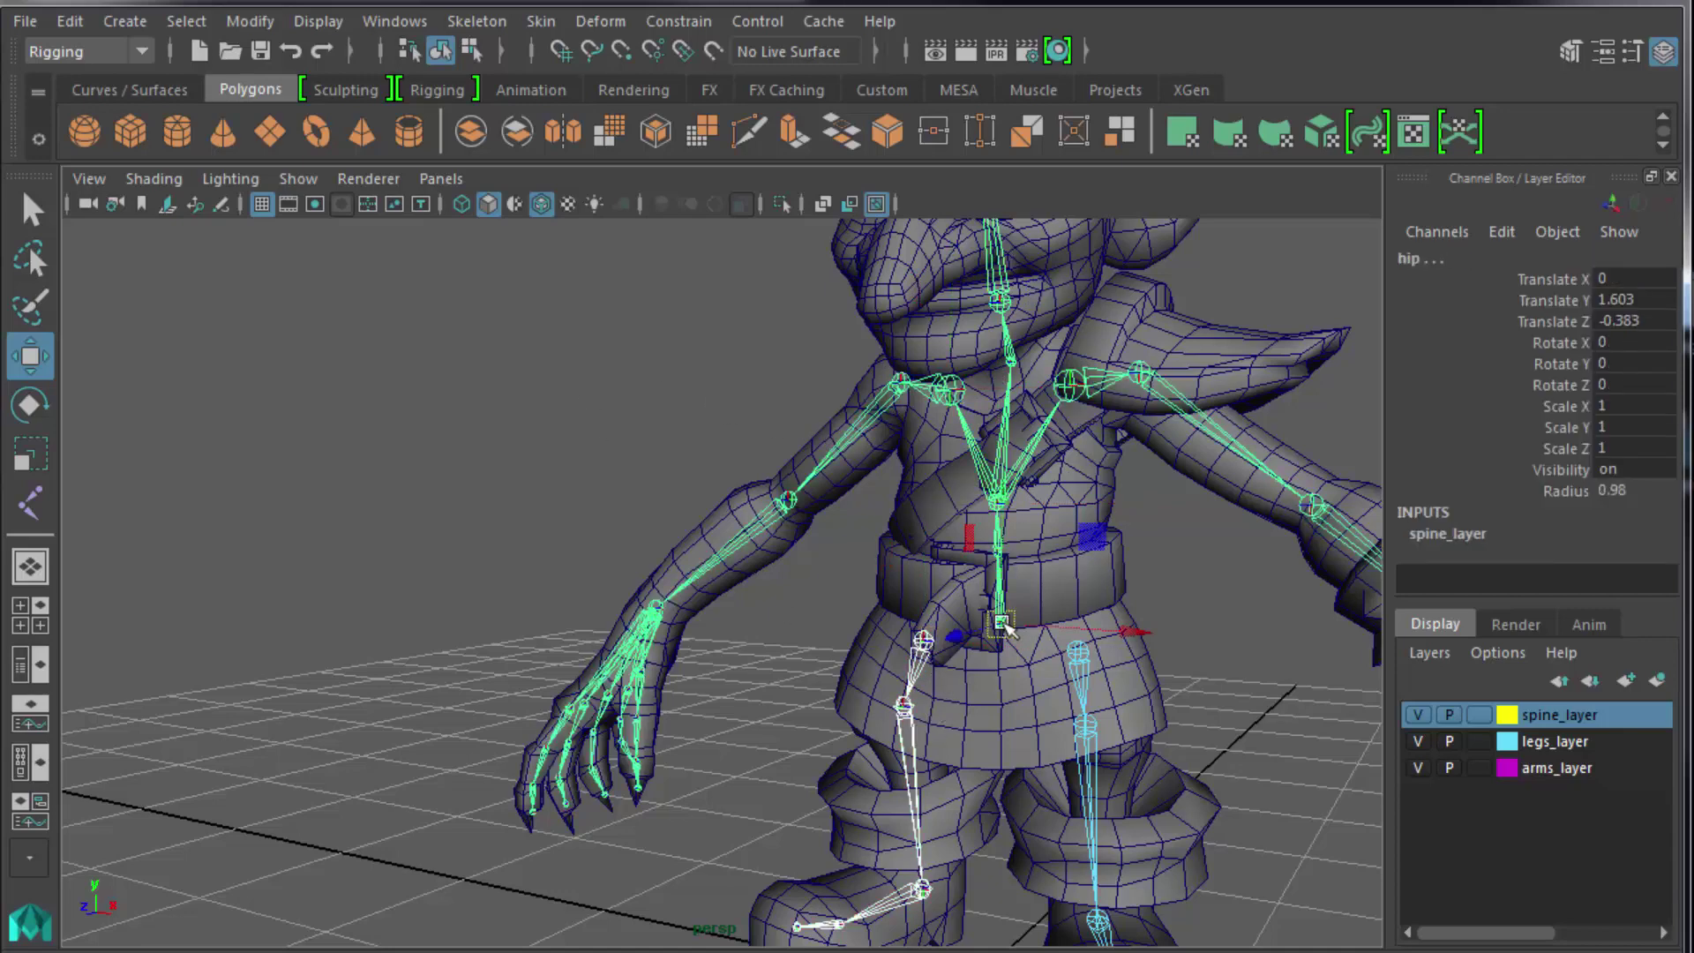
pyautogui.keyDown('shift'); pyautogui.click(1002, 624); pyautogui.keyUp('shift')
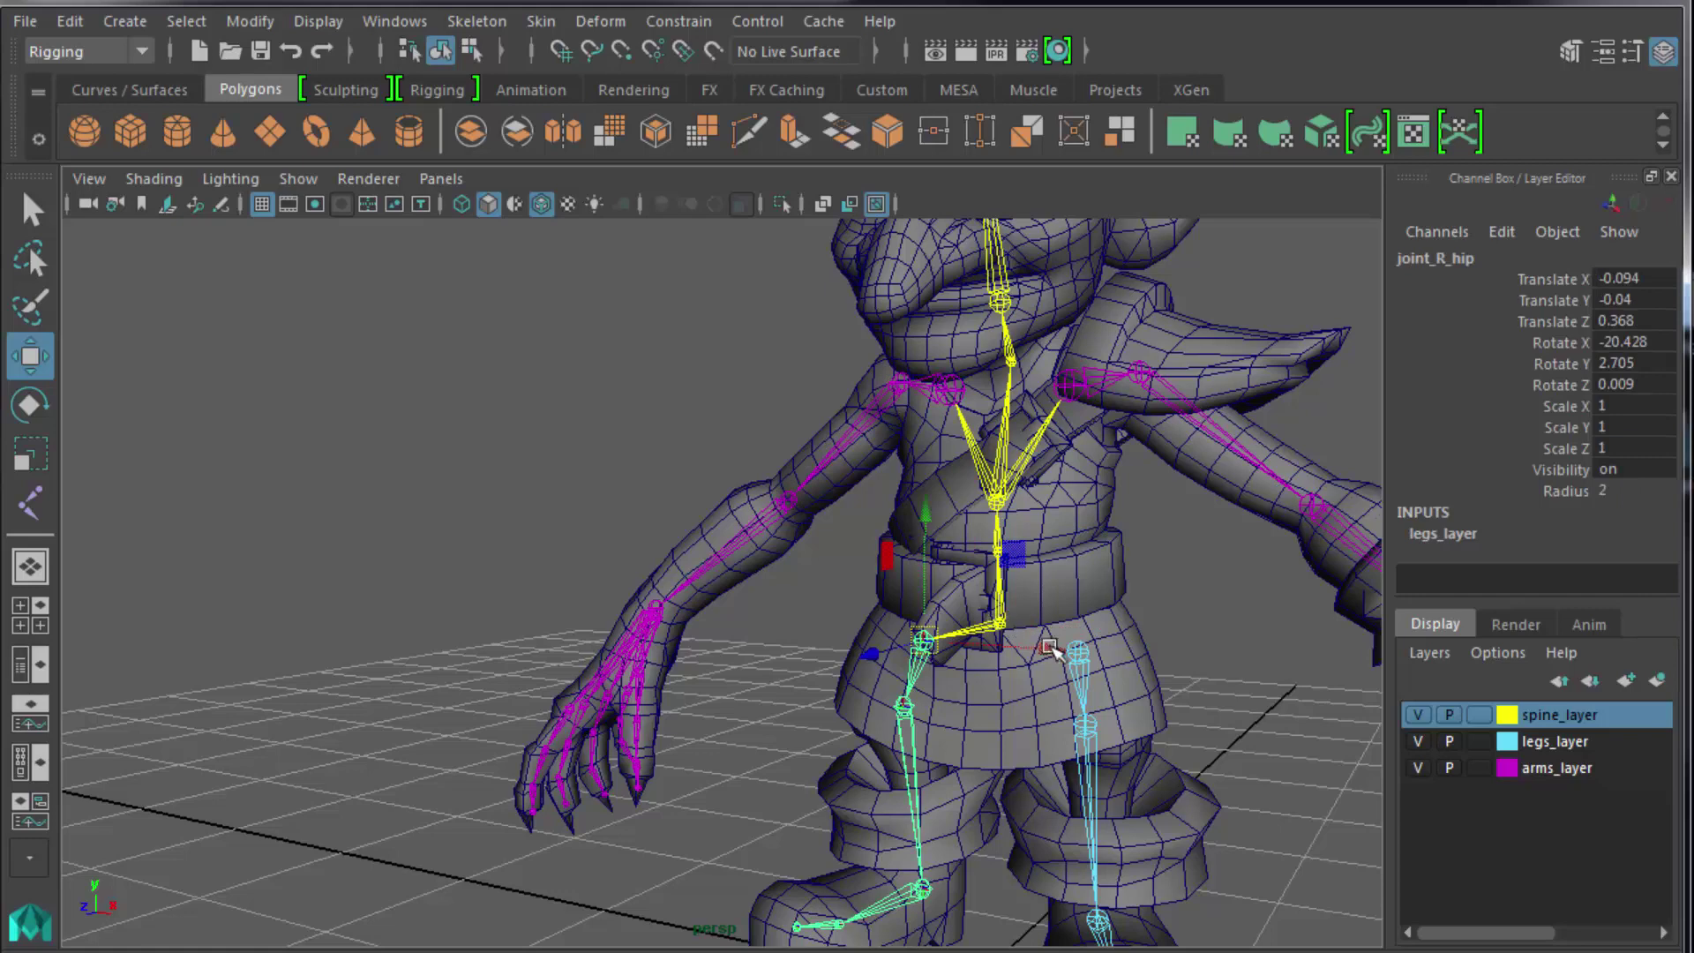
pyautogui.keyDown('shift'); pyautogui.click(1004, 624); pyautogui.keyUp('shift')
pyautogui.press('p')
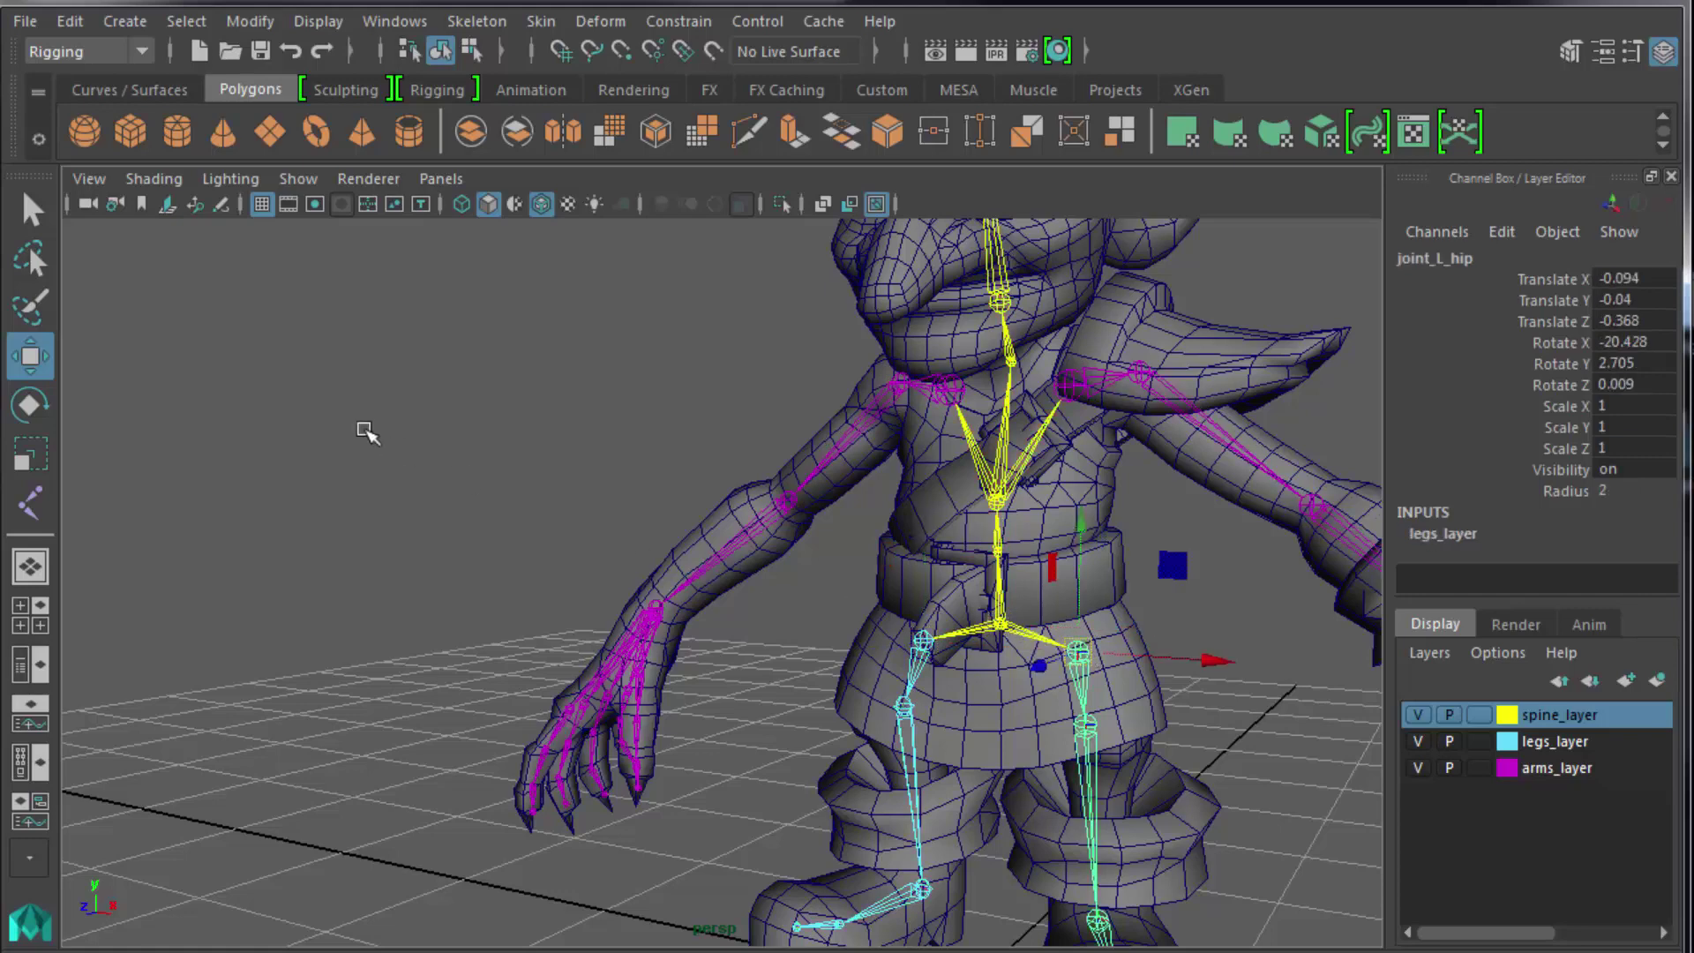
pyautogui.click(366, 431)
pyautogui.scroll(-2, 650, 619)
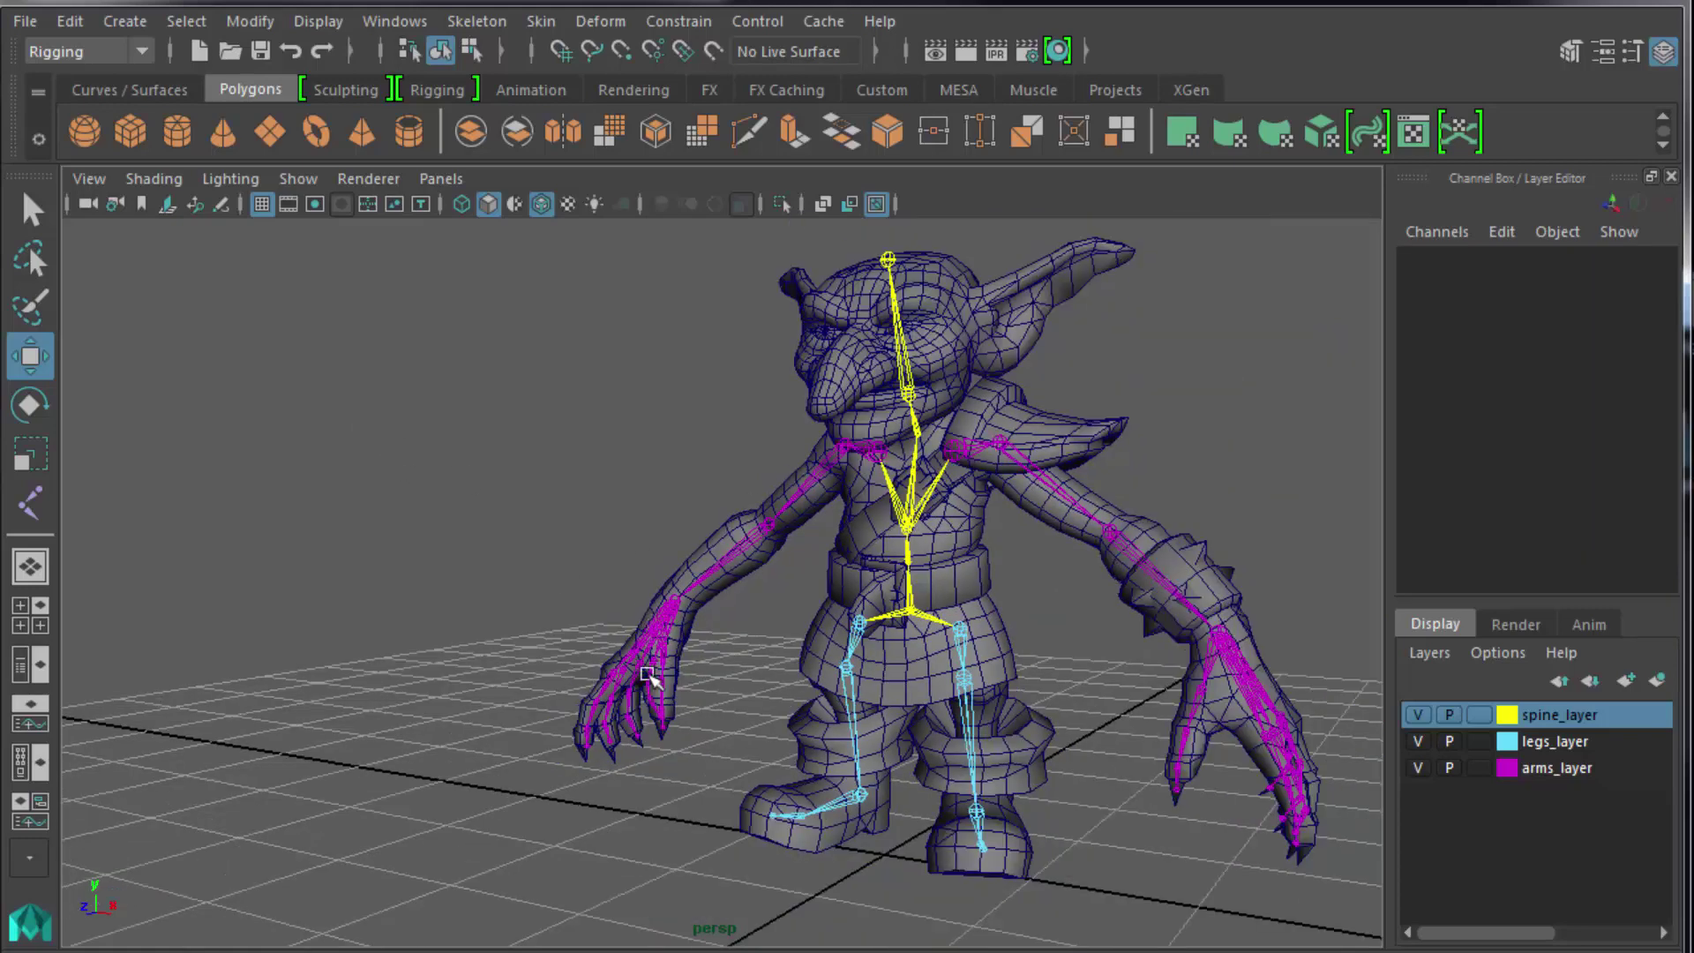
# Save the scene as a new version named goblin_rig_6.ma, accepting the student version notice.
pyautogui.keyDown('alt'); pyautogui.moveTo(588, 716); pyautogui.dragTo(671, 712); pyautogui.keyUp('alt')
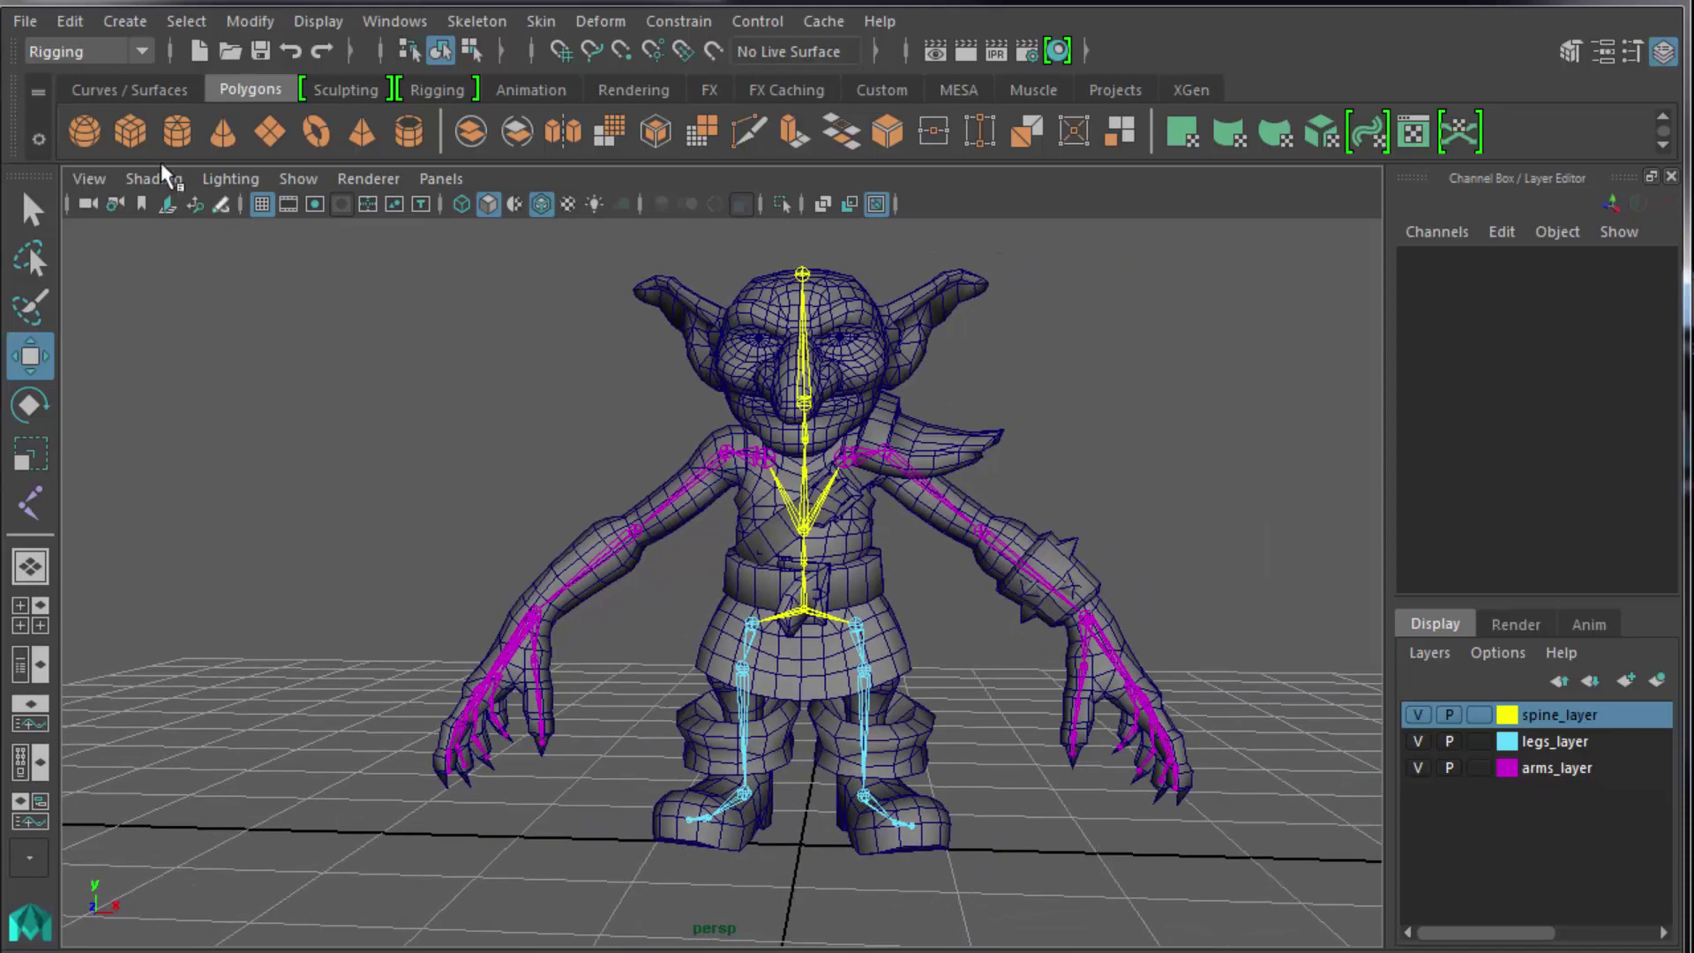
pyautogui.click(32, 18)
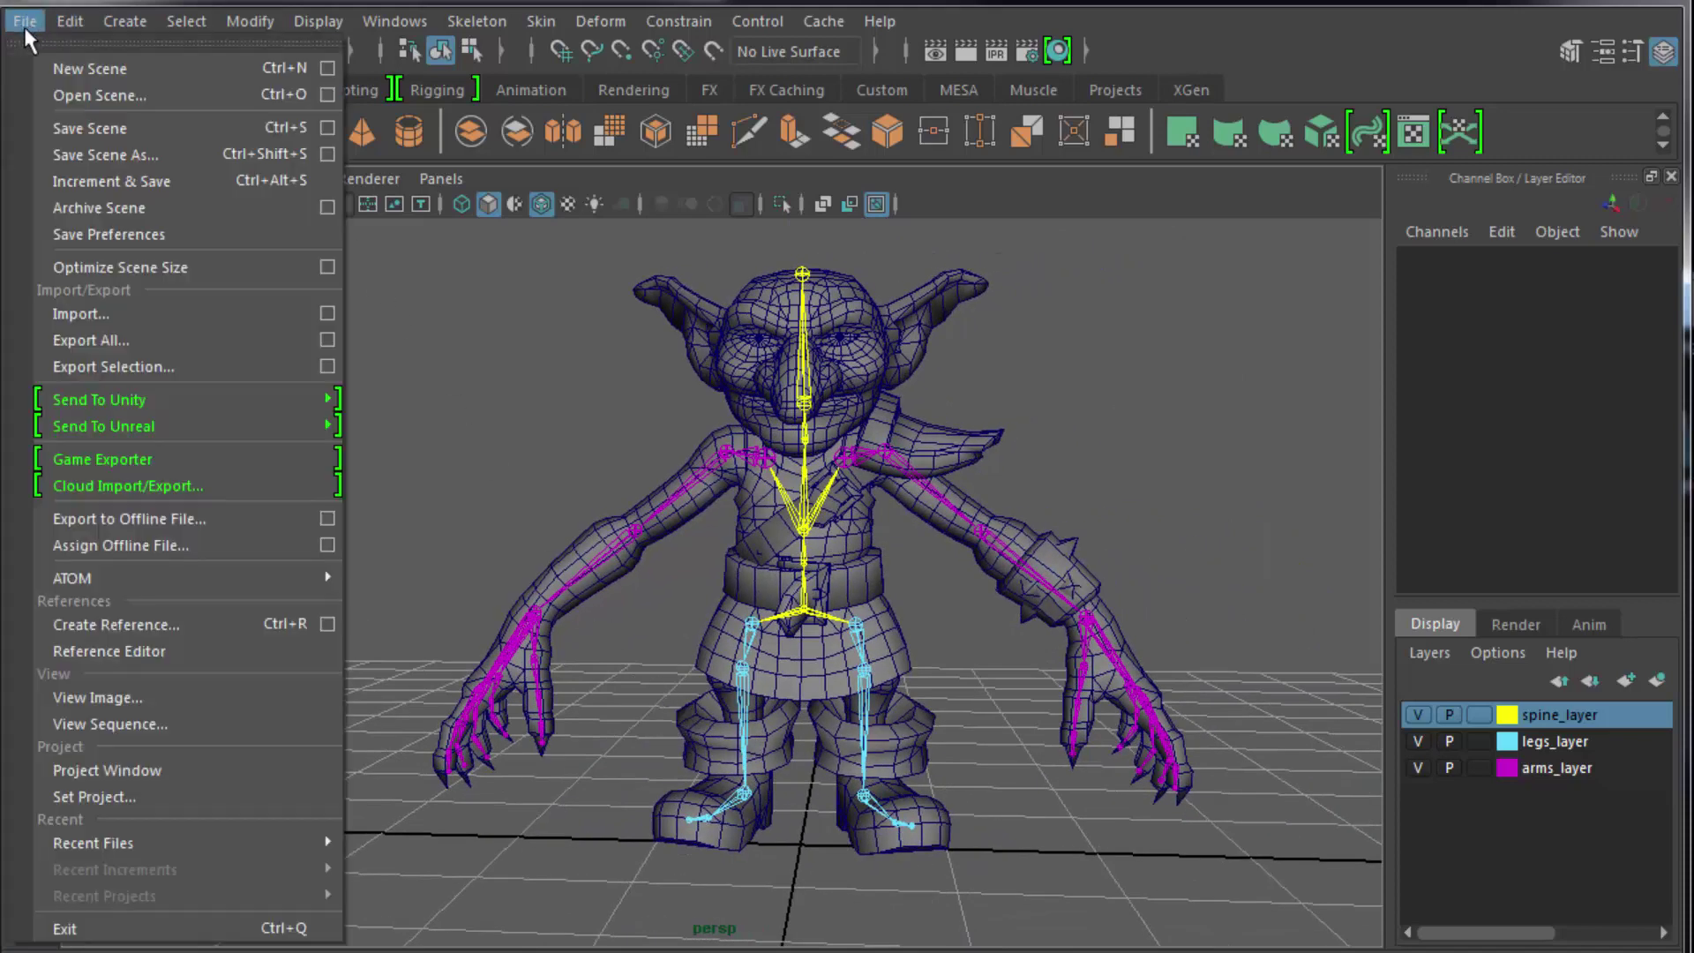
pyautogui.click(110, 157)
pyautogui.click(151, 408)
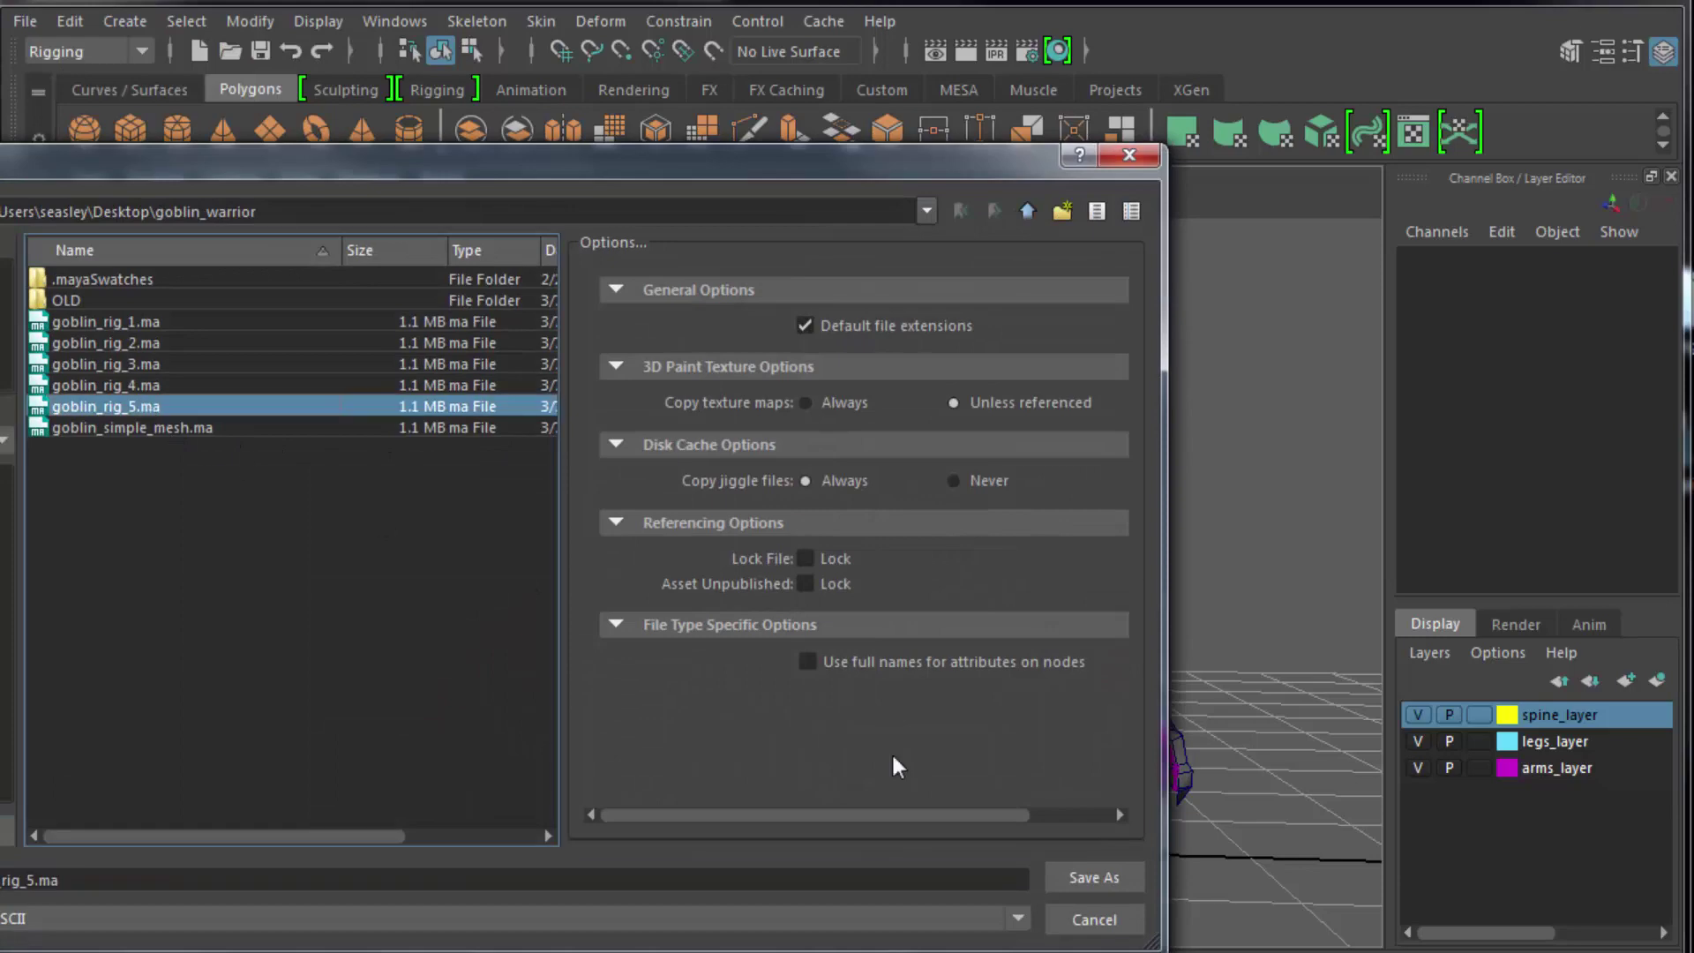
pyautogui.click(27, 880)
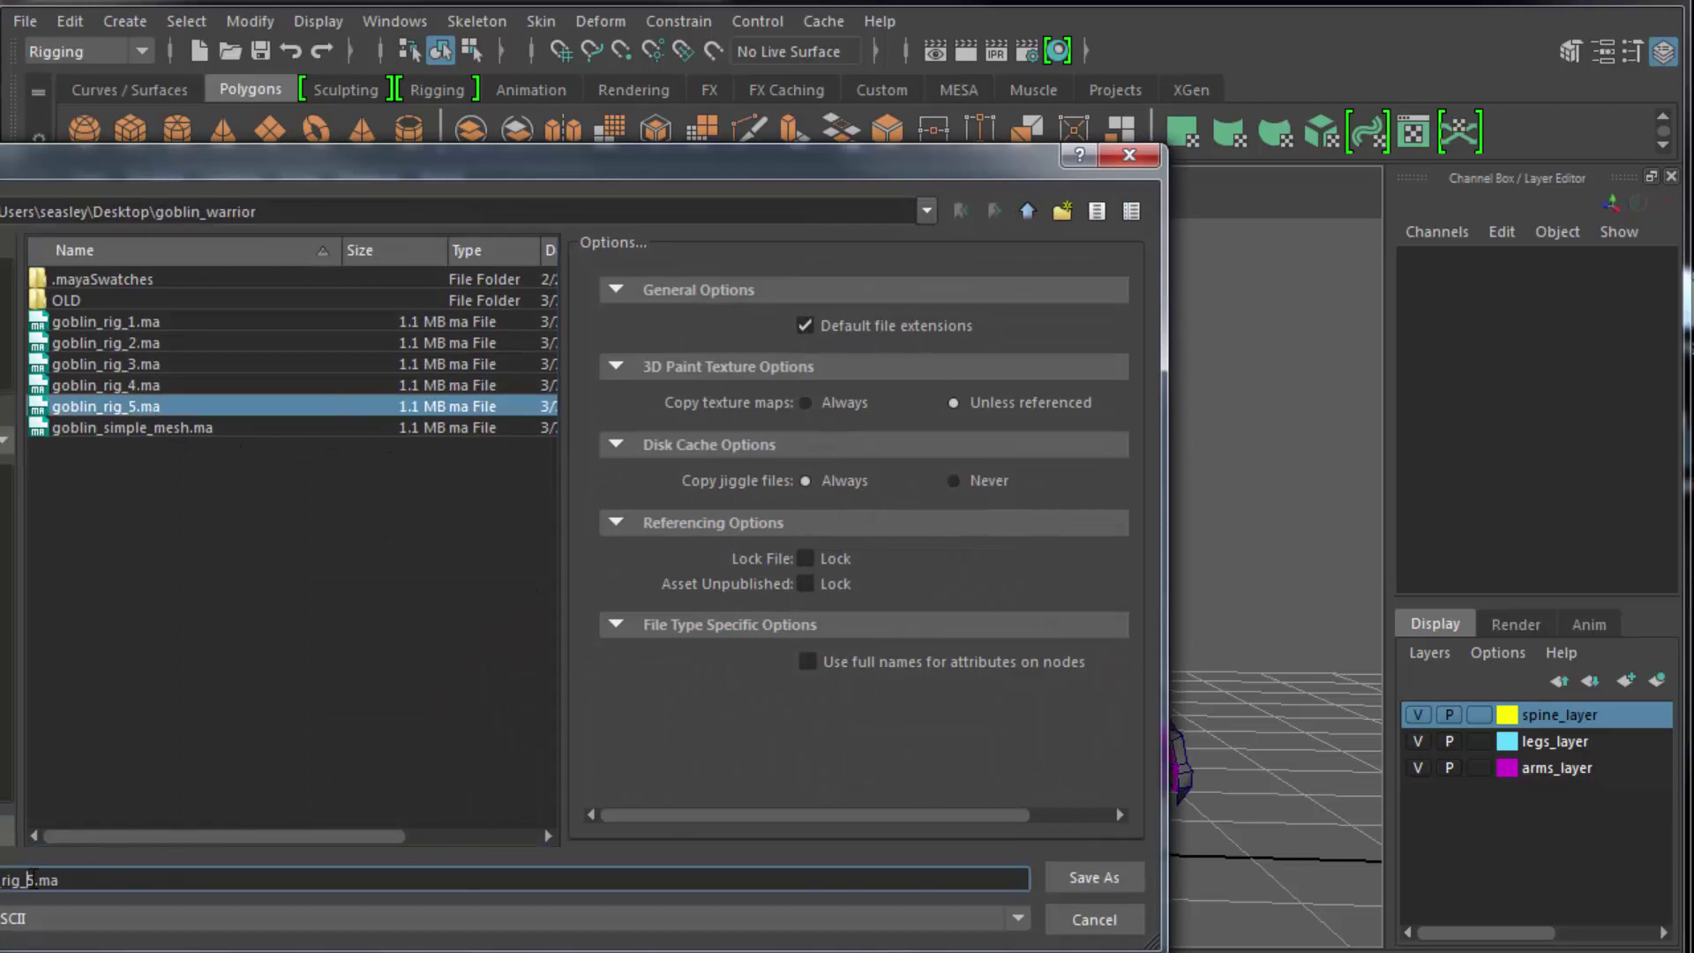
pyautogui.write('6')
pyautogui.press('Delete')
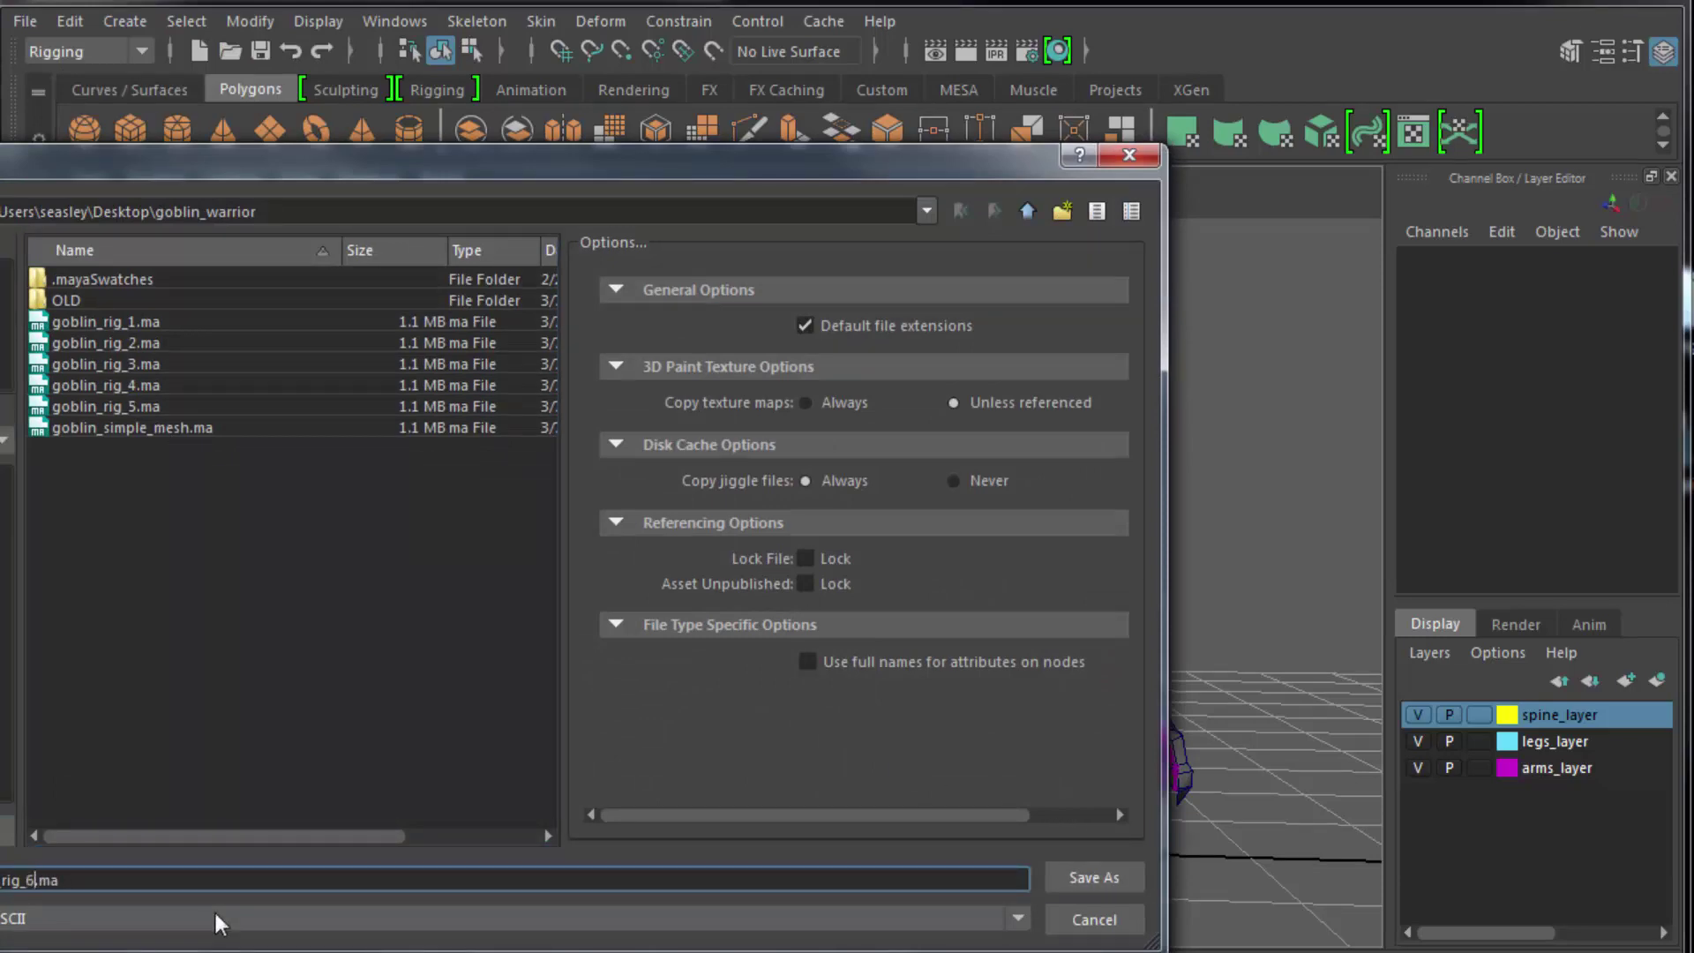
pyautogui.press('Return')
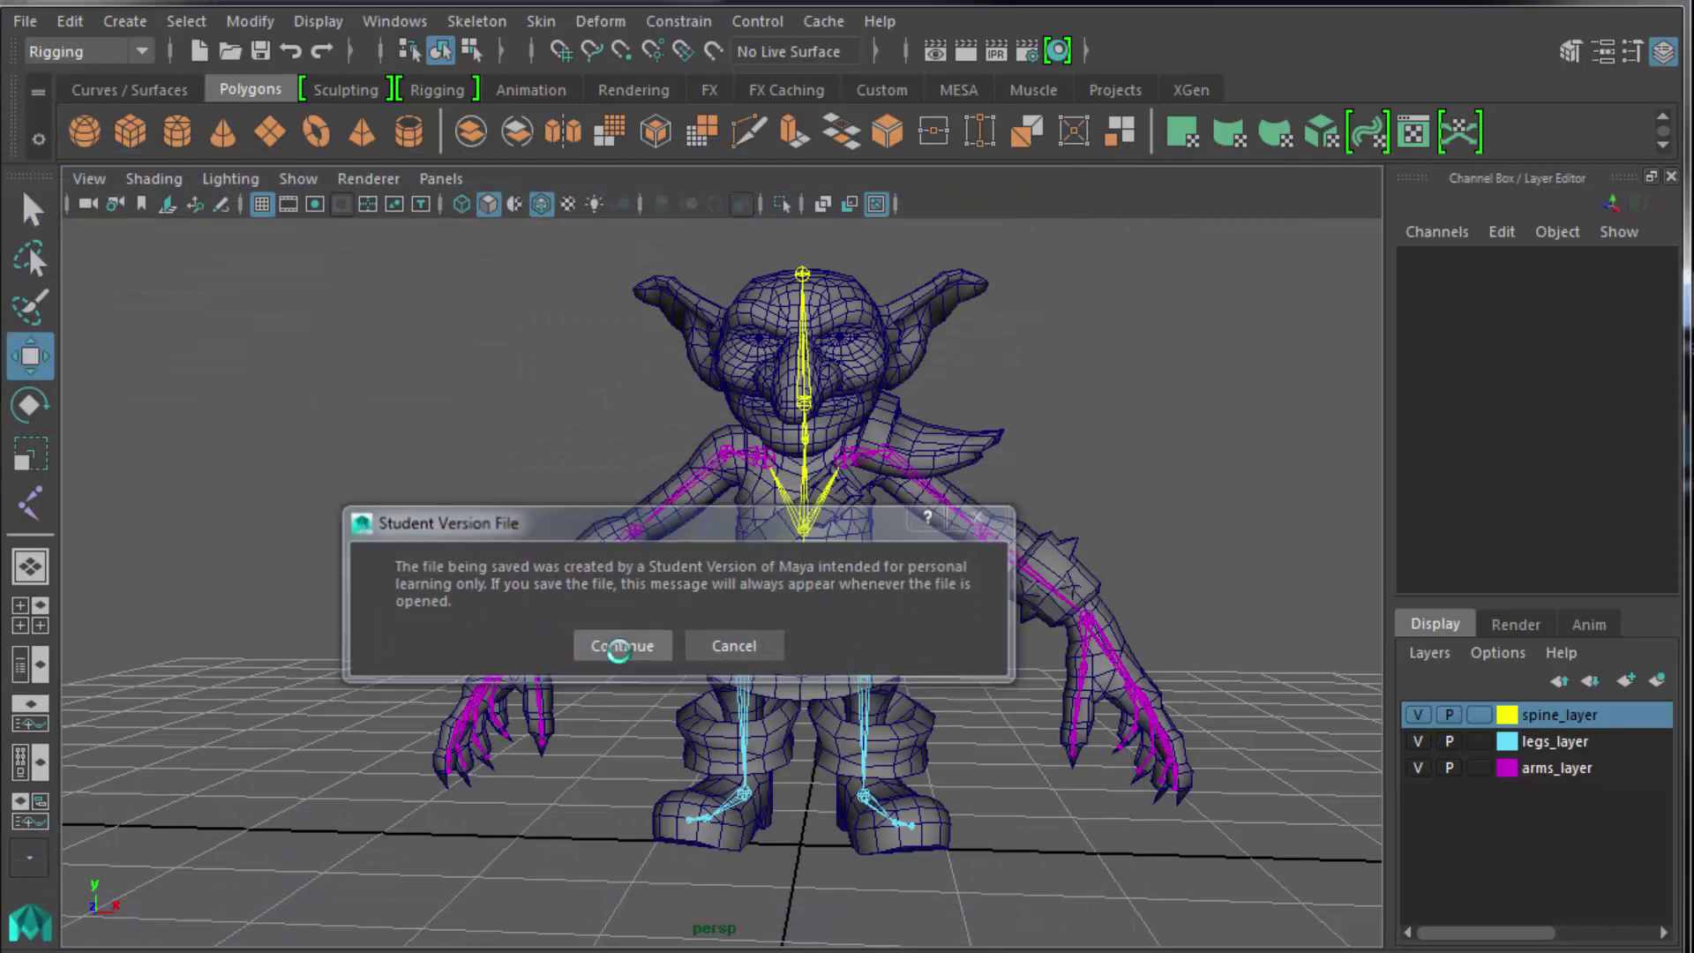
pyautogui.click(613, 644)
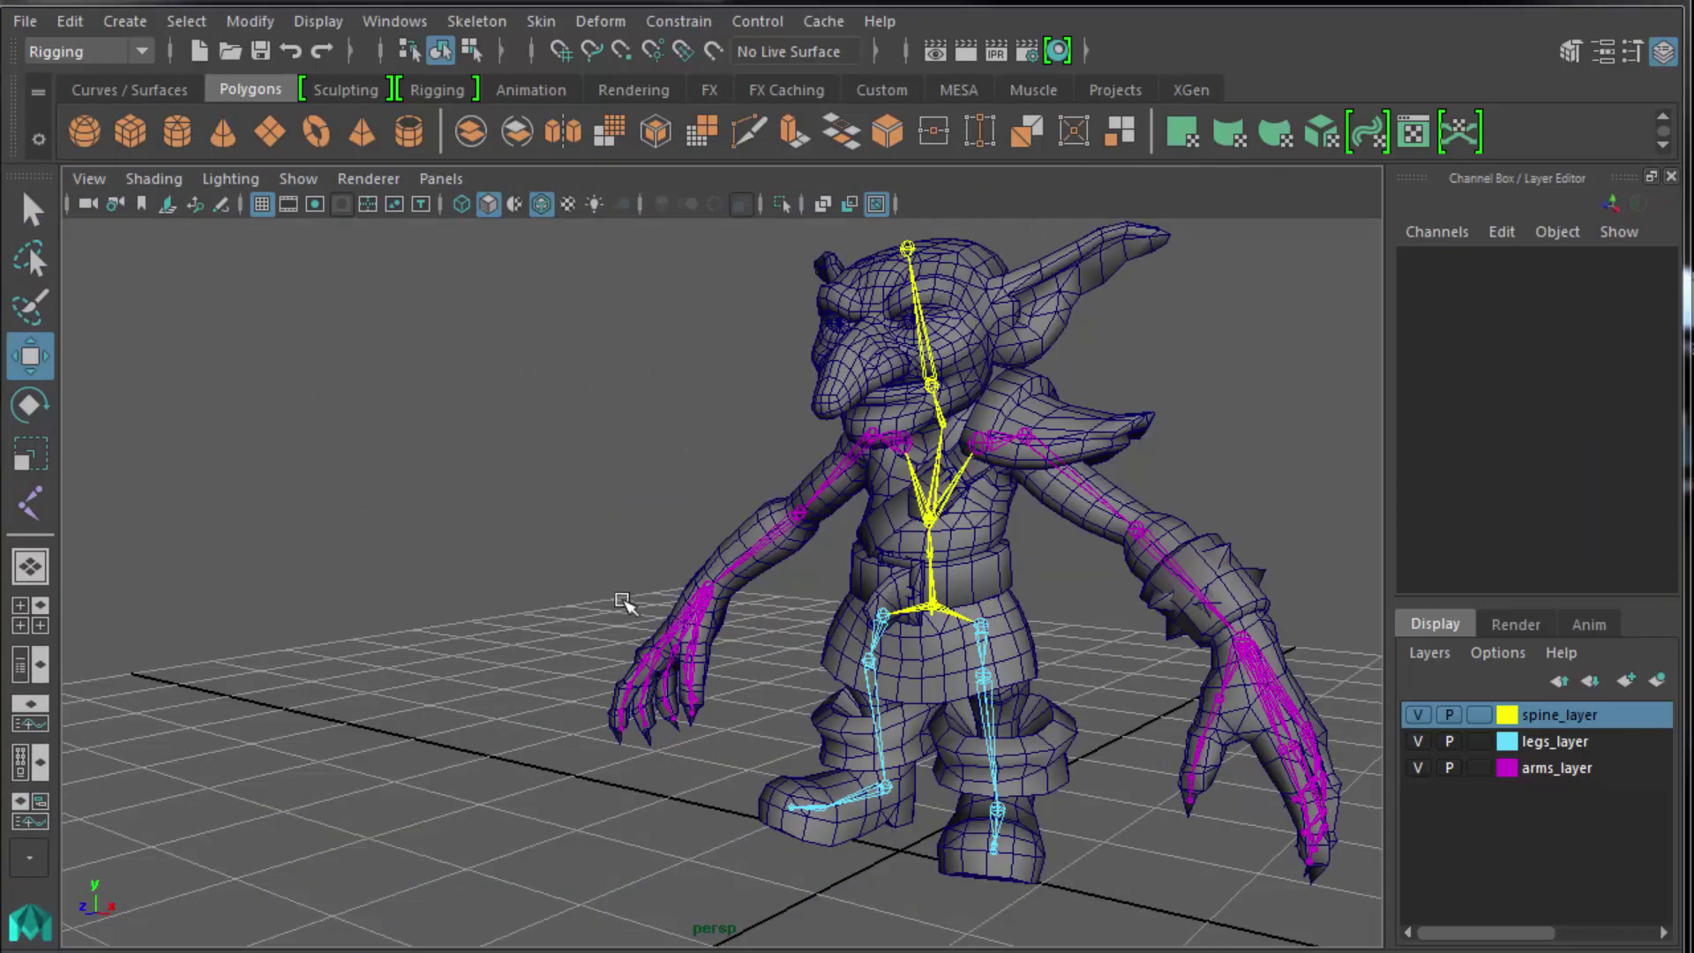
# Examine how the Rotate and Move manipulators are oriented on joint_R_shoulder, and deselect it.
pyautogui.keyDown('alt'); pyautogui.moveTo(699, 737); pyautogui.dragTo(611, 755); pyautogui.keyUp('alt')
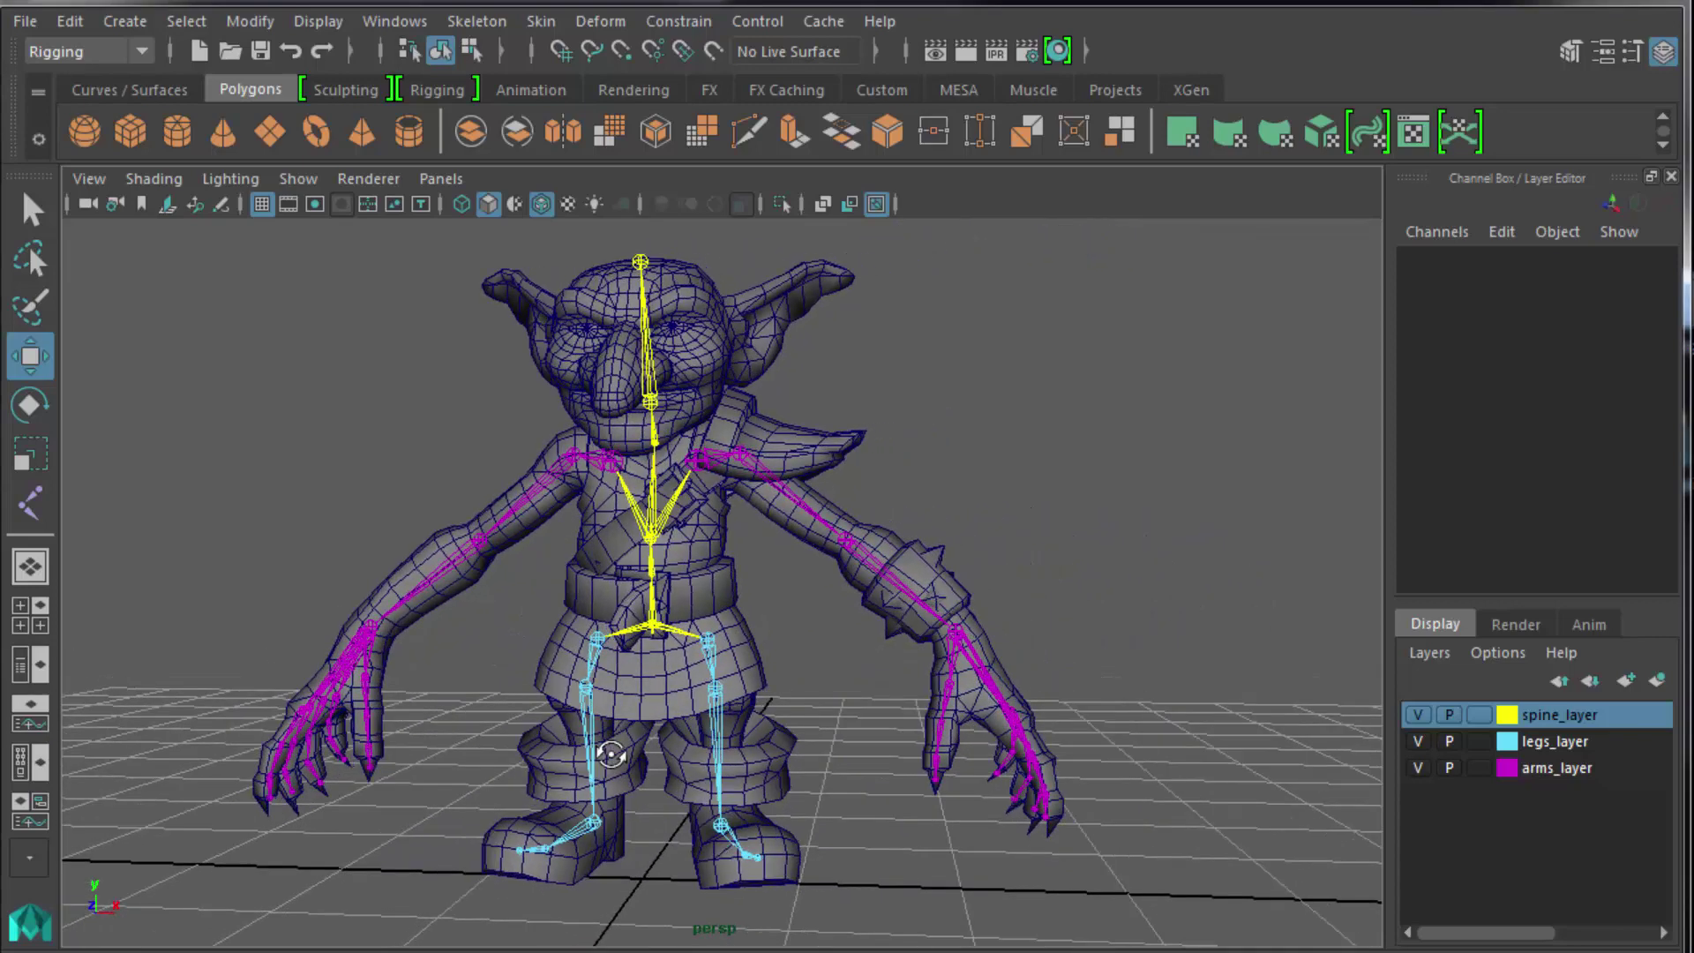
pyautogui.keyDown('alt'); pyautogui.moveTo(611, 755); pyautogui.dragTo(718, 755, button='middle'); pyautogui.keyUp('alt')
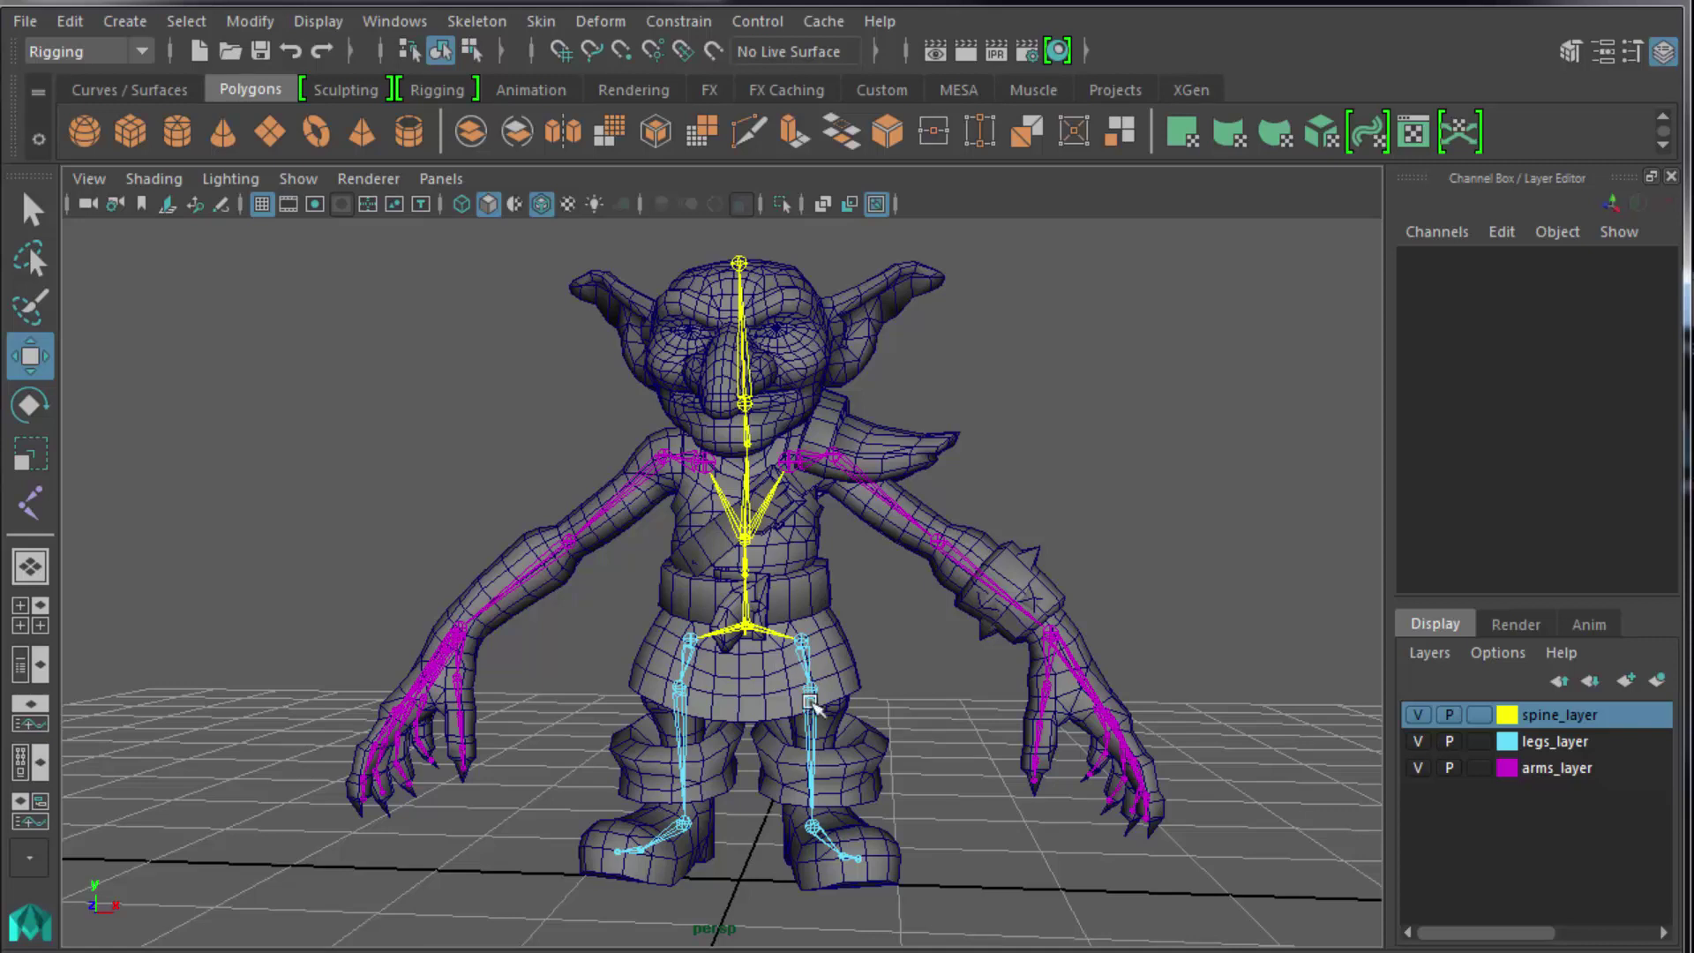
pyautogui.click(632, 483)
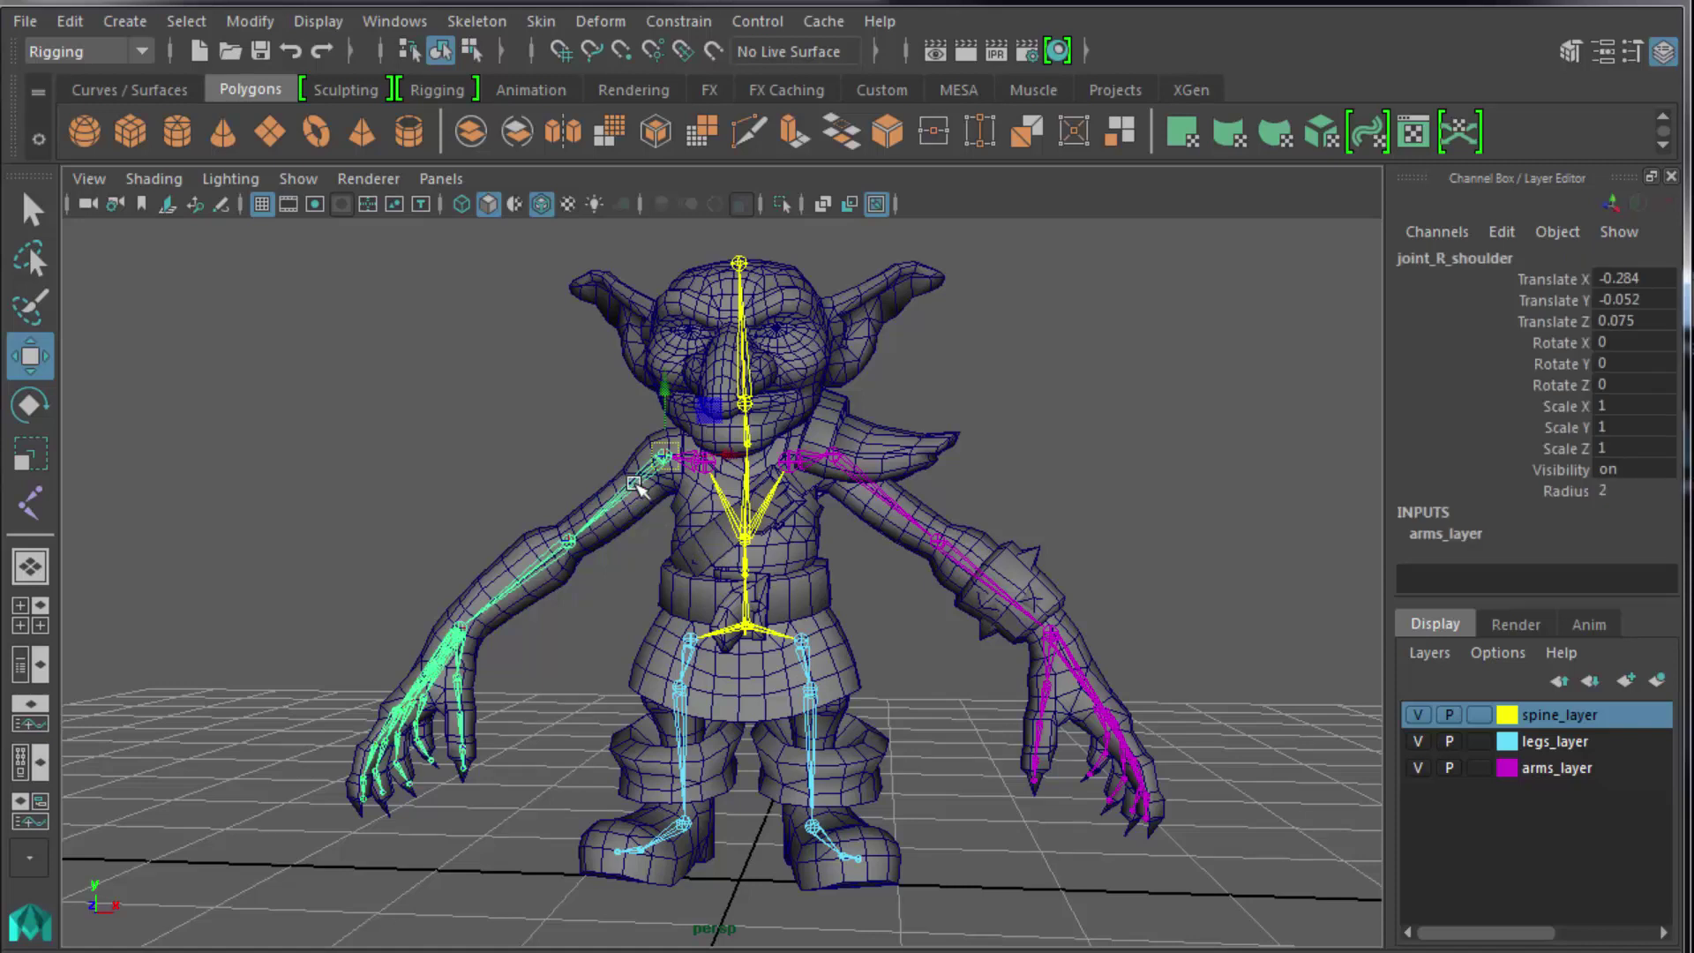
pyautogui.press('e')
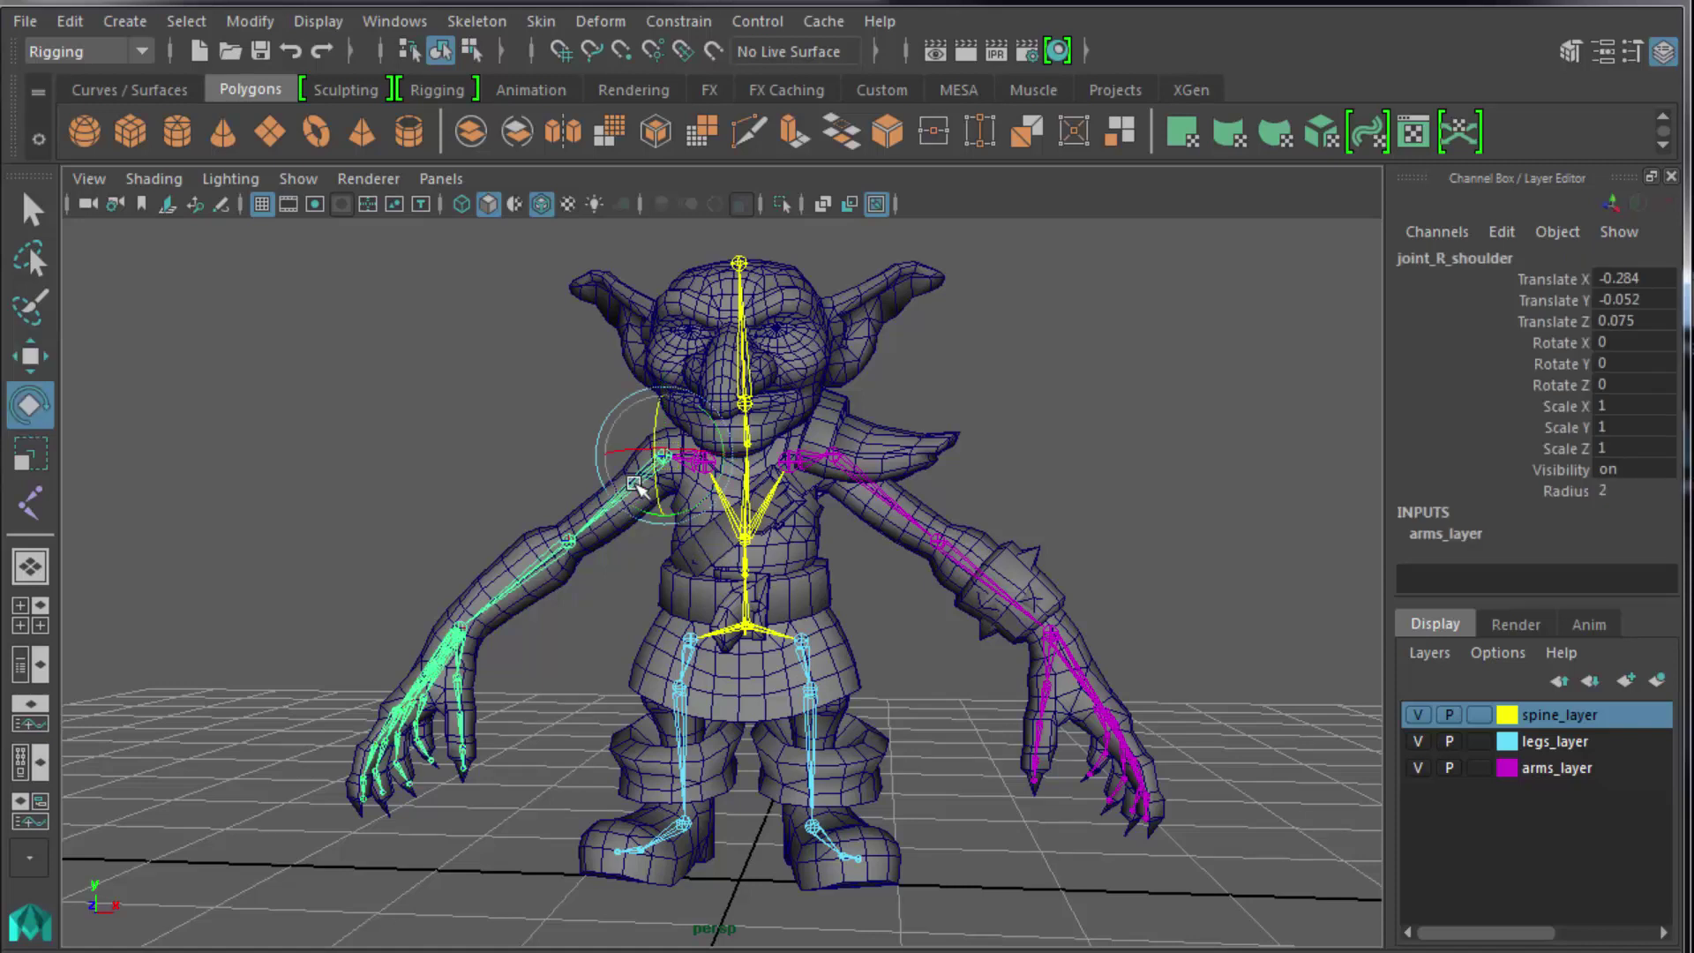
pyautogui.press('w')
pyautogui.press('e')
pyautogui.press('w')
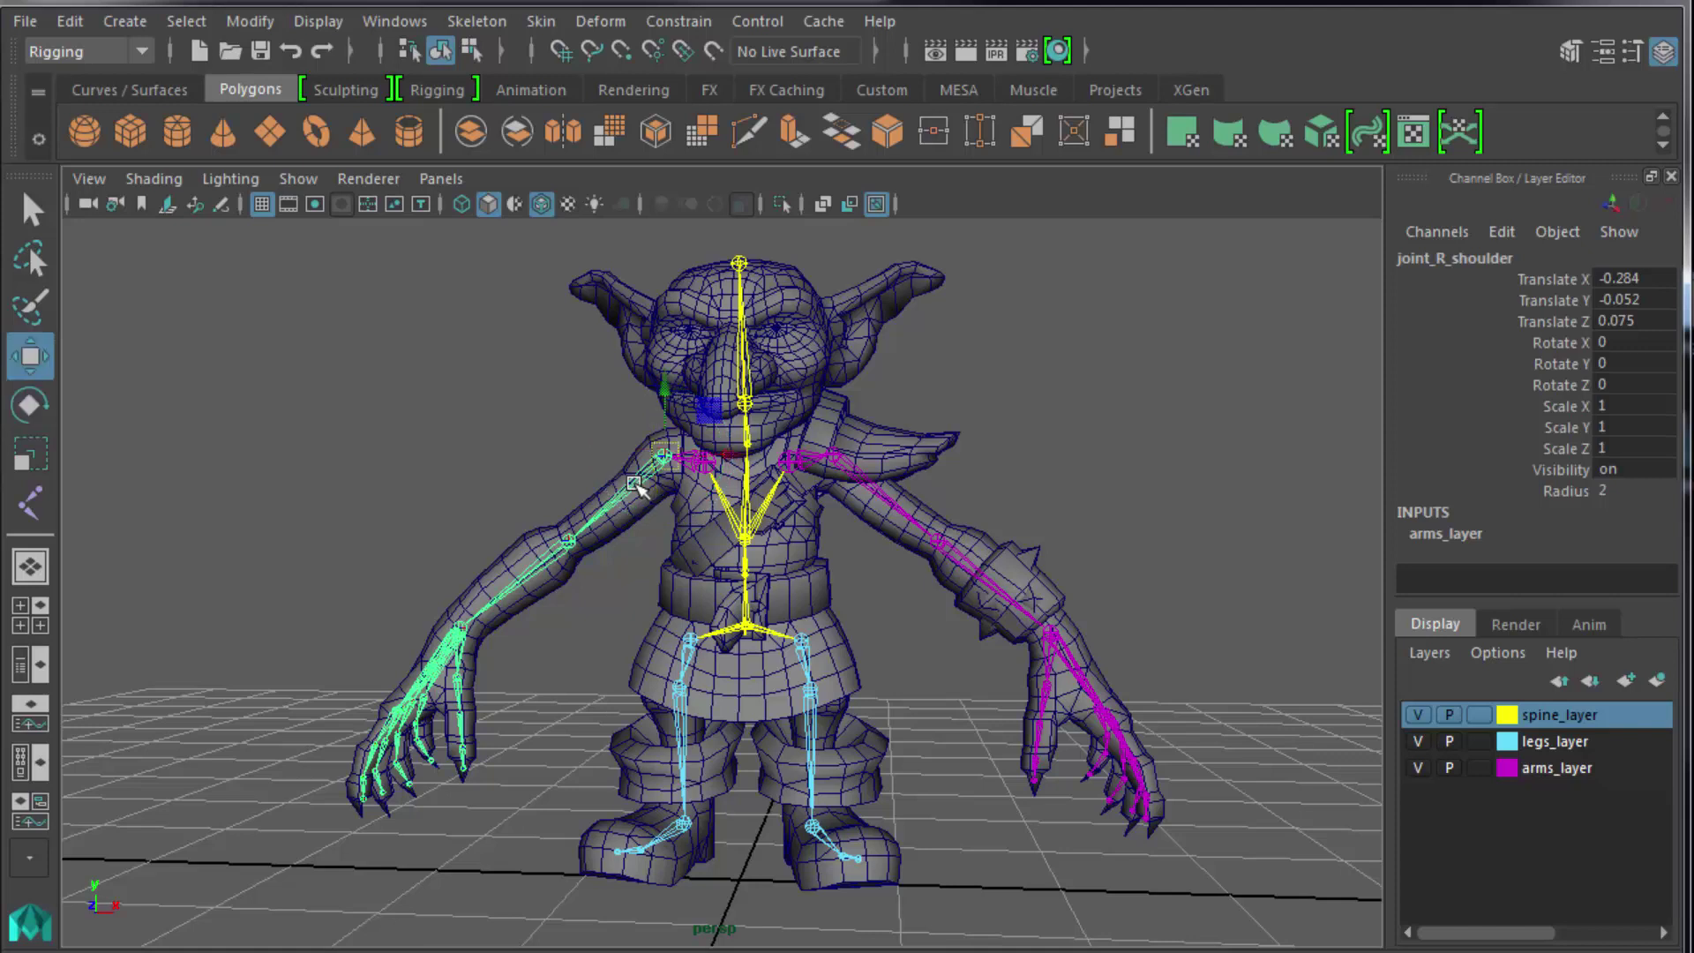
pyautogui.click(540, 387)
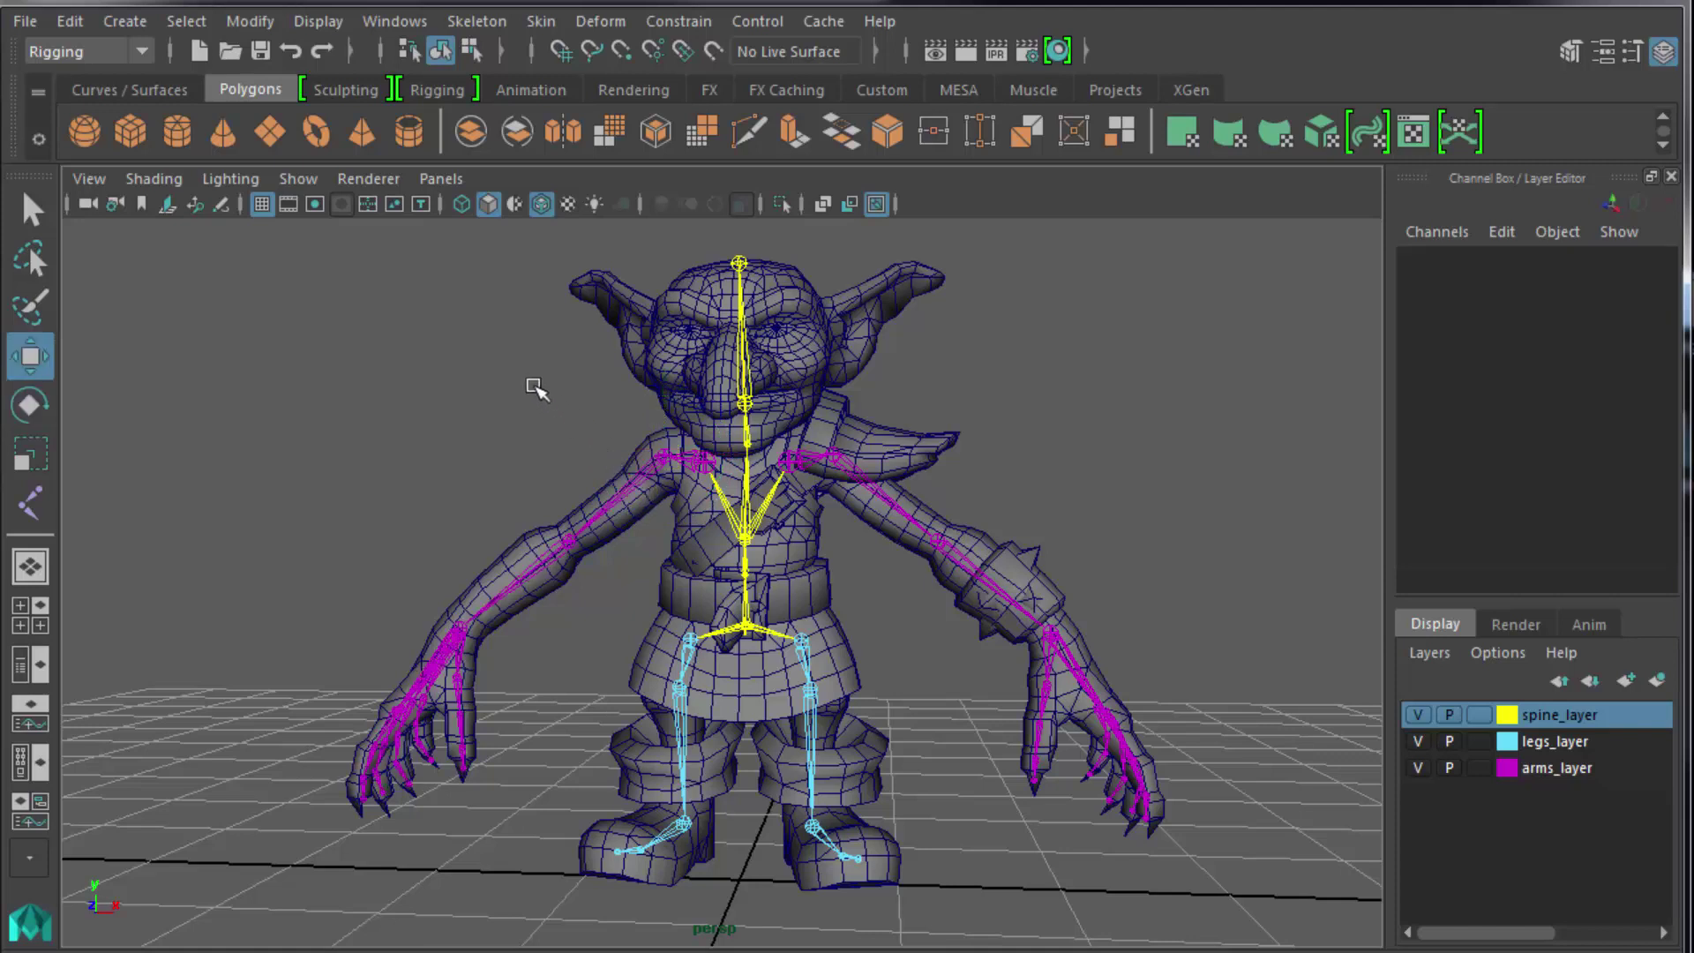
pyautogui.click(668, 458)
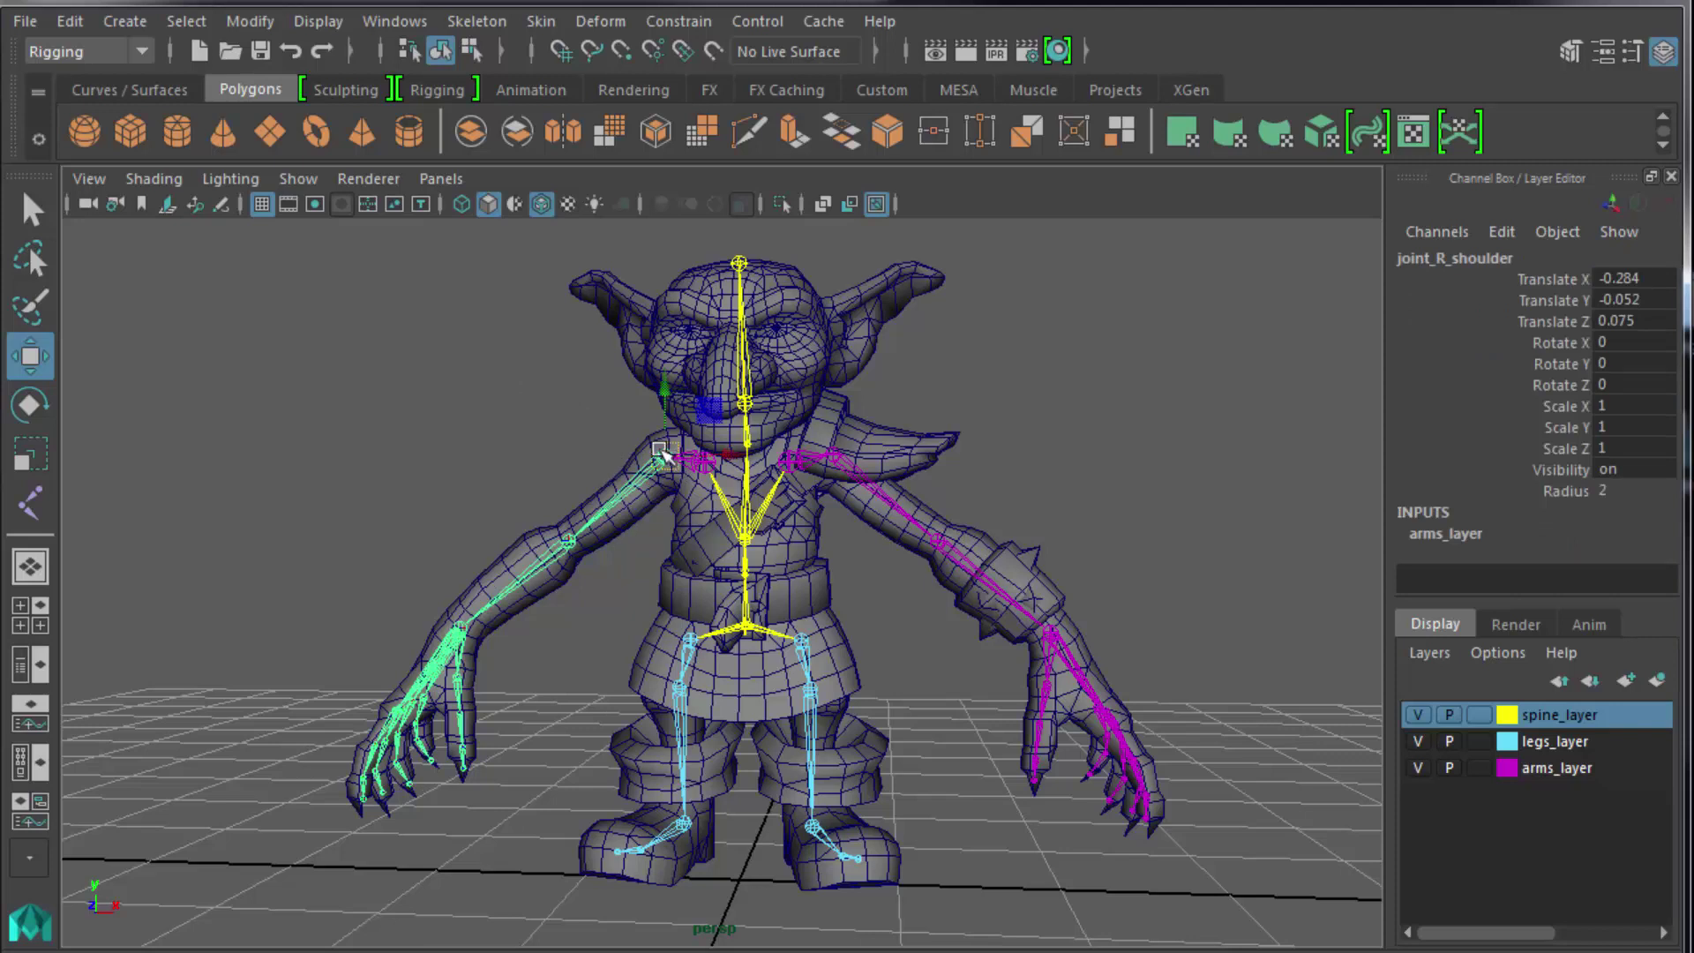
pyautogui.press('e')
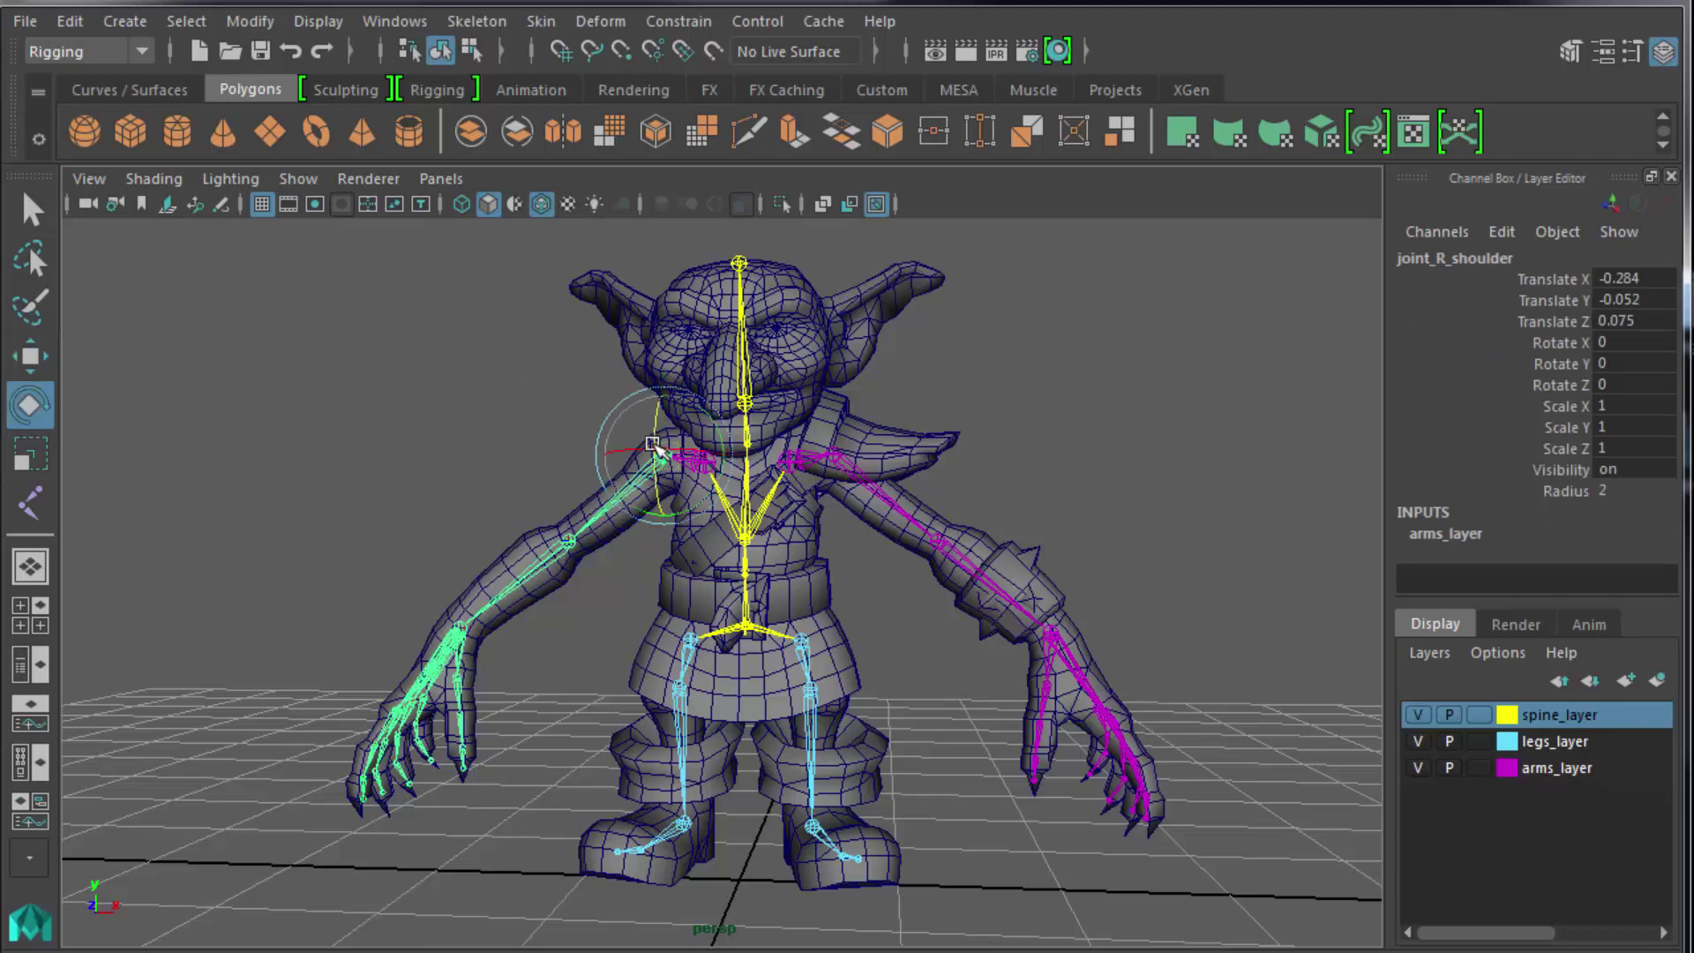
pyautogui.keyDown('alt'); pyautogui.moveTo(719, 487); pyautogui.dragTo(782, 574); pyautogui.keyUp('alt')
pyautogui.click(464, 397)
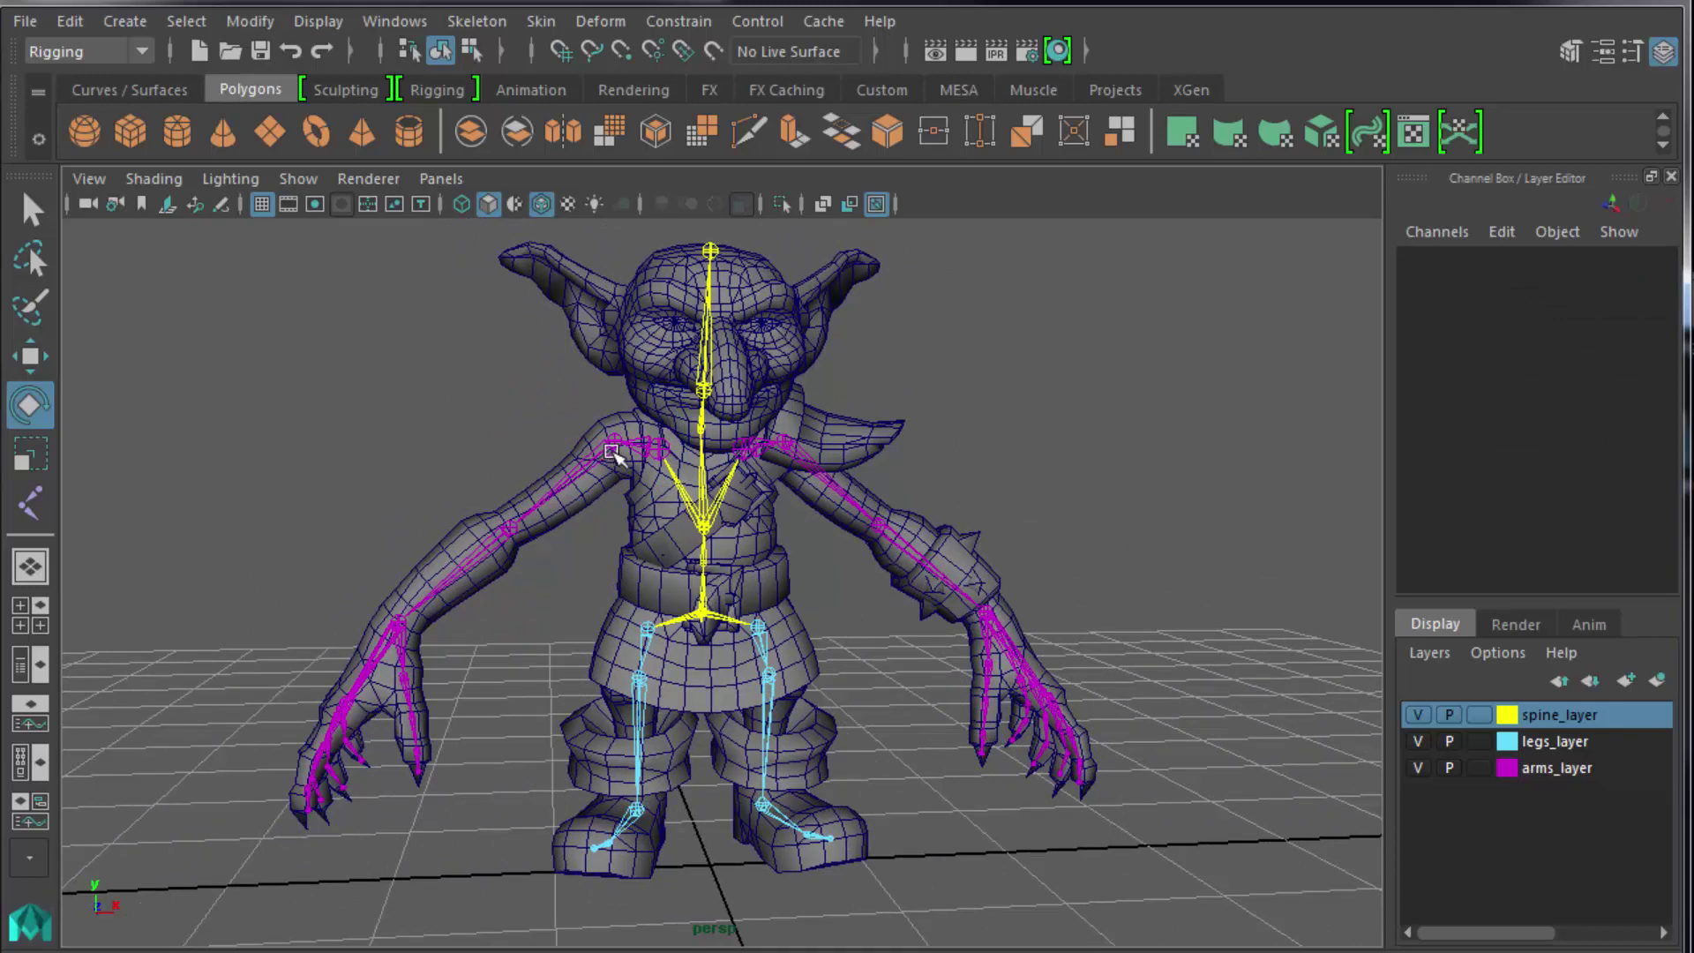
# Turn on the local rotation axes display for joint_R_shoulder, and deselect the joint.
pyautogui.click(612, 452)
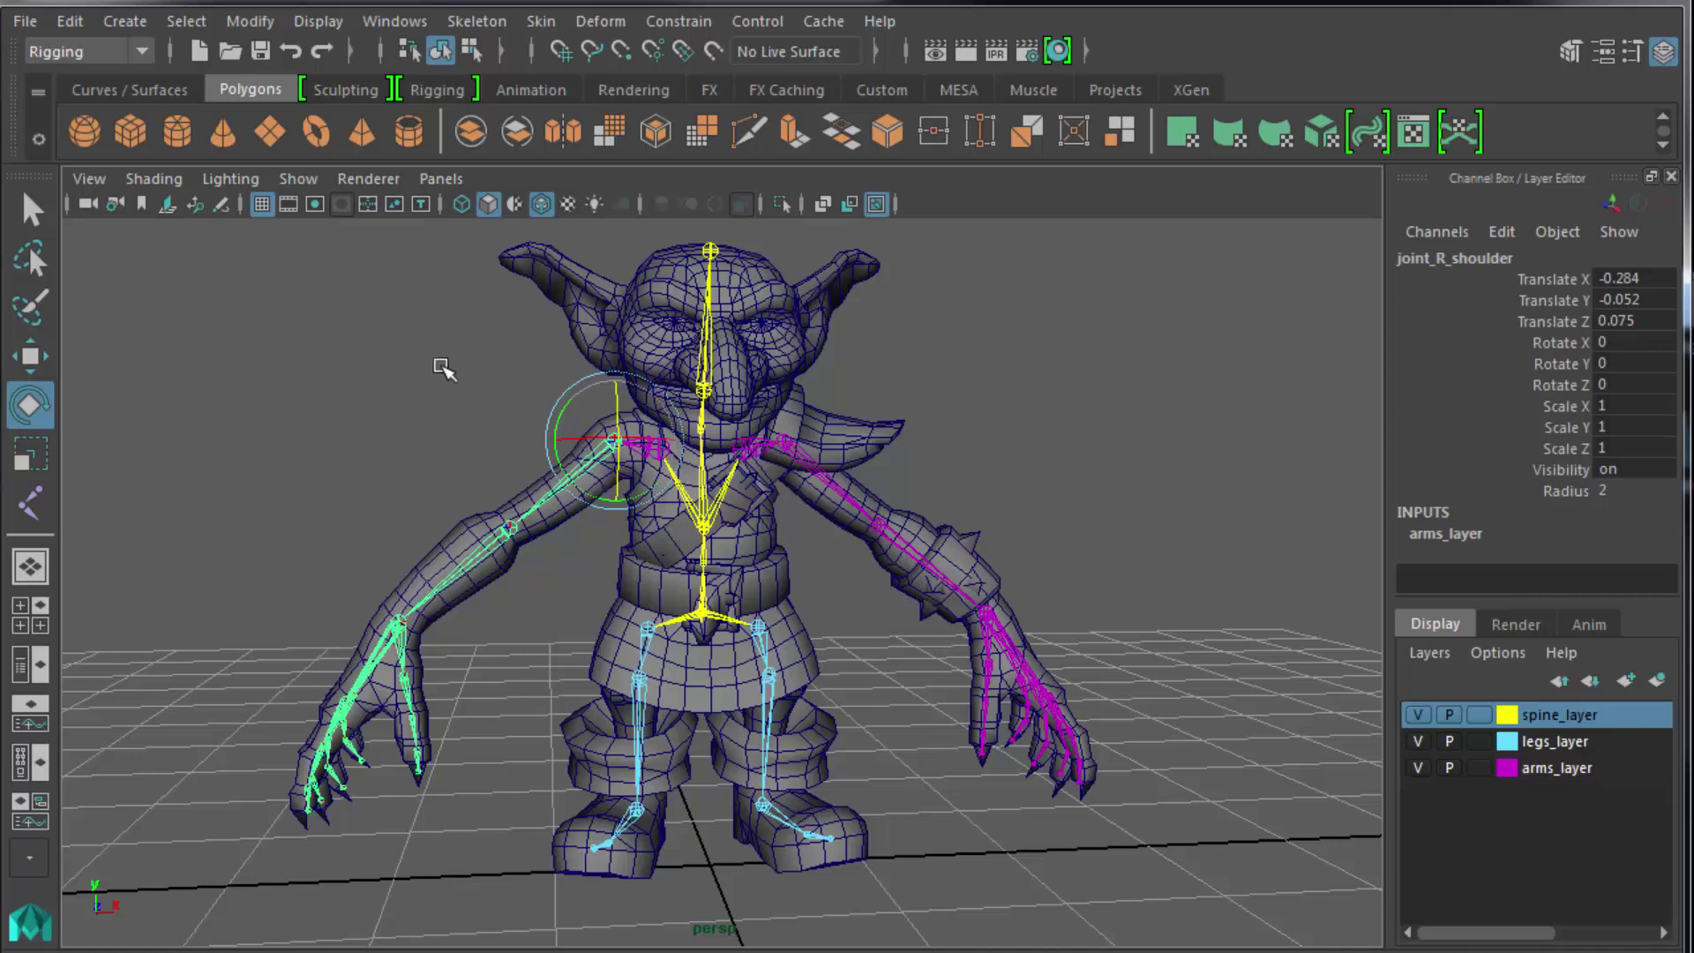
pyautogui.click(319, 19)
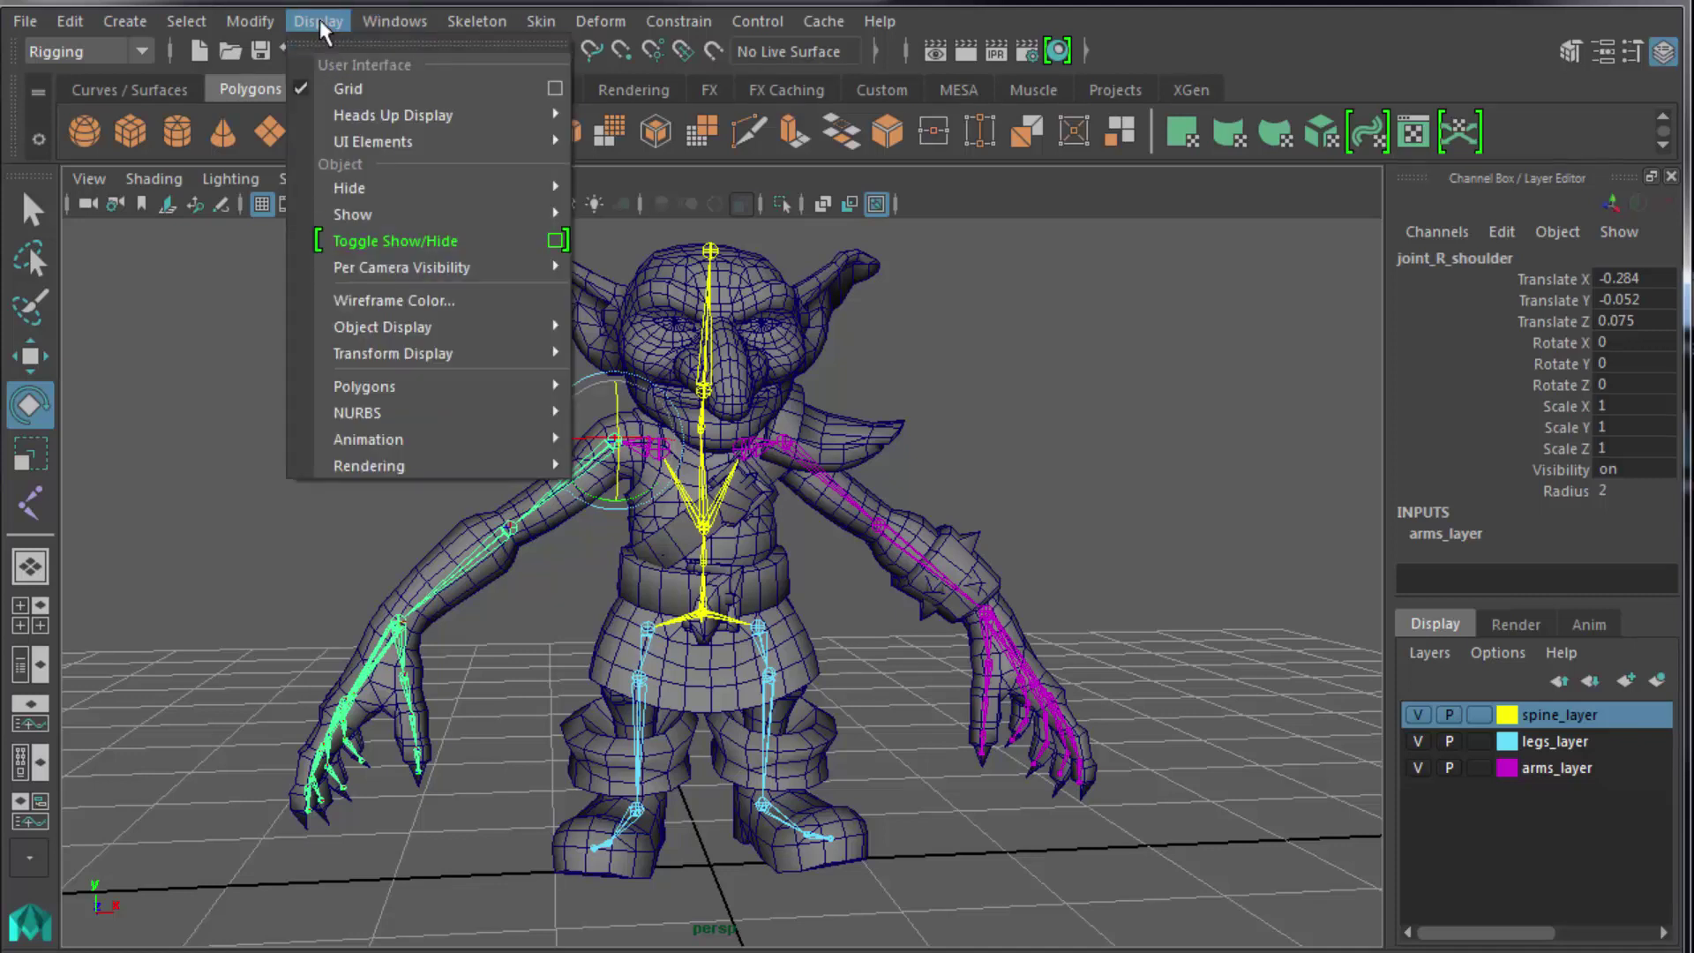
pyautogui.moveTo(405, 347)
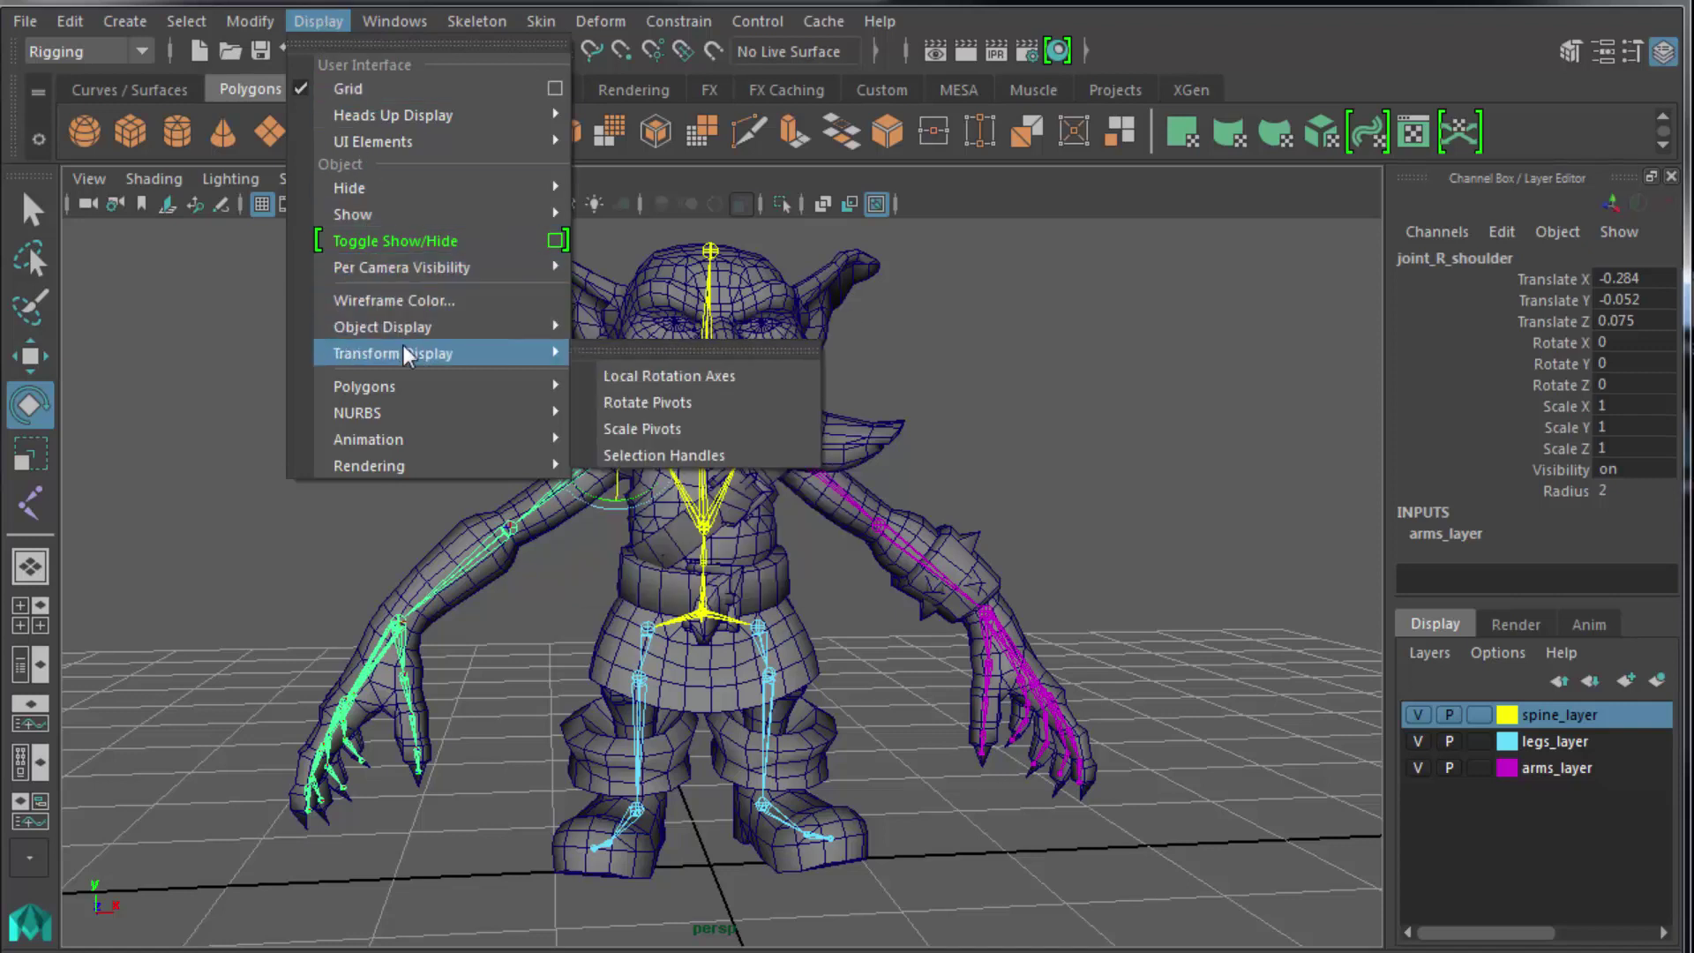
pyautogui.click(706, 378)
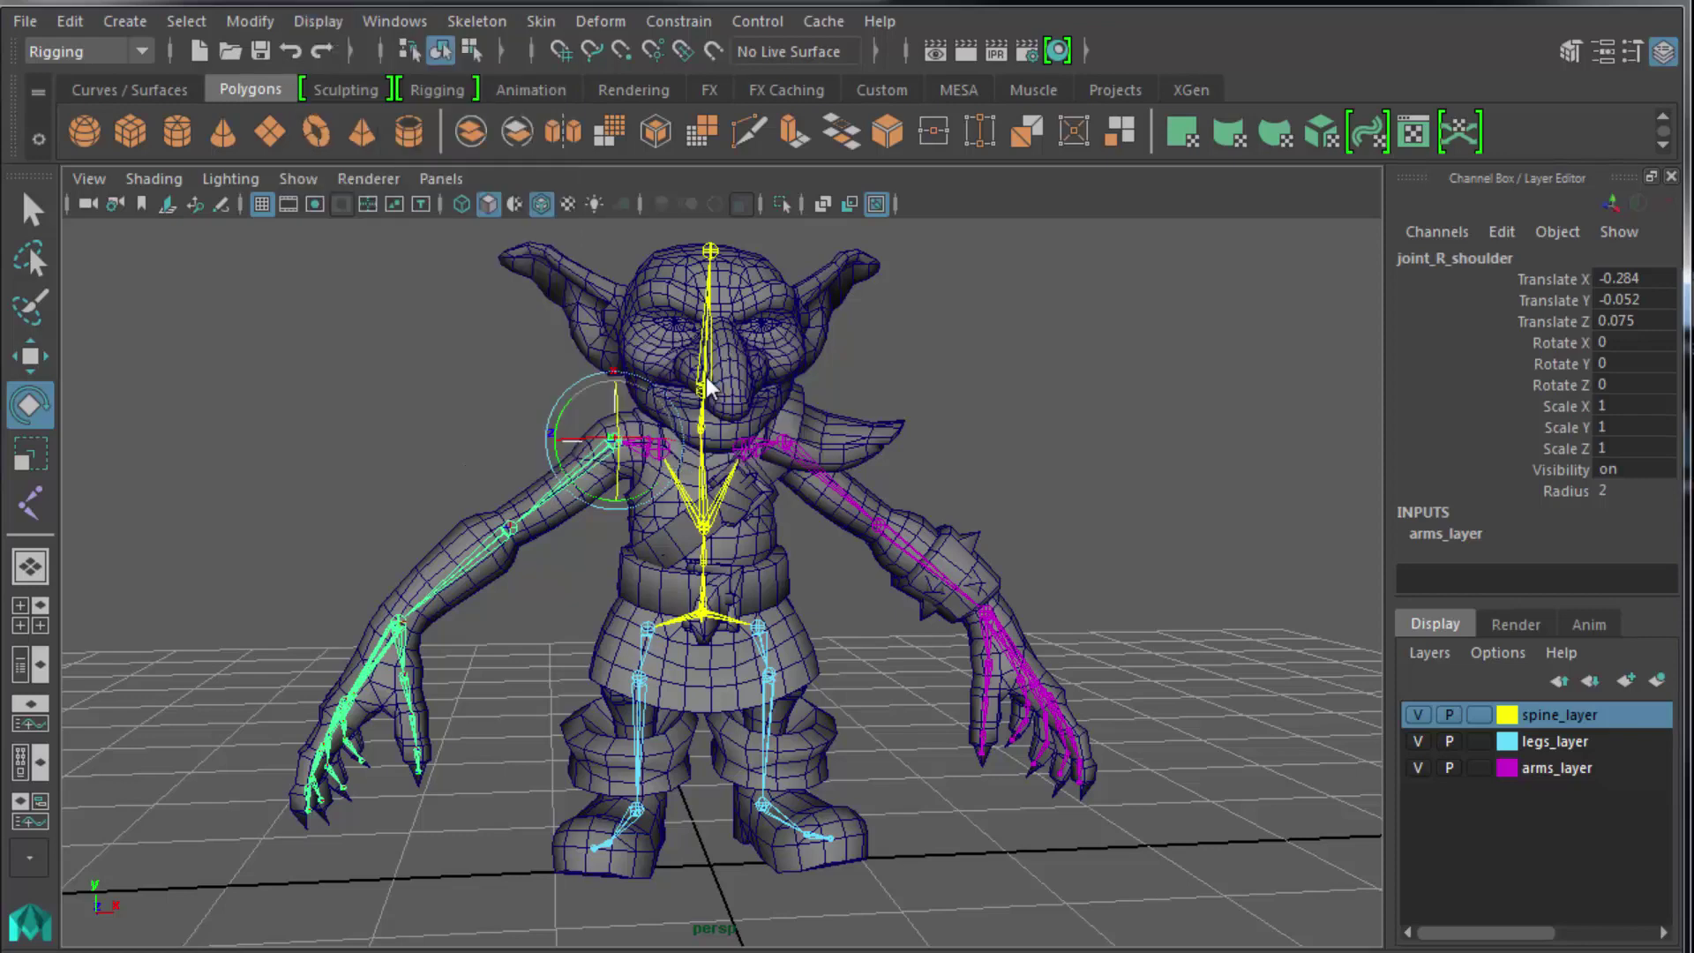
pyautogui.click(408, 386)
# Examine the right shoulder's local rotation axes up close and compare them with its rotate manipulator.
pyautogui.scroll(5, 439, 446)
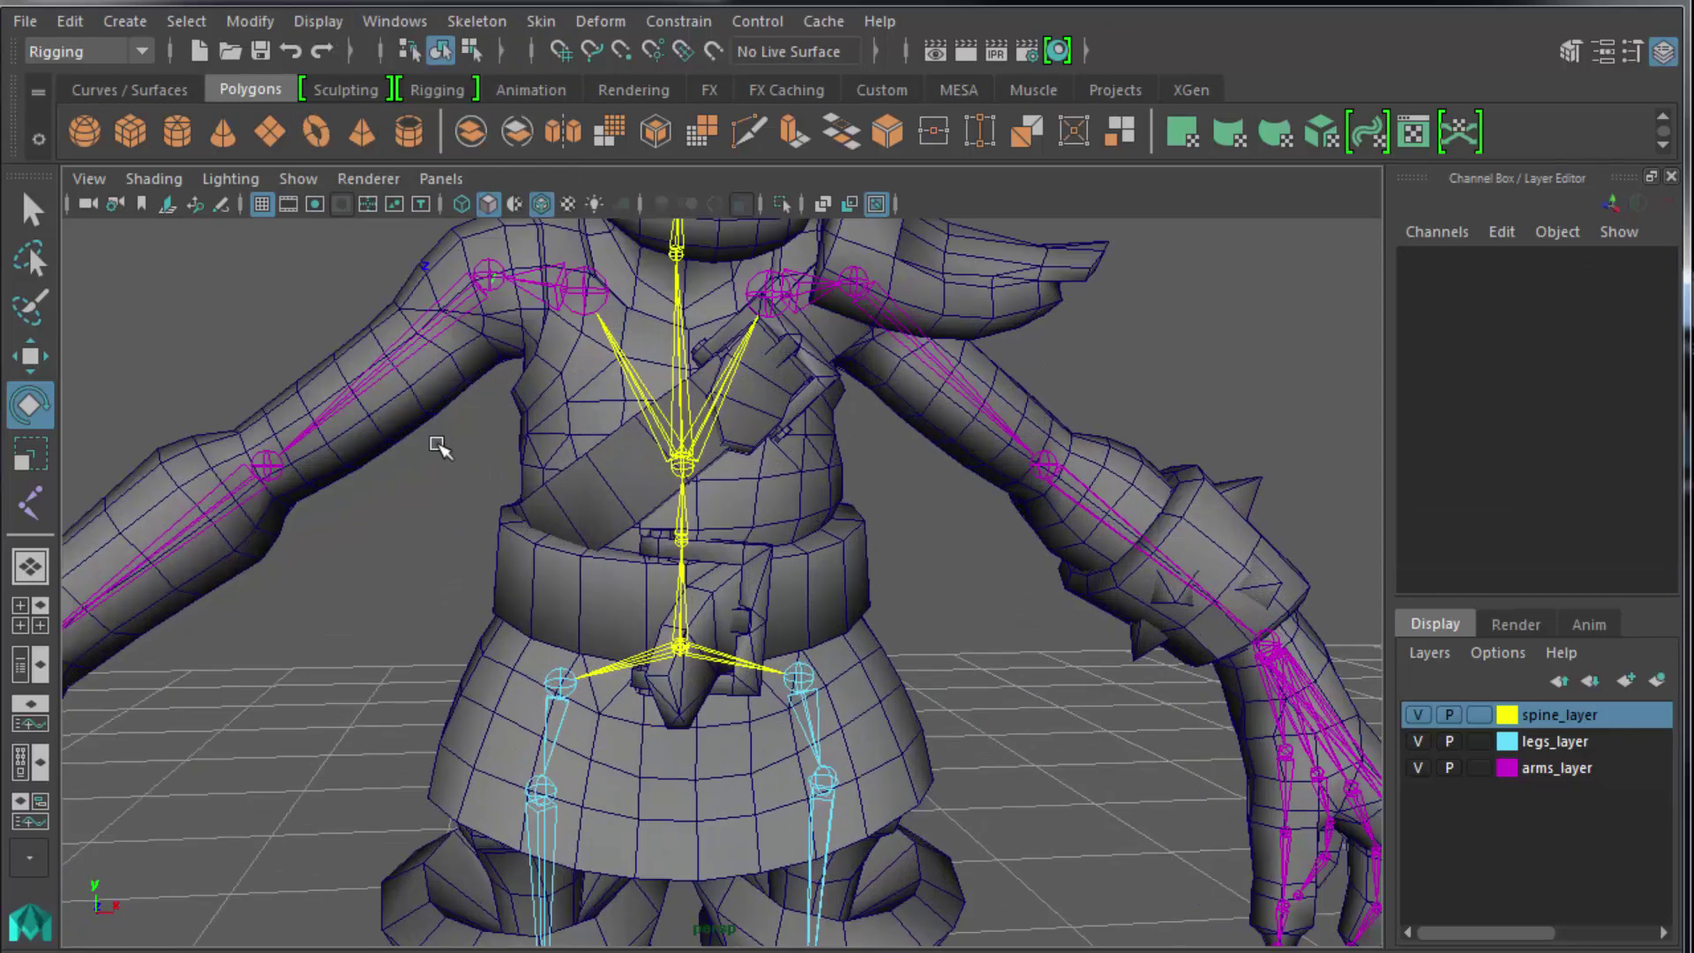
pyautogui.scroll(-2, 438, 446)
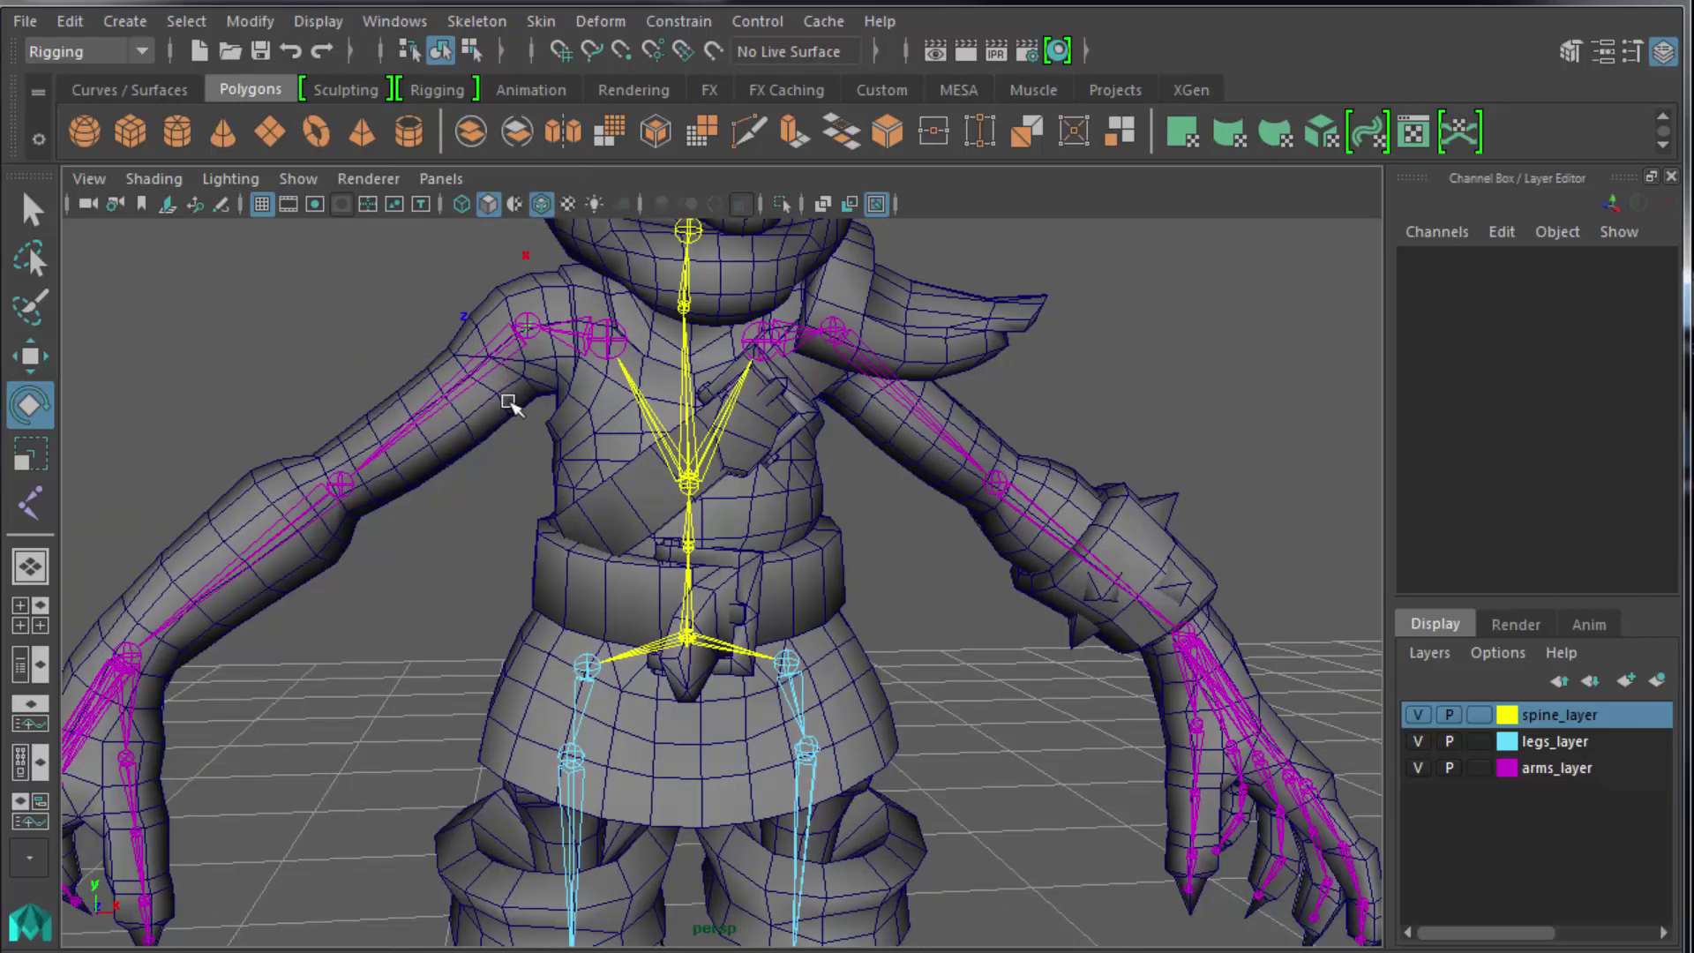
pyautogui.keyDown('alt'); pyautogui.moveTo(460, 410); pyautogui.dragTo(813, 433); pyautogui.keyUp('alt')
pyautogui.scroll(-3, 813, 430)
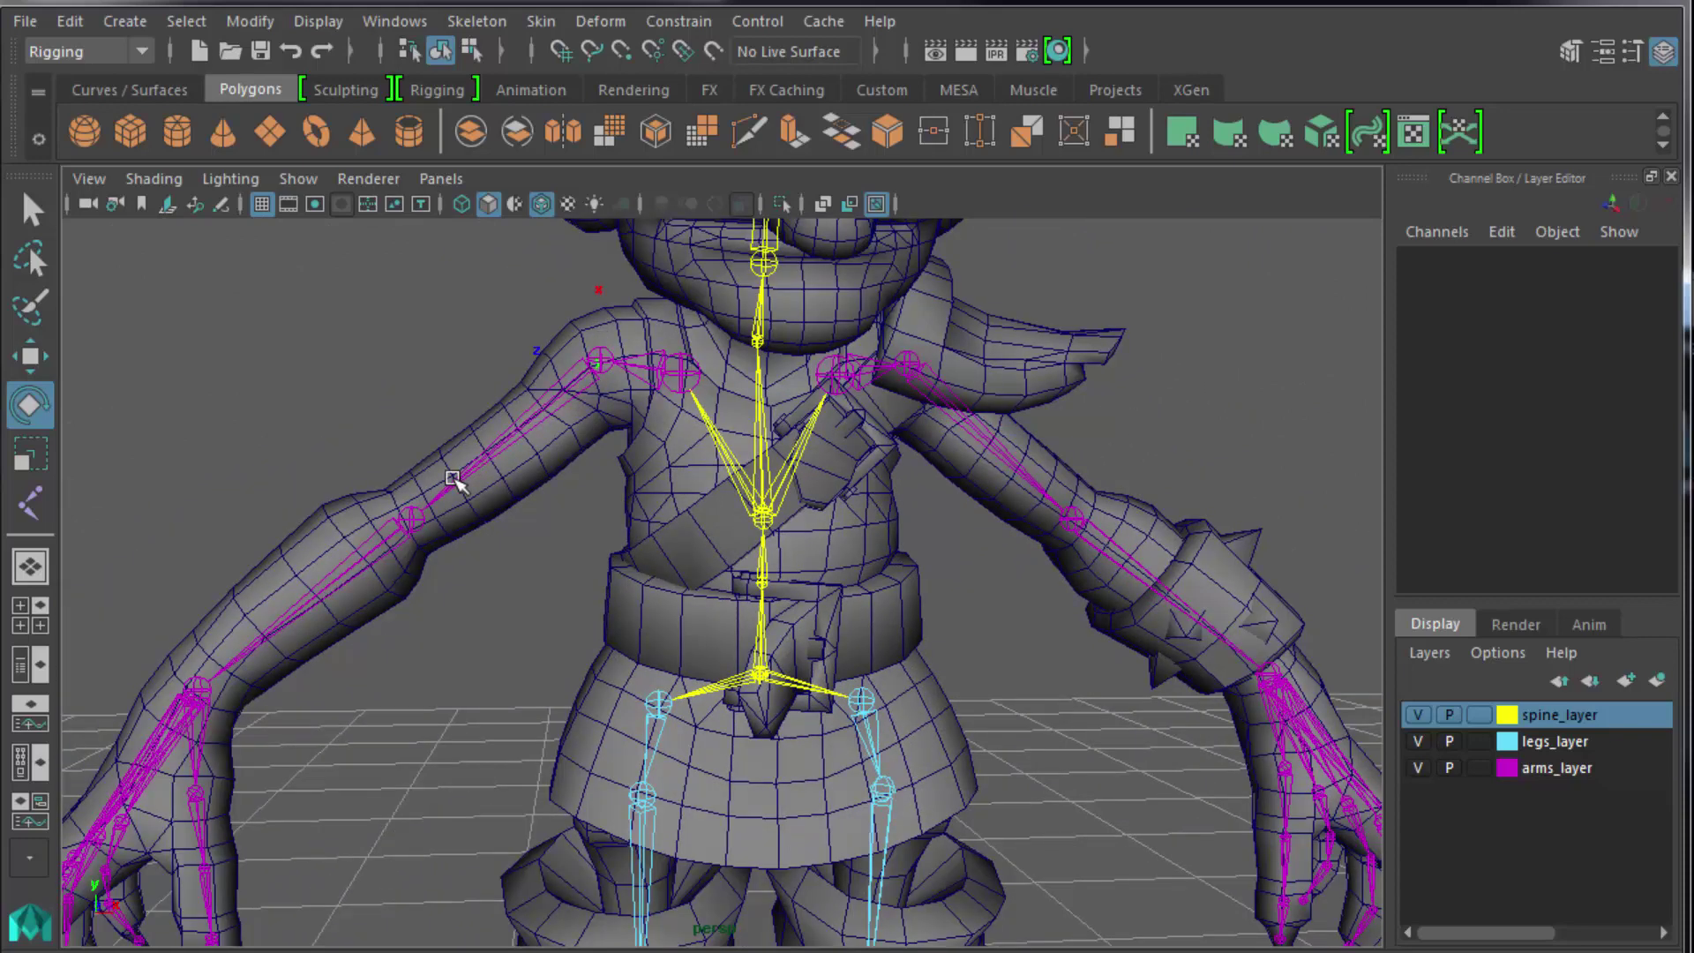
pyautogui.click(600, 358)
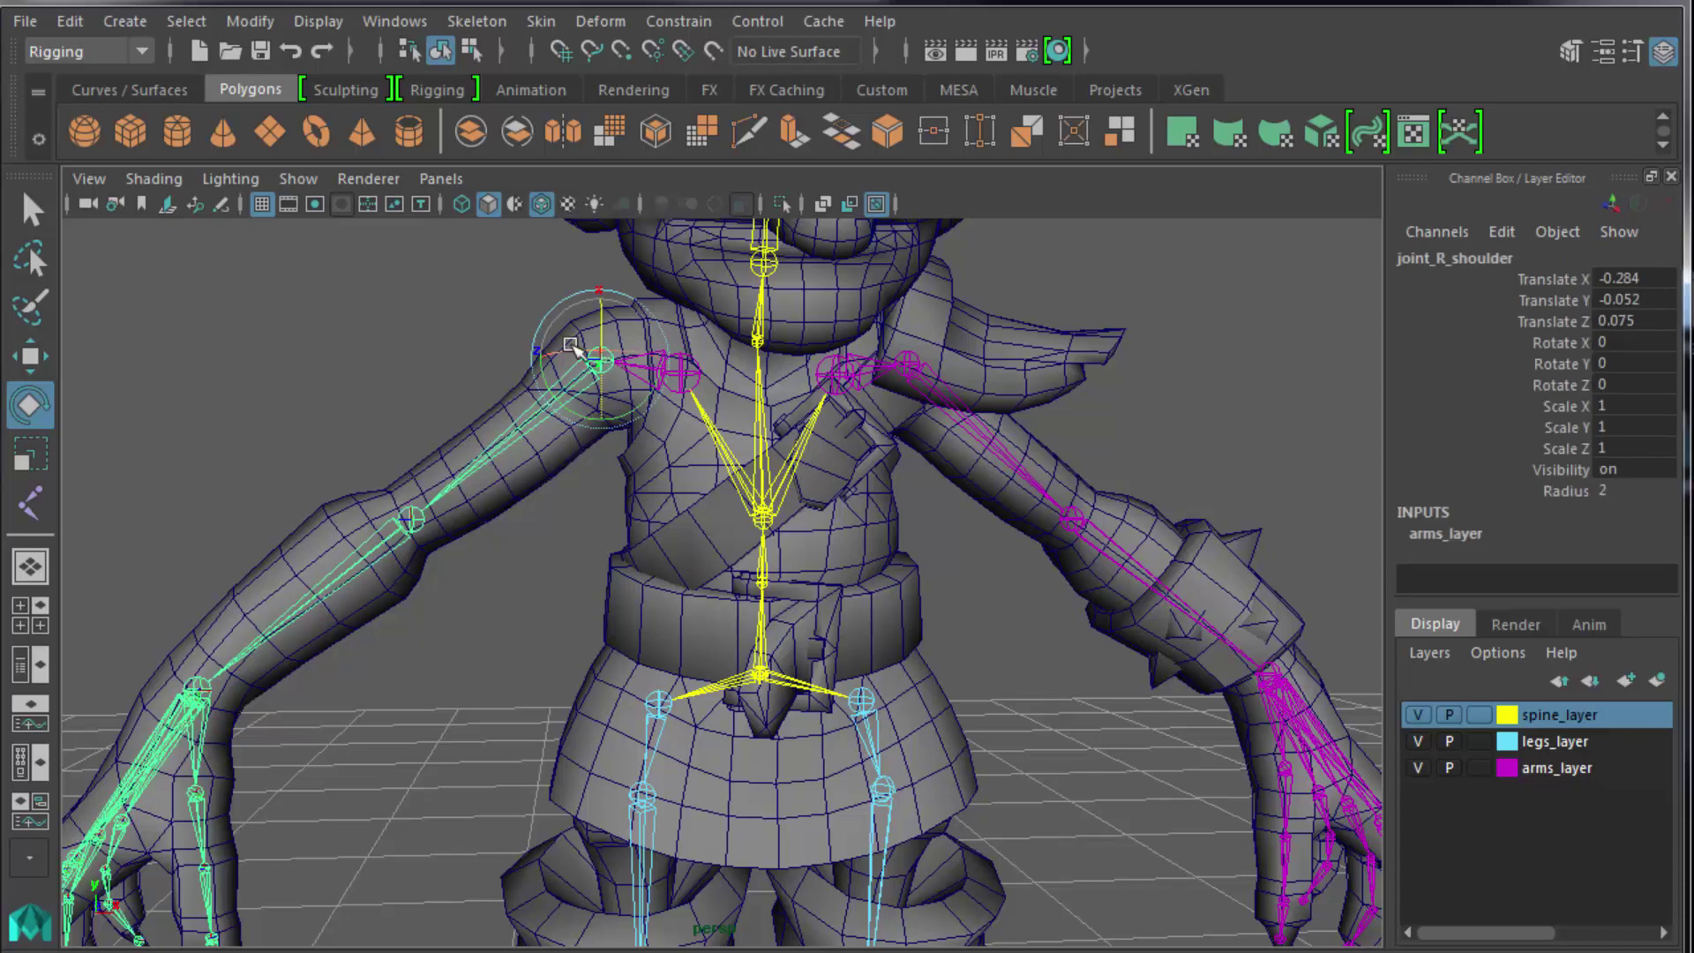
pyautogui.click(470, 319)
pyautogui.press('f')
pyautogui.scroll(-5, 470, 318)
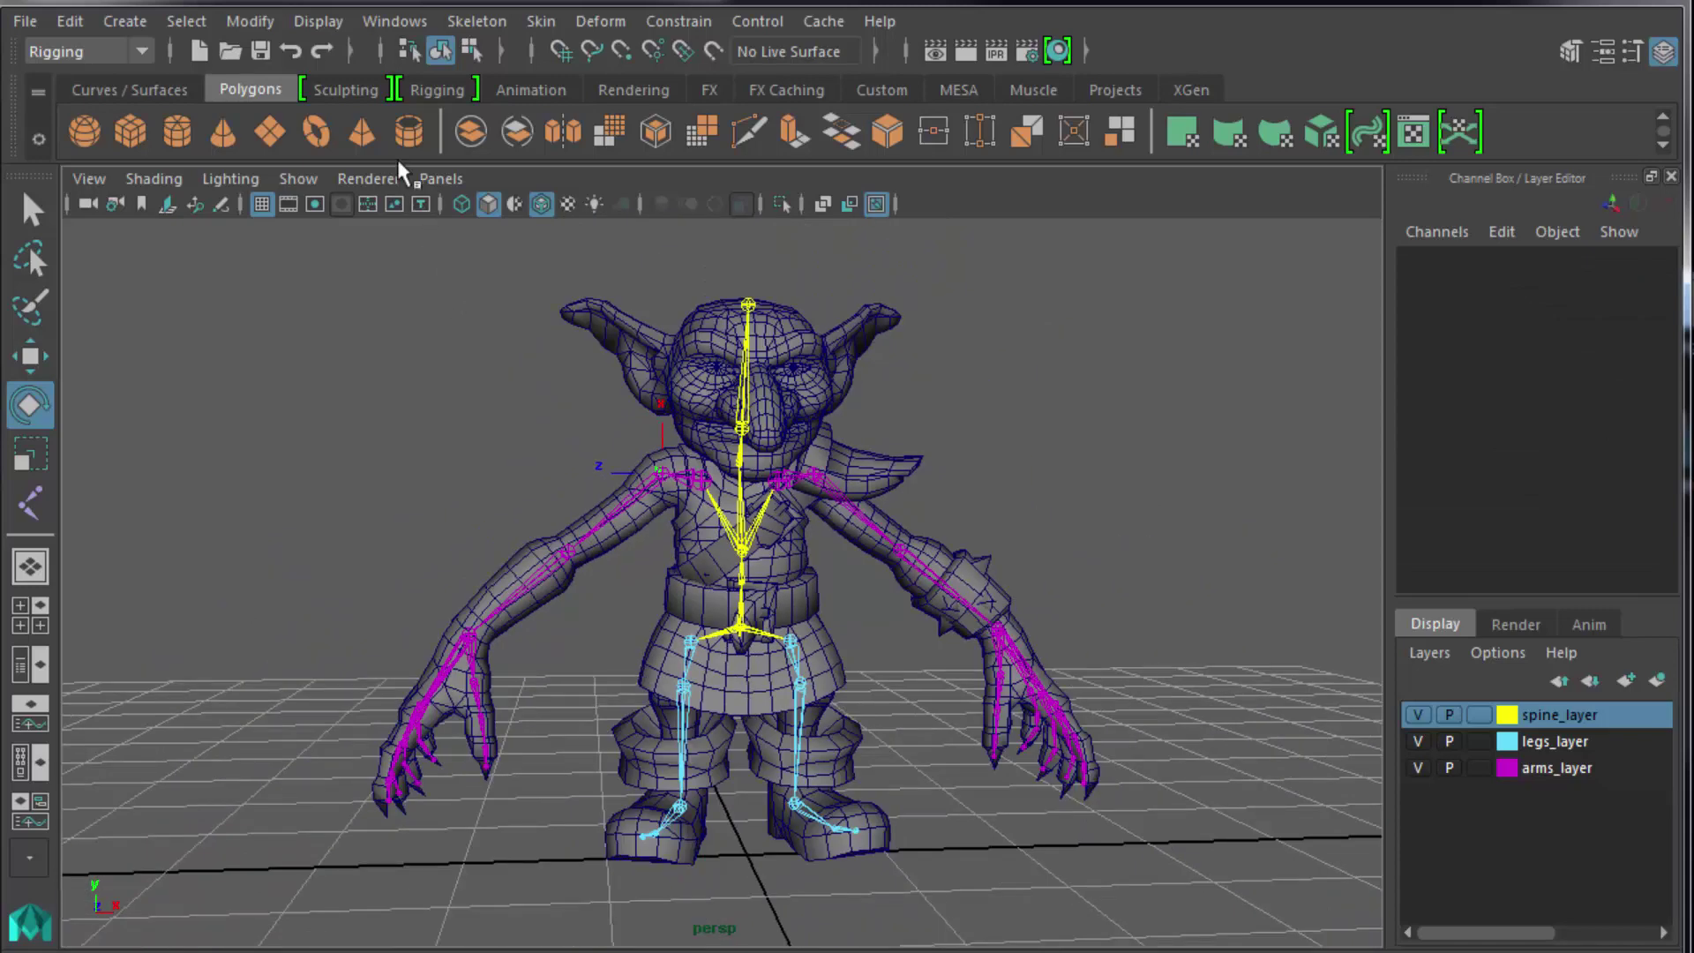
# Open the Outliner and fully expand the hip joint hierarchy.
pyautogui.click(394, 21)
pyautogui.click(464, 249)
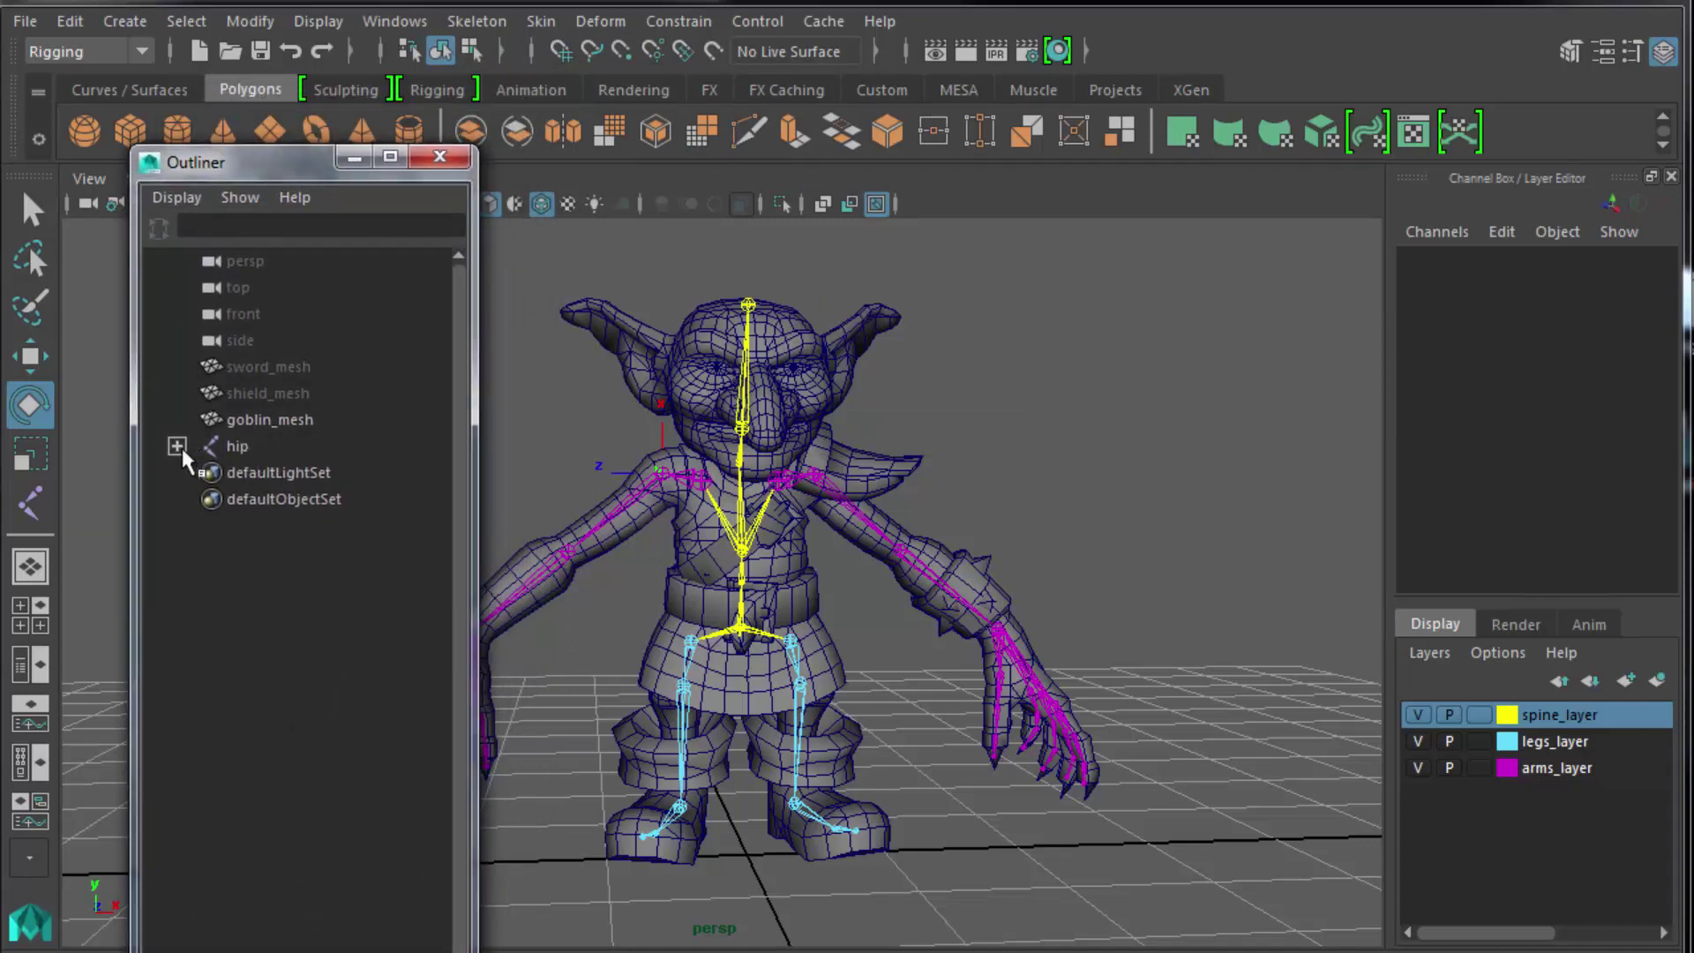
pyautogui.keyDown('shift'); pyautogui.click(177, 446); pyautogui.keyUp('shift')
# Select every joint from hip through joint_L_toetip in the Outliner, and clear the selection.
pyautogui.click(231, 446)
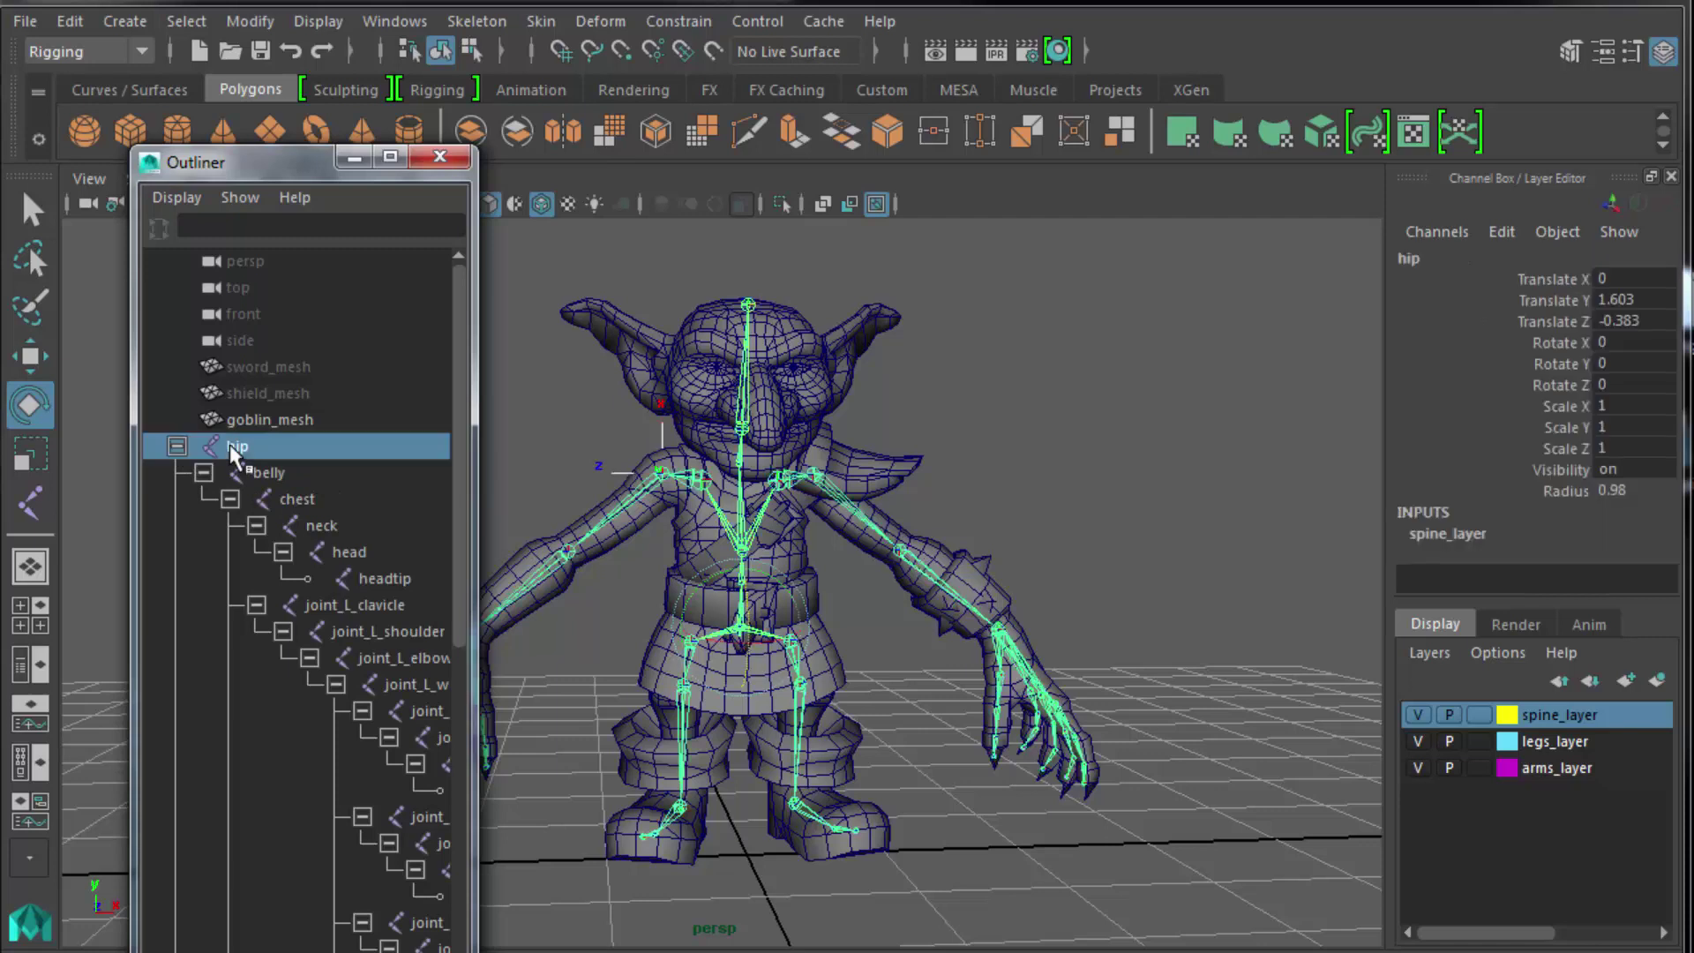
pyautogui.moveTo(468, 437); pyautogui.dragTo(484, 896)
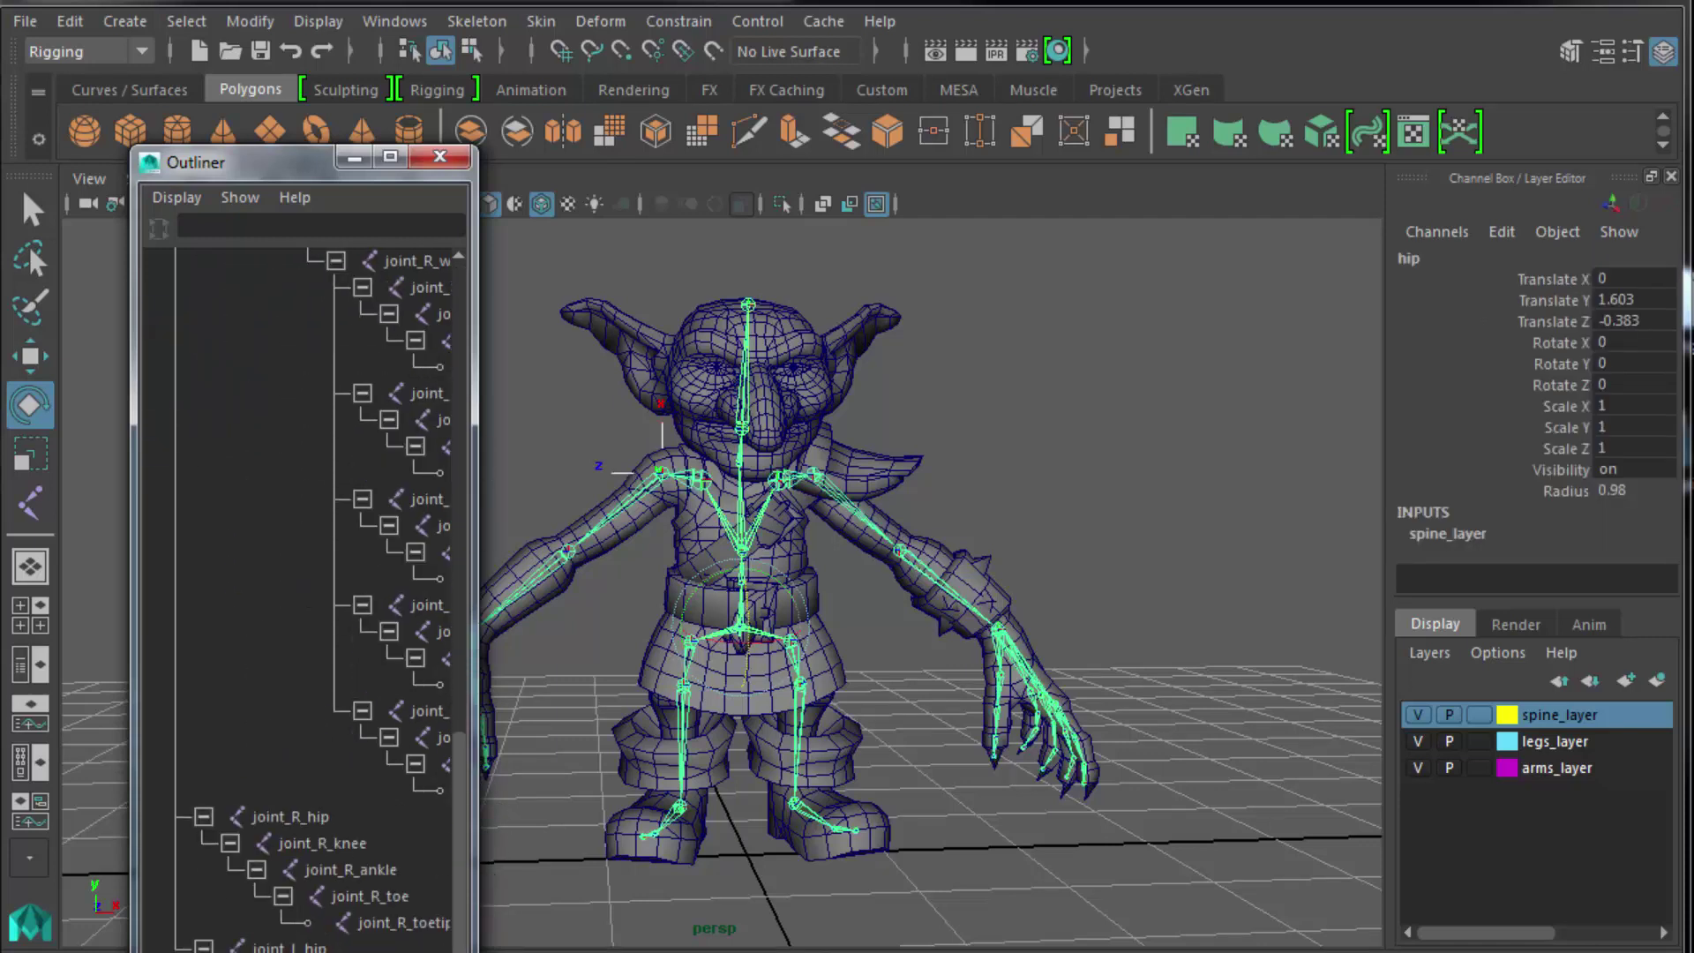
pyautogui.keyDown('shift'); pyautogui.click(402, 952); pyautogui.keyUp('shift')
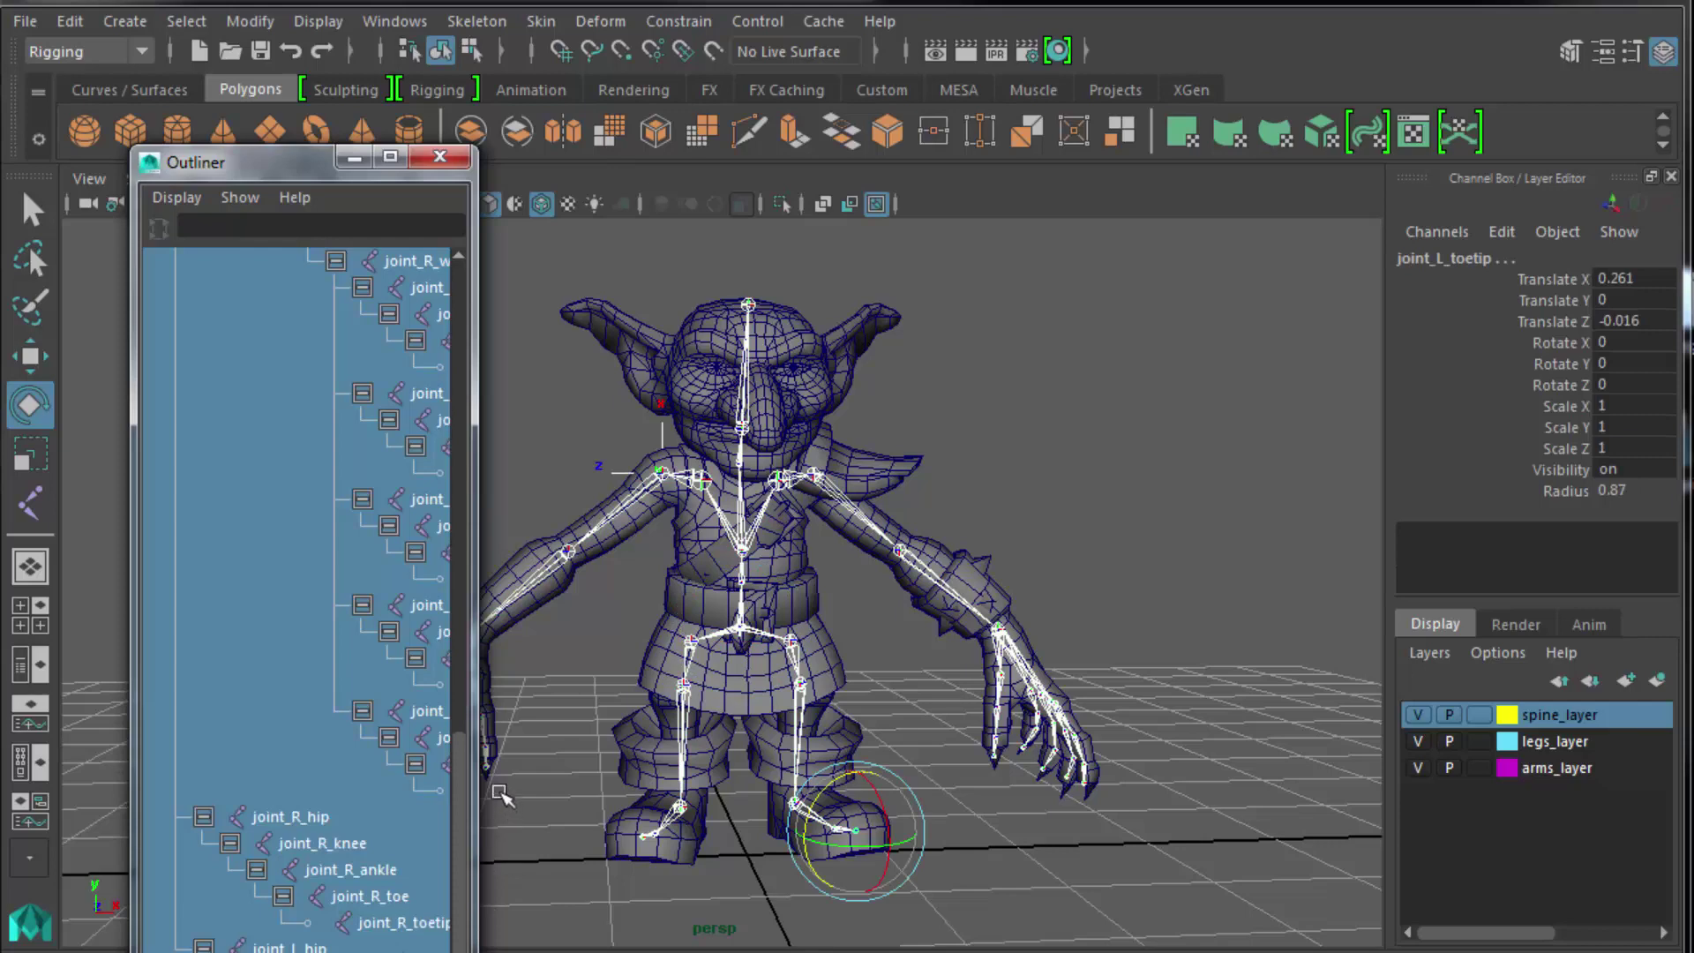
pyautogui.scroll(10, 456, 414)
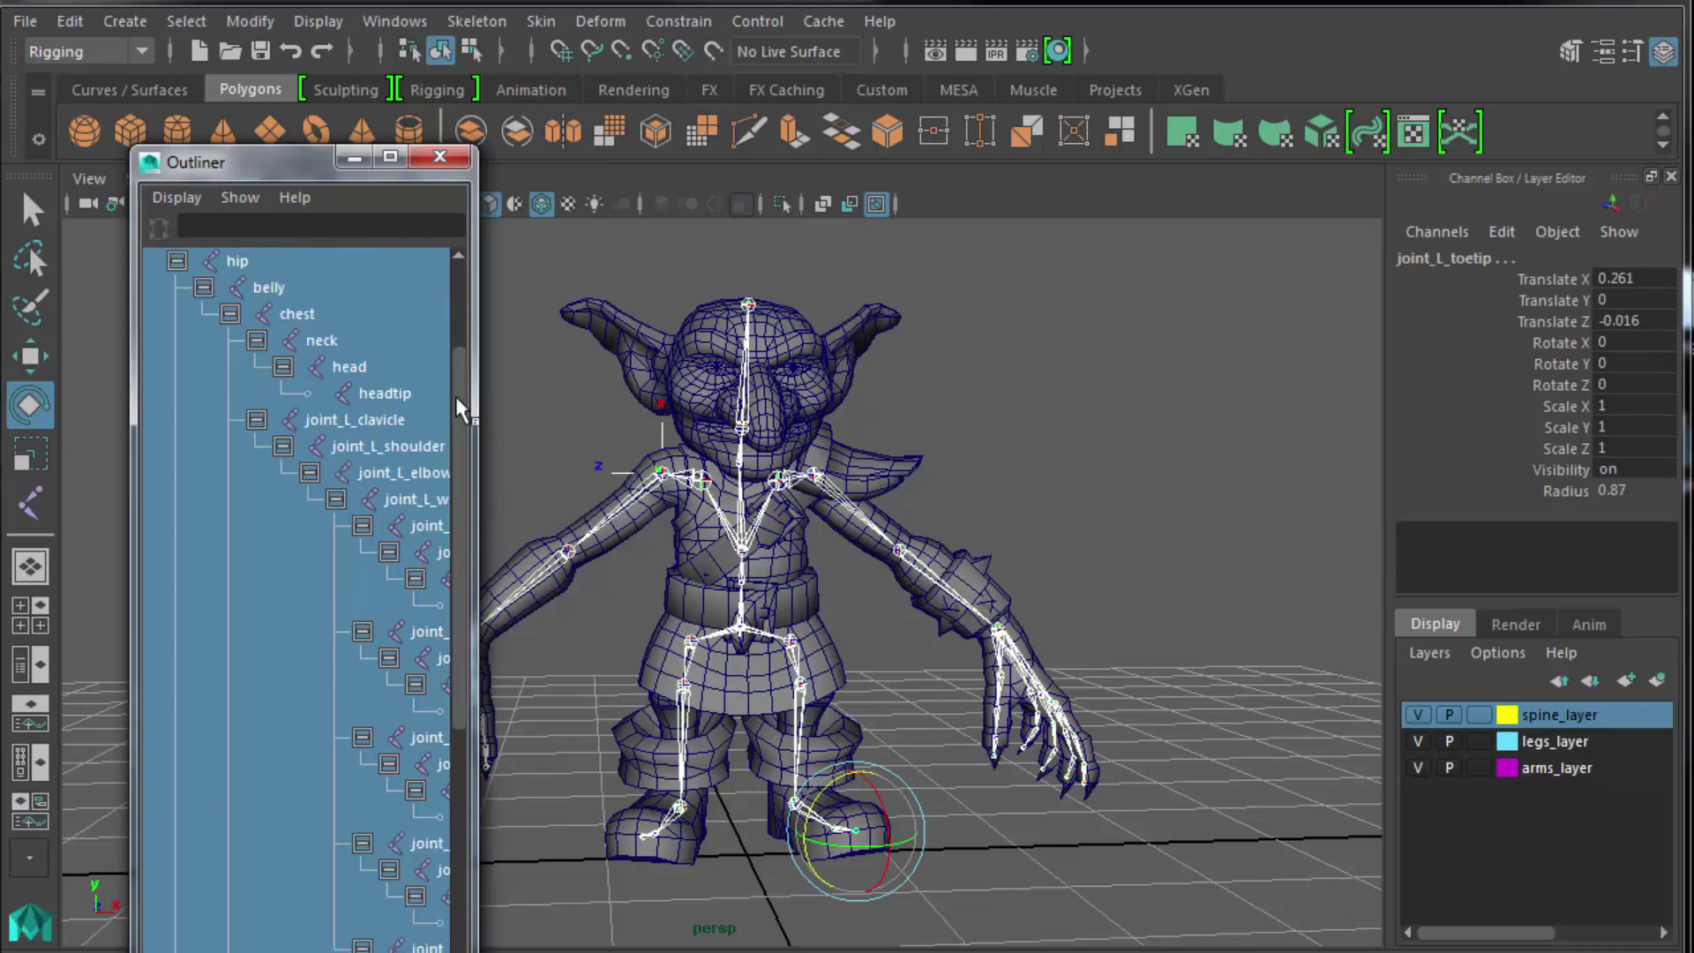
pyautogui.scroll(3, 458, 293)
pyautogui.click(558, 392)
# Select the hip joint's entire hierarchy and toggle the local rotation axes display for all its joints.
pyautogui.click(237, 447)
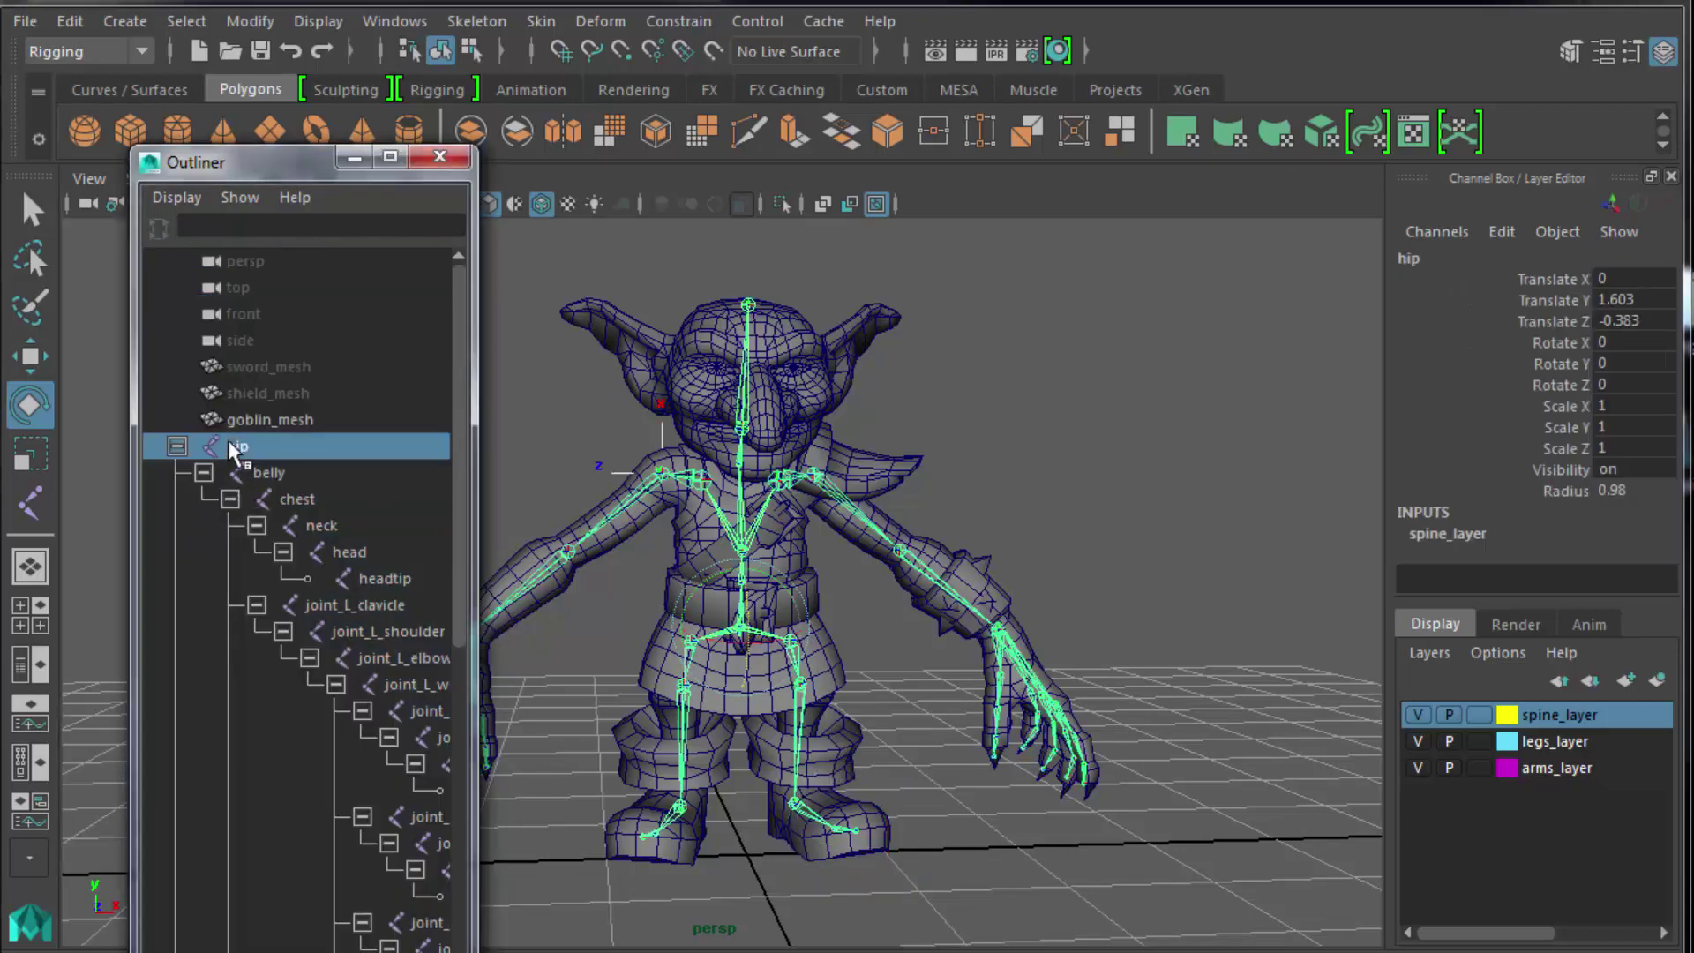
pyautogui.click(186, 20)
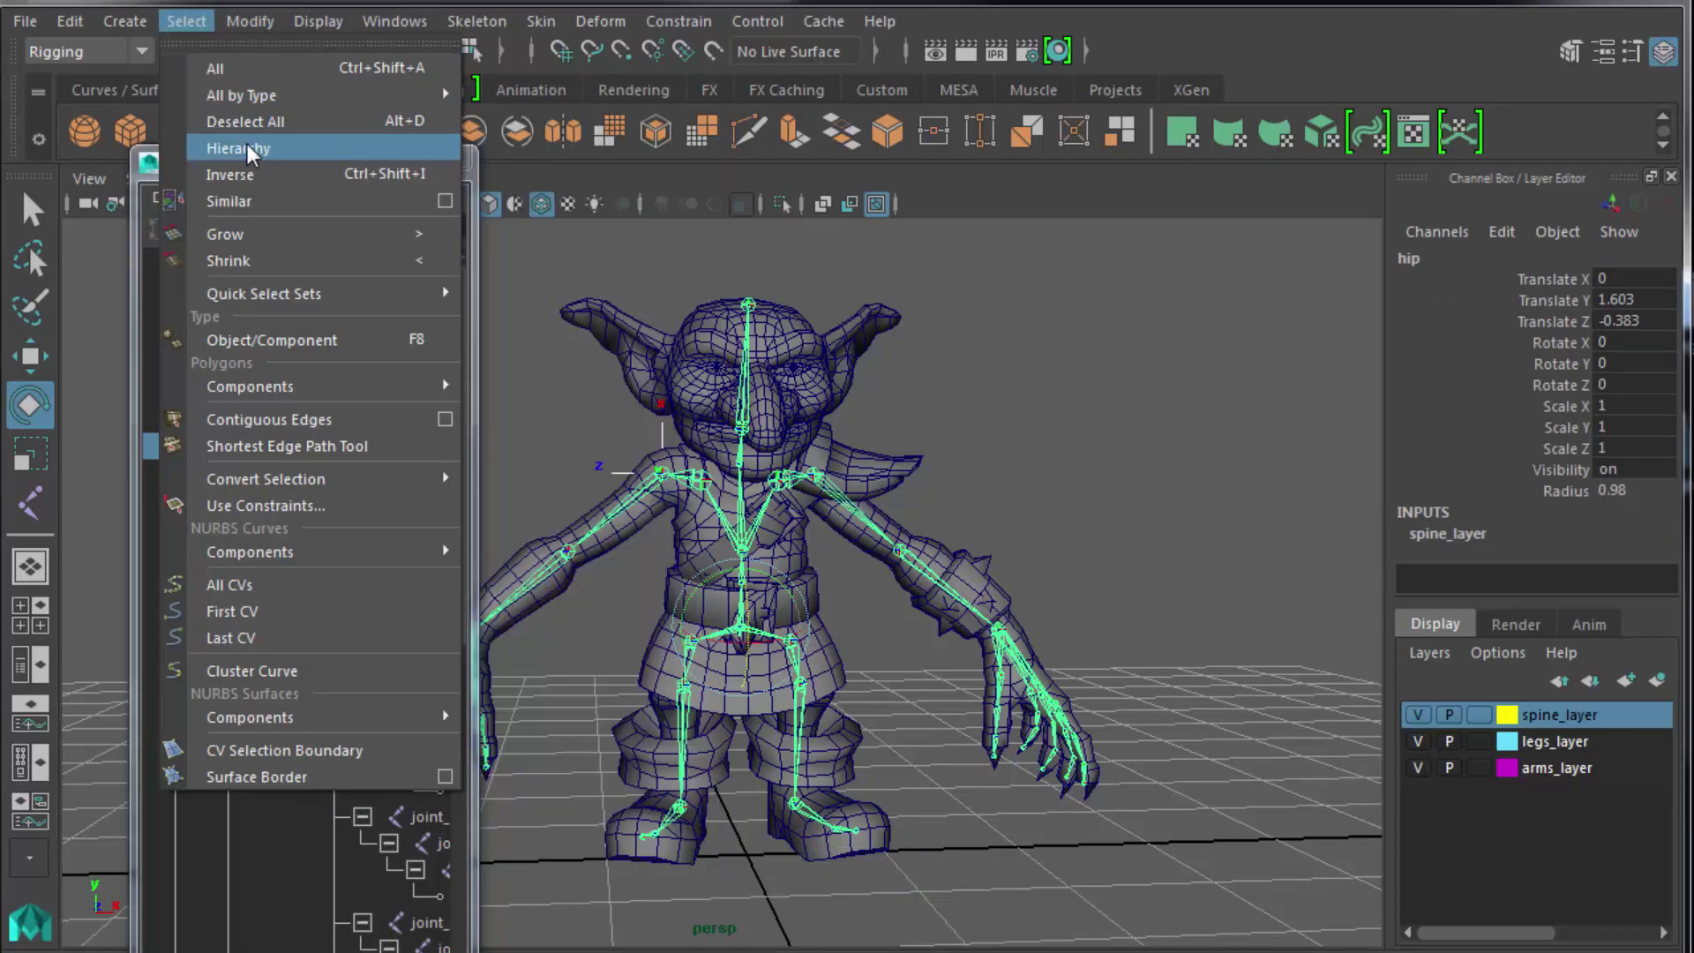
pyautogui.click(251, 150)
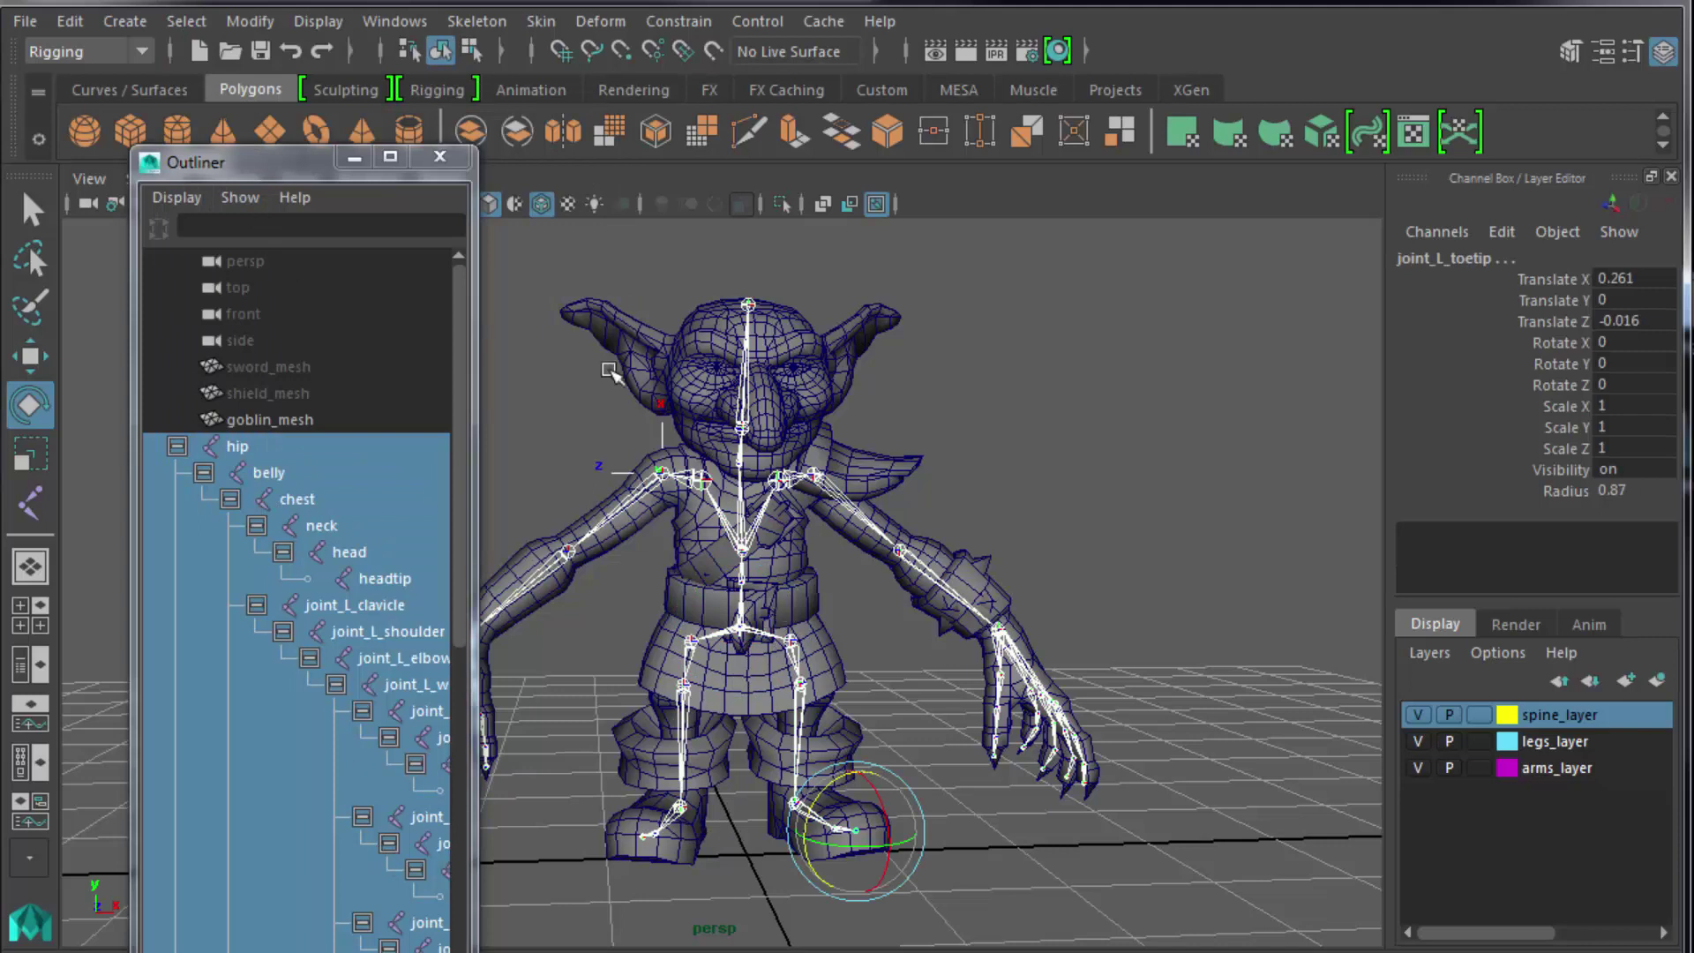
pyautogui.click(318, 20)
pyautogui.moveTo(446, 327)
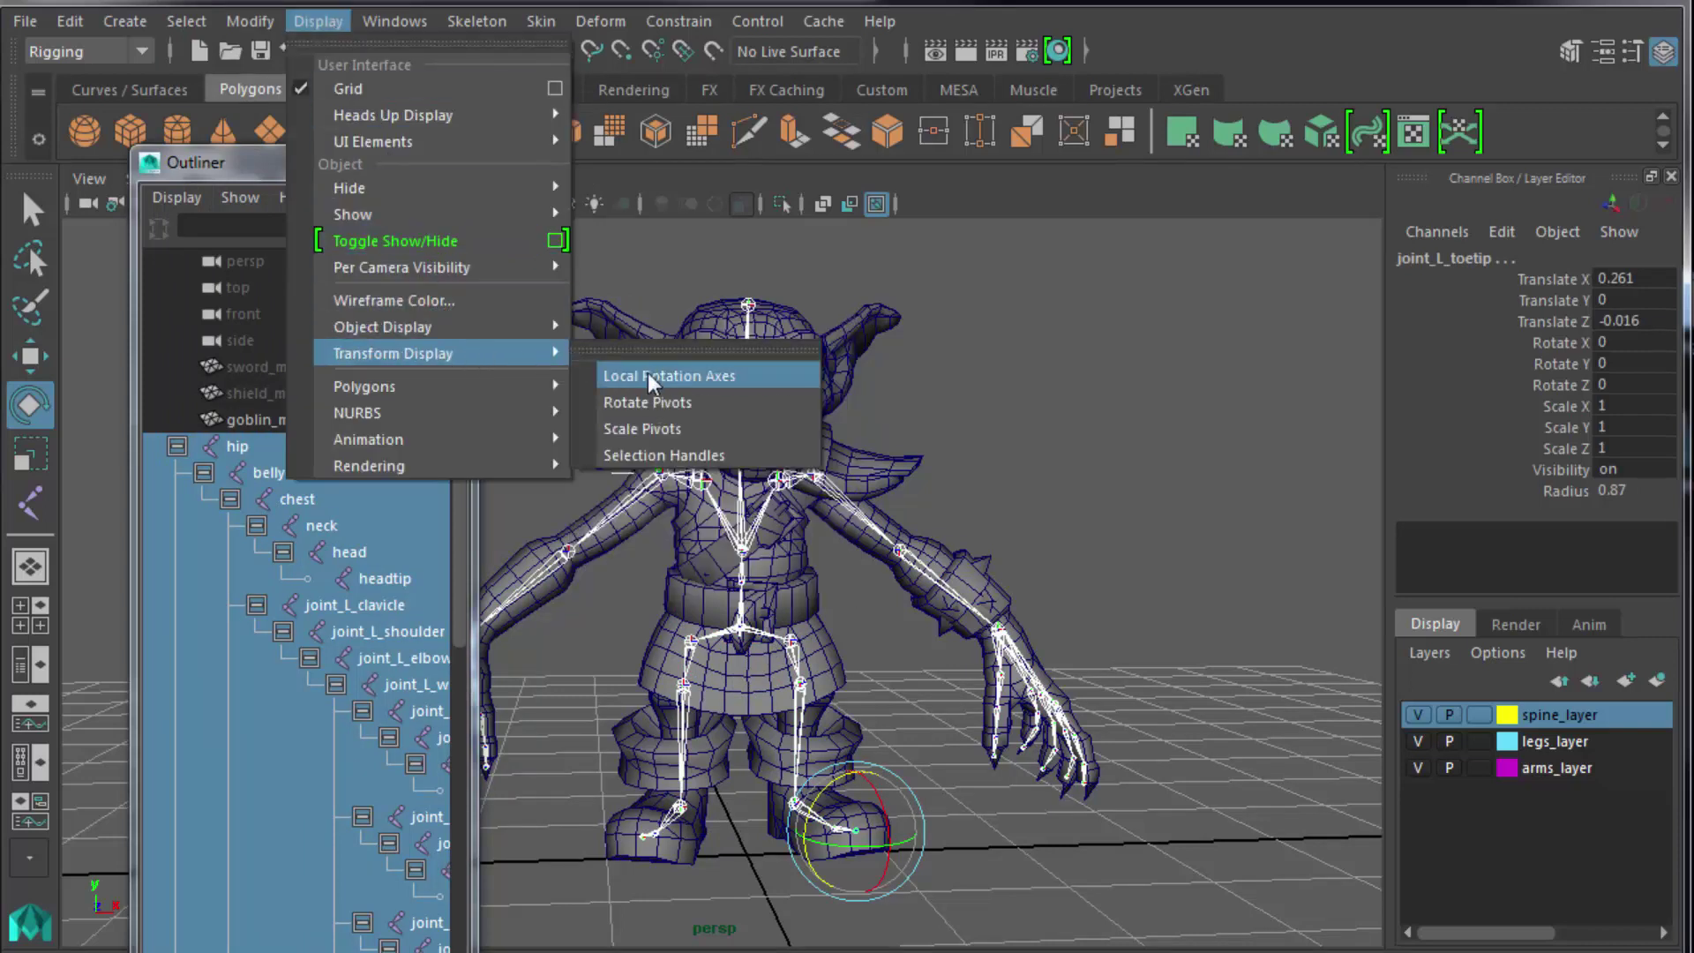
pyautogui.click(648, 374)
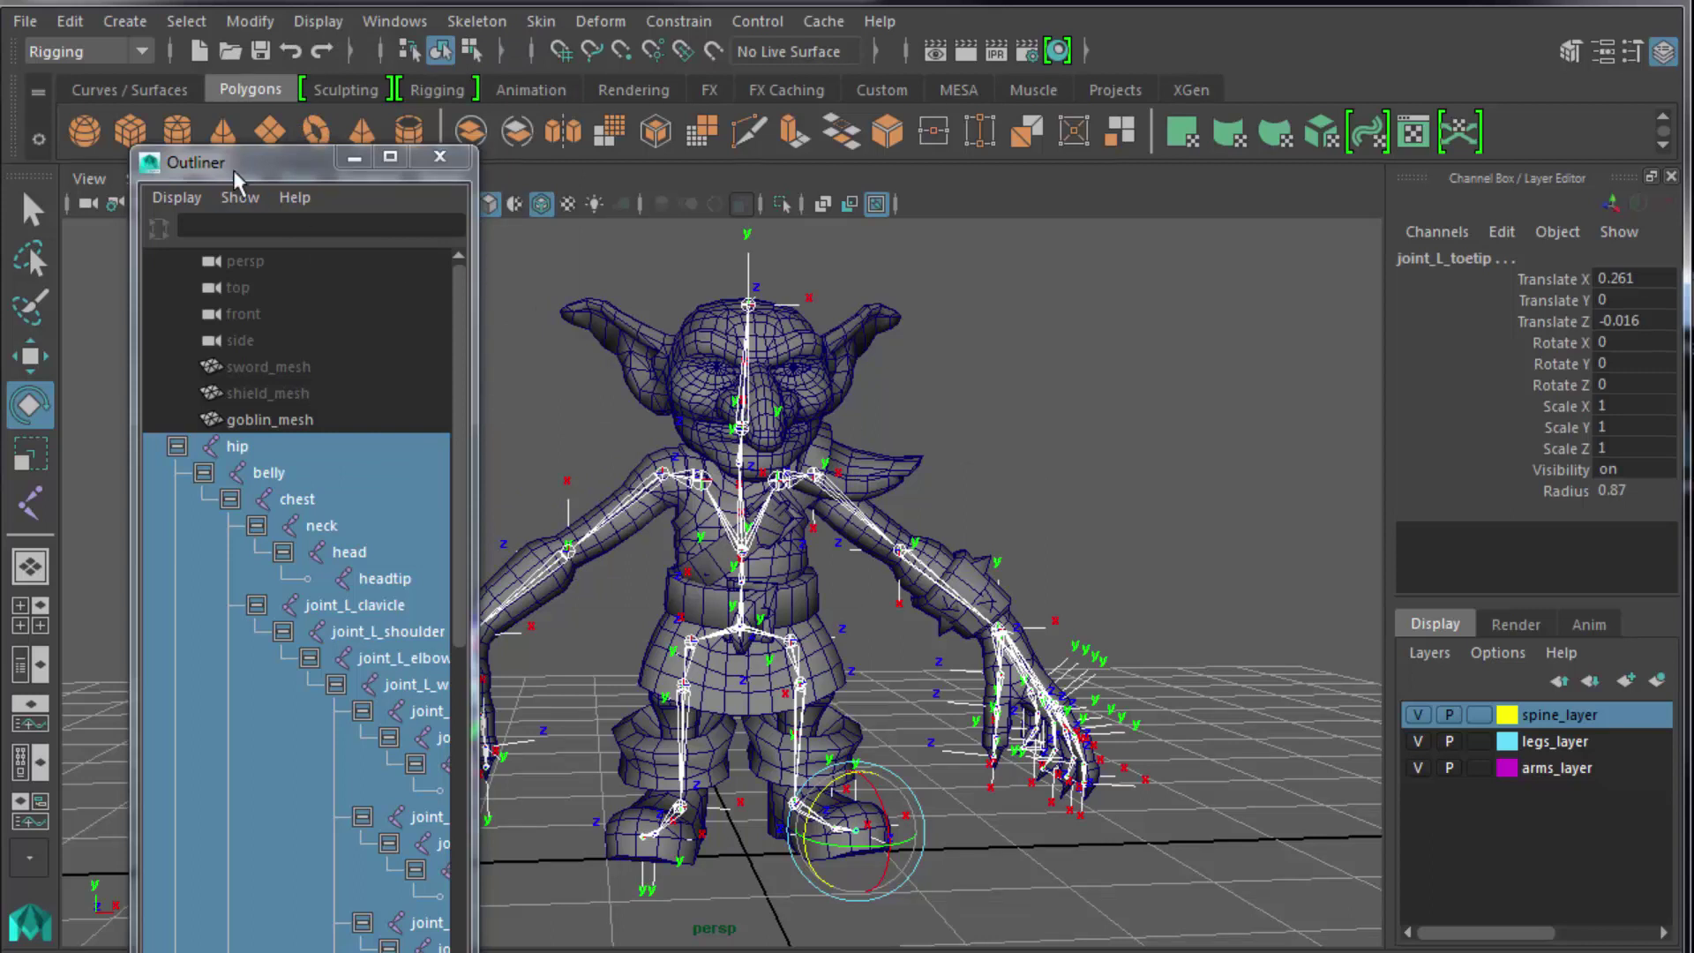
# Deselect the joints and close the Outliner to clear the view of the goblin.
pyautogui.moveTo(238, 164); pyautogui.dragTo(2, 154)
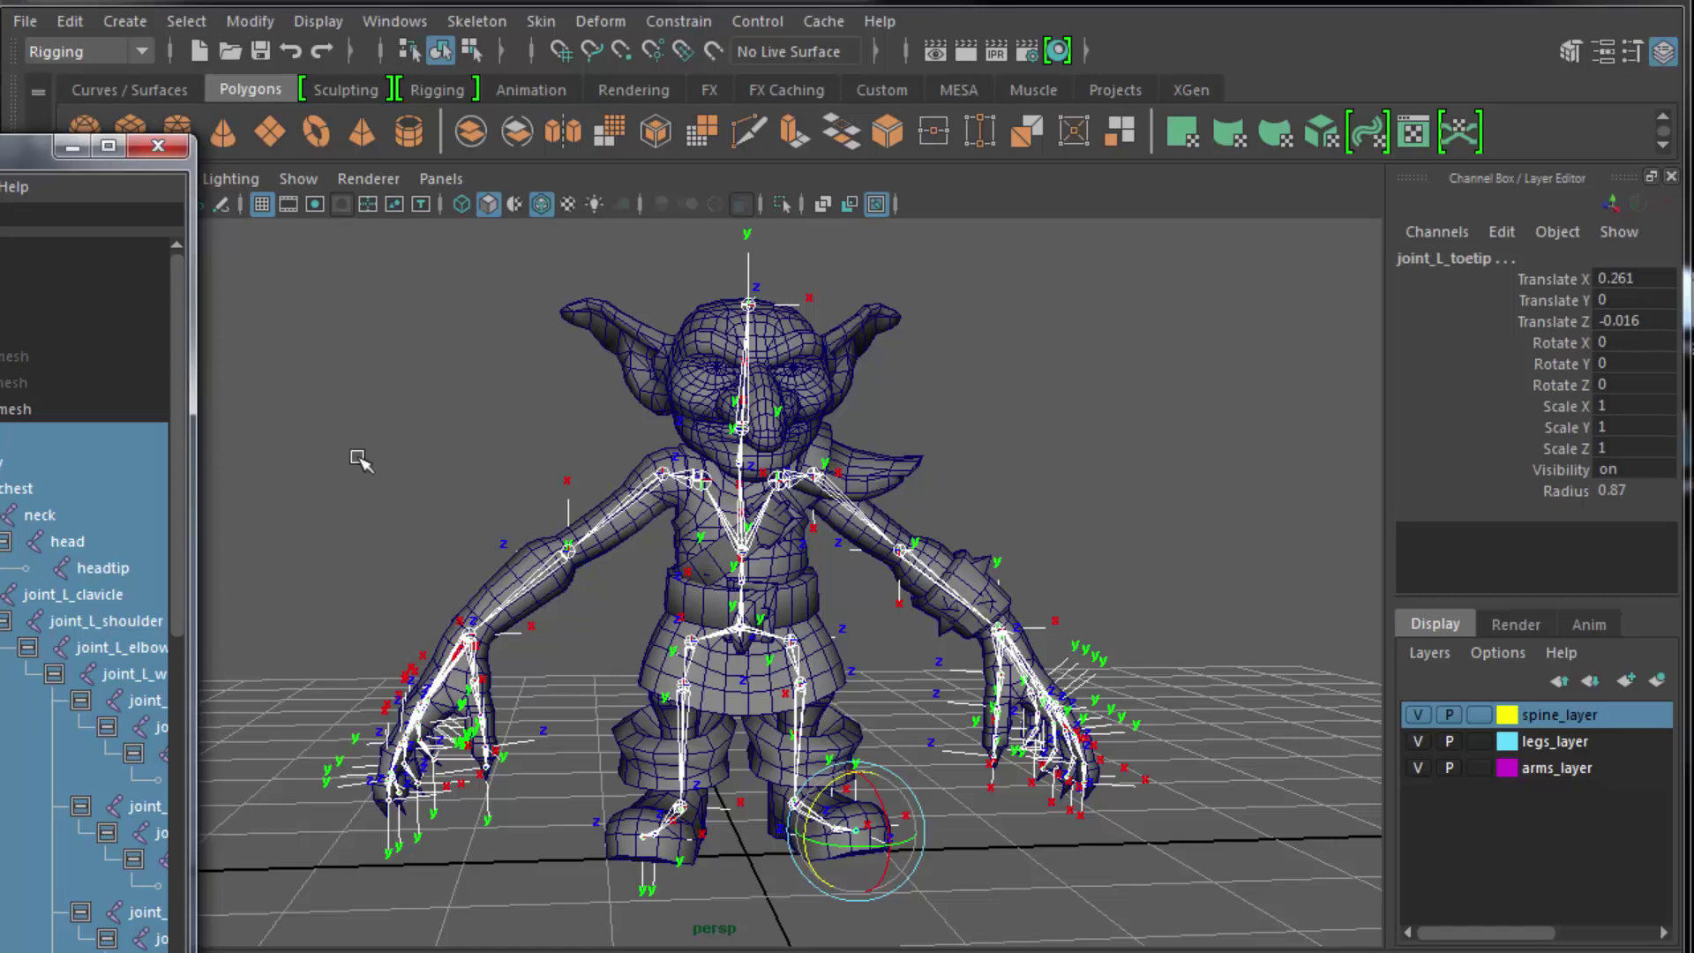
pyautogui.click(357, 459)
pyautogui.moveTo(10, 144); pyautogui.dragTo(317, 16)
pyautogui.click(473, 23)
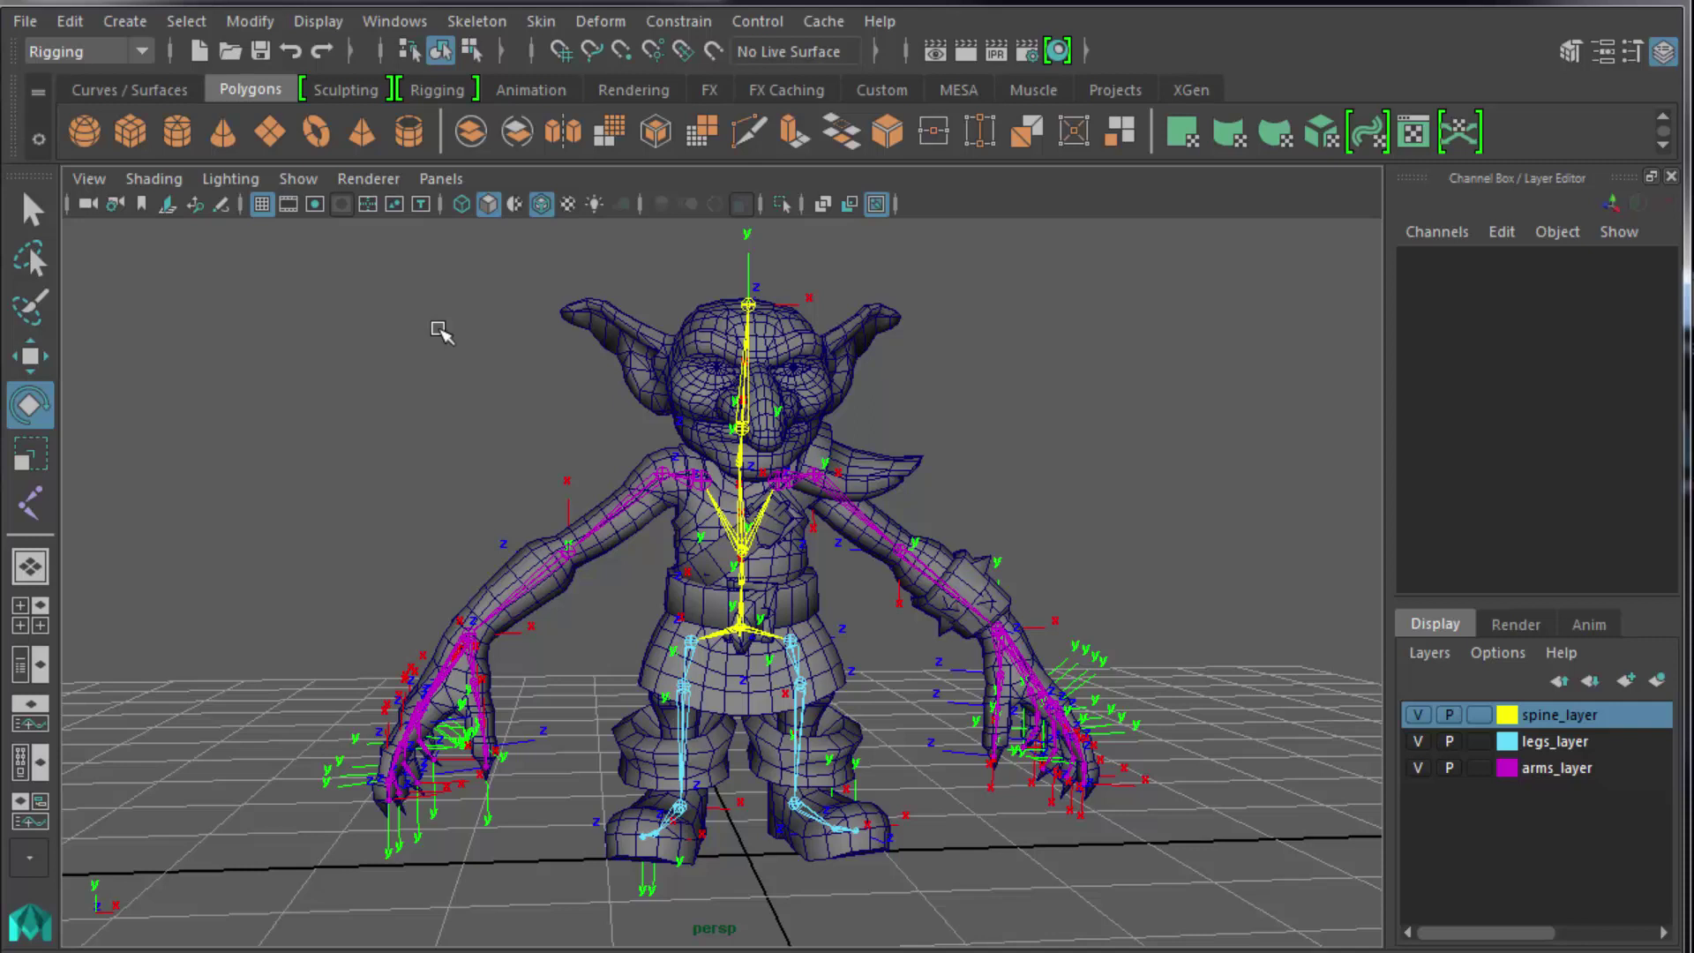
# Turn the local rotation axes display back on for joint_R_shoulder, and deselect the joint.
pyautogui.click(664, 477)
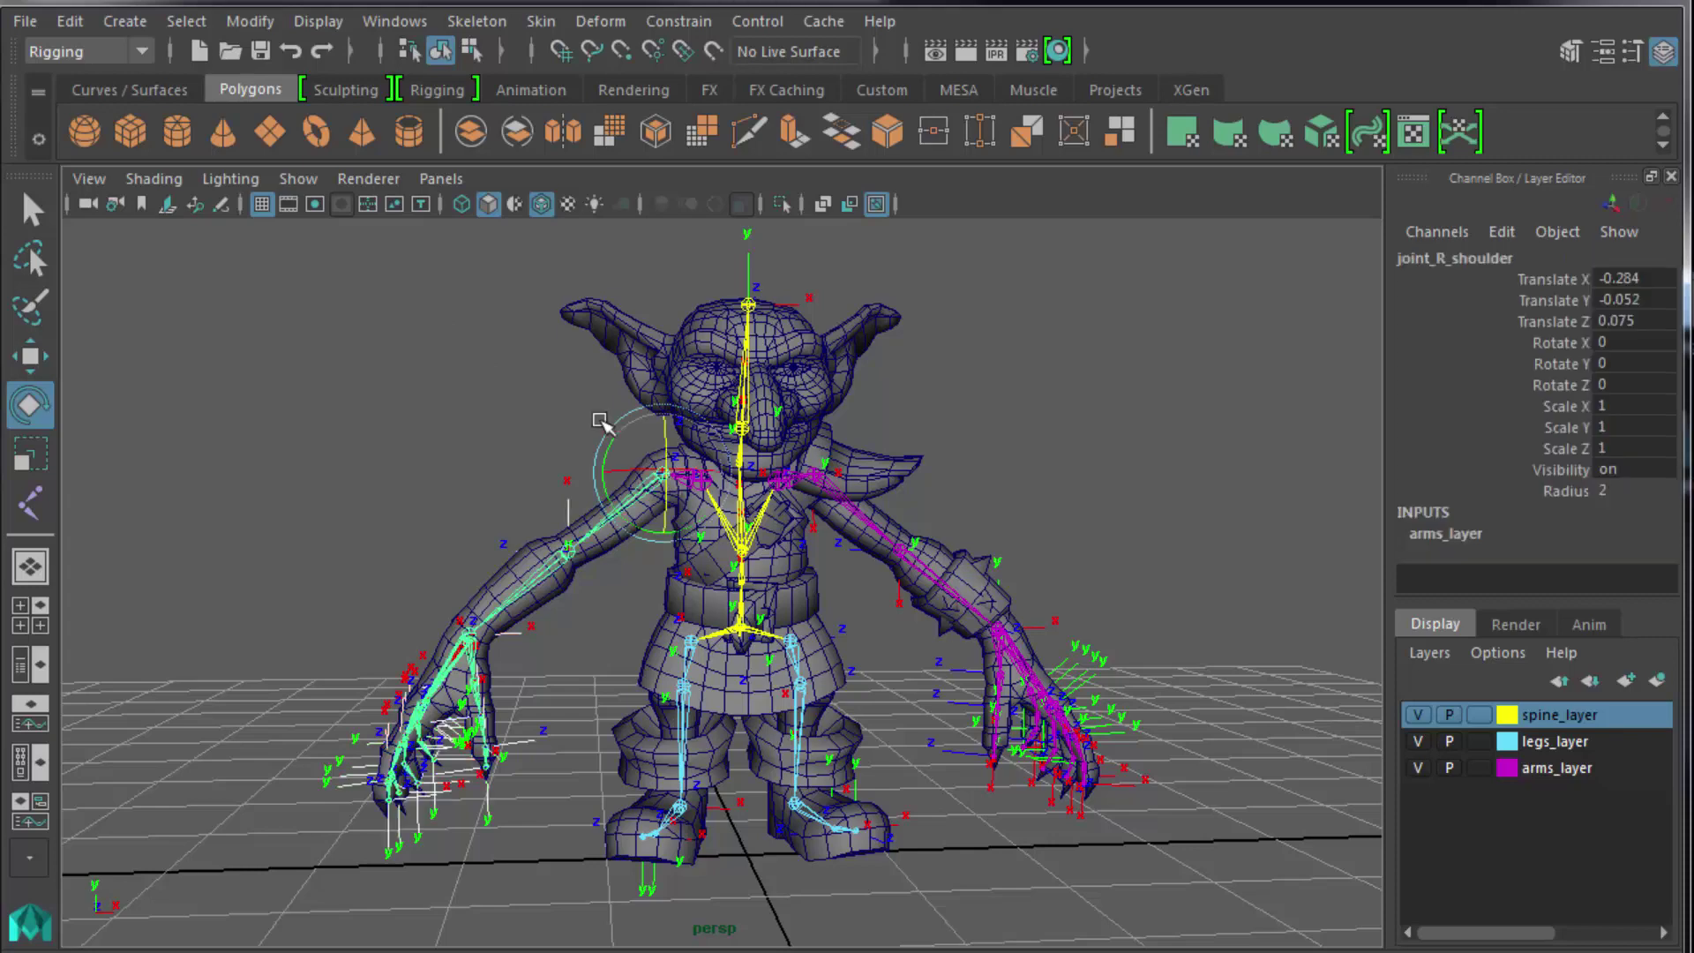
pyautogui.click(318, 20)
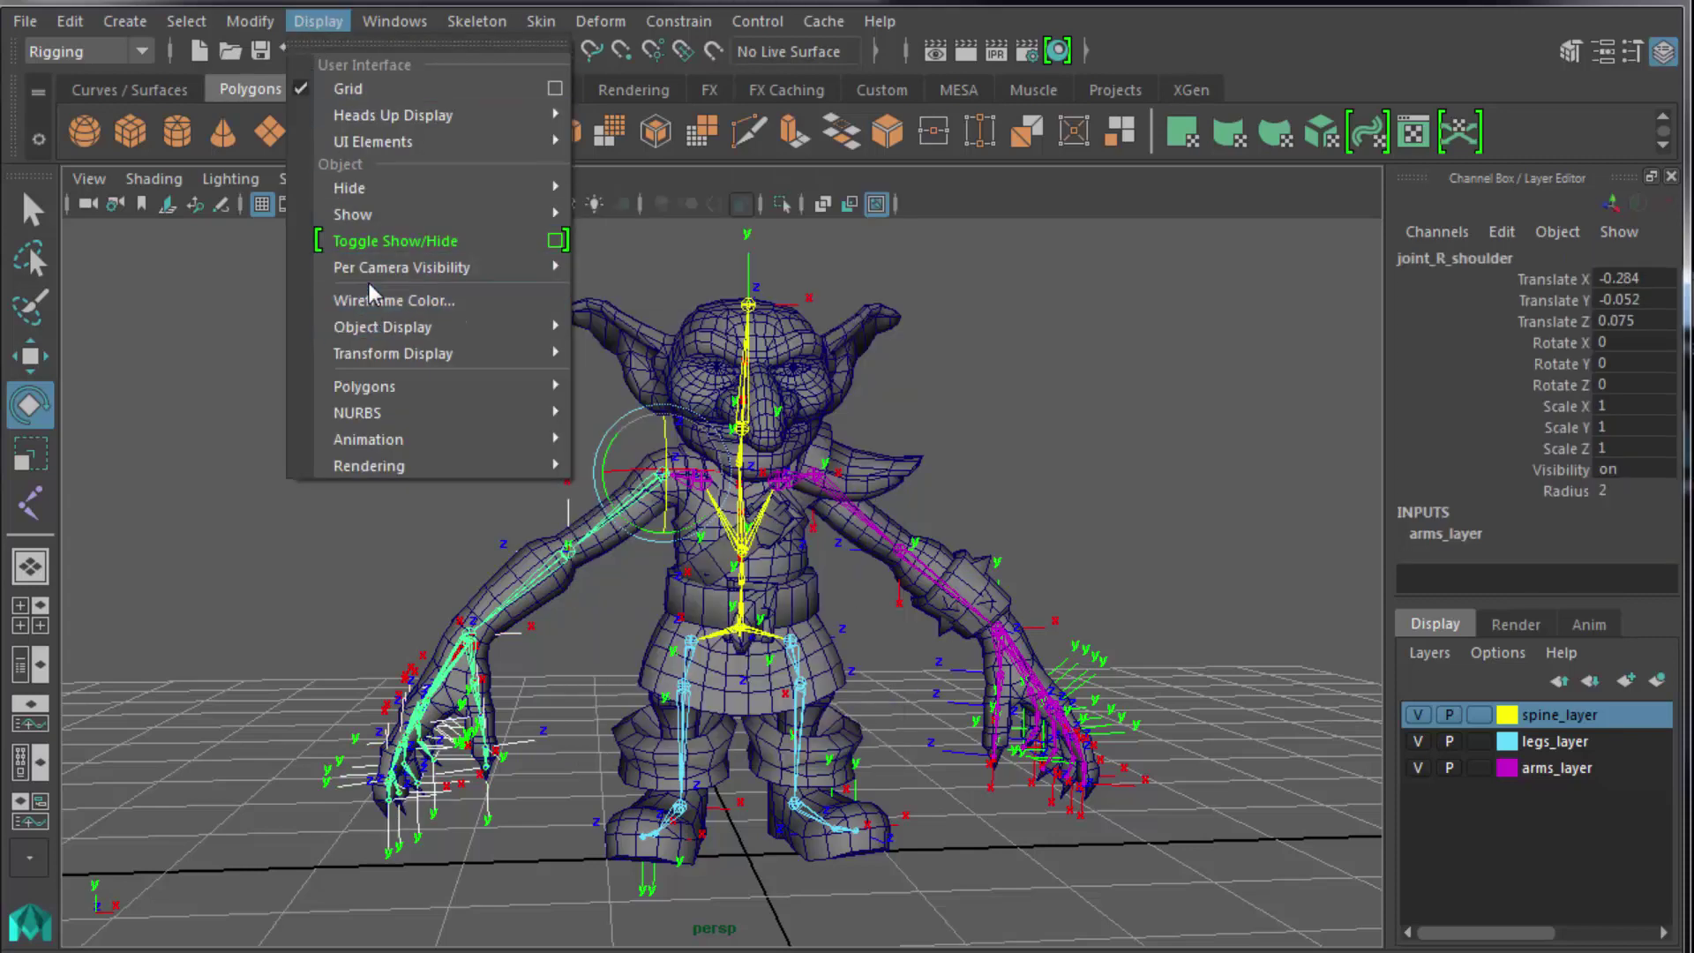
pyautogui.moveTo(381, 352)
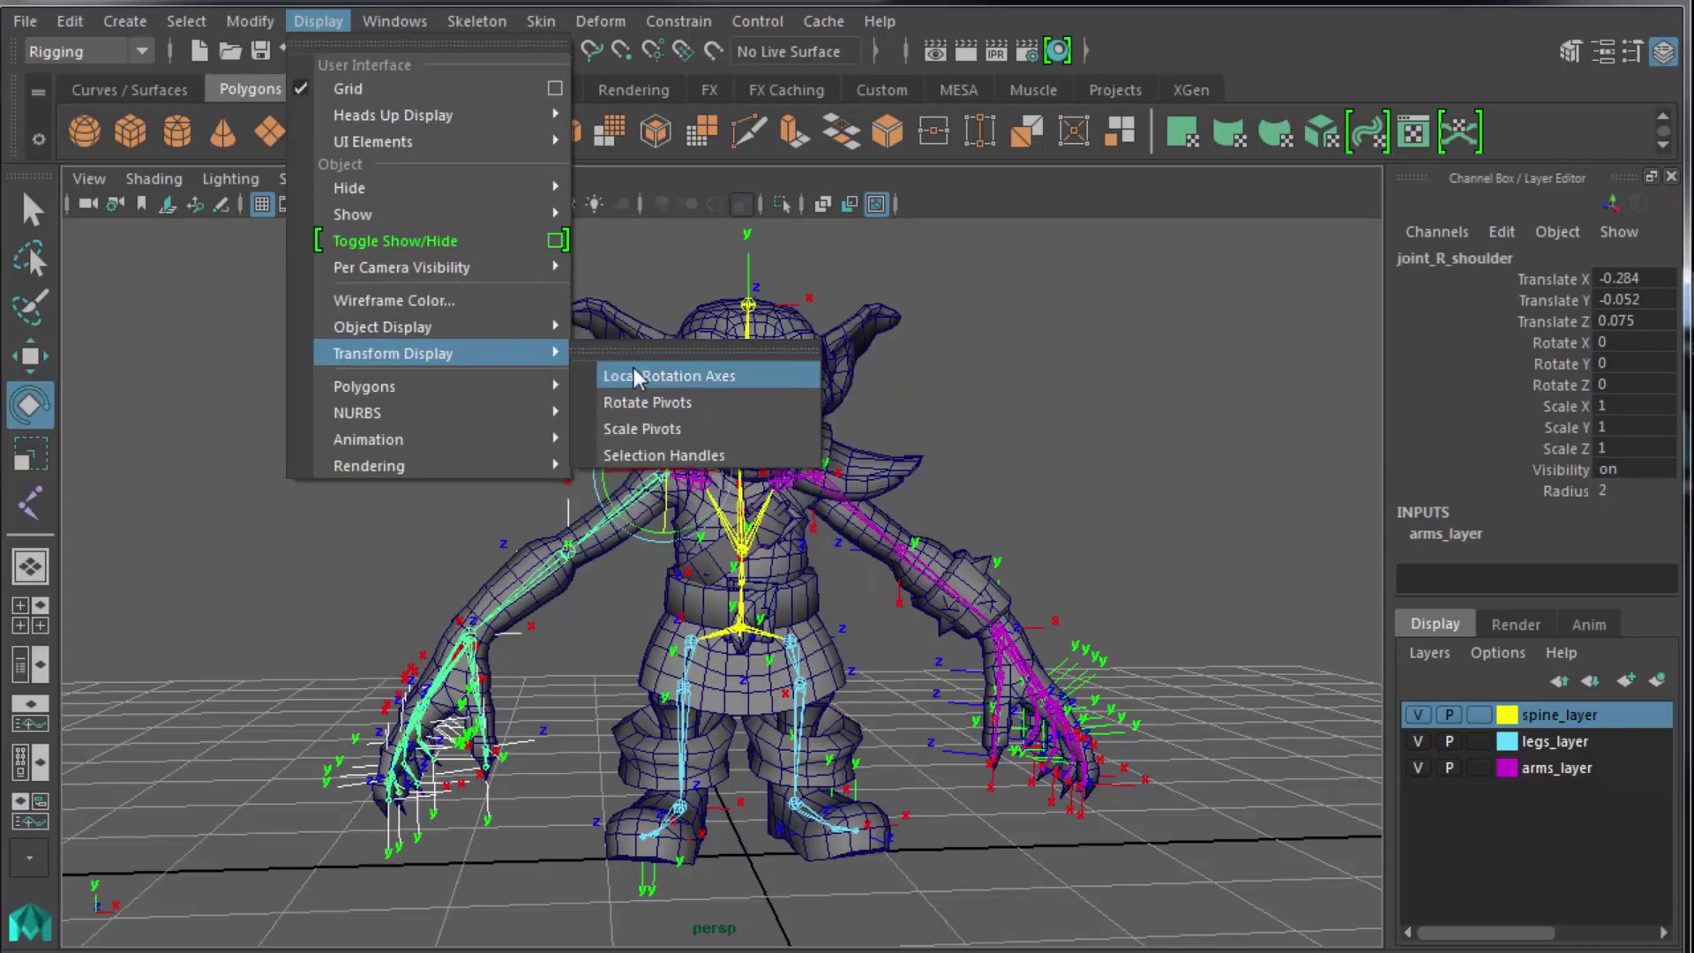
pyautogui.click(642, 378)
pyautogui.click(386, 360)
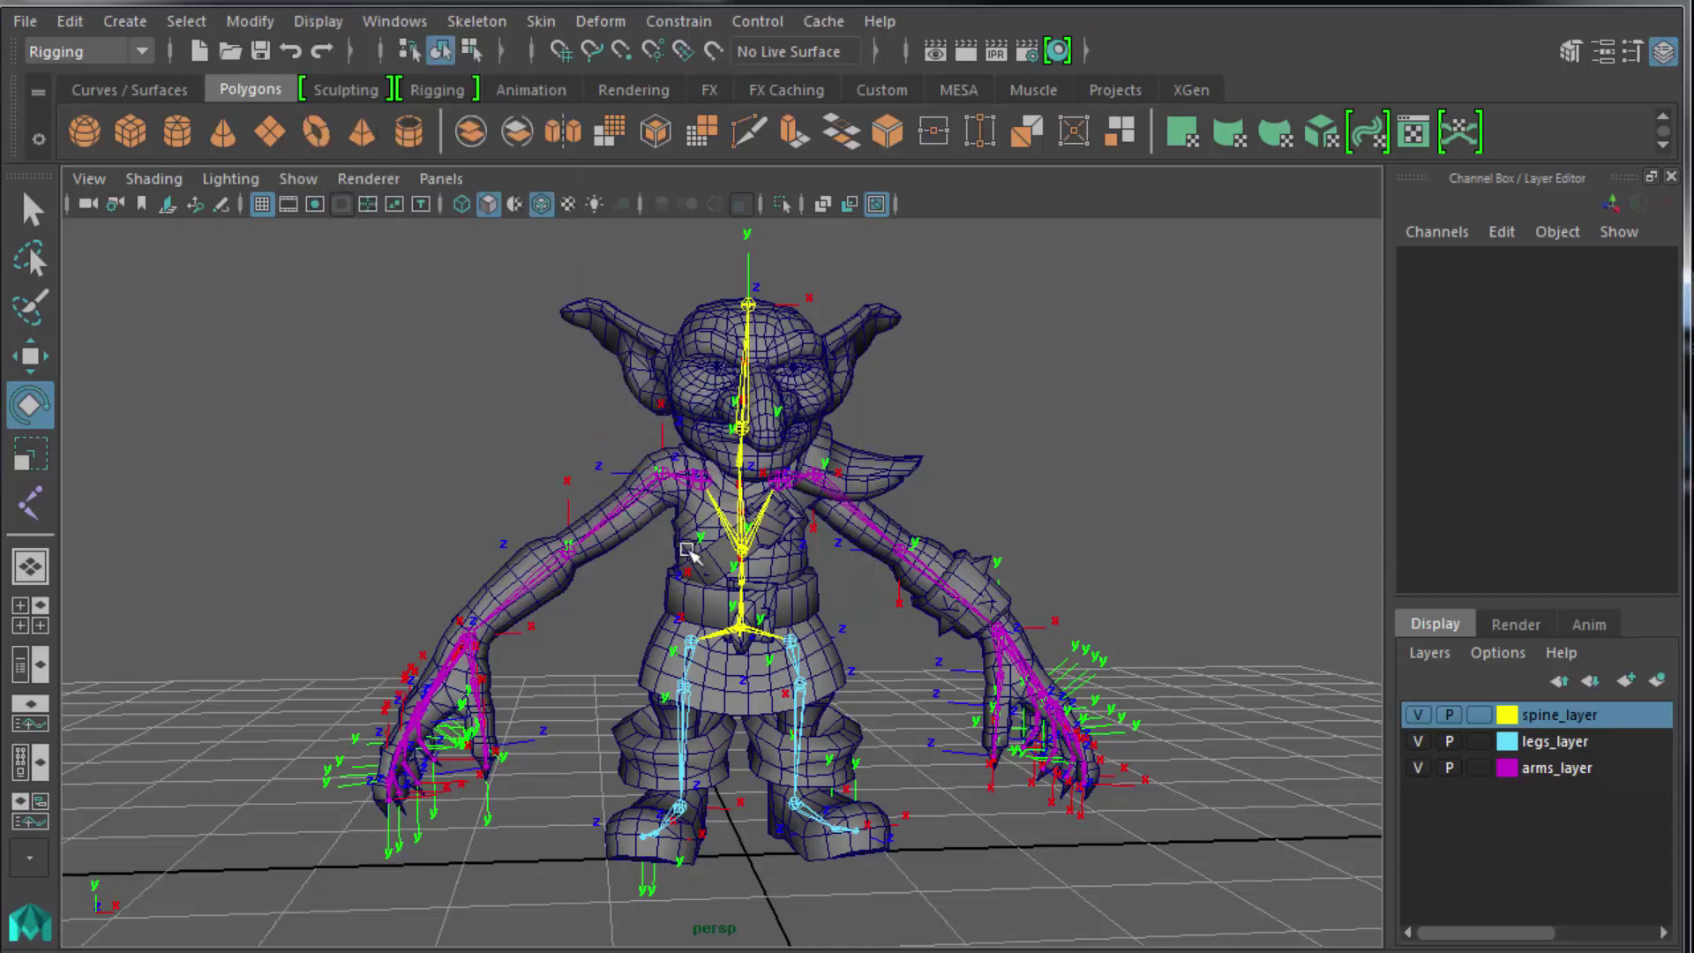
# Select the hip joint with its whole hierarchy, and shrink the Outliner beside the goblin.
pyautogui.moveTo(691, 554)
pyautogui.keyDown('alt'); pyautogui.mouseDown()
pyautogui.moveTo(642, 547)
pyautogui.moveTo(723, 547)
pyautogui.mouseUp(); pyautogui.keyUp('alt')
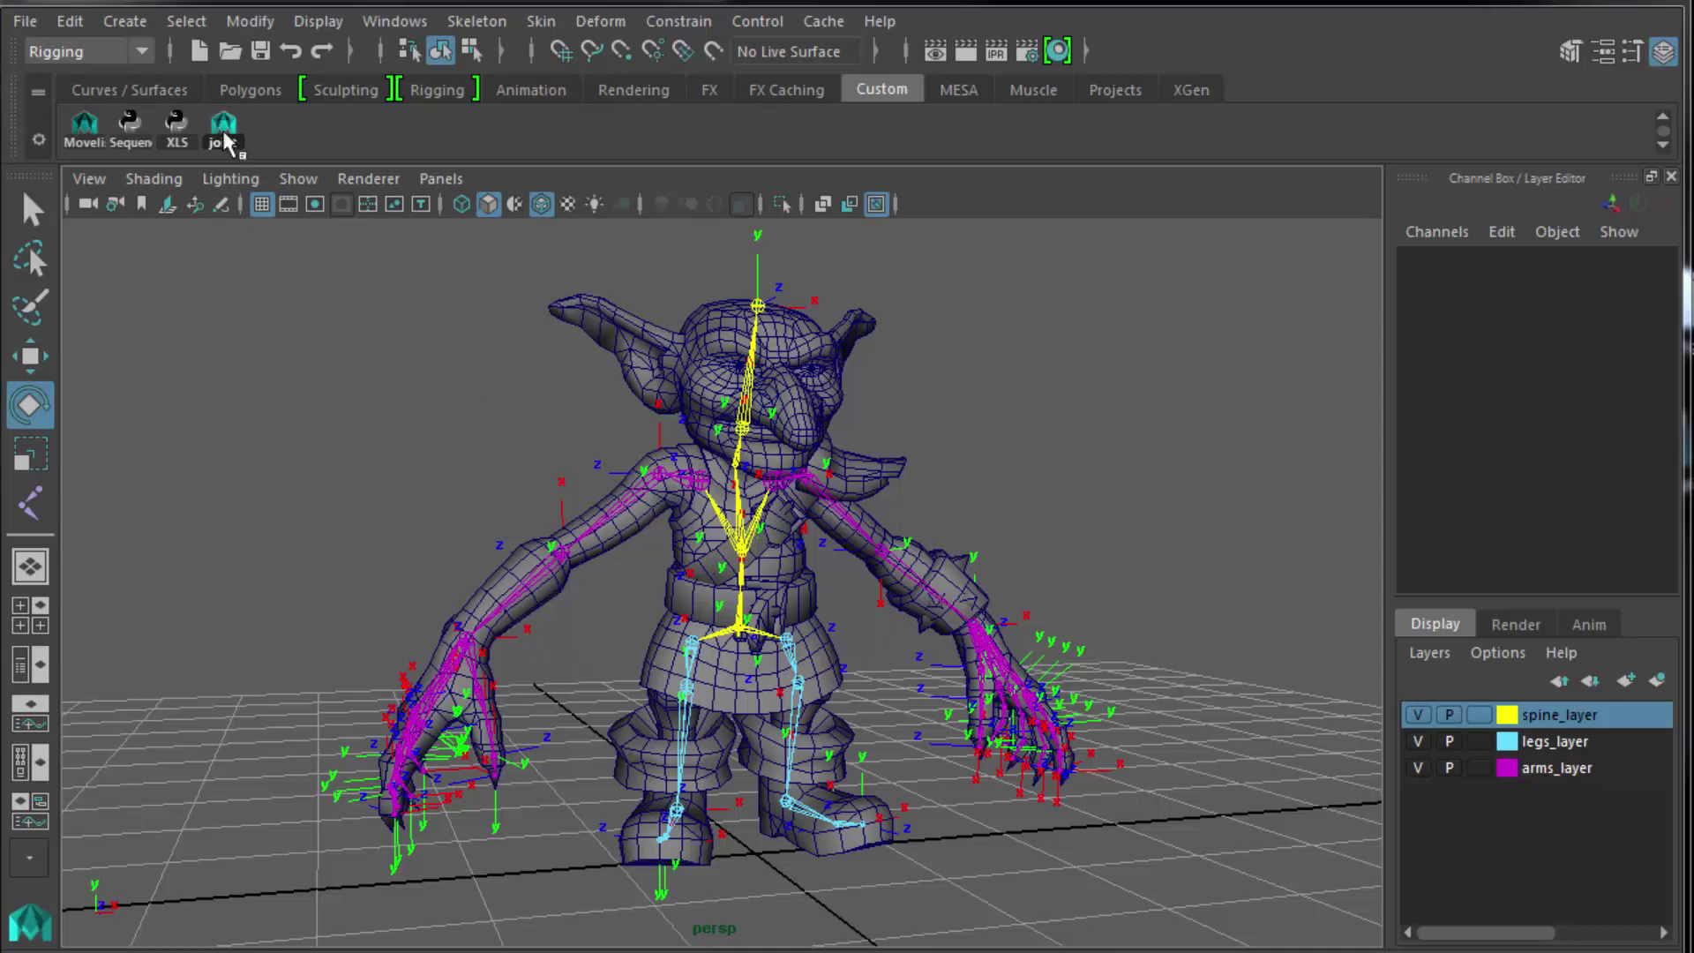
pyautogui.hotkey('shift', 'o')
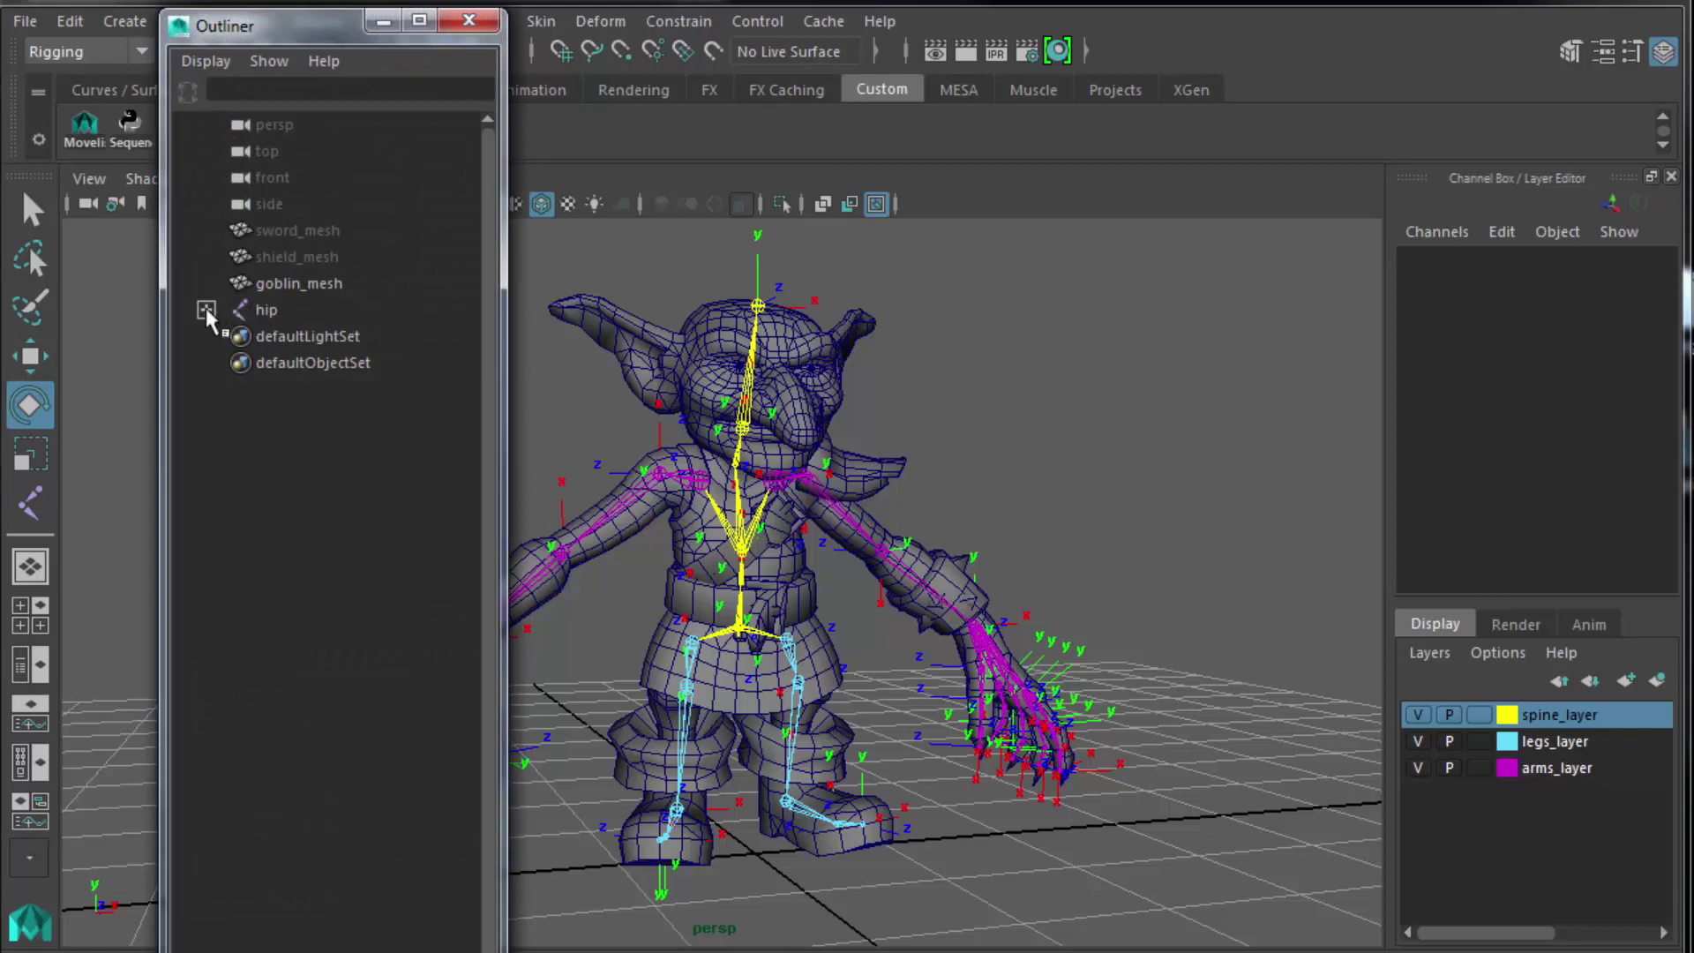
pyautogui.click(267, 309)
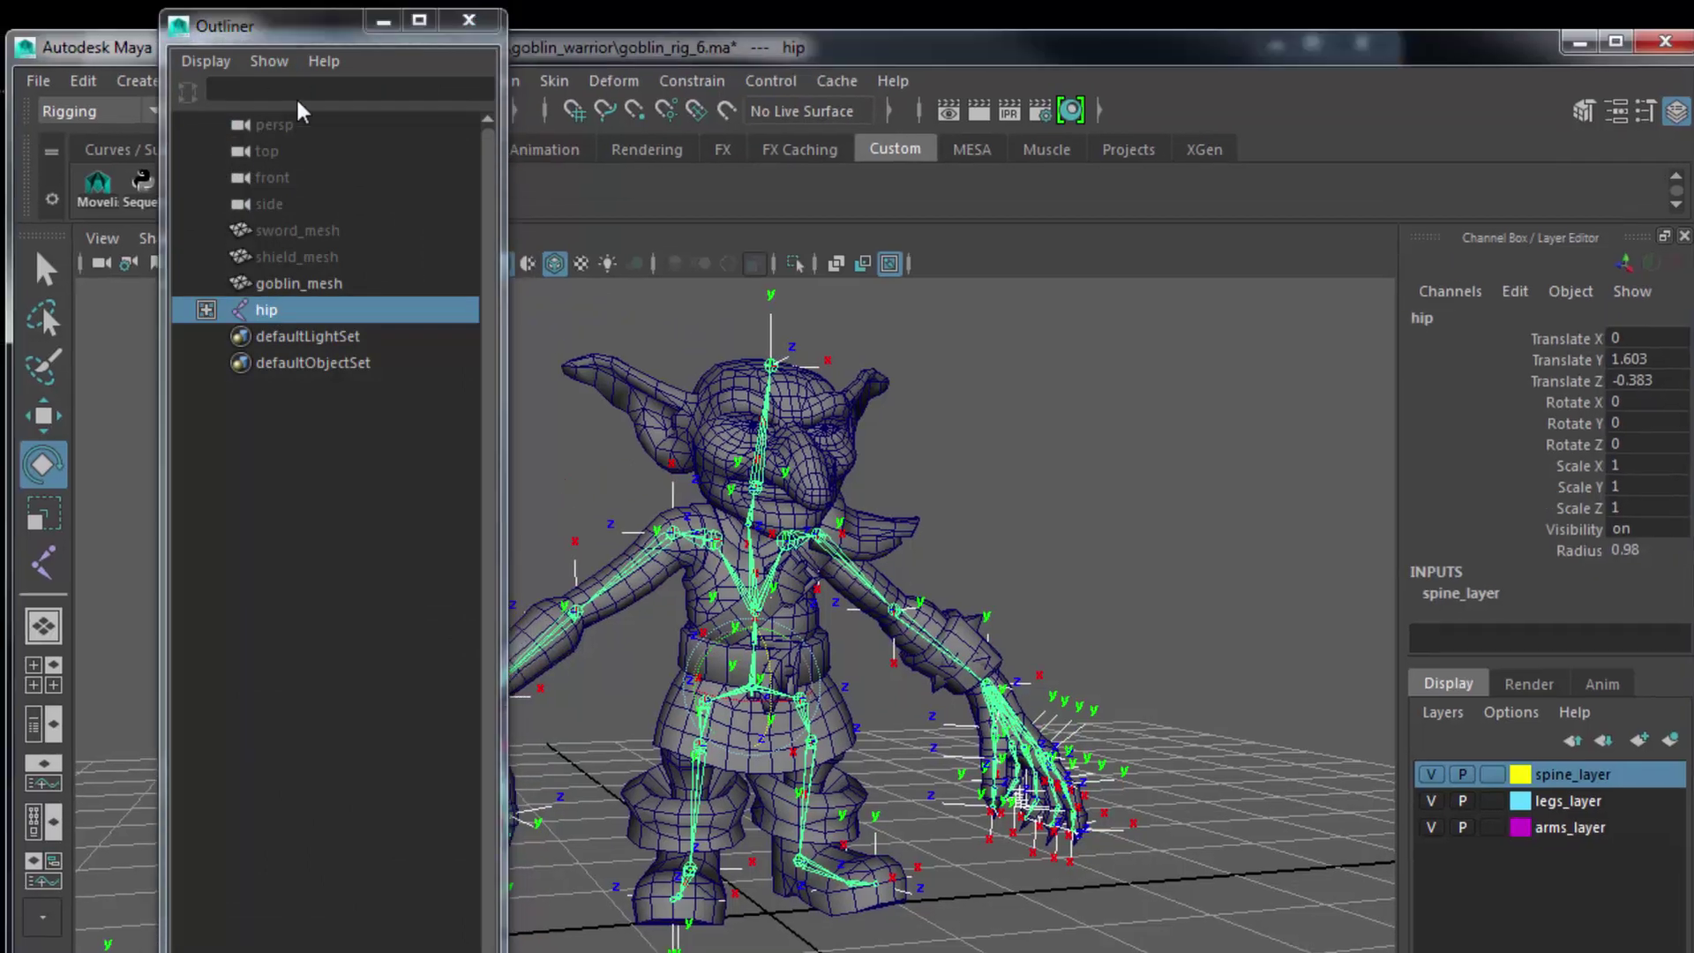
pyautogui.moveTo(297, 101); pyautogui.dragTo(314, 146)
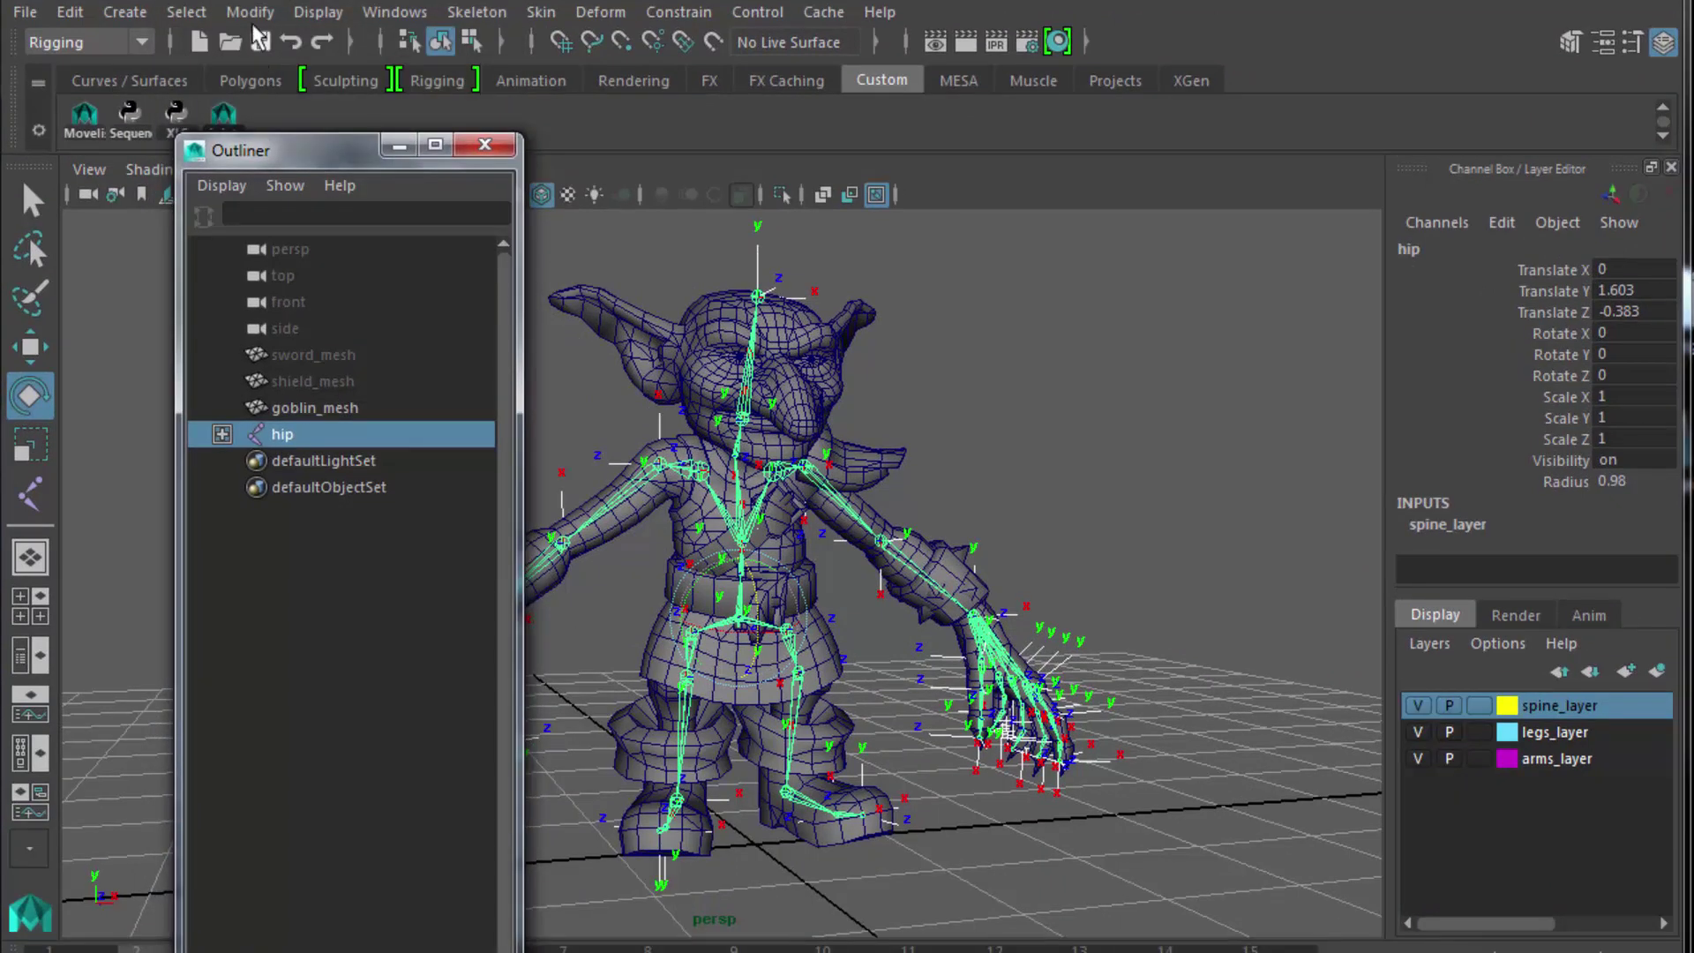
pyautogui.click(198, 19)
pyautogui.click(249, 134)
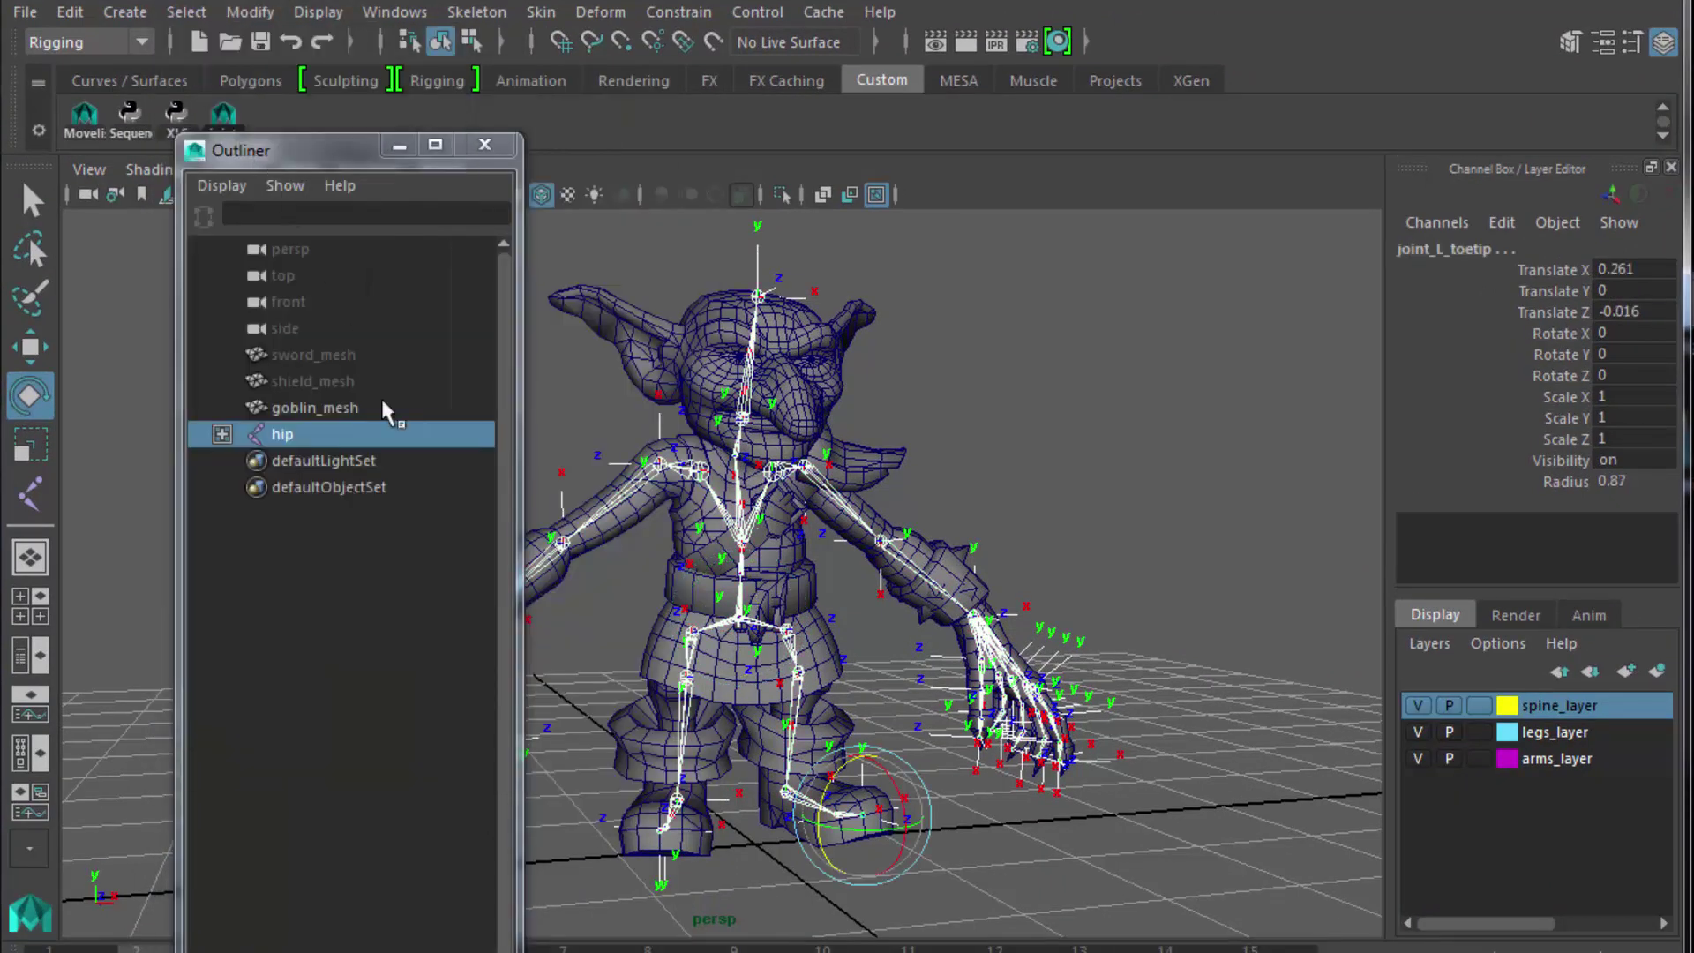
pyautogui.moveTo(353, 950); pyautogui.dragTo(353, 653)
pyautogui.moveTo(303, 165); pyautogui.dragTo(266, 317)
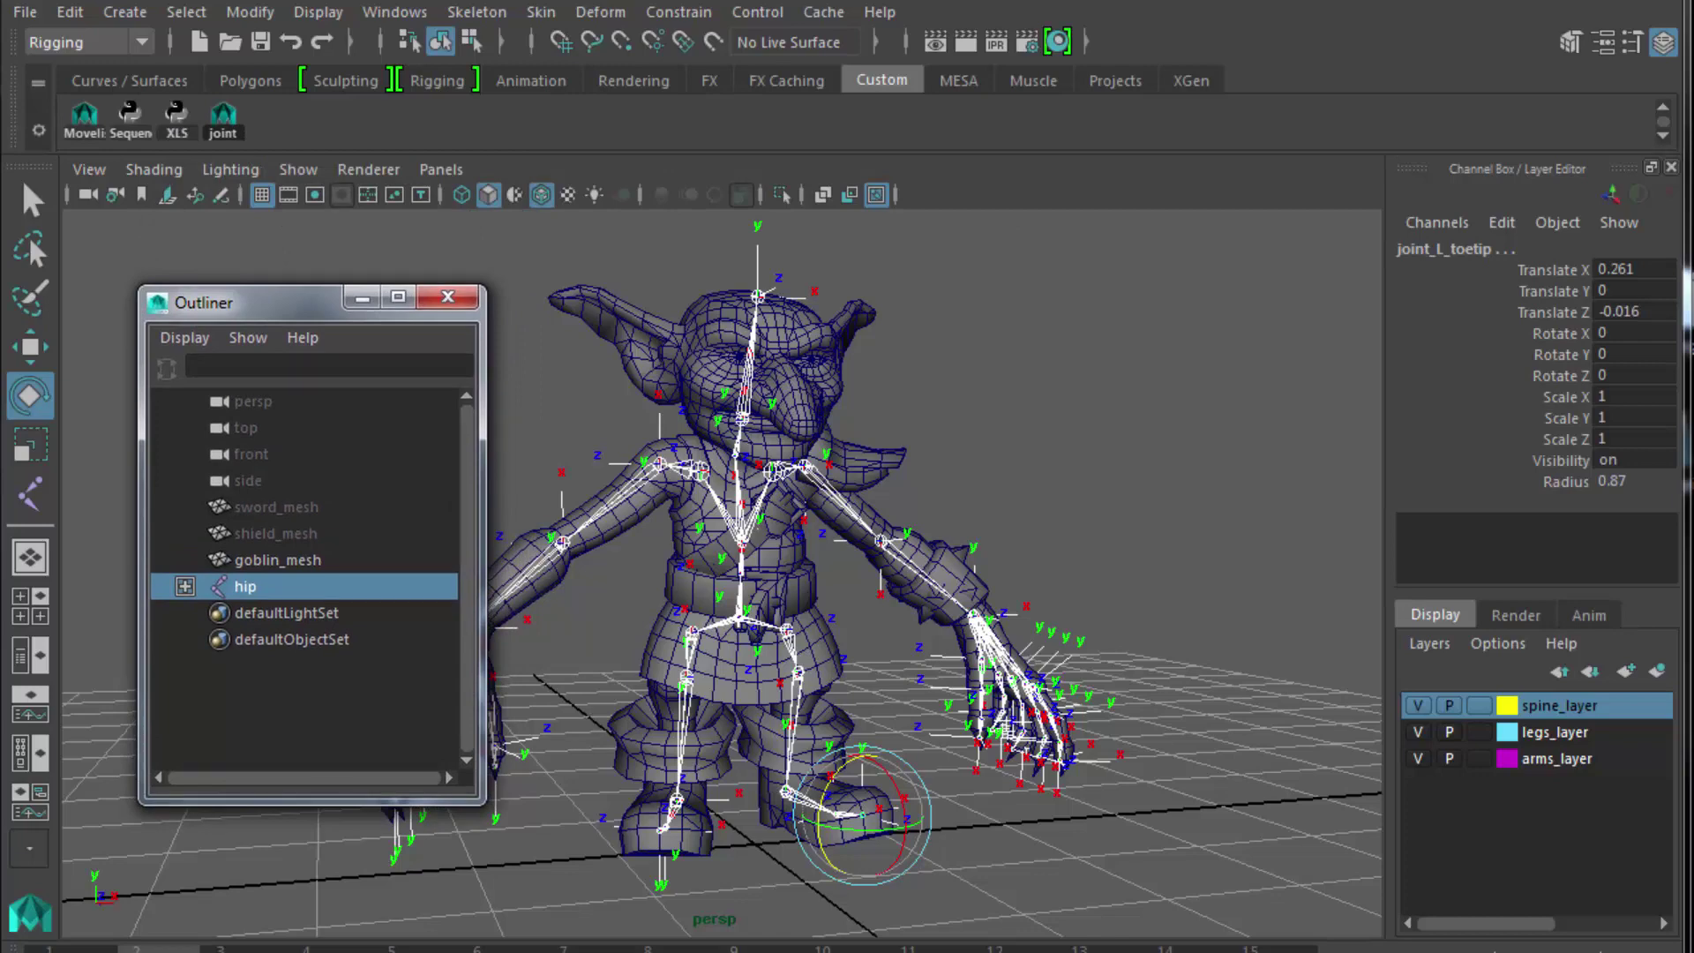
# Switch to the browser and view the Comet Cartoons MEL script page and the search results for "comet joint orient".
pyautogui.moveTo(1693, 44); pyautogui.dragTo(759, 94)
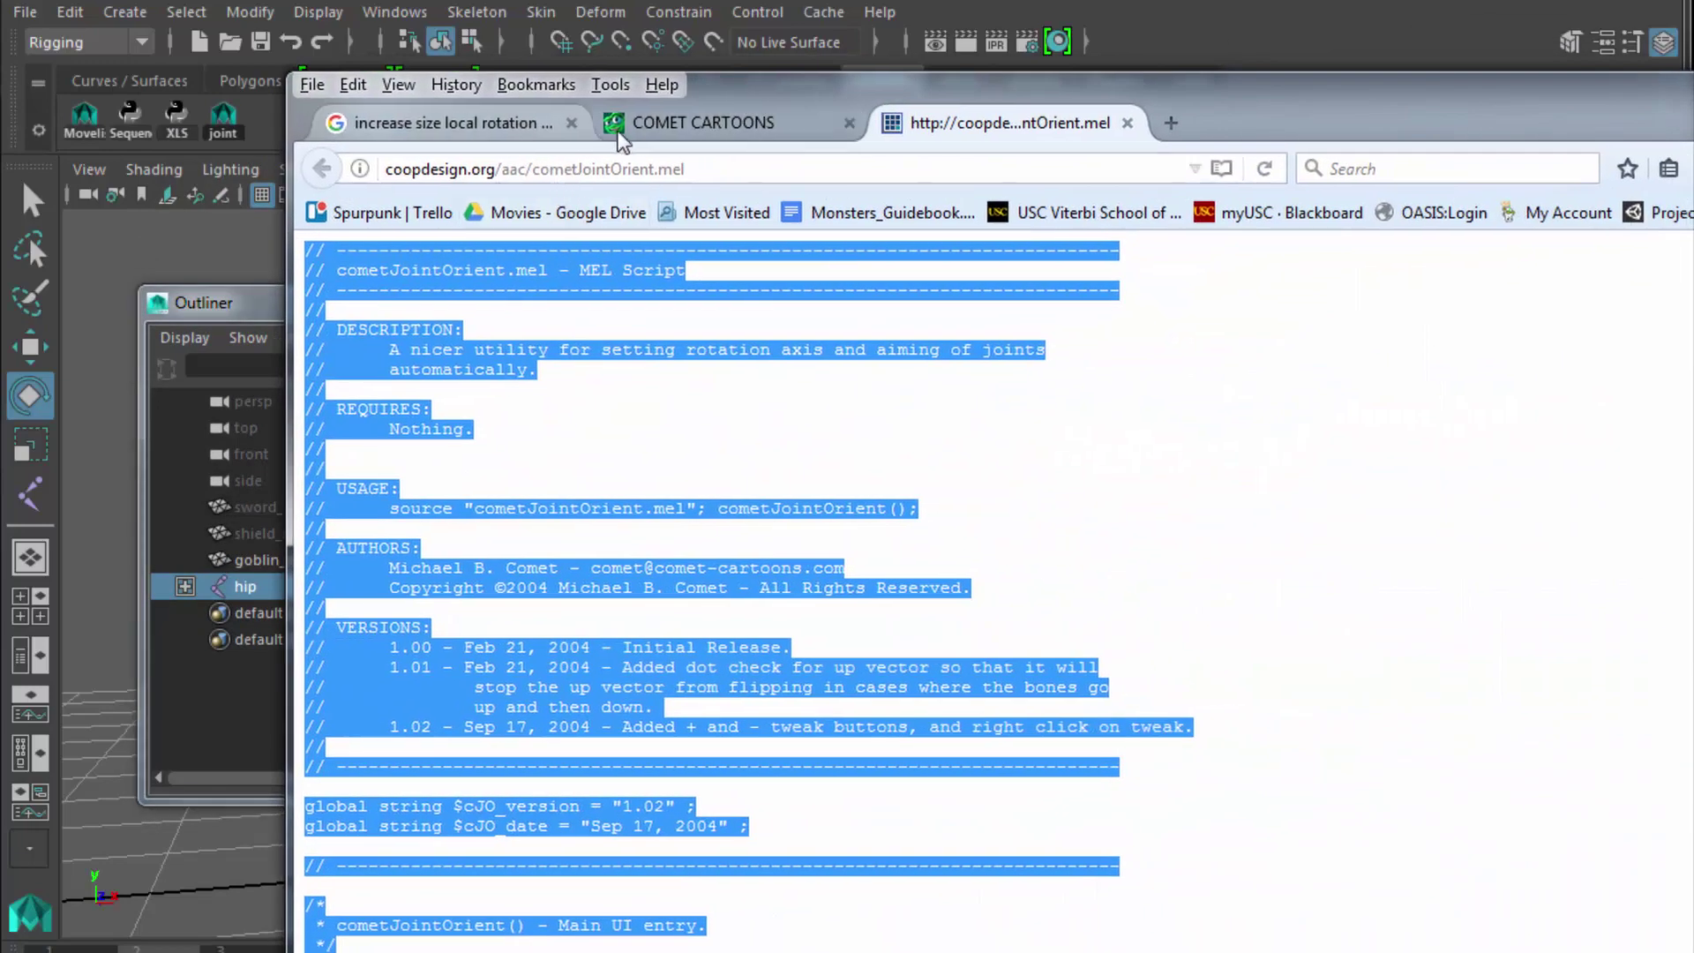
pyautogui.click(655, 130)
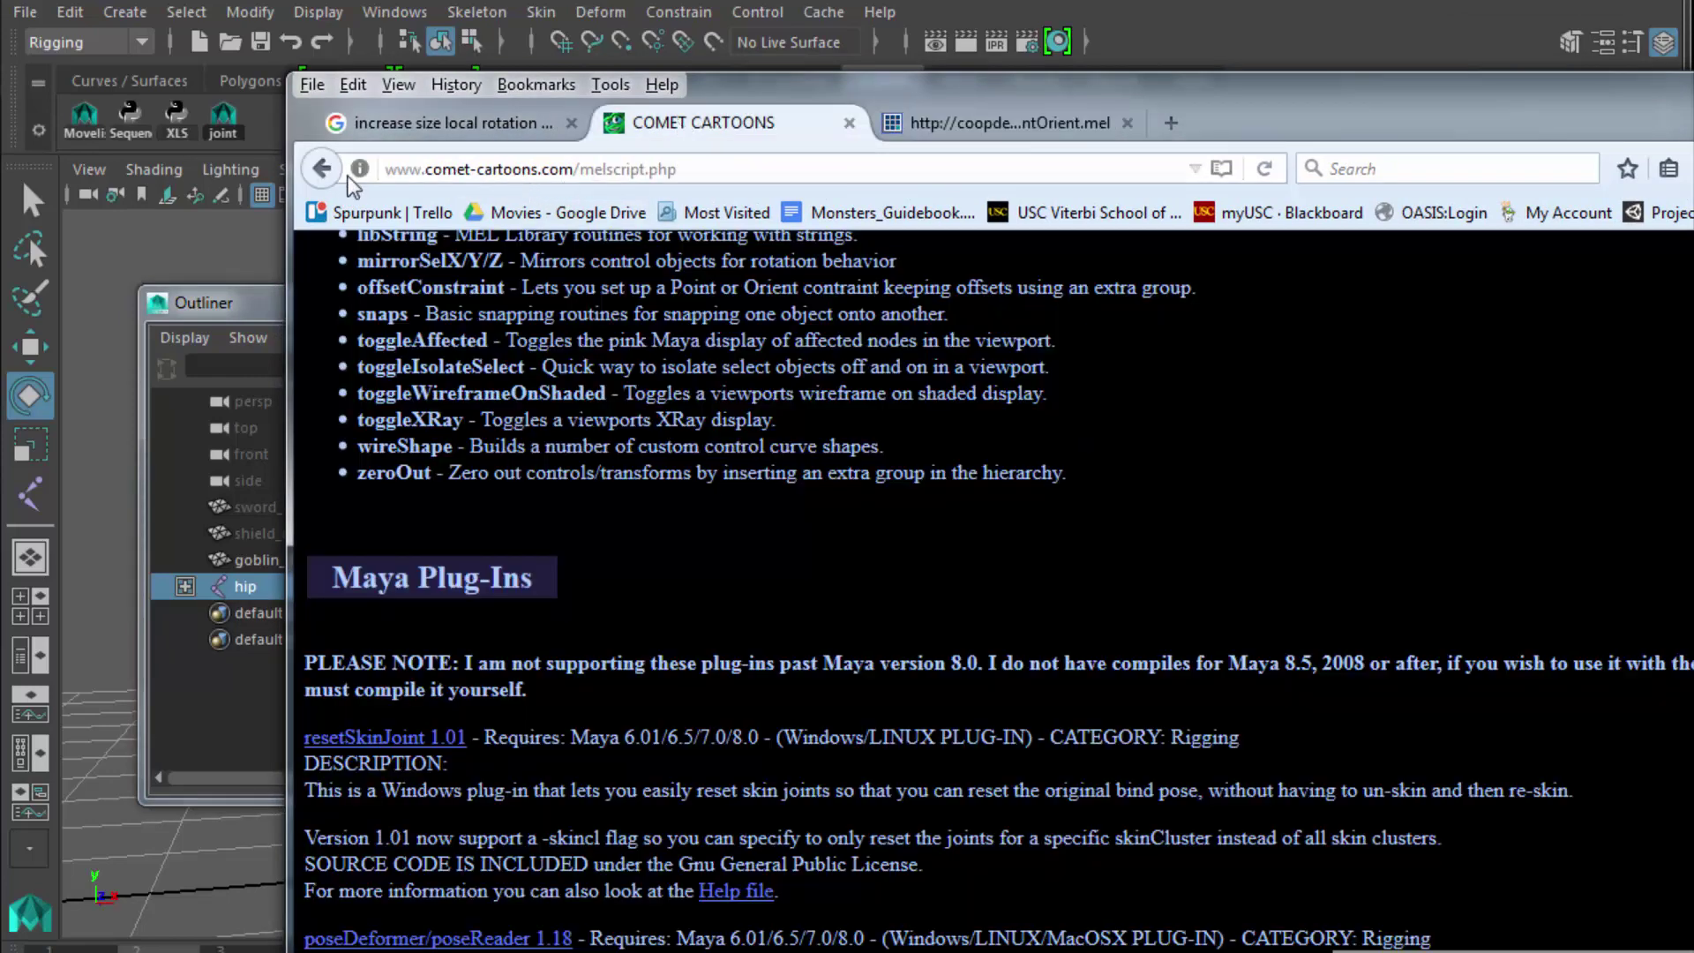
pyautogui.click(321, 169)
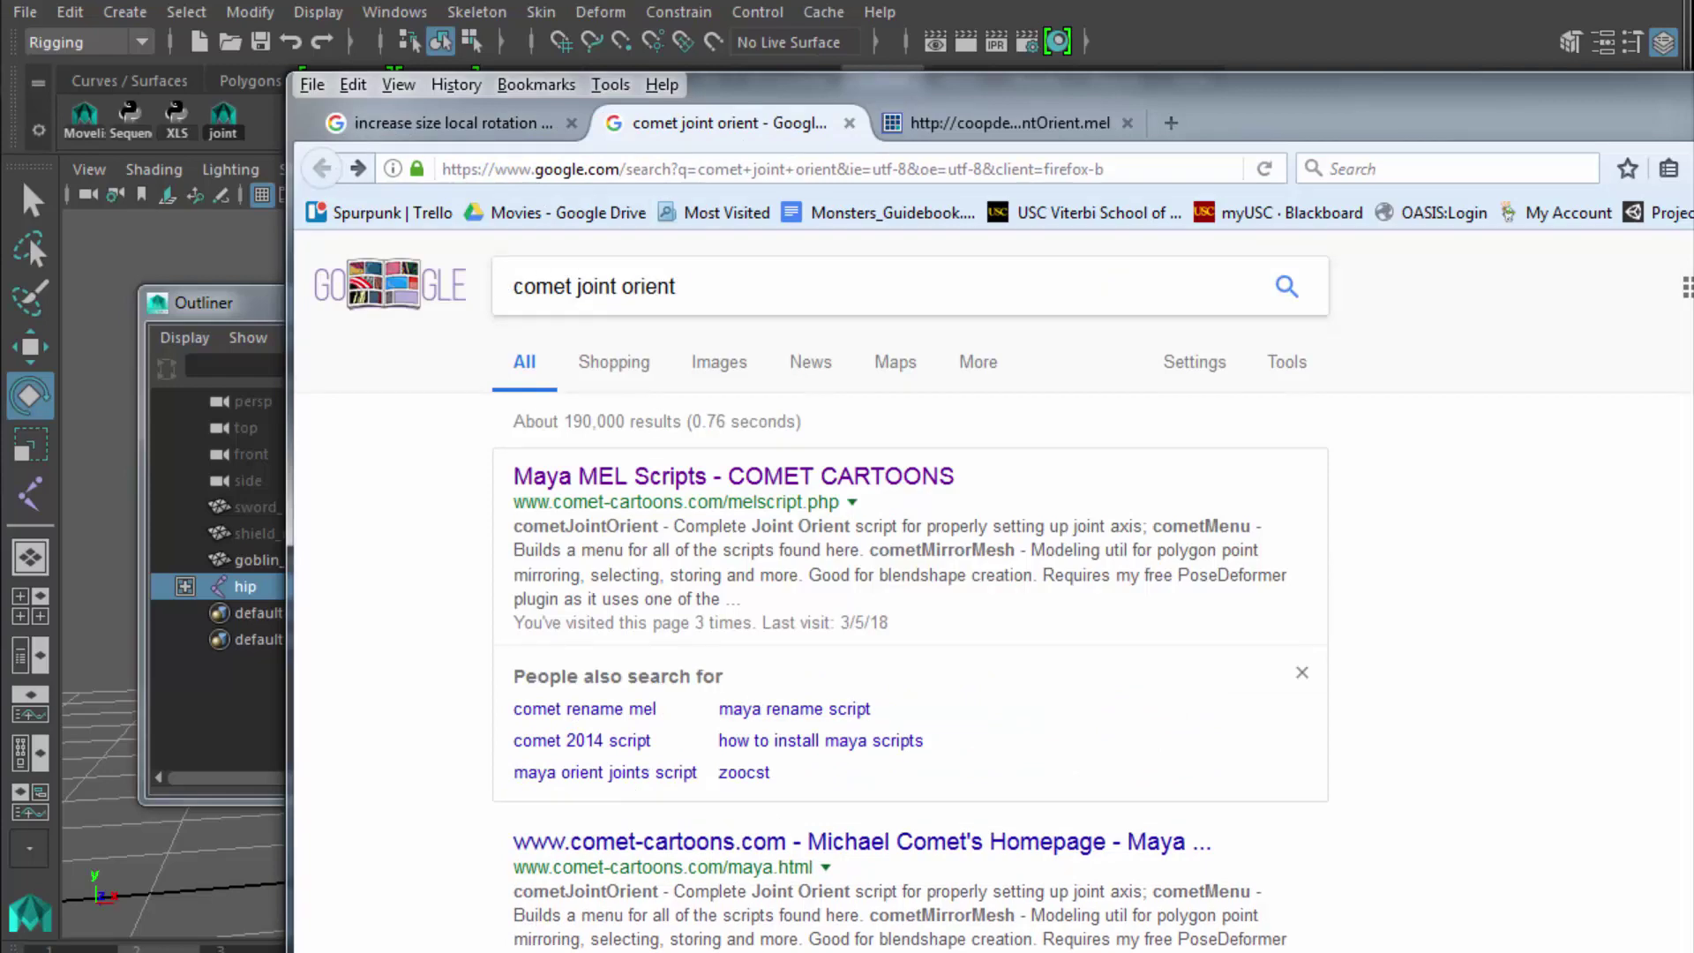
pyautogui.scroll(-3, 910, 591)
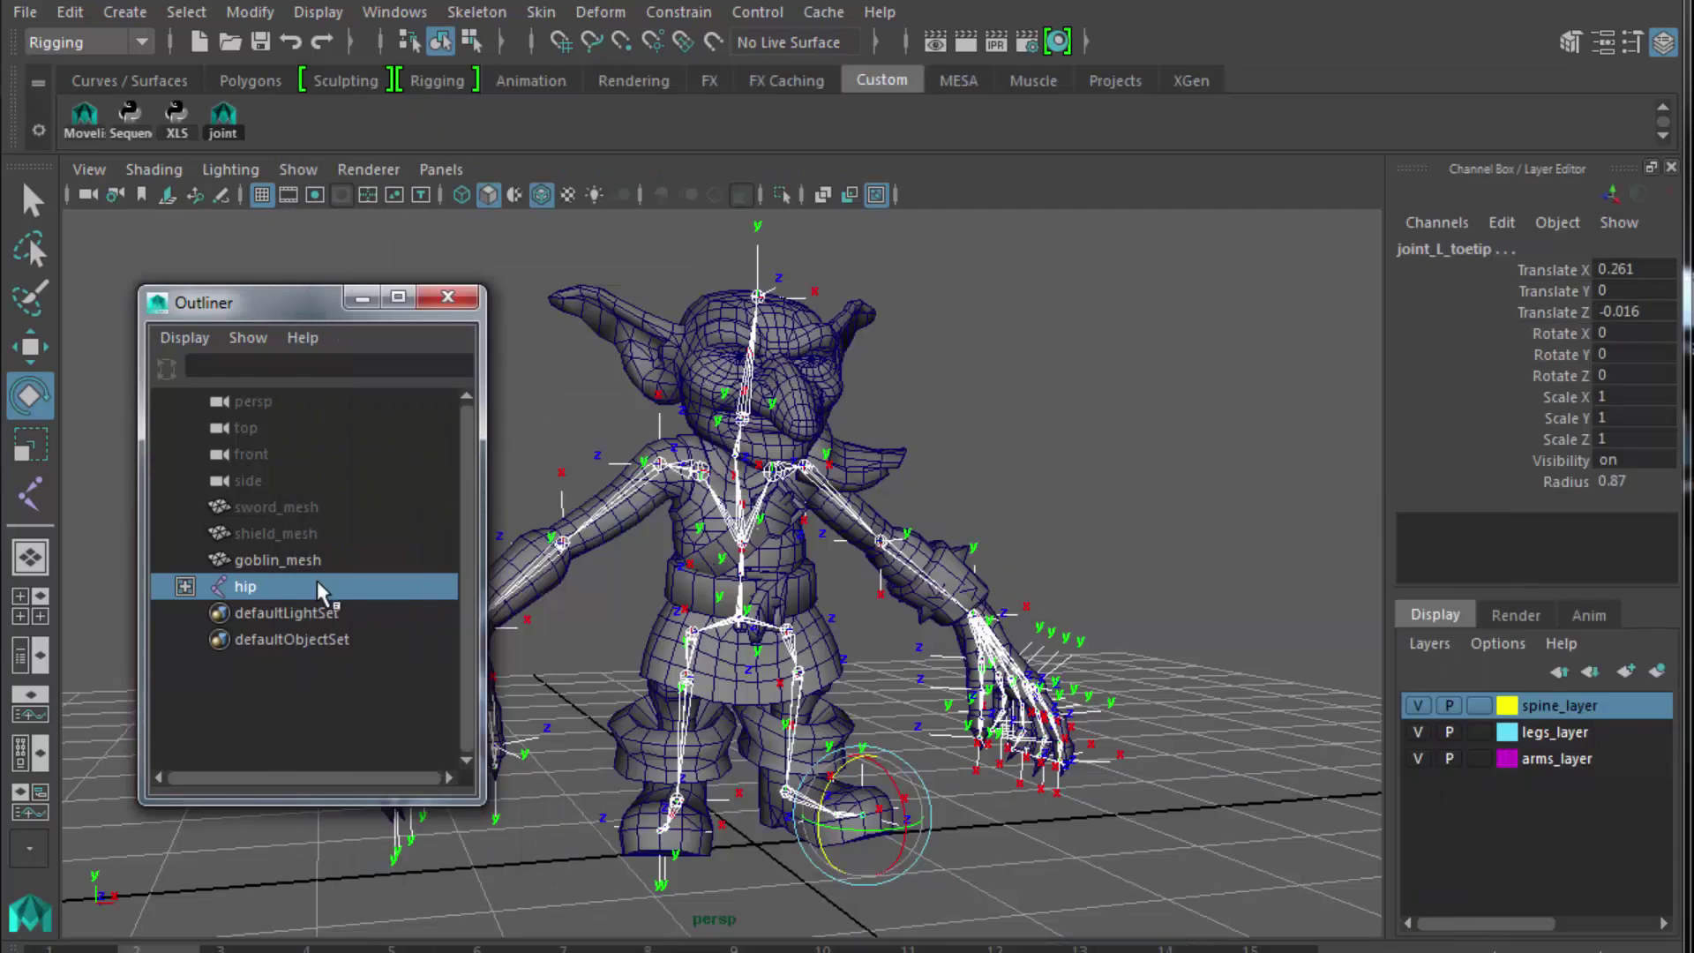
# Back in Maya, launch the cometJointOrient script window beside the goblin and close the Outliner.
pyautogui.click(229, 123)
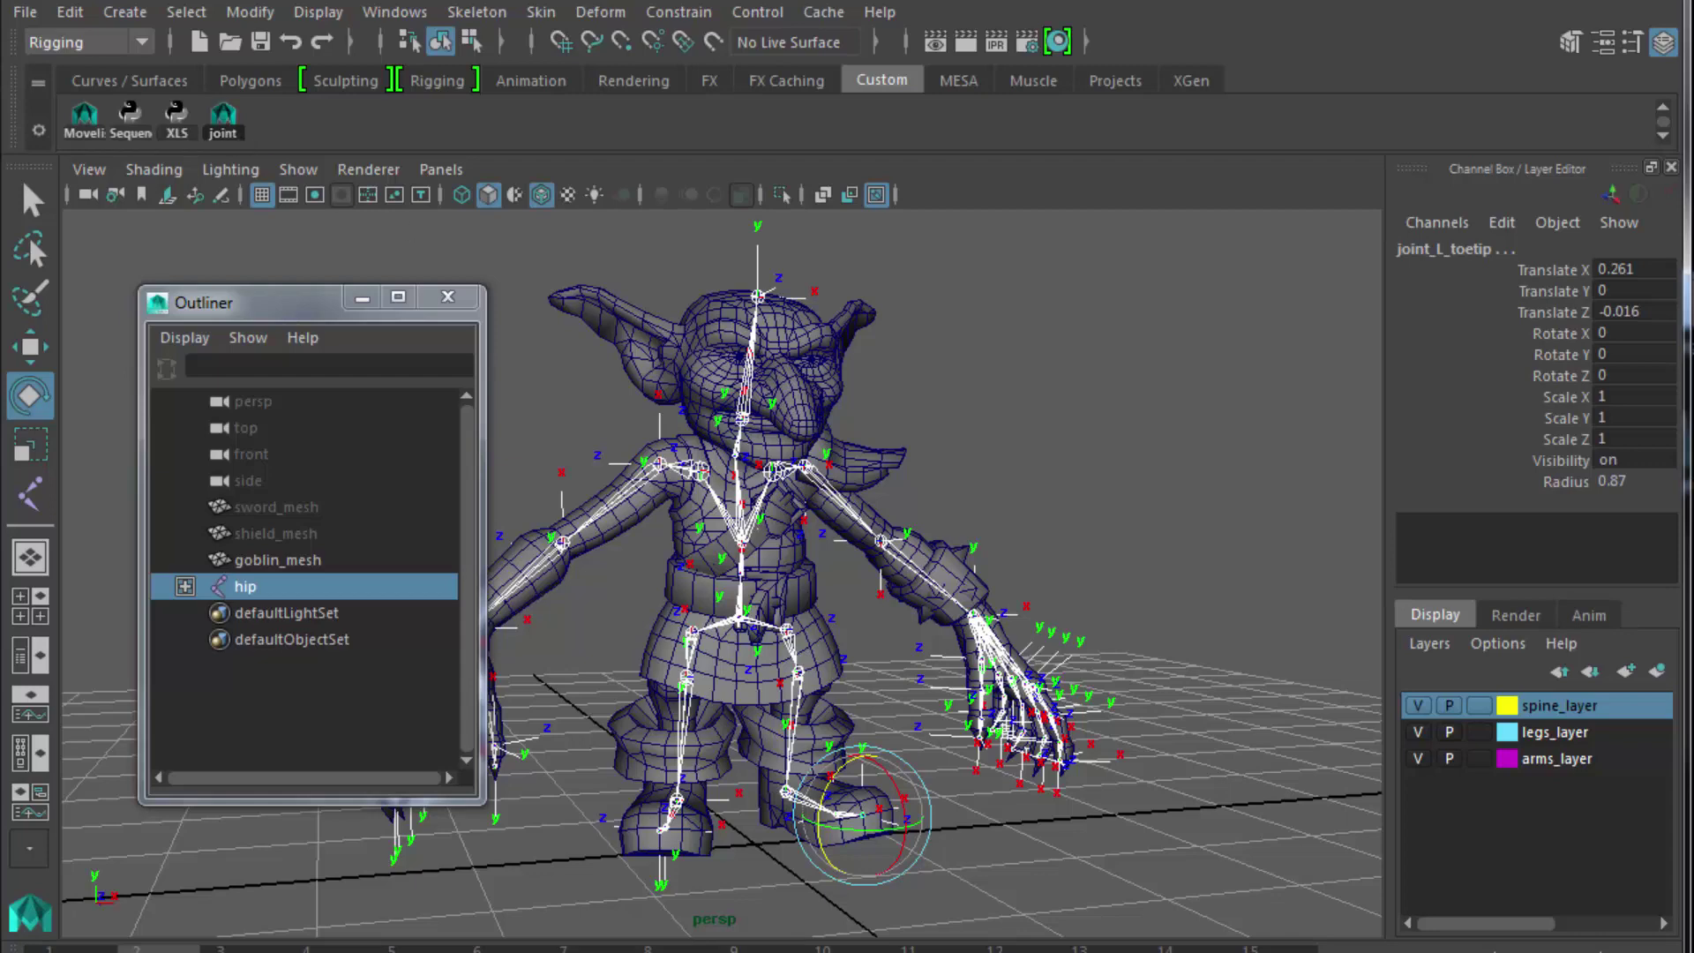
pyautogui.click(224, 117)
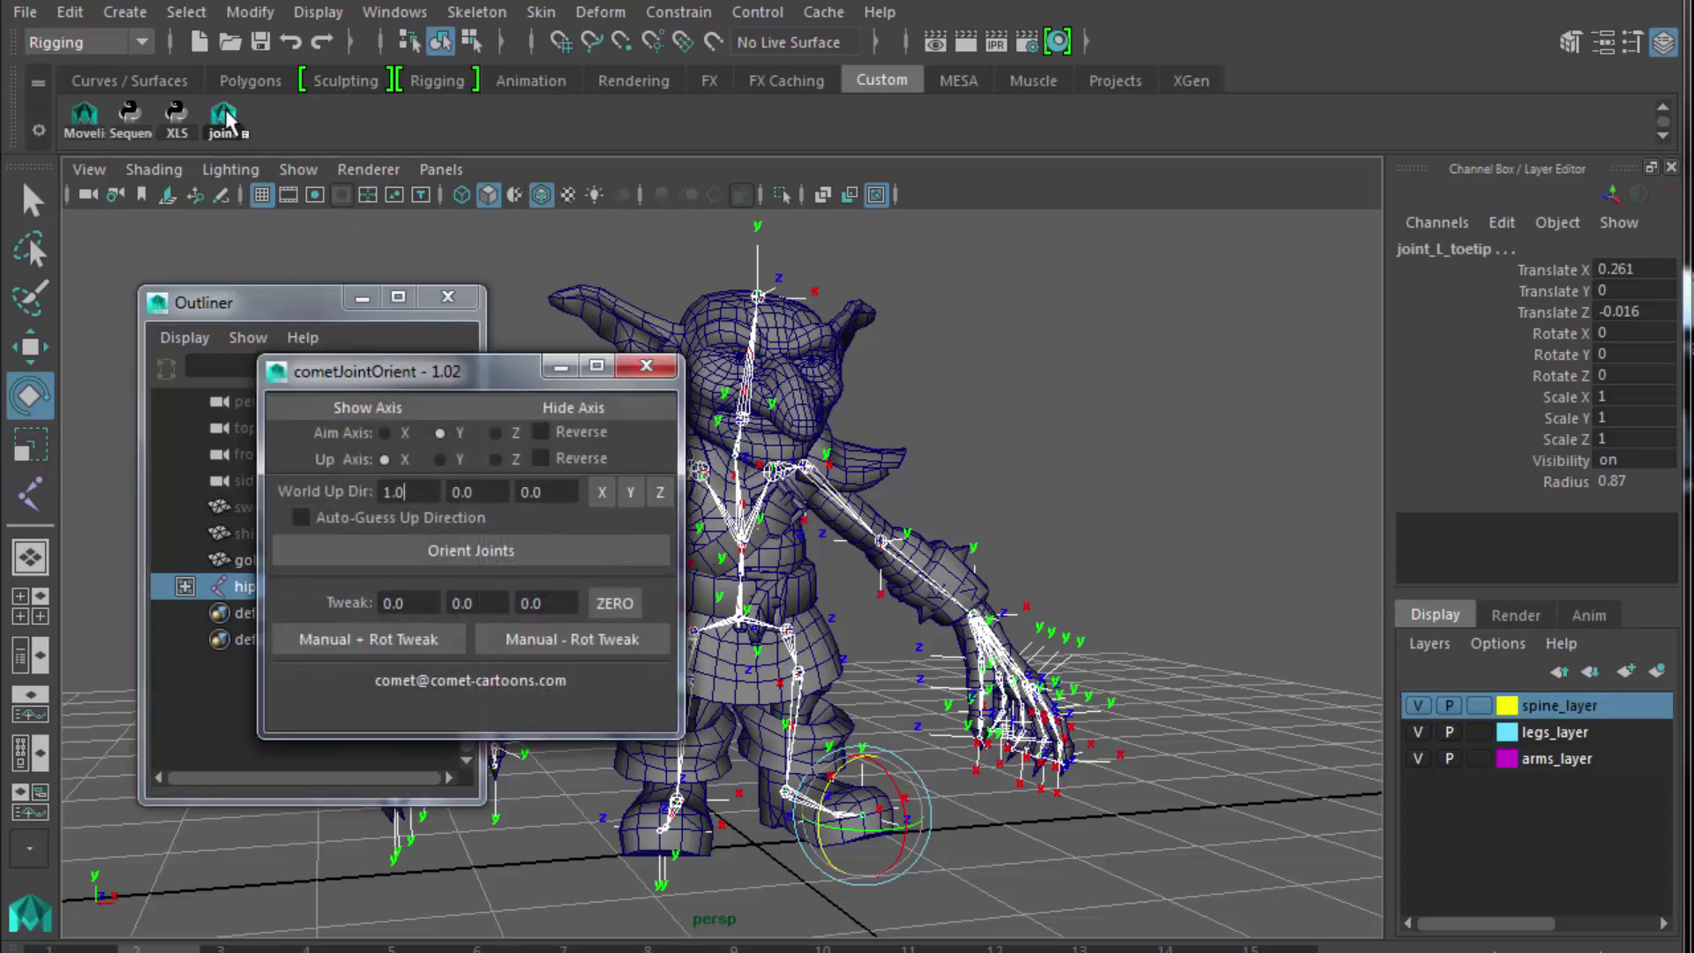
pyautogui.moveTo(1113, 206); pyautogui.dragTo(1167, 125)
pyautogui.click(448, 299)
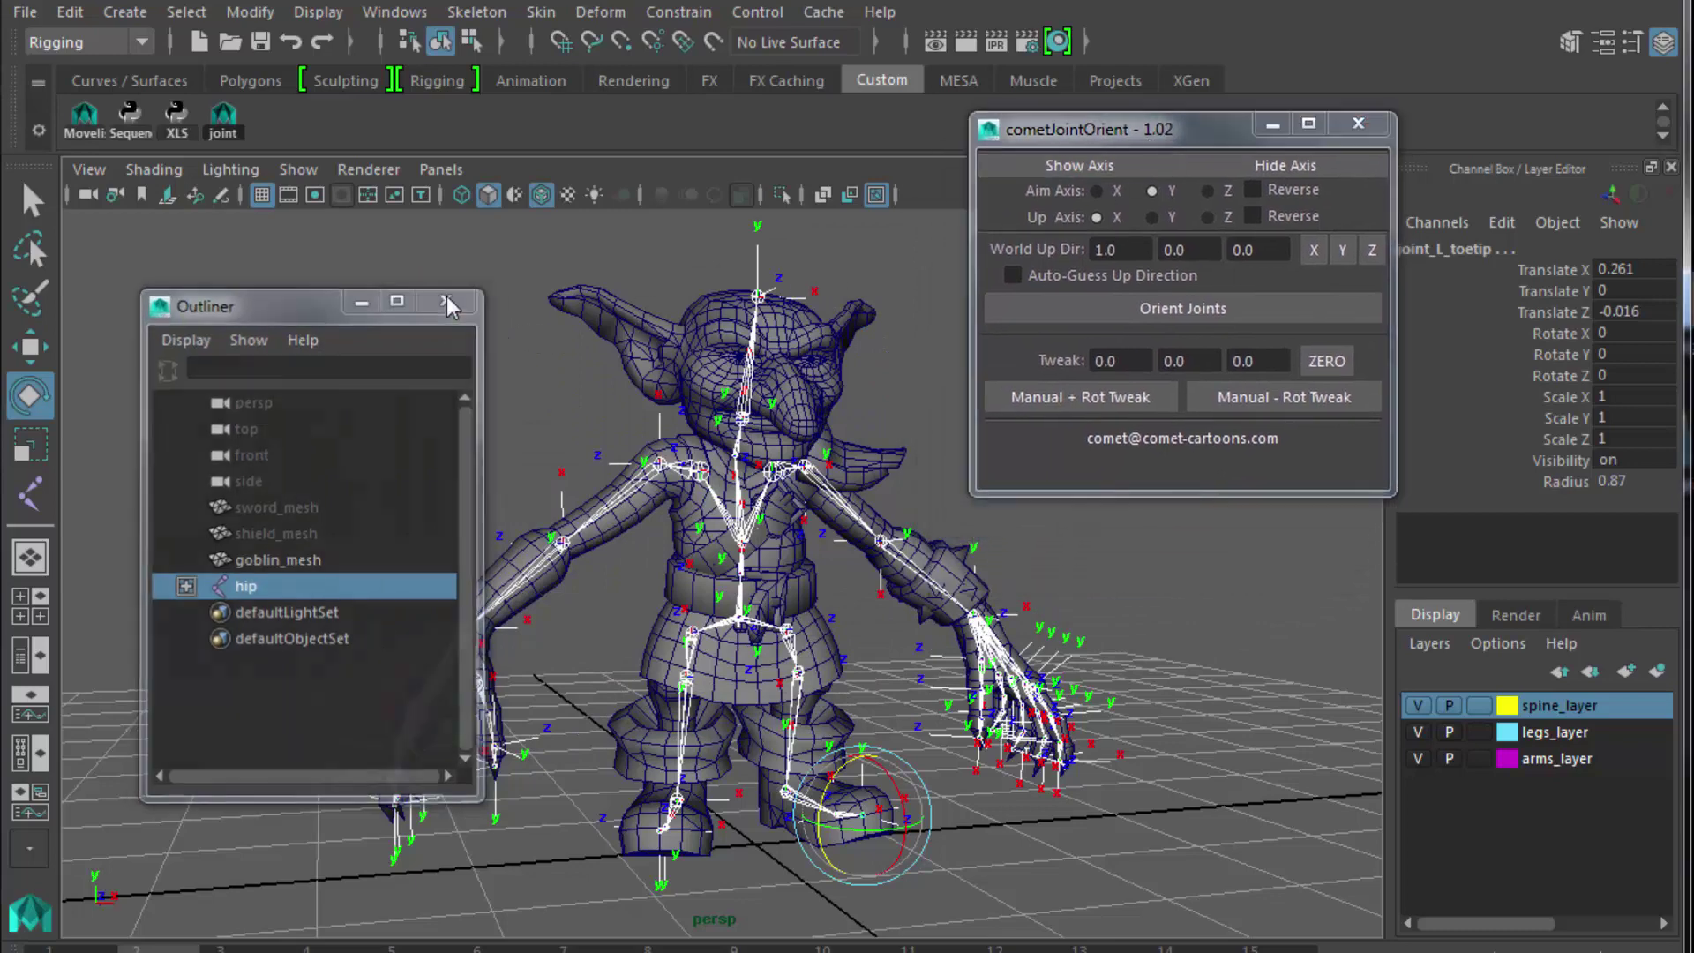
pyautogui.click(1240, 166)
pyautogui.click(1134, 165)
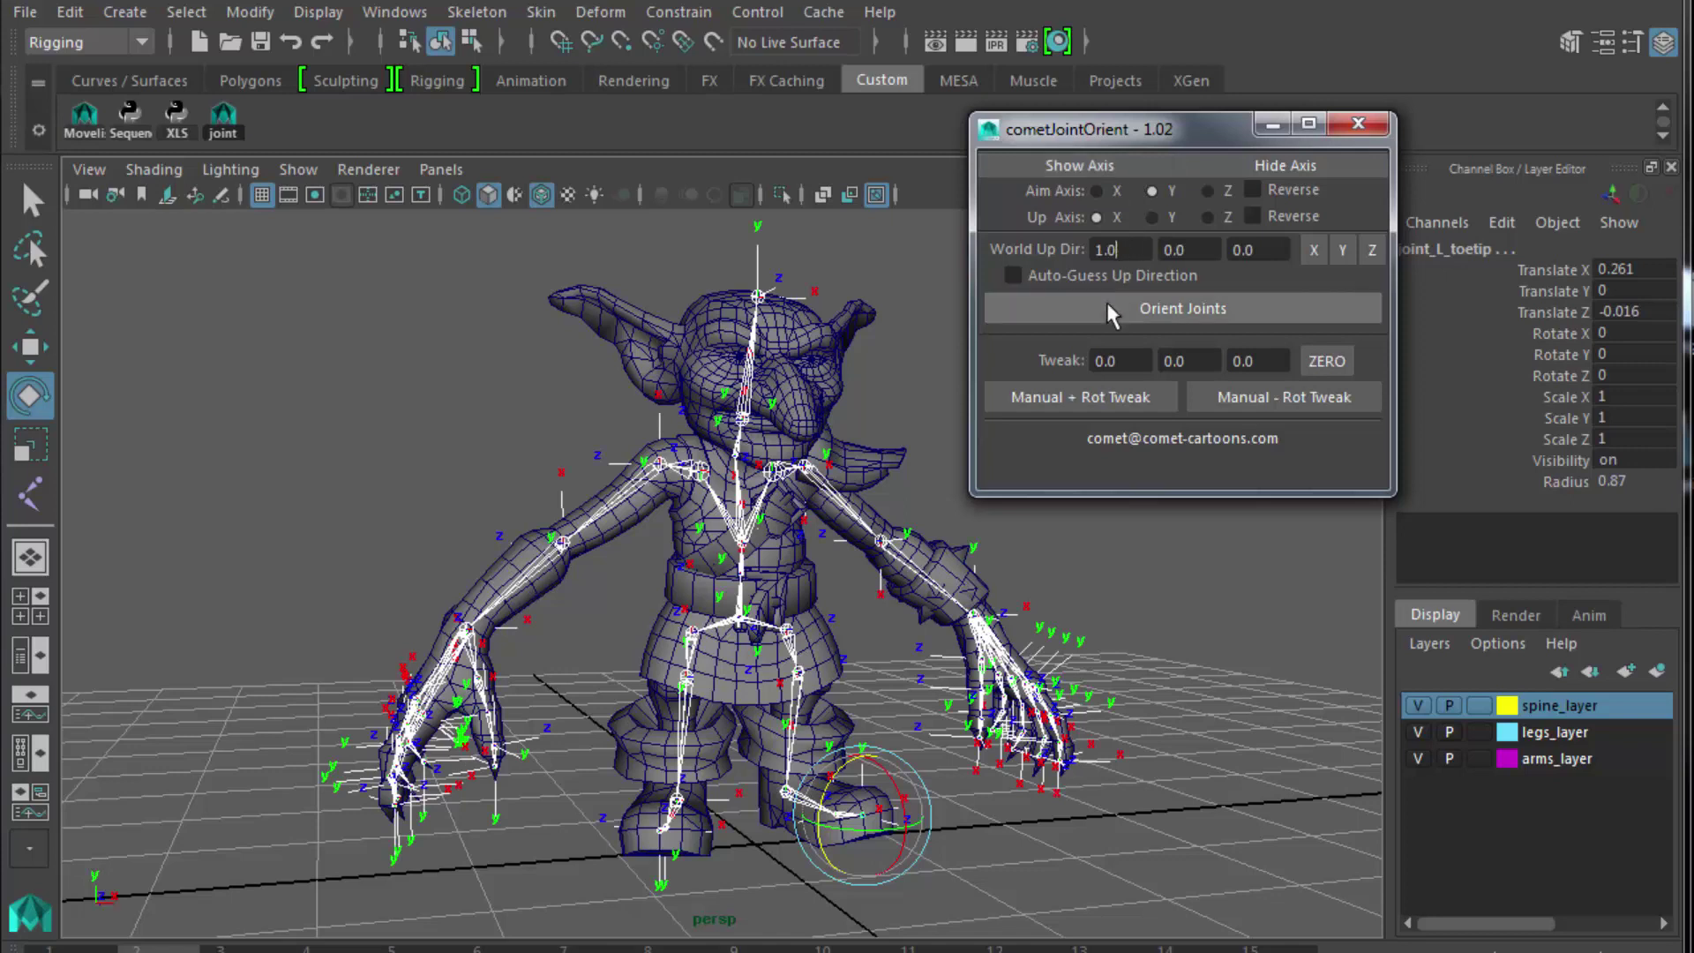
# Set the World Up Dir in cometJointOrient to 0, 1, 0.
pyautogui.doubleClick(1105, 249)
pyautogui.press('Tab')
pyautogui.write('1')
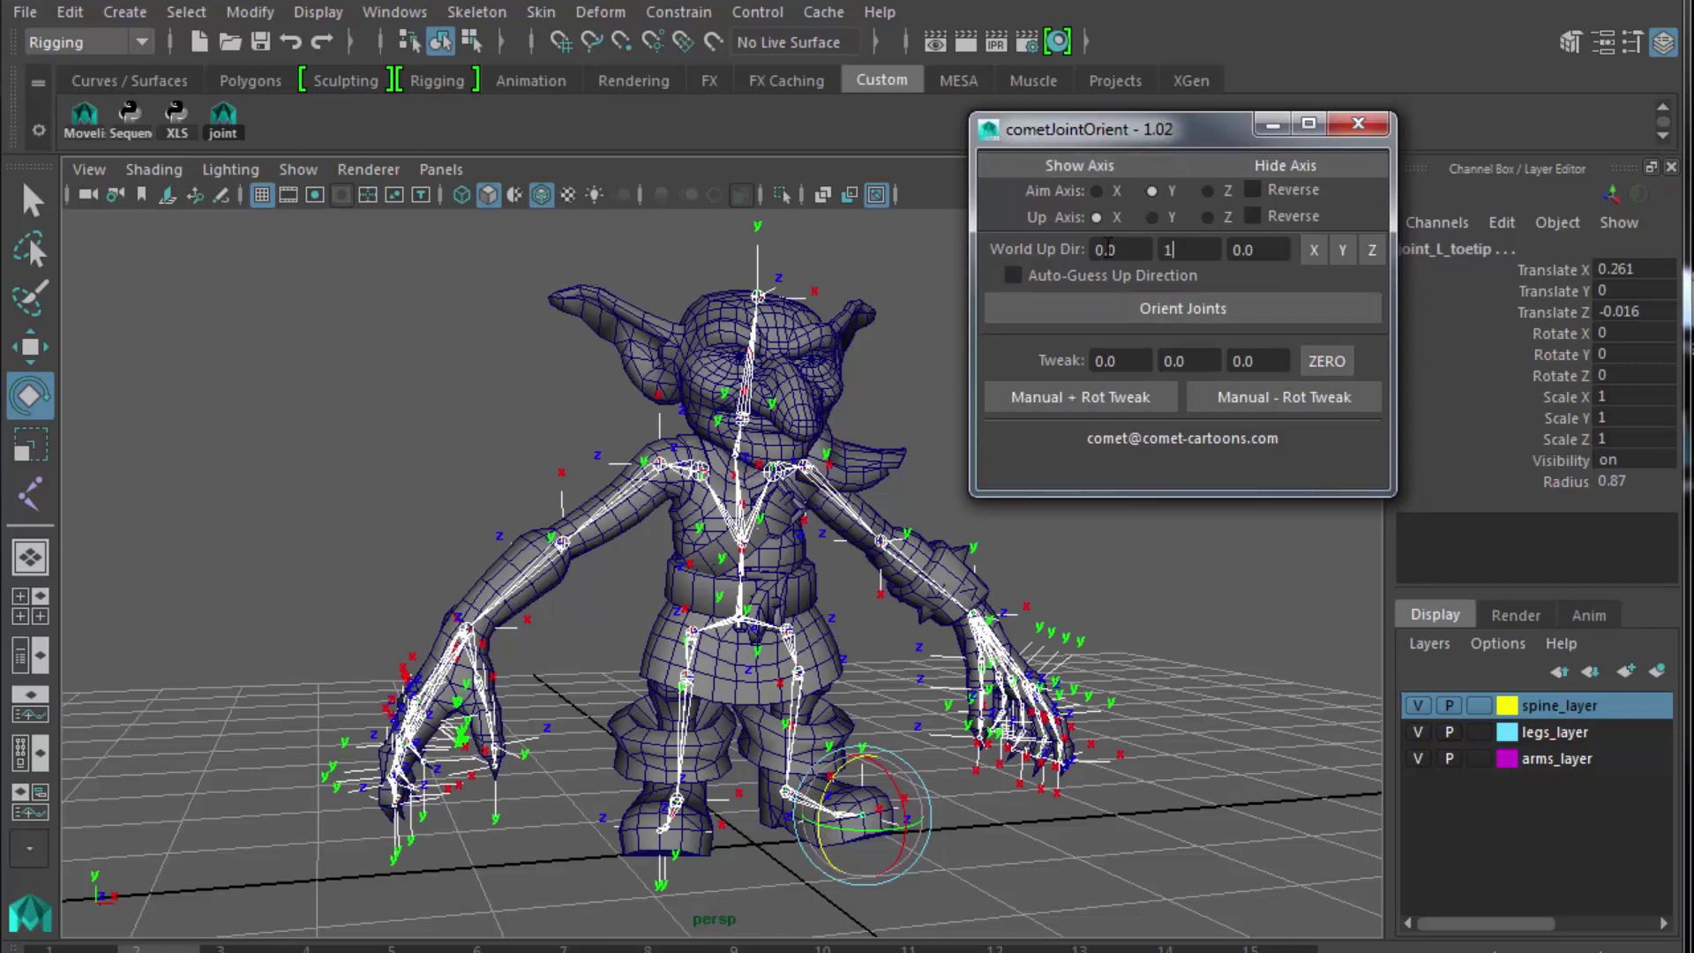
pyautogui.press('Tab')
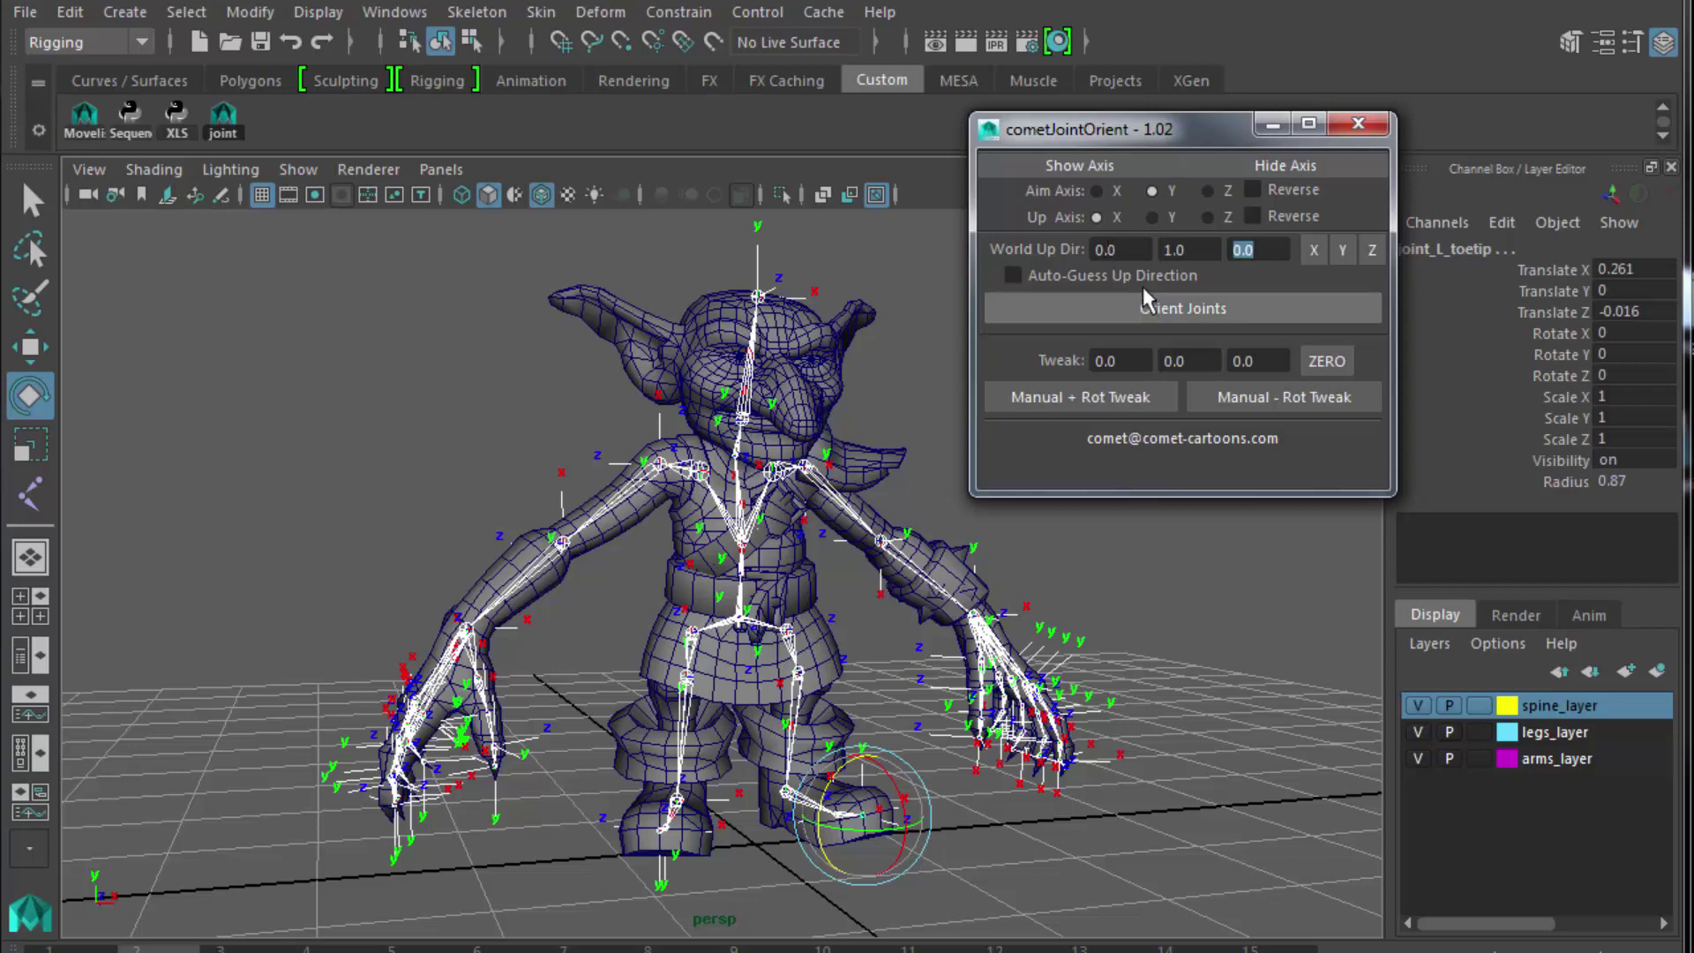
# Set the Aim Axis to X and the Up Axis to Y, and orient all the selected joints.
pyautogui.click(1097, 190)
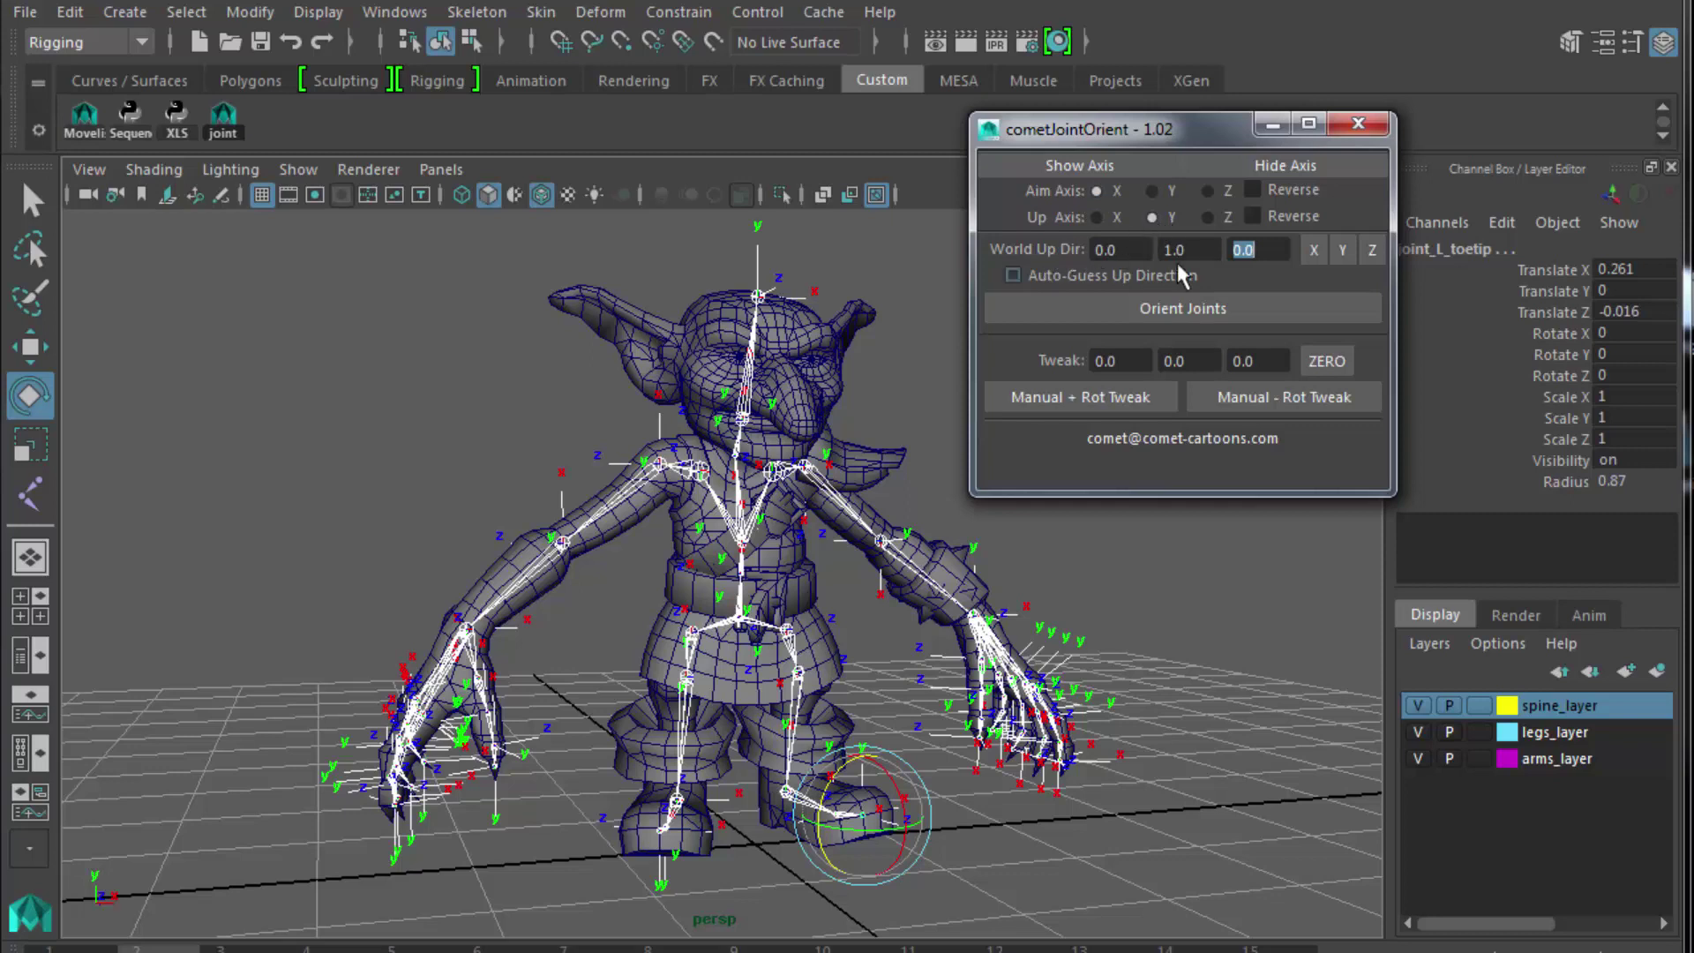
pyautogui.click(1202, 300)
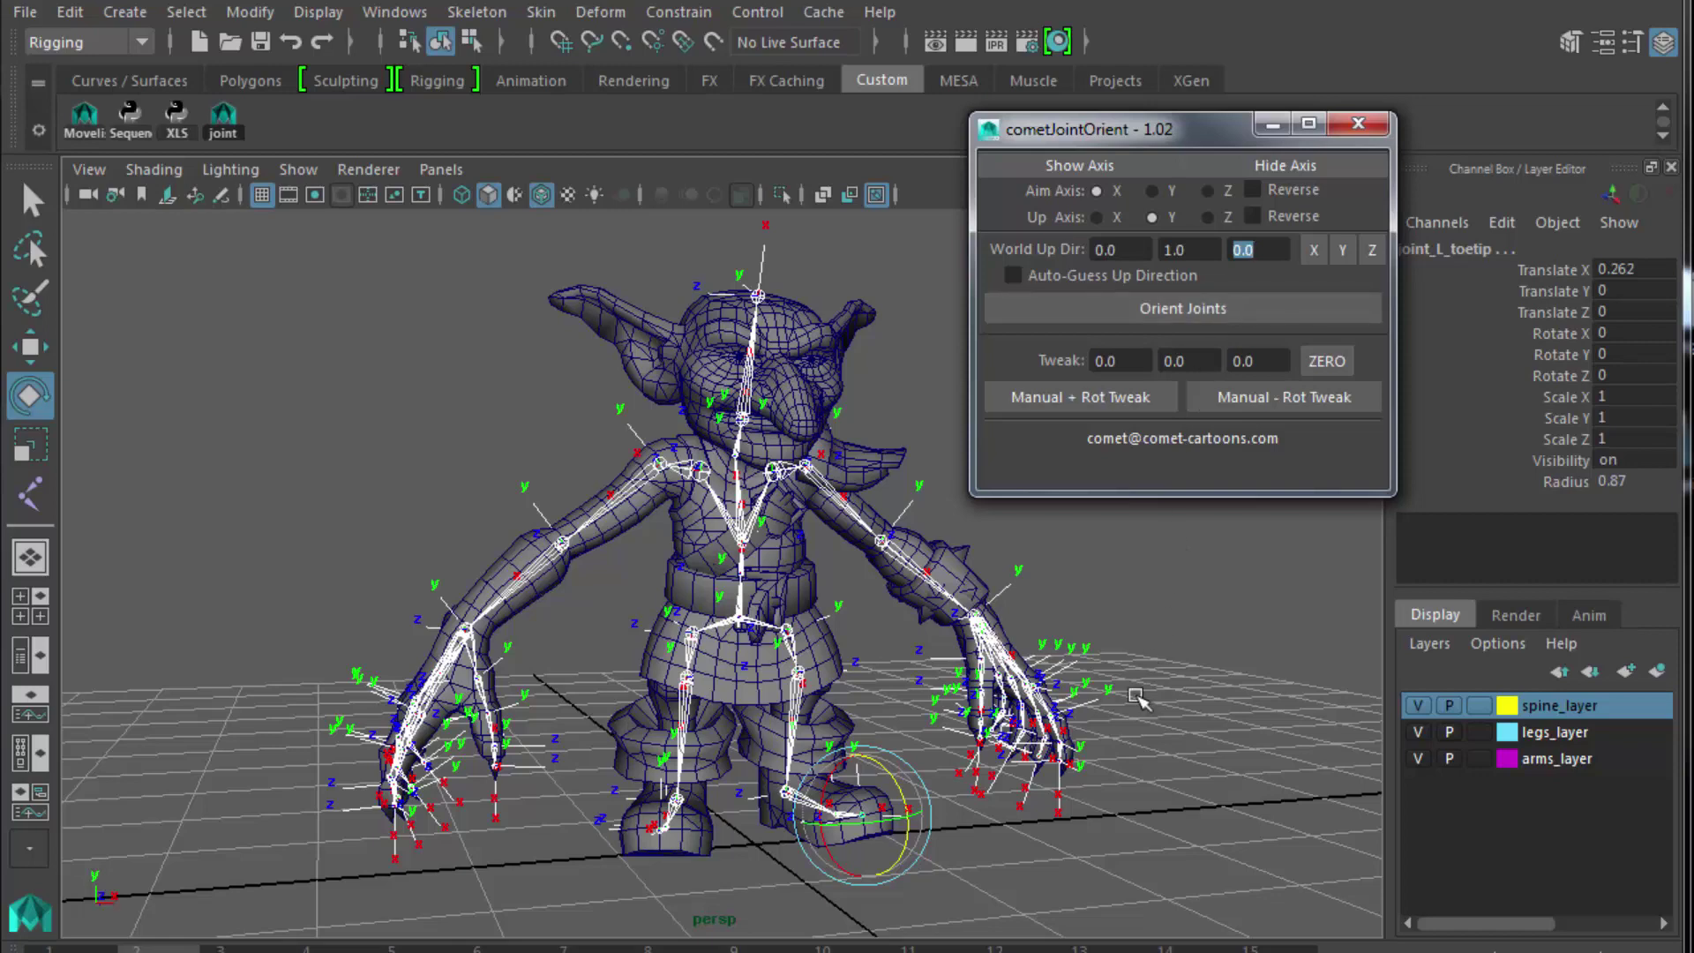
pyautogui.keyDown('alt'); pyautogui.moveTo(1169, 682); pyautogui.dragTo(750, 633); pyautogui.keyUp('alt')
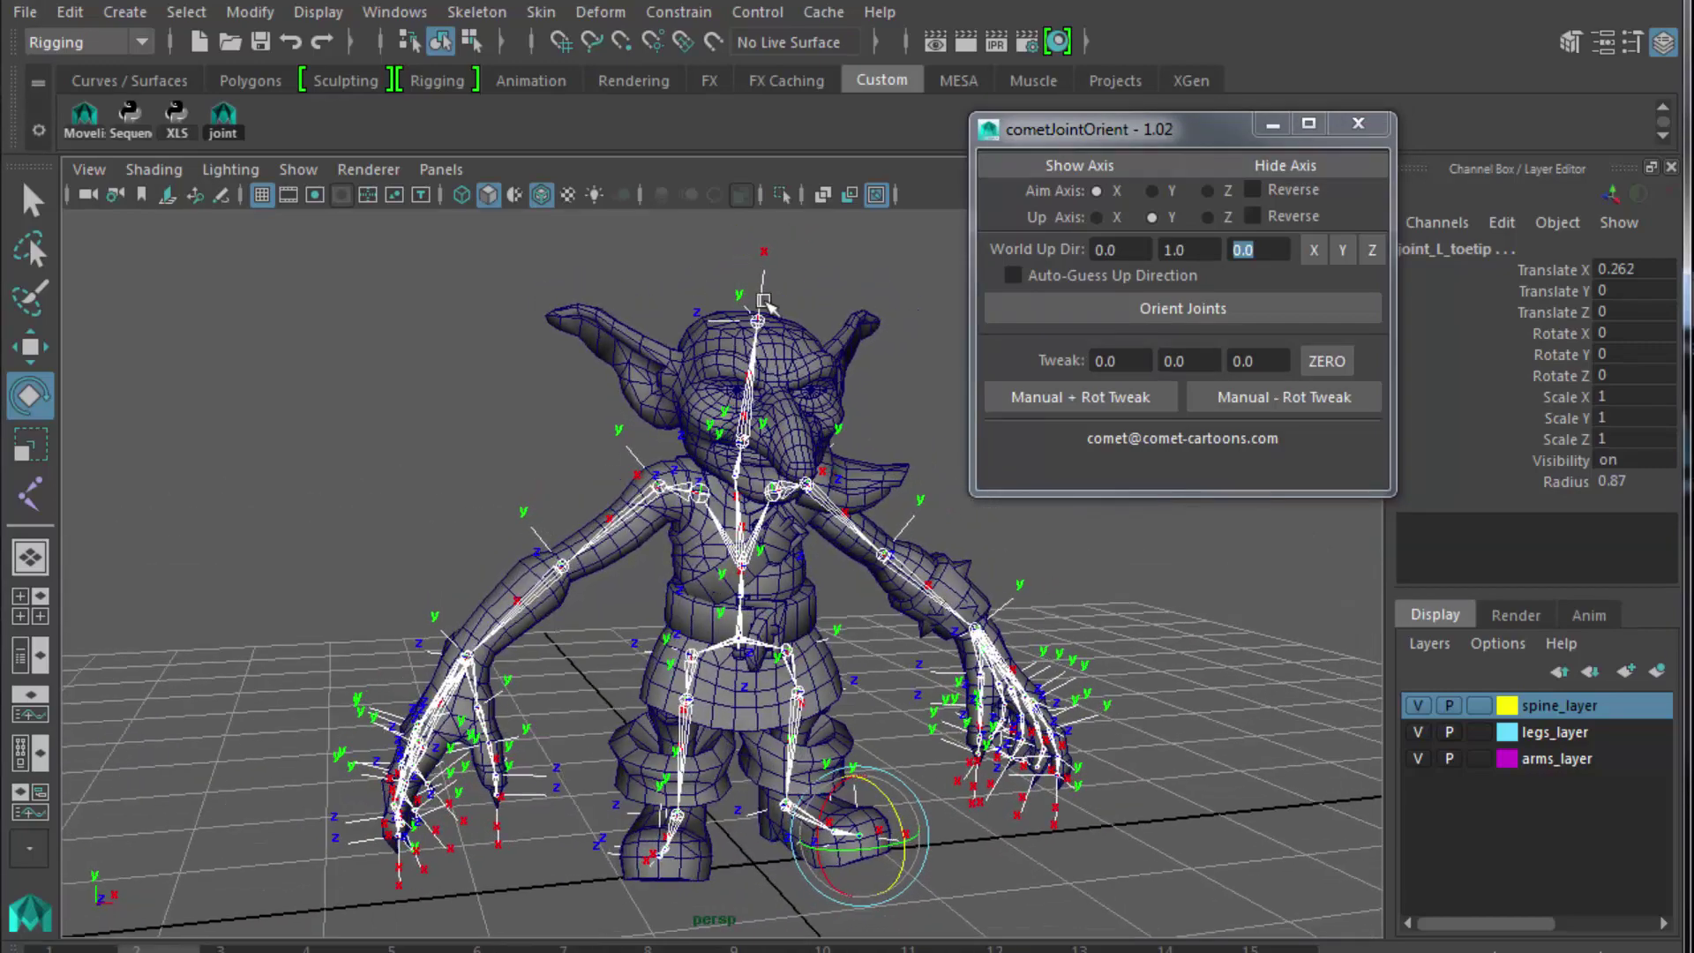
# Orient the headtip joint with the current cometJointOrient settings, close the script window and deselect the joint.
pyautogui.click(757, 315)
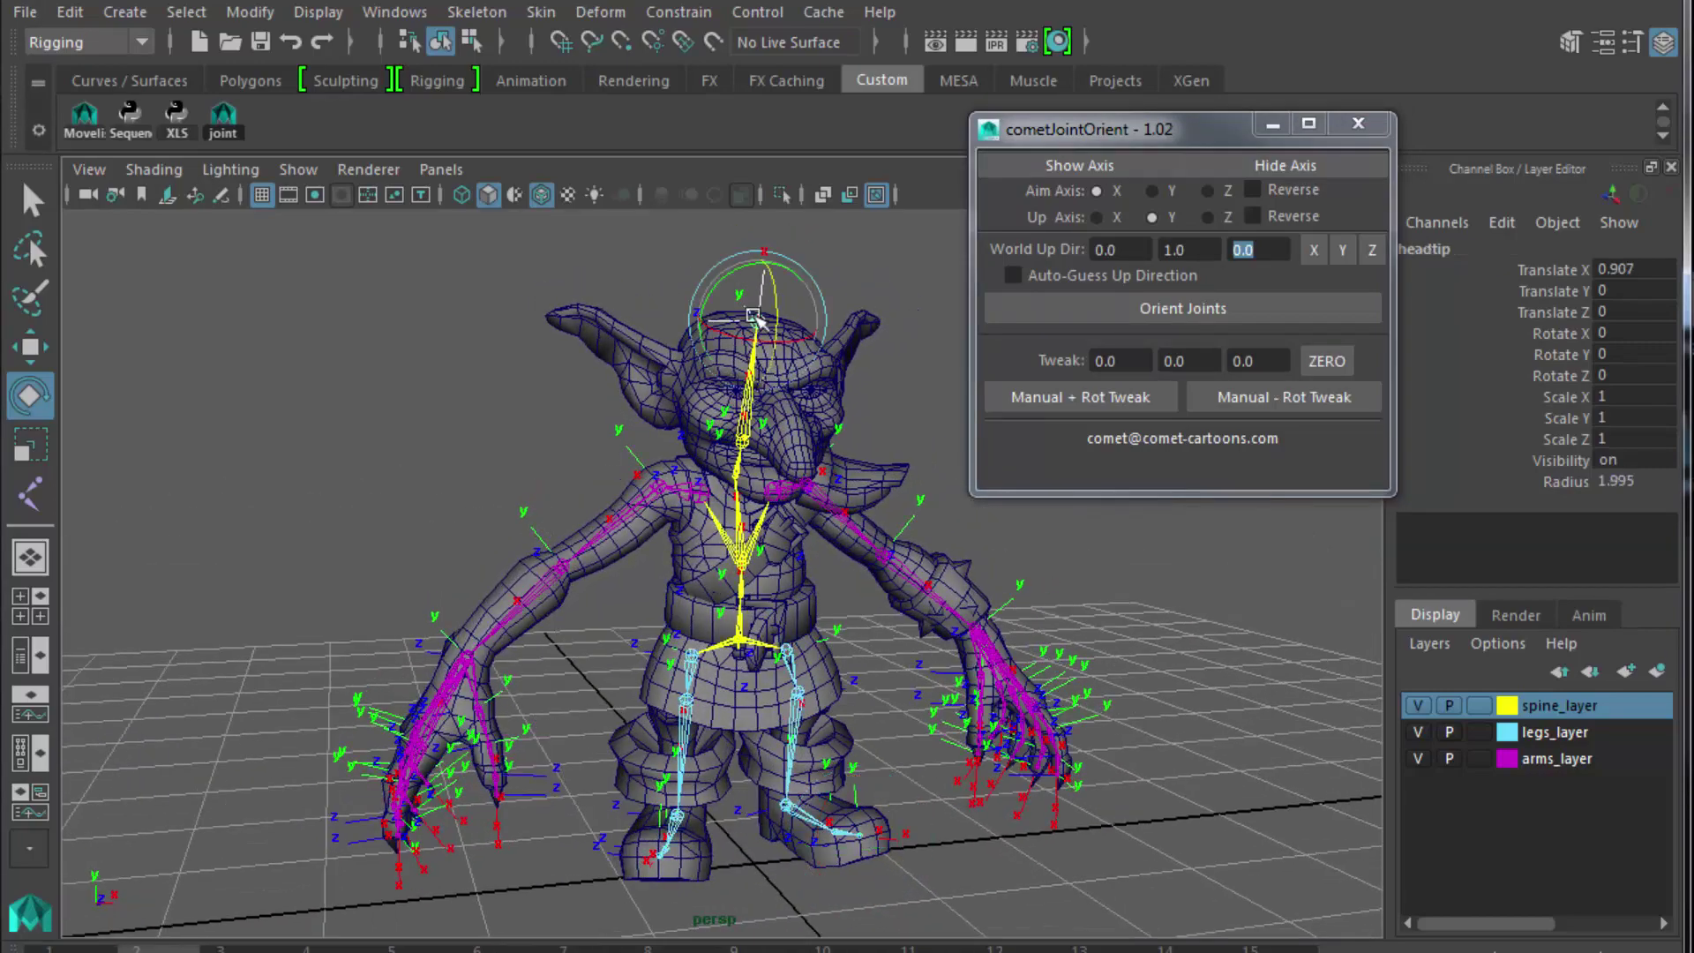
pyautogui.click(1151, 309)
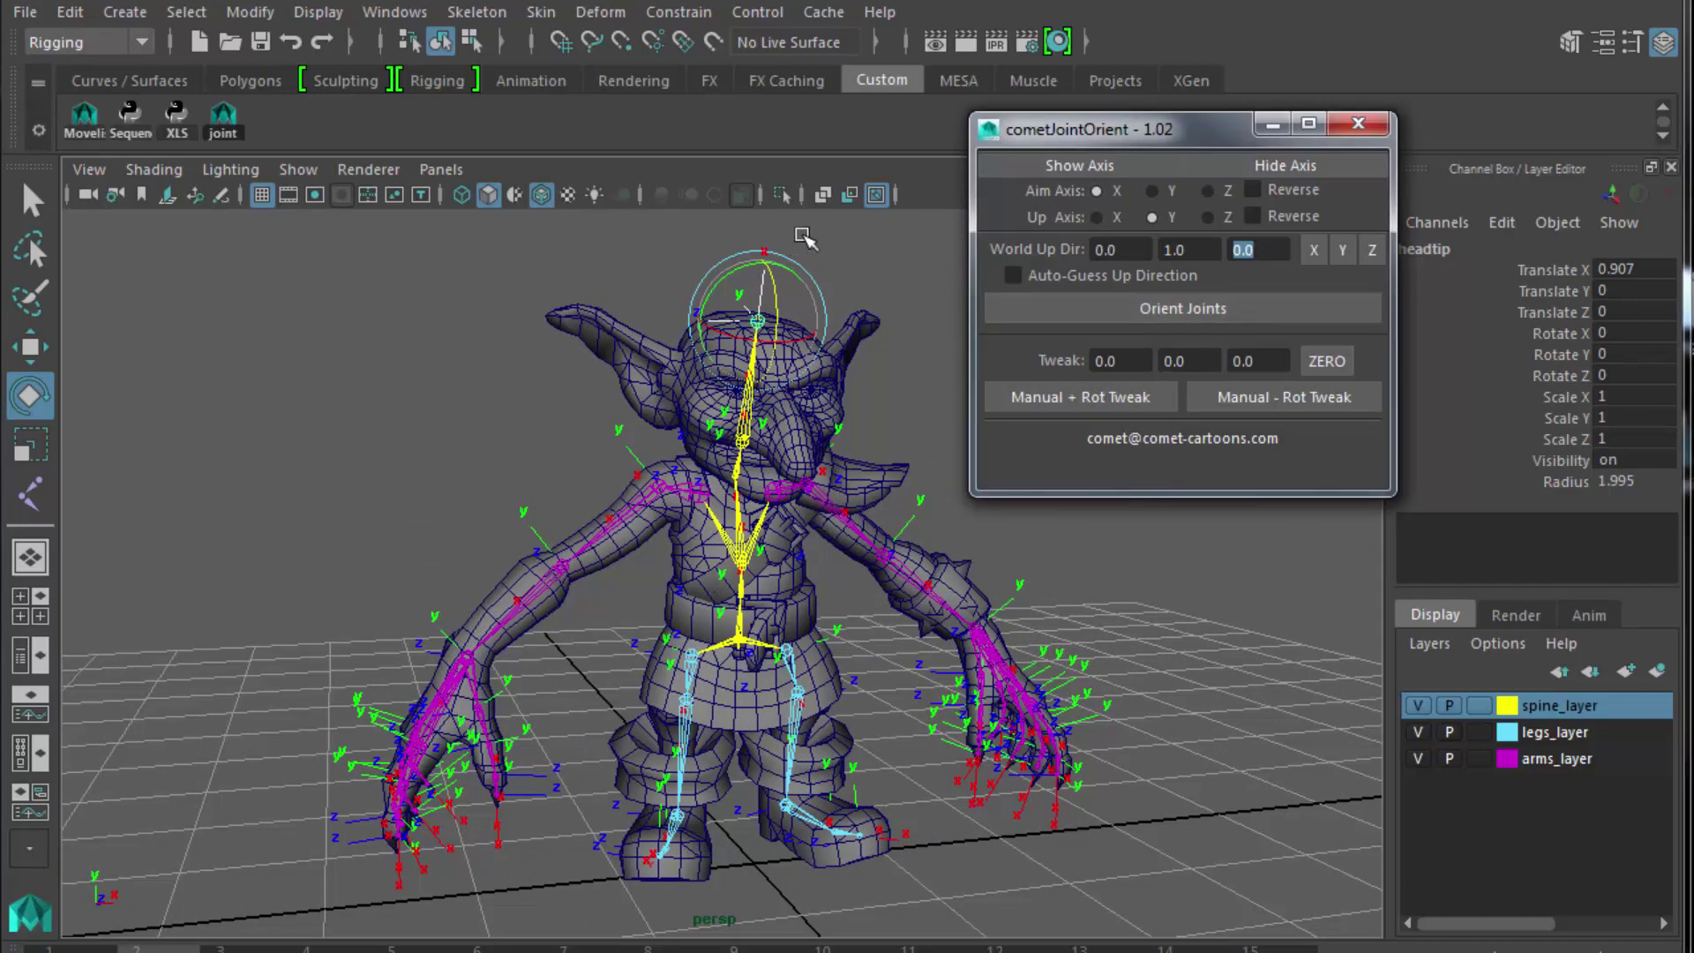
pyautogui.click(1358, 123)
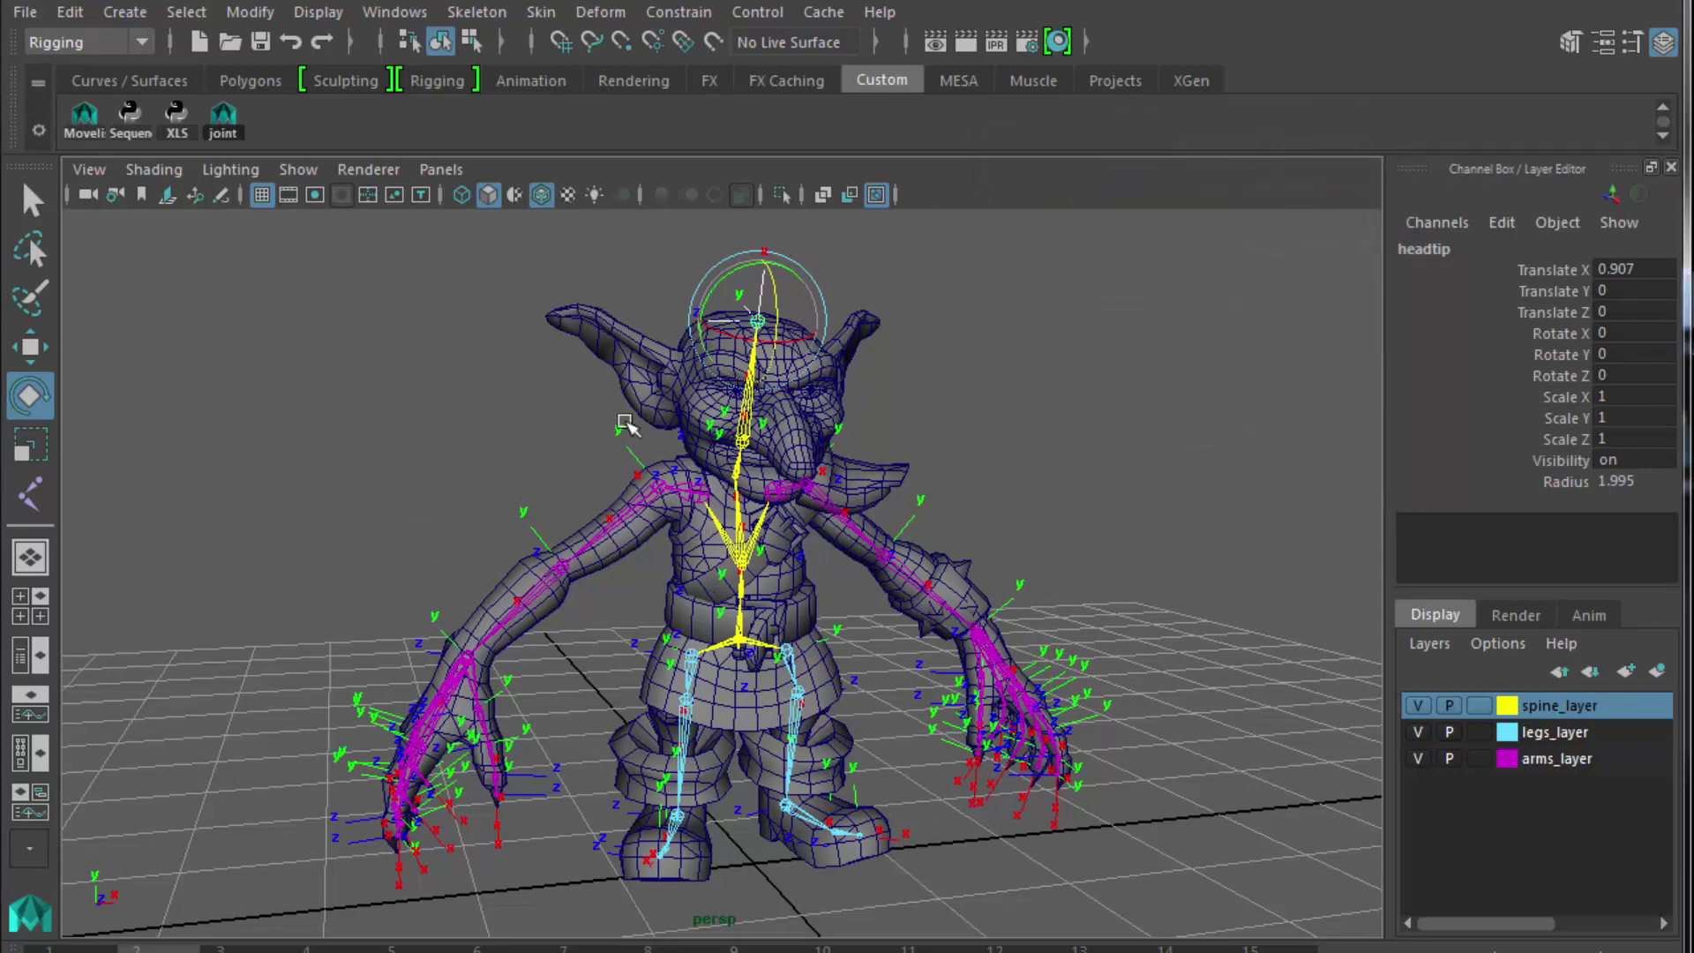
pyautogui.click(395, 348)
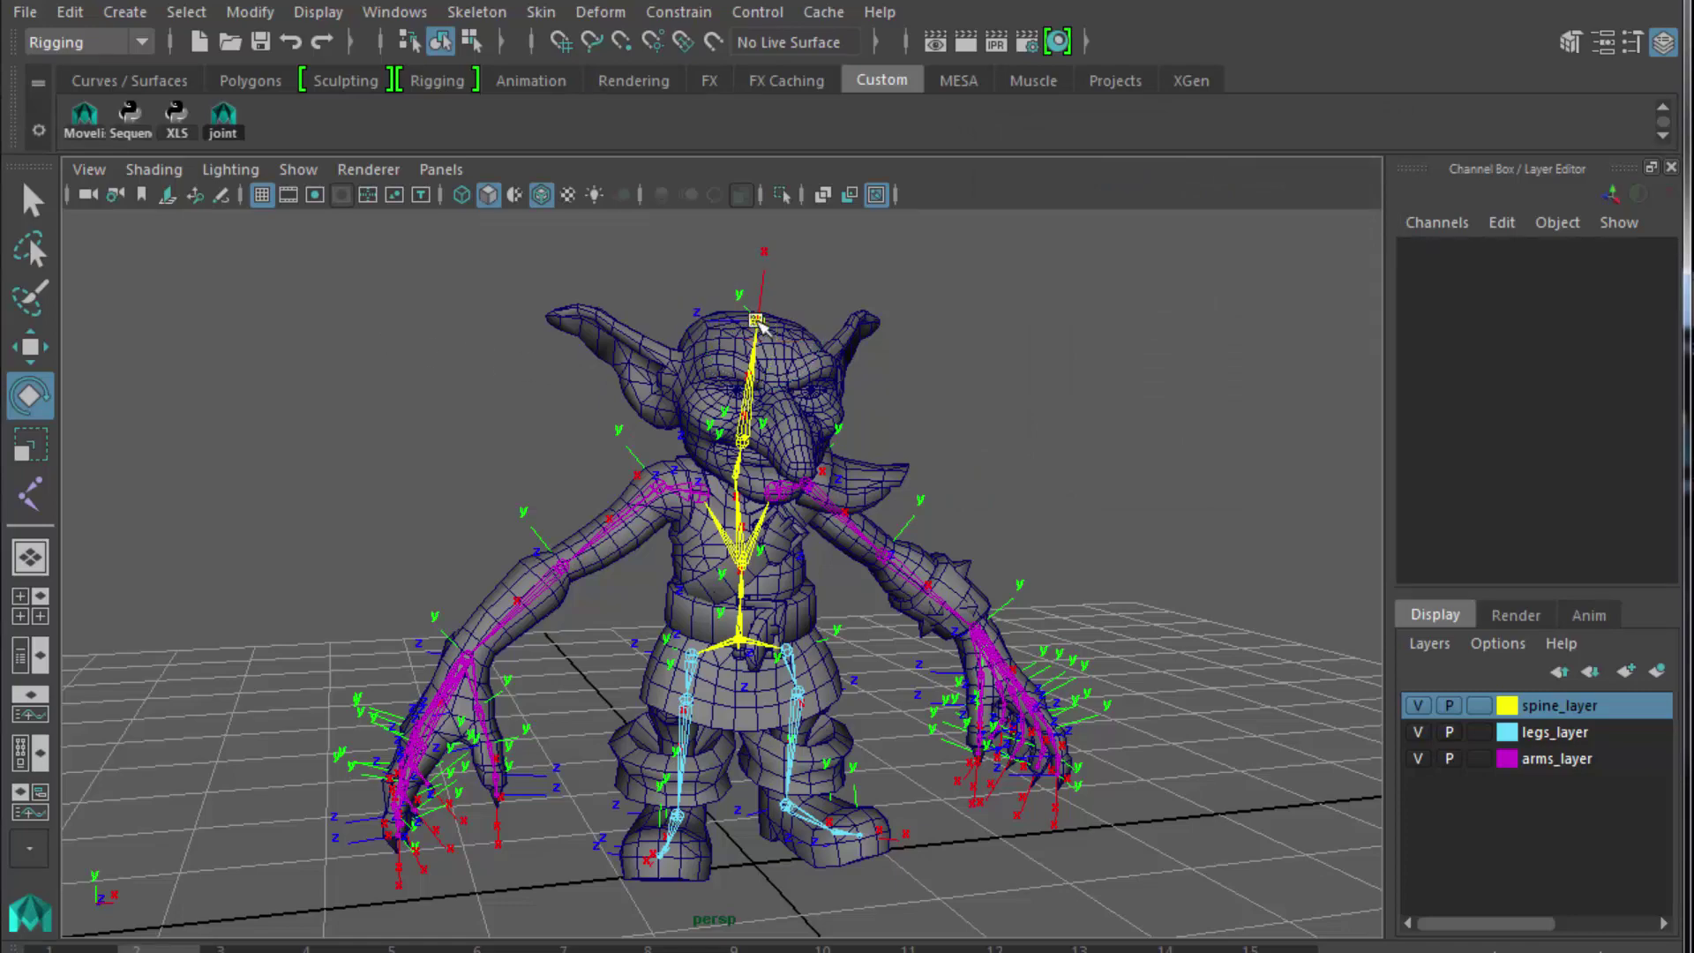
pyautogui.moveTo(759, 325)
pyautogui.keyDown('alt'); pyautogui.mouseDown()
pyautogui.moveTo(865, 321)
pyautogui.moveTo(579, 308)
pyautogui.moveTo(760, 332)
pyautogui.mouseUp(); pyautogui.keyUp('alt')
pyautogui.keyDown('alt'); pyautogui.moveTo(760, 331); pyautogui.dragTo(736, 288, button='middle'); pyautogui.keyUp('alt')
pyautogui.keyDown('alt'); pyautogui.moveTo(784, 416); pyautogui.dragTo(556, 437); pyautogui.keyUp('alt')
pyautogui.keyDown('alt'); pyautogui.moveTo(717, 578); pyautogui.dragTo(806, 604); pyautogui.keyUp('alt')
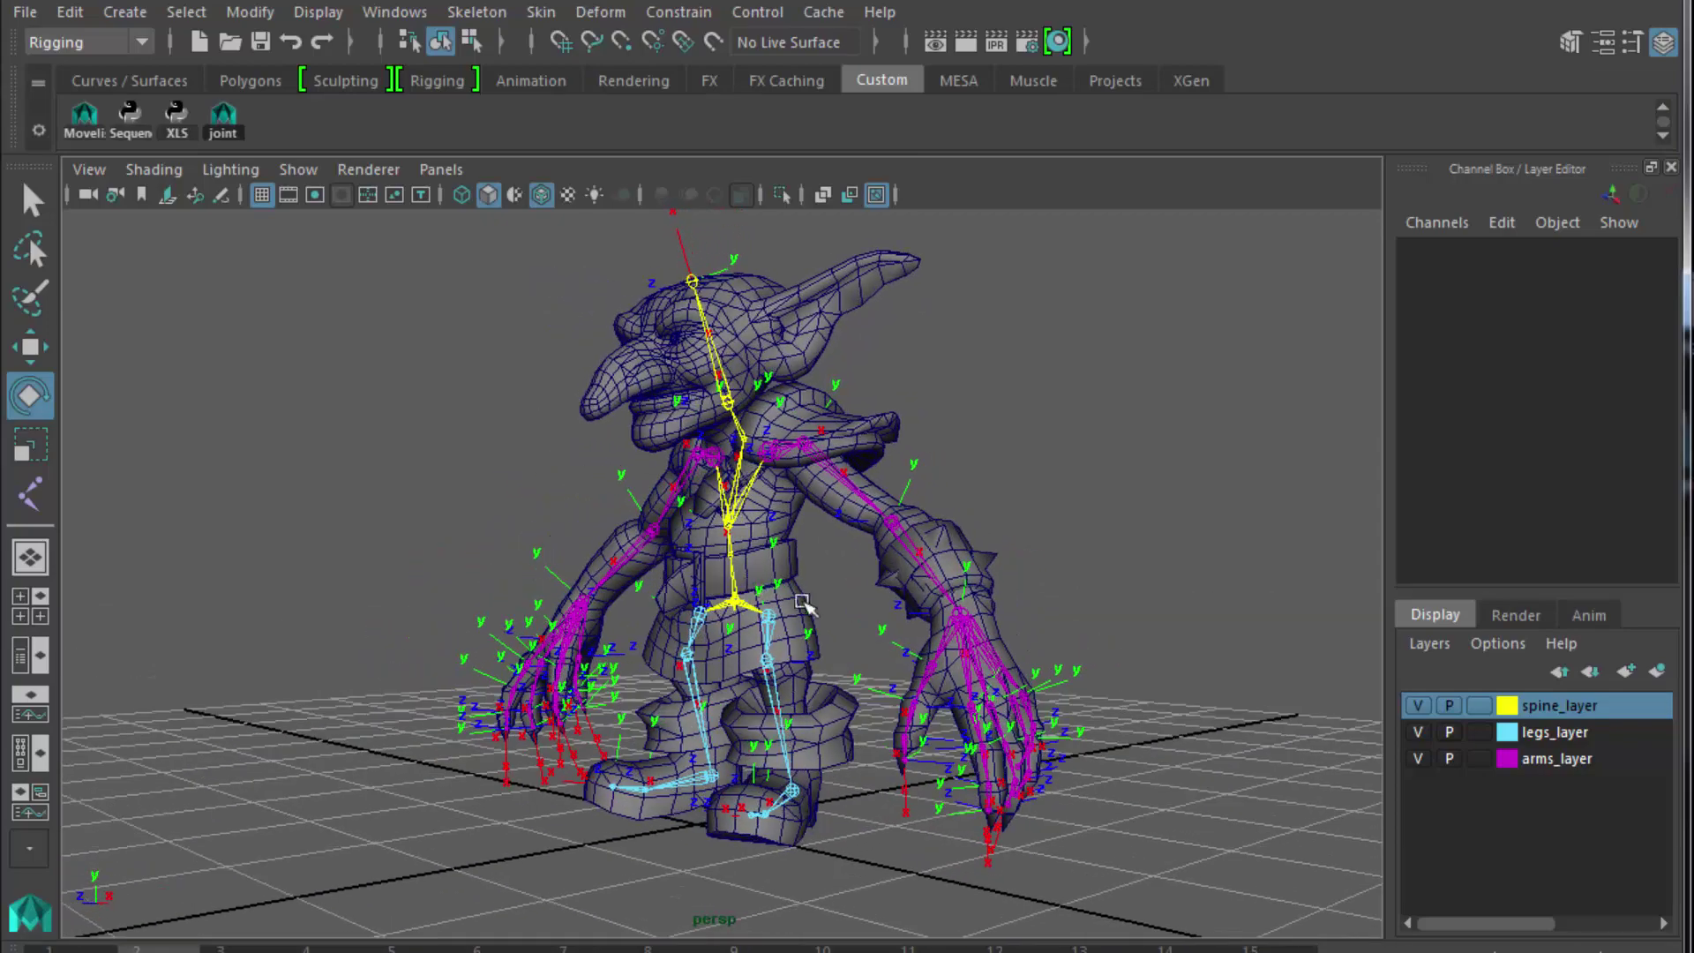
pyautogui.keyDown('alt'); pyautogui.moveTo(882, 520); pyautogui.dragTo(931, 522); pyautogui.keyUp('alt')
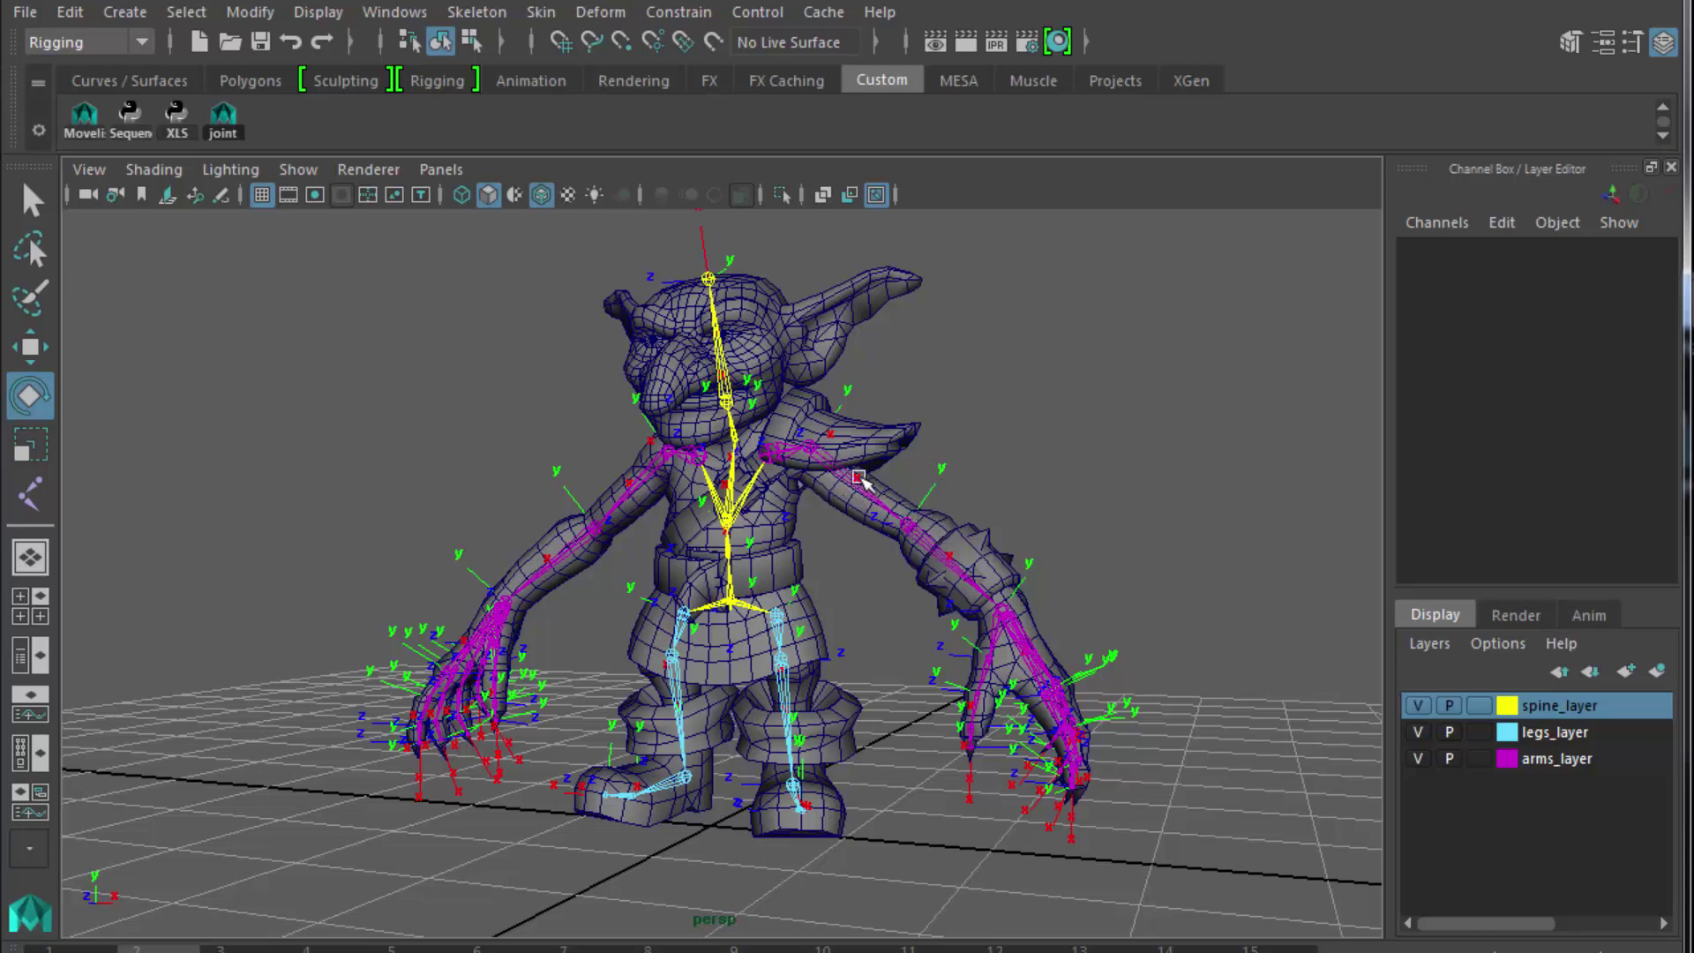
# Hide the local rotation axes of the entire hip joint hierarchy with cometJointOrient, and close its window.
pyautogui.click(226, 128)
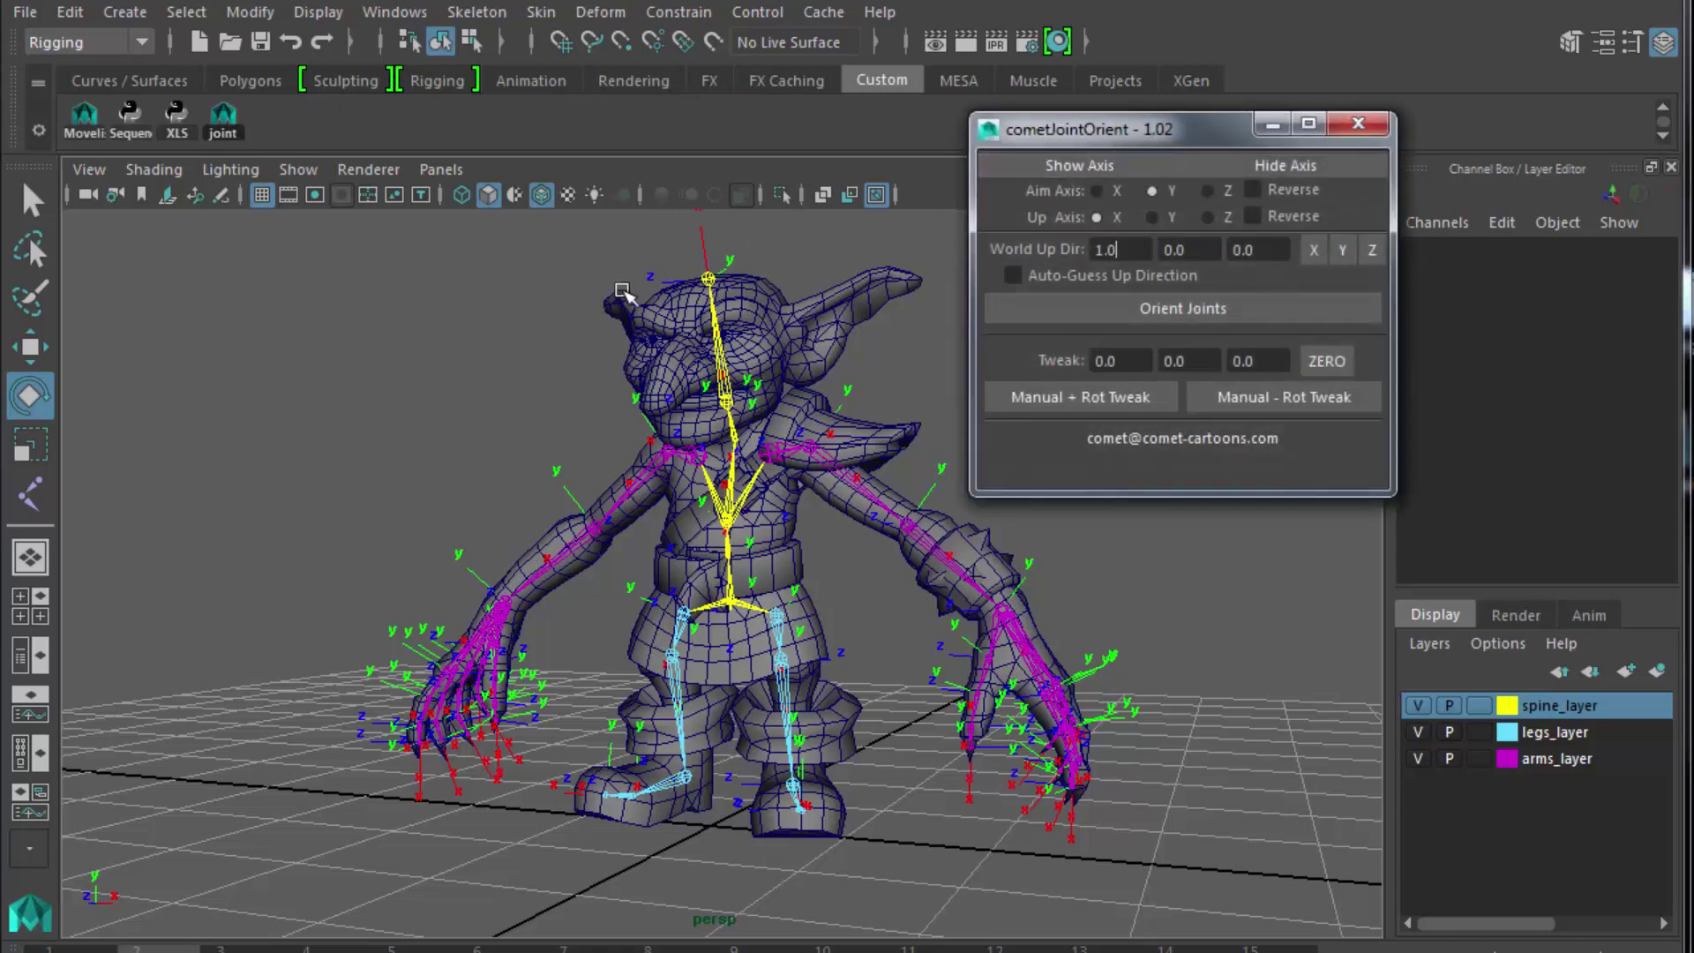
pyautogui.click(725, 413)
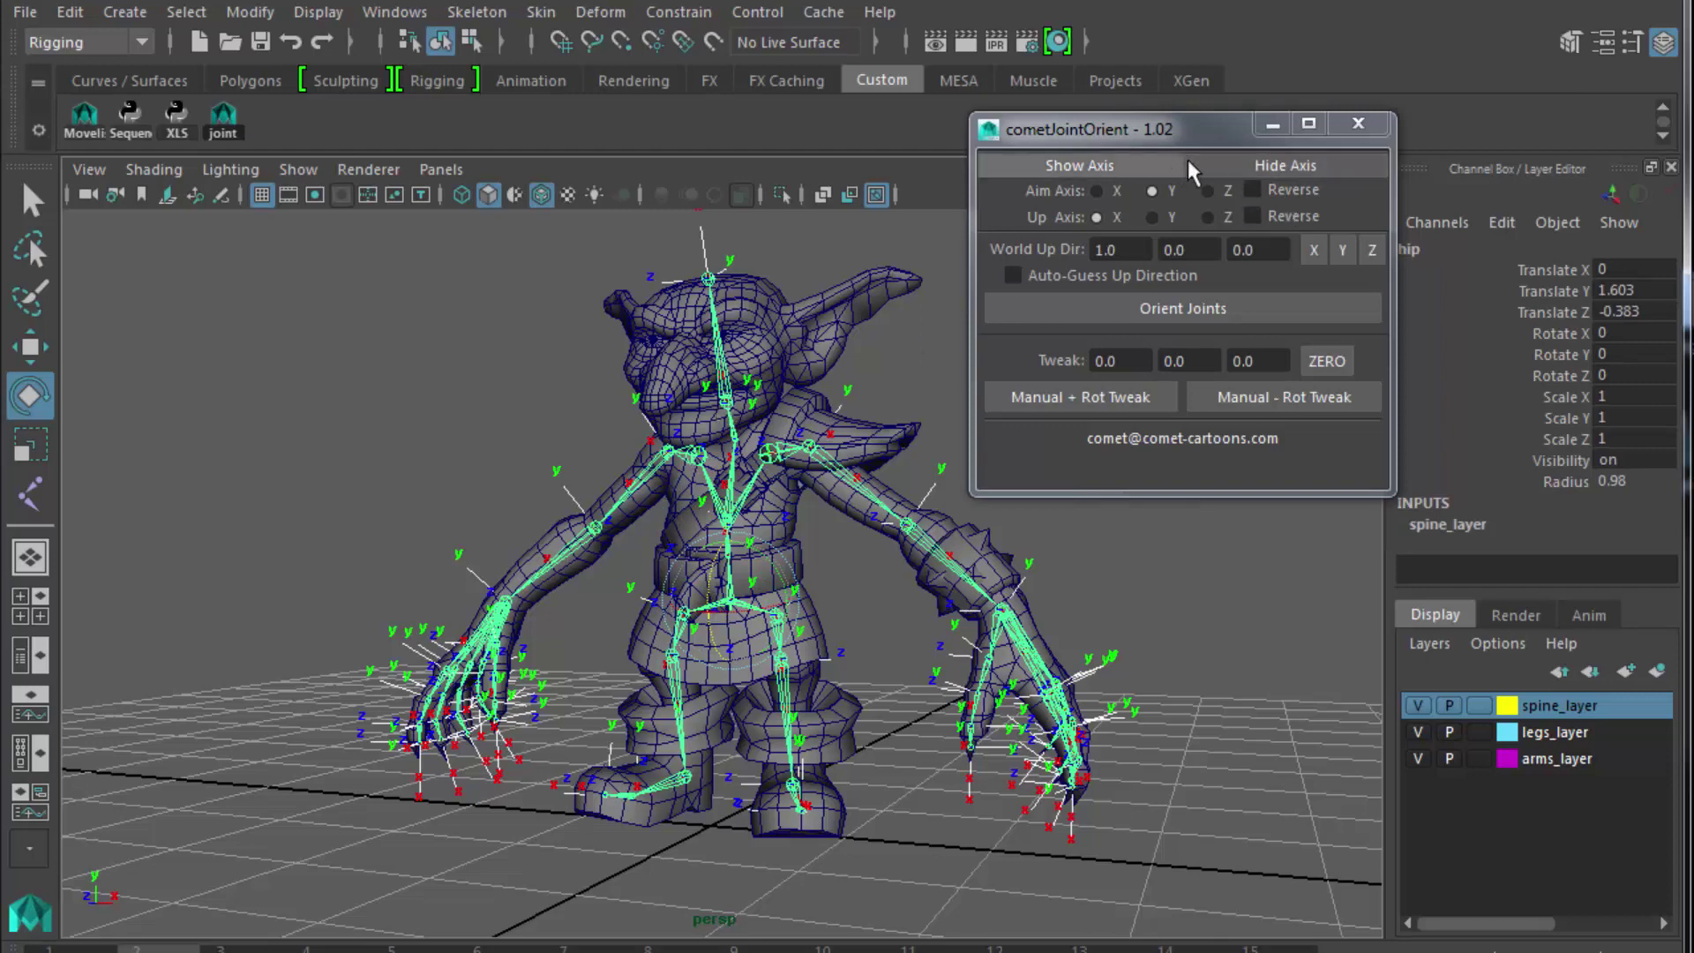
pyautogui.click(1257, 168)
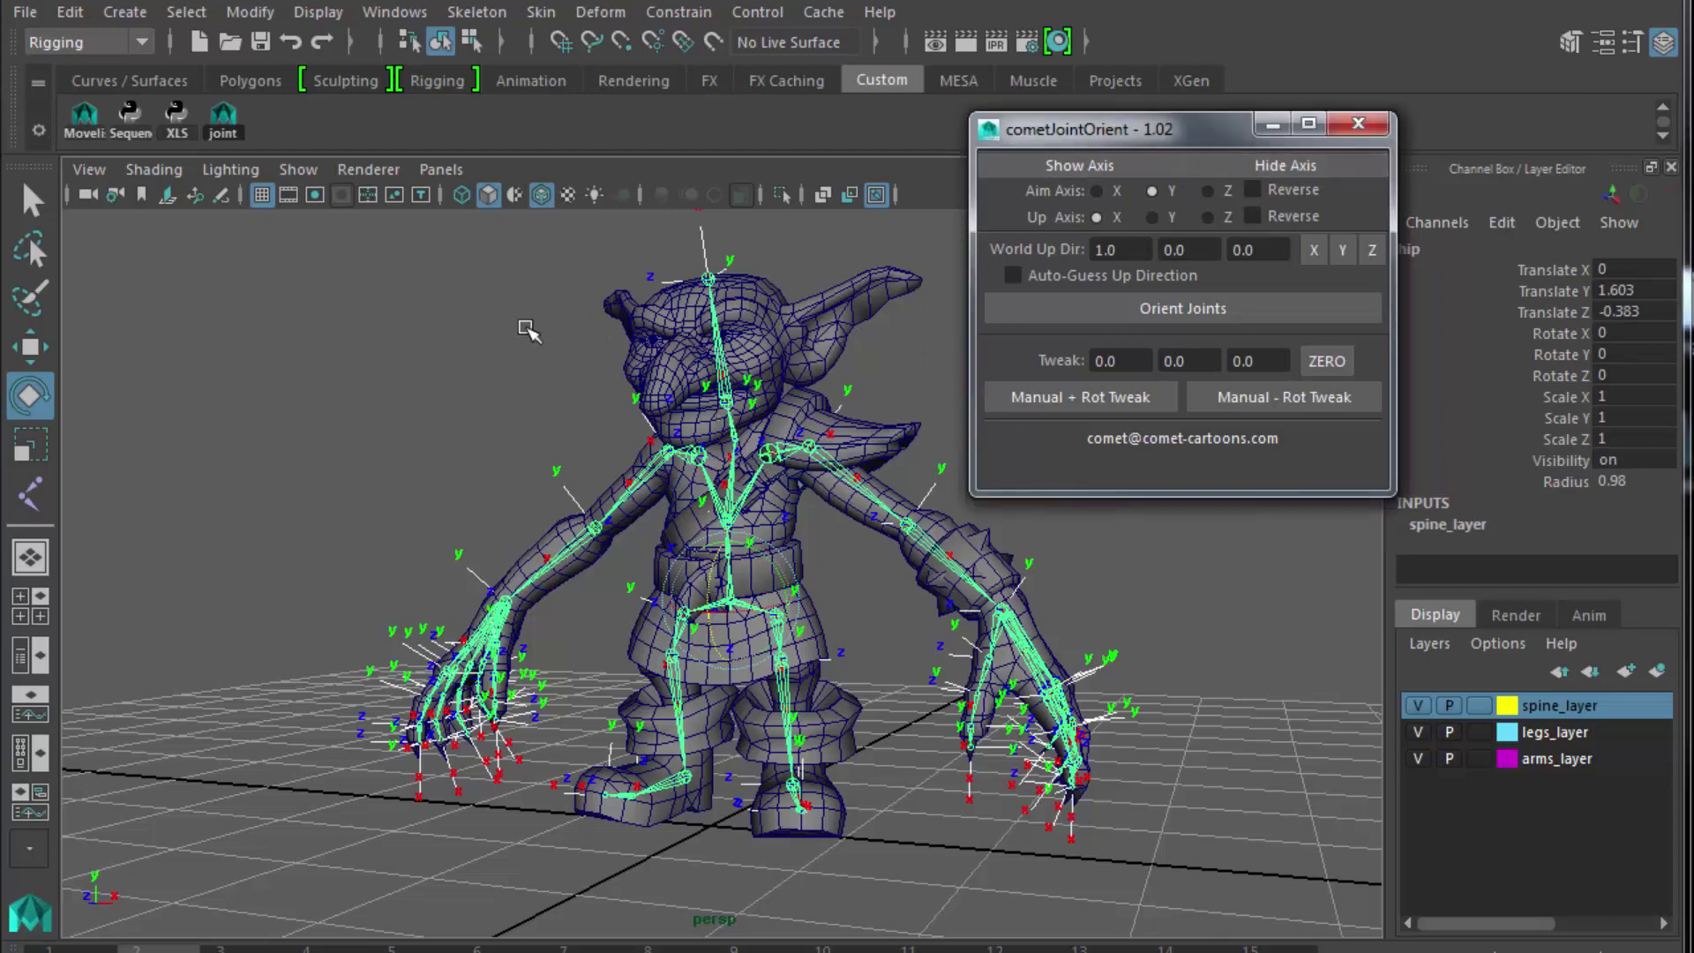
pyautogui.click(186, 11)
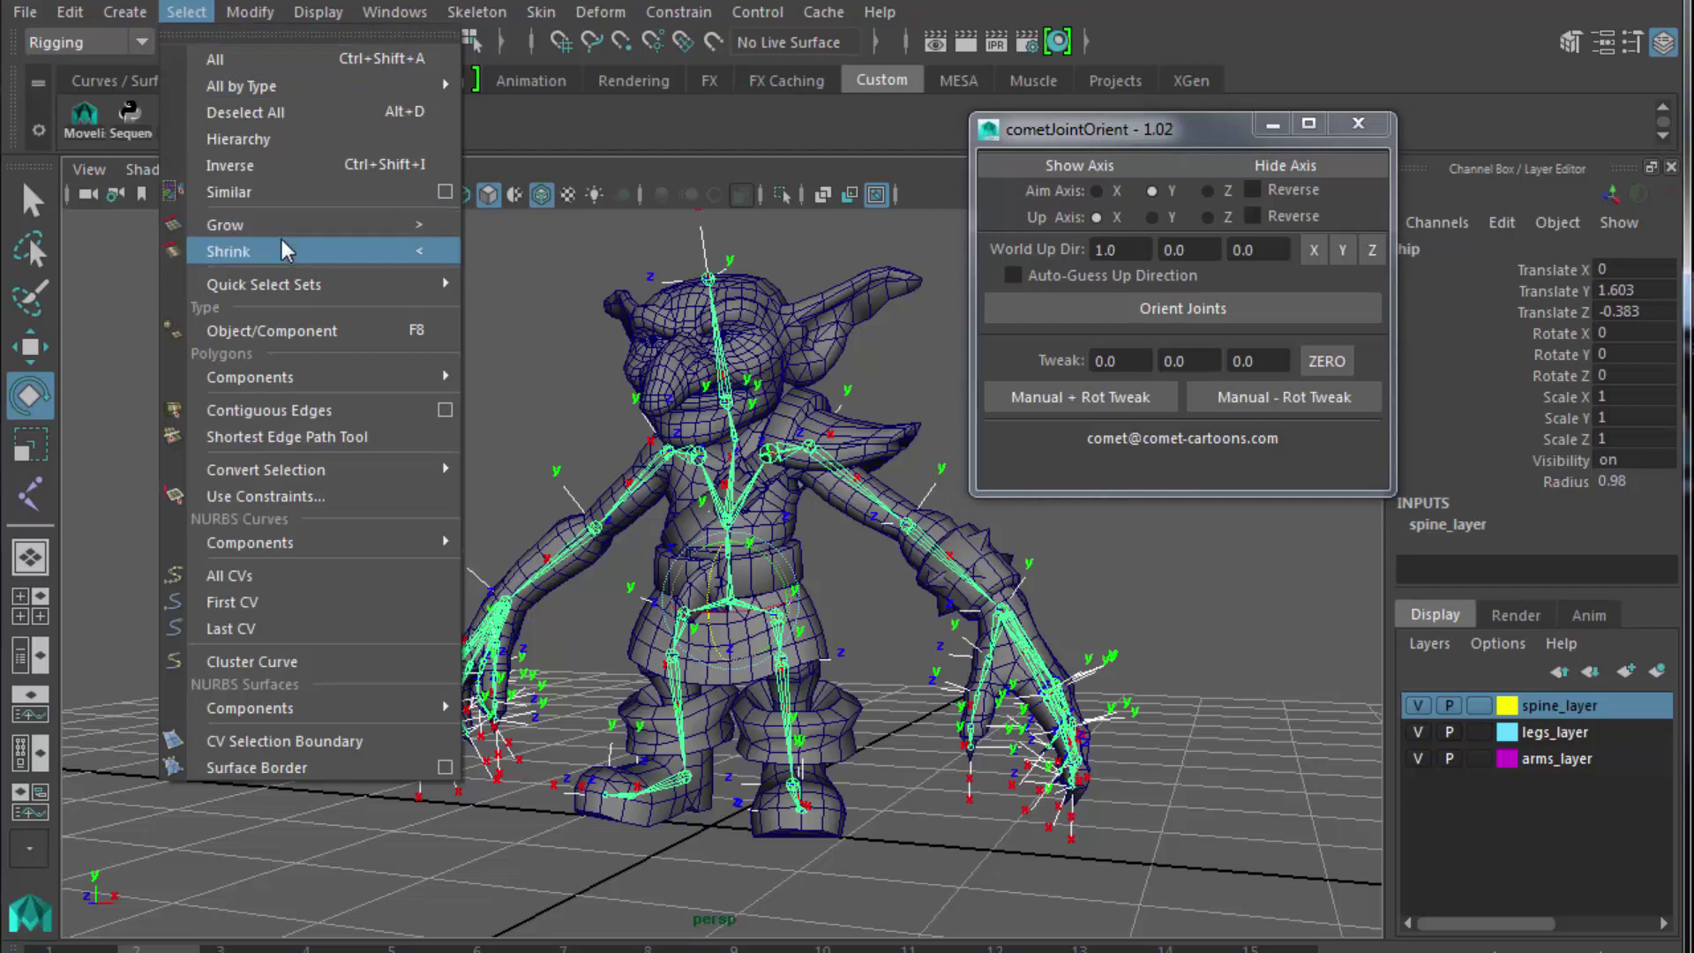
pyautogui.click(243, 138)
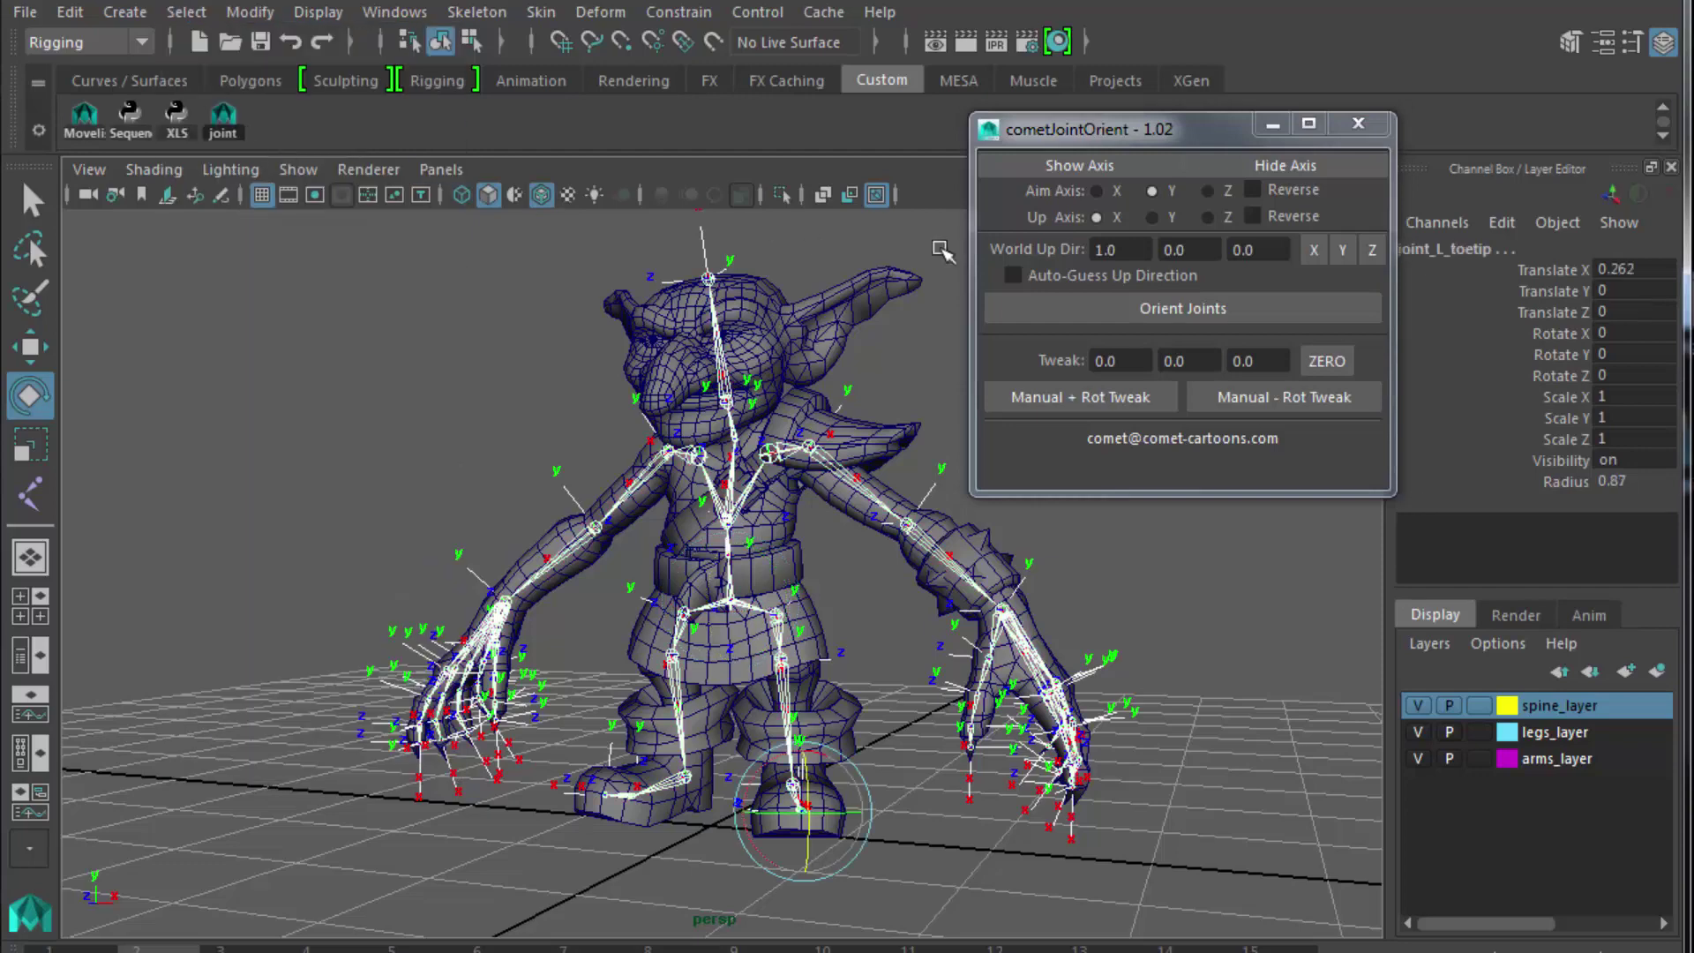
pyautogui.click(1291, 167)
pyautogui.click(547, 384)
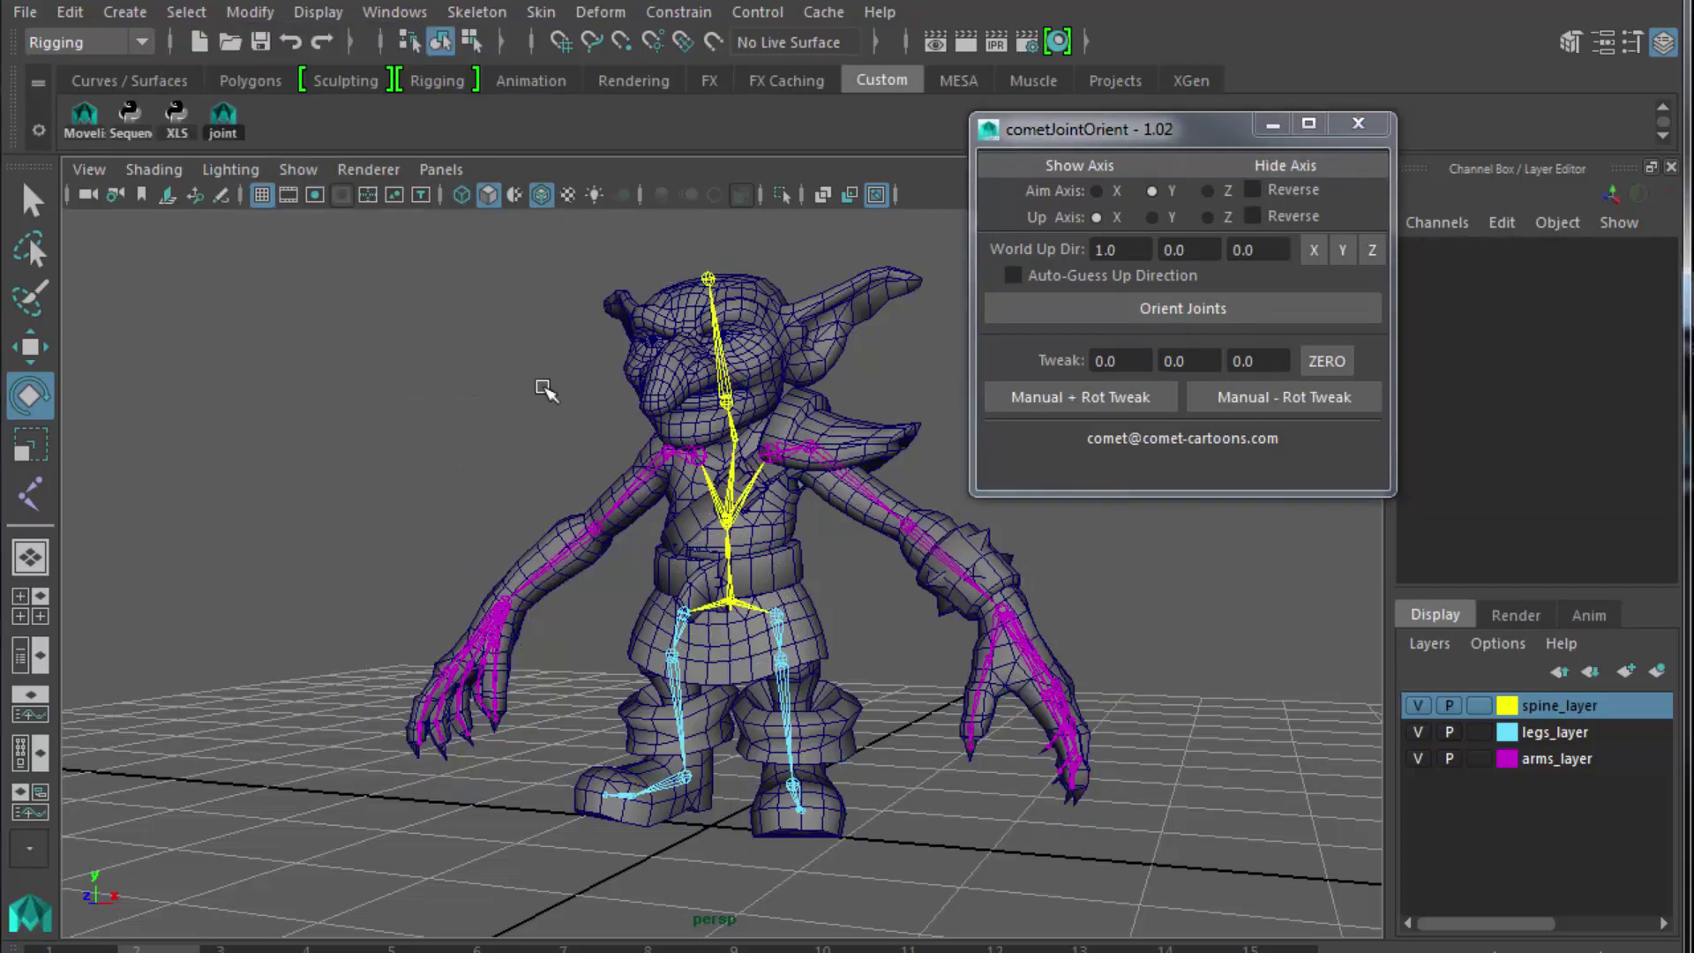
pyautogui.click(1359, 125)
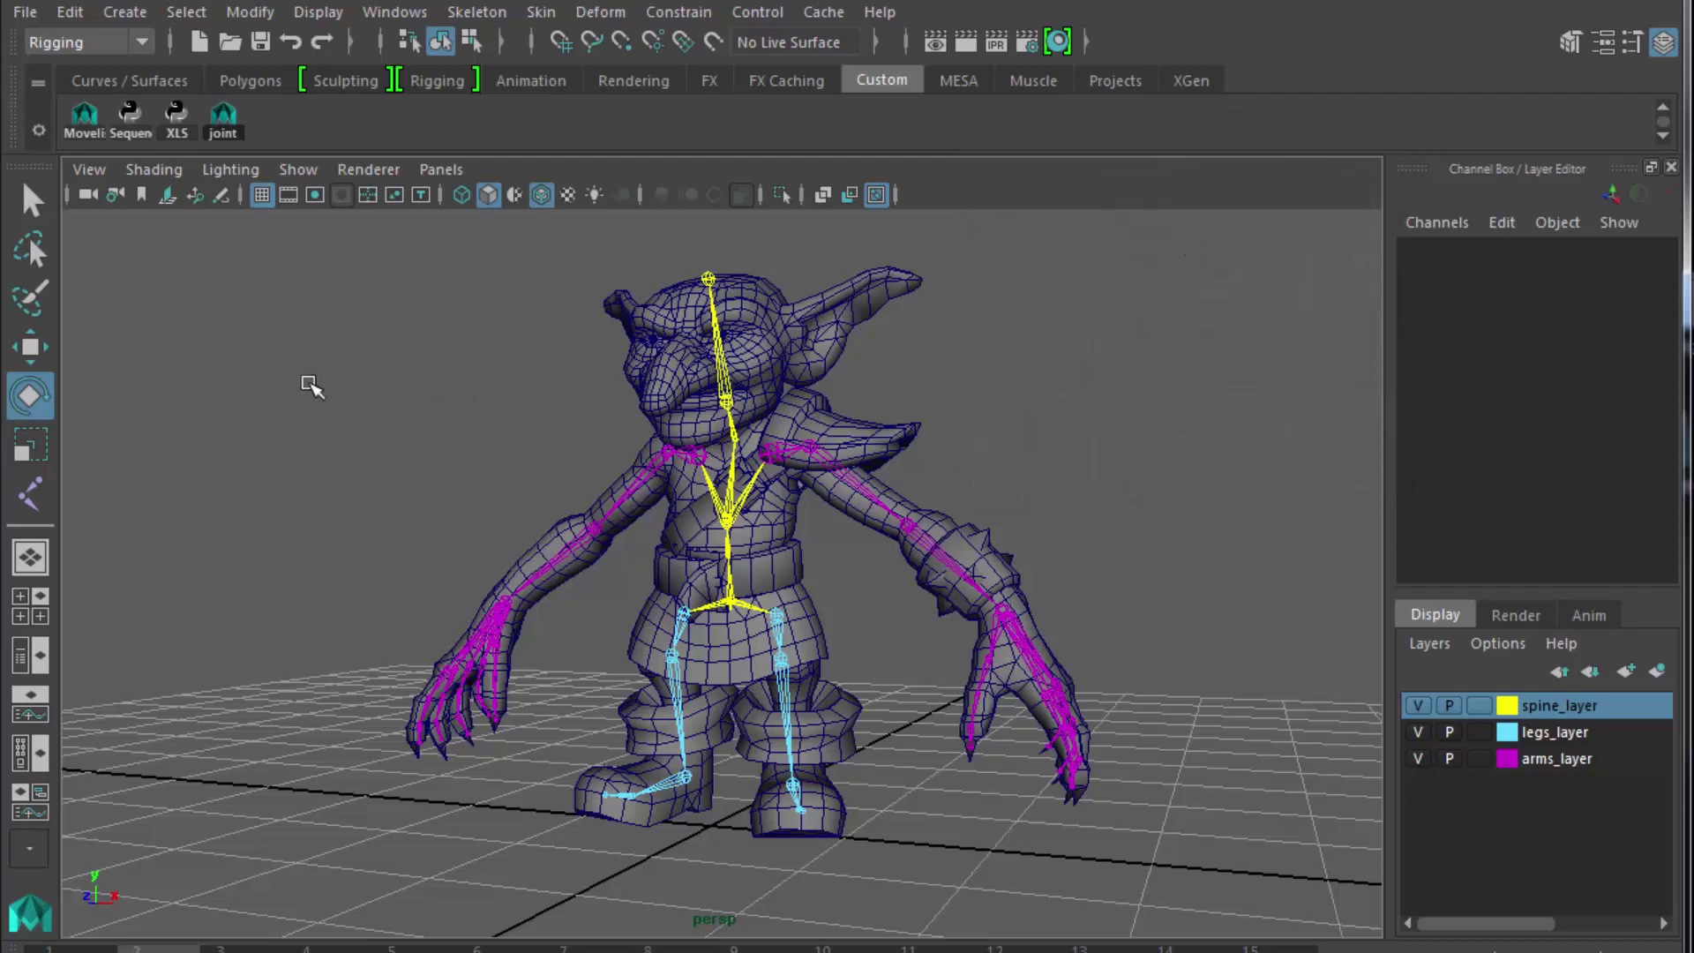
# Save the scene under a new goblin_rig file name that marks the bones as oriented.
pyautogui.click(25, 12)
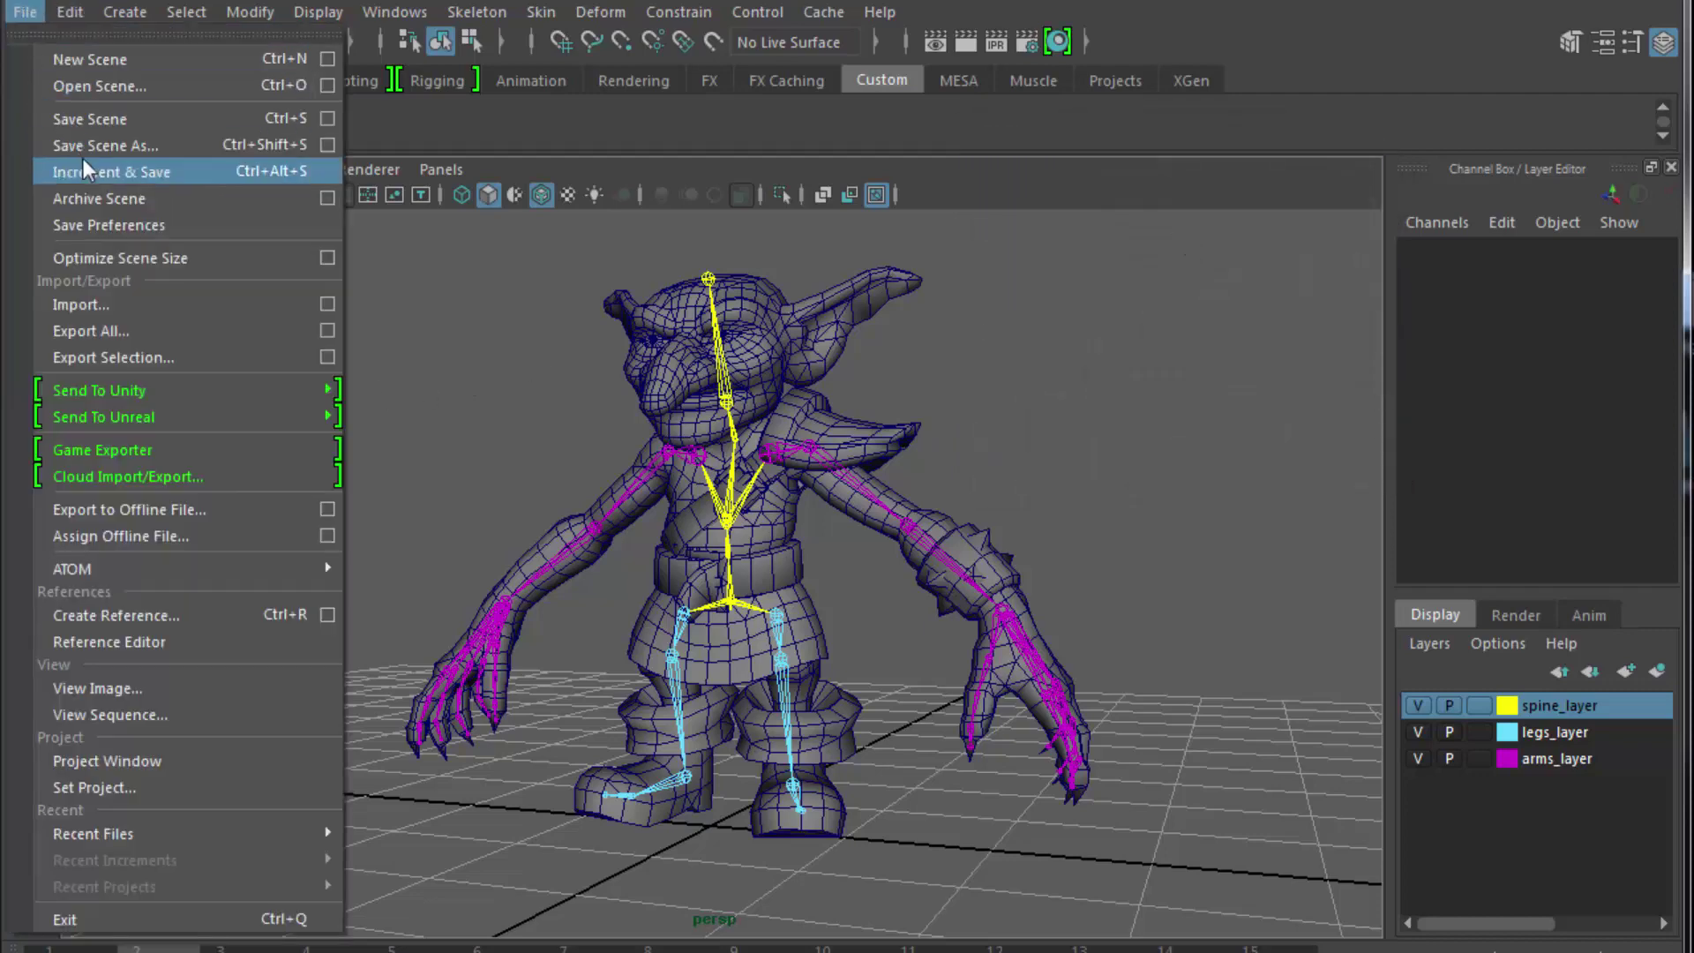
pyautogui.click(87, 140)
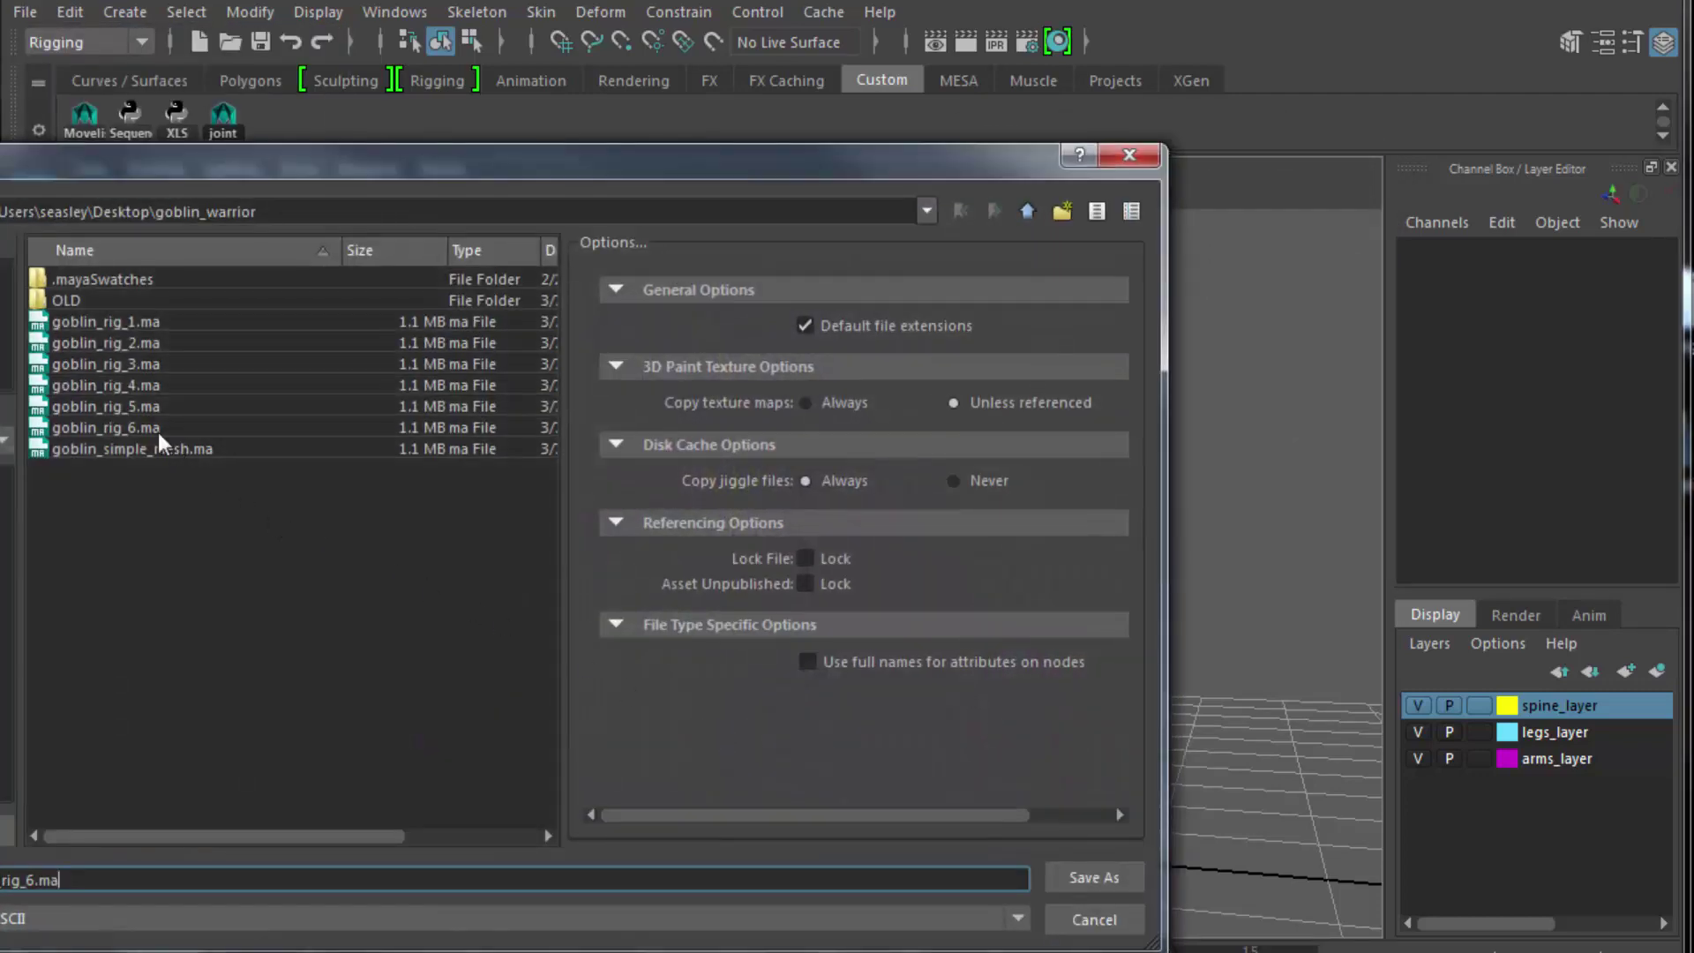
pyautogui.click(159, 433)
pyautogui.click(29, 880)
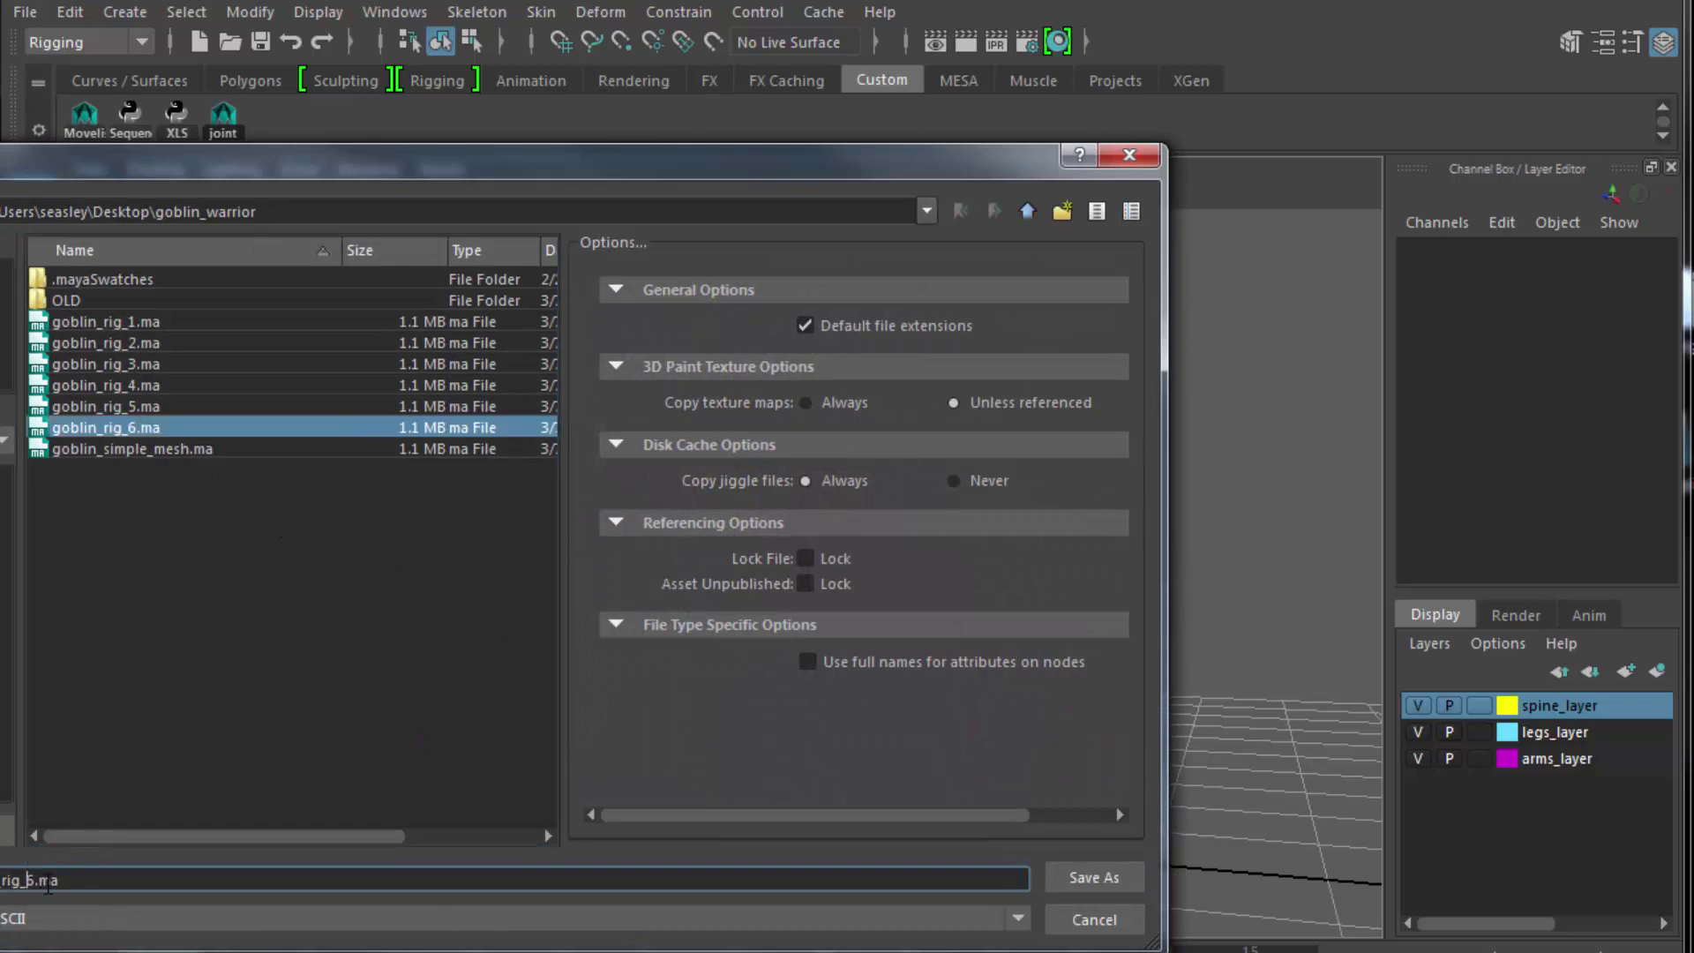
pyautogui.write('bone')
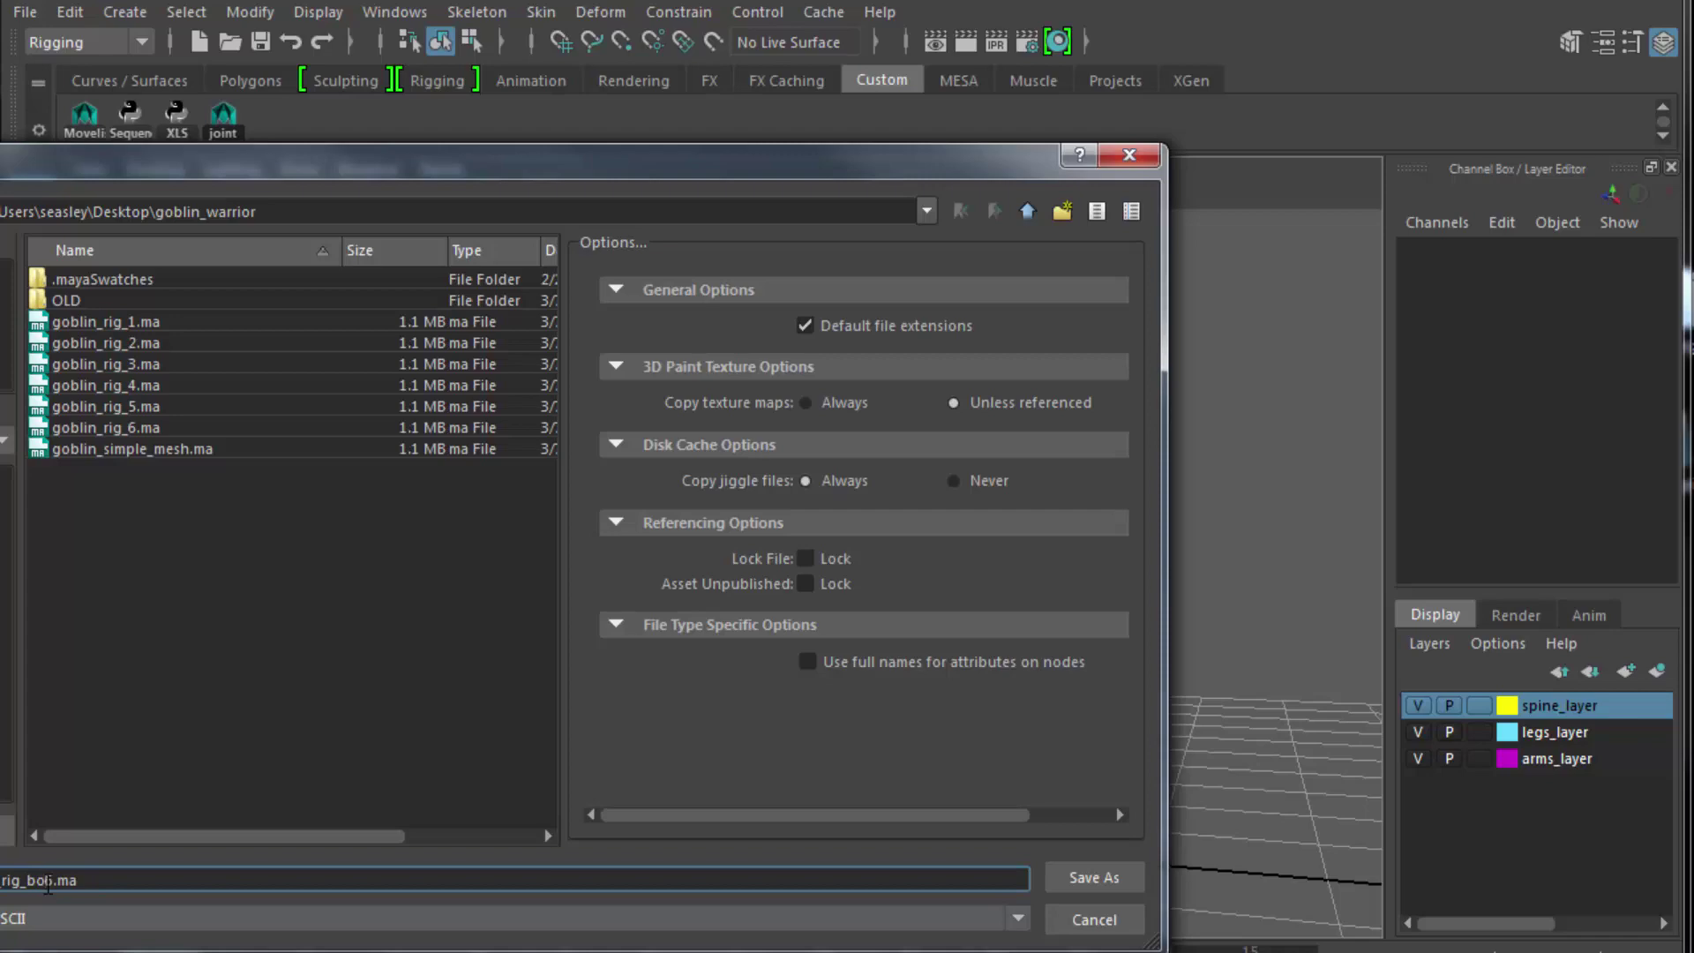
pyautogui.write('nes')
pyautogui.write('oriented_5')
pyautogui.press('Return')
# Check the channel values of the chest, left knee, right ankle and right thumb joints, and clear the selection.
pyautogui.click(651, 639)
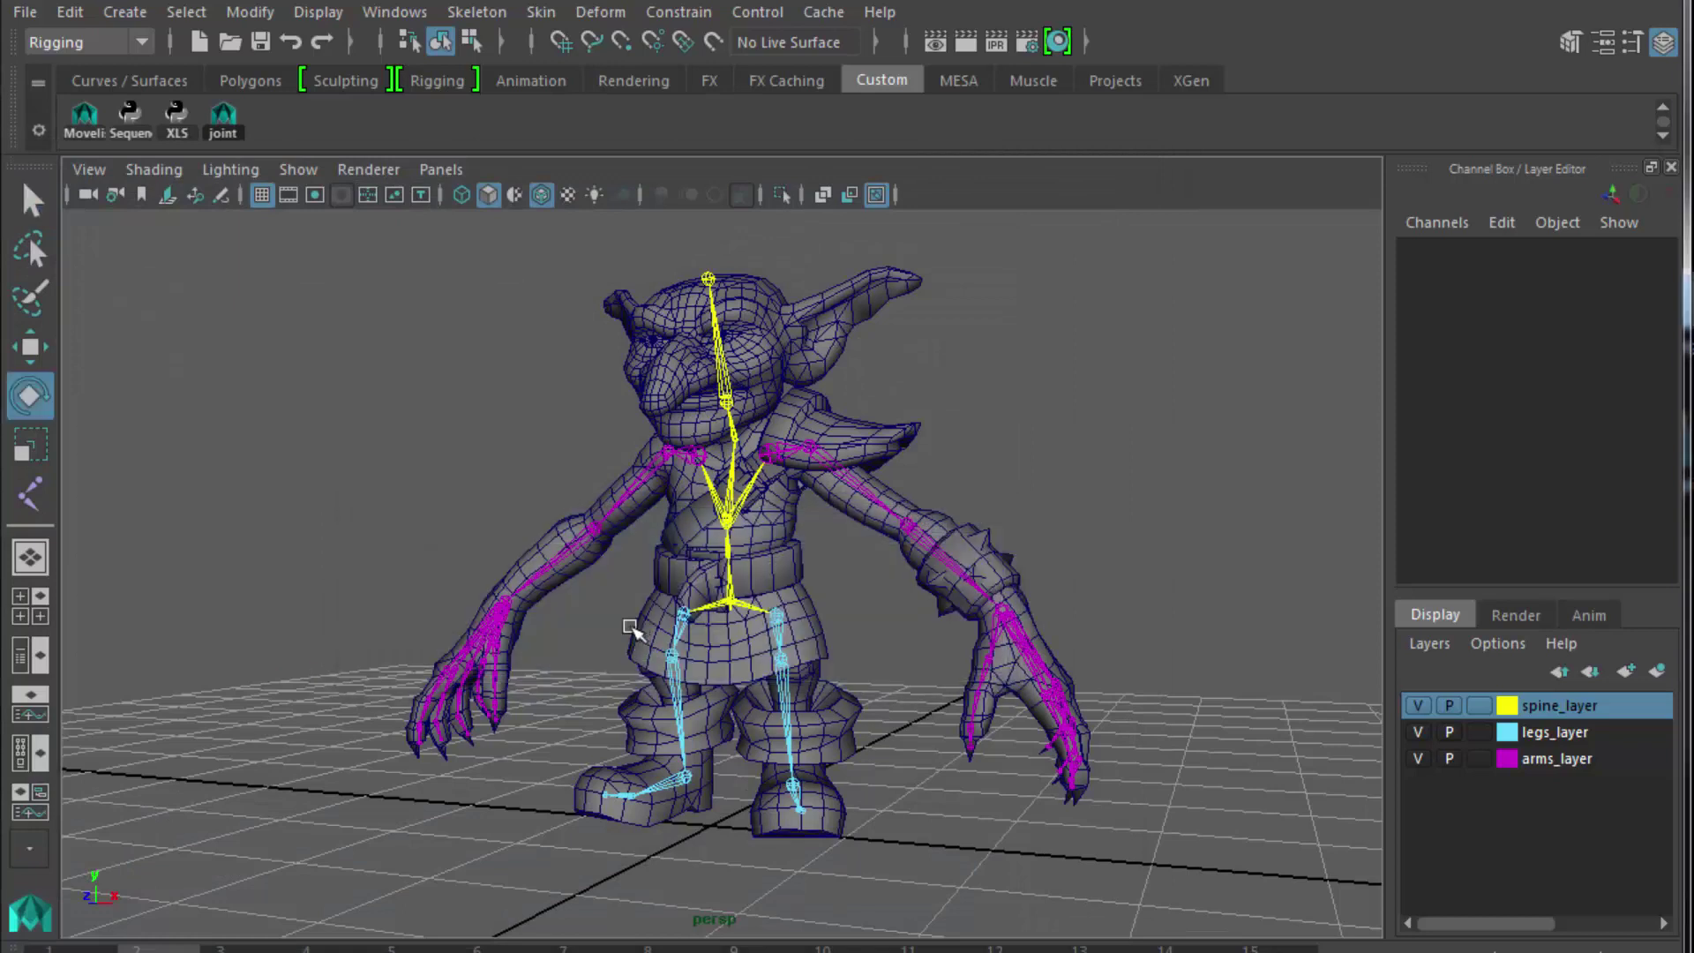
pyautogui.click(732, 514)
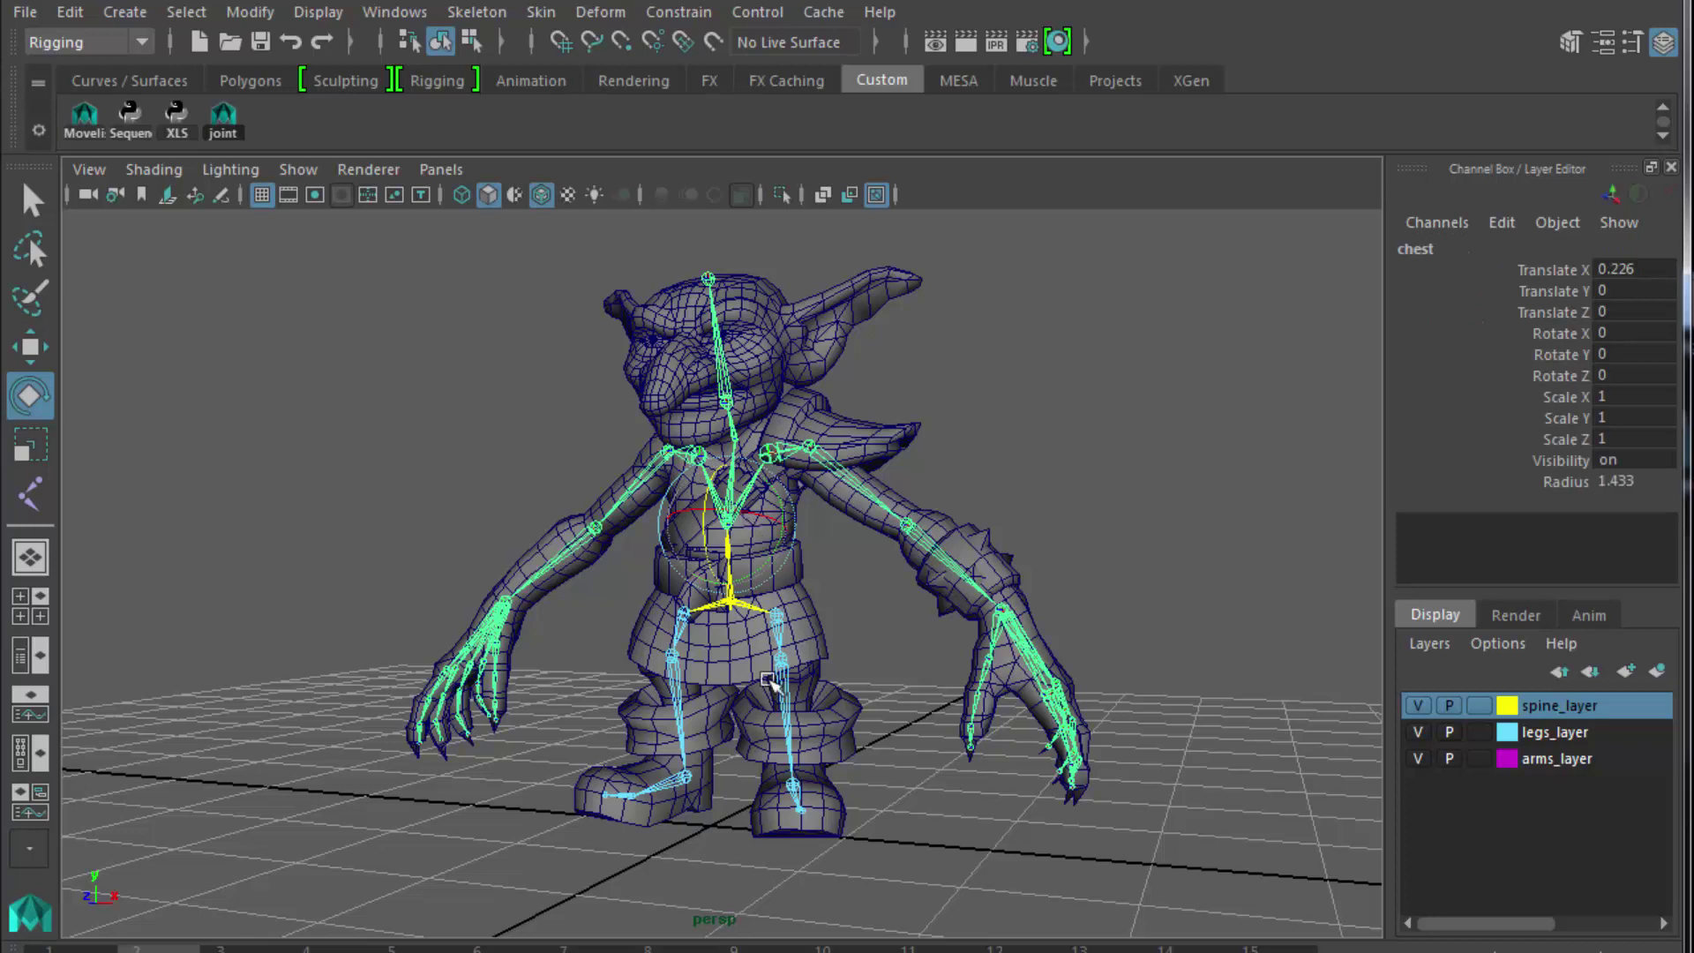
pyautogui.click(783, 728)
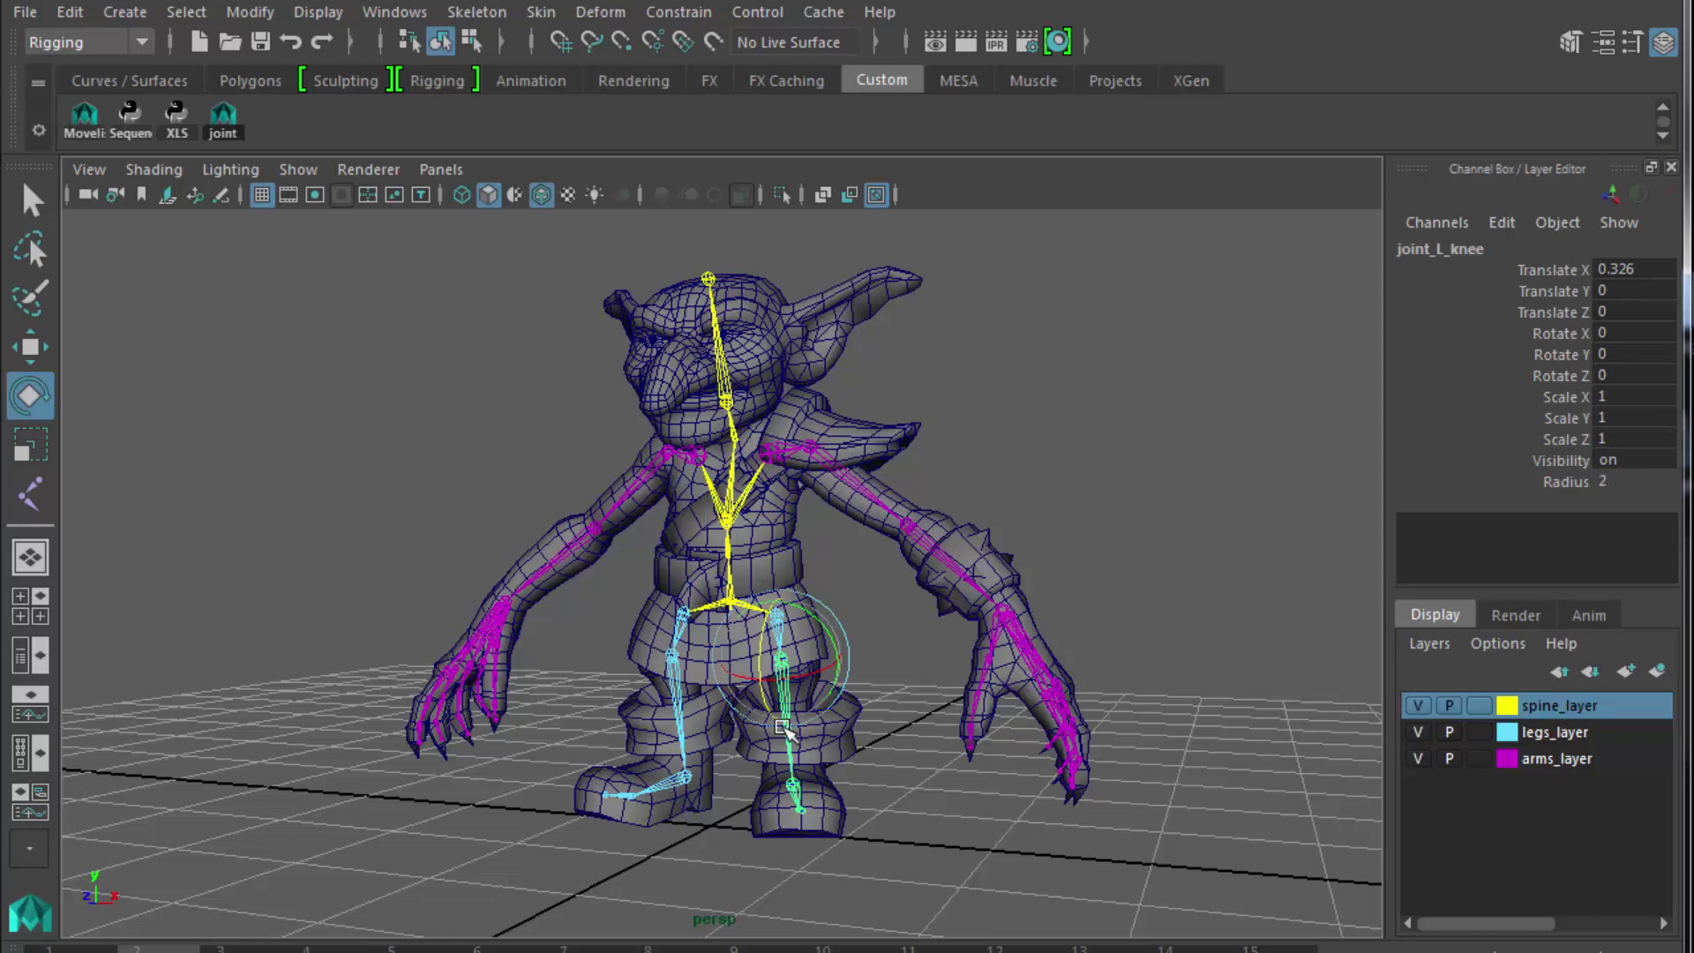
pyautogui.click(684, 869)
pyautogui.click(663, 784)
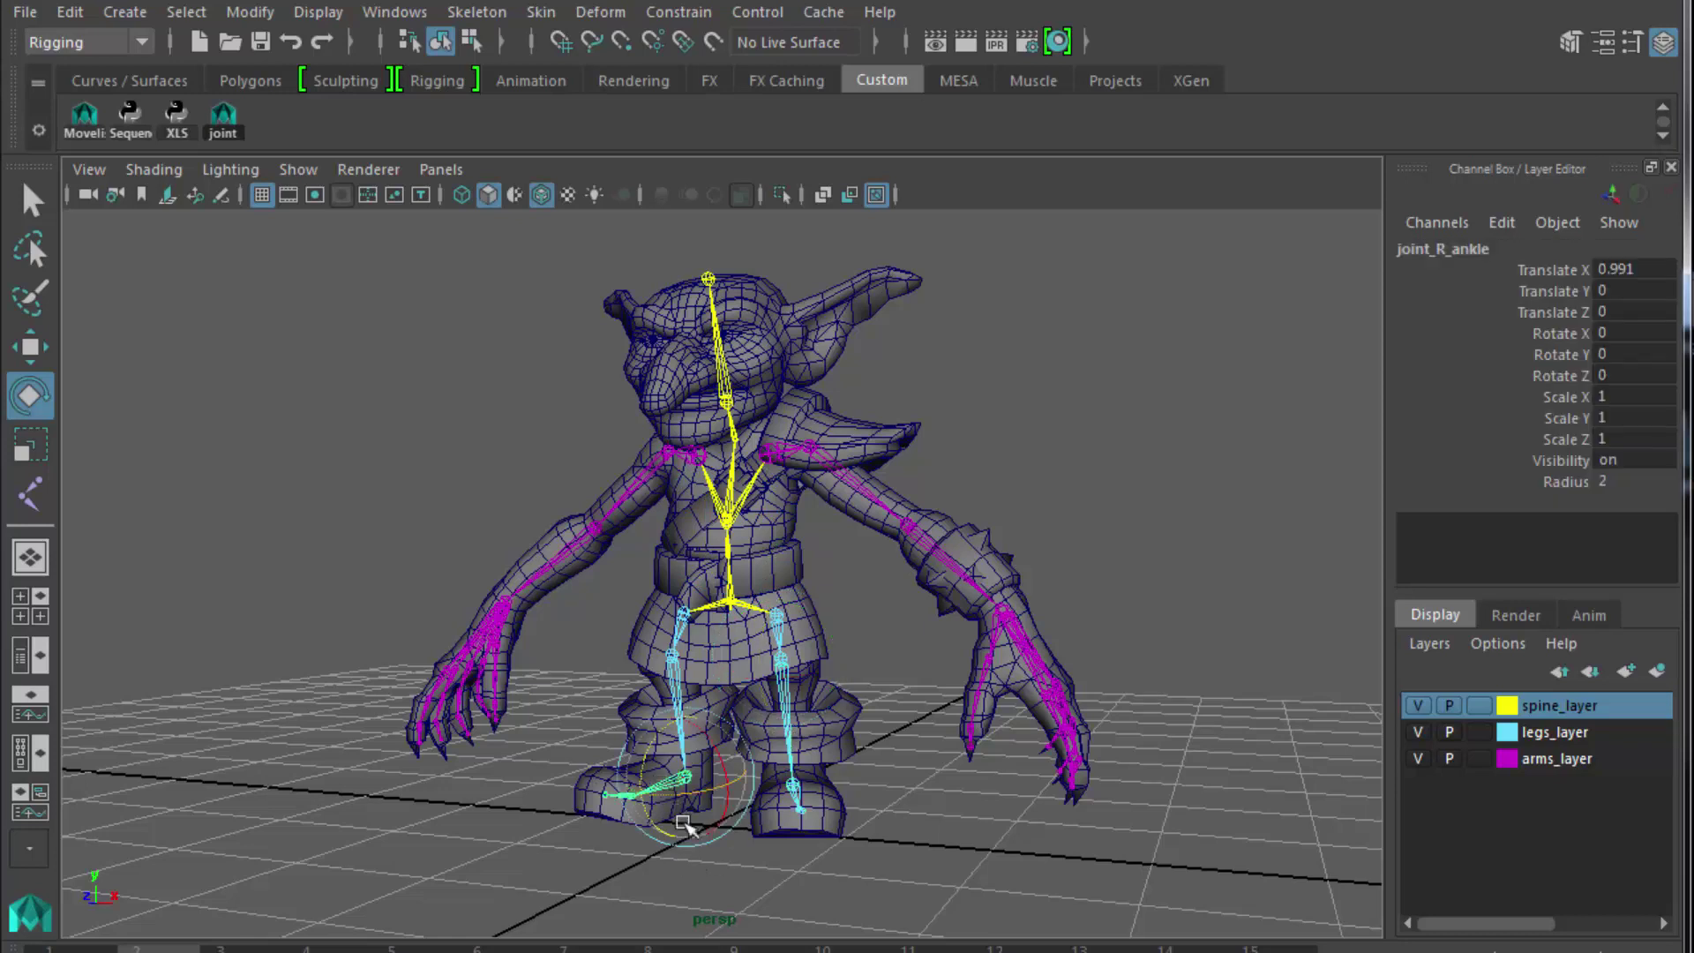
pyautogui.click(502, 692)
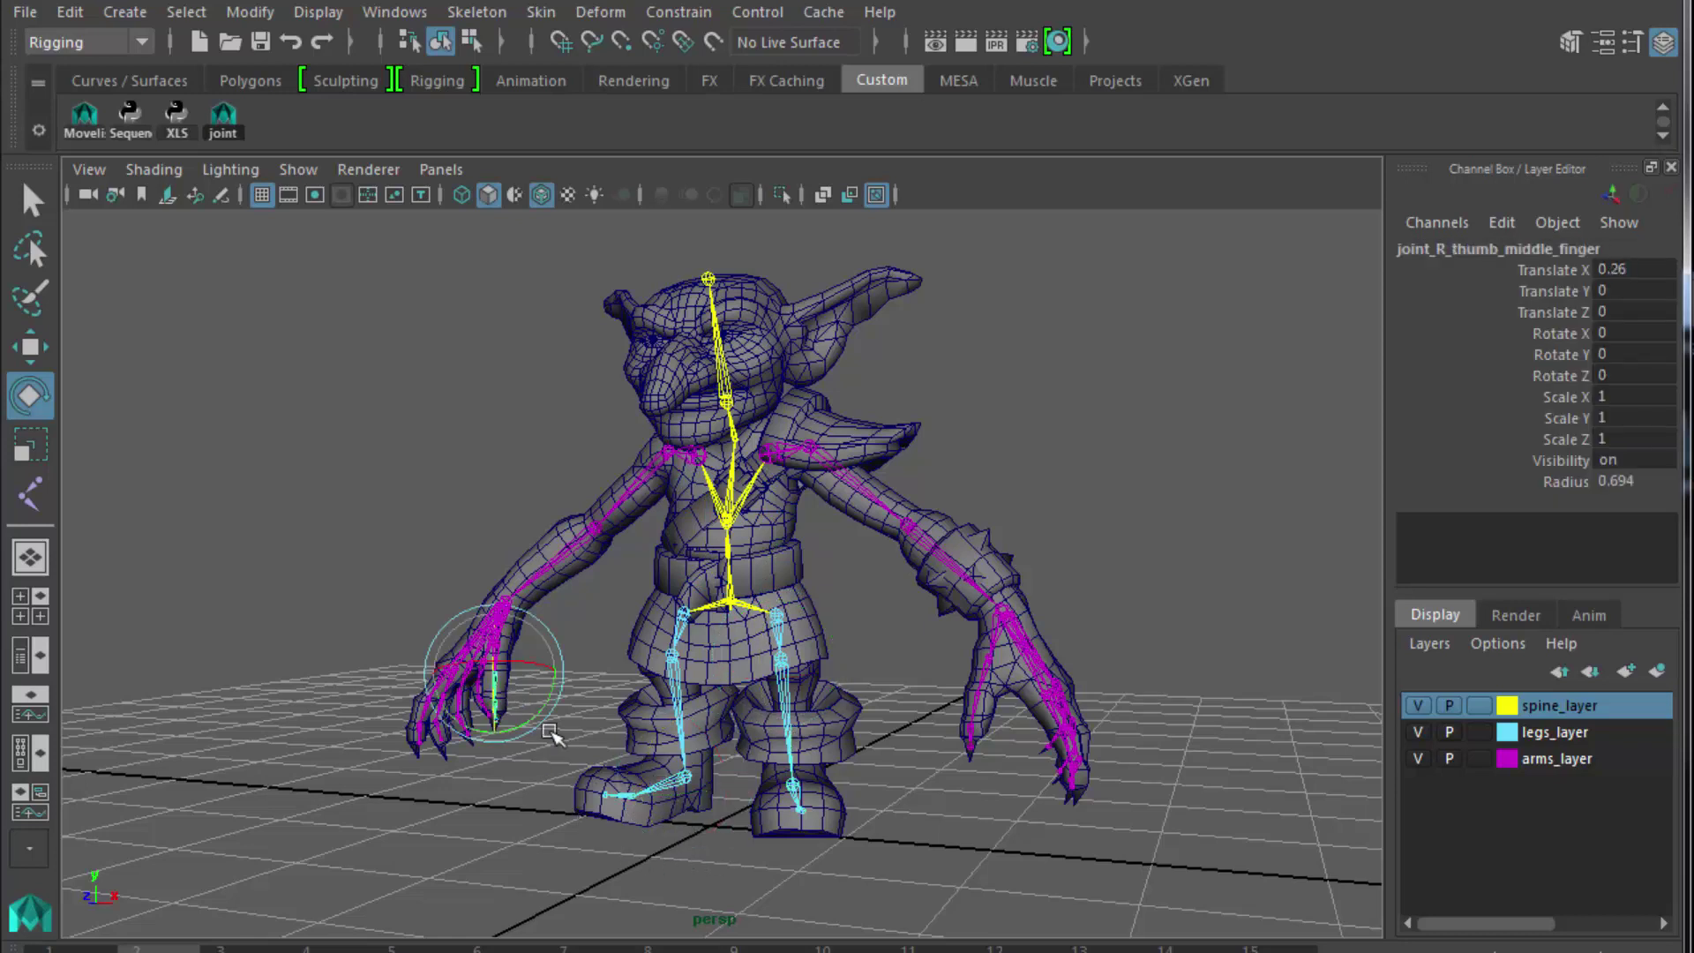
pyautogui.click(1005, 832)
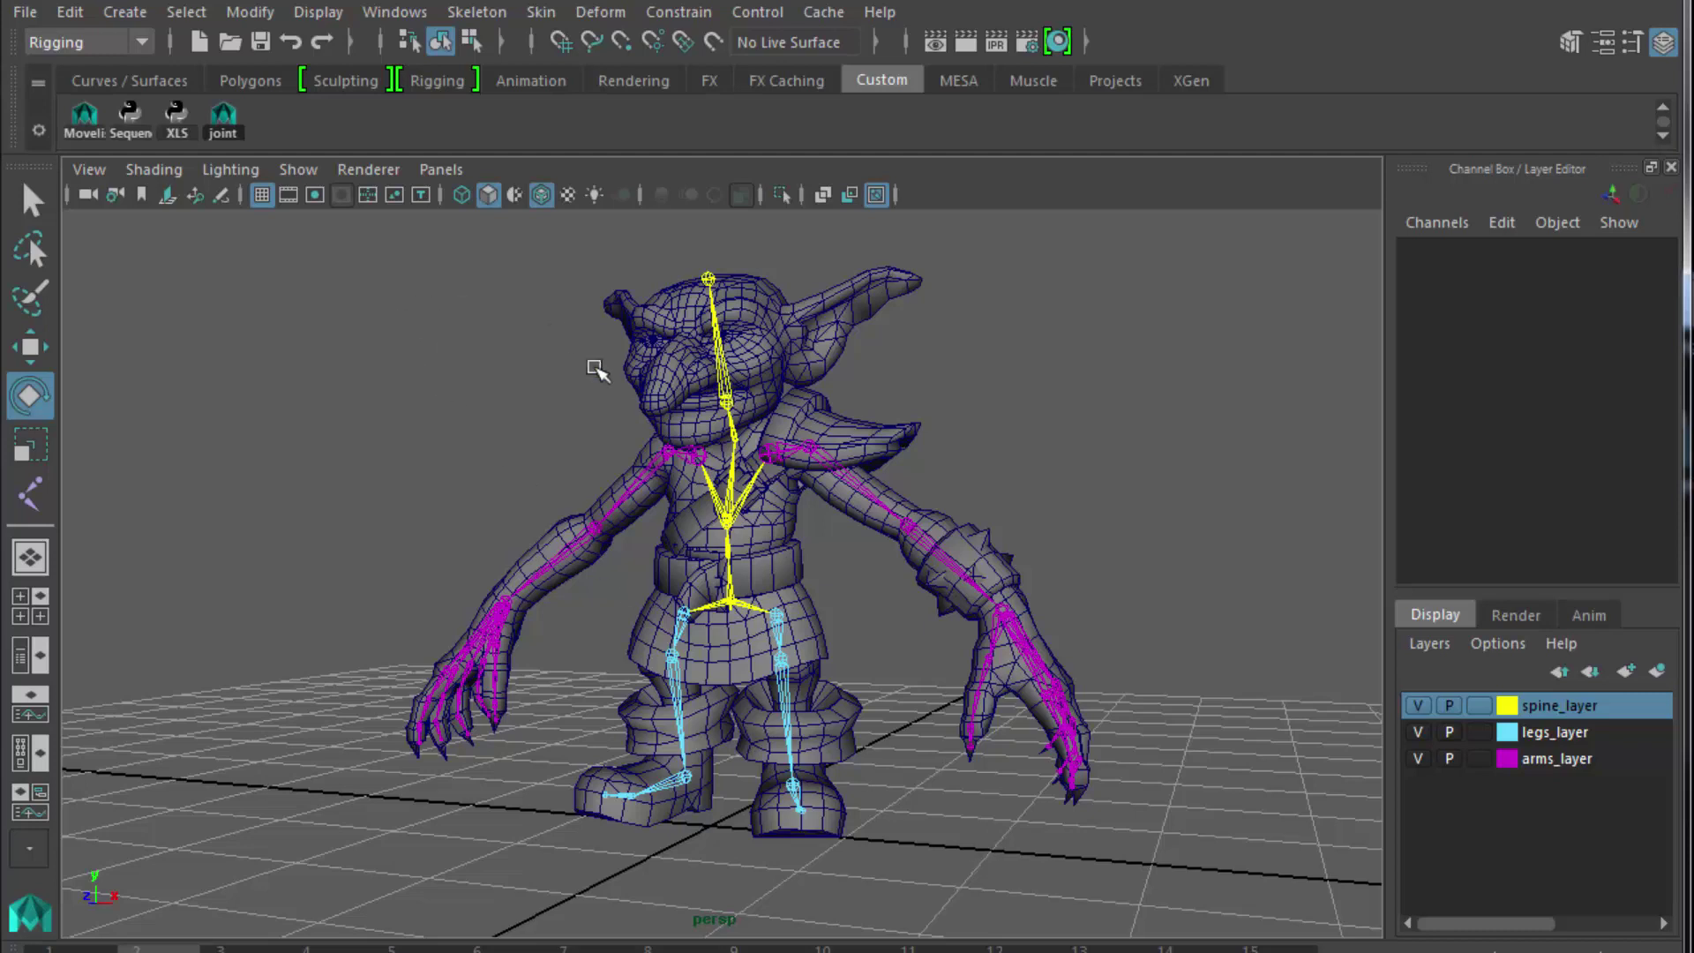
# Open the Outliner and select the hip joint with its entire hierarchy.
pyautogui.click(394, 11)
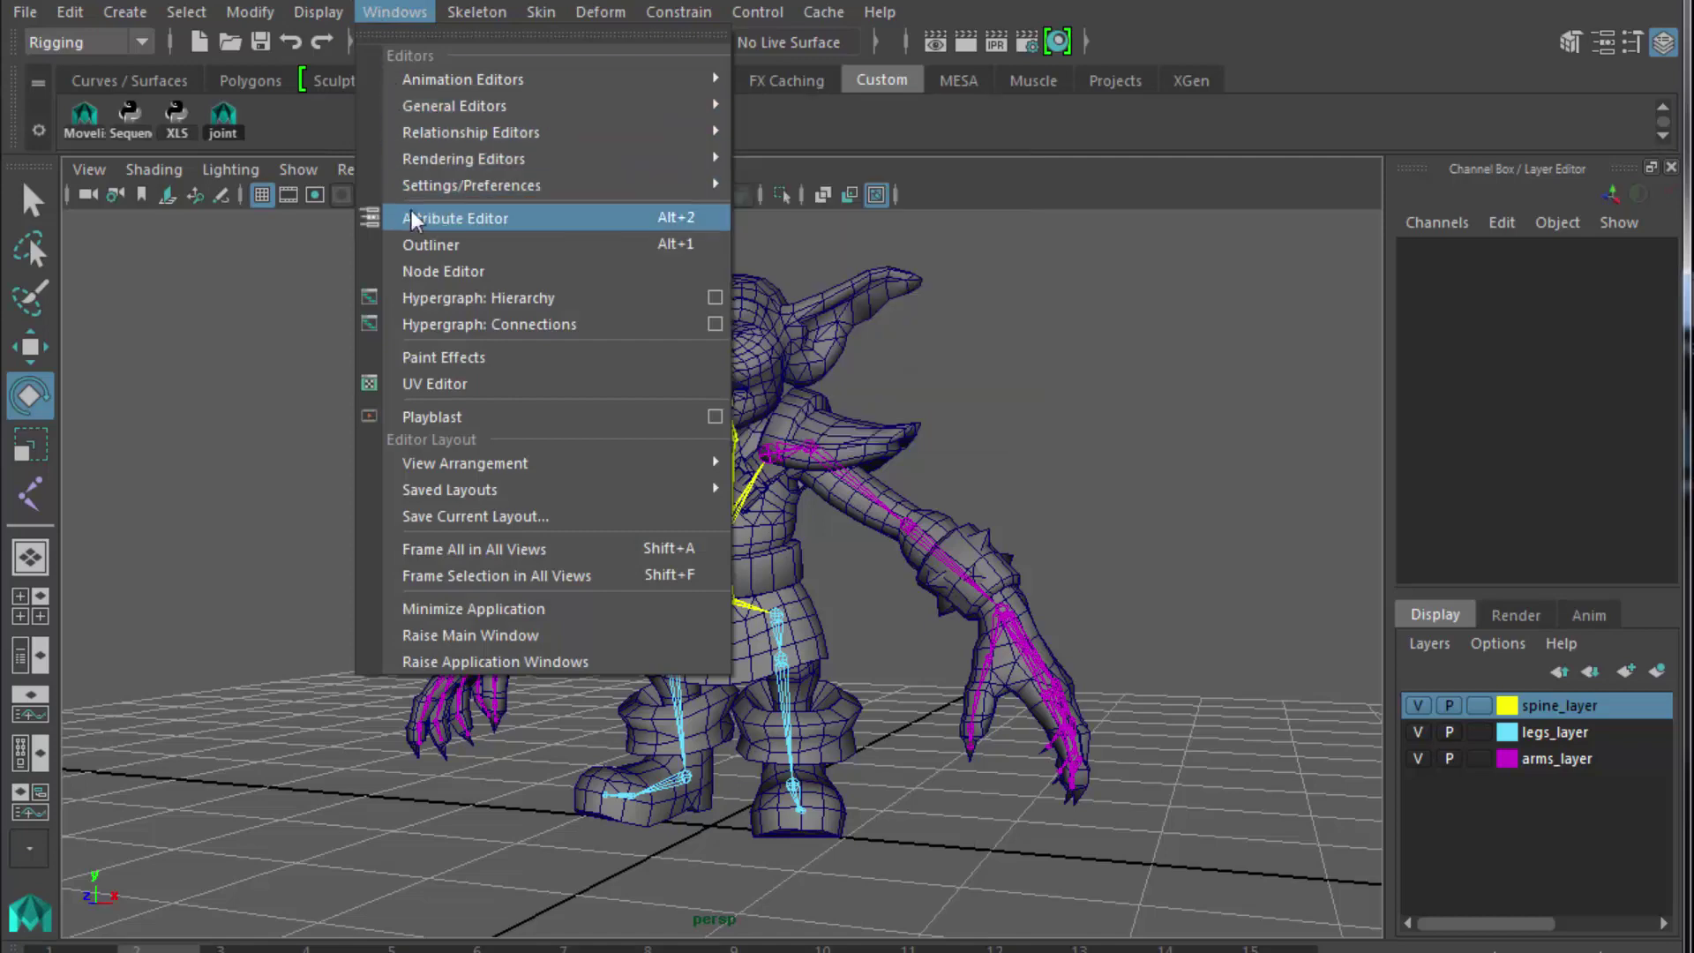
pyautogui.click(415, 242)
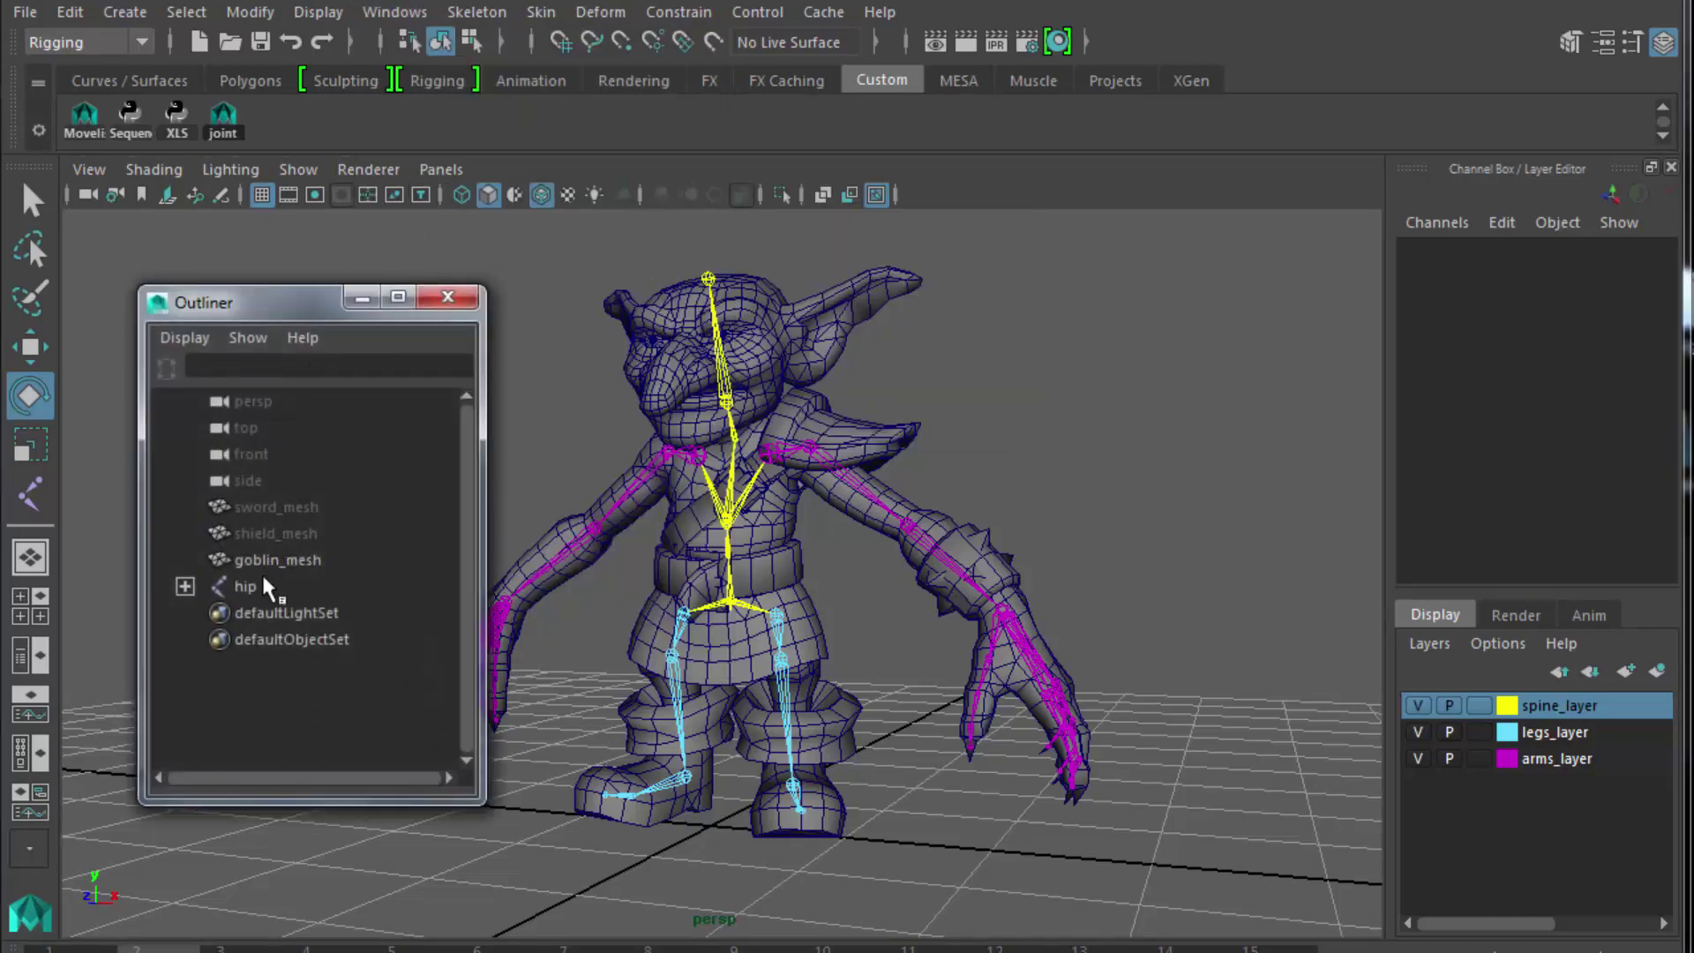
pyautogui.click(256, 586)
pyautogui.click(186, 12)
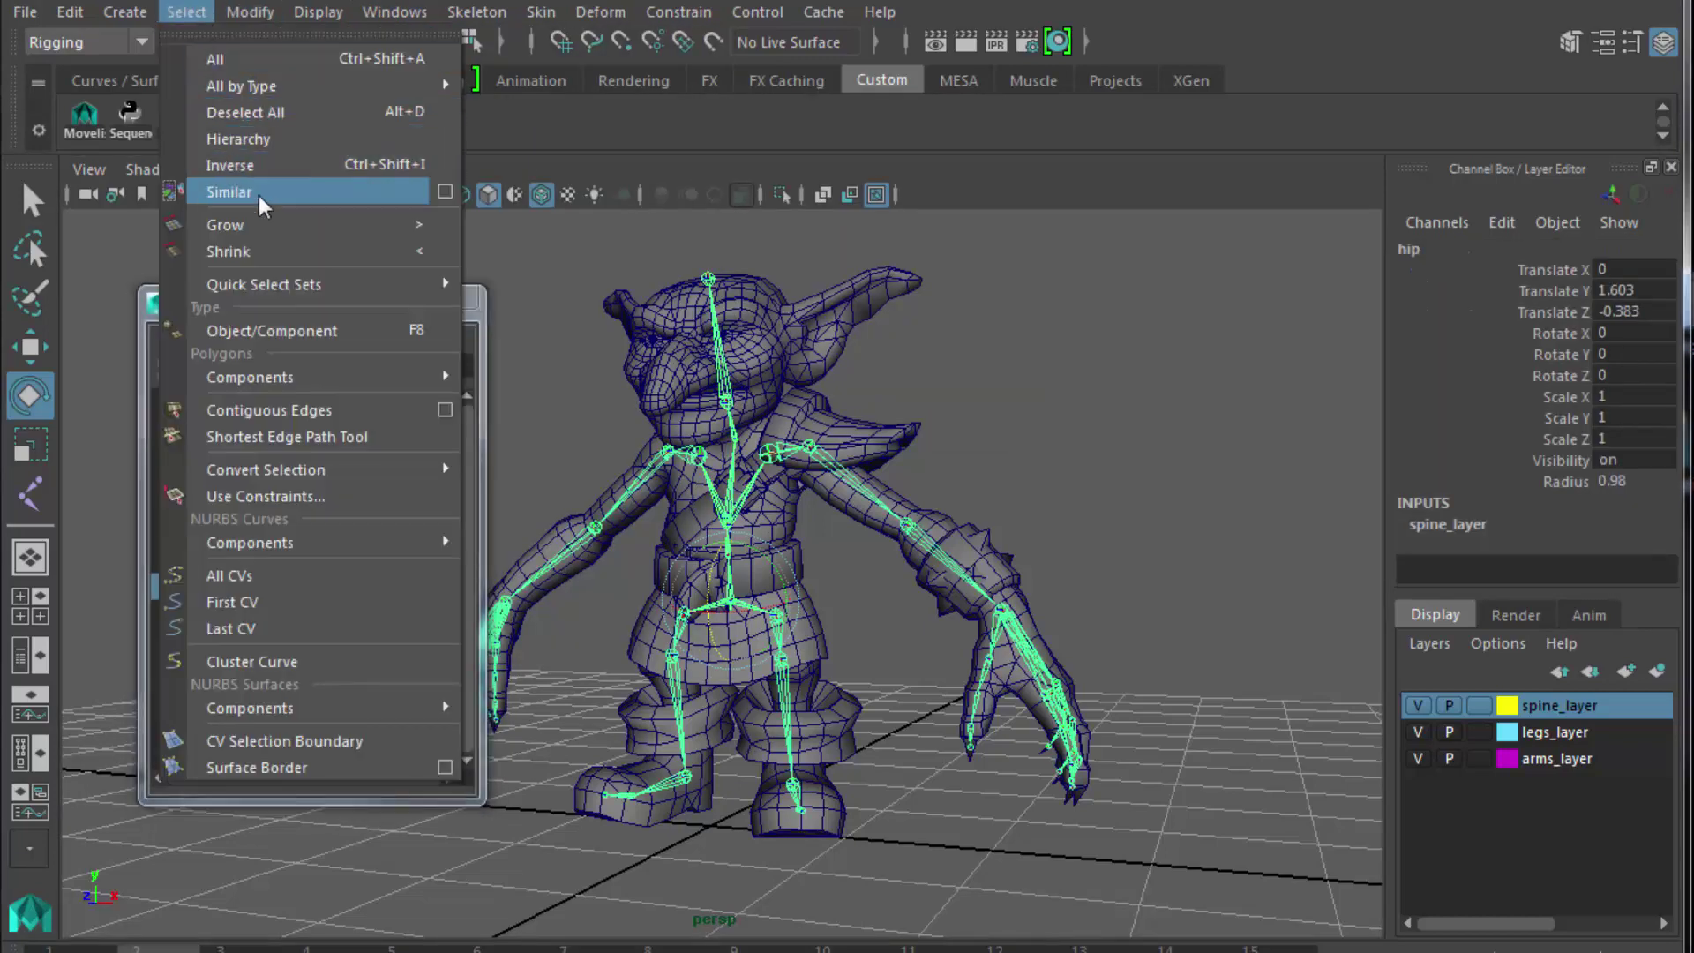
pyautogui.moveTo(280, 375)
pyautogui.click(231, 165)
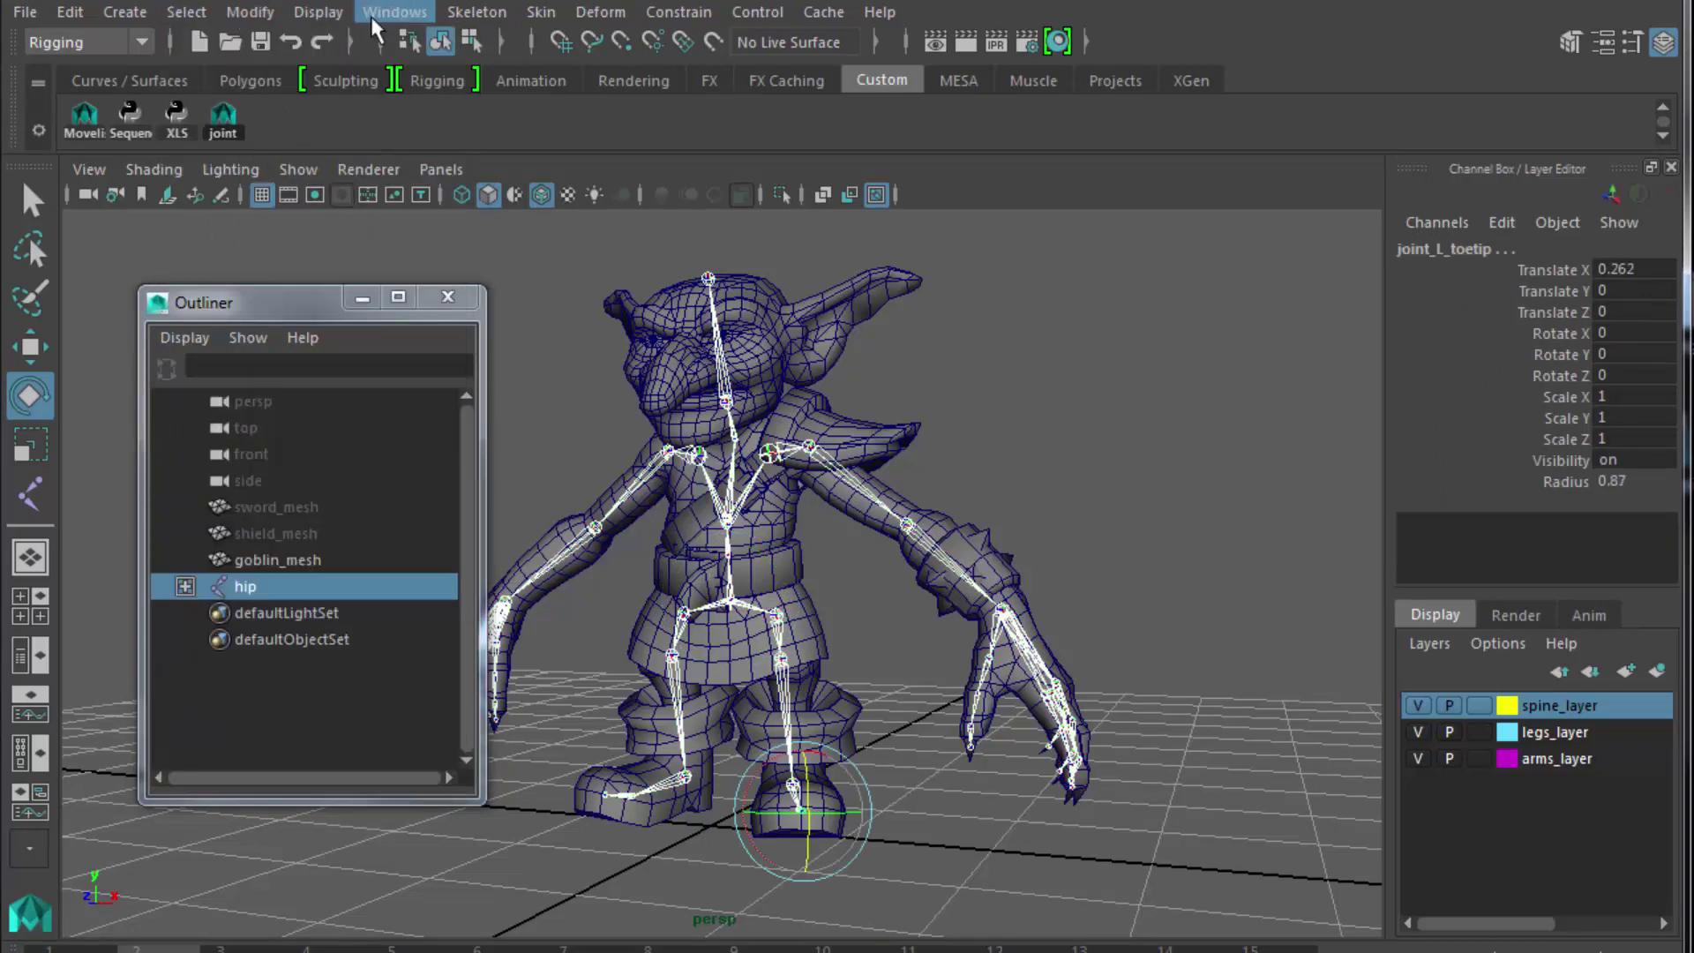
# Use Channel Control to make Scale X, Y and Z nonkeyable and hidden on all the selected joints.
pyautogui.click(397, 12)
pyautogui.moveTo(453, 89)
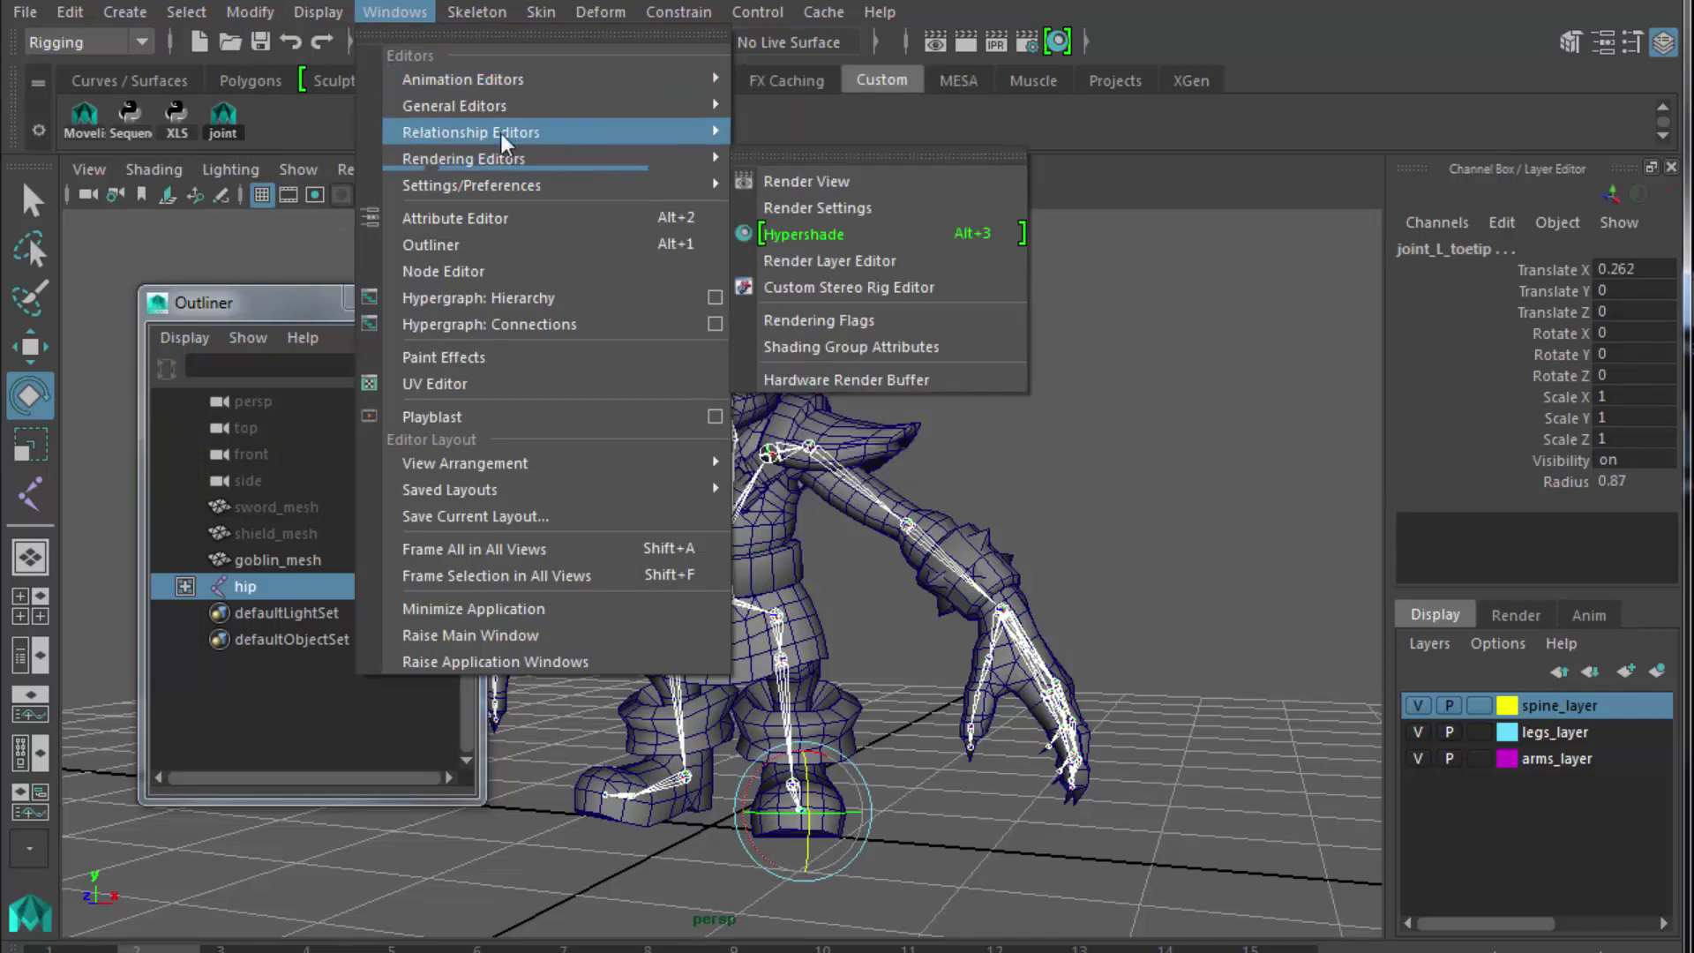
pyautogui.moveTo(533, 187)
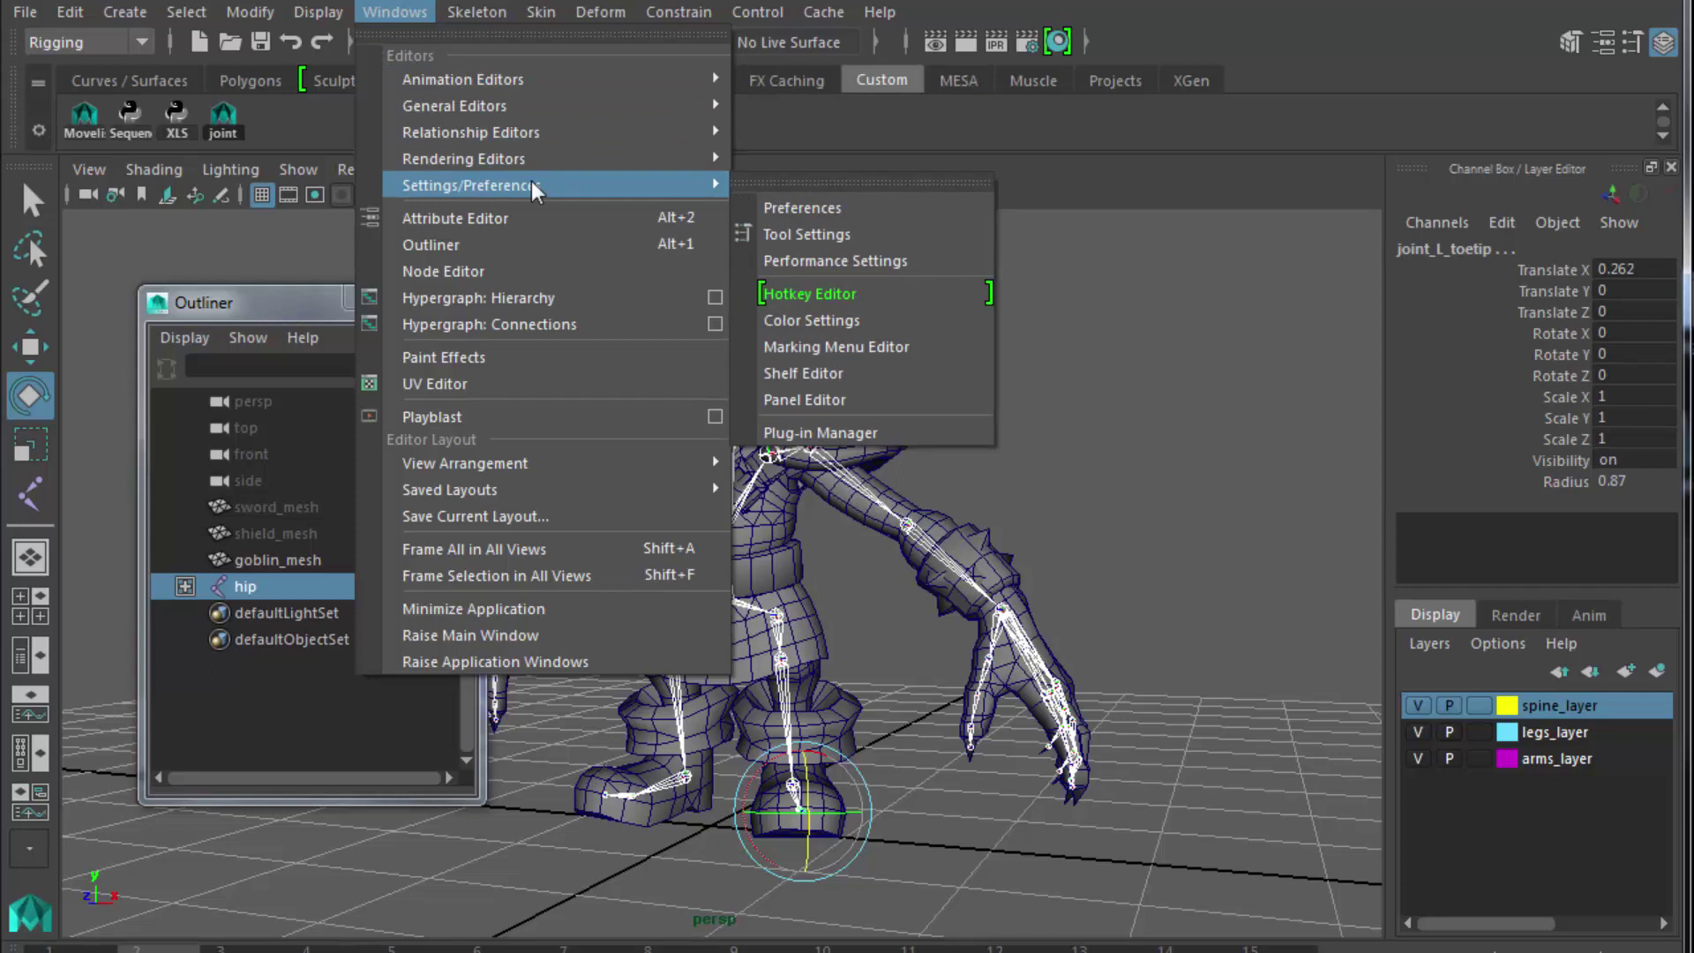
pyautogui.moveTo(533, 106)
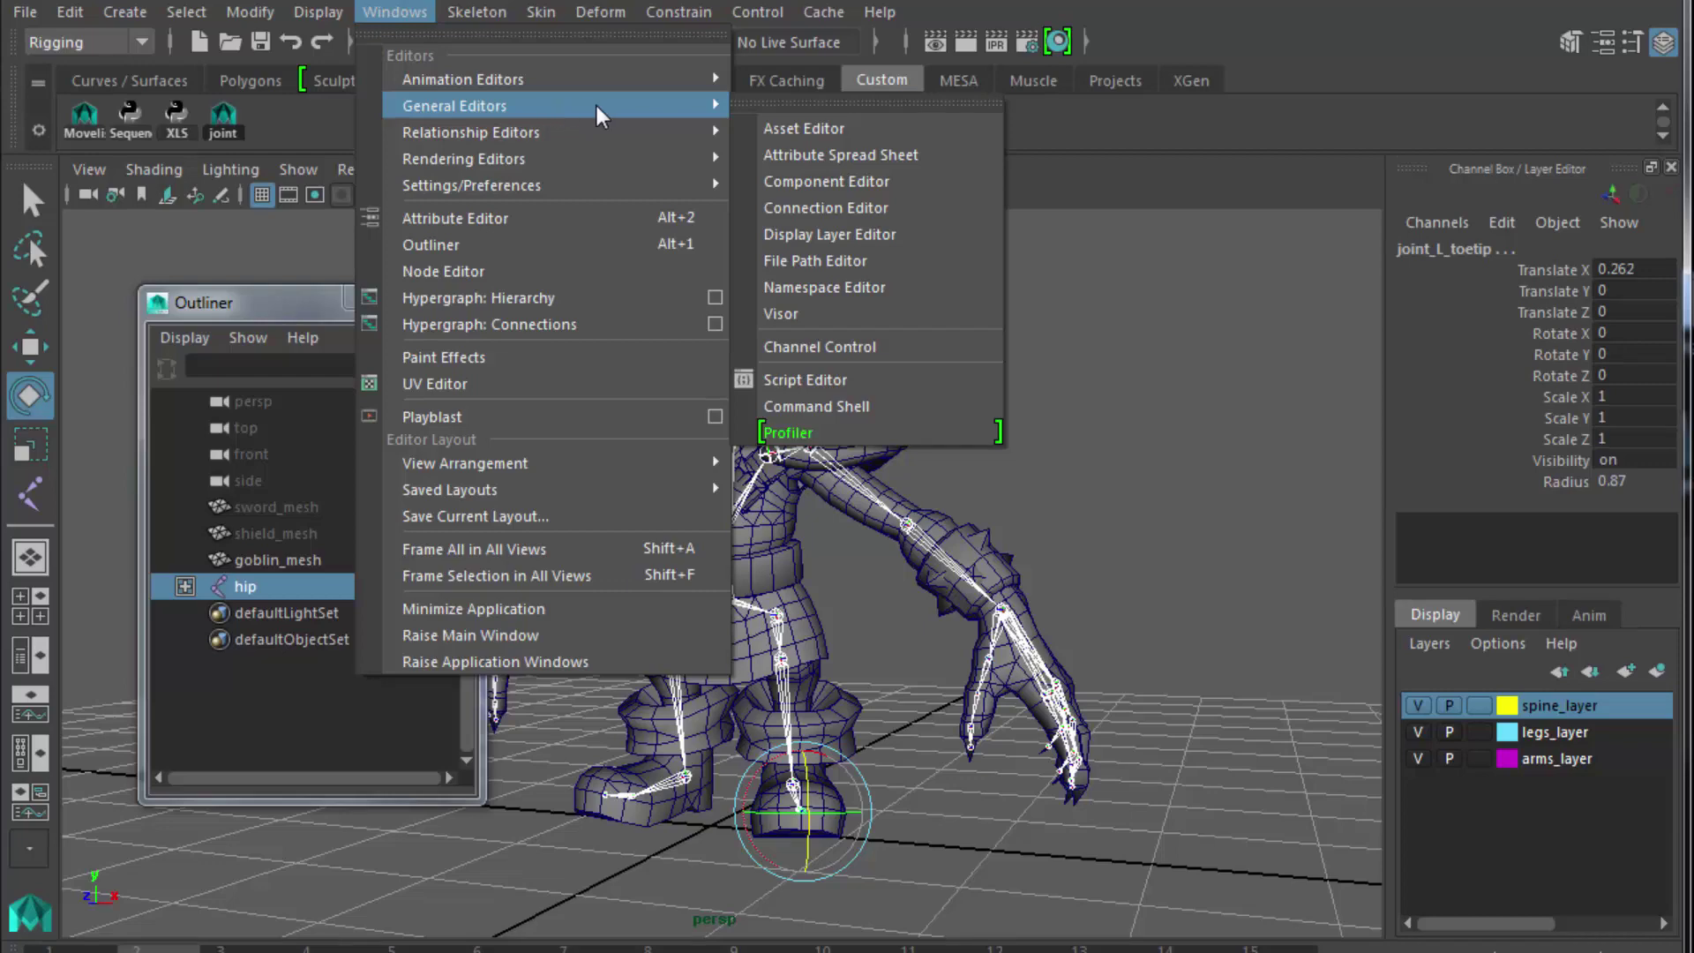
pyautogui.click(849, 346)
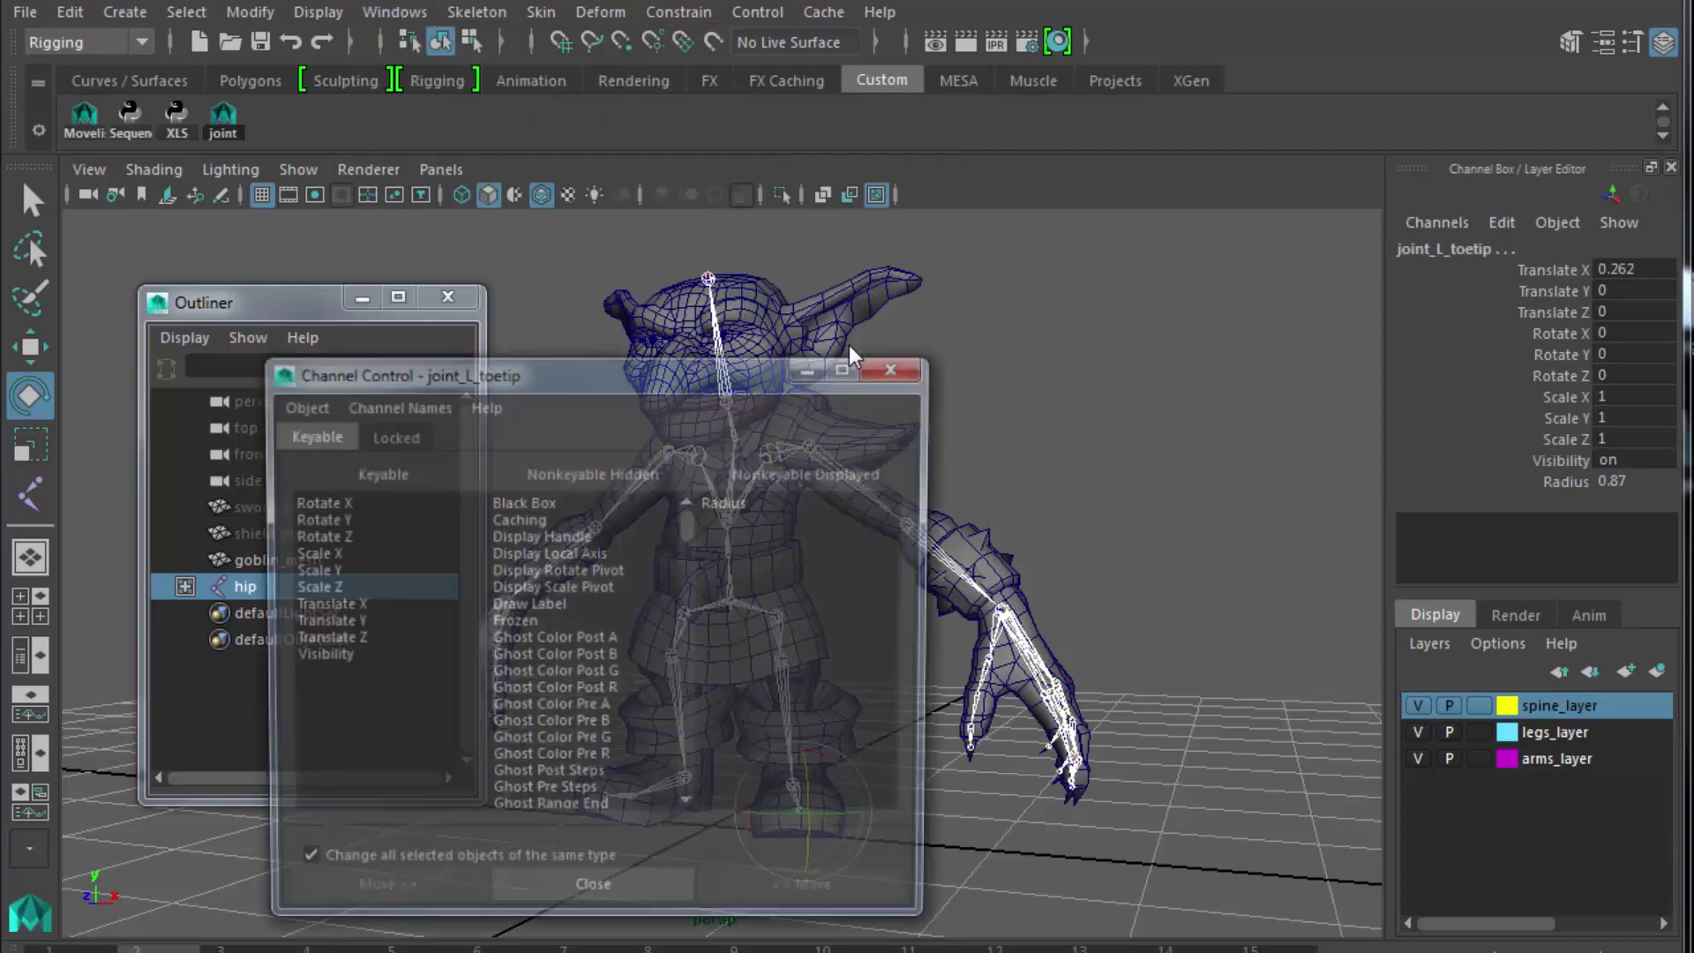
pyautogui.moveTo(619, 375); pyautogui.dragTo(1157, 173)
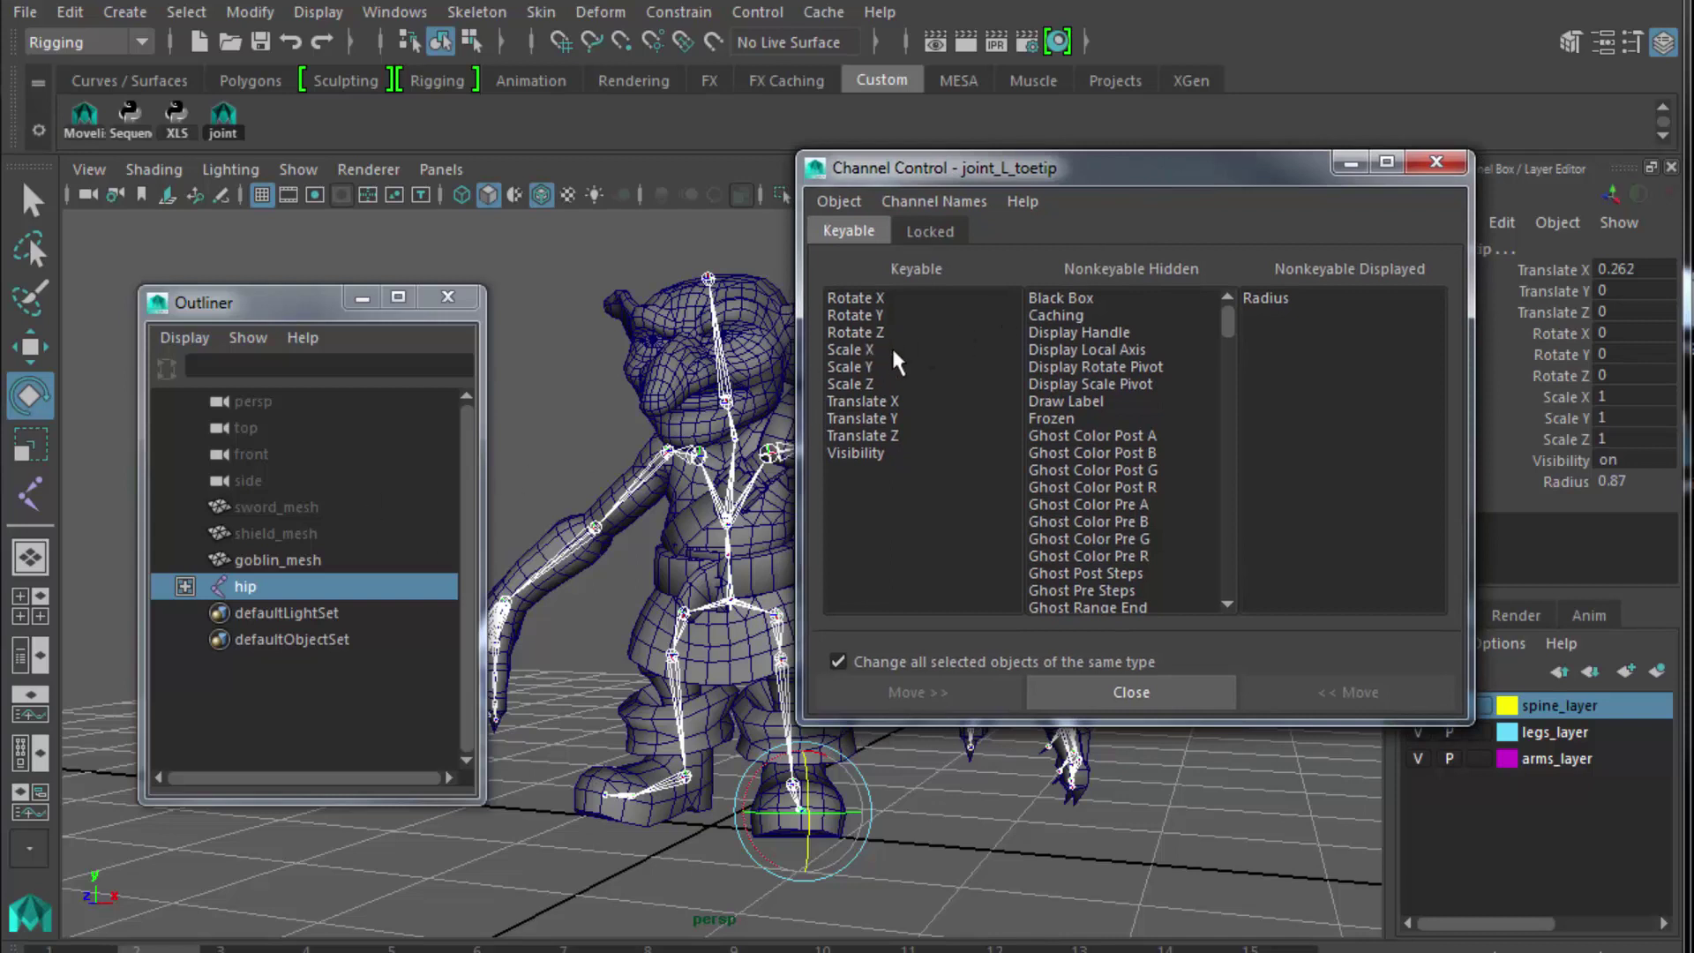
pyautogui.moveTo(893, 351); pyautogui.dragTo(888, 378)
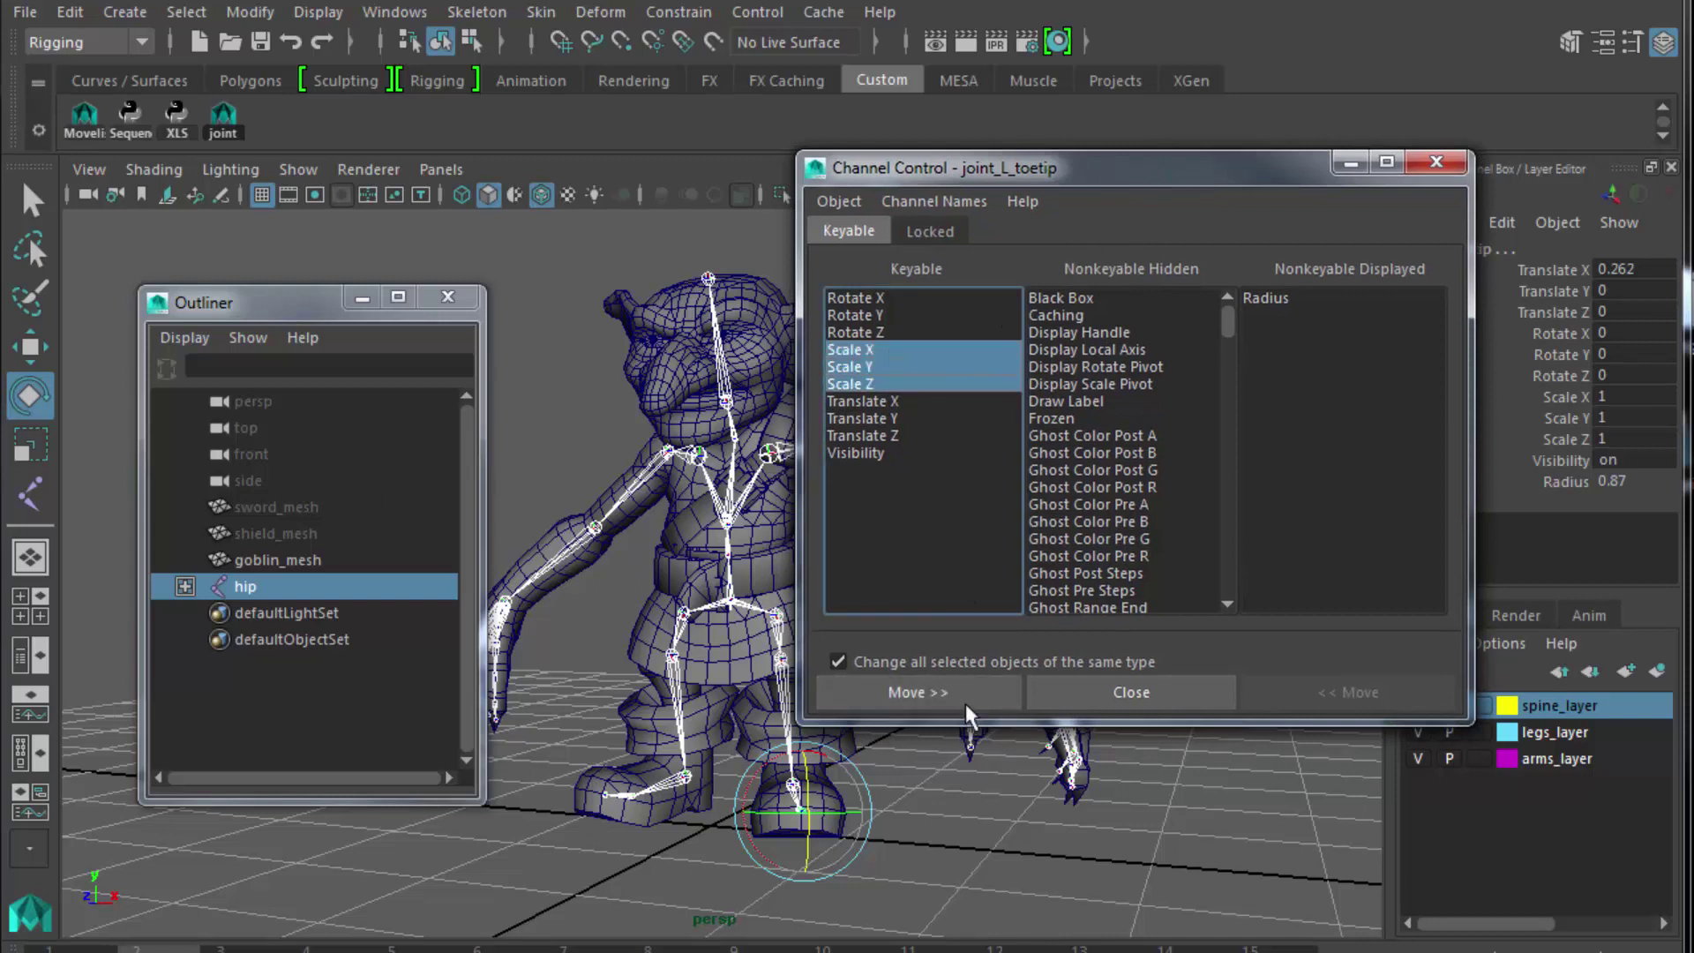
pyautogui.click(965, 686)
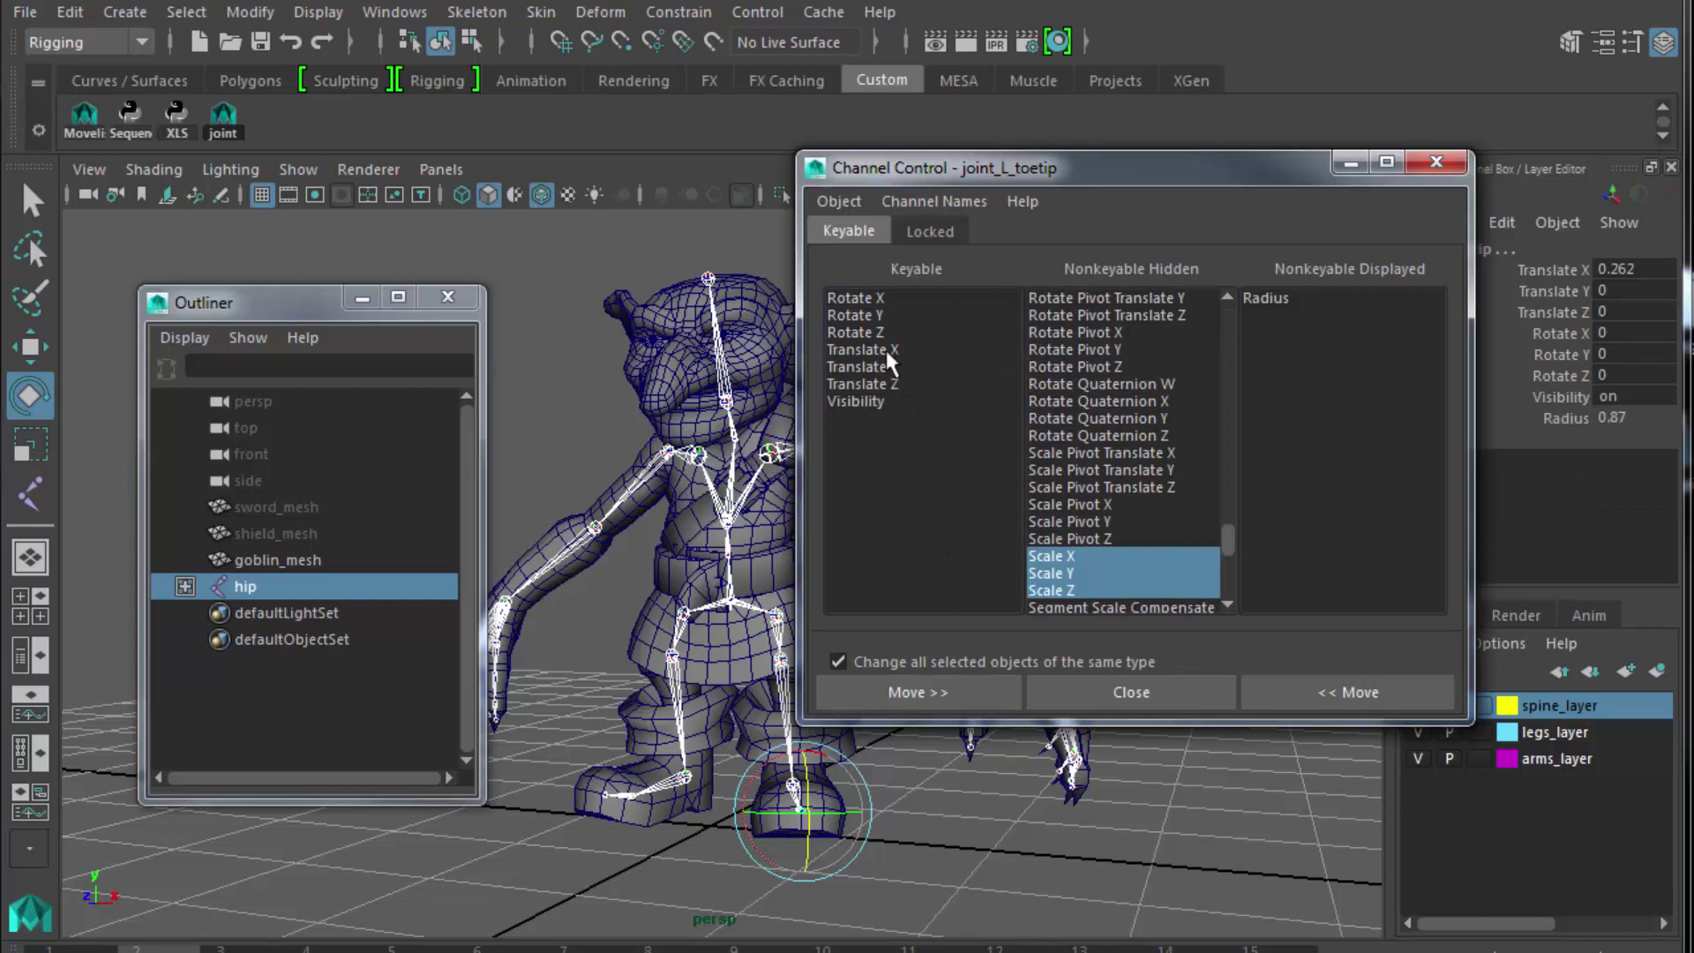
# Make Translate X, Y and Z and Visibility nonkeyable and hidden on all the selected joints.
pyautogui.moveTo(886, 350); pyautogui.dragTo(888, 399)
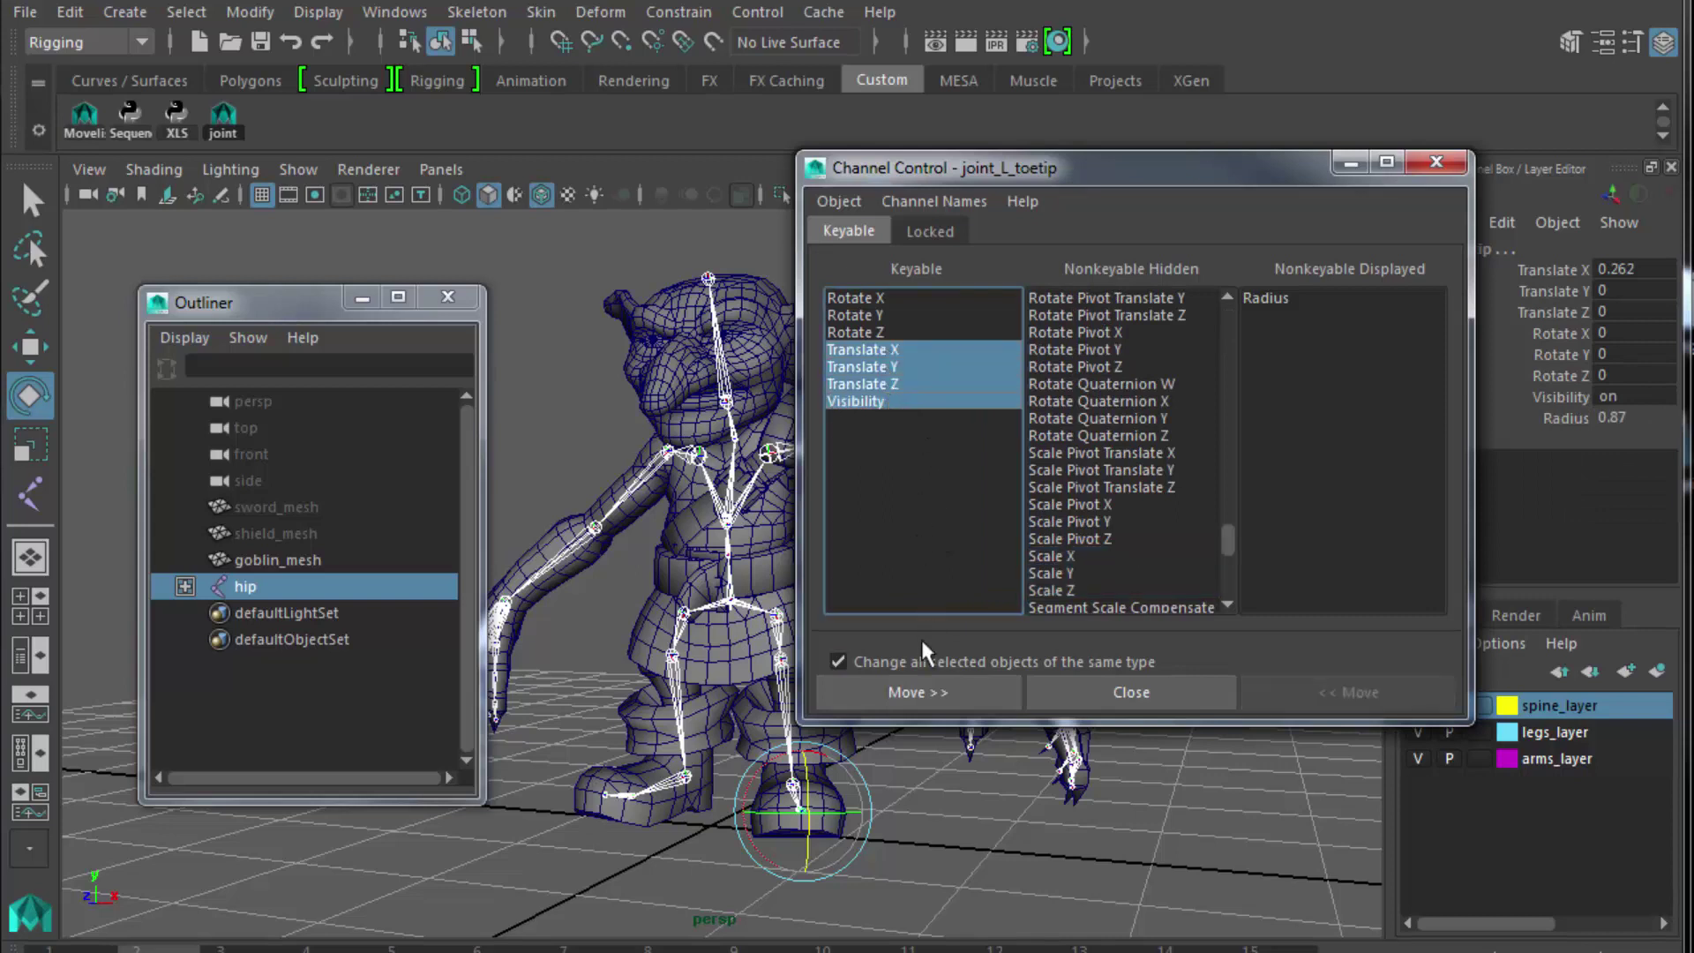
pyautogui.click(939, 686)
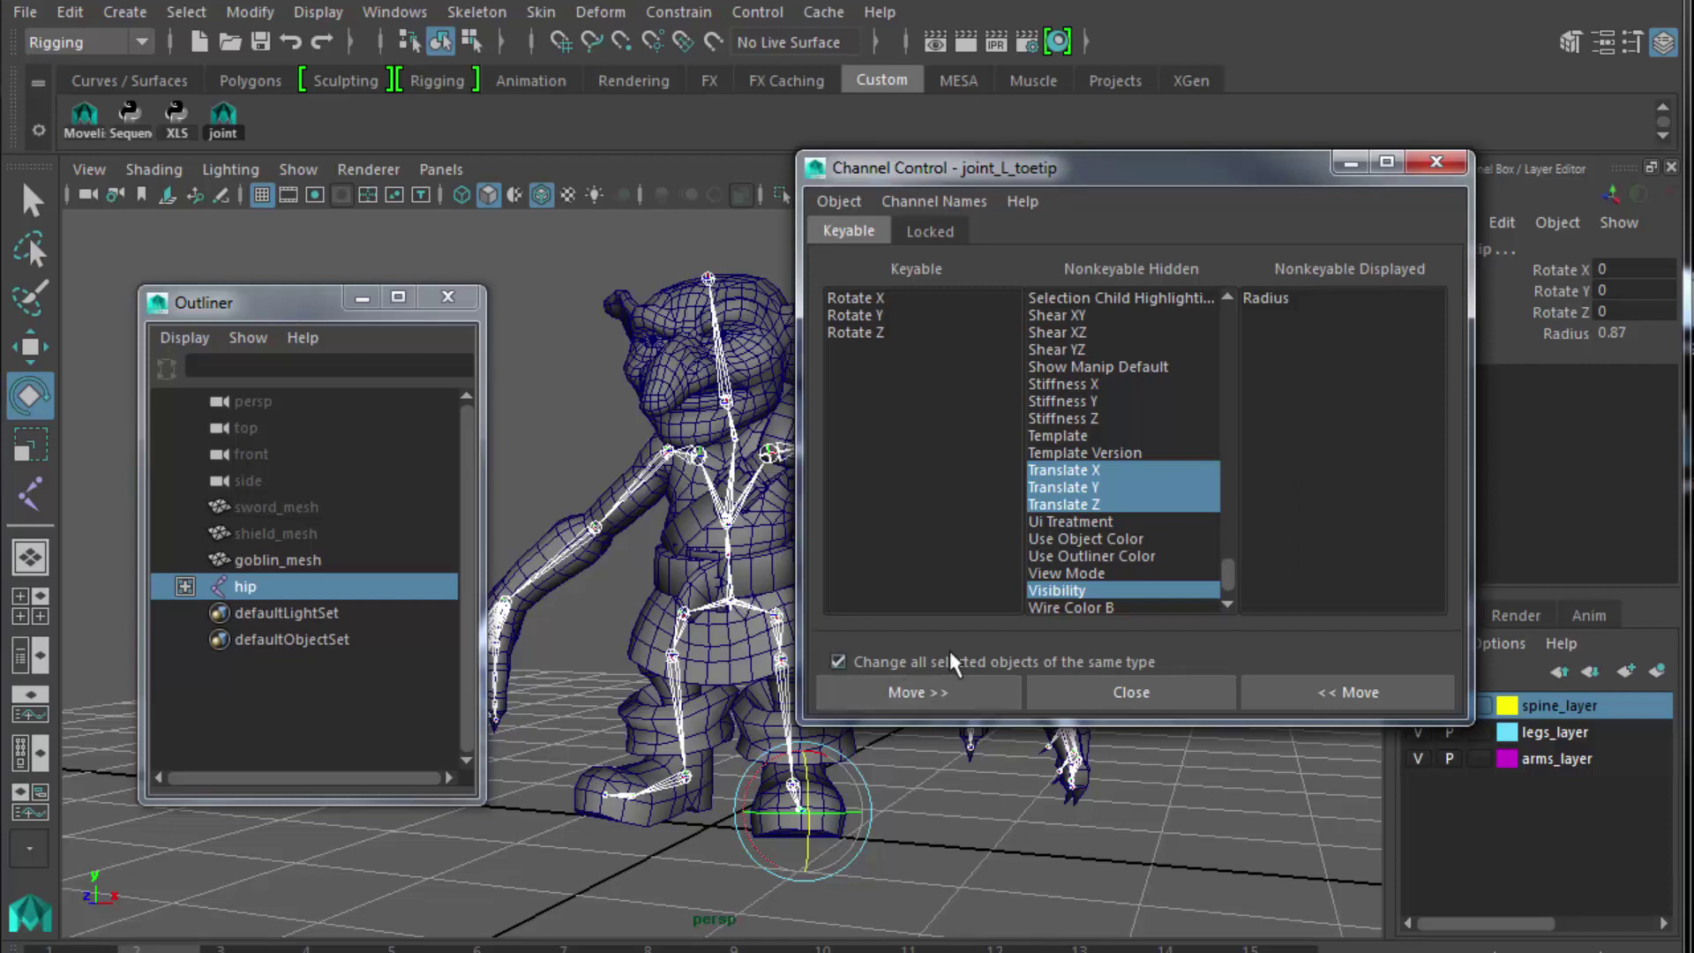
# Make Translate X, Y and Z keyable again on the hip joint only, and close Channel Control and the Outliner.
pyautogui.click(322, 588)
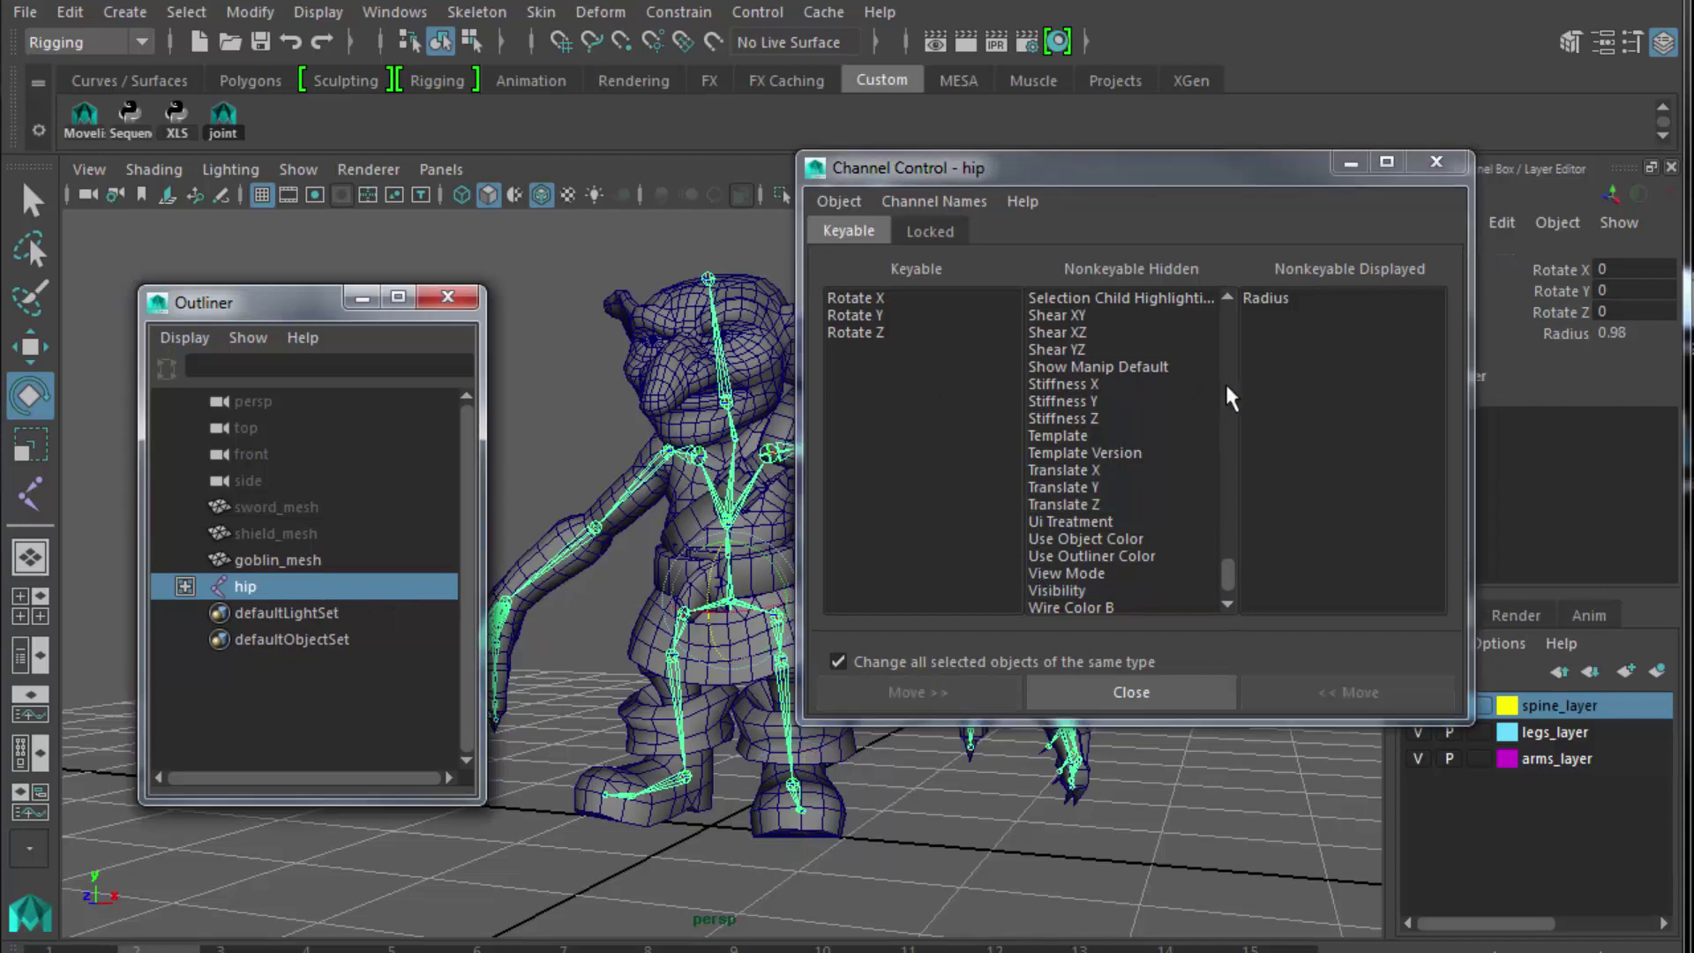
pyautogui.click(1225, 326)
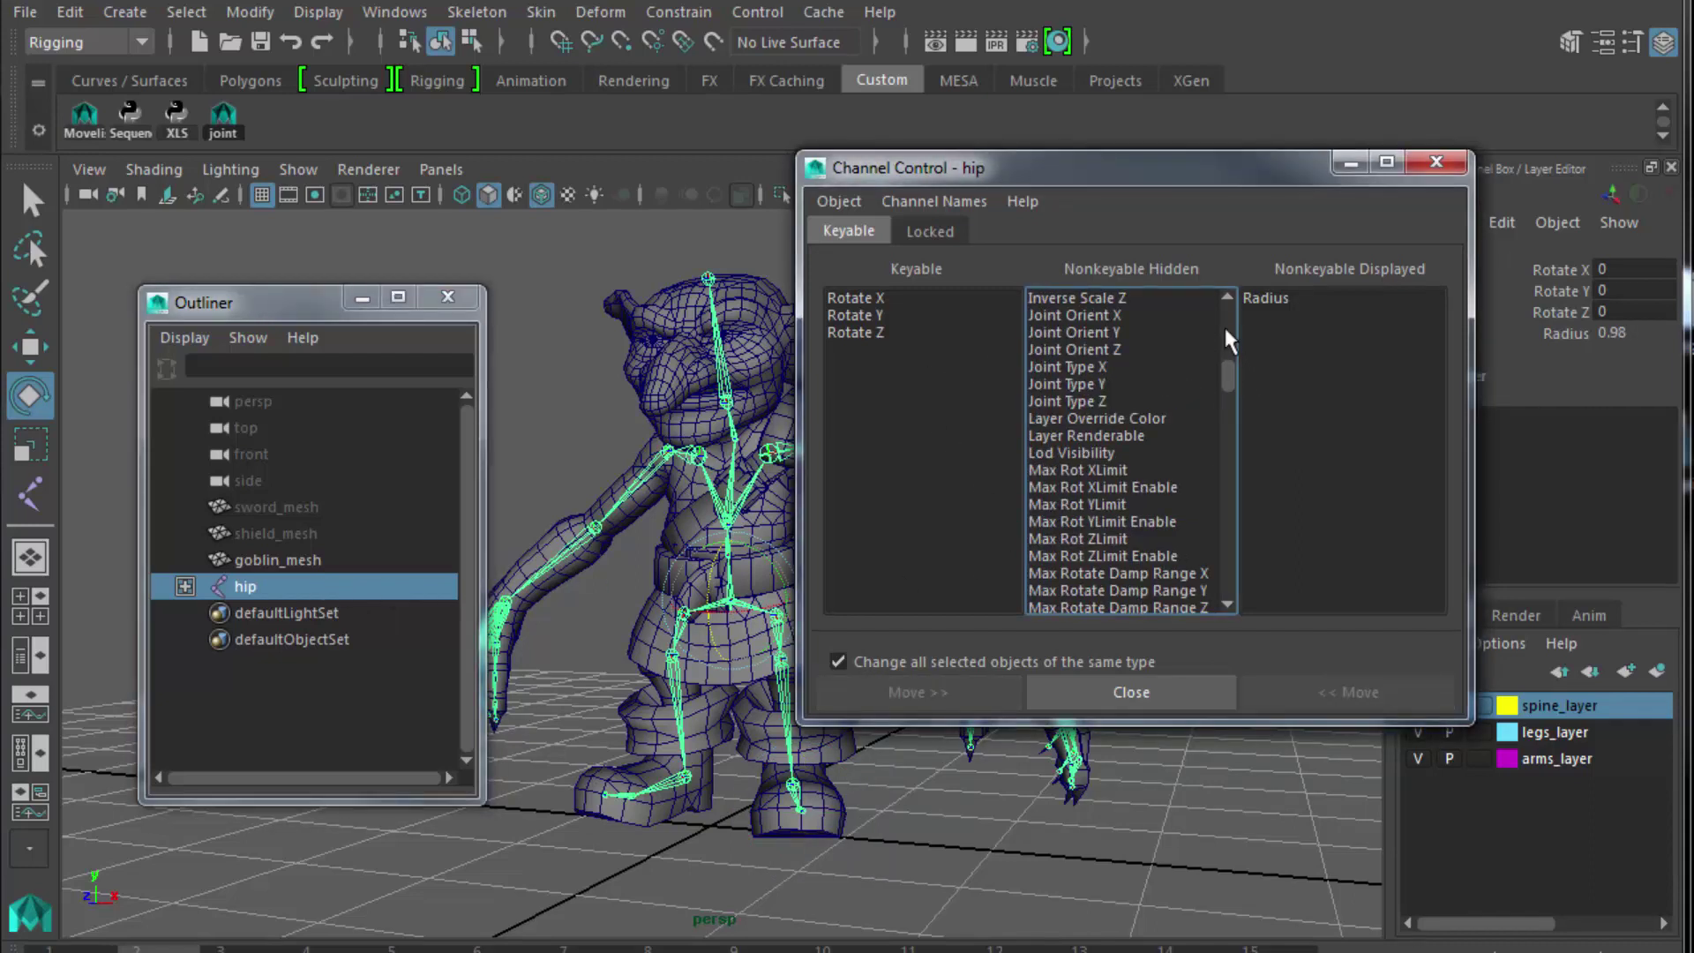
pyautogui.moveTo(1228, 367); pyautogui.dragTo(1241, 563)
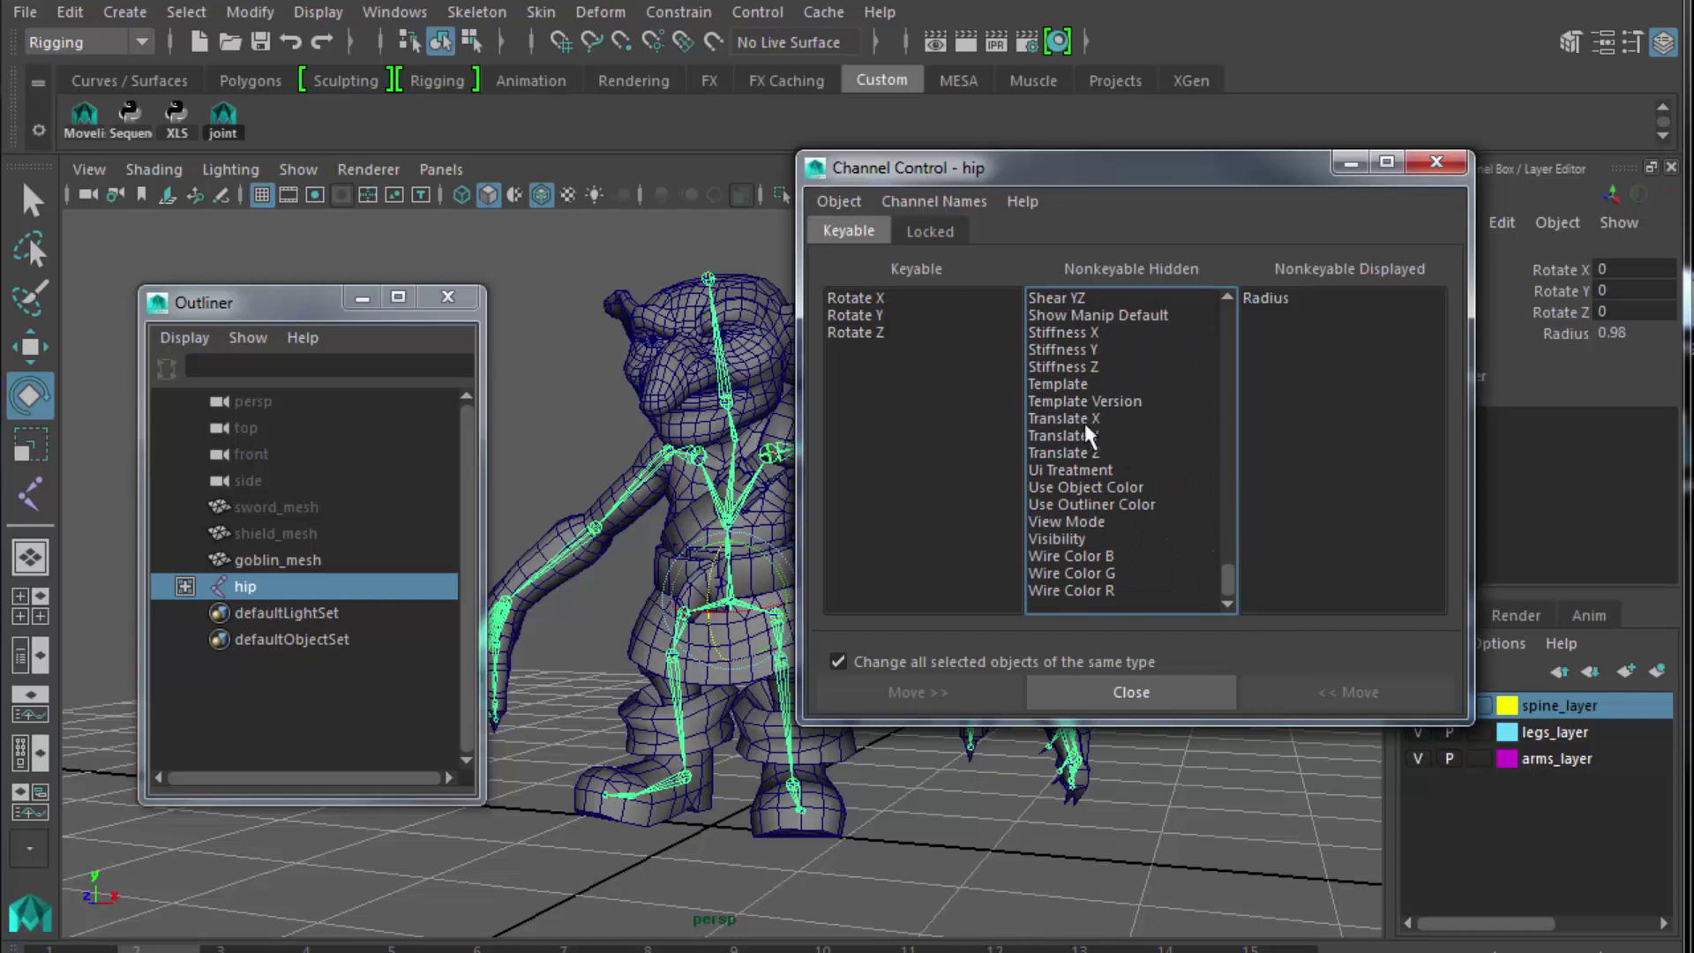
pyautogui.moveTo(1084, 422); pyautogui.dragTo(1083, 454)
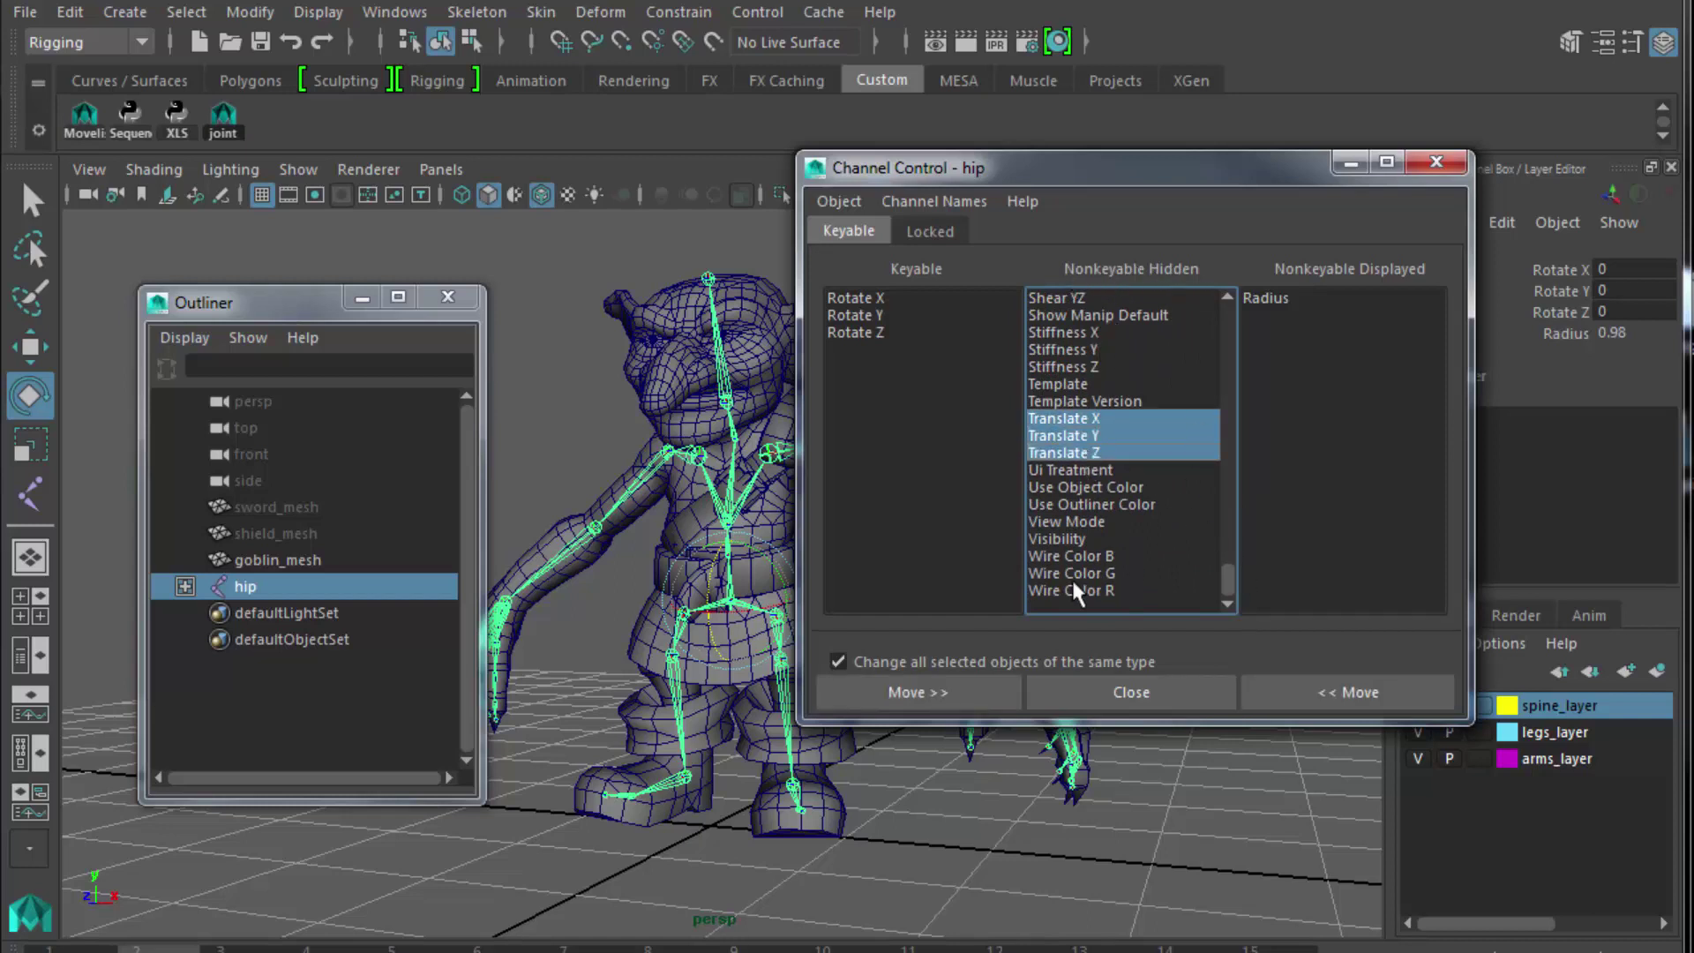
pyautogui.click(1318, 691)
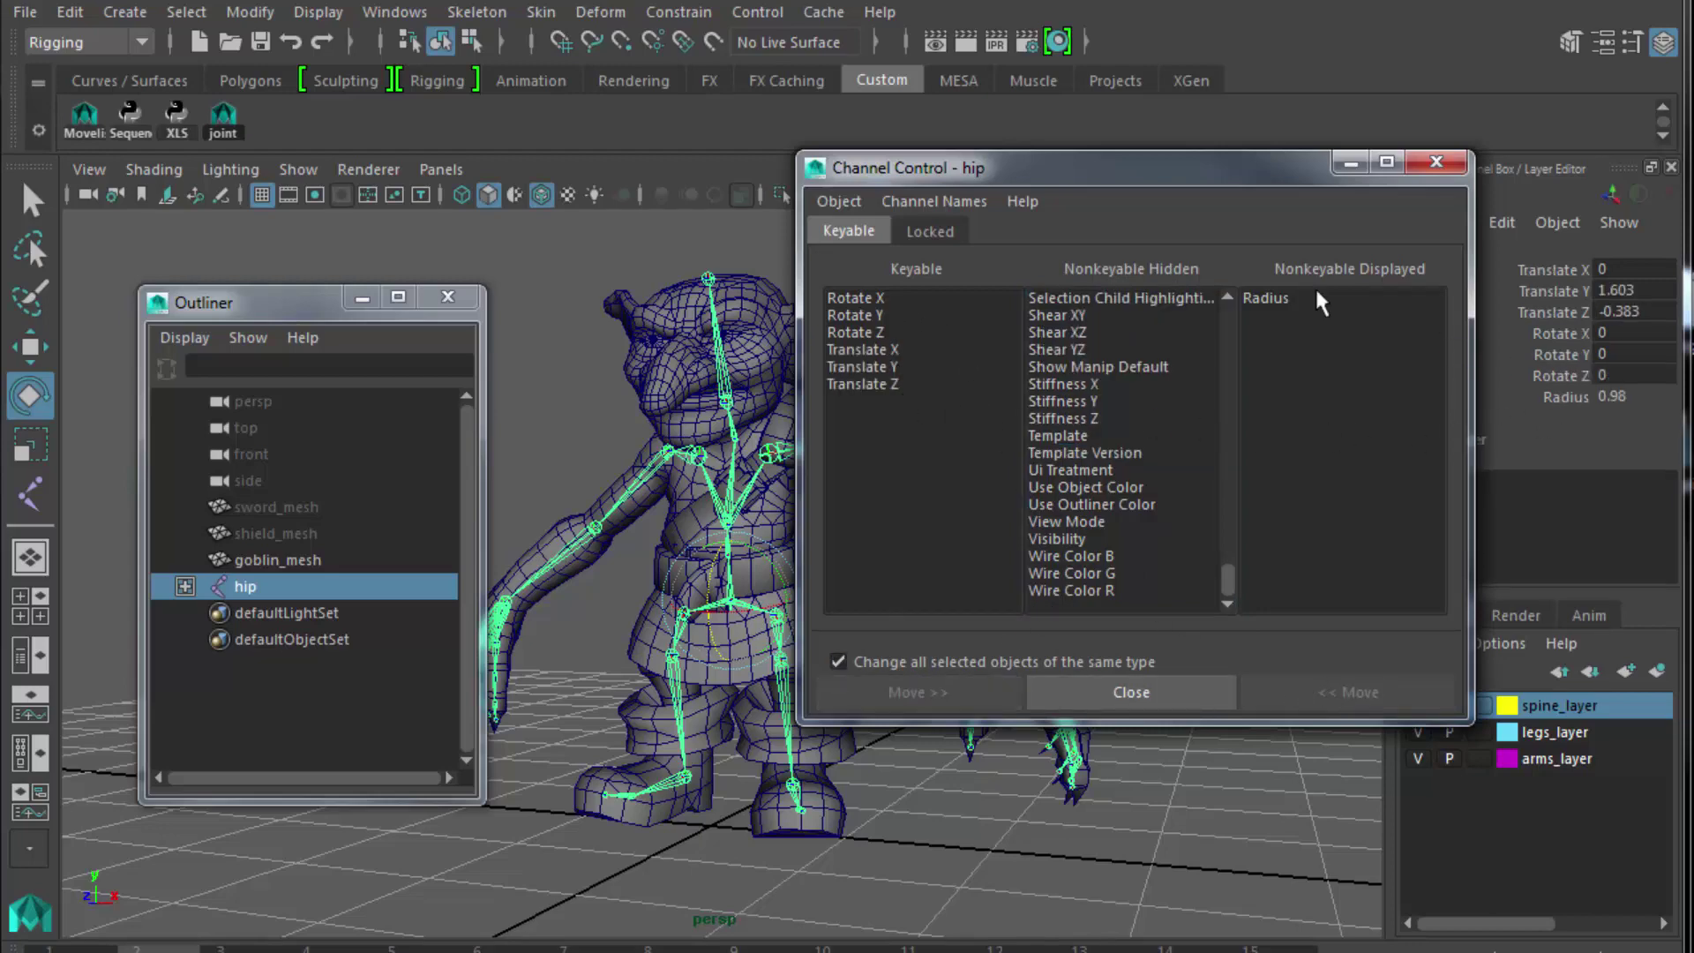
pyautogui.click(1436, 164)
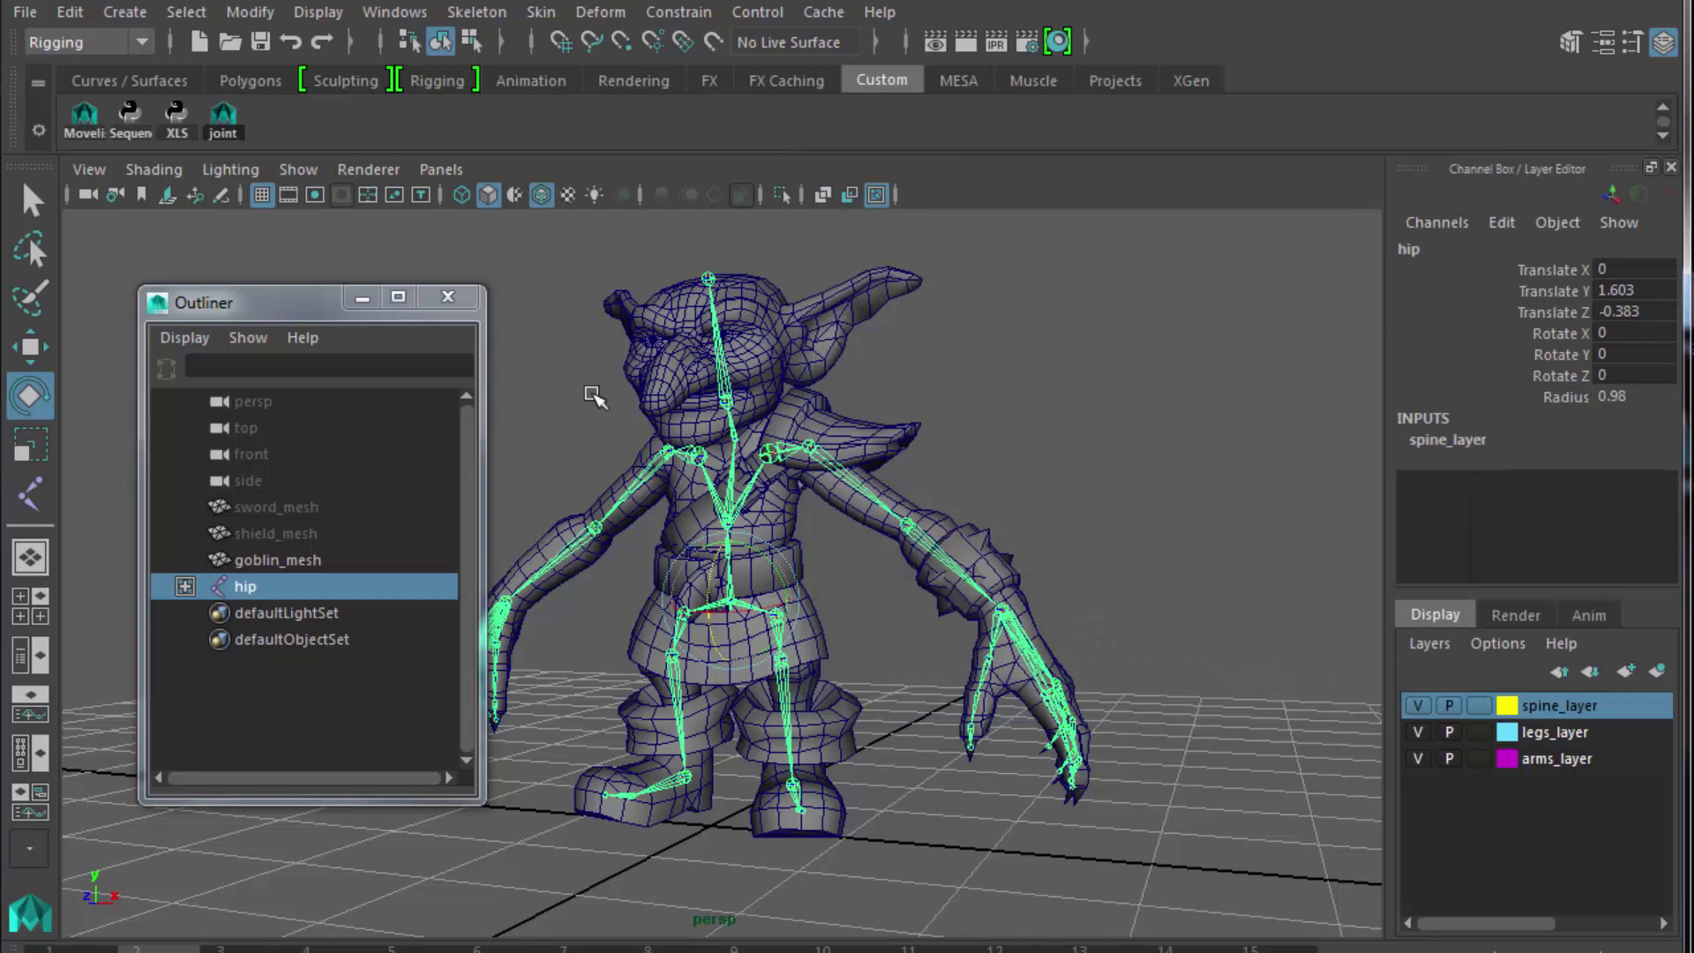
pyautogui.click(447, 301)
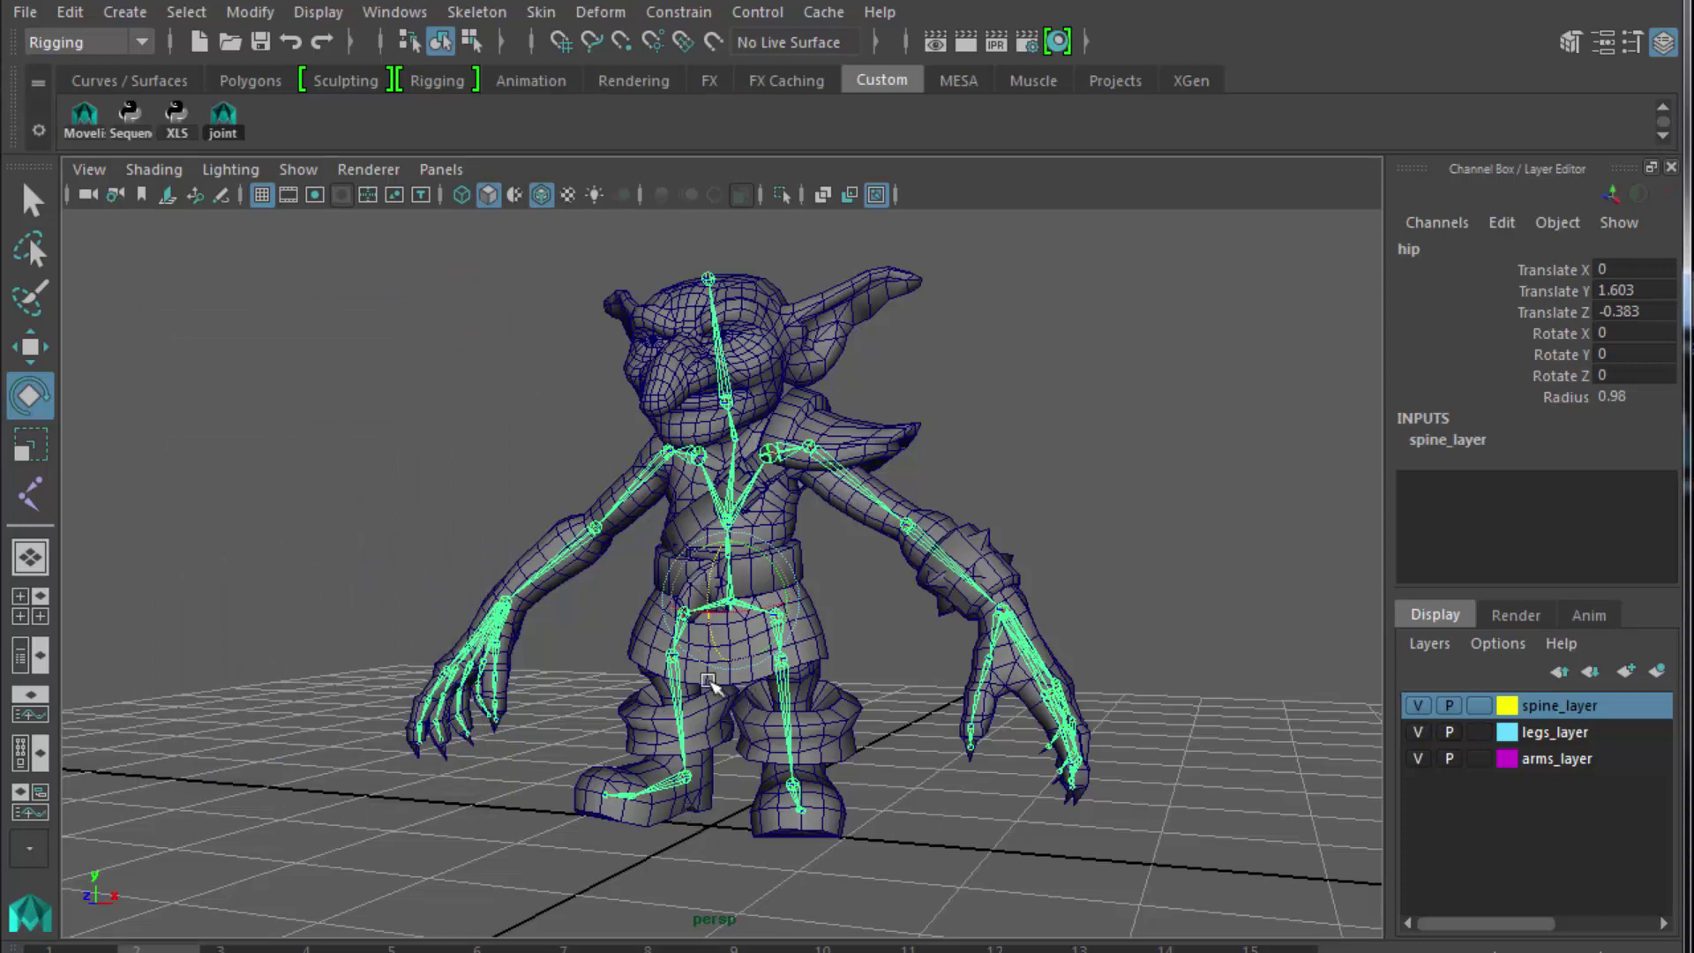
# Check which channels are exposed on the right hip, root hip, chest, elbow and knee joints, and clear the selection.
pyautogui.click(389, 523)
pyautogui.click(689, 615)
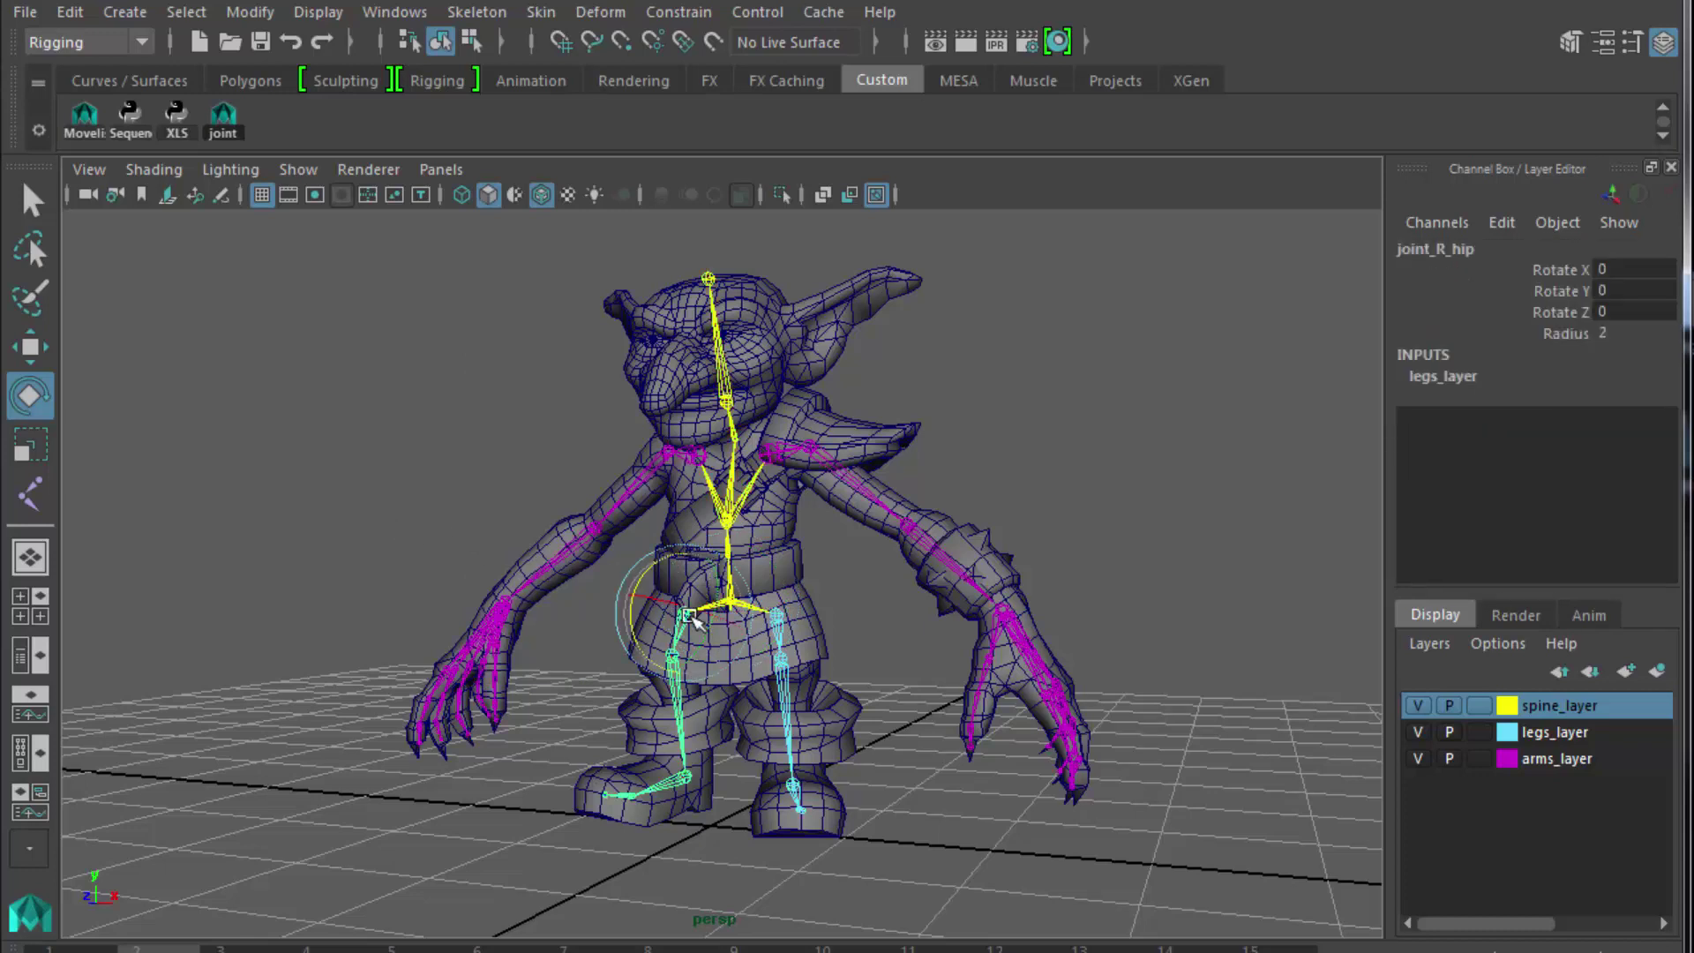
pyautogui.click(732, 604)
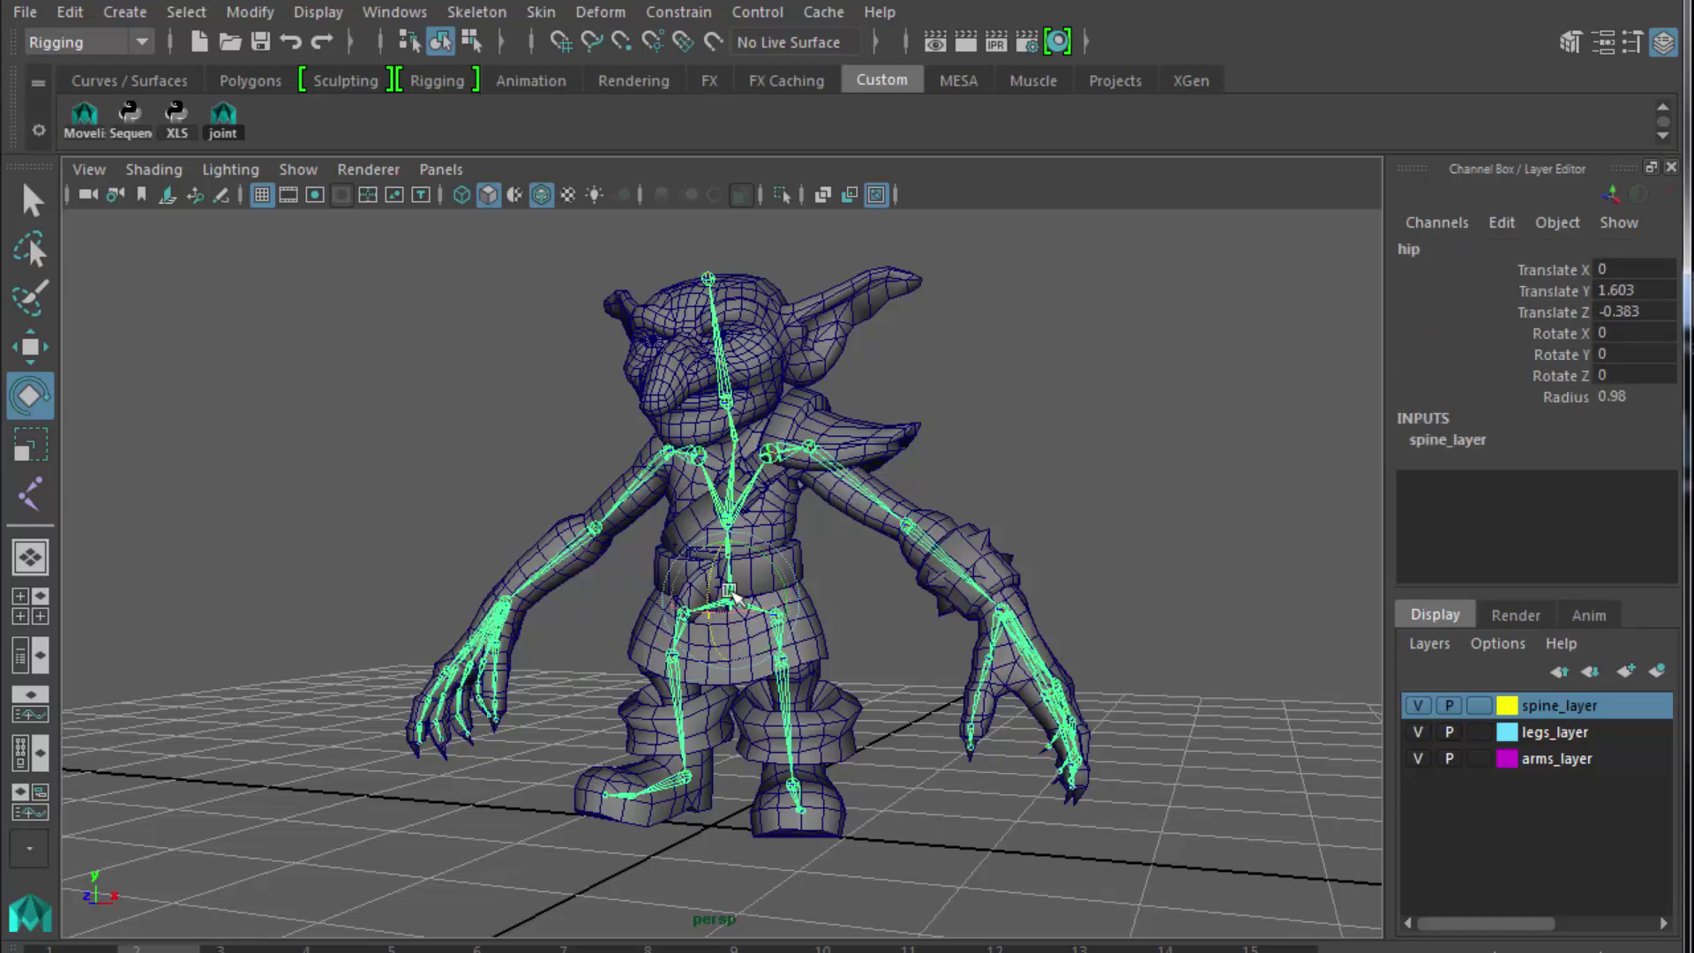
pyautogui.click(727, 512)
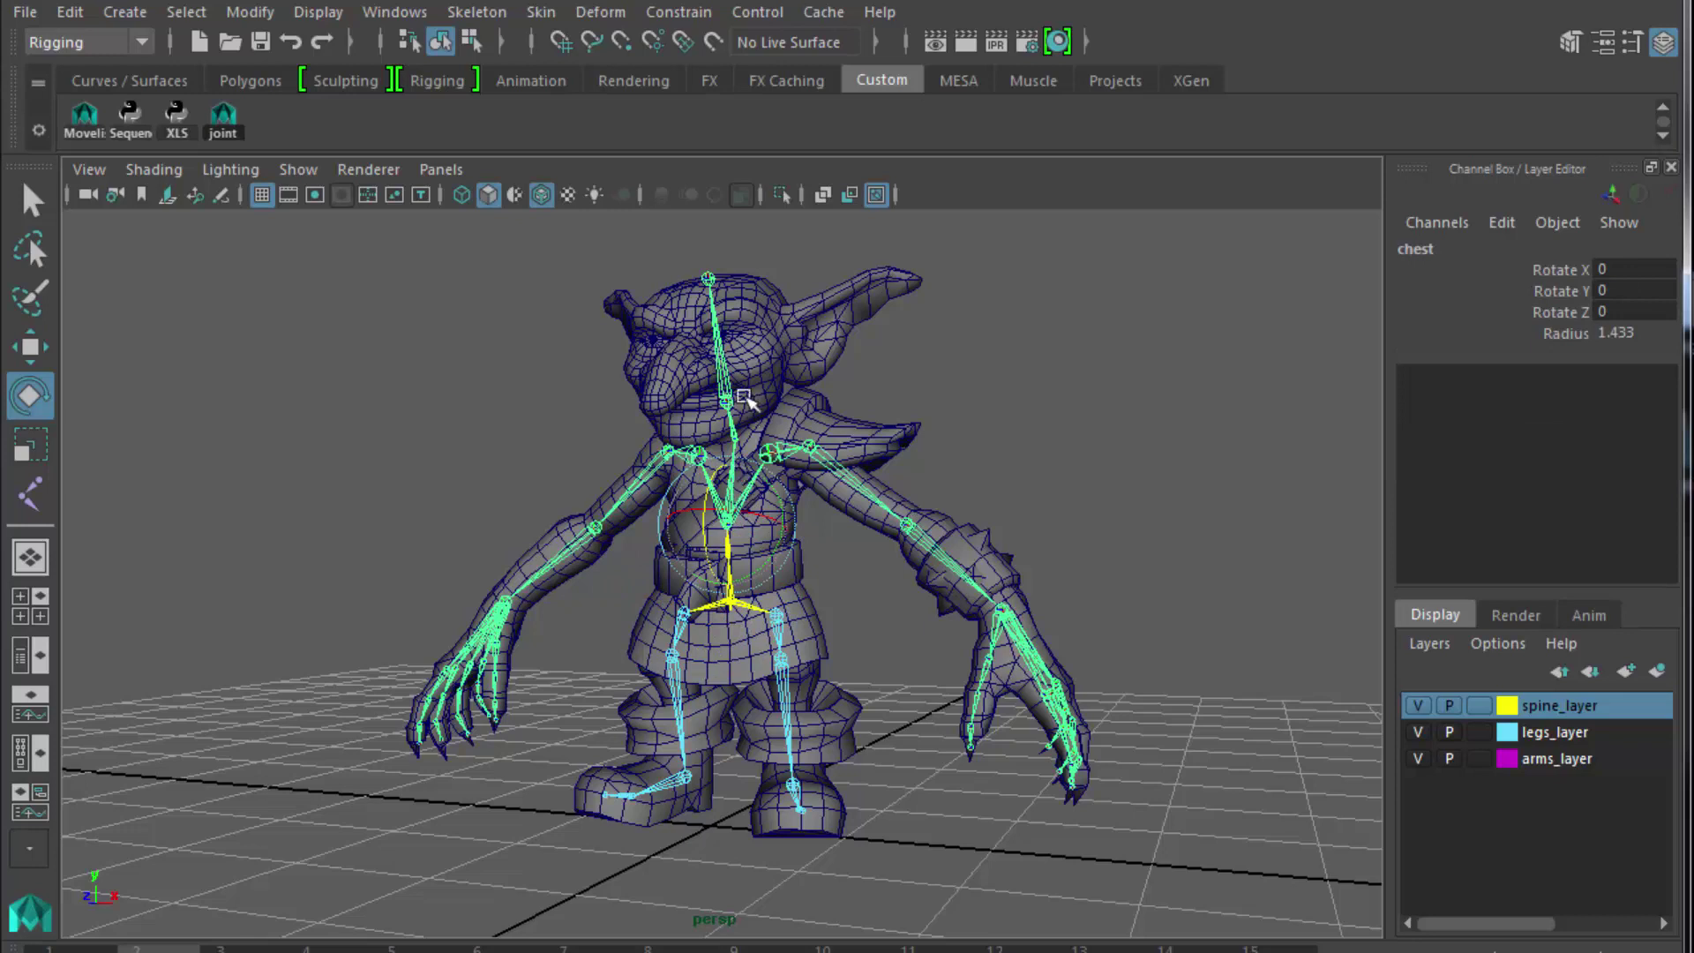
pyautogui.click(911, 530)
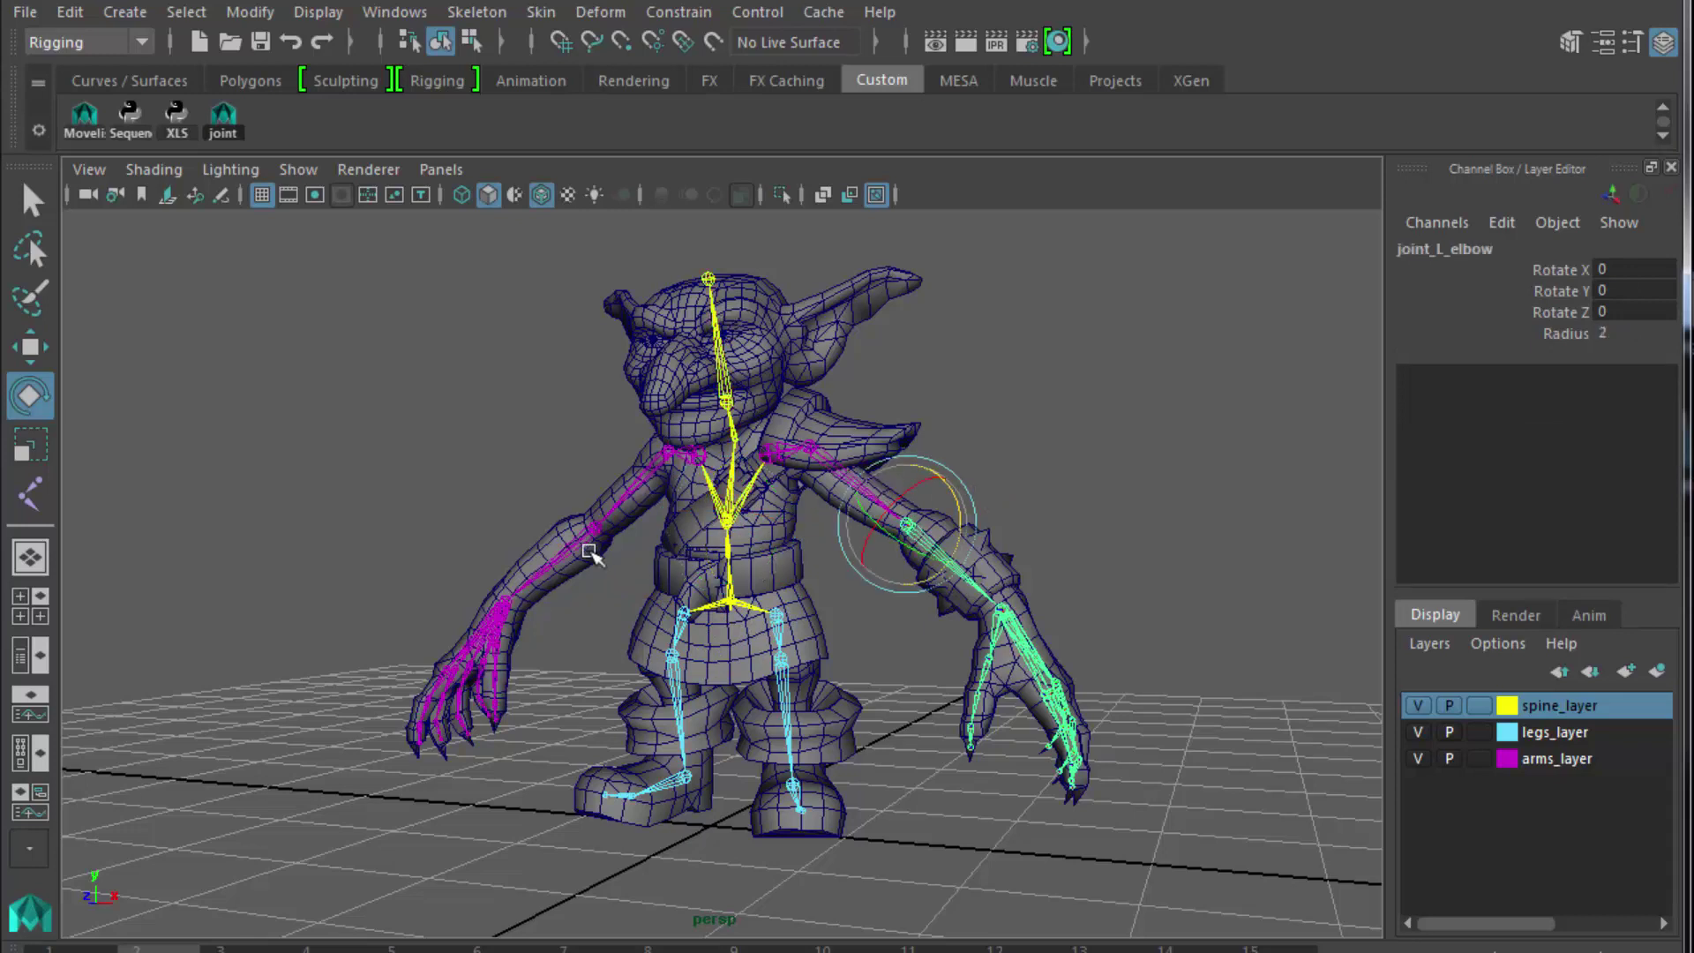
pyautogui.click(575, 542)
pyautogui.click(681, 704)
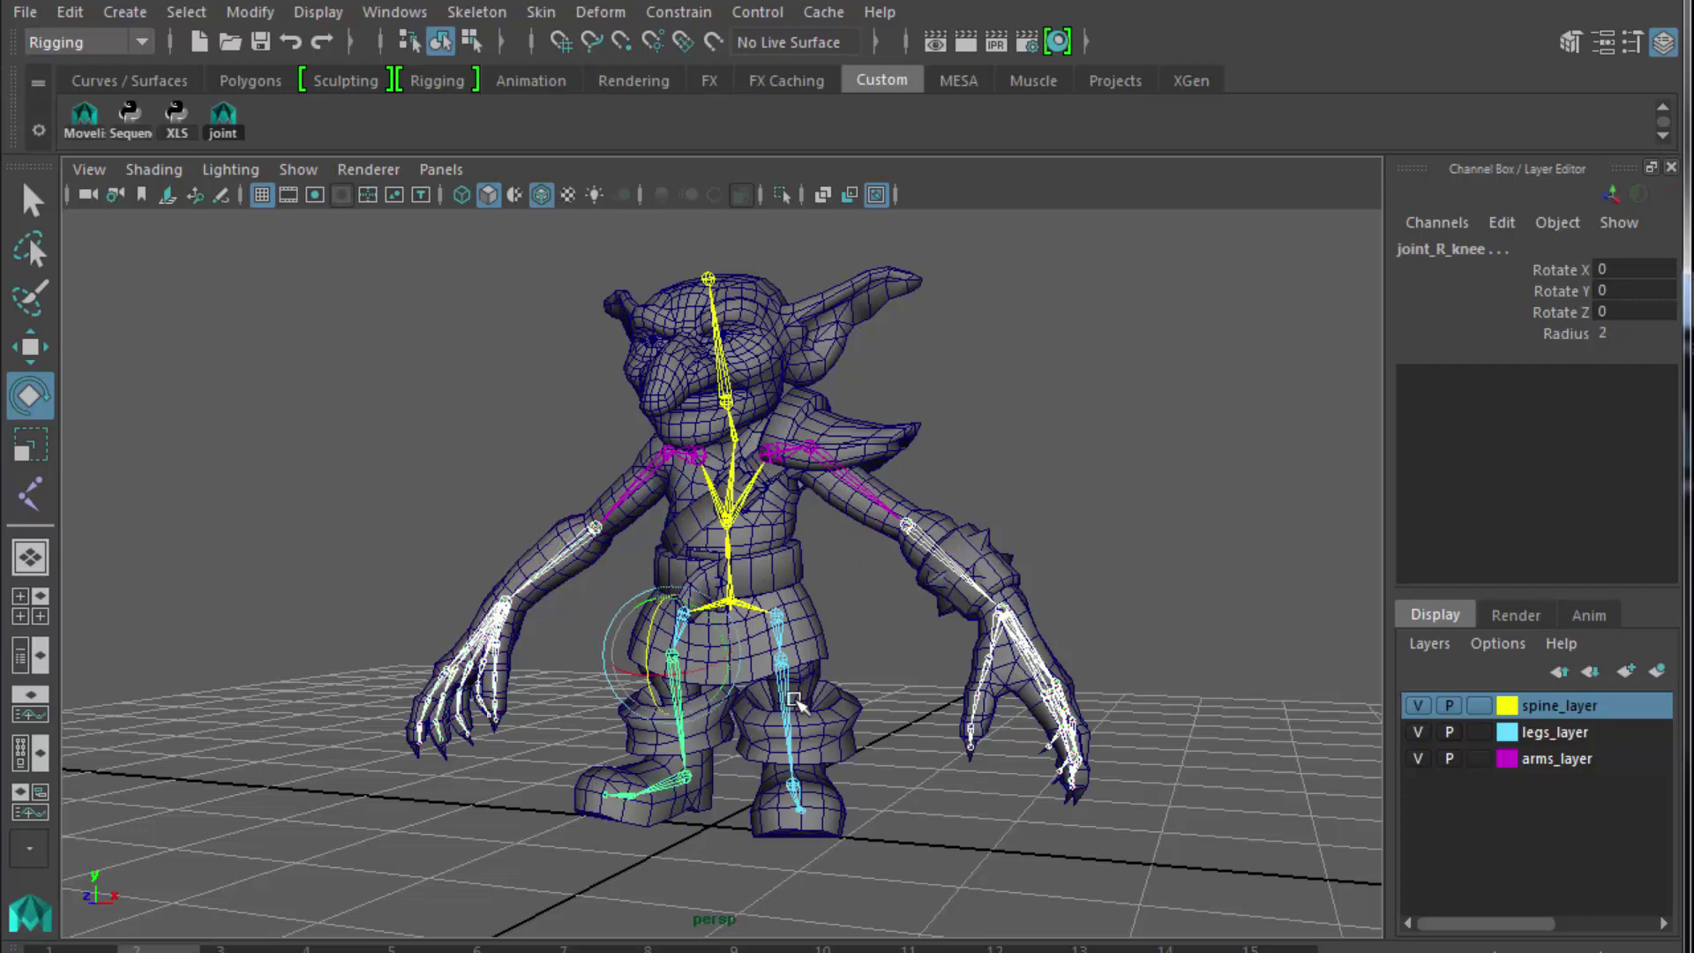
pyautogui.click(794, 704)
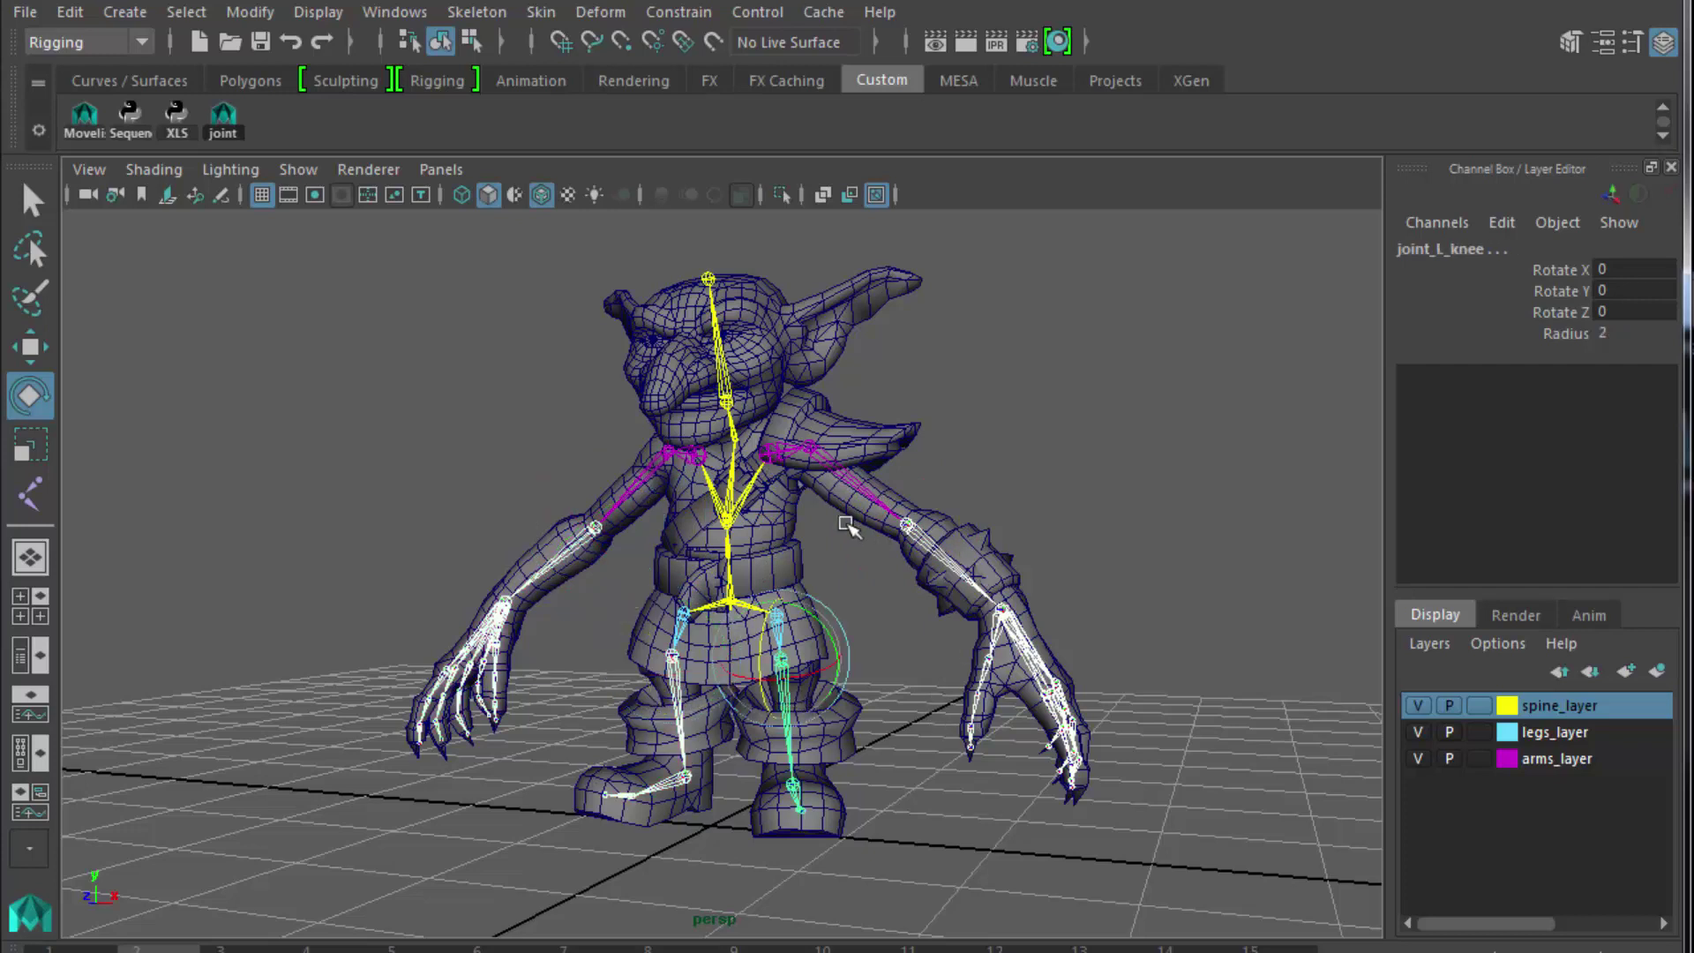
pyautogui.click(967, 456)
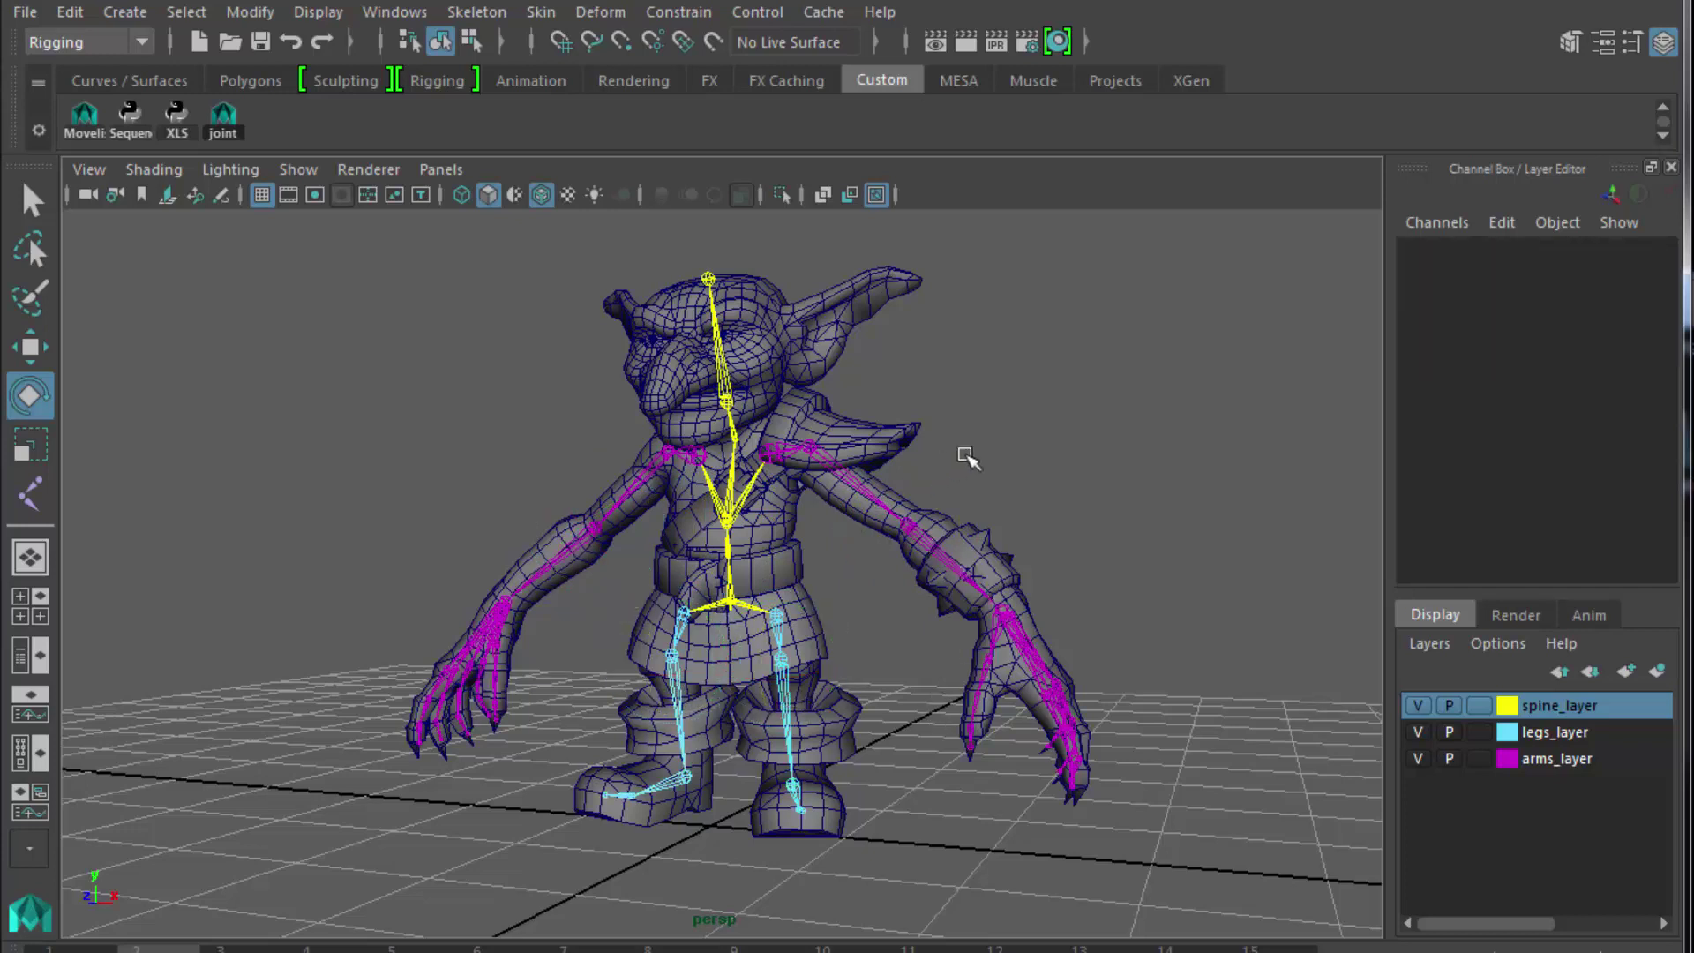
pyautogui.click(913, 528)
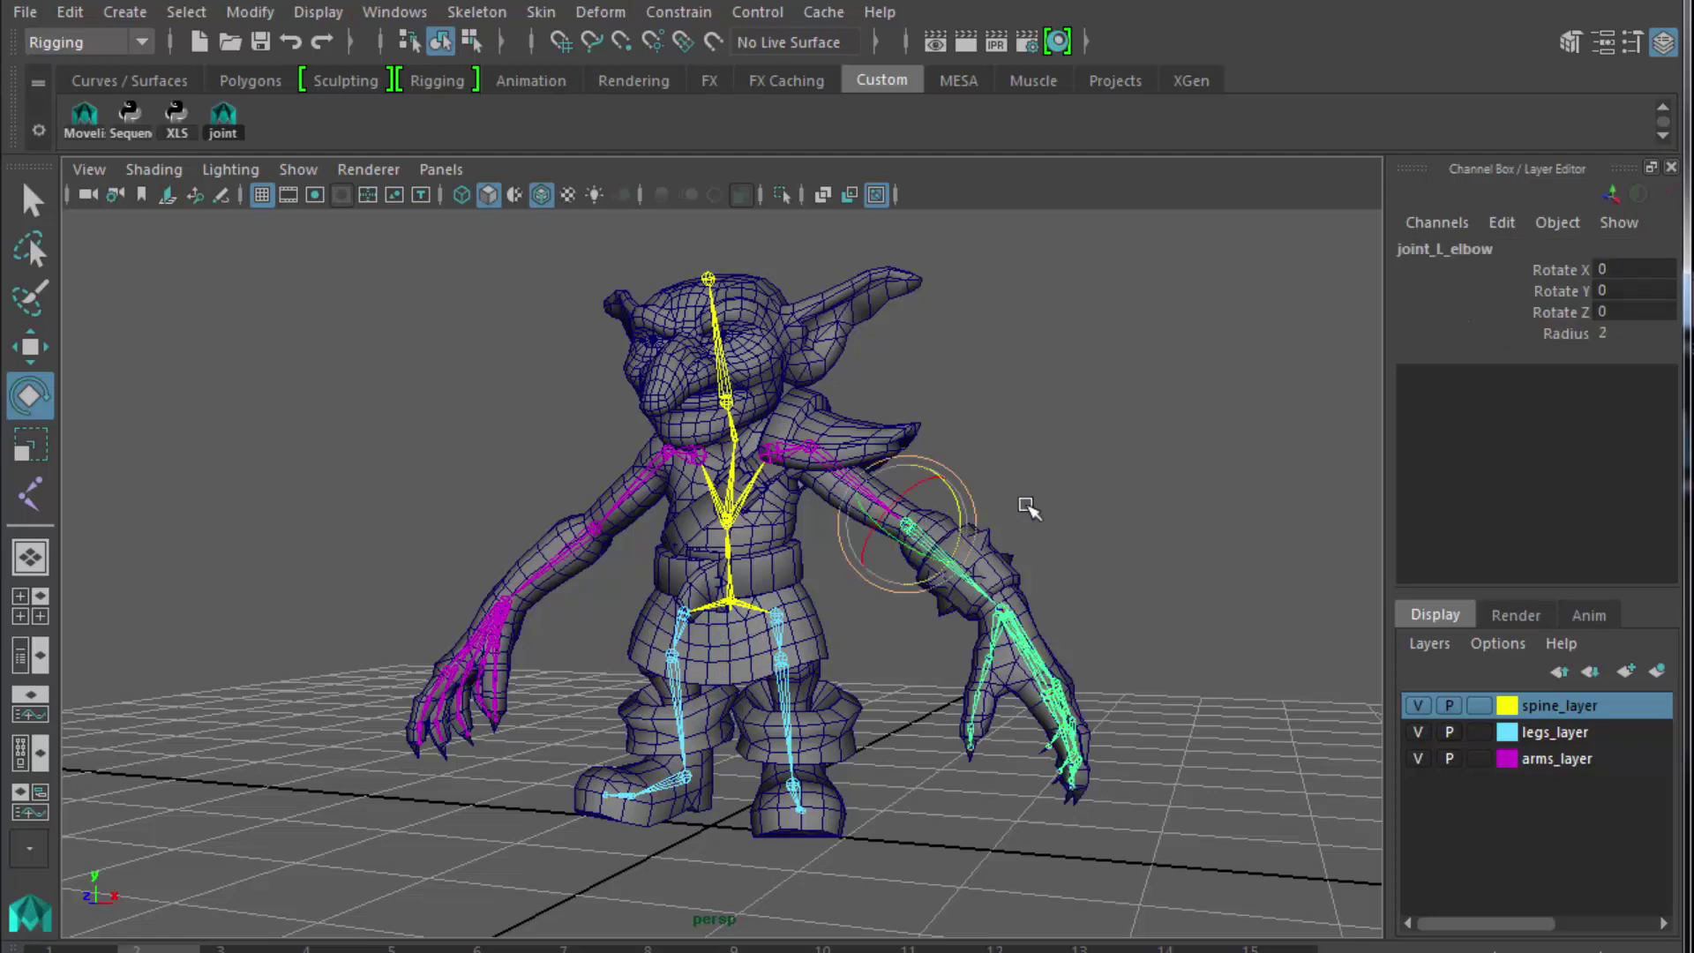
pyautogui.click(1057, 506)
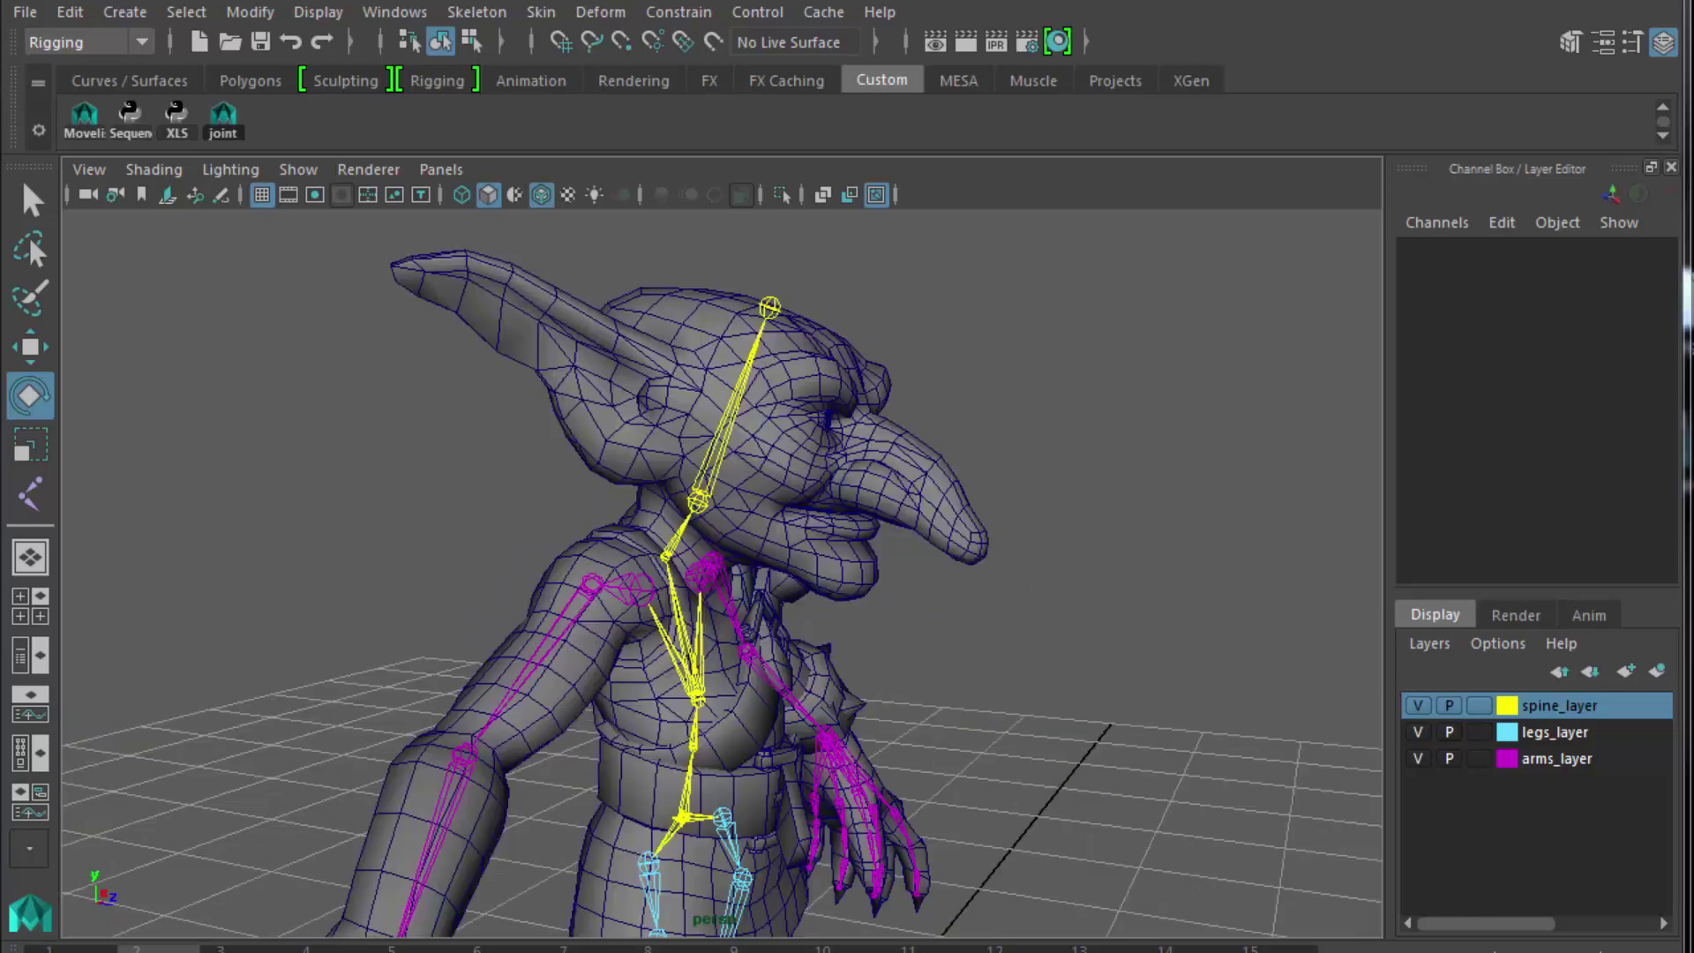
# Hide the duplicate goblin_mesh1, leaving the original goblin_mesh in view.
pyautogui.click(655, 502)
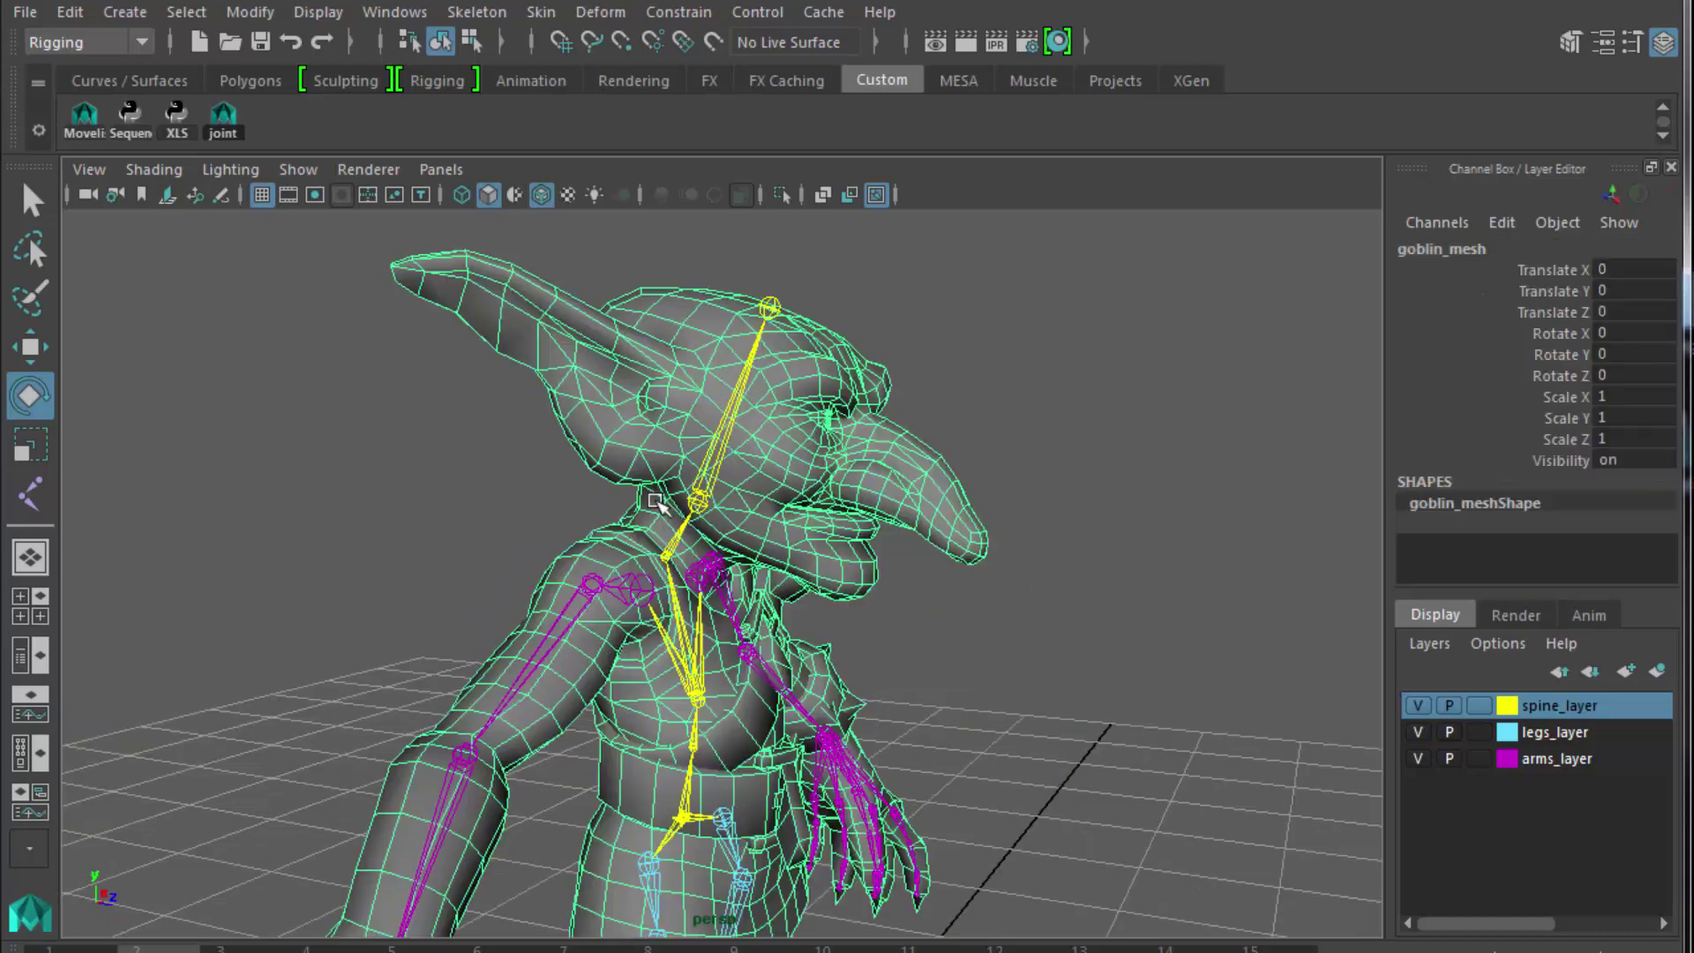
pyautogui.moveTo(655, 502); pyautogui.dragTo(609, 499, button='right')
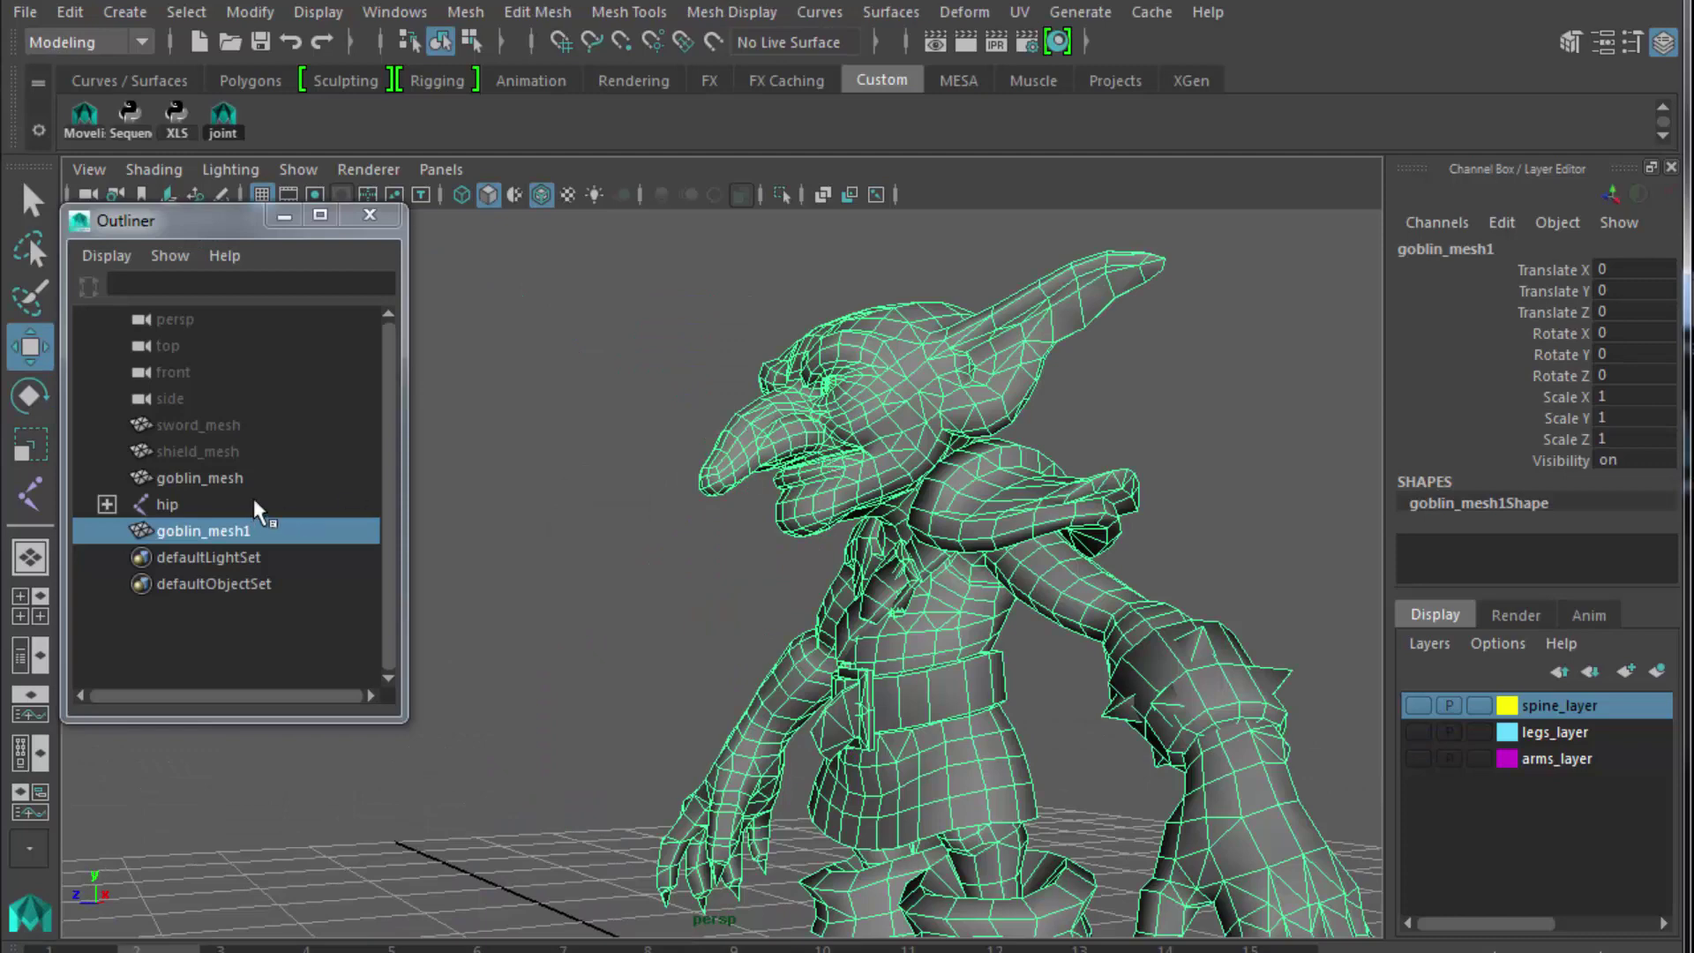
pyautogui.hotkey('ctrl', 'h')
# Select goblin_mesh and switch it to face component mode.
pyautogui.click(820, 446)
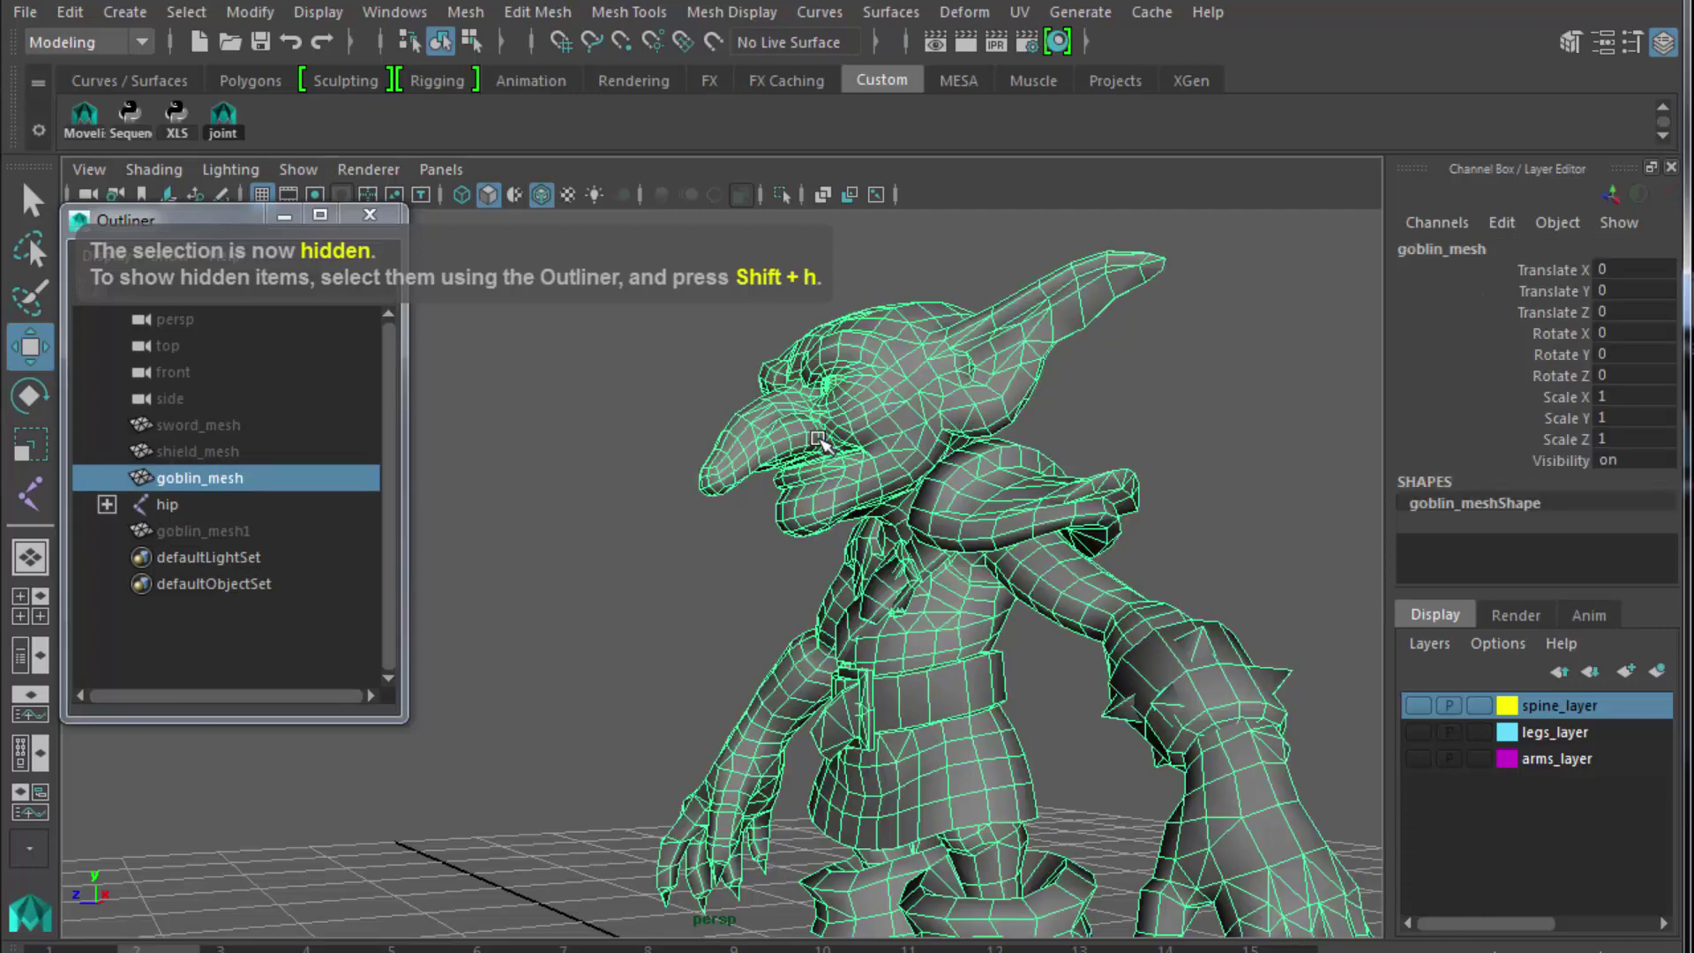
pyautogui.rightClick(710, 481)
pyautogui.moveTo(710, 481); pyautogui.dragTo(662, 474, button='right')
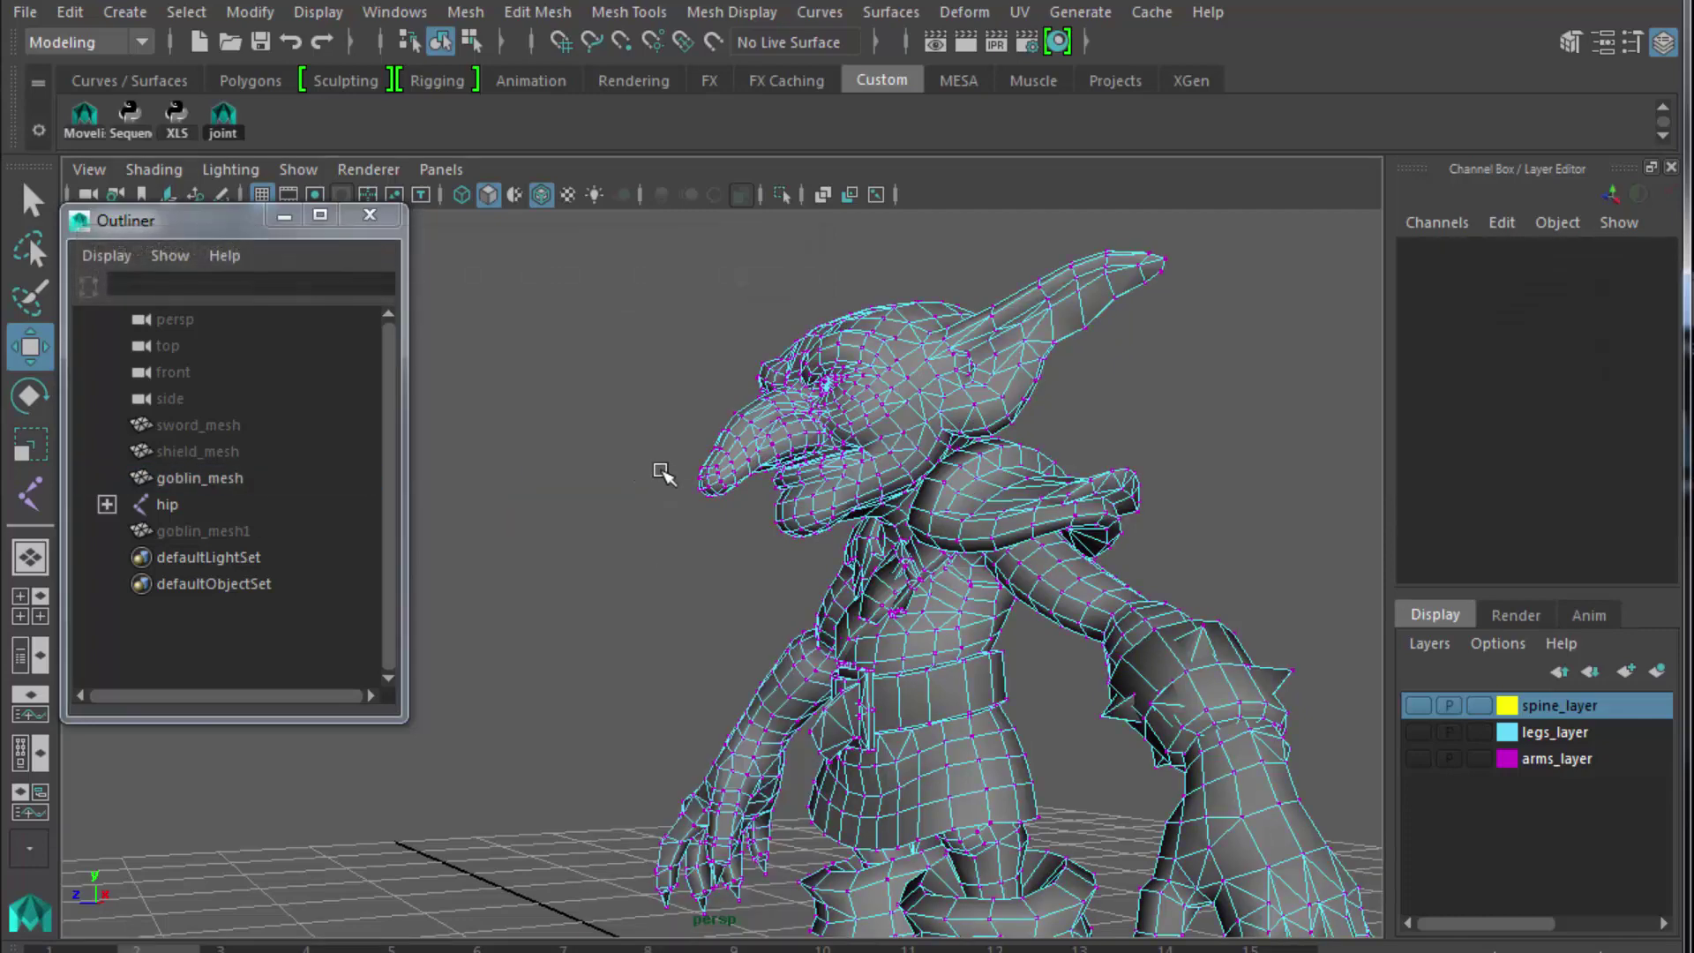
pyautogui.keyDown('alt'); pyautogui.moveTo(735, 501); pyautogui.dragTo(727, 466); pyautogui.keyUp('alt')
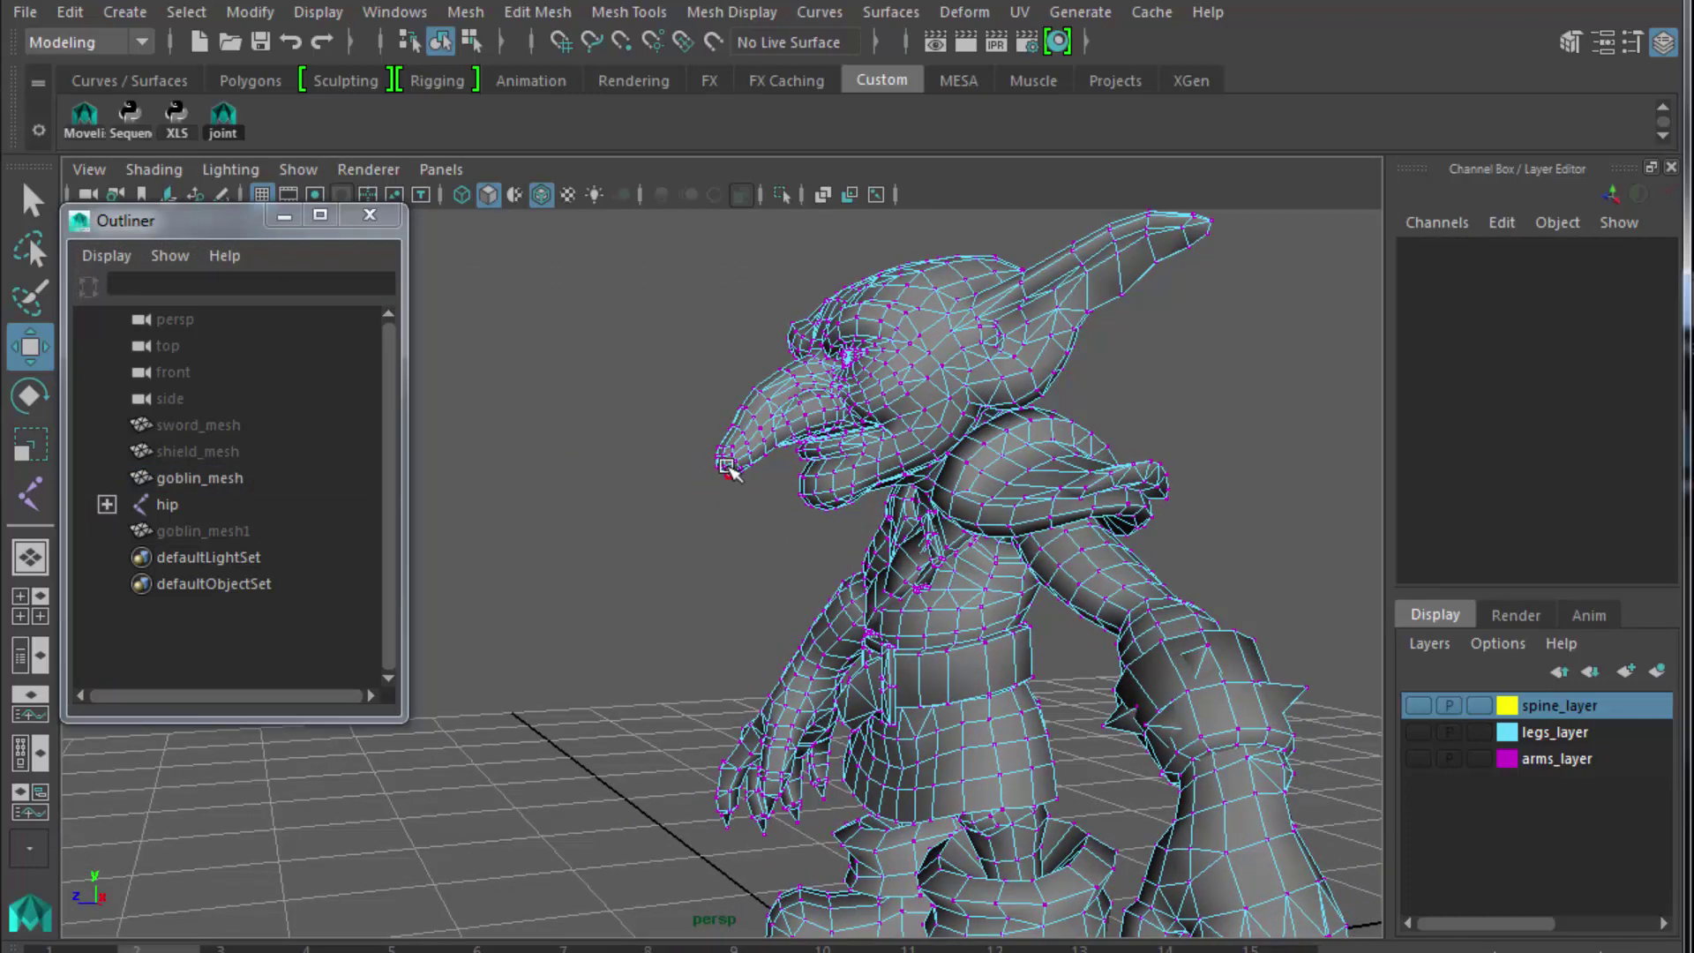
pyautogui.moveTo(726, 459); pyautogui.dragTo(700, 484, button='right')
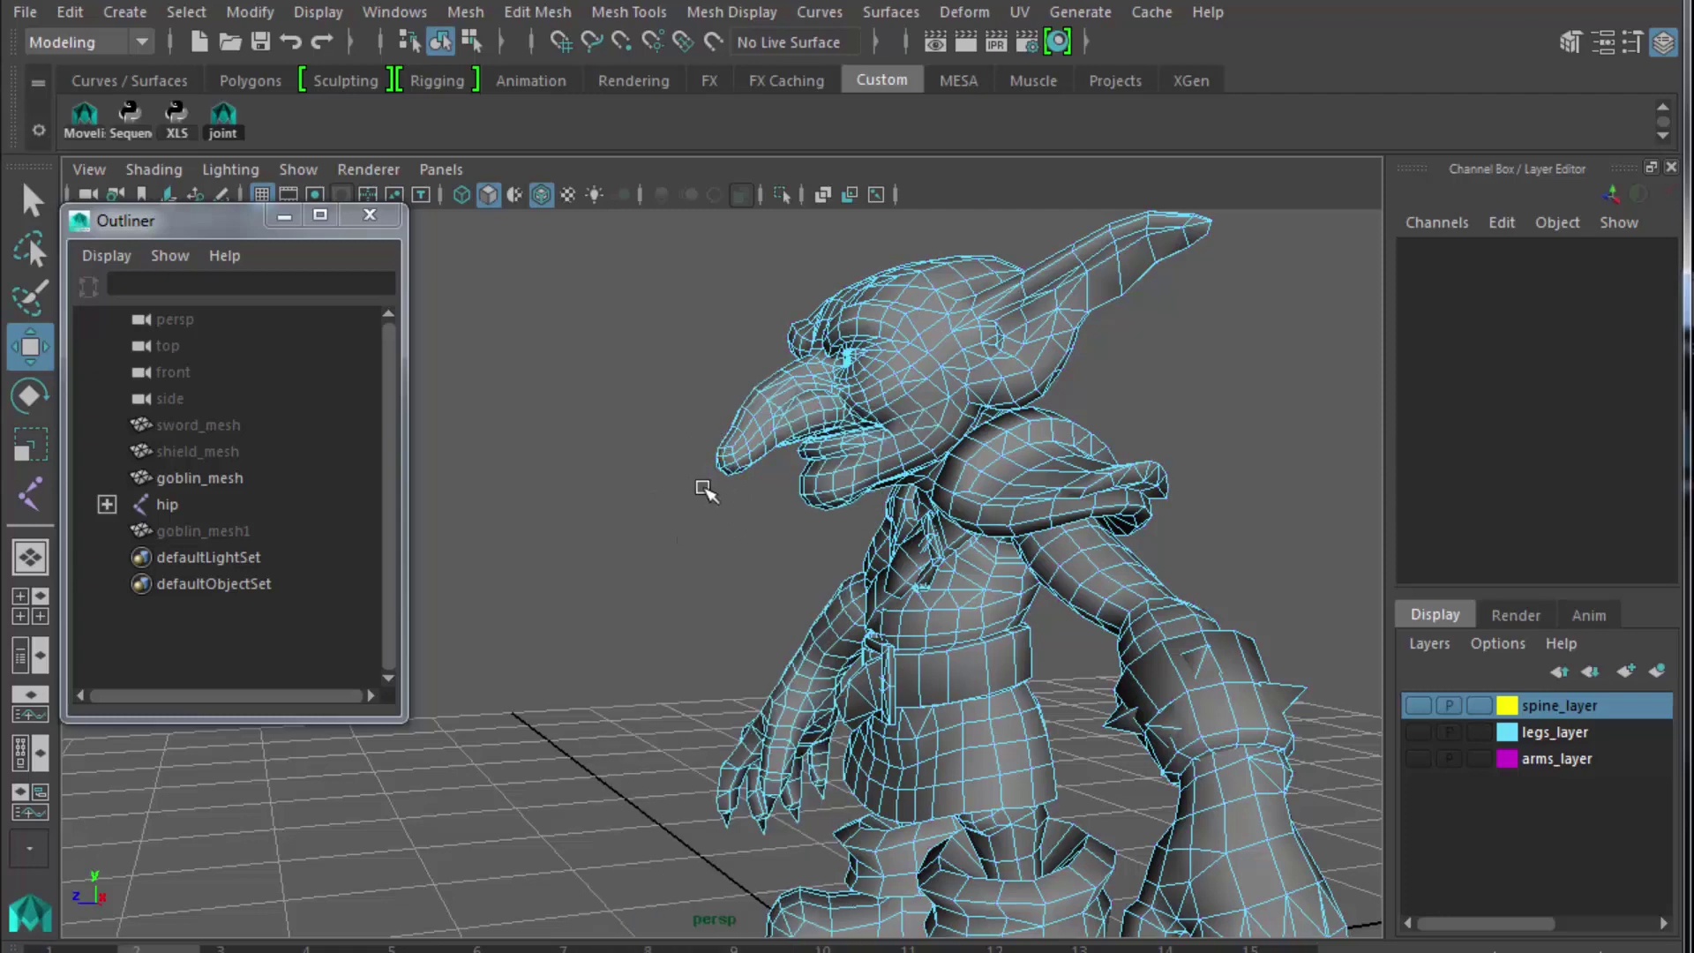
pyautogui.keyDown('alt'); pyautogui.moveTo(700, 484); pyautogui.dragTo(644, 472); pyautogui.keyUp('alt')
# Select the faces at the tip of the goblin's nose and at the tips of both ears.
pyautogui.moveTo(730, 437); pyautogui.dragTo(785, 502)
pyautogui.keyDown('alt'); pyautogui.moveTo(915, 481); pyautogui.dragTo(1070, 552); pyautogui.keyUp('alt')
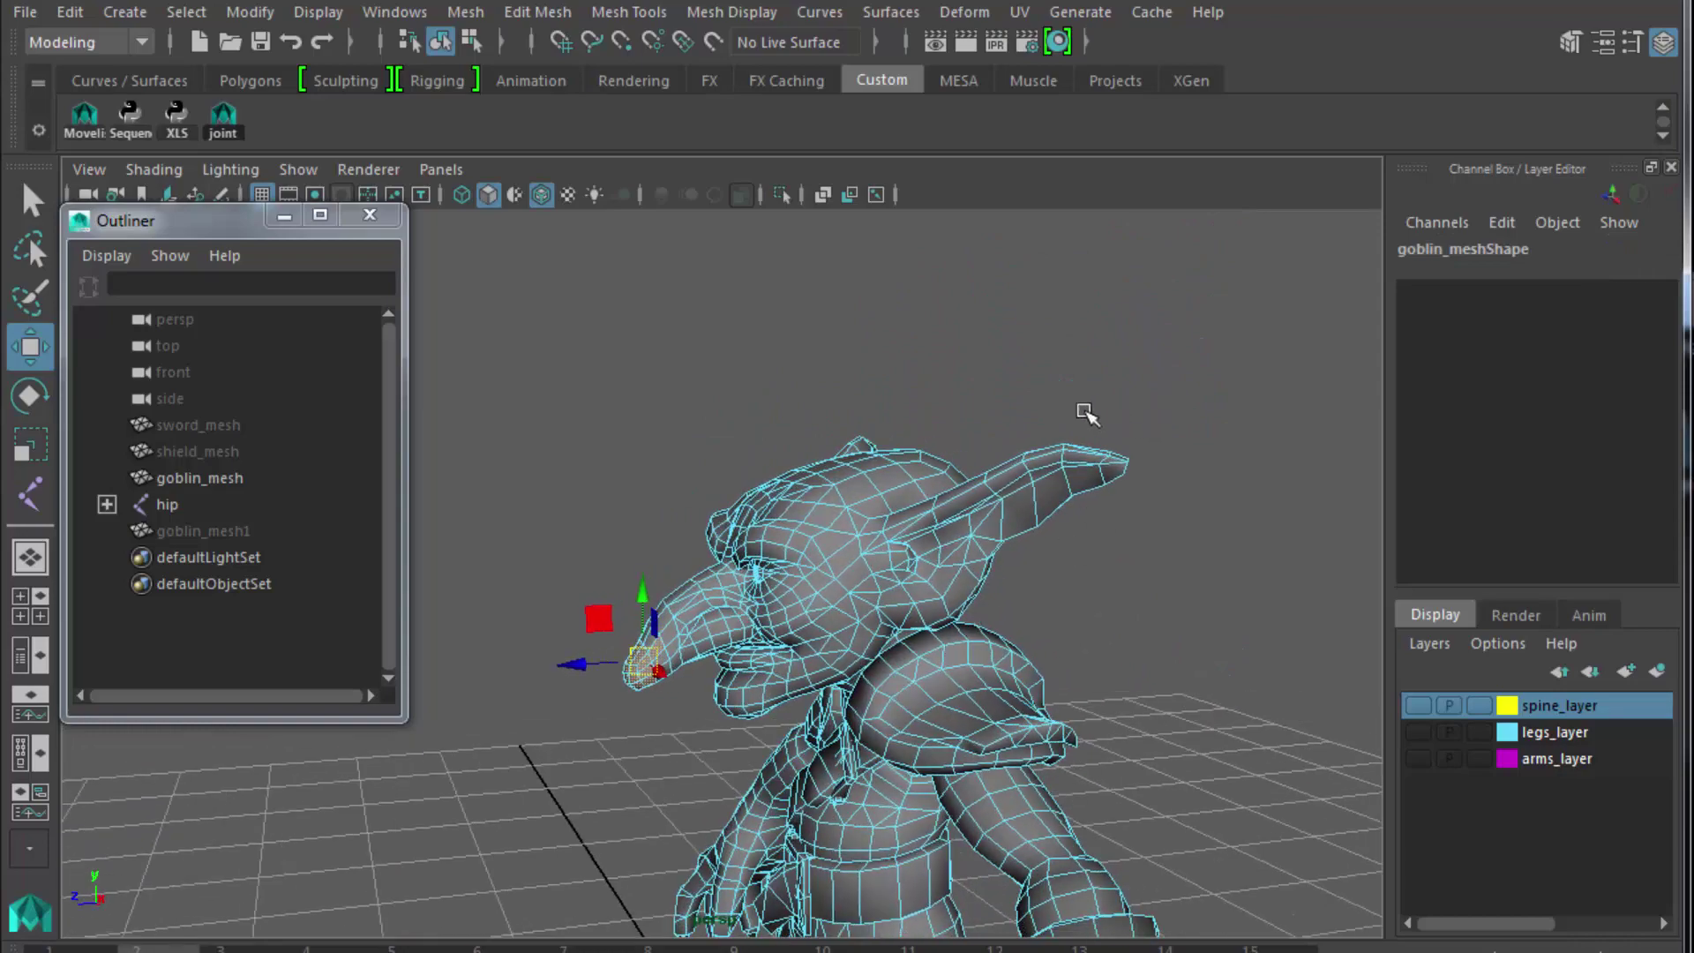
pyautogui.keyDown('shift'); pyautogui.moveTo(1085, 413); pyautogui.dragTo(1198, 525); pyautogui.keyUp('shift')
pyautogui.keyDown('alt'); pyautogui.moveTo(545, 693); pyautogui.dragTo(985, 641); pyautogui.keyUp('alt')
pyautogui.moveTo(599, 469); pyautogui.dragTo(632, 529)
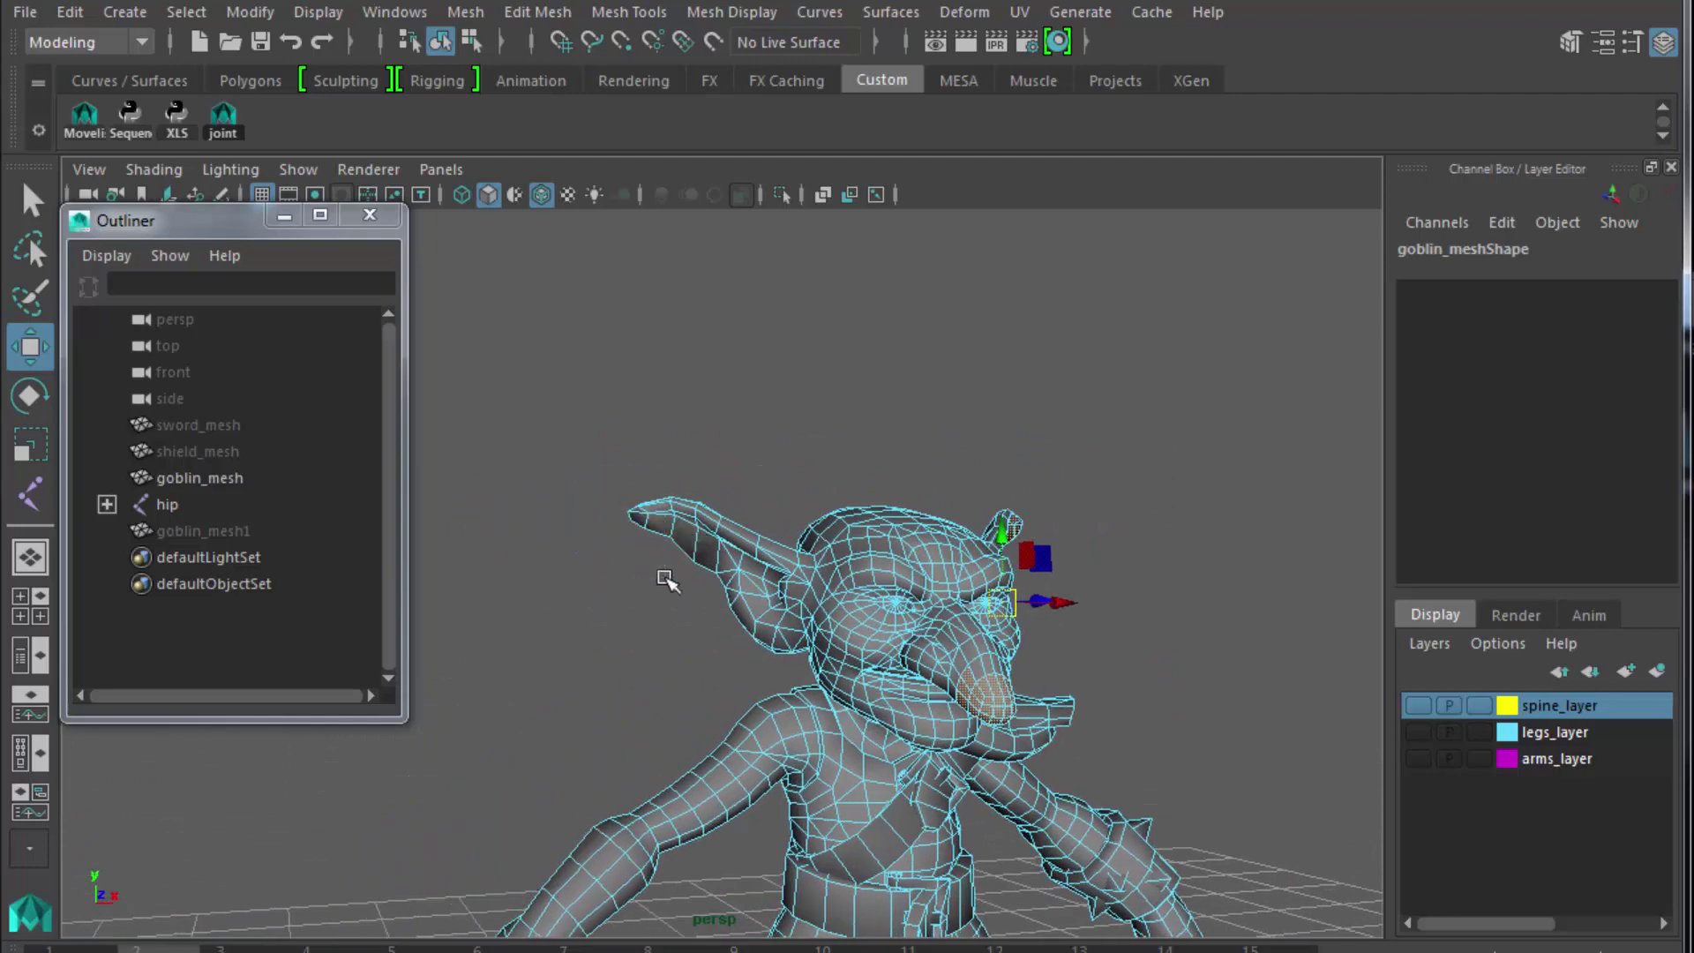
pyautogui.keyDown('alt'); pyautogui.moveTo(741, 617); pyautogui.dragTo(927, 688); pyautogui.keyUp('alt')
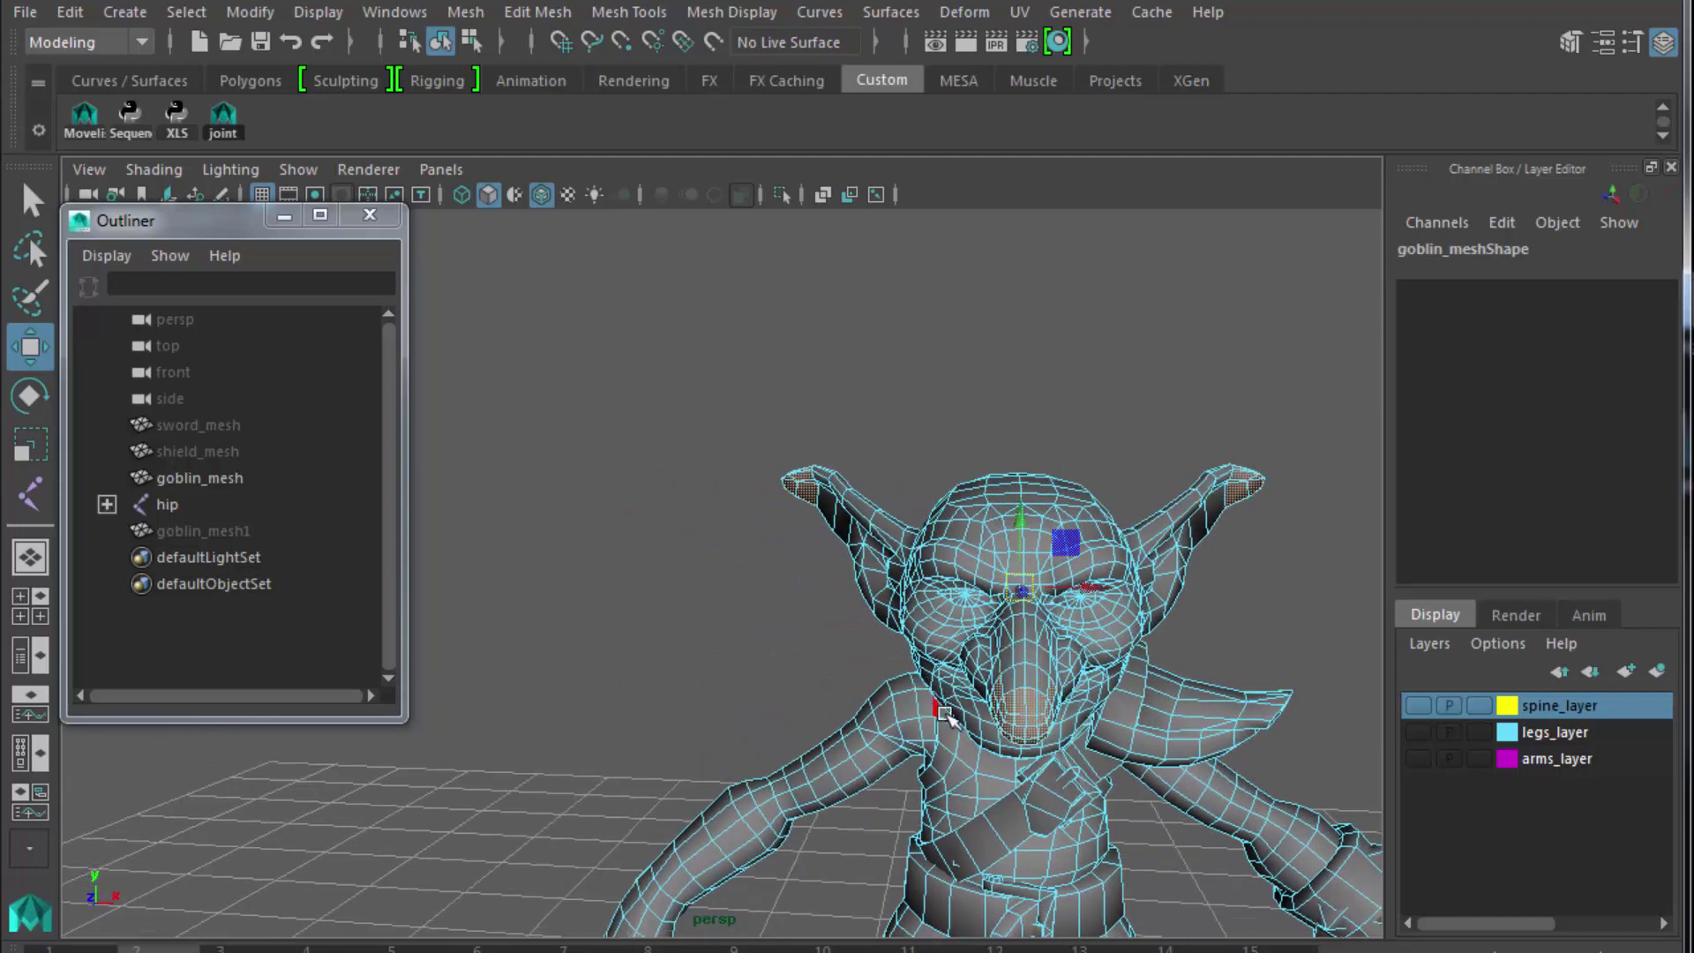
# Grow the face selection from the nose and ear tips over the upper head, and hide the selected faces.
pyautogui.hotkey('shift', '.')
pyautogui.hotkey('shift', '.')
pyautogui.hotkey('shift', '.')
pyautogui.hotkey('shift', '.')
pyautogui.hotkey('shift', '.')
pyautogui.hotkey('shift', '.')
pyautogui.hotkey('shift', '.')
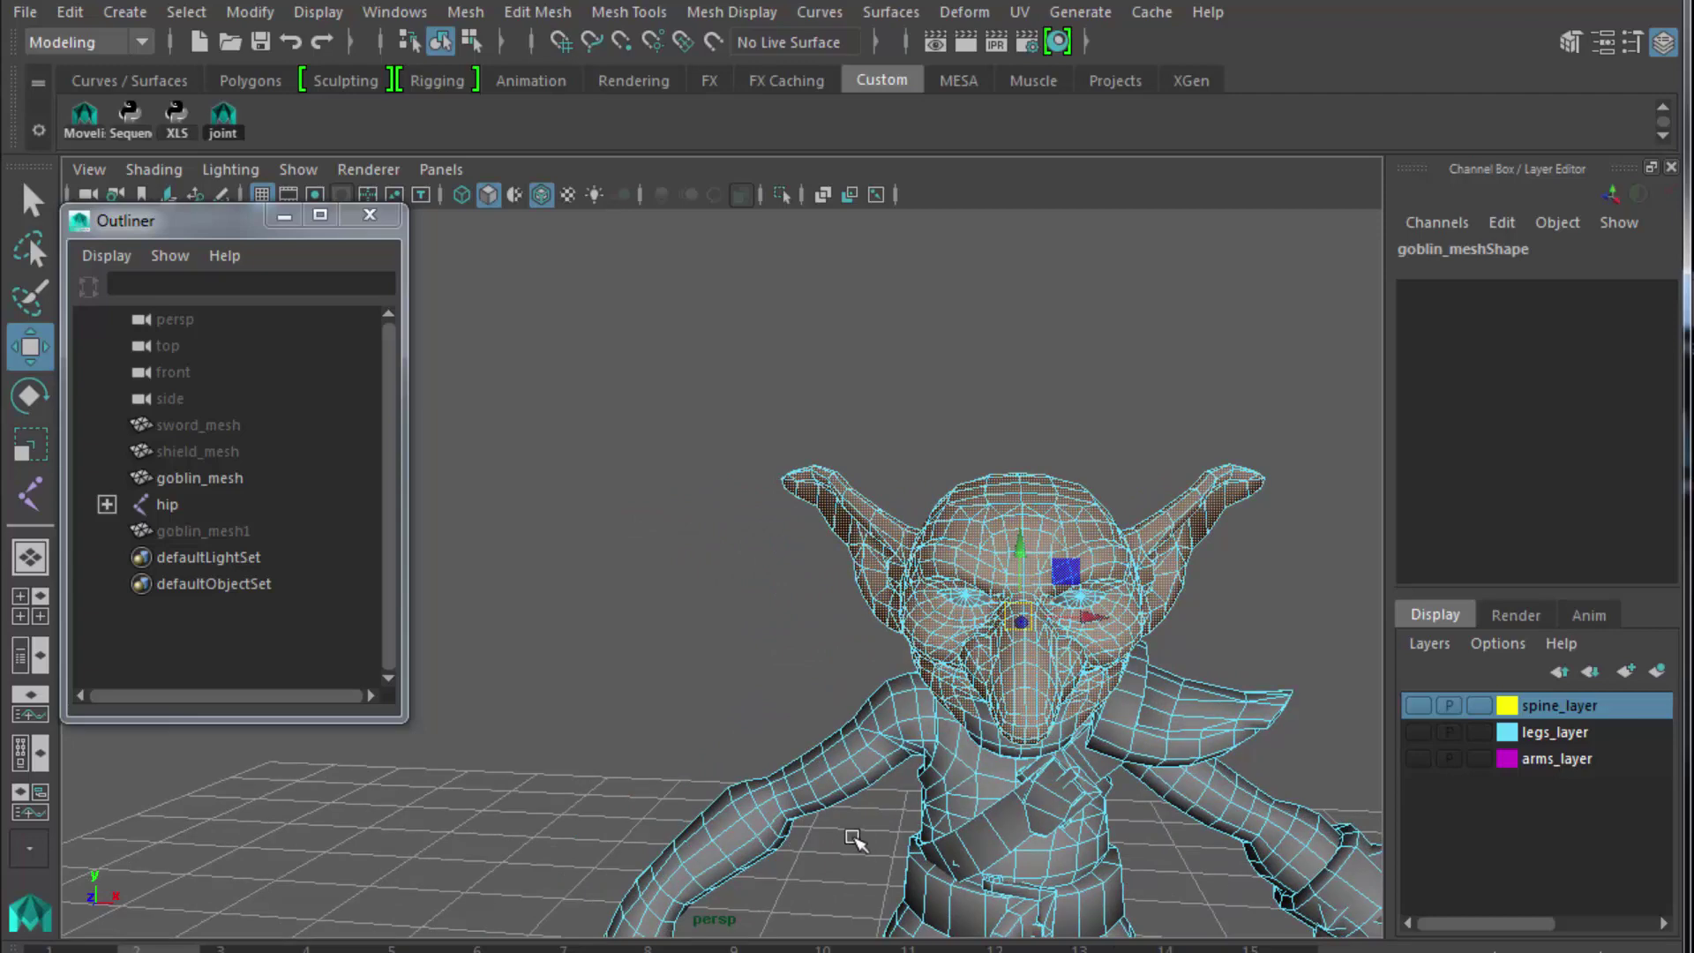
pyautogui.keyDown('alt'); pyautogui.moveTo(860, 839); pyautogui.dragTo(957, 799); pyautogui.keyUp('alt')
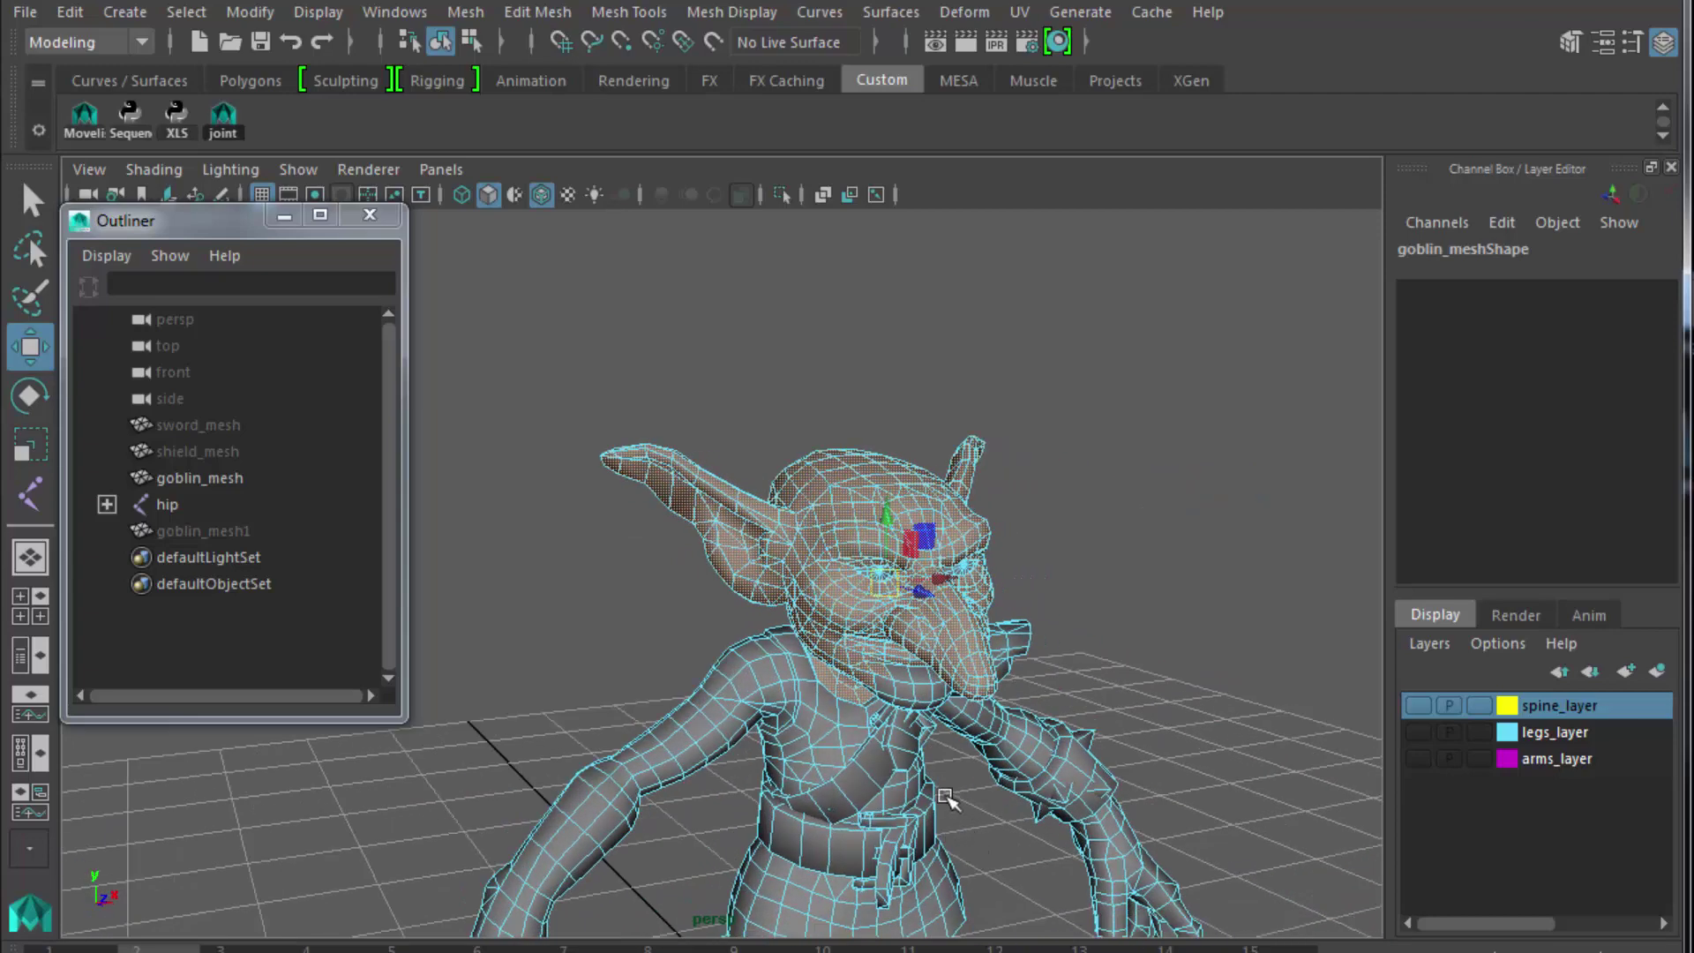
pyautogui.press('f')
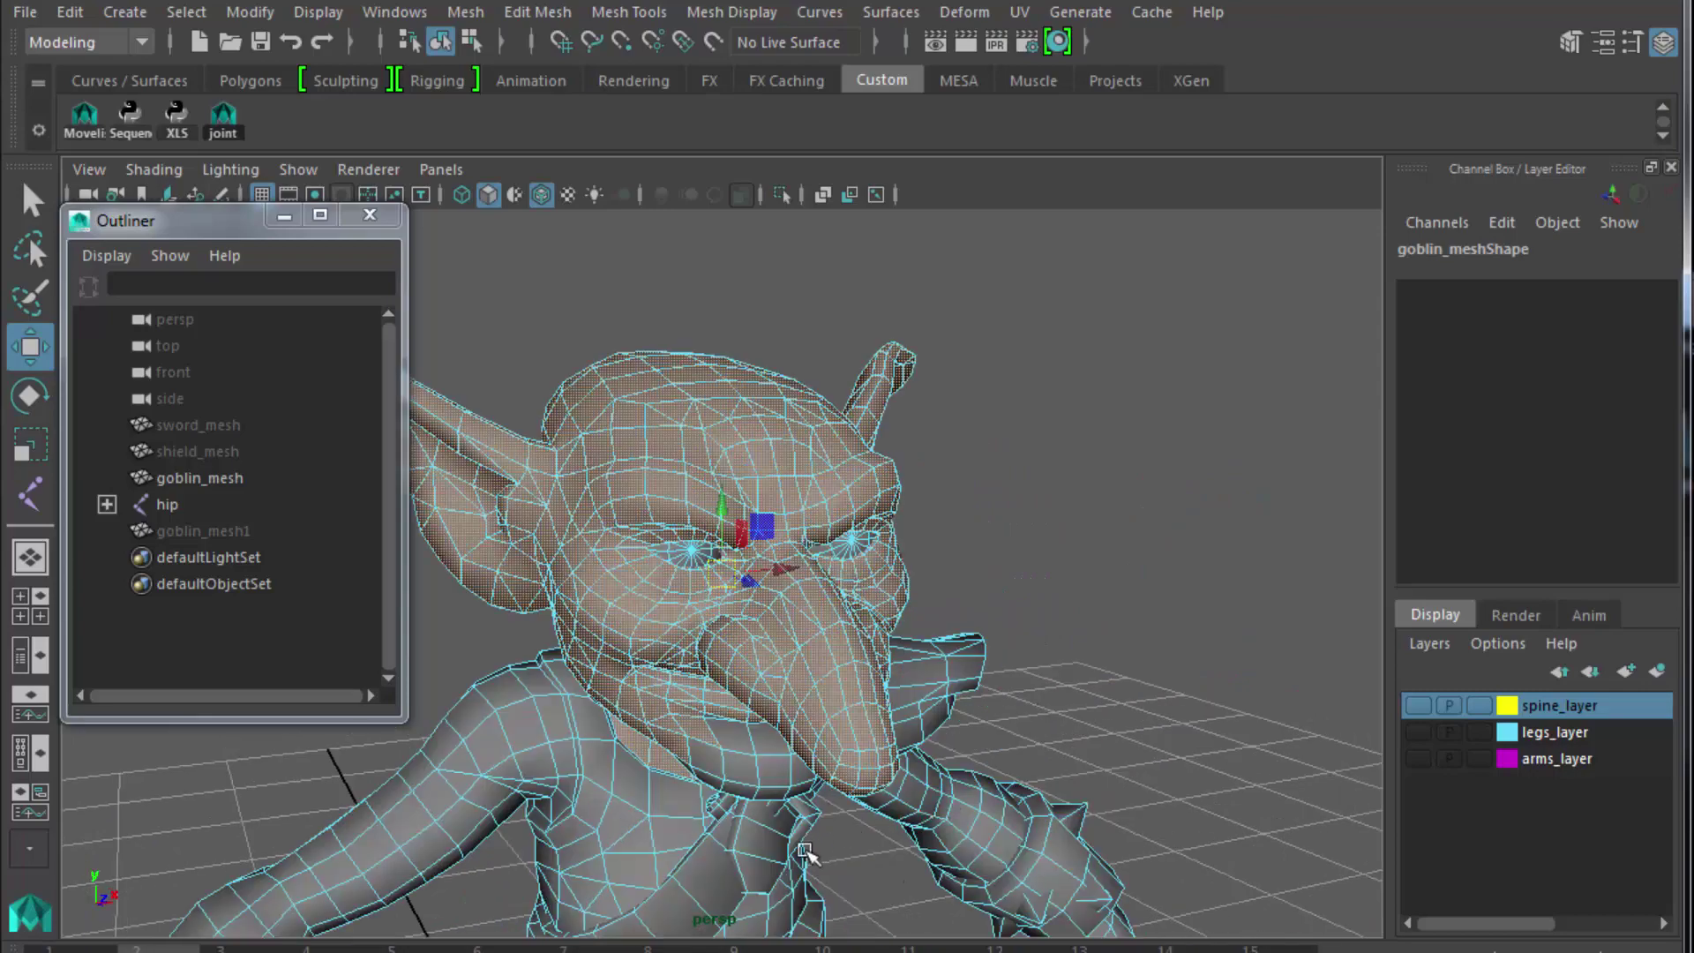
pyautogui.keyDown('alt'); pyautogui.moveTo(803, 850); pyautogui.dragTo(924, 815); pyautogui.keyUp('alt')
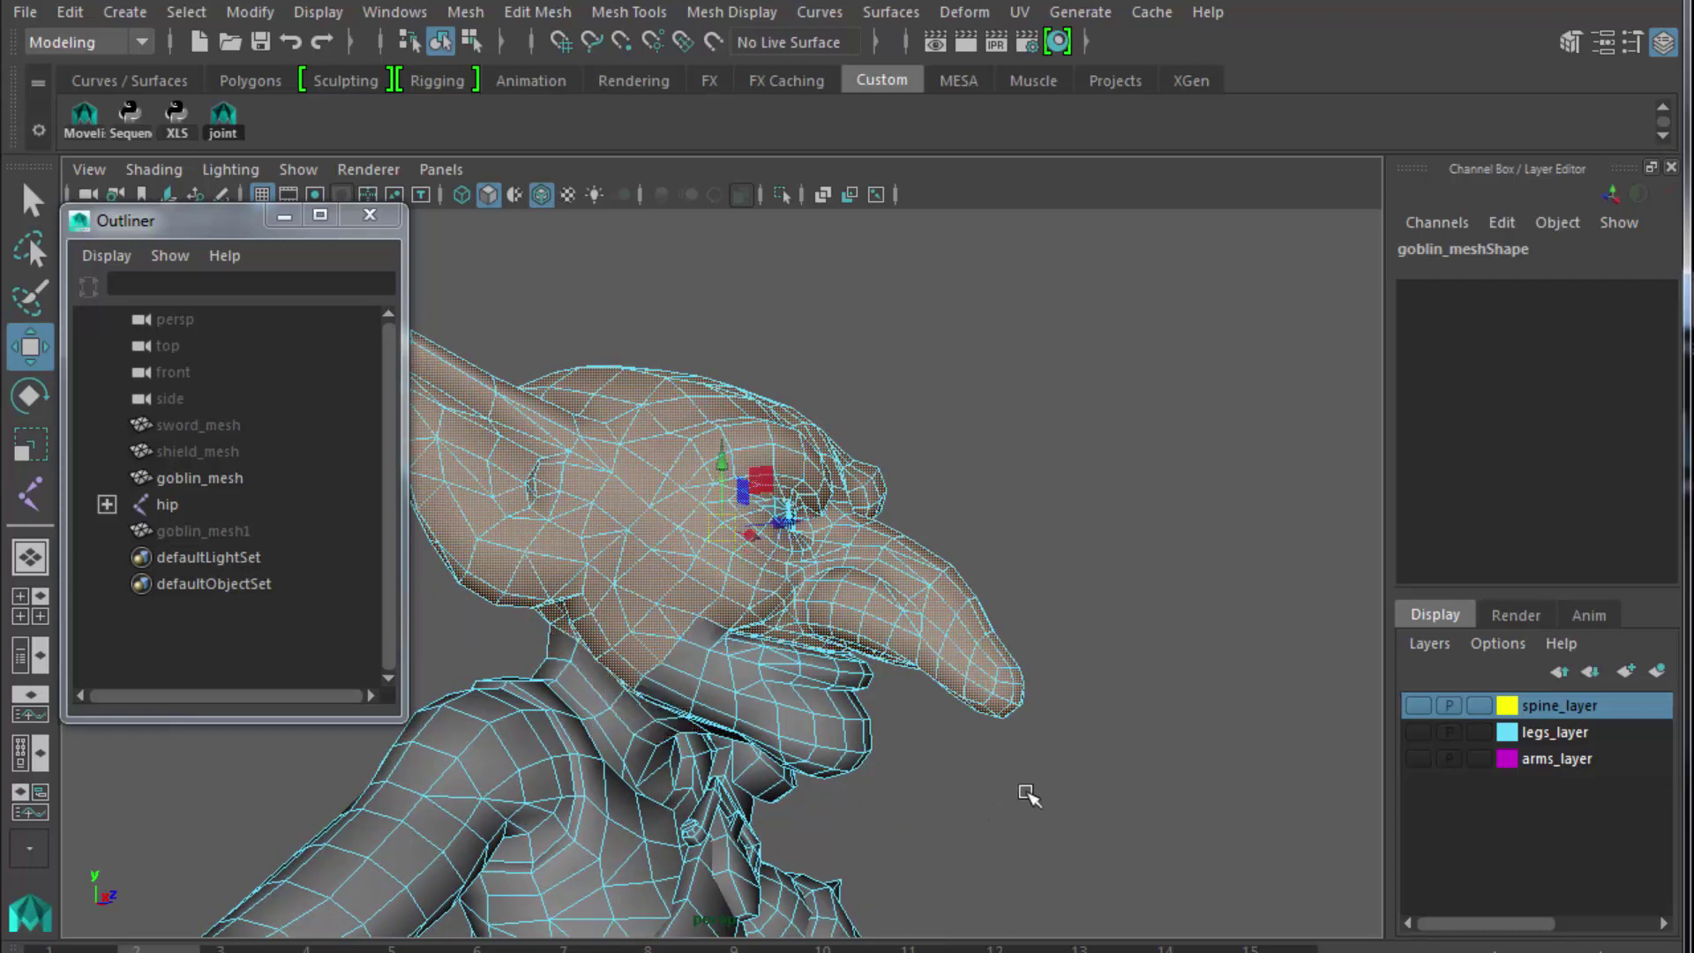
pyautogui.keyDown('alt'); pyautogui.moveTo(1042, 799); pyautogui.dragTo(977, 598); pyautogui.keyUp('alt')
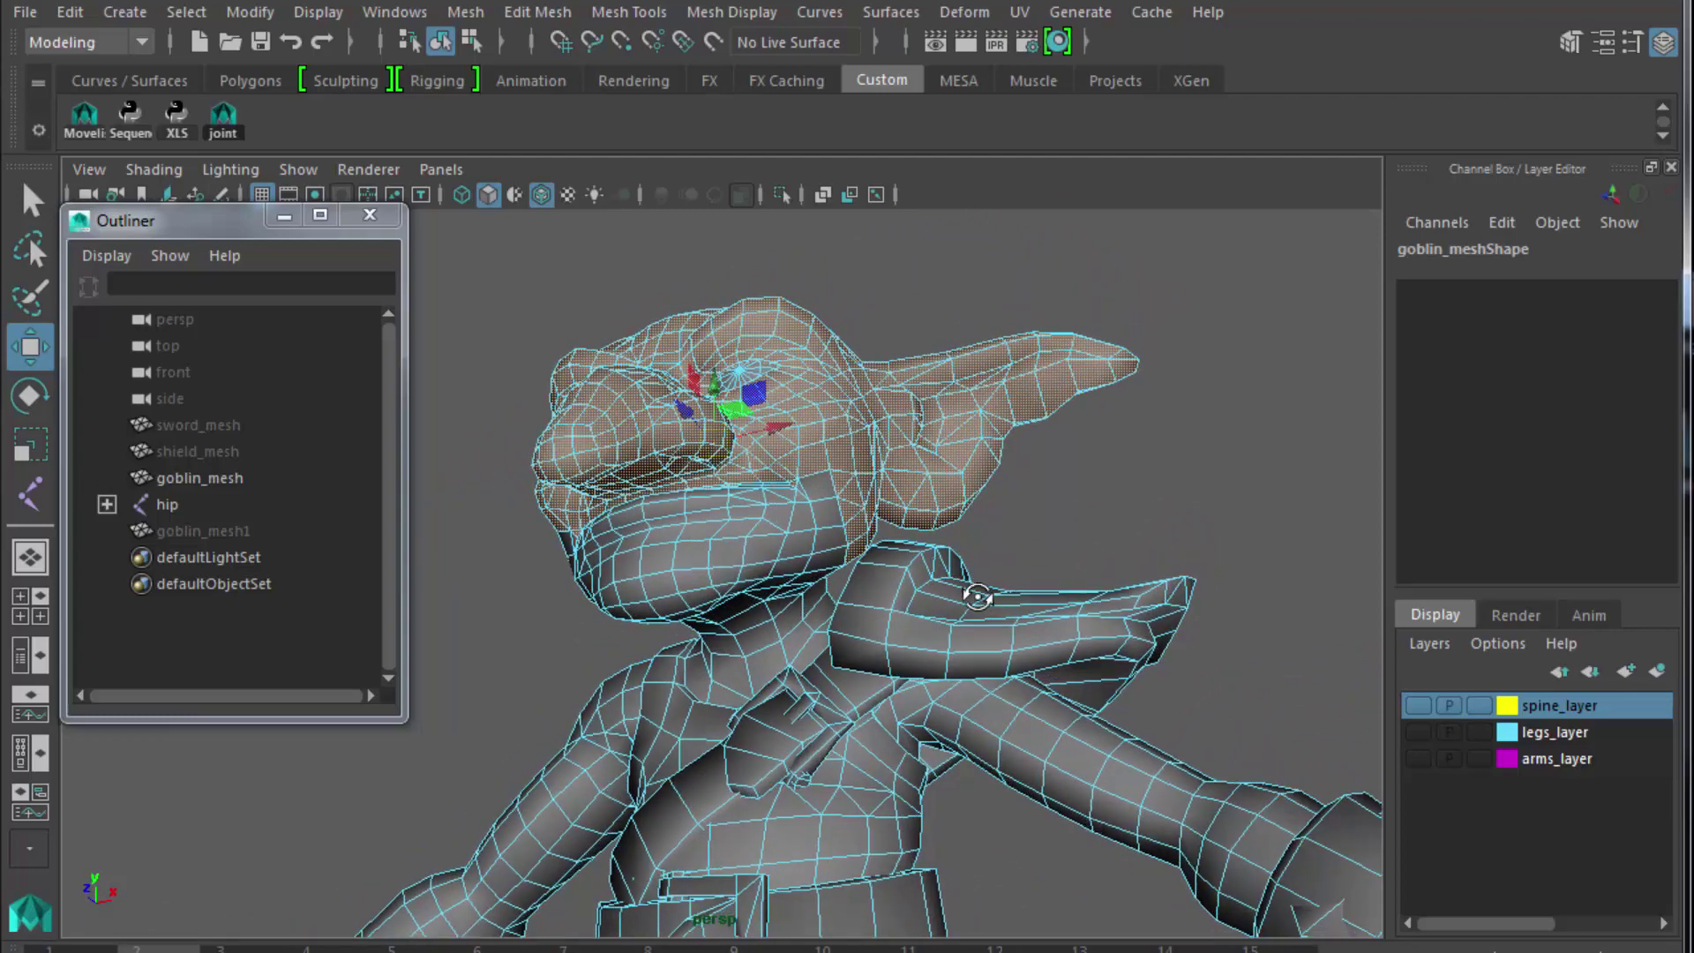
pyautogui.hotkey('ctrl', 'h')
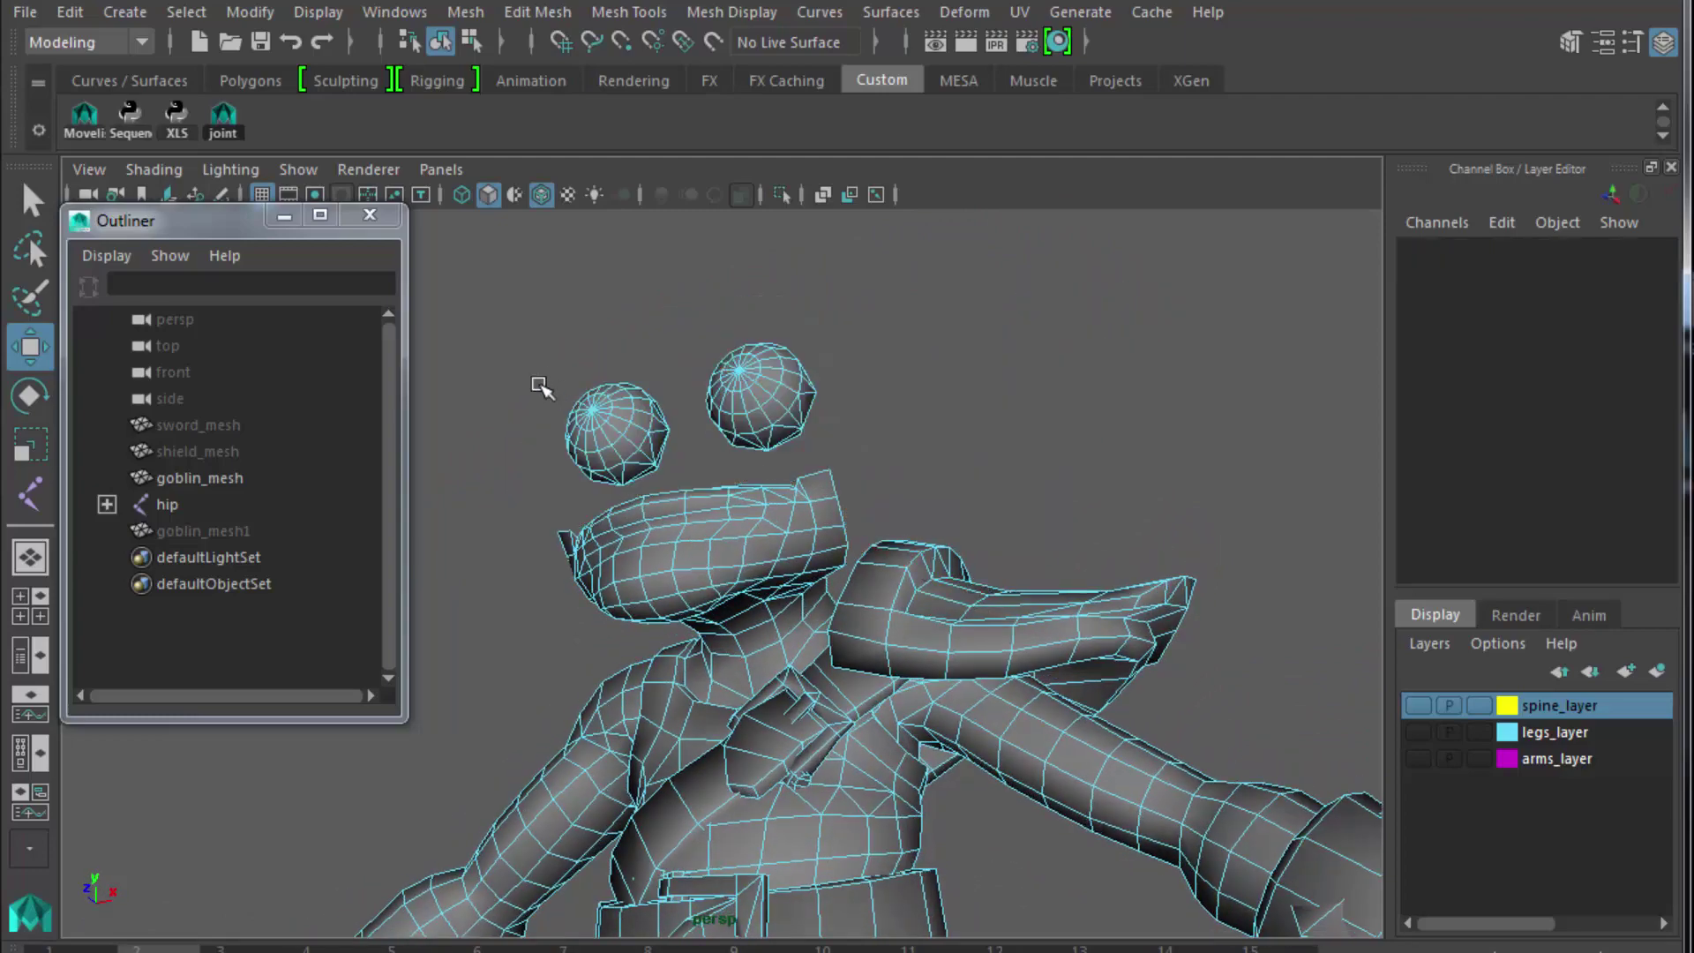
# Hide the faces of both eyeballs and the leftover faces above the lower jaw.
pyautogui.moveTo(514, 336); pyautogui.dragTo(820, 460)
pyautogui.hotkey('ctrl', 'h')
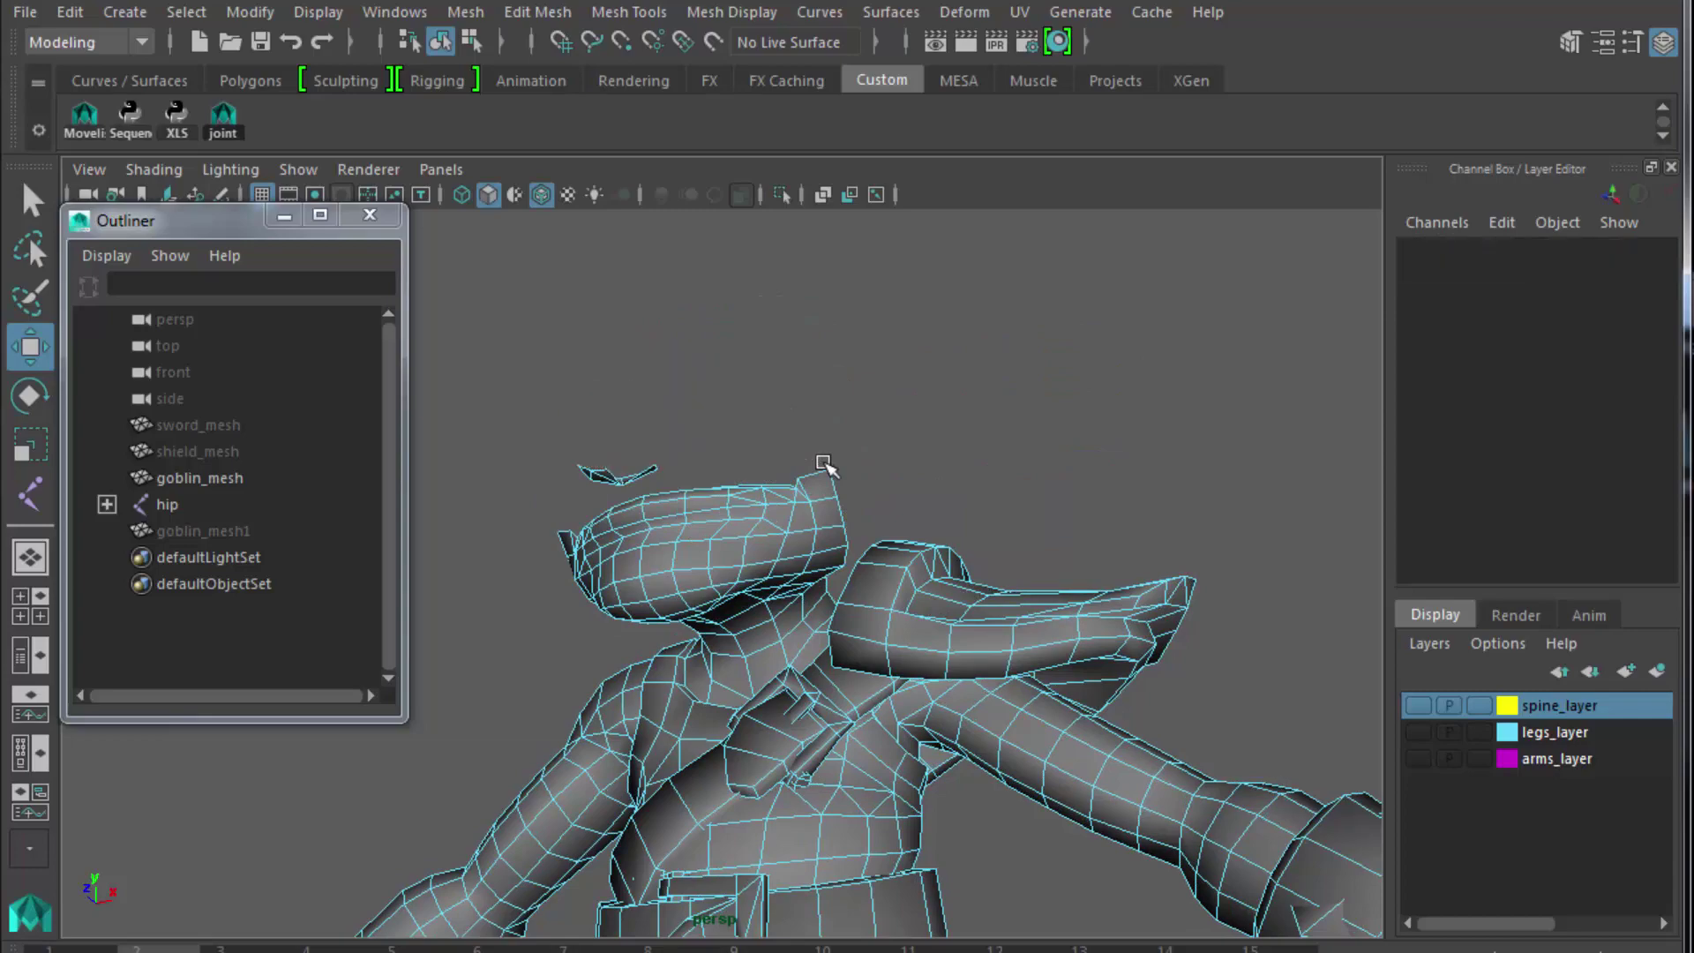
pyautogui.moveTo(556, 426); pyautogui.dragTo(688, 503)
pyautogui.hotkey('ctrl', 'h')
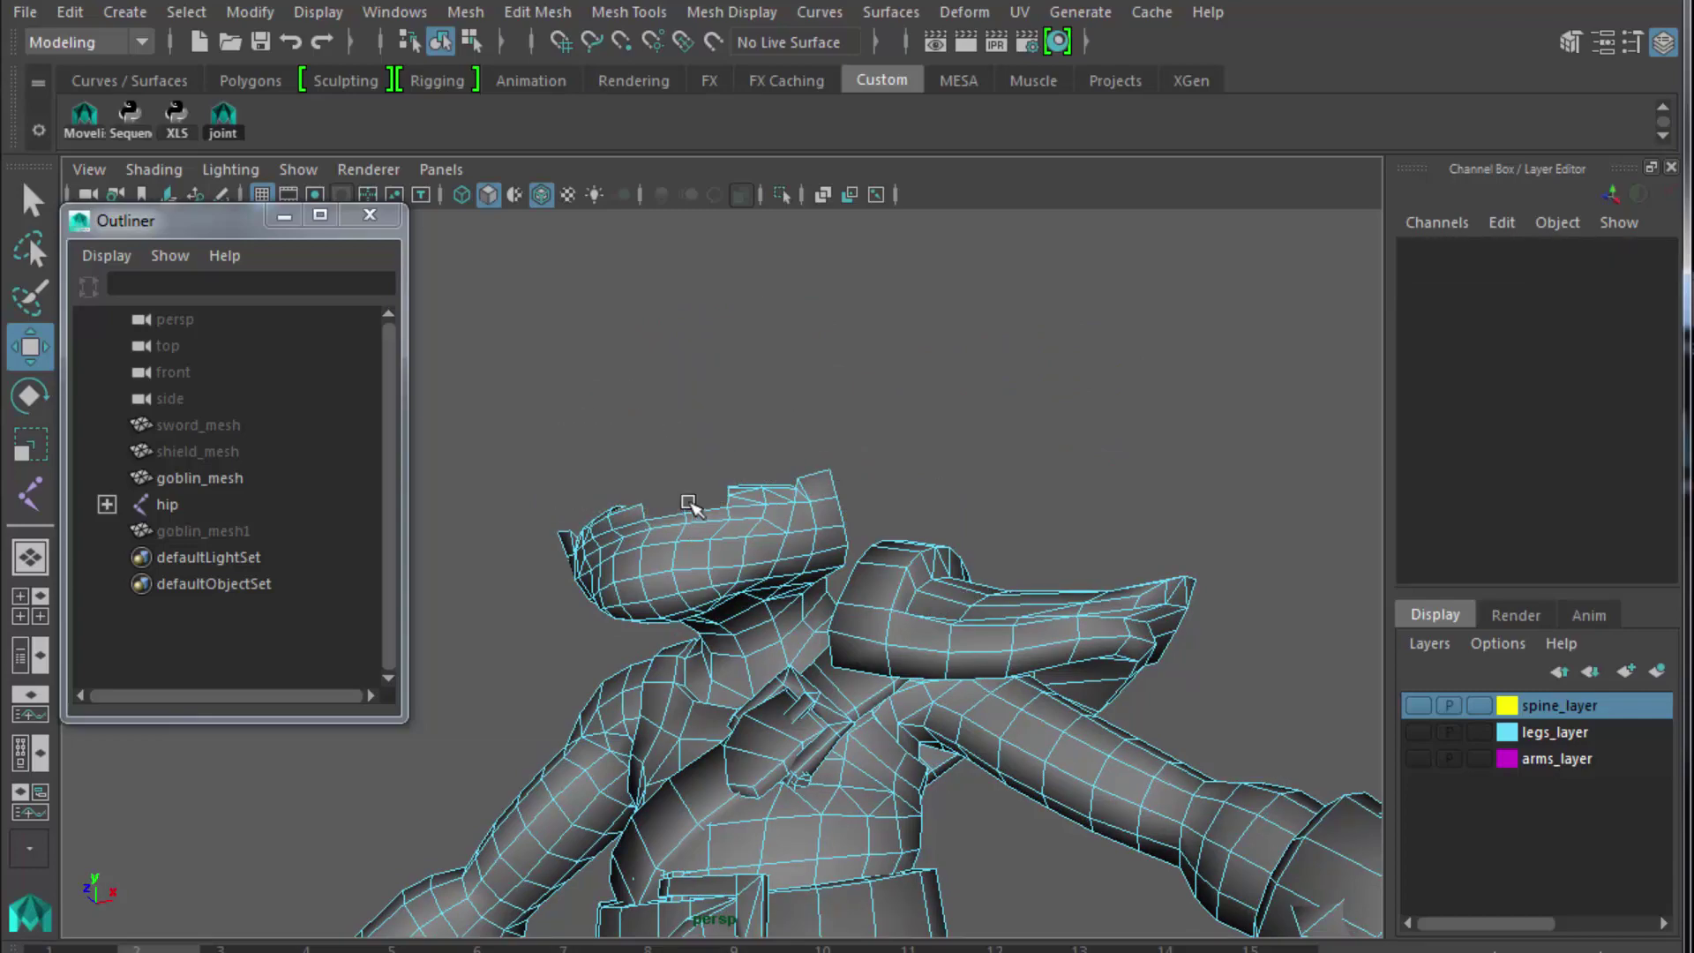
# Delete the remaining head and lower jaw faces above the neck of goblin_mesh.
pyautogui.keyDown('alt'); pyautogui.moveTo(746, 604); pyautogui.dragTo(587, 777); pyautogui.keyUp('alt')
pyautogui.moveTo(512, 408); pyautogui.dragTo(1000, 590)
pyautogui.press('Delete')
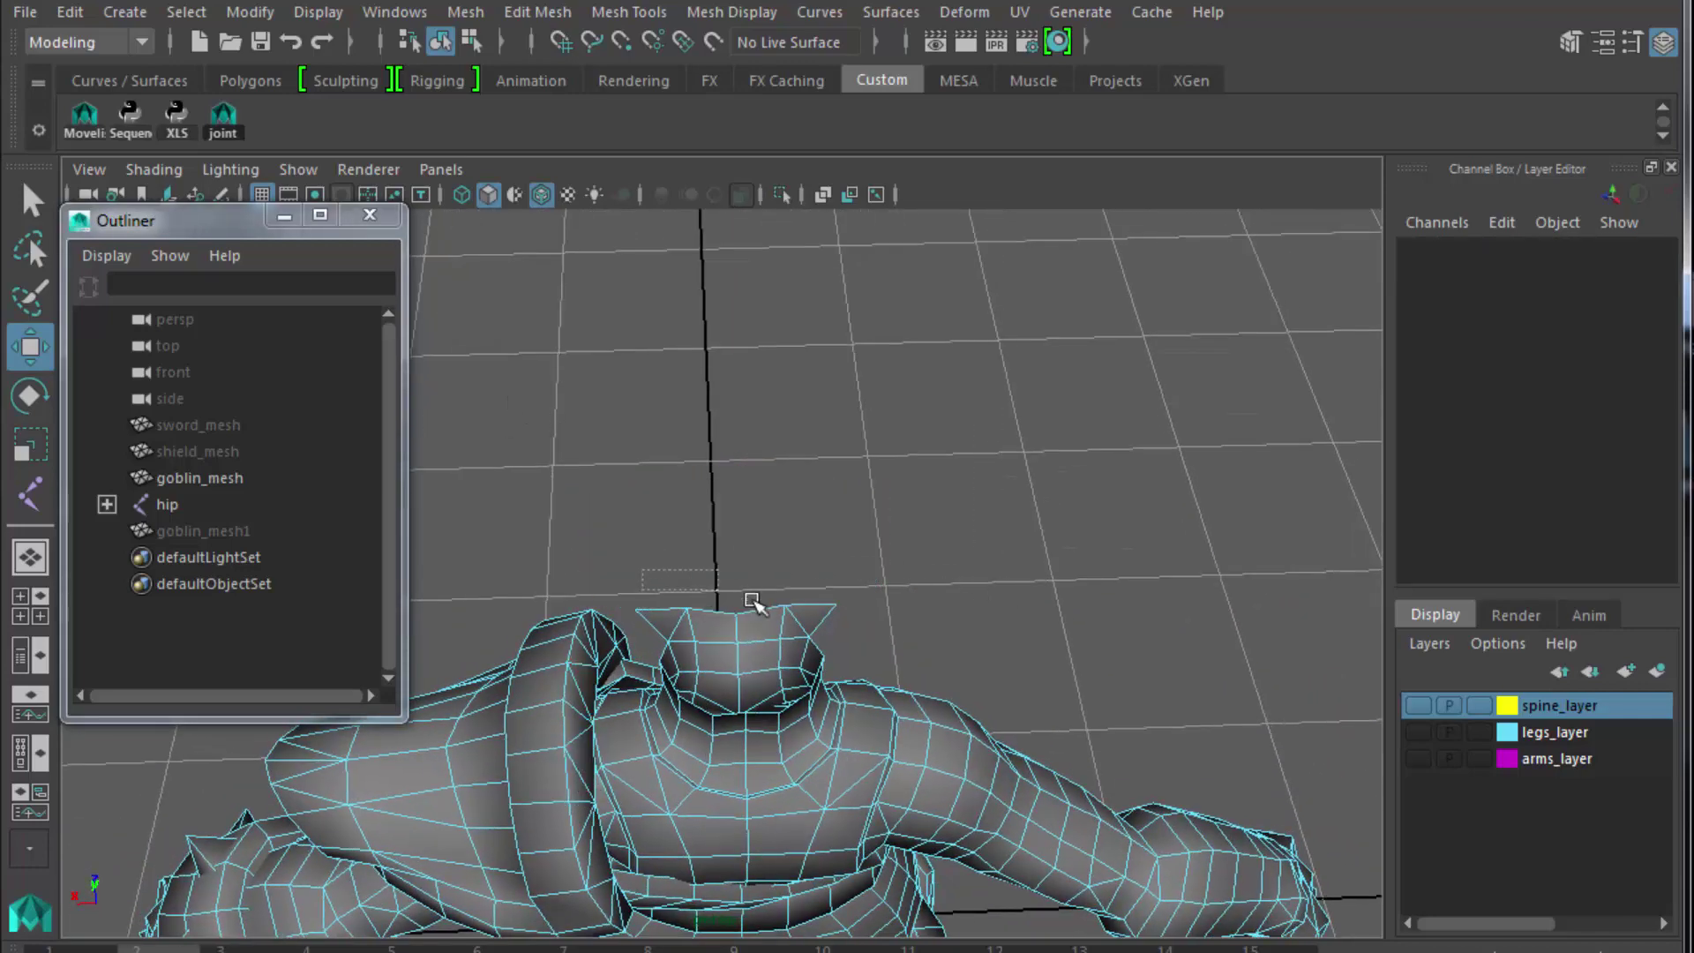
pyautogui.keyDown('alt'); pyautogui.moveTo(798, 632); pyautogui.dragTo(873, 572); pyautogui.keyUp('alt')
# Rename the headless goblin_mesh as goblin_body_mesh.
pyautogui.click(276, 530)
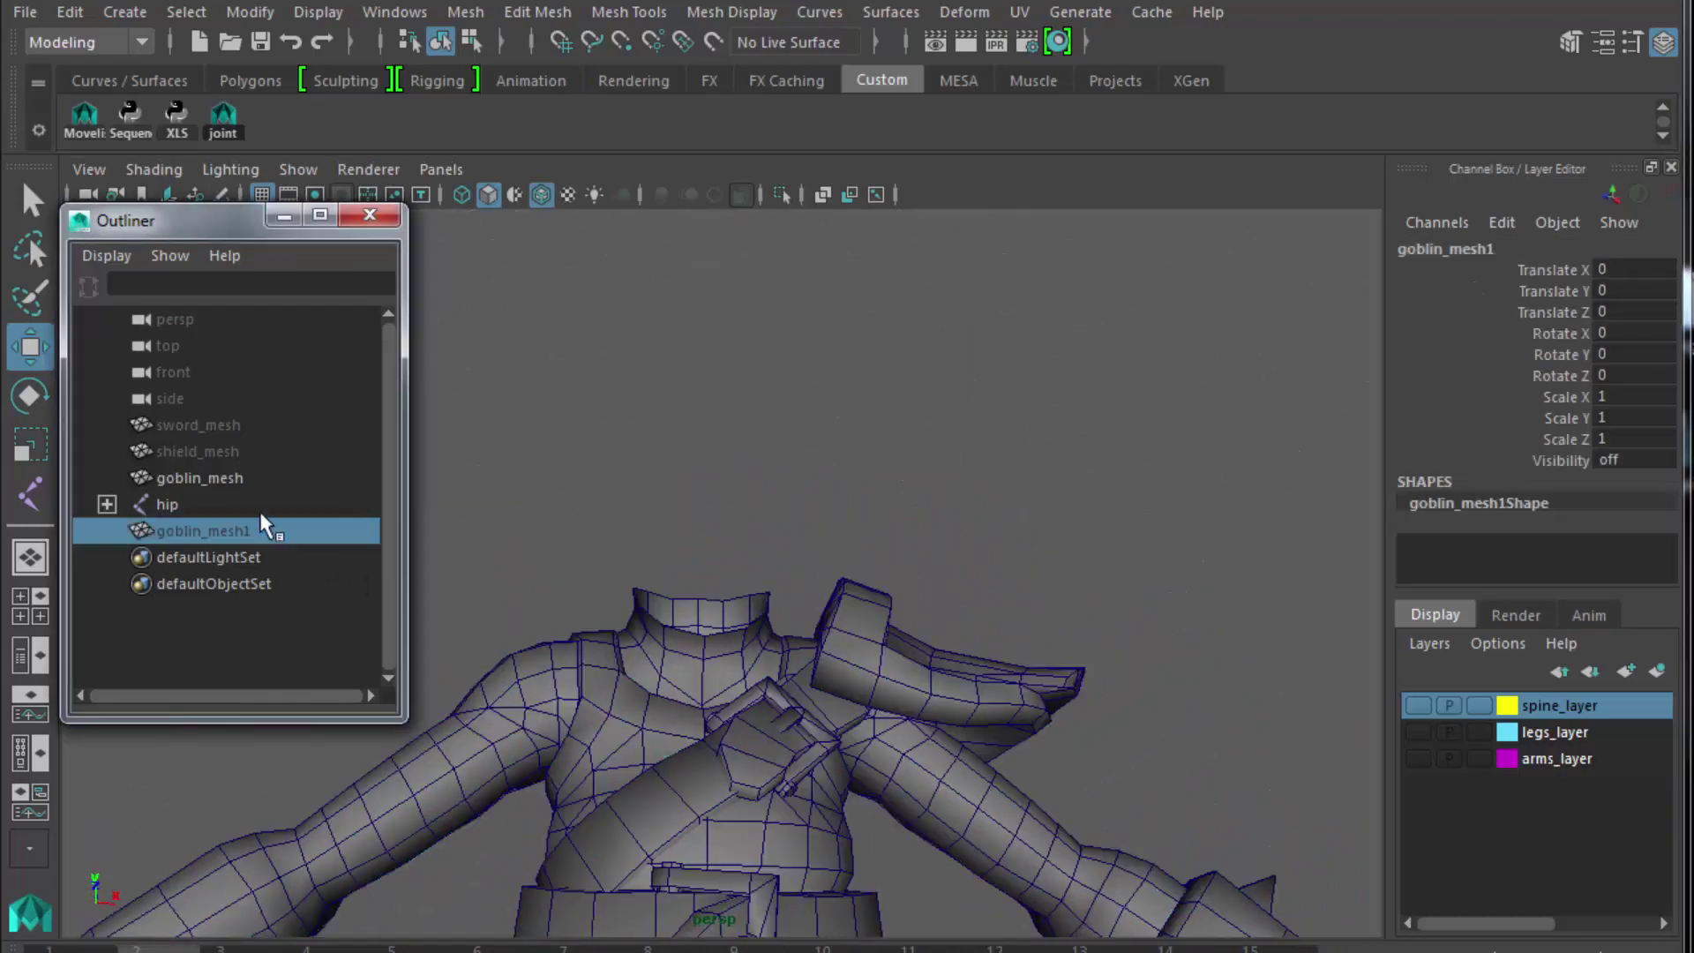
pyautogui.click(244, 479)
pyautogui.doubleClick(256, 477)
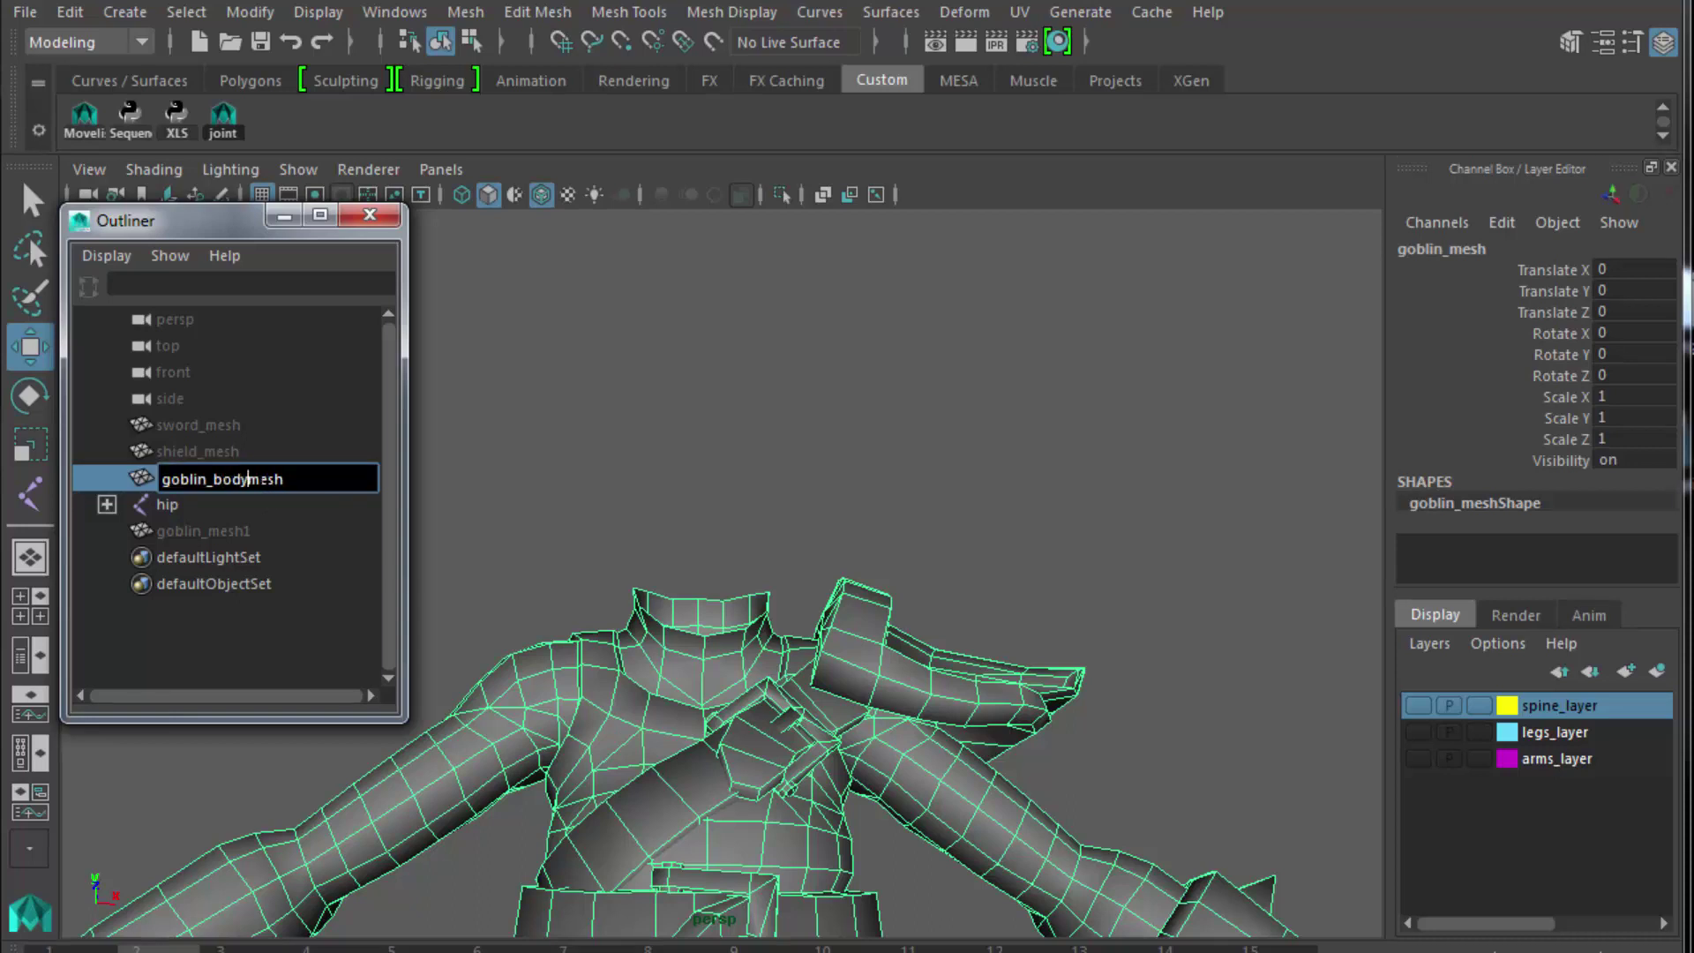
pyautogui.press('Return')
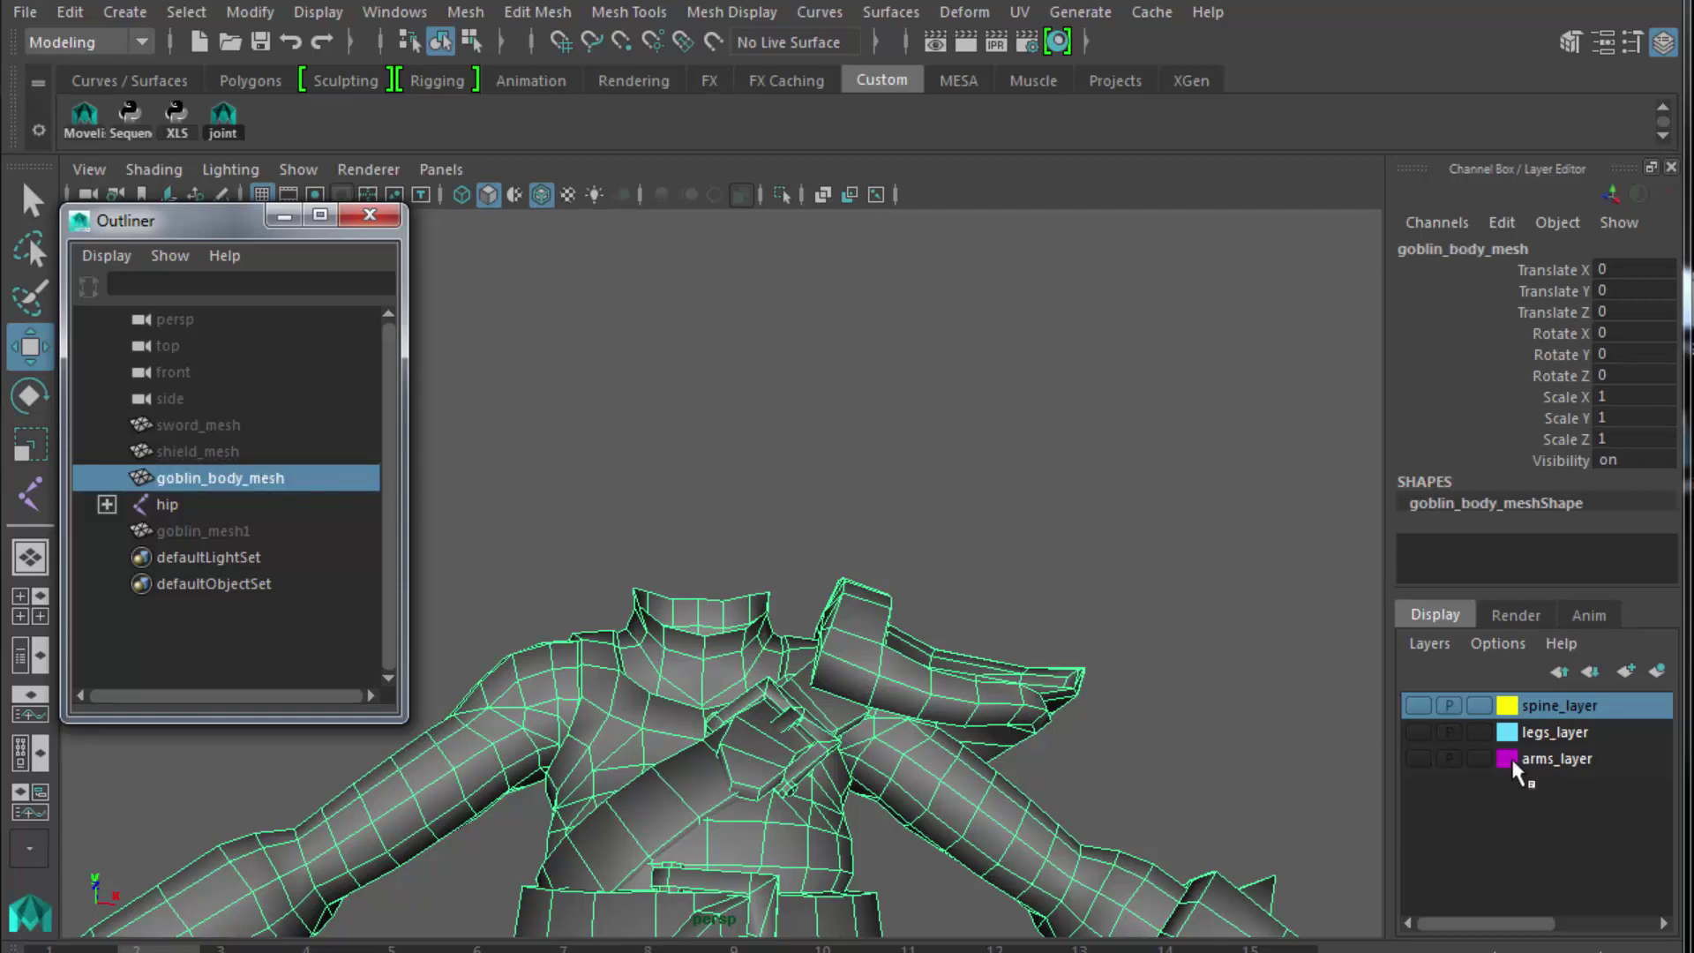
# Create a display layer from goblin_body_mesh, name it body_mesh_layer and give it the light green color.
pyautogui.click(1439, 644)
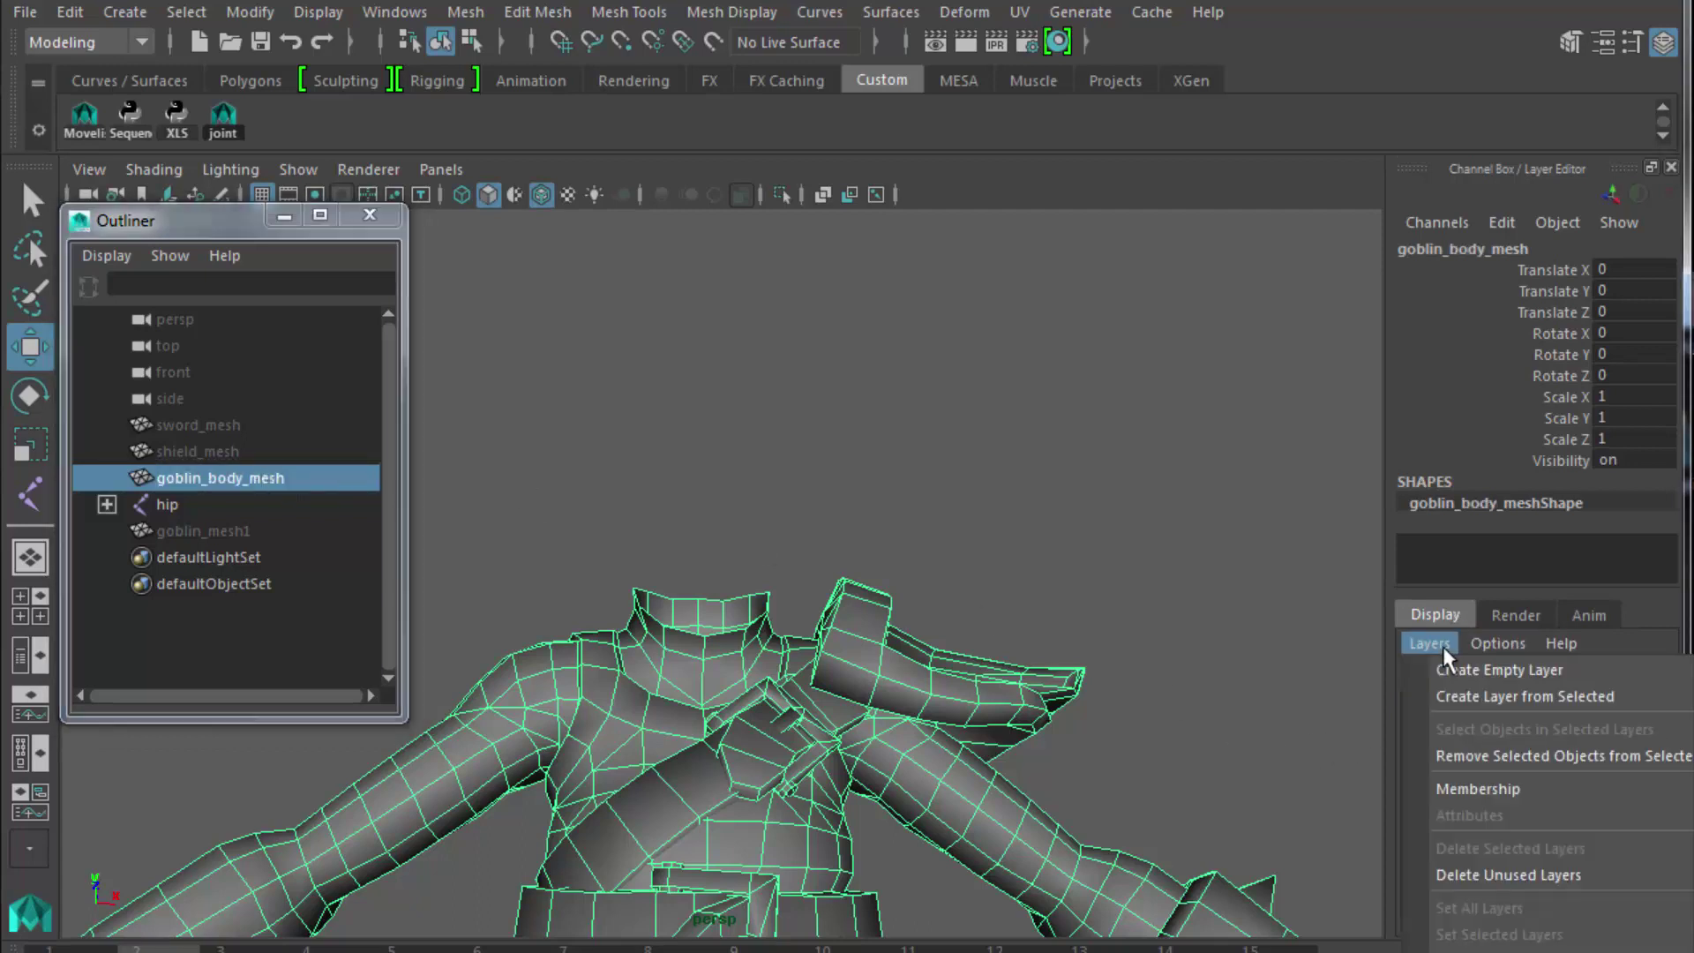
pyautogui.click(1474, 697)
pyautogui.doubleClick(1548, 706)
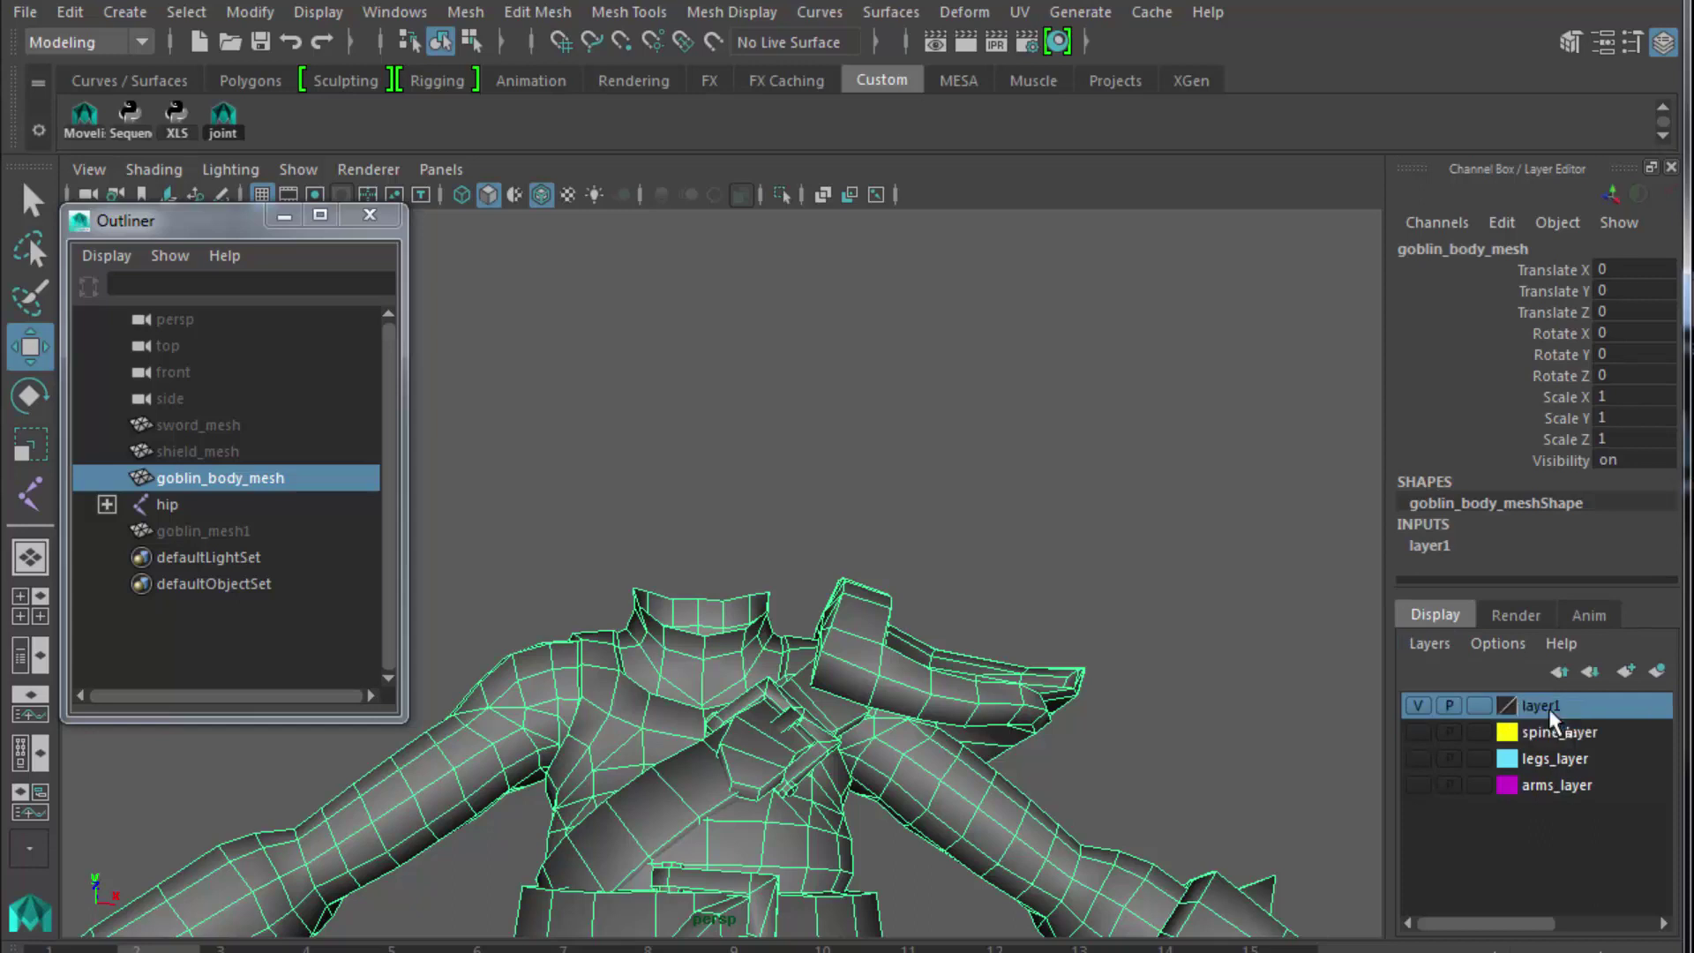
pyautogui.doubleClick(444, 419)
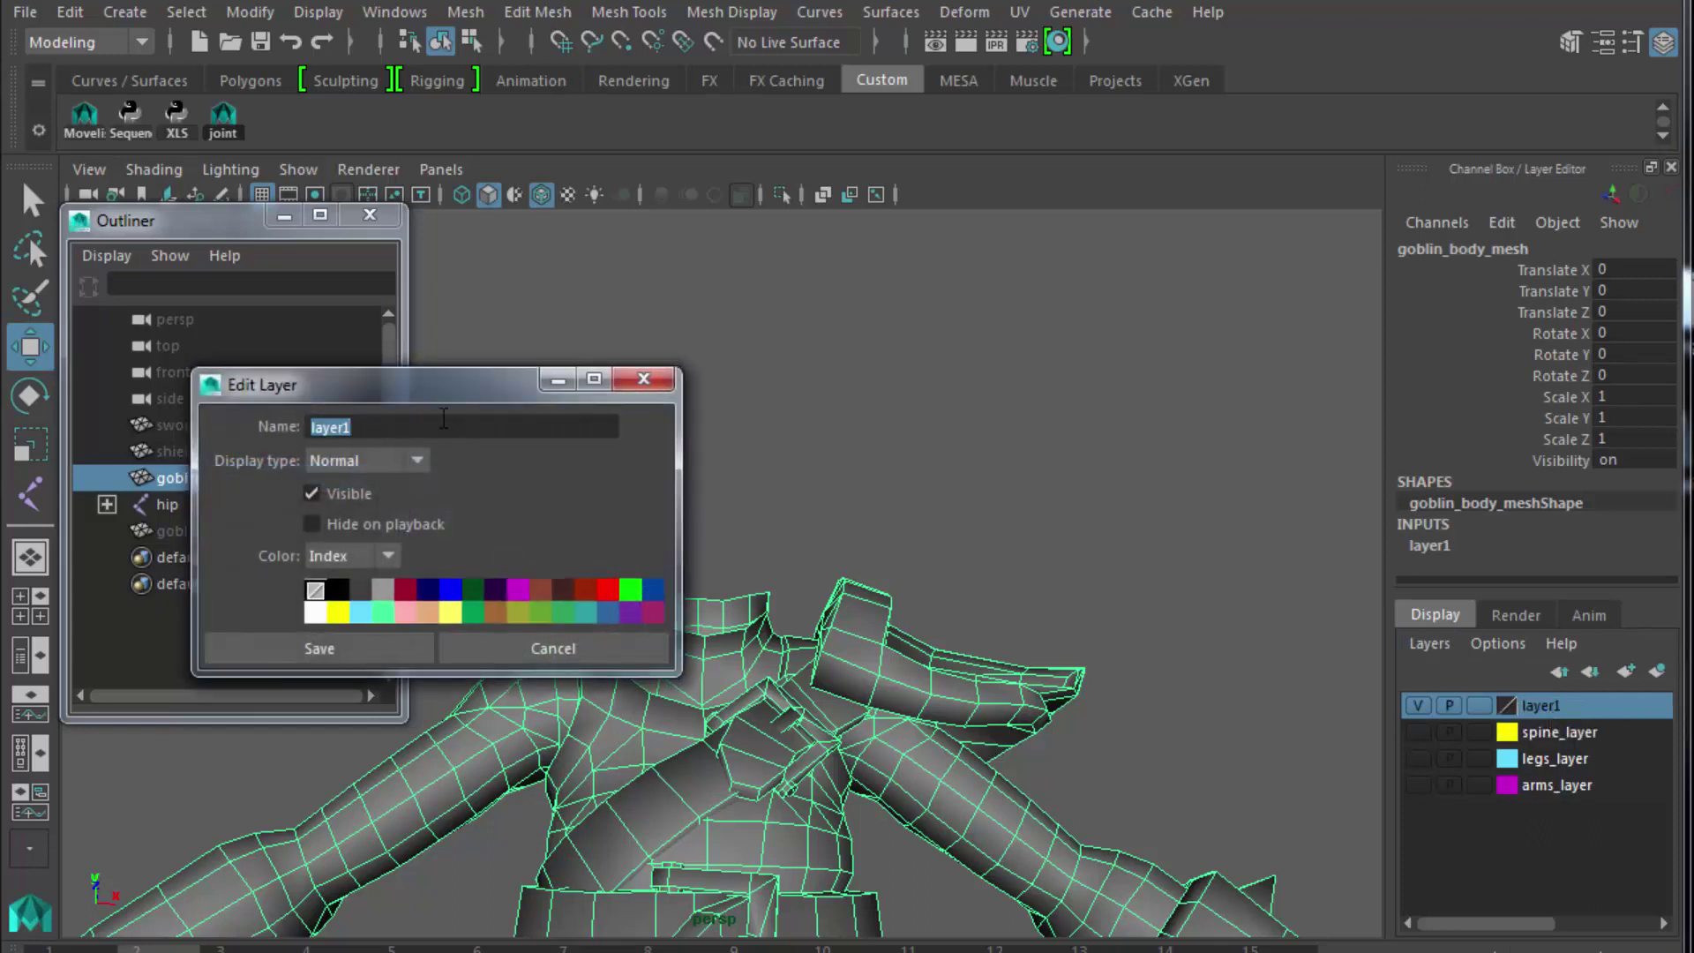
pyautogui.write('body_mesh_')
pyautogui.click(383, 612)
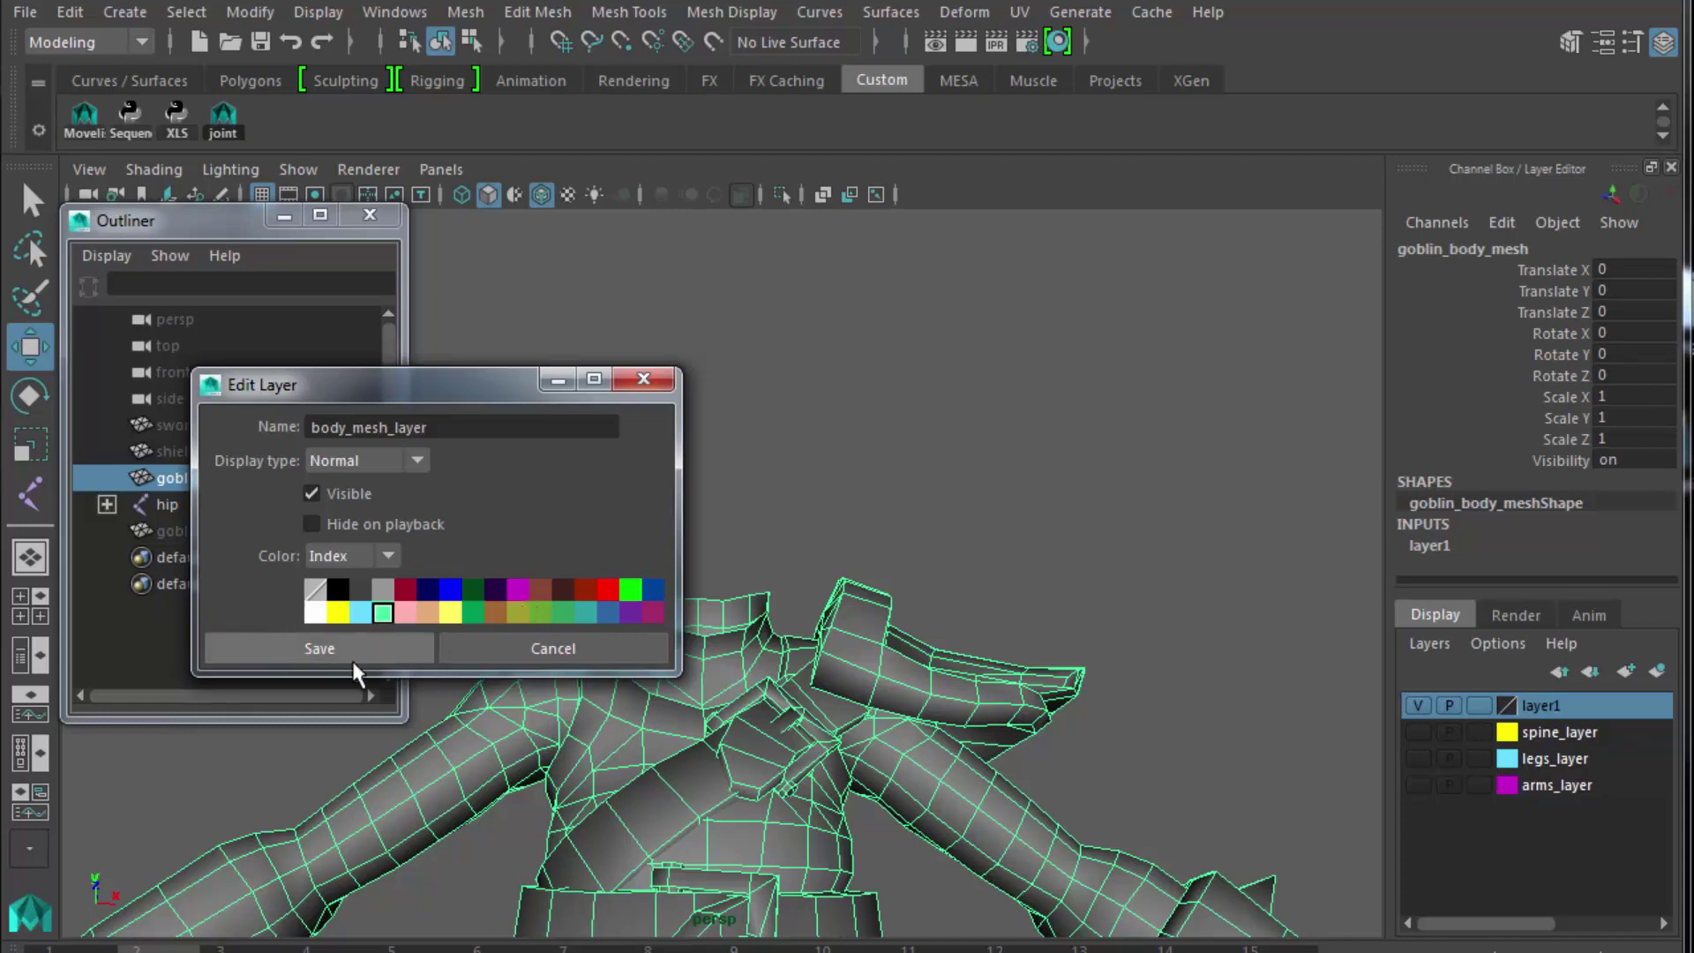
pyautogui.click(352, 648)
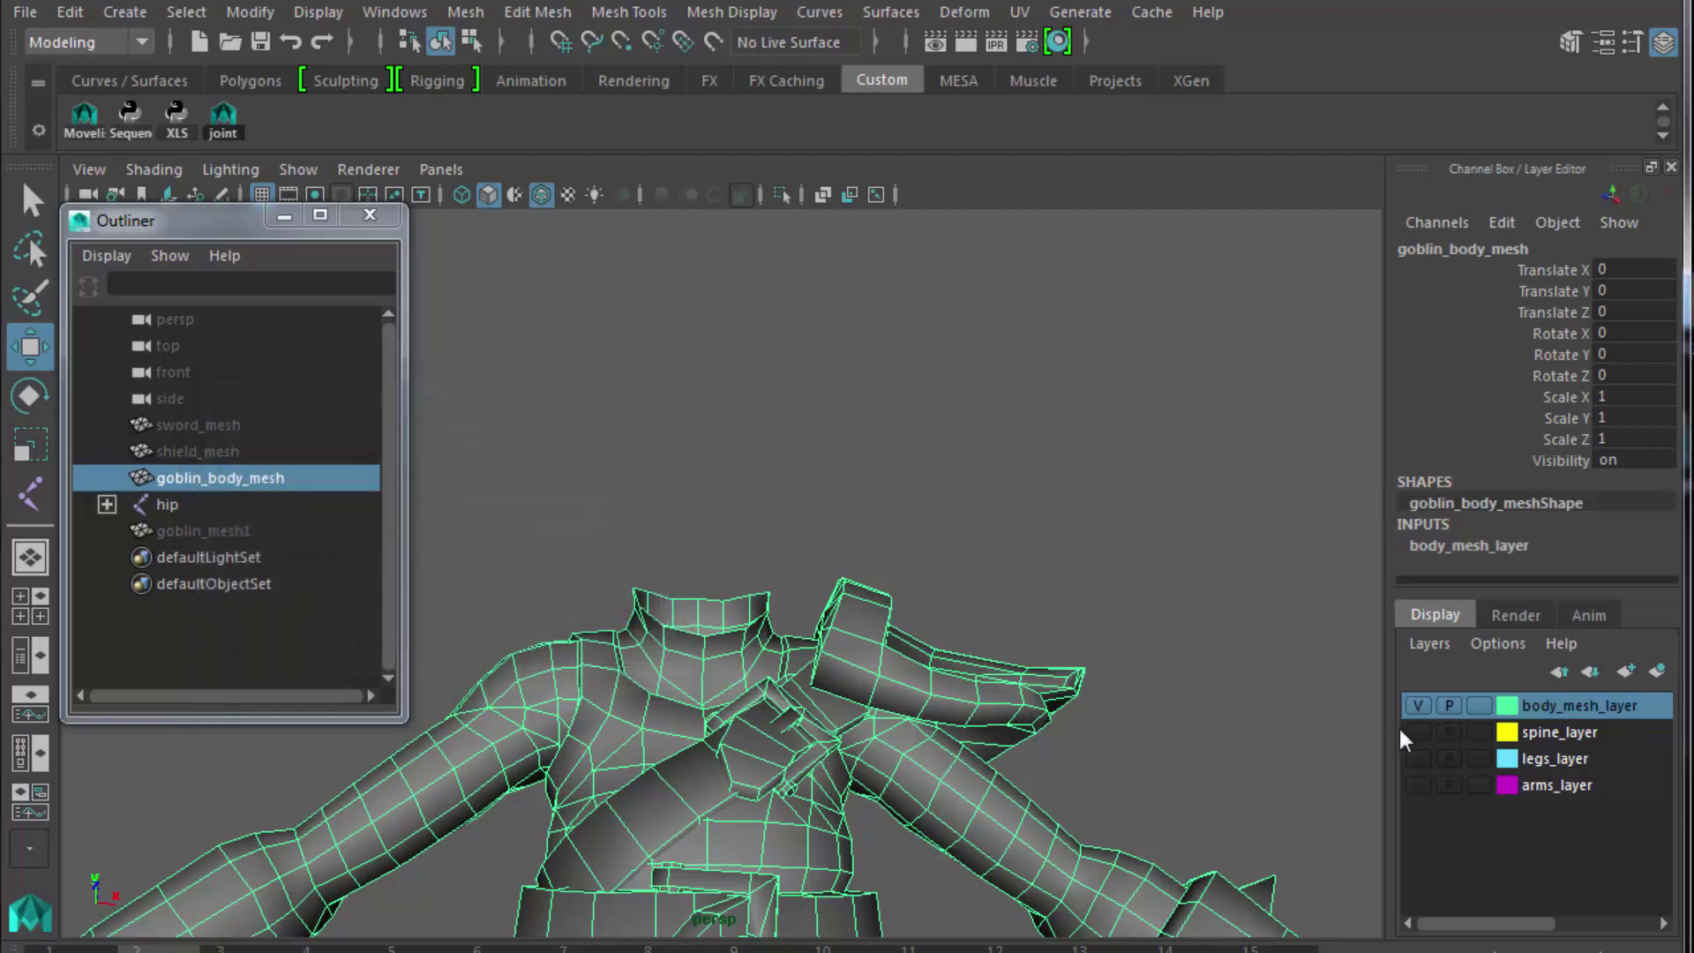
# Set body_mesh_layer to the reference display type and deselect the body mesh.
pyautogui.click(1483, 706)
pyautogui.click(1483, 706)
pyautogui.click(1006, 526)
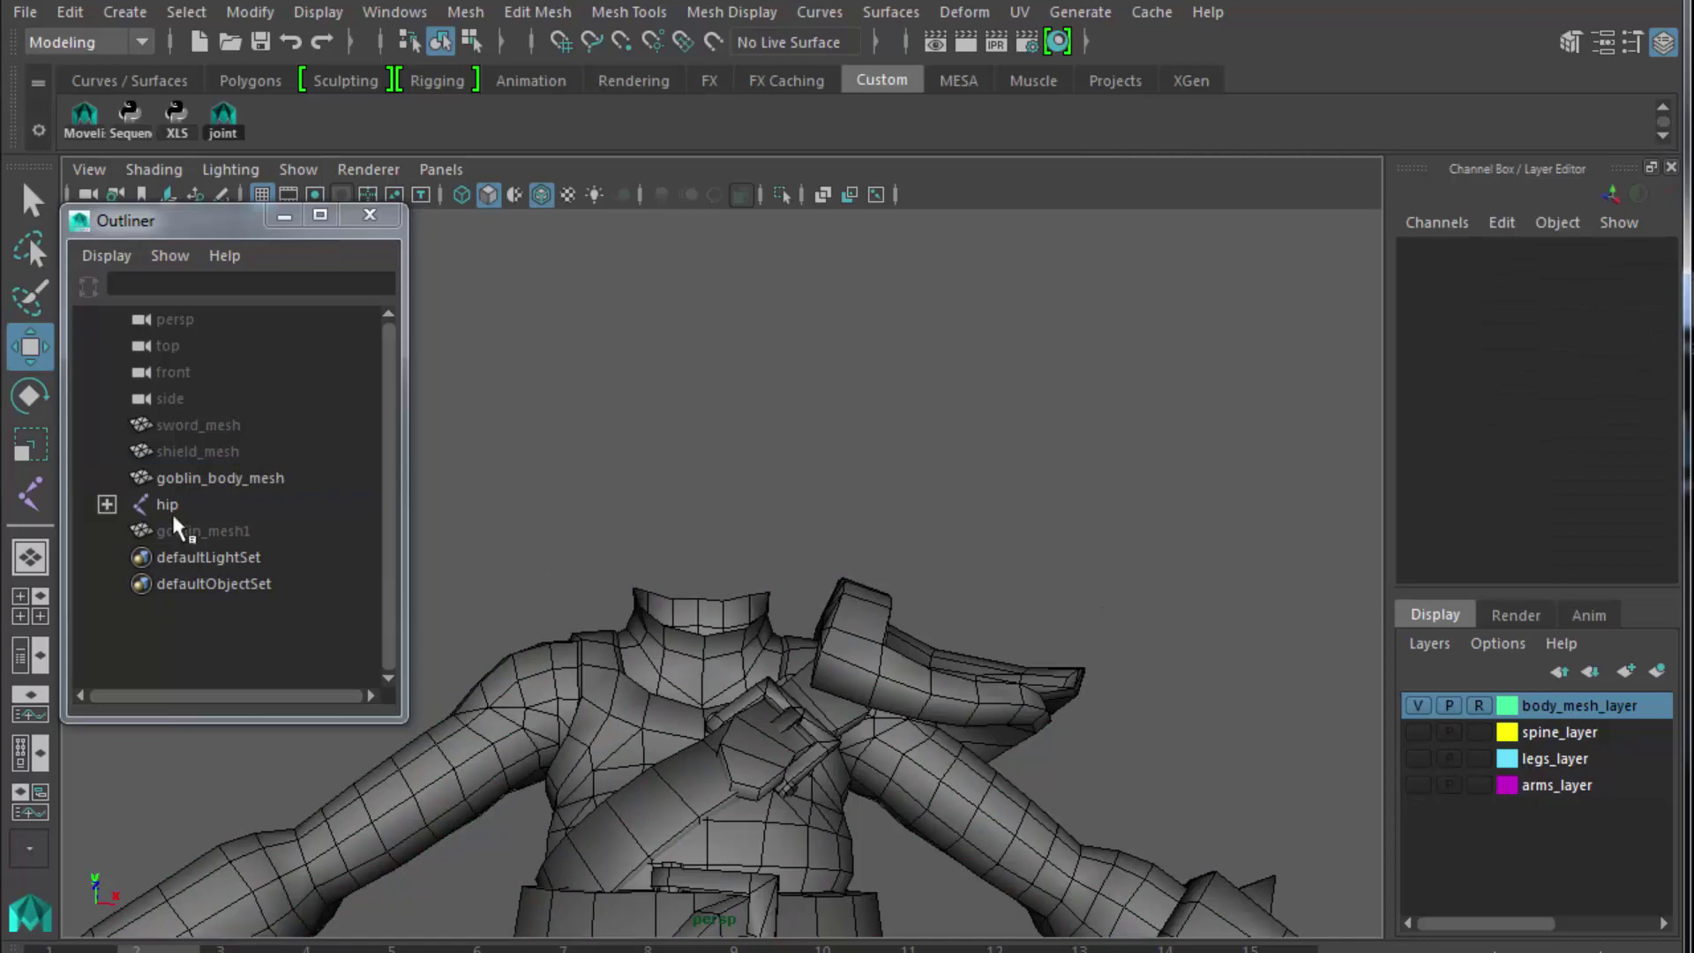
# Set the visibility of goblin_mesh1 to on and frame the whole mesh.
pyautogui.click(207, 529)
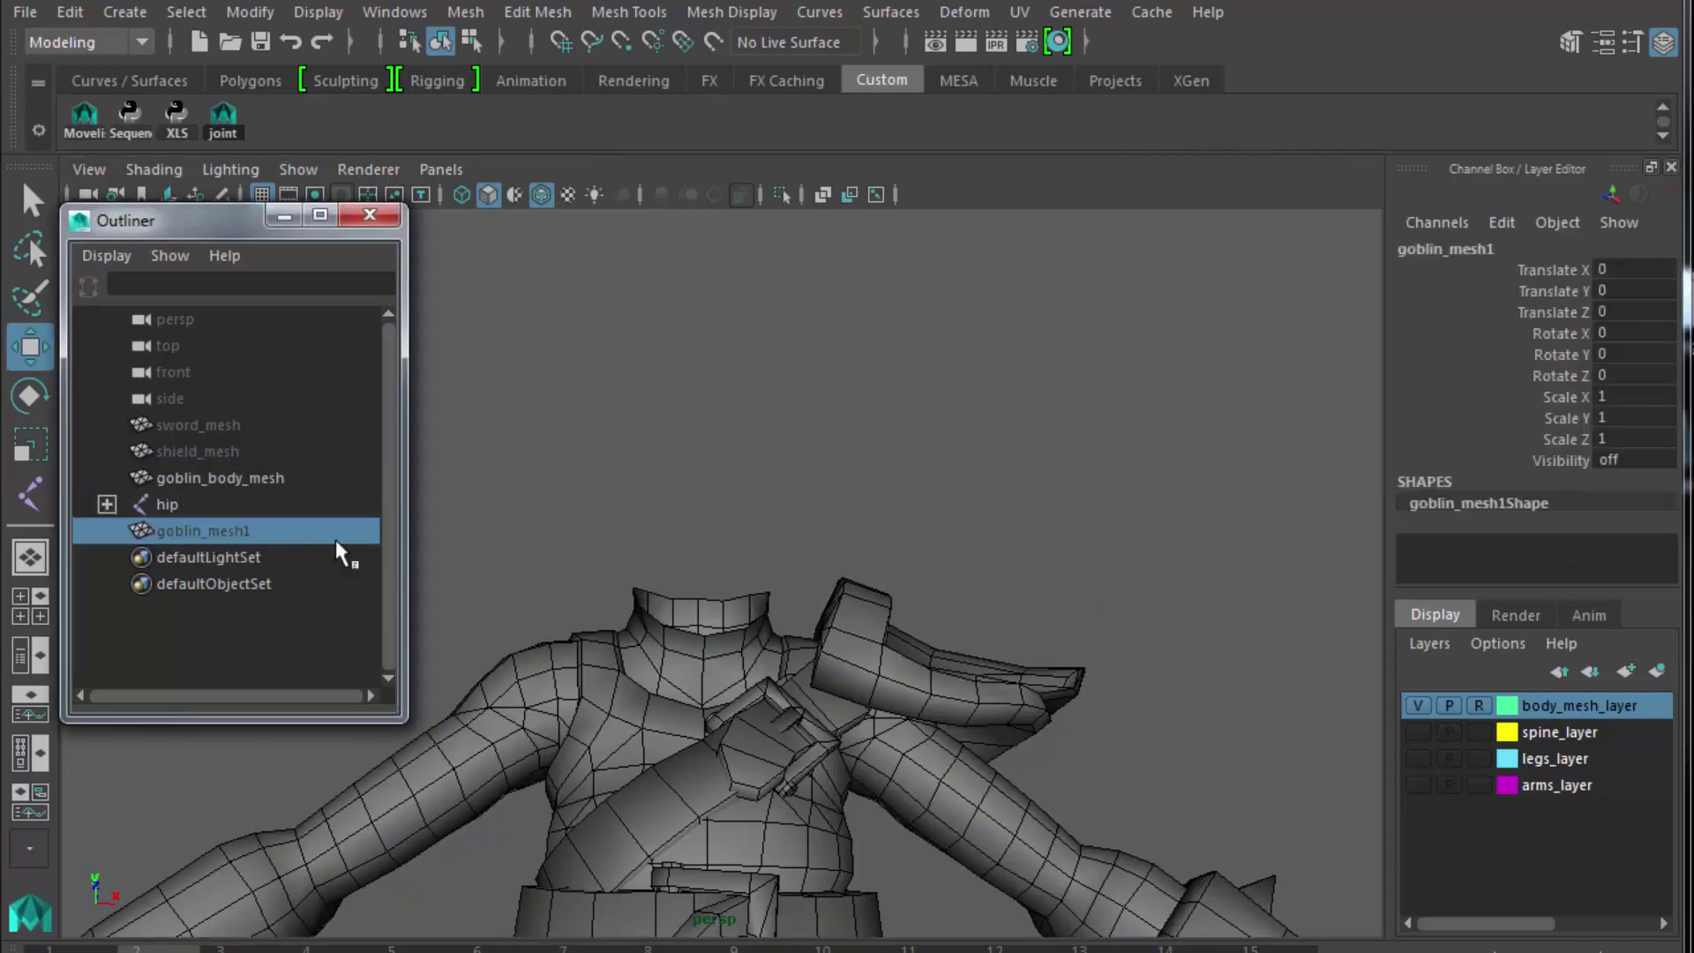
pyautogui.doubleClick(1619, 461)
pyautogui.write('on')
pyautogui.press('Return')
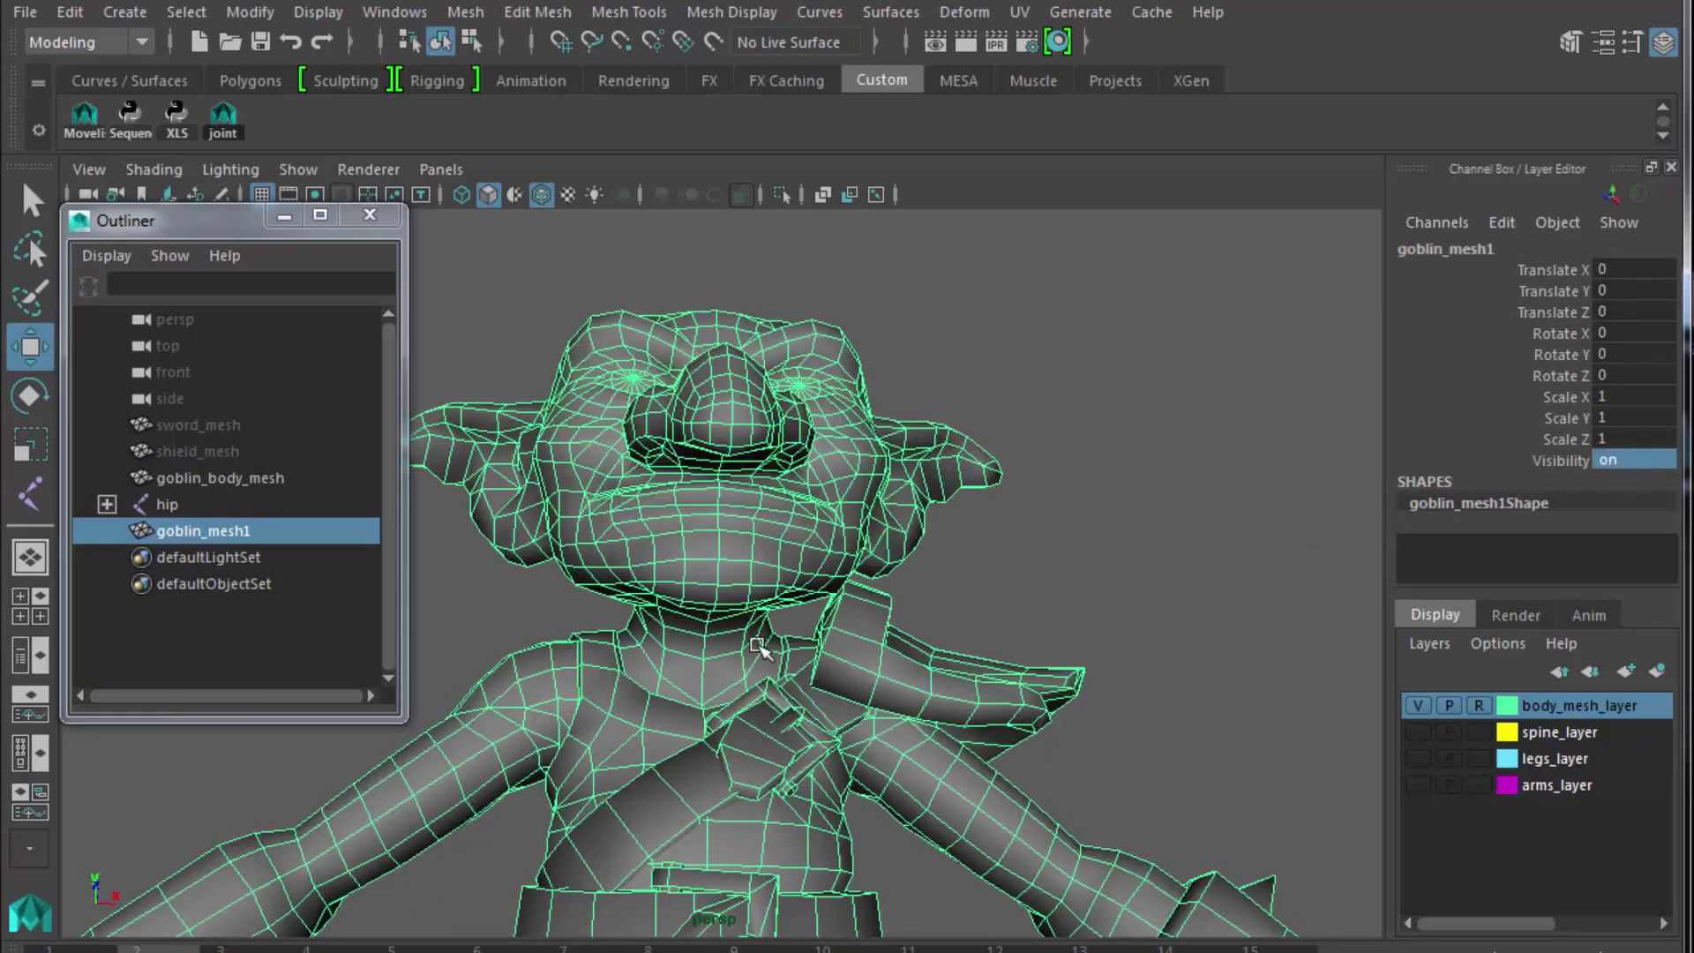
pyautogui.press('f')
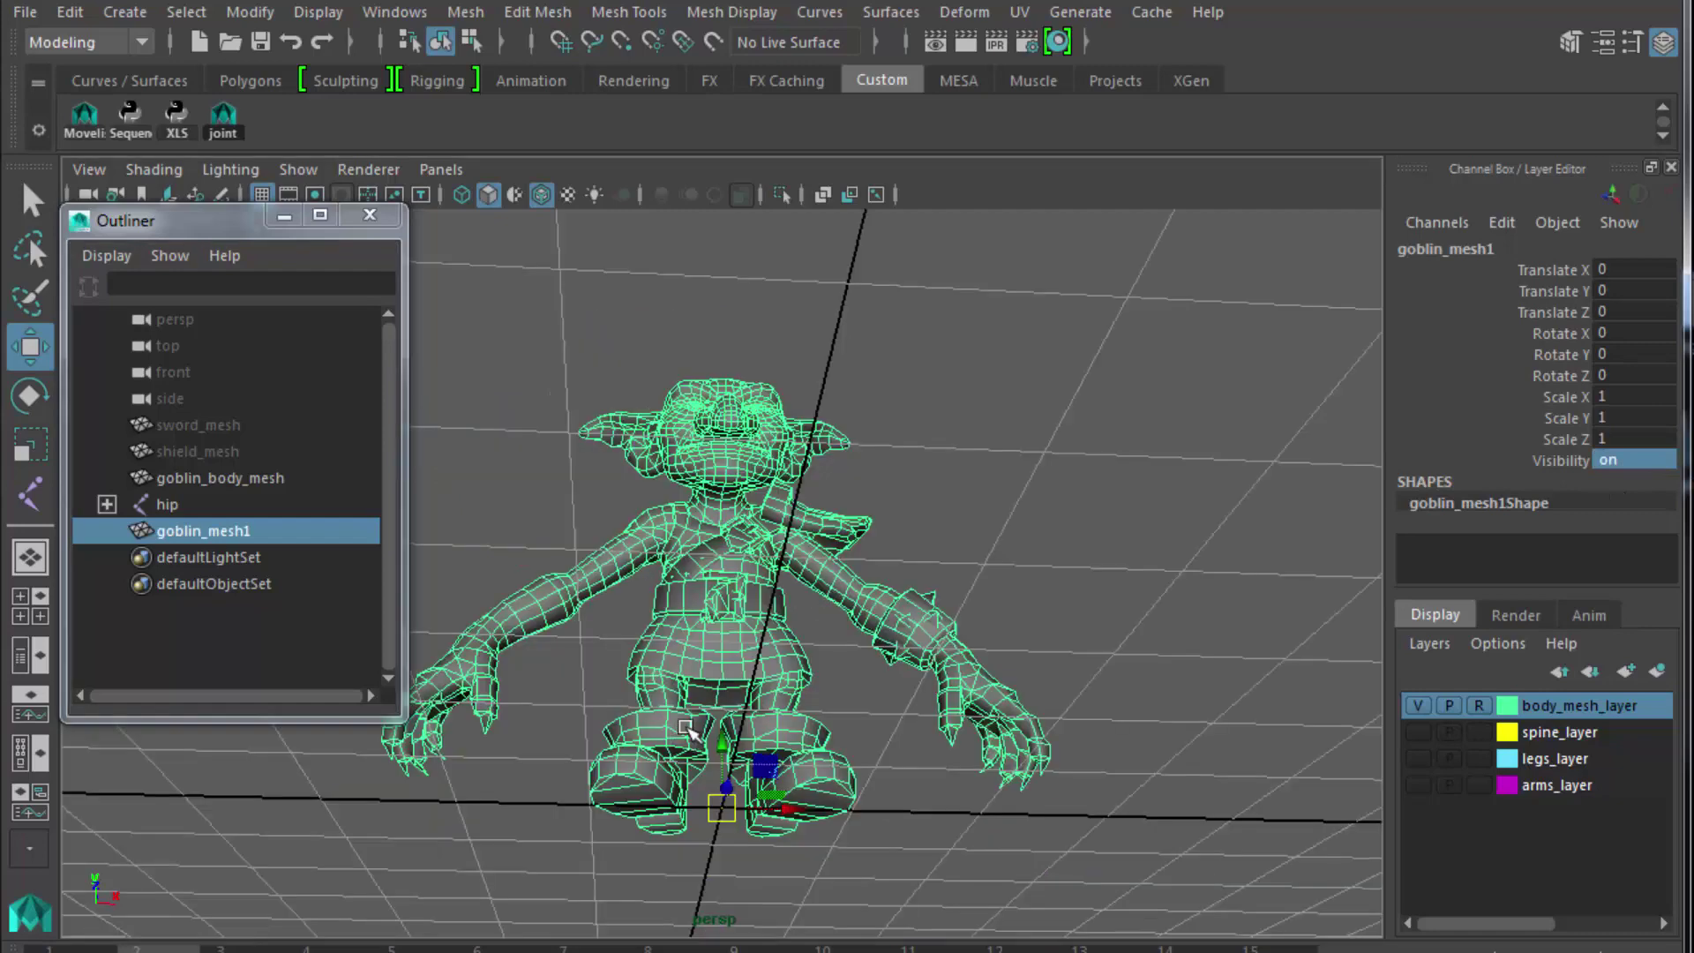
pyautogui.keyDown('alt'); pyautogui.moveTo(699, 688); pyautogui.dragTo(679, 730); pyautogui.keyUp('alt')
# Select the lower-leg faces of goblin_mesh1 in face mode and grow the selection up over the arms and torso.
pyautogui.moveTo(680, 622); pyautogui.dragTo(687, 682, button='right')
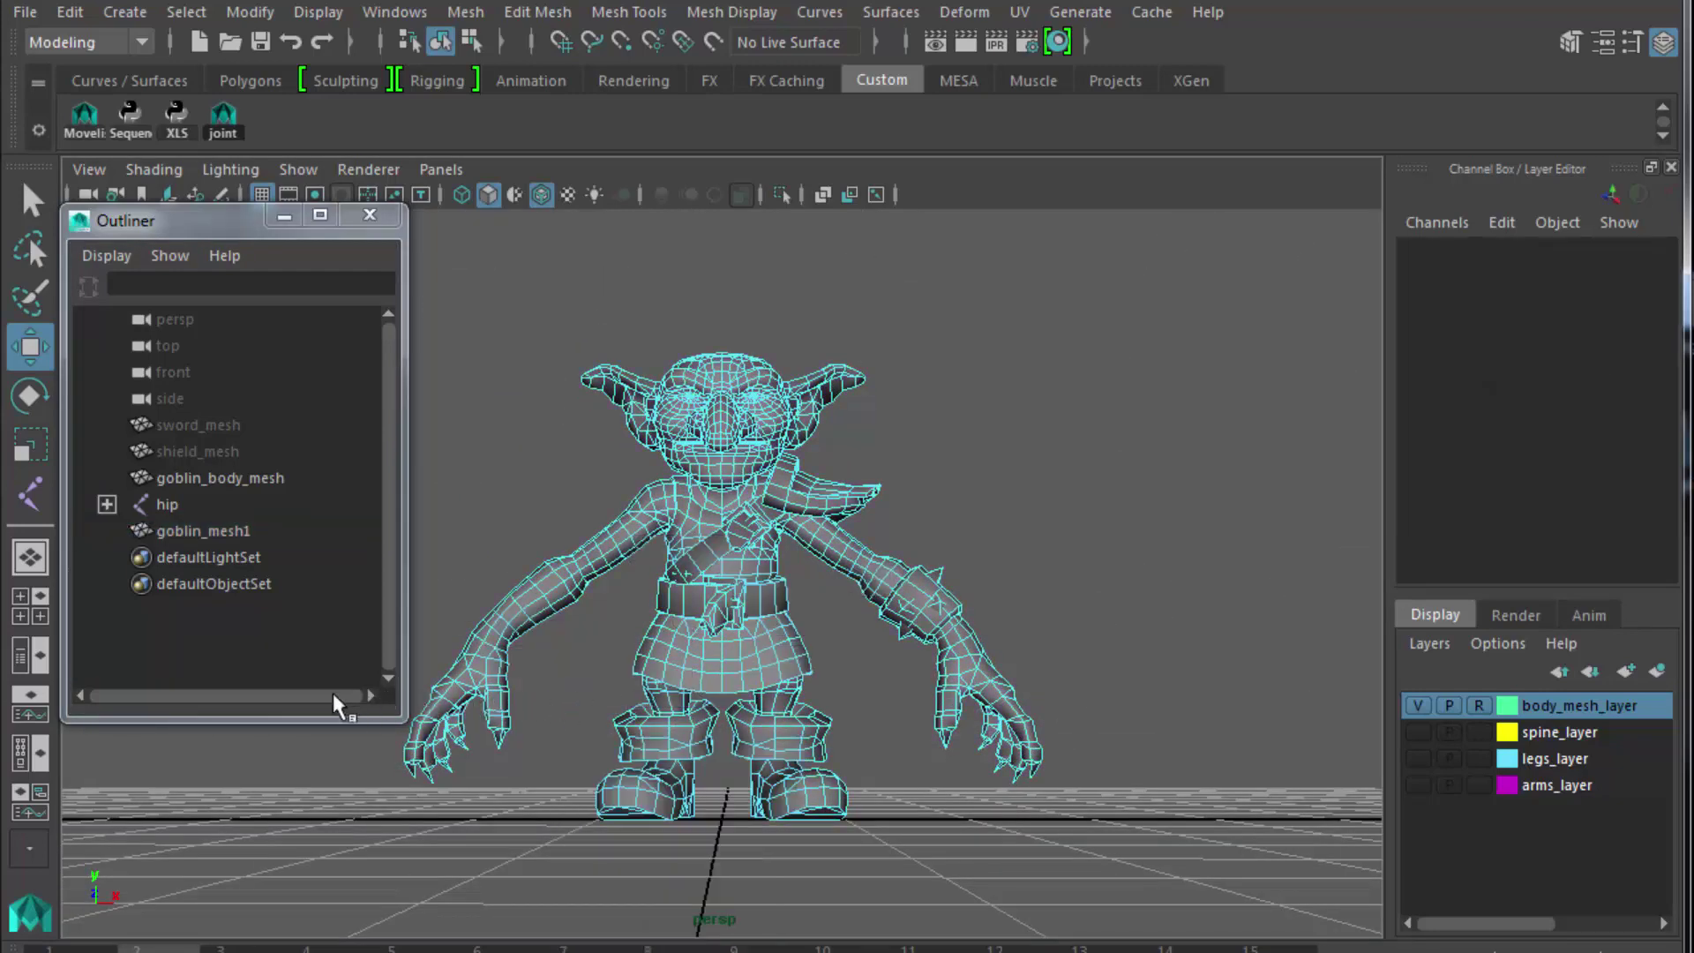
pyautogui.moveTo(1148, 817); pyautogui.dragTo(322, 846)
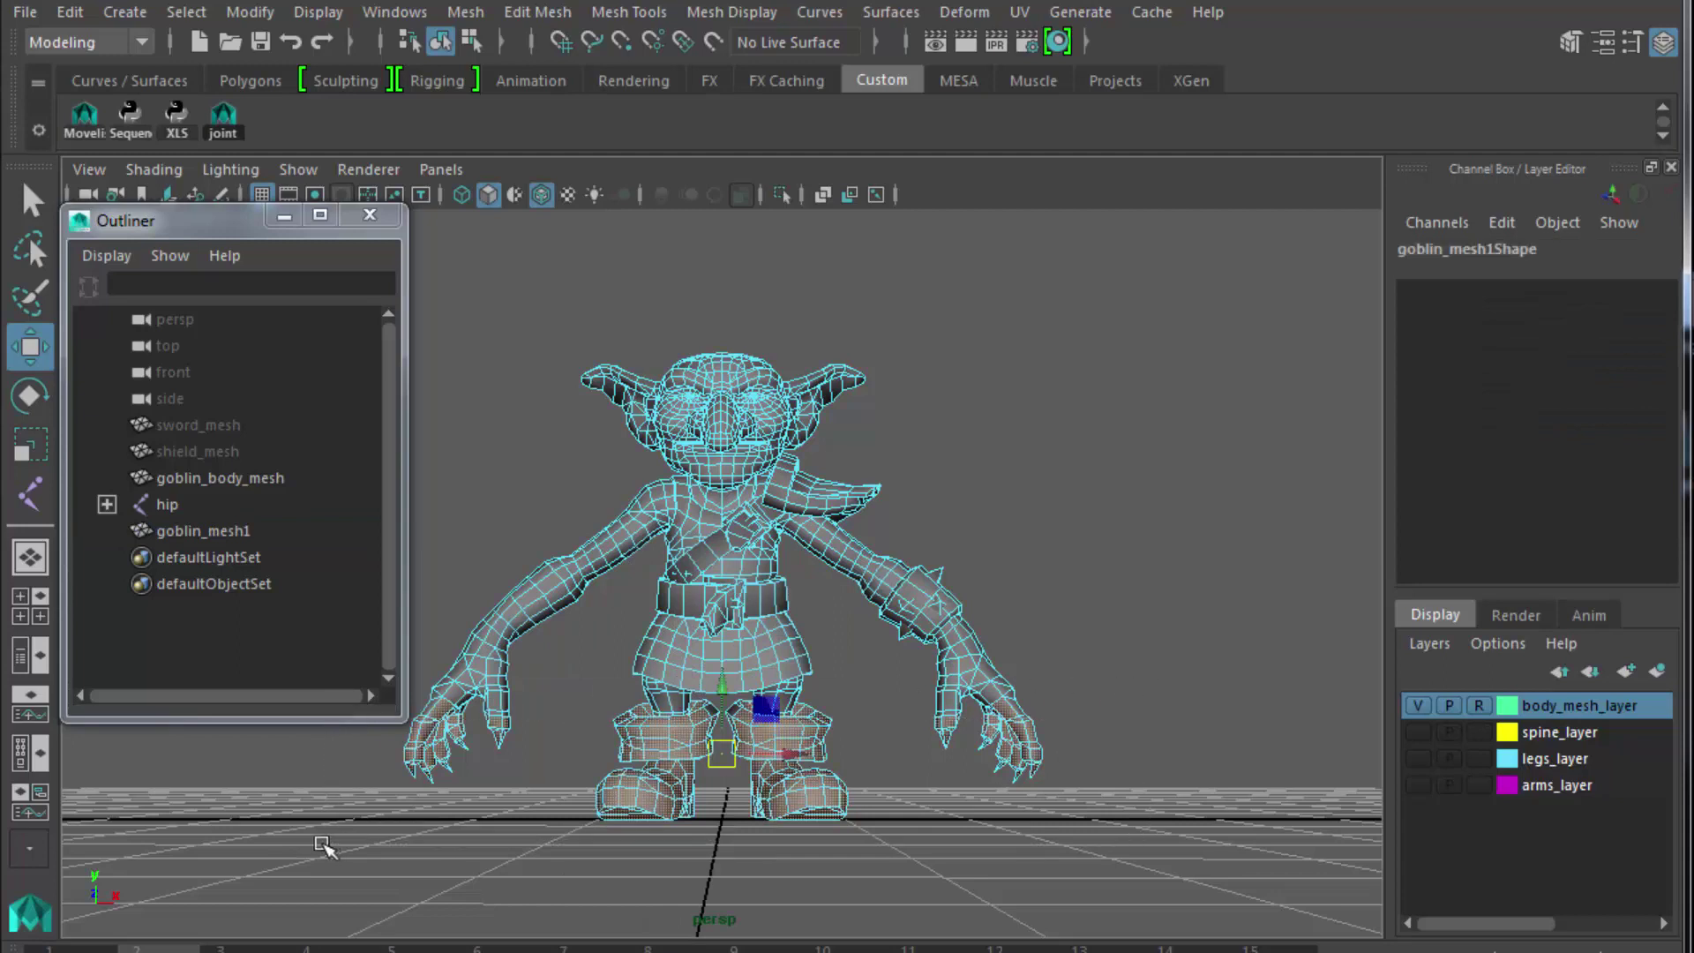
pyautogui.hotkey('shift', '.')
pyautogui.hotkey('shift', '.')
pyautogui.hotkey('shift', '.')
pyautogui.hotkey('shift', '.')
pyautogui.hotkey('shift', '.')
pyautogui.hotkey('shift', '.')
pyautogui.hotkey('shift', '.')
pyautogui.hotkey('shift', '.')
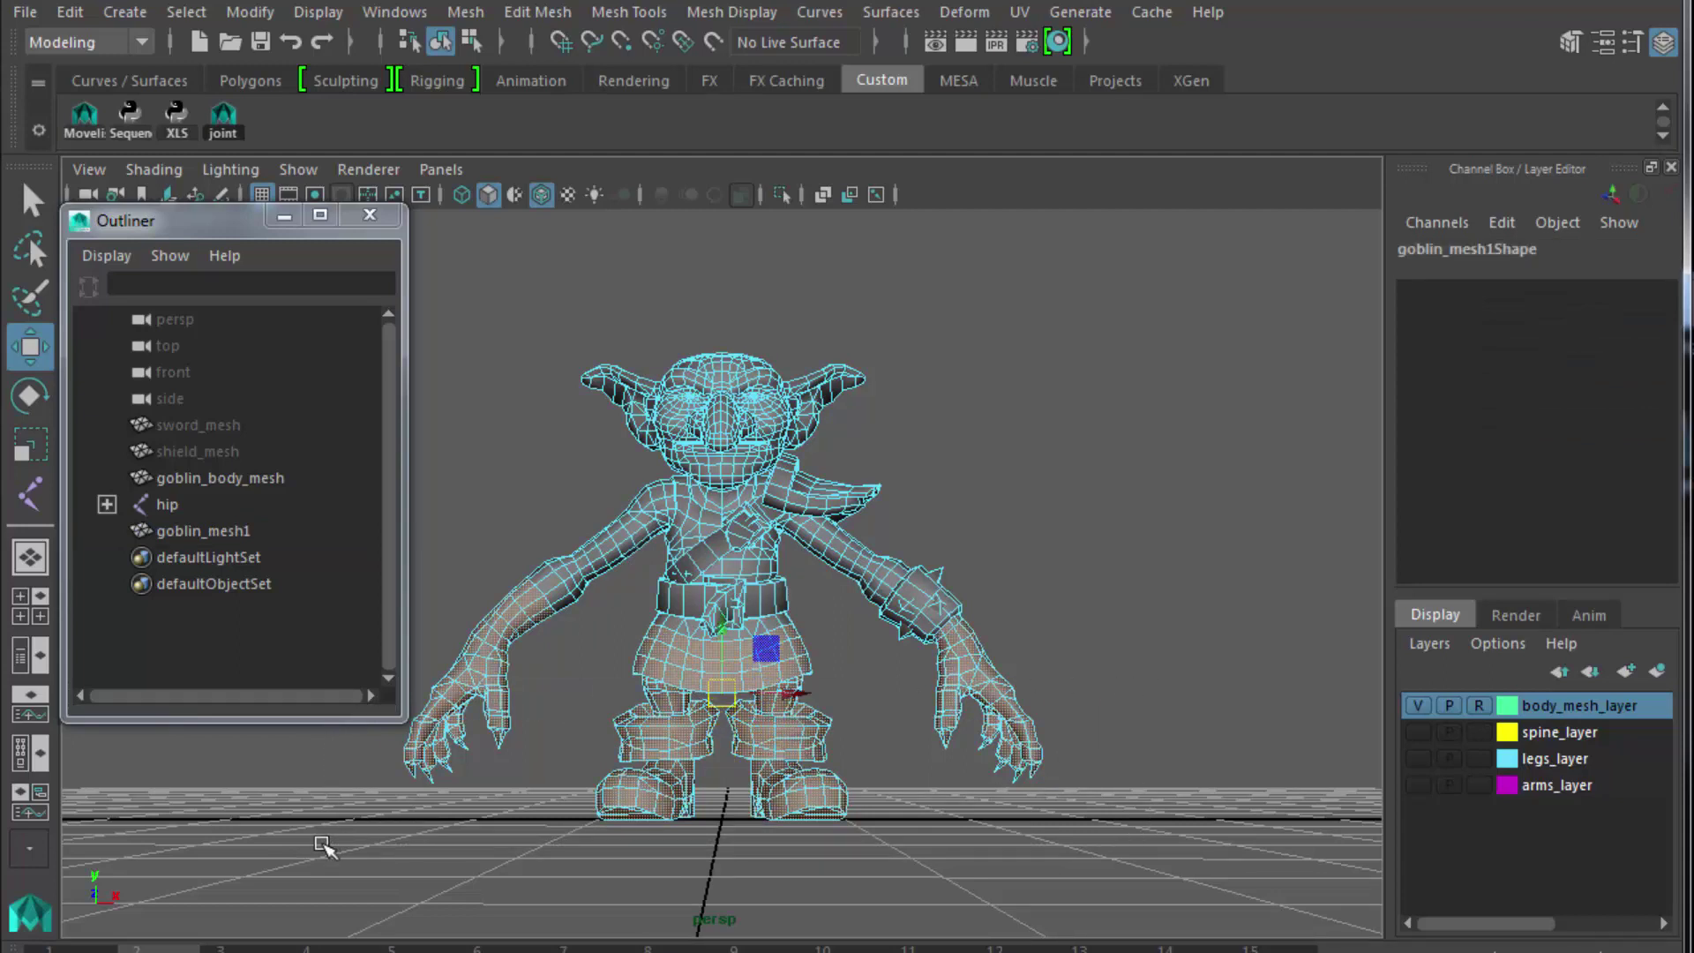
pyautogui.hotkey('shift', '.')
pyautogui.hotkey('shift', '.')
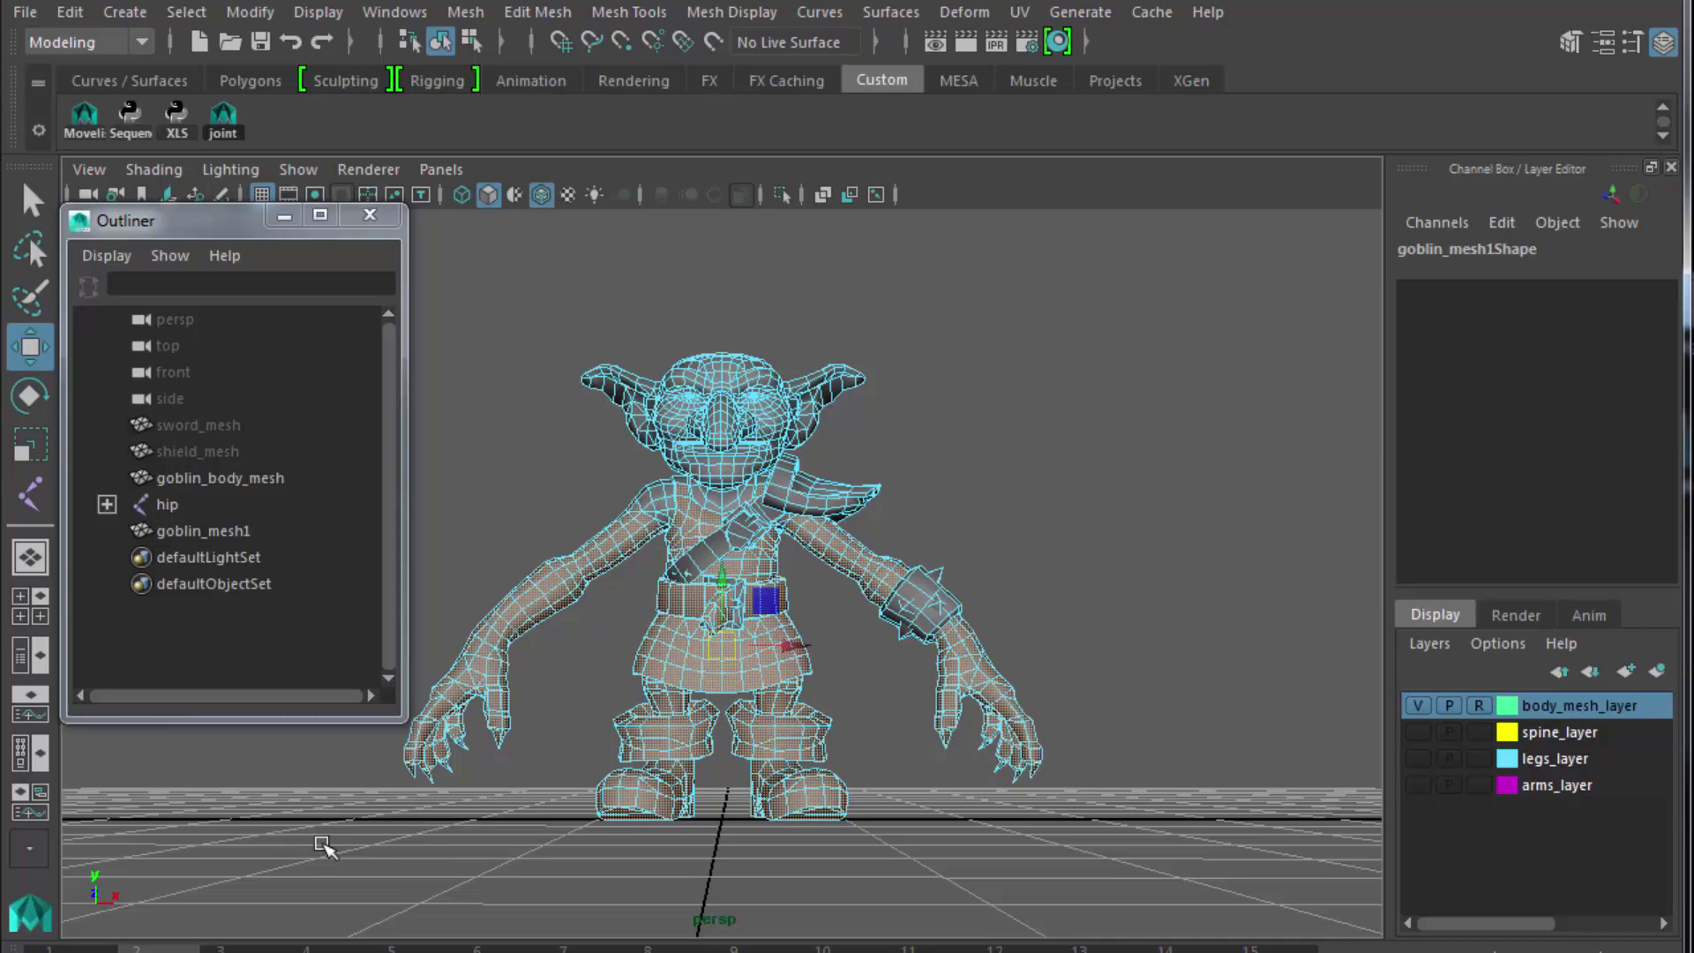
pyautogui.hotkey('shift', '.')
# Grow the body face selection up to the neck and delete the selected faces of goblin_mesh1.
pyautogui.scroll(3, 322, 845)
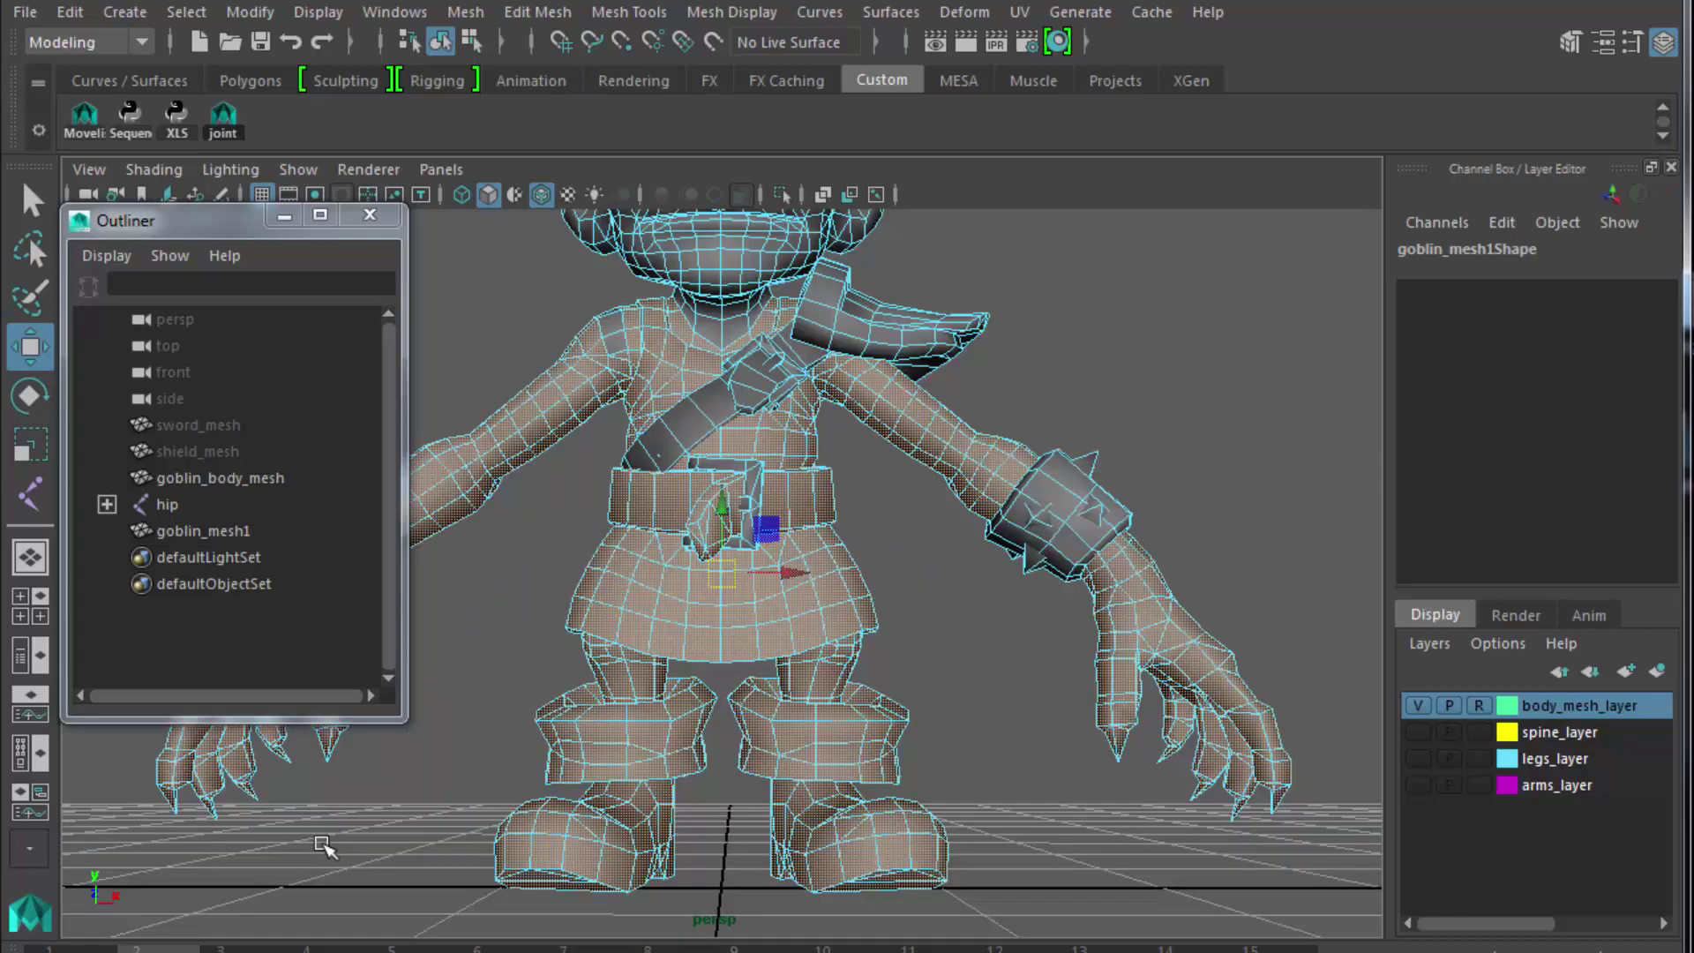
pyautogui.keyDown('alt'); pyautogui.moveTo(265, 799); pyautogui.dragTo(653, 766); pyautogui.keyUp('alt')
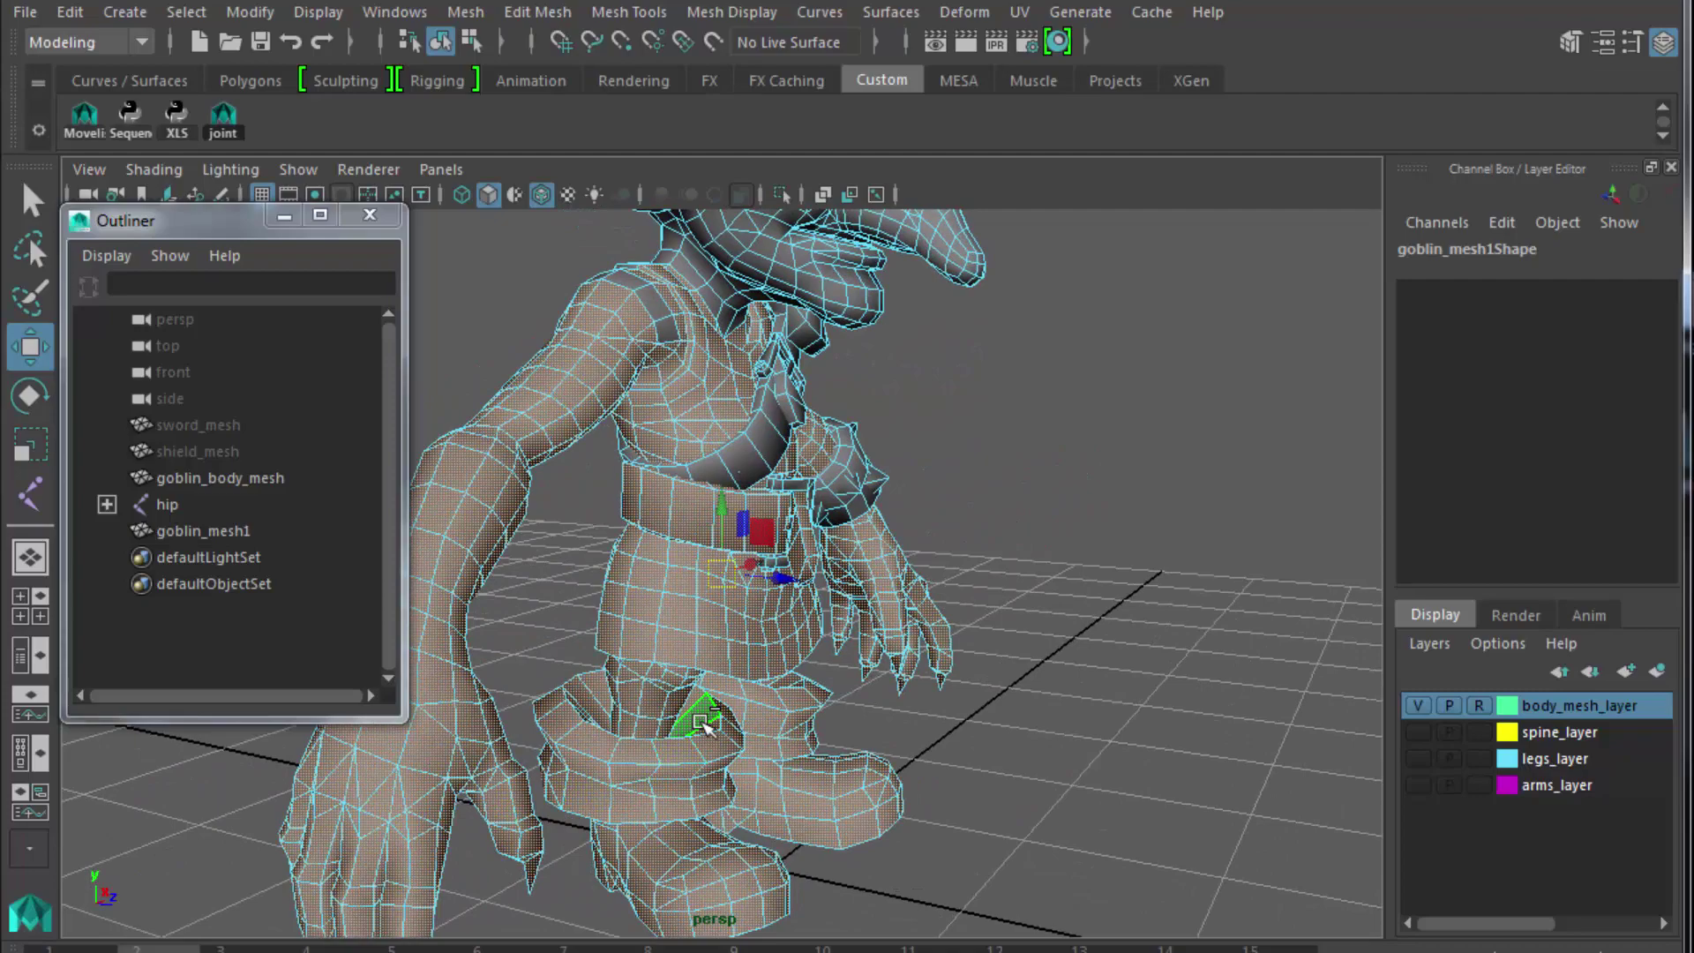
pyautogui.hotkey('shift', '.')
pyautogui.keyDown('alt'); pyautogui.moveTo(703, 724); pyautogui.dragTo(993, 736); pyautogui.keyUp('alt')
pyautogui.hotkey('shift', '.')
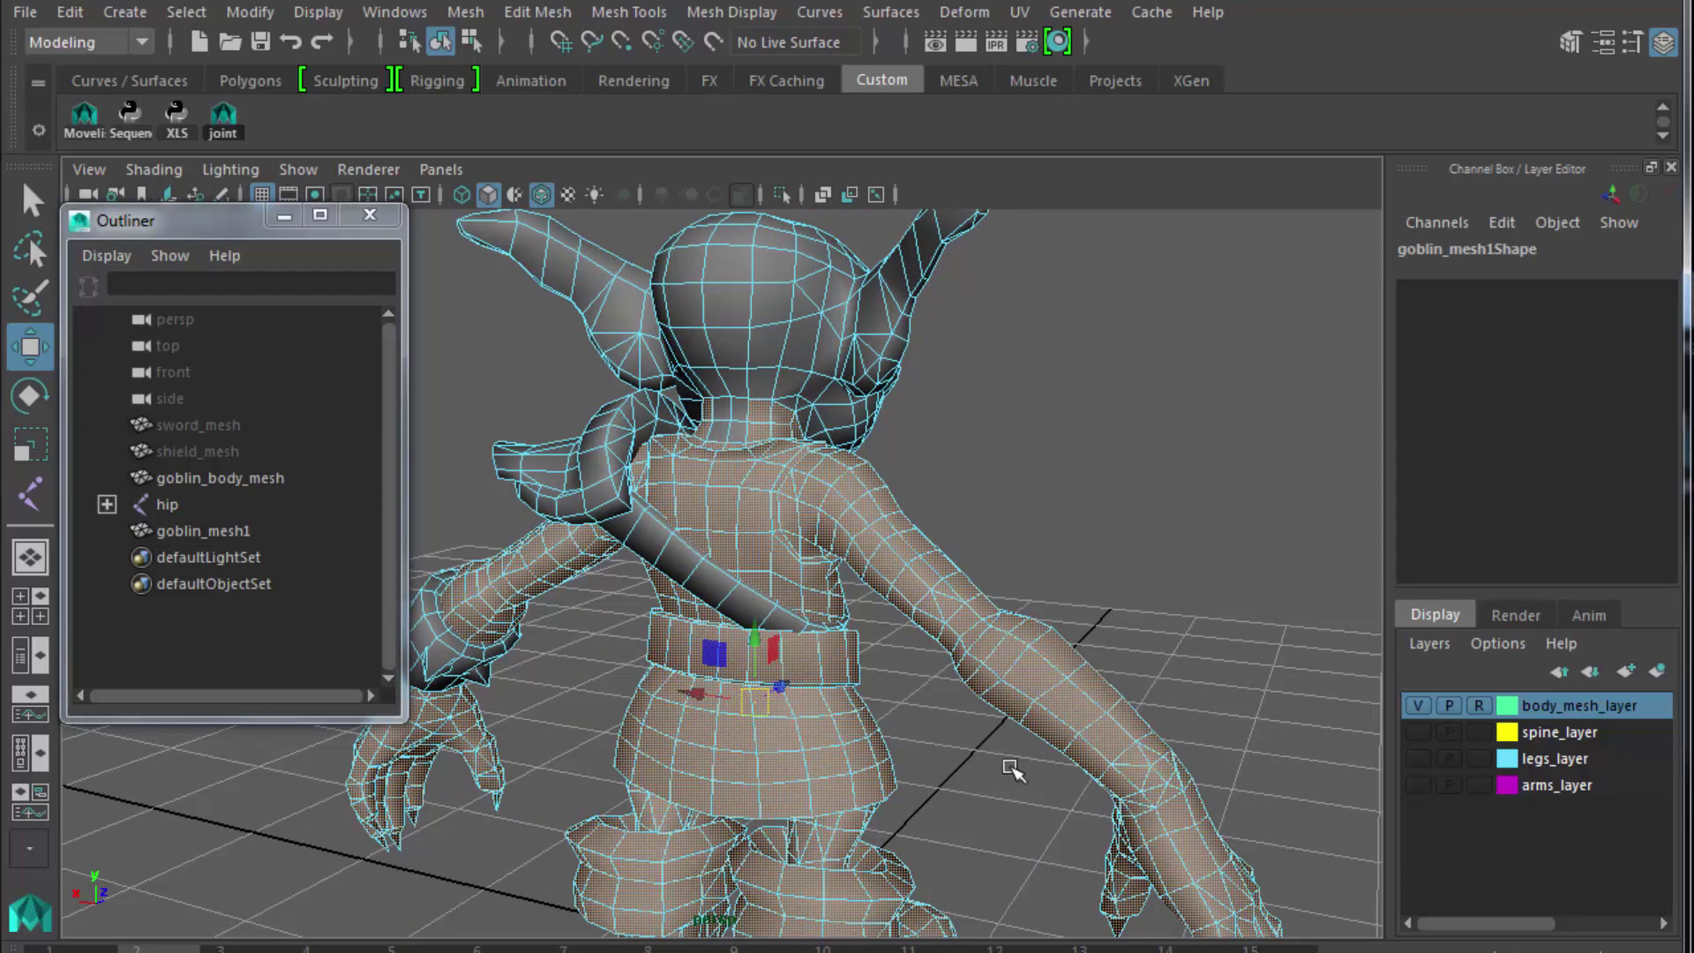
pyautogui.keyDown('alt'); pyautogui.moveTo(1012, 771); pyautogui.dragTo(829, 759); pyautogui.keyUp('alt')
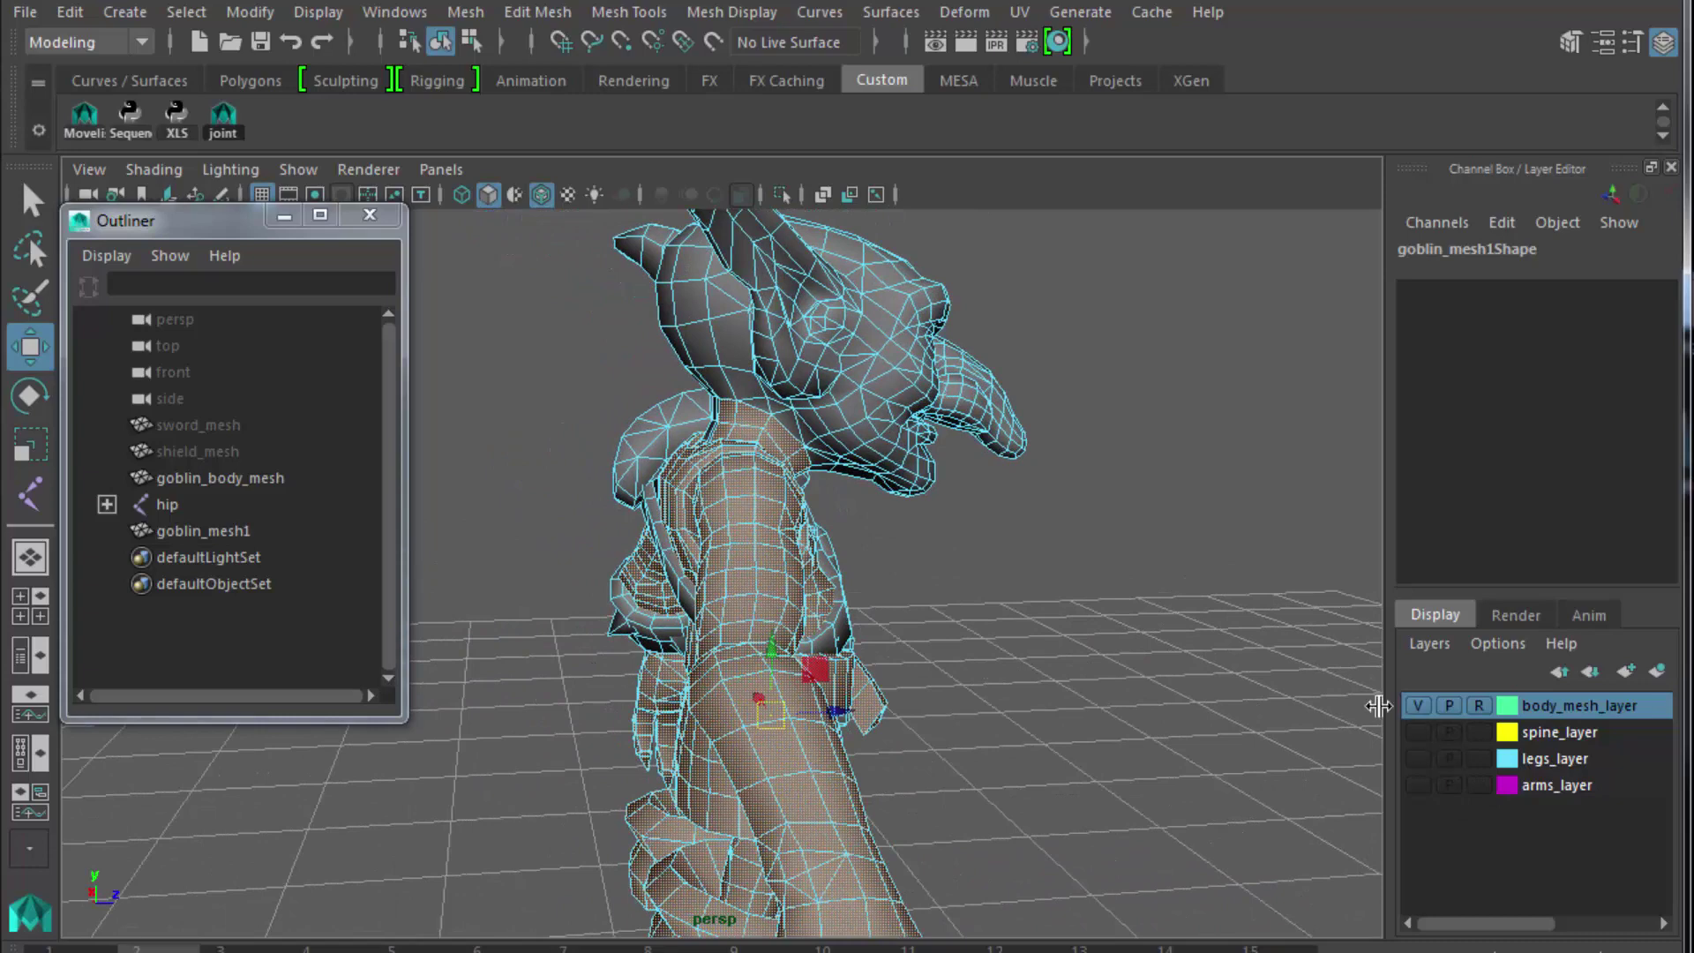
pyautogui.click(714, 578)
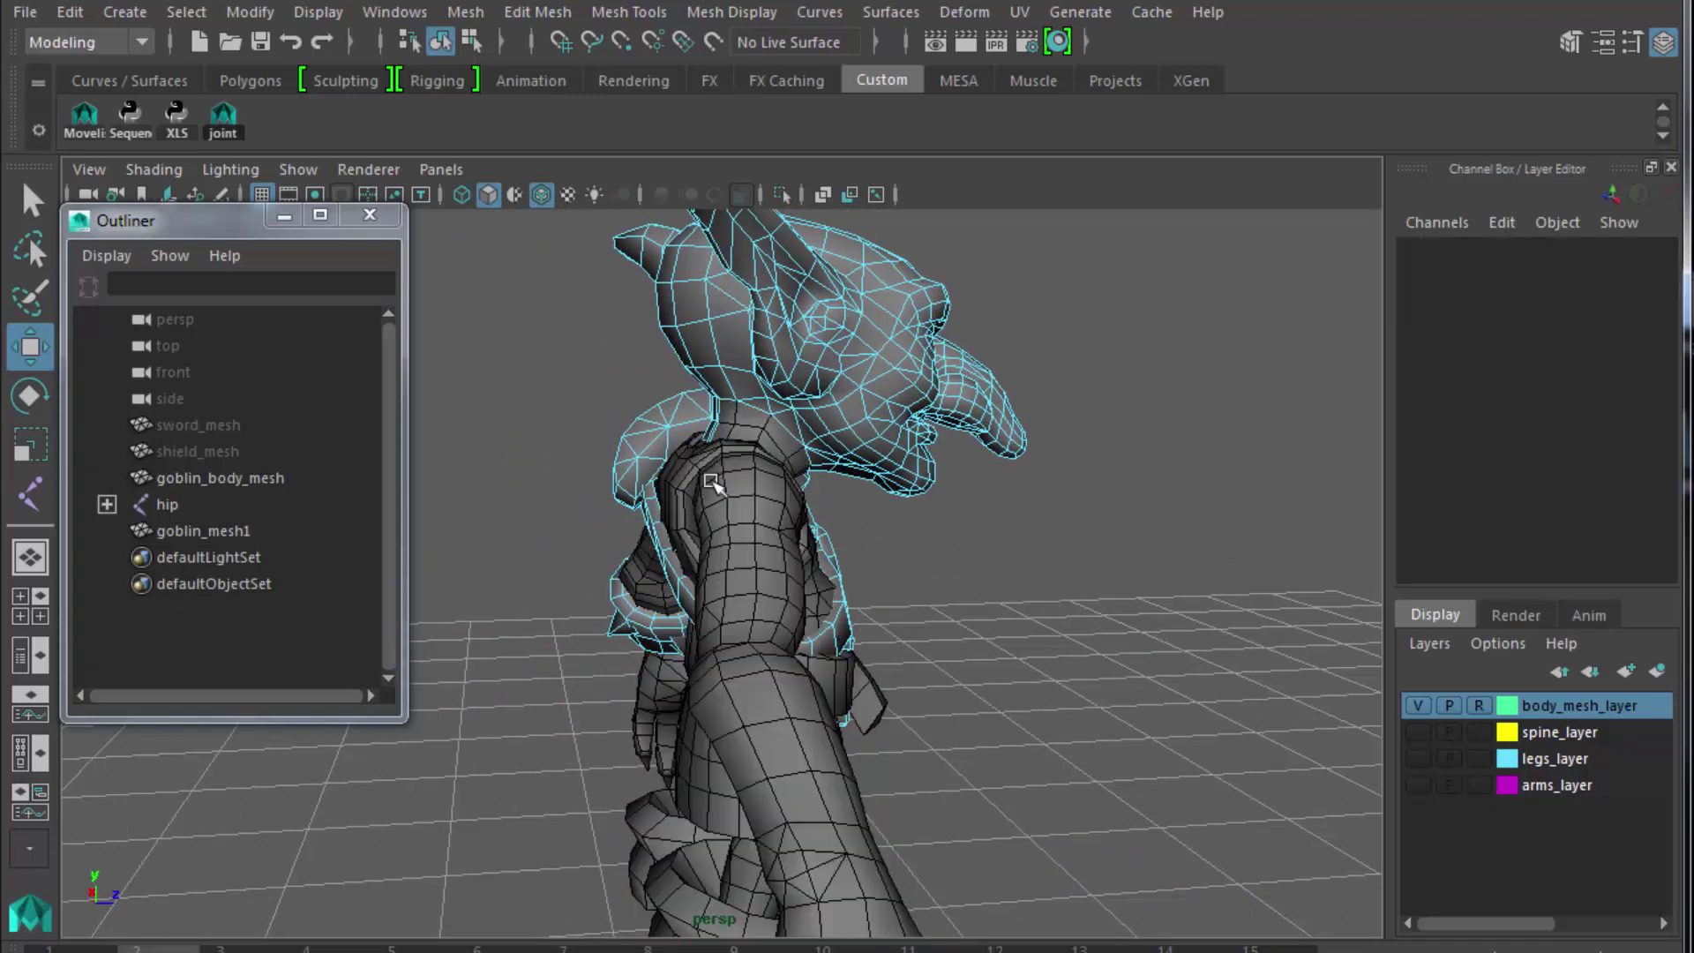
# Delete the leftover neck faces of goblin_mesh1 below the back of the head.
pyautogui.keyDown('alt'); pyautogui.moveTo(675, 565); pyautogui.dragTo(789, 483); pyautogui.keyUp('alt')
pyautogui.click(761, 448)
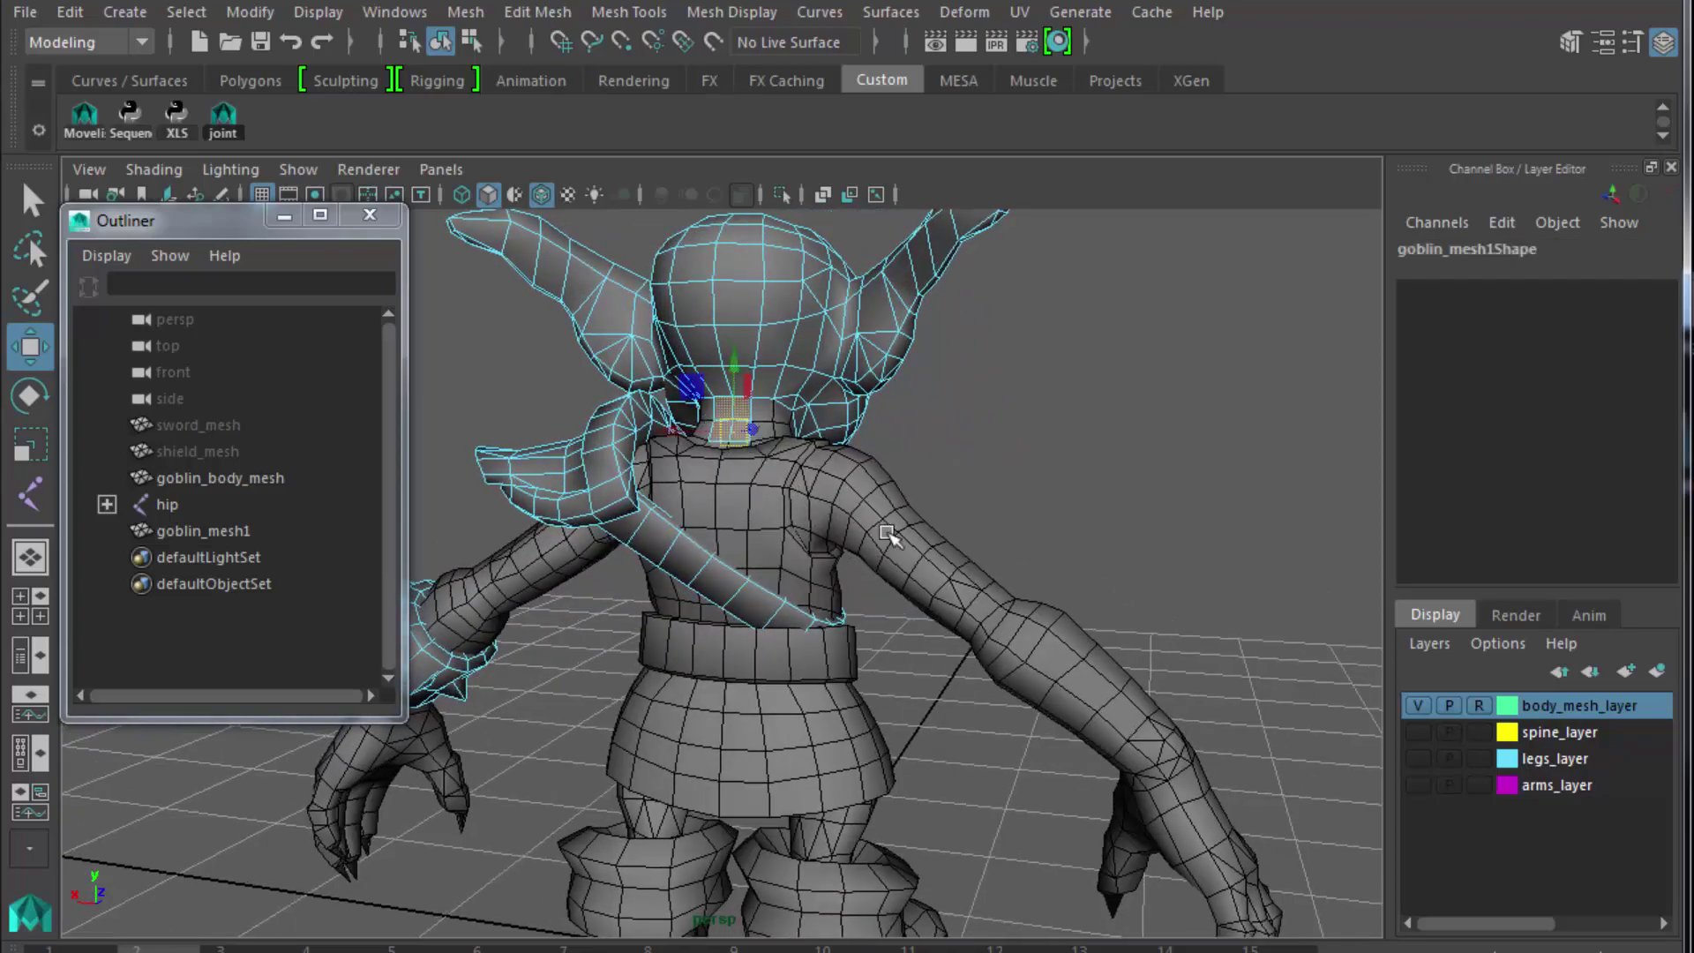
pyautogui.keyDown('alt'); pyautogui.moveTo(887, 534); pyautogui.dragTo(900, 624); pyautogui.keyUp('alt')
pyautogui.click(1021, 532)
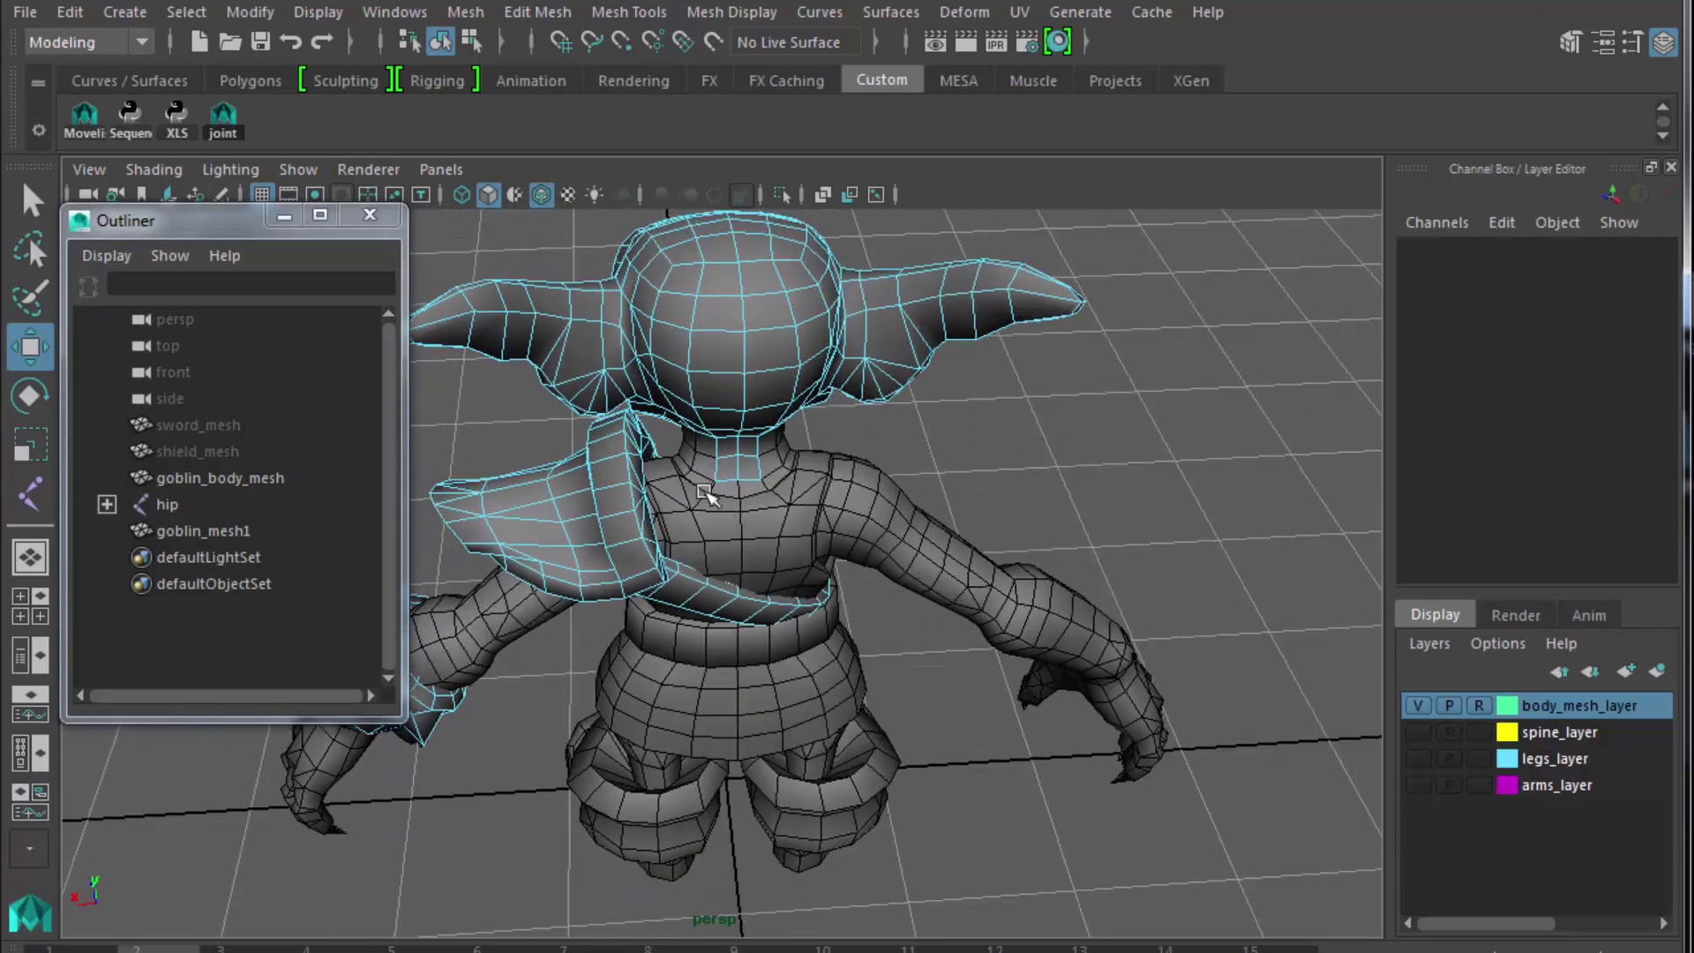
pyautogui.moveTo(685, 453); pyautogui.dragTo(823, 510)
pyautogui.click(824, 510)
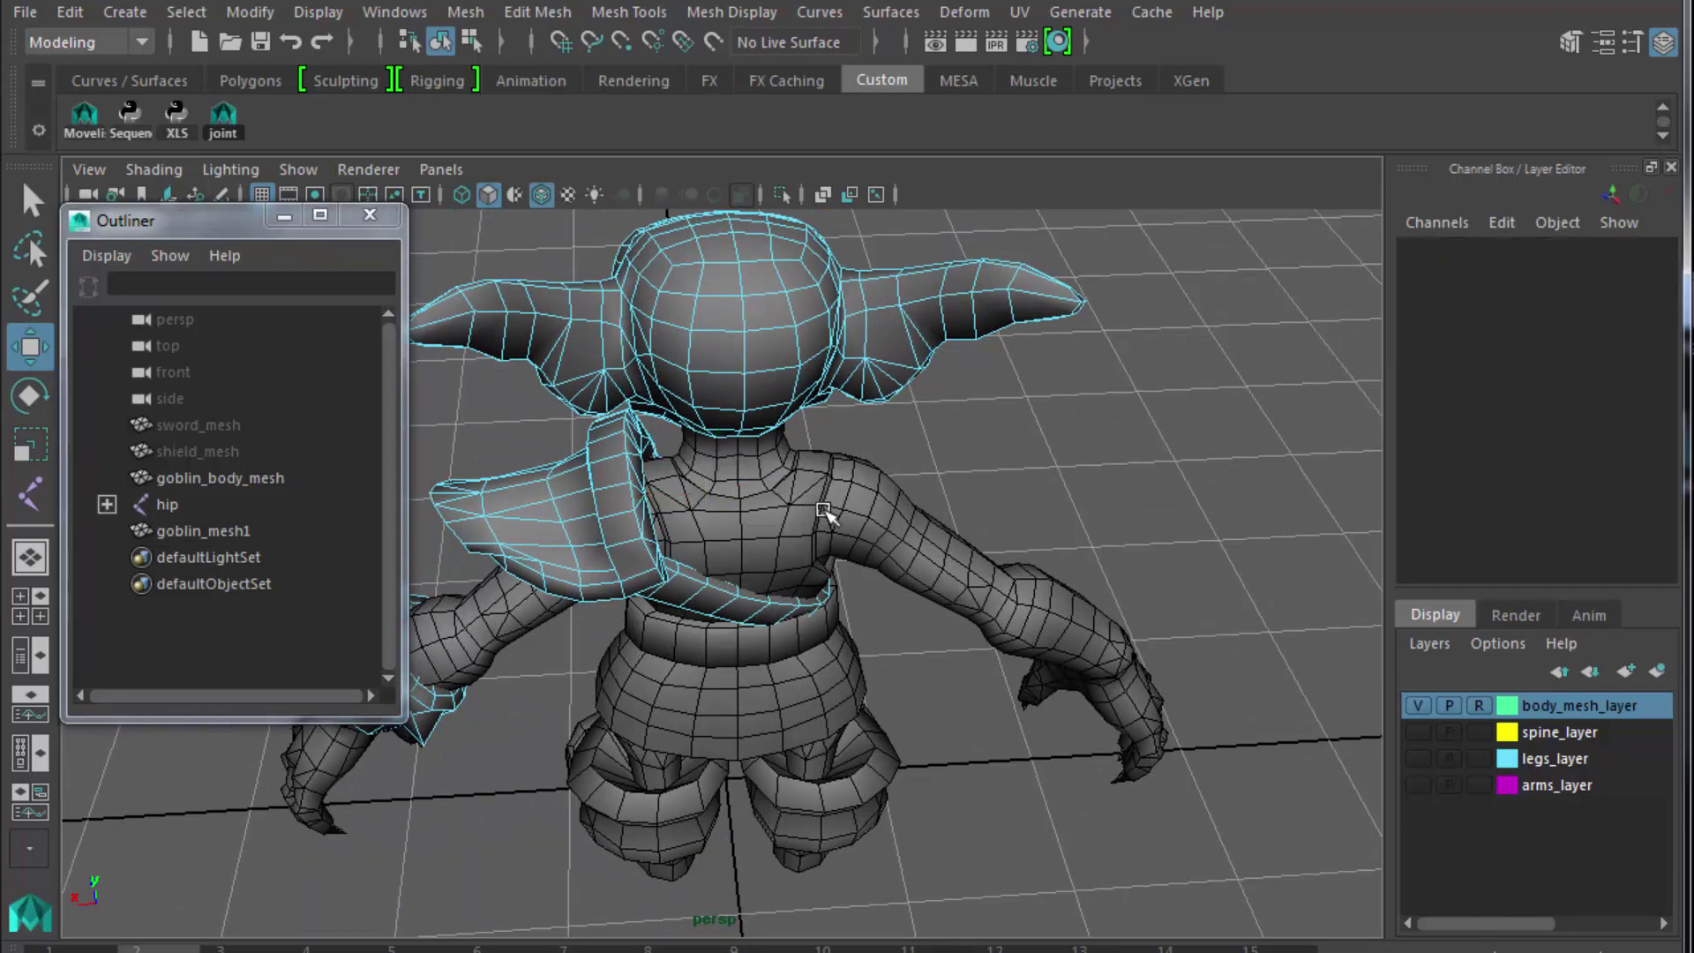
# Select a face of the strap across the goblin's back and grow the selection along the strap.
pyautogui.click(714, 602)
pyautogui.hotkey('shift', '.')
pyautogui.hotkey('shift', '.')
pyautogui.hotkey('shift', '.')
pyautogui.hotkey('shift', '.')
pyautogui.hotkey('shift', '.')
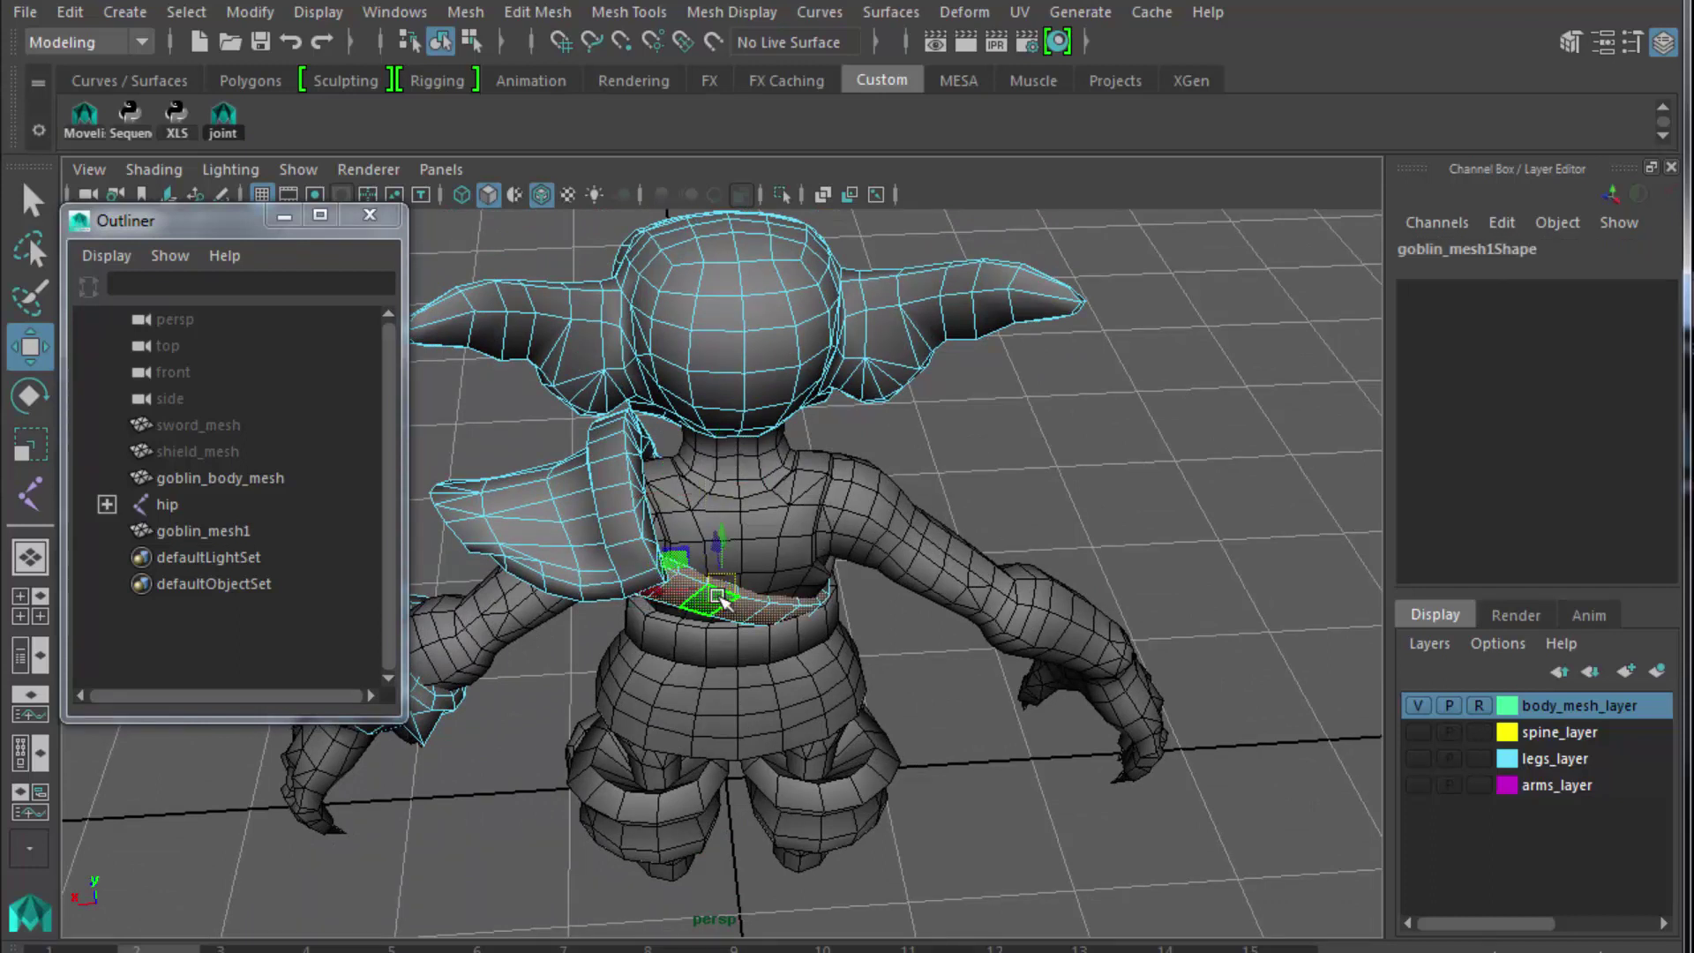
# Add the shoulder armor to the selection, grow it over the armor and bracer, and delete these faces with the strap.
pyautogui.keyDown('shift'); pyautogui.click(569, 548); pyautogui.keyUp('shift')
pyautogui.hotkey('shift', '.')
pyautogui.hotkey('shift', '.')
pyautogui.hotkey('shift', '.')
pyautogui.hotkey('shift', '.')
pyautogui.hotkey('shift', '.')
pyautogui.hotkey('shift', '.')
pyautogui.hotkey('shift', '.')
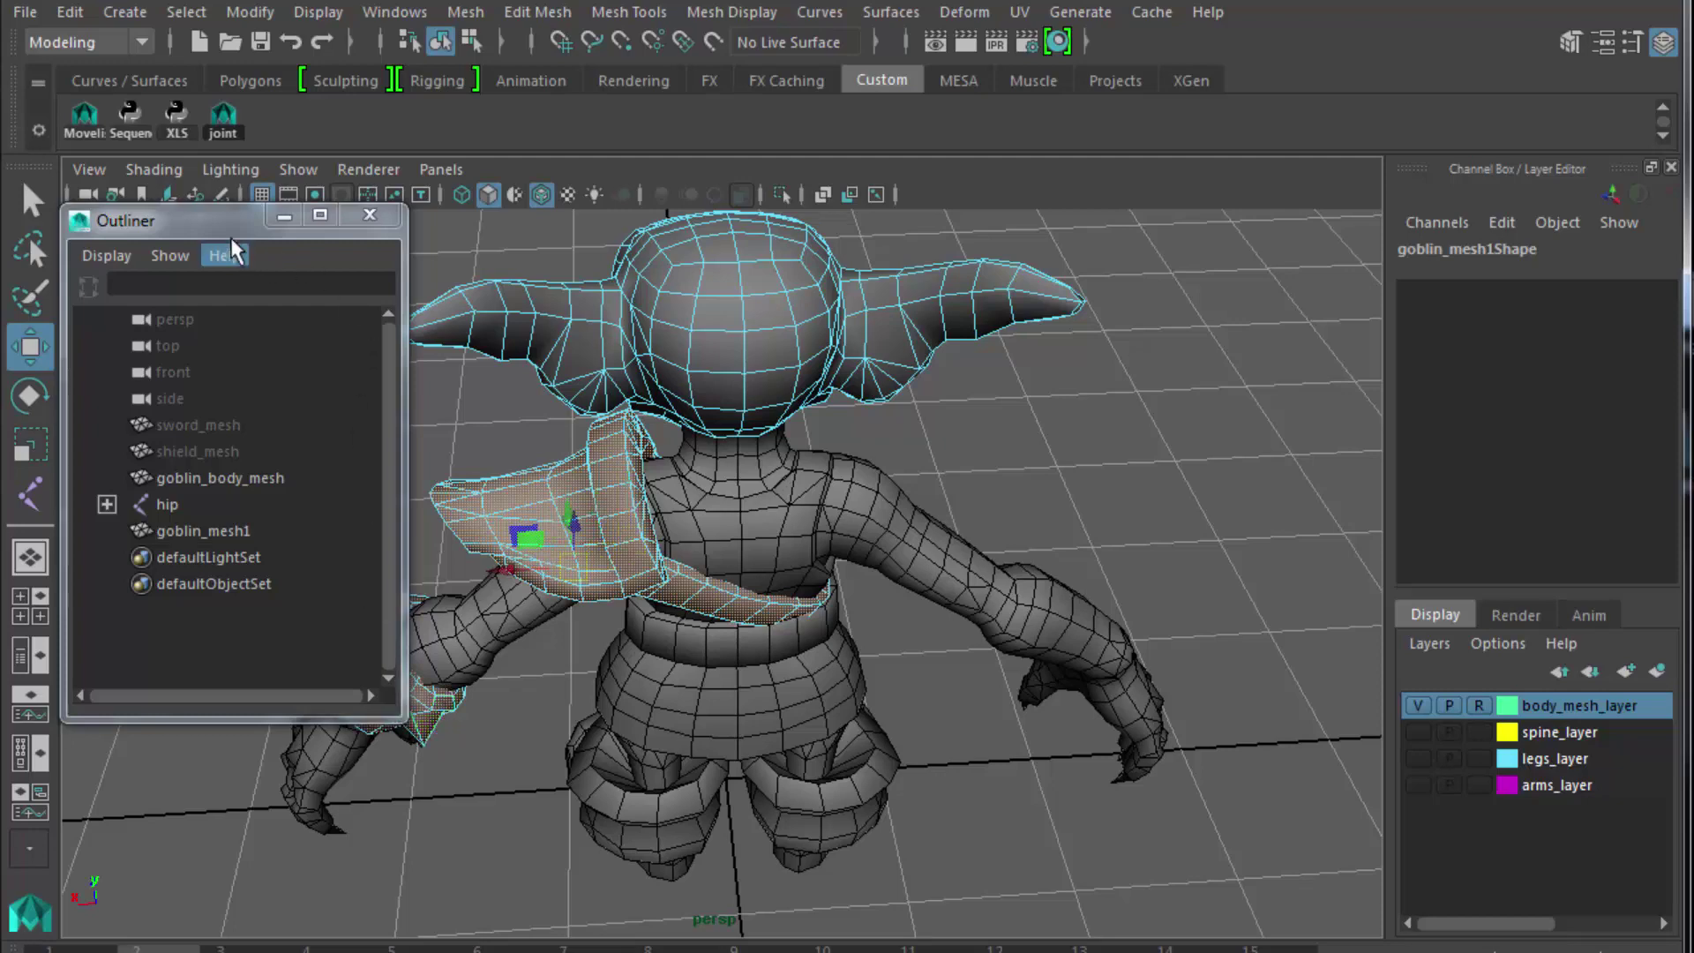
pyautogui.moveTo(233, 221); pyautogui.dragTo(1149, 408)
pyautogui.keyDown('alt'); pyautogui.moveTo(443, 649); pyautogui.dragTo(700, 572); pyautogui.keyUp('alt')
# Delete the leftover goblin_mesh1 faces at the belt buckle, the bracer spikes and the chest strap buckle.
pyautogui.moveTo(394, 484); pyautogui.dragTo(951, 868)
pyautogui.press('Up')
pyautogui.press('Up')
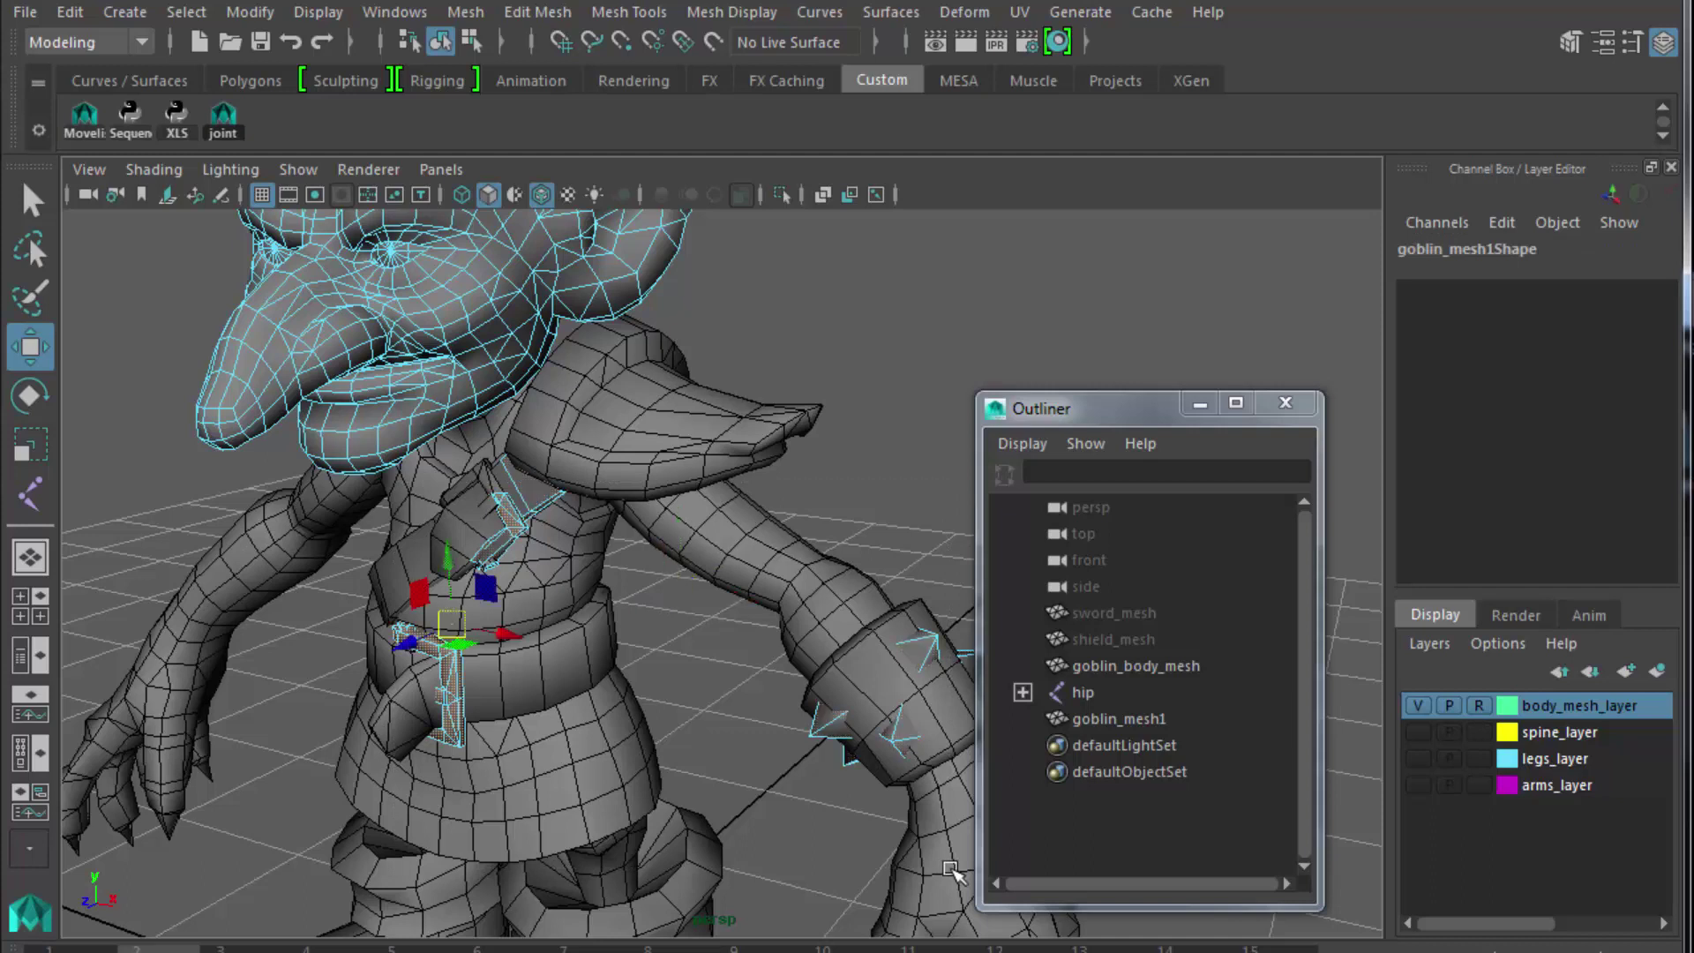
pyautogui.press('Delete')
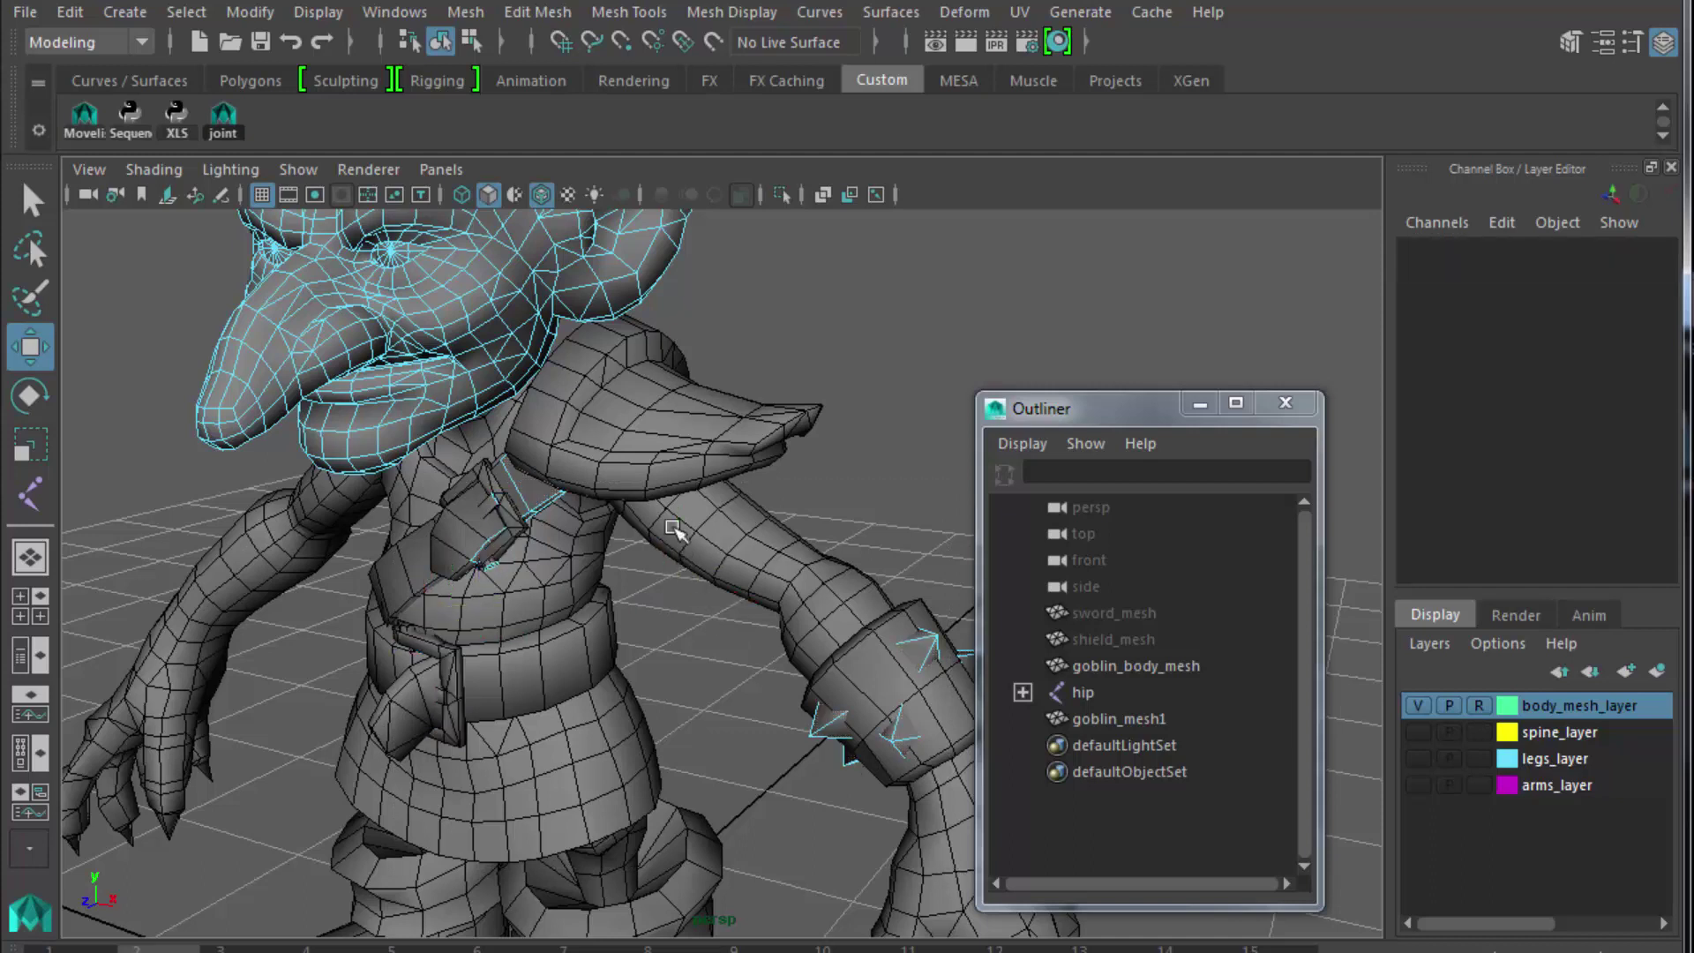
pyautogui.moveTo(668, 522); pyautogui.dragTo(1176, 904)
pyautogui.press('Delete')
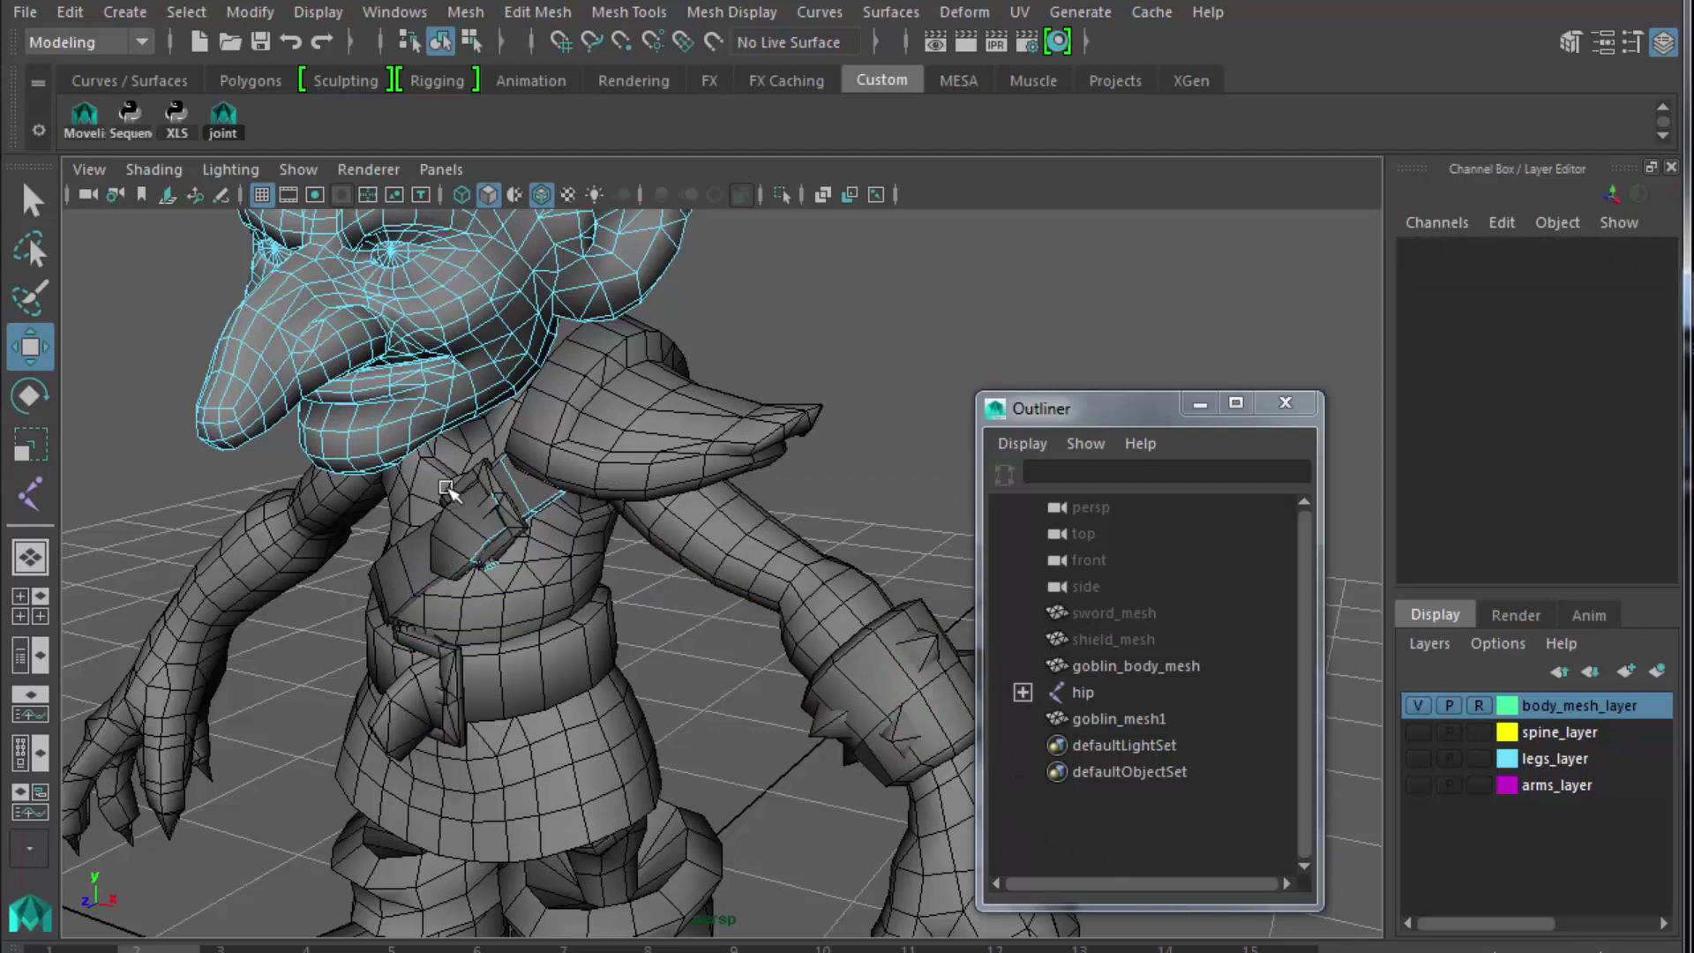
pyautogui.moveTo(440, 460); pyautogui.dragTo(729, 656)
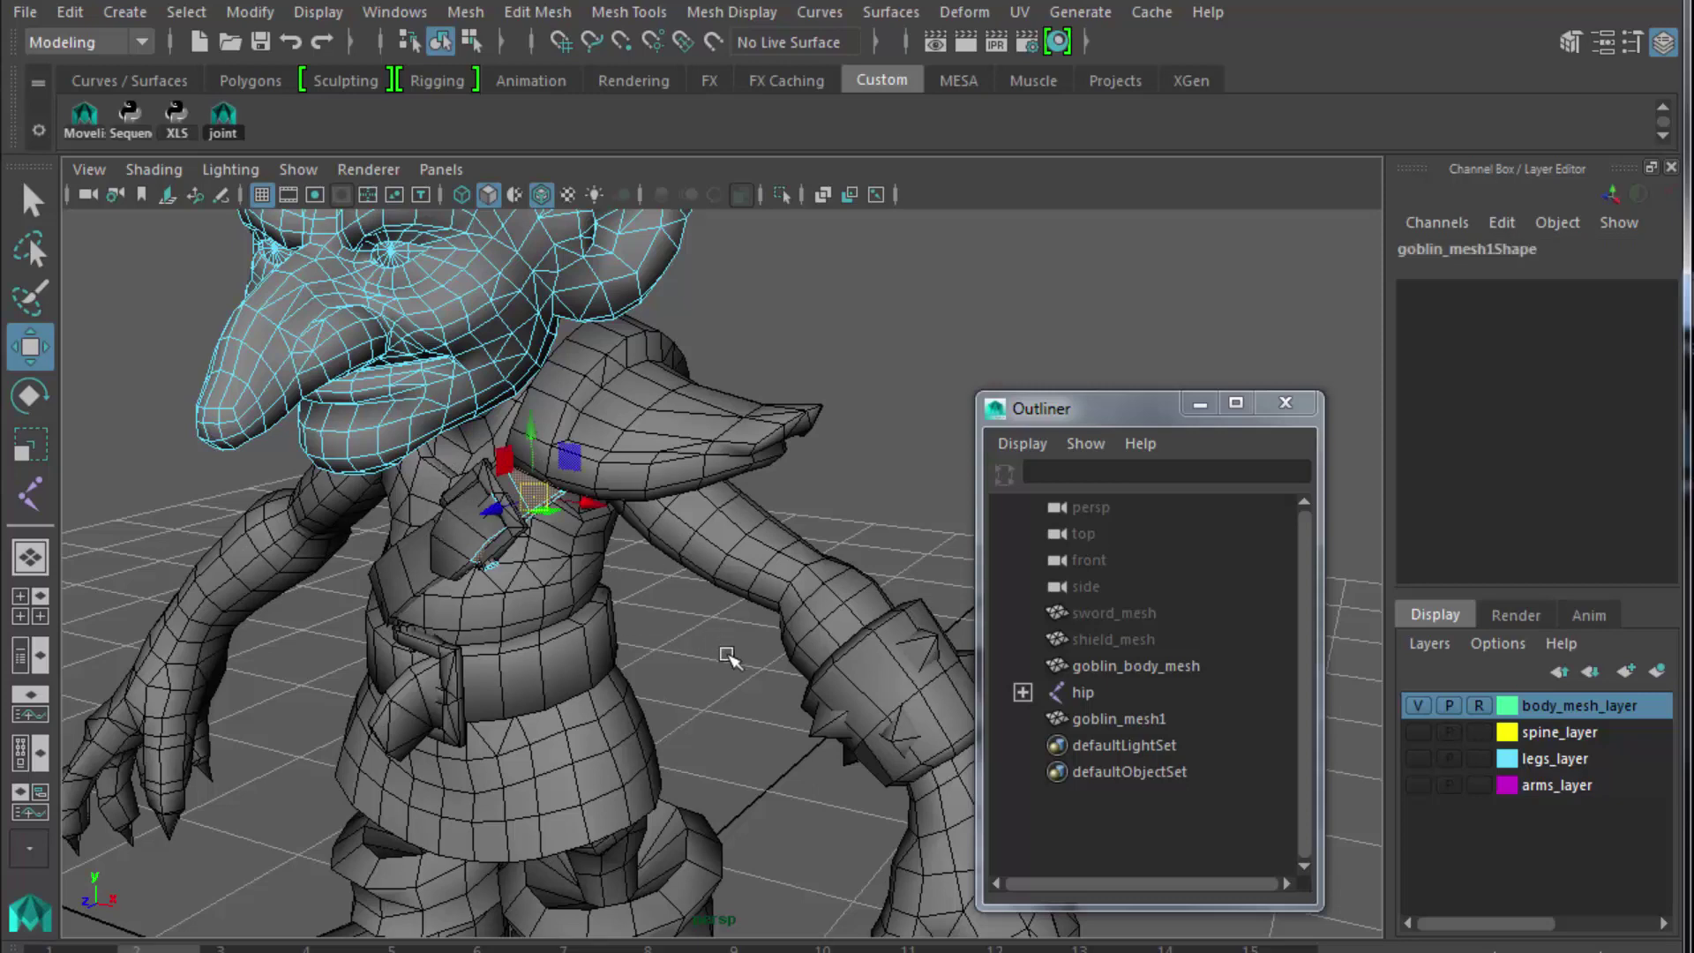
pyautogui.press('Delete')
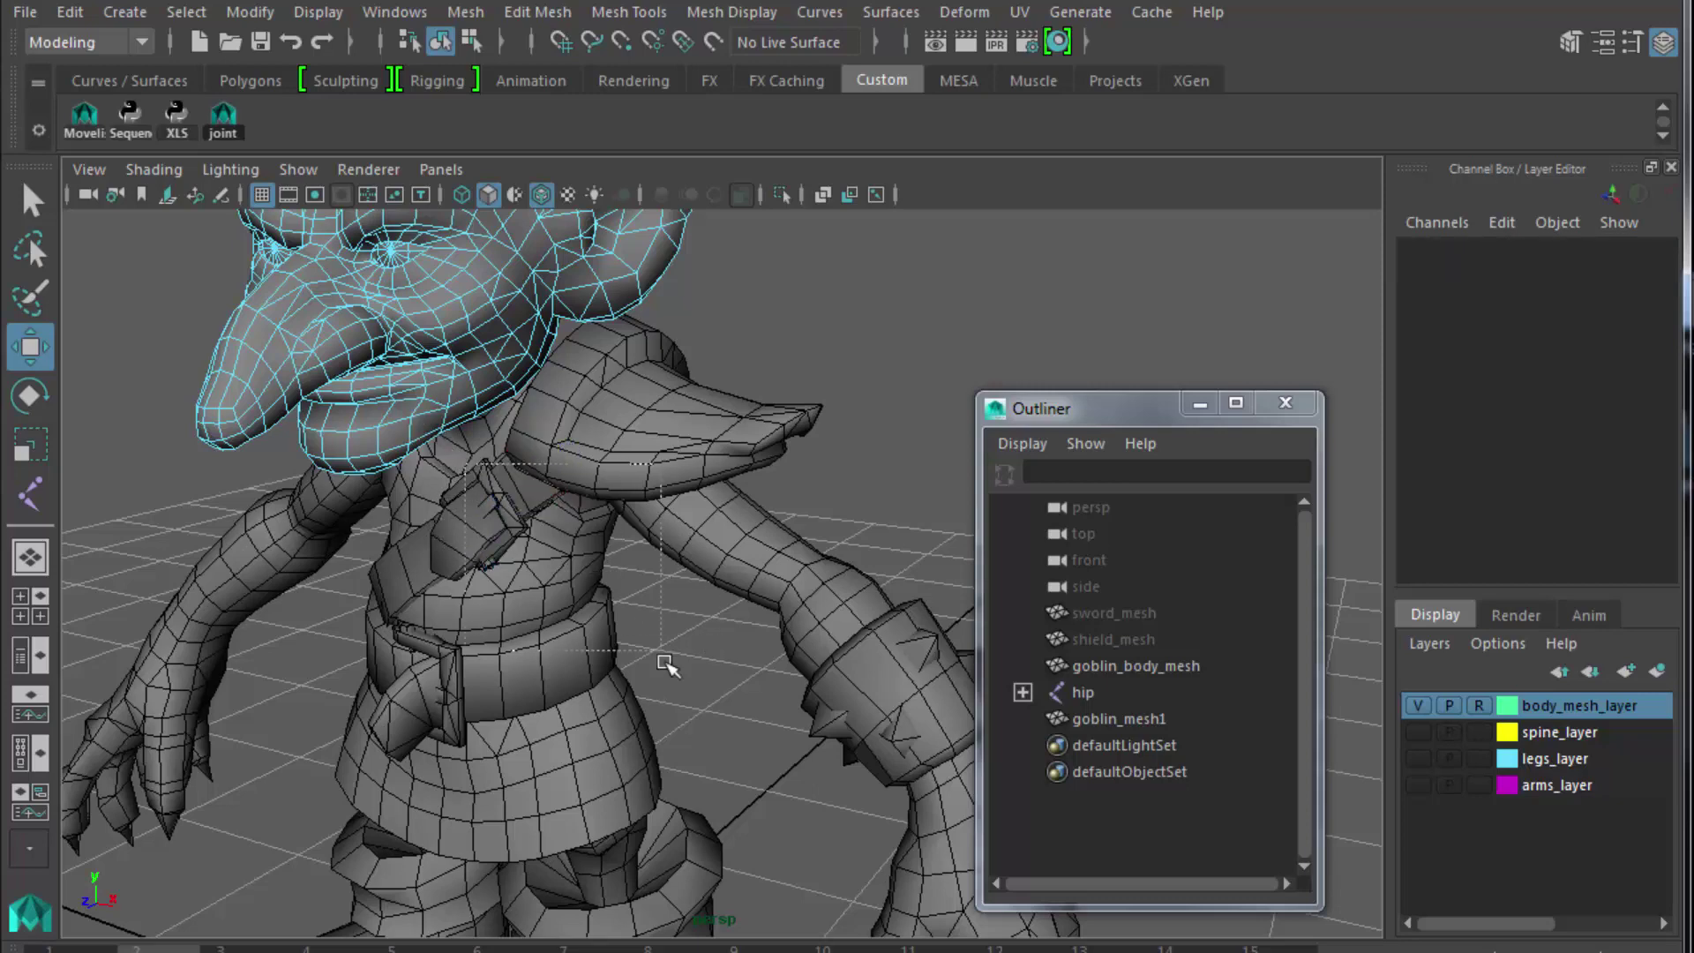
# Examine the goblin's head and neck seam from the back, front and side for leftover faces.
pyautogui.scroll(-5, 666, 666)
pyautogui.keyDown('alt'); pyautogui.moveTo(561, 675); pyautogui.dragTo(875, 625); pyautogui.keyUp('alt')
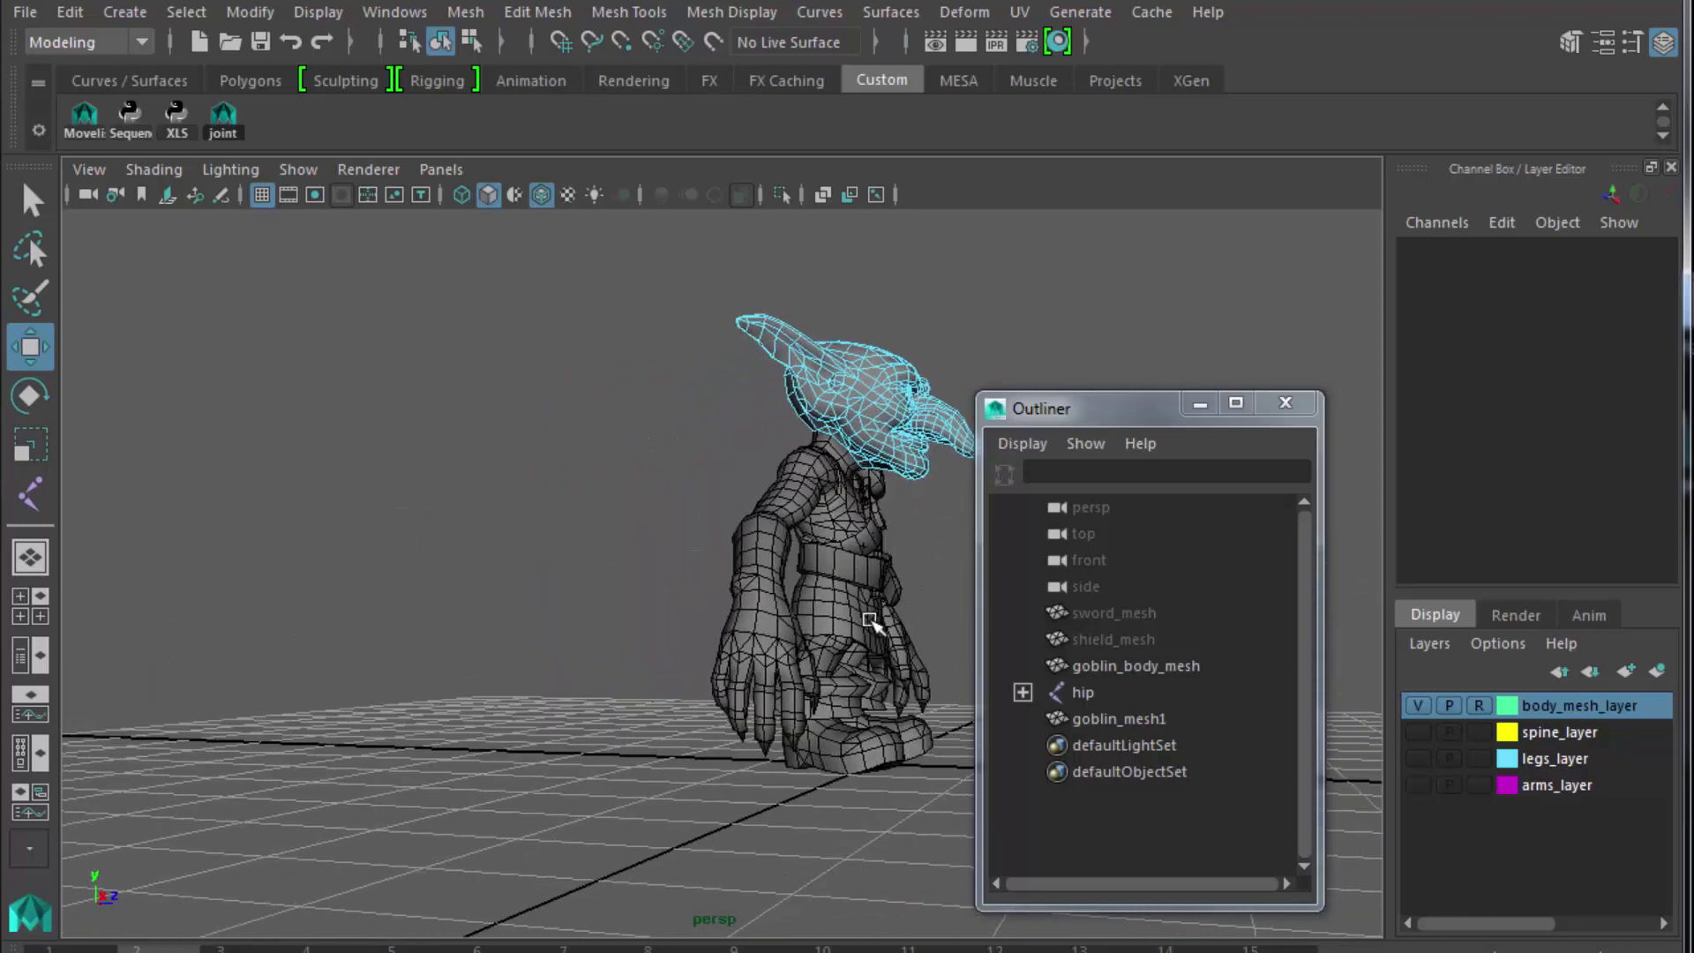
pyautogui.keyDown('alt'); pyautogui.moveTo(875, 625); pyautogui.dragTo(723, 706, button='middle'); pyautogui.keyUp('alt')
pyautogui.keyDown('alt'); pyautogui.moveTo(723, 707); pyautogui.dragTo(922, 702); pyautogui.keyUp('alt')
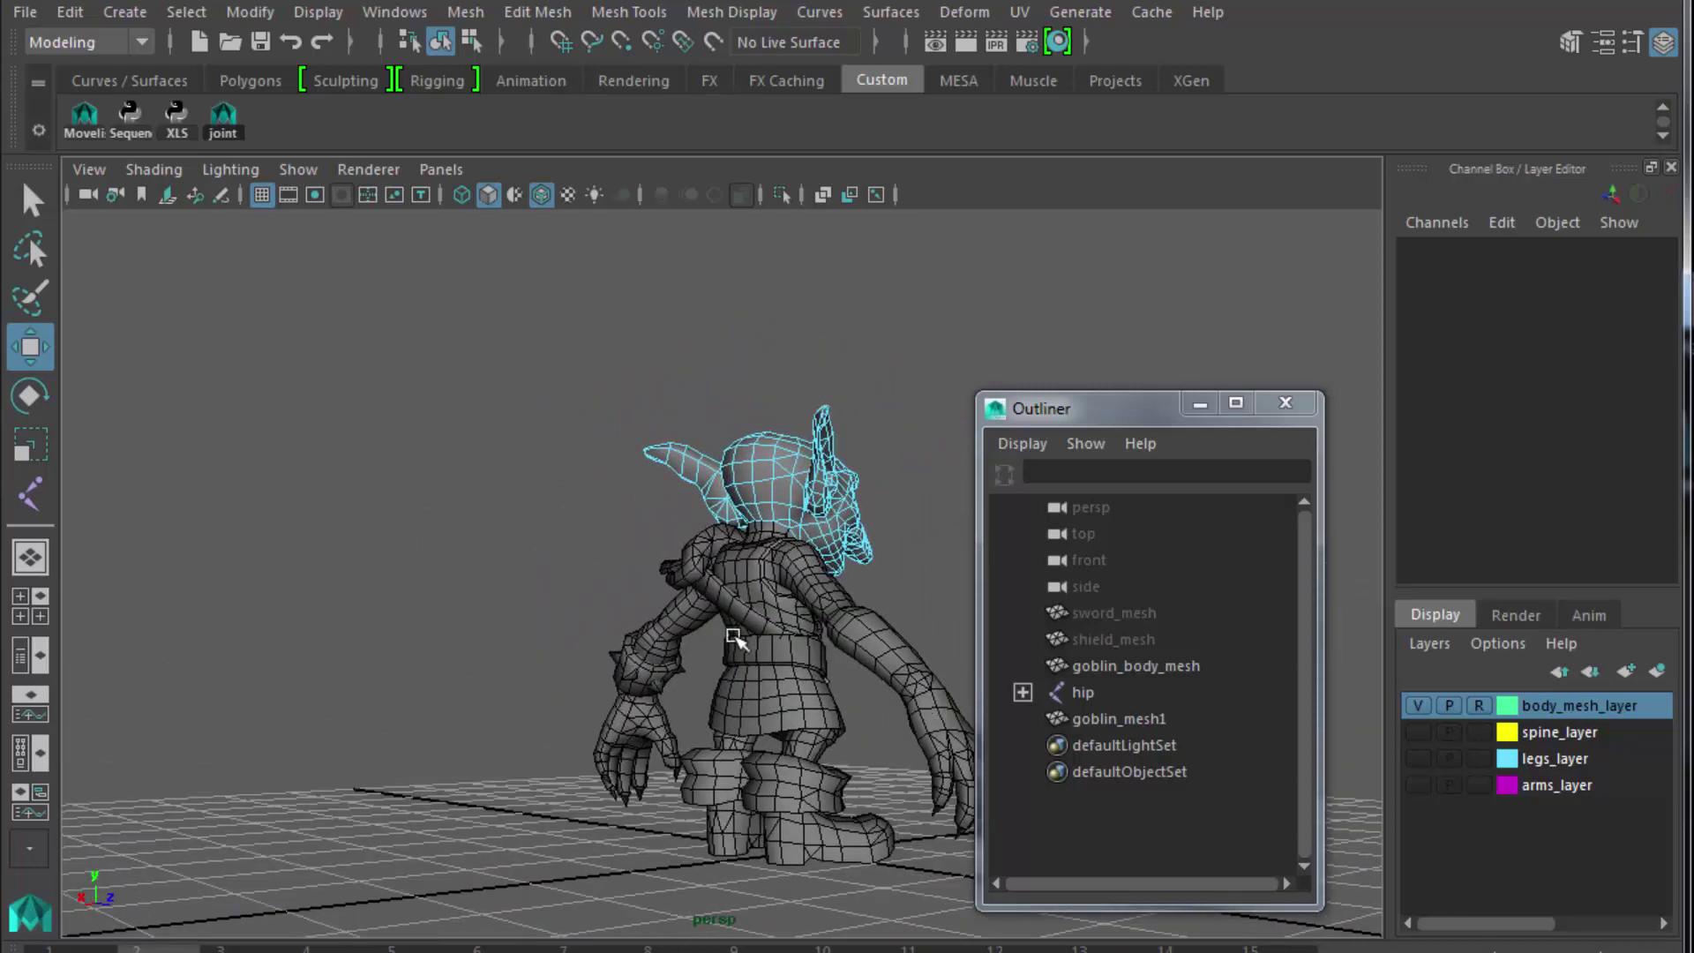
pyautogui.scroll(5, 727, 634)
pyautogui.scroll(5, 727, 633)
pyautogui.keyDown('alt'); pyautogui.moveTo(728, 634); pyautogui.dragTo(653, 795, button='middle'); pyautogui.keyUp('alt')
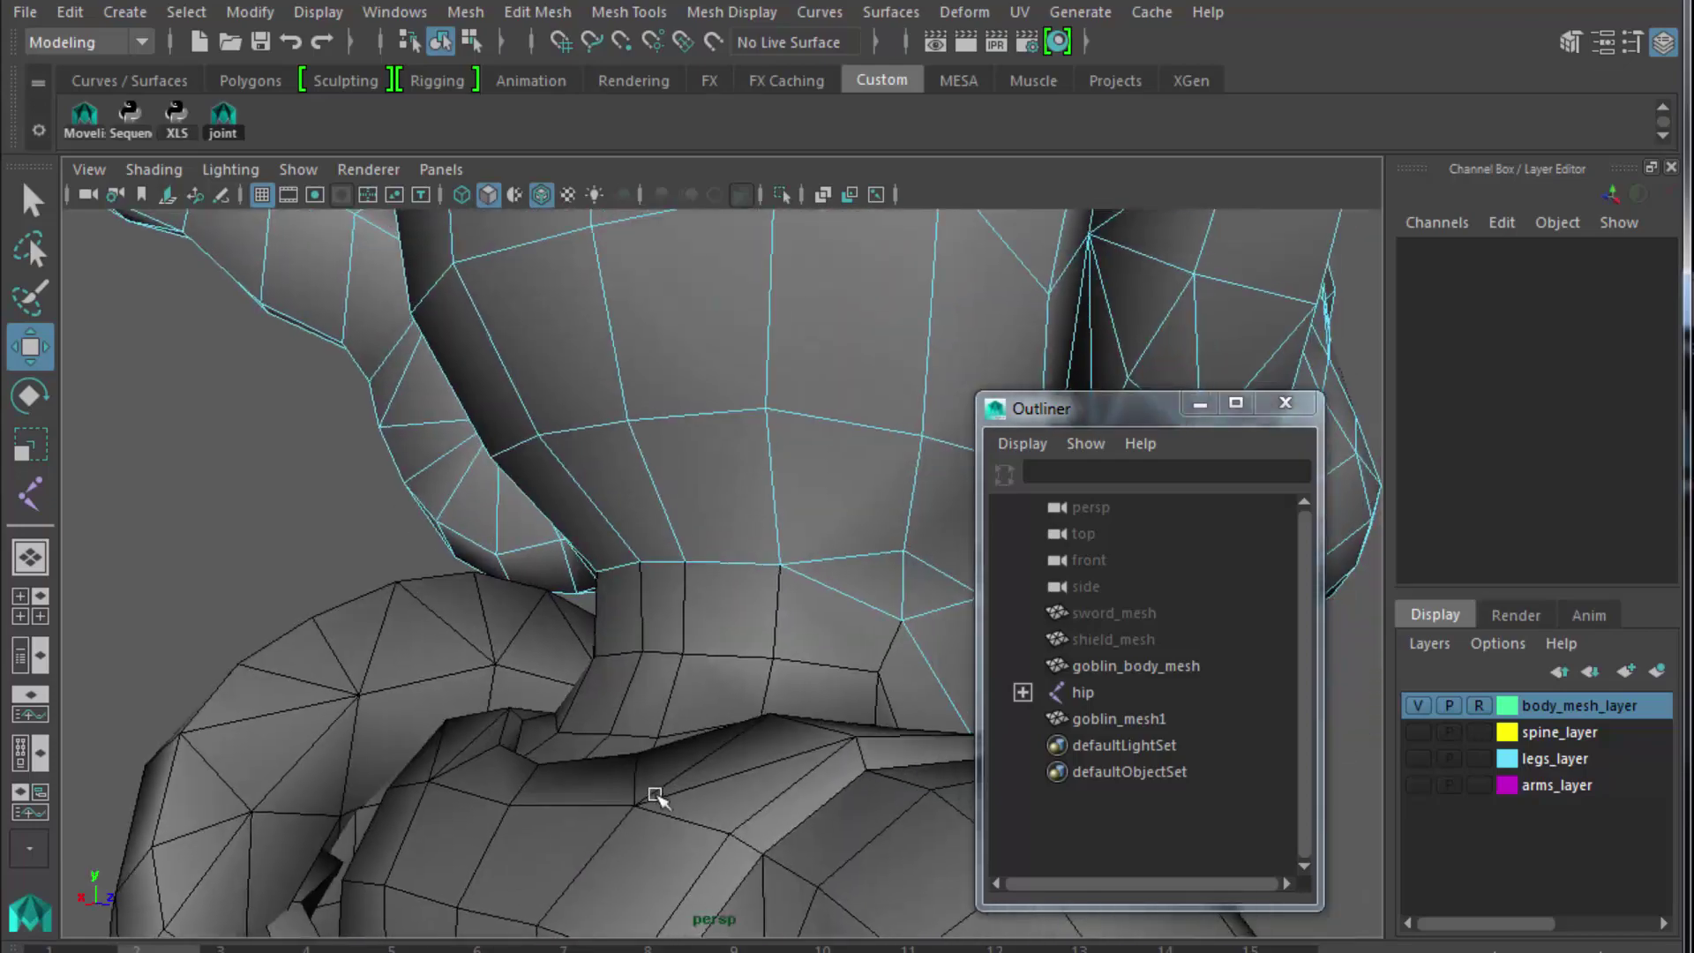
pyautogui.keyDown('alt'); pyautogui.moveTo(715, 766); pyautogui.dragTo(359, 692); pyautogui.keyUp('alt')
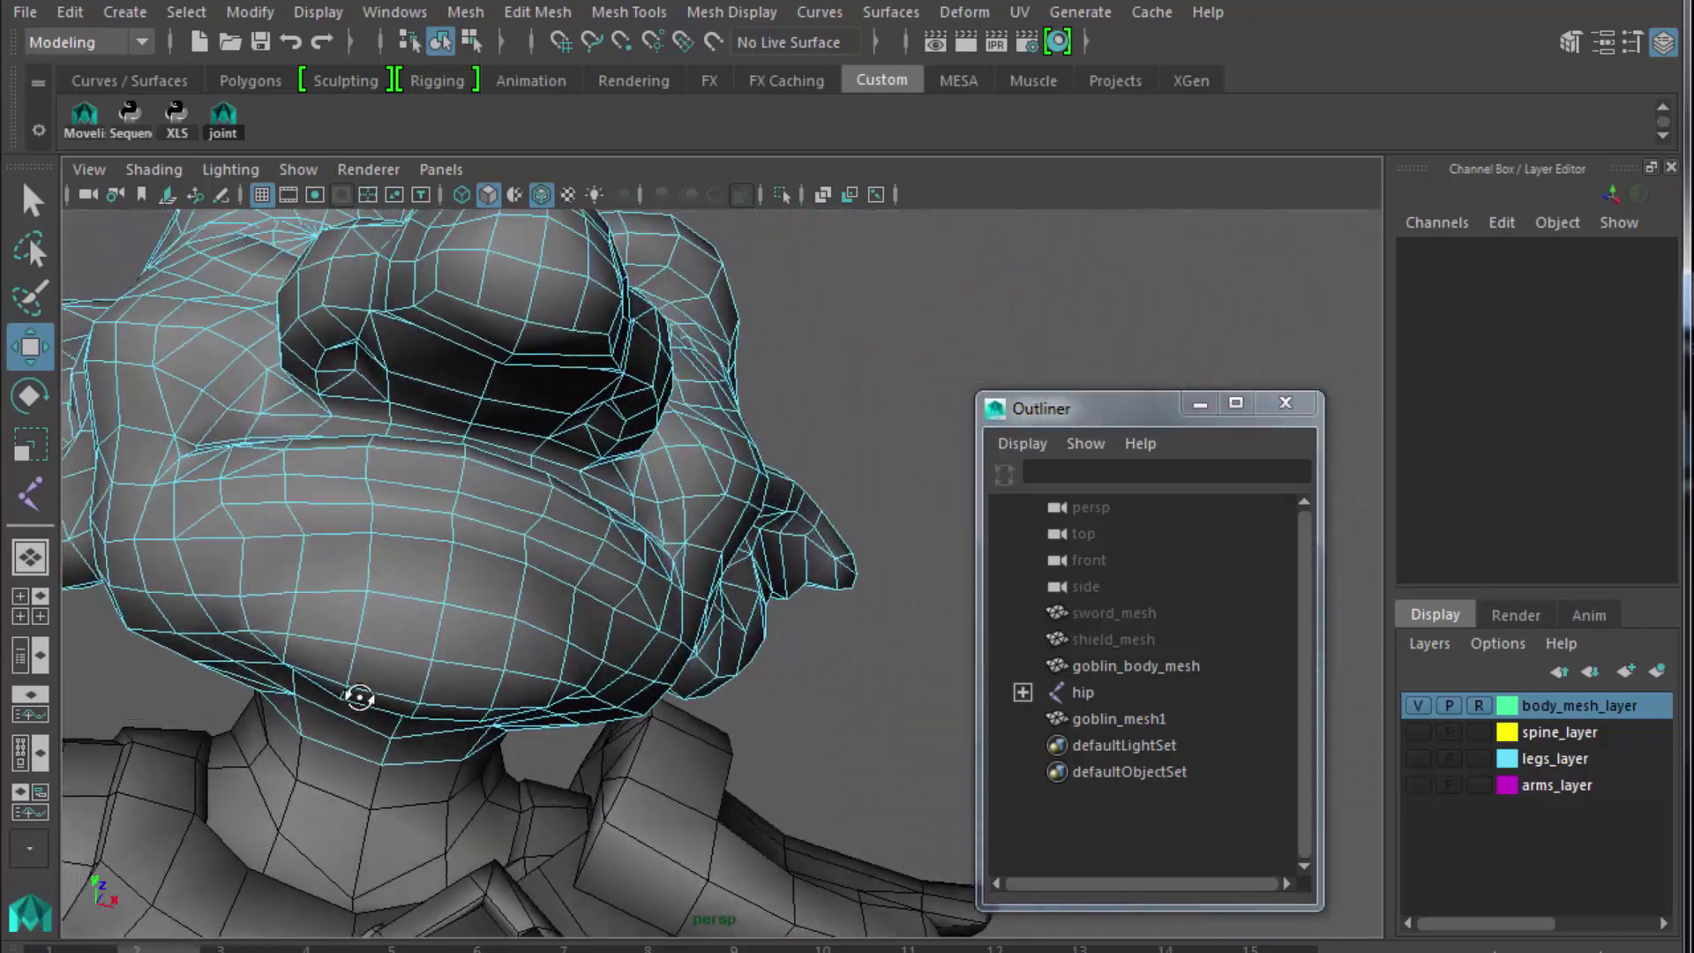
pyautogui.keyDown('alt'); pyautogui.moveTo(359, 691); pyautogui.dragTo(474, 675, button='middle'); pyautogui.keyUp('alt')
pyautogui.keyDown('alt'); pyautogui.moveTo(474, 674); pyautogui.dragTo(468, 578); pyautogui.keyUp('alt')
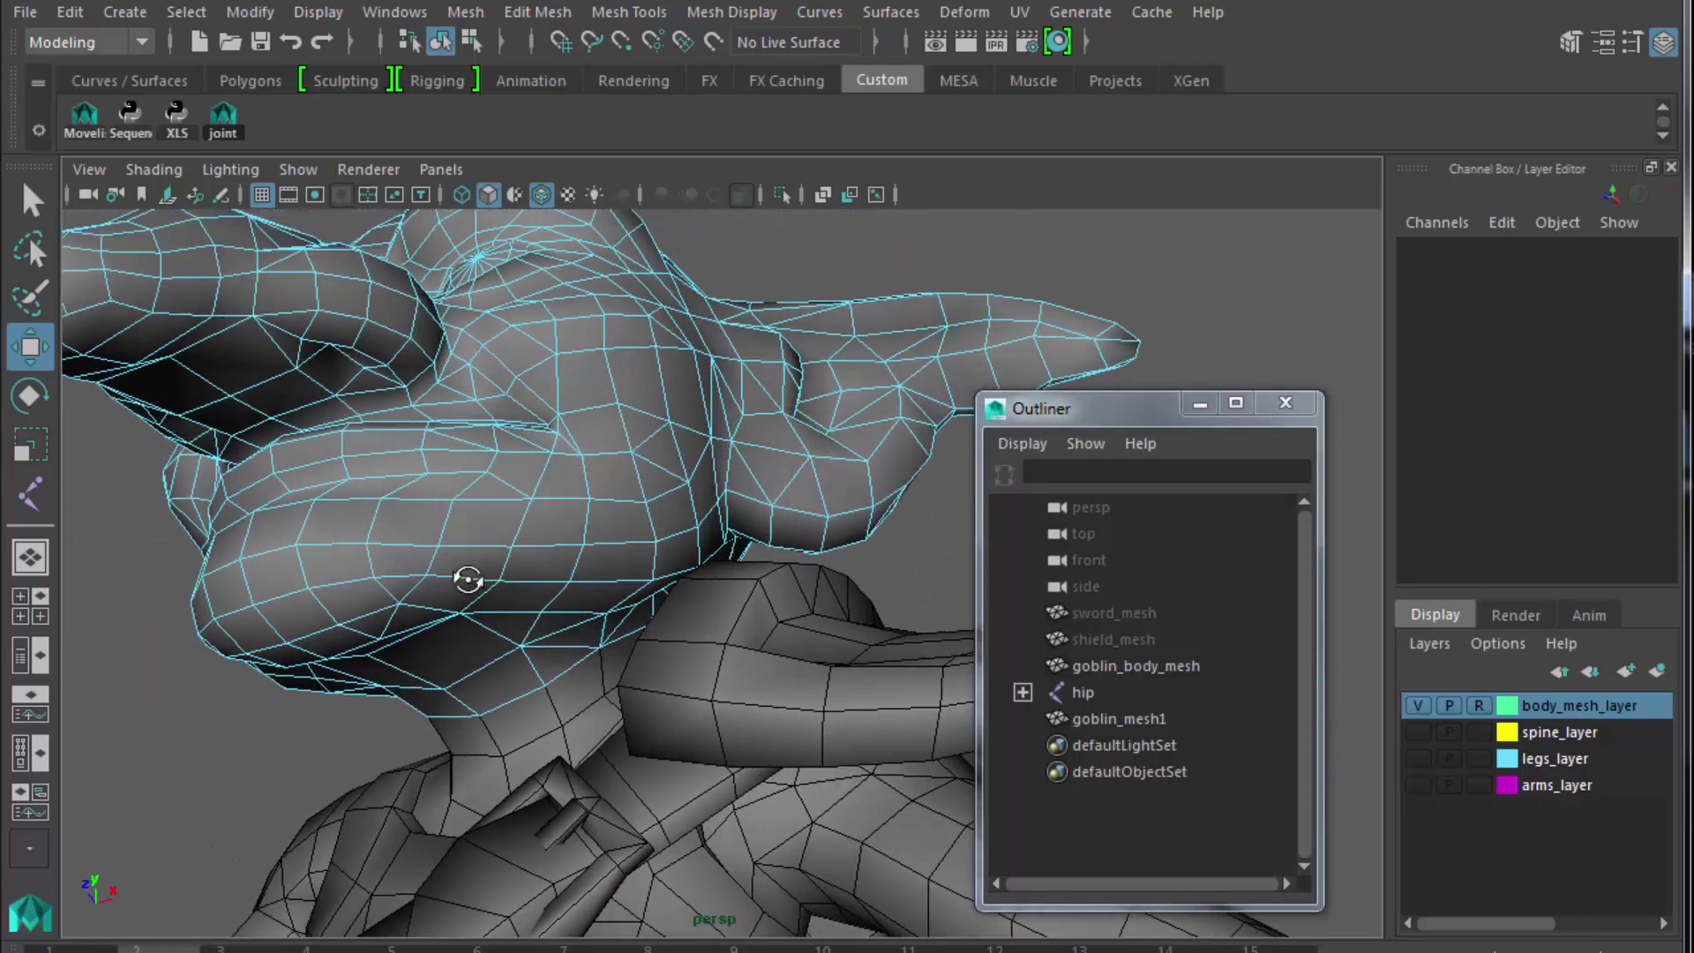
# Return goblin_mesh1 to object mode, select it, and create a display layer from the selection.
pyautogui.click(1433, 644)
pyautogui.moveTo(761, 438); pyautogui.dragTo(806, 375, button='right')
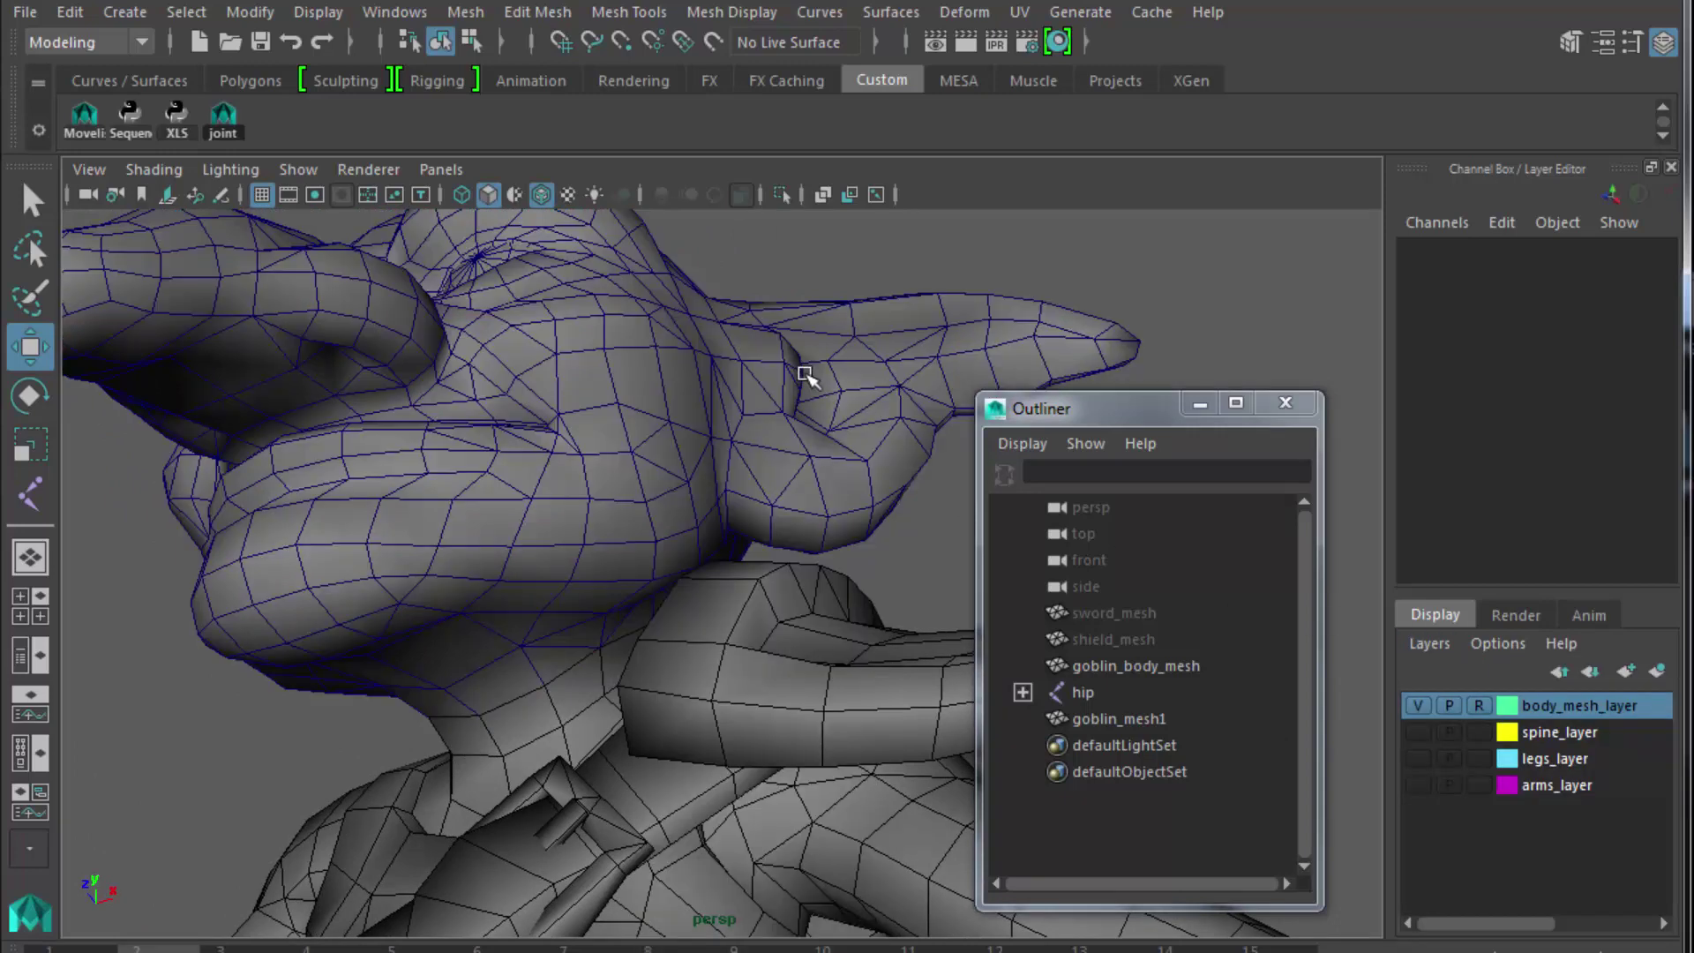
pyautogui.click(805, 374)
pyautogui.click(1433, 644)
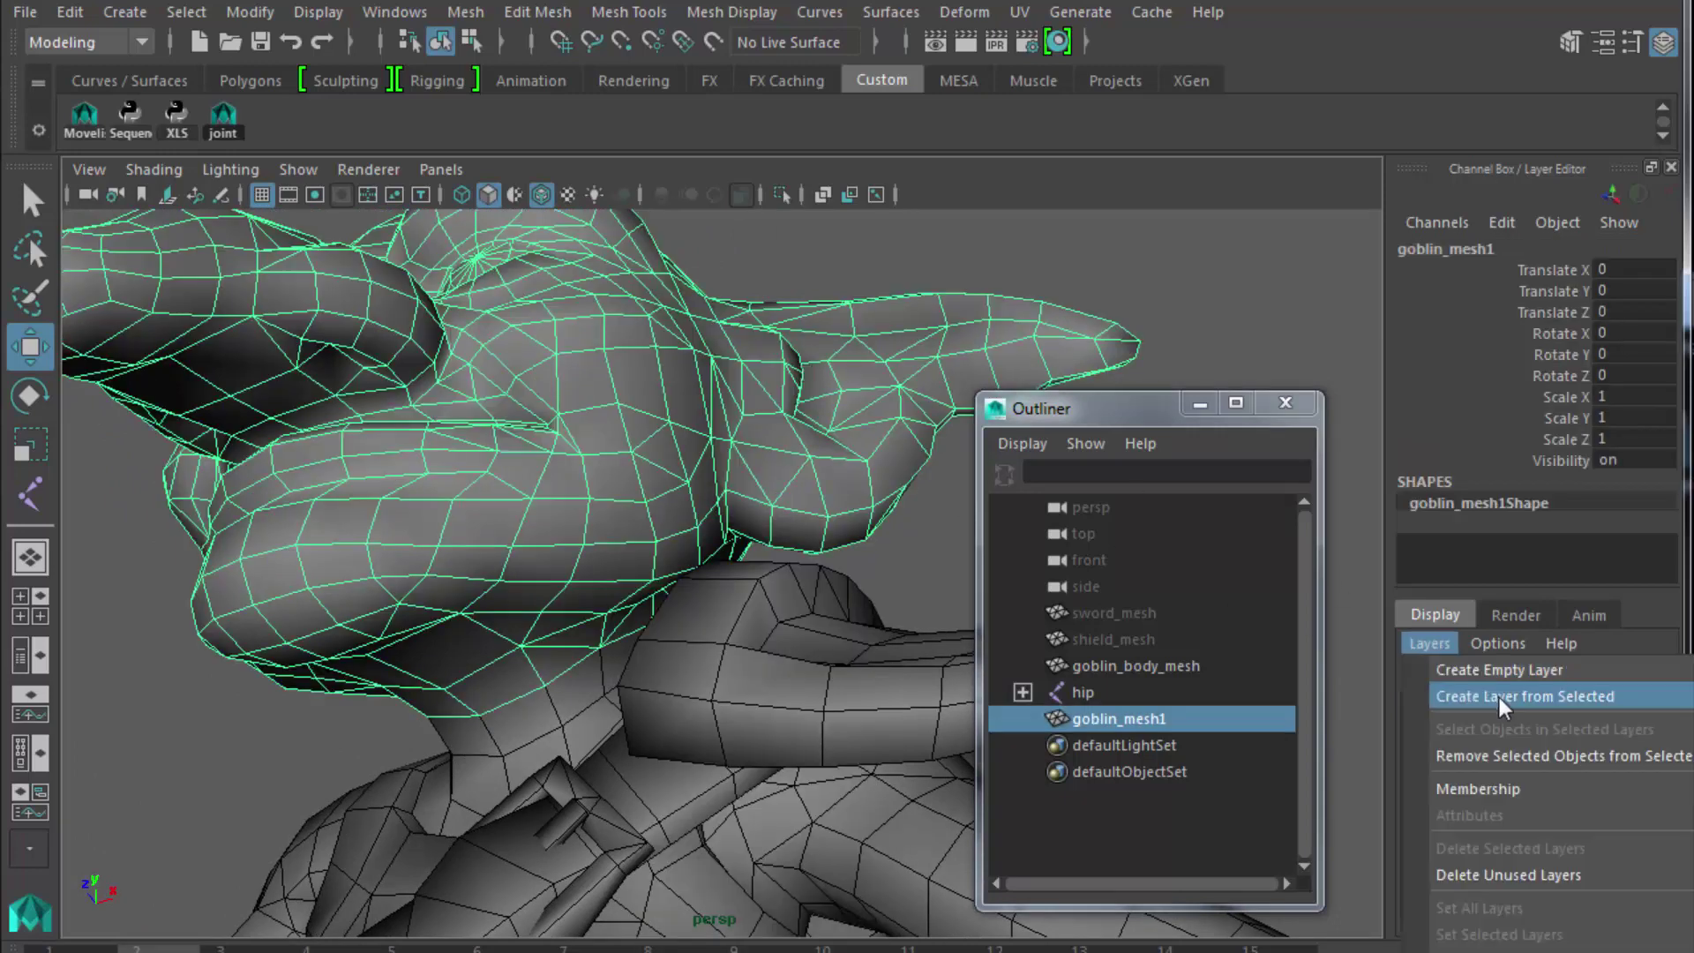
pyautogui.click(1500, 697)
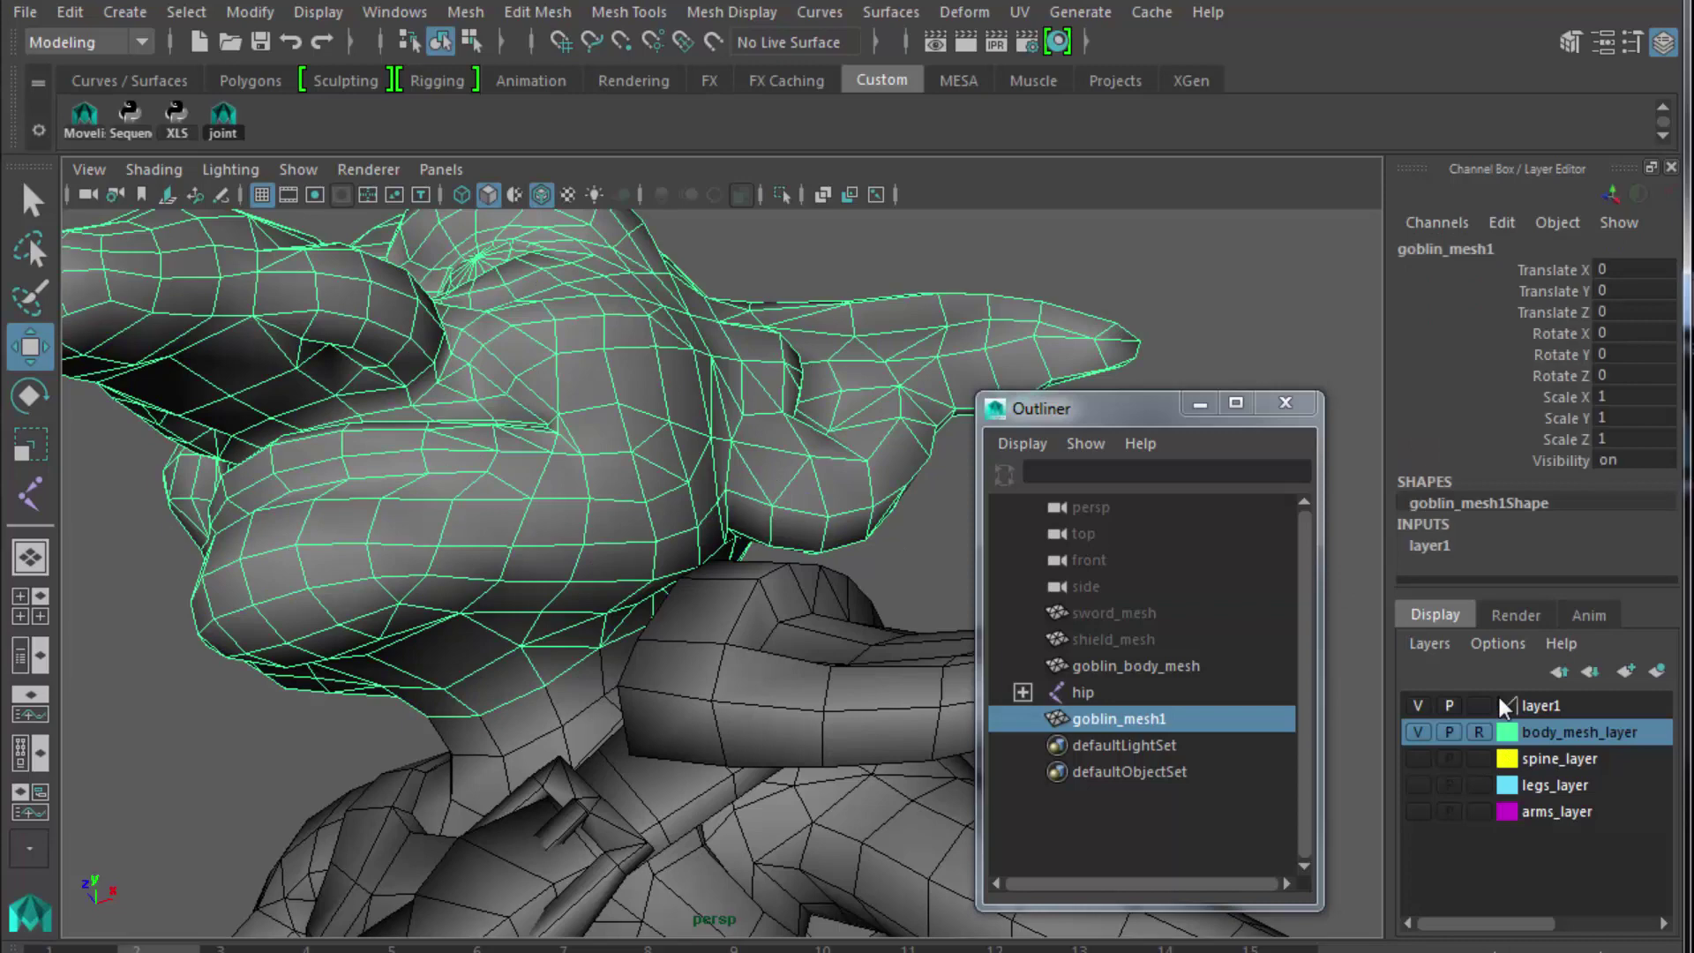
# Name the new display layer layer1head_mesh_layer and give it a teal colour.
pyautogui.doubleClick(1564, 707)
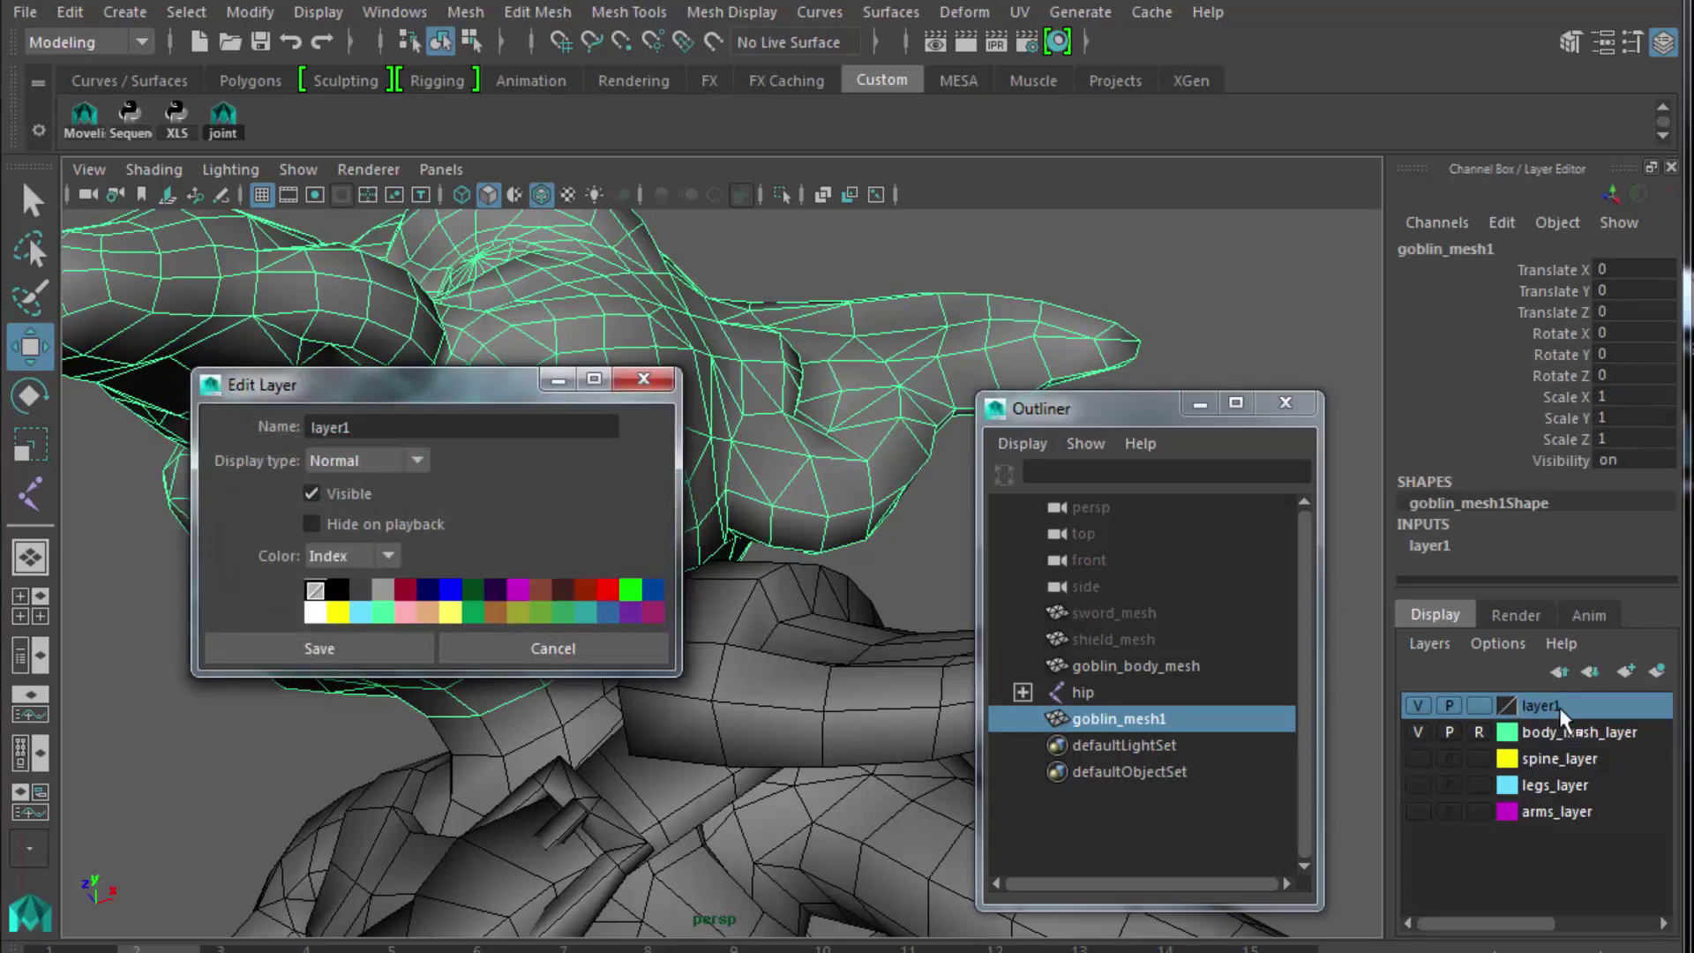
pyautogui.write('head_mesh_l')
pyautogui.press('BackSpace')
pyautogui.press('BackSpace')
pyautogui.press('BackSpace')
pyautogui.write('h_layer')
pyautogui.click(586, 614)
pyautogui.click(389, 639)
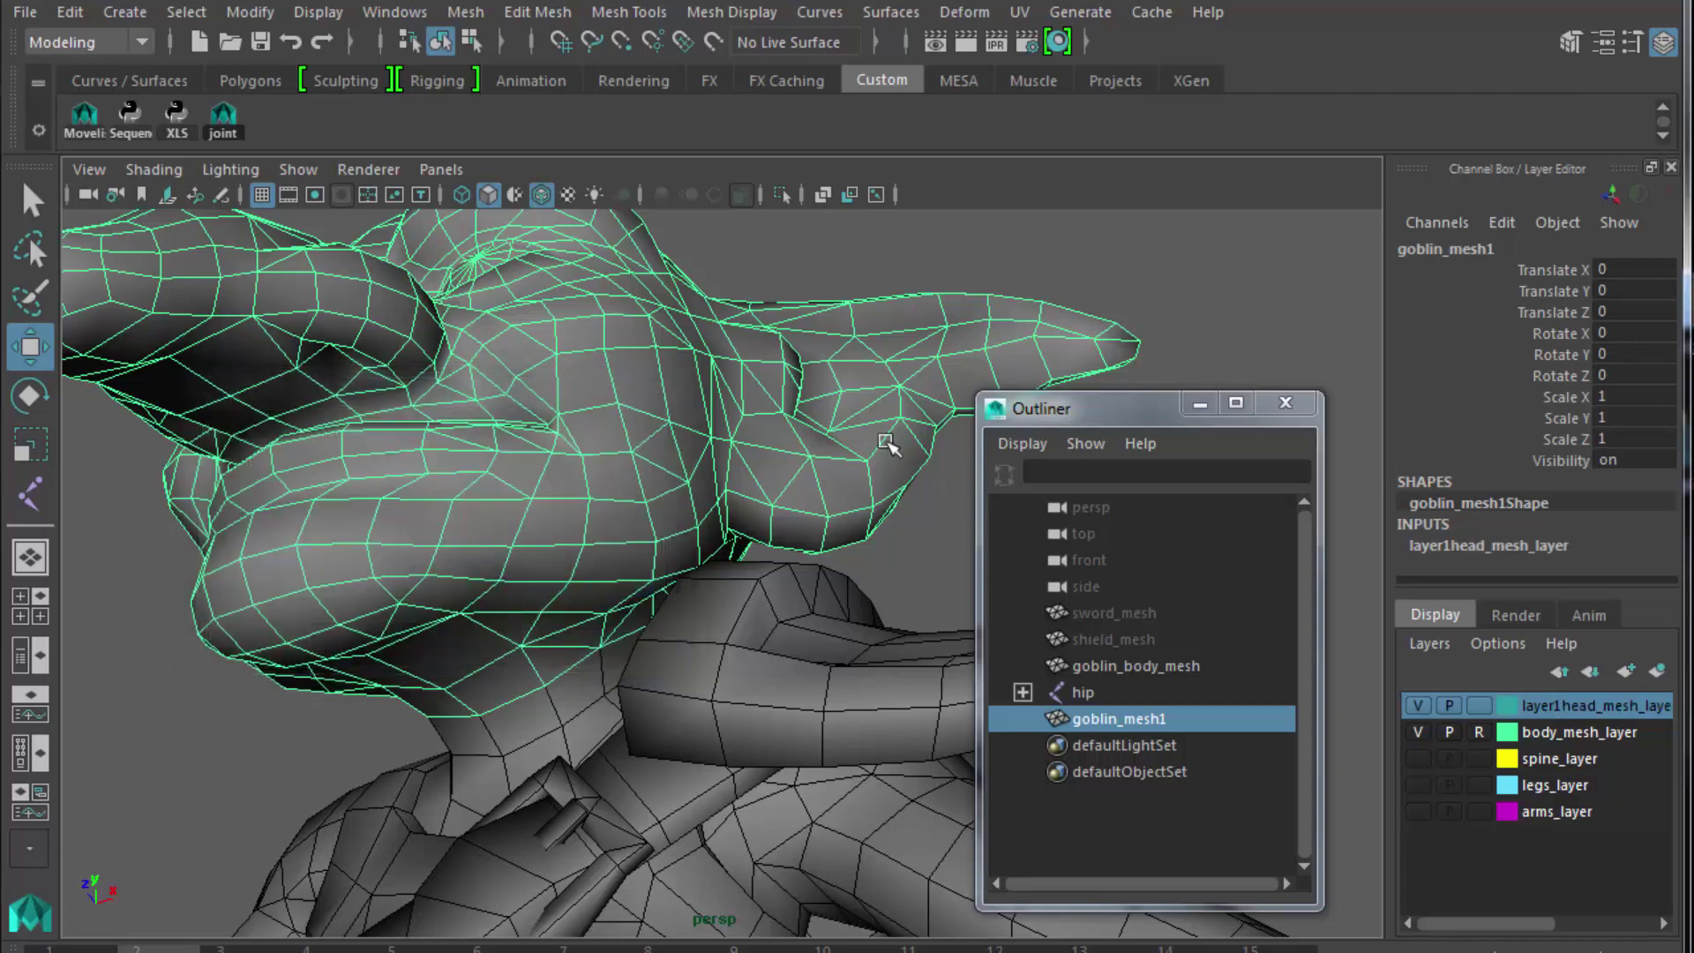
# Deselect the head mesh and set its display layer to reference mode.
pyautogui.click(1161, 306)
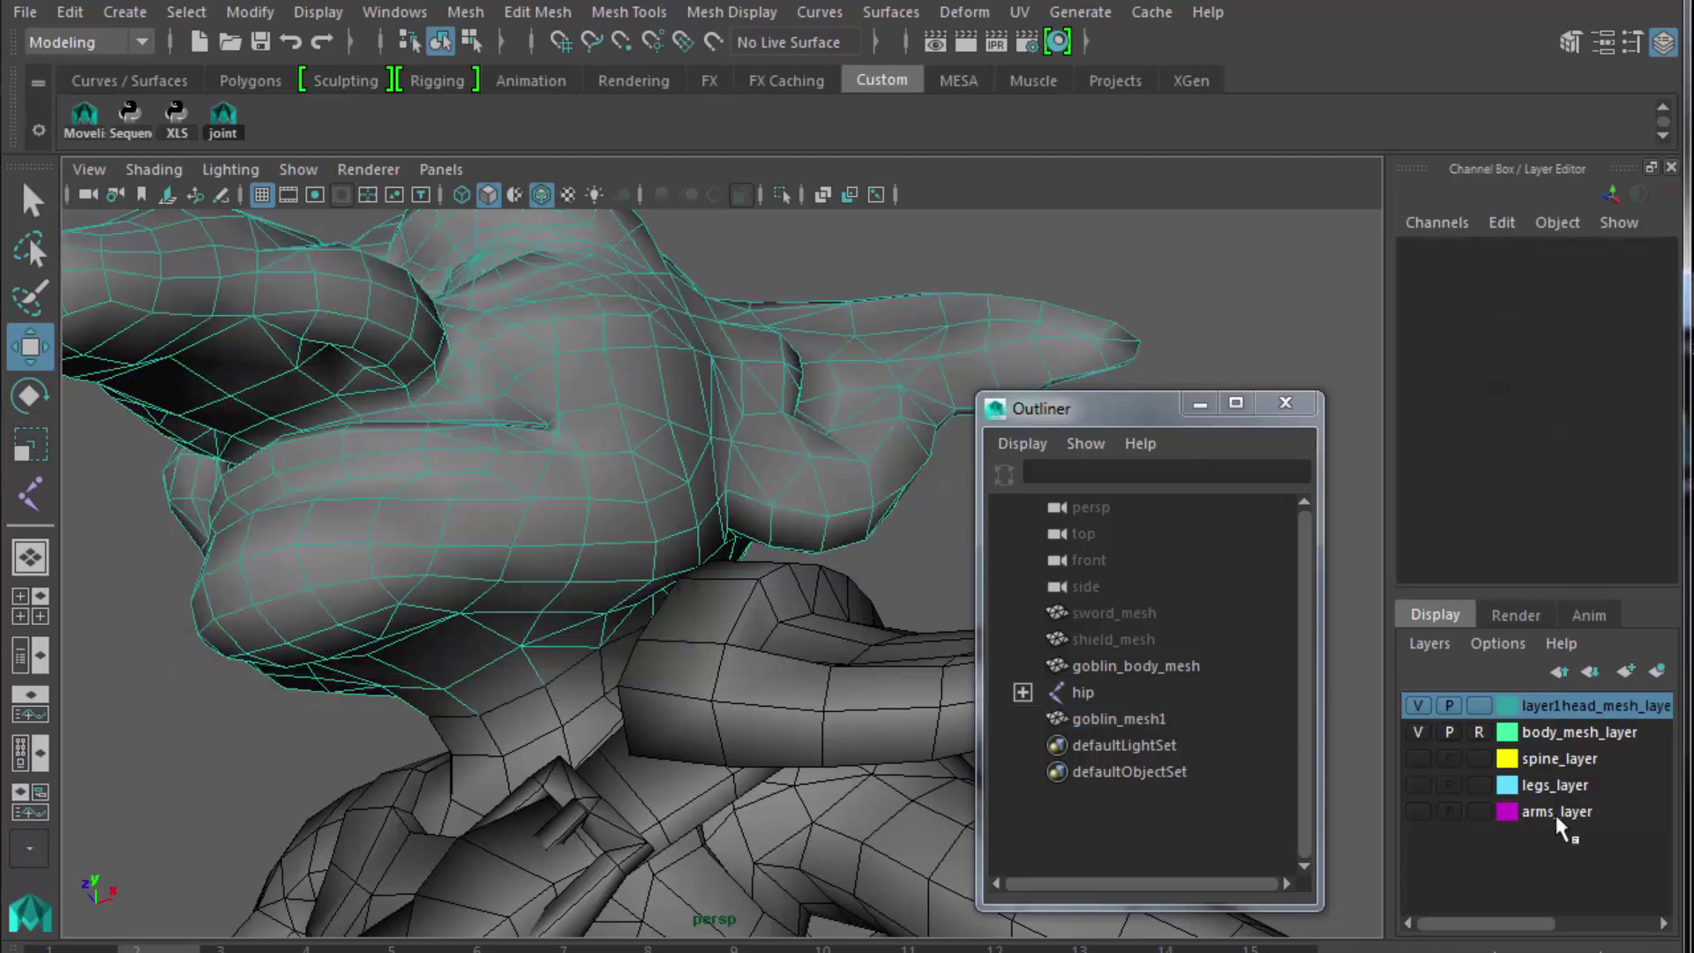
pyautogui.click(1479, 706)
pyautogui.click(1479, 706)
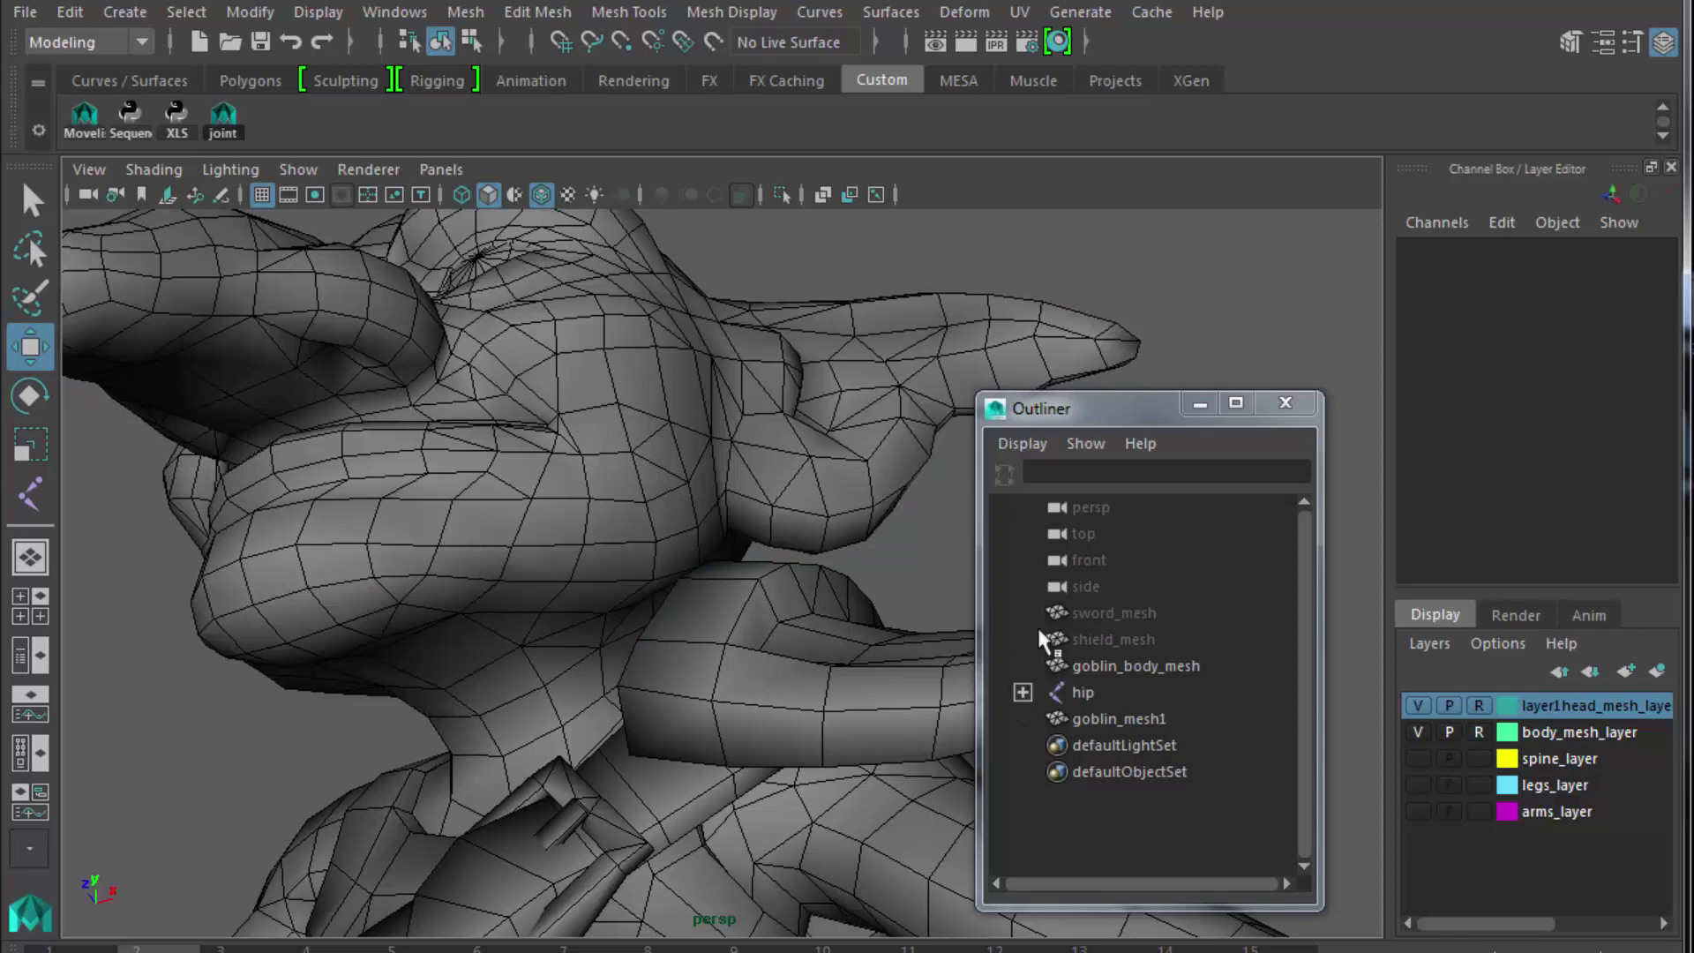
# Rename goblin_mesh1 as goblin_head_mesh in the Outliner.
pyautogui.doubleClick(1133, 712)
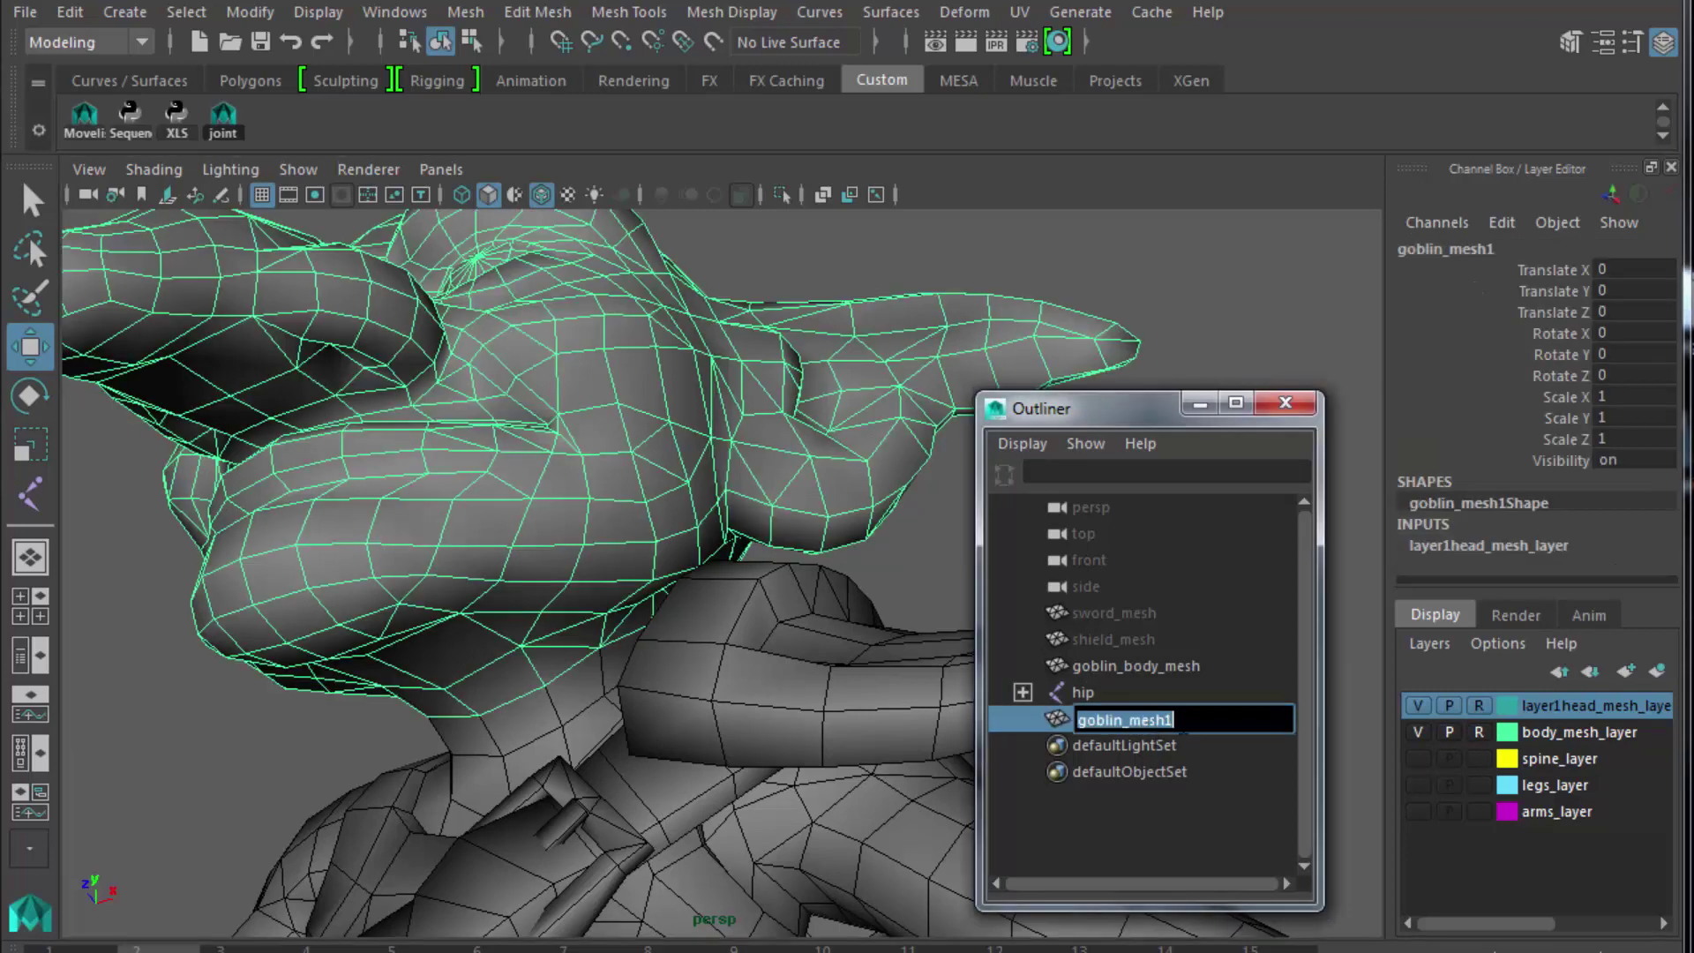
pyautogui.press('End')
pyautogui.press('BackSpace')
pyautogui.press('BackSpace')
pyautogui.press('BackSpace')
pyautogui.press('BackSpace')
pyautogui.press('BackSpace')
pyautogui.press('BackSpace')
pyautogui.write('_head_mesh')
pyautogui.press('Return')
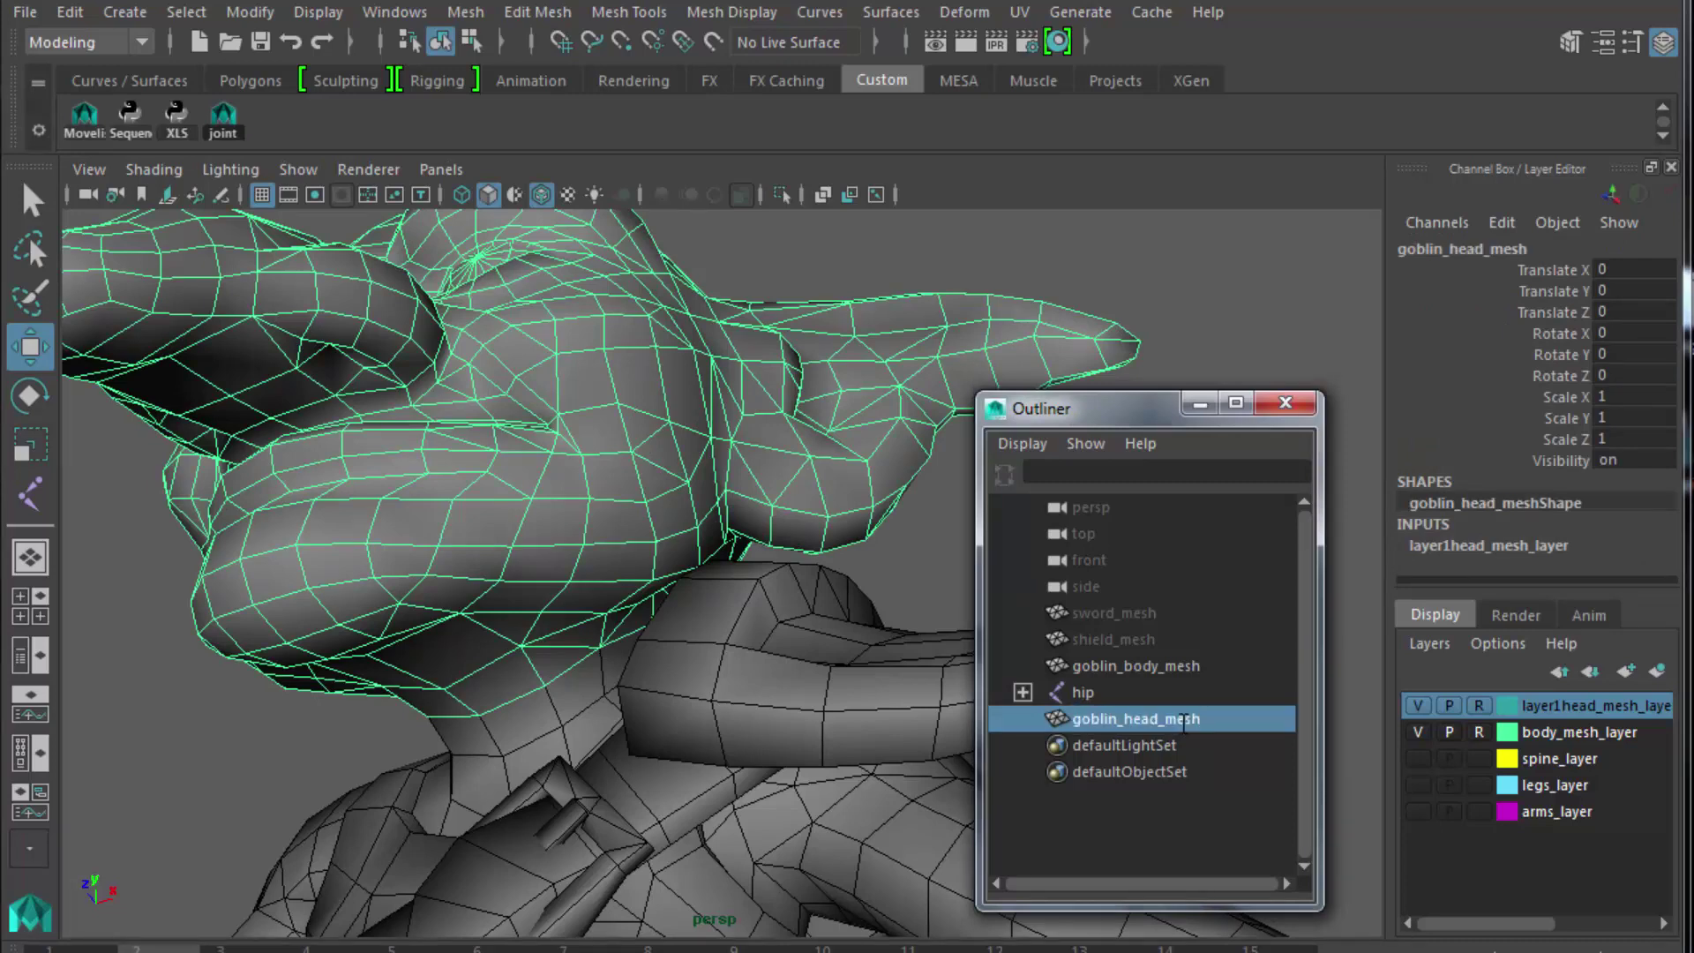
# Add goblin_body_mesh to the head mesh selection, delete all history in the scene, and clear the selection.
pyautogui.keyDown('ctrl'); pyautogui.click(1153, 668); pyautogui.keyUp('ctrl')
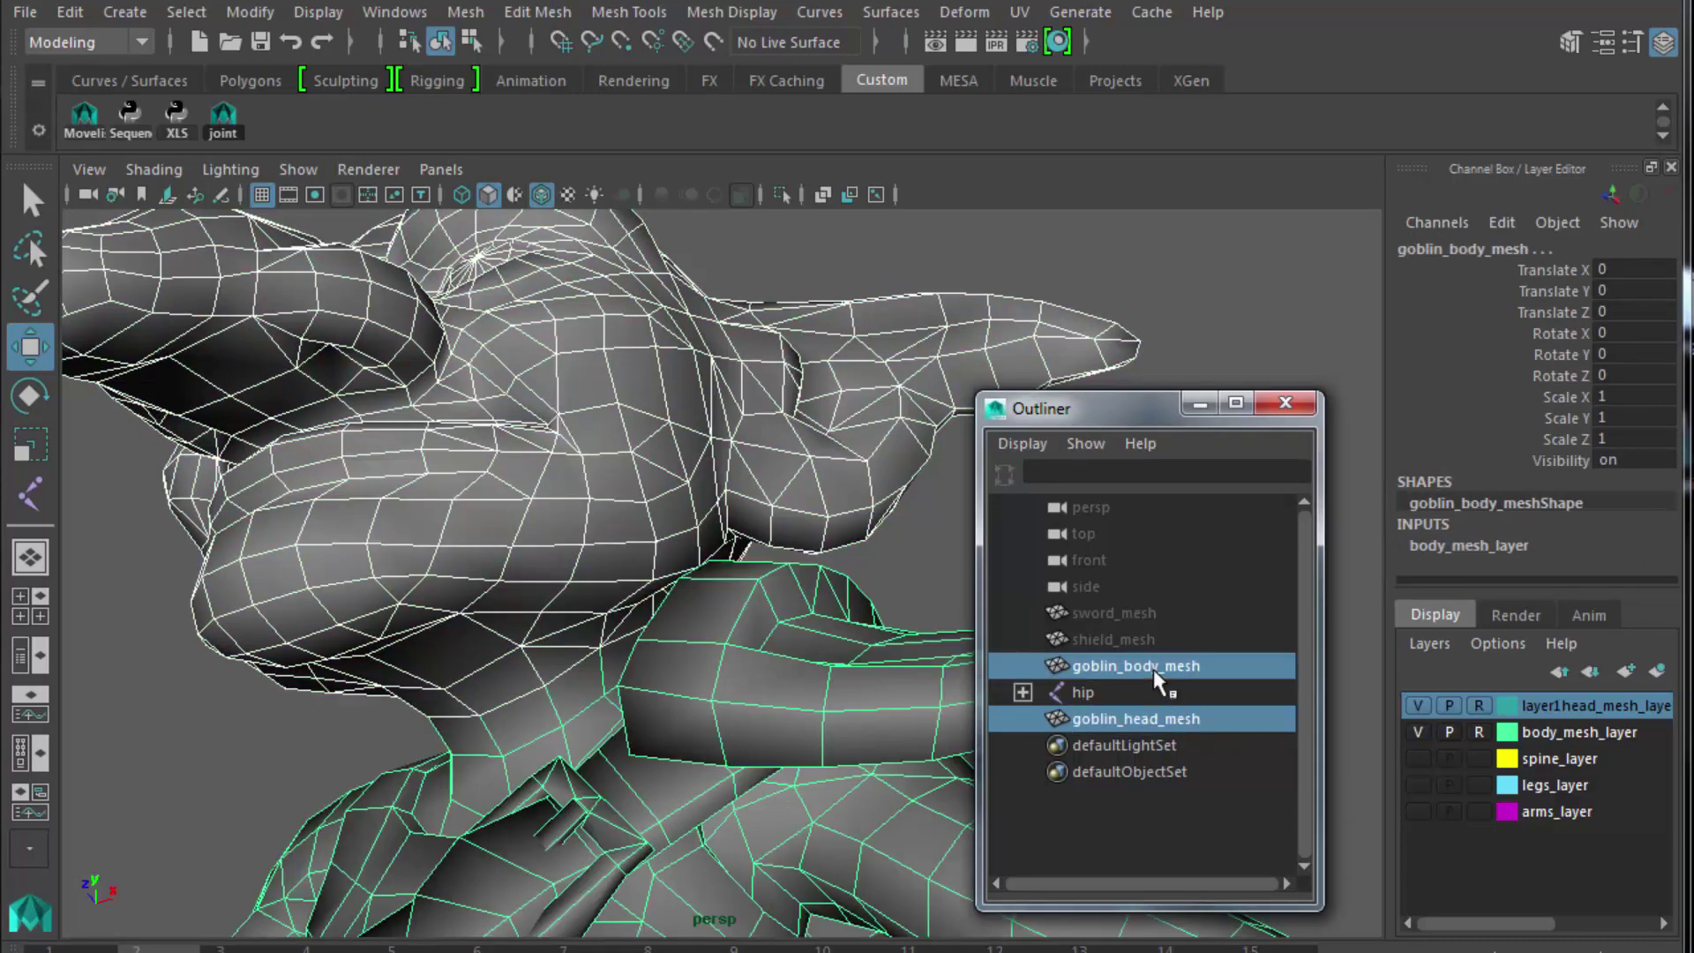
pyautogui.click(69, 12)
pyautogui.moveTo(279, 325)
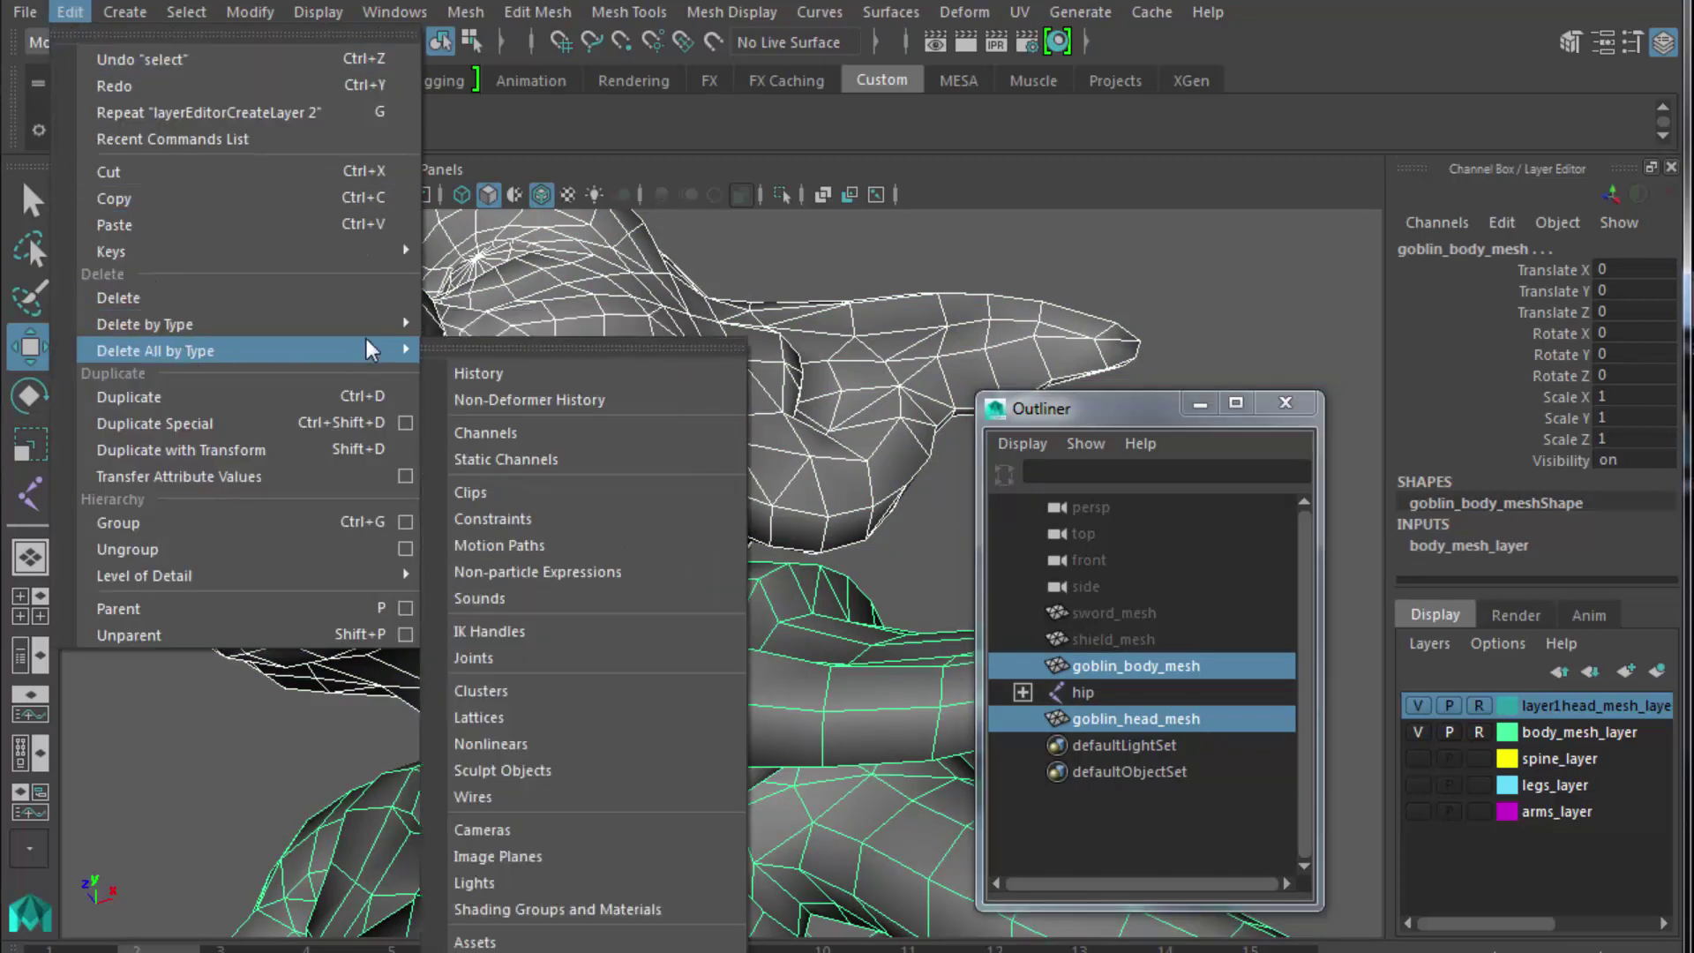
pyautogui.moveTo(351, 353)
pyautogui.click(473, 373)
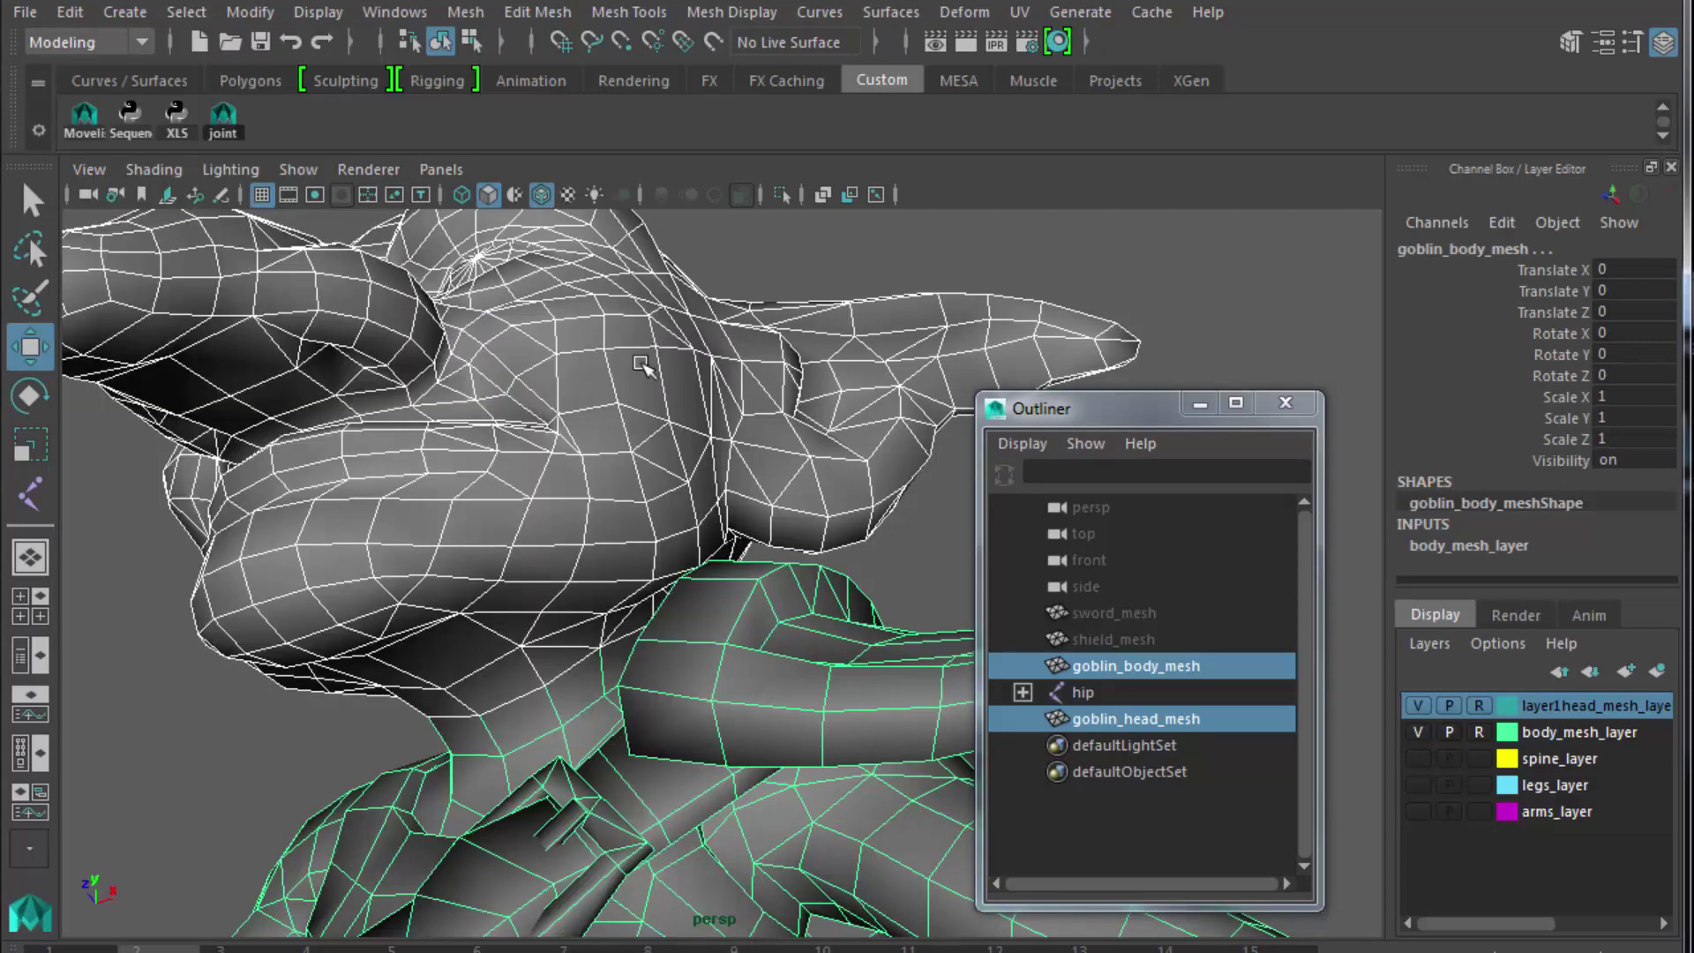
pyautogui.click(951, 268)
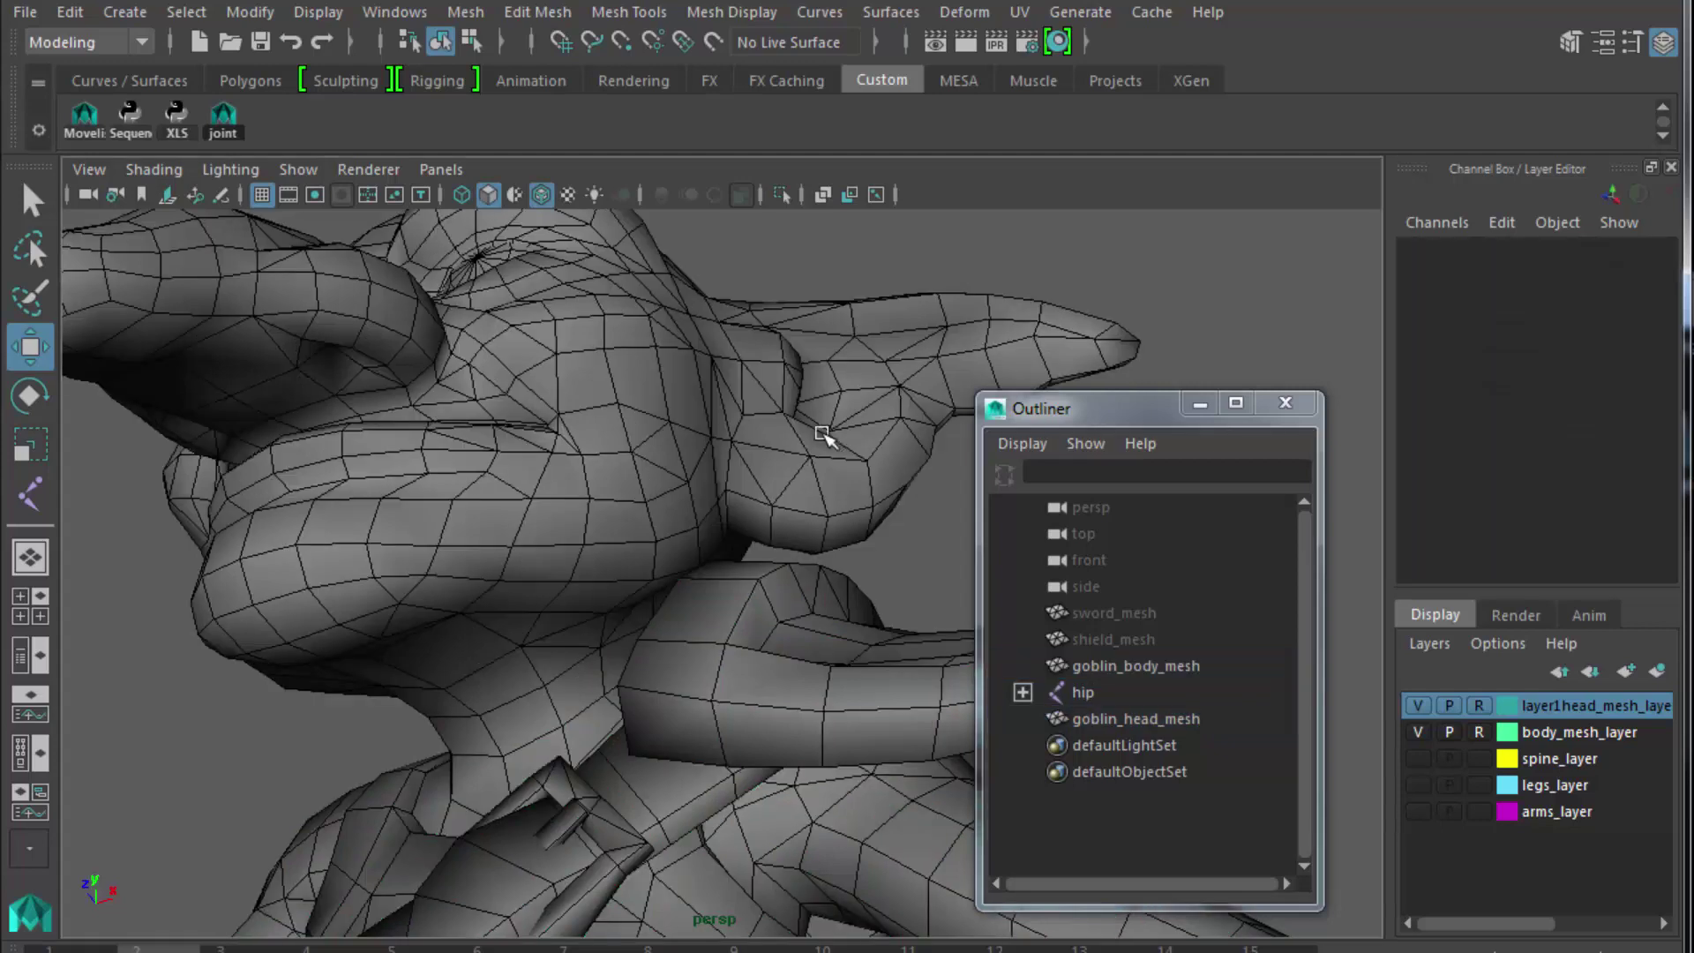
# Frame goblin_head_mesh and examine how the head sits on the body of the whole goblin.
pyautogui.click(1138, 718)
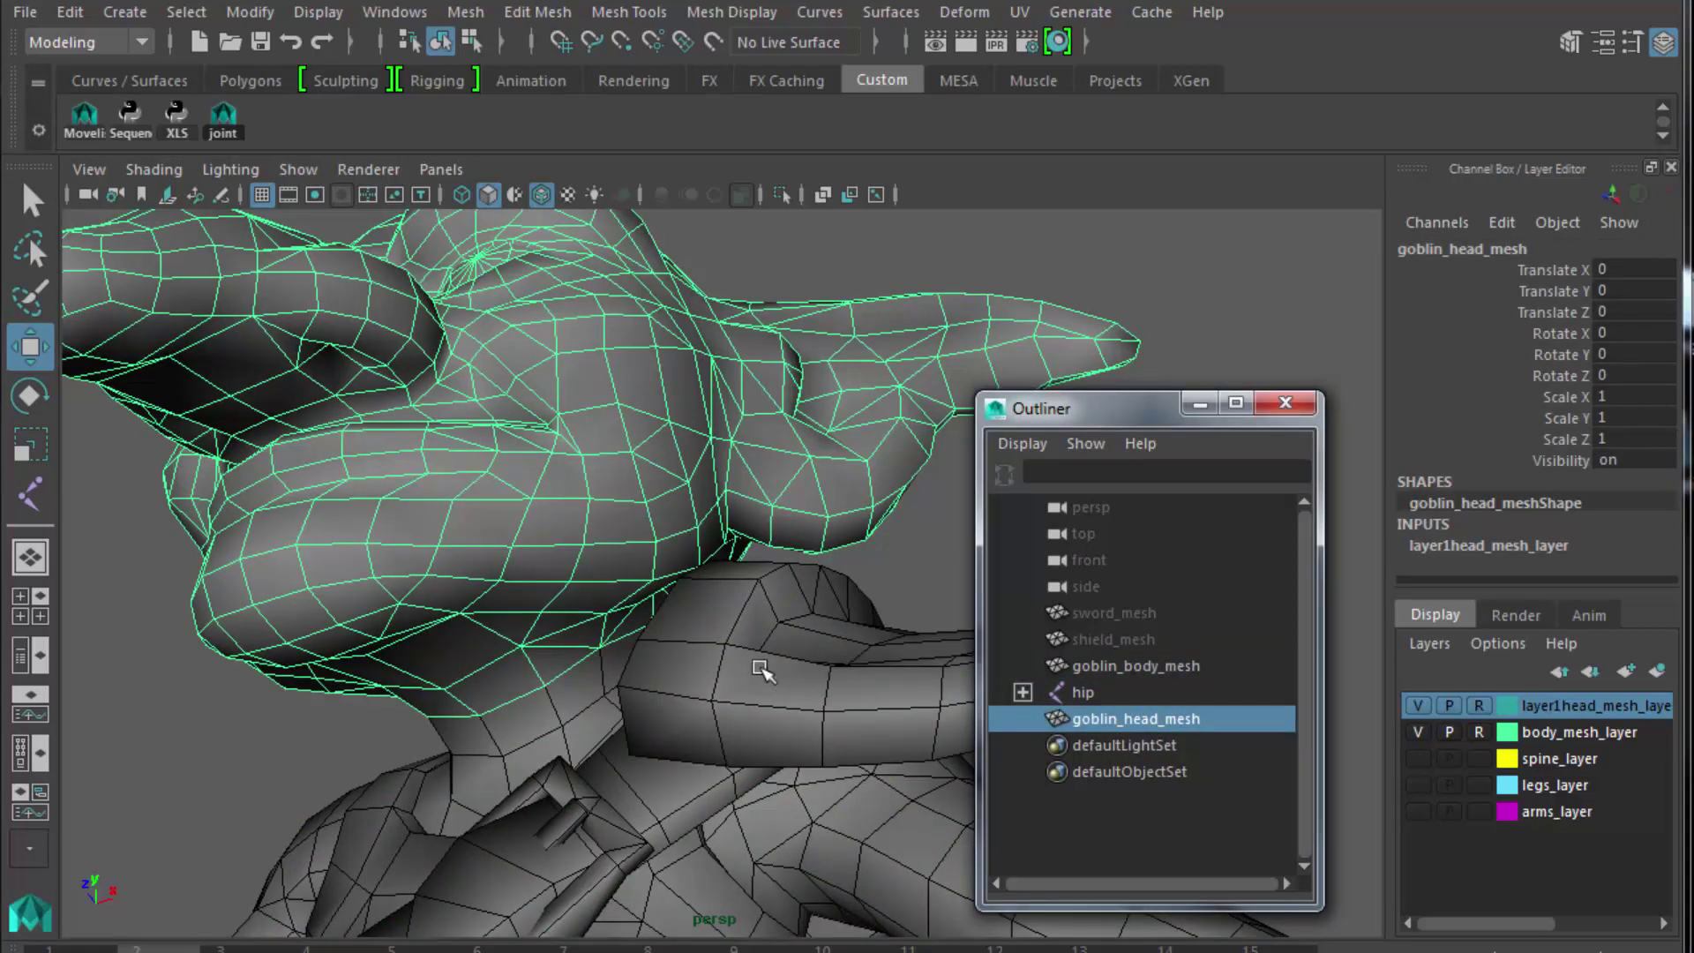
pyautogui.press('f')
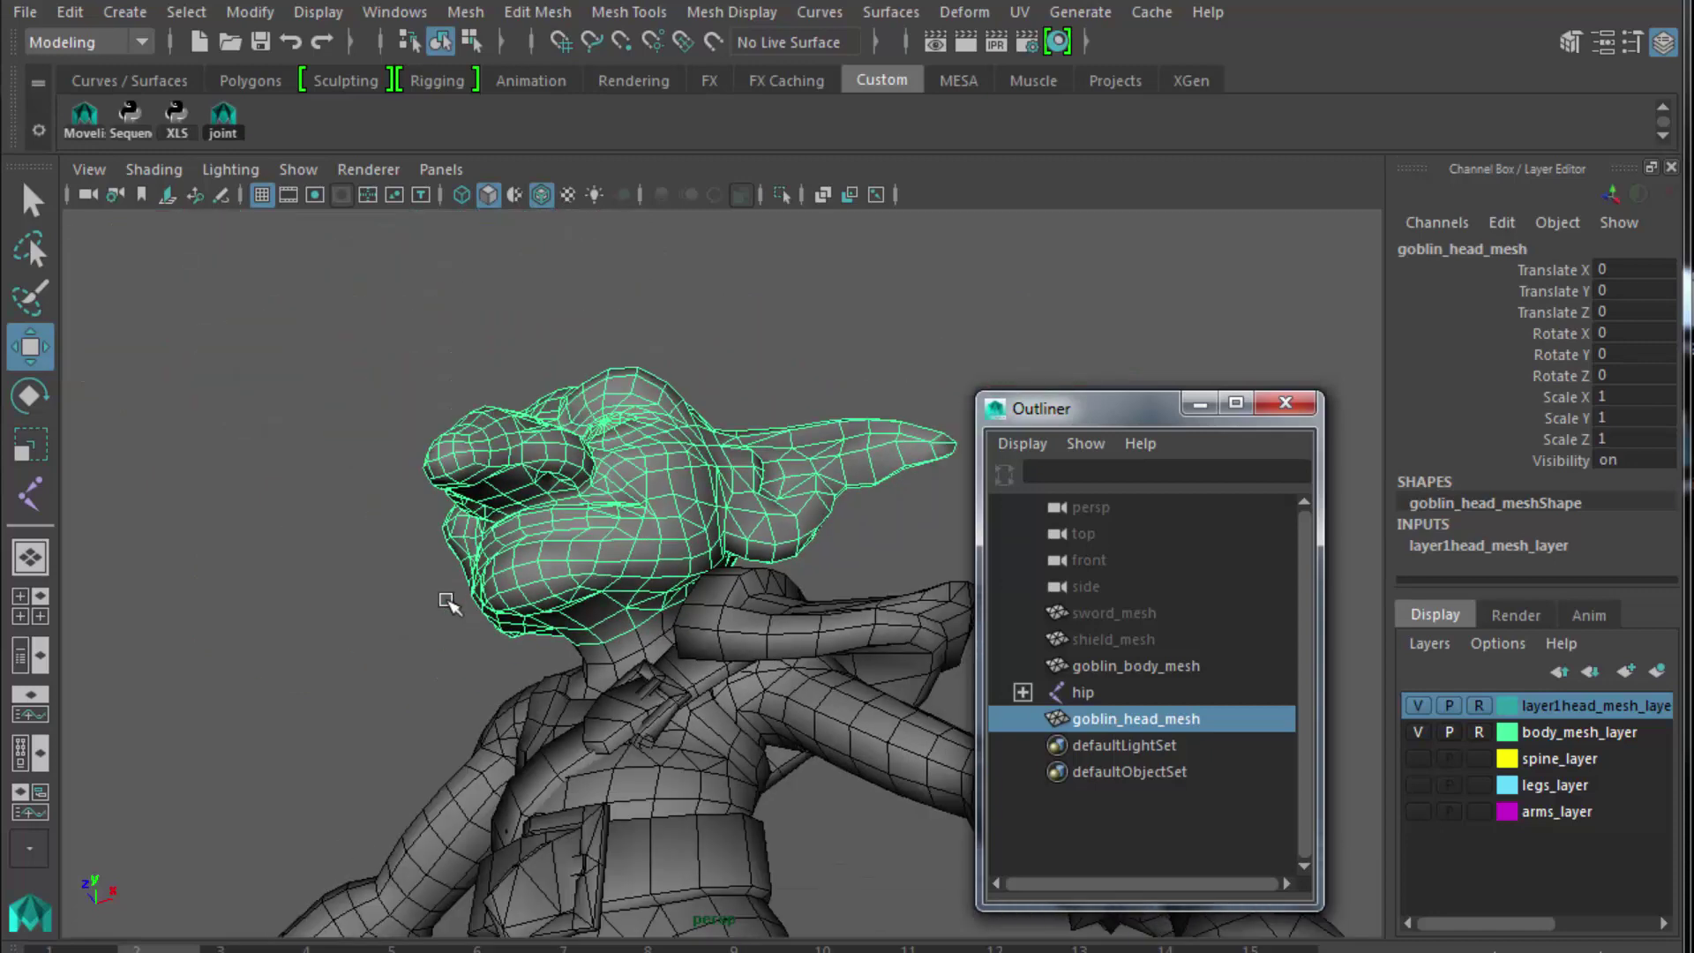
pyautogui.keyDown('alt'); pyautogui.moveTo(457, 609); pyautogui.dragTo(658, 697); pyautogui.keyUp('alt')
pyautogui.keyDown('alt'); pyautogui.moveTo(658, 697); pyautogui.dragTo(704, 622, button='middle'); pyautogui.keyUp('alt')
pyautogui.scroll(-5, 625, 680)
pyautogui.keyDown('alt'); pyautogui.moveTo(703, 622); pyautogui.dragTo(633, 623); pyautogui.keyUp('alt')
pyautogui.click(408, 469)
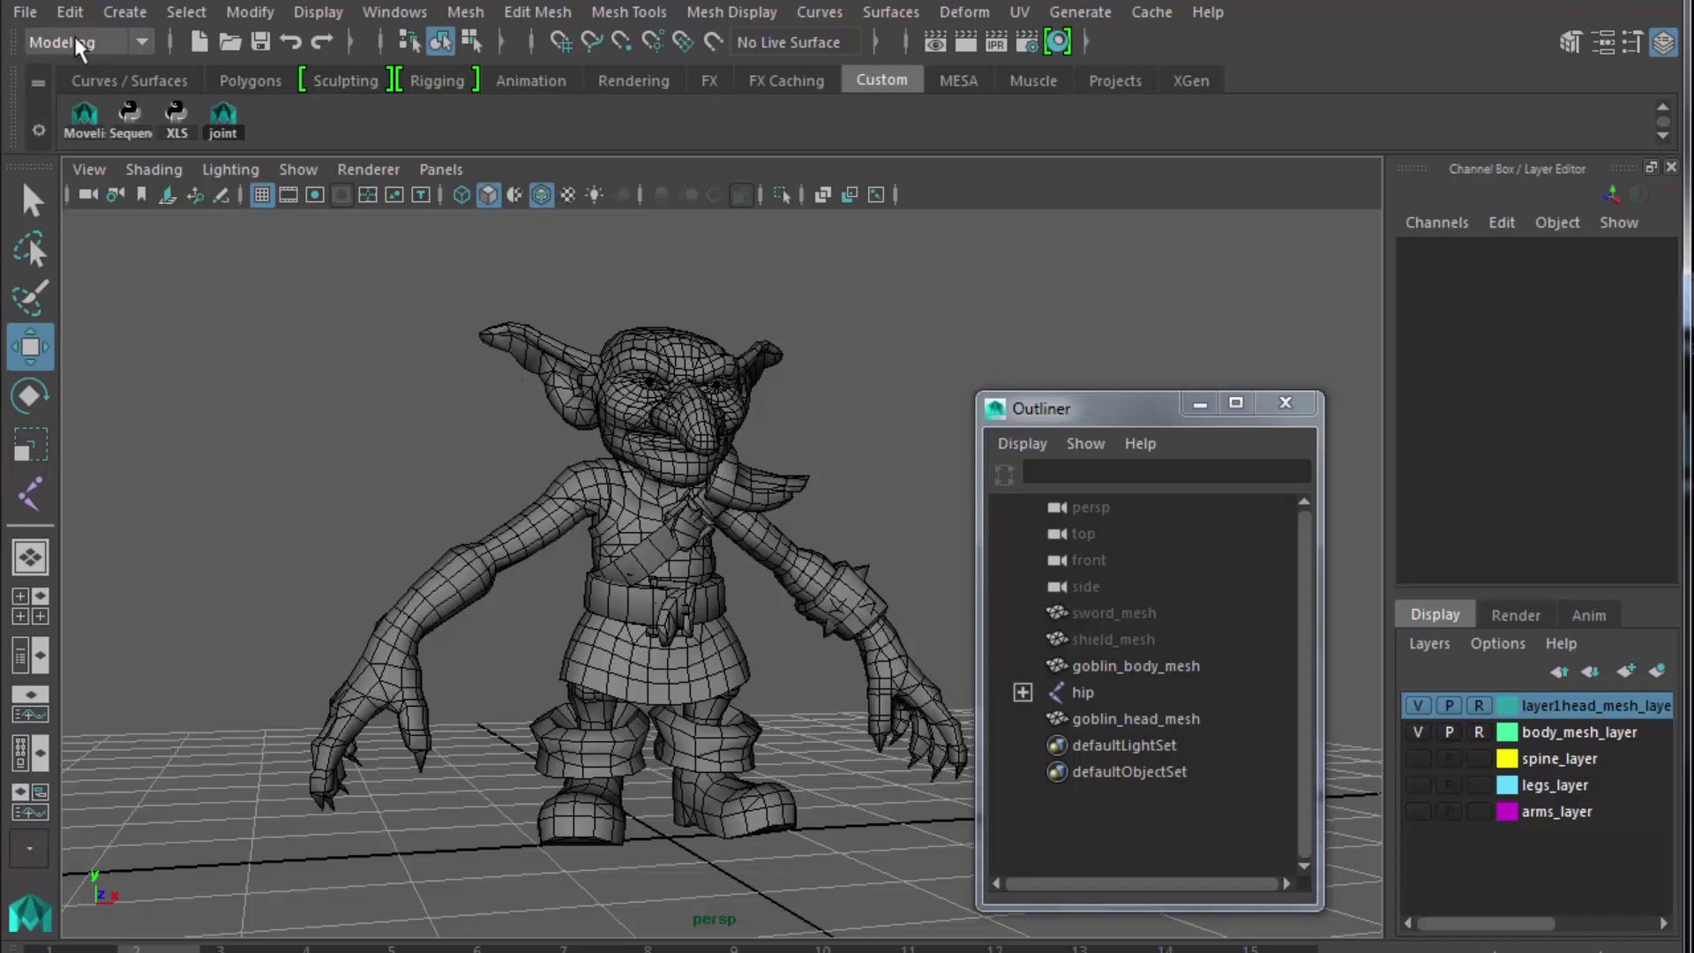
# Save the scene in the goblin_warrior folder as goblin_rig_head_separate_6.ma, reusing the name of goblin_rig_bone_oriented_6.ma, and accept the student version notice.
pyautogui.click(25, 12)
pyautogui.click(87, 146)
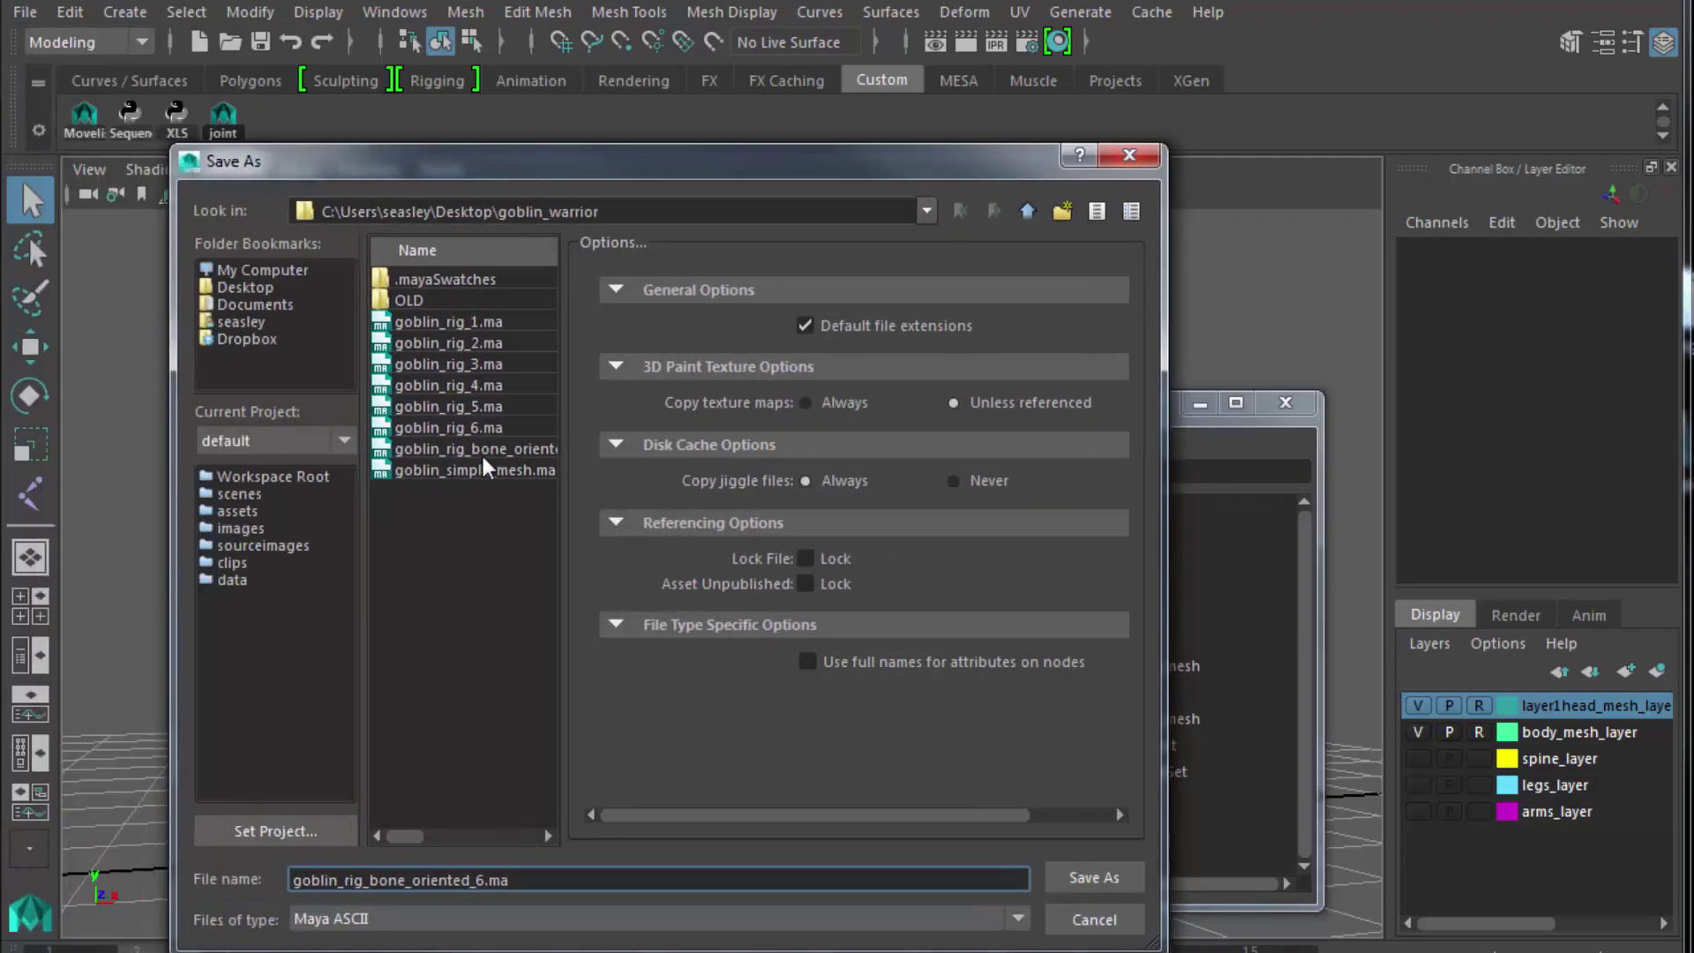
pyautogui.click(464, 431)
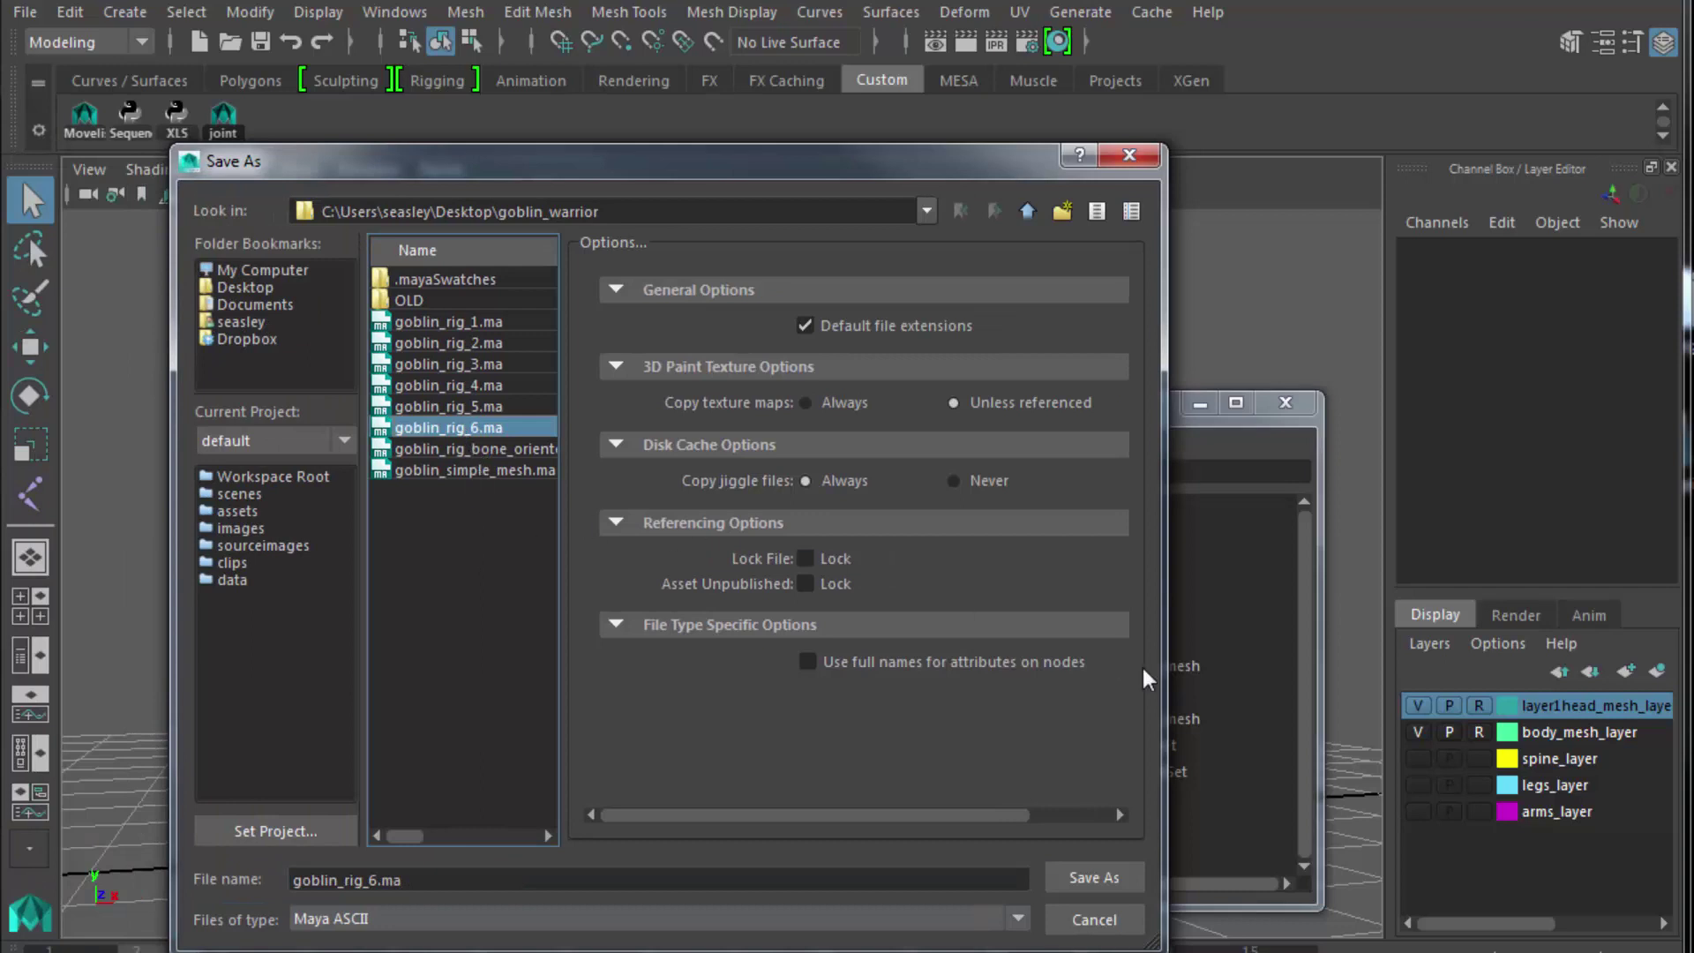
pyautogui.moveTo(1167, 682); pyautogui.dragTo(1400, 682)
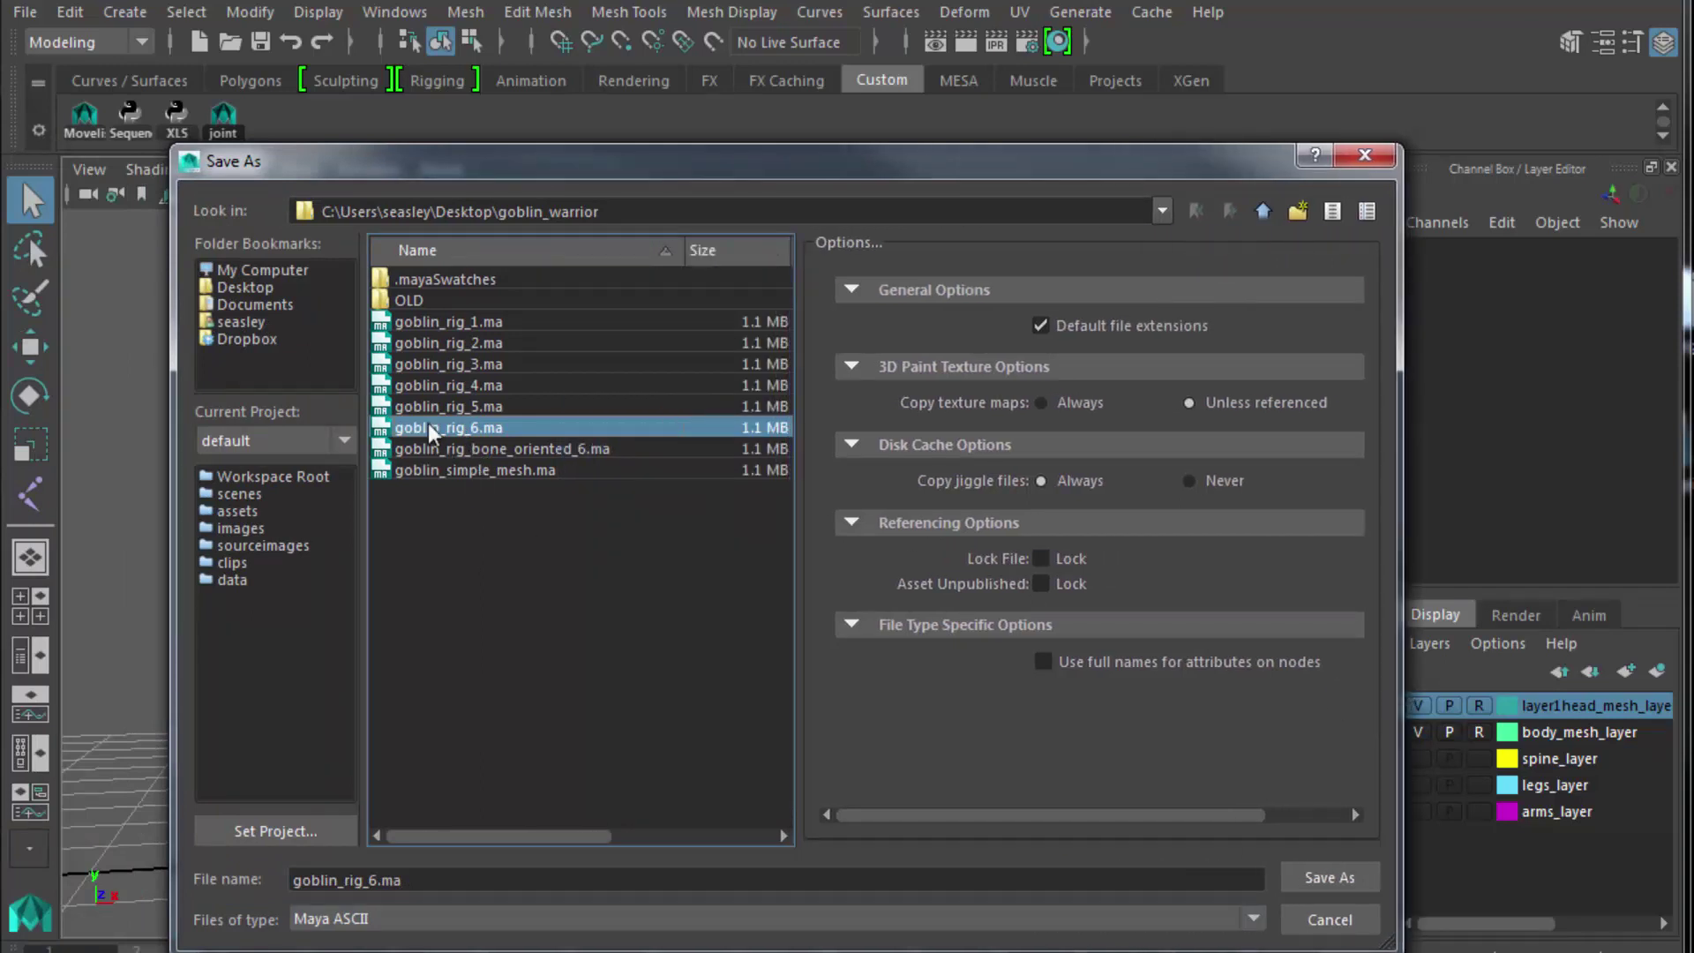
pyautogui.click(445, 446)
pyautogui.click(471, 880)
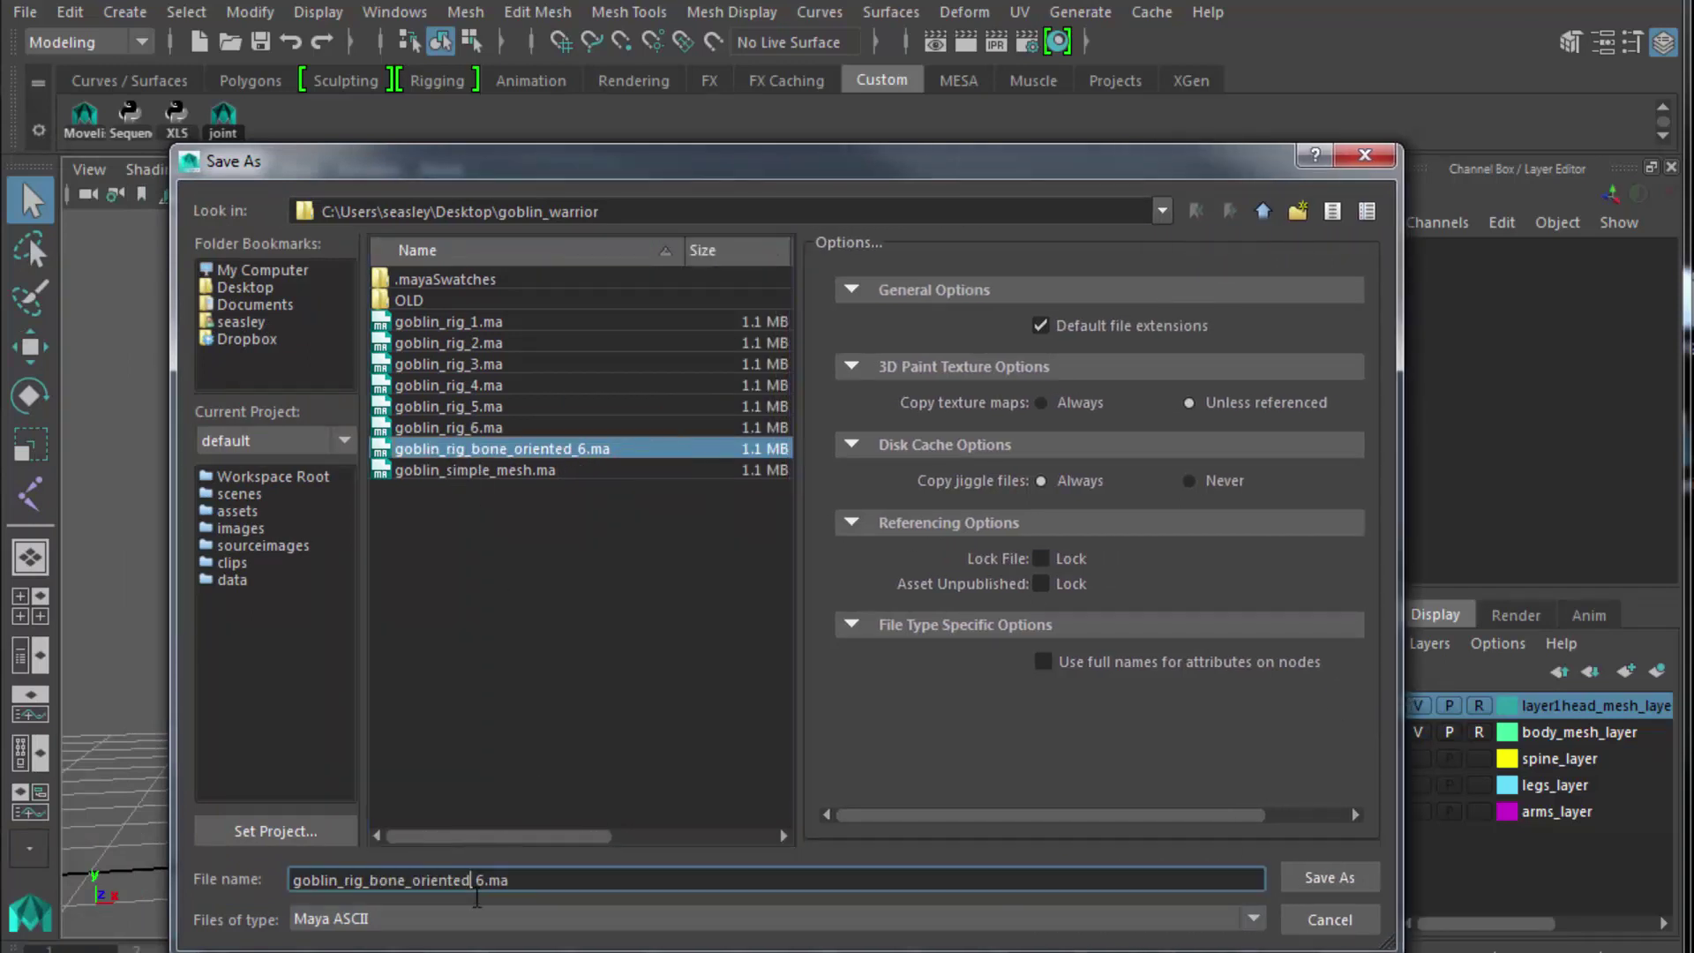
pyautogui.press('BackSpace')
pyautogui.press('BackSpace')
pyautogui.press('BackSpace')
pyautogui.press('BackSpace')
pyautogui.press('BackSpace')
pyautogui.press('BackSpace')
pyautogui.press('BackSpace')
pyautogui.press('BackSpace')
pyautogui.press('BackSpace')
pyautogui.press('BackSpace')
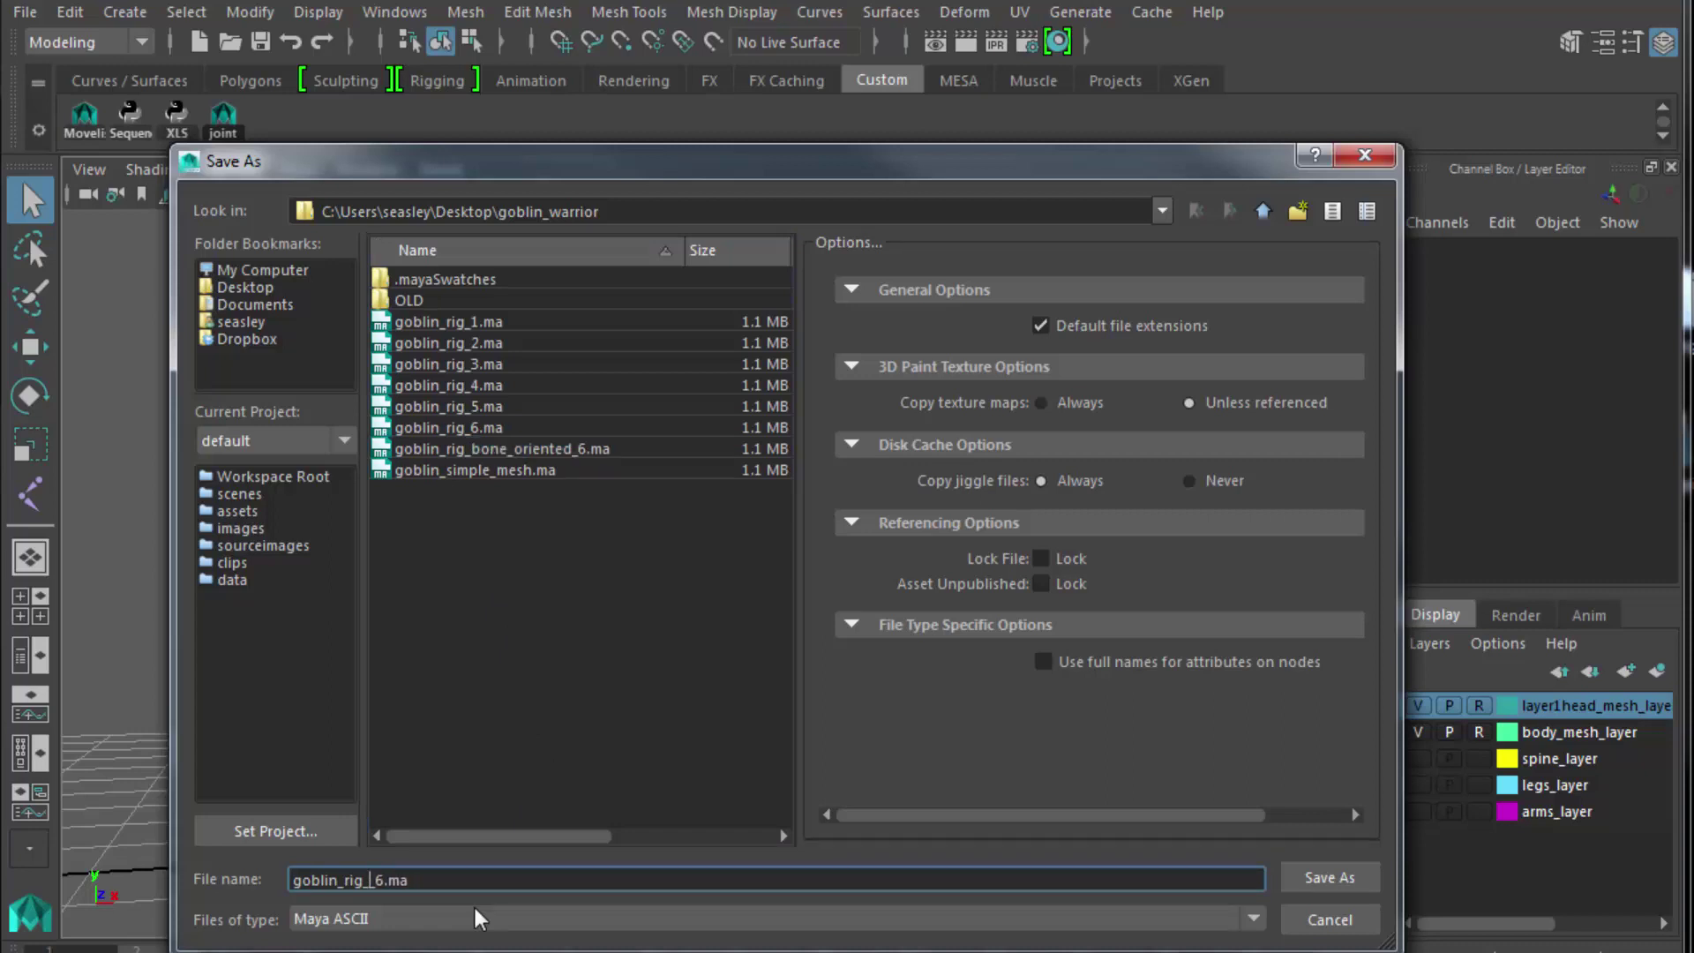
pyautogui.write('head_separate_')
pyautogui.press('Return')
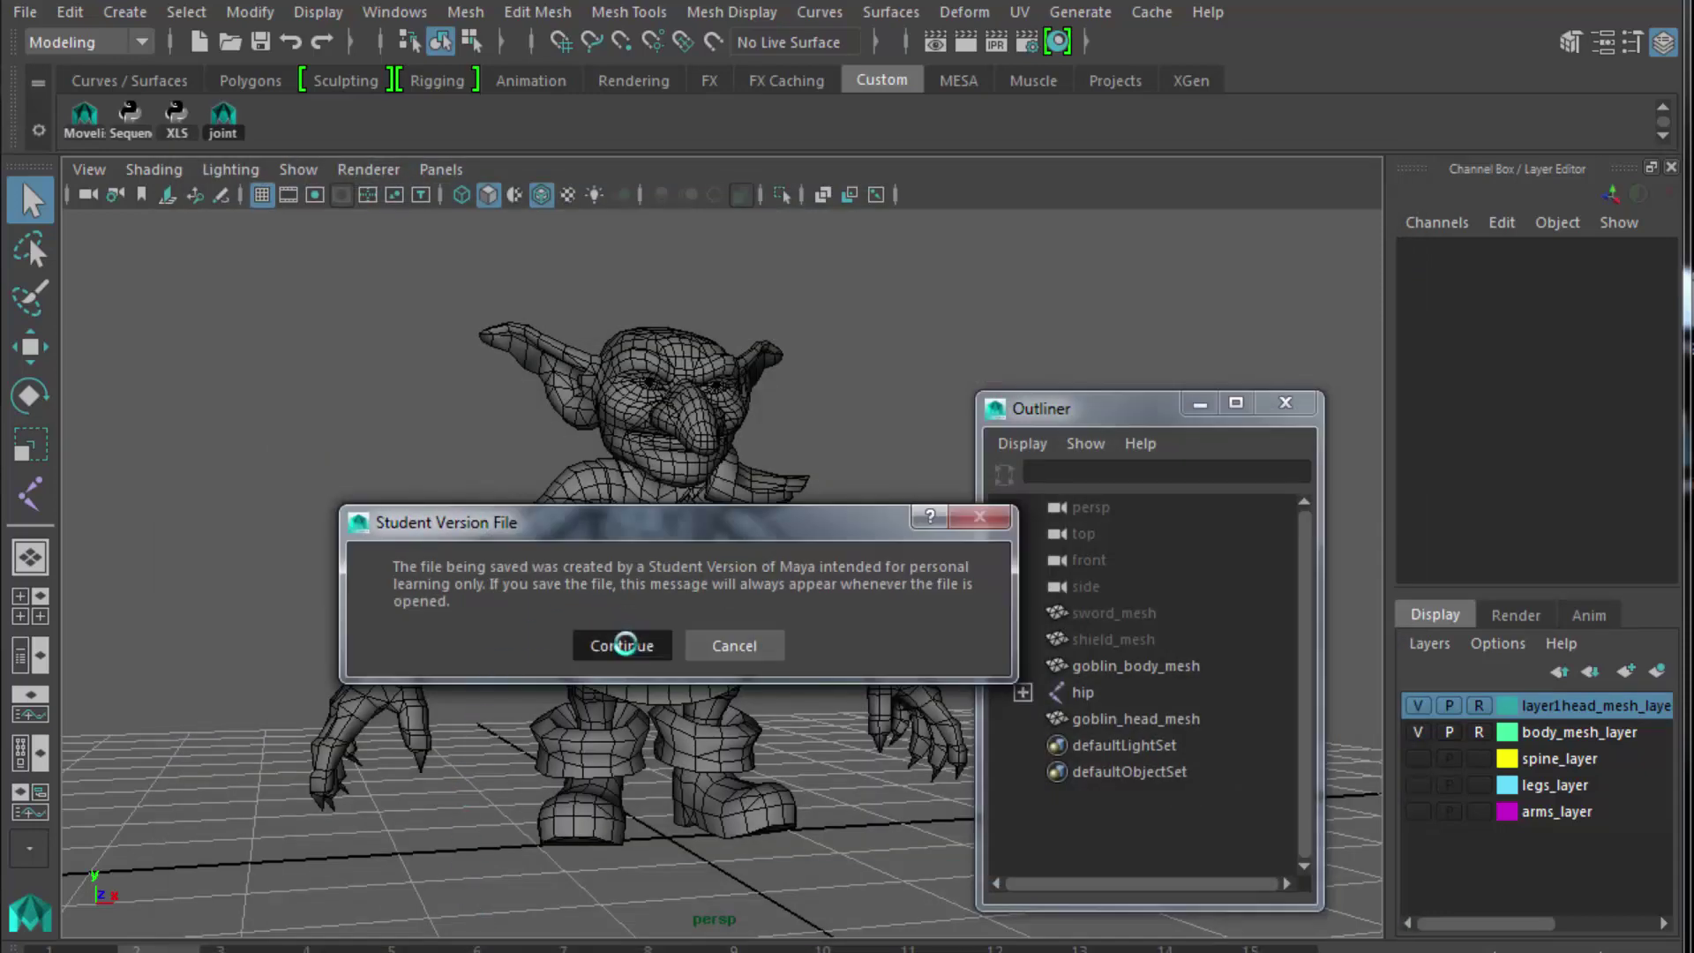
pyautogui.click(625, 644)
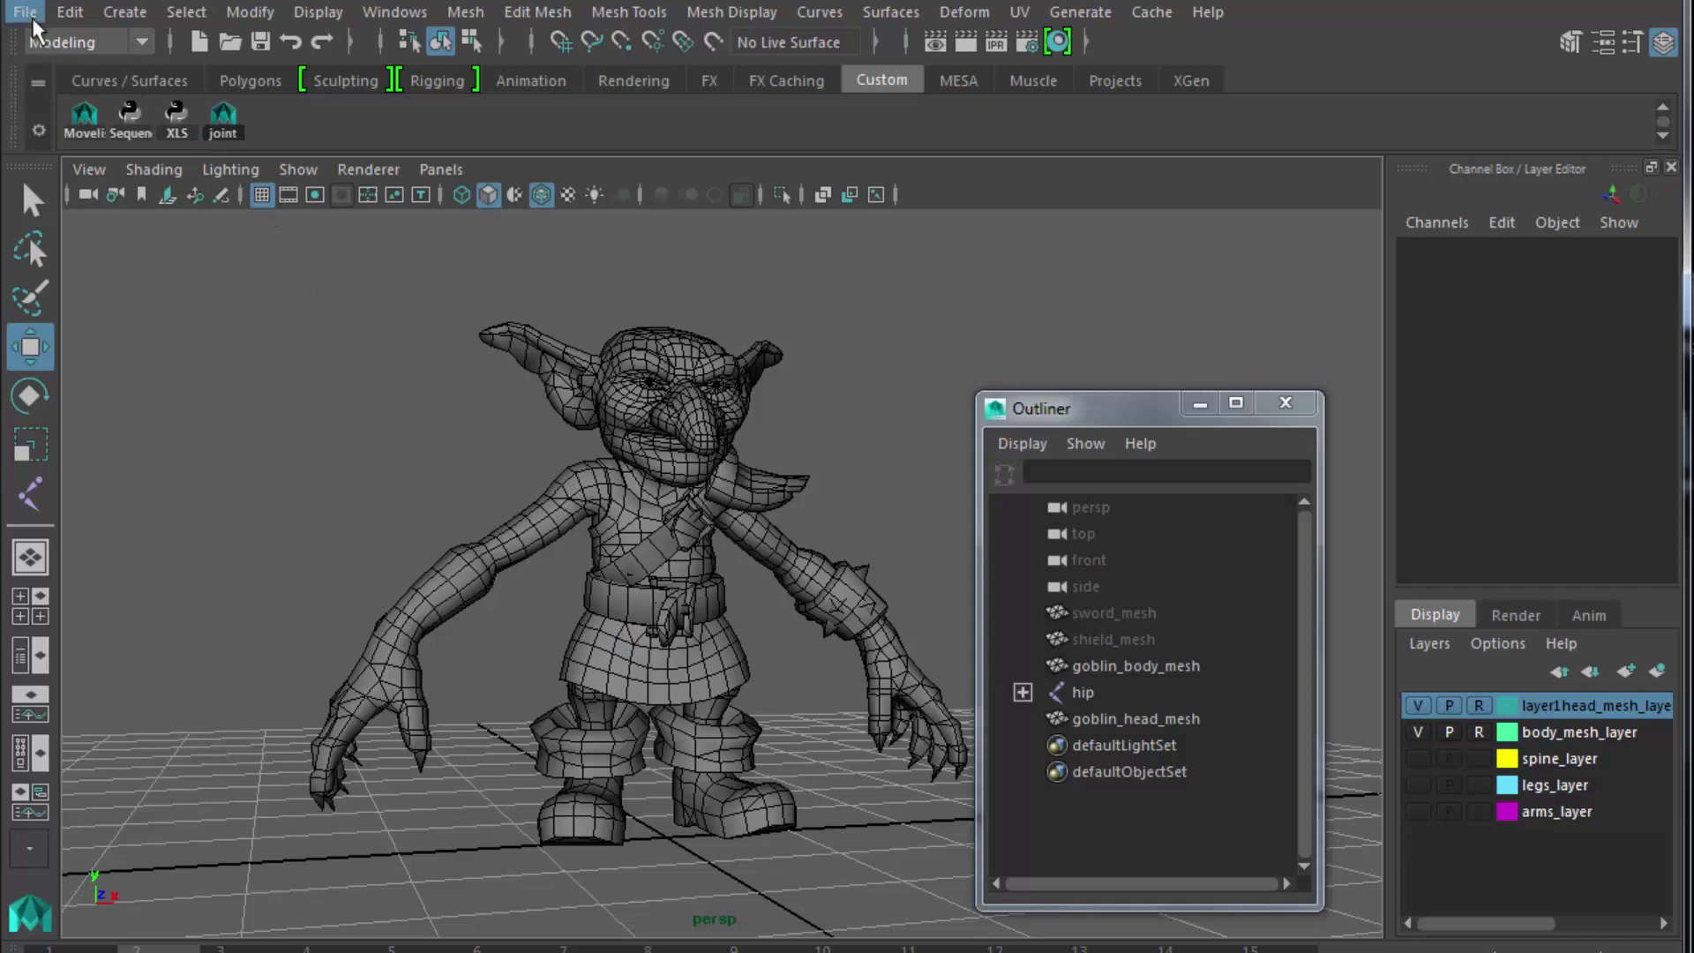
# Make the spine, legs and arms layers visible and turn on X-Ray Joints to show the skeleton through the meshes.
pyautogui.click(1421, 760)
pyautogui.click(157, 169)
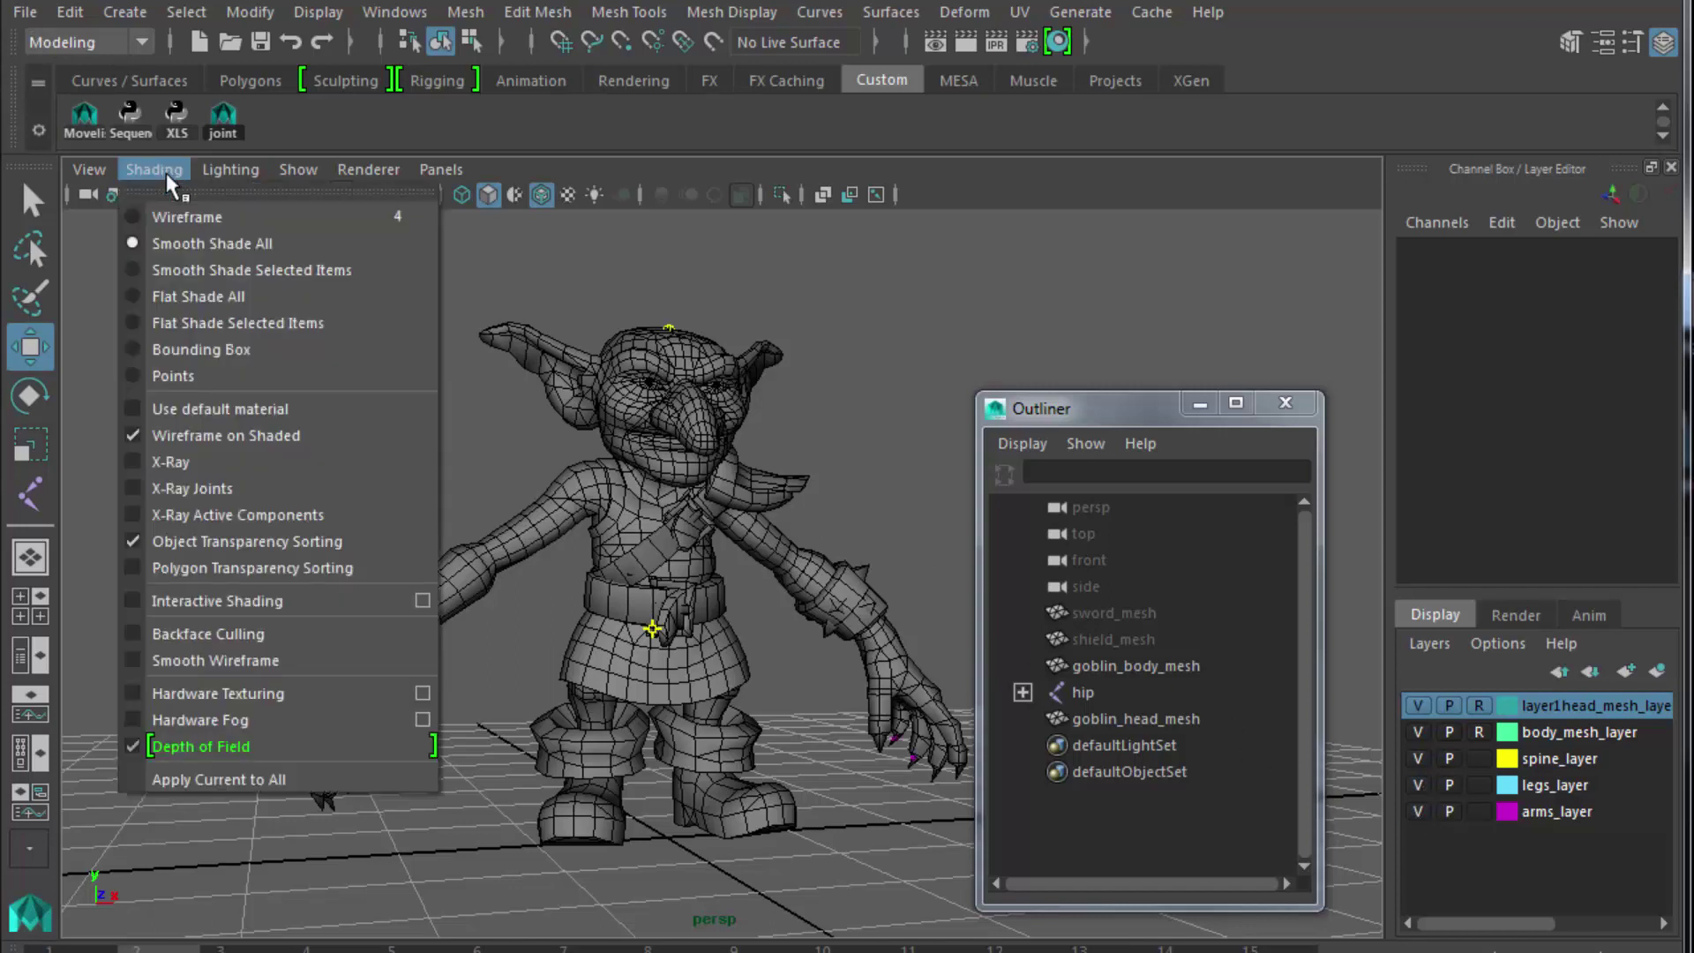
pyautogui.click(192, 487)
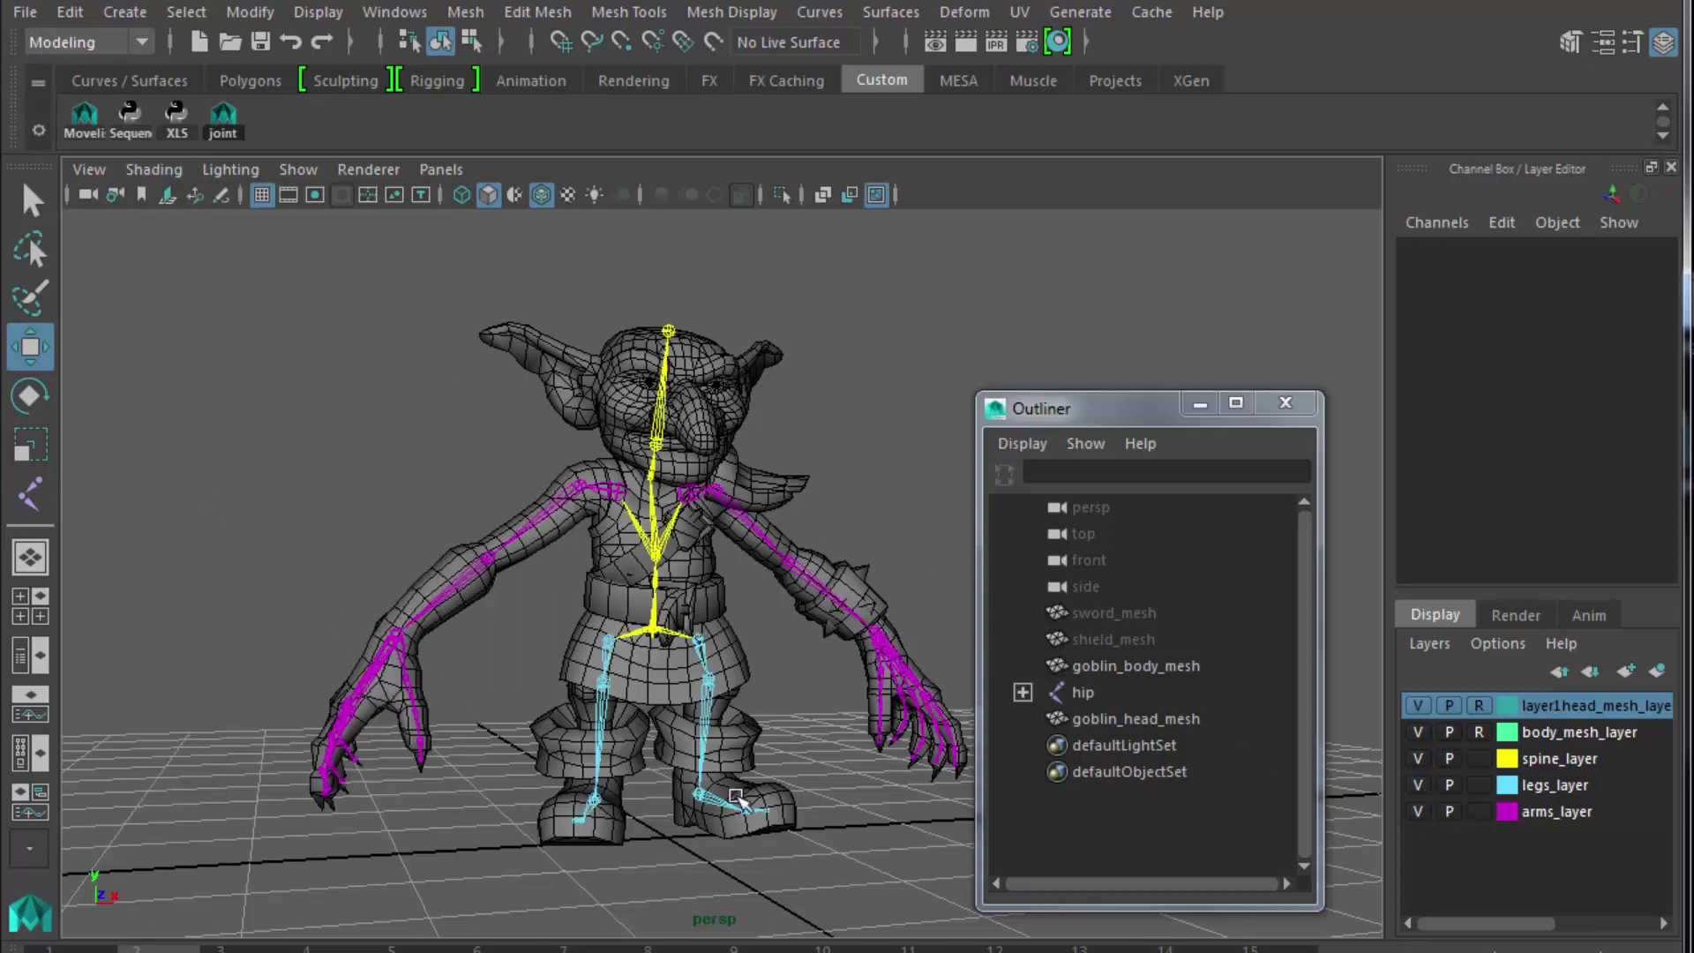
pyautogui.moveTo(768, 795)
pyautogui.keyDown('alt'); pyautogui.mouseDown()
pyautogui.moveTo(503, 775)
pyautogui.moveTo(776, 798)
pyautogui.mouseUp(); pyautogui.keyUp('alt')
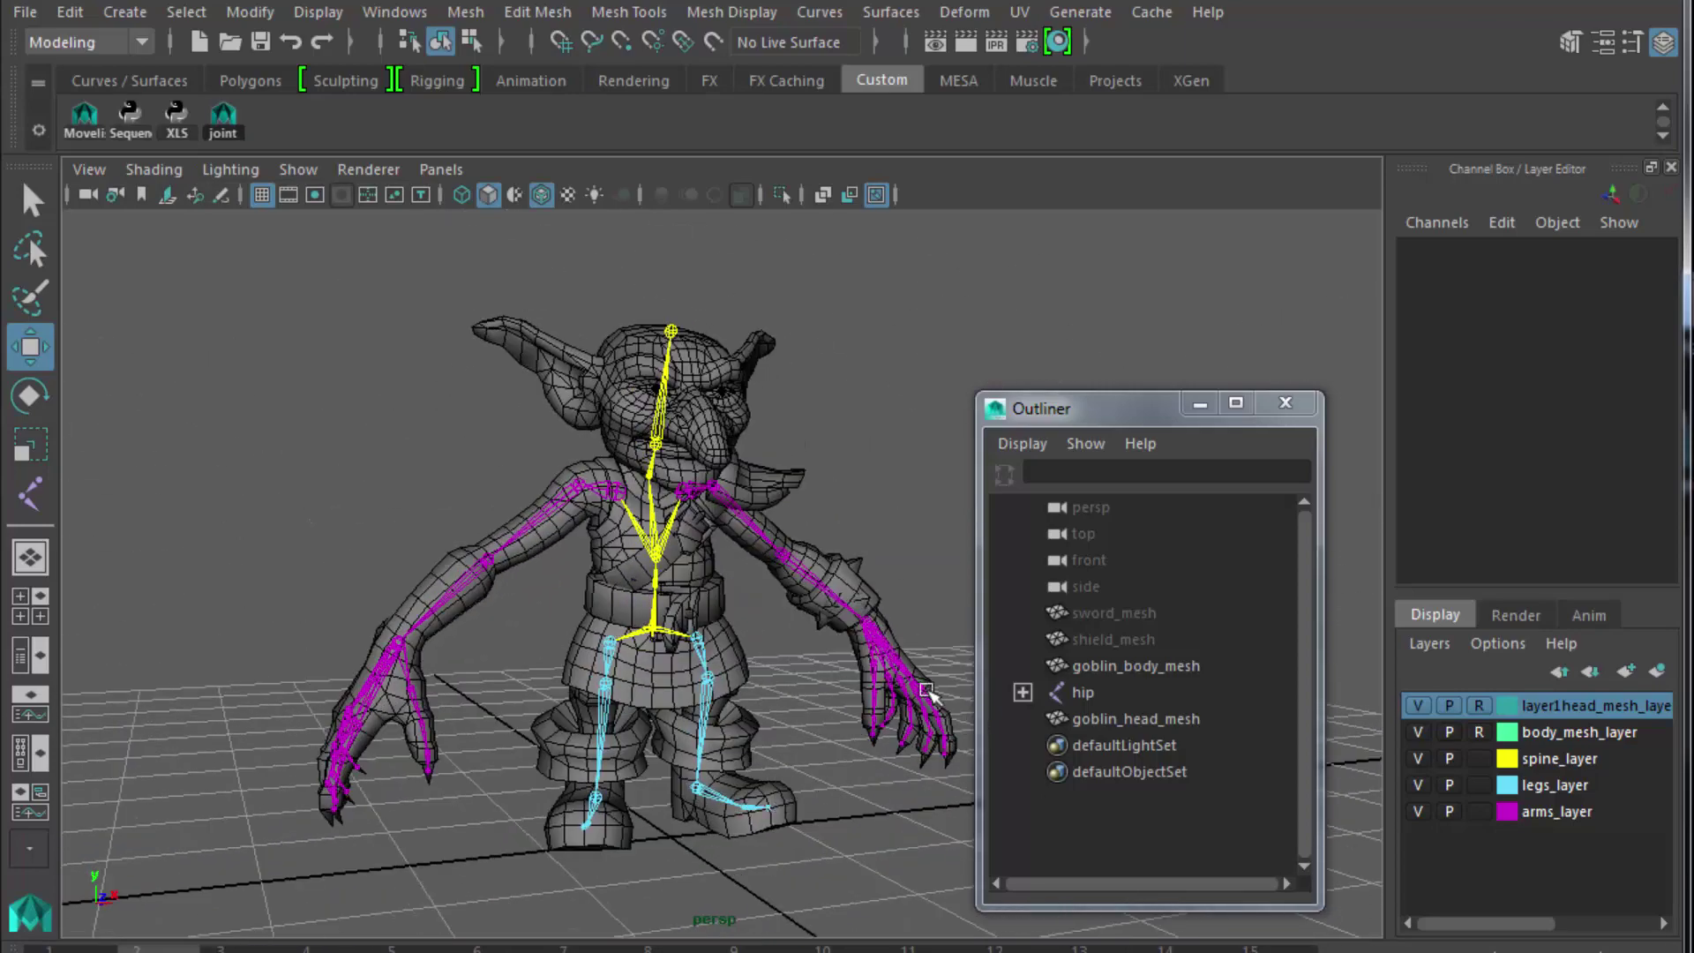
# Reorder goblin_head_mesh in the Outliner to sit directly below goblin_body_mesh, above hip, and deselect it.
pyautogui.click(1110, 719)
pyautogui.moveTo(1108, 706); pyautogui.dragTo(1105, 689)
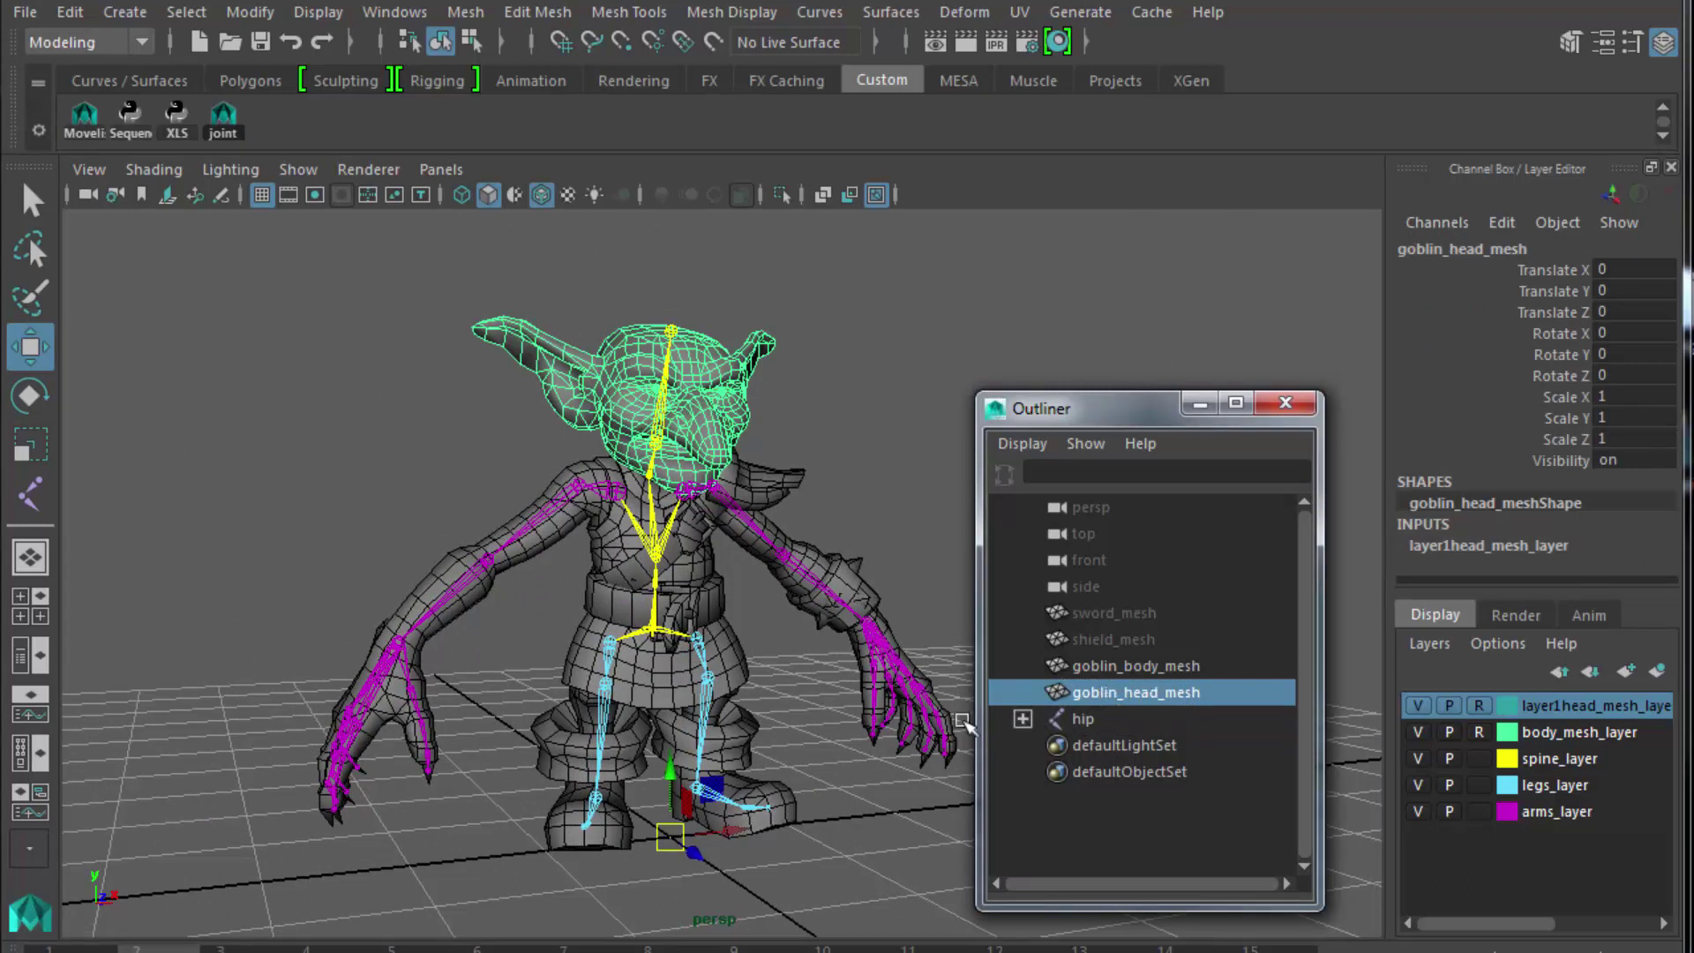
pyautogui.click(889, 510)
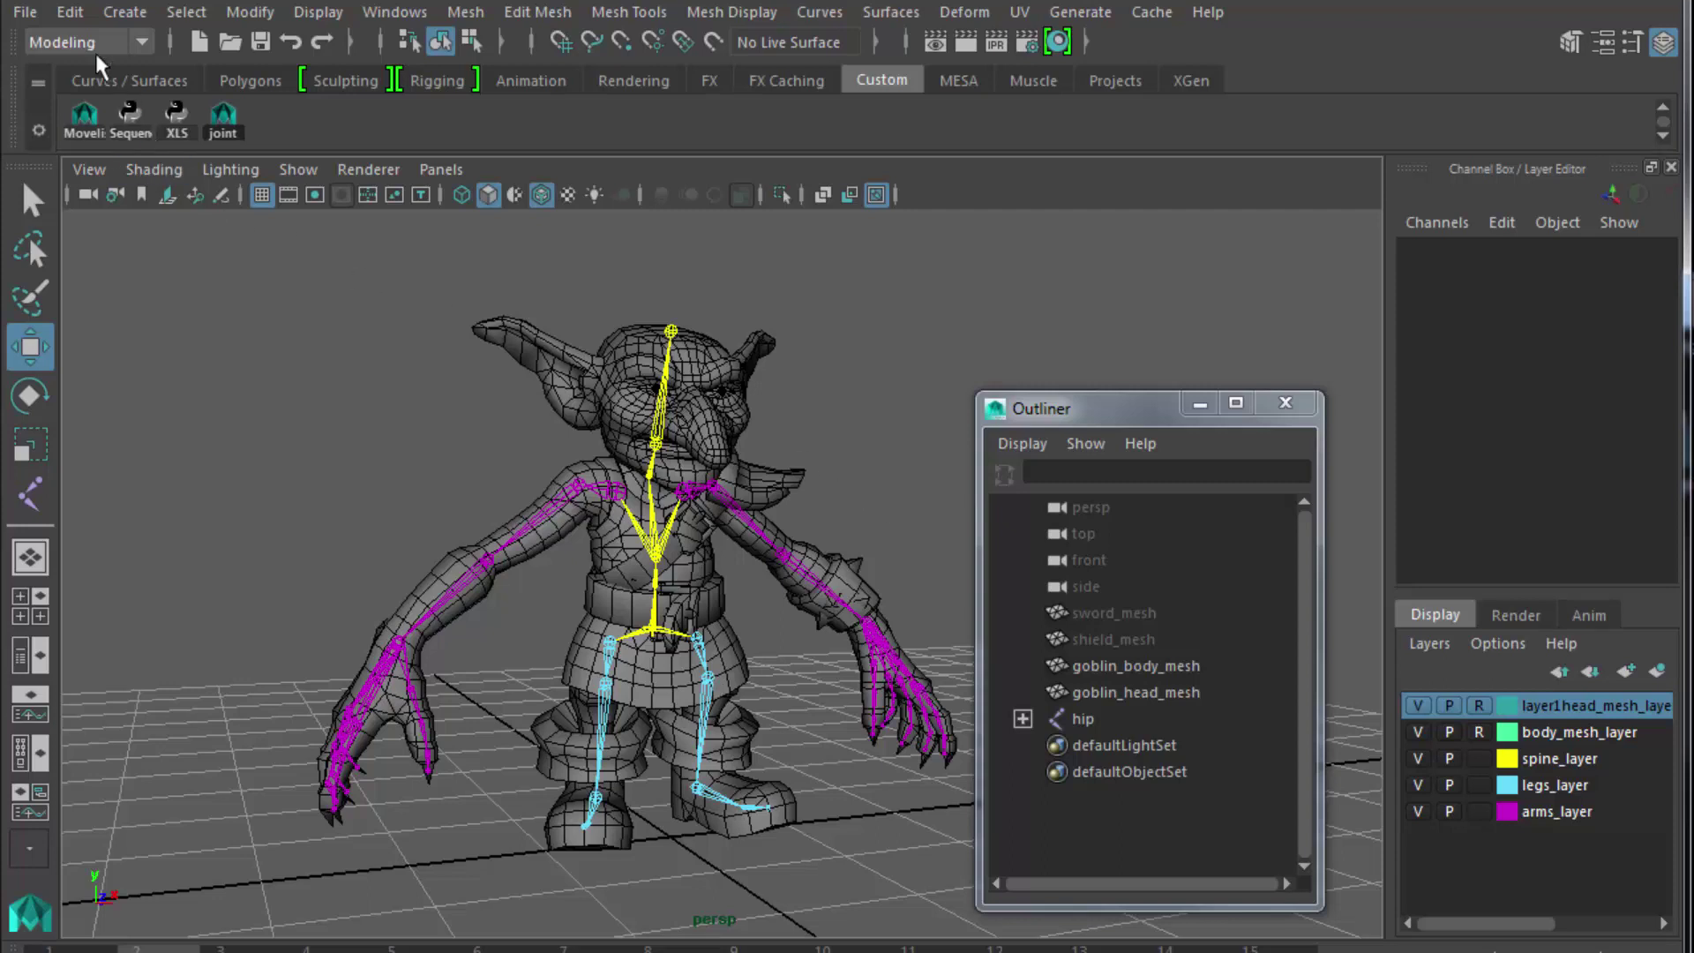
# Save the scene under its current name, accept the student version notice, and reactivate the Move tool.
pyautogui.click(29, 11)
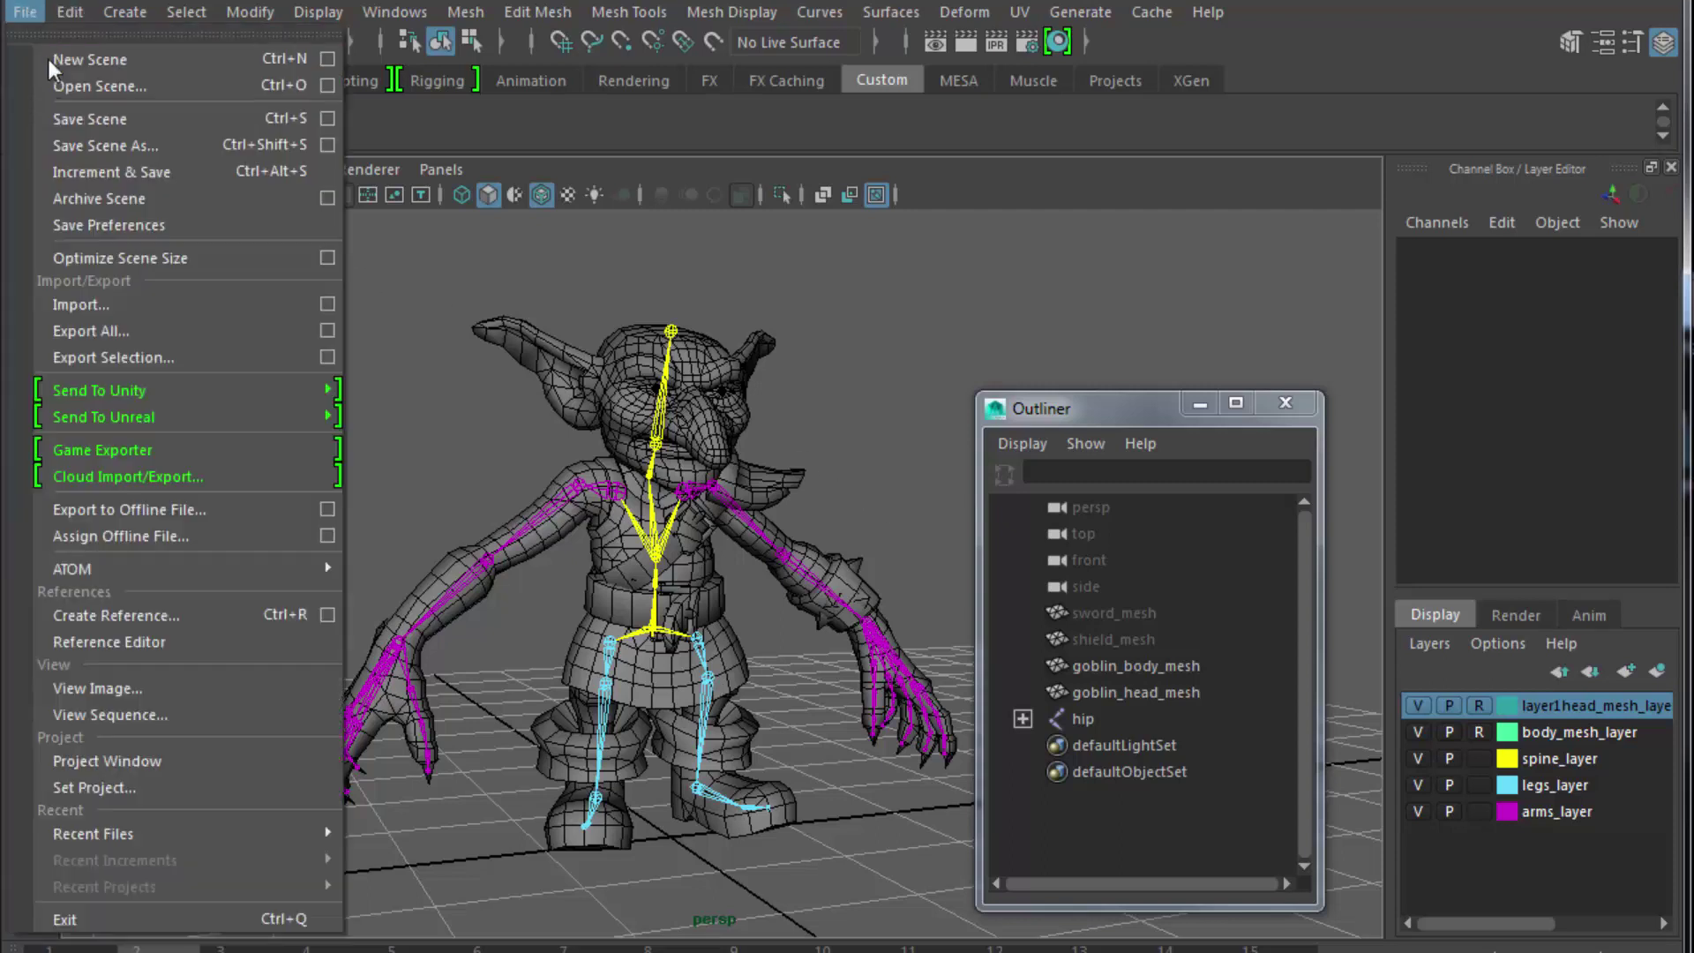
pyautogui.click(76, 121)
pyautogui.click(643, 642)
pyautogui.press('w')
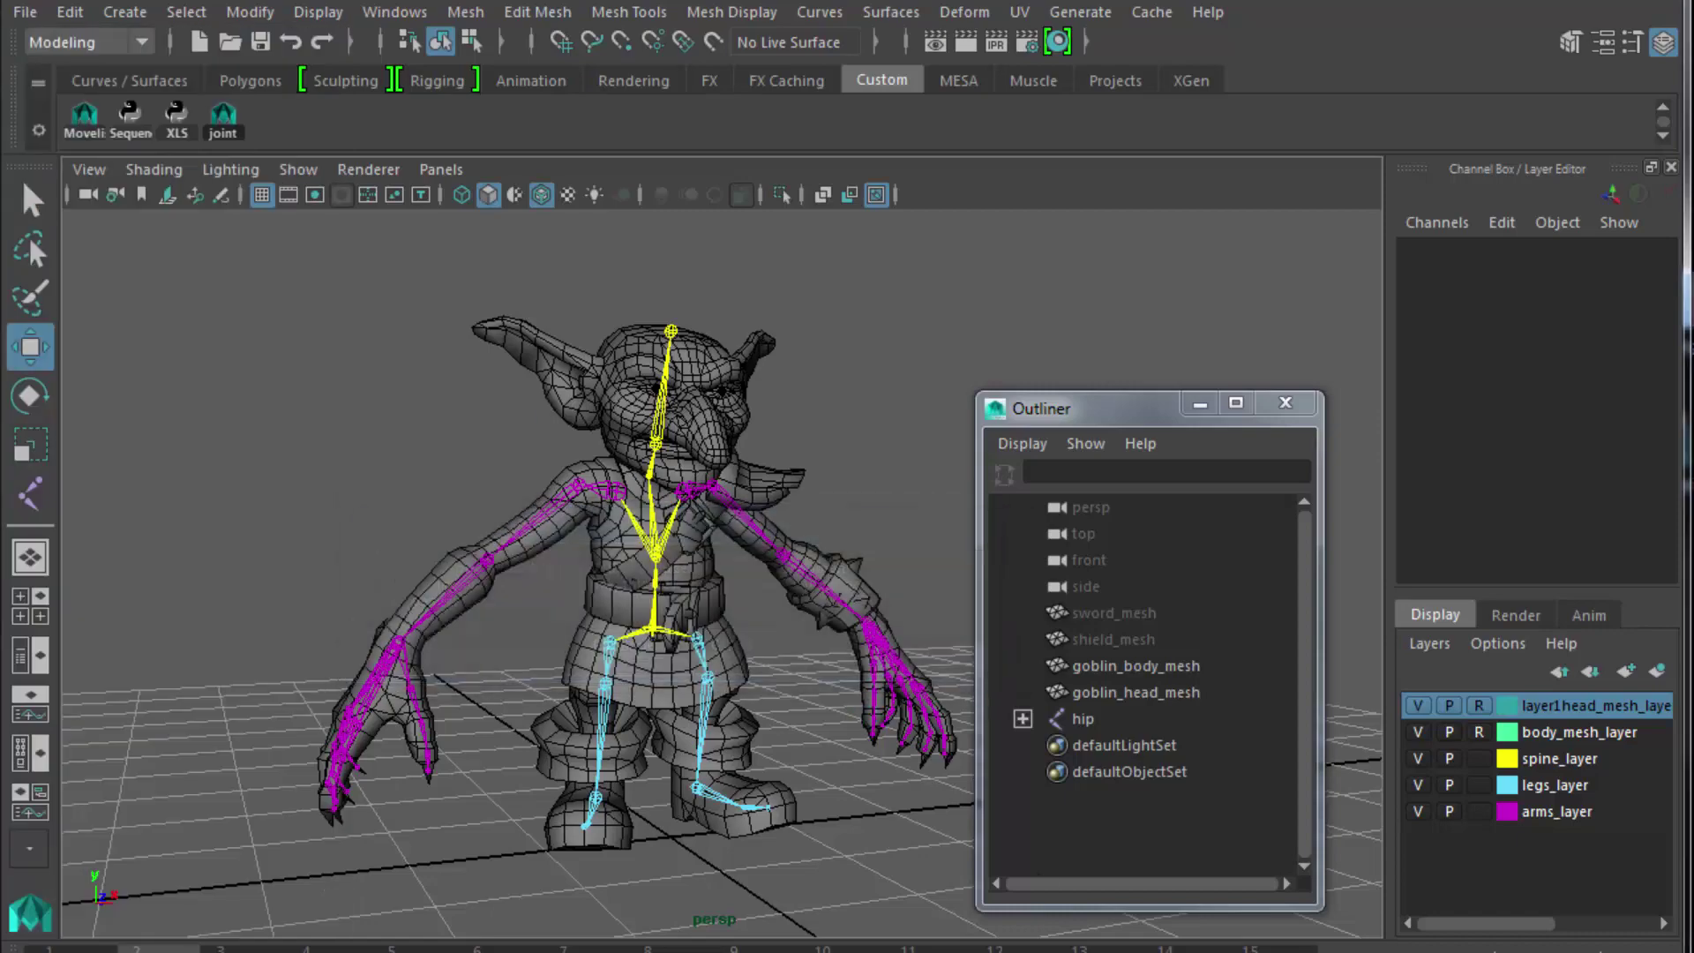